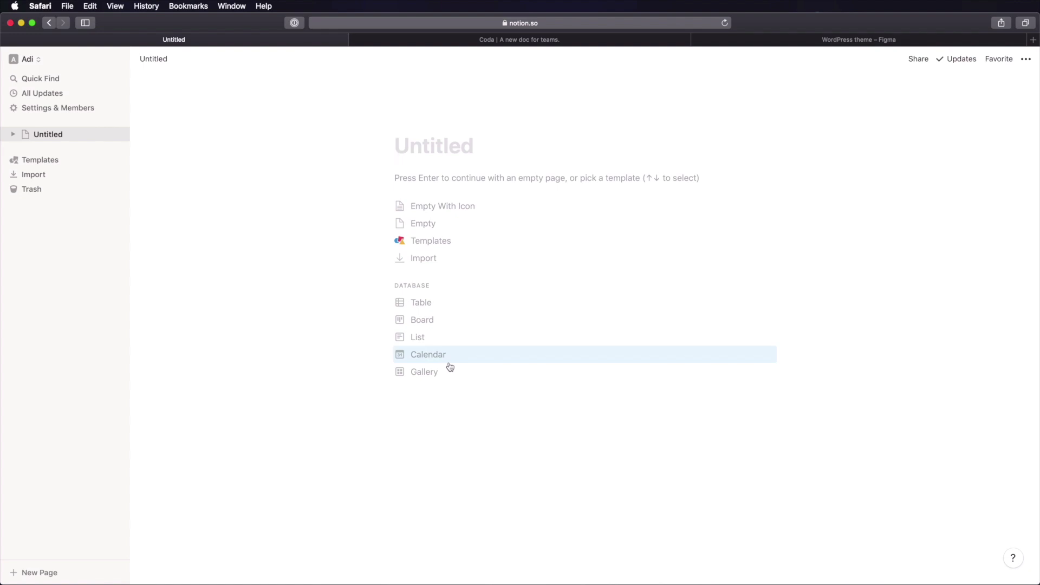
# - Bring up the Coda website in another Safari tab
pyautogui.click(545, 40)
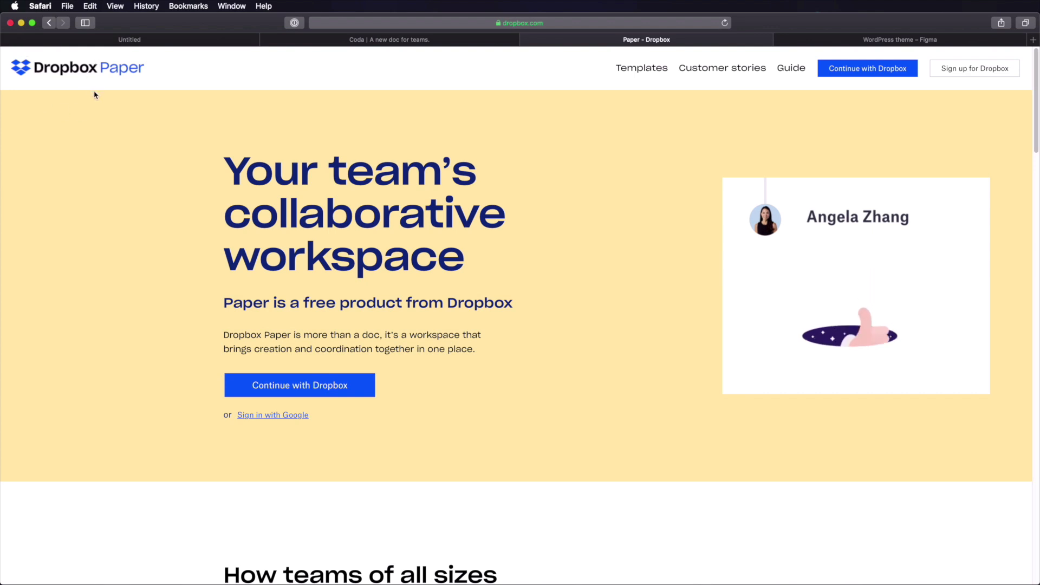
# - Scroll through the Dropbox Paper examples, then go back to the untitled Notion page
pyautogui.scroll(-8, 569, 143)
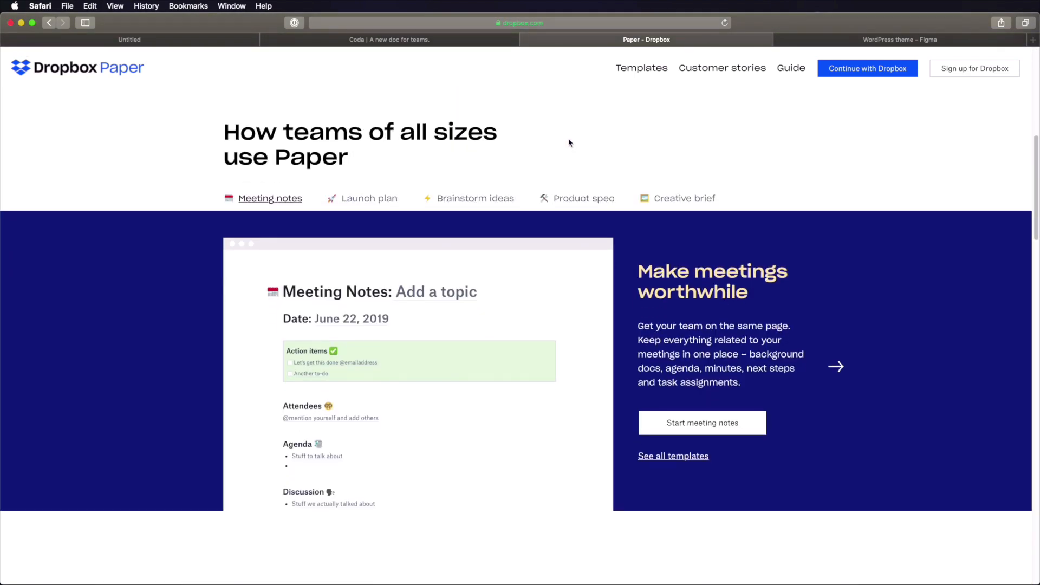
pyautogui.scroll(5, 569, 143)
pyautogui.scroll(3, 569, 142)
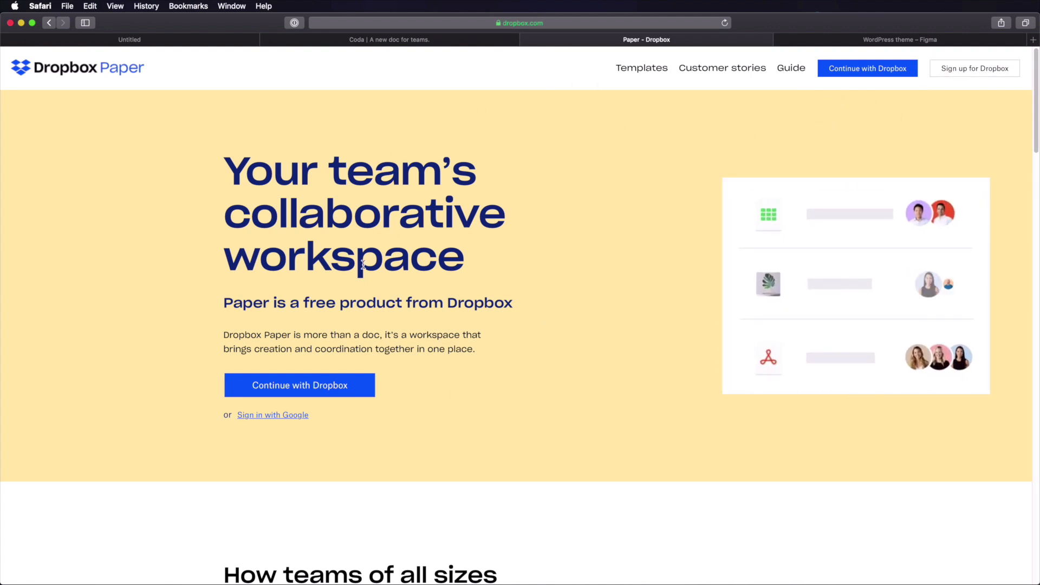
pyautogui.click(184, 41)
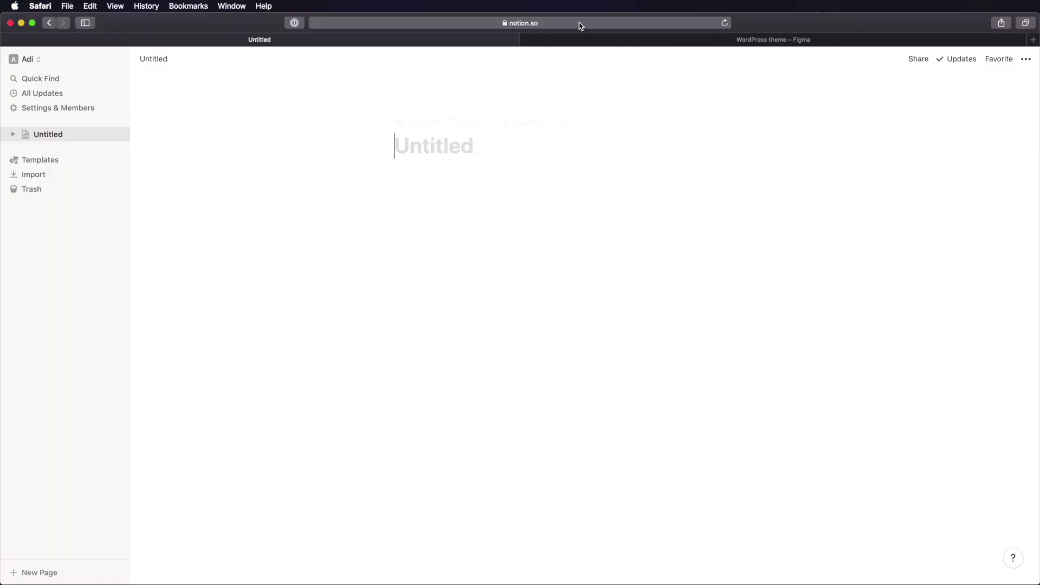
# - Title the page 'WordPress theme' and add a /page sub-page named 'Project brief'
pyautogui.click(55, 136)
pyautogui.write('W')
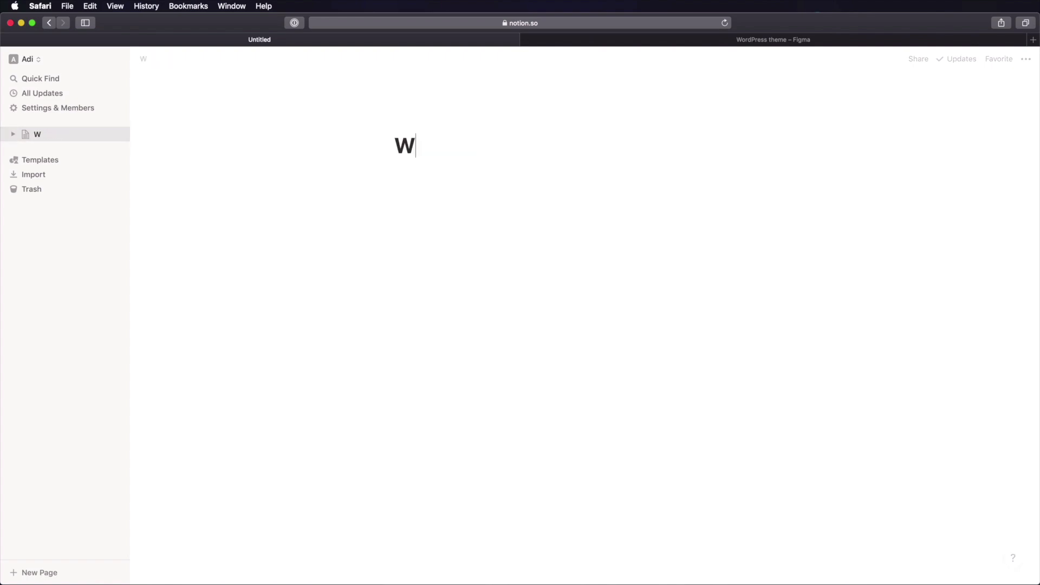
pyautogui.write('ordPress theme')
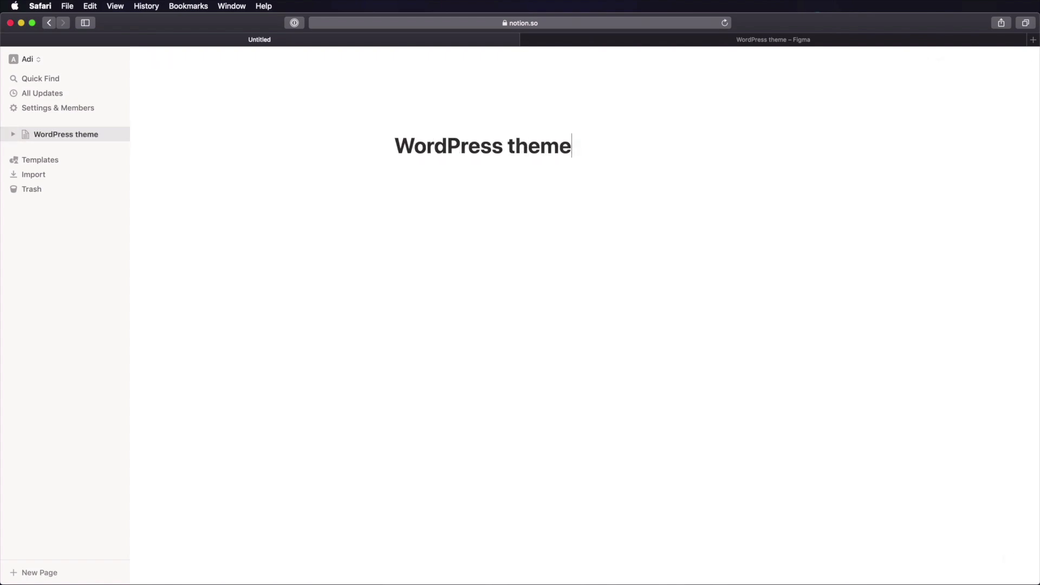
pyautogui.click(482, 228)
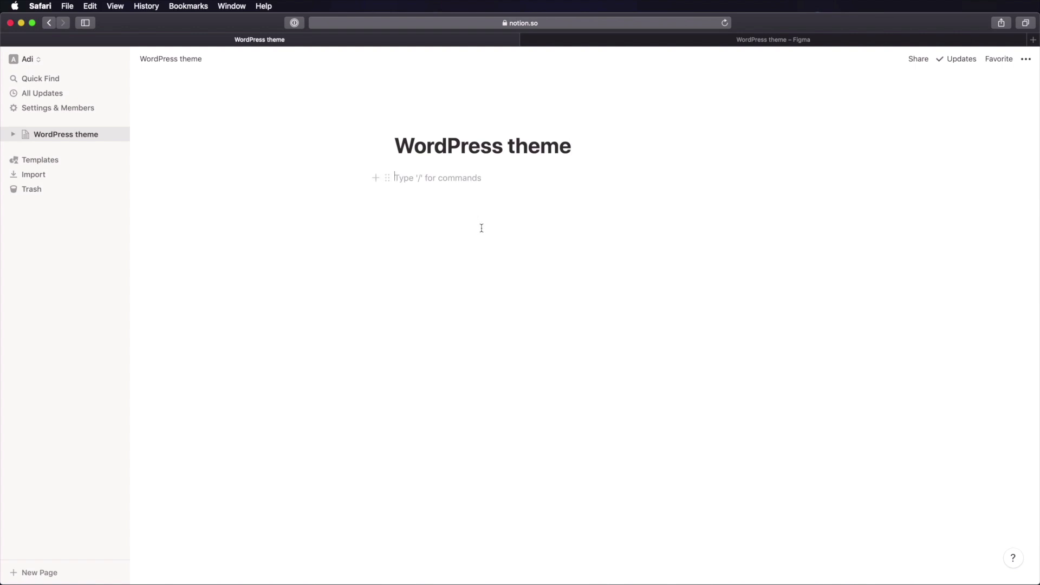
pyautogui.write('/page')
pyautogui.press('Return')
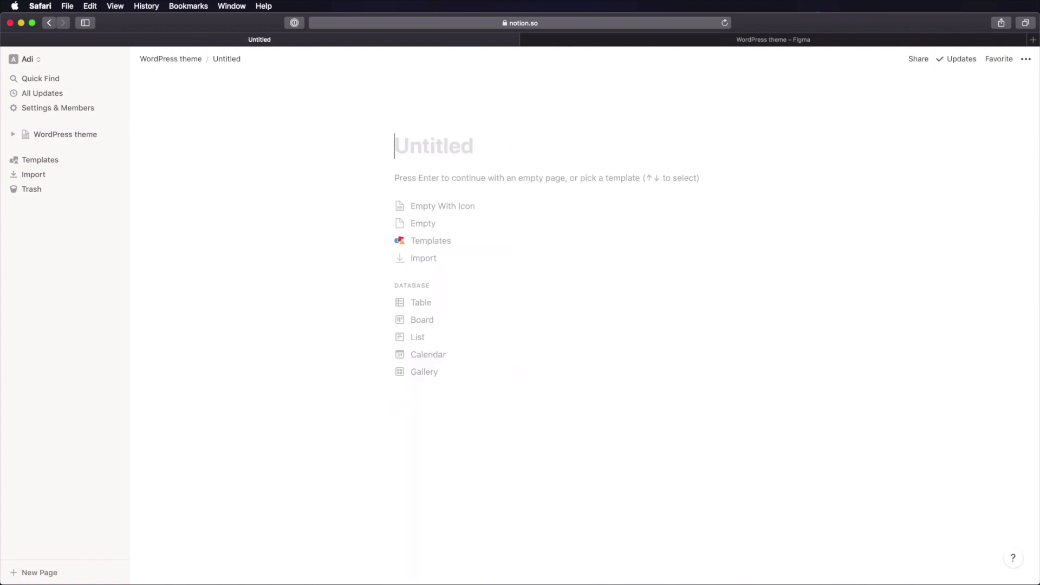
pyautogui.write('Project brief')
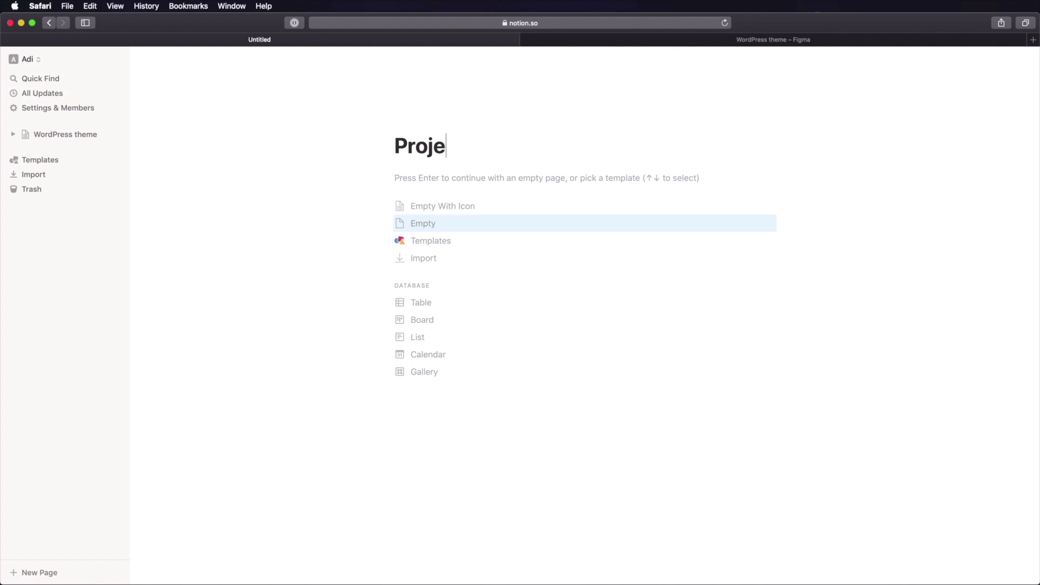
# - Start the sub-page as Empty and paste in the project brief content
pyautogui.click(480, 230)
pyautogui.press('super+v')
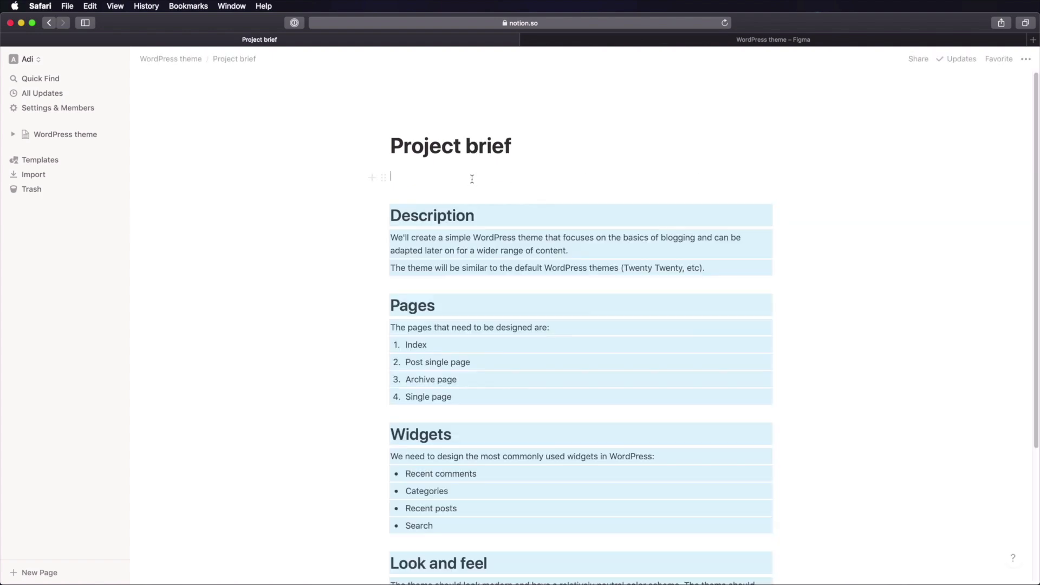
pyautogui.scroll(-3, 483, 220)
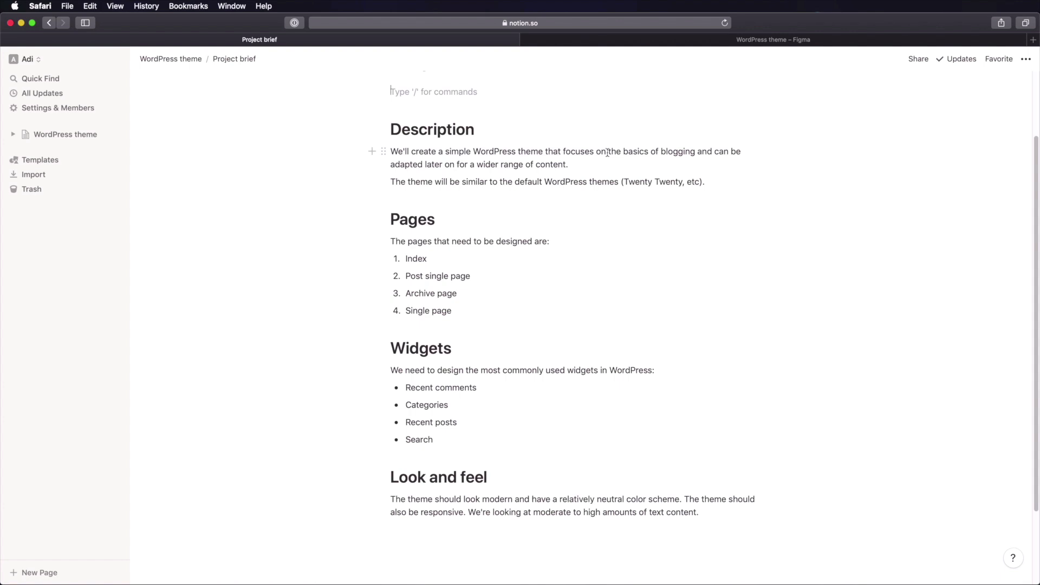
# - Review the brief's description and numbered page list, including the Index item
pyautogui.moveTo(607, 152); pyautogui.dragTo(696, 154)
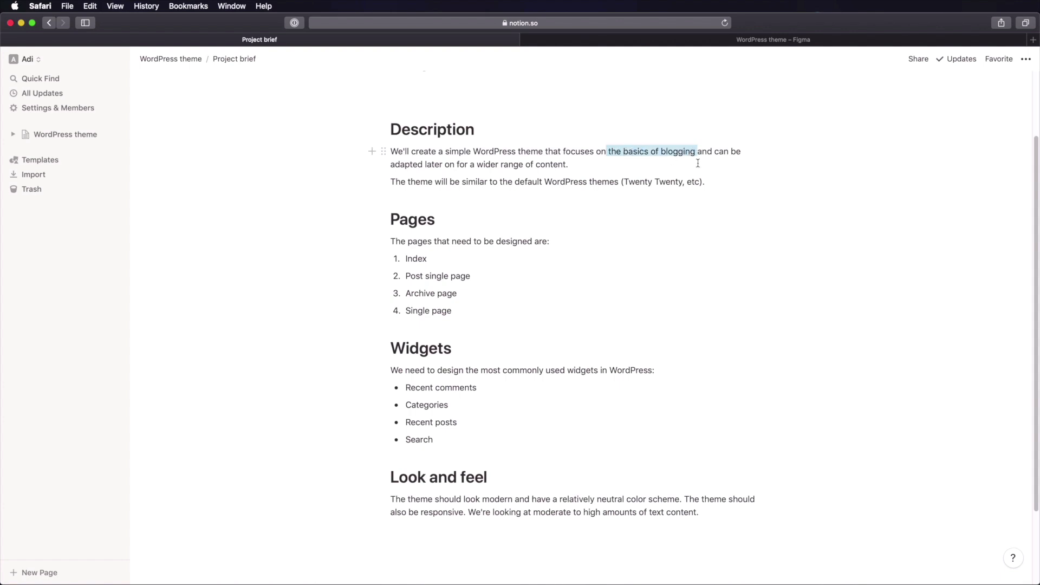
pyautogui.click(679, 205)
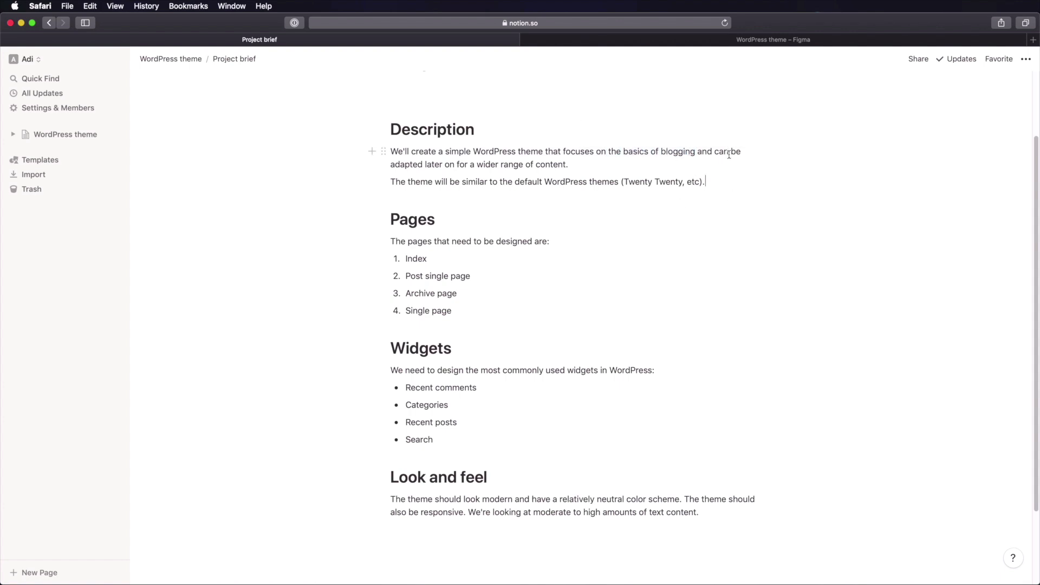
pyautogui.moveTo(407, 164); pyautogui.dragTo(545, 165)
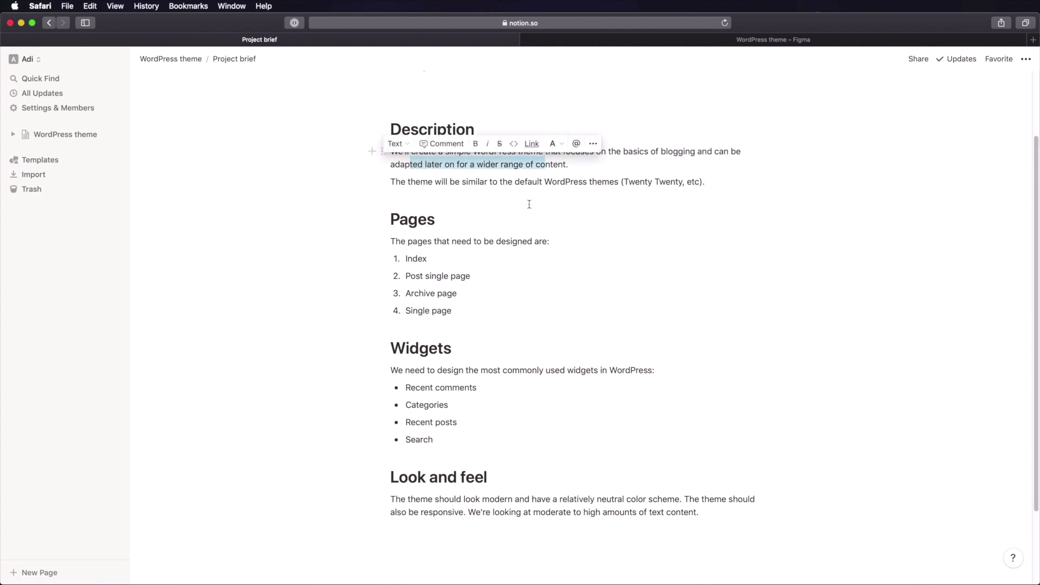
pyautogui.click(481, 165)
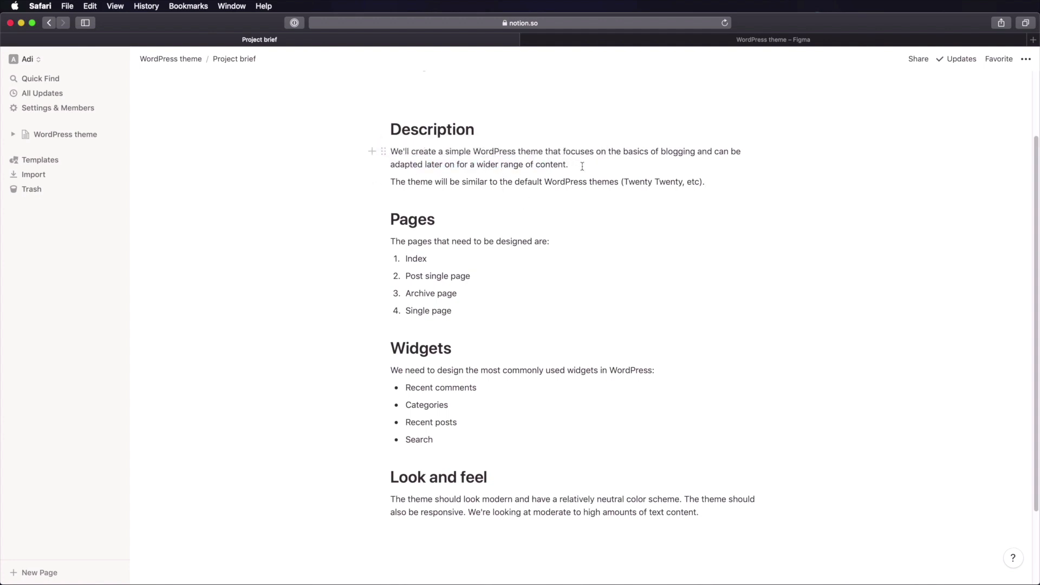
pyautogui.click(563, 166)
pyautogui.moveTo(419, 258); pyautogui.dragTo(433, 310)
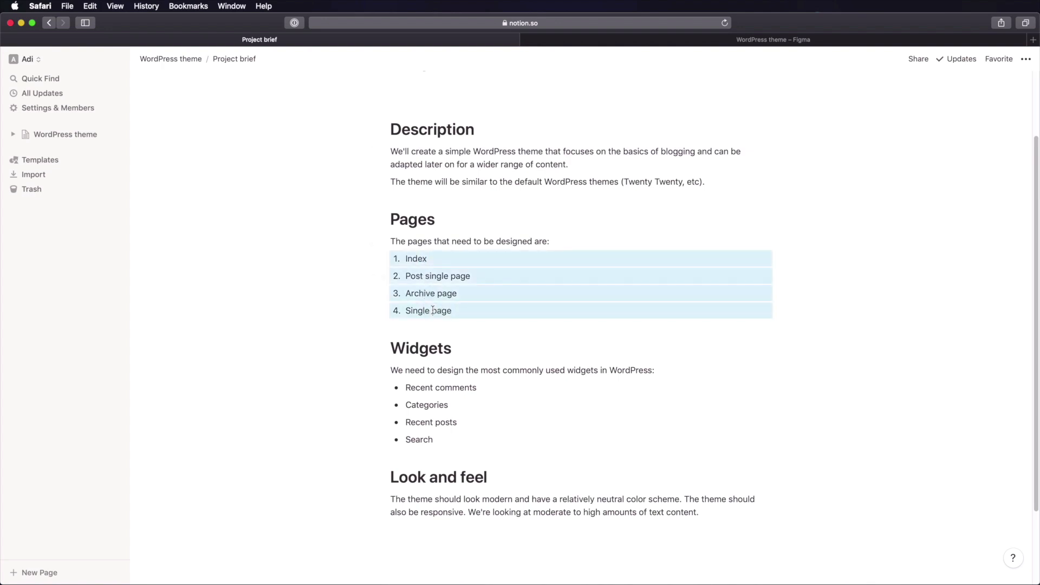
pyautogui.click(476, 307)
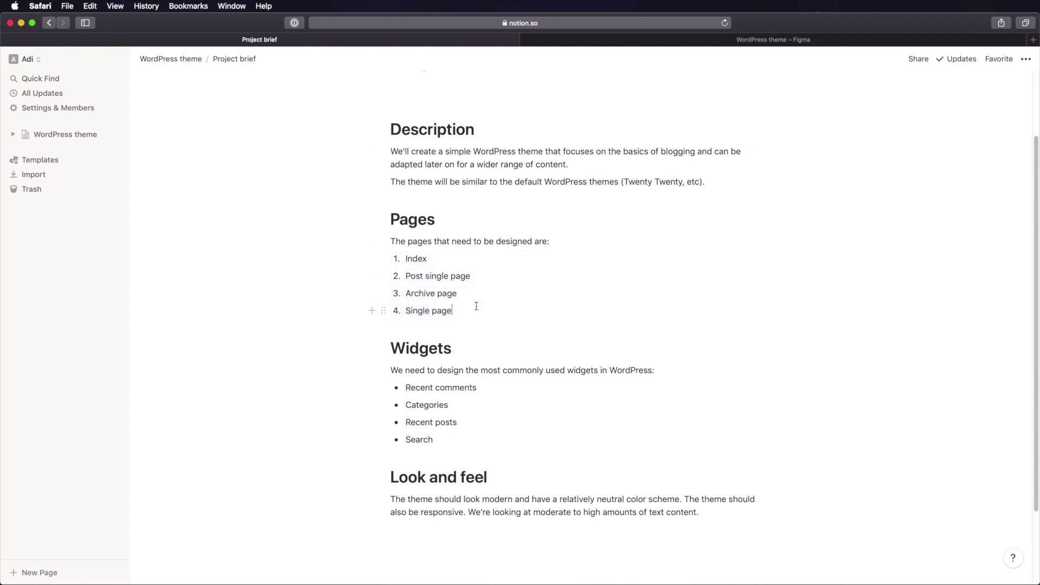
pyautogui.doubleClick(416, 258)
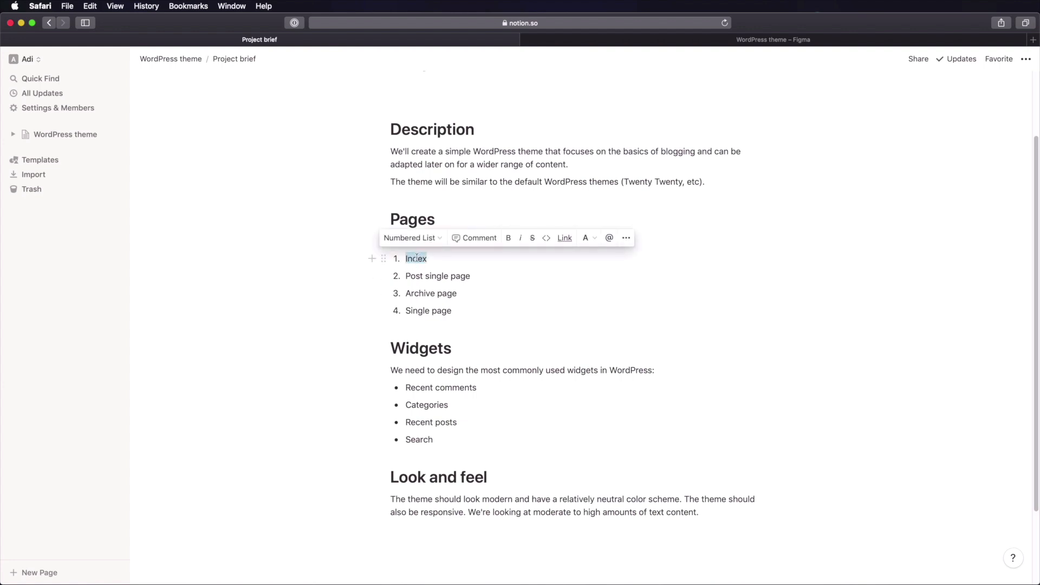
pyautogui.click(424, 265)
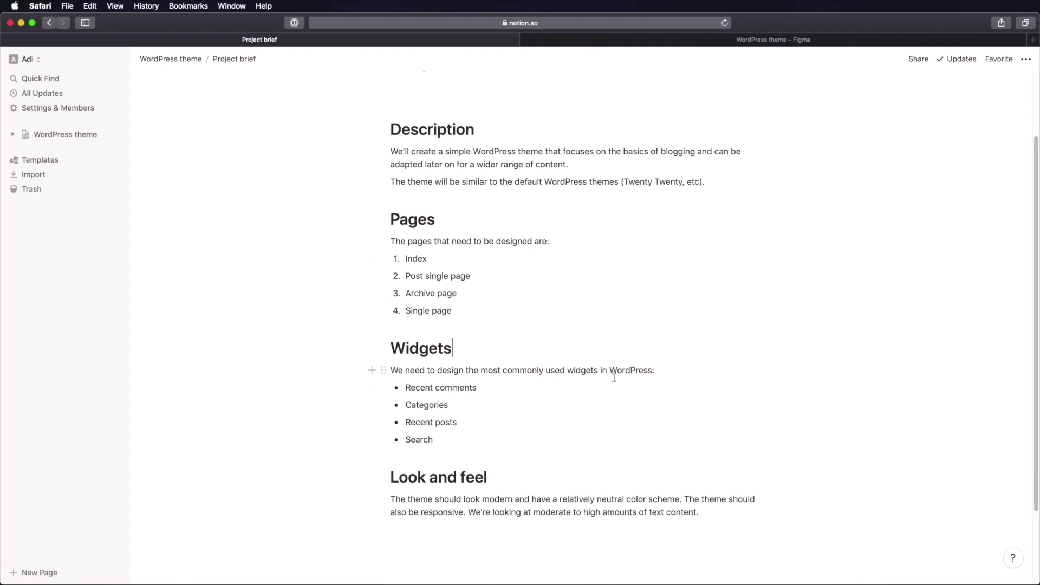
# - Review the Widgets list, including Search, and the Look and feel paragraph
pyautogui.moveTo(416, 389); pyautogui.dragTo(467, 422)
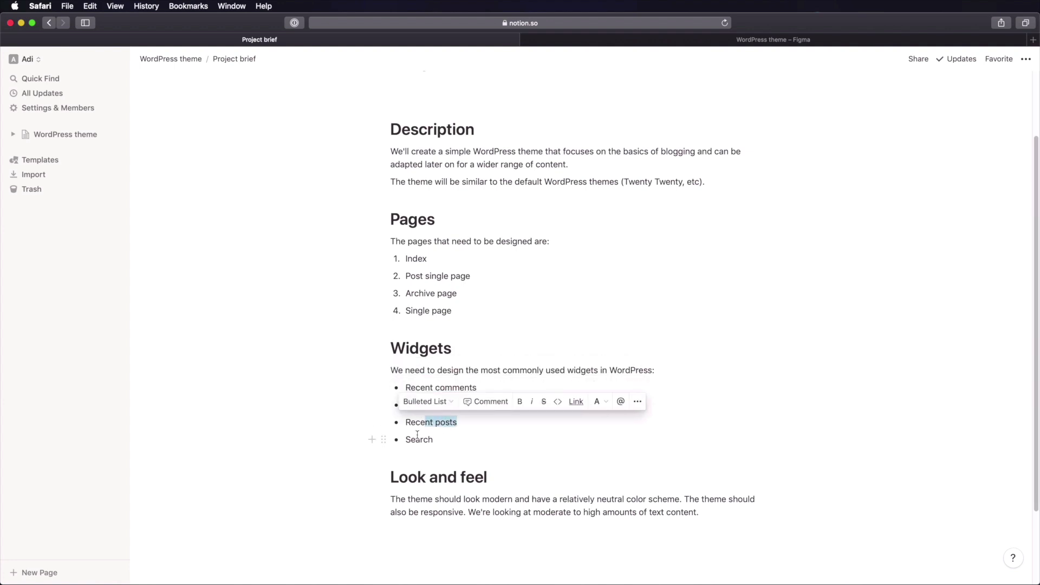
pyautogui.moveTo(405, 440); pyautogui.dragTo(437, 441)
pyautogui.click(500, 458)
pyautogui.scroll(-3, 499, 445)
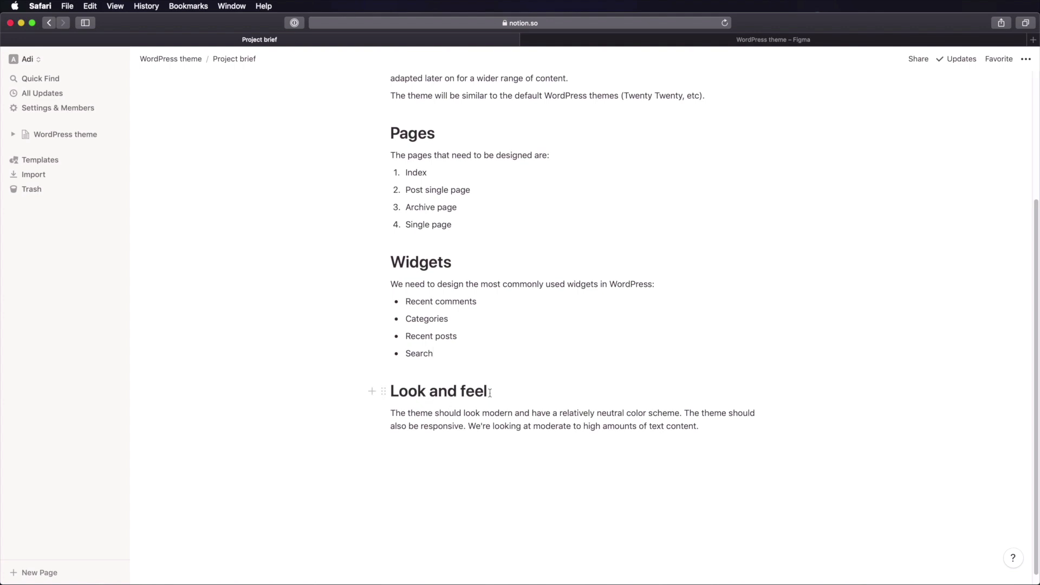
pyautogui.moveTo(421, 413); pyautogui.dragTo(662, 414)
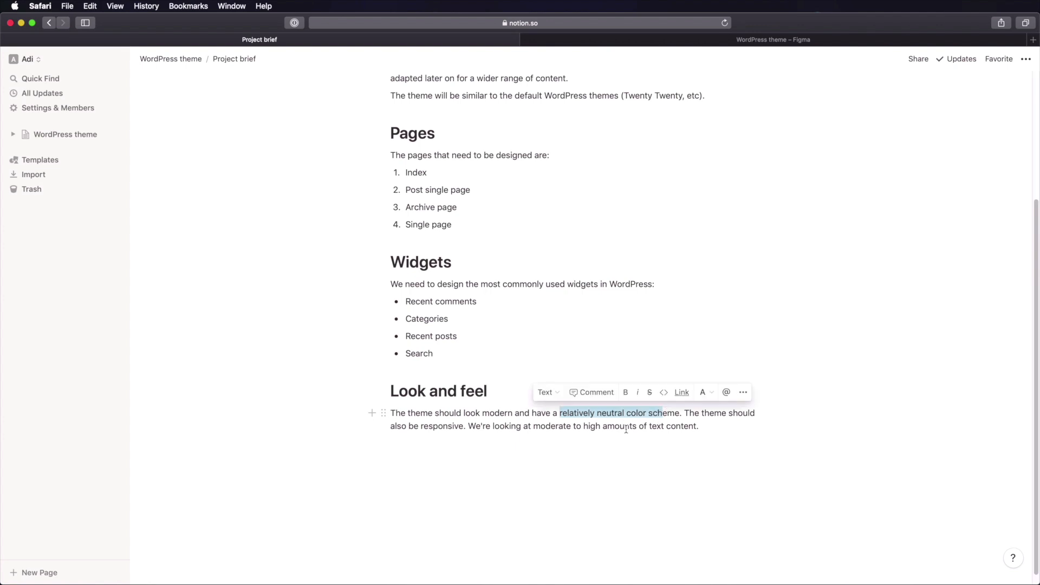
pyautogui.click(651, 427)
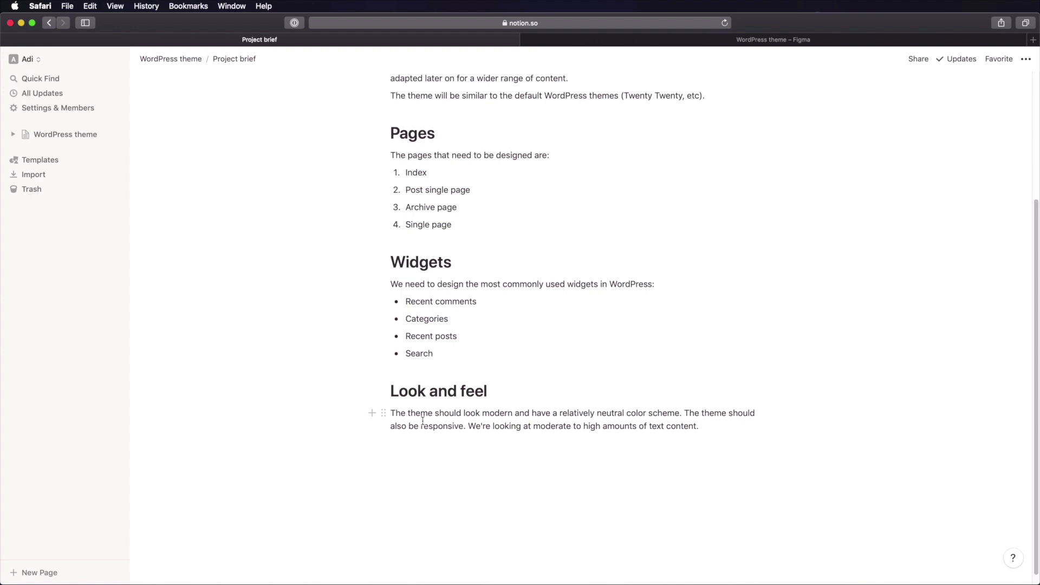
pyautogui.scroll(3, 464, 442)
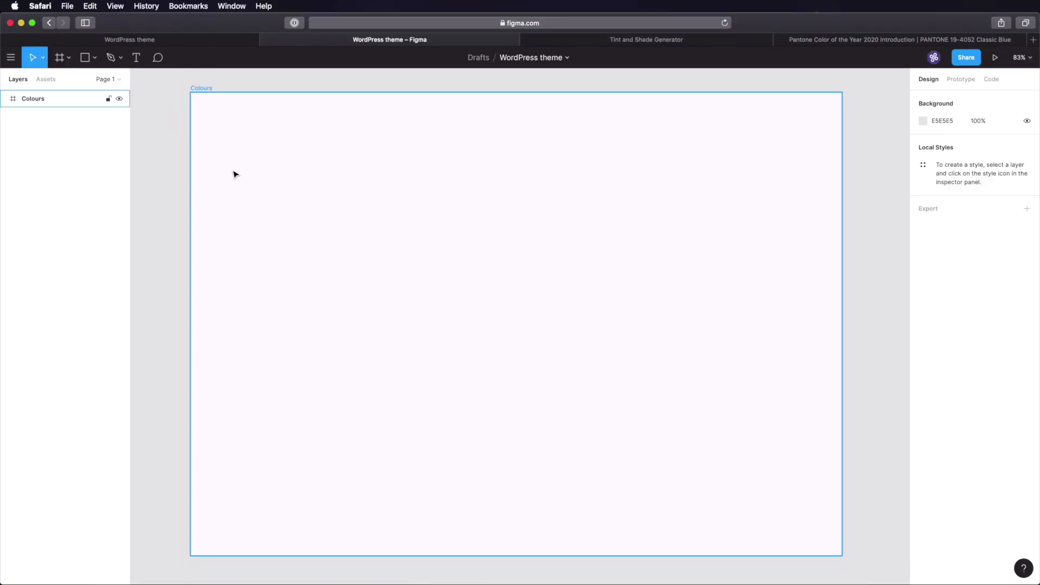
# - Draw a grey rectangle near the top left of the Colours frame
pyautogui.click(264, 185)
pyautogui.press('r')
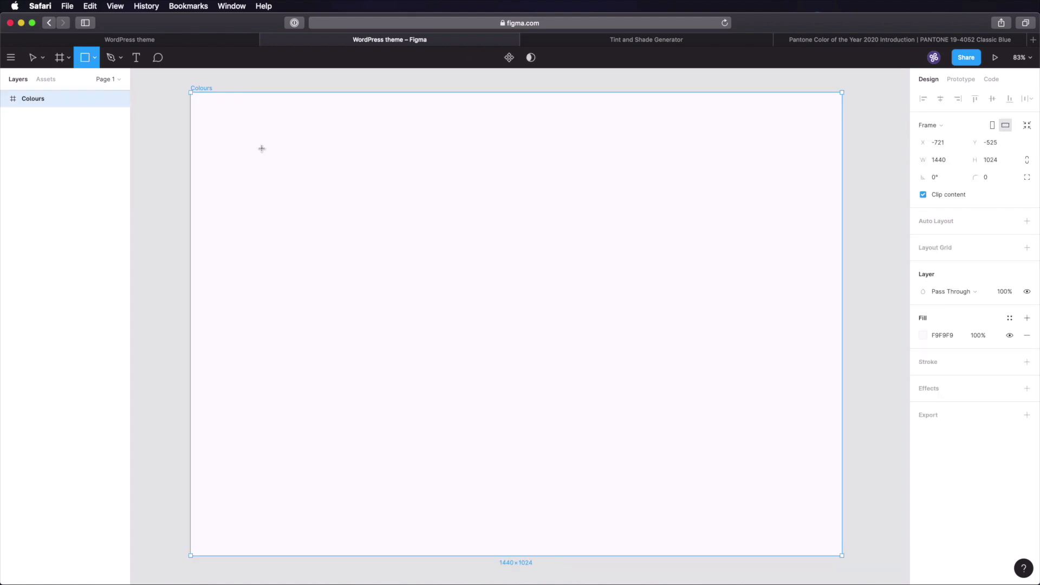
pyautogui.moveTo(262, 136); pyautogui.dragTo(341, 182)
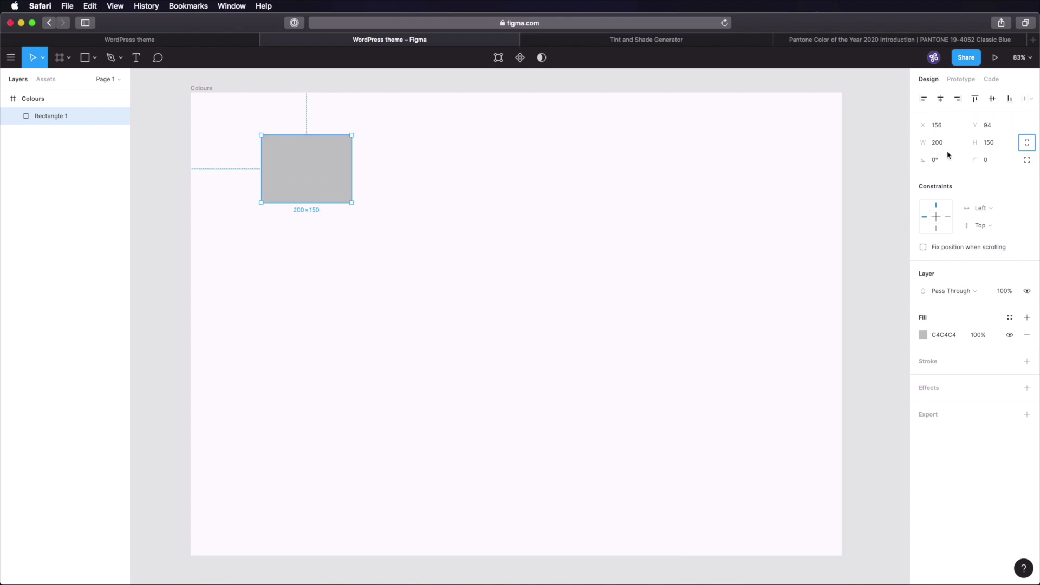
pyautogui.click(536, 185)
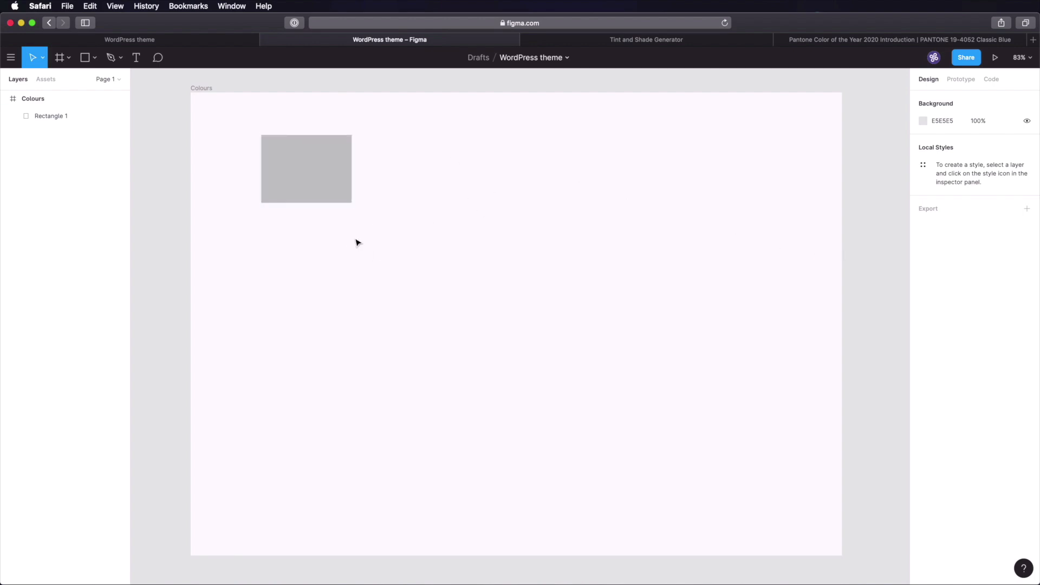
# - Duplicate the rectangle below the original, 92 px tall with a white fill
pyautogui.click(307, 181)
pyautogui.press('super+d')
pyautogui.moveTo(325, 172); pyautogui.dragTo(331, 230)
pyautogui.moveTo(322, 271); pyautogui.dragTo(322, 245)
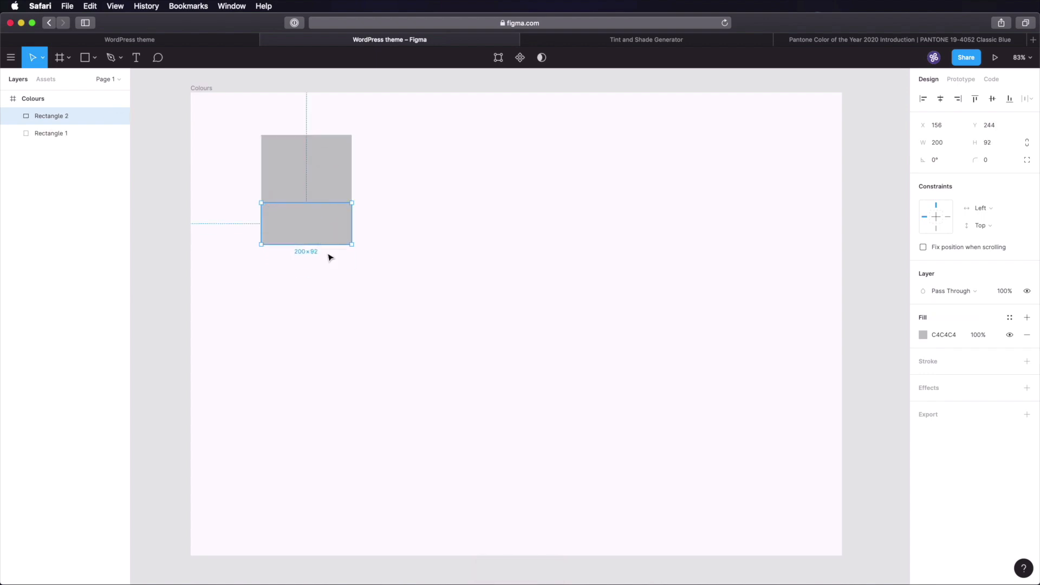
pyautogui.click(924, 335)
pyautogui.moveTo(865, 355); pyautogui.dragTo(656, 268)
pyautogui.click(553, 252)
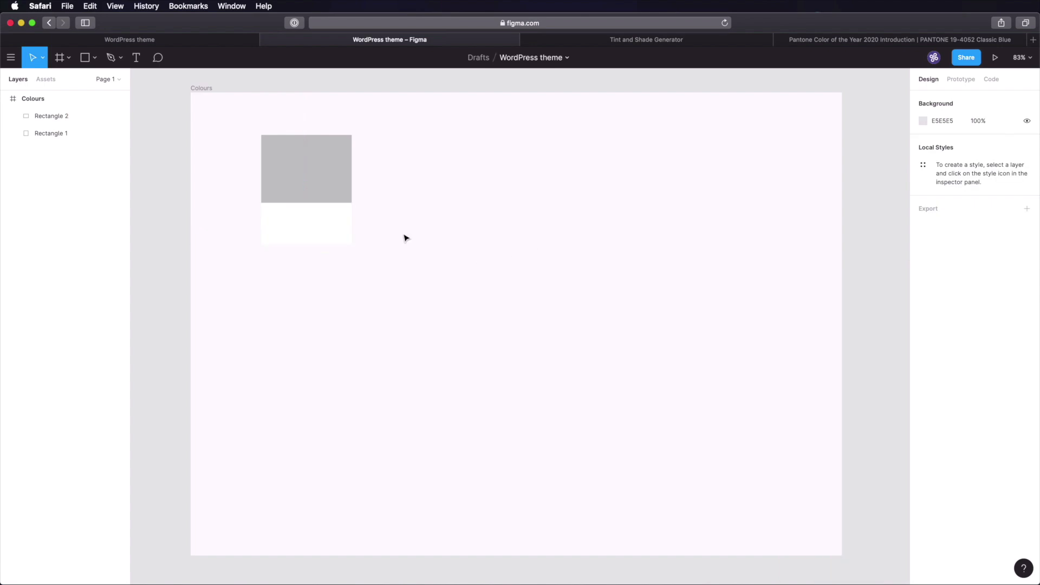
pyautogui.click(328, 237)
# - Add a 'COLOUR' label in the white rectangle and a '#hex' caption below it
pyautogui.press('t')
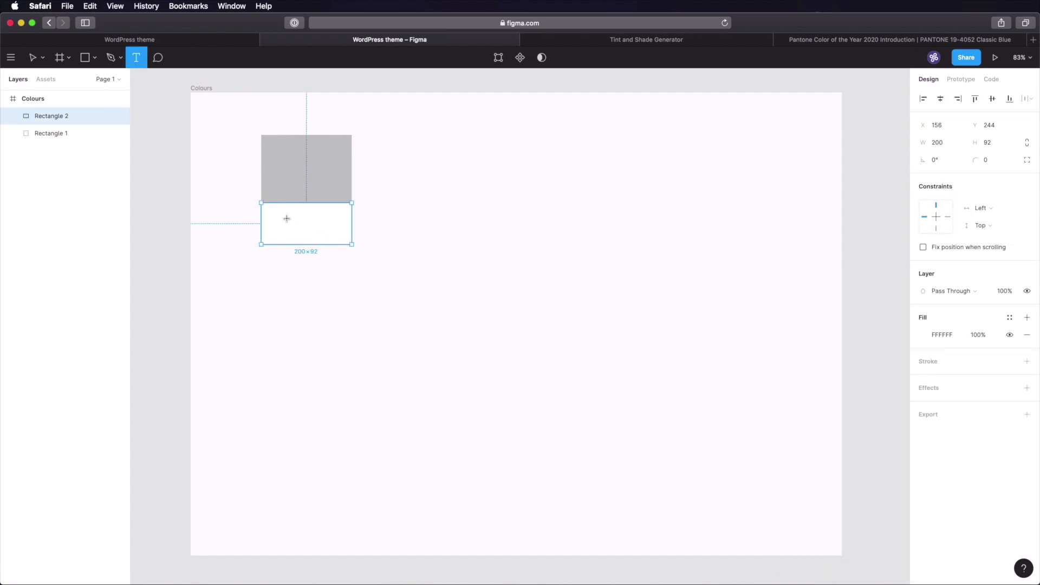
pyautogui.click(286, 219)
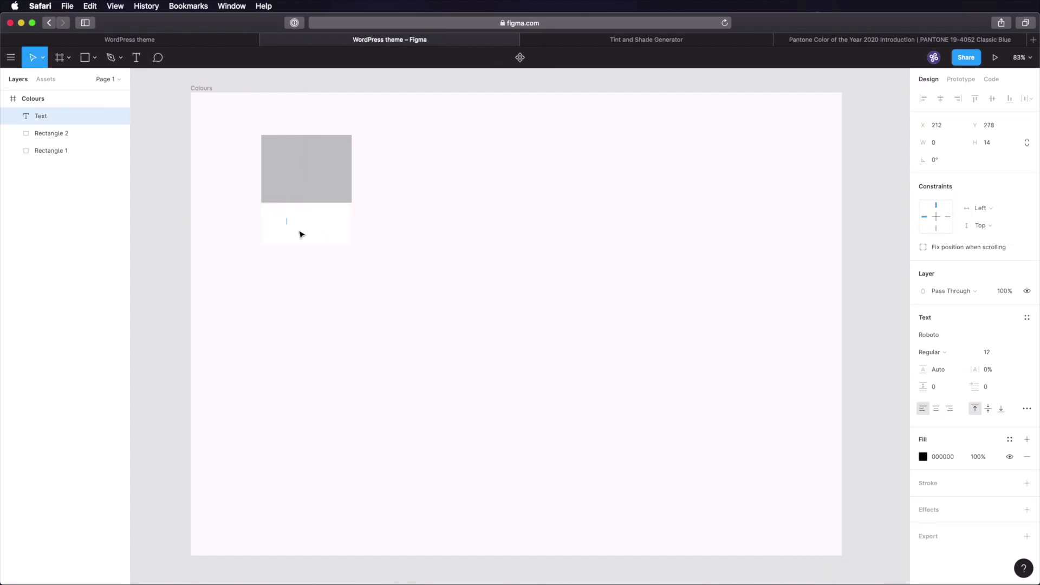
pyautogui.write('COLOUR')
pyautogui.press('Escape')
pyautogui.press('super+d')
pyautogui.moveTo(295, 220); pyautogui.dragTo(297, 228)
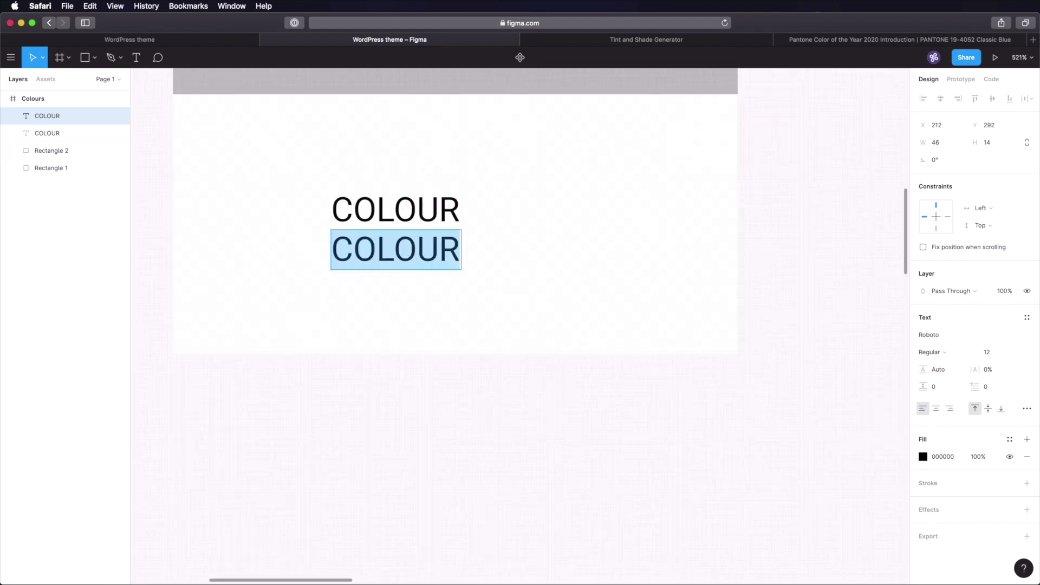
pyautogui.write('#ge')
pyautogui.press('BackSpace')
pyautogui.press('BackSpace')
pyautogui.write('hex')
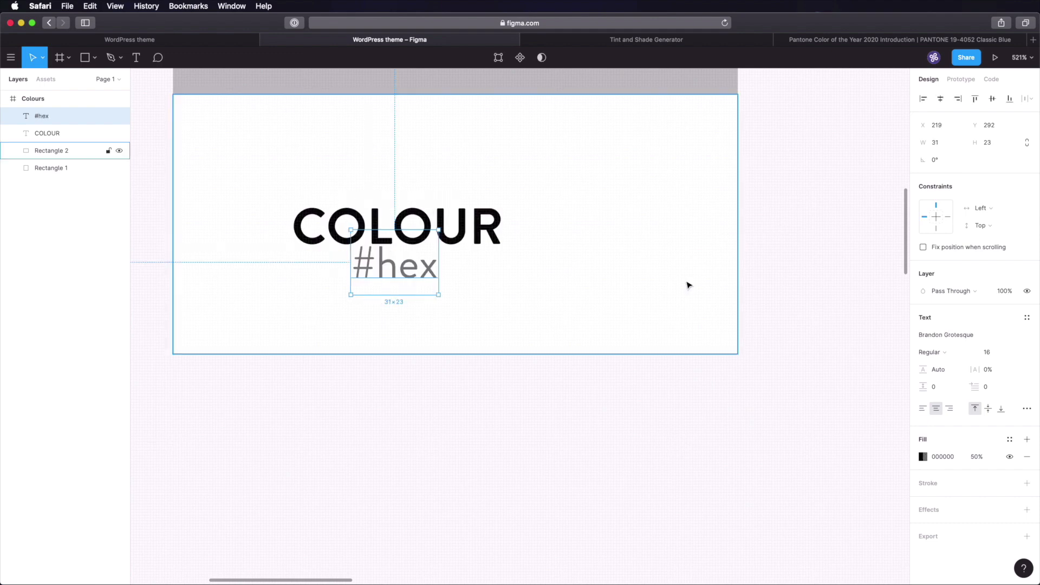
pyautogui.click(569, 262)
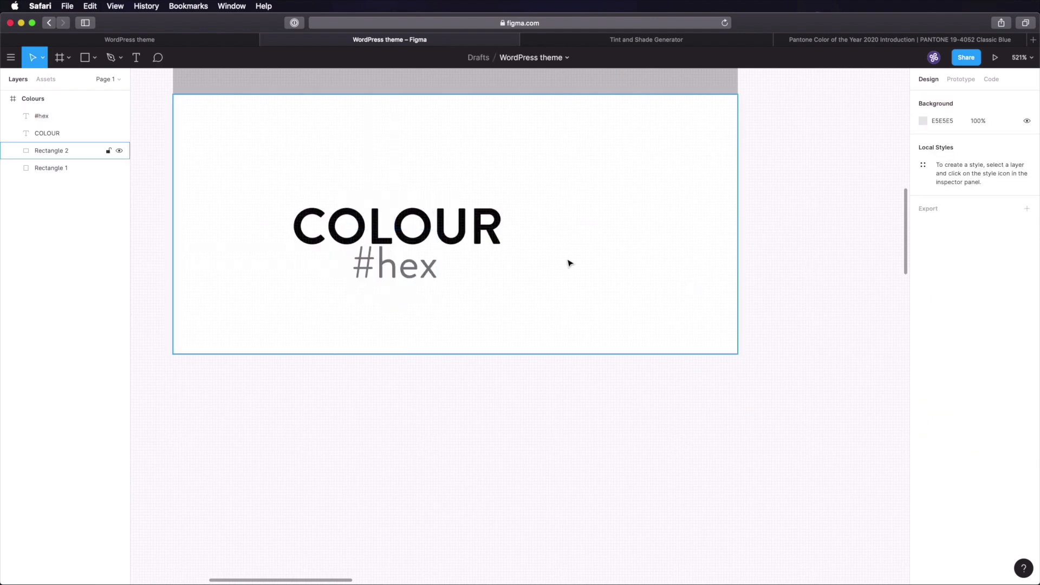
pyautogui.moveTo(401, 273); pyautogui.dragTo(404, 293)
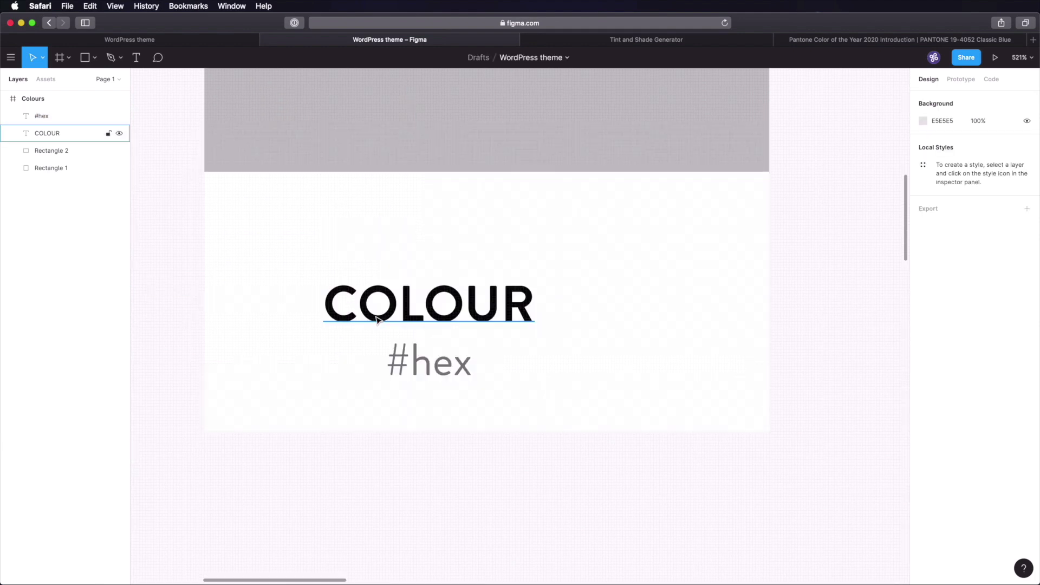
# - Wrap the COLOUR text, #hex text and white rectangle in a vertical auto-layout frame
pyautogui.click(378, 320)
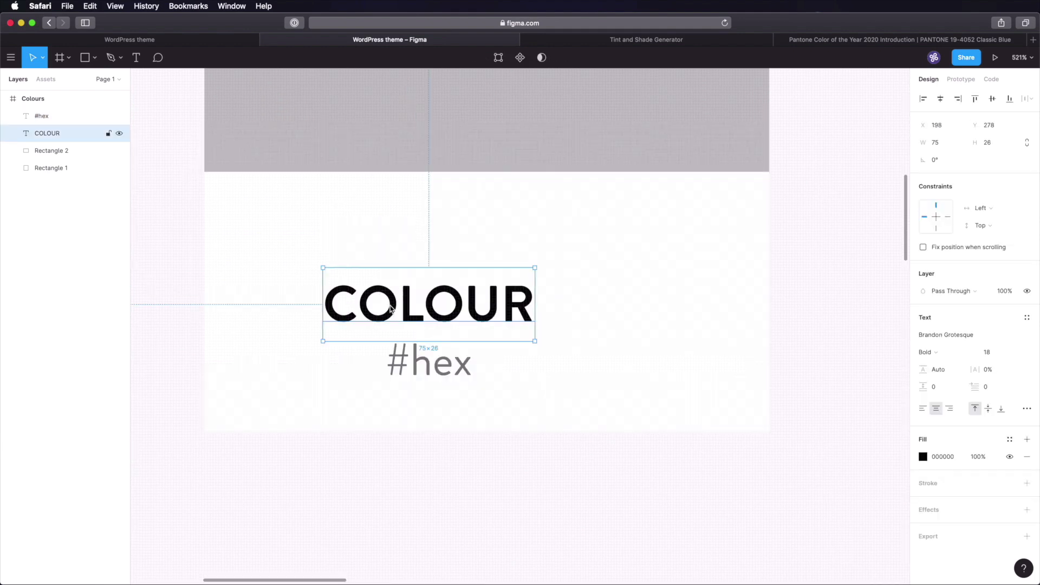
pyautogui.keyDown('shift'); pyautogui.click(428, 366); pyautogui.keyUp('shift')
pyautogui.keyDown('shift'); pyautogui.click(546, 260); pyautogui.keyUp('shift')
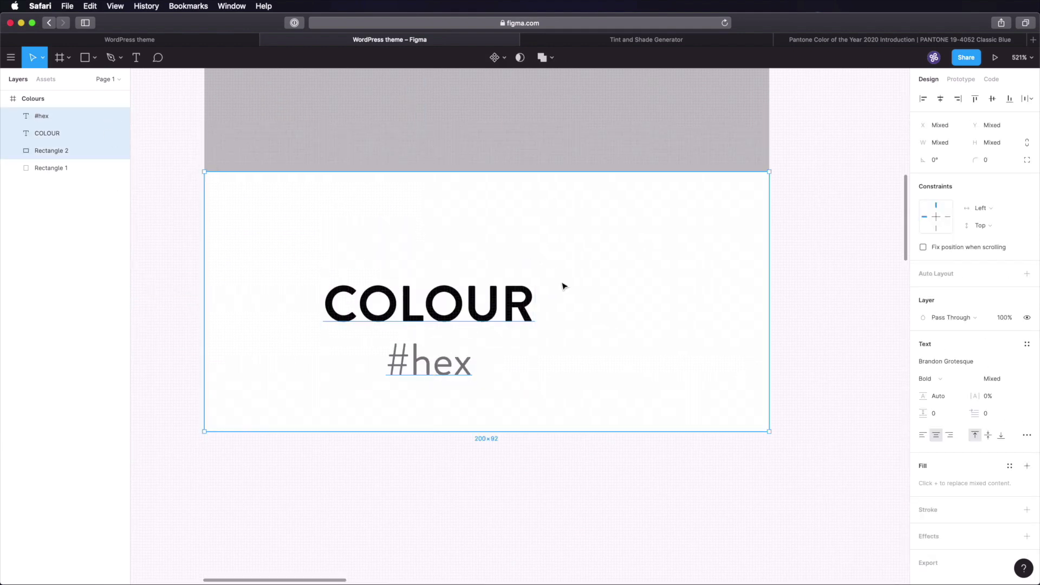
pyautogui.click(953, 275)
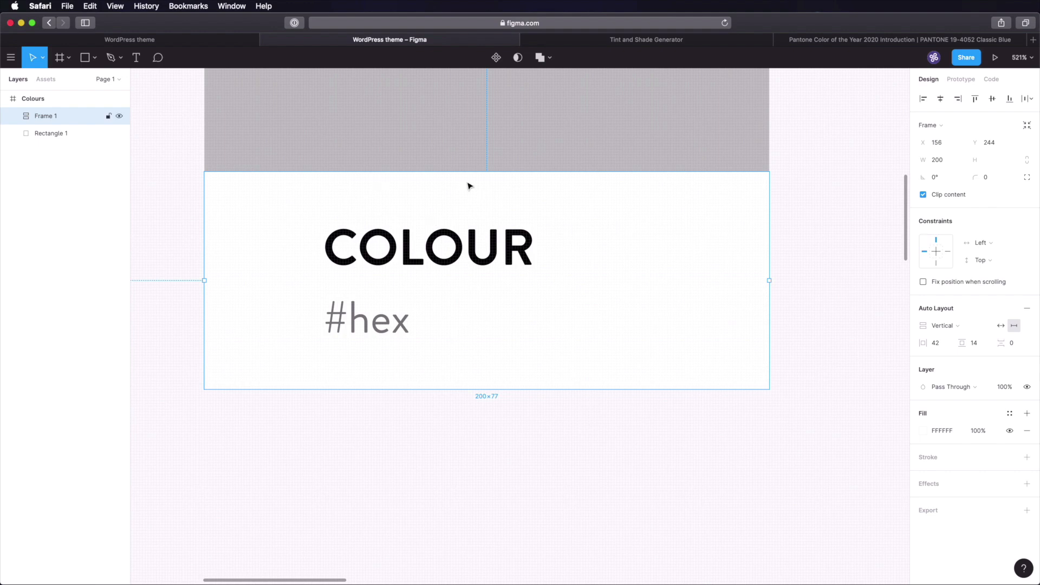
# - Centre the #hex and COLOUR labels horizontally within Frame 1
pyautogui.click(13, 116)
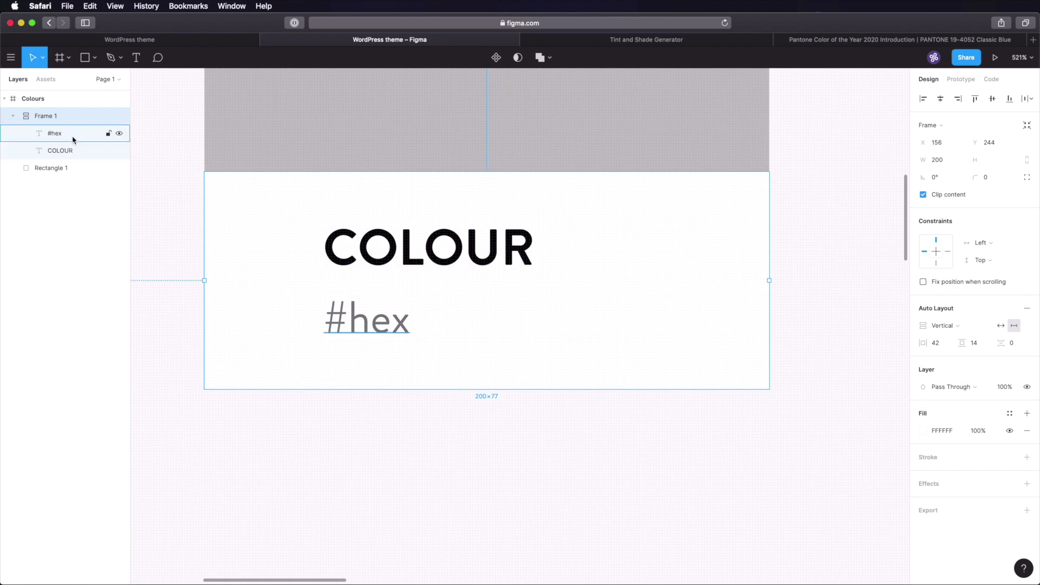
pyautogui.click(73, 139)
pyautogui.keyDown('shift'); pyautogui.click(75, 150); pyautogui.keyUp('shift')
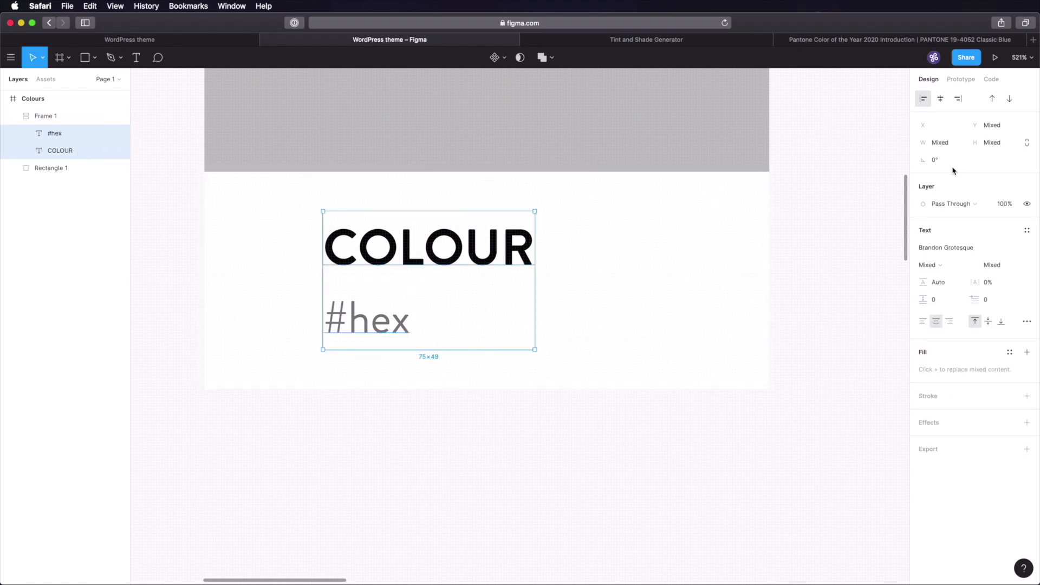
pyautogui.click(941, 99)
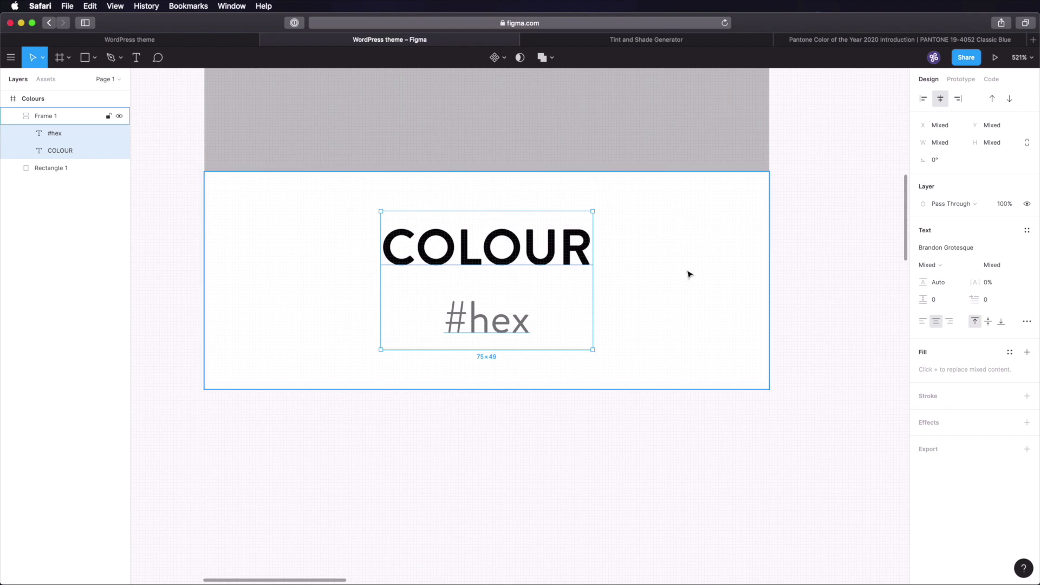
# - Give Frame 1 horizontal padding 30, vertical padding 15 and spacing 5
pyautogui.click(699, 241)
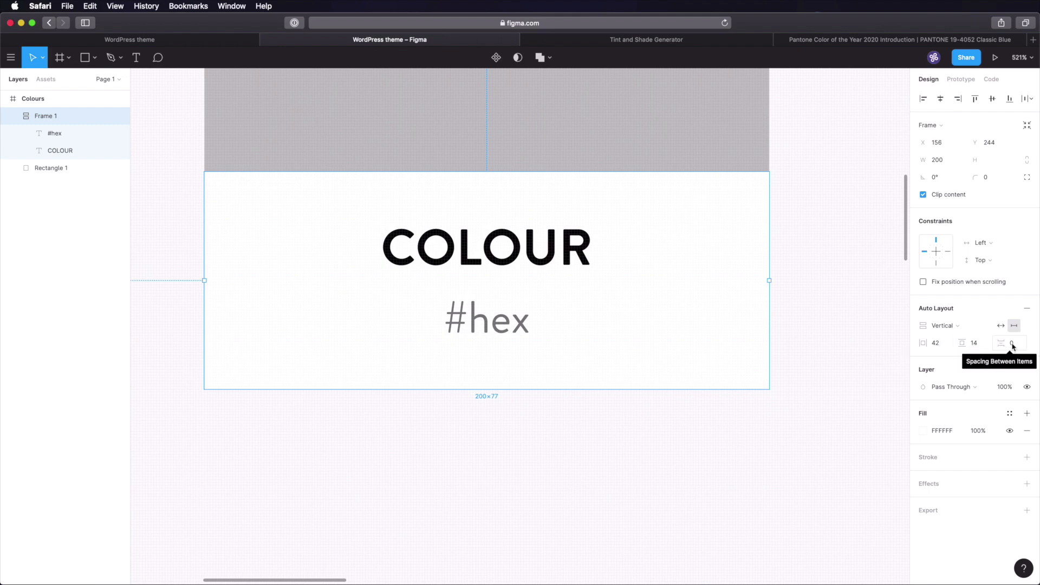
pyautogui.click(944, 349)
pyautogui.write('30')
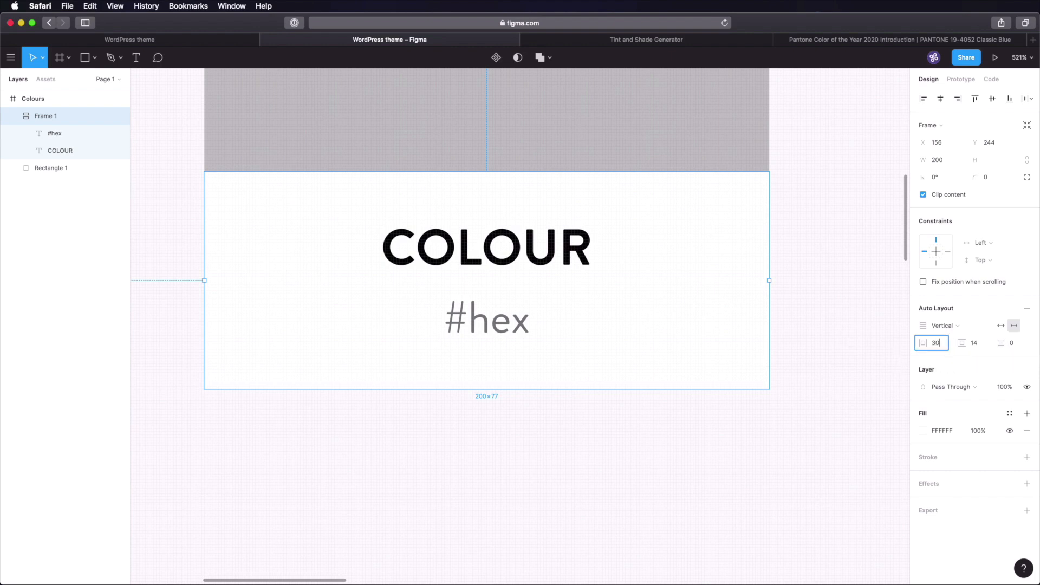
pyautogui.press('Tab')
pyautogui.press('Tab')
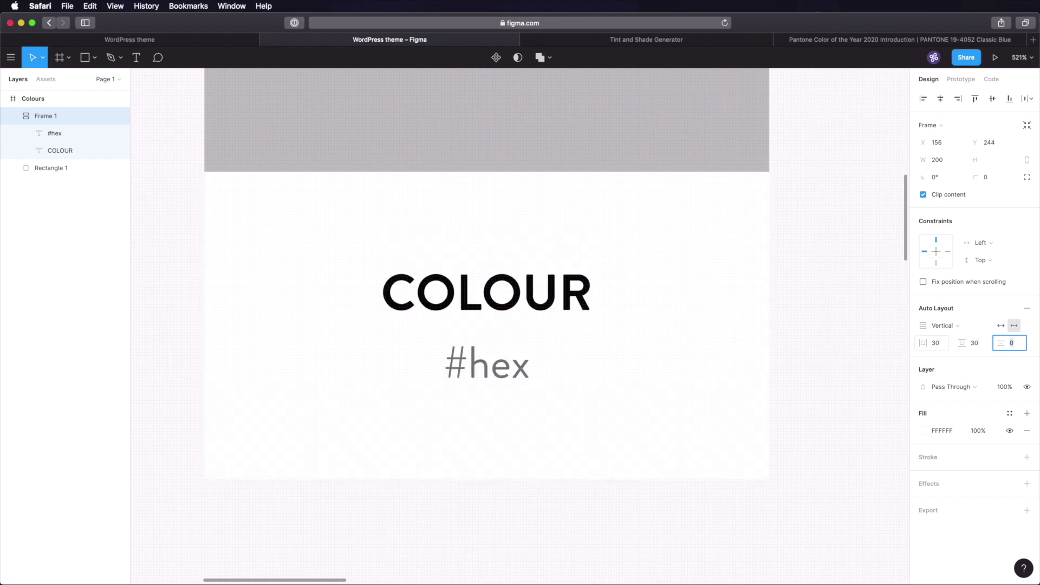
pyautogui.click(973, 347)
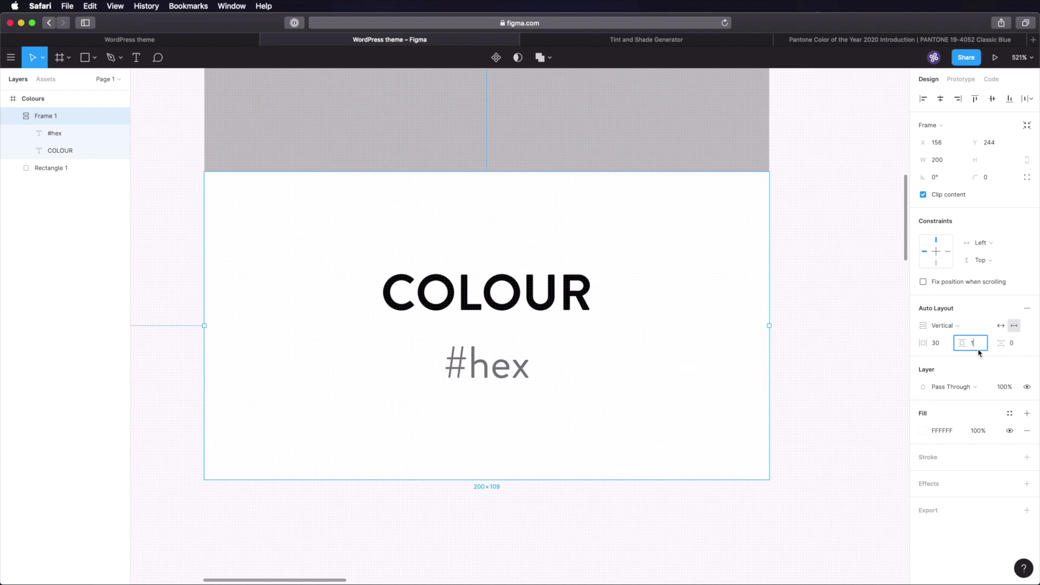
pyautogui.write('15')
pyautogui.press('Tab')
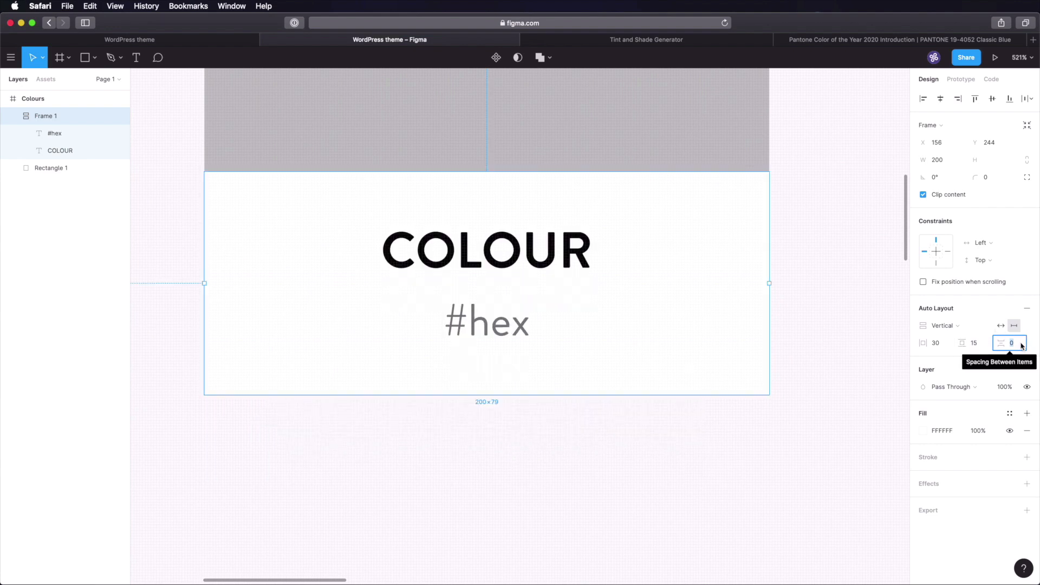
pyautogui.write('5')
pyautogui.press('Tab')
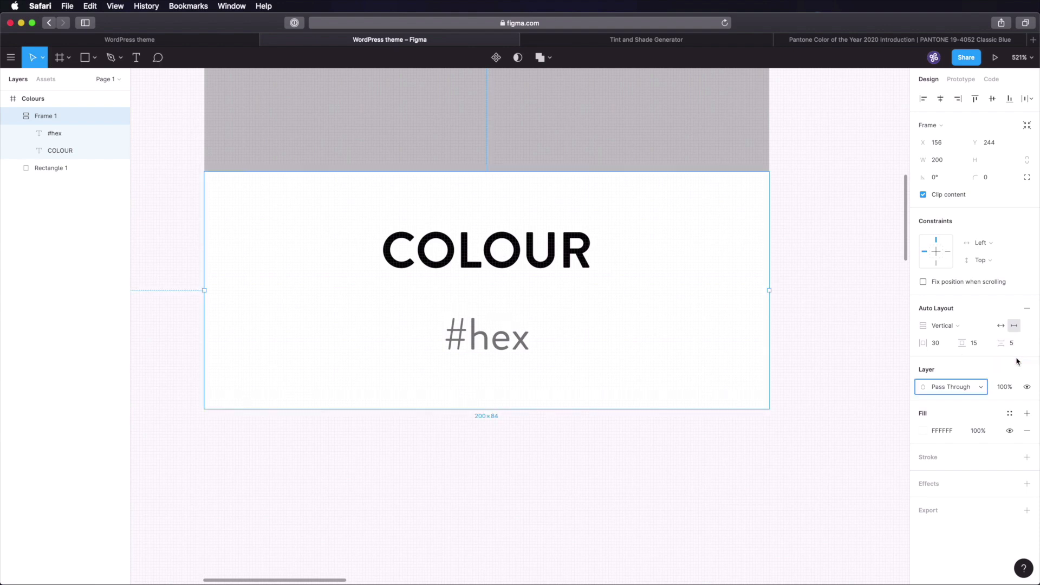
# - Wrap the label frame and grey rectangle together in a new auto-layout frame
pyautogui.click(845, 216)
pyautogui.scroll(-5, 845, 216)
pyautogui.moveTo(837, 209); pyautogui.dragTo(610, 274)
pyautogui.moveTo(651, 150); pyautogui.dragTo(418, 389)
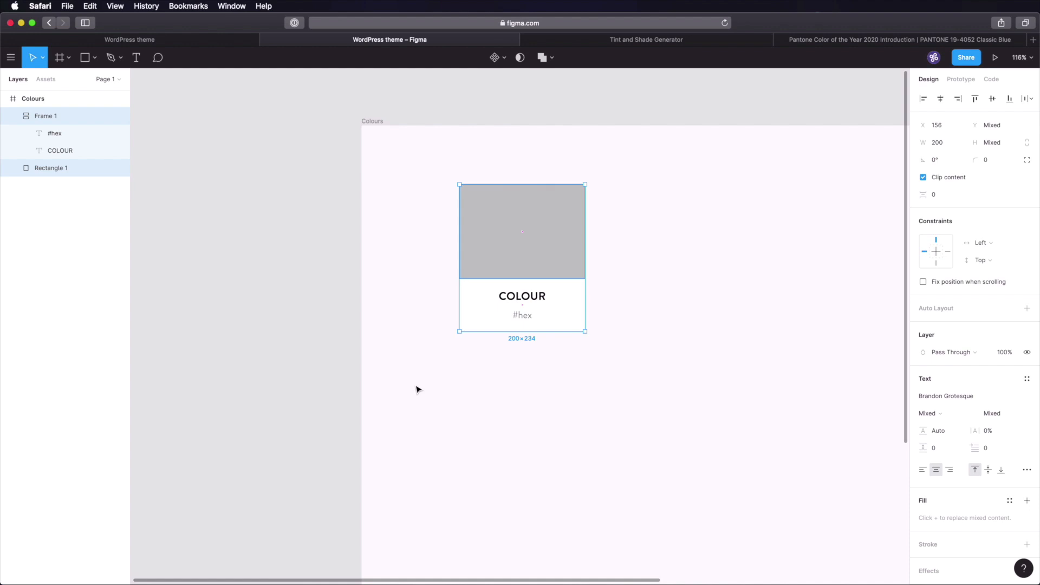
pyautogui.hotkey('shift', 'a')
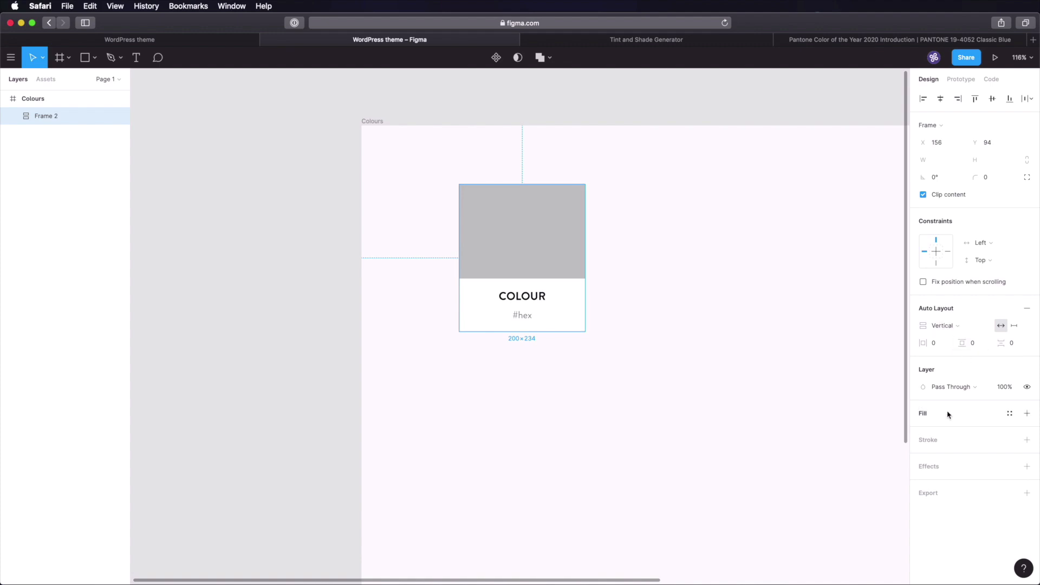
# - Add a drop shadow to the card: blur 20, X and Y offsets 4, 10% opacity
pyautogui.click(952, 469)
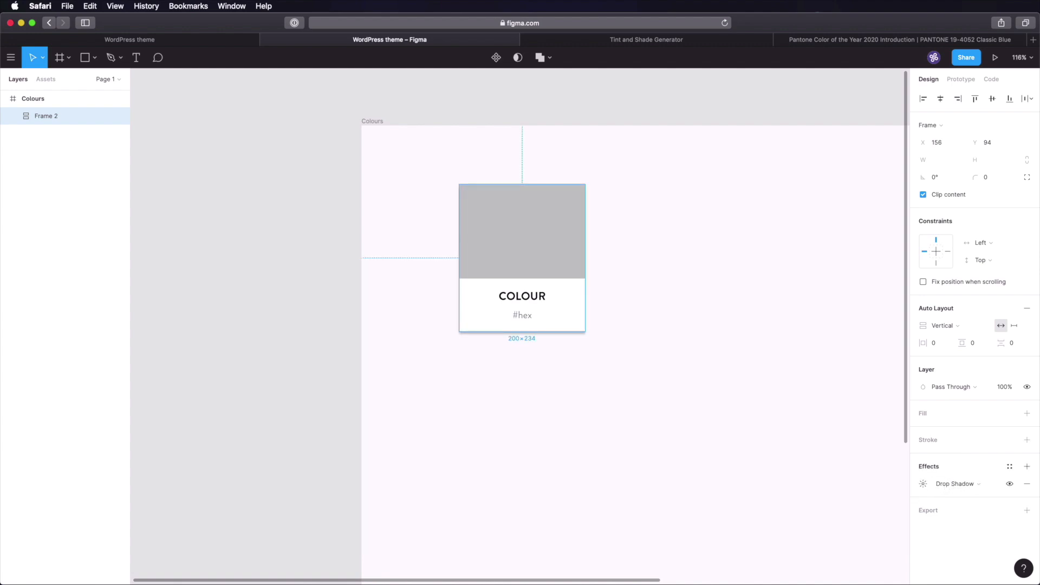
pyautogui.click(923, 484)
pyautogui.write('20')
pyautogui.press('Tab')
pyautogui.write('4')
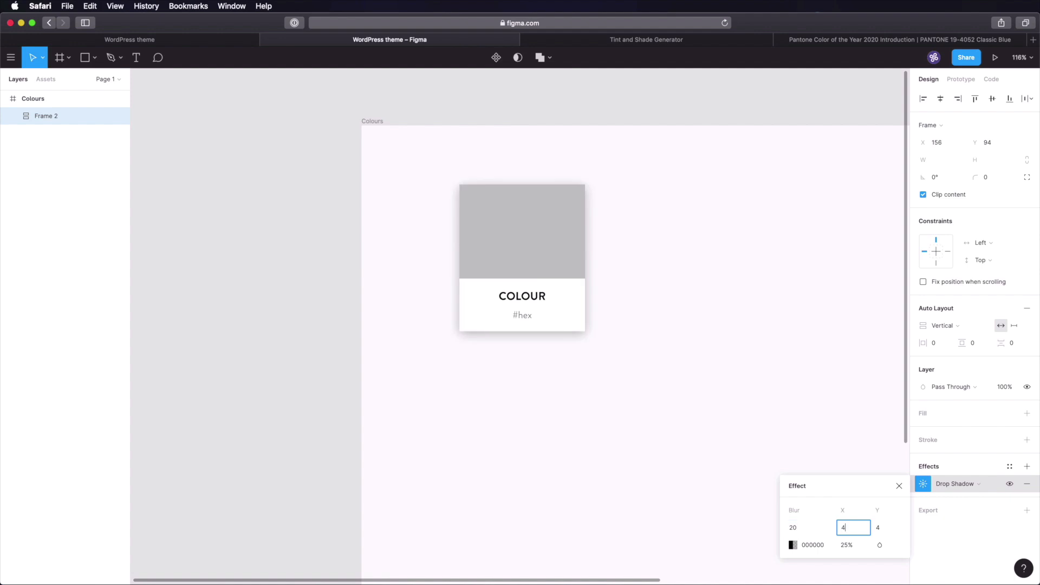
pyautogui.press('Tab')
pyautogui.press('Tab')
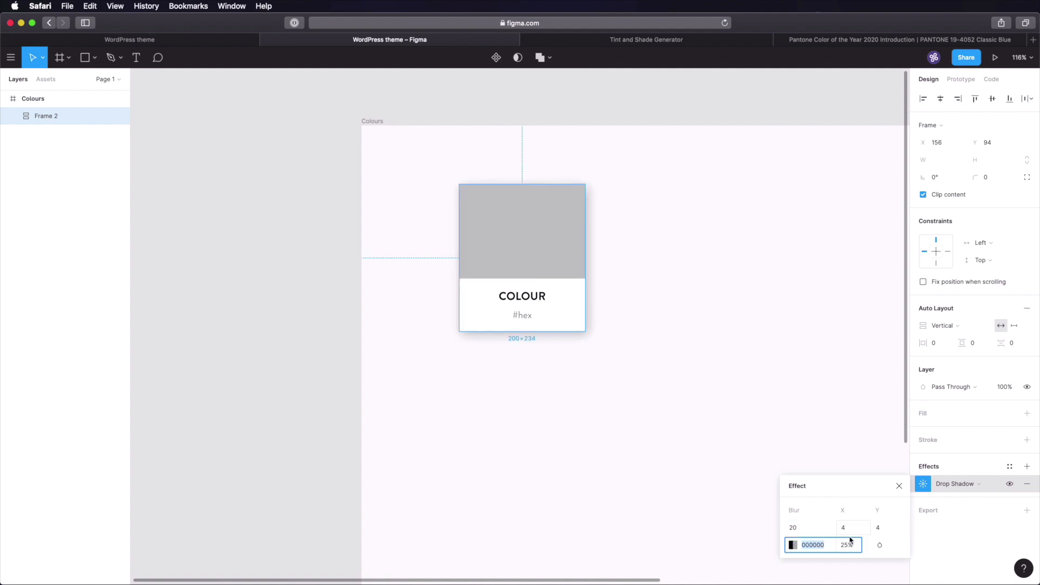
pyautogui.click(849, 544)
pyautogui.write('10')
pyautogui.press('Return')
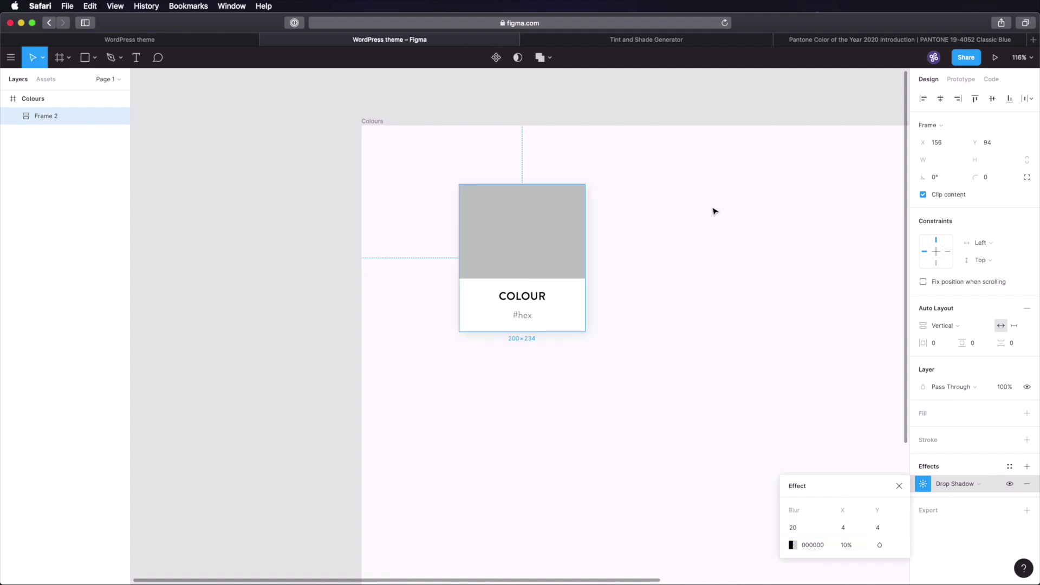
pyautogui.click(708, 193)
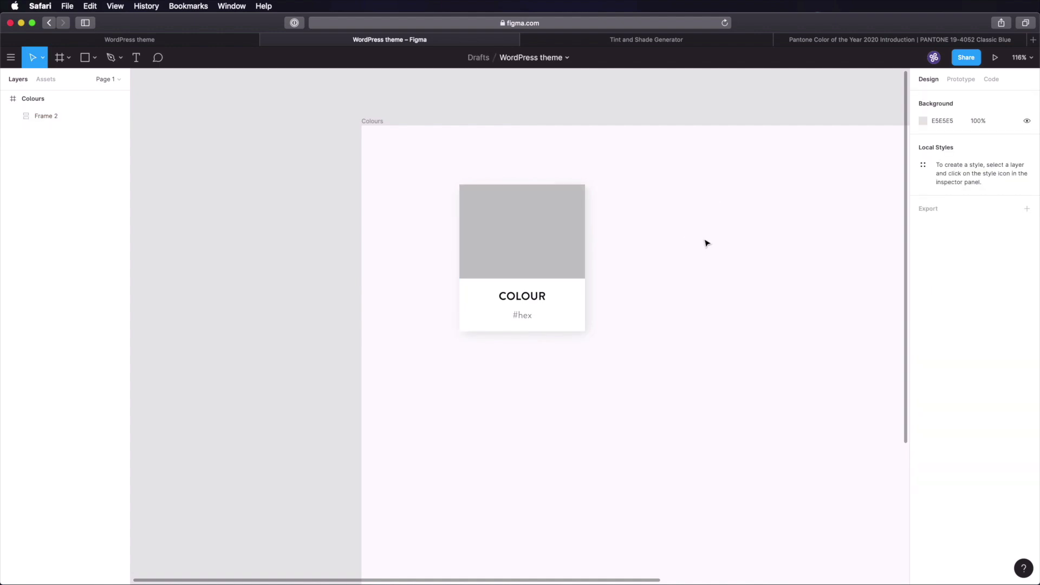
pyautogui.scroll(-5, 707, 243)
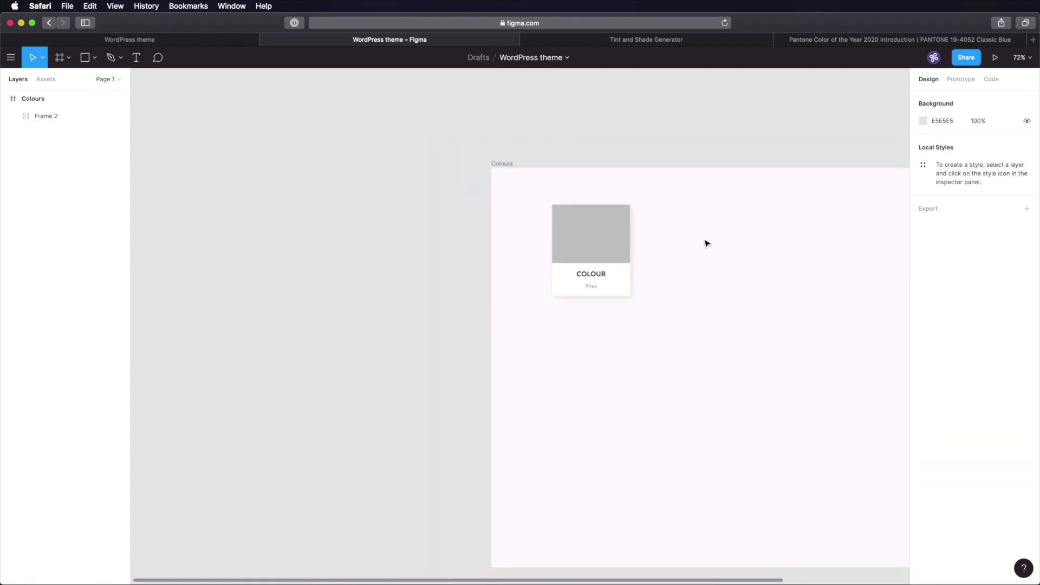
pyautogui.moveTo(673, 229); pyautogui.dragTo(434, 188)
# - Add vertical auto layout to the Colours frame with padding 90 and 90, spacing 30
pyautogui.click(276, 117)
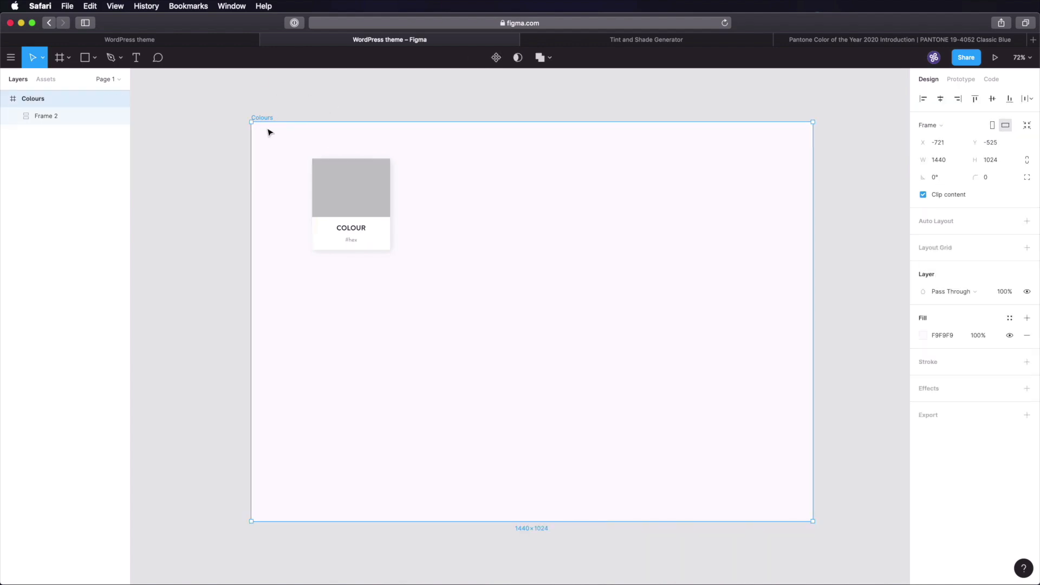
pyautogui.click(948, 226)
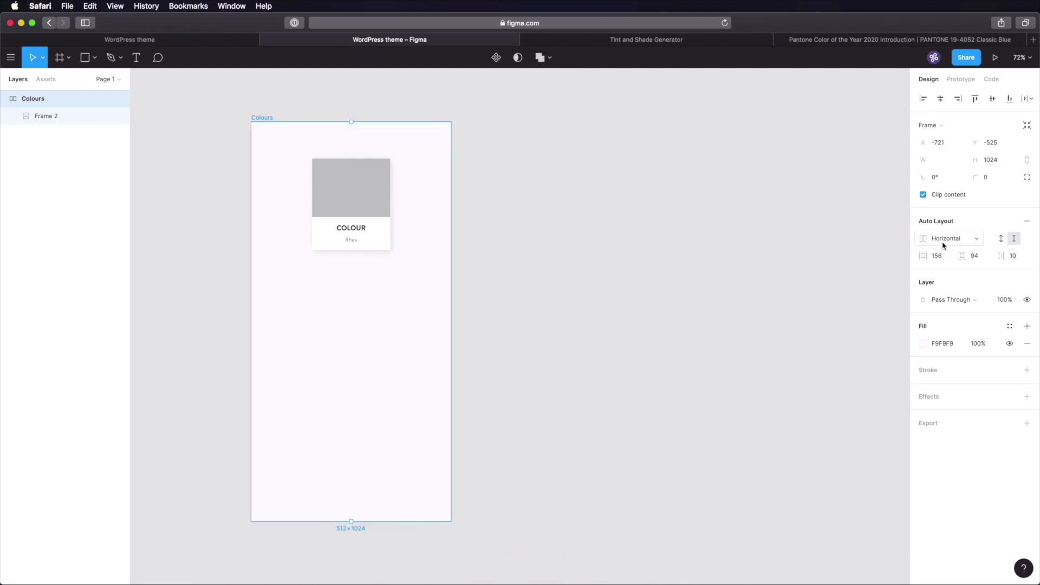
pyautogui.click(953, 242)
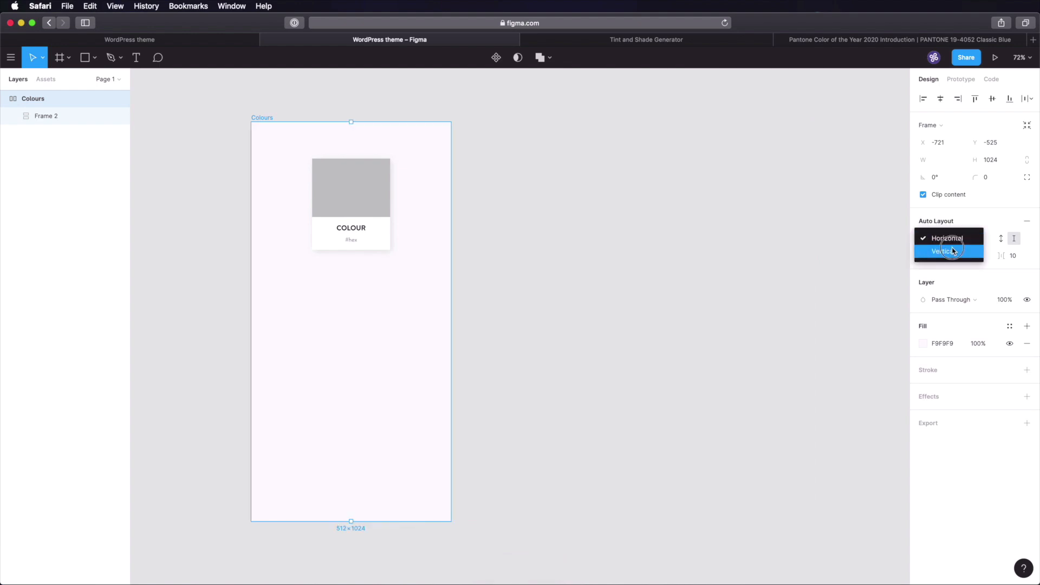
pyautogui.click(950, 248)
pyautogui.click(939, 261)
pyautogui.write('90')
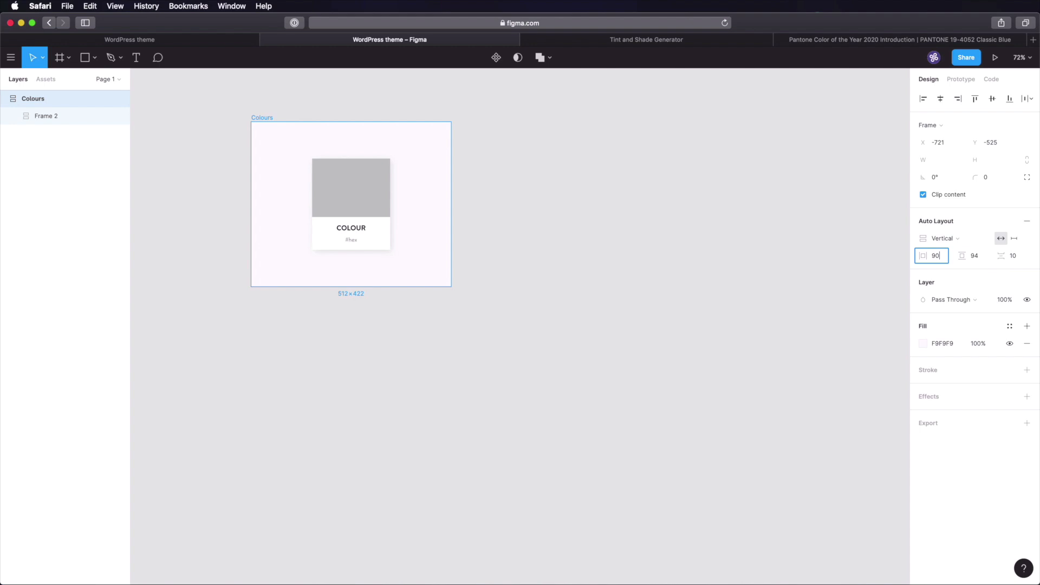
pyautogui.press('Tab')
pyautogui.write('90')
pyautogui.press('Tab')
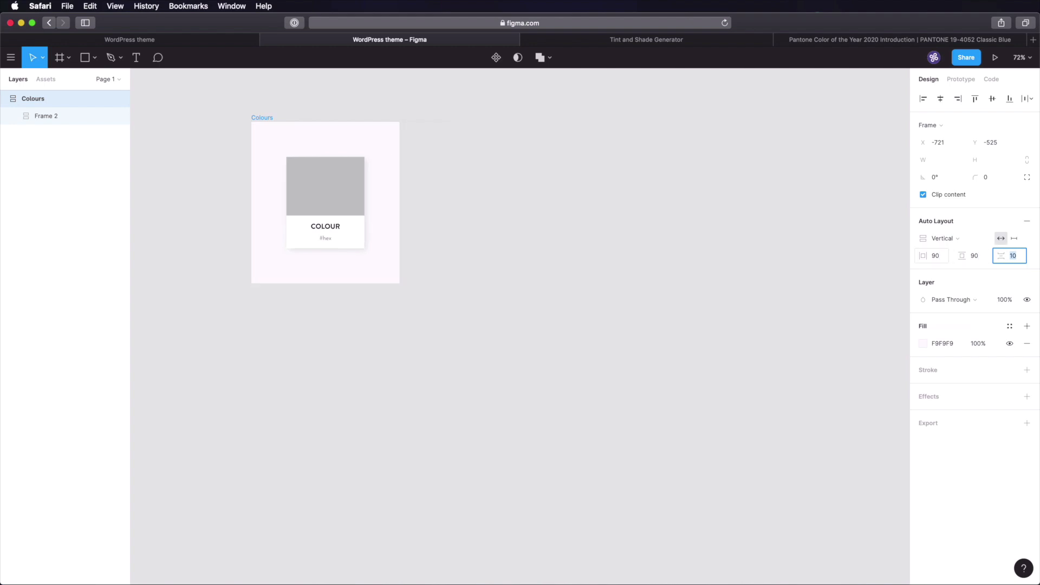
pyautogui.write('30')
pyautogui.press('Tab')
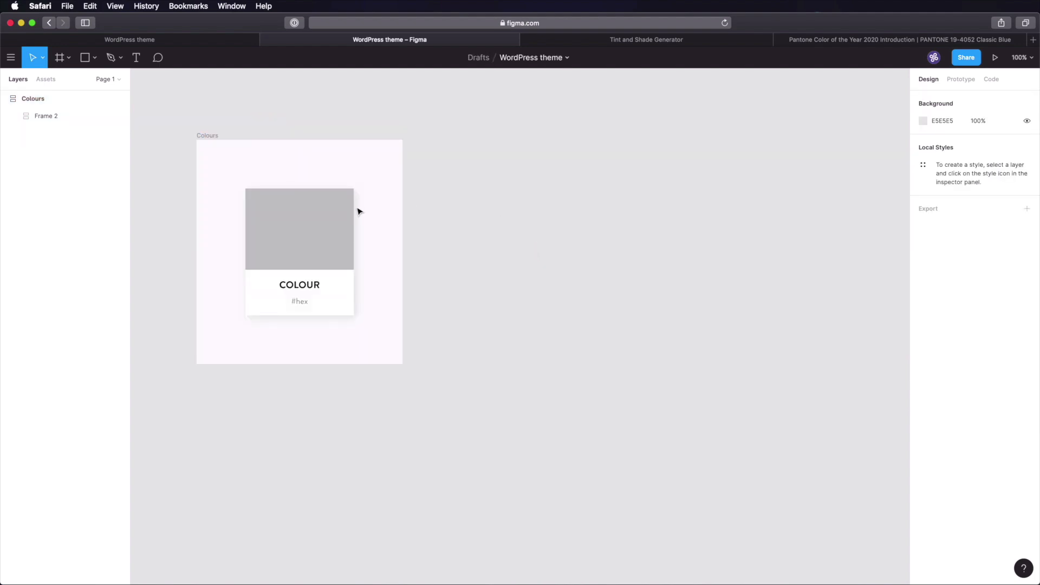
pyautogui.click(303, 231)
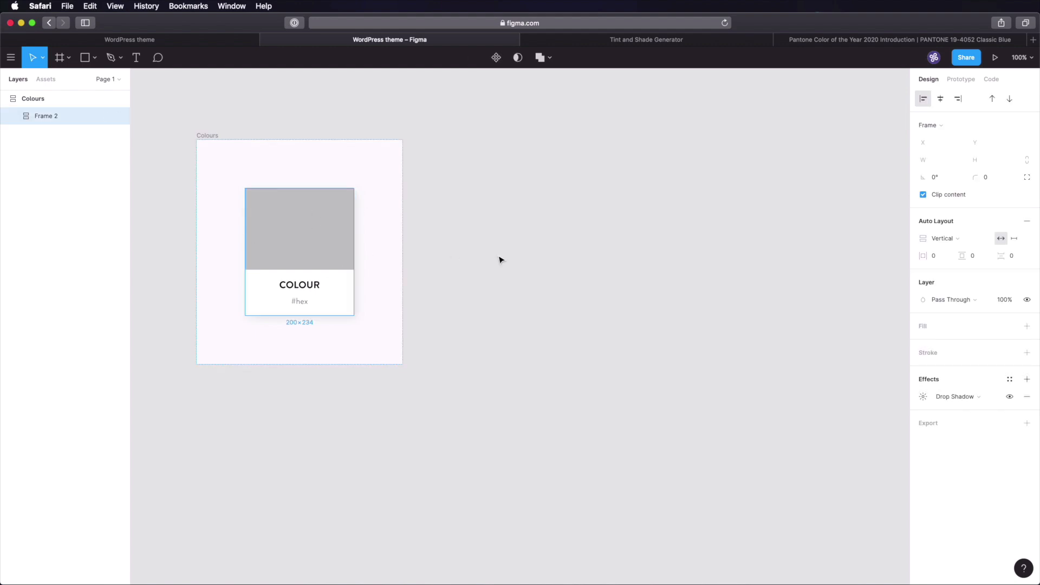
# - Duplicate the colour card to make three cards in the Colours frame
pyautogui.press('super+d')
pyautogui.press('super+d')
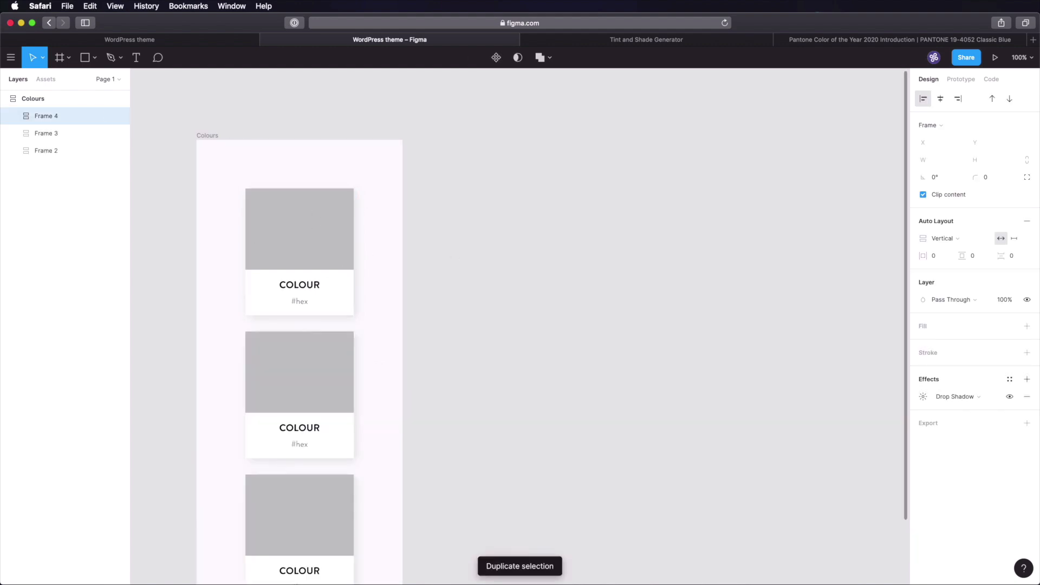
pyautogui.scroll(-5, 498, 257)
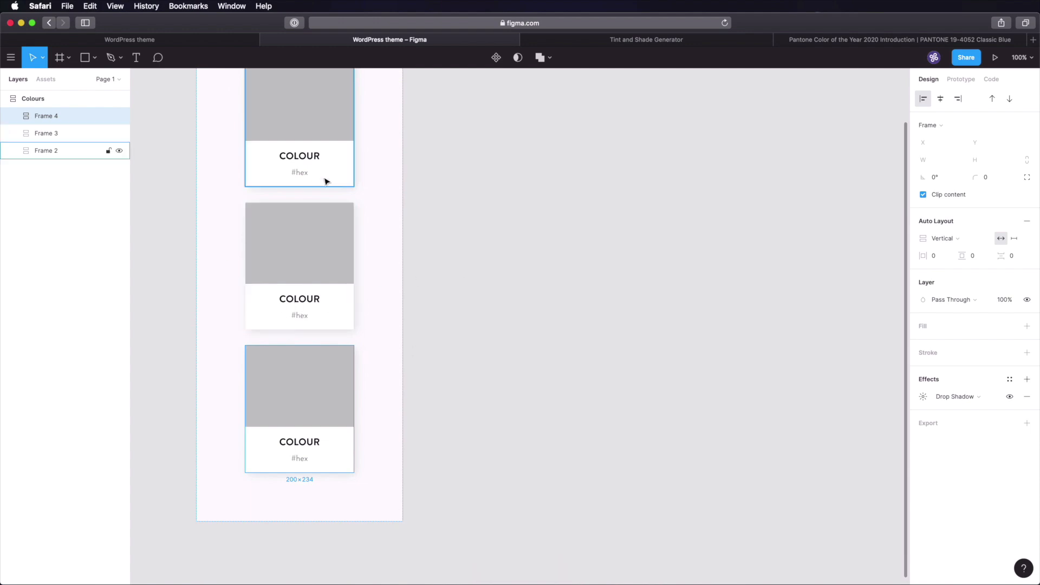
pyautogui.scroll(1, 452, 263)
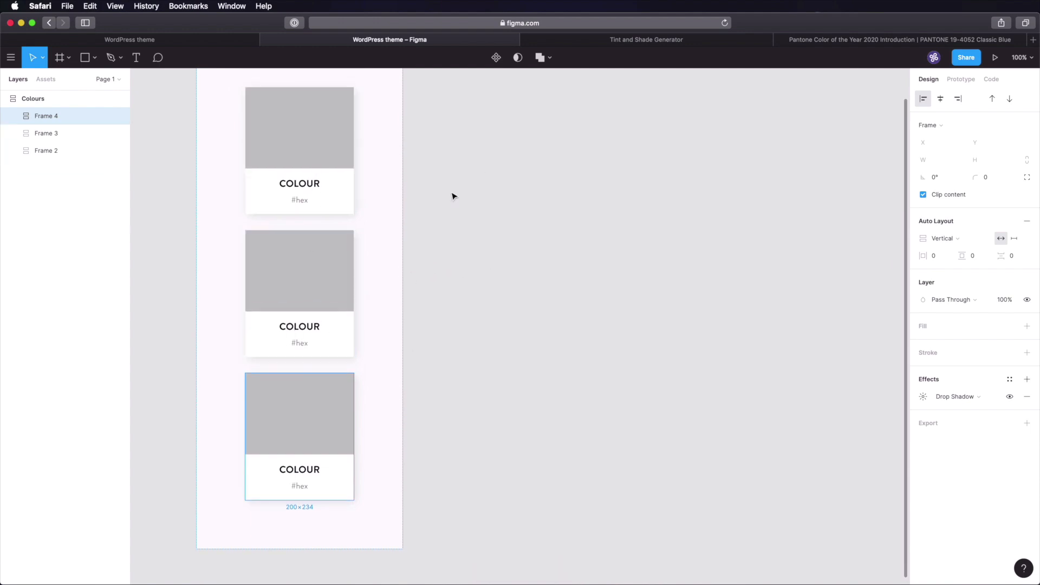
pyautogui.scroll(6, 474, 225)
pyautogui.scroll(-2, 349, 271)
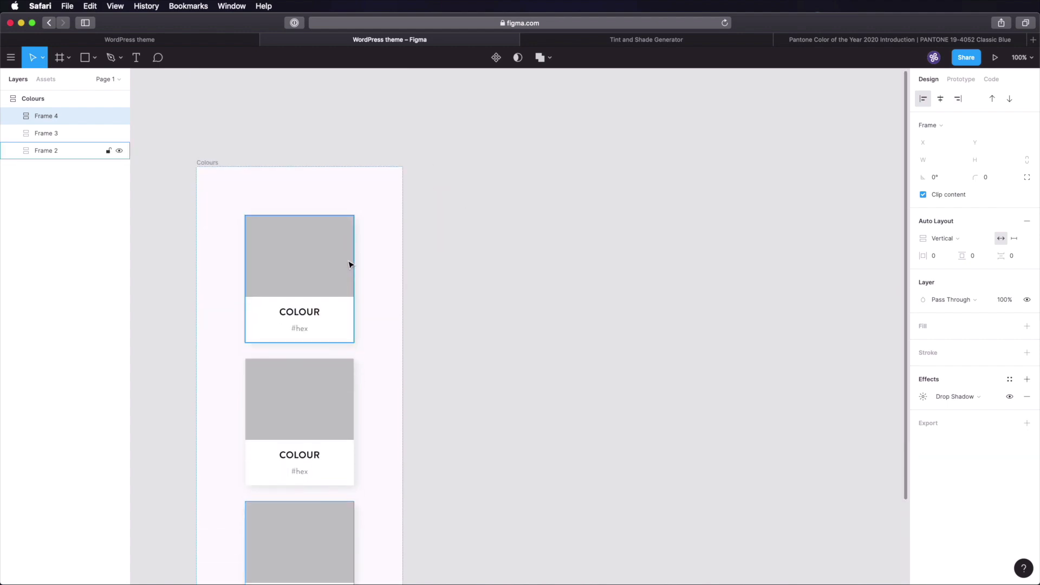
pyautogui.scroll(-4, 457, 278)
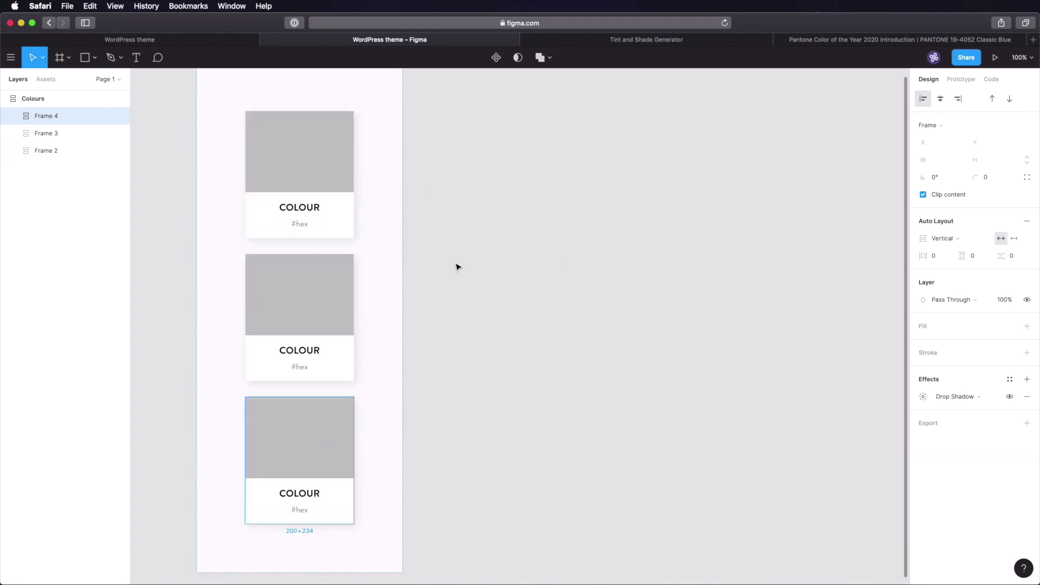
# - Group the three cards in an auto-layout set arranged horizontally in a row
pyautogui.click(297, 216)
pyautogui.keyDown('shift'); pyautogui.click(303, 315); pyautogui.keyUp('shift')
pyautogui.keyDown('shift'); pyautogui.click(311, 422); pyautogui.keyUp('shift')
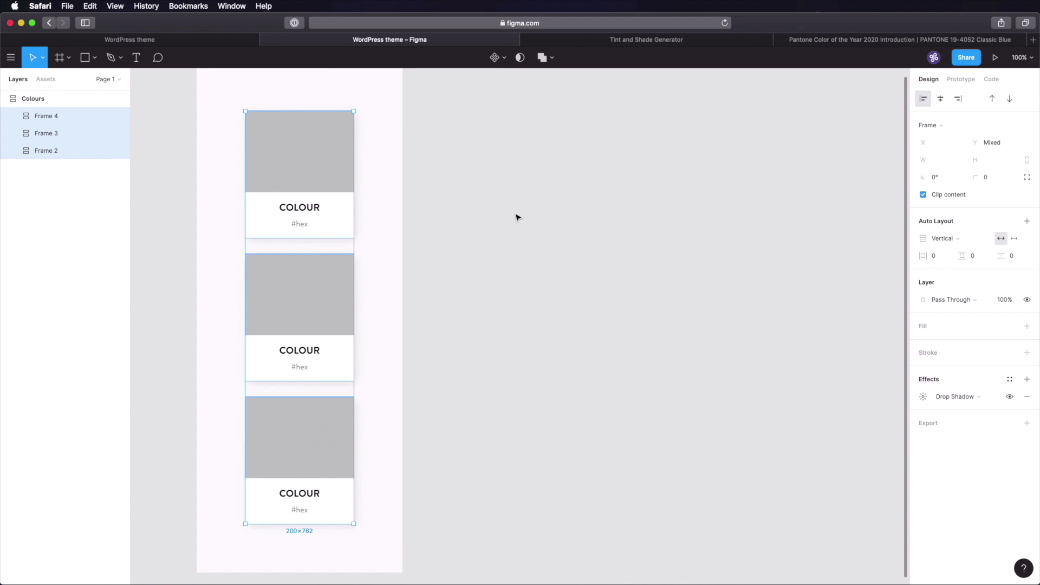
pyautogui.hotkey('shift', 'a')
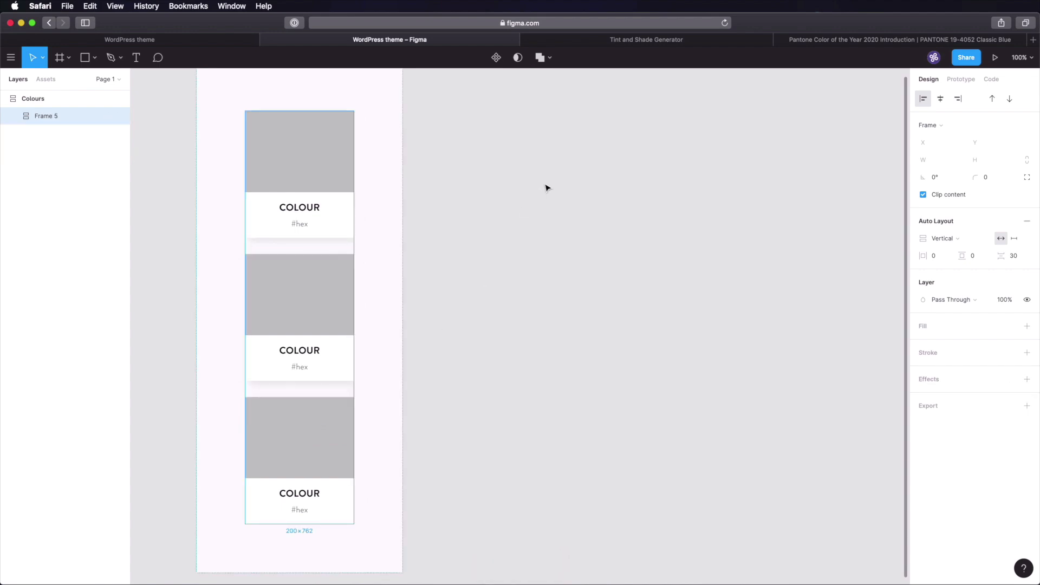
pyautogui.click(944, 239)
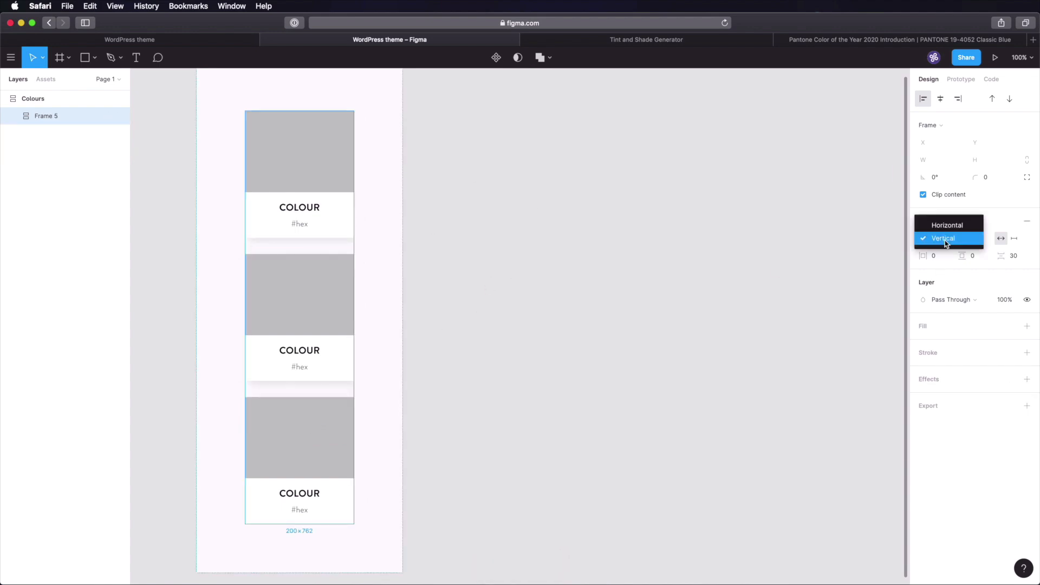
pyautogui.click(943, 225)
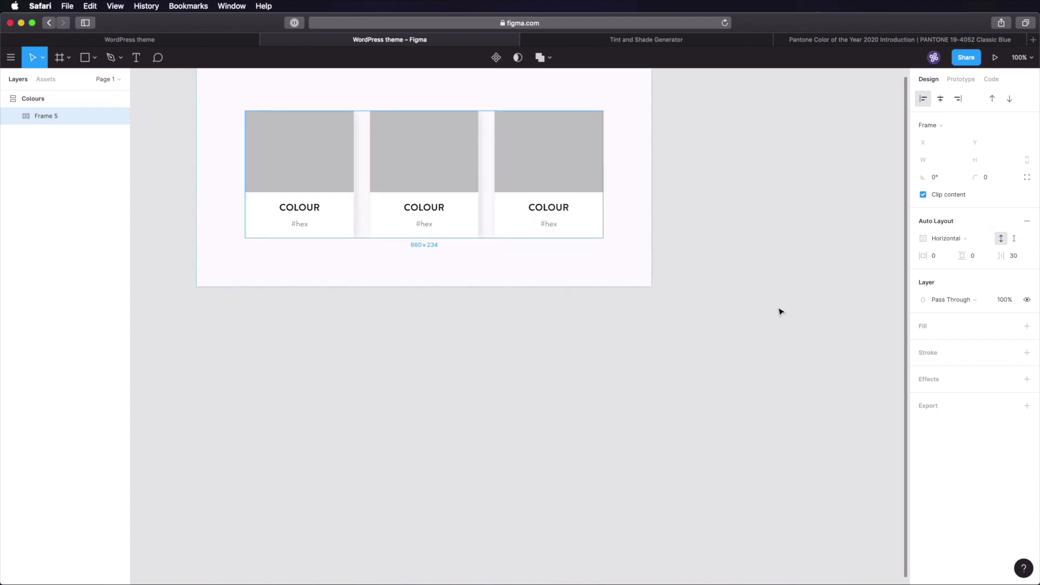
pyautogui.scroll(3, 780, 311)
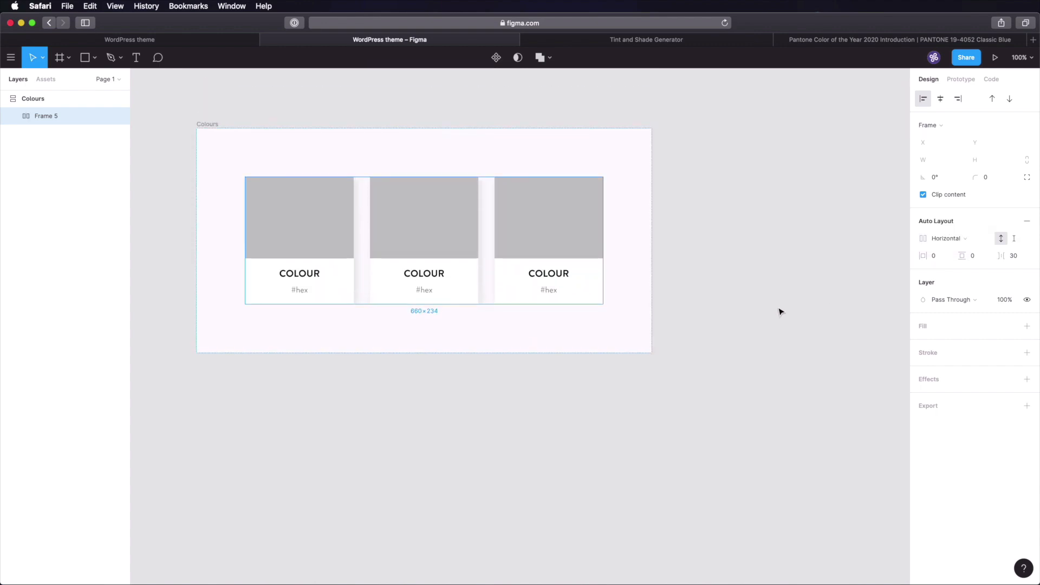
pyautogui.click(780, 311)
pyautogui.press('super+s')
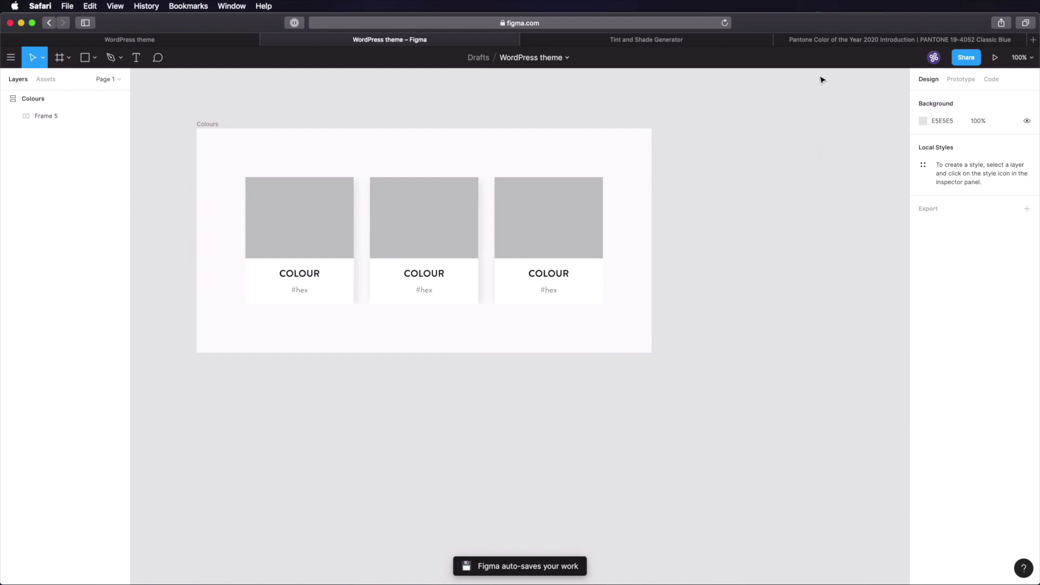
pyautogui.click(829, 42)
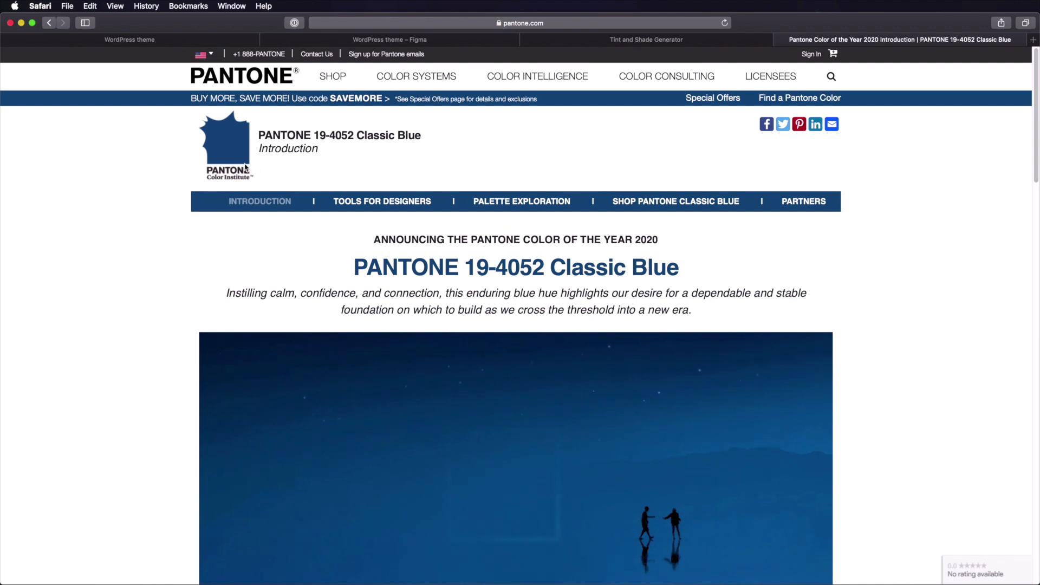
# - Leave the Classic Blue Pantone page and return via Notion to the Figma WordPress theme file
pyautogui.click(162, 40)
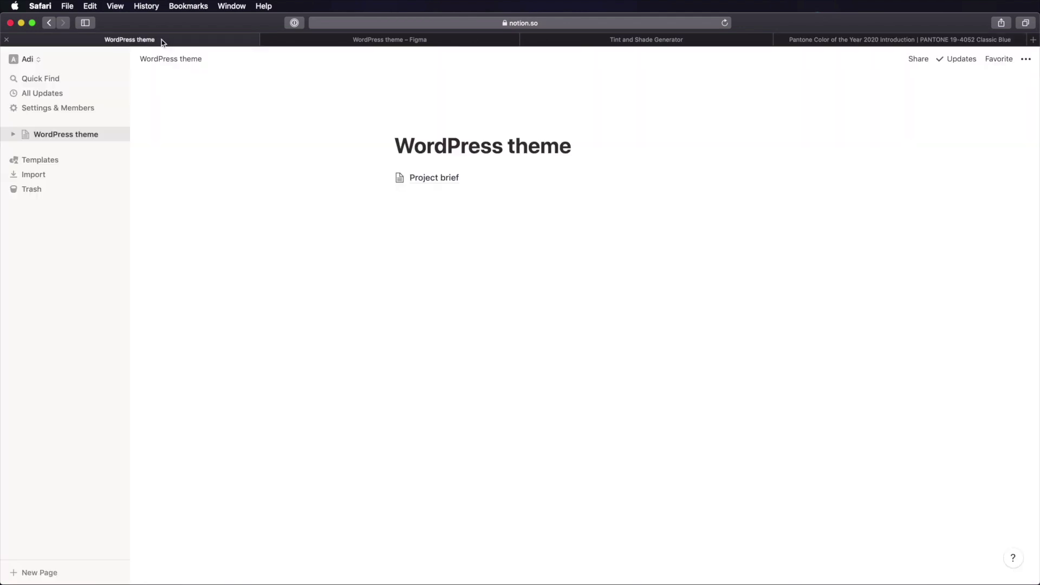
pyautogui.click(402, 43)
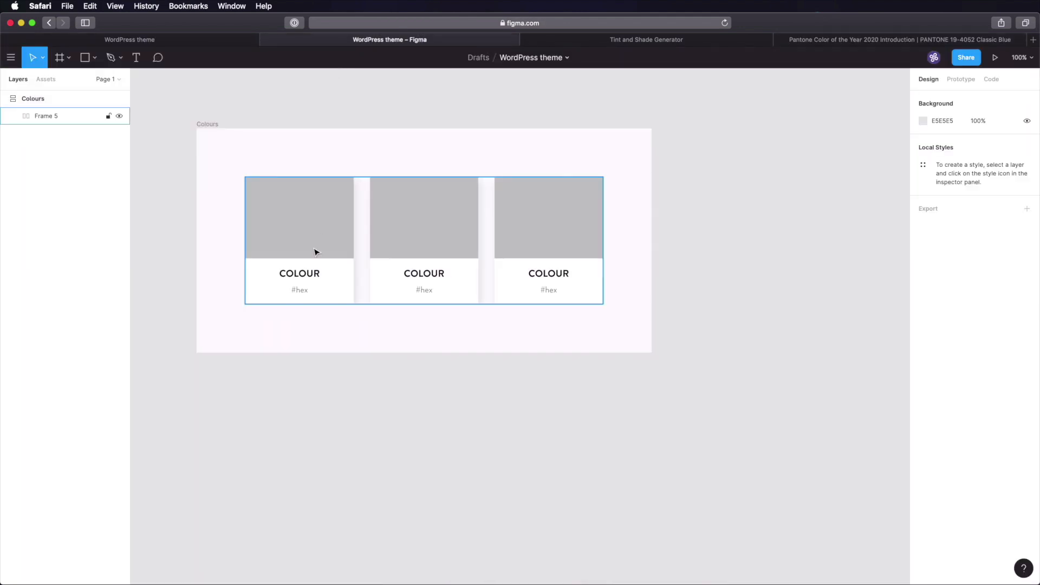
# - Fill the first card's swatch rectangle with #104A81
pyautogui.keyDown('super'); pyautogui.click(309, 222); pyautogui.keyUp('super')
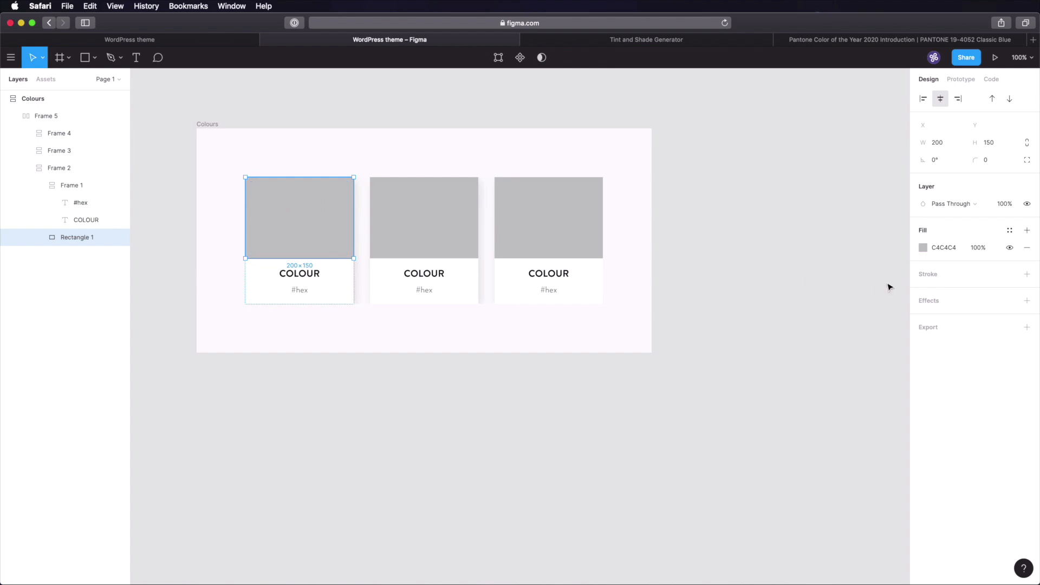
pyautogui.click(948, 247)
pyautogui.write('#104a81')
pyautogui.press('Tab')
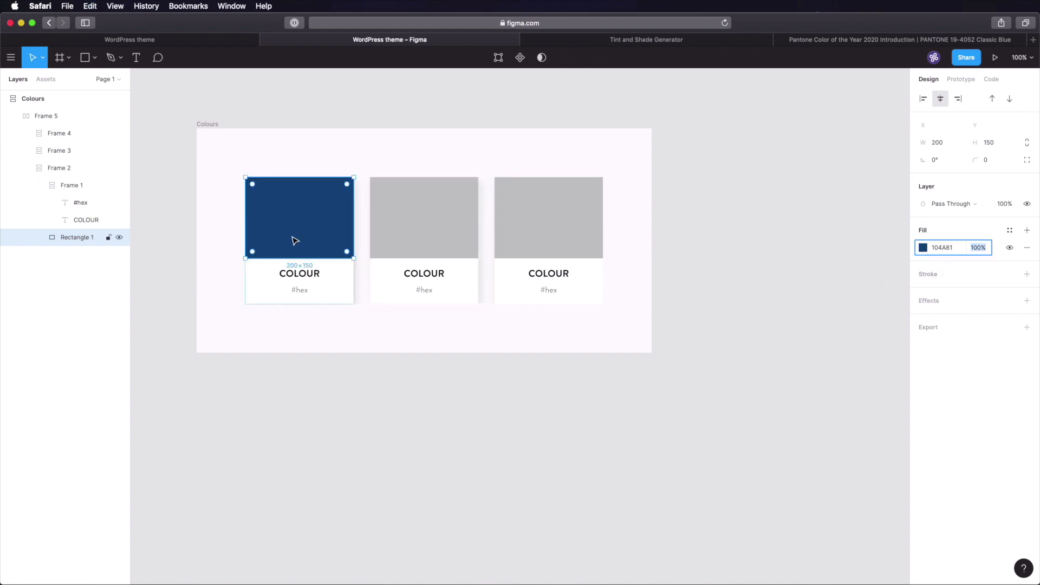
# - Change the first card's hex label to #104a81, removing the duplicate hash sign
pyautogui.click(304, 293)
pyautogui.doubleClick(303, 290)
pyautogui.write('#104a81')
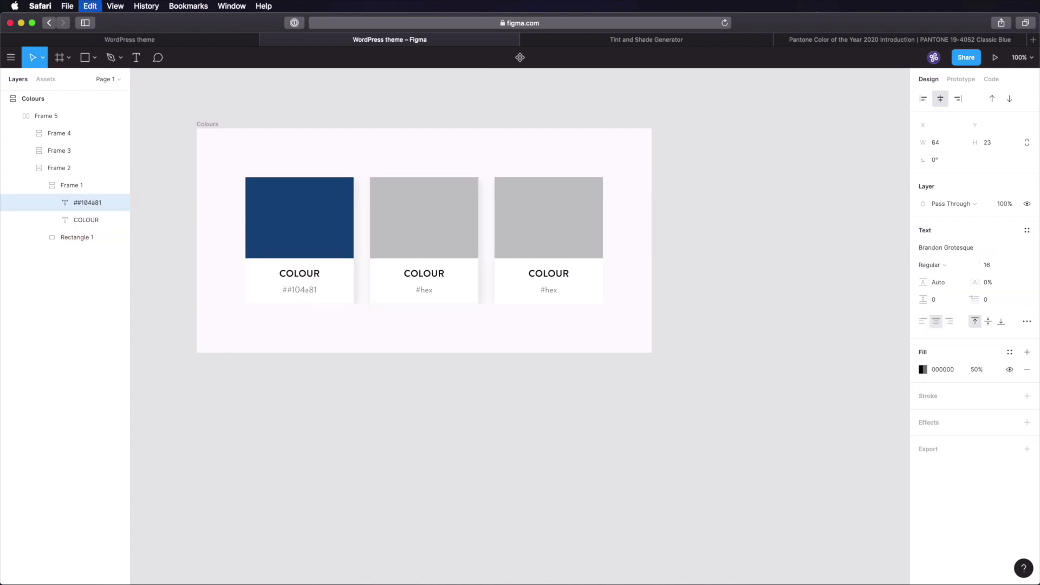
pyautogui.click(286, 290)
pyautogui.press('BackSpace')
pyautogui.press('Escape')
pyautogui.click(323, 360)
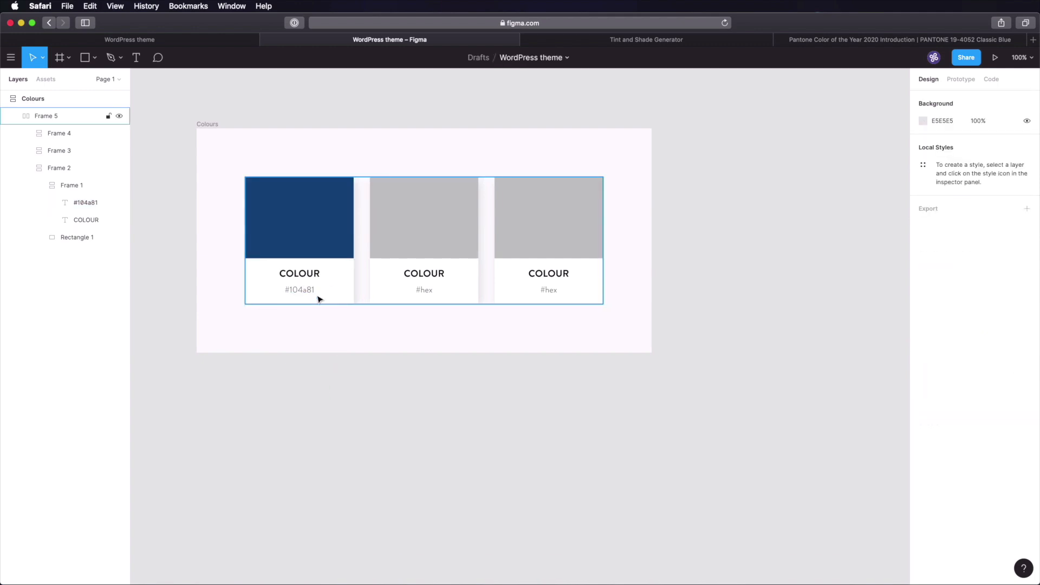
# - Retitle the first card Blue-100 and set its text to uppercase, showing BLUE-100
pyautogui.keyDown('super'); pyautogui.click(299, 274); pyautogui.keyUp('super')
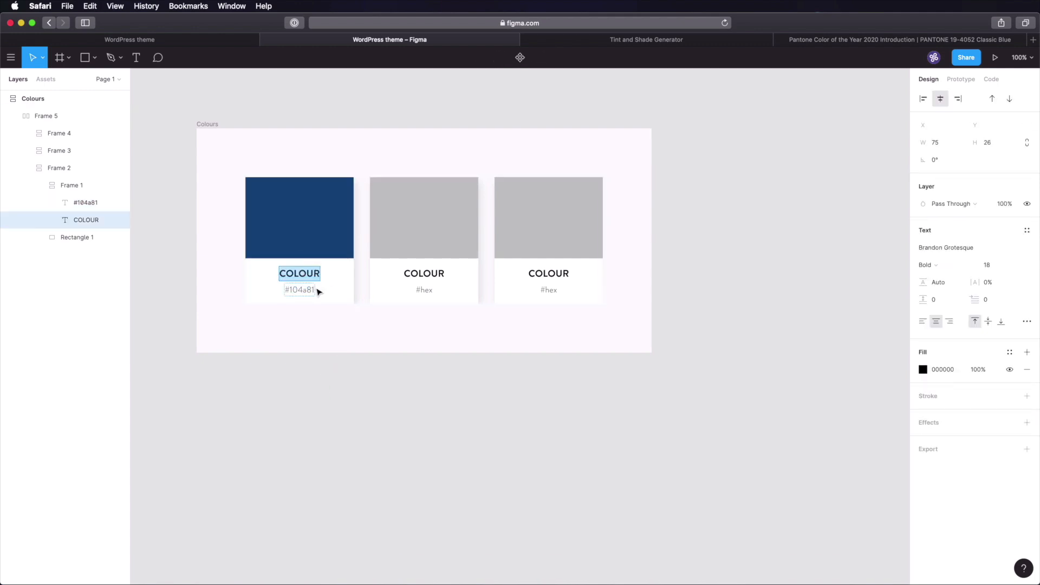
pyautogui.write('Blue-100')
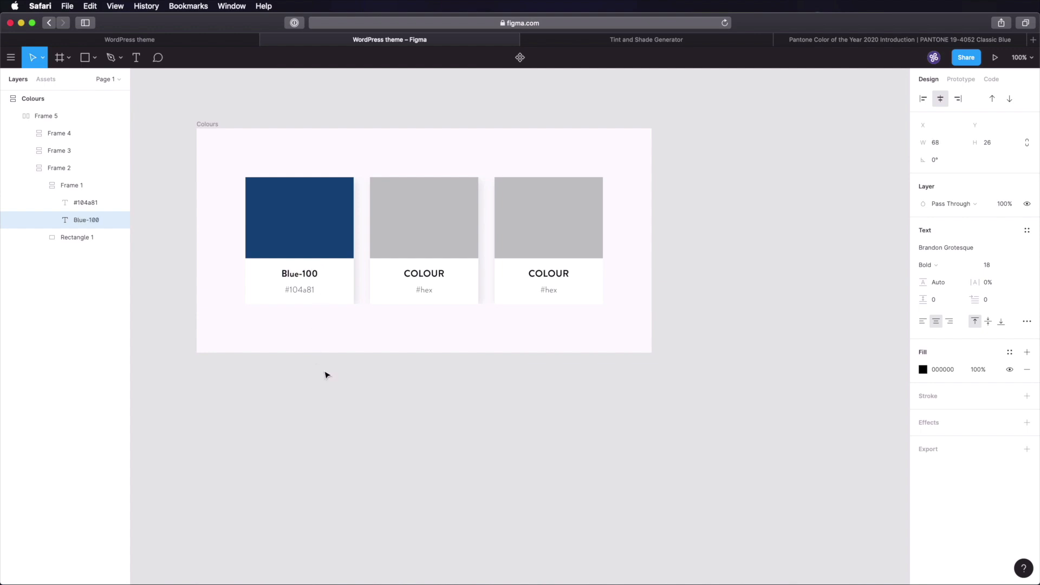
pyautogui.press('Escape')
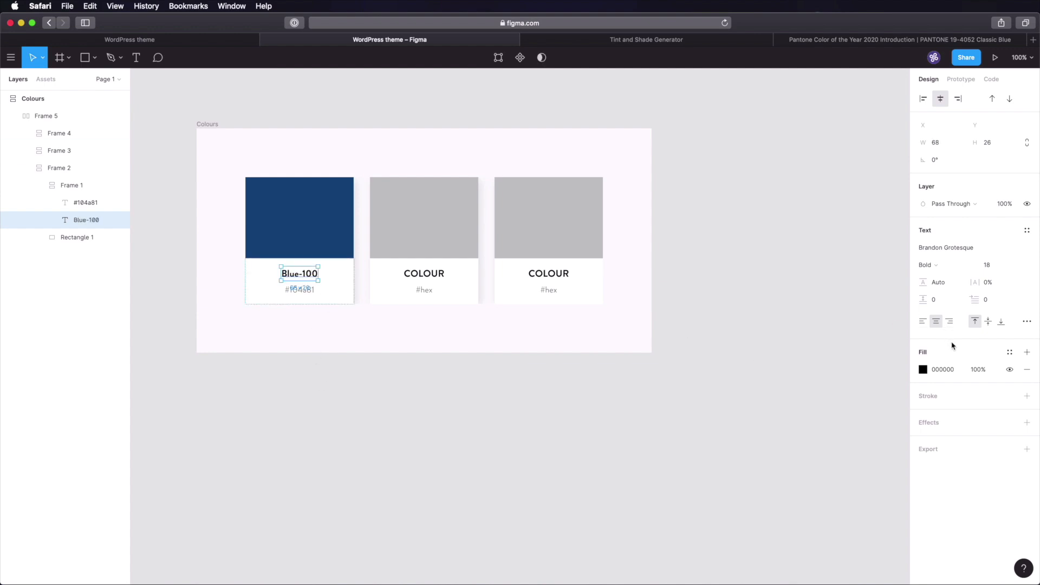
pyautogui.click(1027, 321)
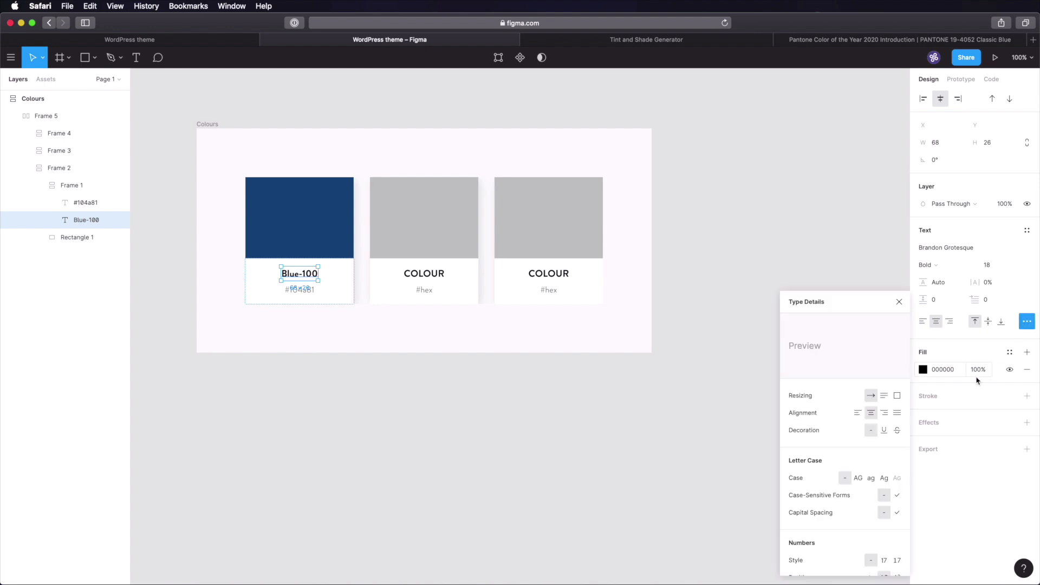
pyautogui.click(861, 479)
pyautogui.click(580, 422)
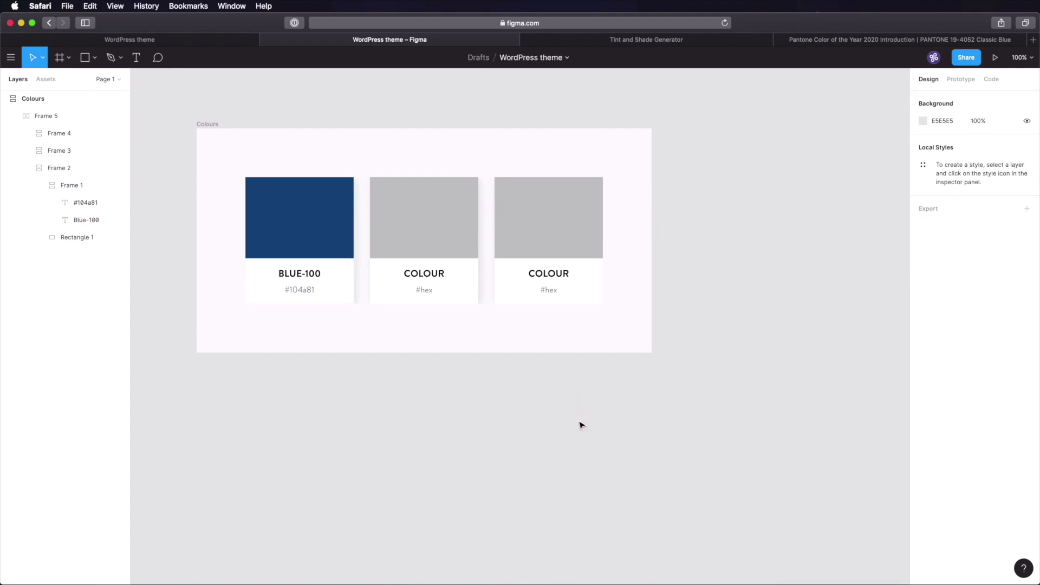
pyautogui.click(471, 267)
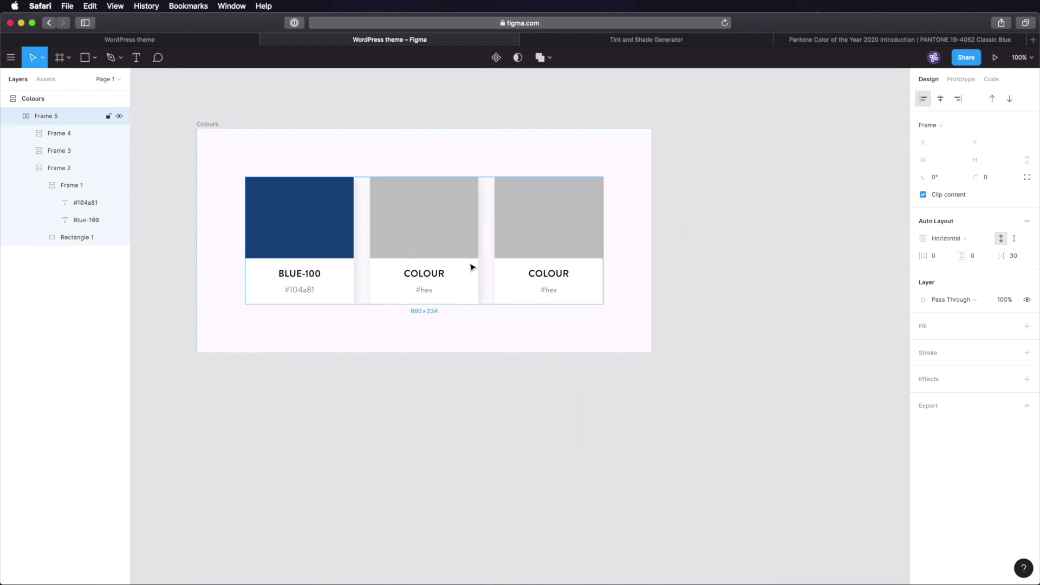
pyautogui.click(932, 255)
# - Give the card row 30 px horizontal and vertical padding and confirm the Colours frame spacing
pyautogui.write('30')
pyautogui.press('Tab')
pyautogui.write('3')
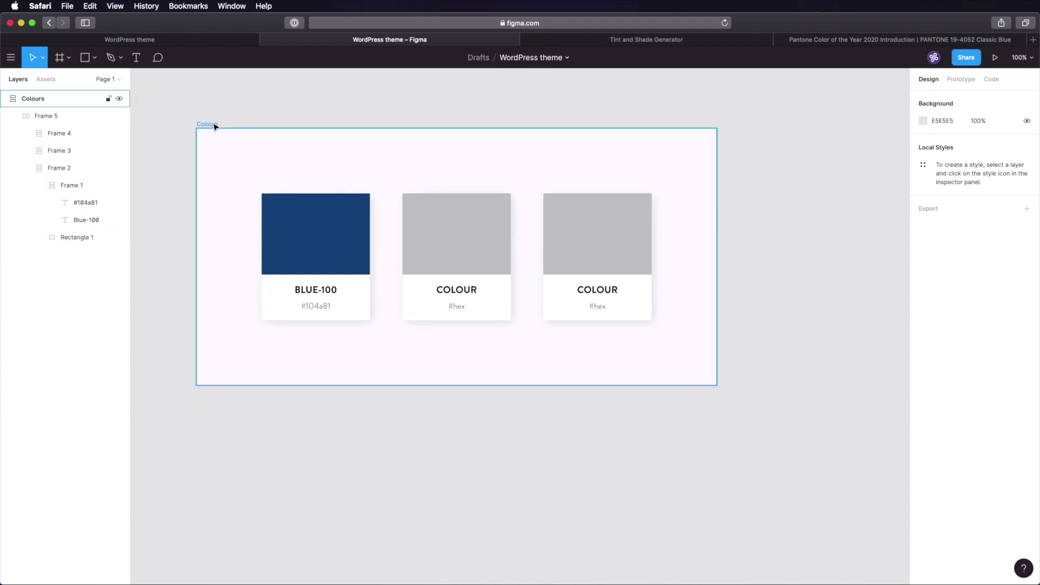
pyautogui.click(214, 124)
pyautogui.click(1011, 260)
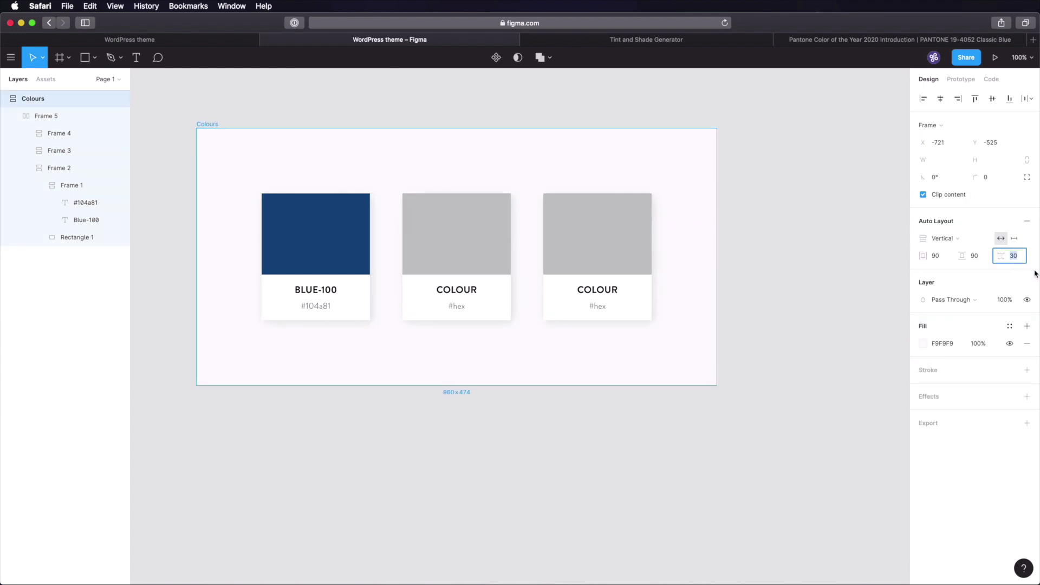
pyautogui.press('Return')
pyautogui.click(840, 264)
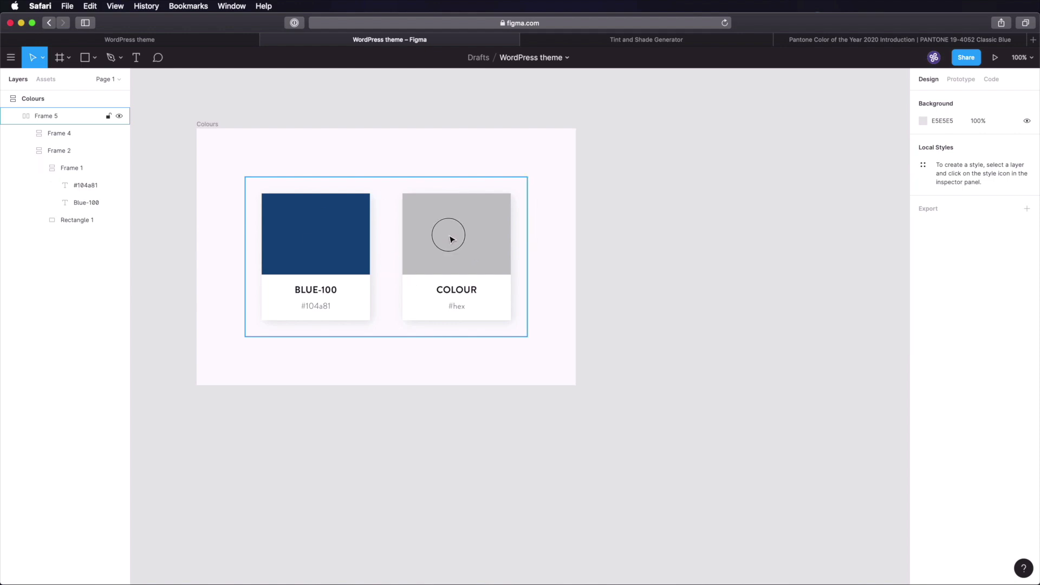
# - Delete the two grey COLOUR cards, keeping only BLUE-100, and switch to the Tint & Shade Generator
pyautogui.doubleClick(450, 237)
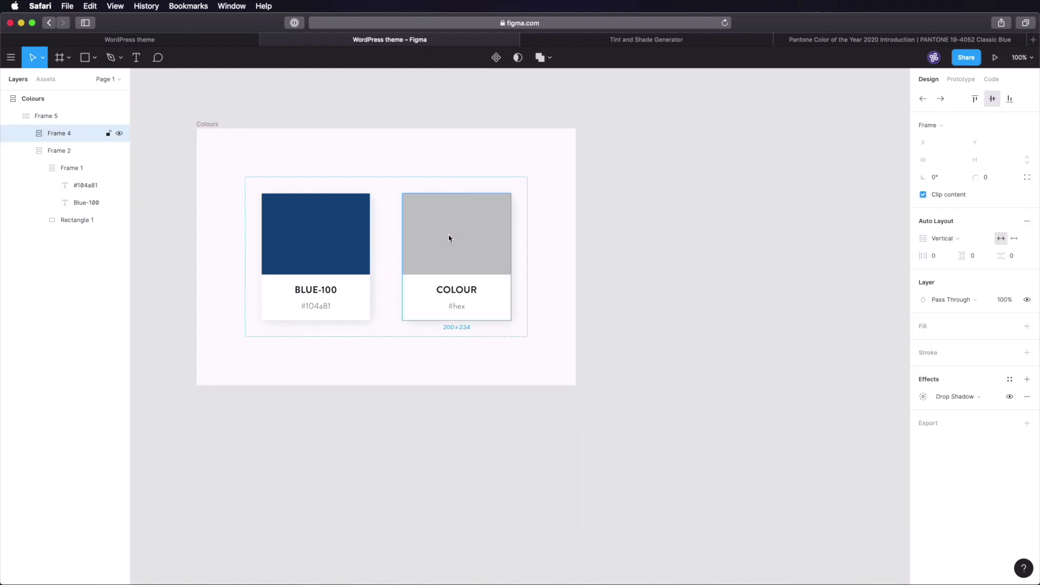
pyautogui.press('Delete')
pyautogui.press('super+s')
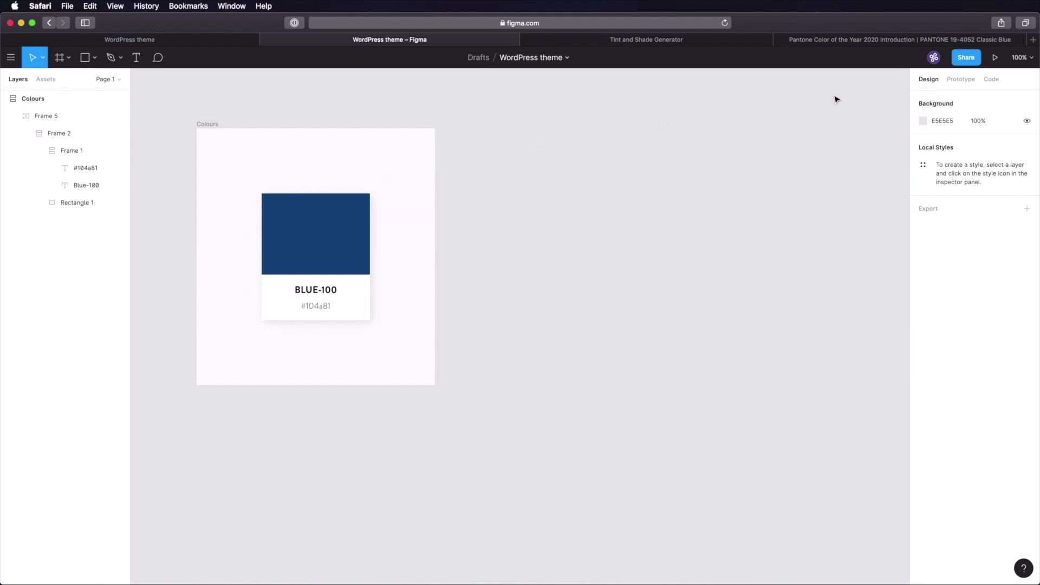
pyautogui.click(654, 40)
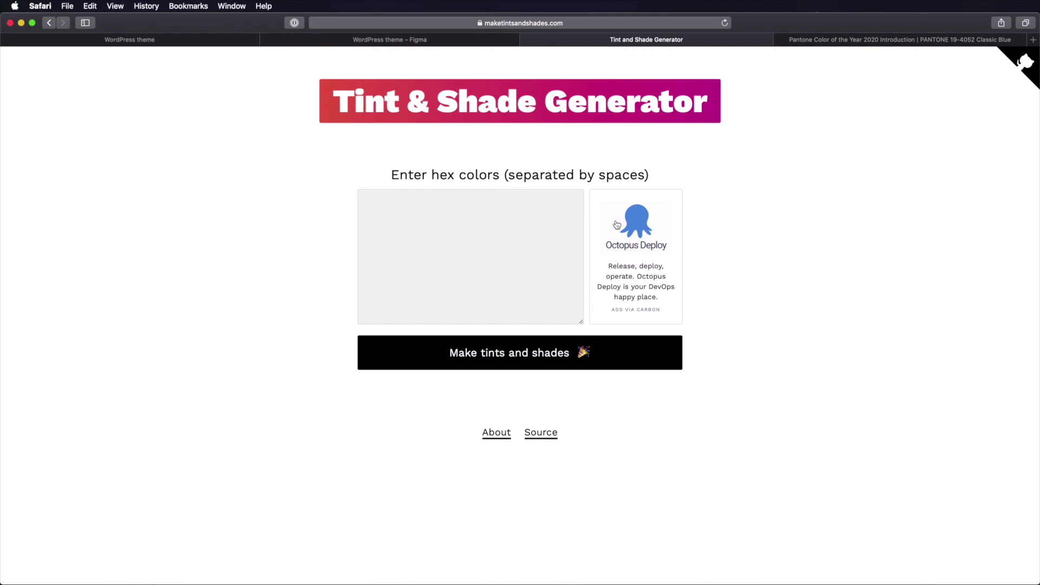
# - Paste #104a81 into the Tint & Shade Generator, generate its palette, and go back to Figma
pyautogui.click(399, 42)
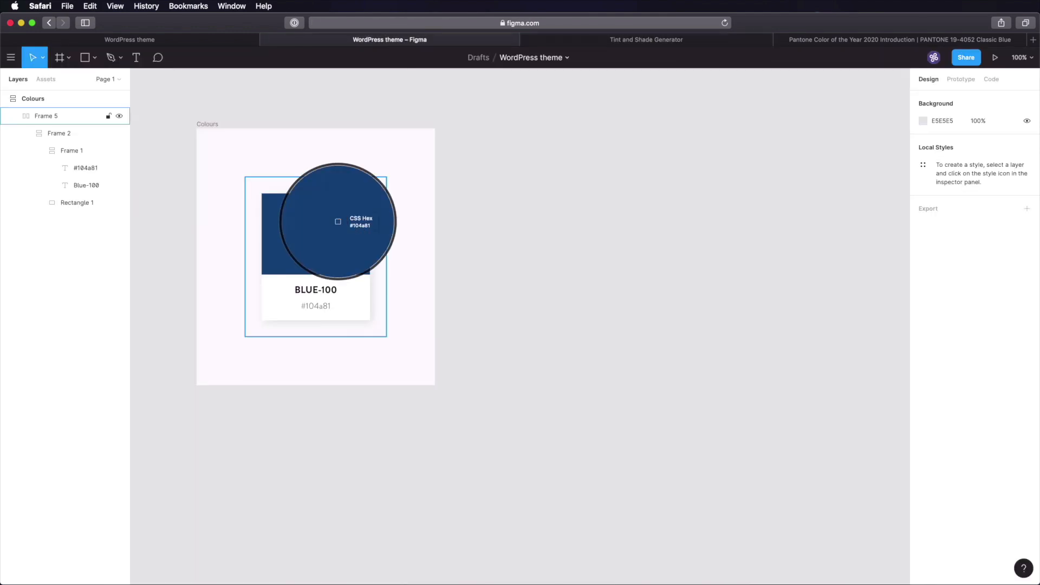
pyautogui.click(566, 43)
pyautogui.click(442, 241)
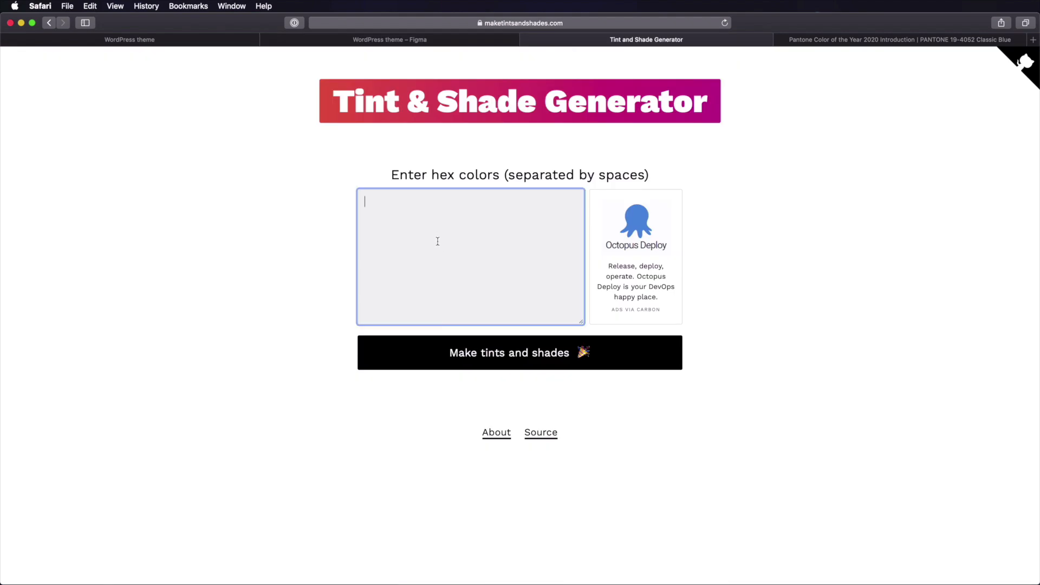
pyautogui.write('#104a81')
pyautogui.click(552, 355)
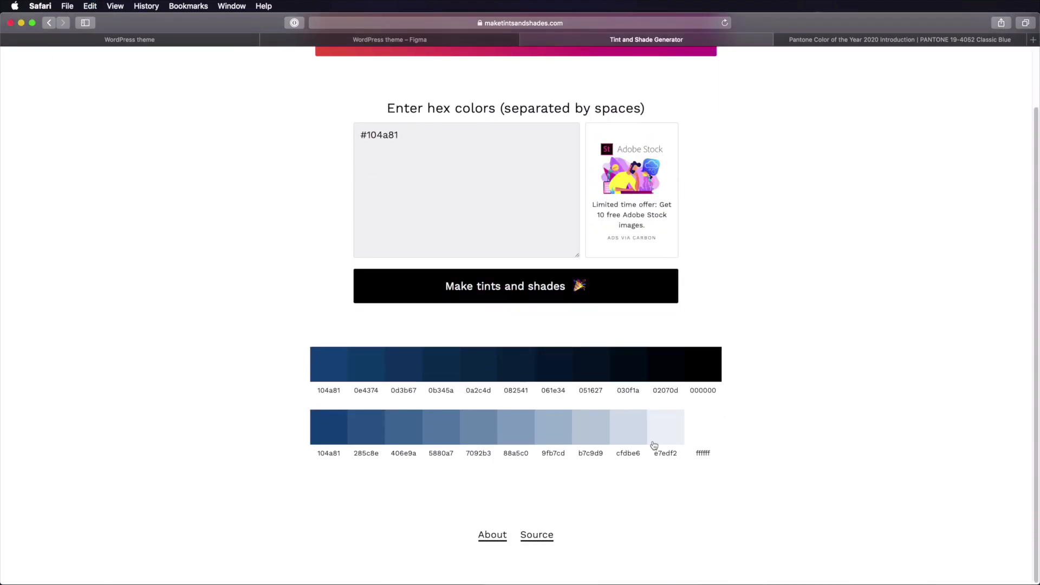
pyautogui.moveTo(343, 366)
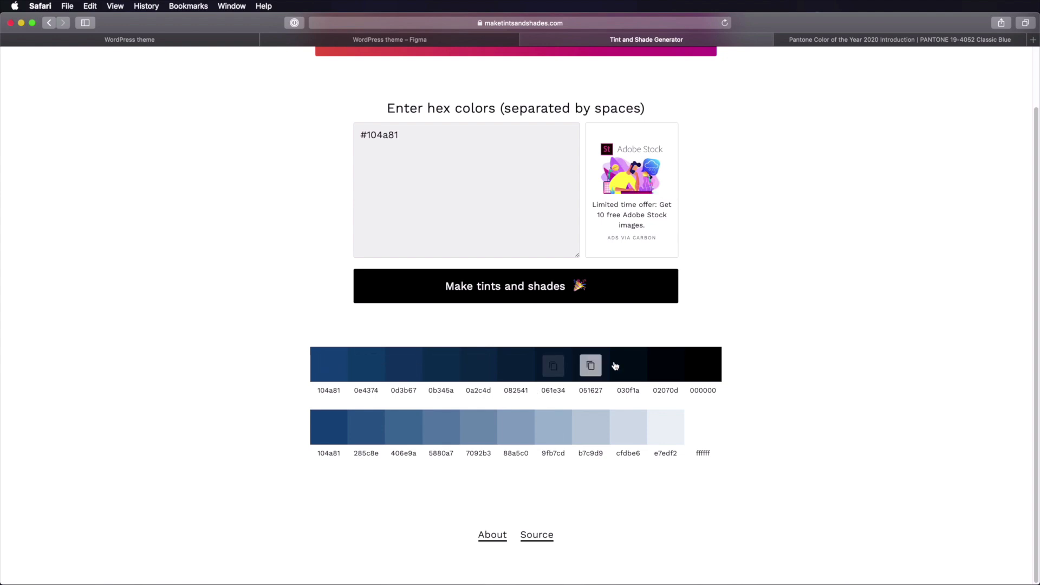
pyautogui.moveTo(324, 437)
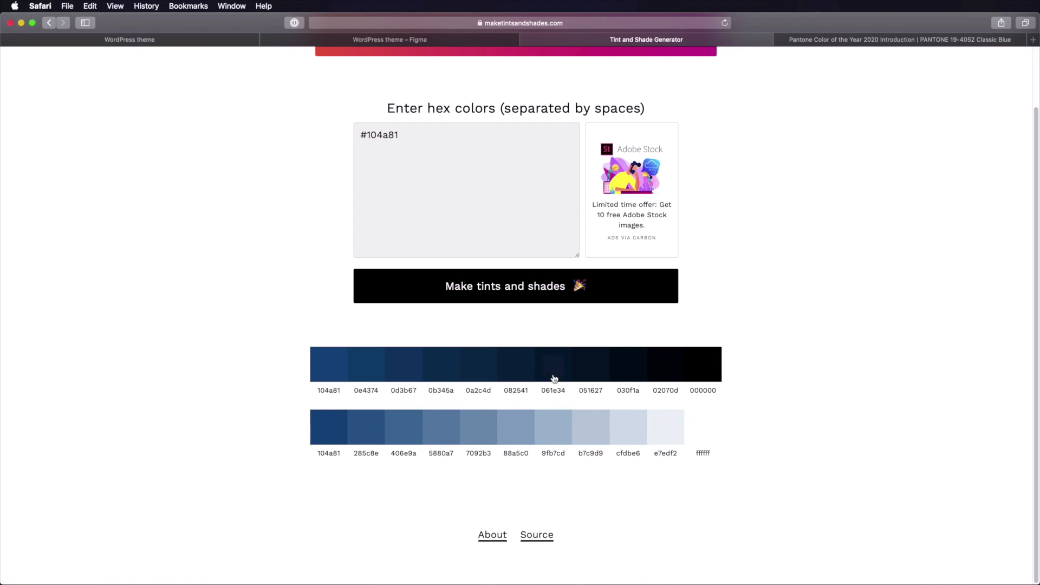
pyautogui.moveTo(553, 375)
pyautogui.click(350, 39)
# - Duplicate the BLUE-100 card so a second copy sits in the row
pyautogui.click(310, 244)
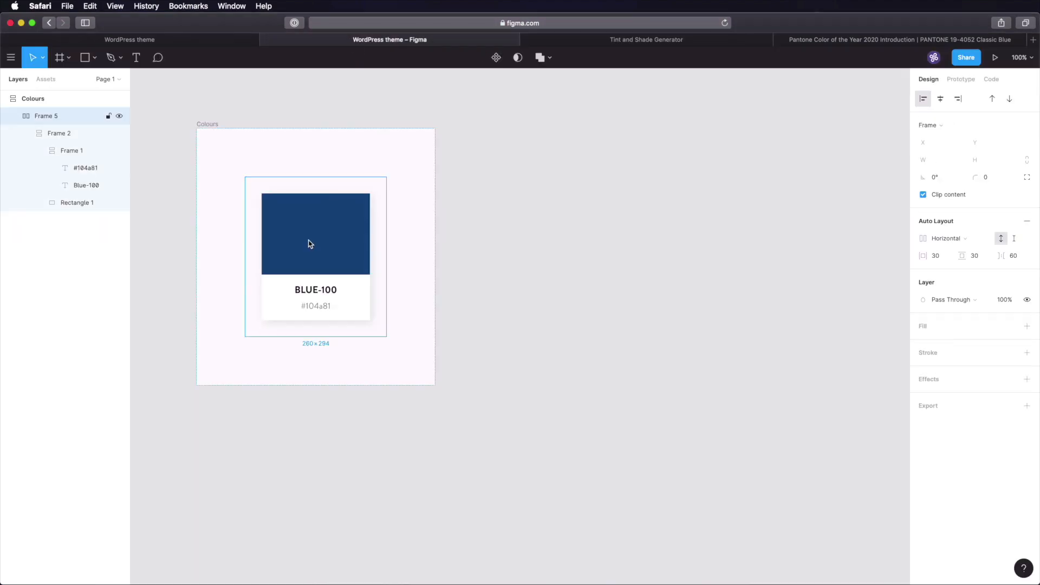
pyautogui.press('cmd+d')
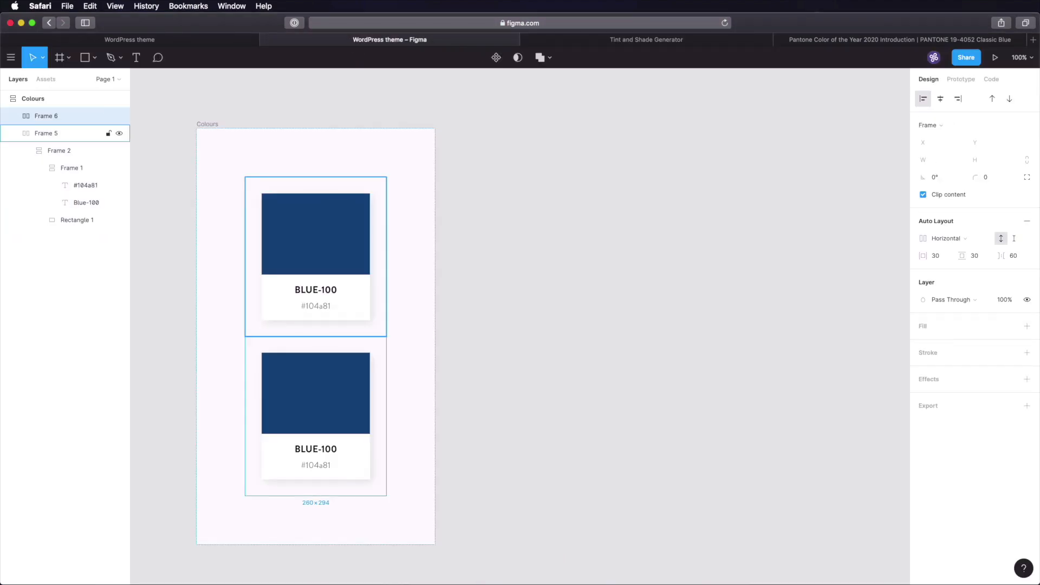
pyautogui.press('super+z')
pyautogui.click(314, 260)
pyautogui.press('super+d')
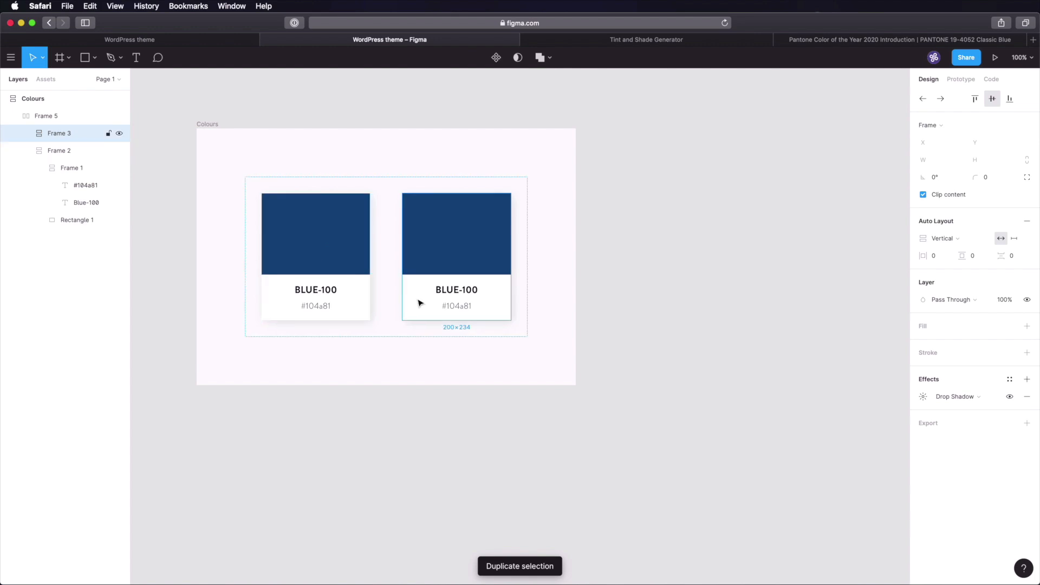
# - Fill the first card's swatch with #0E4374 and set its hex label to 0e4374
pyautogui.keyDown('super'); pyautogui.click(319, 231); pyautogui.keyUp('super')
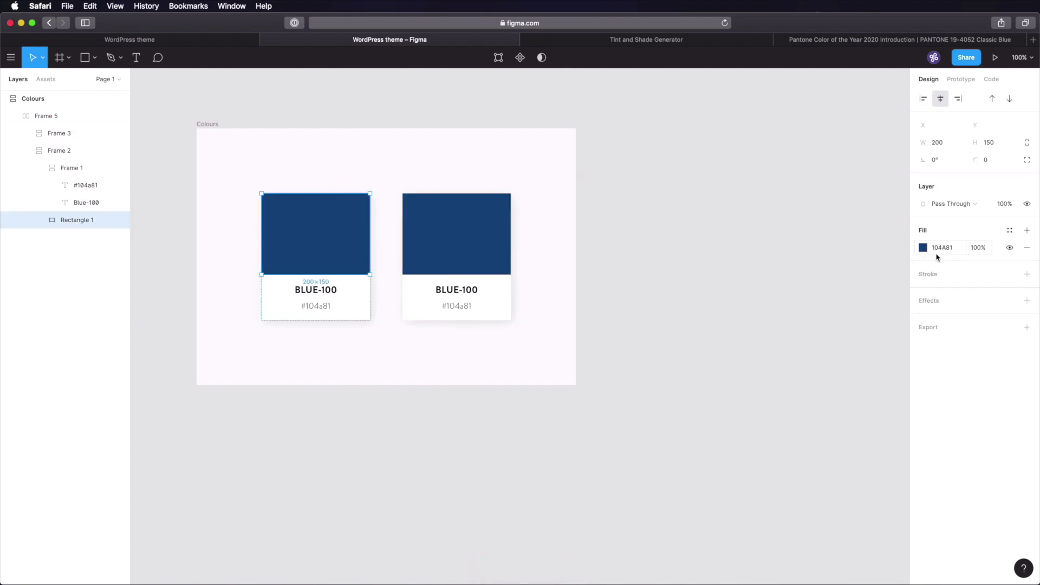
pyautogui.click(944, 251)
pyautogui.press('super+v')
pyautogui.press('Tab')
pyautogui.click(318, 308)
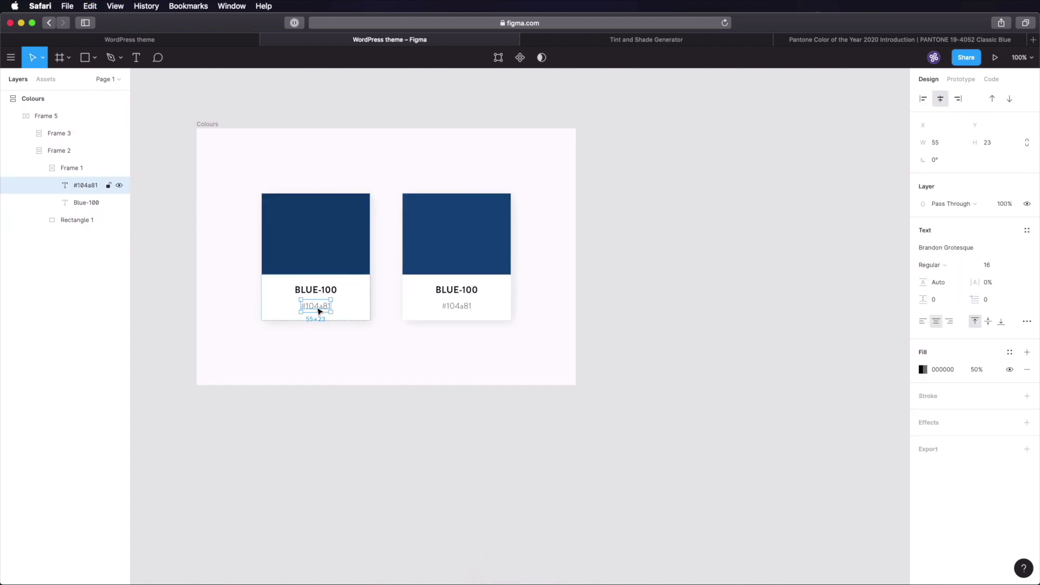
pyautogui.doubleClick(322, 307)
pyautogui.press('super+v')
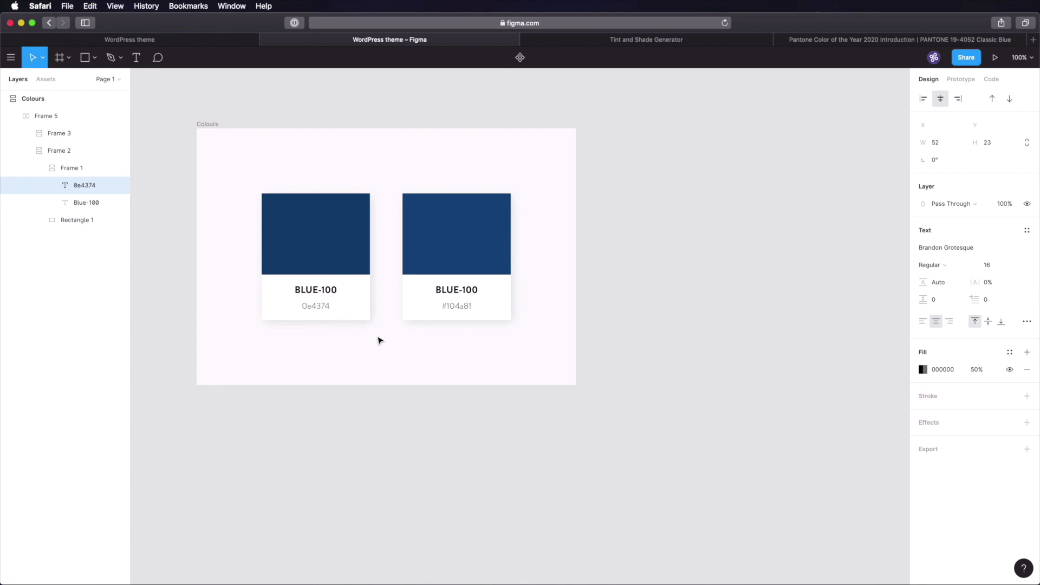
pyautogui.hscroll(-1, 380, 340)
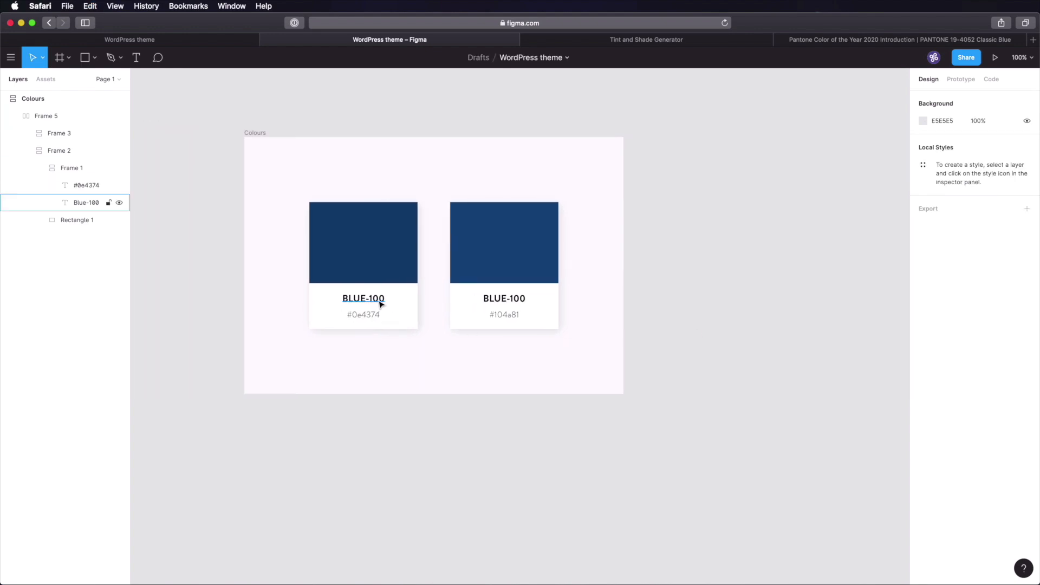
pyautogui.keyDown('super'); pyautogui.click(378, 300); pyautogui.keyUp('super')
# - Rename the first card's title from BLUE-100 to BLUE-110
pyautogui.doubleClick(378, 299)
pyautogui.click(377, 298)
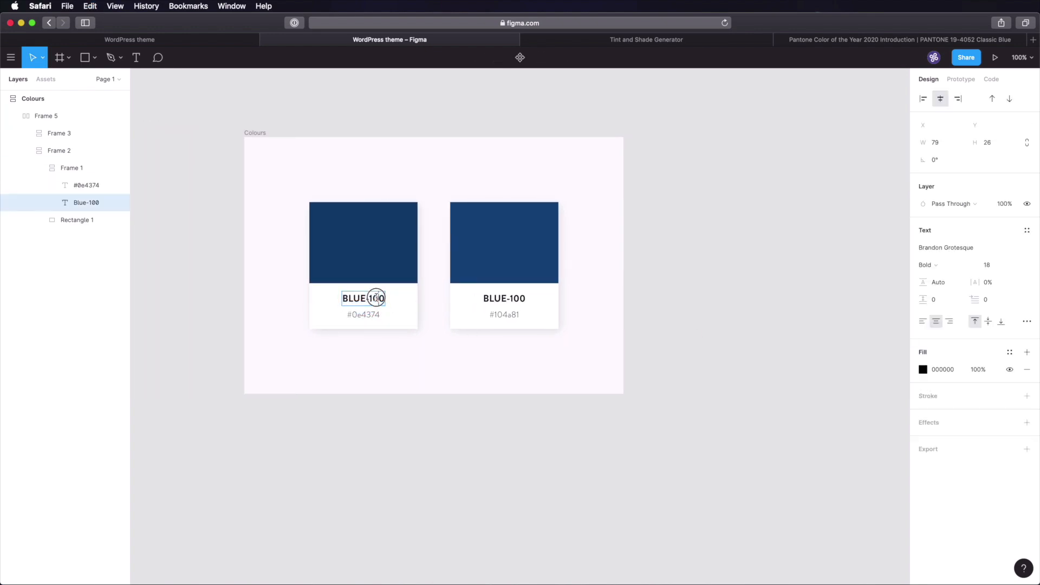
pyautogui.press('BackSpace')
pyautogui.write('1')
pyautogui.moveTo(376, 298); pyautogui.dragTo(387, 320)
pyautogui.click(710, 178)
# - Copy the #0d3b67 shade from the generator and duplicate the BLUE-110 card
pyautogui.click(658, 40)
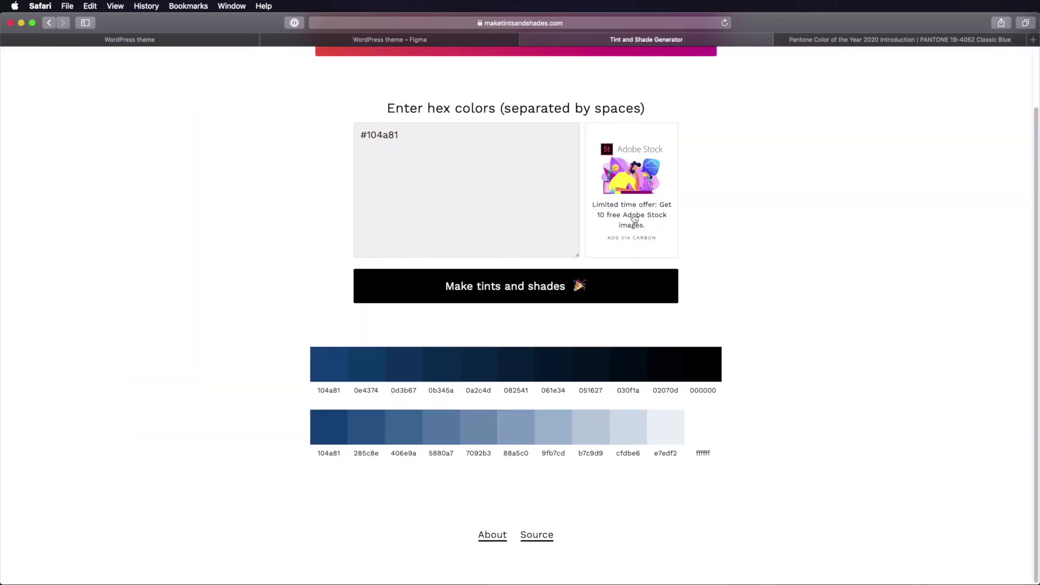
pyautogui.click(403, 364)
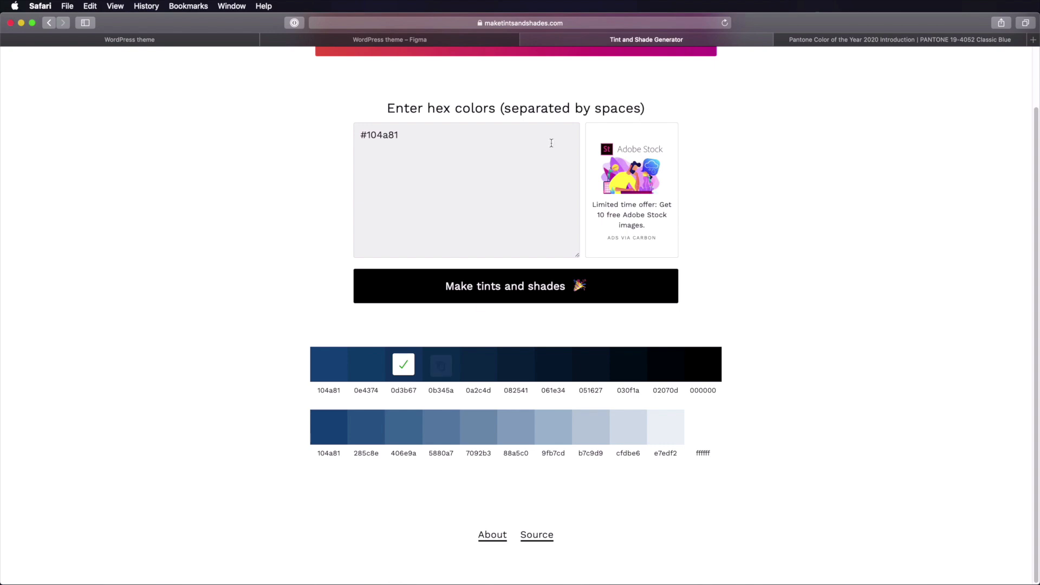
pyautogui.click(423, 40)
pyautogui.click(356, 243)
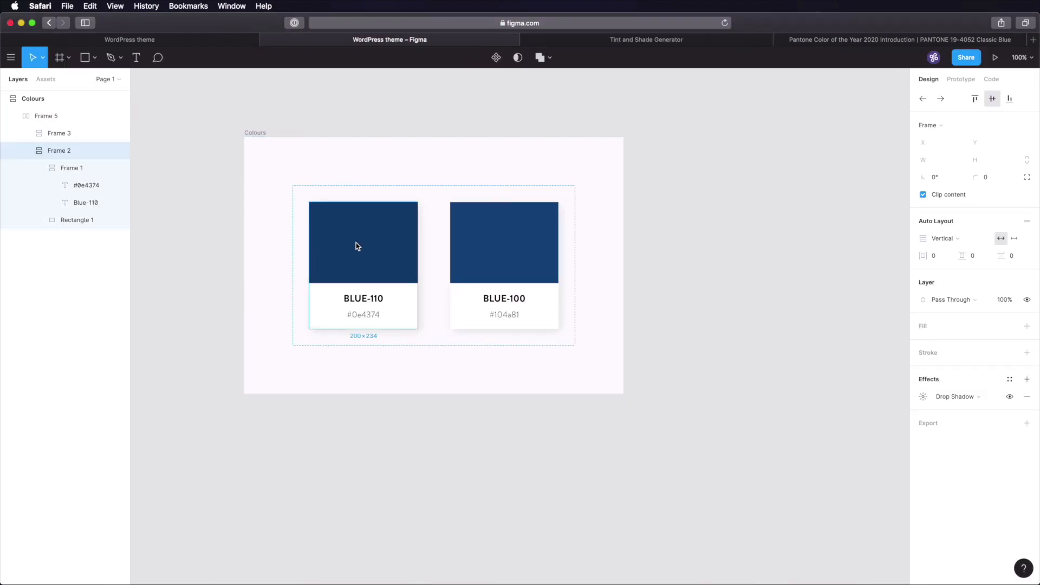
pyautogui.press('super+d')
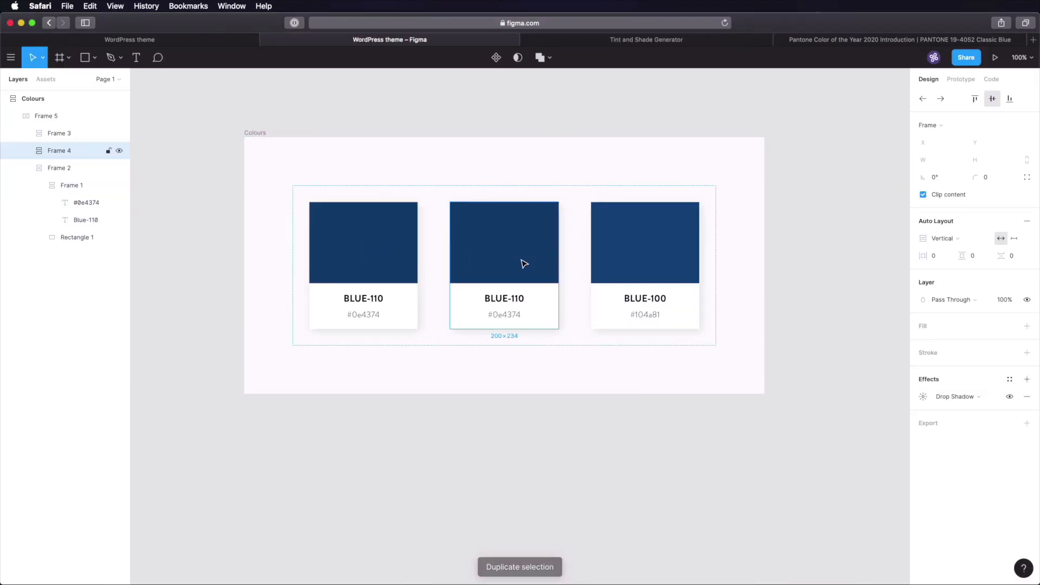
# - Rename the first card's title to BLUE-120
pyautogui.keyDown('super'); pyautogui.click(372, 300); pyautogui.keyUp('super')
pyautogui.doubleClick(377, 299)
pyautogui.click(374, 298)
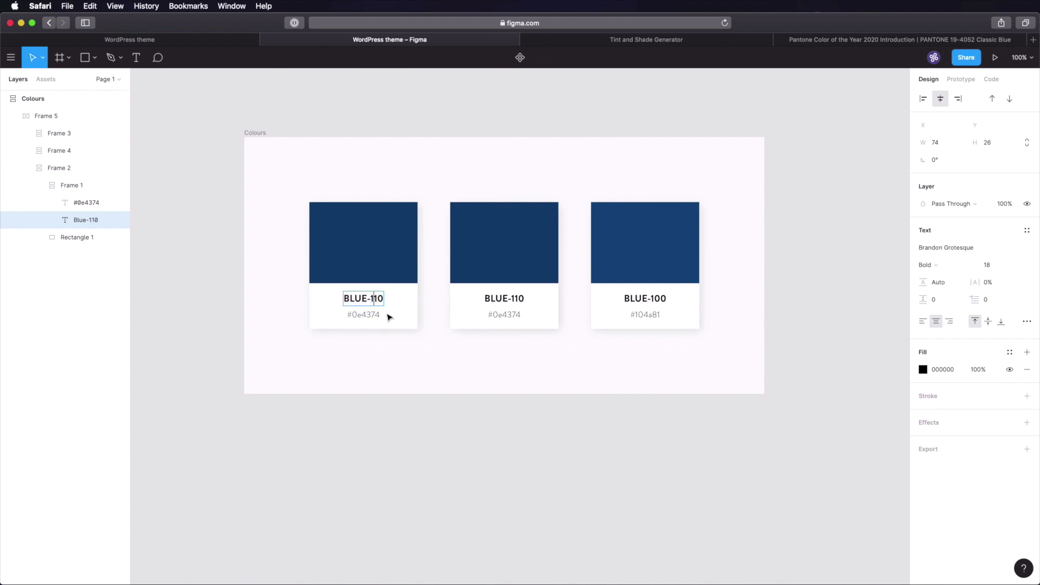
pyautogui.write('2')
# - Fill the first card's swatch with #0D3B67 and set its hex label to #0d3b67
pyautogui.click(395, 262)
pyautogui.click(944, 248)
pyautogui.press('super+v')
pyautogui.press('Tab')
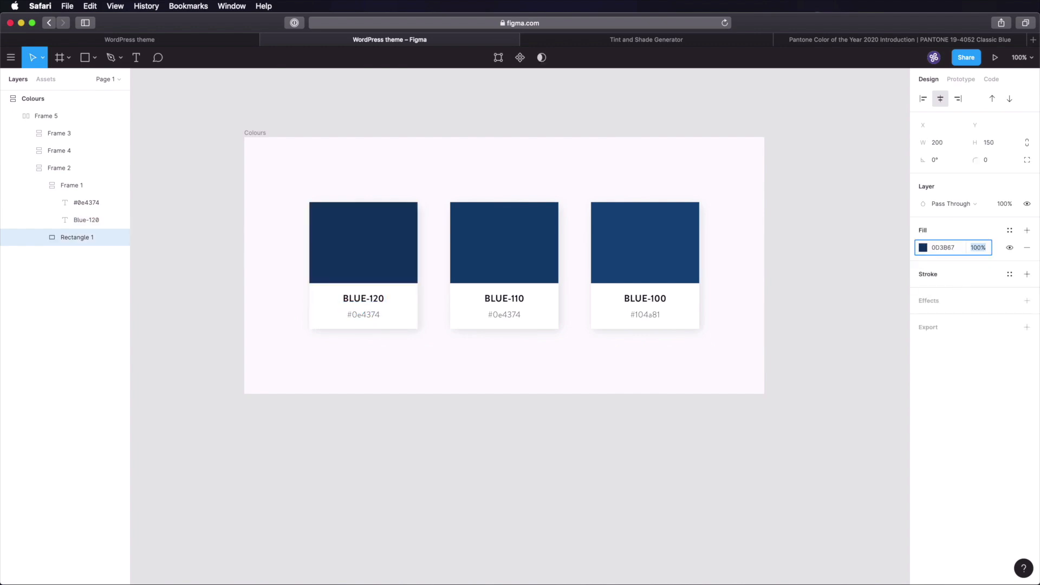
pyautogui.keyDown('super'); pyautogui.click(371, 317); pyautogui.keyUp('super')
pyautogui.doubleClick(365, 316)
pyautogui.write('#')
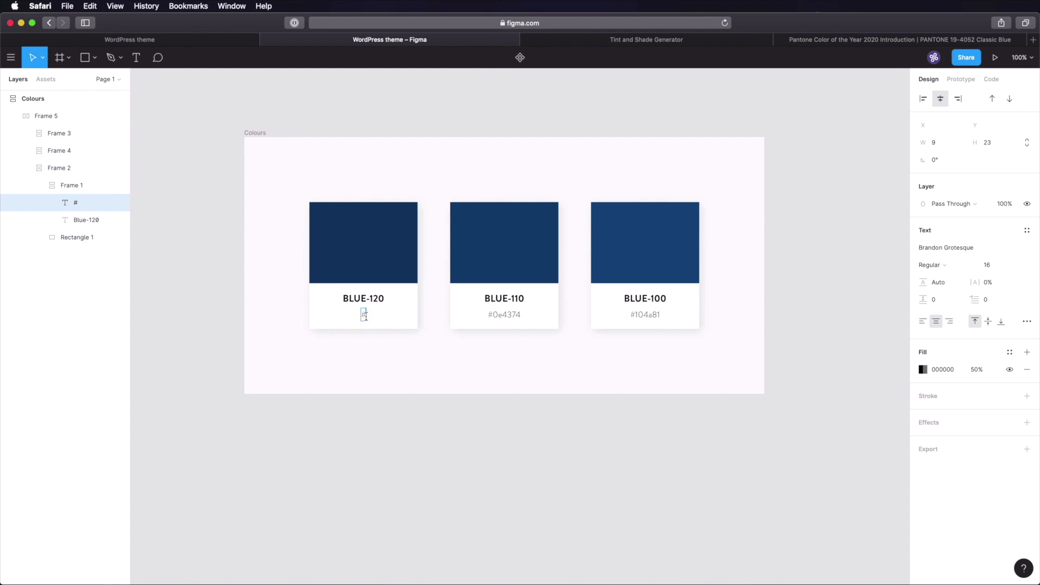
pyautogui.press('super+v')
pyautogui.press('Escape')
pyautogui.click(412, 467)
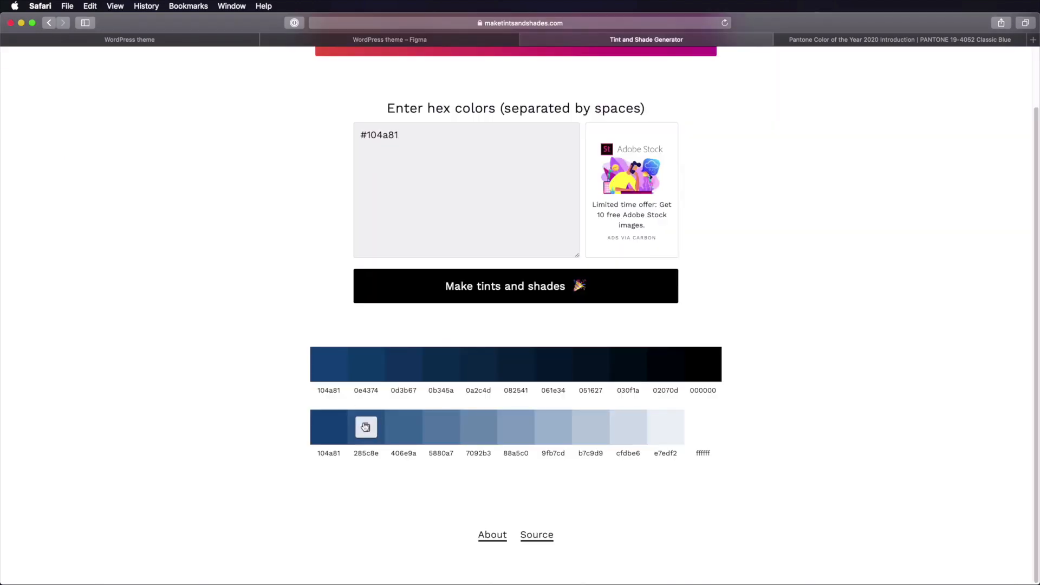
# - Copy the #285c8e tint and retitle the fourth card BLUE-90
pyautogui.click(365, 424)
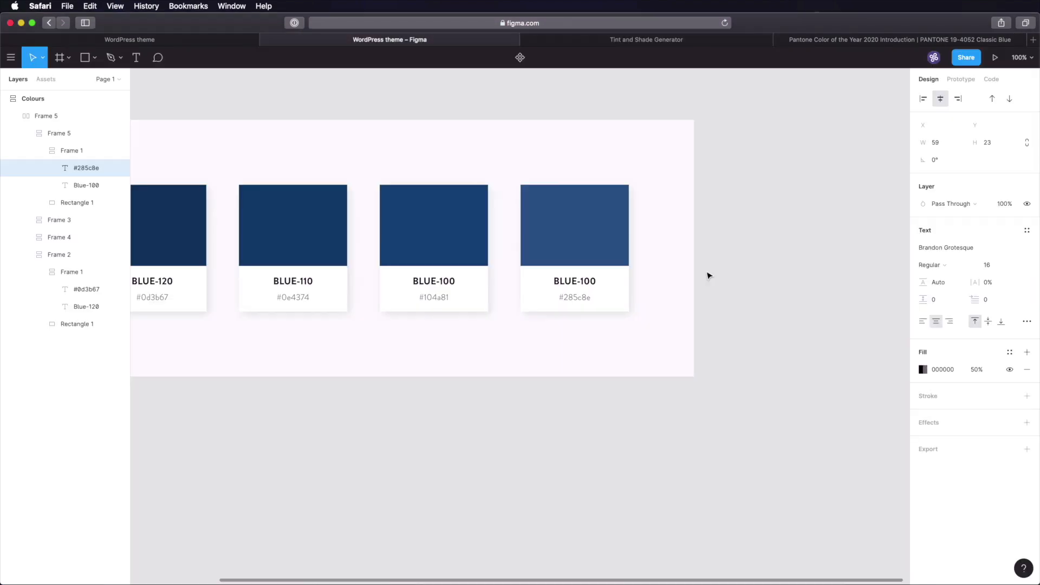
pyautogui.click(587, 283)
pyautogui.doubleClick(588, 282)
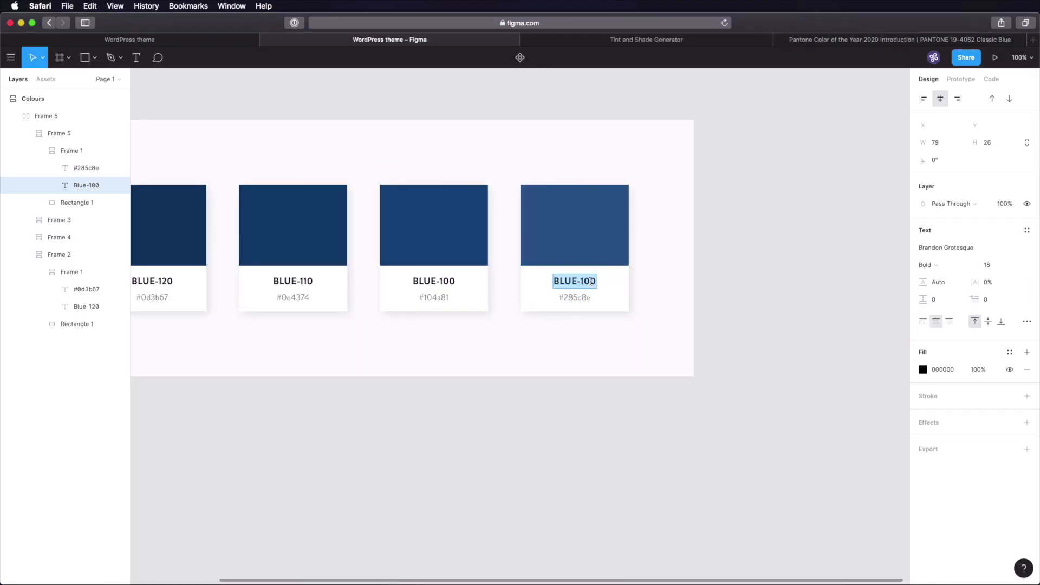
pyautogui.click(589, 281)
pyautogui.press('BackSpace')
pyautogui.press('BackSpace')
pyautogui.write('9')
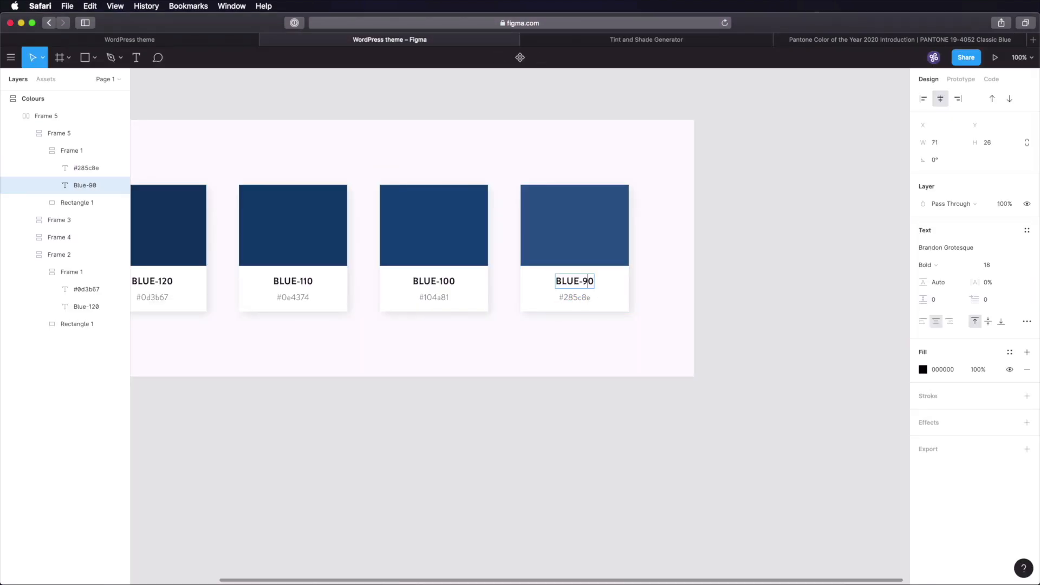
pyautogui.press('Escape')
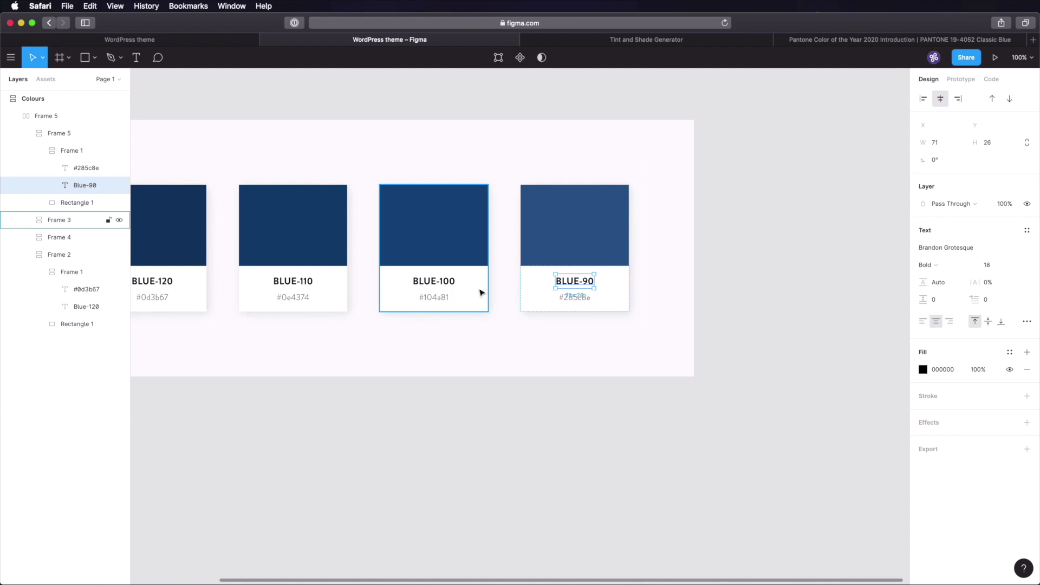
# - Duplicate the BLUE-90 card and copy the #406e9a tint from the generator
pyautogui.click(731, 255)
pyautogui.click(576, 223)
pyautogui.click(587, 241)
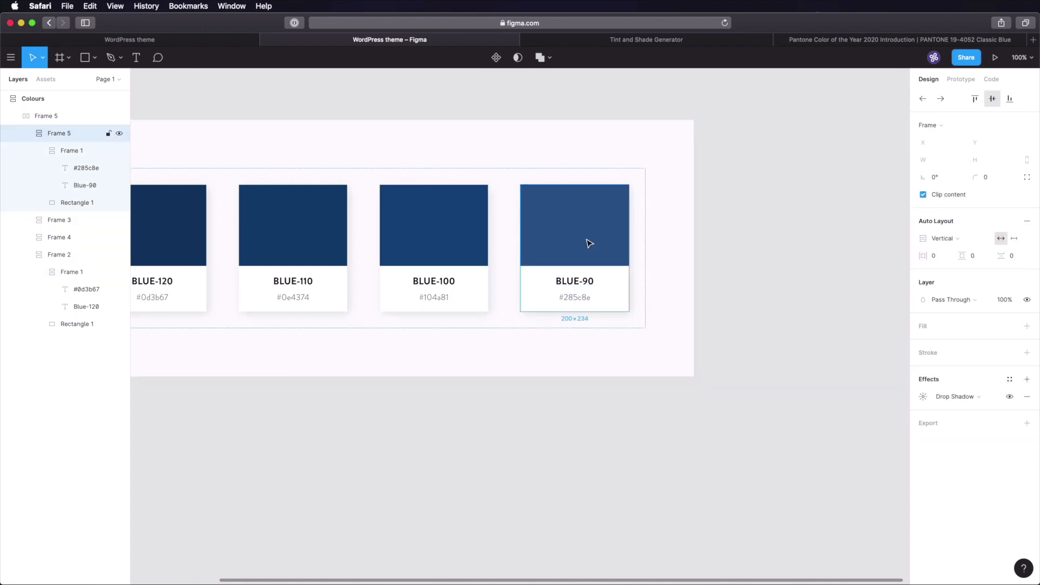
pyautogui.press('super+d')
pyautogui.click(585, 40)
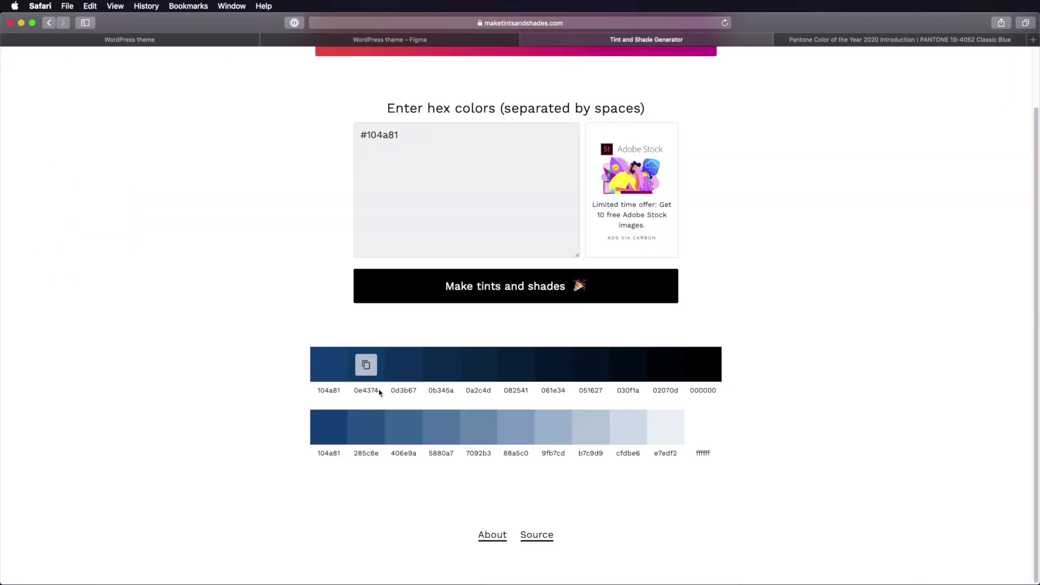
pyautogui.click(370, 40)
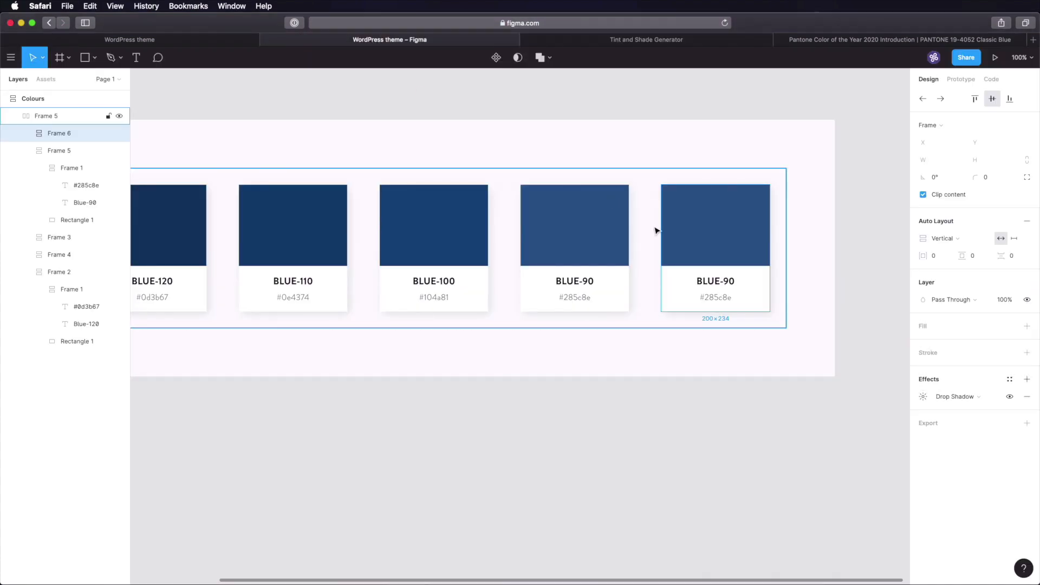
# - Fill the new card's swatch with #406e9a and set its hex label to #406e9a
pyautogui.click(701, 237)
pyautogui.click(948, 249)
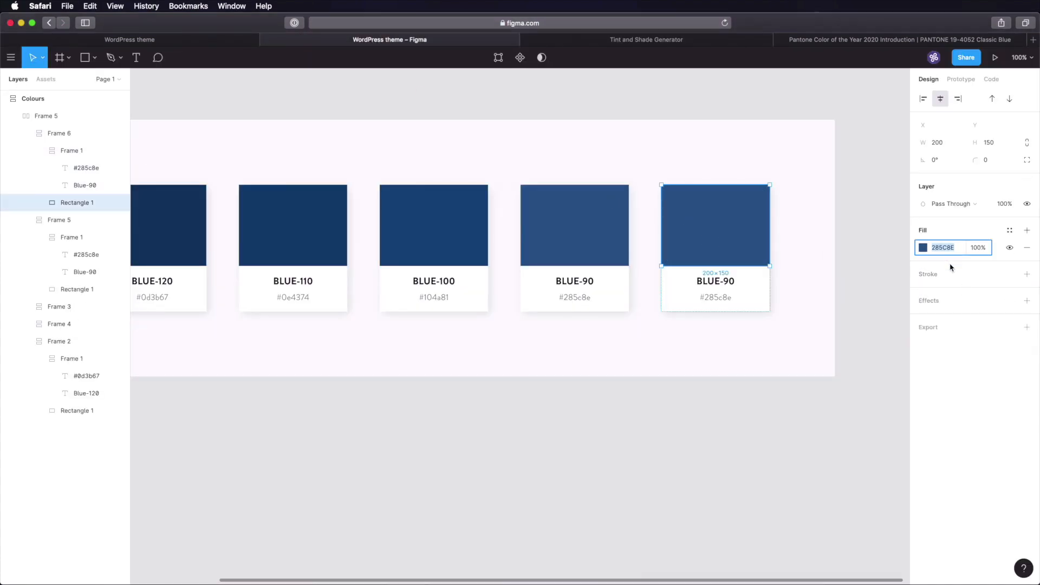
pyautogui.press('super+v')
pyautogui.press('Tab')
pyautogui.doubleClick(706, 297)
pyautogui.doubleClick(711, 299)
pyautogui.press('super+v')
pyautogui.press('Escape')
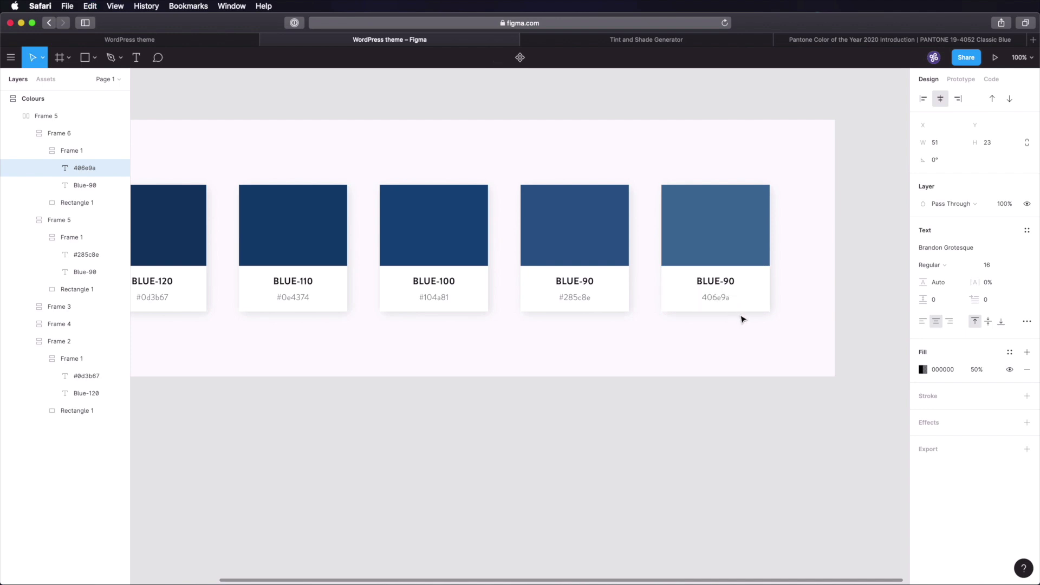
pyautogui.doubleClick(702, 298)
pyautogui.write('#')
pyautogui.press('Escape')
# - Retitle the new card BLUE-80
pyautogui.click(729, 282)
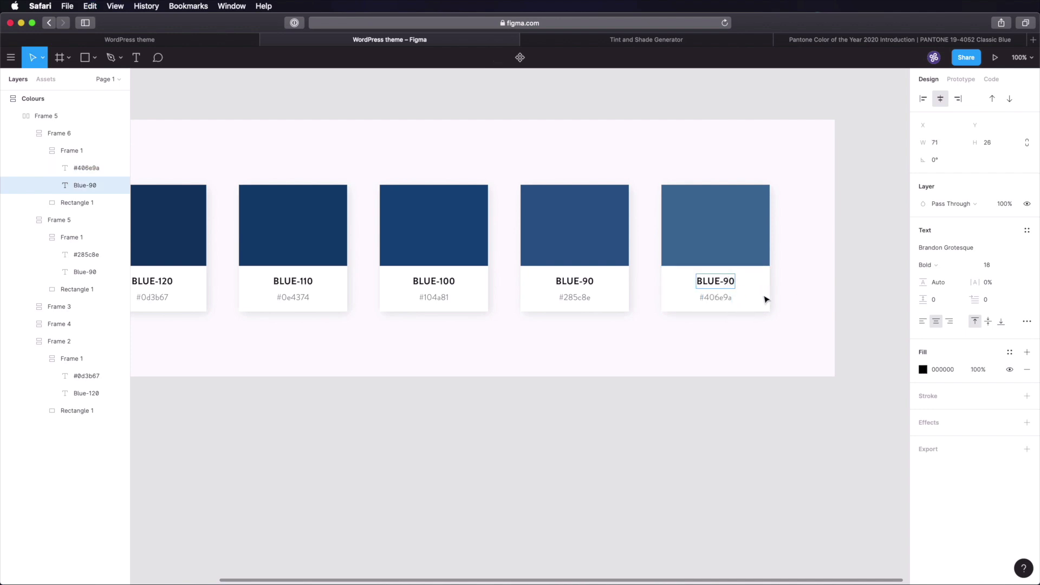
pyautogui.write('8')
pyautogui.press('Escape')
pyautogui.click(891, 295)
# - Duplicate the BLUE-80 card to add a spare copy at the row's end
pyautogui.scroll(-2, 891, 297)
pyautogui.moveTo(865, 296); pyautogui.dragTo(804, 316)
pyautogui.click(695, 264)
pyautogui.doubleClick(707, 279)
pyautogui.press('super+d')
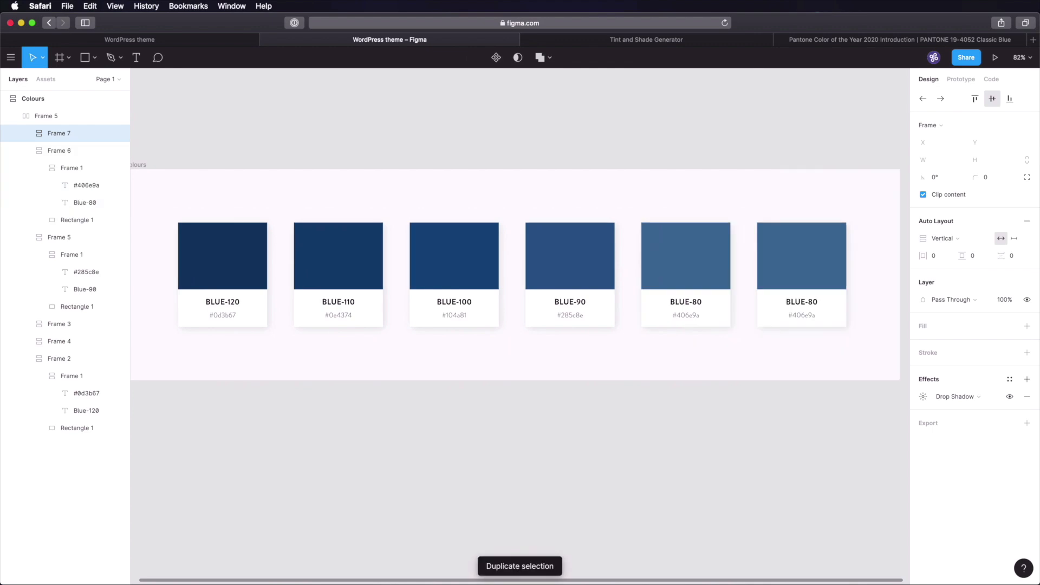
# - Duplicate the last BLUE-80 card four more times to extend the row
pyautogui.click(724, 443)
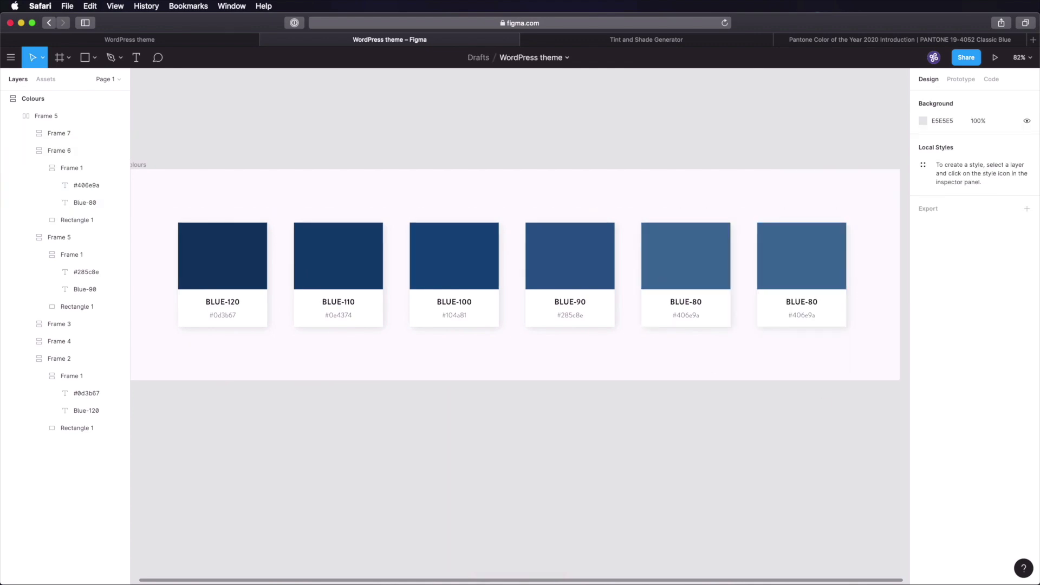
pyautogui.press('super+Tab')
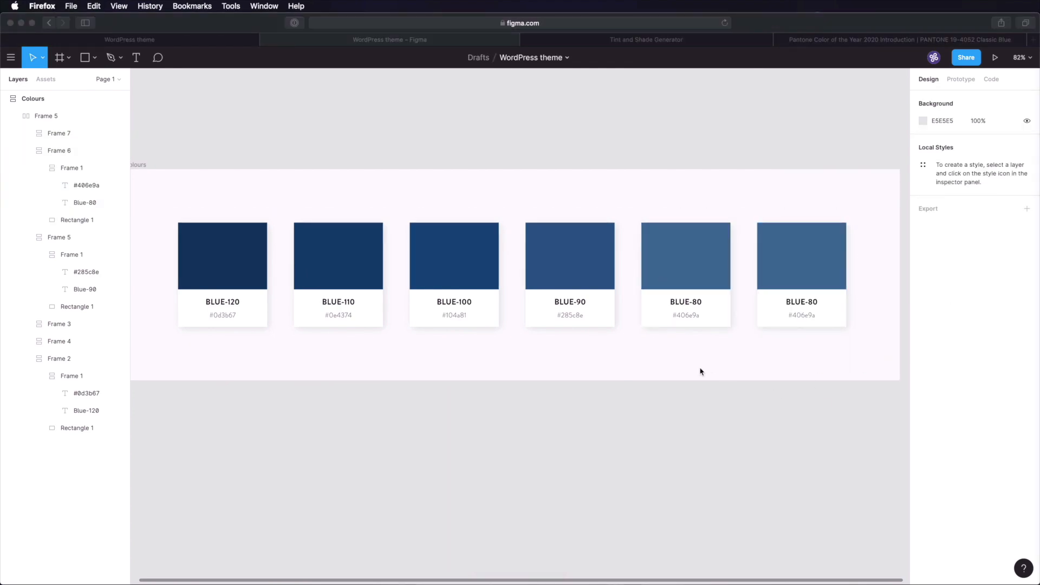
pyautogui.click(738, 422)
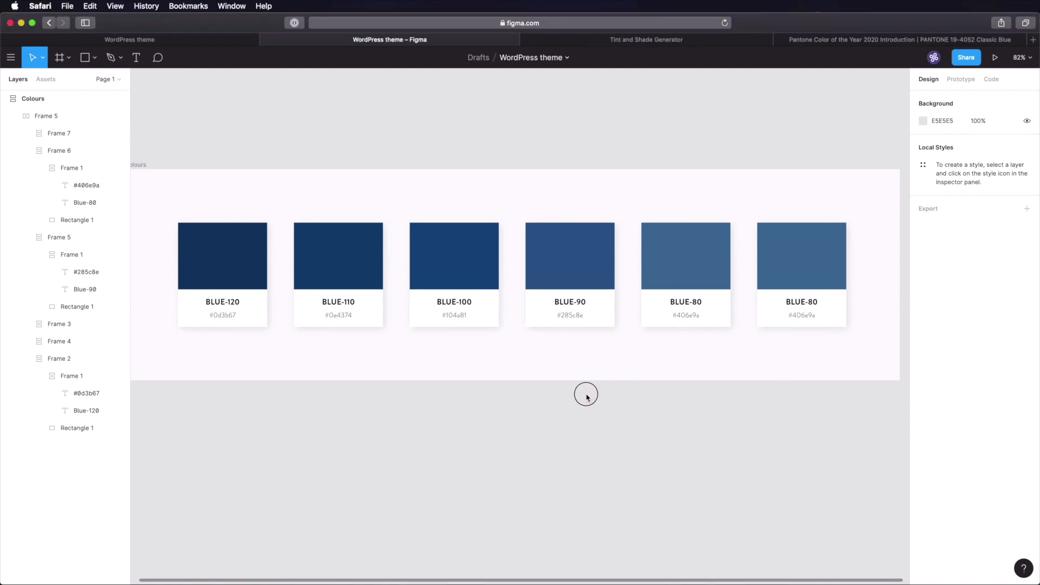
pyautogui.moveTo(692, 425); pyautogui.dragTo(497, 392)
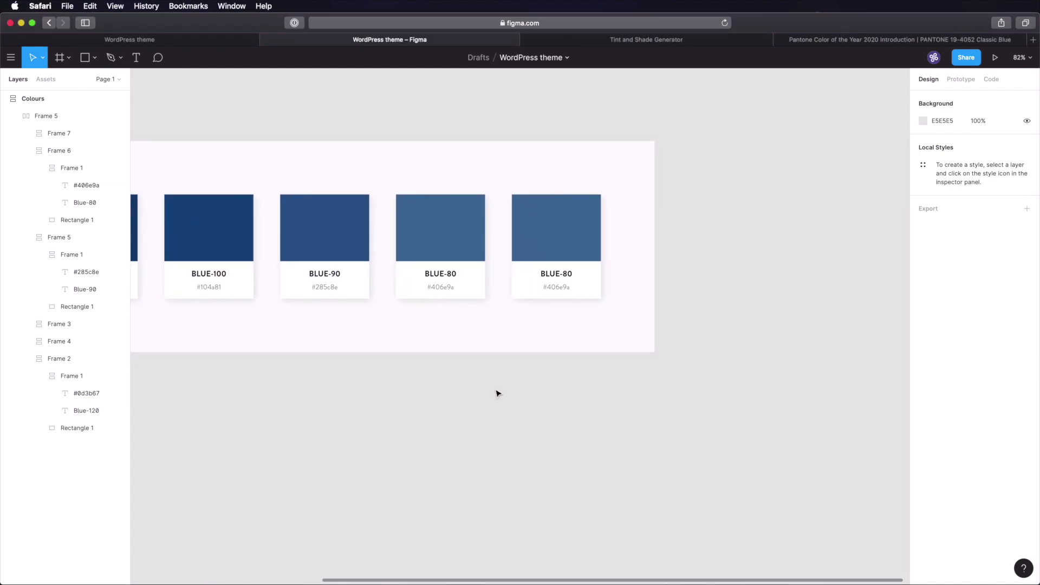
pyautogui.click(548, 231)
pyautogui.press('super+d')
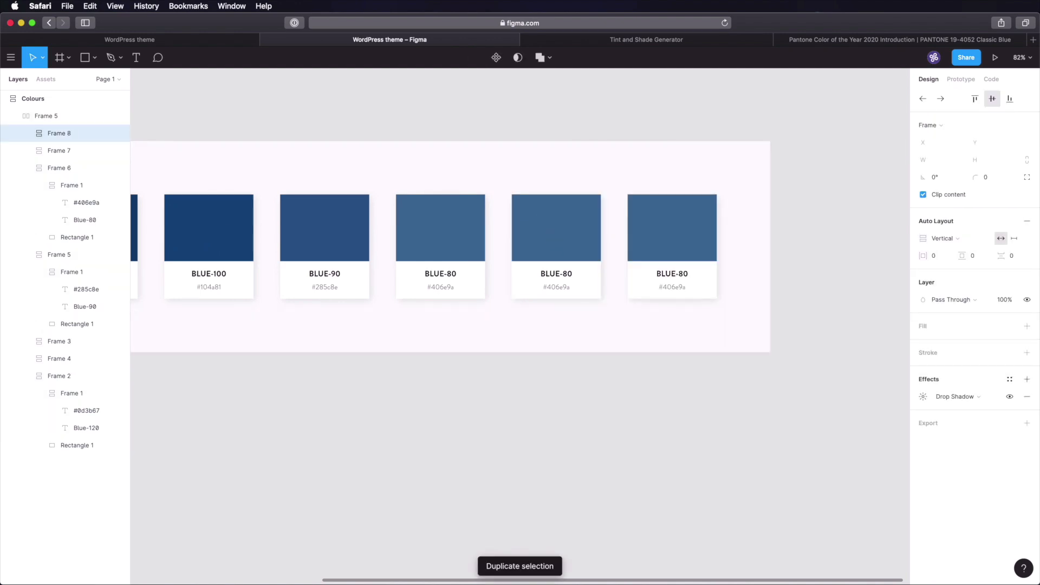
pyautogui.press('super+d')
pyautogui.press('super+d')
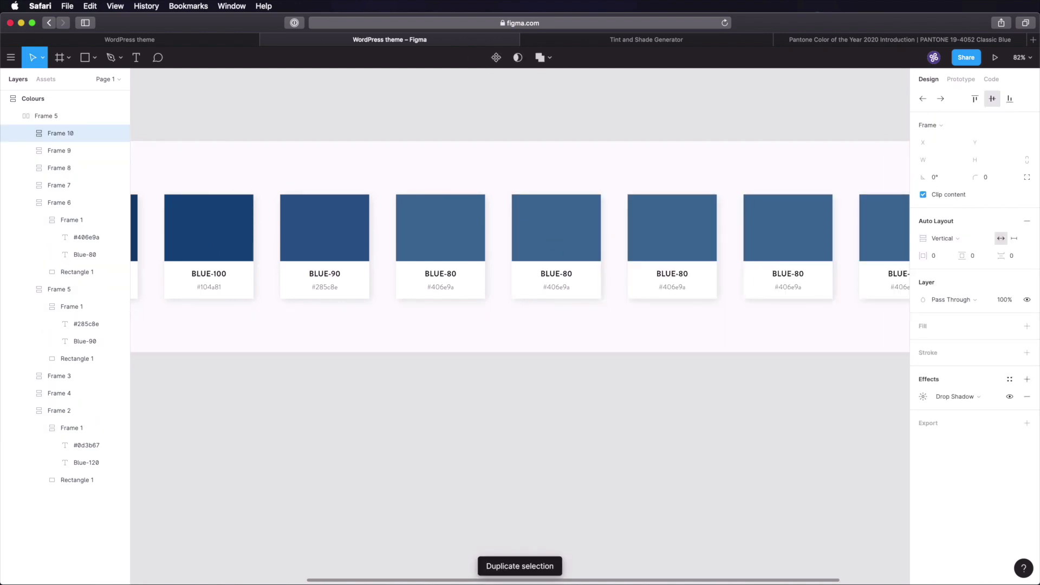
pyautogui.press('super+d')
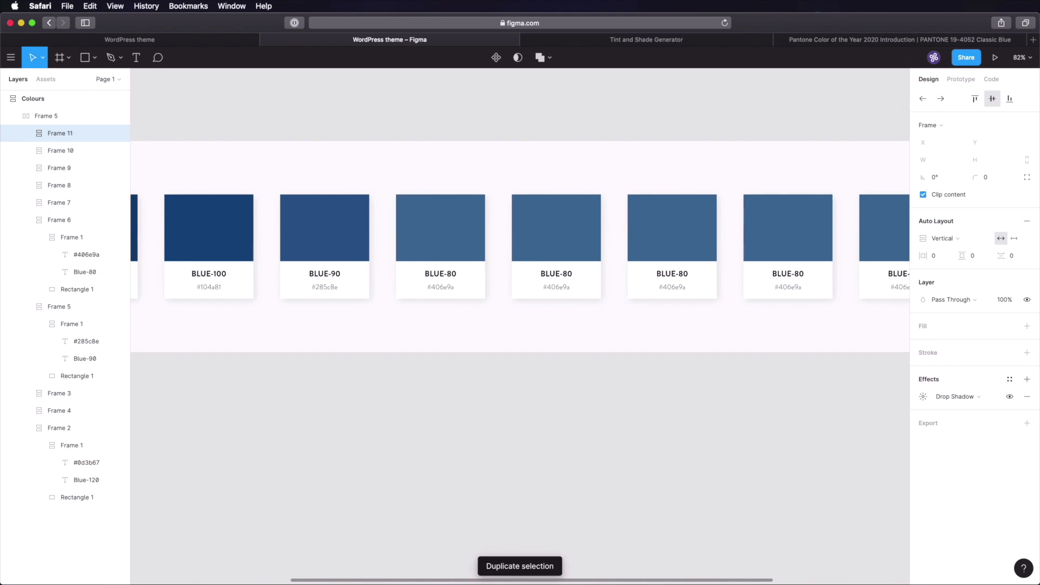
pyautogui.press('super+d')
pyautogui.press('super+d')
# - Zoom out to fit the whole Colours frame and select the row of blue cards
pyautogui.click(615, 441)
pyautogui.hotkey('shift', '1')
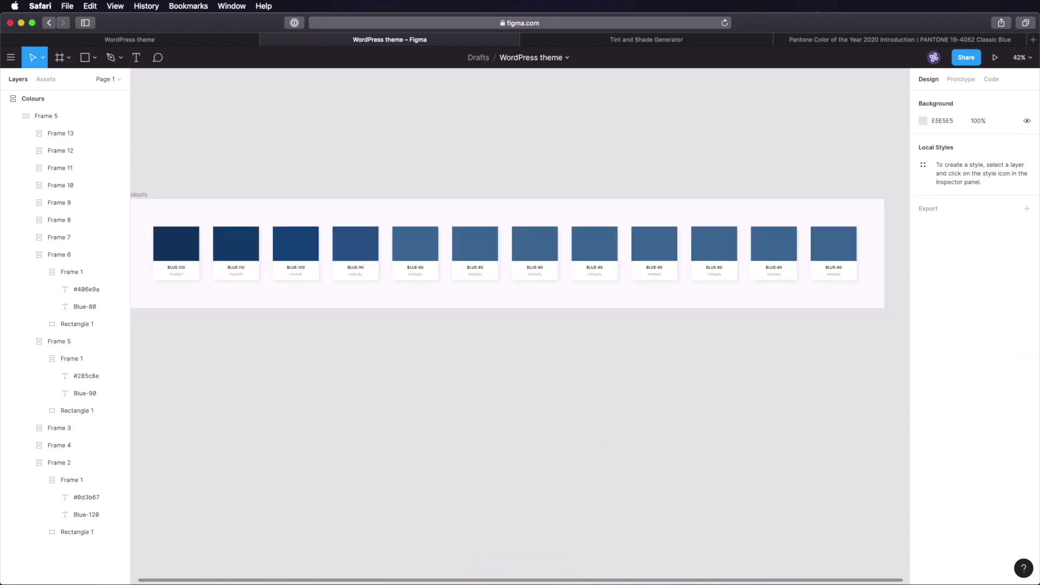
pyautogui.scroll(6, 613, 373)
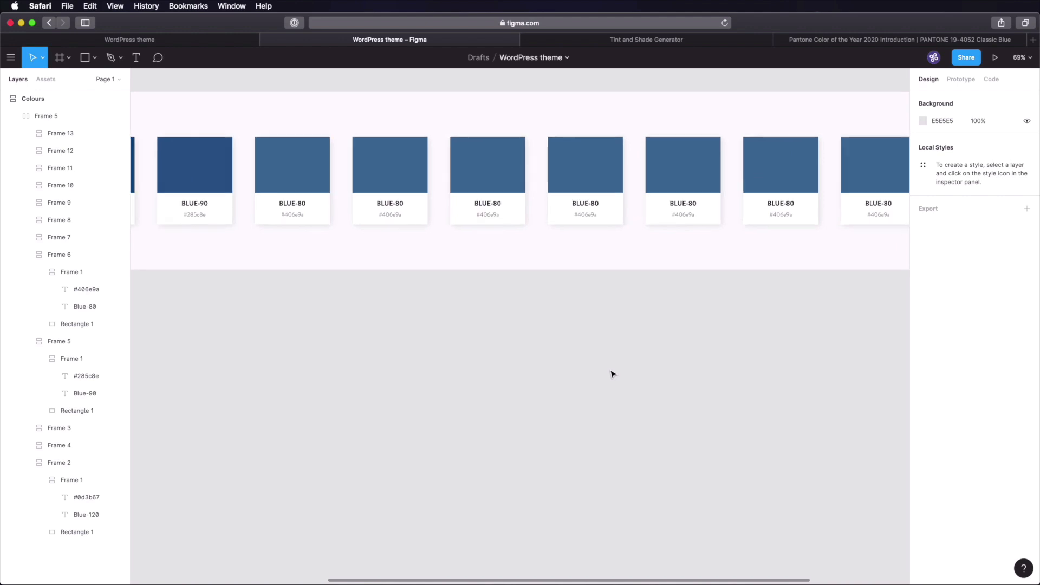
pyautogui.moveTo(374, 309); pyautogui.dragTo(584, 410)
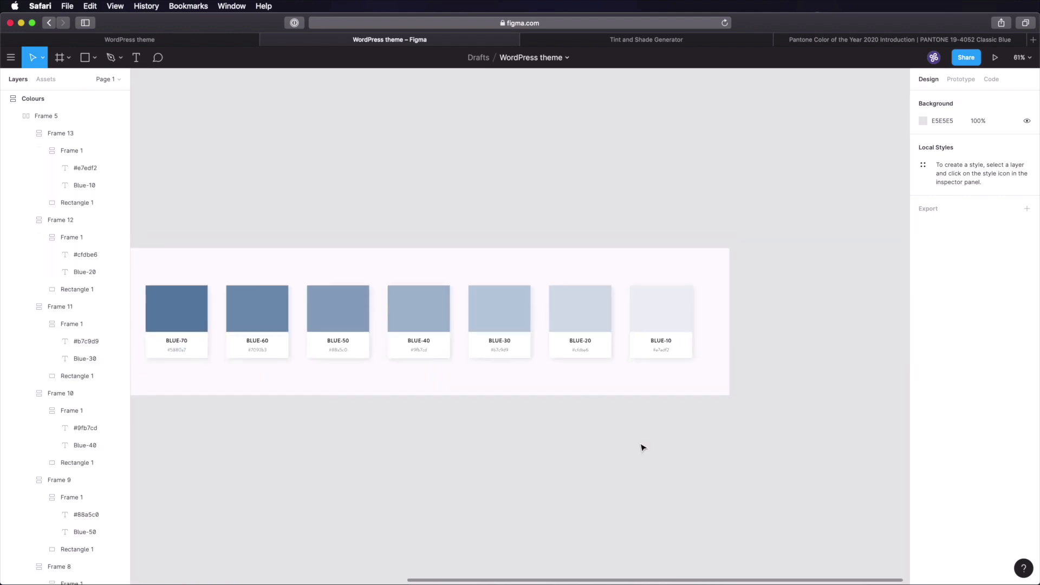
pyautogui.scroll(-5, 476, 474)
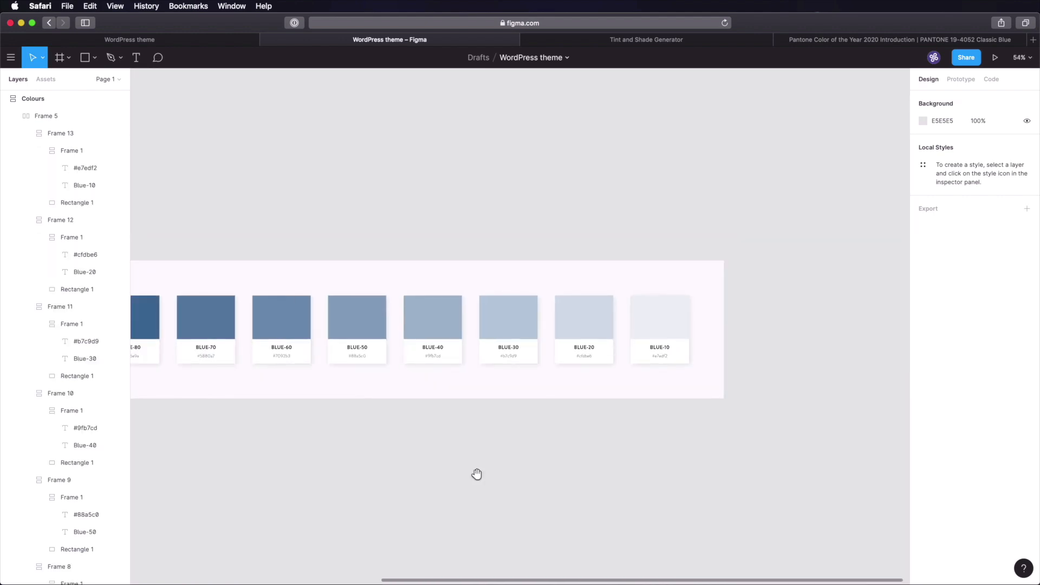
pyautogui.scroll(-2, 603, 401)
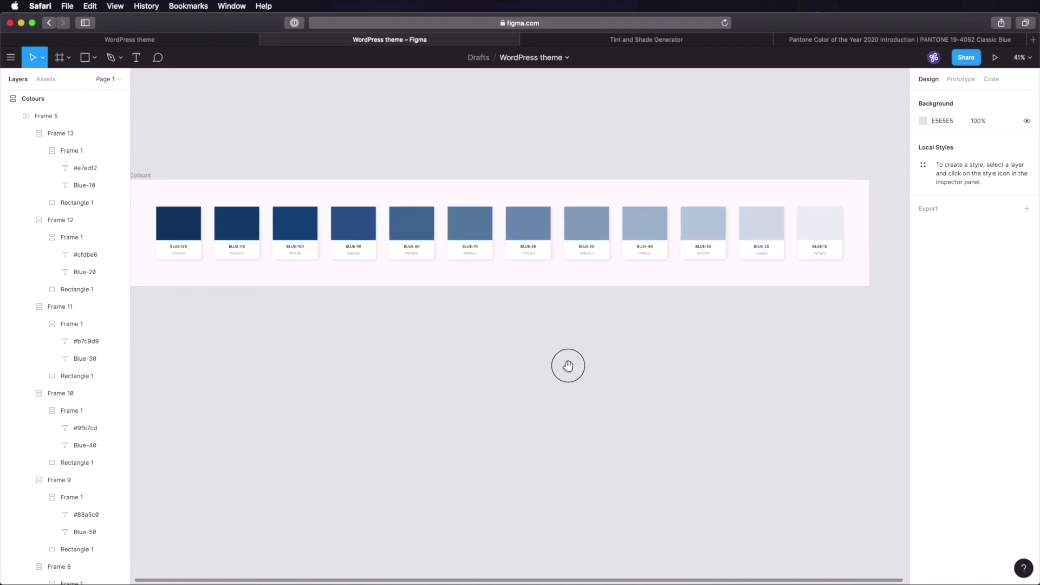
pyautogui.moveTo(567, 364); pyautogui.dragTo(589, 337)
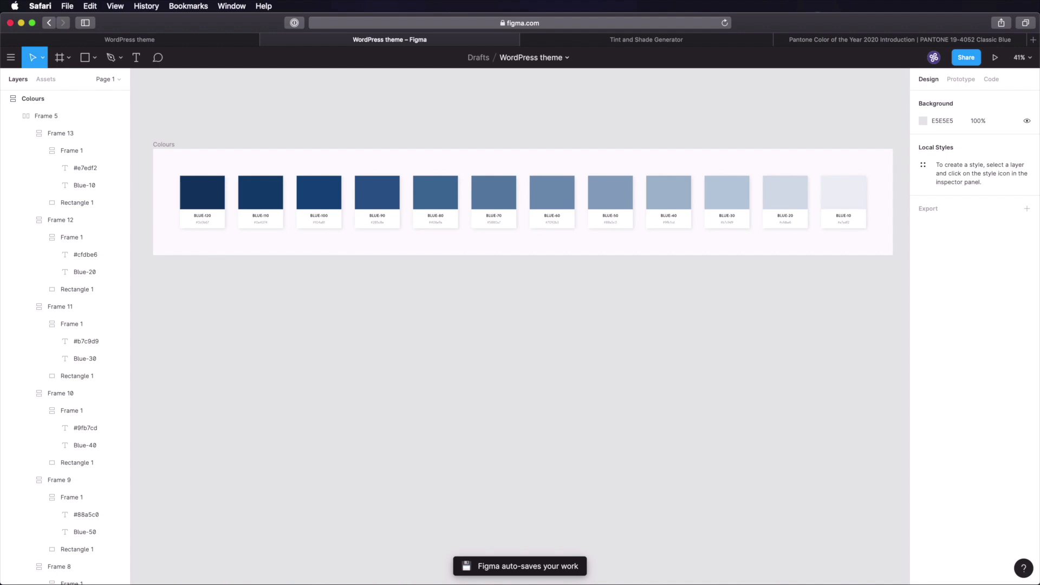
pyautogui.click(562, 188)
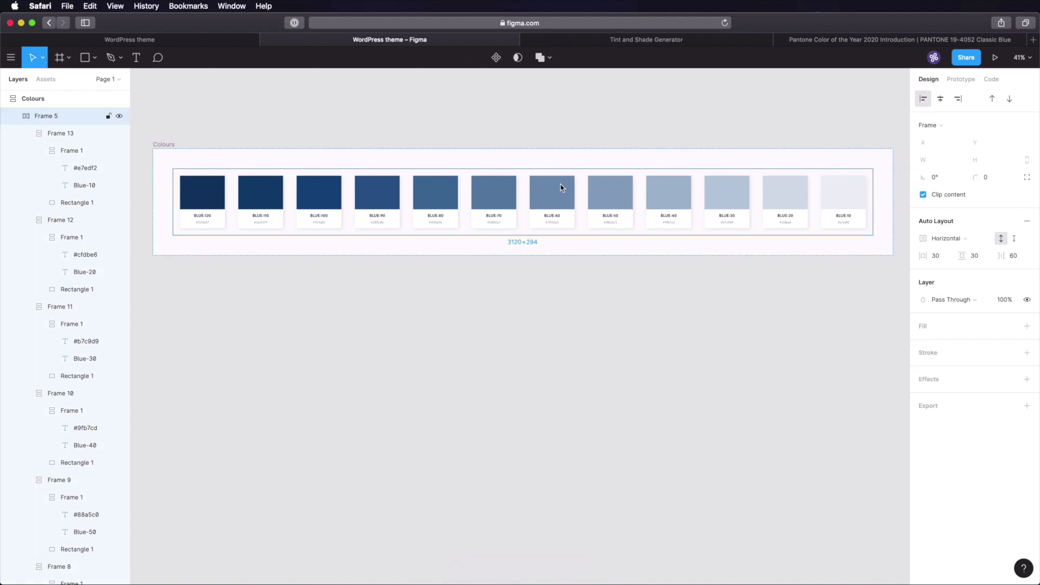
# - Duplicate the twelve-card row beneath the original, then zoom in on the leftmost BLUE-120 swatches
pyautogui.press('super+d')
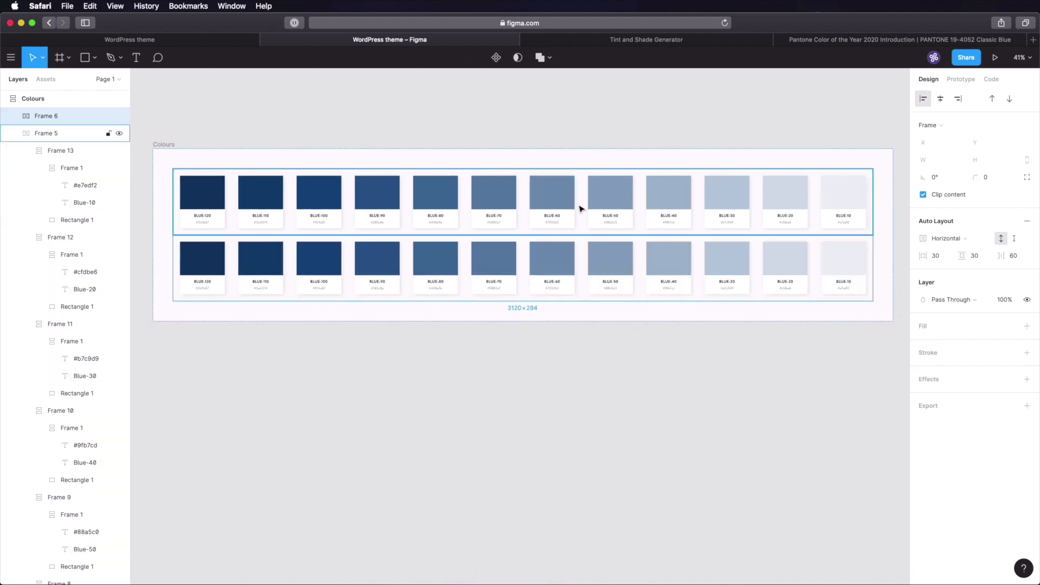
pyautogui.click(660, 431)
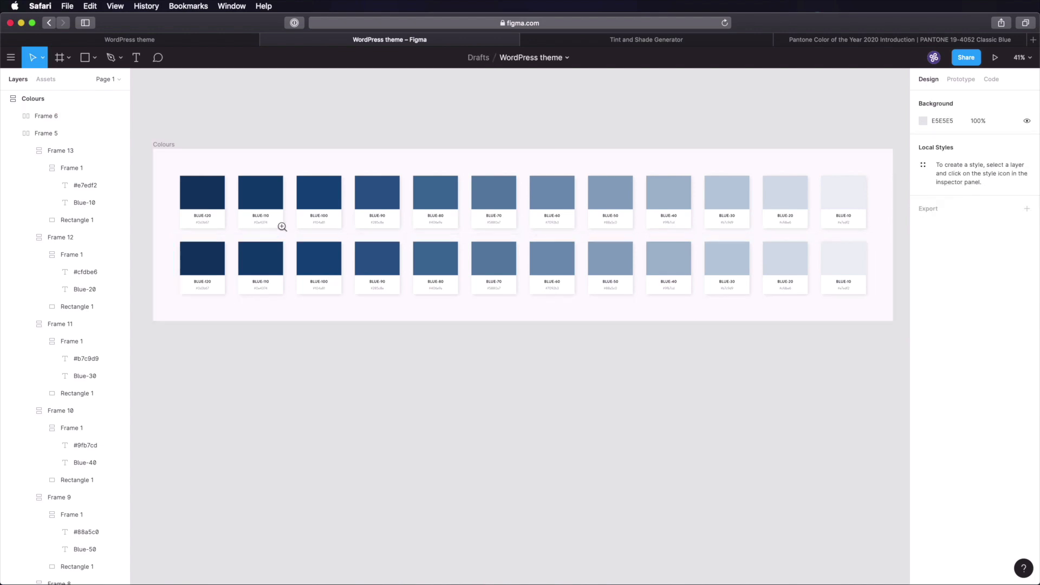
pyautogui.press('z')
pyautogui.moveTo(272, 225); pyautogui.dragTo(409, 362)
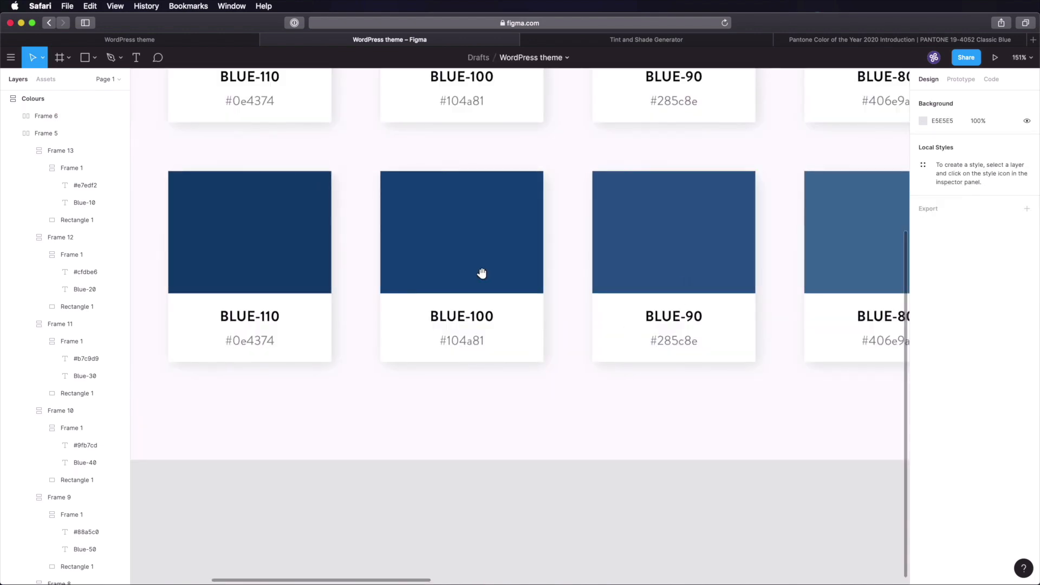
pyautogui.moveTo(480, 271); pyautogui.dragTo(635, 335)
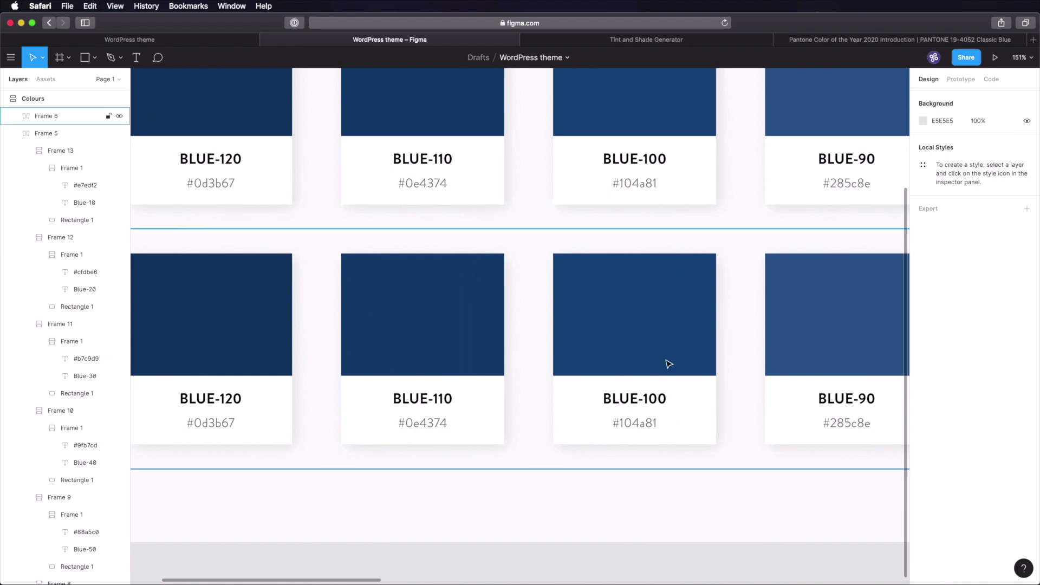
# - Fill the second-row BLUE-100 swatch with gold DAAC55
pyautogui.keyDown('super'); pyautogui.click(654, 313); pyautogui.keyUp('super')
pyautogui.click(948, 247)
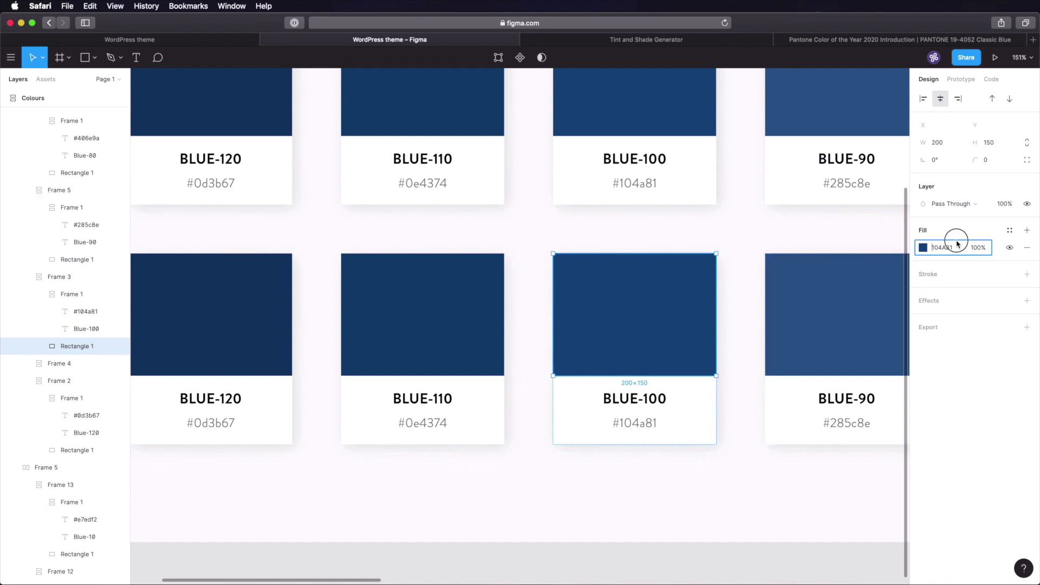
pyautogui.write('DAAC55')
pyautogui.press('Tab')
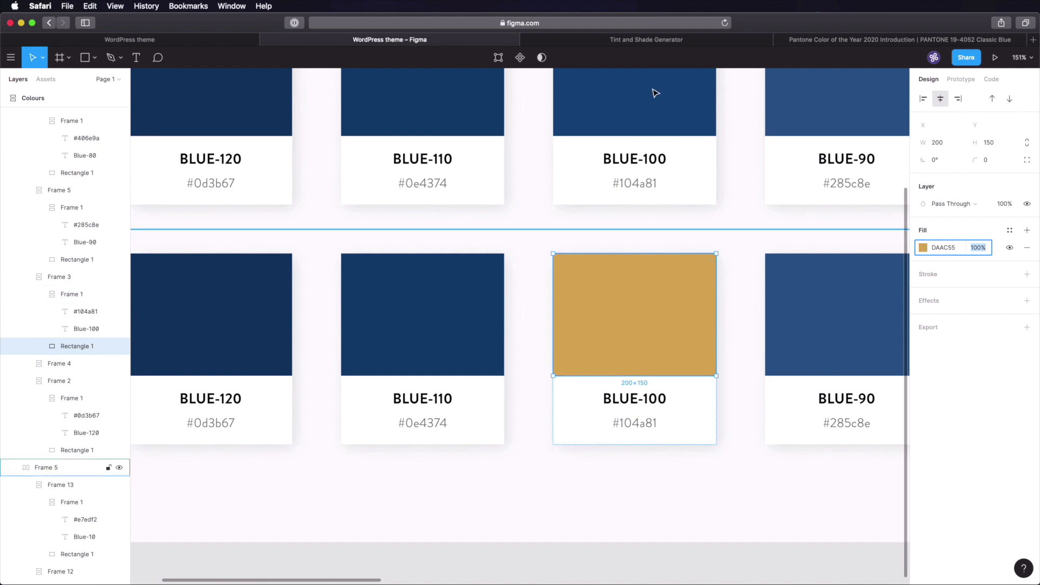
pyautogui.click(625, 551)
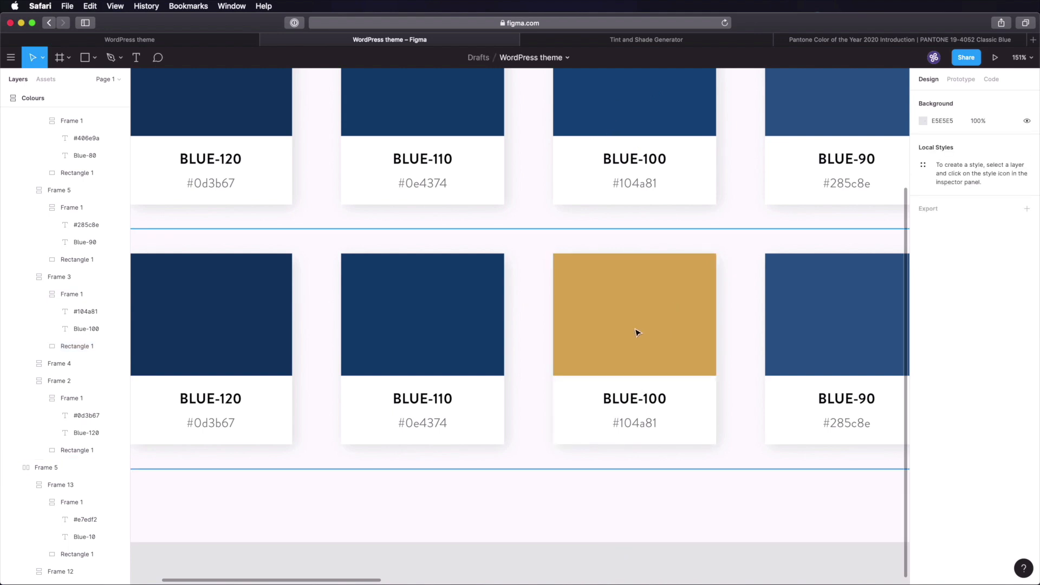
# - Generate tints and shades for #daac54 in the Tint and Shade Generator
pyautogui.click(664, 43)
pyautogui.click(443, 165)
pyautogui.press('super+a')
pyautogui.write('#daac54')
pyautogui.click(470, 292)
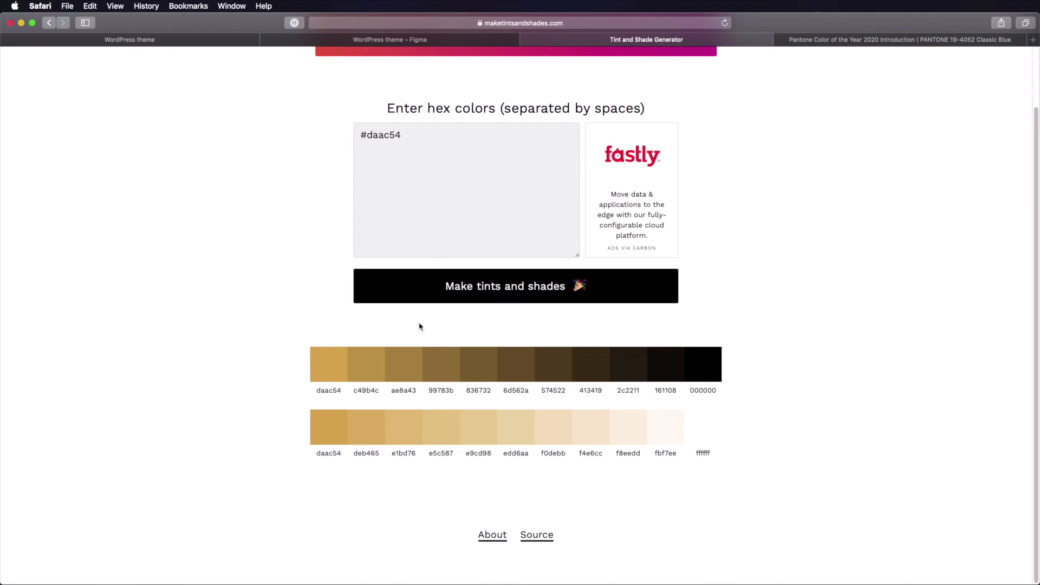
# - Rename the gold BLUE-100 and BLUE-110 labels to ORANGE-100 and ORANGE-110
pyautogui.moveTo(404, 371)
pyautogui.hotkey('ctrl', 'shift', 'Tab')
pyautogui.click(605, 425)
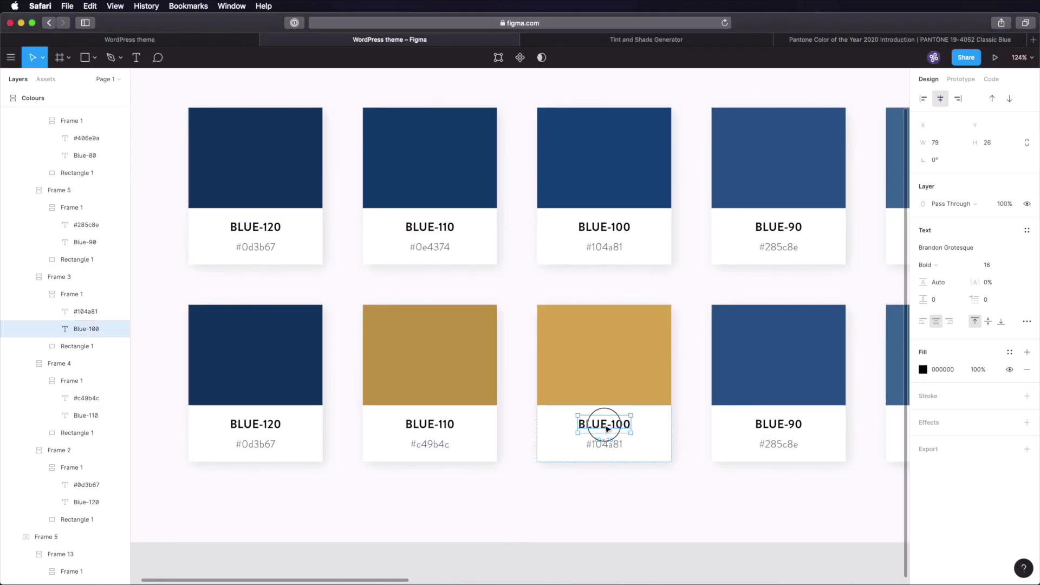
pyautogui.press('super+a')
pyautogui.click(604, 430)
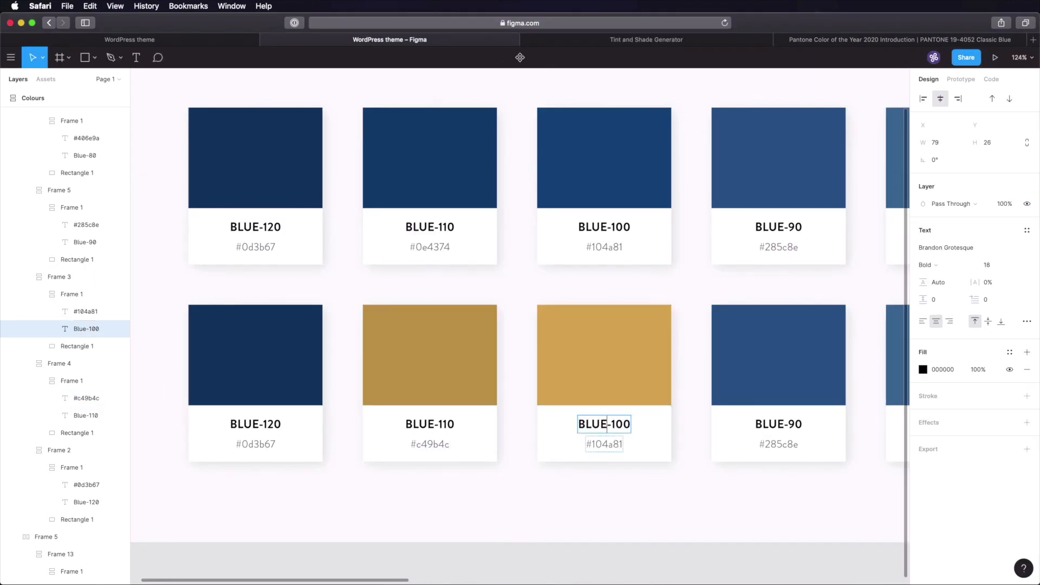
pyautogui.hotkey('alt', 'shift', 'Left')
pyautogui.write('Orange')
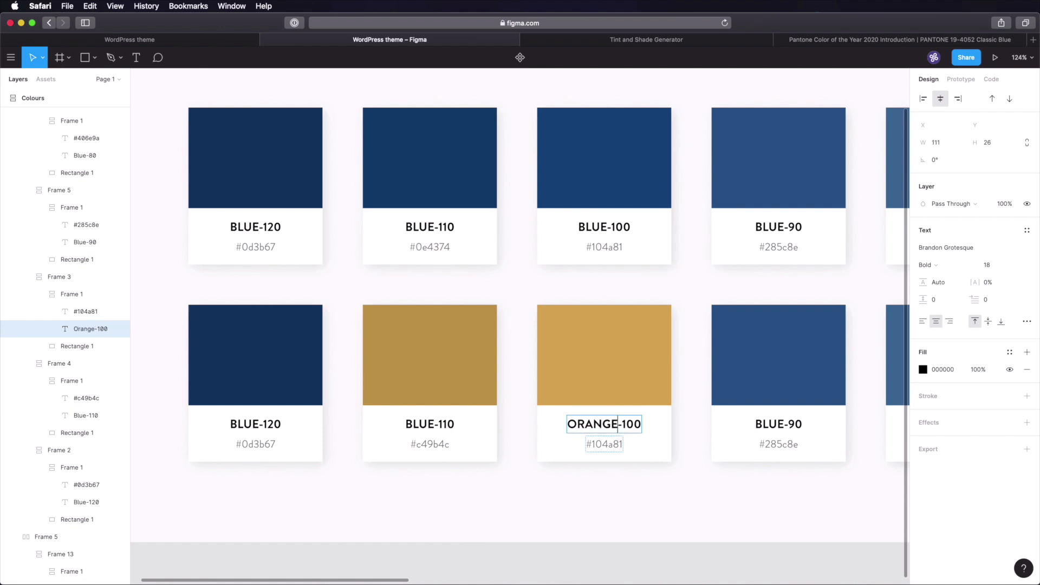
pyautogui.doubleClick(424, 423)
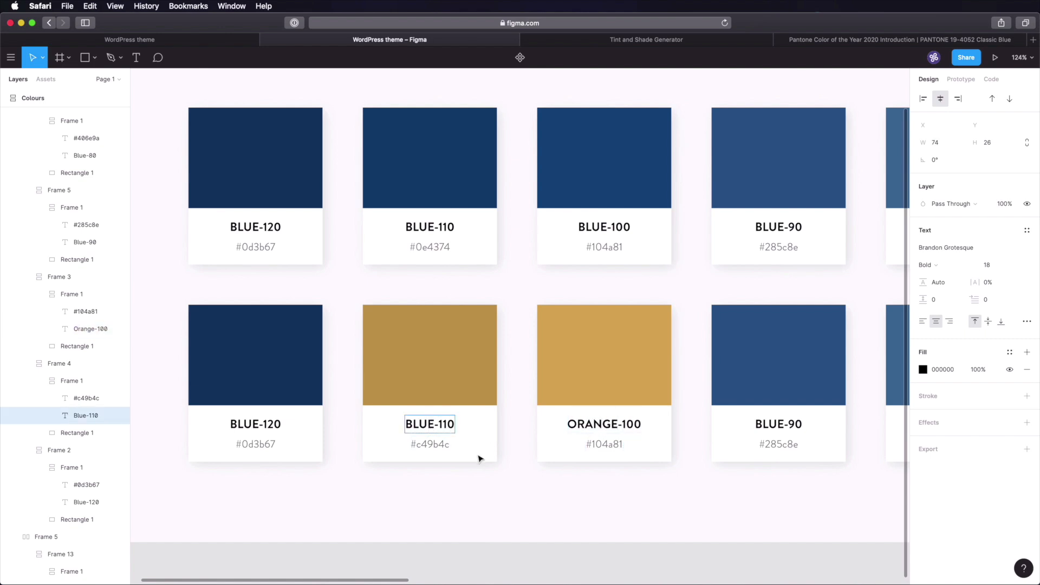
pyautogui.hotkey('alt', 'shift', 'Left')
pyautogui.write('orange')
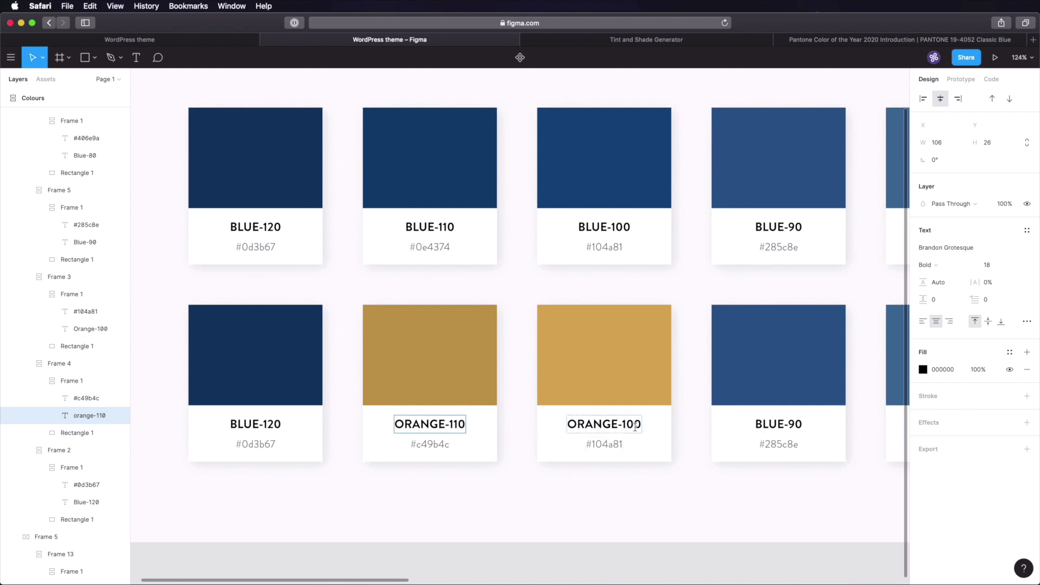
pyautogui.press('Escape')
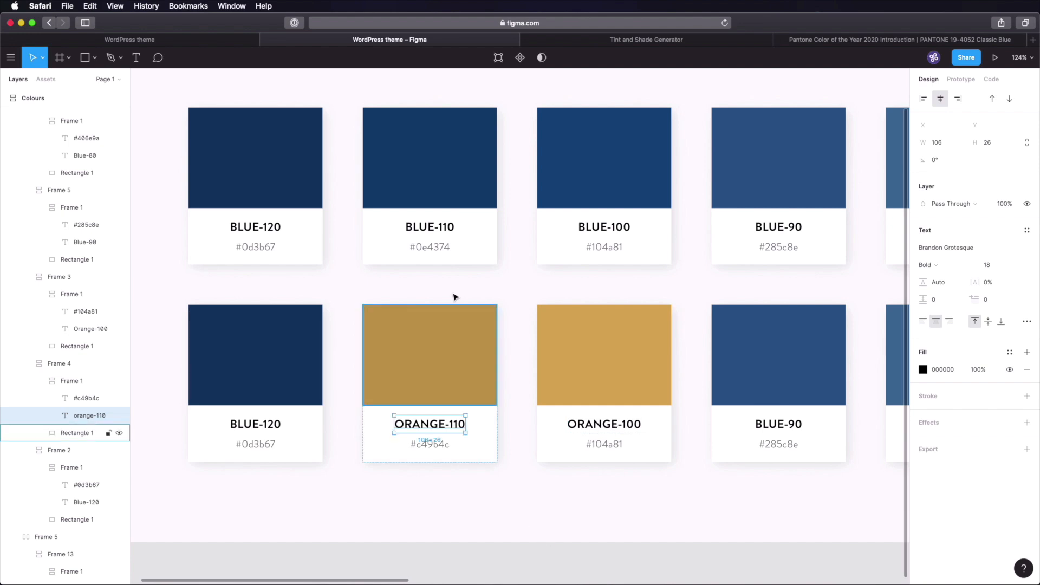
# - Copy the ae8a43 shade and apply it as the BLUE-120 card's fill and hex label
pyautogui.click(610, 40)
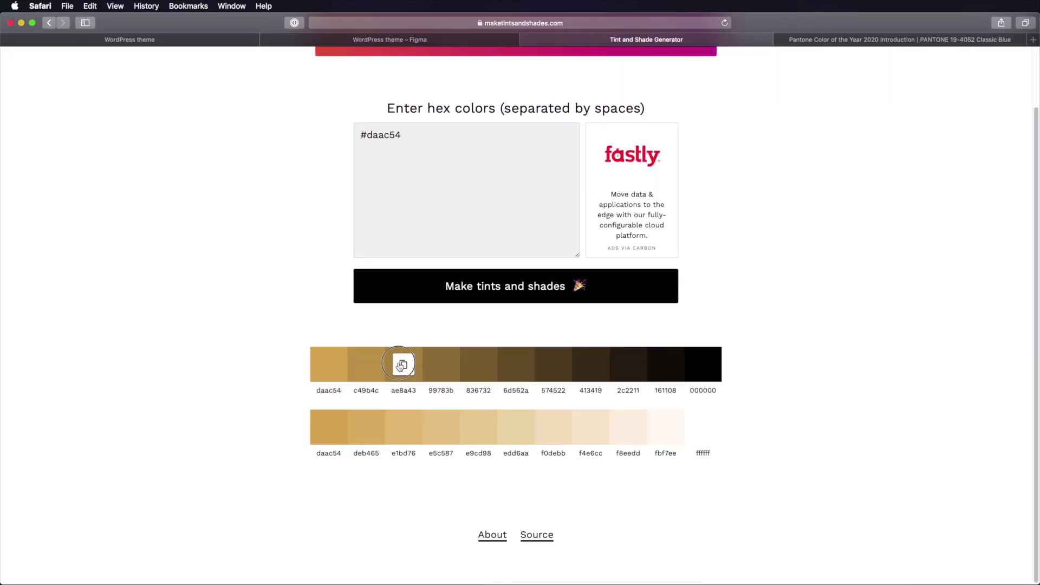
pyautogui.click(451, 42)
pyautogui.click(284, 365)
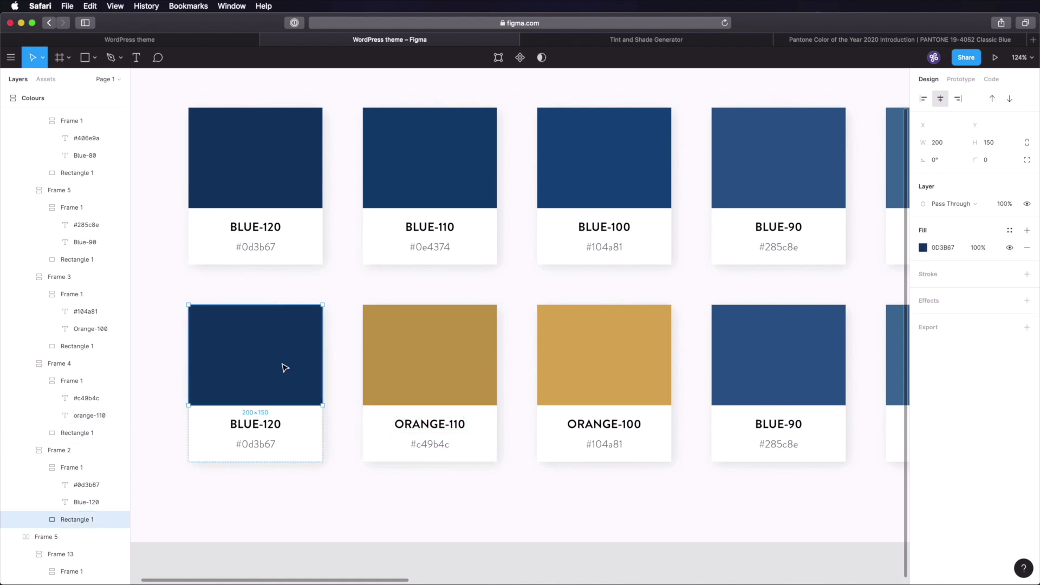
pyautogui.click(943, 248)
pyautogui.press('super+v')
pyautogui.press('Return')
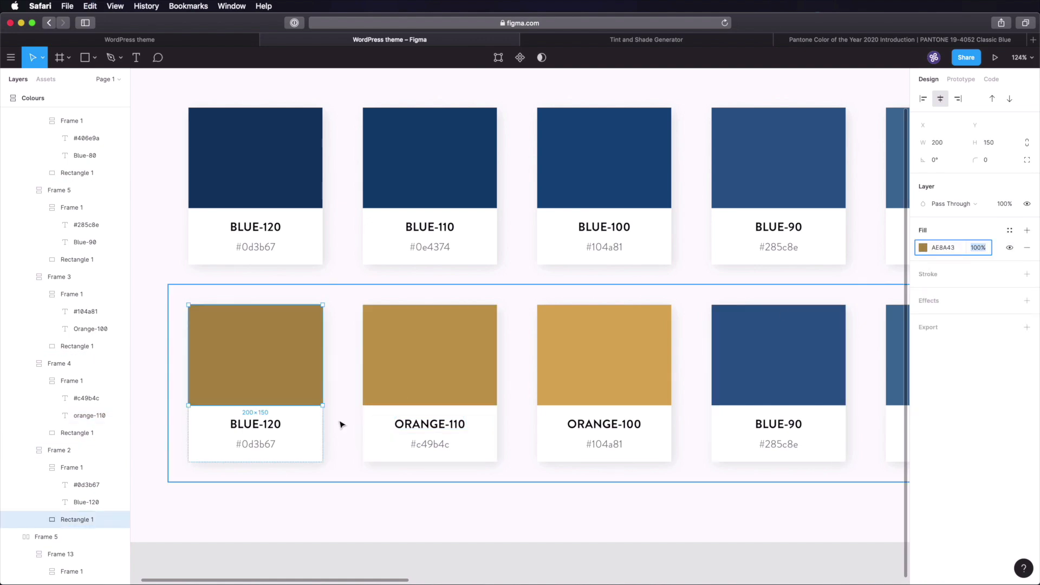
pyautogui.doubleClick(269, 446)
pyautogui.press('Return')
pyautogui.press('super+v')
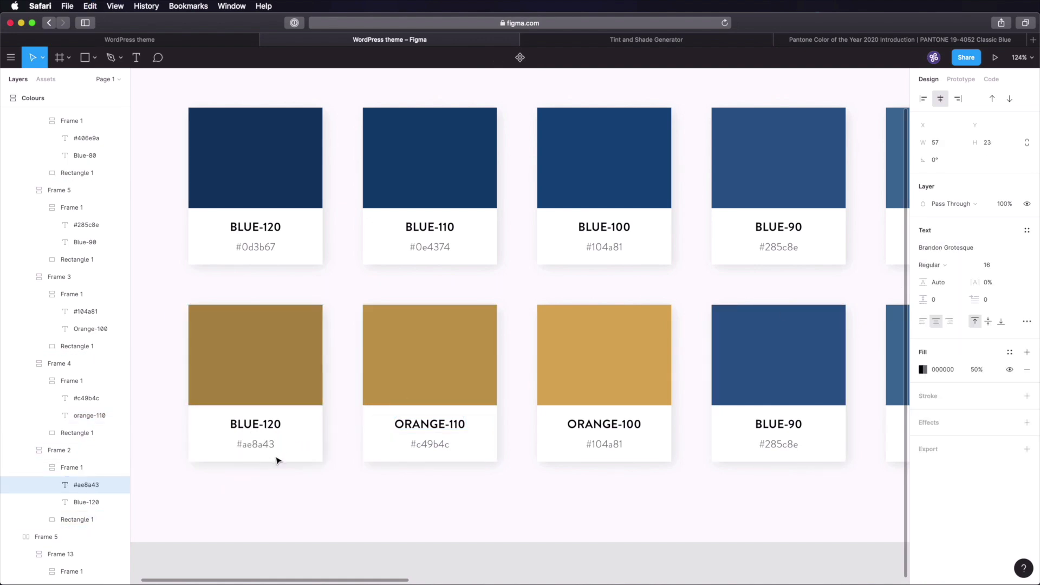
# - Rename the BLUE-120 label to ORANGE-120
pyautogui.doubleClick(258, 425)
pyautogui.hotkey('shift', 'alt', 'Left')
pyautogui.write('orag')
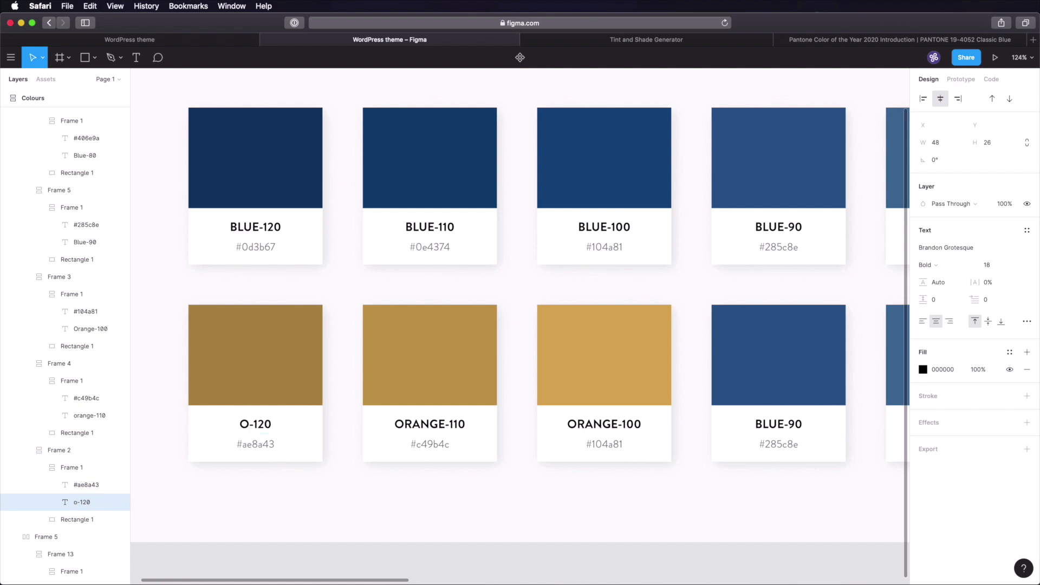
pyautogui.press('BackSpace')
pyautogui.write('nge')
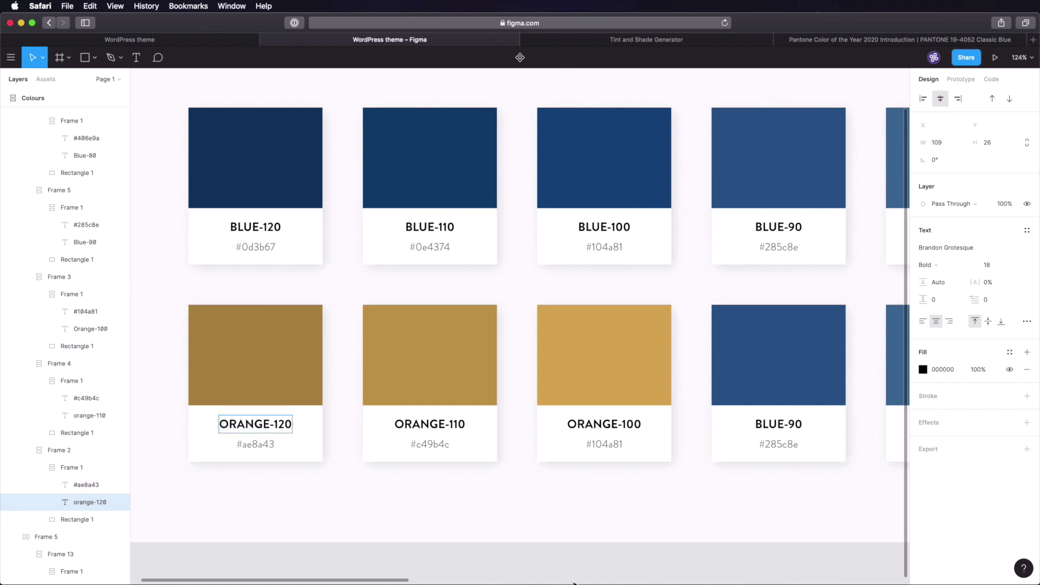
pyautogui.click(573, 571)
pyautogui.scroll(-3, 650, 388)
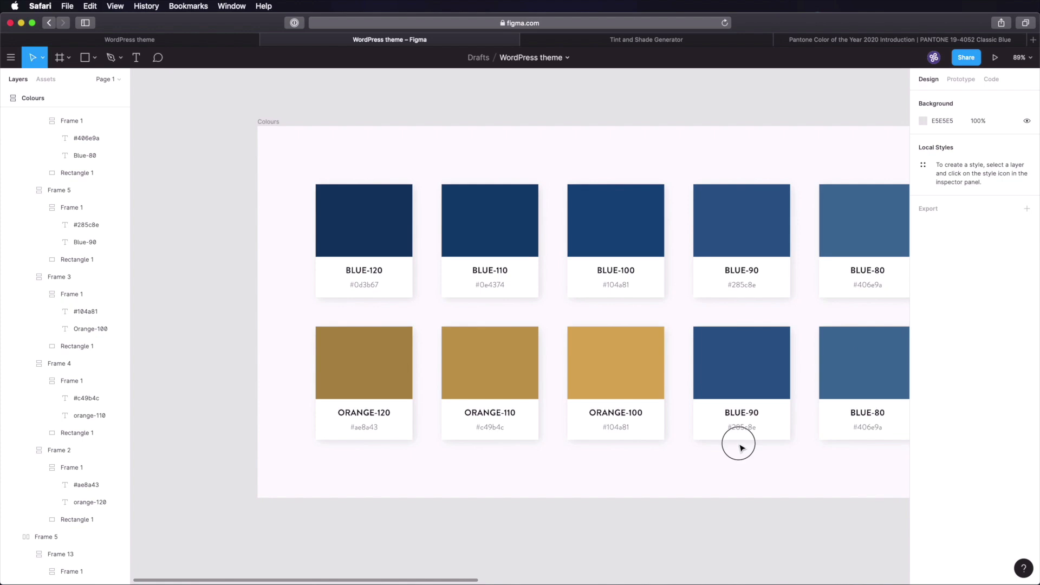
pyautogui.hscroll(10, 741, 447)
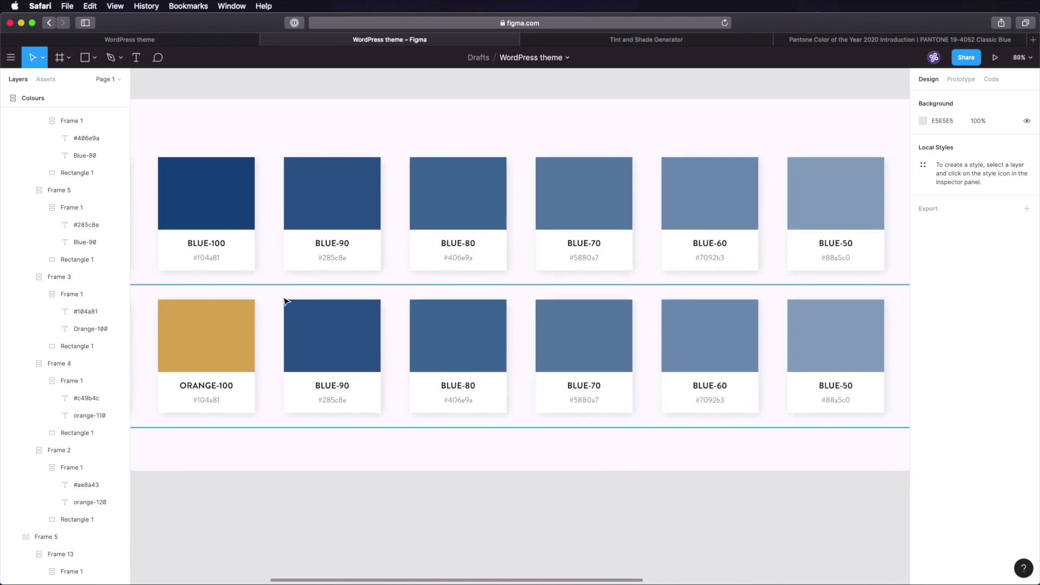
pyautogui.scroll(-3, 613, 474)
pyautogui.hscroll(-6, 688, 387)
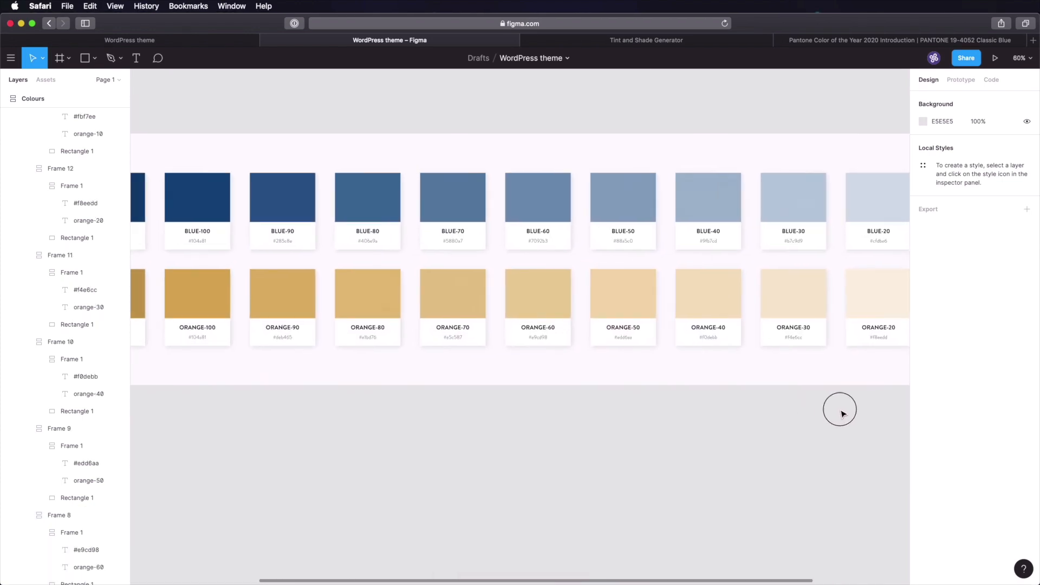
pyautogui.hscroll(-5, 815, 413)
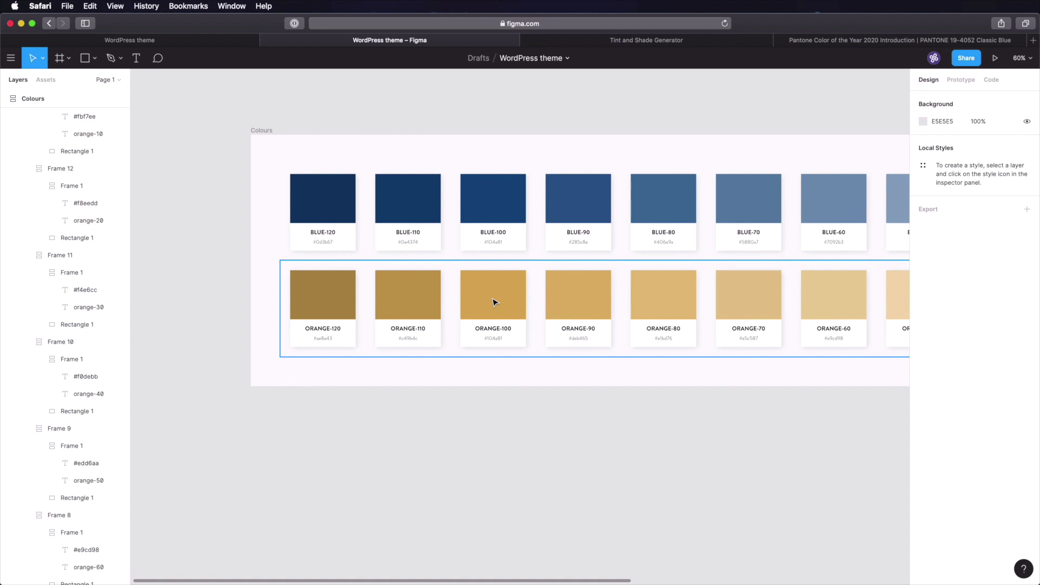
pyautogui.scroll(5, 440, 240)
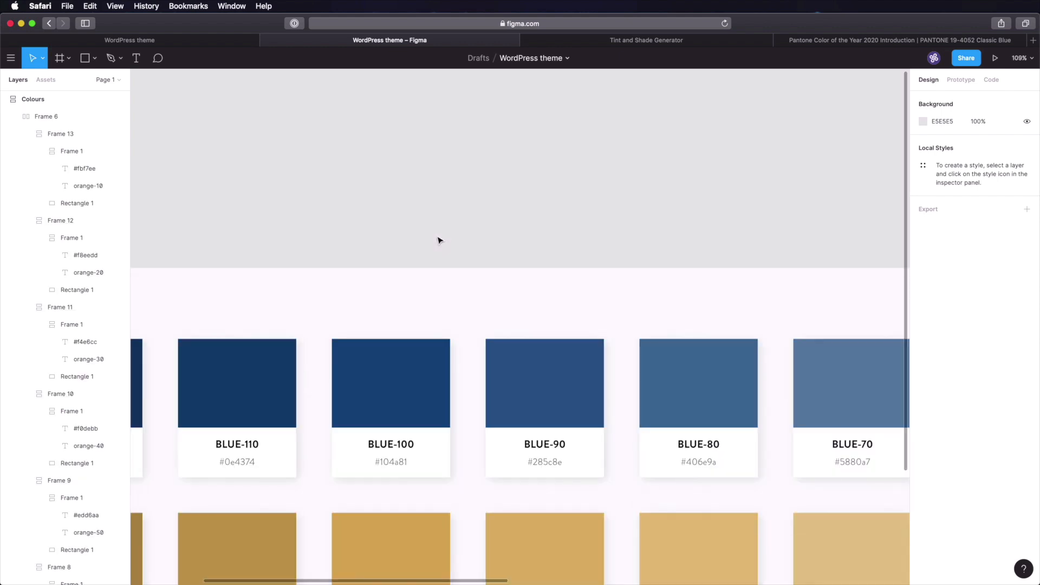
# - Draw a test square above the swatches and eyedrop the BLUE-100 colour into its fill
pyautogui.scroll(2, 439, 236)
pyautogui.press('r')
pyautogui.click(386, 142)
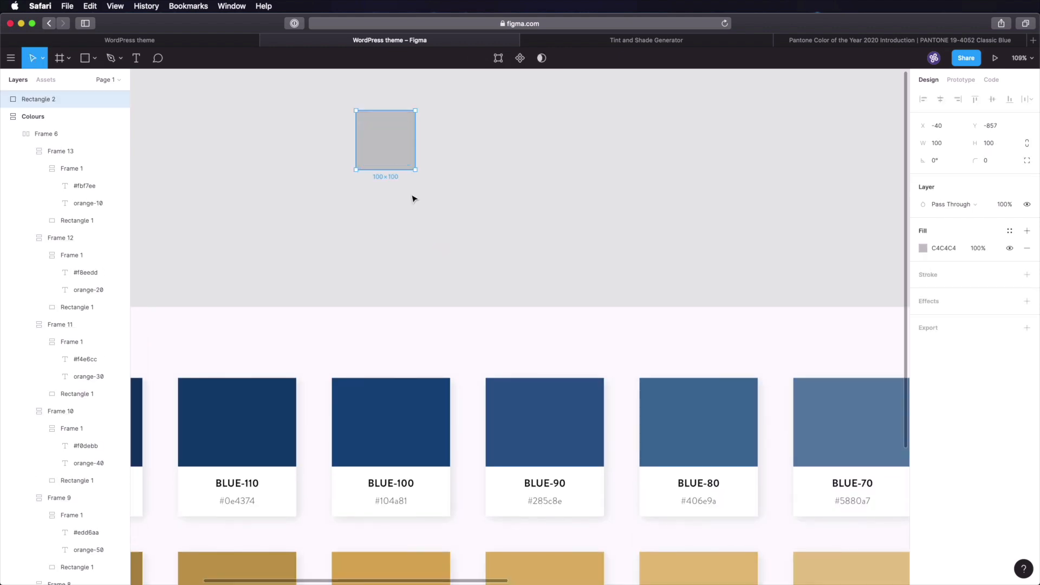
pyautogui.moveTo(393, 149); pyautogui.dragTo(457, 179)
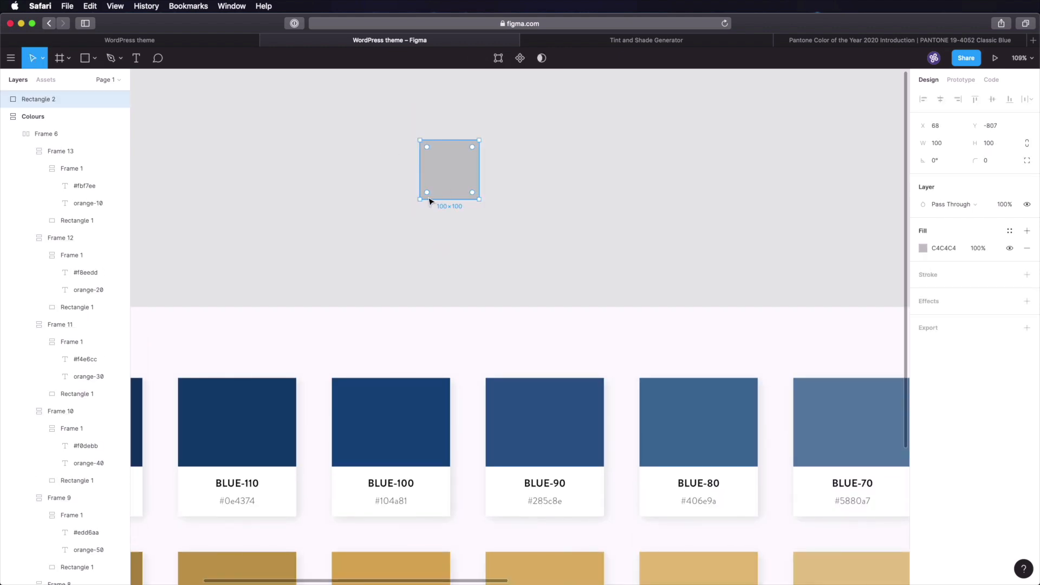
pyautogui.click(924, 248)
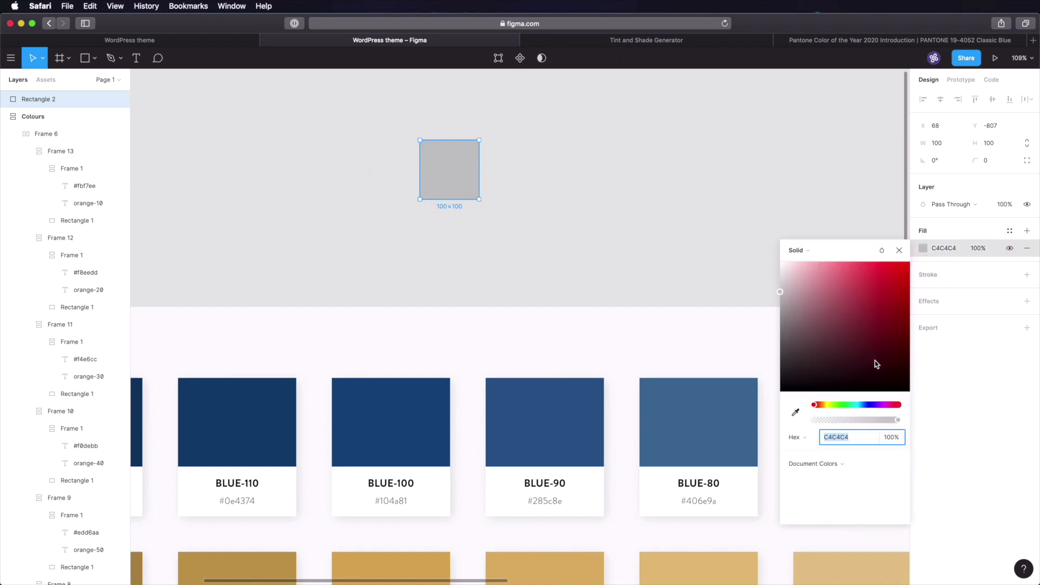
pyautogui.click(795, 412)
pyautogui.click(421, 406)
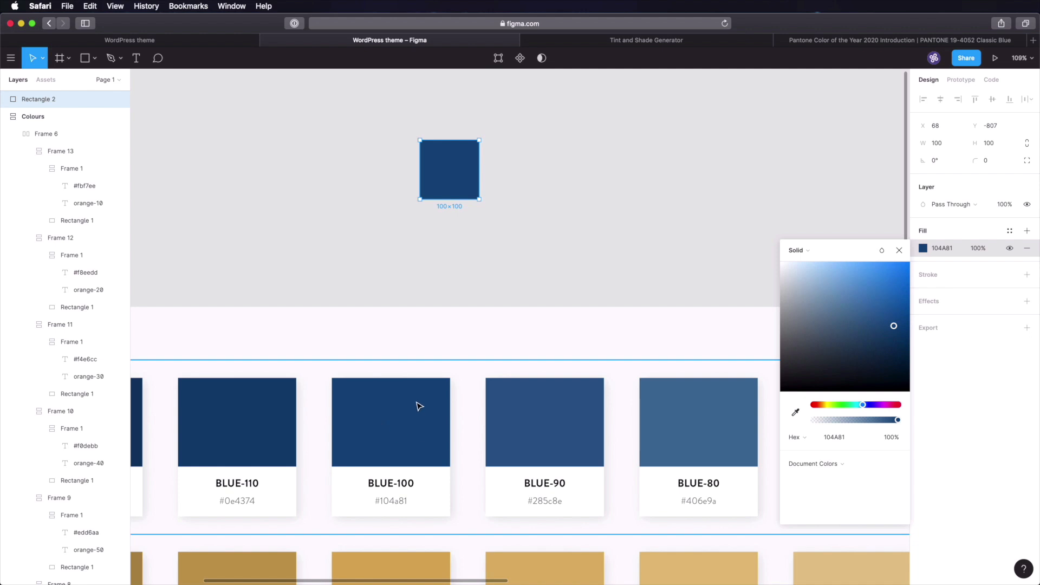
pyautogui.click(534, 249)
# - Duplicate the blue square and give the copy a black fill at 80% opacity
pyautogui.click(467, 184)
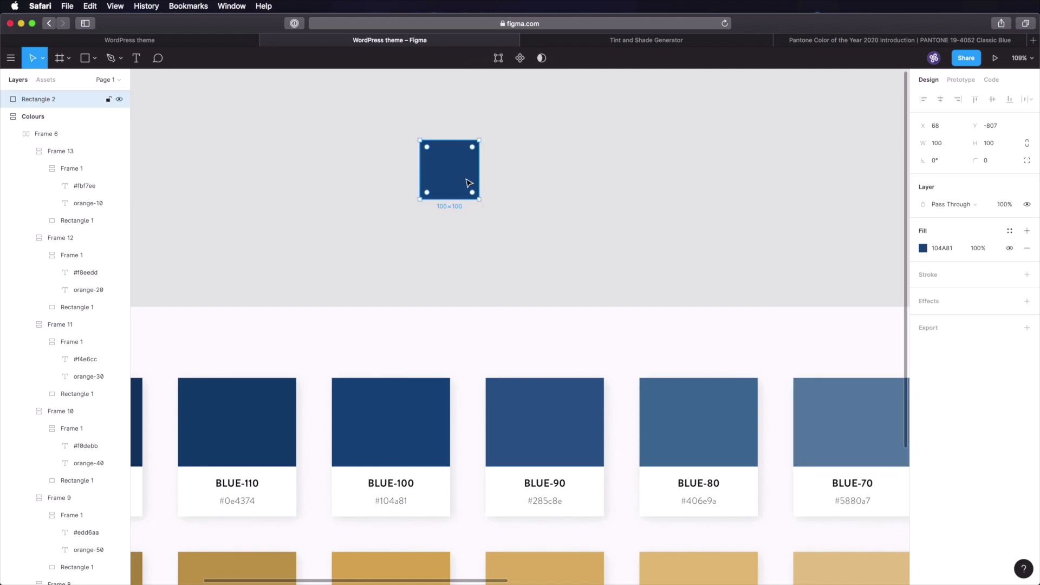
pyautogui.press('super+d')
pyautogui.moveTo(448, 170)
pyautogui.mouseDown()
pyautogui.moveTo(476, 188)
pyautogui.moveTo(530, 195)
pyautogui.moveTo(519, 204)
pyautogui.moveTo(449, 171)
pyautogui.mouseUp()
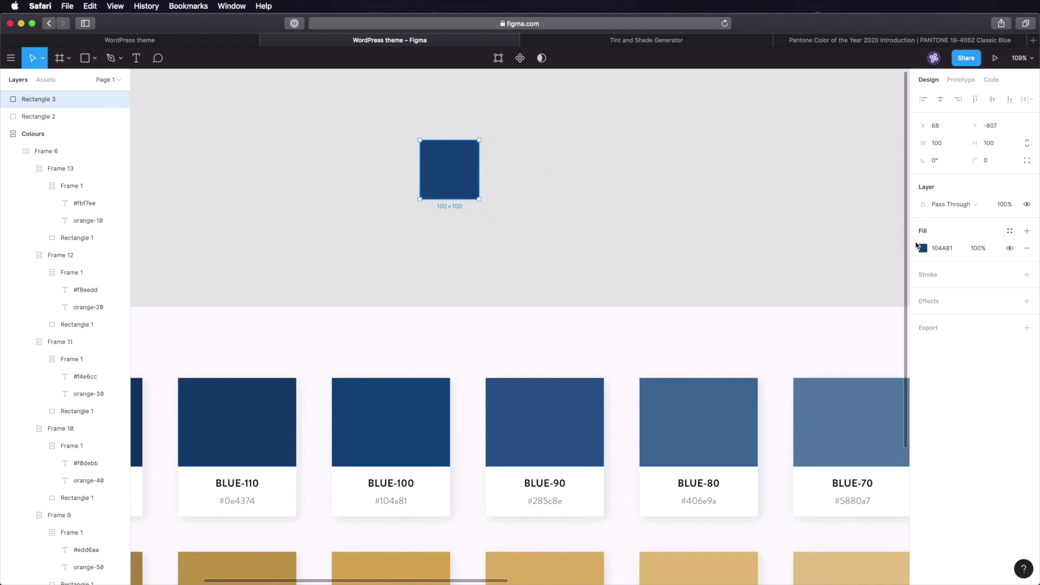
pyautogui.click(923, 249)
pyautogui.moveTo(876, 326); pyautogui.dragTo(748, 416)
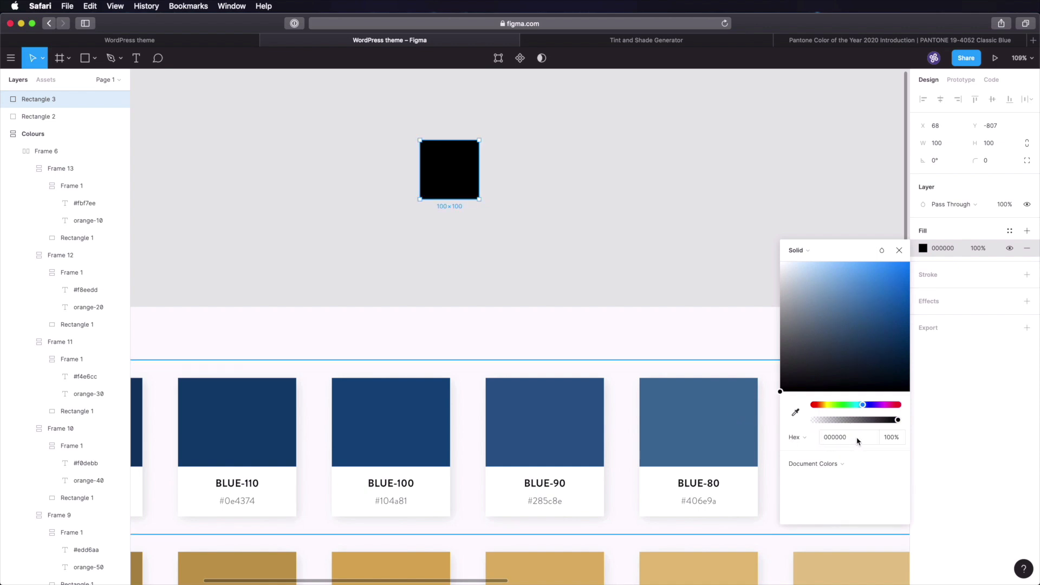
pyautogui.click(1003, 372)
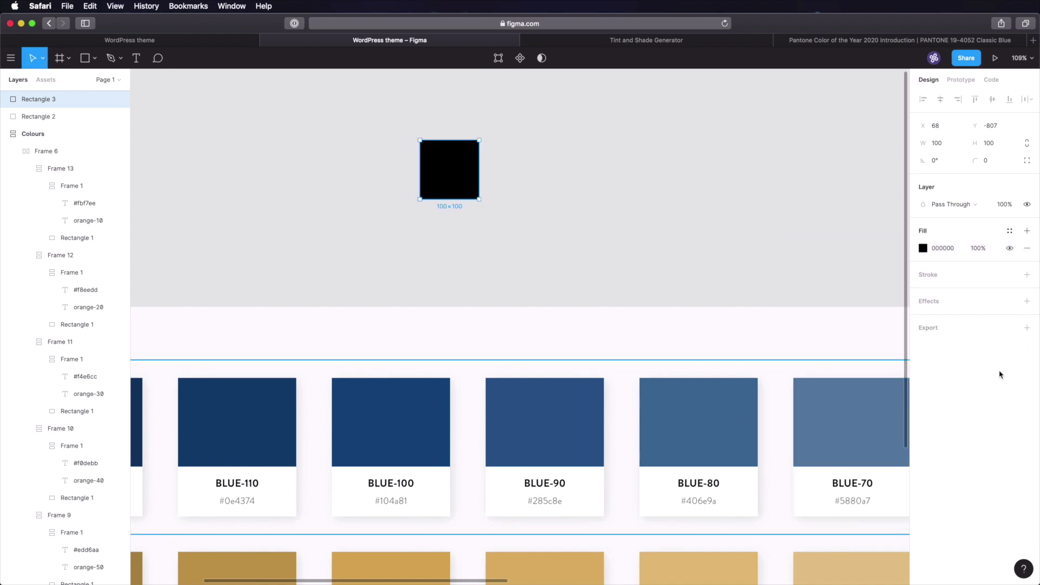
pyautogui.click(981, 250)
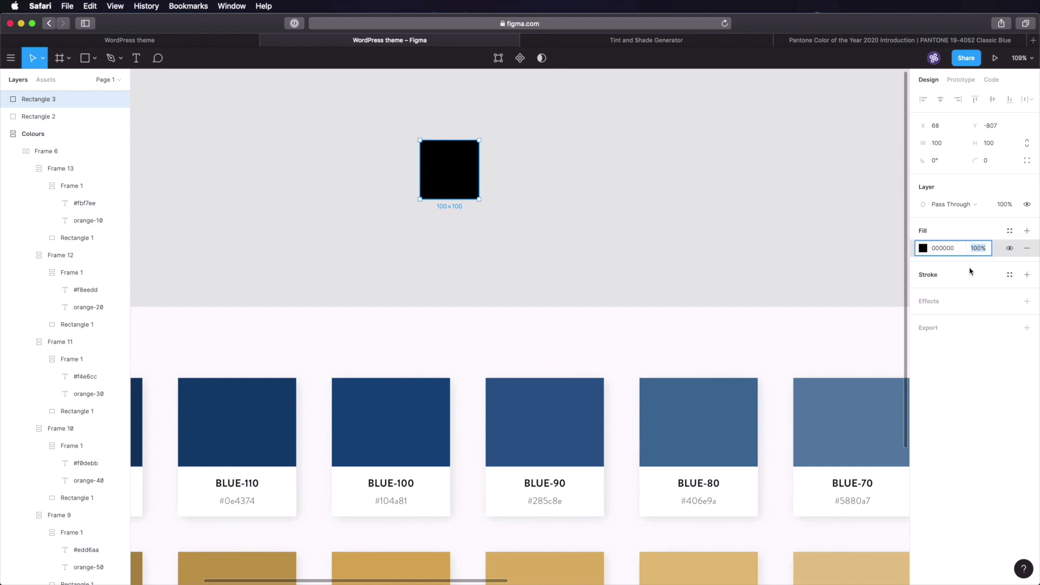
pyautogui.write('80')
pyautogui.press('Return')
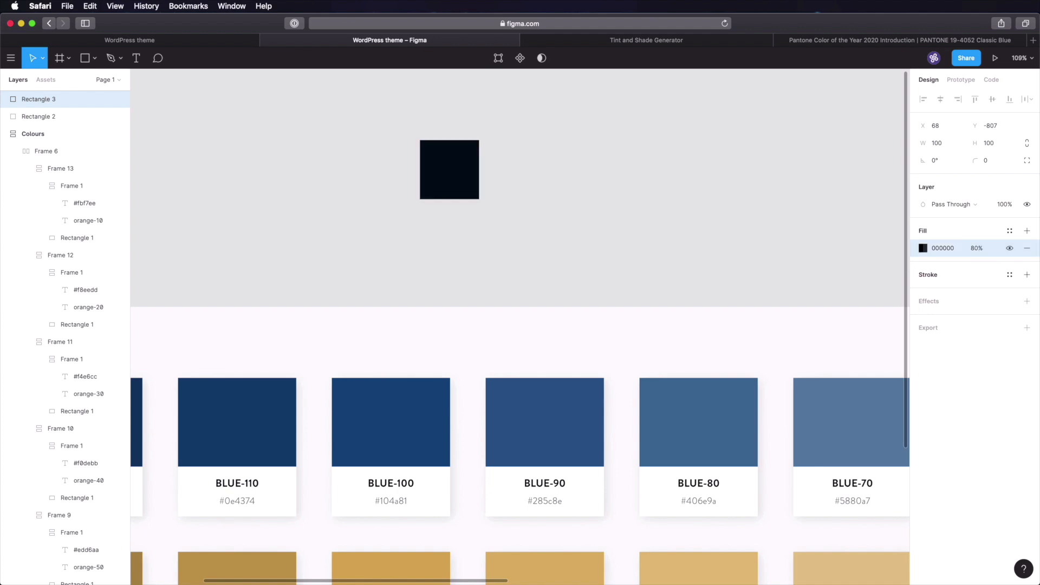
pyautogui.click(613, 204)
# - Eyedrop the overlapping squares to read the blended colour #030f1a
pyautogui.press('i')
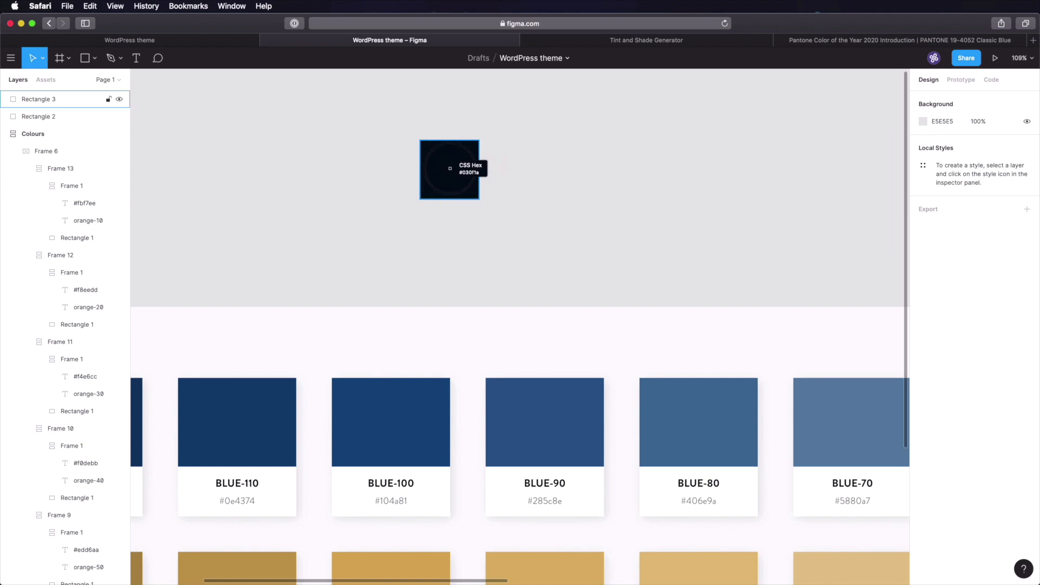
pyautogui.click(450, 169)
pyautogui.click(487, 196)
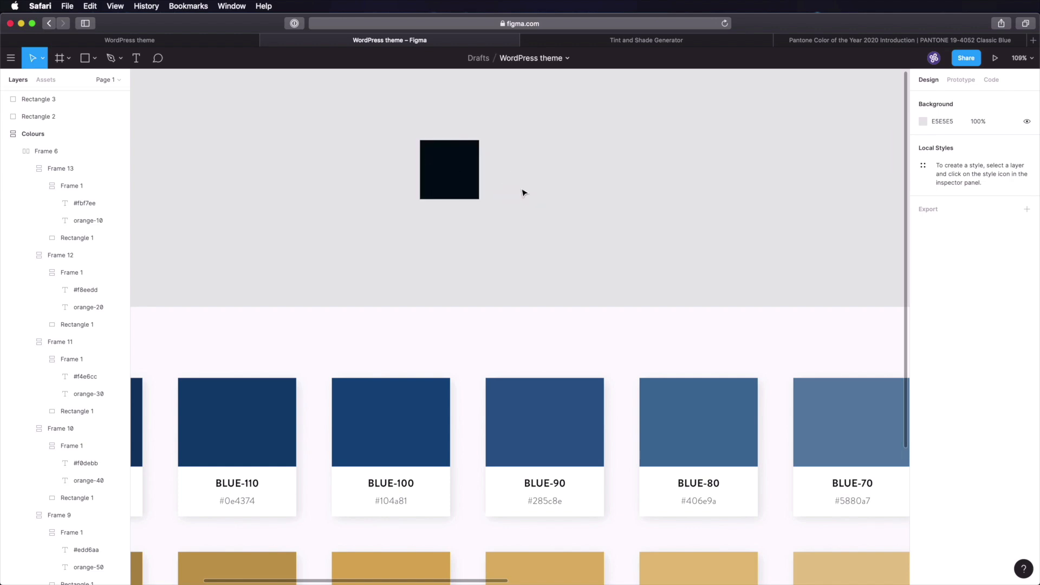
# - Copy the BLUE-100 hex code and paste it into the generator's hex box
pyautogui.click(395, 418)
pyautogui.press('i')
pyautogui.click(396, 411)
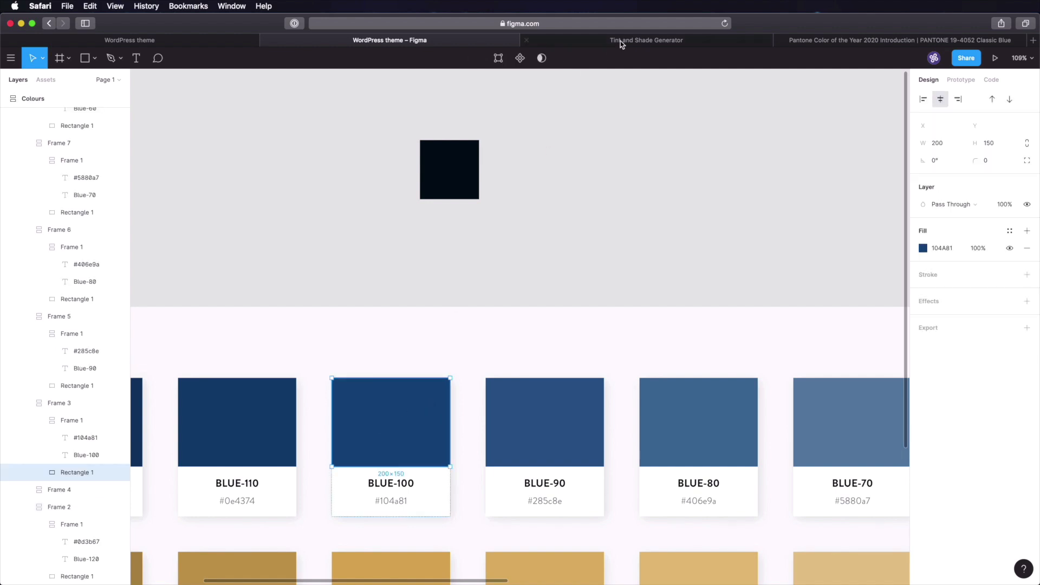
pyautogui.click(623, 41)
pyautogui.click(457, 180)
pyautogui.press('super+a')
pyautogui.write('#104a81')
# - Generate the shades of #104a81 and copy the 030f1a shade
pyautogui.click(510, 298)
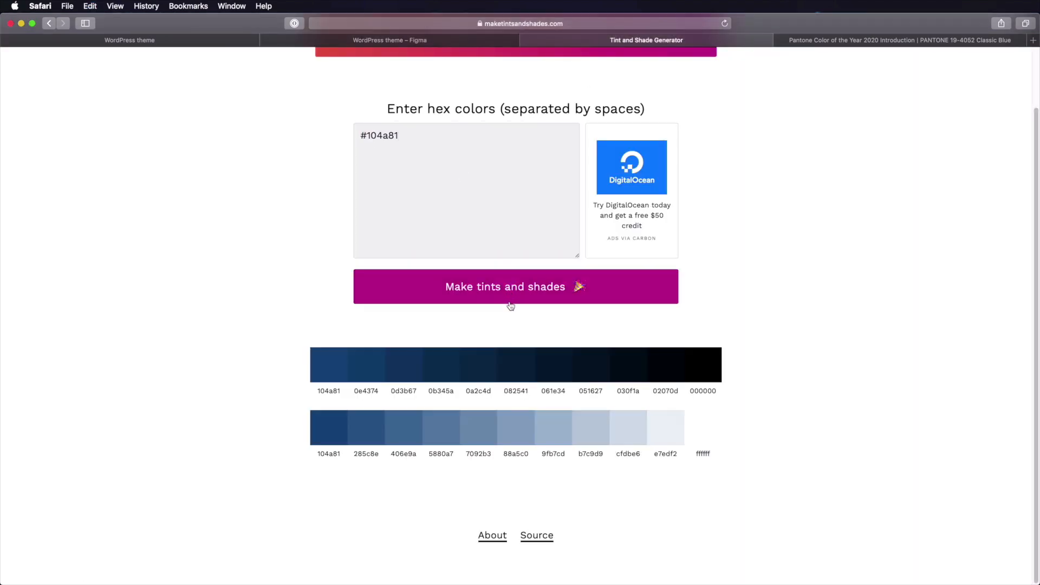
pyautogui.moveTo(628, 365)
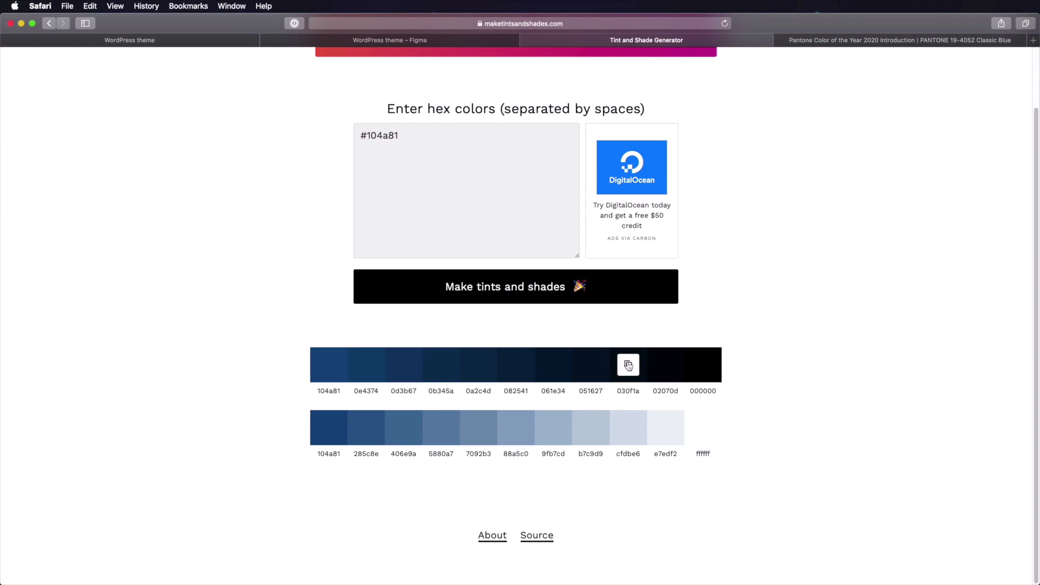
pyautogui.click(628, 366)
# - Delete both test squares from the Figma canvas
pyautogui.click(395, 41)
pyautogui.moveTo(390, 126); pyautogui.dragTo(536, 242)
pyautogui.press('Delete')
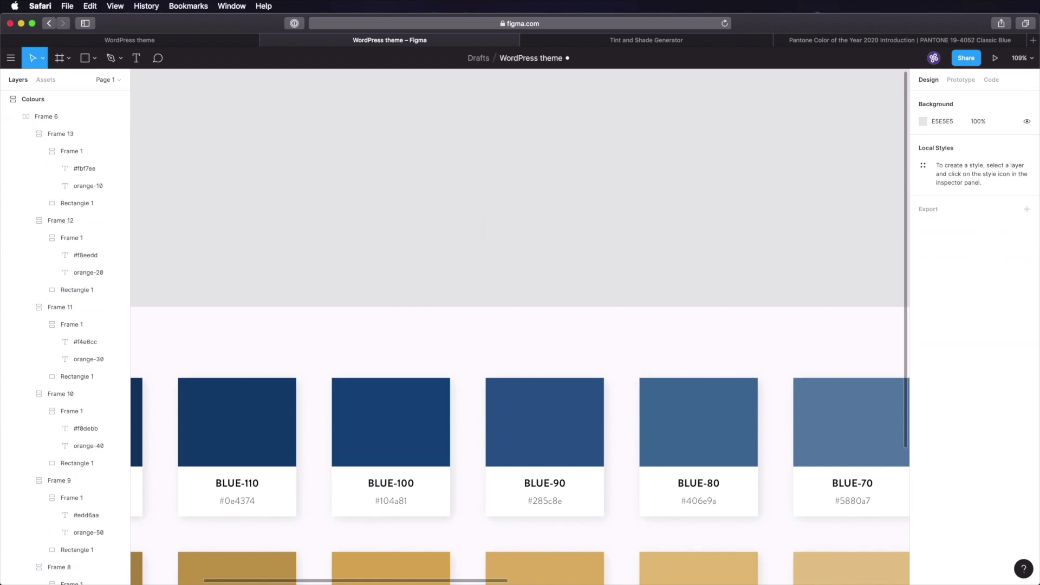
# - Duplicate the orange swatch row to create a third row
pyautogui.scroll(-5, 534, 242)
pyautogui.click(477, 358)
pyautogui.press('super+d')
pyautogui.click(567, 196)
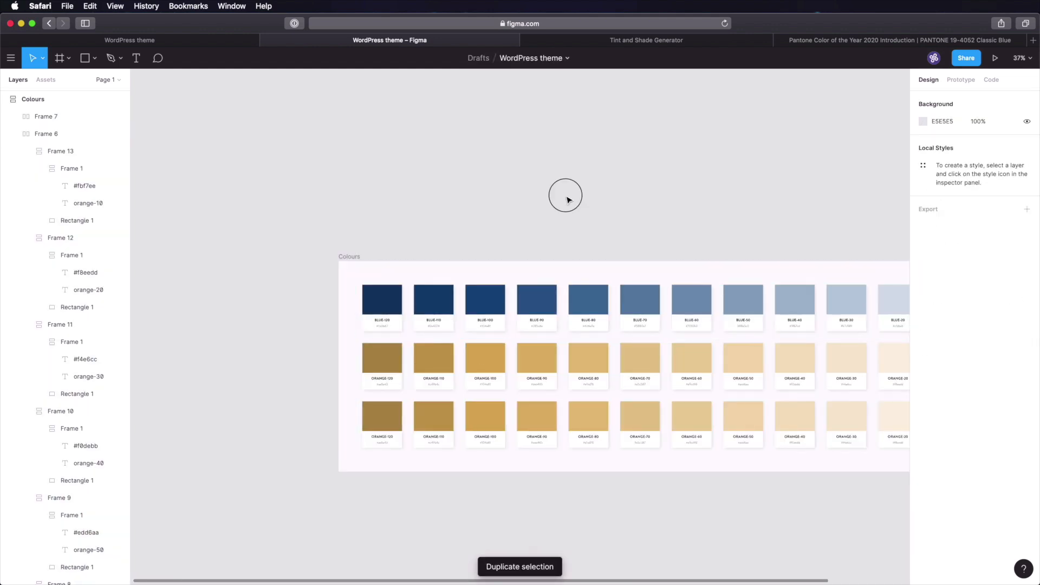
pyautogui.scroll(10, 501, 260)
# - Set the new row's ORANGE-100 fill and hex label to #030f1a
pyautogui.keyDown('super'); pyautogui.click(502, 260); pyautogui.keyUp('super')
pyautogui.click(953, 250)
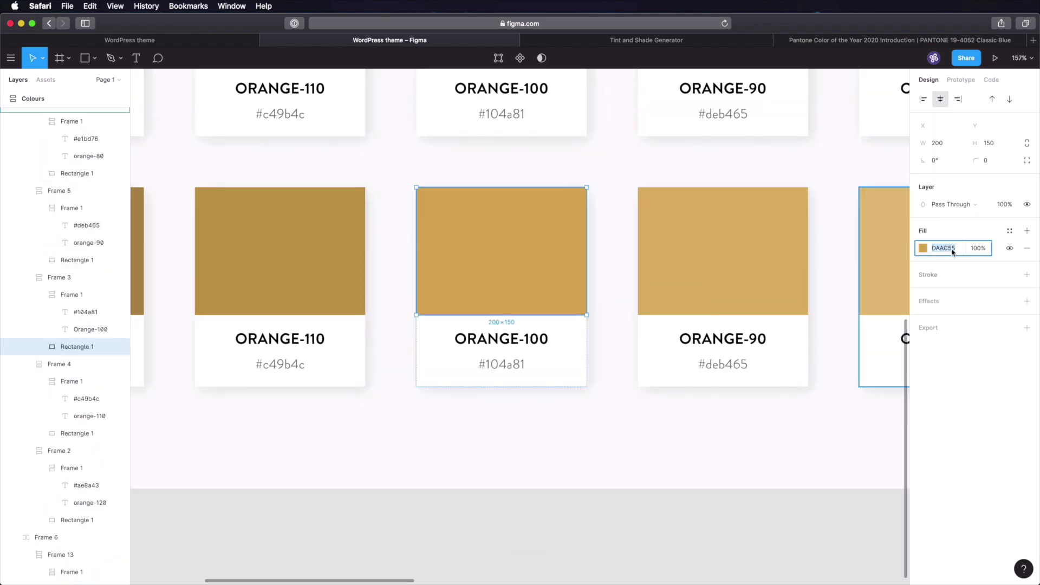
pyautogui.press('super+v')
pyautogui.press('Tab')
pyautogui.doubleClick(506, 369)
pyautogui.write('#')
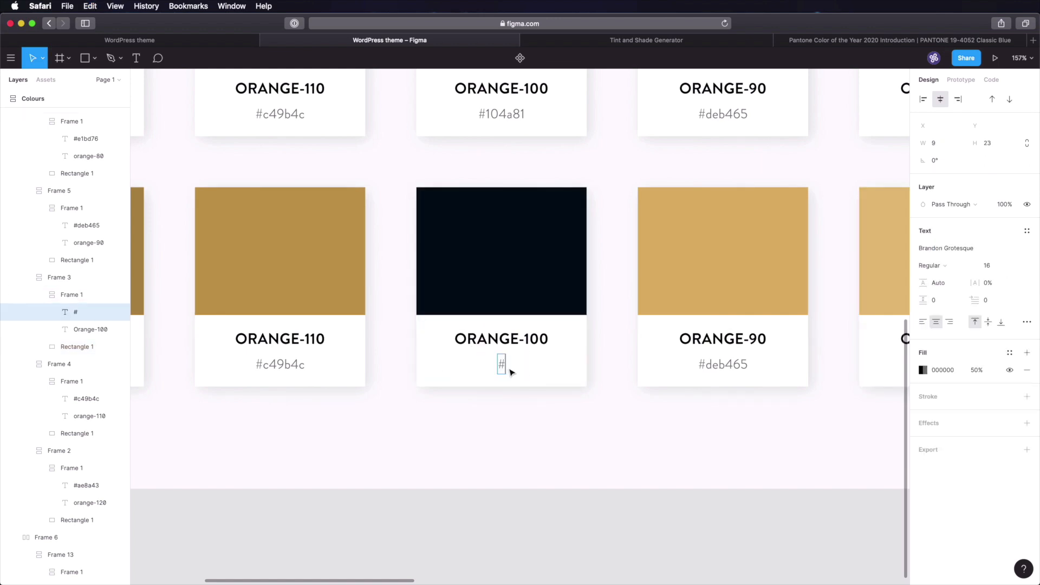
pyautogui.press('super+v')
pyautogui.press('Escape')
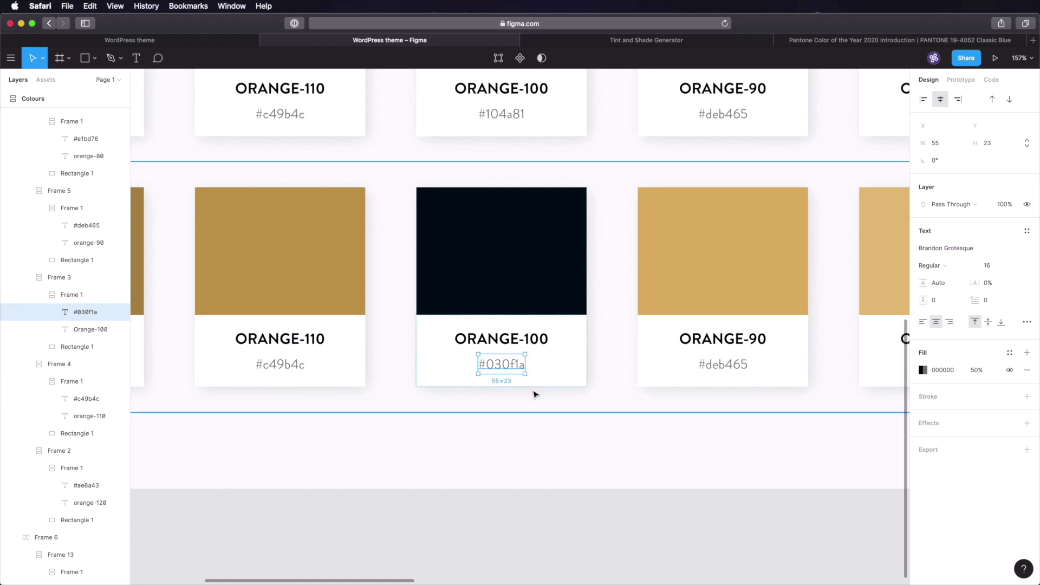
# - Rename that card to Grey-100
pyautogui.click(506, 340)
pyautogui.press('Return')
pyautogui.write('Grey-100')
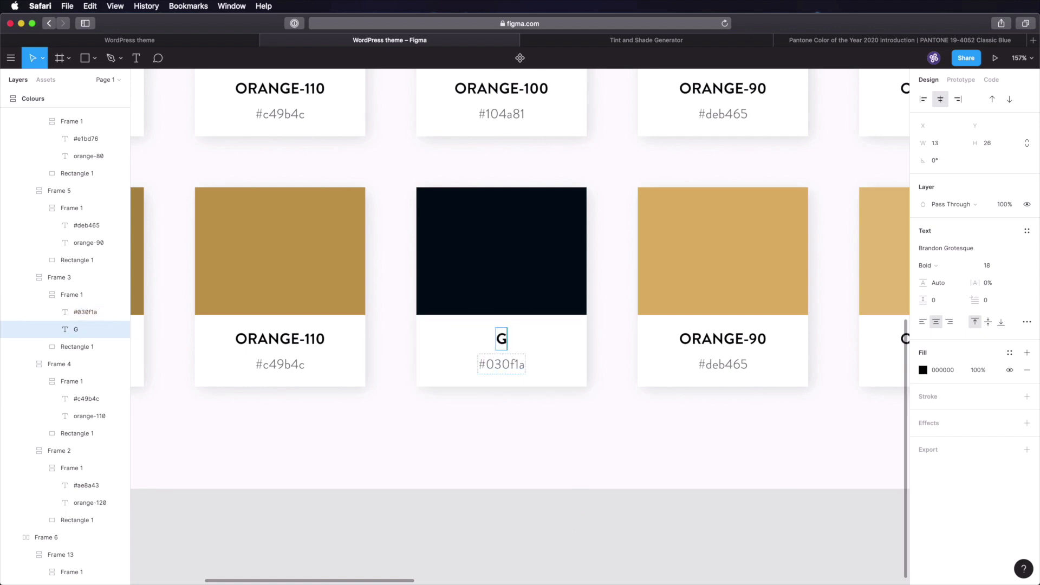
pyautogui.click(504, 536)
# - Delete the third row's ORANGE-120 and ORANGE-110 cards
pyautogui.keyDown('ctrl'); pyautogui.scroll(-5, 521, 443); pyautogui.keyUp('ctrl')
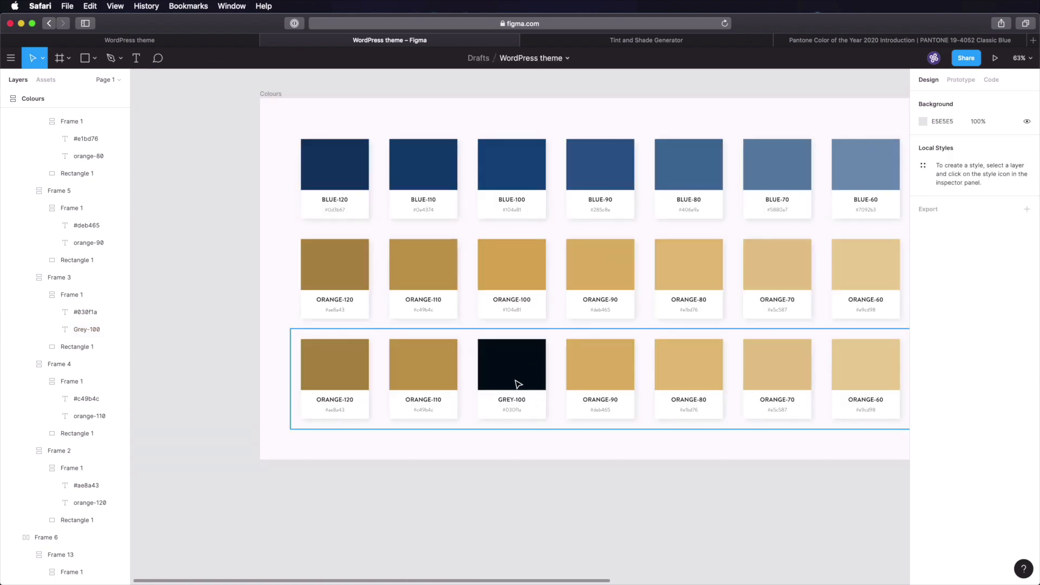
pyautogui.hscroll(5, 558, 402)
pyautogui.hscroll(1, 558, 403)
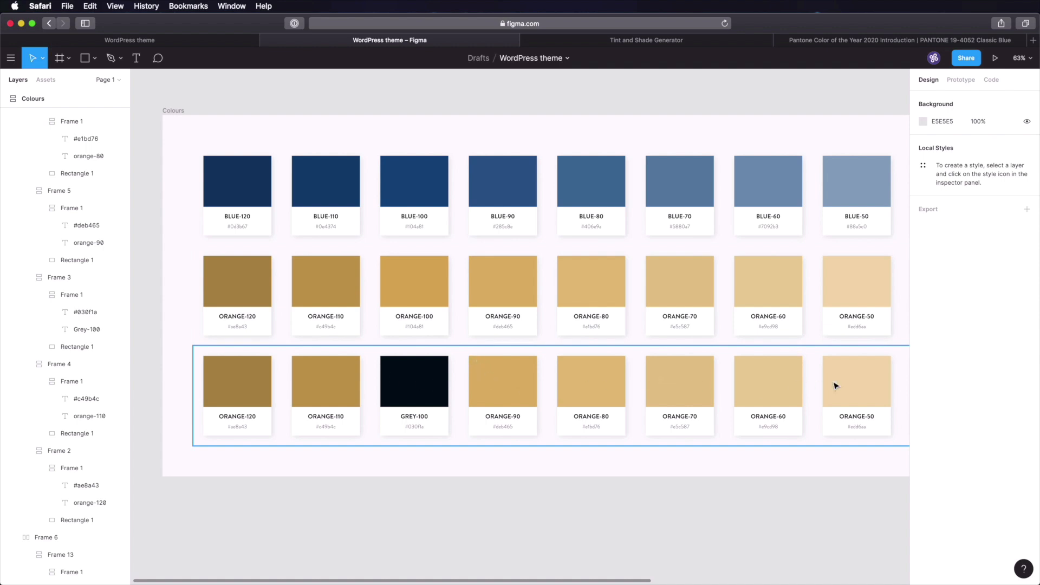
pyautogui.click(332, 376)
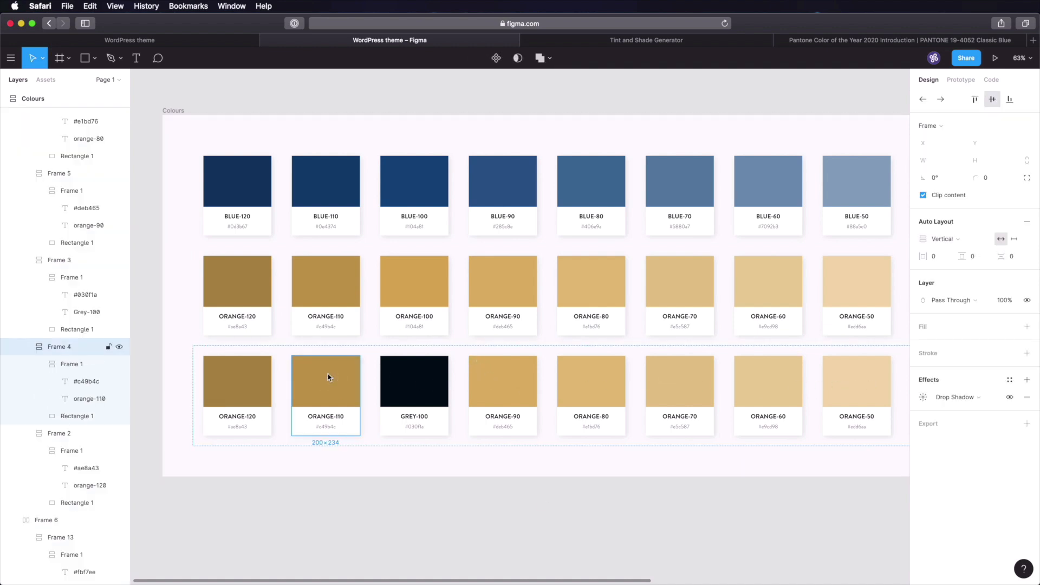
pyautogui.keyDown('shift'); pyautogui.click(245, 388); pyautogui.keyUp('shift')
pyautogui.press('Delete')
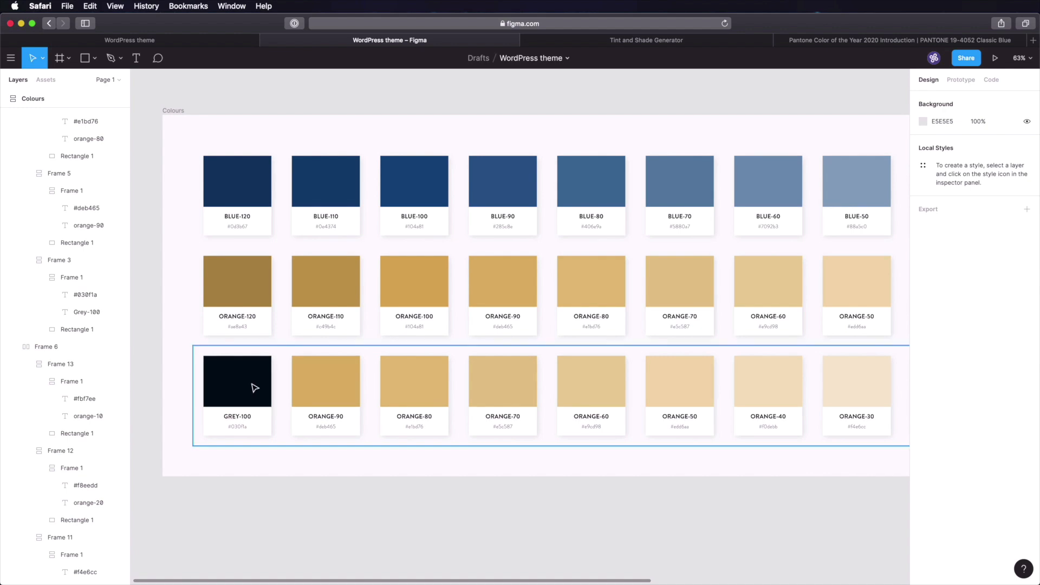
pyautogui.moveTo(525, 388)
pyautogui.mouseDown()
pyautogui.moveTo(238, 379)
pyautogui.moveTo(606, 397)
pyautogui.moveTo(524, 376)
pyautogui.mouseUp()
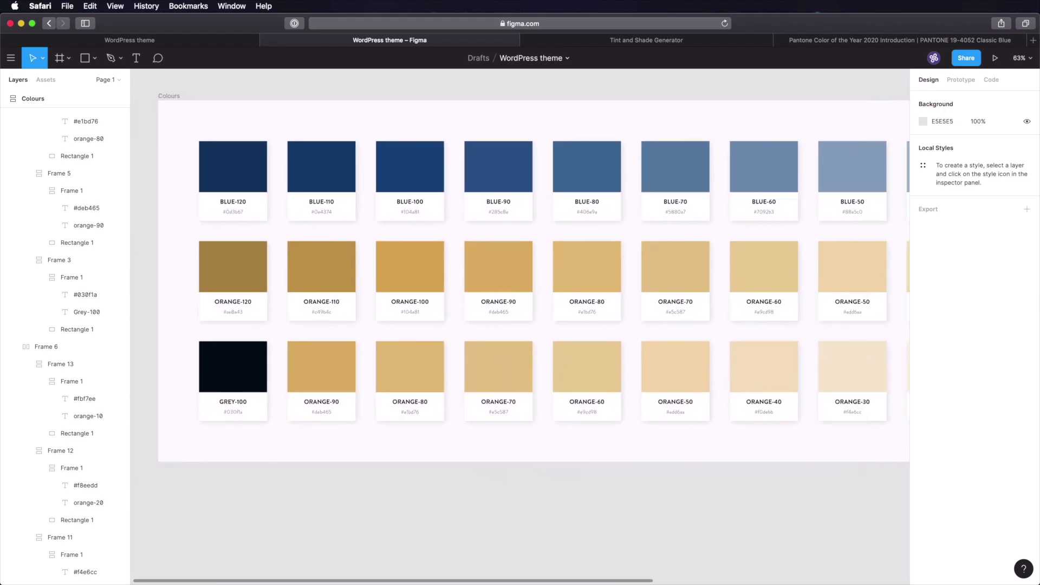
# - Copy the GREY-100 hex colour with the colour picker
pyautogui.press('ctrl+alt+super+p')
pyautogui.click(238, 364)
pyautogui.click(668, 40)
# - Generate tints and shades for #030f1a and copy the 1c2731 tint
pyautogui.press('super+a')
pyautogui.press('super+v')
pyautogui.click(494, 276)
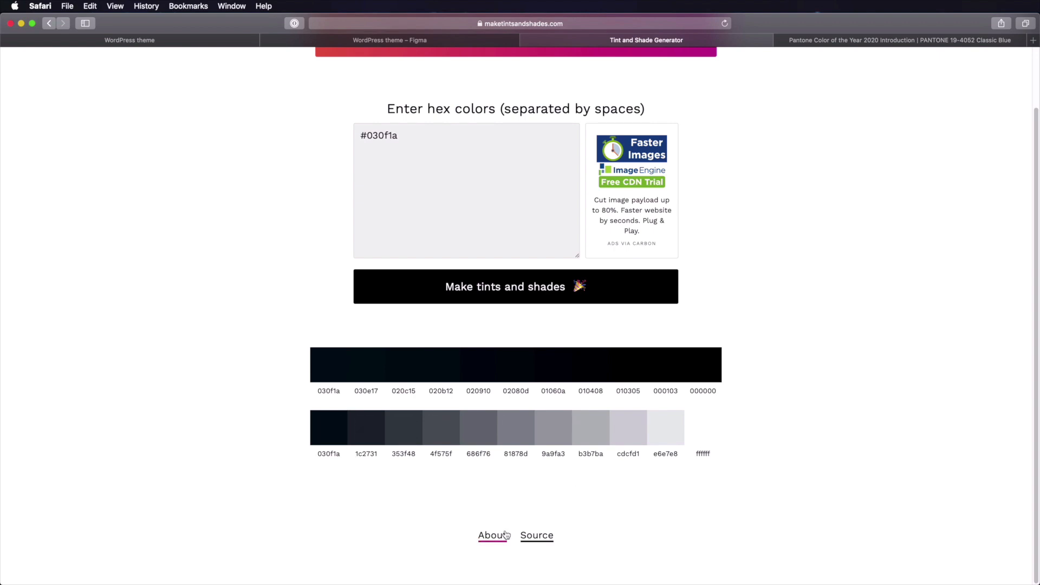
pyautogui.click(363, 428)
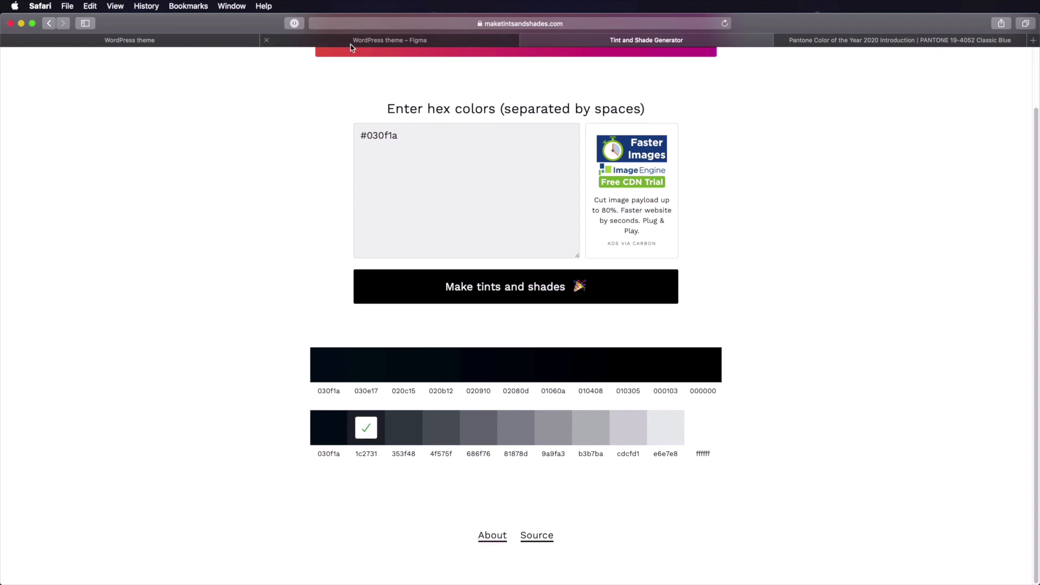
# - Back in Figma, select the third-row ORANGE-90 square's fill hex field
pyautogui.click(390, 40)
pyautogui.click(343, 371)
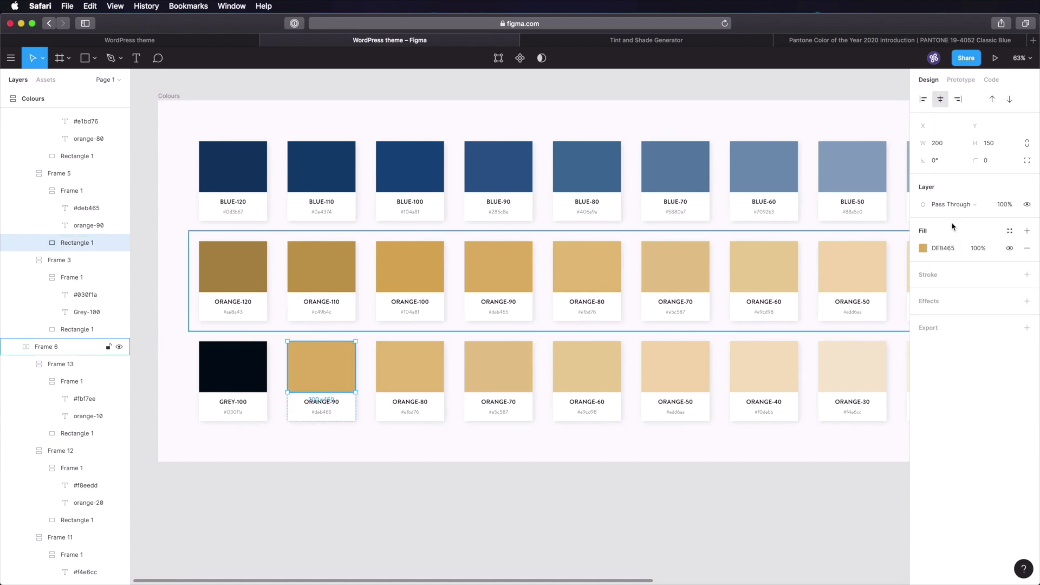
pyautogui.click(943, 248)
# - Apply the copied 1c2731 tint as the ORANGE-90 card's fill and hex label
pyautogui.press('super+v')
pyautogui.press('Return')
pyautogui.click(324, 412)
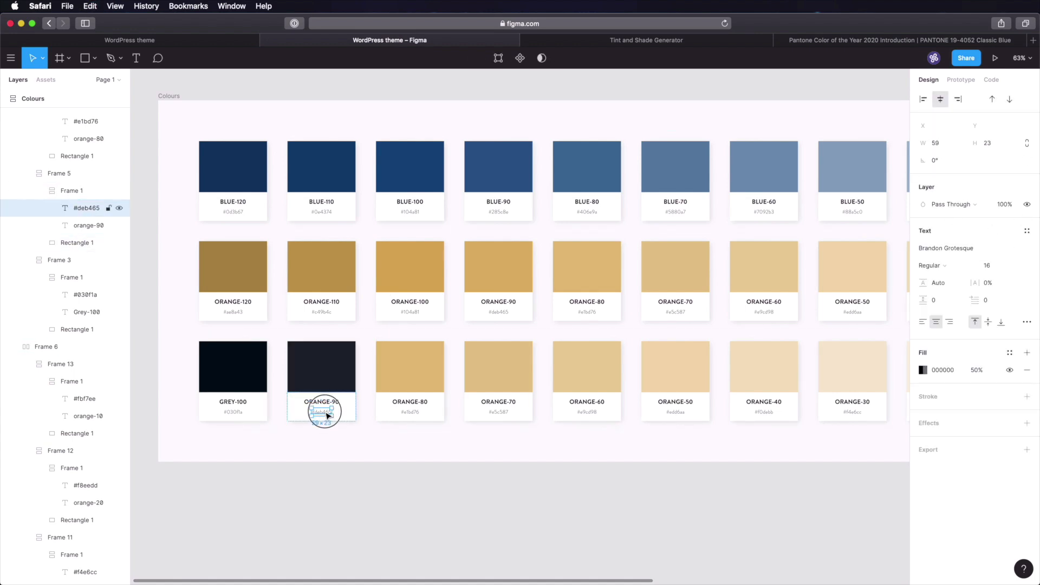
pyautogui.doubleClick(325, 414)
pyautogui.write('#')
pyautogui.press('super+v')
pyautogui.click(336, 466)
# - Retitle the ORANGE-90 and ORANGE-80 cards to GREY-90 and GREY-80
pyautogui.moveTo(259, 313); pyautogui.dragTo(522, 488)
pyautogui.hscroll(-4, 469, 508)
pyautogui.scroll(-5, 664, 476)
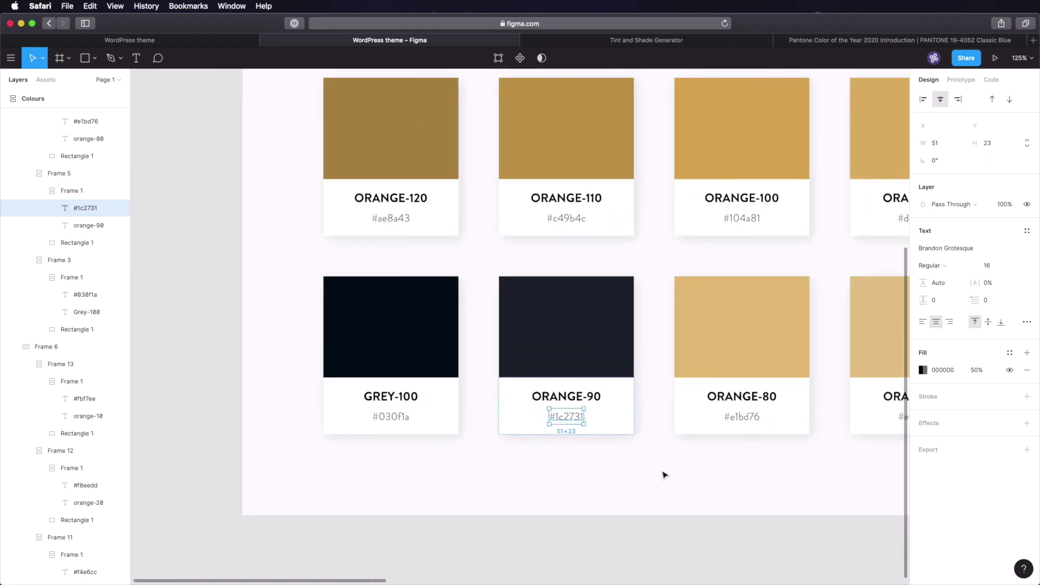
pyautogui.click(403, 359)
pyautogui.doubleClick(403, 361)
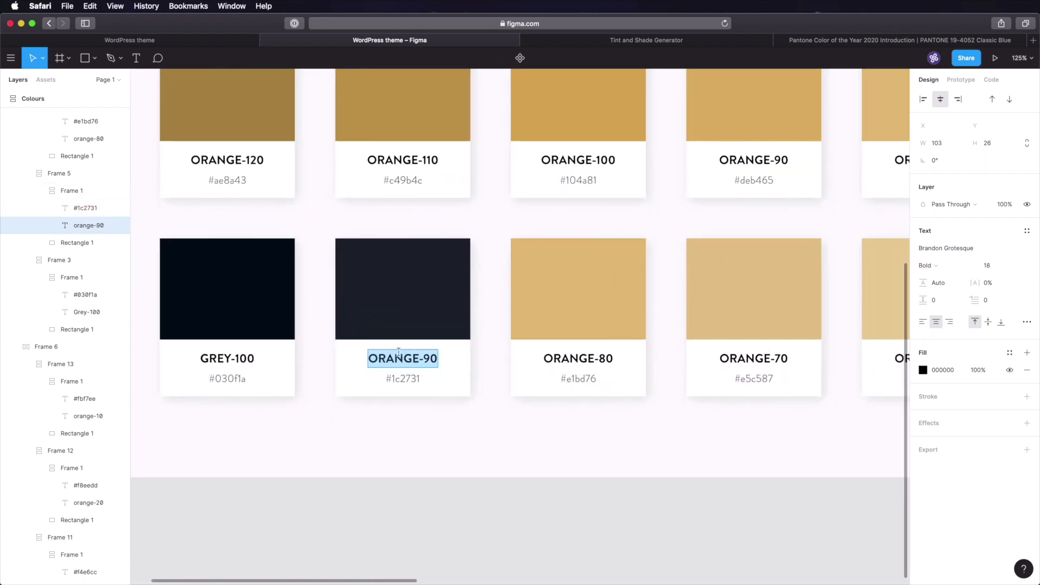
pyautogui.doubleClick(398, 357)
pyautogui.write('GREY')
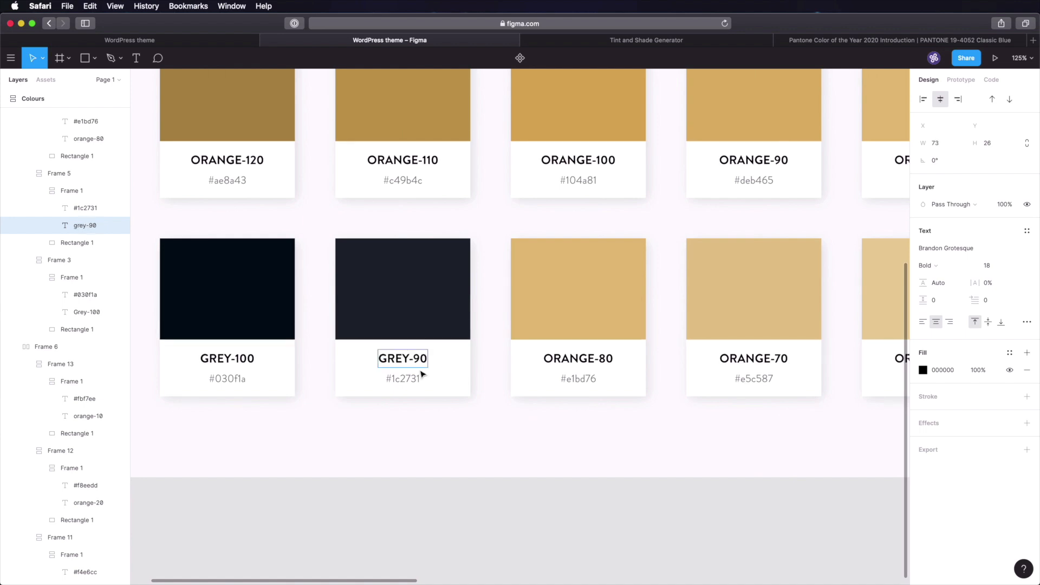
pyautogui.click(567, 304)
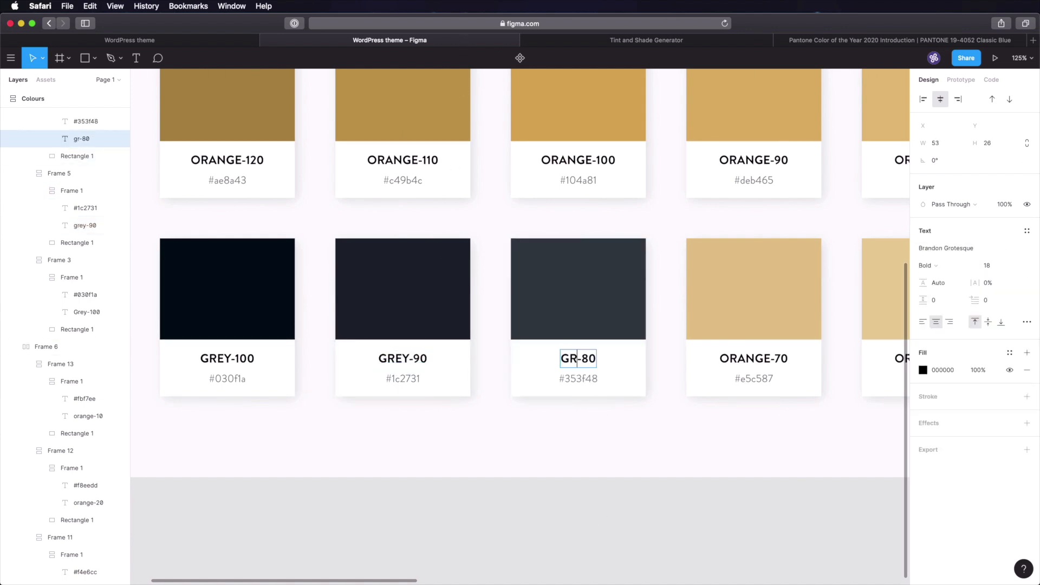
pyautogui.write('EY')
pyautogui.click(586, 533)
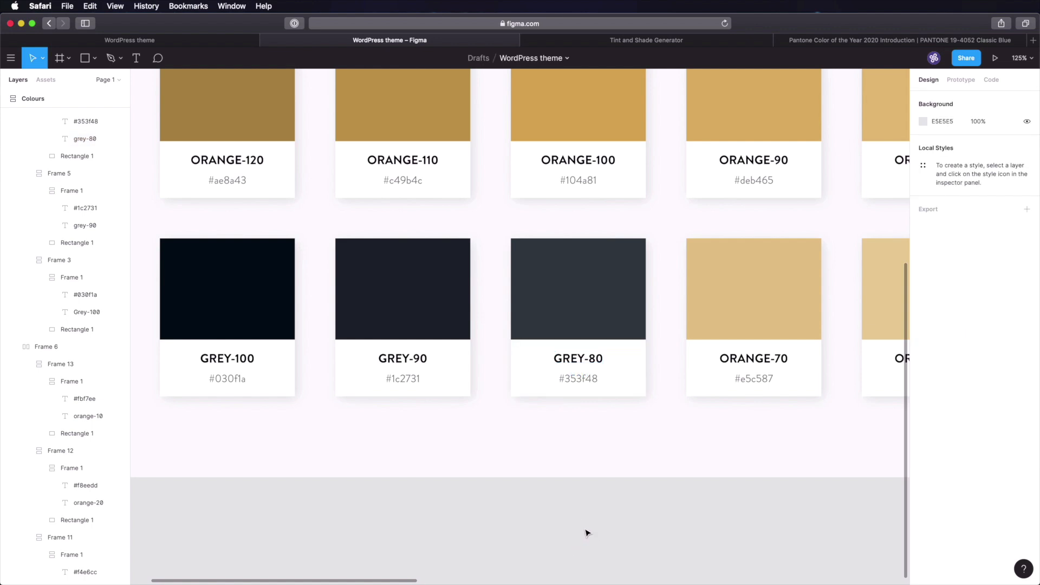
# - Pan along the third row to check it, then select the whole grey row
pyautogui.hscroll(3, 587, 533)
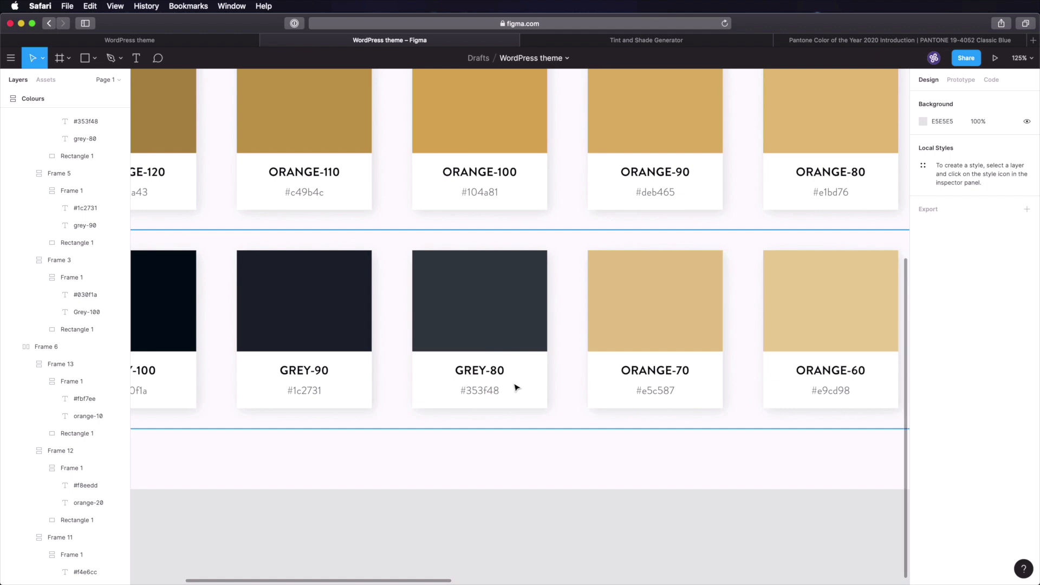
pyautogui.hscroll(3, 573, 302)
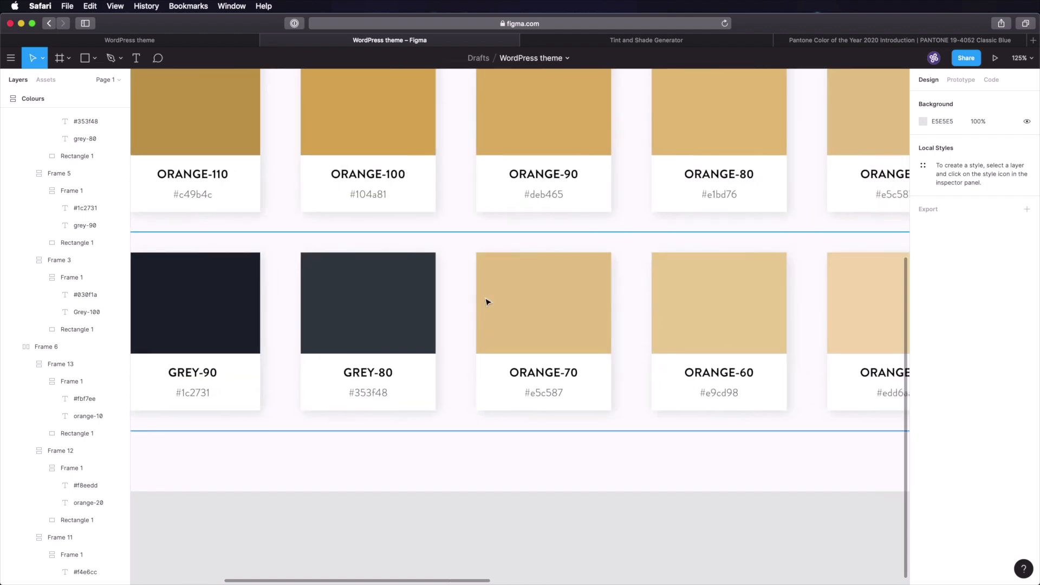
pyautogui.hscroll(10, 830, 321)
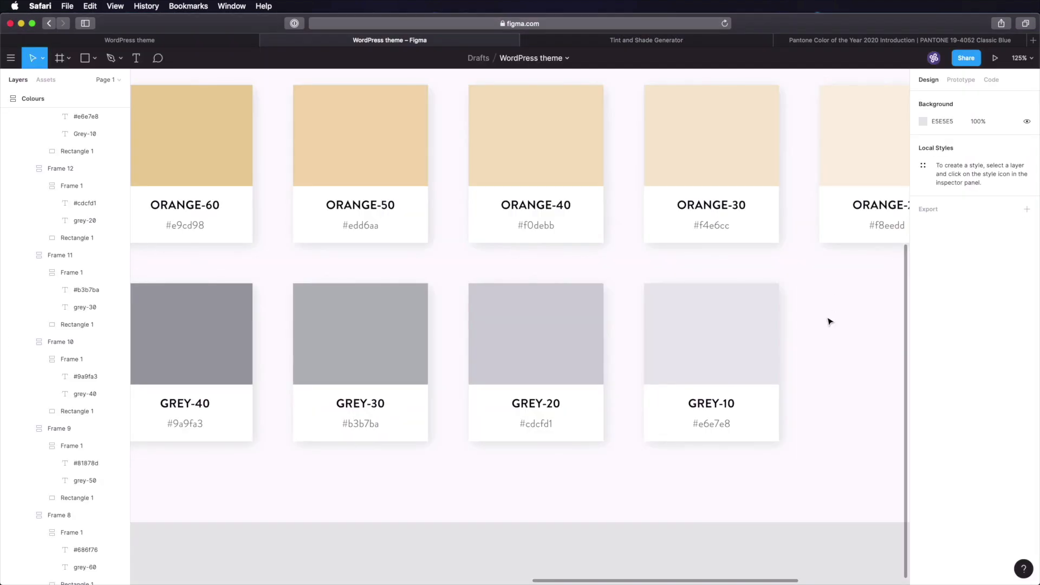
pyautogui.scroll(-10, 825, 344)
pyautogui.scroll(5, 538, 267)
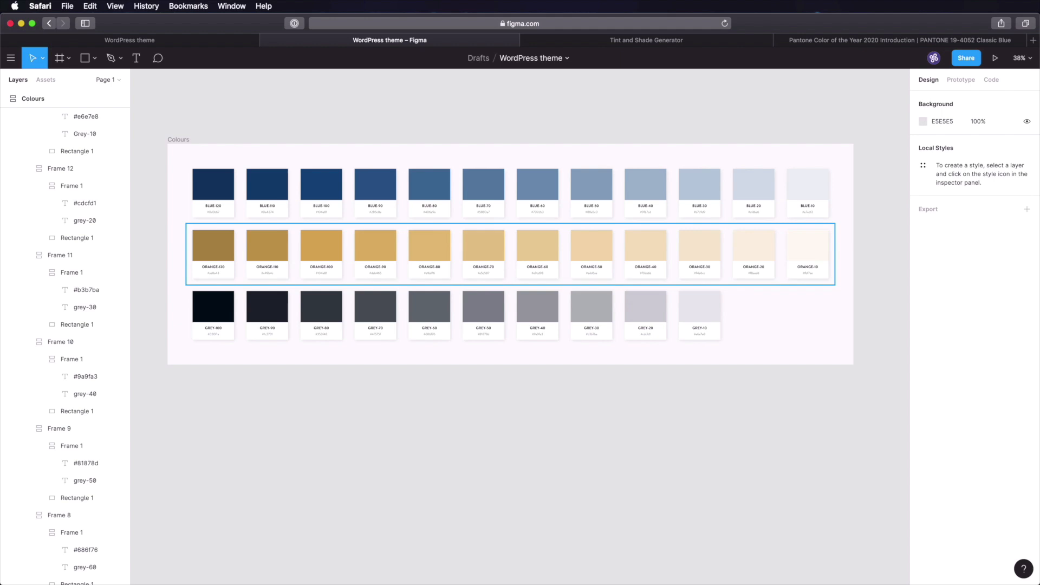
pyautogui.click(545, 333)
# - Duplicate the grey row and delete the six lighter cards from the copy
pyautogui.press('super+d')
pyautogui.click(699, 374)
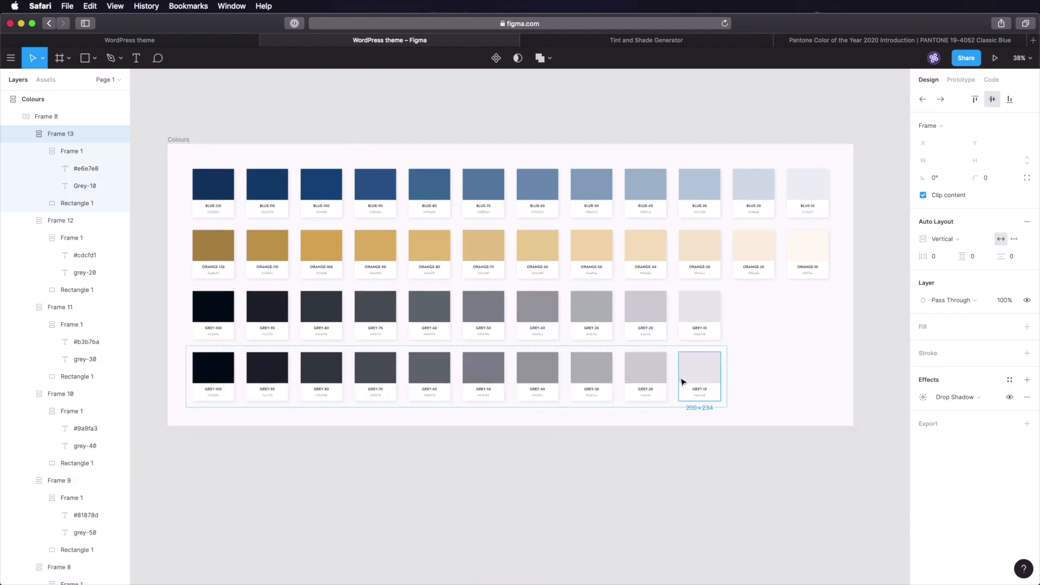
pyautogui.keyDown('shift'); pyautogui.click(629, 375); pyautogui.keyUp('shift')
pyautogui.keyDown('shift'); pyautogui.click(591, 374); pyautogui.keyUp('shift')
pyautogui.keyDown('shift'); pyautogui.click(538, 374); pyautogui.keyUp('shift')
pyautogui.keyDown('shift'); pyautogui.click(476, 375); pyautogui.keyUp('shift')
pyautogui.keyDown('shift'); pyautogui.click(433, 373); pyautogui.keyUp('shift')
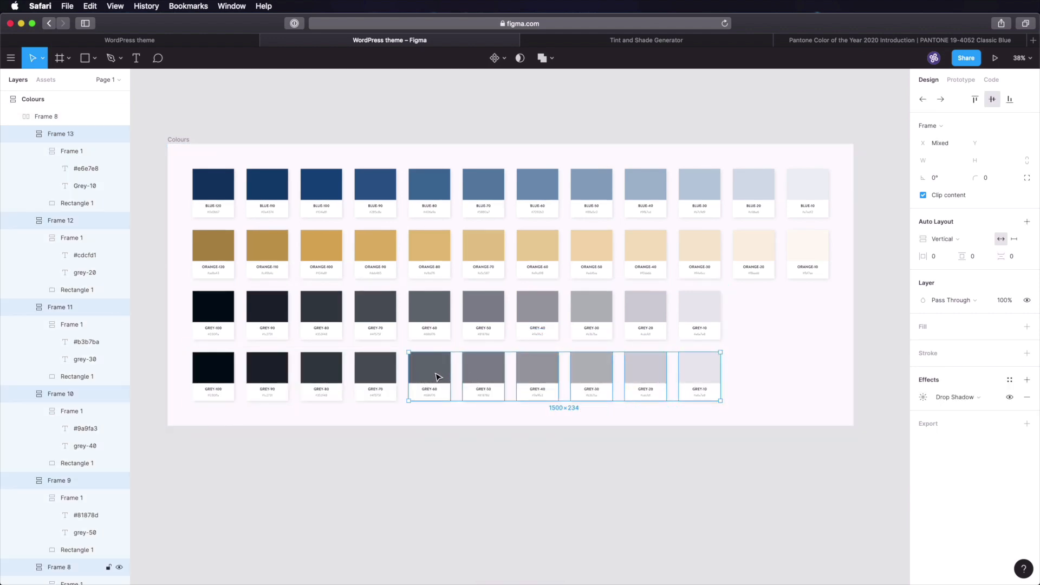
pyautogui.press('Delete')
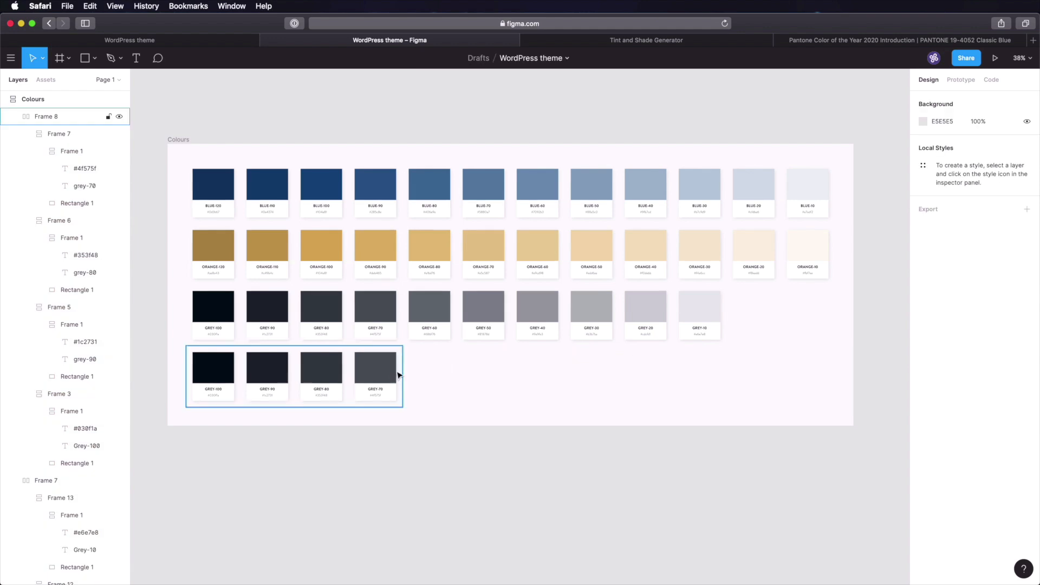
# - Turn the first card into ERROR with a red #cb5940 fill and matching hex label
pyautogui.scroll(5, 298, 424)
pyautogui.keyDown('super'); pyautogui.click(277, 385); pyautogui.keyUp('super')
pyautogui.doubleClick(280, 386)
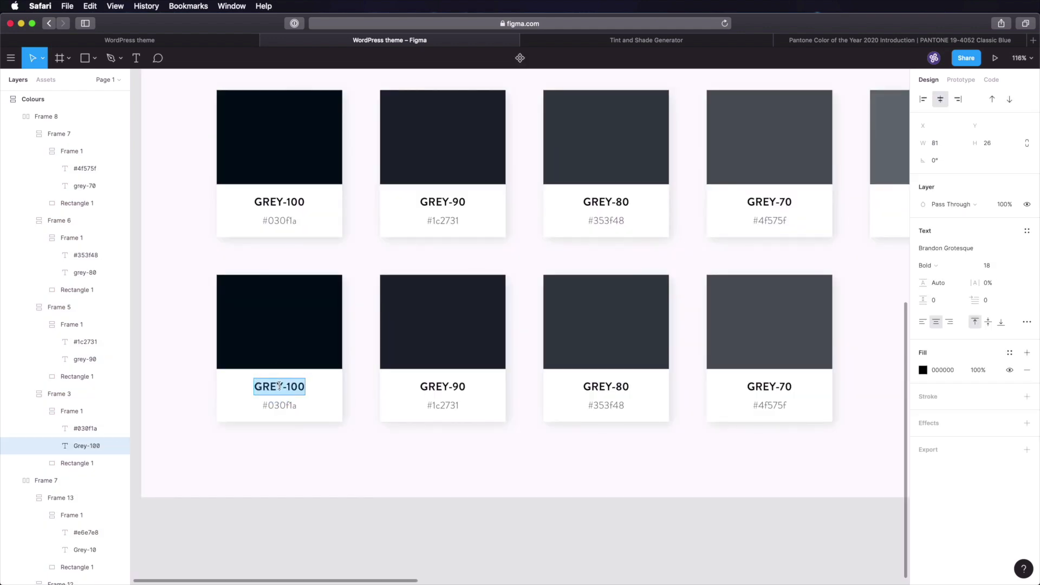
pyautogui.write('Error')
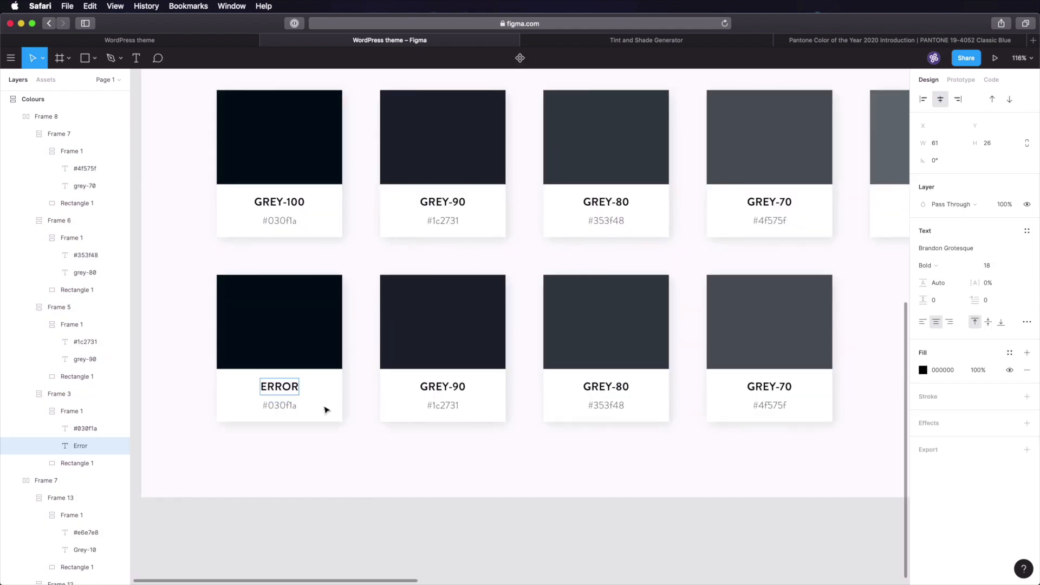
pyautogui.click(331, 401)
pyautogui.click(321, 343)
pyautogui.click(954, 251)
pyautogui.press('super+v')
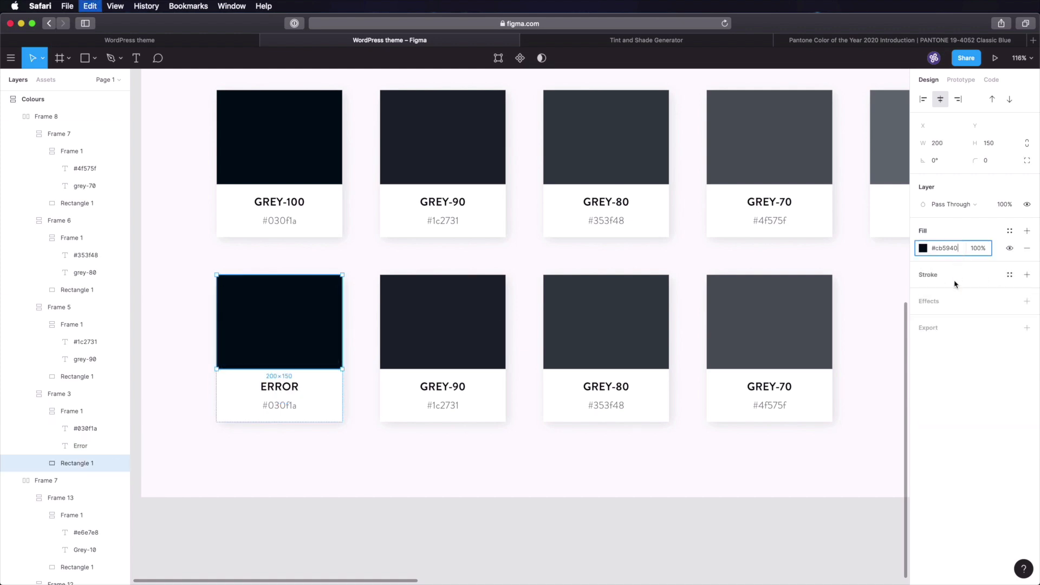
pyautogui.press('Tab')
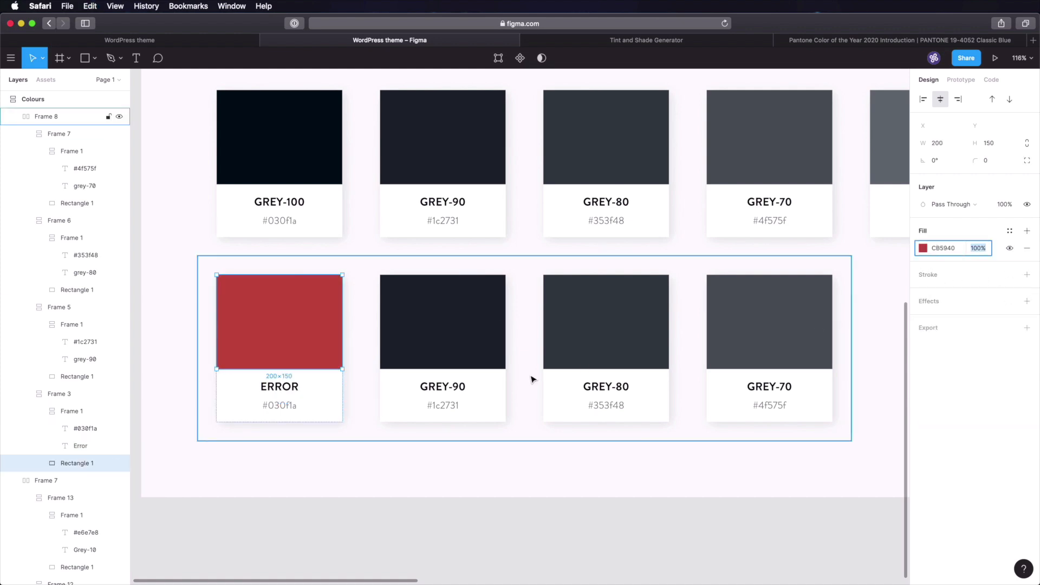
pyautogui.keyDown('super'); pyautogui.doubleClick(281, 408); pyautogui.keyUp('super')
# - Make the second card SUCCESS with a green #96cb40 fill and hex label
pyautogui.click(942, 250)
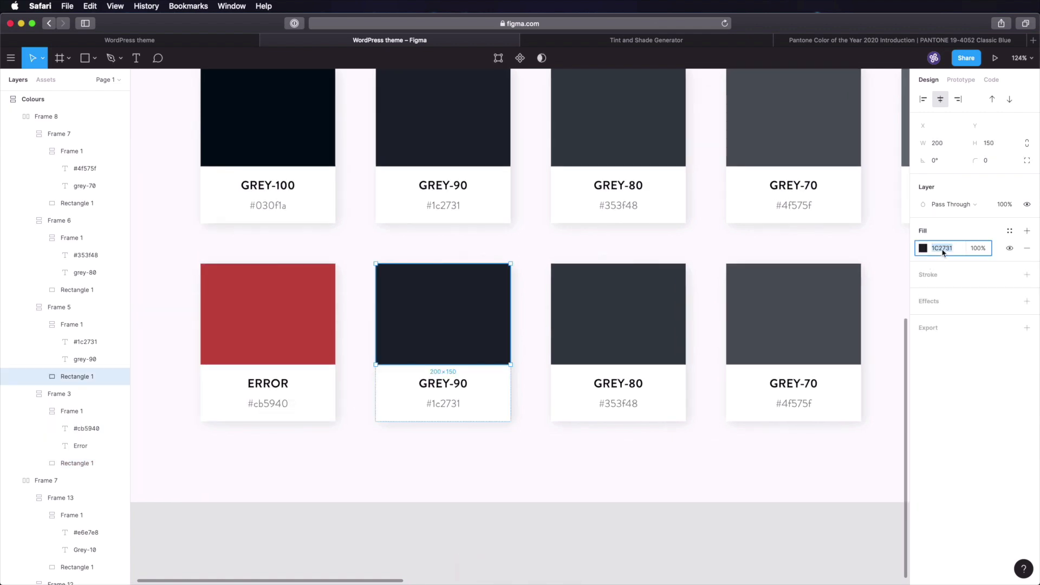
pyautogui.press('super+v')
pyautogui.press('Tab')
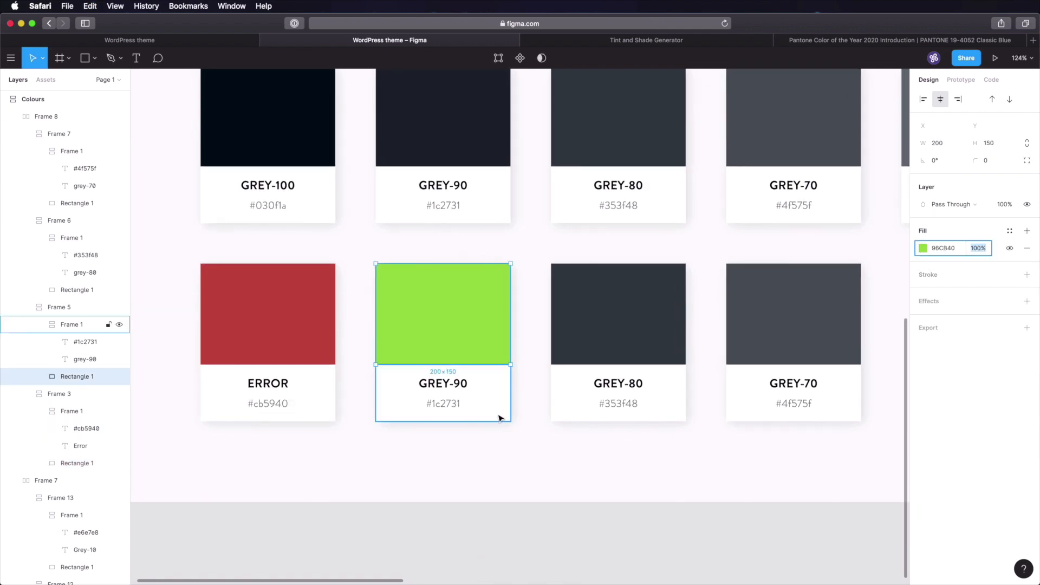
pyautogui.keyDown('super'); pyautogui.click(448, 405); pyautogui.keyUp('super')
pyautogui.doubleClick(449, 405)
pyautogui.write('#')
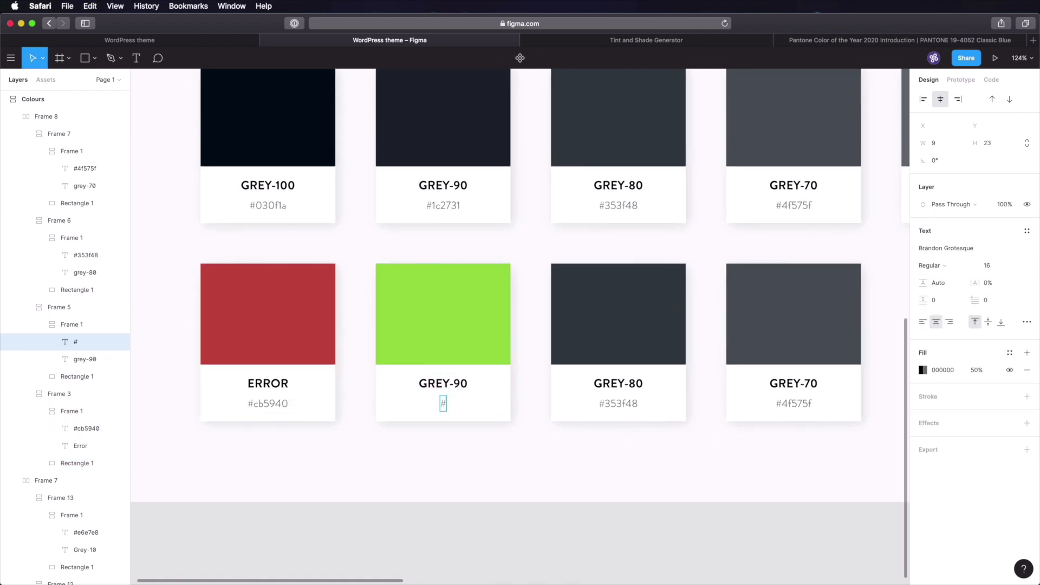
pyautogui.write('96cb40')
pyautogui.click(454, 452)
pyautogui.doubleClick(441, 387)
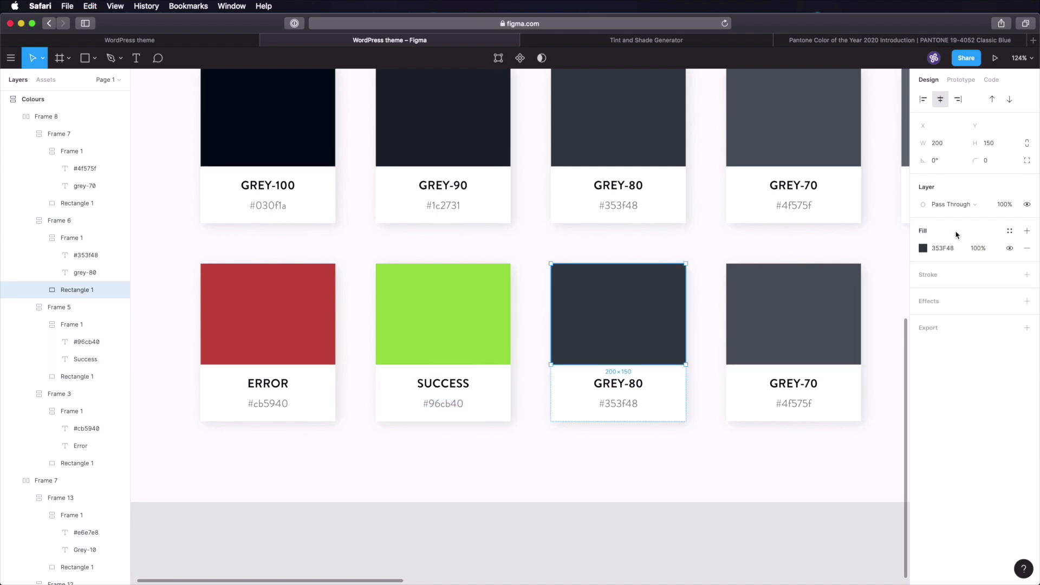
# - Make the third card WARNING with an orange #cb8b40 fill and hex label
pyautogui.click(943, 248)
pyautogui.write('CB8B40')
pyautogui.press('Tab')
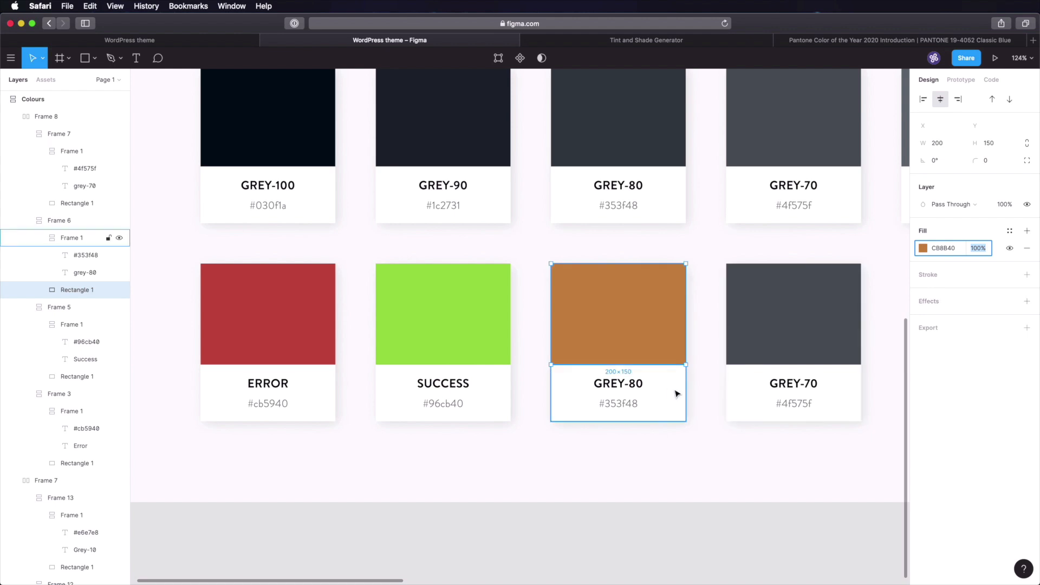
pyautogui.click(618, 383)
pyautogui.doubleClick(618, 383)
pyautogui.write('WA')
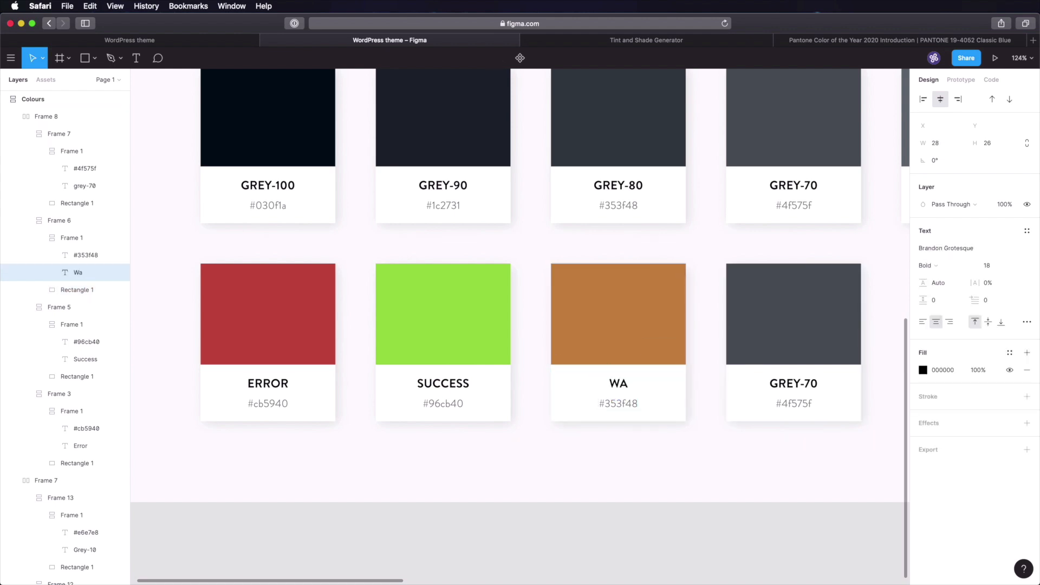
pyautogui.write('RNING')
pyautogui.click(627, 407)
pyautogui.doubleClick(628, 407)
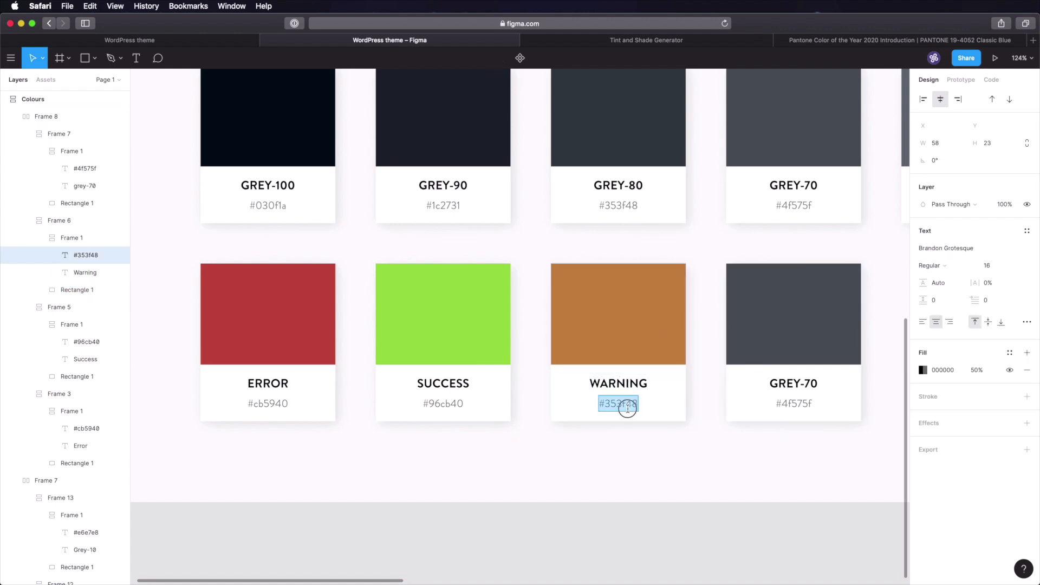
pyautogui.write('#cb8b40')
pyautogui.press('Escape')
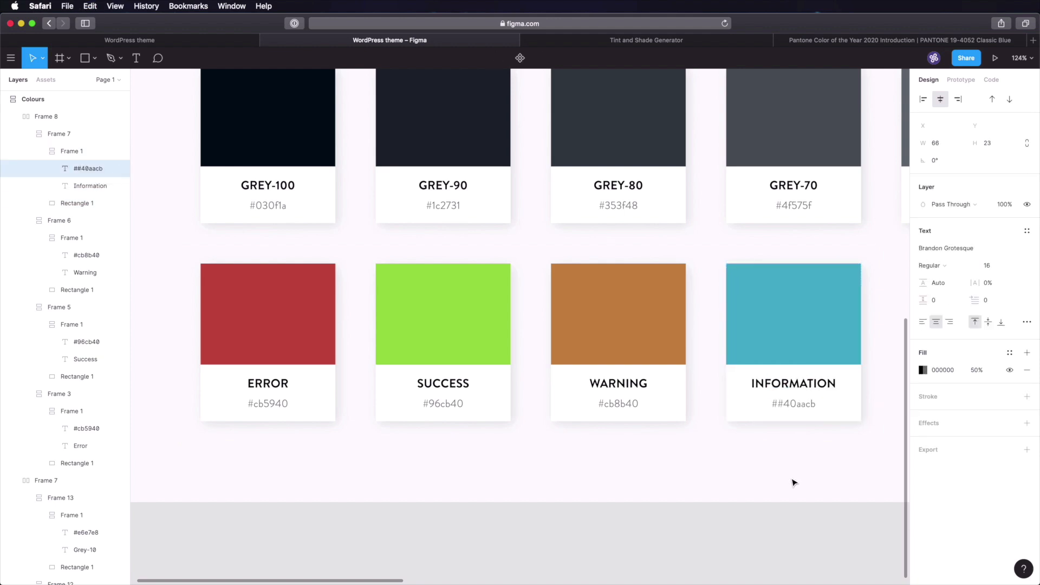
# - Fix the INFORMATION card's #40aacb hex label and zoom to fit the Colours frame
pyautogui.click(781, 401)
pyautogui.press('BackSpace')
pyautogui.press('Escape')
pyautogui.click(762, 557)
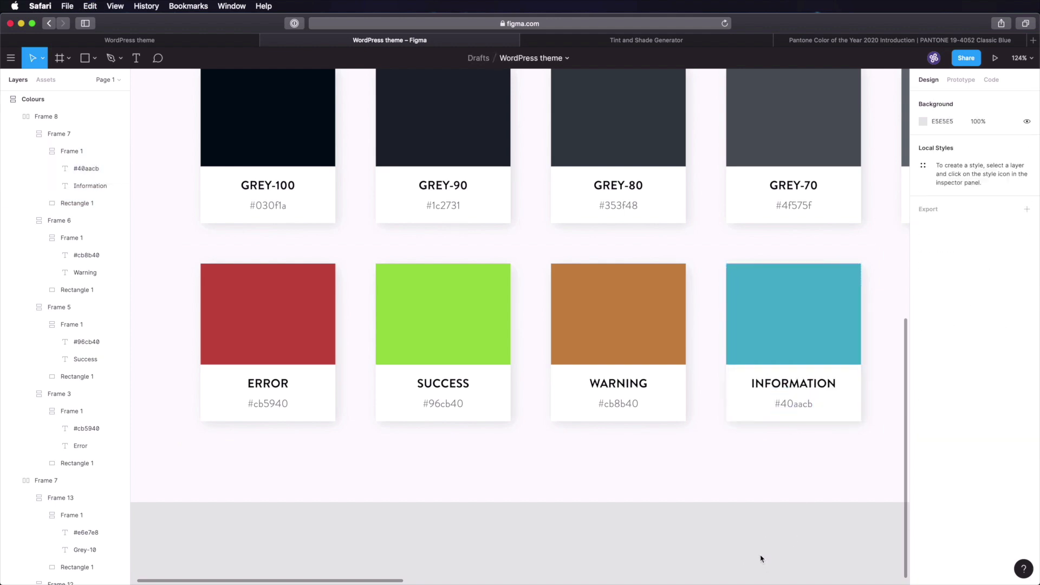
pyautogui.hotkey('shift', '1')
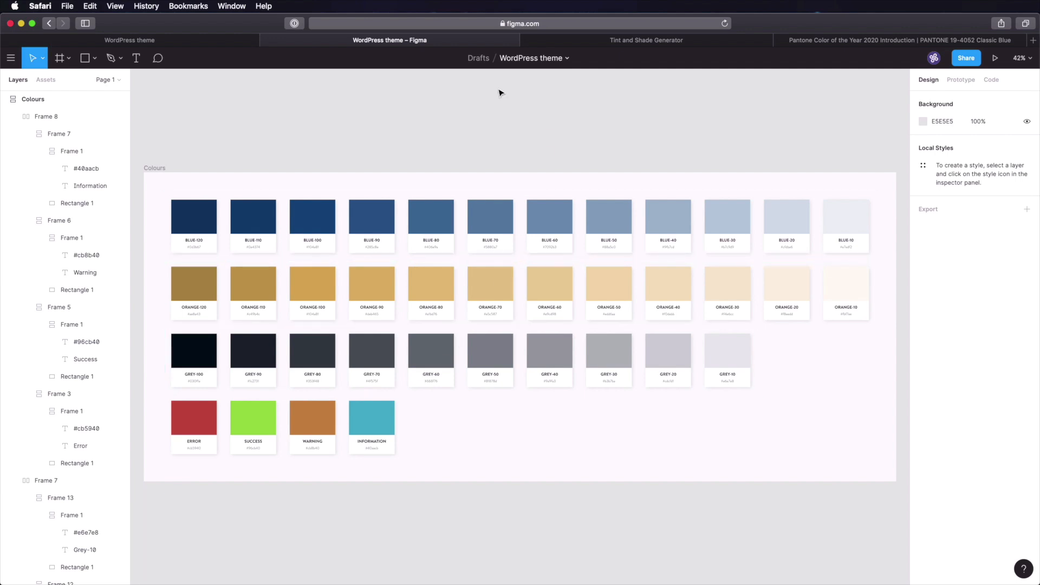
pyautogui.click(152, 41)
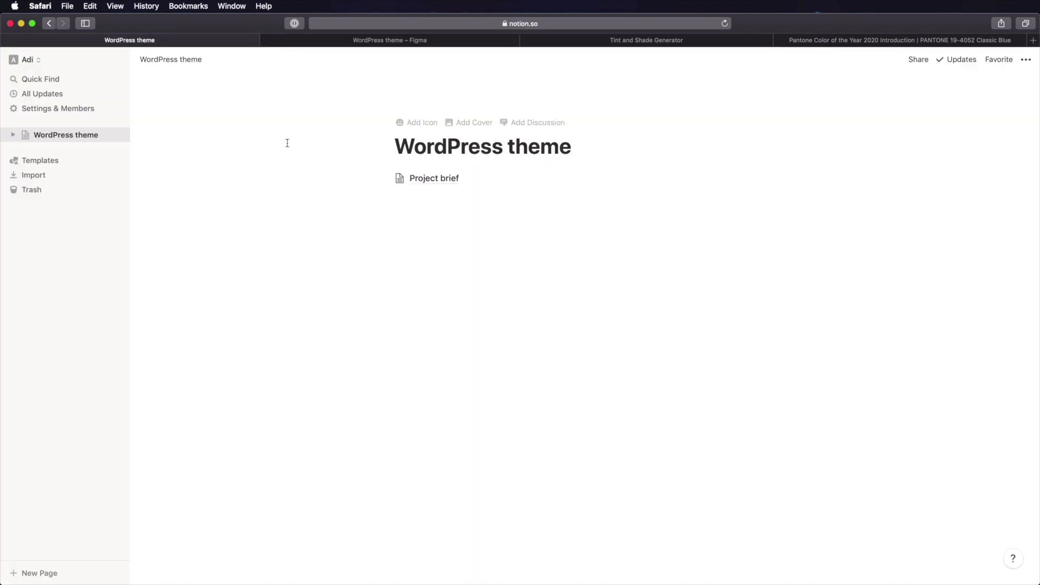
# - Create an empty 'Design system' sub-page below Project brief
pyautogui.click(490, 230)
pyautogui.write('/')
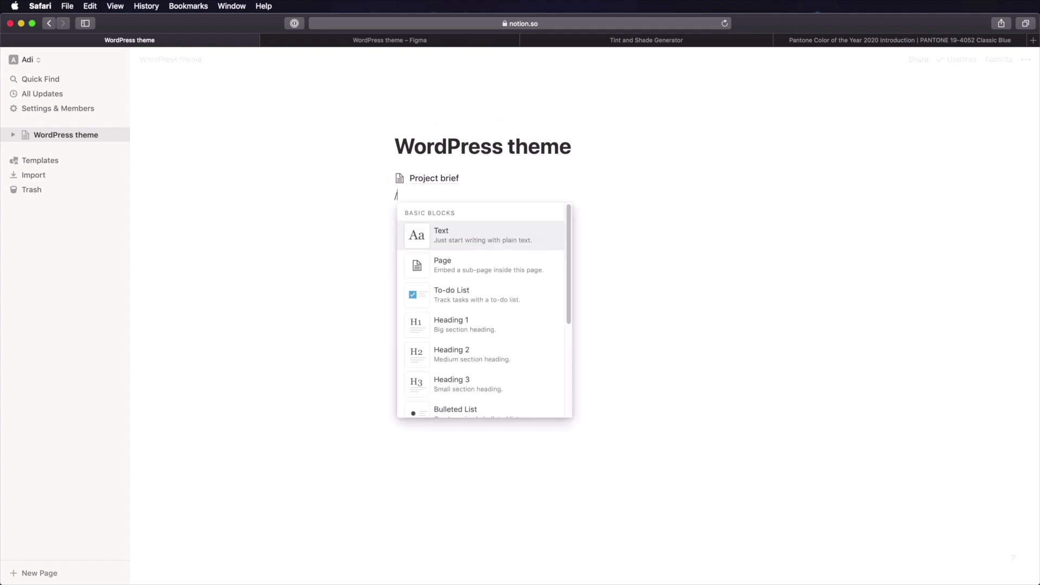
pyautogui.write('page')
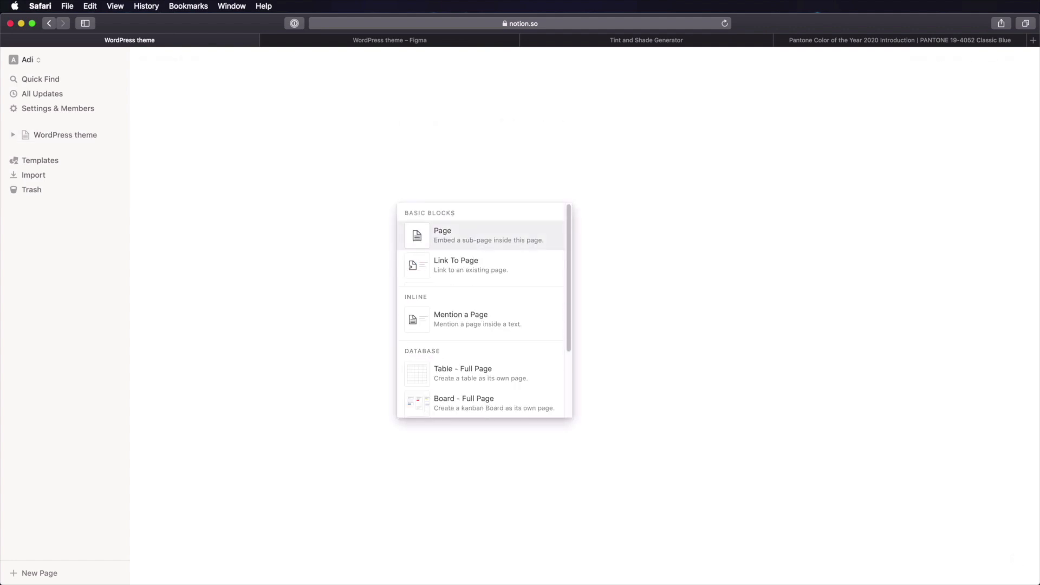
pyautogui.press('Return')
pyautogui.write('Desg')
pyautogui.press('BackSpace')
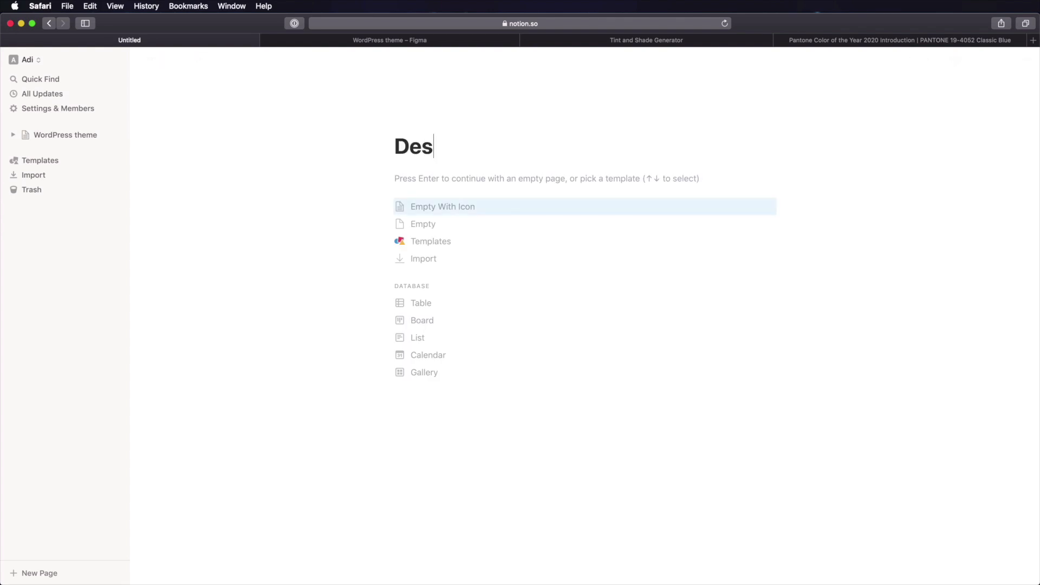
pyautogui.write('ign system')
pyautogui.press('Return')
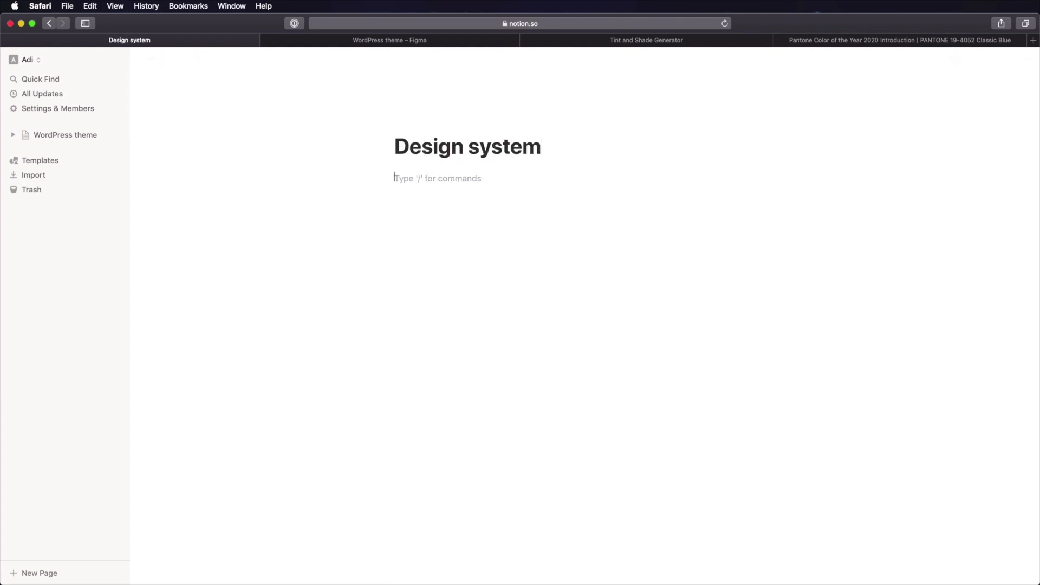
# - Add an empty 'Design' sub-page inside Design system
pyautogui.write('/page')
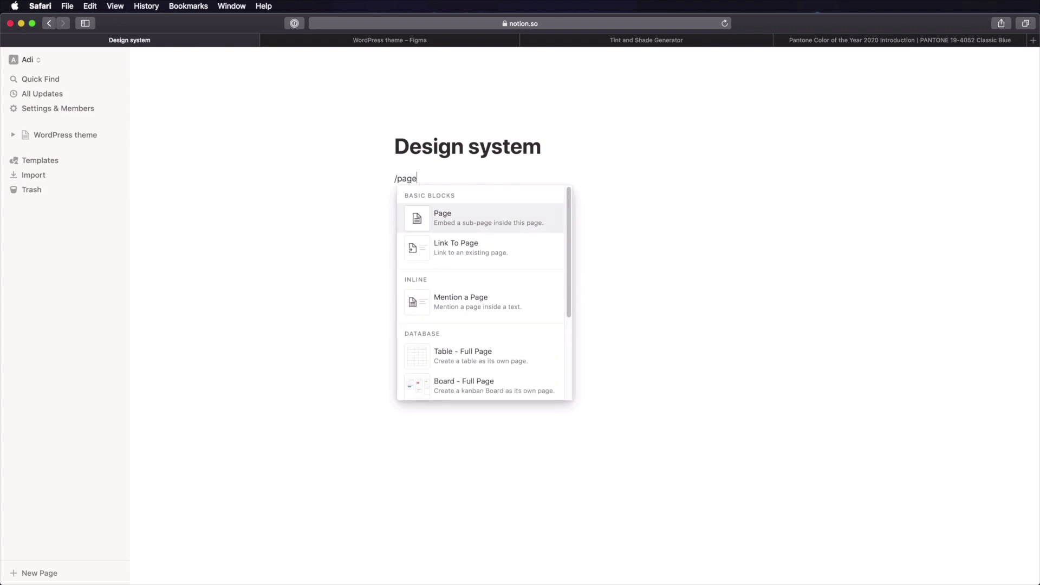
pyautogui.press('Return')
pyautogui.write('Design')
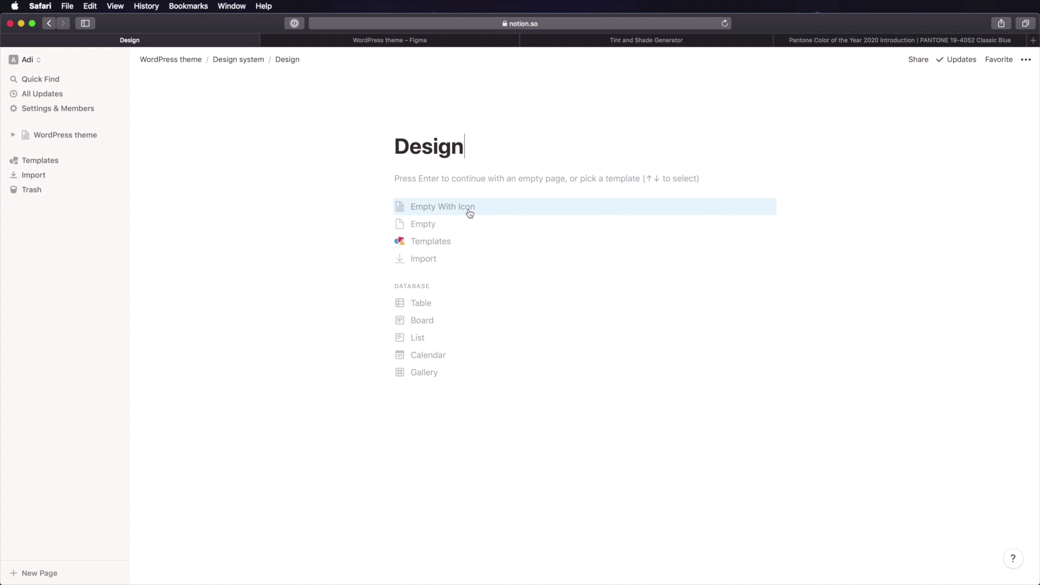
pyautogui.press('Return')
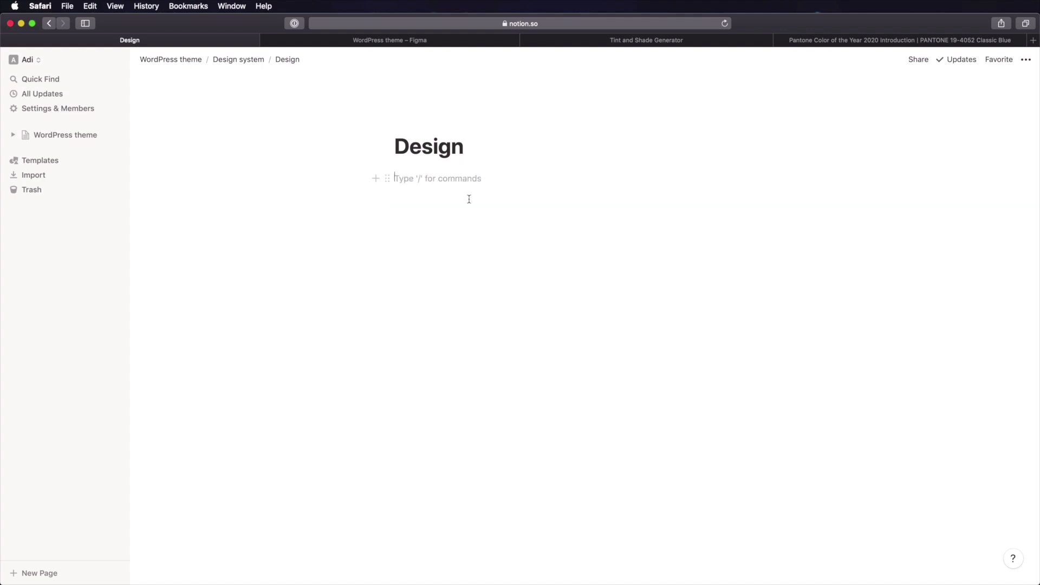
# - Add a 'Colours' sub-page inside Design with a 'Primary' heading
pyautogui.write('/page')
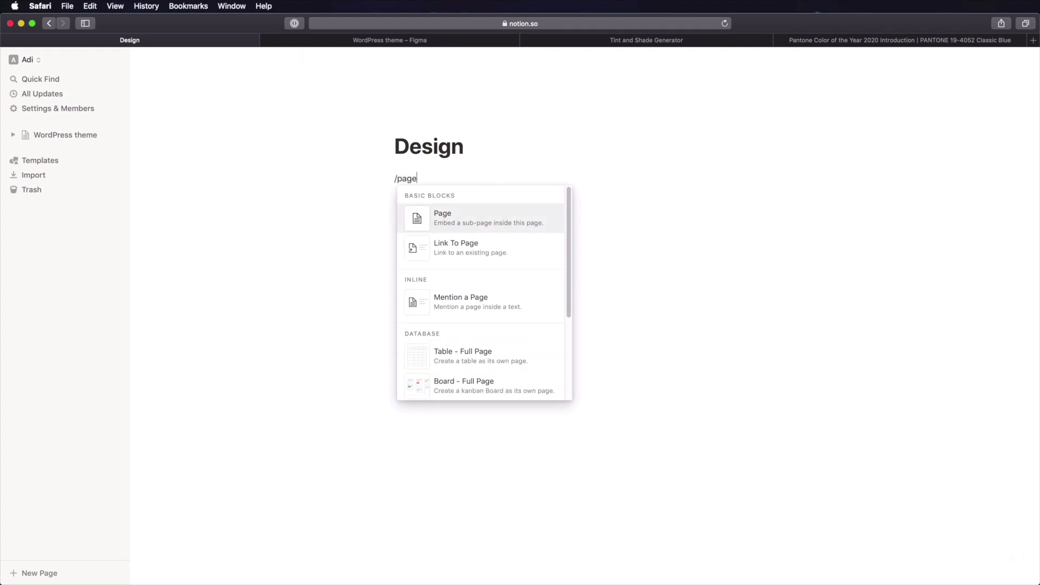
pyautogui.press('Return')
pyautogui.write('Colours')
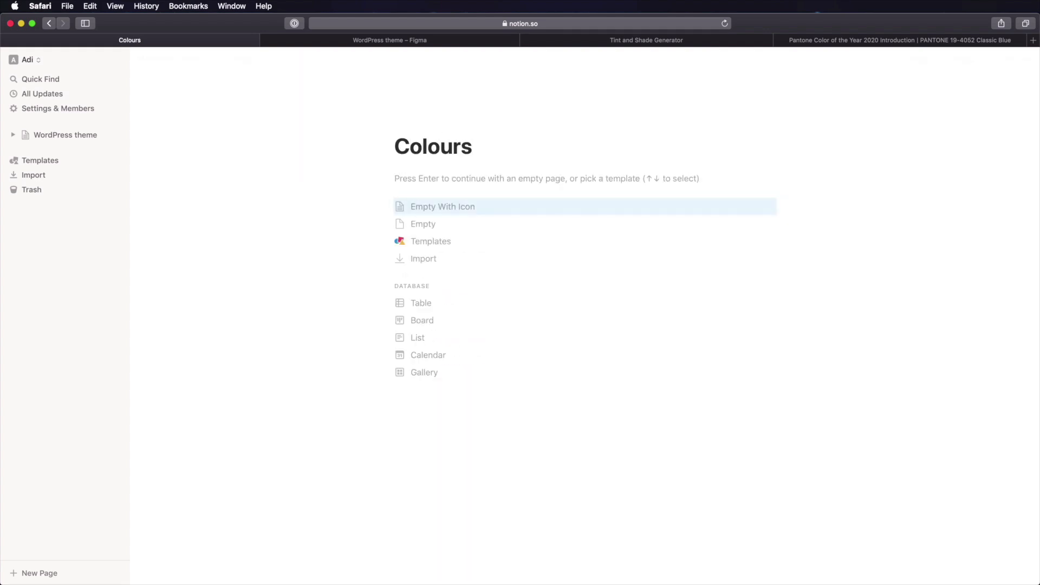
pyautogui.press('Return')
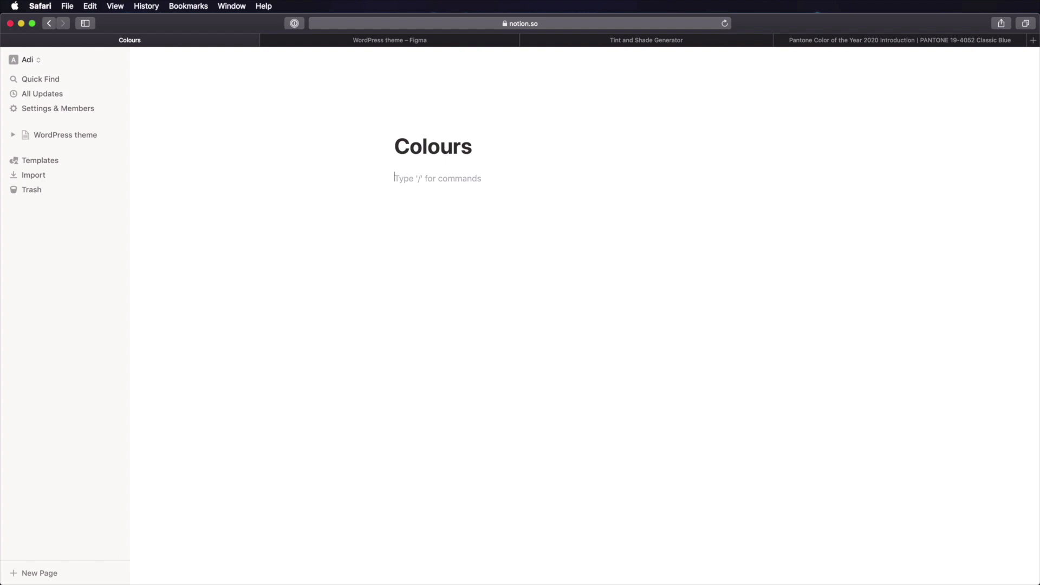
pyautogui.write('## Primary')
pyautogui.press('Return')
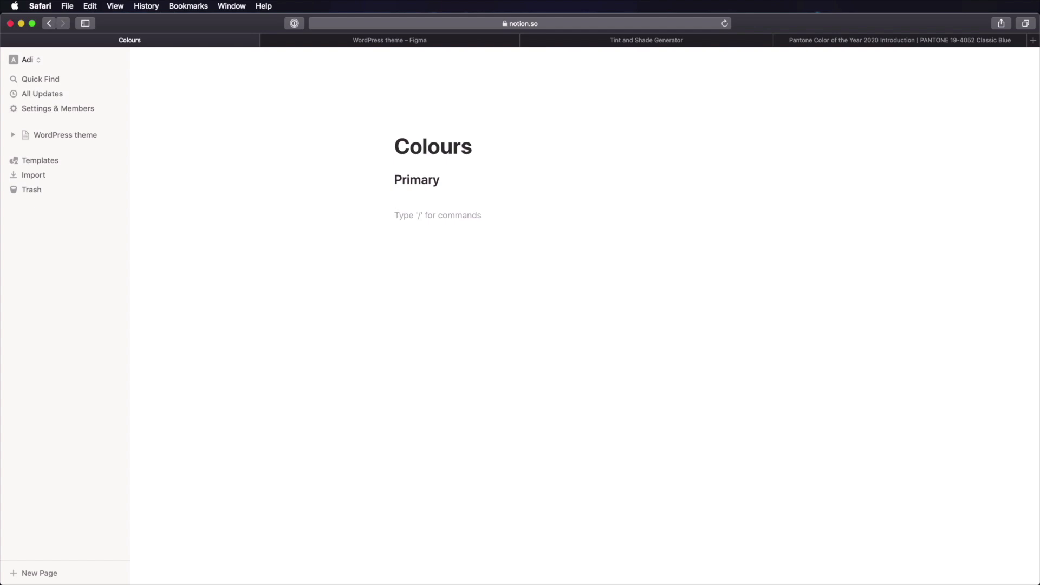
# - Paste the Classic Blue paragraphs and insert an inline table titled 'Primary colour variations'
pyautogui.write("The primary colours are based on Pantone's colour of the year 2020: Classic Blue.  This or a variation of it should be the main accent colour and can be used successfully in buttons, backgrounds, icons and links.")
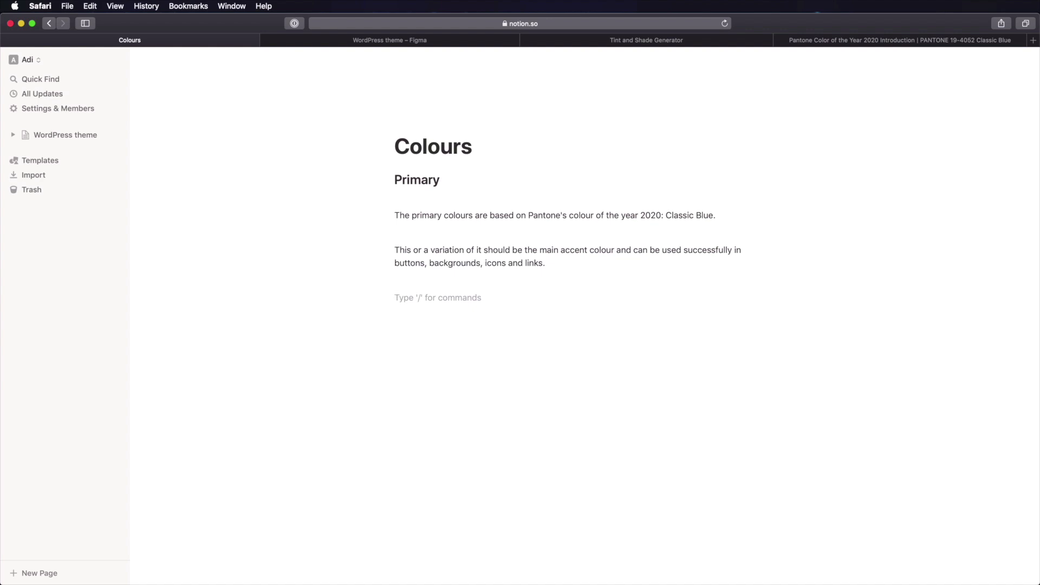
pyautogui.write('/tabl')
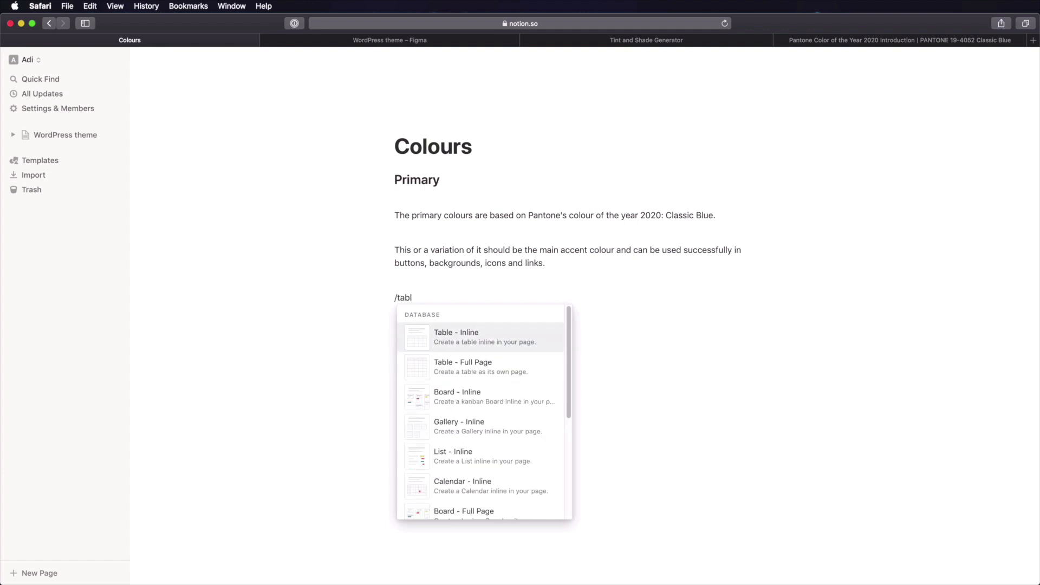
pyautogui.press('Return')
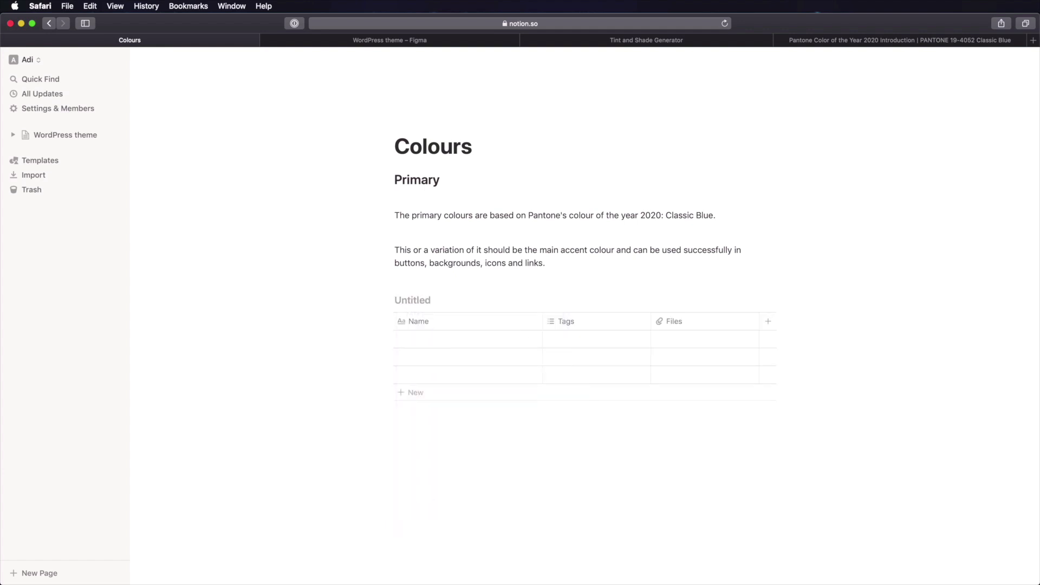
pyautogui.write('Primary colour variations')
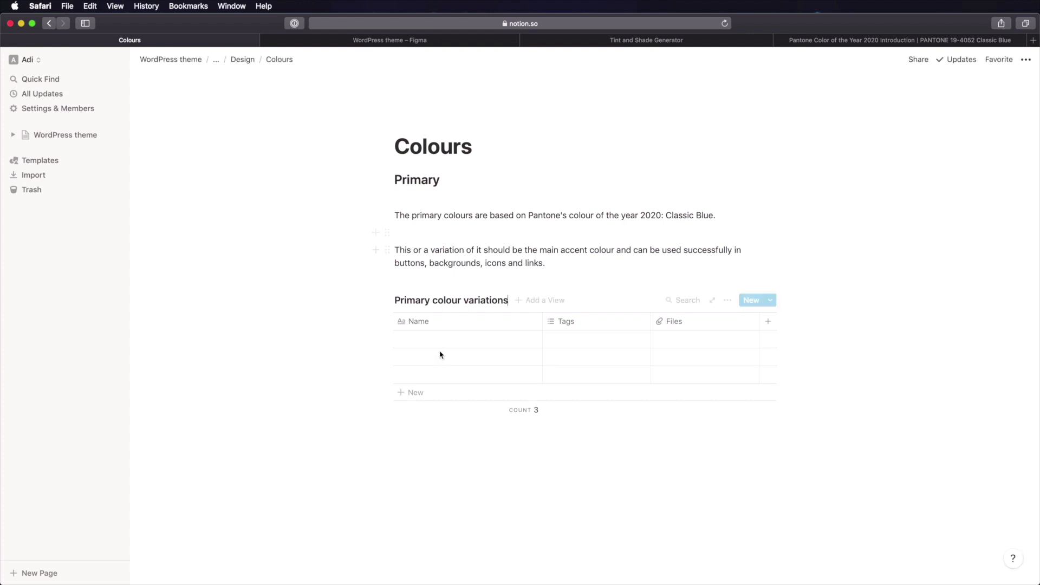
# - Rename the Tags and Files columns to Hex code and Usage, both Text type
pyautogui.click(577, 326)
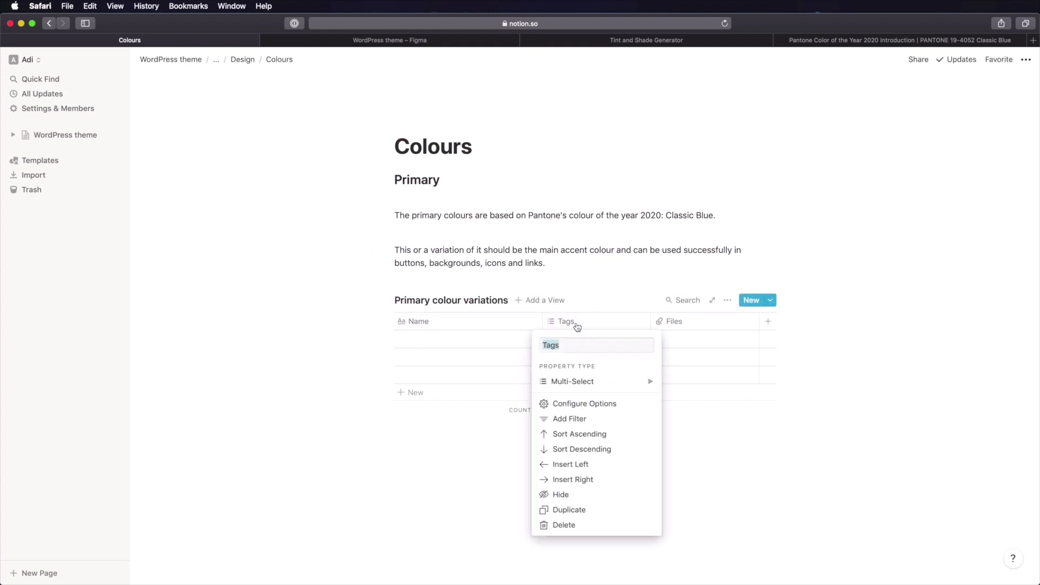
pyautogui.write('Hex code')
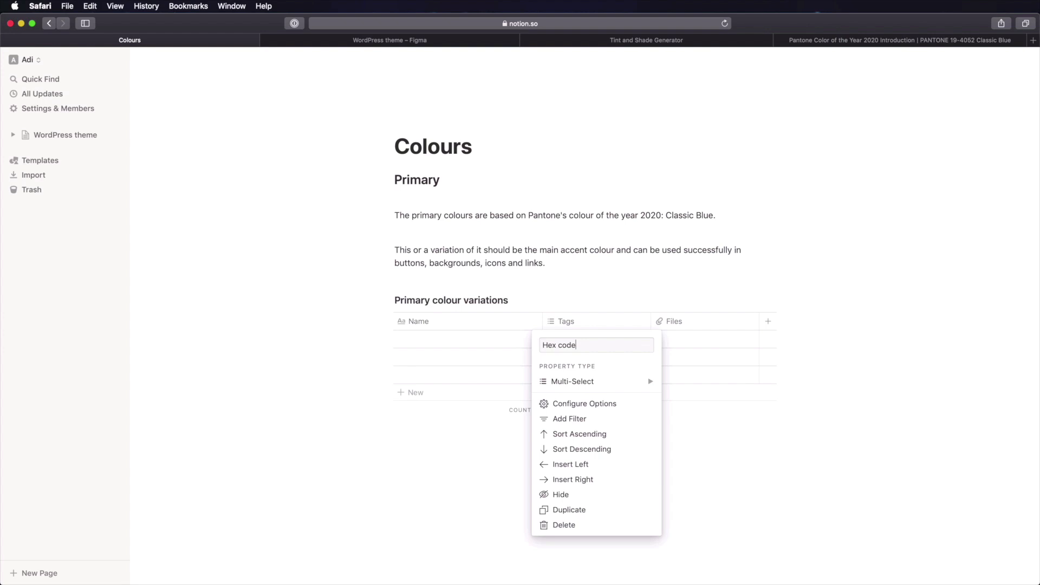
pyautogui.click(611, 381)
pyautogui.click(688, 281)
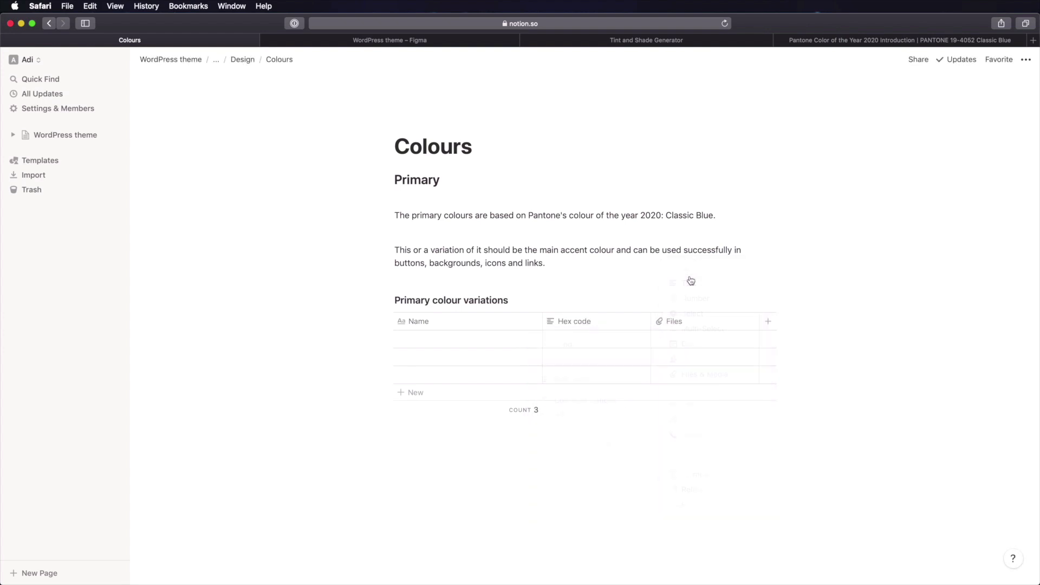
pyautogui.click(688, 324)
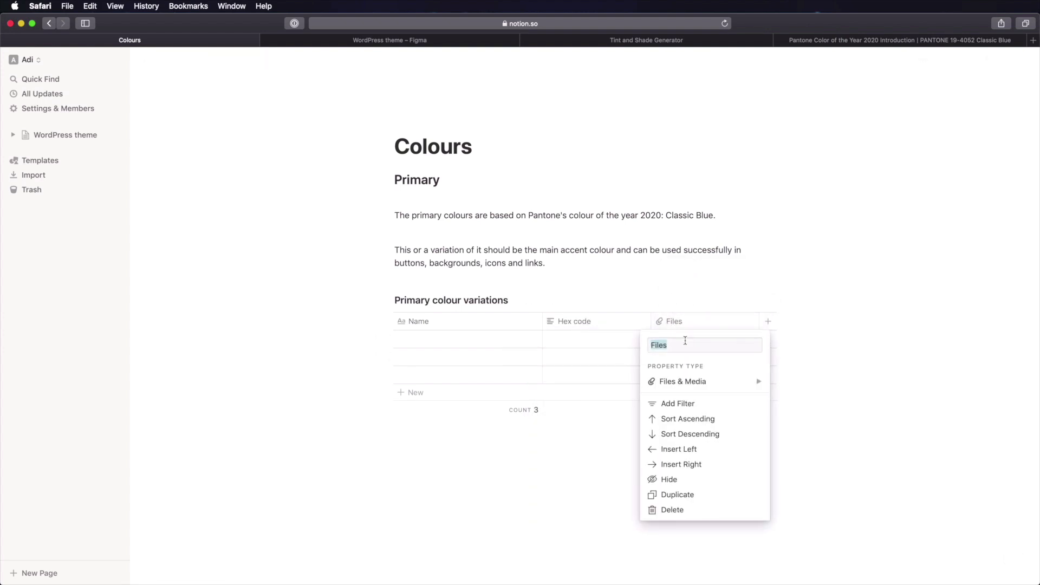
pyautogui.write('Usage')
pyautogui.click(692, 381)
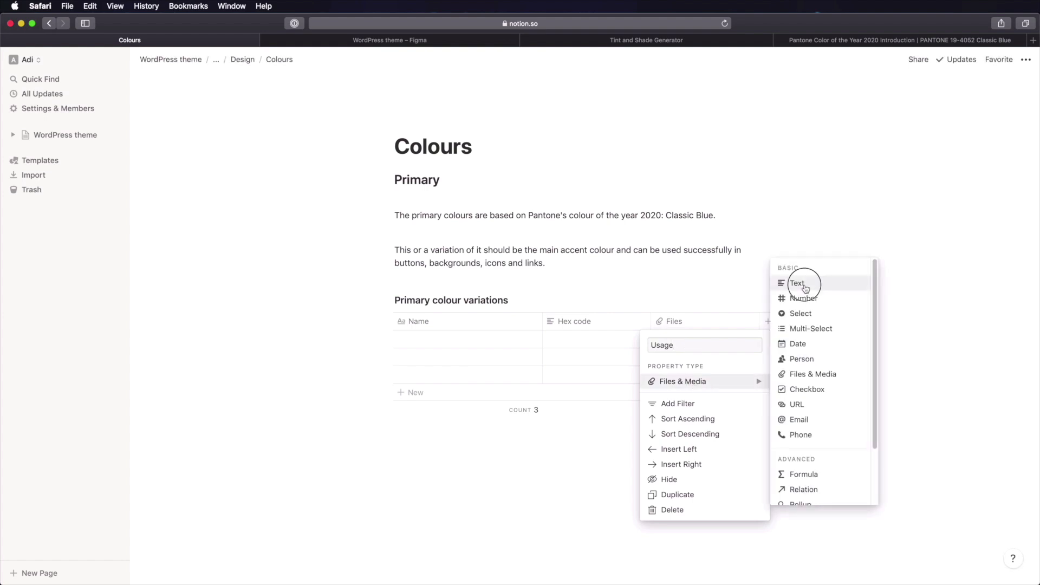
pyautogui.click(806, 289)
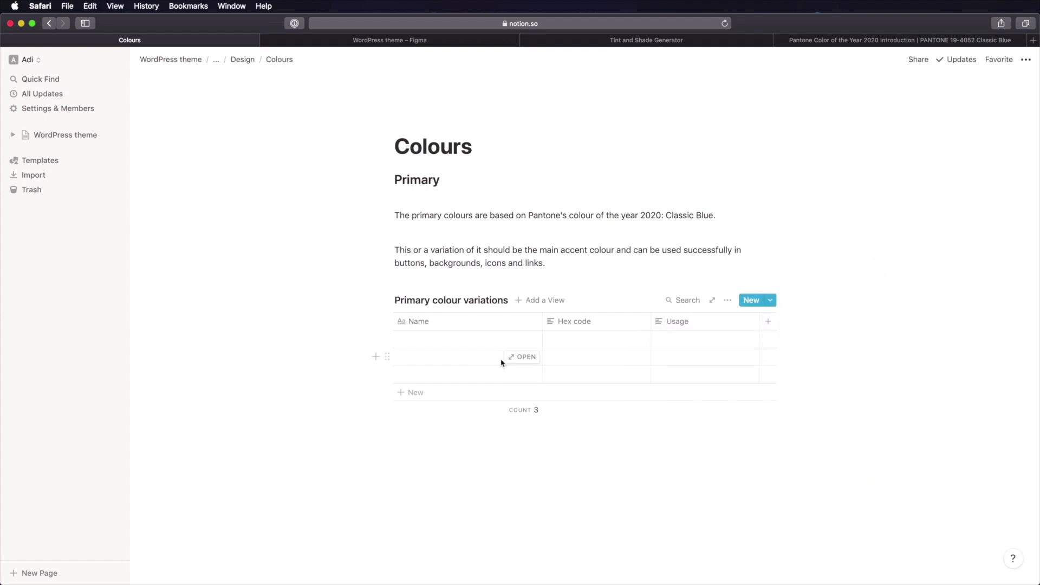
pyautogui.click(466, 341)
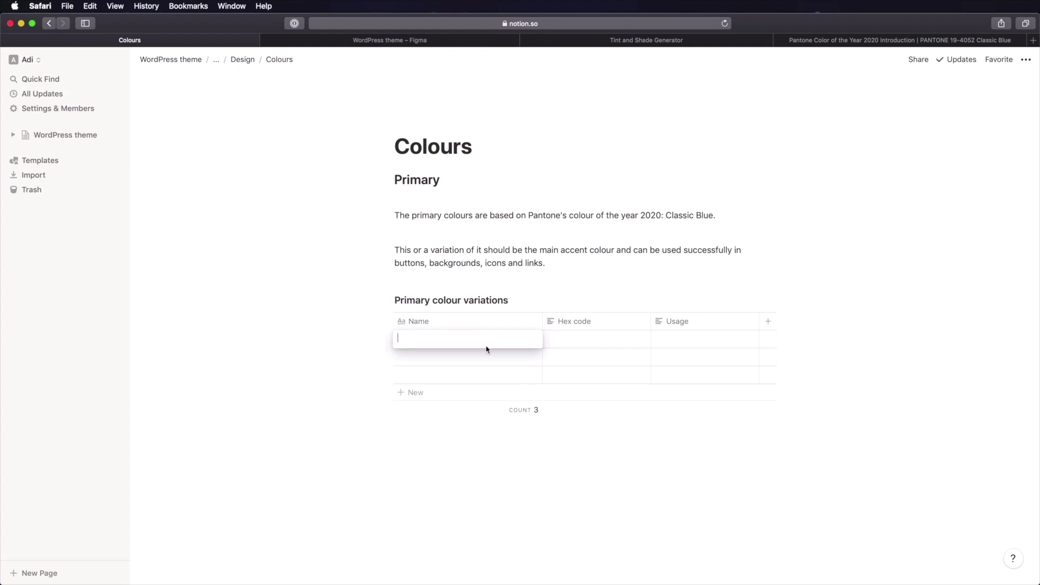
# - Add the blue-120 row with hex code #0d3b67 copied from the Figma swatch
pyautogui.press('super+Tab')
pyautogui.press('super+Tab')
pyautogui.click(392, 43)
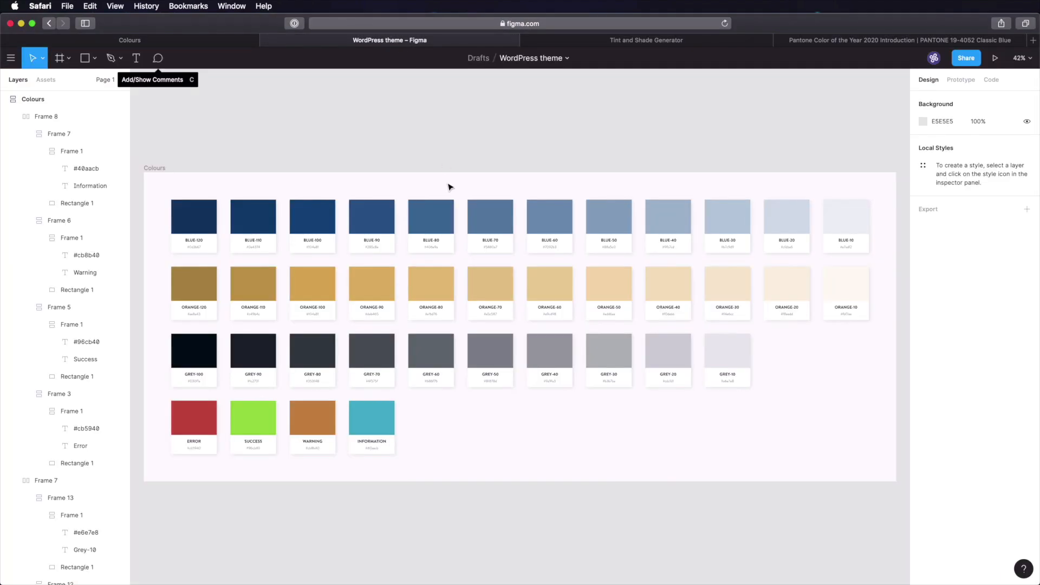
pyautogui.click(205, 214)
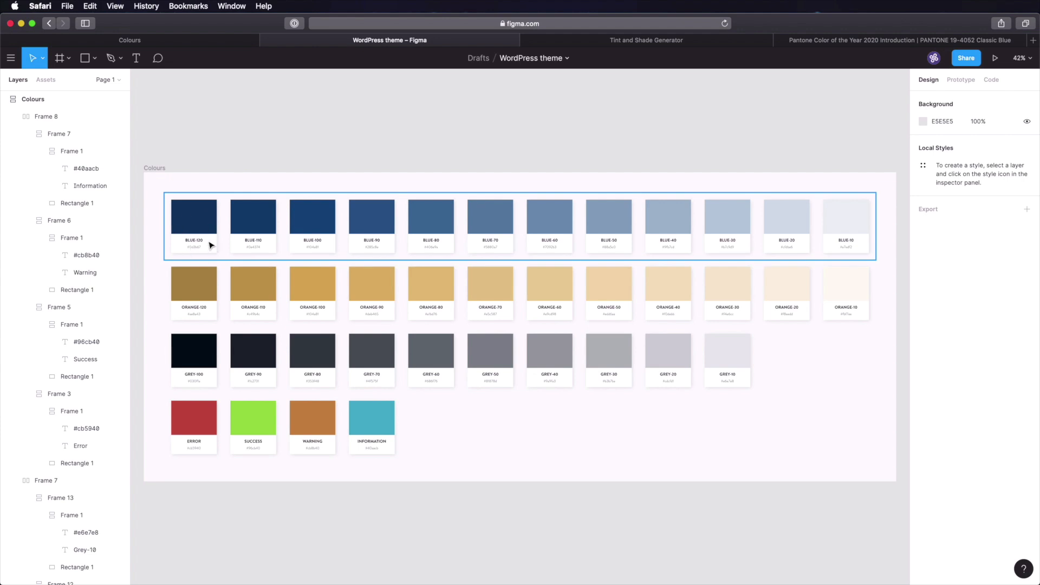
pyautogui.click(168, 40)
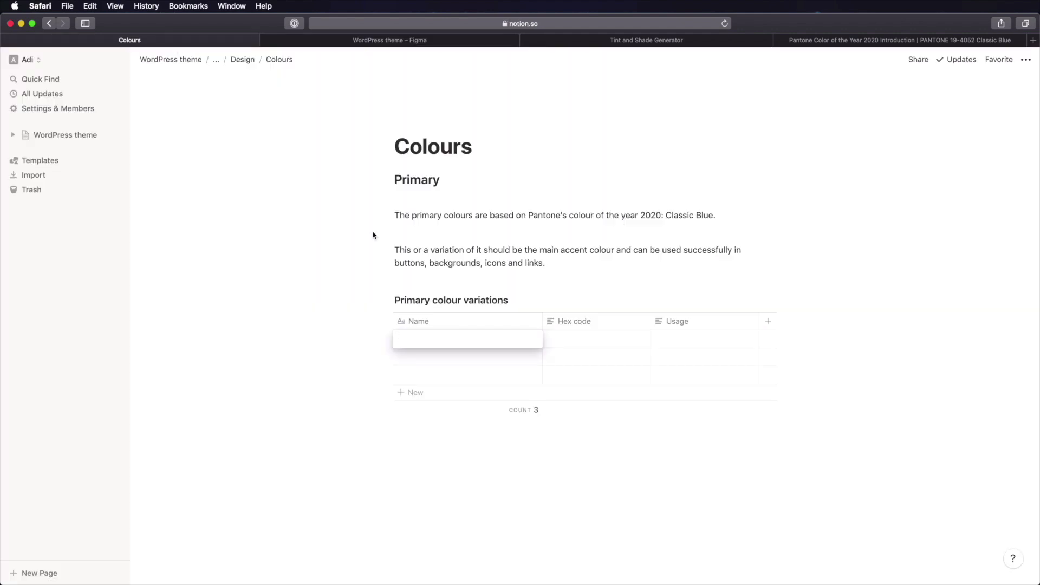
pyautogui.write('blue-120')
pyautogui.press('Tab')
pyautogui.write('#0d3b67')
pyautogui.press('Return')
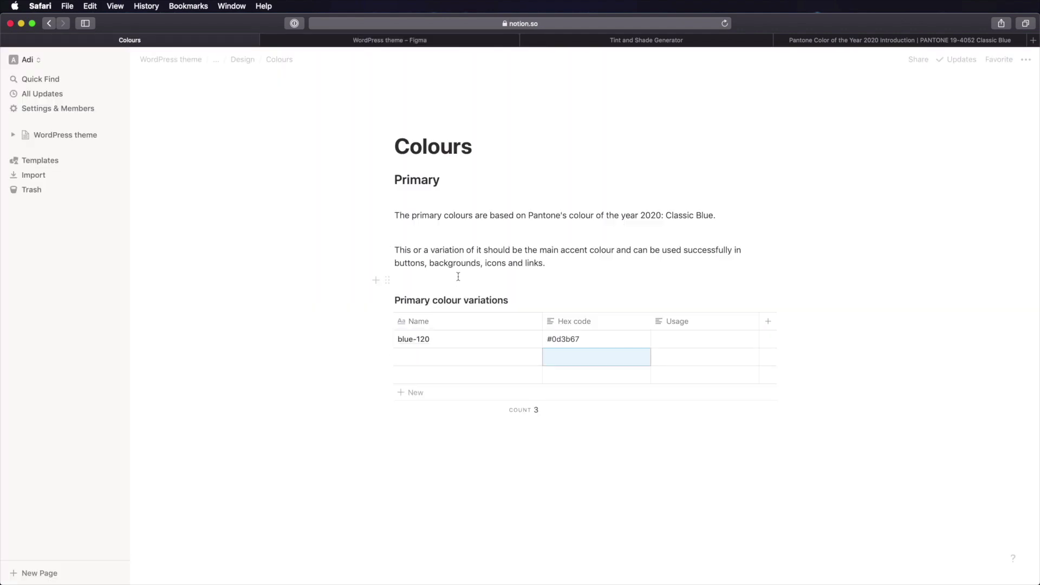
# - Copy the BLUE-110 swatch's hex code in Figma and start the second row's name
pyautogui.click(413, 40)
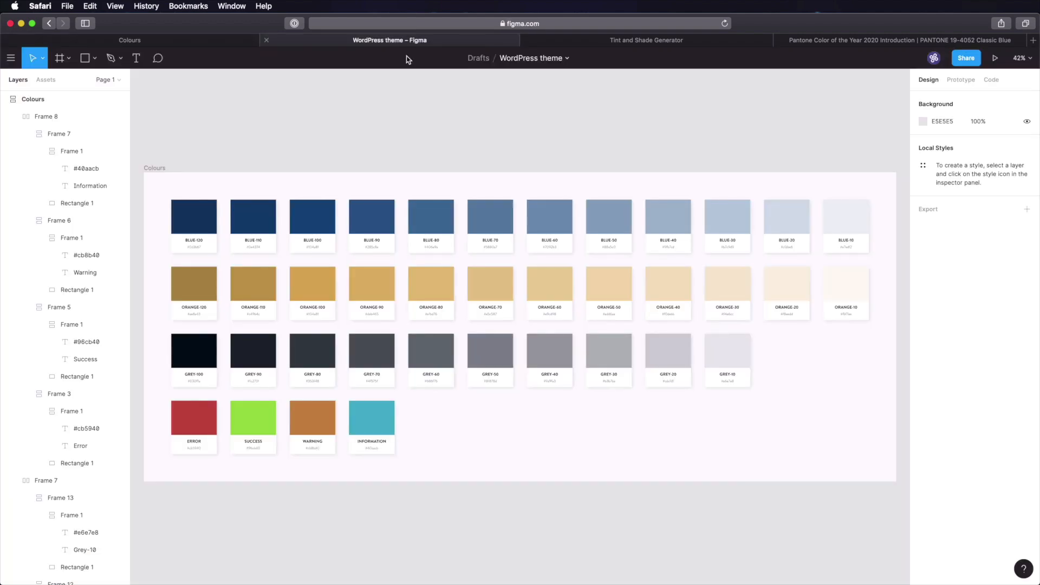
pyautogui.press('cmd+shift+p')
pyautogui.click(249, 212)
pyautogui.click(188, 41)
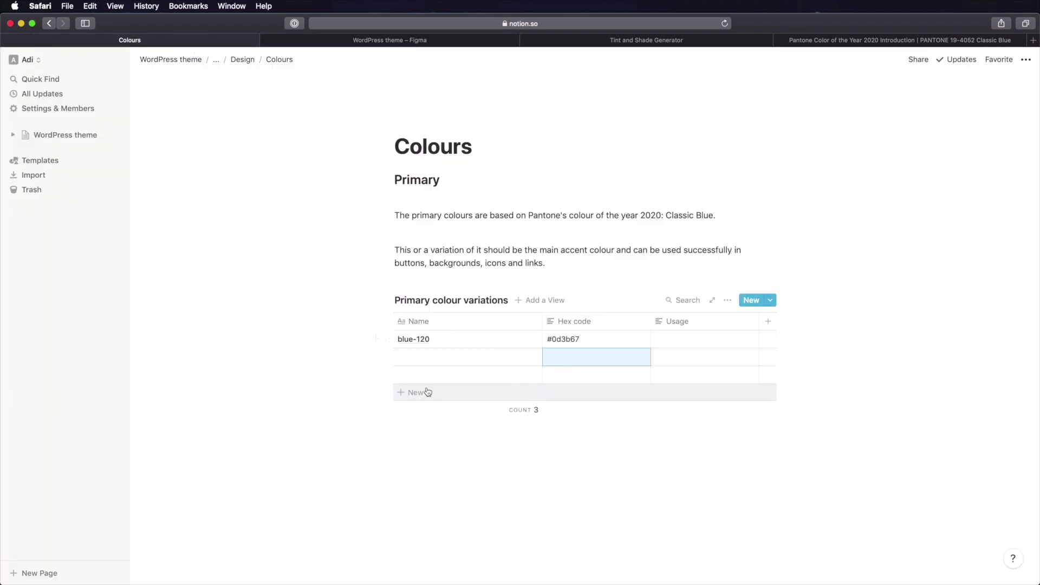
pyautogui.click(433, 357)
pyautogui.write('blje')
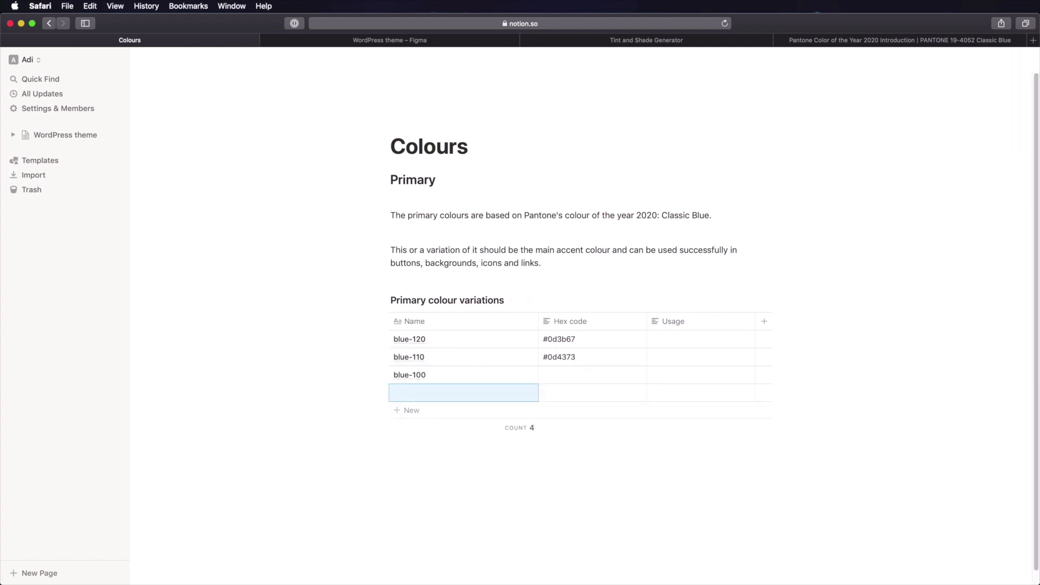
# - Enter blue-100's hex code #104a81 from its Figma swatch and finish the table
pyautogui.click(430, 40)
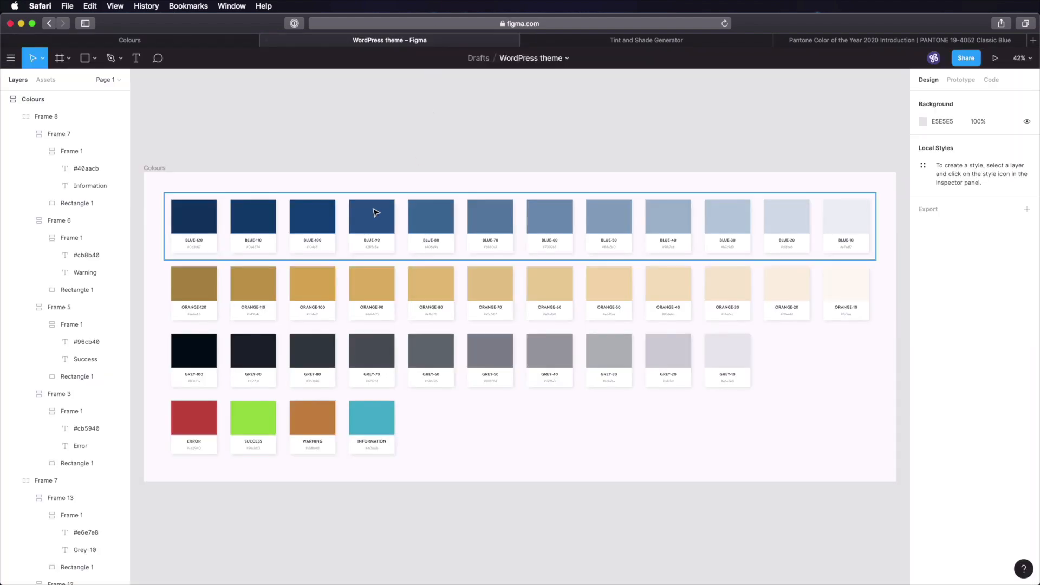
pyautogui.click(311, 207)
pyautogui.click(184, 40)
pyautogui.click(566, 375)
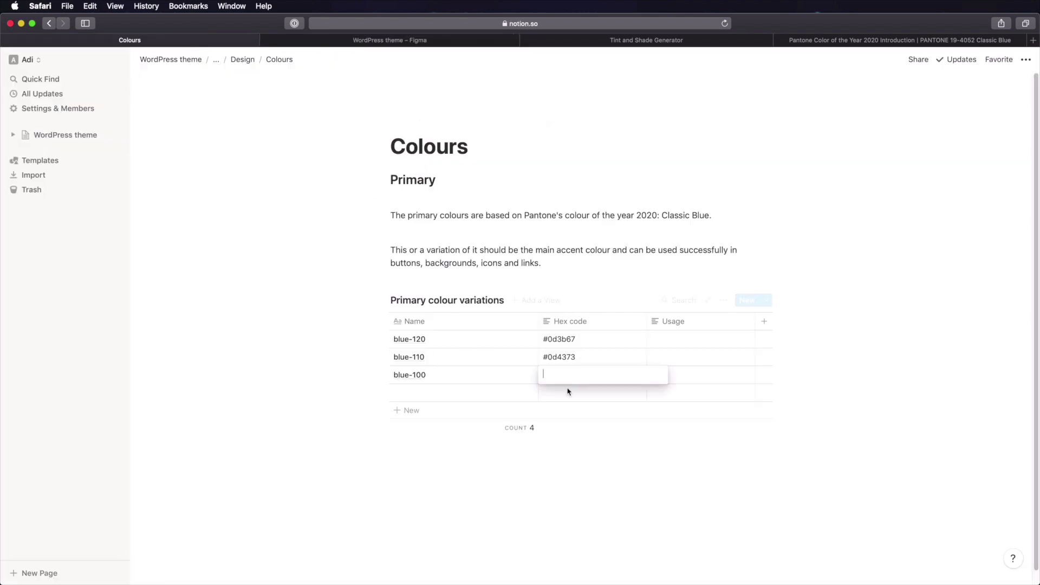
pyautogui.write('#')
pyautogui.write('#104a81')
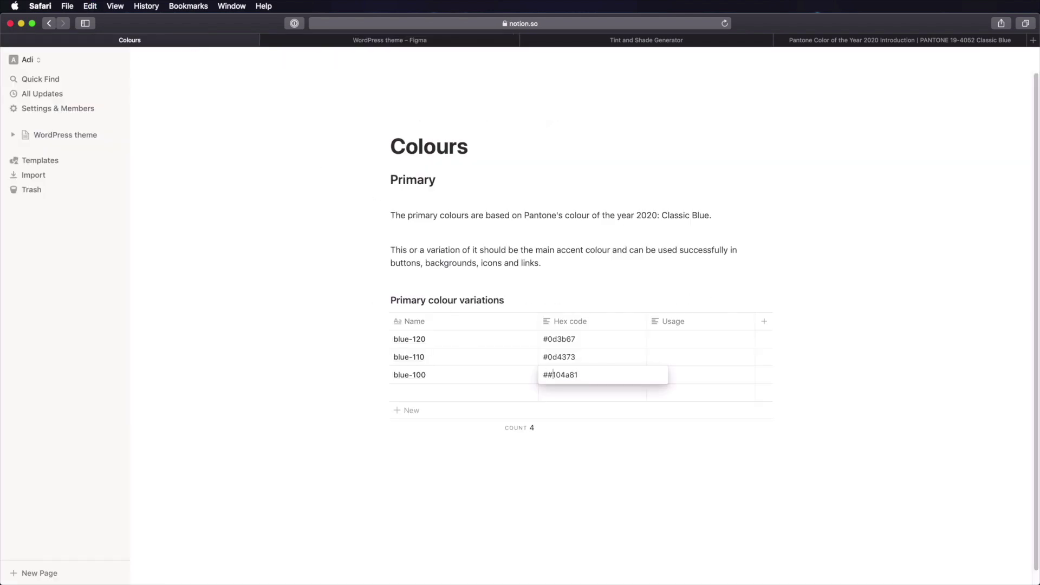
pyautogui.press('BackSpace')
pyautogui.press('Return')
pyautogui.click(569, 493)
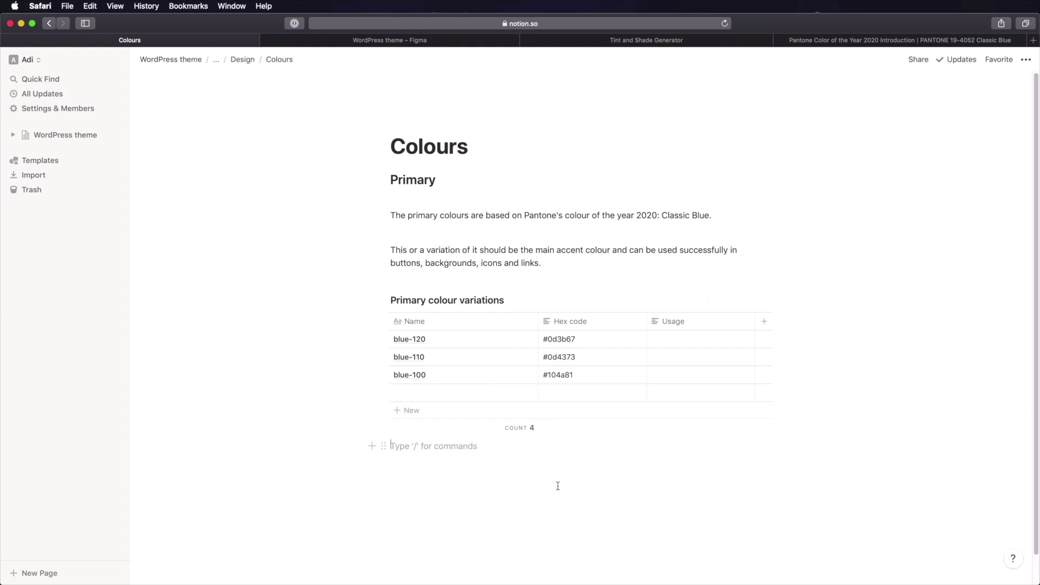
pyautogui.scroll(-1, 533, 371)
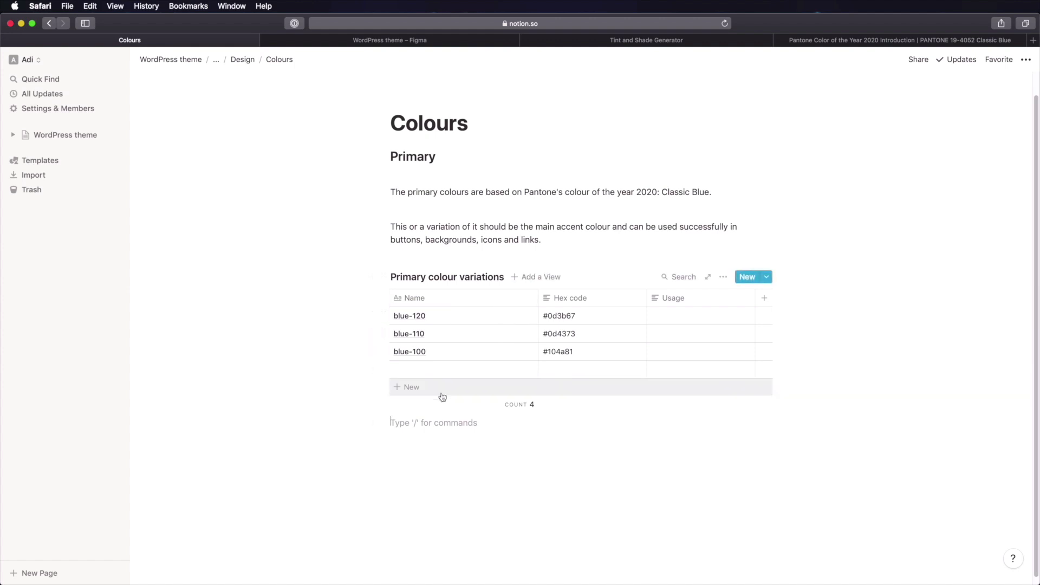
pyautogui.click(364, 43)
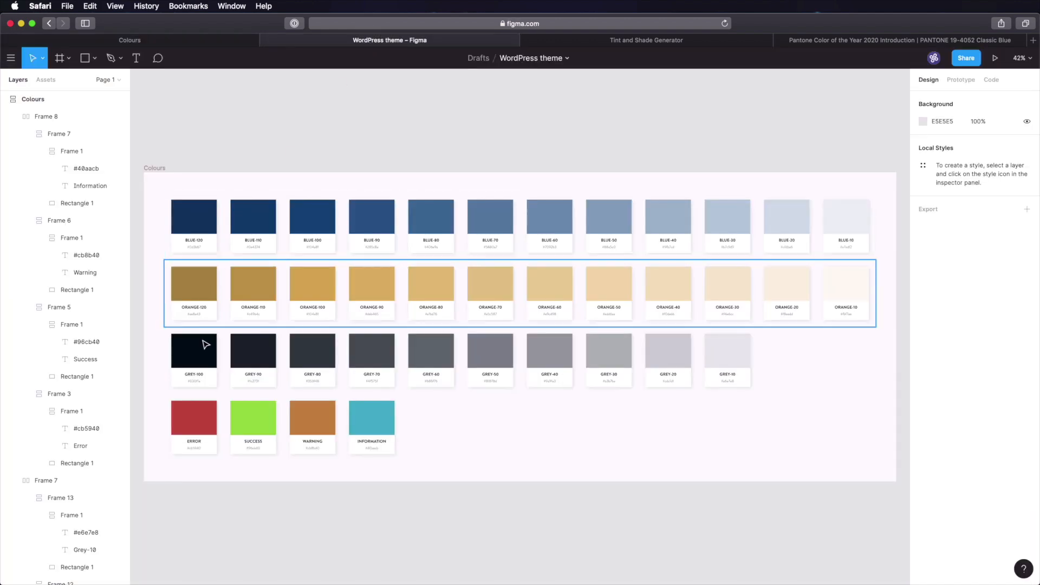
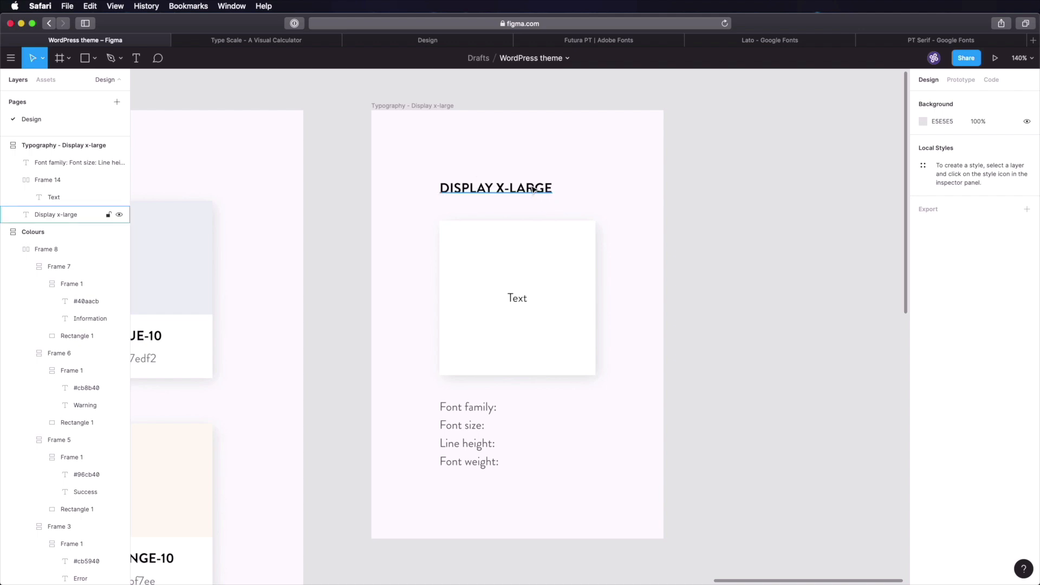
# - Inspect the Display x-large frame's sample Text layer and its font spec lines
pyautogui.doubleClick(516, 297)
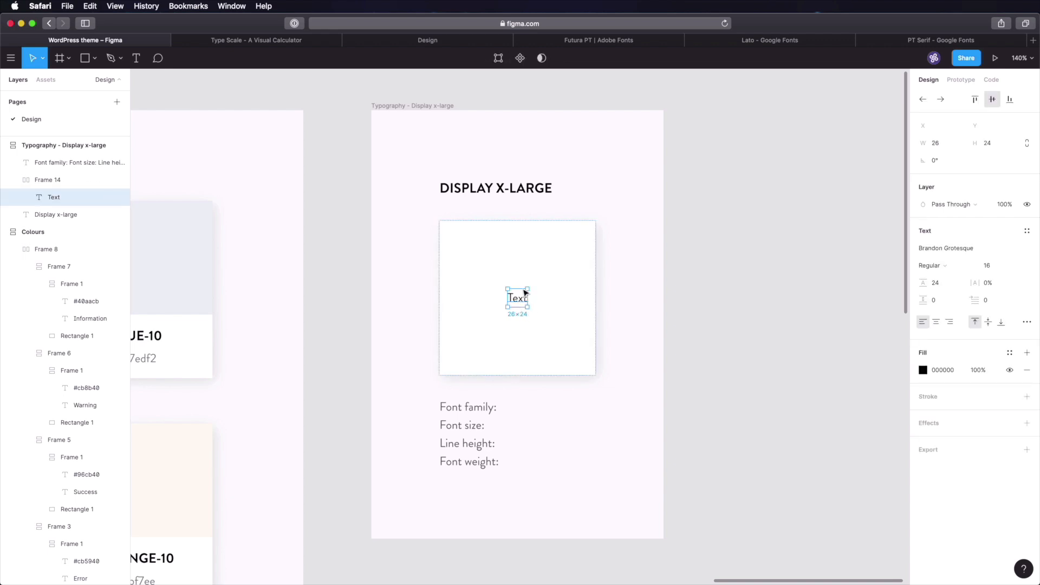
pyautogui.click(485, 416)
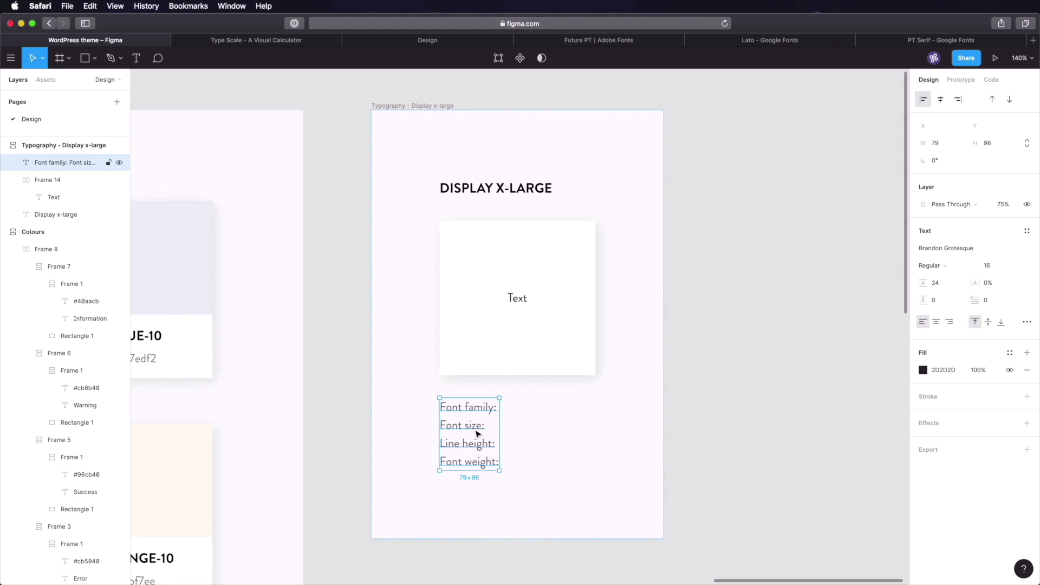
pyautogui.click(790, 184)
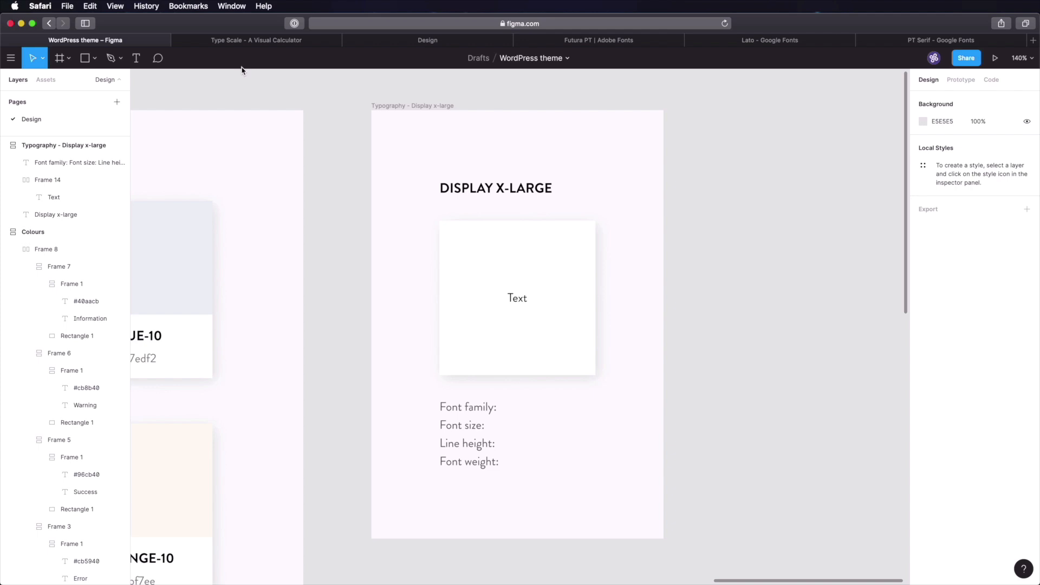
# - Look over the Type Scale calculator's 16px base, 1.250 Major Third preview
pyautogui.click(242, 41)
pyautogui.moveTo(345, 101); pyautogui.dragTo(360, 272)
pyautogui.click(360, 271)
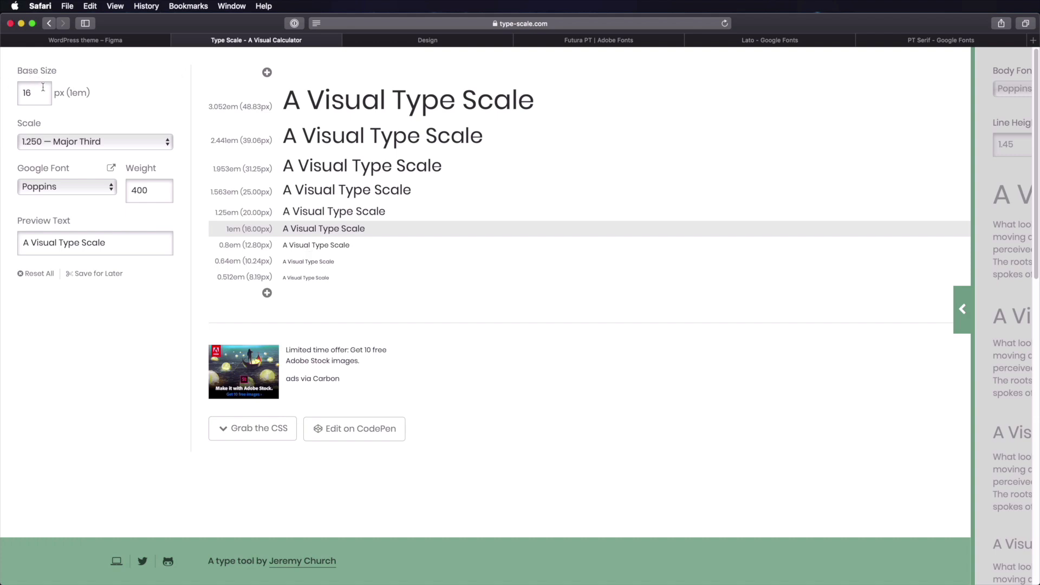
pyautogui.doubleClick(27, 93)
pyautogui.click(252, 230)
pyautogui.moveTo(226, 229); pyautogui.dragTo(274, 230)
# - Clear Numi and calculate 16×1,250, giving 20
pyautogui.press('super+Tab')
pyautogui.moveTo(1039, 431); pyautogui.dragTo(644, 238)
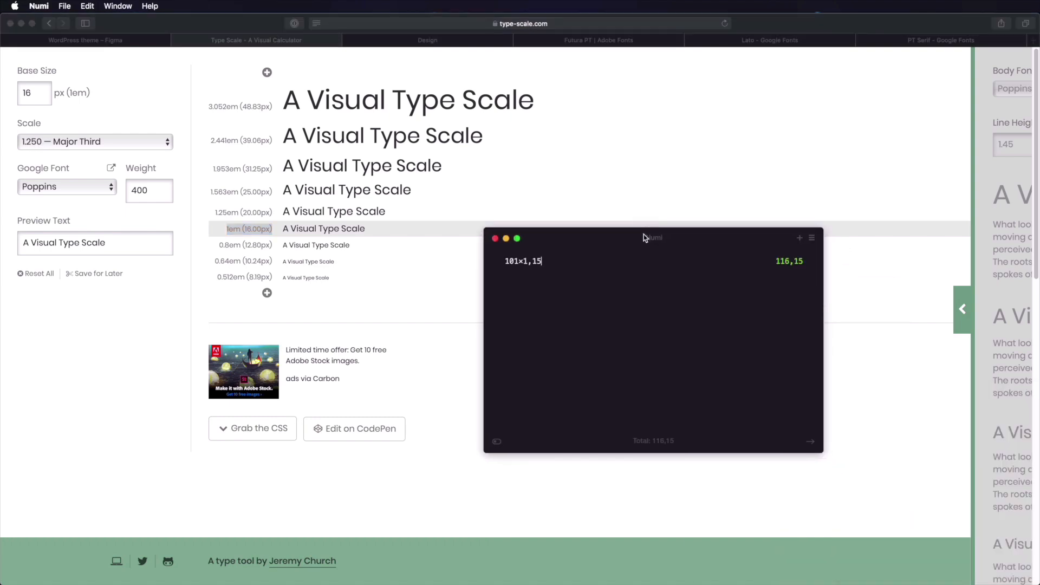
pyautogui.press('super+a')
pyautogui.press('BackSpace')
pyautogui.write('16×1,250')
pyautogui.click(798, 261)
# - Change the calculation to 20×1,250 to confirm the next step is 25
pyautogui.moveTo(504, 261); pyautogui.dragTo(512, 261)
pyautogui.write('20')
pyautogui.click(248, 194)
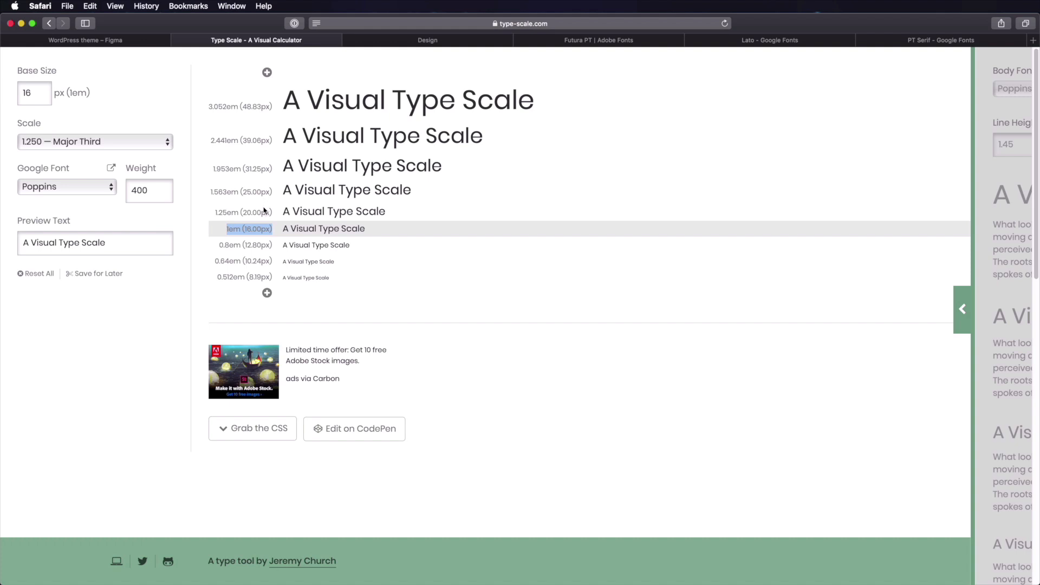
# - Compare the Minor Second, Golden Ratio and Perfect Fourth scales, then choose 1.414 Augmented Fourth
pyautogui.click(119, 145)
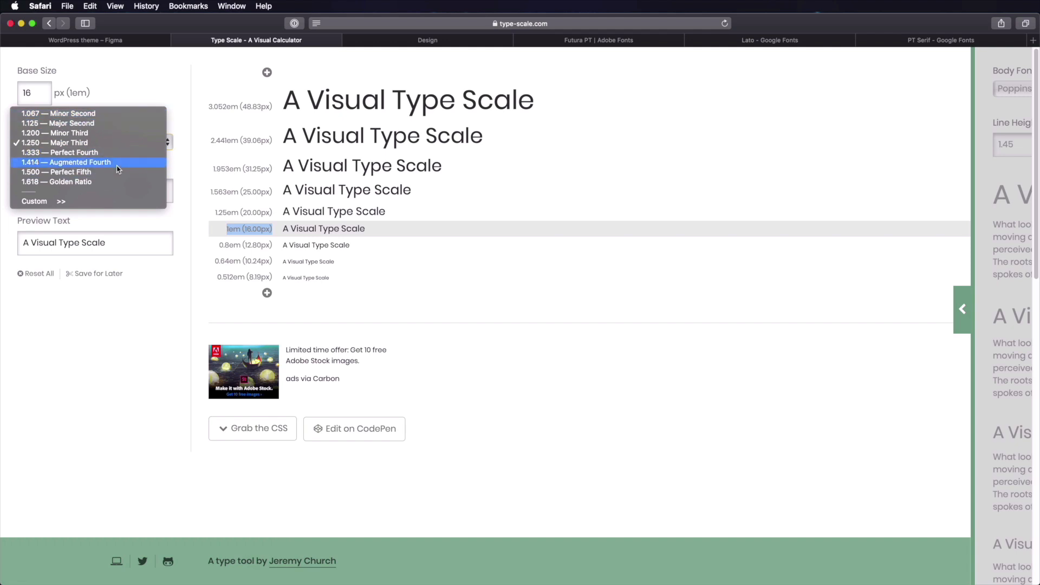
pyautogui.click(98, 118)
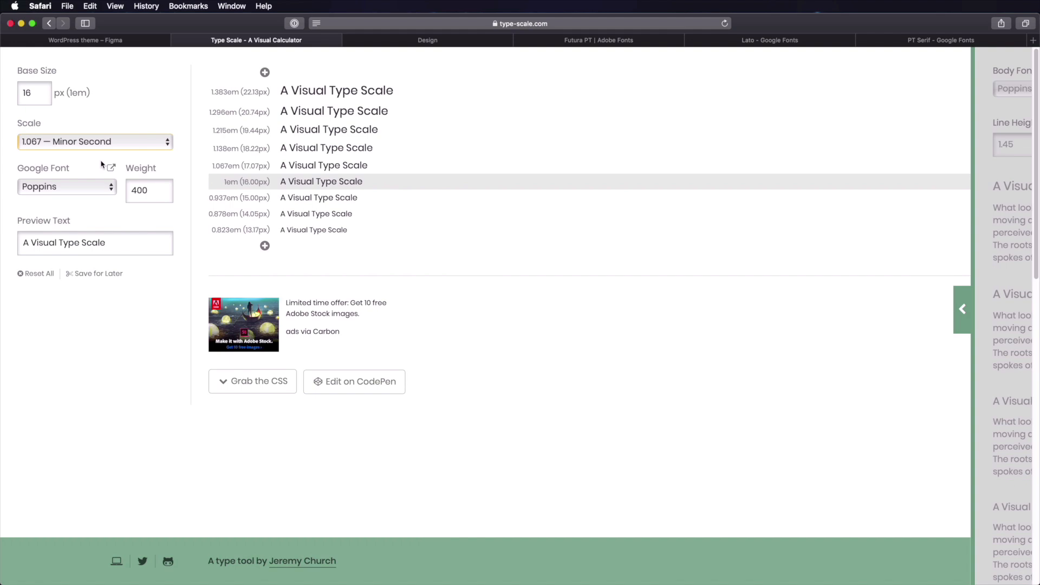
pyautogui.click(107, 142)
pyautogui.click(107, 210)
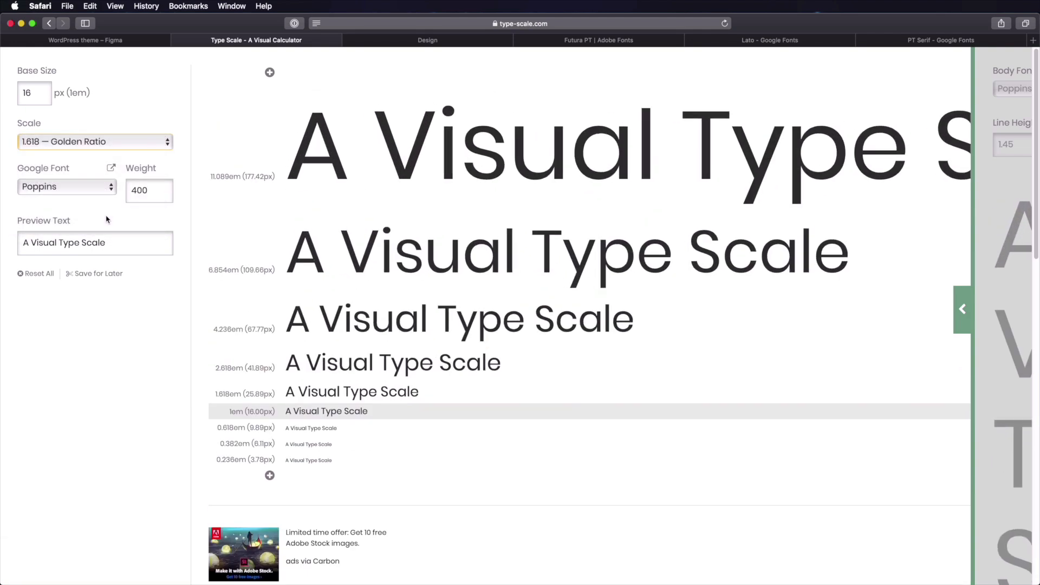
pyautogui.click(117, 142)
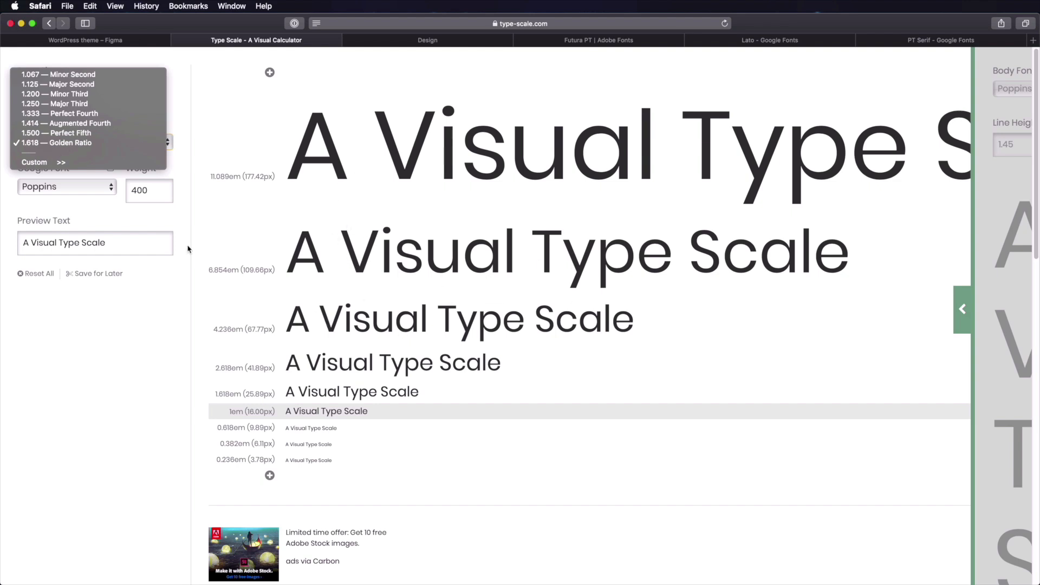
pyautogui.click(86, 118)
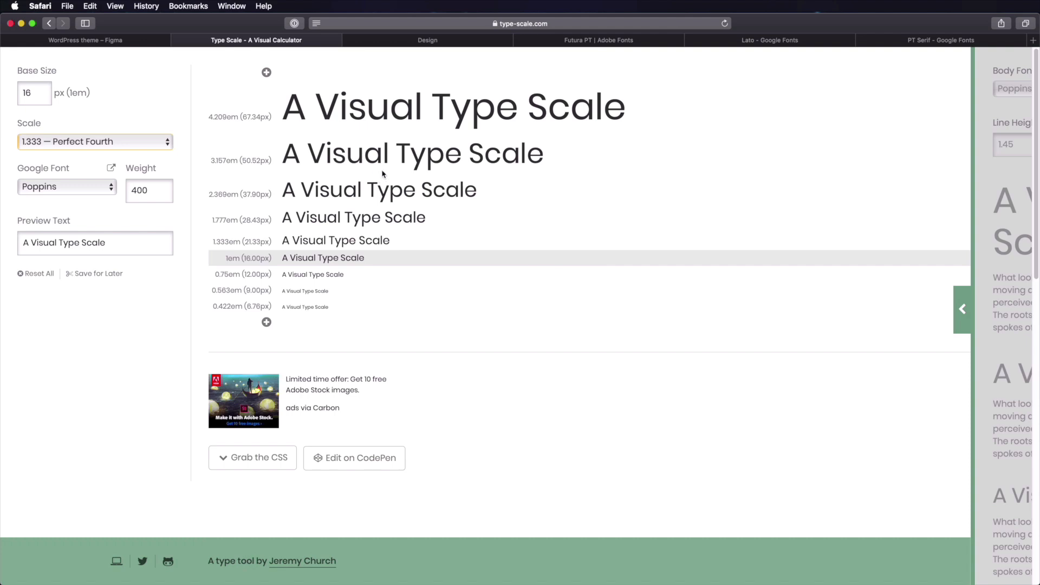
pyautogui.click(84, 144)
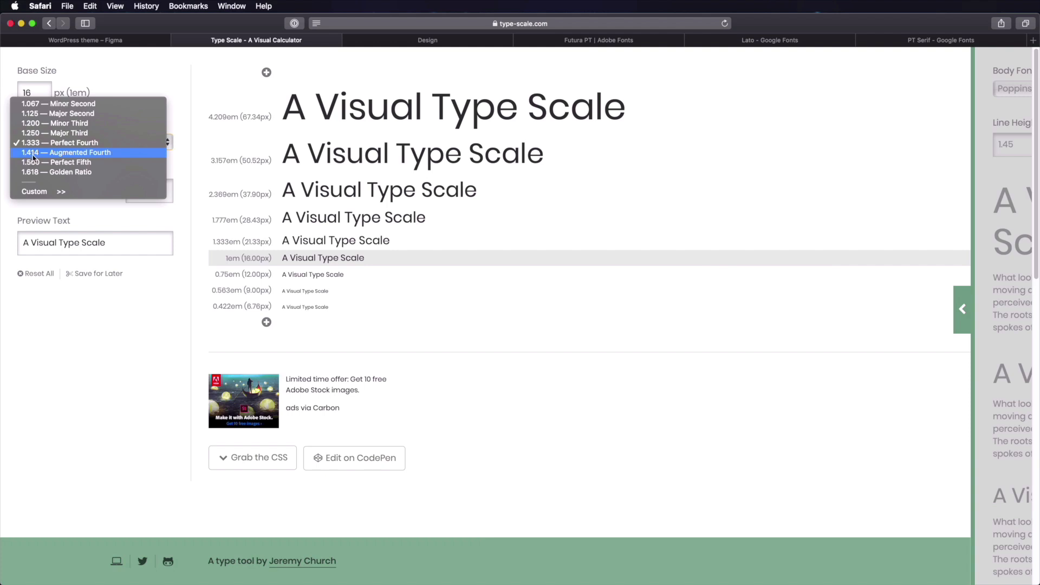
pyautogui.click(79, 156)
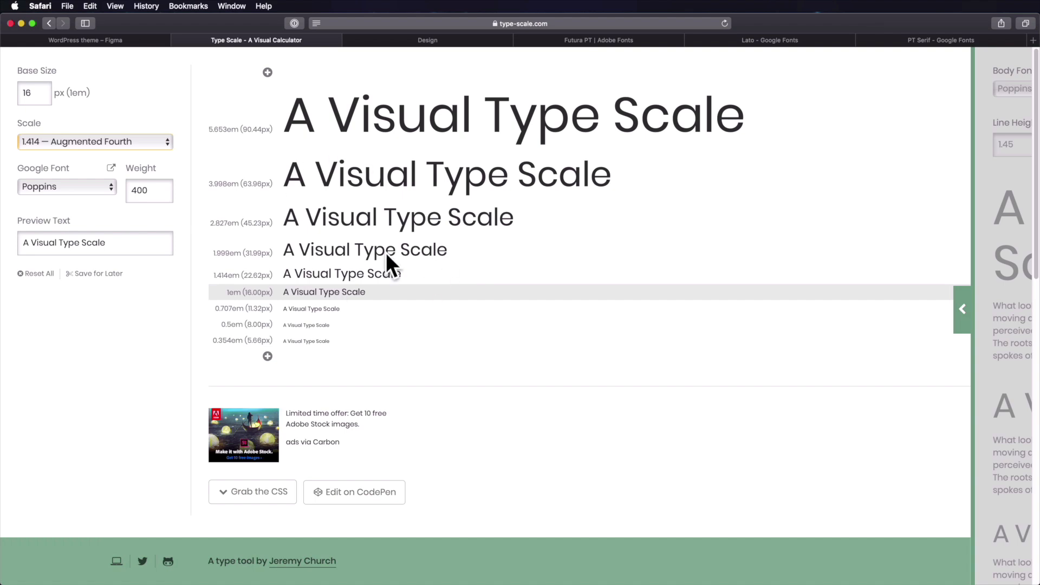
# - Set the Type Scale base size to 18 px
pyautogui.doubleClick(30, 93)
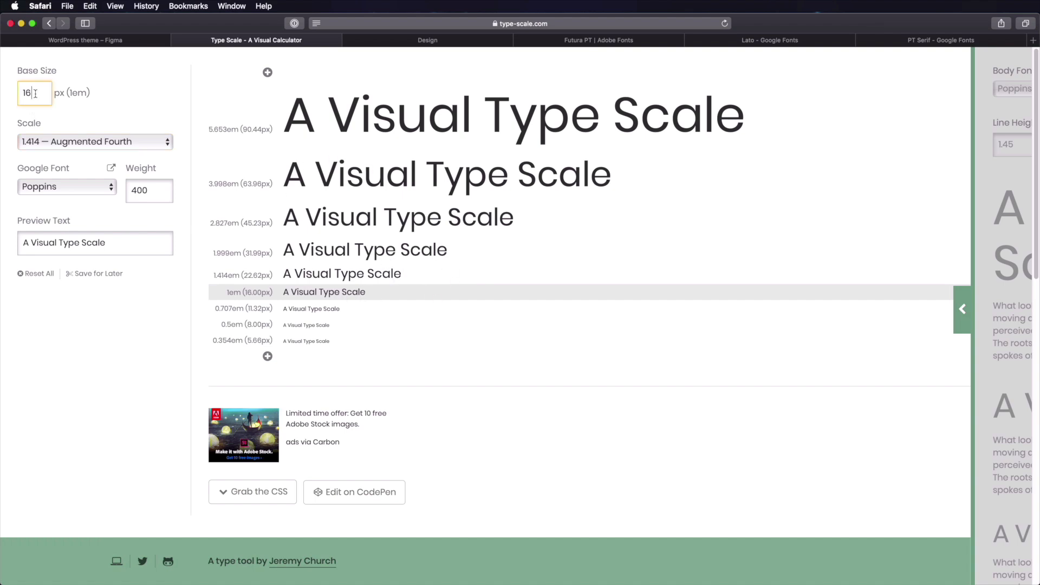
pyautogui.write('18')
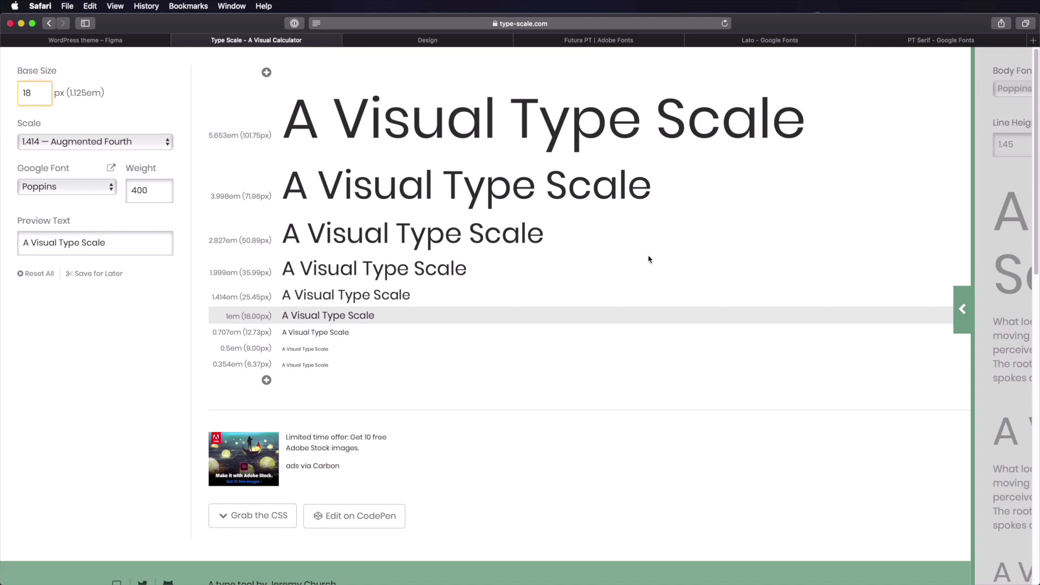
pyautogui.click(122, 42)
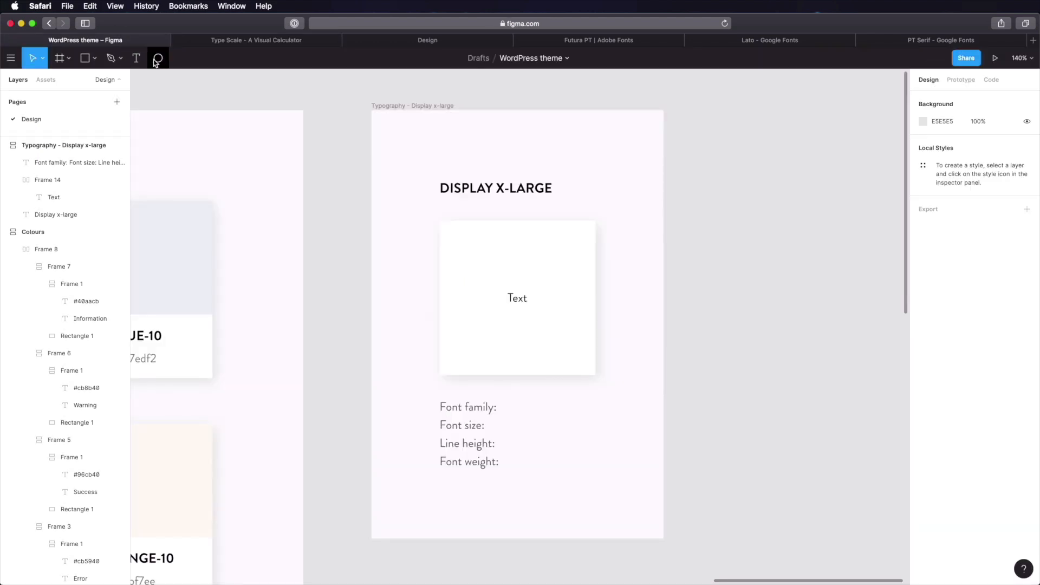
# - Enter a font size of 101 for Frame 14's sample text, checking the Type Scale sizes
pyautogui.doubleClick(536, 302)
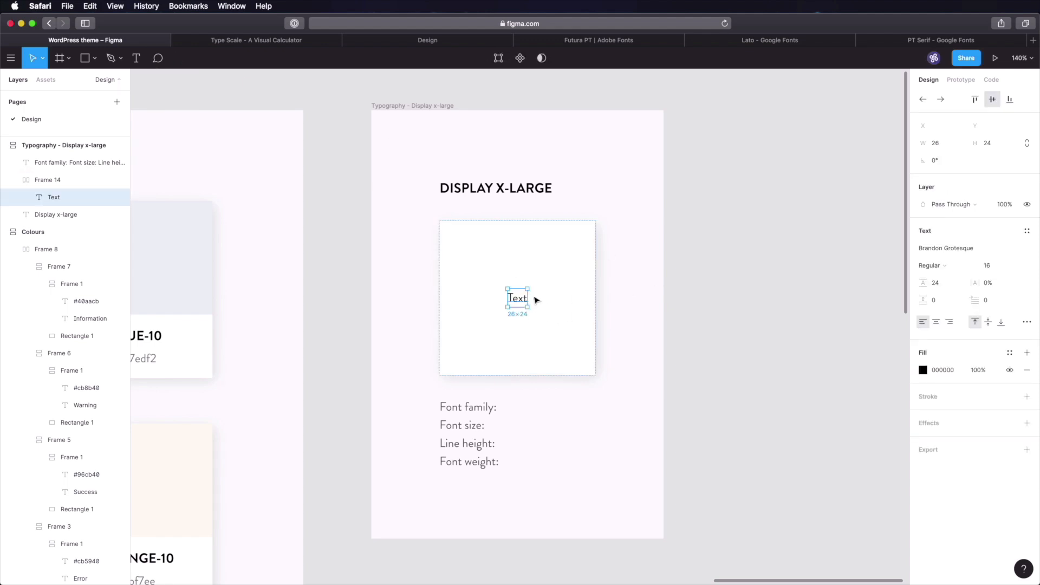
pyautogui.click(241, 41)
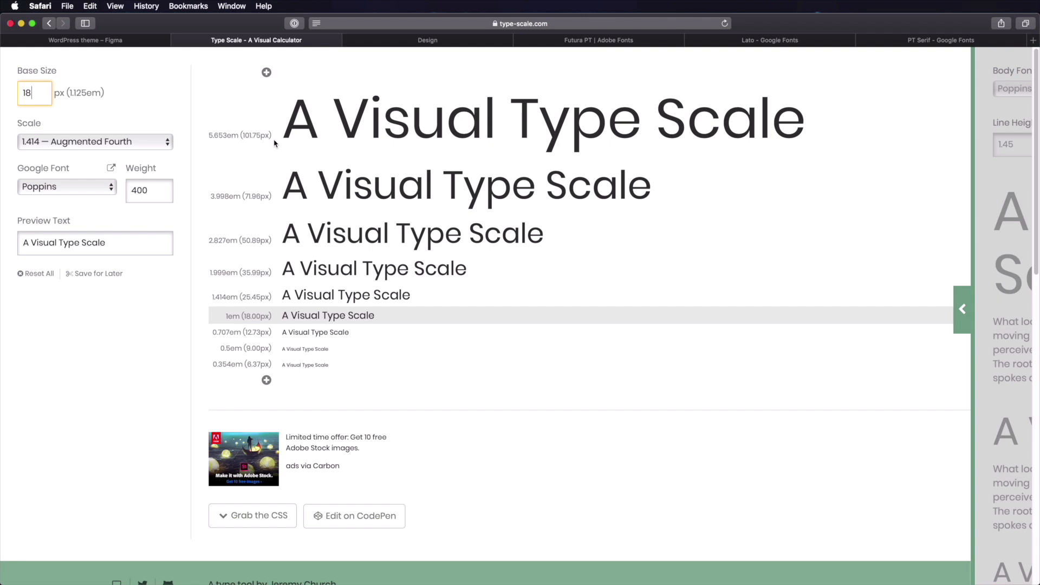
pyautogui.click(125, 42)
pyautogui.click(994, 266)
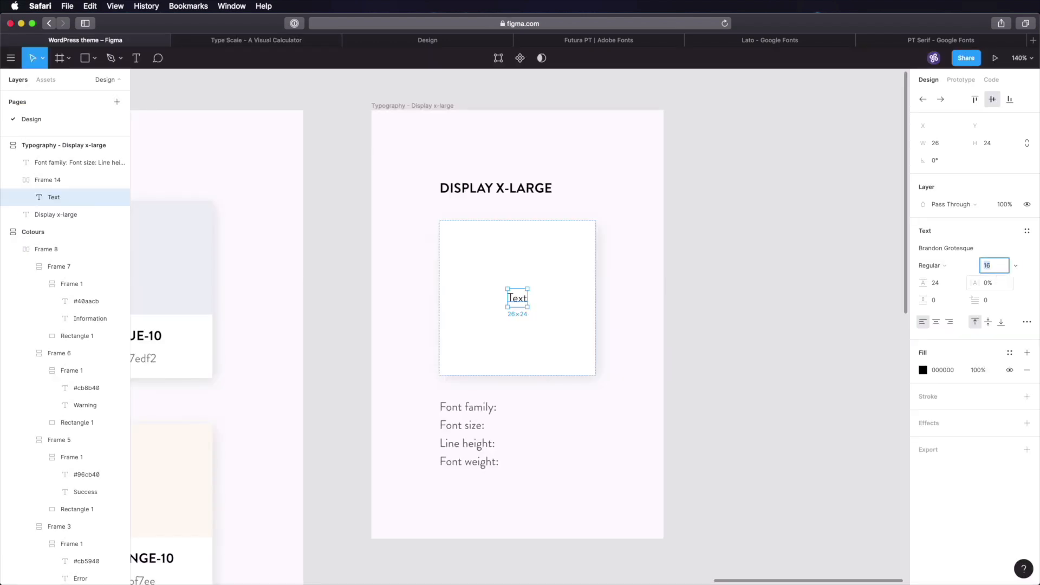
pyautogui.write('101')
pyautogui.press('Tab')
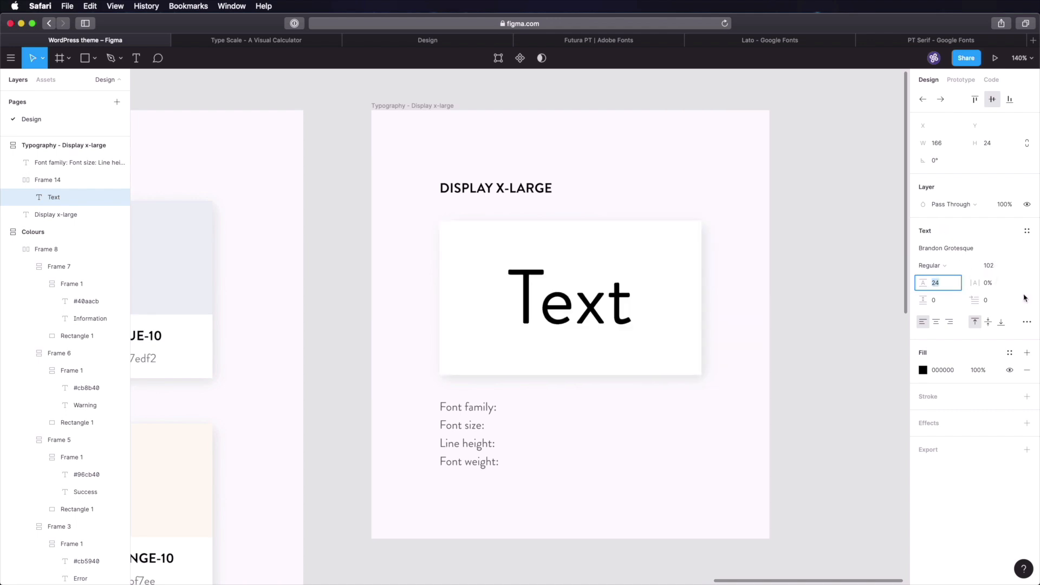
# - Replace the sample word 'Text' with the pasted 'The quick brown fox' pangram
pyautogui.click(249, 41)
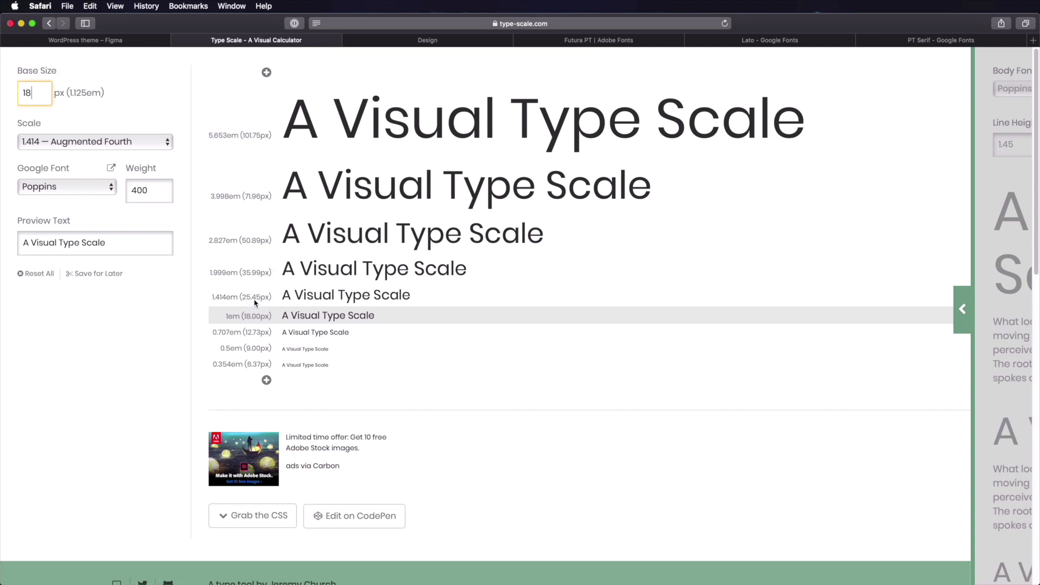
pyautogui.hotkey('ctrl', 'shift', 'Tab')
pyautogui.click(556, 308)
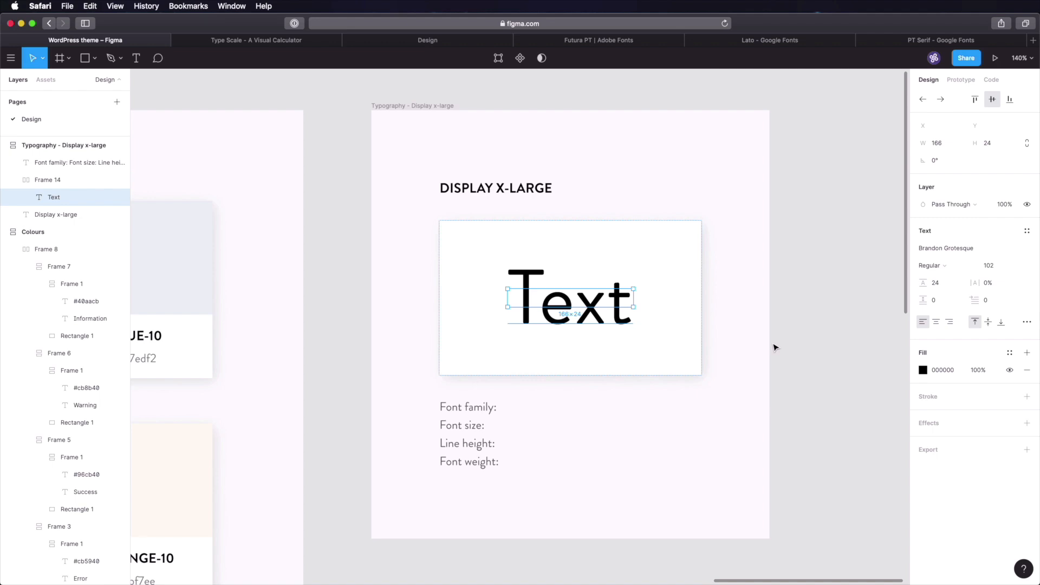
pyautogui.doubleClick(566, 303)
pyautogui.write('The quick brown fox jumps over 17 lazy dogs')
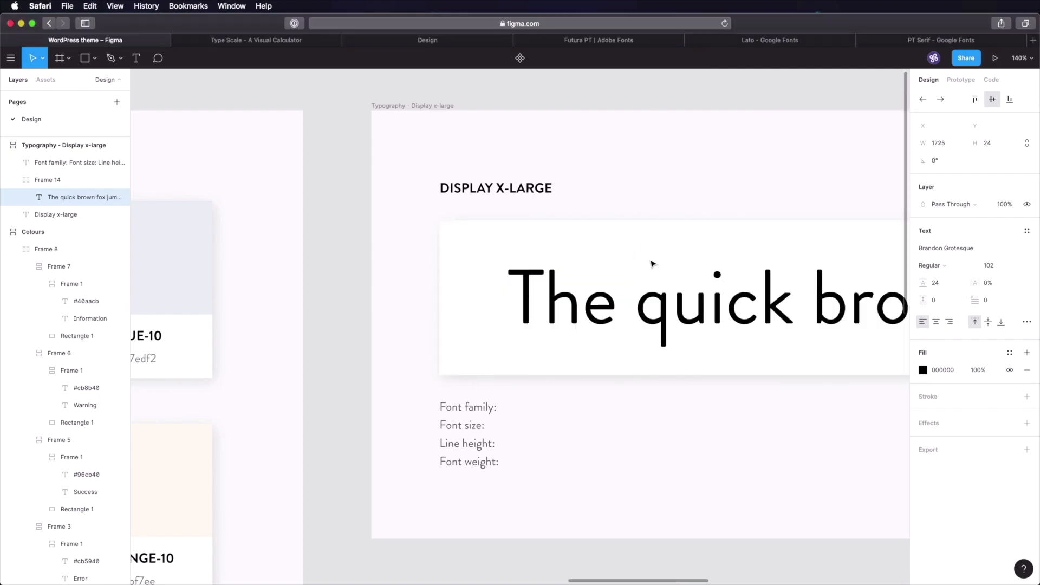
# - Set the pangram's line height to Auto
pyautogui.press('Escape')
pyautogui.scroll(-5, 652, 263)
pyautogui.hscroll(10, 671, 322)
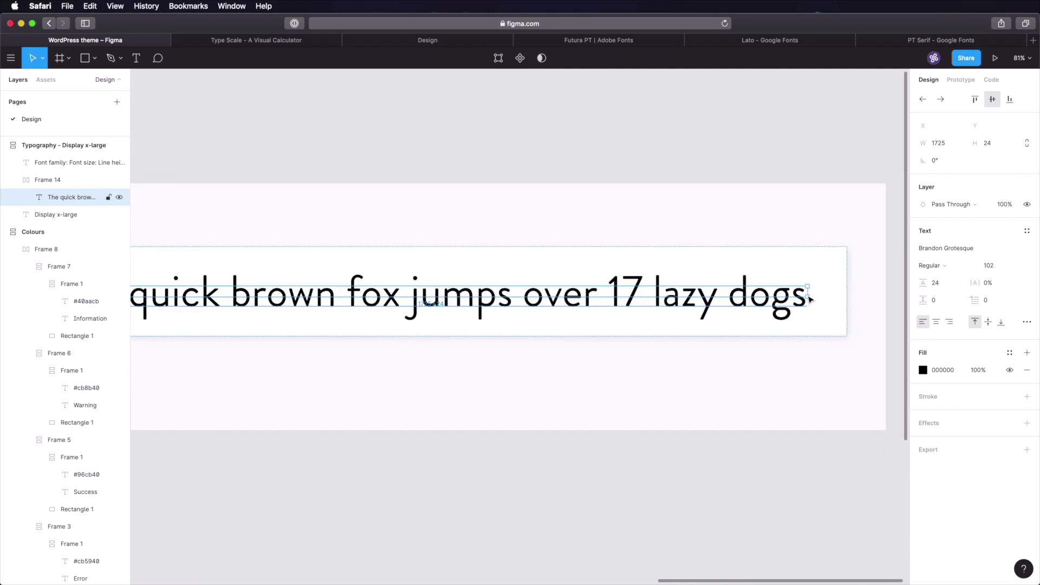
pyautogui.click(938, 283)
pyautogui.press('BackSpace')
pyautogui.press('Return')
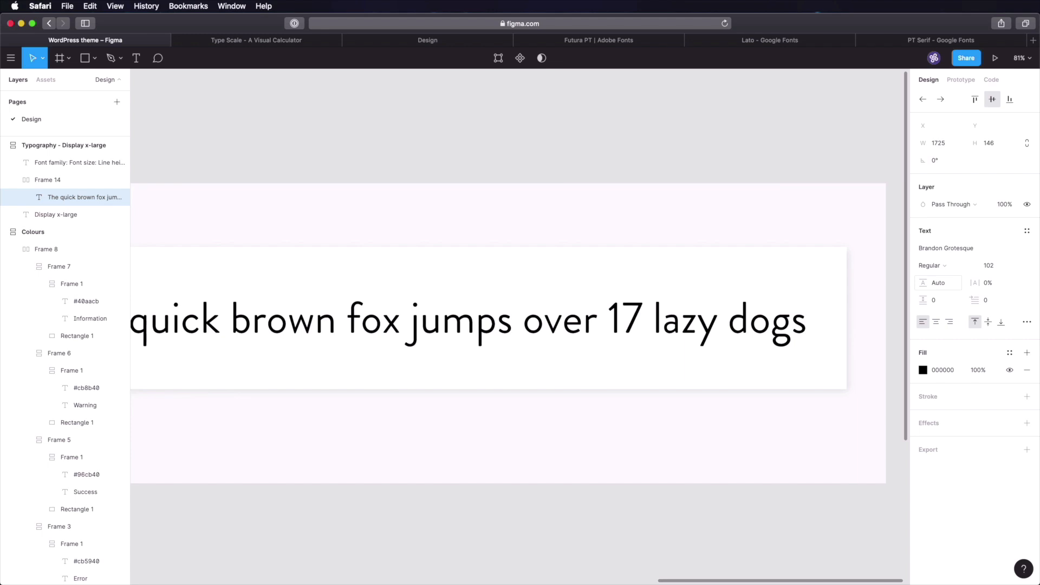
# - Make the pangram text box 800 wide so the sentence rewraps
pyautogui.hscroll(-3, 454, 513)
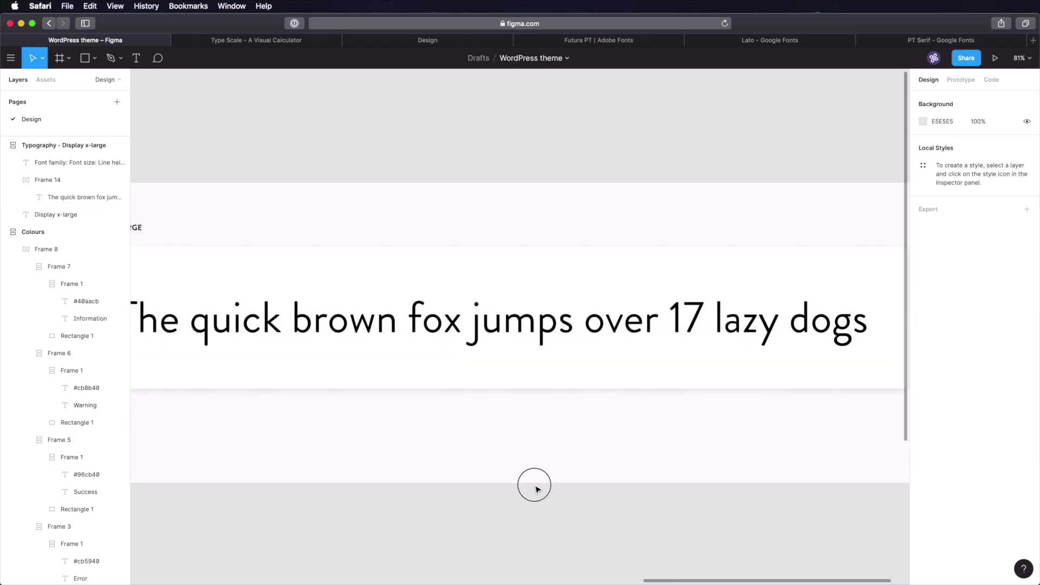
pyautogui.doubleClick(547, 347)
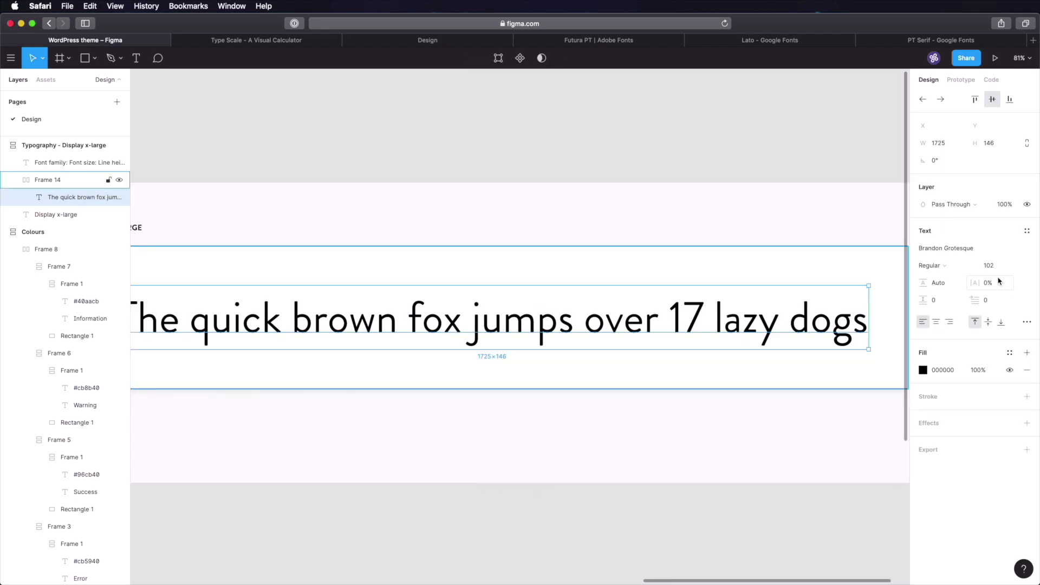
pyautogui.hscroll(3, 467, 482)
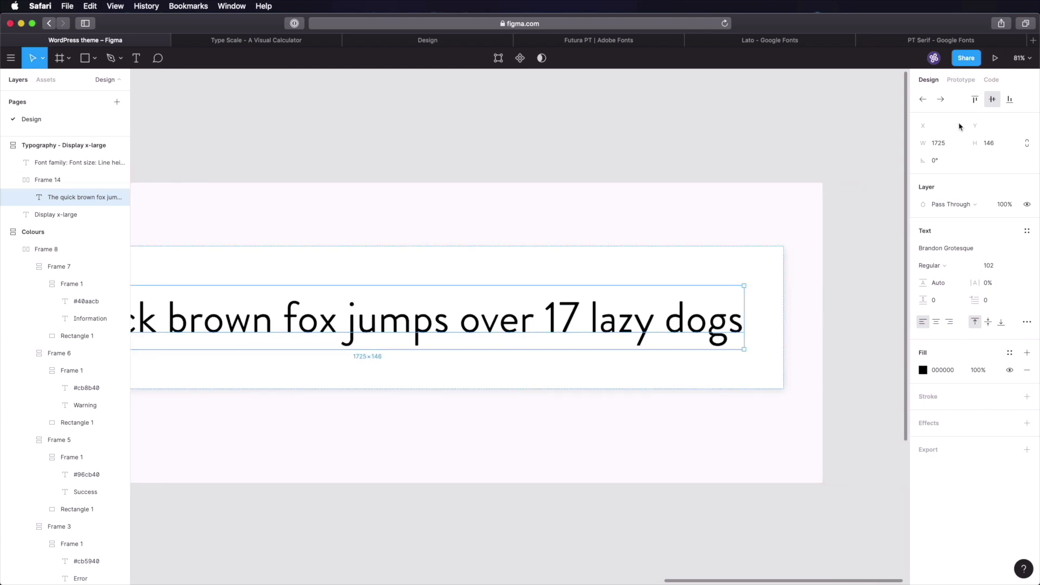
pyautogui.click(946, 144)
pyautogui.write('800')
pyautogui.press('Tab')
pyautogui.click(539, 332)
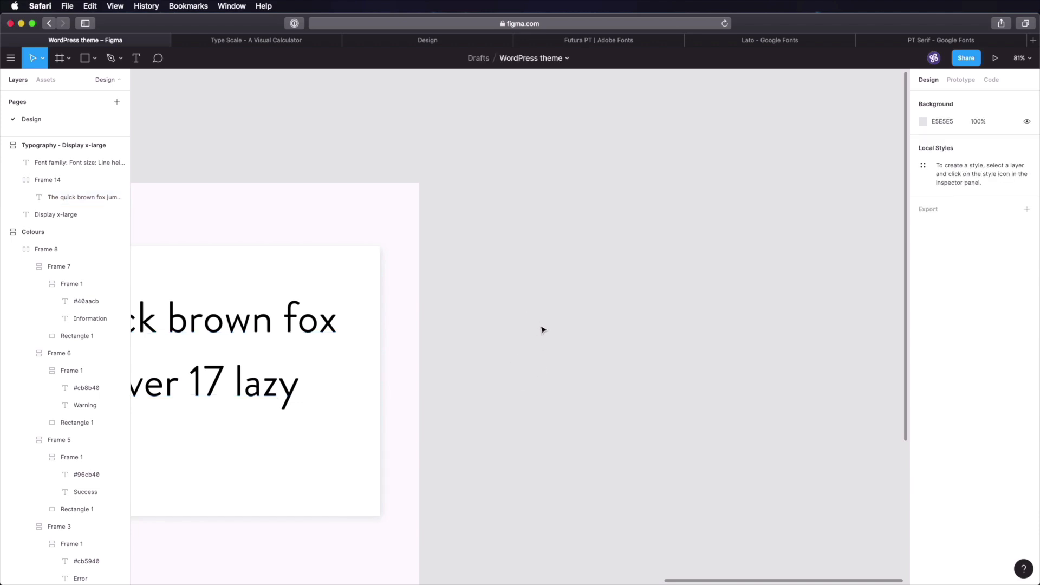
# - View the whole Display x-large frame, then go to the Notion Design page
pyautogui.moveTo(541, 327); pyautogui.dragTo(854, 304)
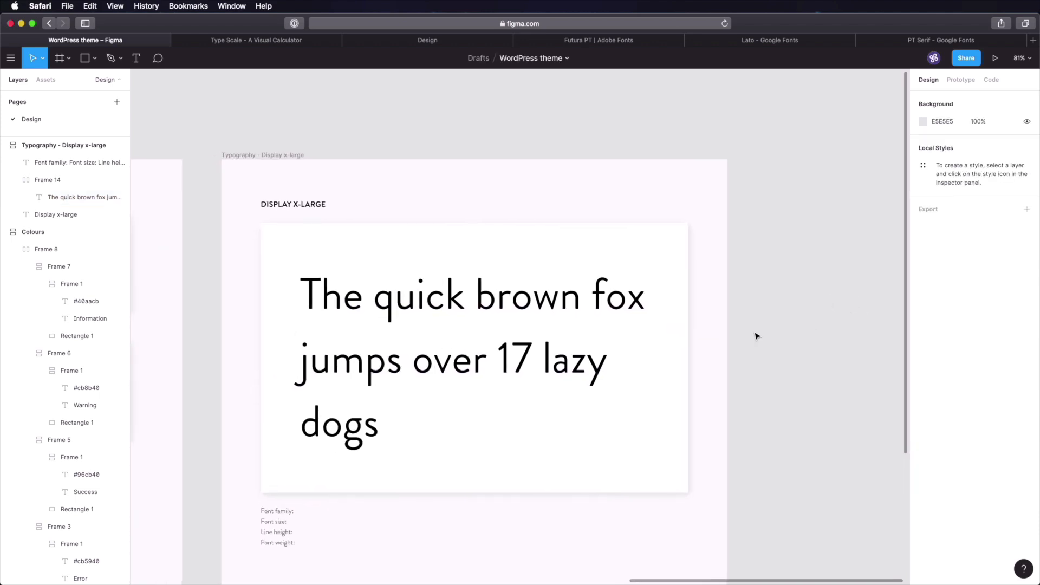
pyautogui.scroll(-3, 753, 335)
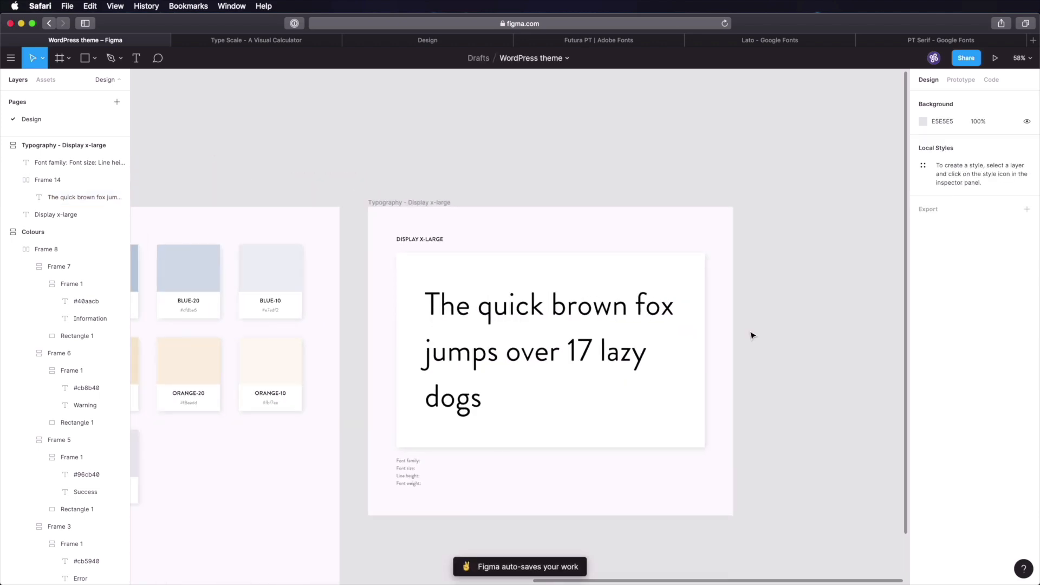
pyautogui.scroll(3, 578, 355)
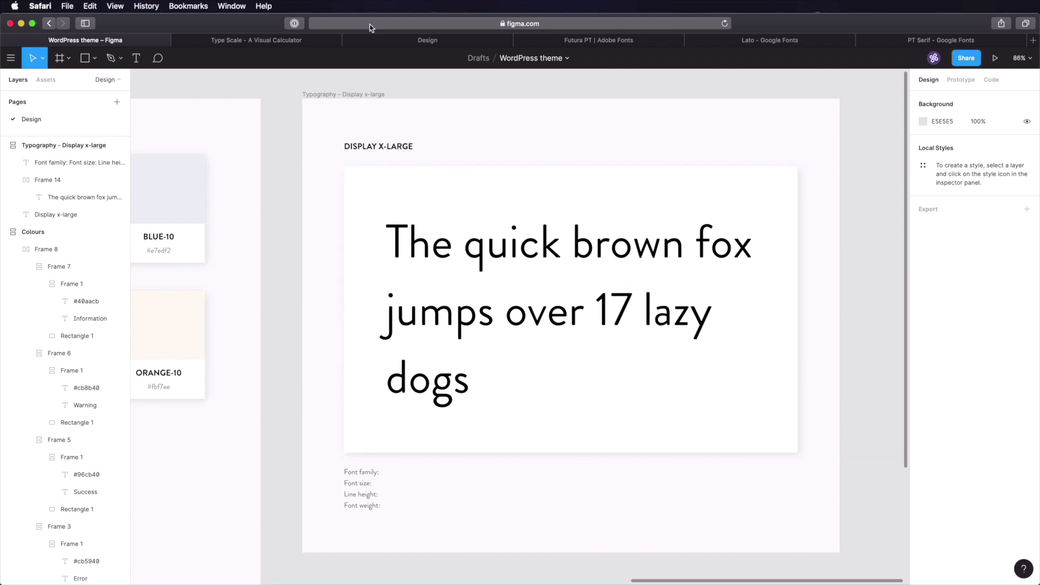
pyautogui.click(390, 40)
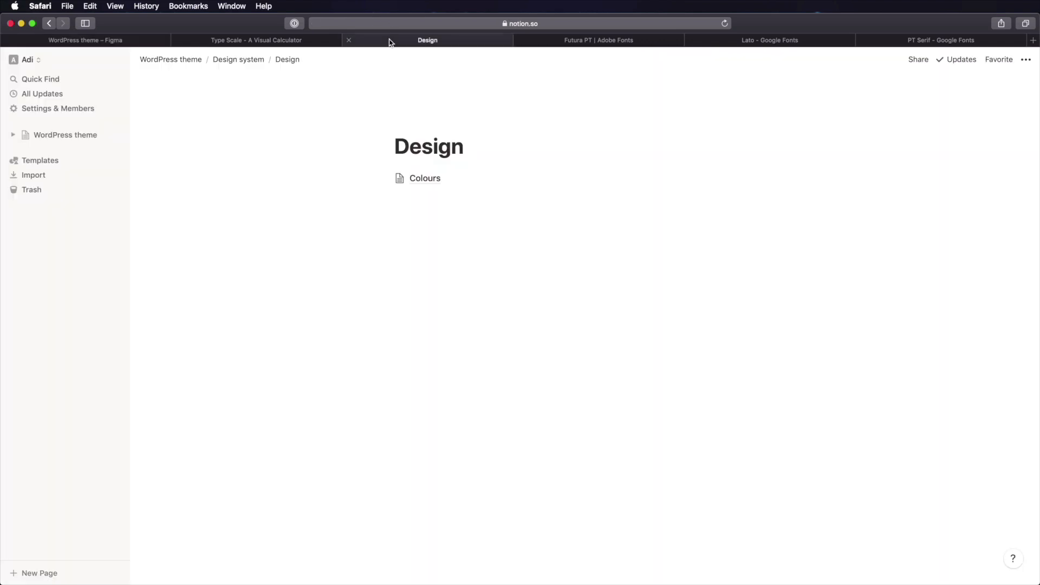
# - Navigate from Design up to WordPress theme and open its Project brief
pyautogui.click(242, 61)
pyautogui.click(180, 61)
pyautogui.click(458, 181)
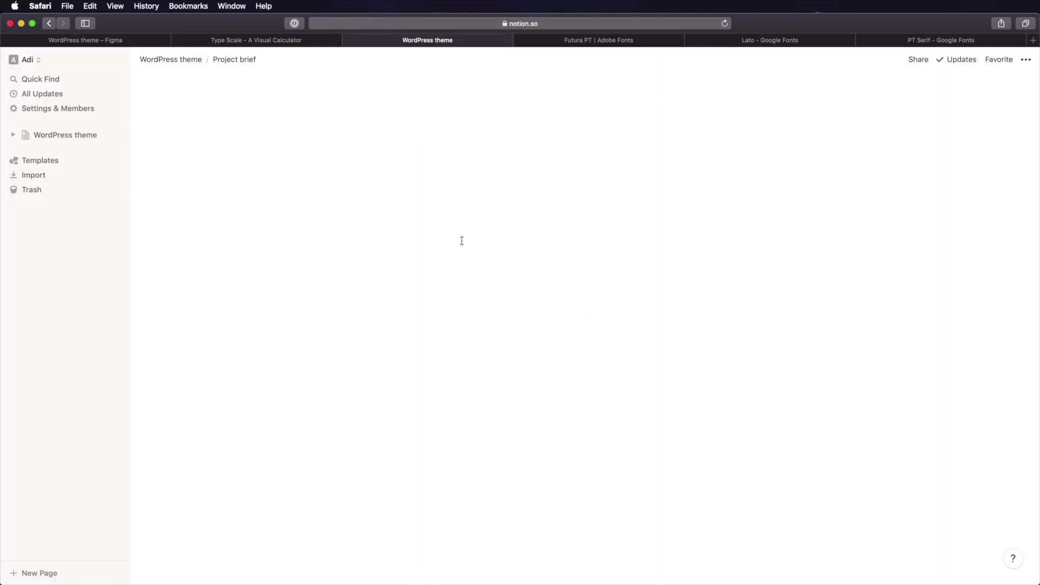
# - Read the brief's Look and feel requirement that the theme look modern
pyautogui.scroll(-4, 484, 344)
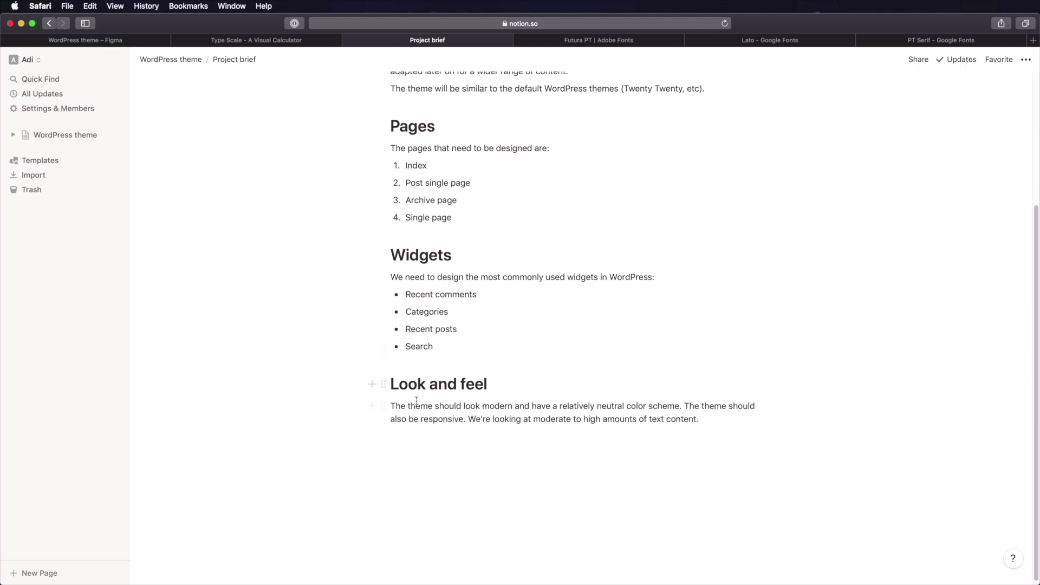
pyautogui.moveTo(407, 406); pyautogui.dragTo(537, 406)
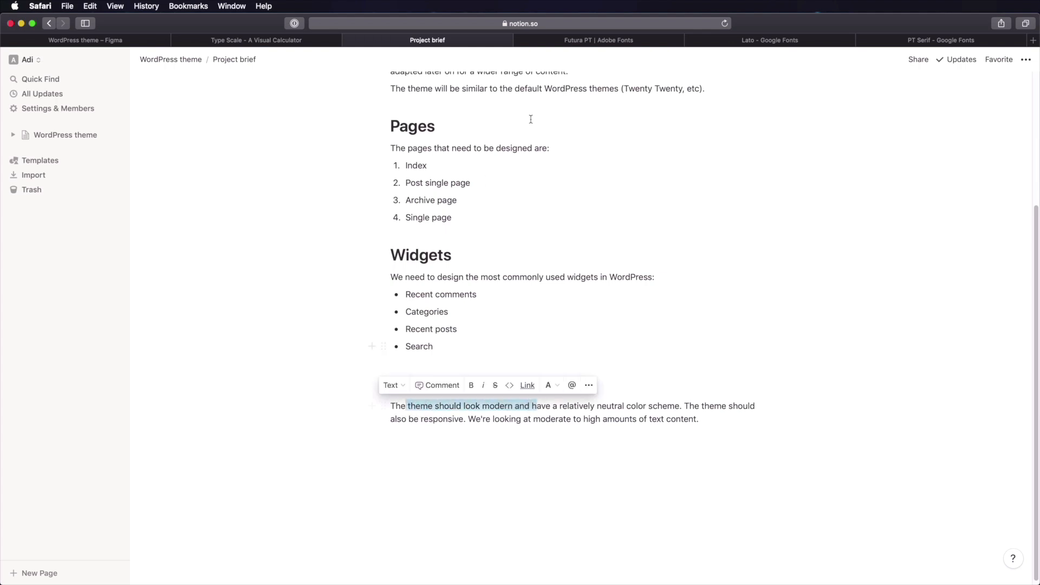
pyautogui.click(590, 103)
pyautogui.scroll(1, 590, 109)
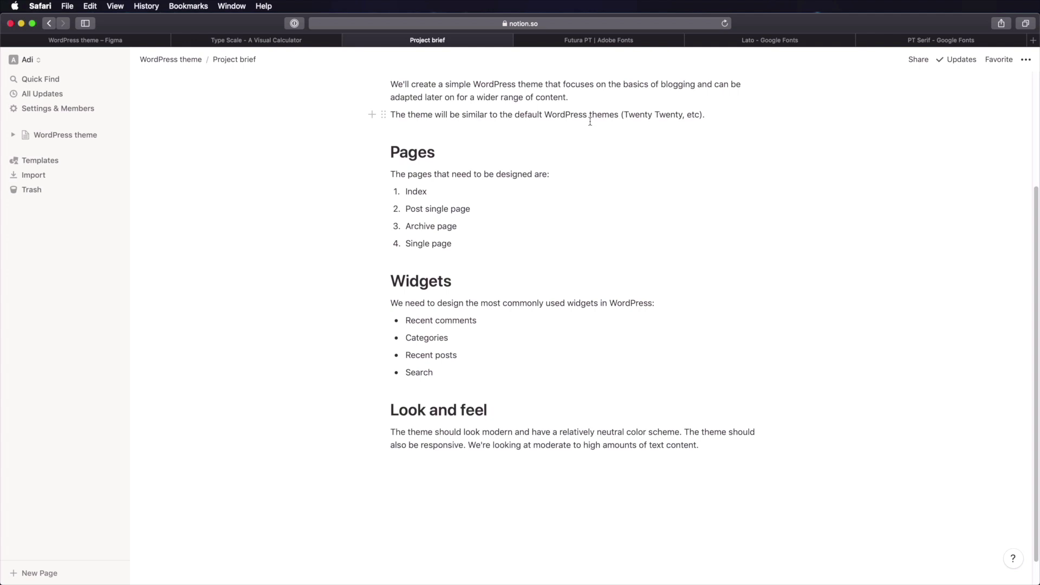
pyautogui.click(591, 42)
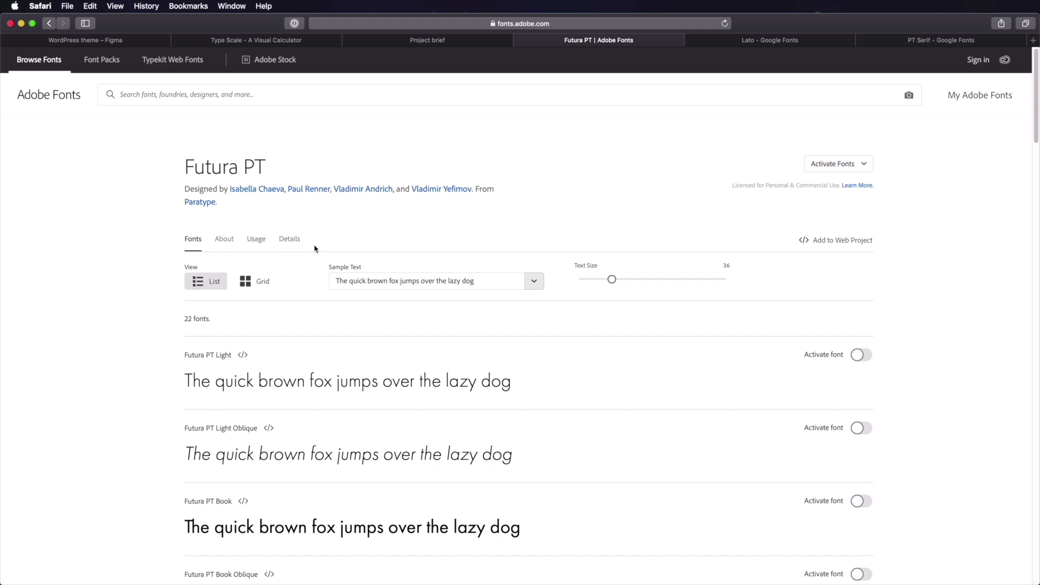
# - Scroll through Futura PT's styles on Adobe Fonts before moving to Google Fonts' Lato page
pyautogui.scroll(-4, 318, 245)
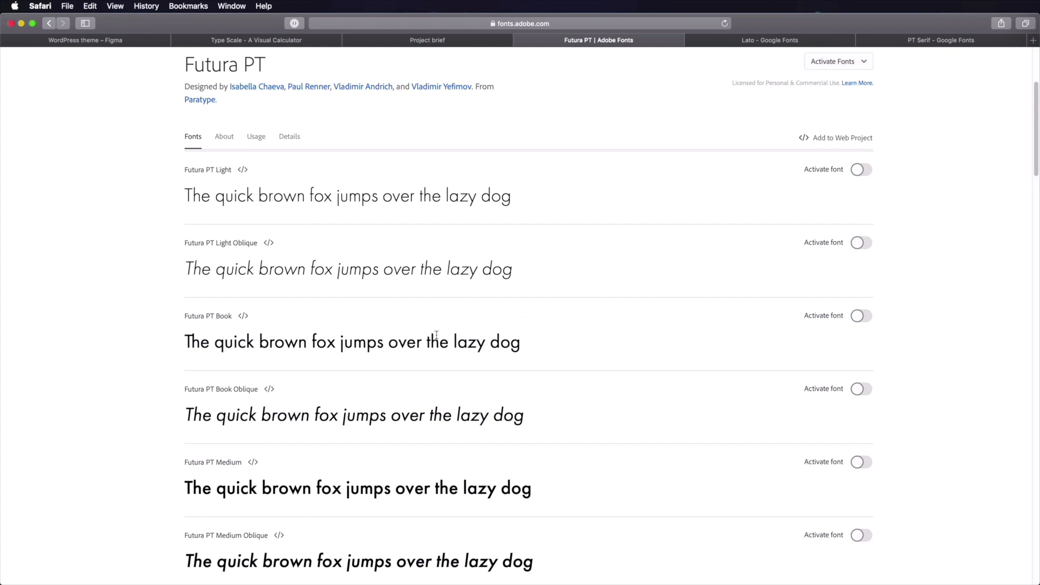
pyautogui.scroll(5, 436, 335)
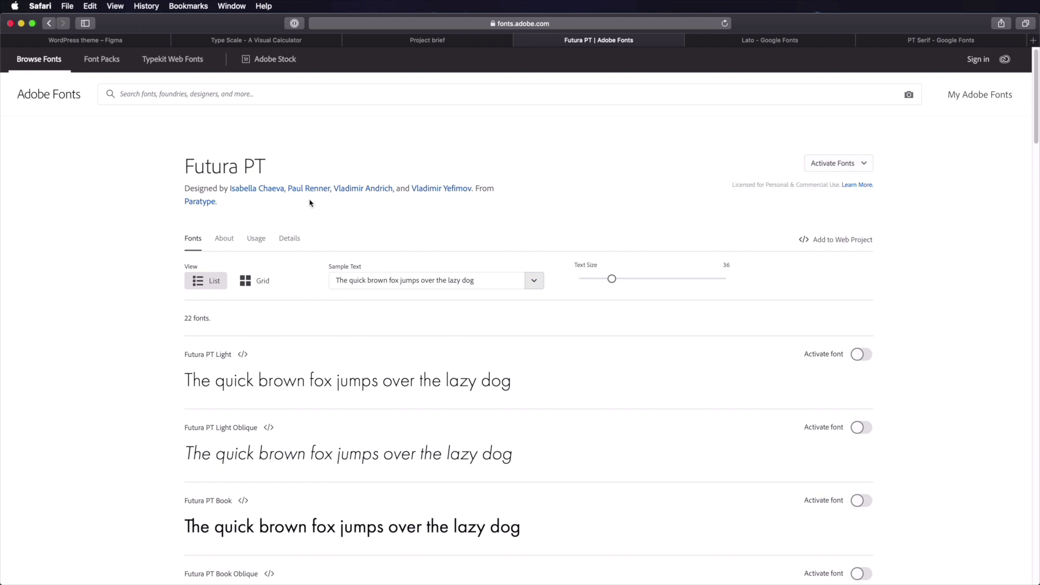
pyautogui.click(763, 46)
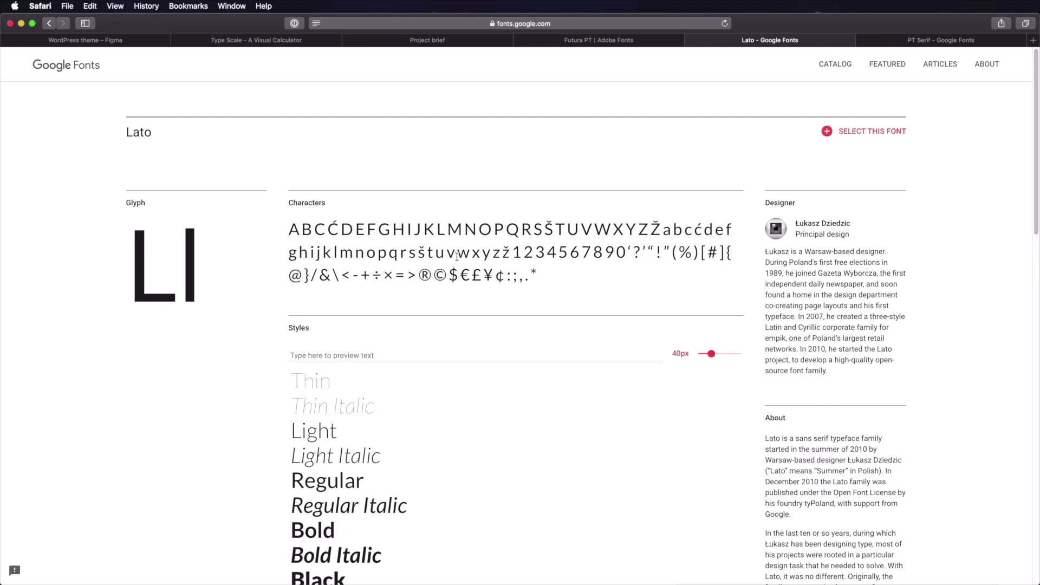
# - Compare Lato's Thin-to-Black styles on Google Fonts against Futura PT
pyautogui.doubleClick(142, 135)
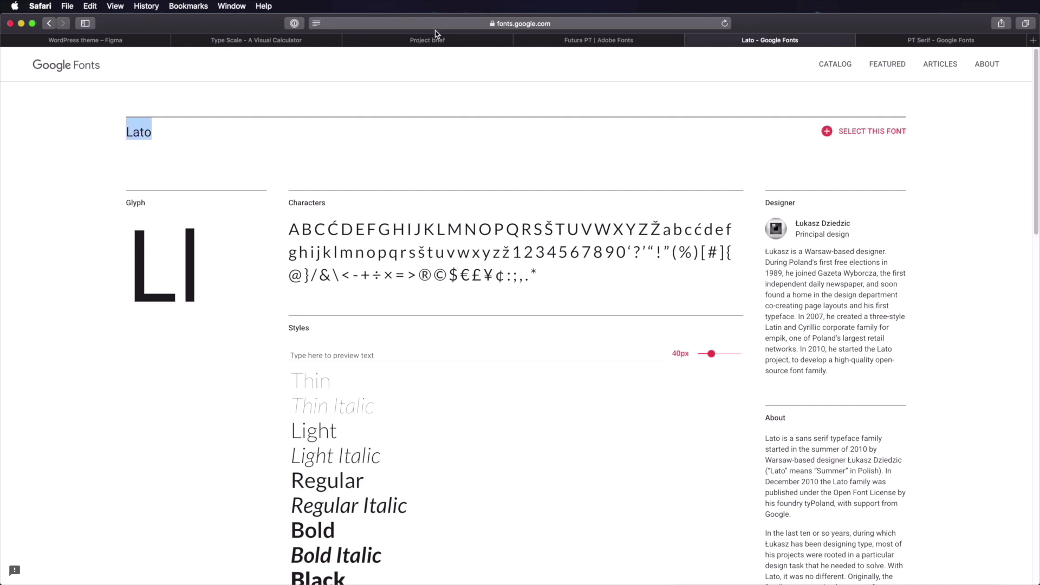
pyautogui.click(594, 44)
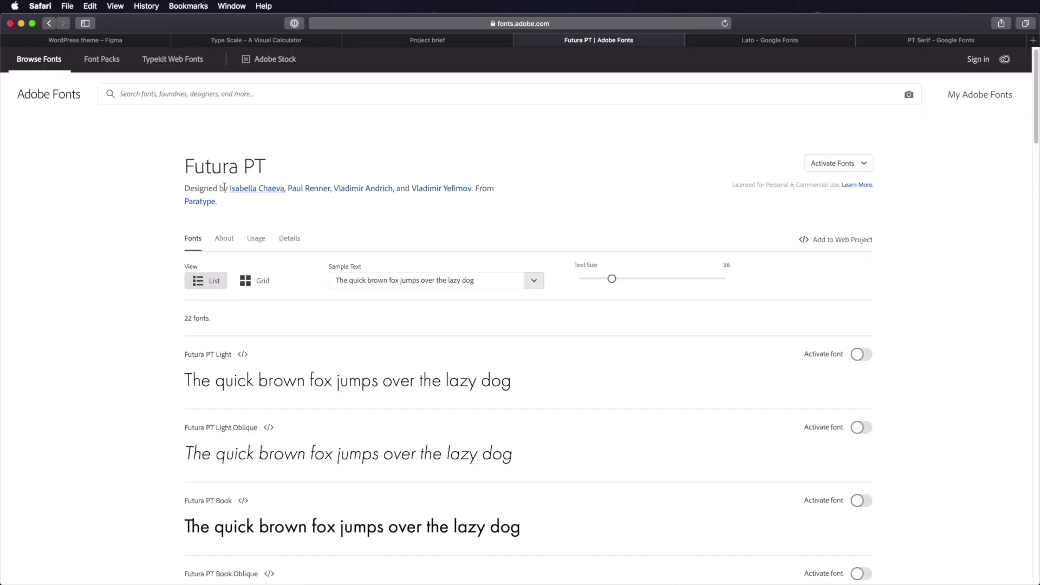
pyautogui.click(740, 42)
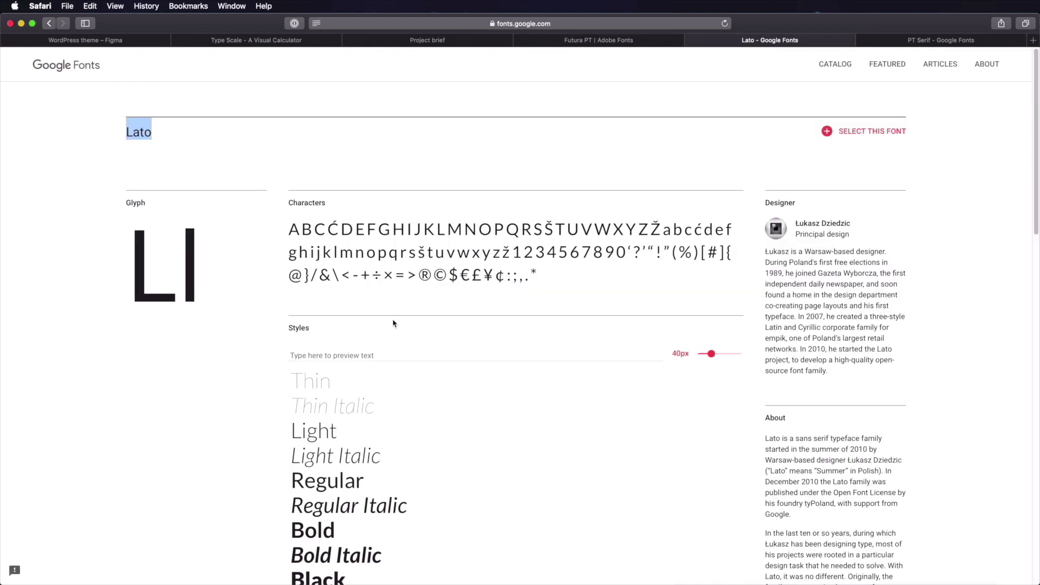
pyautogui.scroll(-5, 392, 323)
pyautogui.scroll(2, 392, 324)
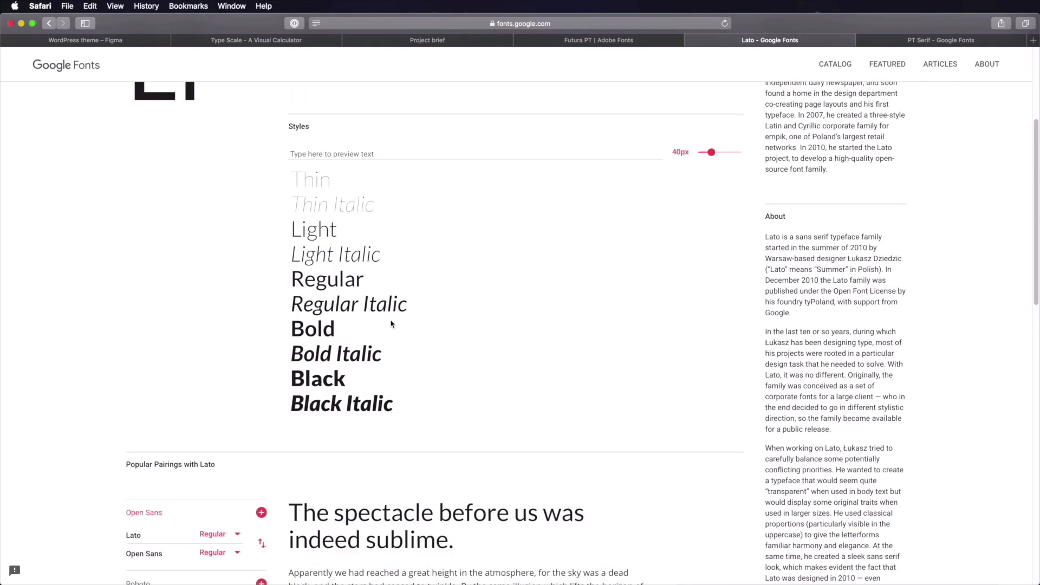
pyautogui.scroll(5, 498, 316)
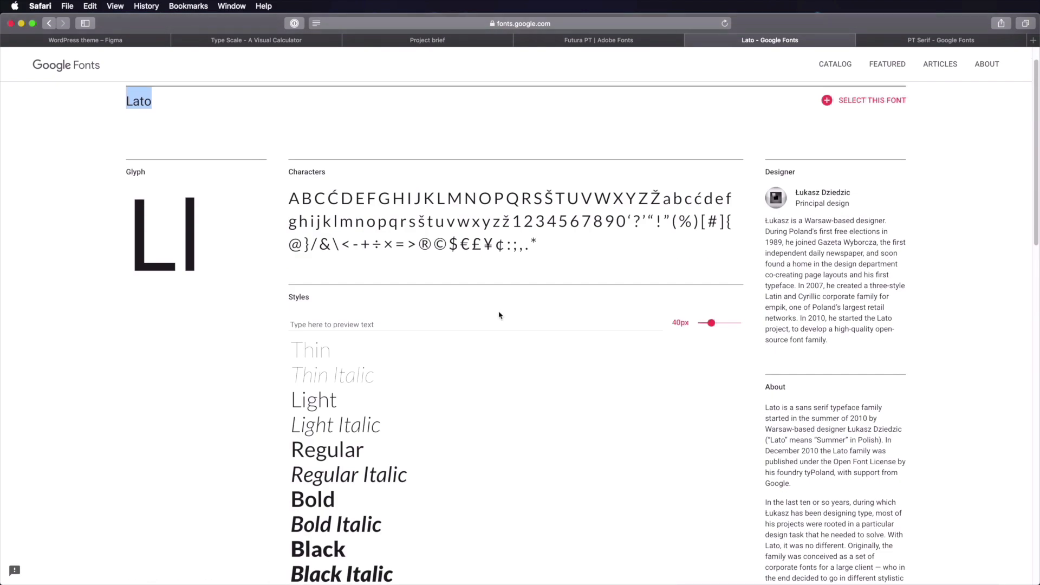
pyautogui.click(386, 262)
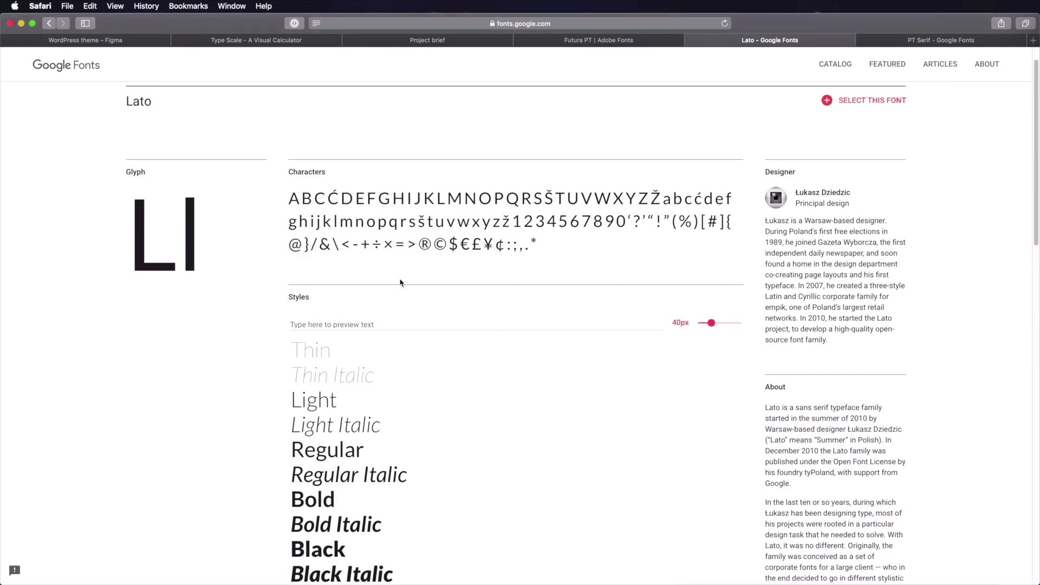
pyautogui.scroll(1, 400, 279)
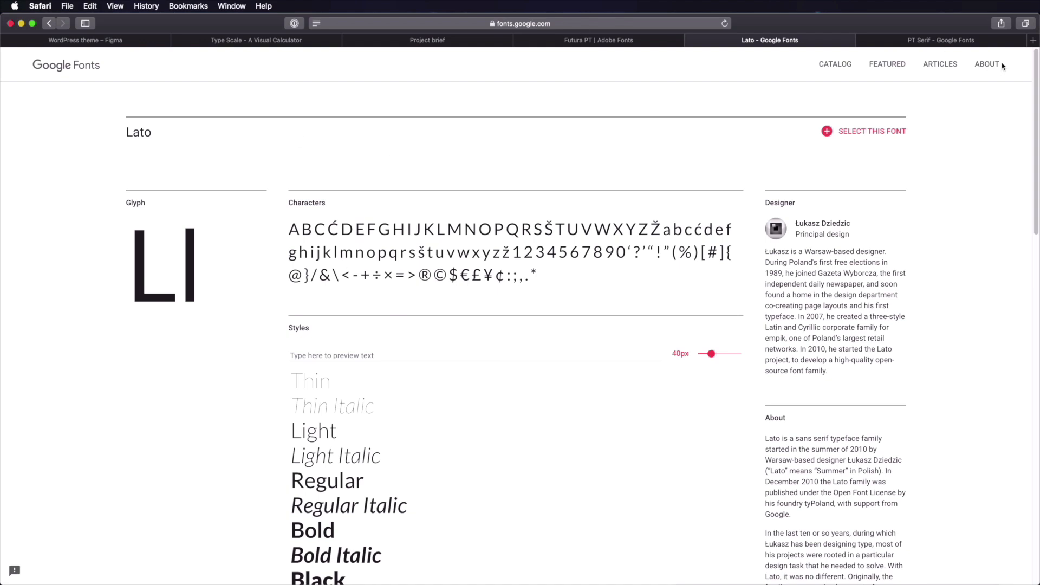
# - Examine the PT Serif page's character set on Google Fonts
pyautogui.click(955, 40)
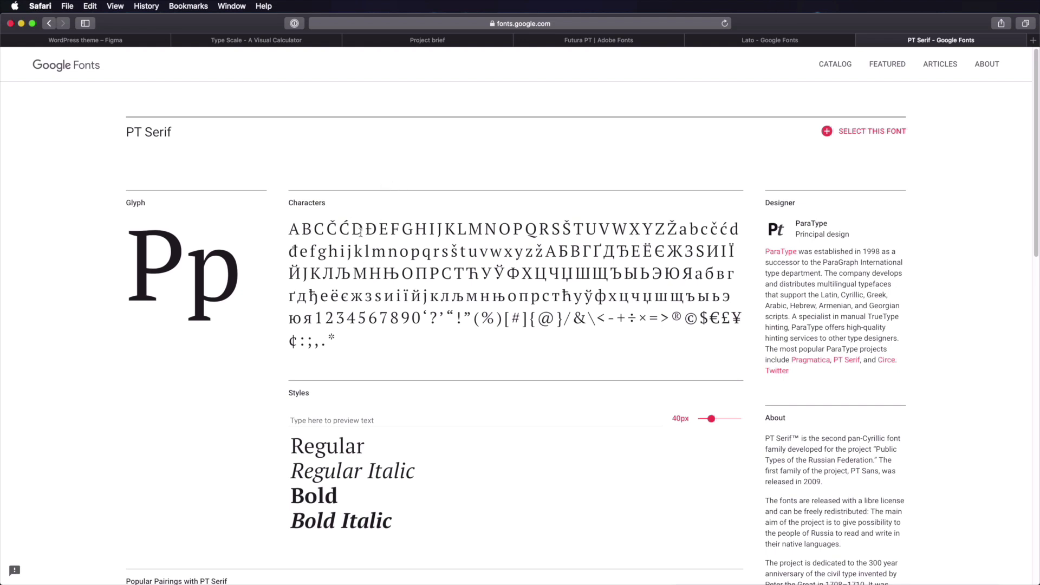
pyautogui.moveTo(353, 229); pyautogui.dragTo(475, 334)
pyautogui.click(475, 334)
# - Change the pangram sample text's font from Brandon Grotesque to Futura PT Heavy
pyautogui.click(125, 44)
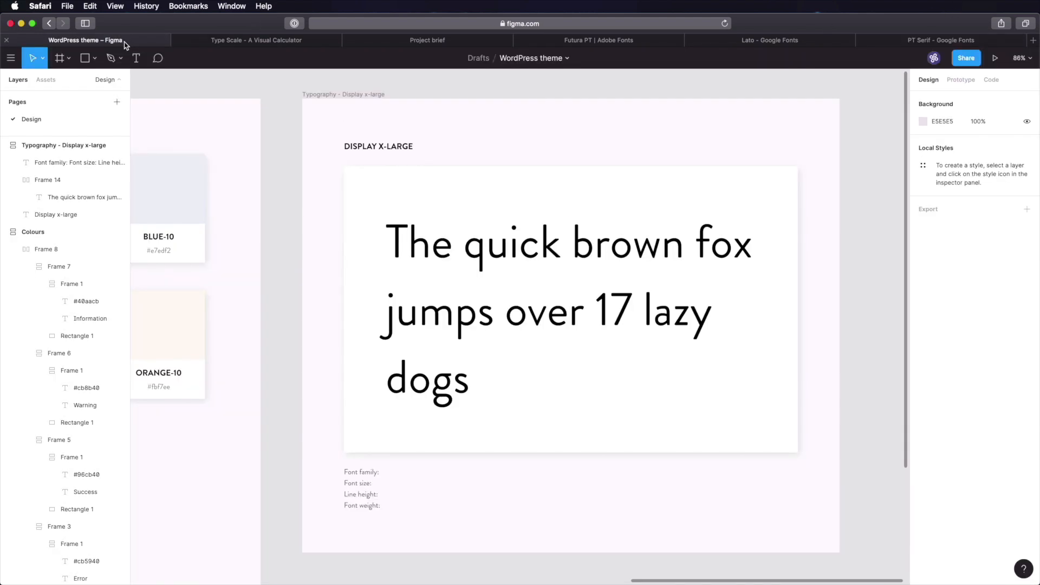
pyautogui.doubleClick(642, 282)
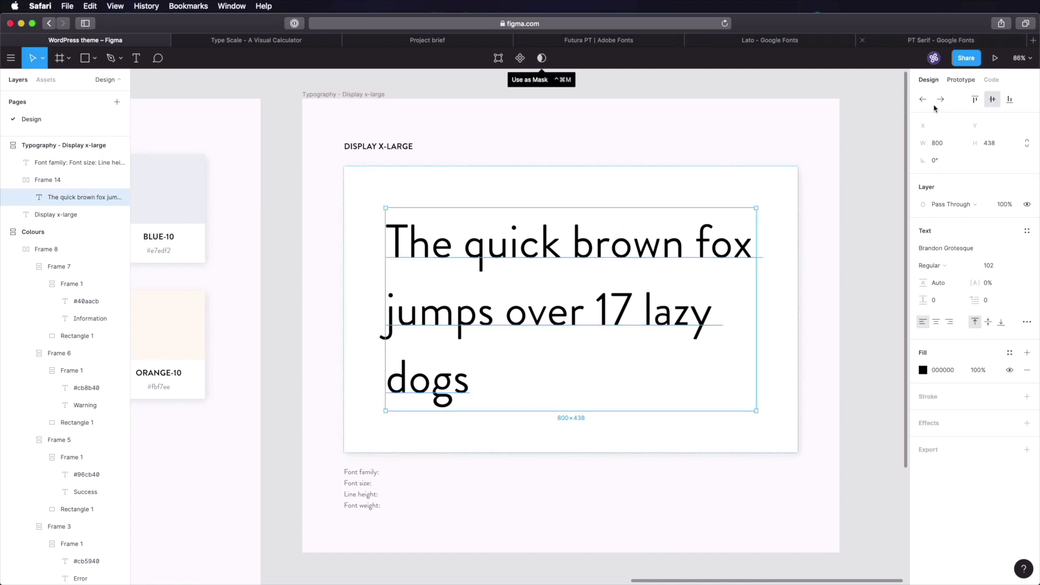
pyautogui.click(993, 255)
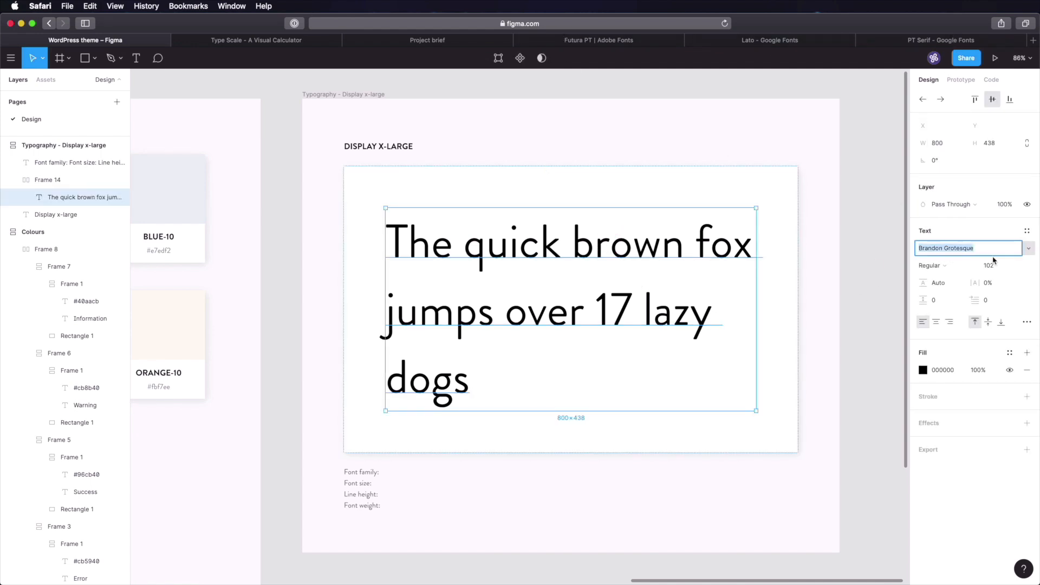
pyautogui.write('Futura PT')
pyautogui.press('Return')
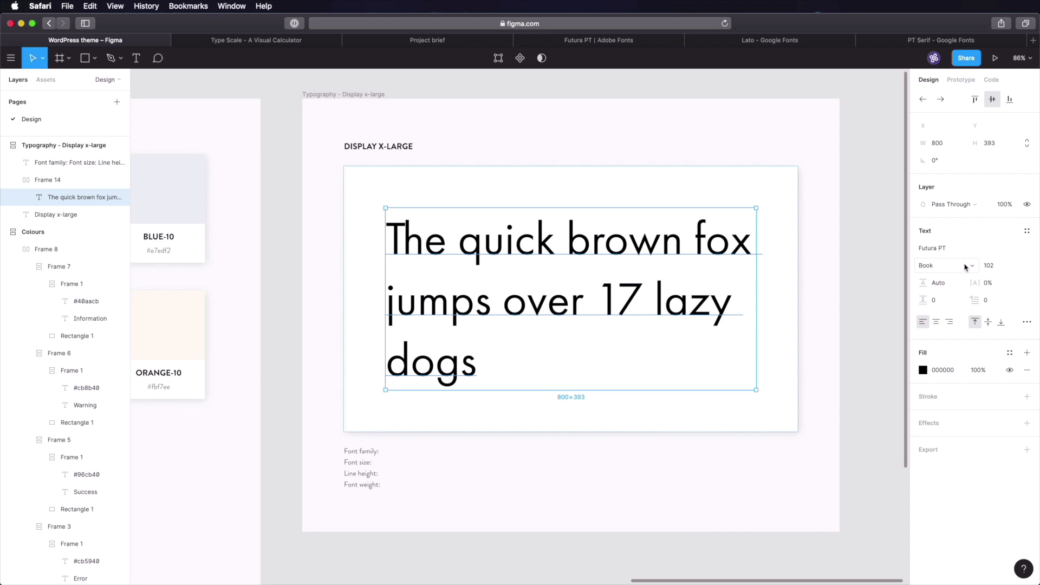
pyautogui.click(928, 265)
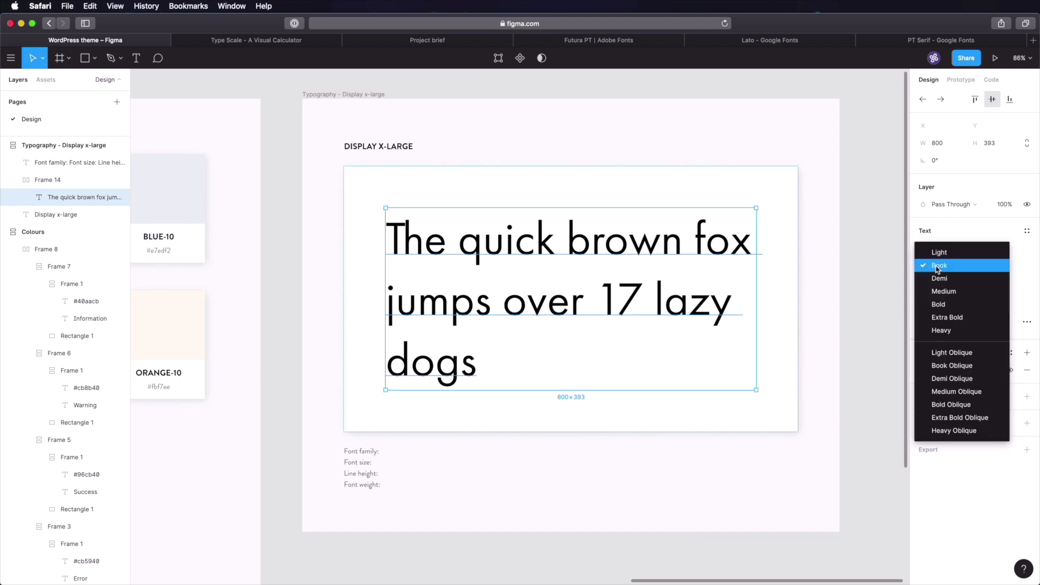
pyautogui.click(949, 333)
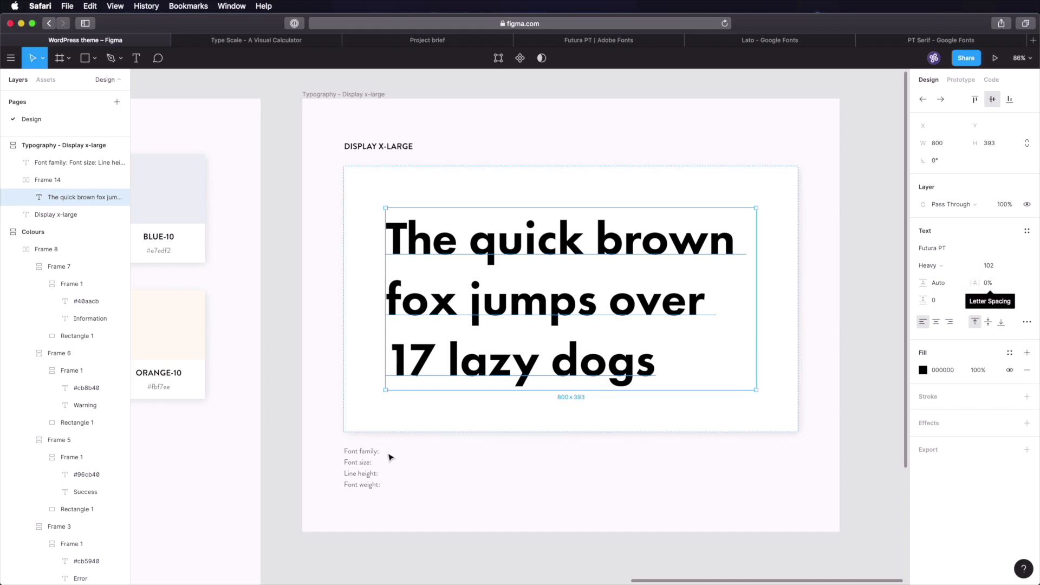
pyautogui.doubleClick(370, 455)
pyautogui.press('Right')
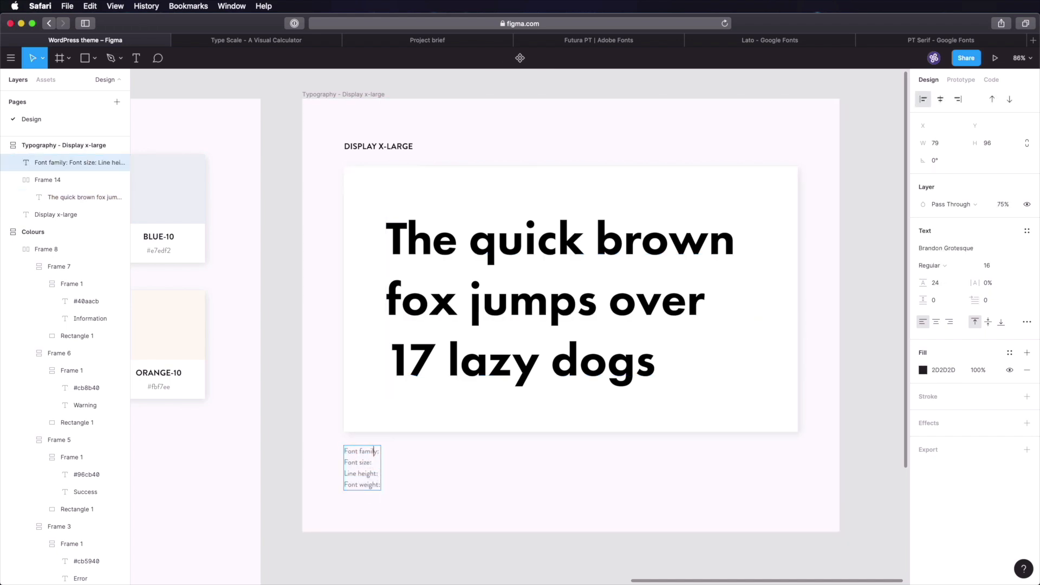
# - Type 'Futura PT' after Font family and '102px' after Font size in the spec notes
pyautogui.write('Futura PT Font size: ')
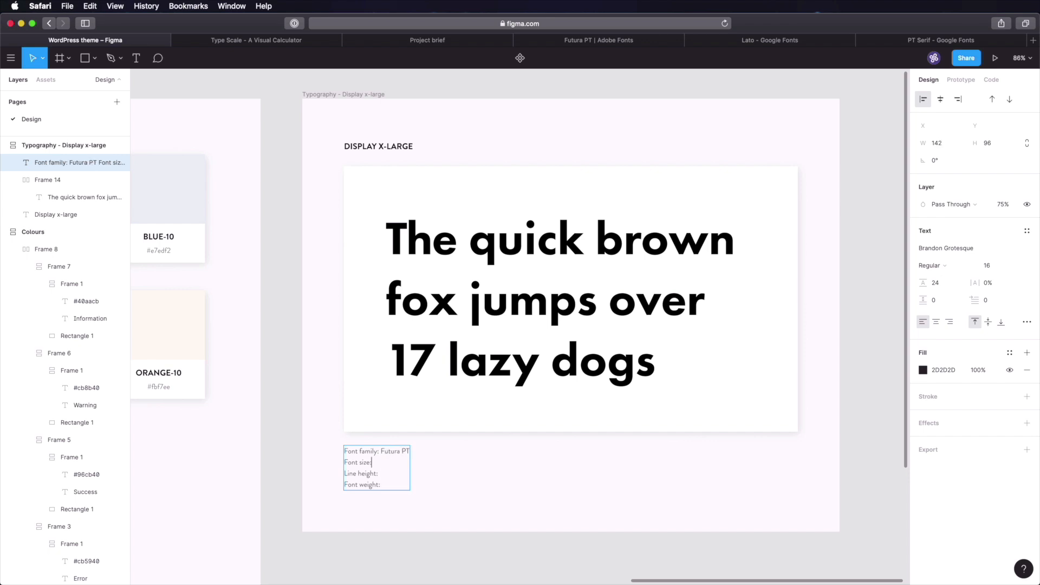
pyautogui.write('102px')
# - In Type Scale, find and select the h1–h5 rule's line-height value 1.15 in the generated CSS
pyautogui.click(262, 40)
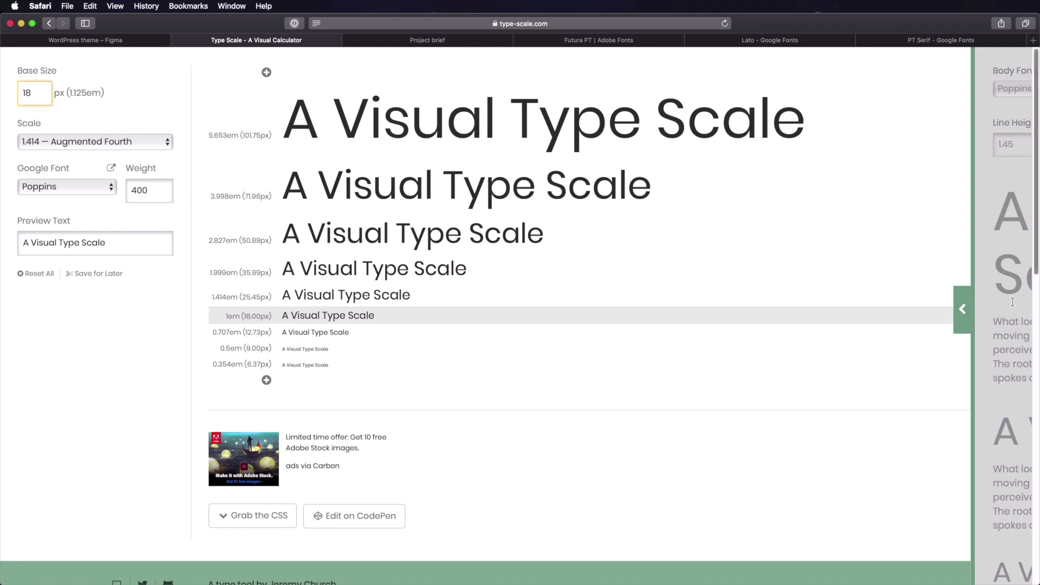
pyautogui.click(962, 308)
pyautogui.click(190, 307)
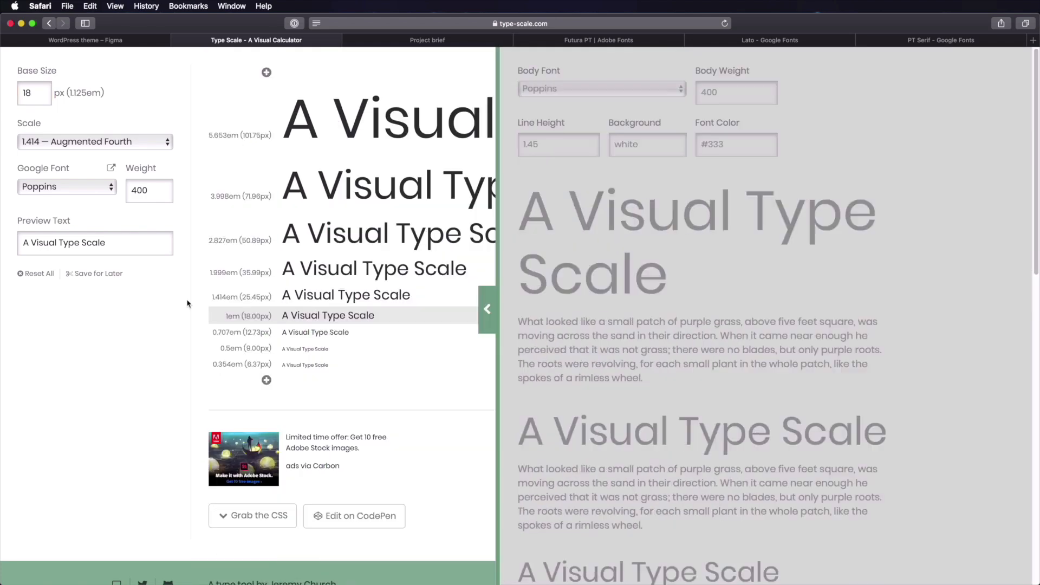
pyautogui.click(257, 516)
pyautogui.scroll(-4, 378, 337)
pyautogui.scroll(-5, 378, 337)
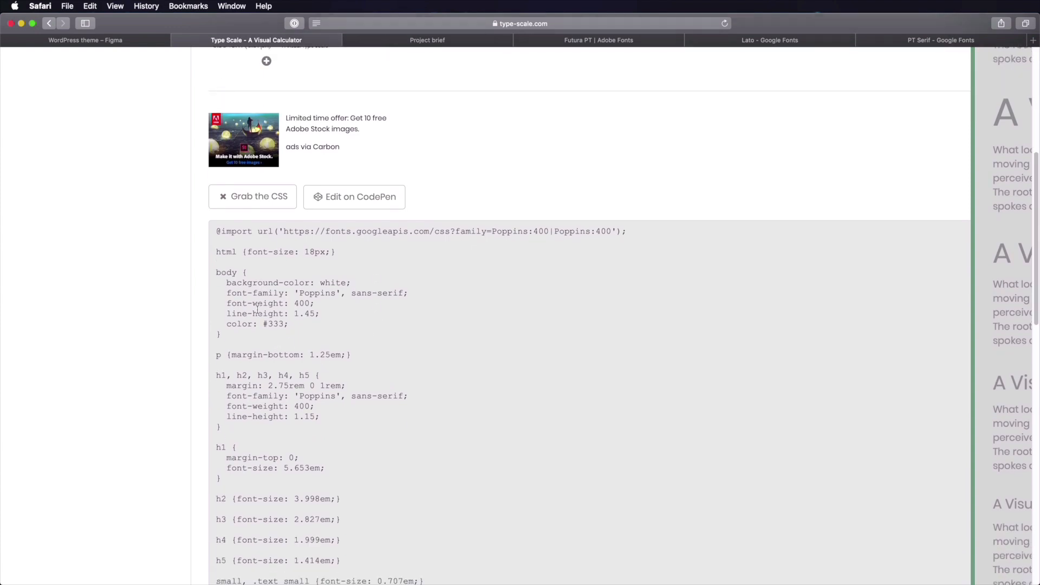
pyautogui.click(233, 314)
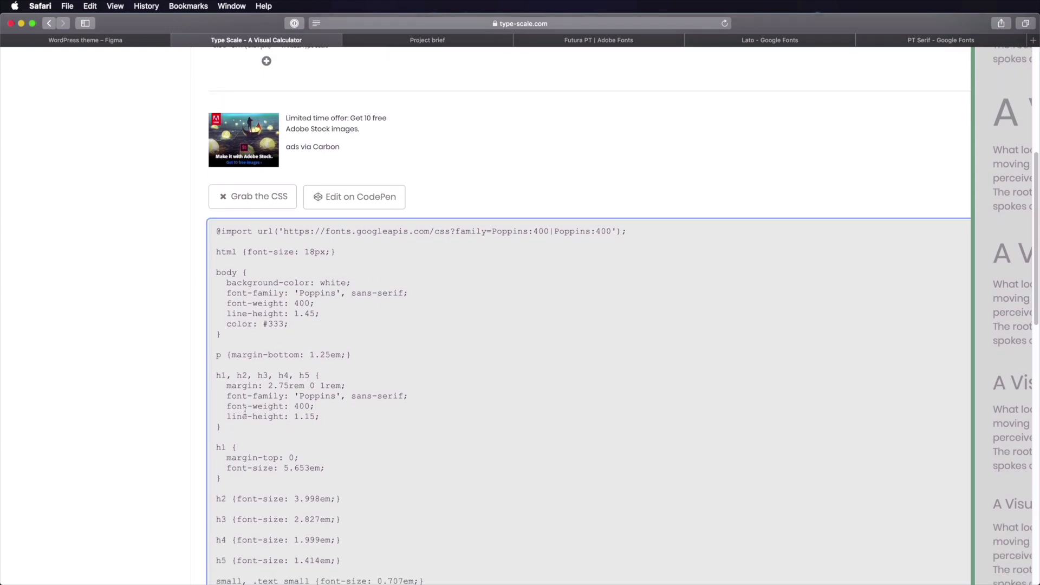
pyautogui.moveTo(252, 417); pyautogui.dragTo(314, 419)
# - Enter 1.15 after 'Line height:' in the Display x-large specs text
pyautogui.click(116, 40)
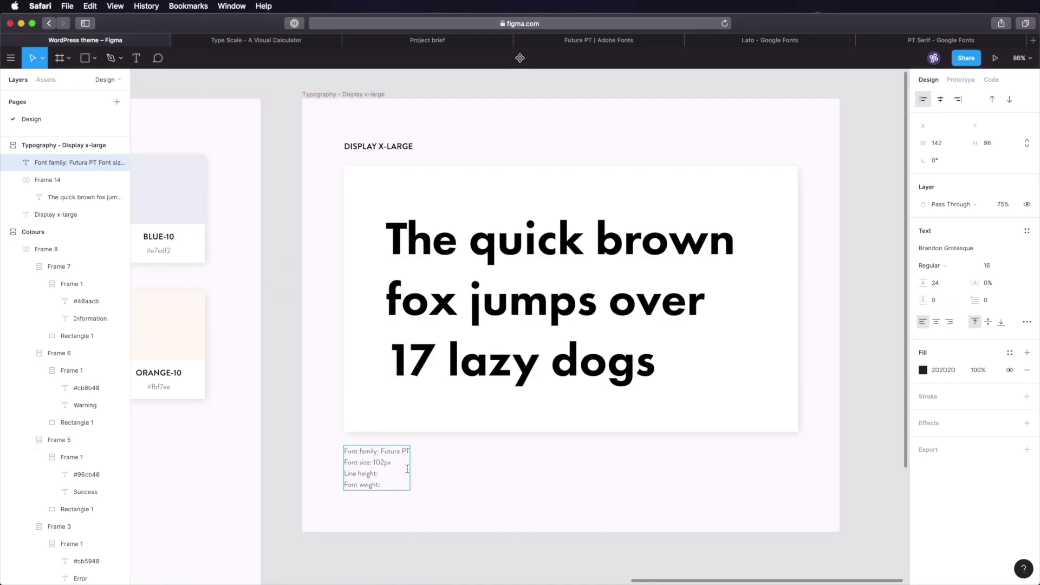
pyautogui.write('1.15')
pyautogui.hotkey('shift', 'Left')
pyautogui.hotkey('shift', 'Left')
pyautogui.press('Escape')
pyautogui.hotkey('shift', '2')
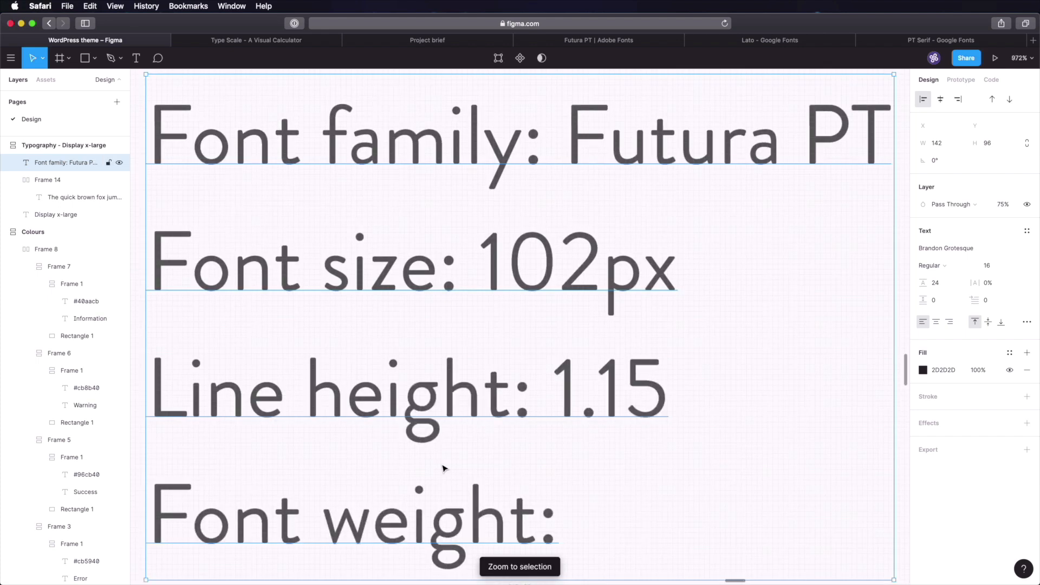
pyautogui.hotkey('alt', 'space')
# - Calculate 102×1,15 in Numi to get the 117,3 line height
pyautogui.moveTo(611, 240); pyautogui.dragTo(839, 238)
pyautogui.press('super+a')
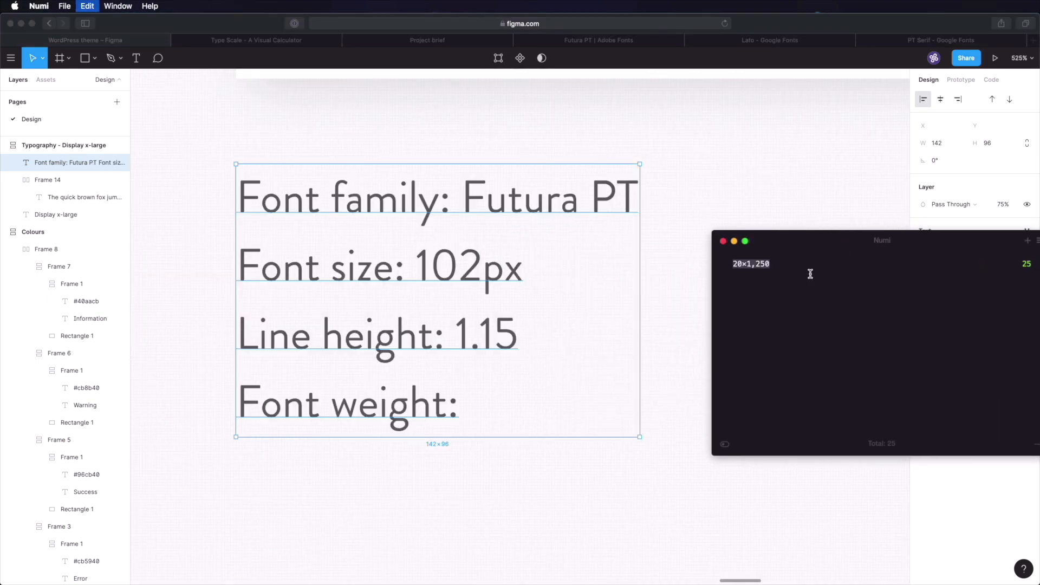
pyautogui.write('102x')
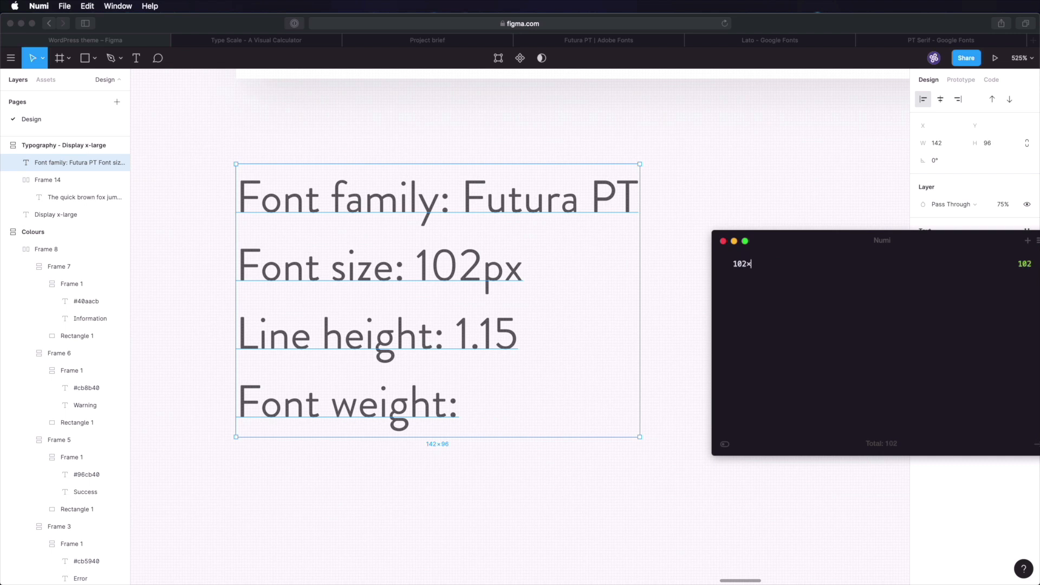
pyautogui.write('1.15')
pyautogui.press('Left')
pyautogui.press('Left')
pyautogui.press('BackSpace')
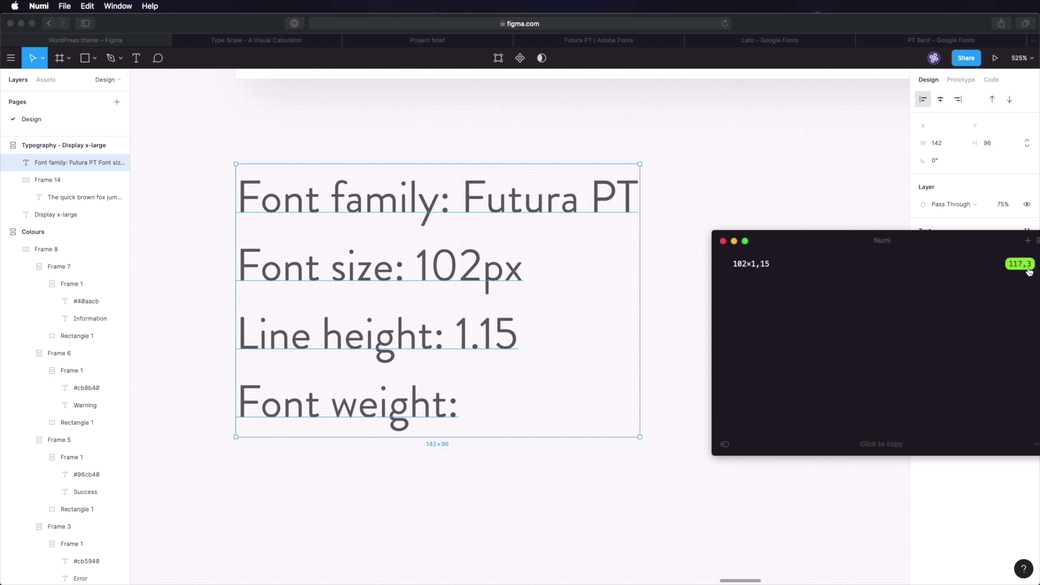
pyautogui.click(676, 329)
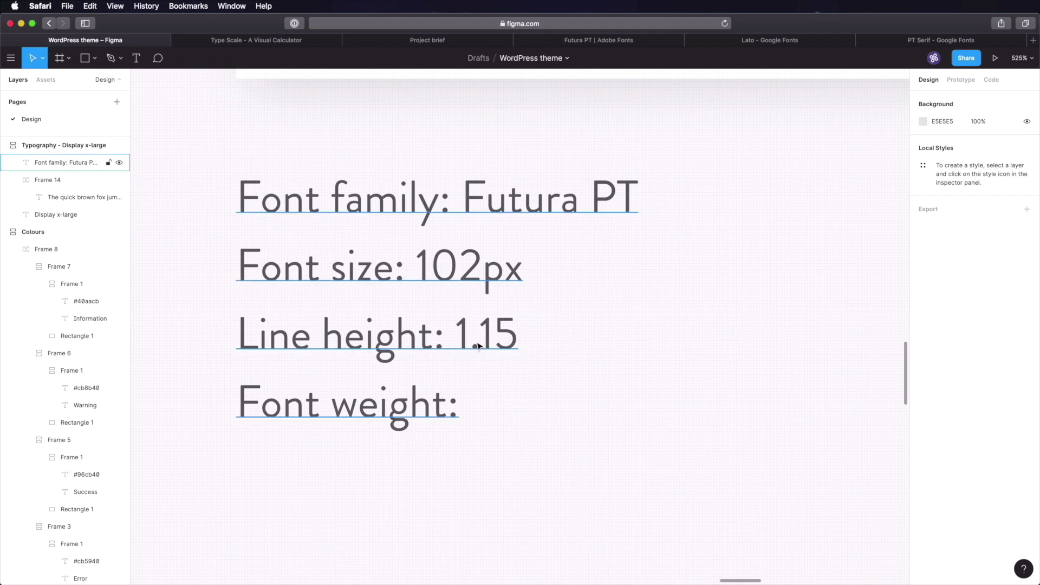
# - Add Heavy after 'Font weight:' in the Display x-large specs text
pyautogui.click(433, 408)
pyautogui.doubleClick(477, 416)
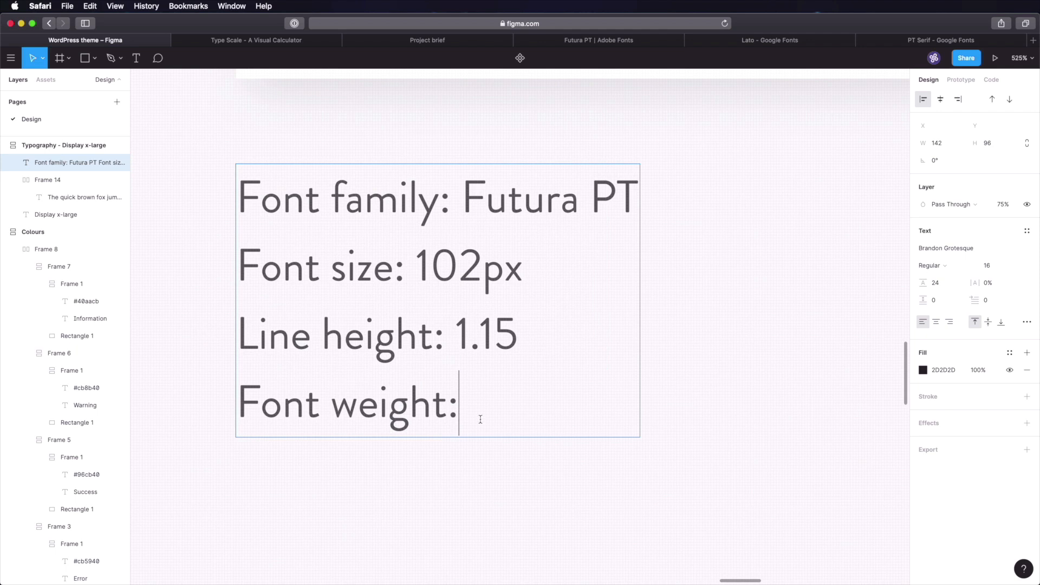
pyautogui.write('Heavy')
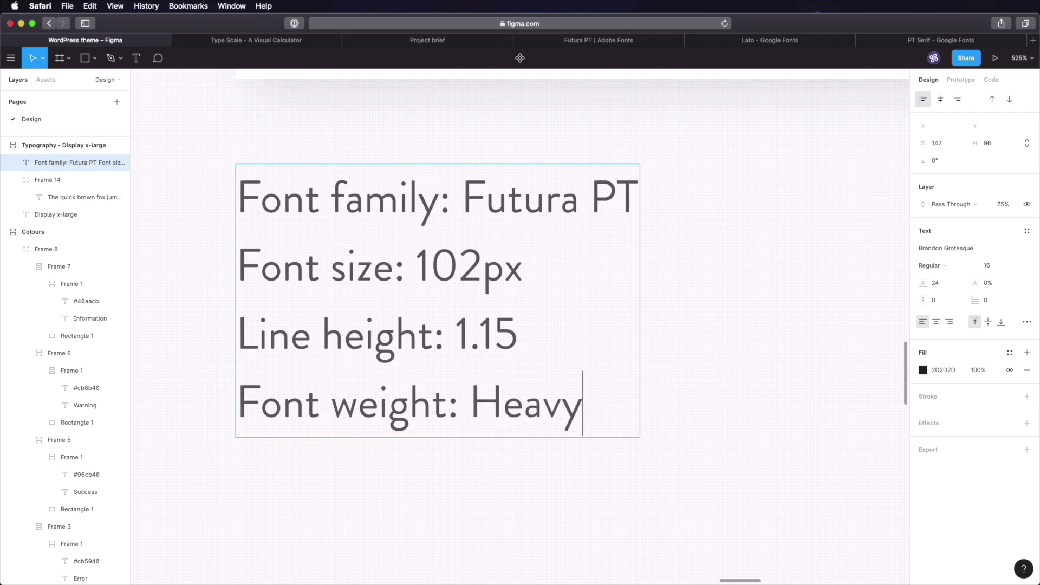
pyautogui.press('Escape')
pyautogui.press('Escape')
pyautogui.scroll(-10, 708, 348)
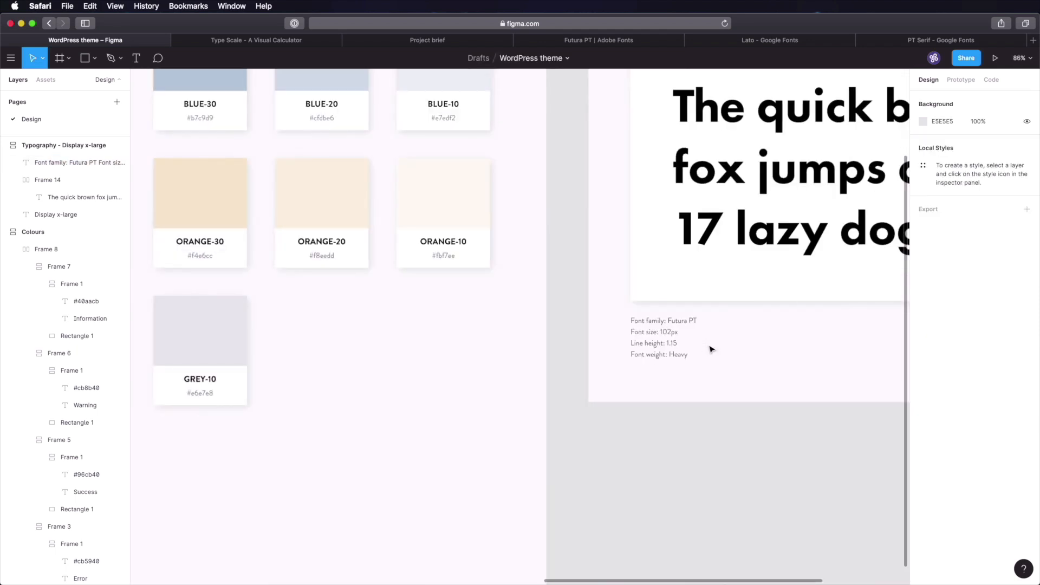
pyautogui.moveTo(792, 226); pyautogui.dragTo(463, 345)
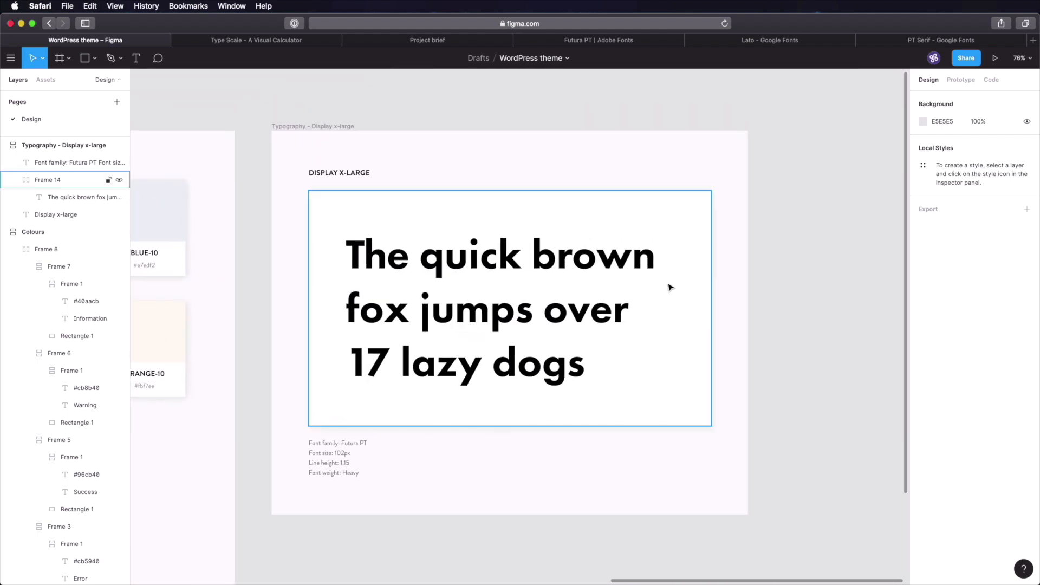
pyautogui.click(797, 253)
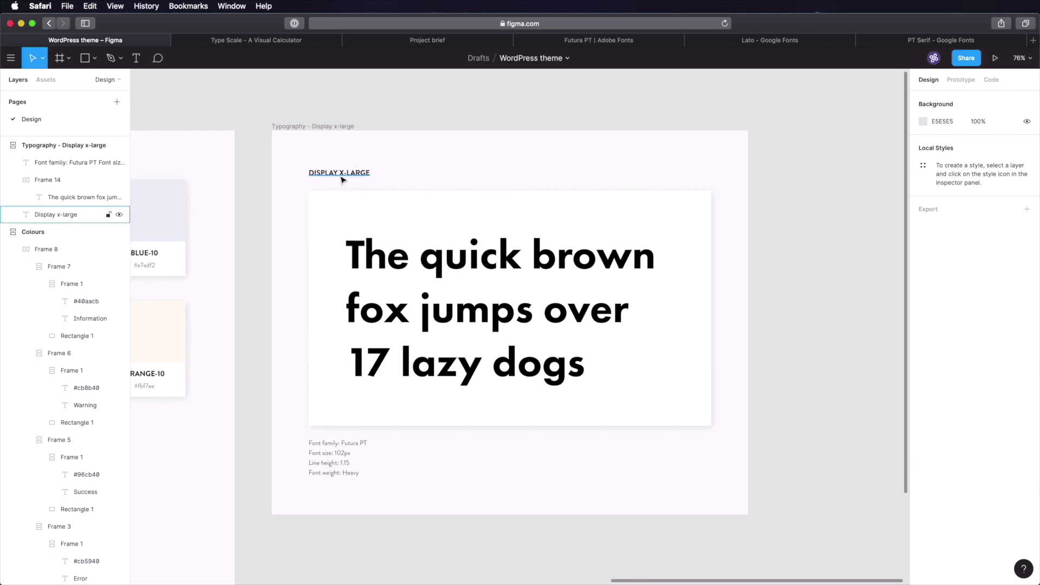
pyautogui.click(473, 262)
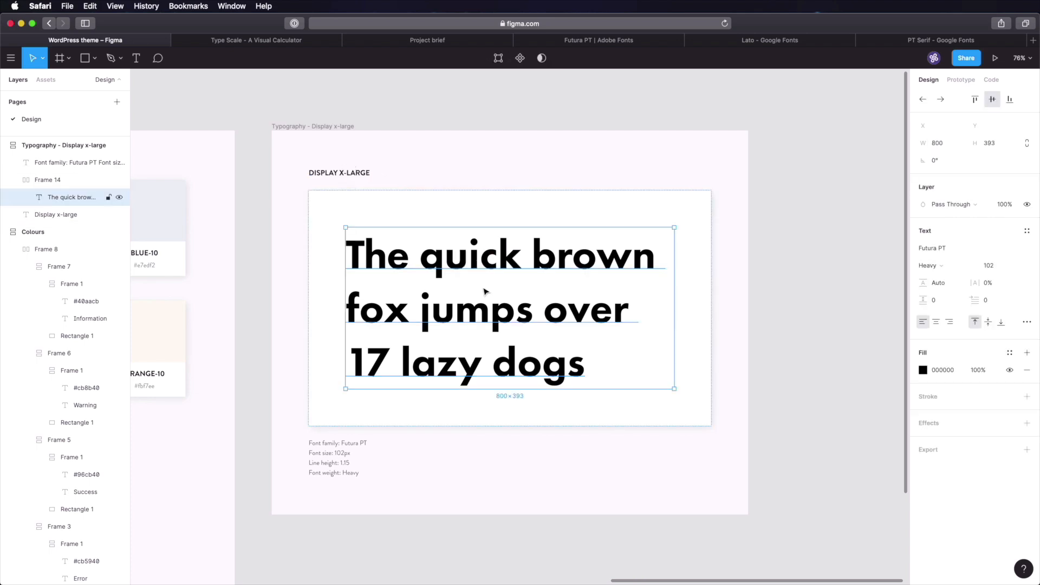
pyautogui.click(846, 269)
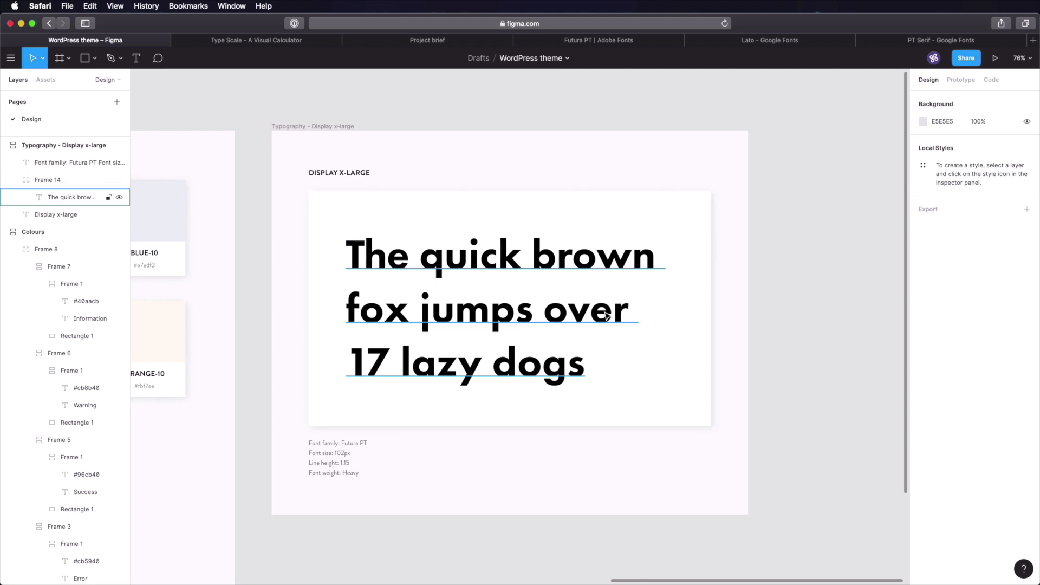
pyautogui.doubleClick(491, 272)
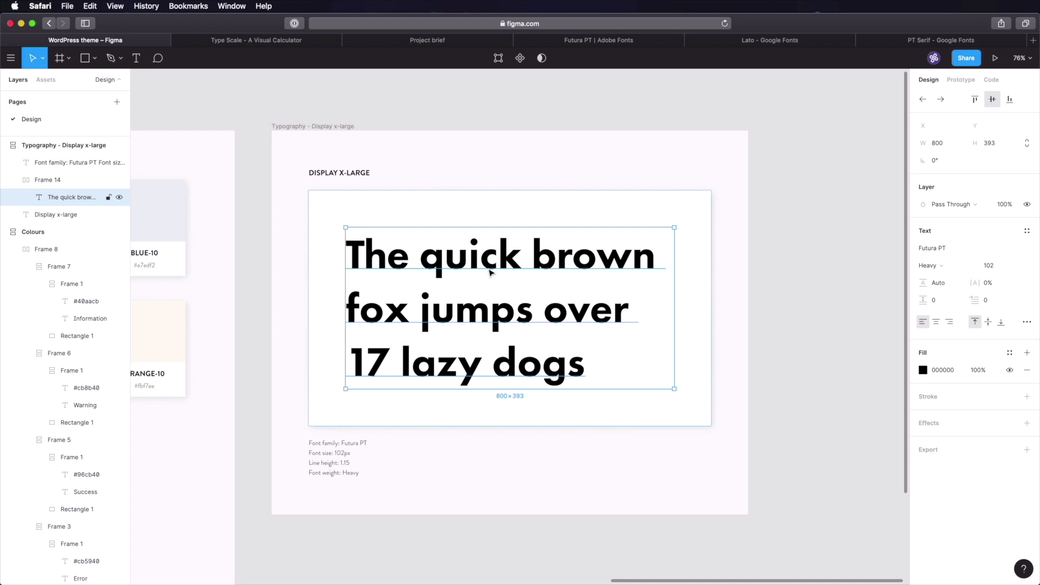
pyautogui.click(831, 251)
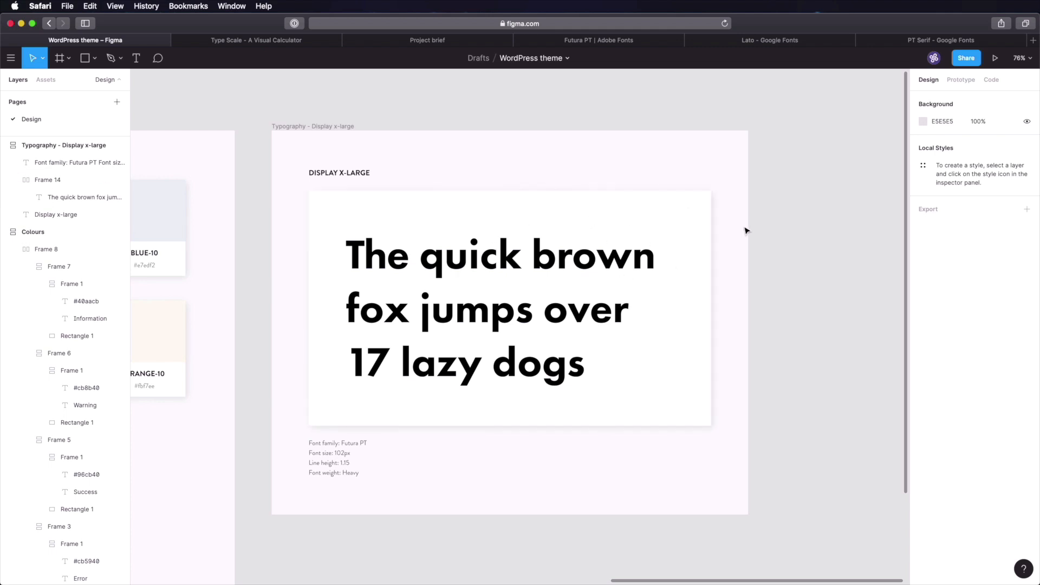
pyautogui.click(328, 174)
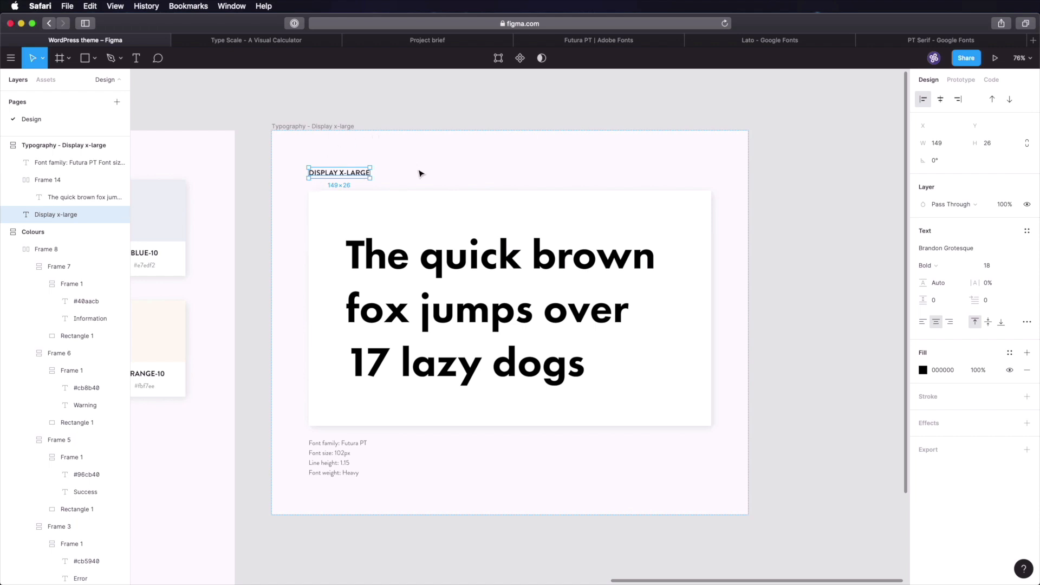
pyautogui.click(421, 113)
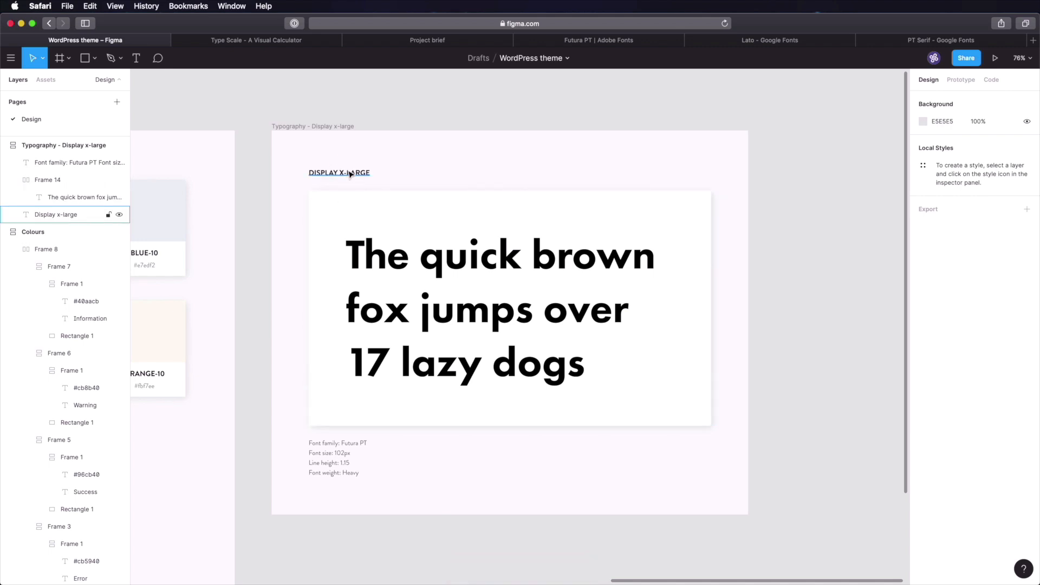
pyautogui.click(352, 172)
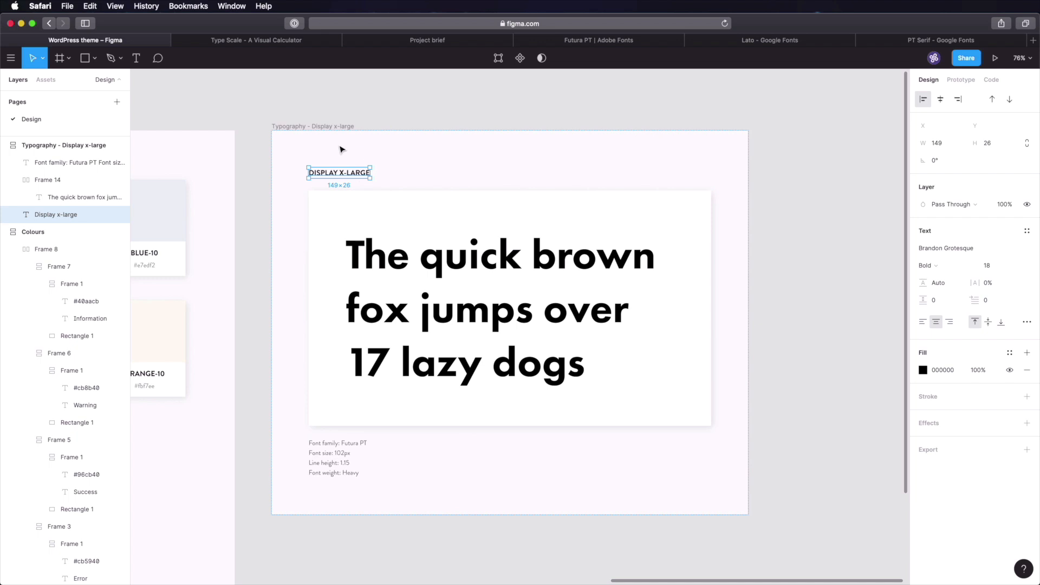
pyautogui.click(427, 107)
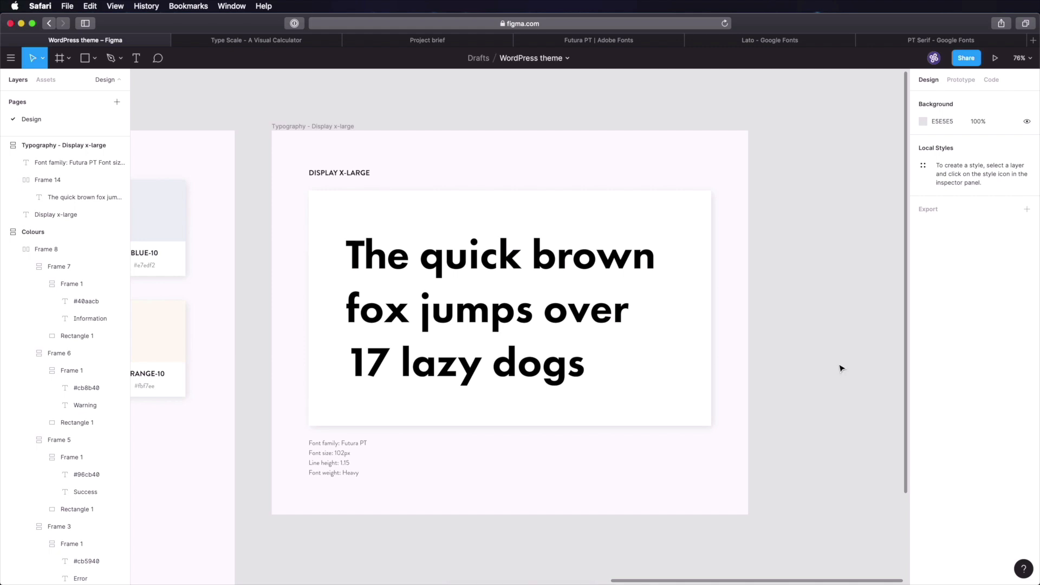
pyautogui.click(311, 137)
# - Duplicate the typography frame and change the copy's heading to DISPLAY LARGE
pyautogui.press('super+d')
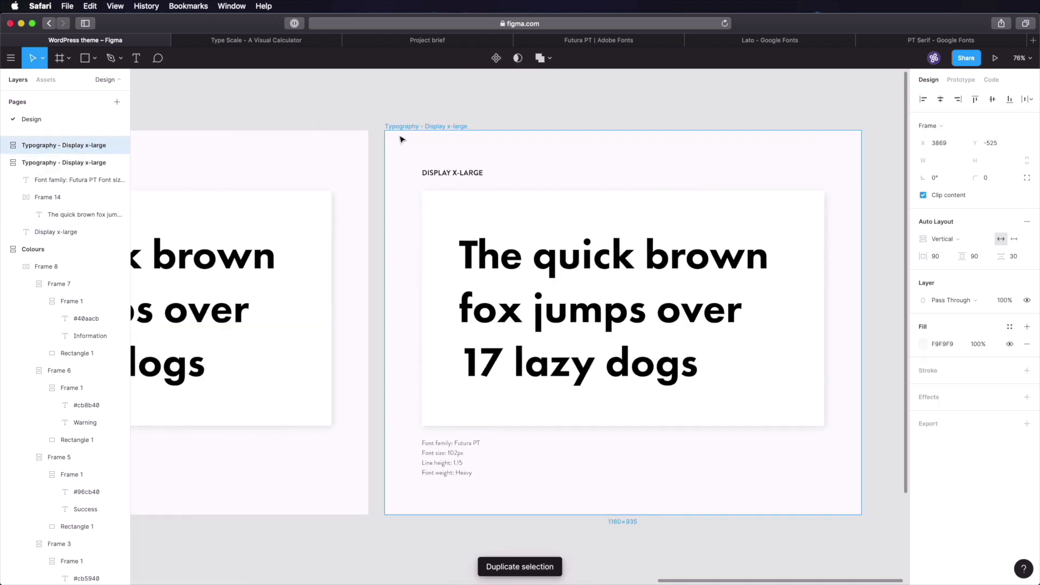
pyautogui.doubleClick(443, 127)
pyautogui.press('Right')
pyautogui.press('BackSpace')
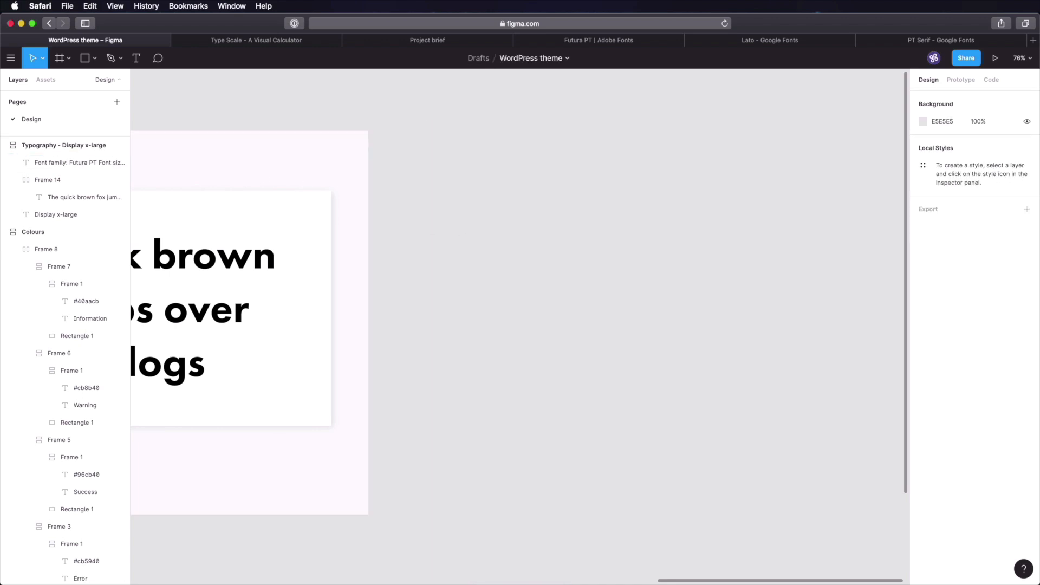
pyautogui.press('super+z')
pyautogui.doubleClick(450, 126)
pyautogui.doubleClick(460, 172)
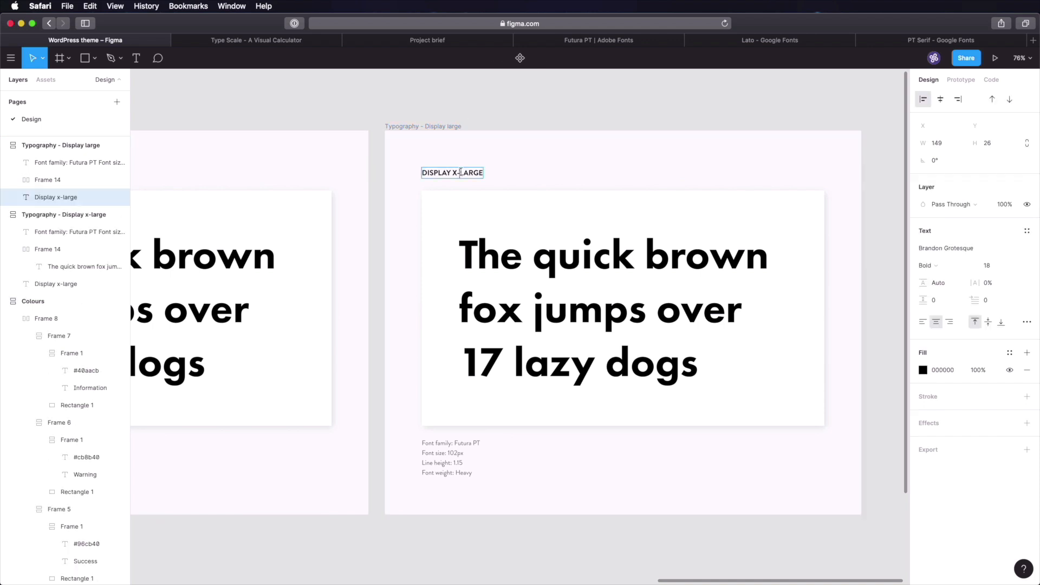
pyautogui.press('BackSpace')
pyautogui.press('BackSpace')
pyautogui.click(575, 101)
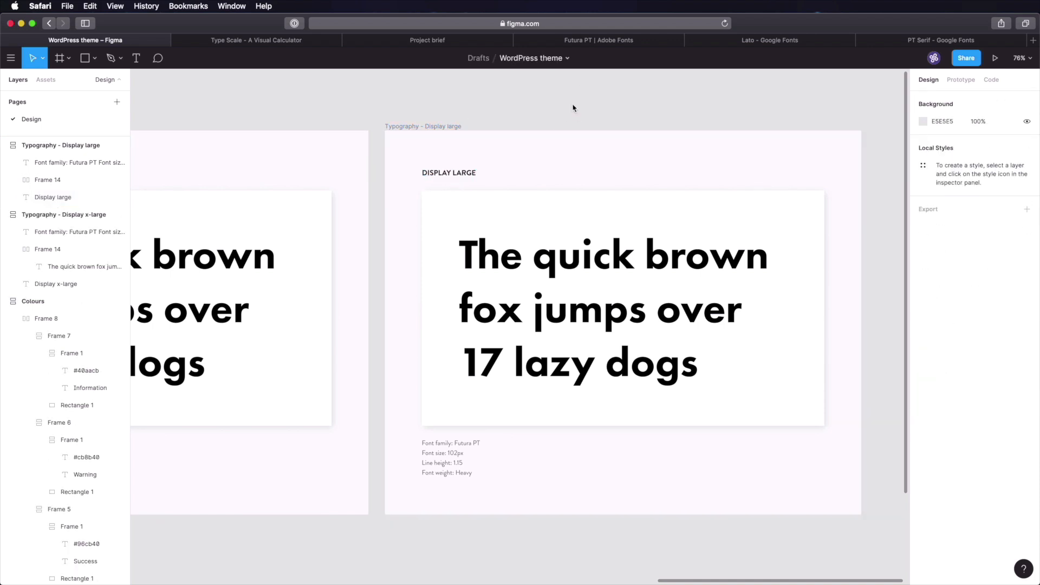
# - Set the duplicate's sample text to font size 72 and Medium weight
pyautogui.click(268, 43)
pyautogui.click(482, 177)
pyautogui.scroll(6, 475, 135)
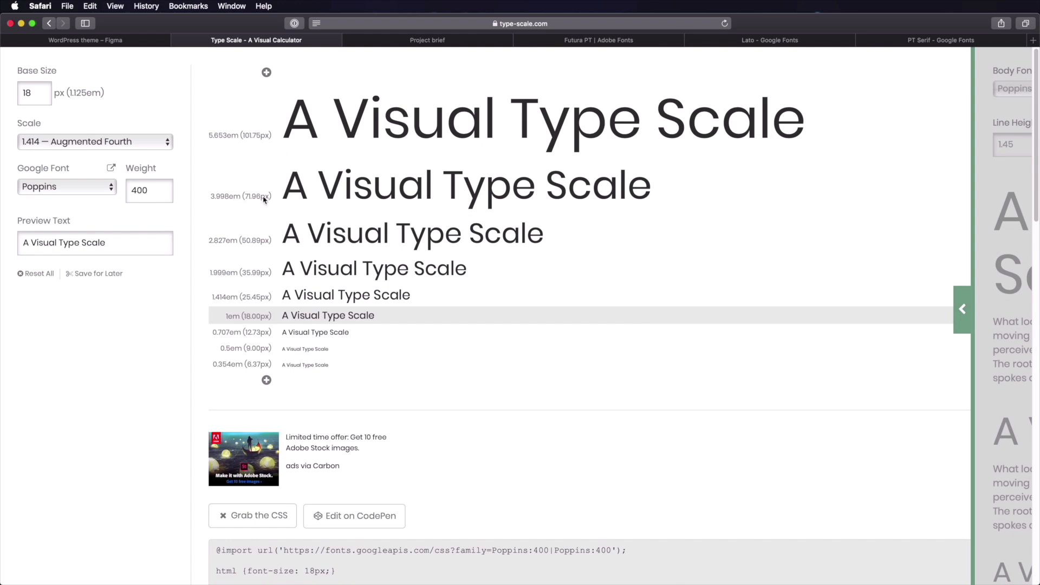
pyautogui.click(140, 40)
pyautogui.click(536, 282)
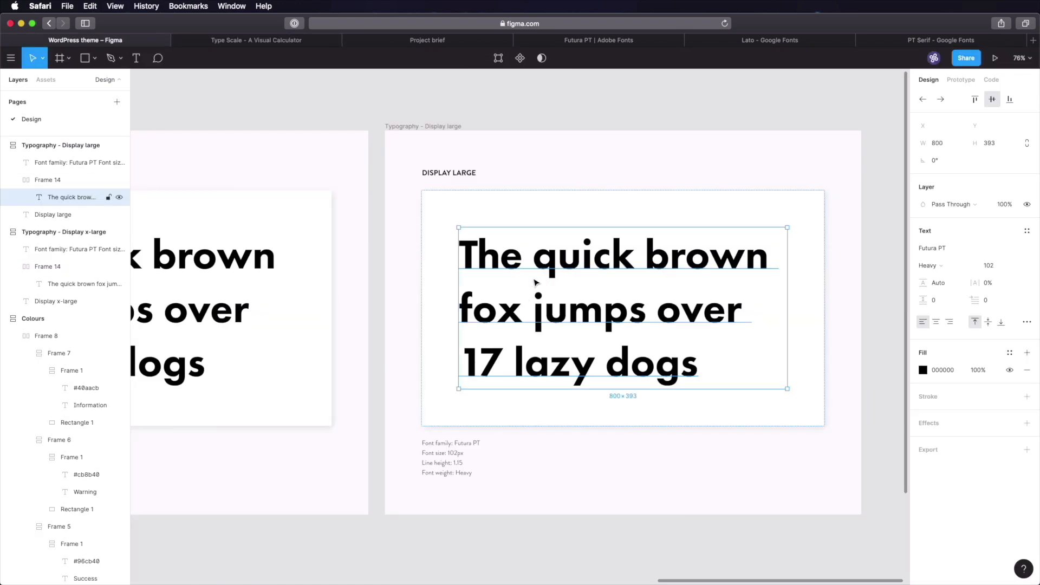
pyautogui.click(995, 267)
pyautogui.write('72')
pyautogui.press('Tab')
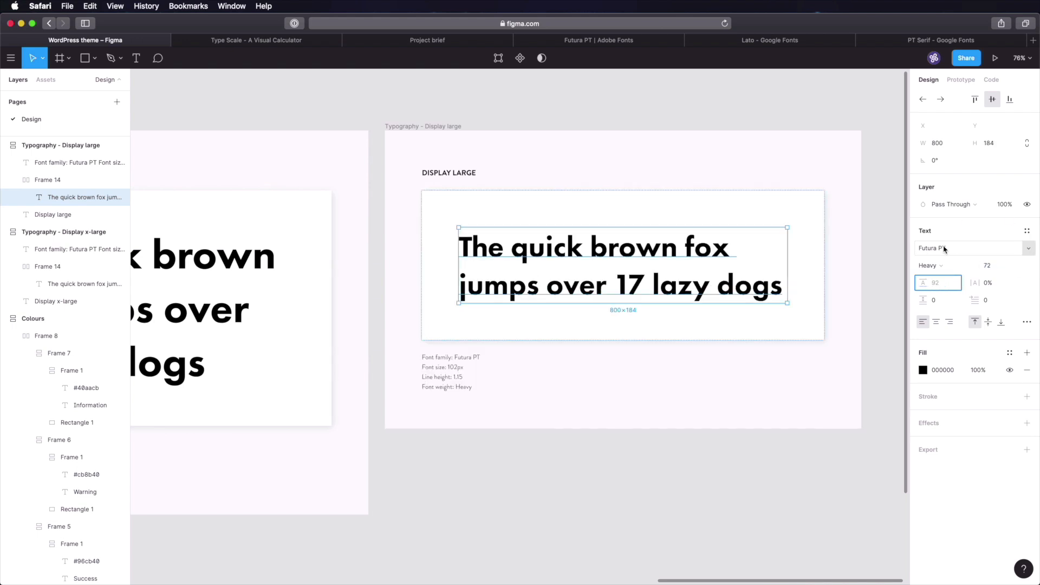
pyautogui.click(942, 266)
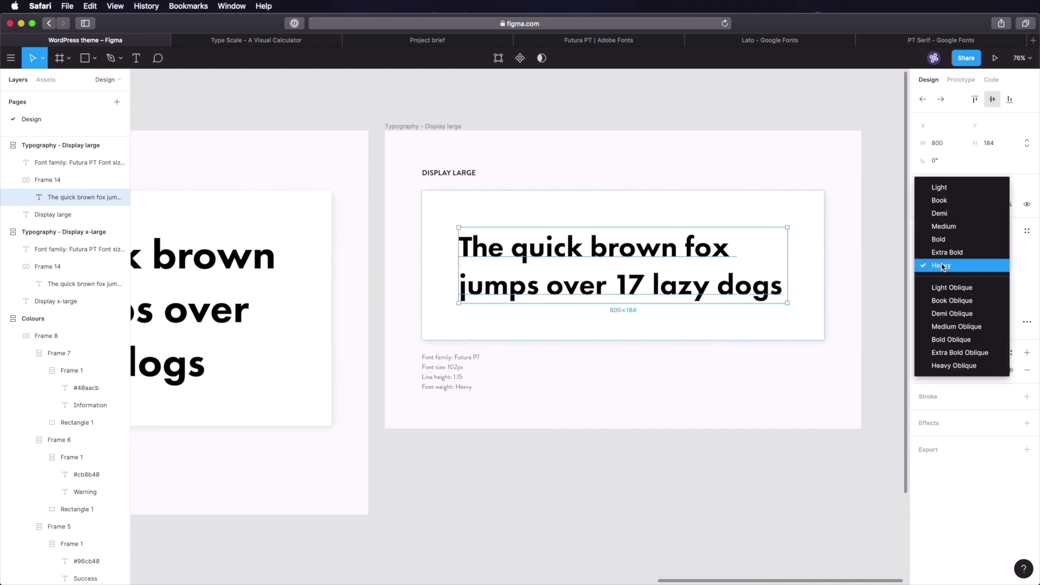
pyautogui.click(945, 226)
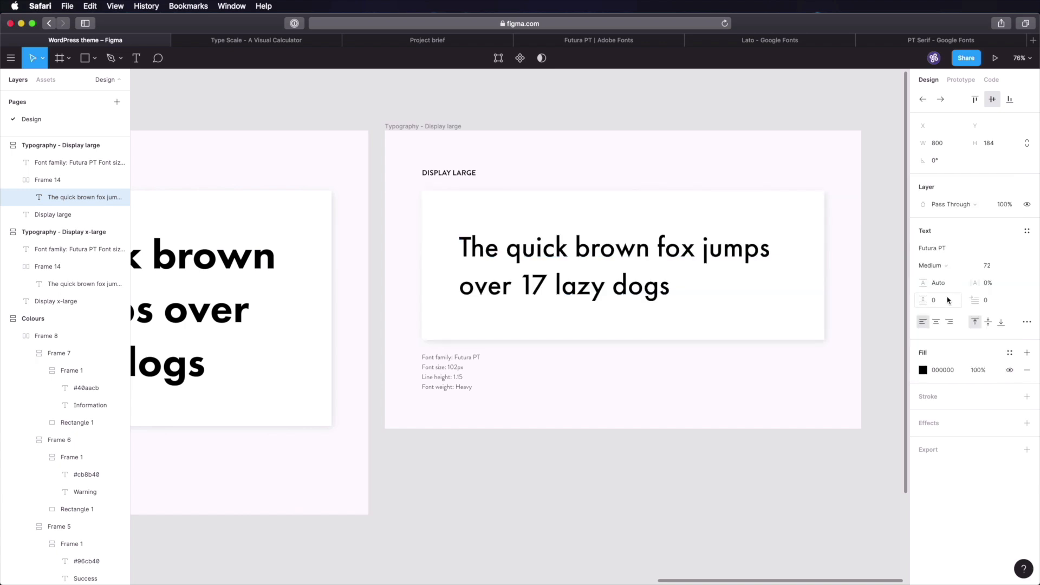
pyautogui.click(891, 253)
# - Change the spec note's font size from 102px to 72px and select Heavy for replacement
pyautogui.scroll(3, 887, 298)
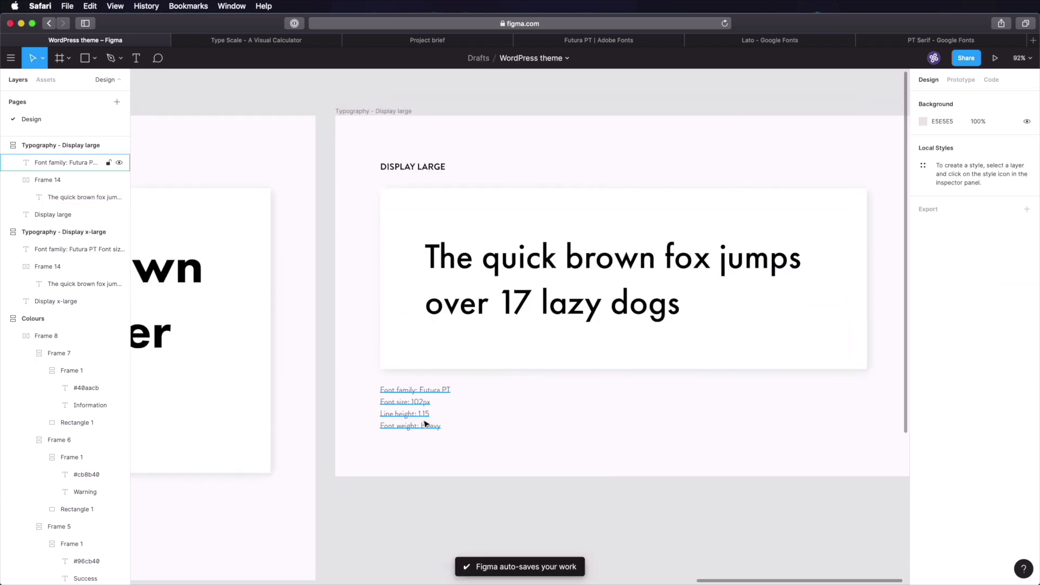
pyautogui.doubleClick(419, 404)
pyautogui.click(419, 403)
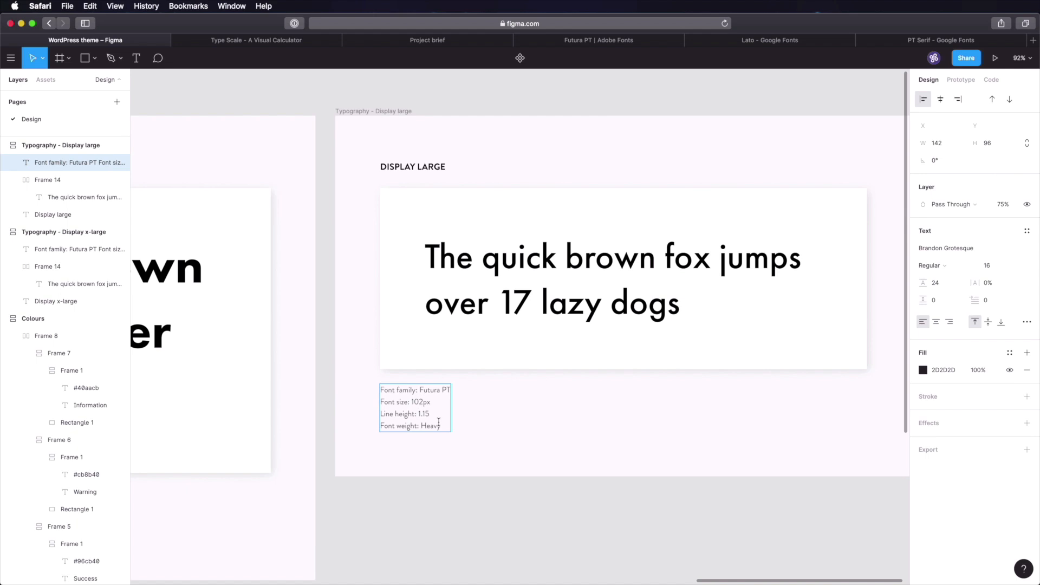
pyautogui.press('BackSpace')
pyautogui.press('BackSpace')
pyautogui.write('7')
pyautogui.doubleClick(430, 426)
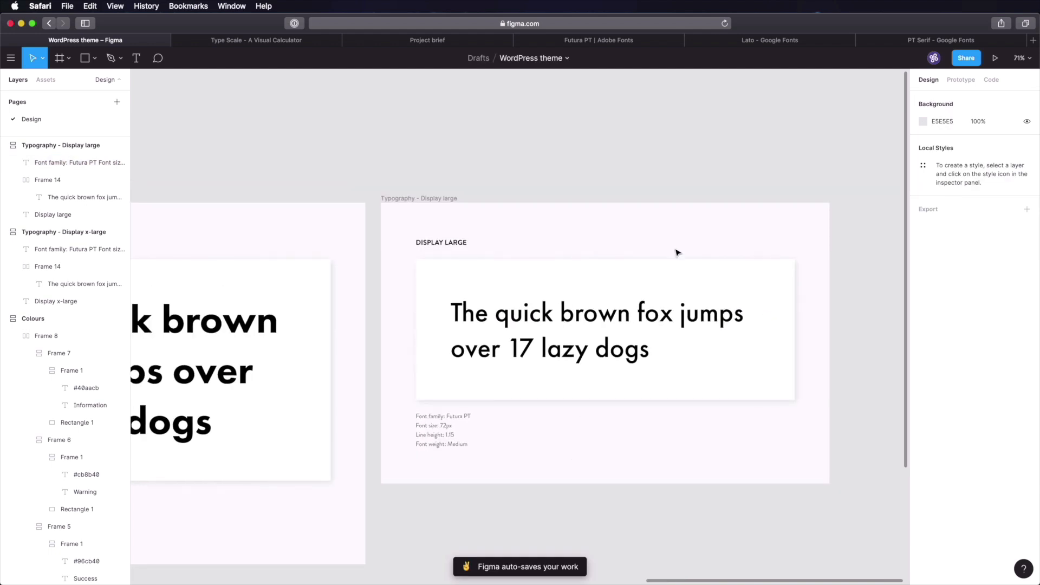
pyautogui.hscroll(3, 677, 252)
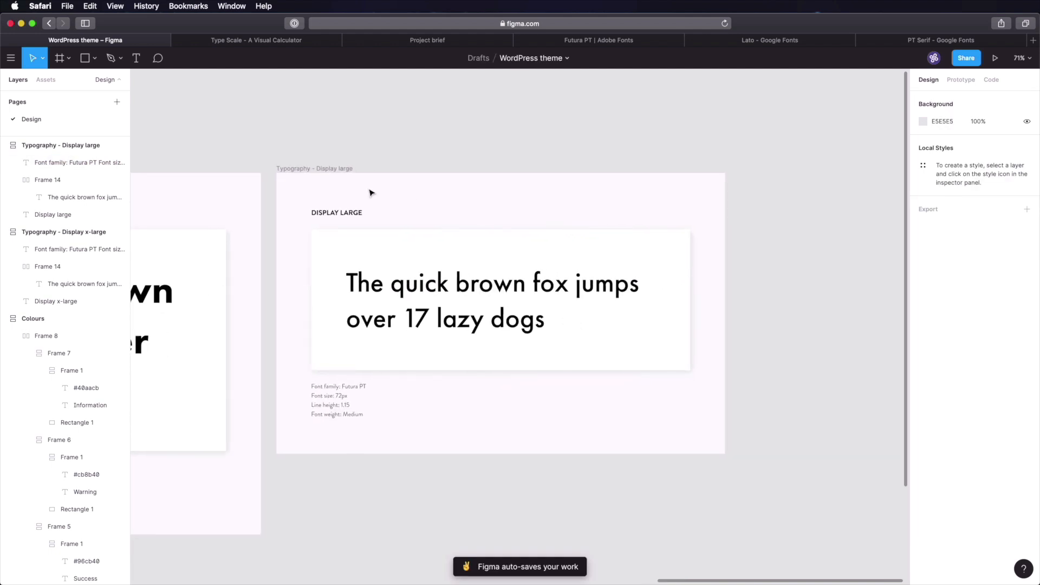
# - Duplicate the Display large frame and rename it 'Typography - Display medium'
pyautogui.click(343, 171)
pyautogui.press('super+d')
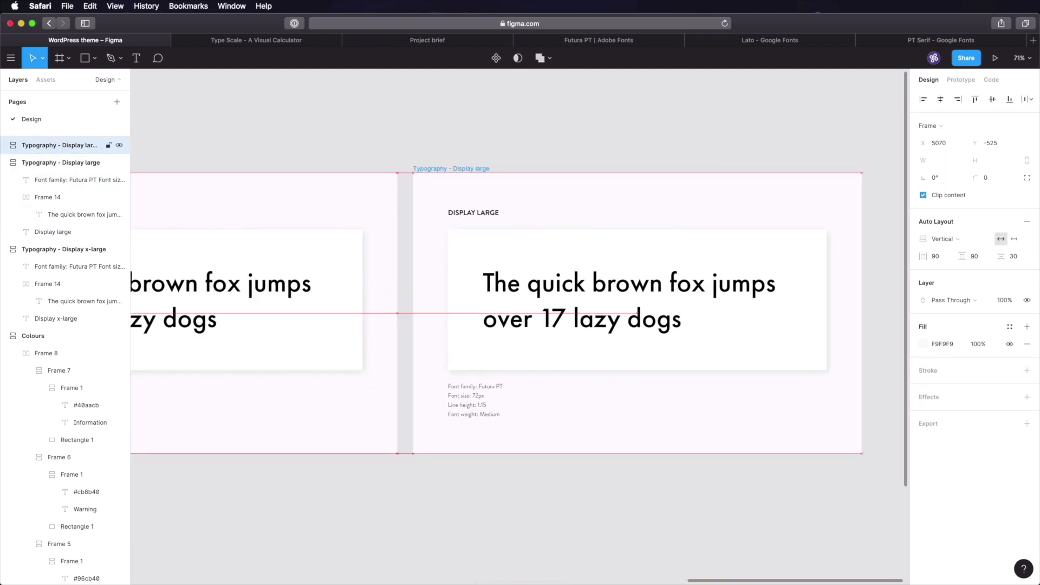
pyautogui.doubleClick(444, 169)
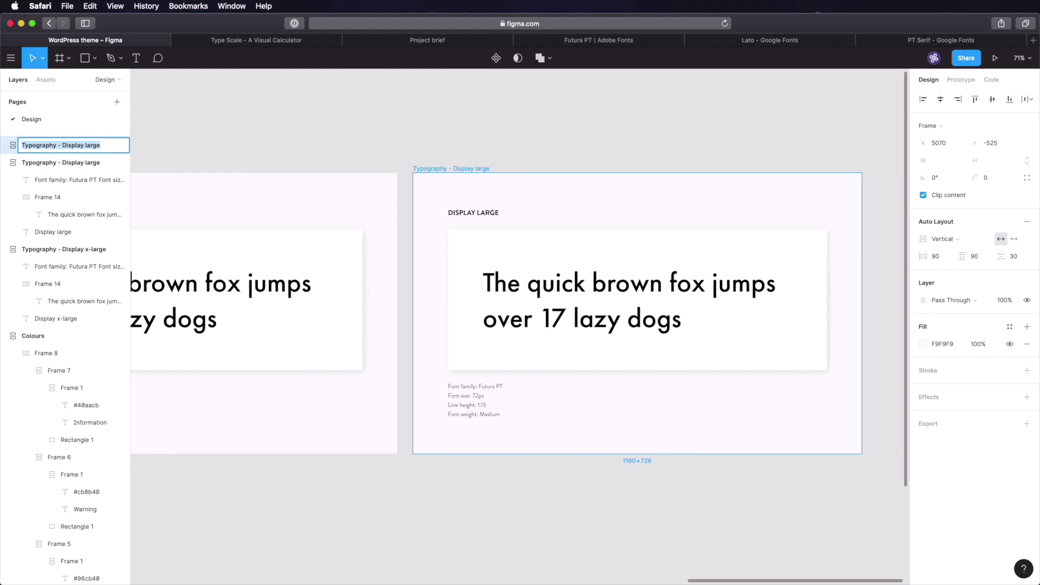
pyautogui.press('Right')
pyautogui.hotkey('alt', 'shift', 'Left')
pyautogui.write('medium')
pyautogui.press('Return')
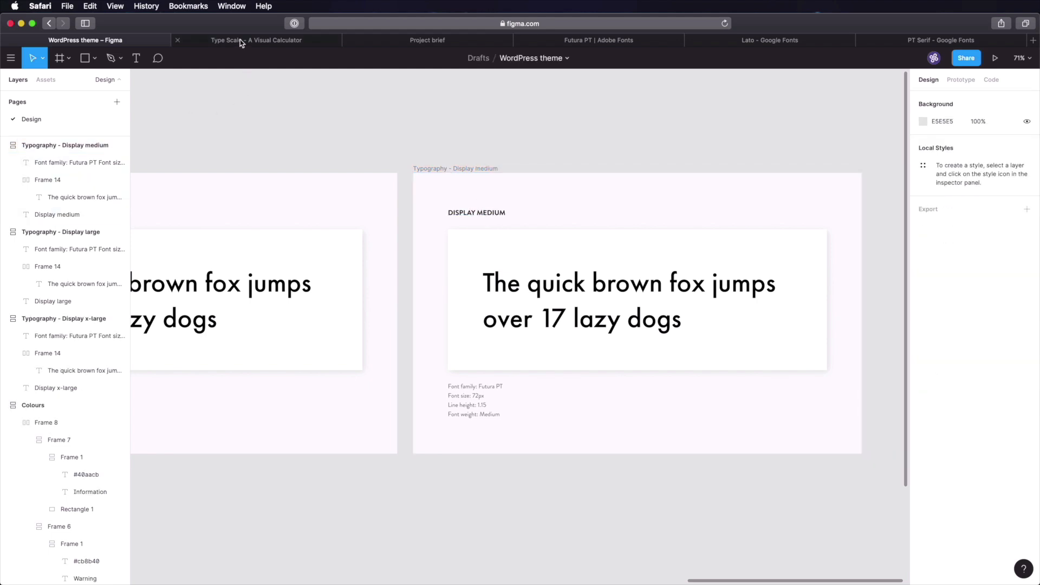
# - Change the spec note's font size to 51px, then duplicate the Display medium frame
pyautogui.click(239, 40)
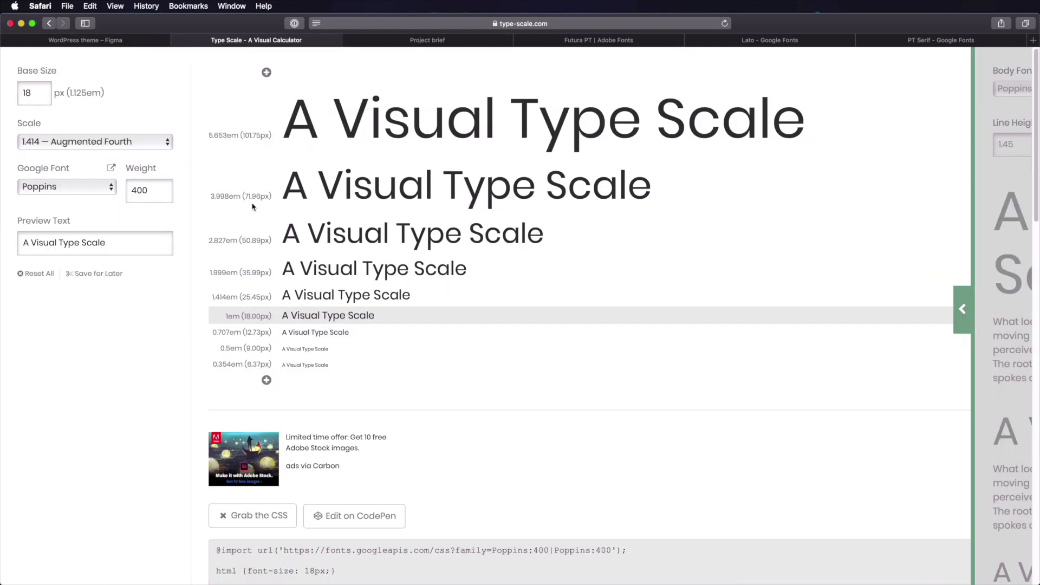
pyautogui.click(145, 41)
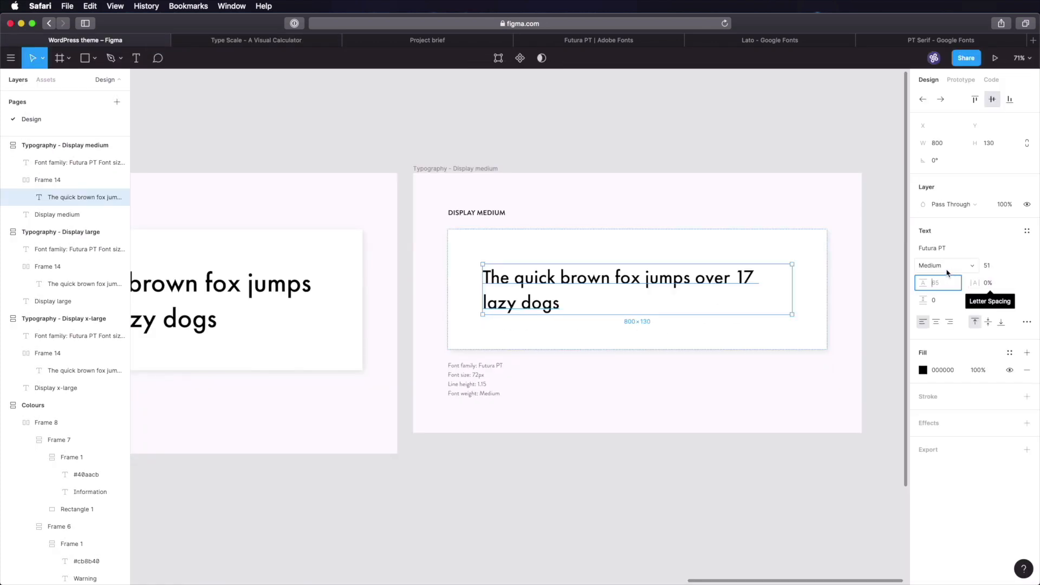
pyautogui.doubleClick(478, 377)
pyautogui.click(476, 375)
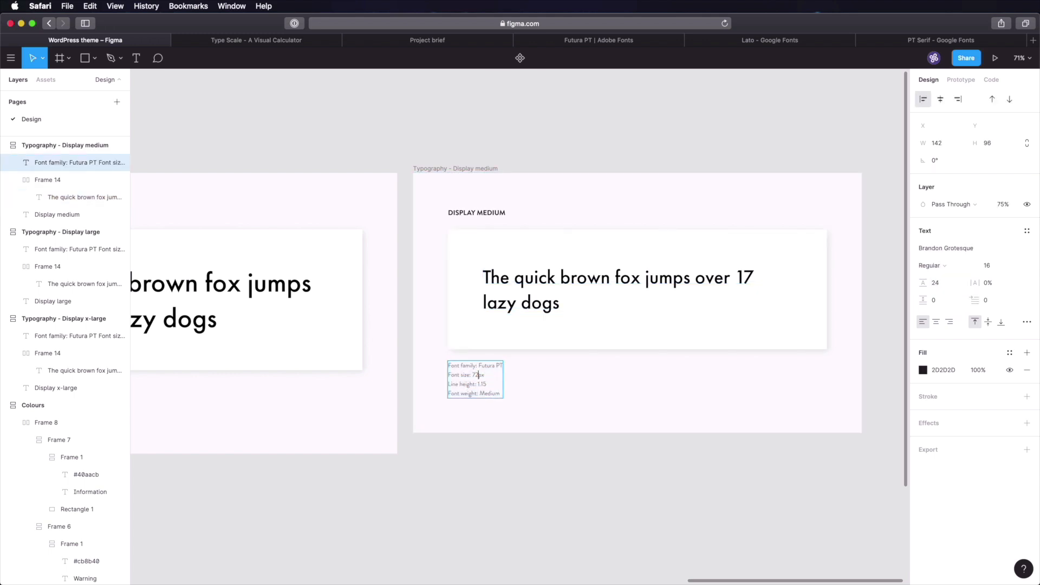
pyautogui.click(523, 471)
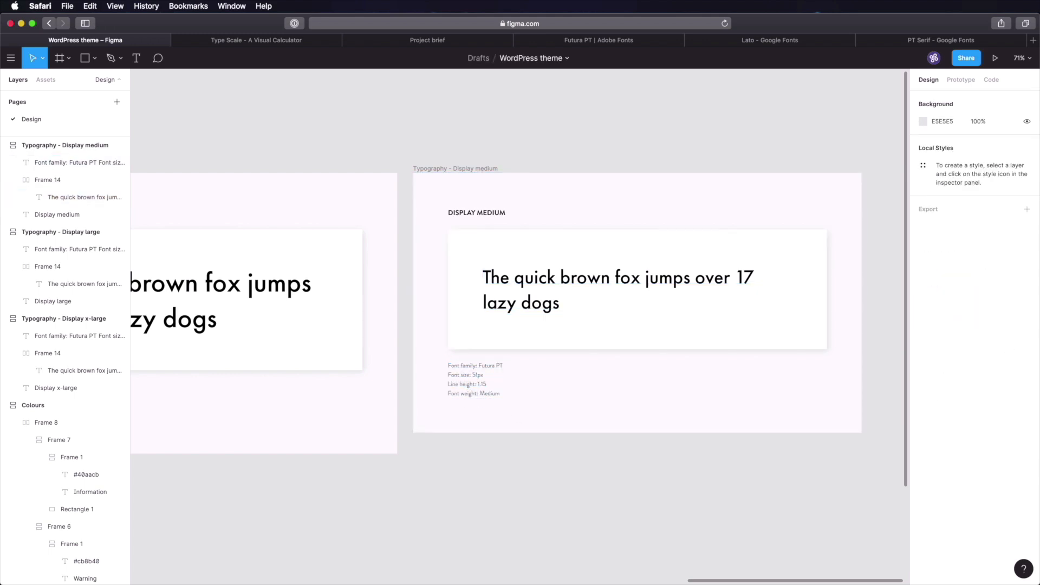
pyautogui.click(430, 167)
pyautogui.press('super+d')
pyautogui.click(464, 128)
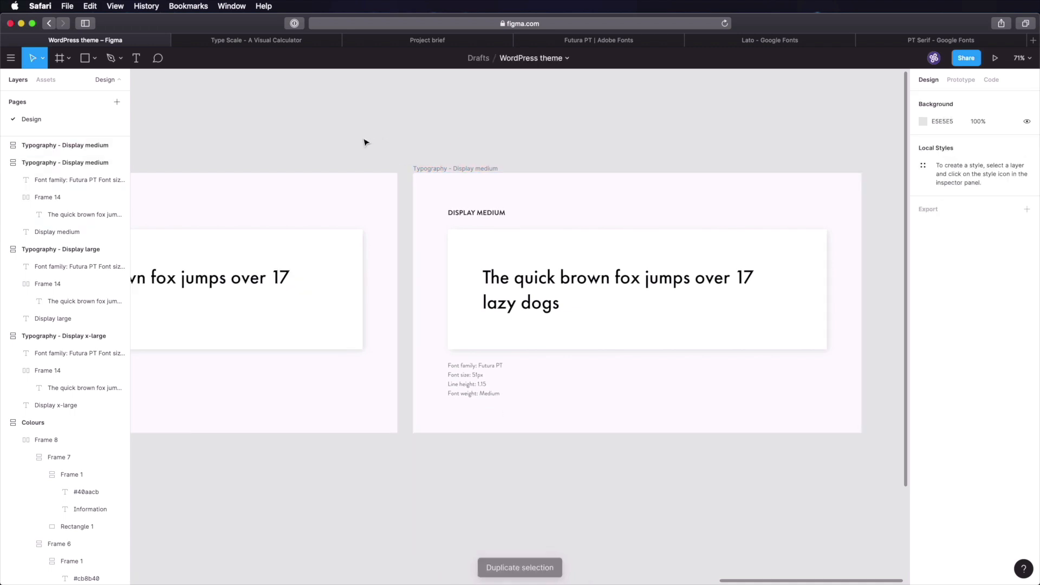
pyautogui.hscroll(5, 484, 255)
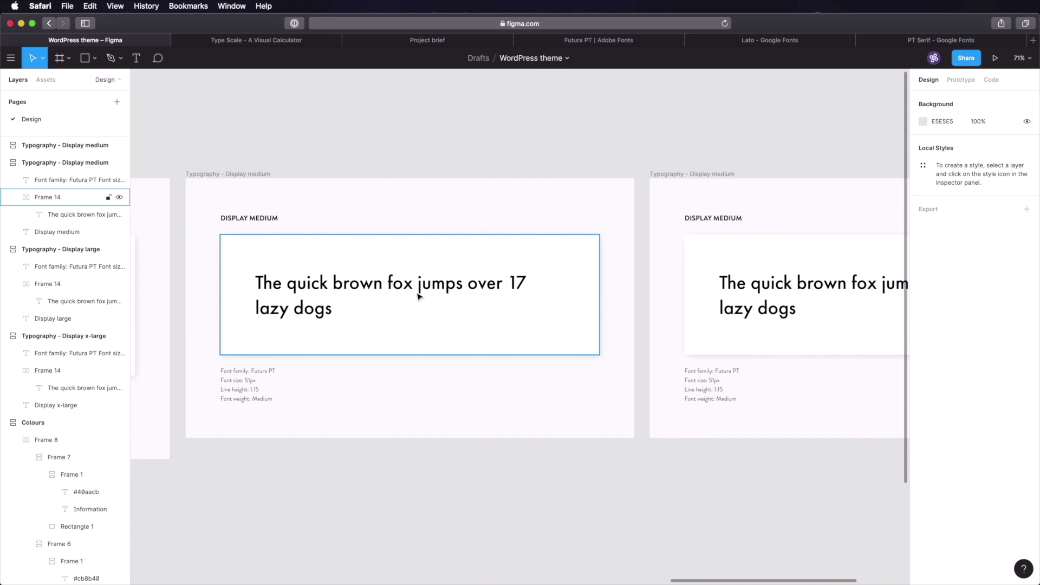
pyautogui.moveTo(738, 146); pyautogui.dragTo(765, 152)
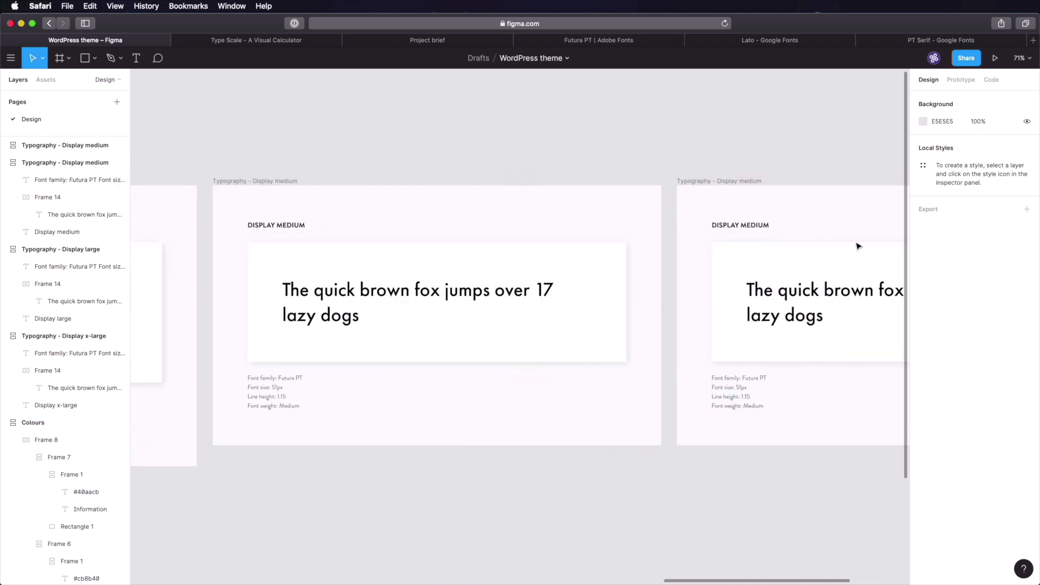
pyautogui.click(416, 262)
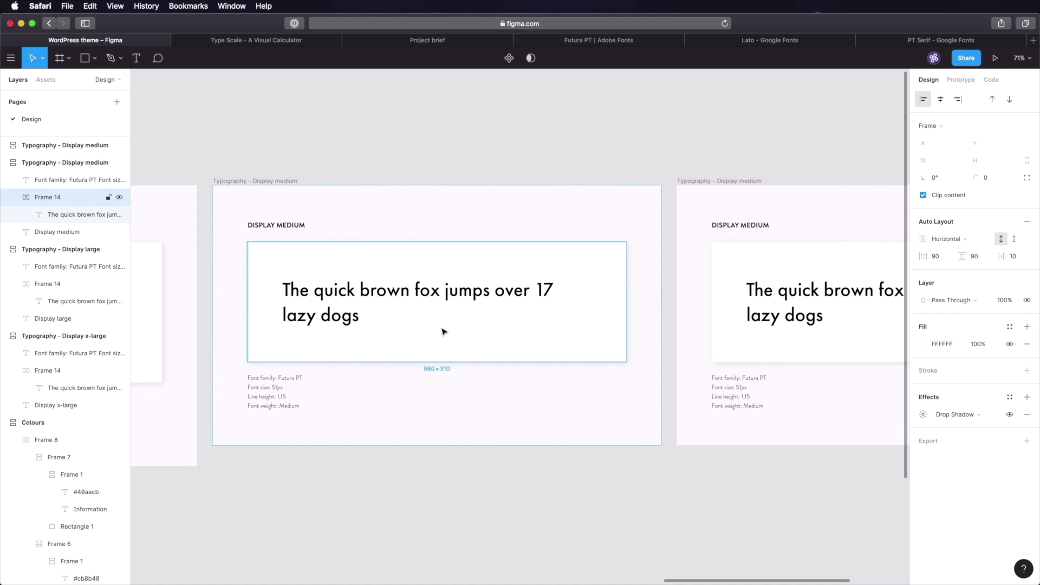
pyautogui.click(484, 156)
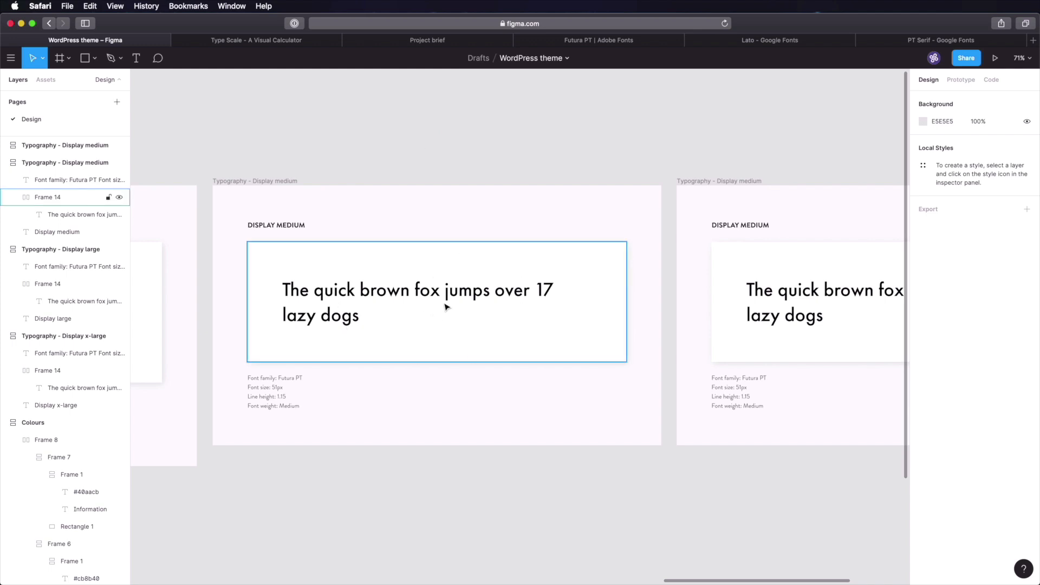
pyautogui.hscroll(-15, 824, 151)
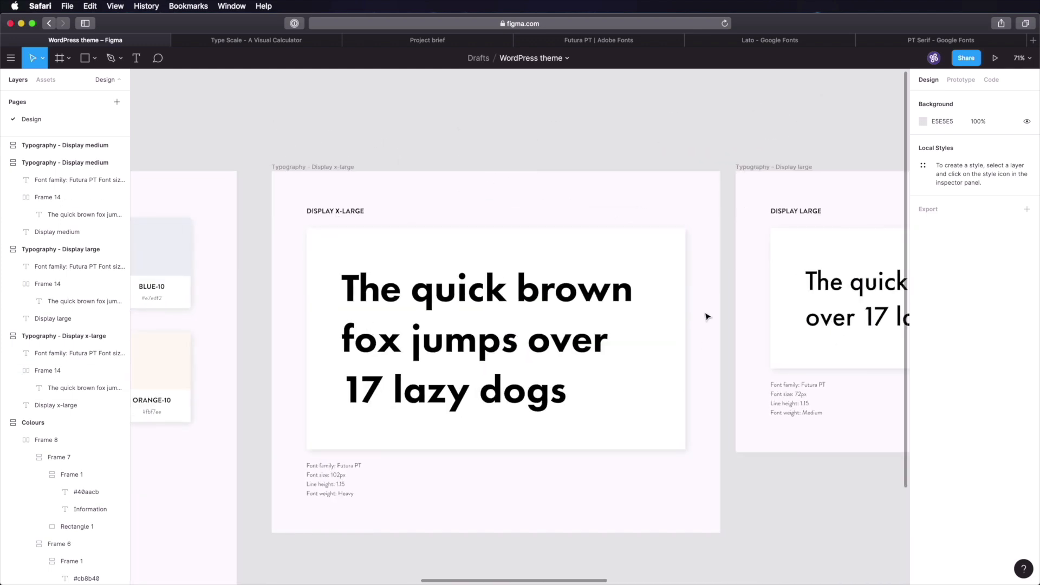
pyautogui.hscroll(8, 718, 302)
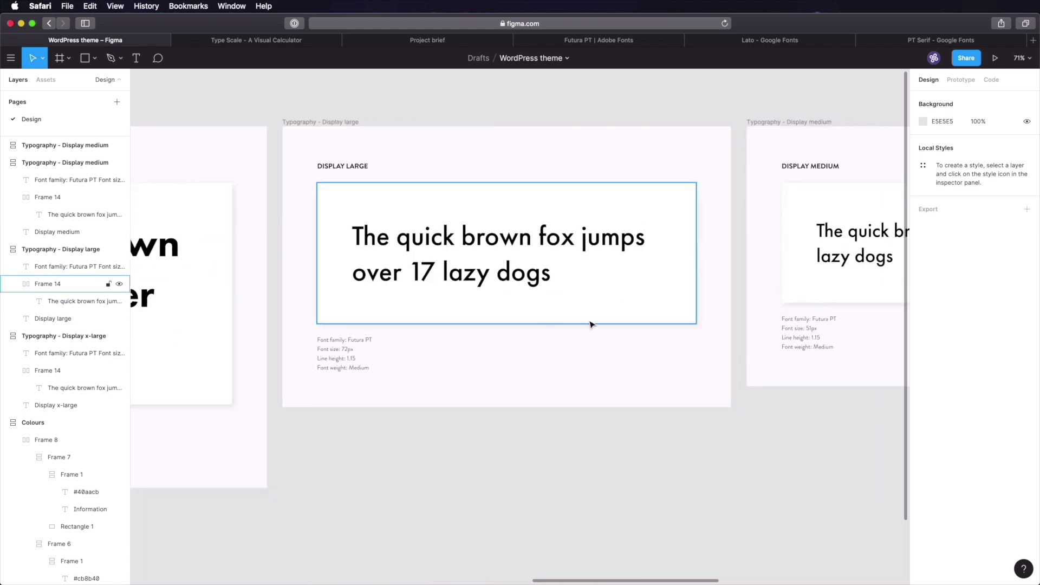
pyautogui.hscroll(5, 589, 322)
pyautogui.moveTo(559, 322); pyautogui.dragTo(362, 335)
pyautogui.moveTo(706, 354)
pyautogui.mouseDown()
pyautogui.moveTo(592, 350)
pyautogui.moveTo(299, 373)
pyautogui.mouseUp()
# - Rename the copied frame 'Typography - Display small'
pyautogui.click(412, 155)
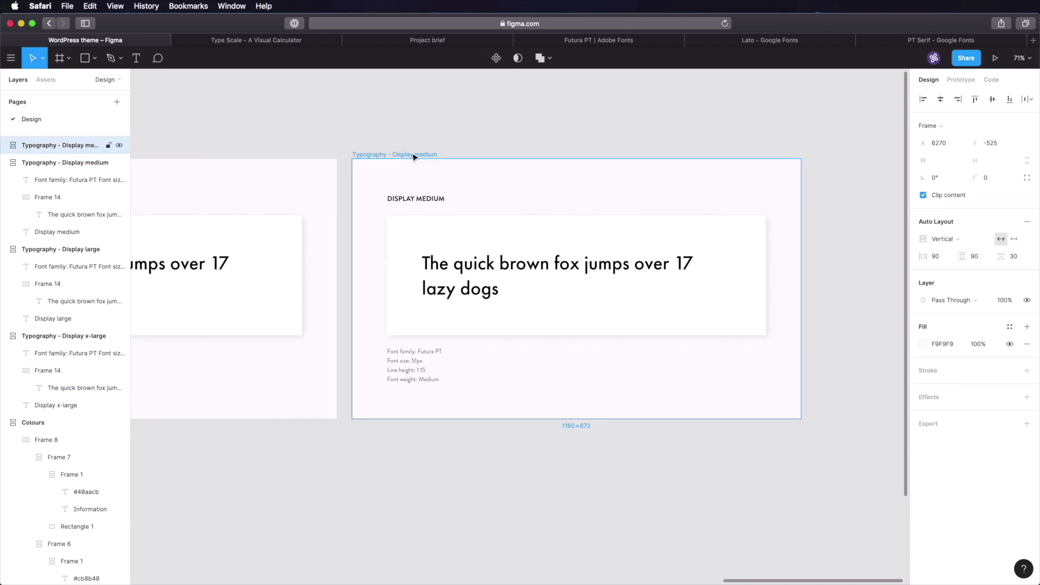
pyautogui.press('super+r')
pyautogui.press('Right')
pyautogui.hotkey('alt', 'shift', 'Left')
pyautogui.write('small')
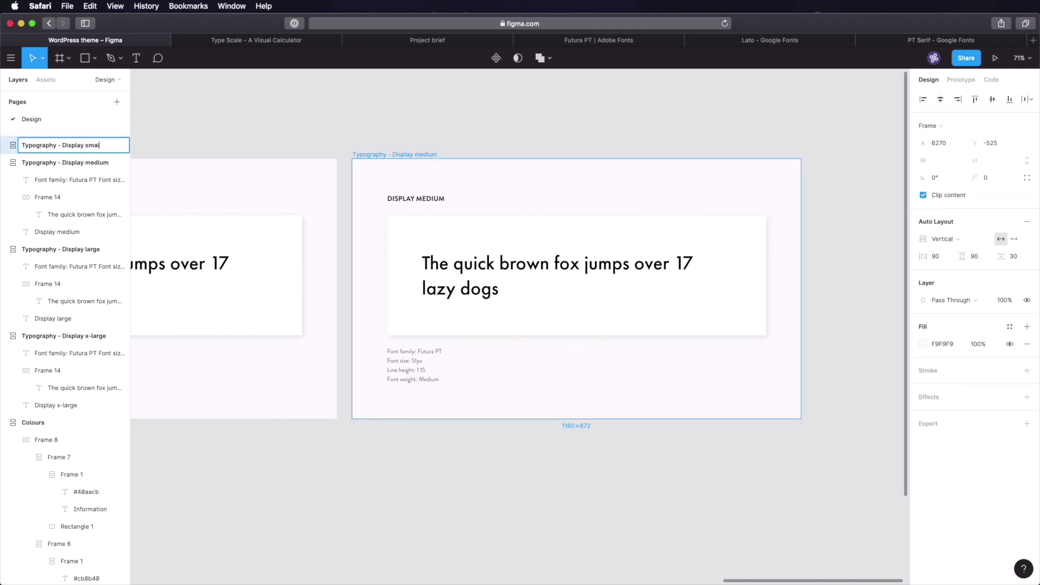
pyautogui.press('Return')
# - Set the sample sentence to size 36, Book weight and width 500
pyautogui.click(257, 42)
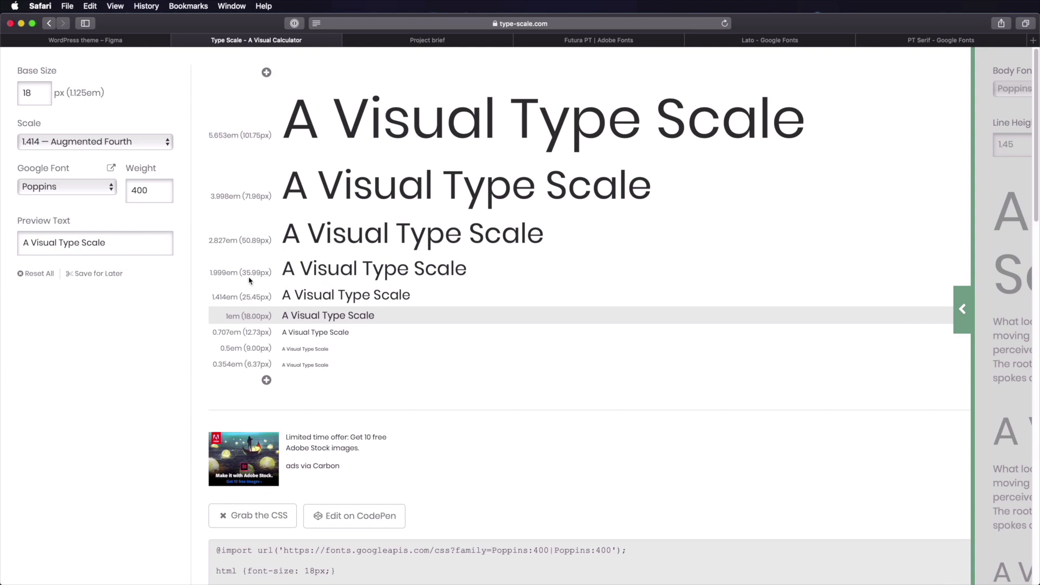
pyautogui.click(140, 43)
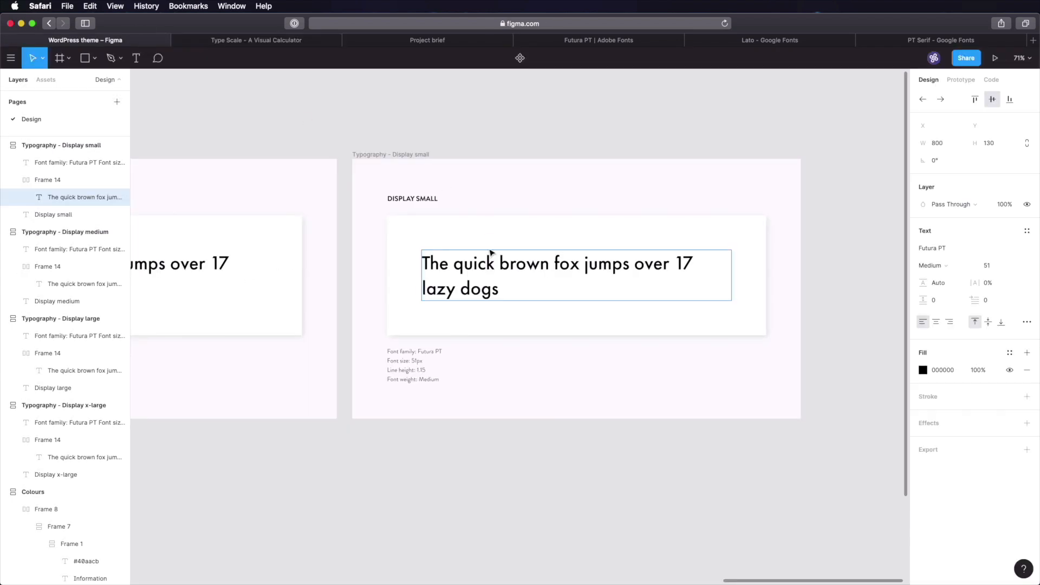
pyautogui.click(810, 204)
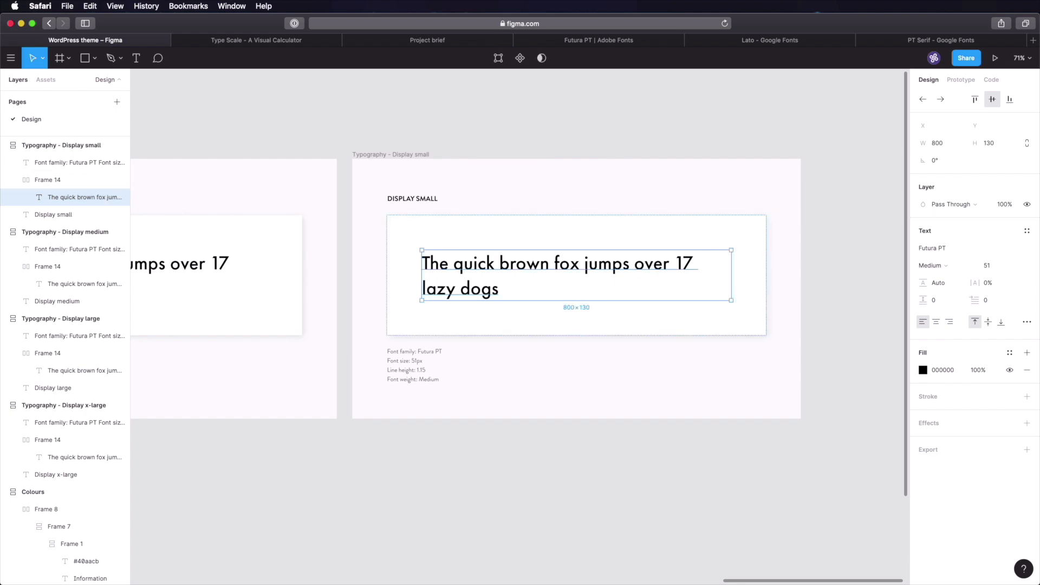
pyautogui.click(982, 266)
pyautogui.write('36')
pyautogui.press('Tab')
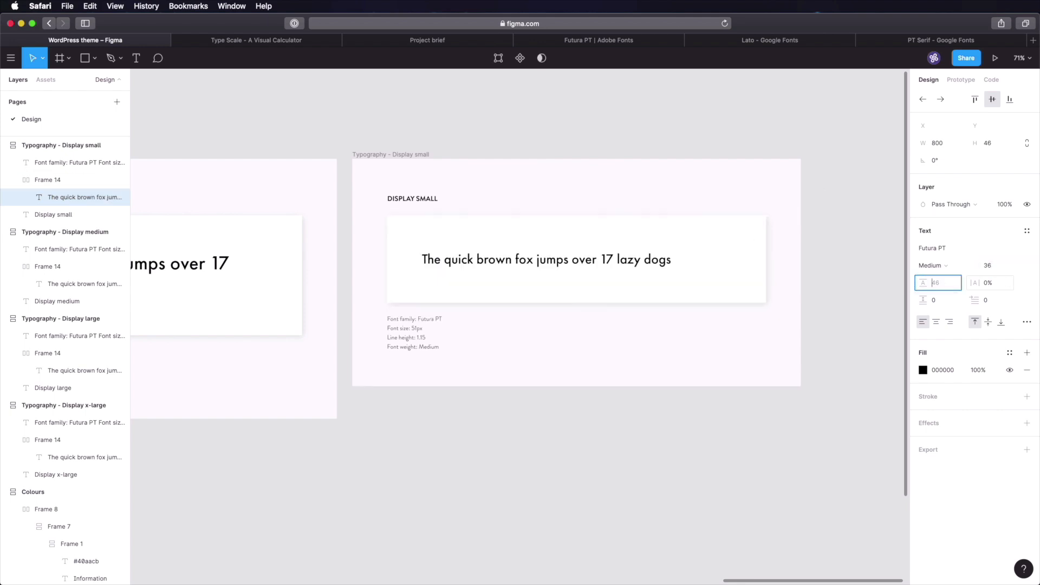
pyautogui.click(938, 267)
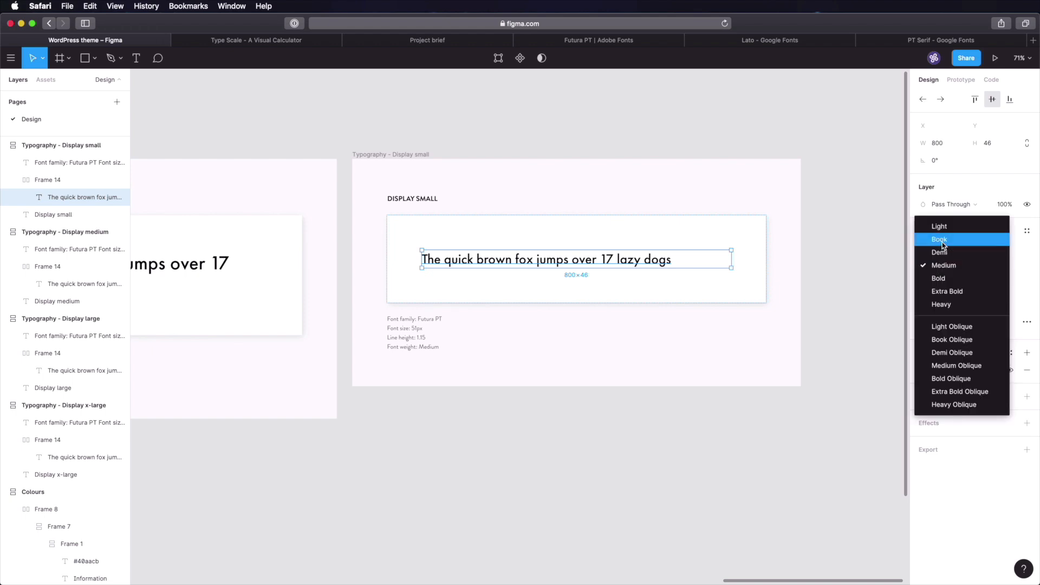
pyautogui.click(944, 240)
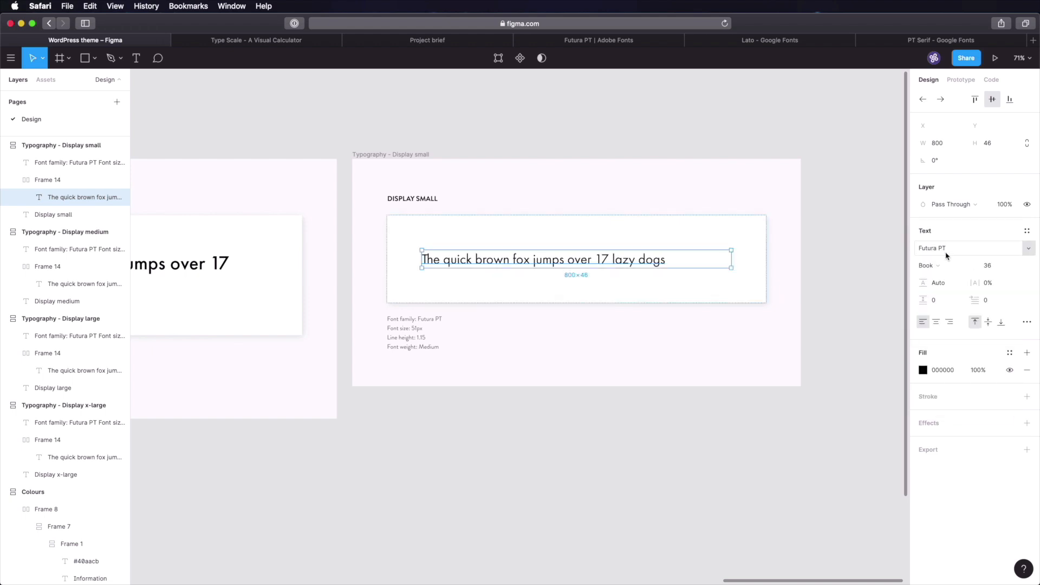
pyautogui.click(942, 144)
pyautogui.write('500')
pyautogui.press('Tab')
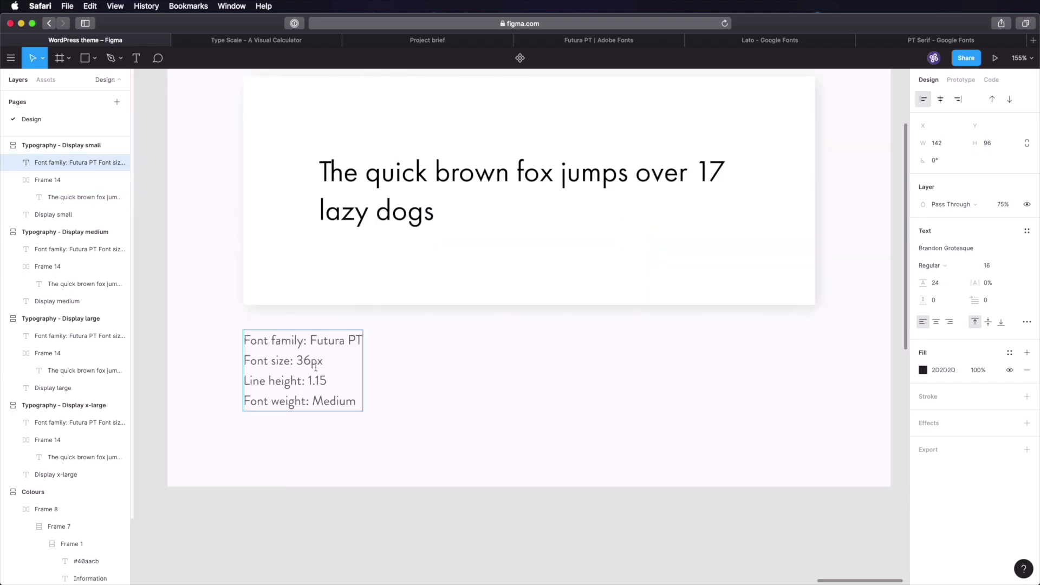
# - Change the spec note's font weight from Medium to Book
pyautogui.doubleClick(325, 401)
pyautogui.write('Book')
pyautogui.click(480, 542)
pyautogui.scroll(-3, 480, 542)
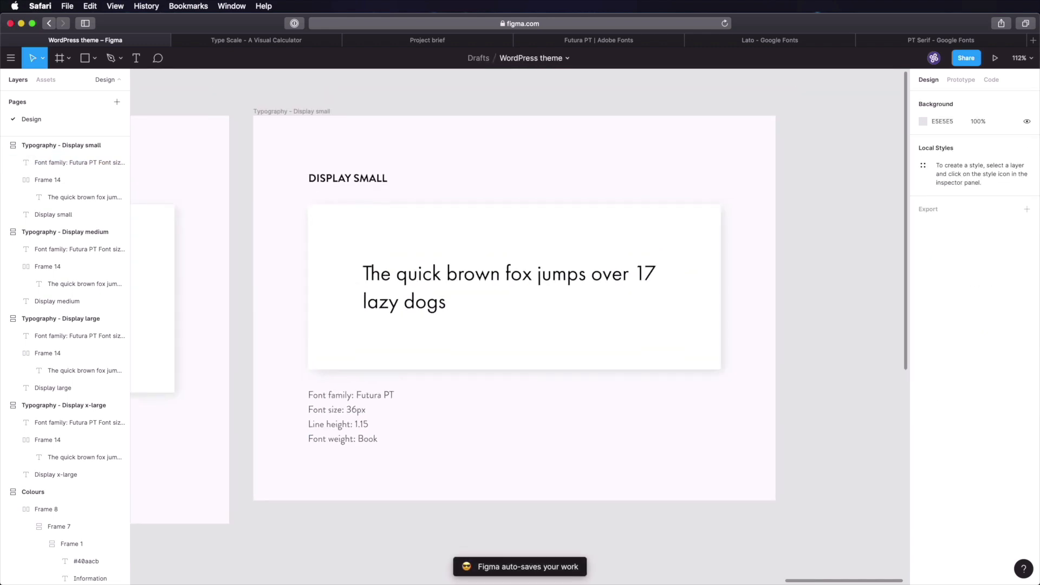
pyautogui.scroll(-2, 476, 540)
# - Duplicate the Display small frame and rename it 'Typography - Display x-small'
pyautogui.click(323, 163)
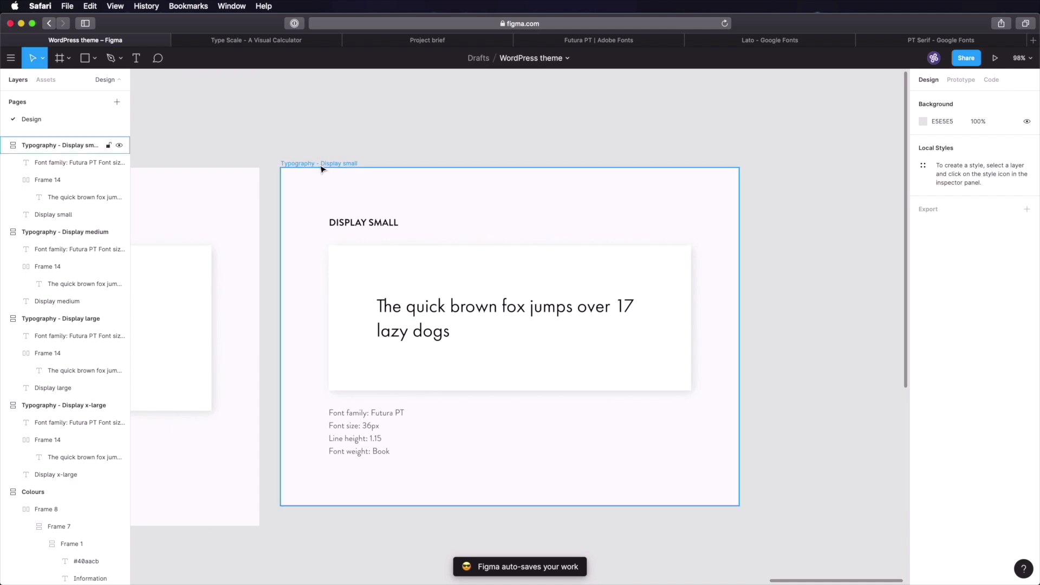
pyautogui.press('super+d')
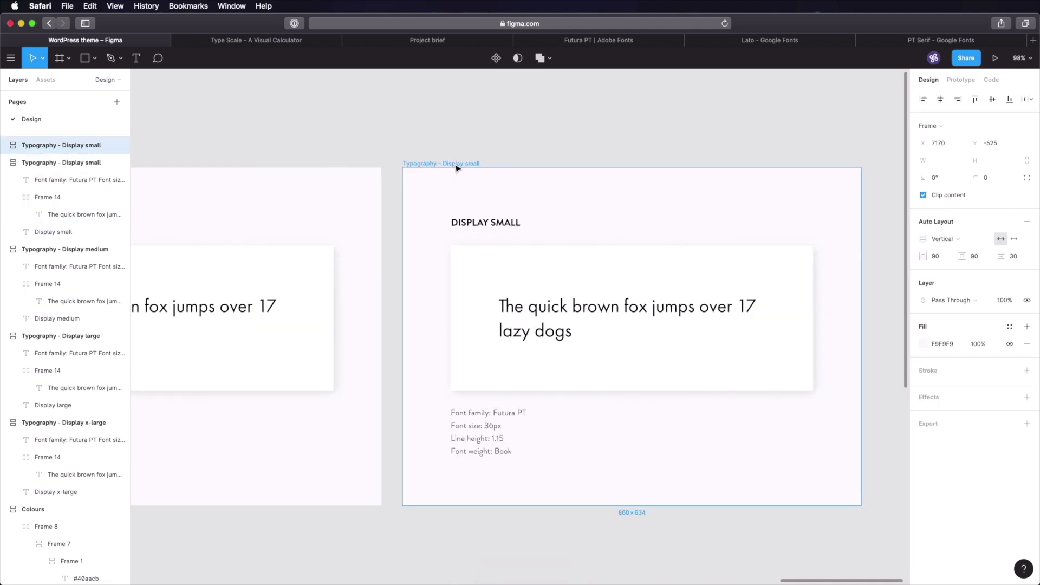
pyautogui.press('super+r')
pyautogui.press('Right')
pyautogui.hotkey('alt', 'Left')
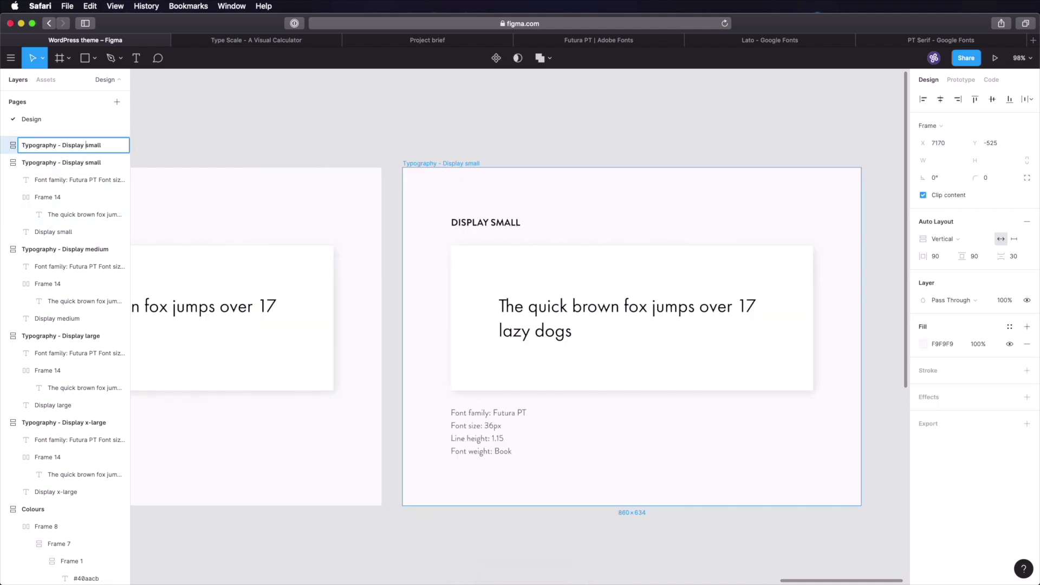
pyautogui.write('x-')
pyautogui.press('Return')
pyautogui.doubleClick(499, 221)
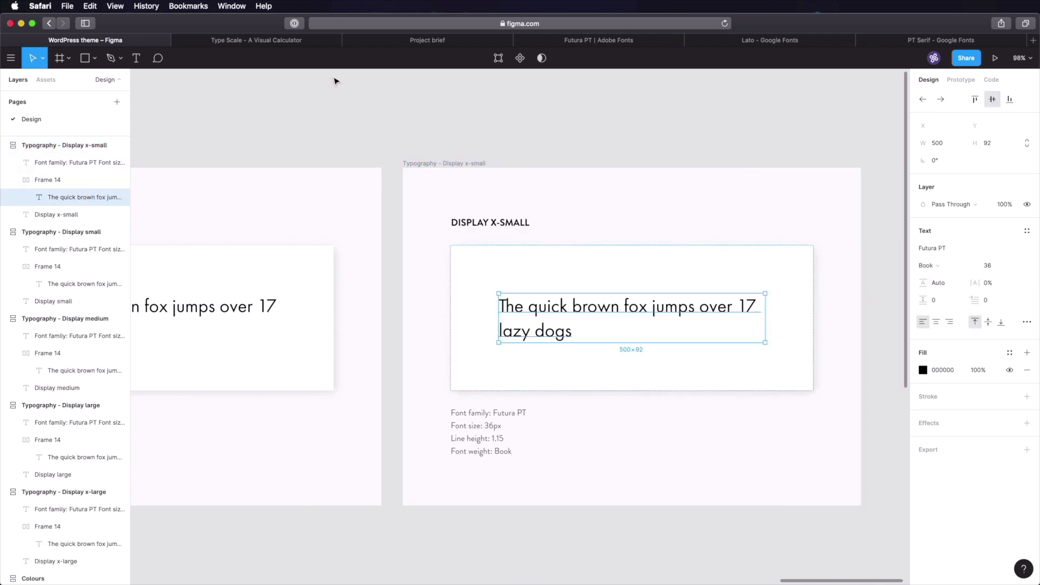
# - Set the sample text's font size to 25
pyautogui.click(227, 40)
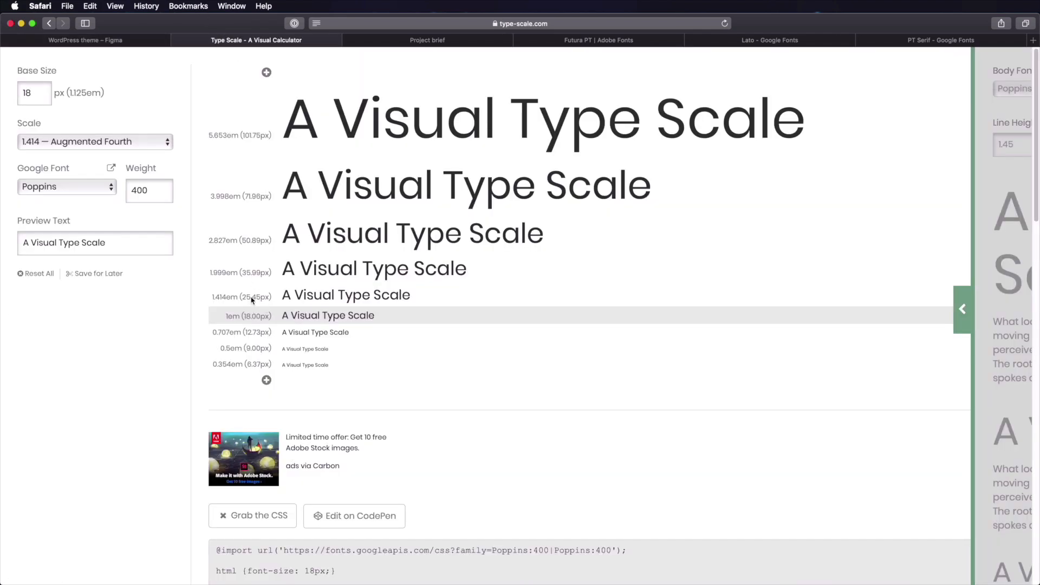
pyautogui.click(158, 43)
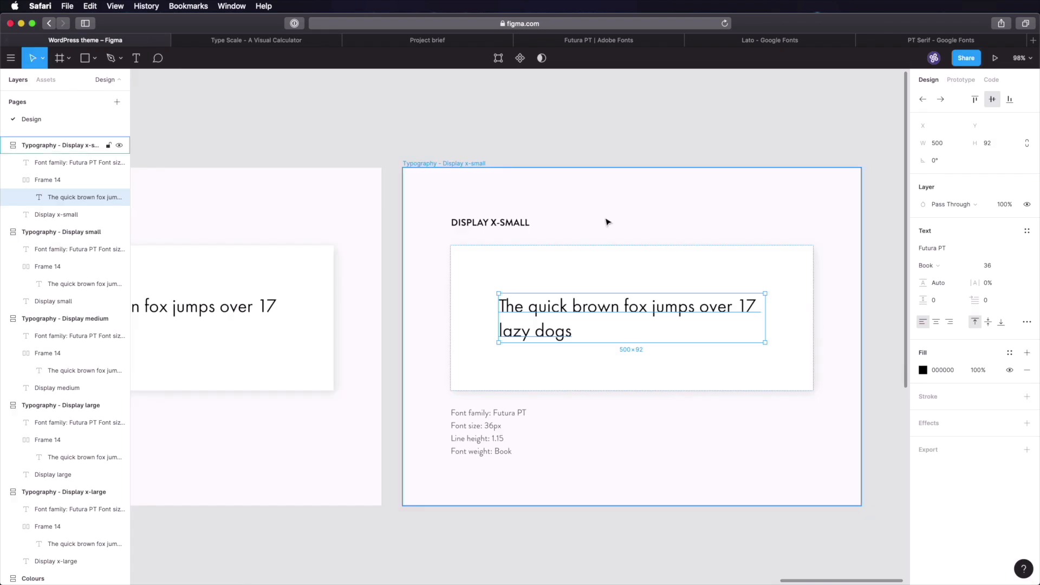
pyautogui.click(997, 267)
pyautogui.write('25')
pyautogui.press('Tab')
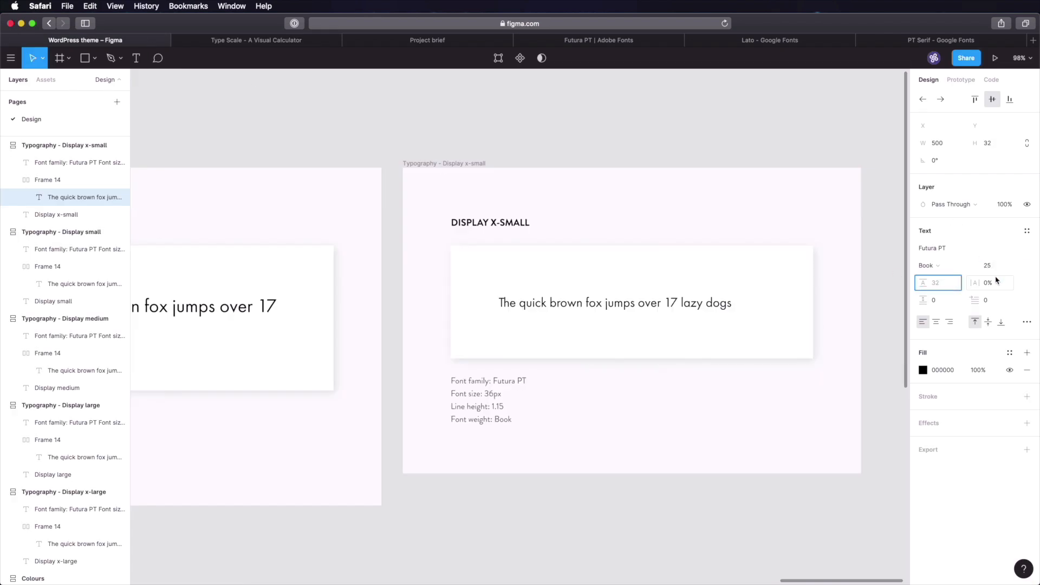
pyautogui.click(509, 490)
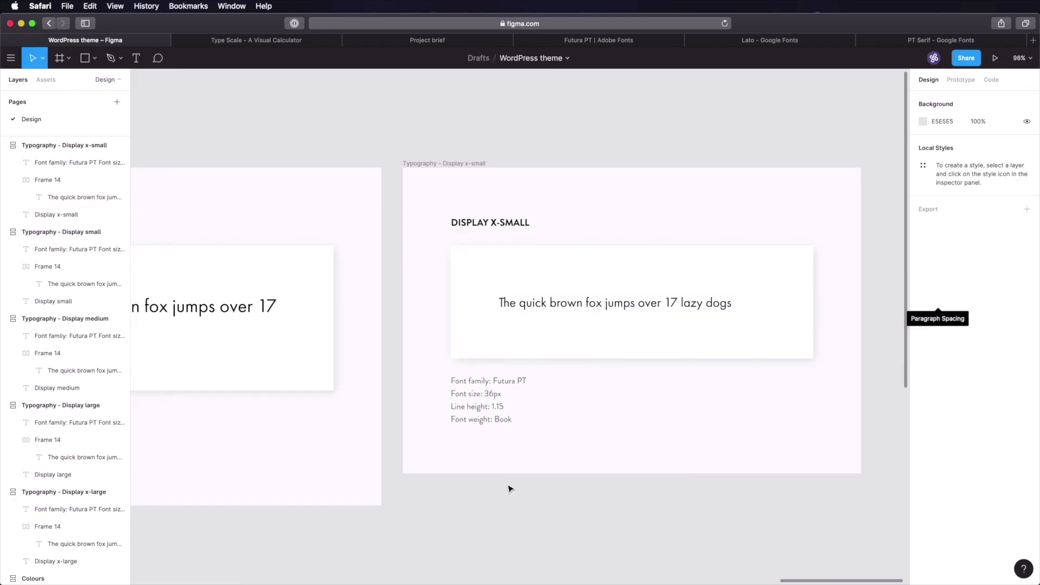
# - Change the font size in the spec note from 36 to 25px
pyautogui.doubleClick(490, 394)
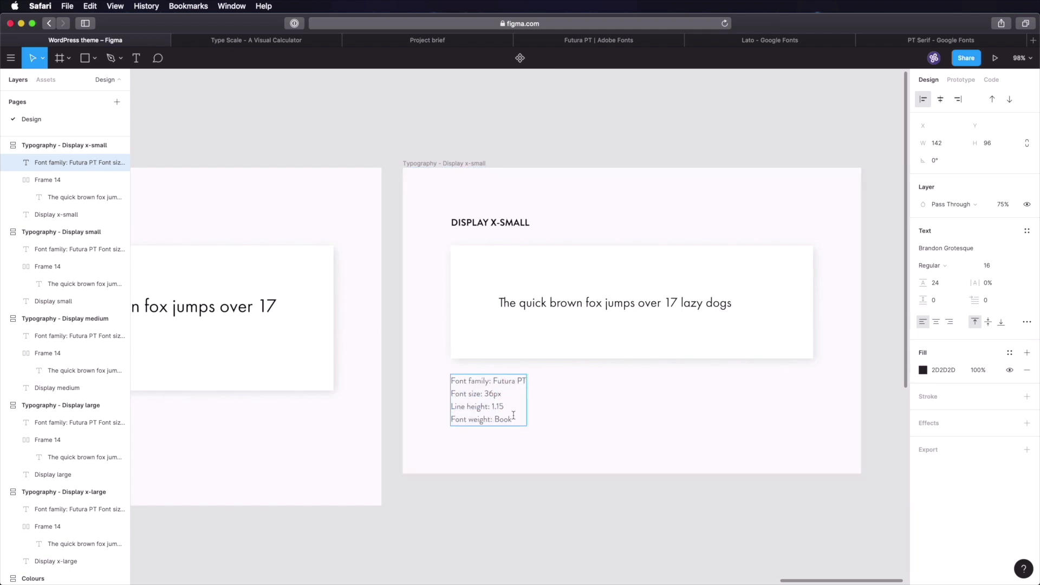
pyautogui.moveTo(485, 394); pyautogui.dragTo(494, 394)
pyautogui.write('25')
pyautogui.hscroll(1, 634, 515)
# - Narrow the fox sample text box to a width of 300
pyautogui.click(609, 536)
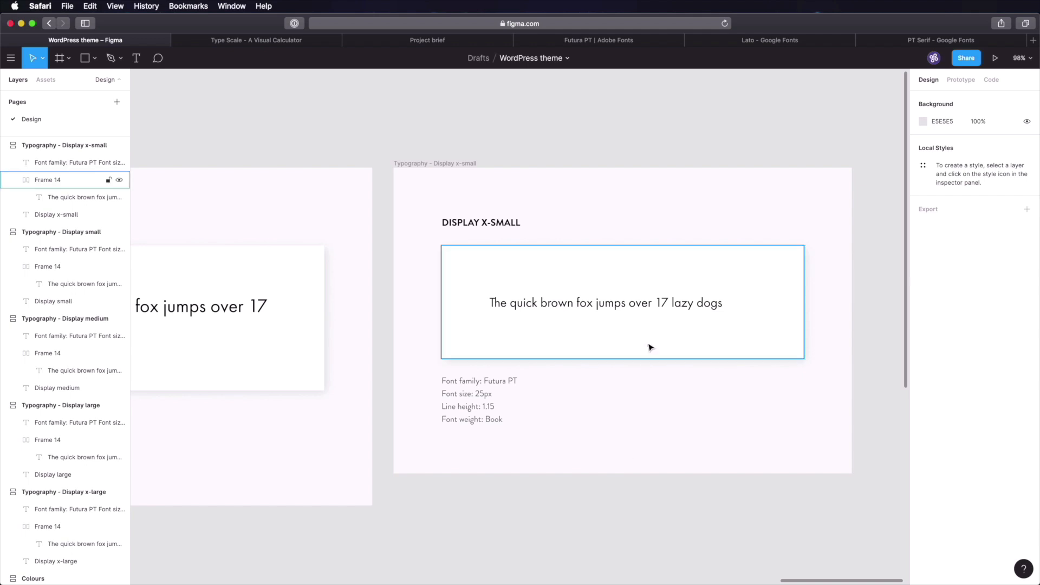
pyautogui.doubleClick(671, 310)
pyautogui.click(954, 145)
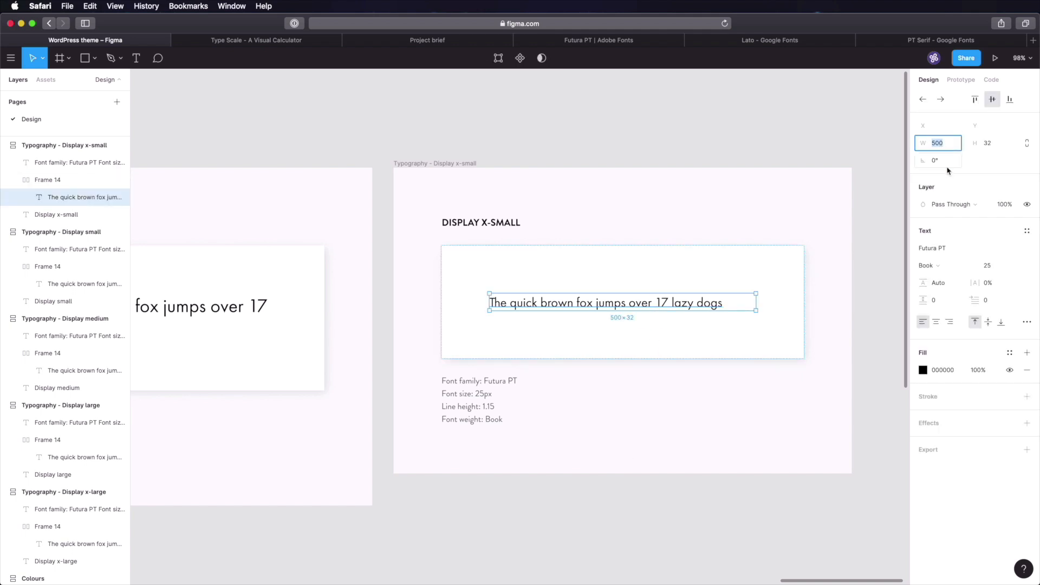
pyautogui.write('300')
pyautogui.press('Tab')
pyautogui.click(852, 263)
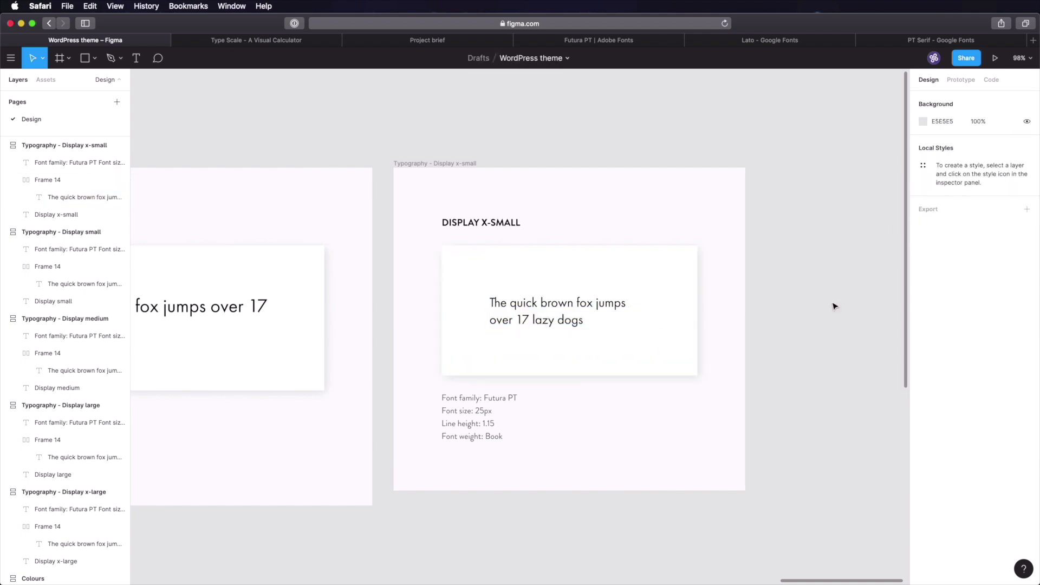
pyautogui.scroll(-3, 832, 301)
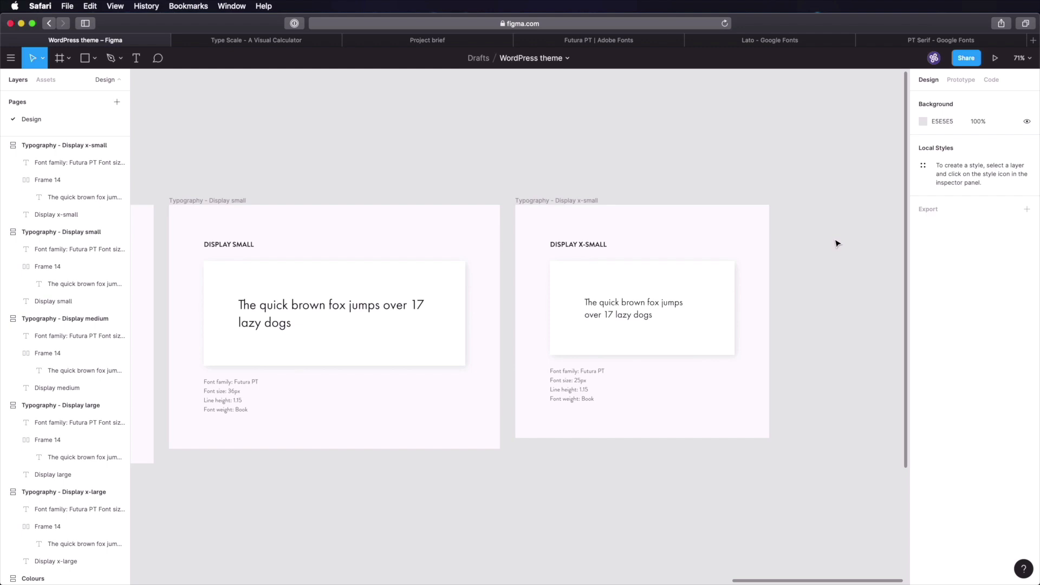
# - Duplicate the Display x-small frame and rename it 'Typography - Body 1'
pyautogui.click(540, 199)
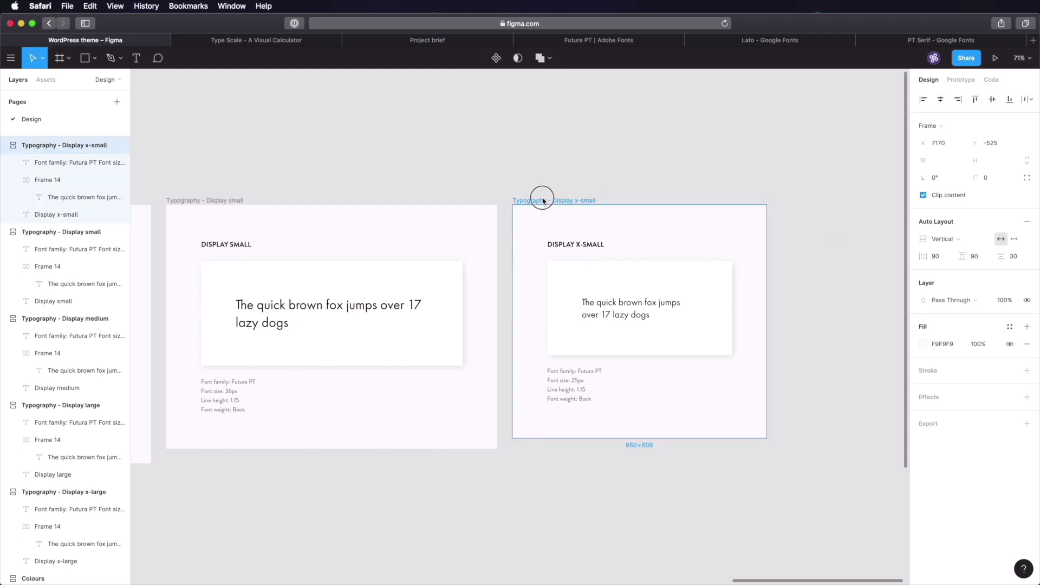
pyautogui.press('super+d')
pyautogui.click(662, 149)
pyautogui.click(660, 200)
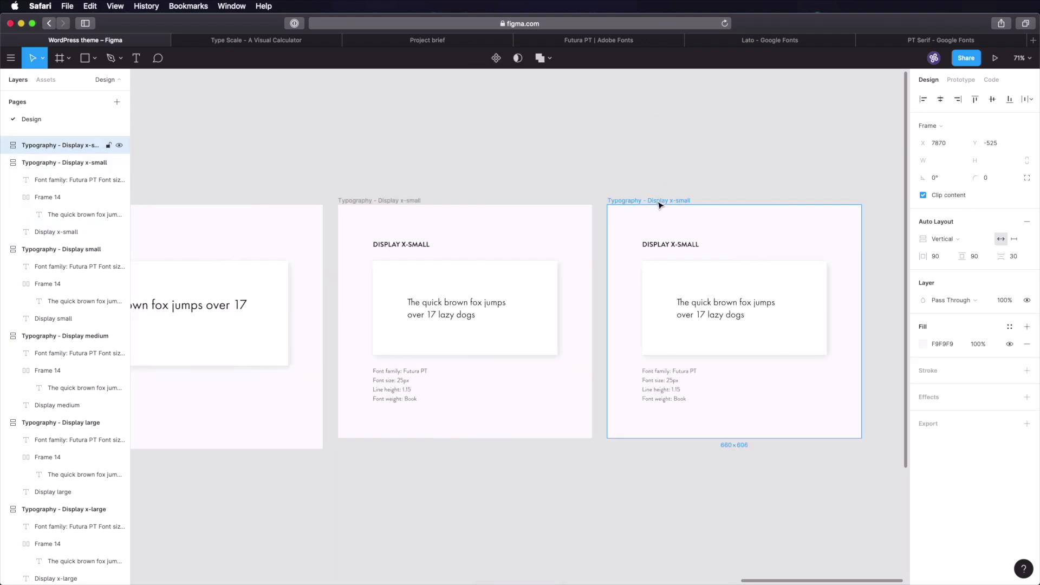
pyautogui.doubleClick(639, 201)
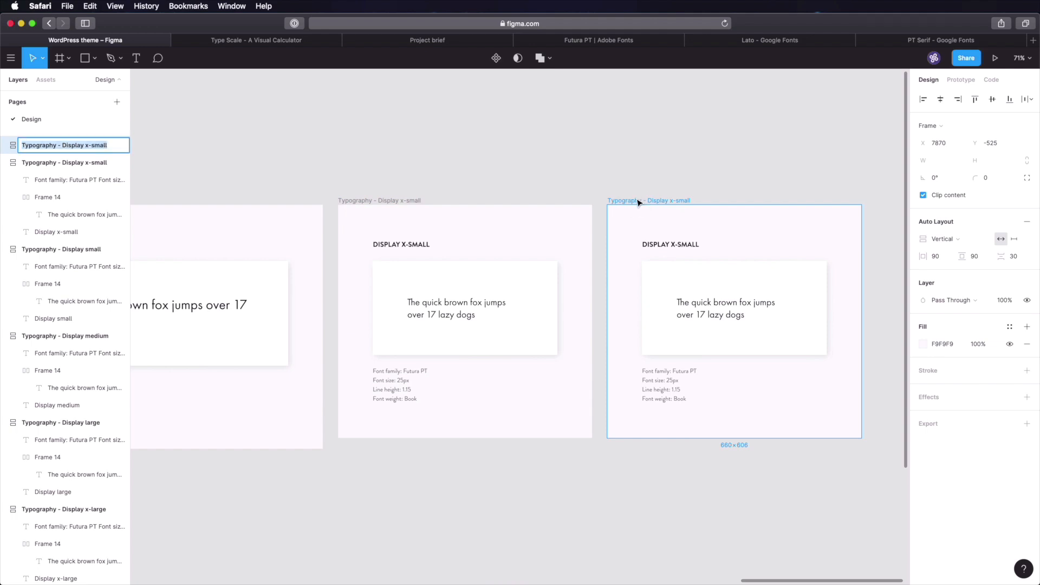
pyautogui.press('Right')
pyautogui.hotkey('alt', 'shift', 'Left')
pyautogui.hotkey('alt', 'shift', 'Left')
pyautogui.hotkey('alt', 'shift', 'Left')
pyautogui.write('Bod')
pyautogui.press('Return')
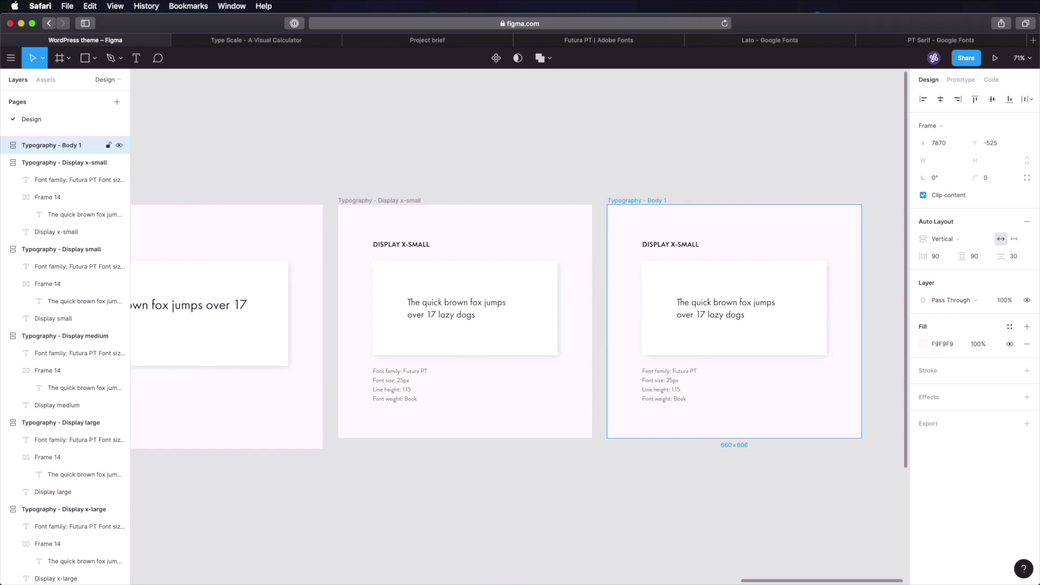
# - Change the copied frame's heading from DISPLAY X-SMALL to BODY 1
pyautogui.click(675, 180)
pyautogui.click(658, 246)
pyautogui.doubleClick(658, 247)
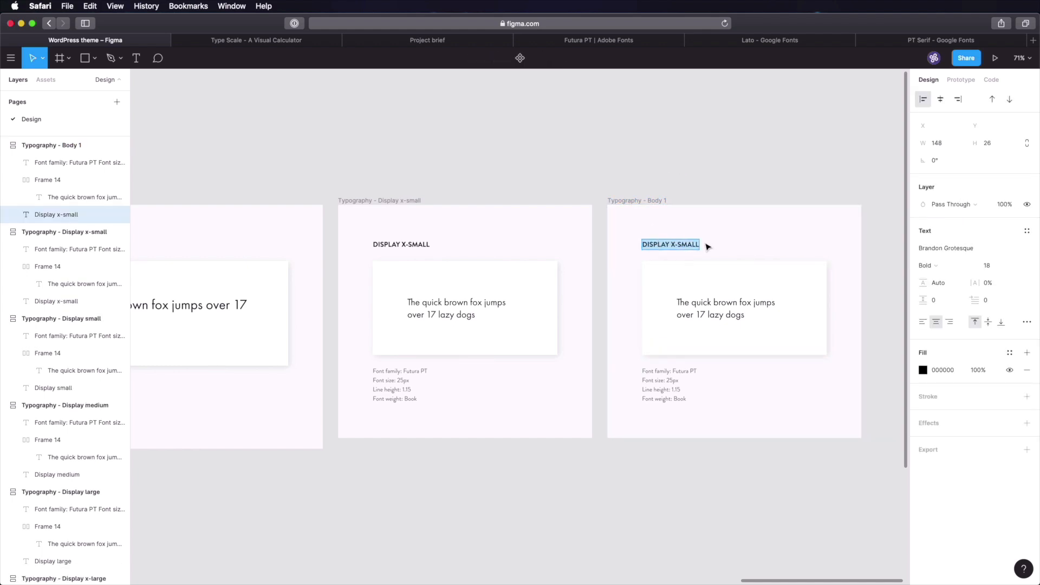
pyautogui.write('Body 1')
pyautogui.press('Return')
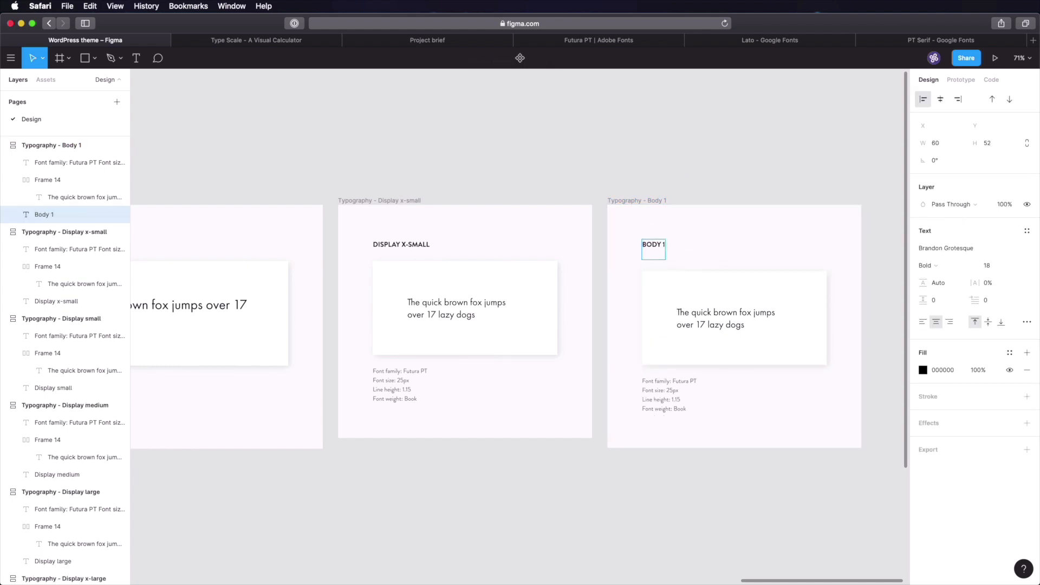
pyautogui.press('BackSpace')
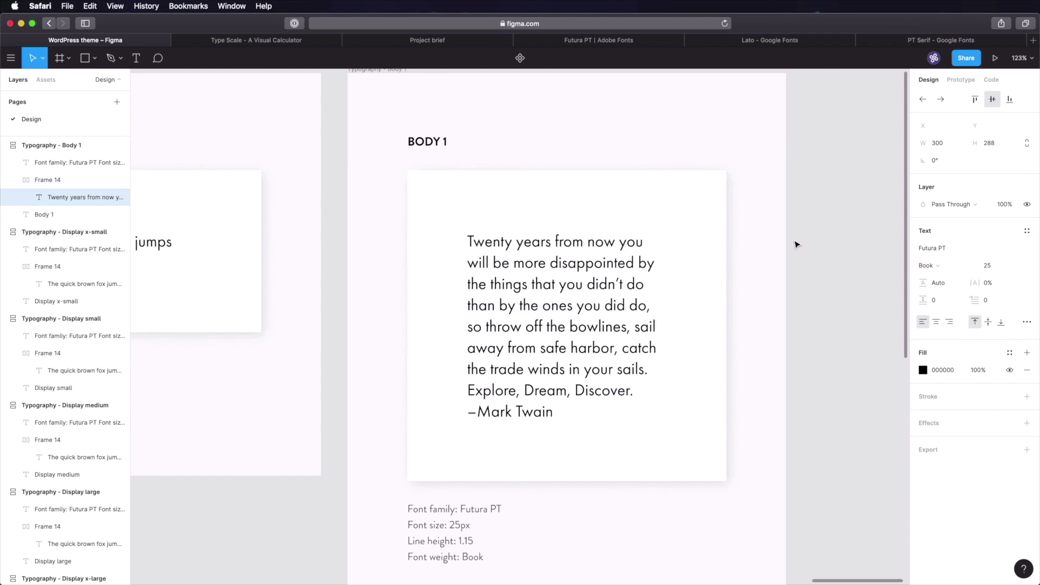
# - Set the quote paragraph's width to 400
pyautogui.press('Escape')
pyautogui.click(944, 144)
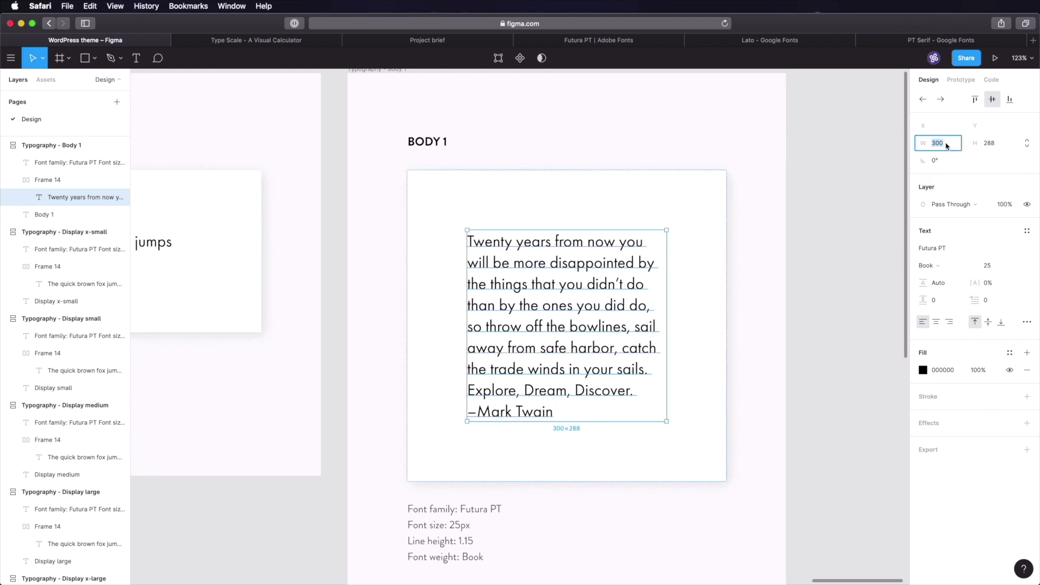
pyautogui.write('400')
pyautogui.press('Return')
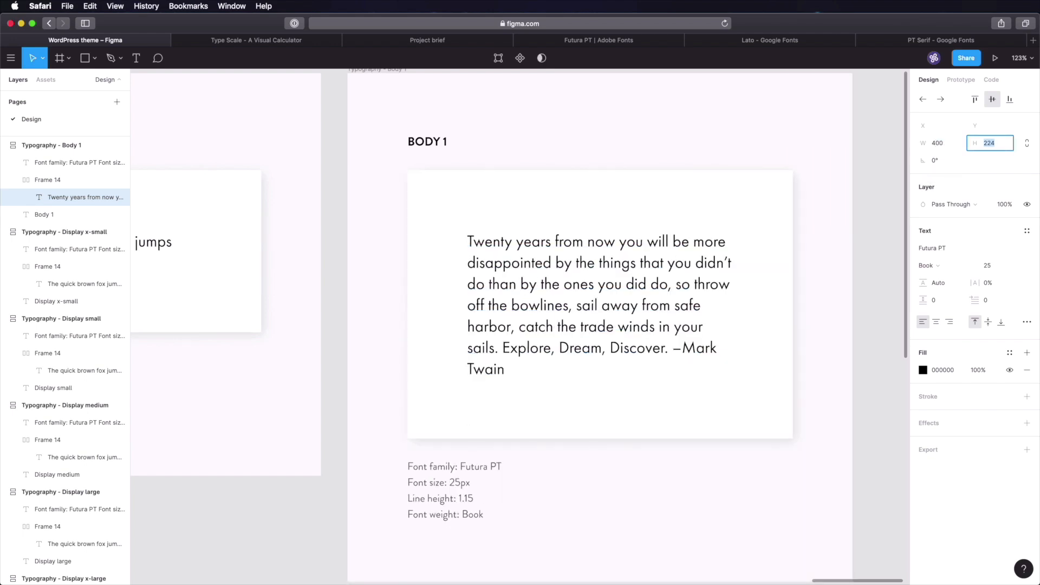
pyautogui.click(882, 277)
pyautogui.scroll(-3, 881, 280)
pyautogui.hscroll(5, 870, 271)
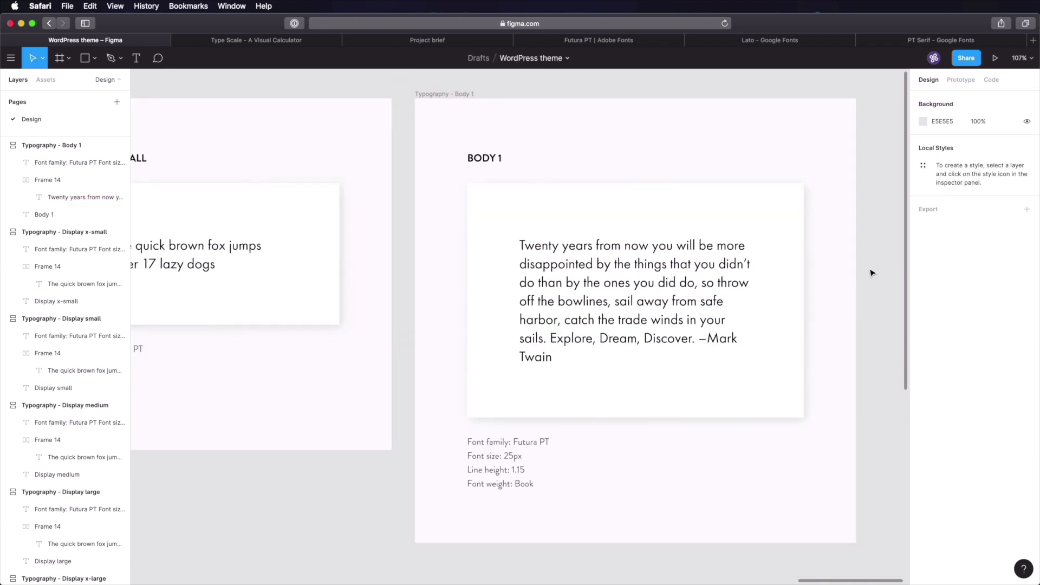
# - Set the Body 1 quote to Lato 18px with a 27 (1.5×18) line height
pyautogui.click(540, 269)
pyautogui.click(946, 249)
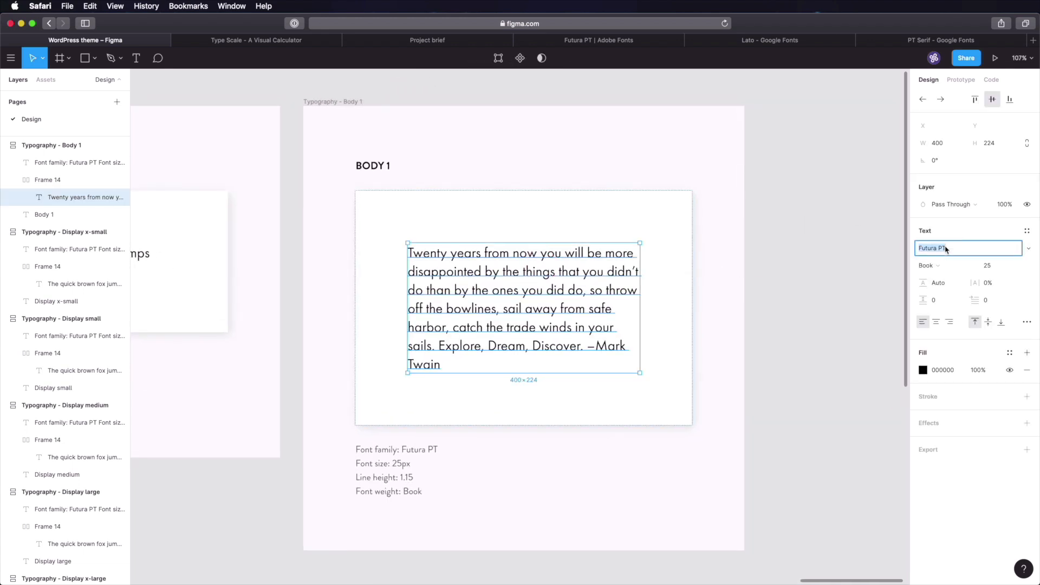
pyautogui.press('BackSpace')
pyautogui.write('Lato')
pyautogui.press('Return')
pyautogui.click(991, 266)
pyautogui.write('18')
pyautogui.press('Return')
pyautogui.click(931, 277)
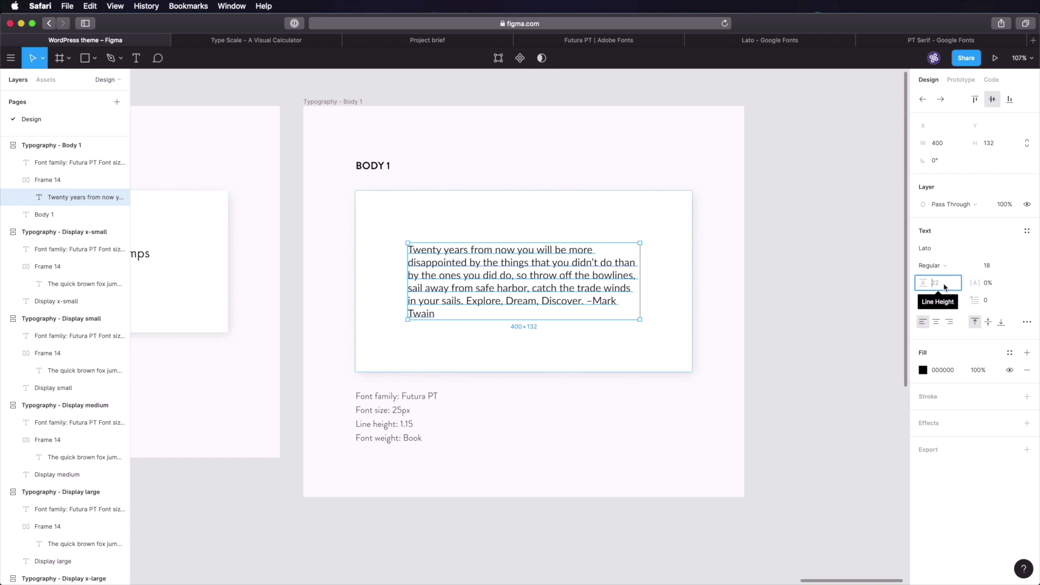
pyautogui.write('1.5*18')
pyautogui.press('Return')
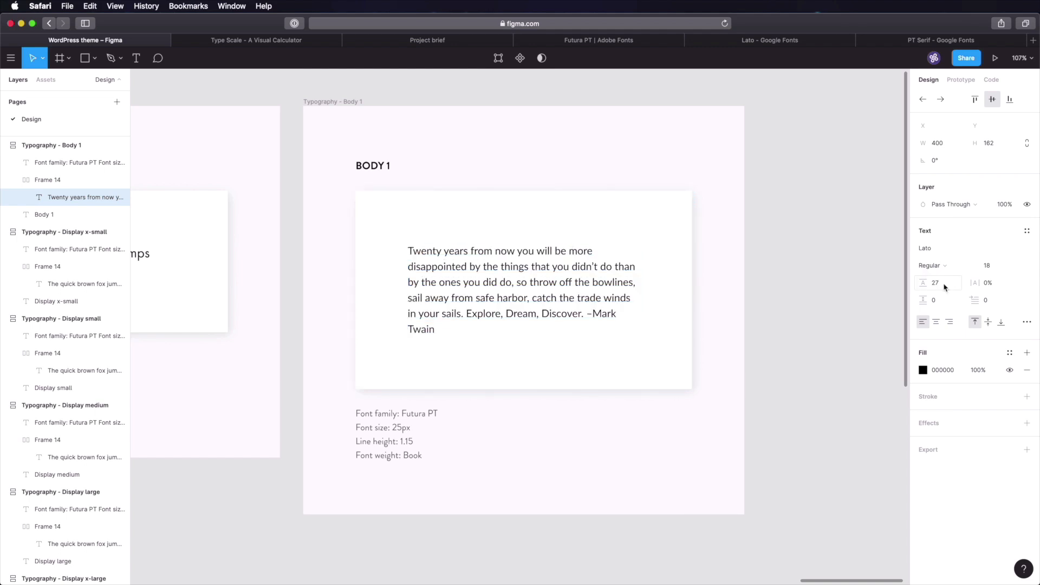
pyautogui.click(777, 326)
# - Edit the specs to Lato, 18px, 27 (1.5), Regular, then duplicate the frame
pyautogui.hscroll(-2, 812, 324)
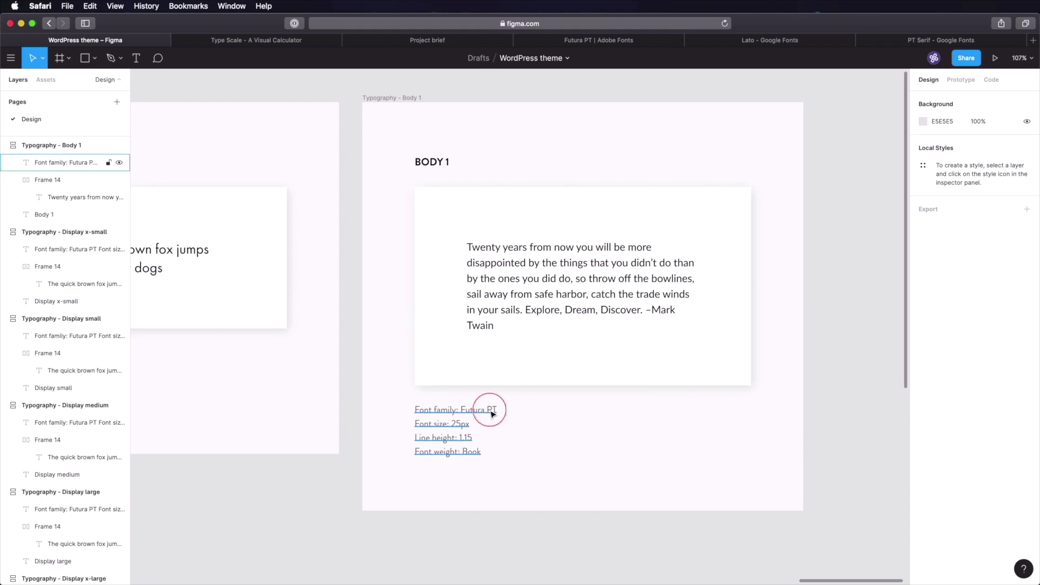
pyautogui.click(469, 409)
pyautogui.doubleClick(478, 411)
pyautogui.press('super+shift+Right')
pyautogui.write('Lato')
pyautogui.press('Down')
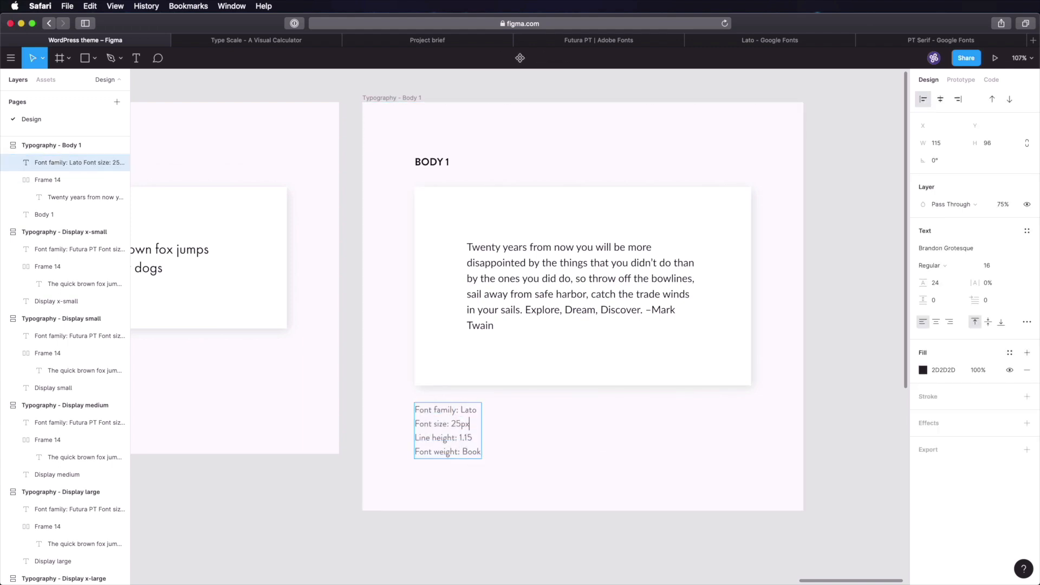
pyautogui.hotkey('shift', 'Left')
pyautogui.press('BackSpace')
pyautogui.hotkey('shift', 'Right')
pyautogui.write('18')
pyautogui.press('super+shift+Right')
pyautogui.write('281.6')
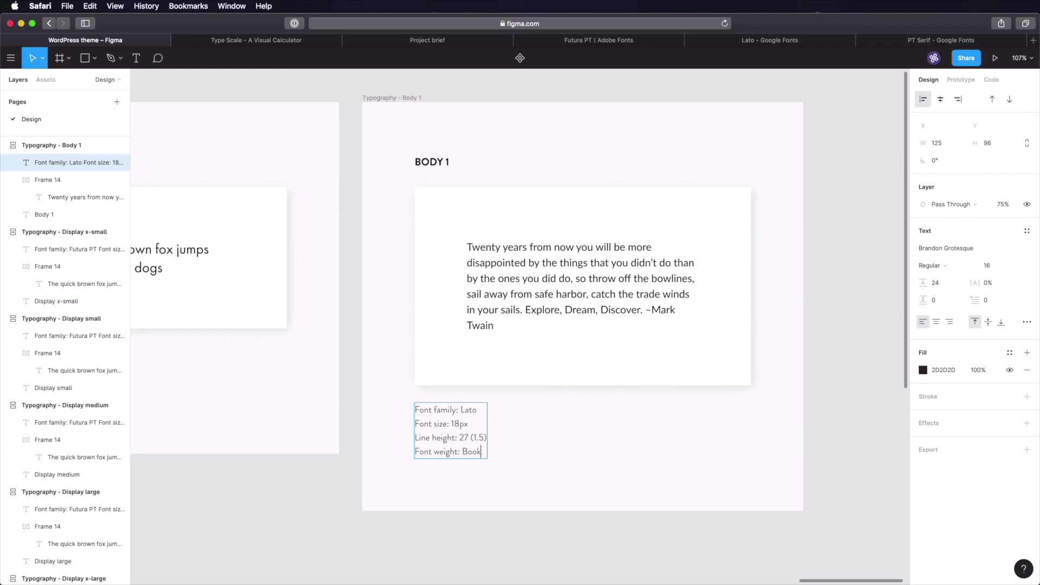
pyautogui.hotkey('alt', 'shift', 'Left')
pyautogui.write('Regular')
pyautogui.press('Escape')
pyautogui.press('Escape')
pyautogui.press('super+d')
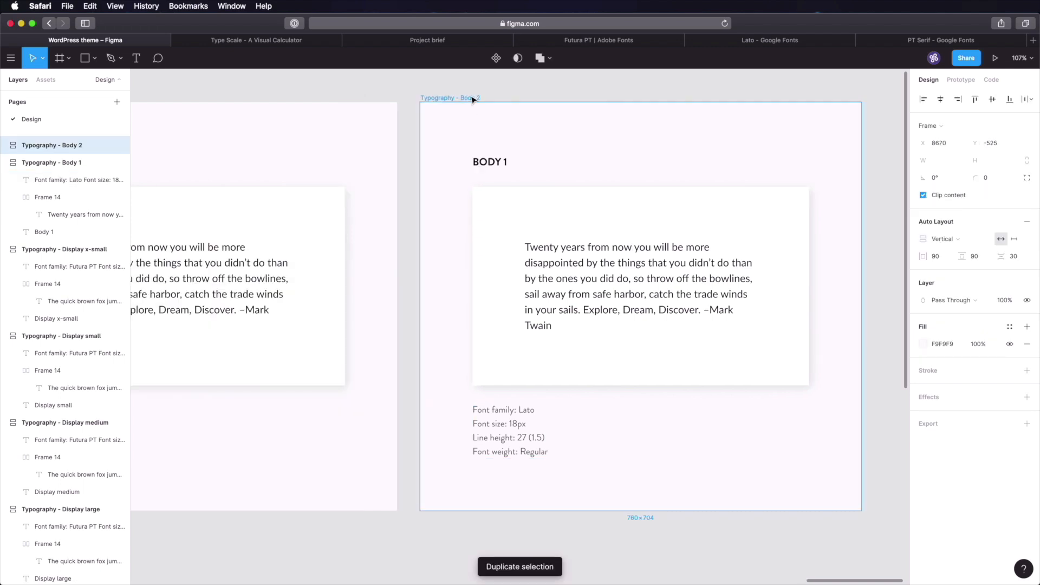
# - Change the copy's heading to BODY 2 and set its quote font to PT Serif
pyautogui.doubleClick(496, 163)
pyautogui.write('2')
pyautogui.click(606, 279)
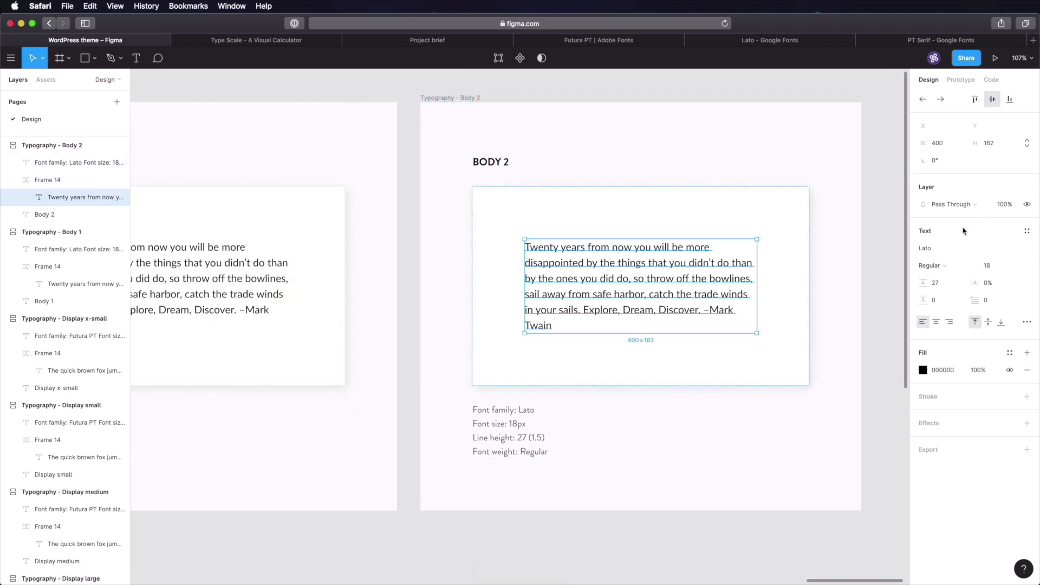
pyautogui.click(949, 253)
pyautogui.write('PT Serif')
pyautogui.press('Return')
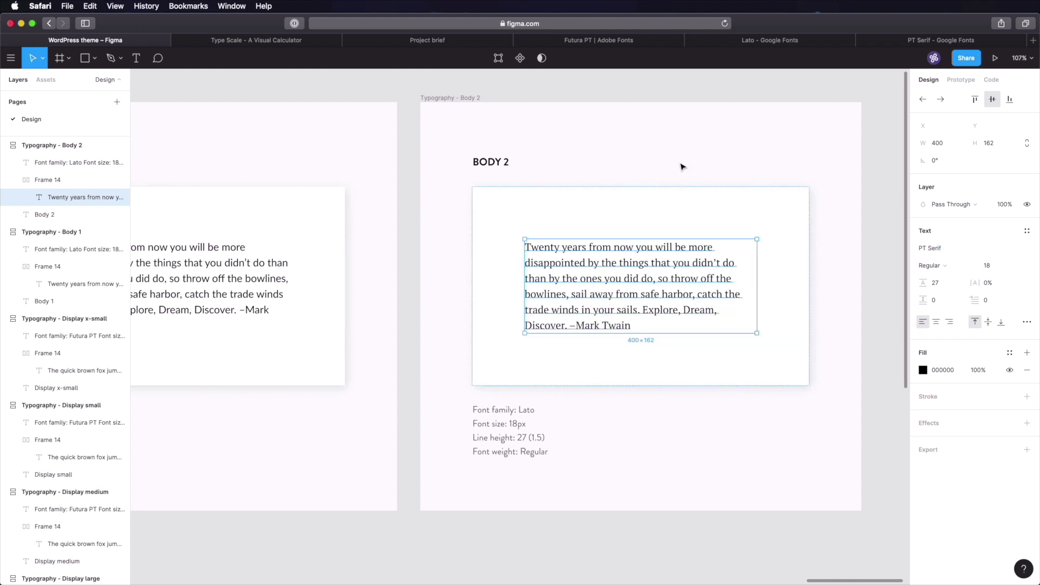
pyautogui.click(873, 164)
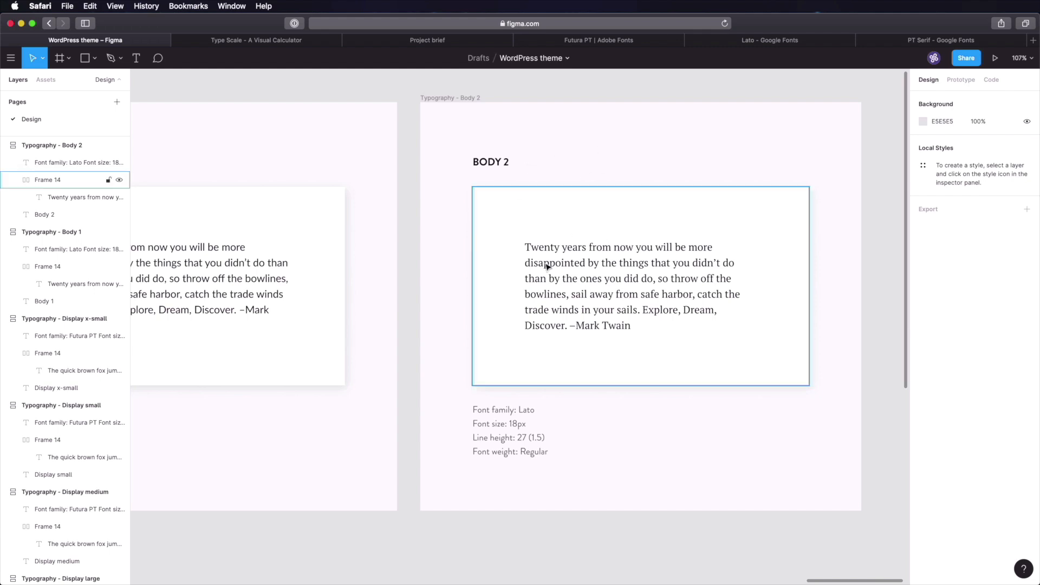
# - Set the Body 2 quote to 16px with a line height of 24
pyautogui.click(602, 269)
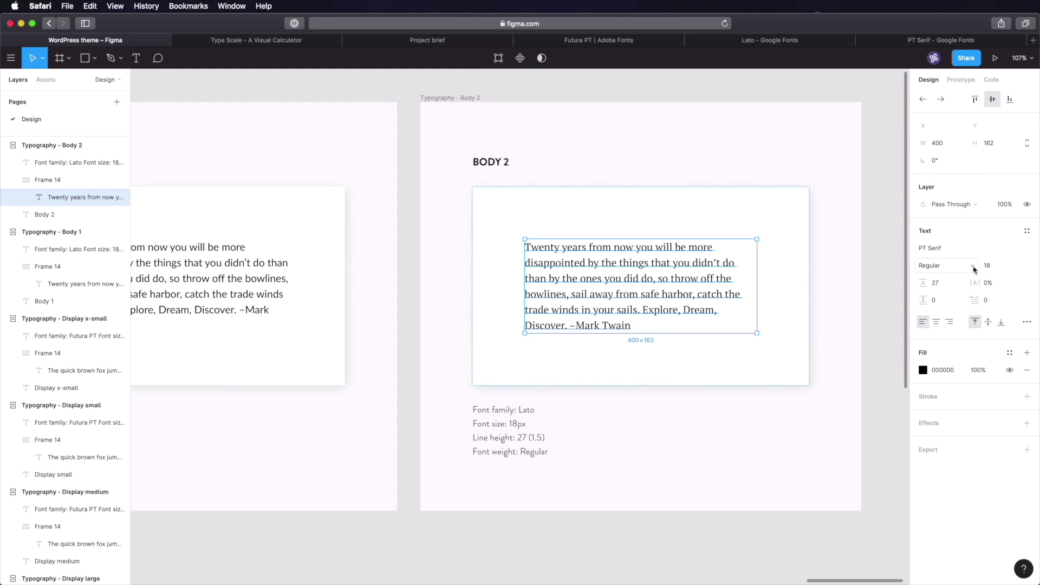
pyautogui.click(989, 272)
pyautogui.write('16')
pyautogui.press('Tab')
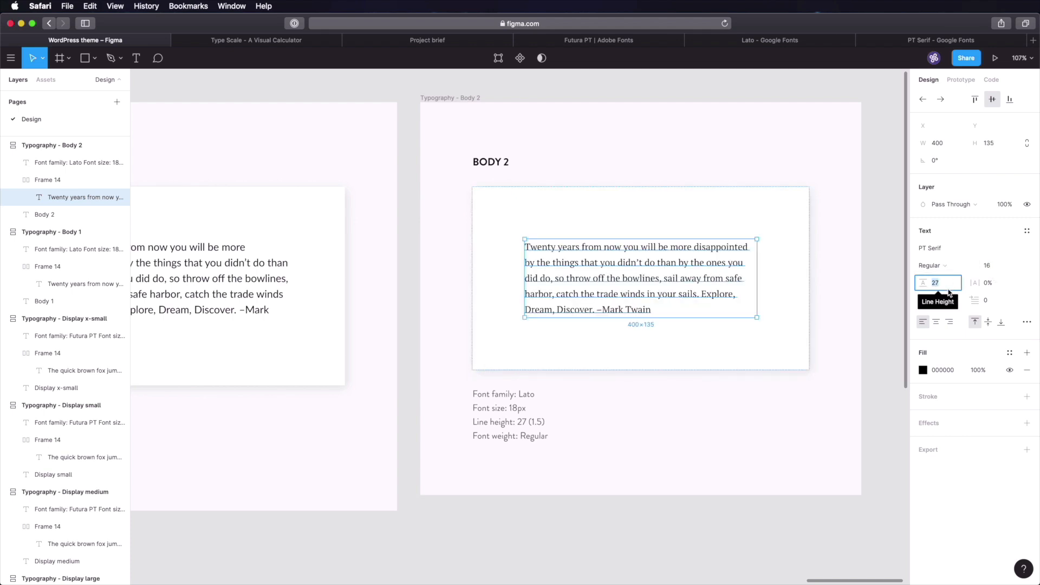
pyautogui.write('24')
pyautogui.press('Tab')
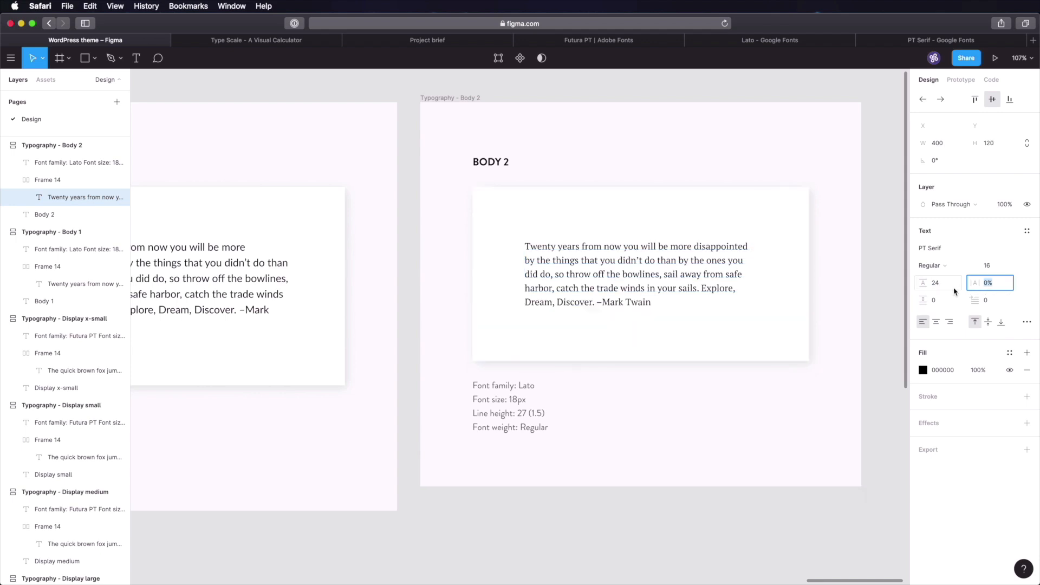
# - Edit the spec text to read PT Serif, 16px and line height 24
pyautogui.click(522, 388)
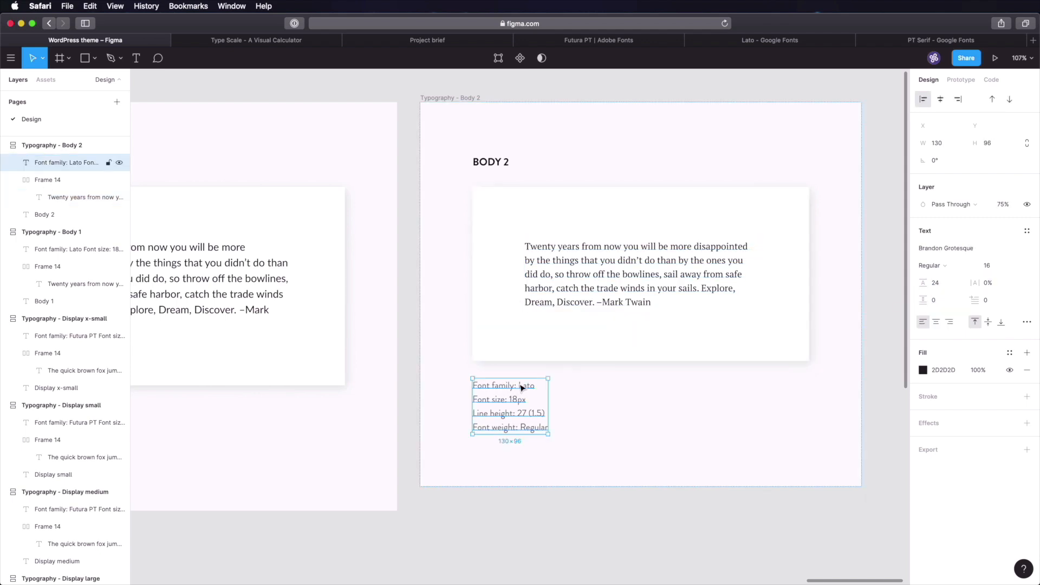
pyautogui.doubleClick(522, 388)
pyautogui.doubleClick(528, 386)
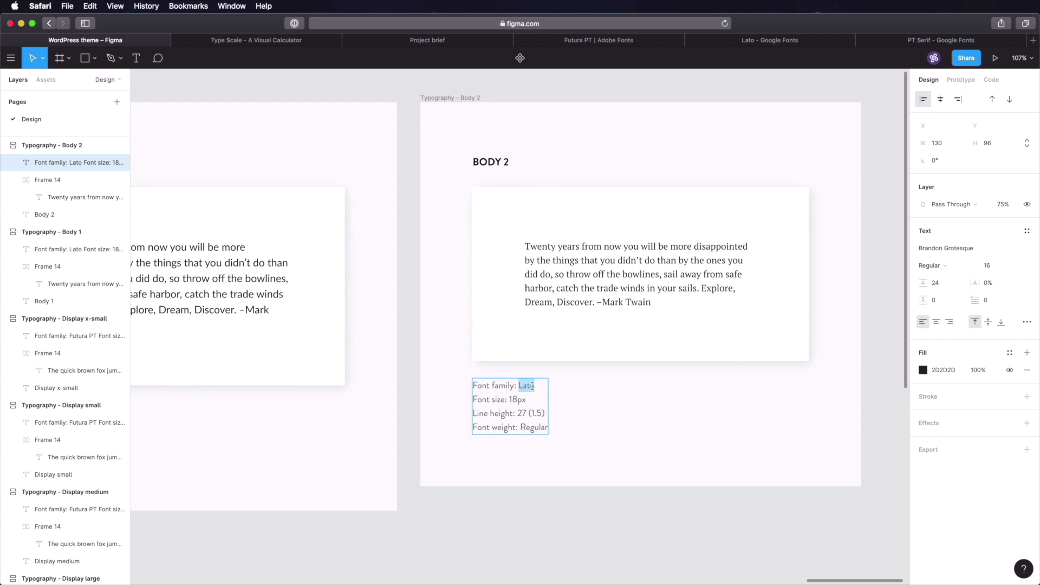
pyautogui.write('PT Serif')
pyautogui.click(509, 399)
pyautogui.write('15')
pyautogui.press('Delete')
pyautogui.write('4')
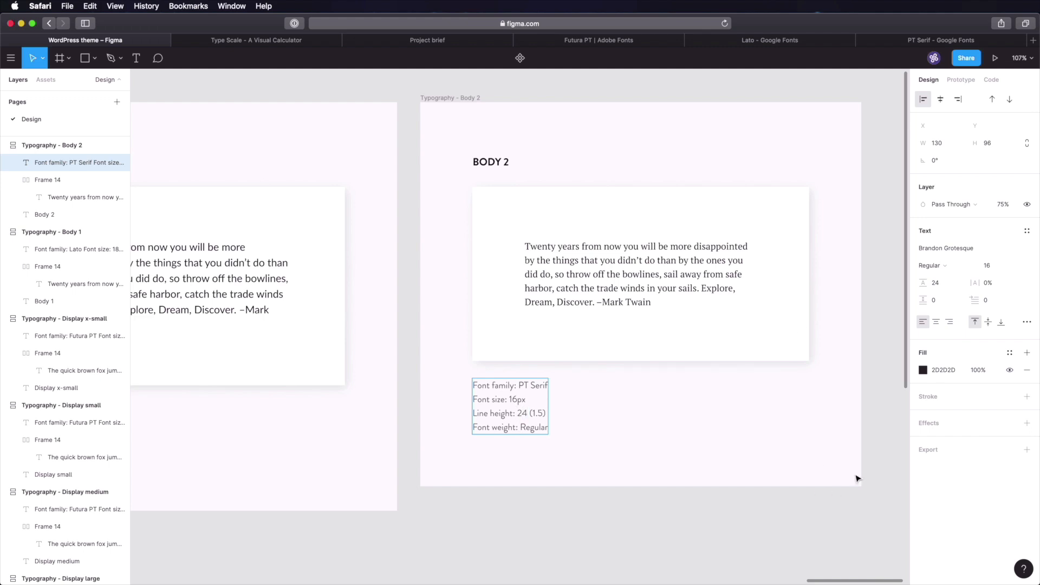
pyautogui.click(893, 394)
pyautogui.press('super+s')
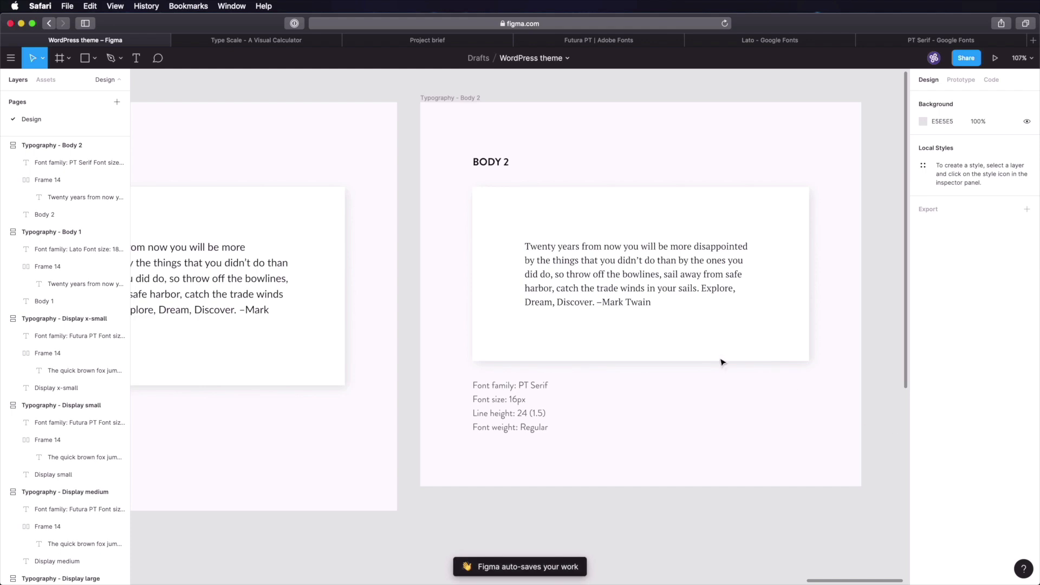
pyautogui.hscroll(5, 780, 308)
pyautogui.hscroll(3, 704, 222)
pyautogui.scroll(2, 704, 222)
pyautogui.click(260, 132)
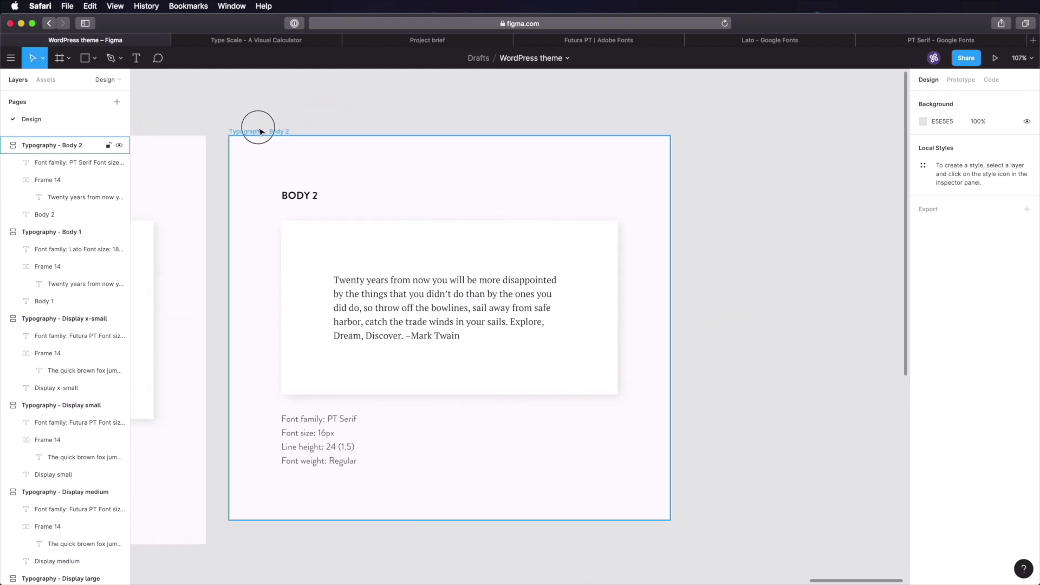
# - Duplicate the Body 2 frame and rename it Typography - Caption
pyautogui.press('super+d')
pyautogui.press('super+r')
pyautogui.press('Right')
pyautogui.hotkey('alt', 'shift', 'Left')
pyautogui.hotkey('alt', 'shift', 'Left')
pyautogui.write('C')
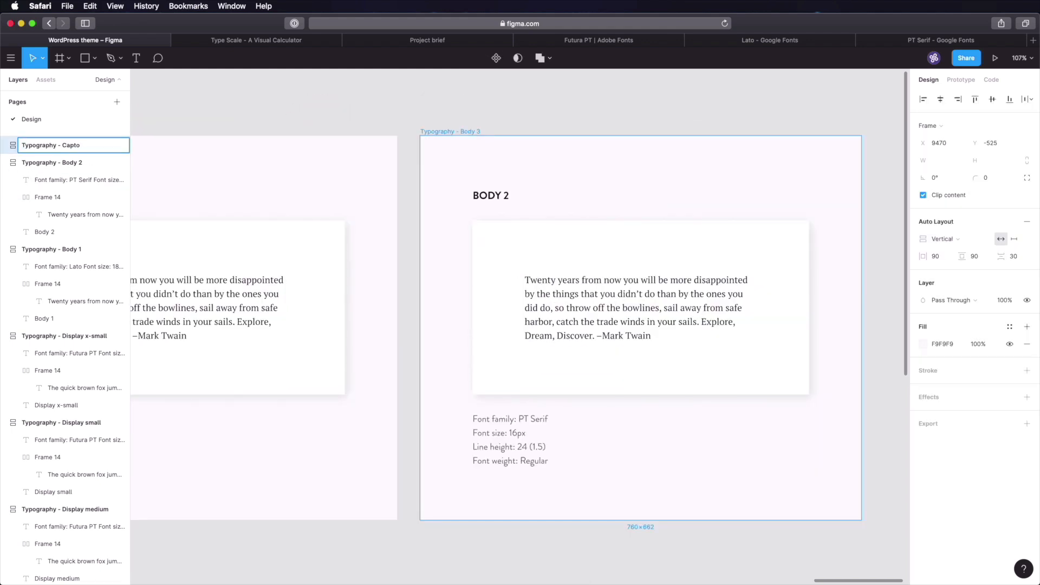
pyautogui.write('aptio')
pyautogui.write('n')
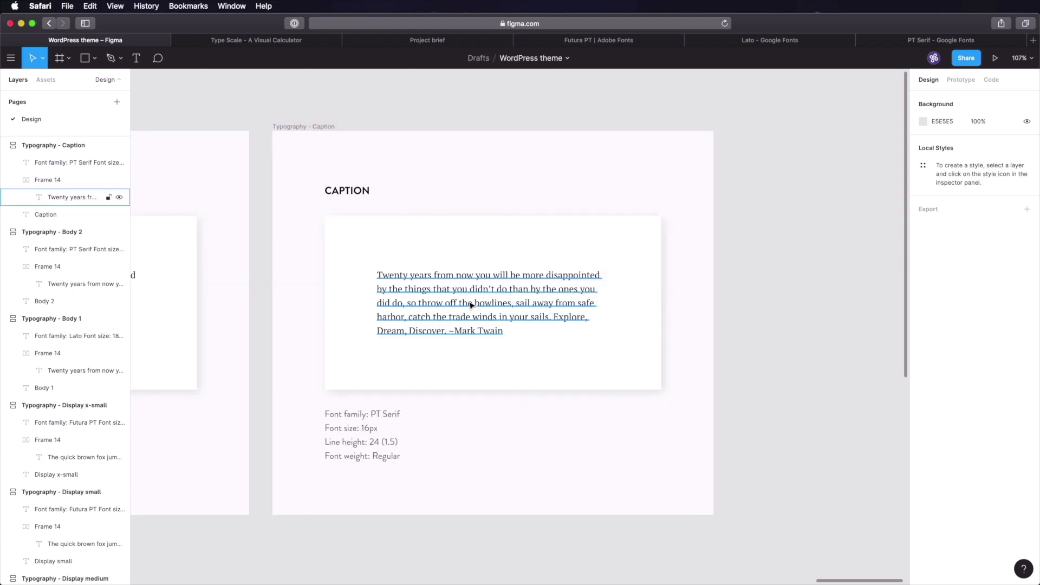
# - Replace the quote with a rectangle filled by a random Unsplash animal photo
pyautogui.click(471, 304)
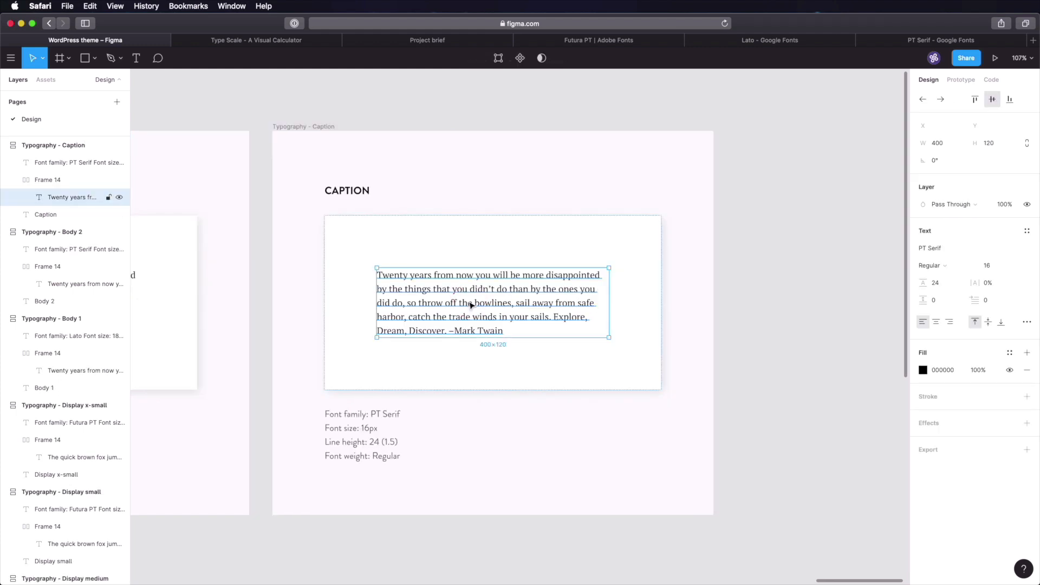
pyautogui.press('Delete')
pyautogui.press('r')
pyautogui.click(441, 295)
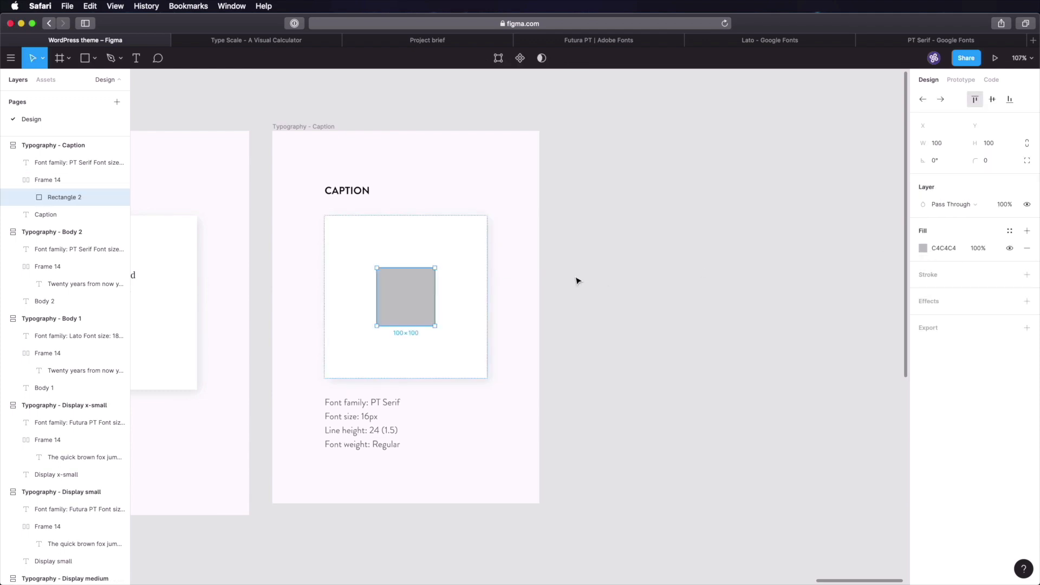
pyautogui.rightClick(402, 282)
pyautogui.moveTo(457, 475)
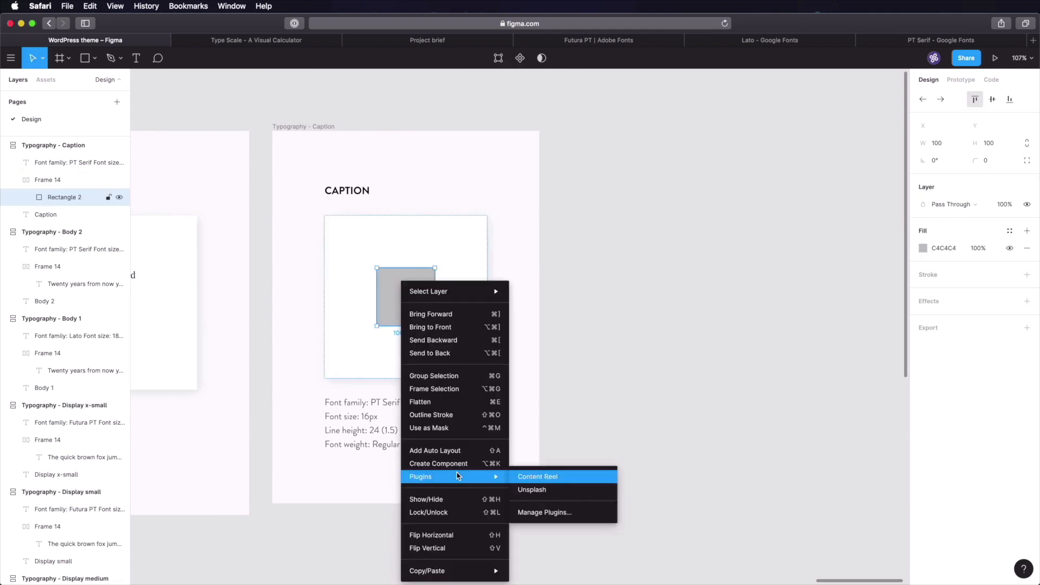
pyautogui.click(553, 489)
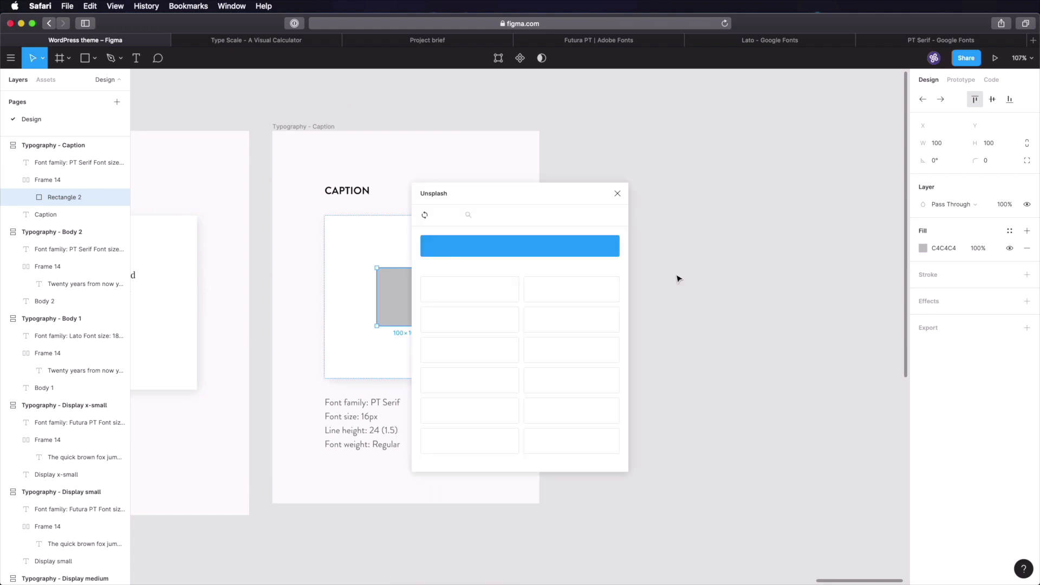
pyautogui.moveTo(523, 194); pyautogui.dragTo(739, 136)
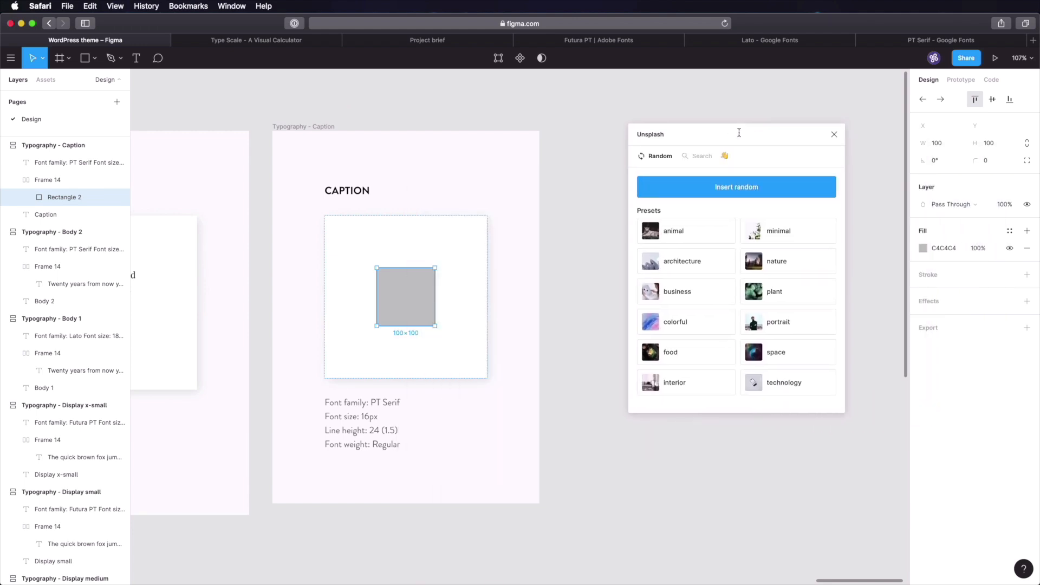
pyautogui.click(684, 232)
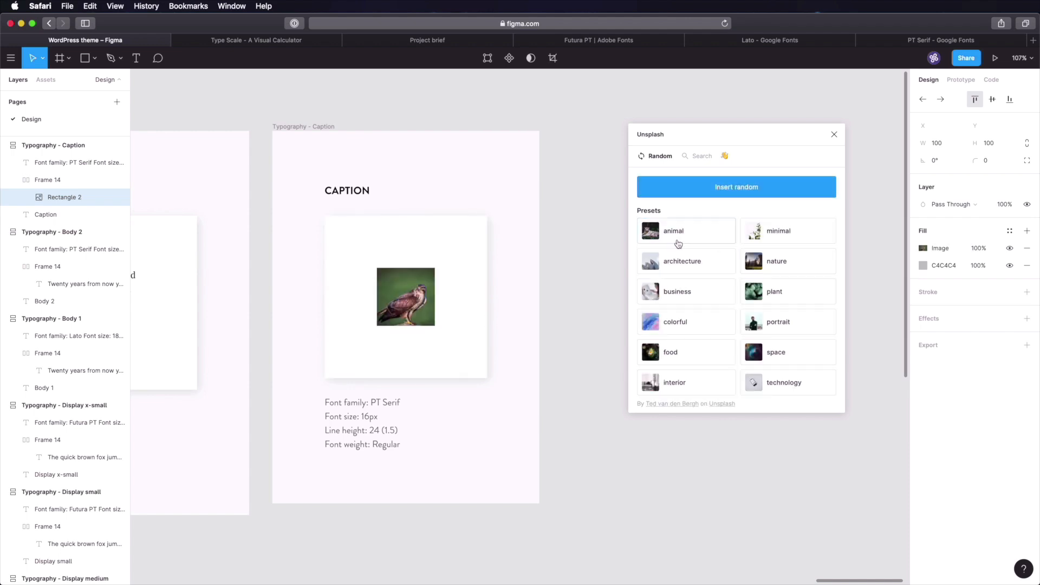
pyautogui.click(684, 234)
pyautogui.click(585, 251)
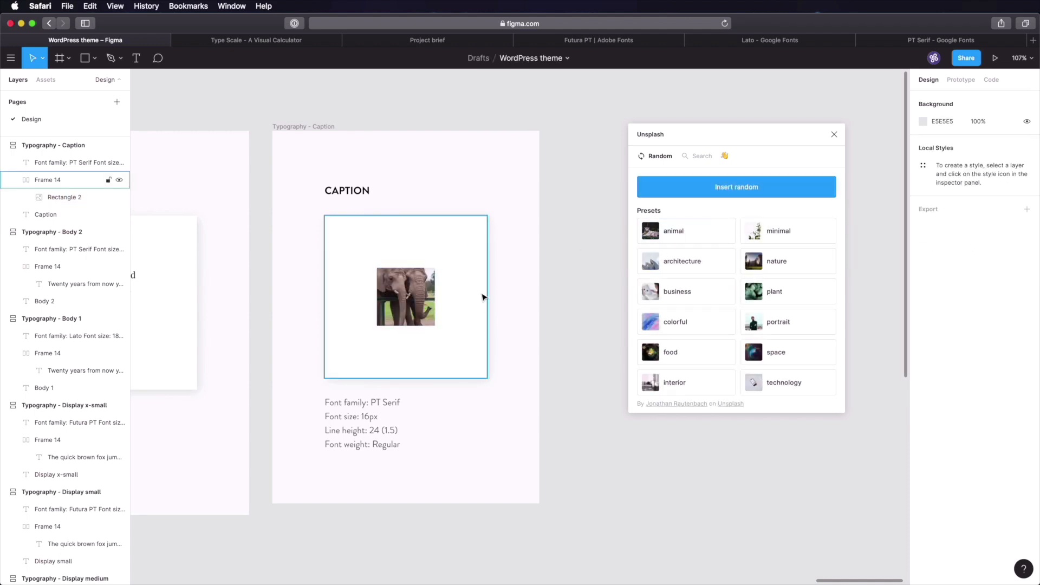
pyautogui.click(834, 134)
# - Enlarge the photo to 518×282, swap in another Unsplash image, and add a text box
pyautogui.click(427, 287)
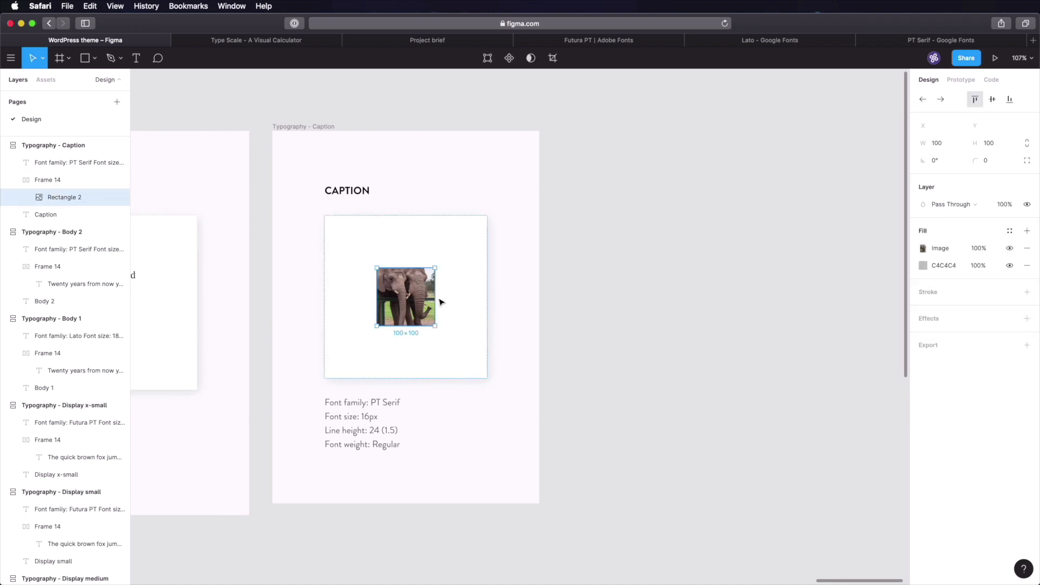
pyautogui.moveTo(434, 326); pyautogui.dragTo(678, 432)
pyautogui.rightClick(604, 319)
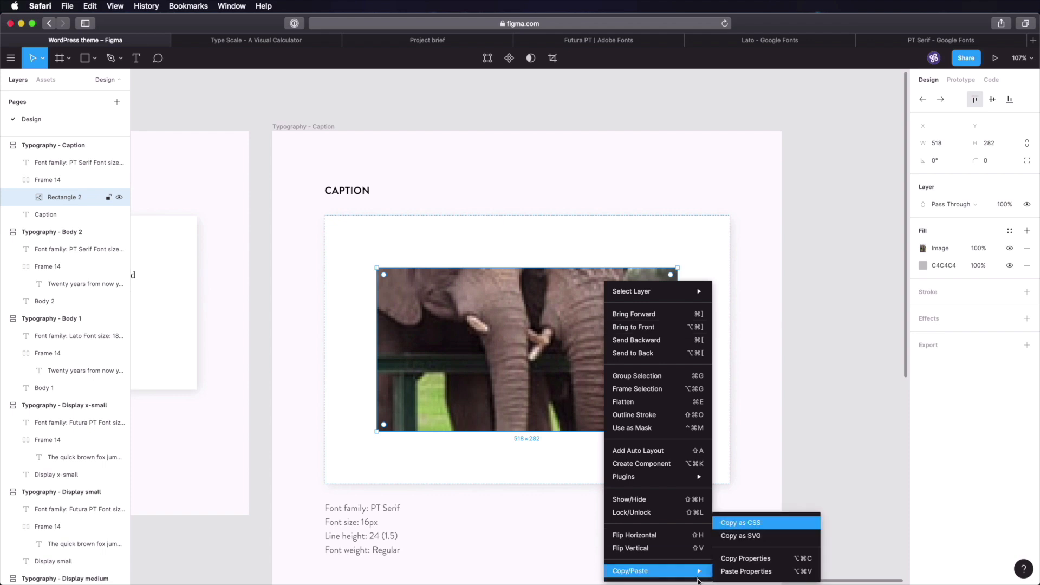
pyautogui.moveTo(672, 476)
pyautogui.click(735, 489)
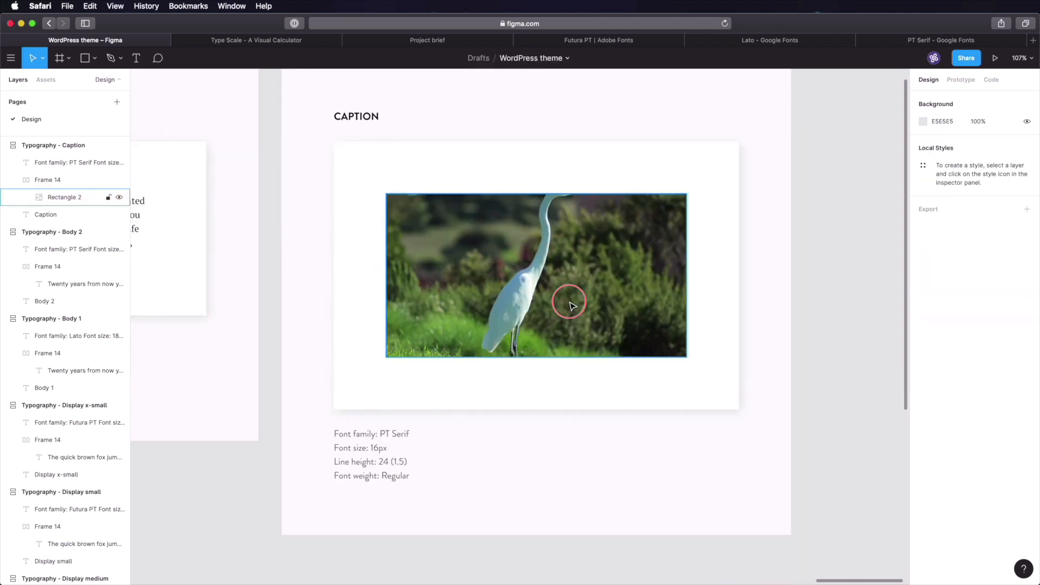
pyautogui.press('t')
pyautogui.click(475, 389)
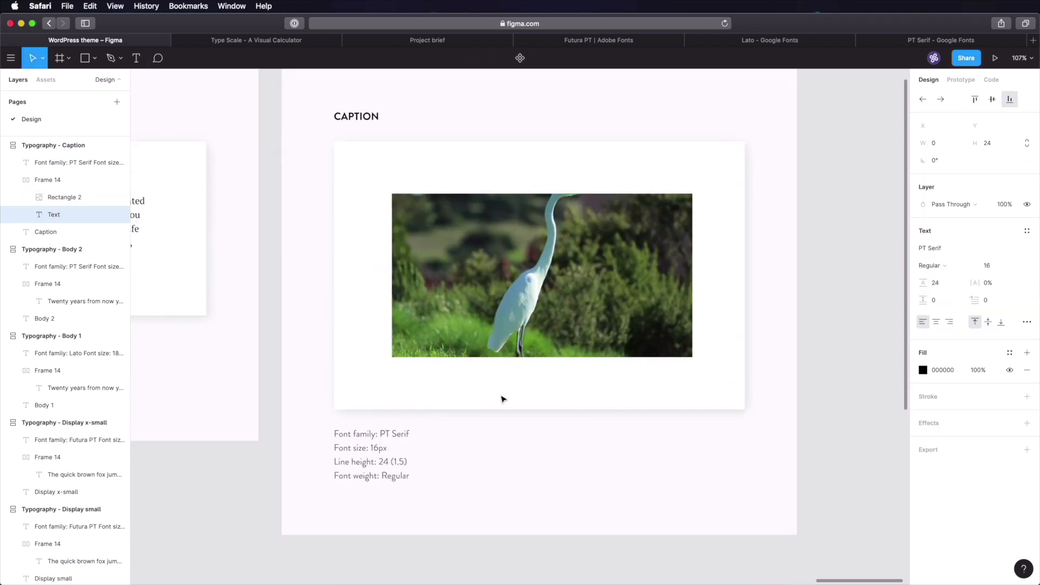
# - Type placeholder text and stack it with the heron photo in a vertical auto layout
pyautogui.write('dsdsdsds')
pyautogui.click(863, 278)
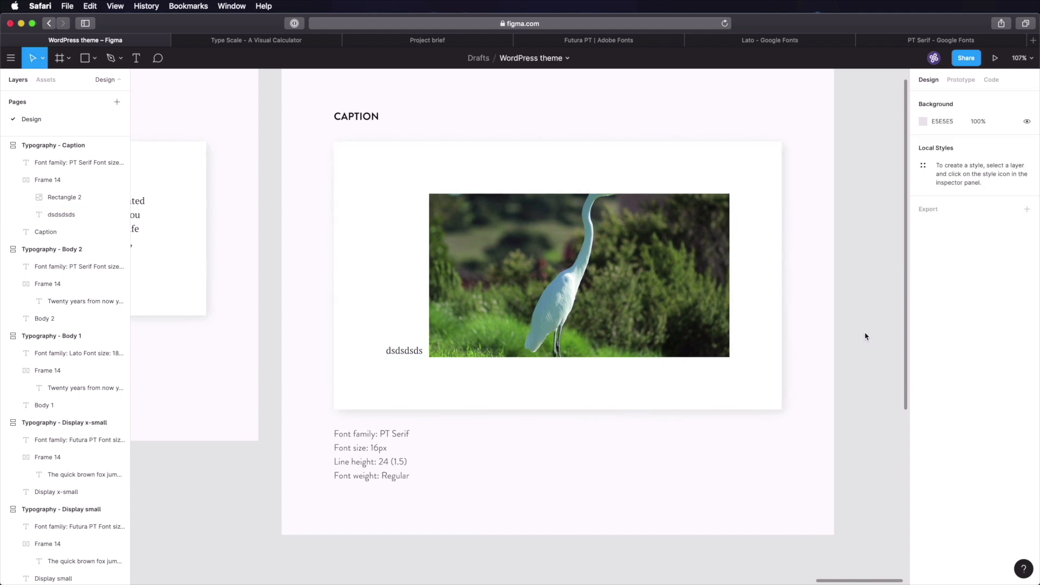
pyautogui.doubleClick(528, 271)
pyautogui.keyDown('shift'); pyautogui.click(410, 352); pyautogui.keyUp('shift')
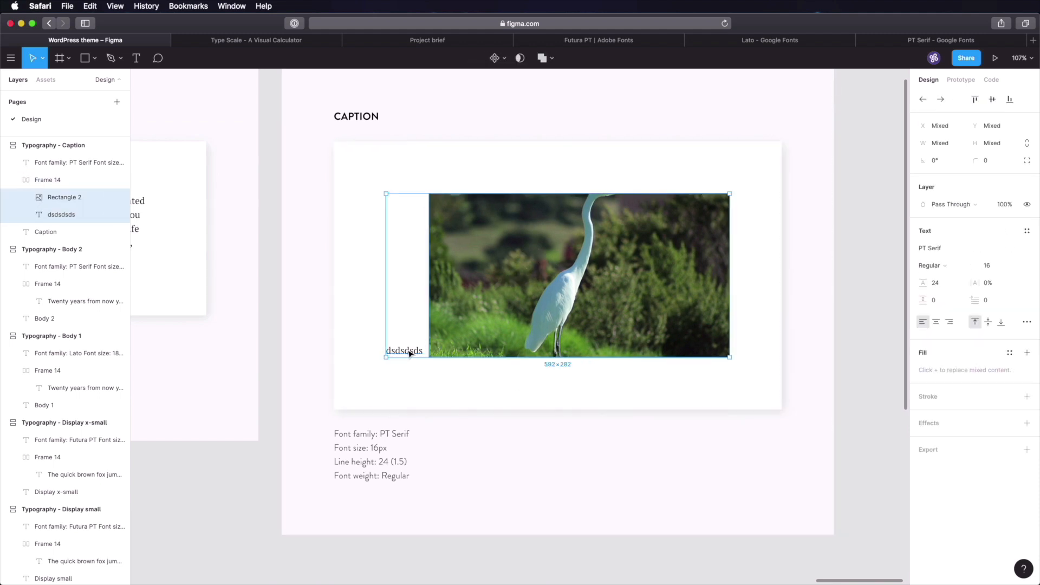
pyautogui.hotkey('shift', 'a')
pyautogui.click(943, 239)
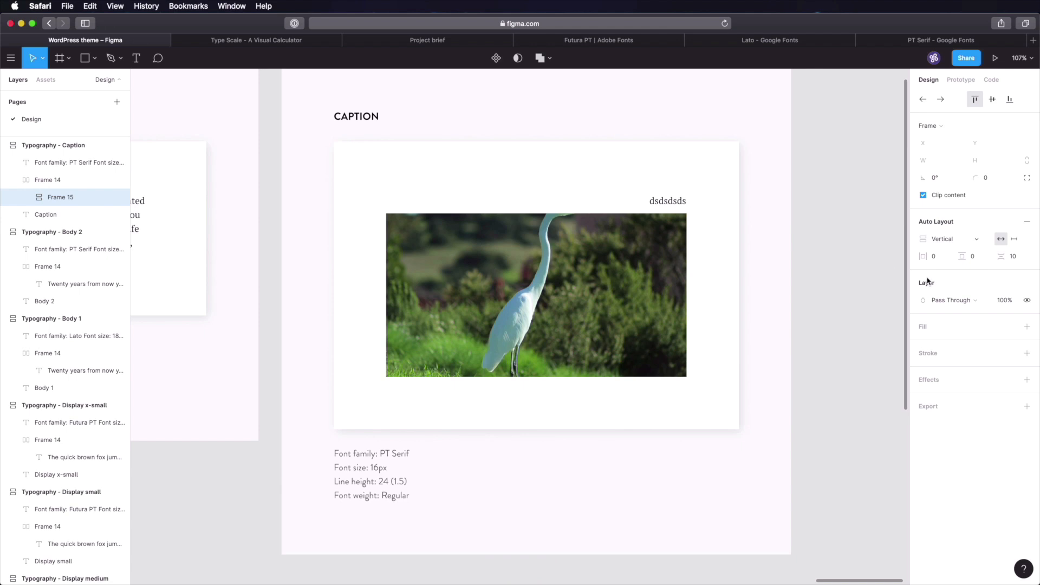
pyautogui.click(812, 244)
# - Put the text below the photo, left-aligned with 16 spacing, reading 'A beautiful bird'
pyautogui.keyDown('super'); pyautogui.click(676, 202); pyautogui.keyUp('super')
pyautogui.moveTo(673, 202); pyautogui.dragTo(663, 370)
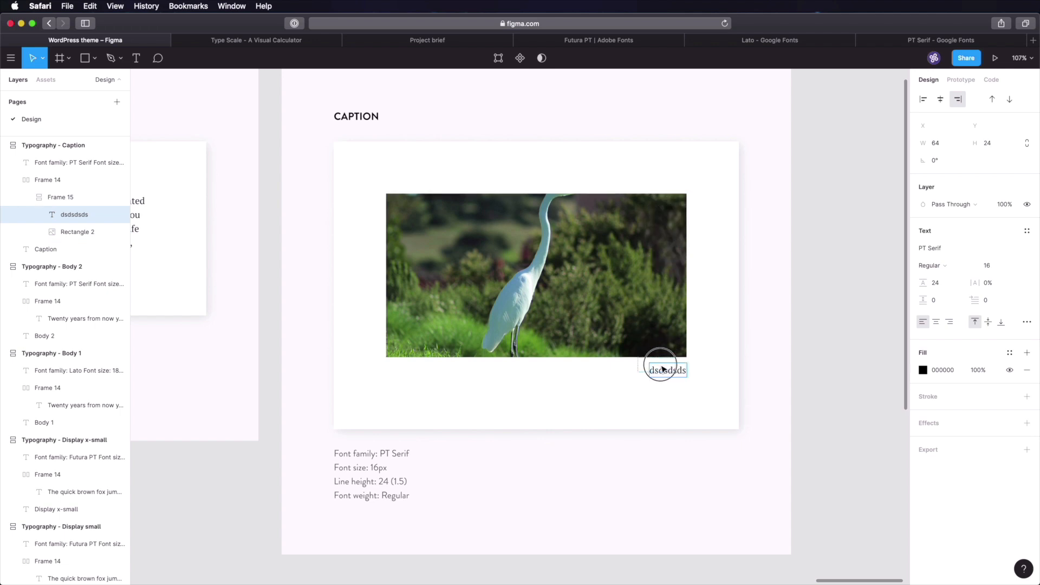
pyautogui.click(923, 99)
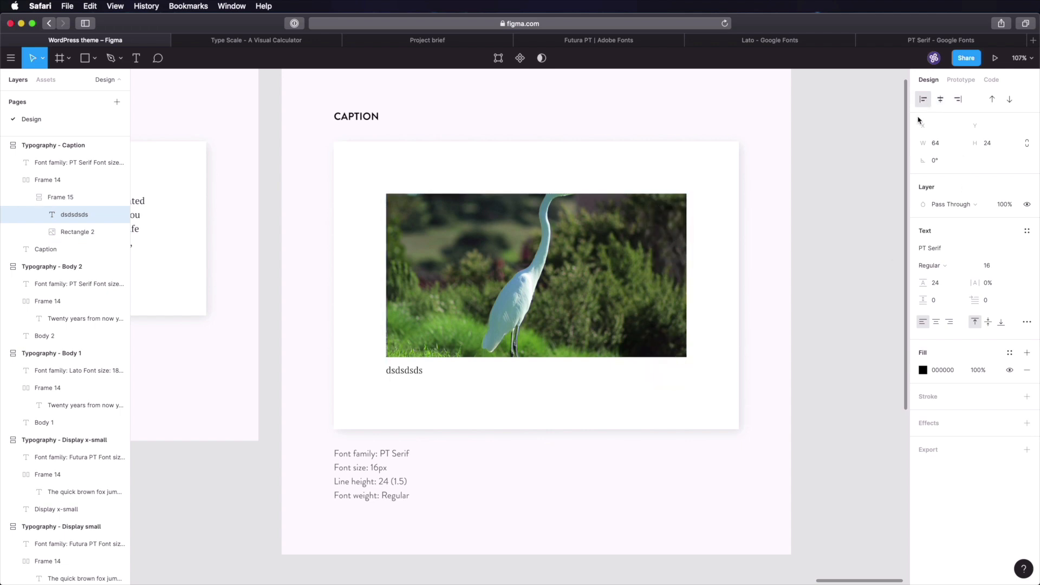
pyautogui.click(851, 297)
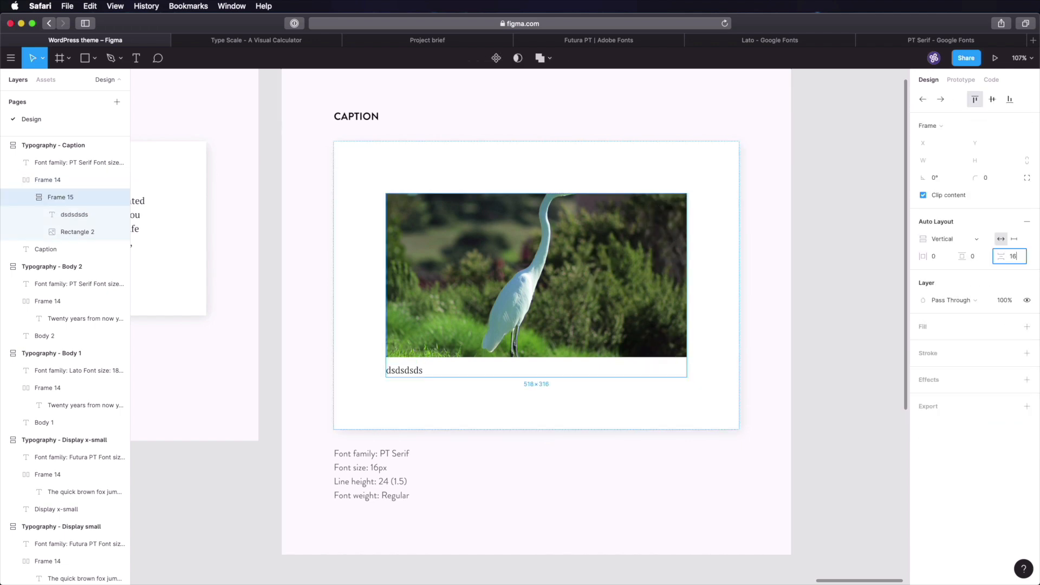
pyautogui.press('Tab')
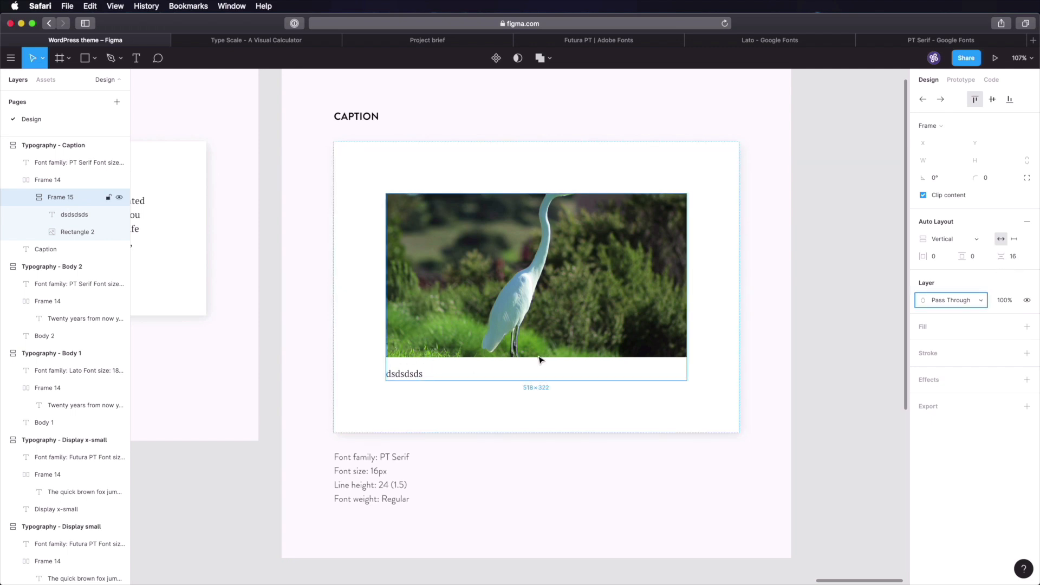
pyautogui.click(810, 304)
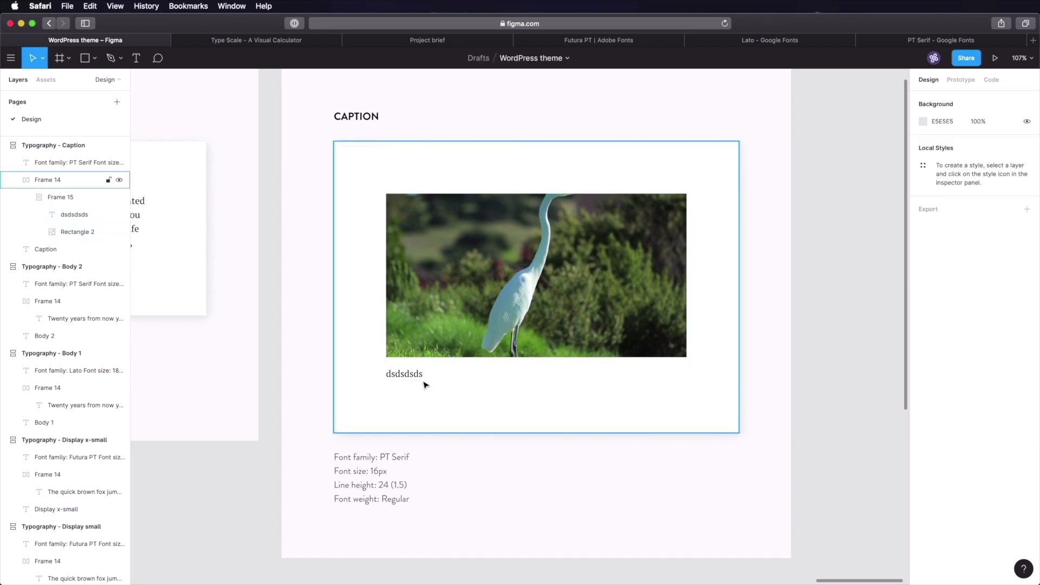
pyautogui.doubleClick(406, 375)
pyautogui.write('A beautiful bird')
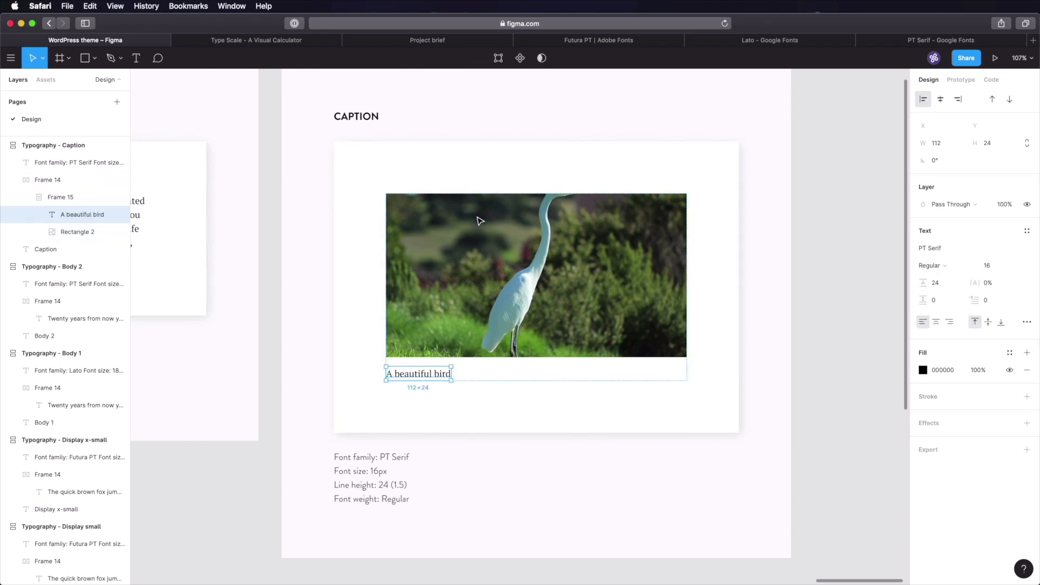
pyautogui.click(276, 42)
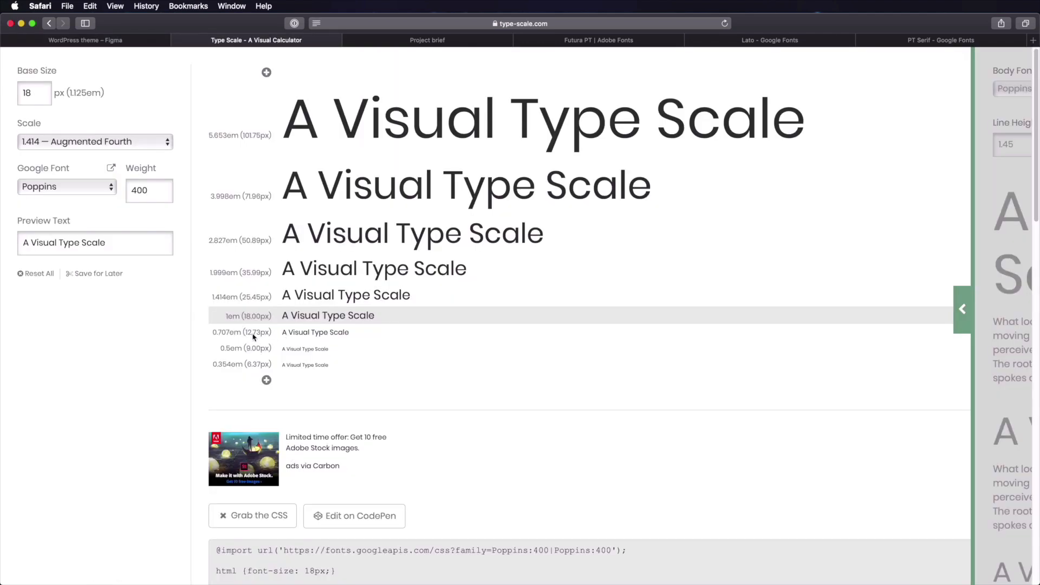
# - Set the 'A beautiful bird' caption to Italic at 50% opacity
pyautogui.click(113, 43)
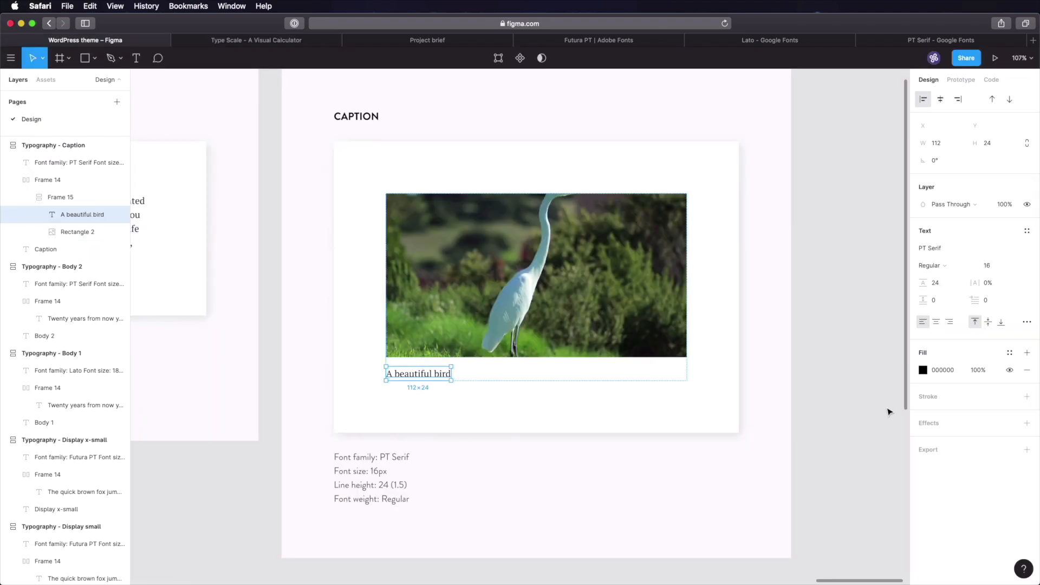
pyautogui.click(937, 282)
pyautogui.click(942, 266)
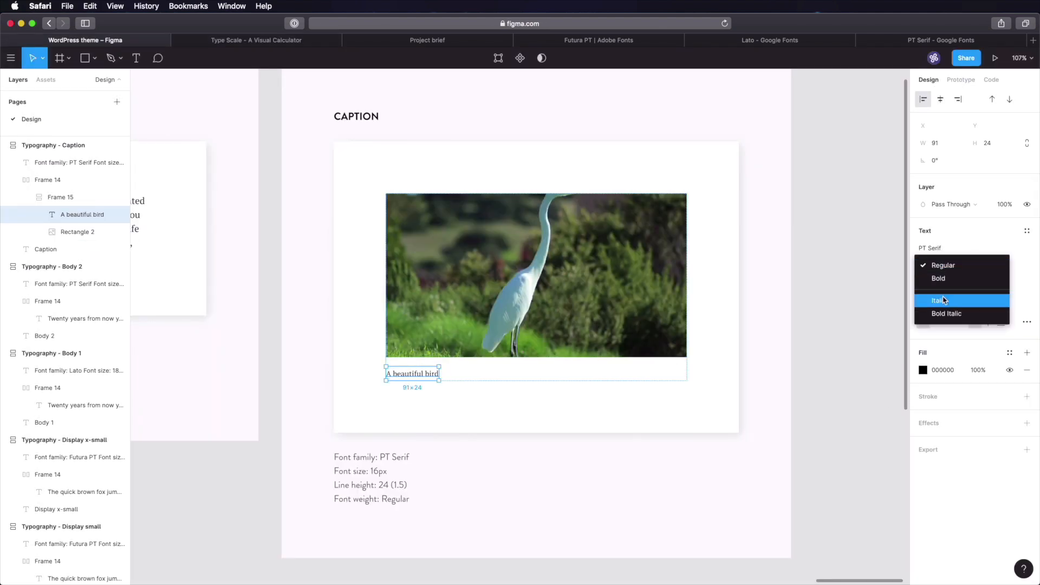
pyautogui.click(952, 300)
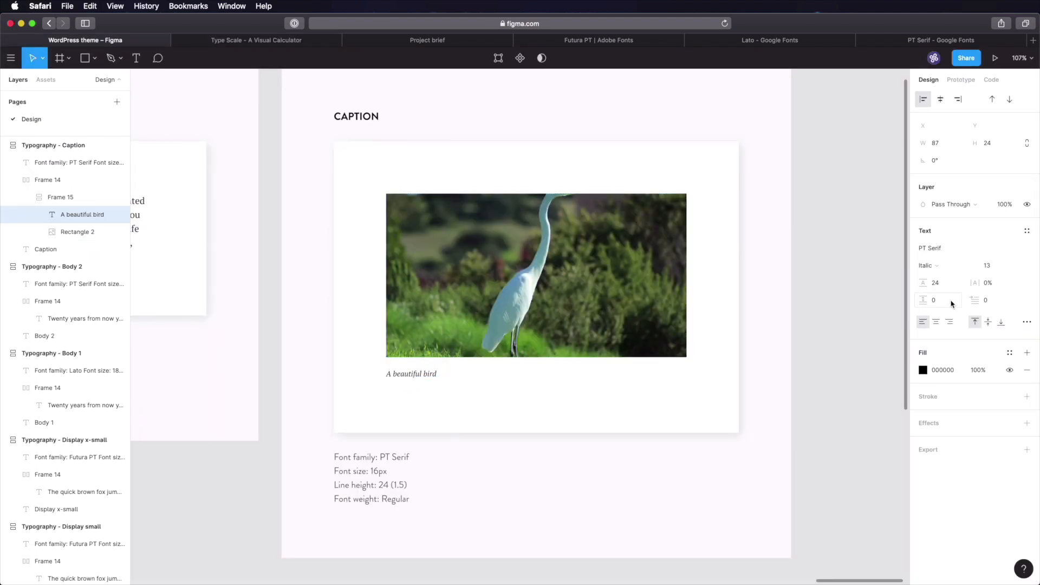
pyautogui.press('5')
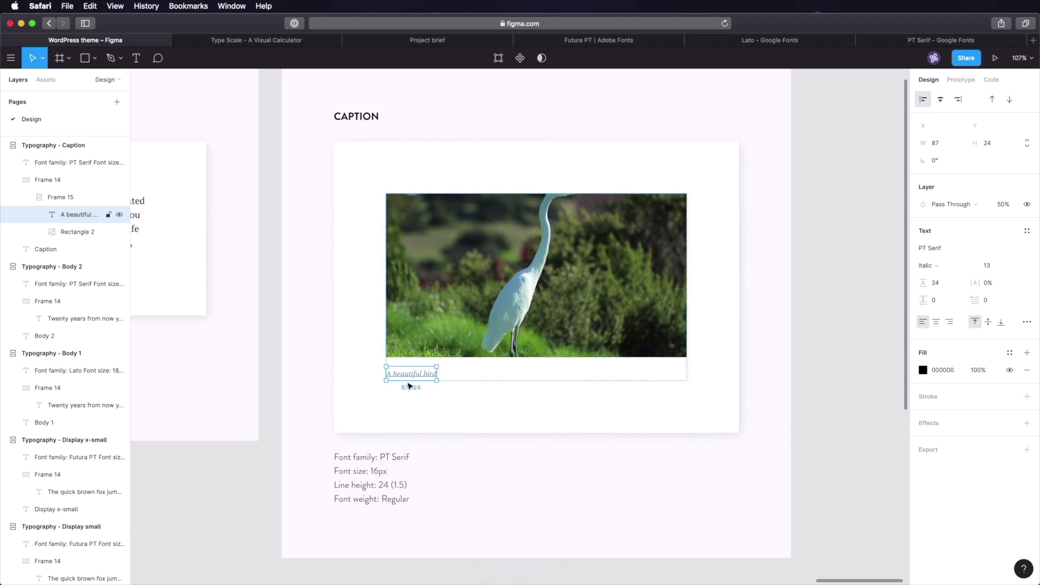
pyautogui.click(828, 362)
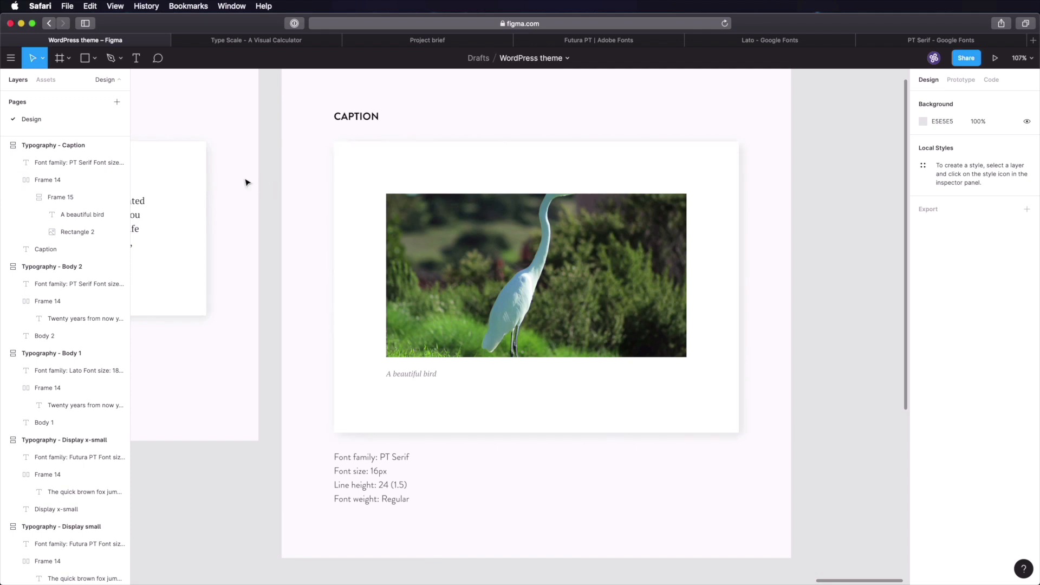
# - Navigate back to the Caption card and start editing its specs text
pyautogui.press('space')
pyautogui.moveTo(247, 183); pyautogui.dragTo(677, 270)
pyautogui.hotkey('shift', '1')
pyautogui.press('z')
pyautogui.moveTo(242, 266); pyautogui.dragTo(387, 397)
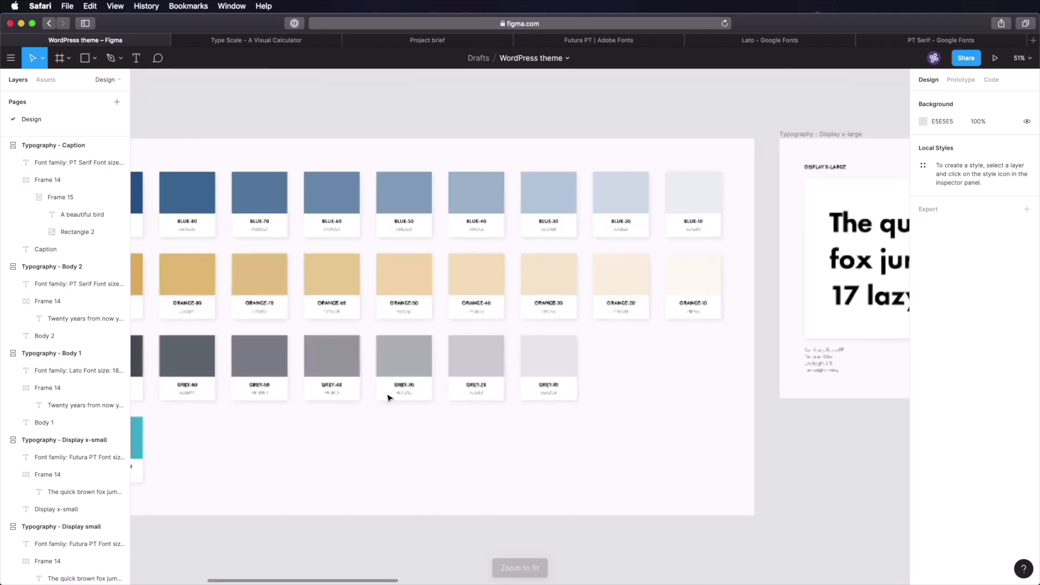
pyautogui.press('space')
pyautogui.moveTo(224, 402); pyautogui.dragTo(498, 356)
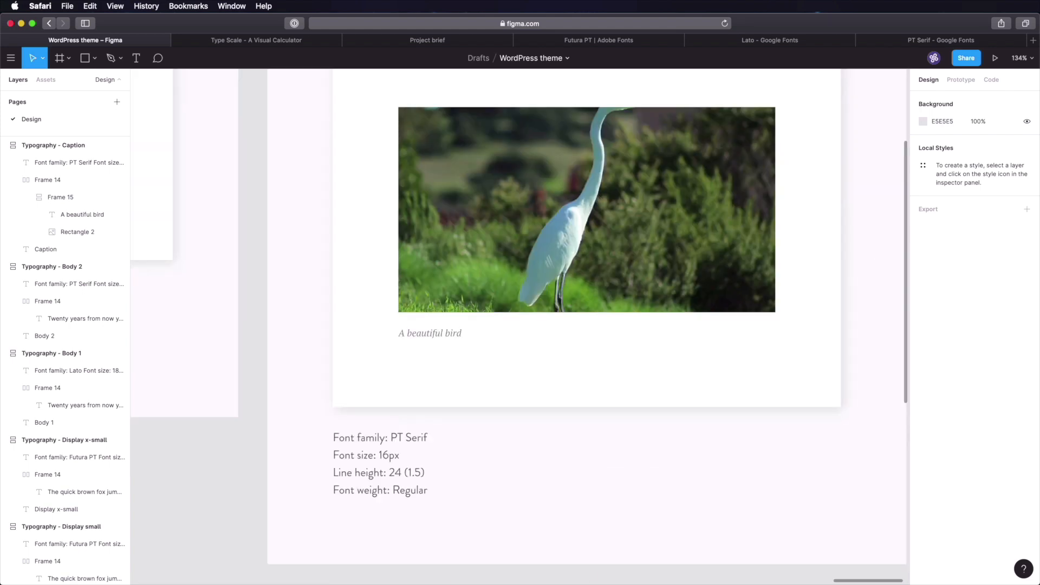
pyautogui.keyDown('super'); pyautogui.click(693, 303); pyautogui.keyUp('super')
pyautogui.click(705, 388)
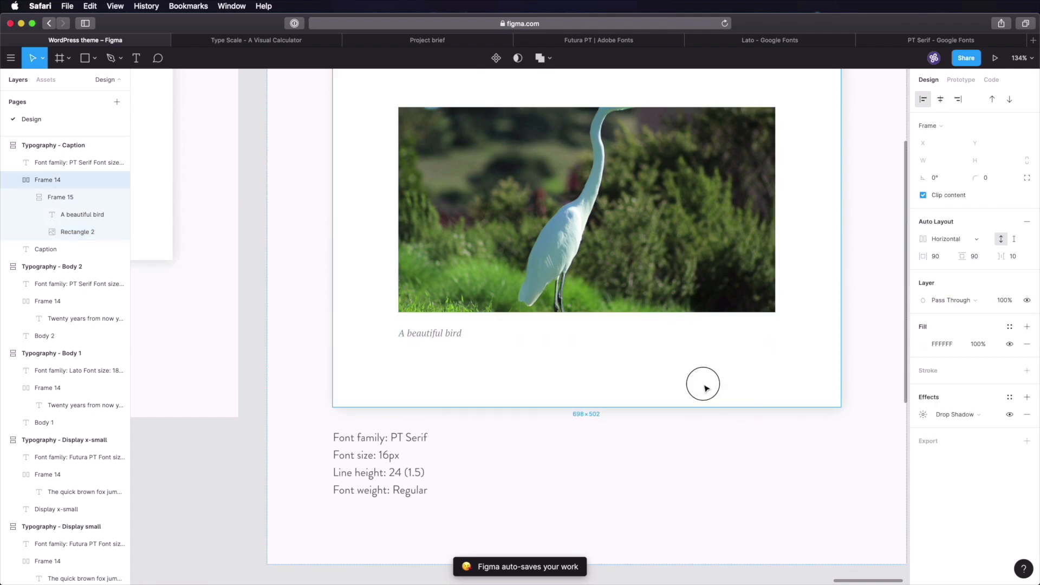
pyautogui.click(403, 436)
pyautogui.doubleClick(383, 460)
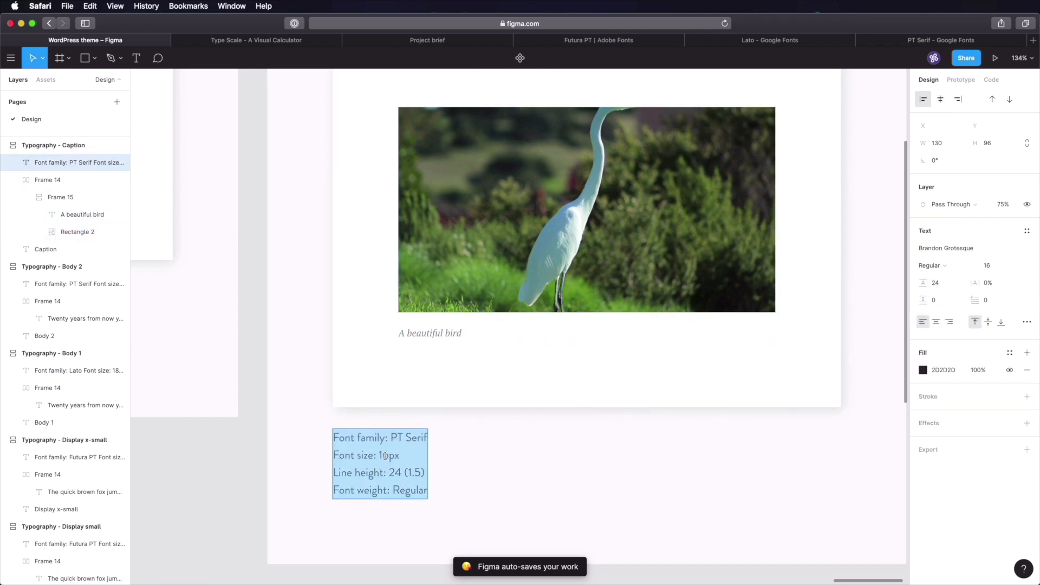
# - Change the caption specs to 13px, line height 18, Regular italic
pyautogui.click(388, 457)
pyautogui.press('BackSpace')
pyautogui.write('3')
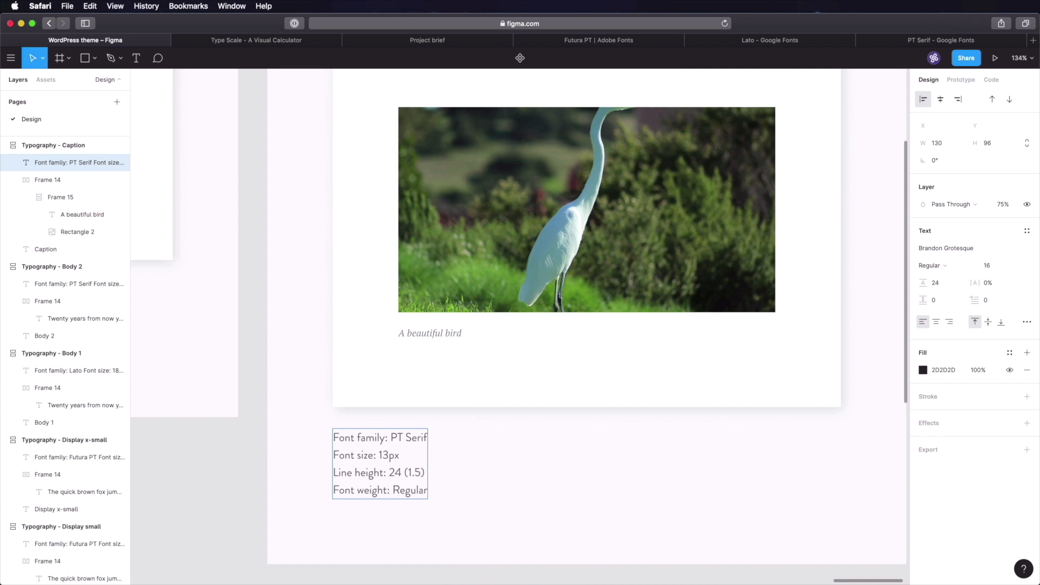
pyautogui.doubleClick(395, 473)
pyautogui.write('18')
pyautogui.write(' italic')
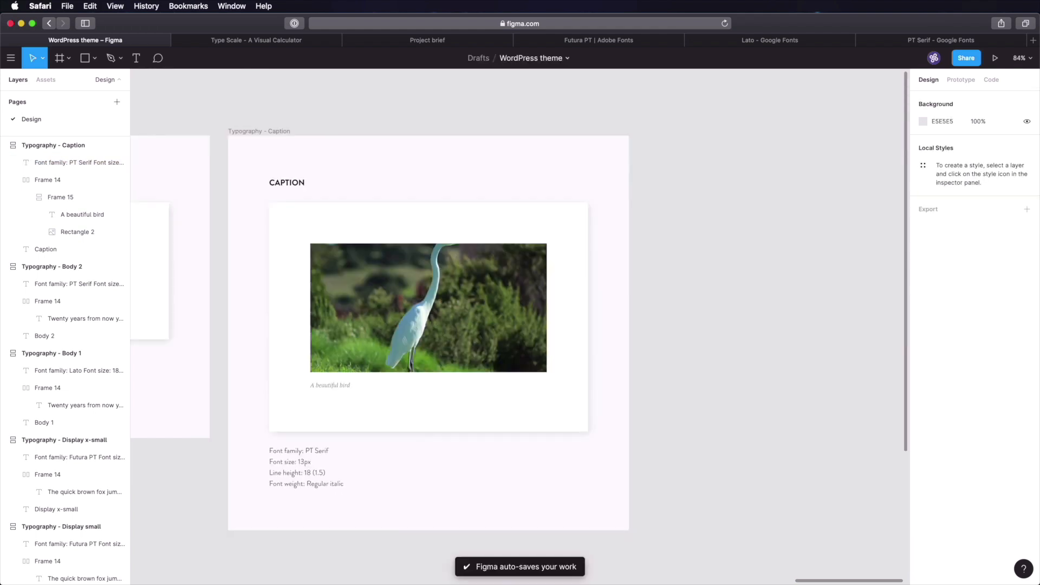
pyautogui.click(721, 269)
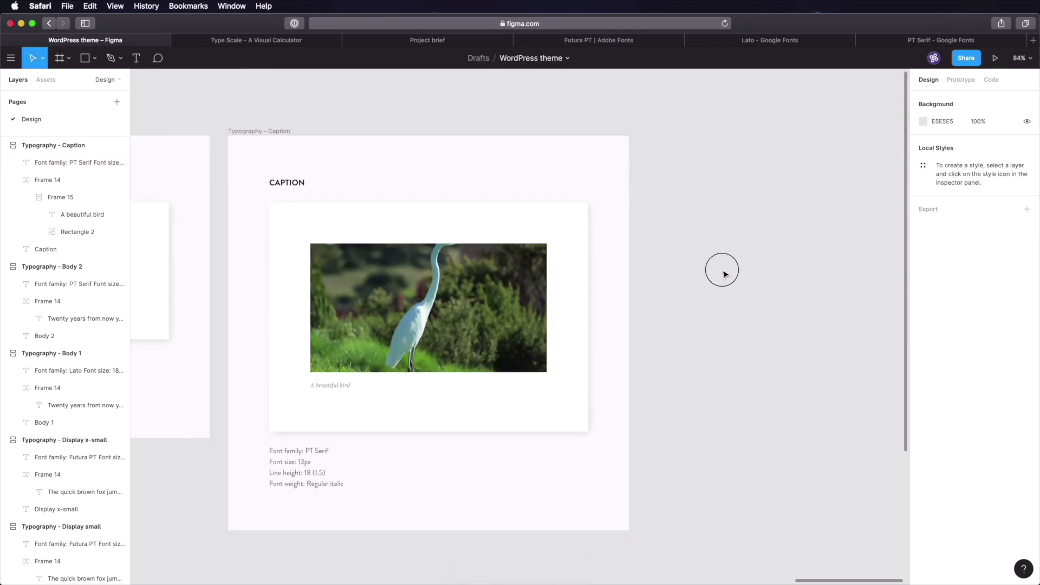
# - Duplicate the Body 2 frame into a new frame
pyautogui.moveTo(350, 200); pyautogui.dragTo(693, 215)
pyautogui.click(215, 147)
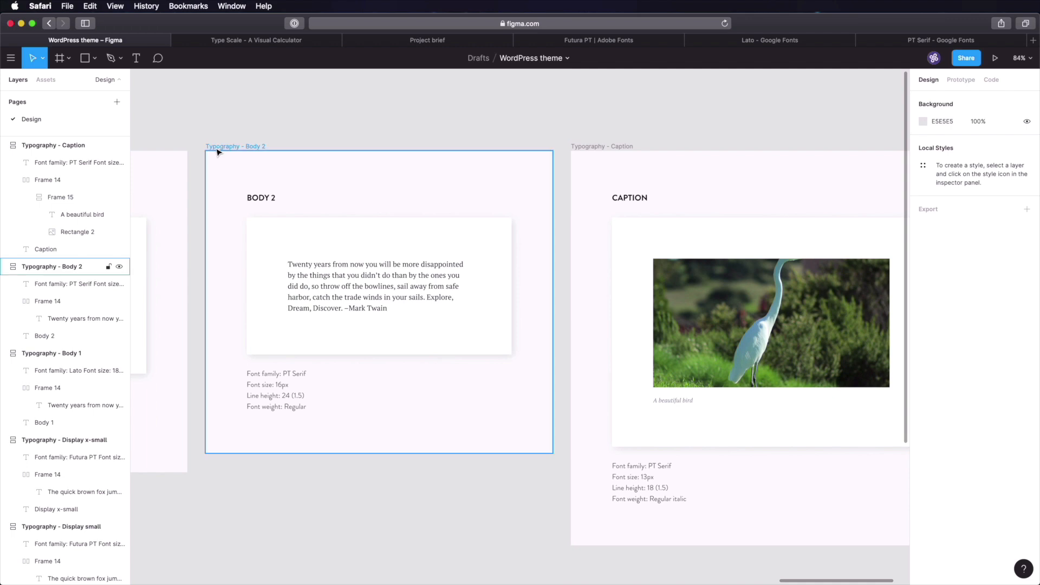
pyautogui.press('super+d')
pyautogui.click(559, 129)
pyautogui.moveTo(560, 129); pyautogui.dragTo(372, 123)
# - Rename the copied frame to Typography - Overline, with its heading reading Overline
pyautogui.click(360, 142)
pyautogui.doubleClick(65, 267)
pyautogui.write('Typography - O')
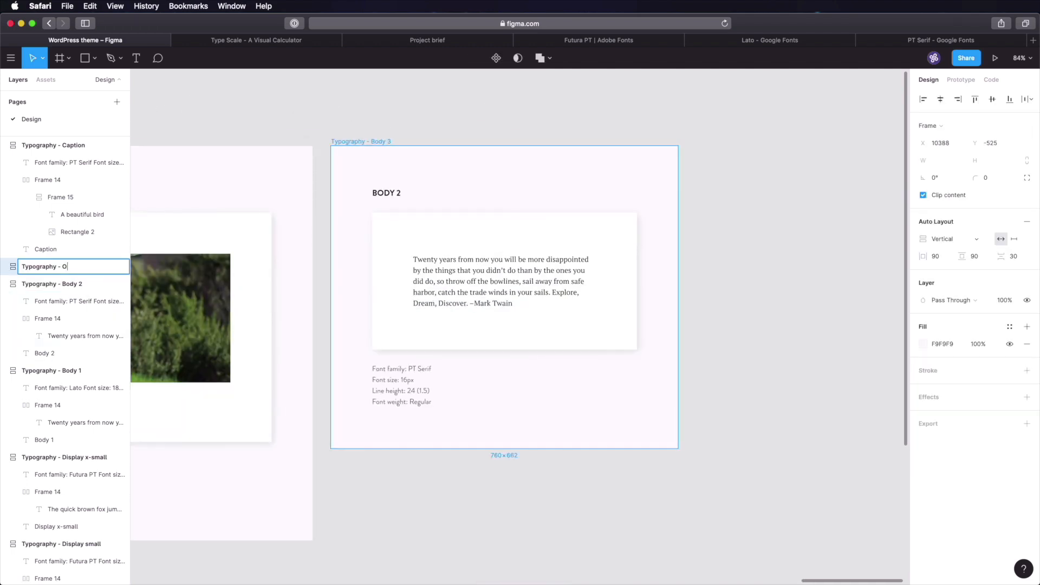
pyautogui.write('verline')
pyautogui.press('Return')
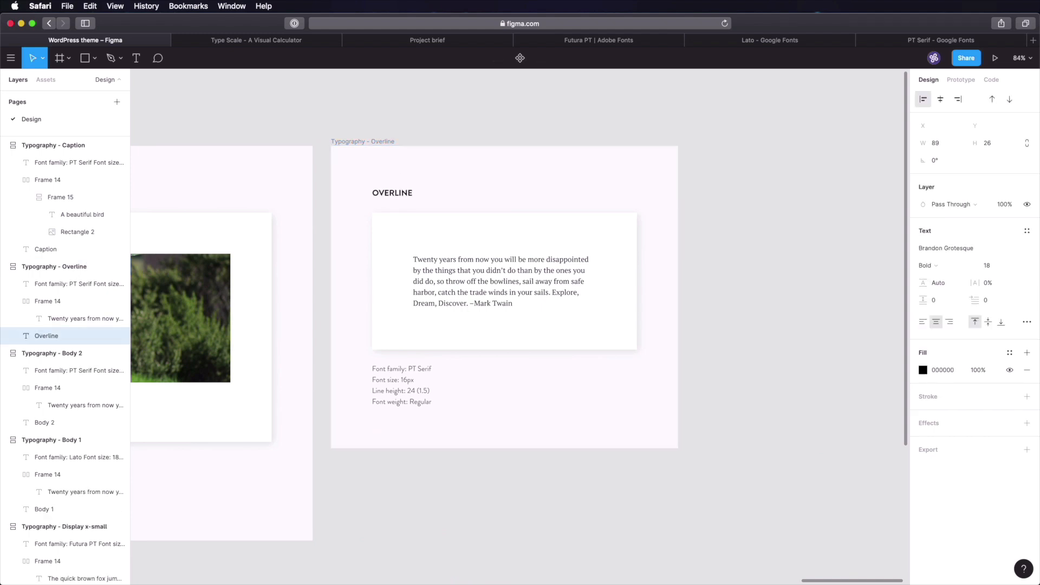
pyautogui.click(714, 230)
pyautogui.press('super+s')
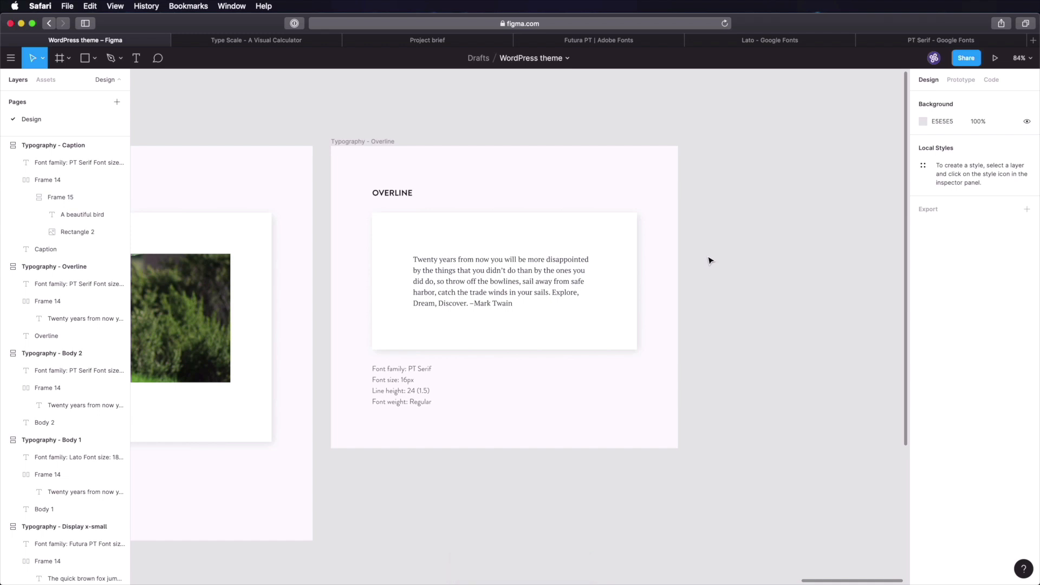
pyautogui.scroll(5, 421, 230)
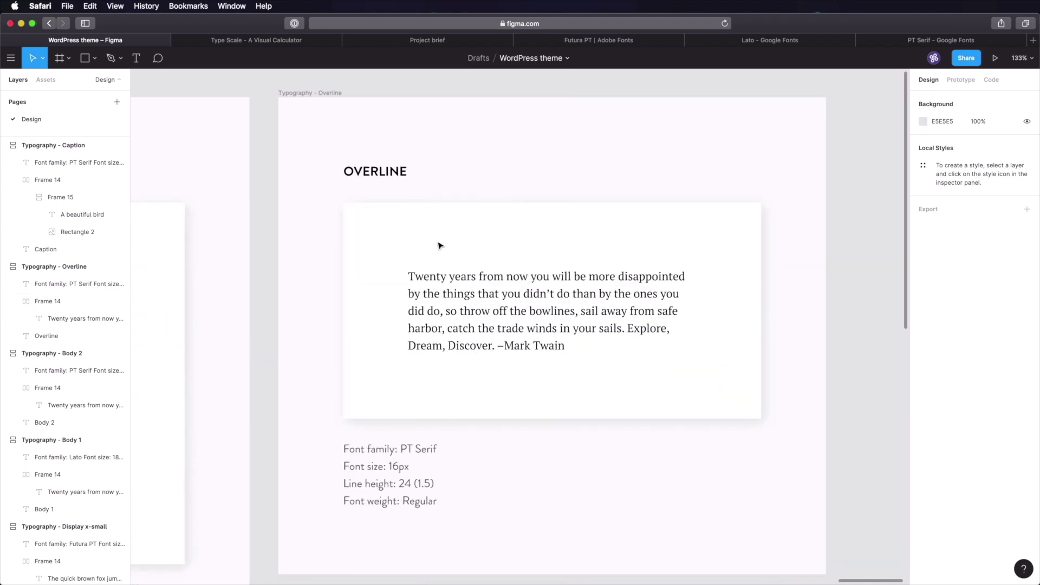
pyautogui.scroll(1, 440, 245)
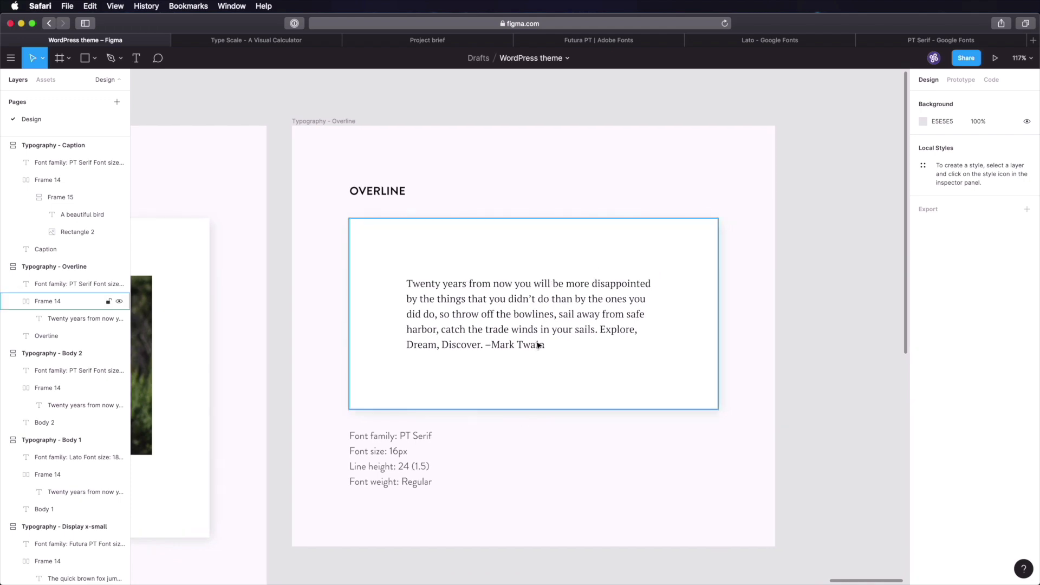
# - Replace the sample quote with 'Overline' and set the text box to auto width
pyautogui.doubleClick(503, 308)
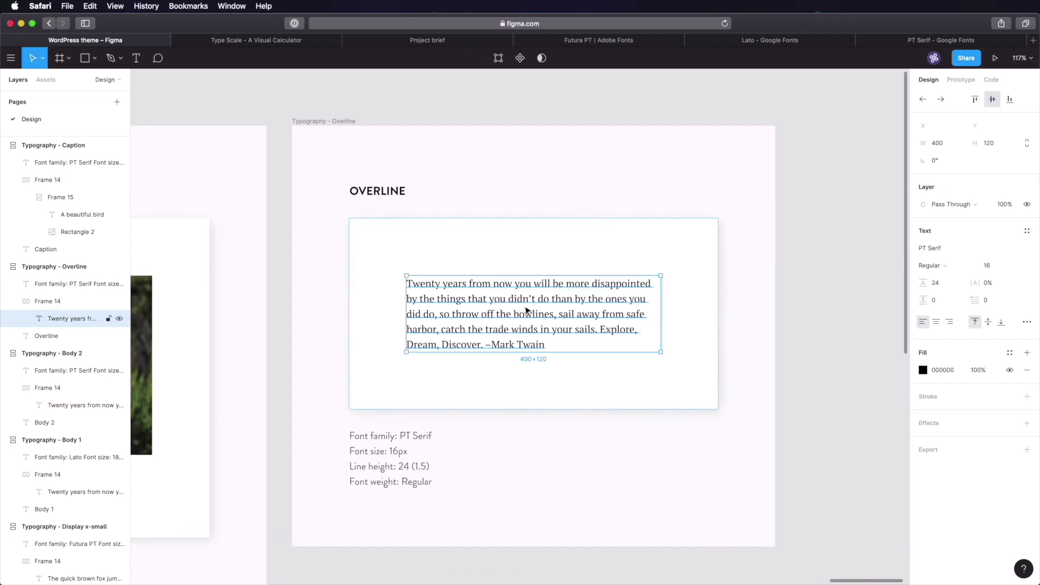
pyautogui.write('Overline')
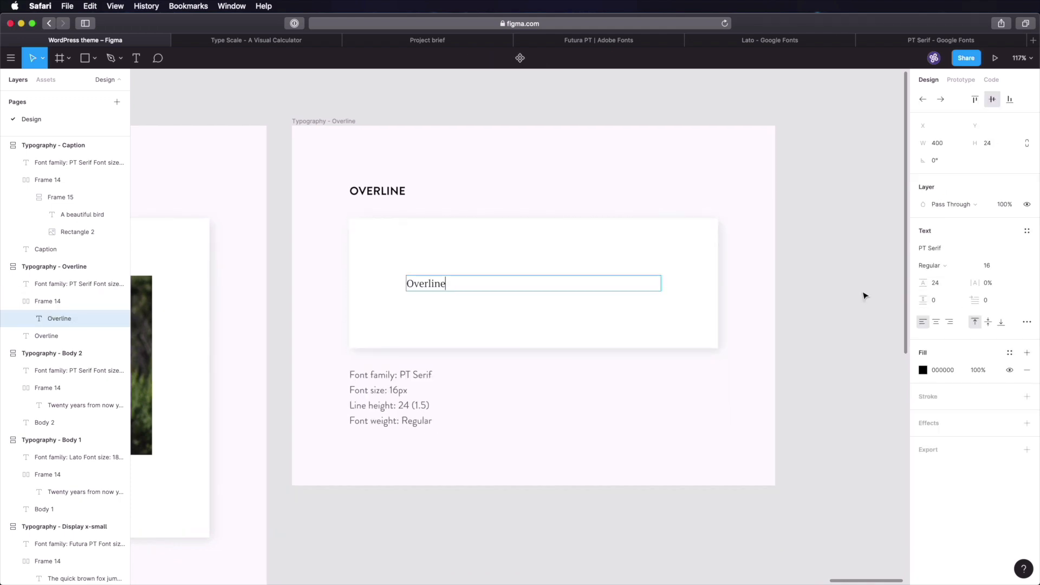
pyautogui.press('Escape')
pyautogui.click(1027, 321)
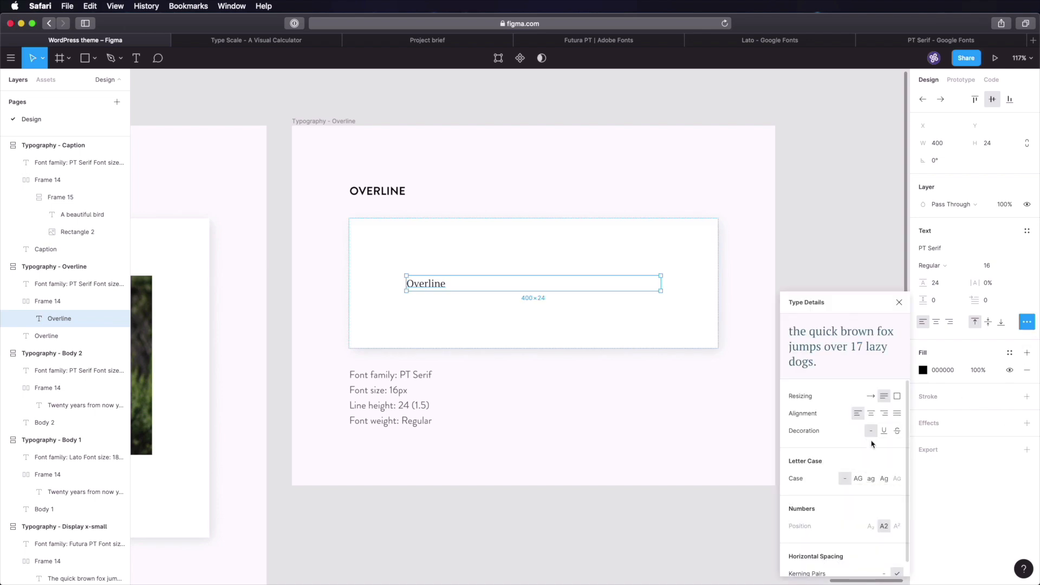
pyautogui.click(870, 396)
pyautogui.click(690, 243)
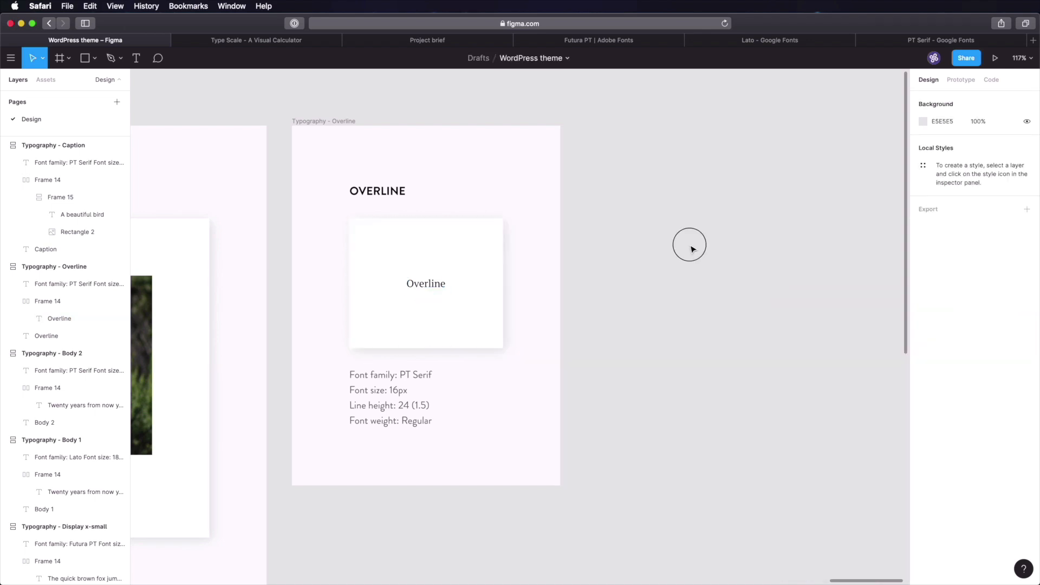
# - Make the OVERLINE sample uppercase Futura PT Heavy at size 13
pyautogui.doubleClick(448, 282)
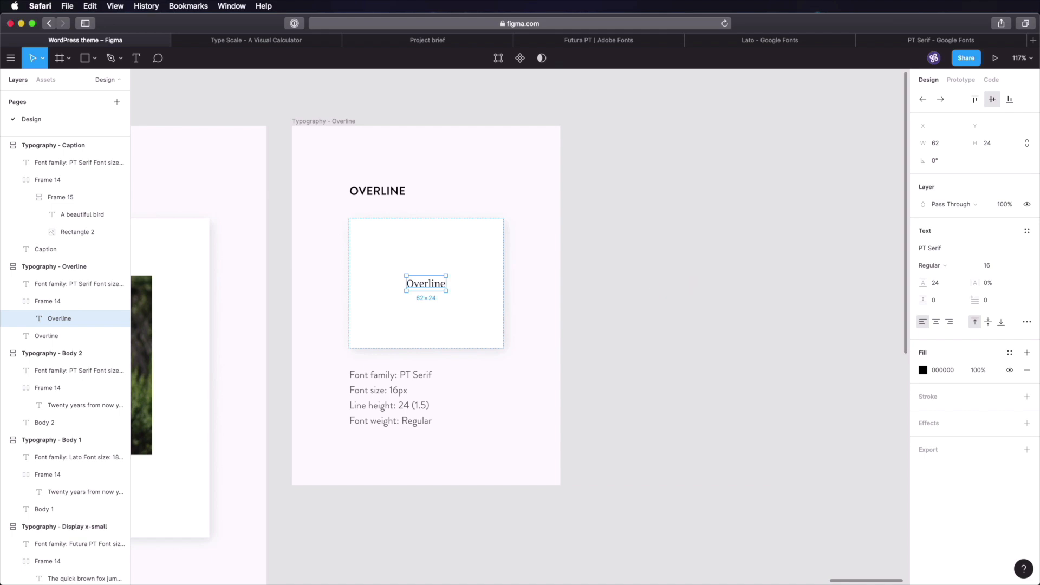
pyautogui.click(933, 249)
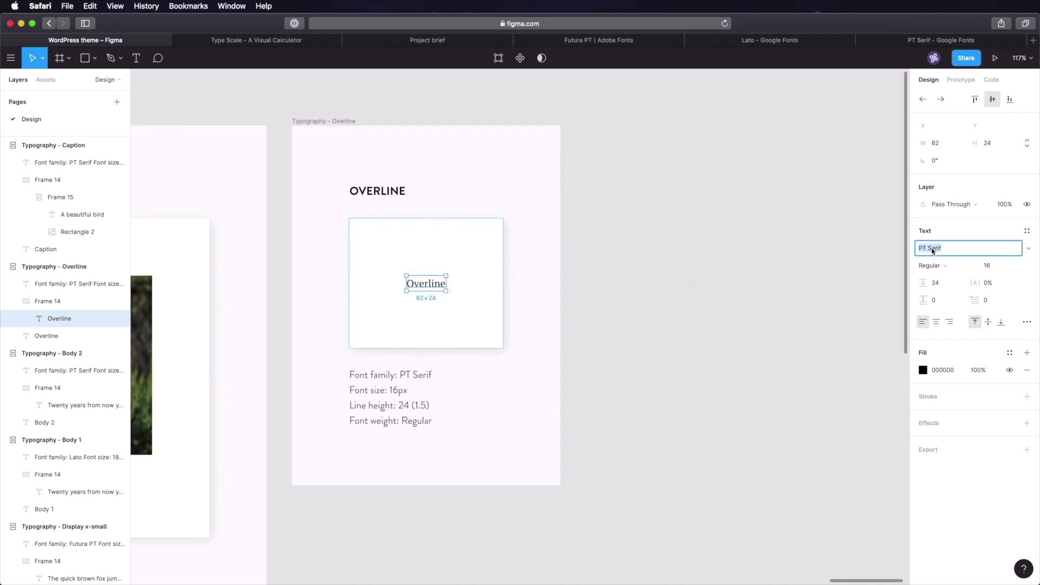
pyautogui.write('Futura PT')
pyautogui.press('Tab')
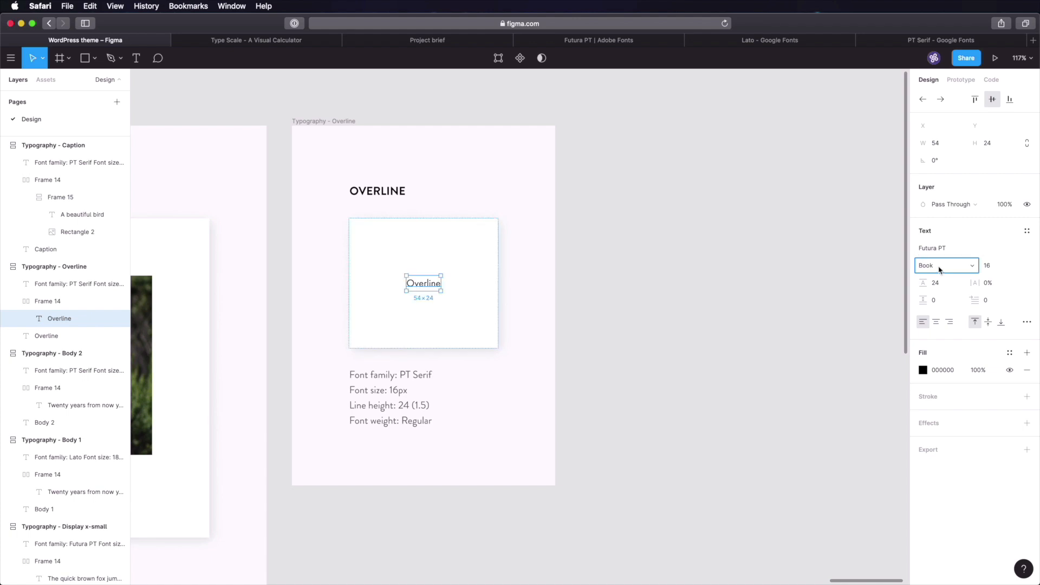
pyautogui.click(941, 268)
pyautogui.click(959, 335)
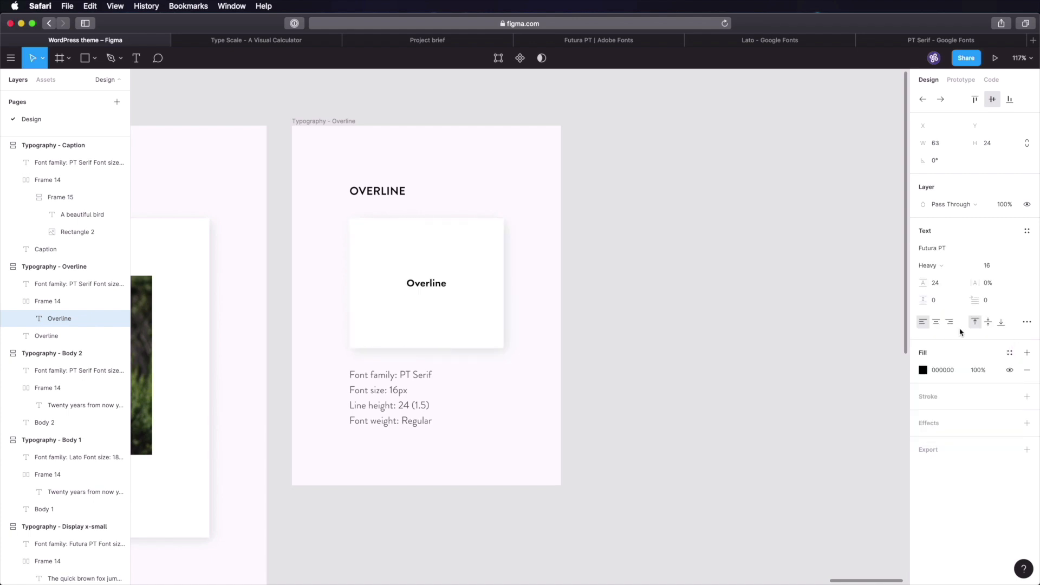
pyautogui.click(1003, 265)
pyautogui.write('13')
pyautogui.press('Tab')
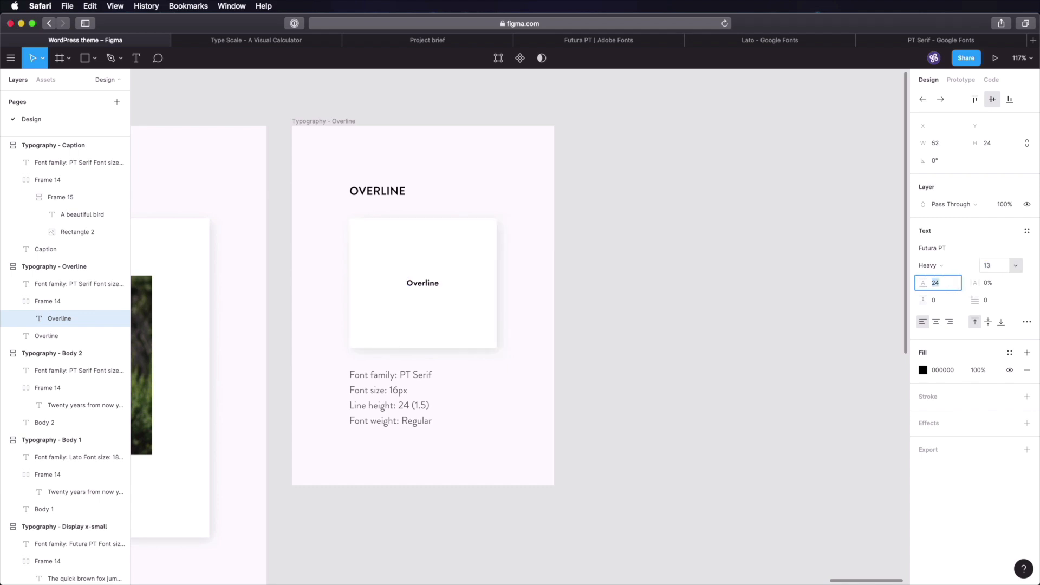
pyautogui.click(1026, 321)
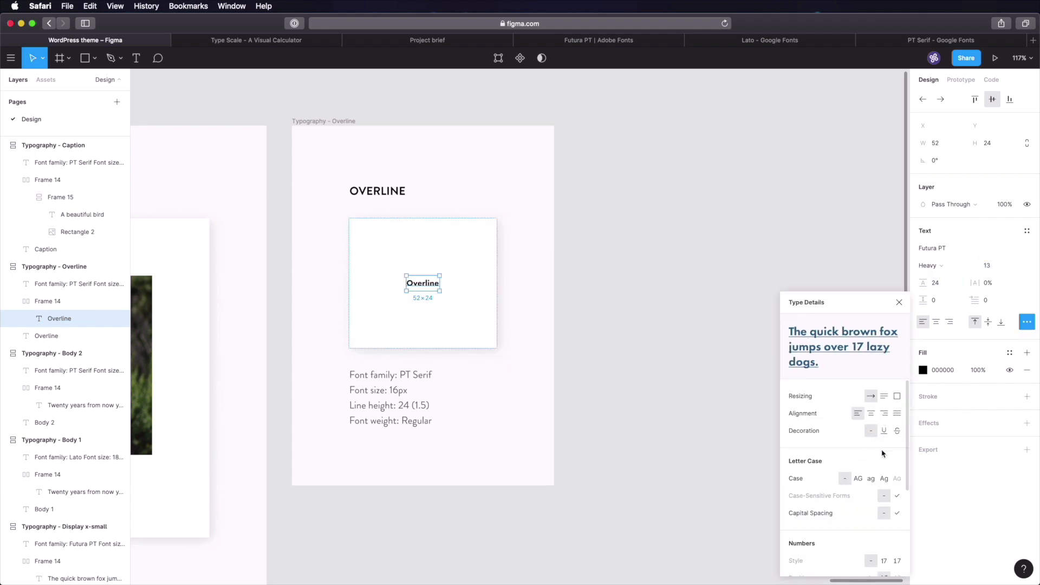
pyautogui.click(858, 479)
pyautogui.click(1027, 322)
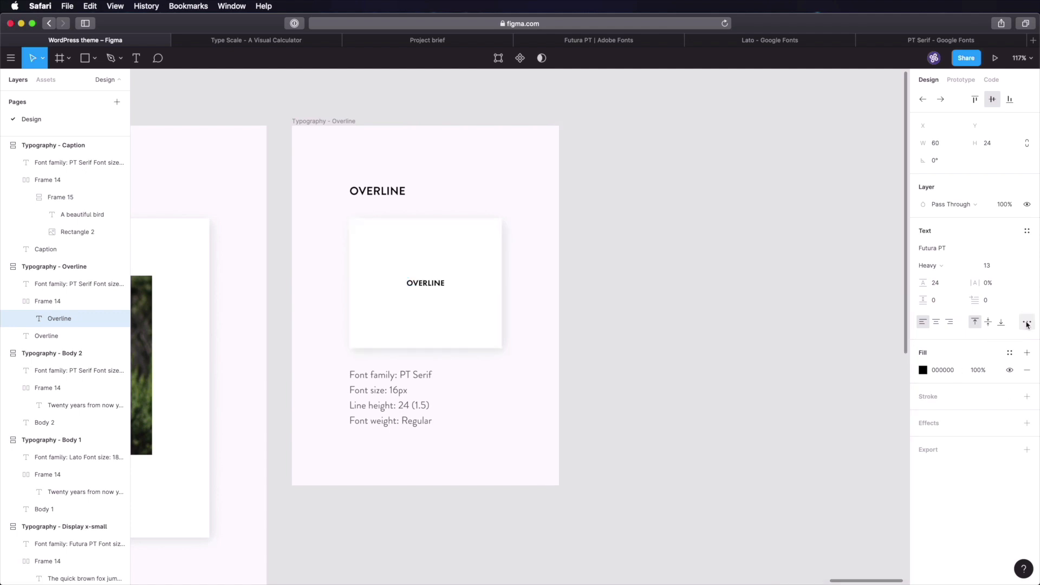
# - Give the overline text 5% letter spacing and an 18 line height
pyautogui.click(994, 287)
pyautogui.write('5')
pyautogui.press('Tab')
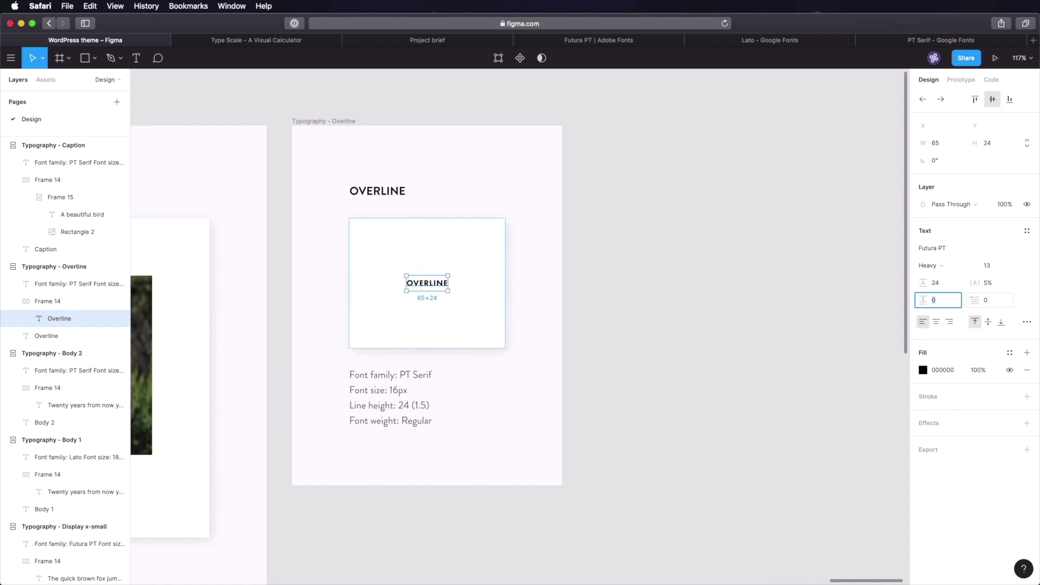
pyautogui.click(941, 289)
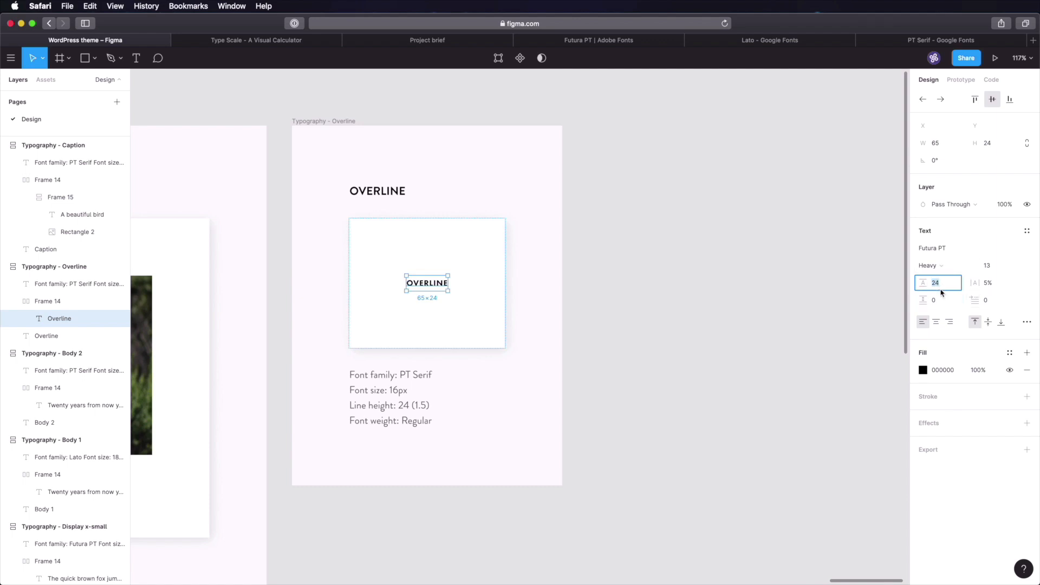
pyautogui.write('19')
pyautogui.press('Tab')
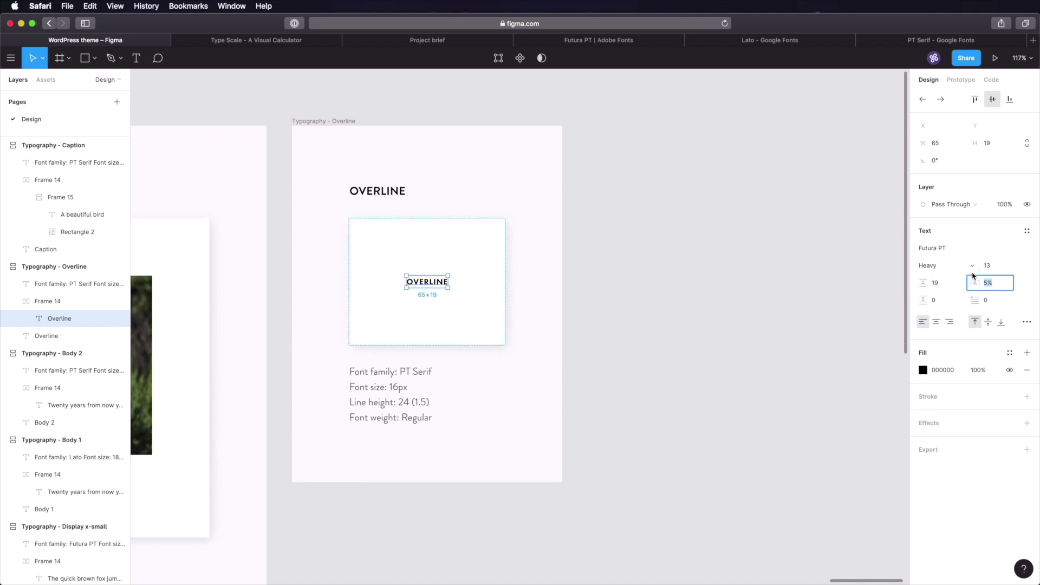
pyautogui.click(940, 290)
pyautogui.write('18')
pyautogui.press('Tab')
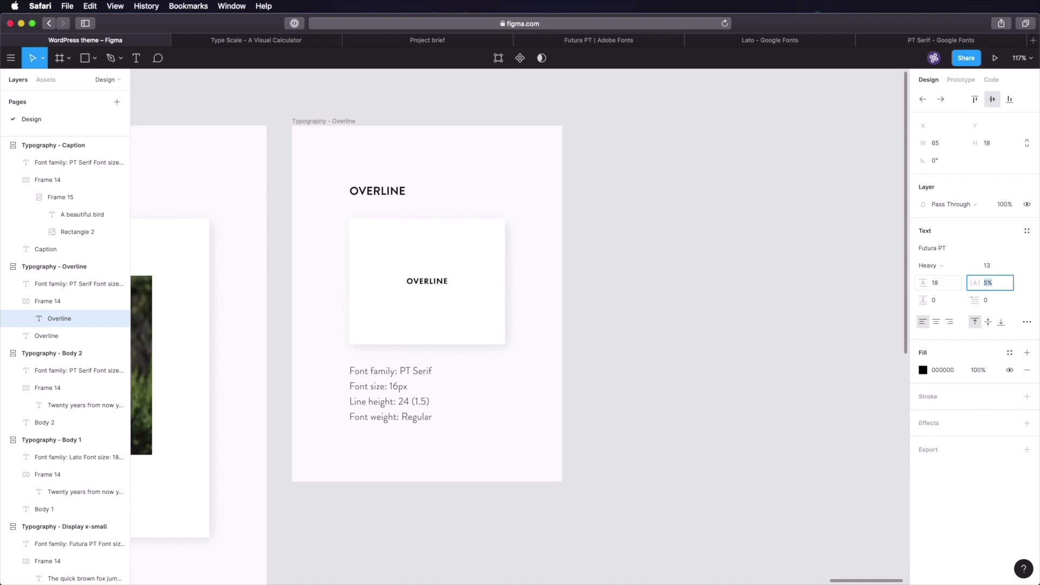
pyautogui.click(601, 209)
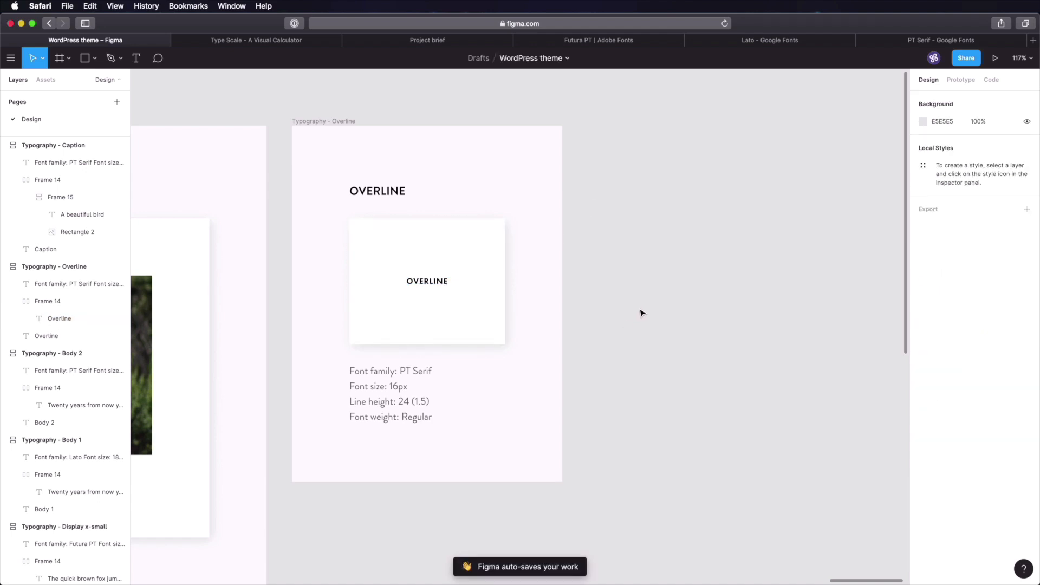
# - Copy the Display medium sample heading
pyautogui.hscroll(-20, 592, 312)
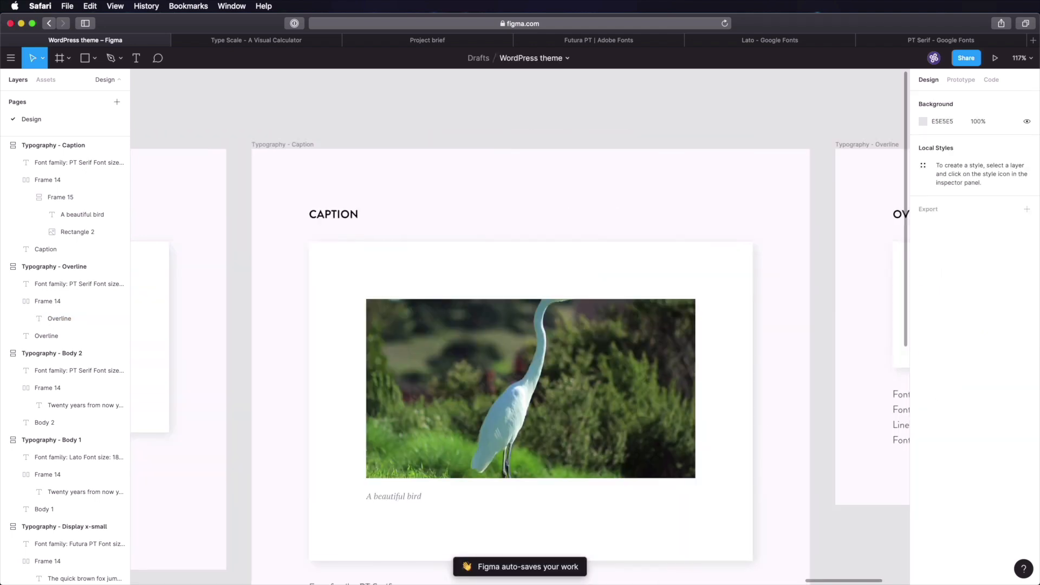
pyautogui.hscroll(15, 446, 272)
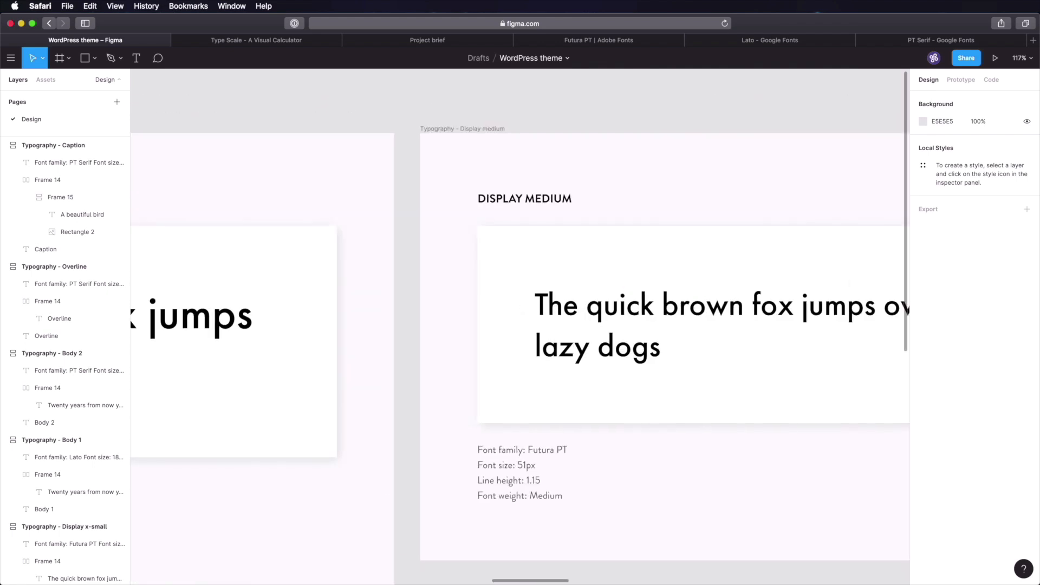
pyautogui.keyDown('super'); pyautogui.click(695, 296); pyautogui.keyUp('super')
pyautogui.press('super+c')
pyautogui.click(799, 166)
# - Paste the heading into the Overline frame and stack it under OVERLINE in a vertical, left-aligned auto layout
pyautogui.hscroll(10, 785, 201)
pyautogui.hscroll(20, 770, 234)
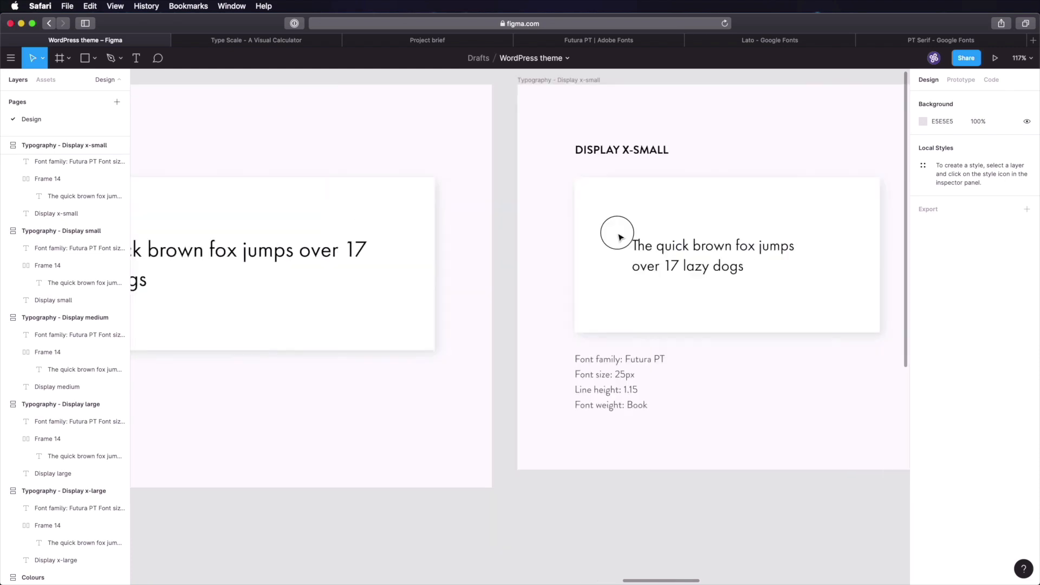
pyautogui.hscroll(15, 707, 255)
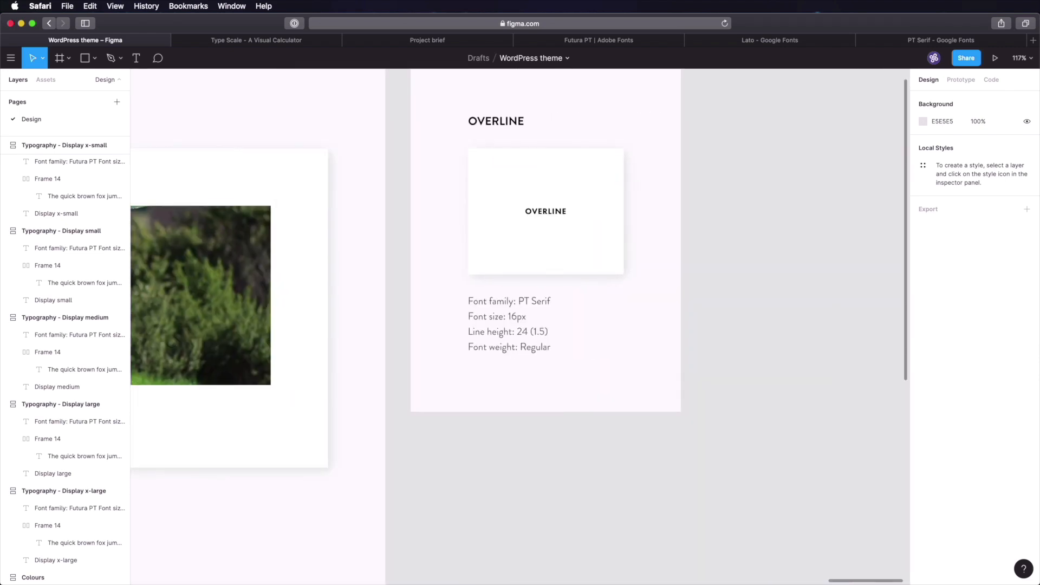
pyautogui.keyDown('super'); pyautogui.click(466, 251); pyautogui.keyUp('super')
pyautogui.press('super+v')
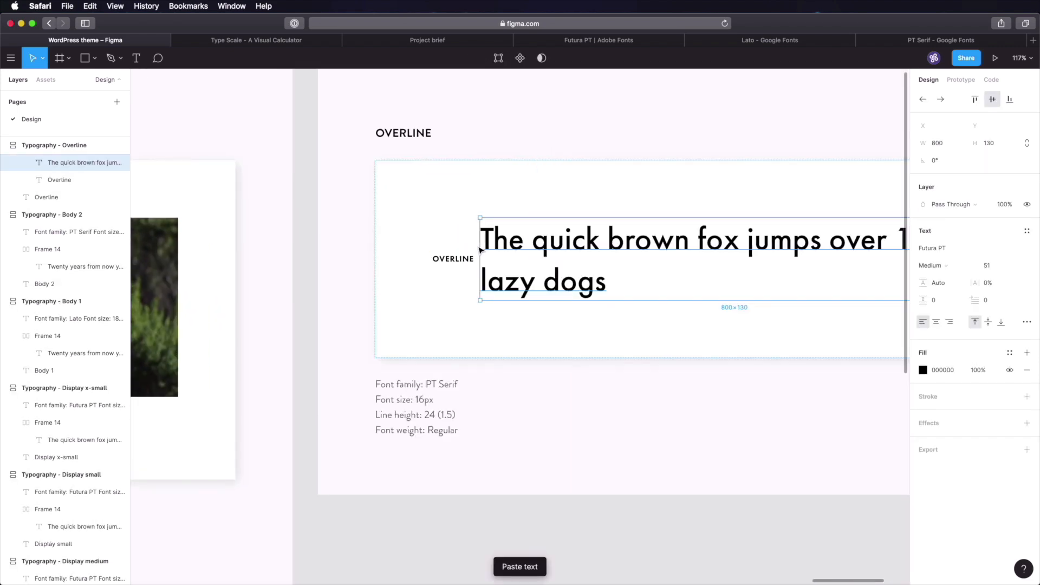
pyautogui.keyDown('shift'); pyautogui.click(453, 258); pyautogui.keyUp('shift')
pyautogui.hotkey('shift', 'a')
pyautogui.click(951, 241)
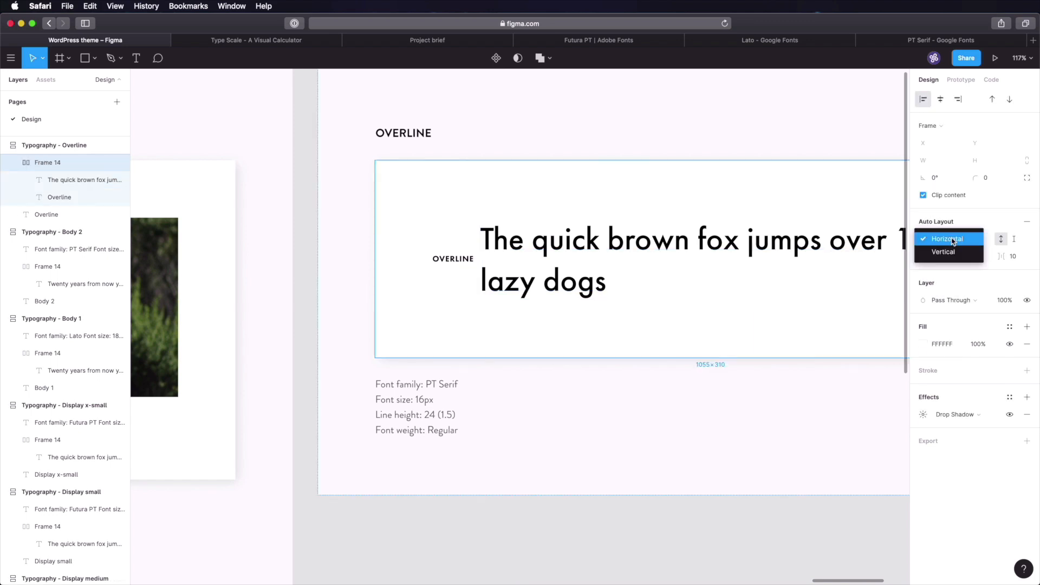
pyautogui.click(952, 252)
pyautogui.click(696, 224)
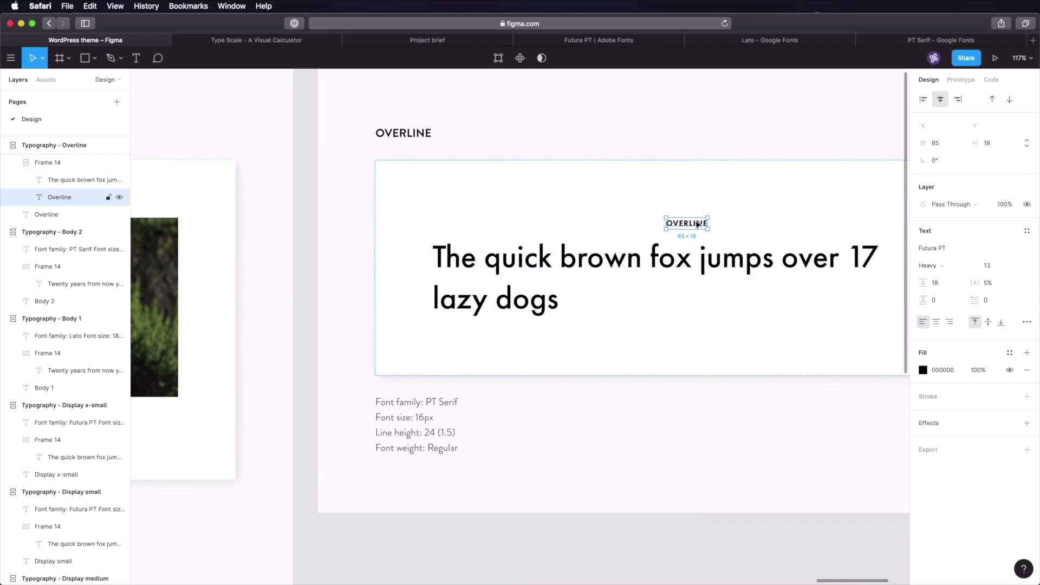
pyautogui.click(923, 99)
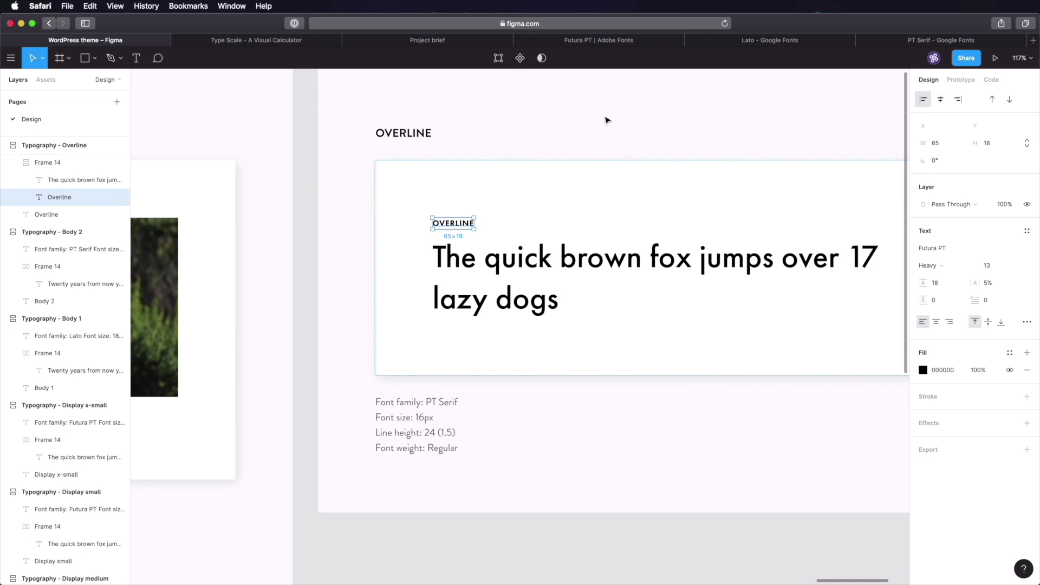
# - Retype the heading as 'Article title' and the overline as 'Category'
pyautogui.click(593, 179)
pyautogui.moveTo(670, 212); pyautogui.dragTo(497, 223)
pyautogui.click(428, 273)
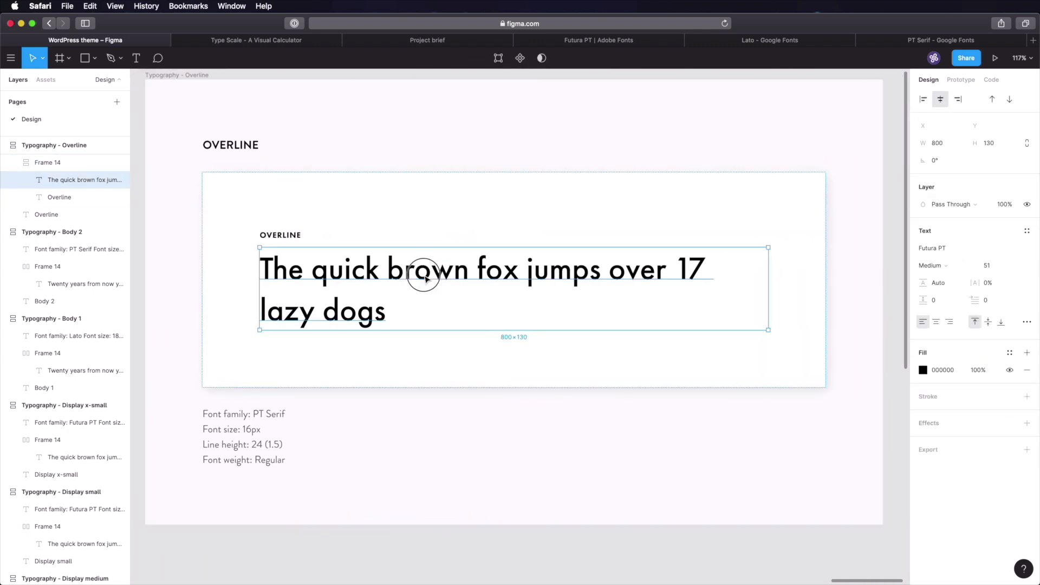
pyautogui.doubleClick(424, 271)
pyautogui.write('Article title')
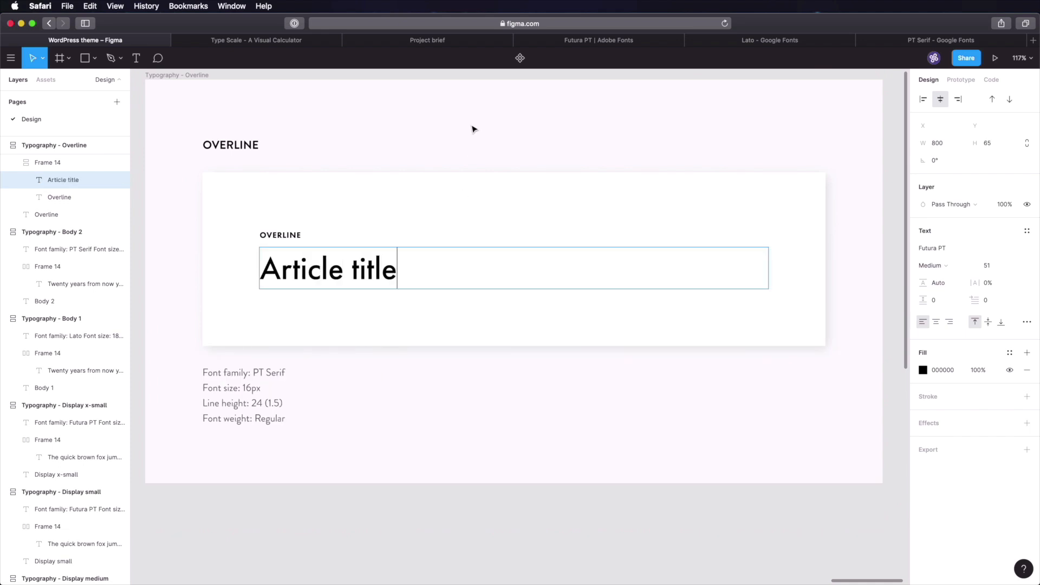
pyautogui.click(304, 246)
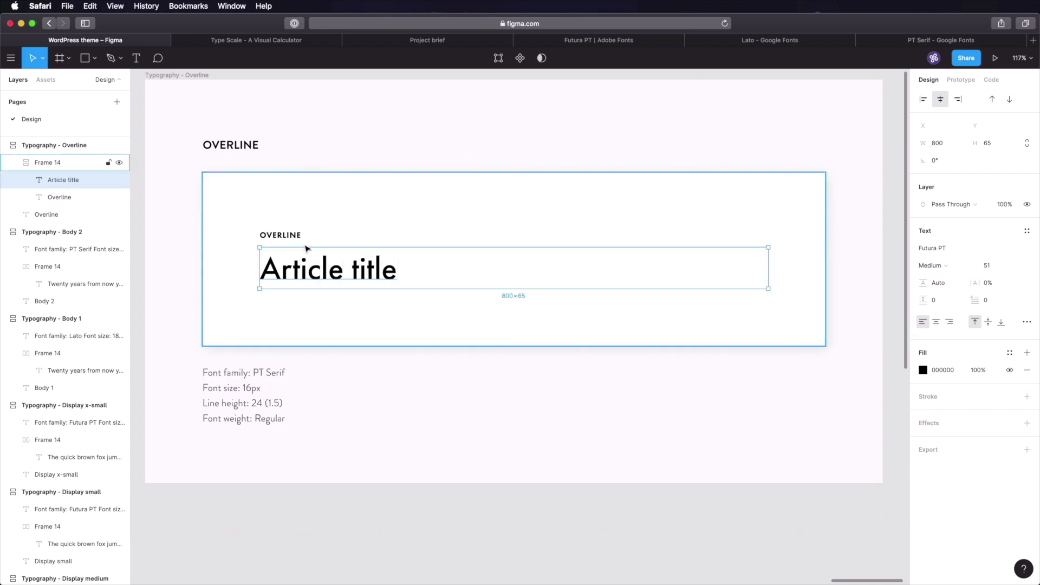
pyautogui.click(289, 238)
pyautogui.doubleClick(281, 238)
pyautogui.write('Category')
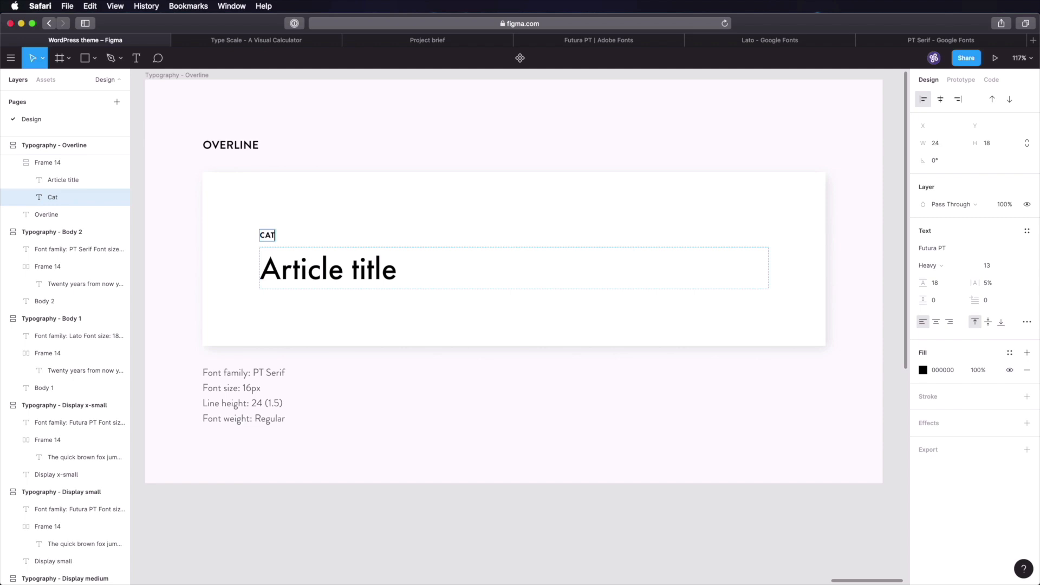
pyautogui.press('Escape')
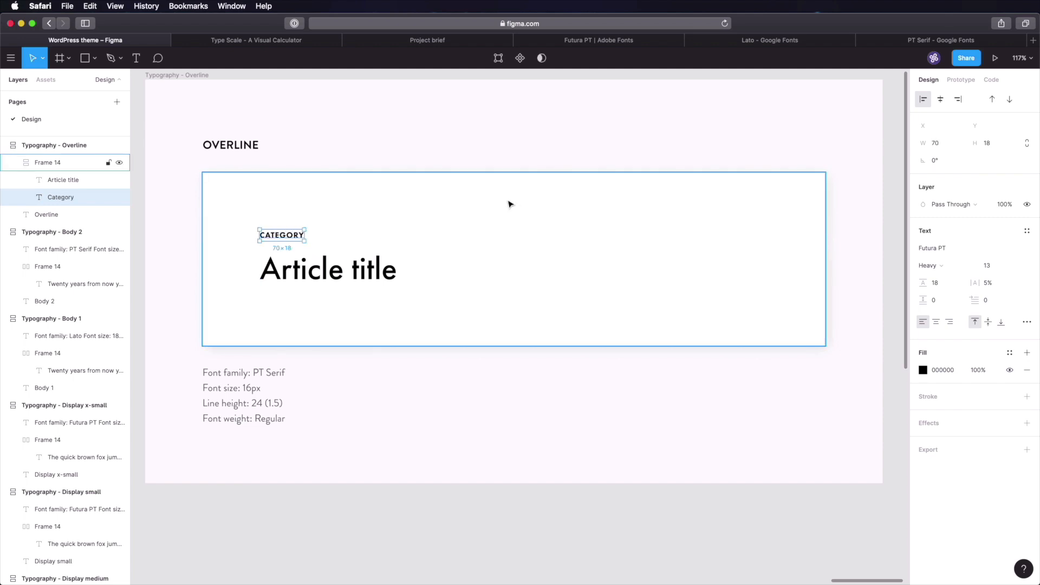
pyautogui.hotkey('shift', '1')
pyautogui.click(232, 232)
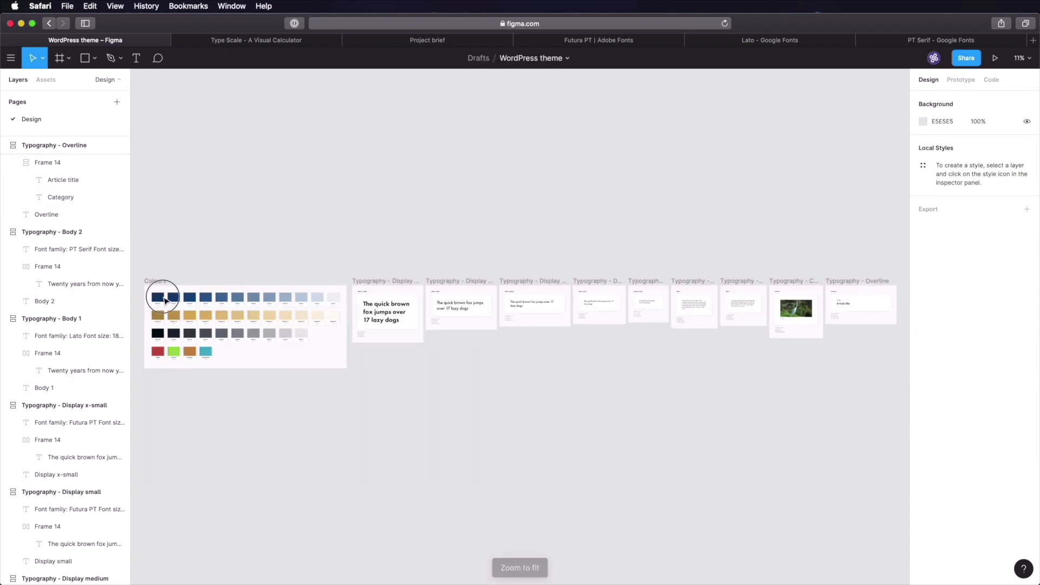
# - Fill the CATEGORY overline text with the pasted orange colour value
pyautogui.scroll(10, 163, 295)
pyautogui.hscroll(-5, 404, 266)
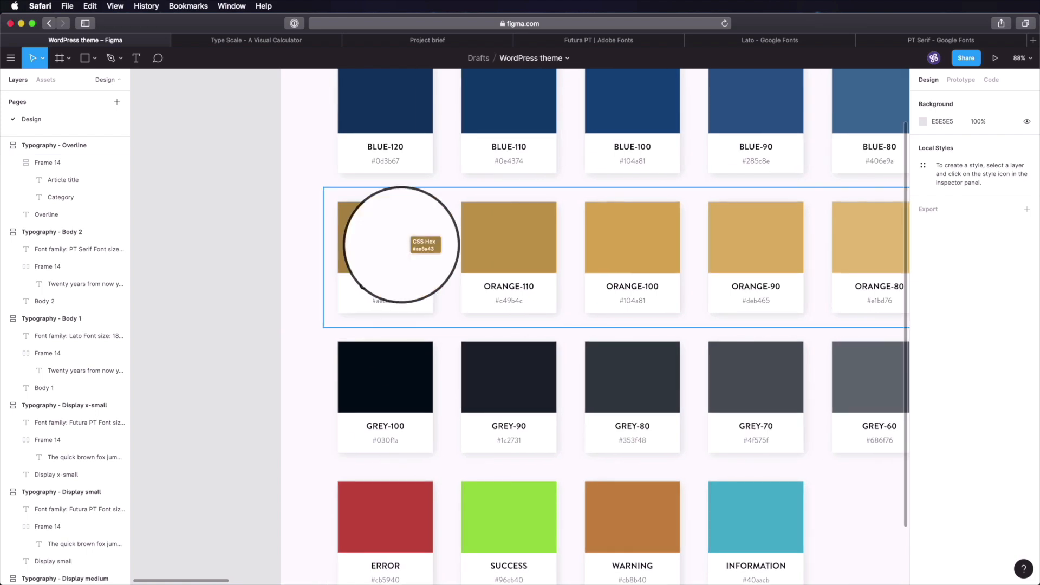
pyautogui.hotkey('shift', '1')
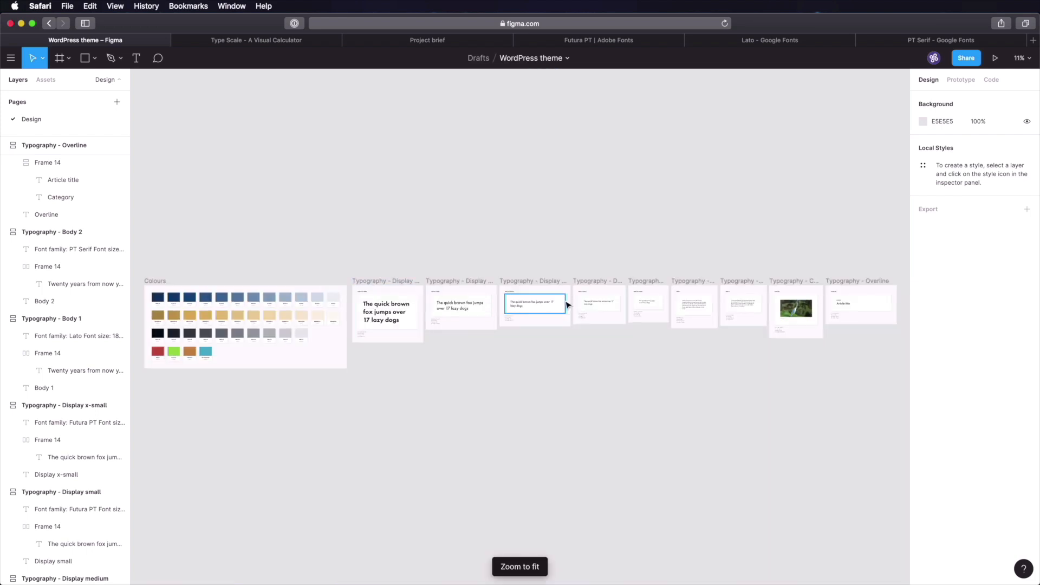
pyautogui.hscroll(3, 684, 253)
pyautogui.press('z')
pyautogui.moveTo(750, 262); pyautogui.dragTo(799, 324)
pyautogui.click(504, 304)
pyautogui.doubleClick(504, 310)
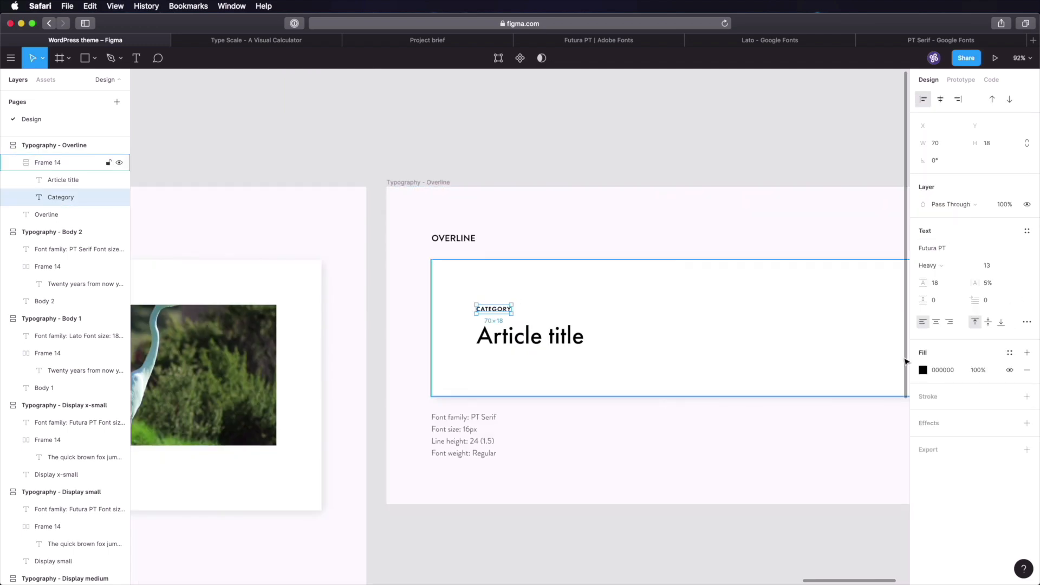
pyautogui.click(946, 370)
pyautogui.press('super+v')
pyautogui.press('Tab')
pyautogui.click(571, 176)
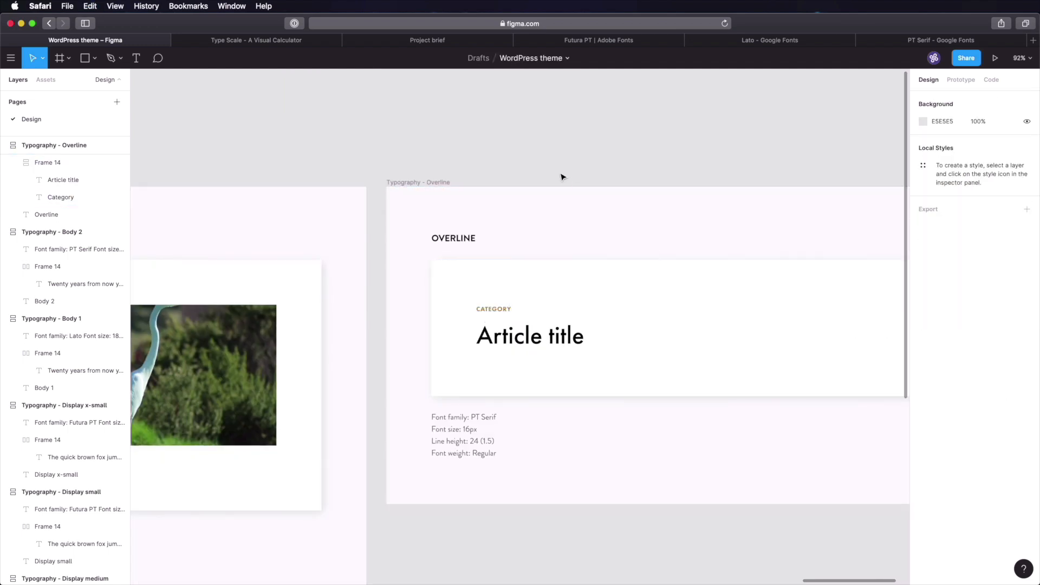
# - Update the Overline specs to 13px, line height 18, Heavy, and add a Letter spacing line
pyautogui.scroll(2, 609, 297)
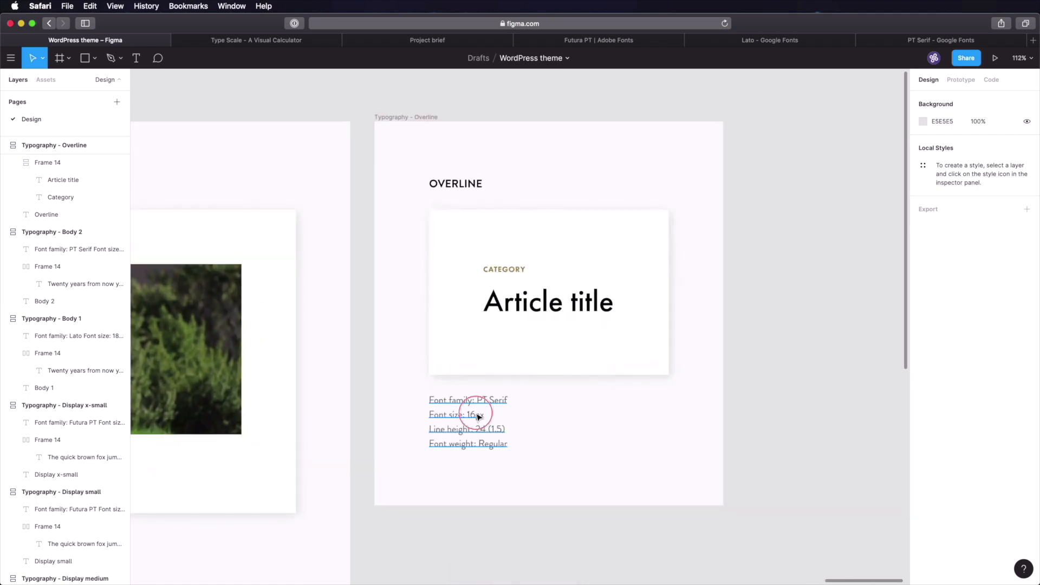
pyautogui.doubleClick(476, 417)
pyautogui.tripleClick(476, 418)
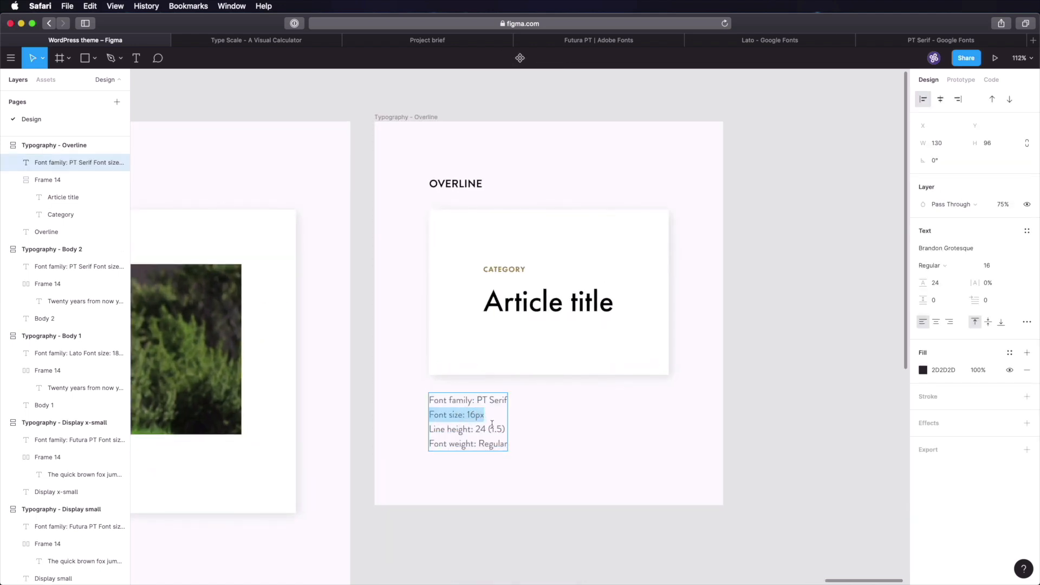
pyautogui.click(476, 414)
pyautogui.write('3')
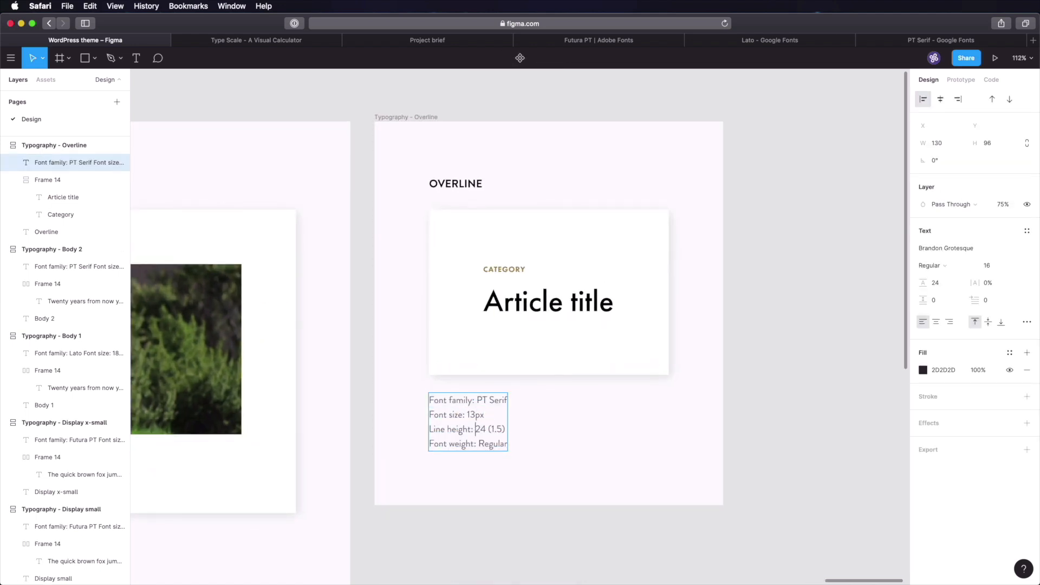
pyautogui.moveTo(476, 429); pyautogui.dragTo(480, 429)
pyautogui.write('18')
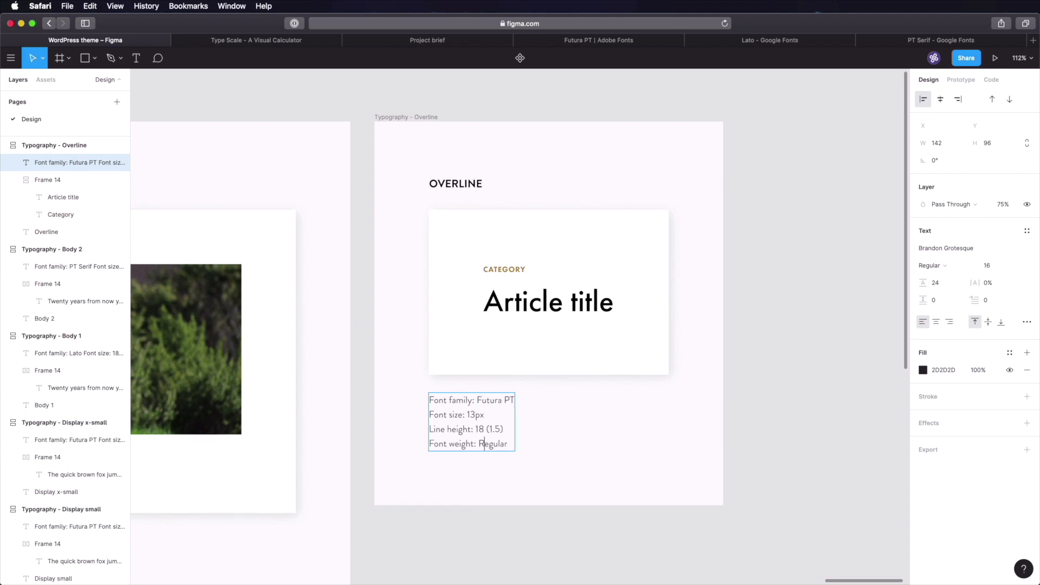
pyautogui.moveTo(479, 444); pyautogui.dragTo(508, 444)
pyautogui.write('Heavy')
pyautogui.press('Return')
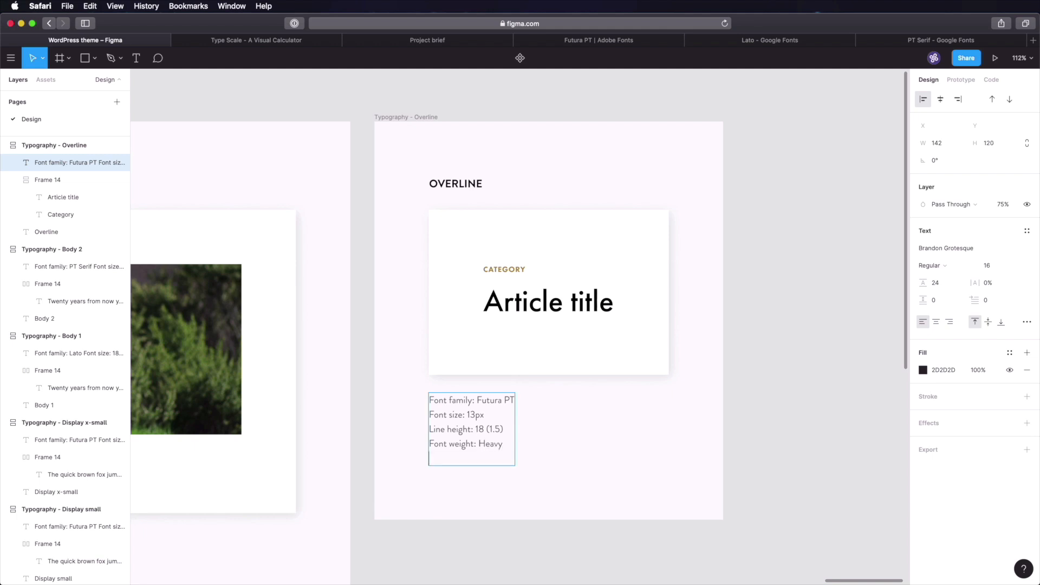
pyautogui.write('Letter spacing: 5%')
pyautogui.click(774, 395)
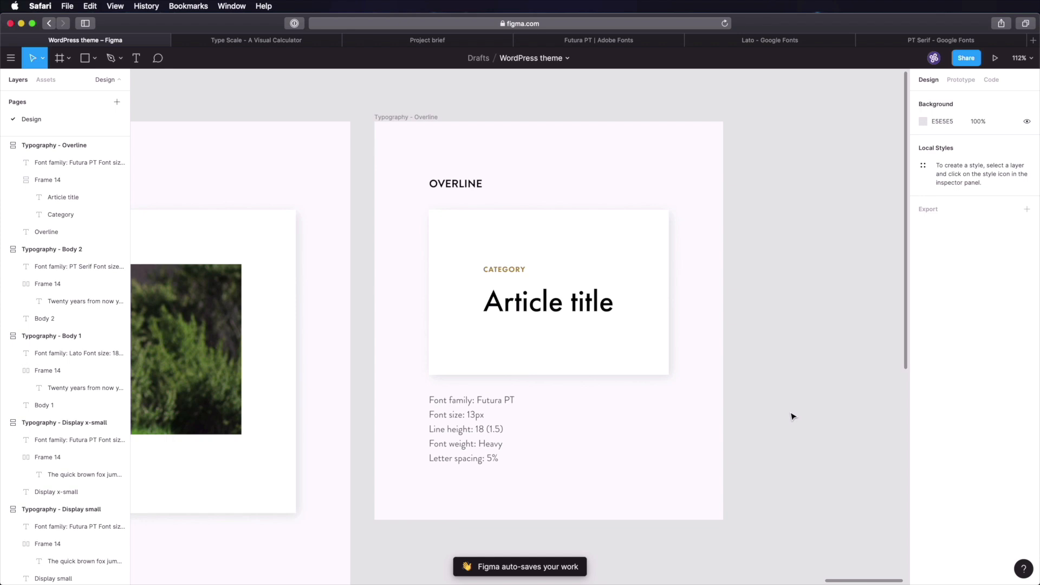
pyautogui.hotkey('shift', '1')
pyautogui.click(757, 412)
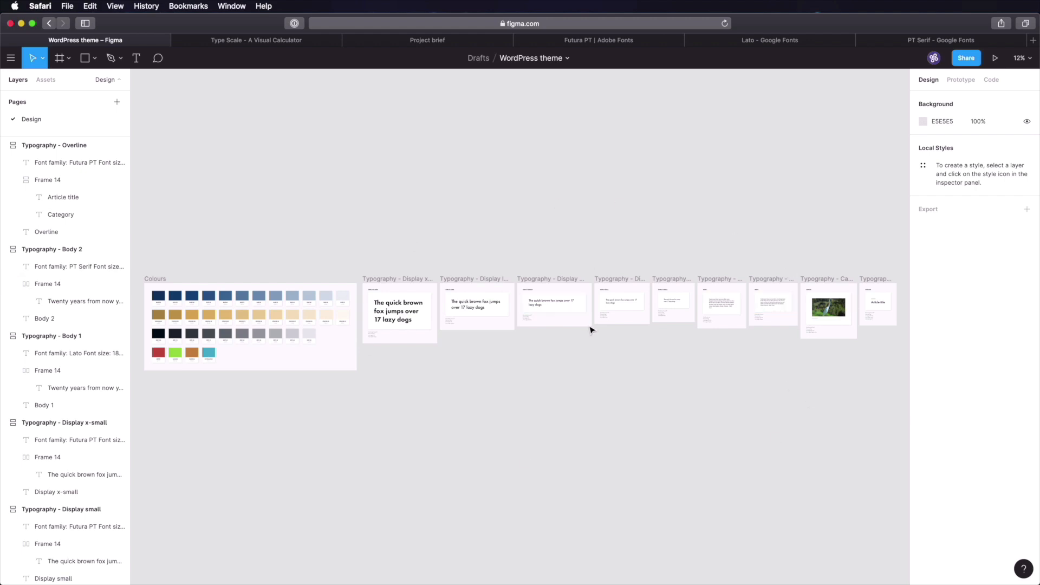
# - Switch from the Figma file to the Project brief page in Notion
pyautogui.click(409, 42)
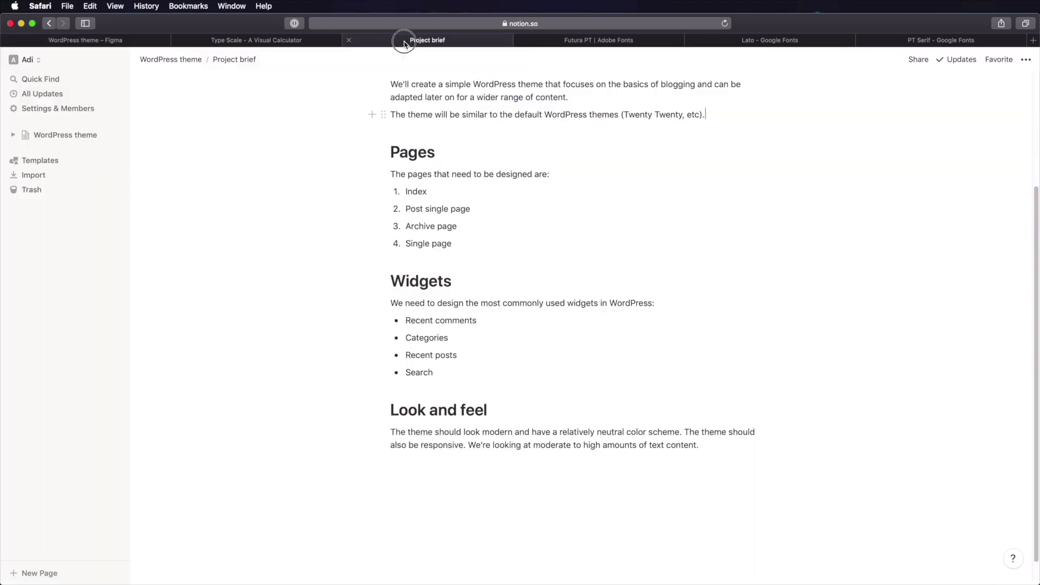
# - Go to WordPress theme > Design system > Design and add a subpage named 'Typography'
pyautogui.click(198, 68)
pyautogui.click(443, 197)
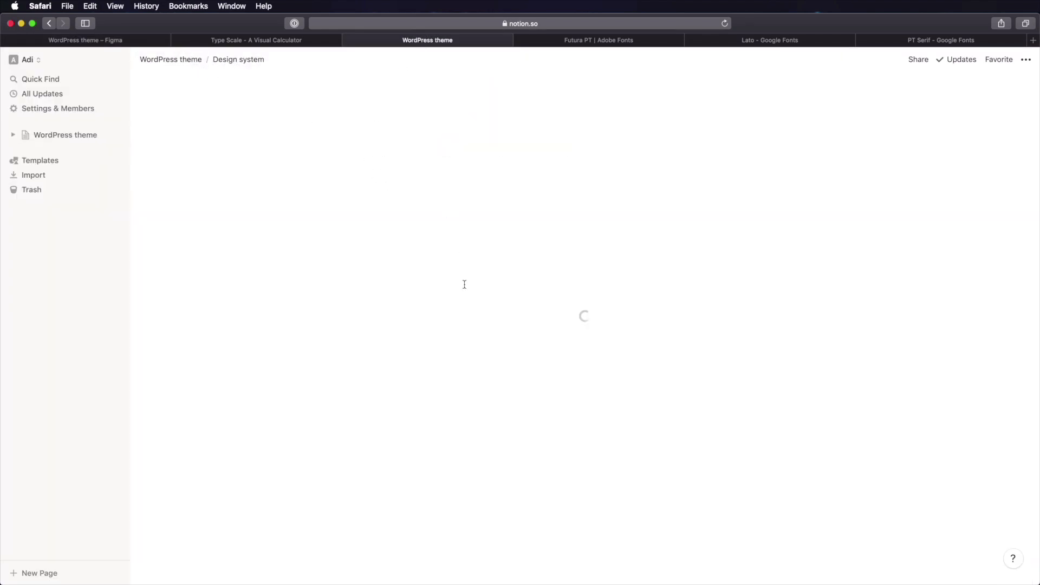
pyautogui.click(430, 180)
pyautogui.click(425, 196)
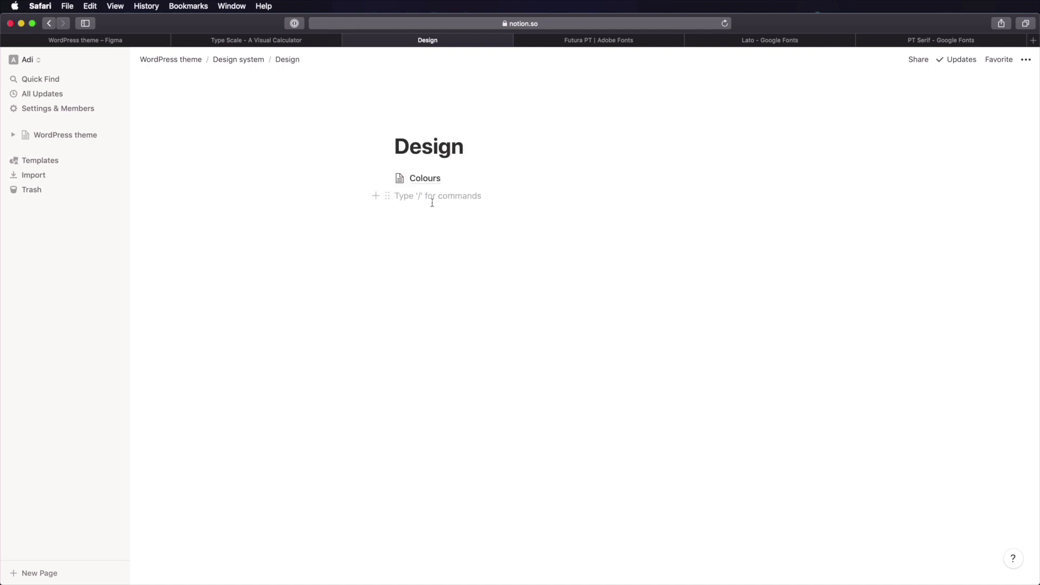
pyautogui.write('/page')
pyautogui.press('Return')
pyautogui.write('T')
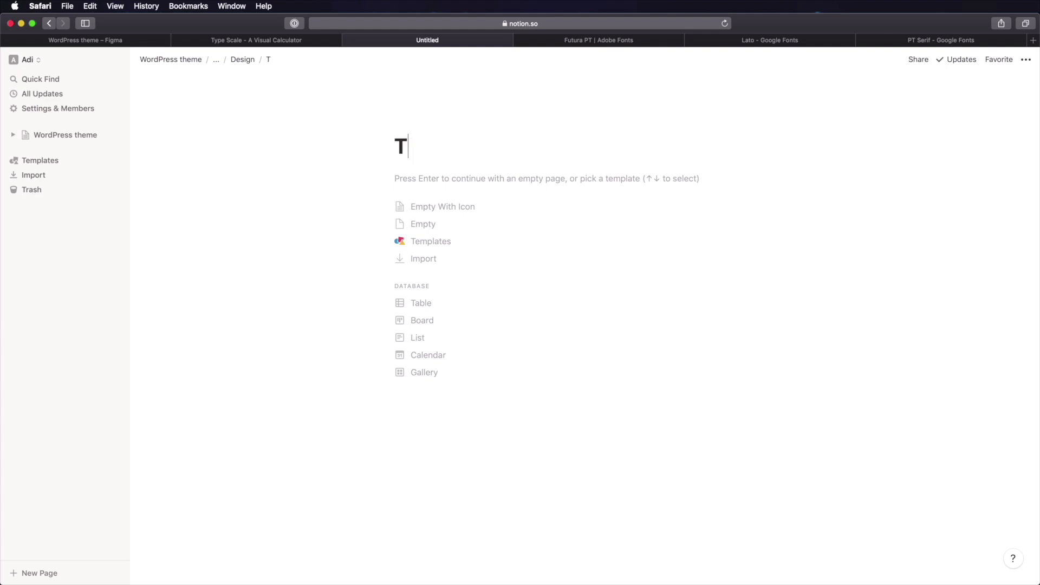
pyautogui.write('y[pg')
pyautogui.press('BackSpace')
pyautogui.write('pography')
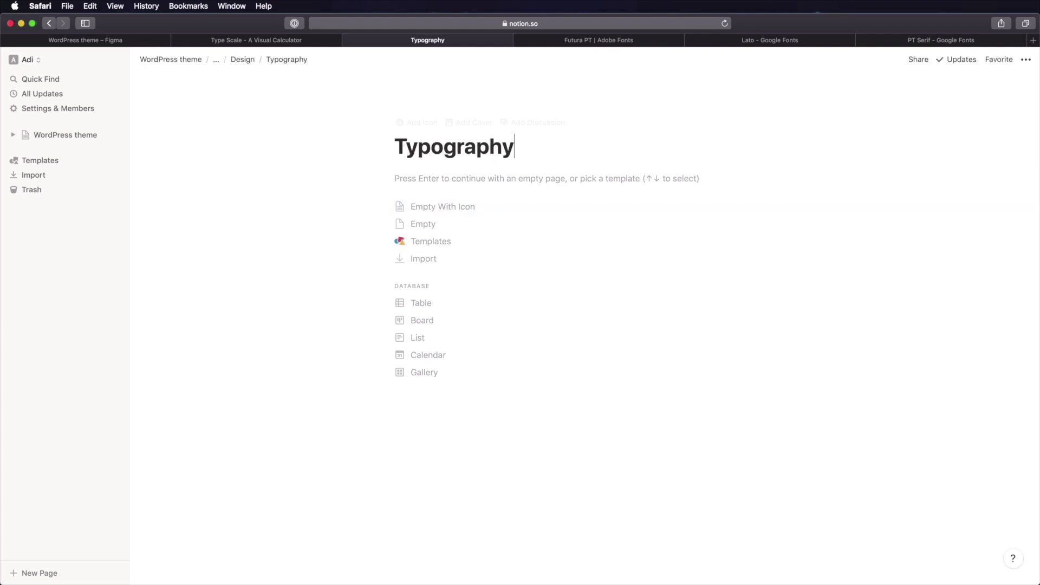
# - Paste the Type scale heading and paragraph, adding spacing after the heading
pyautogui.write('Type scale The type scale is an augmented fourth, with a ratio of 1.414. The base font size is 18px (1.125rem).')
pyautogui.click(470, 286)
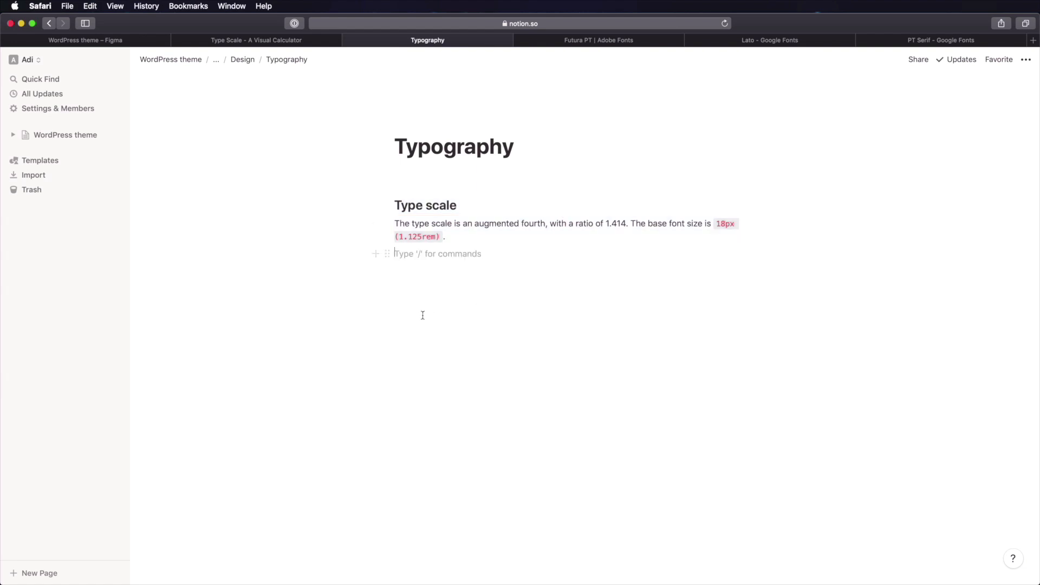
pyautogui.click(461, 207)
pyautogui.press('Return')
pyautogui.click(475, 241)
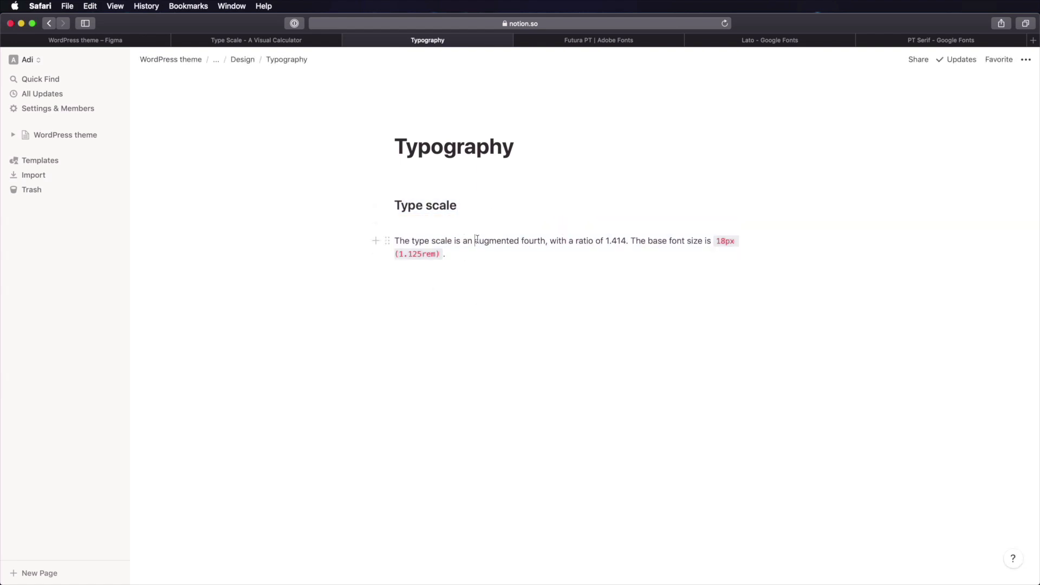
pyautogui.moveTo(474, 240); pyautogui.dragTo(736, 240)
pyautogui.click(606, 240)
pyautogui.click(677, 240)
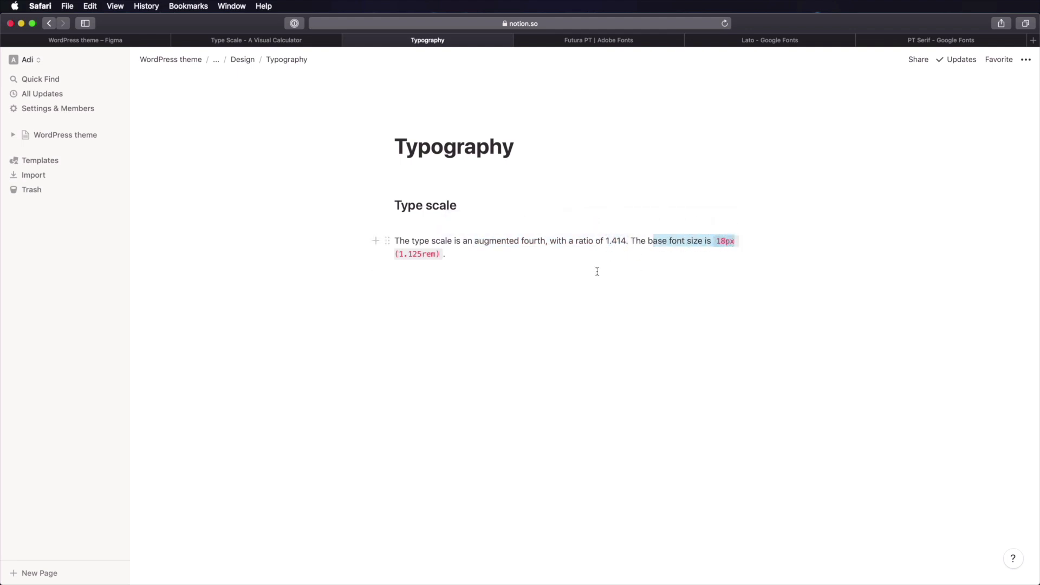
# - Paste the Sizes and Overline sections below the type scale paragraph
pyautogui.click(586, 271)
pyautogui.write("Sizes There are a few different font sizes we'll be applying in our design. Here's the full list: Font scale Overline This precedes a large heading. The style is also used for form input labels.")
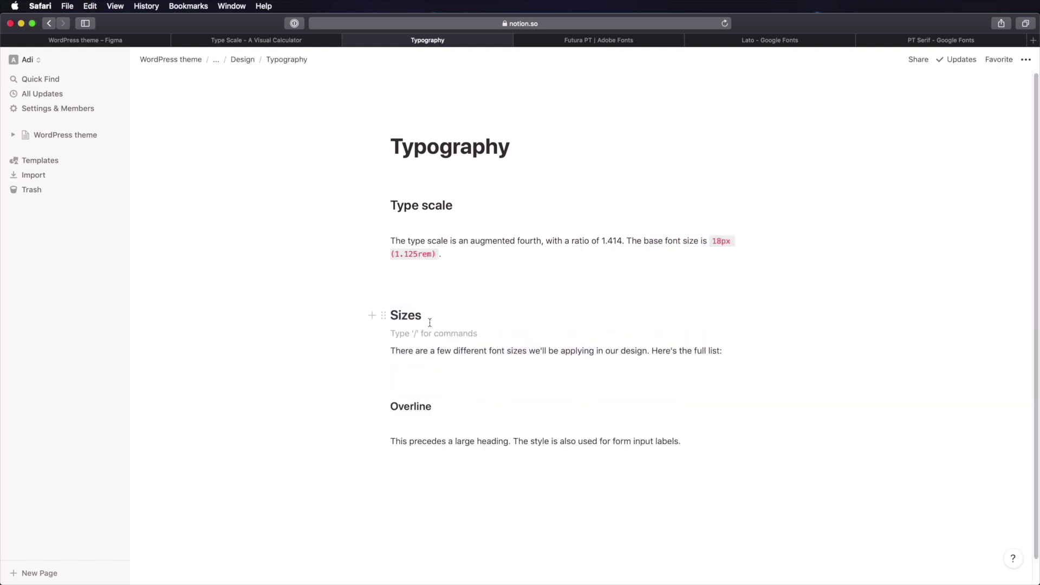
pyautogui.click(411, 372)
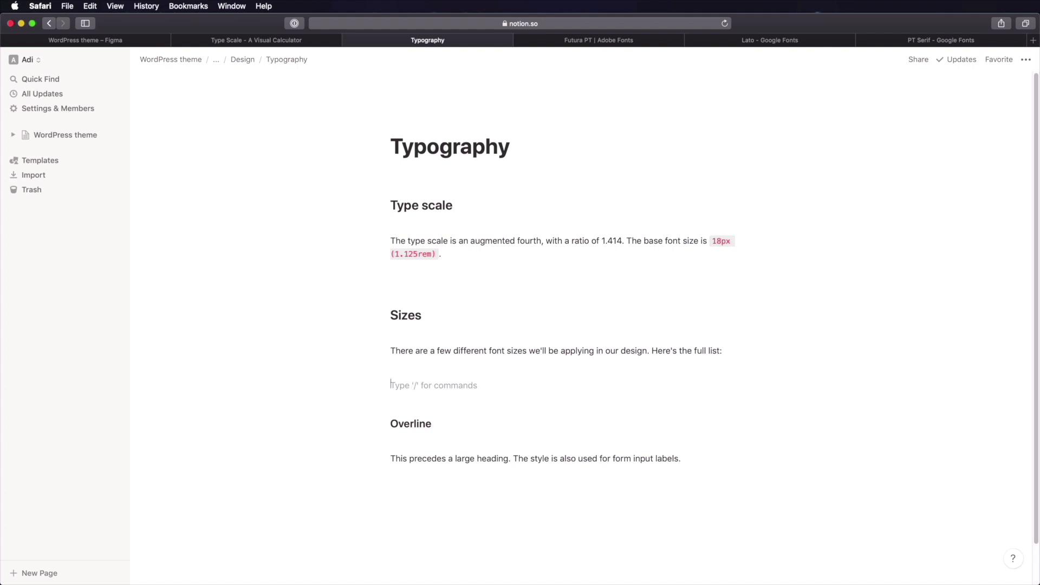
# - Insert an inline table titled 'Font size'
pyautogui.write('/tb')
pyautogui.press('BackSpace')
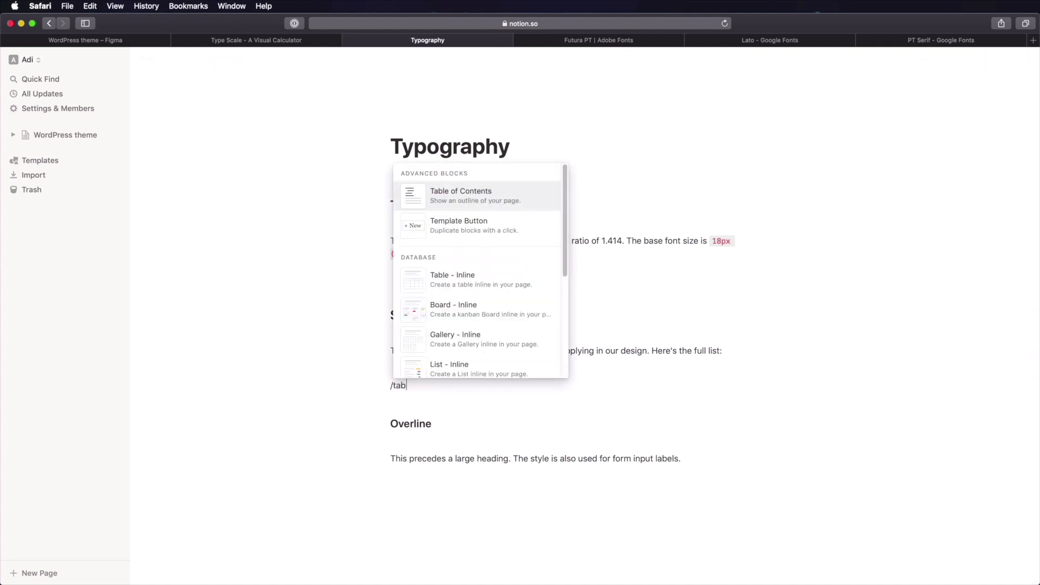
pyautogui.write('able')
pyautogui.press('Return')
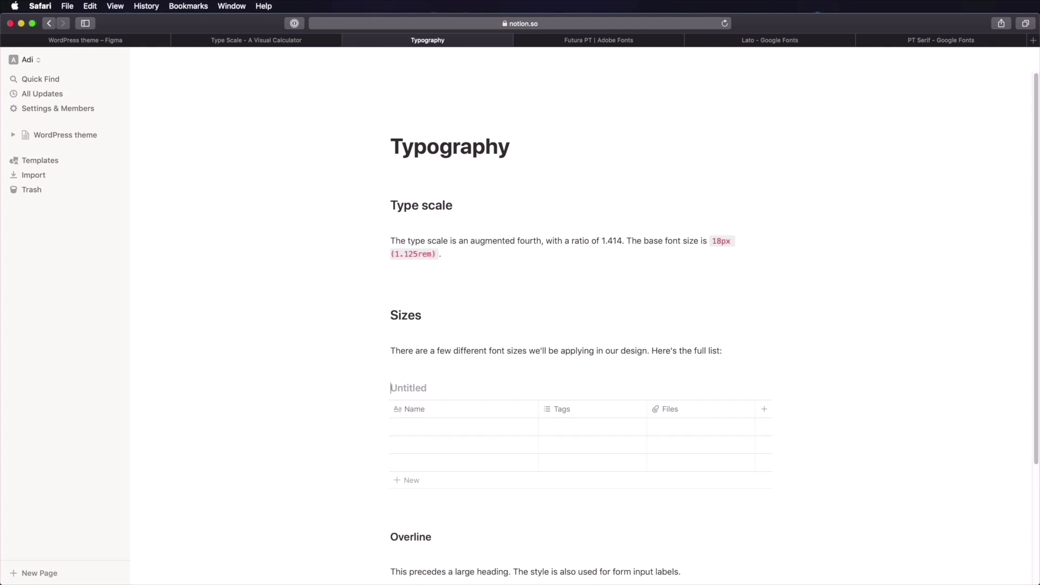
pyautogui.write('Font sizes')
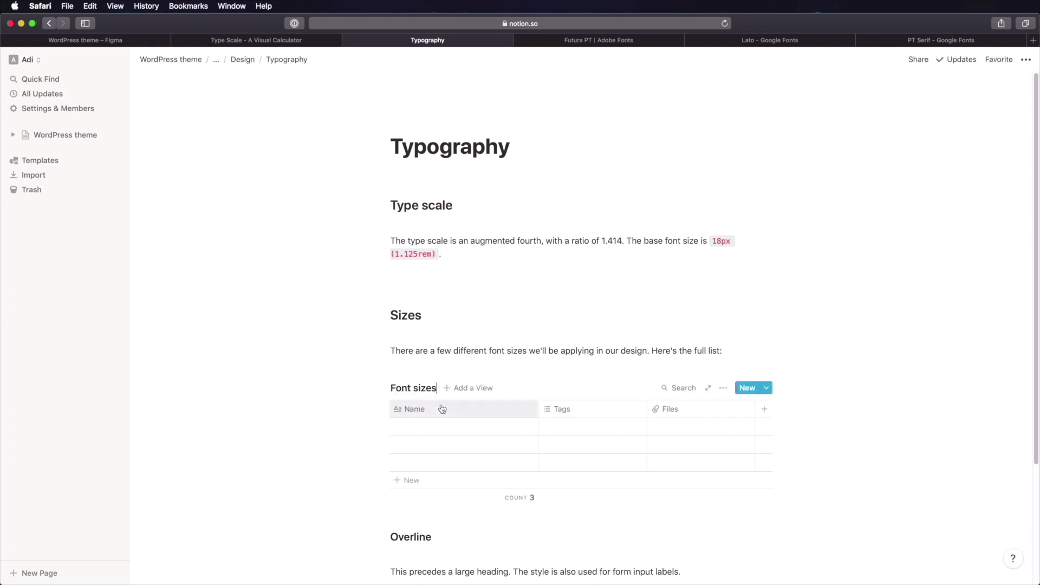
# - Rename the table columns to 'Size' and 'Used for', both as text columns
pyautogui.click(580, 415)
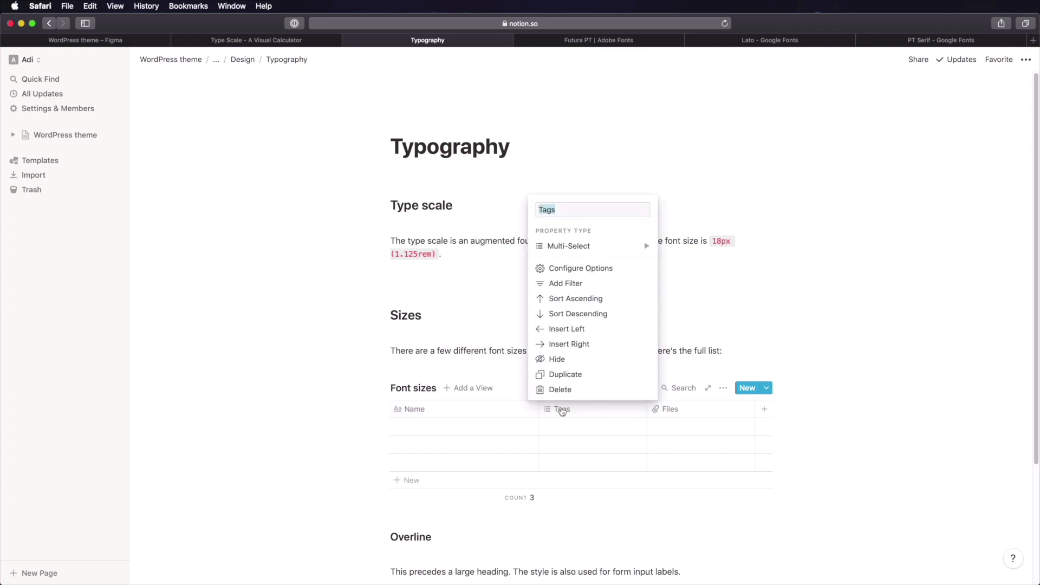
pyautogui.write('Size')
pyautogui.click(629, 246)
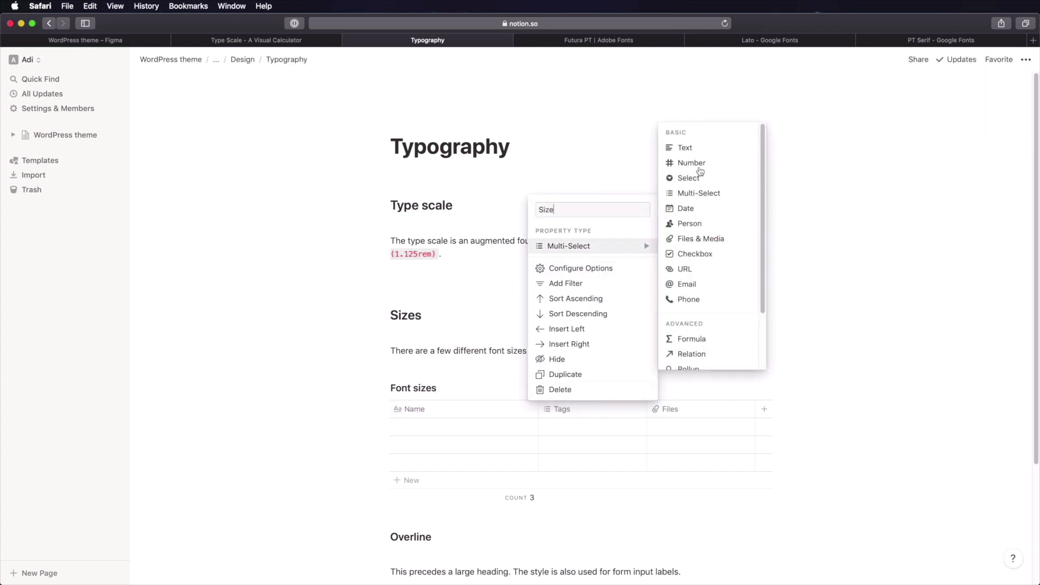
pyautogui.click(697, 152)
pyautogui.click(689, 413)
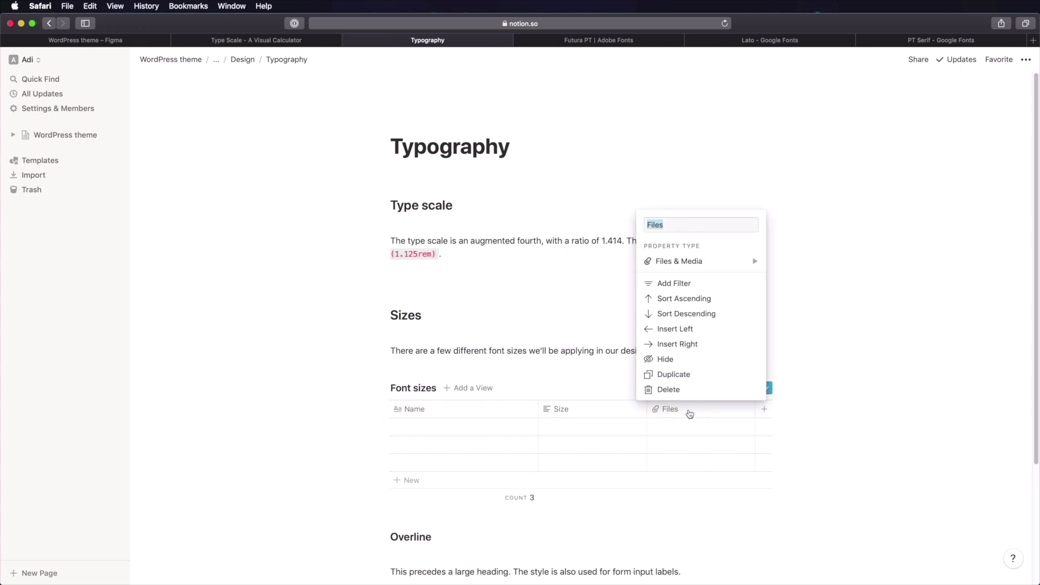
pyautogui.write('Used for')
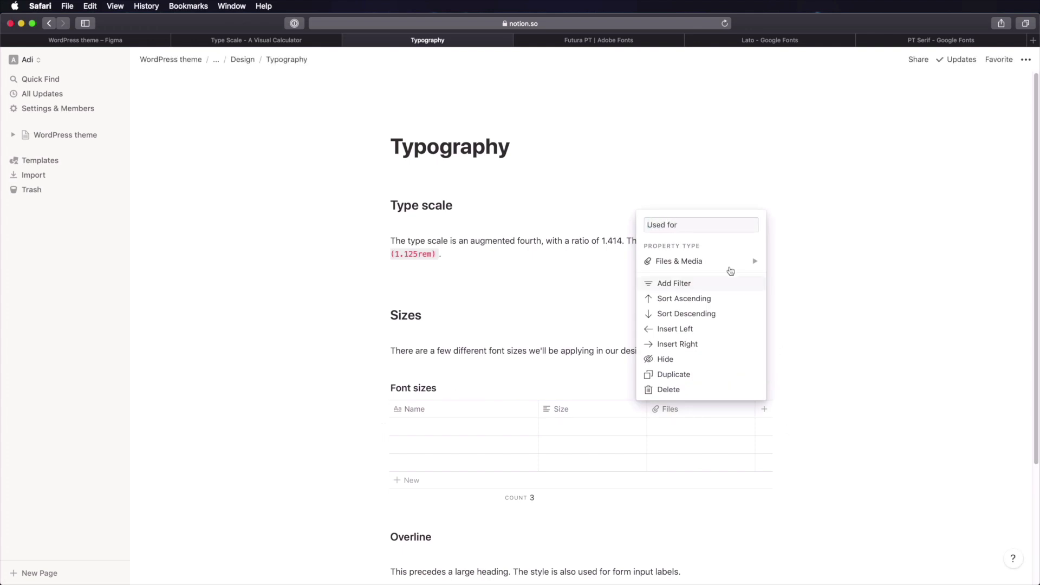
pyautogui.click(683, 261)
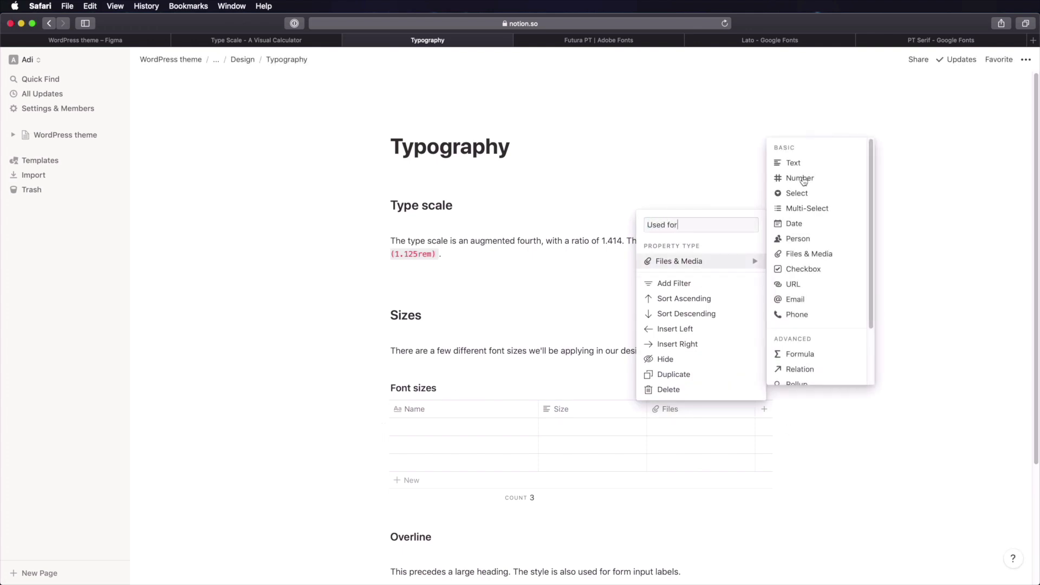
pyautogui.click(802, 161)
# - Fill the first row: display-x-large, 102px, used for Hero area headings
pyautogui.click(420, 427)
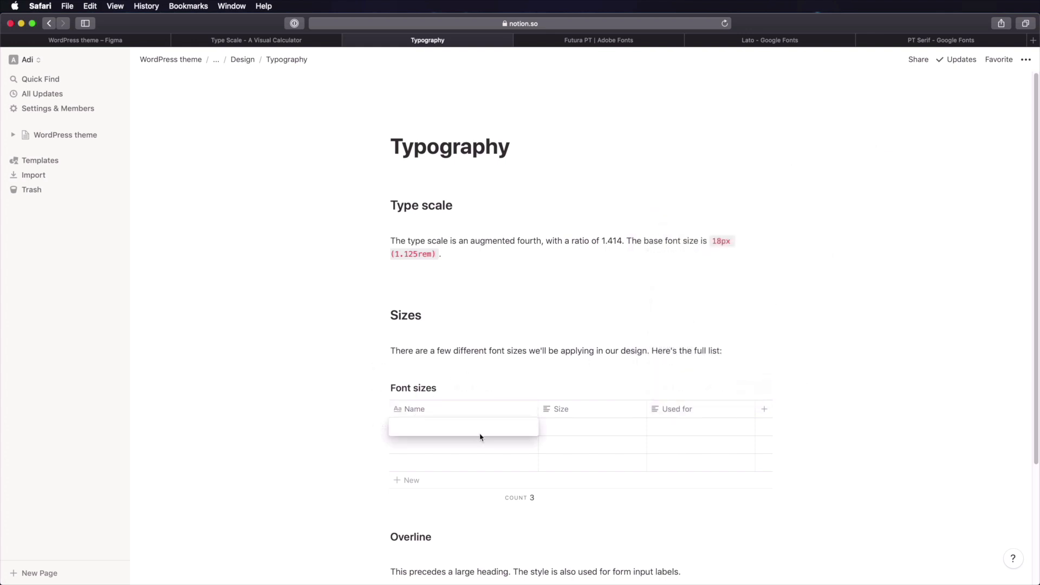
pyautogui.write('disp')
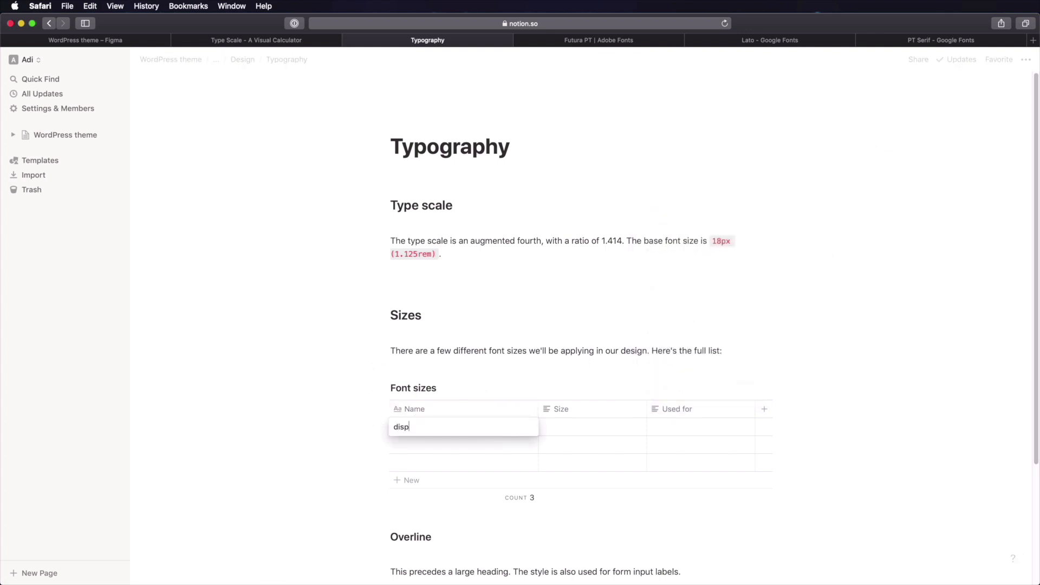
pyautogui.write('lay-x-')
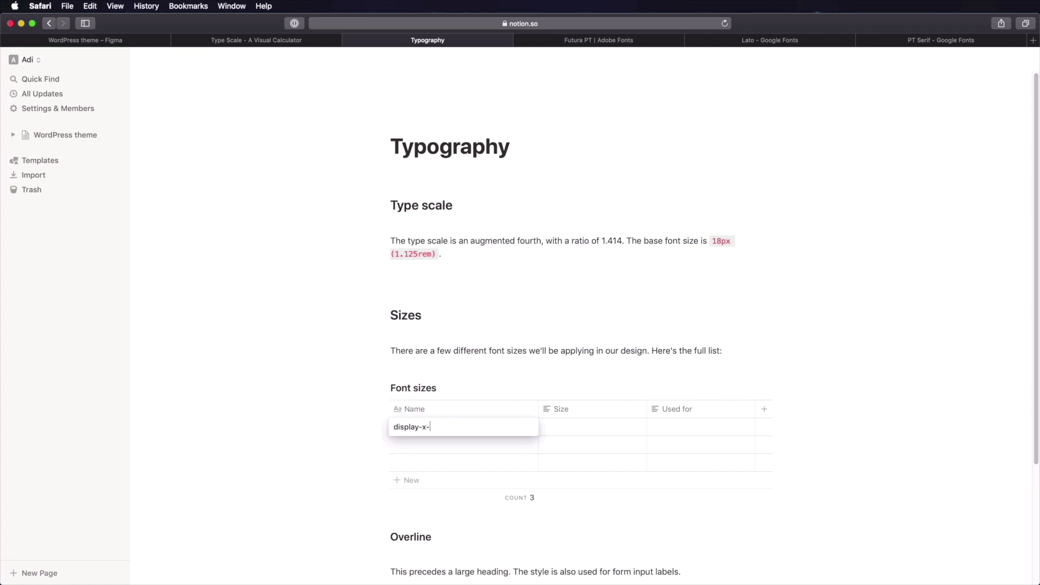
pyautogui.write('large')
pyautogui.press('Return')
pyautogui.press('Right')
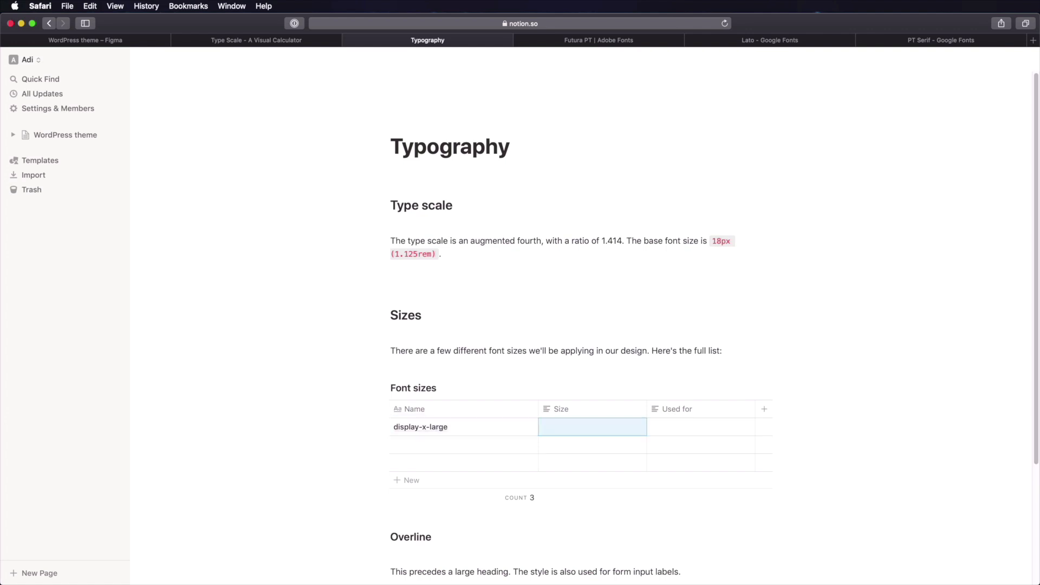
pyautogui.write('1-')
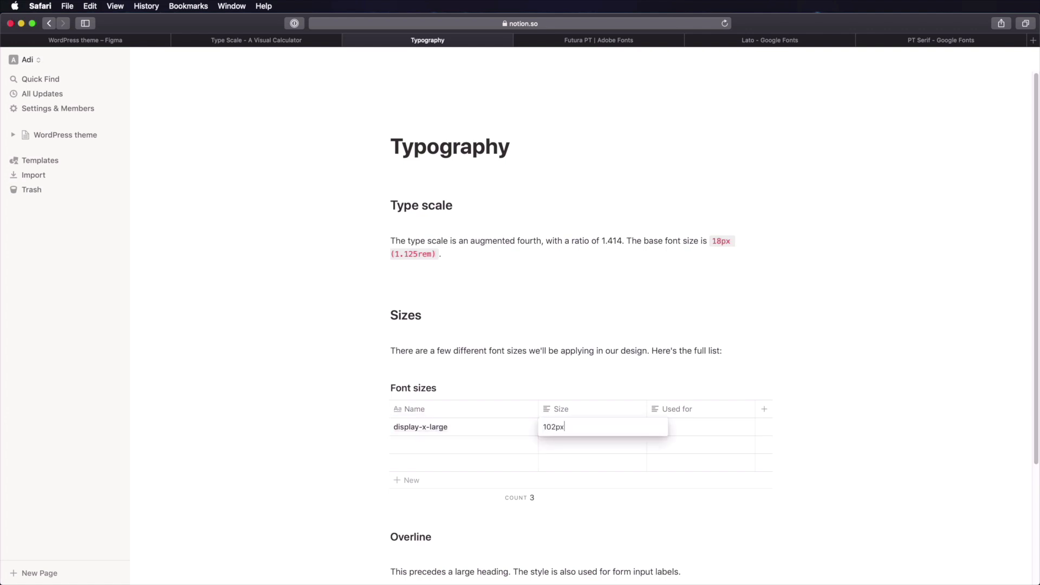
pyautogui.write('2px')
pyautogui.press('Return')
pyautogui.press('Right')
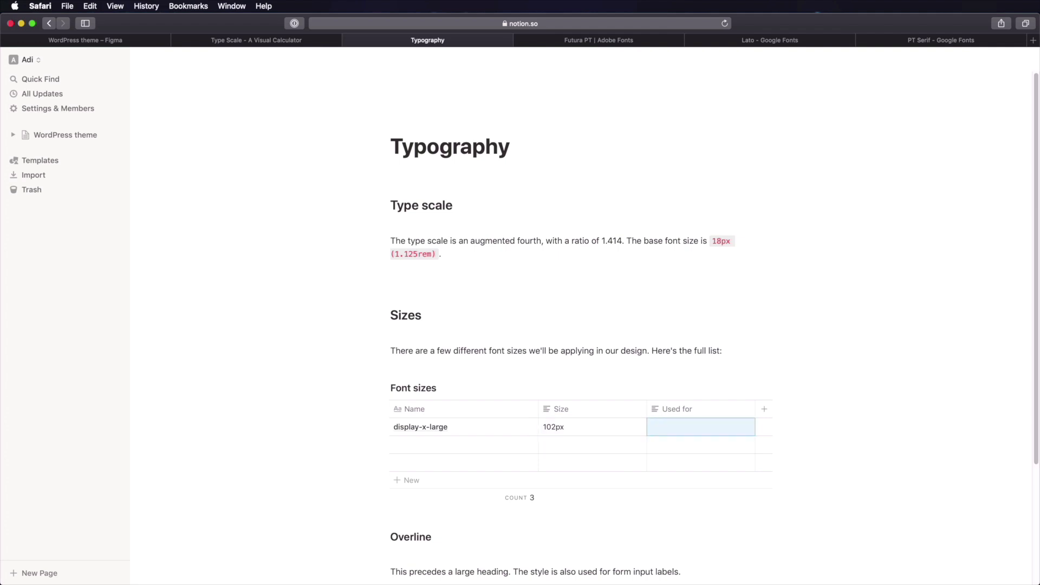
pyautogui.write('Hero')
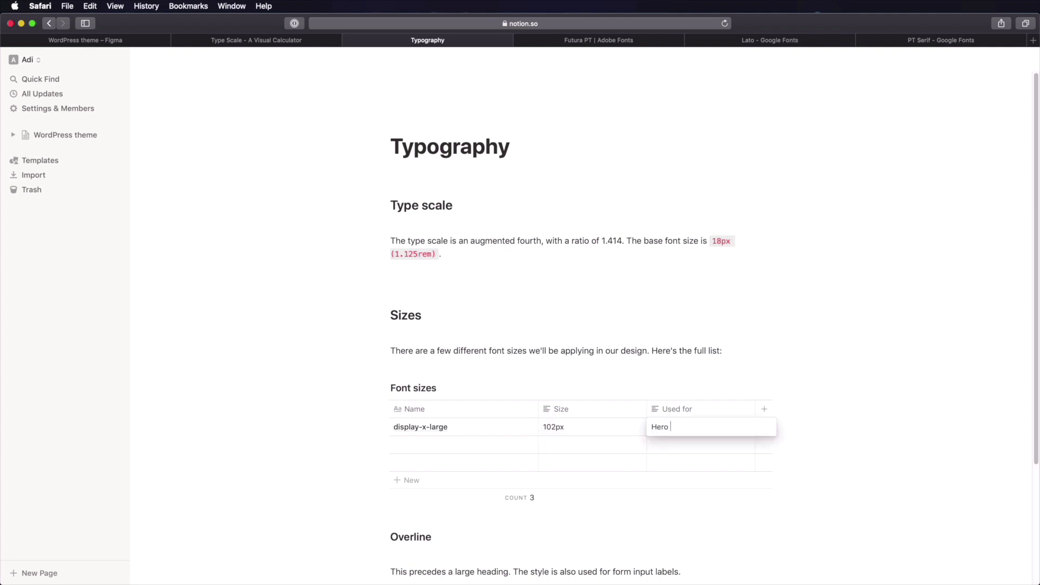
pyautogui.write(' area headings')
pyautogui.press('Return')
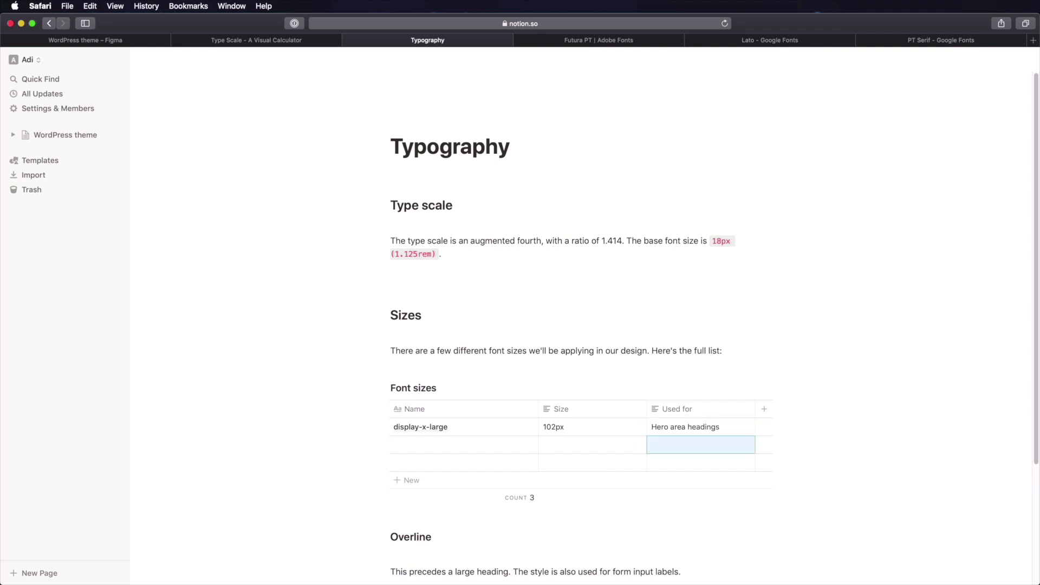
# - Name the second row display-large
pyautogui.click(441, 447)
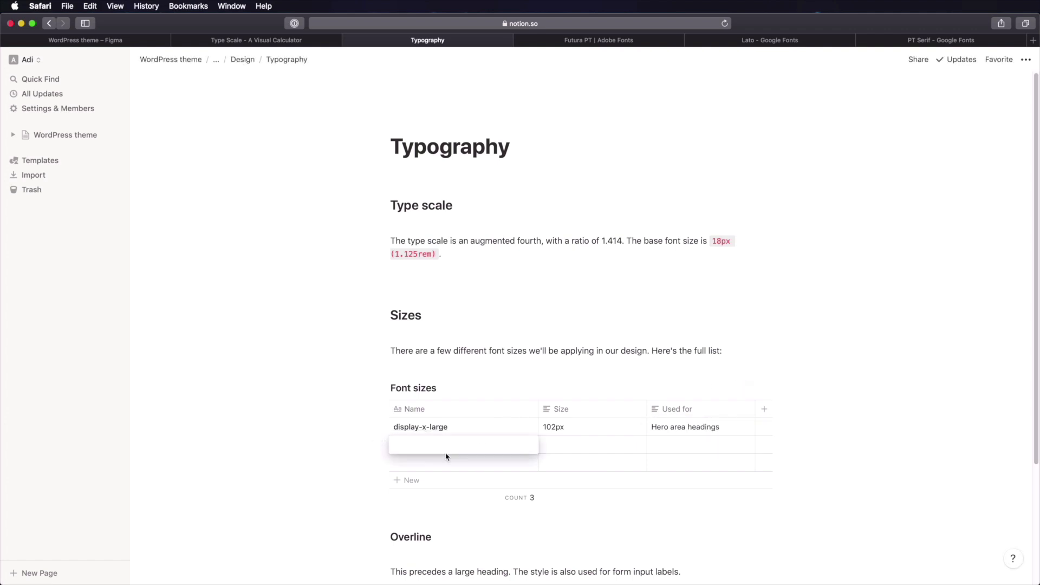
pyautogui.write('display-large')
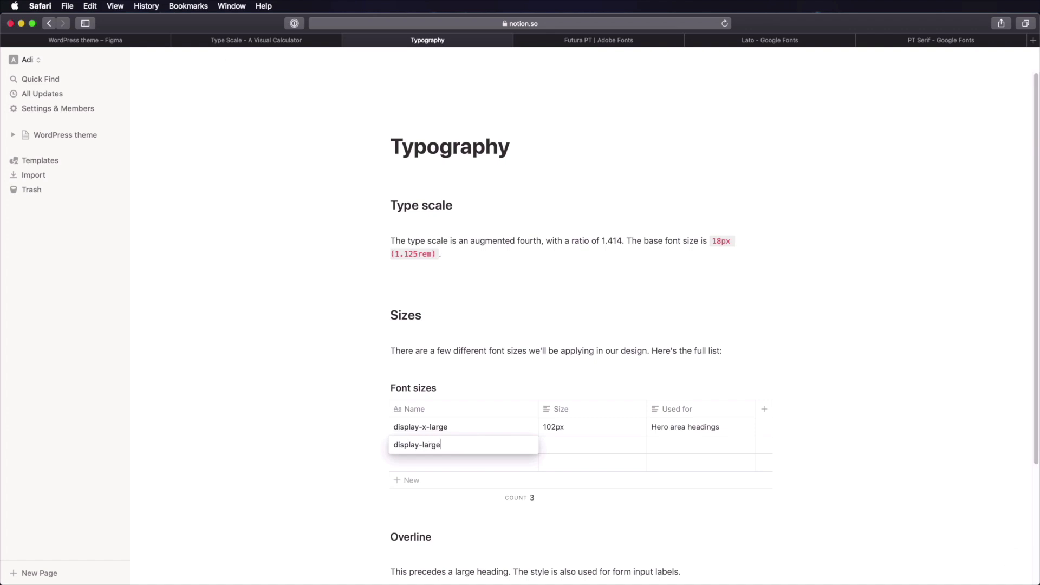
pyautogui.press('Return')
pyautogui.press('Right')
pyautogui.press('Up')
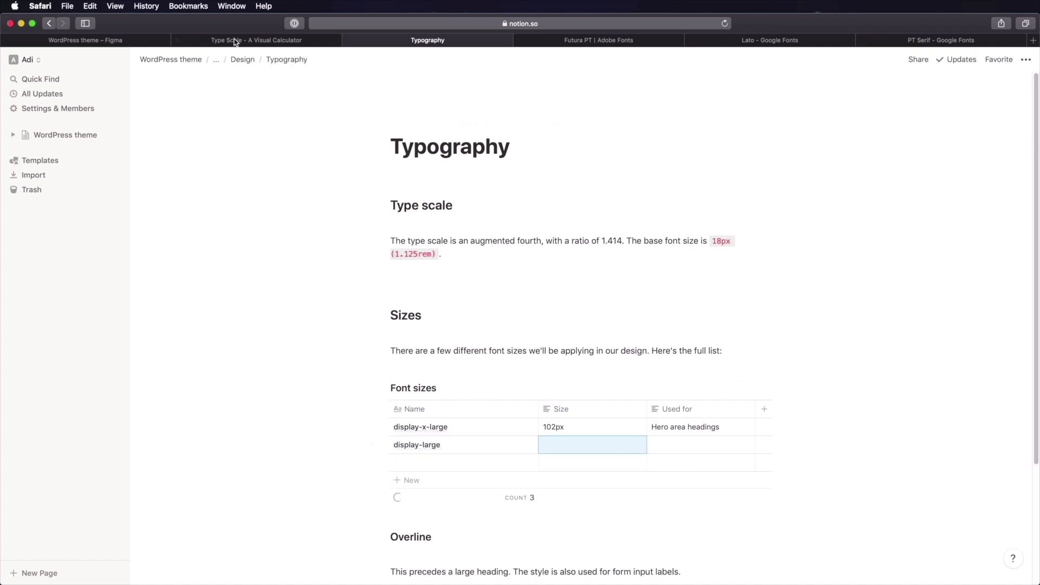
# - Check the Display large frame in Figma and the type scale calculator for its size
pyautogui.click(103, 42)
pyautogui.moveTo(431, 251); pyautogui.dragTo(570, 379)
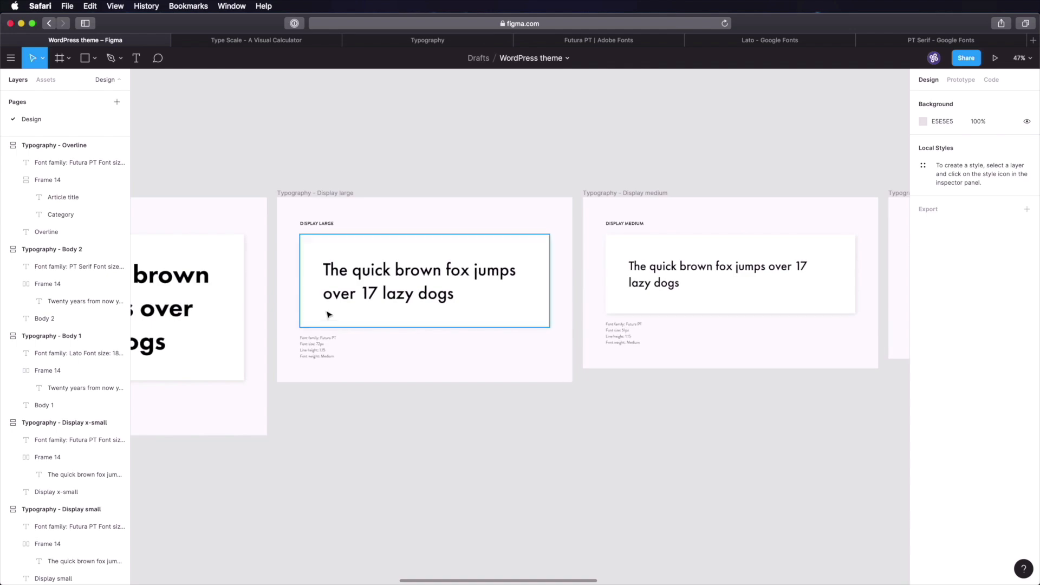
pyautogui.scroll(5, 311, 209)
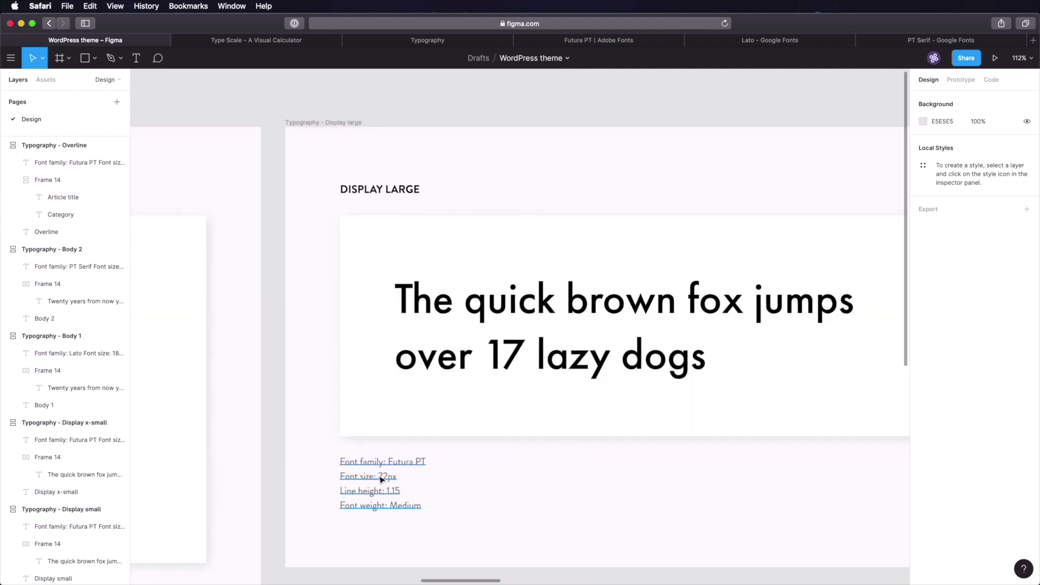
pyautogui.click(286, 42)
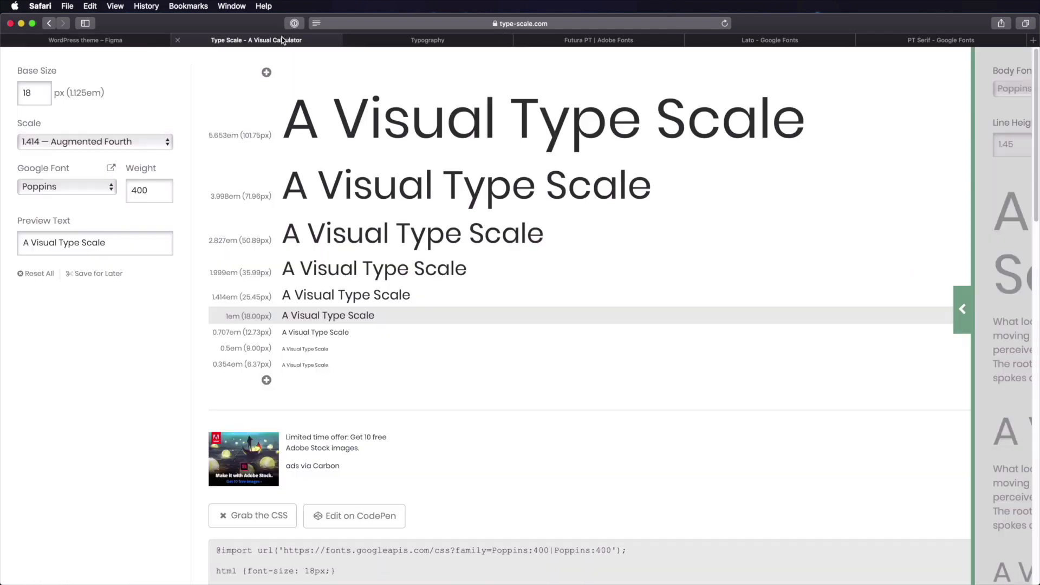
pyautogui.click(390, 42)
# - Give display-large a size of 72px, used for Post title
pyautogui.write('7')
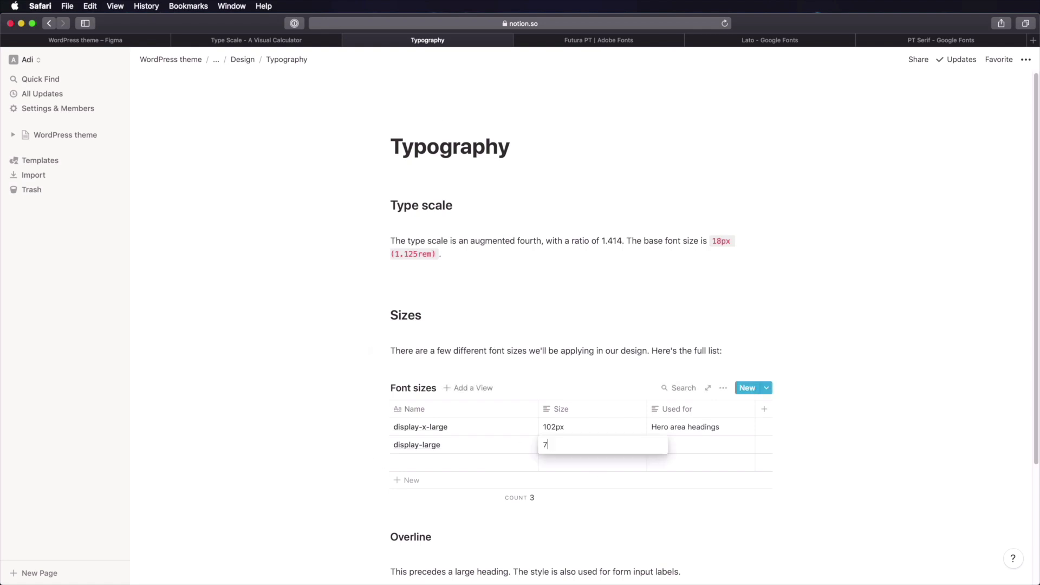
pyautogui.write('2px')
pyautogui.press('Tab')
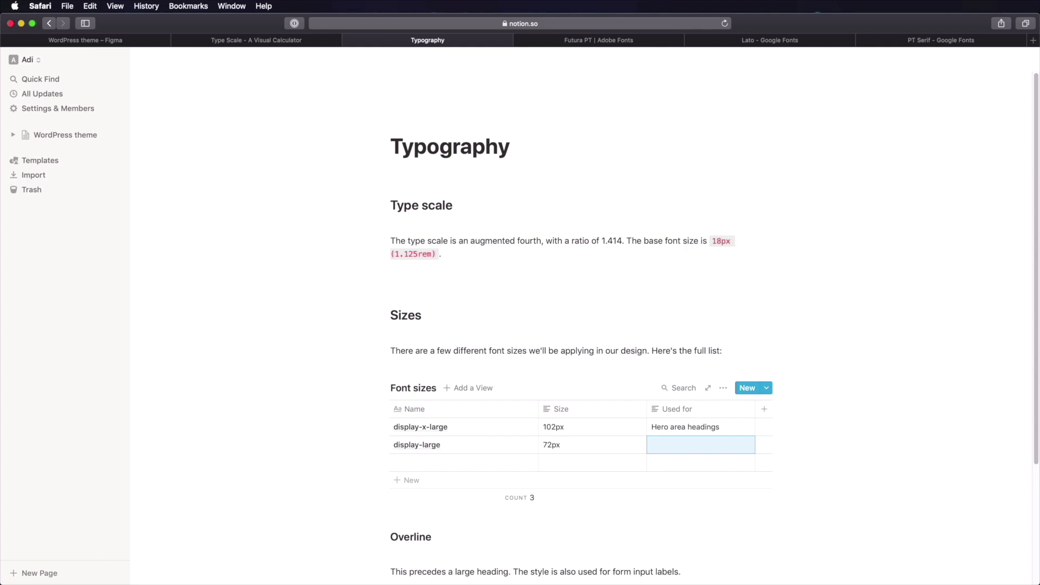
pyautogui.write('Post title')
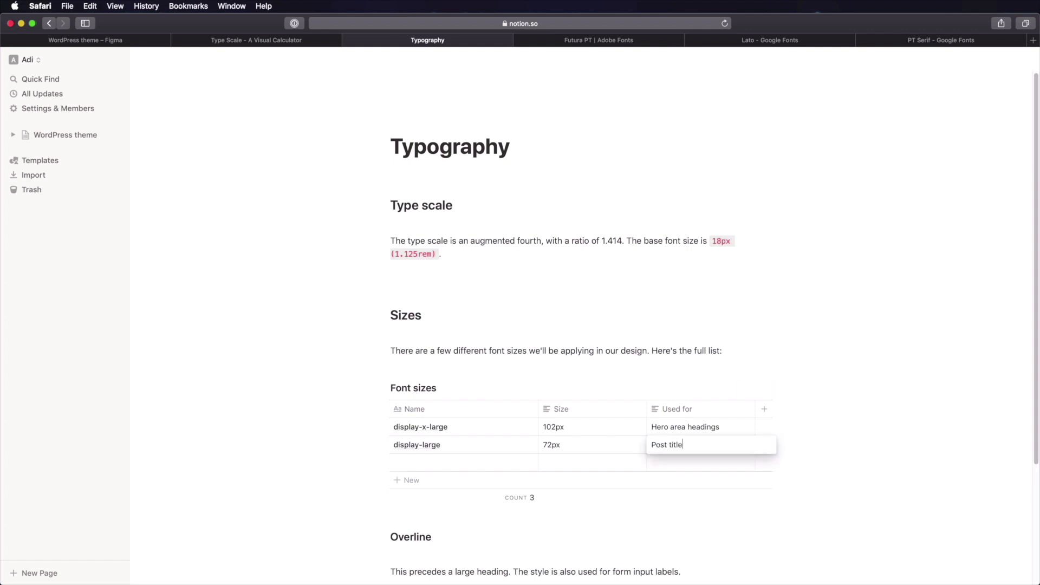
pyautogui.press('Return')
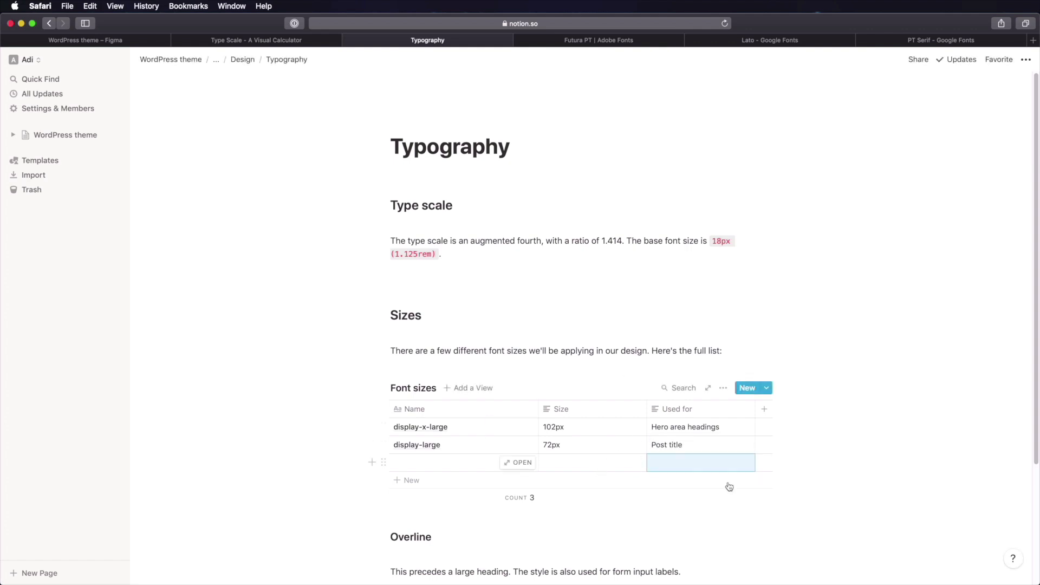
pyautogui.click(465, 468)
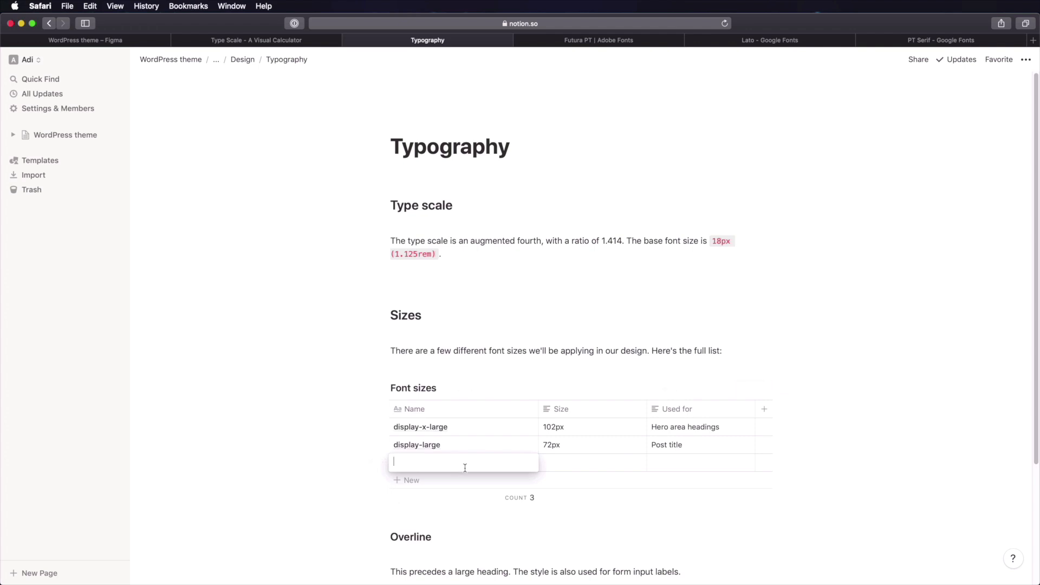
# - Add the overline row: 13px, used for 'Form labels, post categories'
pyautogui.write('overline')
pyautogui.press('Tab')
pyautogui.write('13')
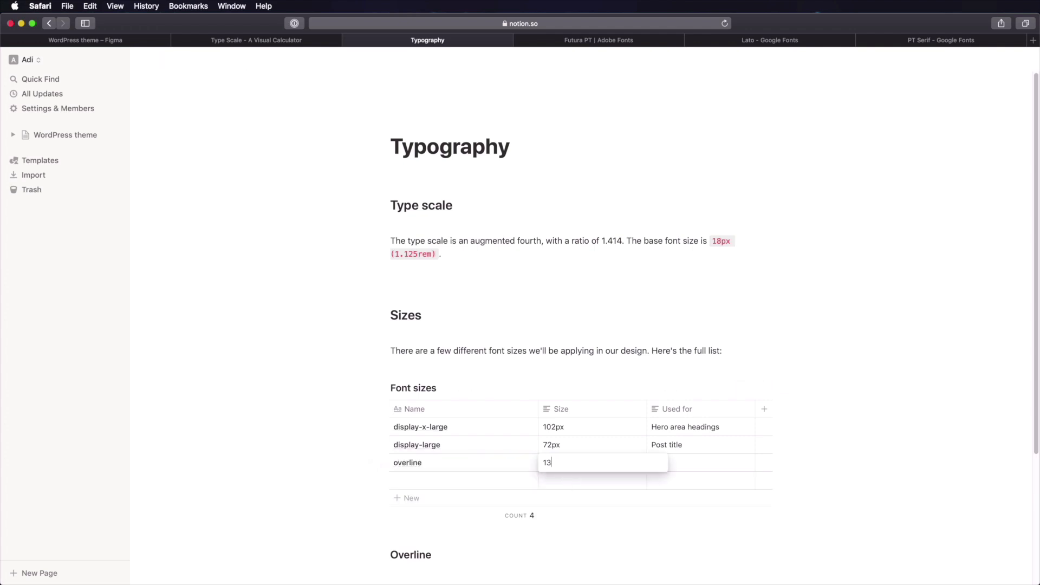
pyautogui.write('px')
pyautogui.press('Tab')
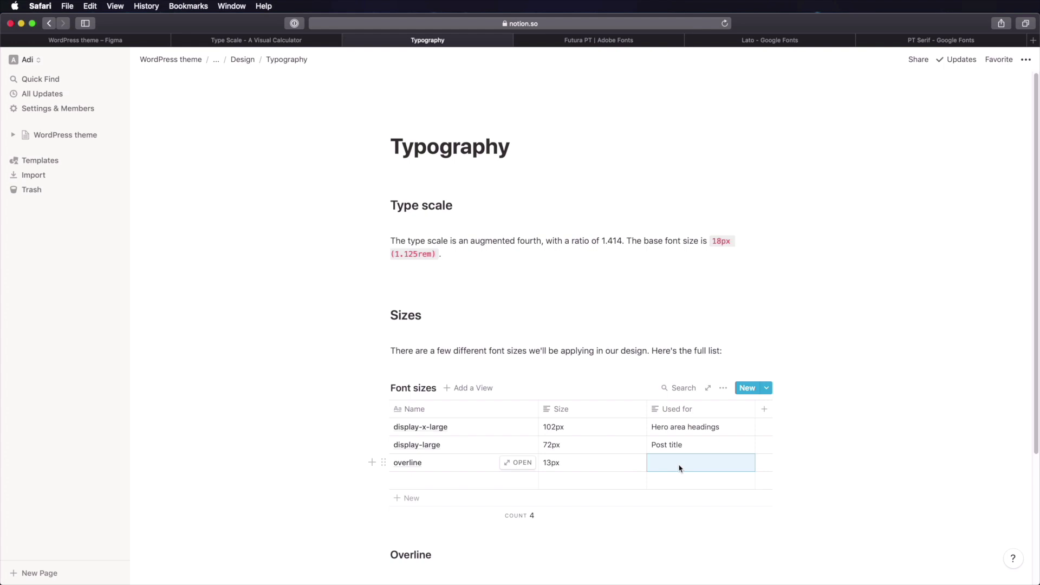
pyautogui.write('form la')
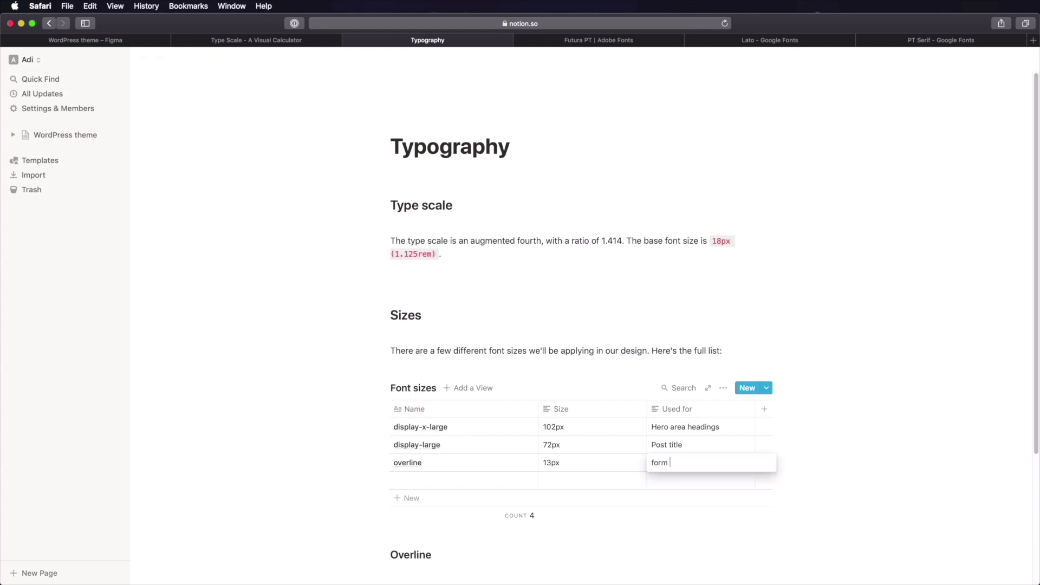
pyautogui.press('super+a')
pyautogui.write('Form labels, ')
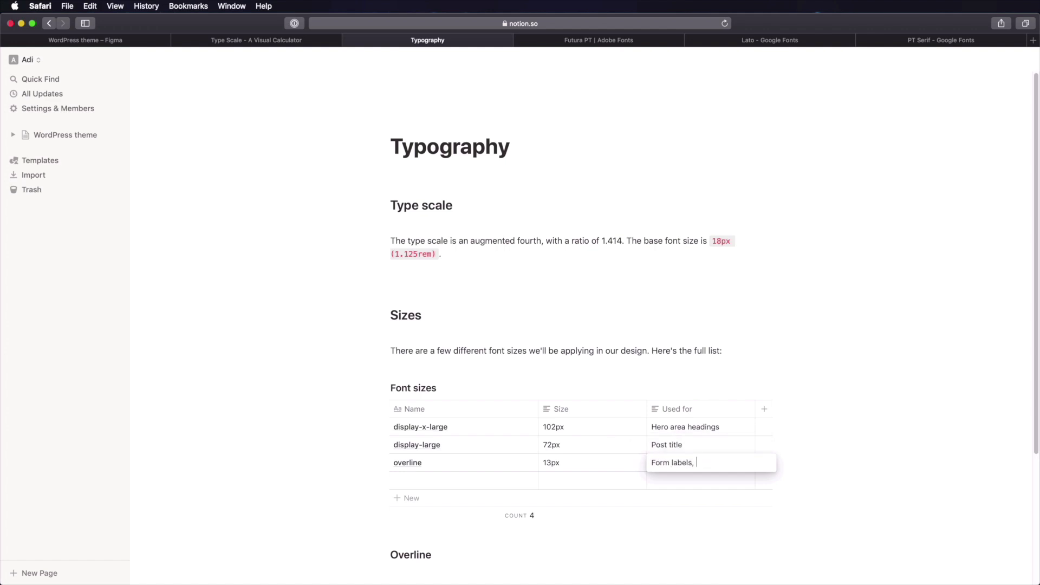
pyautogui.write('cpost categories')
pyautogui.press('Return')
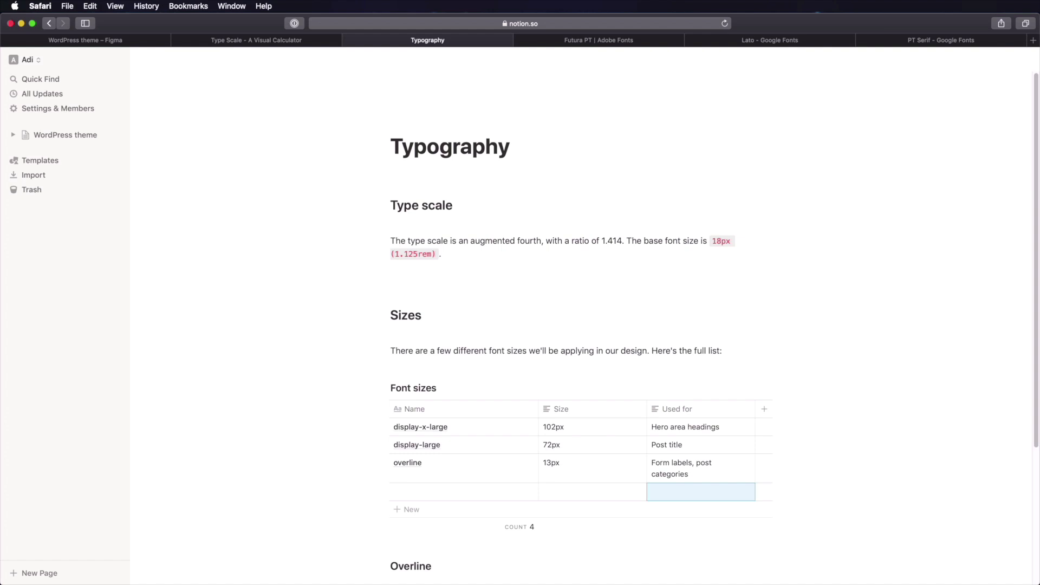
pyautogui.click(814, 414)
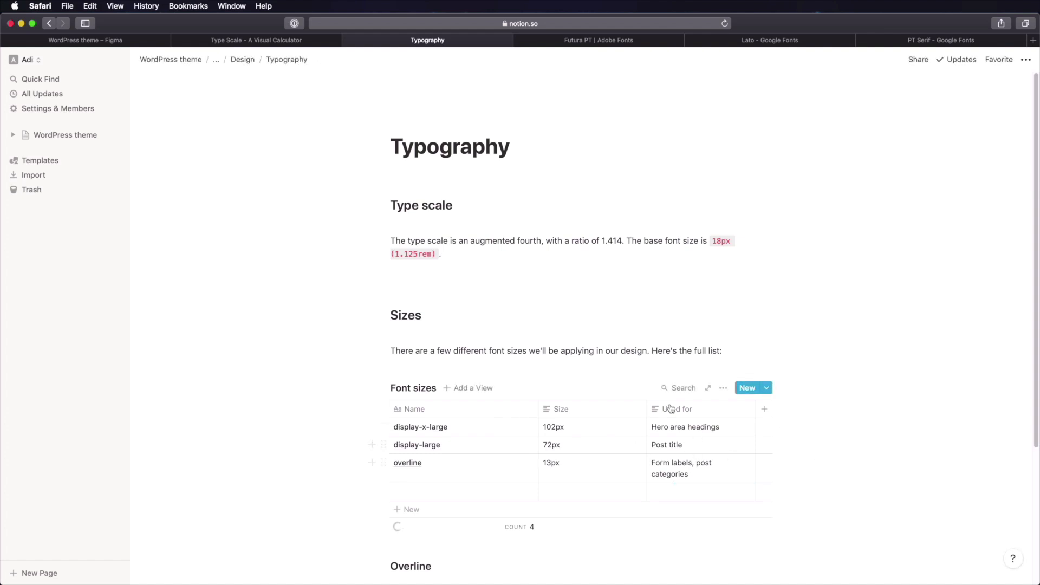
pyautogui.scroll(-2, 680, 451)
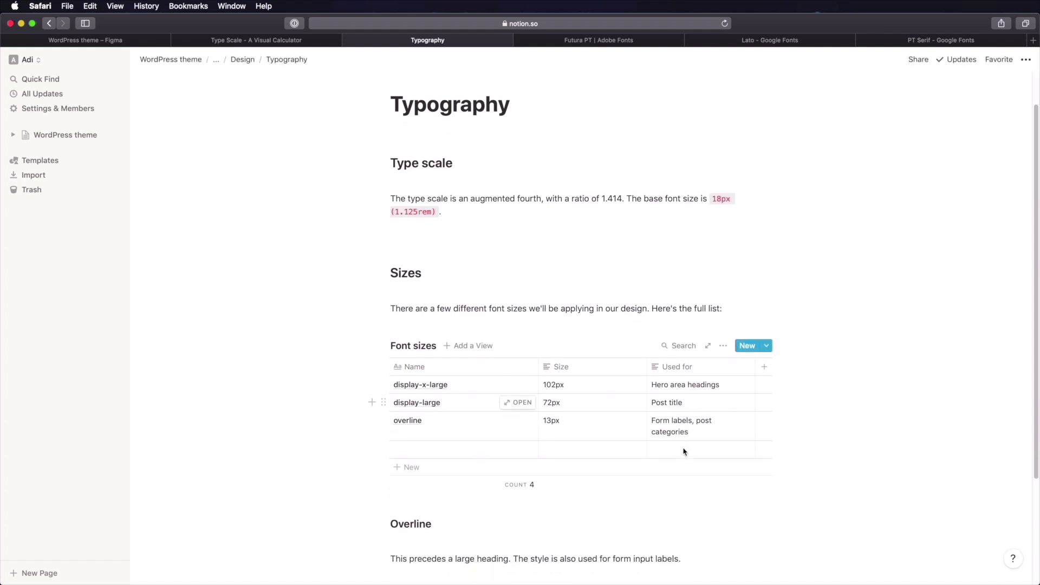
pyautogui.scroll(-1, 684, 451)
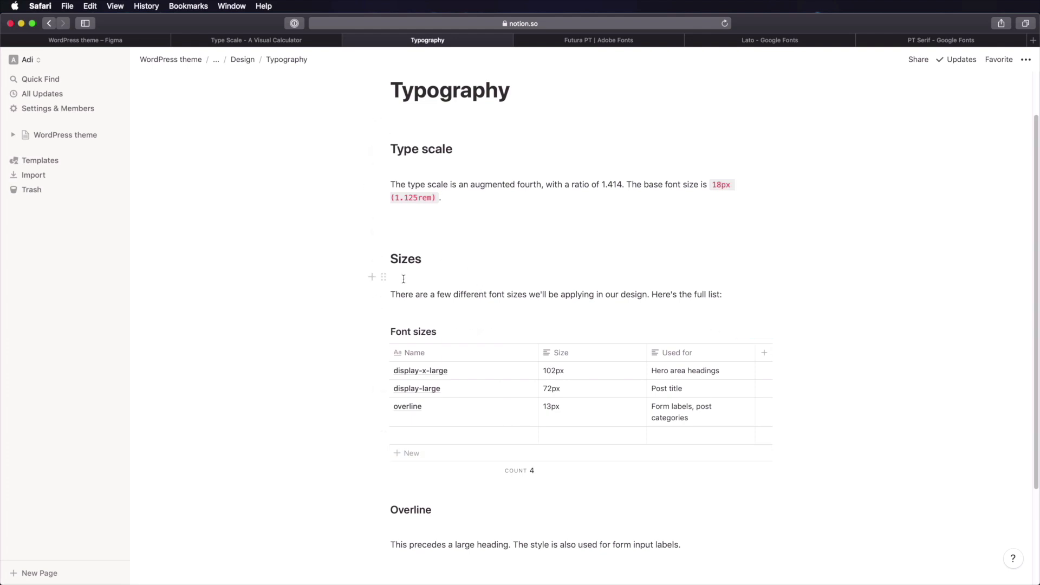
pyautogui.scroll(-2, 403, 268)
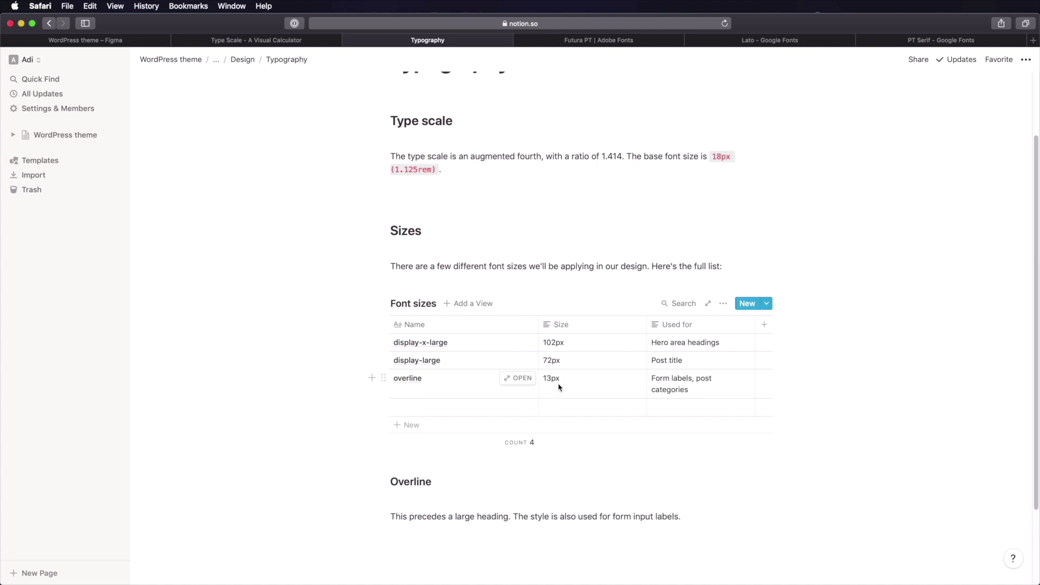
pyautogui.scroll(-4, 564, 374)
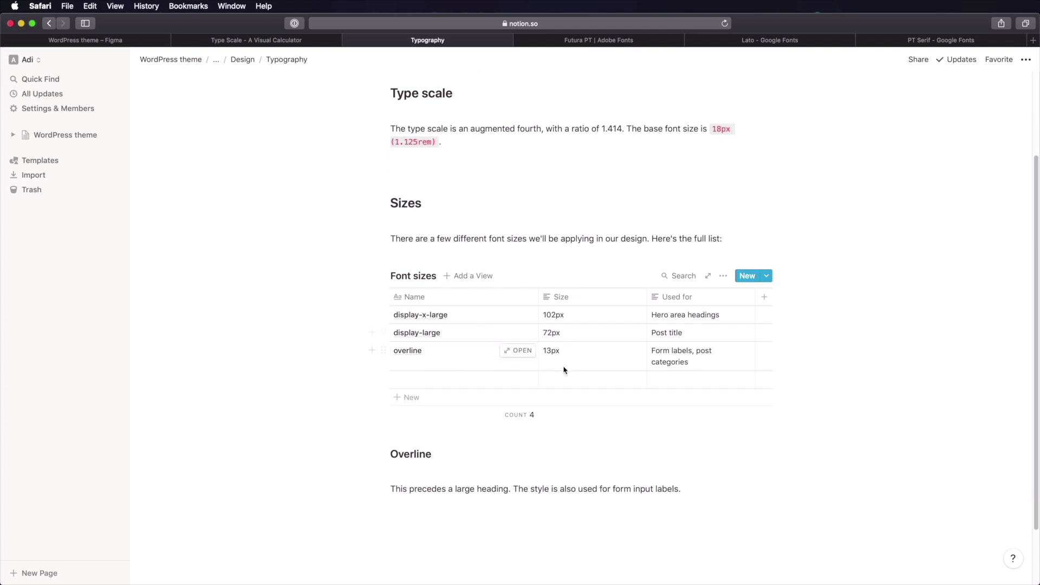
pyautogui.moveTo(396, 380); pyautogui.dragTo(432, 381)
pyautogui.click(422, 389)
pyautogui.click(441, 400)
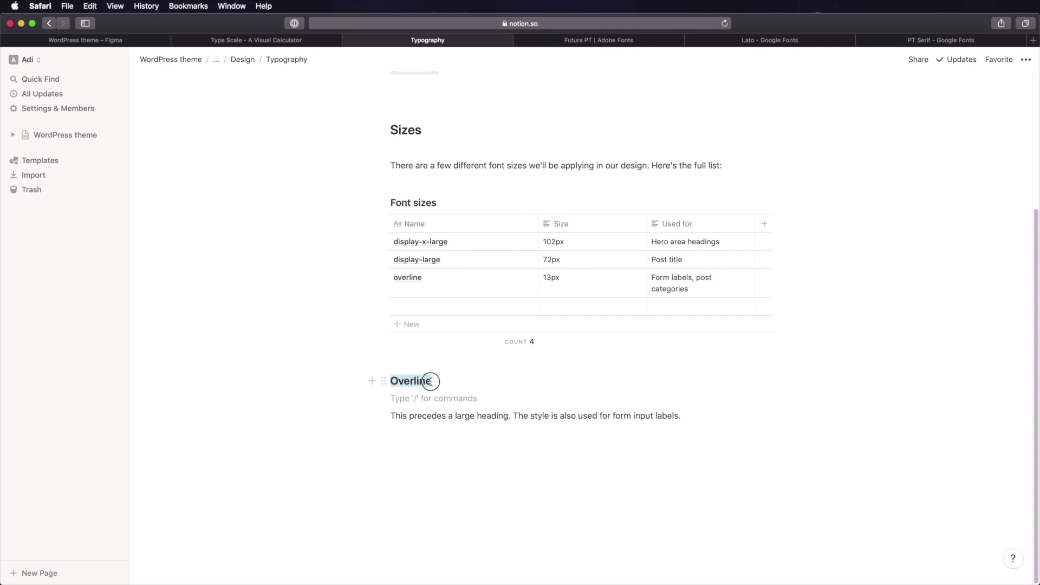
pyautogui.click(436, 416)
pyautogui.scroll(5, 564, 421)
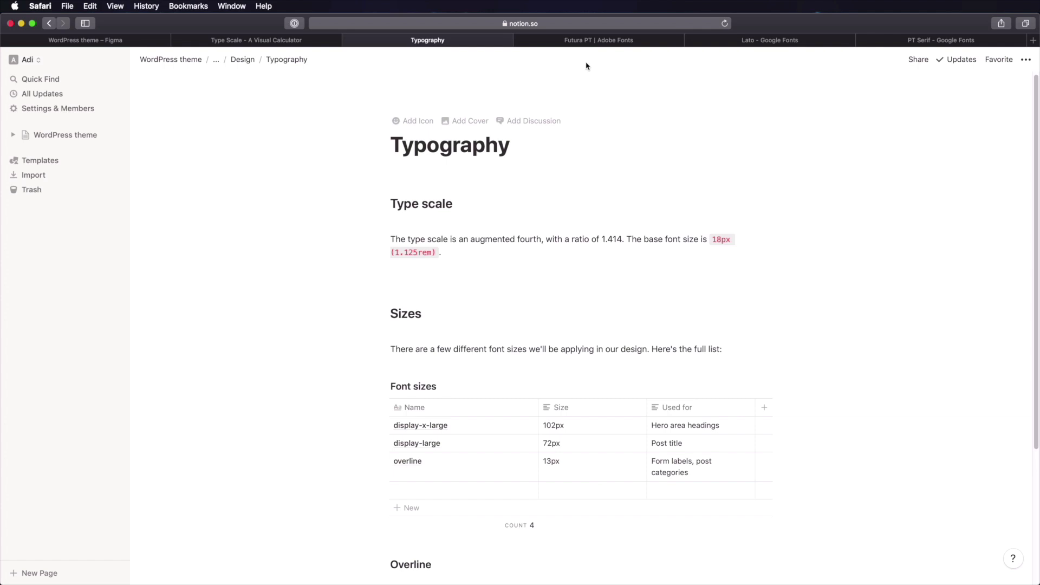
pyautogui.click(138, 39)
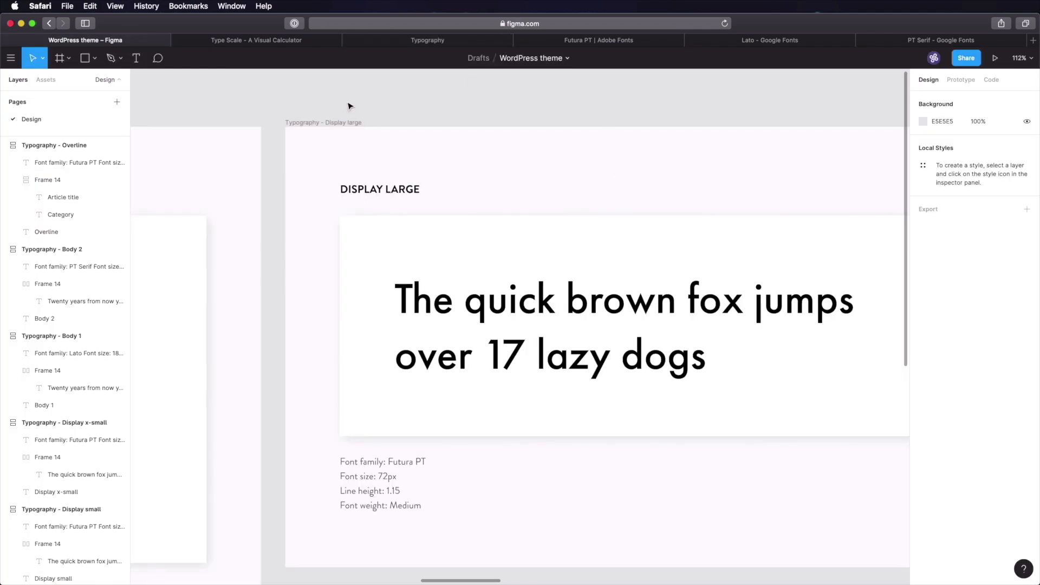
pyautogui.click(445, 41)
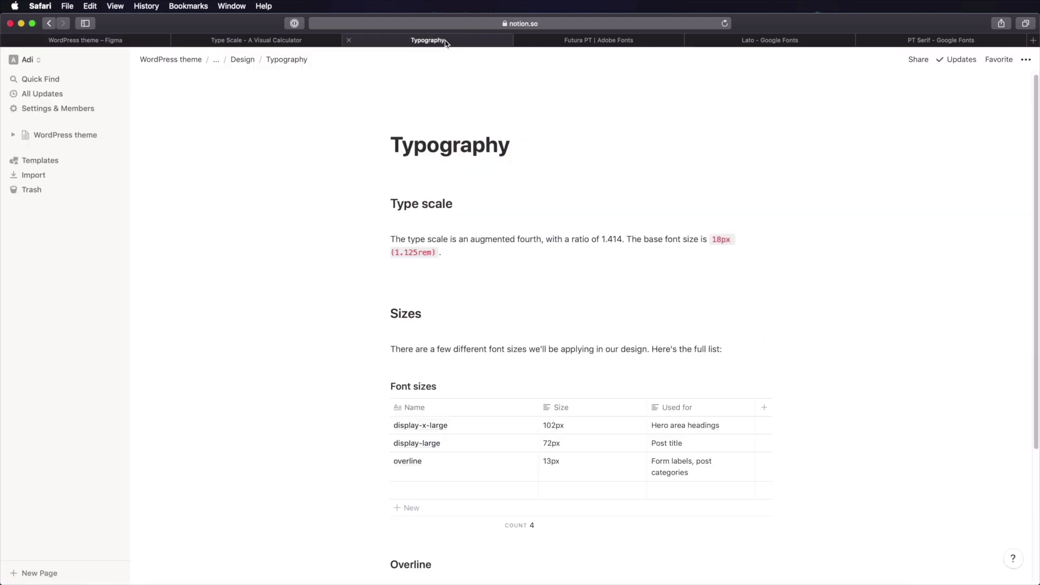
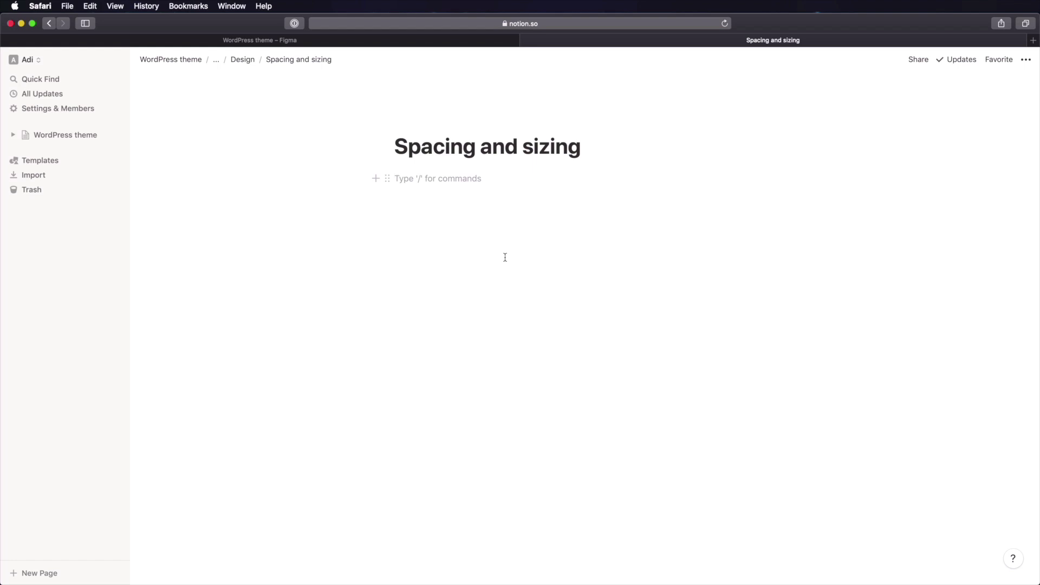
# - Paste the 8px-scale intro and add numbered item 1: button padding 16px top/bottom, 32px left/right
pyautogui.write('The spacing and sizing is based on an 8px scale. Meaning every margin, padding and size should be based on 8px or increments of 8px.  Example:')
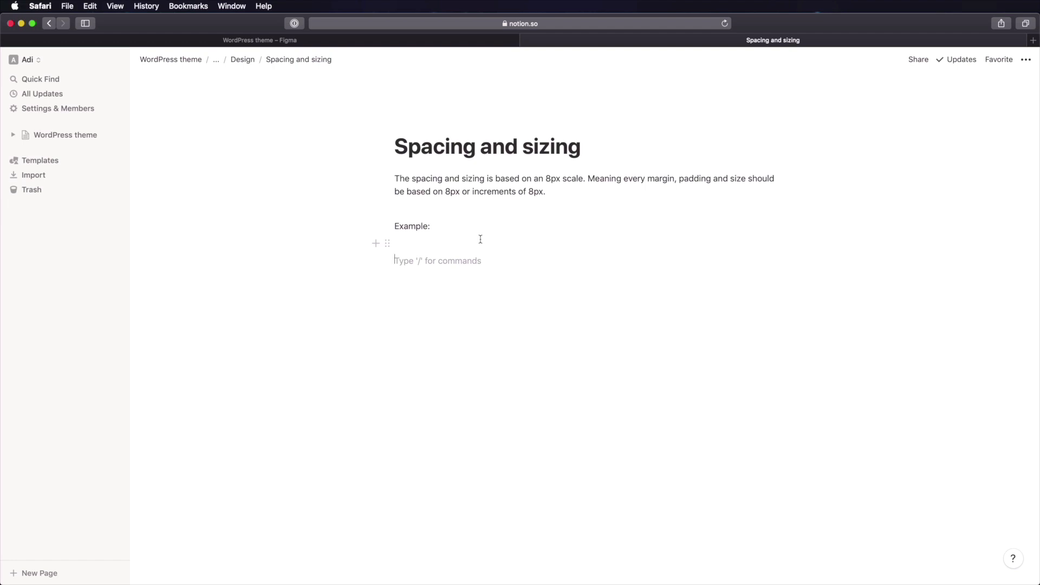
pyautogui.write('A button should have')
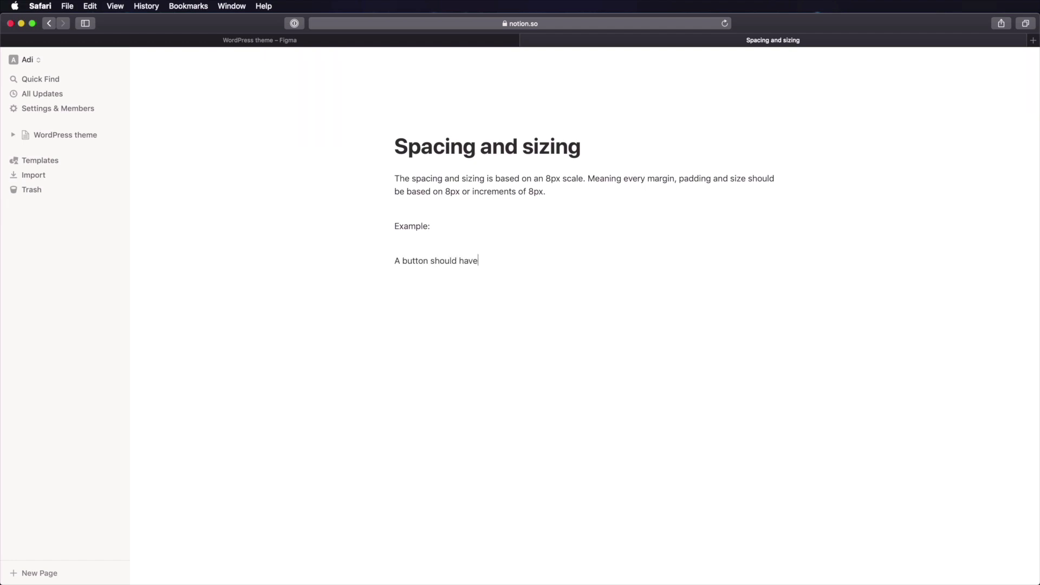
pyautogui.write(' the padding values of 16px top and bottom, ')
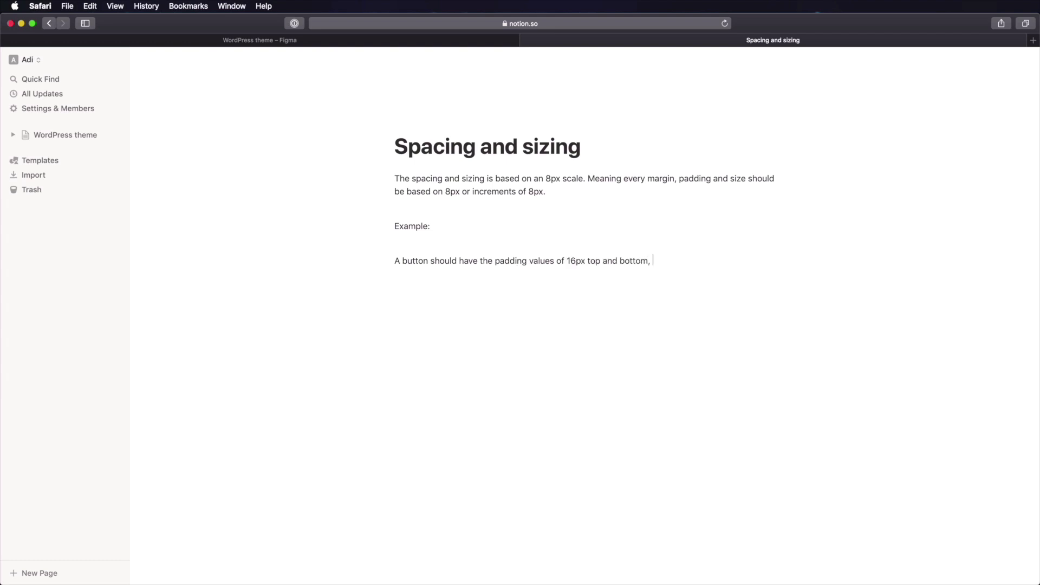
pyautogui.write('32px left and right.')
pyautogui.press('super+Left')
pyautogui.write('1.')
pyautogui.press('super+Right')
# - Add list items for paragraph bottom margin 16px and heading top and bottom margin 32px
pyautogui.press('Return')
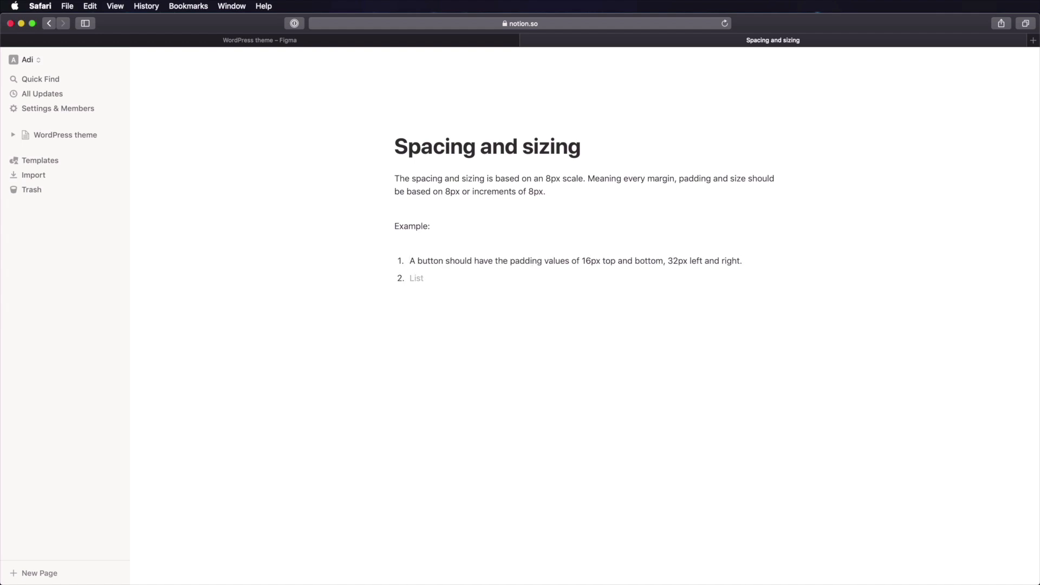
pyautogui.write('A paragraph will have a bottom margin f')
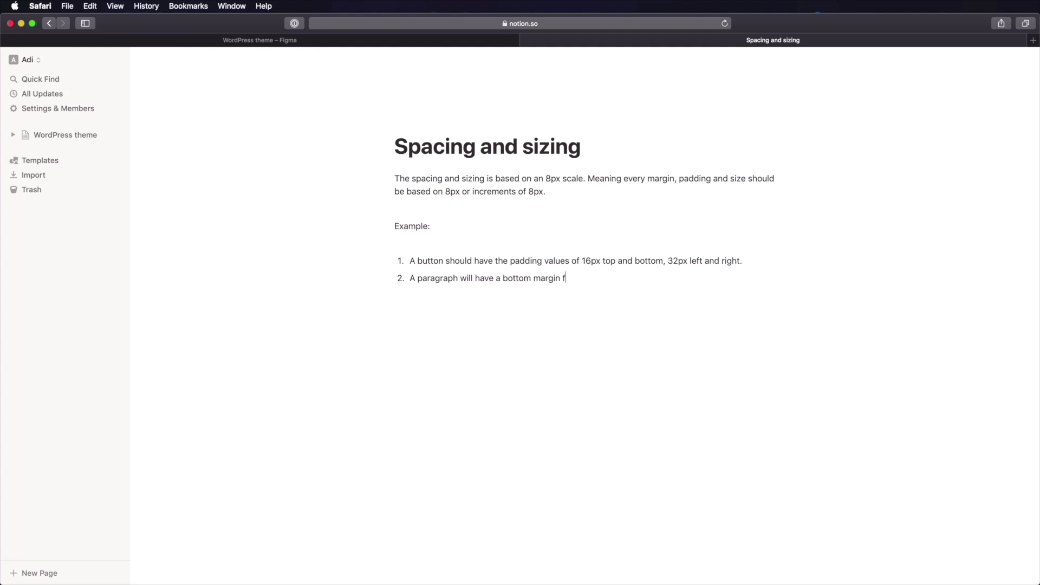
pyautogui.press('BackSpace')
pyautogui.write('of 16px.')
pyautogui.press('Return')
pyautogui.write('A heading will have')
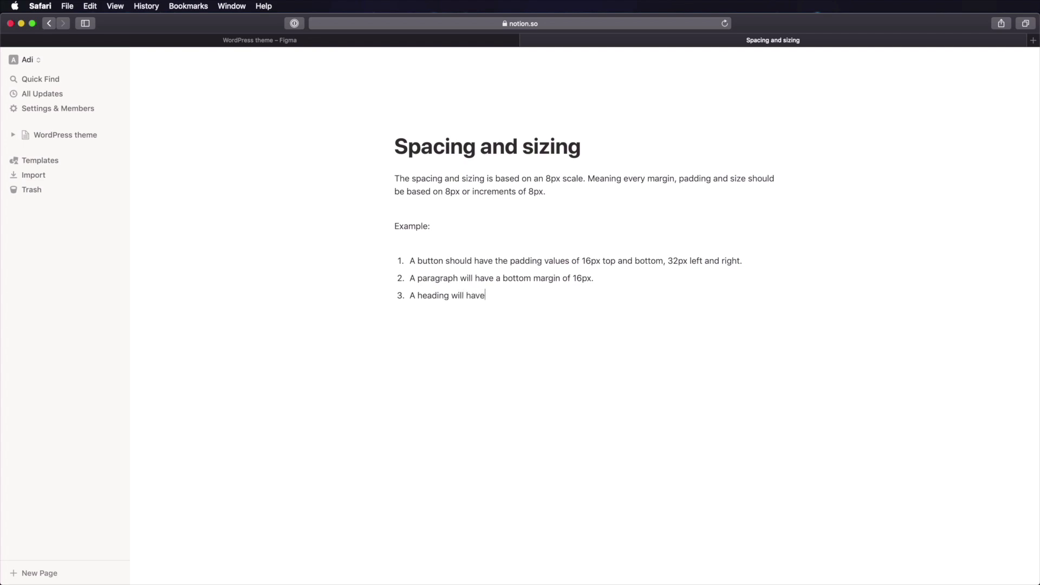
pyautogui.write(' a top and bottom margin or')
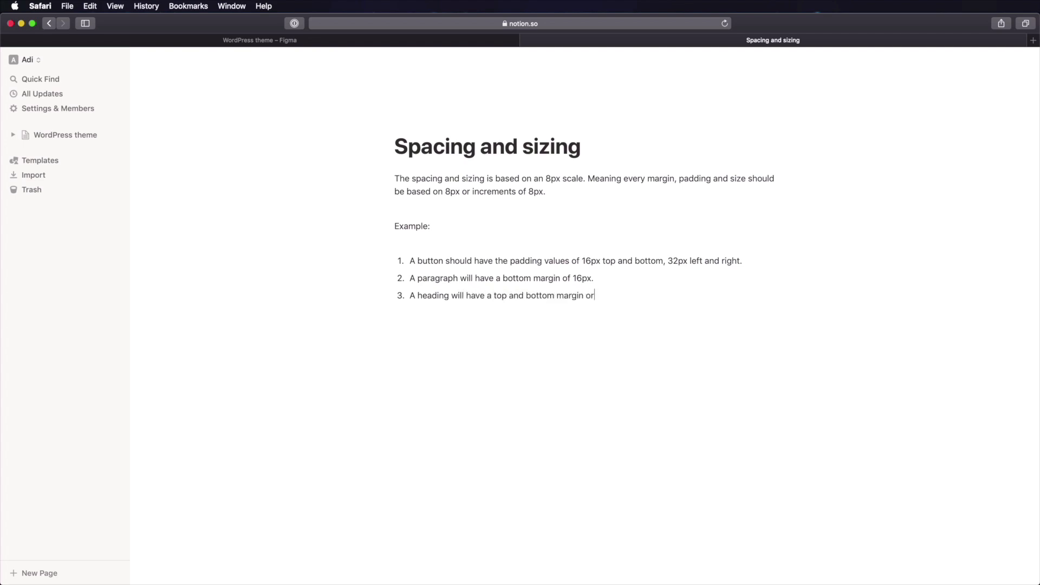
pyautogui.press('BackSpace')
pyautogui.write('f 32px.')
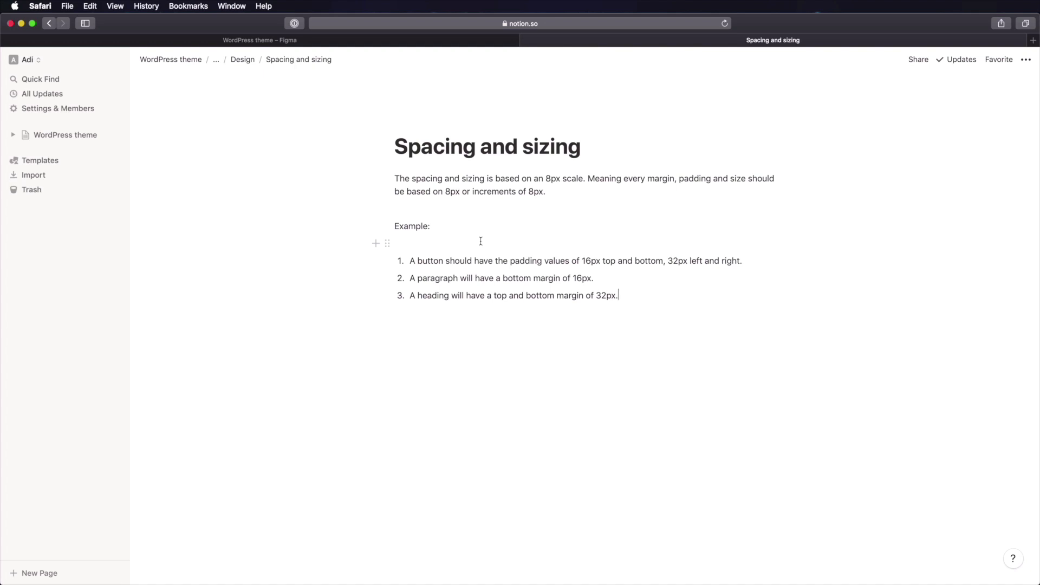
# - Add a '## Buttons' heading followed by the line 'Margin: 0 0 16px 0'
pyautogui.press('Return')
pyautogui.press('Return')
pyautogui.write('## ')
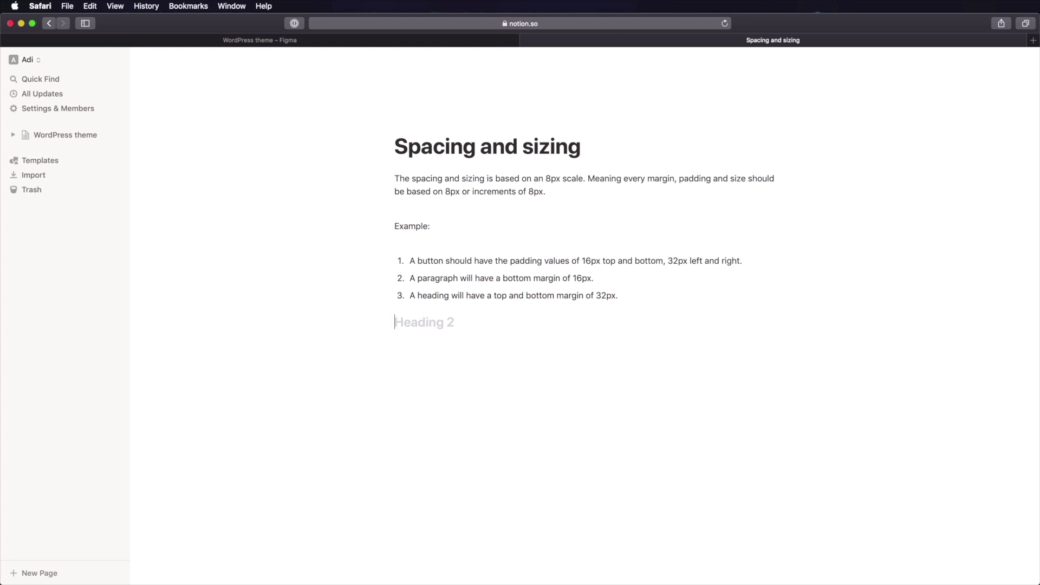
pyautogui.write('Buttons')
pyautogui.press('Return')
pyautogui.write('Margin')
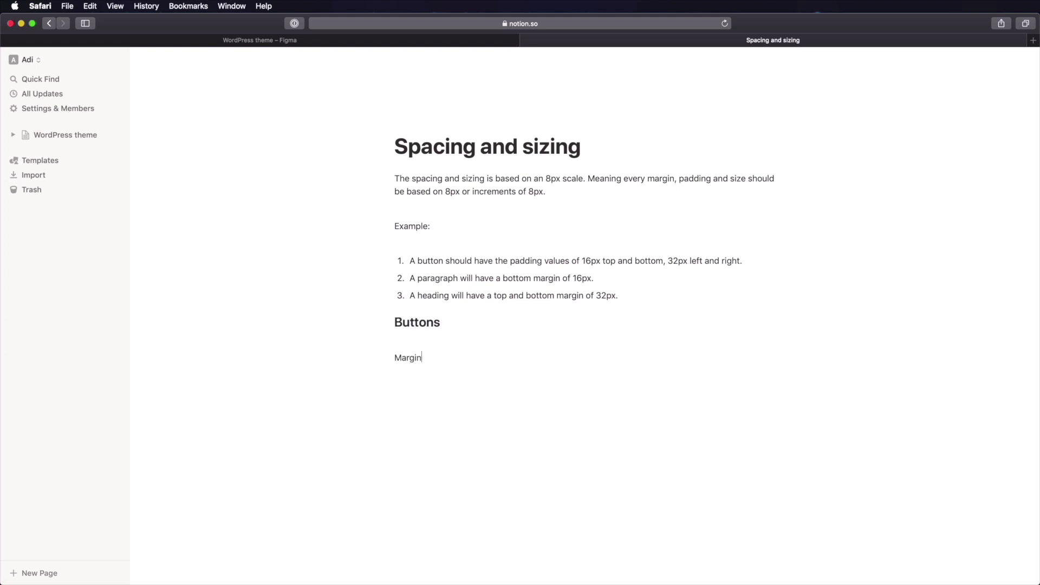
pyautogui.write(':')
pyautogui.write('0 0 16px 0')
# - Add the line 'Padding: 24px 40px 24px 40px' under the margin
pyautogui.press('Return')
pyautogui.write('Padding: 24px 32px')
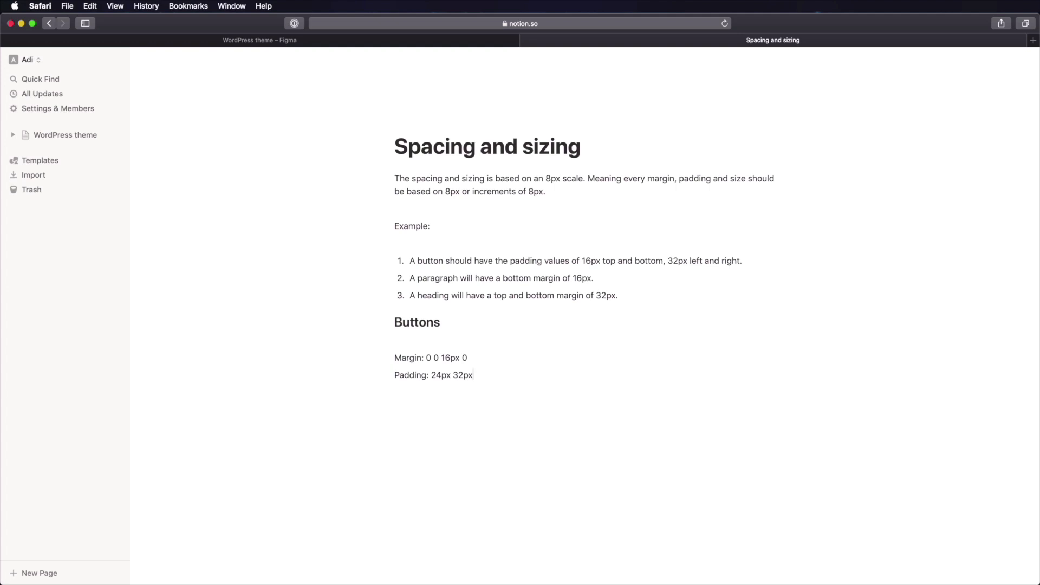
pyautogui.press('BackSpace')
pyautogui.press('BackSpace')
pyautogui.press('BackSpace')
pyautogui.press('BackSpace')
pyautogui.write('40px 24px 40px')
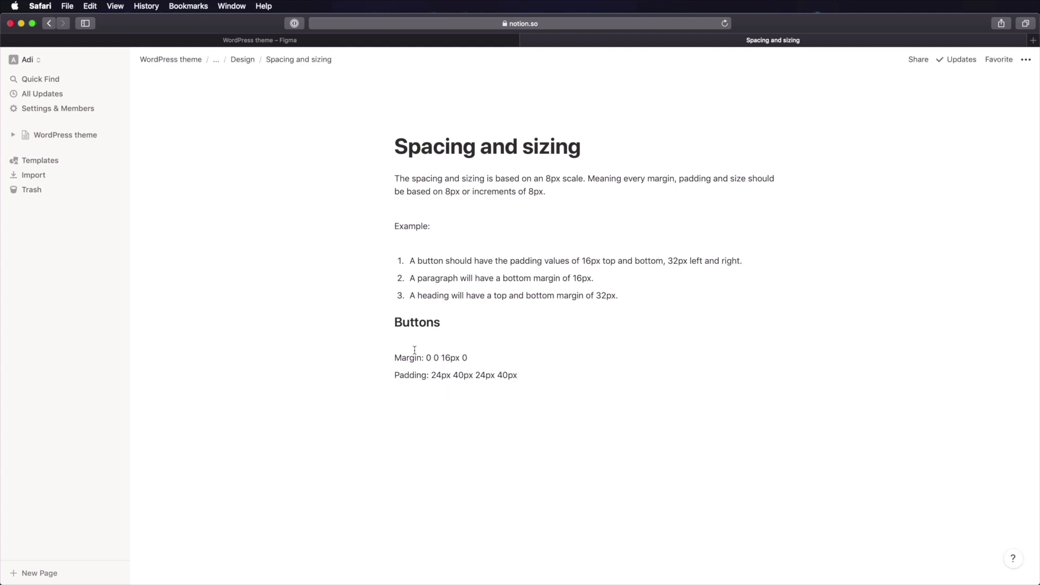
# - Add blank lines above the Buttons heading and below the Padding line
pyautogui.click(395, 323)
pyautogui.press('Return')
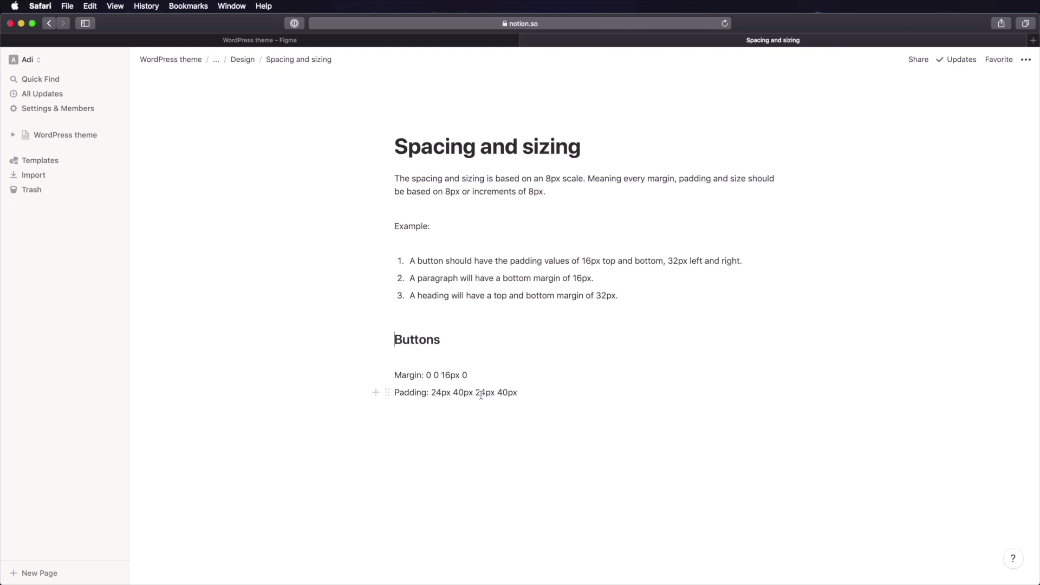
pyautogui.click(491, 422)
pyautogui.press('Return')
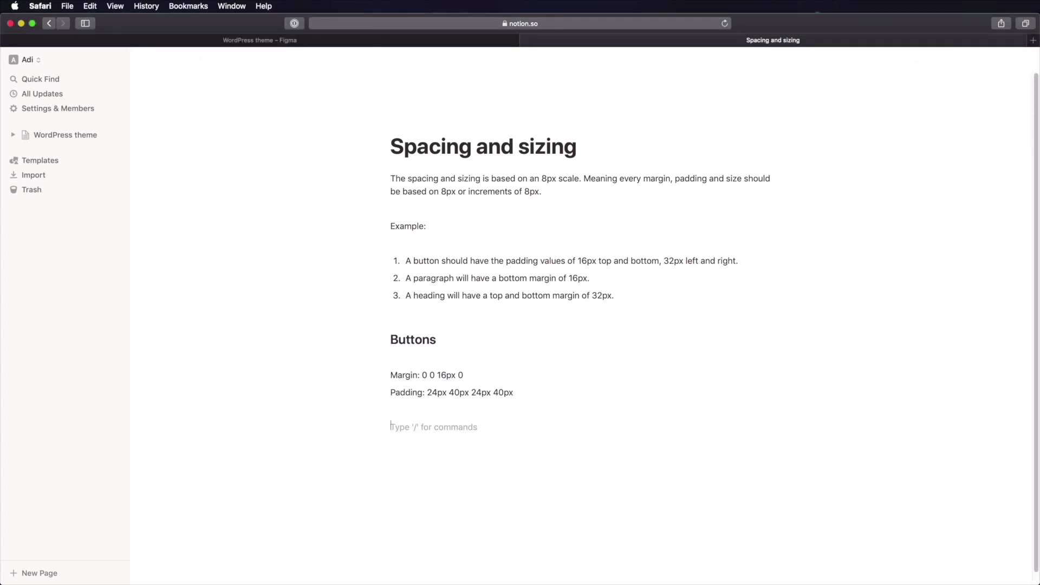
# - Add a 'Forms' heading with an 'Inputs' subheading beneath it
pyautogui.write('## Forms')
pyautogui.press('Return')
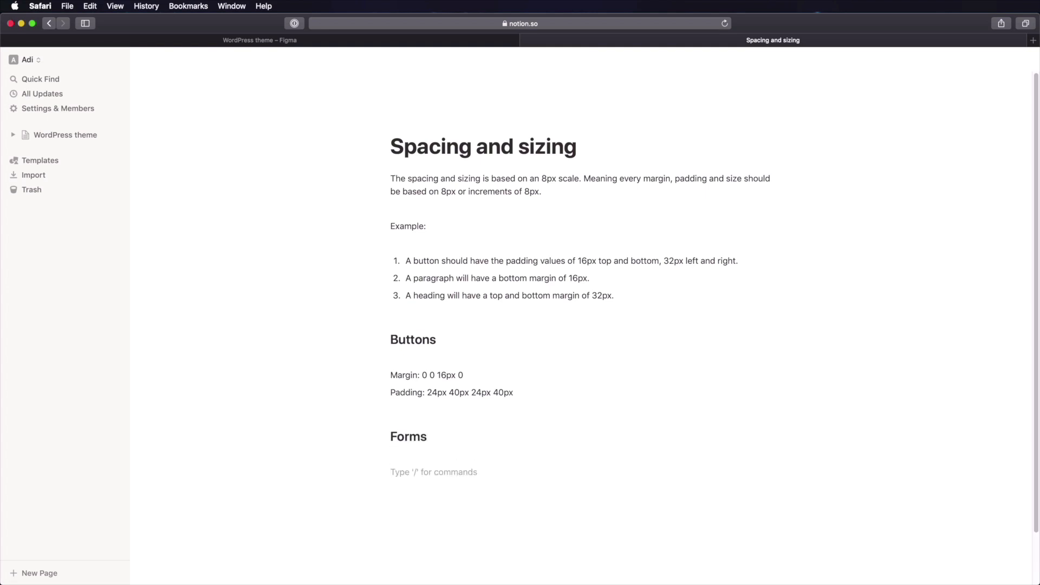
pyautogui.write('Inputs')
pyautogui.press('super+Left')
pyautogui.write('###')
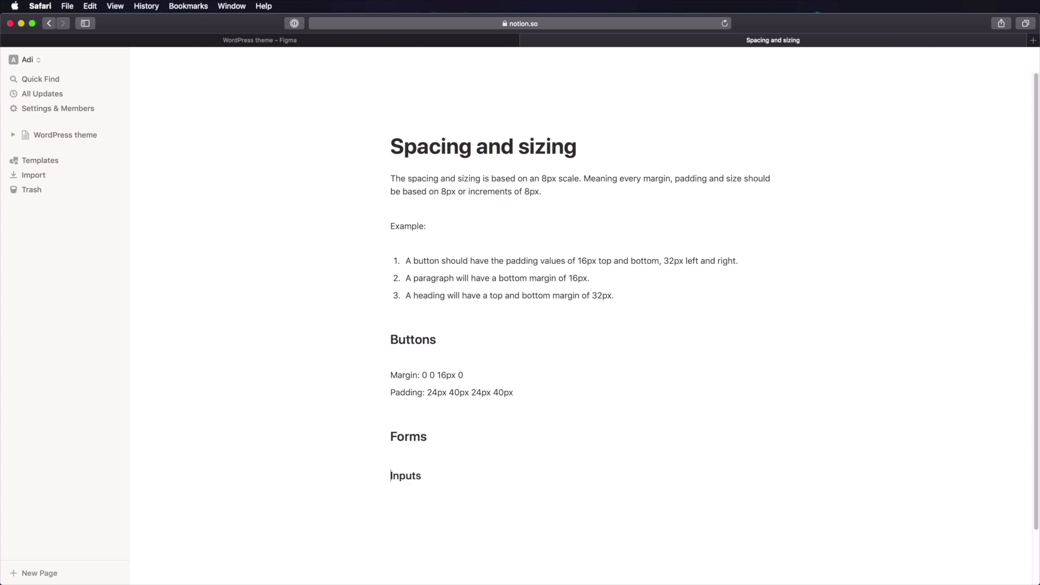
pyautogui.press('super+Right')
pyautogui.press('Return')
# - List the Inputs specs: Padding 24px, Width 320px, Margin 0 0 32px 0
pyautogui.press('Return')
pyautogui.write('Padding: 24px')
pyautogui.press('Return')
pyautogui.write('Width:')
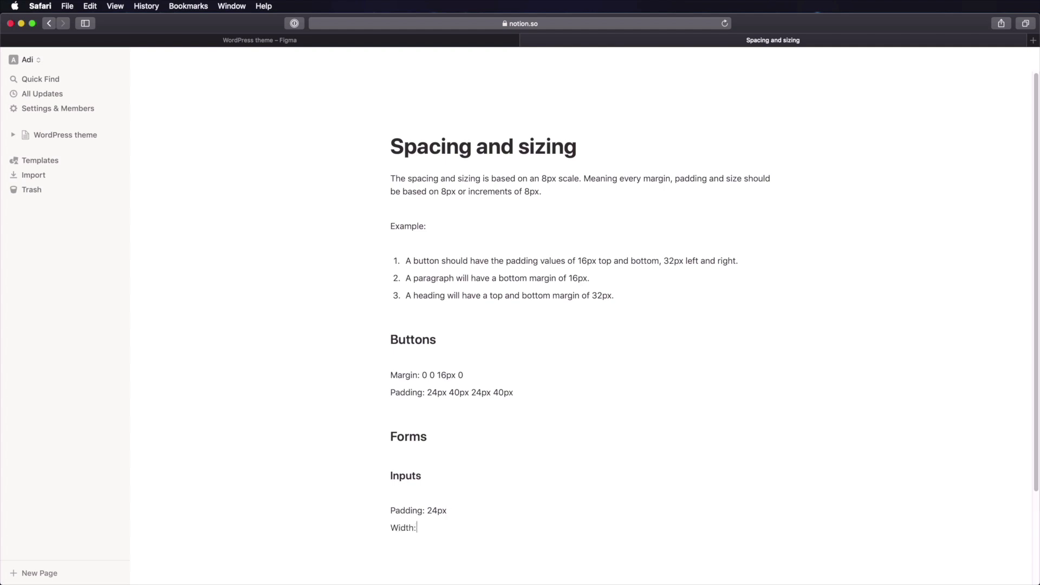
pyautogui.write(' 320px')
pyautogui.press('Return')
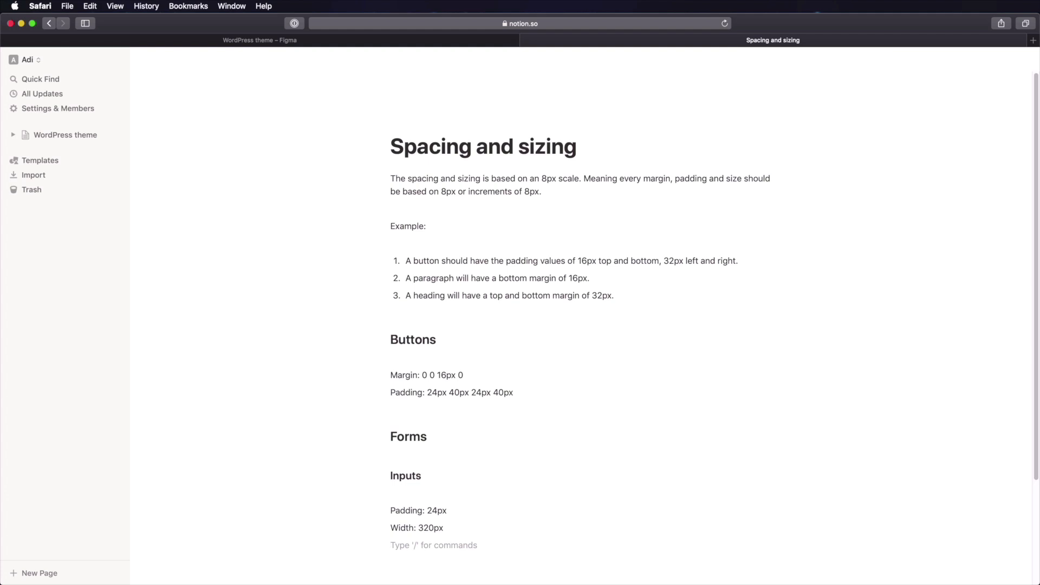
pyautogui.write('Margin: 0 0 32px 0')
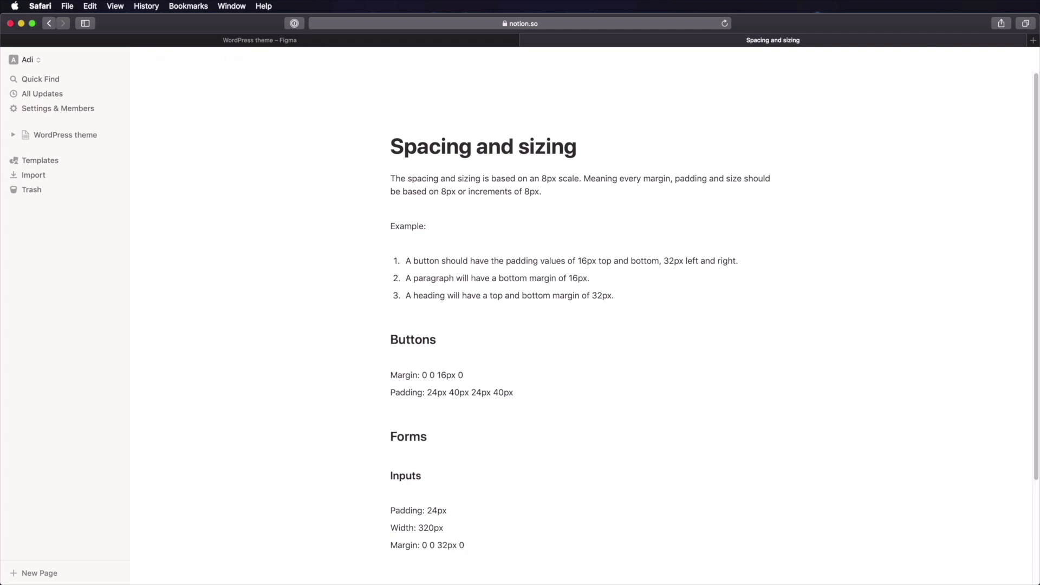
# - Add an 'Input label' subheading with Margin 0 0 16px 0
pyautogui.press('Return')
pyautogui.write('##')
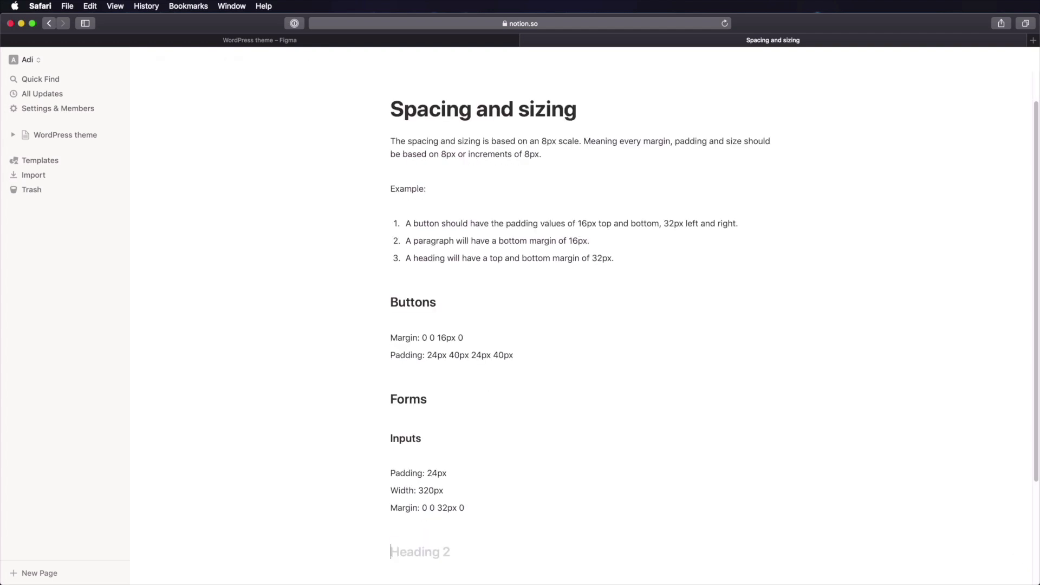
pyautogui.press('BackSpace')
pyautogui.write('### Input label')
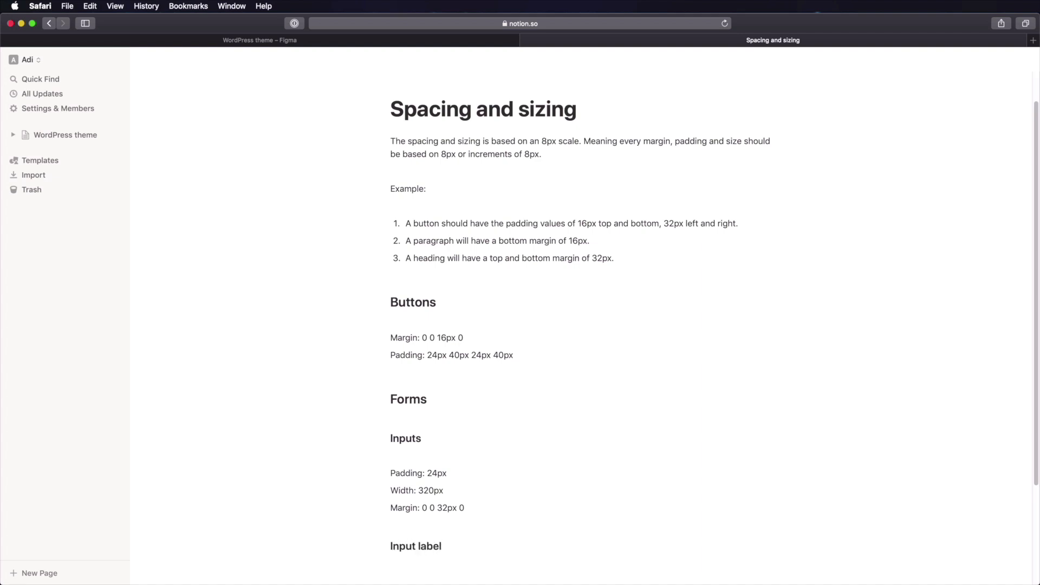
pyautogui.press('Return')
pyautogui.write('Margin: ')
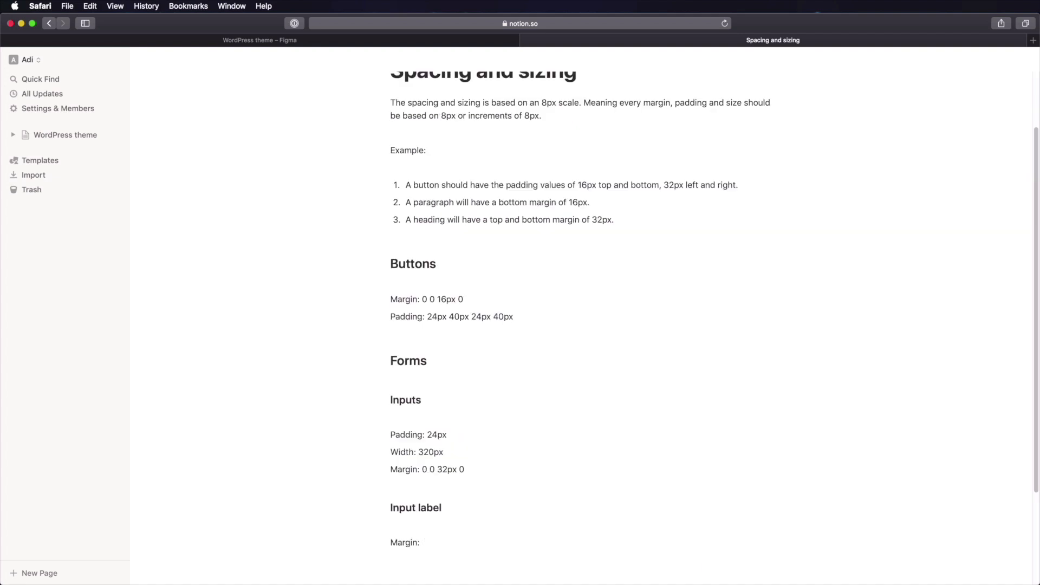
pyautogui.write('0 0 16px 0')
# - Below Input label, add a 'Separators' heading with lines 'Height: 4px' and 'Margin: 64px 0'
pyautogui.scroll(-5, 507, 488)
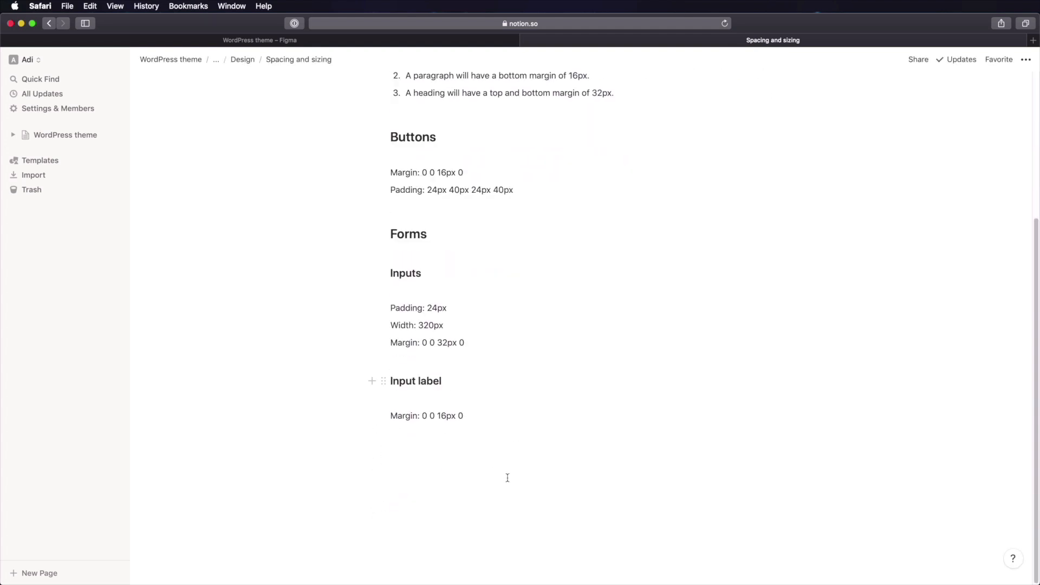
pyautogui.click(536, 478)
pyautogui.press('Return')
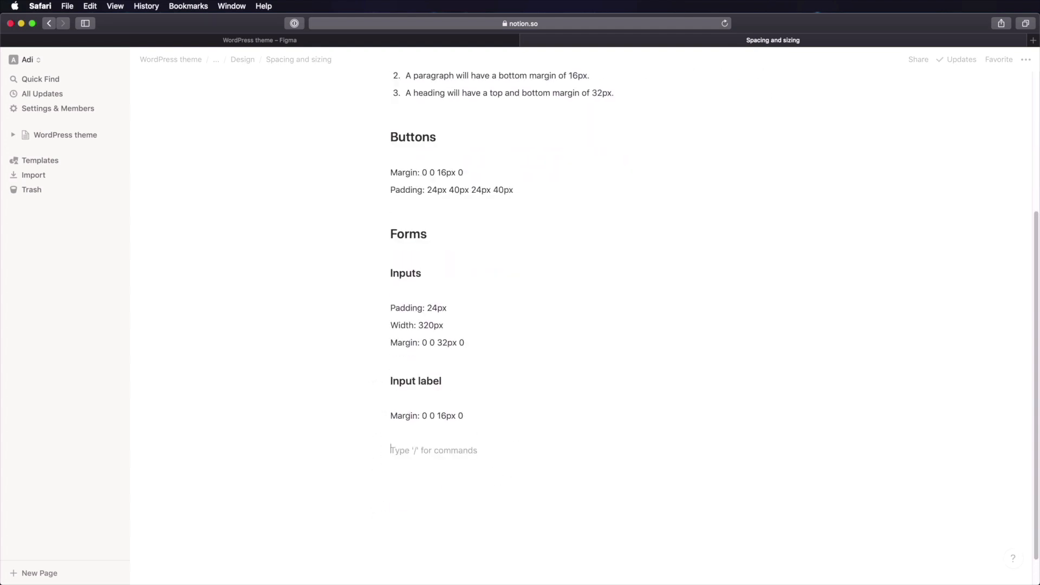
pyautogui.write('## Separators')
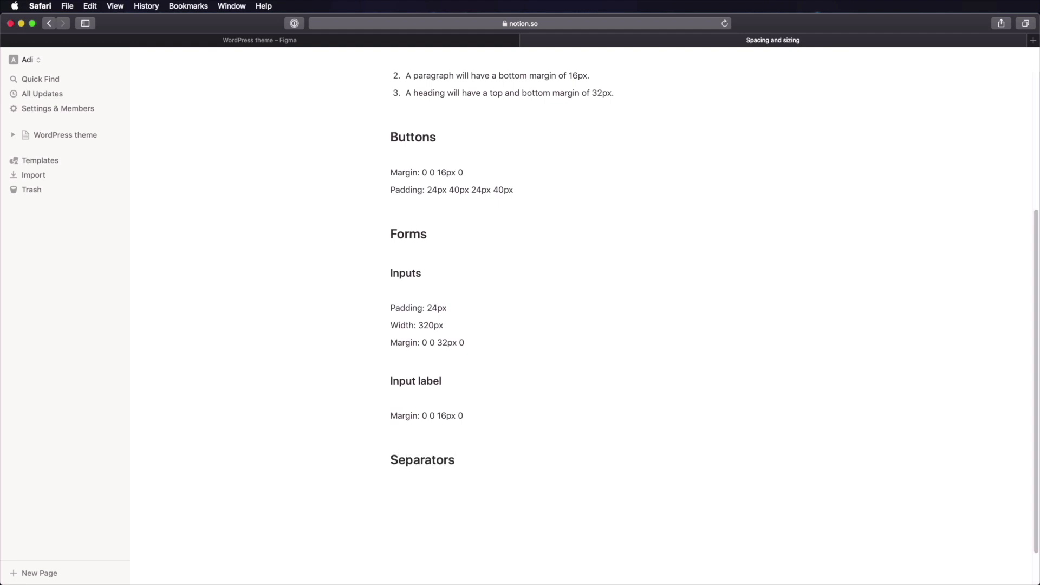
pyautogui.press('Return')
pyautogui.write('Height: 4px')
pyautogui.press('Return')
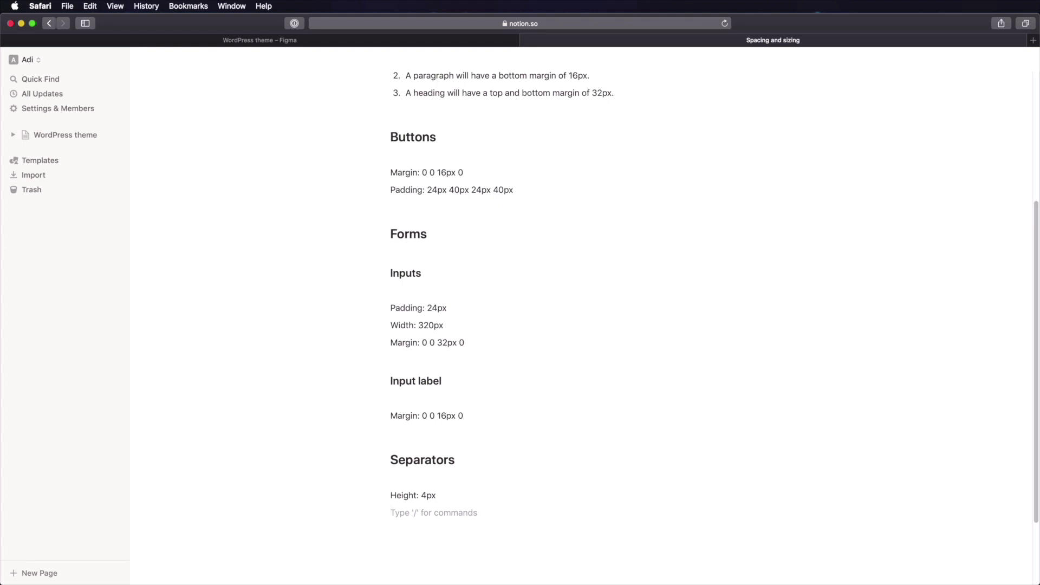
pyautogui.write('Margin:')
pyautogui.write('64px 0')
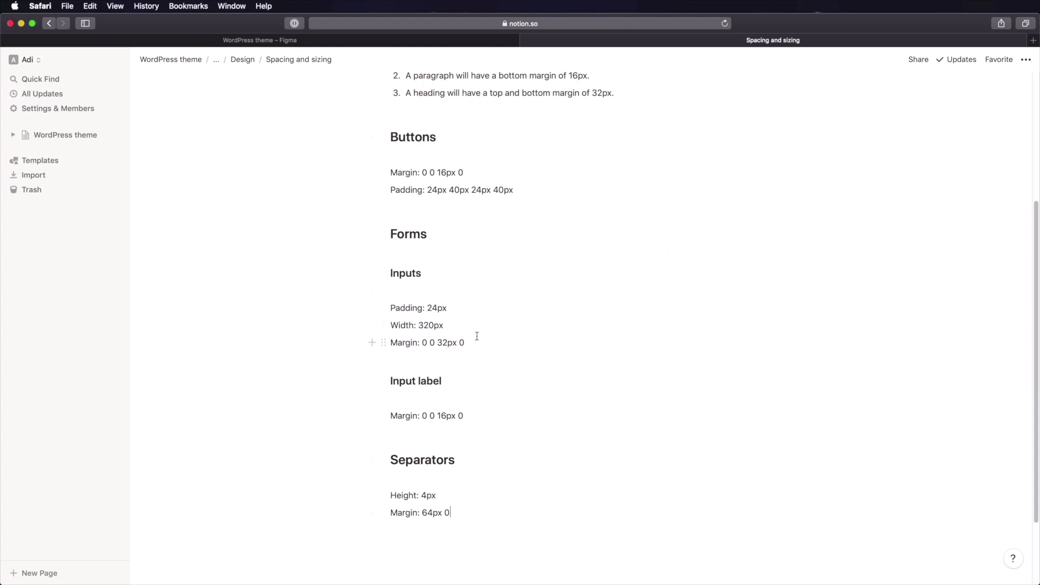
pyautogui.scroll(5, 477, 336)
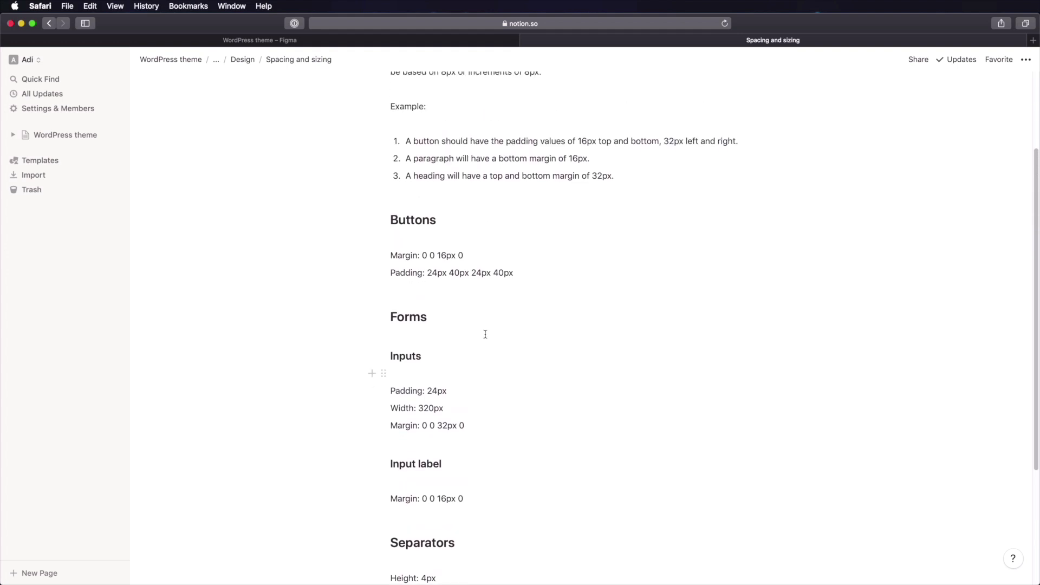
# - Scroll the Notion page and highlight the Buttons padding values 24px 40px 24px 40px for reference
pyautogui.scroll(2, 537, 153)
pyautogui.scroll(2, 594, 153)
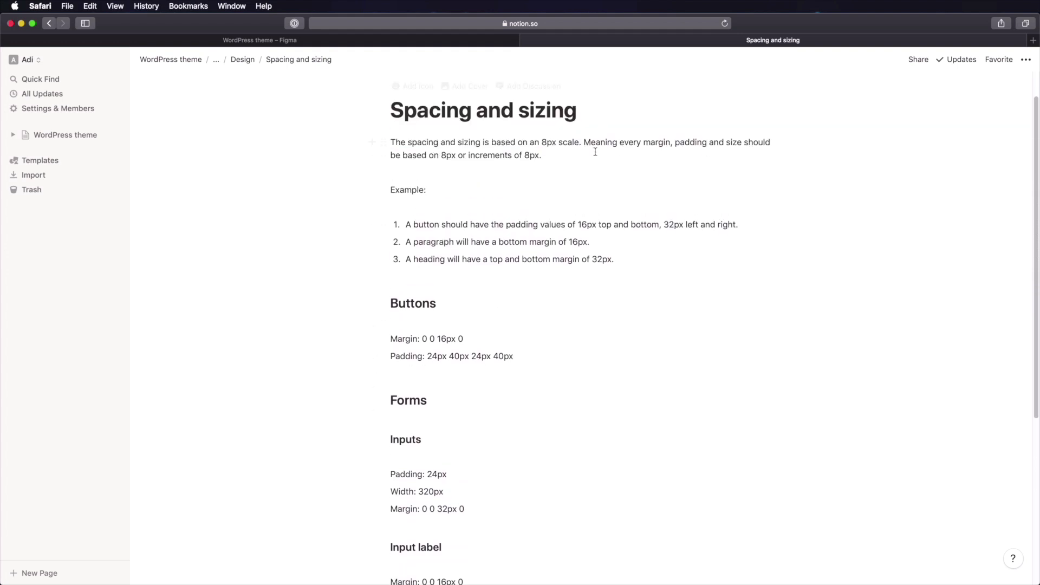
pyautogui.scroll(-1, 574, 170)
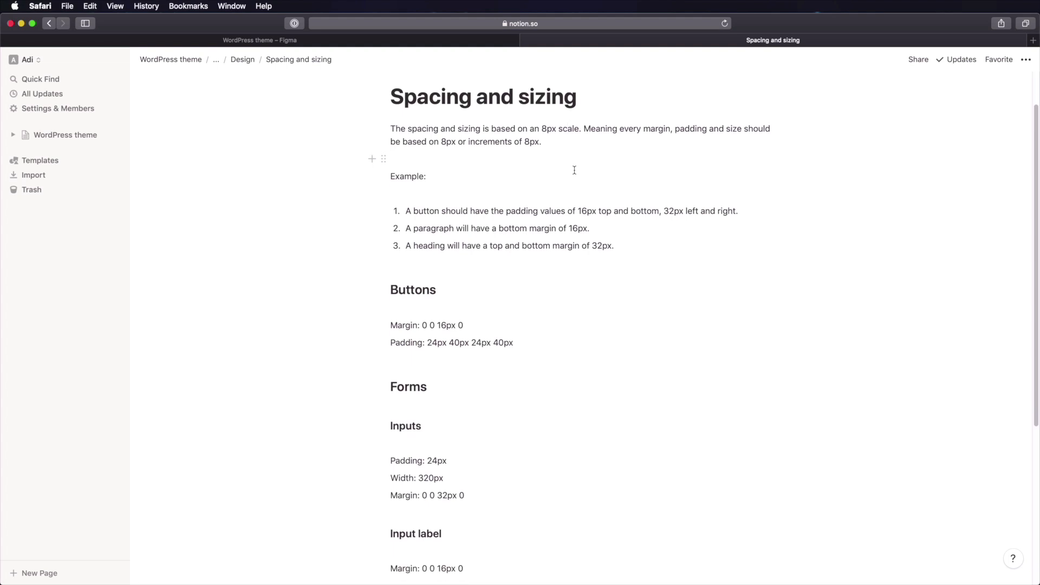
pyautogui.moveTo(543, 129)
pyautogui.mouseDown()
pyautogui.moveTo(558, 129)
pyautogui.moveTo(541, 129)
pyautogui.mouseUp()
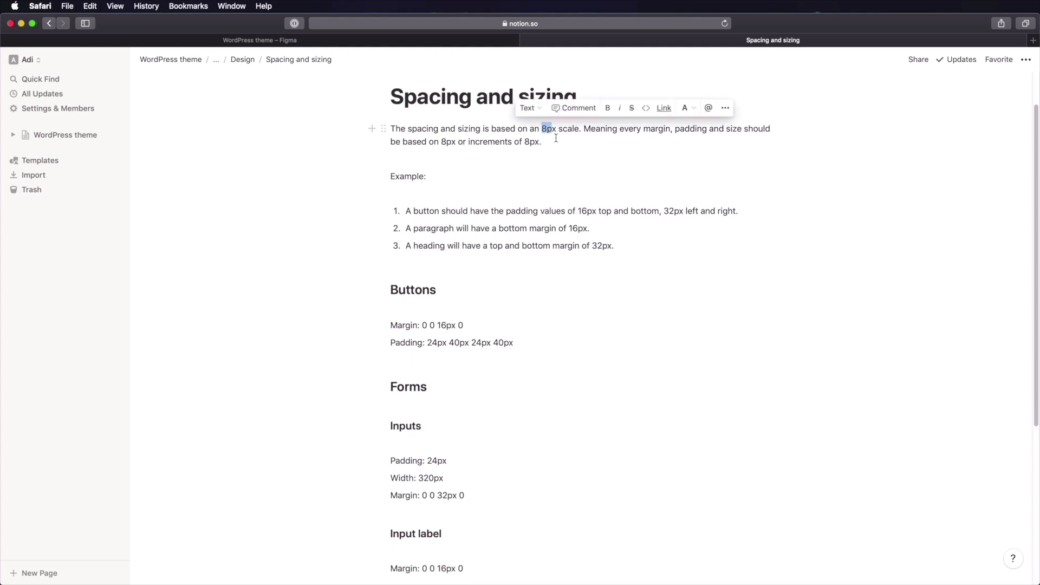
pyautogui.click(557, 167)
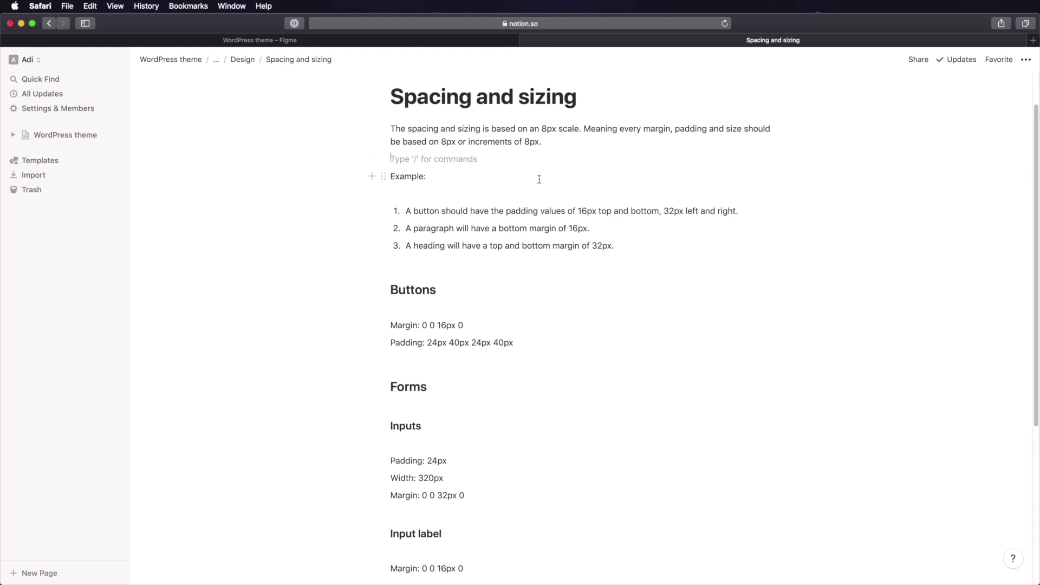
pyautogui.scroll(-1, 537, 181)
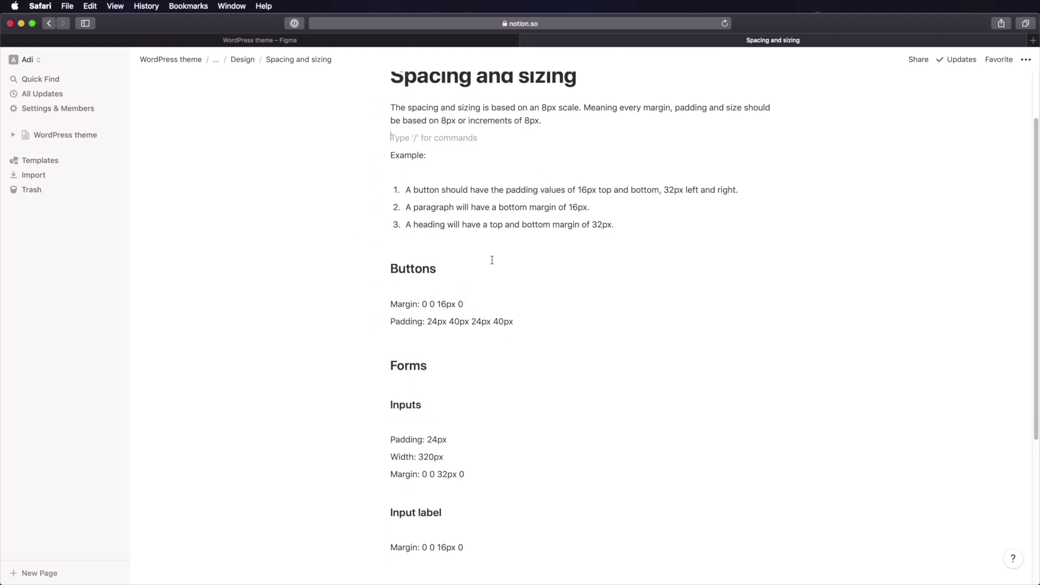
pyautogui.scroll(-5, 491, 262)
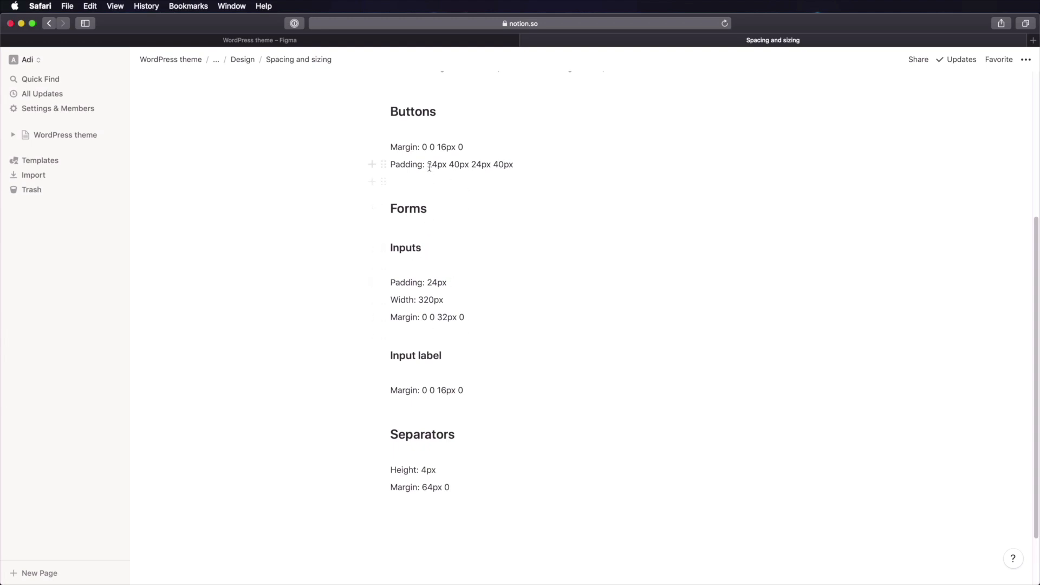
pyautogui.moveTo(427, 164); pyautogui.dragTo(513, 165)
pyautogui.click(504, 186)
pyautogui.moveTo(428, 165); pyautogui.dragTo(521, 194)
pyautogui.click(521, 194)
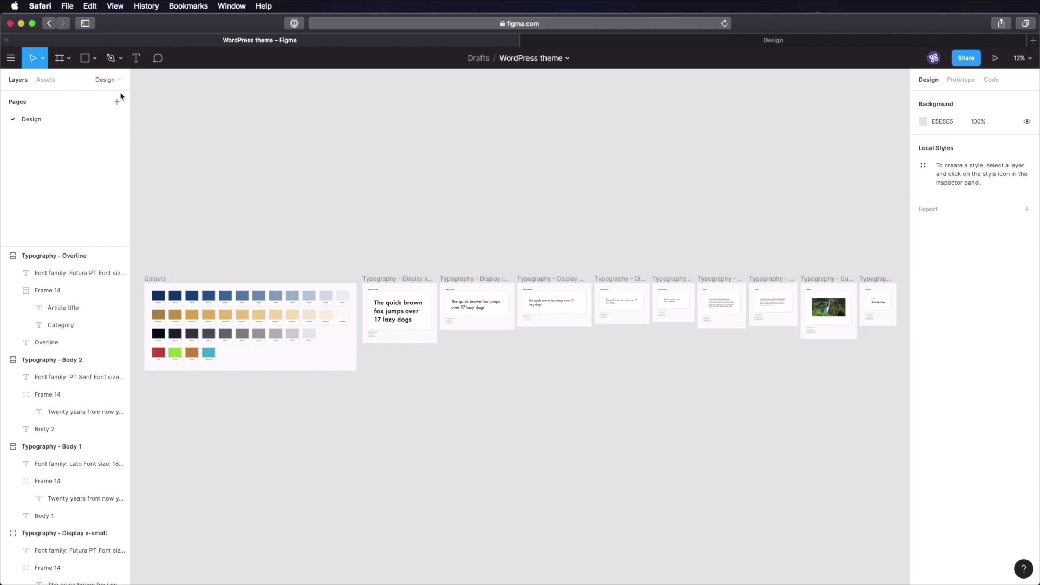
# - Add a new Figma page named 'Basic patterns: buttons'
pyautogui.click(117, 103)
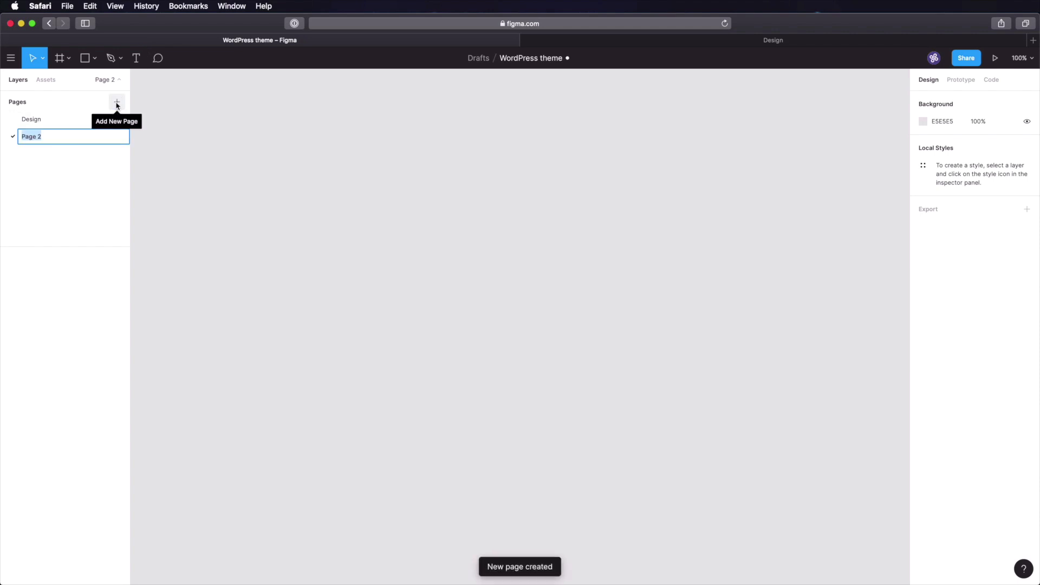
pyautogui.write('Basic patter')
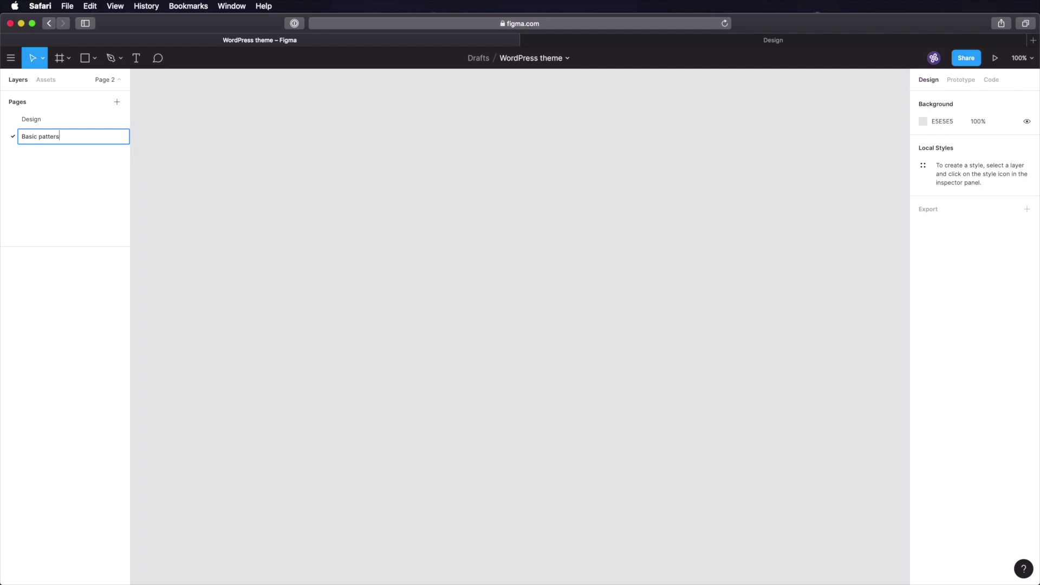
pyautogui.write('ns: buttons')
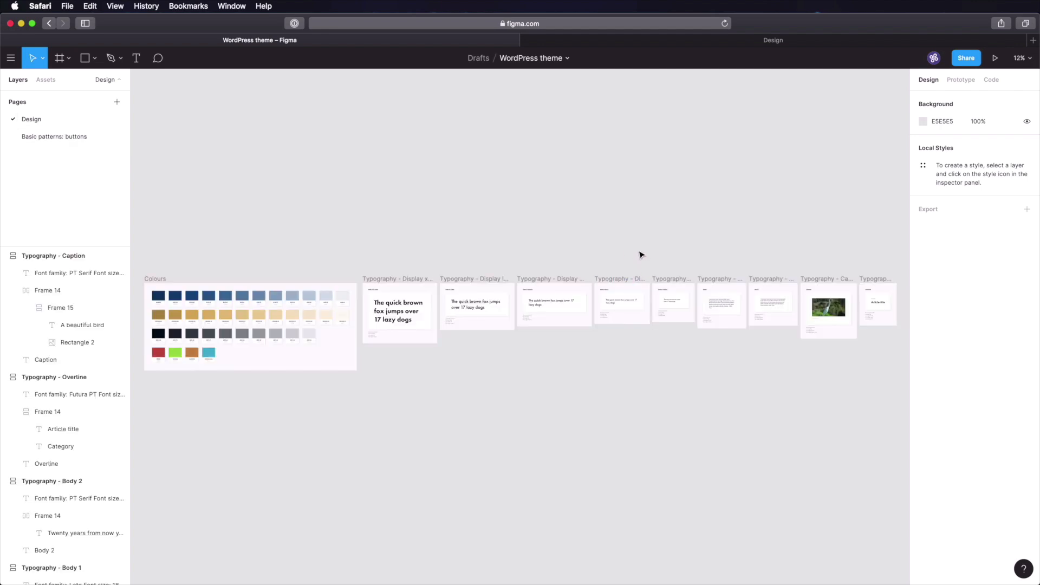
# - Paste a copy of the Typography - Display small frame onto the new page and start renaming it
pyautogui.click(623, 278)
pyautogui.click(75, 139)
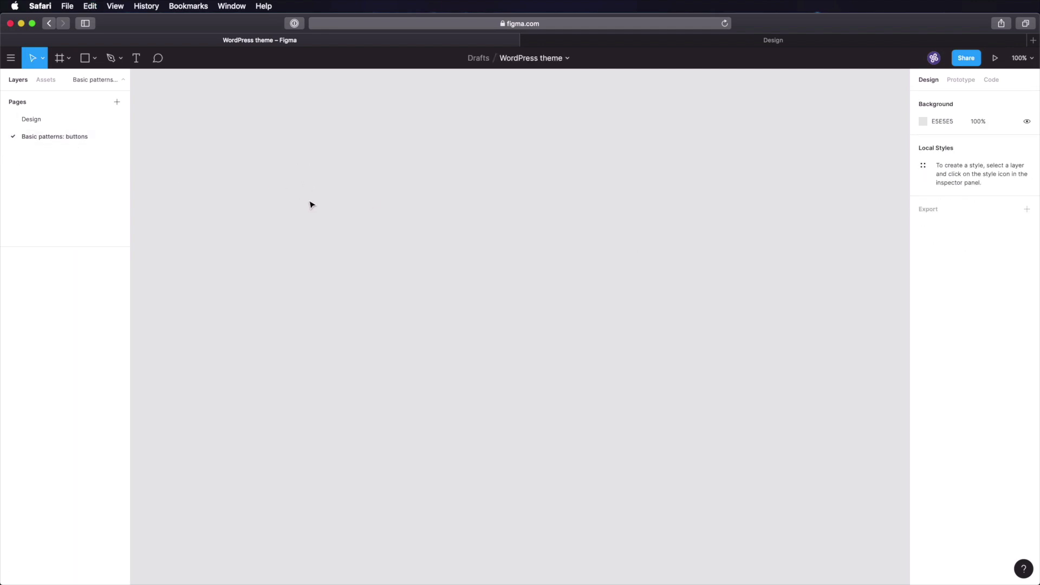
pyautogui.hotkey('ctrl', 'v')
pyautogui.click(215, 89)
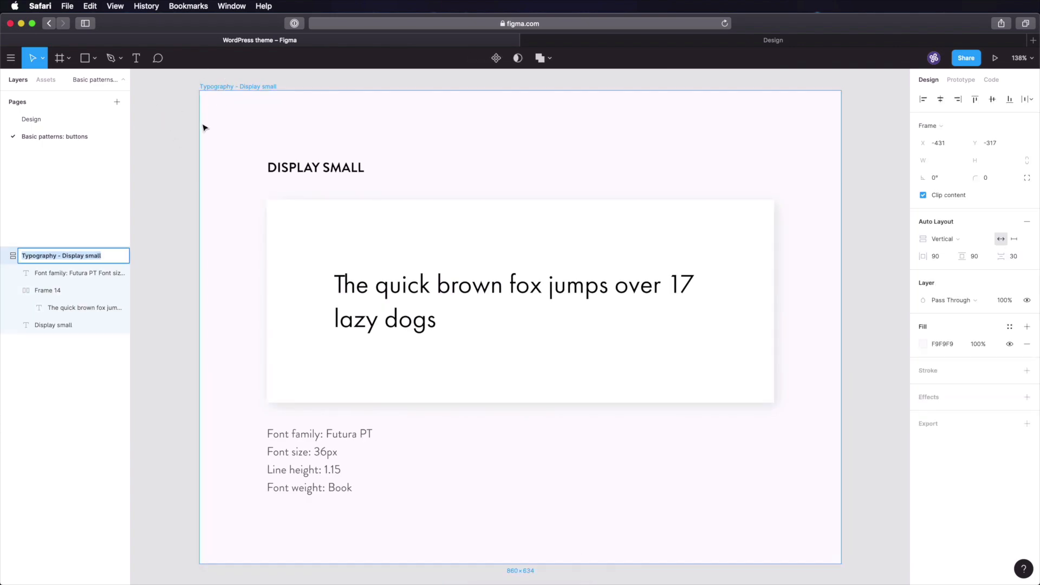
pyautogui.hotkey('ctrl', 'r')
# - Name the frame 'Button styles: default' and delete its font family text
pyautogui.write('Button style')
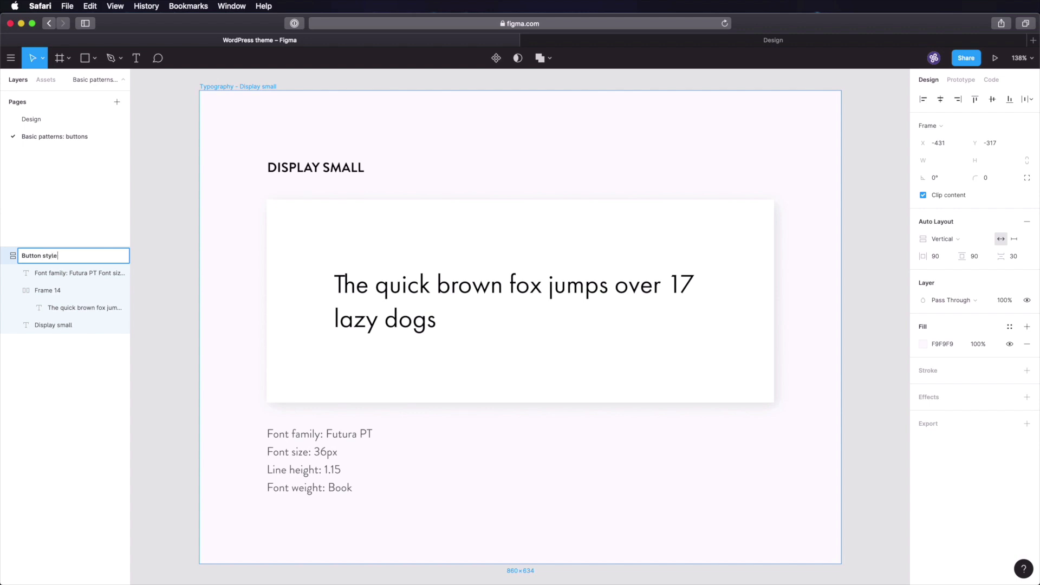
pyautogui.write('s: default')
pyautogui.press('Return')
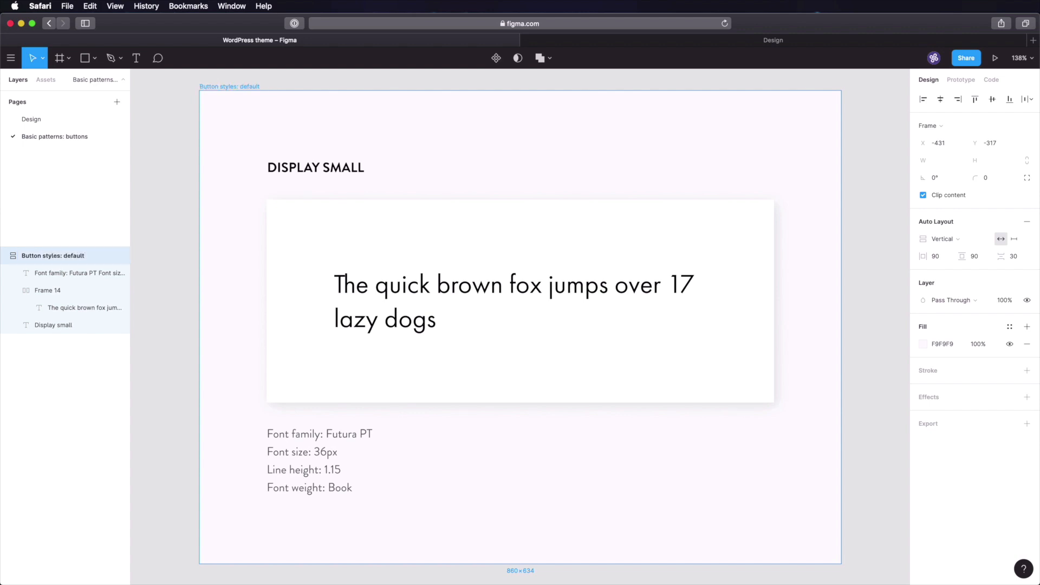
pyautogui.click(302, 462)
pyautogui.press('Delete')
# - Retitle the heading 'Default buttons' and delete the sample sentence from the card
pyautogui.click(361, 166)
pyautogui.press('Return')
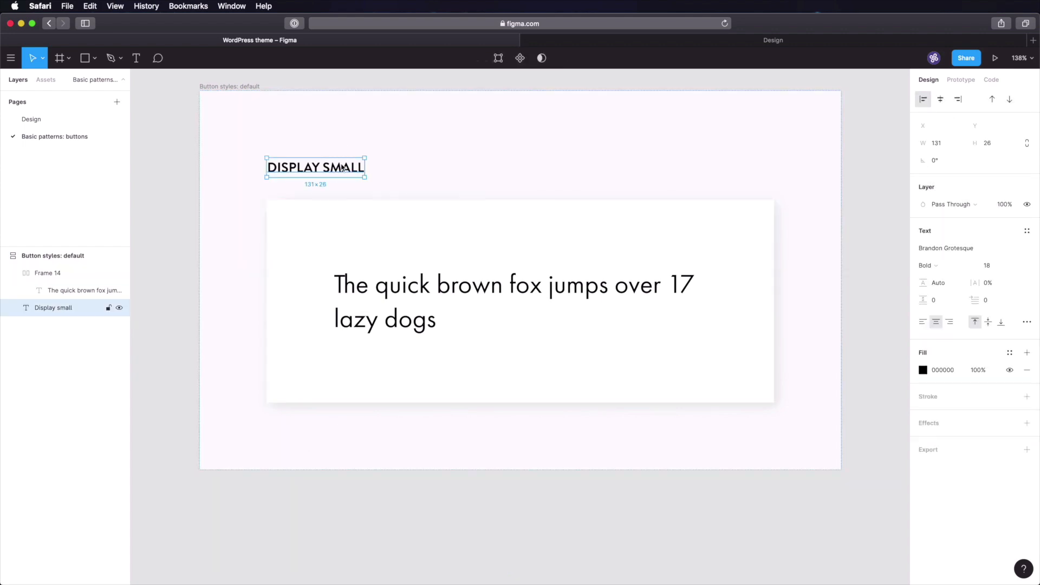
pyautogui.write('Default buttons')
pyautogui.click(141, 192)
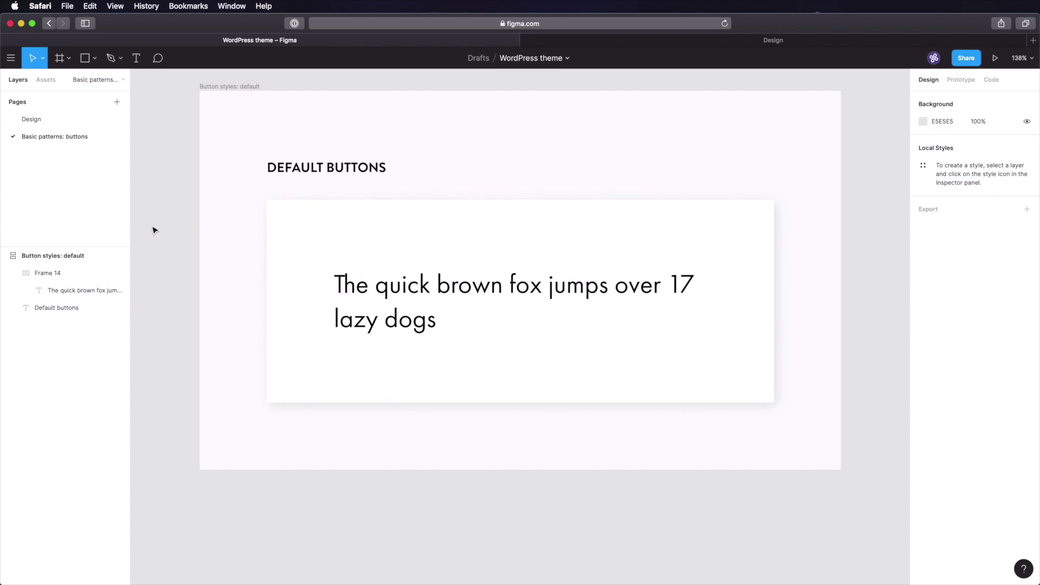
pyautogui.click(353, 332)
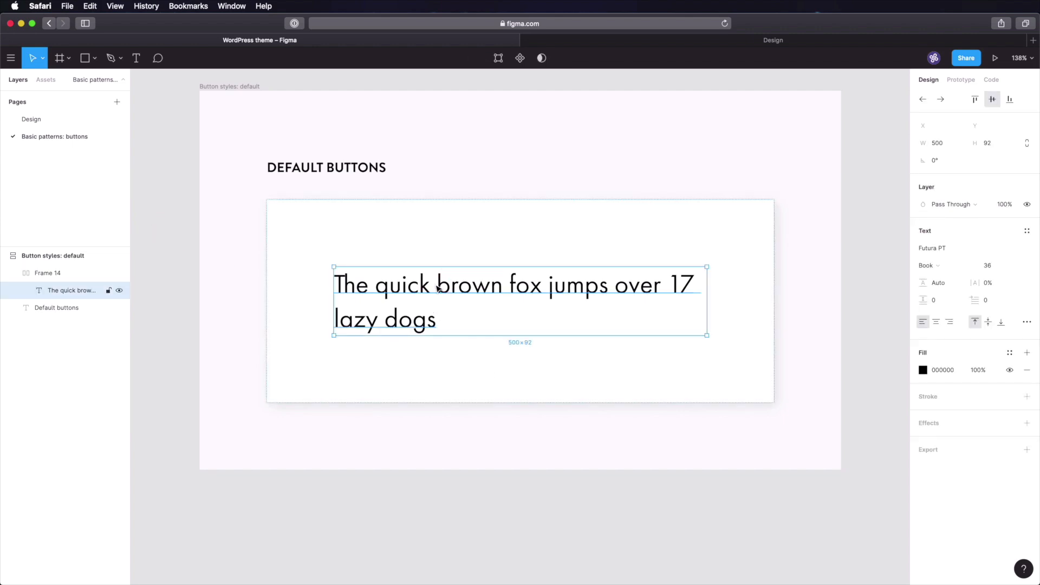
pyautogui.press('Delete')
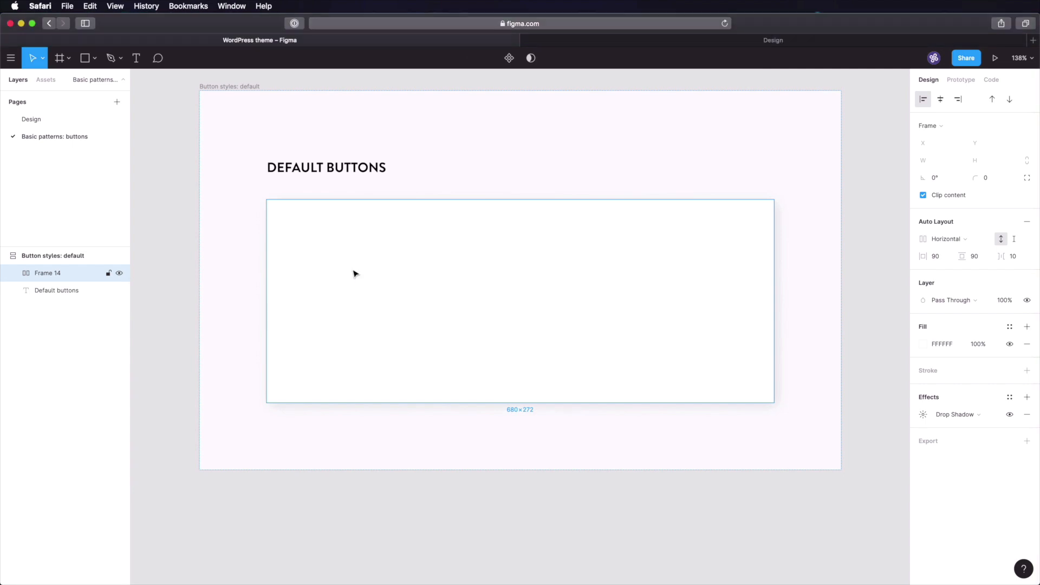
# - Draw a 100×100 frame inside the card and fill it with BLUE-100 #104A81
pyautogui.press('f')
pyautogui.click(369, 289)
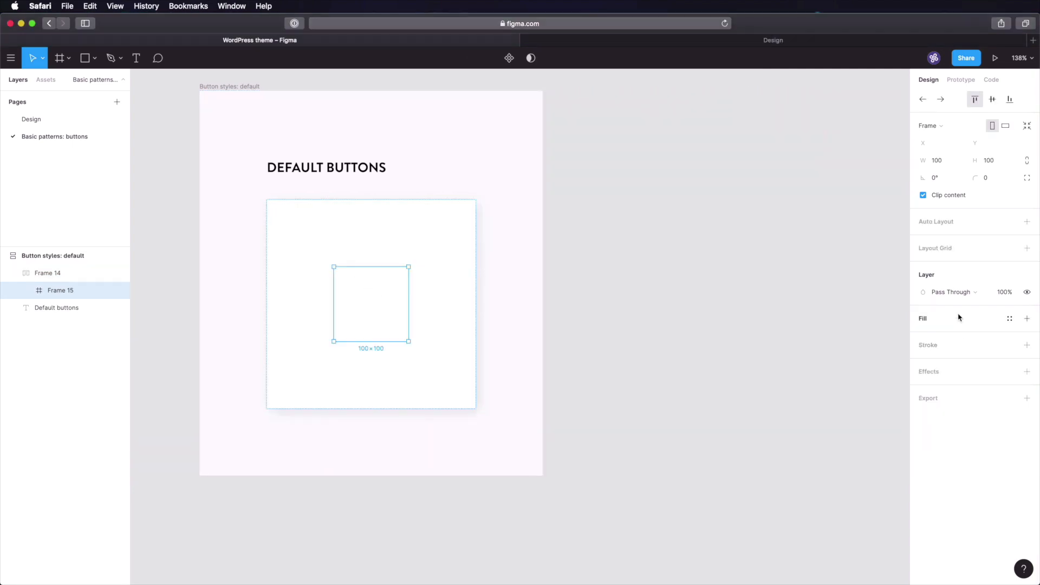
pyautogui.click(958, 316)
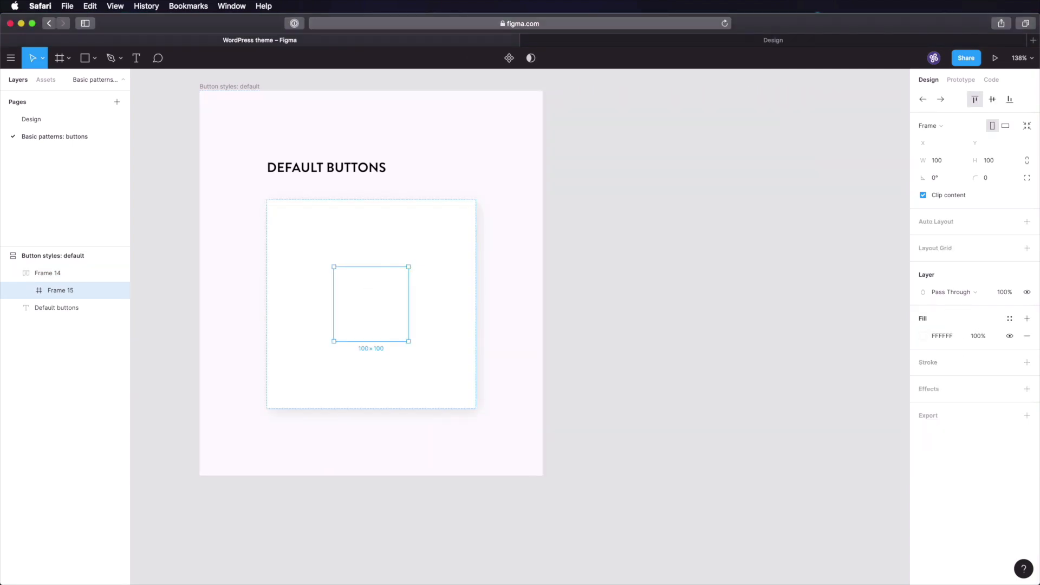
pyautogui.click(31, 119)
pyautogui.click(292, 277)
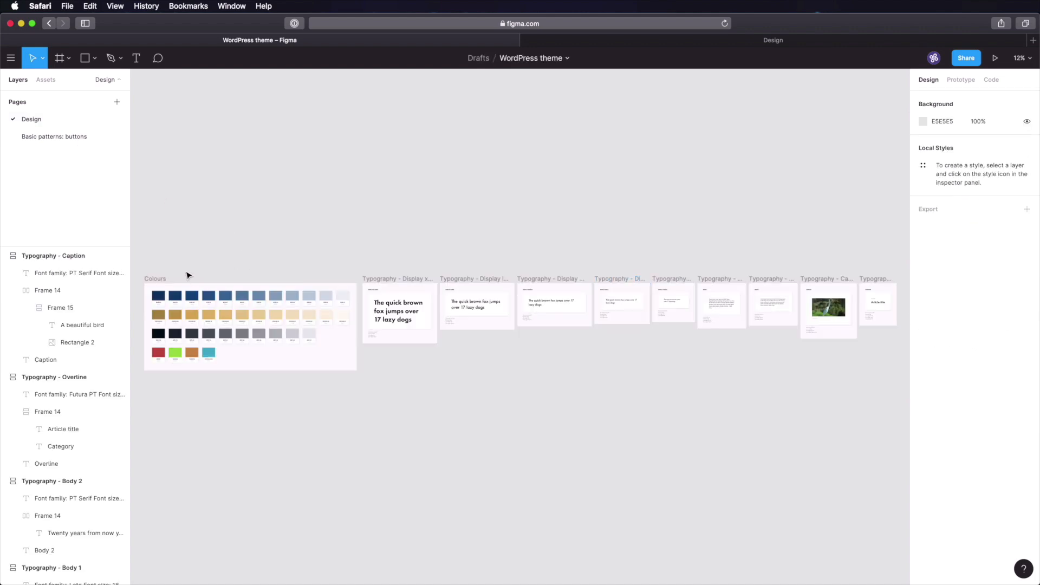
pyautogui.moveTo(170, 263); pyautogui.dragTo(222, 330)
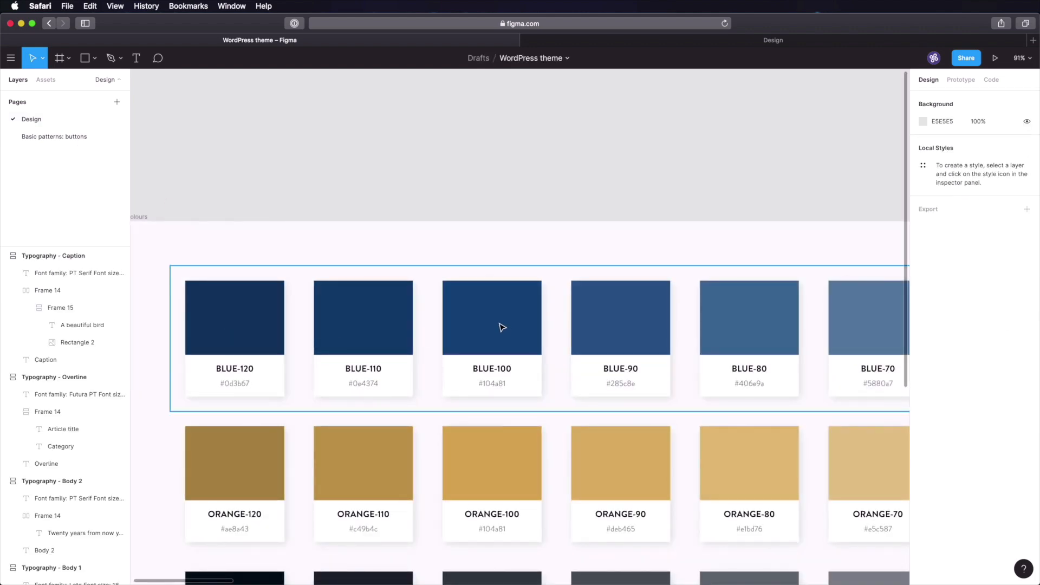
pyautogui.press('ctrl+alt+super+p')
pyautogui.click(81, 137)
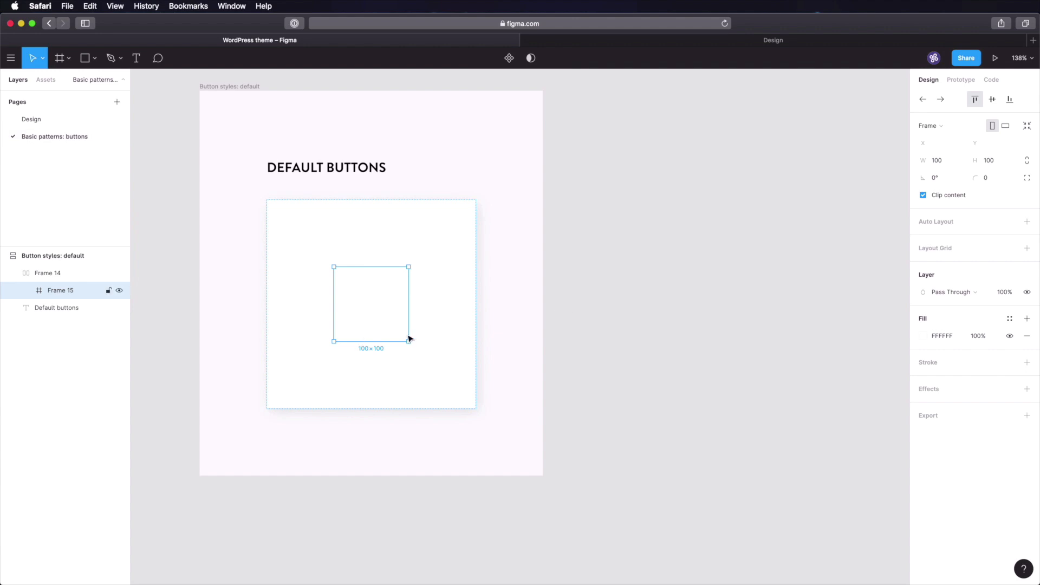
pyautogui.click(947, 336)
pyautogui.write('104A81')
pyautogui.press('Tab')
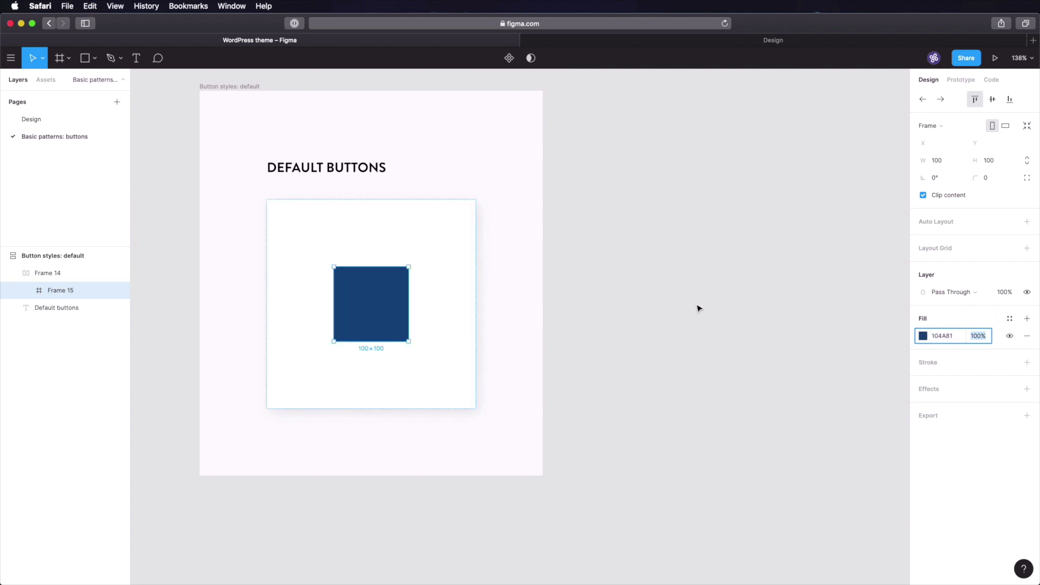
# - Give the blue frame corner radius 4 and horizontal auto layout with horizontal padding 40
pyautogui.click(990, 178)
pyautogui.write('4')
pyautogui.press('Tab')
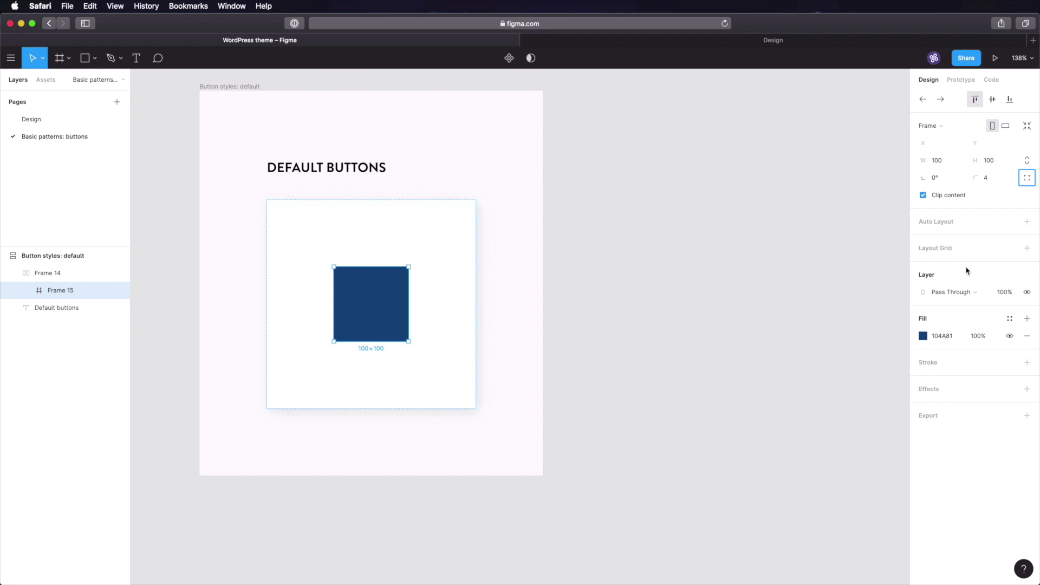
pyautogui.click(947, 222)
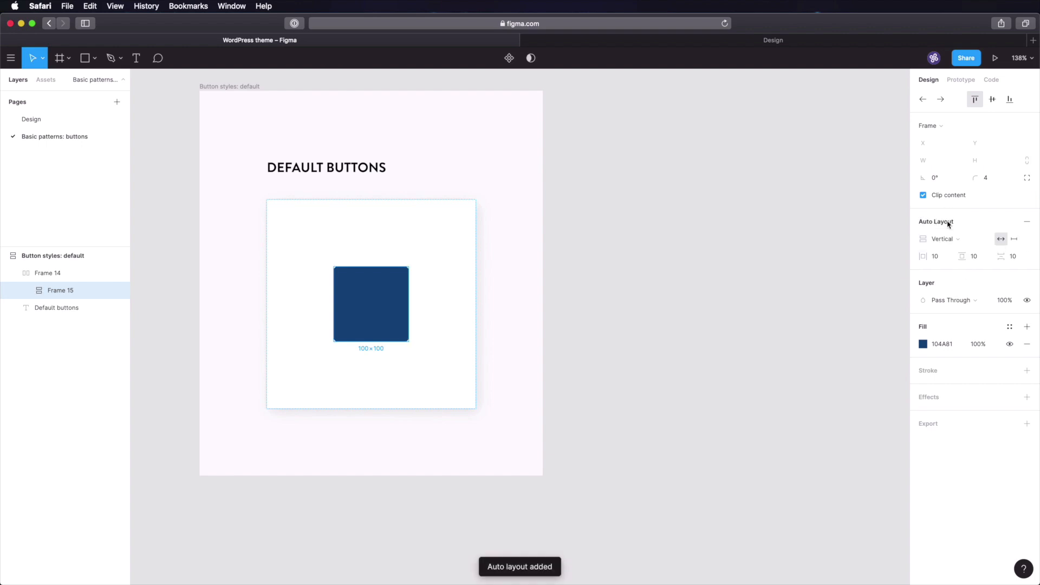
pyautogui.click(951, 241)
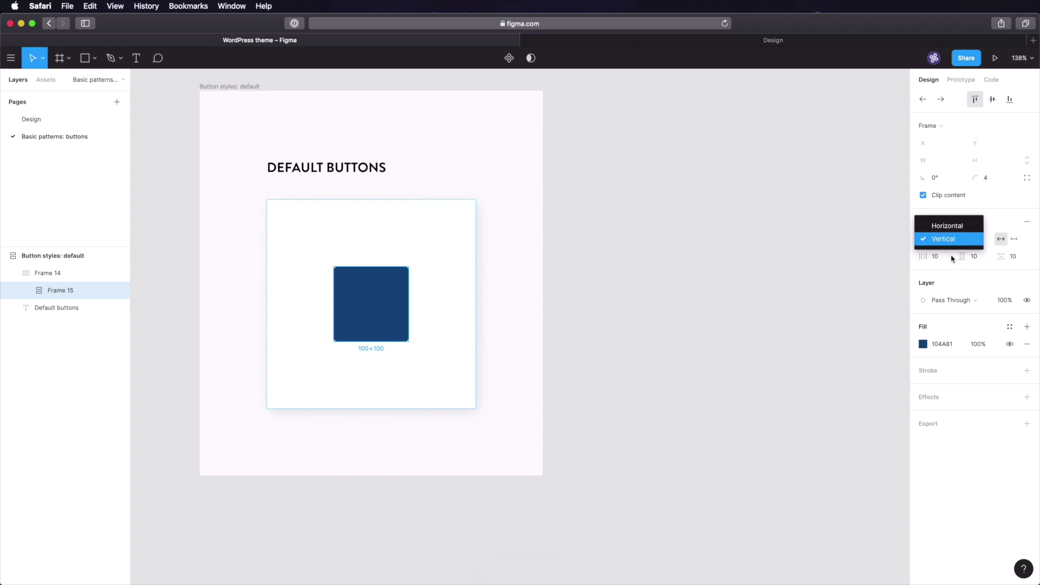
pyautogui.click(948, 225)
pyautogui.click(946, 257)
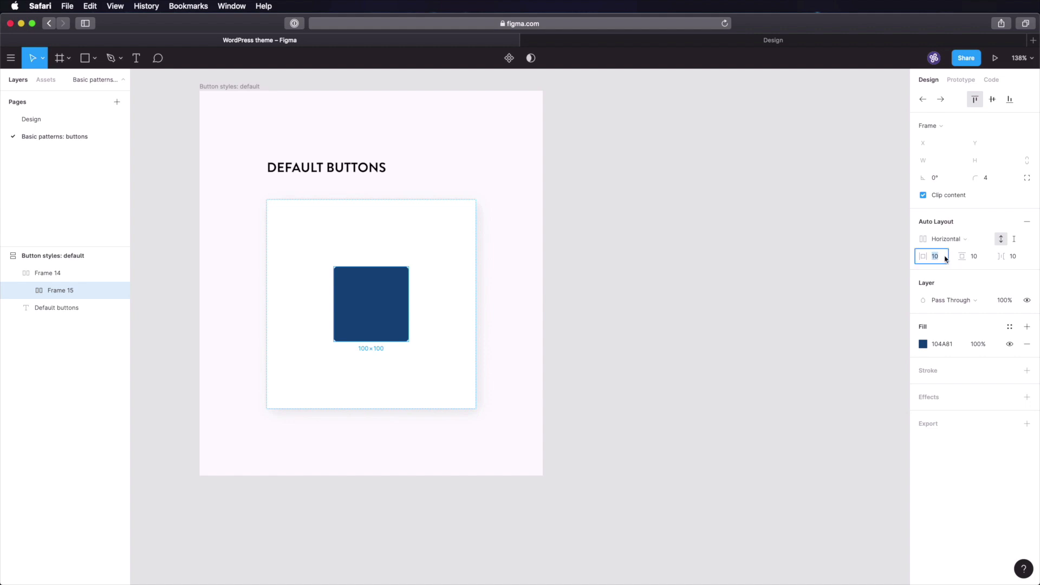
pyautogui.write('40')
pyautogui.press('Tab')
pyautogui.press('Tab')
pyautogui.press('Tab')
pyautogui.click(721, 41)
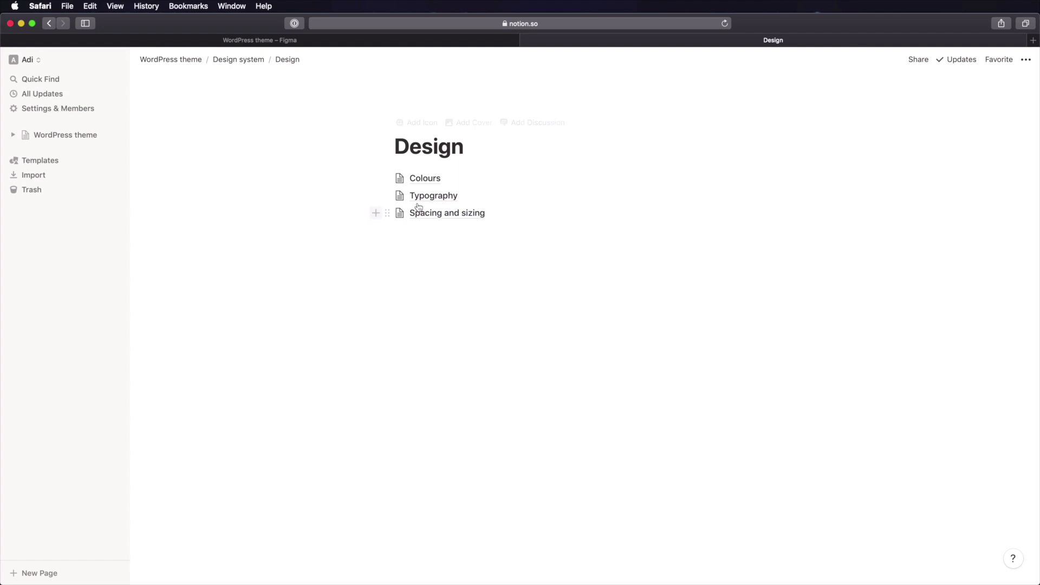
pyautogui.click(462, 214)
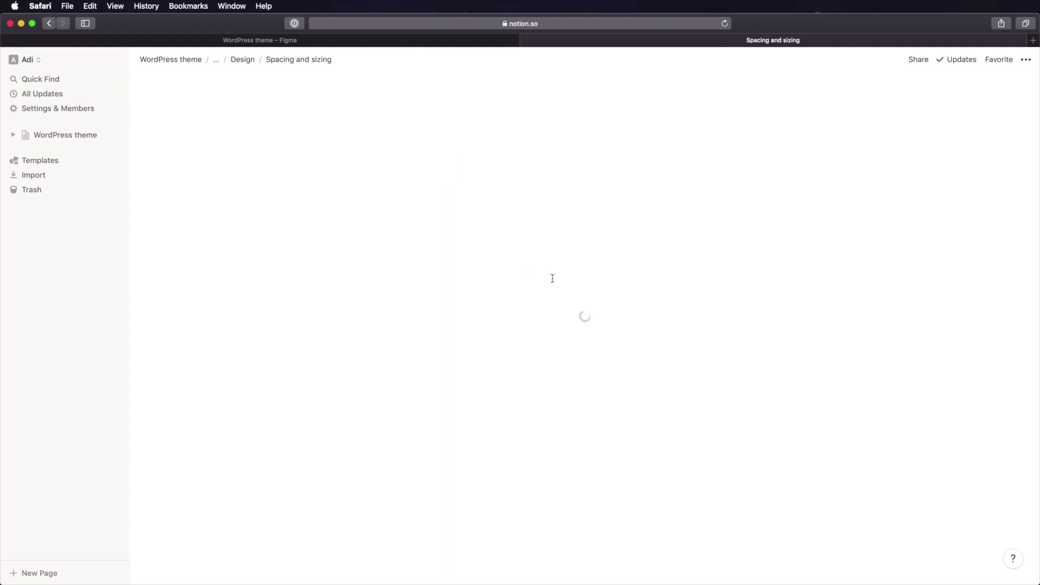
pyautogui.scroll(-3, 558, 273)
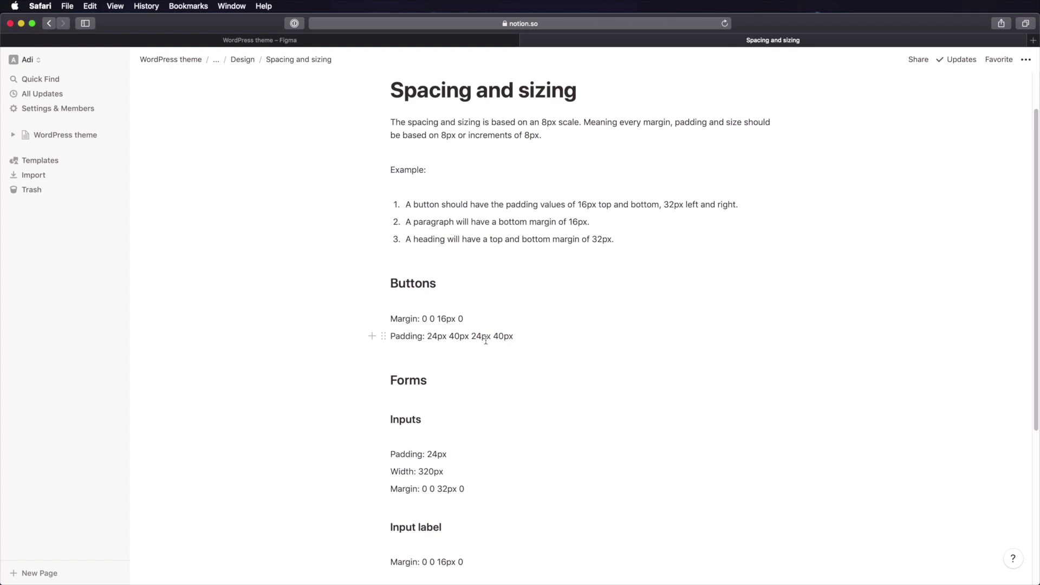
pyautogui.click(471, 41)
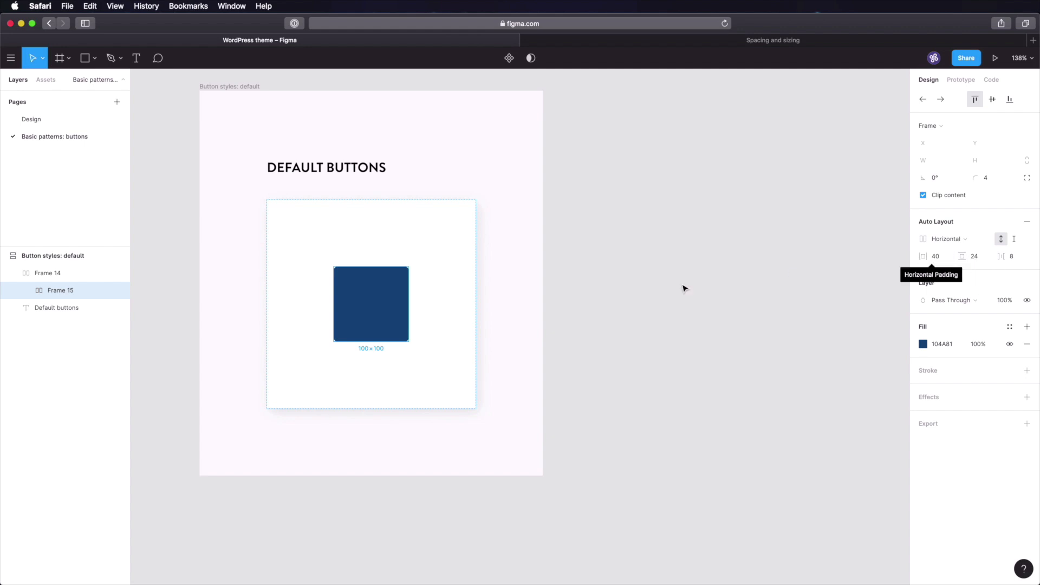
# - Add an 'Enabled' text label inside the blue button
pyautogui.press('t')
pyautogui.click(363, 309)
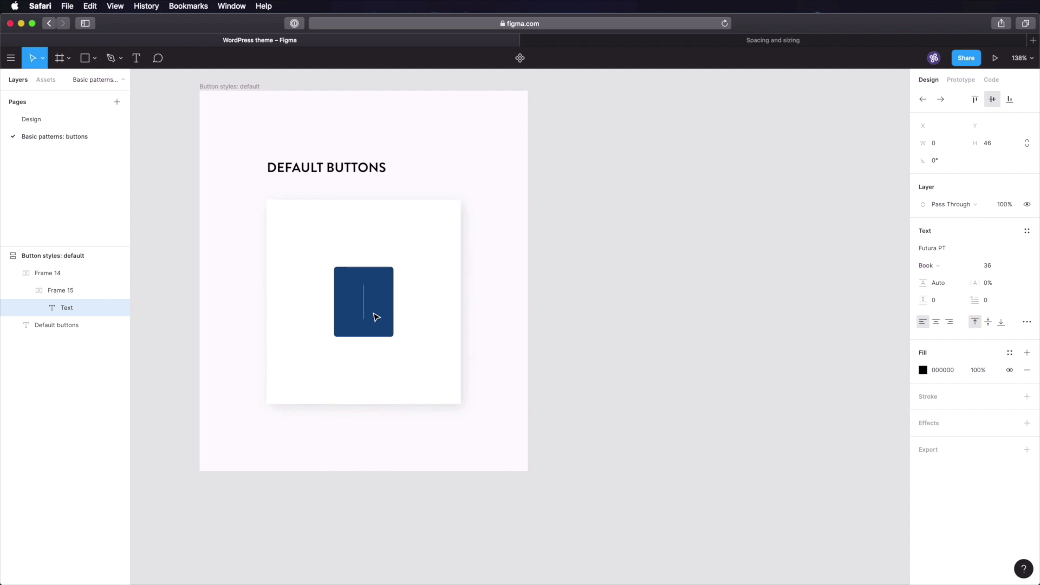
pyautogui.write('Enabled')
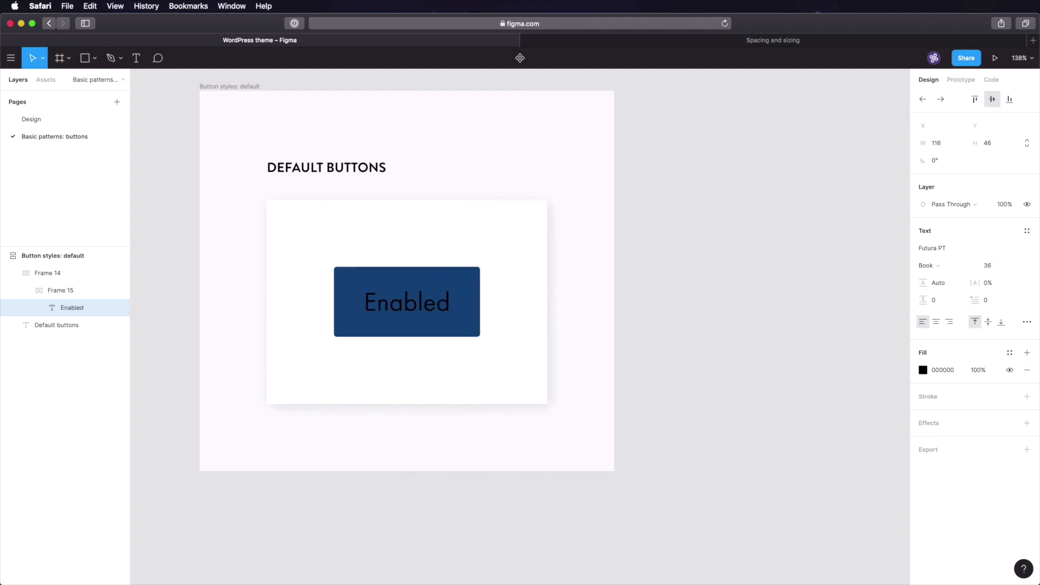
pyautogui.press('Escape')
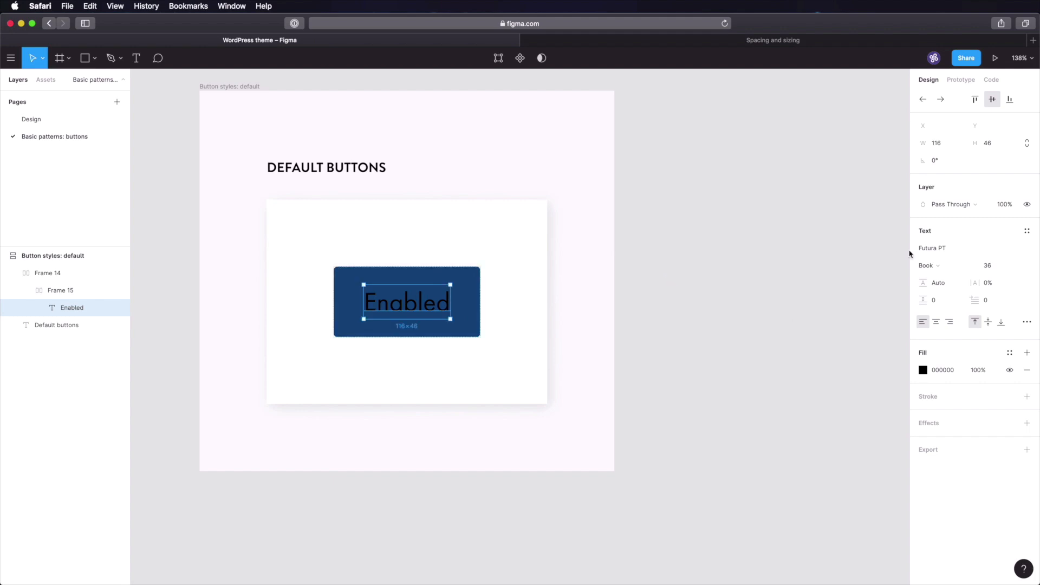
# - Style the Enabled label in Medium weight, white fill, font size 18
pyautogui.click(929, 266)
pyautogui.click(950, 295)
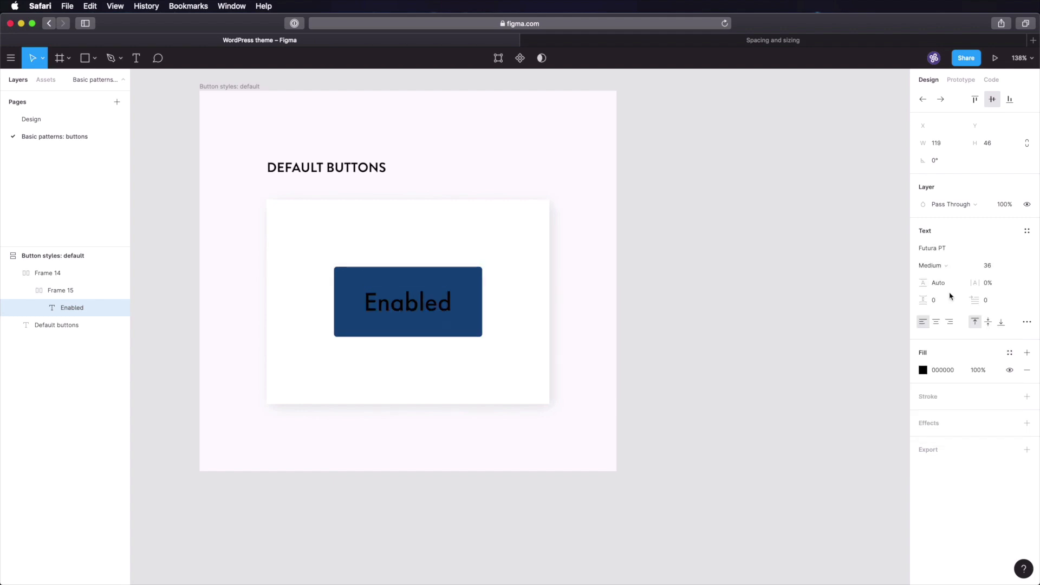
pyautogui.click(934, 376)
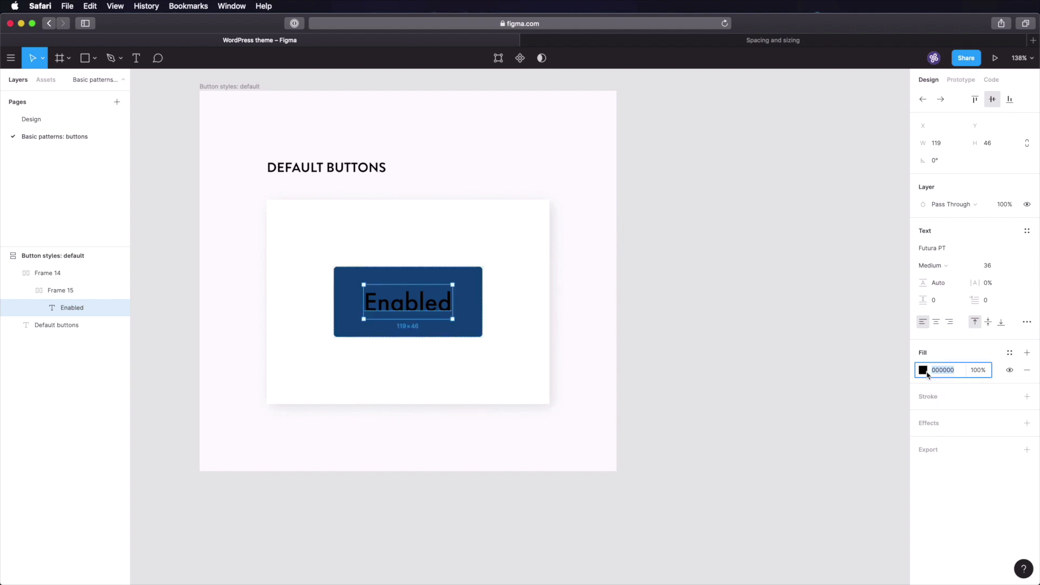
pyautogui.click(925, 372)
pyautogui.moveTo(829, 372); pyautogui.dragTo(741, 274)
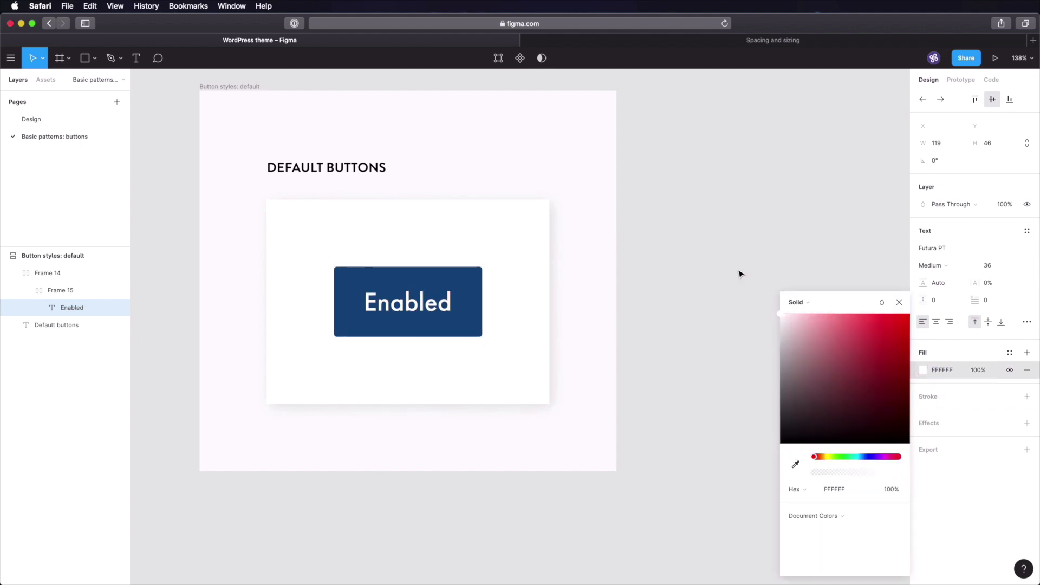
pyautogui.click(983, 266)
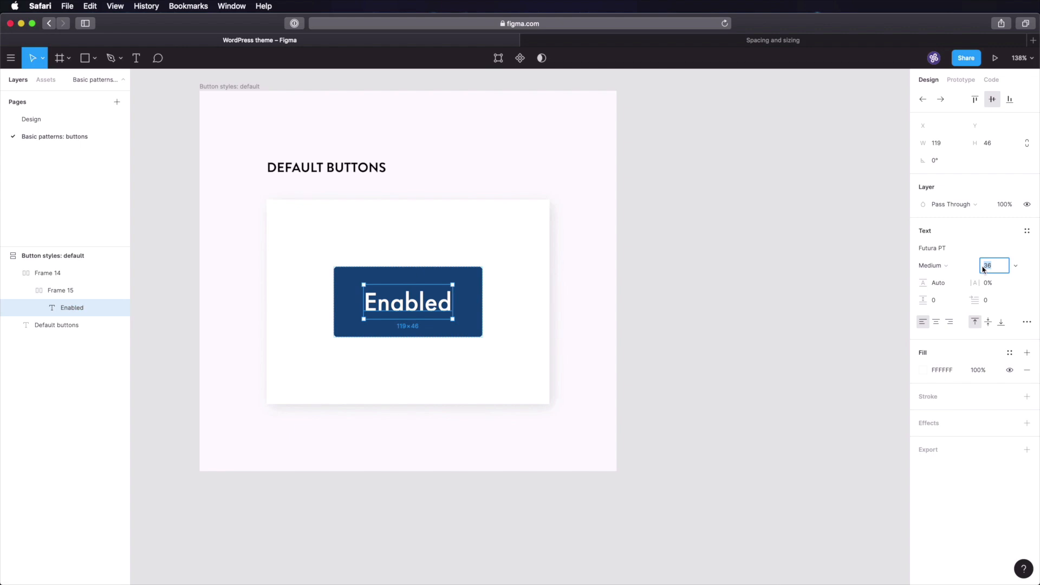
pyautogui.write('18')
pyautogui.press('Return')
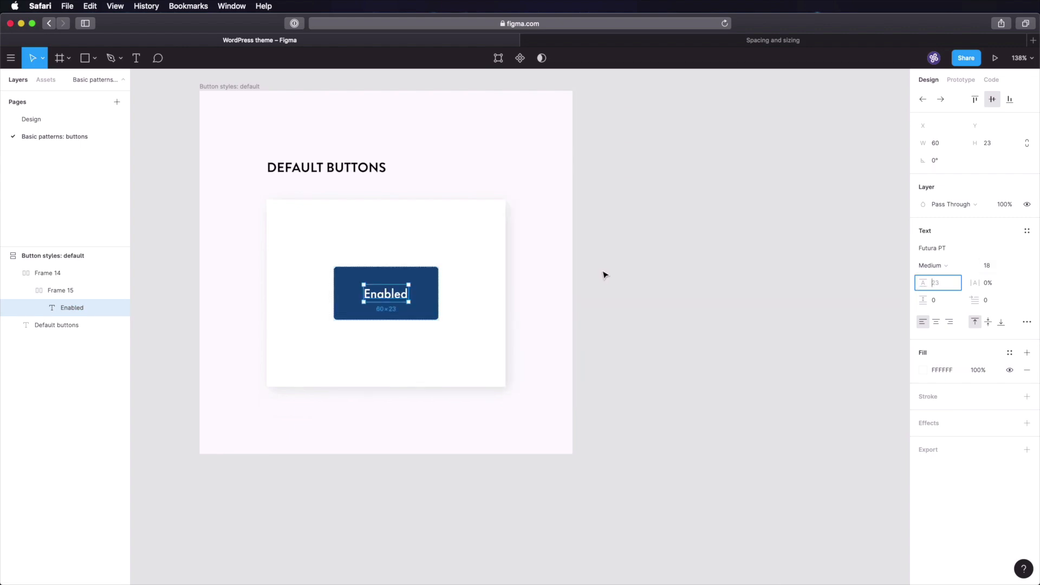
pyautogui.click(617, 267)
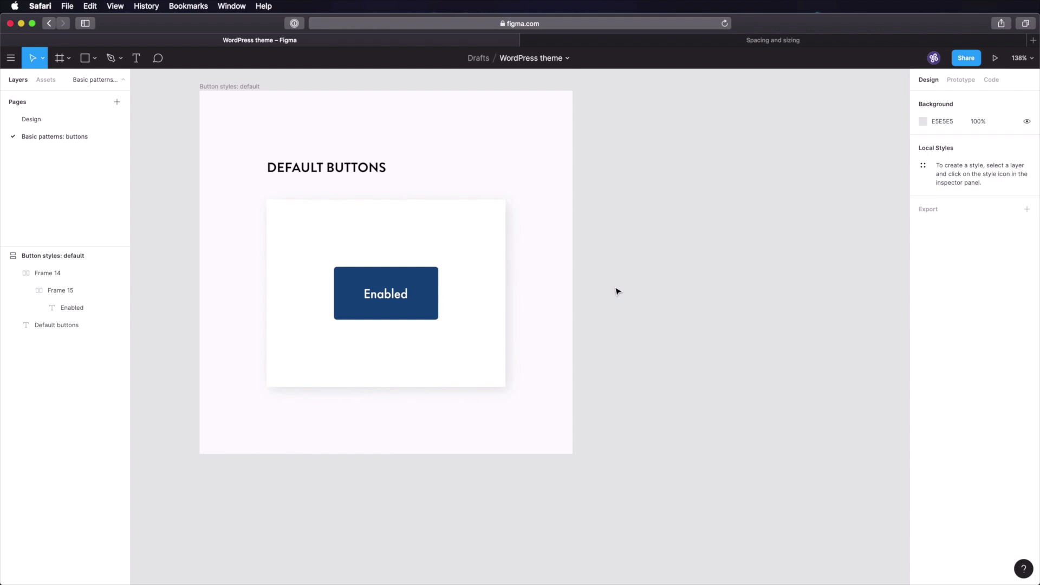
# - Duplicate the Enabled button and relabel the copy 'Focused'
pyautogui.doubleClick(411, 292)
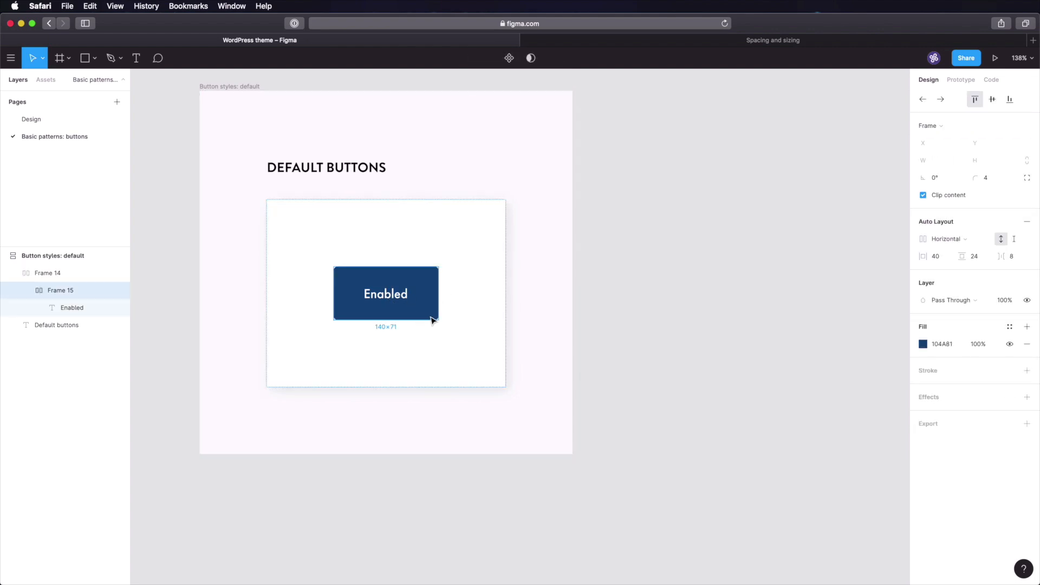
pyautogui.press('super+d')
pyautogui.doubleClick(503, 295)
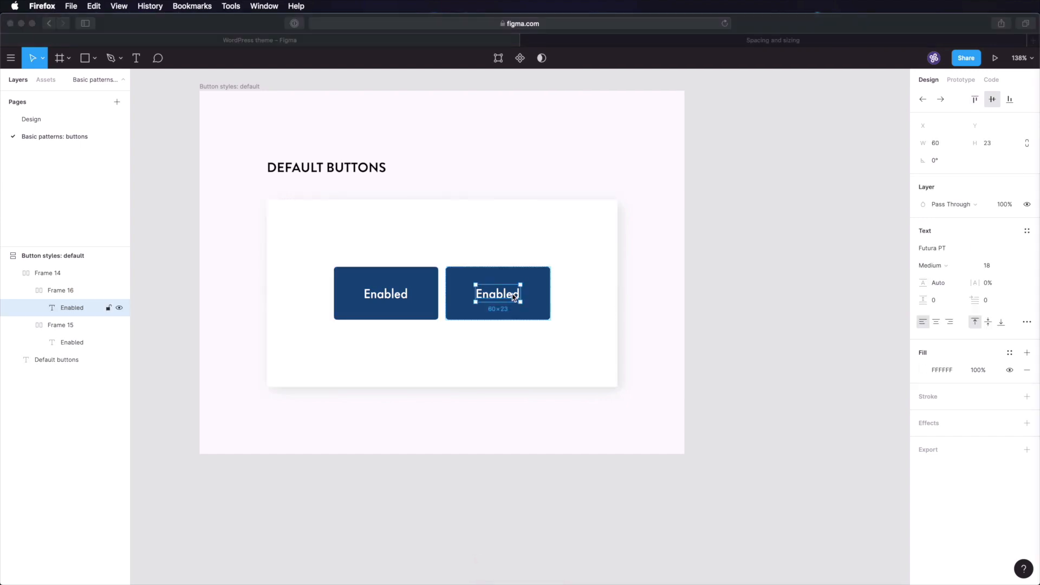
pyautogui.write('Focused')
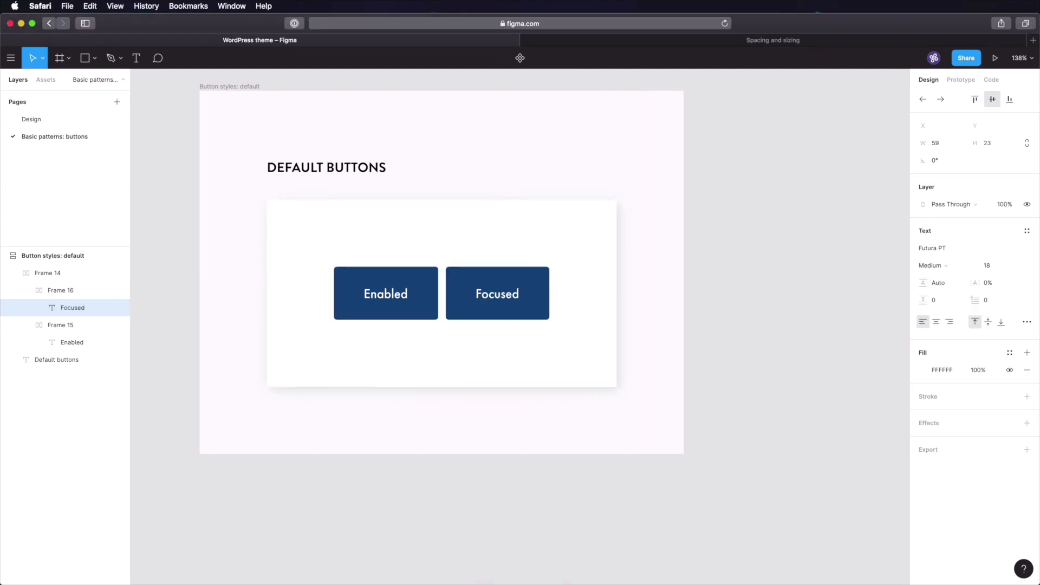
pyautogui.hscroll(1, 642, 299)
pyautogui.click(792, 300)
# - Relabel the next two button copies 'Hover' and 'Pressed'
pyautogui.click(31, 119)
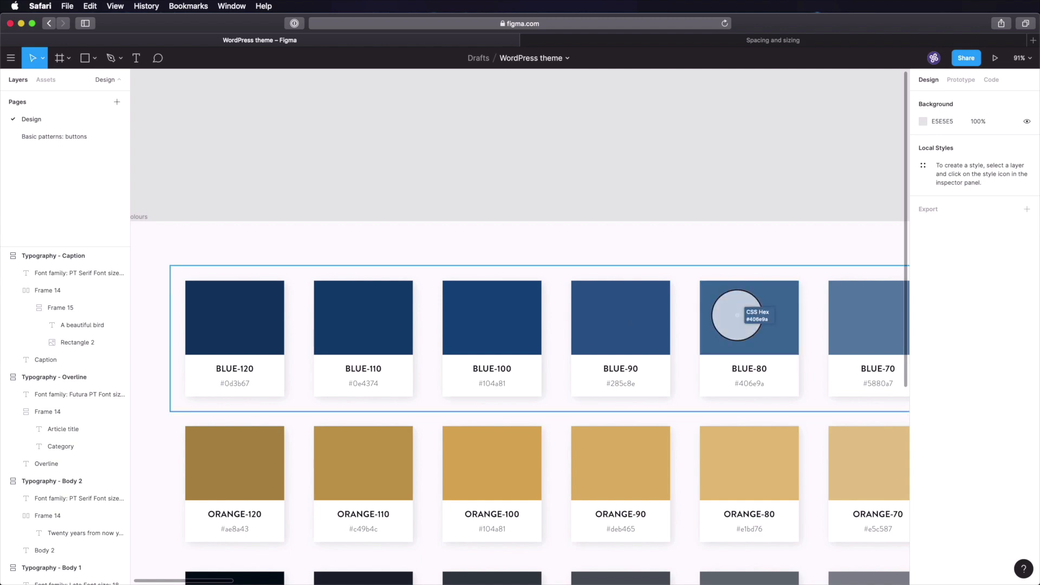
pyautogui.click(82, 142)
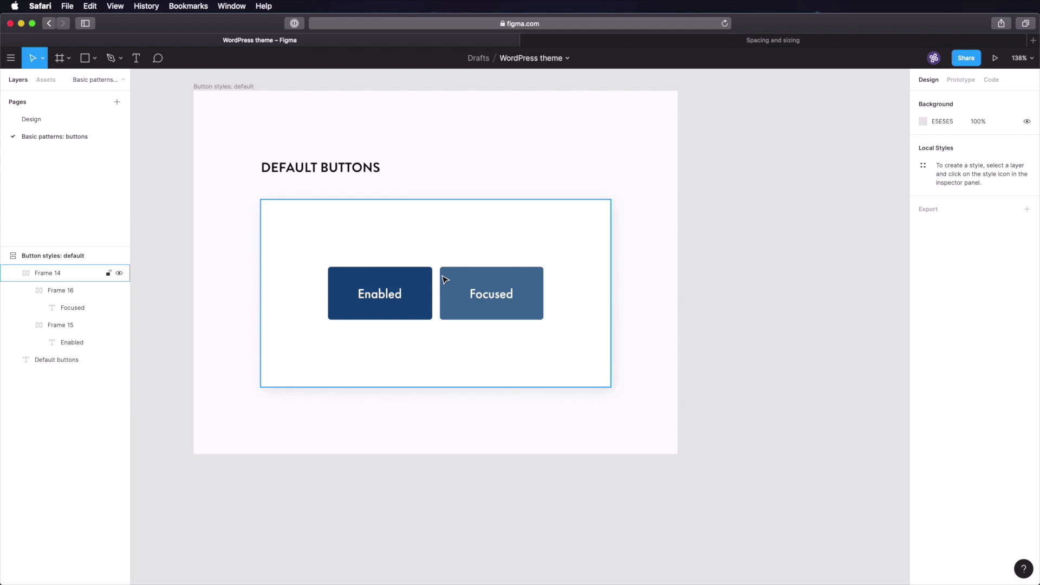
pyautogui.write('Hover')
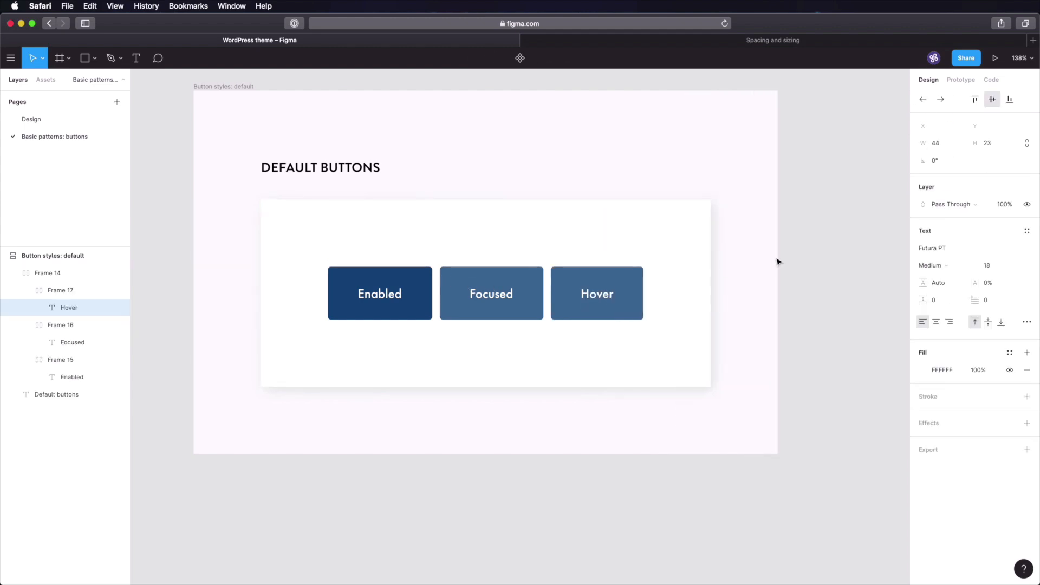
pyautogui.click(808, 281)
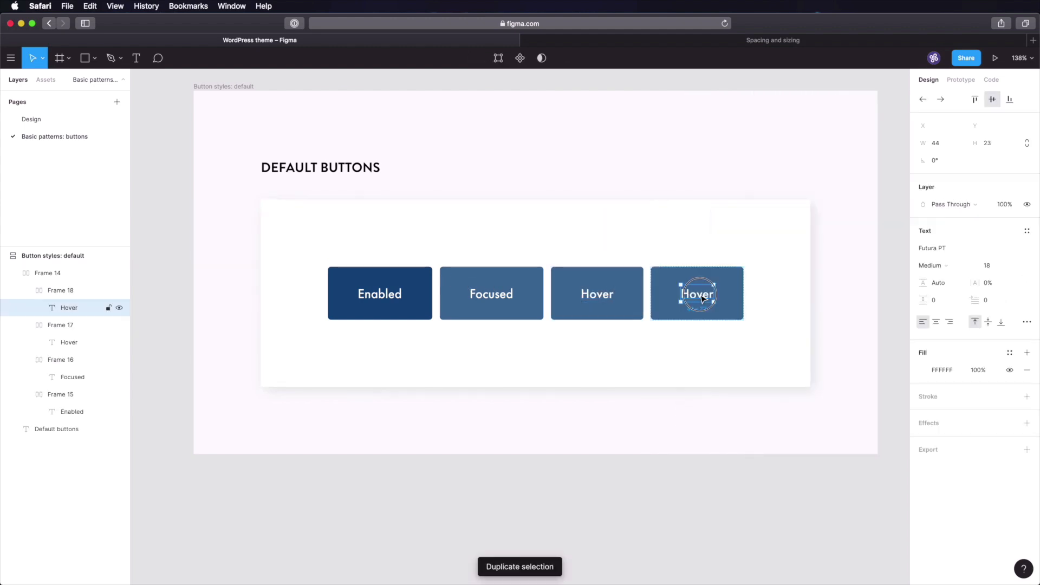
pyautogui.doubleClick(699, 295)
pyautogui.write('Pressed')
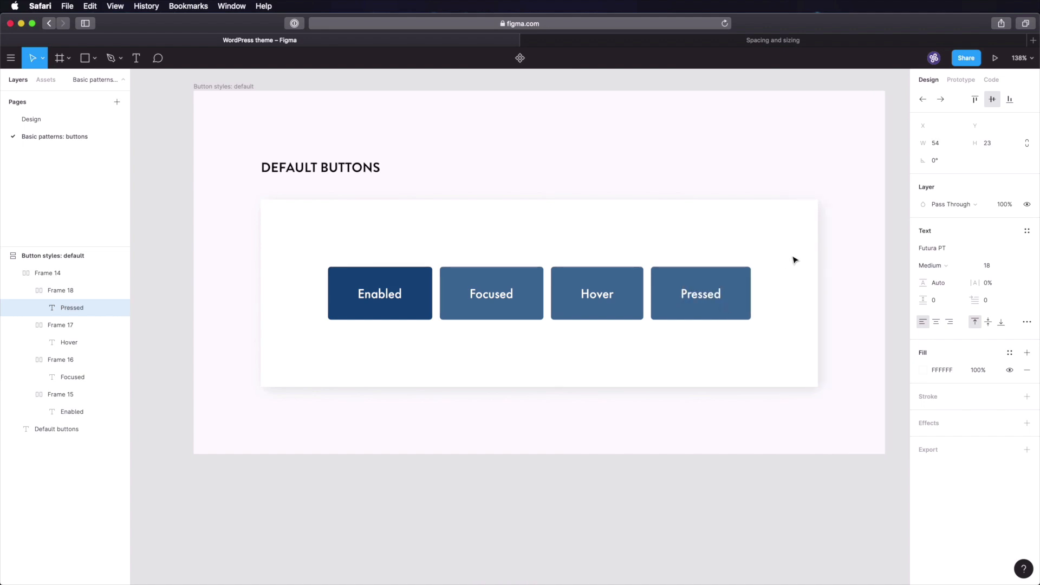
pyautogui.press('Escape')
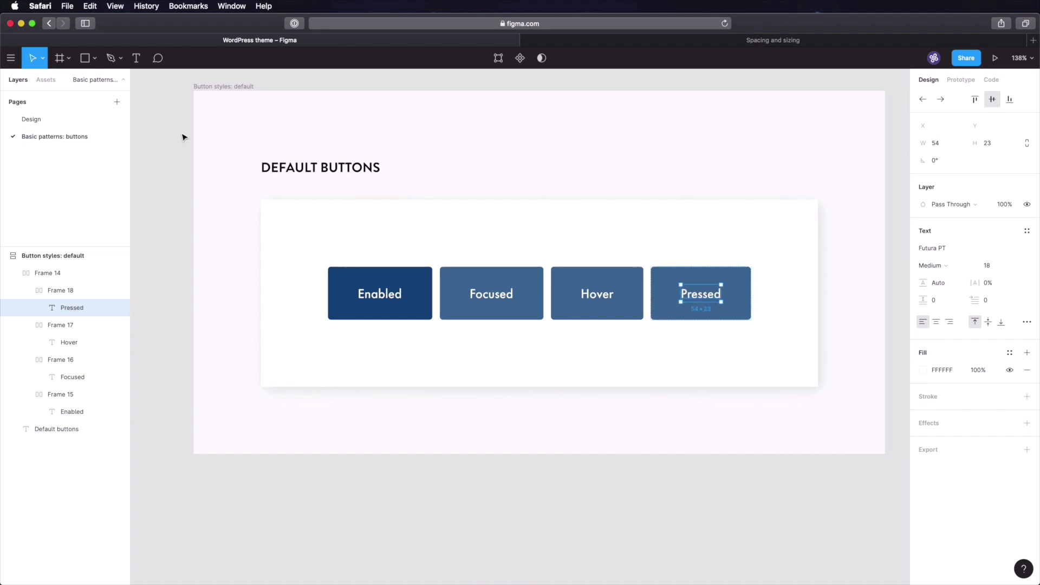
# - Fill the Pressed button with the darker blue 0D3B67
pyautogui.click(44, 120)
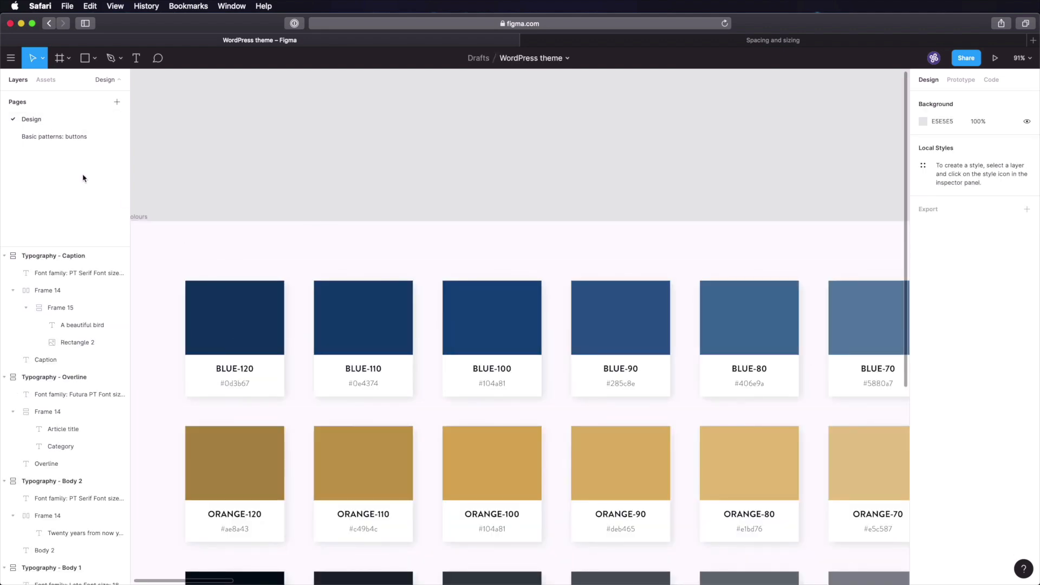
pyautogui.click(57, 136)
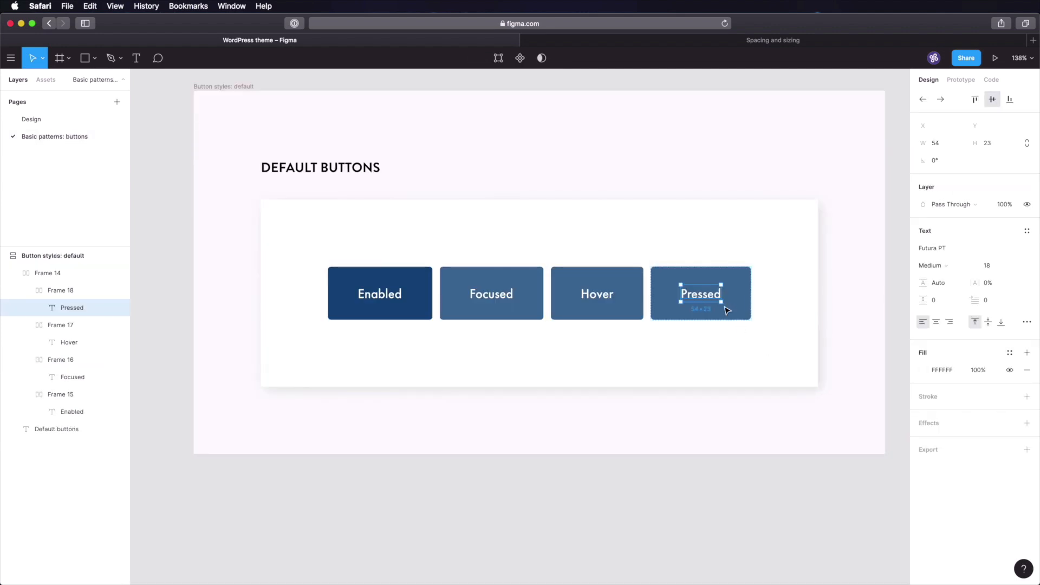
pyautogui.click(750, 310)
pyautogui.click(950, 344)
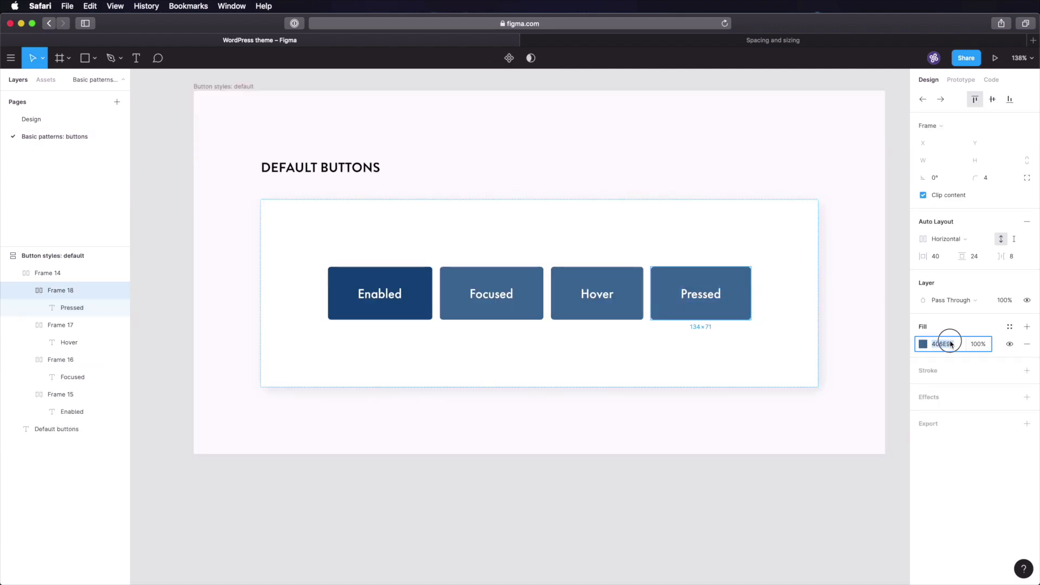
pyautogui.write('0D3B67')
pyautogui.press('Tab')
pyautogui.click(867, 324)
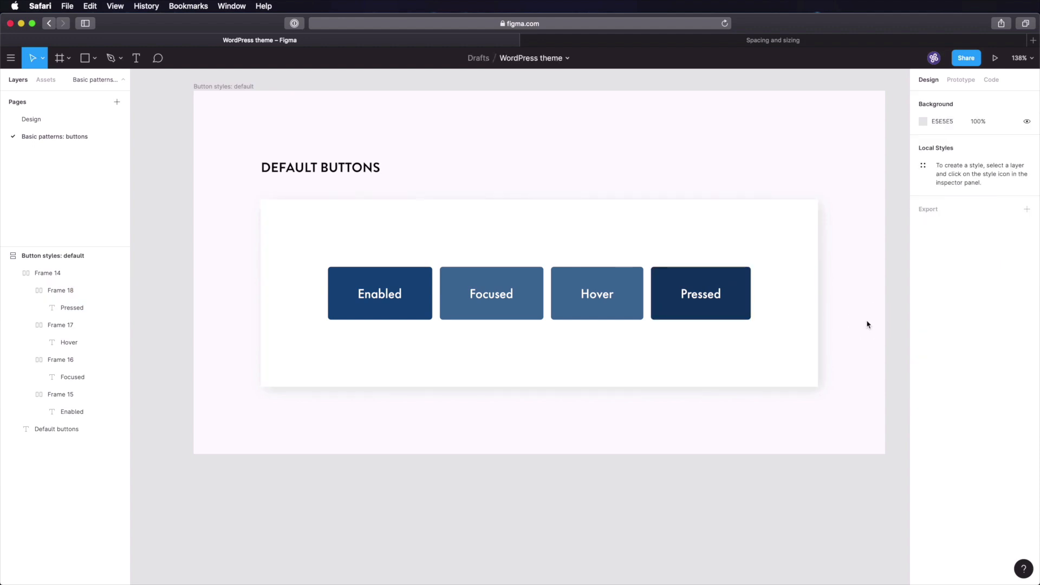
pyautogui.click(741, 288)
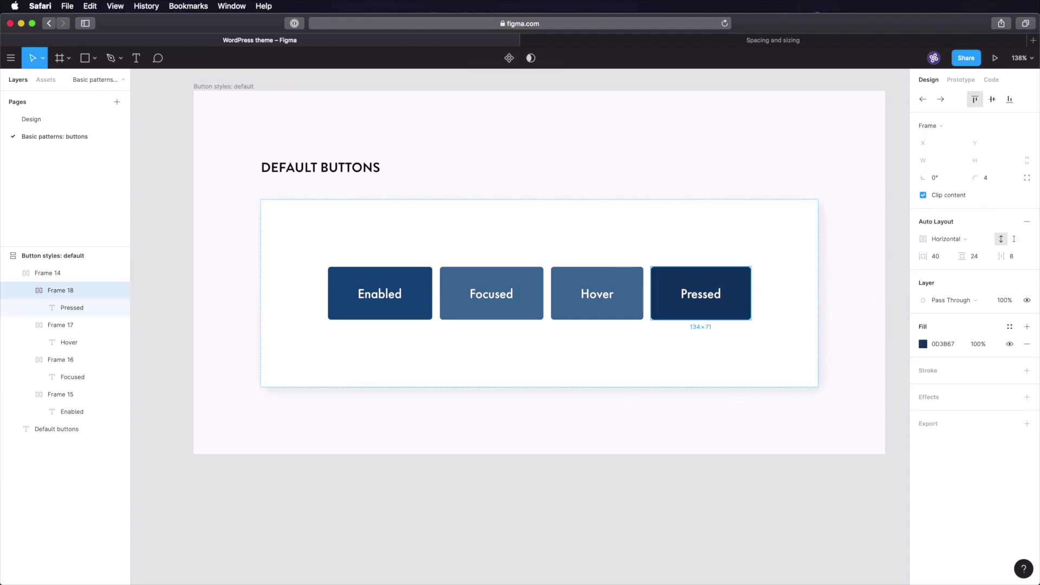
# - Set Frame 18's auto-layout padding to 38 horizontal and 22 vertical, with centre alignment
pyautogui.click(942, 259)
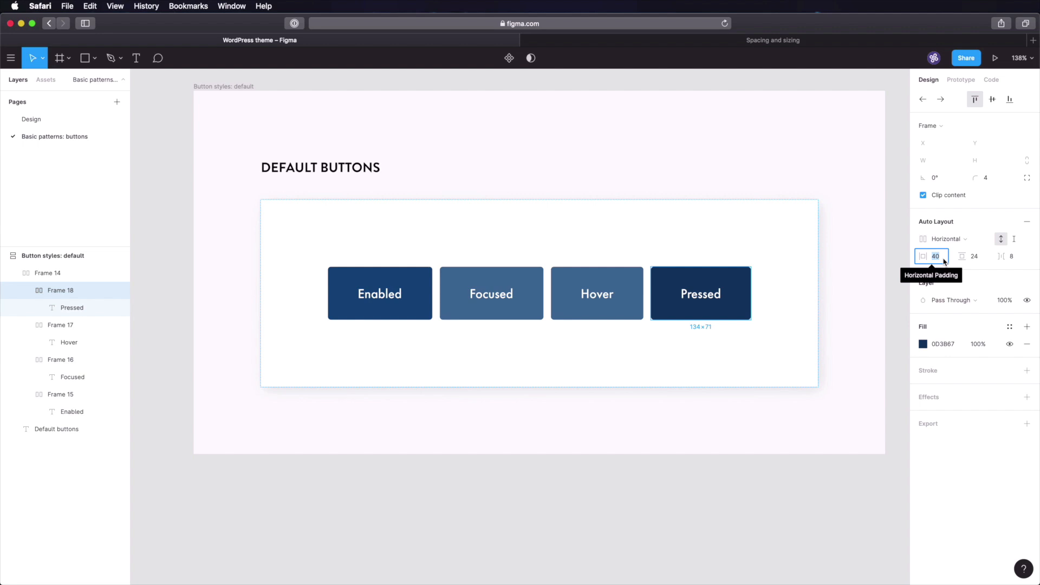
pyautogui.write('38')
pyautogui.press('Tab')
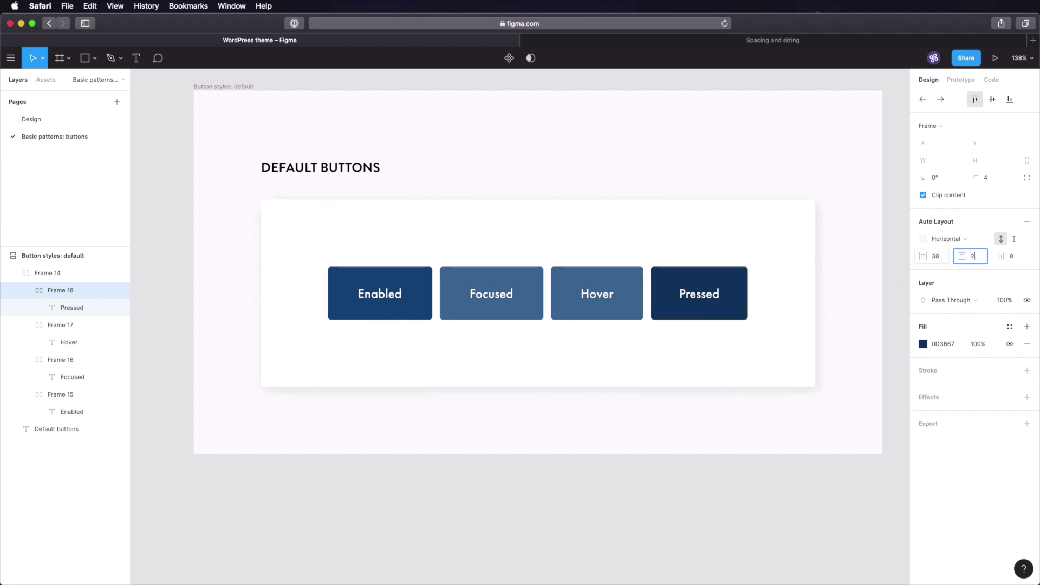
pyautogui.write('22')
pyautogui.press('Tab')
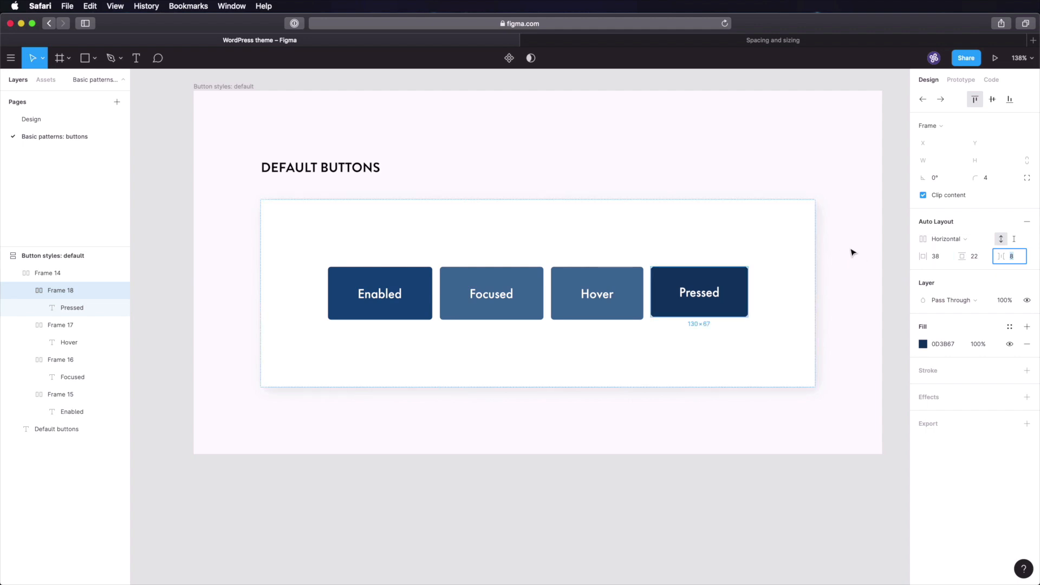
pyautogui.click(992, 99)
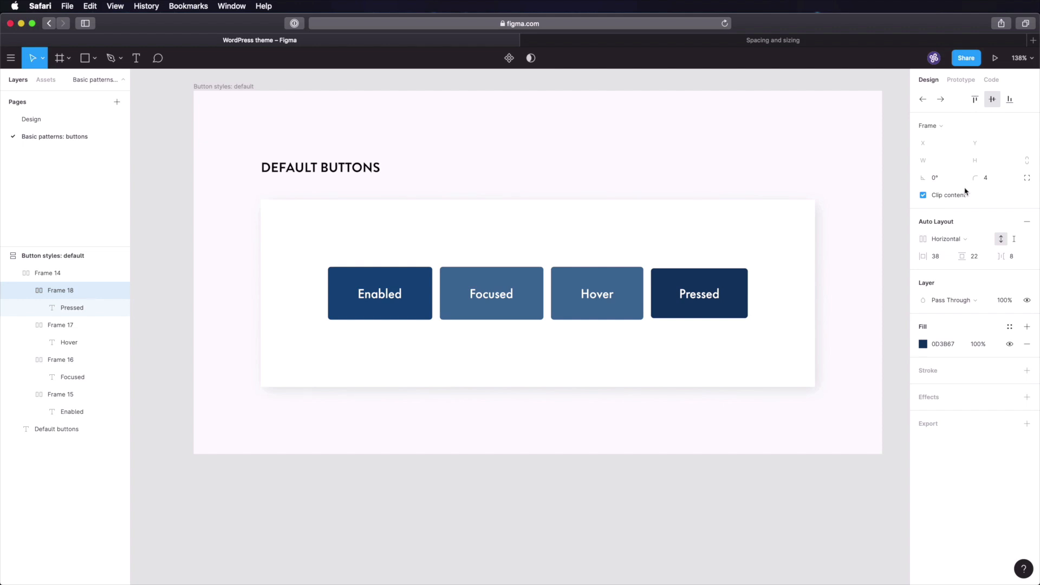
pyautogui.click(617, 294)
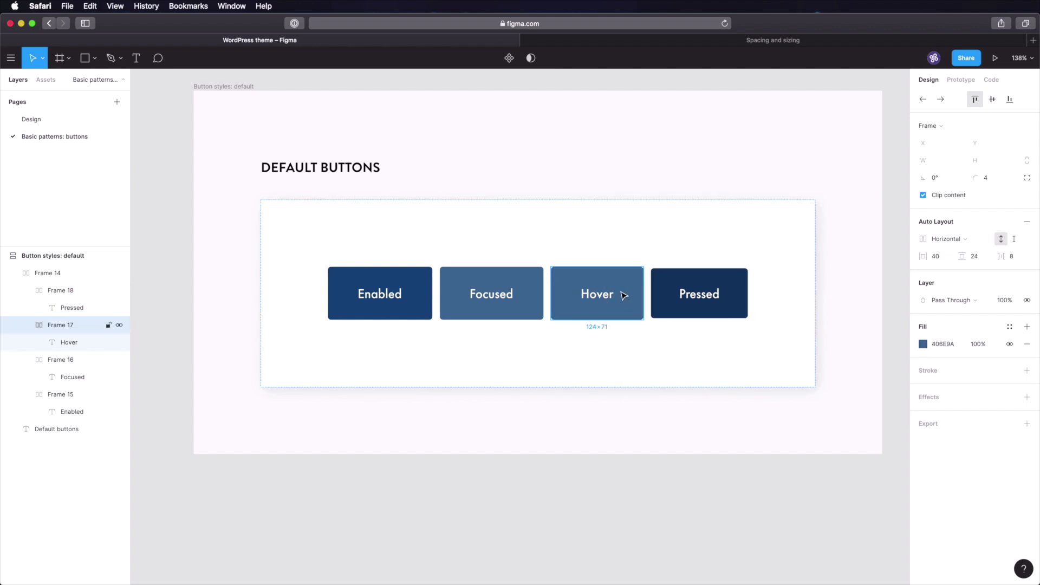
# - Duplicate the Hover button after the Pressed button and check the Design page's lighter blue swatches
pyautogui.press('super+d')
pyautogui.moveTo(689, 304); pyautogui.dragTo(836, 290)
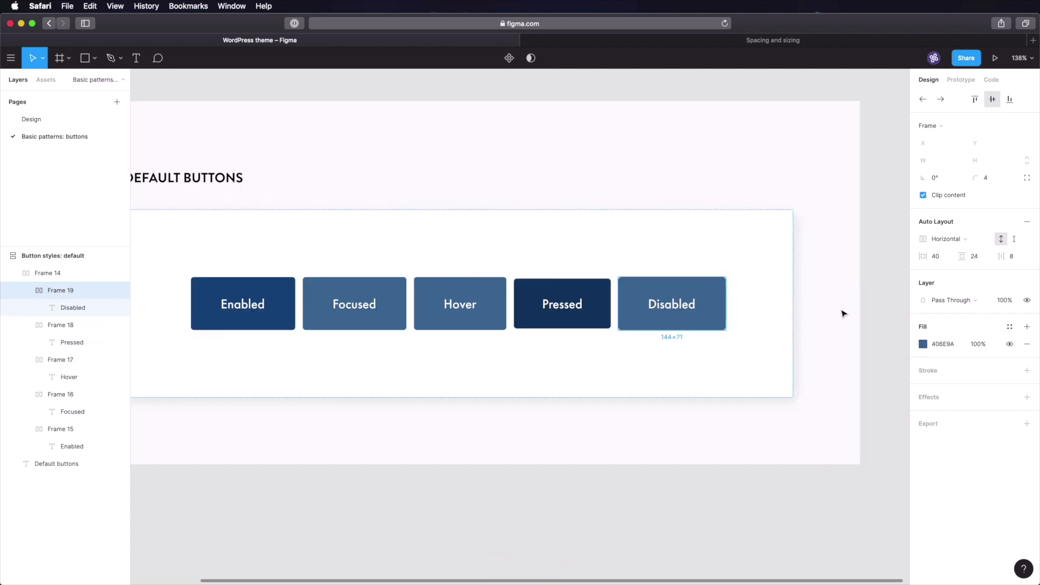
pyautogui.click(33, 118)
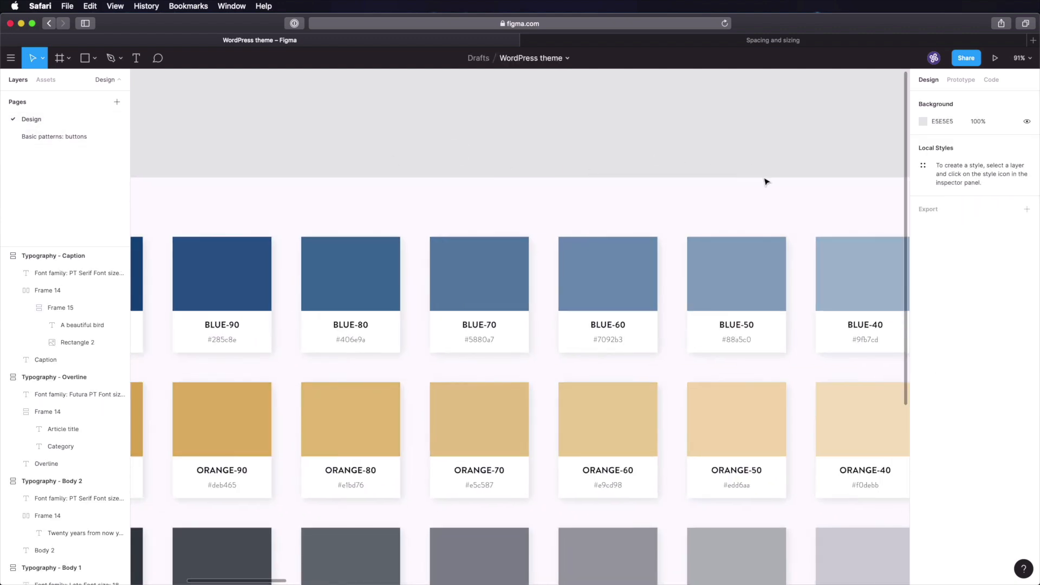
pyautogui.moveTo(764, 180); pyautogui.dragTo(484, 159)
pyautogui.moveTo(723, 167); pyautogui.dragTo(470, 167)
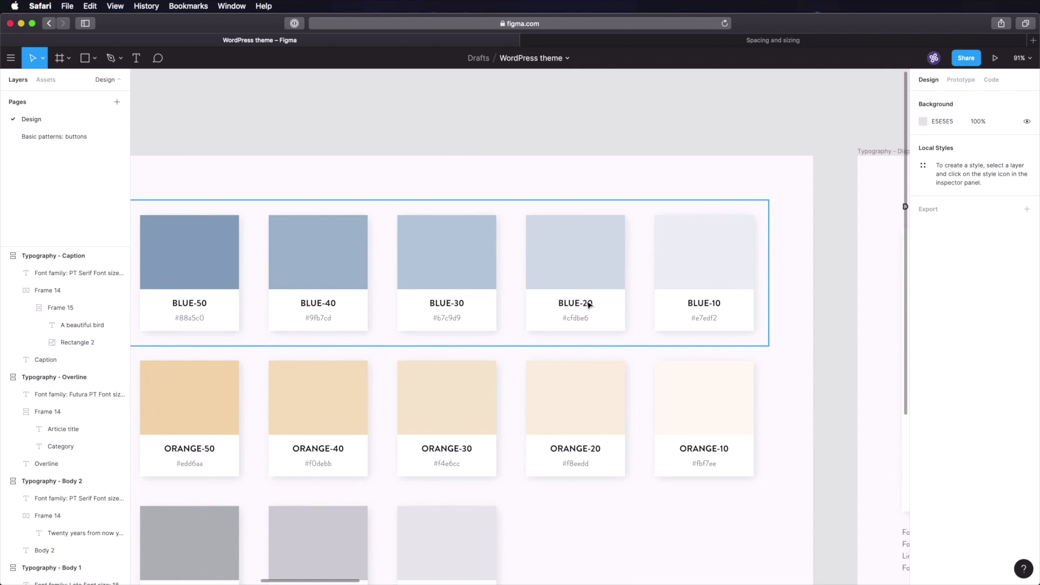
# - Fill the Disabled button's frame with pale blue CFDBE6
pyautogui.click(61, 136)
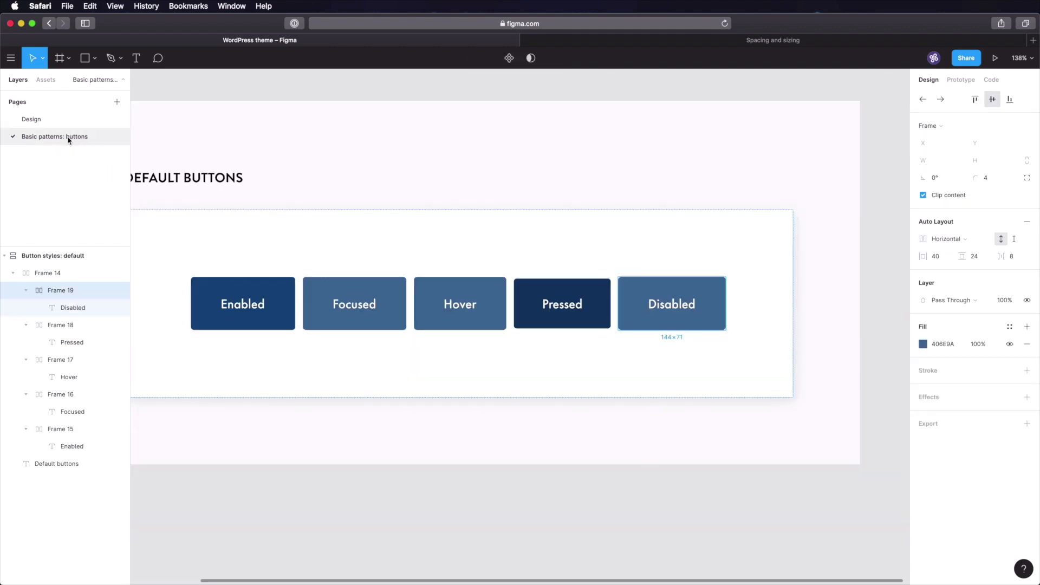
pyautogui.click(933, 347)
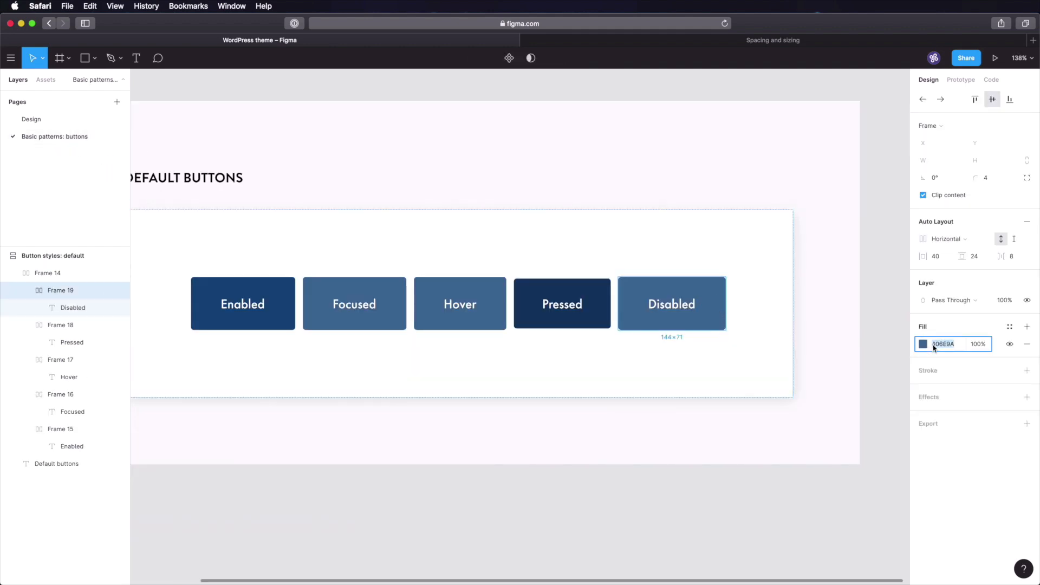
pyautogui.write('CFDBE6')
pyautogui.press('Tab')
# - Select the Disabled label and colour its text 030F1A
pyautogui.click(872, 300)
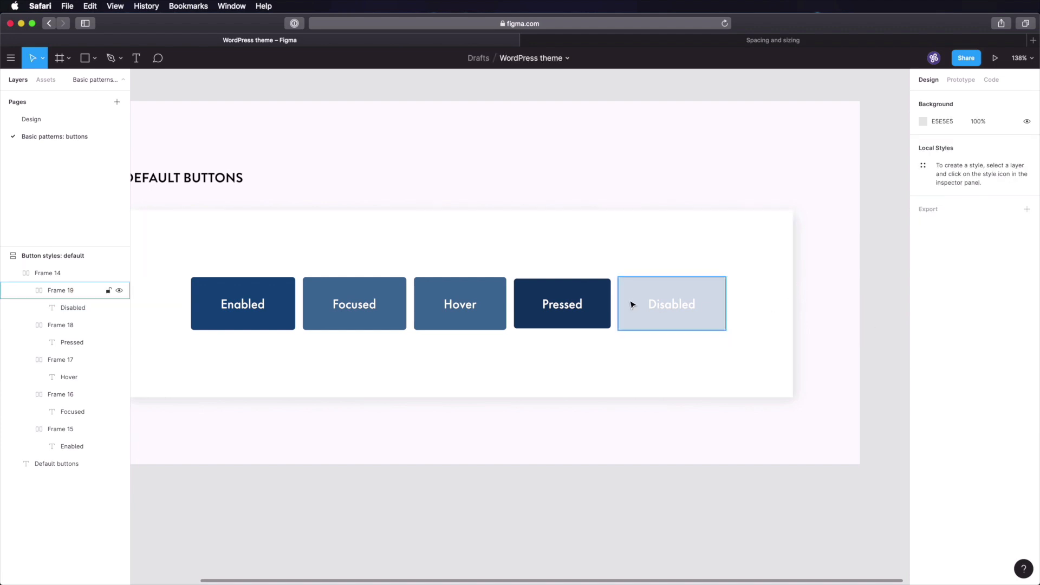
pyautogui.click(681, 304)
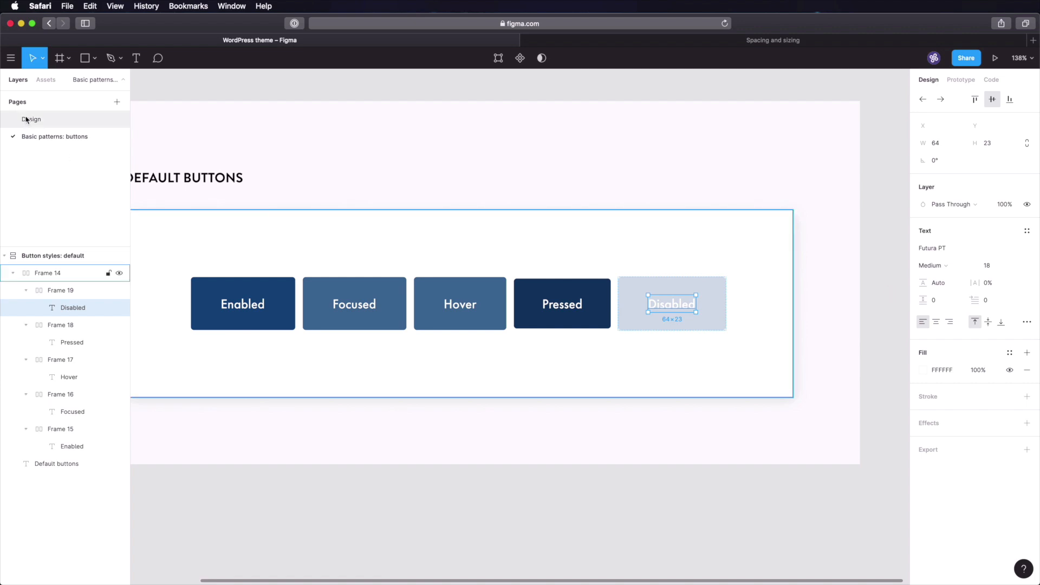
pyautogui.click(54, 120)
pyautogui.hscroll(-20, 490, 279)
pyautogui.scroll(-5, 490, 279)
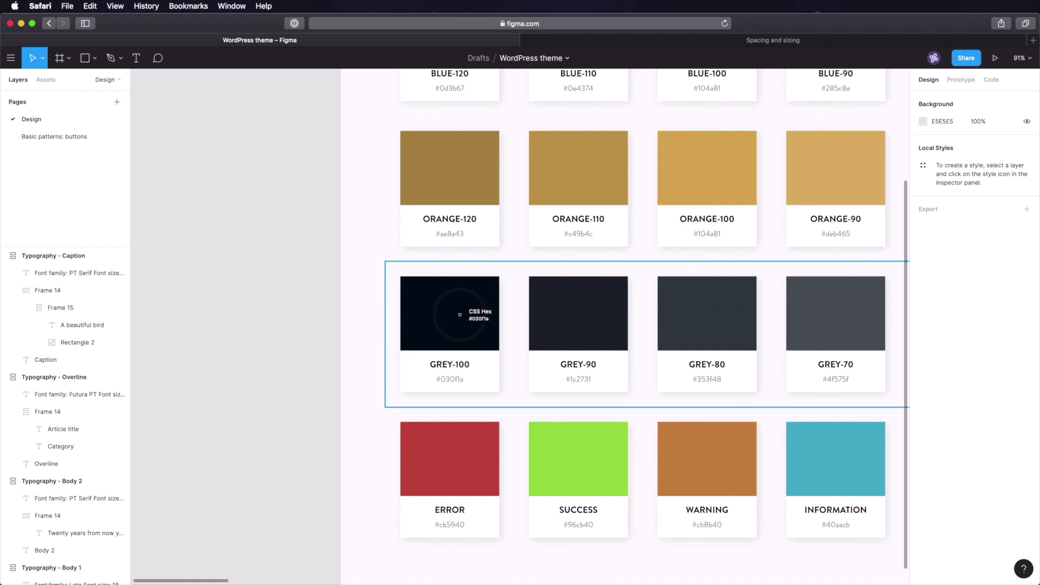
pyautogui.click(76, 136)
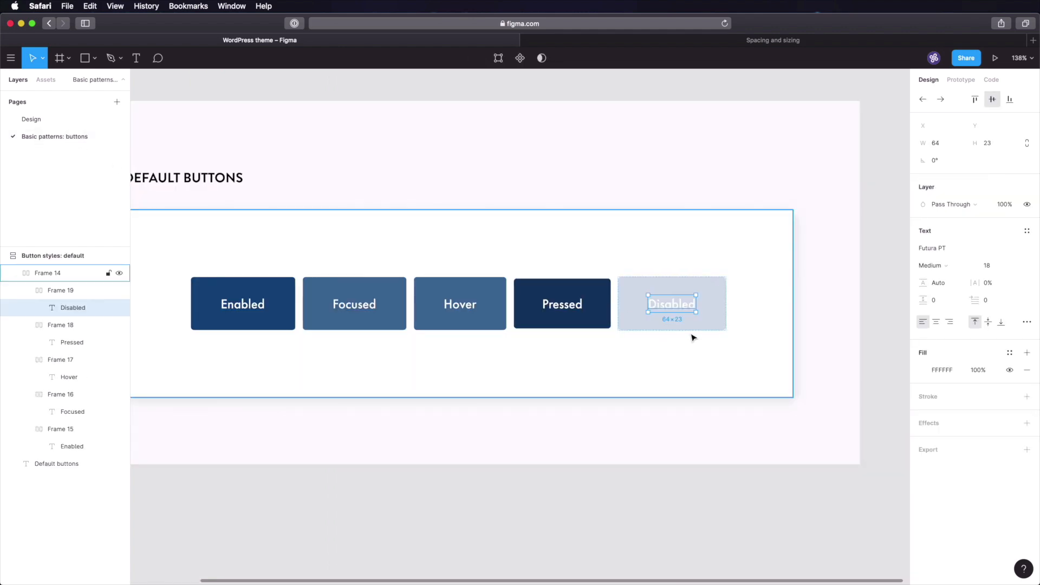
pyautogui.click(941, 370)
pyautogui.write('030F1A')
pyautogui.press('Tab')
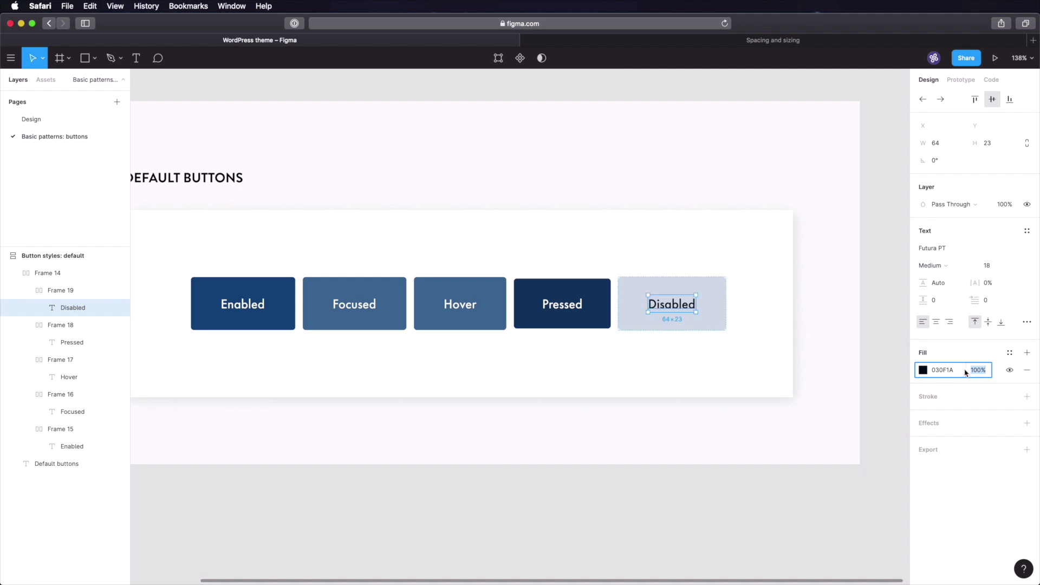
# - Lower the Disabled label's text opacity to 5%, then to 50%
pyautogui.write('5')
pyautogui.press('Tab')
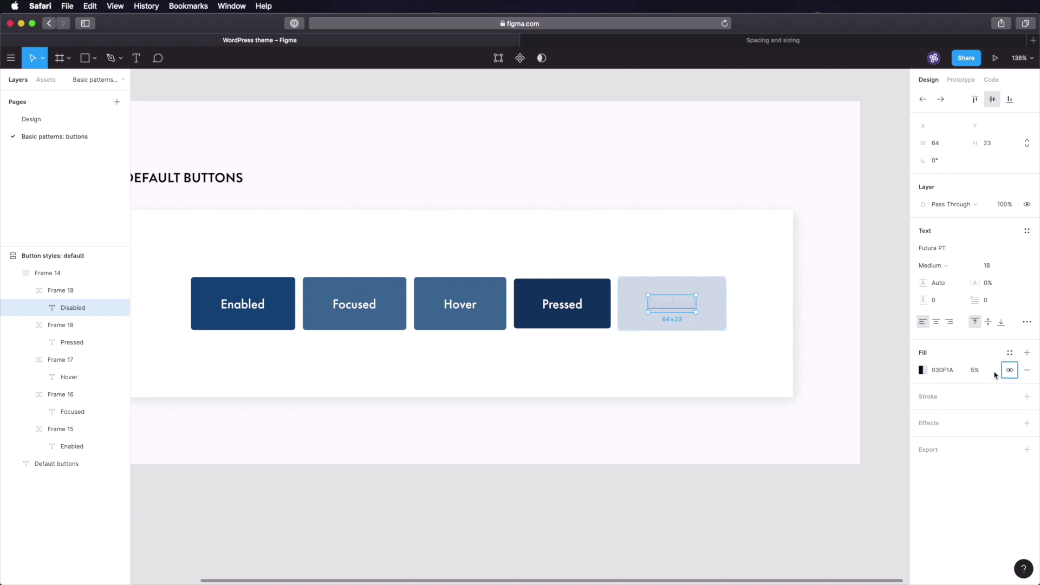
pyautogui.click(984, 372)
pyautogui.write('50')
pyautogui.press('Tab')
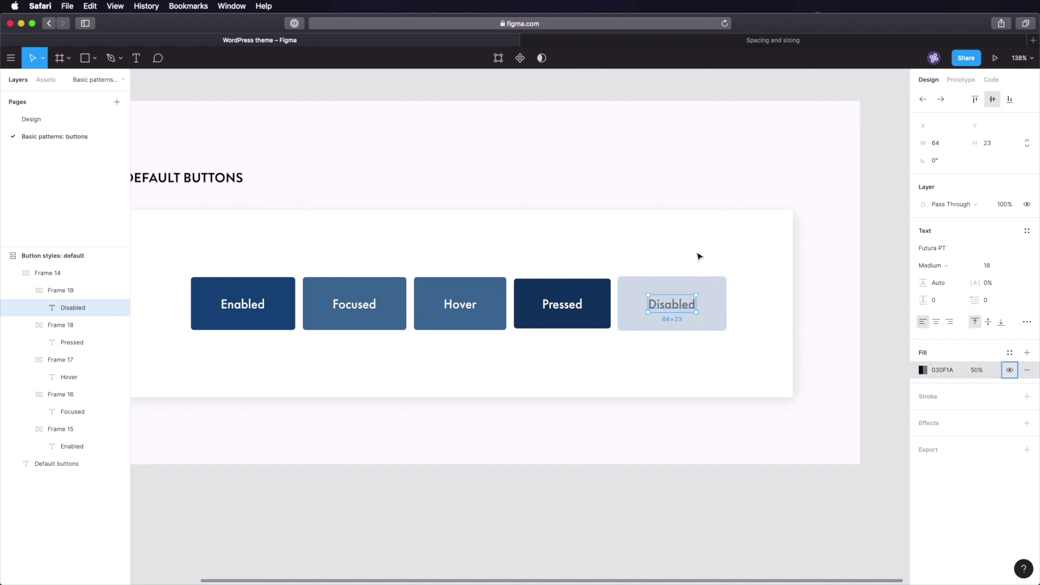
# - Apply the GREY-50 swatch colour 81878D at 100% opacity to the label and save
pyautogui.click(32, 119)
pyautogui.click(256, 300)
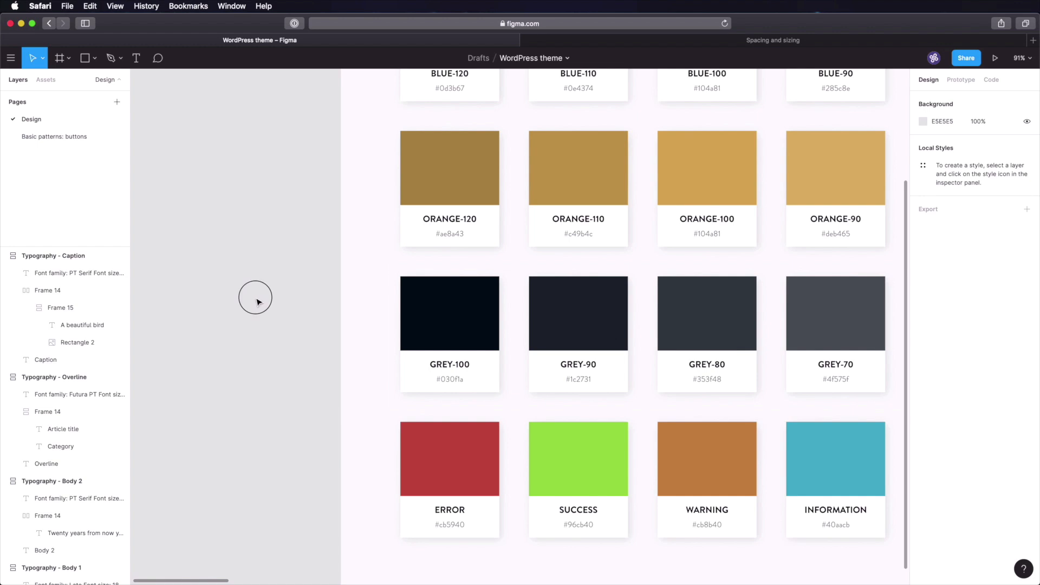
pyautogui.hscroll(10, 453, 325)
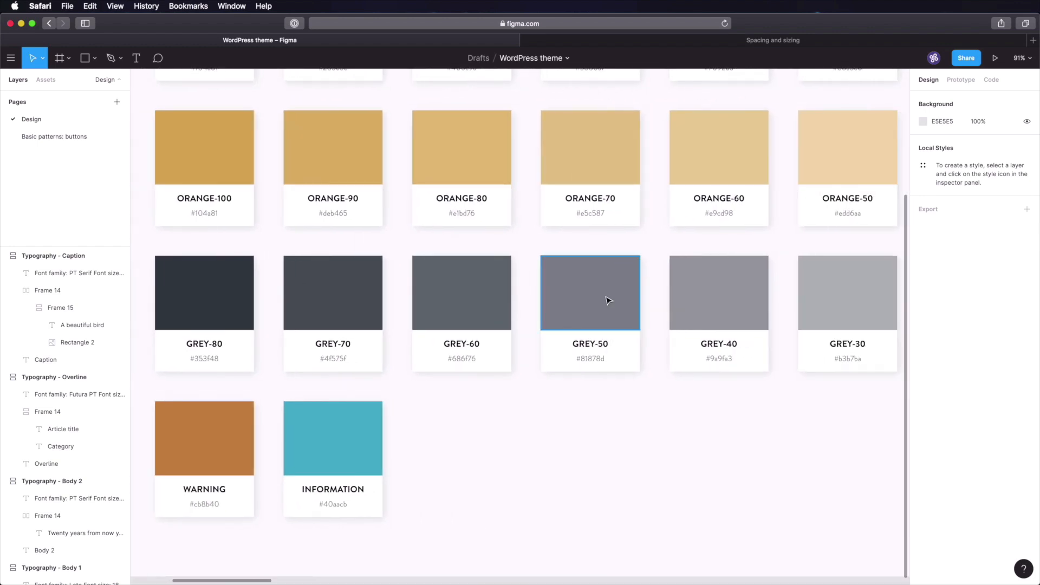
pyautogui.click(607, 300)
pyautogui.click(58, 136)
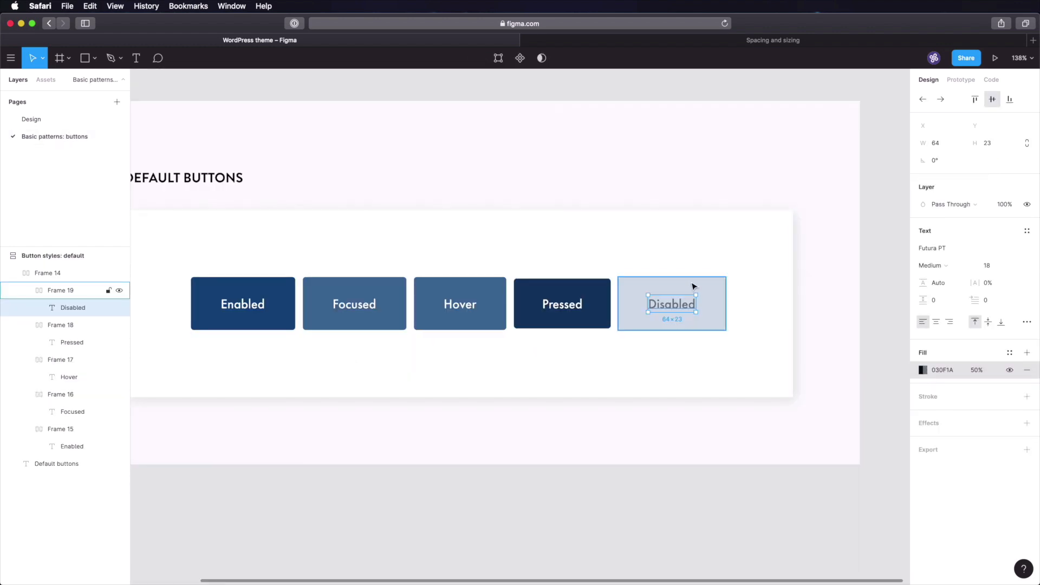
pyautogui.click(944, 370)
pyautogui.write('81878D')
pyautogui.press('Tab')
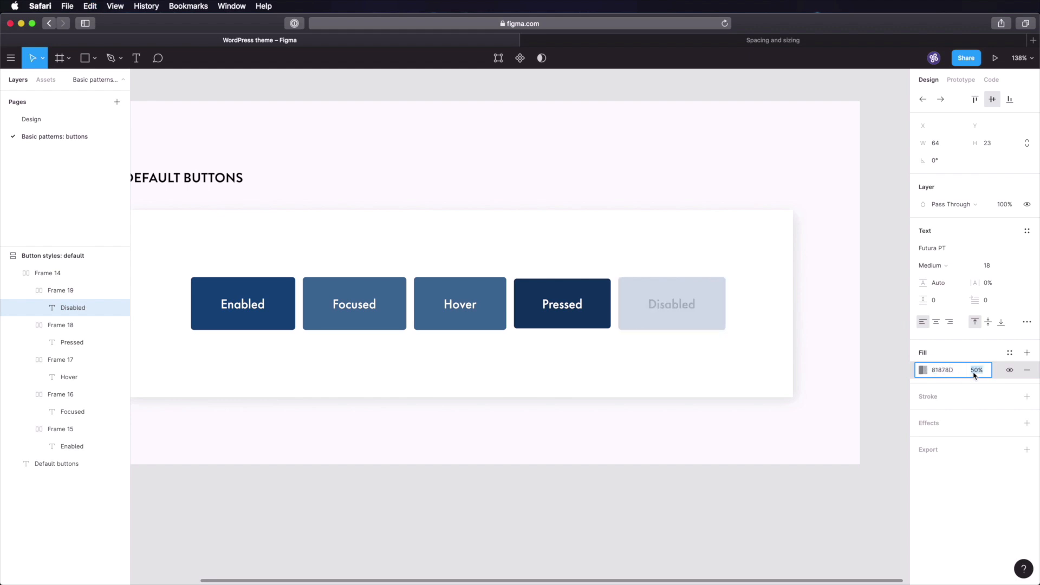
pyautogui.write('100')
pyautogui.press('Tab')
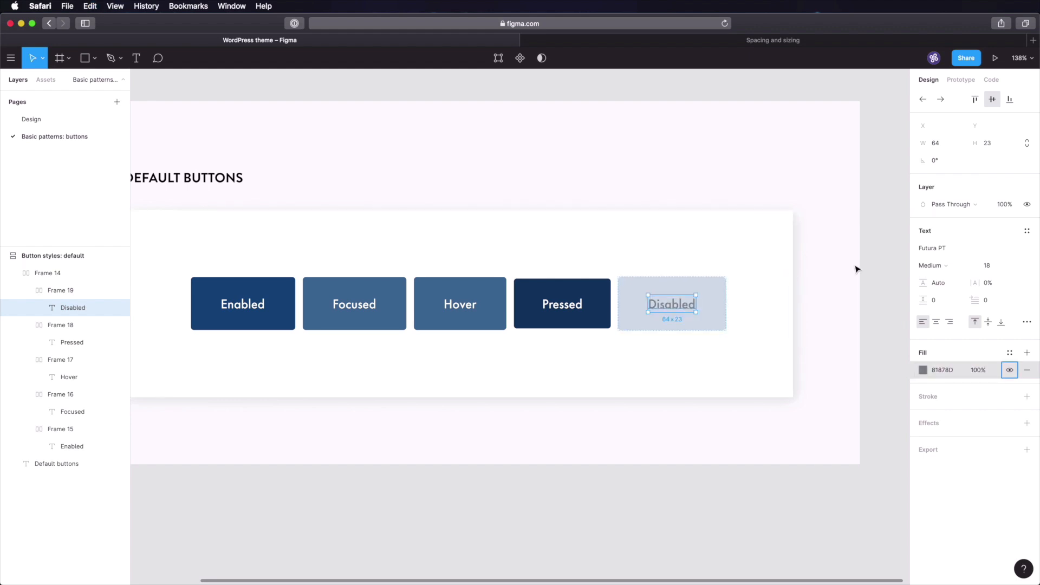
pyautogui.click(870, 281)
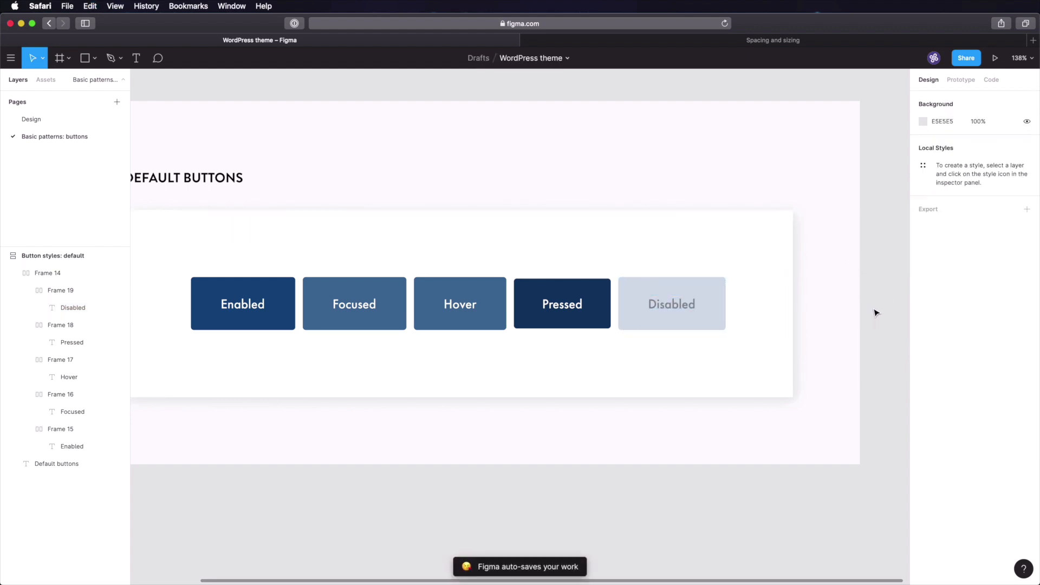
pyautogui.press('super+s')
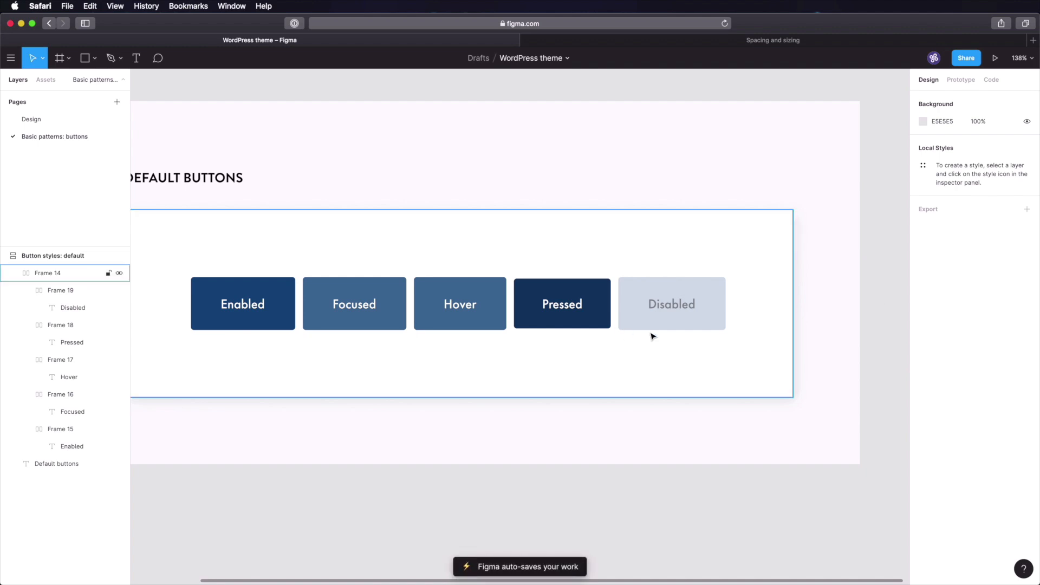
pyautogui.click(679, 308)
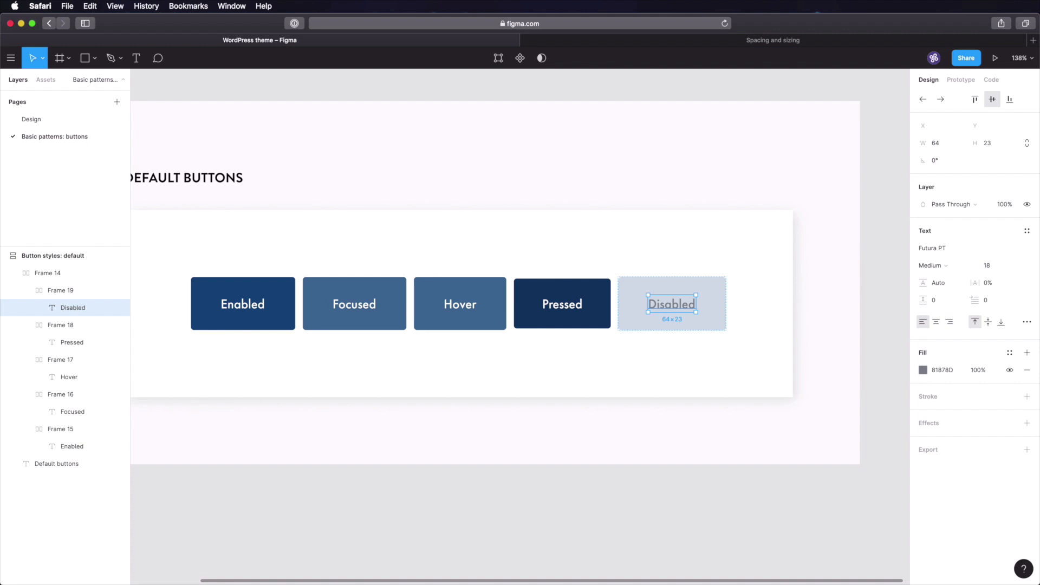
pyautogui.click(908, 207)
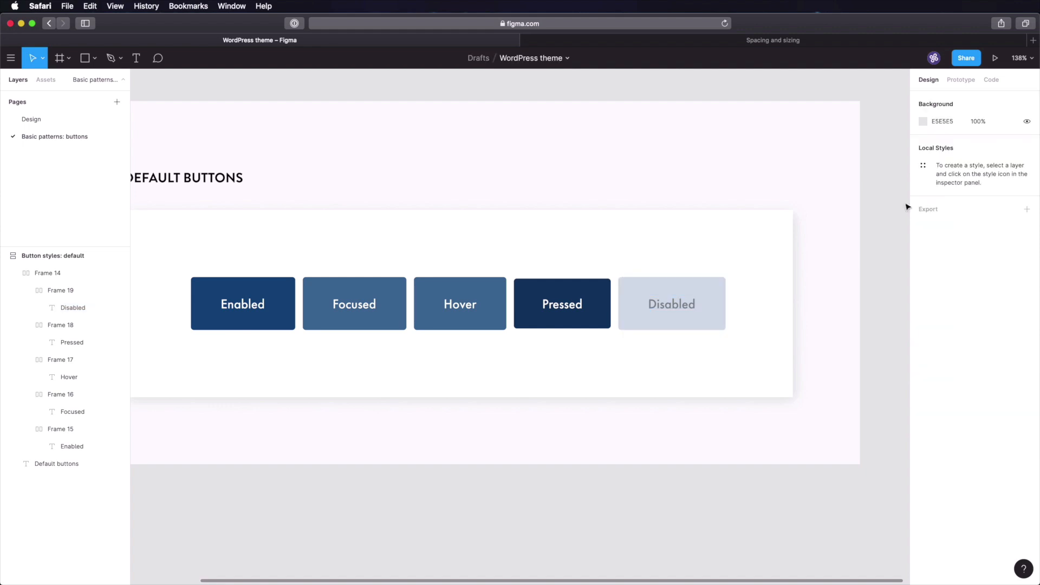
pyautogui.press('super+Tab')
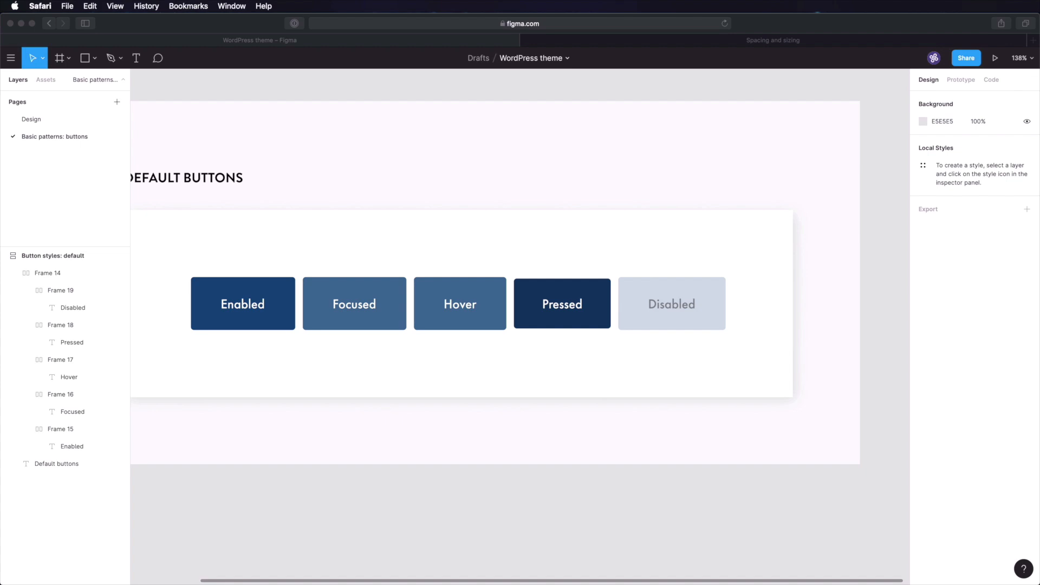
pyautogui.click(713, 292)
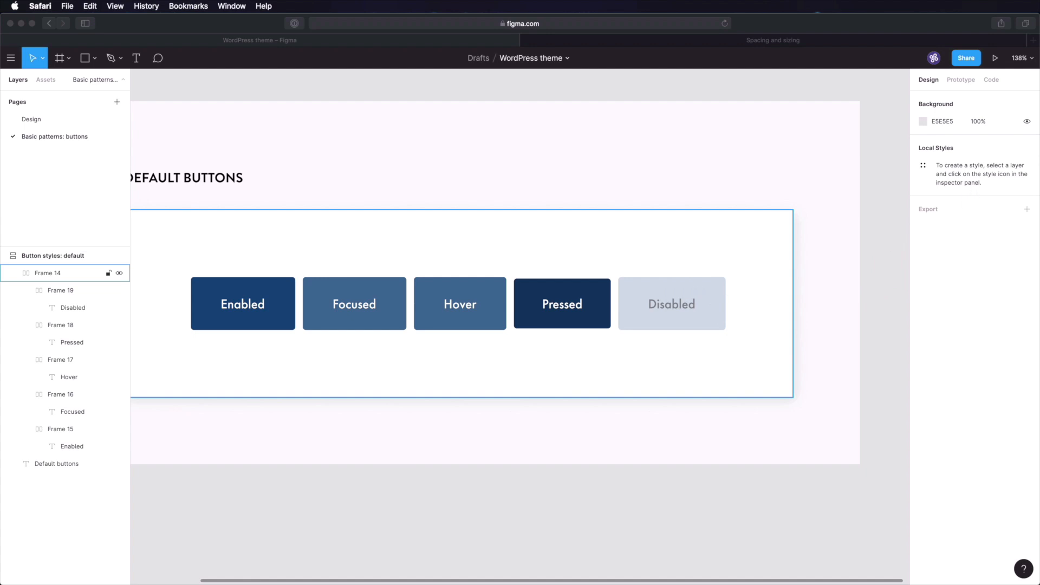
pyautogui.press('i')
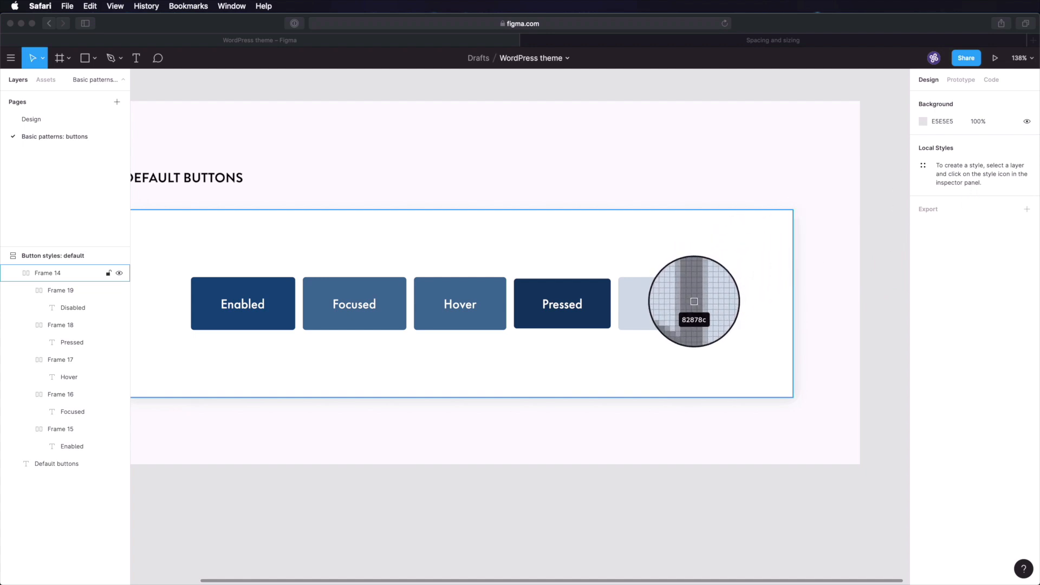
pyautogui.click(694, 301)
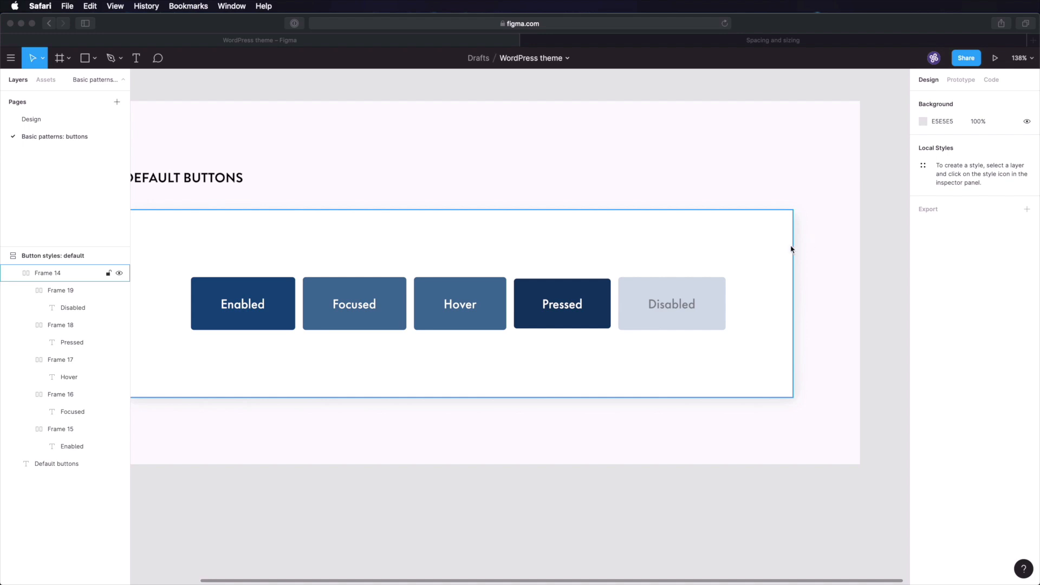
pyautogui.keyDown('super'); pyautogui.click(675, 308); pyautogui.keyUp('super')
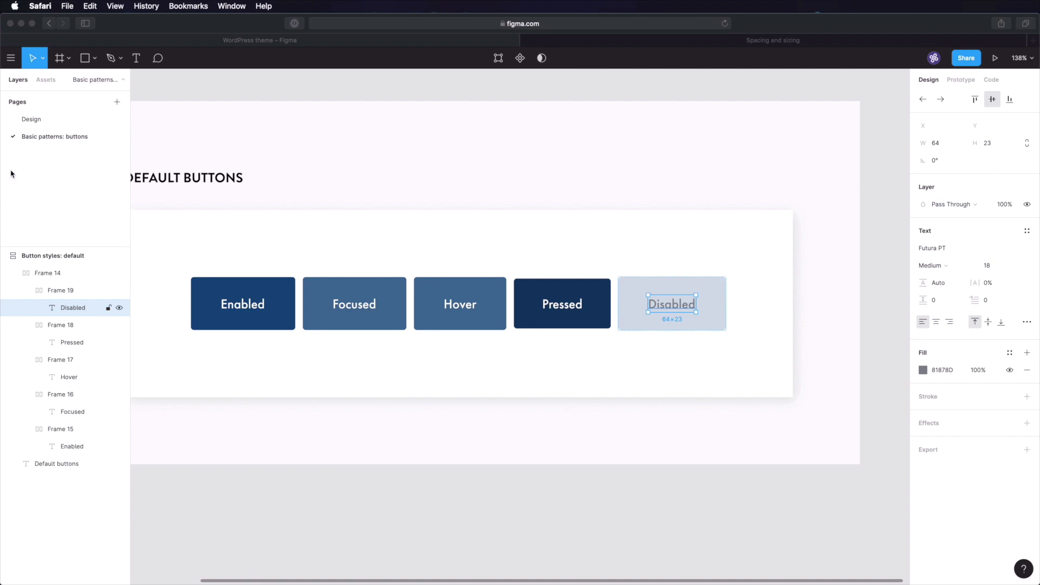
# - Change the Disabled label's text colour from 81878D to 686F76 and recheck its contrast
pyautogui.click(32, 120)
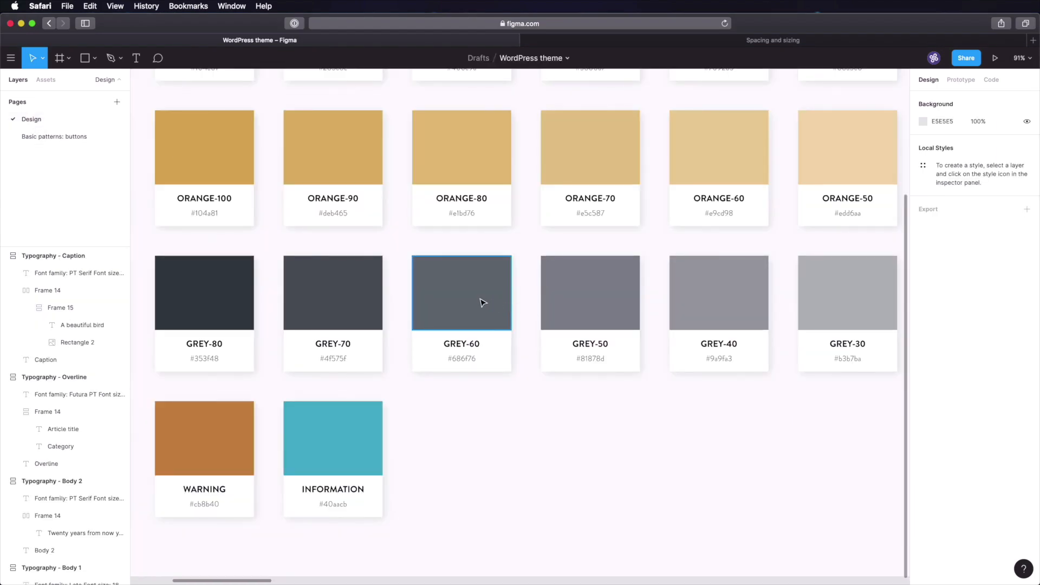
pyautogui.click(84, 136)
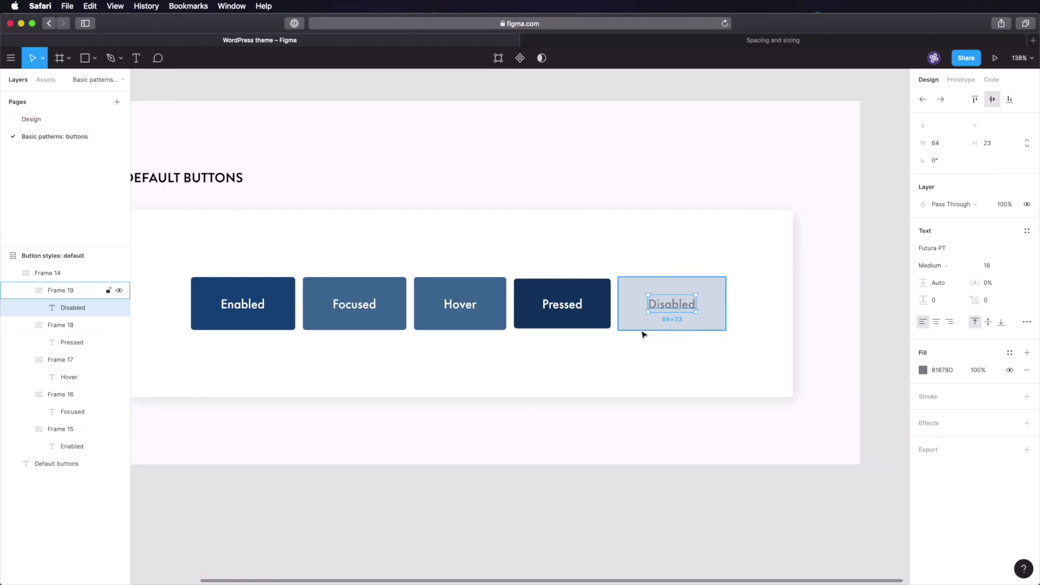
pyautogui.click(943, 370)
pyautogui.write('686F76')
pyautogui.press('Tab')
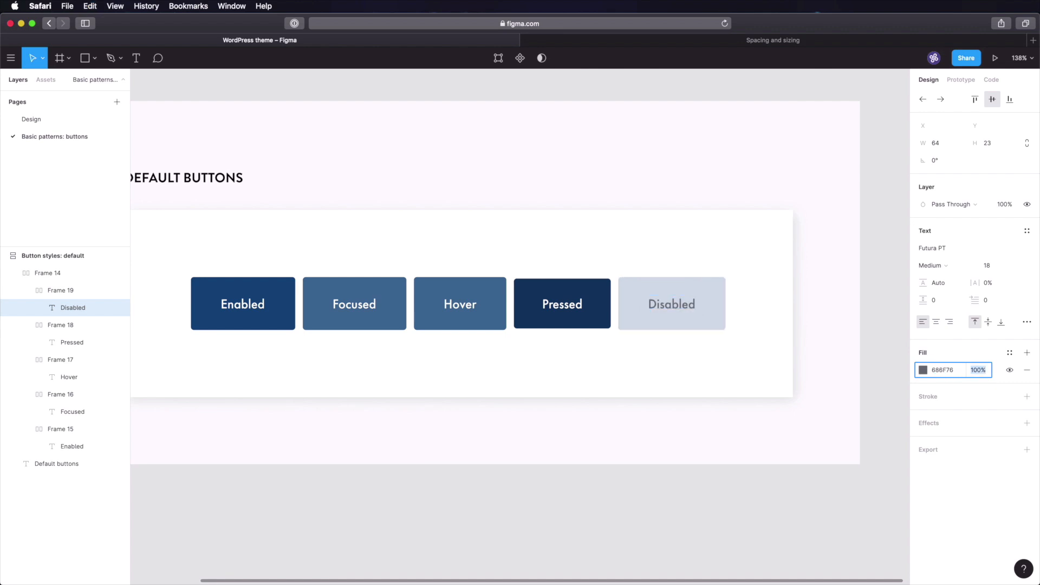
pyautogui.click(947, 373)
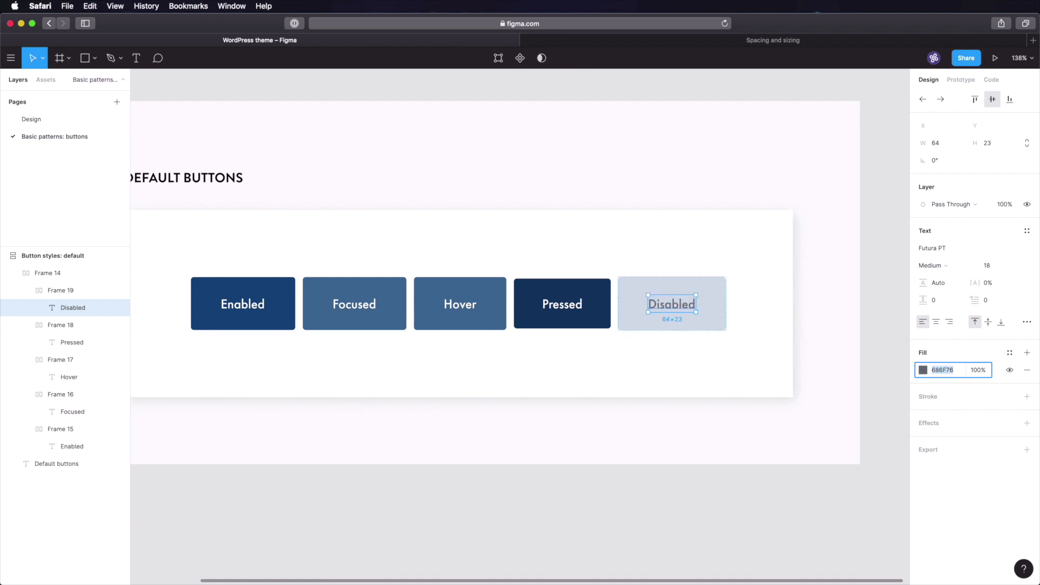
pyautogui.press('super+space')
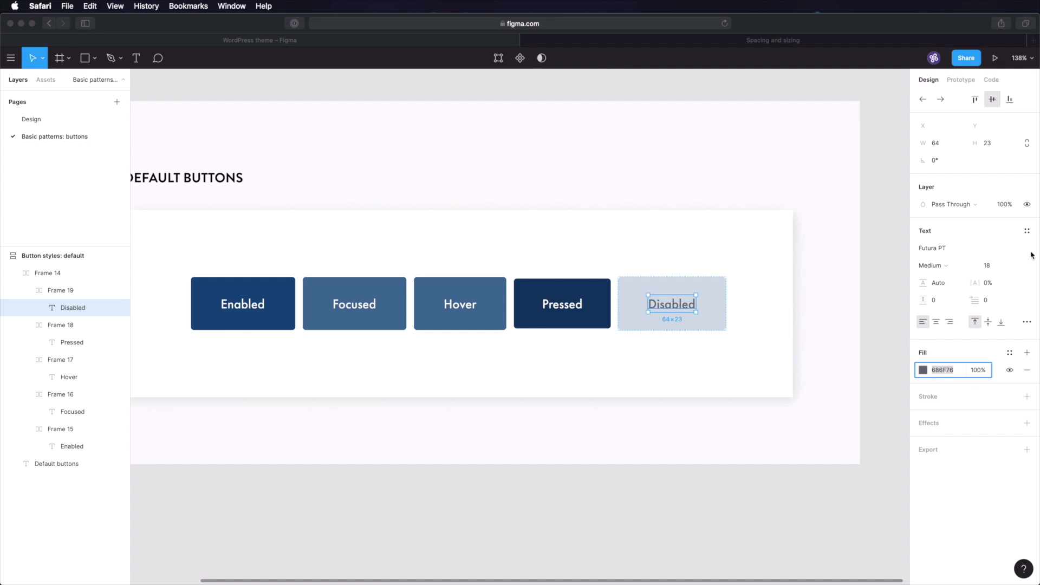
pyautogui.click(877, 282)
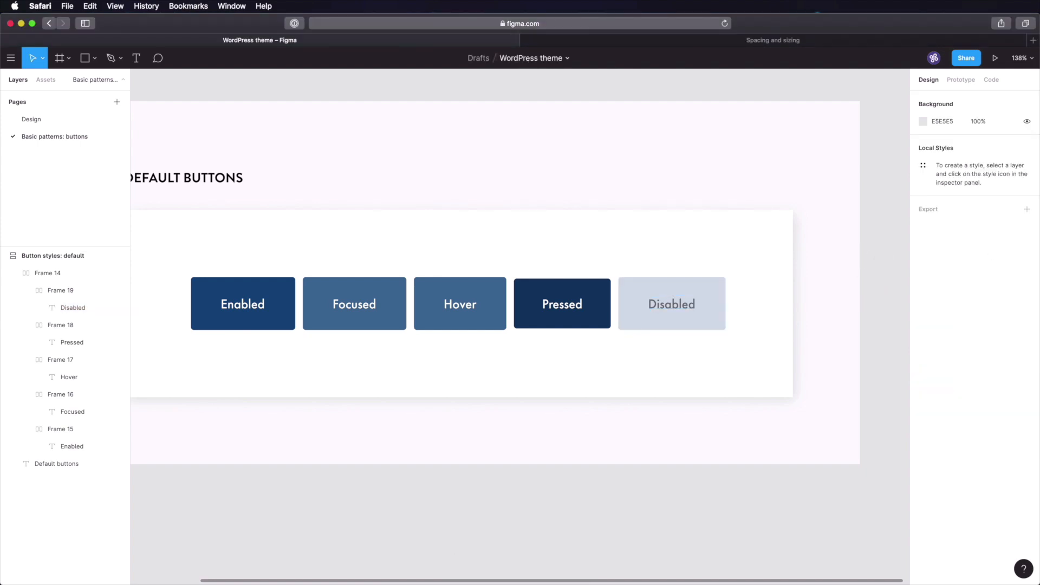
pyautogui.click(874, 252)
pyautogui.hotkey('shift', '0')
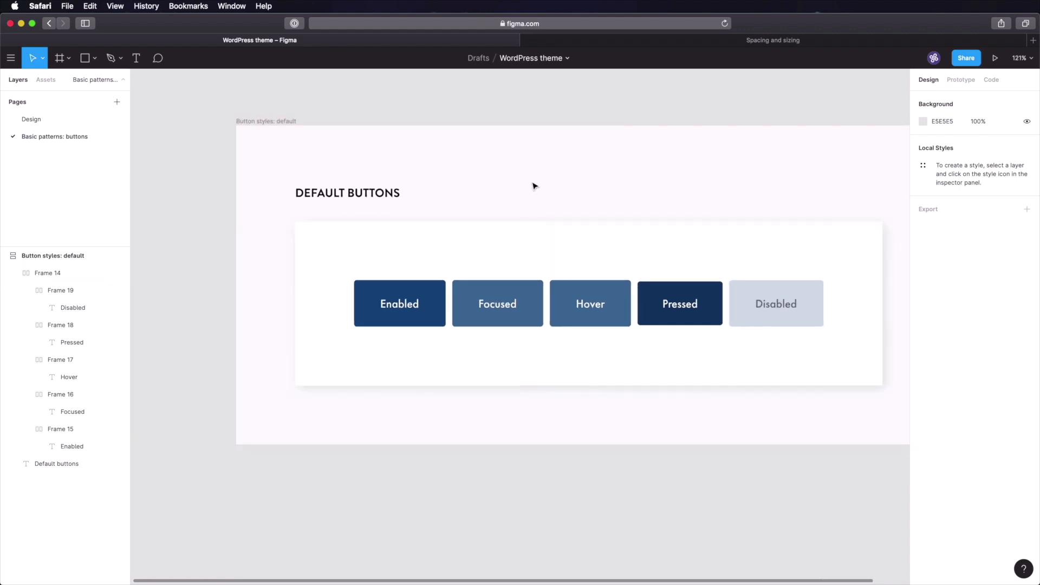
# - Duplicate the Button styles: default frame
pyautogui.click(427, 181)
pyautogui.click(178, 148)
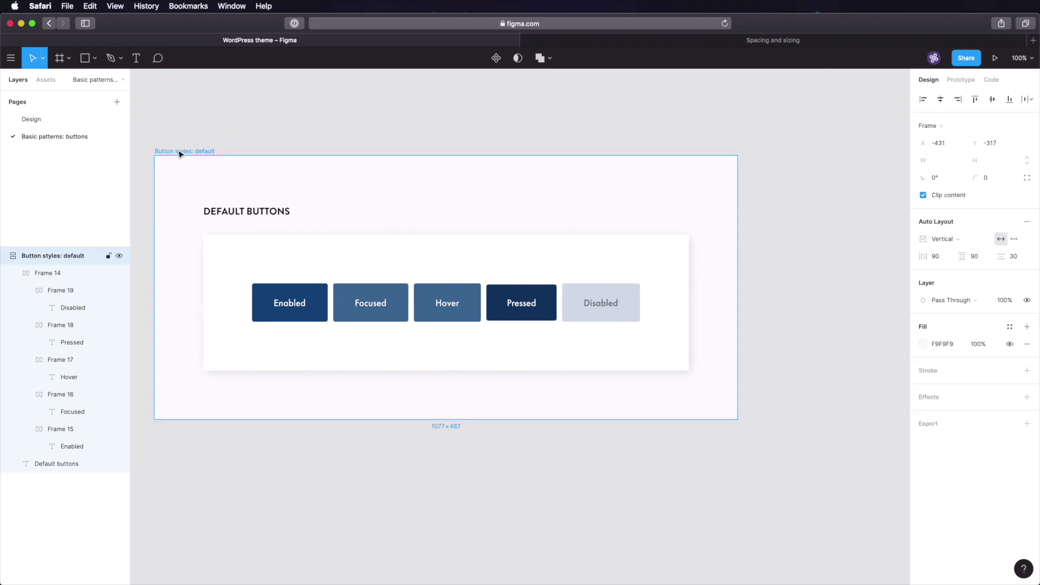
pyautogui.press('super+d')
pyautogui.press('Escape')
# - Pan the canvas so the duplicated frame shows beside the original
pyautogui.hscroll(-3, 365, 130)
pyautogui.hscroll(3, 374, 132)
pyautogui.click(381, 133)
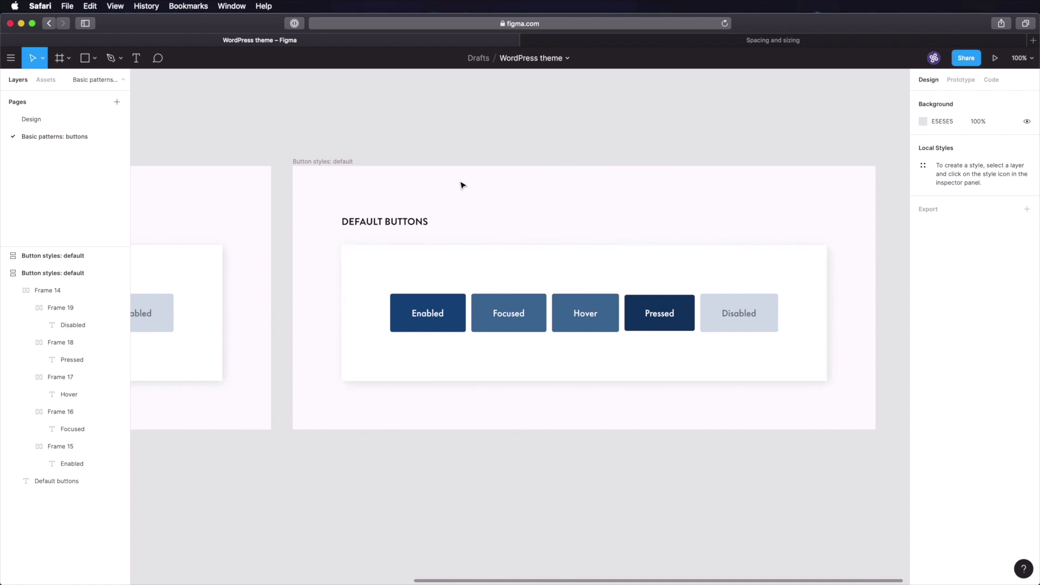
pyautogui.hscroll(3, 373, 168)
pyautogui.click(371, 336)
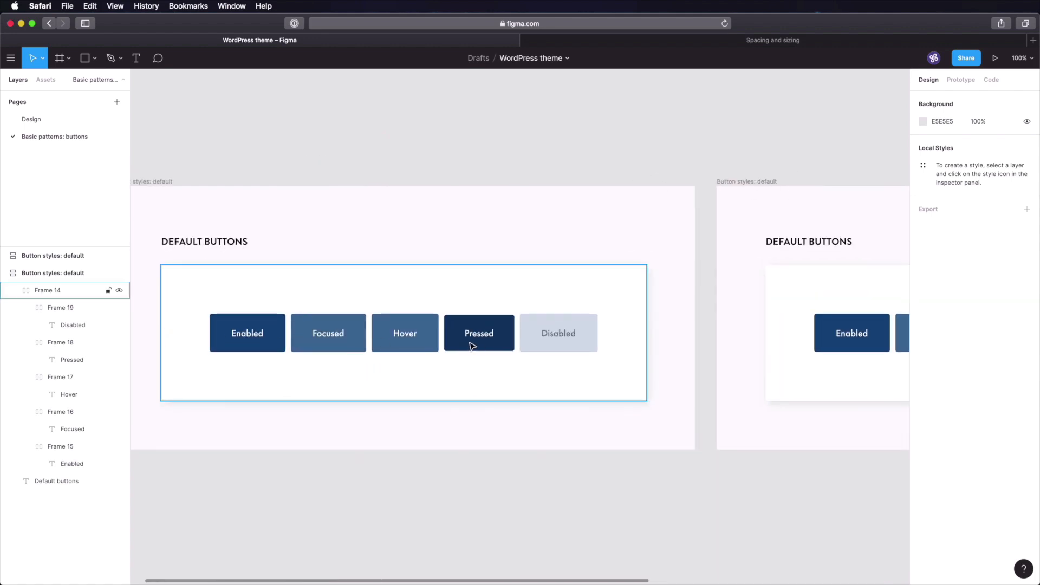
pyautogui.moveTo(746, 272); pyautogui.dragTo(363, 261)
# - Replace DEFAULT with Bordered in the copy's heading and rename the frame 'Button styles: bordered'
pyautogui.moveTo(589, 269); pyautogui.dragTo(551, 271)
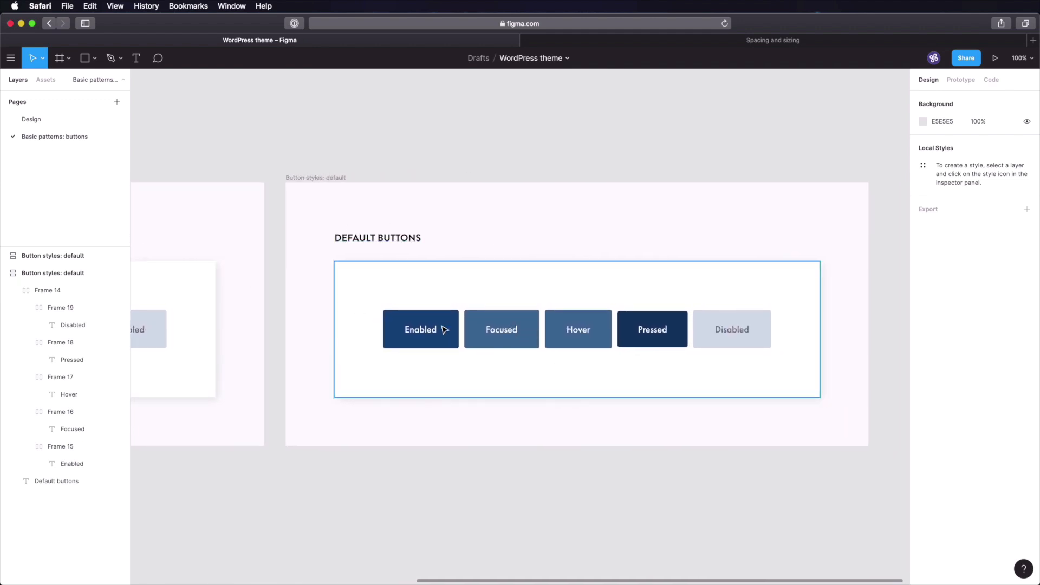
pyautogui.click(374, 243)
pyautogui.doubleClick(373, 243)
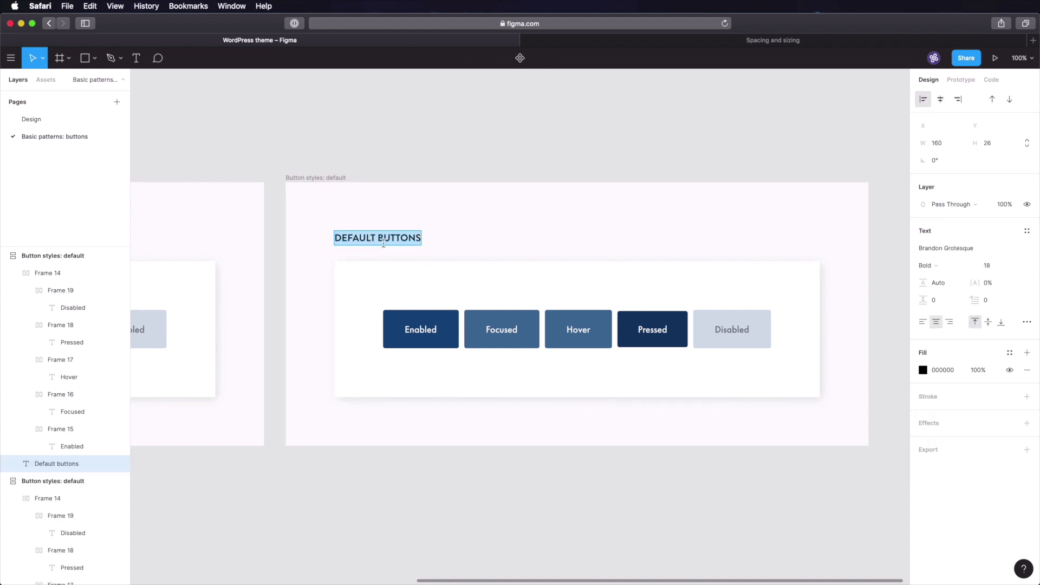
pyautogui.doubleClick(356, 235)
pyautogui.write('Bordered')
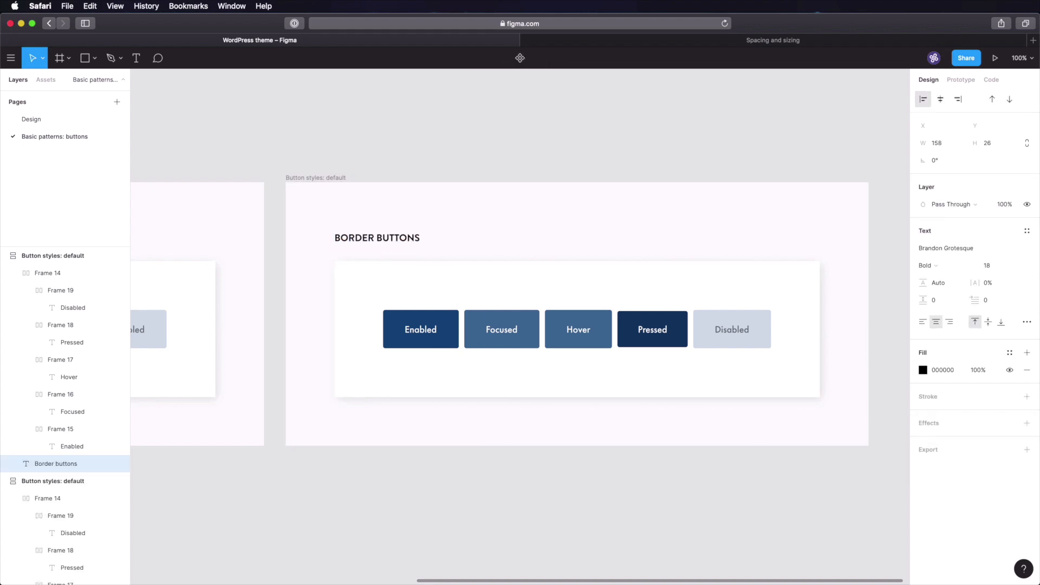
pyautogui.click(327, 179)
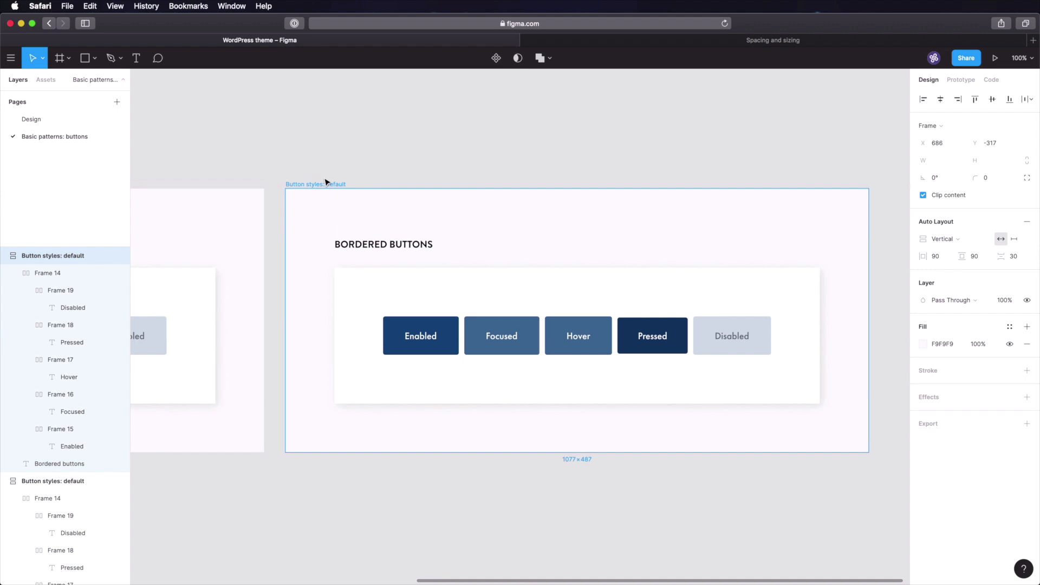
pyautogui.click(328, 178)
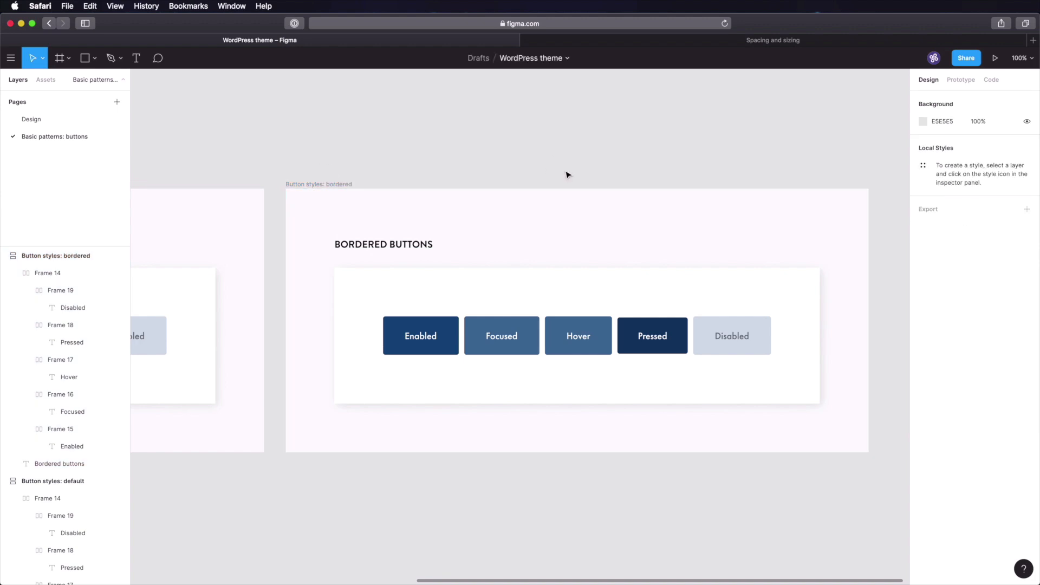
# - Give the Enabled button a white fill and a 104A81 border
pyautogui.click(454, 335)
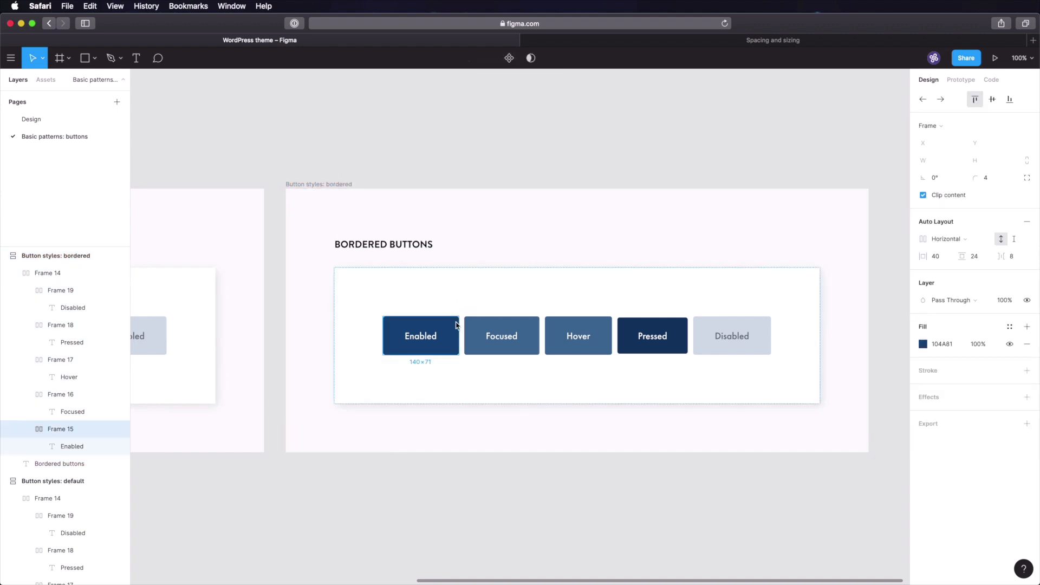
pyautogui.click(954, 346)
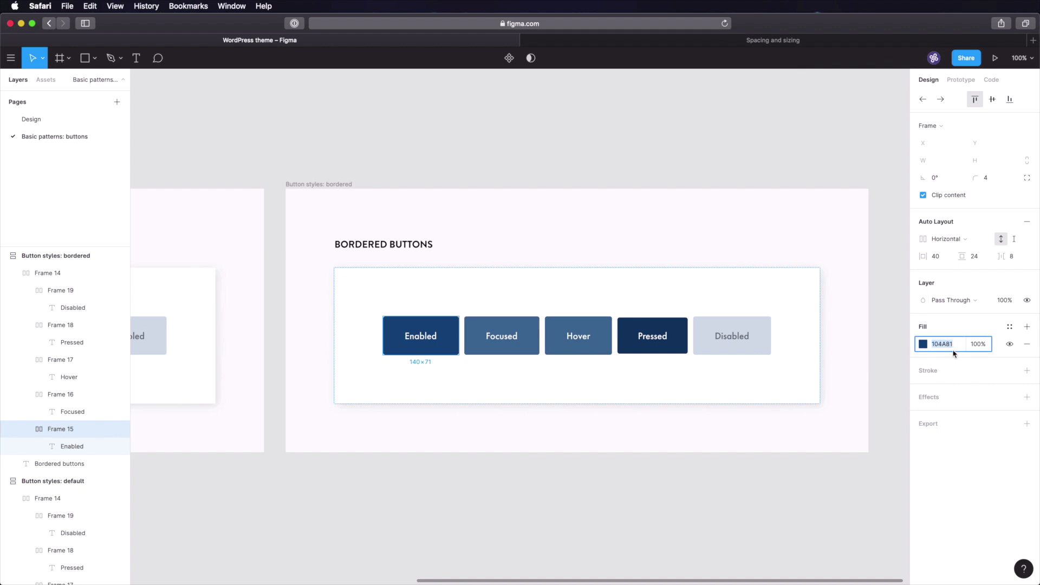
pyautogui.click(924, 344)
pyautogui.moveTo(873, 351); pyautogui.dragTo(730, 299)
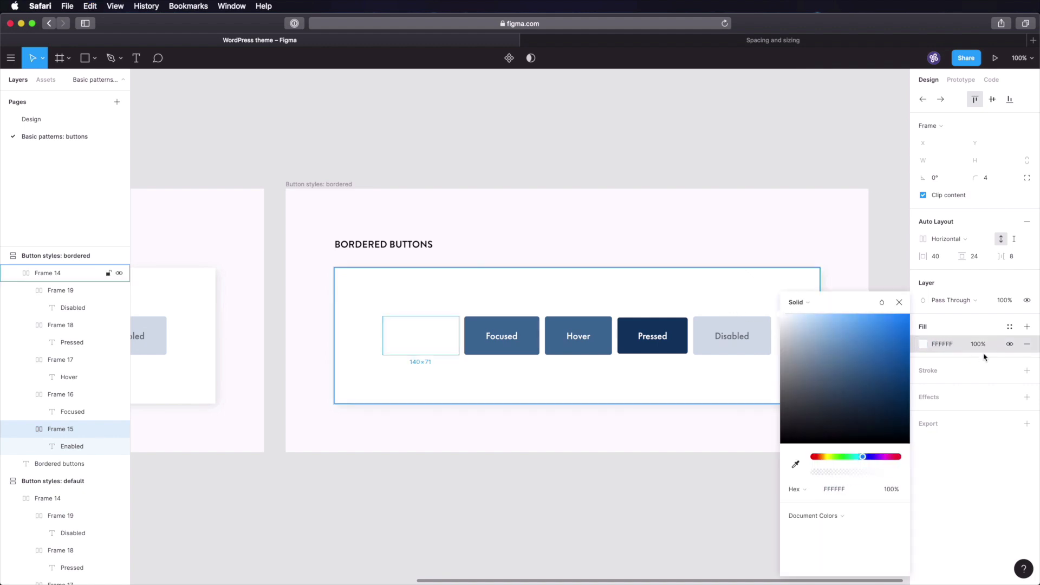
pyautogui.click(946, 382)
pyautogui.click(949, 379)
pyautogui.click(943, 389)
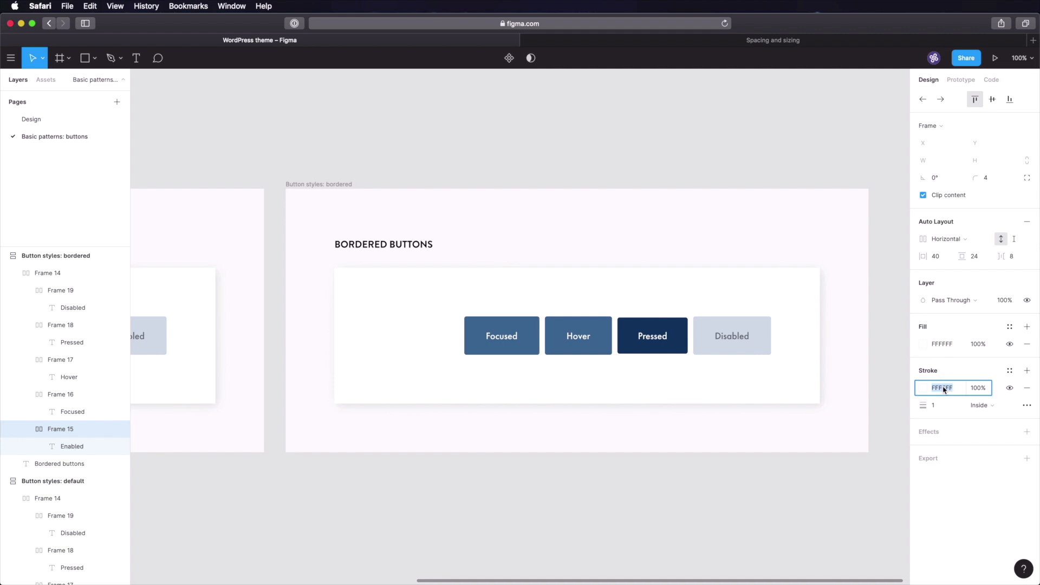
pyautogui.write('104A81')
pyautogui.press('Return')
pyautogui.click(588, 468)
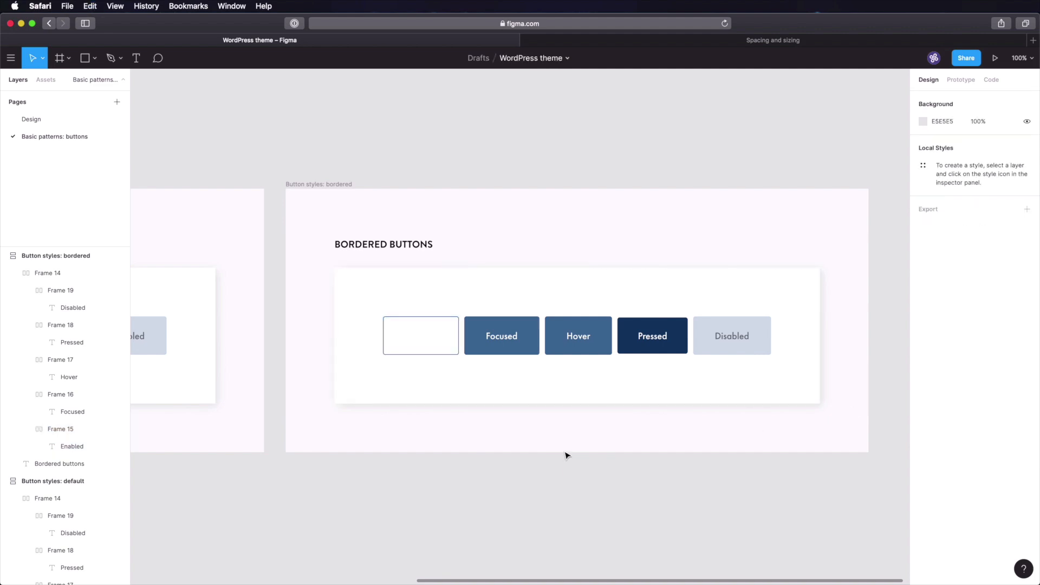
# - Colour the Enabled label text 104A81
pyautogui.click(424, 339)
pyautogui.click(942, 370)
pyautogui.write('104A81')
pyautogui.press('Tab')
pyautogui.click(538, 523)
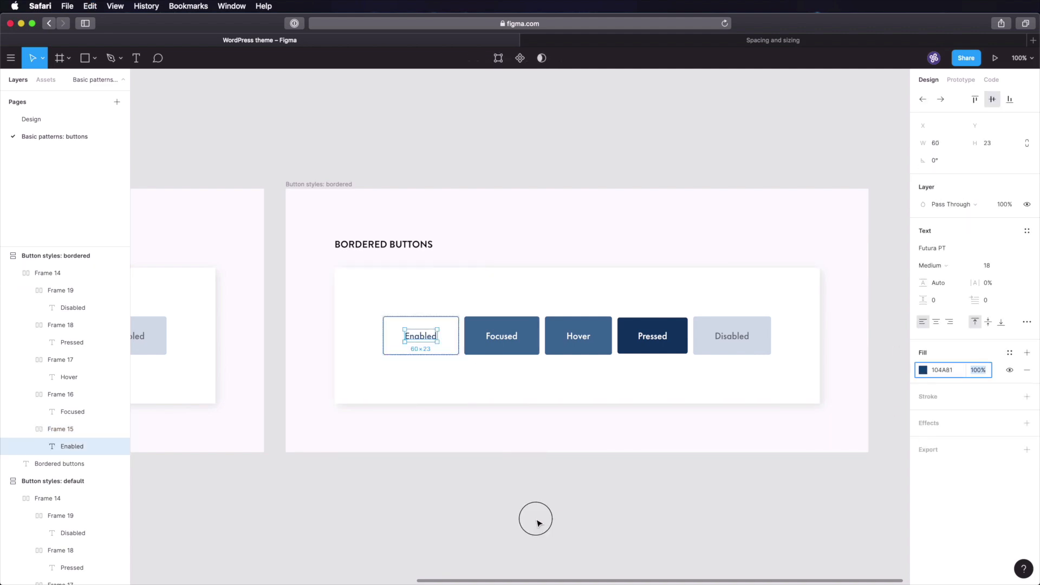
# - Give the Focused button an FFFFFF fill and a 406E9A border
pyautogui.keyDown('super'); pyautogui.click(512, 348); pyautogui.keyUp('super')
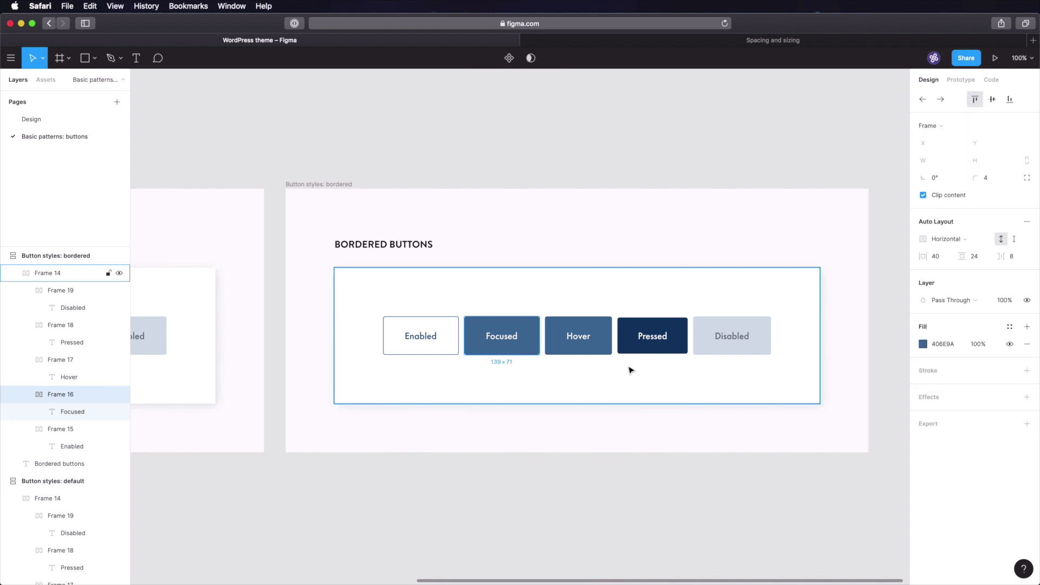
pyautogui.click(944, 344)
pyautogui.write('FFFFFF')
pyautogui.press('Return')
pyautogui.click(942, 345)
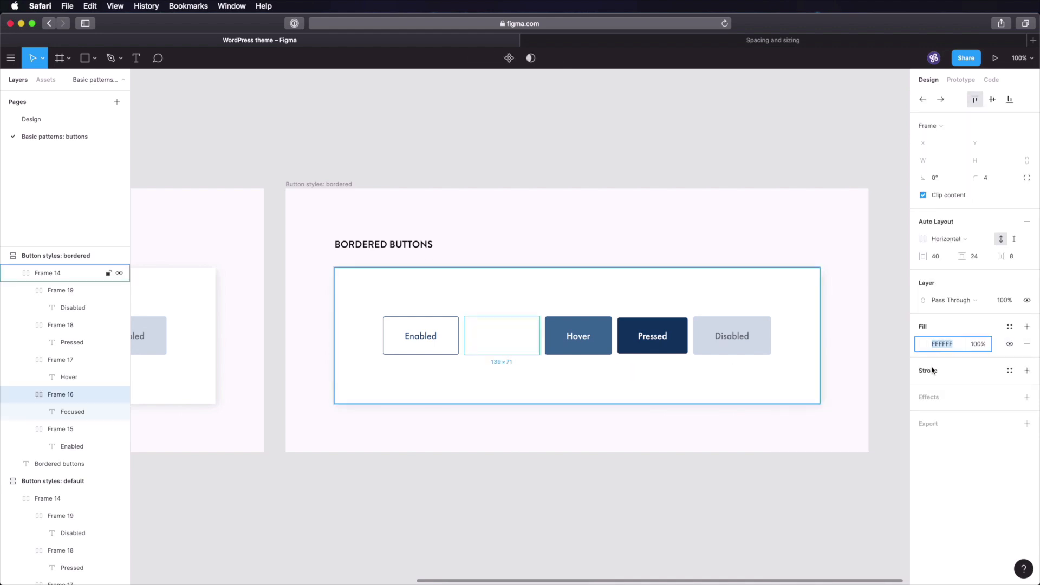
pyautogui.click(930, 371)
pyautogui.click(938, 391)
pyautogui.write('406E9A')
pyautogui.press('Tab')
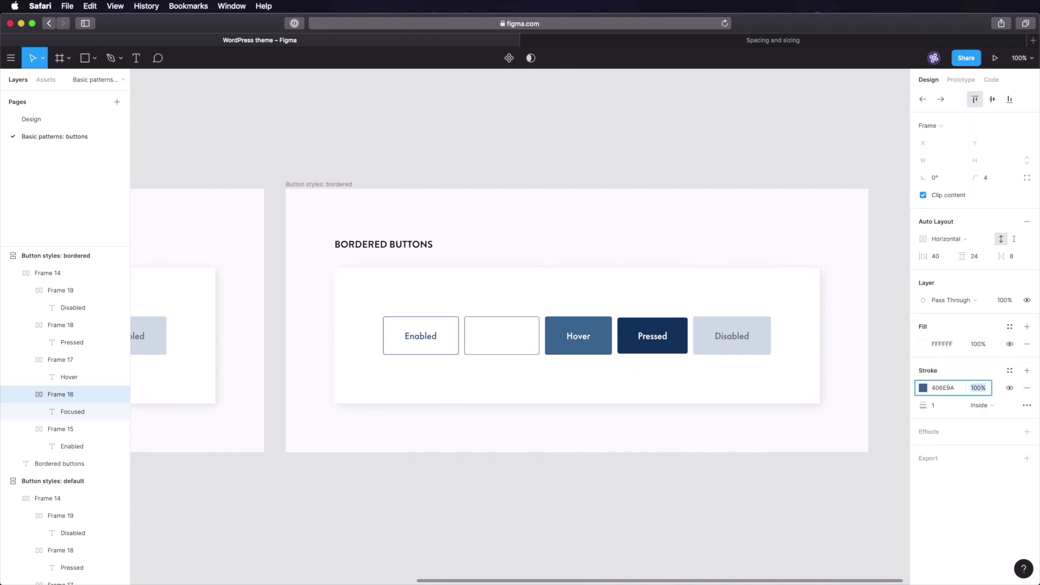
# - Colour the Focused label 406E9A and sample the button's colour with the on-screen colour sampler
pyautogui.click(495, 336)
pyautogui.click(945, 373)
pyautogui.write('406E9A')
pyautogui.press('Return')
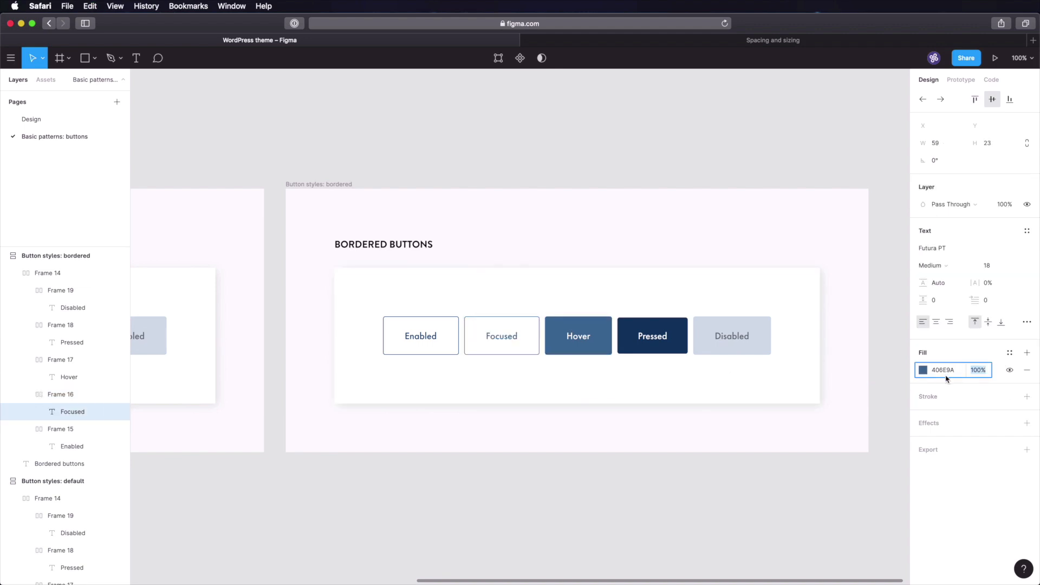
pyautogui.click(520, 483)
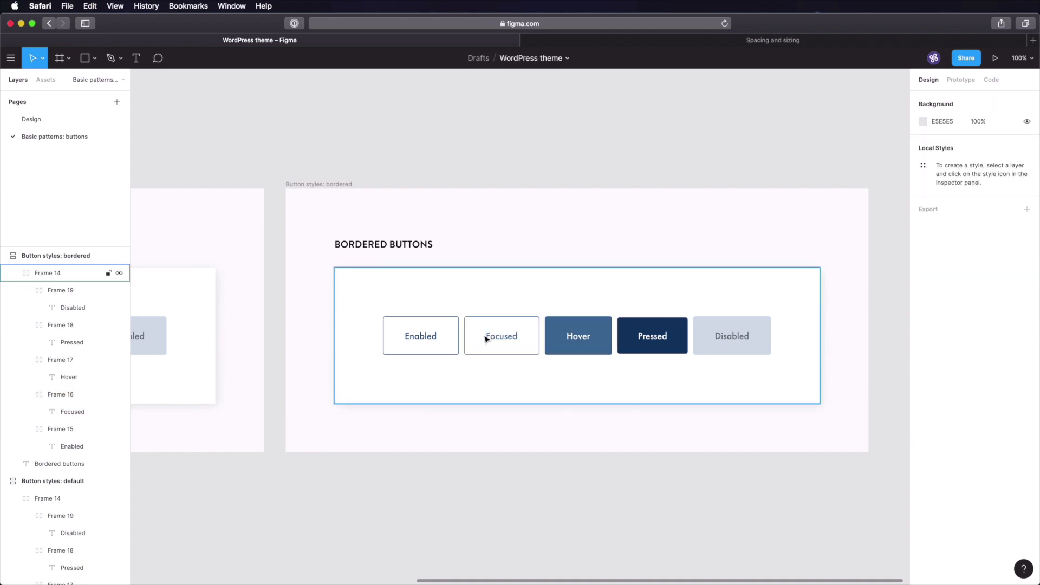
pyautogui.press('shift+super+c')
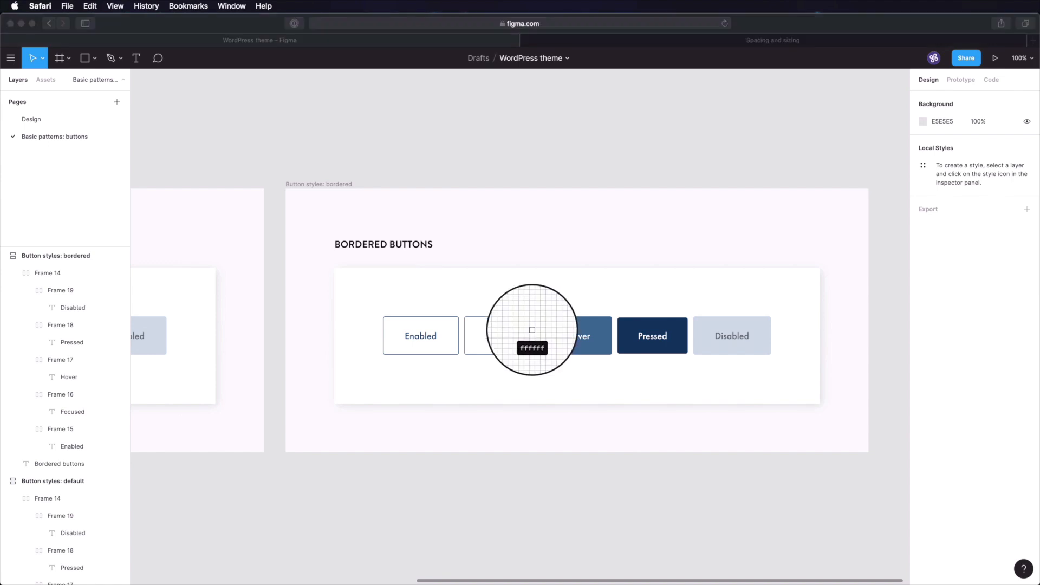
pyautogui.click(533, 330)
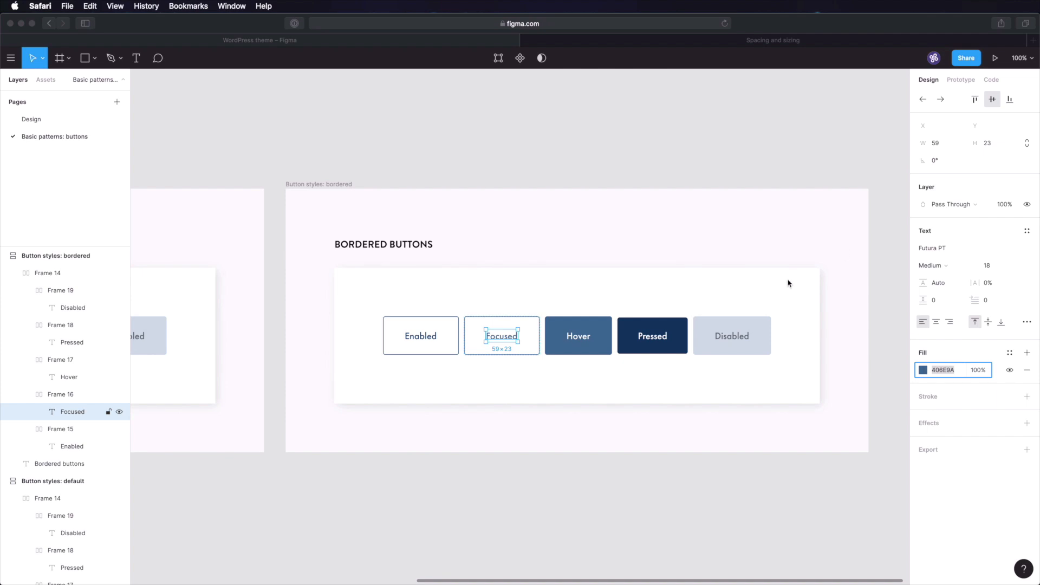
pyautogui.click(576, 432)
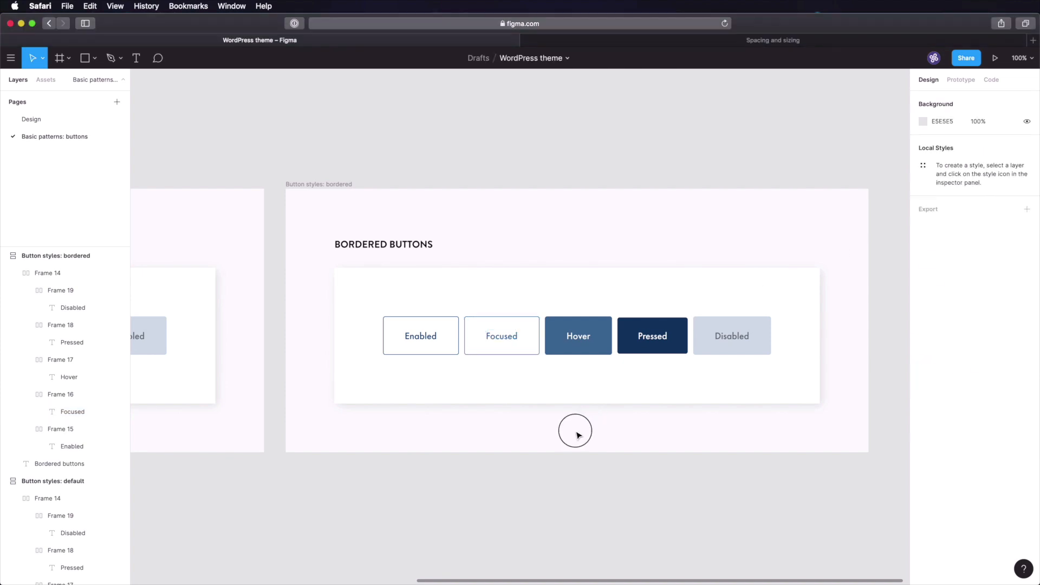
# - Replace the old Hover button with a copy of the outlined Focused button labelled Hover
pyautogui.click(585, 346)
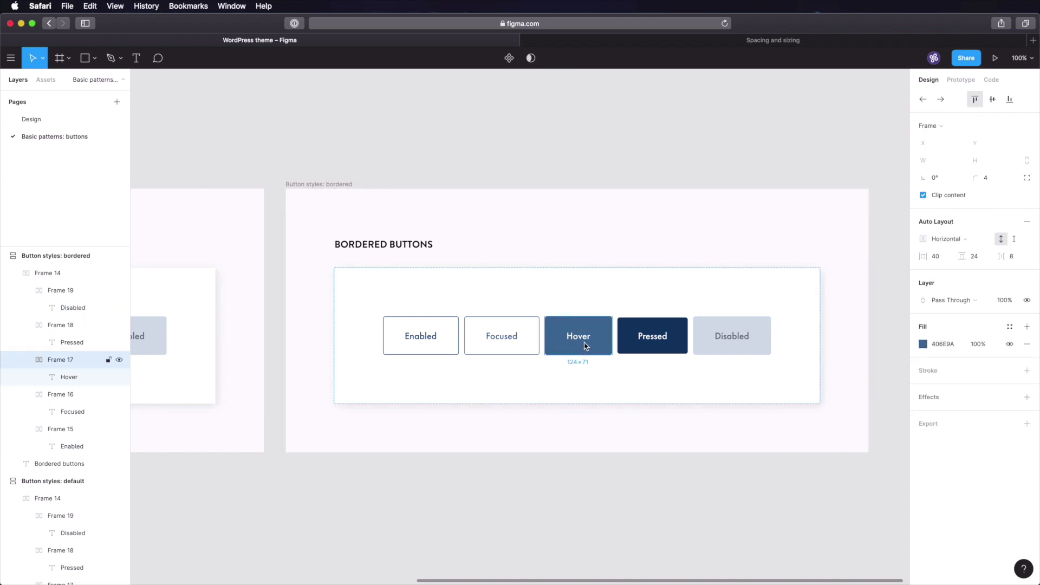
pyautogui.press('BackSpace')
pyautogui.click(525, 341)
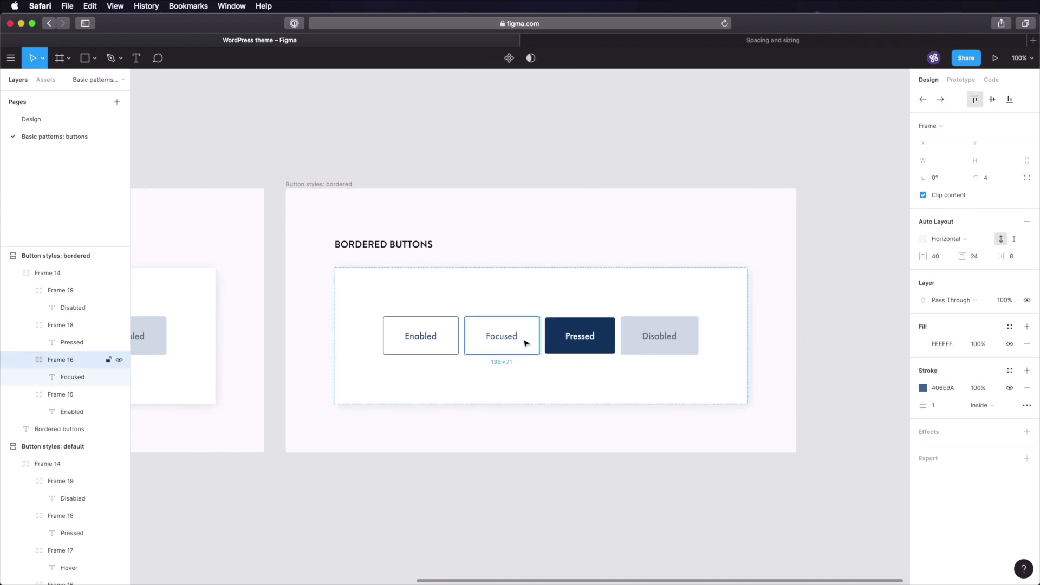
pyautogui.press('super+d')
pyautogui.doubleClick(578, 347)
pyautogui.press('Return')
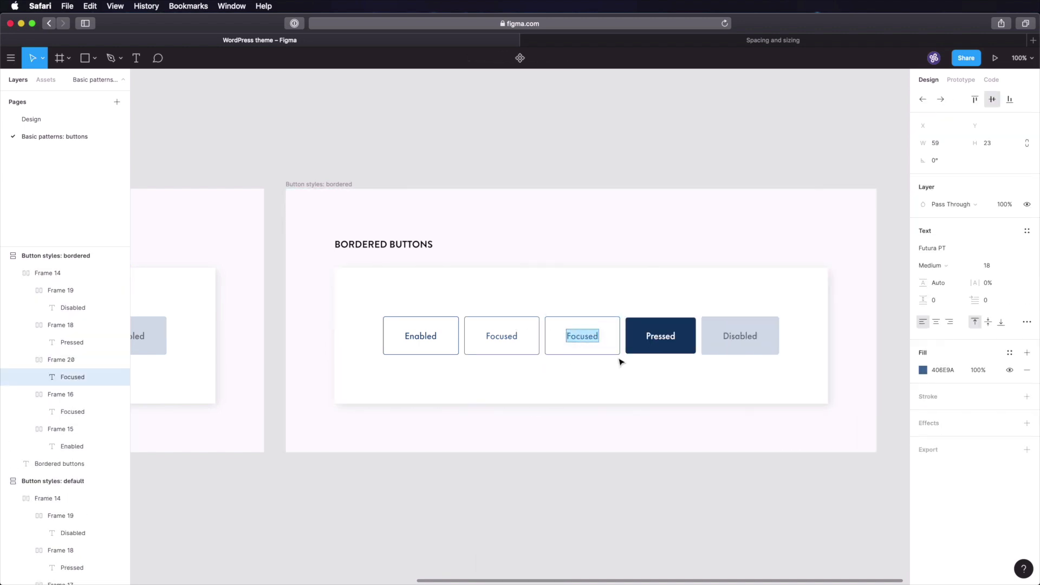
pyautogui.write('Hover')
pyautogui.click(745, 453)
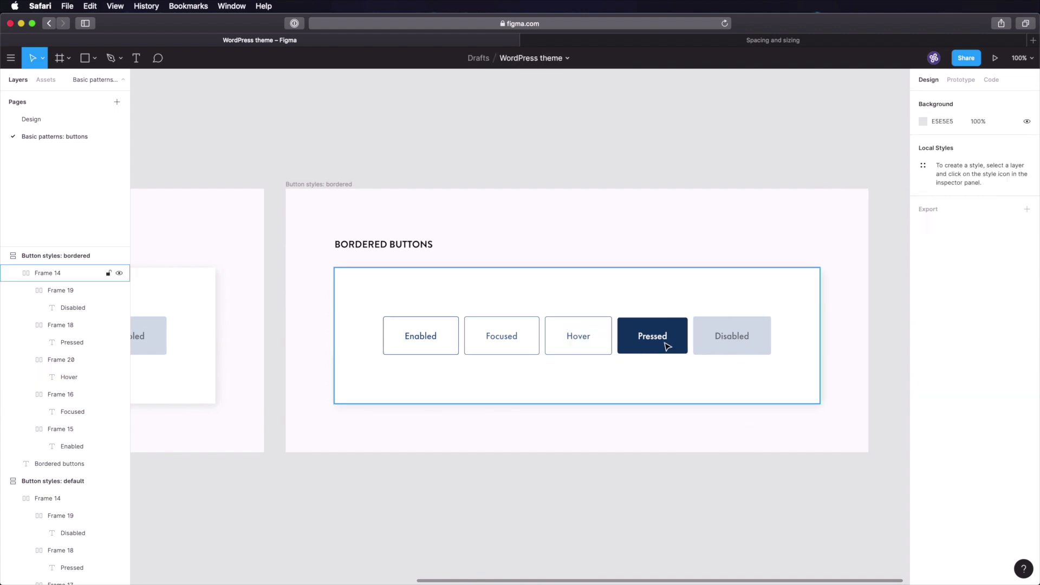
# - Make the Pressed button white with a 0D3B67 border and 0D3B67 label text
pyautogui.doubleClick(655, 342)
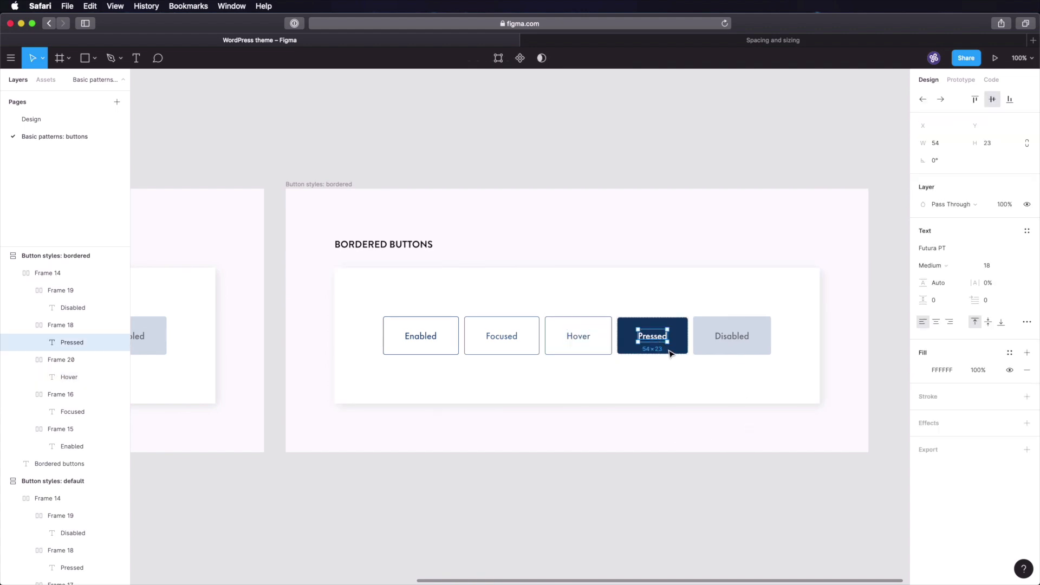
pyautogui.click(680, 343)
pyautogui.click(943, 344)
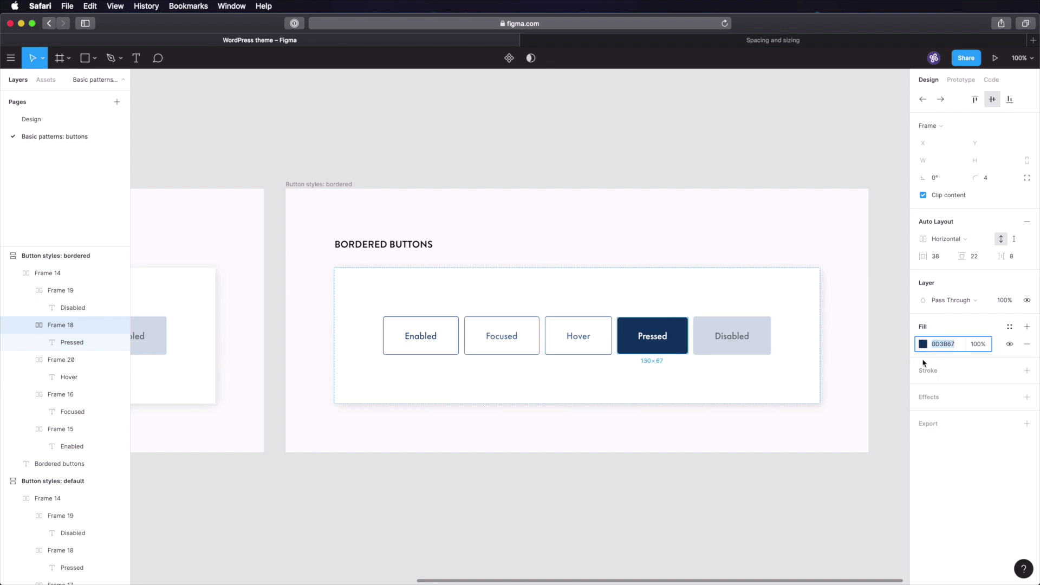
pyautogui.click(923, 344)
pyautogui.press('super+c')
pyautogui.moveTo(821, 332); pyautogui.dragTo(750, 293)
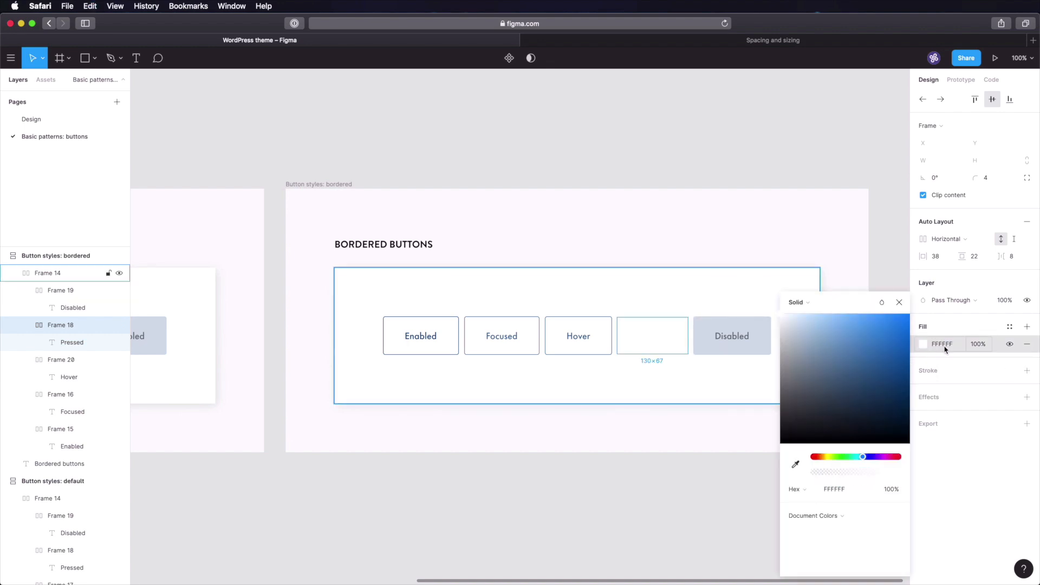
pyautogui.click(938, 371)
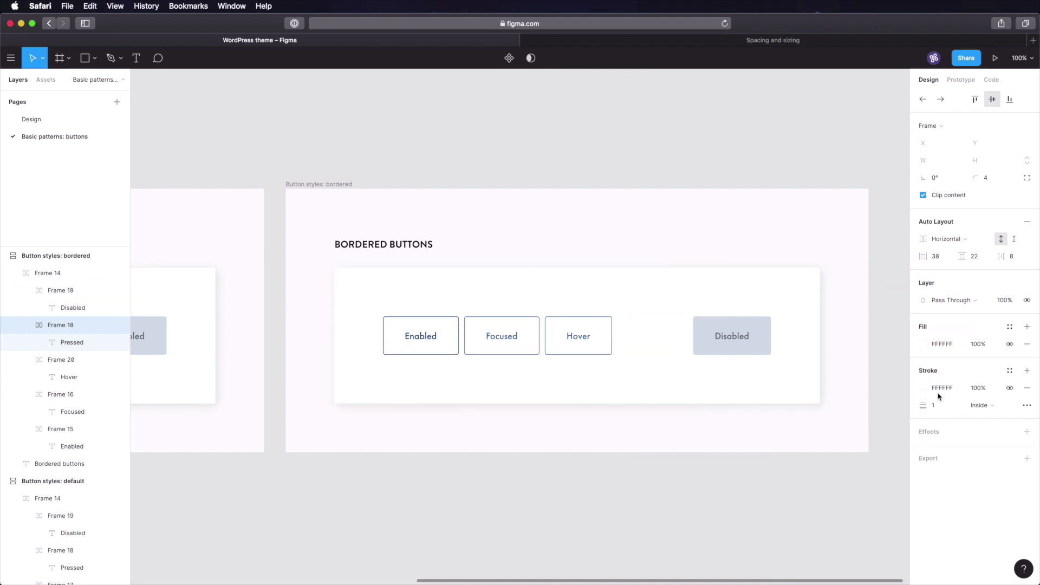
pyautogui.click(940, 388)
pyautogui.press('super+v')
pyautogui.click(654, 338)
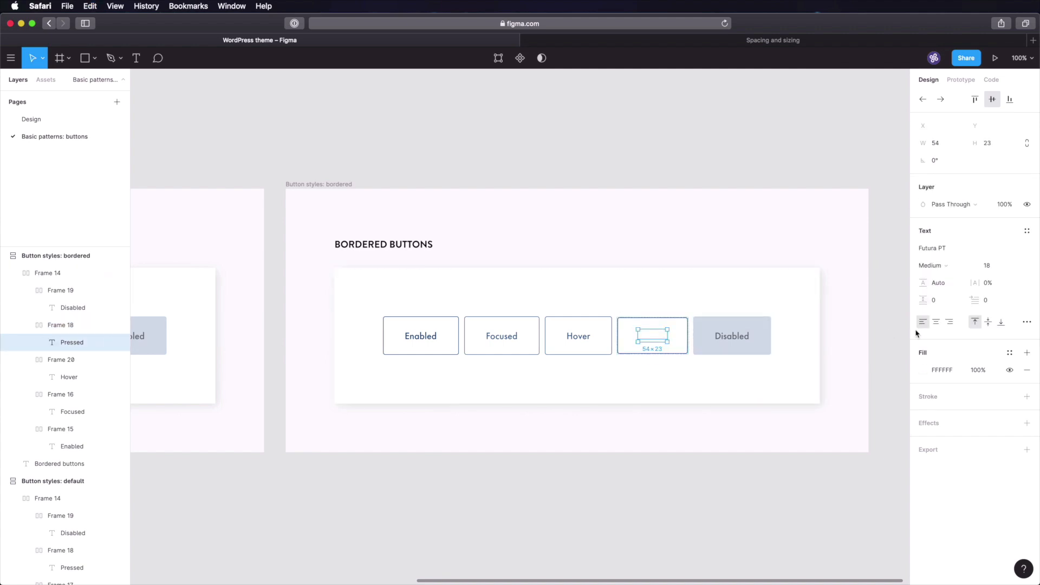
pyautogui.click(941, 370)
pyautogui.press('super+v')
pyautogui.click(734, 415)
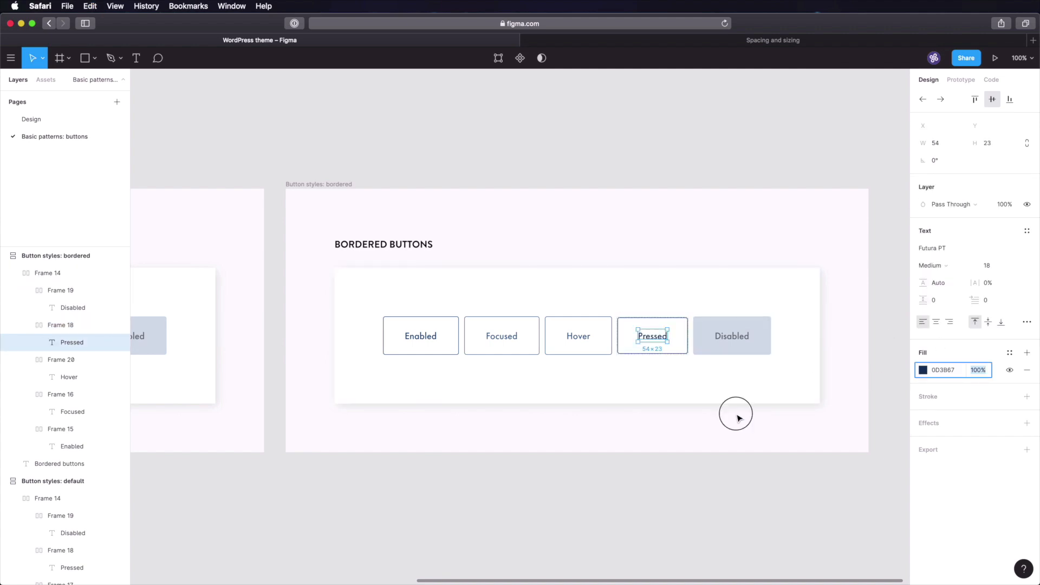
# - Turn the Disabled button white with a pasted pale border colour, then select its label's colour
pyautogui.click(744, 340)
pyautogui.click(940, 371)
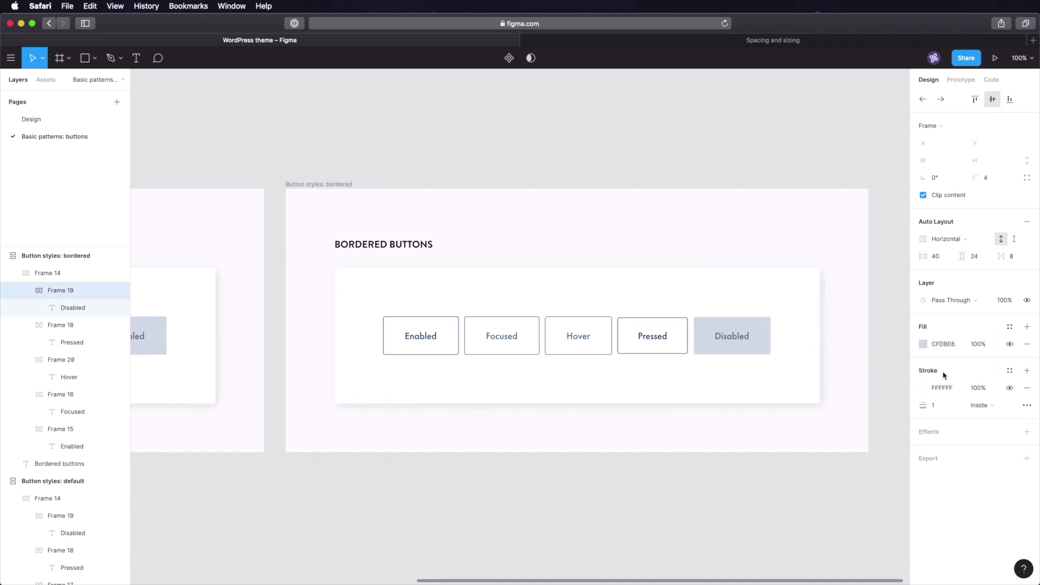
pyautogui.click(924, 345)
pyautogui.press('super+c')
pyautogui.moveTo(815, 348); pyautogui.dragTo(775, 310)
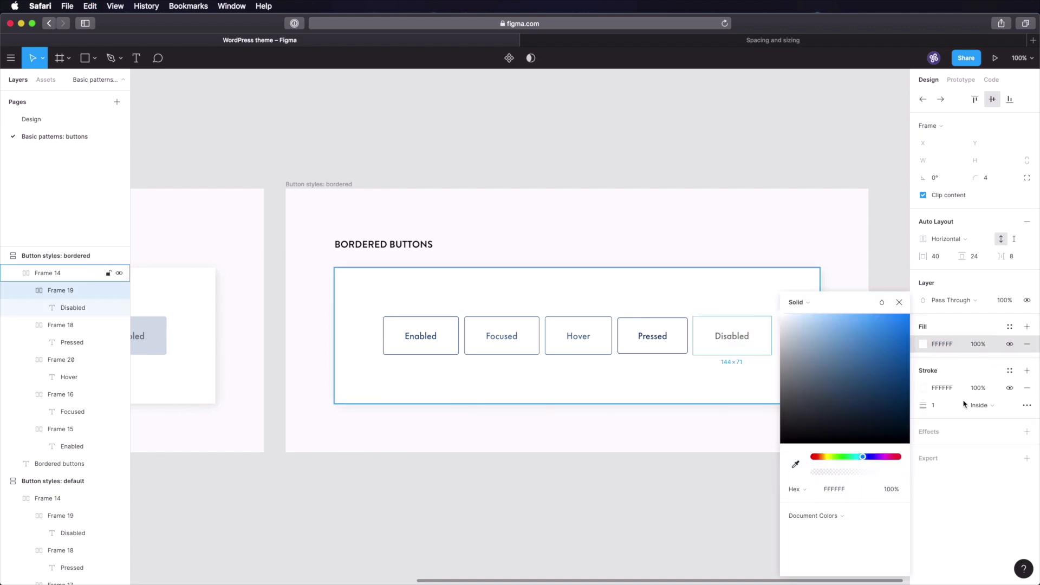
pyautogui.click(939, 389)
pyautogui.press('super+v')
pyautogui.press('Tab')
pyautogui.press('Return')
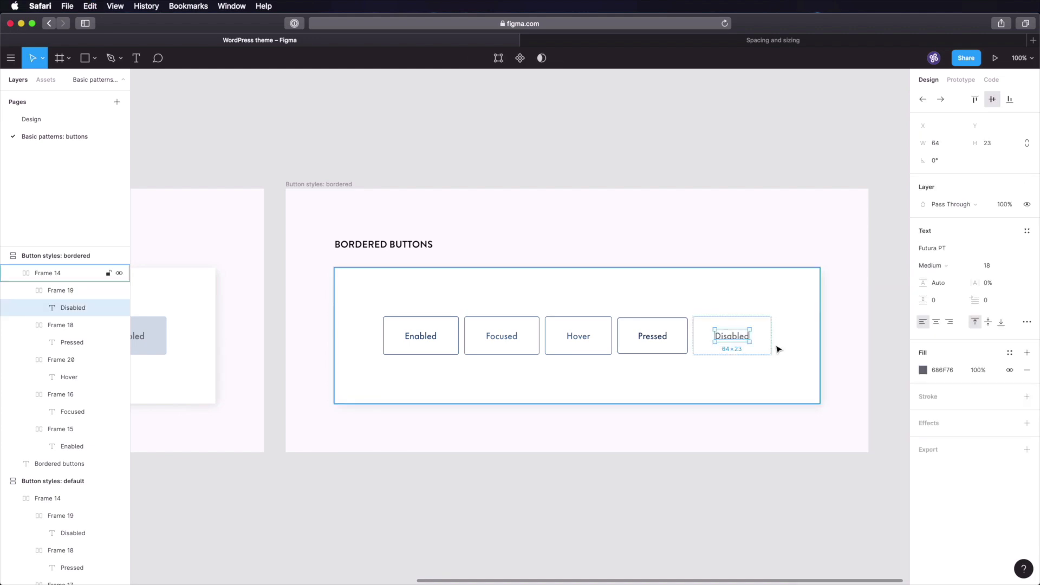
pyautogui.click(753, 440)
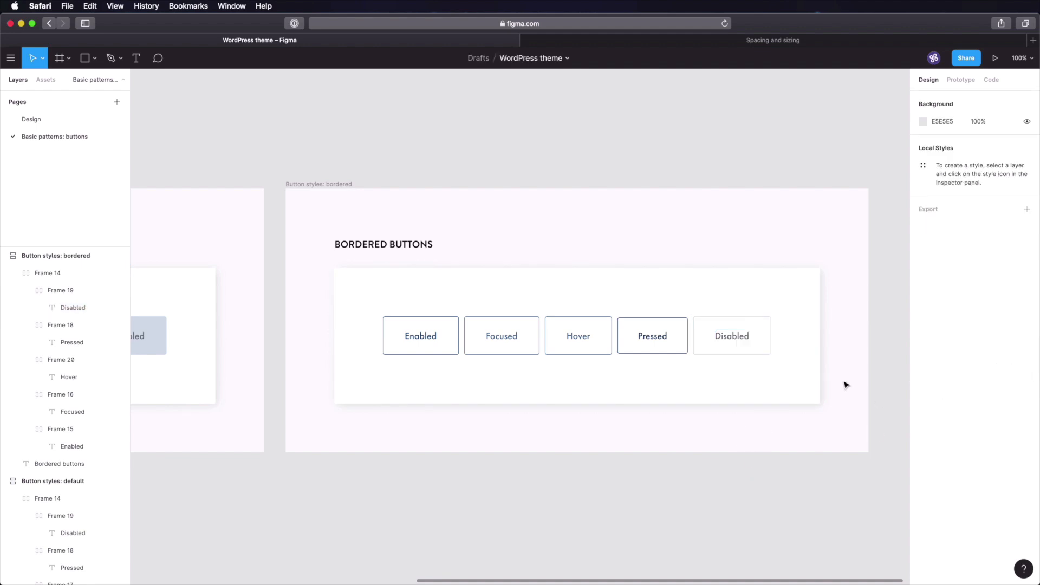
pyautogui.click(727, 340)
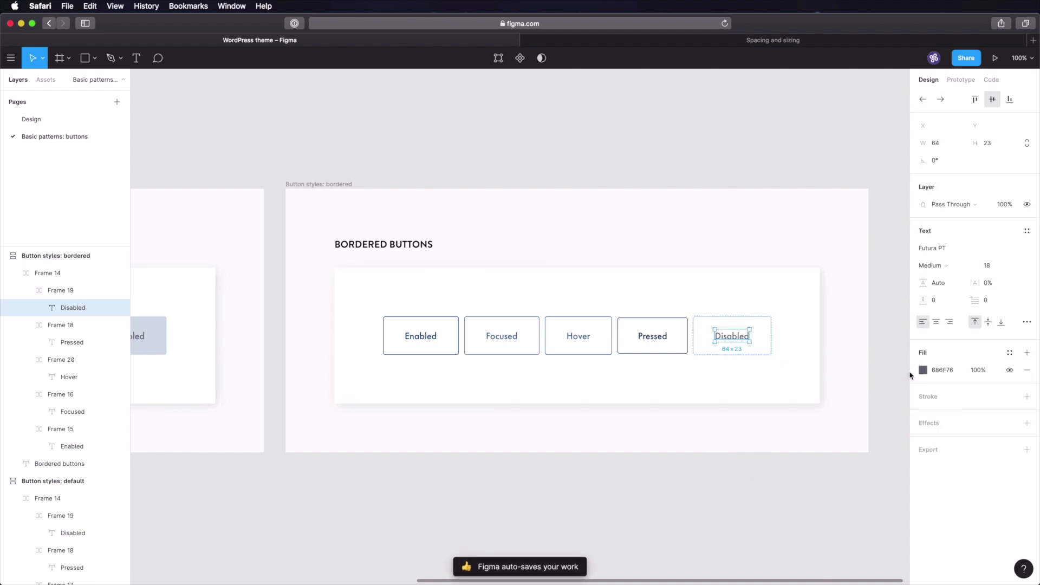
pyautogui.click(943, 370)
# - Scroll left to the Button styles: default frame and select its inner card
pyautogui.press('super+Tab')
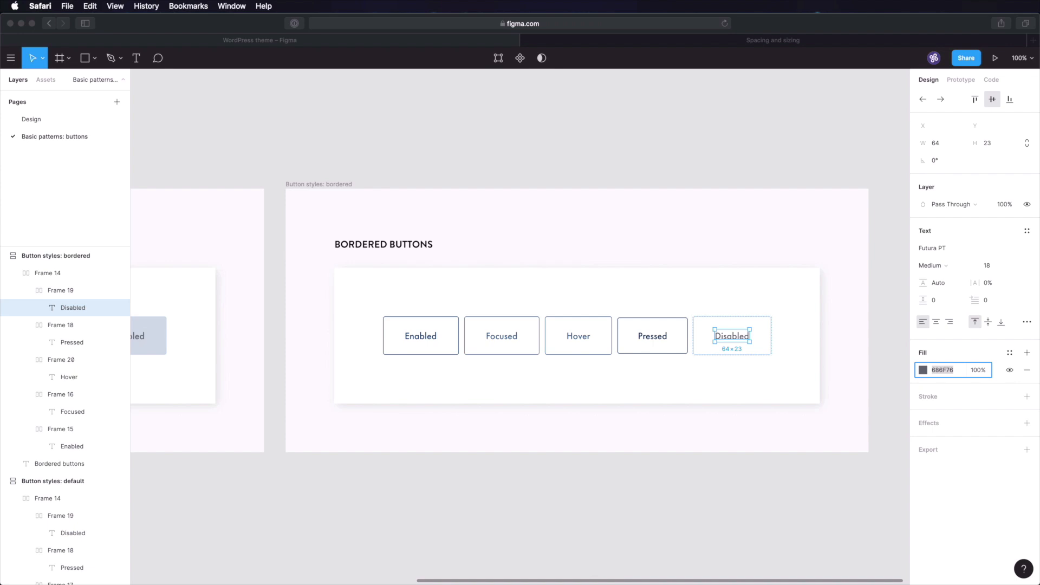
pyautogui.click(818, 427)
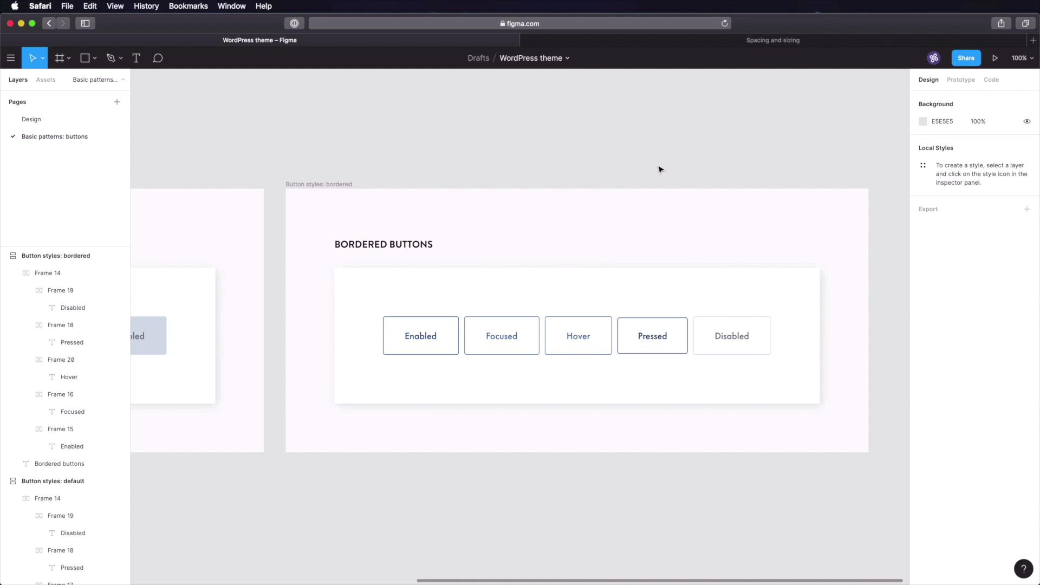
pyautogui.hscroll(-10, 657, 163)
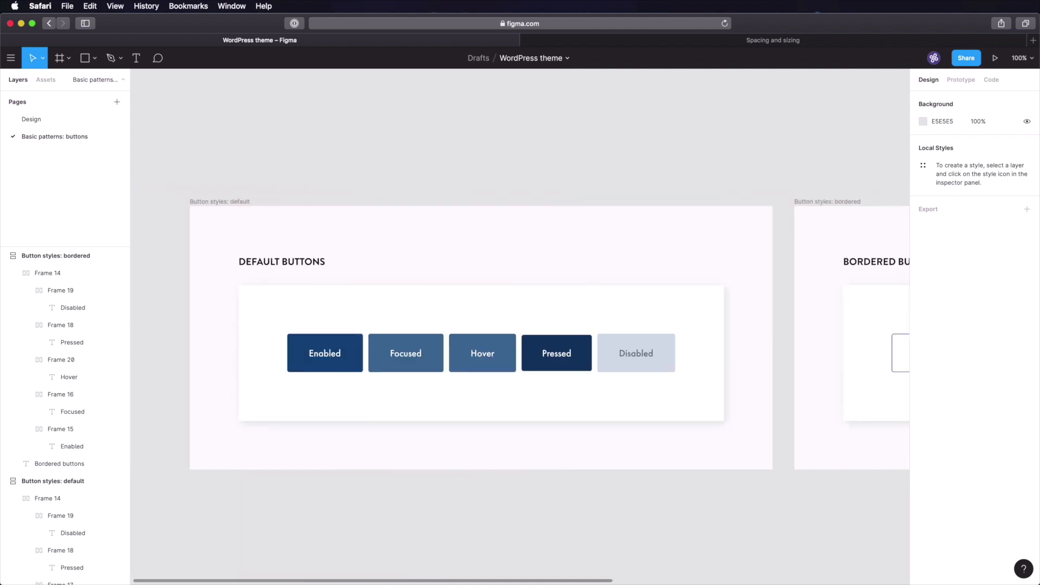
pyautogui.click(390, 367)
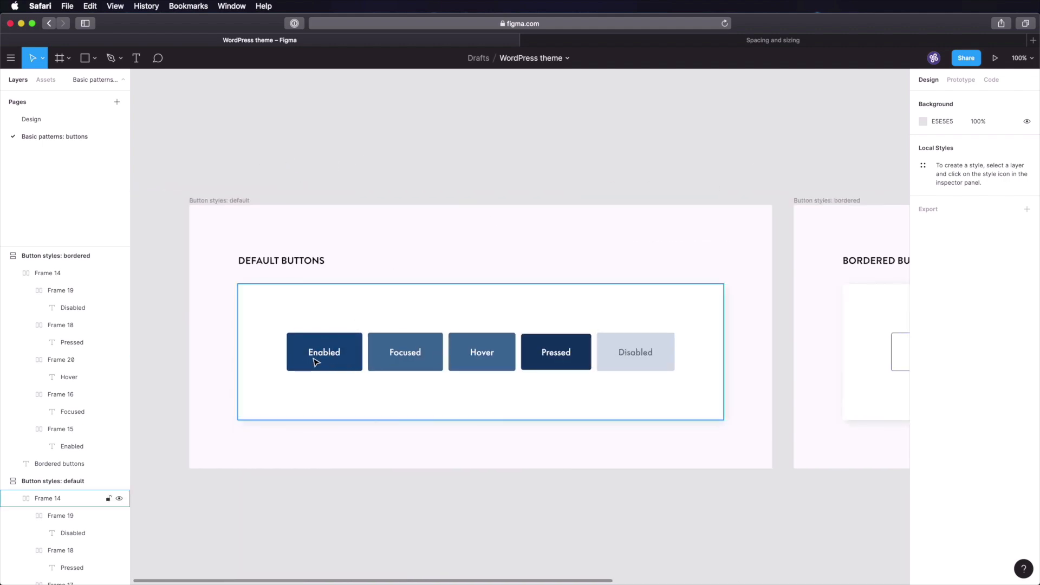
# - Look over the colour swatches on the Design page
pyautogui.click(46, 119)
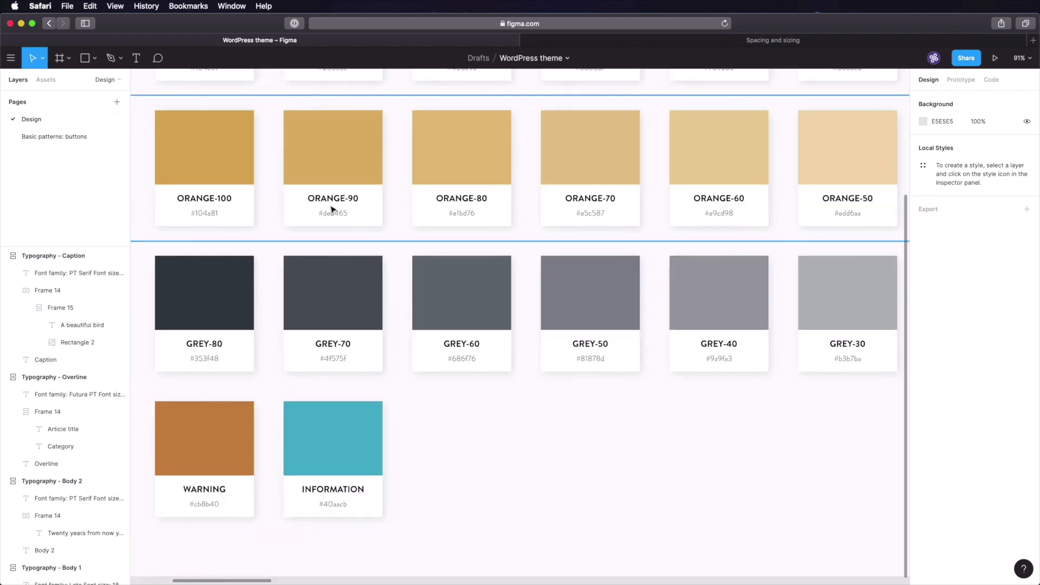
pyautogui.scroll(-1, 360, 200)
pyautogui.scroll(-5, 480, 224)
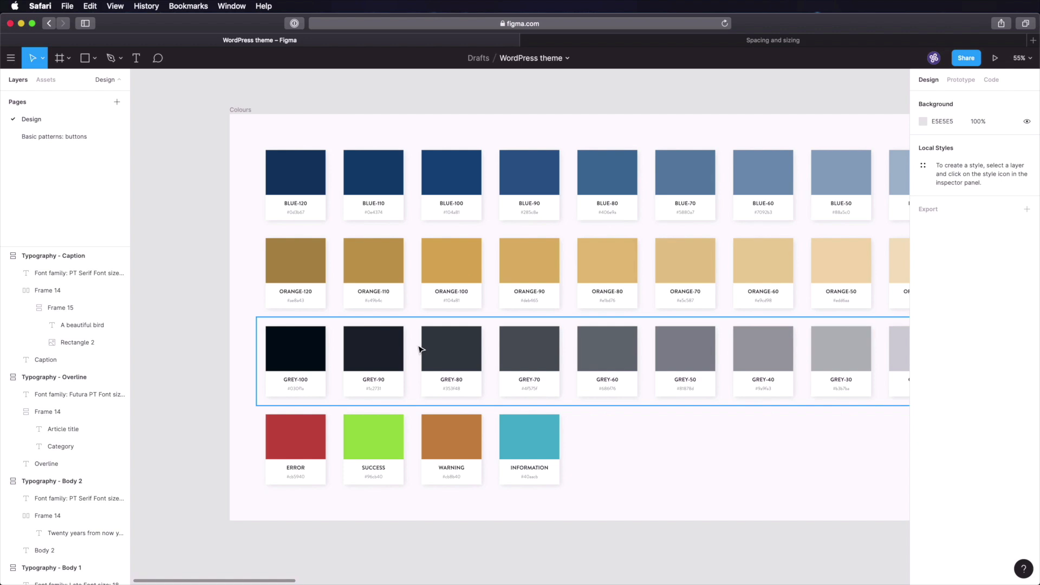
# - On the Basic patterns: buttons page, duplicate the 'Button styles: bordered' frame
pyautogui.click(77, 137)
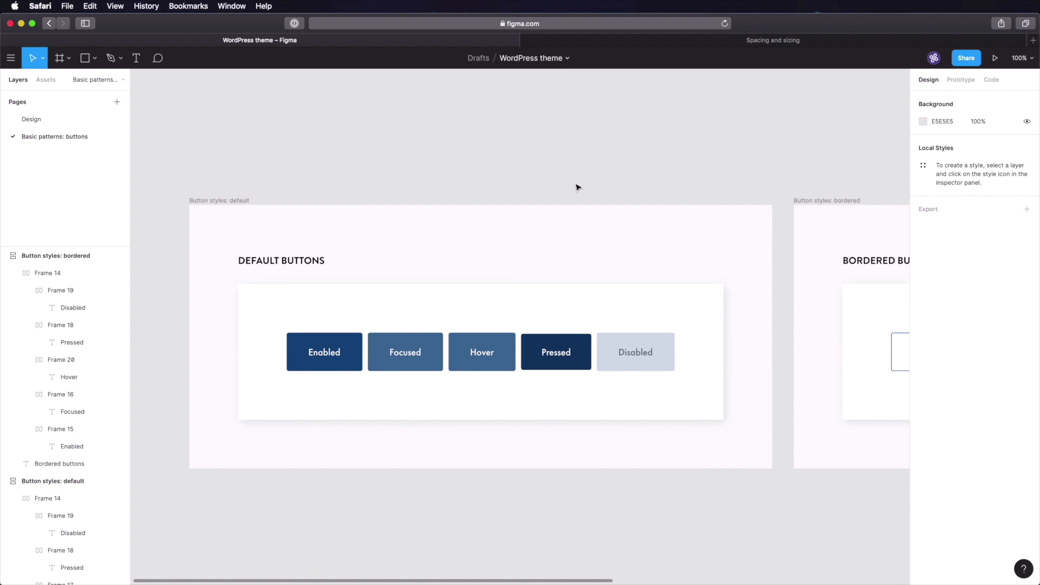
pyautogui.moveTo(804, 176); pyautogui.dragTo(367, 149)
pyautogui.moveTo(571, 146); pyautogui.dragTo(433, 155)
pyautogui.click(267, 180)
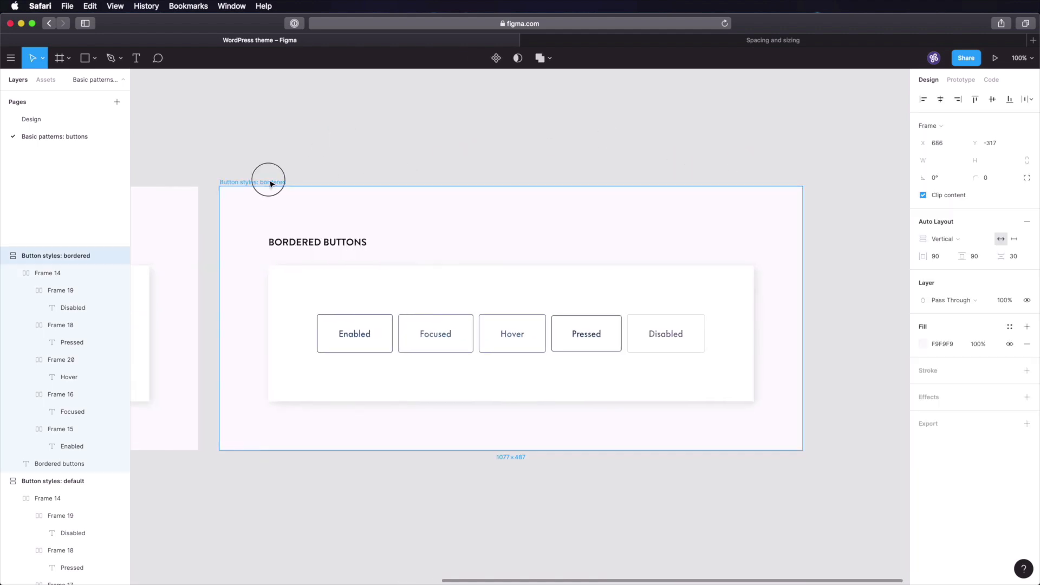
pyautogui.press('super+d')
# - Rename the duplicated frame to 'Button colours'
pyautogui.click(304, 185)
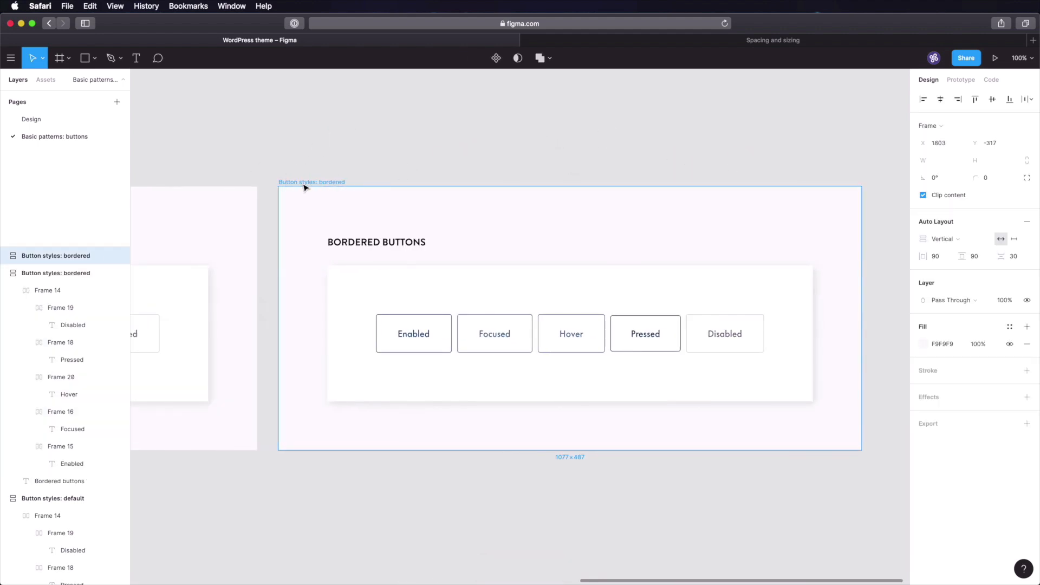
pyautogui.click(305, 186)
pyautogui.click(307, 186)
pyautogui.doubleClick(308, 186)
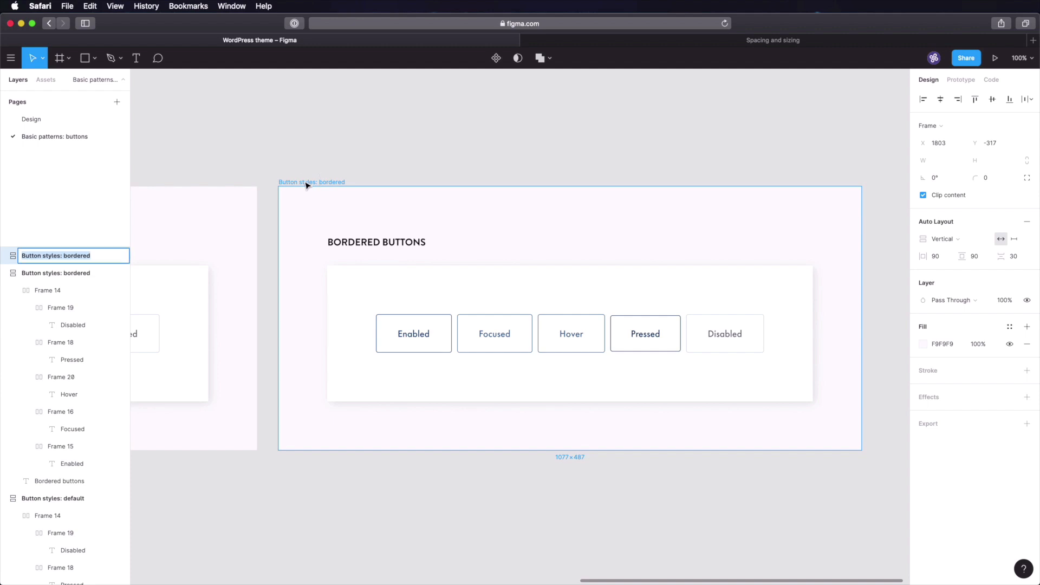
pyautogui.press('Right')
pyautogui.hotkey('alt', 'shift', 'Left')
pyautogui.hotkey('alt', 'shift', 'Left')
pyautogui.write('c')
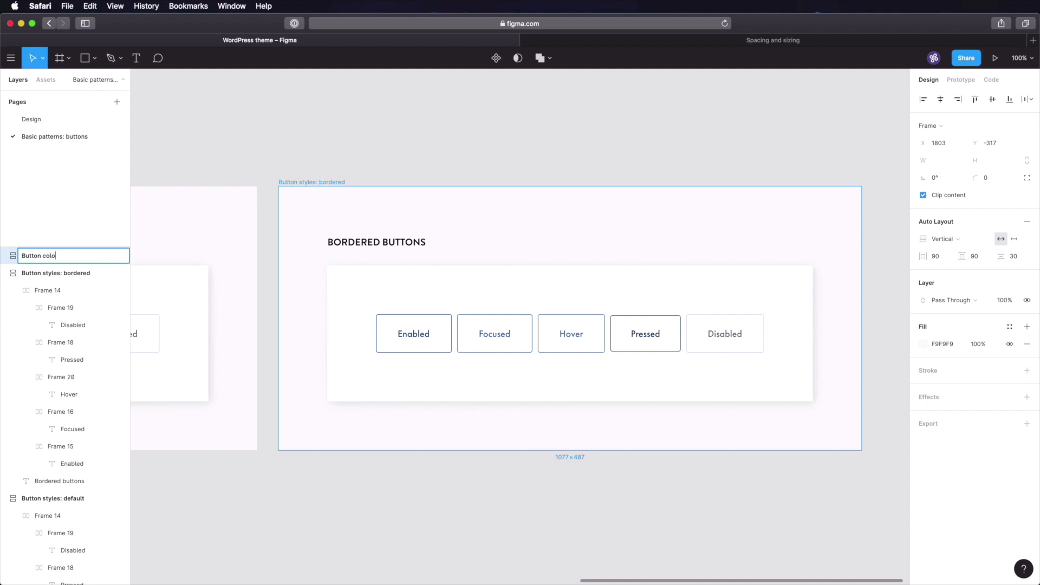
pyautogui.write('olours')
pyautogui.press('Return')
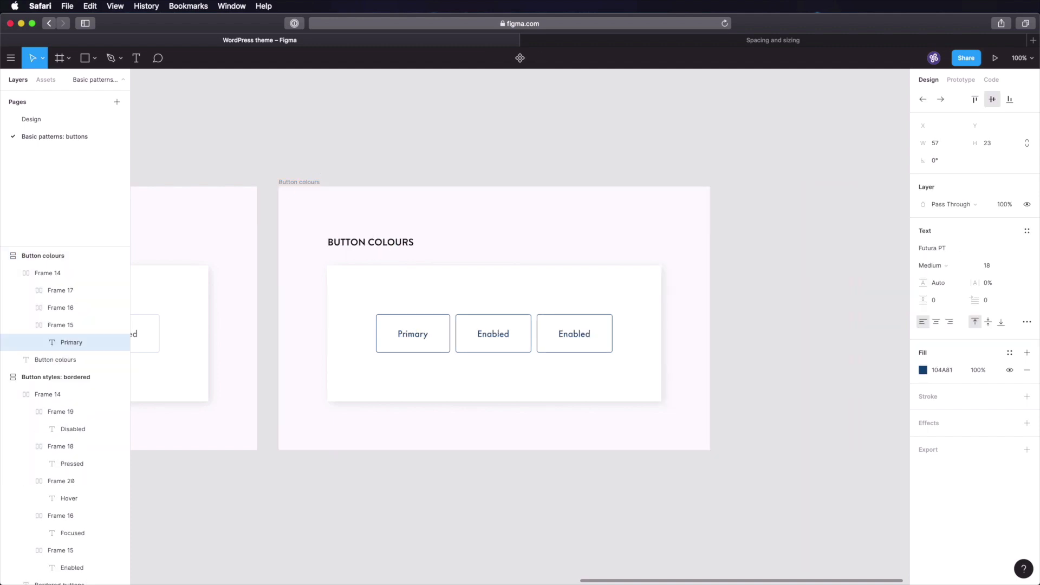
# - Relabel the second and third buttons 'Secondary' and 'Tertiary'
pyautogui.click(498, 338)
pyautogui.doubleClick(497, 338)
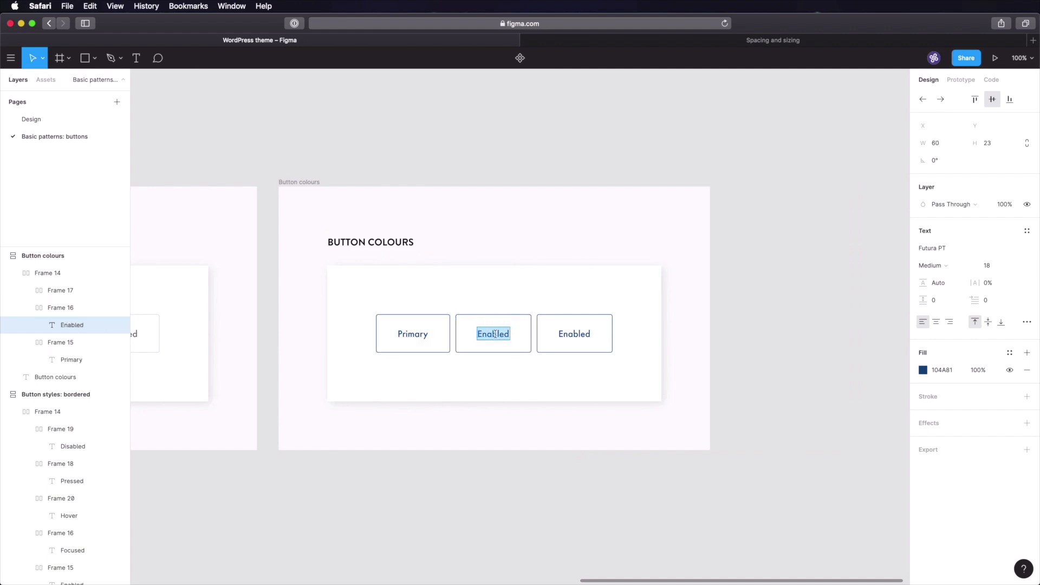
pyautogui.write('Secondary')
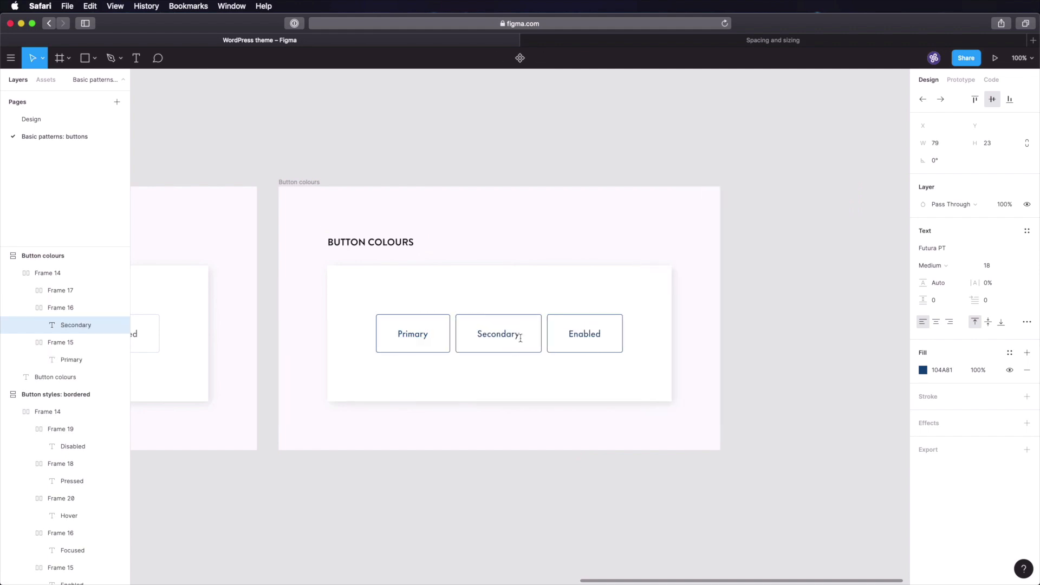
pyautogui.click(589, 334)
pyautogui.doubleClick(590, 334)
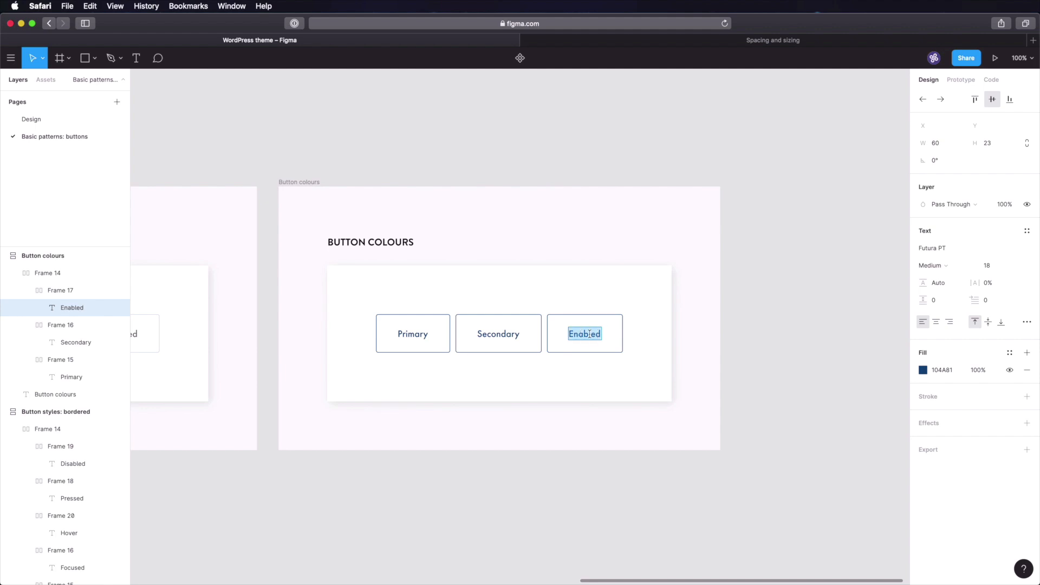
pyautogui.write('Tertiary')
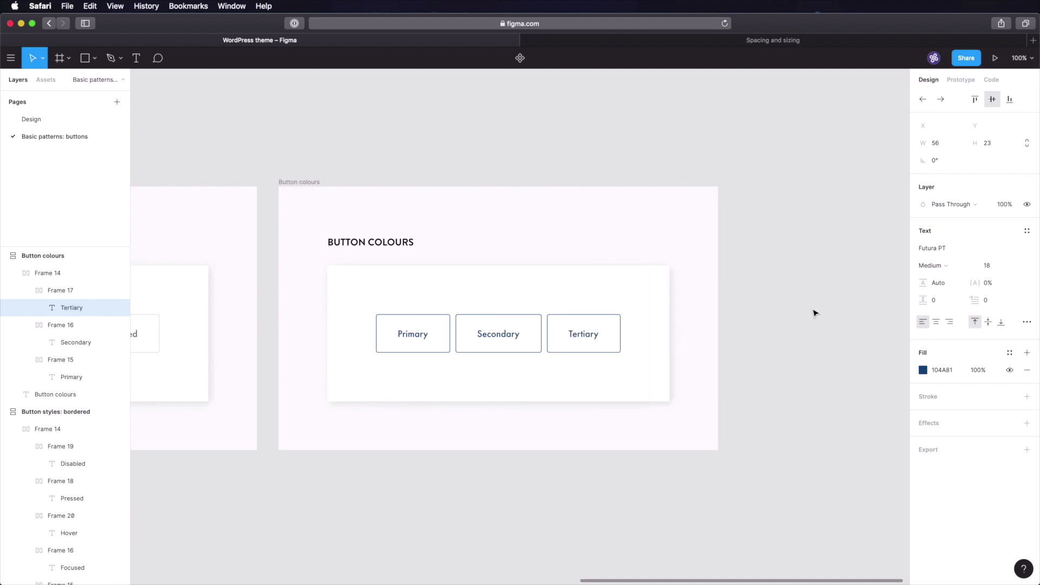
pyautogui.click(812, 328)
# - Wrap the Primary, Secondary and Tertiary buttons in an auto layout row
pyautogui.hscroll(-3, 789, 357)
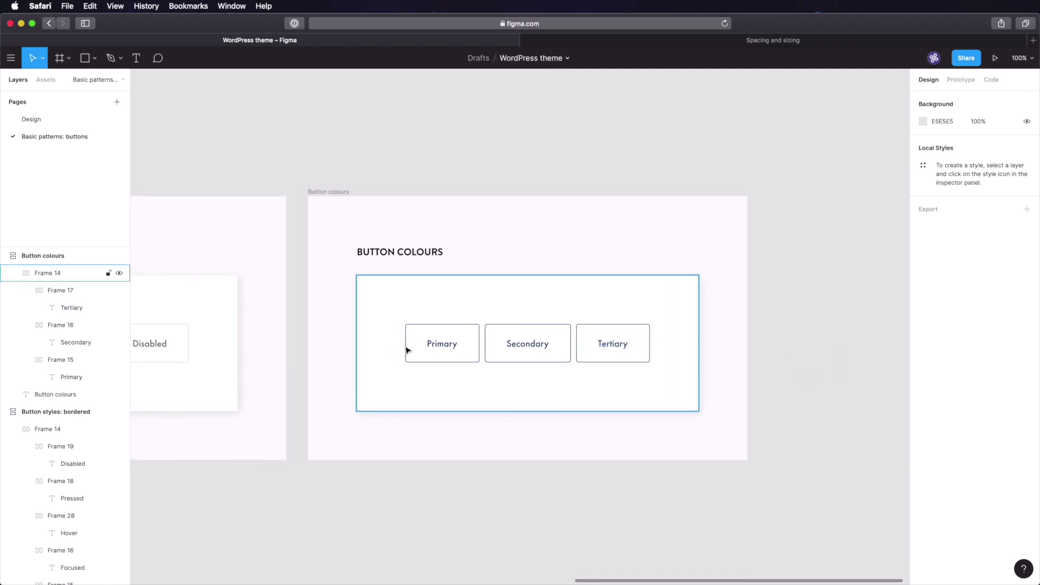
pyautogui.click(428, 349)
pyautogui.keyDown('shift'); pyautogui.click(523, 349); pyautogui.keyUp('shift')
pyautogui.keyDown('shift'); pyautogui.click(608, 355); pyautogui.keyUp('shift')
pyautogui.hotkey('shift', 'a')
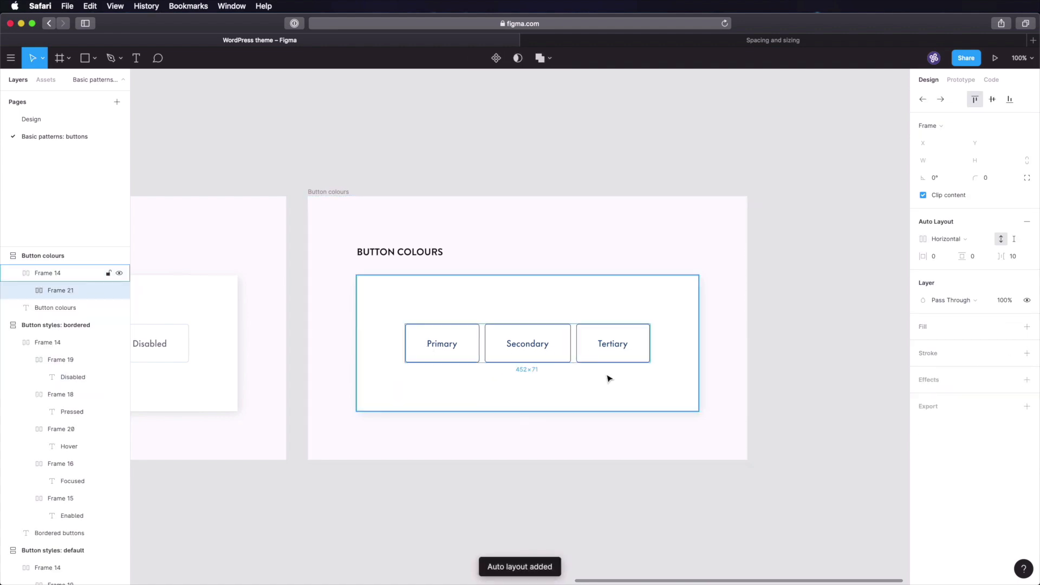
# - Duplicate the button row and set the card's layout to Vertical to stack both rows
pyautogui.press('super+d')
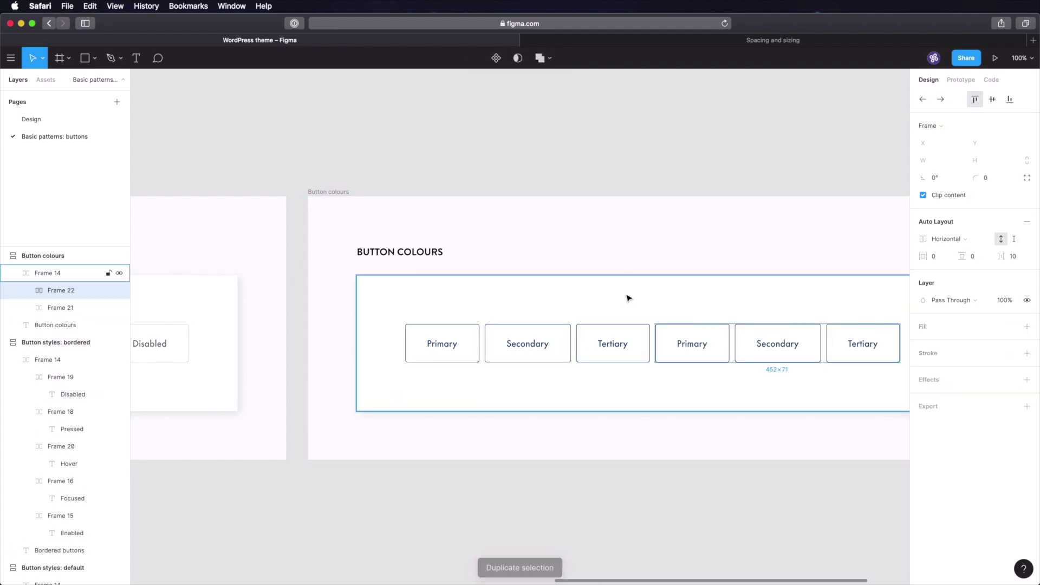
pyautogui.click(627, 297)
pyautogui.click(948, 240)
pyautogui.click(952, 251)
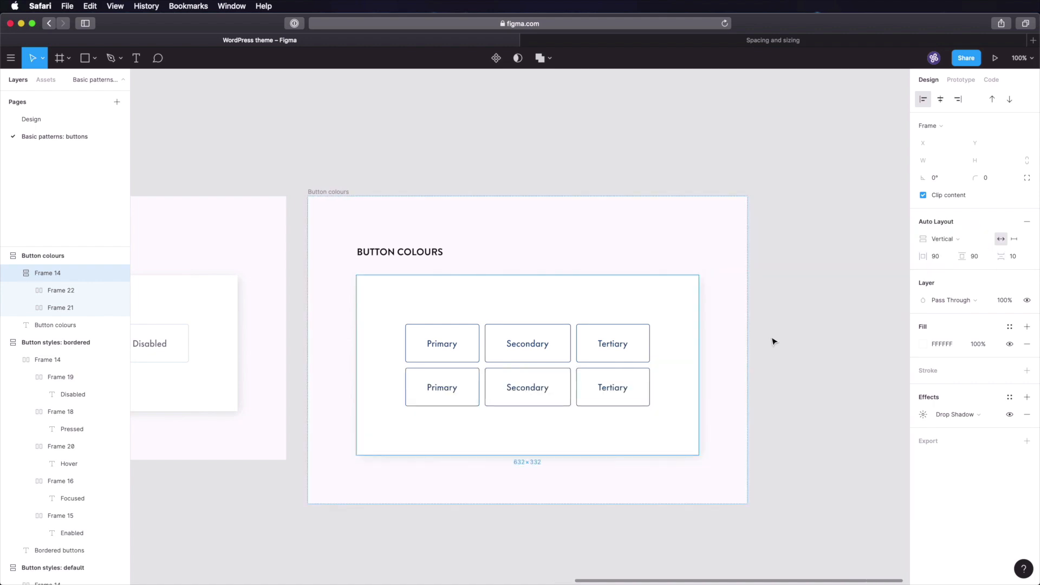
pyautogui.click(810, 316)
pyautogui.keyDown('super'); pyautogui.click(473, 345); pyautogui.keyUp('super')
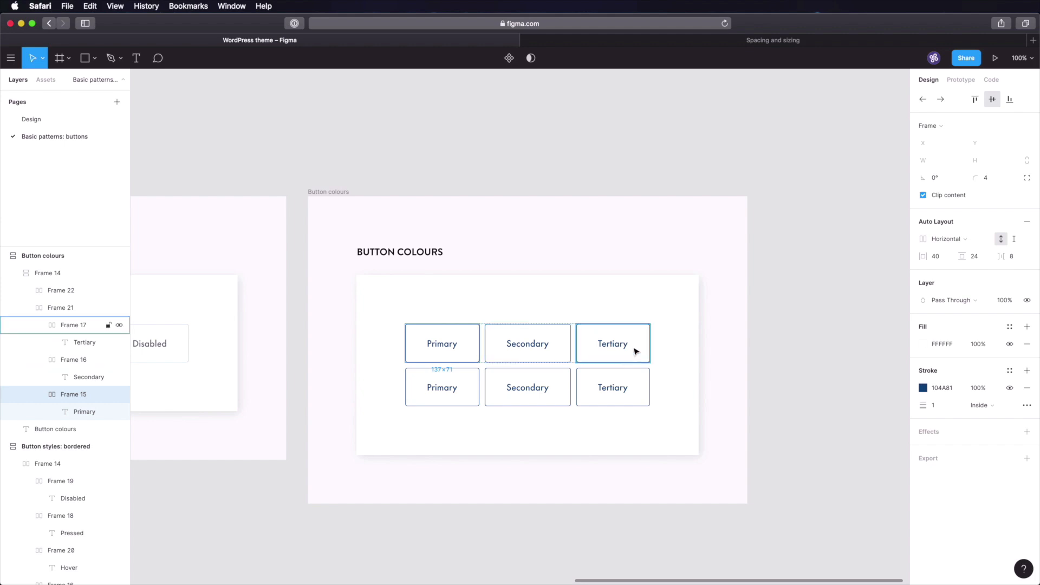
pyautogui.click(441, 163)
pyautogui.hscroll(-10, 379, 171)
pyautogui.hscroll(-10, 317, 179)
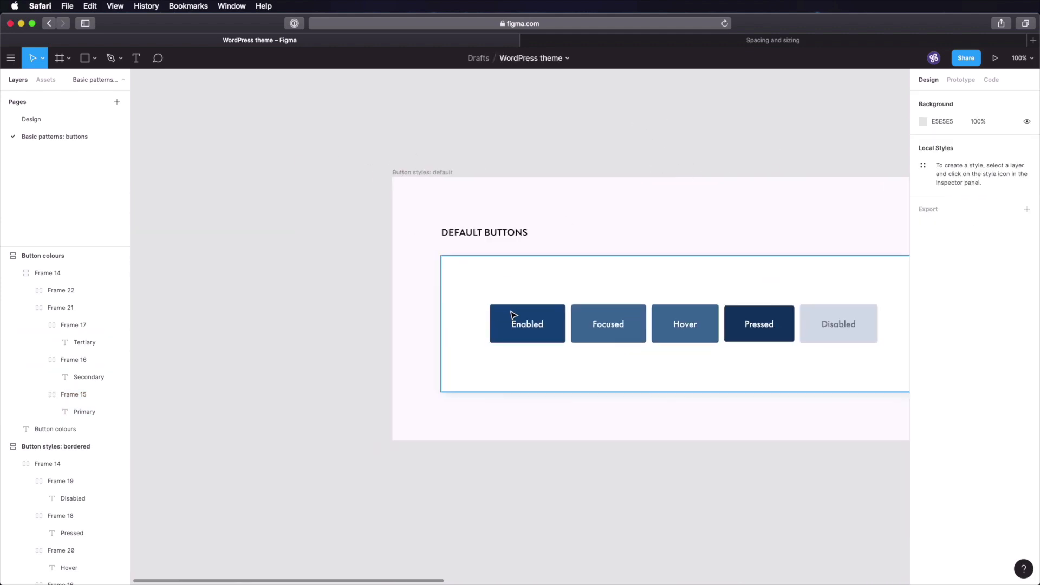
# - Delete the top row's Secondary and Tertiary buttons, leaving only Primary
pyautogui.keyDown('super'); pyautogui.click(513, 316); pyautogui.keyUp('super')
pyautogui.click(717, 146)
pyautogui.hscroll(15, 363, 163)
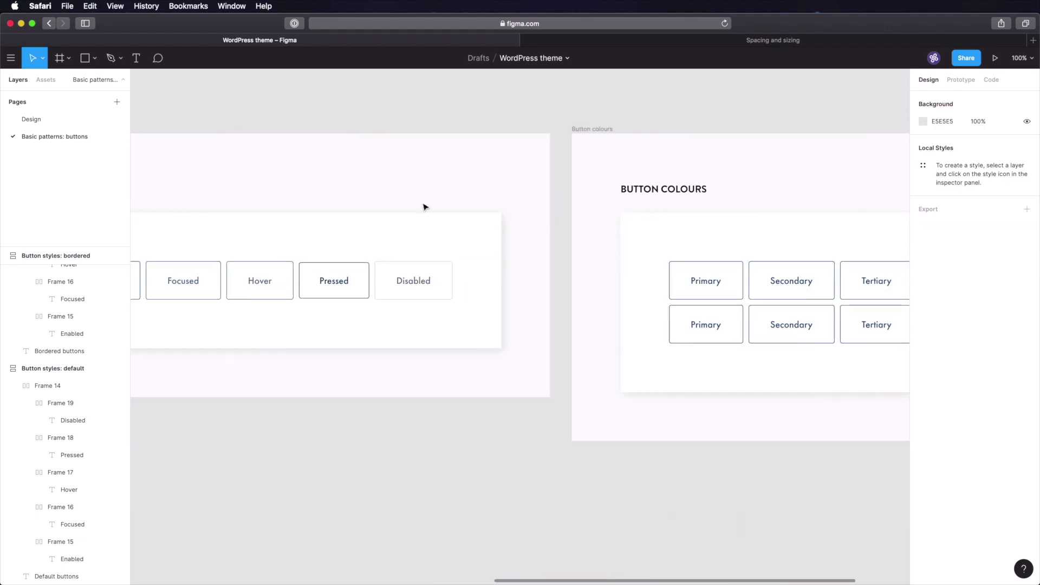
pyautogui.doubleClick(464, 322)
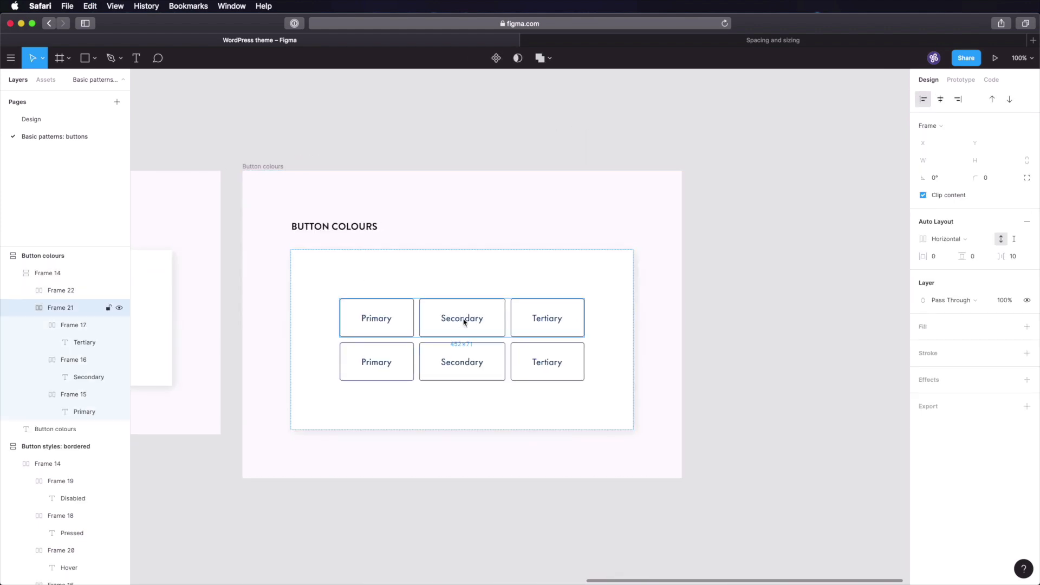
pyautogui.doubleClick(472, 324)
pyautogui.press('Delete')
pyautogui.click(467, 319)
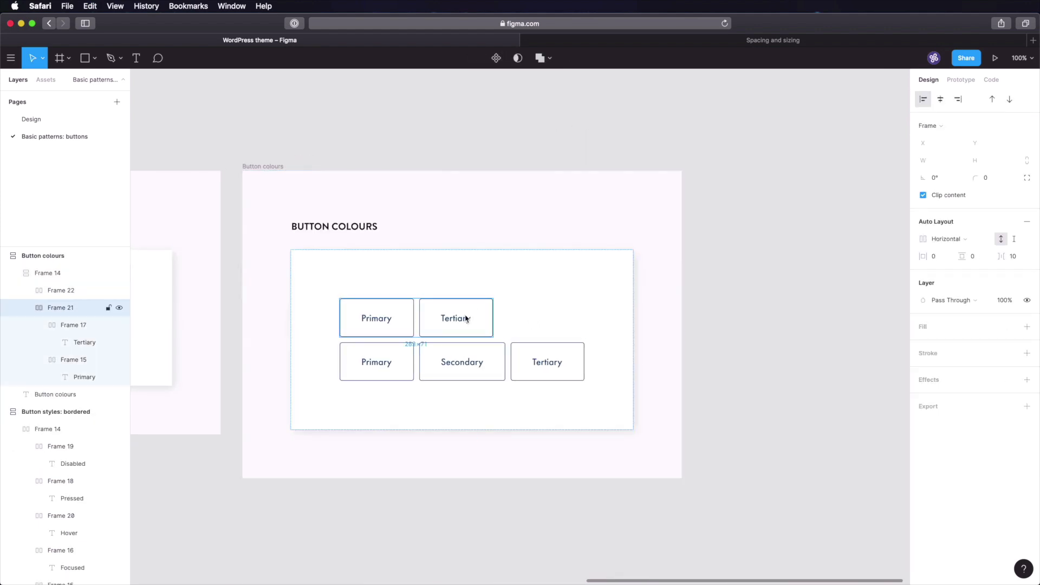
pyautogui.click(466, 319)
pyautogui.press('Delete')
pyautogui.click(390, 320)
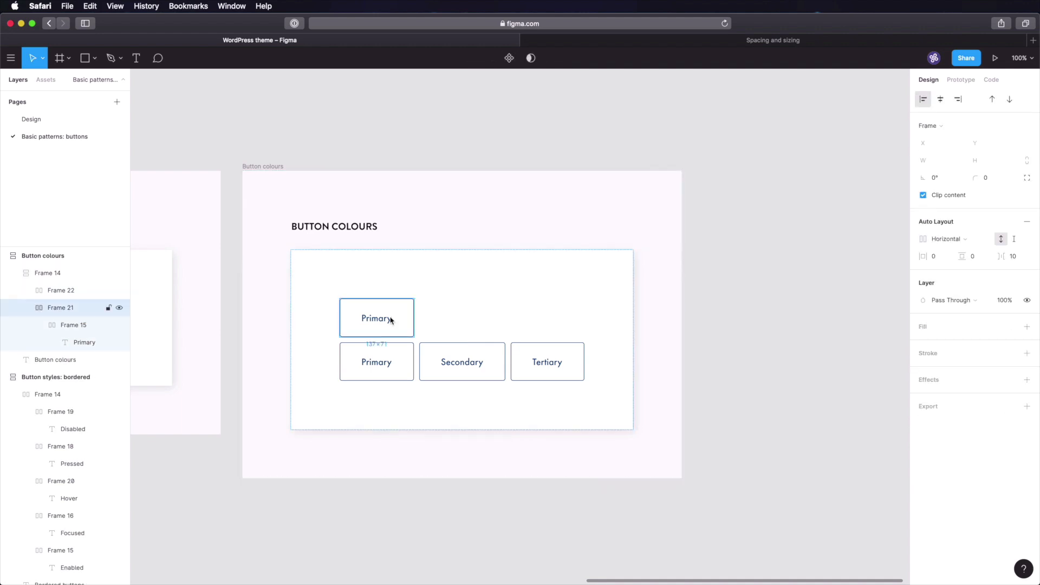
pyautogui.press('cmd+d')
pyautogui.press('cmd+z')
# - Label the first two filled buttons 'Primary' and 'Secondary', then save the file
pyautogui.doubleClick(378, 319)
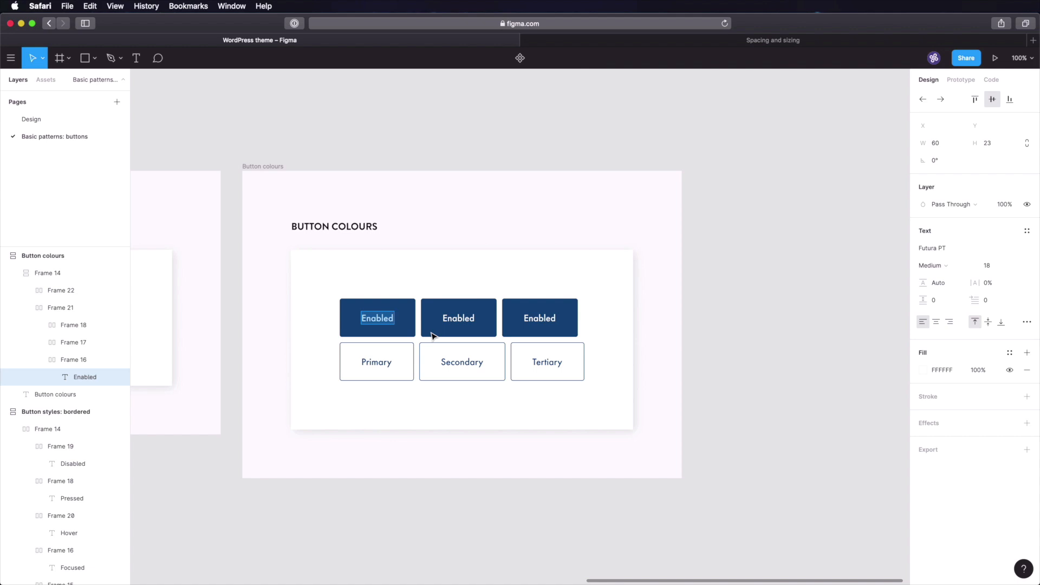
pyautogui.write('P')
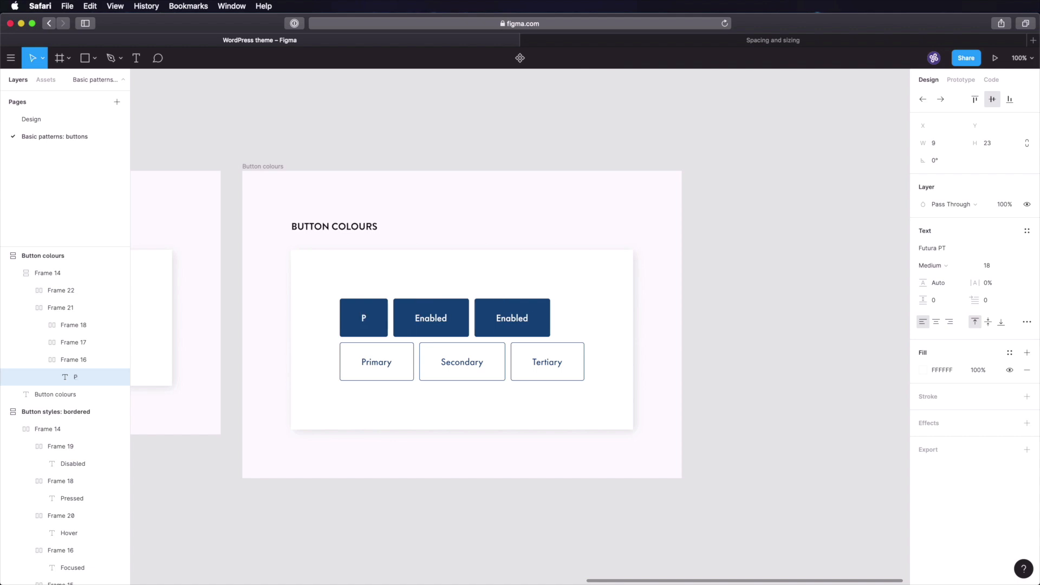
pyautogui.write('rimary')
pyautogui.hscroll(1, 439, 316)
pyautogui.doubleClick(441, 316)
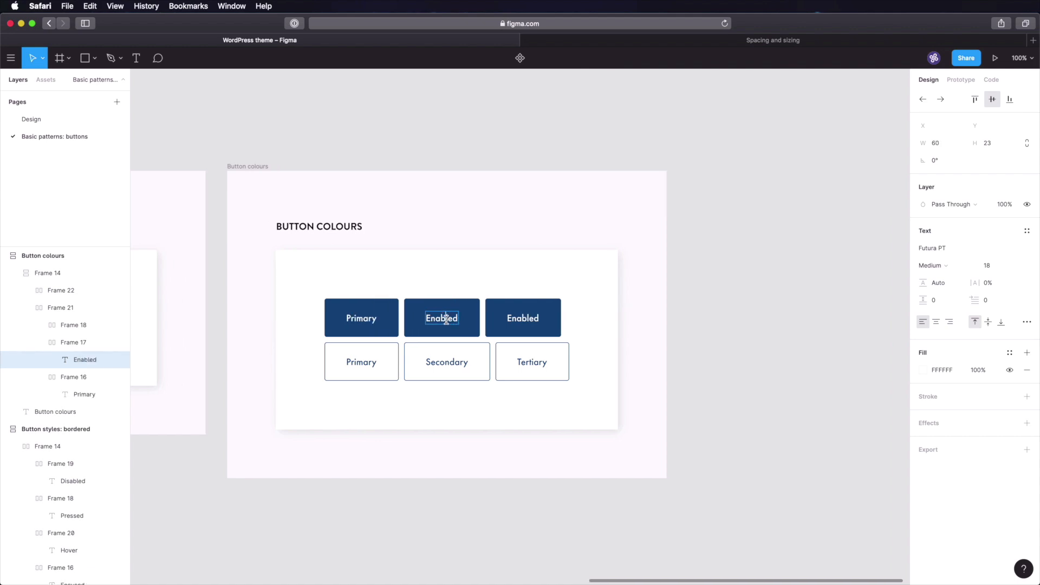
pyautogui.write('Secondbary')
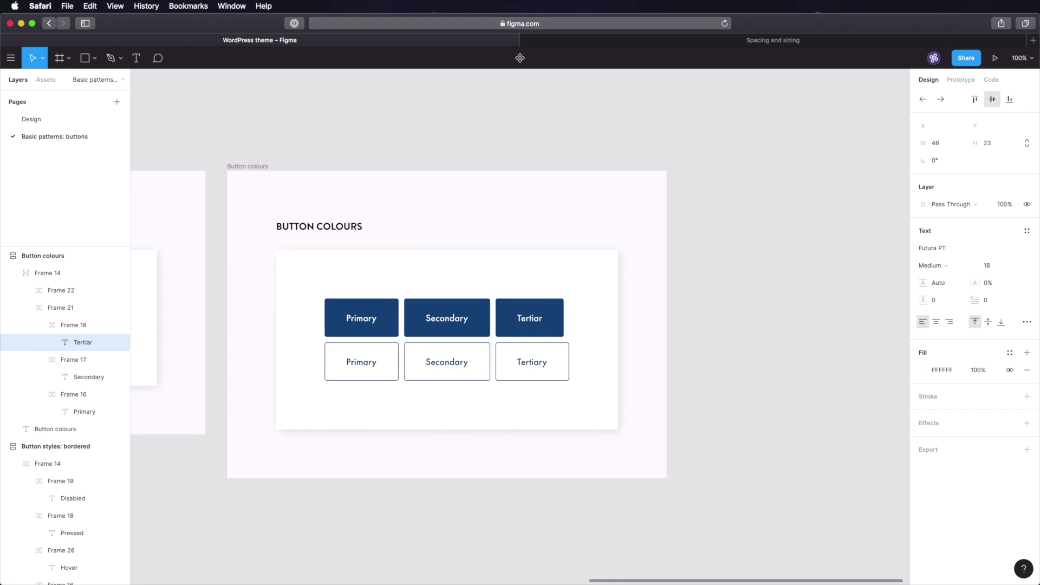
pyautogui.write('y')
pyautogui.click(756, 307)
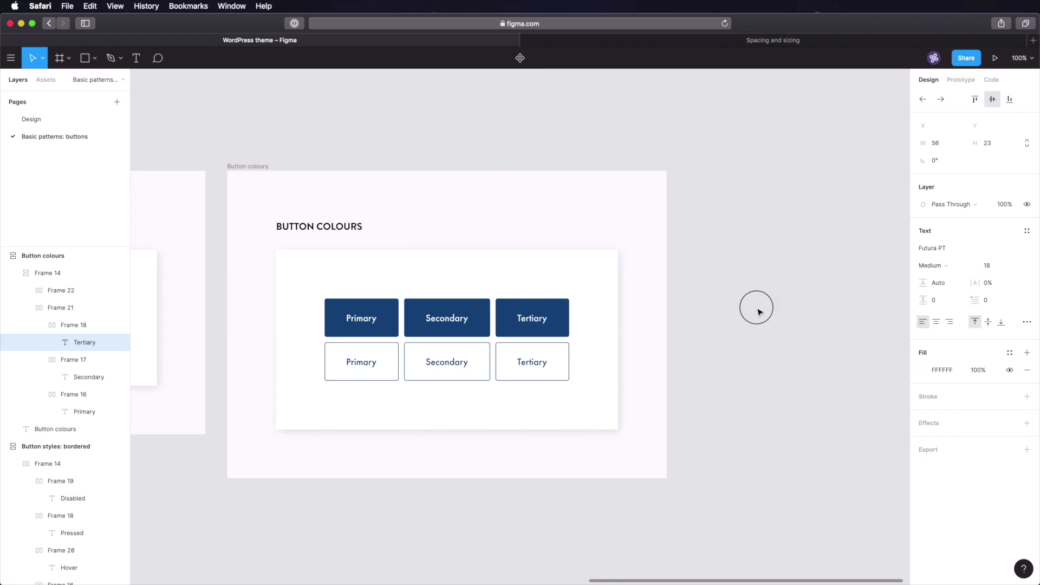
pyautogui.press('super+s')
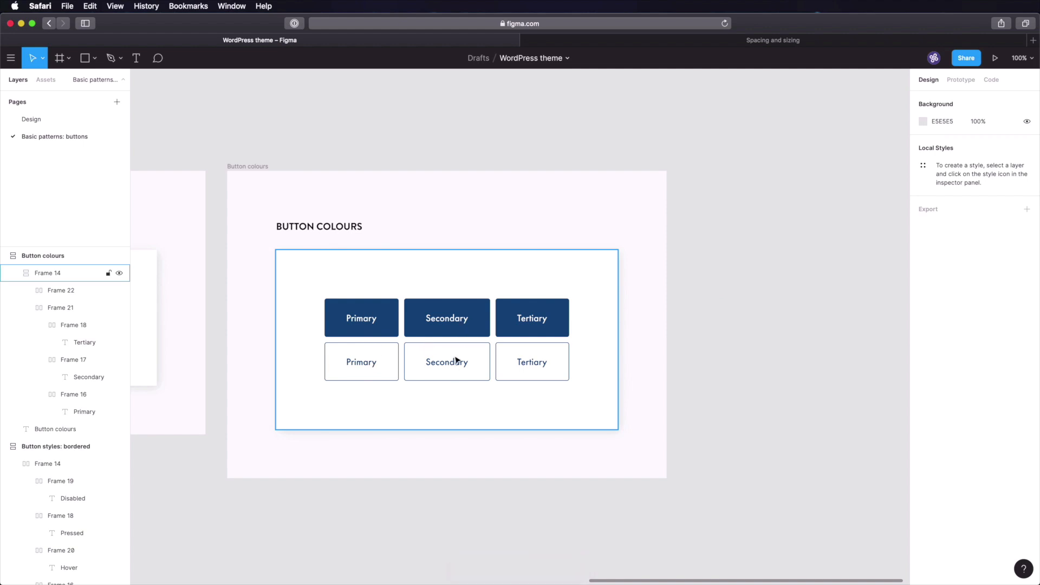
# - Fill the top-row Secondary button with gold DAAC54
pyautogui.click(69, 123)
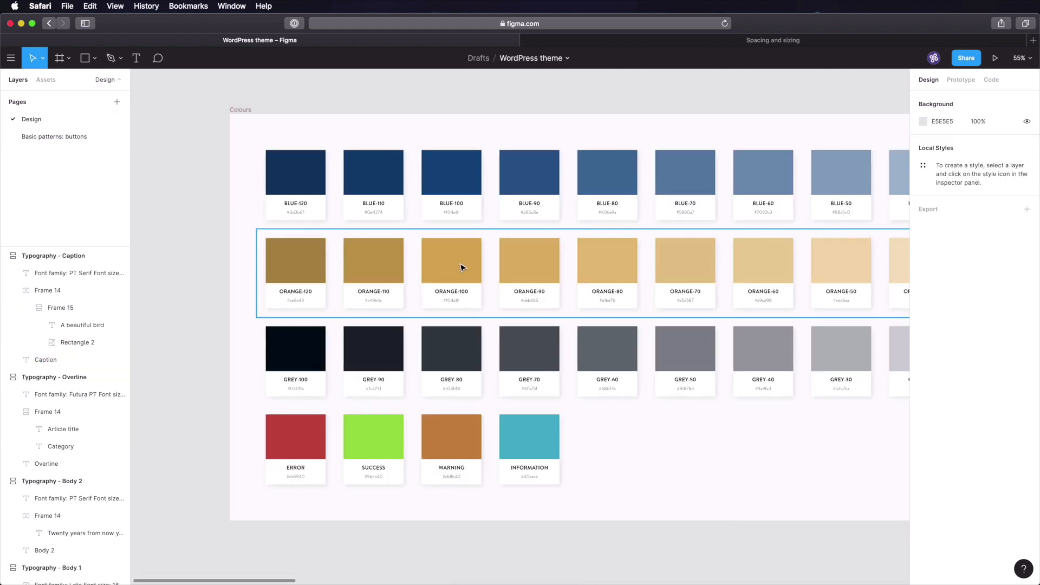
pyautogui.press('shift+super+c')
pyautogui.press('Escape')
pyautogui.click(50, 142)
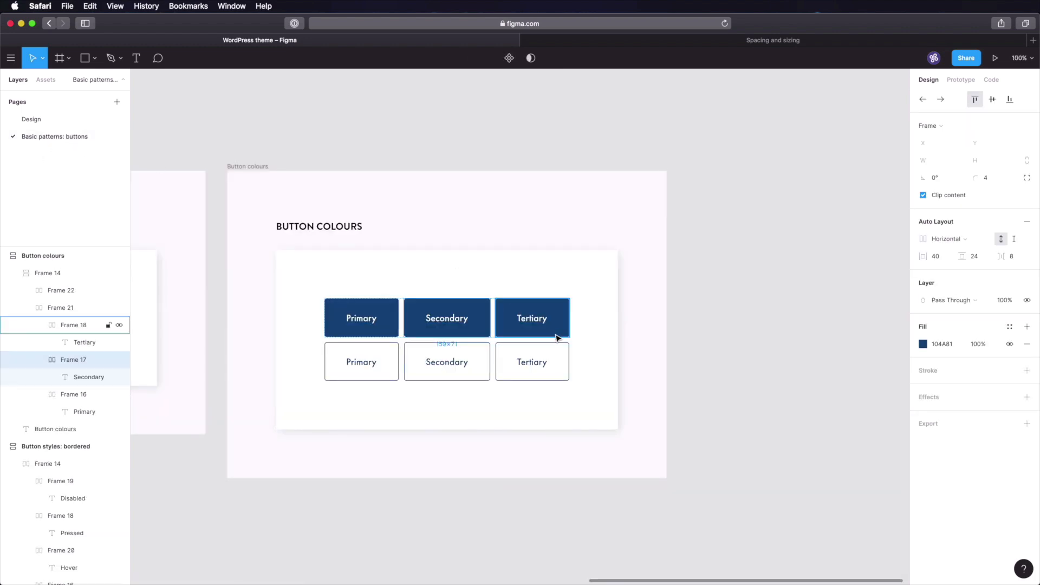
pyautogui.click(943, 344)
pyautogui.write('DAAC54')
pyautogui.press('Tab')
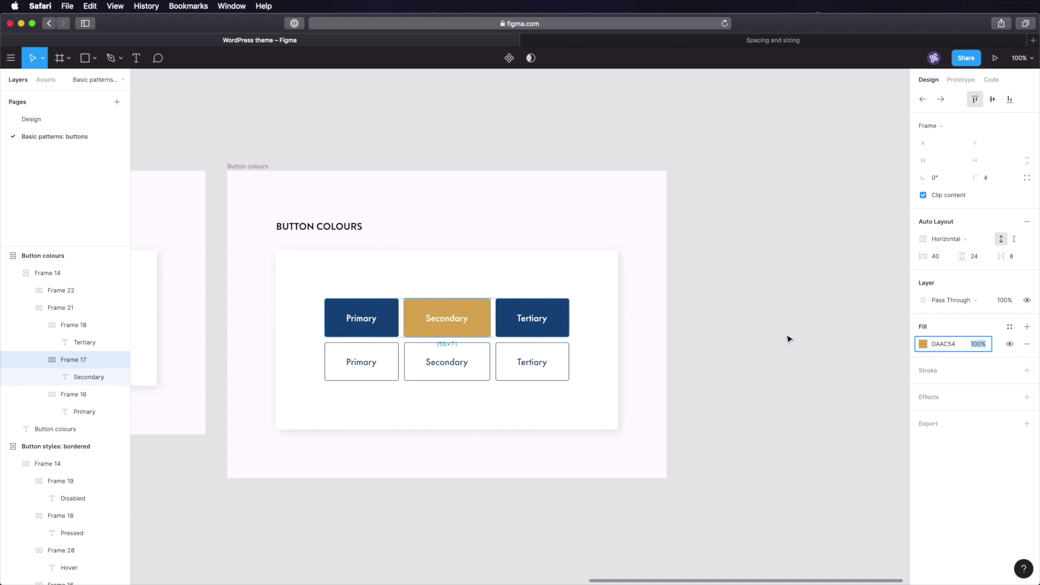
pyautogui.click(788, 340)
# - Fill the top-row Tertiary button with near-black 030F1A
pyautogui.keyDown('super'); pyautogui.click(450, 328); pyautogui.keyUp('super')
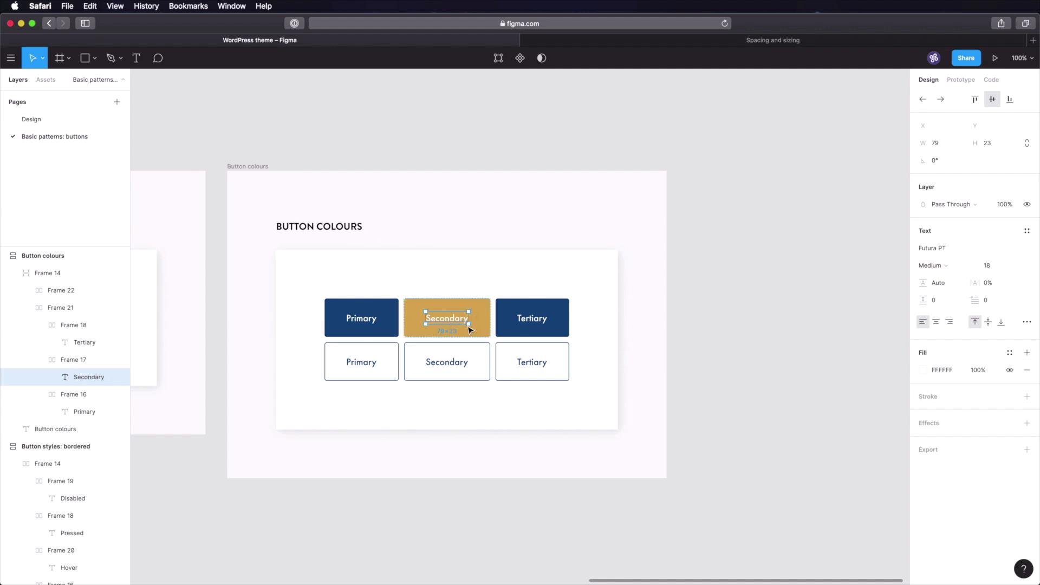
pyautogui.click(27, 120)
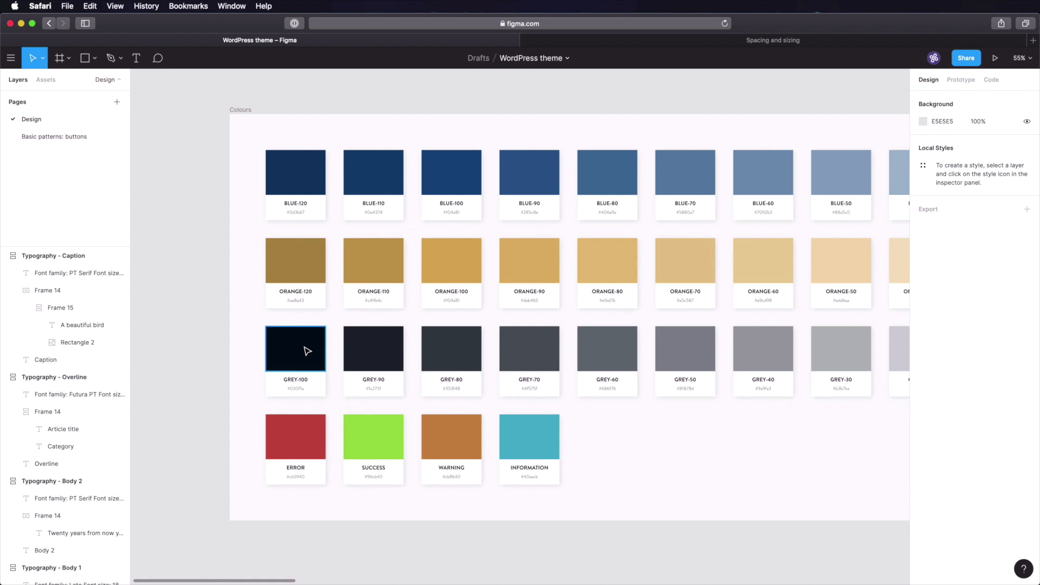
pyautogui.click(68, 139)
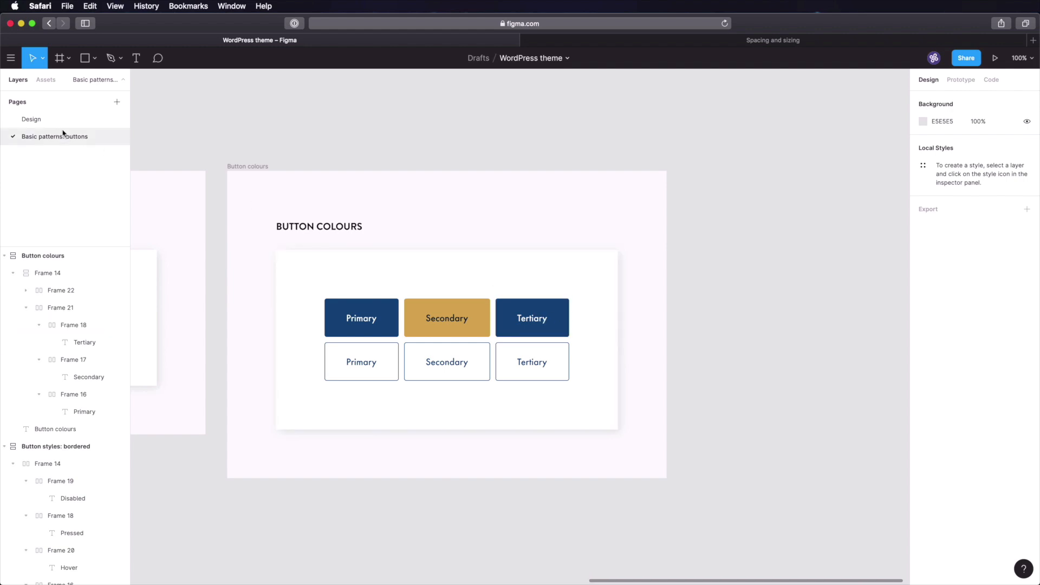
pyautogui.keyDown('super'); pyautogui.click(557, 323); pyautogui.keyUp('super')
pyautogui.click(939, 346)
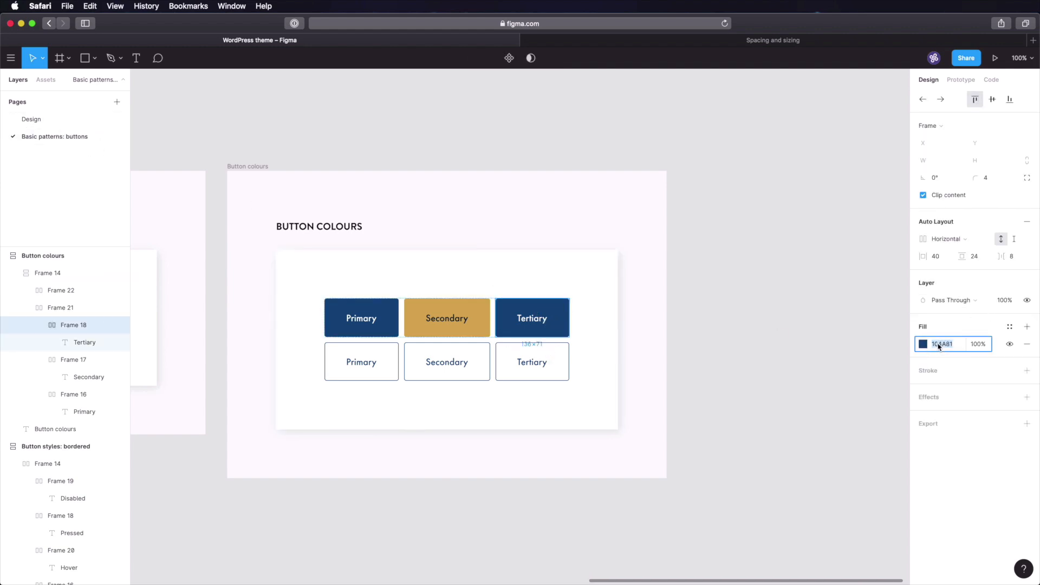
pyautogui.write('030F1A')
pyautogui.press('Tab')
pyautogui.click(772, 315)
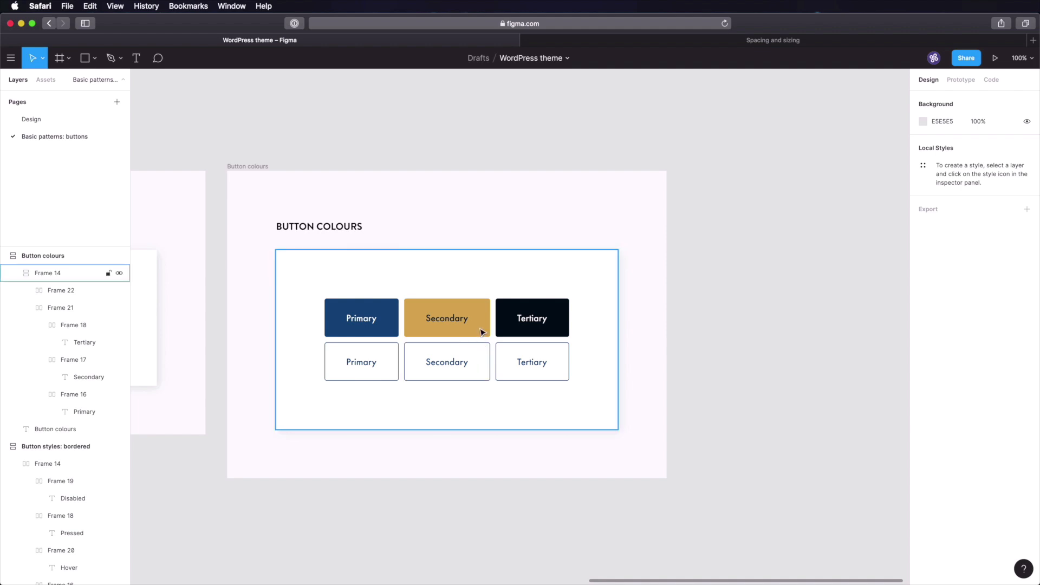
pyautogui.keyDown('super'); pyautogui.click(473, 363); pyautogui.keyUp('super')
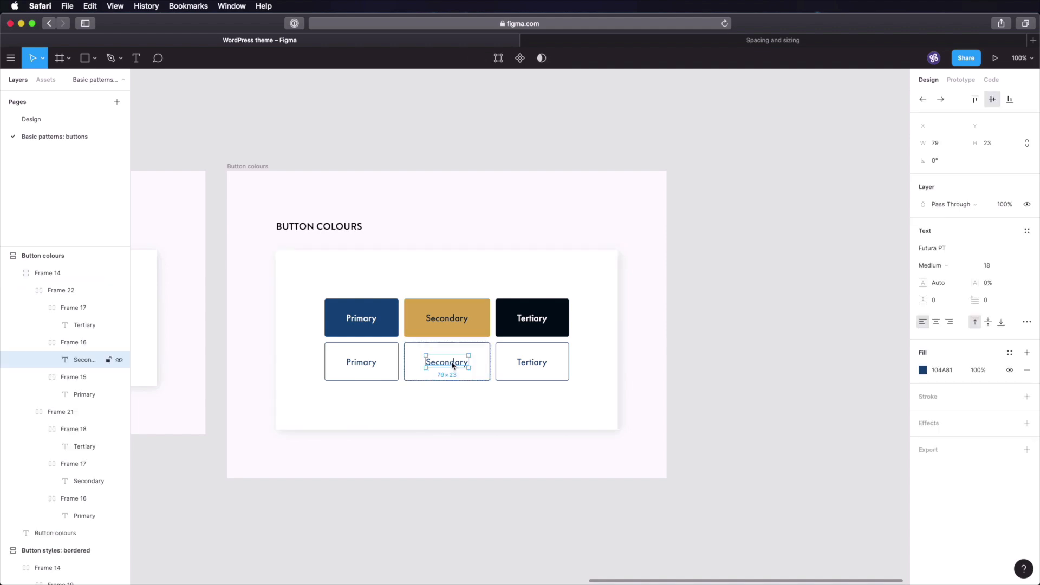
# - Eyedrop the gold Secondary button colour into the outlined Secondary label's fill
pyautogui.press('i')
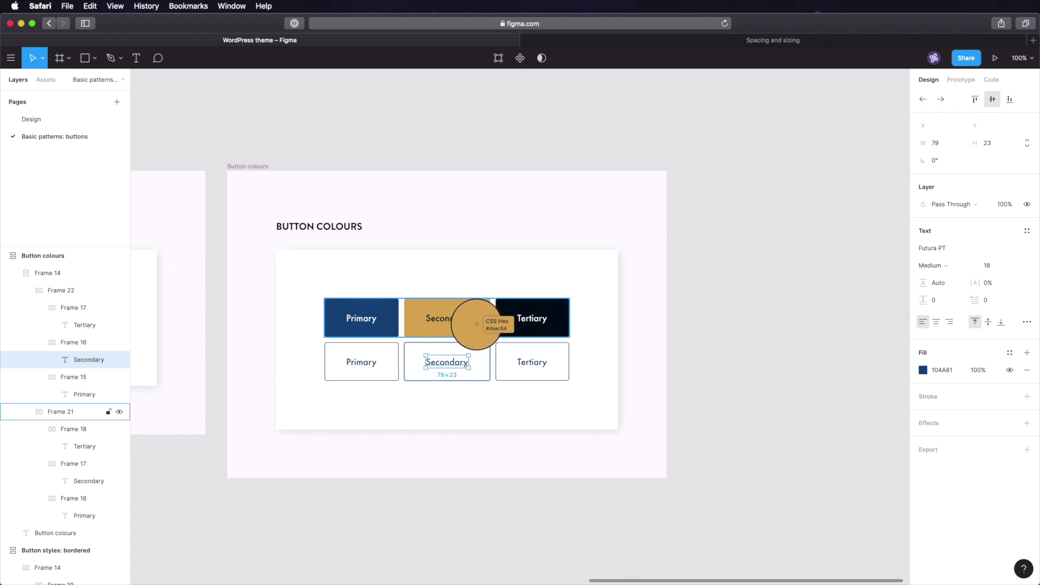
pyautogui.press('Escape')
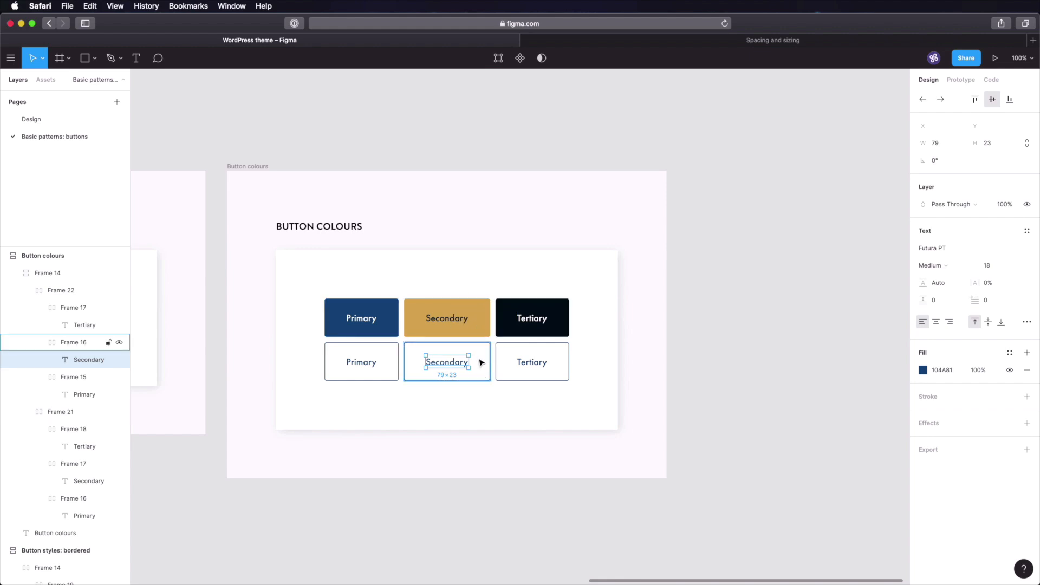
pyautogui.click(923, 370)
pyautogui.click(795, 464)
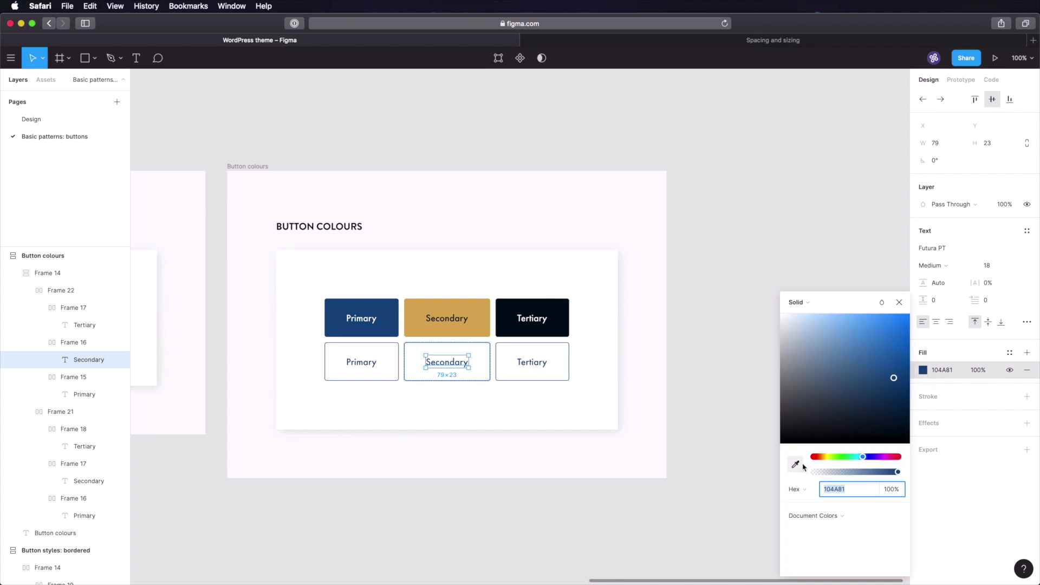
pyautogui.click(486, 332)
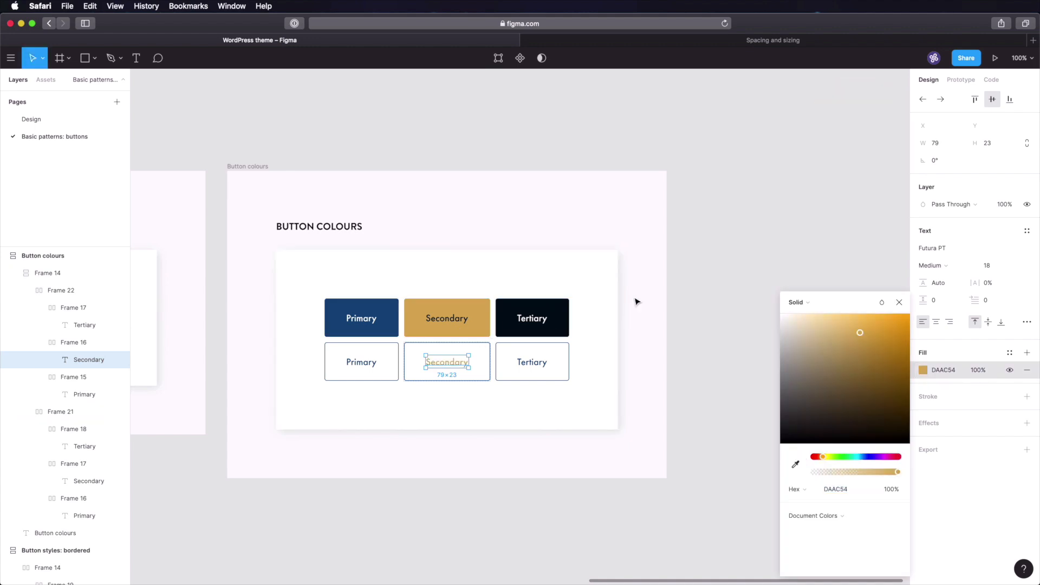
pyautogui.press('Escape')
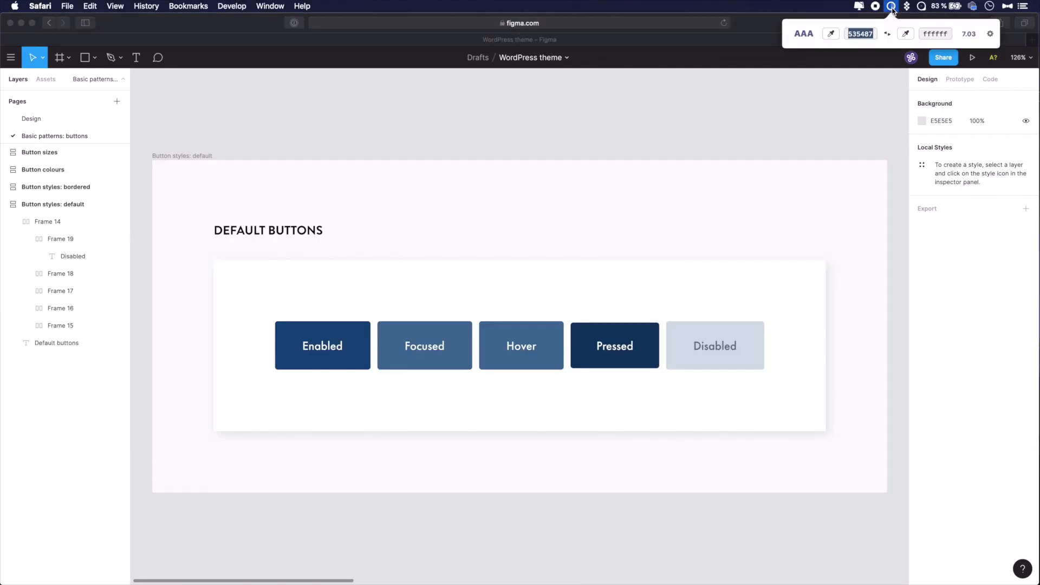
# - Sample the Disabled button's pale background and grey text in Contrast and swap them (3.62, AA+)
pyautogui.click(831, 34)
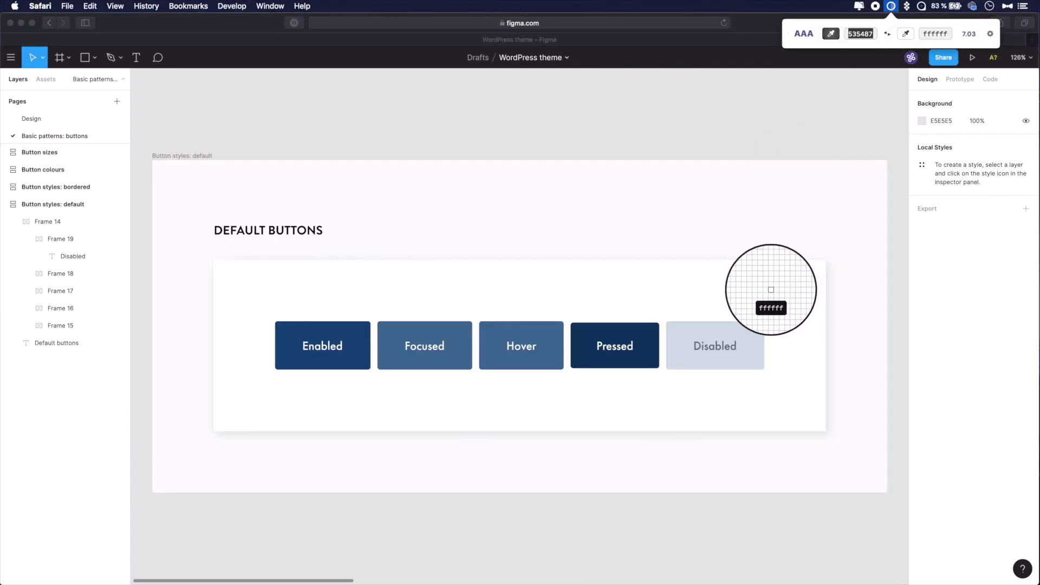
pyautogui.click(757, 334)
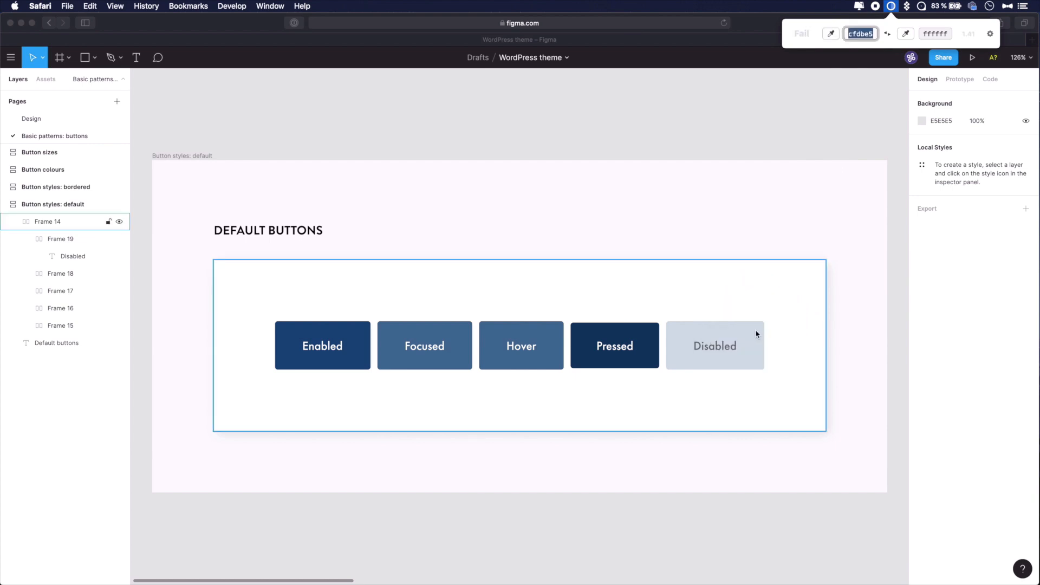
pyautogui.click(905, 34)
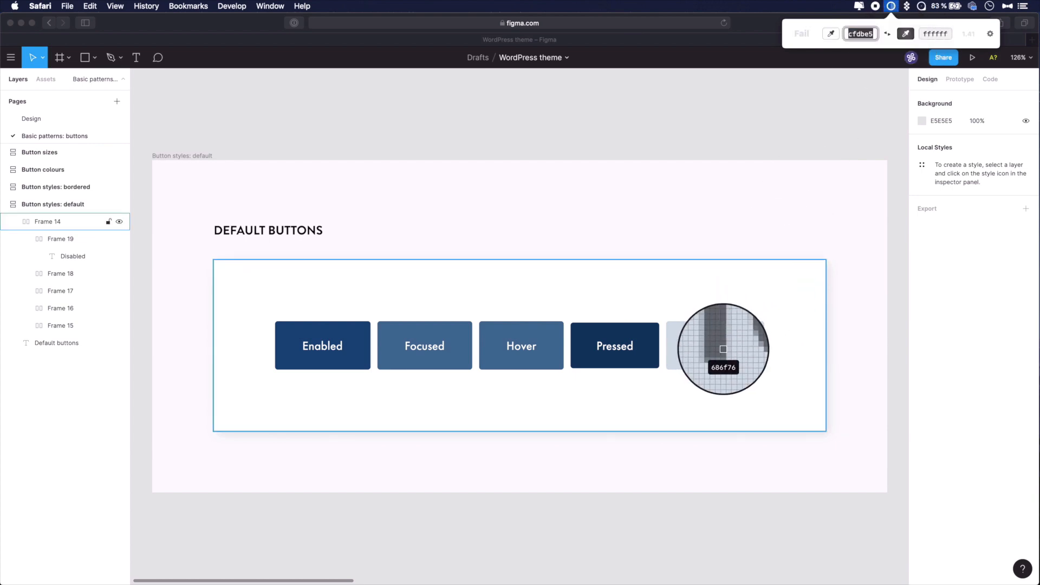
pyautogui.click(724, 351)
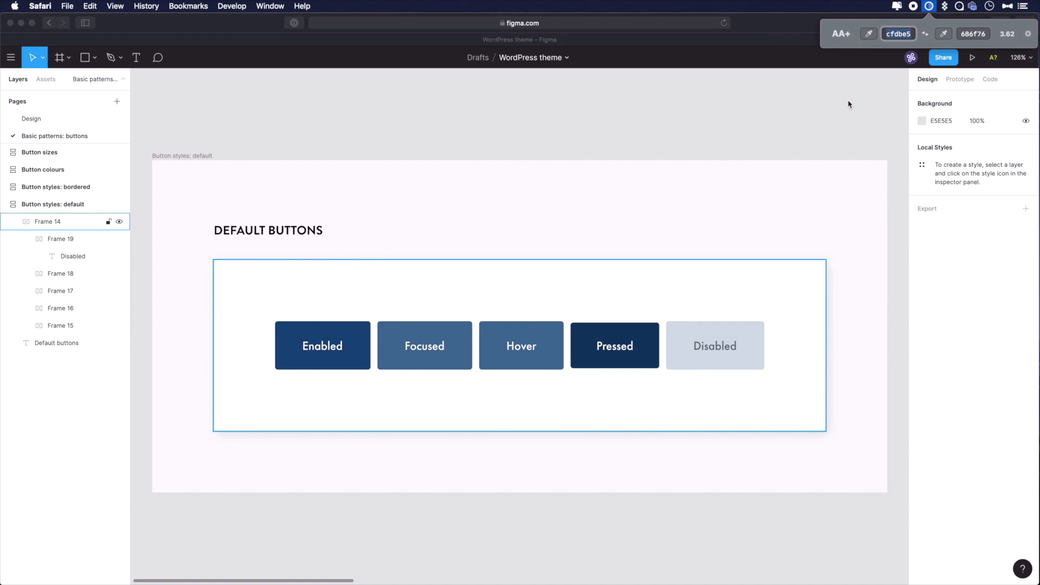
pyautogui.click(926, 34)
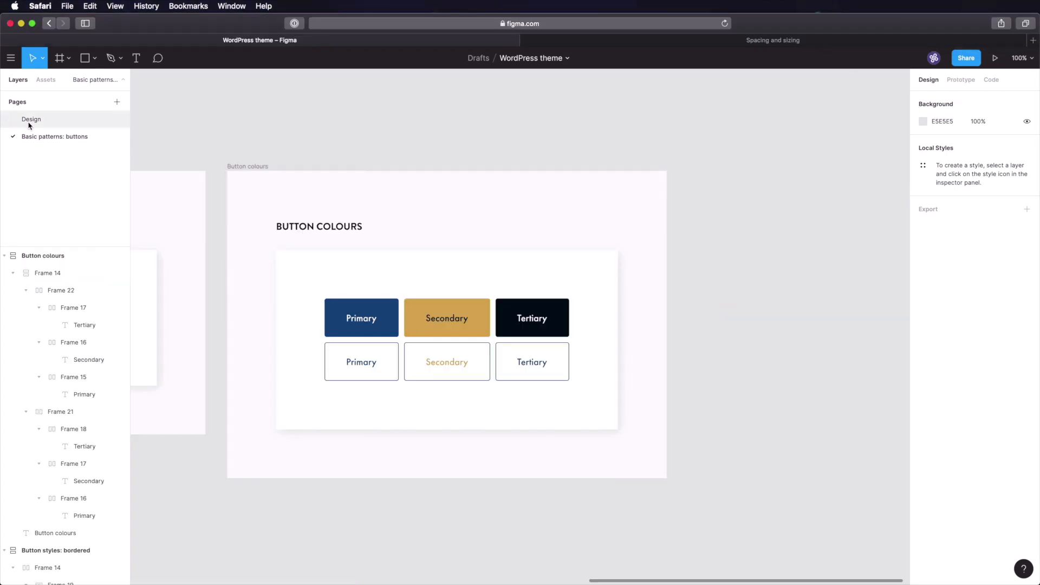
pyautogui.click(35, 121)
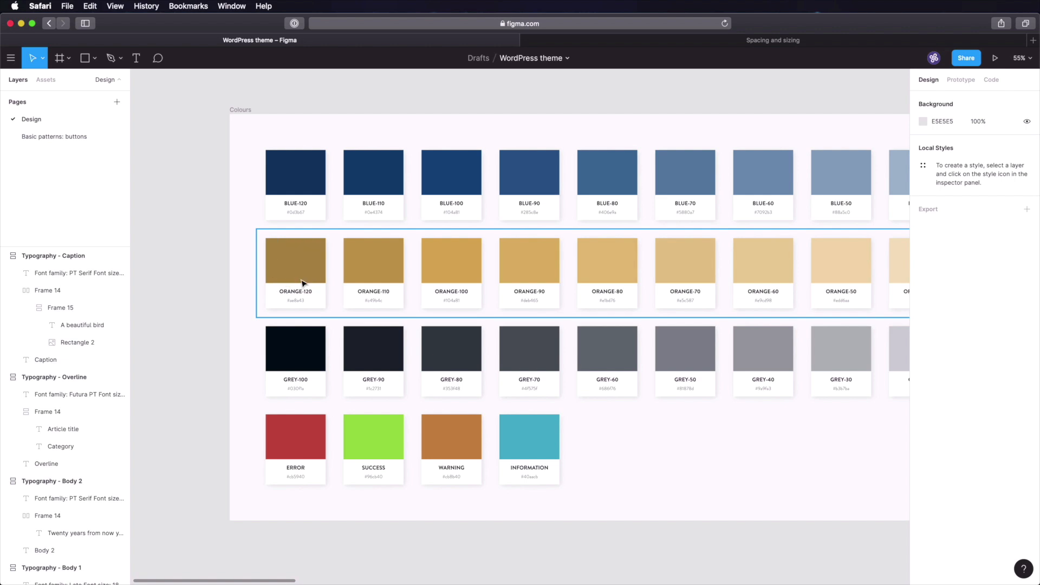
# - Set the outlined Secondary label's fill to darker gold AE8A43 and save
pyautogui.click(69, 141)
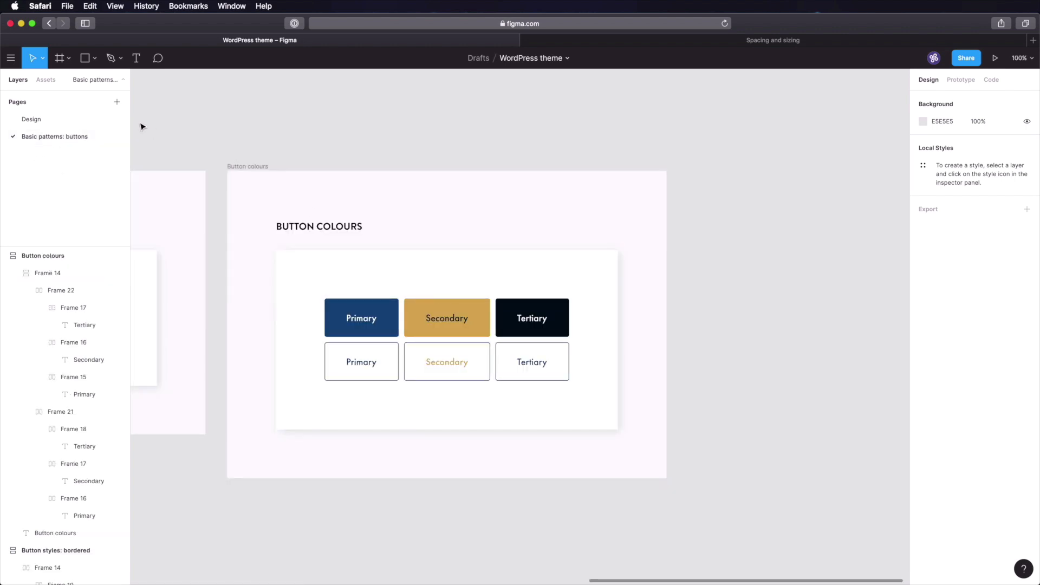
pyautogui.click(63, 119)
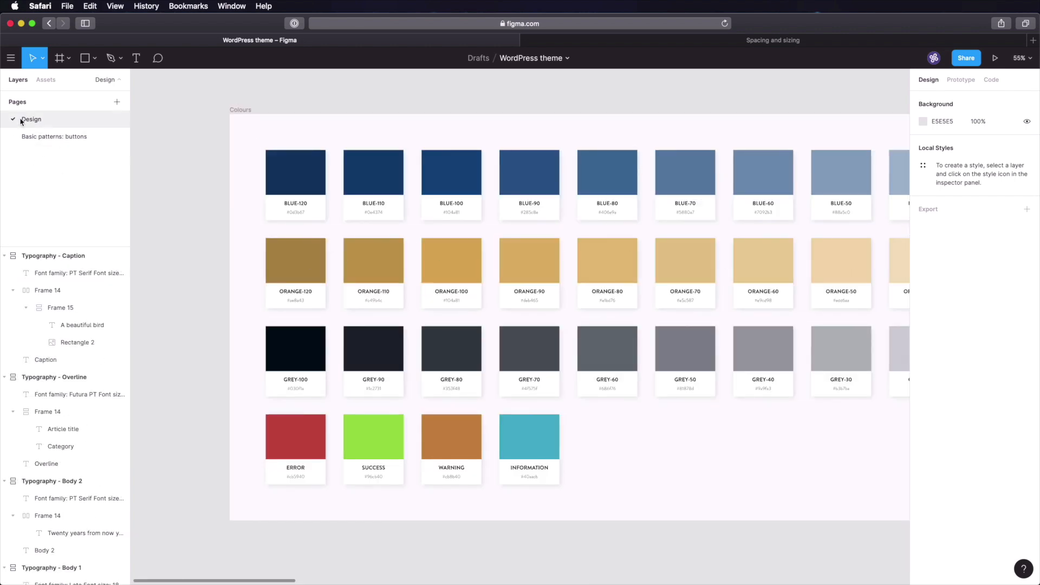
pyautogui.click(47, 136)
pyautogui.click(453, 362)
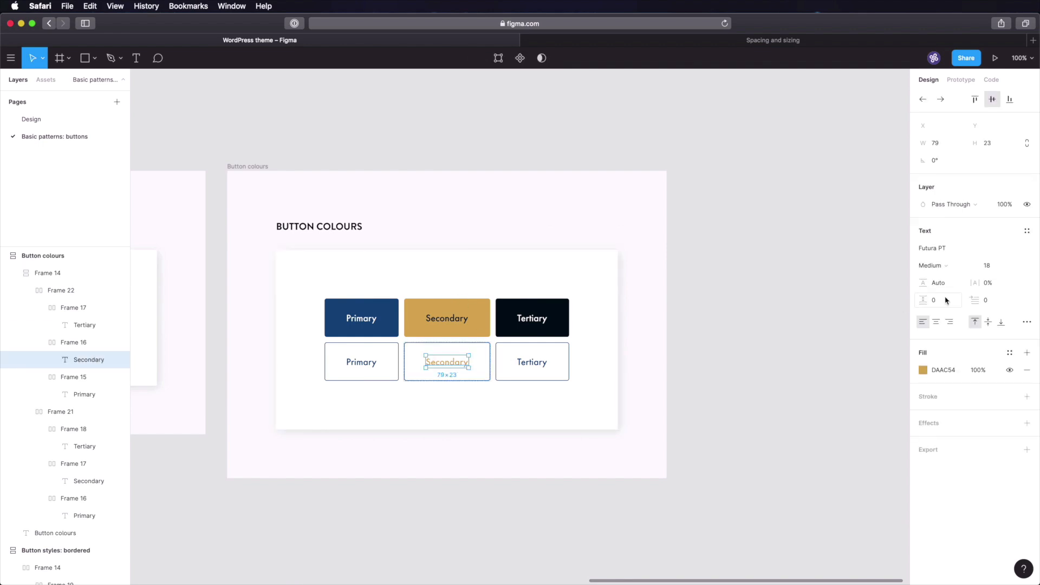
pyautogui.click(944, 370)
pyautogui.press('super+v')
pyautogui.press('Tab')
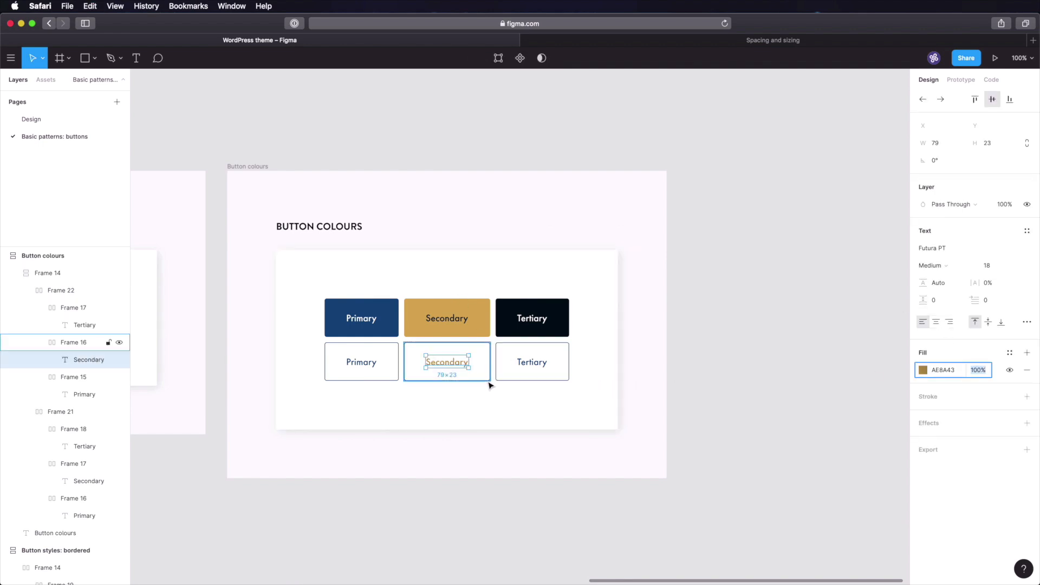
pyautogui.press('Escape')
pyautogui.press('super+s')
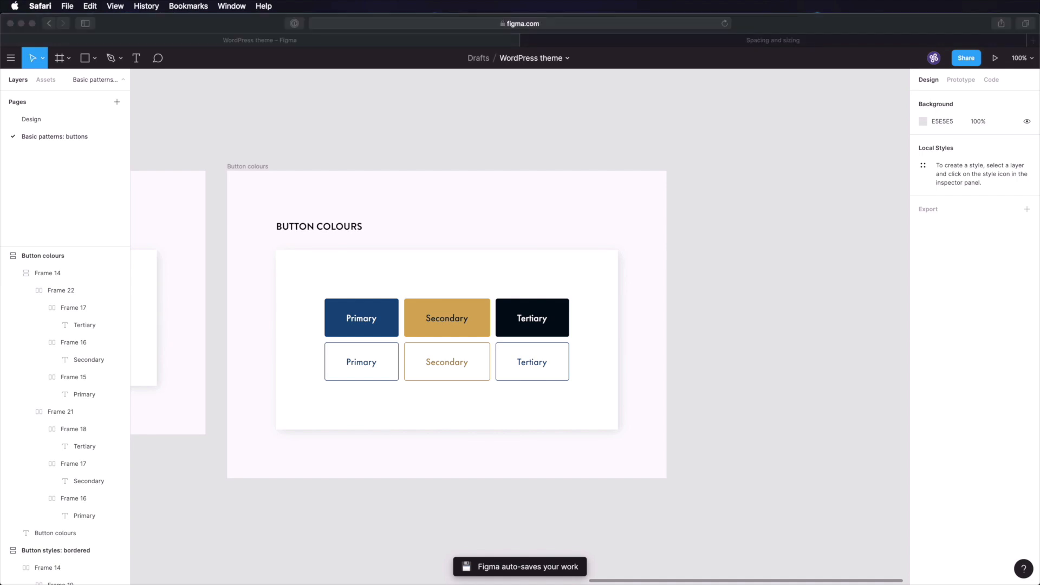
pyautogui.click(489, 361)
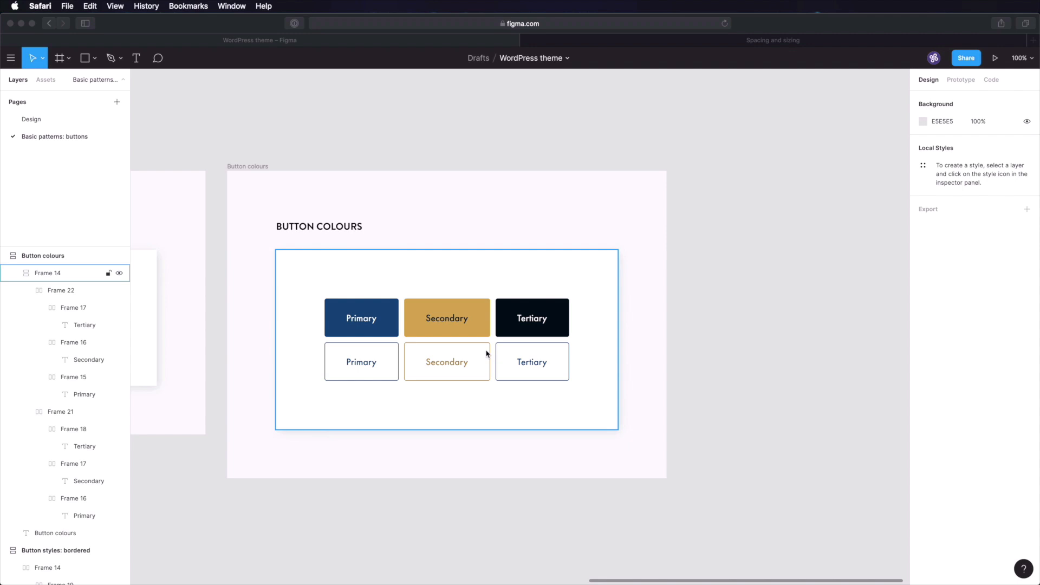
pyautogui.press('super+s')
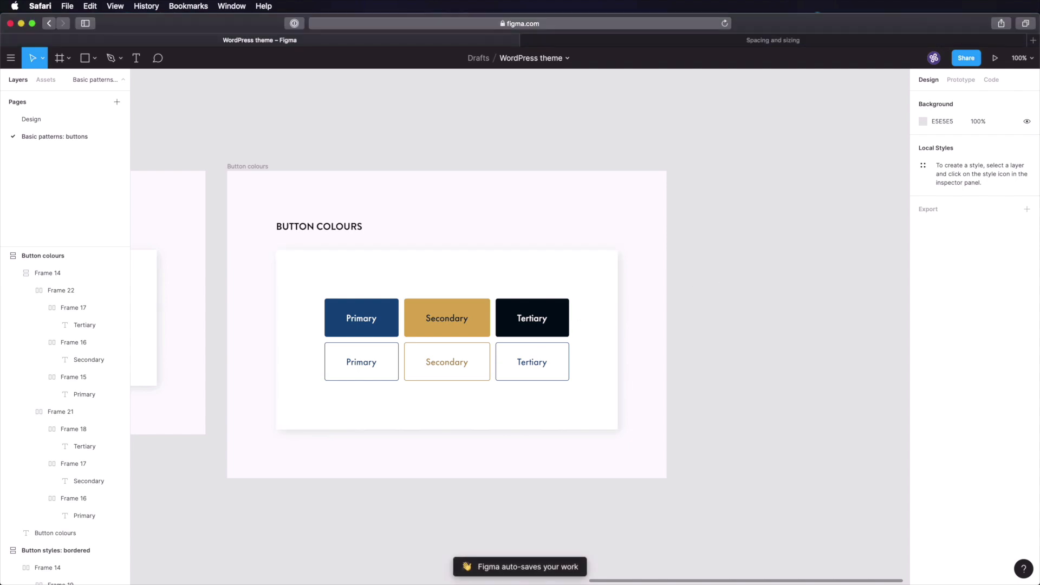
# - Copy the outlined Tertiary text's dark fill into its button's border stroke and save
pyautogui.keyDown('super'); pyautogui.click(535, 363); pyautogui.keyUp('super')
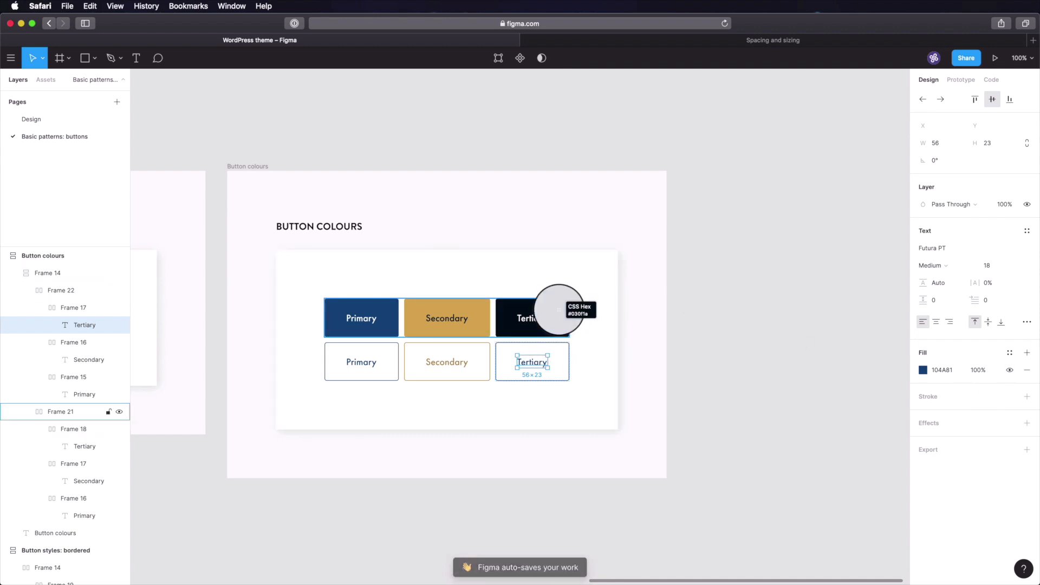
pyautogui.click(934, 374)
pyautogui.press('super+c')
pyautogui.click(554, 379)
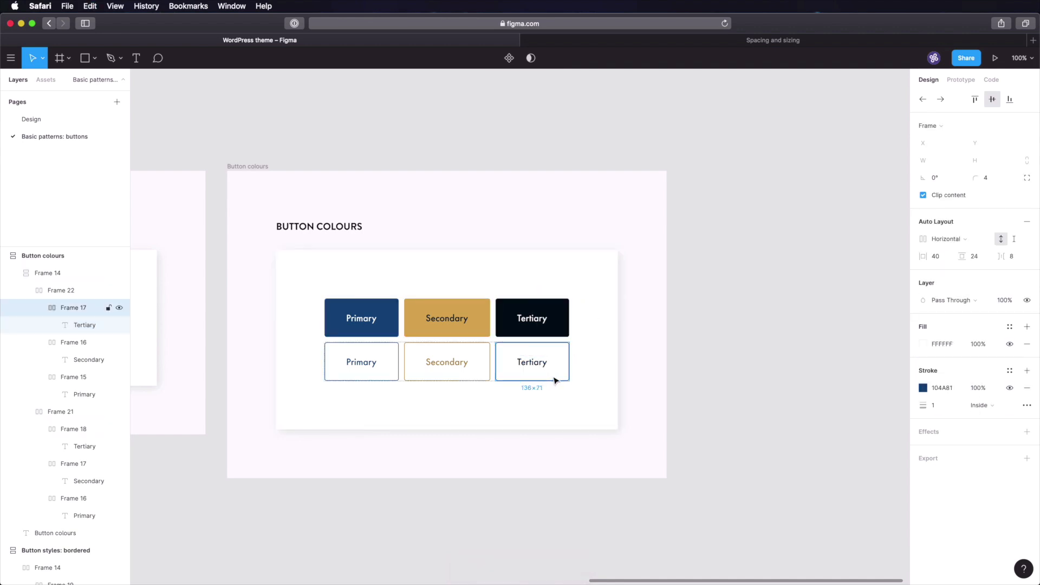
pyautogui.click(948, 388)
pyautogui.click(795, 339)
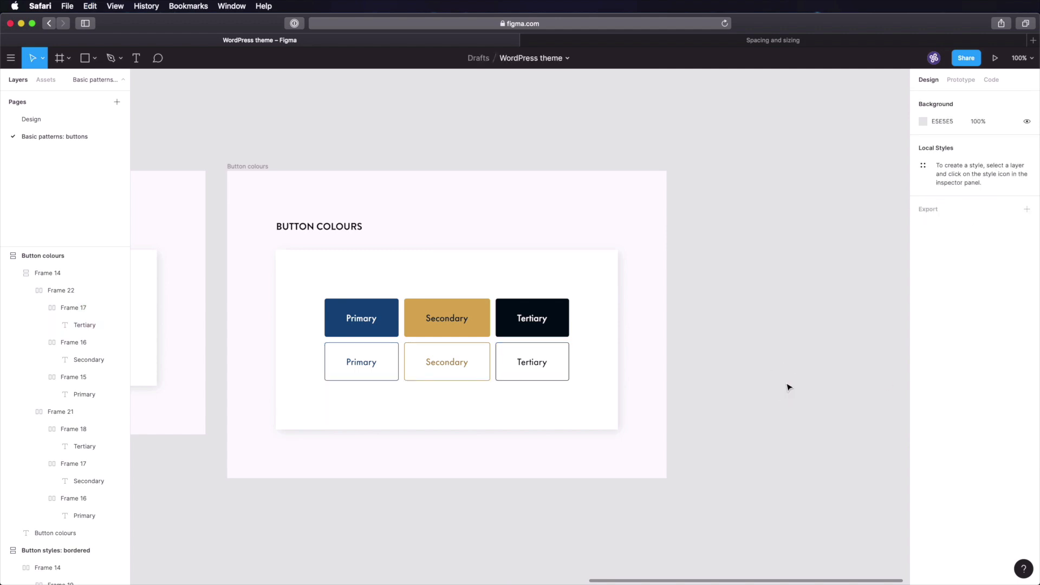
pyautogui.press('super+s')
# - Paste a copy of the 'Button styles: default' frame to the right of Button colours
pyautogui.hscroll(-20, 312, 148)
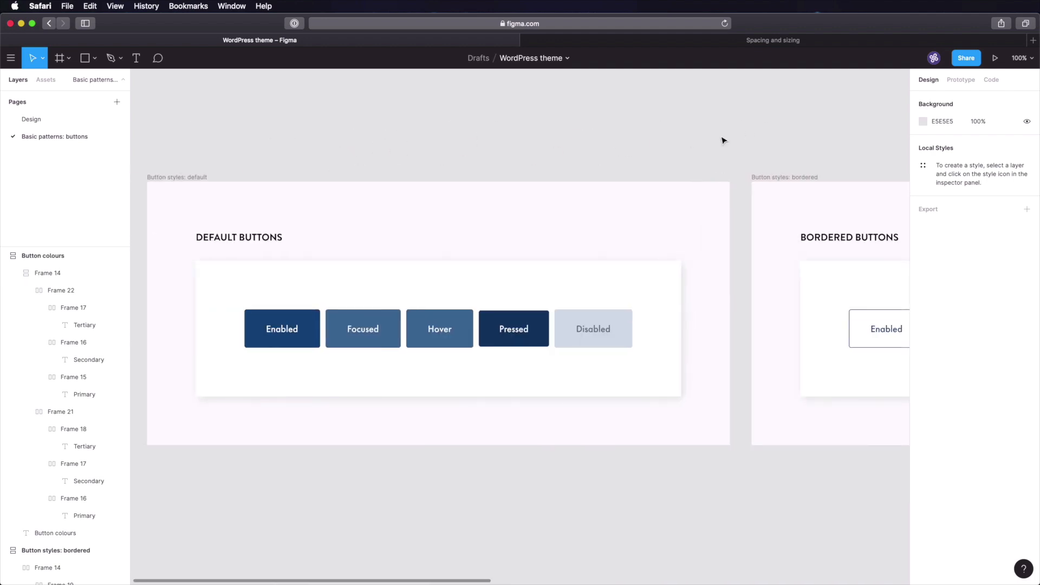
pyautogui.click(306, 171)
pyautogui.click(750, 128)
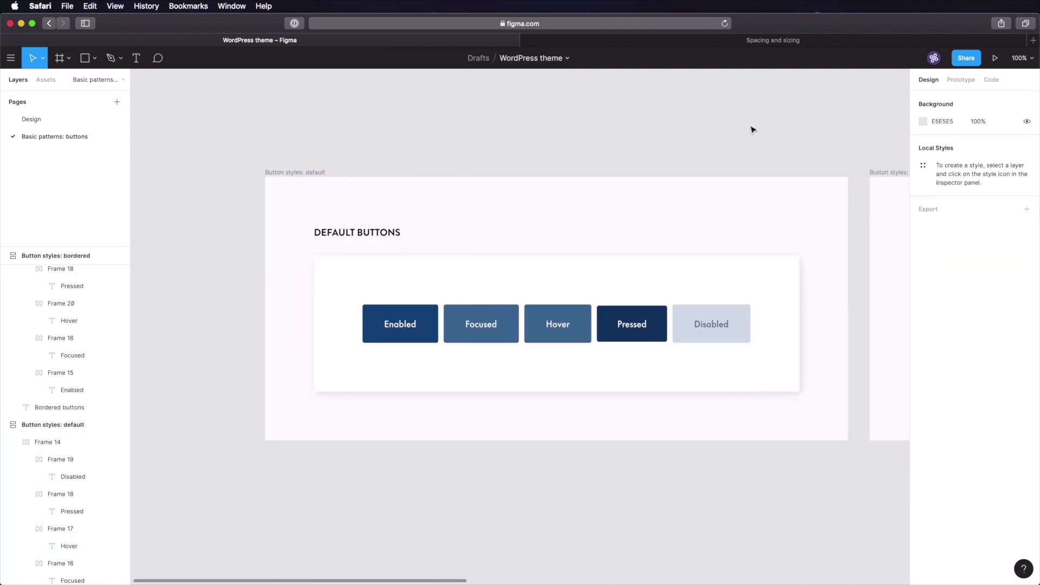
pyautogui.hscroll(10, 704, 127)
pyautogui.hscroll(10, 651, 128)
pyautogui.press('super+v')
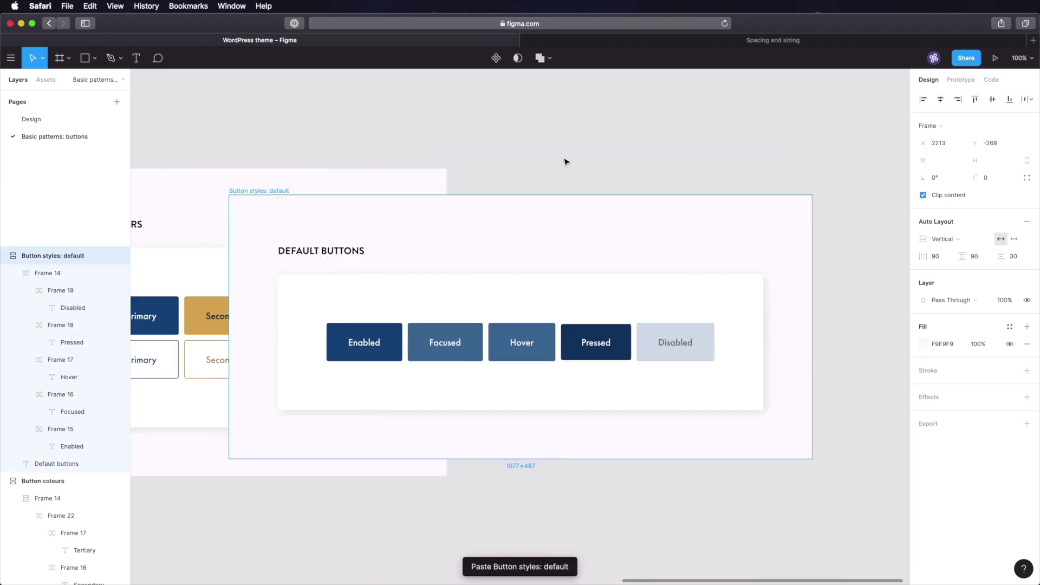
pyautogui.moveTo(244, 191); pyautogui.dragTo(482, 169)
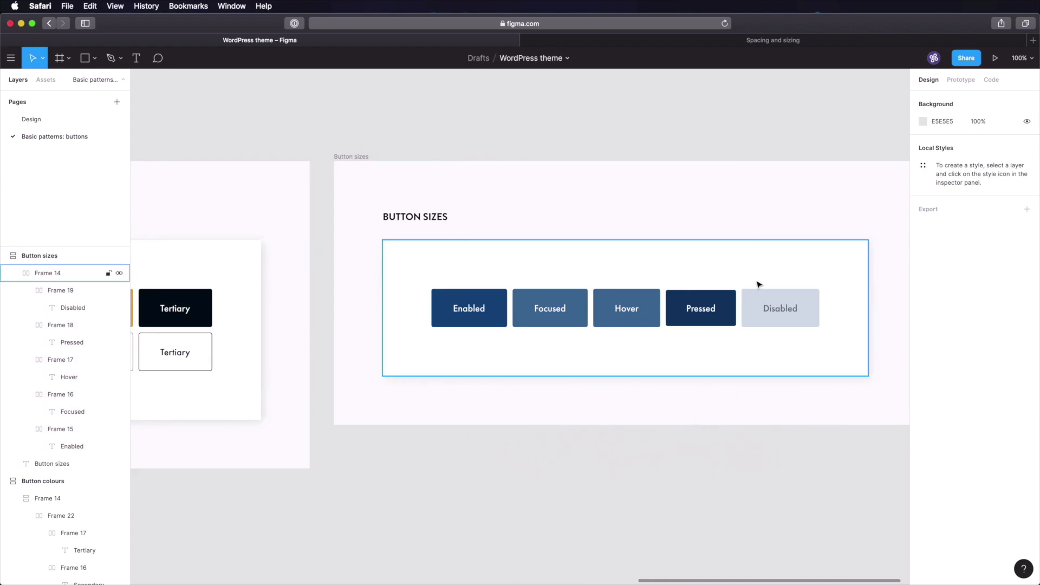
# - Drop the Pressed and Disabled buttons and label the remaining three Large, Medium and Small
pyautogui.click(698, 313)
pyautogui.keyDown('shift'); pyautogui.click(778, 313); pyautogui.keyUp('shift')
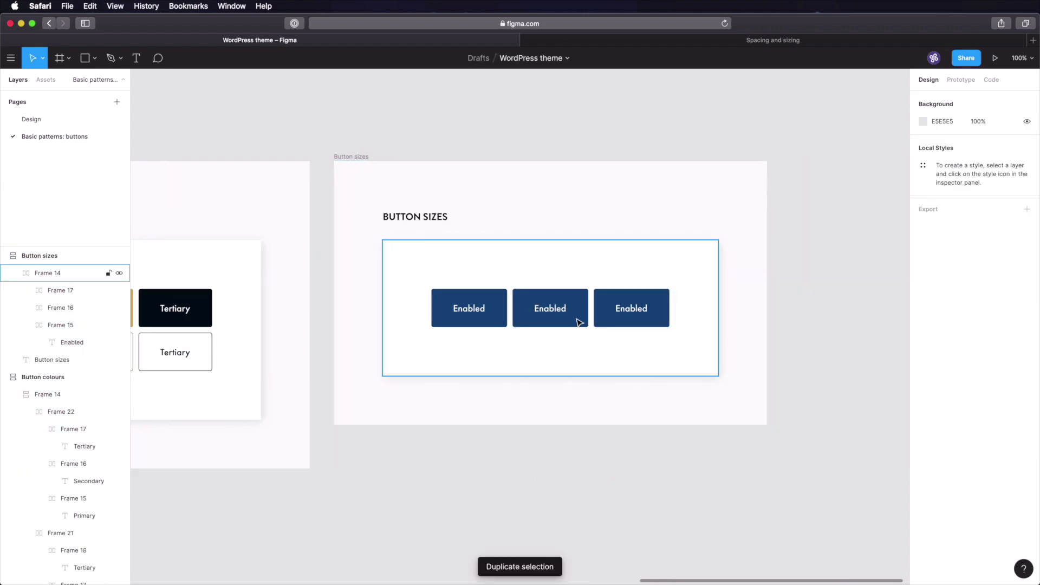
pyautogui.doubleClick(552, 310)
pyautogui.doubleClick(550, 310)
pyautogui.write('Medium')
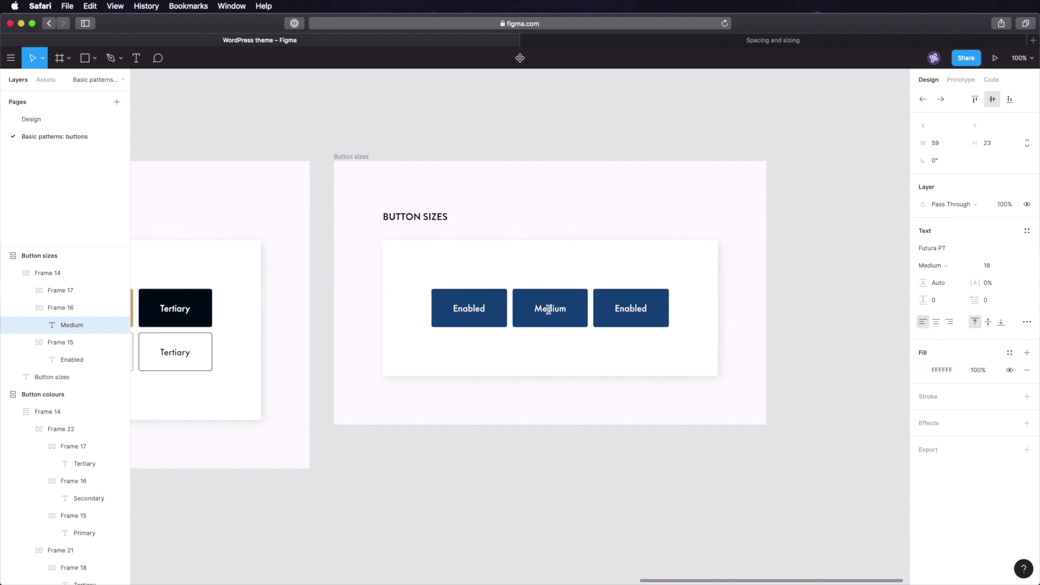
pyautogui.doubleClick(459, 308)
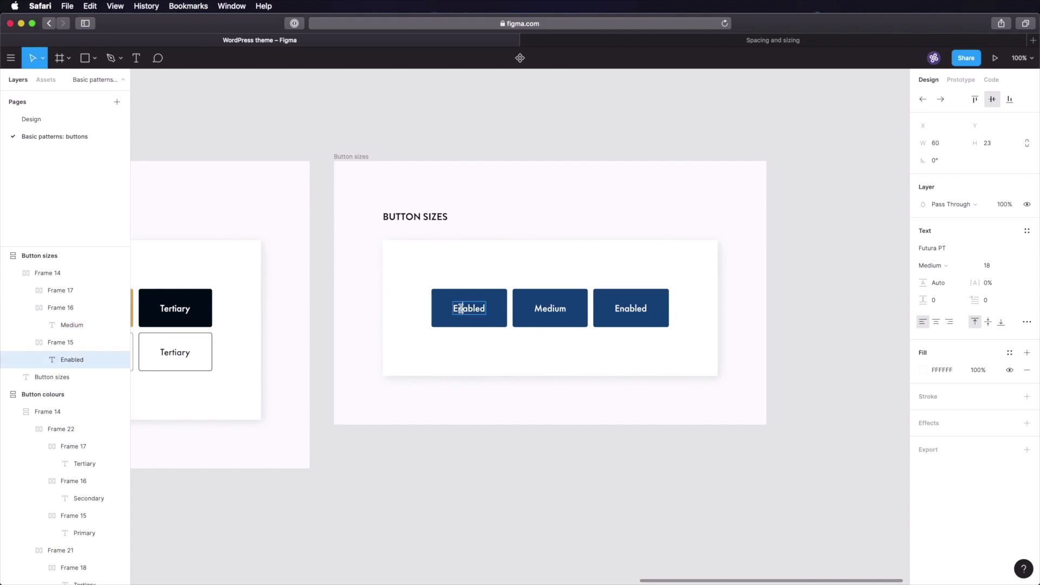
pyautogui.write('Large')
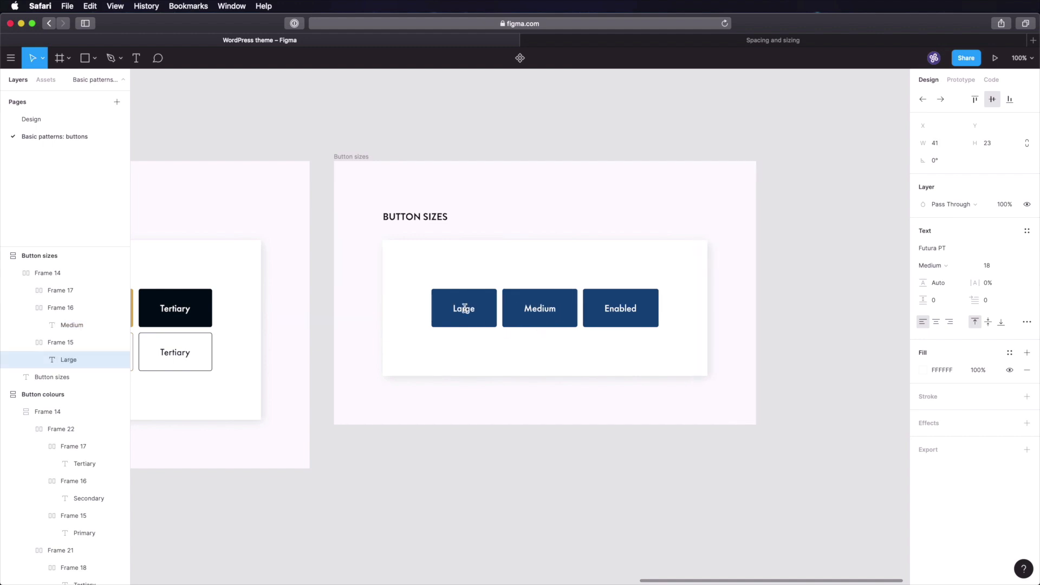
pyautogui.doubleClick(620, 309)
pyautogui.write('Small')
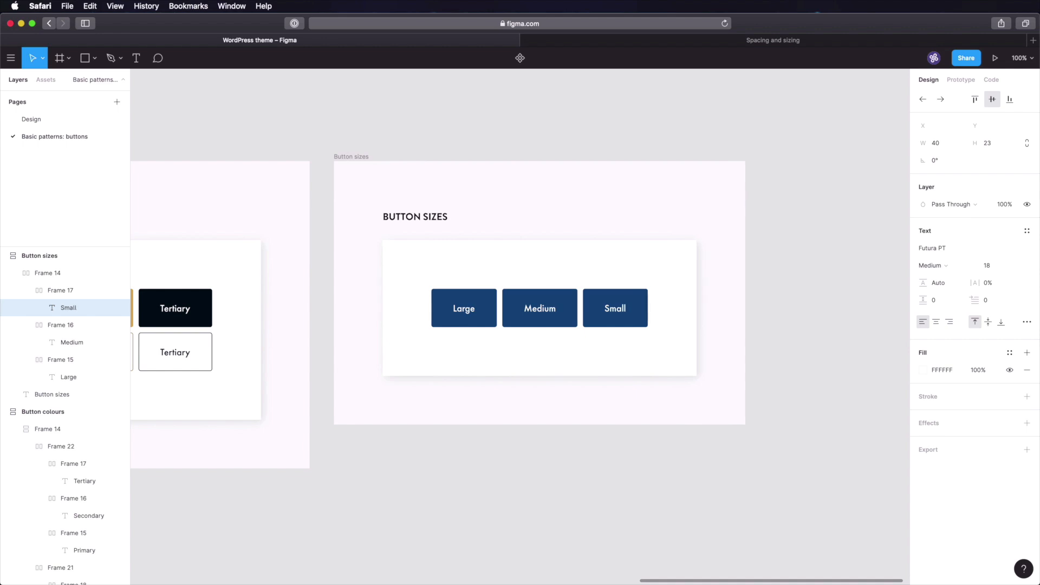
pyautogui.click(553, 495)
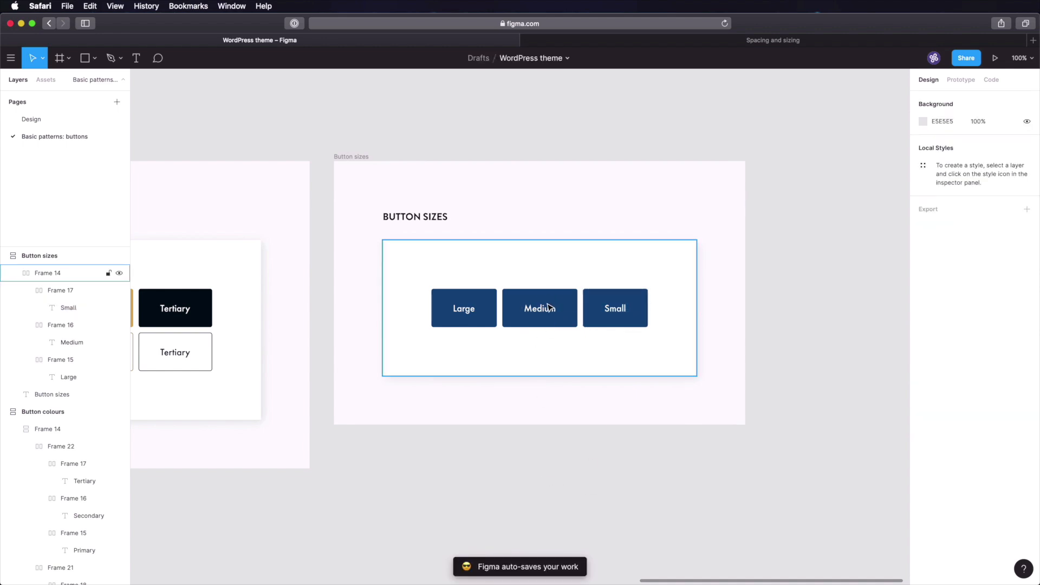
# - Set the Small button's label font size to 16
pyautogui.click(650, 310)
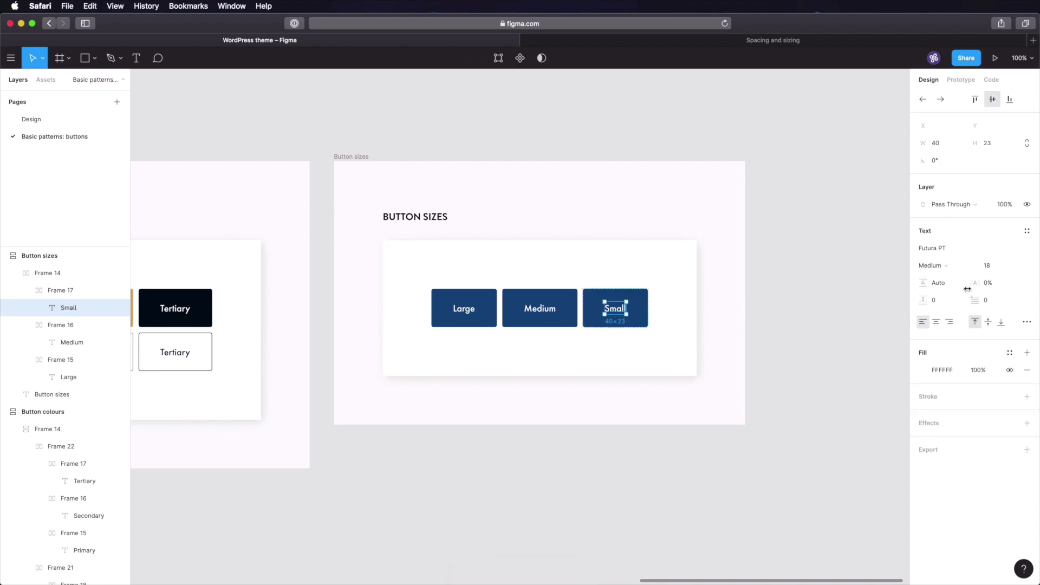
pyautogui.click(997, 266)
pyautogui.press('Tab')
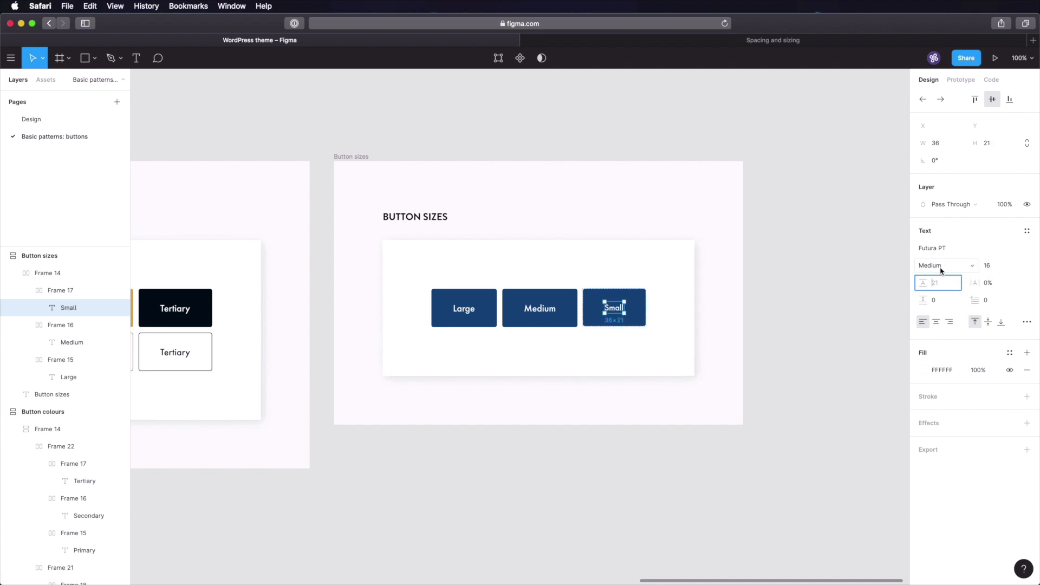
pyautogui.click(712, 315)
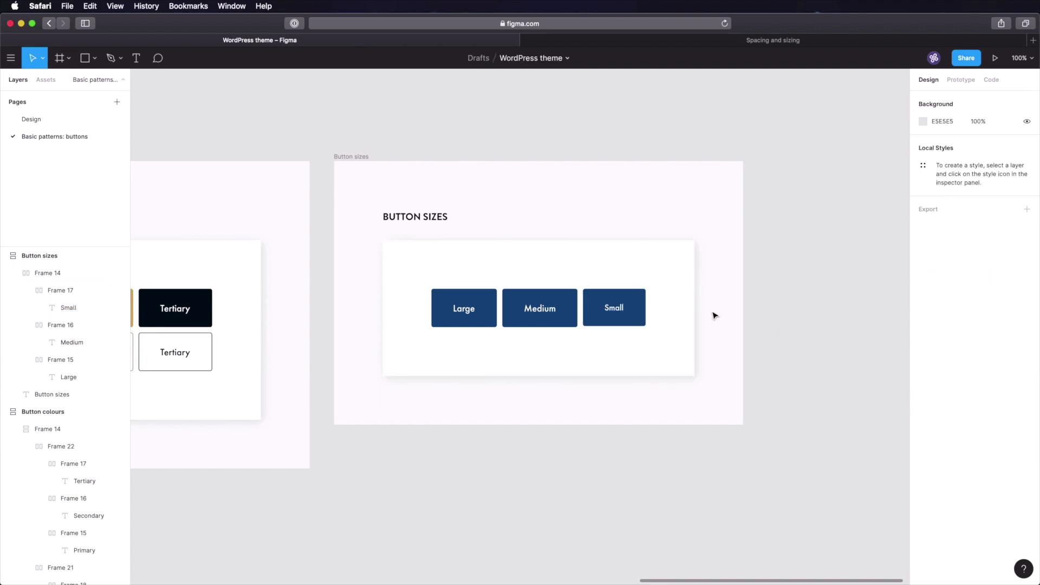
# - Give the Small button 32 px horizontal and 16 px vertical padding
pyautogui.click(632, 310)
pyautogui.click(633, 310)
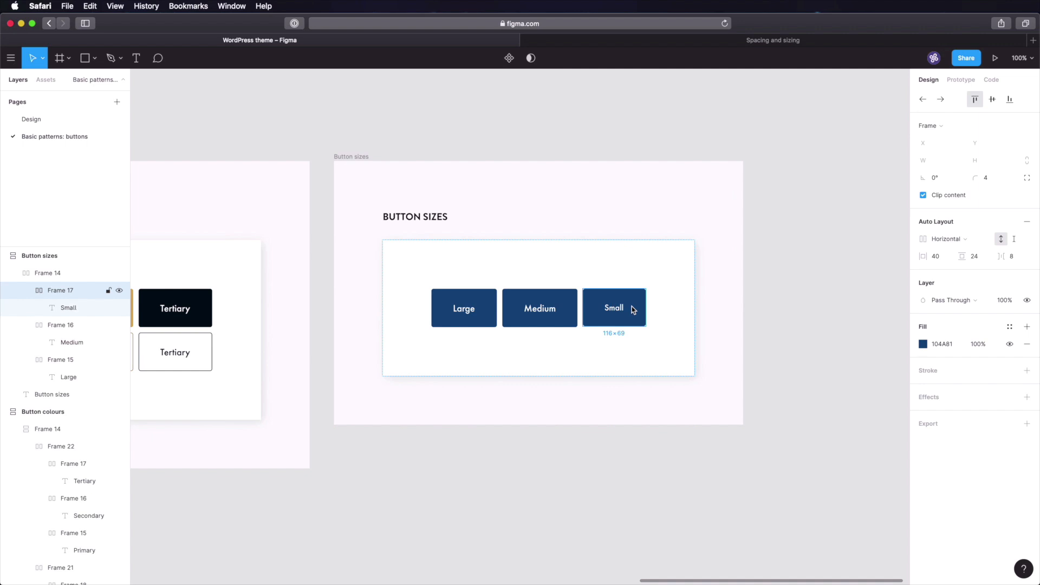
pyautogui.click(940, 261)
pyautogui.write('32')
pyautogui.press('Tab')
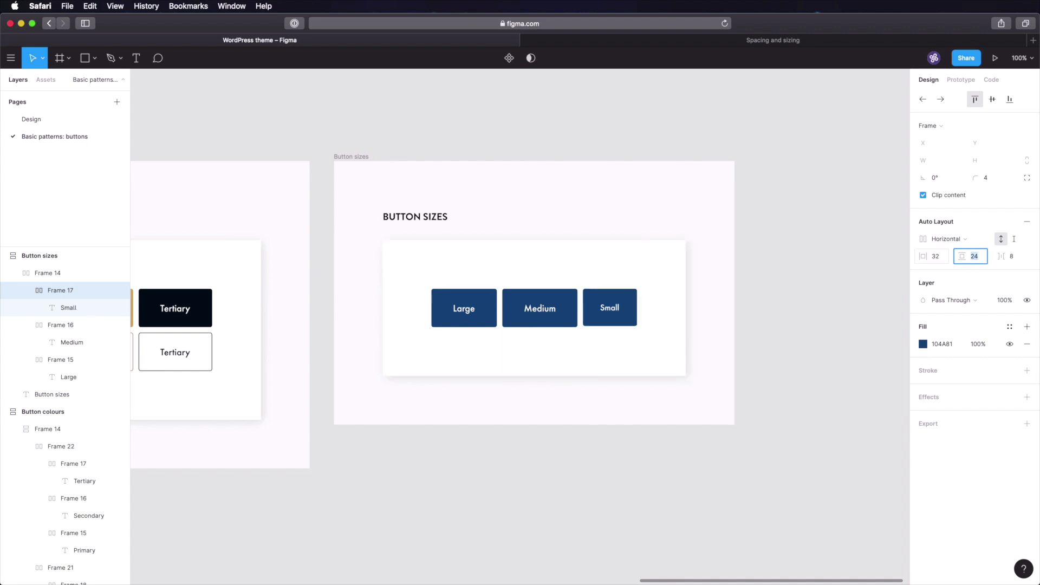
pyautogui.write('17')
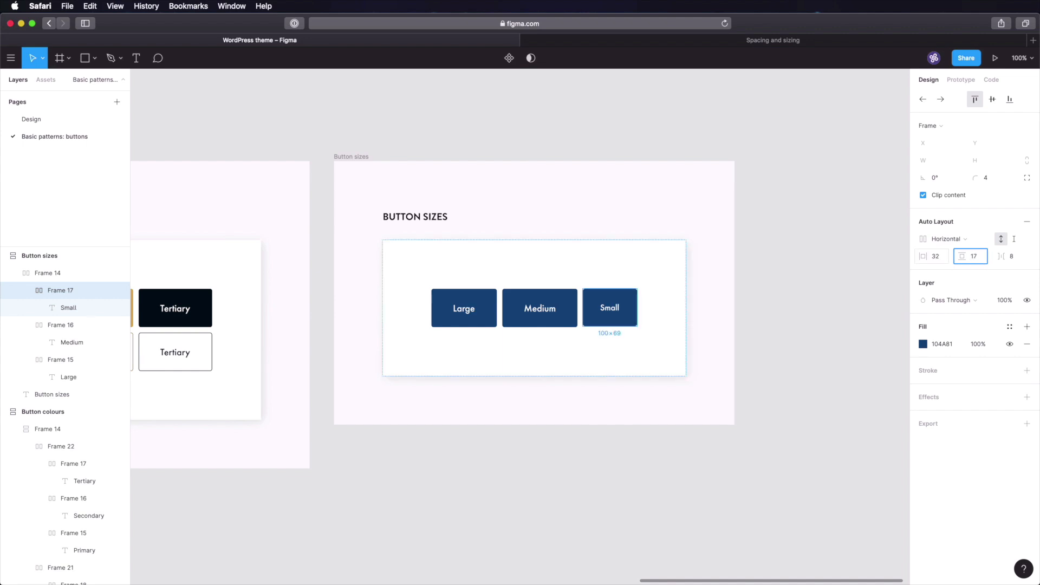
pyautogui.press('Tab')
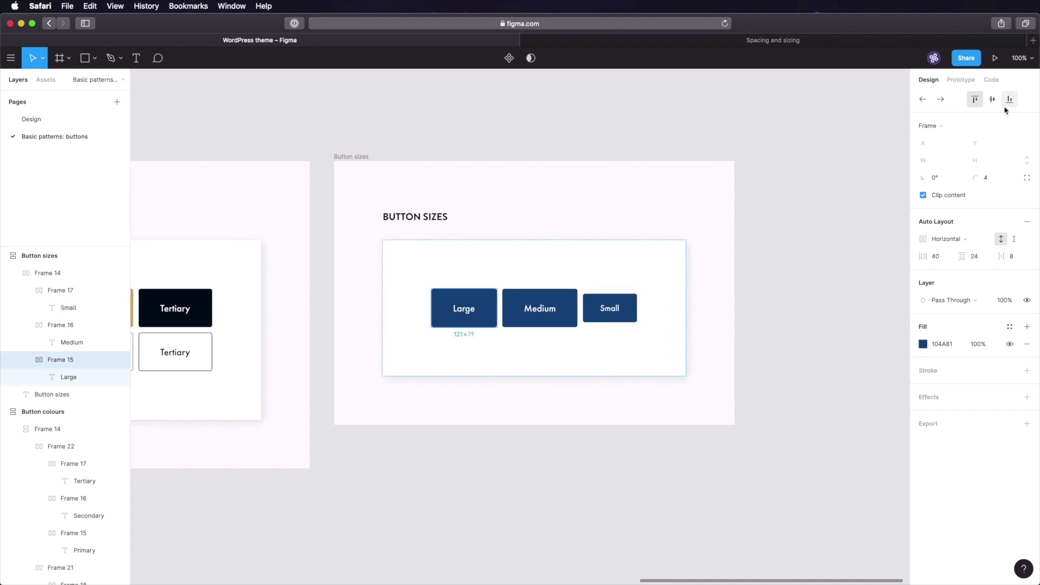
# - Give the Large button 56 px horizontal and 32 px vertical padding
pyautogui.click(994, 102)
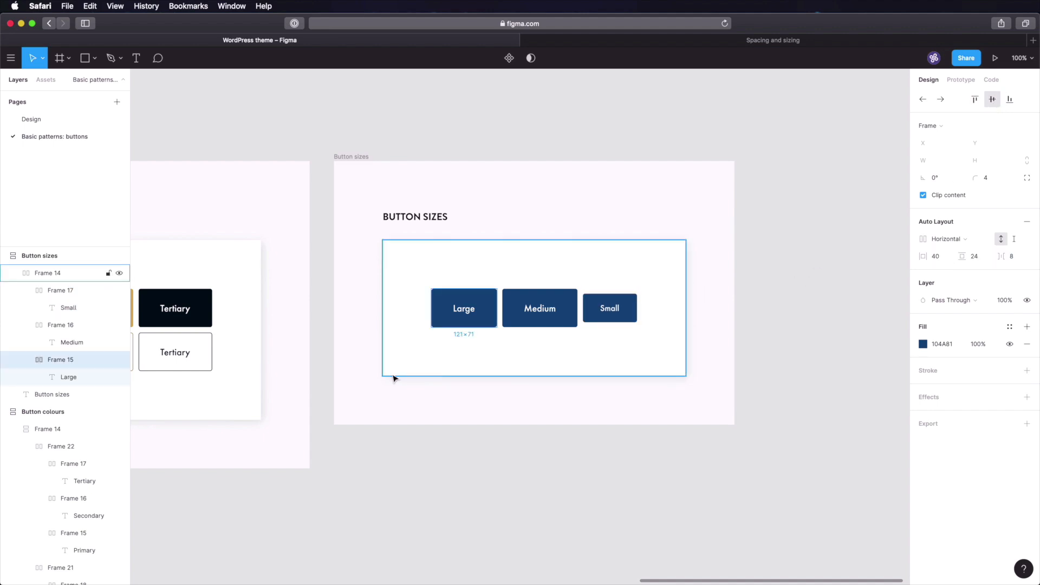
pyautogui.click(511, 469)
pyautogui.doubleClick(482, 313)
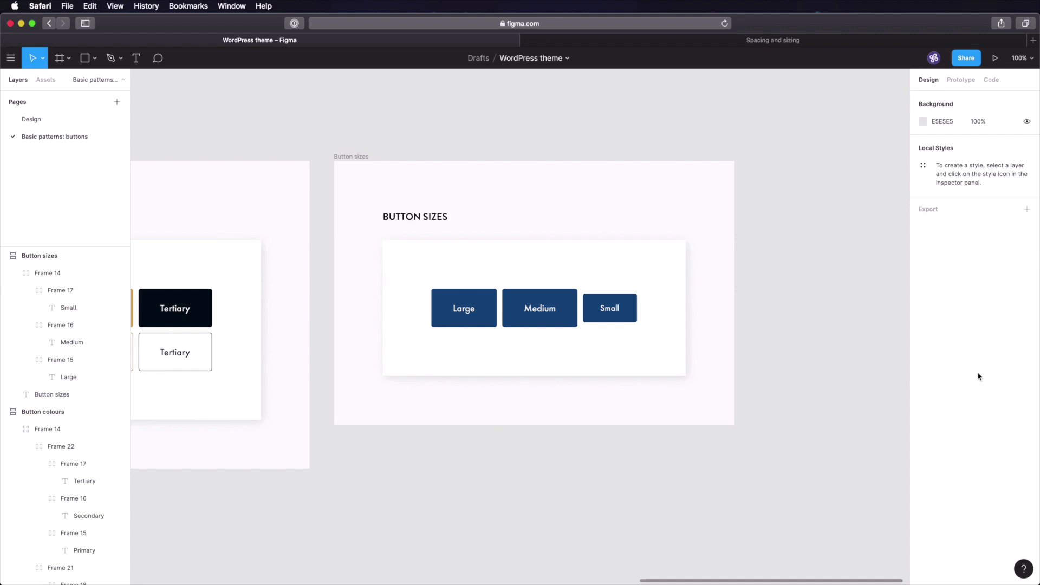
pyautogui.click(936, 257)
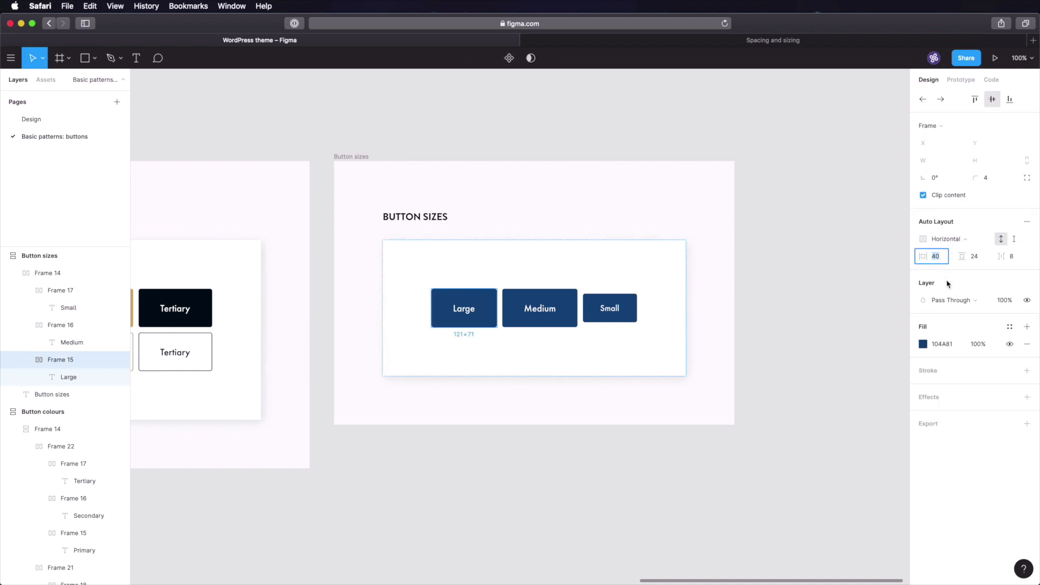
pyautogui.write('56')
pyautogui.press('Tab')
pyautogui.write('32')
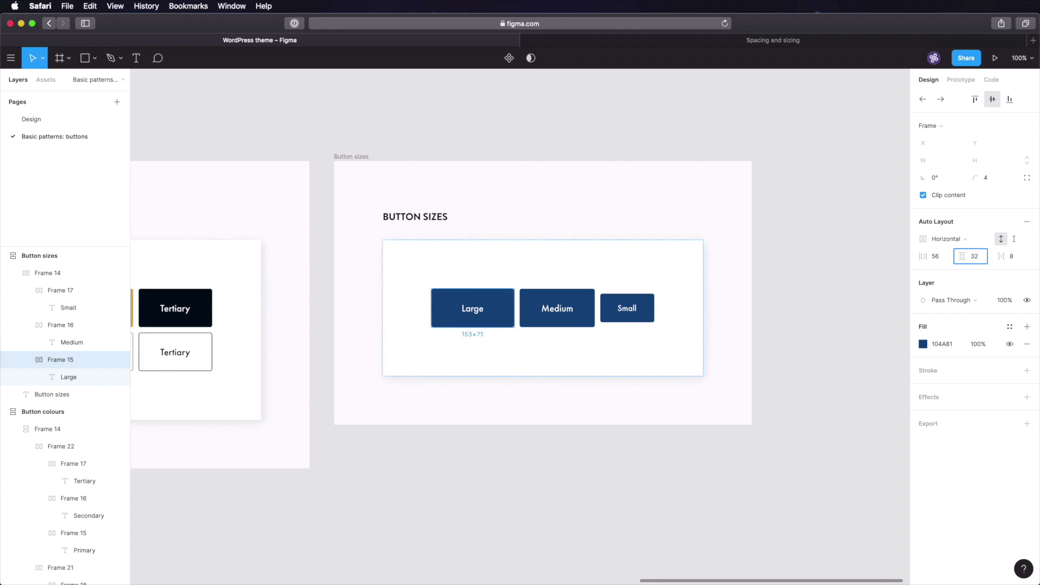
pyautogui.press('Tab')
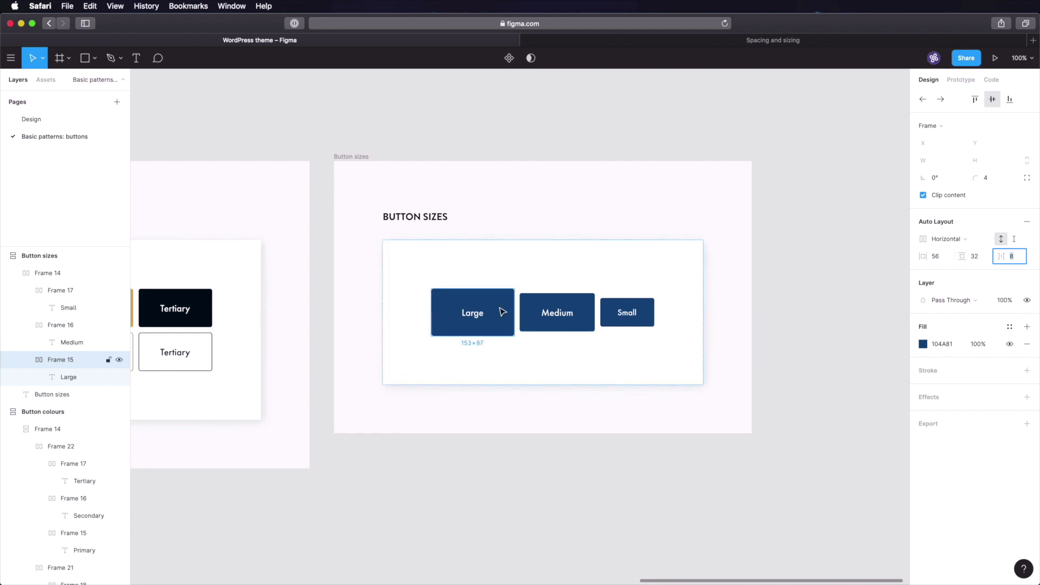
# - Set the Large button's label to font size 25, then zoom to fit all frames
pyautogui.doubleClick(475, 317)
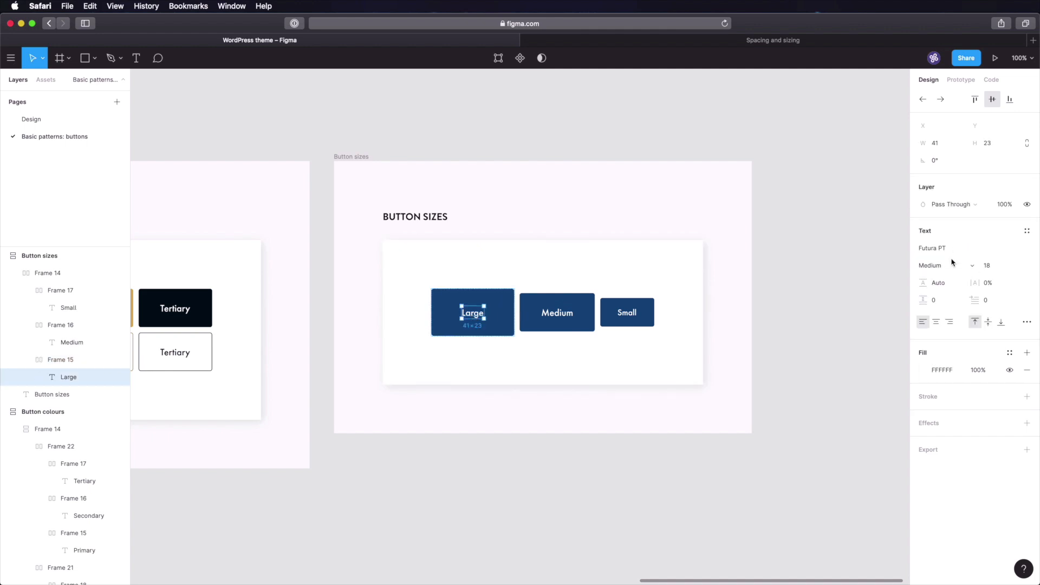
pyautogui.click(991, 265)
pyautogui.write('25')
pyautogui.press('Tab')
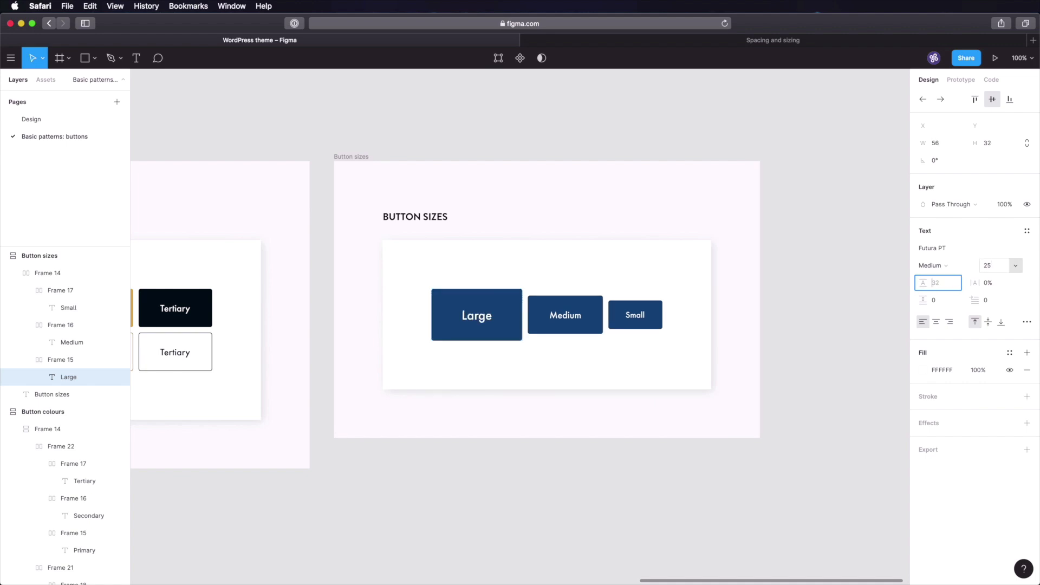
pyautogui.click(620, 466)
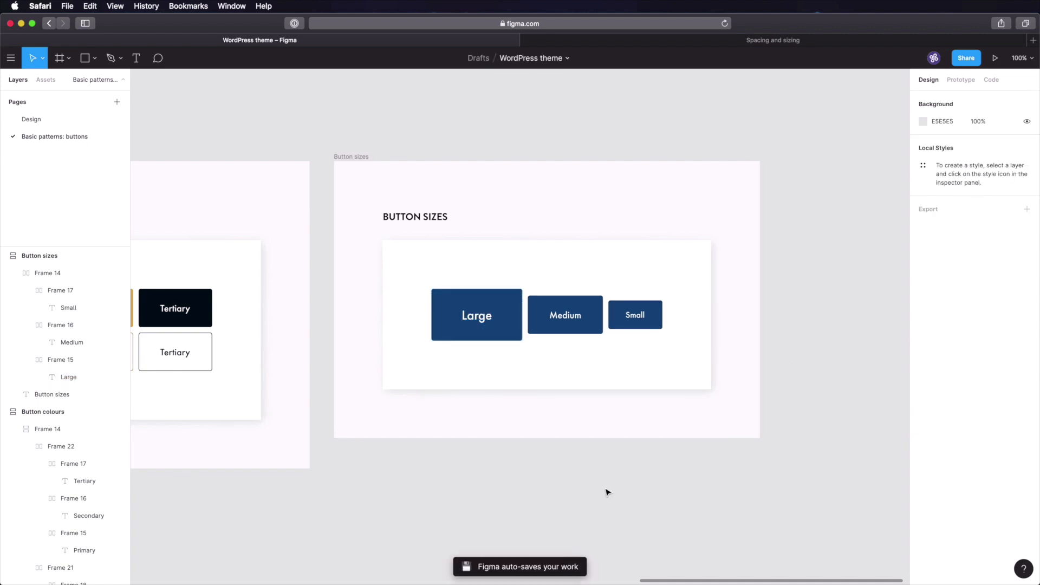
pyautogui.hotkey('shift', '1')
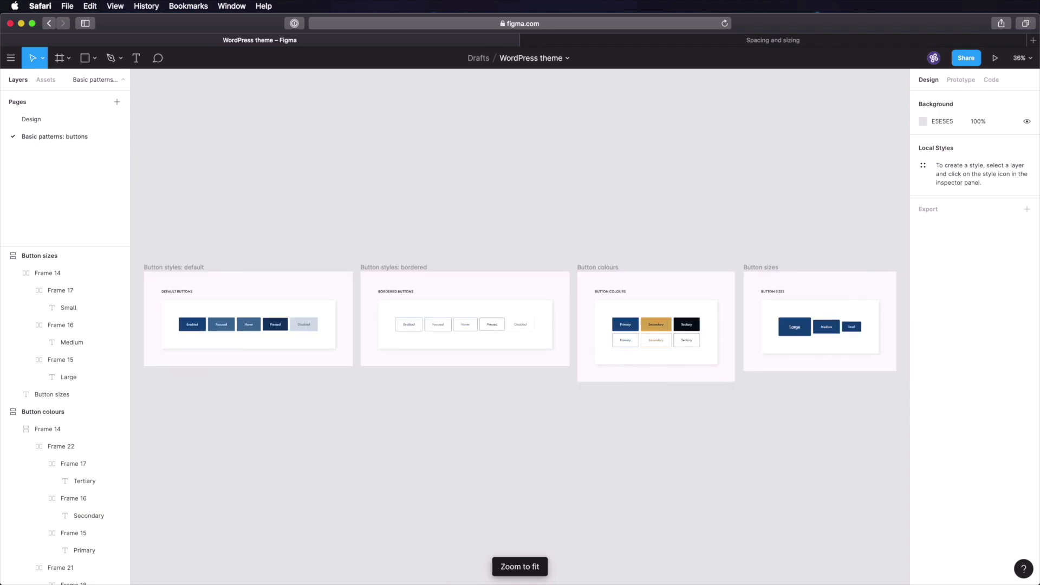
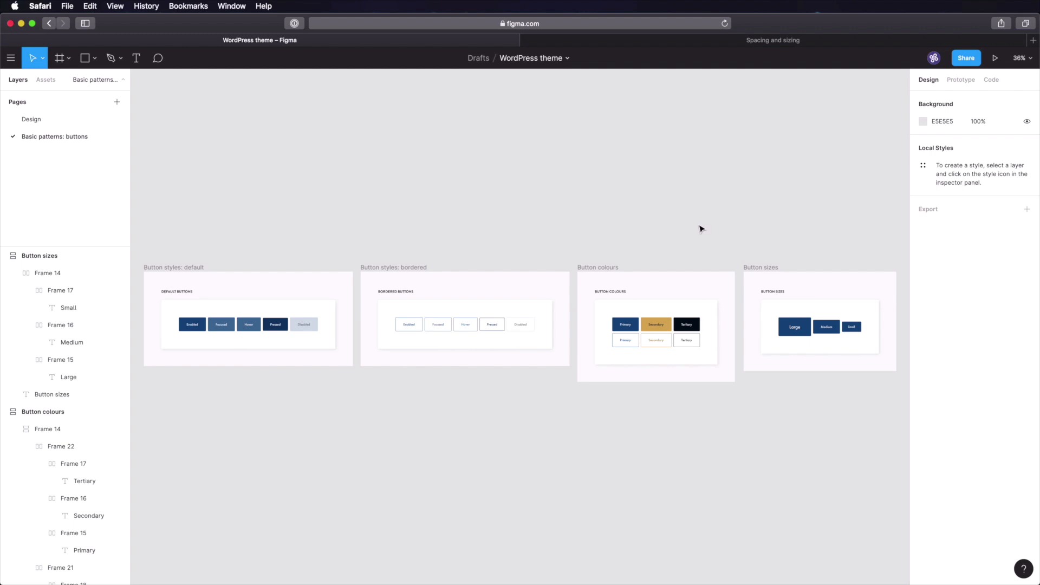
# - Switch to the Safari tab showing the Notion 'Spacing and sizing' page
pyautogui.click(706, 42)
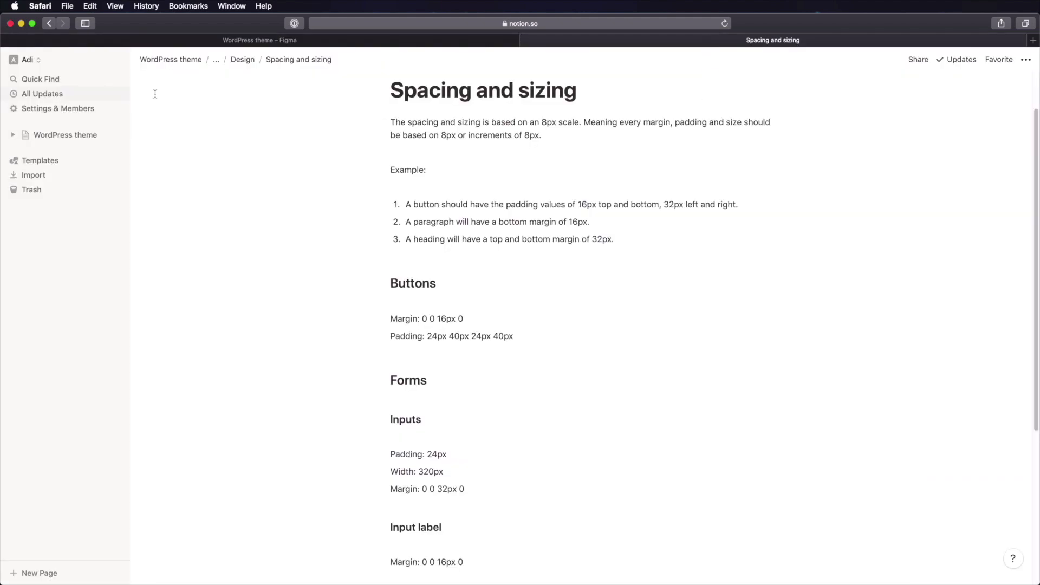
# - Go up to the Design system page and add an empty 'Basic patterns' sub-page
pyautogui.click(243, 60)
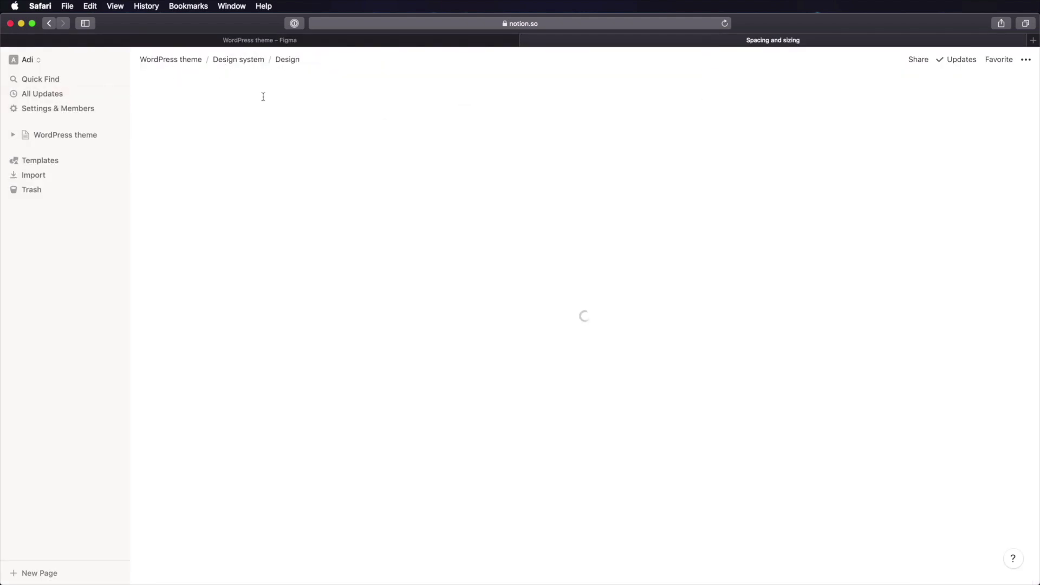
pyautogui.click(257, 67)
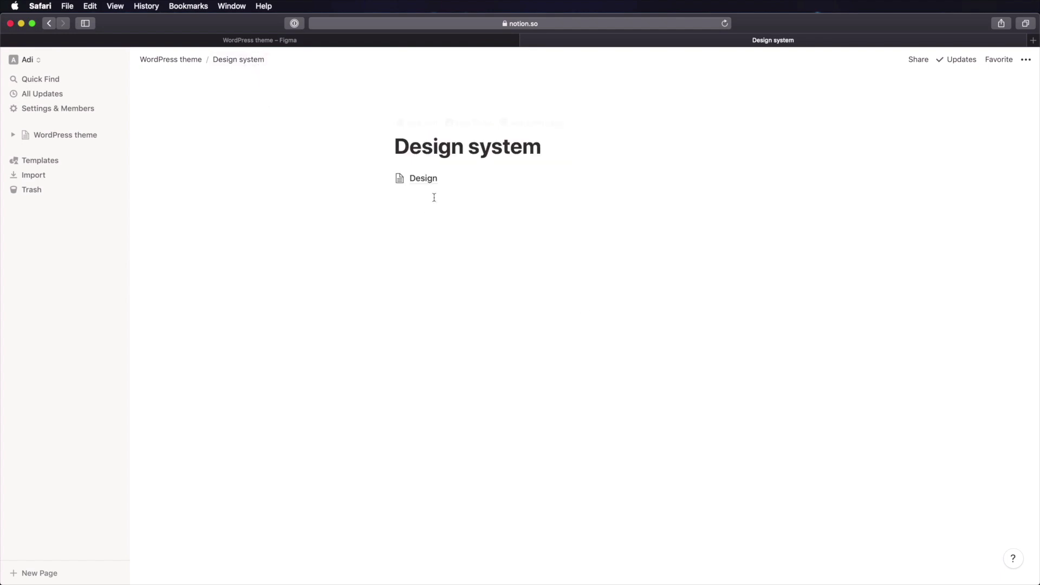
pyautogui.click(428, 197)
pyautogui.write('/')
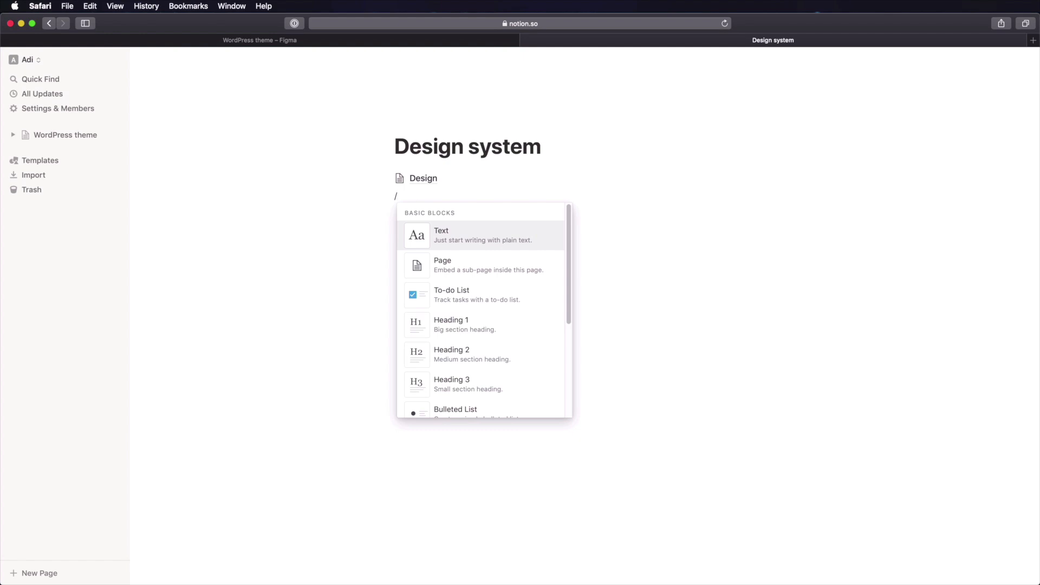
pyautogui.write('basic')
pyautogui.press('BackSpace')
pyautogui.press('BackSpace')
pyautogui.press('BackSpace')
pyautogui.press('BackSpace')
pyautogui.press('BackSpace')
pyautogui.write('p')
pyautogui.press('Return')
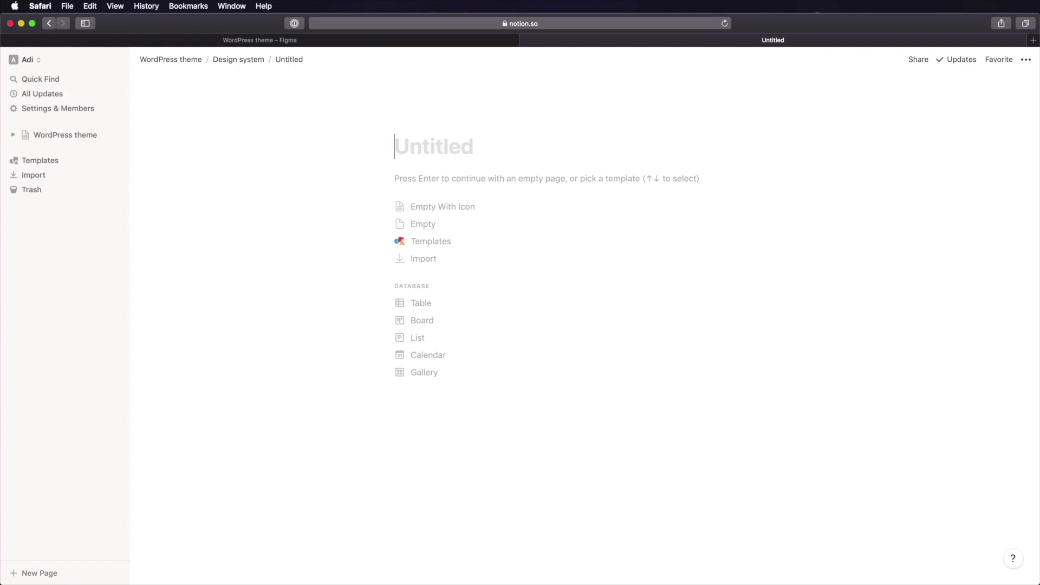
pyautogui.write('Basic patterns')
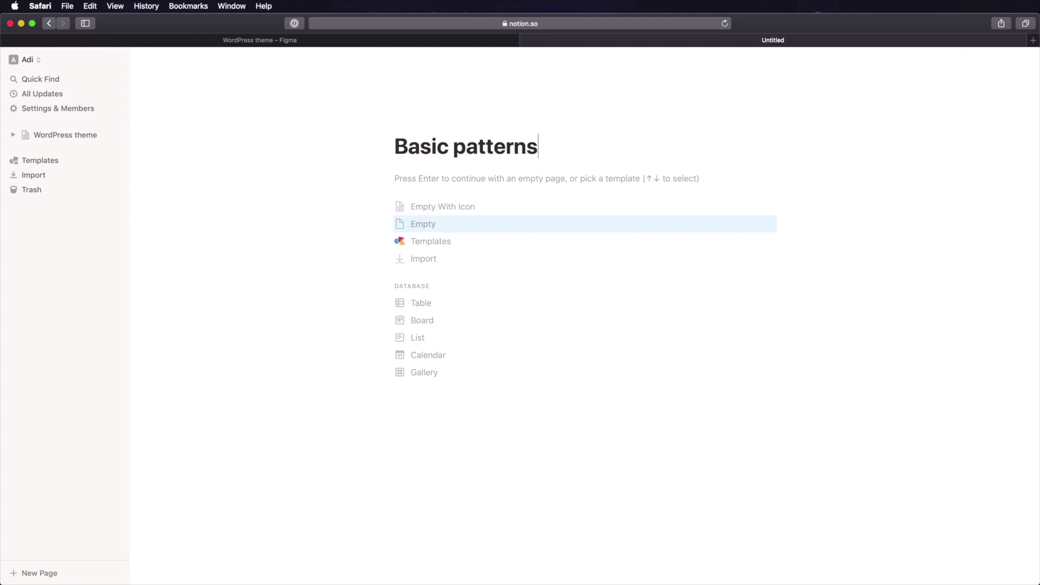
pyautogui.press('Return')
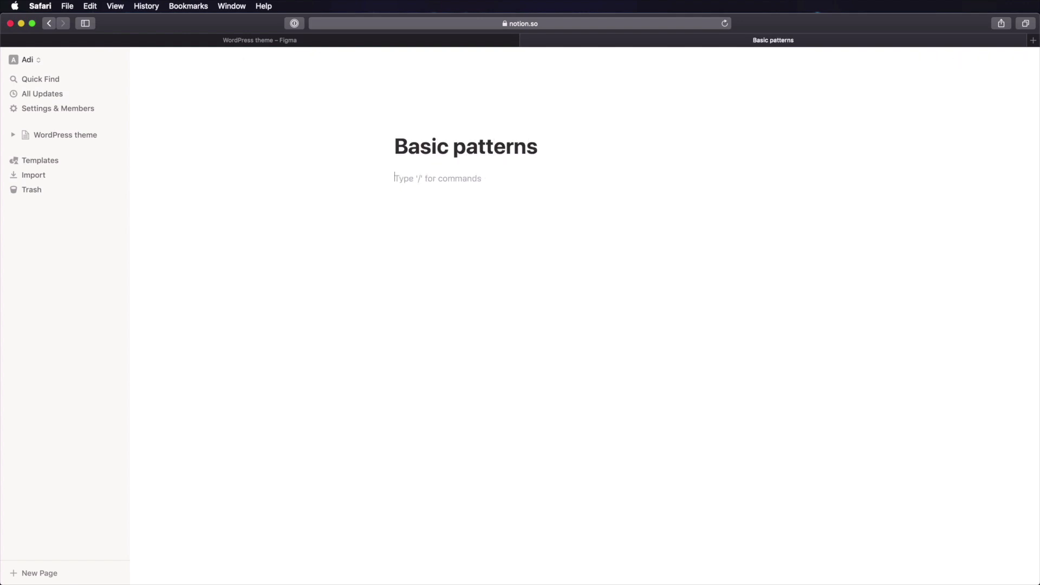
# - Inside Basic patterns, create an empty 'Buttons' sub-page with /page
pyautogui.write('/pae')
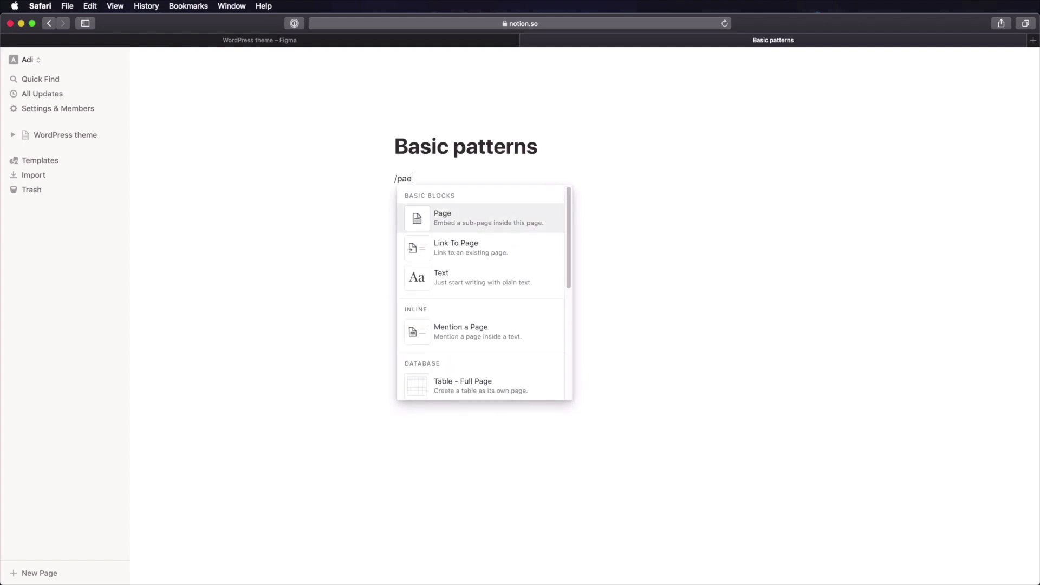
pyautogui.press('Return')
pyautogui.write('Buttons')
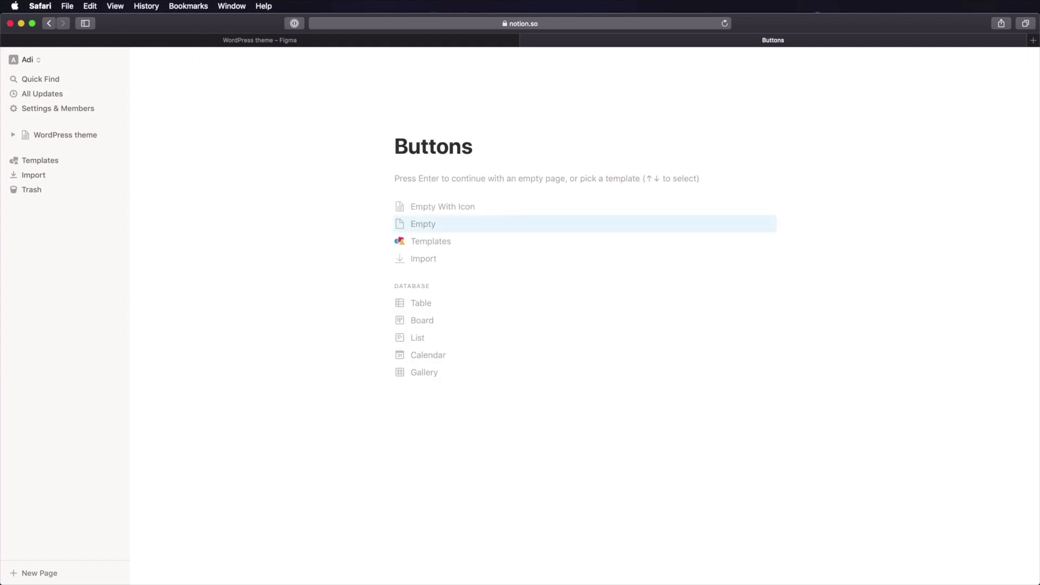
pyautogui.press('Return')
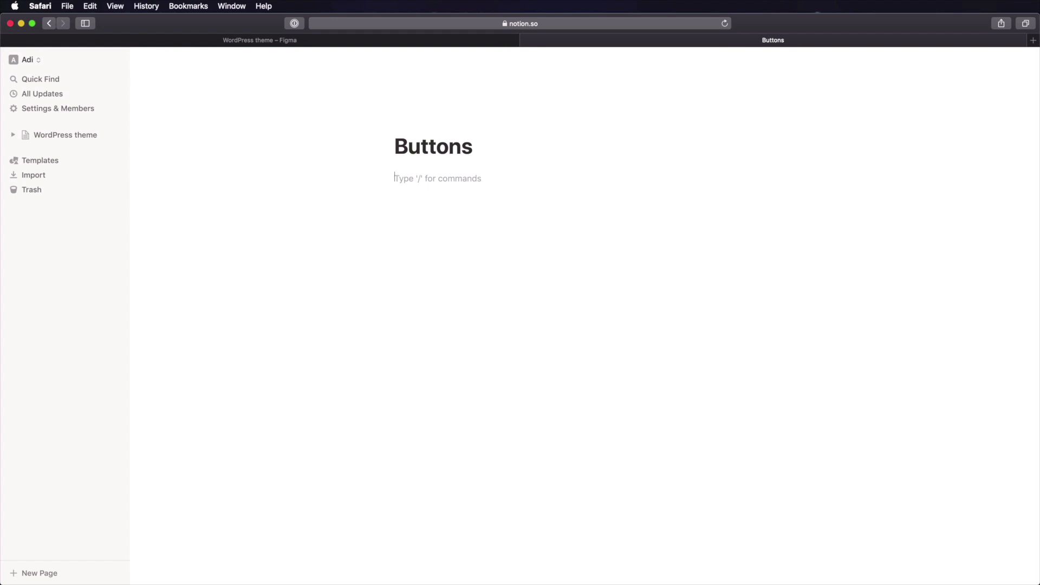
# - Add a 'Button styles' heading and a 'Default' subheading describing default button characteristics
pyautogui.press('Return')
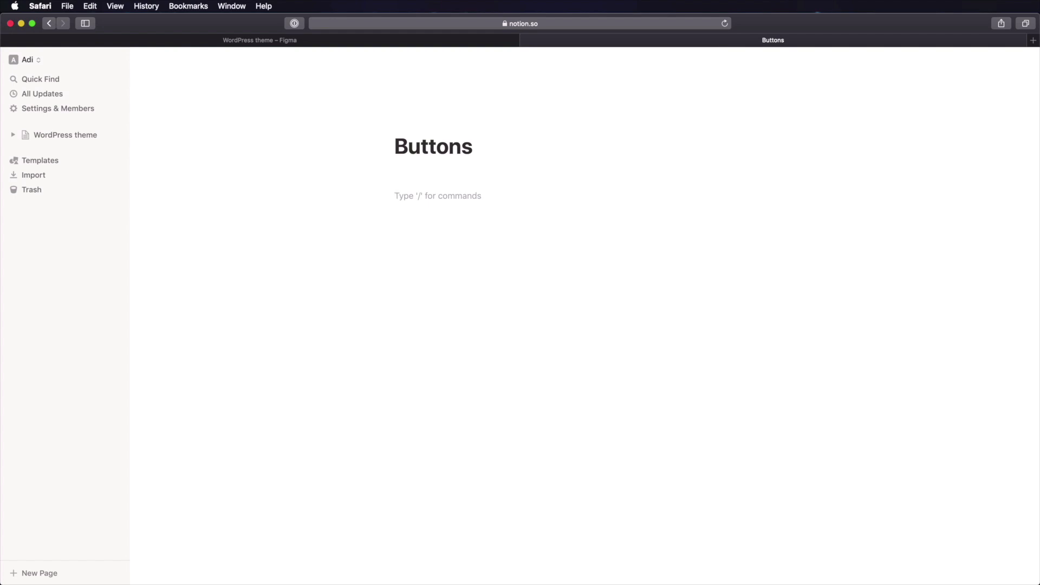
pyautogui.write('#')
pyautogui.press('BackSpace')
pyautogui.write('## Bu')
pyautogui.write('tton styles')
pyautogui.press('Return')
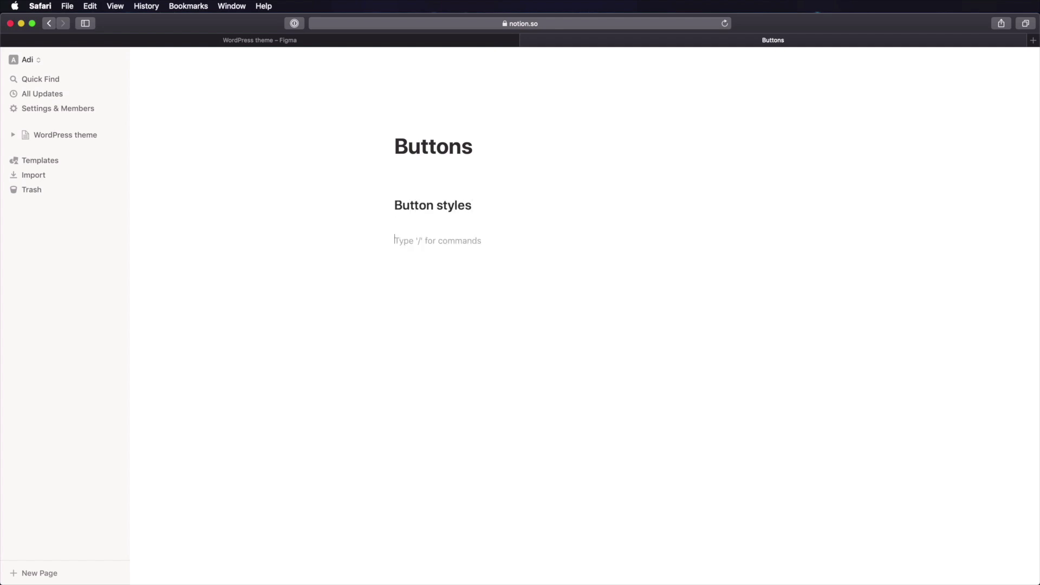
pyautogui.write('### ')
pyautogui.write('Default')
pyautogui.press('Return')
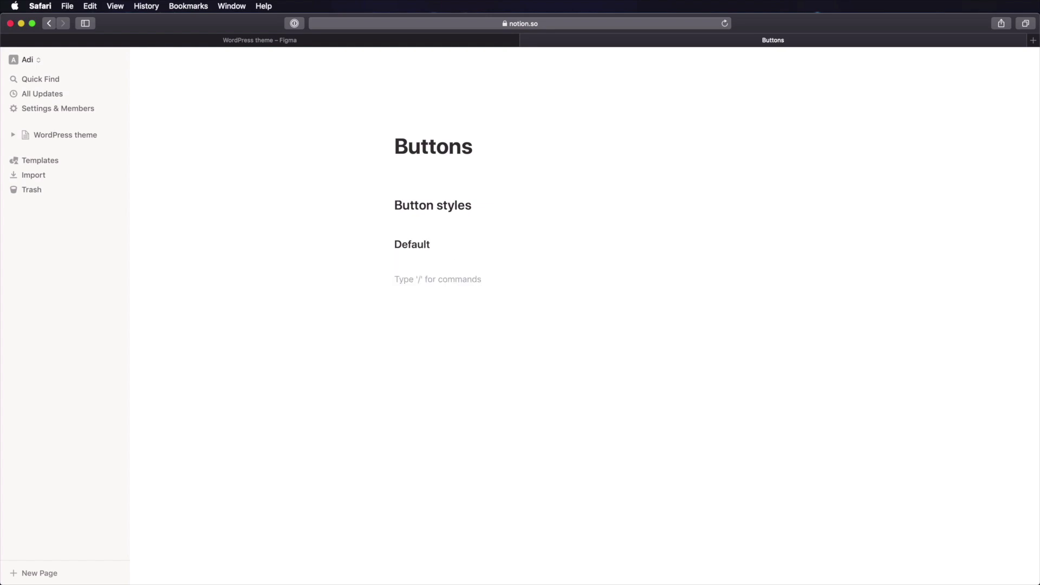
pyautogui.write('The characteristics of default buttons')
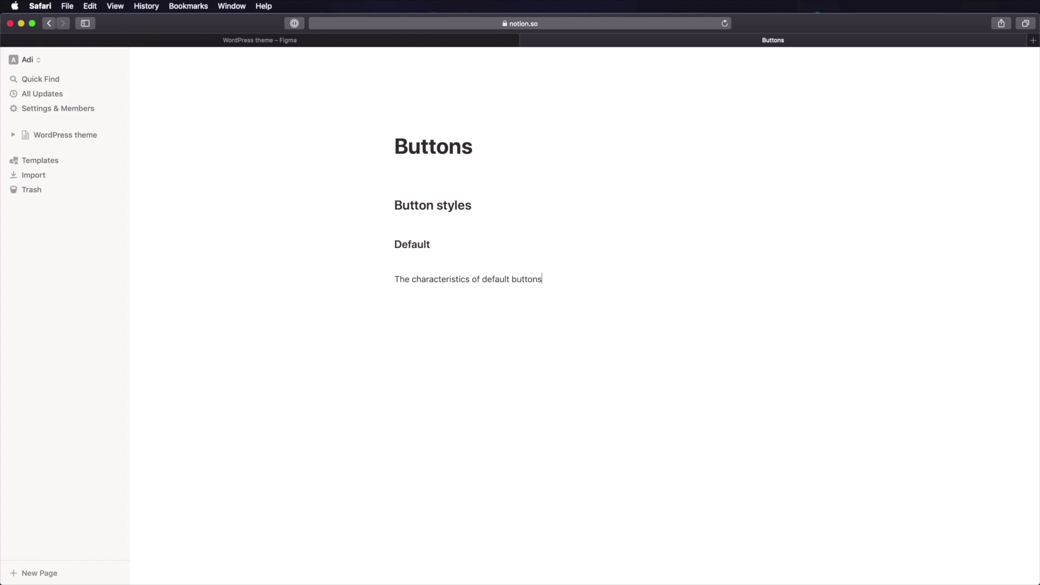
pyautogui.write(' ()')
pyautogui.write('fill color, border')
pyautogui.write(', padding, etc')
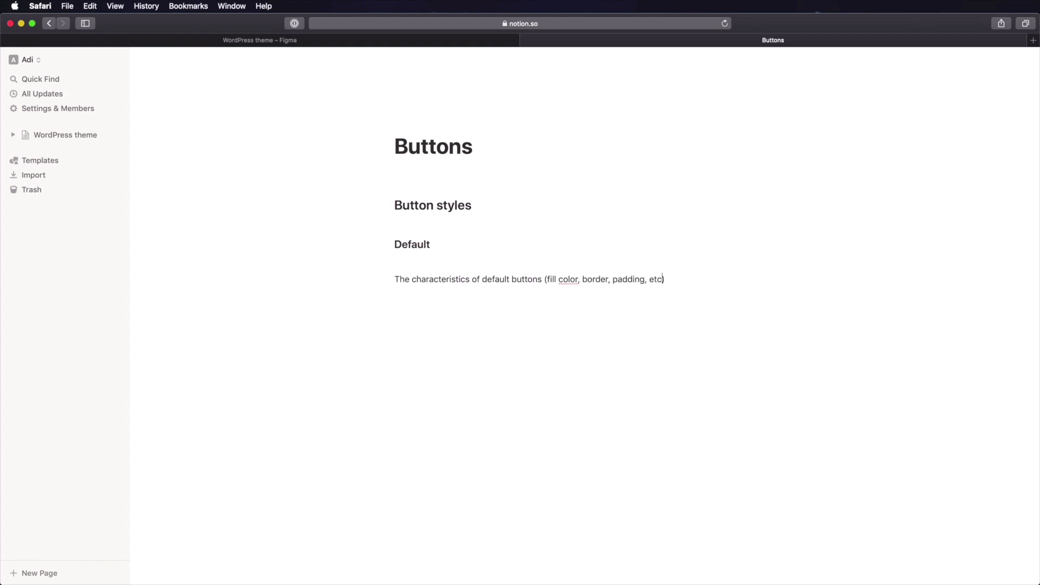
pyautogui.write('.')
pyautogui.press('Return')
# - Add a 'Bordered' heading with a 'Characteristics.' note, then begin the 'Button colours' heading
pyautogui.write('## ')
pyautogui.write('Bordered')
pyautogui.press('Return')
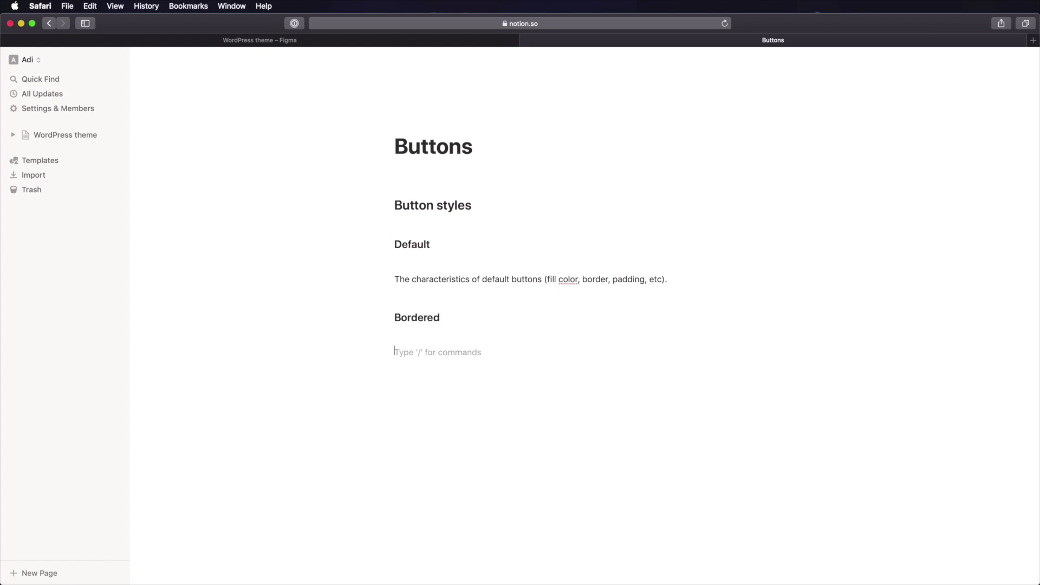
pyautogui.write('Characteristics.')
pyautogui.press('Return')
pyautogui.write('## Button colours')
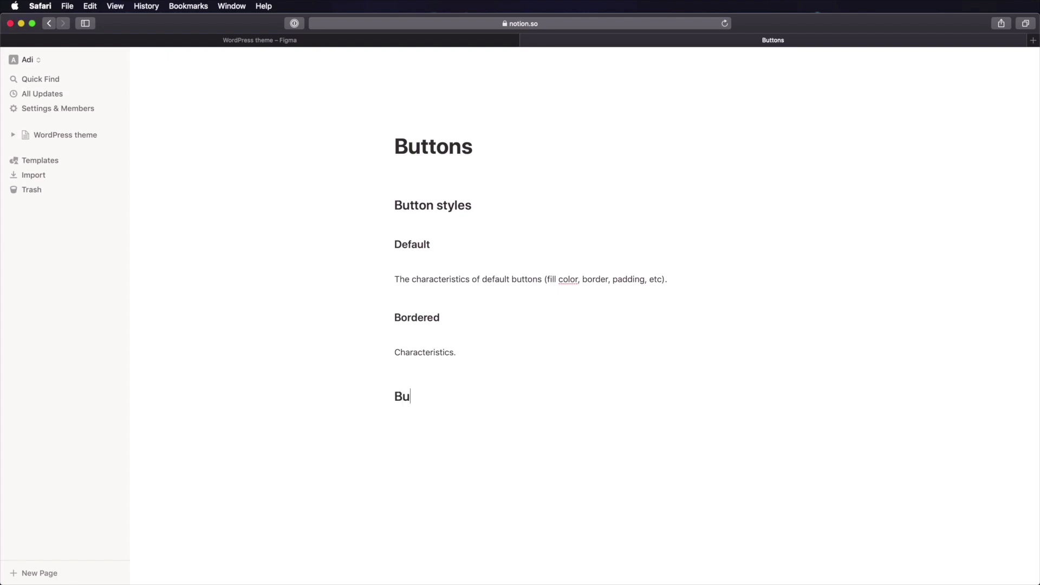
# - Start a bulleted list under Button colours: primary, secondary, tertiary
pyautogui.press('Return')
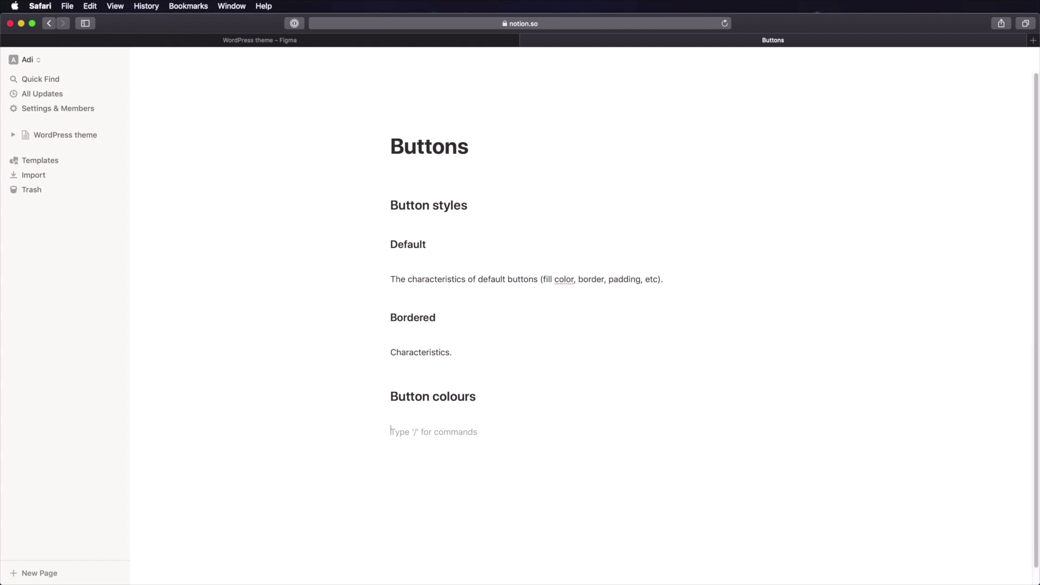
pyautogui.write('- primary')
pyautogui.press('Return')
pyautogui.write('secondary')
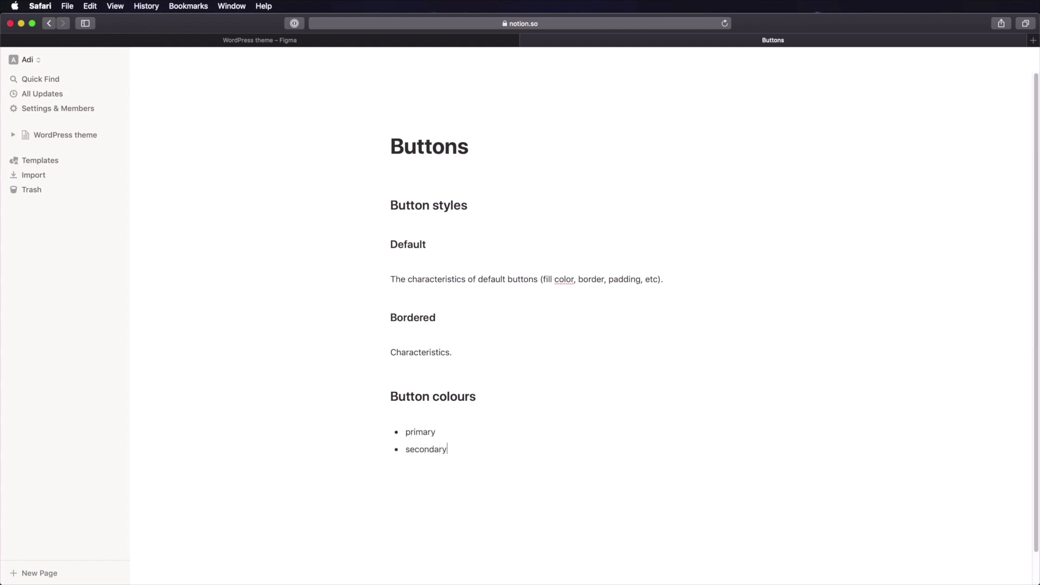
pyautogui.press('Return')
pyautogui.write('tertiary')
# - Nest 'Used for: primary actions like form submit, read more, etc' under primary
pyautogui.press('Up')
pyautogui.press('Return')
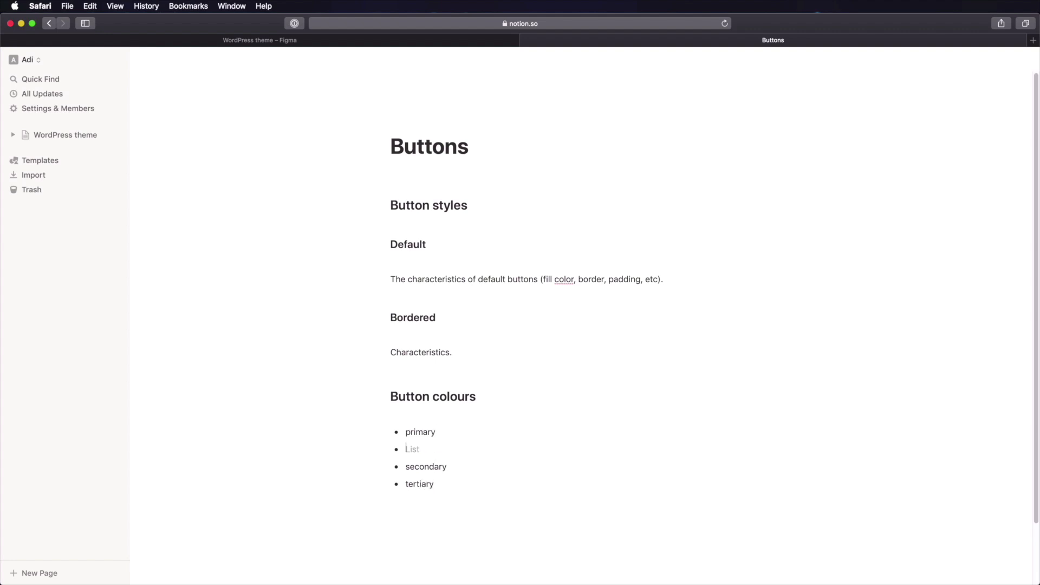
pyautogui.press('Tab')
pyautogui.write('Used for: primary actions ')
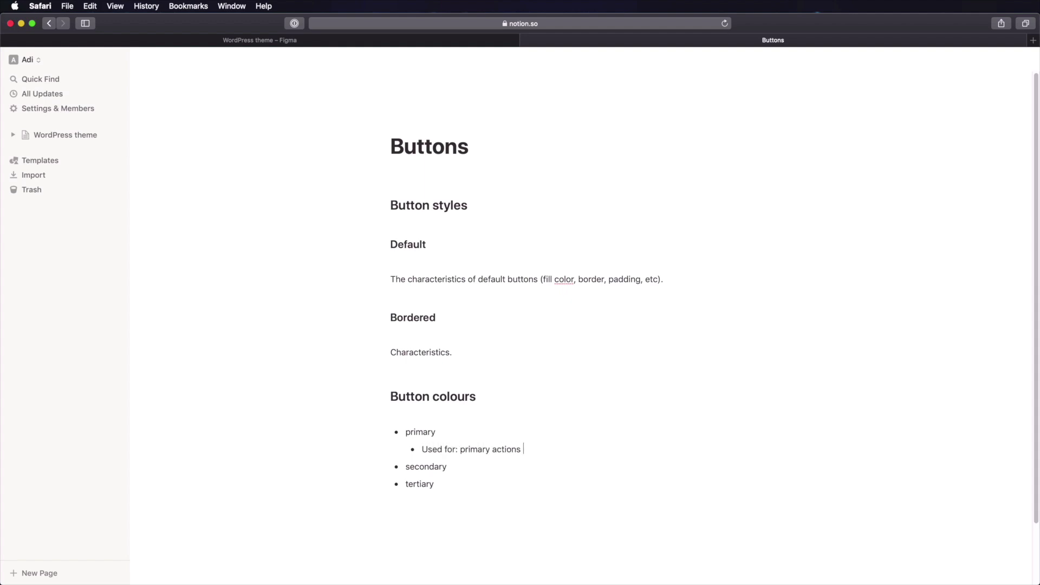
pyautogui.write('like form submit, read more')
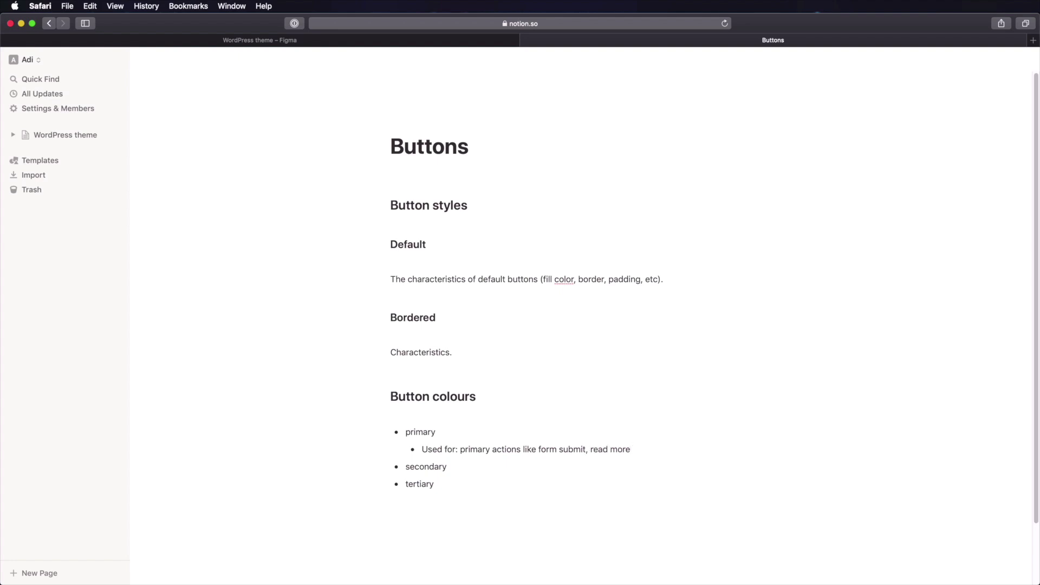
pyautogui.write(', etc')
# - Nest 'Used for: secondary actions' under secondary, then return to the tertiary item
pyautogui.press('Return')
pyautogui.press('Tab')
pyautogui.write('Used for')
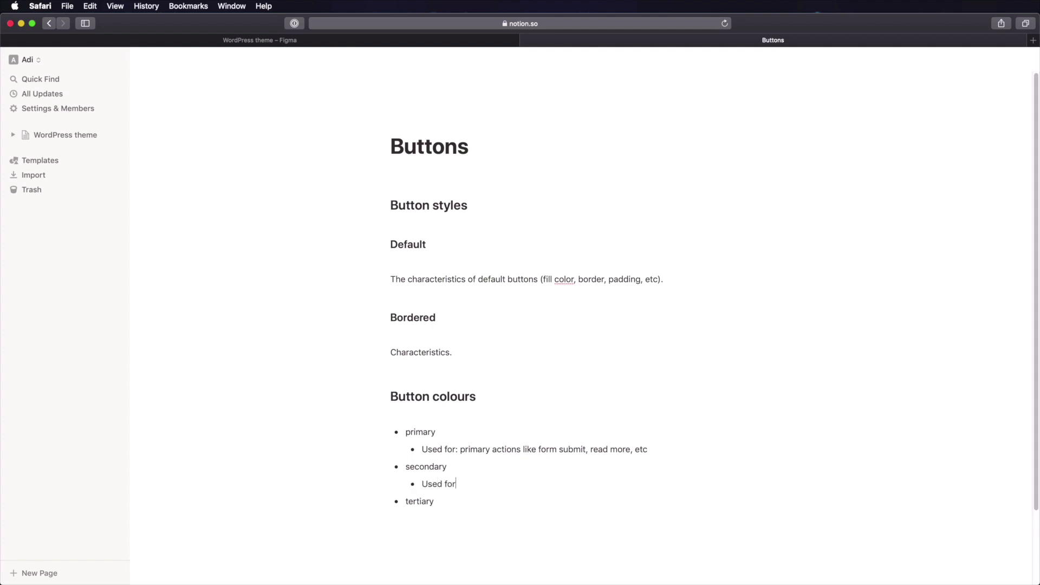
pyautogui.write(': secondary actions')
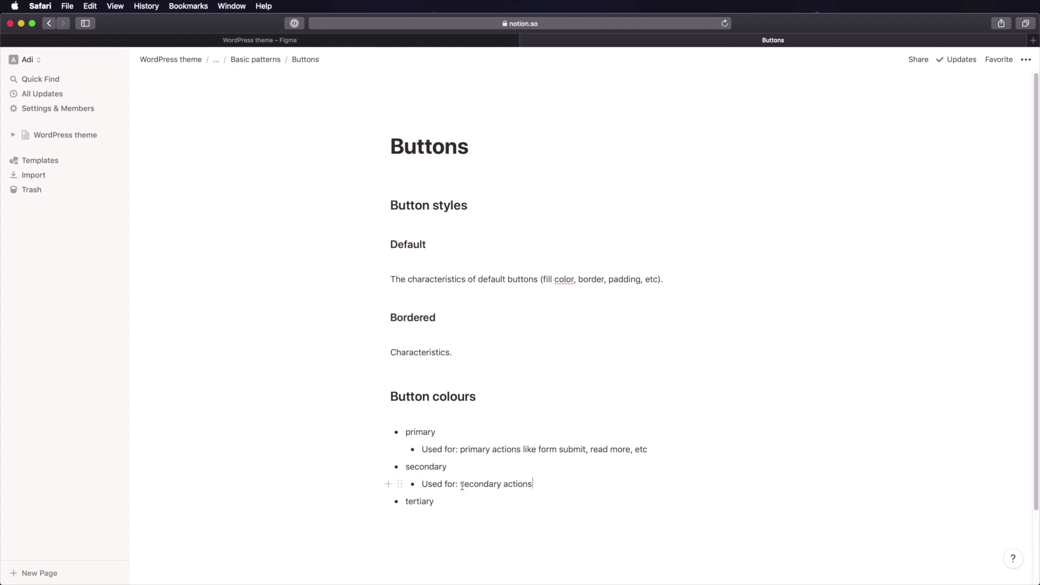
pyautogui.moveTo(460, 484); pyautogui.dragTo(534, 484)
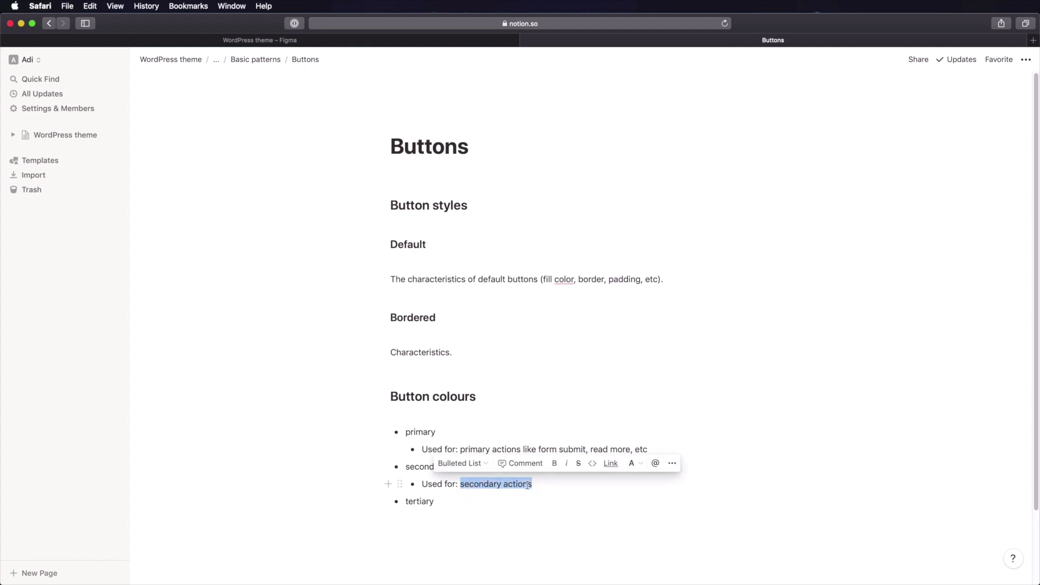
pyautogui.click(509, 484)
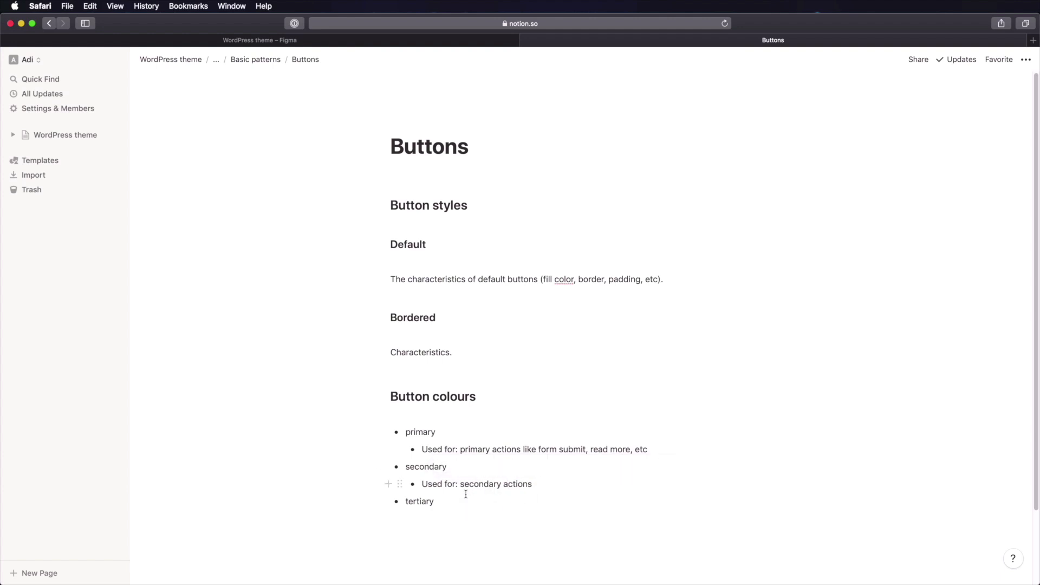
pyautogui.click(457, 510)
# - Add a 'Button sizes' heading with a 'large' bullet and nested 'characteristics:' item
pyautogui.press('Return')
pyautogui.press('Return')
pyautogui.press('Return')
pyautogui.write('## Bu')
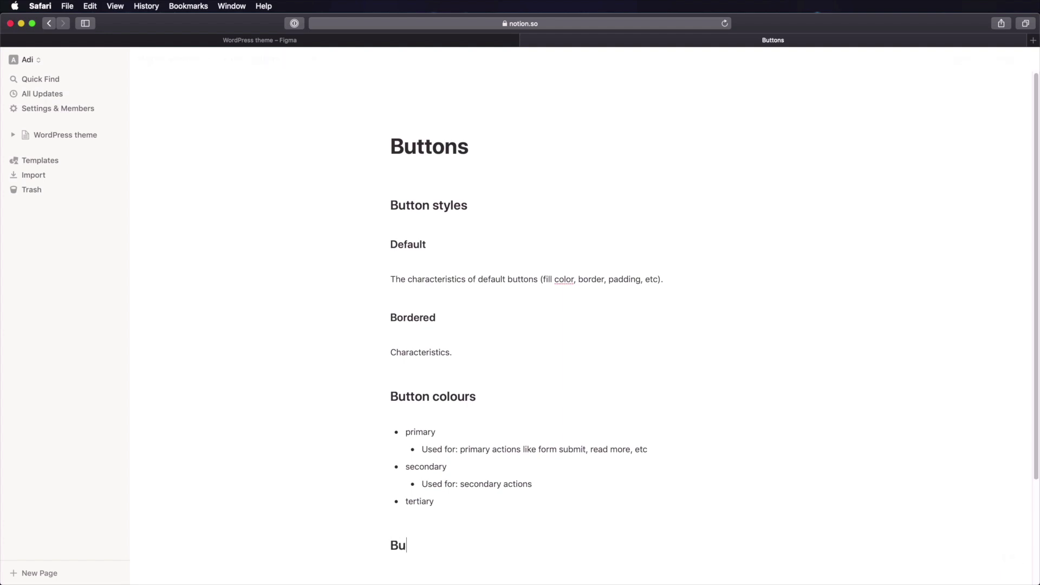
pyautogui.write('tton sizes')
pyautogui.press('Return')
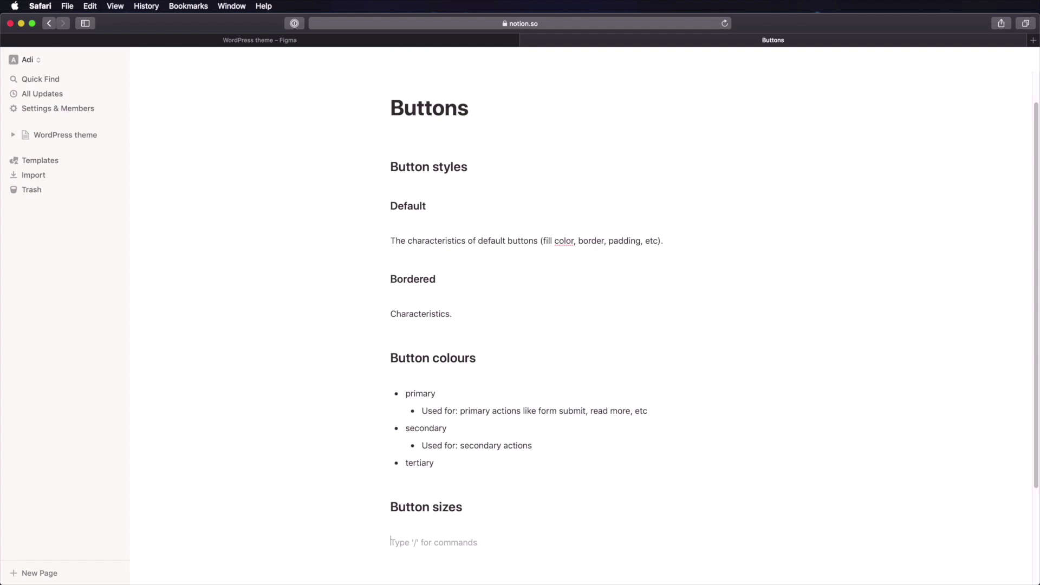
pyautogui.write('- large')
pyautogui.press('Return')
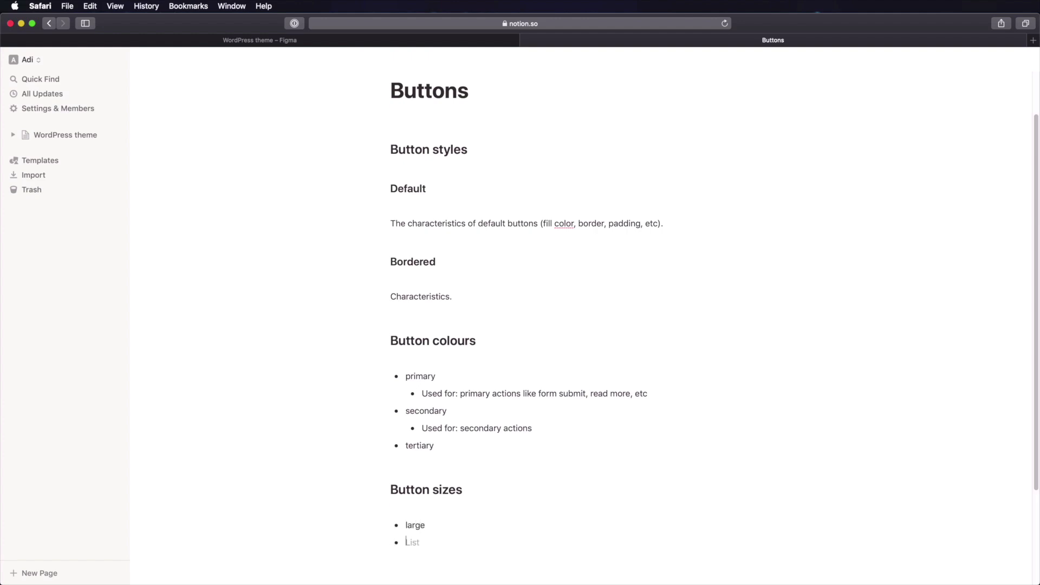
pyautogui.press('Tab')
pyautogui.write('characteristics:')
# - Add top-level 'medium' and 'small' bullets to the Button sizes list
pyautogui.press('Return')
pyautogui.hotkey('shift', 'Tab')
pyautogui.write('medium')
pyautogui.press('Return')
pyautogui.write('small')
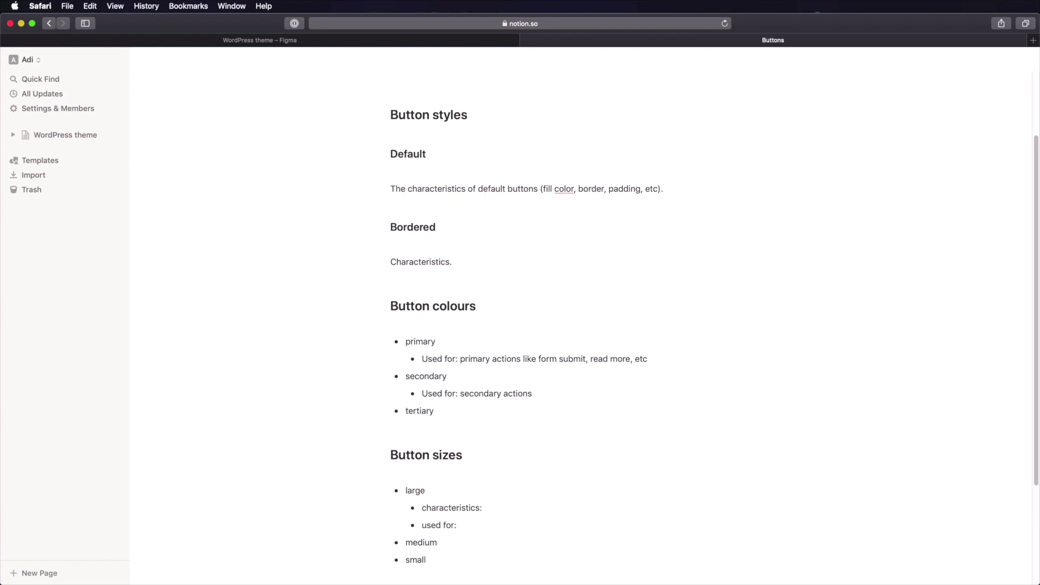
pyautogui.write('..')
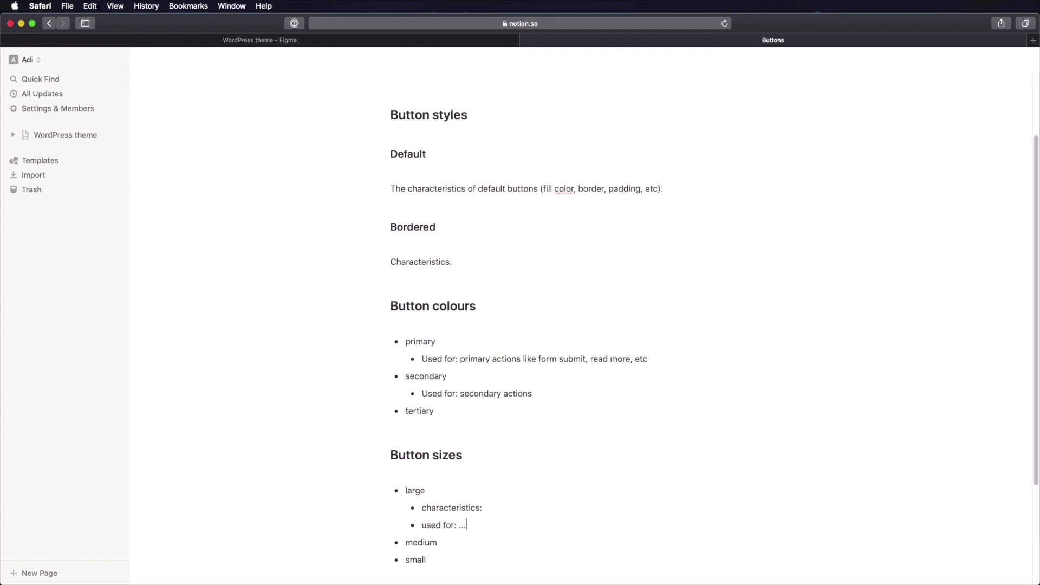
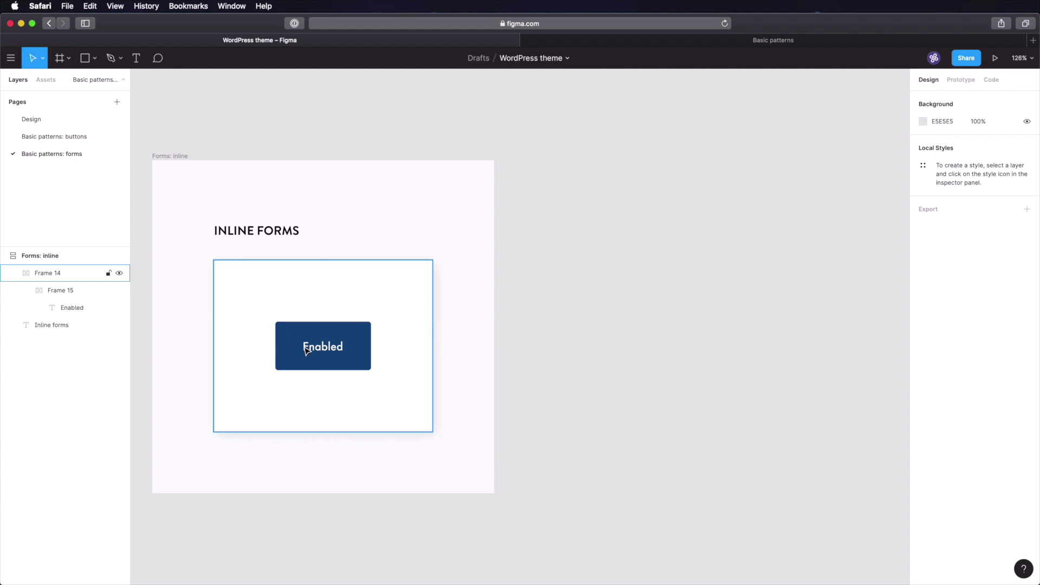
# - Create an empty auto-layout frame beside Enabled in Frame 14 by wrapping and removing a rectangle
pyautogui.click(289, 345)
pyautogui.press('r')
pyautogui.click(257, 341)
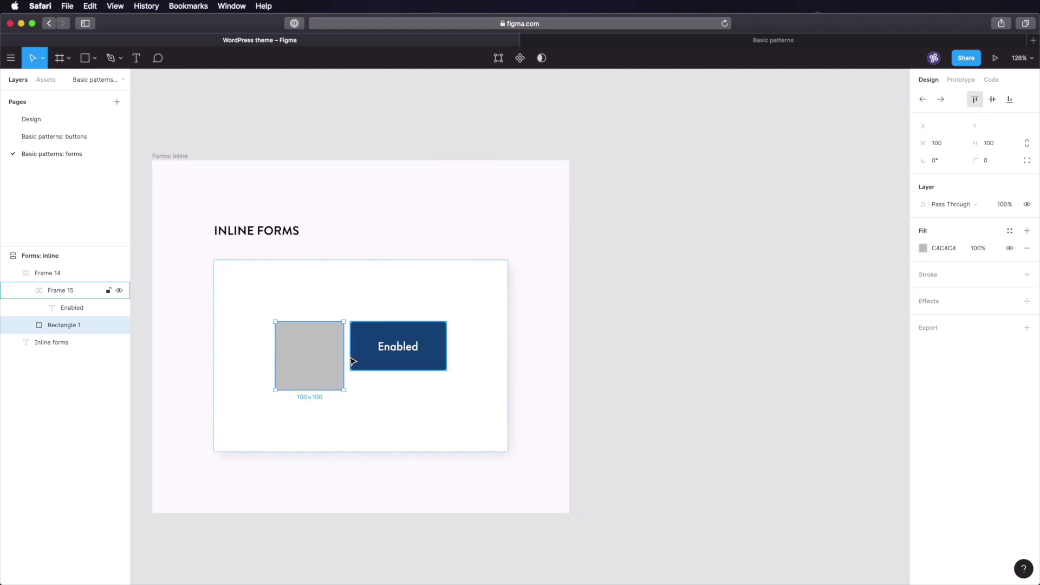
pyautogui.hotkey('shift', 'a')
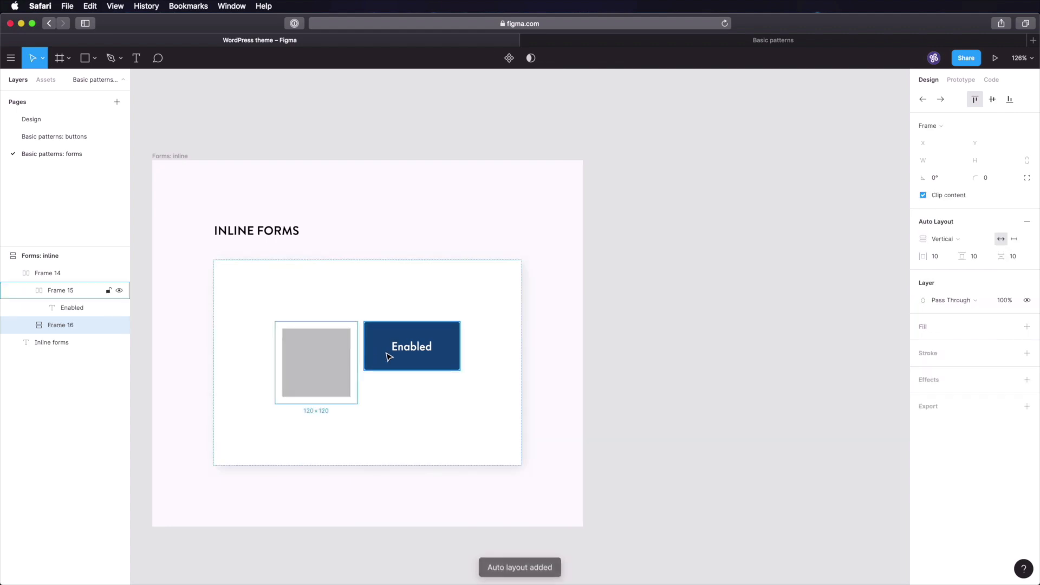
pyautogui.press('Return')
pyautogui.press('Delete')
pyautogui.click(352, 361)
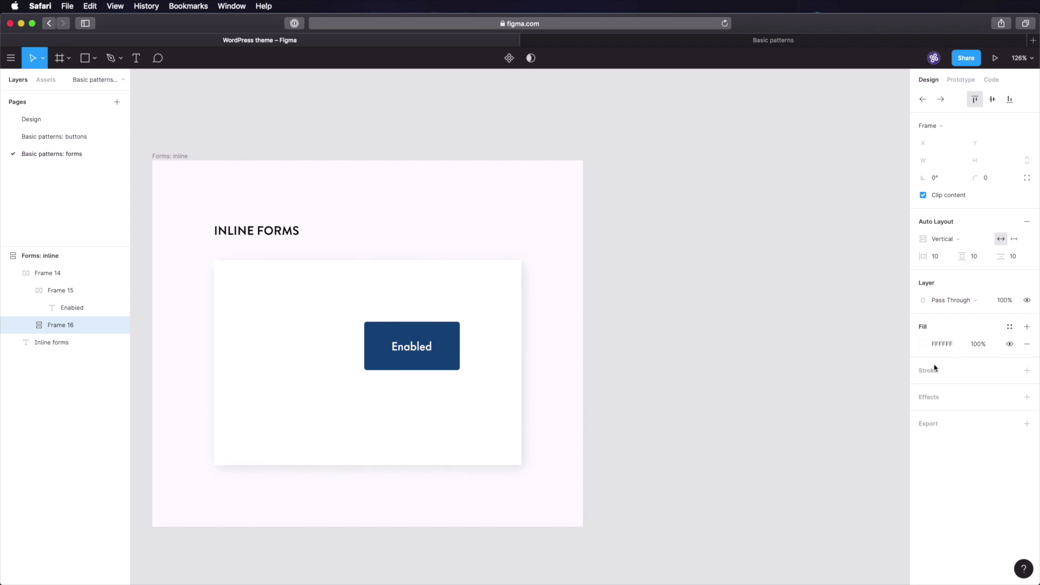
# - Give the empty box a light grey #E6E7E8 border sampled from the palette
pyautogui.click(951, 374)
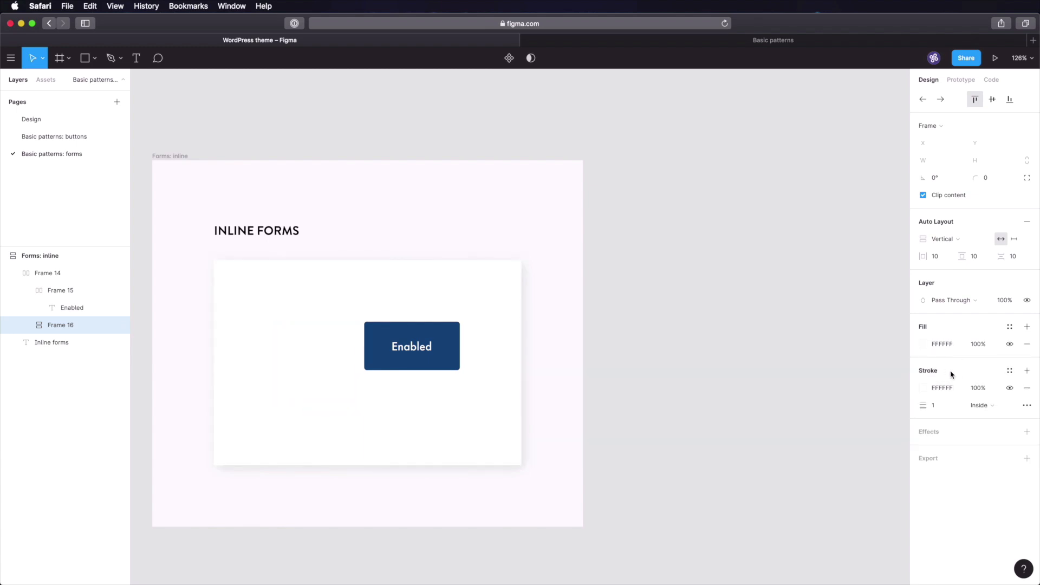
pyautogui.click(65, 117)
pyautogui.hscroll(10, 546, 279)
pyautogui.scroll(-2, 546, 279)
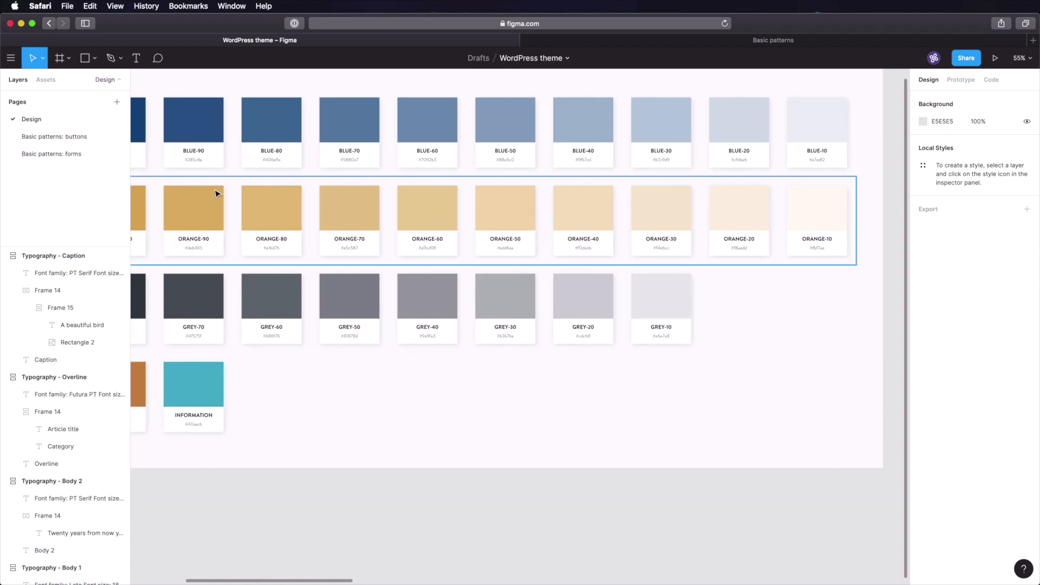
pyautogui.click(97, 156)
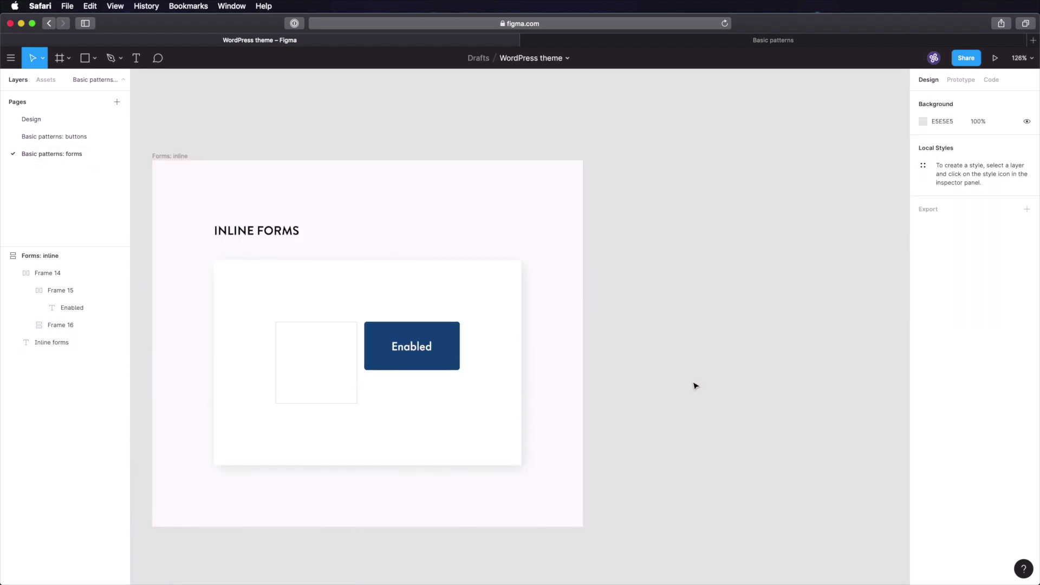
# - Round the input box corners to 4 and give it a Fixed Width
pyautogui.click(305, 369)
pyautogui.click(1002, 182)
pyautogui.write('4')
pyautogui.press('Tab')
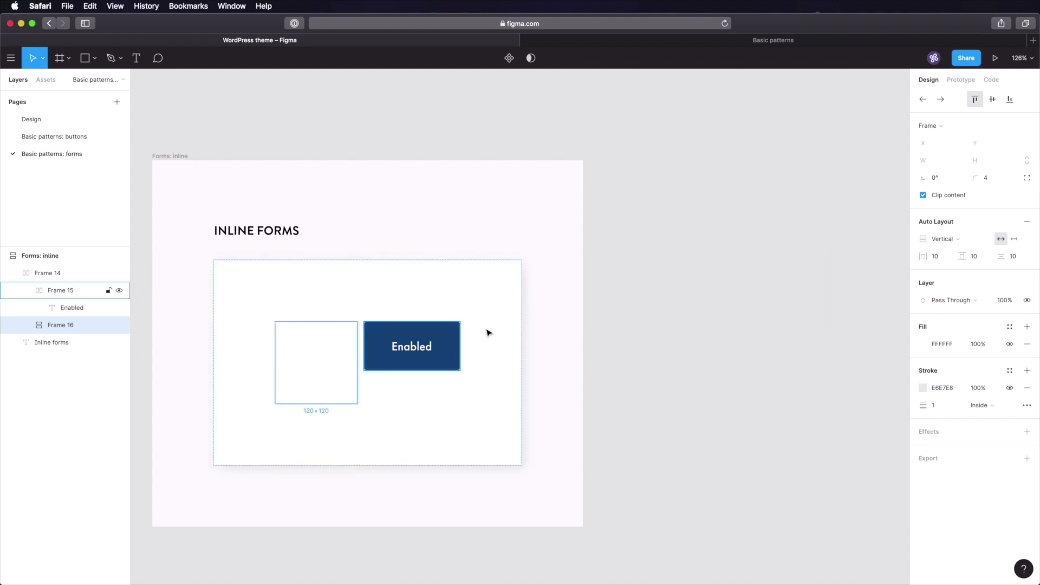
pyautogui.click(600, 325)
pyautogui.click(316, 357)
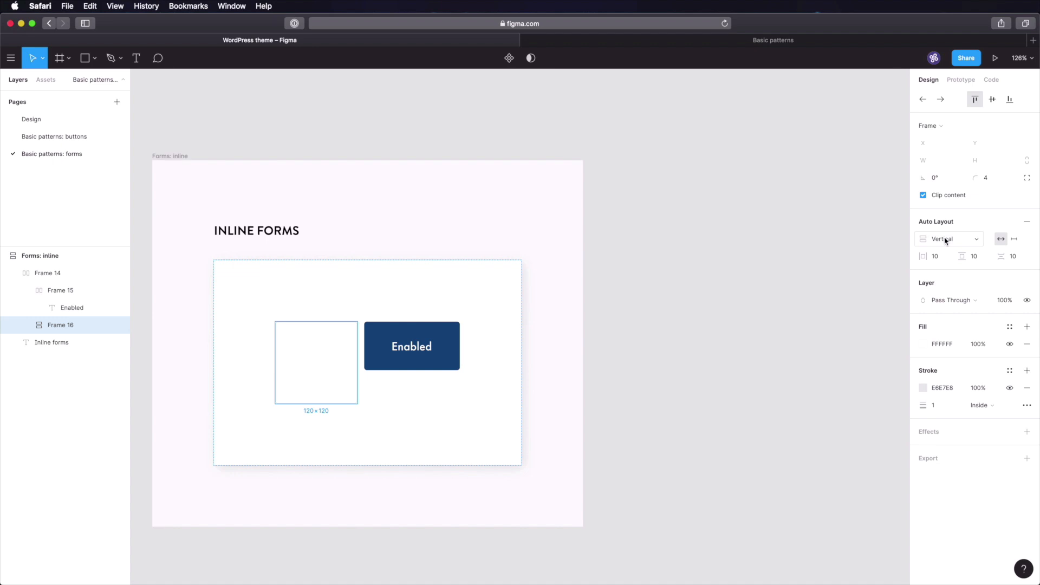
pyautogui.click(1015, 239)
pyautogui.click(747, 39)
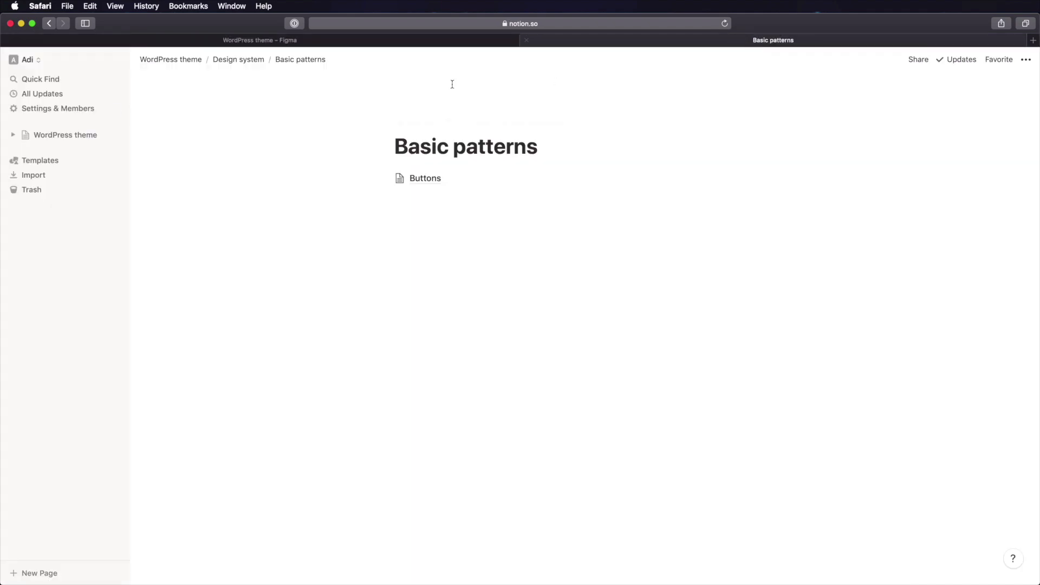
# - Go to Design > Spacing and sizing in Notion and scroll to the Forms specs: 24px padding, 320px width
pyautogui.click(256, 64)
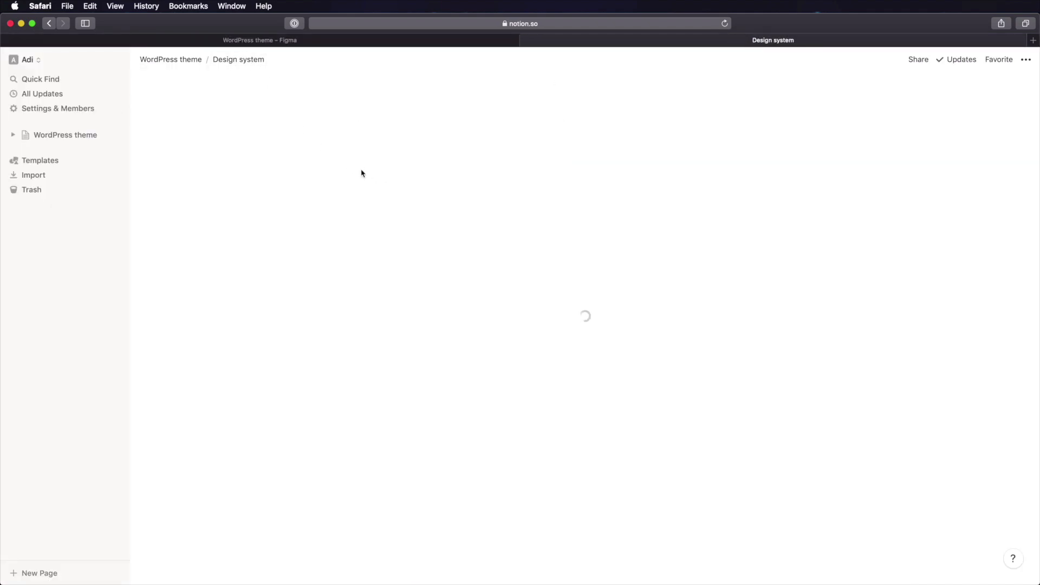
pyautogui.click(433, 200)
pyautogui.press('super+[')
pyautogui.click(429, 180)
pyautogui.click(436, 212)
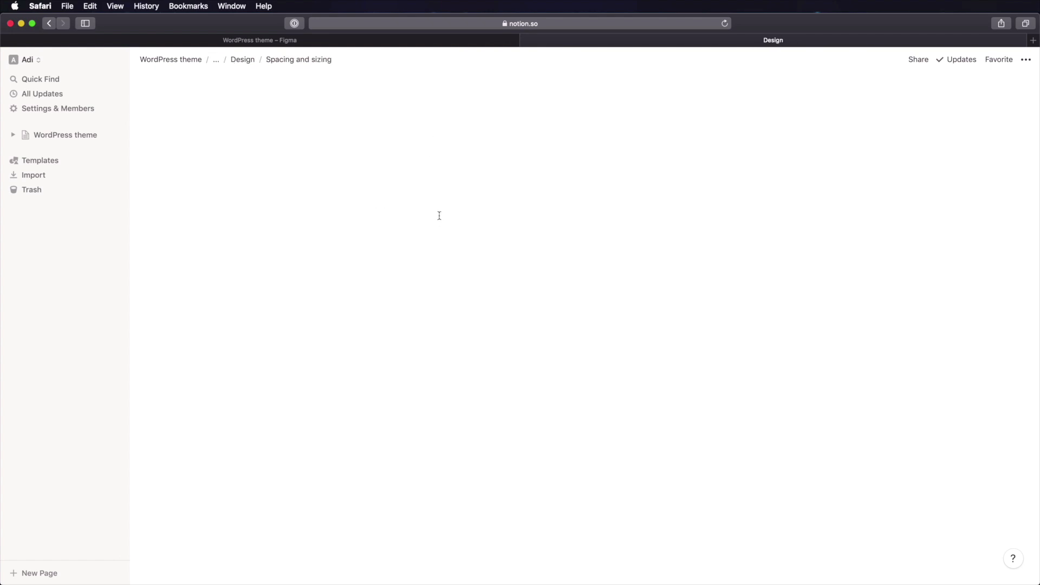
pyautogui.scroll(-1, 470, 265)
pyautogui.scroll(-5, 471, 265)
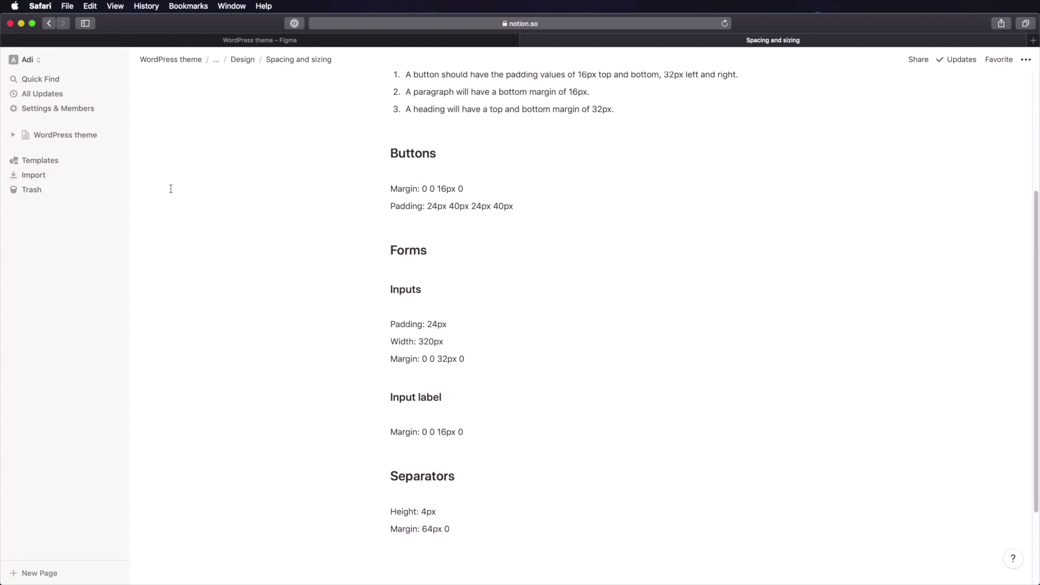
pyautogui.press('super+Tab')
# - Set the input box width to 320, horizontal and vertical padding to 24, and item spacing 8
pyautogui.click(322, 38)
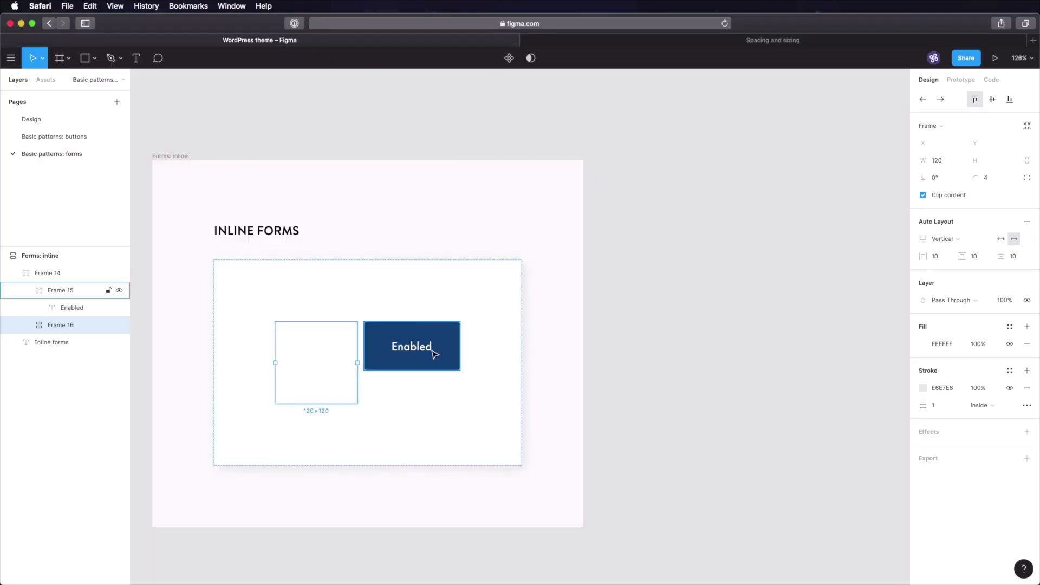
pyautogui.click(943, 160)
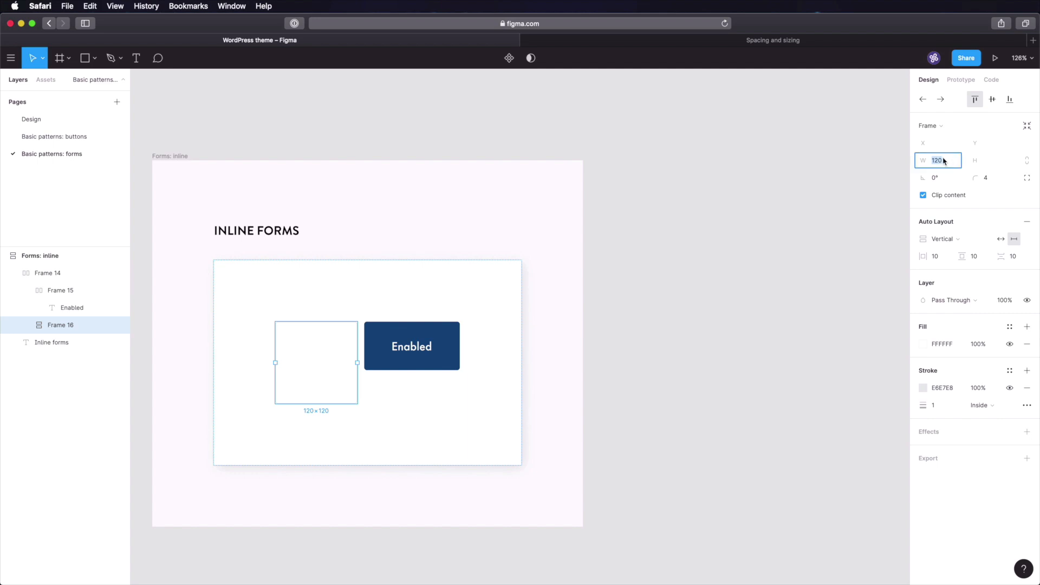
pyautogui.write('320')
pyautogui.press('Tab')
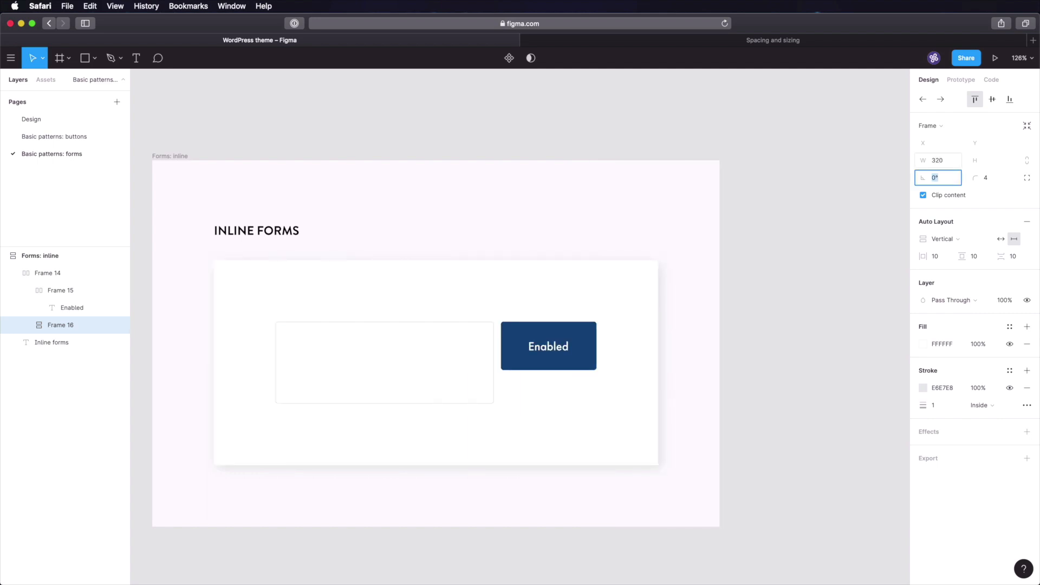
pyautogui.click(942, 259)
pyautogui.write('24')
pyautogui.press('Tab')
pyautogui.write('24')
pyautogui.press('Tab')
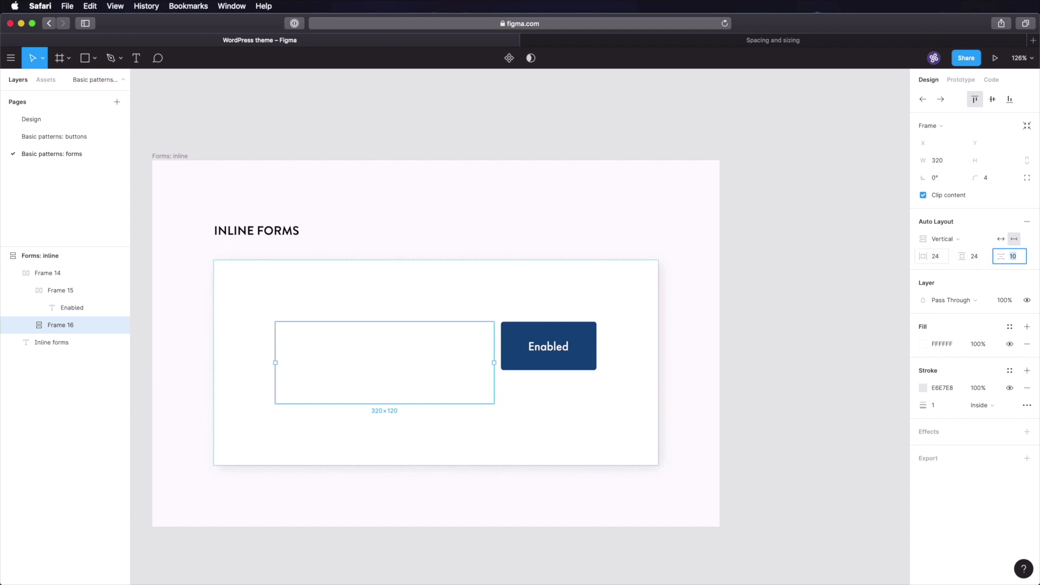
pyautogui.press('Tab')
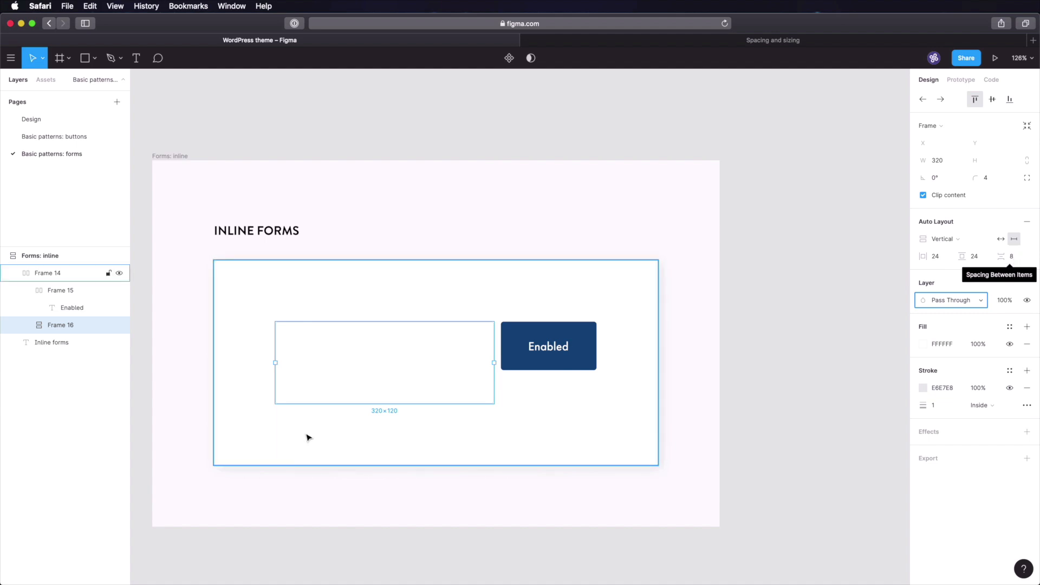
# - Paste left-aligned placeholder text 'Enter your search term' inside the input box
pyautogui.press('t')
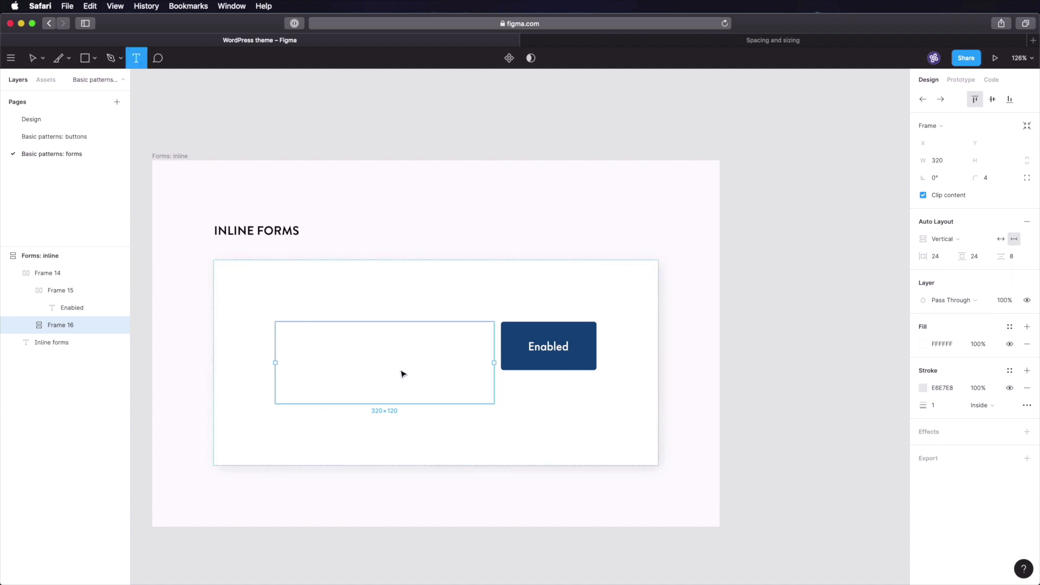
pyautogui.click(359, 359)
pyautogui.write('Enter your search term')
pyautogui.press('Escape')
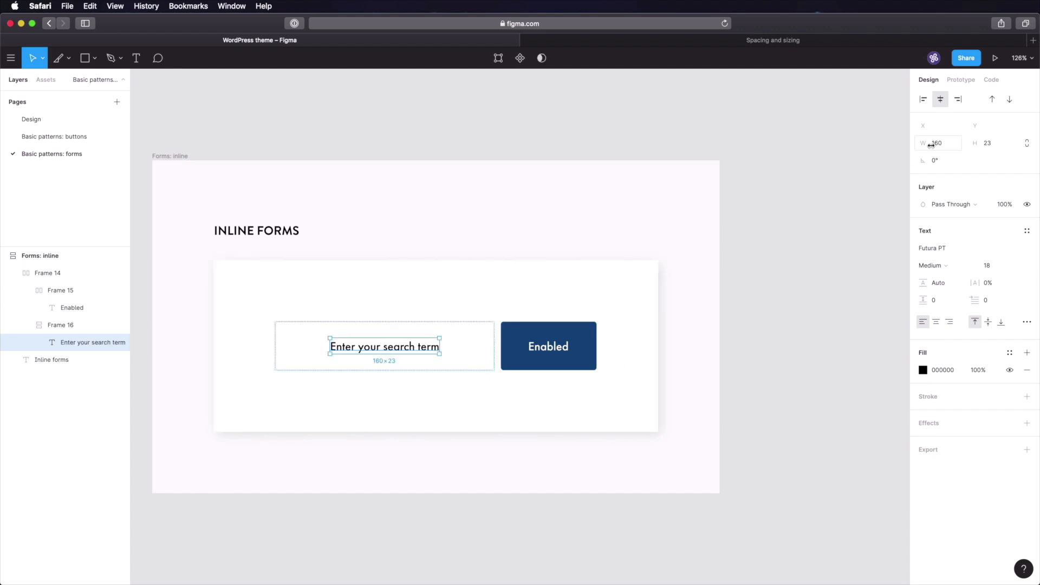
pyautogui.click(923, 99)
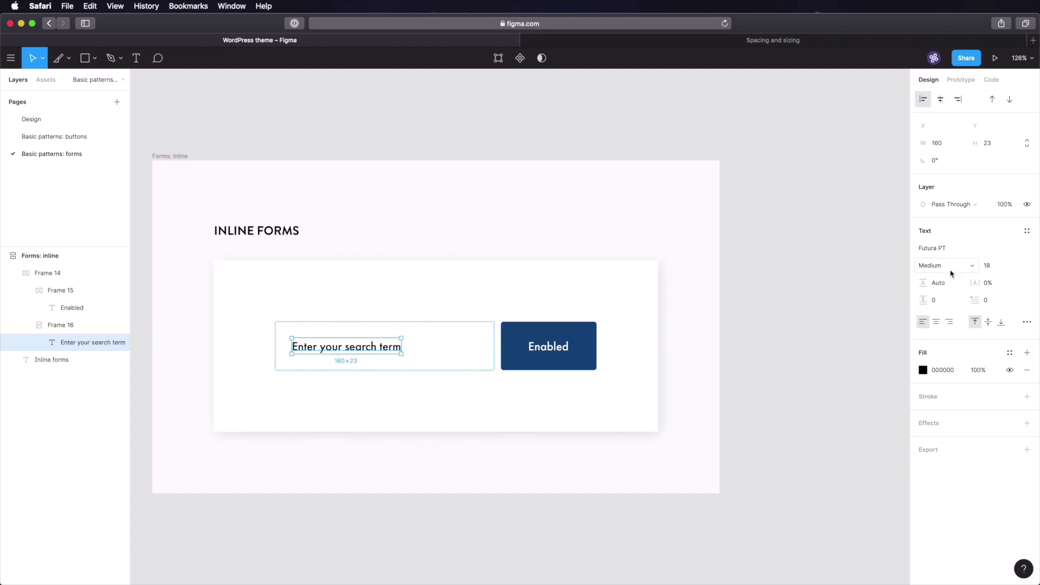
# - Set the placeholder font to Lato Italic
pyautogui.click(953, 250)
pyautogui.write('Lato')
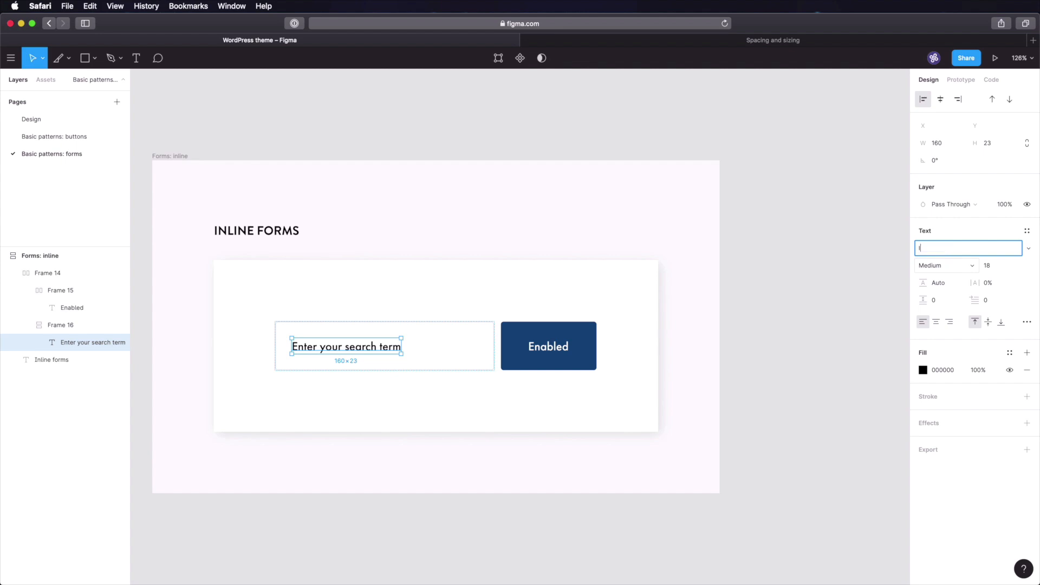
pyautogui.press('Return')
pyautogui.click(971, 265)
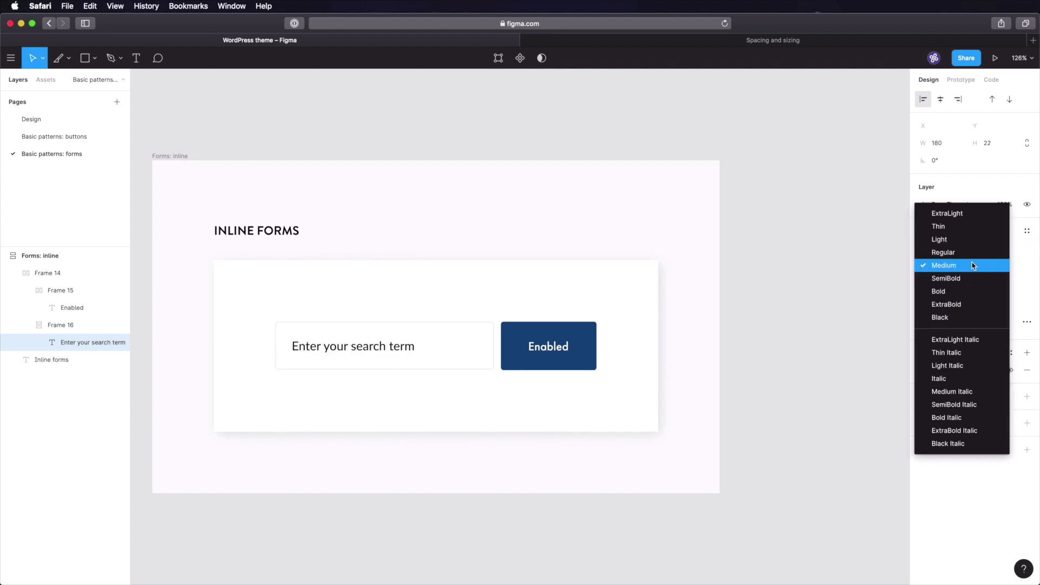
pyautogui.click(970, 378)
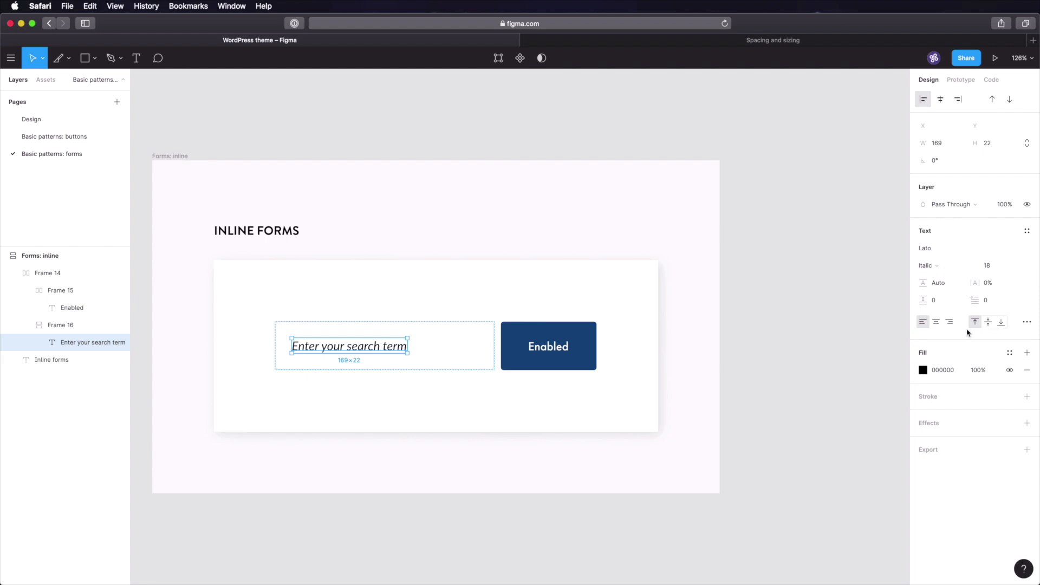
# - Give the placeholder a grey fill sampled from the colour palette and save the file
pyautogui.click(61, 121)
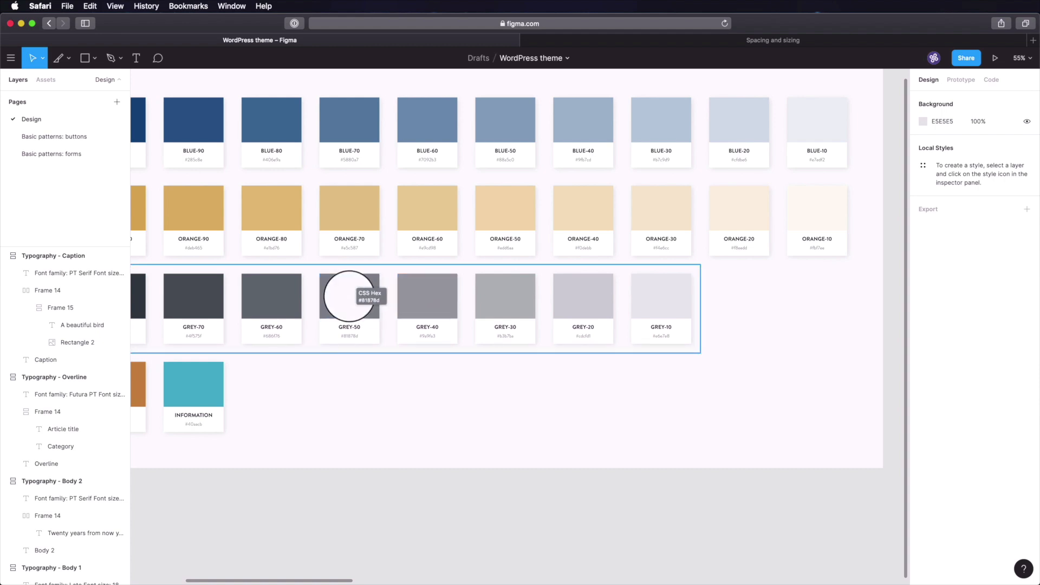
pyautogui.click(76, 154)
pyautogui.click(940, 373)
pyautogui.click(819, 383)
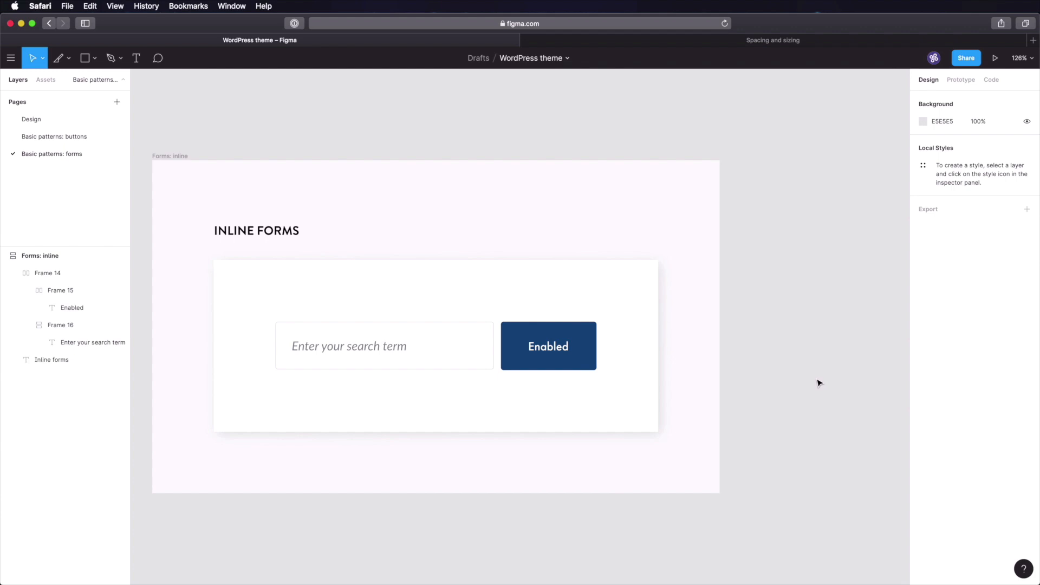
pyautogui.press('super+s')
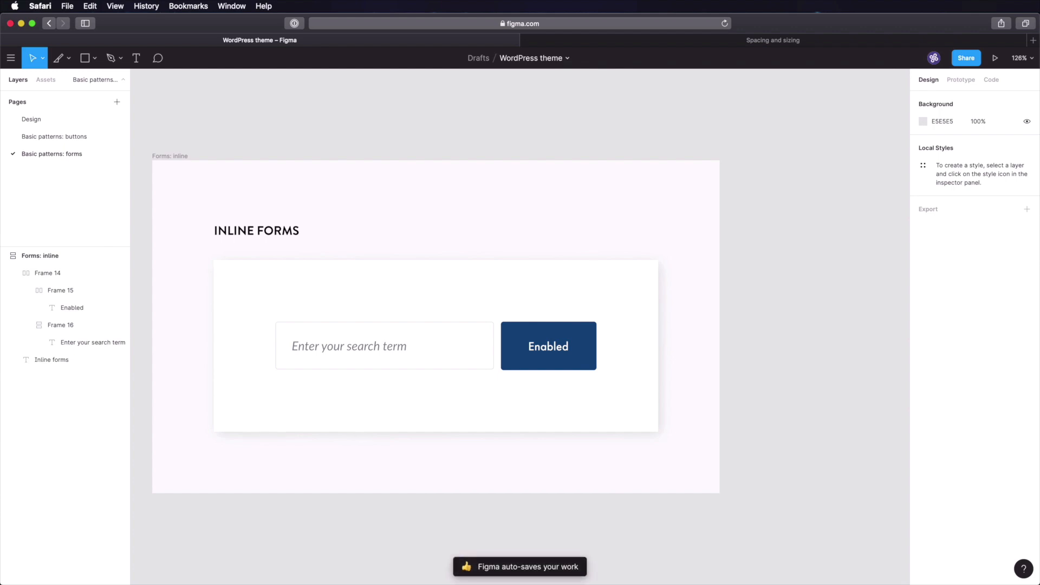
# - Set 16 spacing between the search field and the Enabled button in the inline form
pyautogui.doubleClick(479, 352)
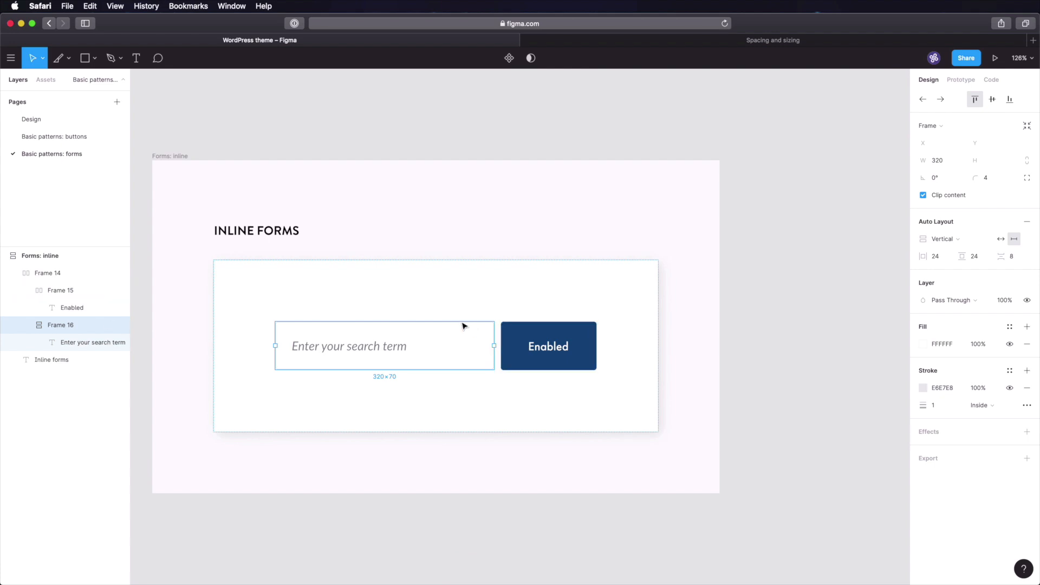
pyautogui.click(89, 274)
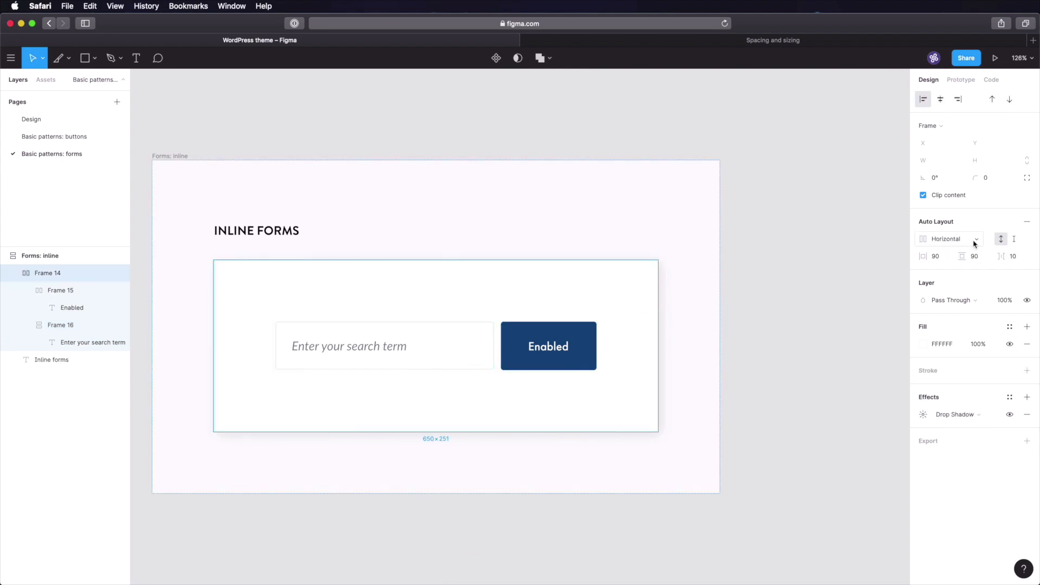
pyautogui.click(1013, 256)
pyautogui.write('16')
pyautogui.press('Tab')
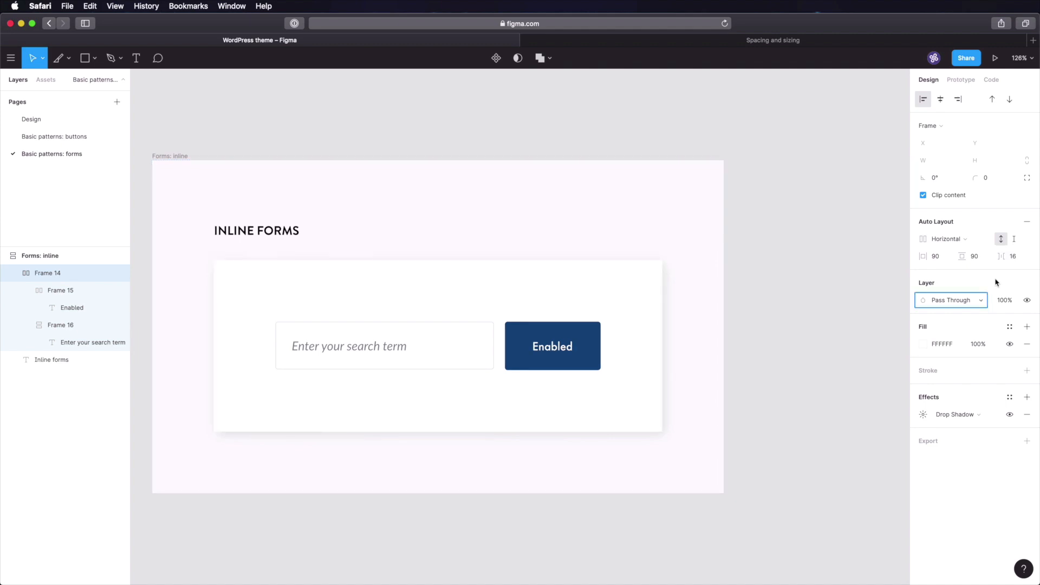
# - Vertically centre the contents of the search field and Enabled button frames
pyautogui.click(89, 325)
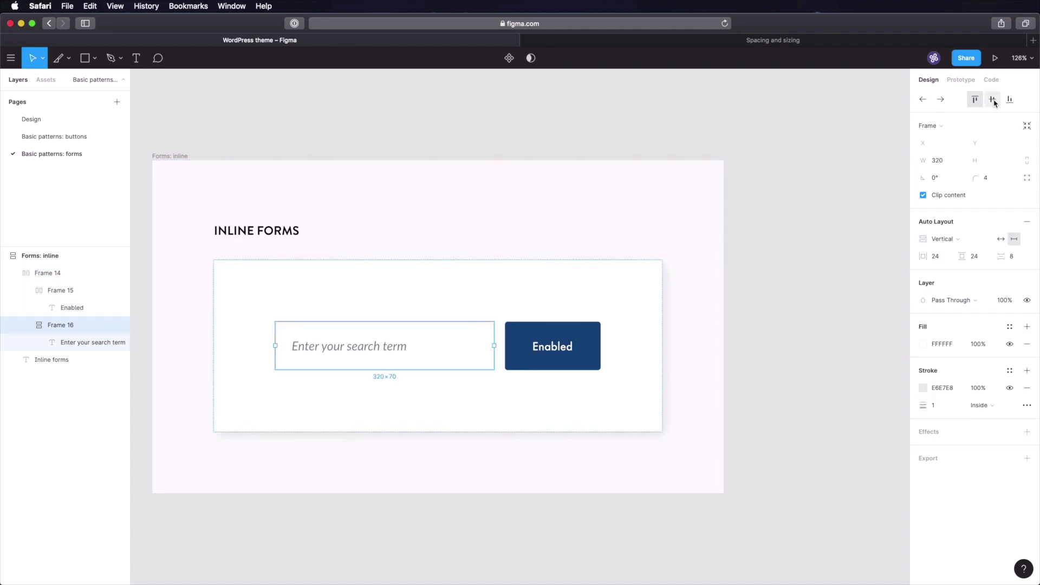
pyautogui.click(993, 100)
pyautogui.click(538, 350)
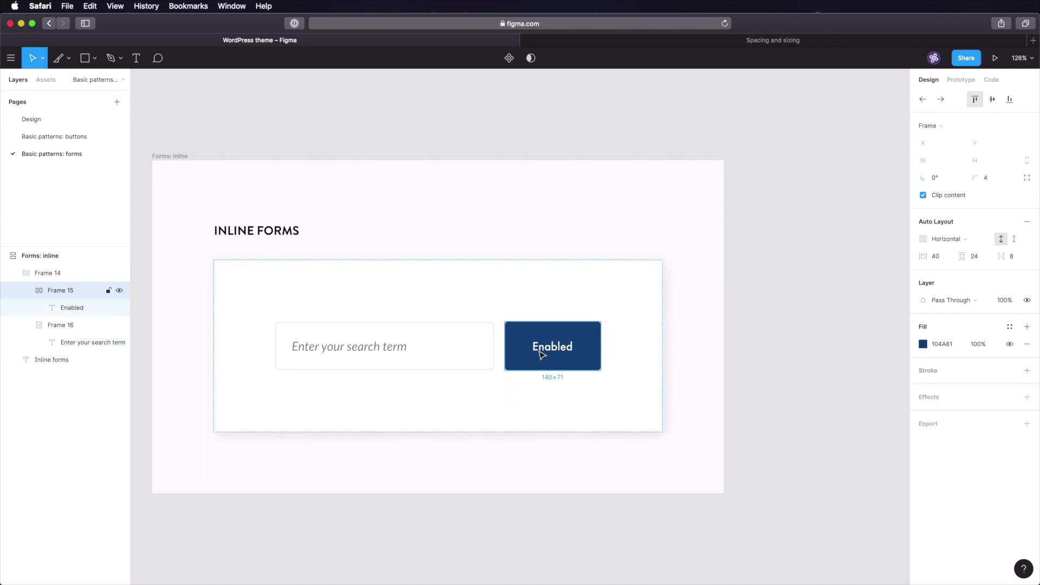
pyautogui.click(992, 100)
pyautogui.click(785, 351)
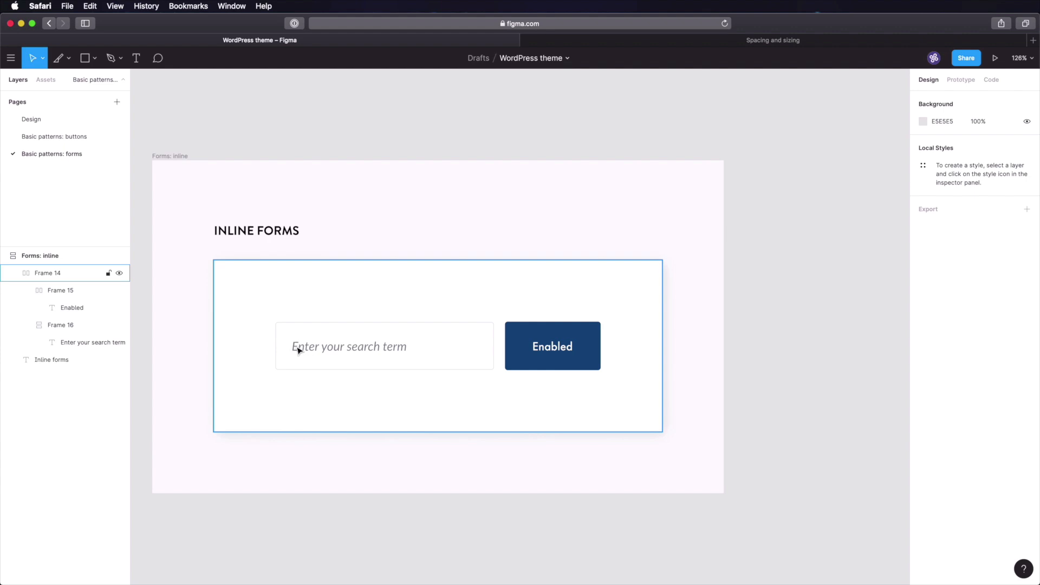
pyautogui.press('super+Tab')
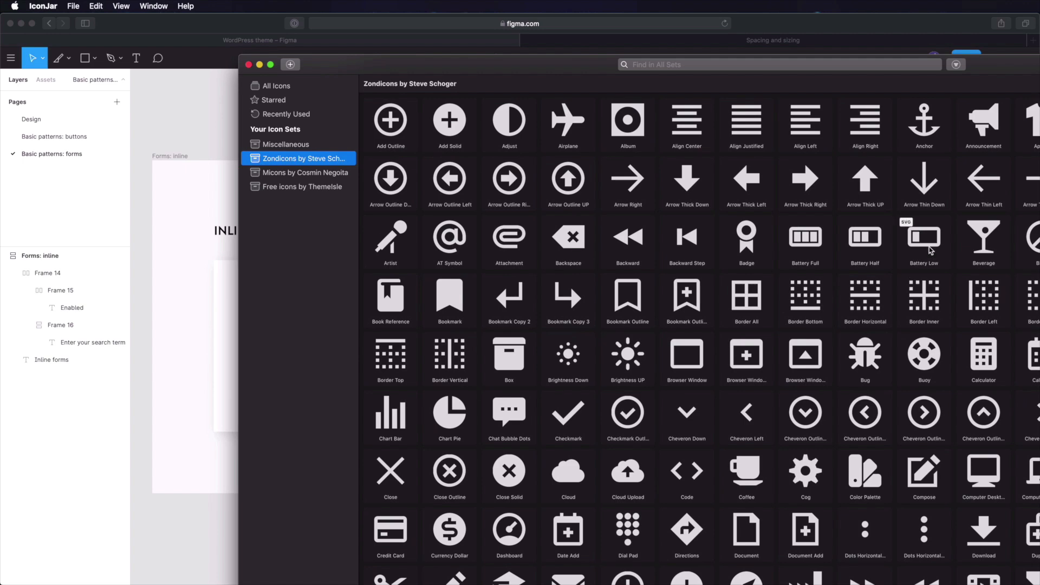
# - Move the IconJar window up over the Figma file
pyautogui.click(565, 67)
pyautogui.moveTo(566, 67); pyautogui.dragTo(917, 46)
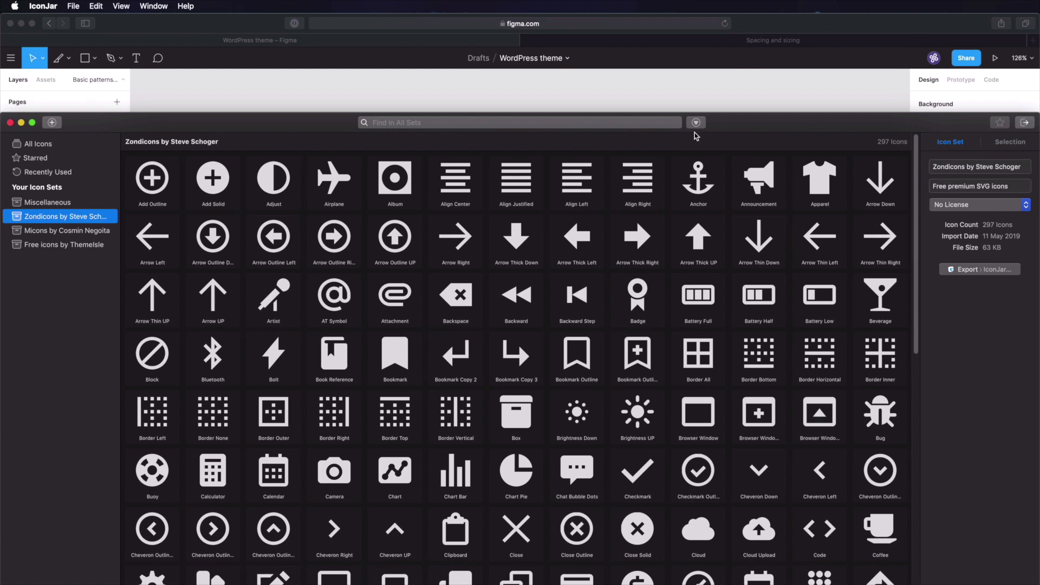
pyautogui.moveTo(768, 121); pyautogui.dragTo(778, 15)
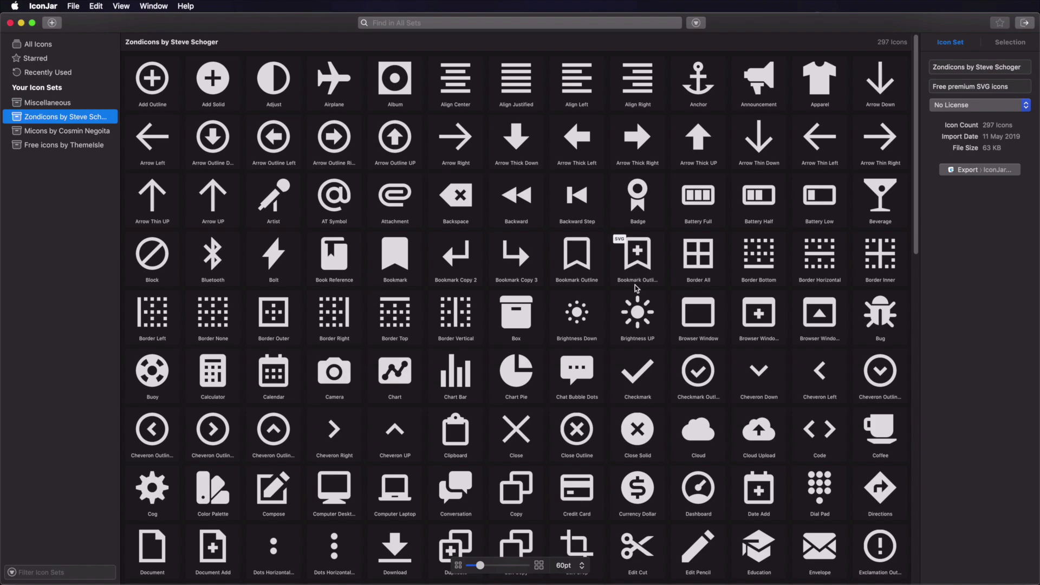
# - Browse the Zondicons set and select the Inbox Full icon
pyautogui.scroll(-10, 635, 285)
pyautogui.scroll(10, 635, 285)
pyautogui.scroll(-5, 311, 198)
pyautogui.scroll(-9, 310, 198)
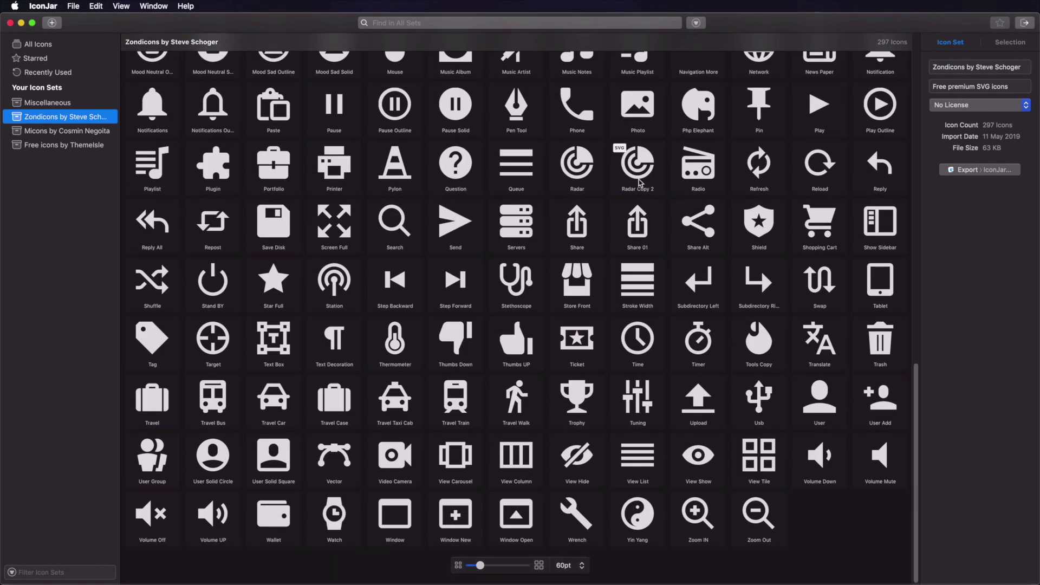
pyautogui.scroll(6, 491, 257)
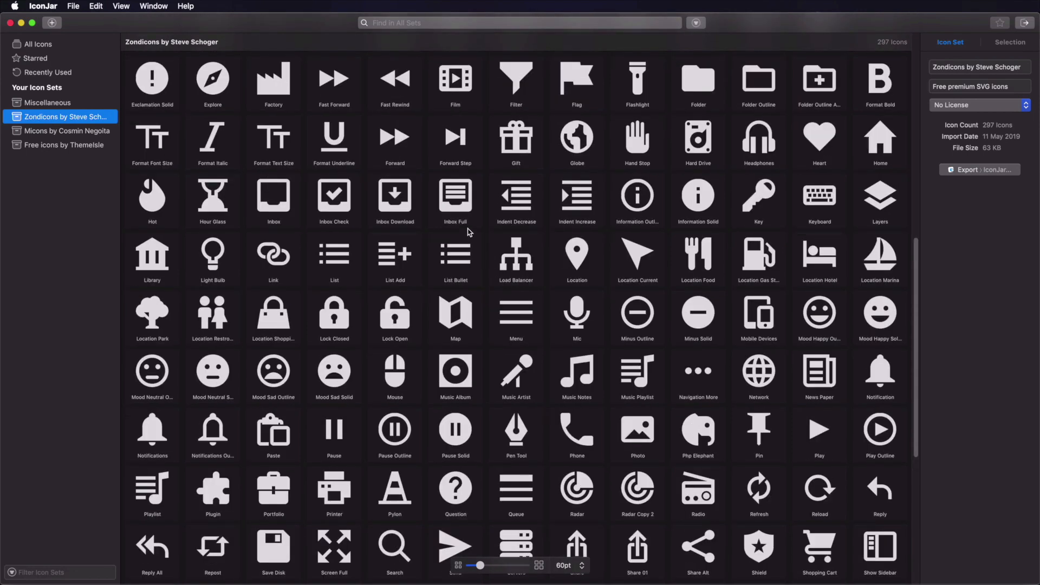
pyautogui.rightClick(464, 202)
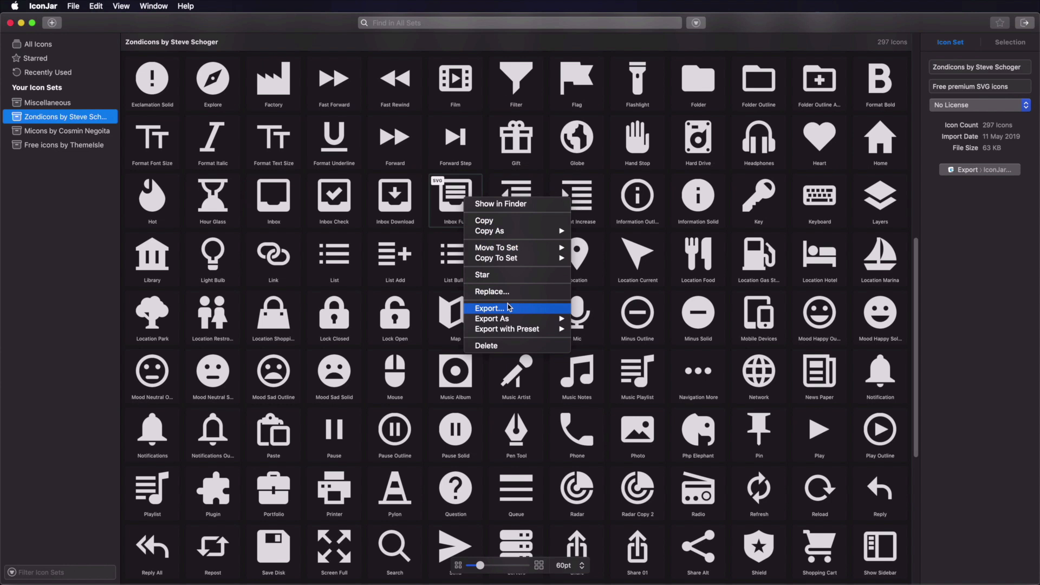
pyautogui.click(441, 209)
pyautogui.click(449, 214)
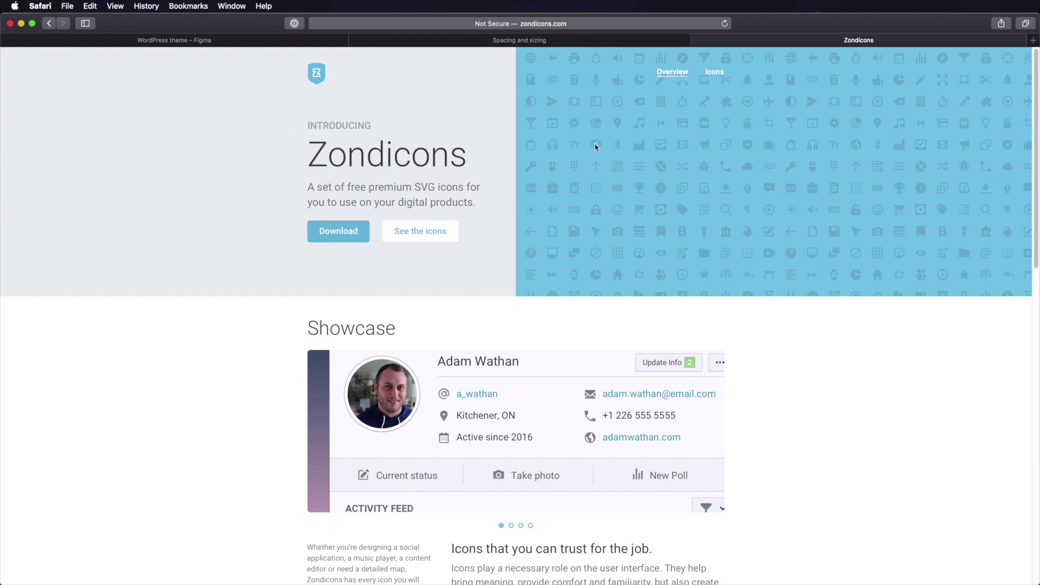
# - Scroll through the zondicons.com icon list, then go back to the WordPress theme Figma file
pyautogui.scroll(-10, 654, 222)
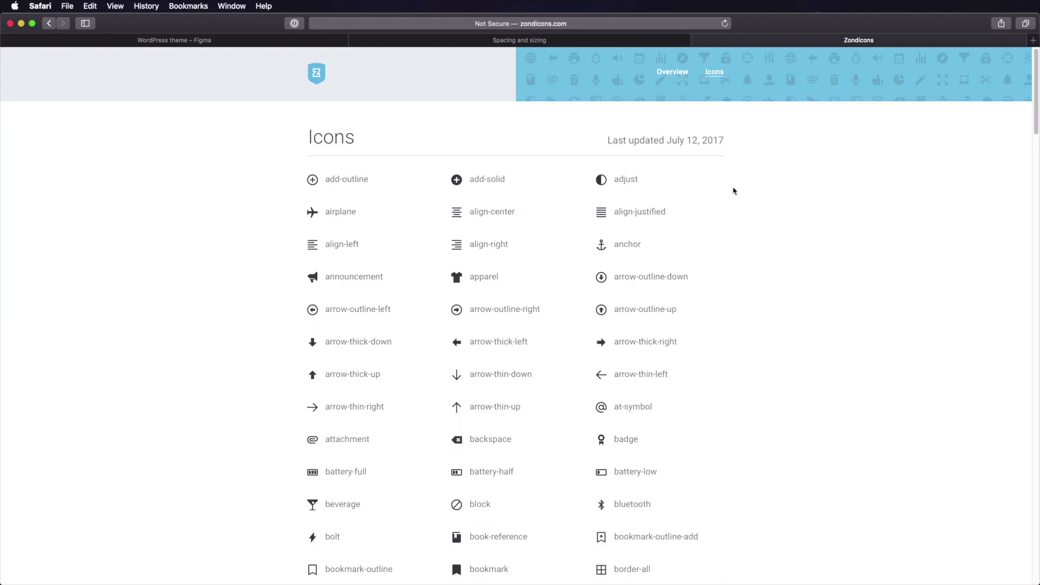
pyautogui.scroll(-15, 731, 172)
pyautogui.scroll(-15, 734, 201)
pyautogui.scroll(20, 734, 201)
pyautogui.scroll(10, 734, 201)
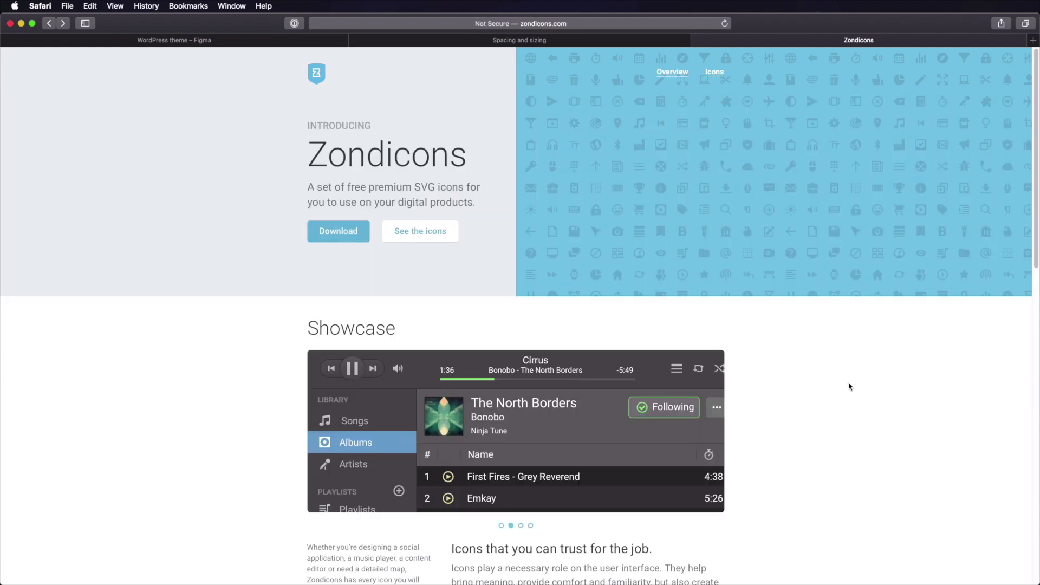
pyautogui.click(495, 40)
pyautogui.click(293, 39)
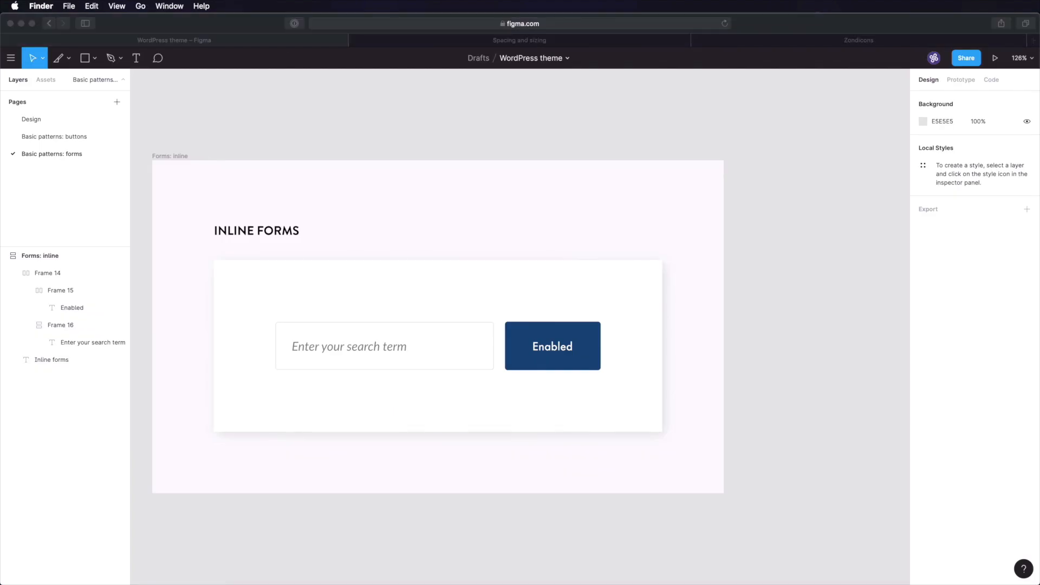
# - Drop the search SVG into the search field frame and set its auto layout to horizontal
pyautogui.moveTo(508, 584); pyautogui.dragTo(456, 394)
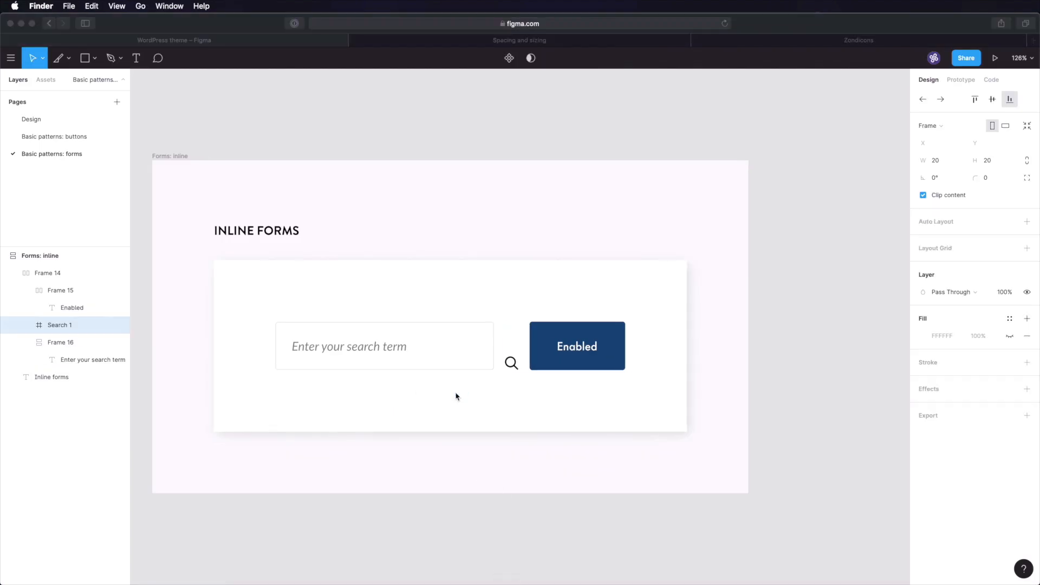
pyautogui.click(513, 372)
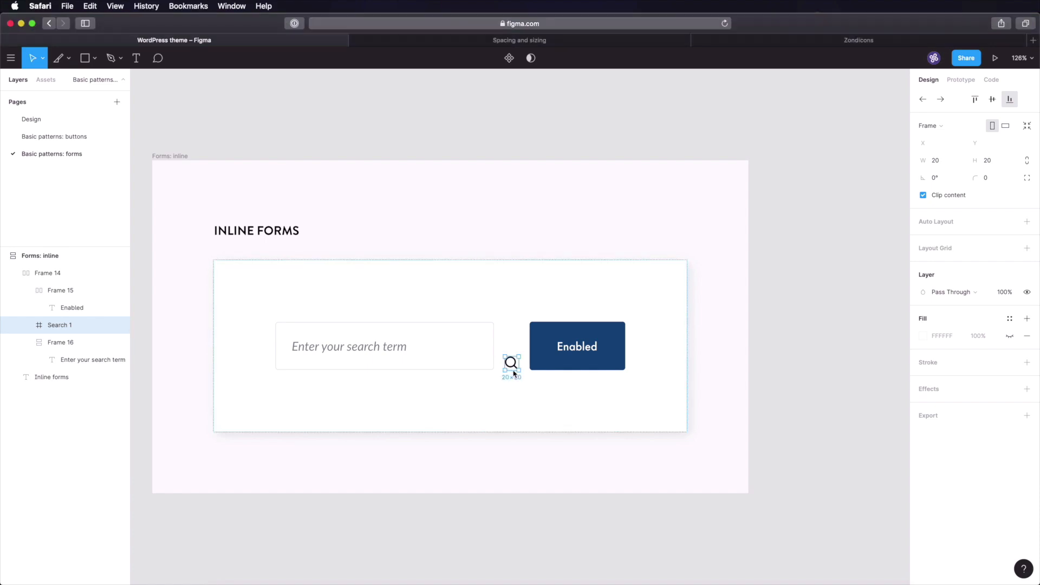
pyautogui.moveTo(513, 372); pyautogui.dragTo(552, 375)
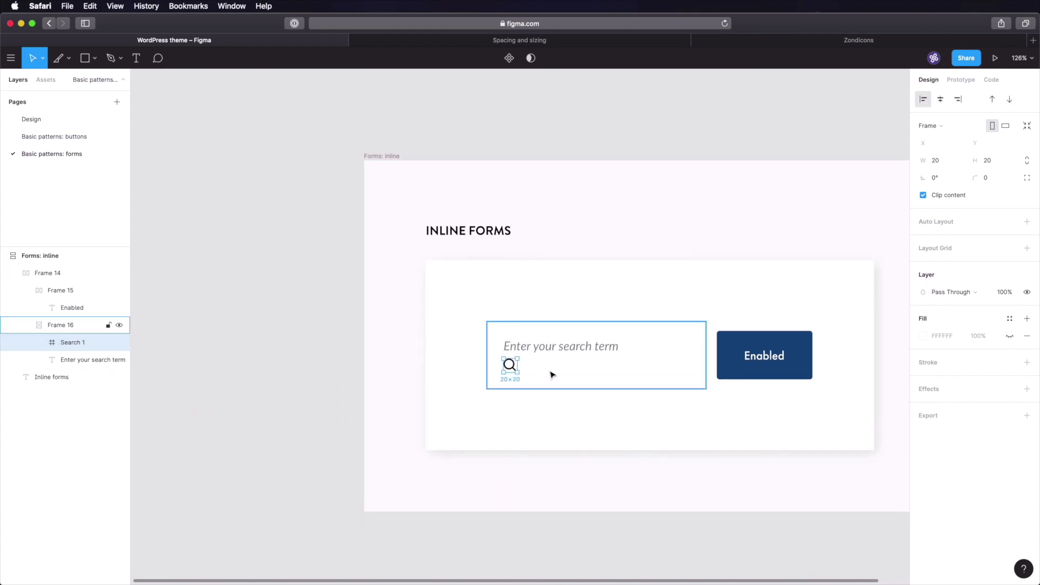
pyautogui.click(71, 327)
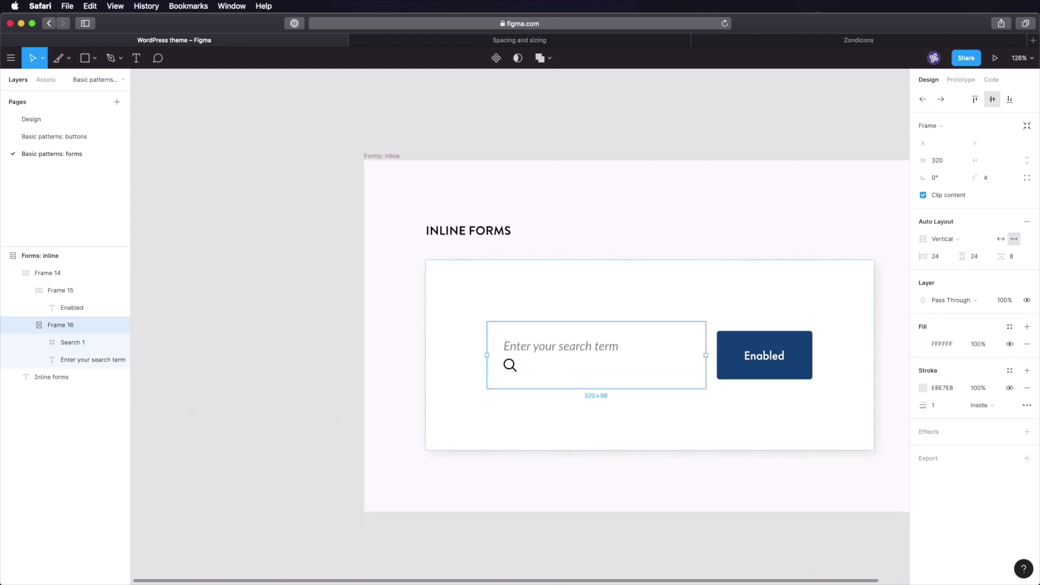
pyautogui.click(951, 238)
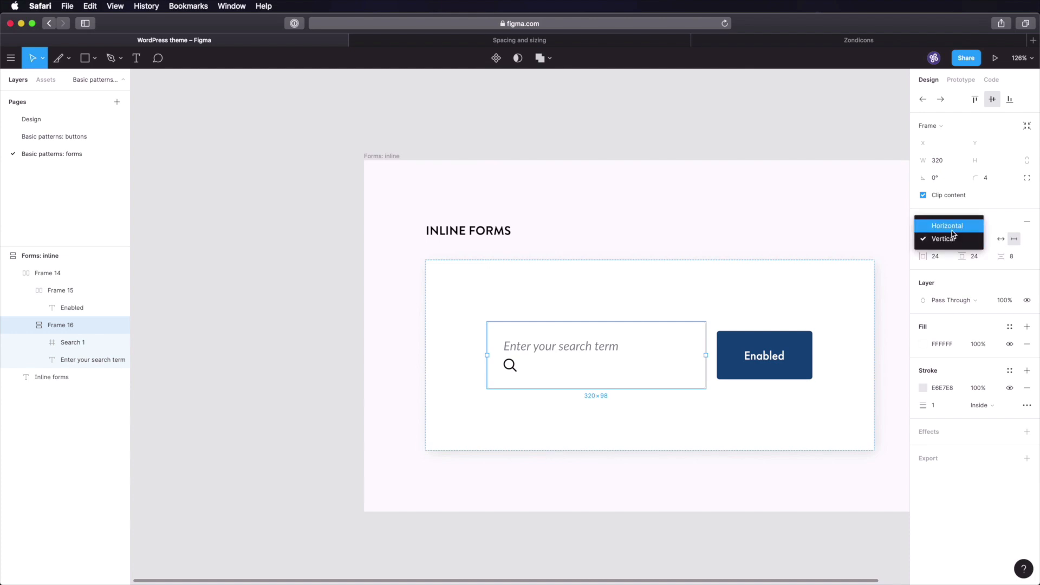
pyautogui.click(952, 229)
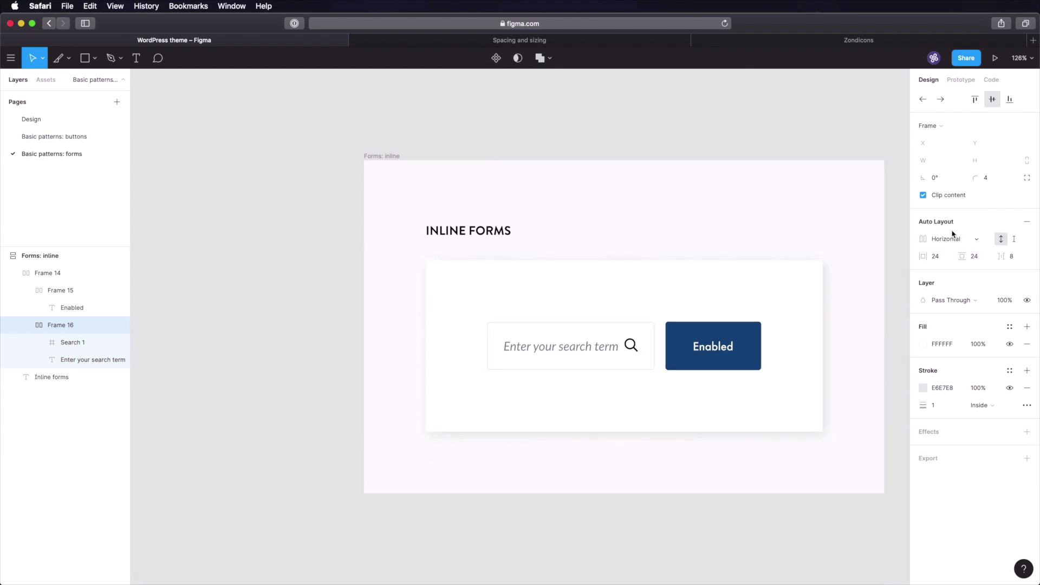
# - Place the icon before the placeholder, centre both vertically, and set 16 spacing between them
pyautogui.click(84, 342)
pyautogui.press('Left')
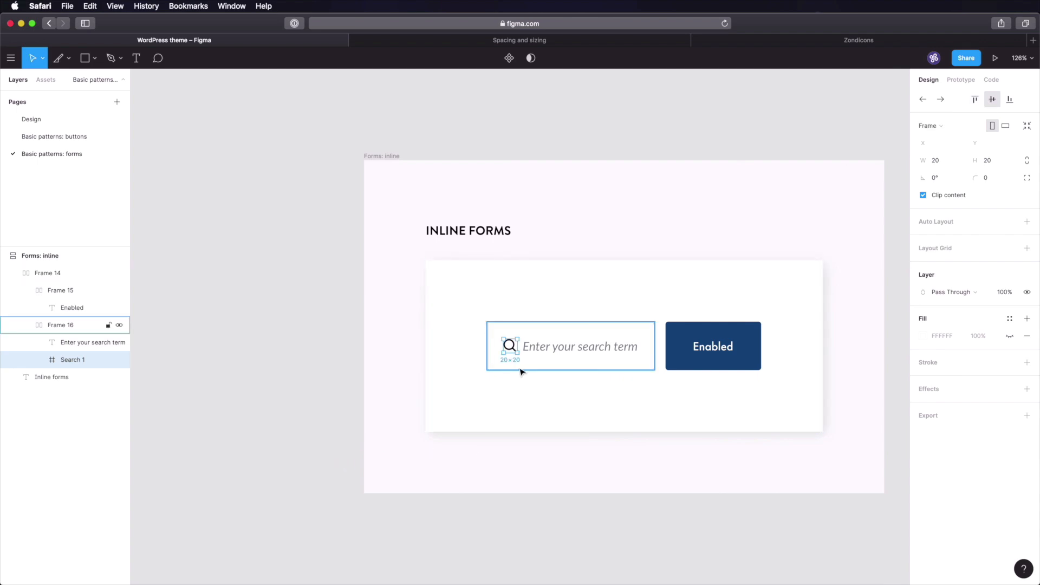
pyautogui.click(580, 349)
pyautogui.click(993, 100)
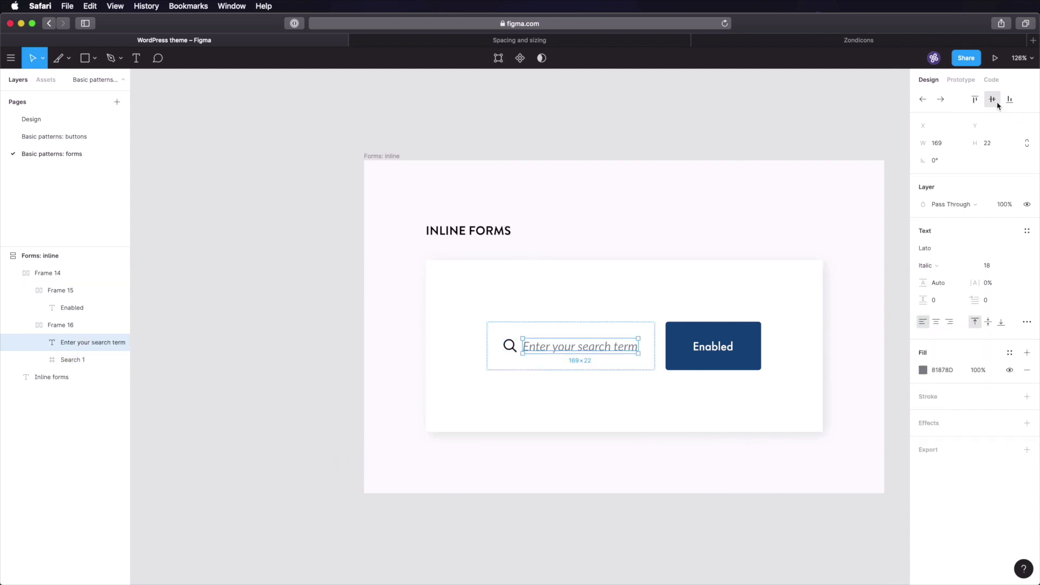
pyautogui.click(651, 331)
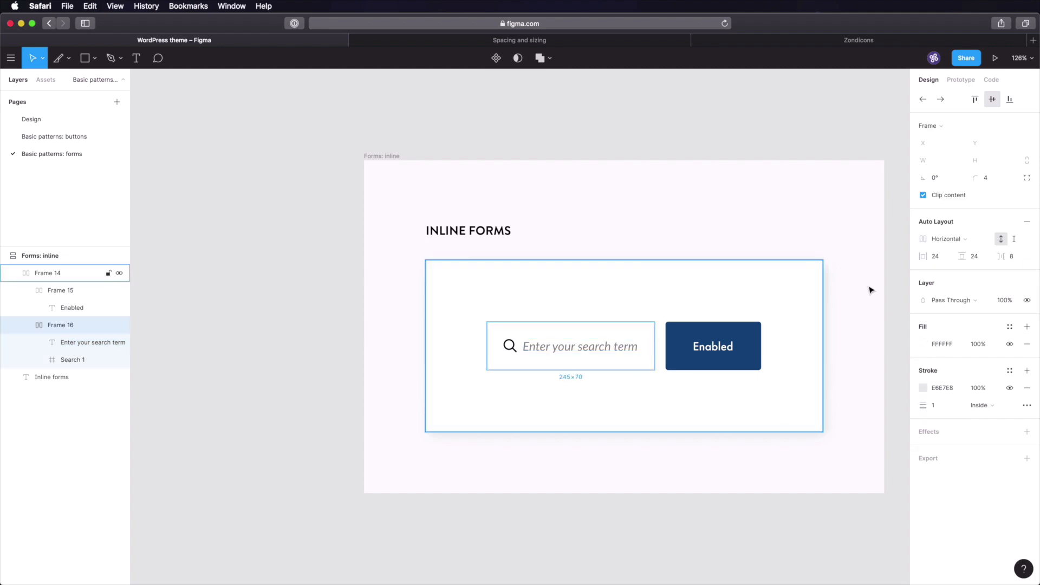
pyautogui.click(1025, 261)
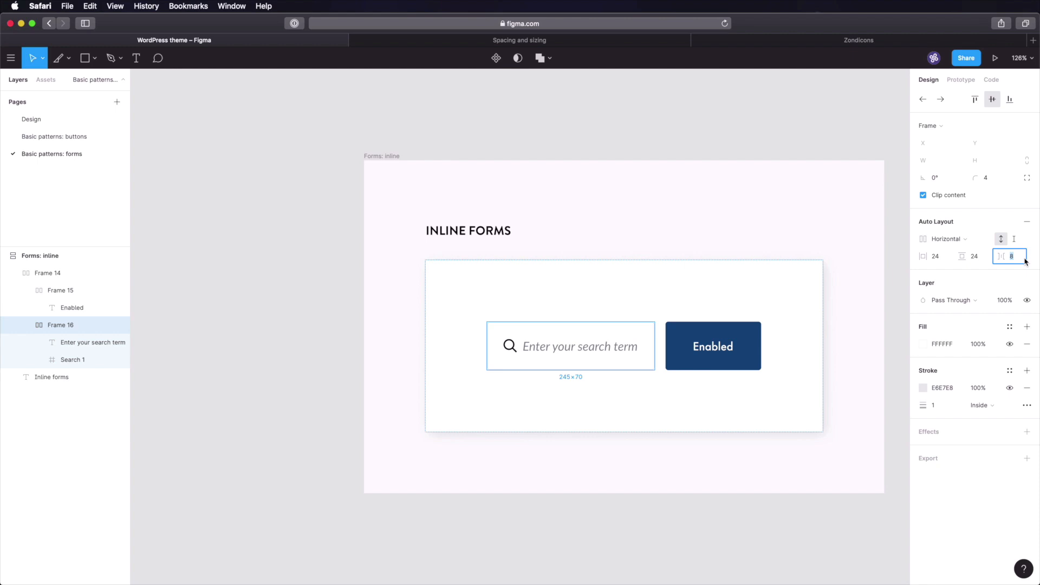
pyautogui.write('16')
pyautogui.press('Tab')
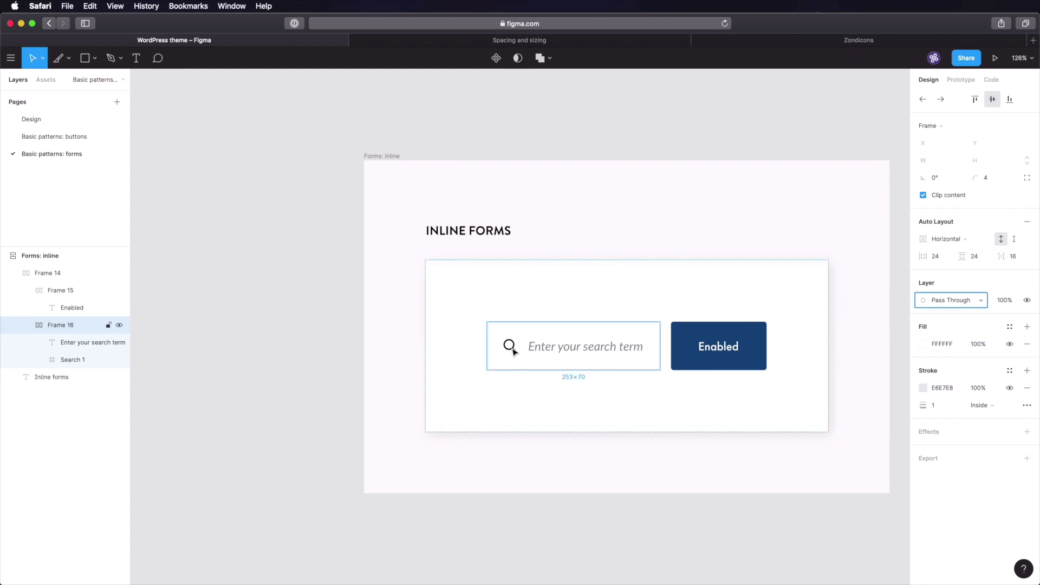
pyautogui.click(577, 406)
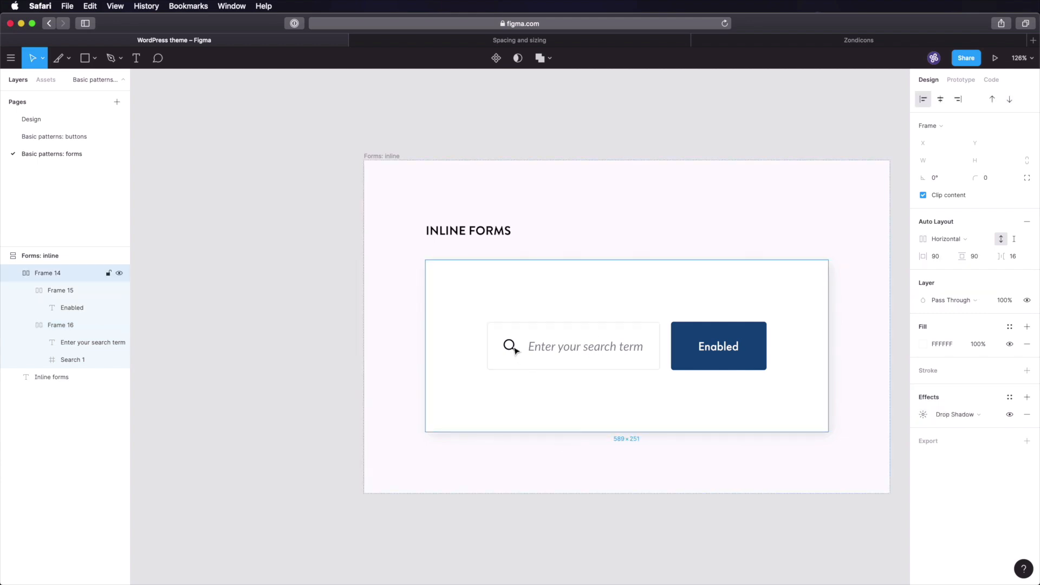
pyautogui.click(106, 120)
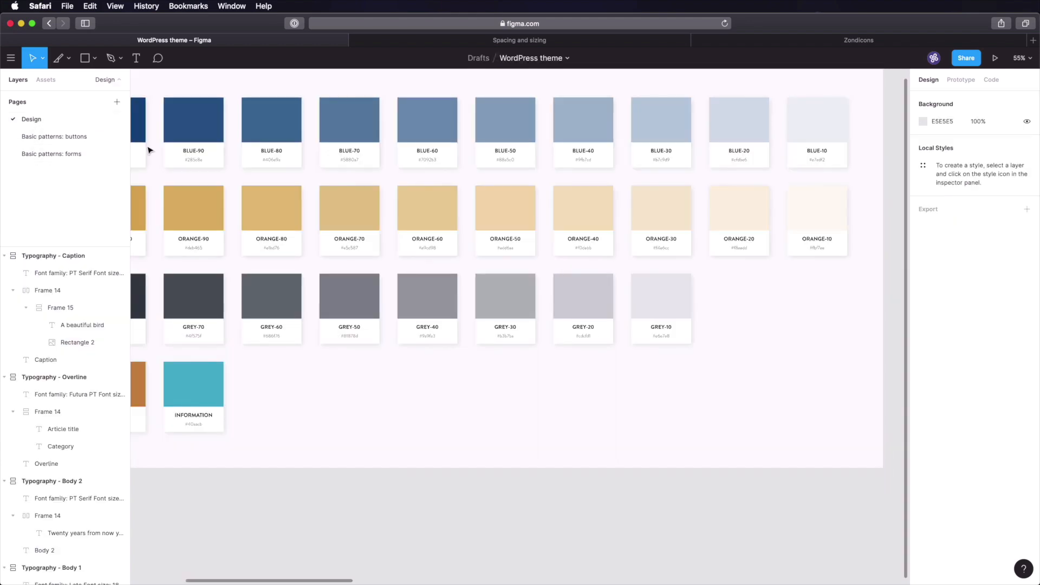
# - Recolour the search icon's fill to #353F48
pyautogui.click(459, 401)
pyautogui.moveTo(402, 377); pyautogui.dragTo(570, 383)
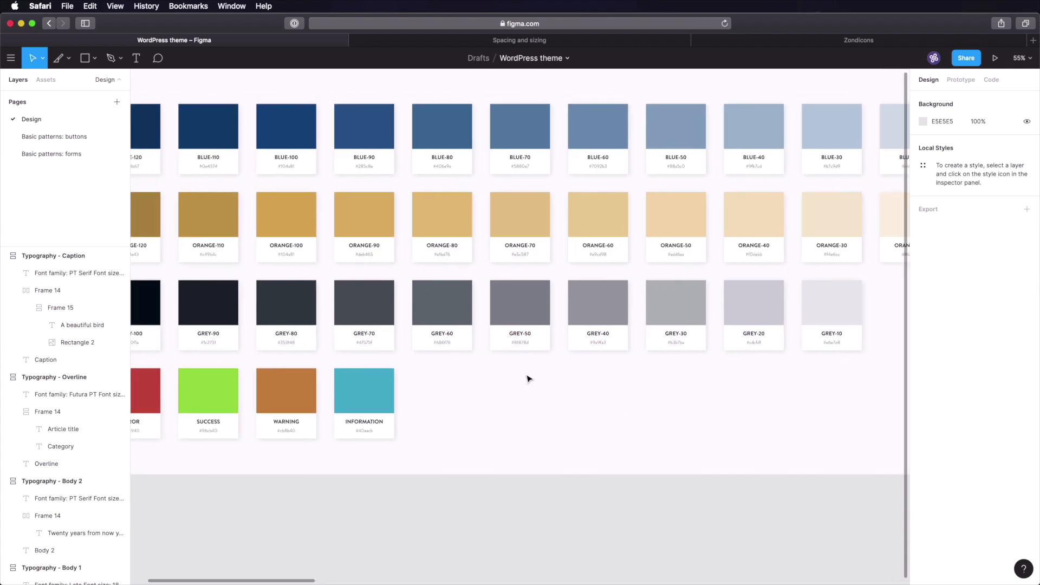
pyautogui.click(76, 154)
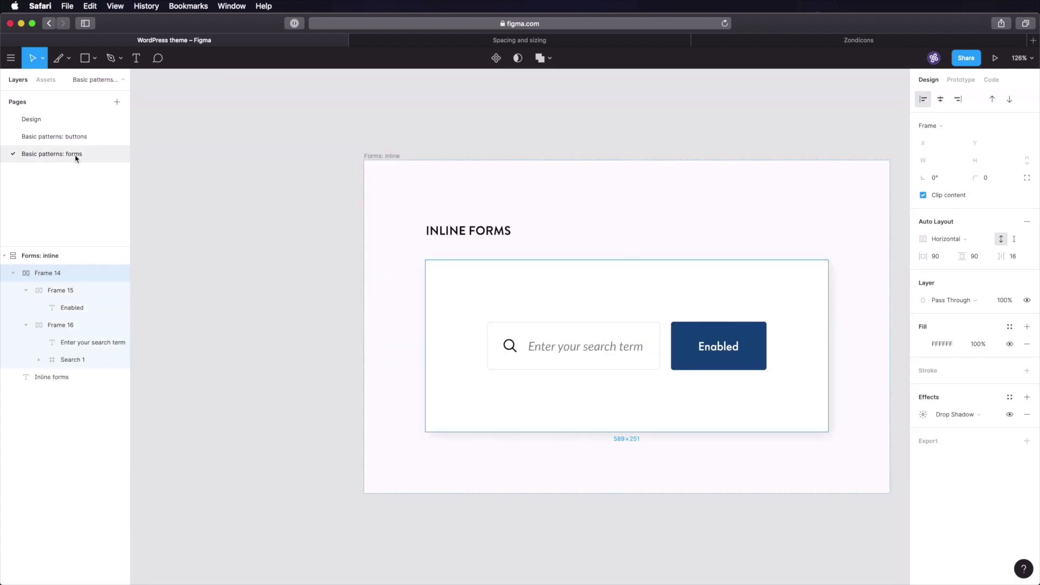
pyautogui.keyDown('super'); pyautogui.click(512, 349); pyautogui.keyUp('super')
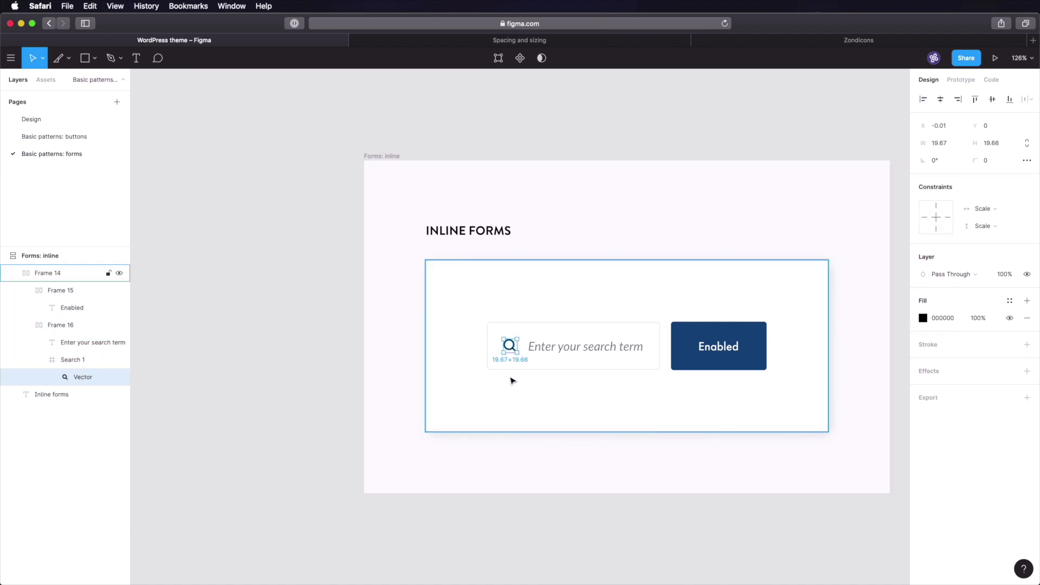
pyautogui.click(941, 320)
pyautogui.write('353F48')
pyautogui.press('Tab')
pyautogui.click(630, 444)
# - Pan the canvas to make room to the right of the inline form
pyautogui.scroll(-5, 657, 430)
pyautogui.scroll(3, 671, 434)
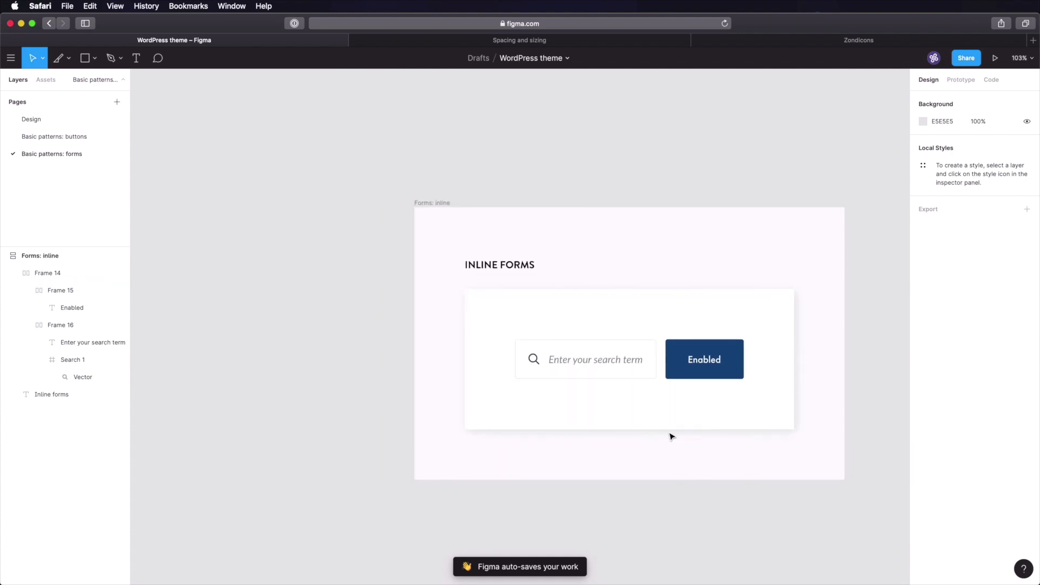
pyautogui.moveTo(696, 441); pyautogui.dragTo(497, 383)
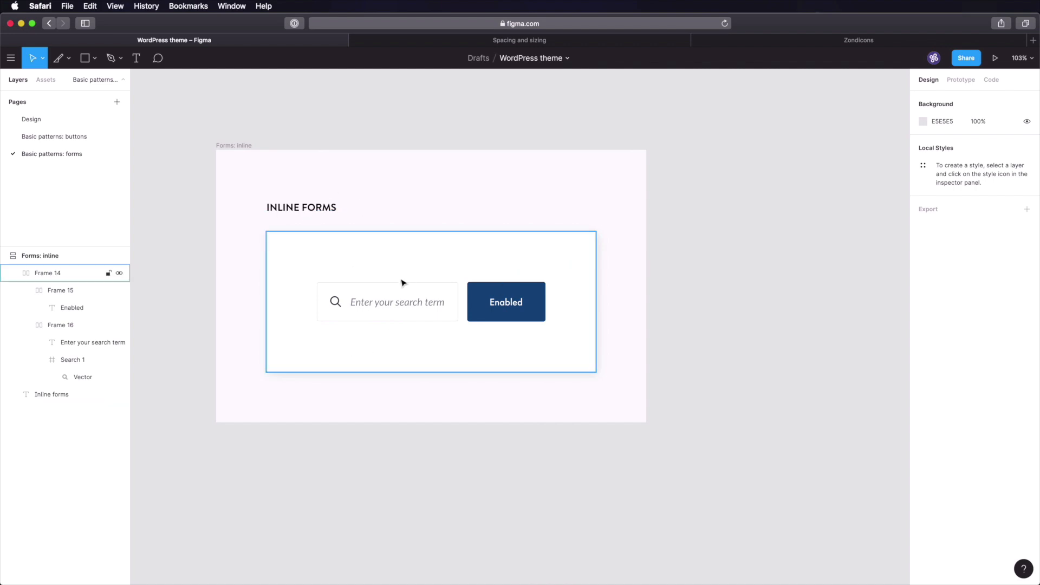
pyautogui.moveTo(723, 245); pyautogui.dragTo(663, 245)
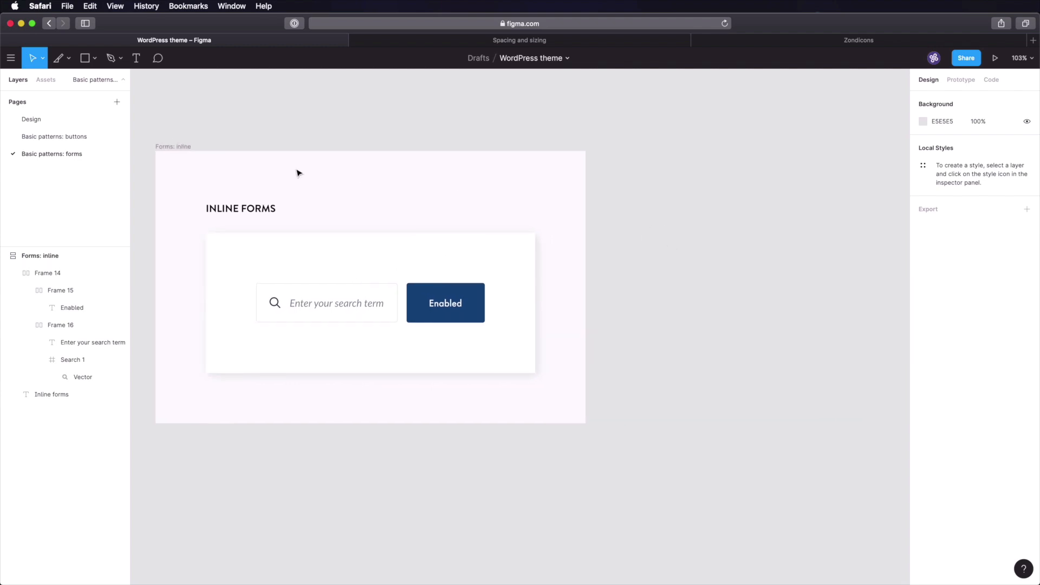
# - Duplicate the Forms: inline frame and rename the copy 'Forms: block'
pyautogui.click(174, 146)
pyautogui.press('super+d')
pyautogui.doubleClick(449, 149)
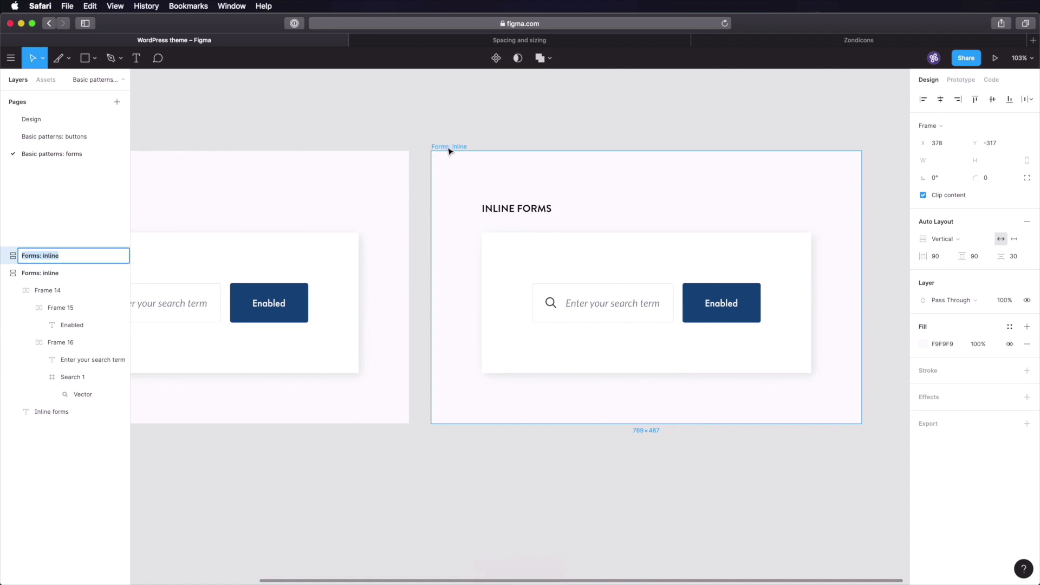
pyautogui.press('Right')
pyautogui.hotkey('alt', 'shift', 'Left')
pyautogui.write('block')
pyautogui.press('Return')
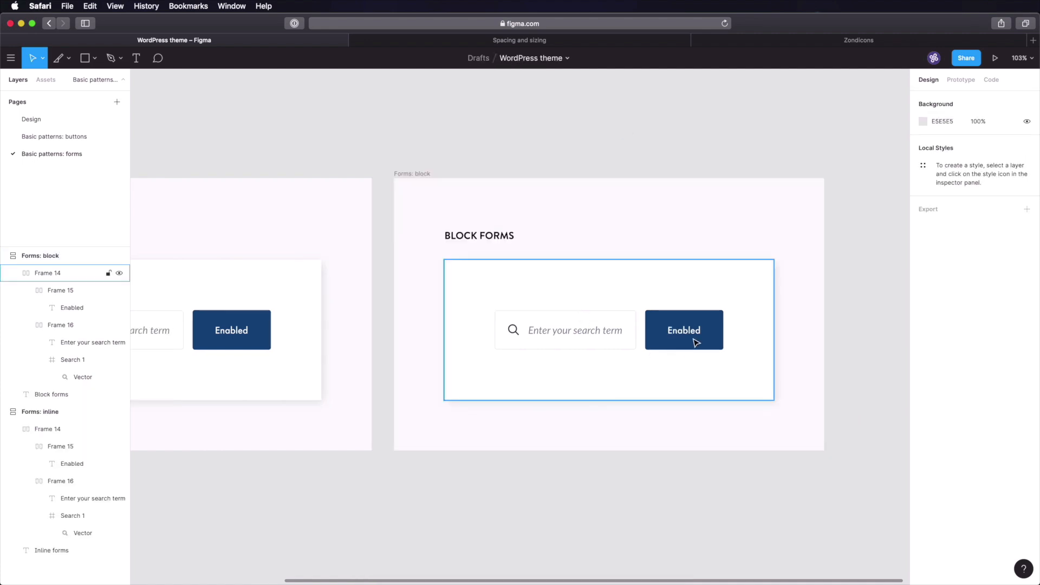
# - Delete the Enabled button and the Search 1 icon from the copy
pyautogui.doubleClick(696, 343)
pyautogui.press('Delete')
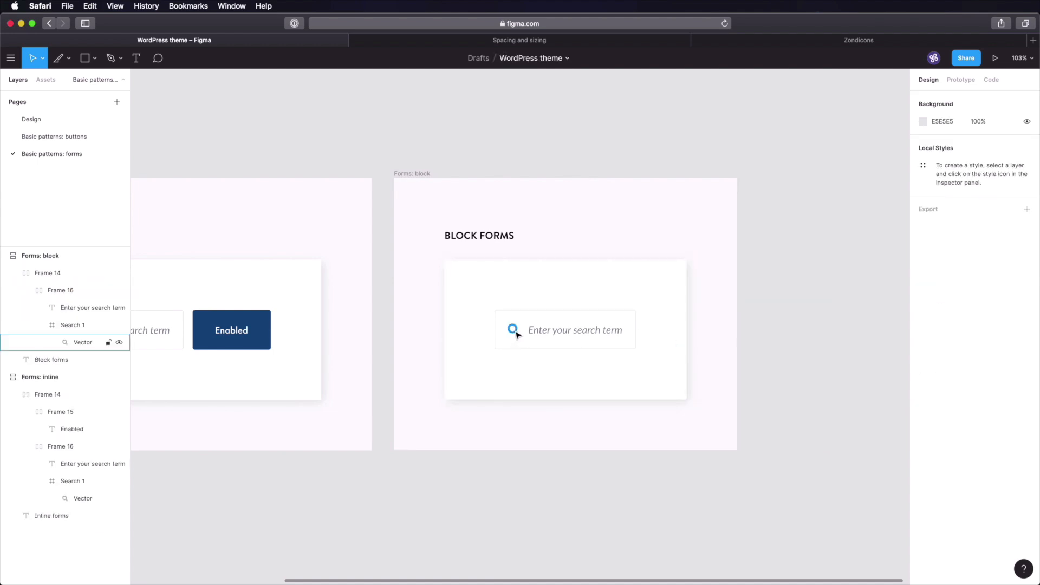
pyautogui.click(518, 335)
pyautogui.click(72, 325)
pyautogui.press('Delete')
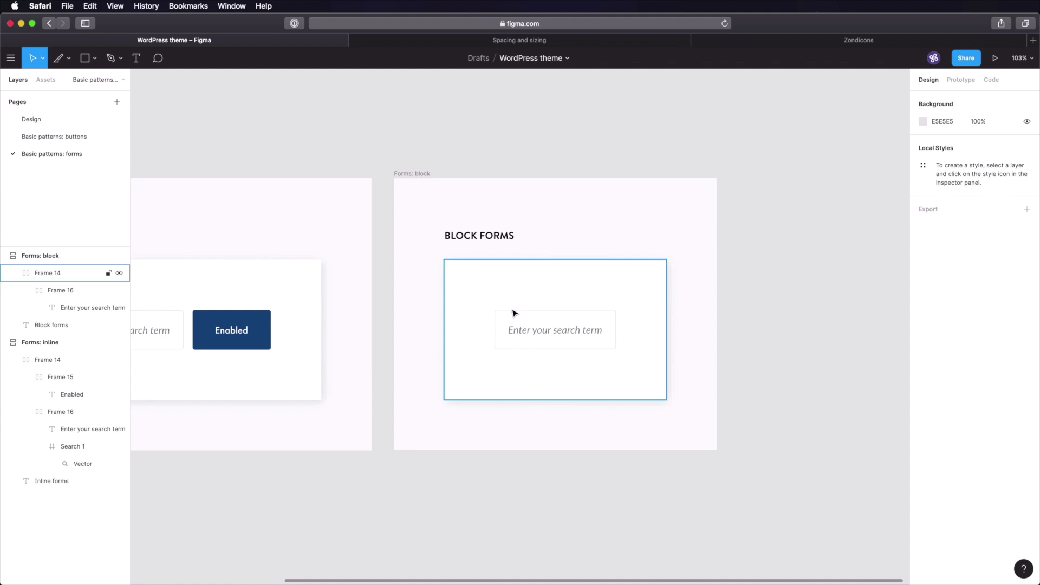
# - Pick the Category label from the Design page's Overline frame
pyautogui.click(85, 119)
pyautogui.hotkey('shift', '1')
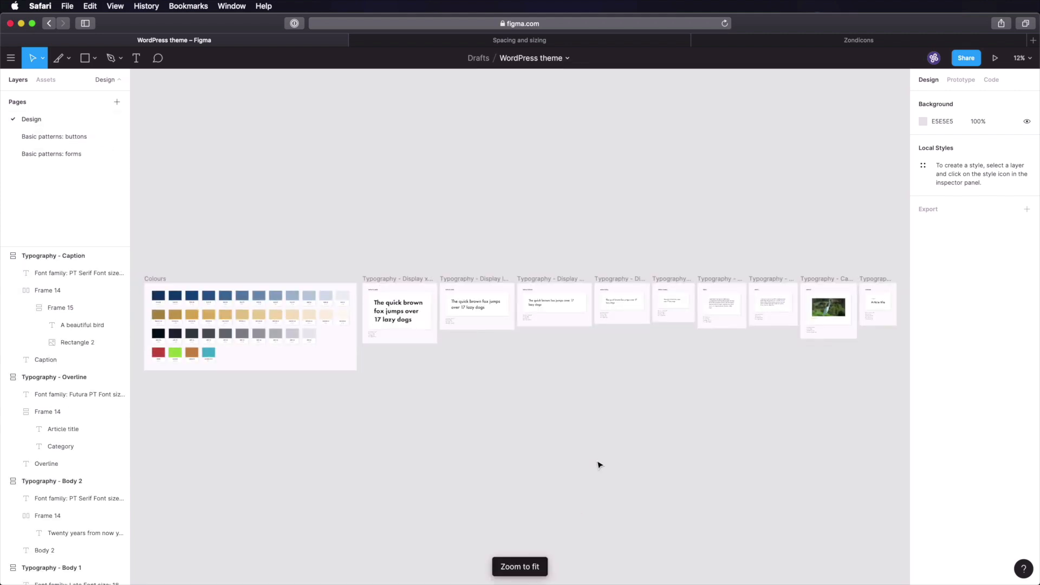
pyautogui.moveTo(813, 259); pyautogui.dragTo(792, 341)
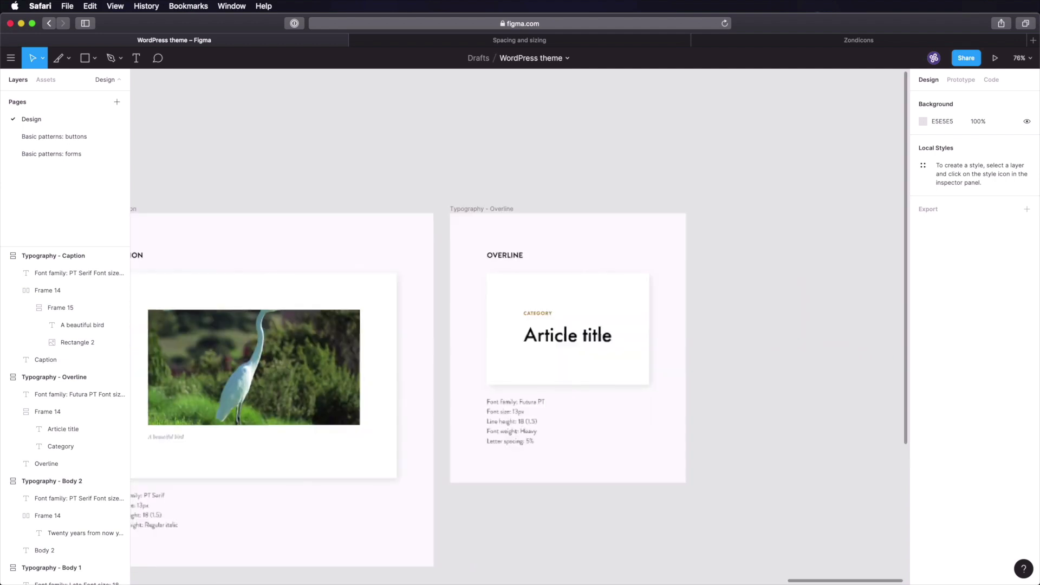
pyautogui.keyDown('super'); pyautogui.click(538, 313); pyautogui.keyUp('super')
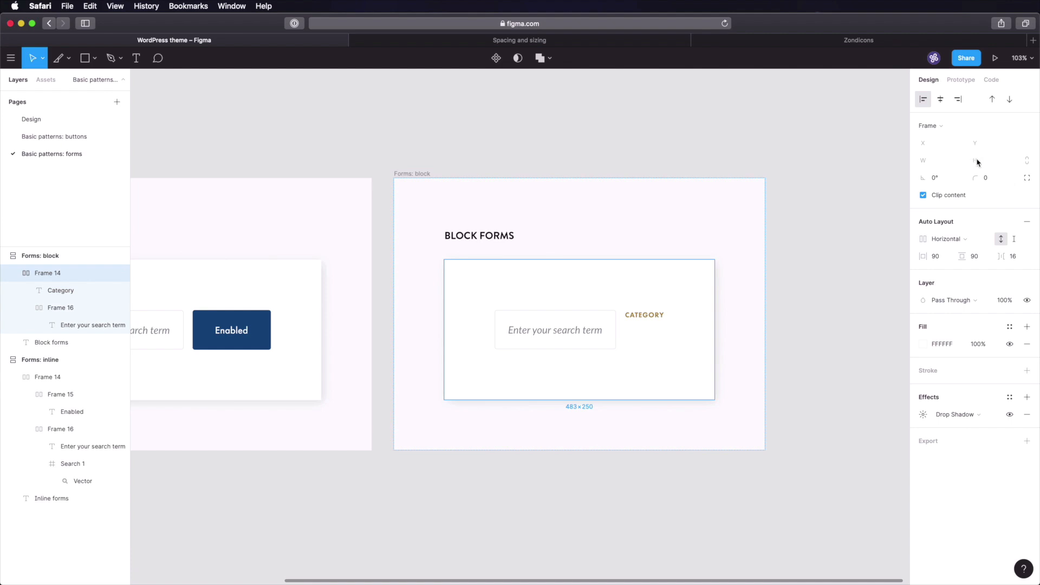
# - Stack the card's contents vertically and move the CATEGORY label above the search field
pyautogui.click(946, 239)
pyautogui.click(947, 251)
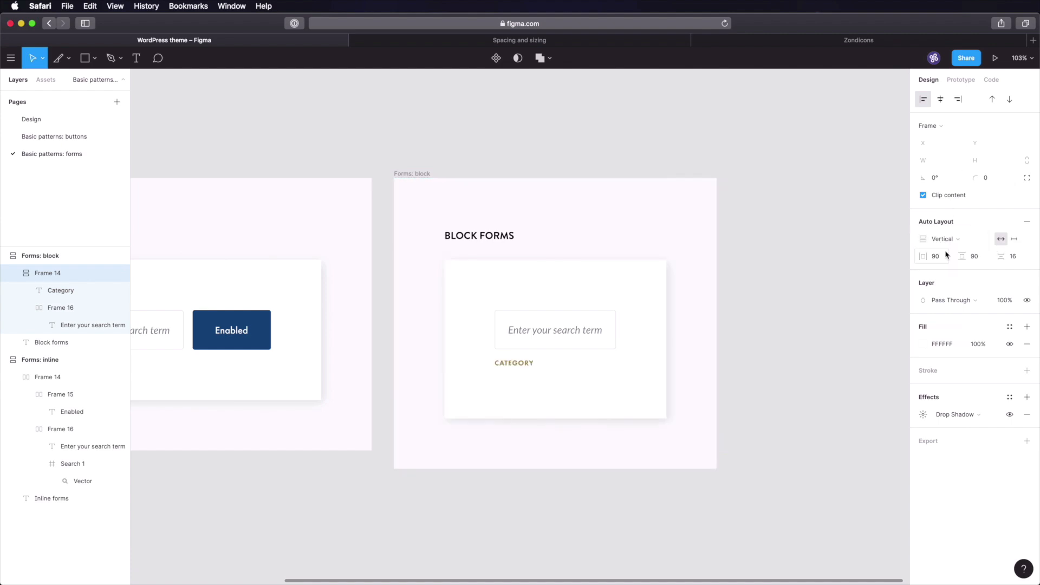
pyautogui.click(993, 99)
pyautogui.click(993, 101)
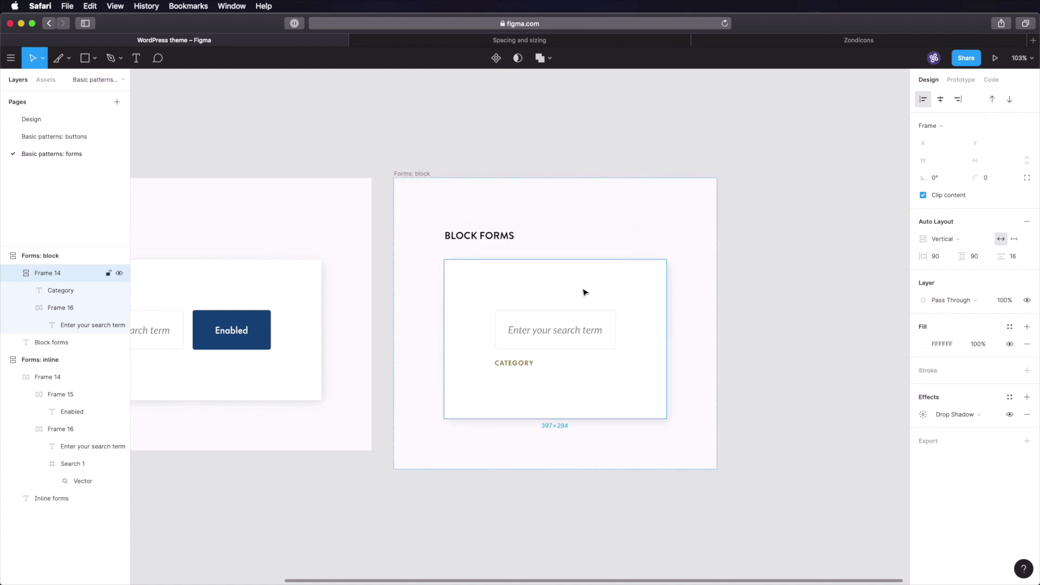
pyautogui.click(516, 367)
pyautogui.click(993, 100)
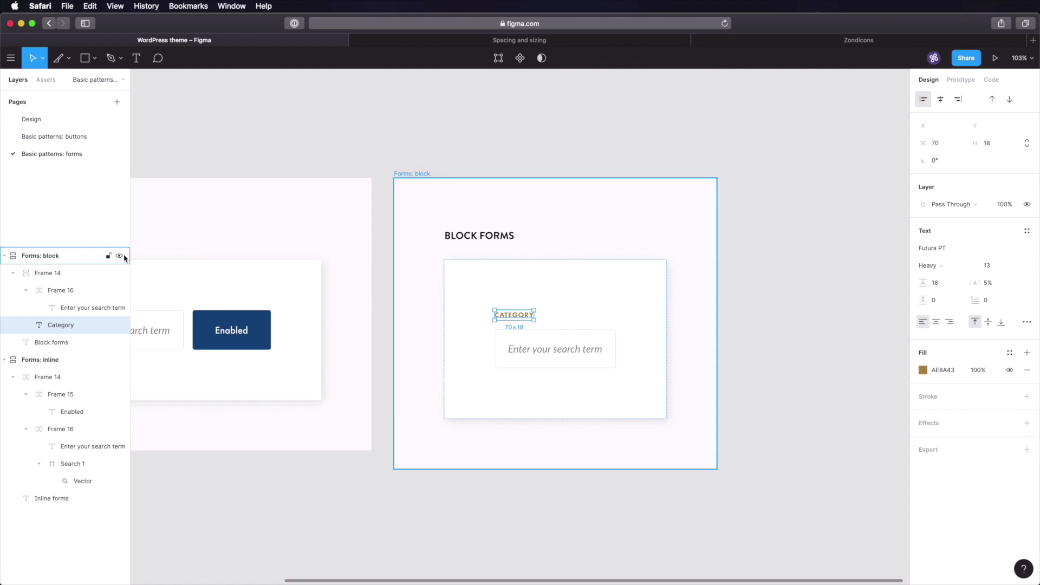
# - Group the CATEGORY label and search field in their own auto layout frame
pyautogui.click(79, 277)
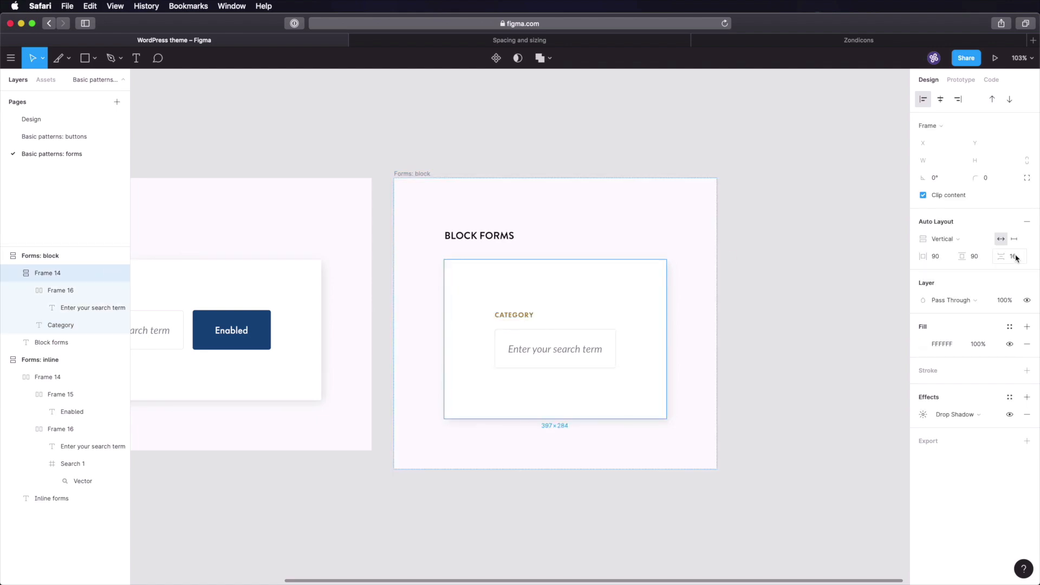
pyautogui.click(78, 292)
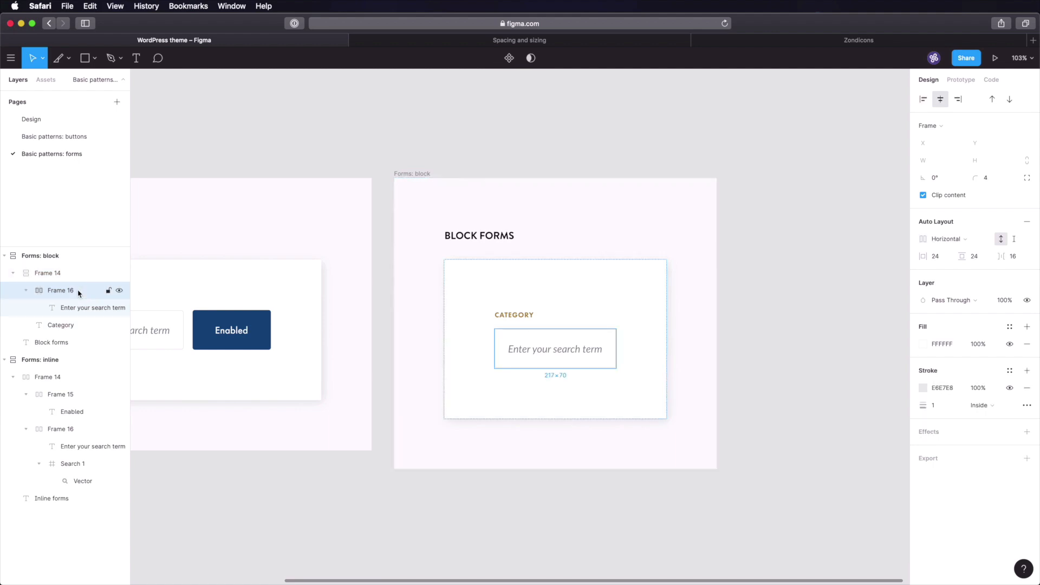
pyautogui.click(26, 291)
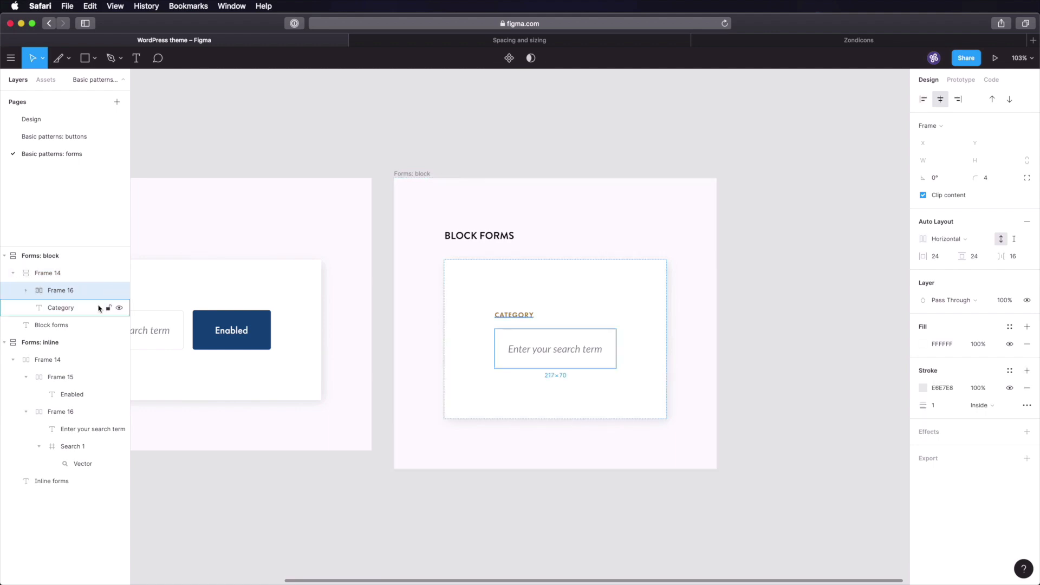
pyautogui.keyDown('shift'); pyautogui.click(77, 308); pyautogui.keyUp('shift')
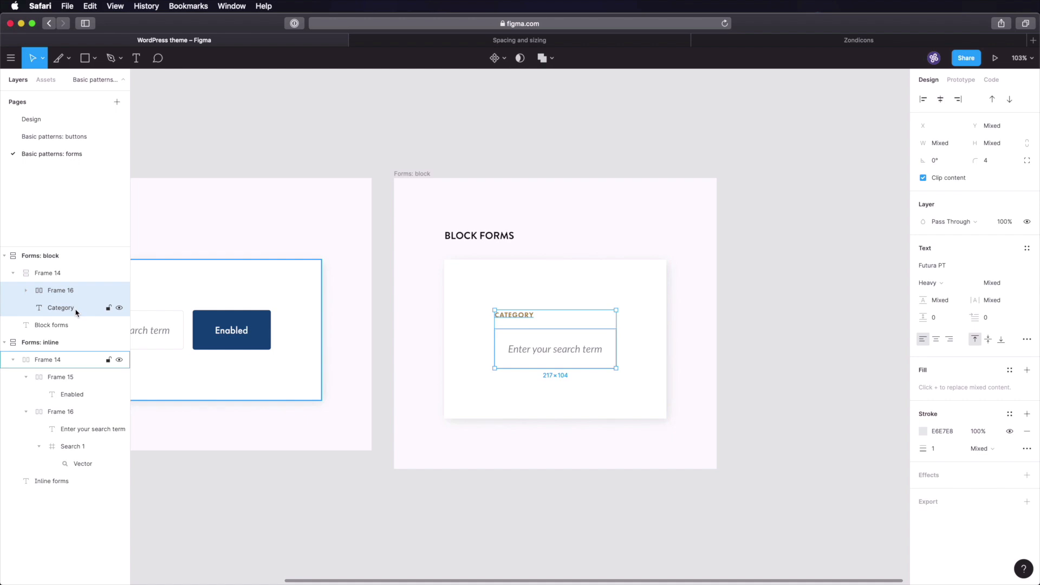
pyautogui.hotkey('shift', 'a')
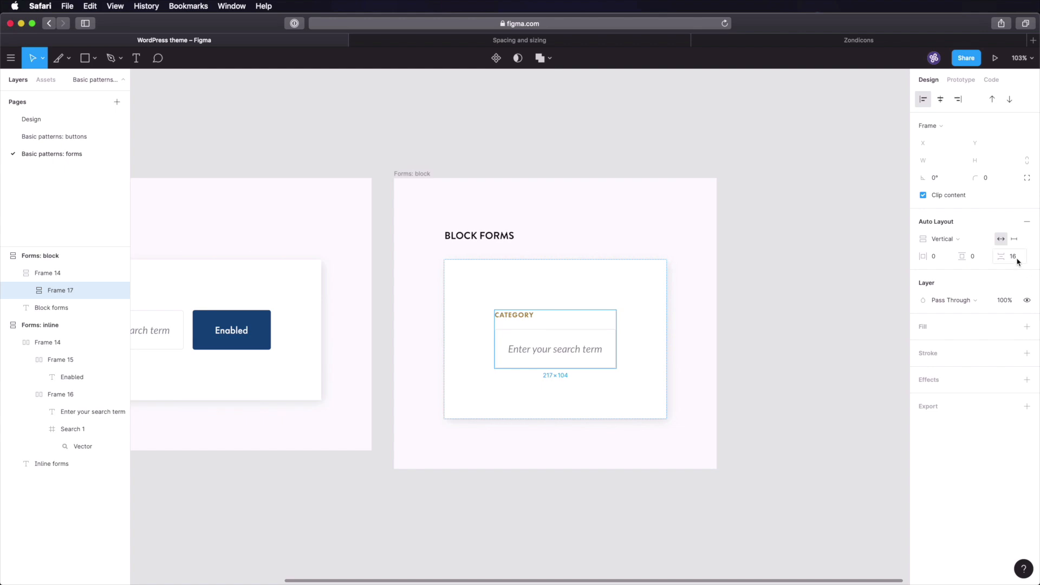
# - Change the field placeholder to 'Ex. John' and the label to 'Name'
pyautogui.click(805, 335)
pyautogui.click(613, 351)
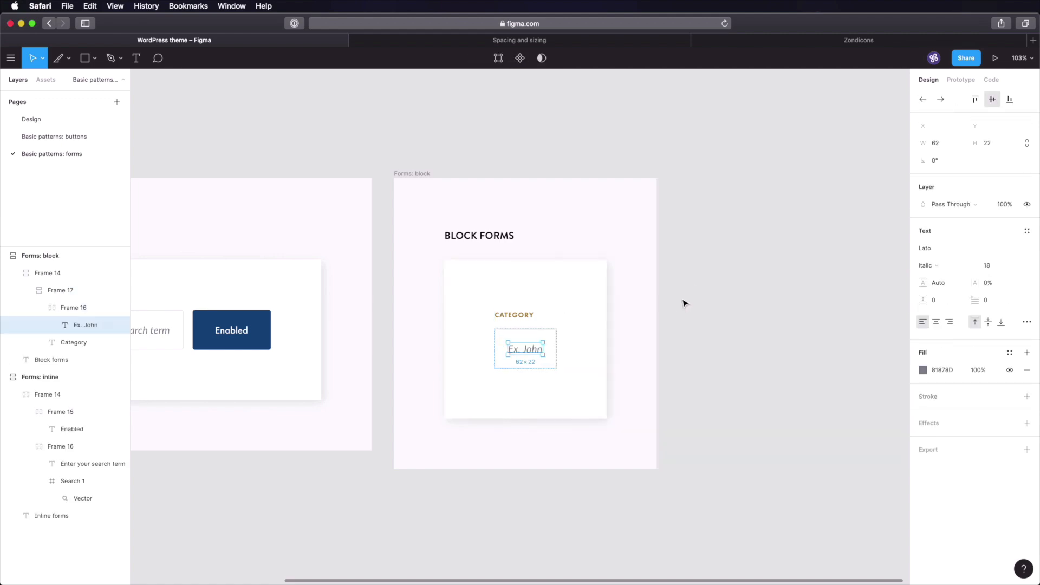
pyautogui.click(493, 314)
pyautogui.click(493, 315)
pyautogui.doubleClick(493, 314)
pyautogui.write('Name')
pyautogui.click(773, 328)
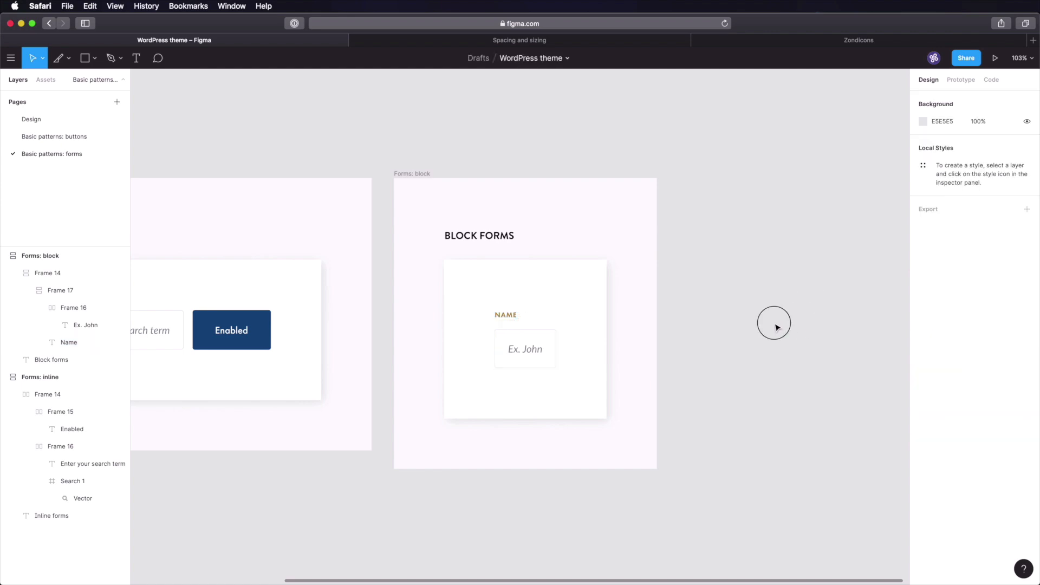
# - Give the NAME label a dark fill colour
pyautogui.hscroll(-3, 773, 327)
pyautogui.keyDown('super'); pyautogui.click(151, 340); pyautogui.keyUp('super')
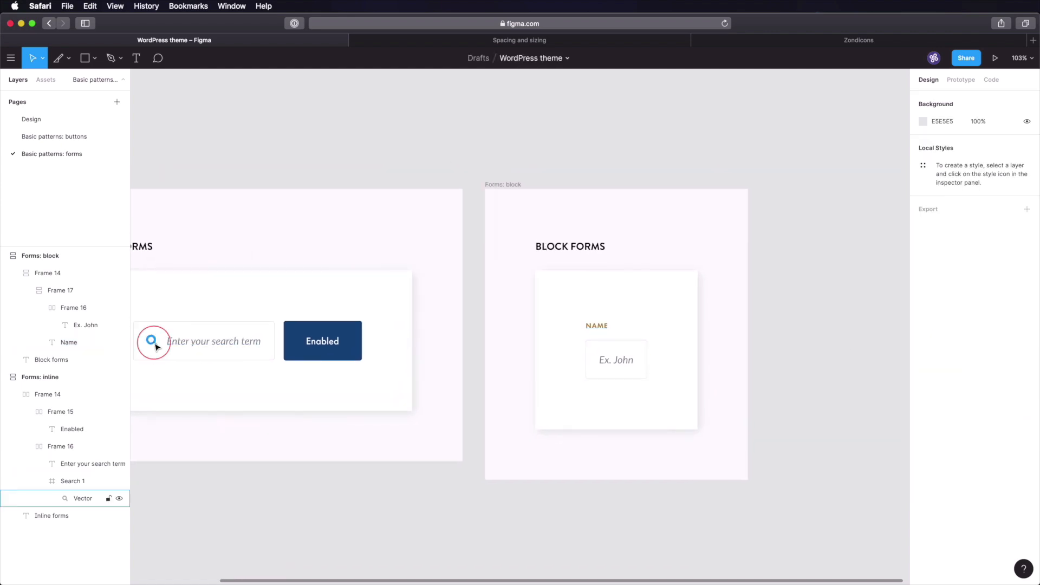
pyautogui.click(872, 330)
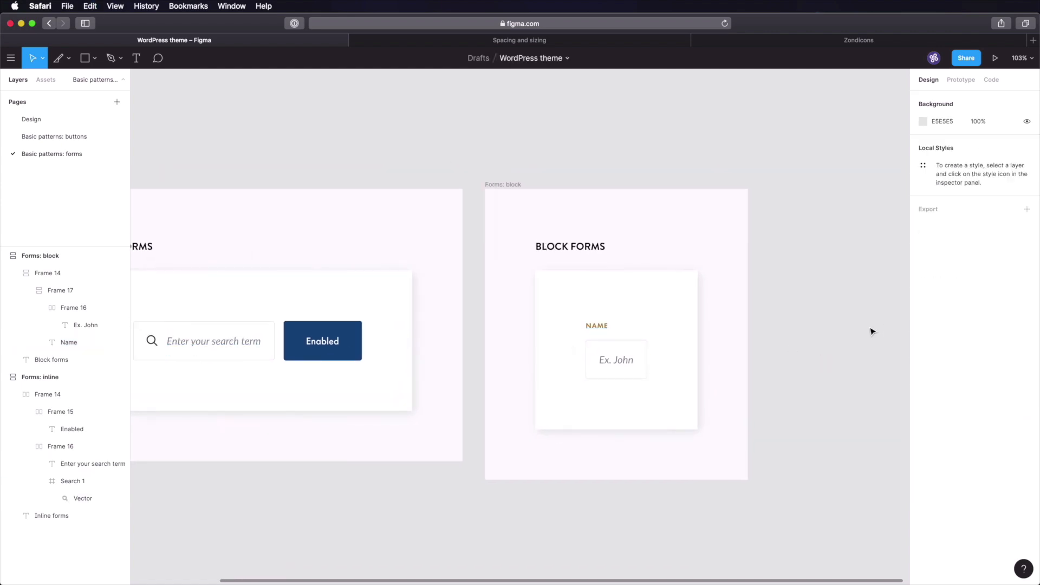
pyautogui.keyDown('super'); pyautogui.click(598, 325); pyautogui.keyUp('super')
pyautogui.click(952, 371)
pyautogui.press('super+v')
pyautogui.press('Tab')
pyautogui.click(822, 374)
pyautogui.press('super+s')
# - Set the Ex. John input to vertical auto layout with a fixed 320 width
pyautogui.keyDown('super'); pyautogui.click(633, 371); pyautogui.keyUp('super')
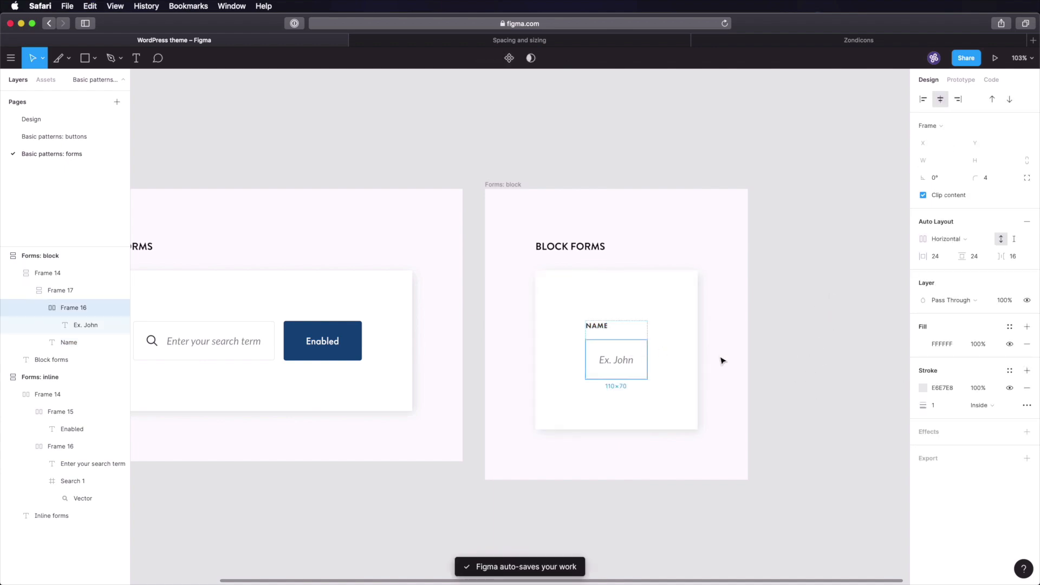
pyautogui.click(952, 239)
pyautogui.click(954, 249)
pyautogui.click(1014, 240)
pyautogui.click(938, 160)
pyautogui.write('320')
pyautogui.press('Tab')
# - Left-align the Ex. John placeholder text
pyautogui.click(854, 271)
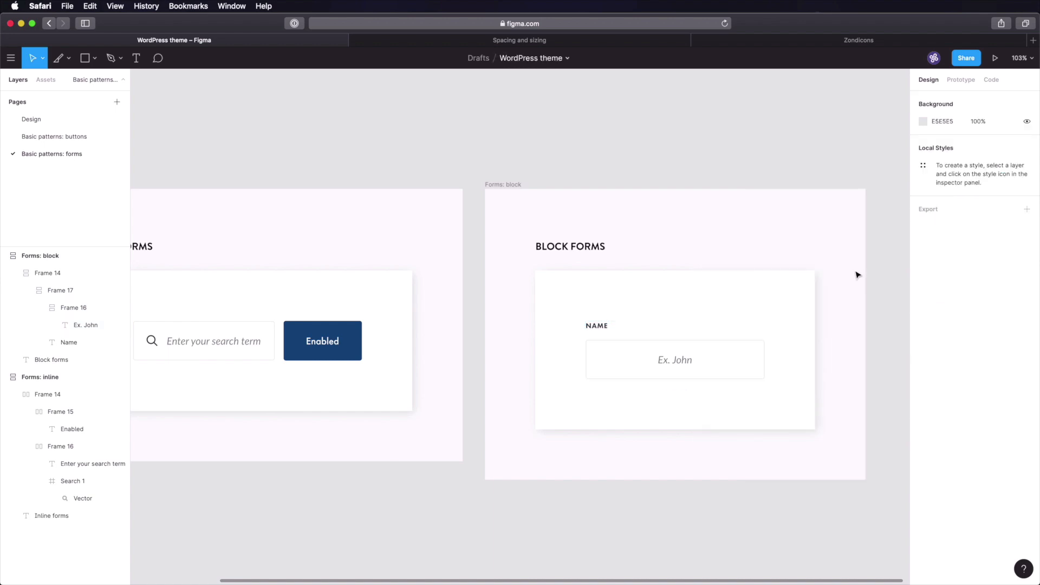
pyautogui.keyDown('super'); pyautogui.click(698, 358); pyautogui.keyUp('super')
pyautogui.click(923, 99)
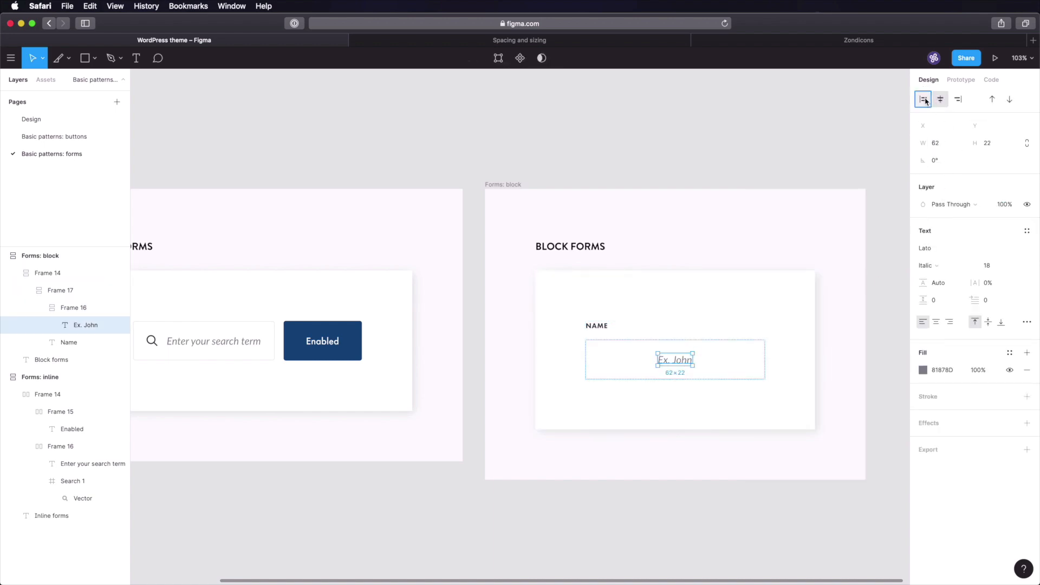
pyautogui.click(874, 340)
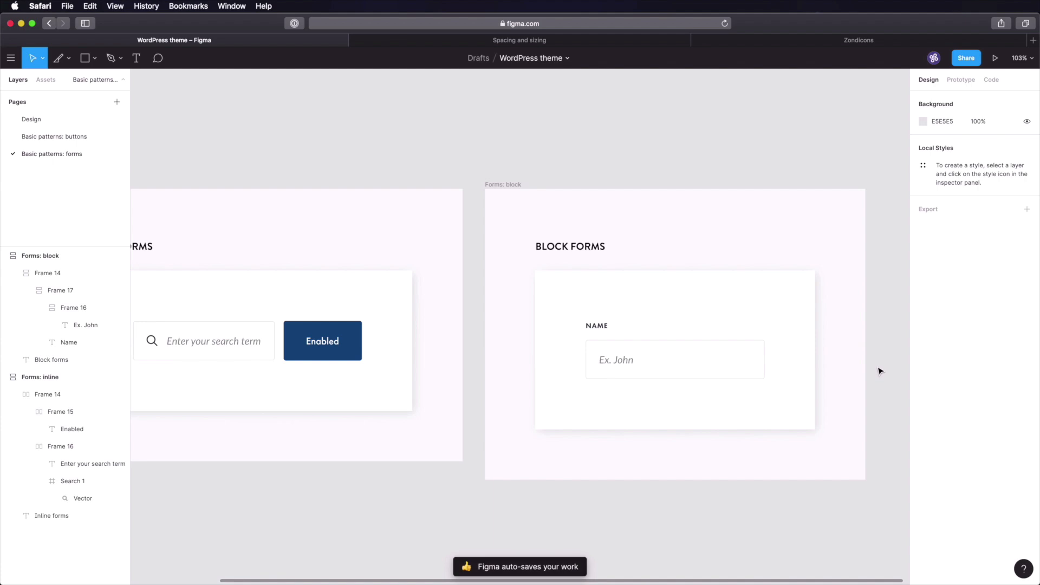
# - Duplicate the Name field twice and set 32 spacing between the fields
pyautogui.moveTo(872, 376); pyautogui.dragTo(738, 277)
pyautogui.doubleClick(506, 267)
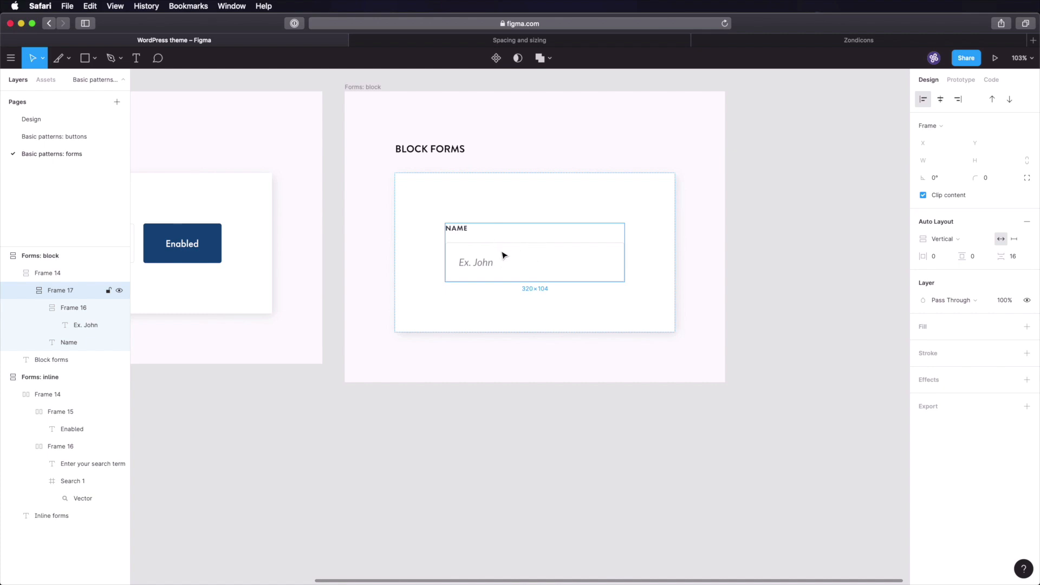
pyautogui.press('super+d')
pyautogui.press('super+d')
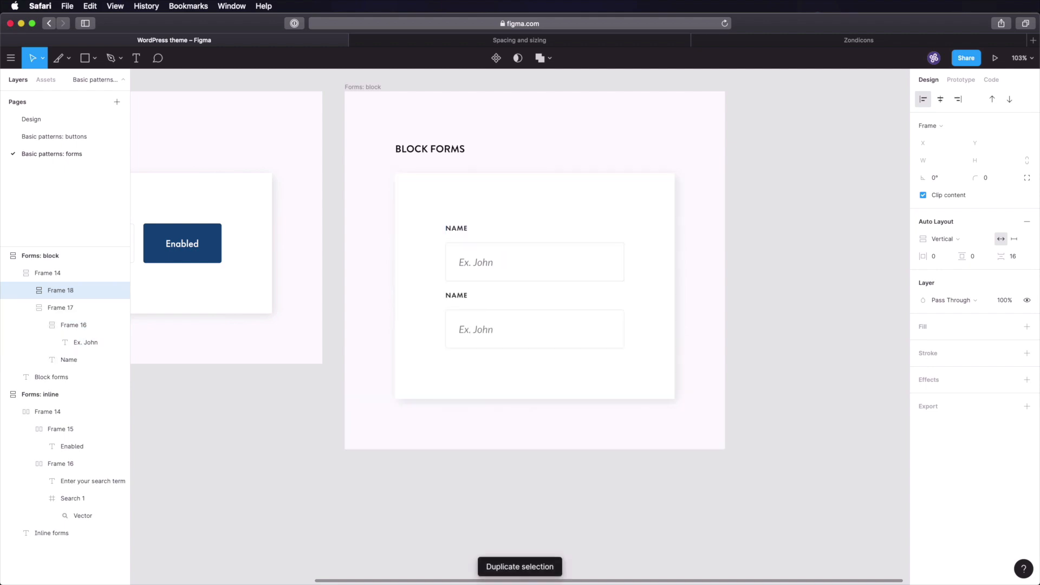
pyautogui.click(542, 203)
pyautogui.click(1014, 257)
pyautogui.write('32')
pyautogui.press('Tab')
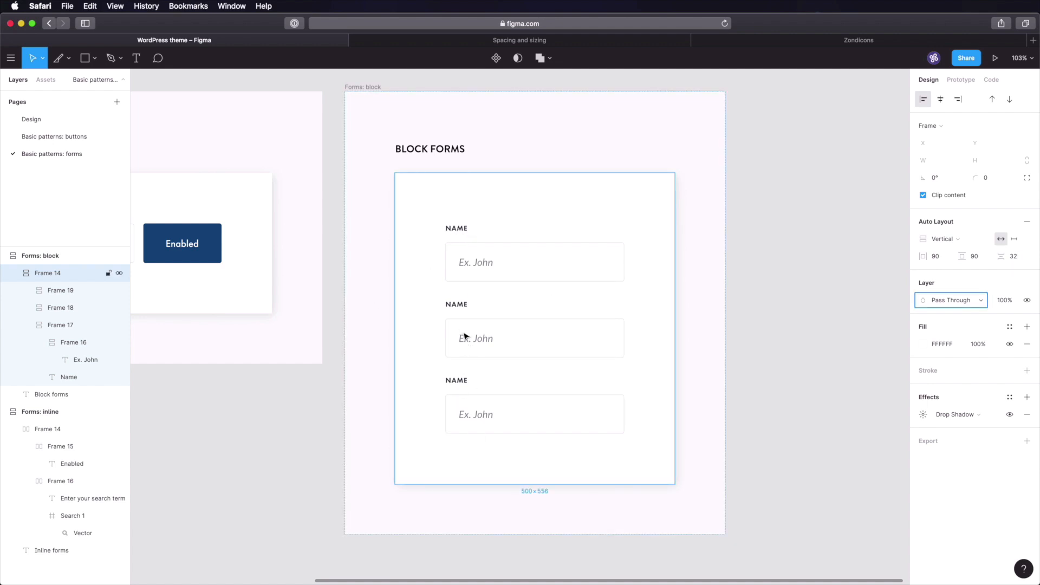
# - Relabel the two copies 'Email address' and 'Subject'
pyautogui.keyDown('super'); pyautogui.click(457, 307); pyautogui.keyUp('super')
pyautogui.press('Return')
pyautogui.write('Email address')
pyautogui.click(493, 387)
pyautogui.keyDown('super'); pyautogui.click(466, 382); pyautogui.keyUp('super')
pyautogui.doubleClick(457, 382)
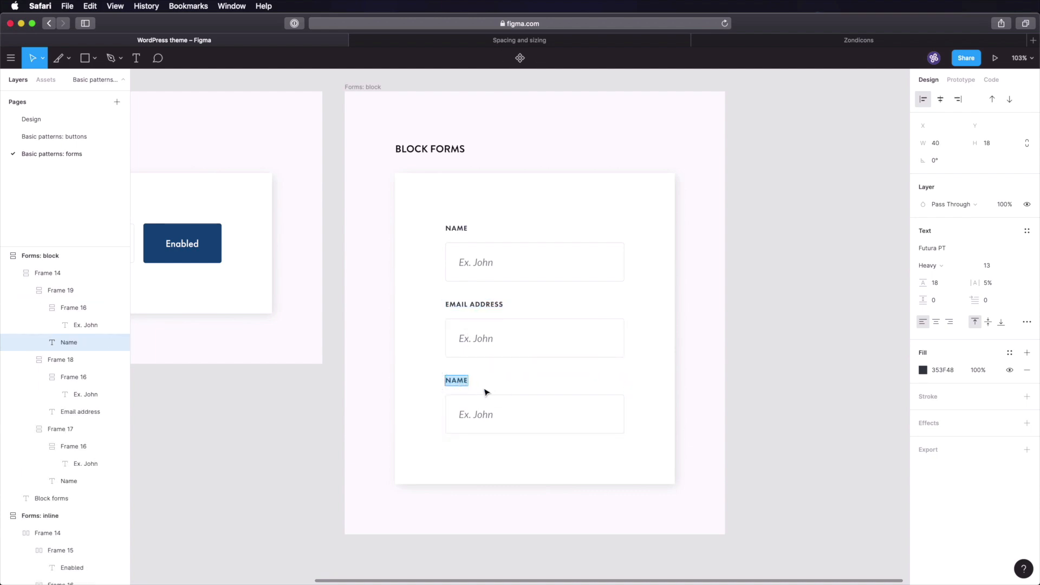
pyautogui.write('Subjec')
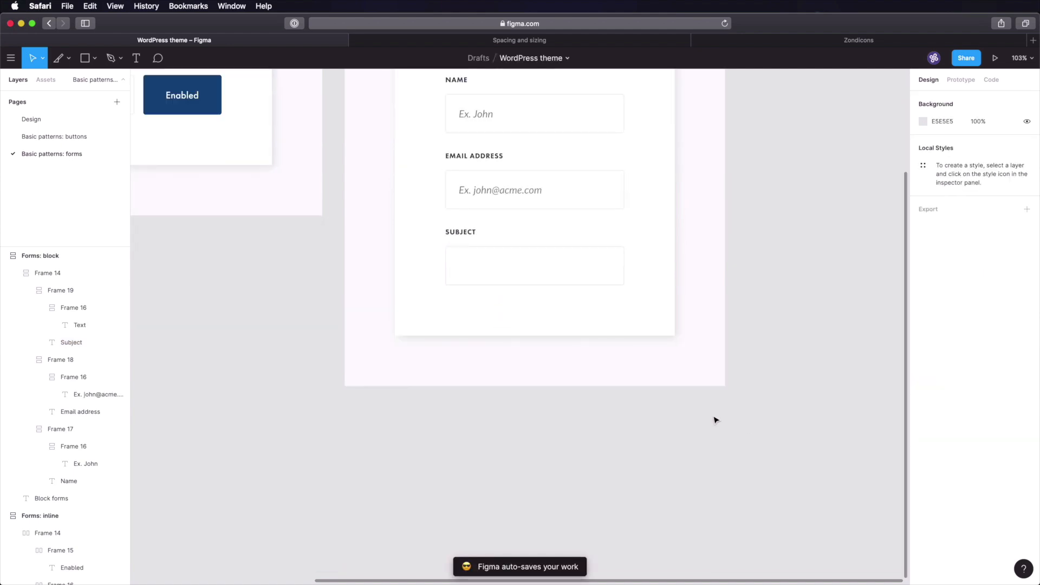
# - Duplicate the Subject field and relabel the copy 'Message'
pyautogui.click(487, 260)
pyautogui.click(487, 260)
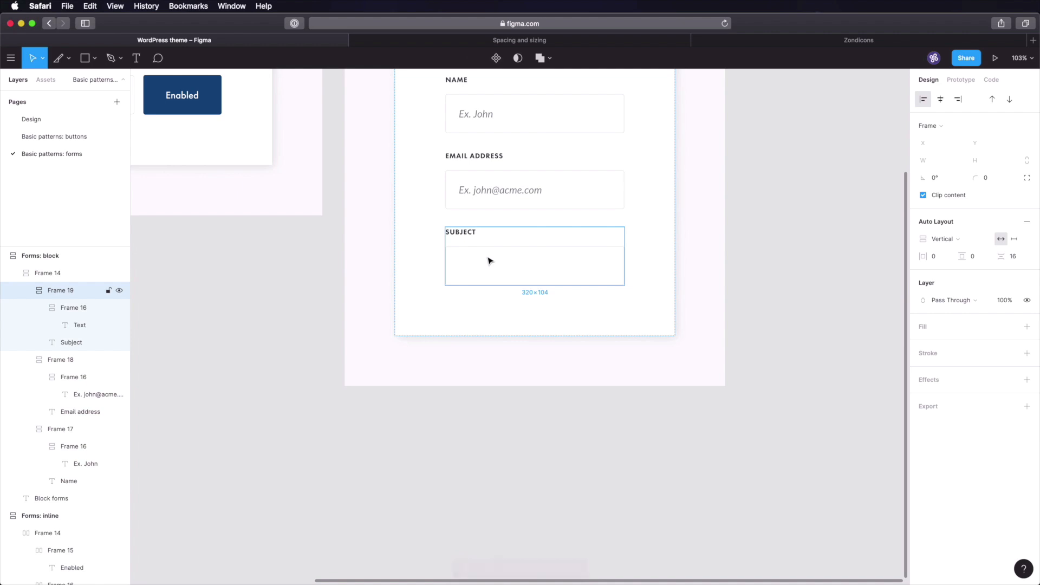
pyautogui.press('super+d')
pyautogui.doubleClick(463, 313)
pyautogui.doubleClick(463, 312)
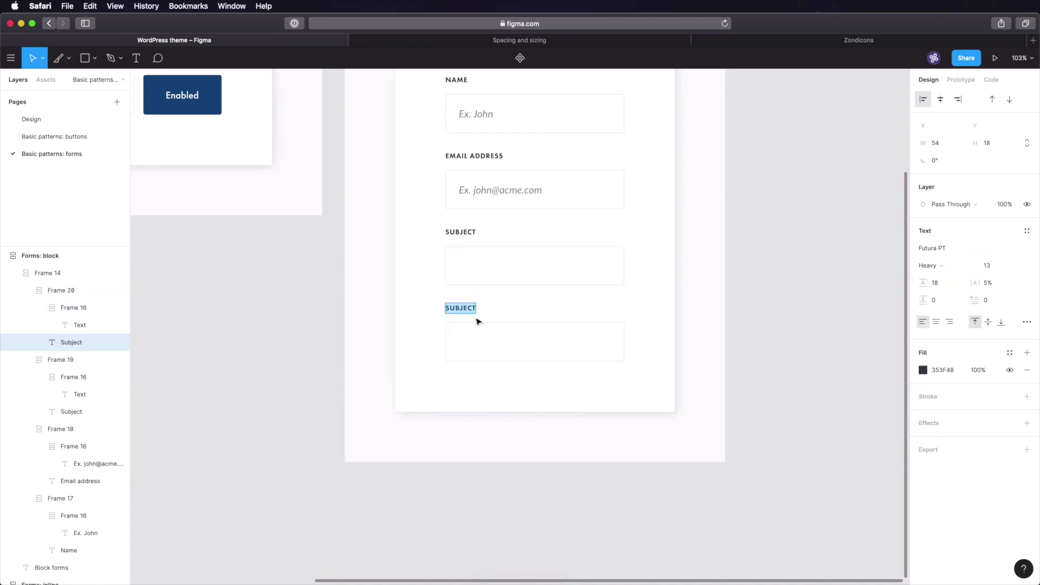
pyautogui.write('Message')
pyautogui.click(805, 381)
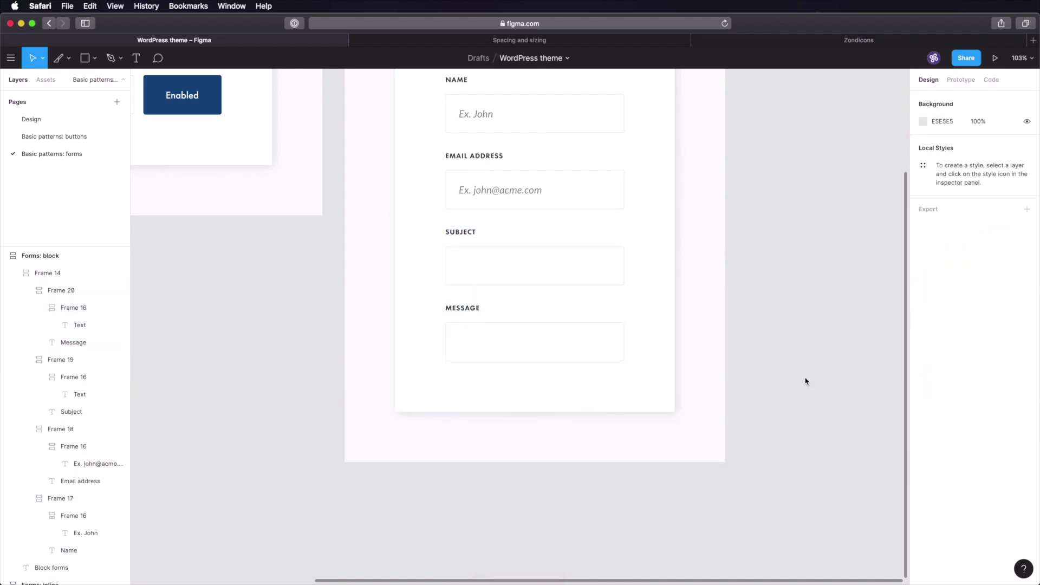
# - Widen the Message input box to 640
pyautogui.keyDown('super'); pyautogui.click(577, 342); pyautogui.keyUp('super')
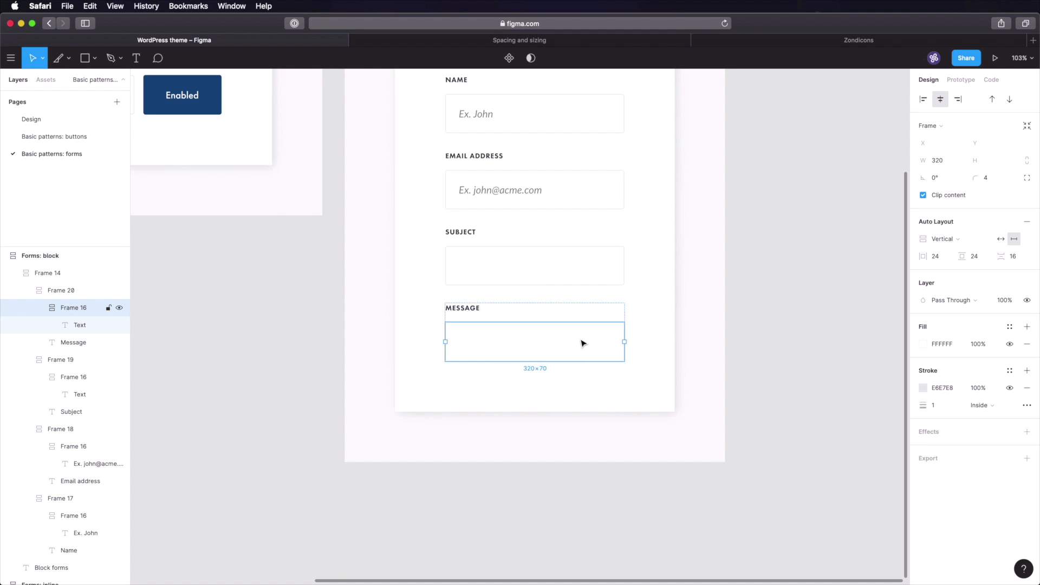
pyautogui.click(948, 161)
pyautogui.write('640')
pyautogui.press('Tab')
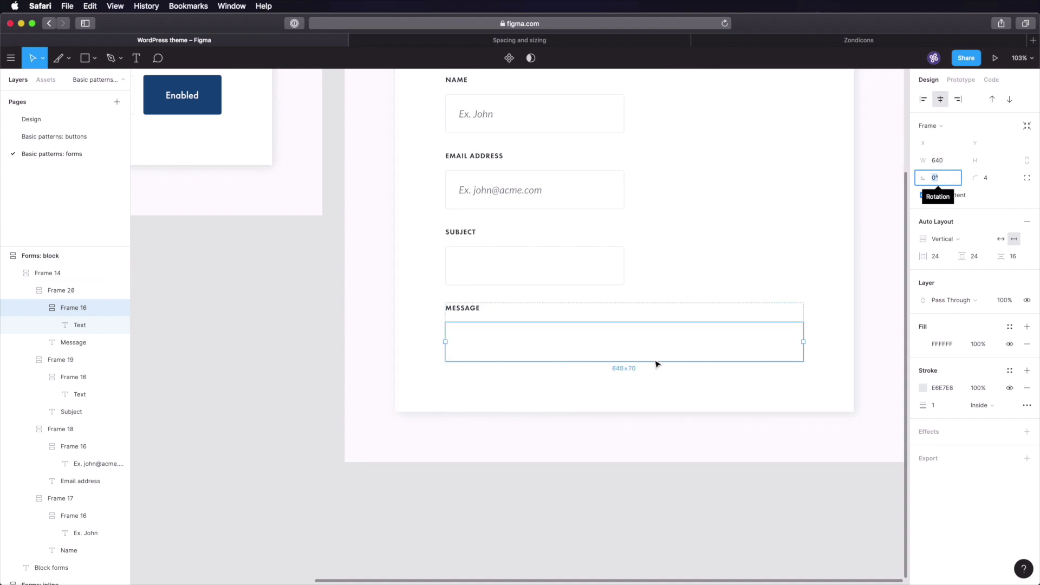
# - Remove the Message box's auto layout, set its height to 240, then open the Design page
pyautogui.click(764, 487)
pyautogui.click(743, 357)
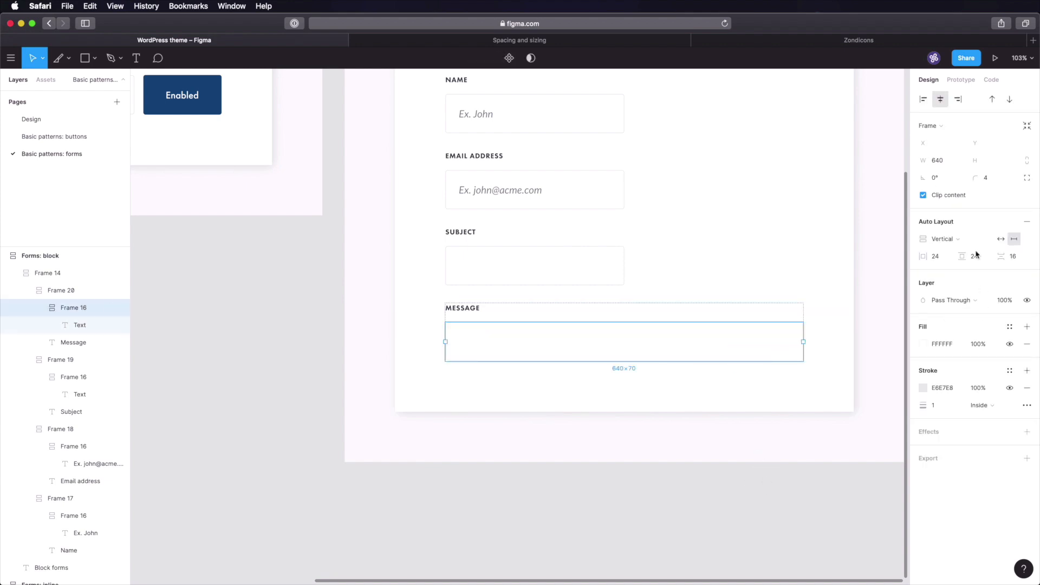
pyautogui.click(1028, 223)
pyautogui.click(988, 159)
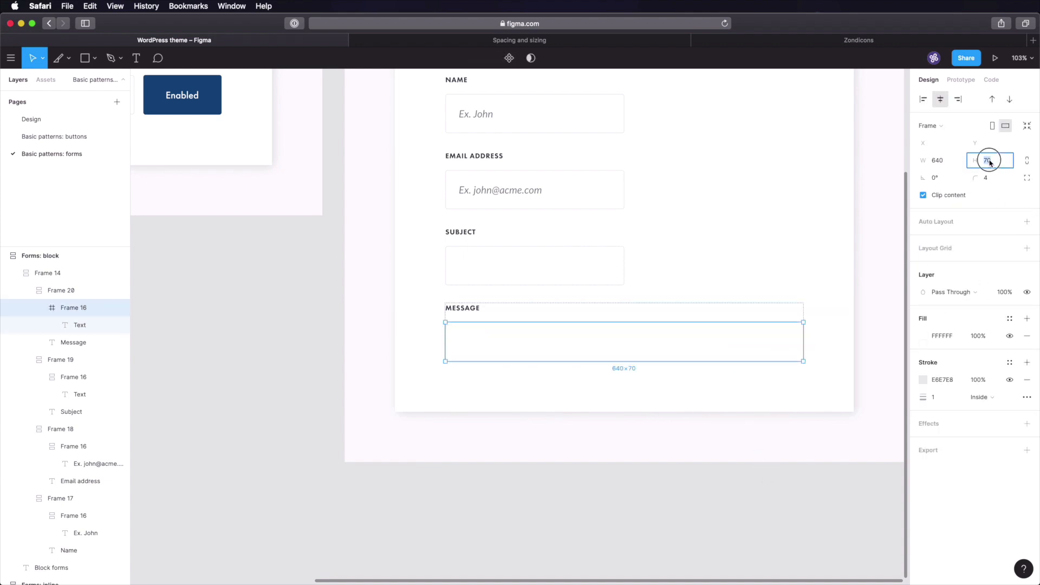
pyautogui.write('240')
pyautogui.press('Return')
pyautogui.click(878, 358)
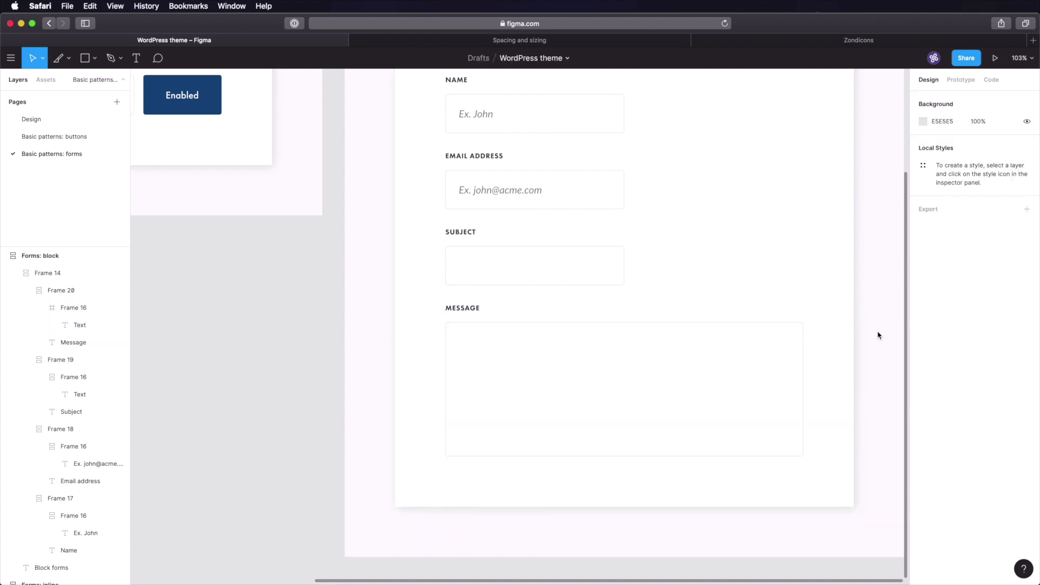
pyautogui.moveTo(872, 339); pyautogui.dragTo(752, 314)
pyautogui.click(69, 120)
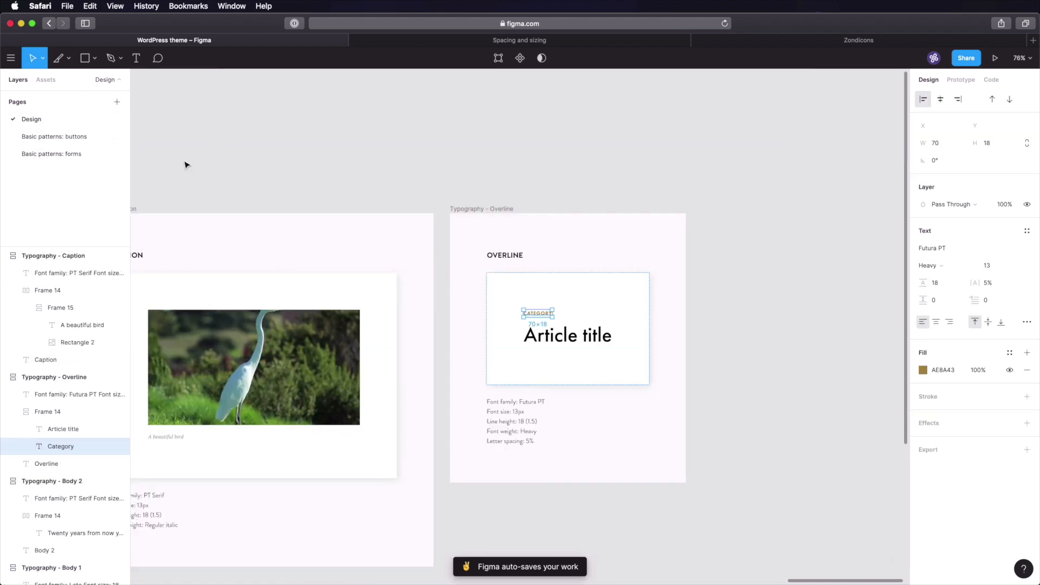
# - Copy the Enabled button from the buttons page and paste it into the block form
pyautogui.click(60, 136)
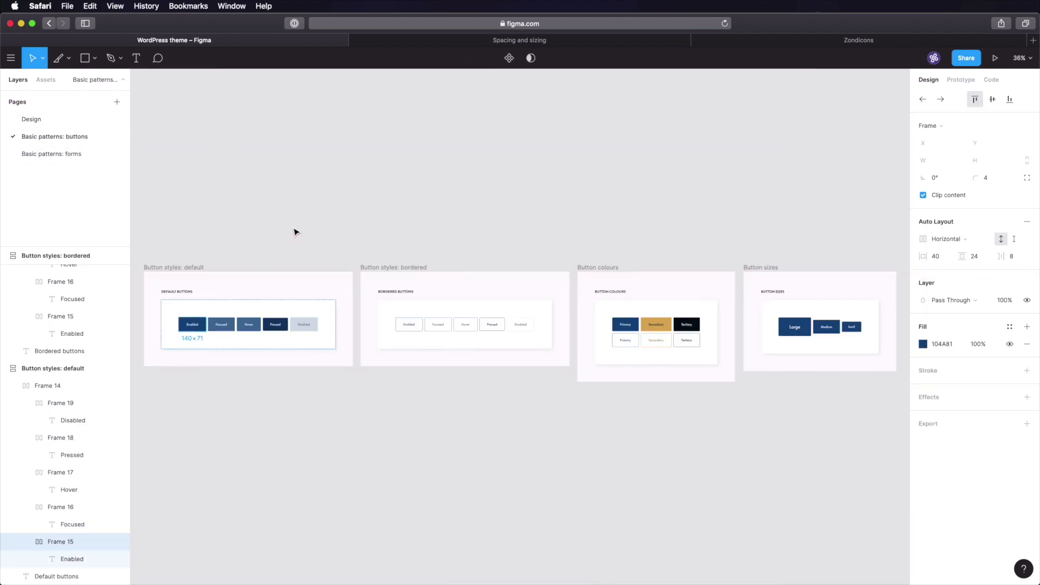
pyautogui.press('super+c')
pyautogui.click(95, 155)
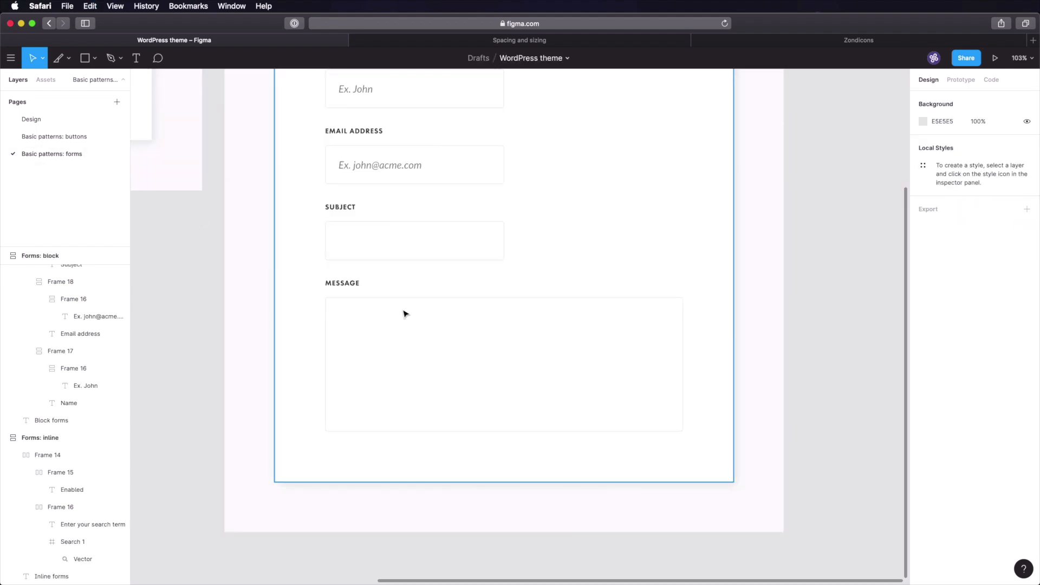
pyautogui.press('super+v')
# - Relabel the pasted button 'Send message'
pyautogui.press('Return')
pyautogui.press('Return')
pyautogui.write('Se')
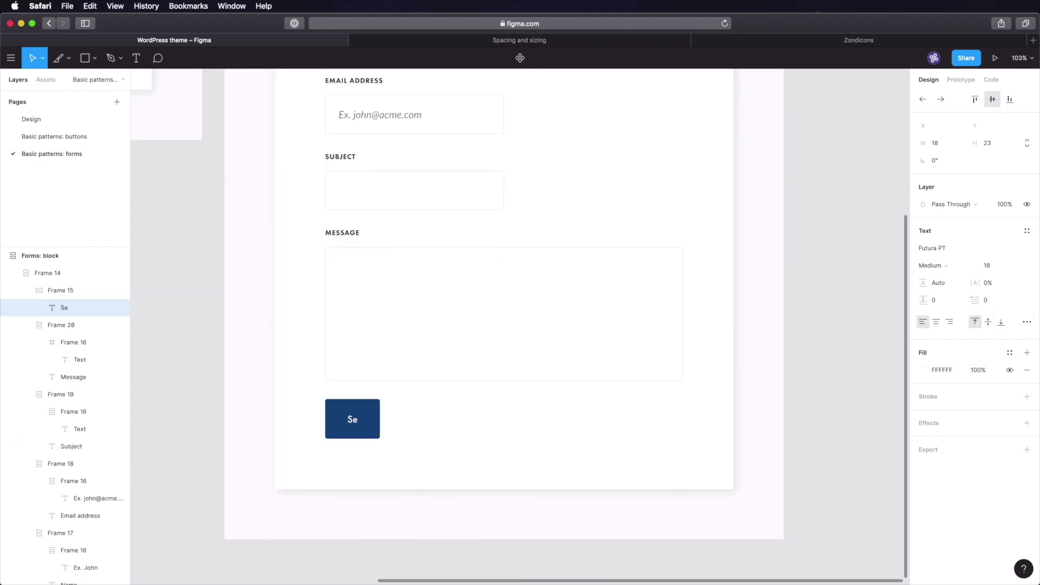
pyautogui.write('nd message')
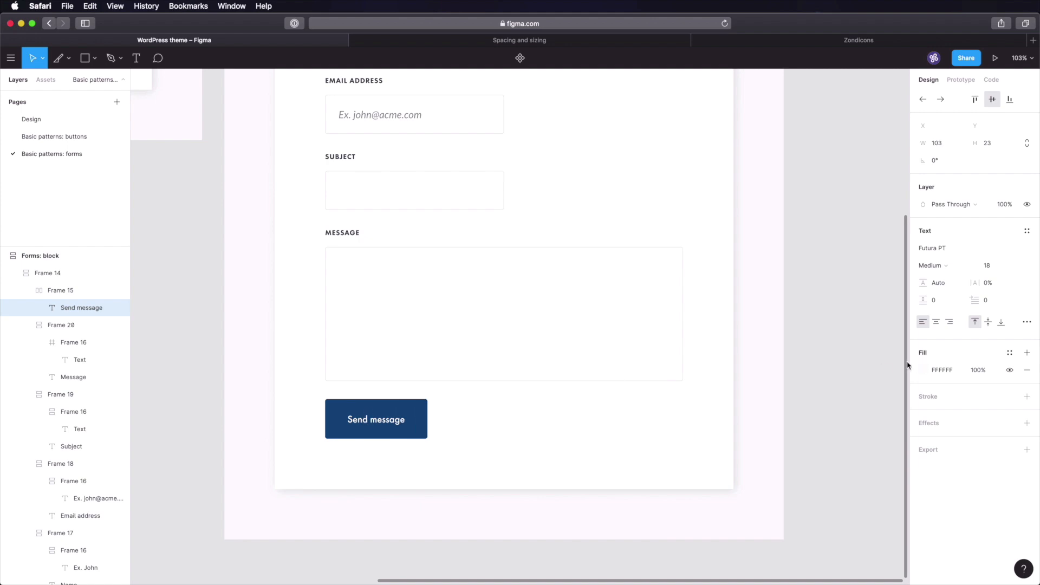
pyautogui.click(847, 366)
pyautogui.scroll(5, 782, 304)
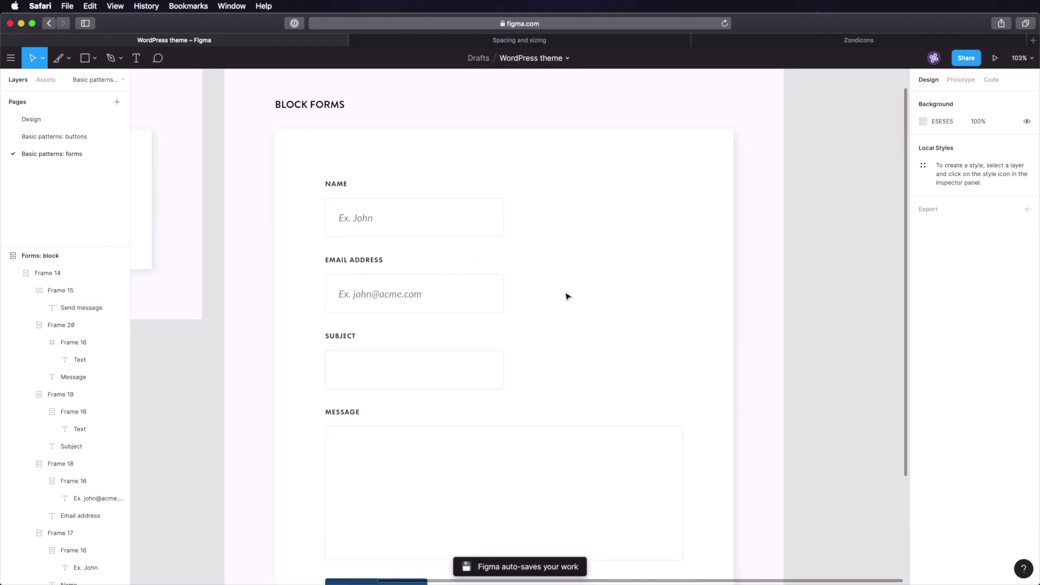
pyautogui.scroll(-5, 566, 295)
pyautogui.scroll(-3, 818, 278)
pyautogui.scroll(-2, 818, 278)
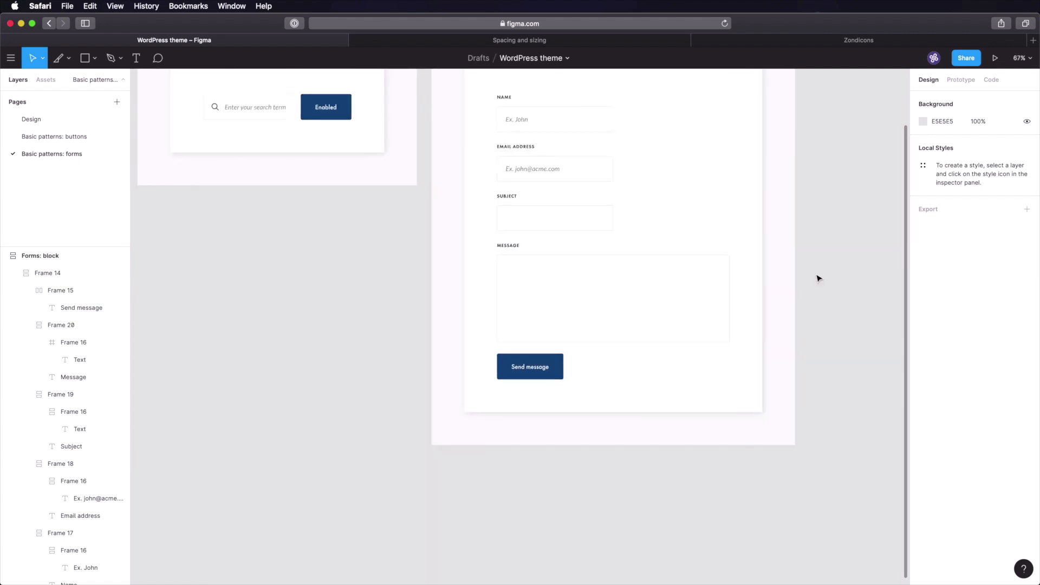
pyautogui.moveTo(810, 226); pyautogui.dragTo(701, 312)
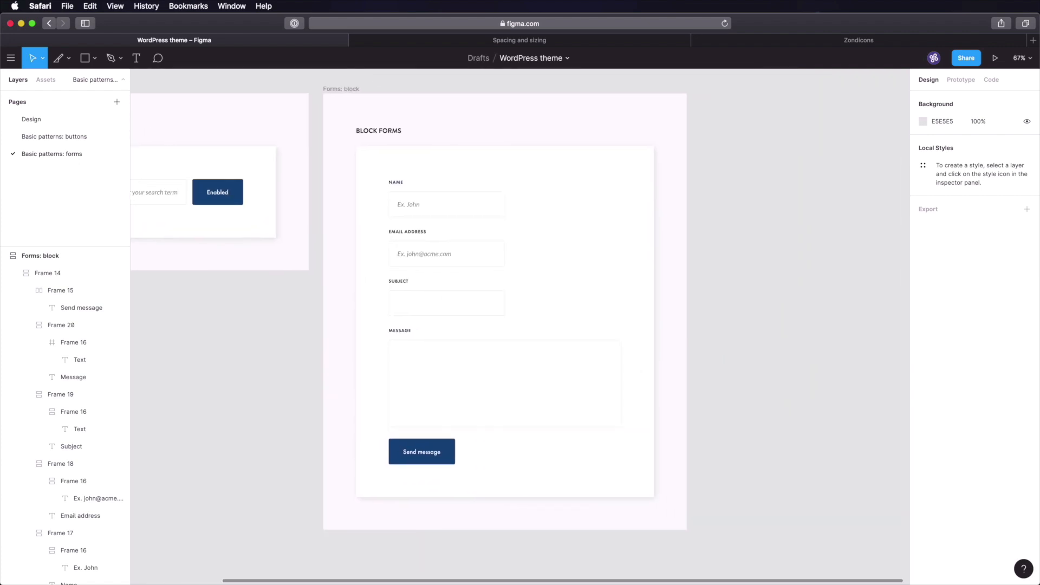
# - Save the Figma file
pyautogui.press('super+s')
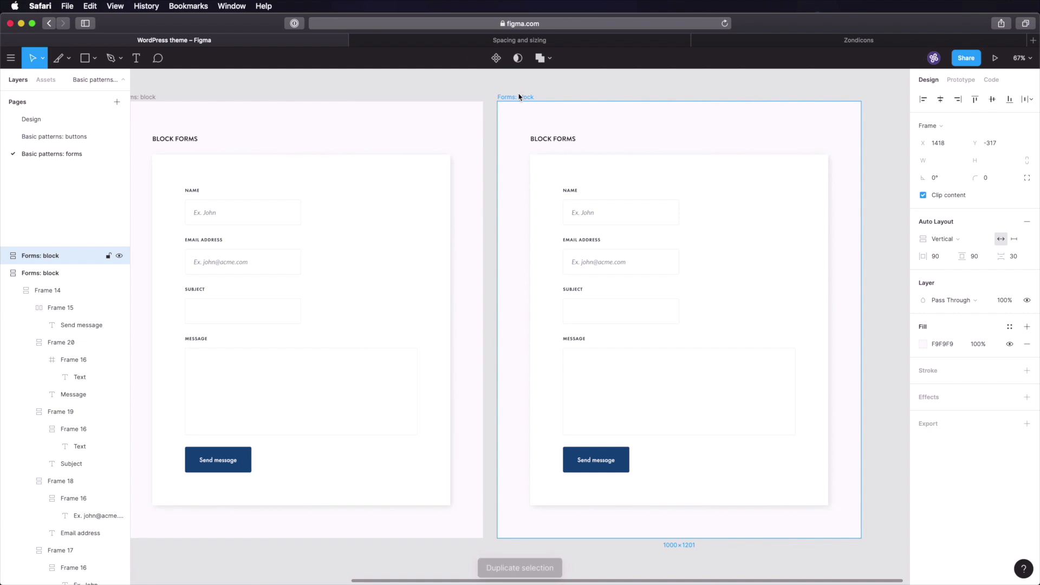
# - Rename the copy 'Forms: input states' and delete its Message field and Send message button
pyautogui.doubleClick(520, 99)
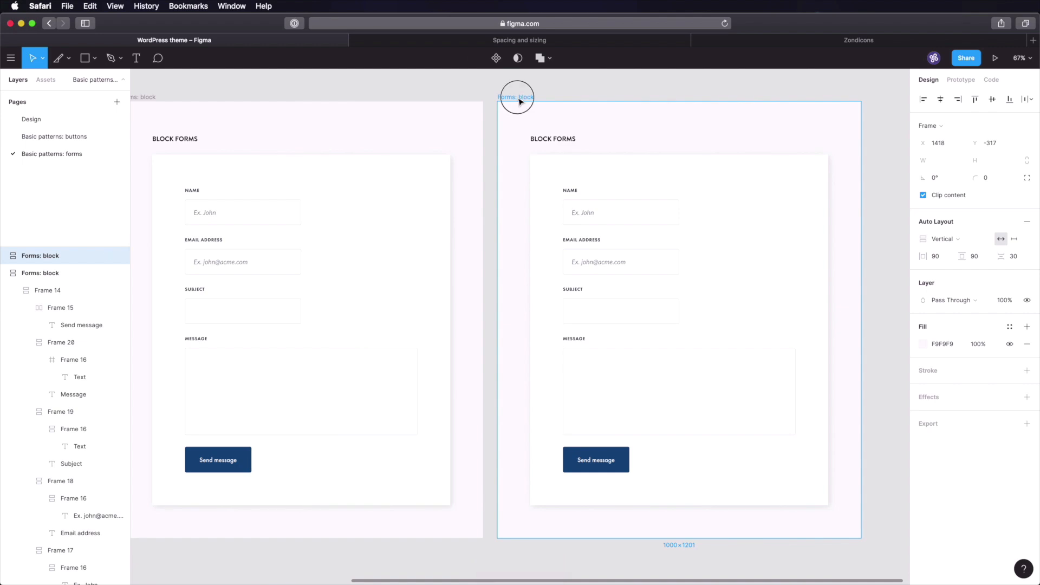
pyautogui.press('Right')
pyautogui.hotkey('alt', 'shift', 'Left')
pyautogui.write('in')
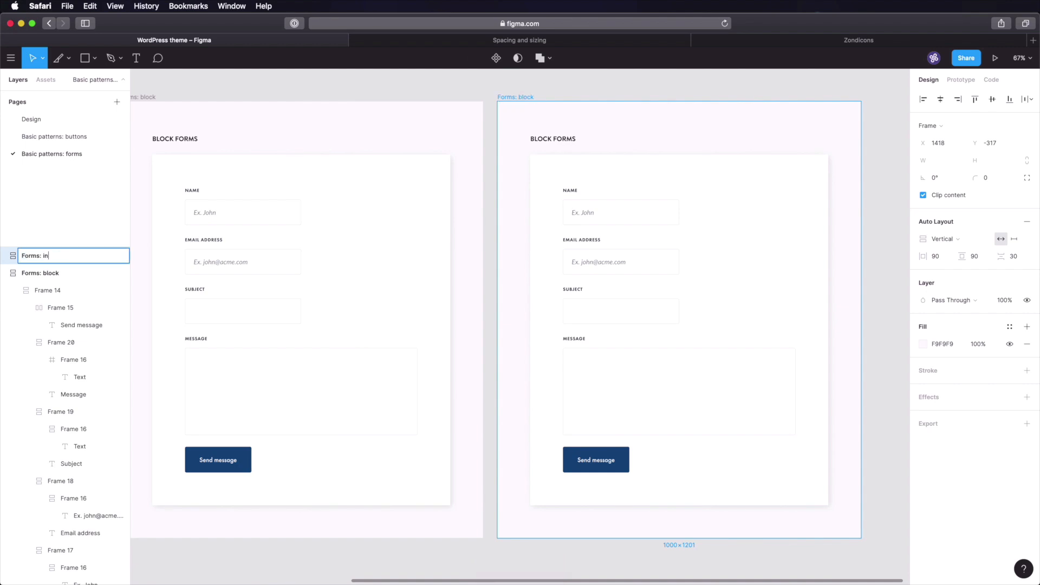
pyautogui.write('put states')
pyautogui.press('Return')
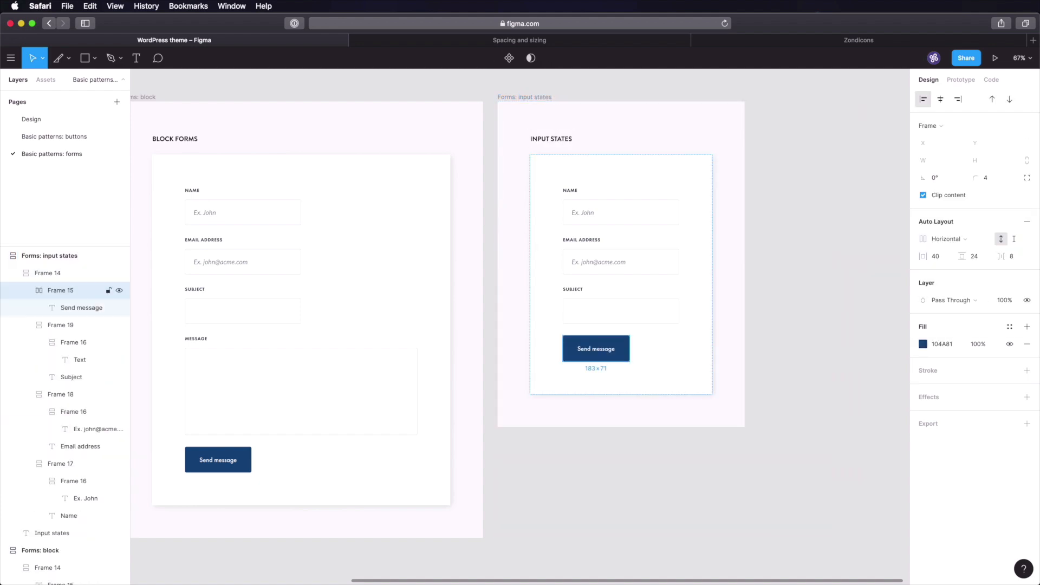
pyautogui.press('Delete')
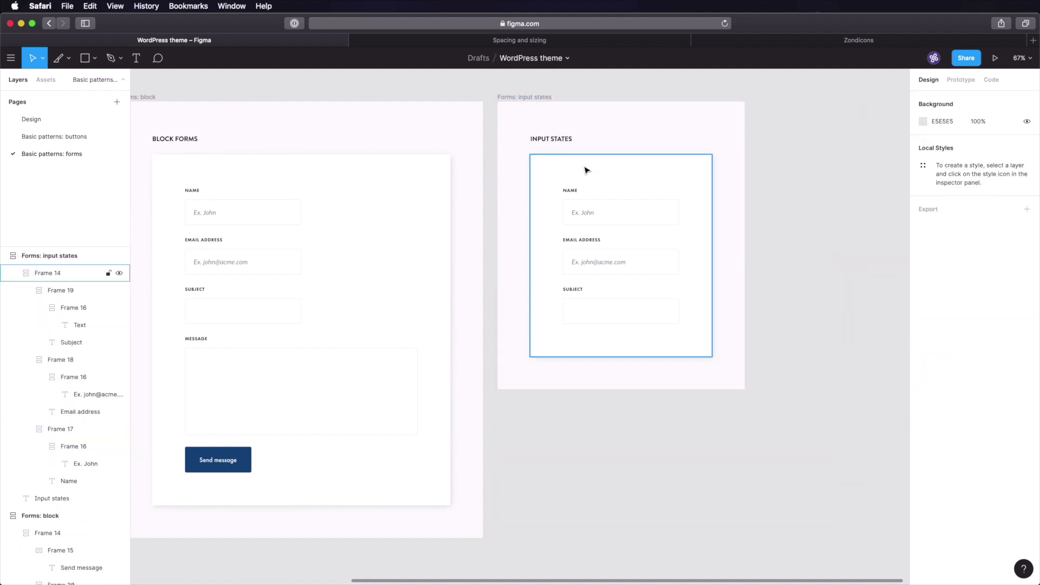
pyautogui.click(587, 171)
pyautogui.hotkey('shift', '2')
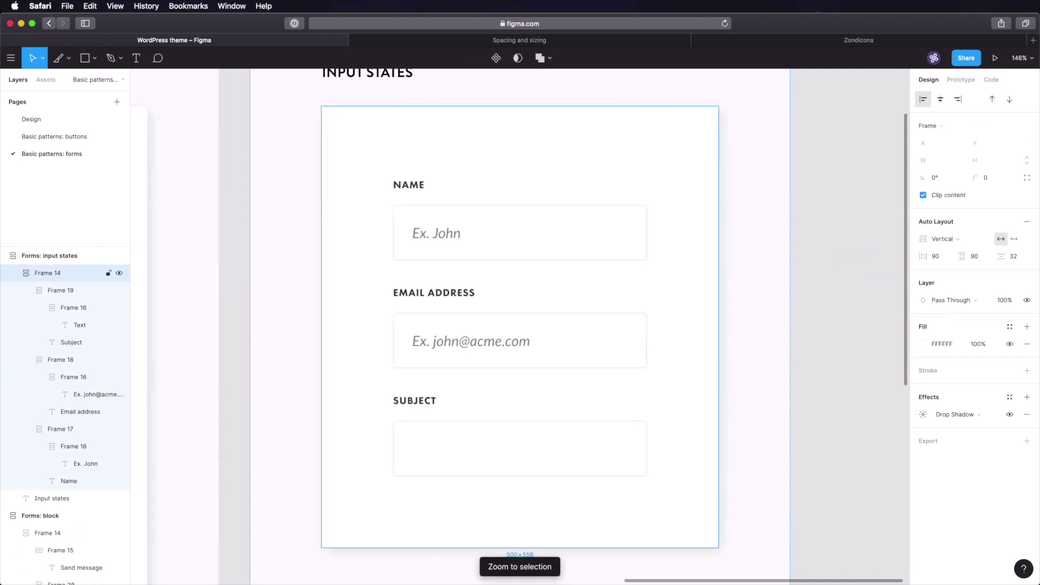
# - Relabel the three fields ERROR, SUCCESS and WARNING
pyautogui.doubleClick(406, 185)
pyautogui.write('Error')
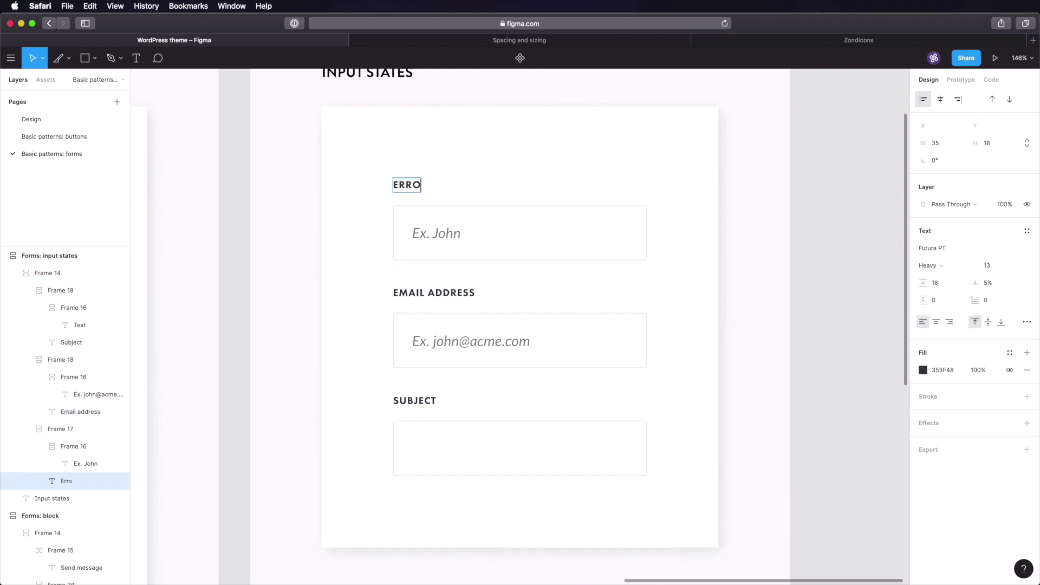
pyautogui.doubleClick(454, 296)
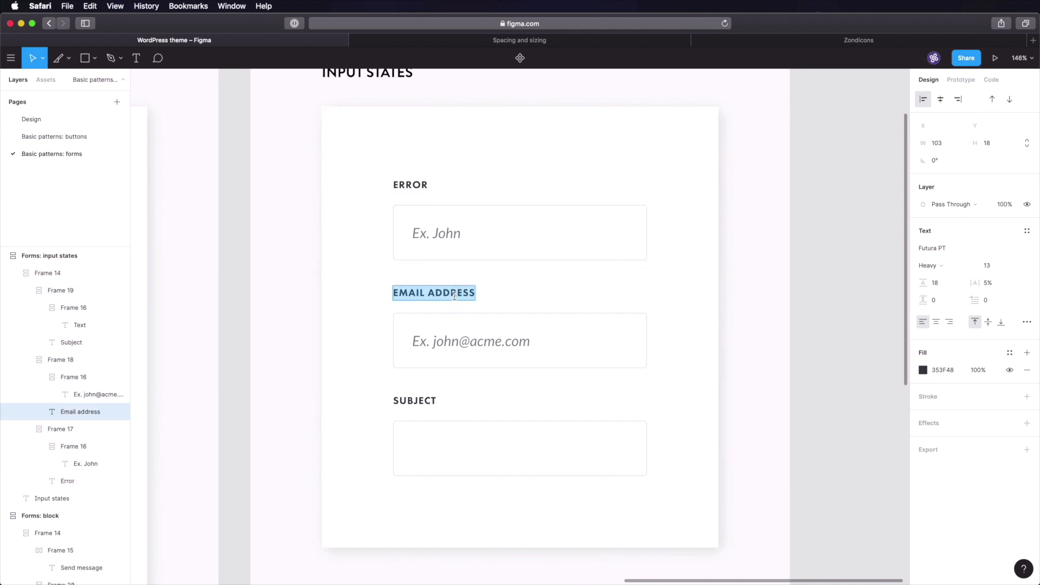
pyautogui.write('Success')
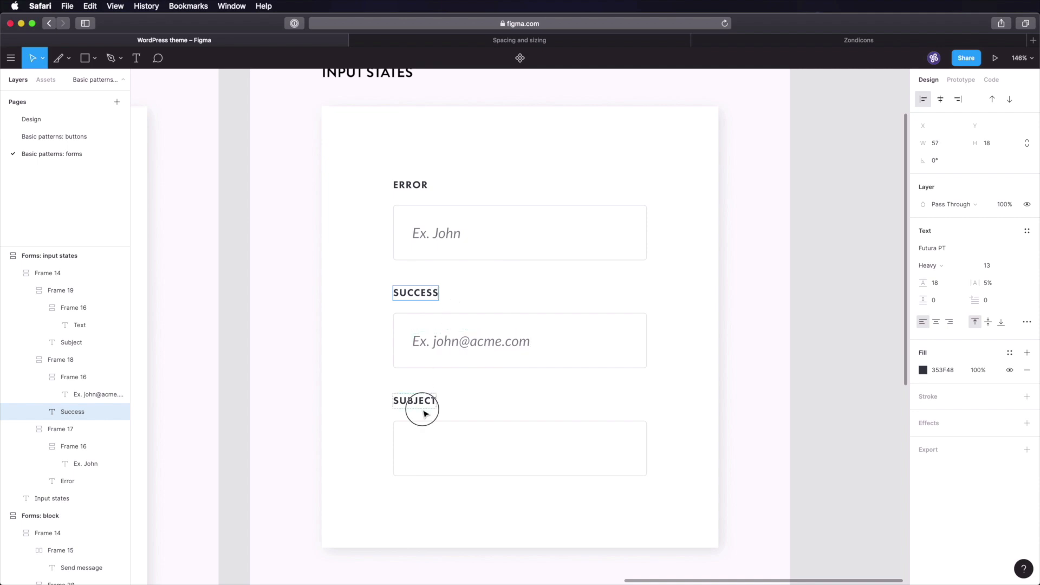
pyautogui.click(425, 413)
pyautogui.doubleClick(424, 403)
pyautogui.write('Warning')
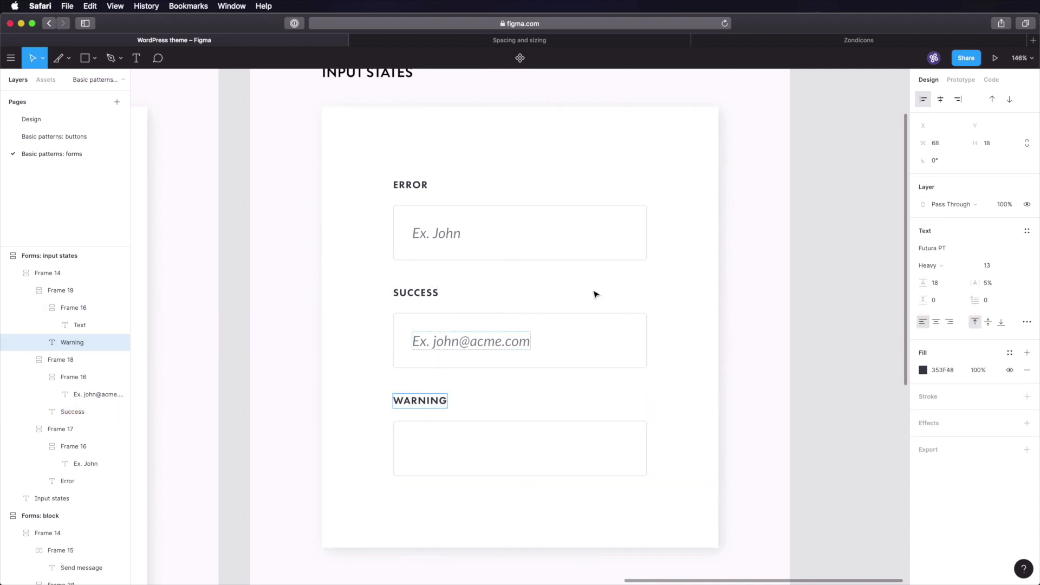
pyautogui.press('Escape')
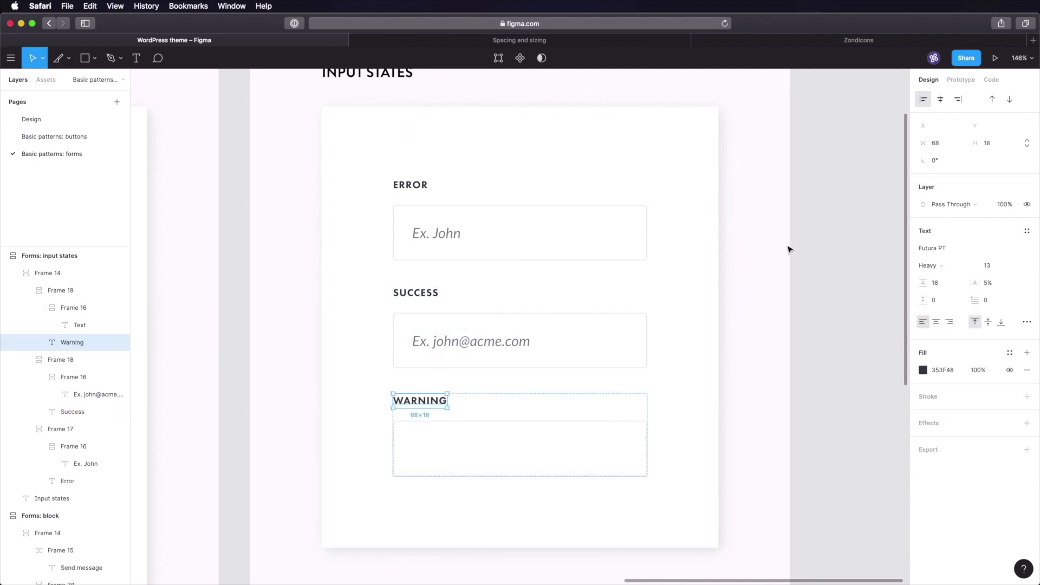
pyautogui.click(805, 280)
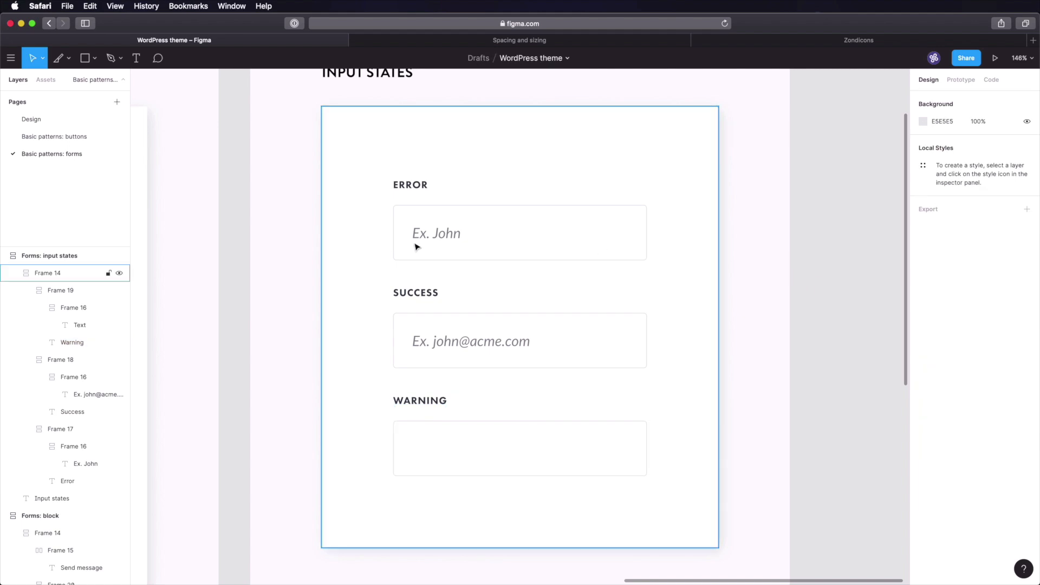
# - Replace the Error field's placeholder with a malformed email address
pyautogui.keyDown('super'); pyautogui.click(430, 233); pyautogui.keyUp('super')
pyautogui.press('Return')
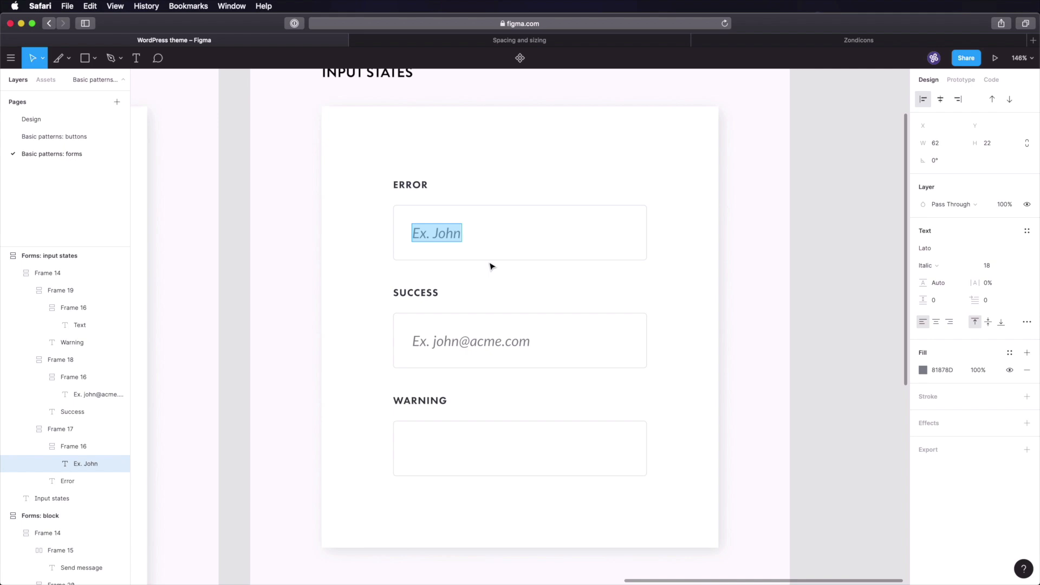
pyautogui.write('john')
pyautogui.press('BackSpace')
pyautogui.press('BackSpace')
pyautogui.write('hnsmith@')
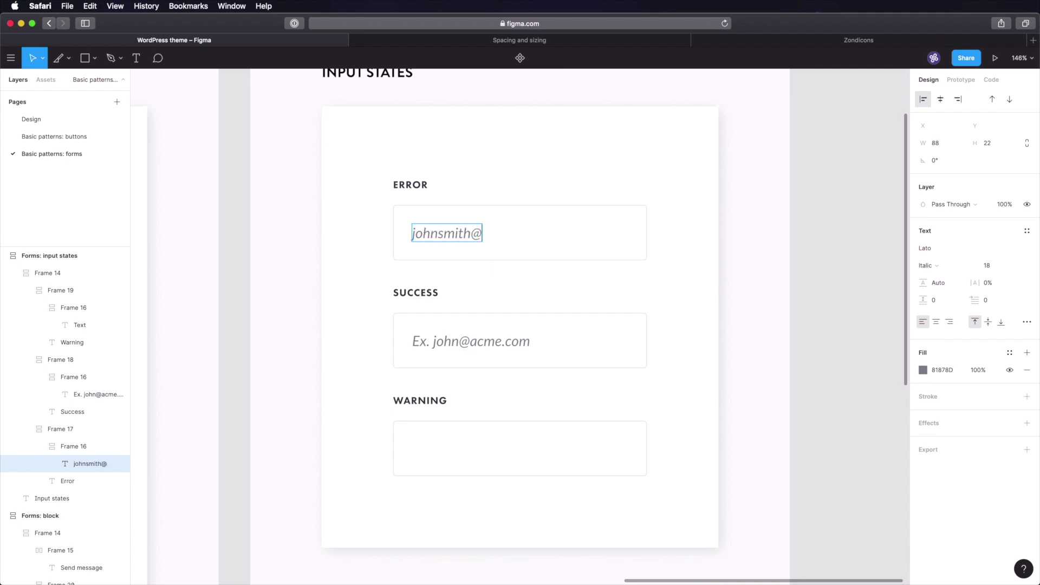
pyautogui.write('gmailco')
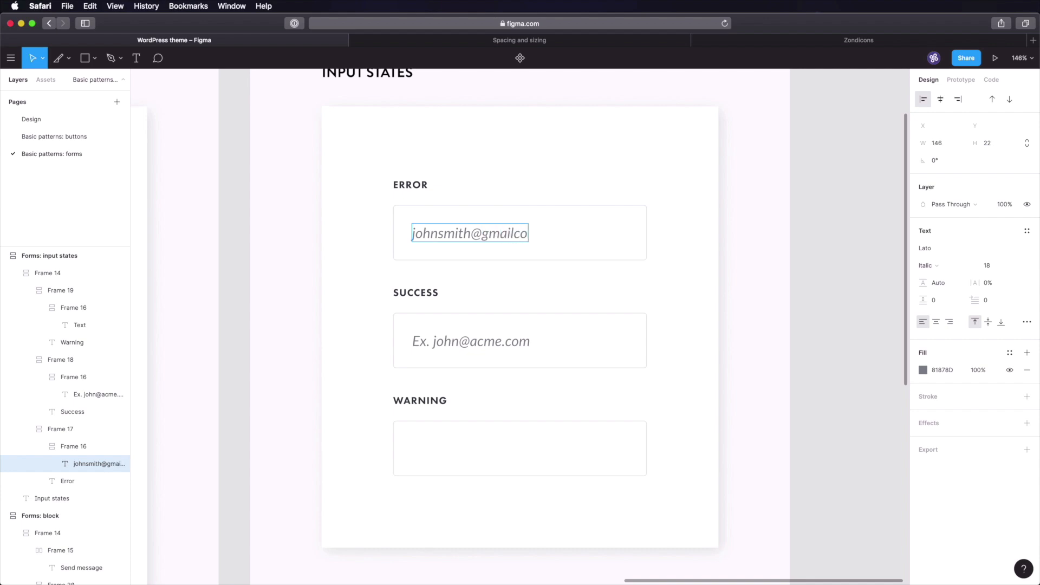
pyautogui.press('Escape')
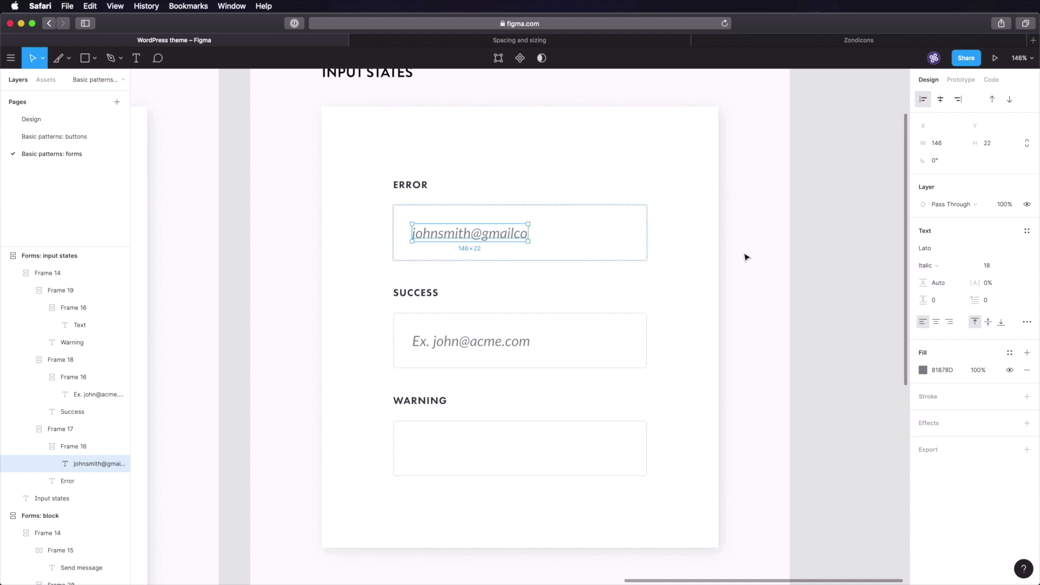
# - Fill the Success field's text with a sample full name
pyautogui.click(470, 347)
pyautogui.doubleClick(467, 342)
pyautogui.write('John Input')
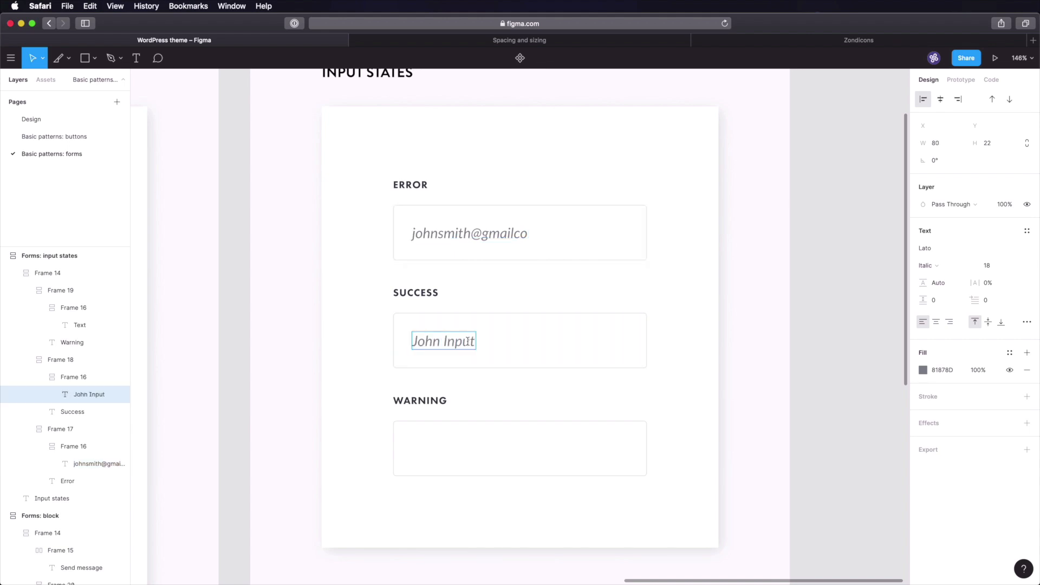
pyautogui.doubleClick(467, 341)
pyautogui.write('Smith')
pyautogui.click(794, 391)
pyautogui.click(794, 391)
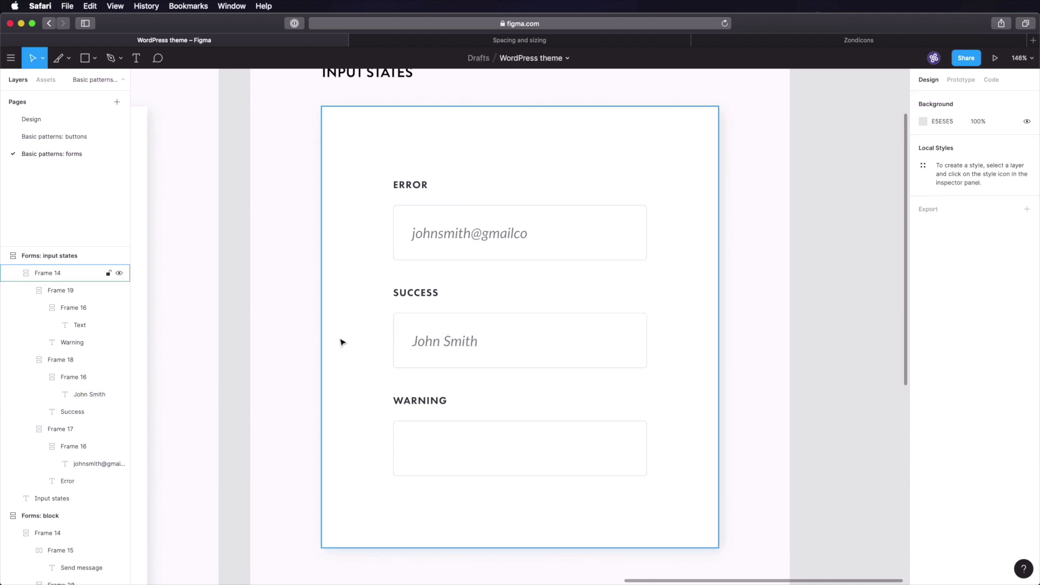
# - Fill the empty Warning field with a row of asterisks
pyautogui.click(412, 453)
pyautogui.doubleClick(413, 453)
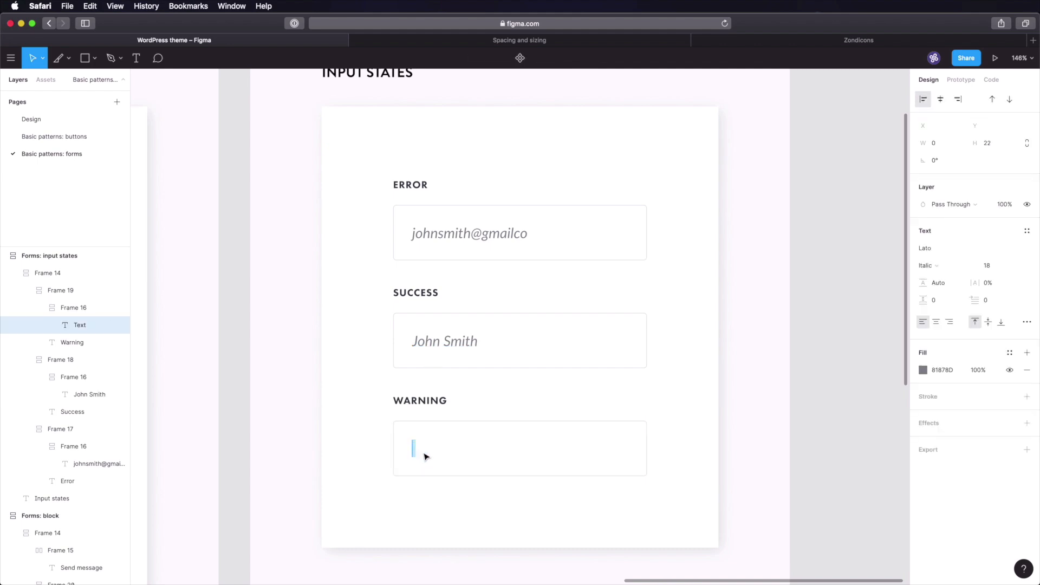
pyautogui.write('***************')
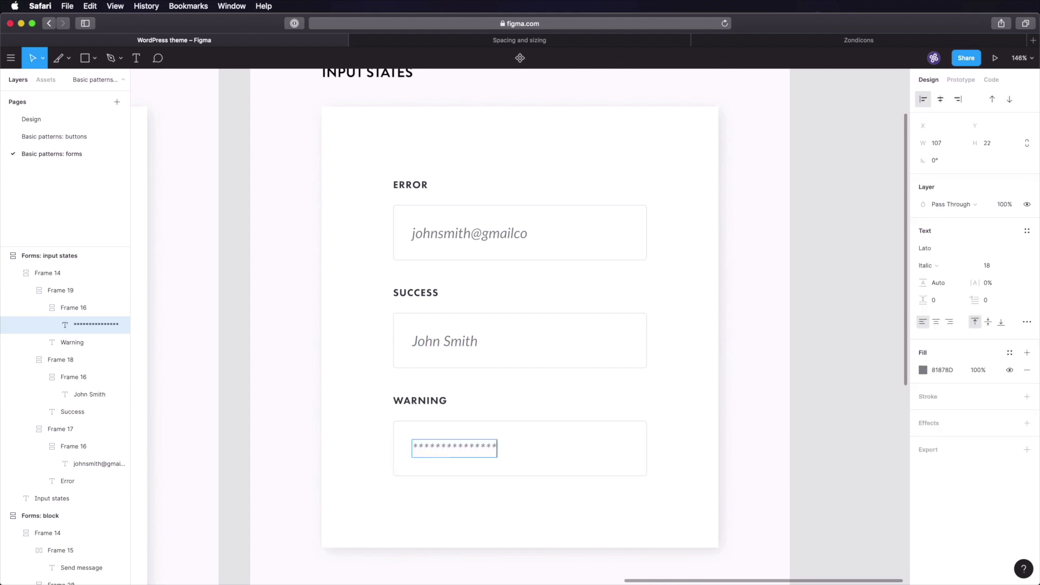
pyautogui.click(831, 353)
pyautogui.click(810, 346)
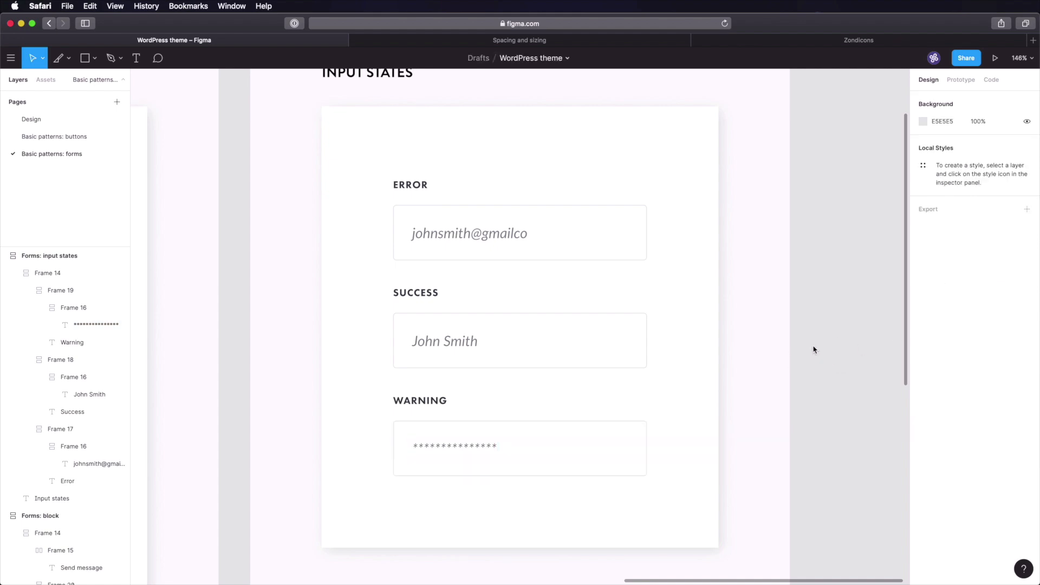
# - Set the fill of all three input texts to 353F48
pyautogui.keyDown('super'); pyautogui.click(417, 291); pyautogui.keyUp('super')
pyautogui.click(935, 373)
pyautogui.click(842, 293)
pyautogui.keyDown('super'); pyautogui.click(464, 232); pyautogui.keyUp('super')
pyautogui.keyDown('shift'); pyautogui.keyDown('super'); pyautogui.click(446, 342); pyautogui.keyUp('super'); pyautogui.keyUp('shift')
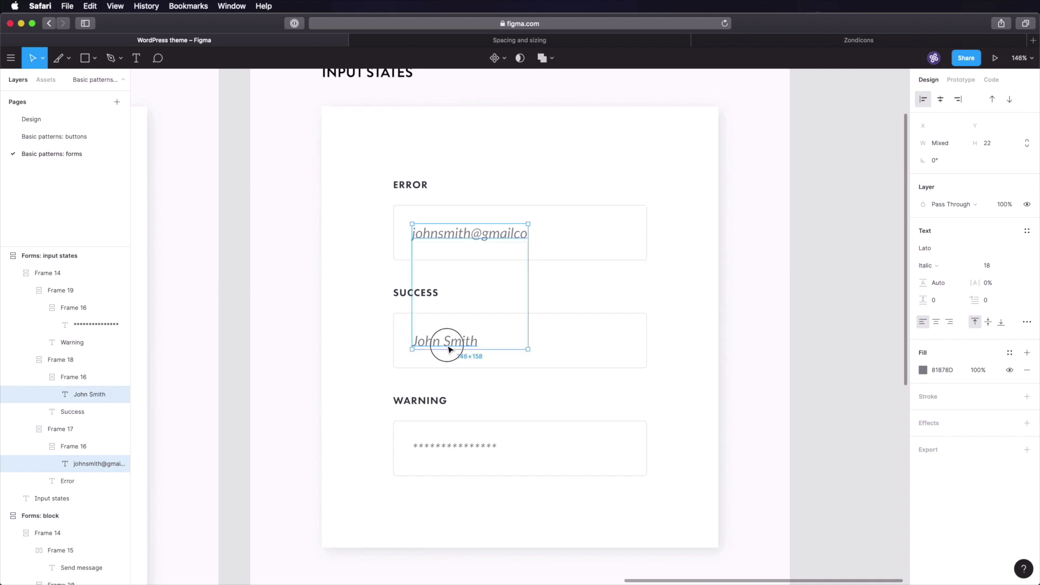
pyautogui.keyDown('shift'); pyautogui.keyDown('super'); pyautogui.click(464, 445); pyautogui.keyUp('super'); pyautogui.keyUp('shift')
pyautogui.click(949, 372)
pyautogui.write('353F48')
pyautogui.press('Tab')
# - Change the three input texts' font style from Italic to Regular
pyautogui.click(937, 268)
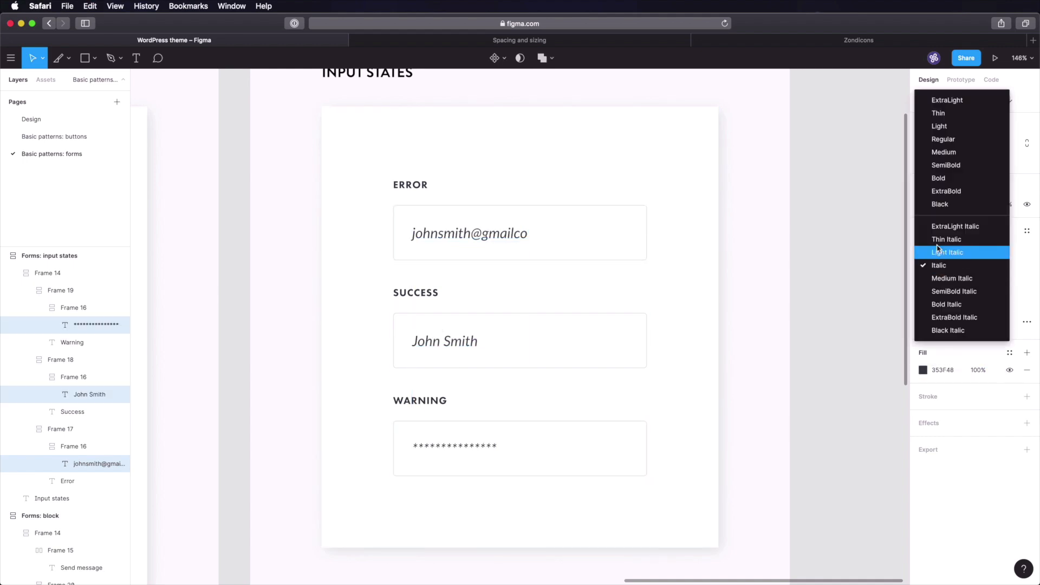
pyautogui.click(945, 139)
pyautogui.click(840, 277)
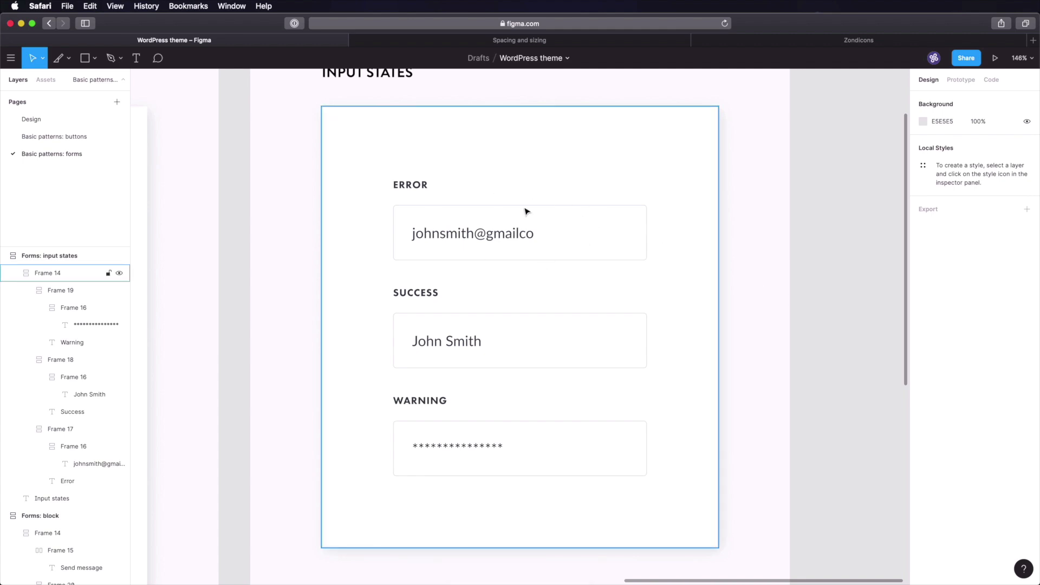
pyautogui.click(31, 119)
# - Give the Error input box a red border matching the Error swatch on the Design page
pyautogui.hotkey('shift', '1')
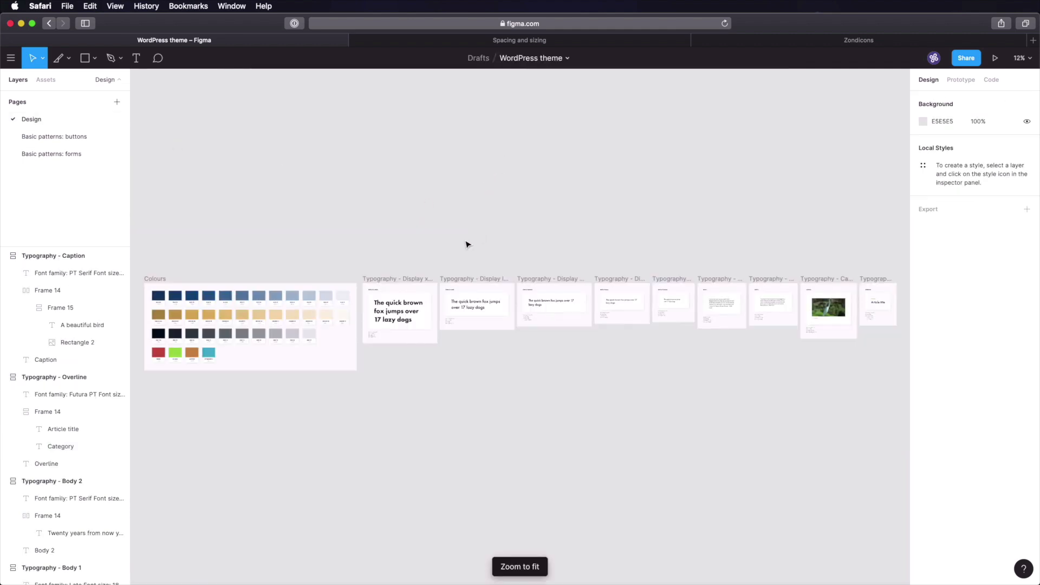
pyautogui.press('z')
pyautogui.moveTo(148, 335); pyautogui.dragTo(179, 394)
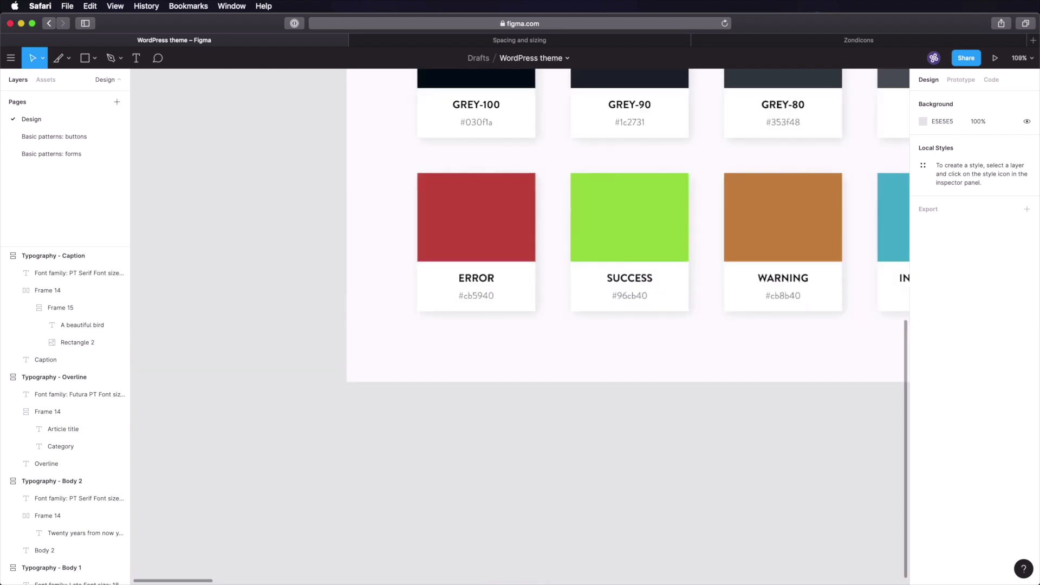
pyautogui.click(46, 155)
pyautogui.keyDown('super'); pyautogui.click(641, 228); pyautogui.keyUp('super')
pyautogui.click(940, 390)
pyautogui.press('super+v')
pyautogui.click(825, 285)
# - Grab the 'A beautiful bird' caption text from the Typography - Caption frame, then select the Error field group
pyautogui.press('super+s')
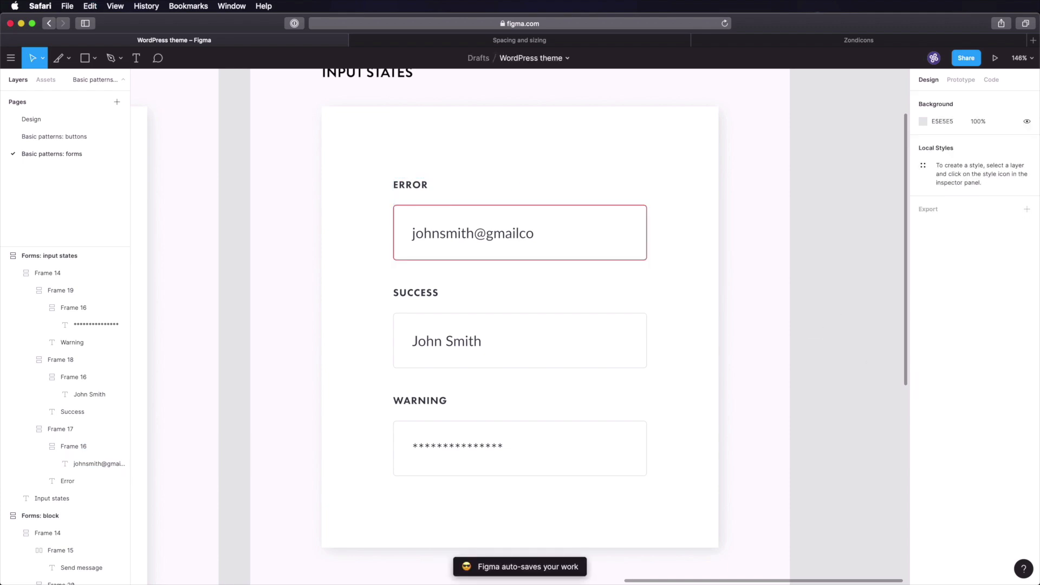
pyautogui.click(33, 120)
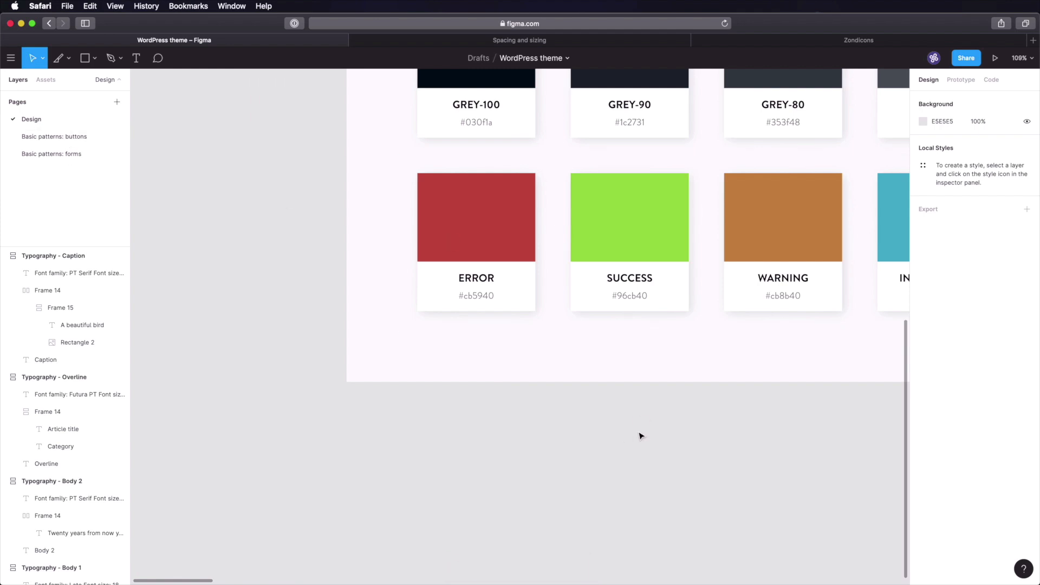
pyautogui.hotkey('shift', '1')
pyautogui.click(848, 334)
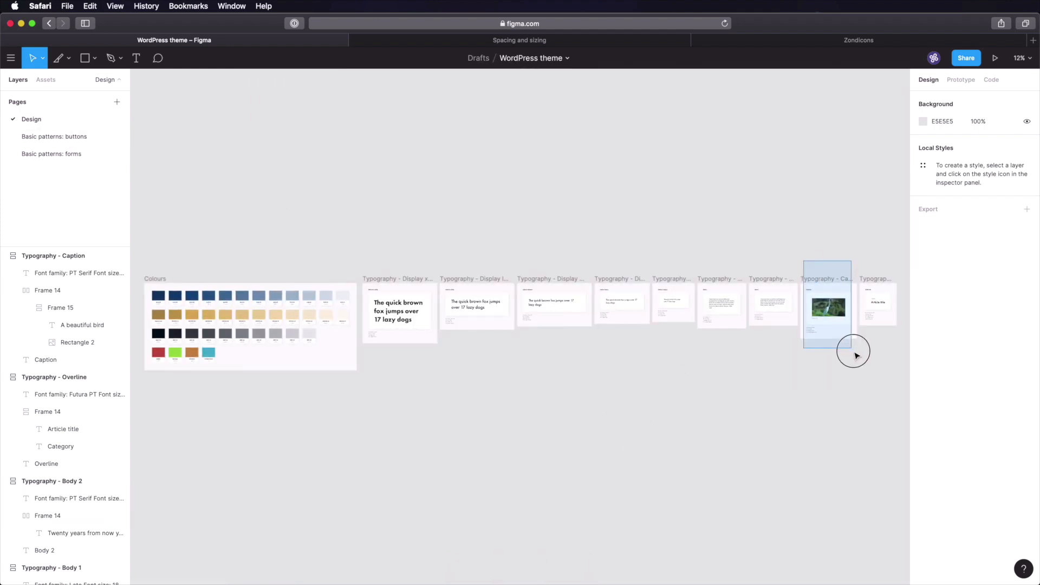
pyautogui.hotkey('shift', '2')
pyautogui.doubleClick(454, 395)
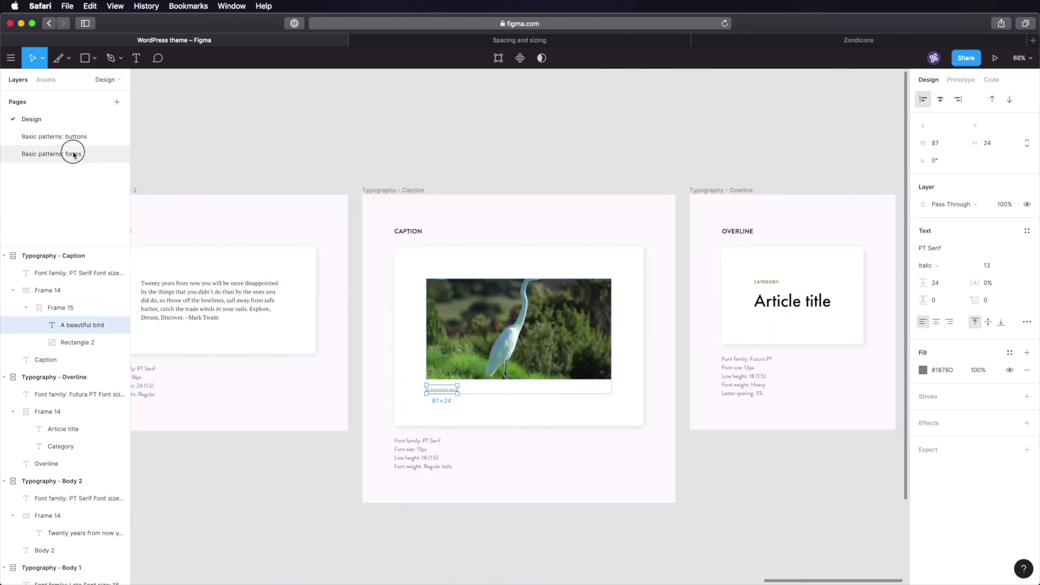
pyautogui.click(75, 154)
pyautogui.click(519, 260)
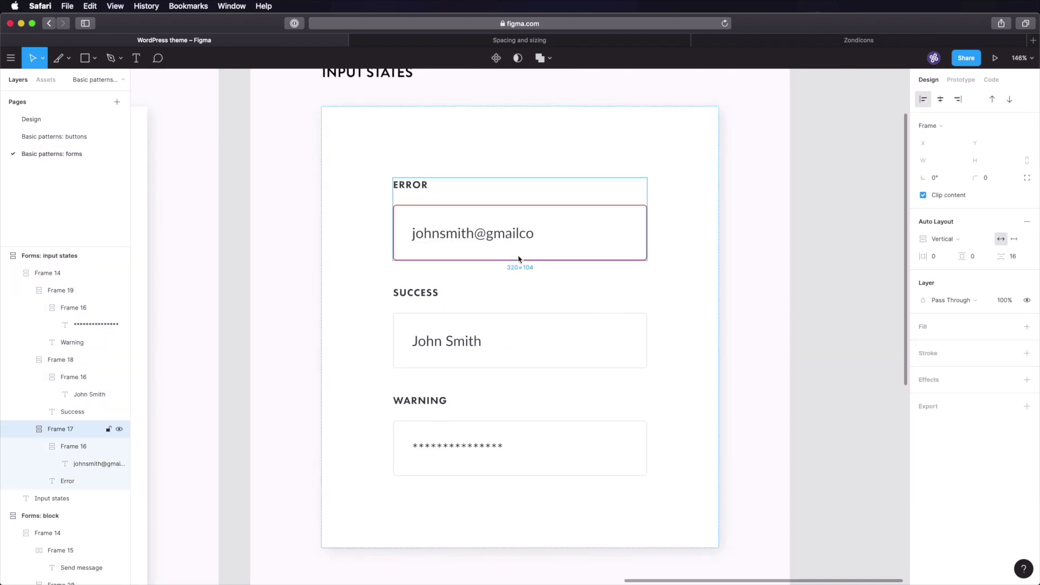
# - Paste the caption under the Error field as 'Error: Email address is incorrect.' in the red border colour
pyautogui.write('A beautiful bird')
pyautogui.doubleClick(453, 283)
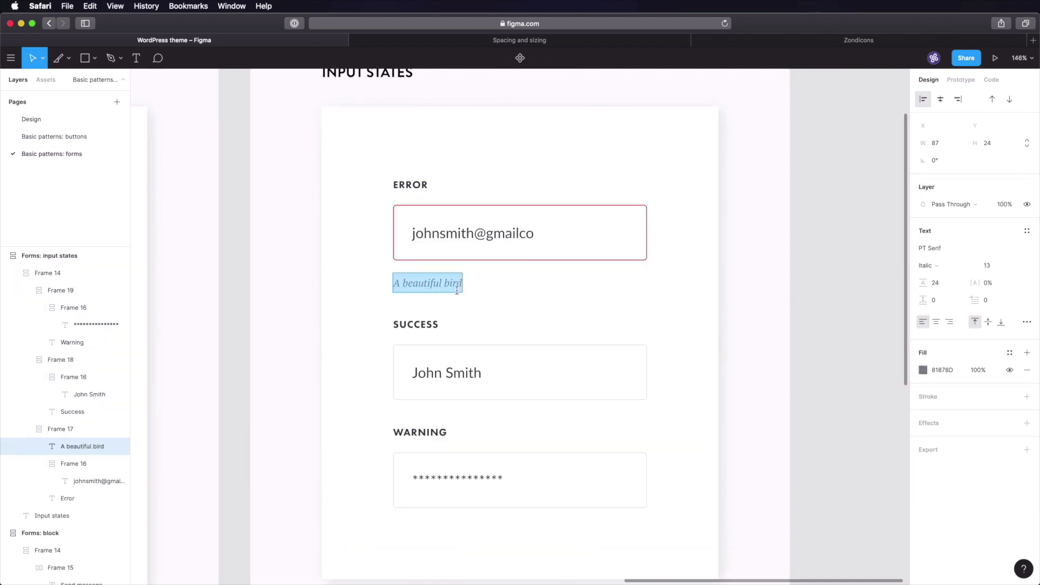
pyautogui.write('Error: Email address is incorrect.')
pyautogui.press('Escape')
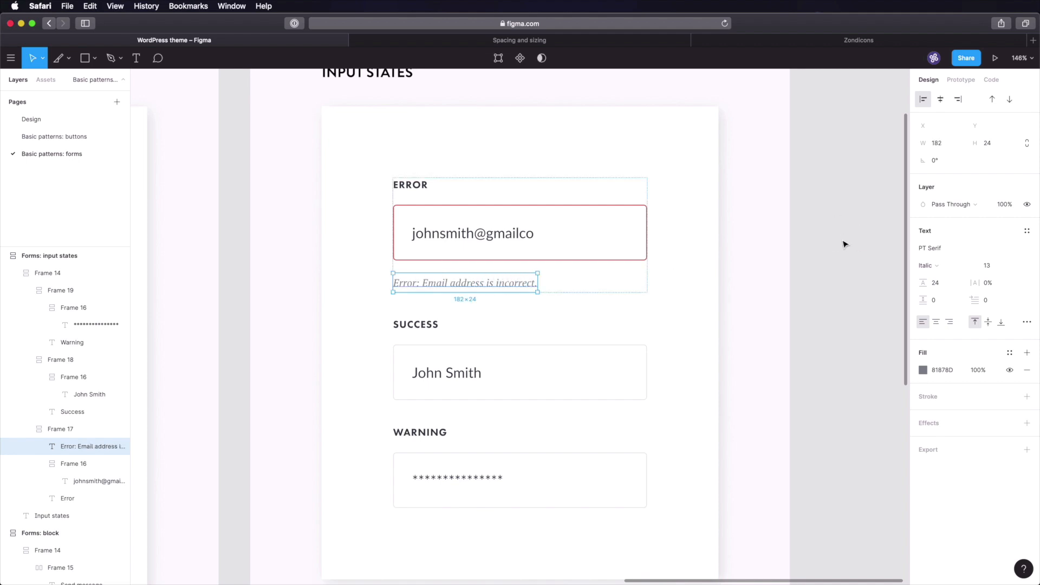
pyautogui.press('i')
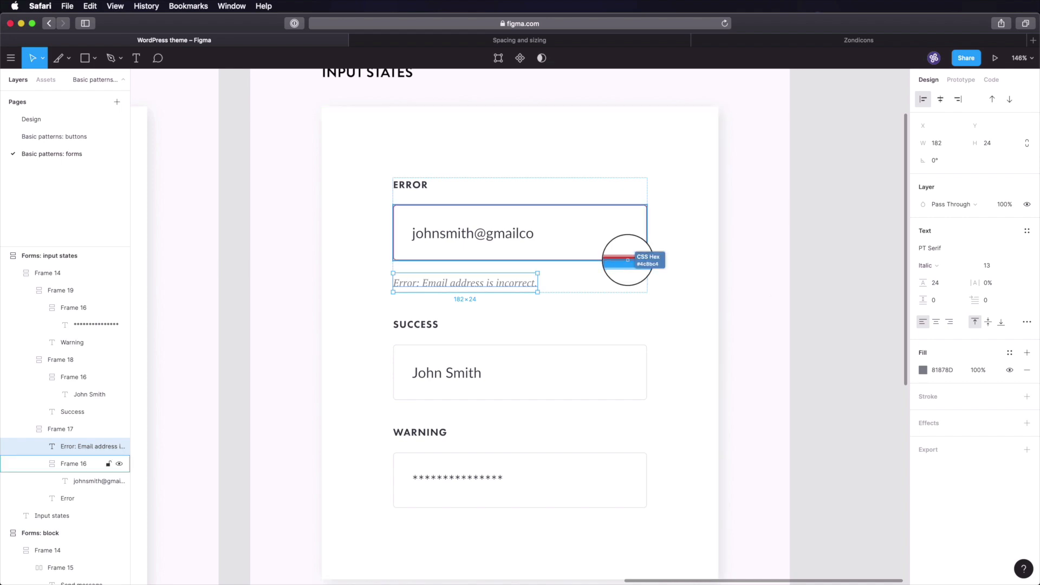
pyautogui.click(626, 250)
pyautogui.click(848, 343)
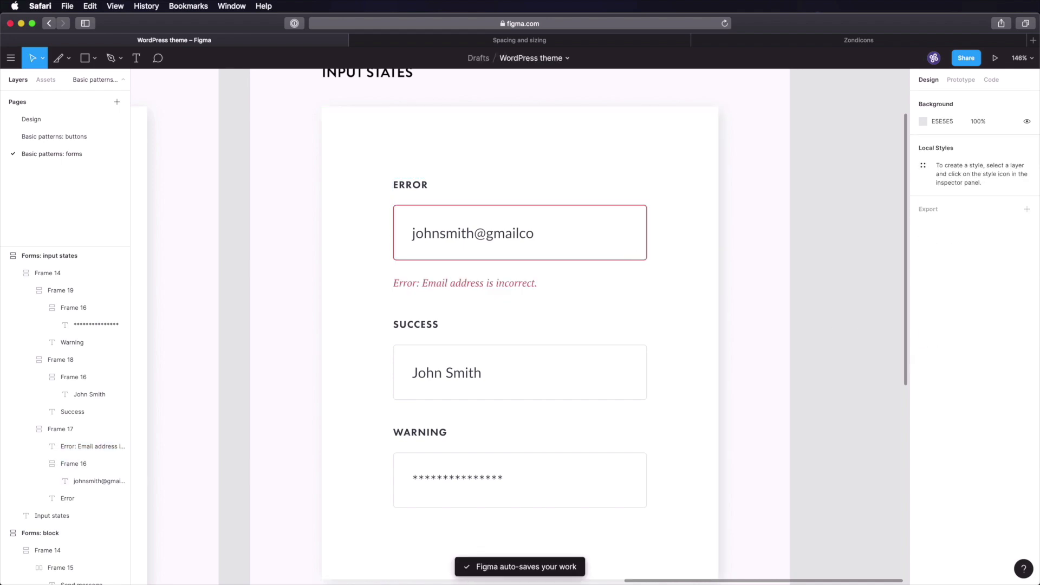
# - Sample the green Success swatch colour and select the Success input box's border colour
pyautogui.click(49, 119)
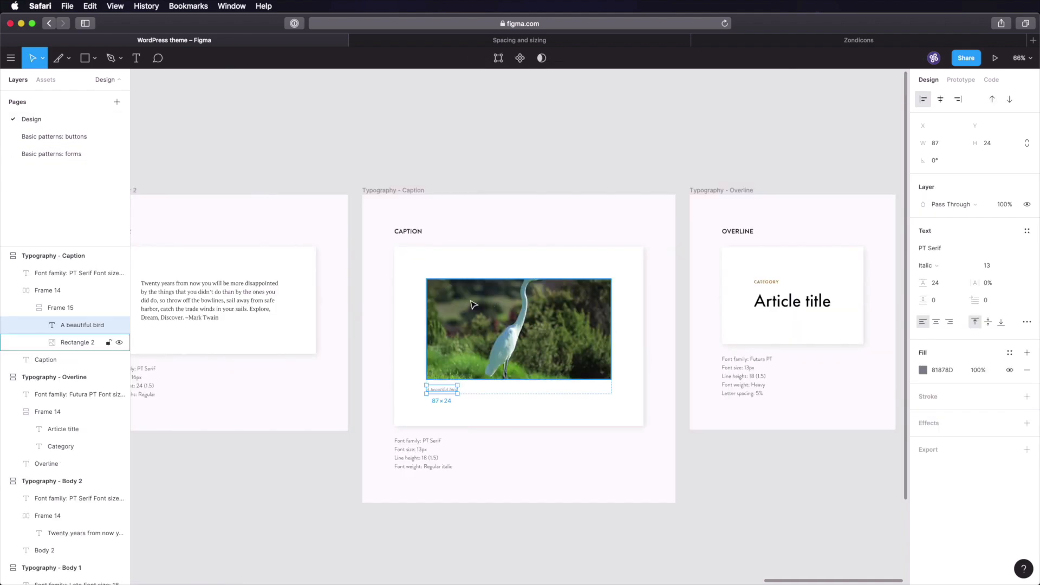
pyautogui.hotkey('shift', '1')
pyautogui.press('z')
pyautogui.moveTo(148, 322); pyautogui.dragTo(211, 387)
pyautogui.press('i')
pyautogui.click(414, 281)
pyautogui.click(52, 154)
pyautogui.click(610, 368)
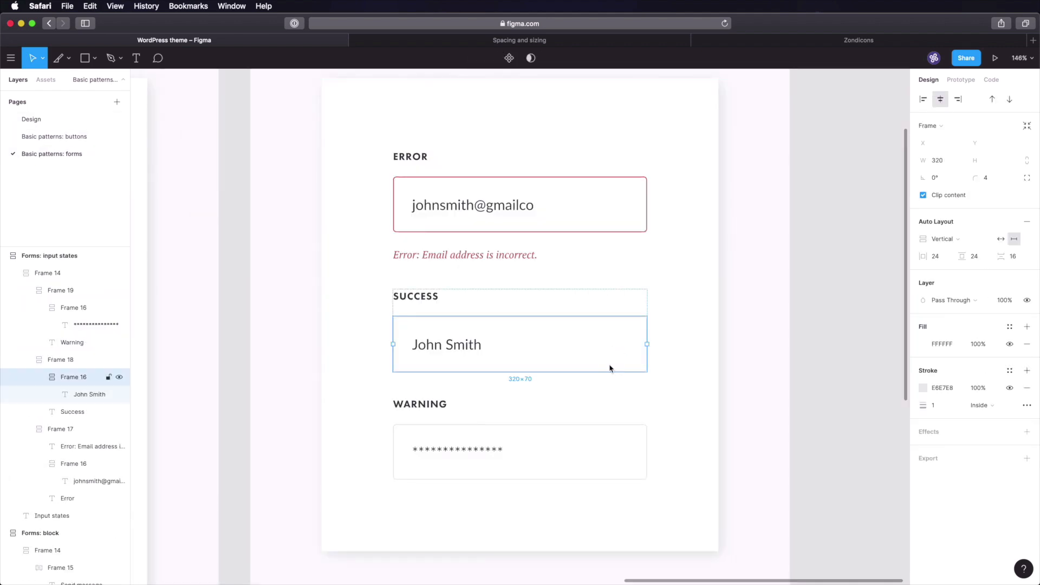
pyautogui.click(947, 387)
# - Apply the green colour to the Success box border and sample the orange Warning swatch
pyautogui.press('super+v')
pyautogui.click(804, 384)
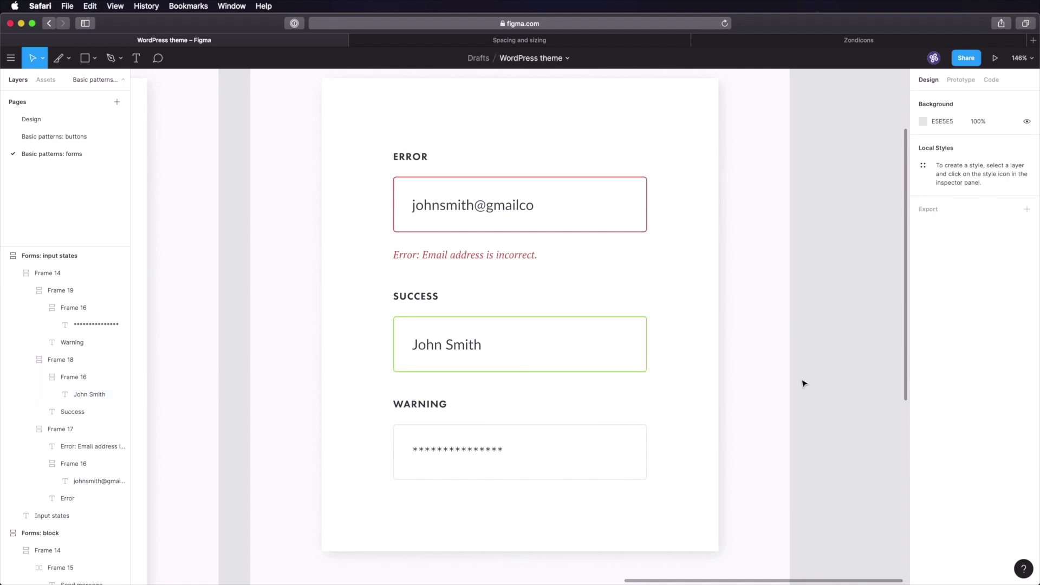
pyautogui.click(49, 119)
pyautogui.click(593, 272)
pyautogui.press('i')
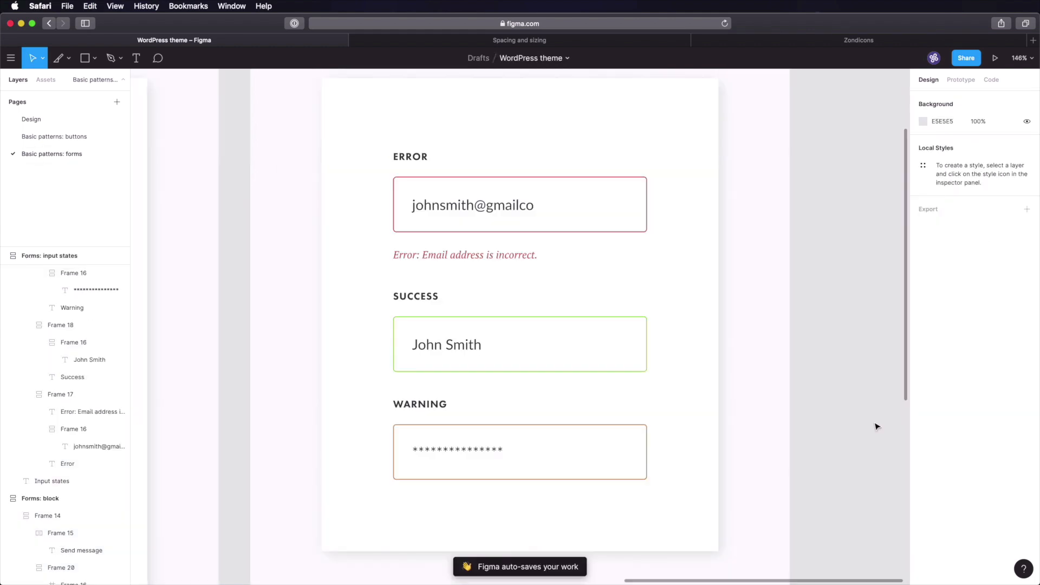
# - Copy the error message under the Warning field and colour it CB8B40
pyautogui.click(493, 256)
pyautogui.click(571, 453)
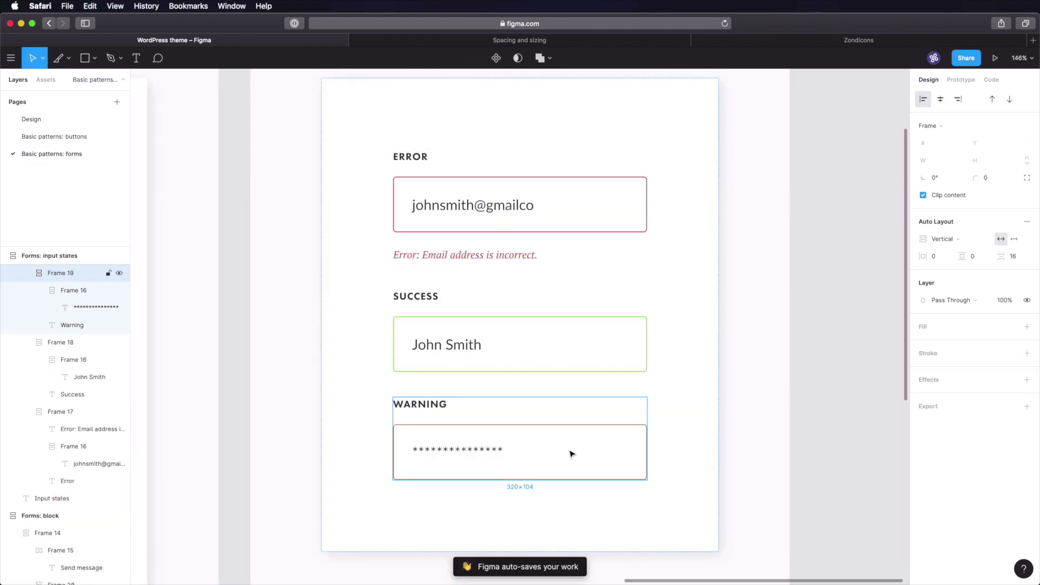
pyautogui.hotkey('ctrl', 'v')
pyautogui.click(489, 502)
pyautogui.click(954, 375)
pyautogui.write('CB8B40')
pyautogui.press('Return')
# - Reword the copied note to 'Warning: Password could be vulnerable.' and close the Zondicons tab
pyautogui.doubleClick(412, 504)
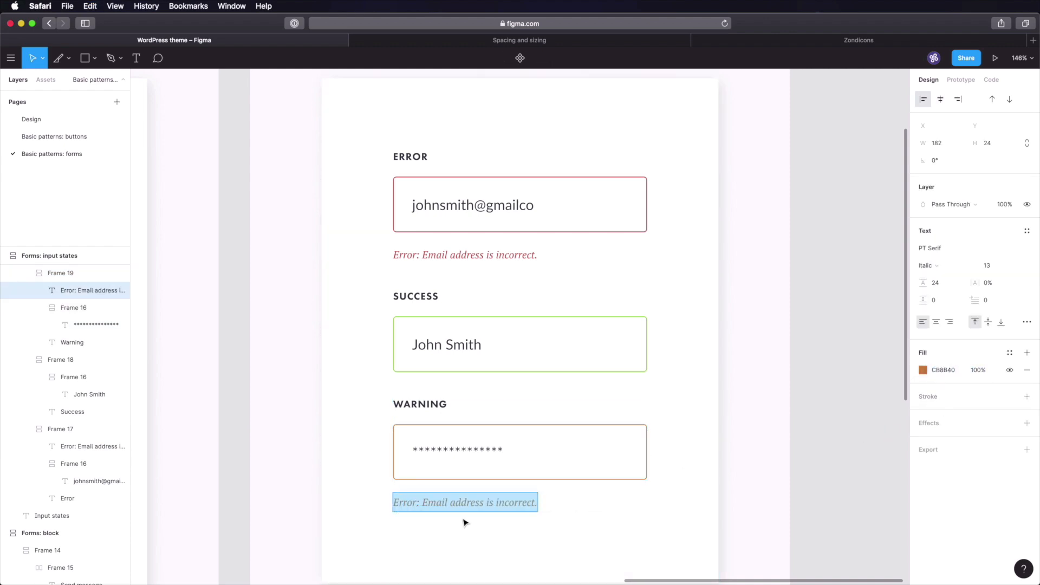
pyautogui.press('Left')
pyautogui.hotkey('shift', 'alt', 'Right')
pyautogui.write('Warning')
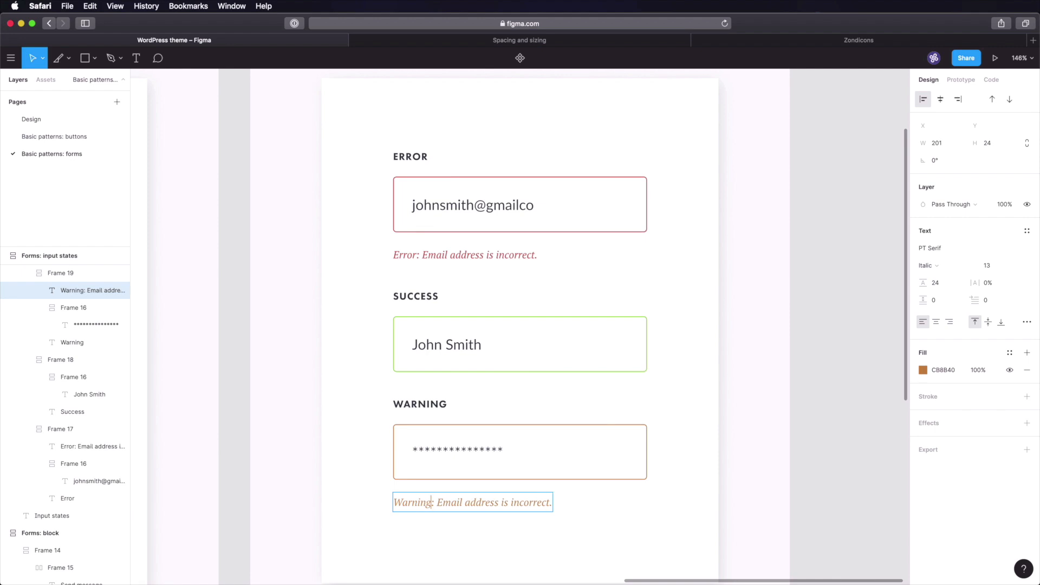
pyautogui.press('shift+super+Right')
pyautogui.write('Passs')
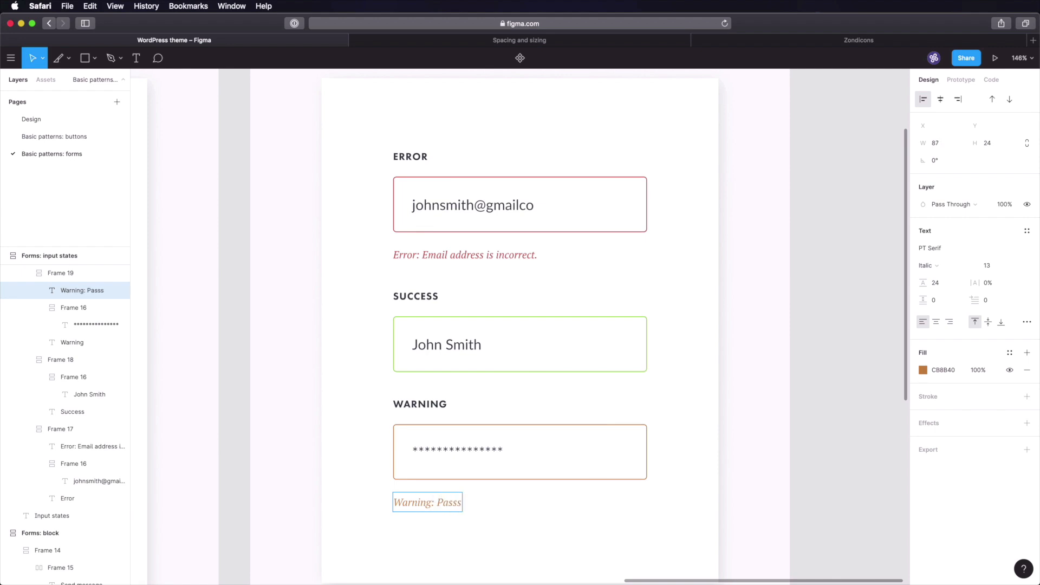
pyautogui.press('BackSpace')
pyautogui.write('word could be vulnerable.')
pyautogui.click(813, 428)
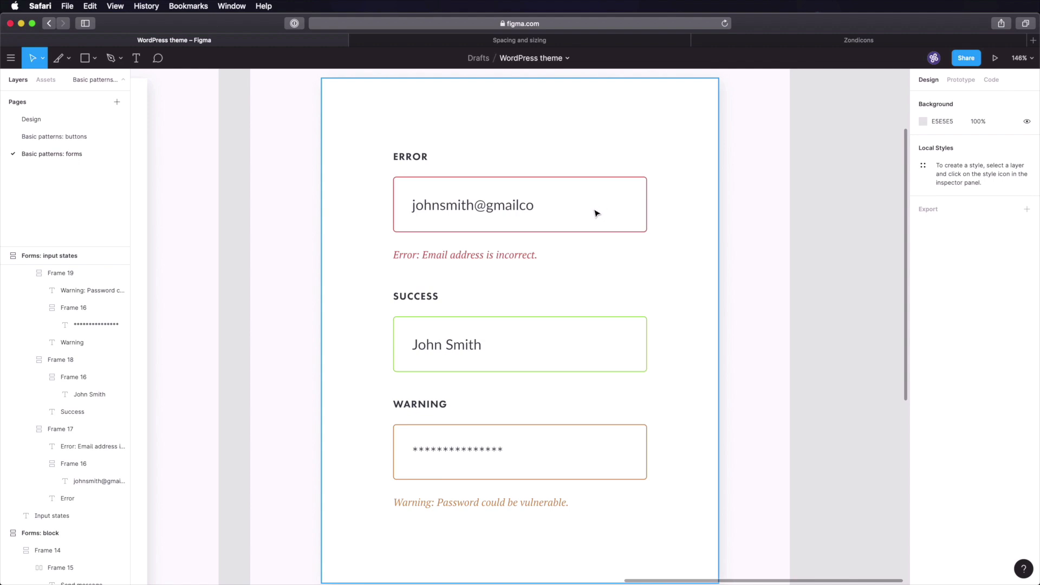
pyautogui.middleClick(795, 41)
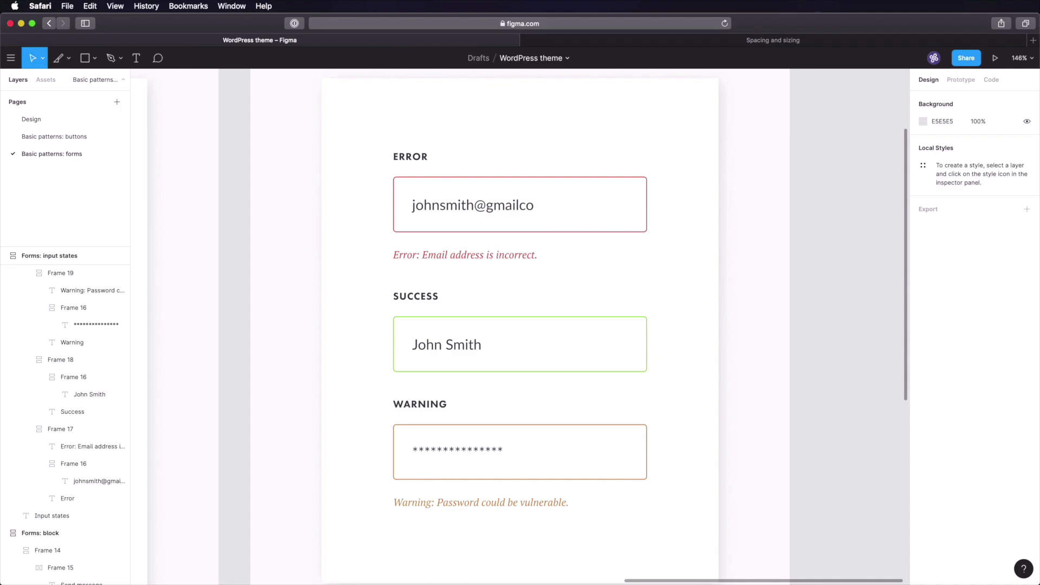
pyautogui.press('super+Tab')
# - Scroll the Zondicons set in IconJar to locate the Close Outline icon
pyautogui.scroll(3, 323, 270)
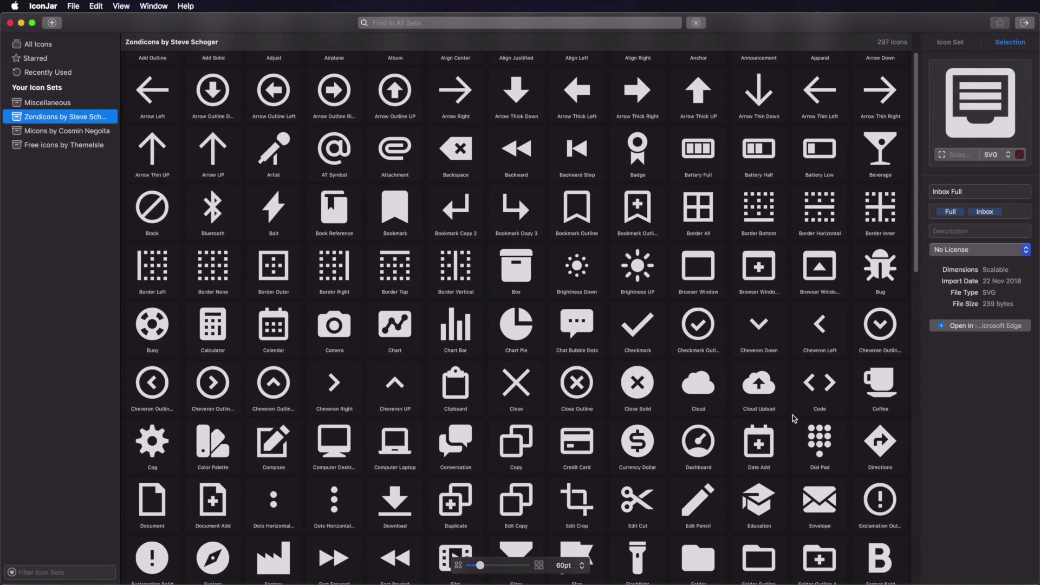
pyautogui.scroll(-1, 585, 379)
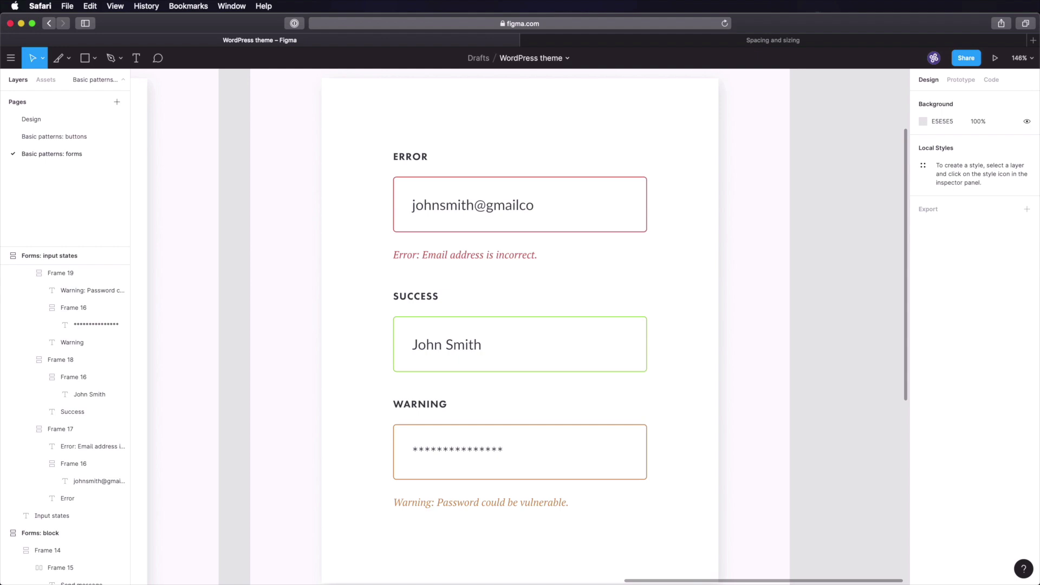
pyautogui.press('super+Tab')
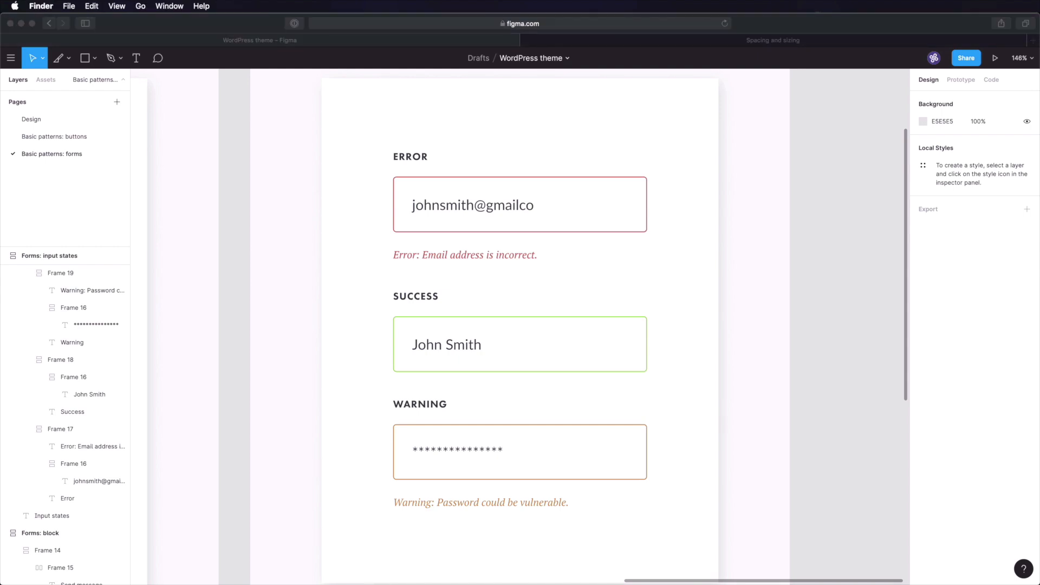
# - Drop the Close Outline icon from IconJar into the Error email field
pyautogui.moveTo(697, 298); pyautogui.dragTo(743, 257)
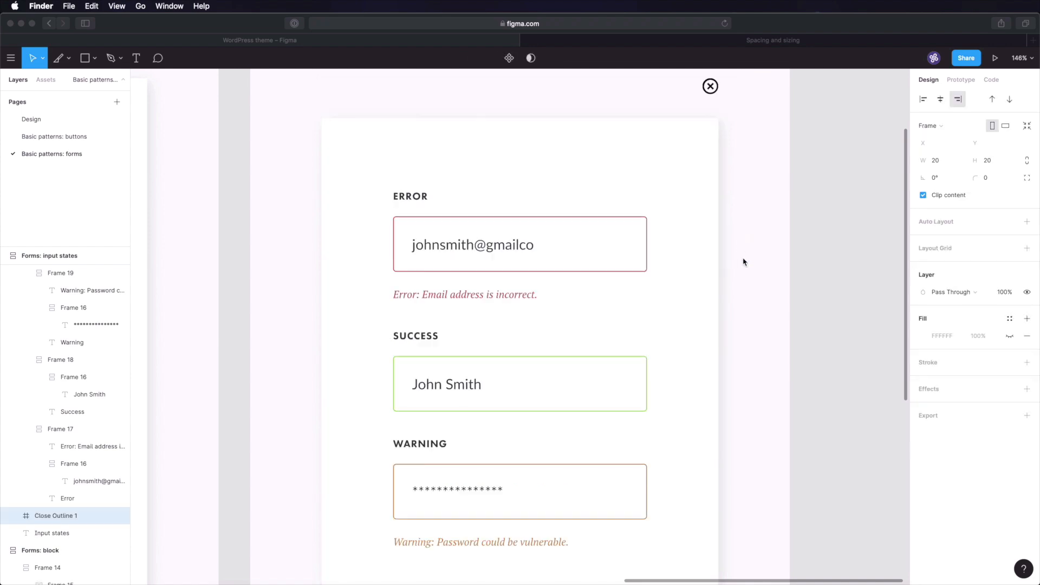
pyautogui.click(720, 95)
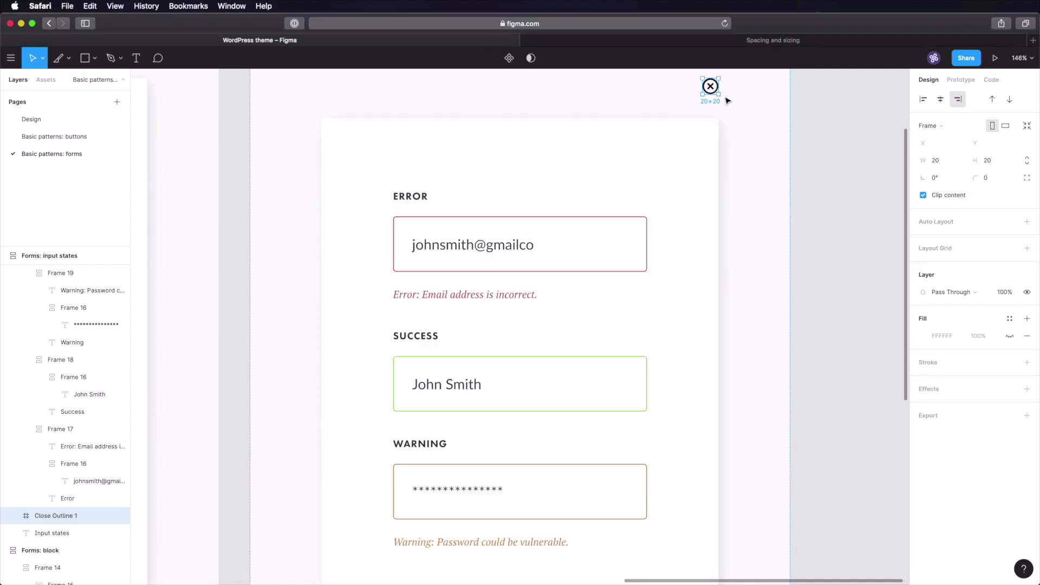
pyautogui.press('Delete')
pyautogui.click(519, 211)
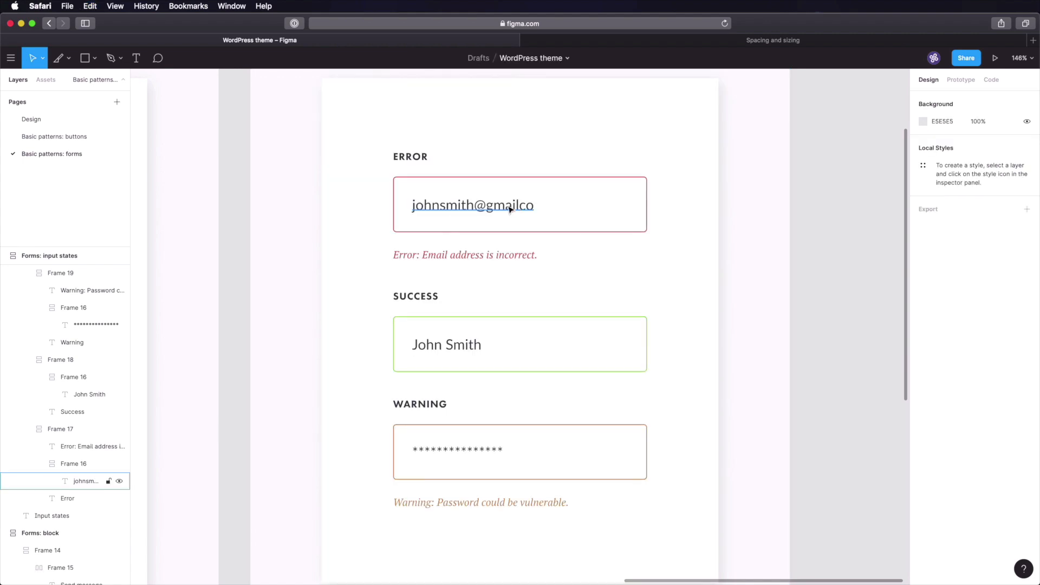
pyautogui.hotkey('ctrl', 'v')
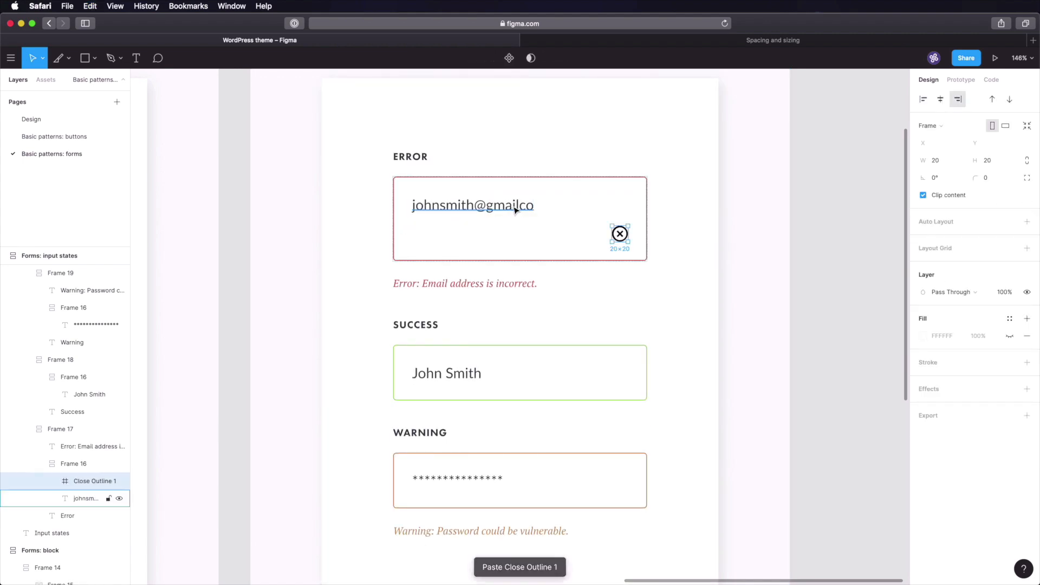
# - Wrap the email text and close icon in a horizontal auto layout frame
pyautogui.click(515, 206)
pyautogui.keyDown('shift'); pyautogui.click(618, 235); pyautogui.keyUp('shift')
pyautogui.hotkey('shift', 'a')
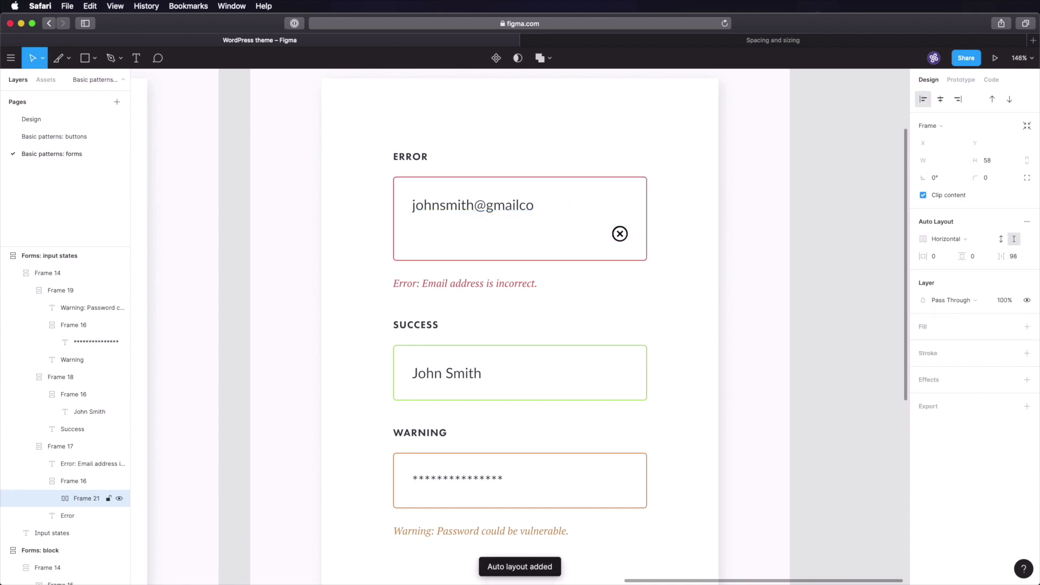
pyautogui.click(947, 242)
pyautogui.click(950, 239)
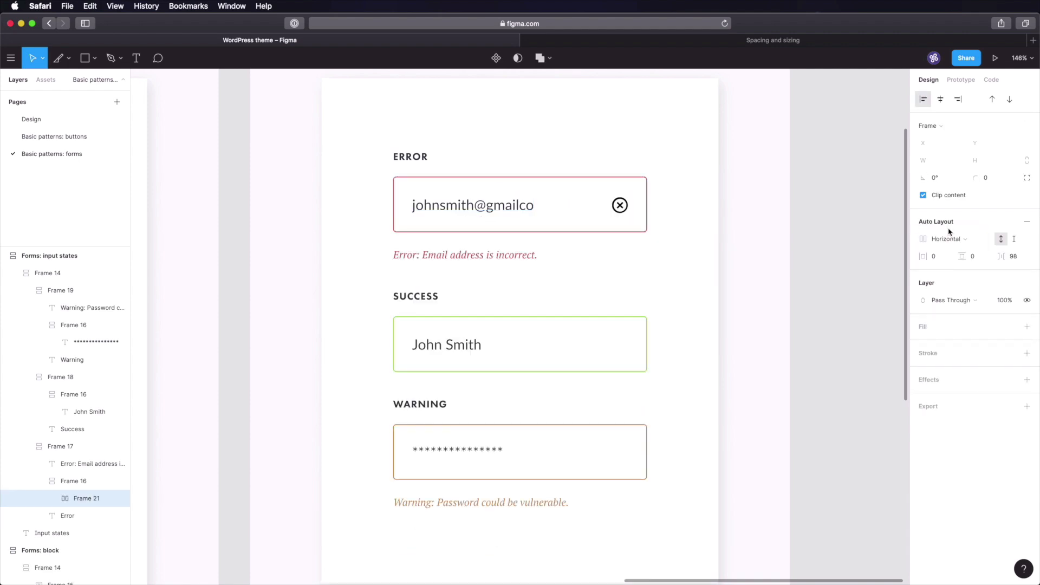
pyautogui.click(818, 222)
# - Resize the close icon to 16×16 with proportions locked
pyautogui.click(619, 204)
pyautogui.doubleClick(621, 207)
pyautogui.doubleClick(621, 209)
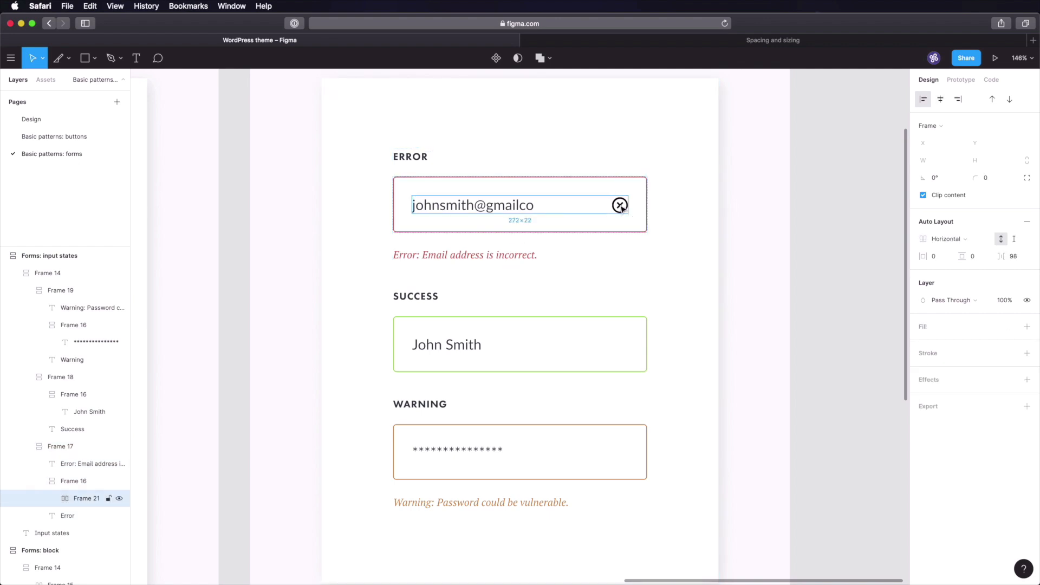
pyautogui.doubleClick(623, 214)
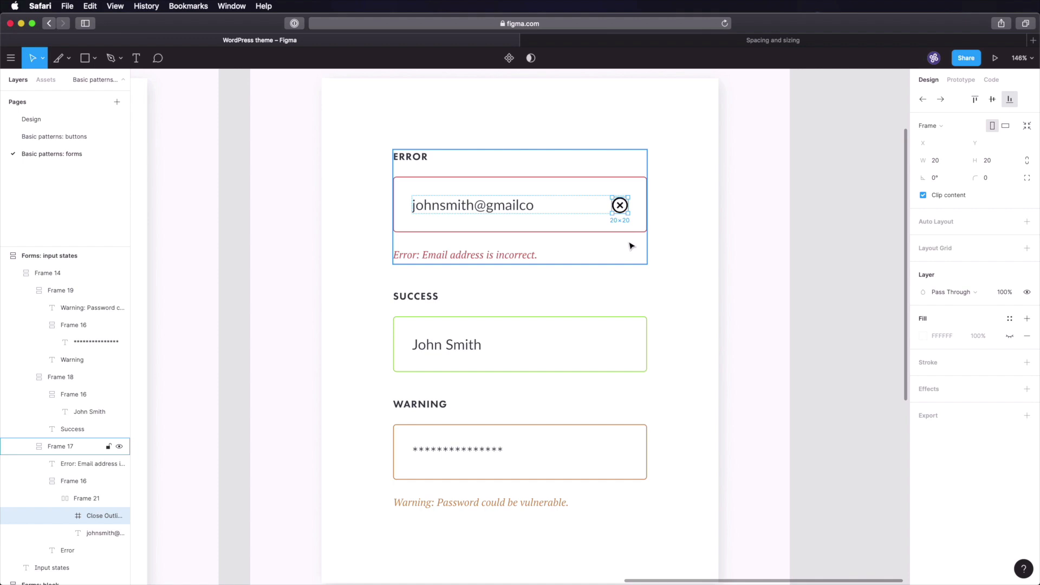
pyautogui.click(1026, 160)
pyautogui.click(928, 162)
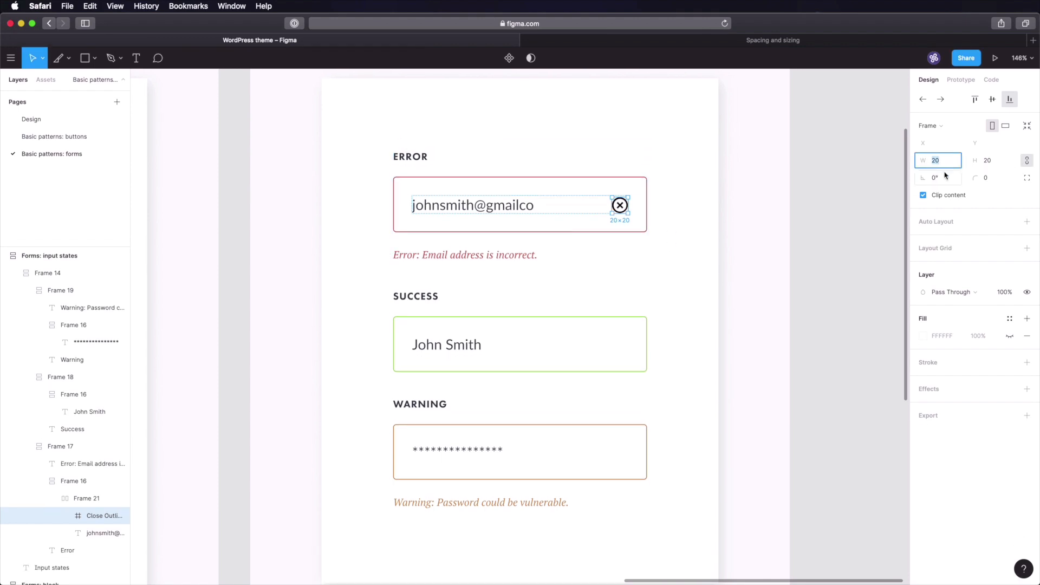
pyautogui.press('Tab')
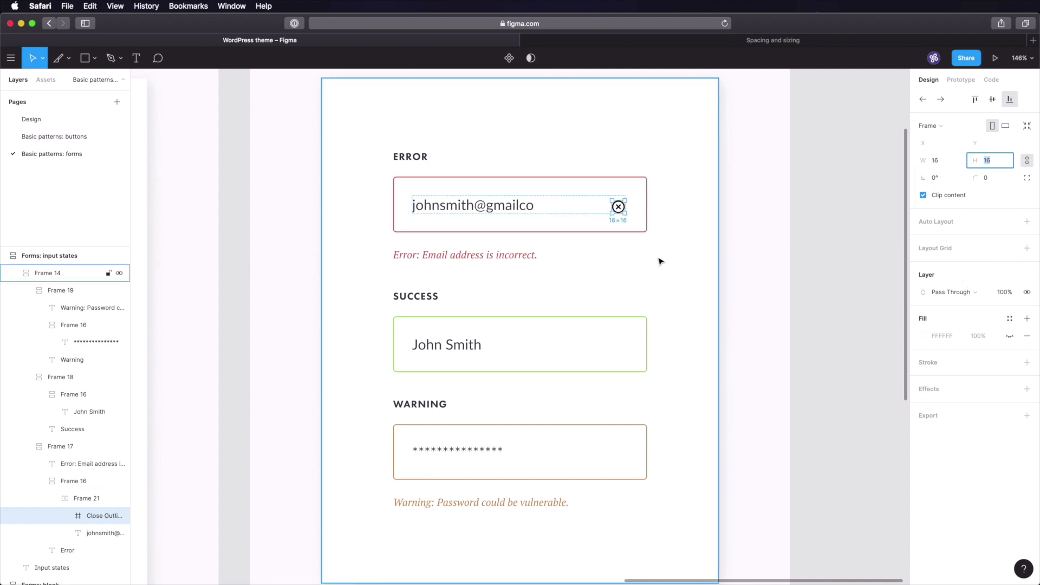
# - Copy the Error input box's red border colour for the icon
pyautogui.click(566, 235)
pyautogui.click(948, 386)
pyautogui.press('super+s')
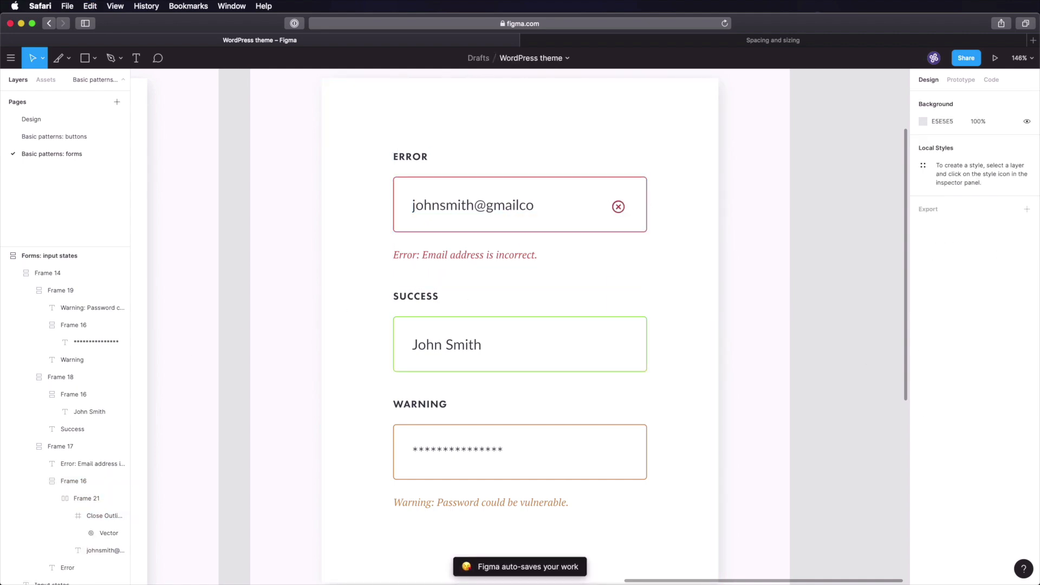
pyautogui.scroll(-5, 608, 399)
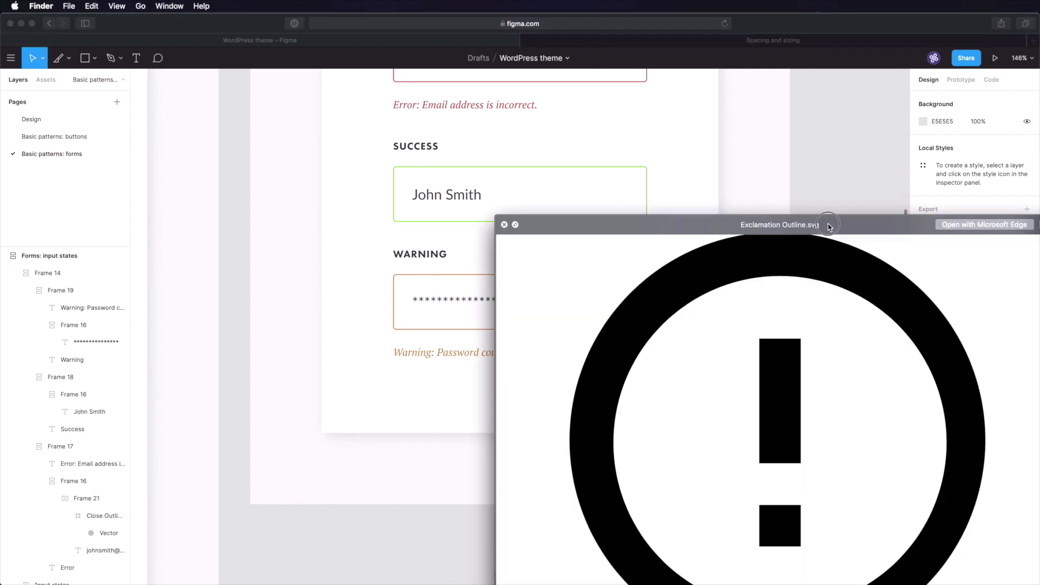
# - Set the Exclamation Outline icon in the Warning field to 16×16
pyautogui.moveTo(829, 225); pyautogui.dragTo(613, 108)
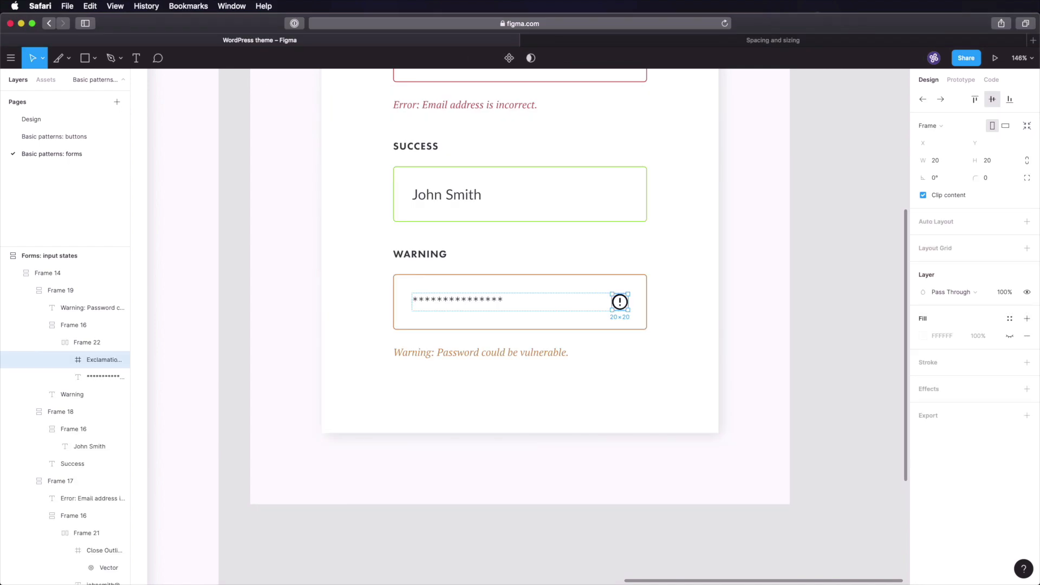
pyautogui.click(937, 162)
pyautogui.press('Tab')
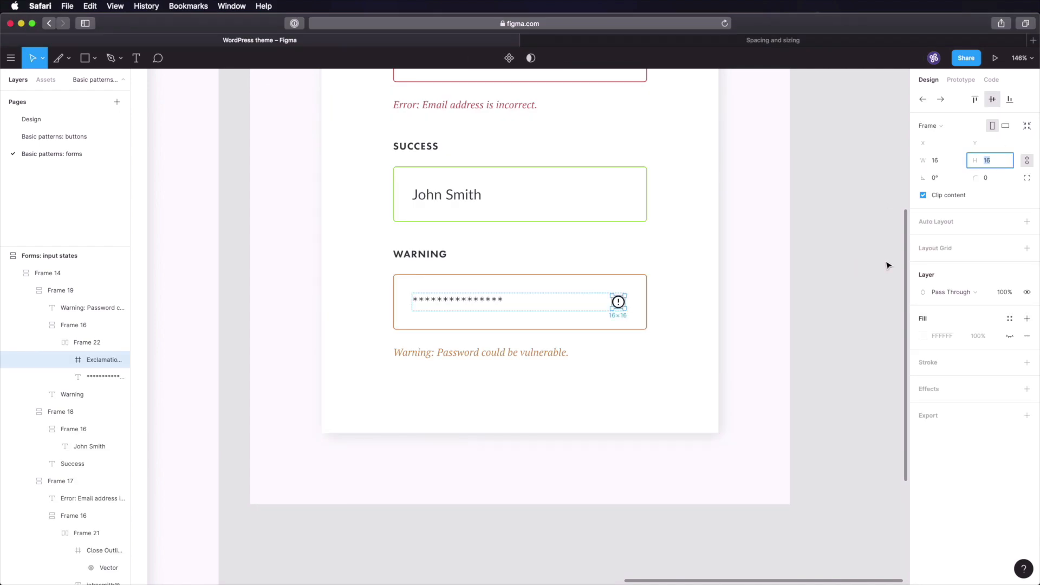
# - Fill the exclamation icon's vector with the Warning box's orange border colour and save
pyautogui.click(634, 287)
pyautogui.click(952, 389)
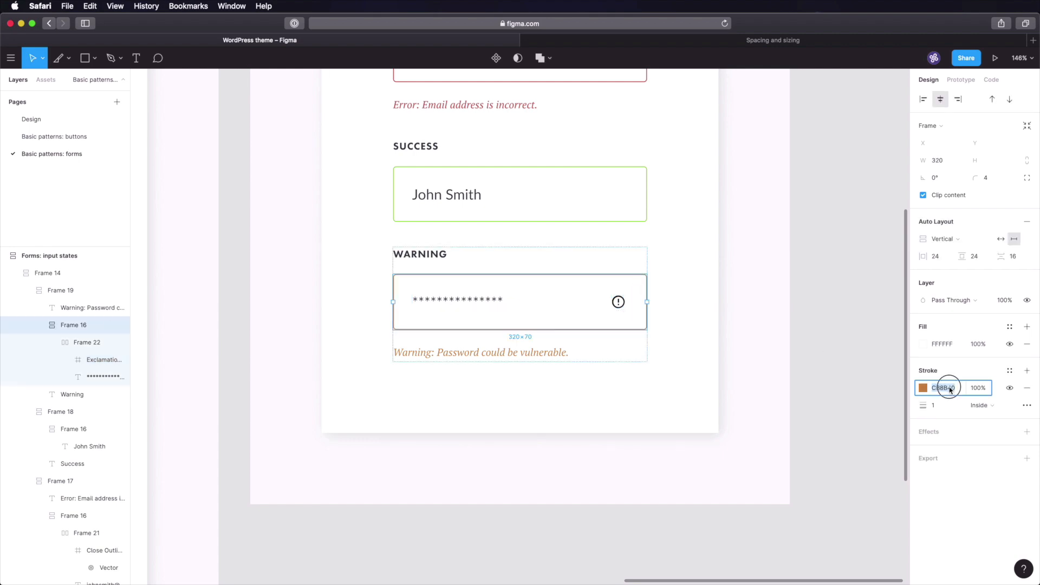
pyautogui.doubleClick(620, 302)
pyautogui.doubleClick(620, 303)
pyautogui.doubleClick(619, 302)
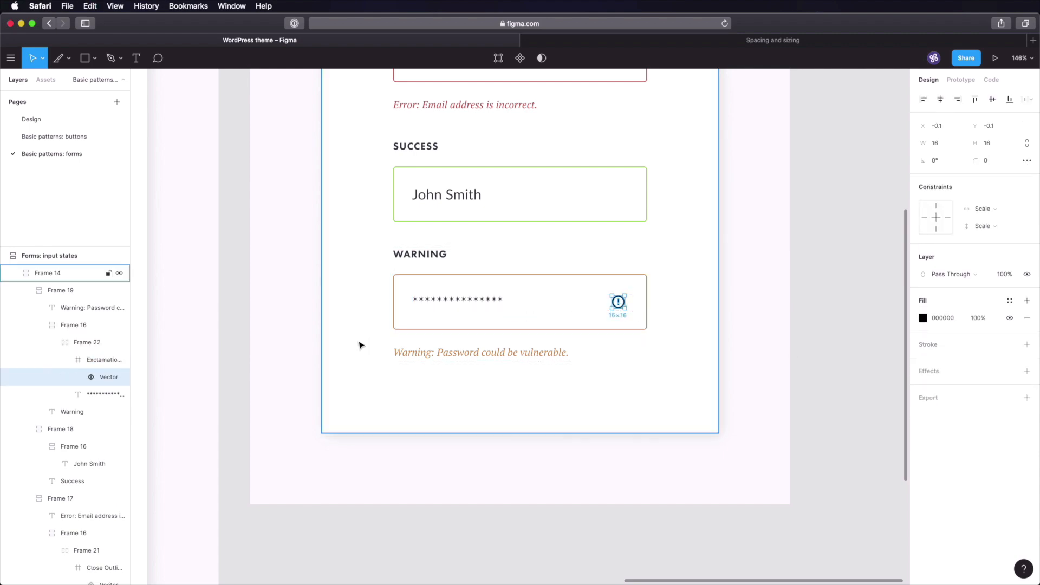
pyautogui.click(942, 319)
pyautogui.click(881, 300)
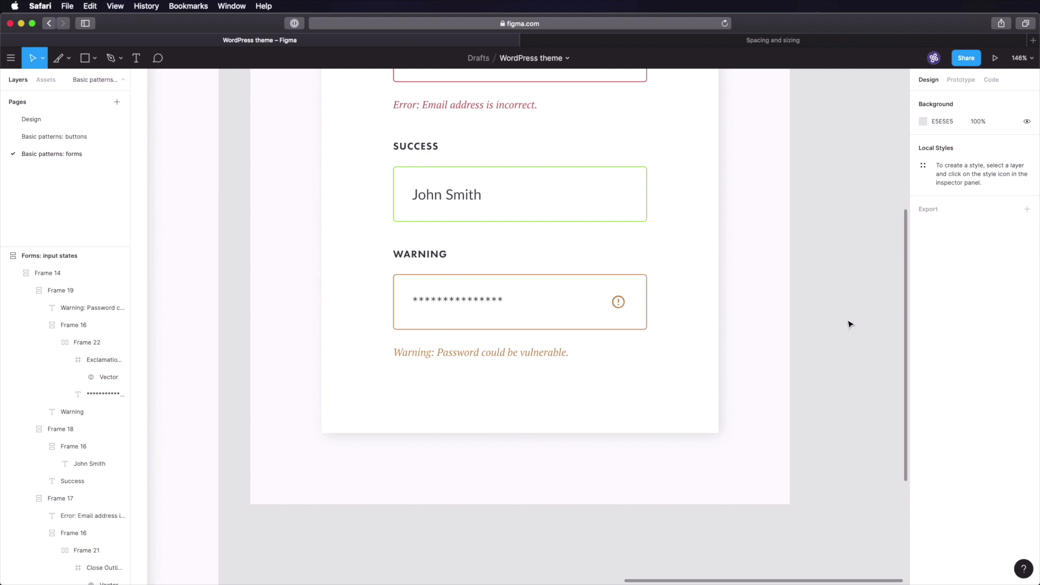
pyautogui.press('super+s')
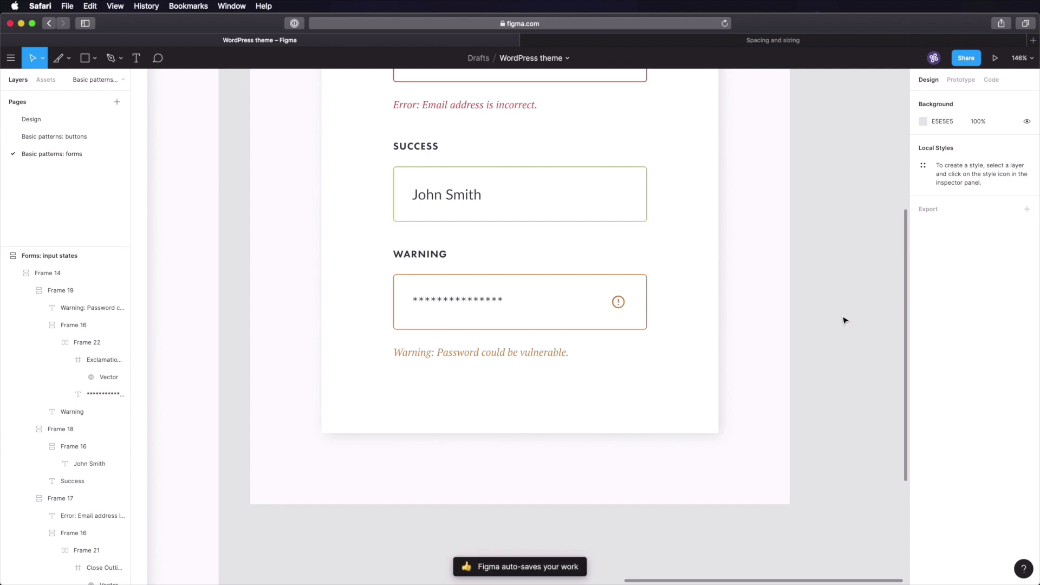
# - Inspect the close icon in the Error field and save the design
pyautogui.scroll(5, 829, 325)
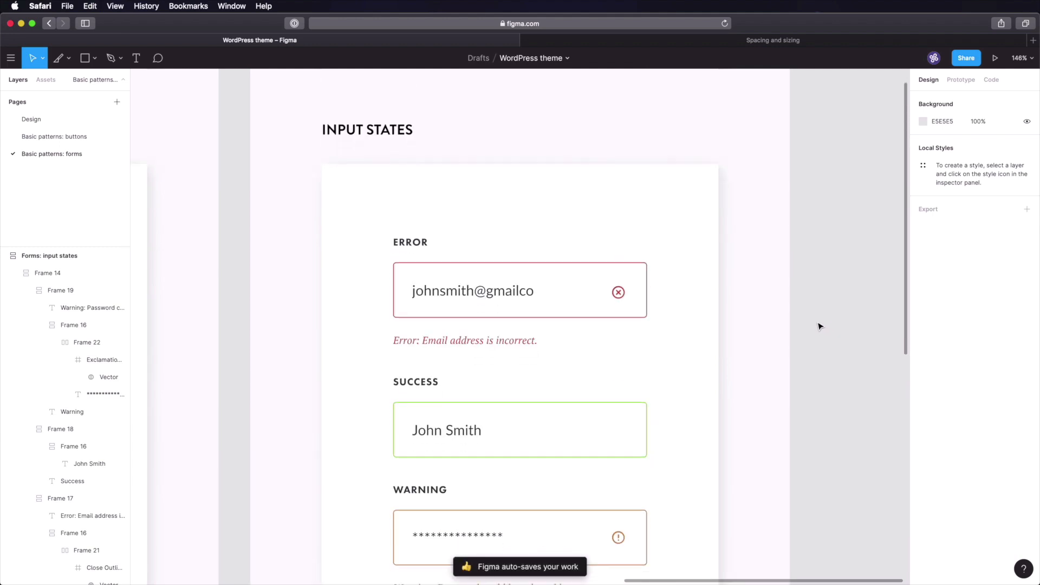
pyautogui.doubleClick(499, 283)
pyautogui.doubleClick(499, 282)
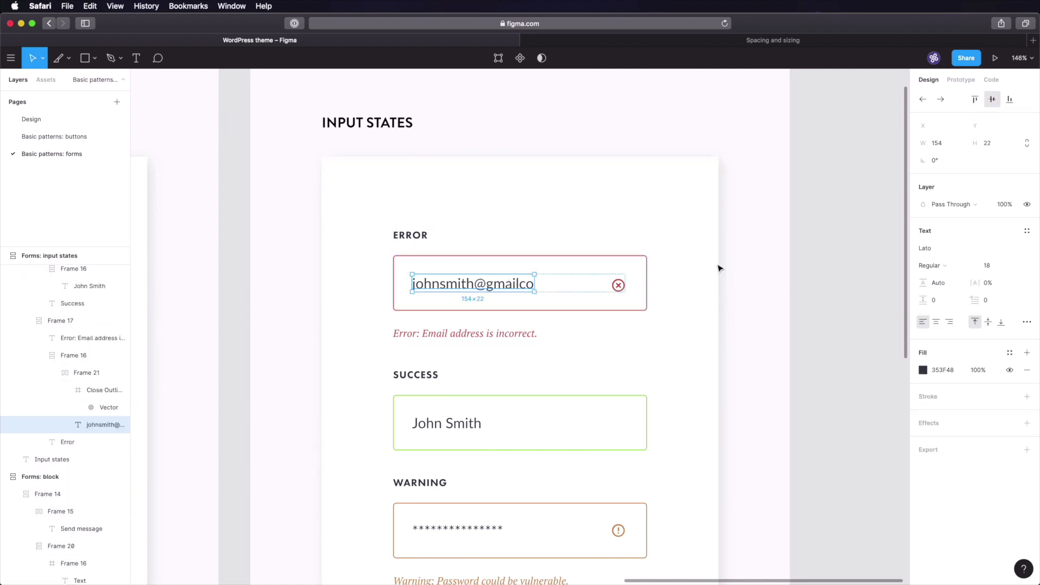
pyautogui.click(622, 285)
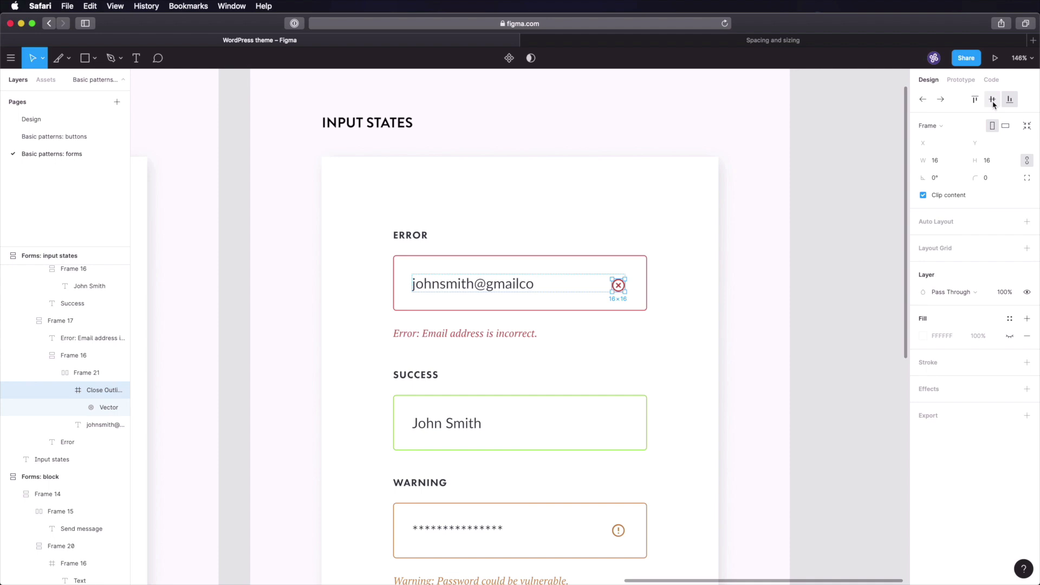
pyautogui.click(831, 295)
pyautogui.press('super+s')
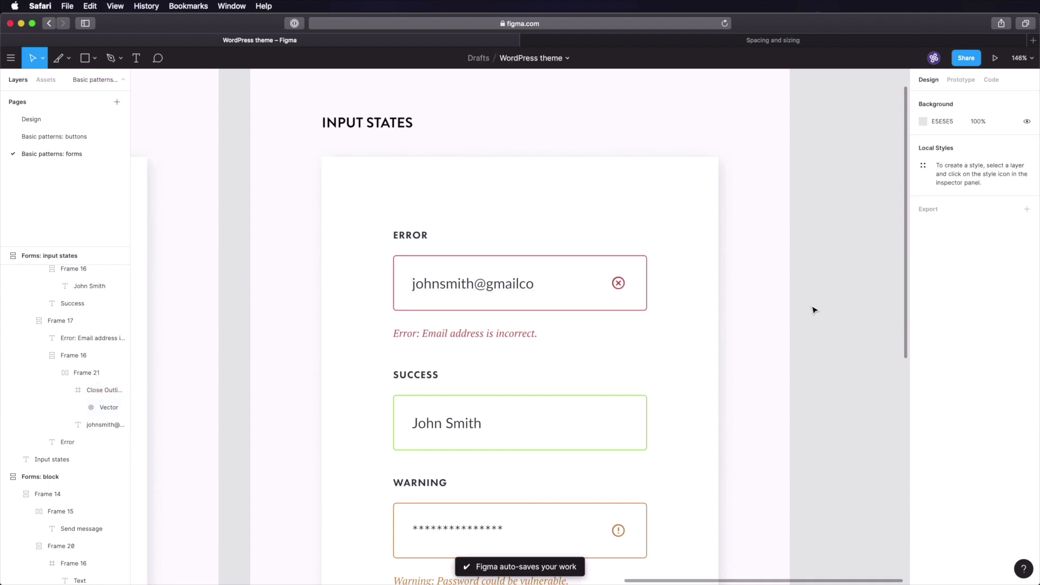
pyautogui.scroll(-5, 811, 310)
# - Pan left to bring the Forms: block frame into view and select it
pyautogui.moveTo(821, 299); pyautogui.dragTo(775, 260)
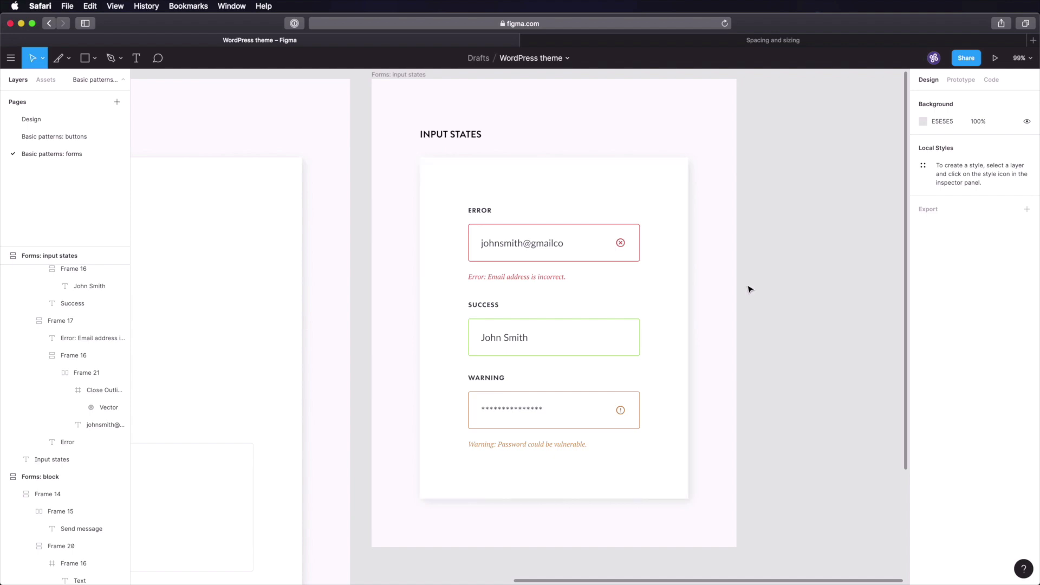
pyautogui.hscroll(-10, 506, 226)
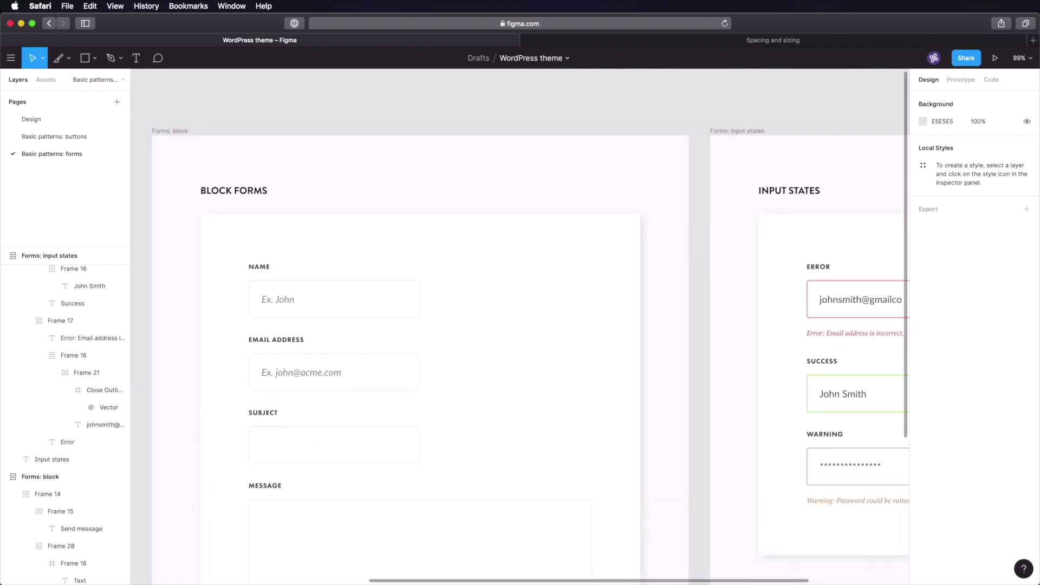
pyautogui.click(180, 132)
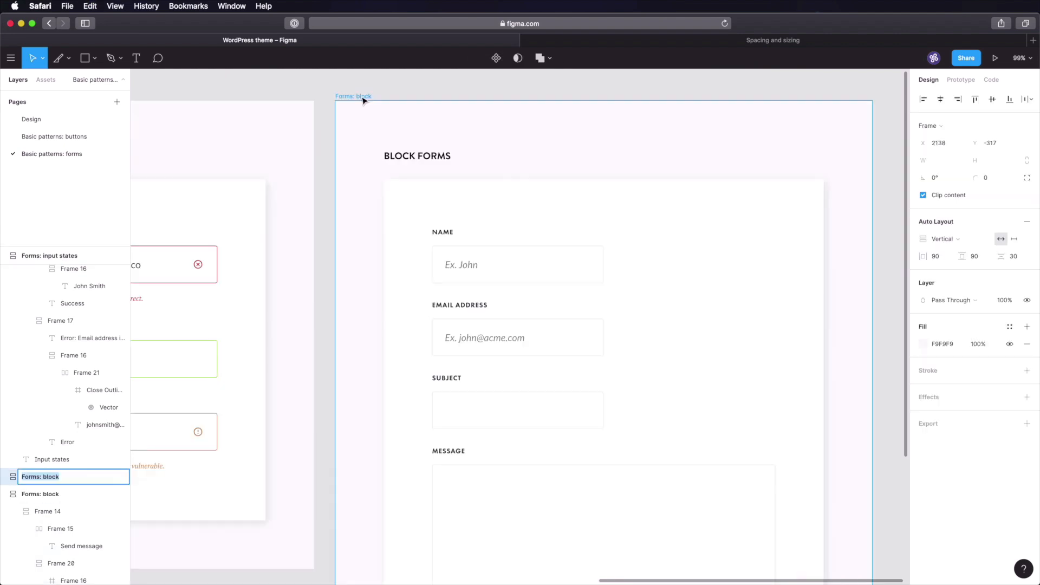
# - Rename the copied frame to 'Forms: input styles' and remove the Send message button
pyautogui.write('Forms: input styles')
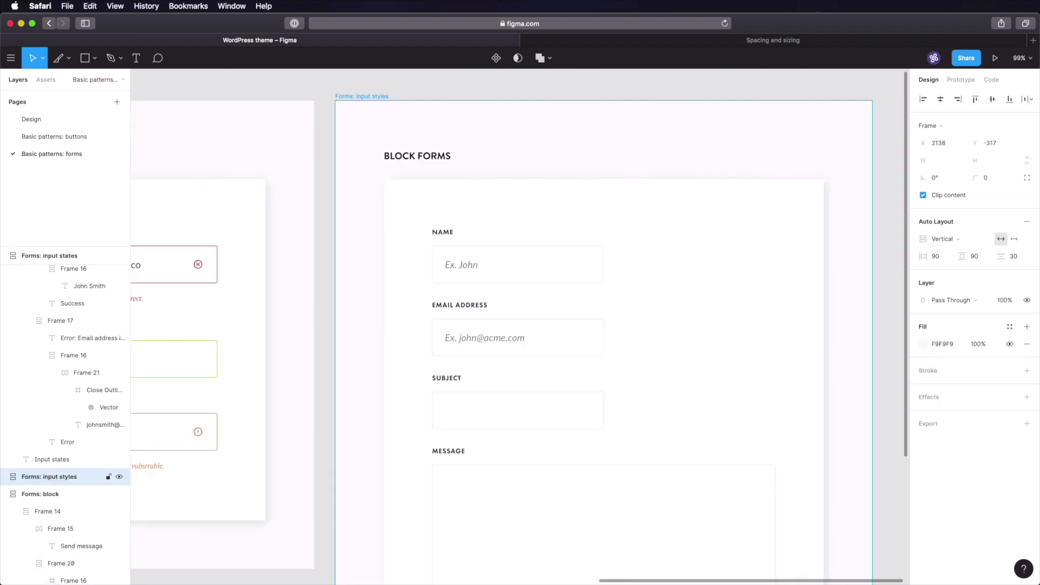
pyautogui.click(413, 156)
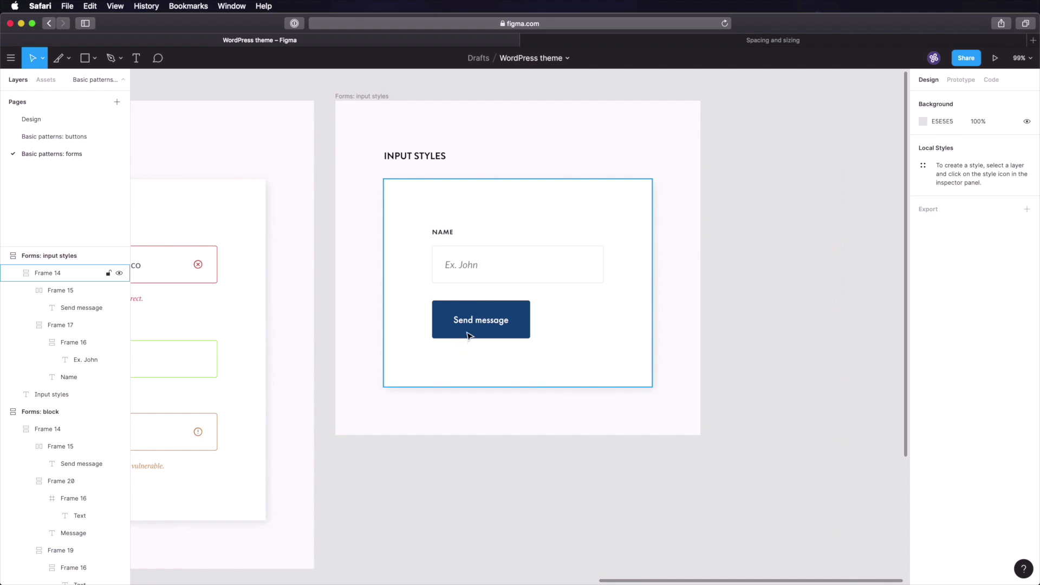
pyautogui.doubleClick(468, 335)
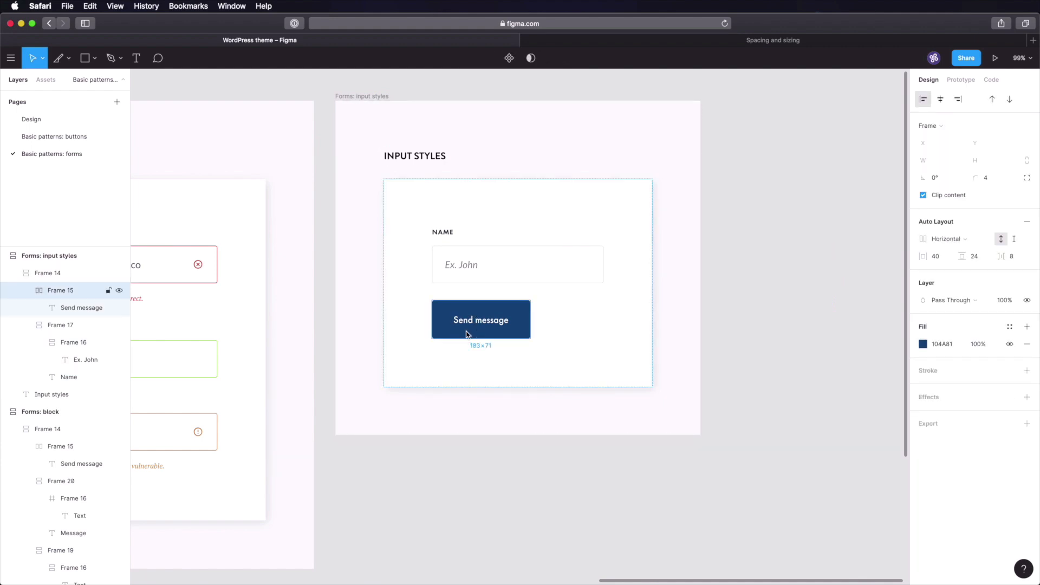
pyautogui.press('Delete')
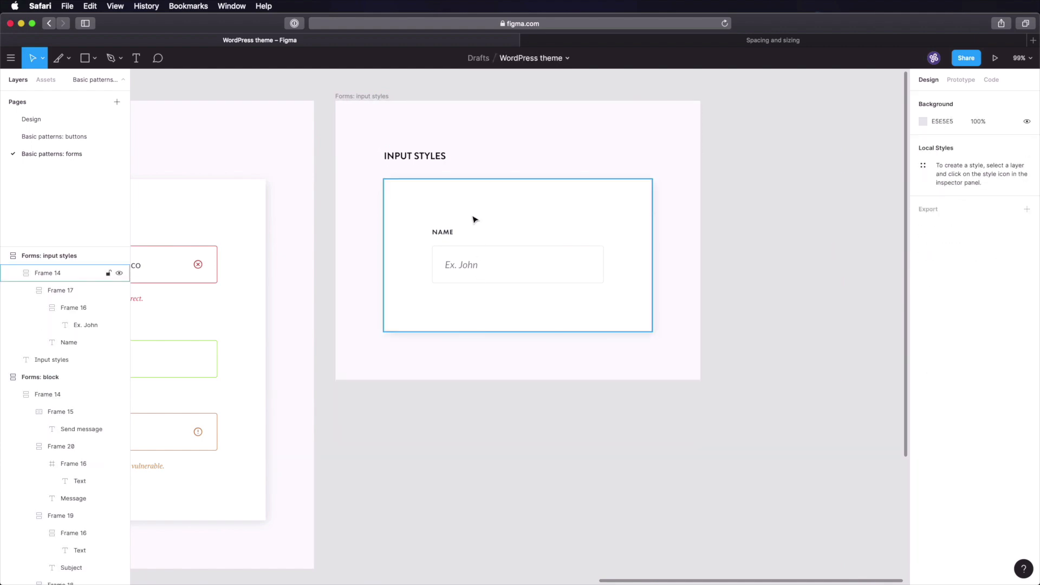
# - Relabel the NAME field as DEFAULT and zoom to fit the frame
pyautogui.doubleClick(439, 232)
pyautogui.press('Return')
pyautogui.write('Defauklt')
pyautogui.press('BackSpace')
pyautogui.press('BackSpace')
pyautogui.press('BackSpace')
pyautogui.write('lt')
pyautogui.press('Escape')
pyautogui.click(457, 205)
pyautogui.hotkey('shift', '2')
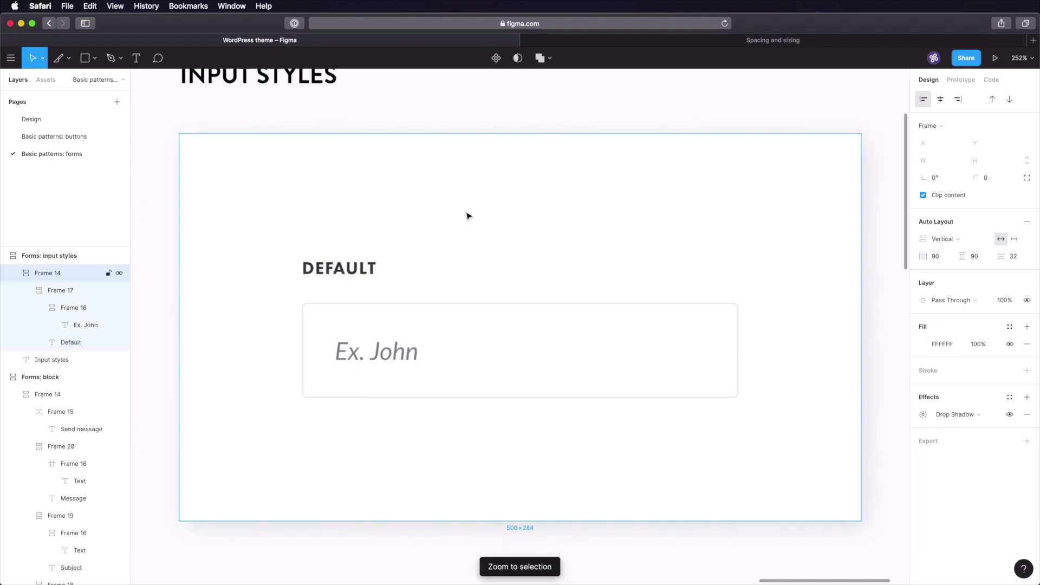
# - Change the DEFAULT field's placeholder to 'Input value' in Regular instead of Italic
pyautogui.scroll(-3, 494, 222)
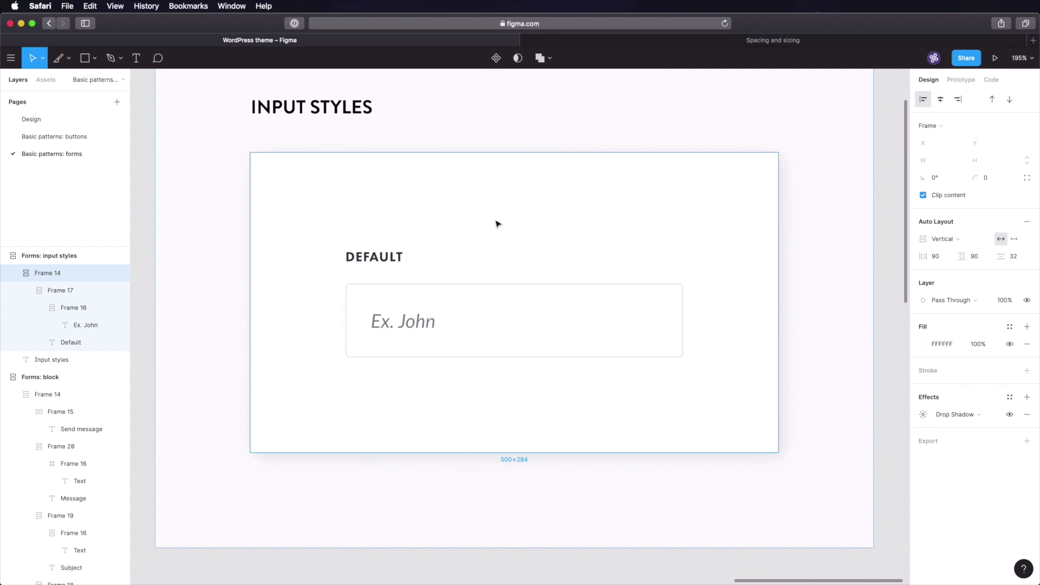
pyautogui.click(453, 298)
pyautogui.press('super+d')
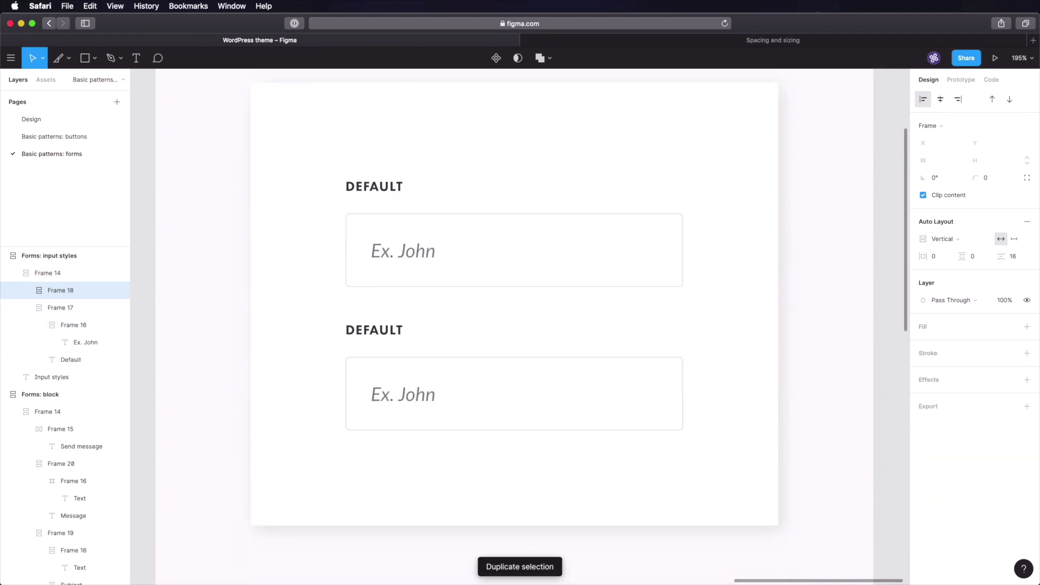
pyautogui.keyDown('super'); pyautogui.click(408, 252); pyautogui.keyUp('super')
pyautogui.doubleClick(433, 265)
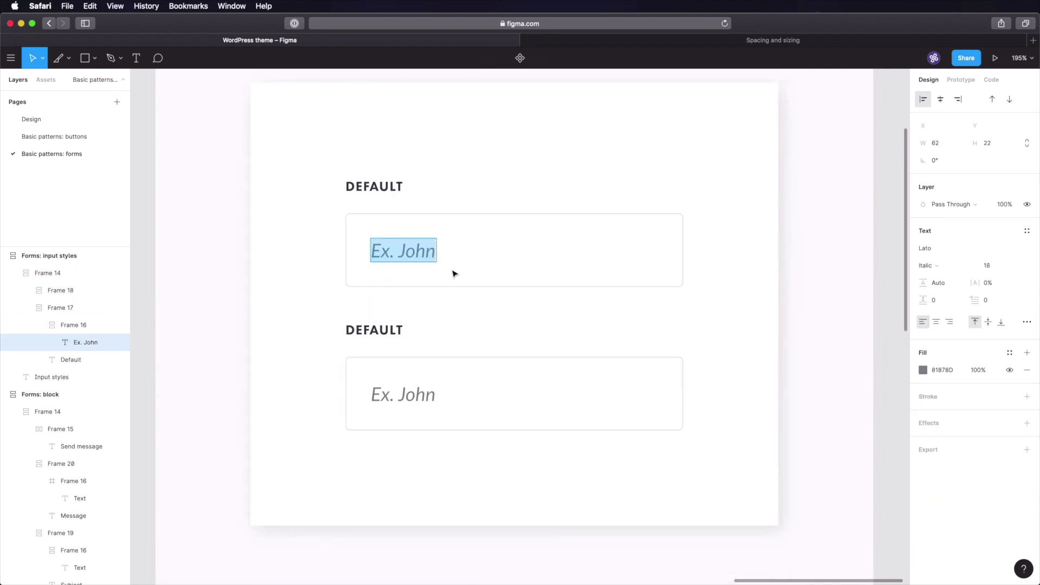
pyautogui.write('Input value')
pyautogui.press('Escape')
pyautogui.click(937, 268)
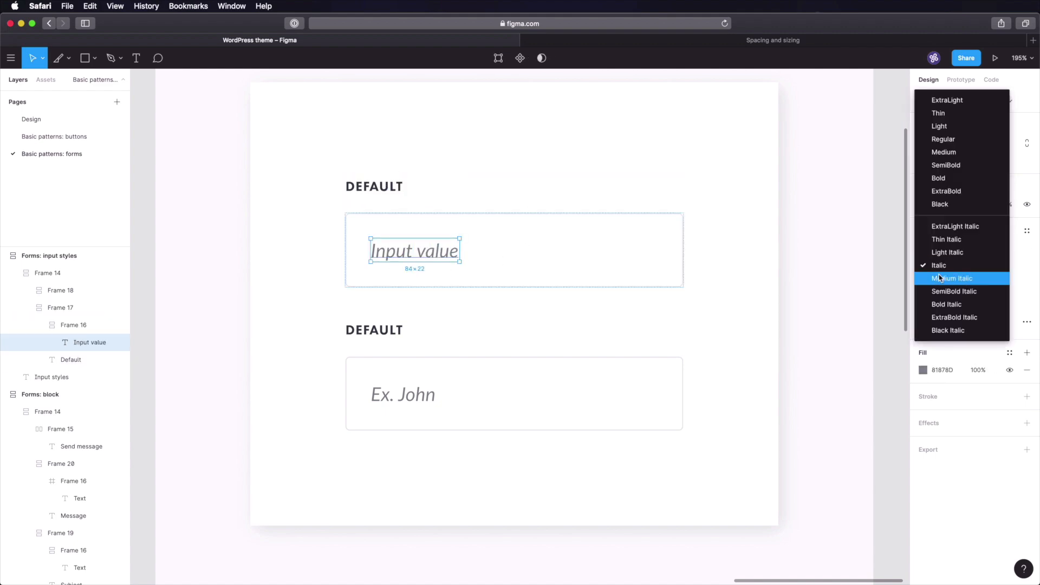
pyautogui.click(943, 139)
pyautogui.click(942, 369)
pyautogui.click(866, 291)
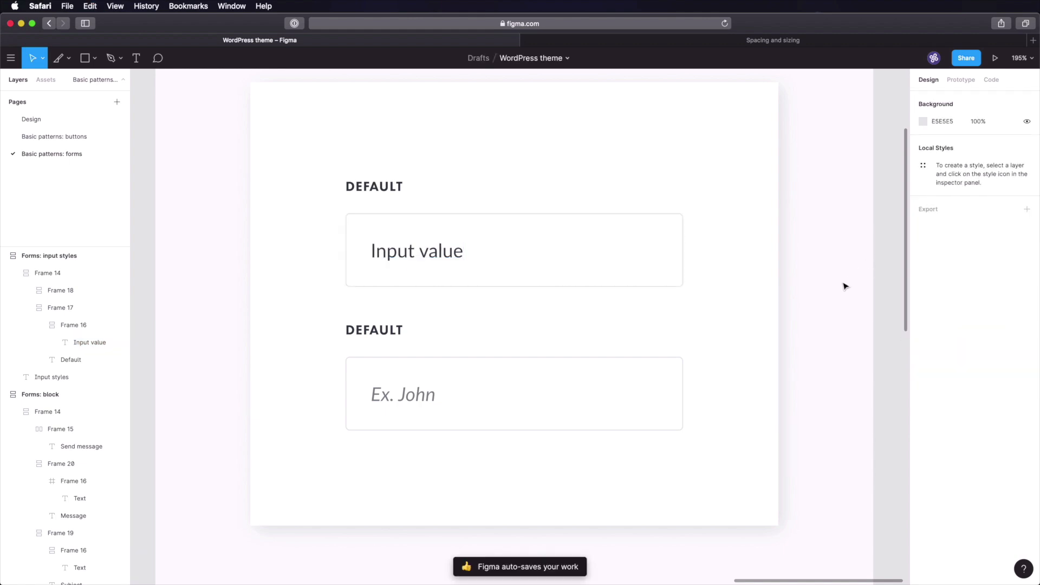
# - Replace the outdated copy with a fresh duplicate of the DEFAULT field and start relabelling it
pyautogui.scroll(-2, 845, 284)
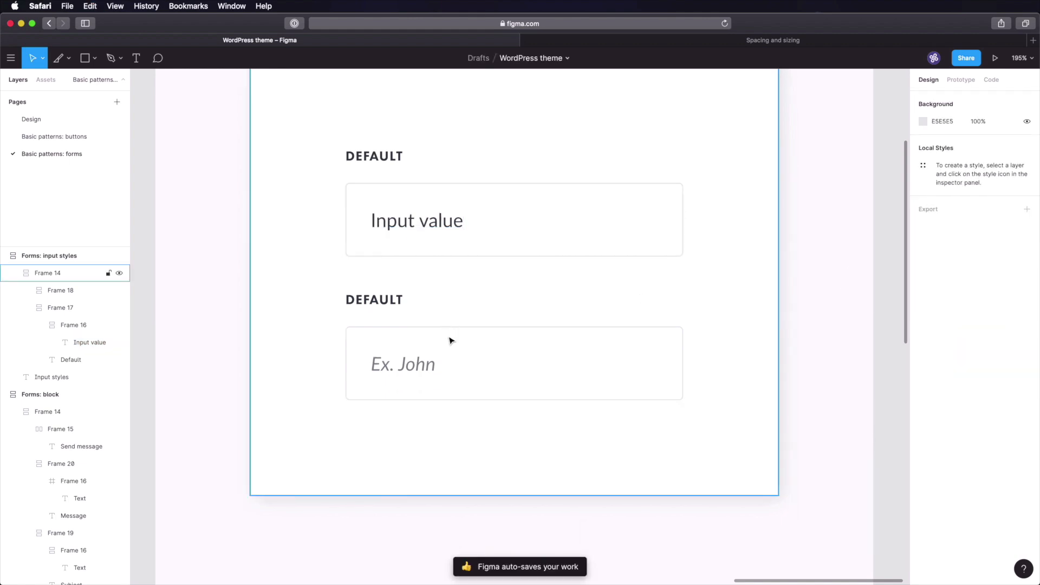
pyautogui.doubleClick(455, 353)
pyautogui.press('Delete')
pyautogui.click(469, 228)
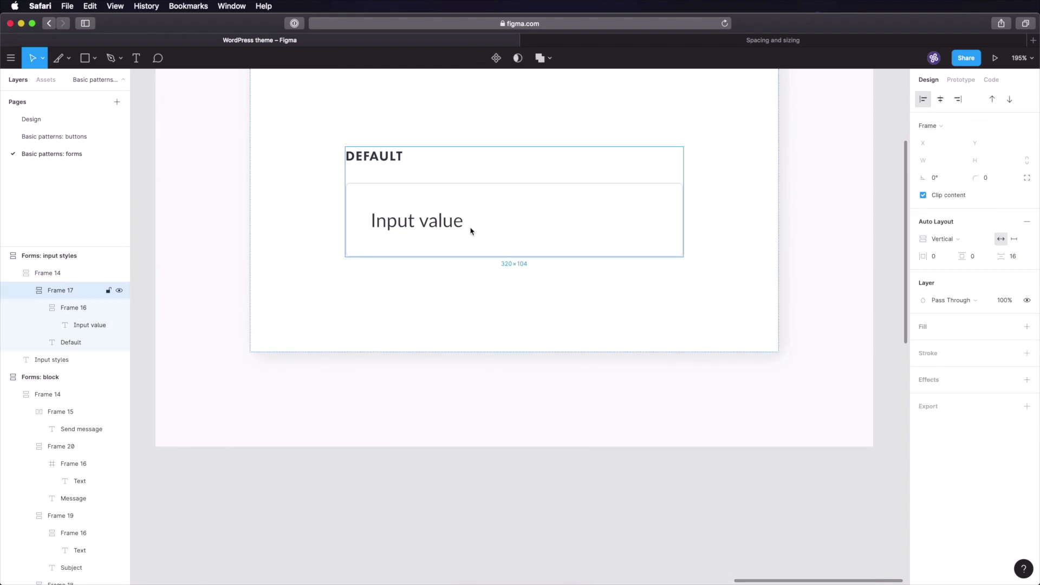
pyautogui.press('super+d')
pyautogui.doubleClick(367, 303)
pyautogui.doubleClick(390, 307)
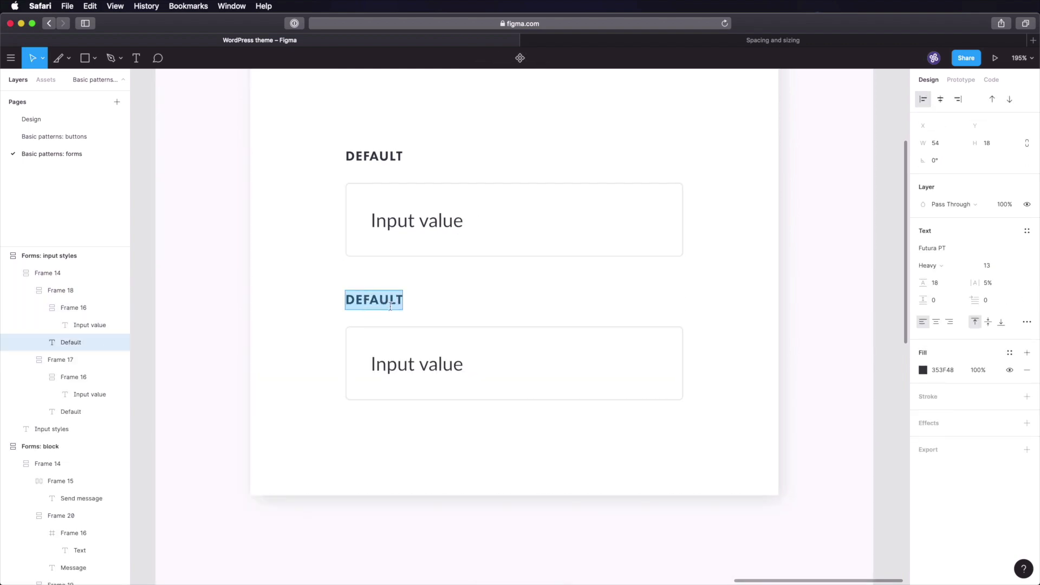
# - Finish the FOCUSED label and select the FOCUSED input box
pyautogui.write('Focused')
pyautogui.press('Escape')
pyautogui.click(562, 346)
pyautogui.click(818, 320)
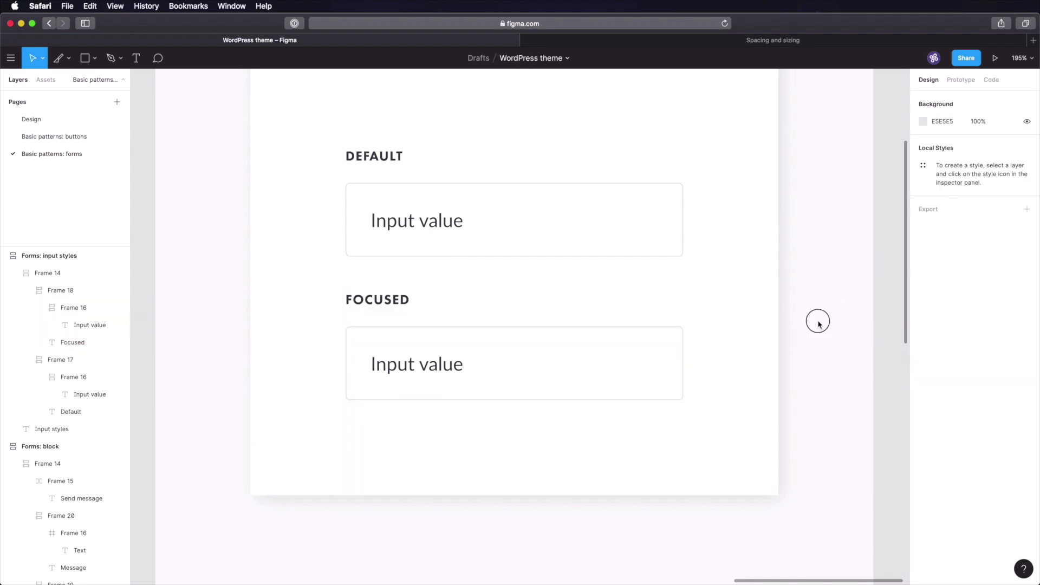
pyautogui.keyDown('super'); pyautogui.click(638, 347); pyautogui.keyUp('super')
# - Check the grey colour swatches on the Design page, then return to Basic patterns: forms
pyautogui.click(35, 118)
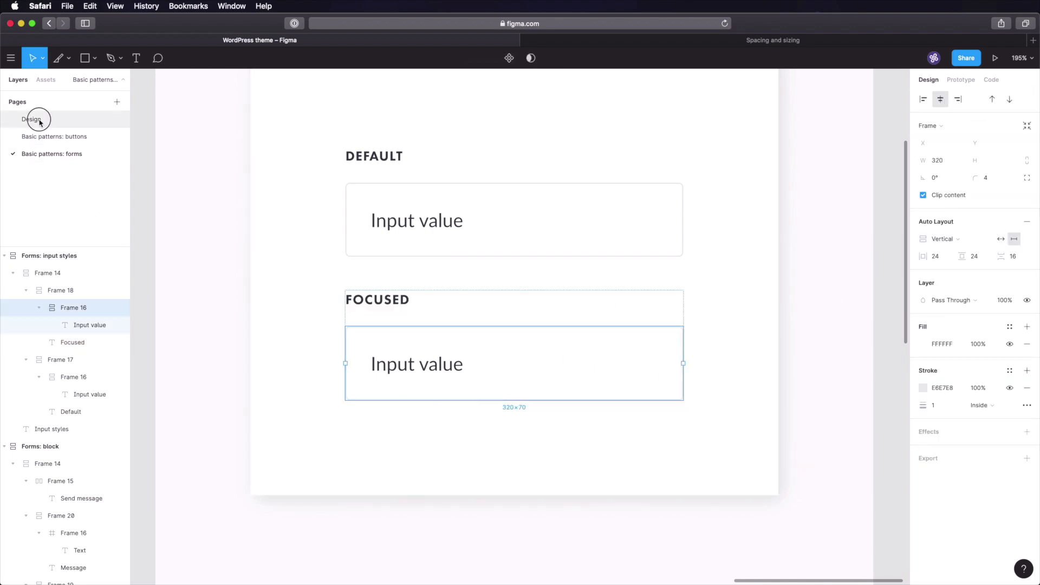
pyautogui.scroll(2, 411, 249)
pyautogui.scroll(2, 625, 270)
pyautogui.hscroll(5, 626, 265)
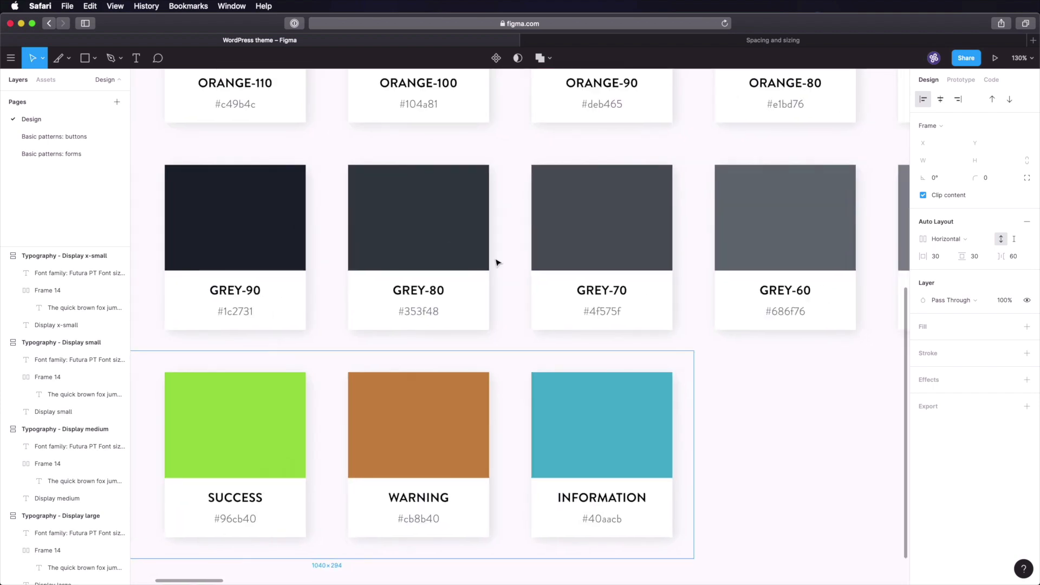
pyautogui.hscroll(3, 796, 263)
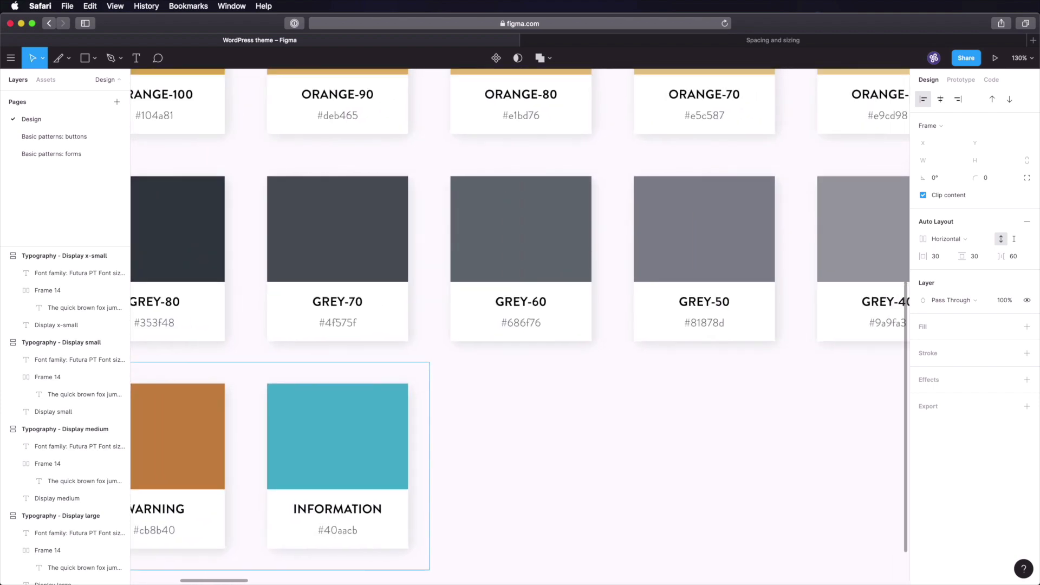
pyautogui.hscroll(-4, 708, 267)
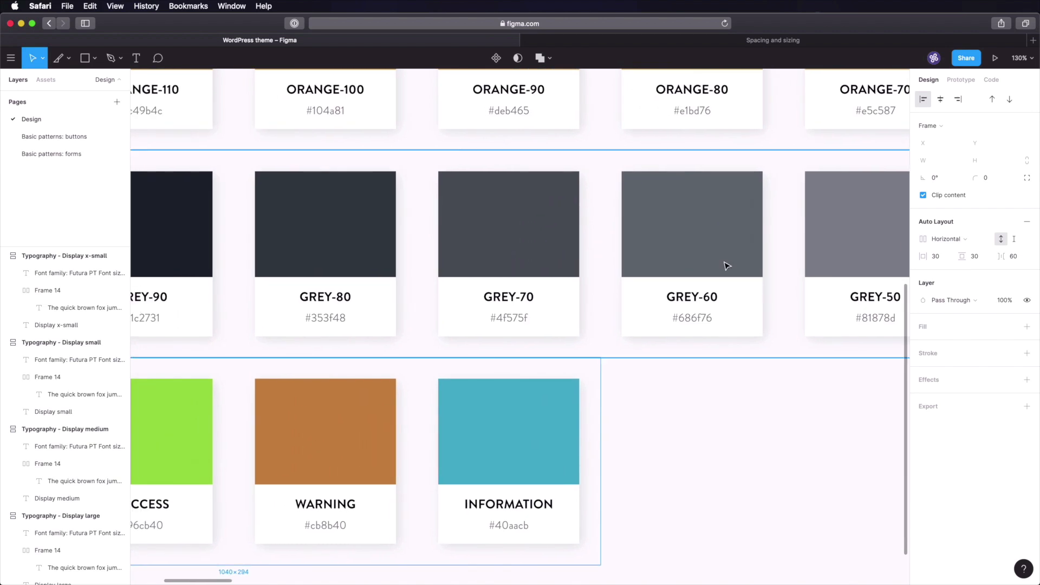
pyautogui.click(52, 154)
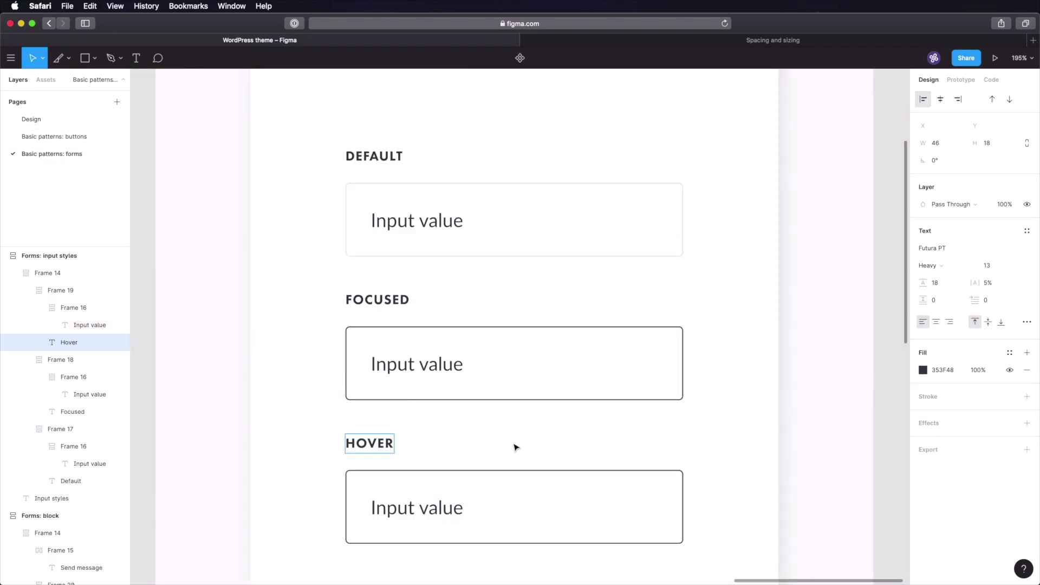
# - Deselect the HOVER label and bring the other form frames into view
pyautogui.click(839, 436)
pyautogui.scroll(-4, 845, 448)
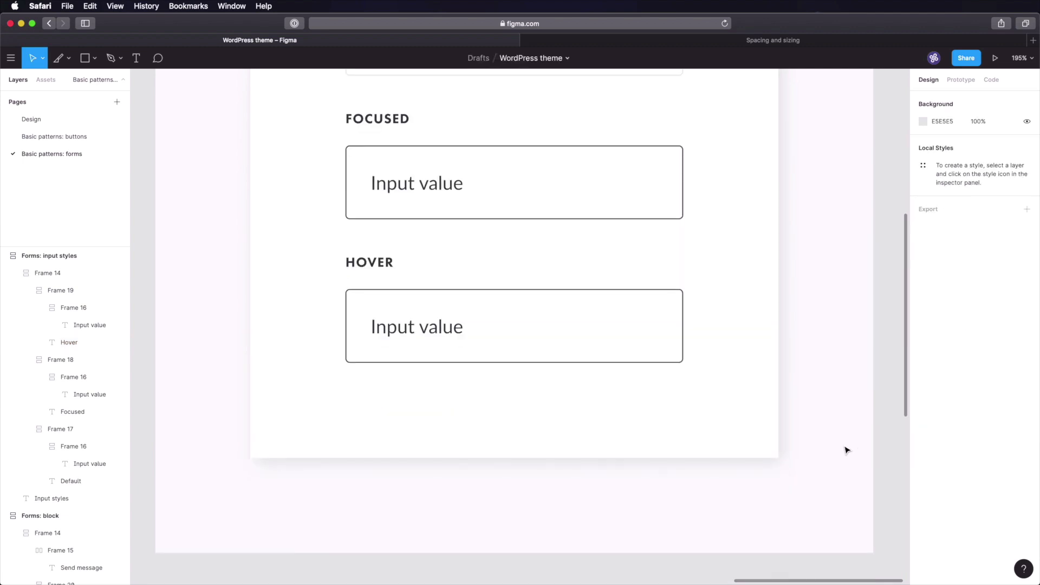
pyautogui.scroll(3, 845, 449)
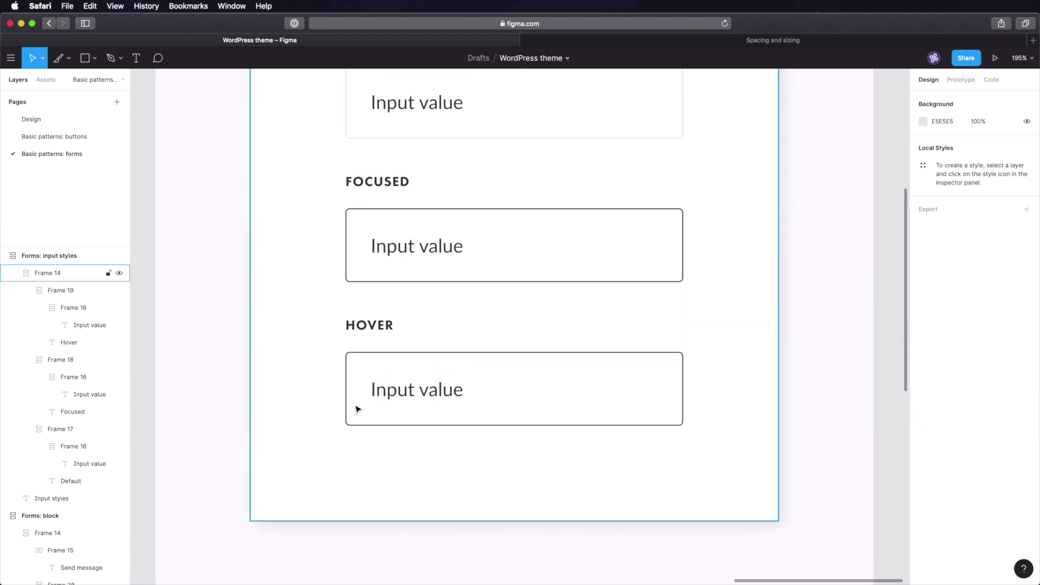
pyautogui.scroll(-7, 372, 404)
pyautogui.moveTo(325, 332); pyautogui.dragTo(618, 331)
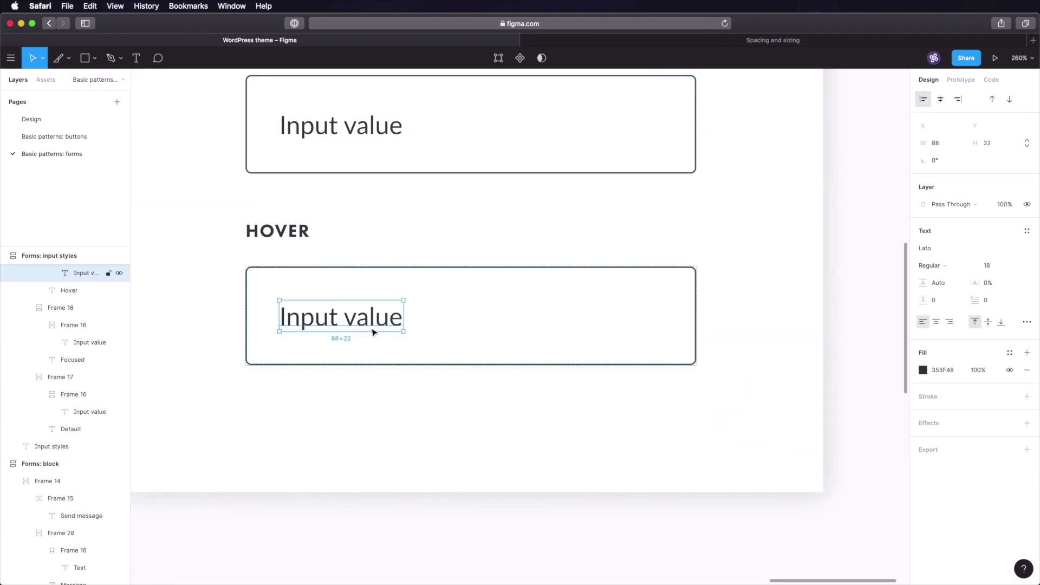
# - Make the HOVER field's Input value text italic
pyautogui.click(933, 266)
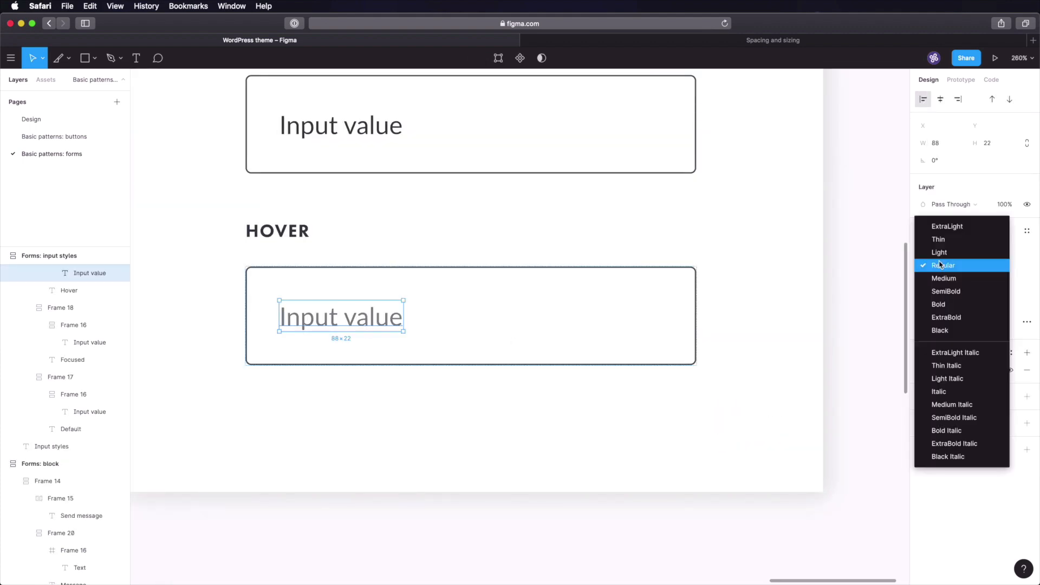
pyautogui.click(946, 392)
pyautogui.click(882, 317)
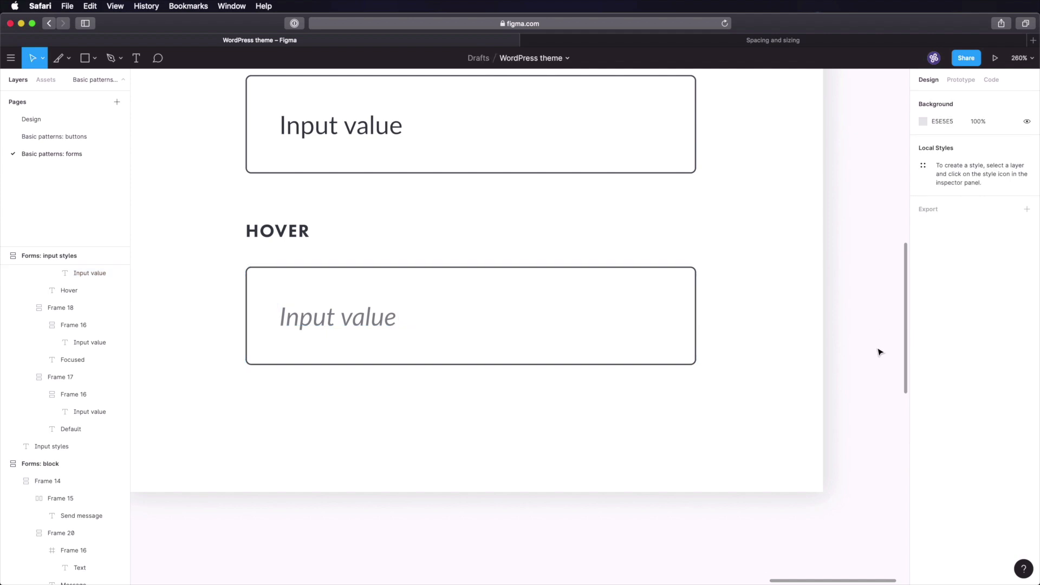
pyautogui.click(337, 330)
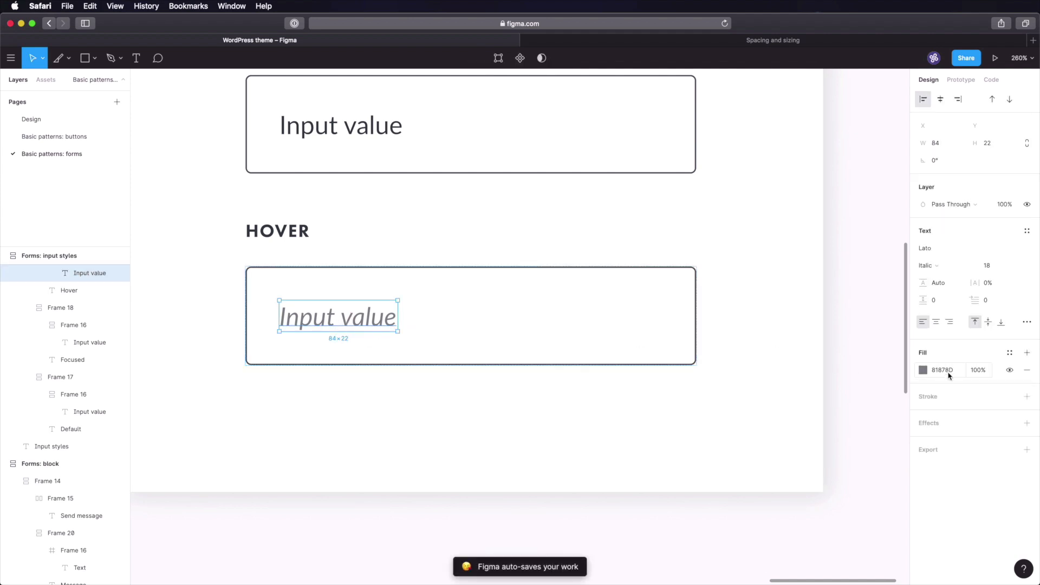
pyautogui.click(860, 347)
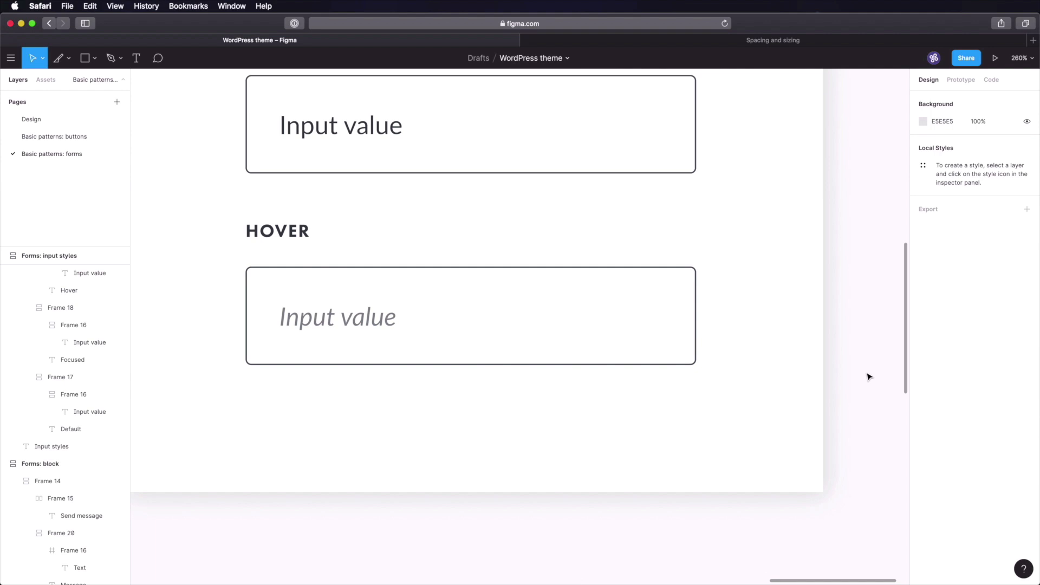
# - Duplicate the HOVER input group and look up the light grey swatch on the Design page
pyautogui.click(344, 304)
pyautogui.press('super+d')
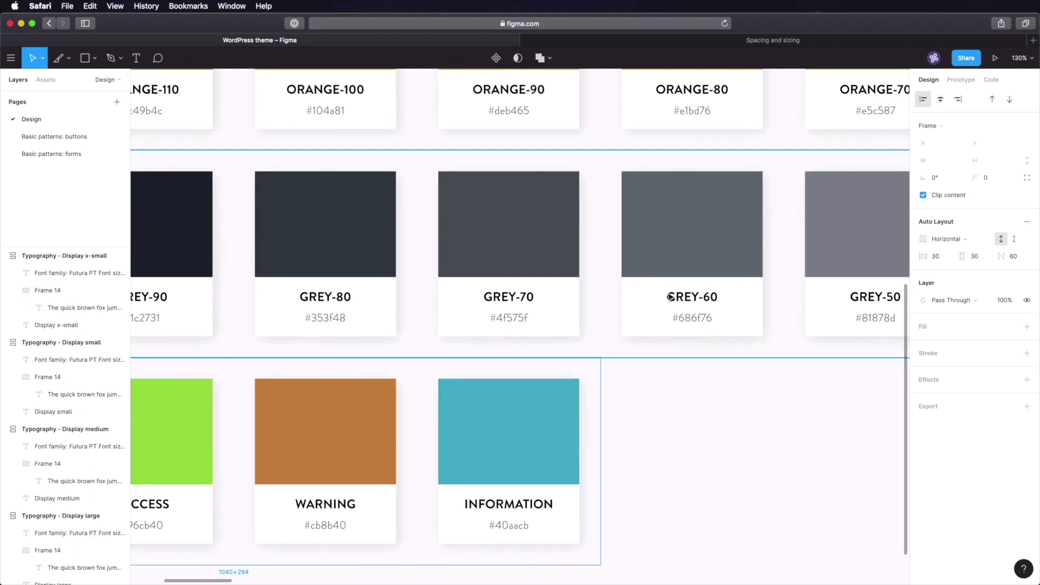
pyautogui.click(773, 441)
pyautogui.hscroll(10, 773, 441)
pyautogui.scroll(3, 546, 356)
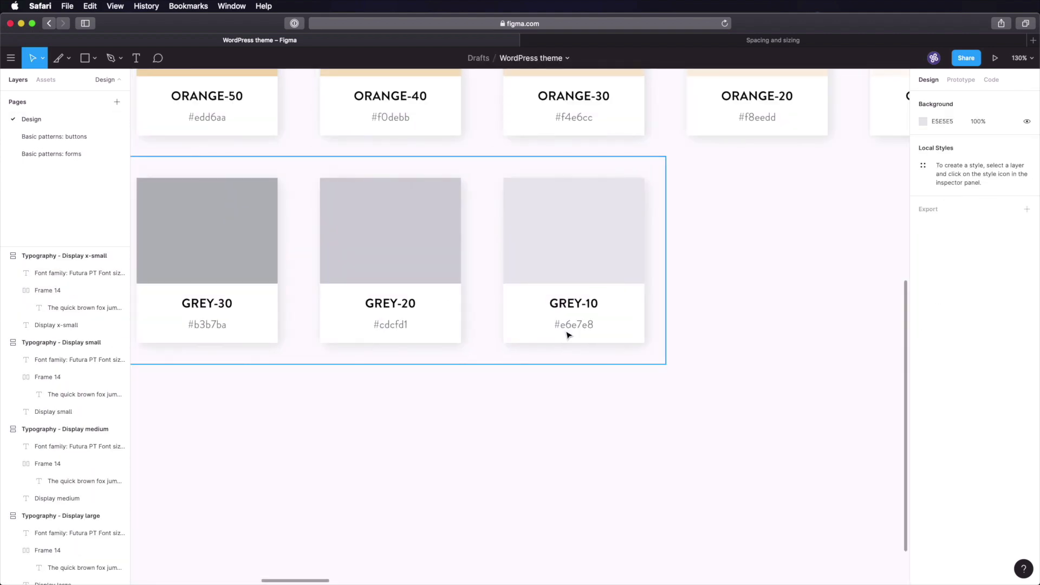
pyautogui.click(86, 156)
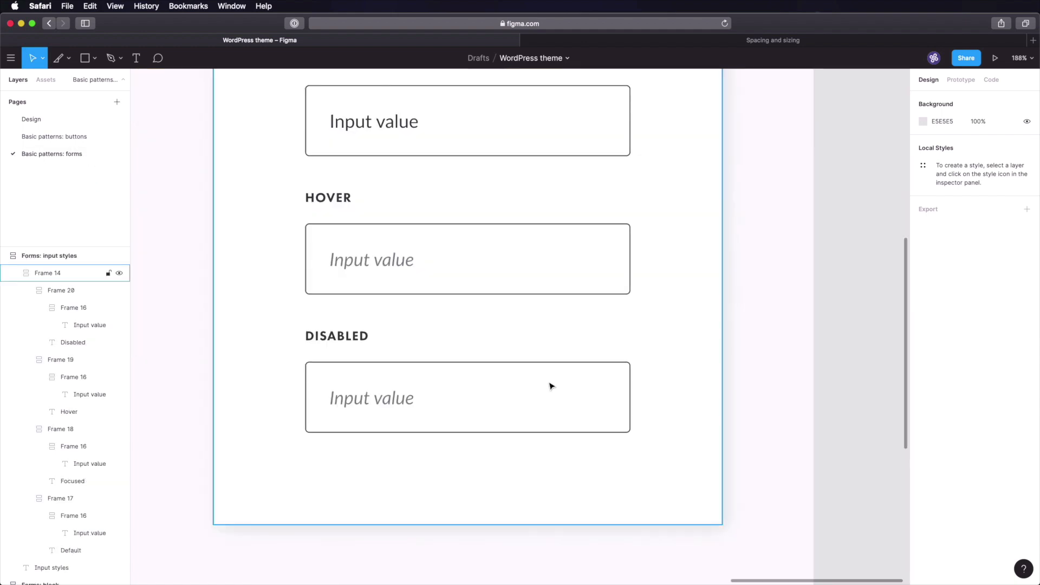
# - Give the DISABLED input box a light grey E6E7E8 fill and matching light grey border
pyautogui.click(551, 386)
pyautogui.click(946, 347)
pyautogui.write('E6E7E8')
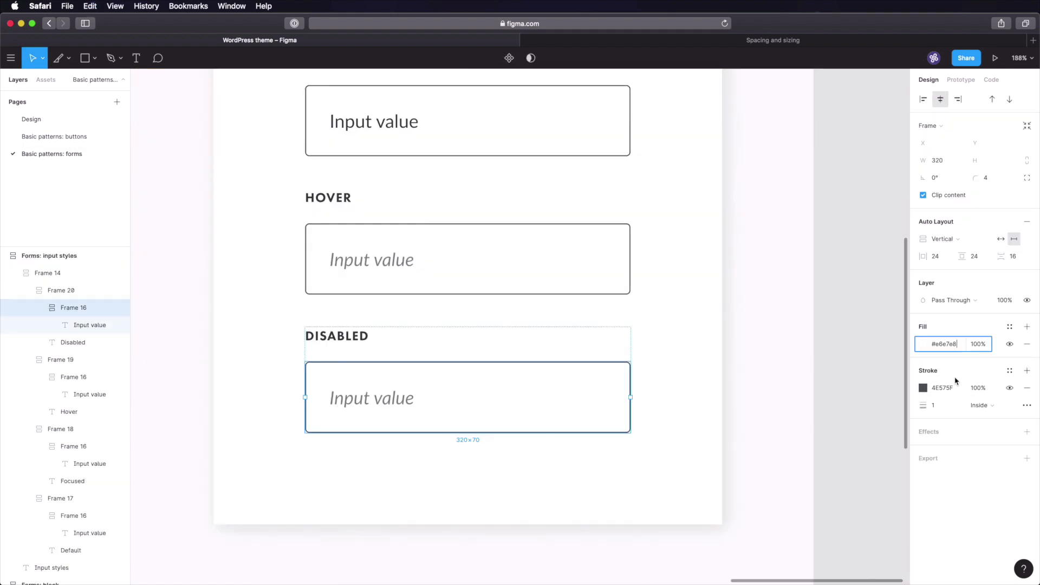
pyautogui.click(945, 388)
pyautogui.write('E6E7E8')
pyautogui.press('Tab')
# - Set the disabled placeholder text's font style to Regular and zoom to fit all frames
pyautogui.press('Return')
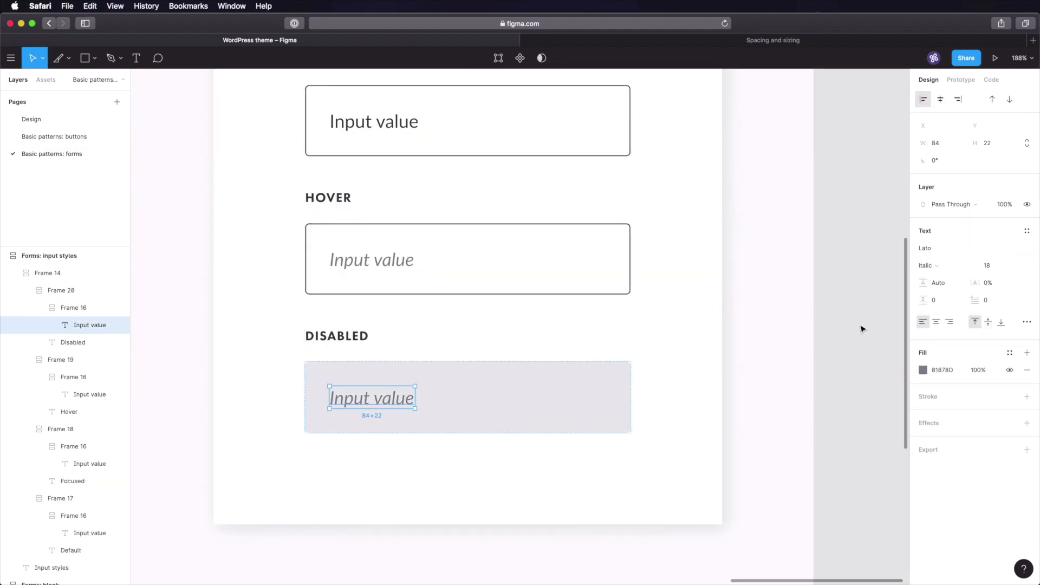
pyautogui.click(930, 265)
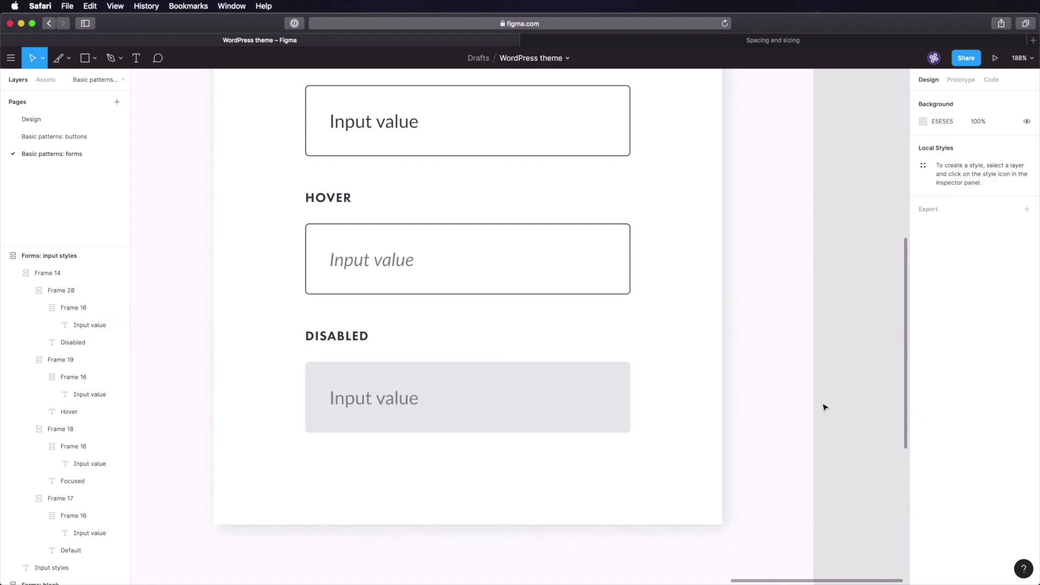
pyautogui.keyDown('super'); pyautogui.click(388, 402); pyautogui.keyUp('super')
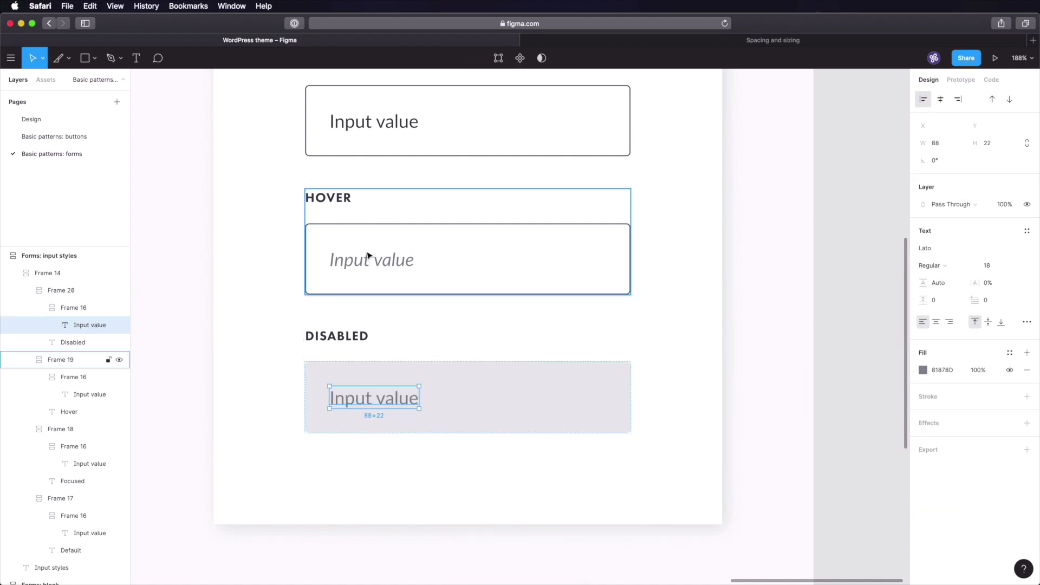
pyautogui.click(823, 363)
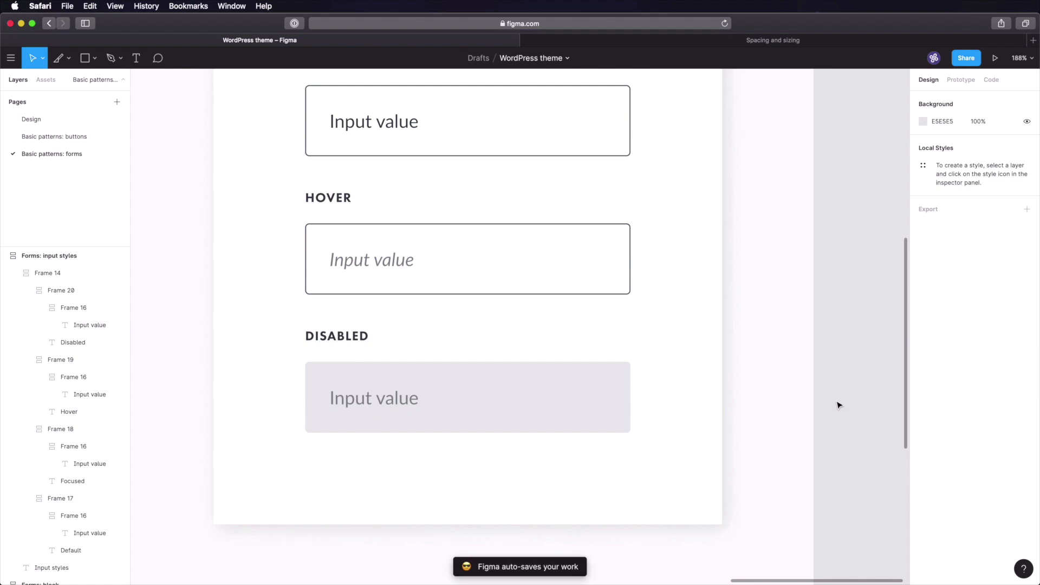
pyautogui.hotkey('shift', '1')
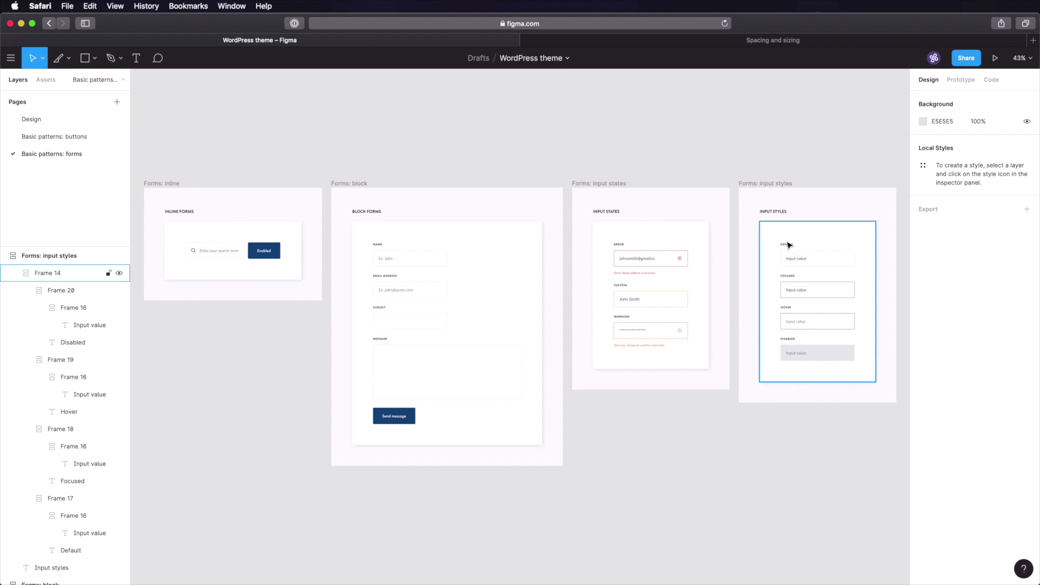
pyautogui.click(756, 41)
# - Add an empty 'Forms' sub-page under Design system > Basic patterns, then return to Figma
pyautogui.click(234, 59)
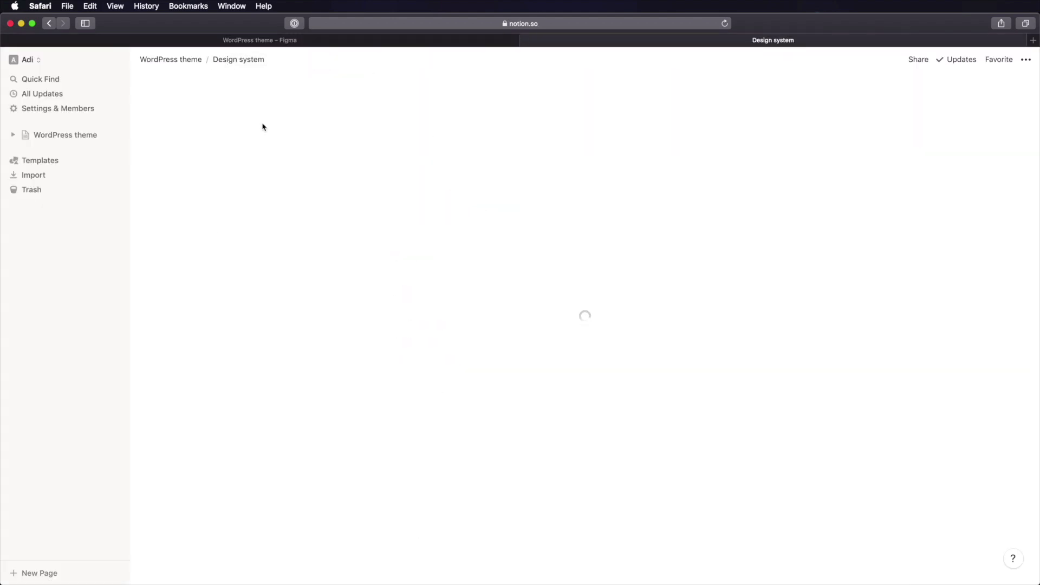
pyautogui.click(443, 196)
pyautogui.click(437, 199)
pyautogui.write('/pa')
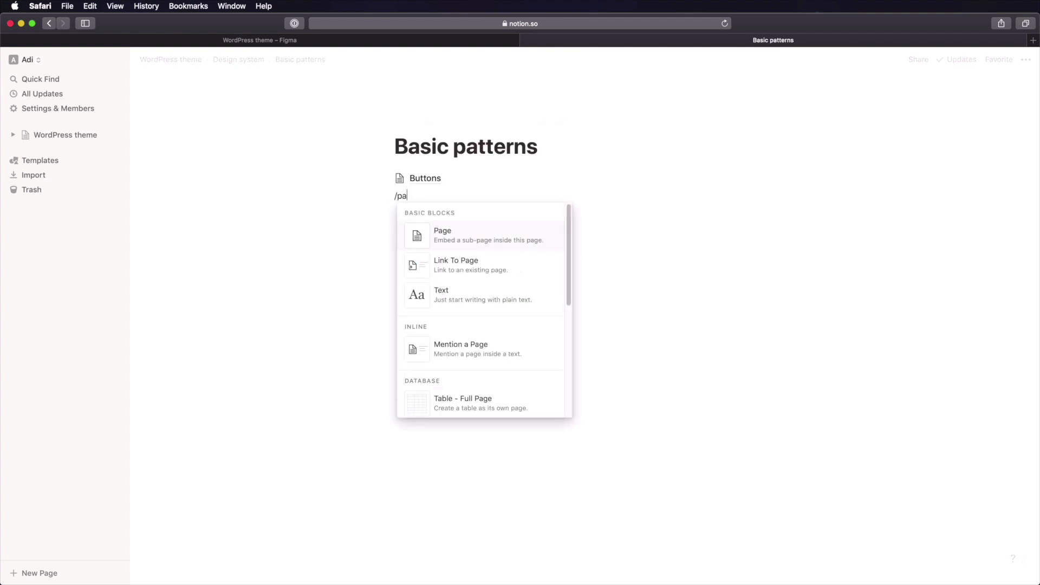
pyautogui.press('Return')
pyautogui.write('Forms')
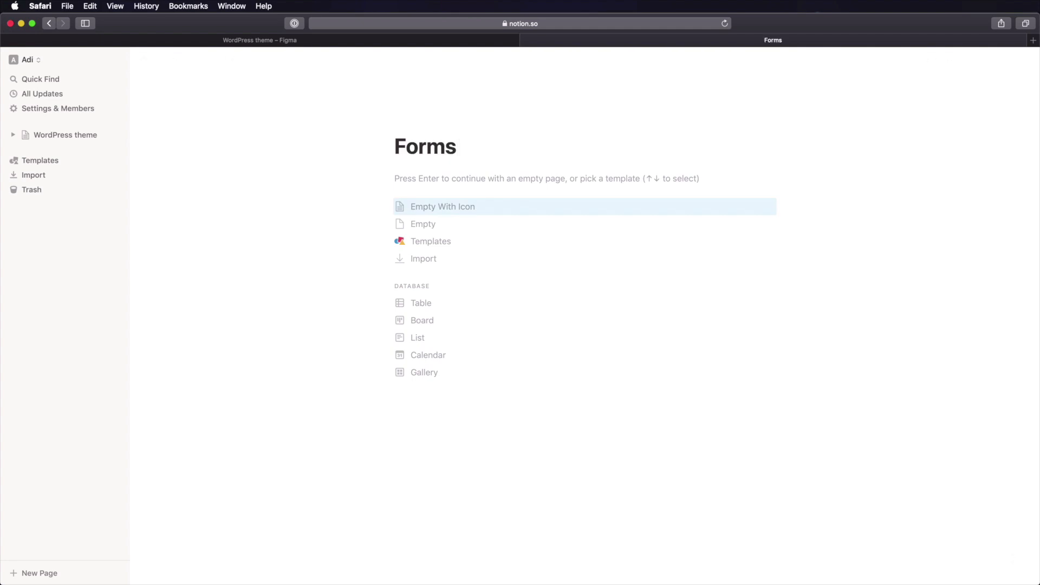
pyautogui.press('Return')
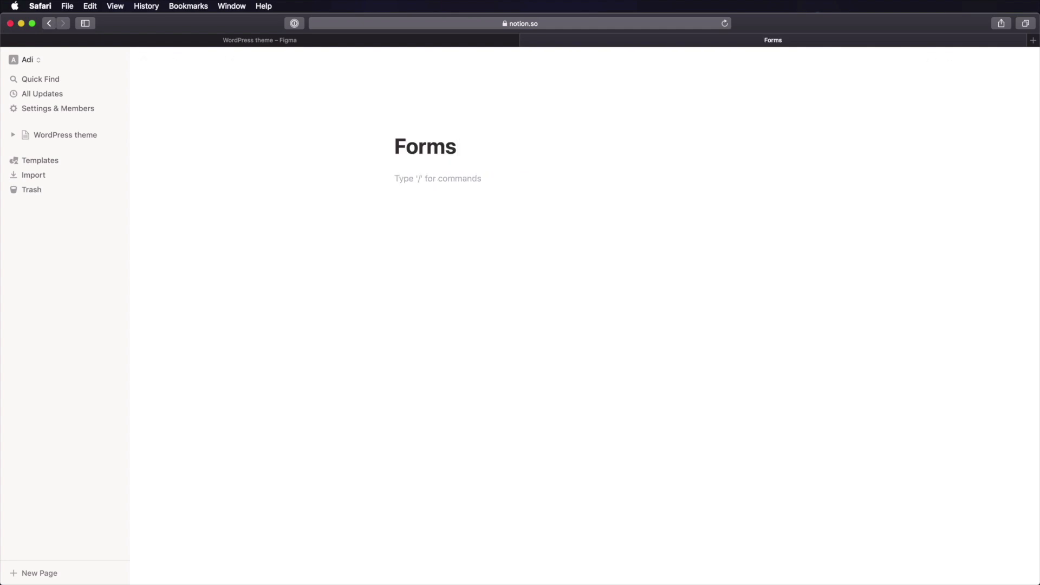
pyautogui.click(330, 41)
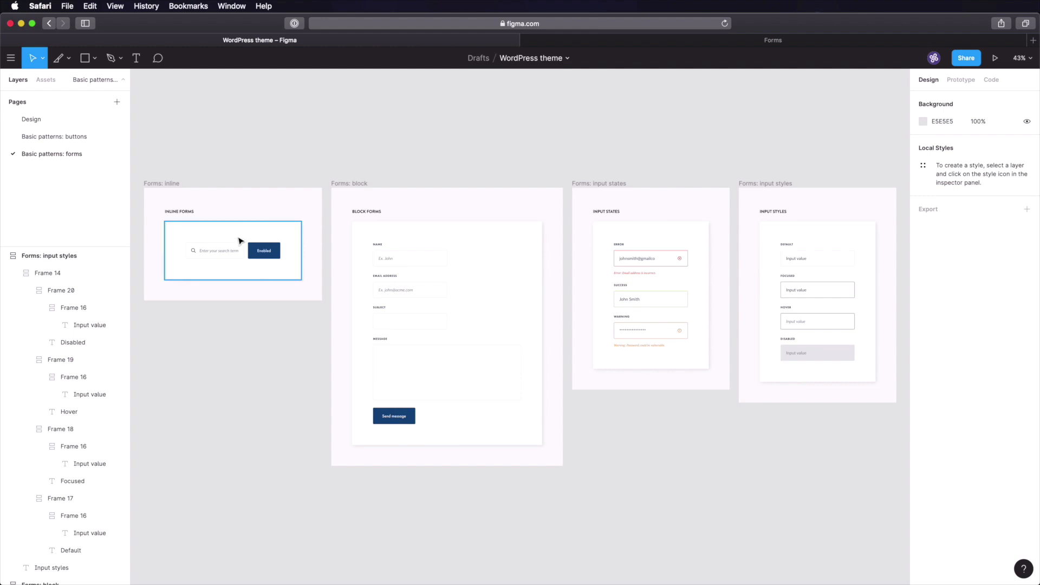
pyautogui.moveTo(219, 228); pyautogui.dragTo(270, 282)
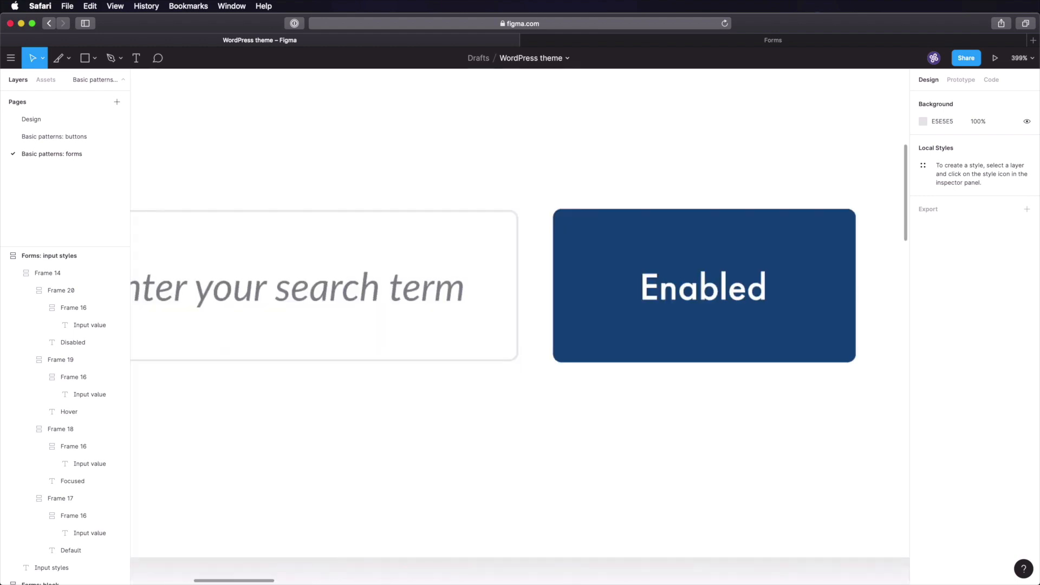
pyautogui.keyDown('super'); pyautogui.click(490, 231); pyautogui.keyUp('super')
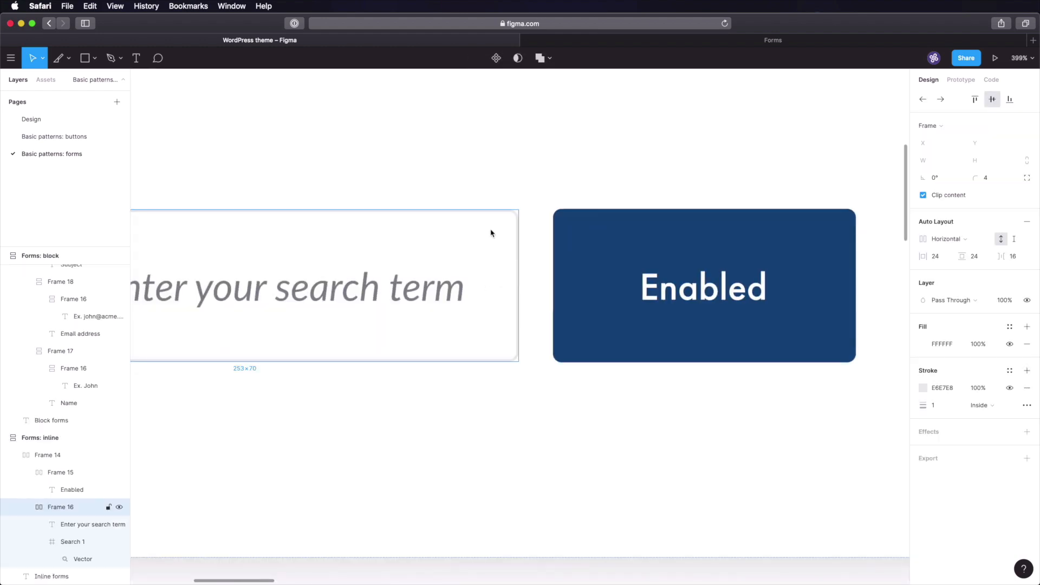
pyautogui.click(583, 258)
pyautogui.scroll(-10, 470, 259)
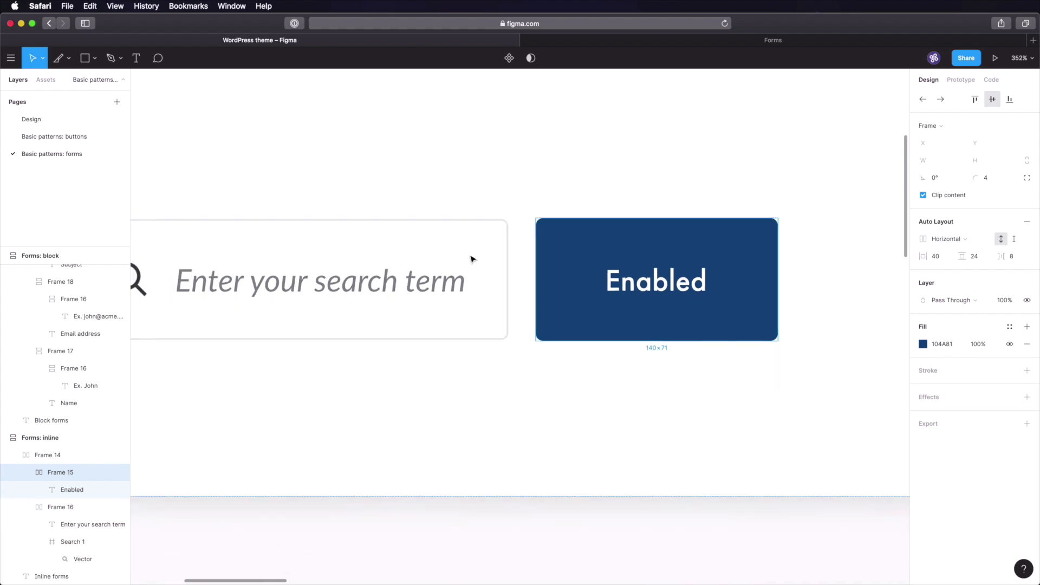
pyautogui.moveTo(335, 231); pyautogui.dragTo(421, 296)
pyautogui.keyDown('super'); pyautogui.click(480, 303); pyautogui.keyUp('super')
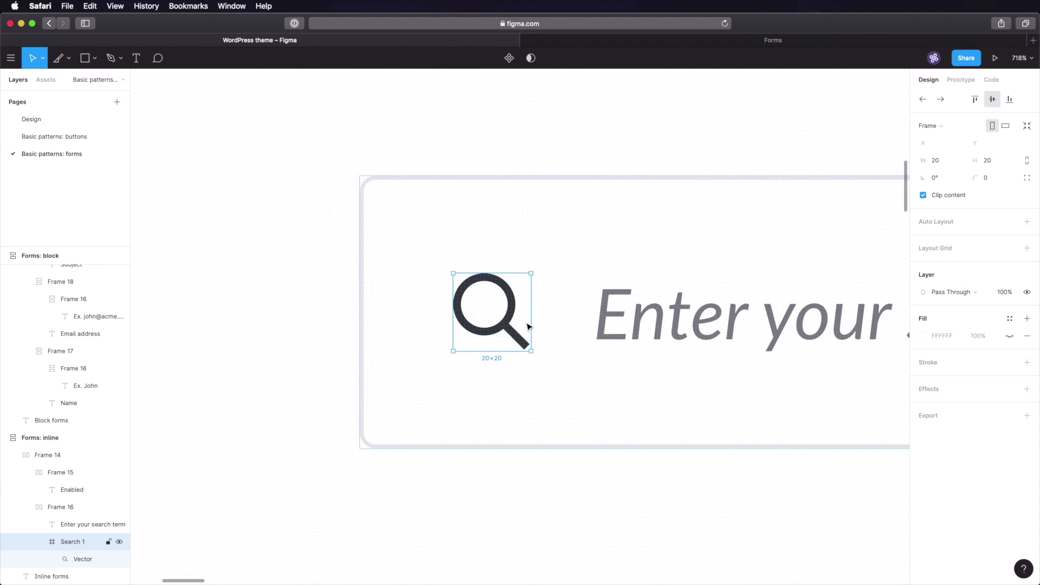
pyautogui.press('alt')
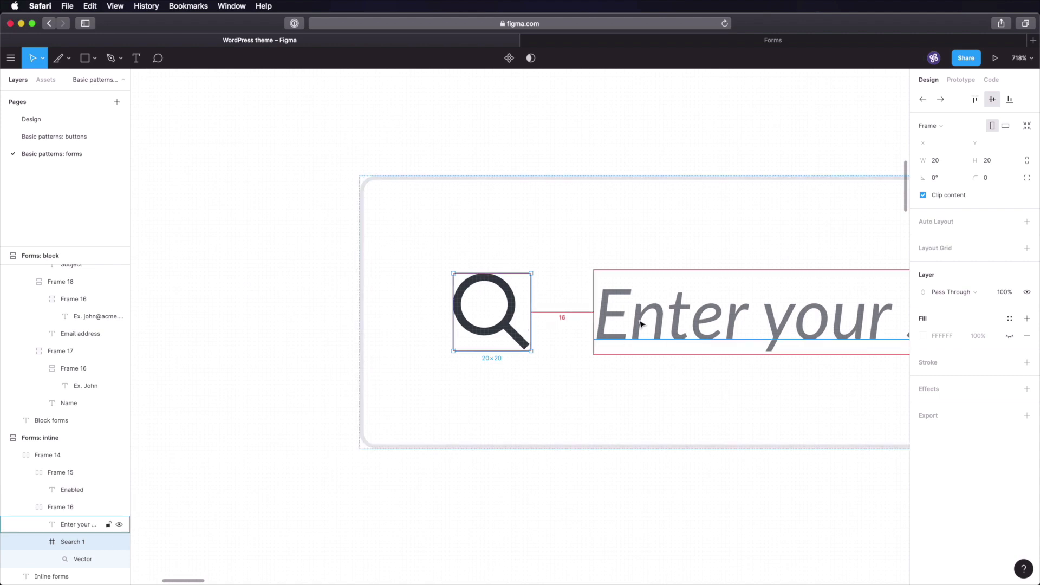
pyautogui.scroll(-4, 640, 324)
pyautogui.scroll(2, 640, 323)
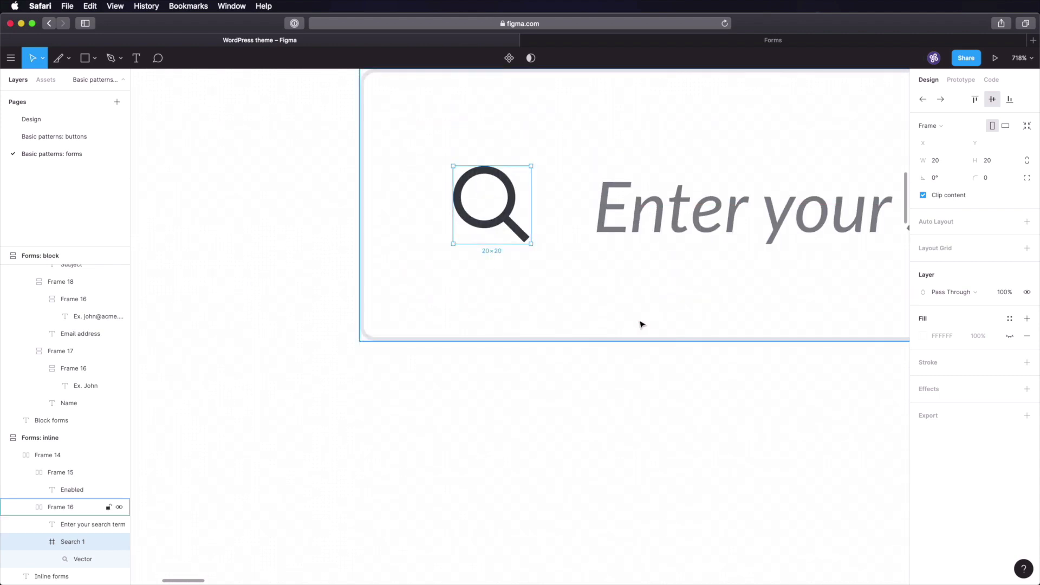
pyautogui.scroll(-10, 640, 323)
pyautogui.click(694, 295)
pyautogui.hscroll(10, 696, 298)
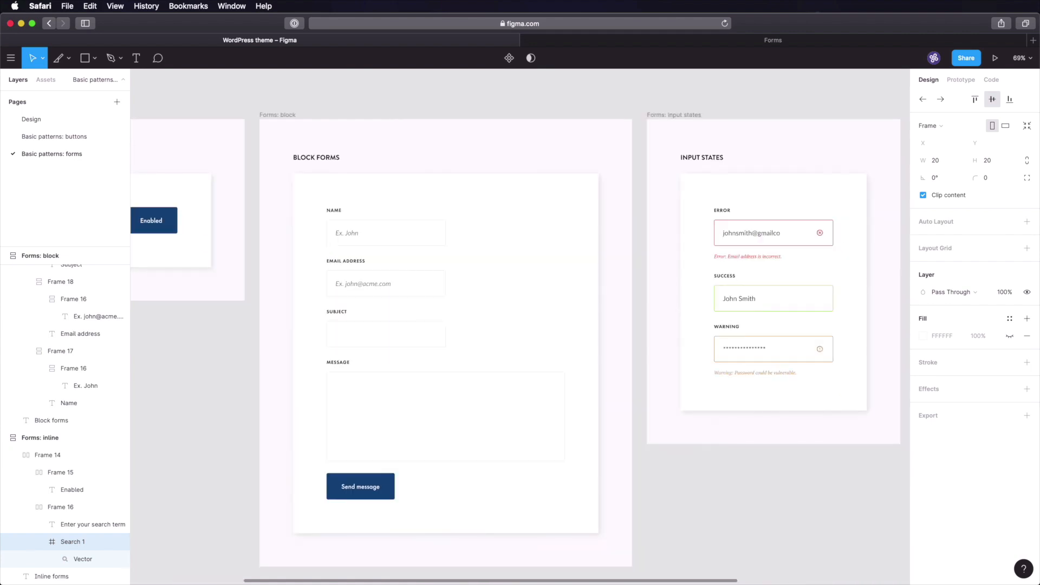
pyautogui.doubleClick(401, 234)
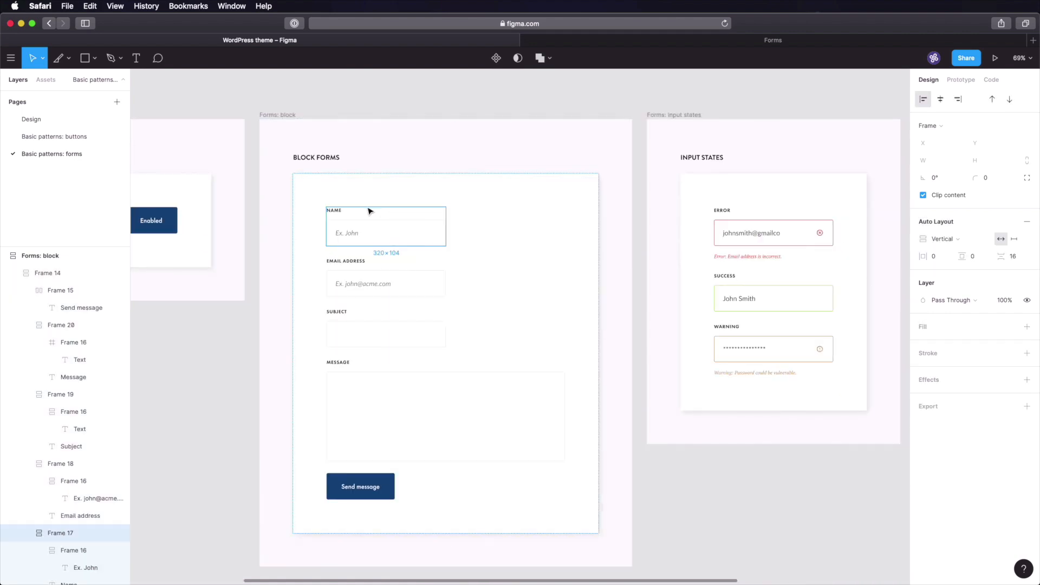
pyautogui.press('alt')
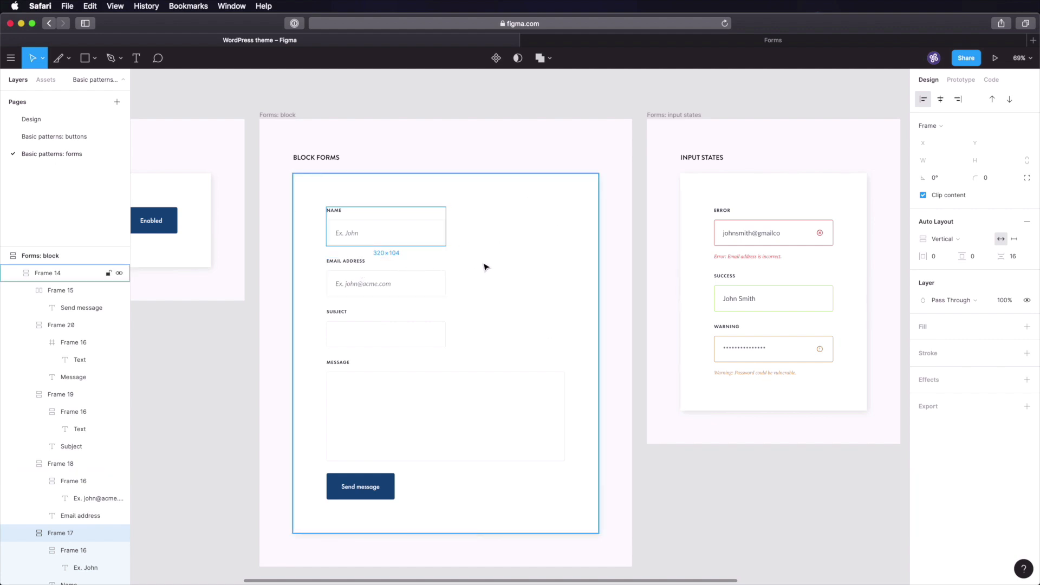
pyautogui.click(681, 101)
pyautogui.moveTo(755, 205); pyautogui.dragTo(462, 211)
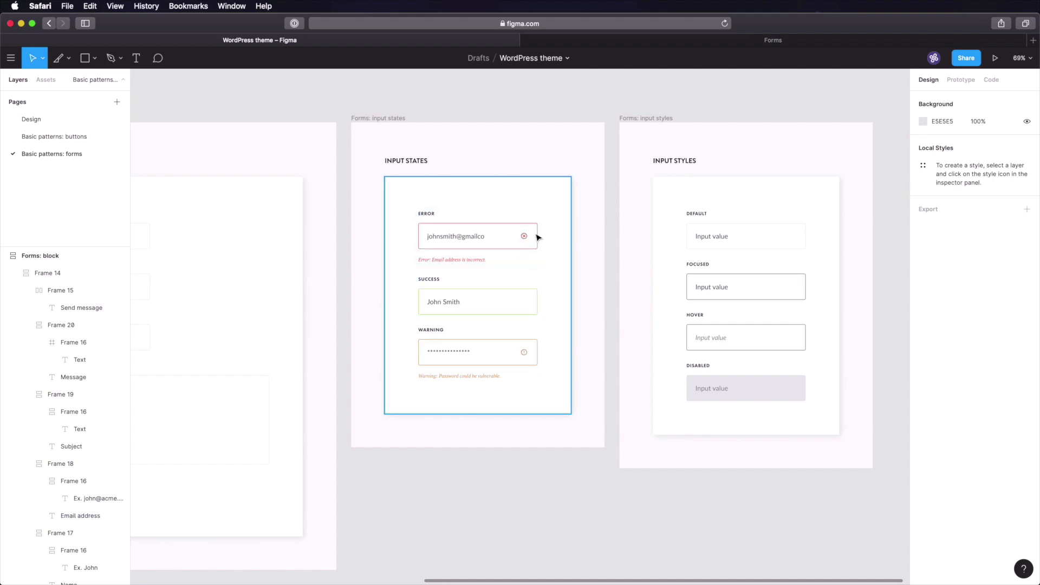
pyautogui.scroll(10, 528, 241)
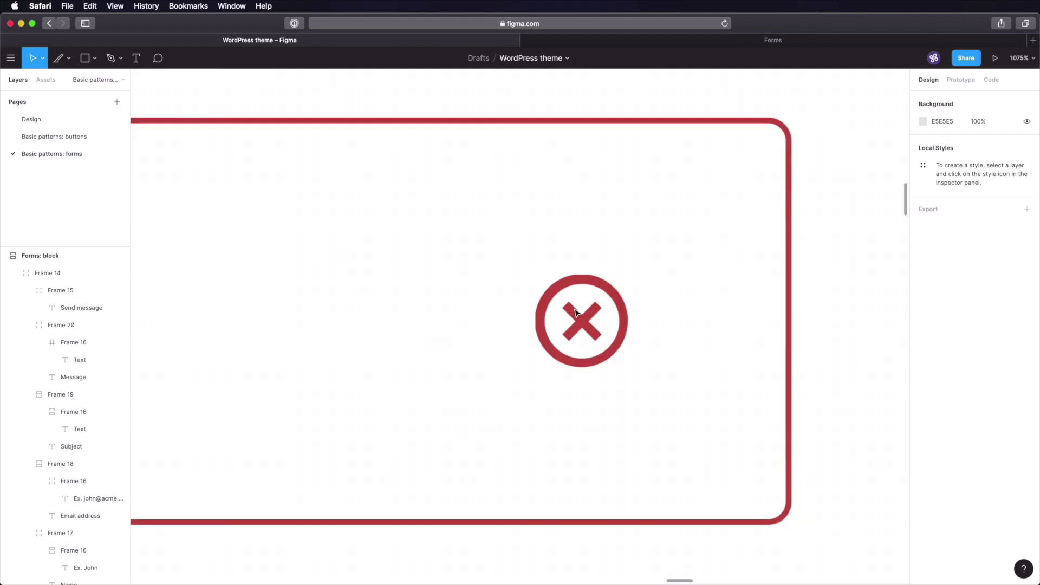
pyautogui.scroll(-5, 575, 317)
pyautogui.scroll(-8, 576, 312)
pyautogui.scroll(-3, 576, 311)
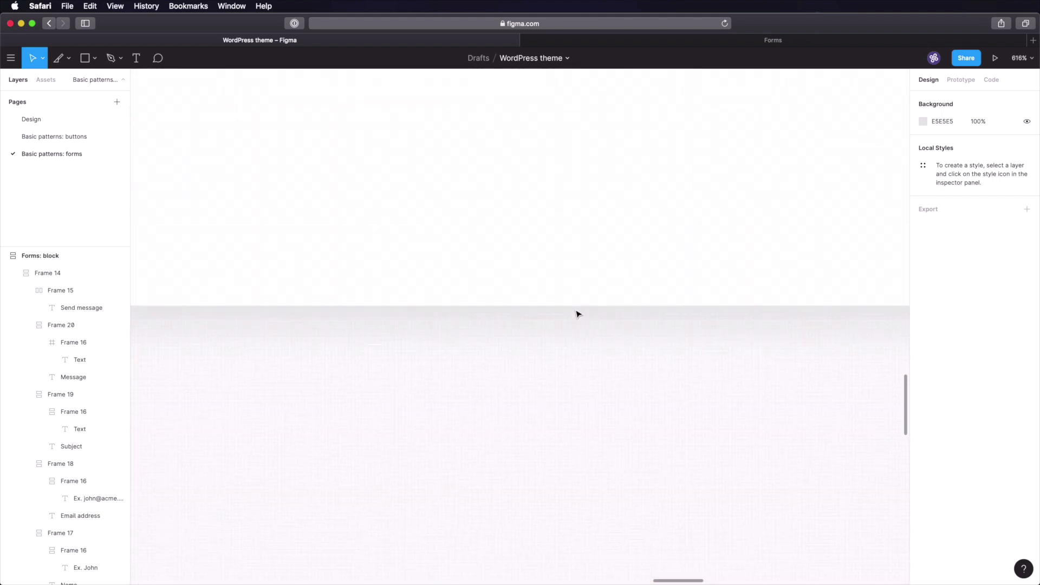
pyautogui.scroll(8, 578, 311)
pyautogui.scroll(-10, 563, 282)
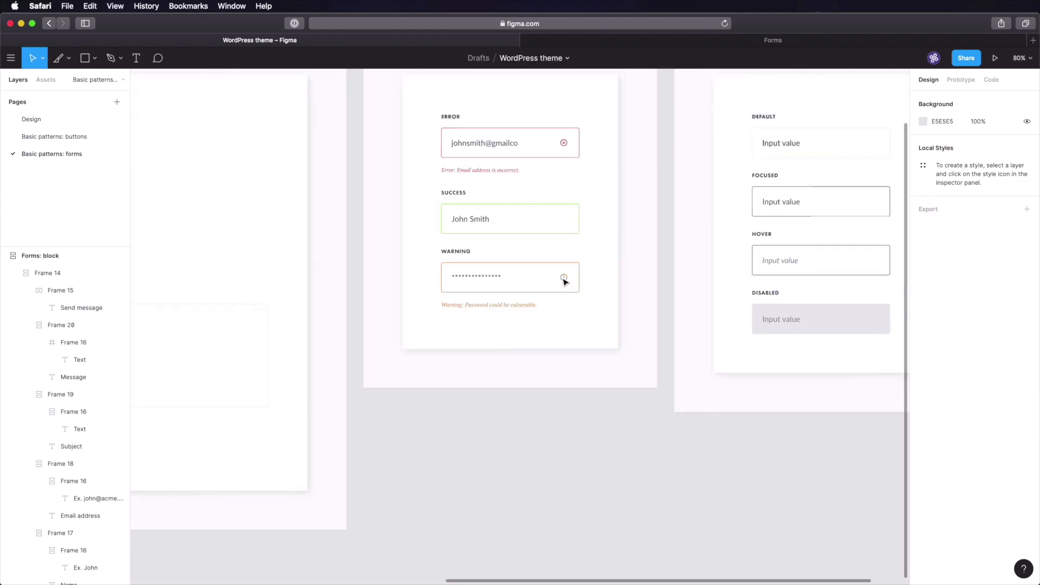
pyautogui.scroll(2, 563, 295)
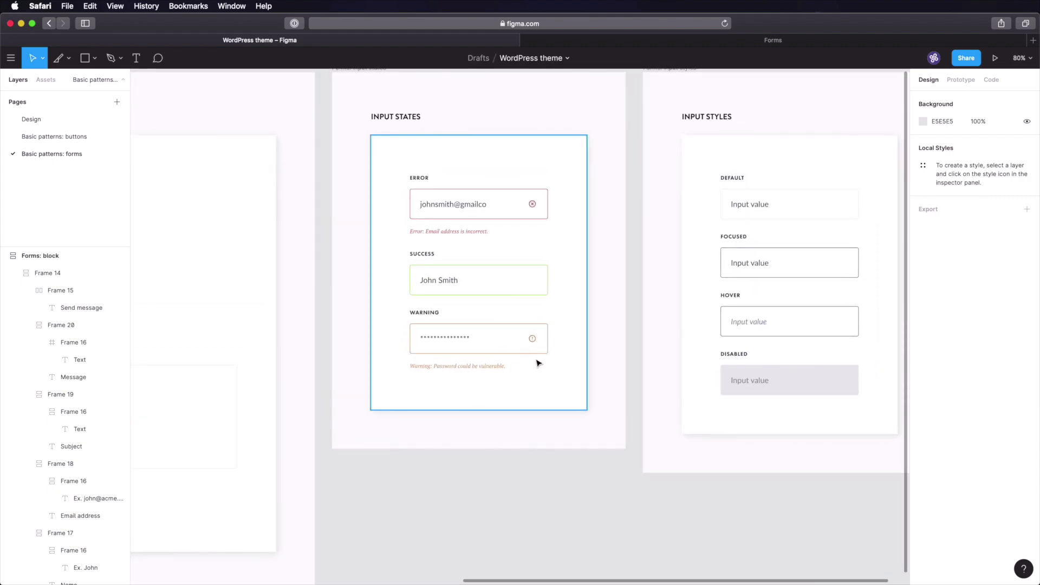
pyautogui.keyDown('super'); pyautogui.click(477, 231); pyautogui.keyUp('super')
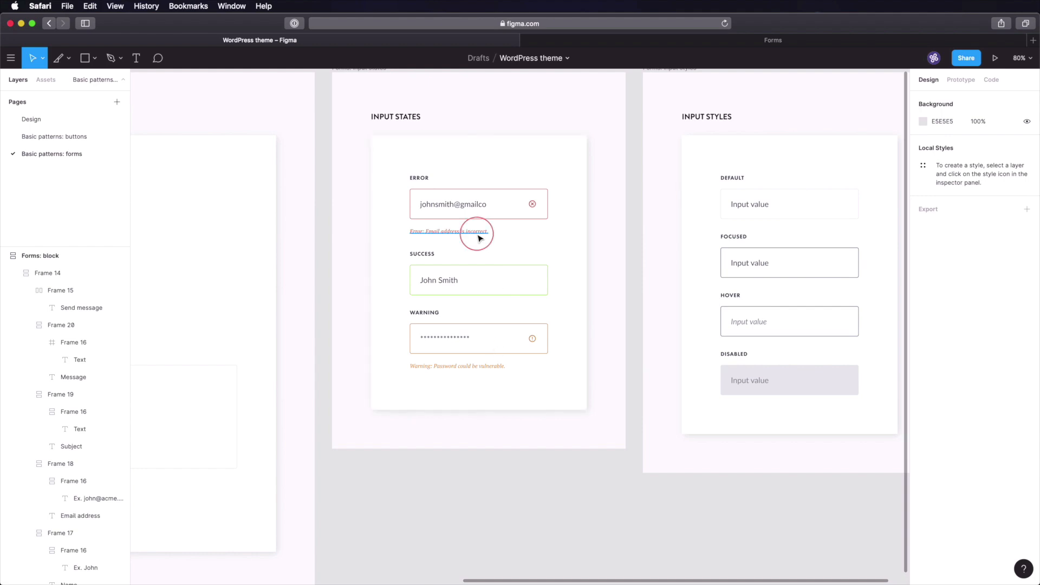
pyautogui.click(630, 259)
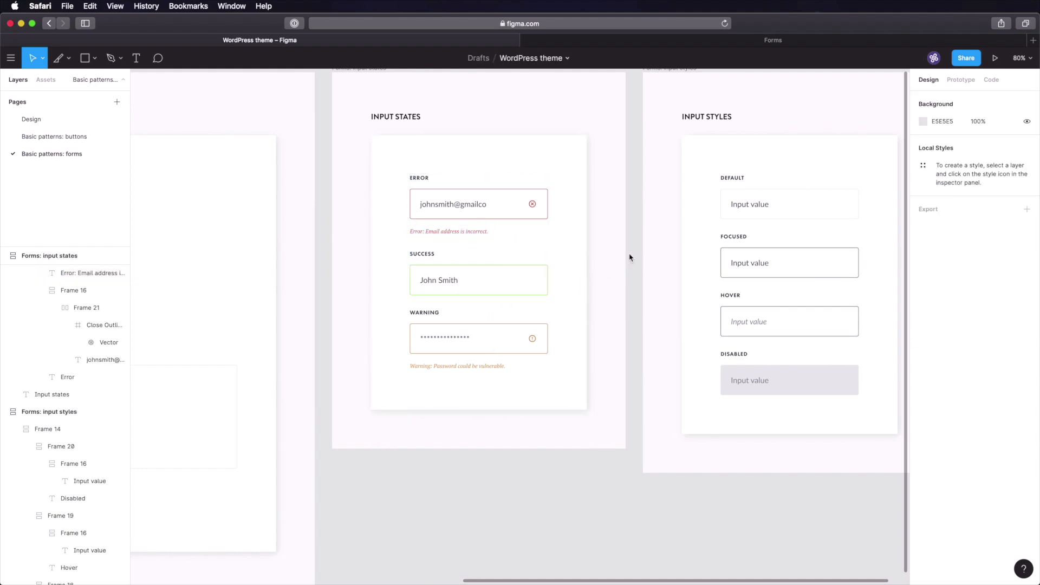
pyautogui.hscroll(5, 589, 337)
pyautogui.scroll(3, 589, 337)
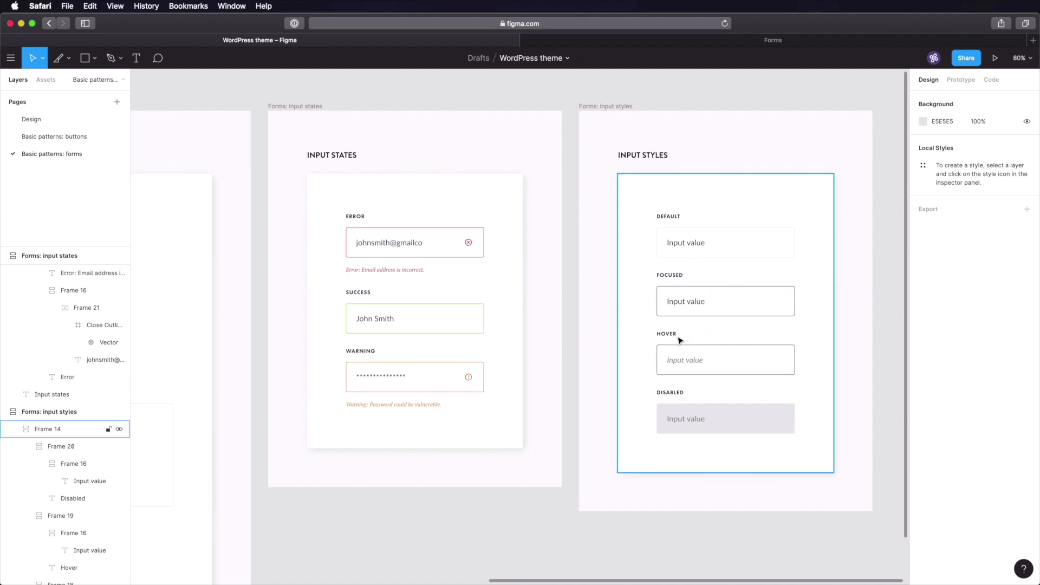
pyautogui.press('super+s')
pyautogui.click(888, 376)
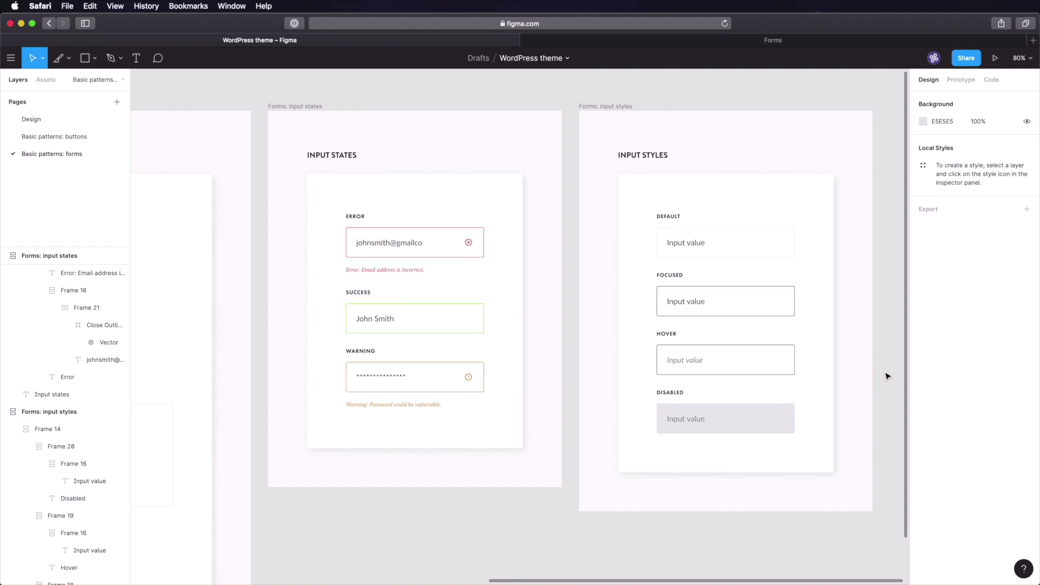
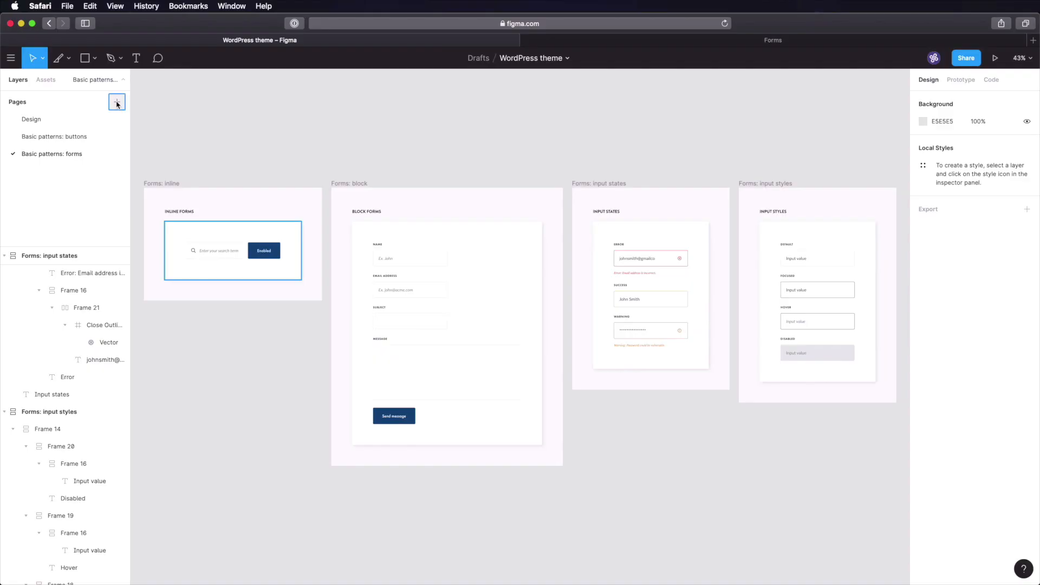
# - Add a new page named 'Basic patterns: menus'
pyautogui.click(117, 101)
pyautogui.write('Basic')
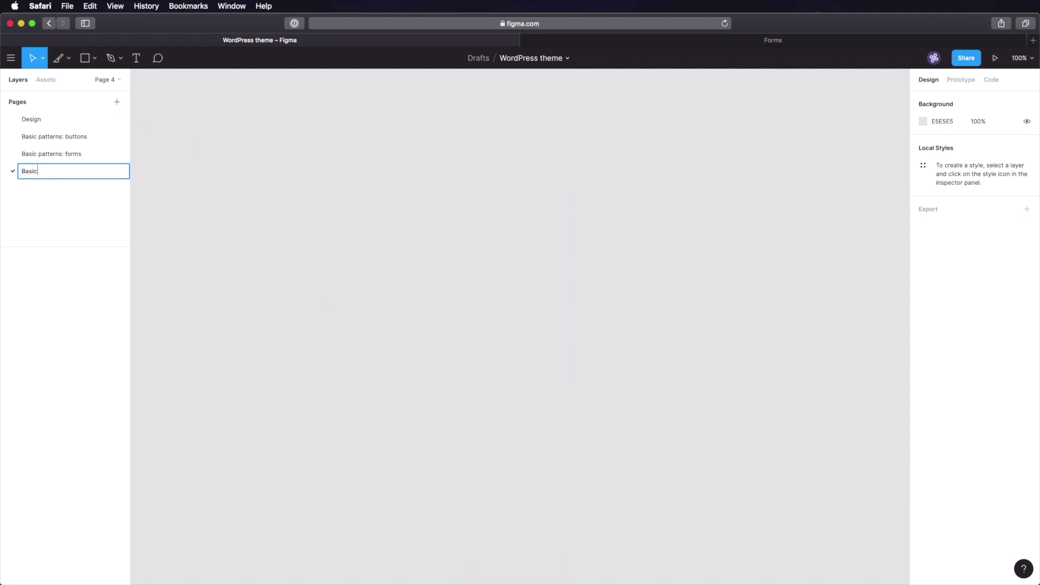
pyautogui.write(' patterns: menus')
pyautogui.press('Return')
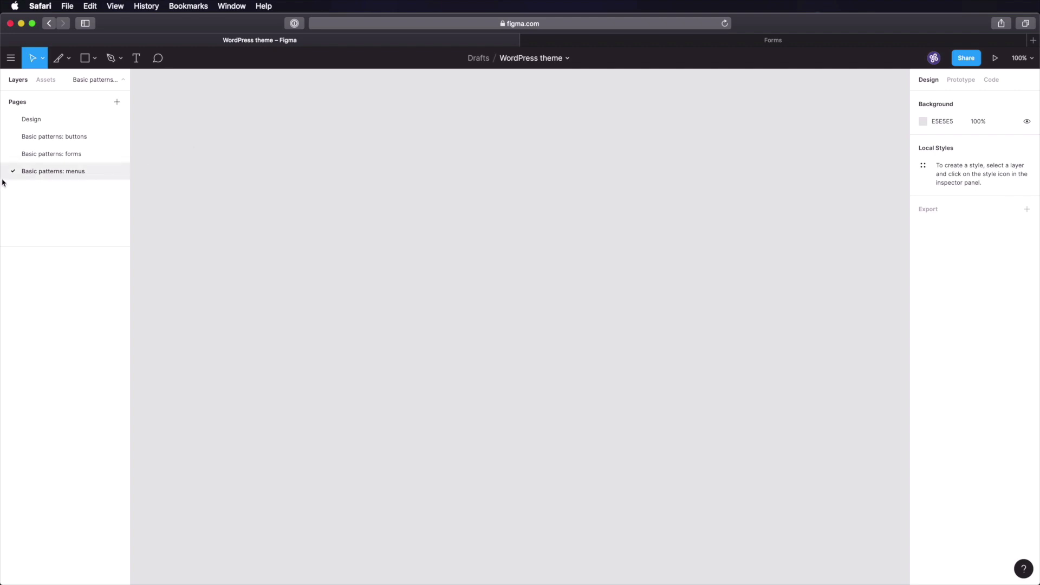
# - Paste a copy of the Forms: inline frame onto it and rename the copy 'Dropdown menu'
pyautogui.click(98, 157)
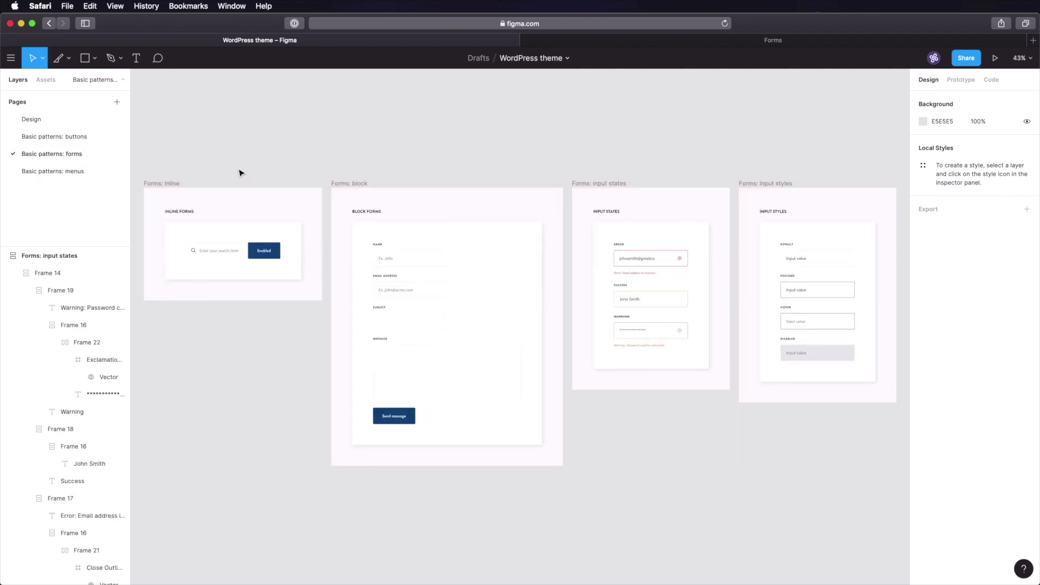
pyautogui.click(176, 183)
pyautogui.click(46, 171)
pyautogui.hotkey('ctrl', 'v')
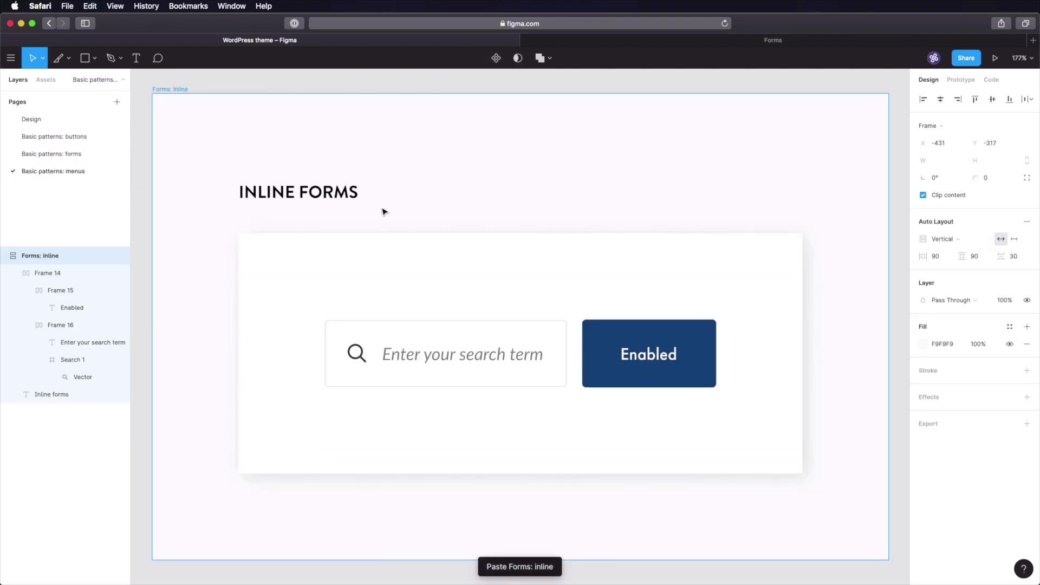
pyautogui.click(297, 84)
pyautogui.click(168, 88)
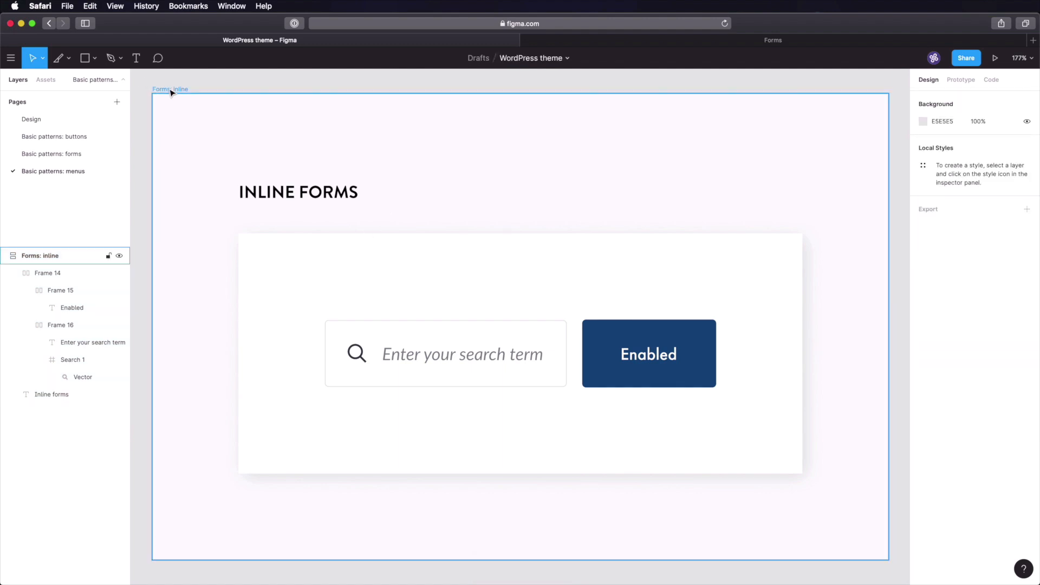
pyautogui.press('super+r')
pyautogui.write('Dropdown menu')
pyautogui.press('Return')
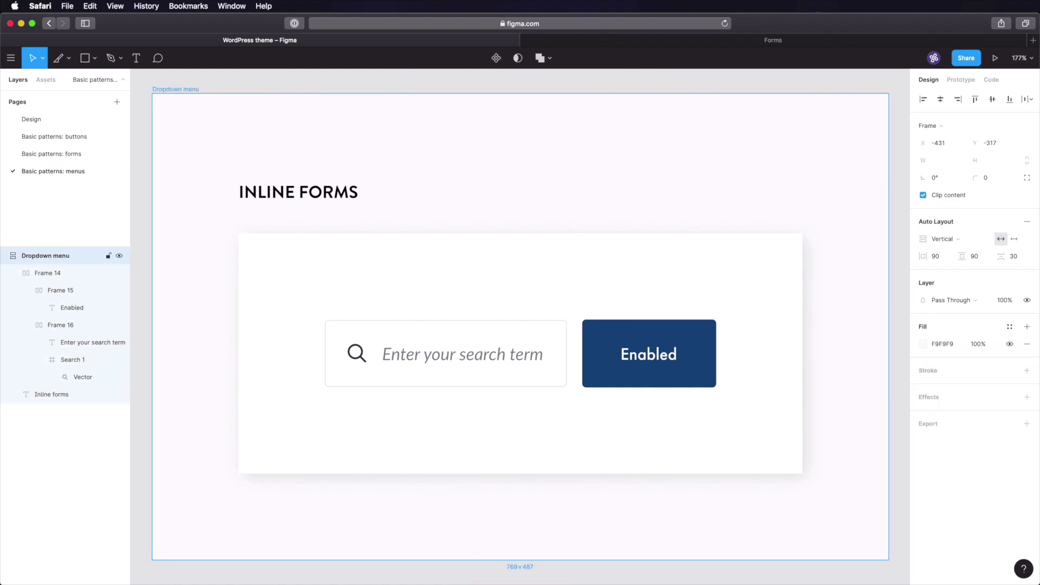
# - Retitle the frame DROPDOWN MENU and set the Home label to Futura PT Medium
pyautogui.doubleClick(309, 202)
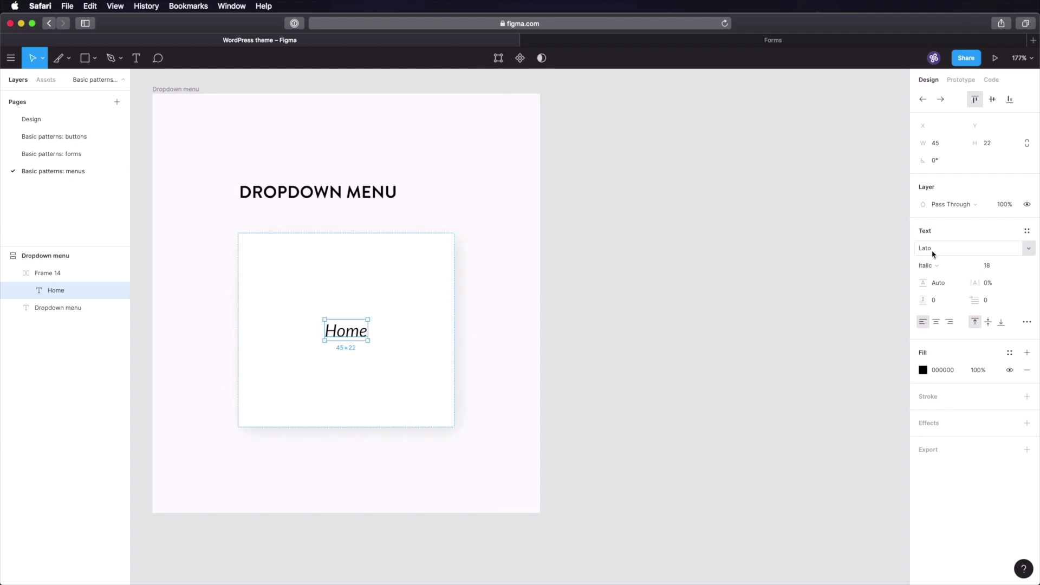
pyautogui.click(946, 253)
pyautogui.write('Futura PT')
pyautogui.press('Return')
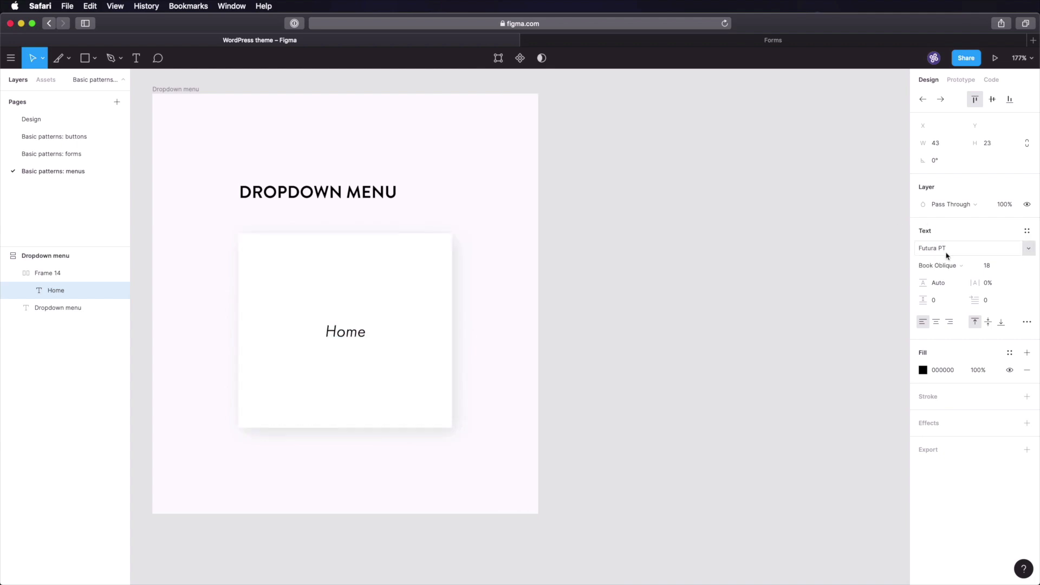
pyautogui.click(958, 266)
pyautogui.click(957, 192)
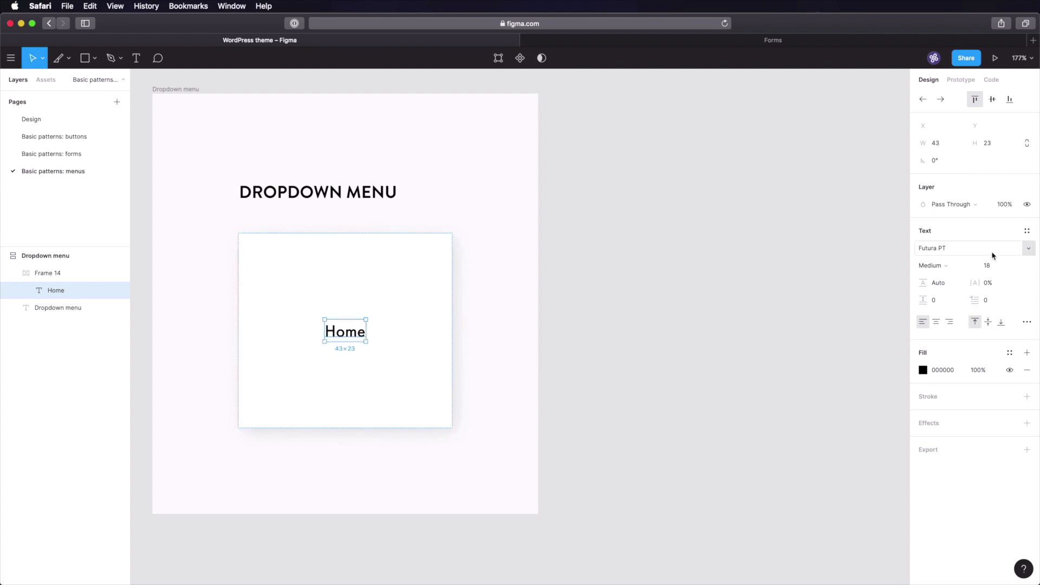
# - Look up the GREY-70 swatch (#4f575f) on the Design page palette, then go back to the menus page
pyautogui.click(69, 120)
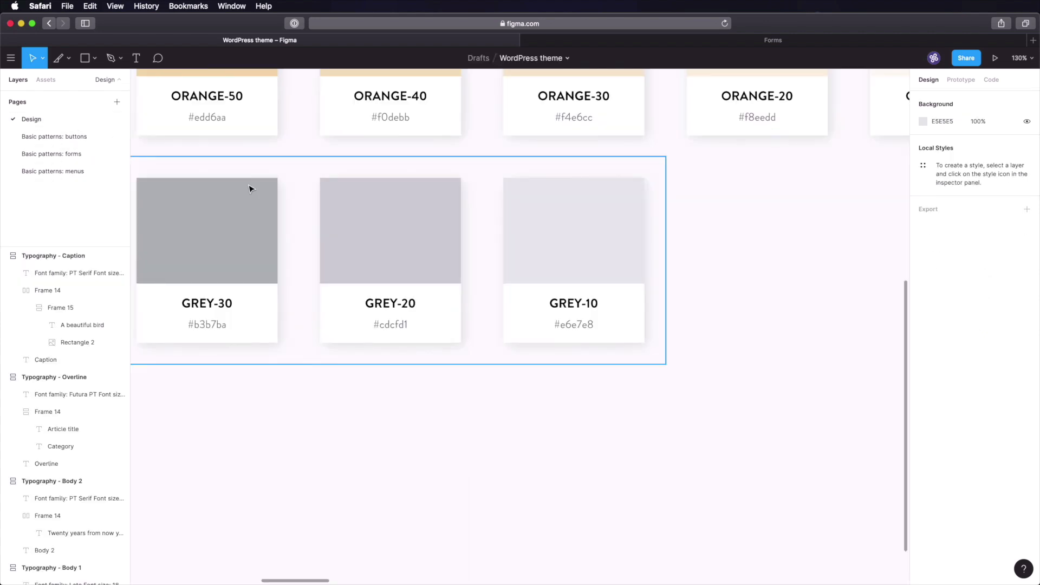
pyautogui.moveTo(301, 383); pyautogui.dragTo(716, 394)
pyautogui.moveTo(282, 377); pyautogui.dragTo(767, 369)
pyautogui.moveTo(298, 362); pyautogui.dragTo(715, 361)
pyautogui.moveTo(310, 311)
pyautogui.mouseDown()
pyautogui.moveTo(648, 303)
pyautogui.moveTo(234, 241)
pyautogui.mouseUp()
pyautogui.moveTo(347, 263); pyautogui.dragTo(344, 286)
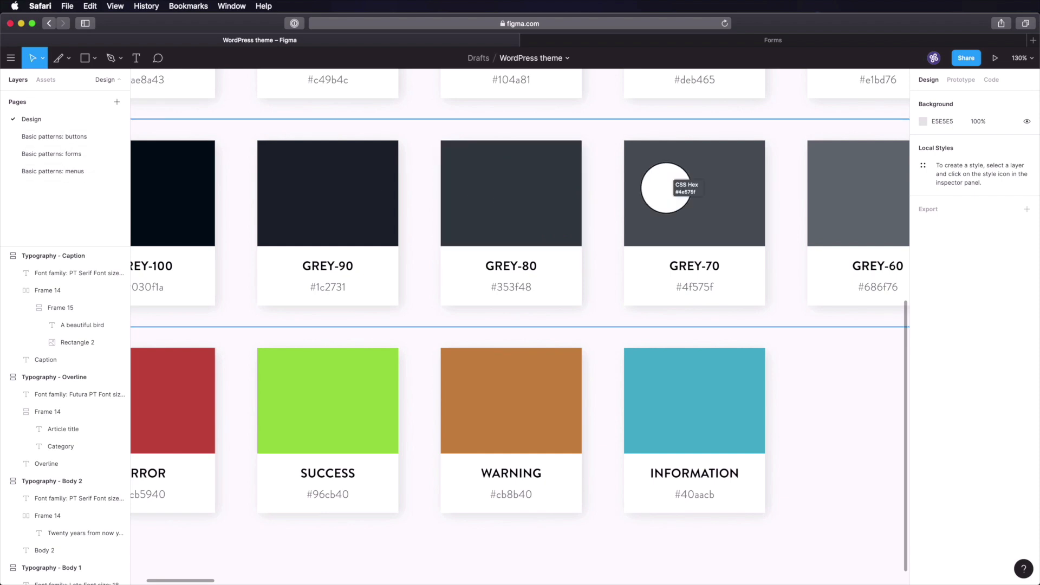
pyautogui.click(108, 179)
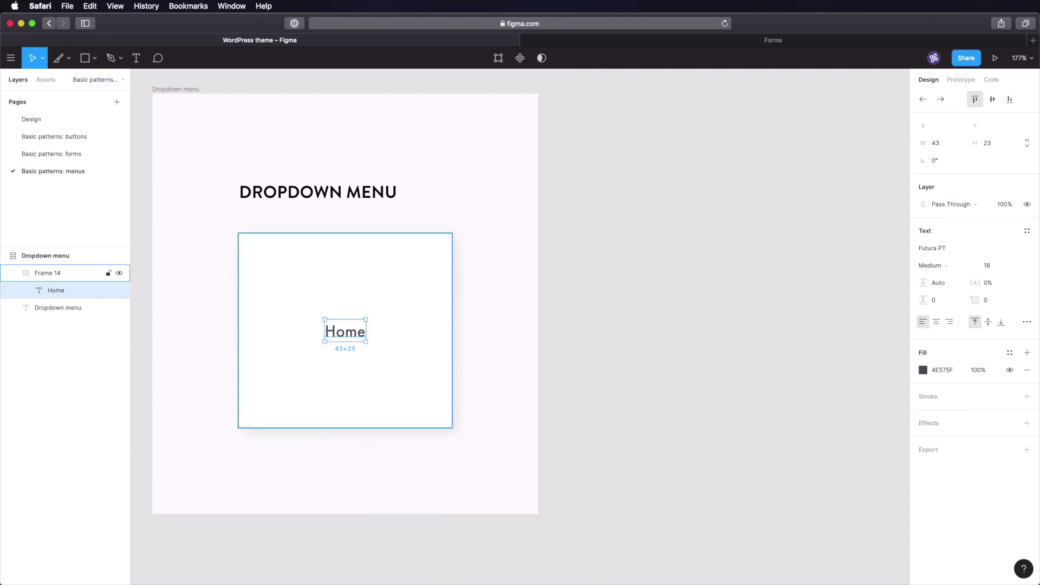
# - Wrap the Home label in auto layout with 0 padding and 32 spacing
pyautogui.hotkey('shift', 'a')
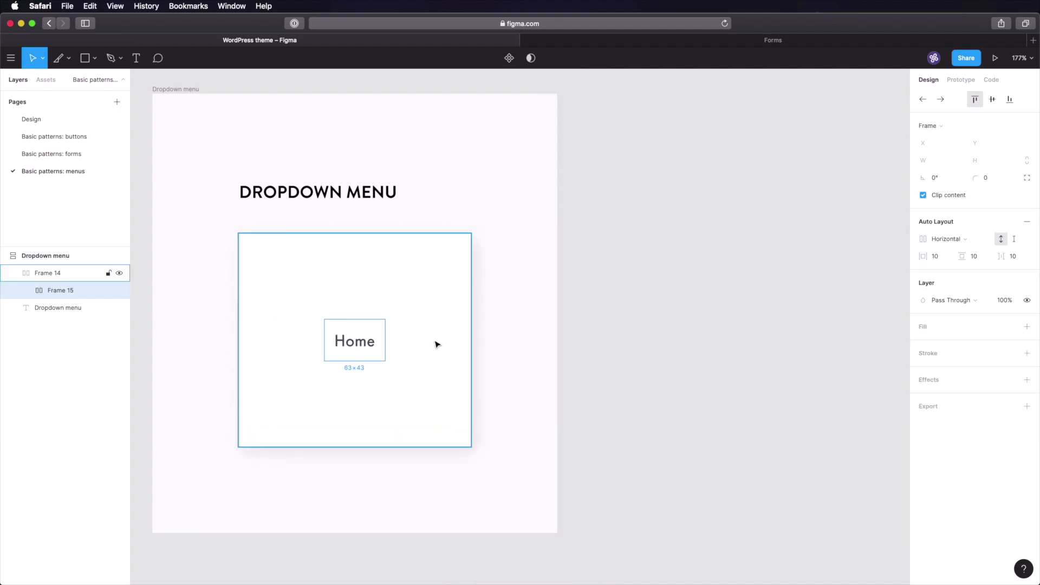
pyautogui.click(934, 256)
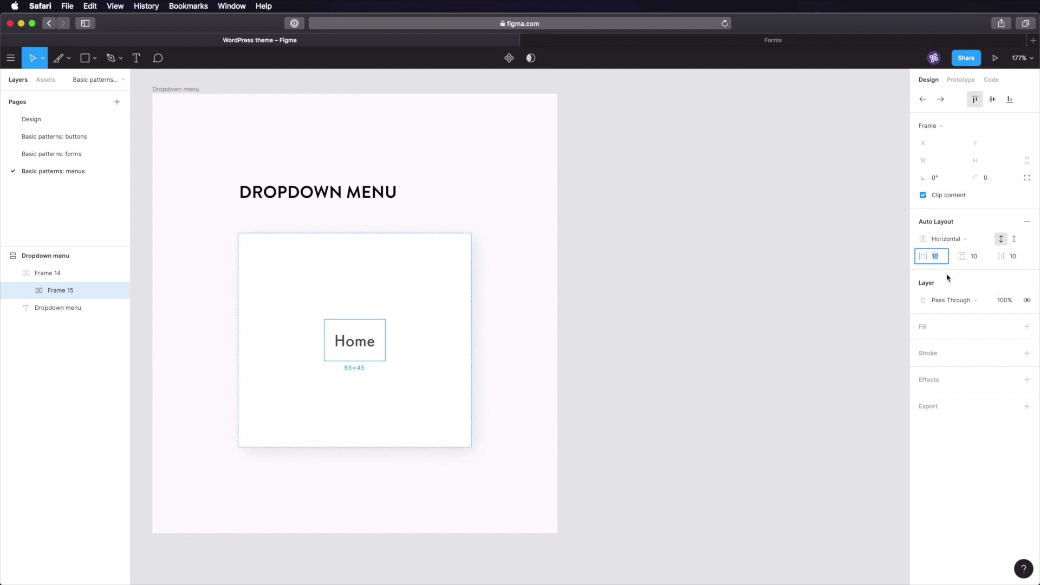
pyautogui.press('Tab')
pyautogui.write('0')
pyautogui.press('Tab')
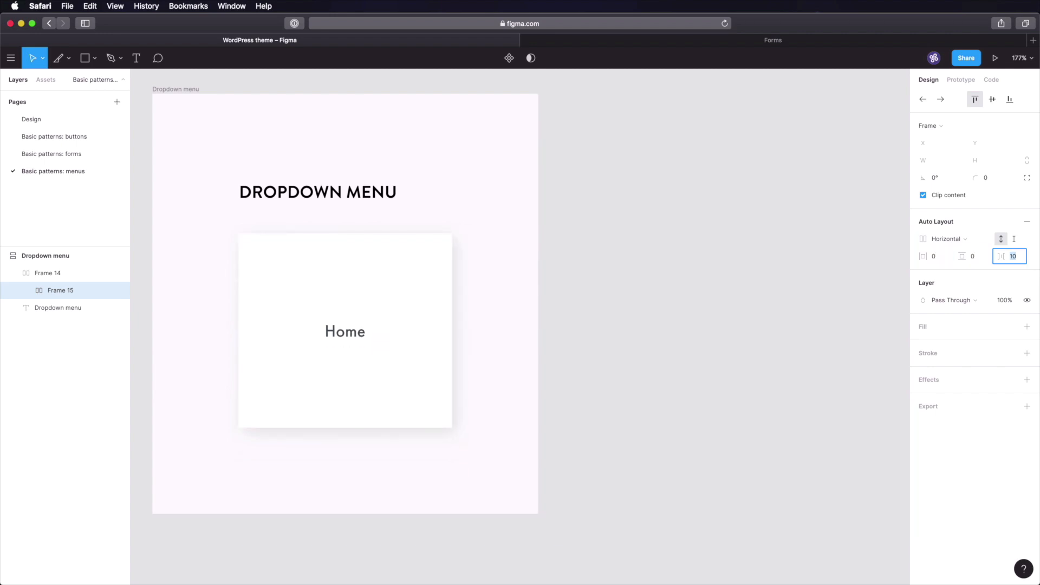
pyautogui.write('32')
pyautogui.press('Tab')
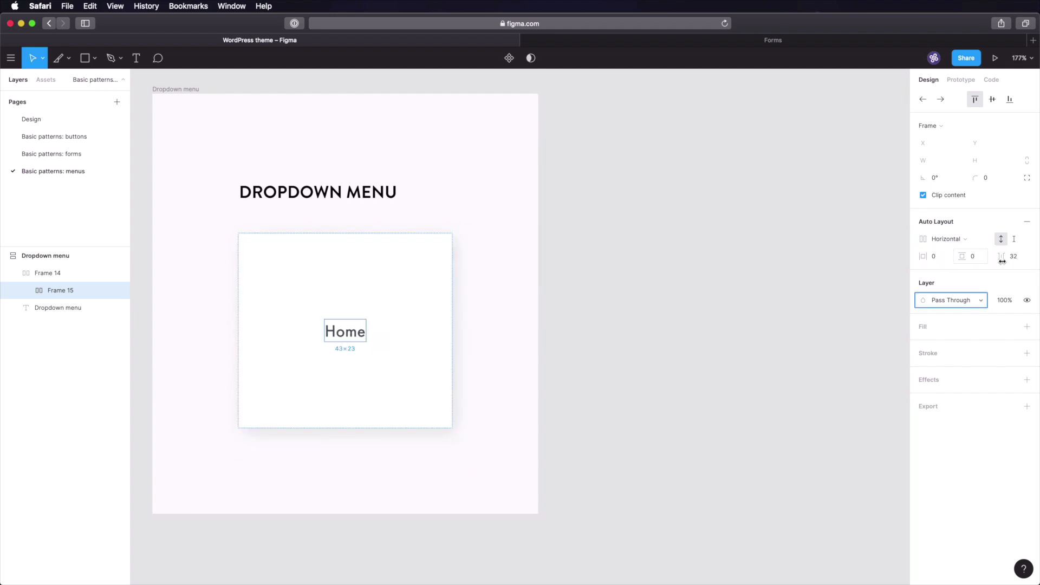
# - Duplicate the Home label into a row of seven copies
pyautogui.click(665, 328)
pyautogui.keyDown('super'); pyautogui.click(334, 352); pyautogui.keyUp('super')
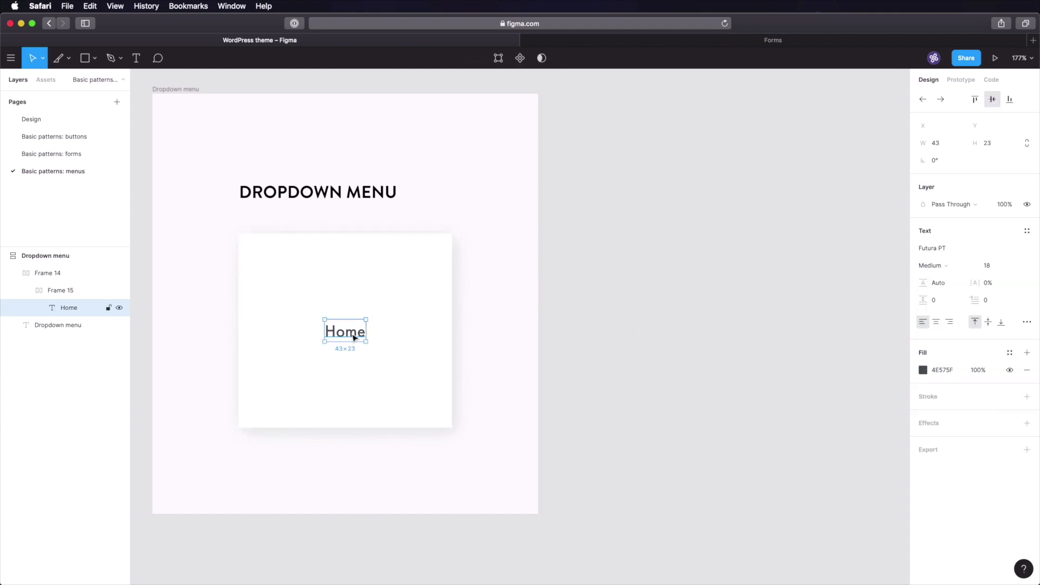
pyautogui.press('super+d')
pyautogui.press('super+d')
pyautogui.press('super+d')
pyautogui.press('super+d')
pyautogui.press('super+d')
pyautogui.press('super+d')
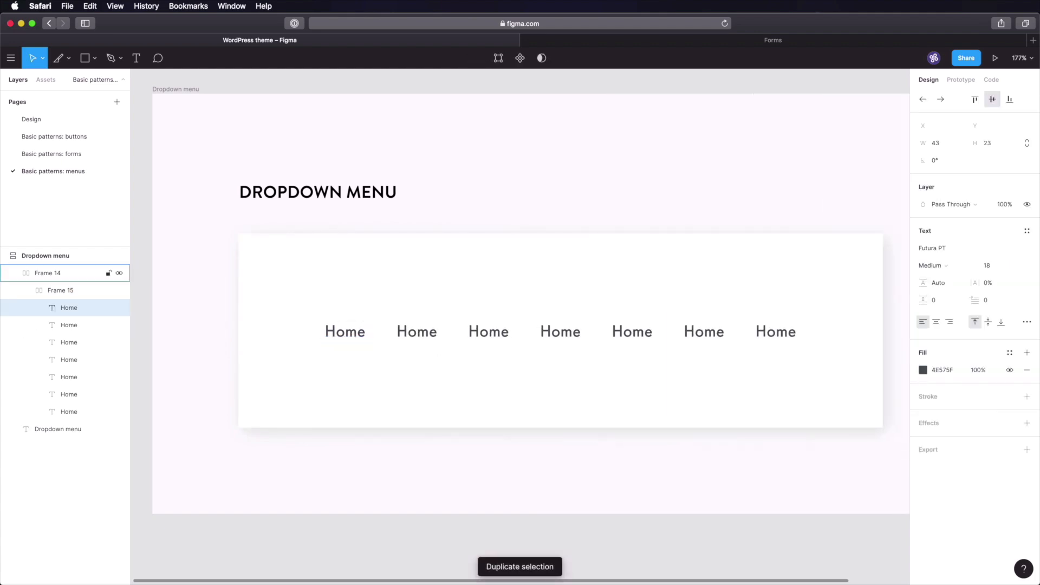
pyautogui.click(496, 542)
# - Retype the copies as Design & Illustration, Code, Web Design, Photo & Video, Business, and delete the extra one
pyautogui.keyDown('super'); pyautogui.click(419, 333); pyautogui.keyUp('super')
pyautogui.doubleClick(422, 337)
pyautogui.write('Desugb')
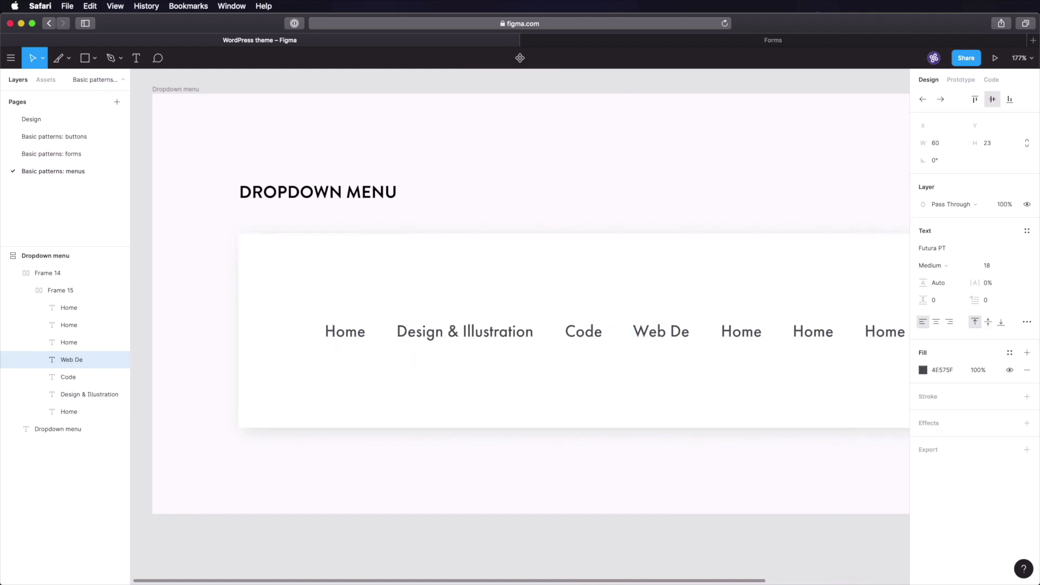
pyautogui.write('sign & Illustration')
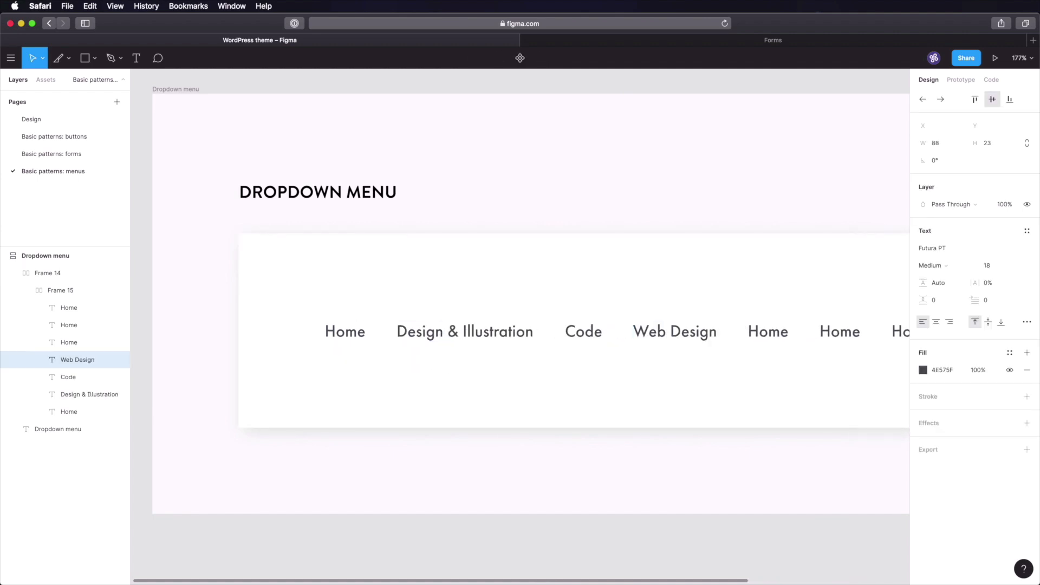
pyautogui.click(769, 334)
pyautogui.doubleClick(769, 337)
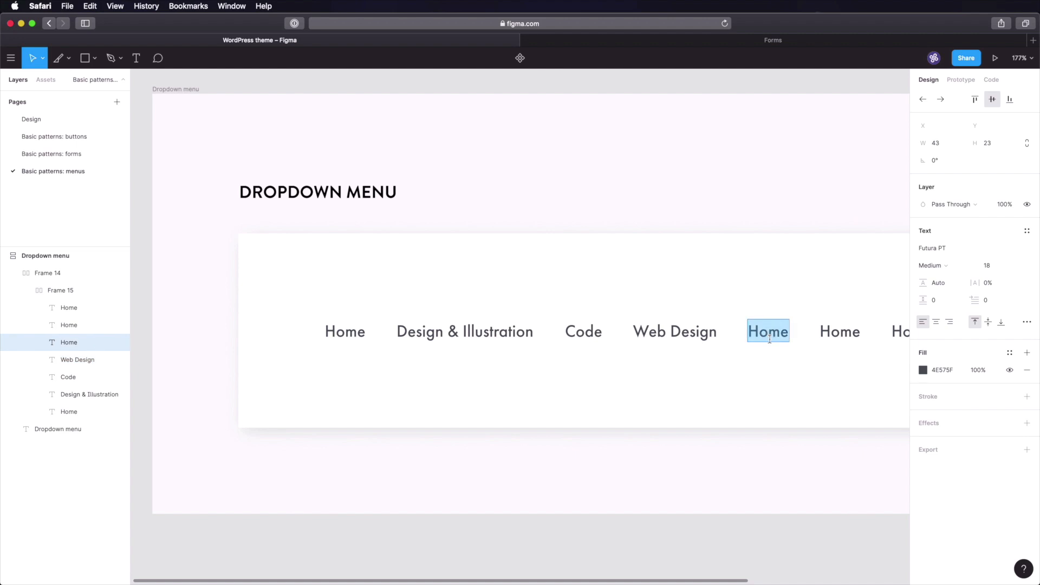
pyautogui.write('Photo & Video')
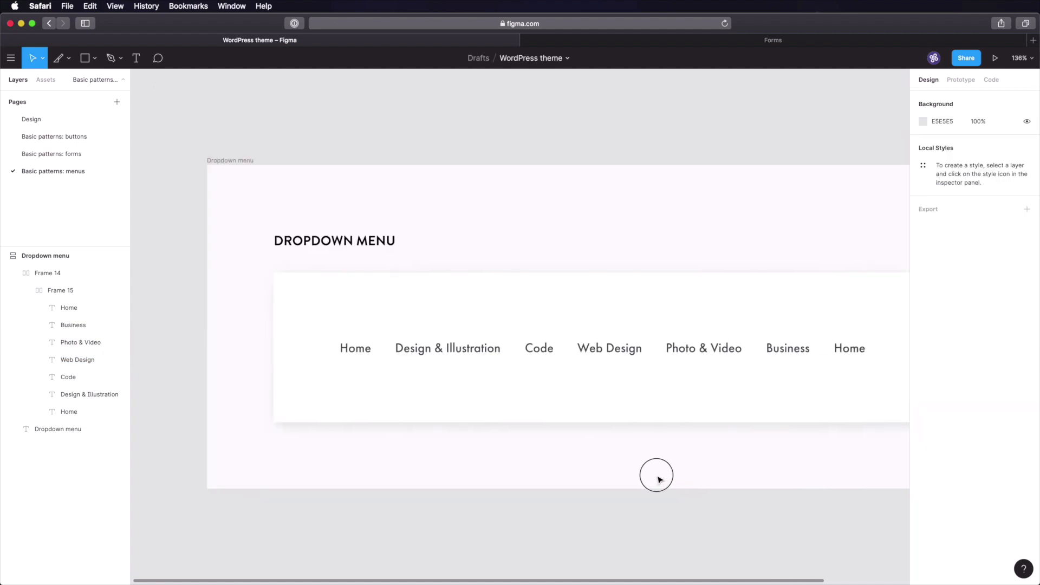
pyautogui.hscroll(2, 658, 476)
pyautogui.click(808, 341)
pyautogui.press('Delete')
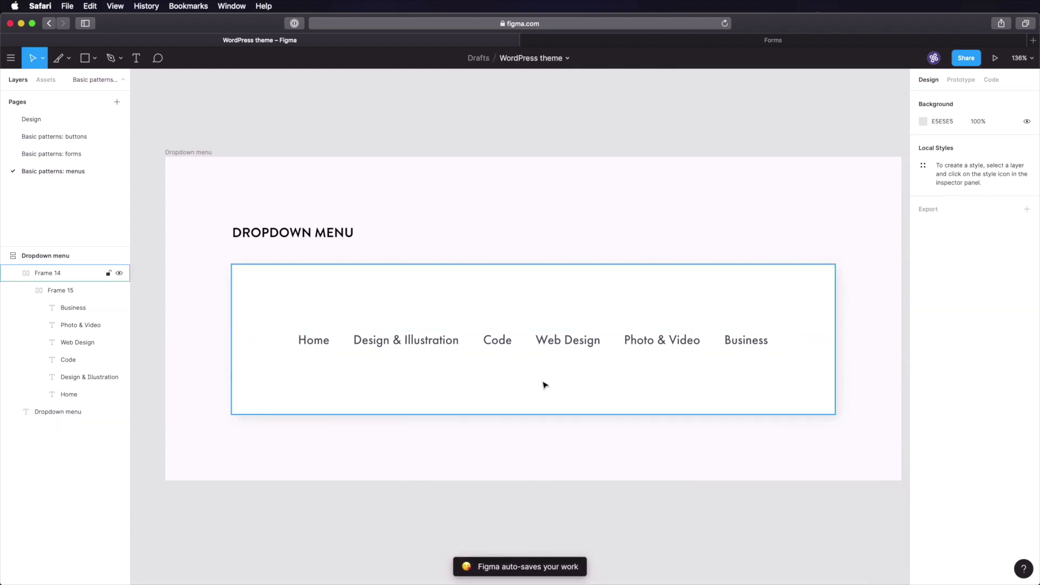
pyautogui.click(671, 346)
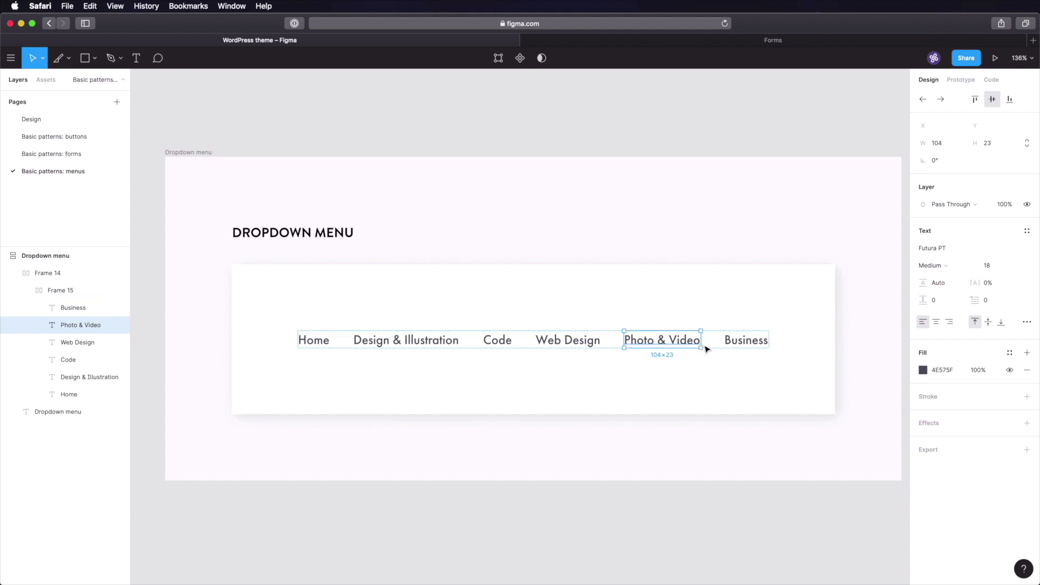
# - Bring in a chevron-down icon and wrap it with Photo & Video in an auto-layout frame
pyautogui.press('super+Tab')
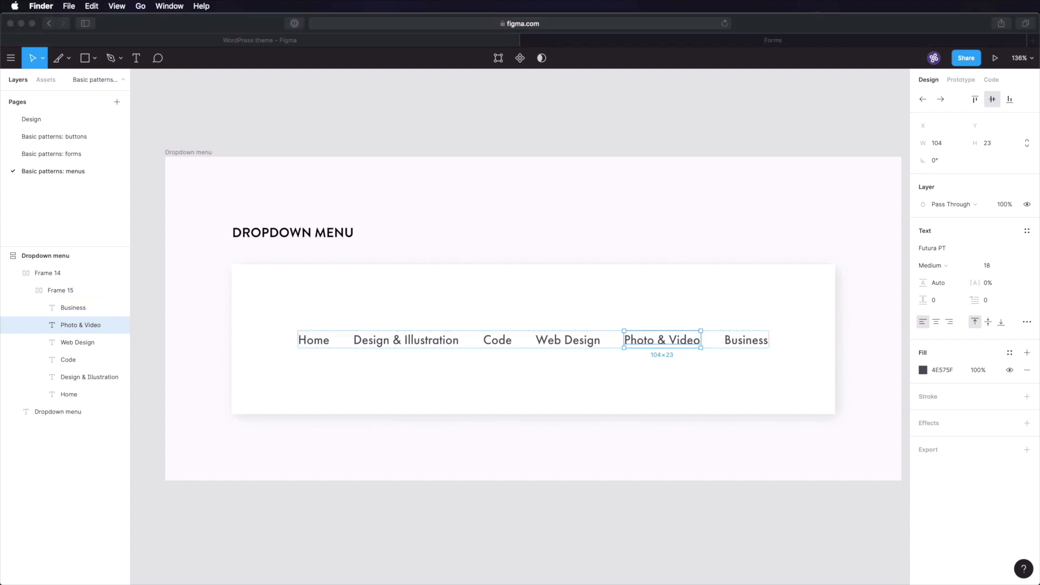
pyautogui.moveTo(573, 446); pyautogui.dragTo(643, 366)
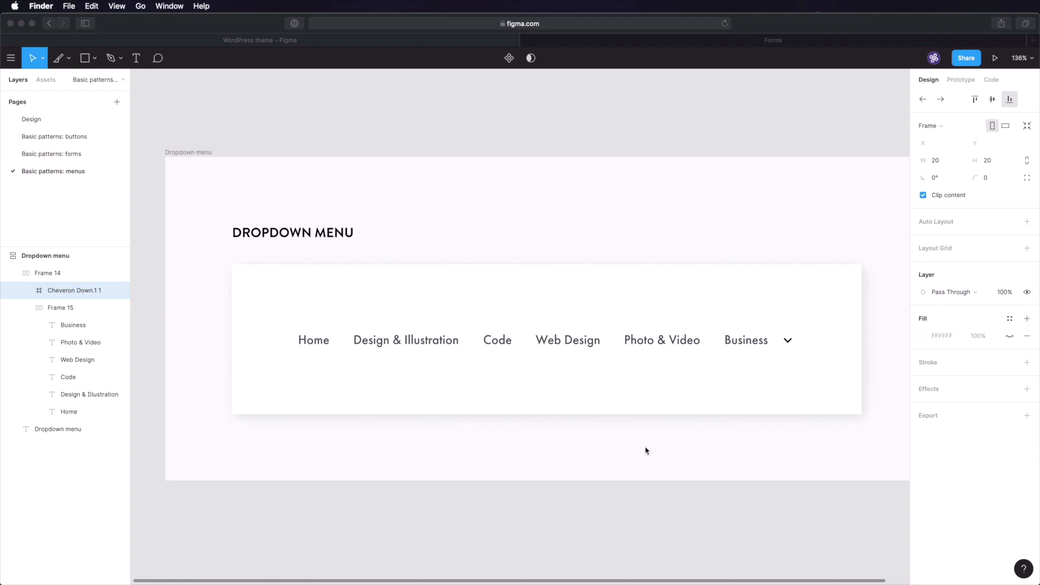
pyautogui.moveTo(789, 343); pyautogui.dragTo(747, 341)
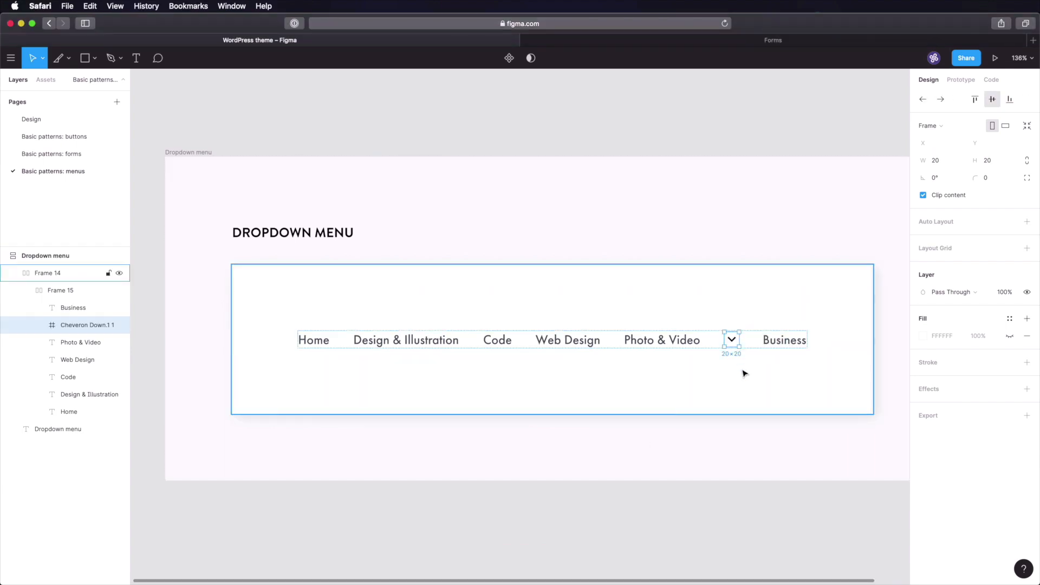
pyautogui.keyDown('shift'); pyautogui.click(679, 345); pyautogui.keyUp('shift')
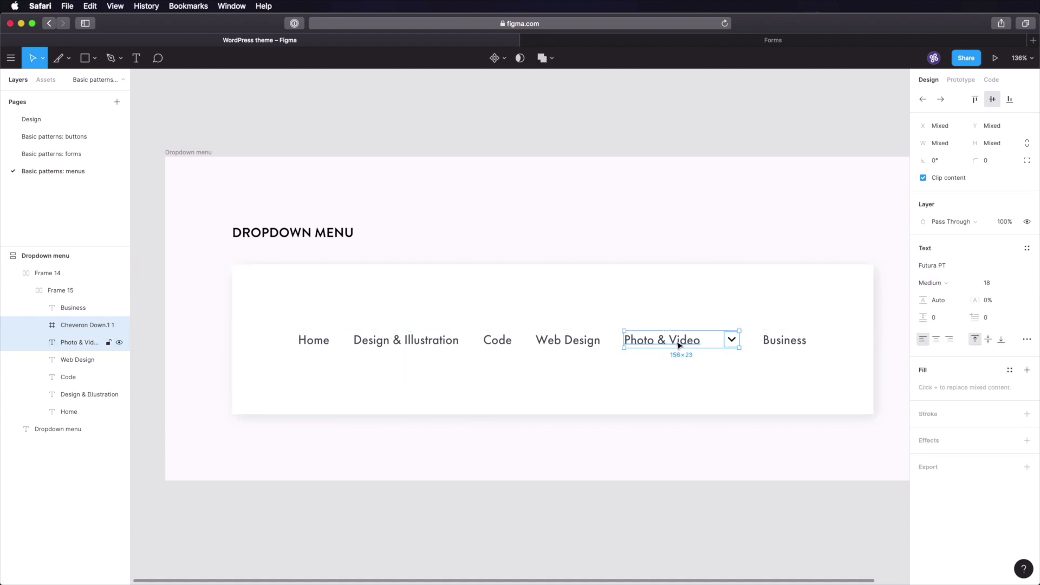
pyautogui.hotkey('shift', 'a')
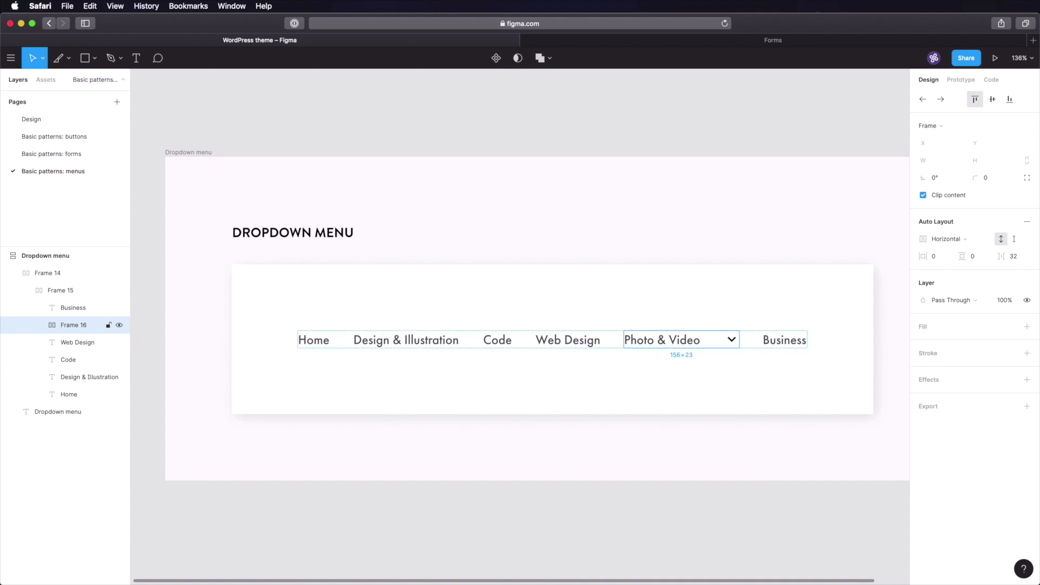
pyautogui.click(1014, 259)
pyautogui.write('16')
pyautogui.press('Tab')
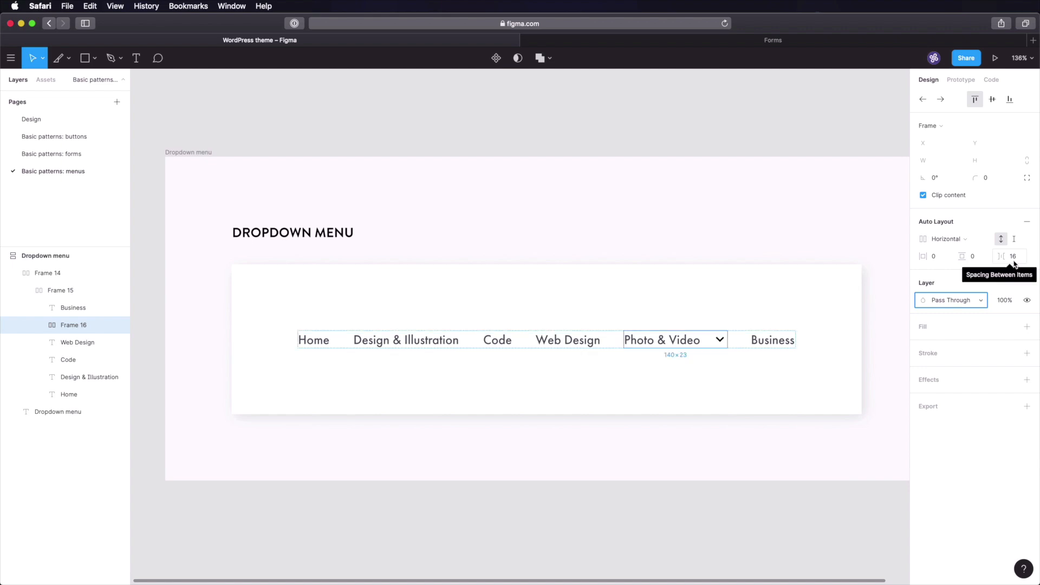
# - Set the spacing between Photo & Video and its chevron to 8
pyautogui.doubleClick(689, 343)
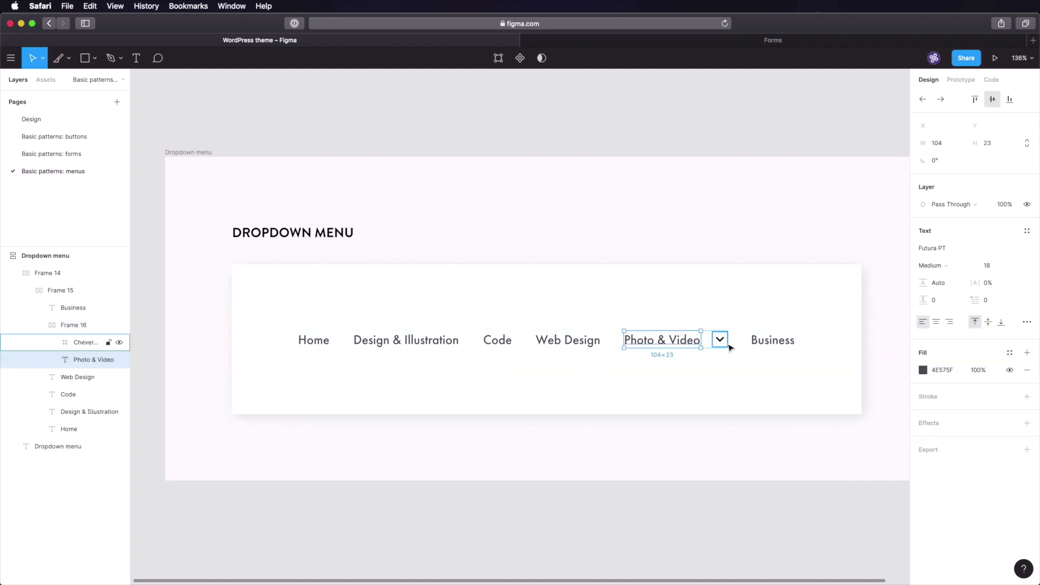
pyautogui.click(719, 394)
pyautogui.doubleClick(688, 345)
pyautogui.click(686, 346)
pyautogui.click(1018, 259)
pyautogui.write('8')
pyautogui.press('Tab')
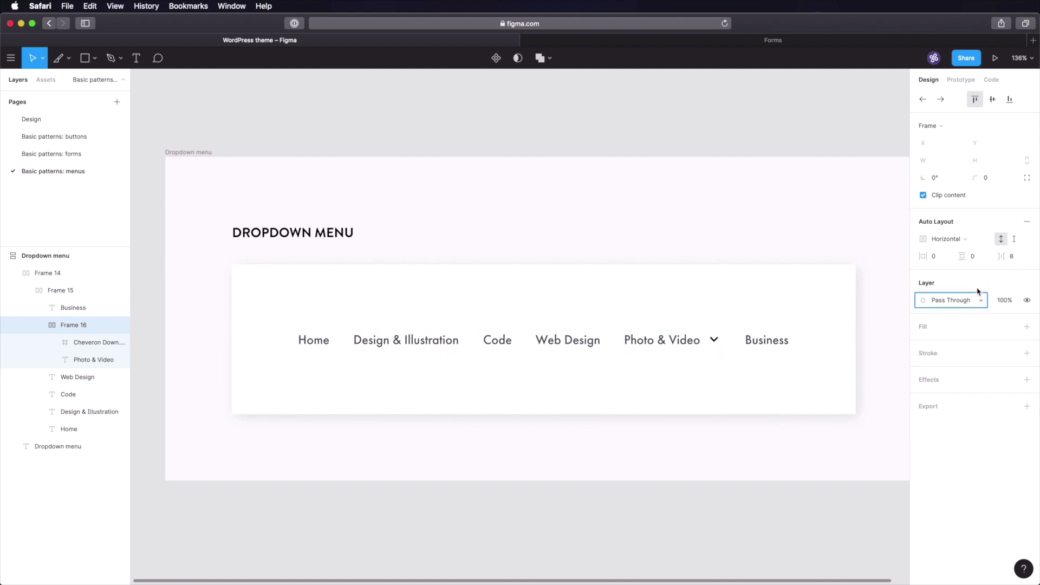
# - Lock the chevron's proportions and resize it to 16×16
pyautogui.click(714, 340)
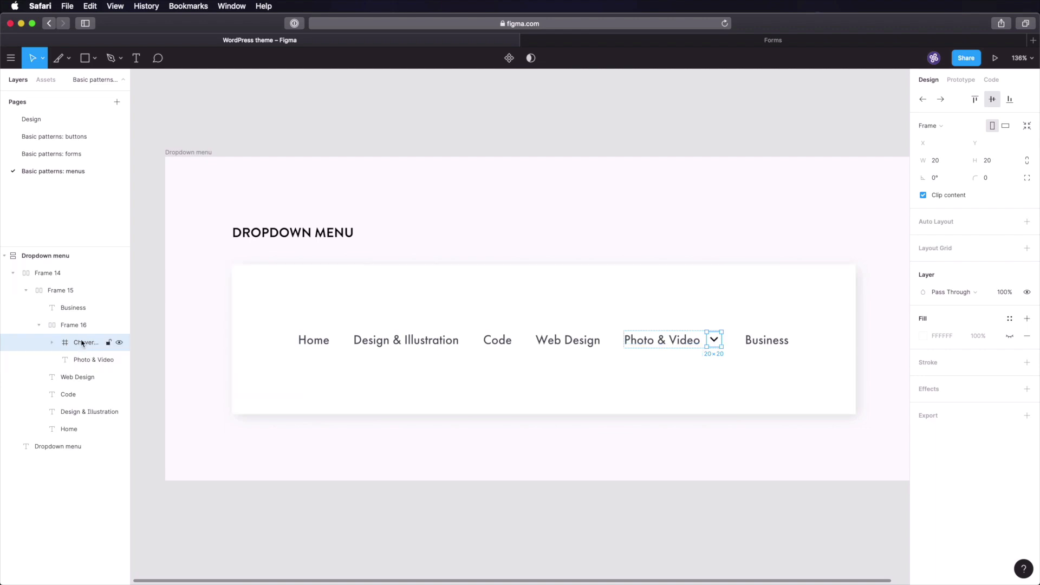
pyautogui.click(1028, 161)
pyautogui.click(936, 166)
pyautogui.write('16')
pyautogui.press('Tab')
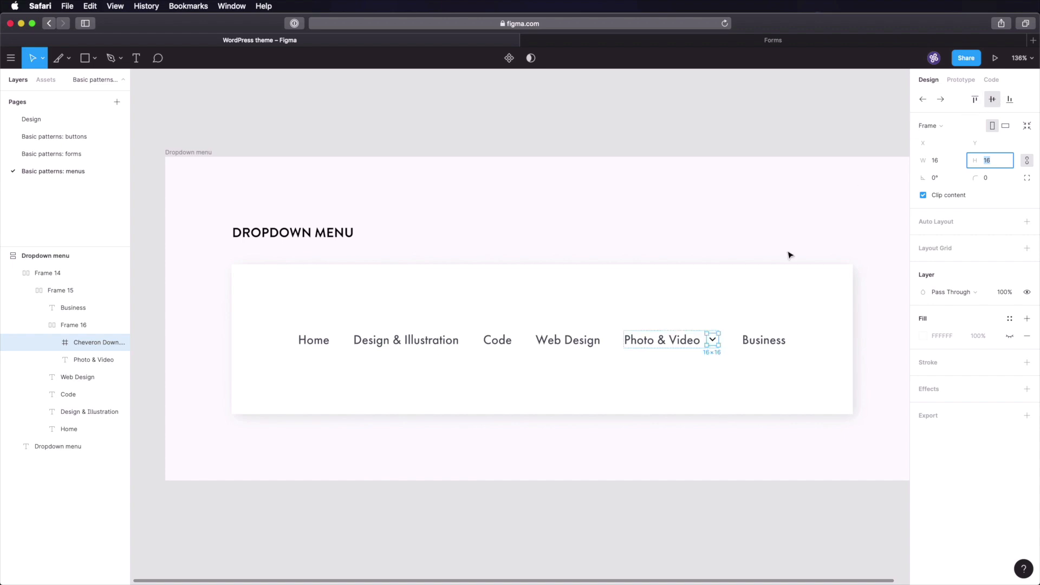
# - Colour the chevron vector 4E575F to match the label text
pyautogui.click(685, 341)
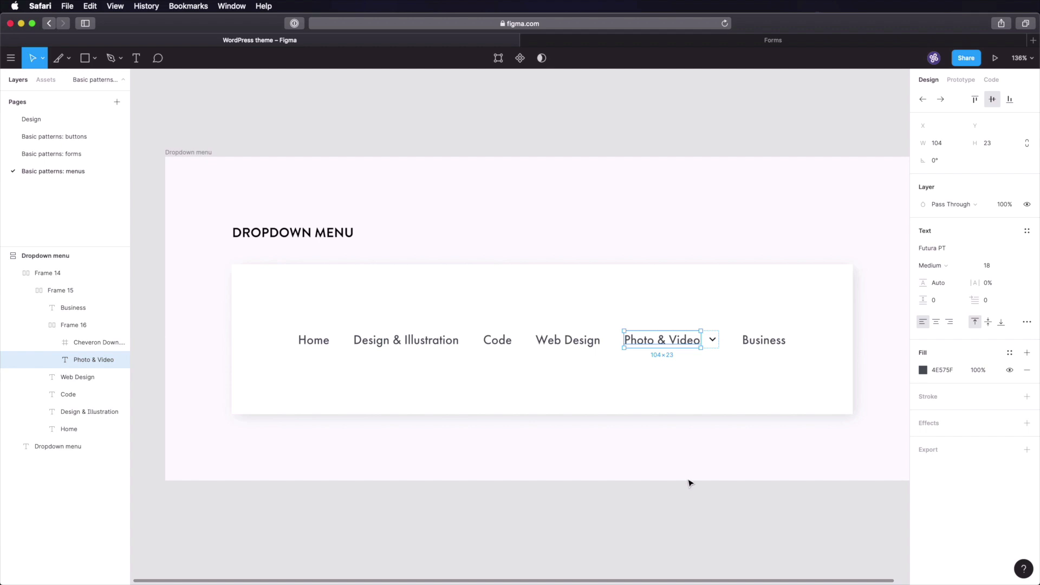
pyautogui.click(942, 371)
pyautogui.click(713, 341)
pyautogui.doubleClick(712, 340)
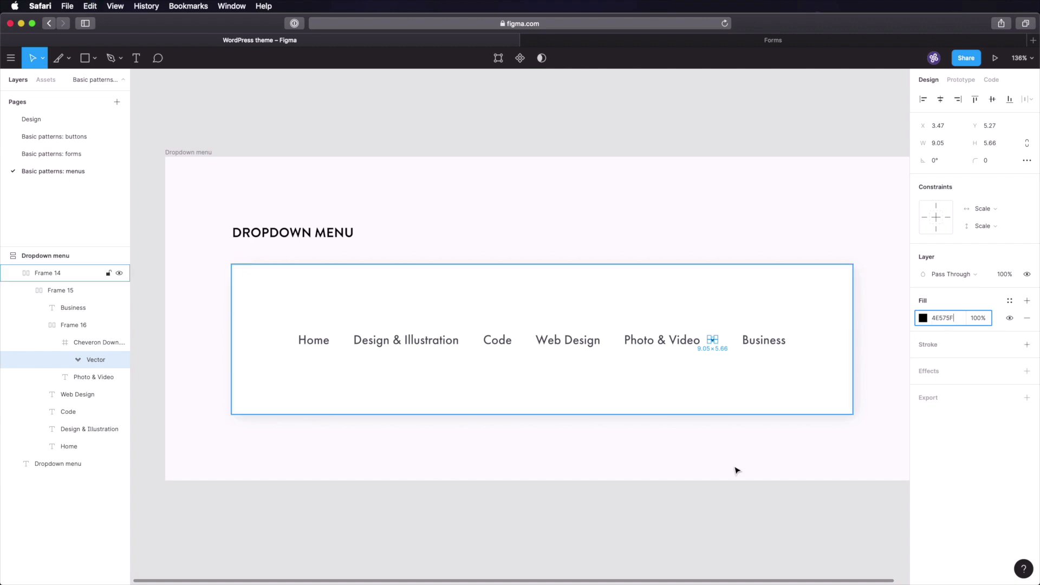
pyautogui.click(687, 522)
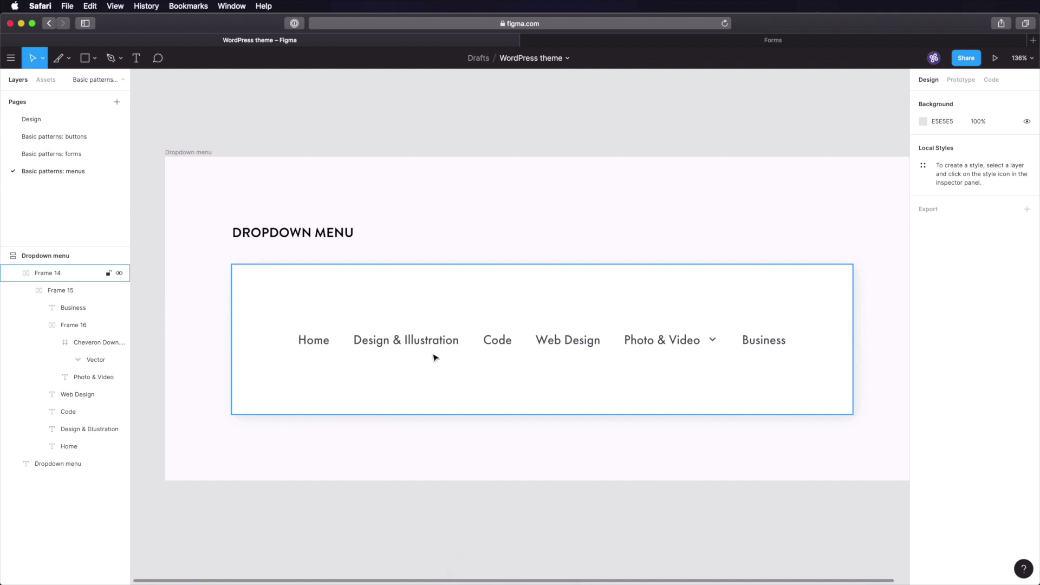
# - Check GREY-100 on the Design page and set the Design & Illustration text fill to 030F1A
pyautogui.click(68, 122)
pyautogui.hscroll(-3, 394, 290)
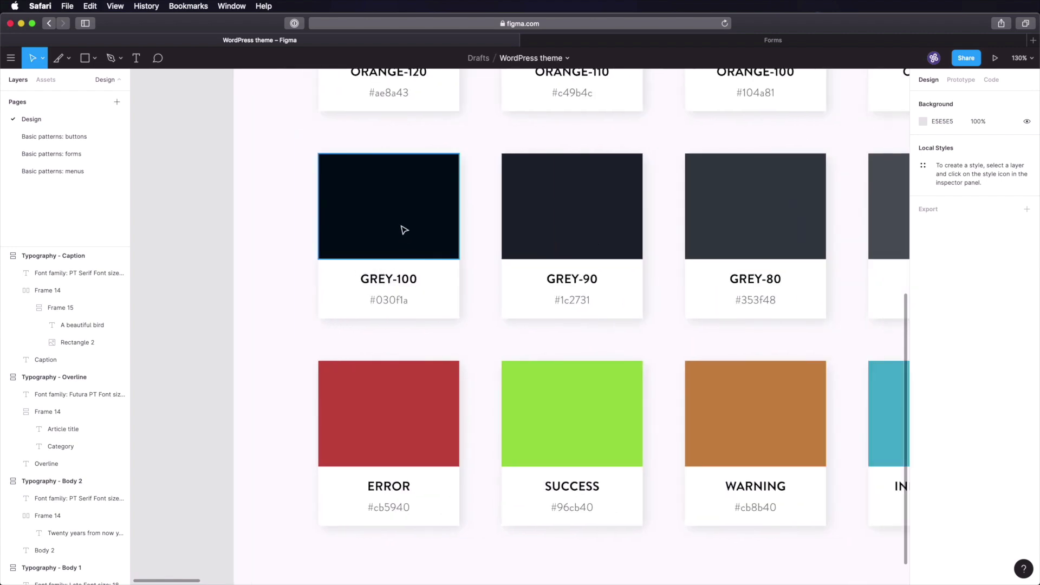
pyautogui.click(84, 171)
pyautogui.click(401, 343)
pyautogui.click(946, 370)
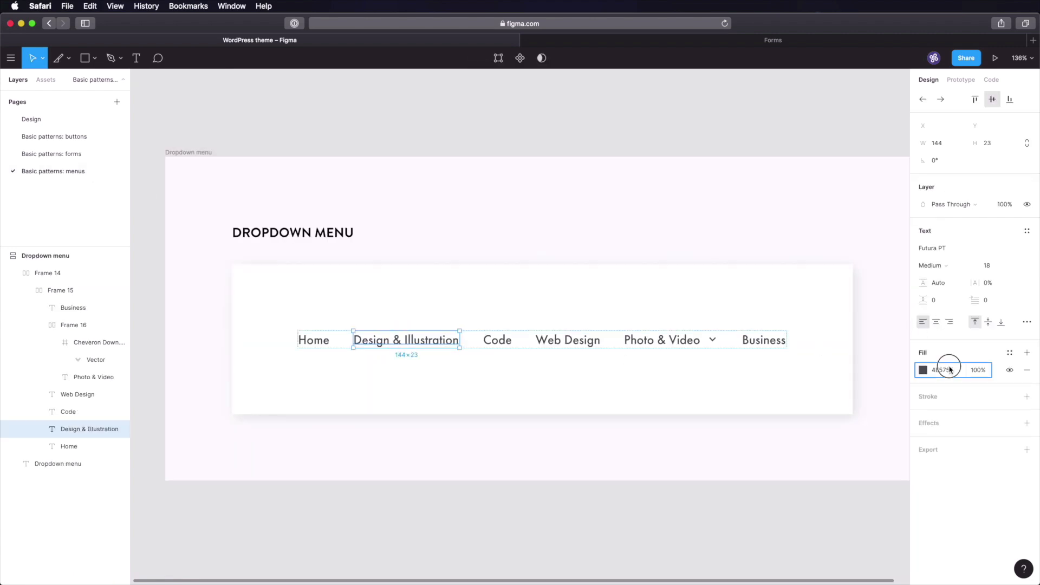
pyautogui.press('Tab')
pyautogui.click(428, 483)
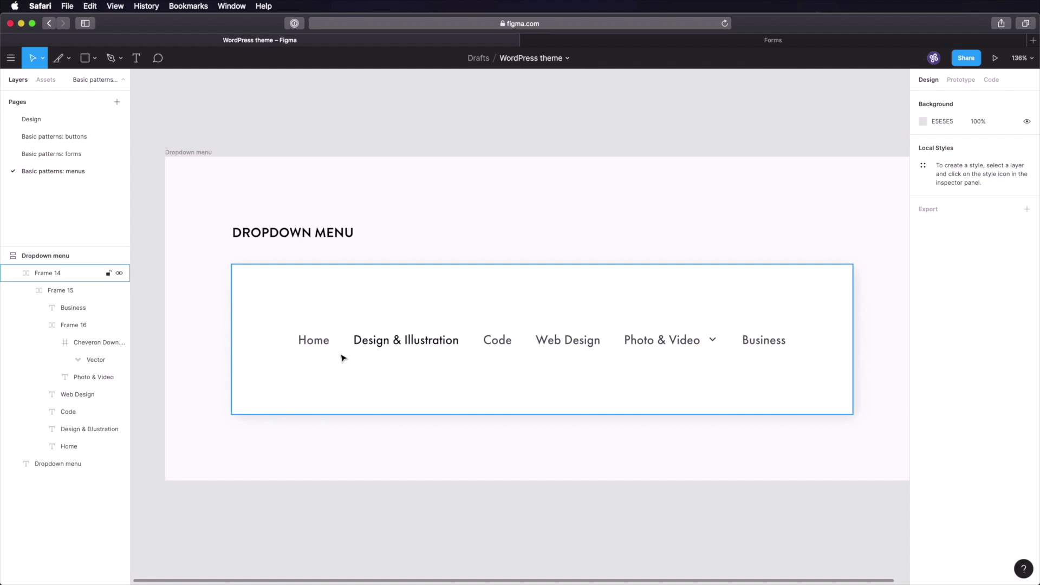
# - Add a rectangle, group it with the menu row, and move it below the items
pyautogui.press('r')
pyautogui.click(427, 361)
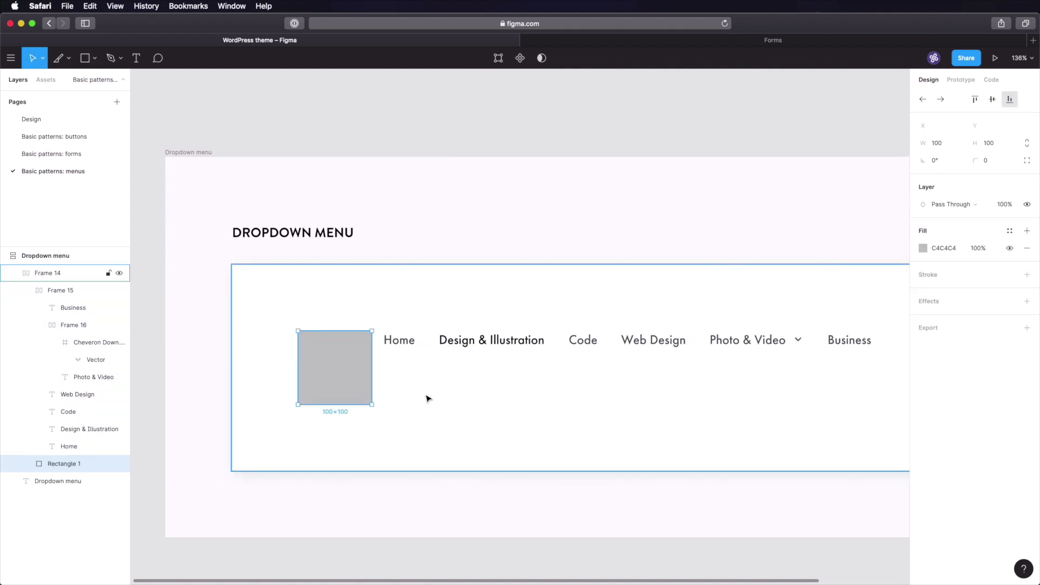
pyautogui.keyDown('shift'); pyautogui.click(63, 292); pyautogui.keyUp('shift')
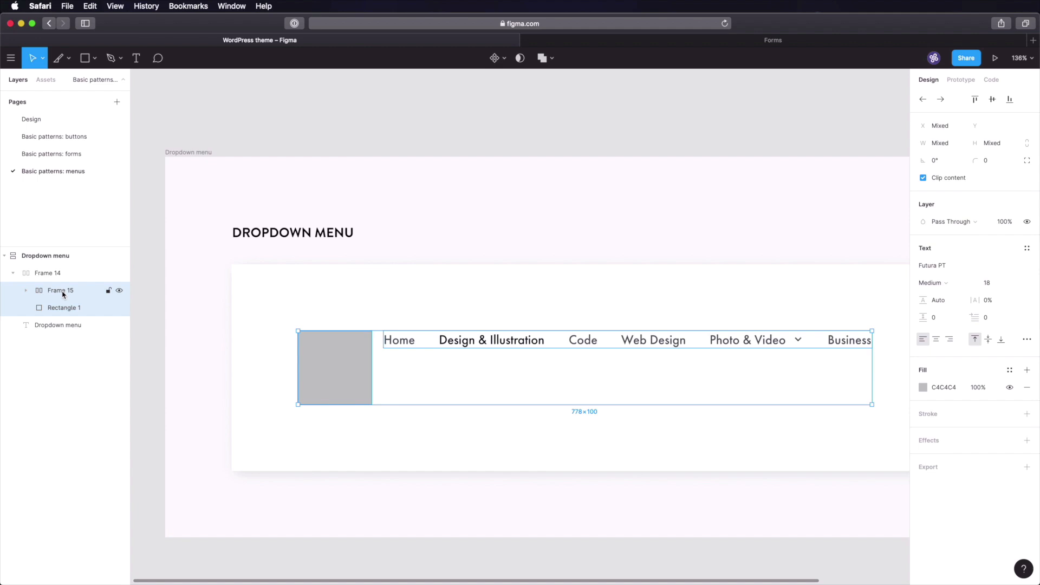
pyautogui.press('super+g')
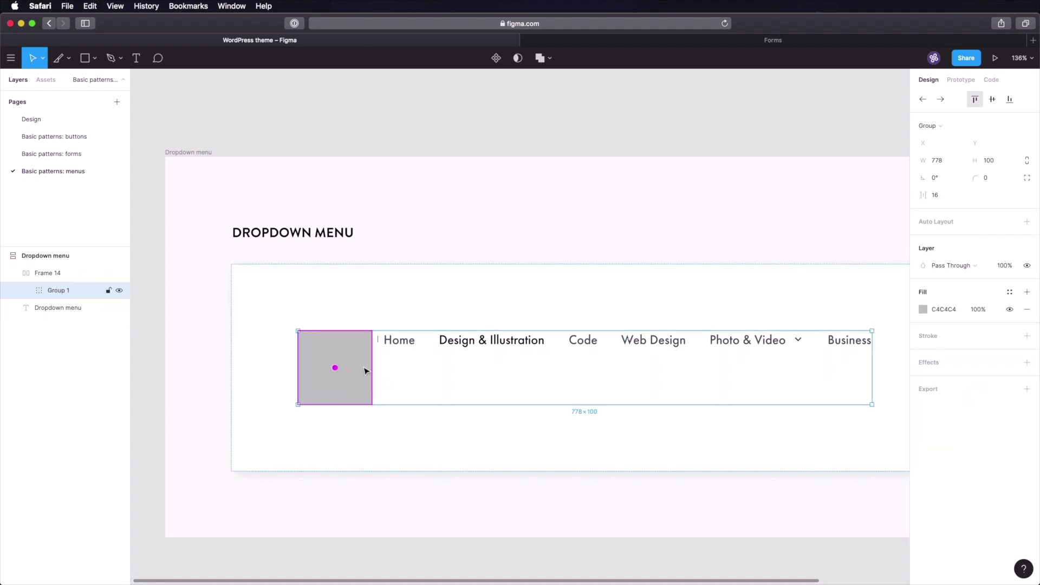
pyautogui.click(358, 357)
pyautogui.moveTo(359, 365); pyautogui.dragTo(499, 390)
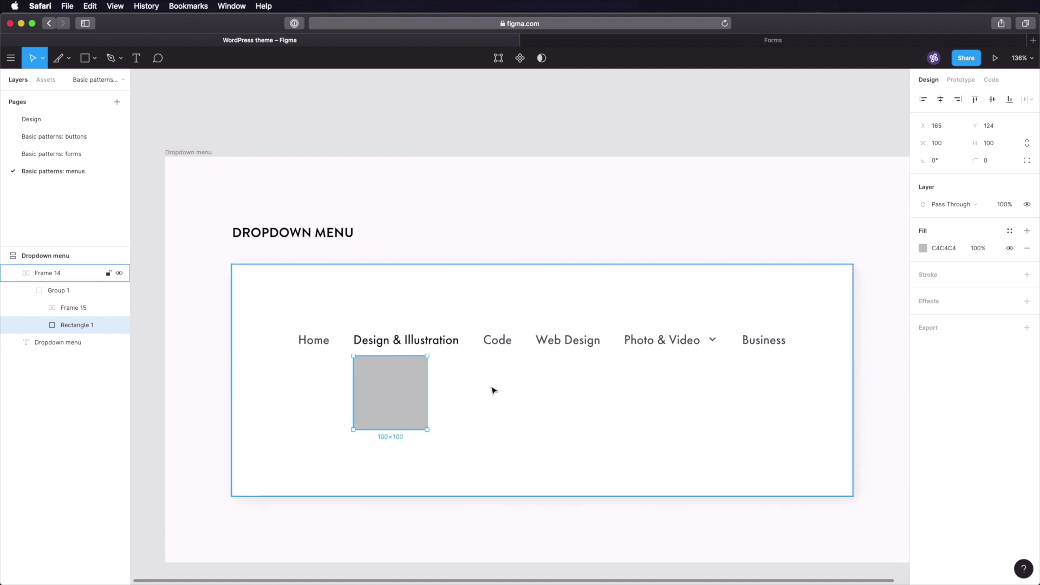
pyautogui.press('Up')
pyautogui.press('Up')
pyautogui.press('Up')
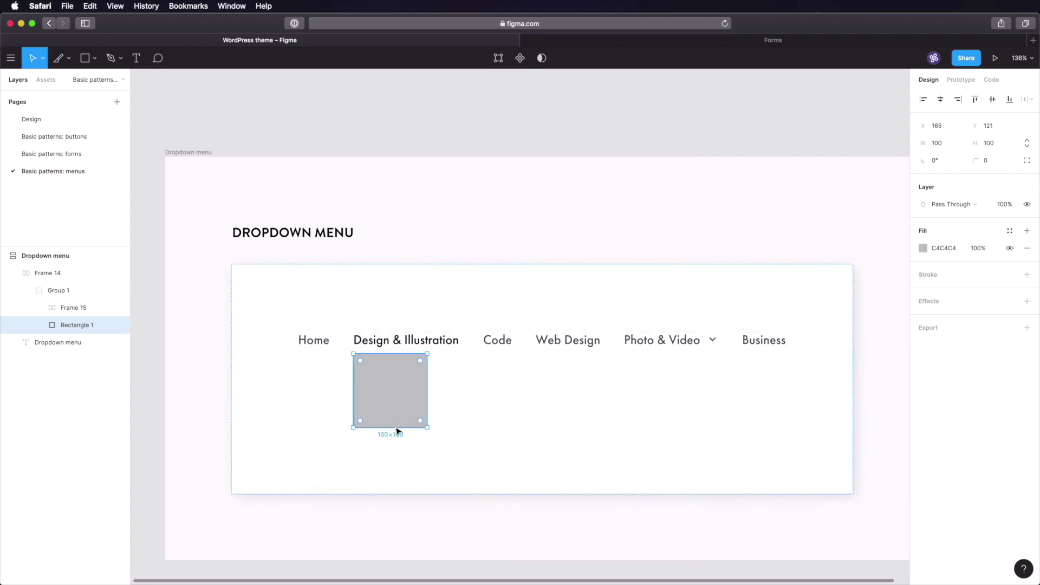
# - Stretch the rectangle across Design & Illustration and flatten it to 2 px tall
pyautogui.click(938, 143)
pyautogui.write('4')
pyautogui.press('Tab')
pyautogui.hotkey('shift', 'Tab')
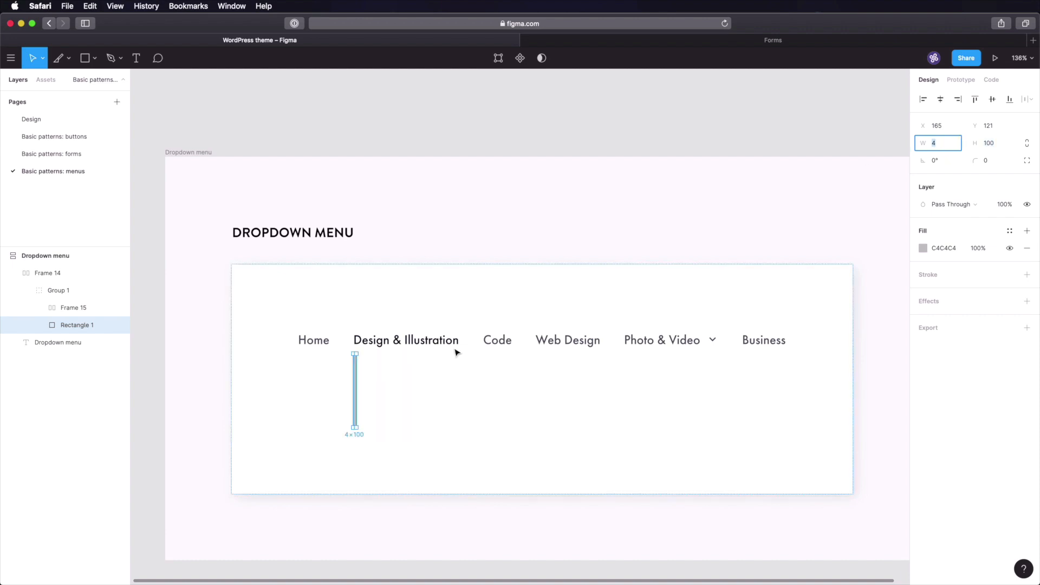
pyautogui.moveTo(359, 430); pyautogui.dragTo(464, 387)
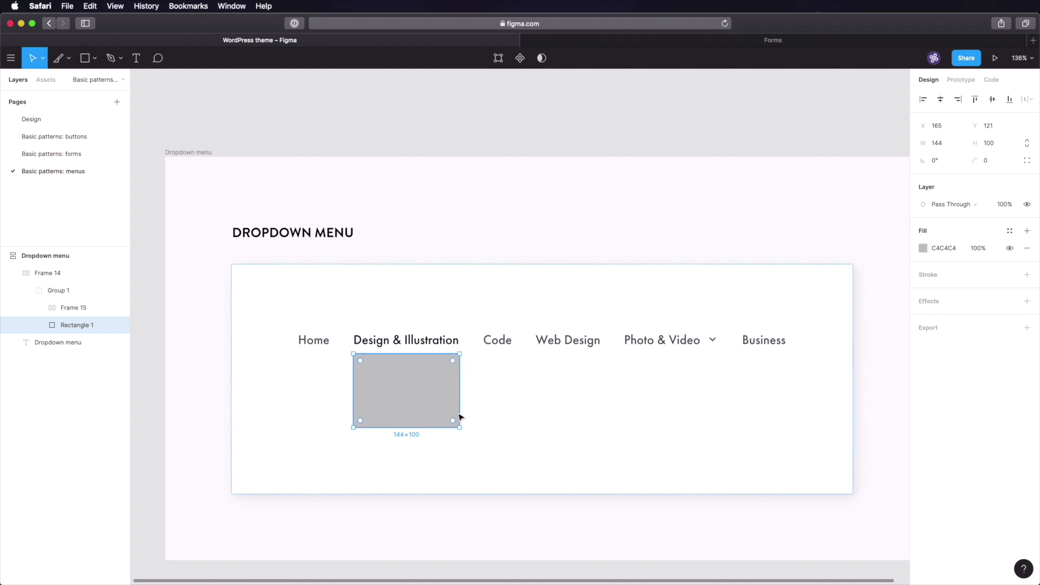
pyautogui.click(995, 145)
pyautogui.write('2')
pyautogui.press('Tab')
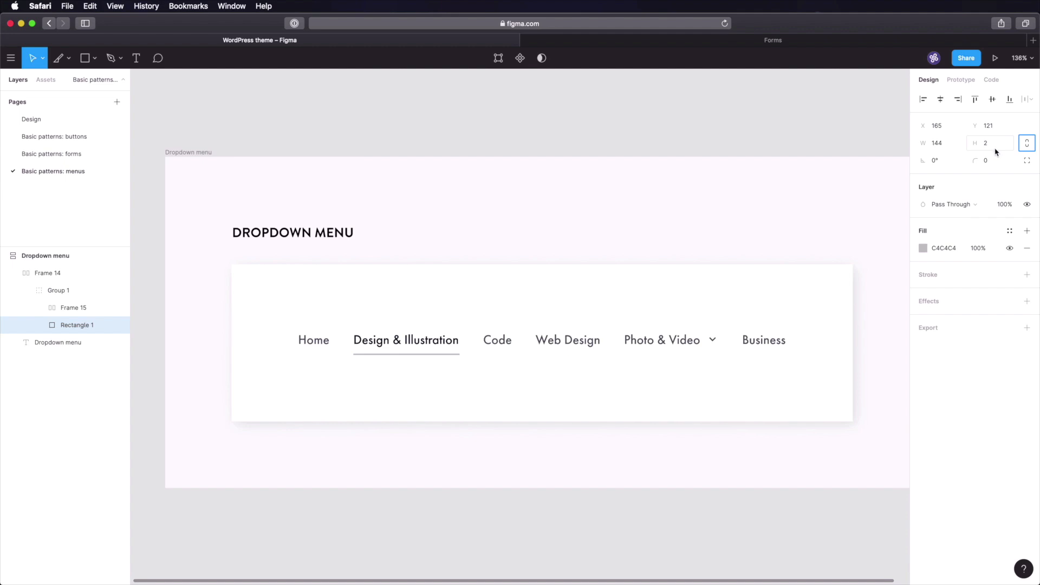
# - Fill the underline with 030F1A and nudge it down 2 px
pyautogui.doubleClick(440, 336)
pyautogui.click(945, 370)
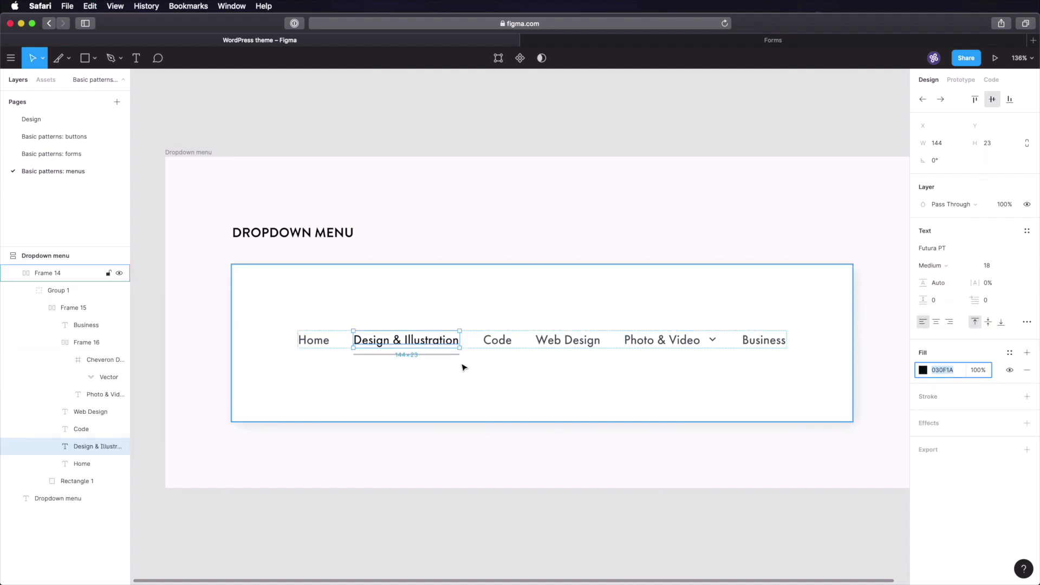
pyautogui.click(425, 354)
pyautogui.click(947, 248)
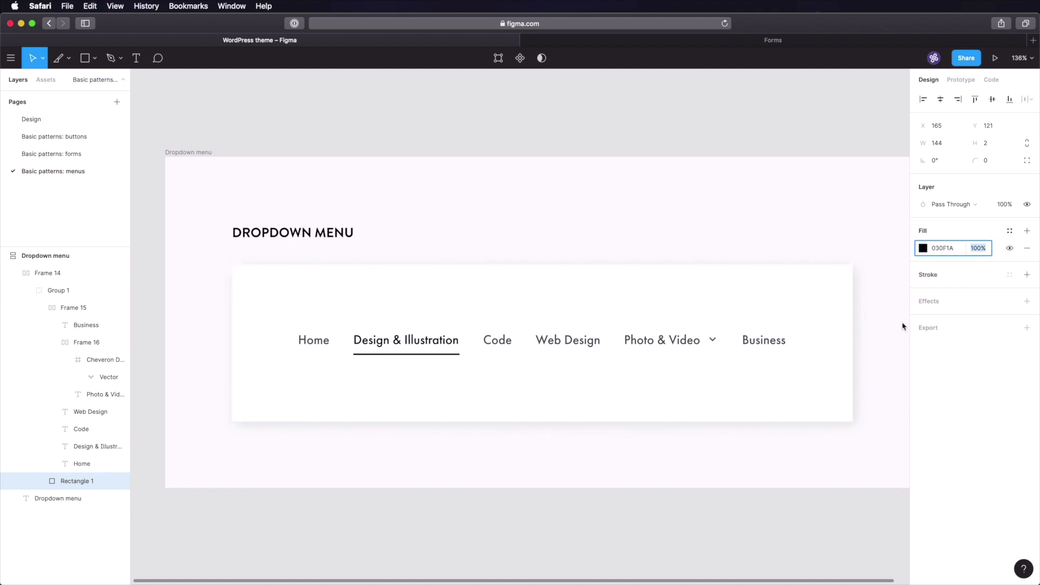
pyautogui.click(608, 529)
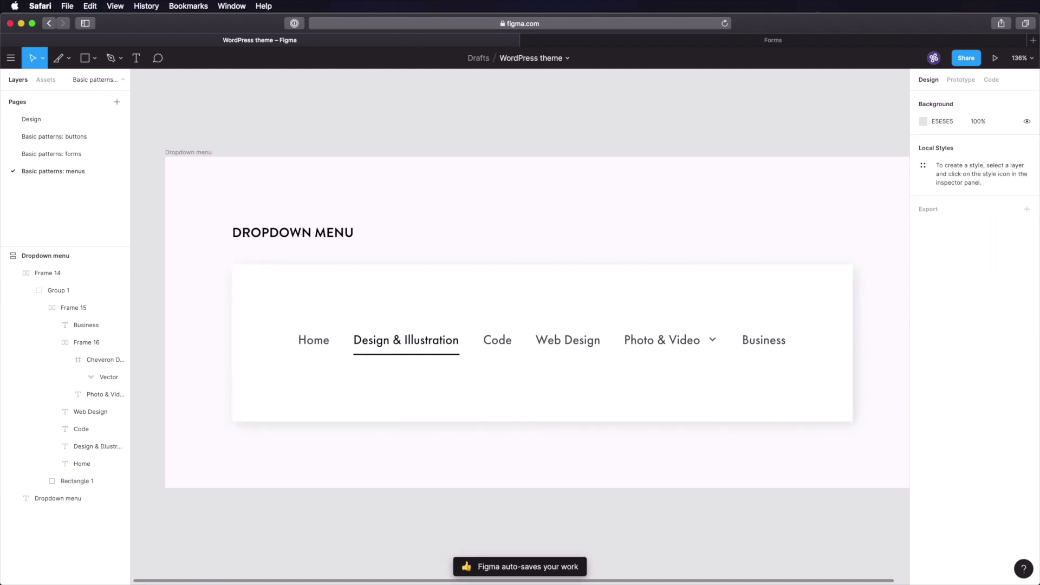
pyautogui.click(439, 354)
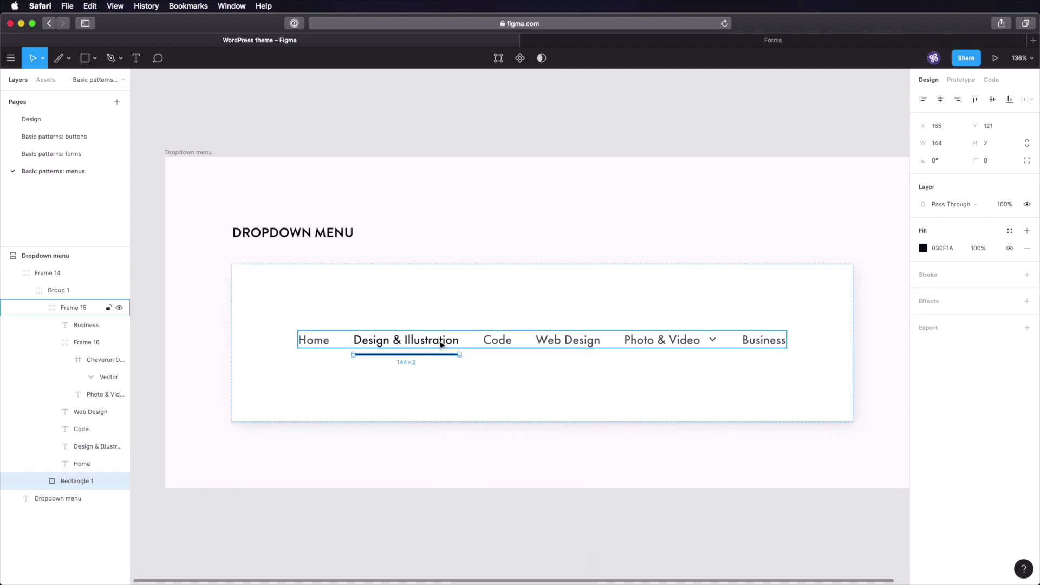
pyautogui.press('Down')
pyautogui.press('Down')
pyautogui.press('Down')
pyautogui.press('Down')
pyautogui.press('Down')
pyautogui.press('Down')
pyautogui.press('Down')
pyautogui.press('Down')
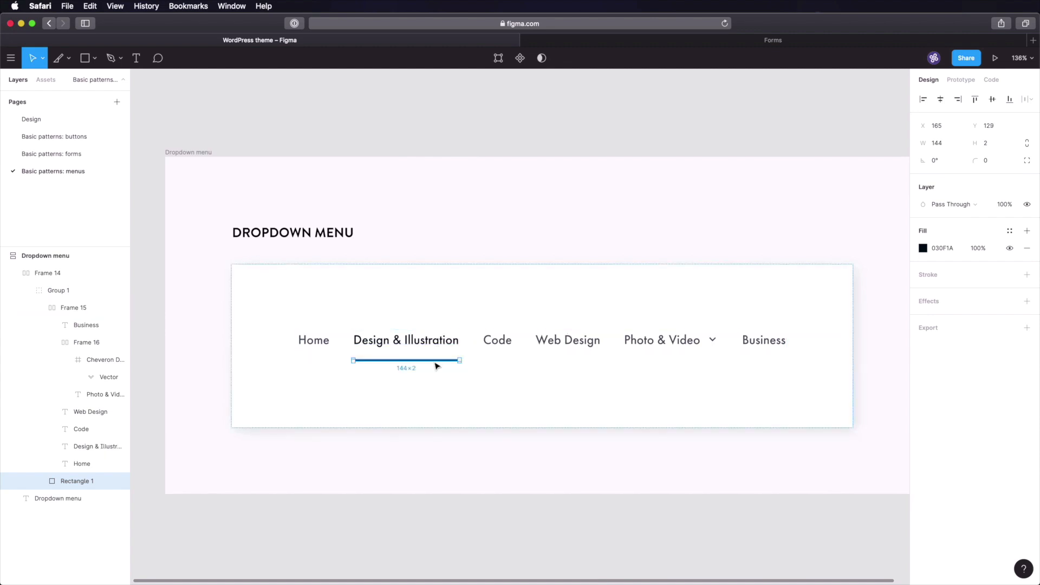
pyautogui.click(445, 535)
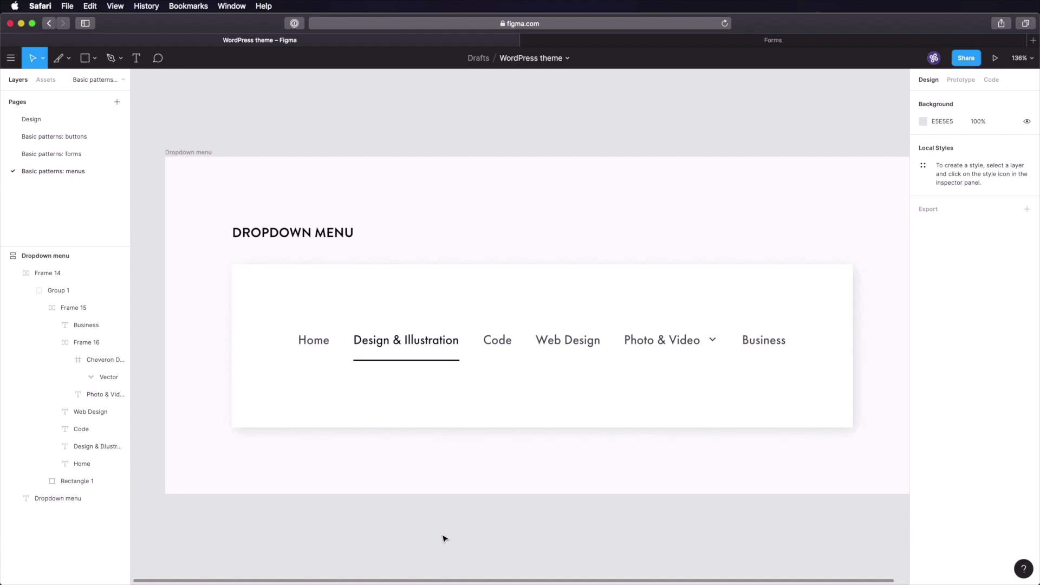
# - Review the menu row and reselect the Design & Illustration underline
pyautogui.click(554, 340)
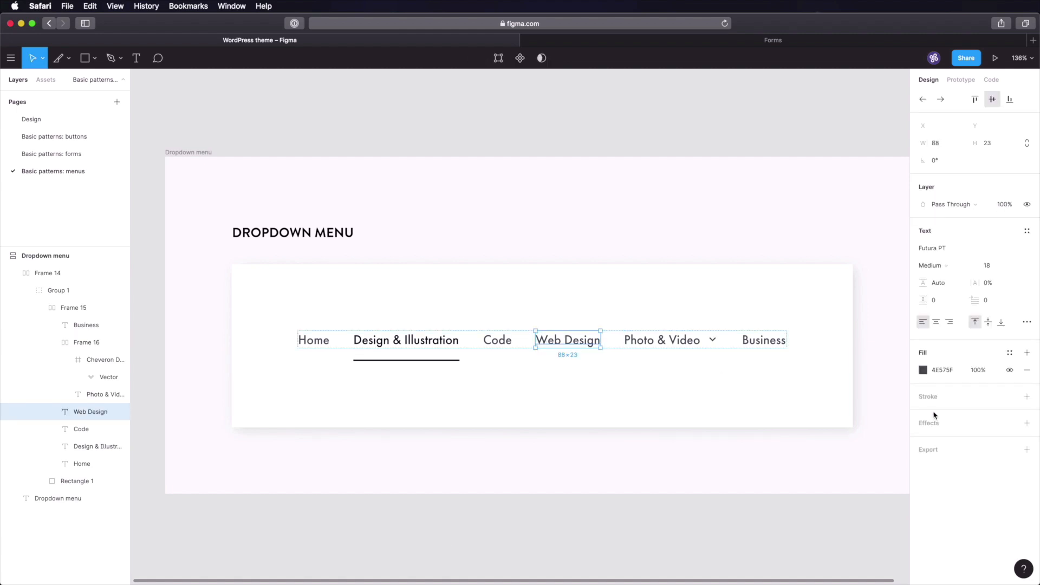
pyautogui.click(697, 522)
pyautogui.hscroll(2, 683, 383)
pyautogui.scroll(-1, 683, 383)
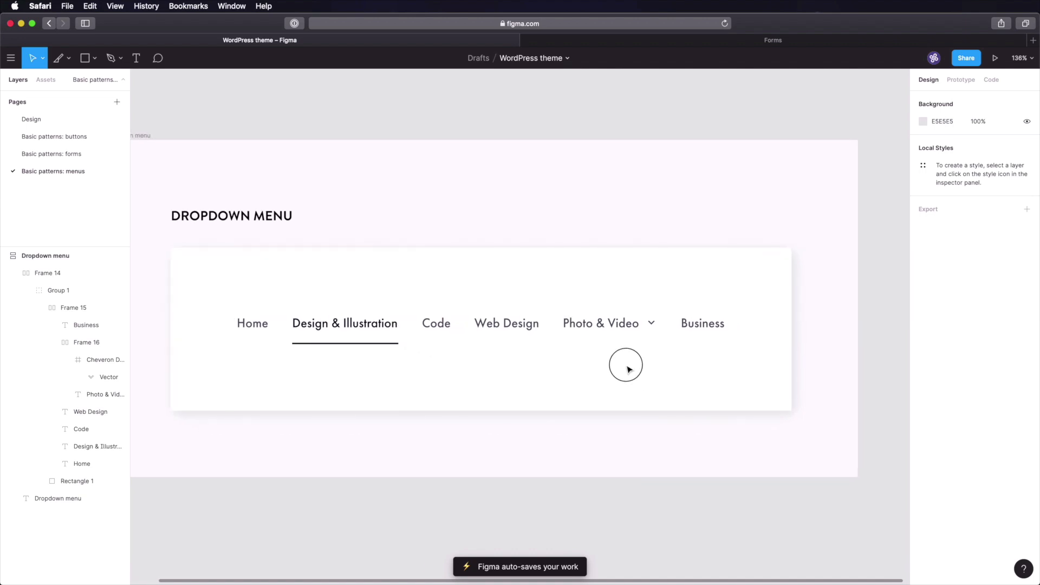
pyautogui.click(324, 343)
# - Duplicate the underline and move the copy under Photo & Video
pyautogui.press('super+d')
pyautogui.moveTo(360, 343); pyautogui.dragTo(576, 348)
pyautogui.press('super+s')
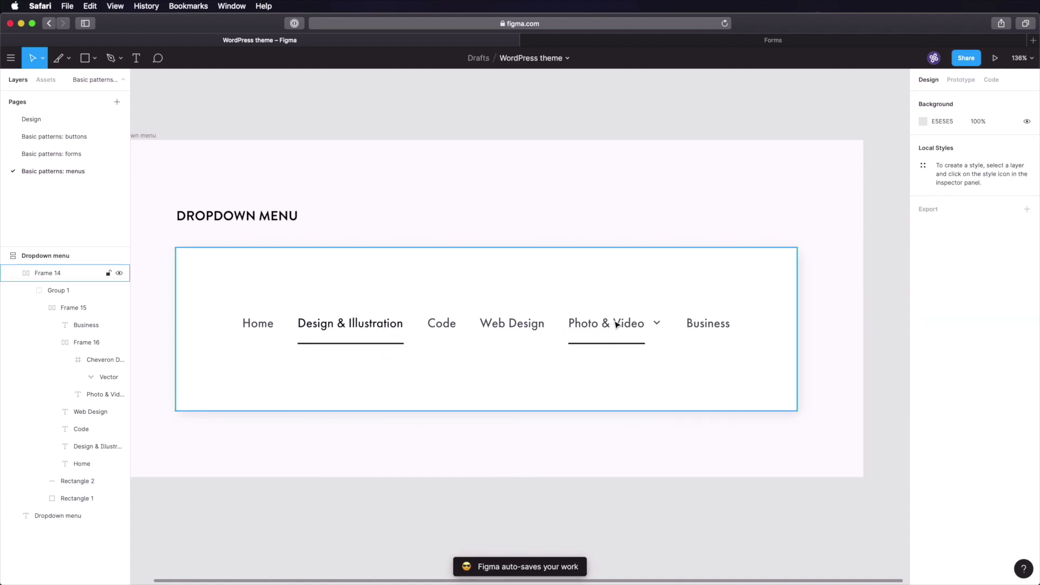
pyautogui.click(616, 332)
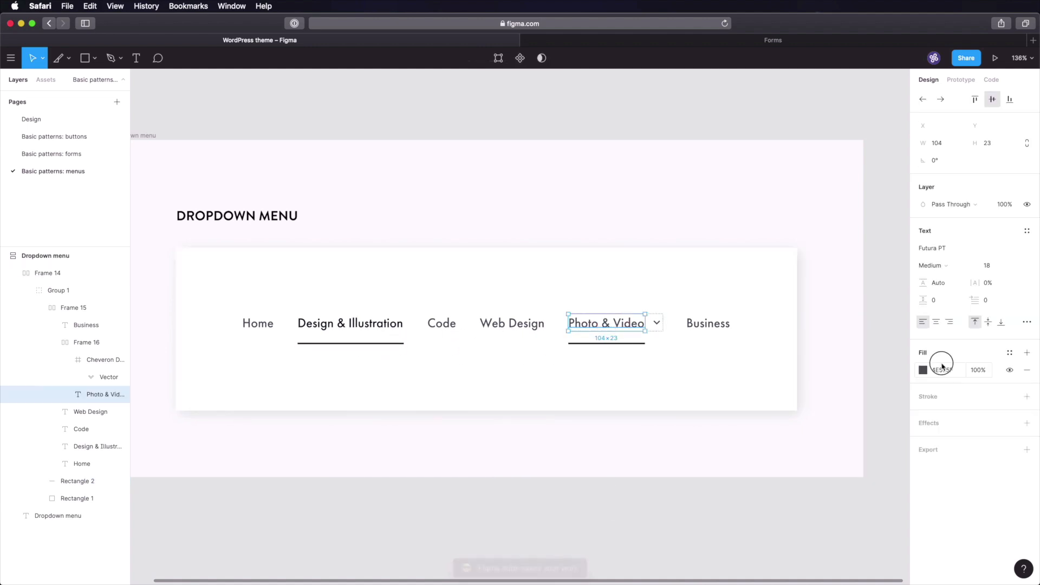
pyautogui.click(650, 524)
pyautogui.press('super+s')
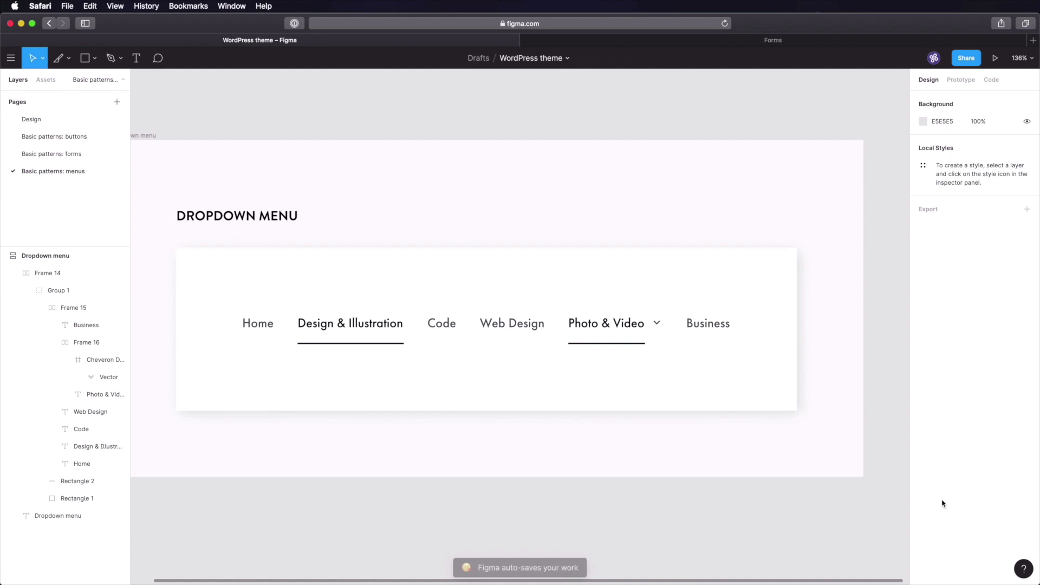
pyautogui.click(603, 344)
# - Draw a square under Photo & Video, wrap it in auto layout, then delete the square
pyautogui.press('r')
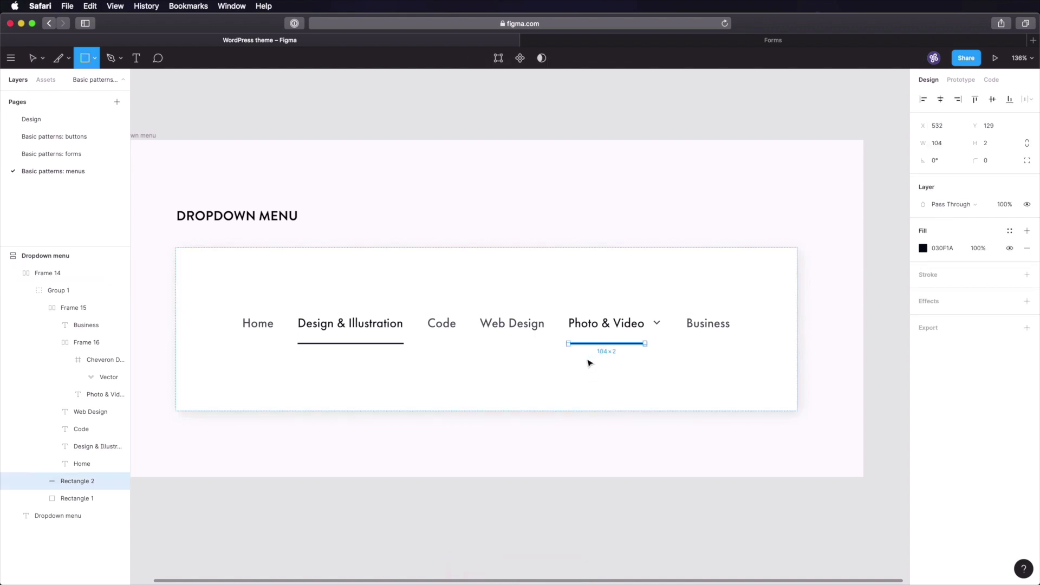
pyautogui.click(585, 359)
pyautogui.moveTo(599, 372)
pyautogui.mouseDown()
pyautogui.moveTo(606, 390)
pyautogui.moveTo(612, 377)
pyautogui.mouseUp()
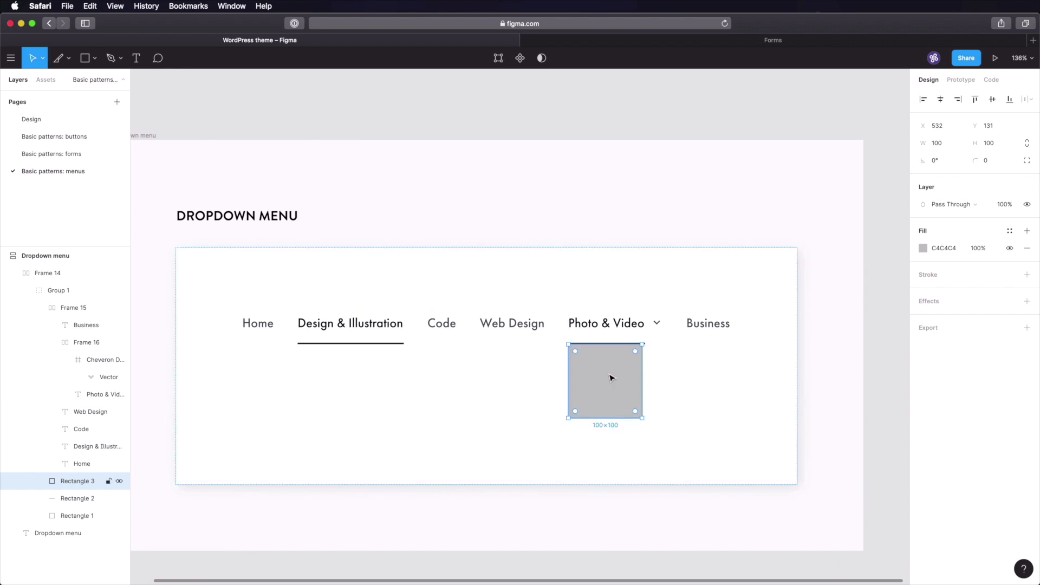
pyautogui.hotkey('shift', 'a')
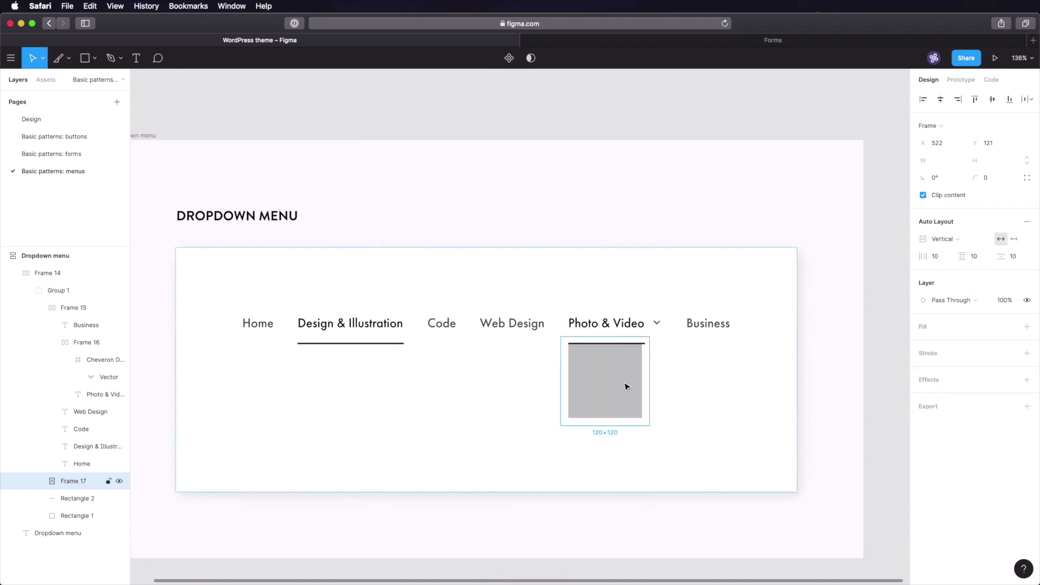
pyautogui.click(605, 388)
pyautogui.press('Delete')
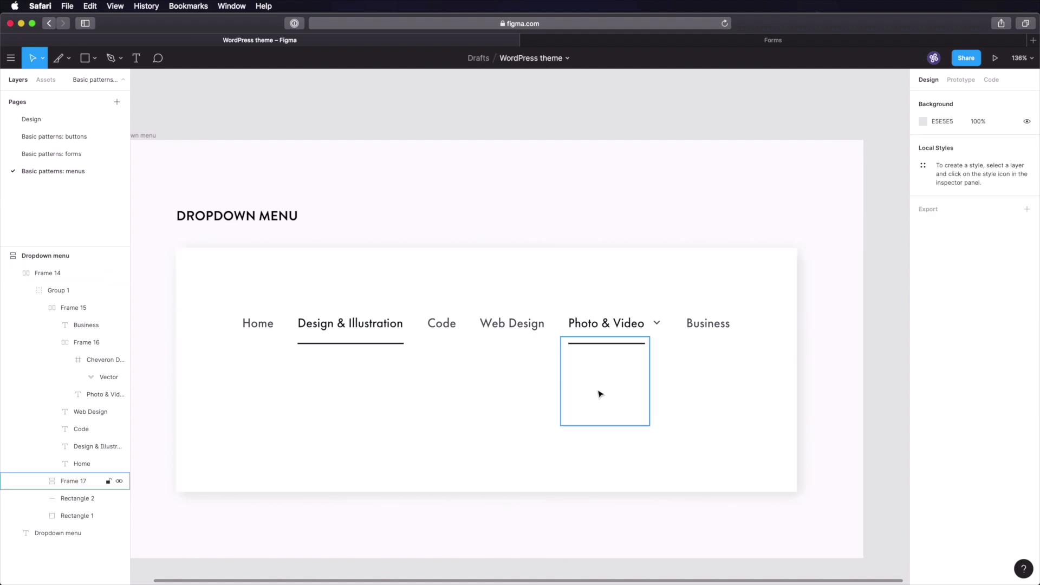
pyautogui.click(600, 394)
# - Give the empty dropdown frame 24/24 padding and 16 item spacing
pyautogui.click(943, 259)
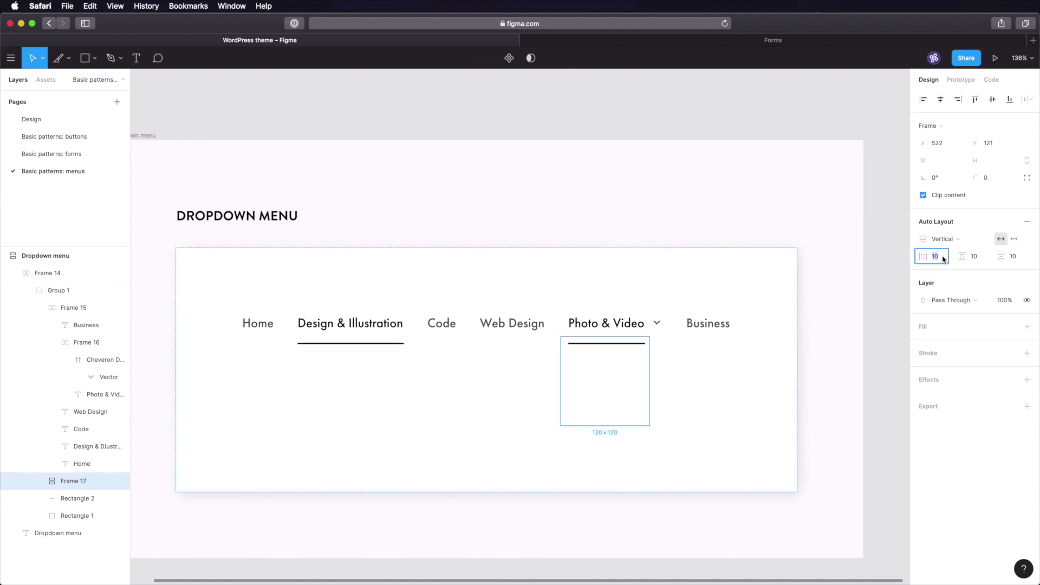
pyautogui.write('24')
pyautogui.press('Tab')
pyautogui.write('24')
pyautogui.press('Tab')
pyautogui.write('16')
pyautogui.press('Tab')
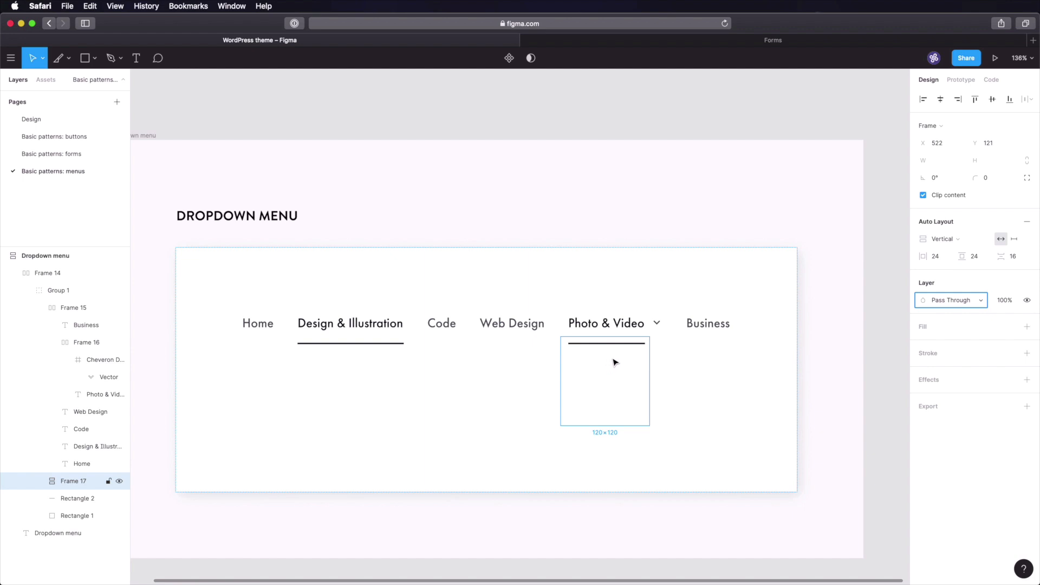
# - Add a drop shadow with blur 20, X offset 4 and 10% opacity
pyautogui.click(928, 380)
pyautogui.click(924, 399)
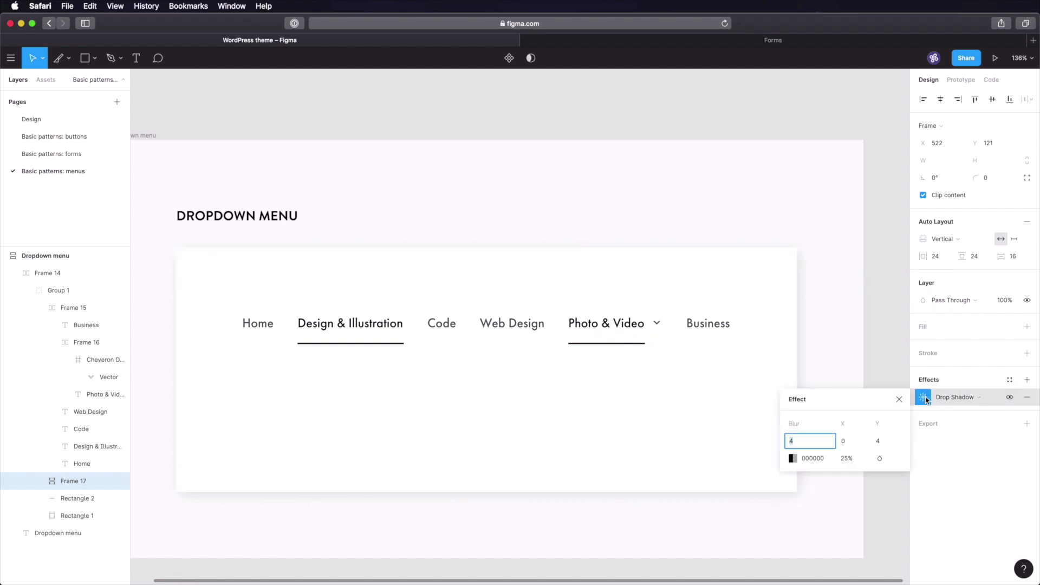
pyautogui.write('20')
pyautogui.press('Tab')
pyautogui.write('4')
pyautogui.press('Tab')
pyautogui.click(847, 459)
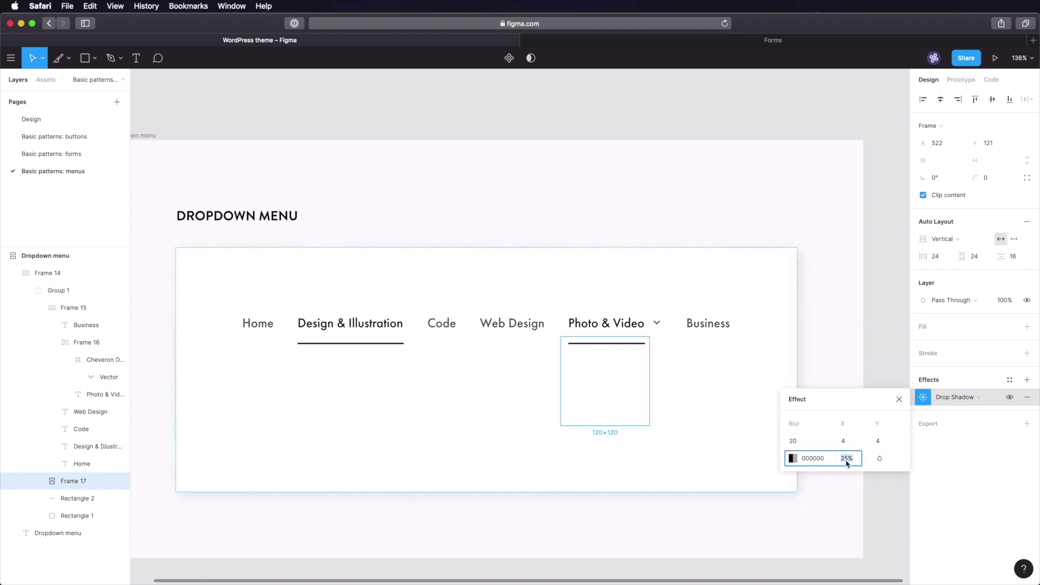
pyautogui.write('10')
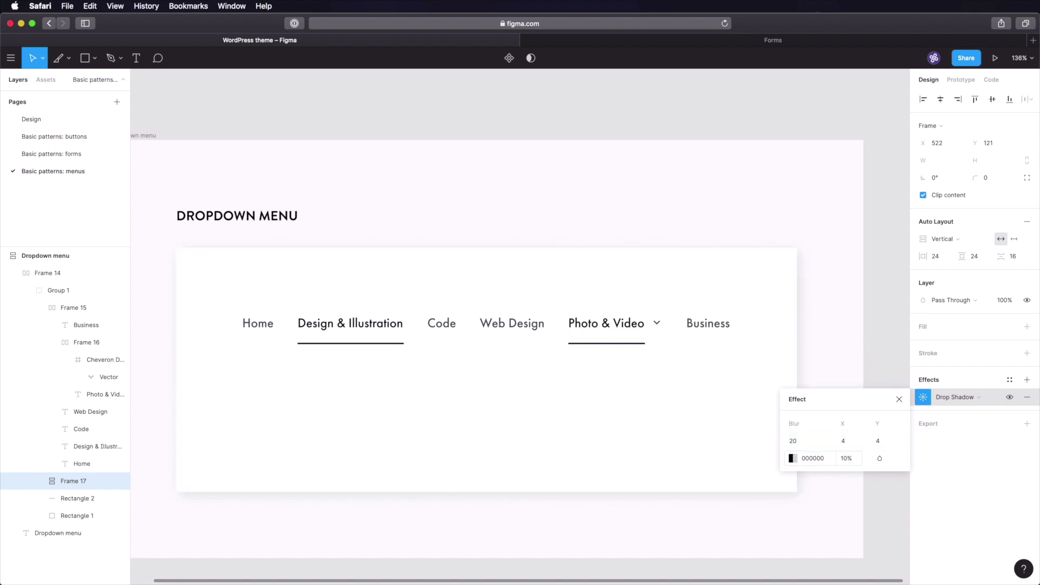
pyautogui.click(886, 354)
# - Add a Photography text label inside the dropdown frame and give the frame a white fill
pyautogui.press('t')
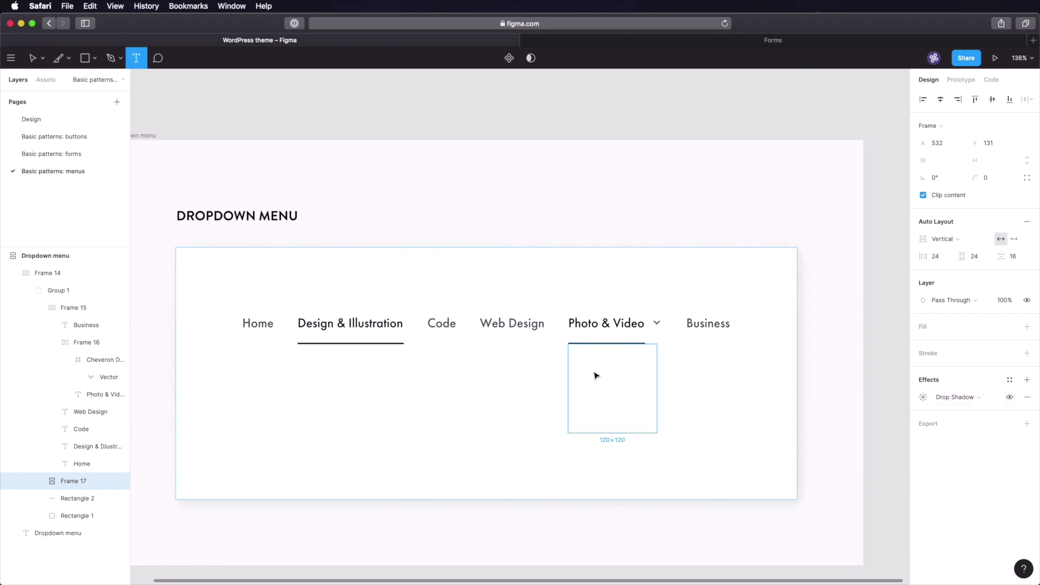
pyautogui.click(595, 378)
pyautogui.write('Photography')
pyautogui.click(844, 409)
pyautogui.click(674, 383)
pyautogui.click(941, 327)
pyautogui.click(832, 389)
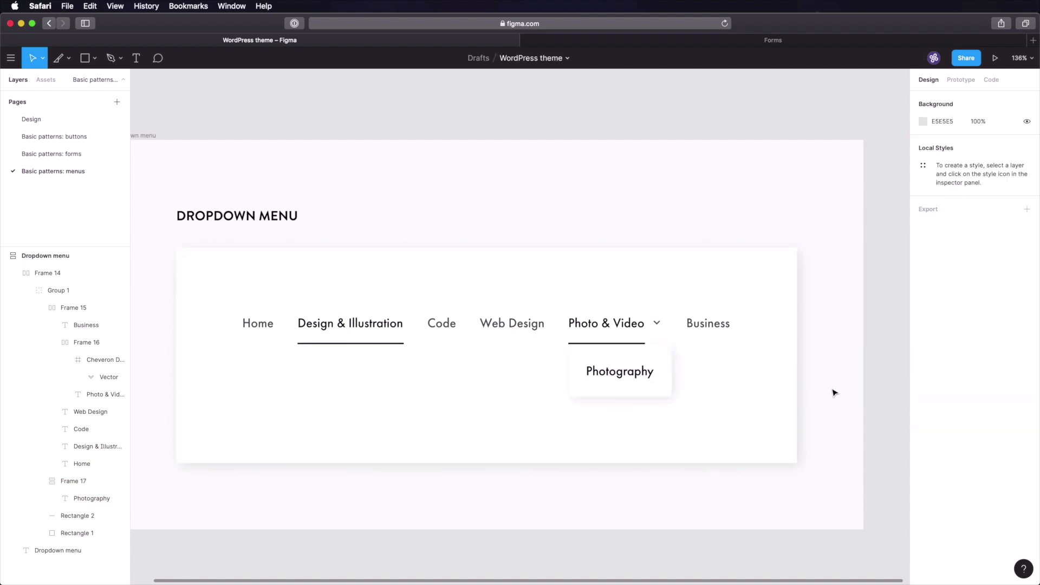
# - Style the Photography text grey 4E575F in Book weight at size 16
pyautogui.click(622, 373)
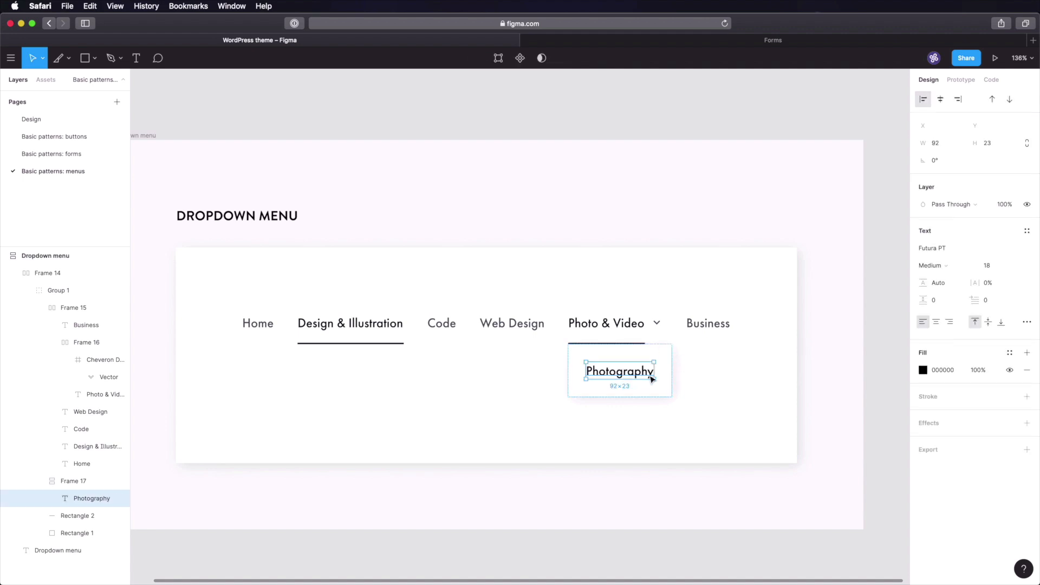
pyautogui.click(47, 120)
pyautogui.hscroll(1, 686, 261)
pyautogui.hscroll(10, 685, 261)
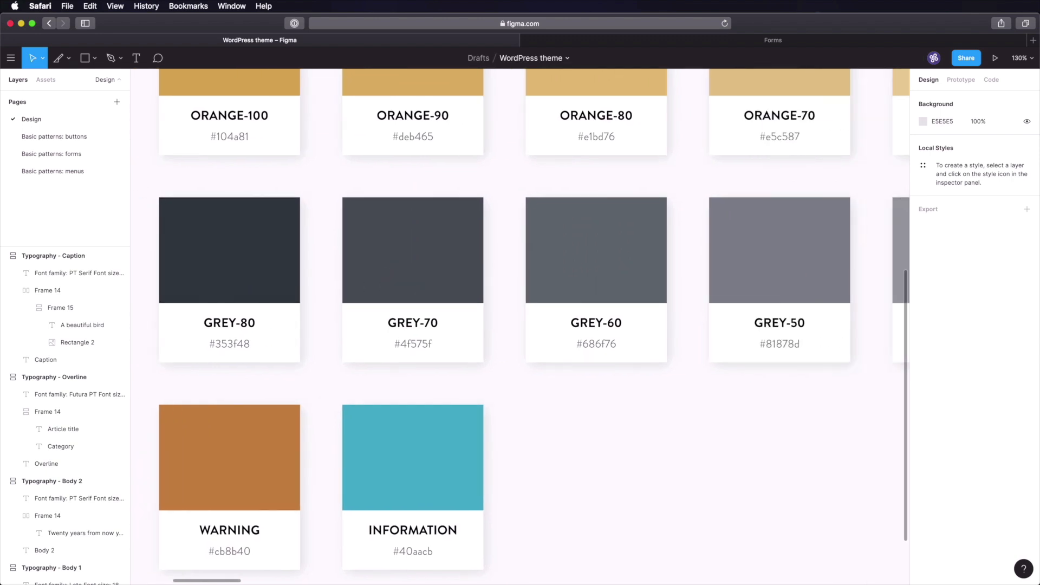
pyautogui.click(63, 171)
pyautogui.click(942, 370)
pyautogui.write('4E575F')
pyautogui.press('Tab')
pyautogui.click(943, 265)
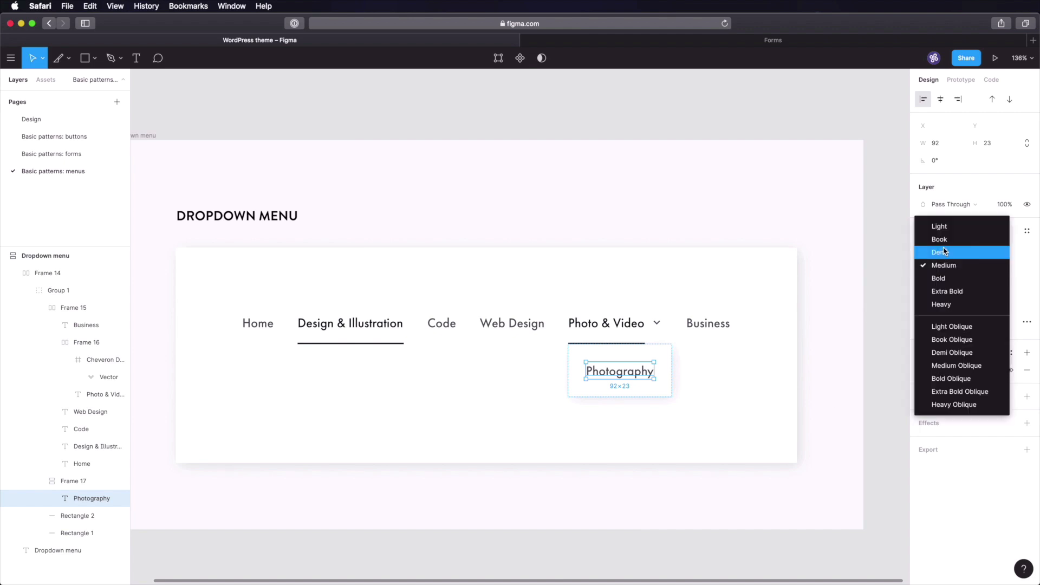
pyautogui.click(947, 240)
pyautogui.click(997, 266)
pyautogui.write('16')
pyautogui.press('Tab')
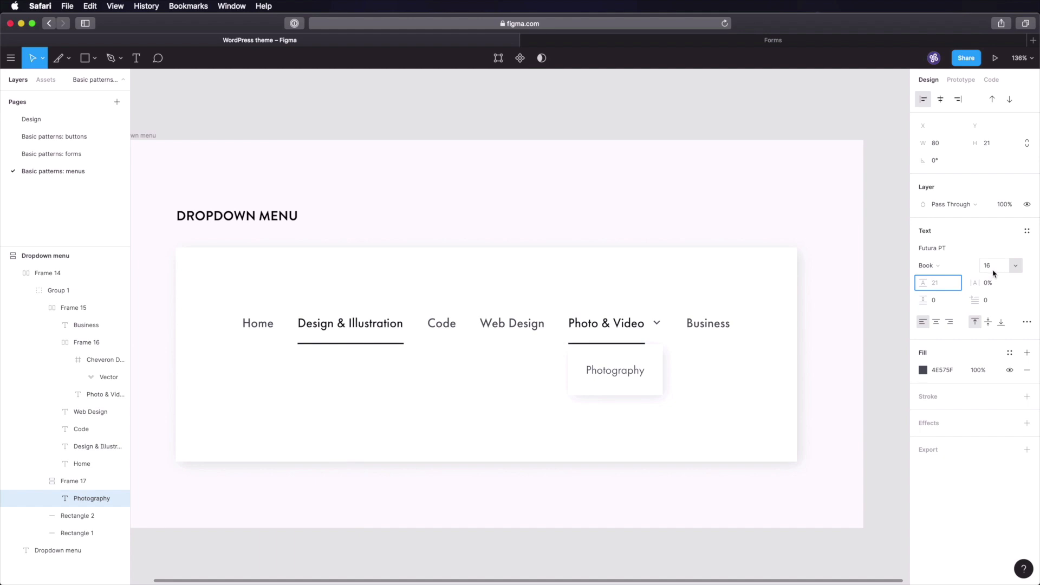
pyautogui.click(898, 349)
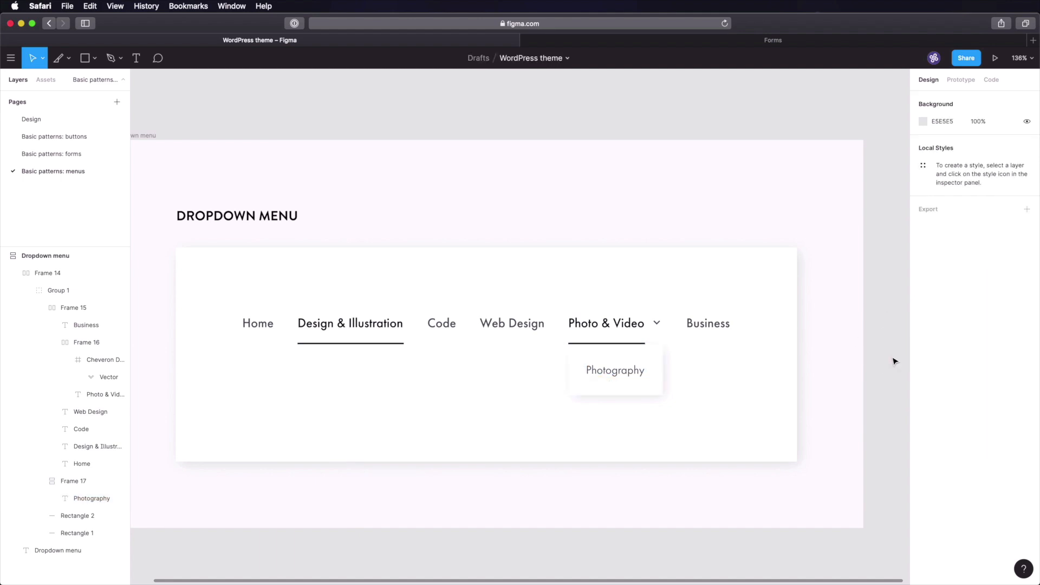
pyautogui.click(608, 373)
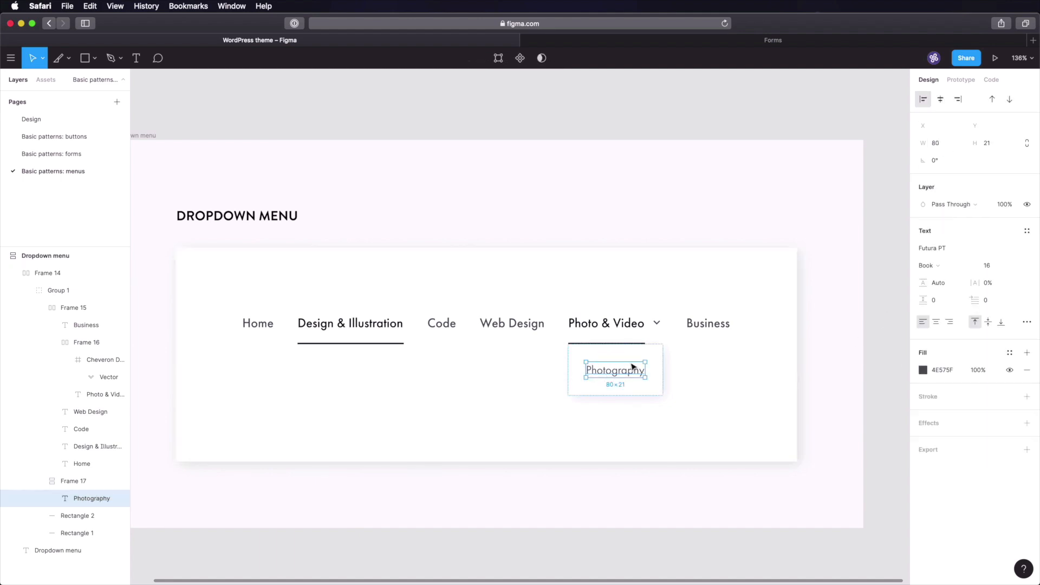
pyautogui.click(662, 358)
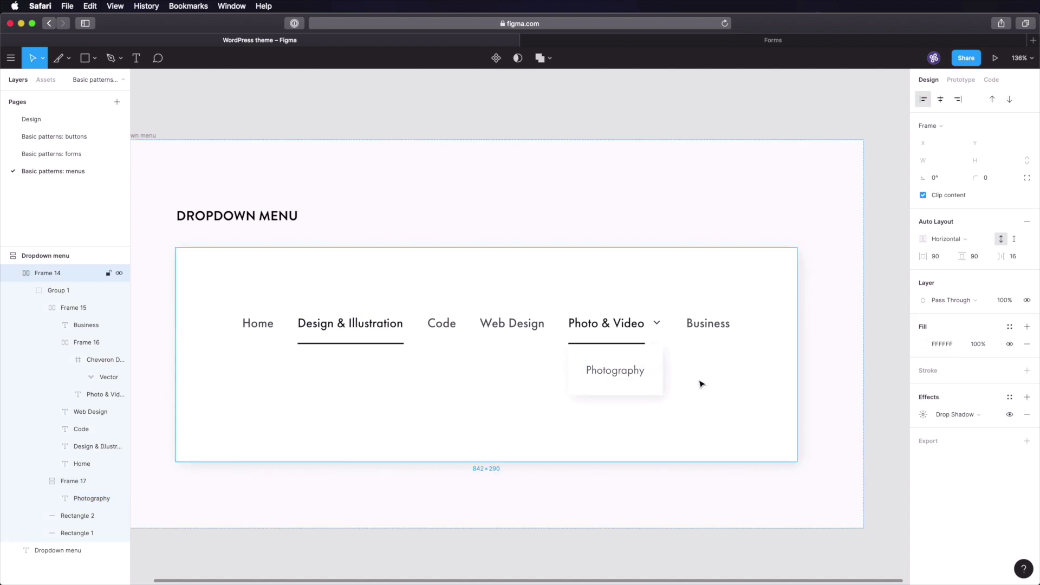
# - Duplicate the Photography item into Editing, Inspiration and Adobe Premiere Pro entries
pyautogui.click(625, 372)
pyautogui.press('super+d')
pyautogui.press('super+d')
pyautogui.press('super+d')
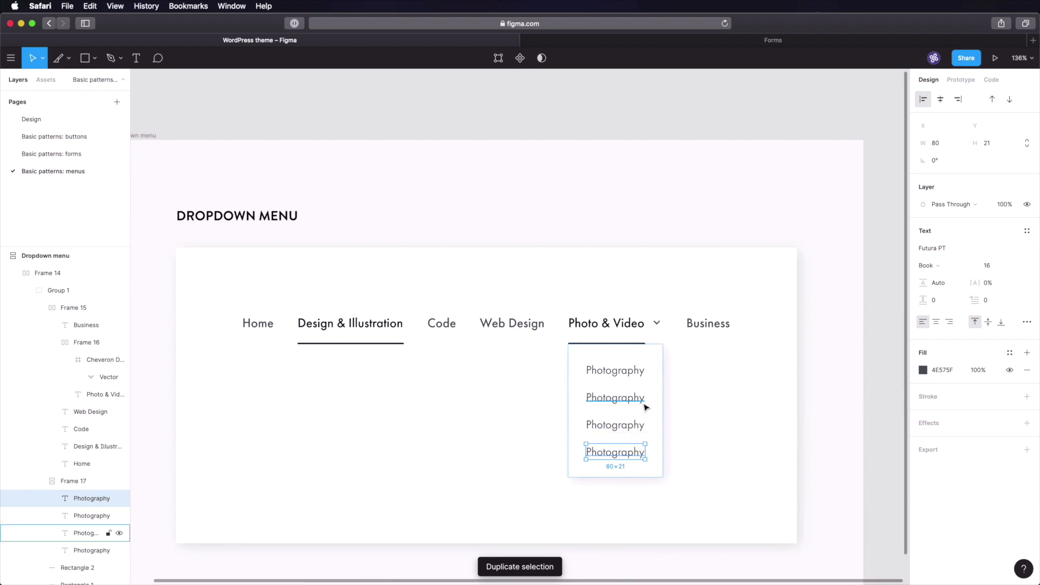
pyautogui.click(691, 390)
pyautogui.click(621, 398)
pyautogui.doubleClick(621, 401)
pyautogui.write('Editing')
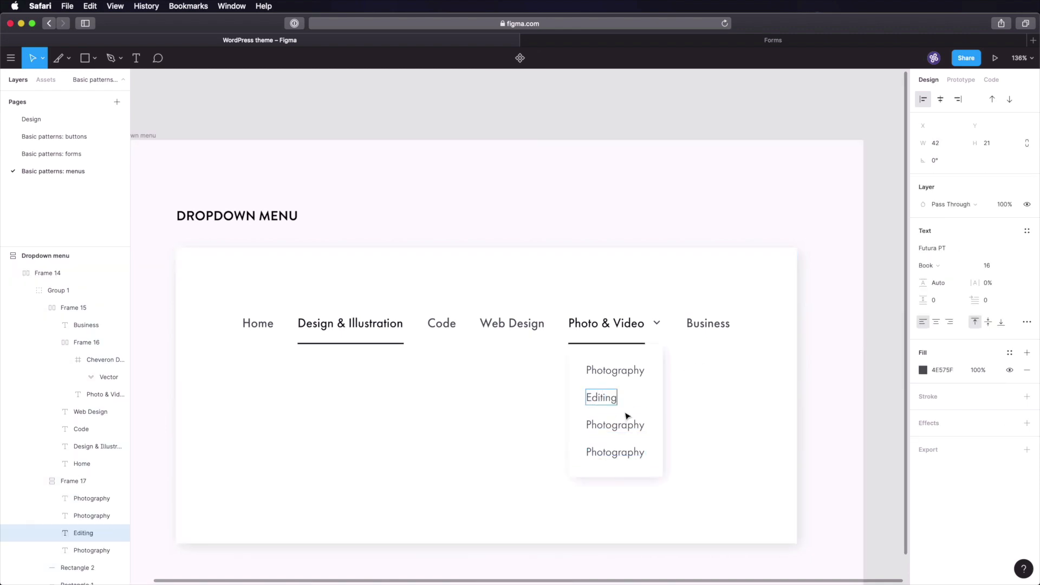
pyautogui.doubleClick(618, 427)
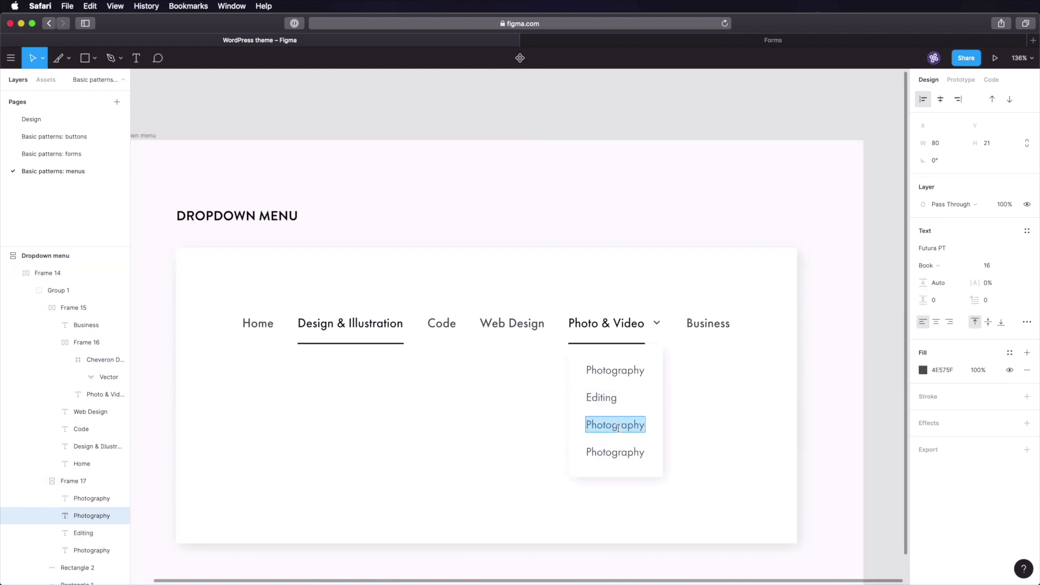
pyautogui.write('Inspiration')
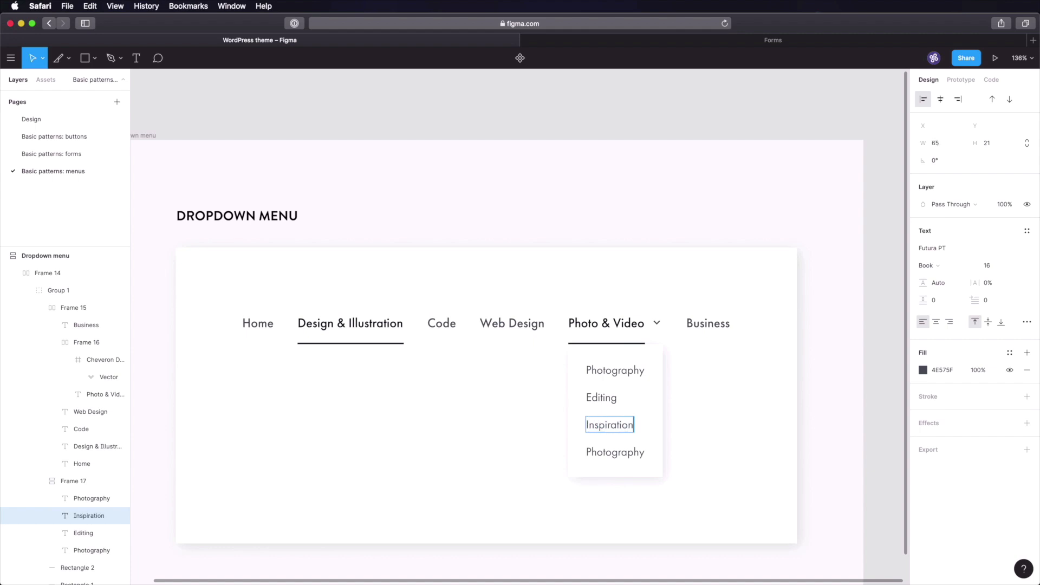
pyautogui.doubleClick(615, 451)
pyautogui.write('Adobe Premiere Pro')
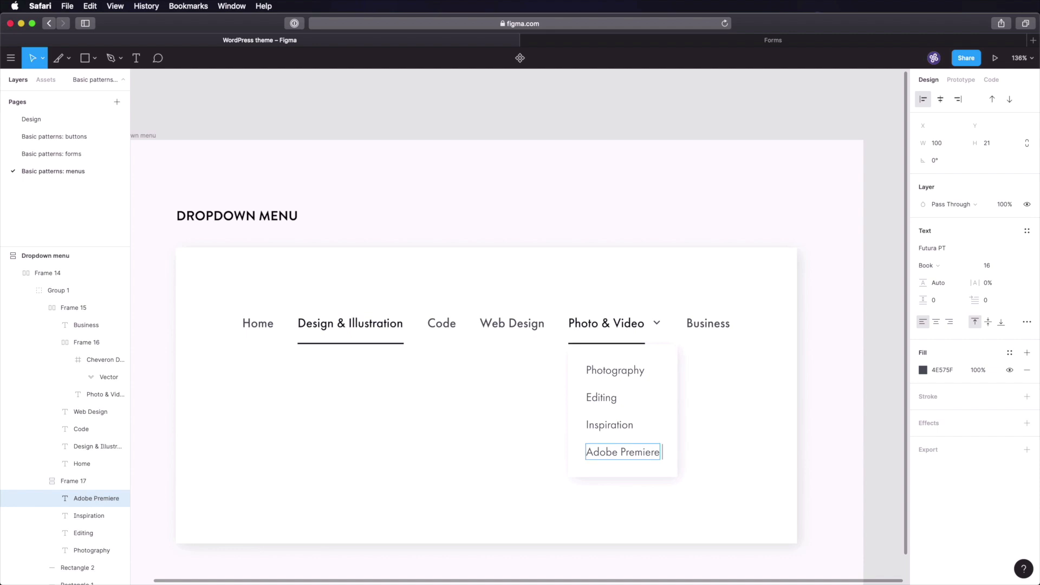
pyautogui.press('Escape')
# - Nudge the dropdown list box left so it sits under Photo & Video at X 508
pyautogui.click(876, 365)
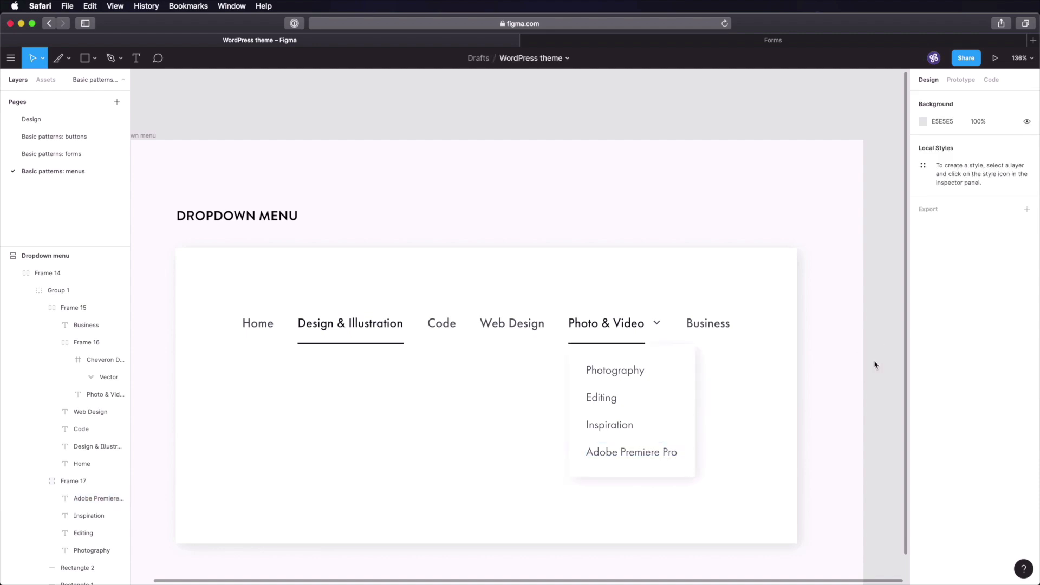
pyautogui.click(622, 370)
pyautogui.click(622, 370)
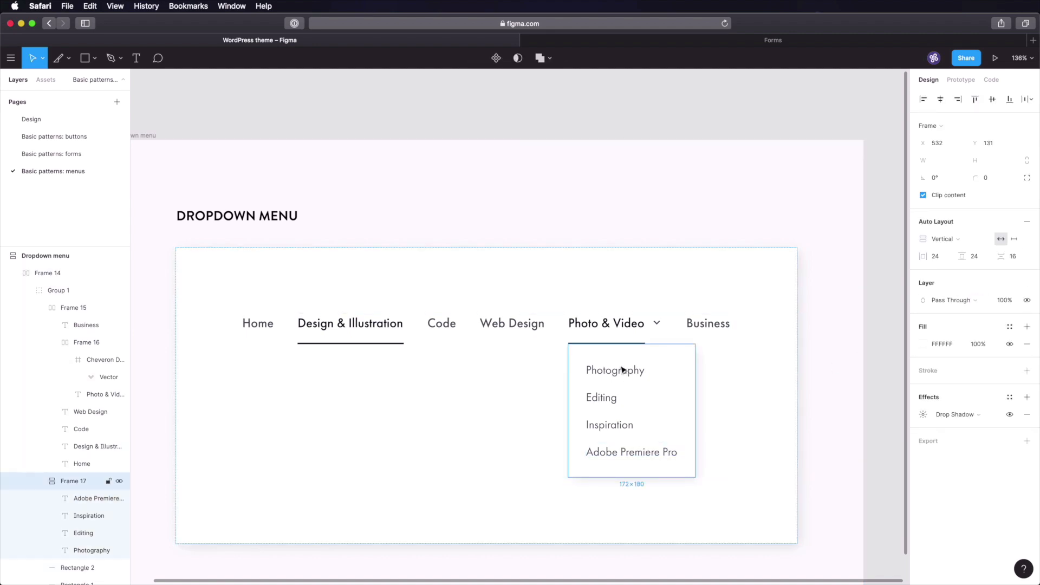
pyautogui.hotkey('shift', 'Left')
pyautogui.hotkey('shift', 'Left')
pyautogui.press('Left')
pyautogui.press('Left')
pyautogui.press('Left')
pyautogui.press('Left')
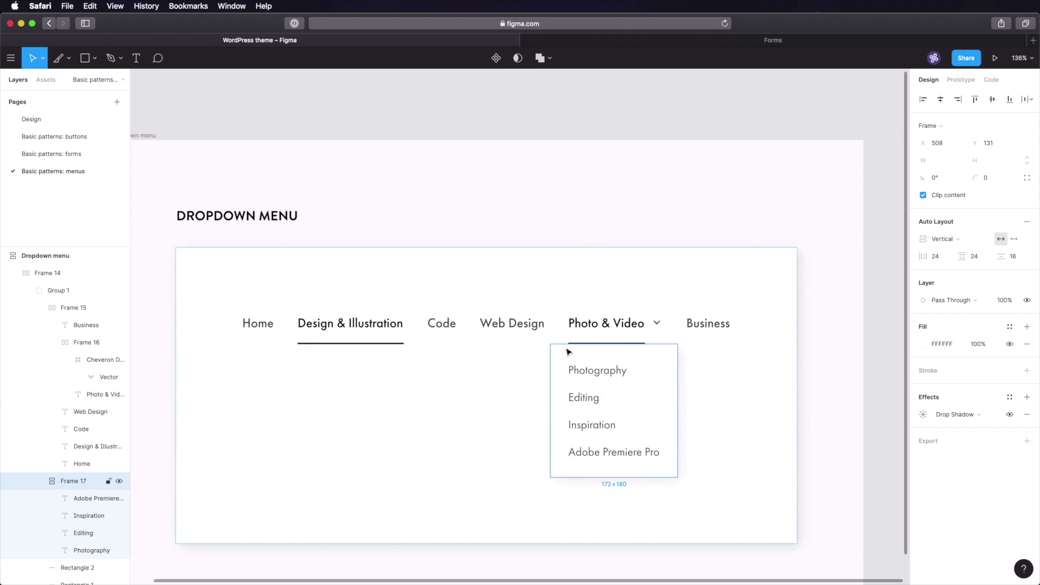
# - Select the Inspiration item and copy the ORANGE-120 colour from the Design page swatches
pyautogui.keyDown('super'); pyautogui.click(601, 327); pyautogui.keyUp('super')
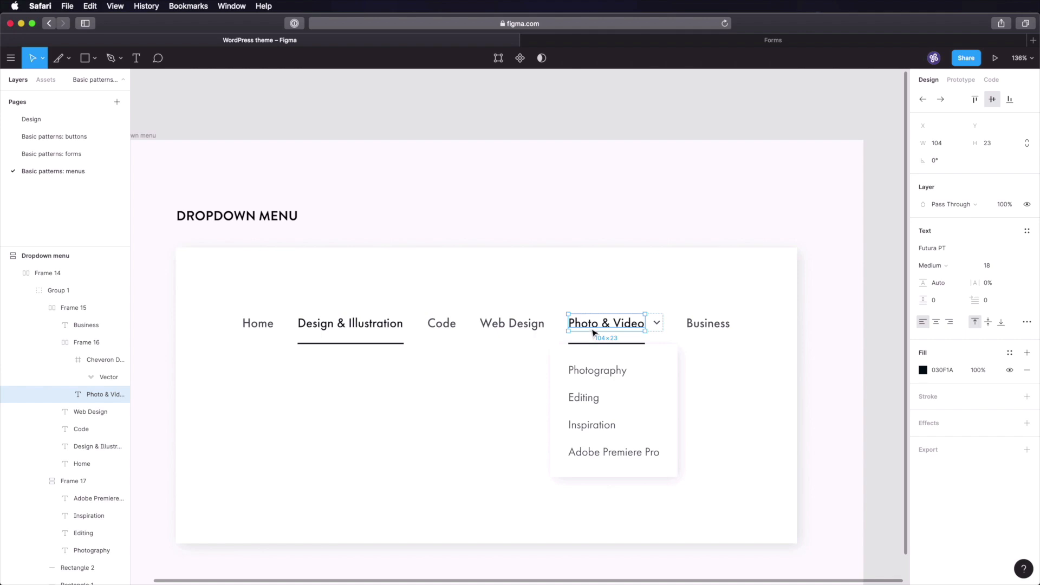
pyautogui.click(875, 398)
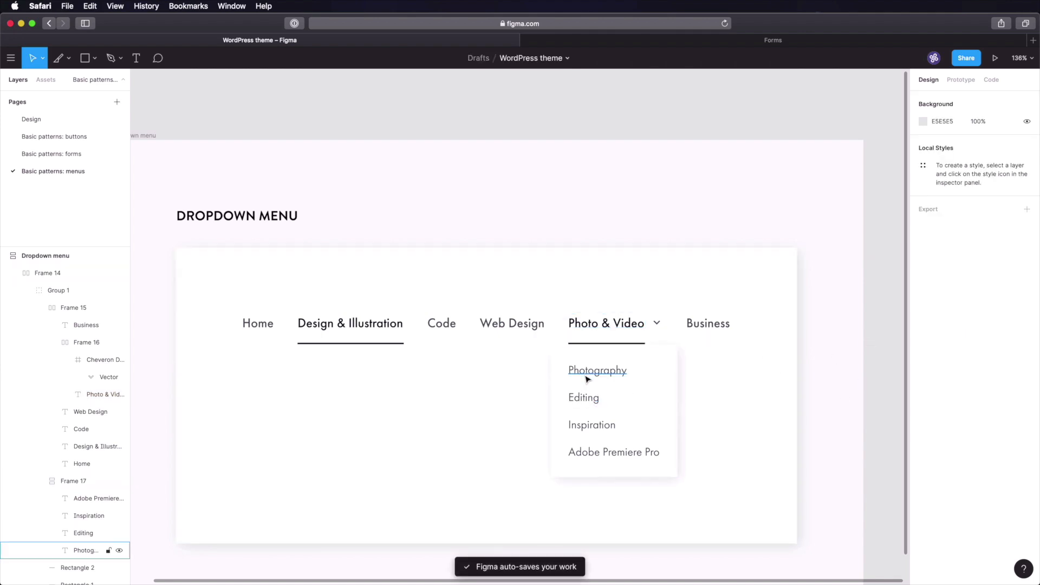
pyautogui.click(55, 120)
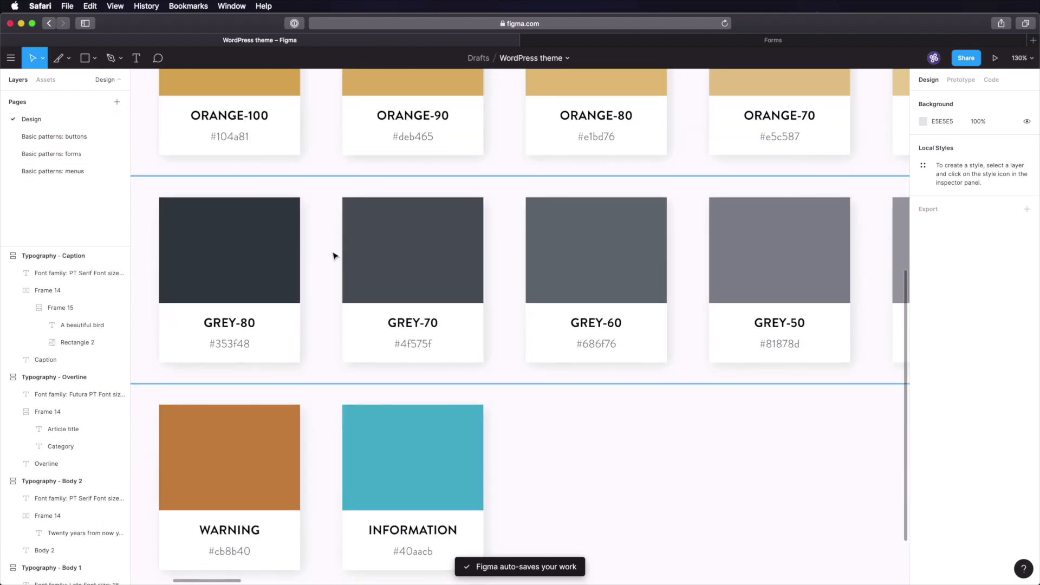
pyautogui.hscroll(-3, 476, 294)
pyautogui.scroll(-2, 534, 227)
pyautogui.scroll(4, 531, 225)
pyautogui.hscroll(-2, 471, 320)
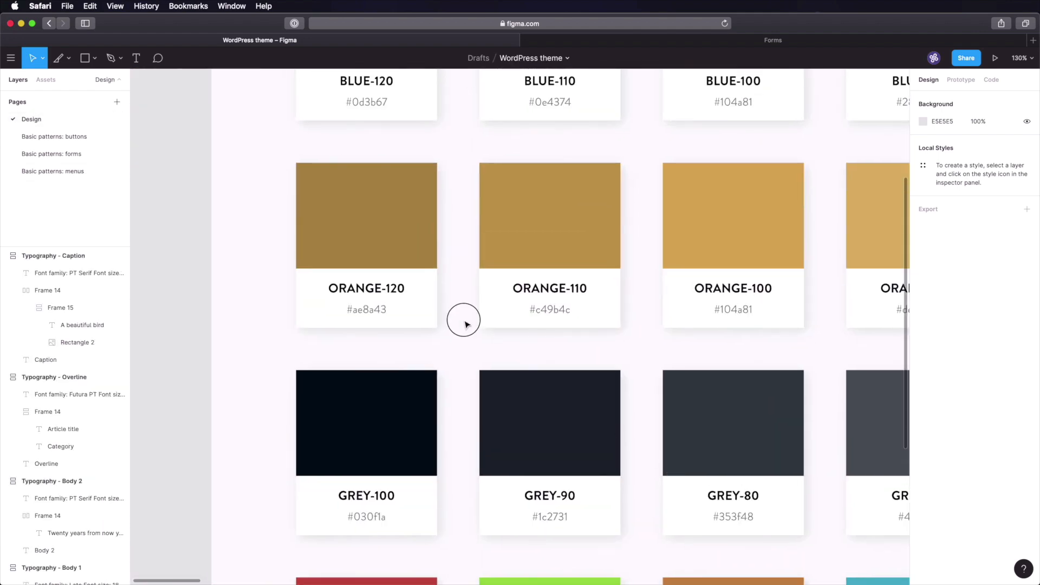
pyautogui.hscroll(2, 358, 337)
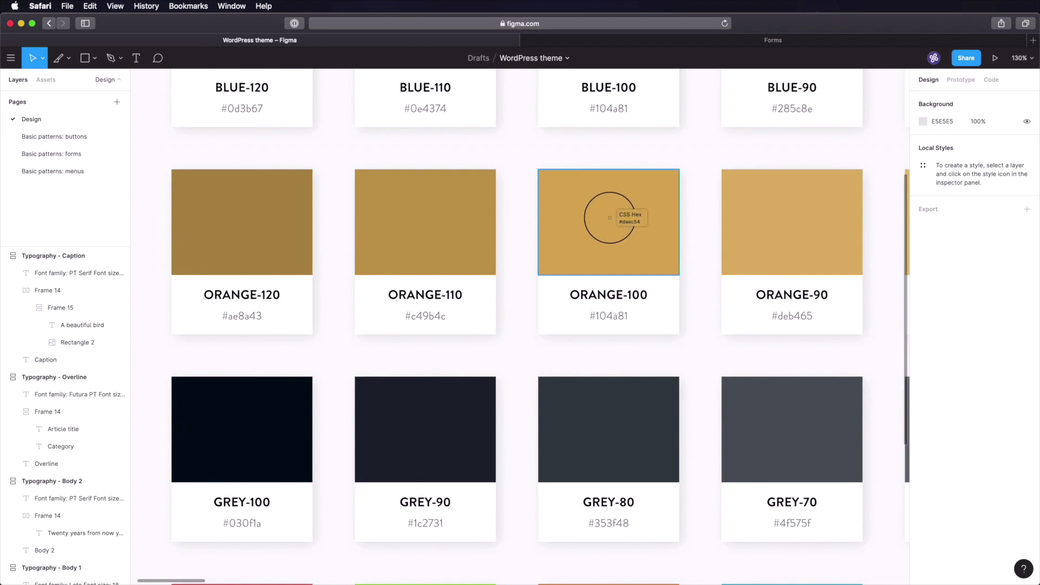
pyautogui.click(75, 171)
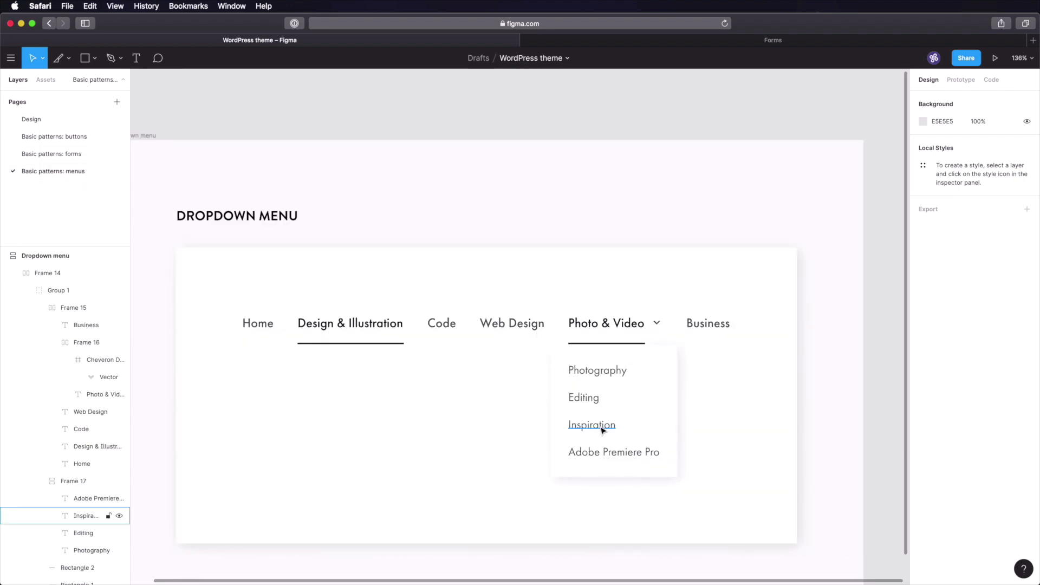
pyautogui.keyDown('super'); pyautogui.click(603, 428); pyautogui.keyUp('super')
pyautogui.click(11, 119)
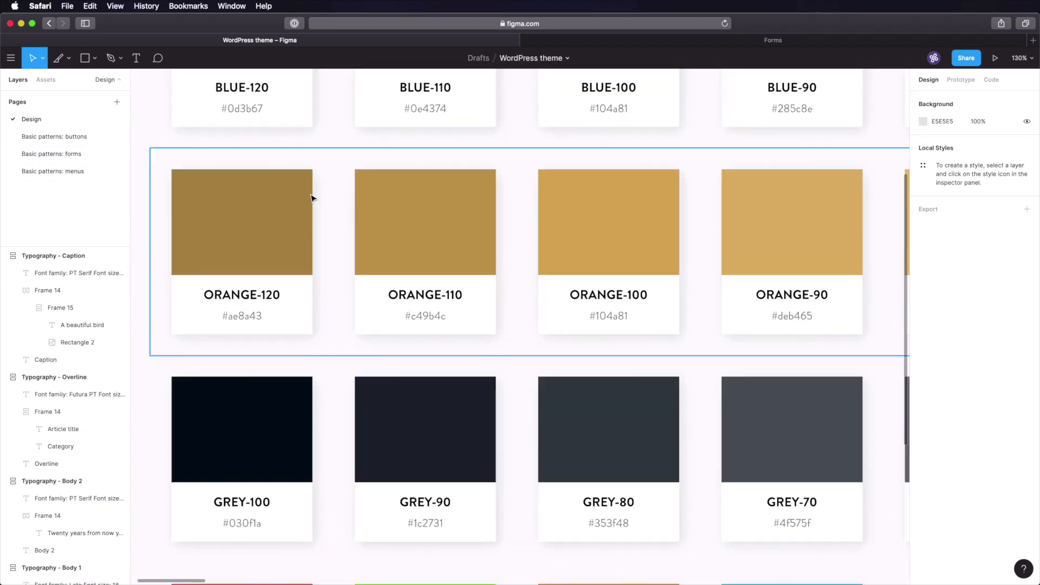
pyautogui.press('i')
pyautogui.click(58, 171)
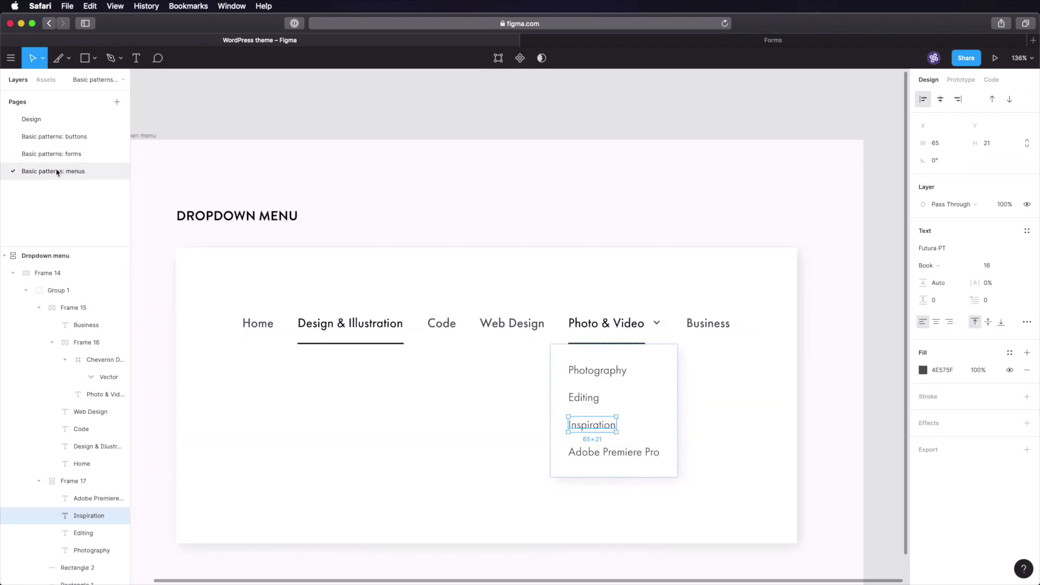
# - Paste AE8A43 as the Inspiration text fill to make it gold
pyautogui.click(949, 370)
pyautogui.write('AE8A43')
pyautogui.press('Tab')
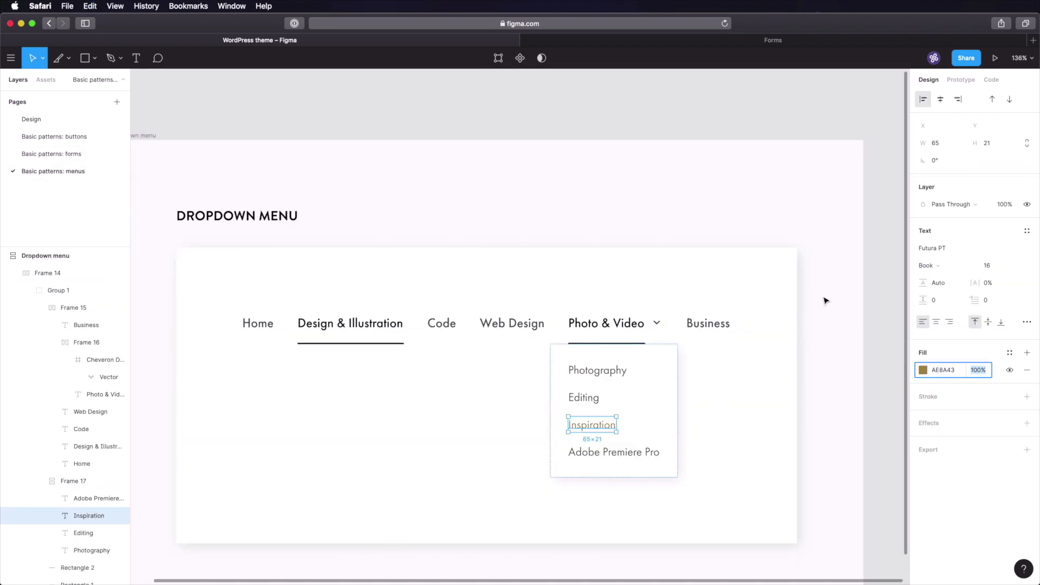
pyautogui.click(862, 384)
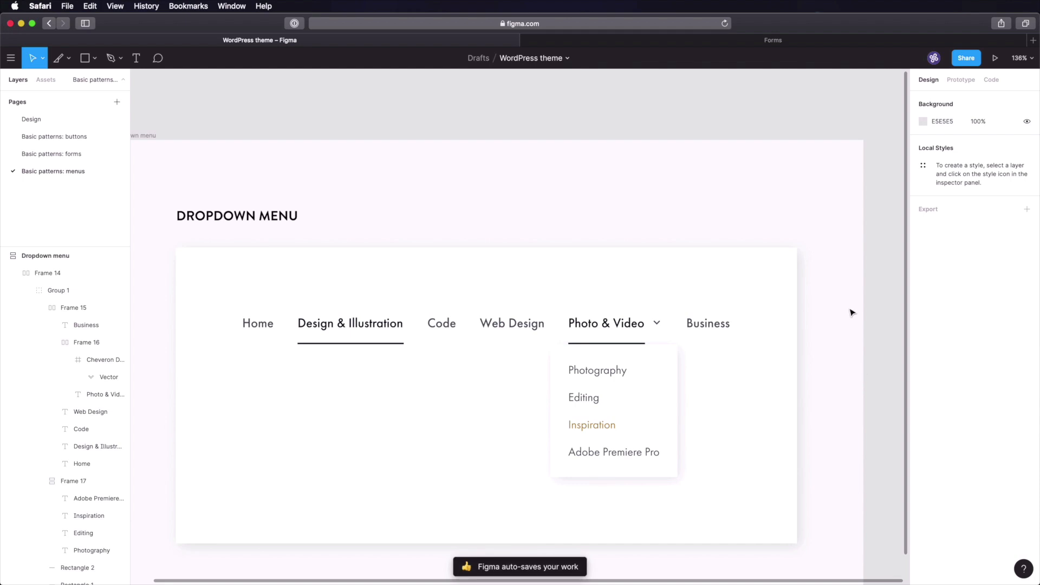
pyautogui.scroll(-5, 853, 310)
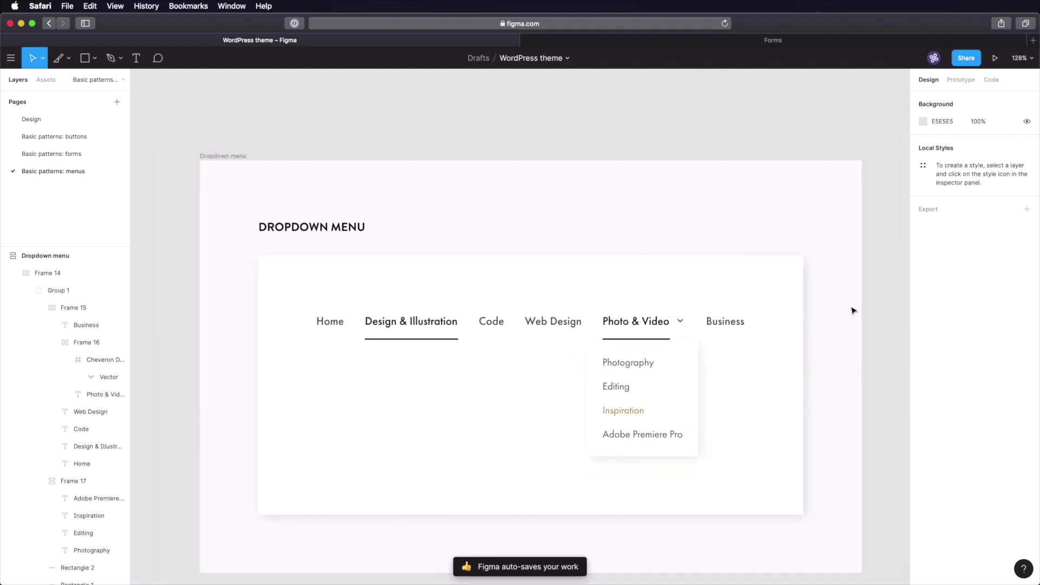
pyautogui.click(860, 338)
pyautogui.moveTo(861, 338); pyautogui.dragTo(706, 290)
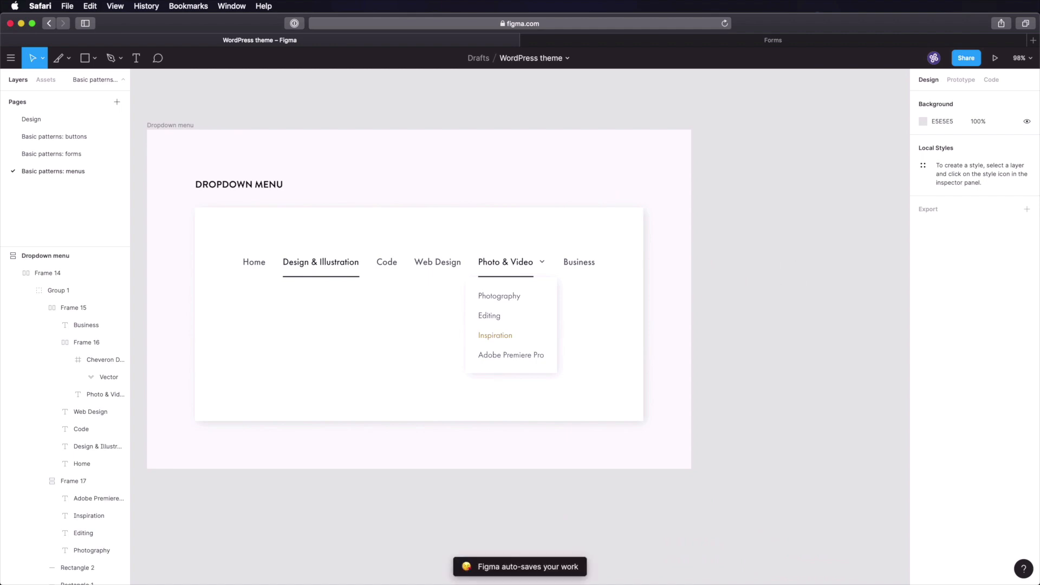
# - Duplicate the Dropdown menu frame as Footer menu and retitle its heading FOOTER MENU
pyautogui.click(176, 127)
pyautogui.press('super+d')
pyautogui.press('super+r')
pyautogui.write('Foot')
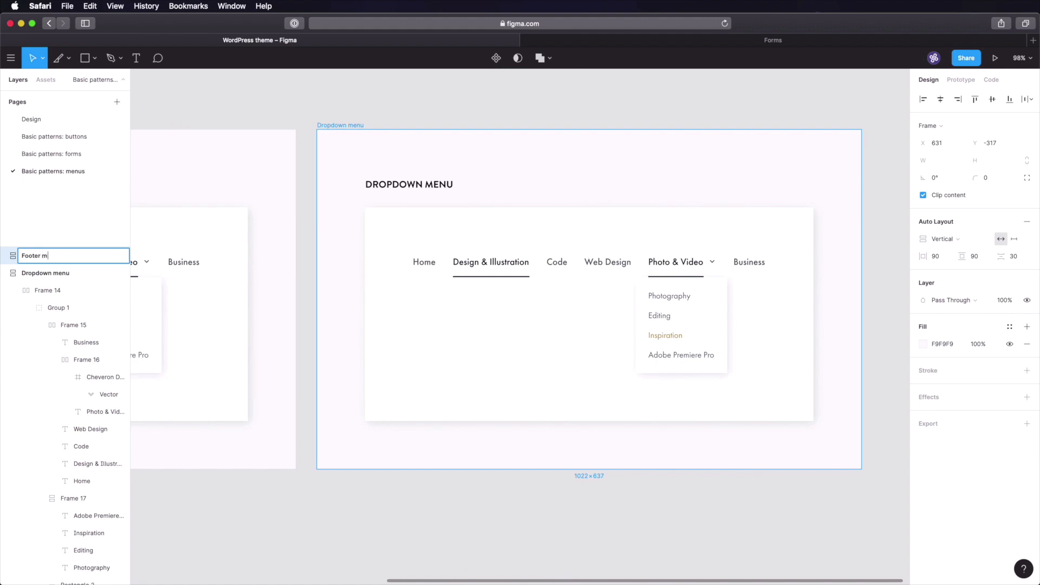
pyautogui.press('Return')
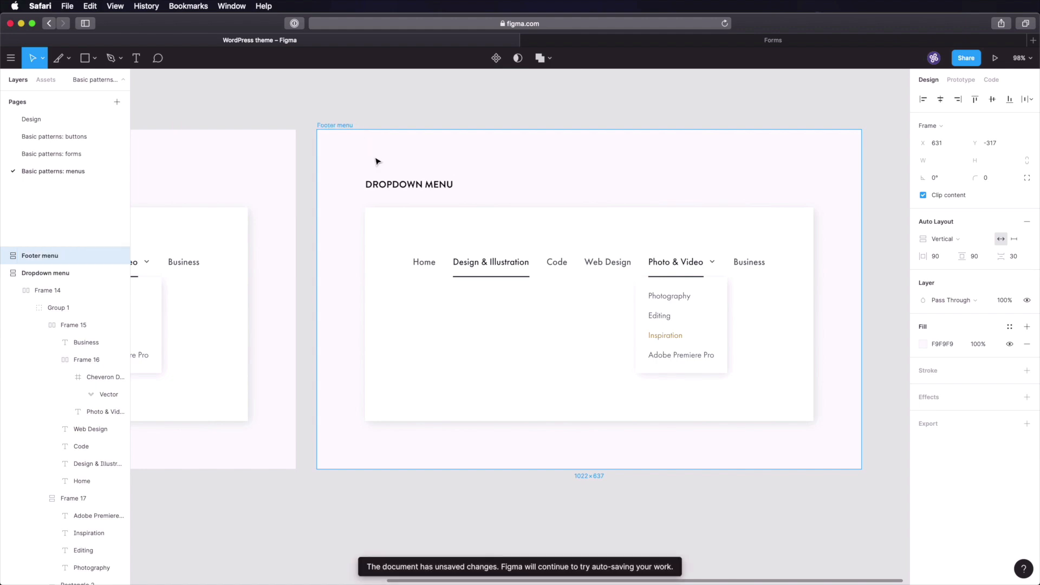
pyautogui.click(393, 184)
pyautogui.doubleClick(392, 184)
pyautogui.write('Footer')
pyautogui.press('Escape')
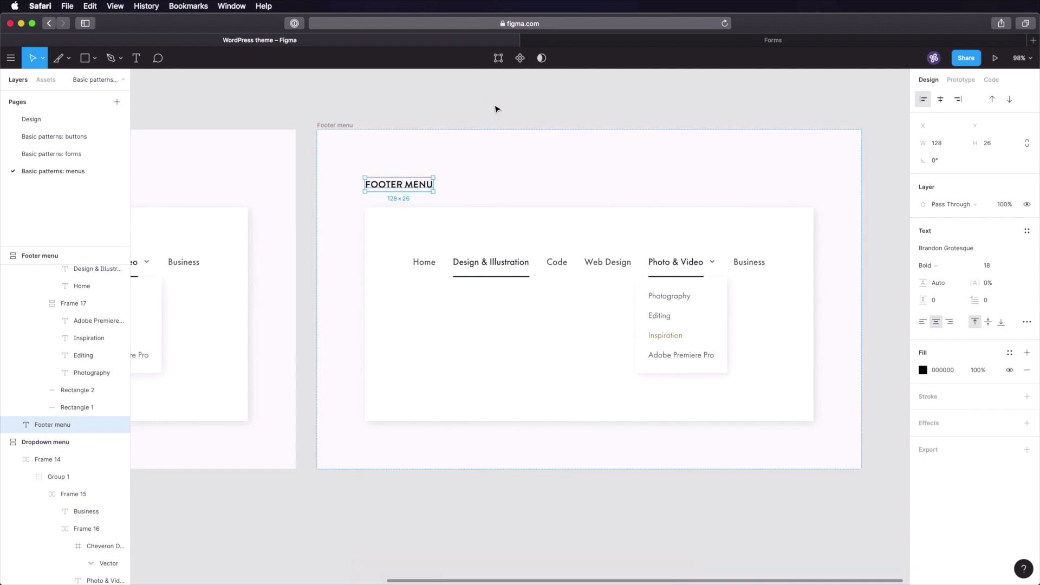
# - Delete the dropdown list box and the Photo & Video and Design & Illustration underlines
pyautogui.click(497, 109)
pyautogui.click(686, 298)
pyautogui.doubleClick(686, 302)
pyautogui.doubleClick(686, 303)
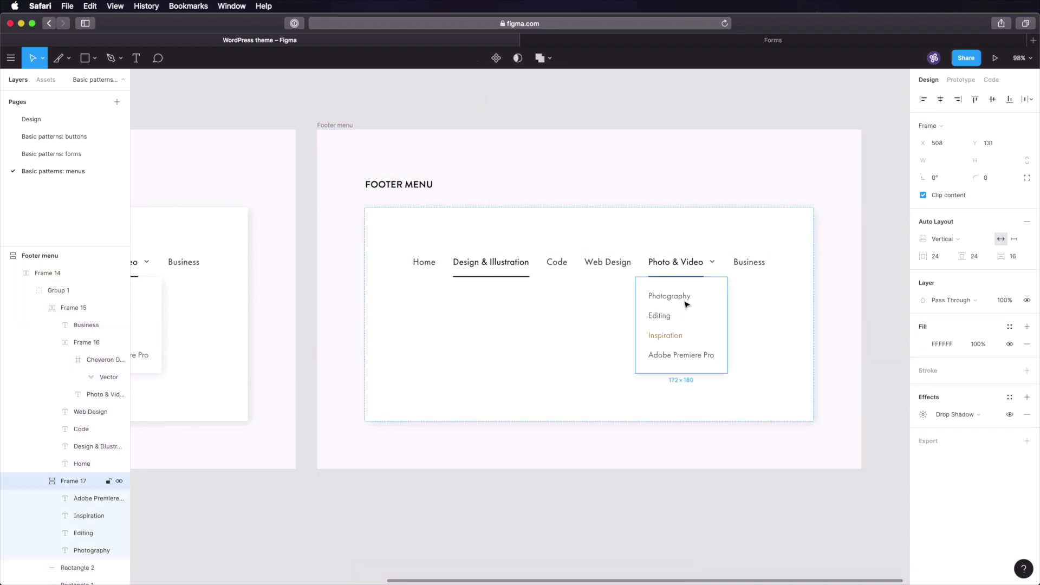
pyautogui.press('Delete')
pyautogui.click(676, 280)
pyautogui.doubleClick(676, 279)
pyautogui.doubleClick(676, 280)
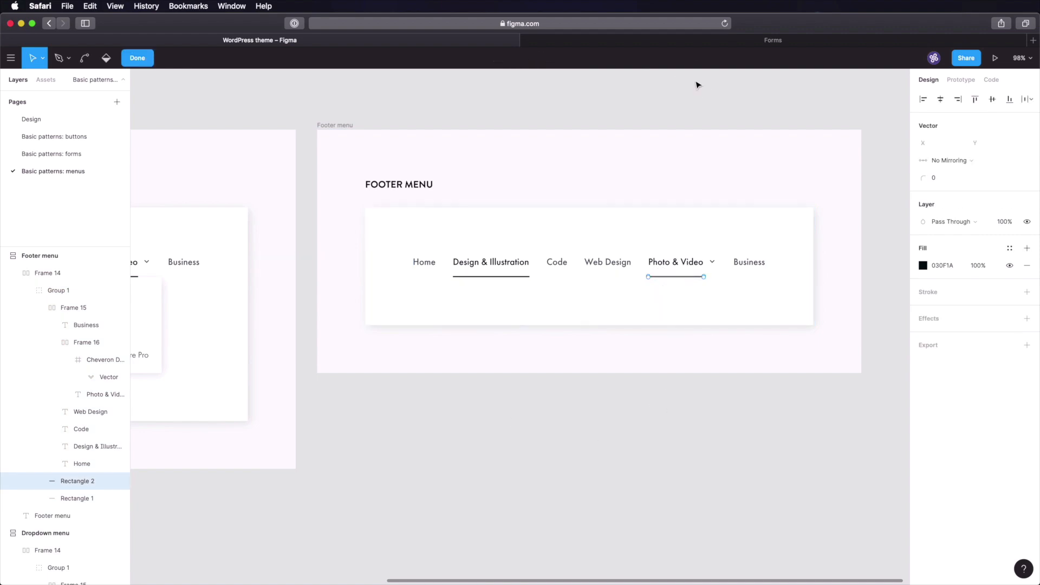
pyautogui.press('Escape')
pyautogui.press('Delete')
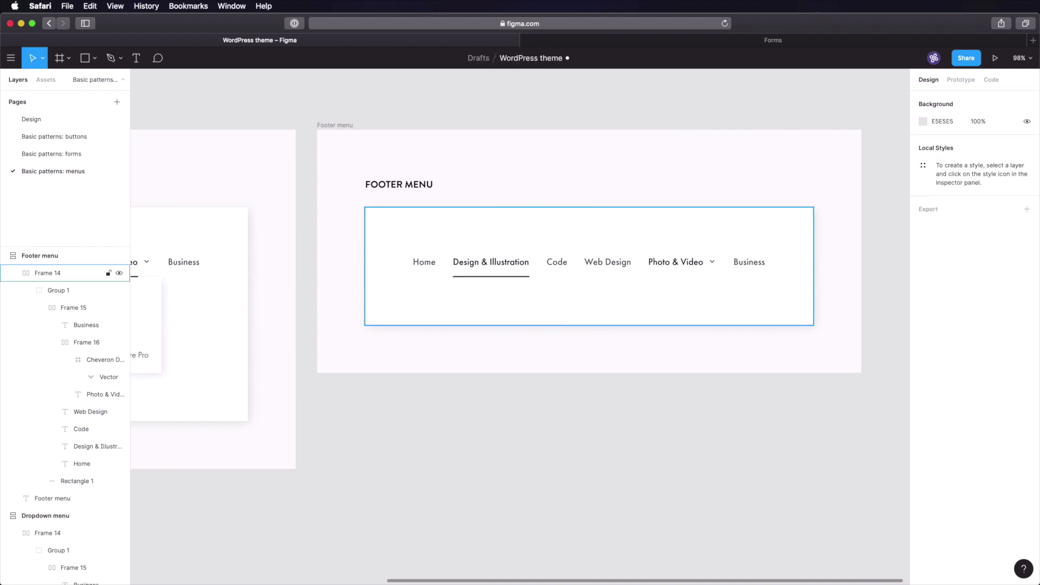
pyautogui.click(483, 286)
pyautogui.click(491, 280)
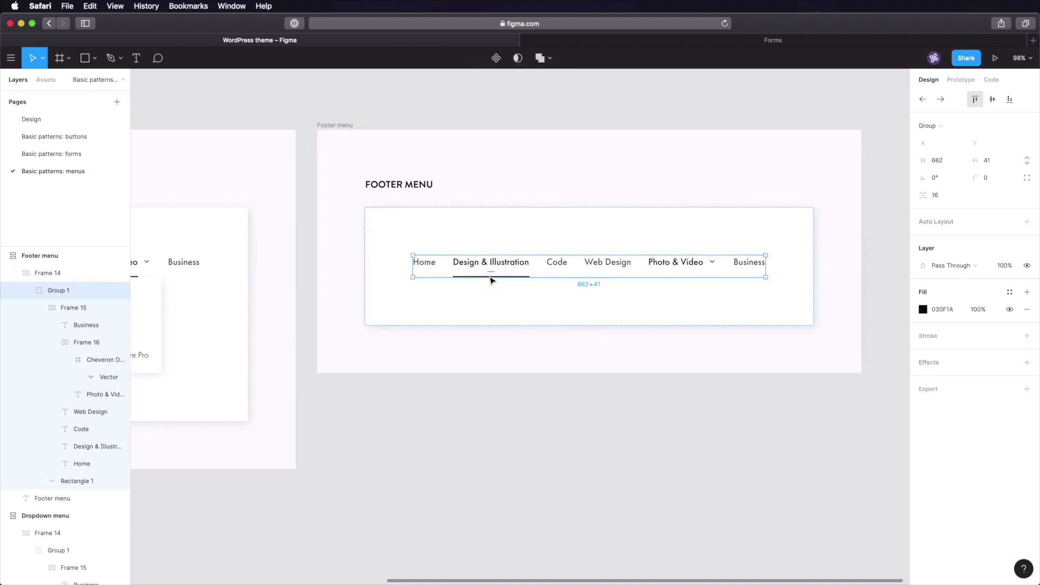
pyautogui.click(491, 279)
pyautogui.press('Delete')
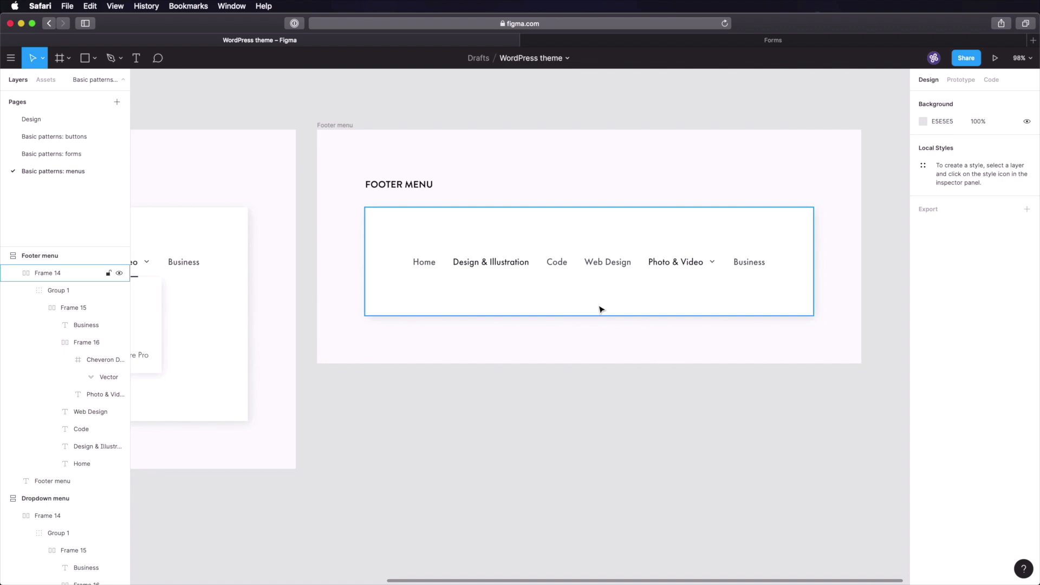
# - Remove the chevron beside Photo & Video and move the Footer menu frame left
pyautogui.keyDown('super'); pyautogui.click(712, 263); pyautogui.keyUp('super')
pyautogui.click(96, 360)
pyautogui.press('Delete')
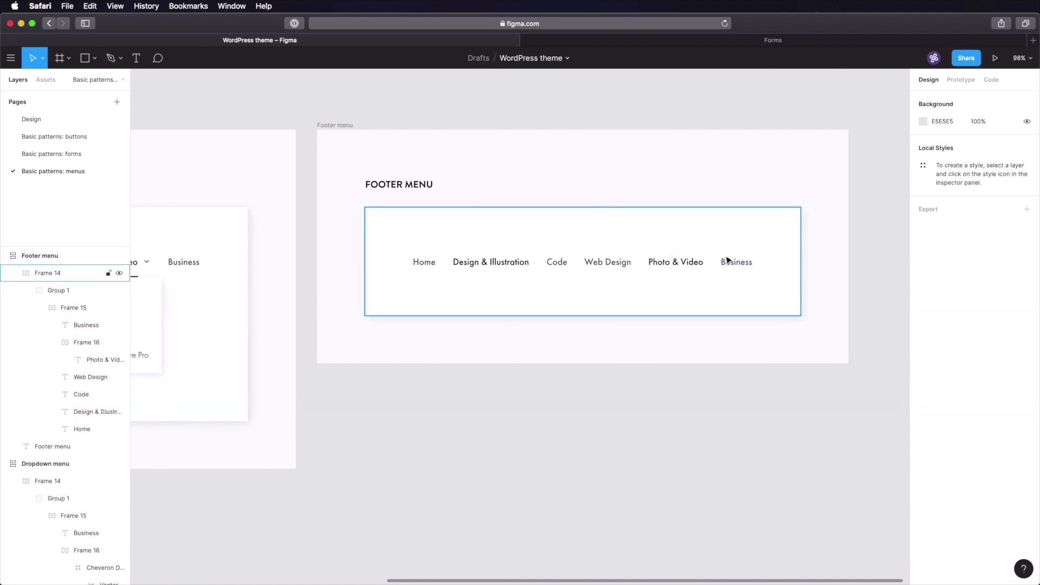
pyautogui.moveTo(619, 260); pyautogui.dragTo(507, 253)
pyautogui.keyDown('super'); pyautogui.click(551, 269); pyautogui.keyUp('super')
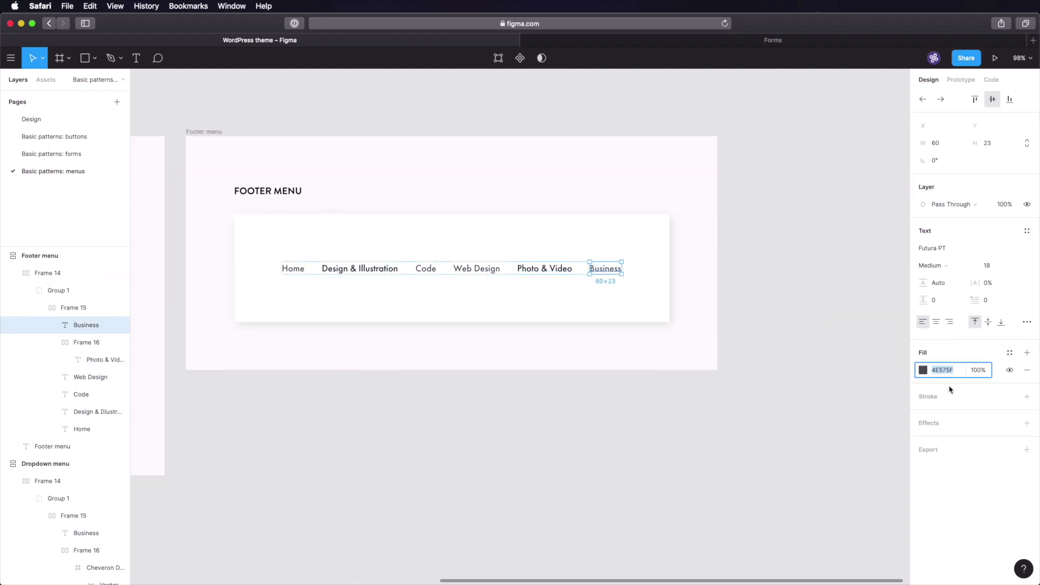
# - Check the menu label colour and give the selected footer items the dark 030F1A style
pyautogui.click(374, 269)
pyautogui.click(940, 370)
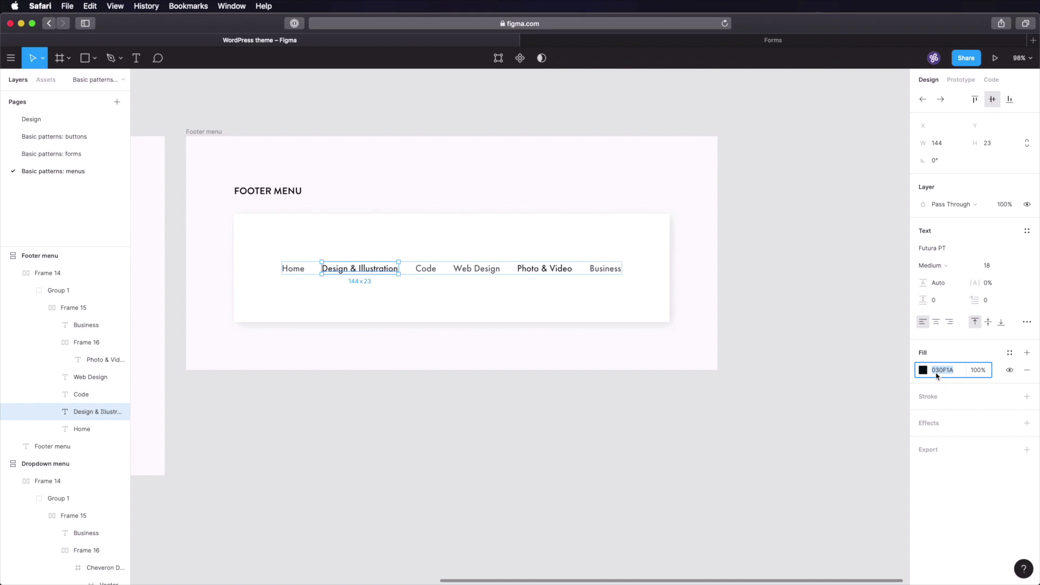
pyautogui.click(521, 438)
pyautogui.keyDown('super'); pyautogui.click(300, 271); pyautogui.keyUp('super')
pyautogui.keyDown('super'); pyautogui.click(351, 271); pyautogui.keyUp('super')
pyautogui.keyDown('super'); pyautogui.click(409, 272); pyautogui.keyUp('super')
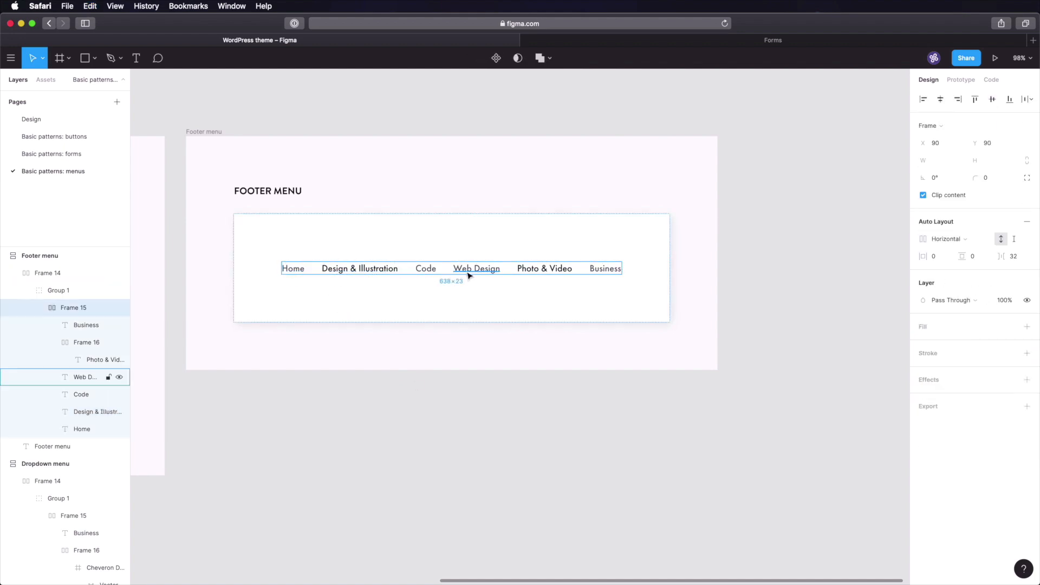
pyautogui.click(483, 275)
pyautogui.keyDown('shift'); pyautogui.click(433, 273); pyautogui.keyUp('shift')
pyautogui.keyDown('shift'); pyautogui.click(385, 273); pyautogui.keyUp('shift')
pyautogui.keyDown('shift'); pyautogui.click(301, 271); pyautogui.keyUp('shift')
pyautogui.press('super+s')
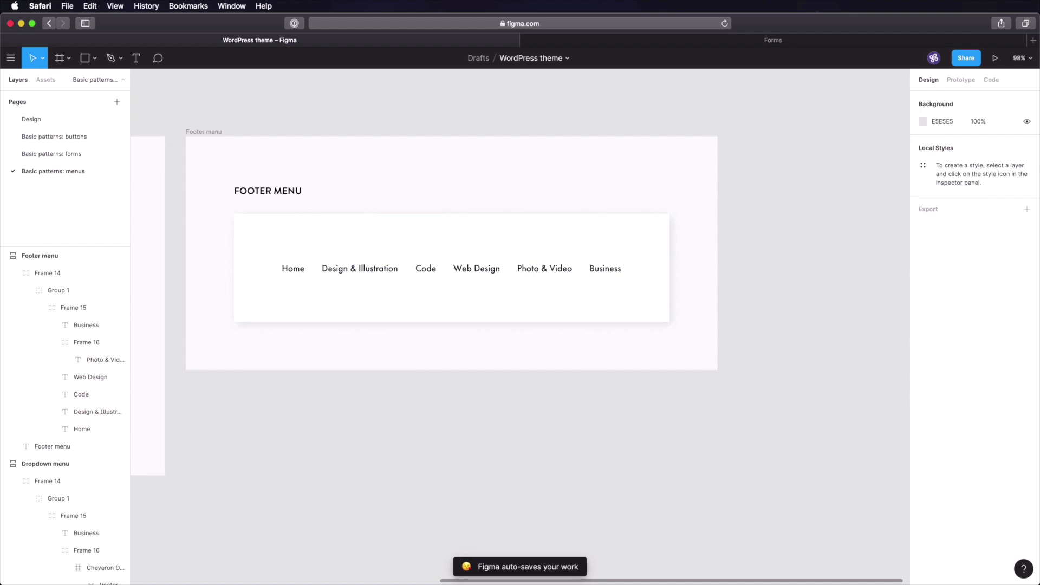
# - Set all footer menu labels to Futura PT Heavy at size 13
pyautogui.click(298, 271)
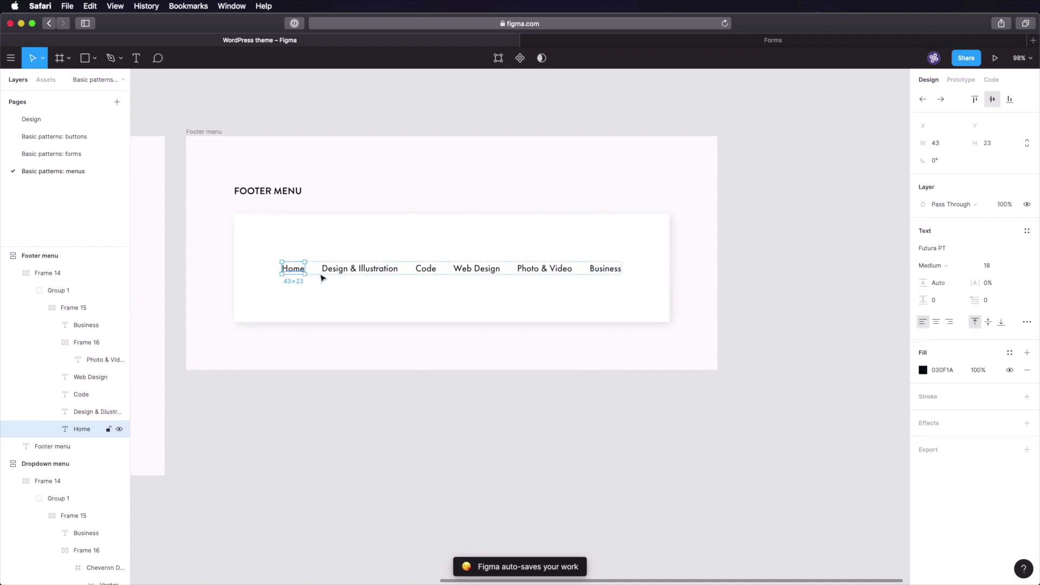
pyautogui.keyDown('shift'); pyautogui.click(358, 270); pyautogui.keyUp('shift')
pyautogui.keyDown('shift'); pyautogui.click(436, 271); pyautogui.keyUp('shift')
pyautogui.keyDown('shift'); pyautogui.click(471, 270); pyautogui.keyUp('shift')
pyautogui.keyDown('shift'); pyautogui.click(543, 269); pyautogui.keyUp('shift')
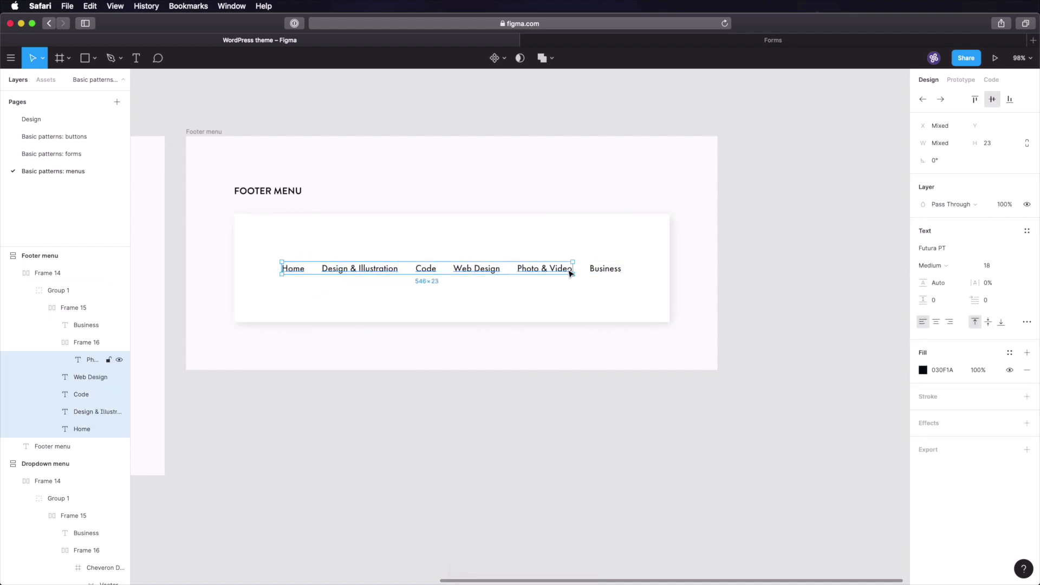
pyautogui.keyDown('shift'); pyautogui.click(595, 272); pyautogui.keyUp('shift')
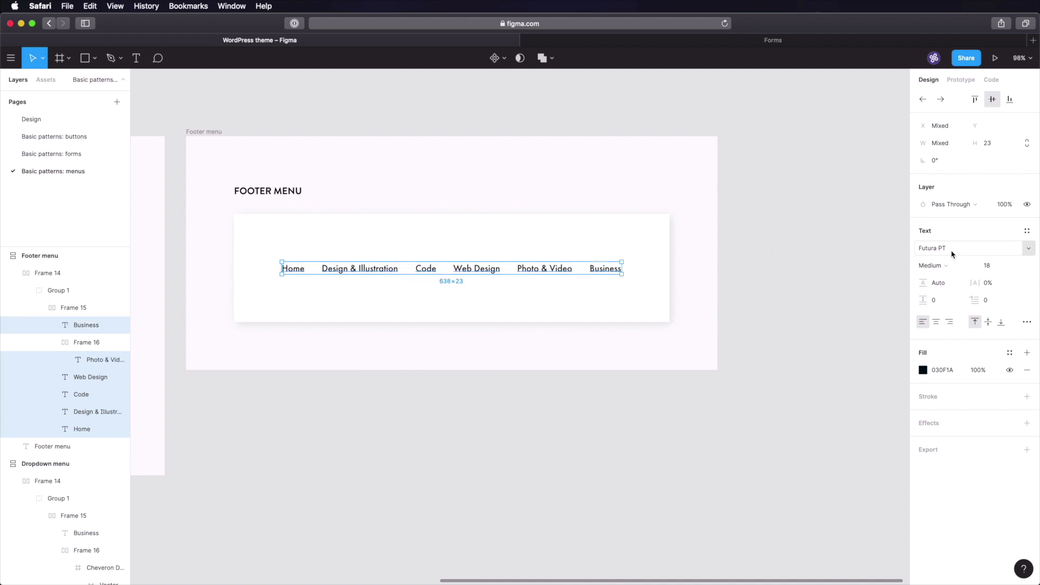
pyautogui.click(945, 266)
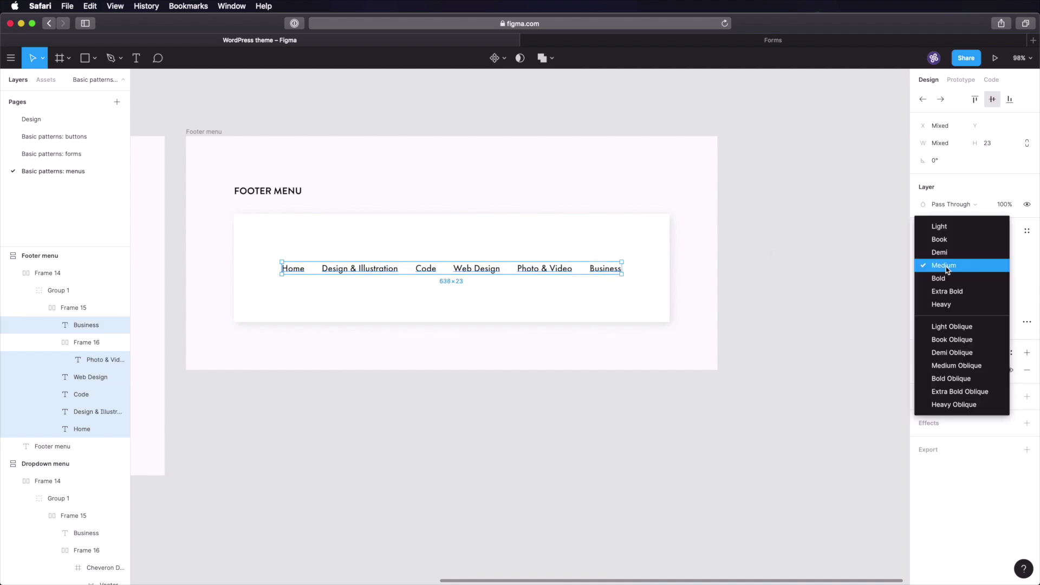
pyautogui.click(953, 302)
pyautogui.click(987, 266)
pyautogui.write('13')
pyautogui.press('Tab')
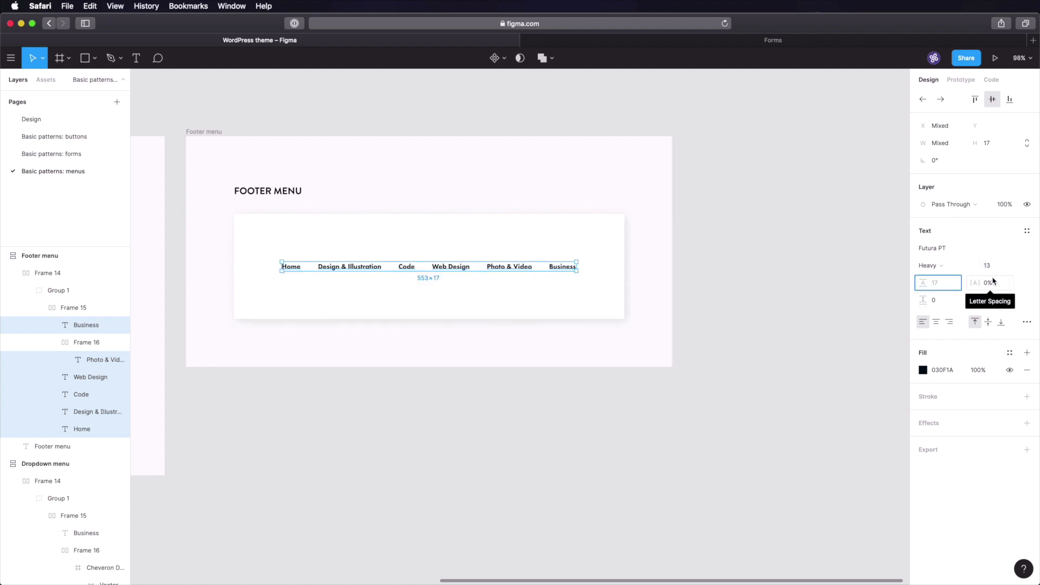
# - Compare against the Overline type card on the Design page, then return to the menus page
pyautogui.click(31, 119)
pyautogui.click(752, 292)
pyautogui.hotkey('shift', '1')
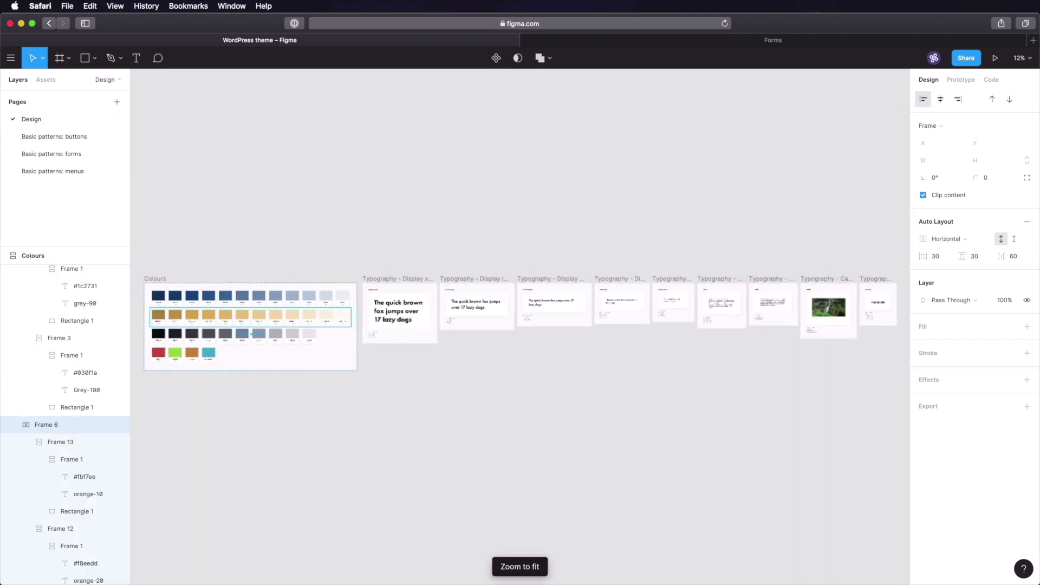
pyautogui.click(764, 364)
pyautogui.press('z')
pyautogui.moveTo(824, 273); pyautogui.dragTo(888, 338)
pyautogui.moveTo(562, 223); pyautogui.dragTo(841, 483)
pyautogui.scroll(2, 644, 339)
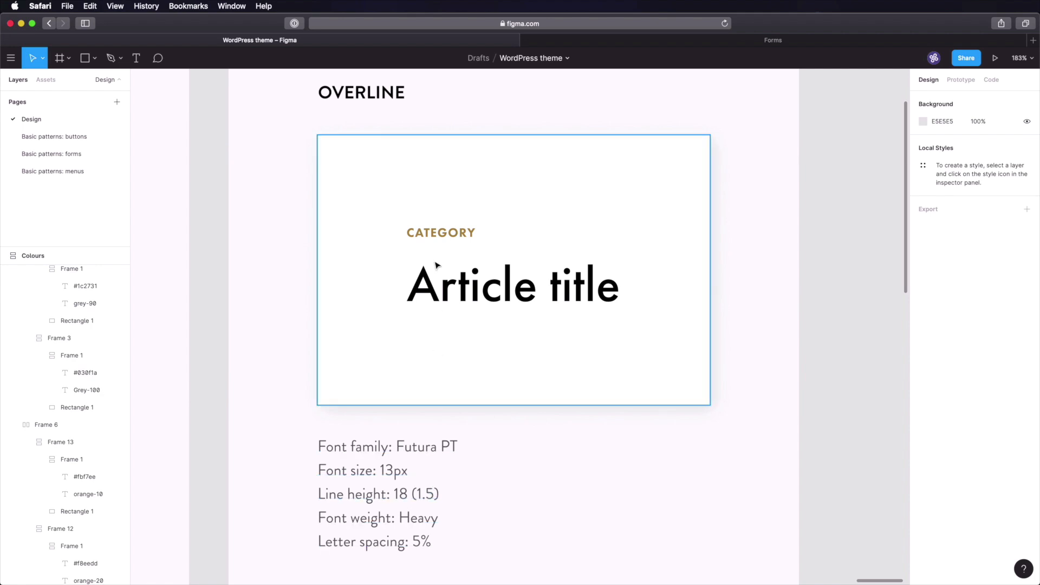
pyautogui.click(450, 237)
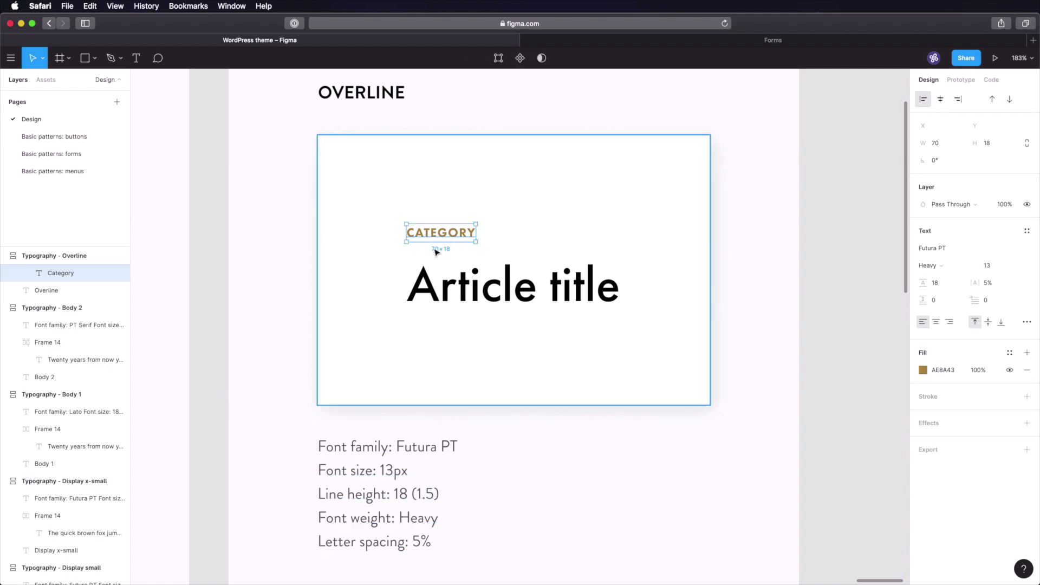
pyautogui.click(60, 172)
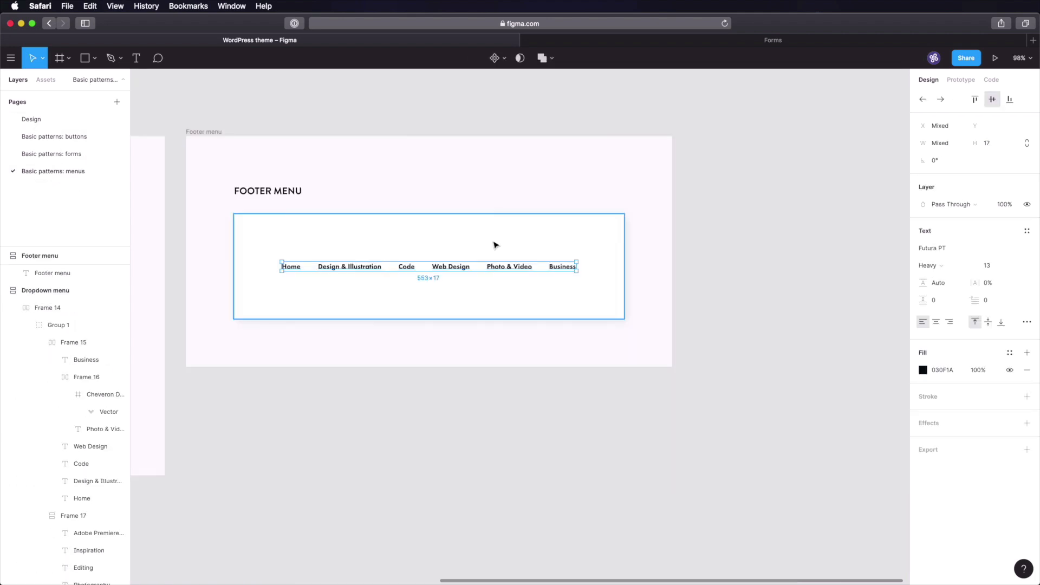
pyautogui.hotkey('shift', '2')
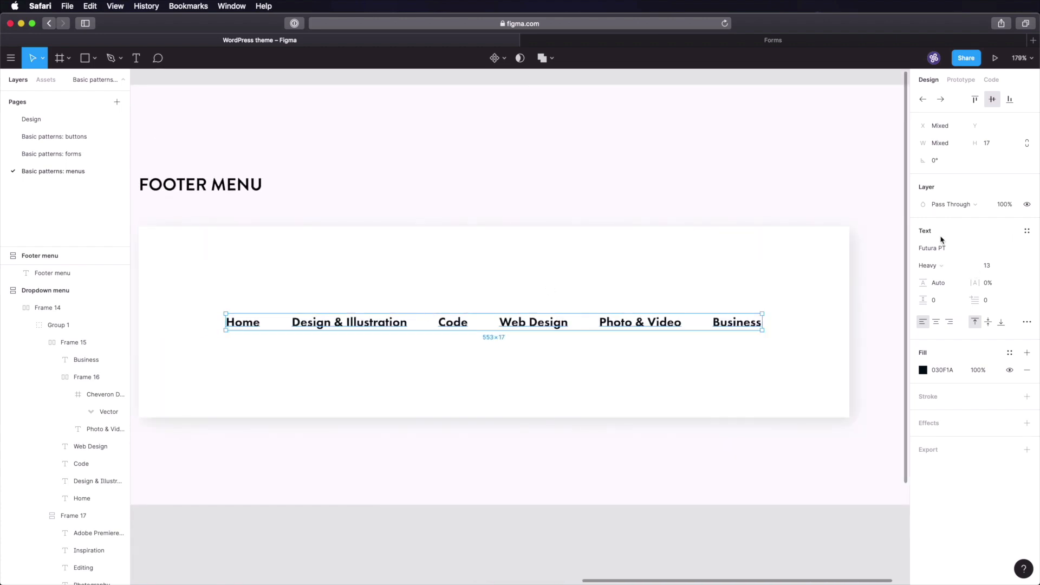
# - Make the footer menu items uppercase with 5% letter spacing
pyautogui.click(1027, 322)
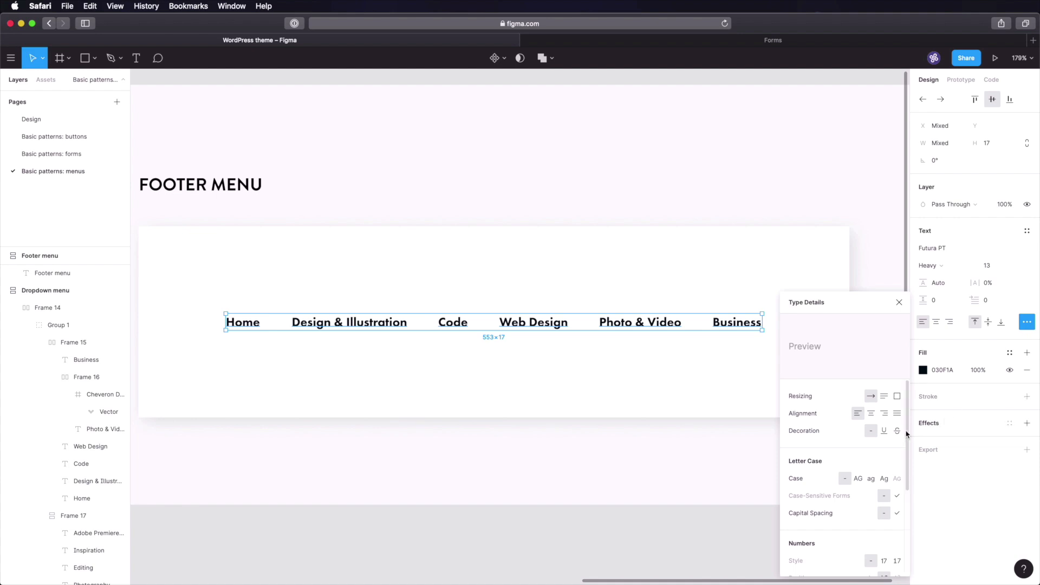
pyautogui.click(858, 479)
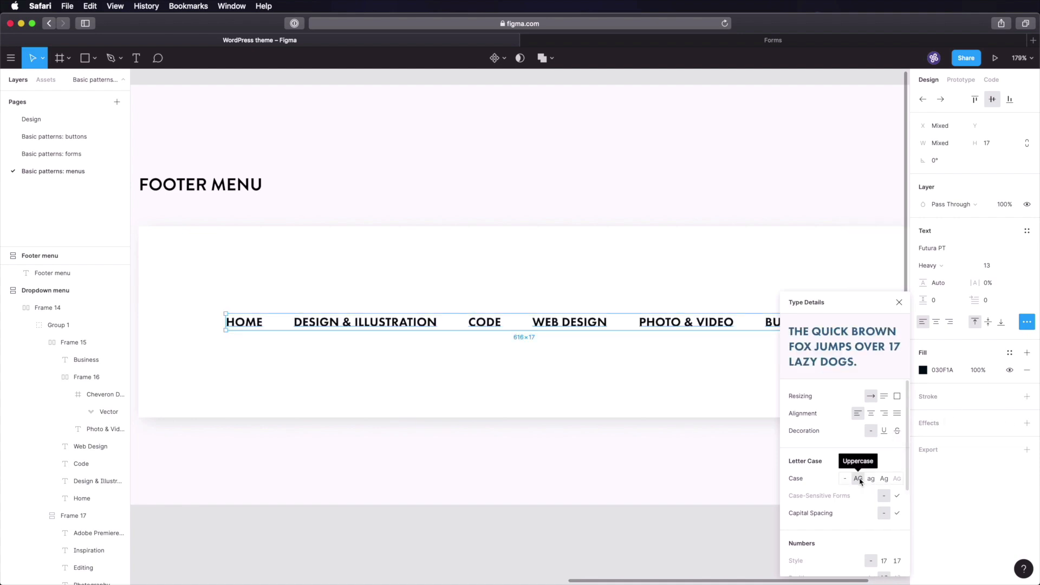
pyautogui.click(991, 284)
pyautogui.press('Tab')
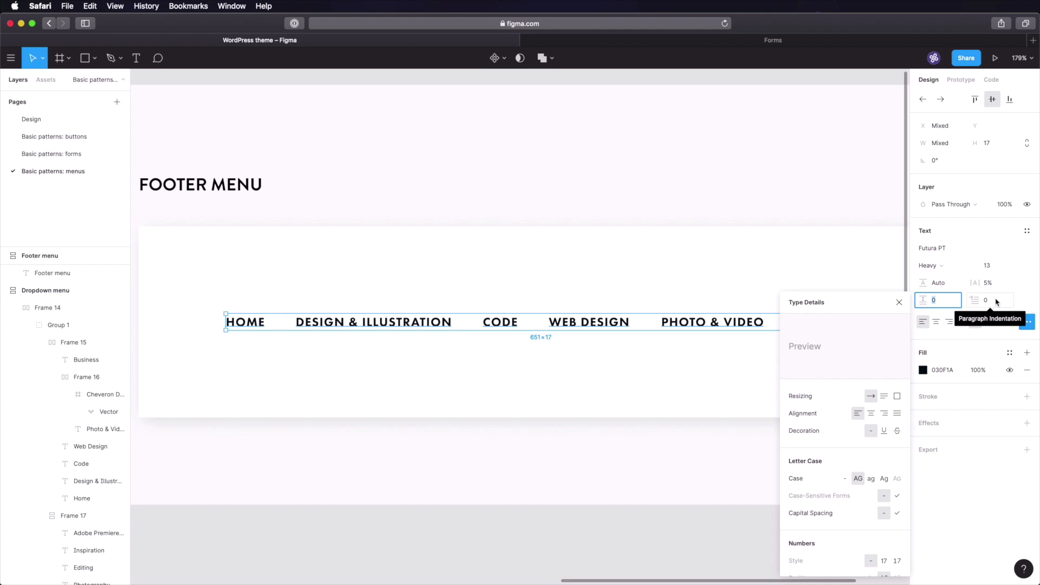
pyautogui.click(557, 460)
# - Ungroup the menu row and set the spacing between items to 24
pyautogui.click(425, 312)
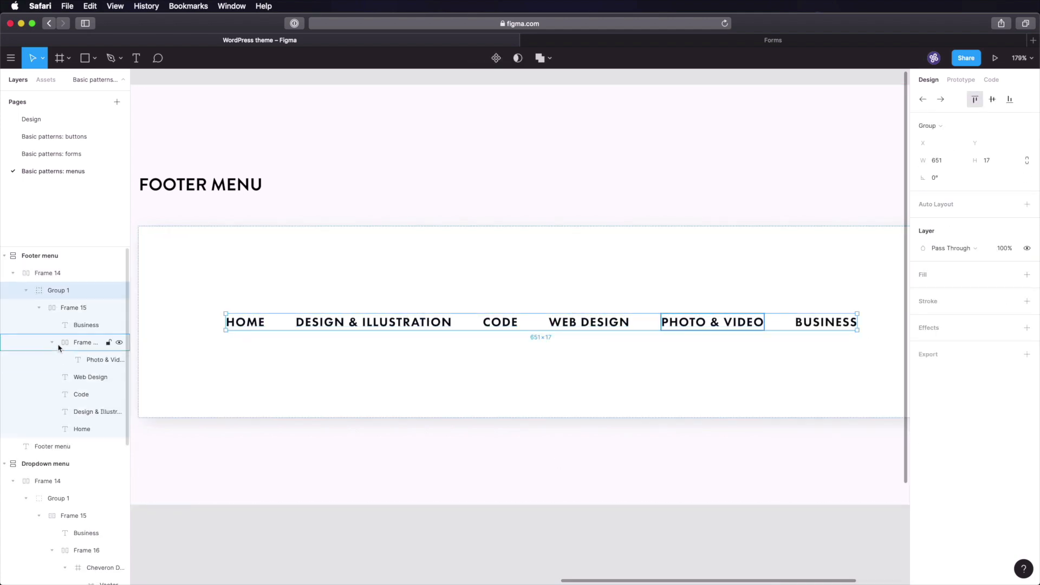
pyautogui.rightClick(247, 322)
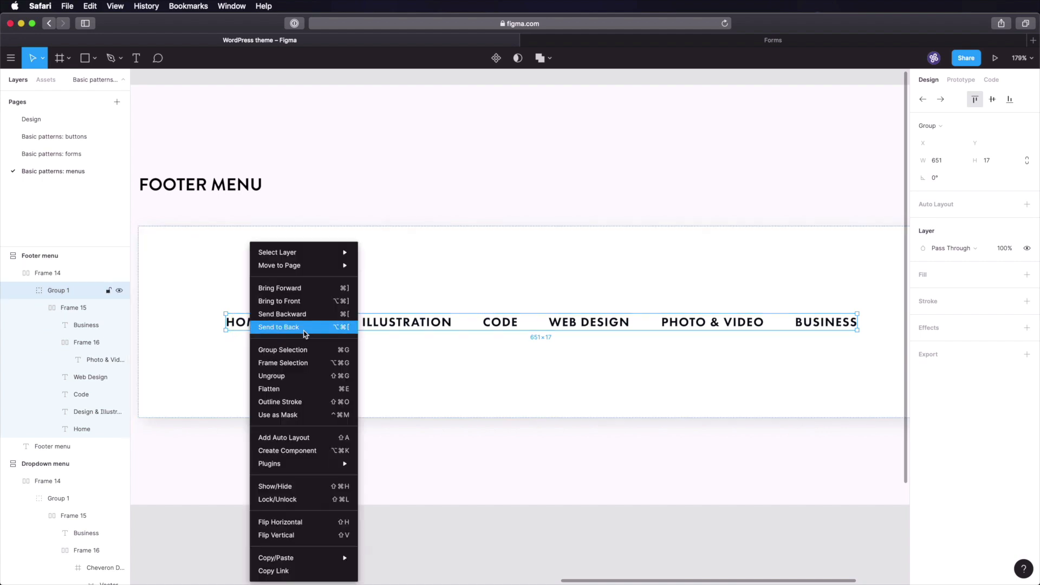
pyautogui.click(303, 377)
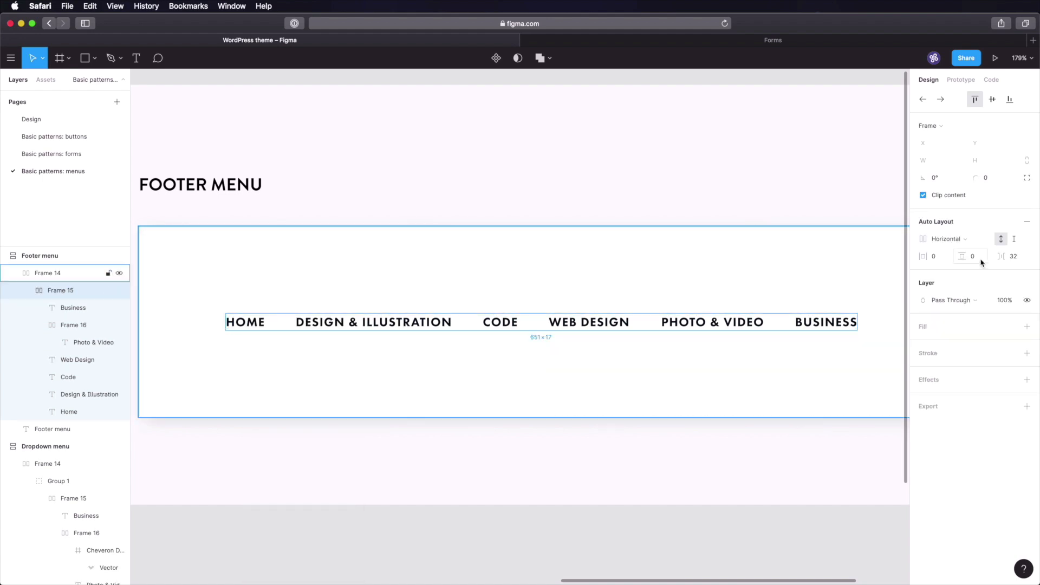
pyautogui.click(1022, 257)
pyautogui.write('24')
pyautogui.press('Return')
pyautogui.click(338, 534)
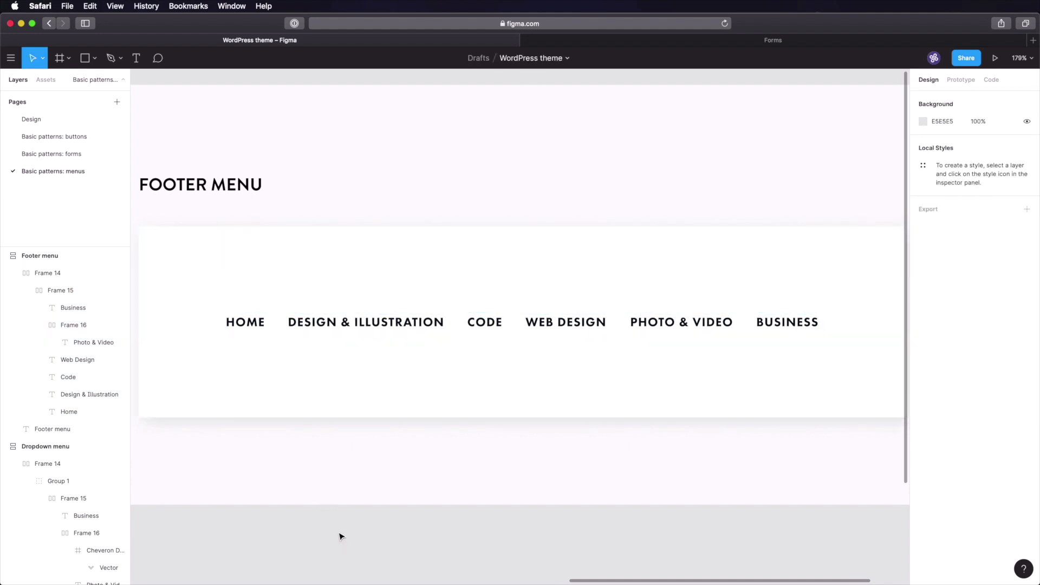
# - Go back to the dropdown menu frame and copy the Inspiration link's gold fill value
pyautogui.press('super+s')
pyautogui.scroll(-3, 338, 533)
pyautogui.moveTo(320, 413); pyautogui.dragTo(694, 457)
pyautogui.moveTo(450, 460); pyautogui.dragTo(723, 329)
pyautogui.keyDown('super'); pyautogui.click(466, 387); pyautogui.keyUp('super')
pyautogui.click(939, 371)
pyautogui.press('super+c')
# - Give the Design & Illustration footer item the gold fill AE8A43
pyautogui.click(876, 444)
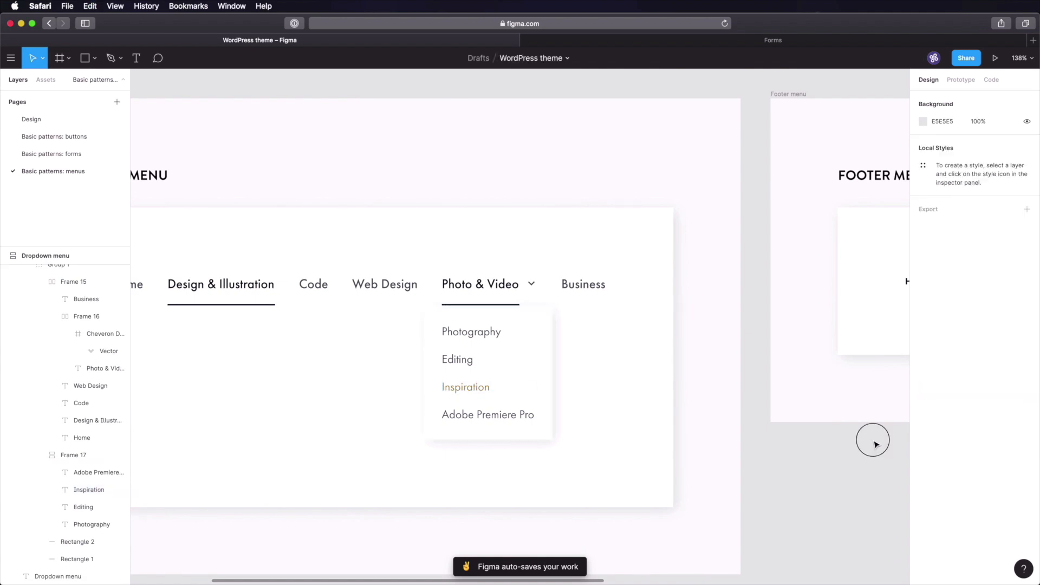
pyautogui.hscroll(8, 885, 420)
pyautogui.keyDown('super'); pyautogui.click(601, 276); pyautogui.keyUp('super')
pyautogui.click(943, 370)
pyautogui.press('super+v')
pyautogui.press('Return')
# - Deselect the item and view the footer menu at 100% zoom
pyautogui.click(692, 446)
pyautogui.hscroll(1, 654, 363)
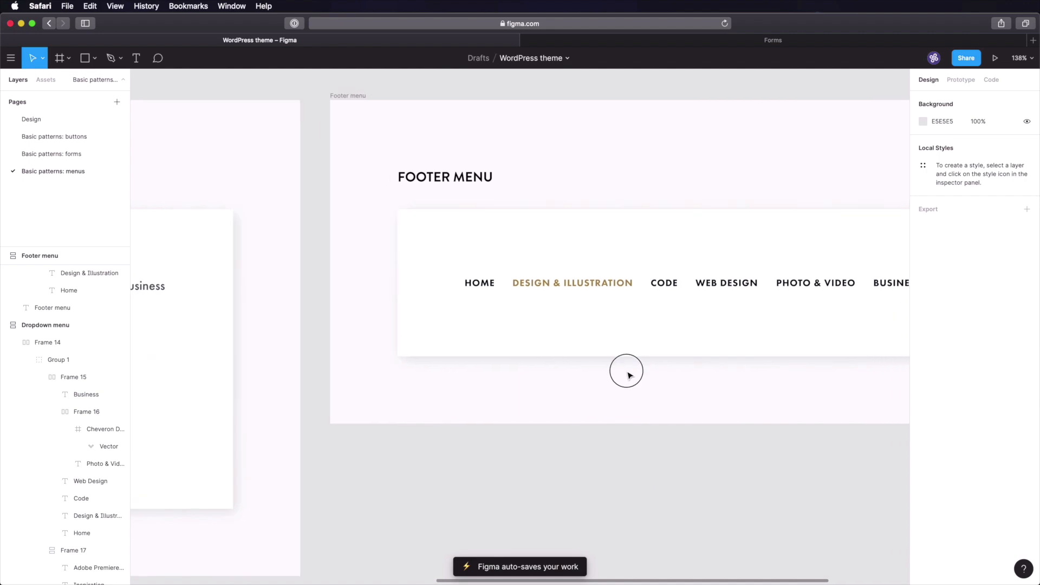
pyautogui.hscroll(3, 654, 363)
pyautogui.scroll(2, 654, 363)
pyautogui.hscroll(3, 545, 374)
pyautogui.scroll(1, 546, 373)
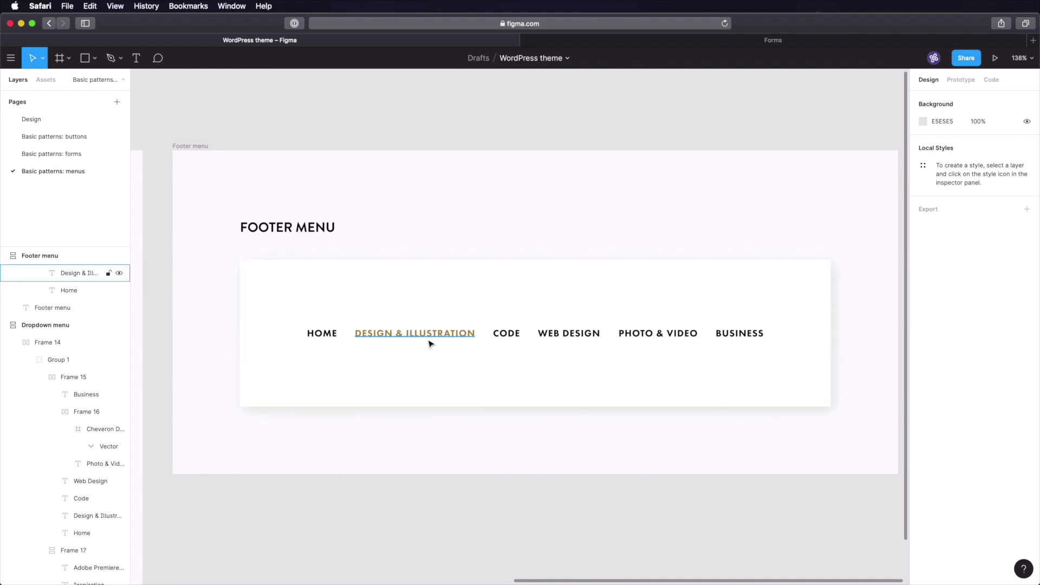
pyautogui.hotkey('shift', '0')
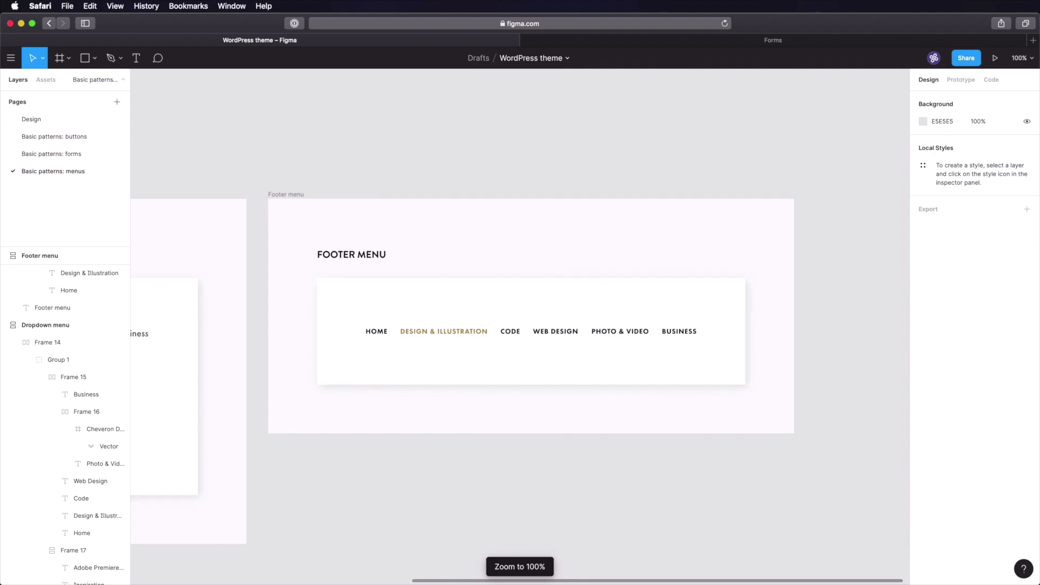
pyautogui.click(526, 524)
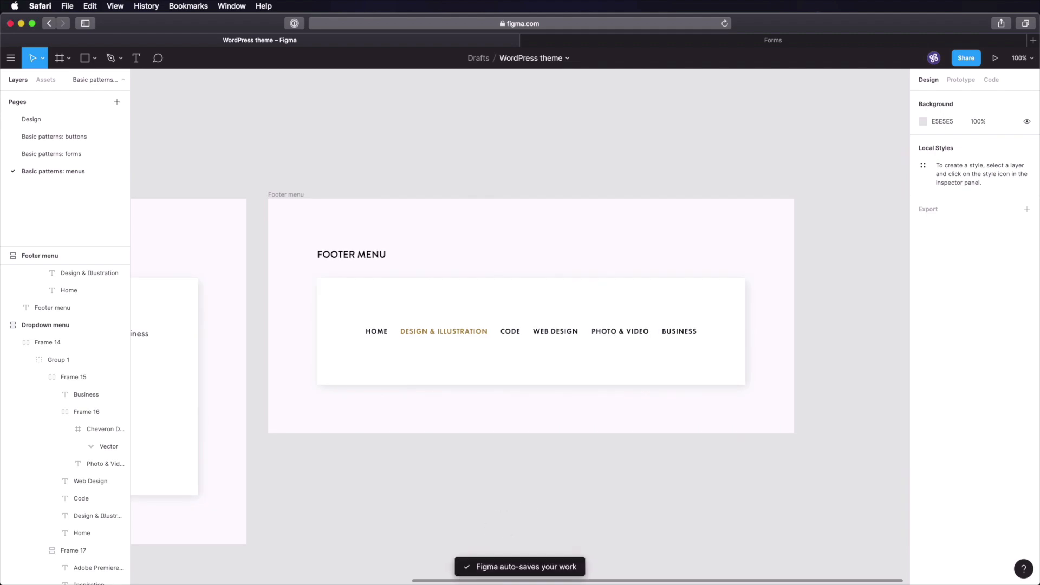
pyautogui.hotkey('shift', '1')
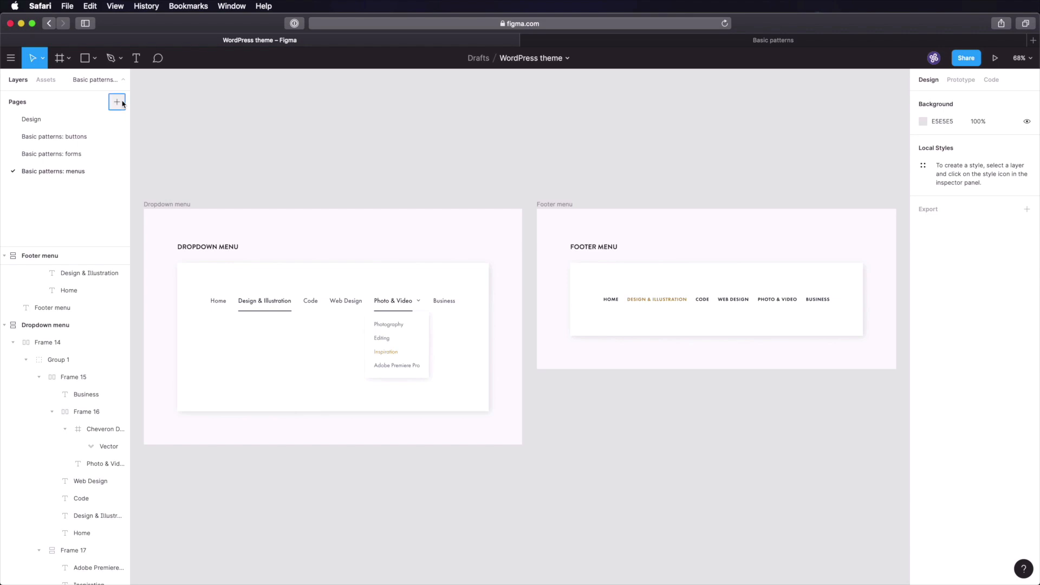
# - Add a new page named 'Basic patterns: icons and images'
pyautogui.click(121, 102)
pyautogui.write('V')
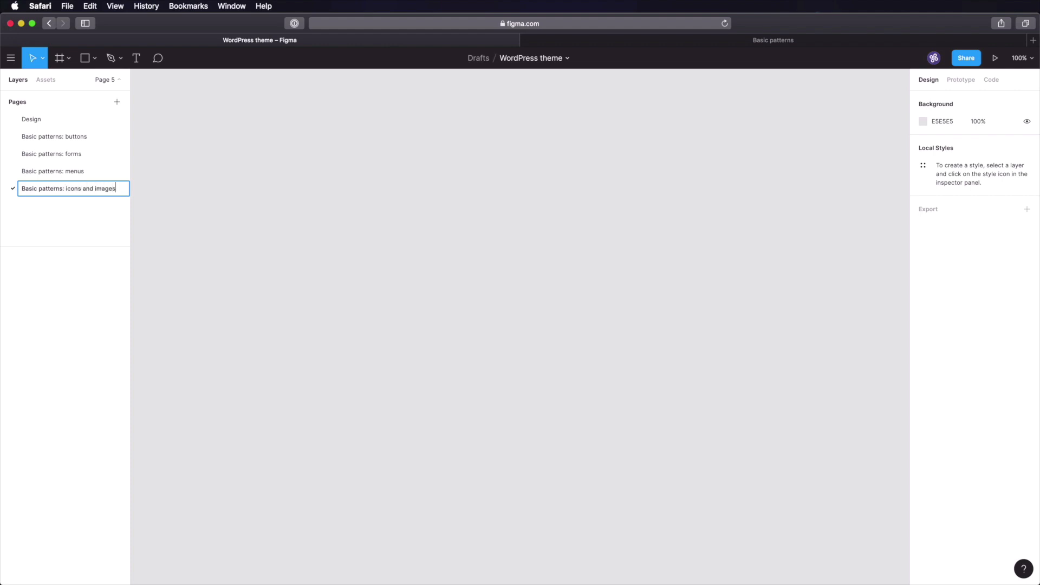
pyautogui.click(42, 171)
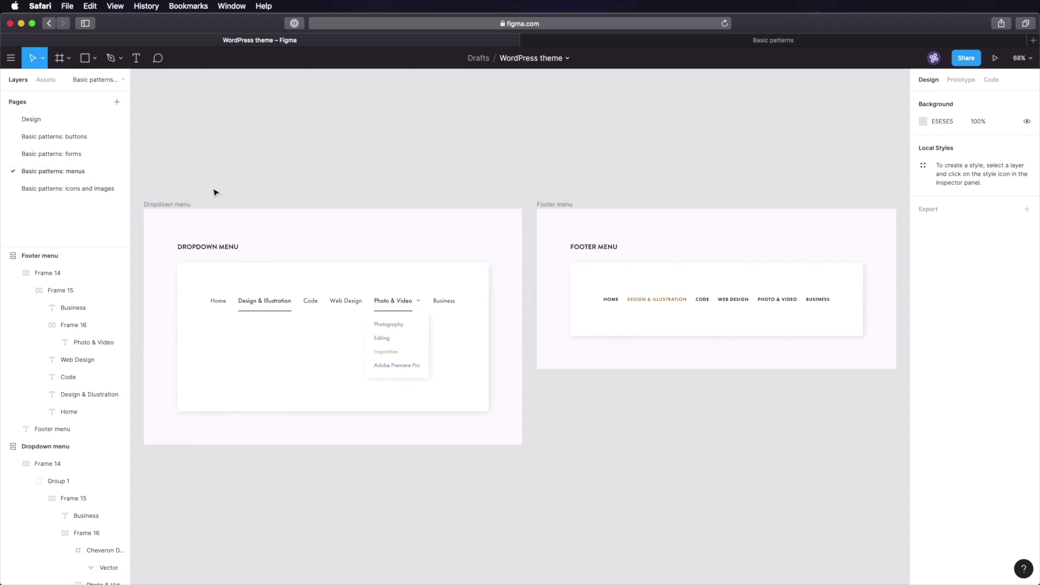
pyautogui.click(167, 204)
pyautogui.click(86, 193)
pyautogui.click(81, 173)
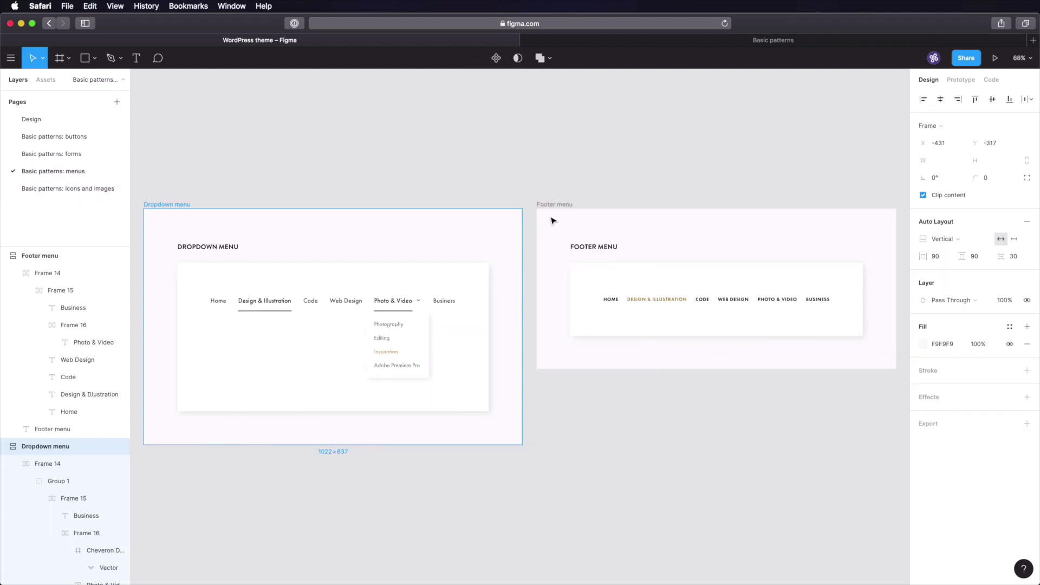
# - Copy the Footer menu frame onto the new page and rename it 'Icons: utility'
pyautogui.click(548, 205)
pyautogui.press('super+c')
pyautogui.click(82, 189)
pyautogui.press('super+v')
pyautogui.click(327, 140)
pyautogui.click(181, 161)
pyautogui.press('super+r')
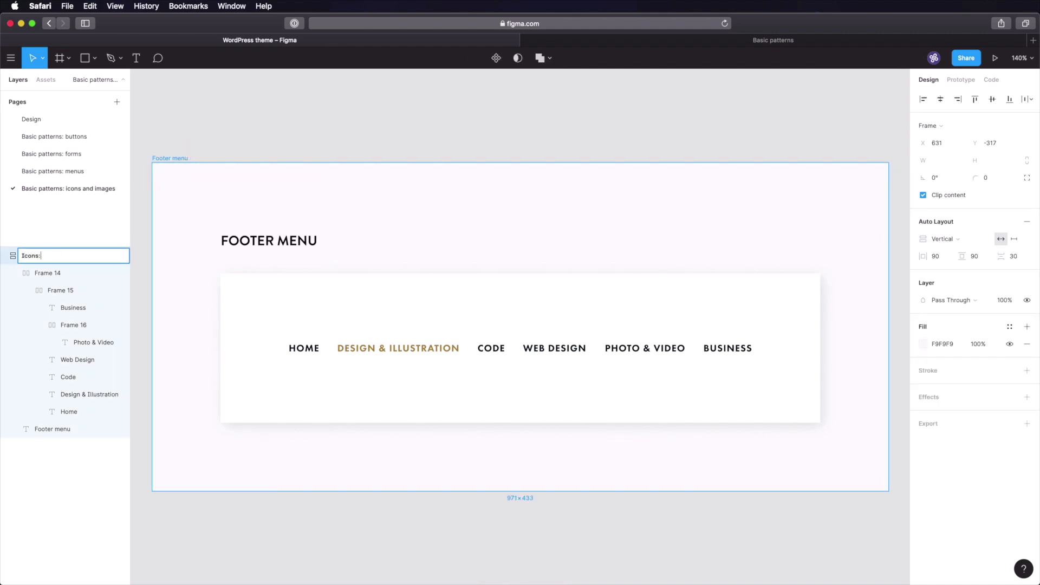
pyautogui.write('Icons: utility')
pyautogui.press('Return')
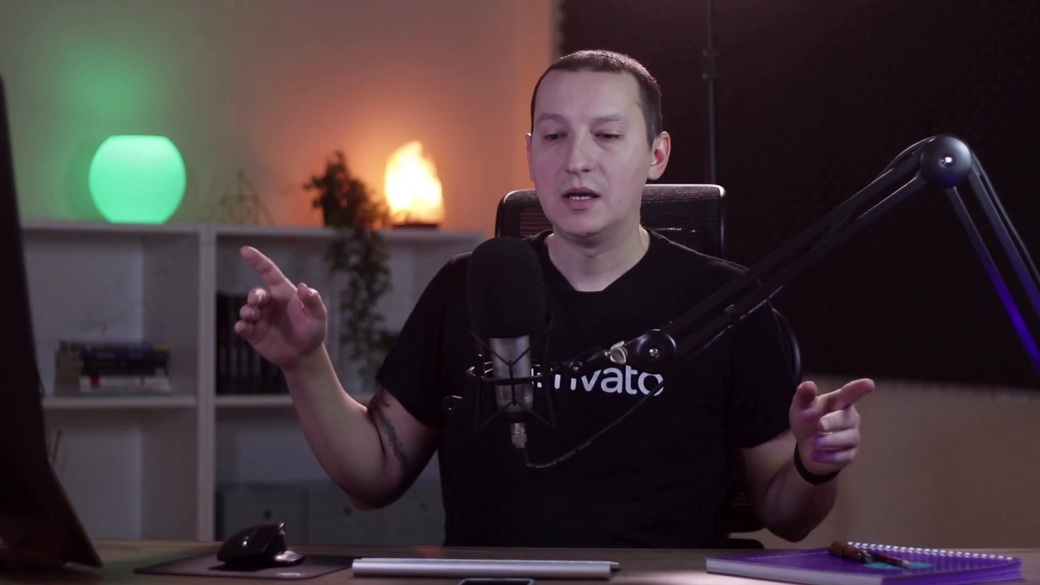
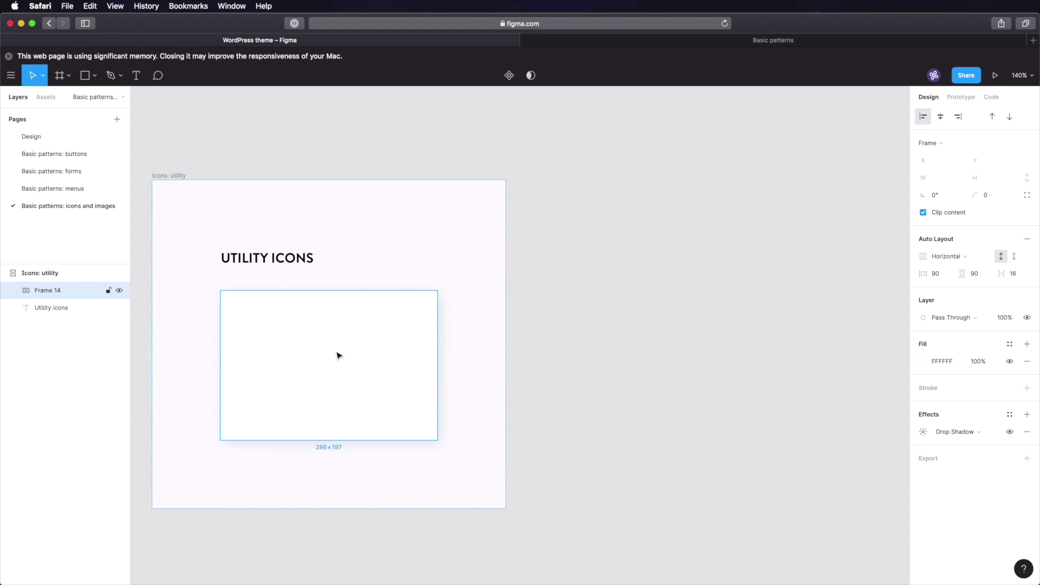
# - Paste the Search 1 magnifier icon from the forms page into Frame 14
pyautogui.click(70, 154)
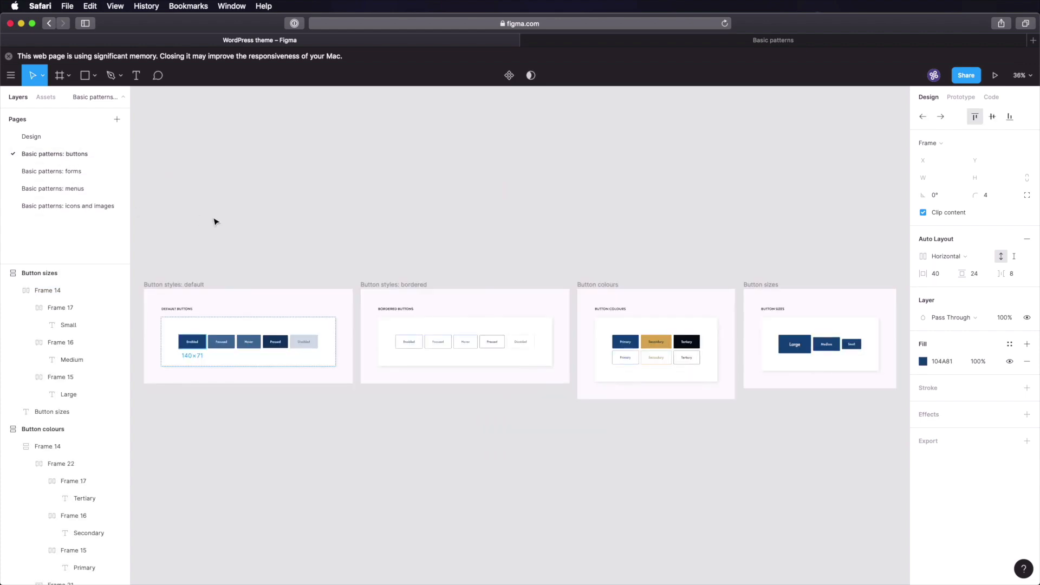
pyautogui.click(76, 170)
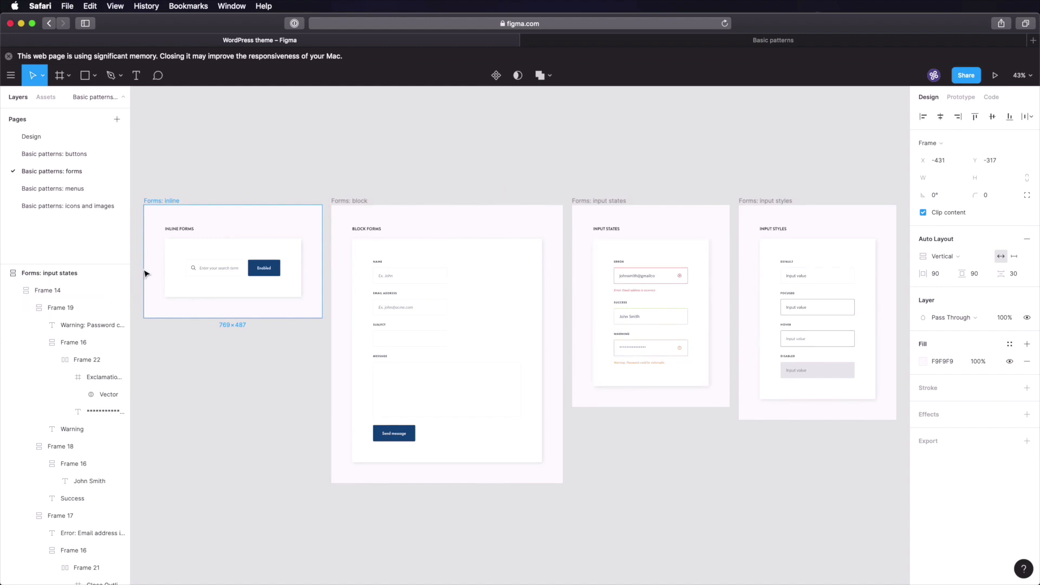
pyautogui.keyDown('super'); pyautogui.click(193, 268); pyautogui.keyUp('super')
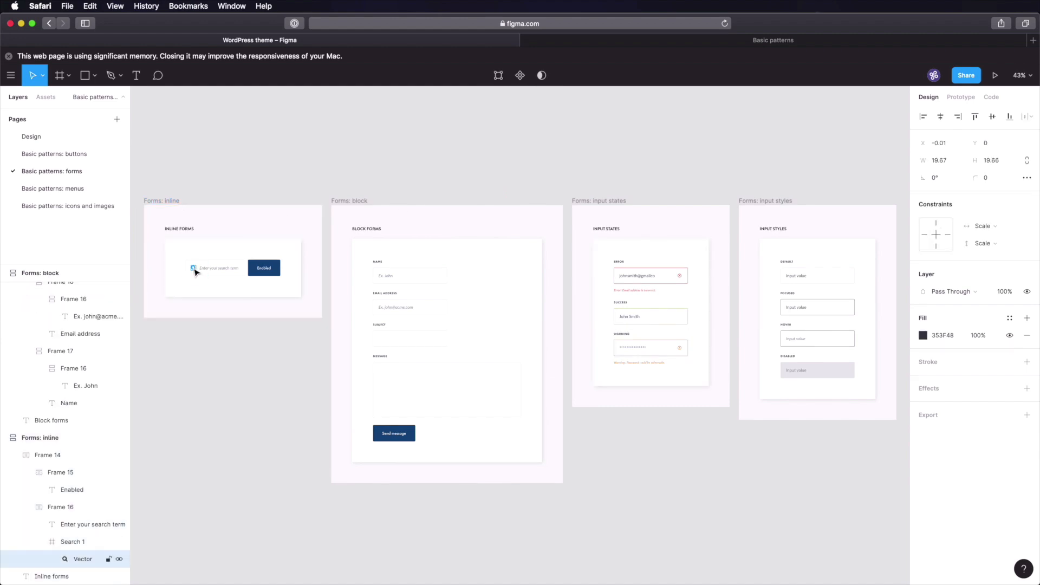
pyautogui.click(76, 541)
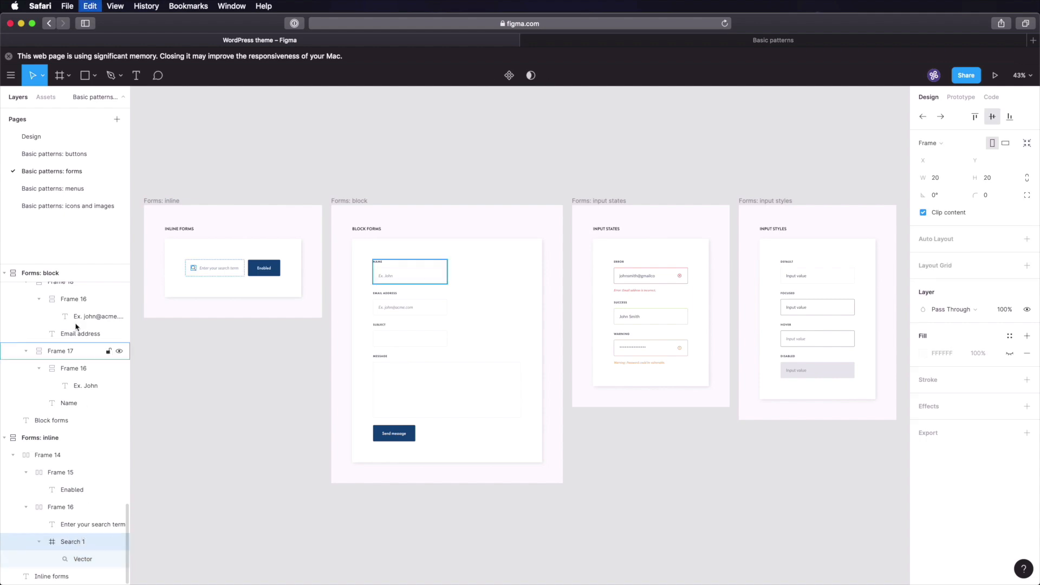
pyautogui.click(82, 206)
pyautogui.click(326, 360)
pyautogui.press('super+v')
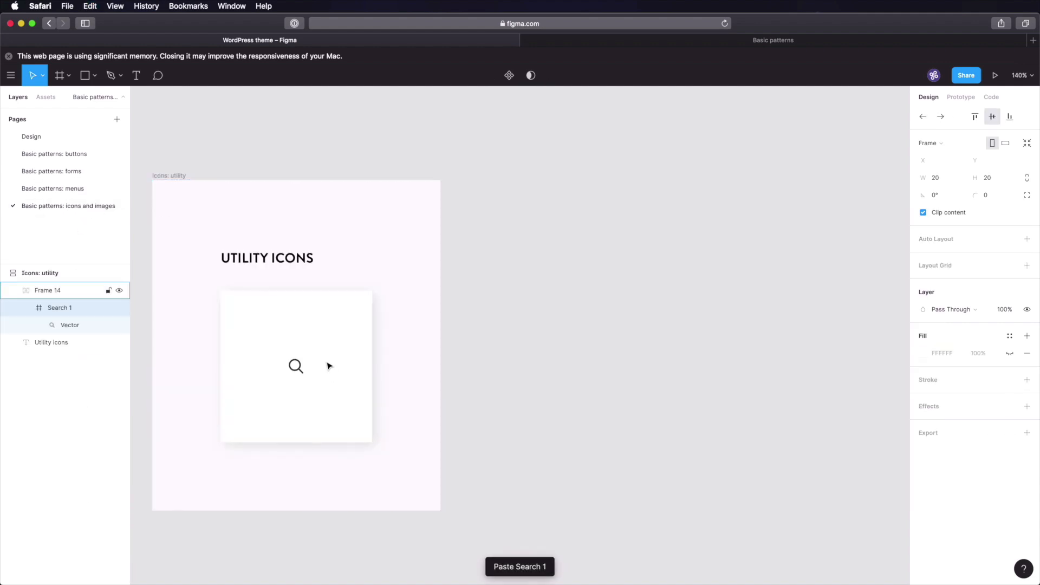
# - Add the red close icon from the Error input beside the search icon
pyautogui.click(90, 172)
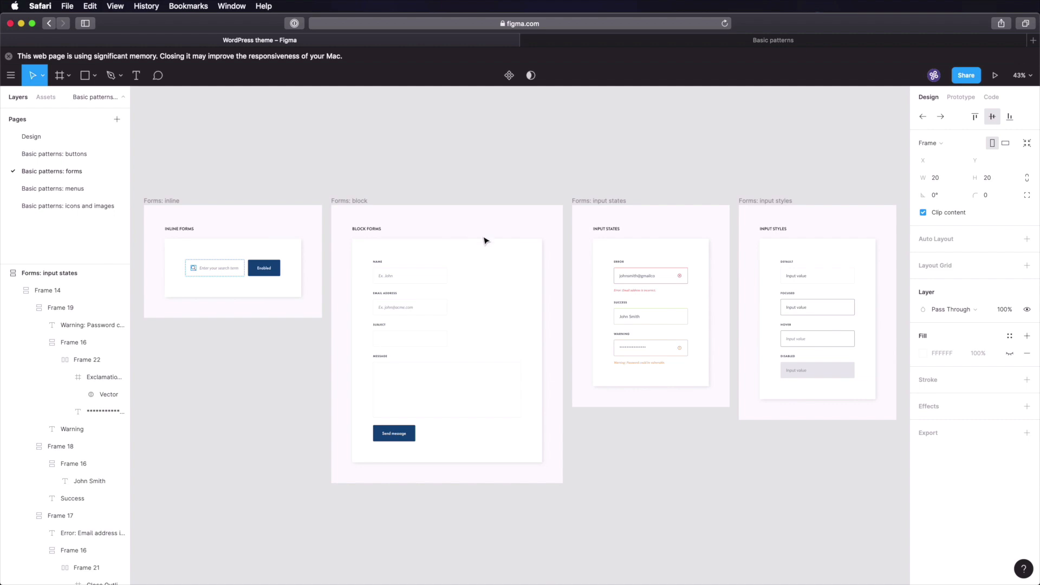
pyautogui.moveTo(632, 245); pyautogui.dragTo(725, 394)
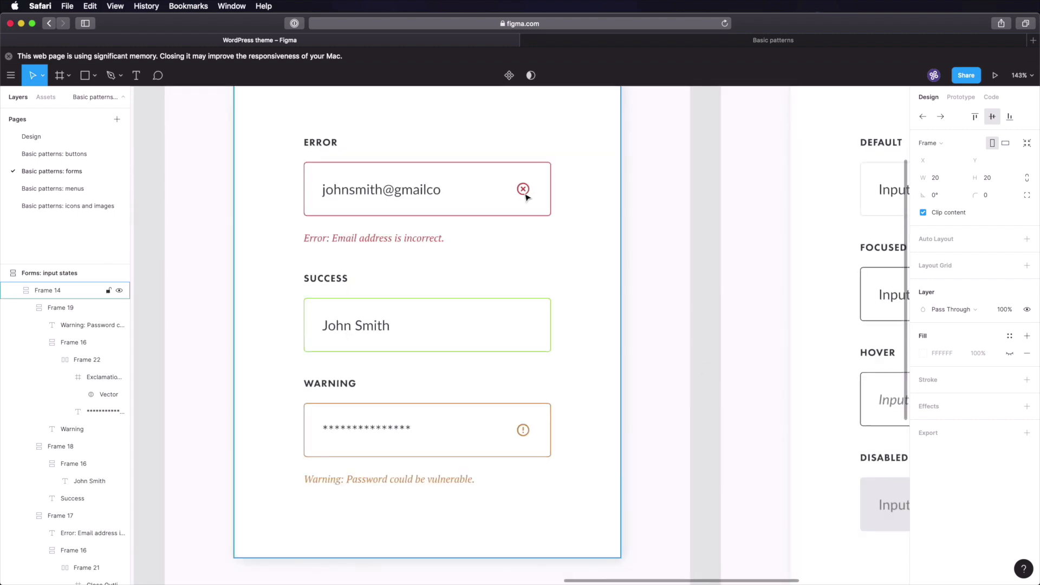
pyautogui.click(529, 195)
pyautogui.doubleClick(526, 193)
pyautogui.doubleClick(525, 194)
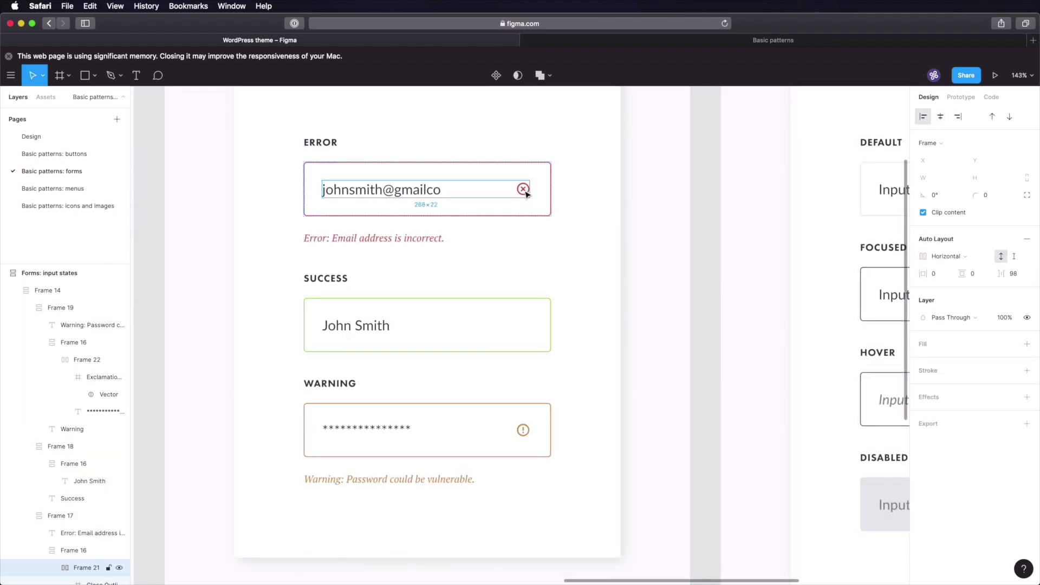
pyautogui.doubleClick(525, 193)
pyautogui.click(120, 206)
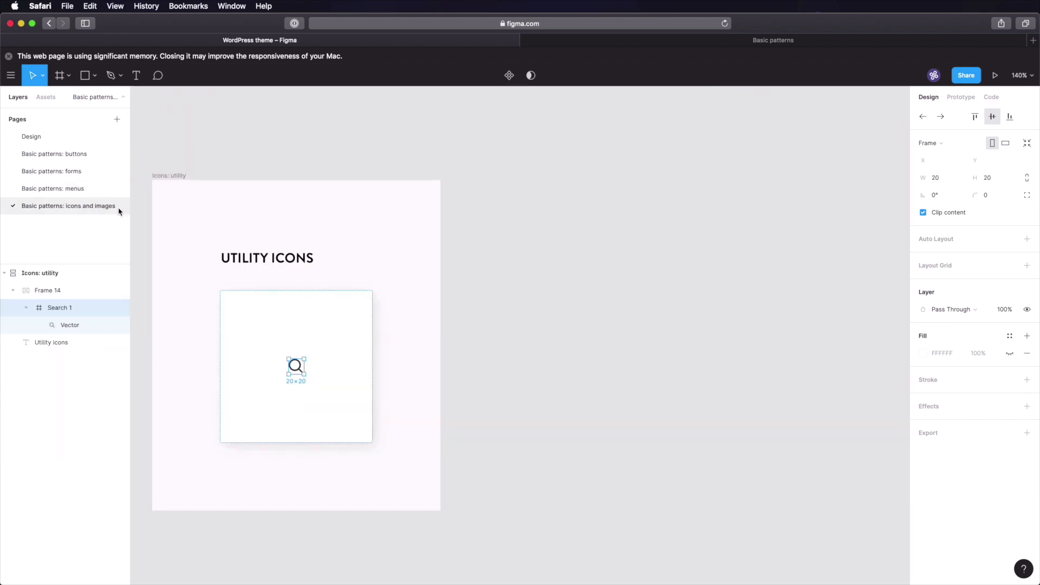
pyautogui.click(363, 370)
pyautogui.press('cmd+v')
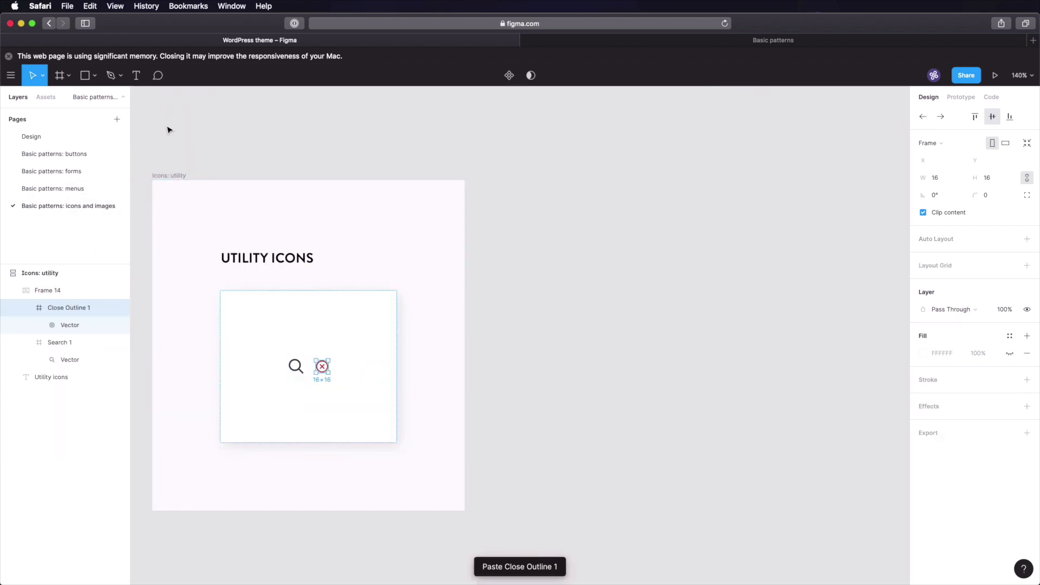
# - Copy the exclamation icon from the warning input field into Frame 14
pyautogui.click(83, 170)
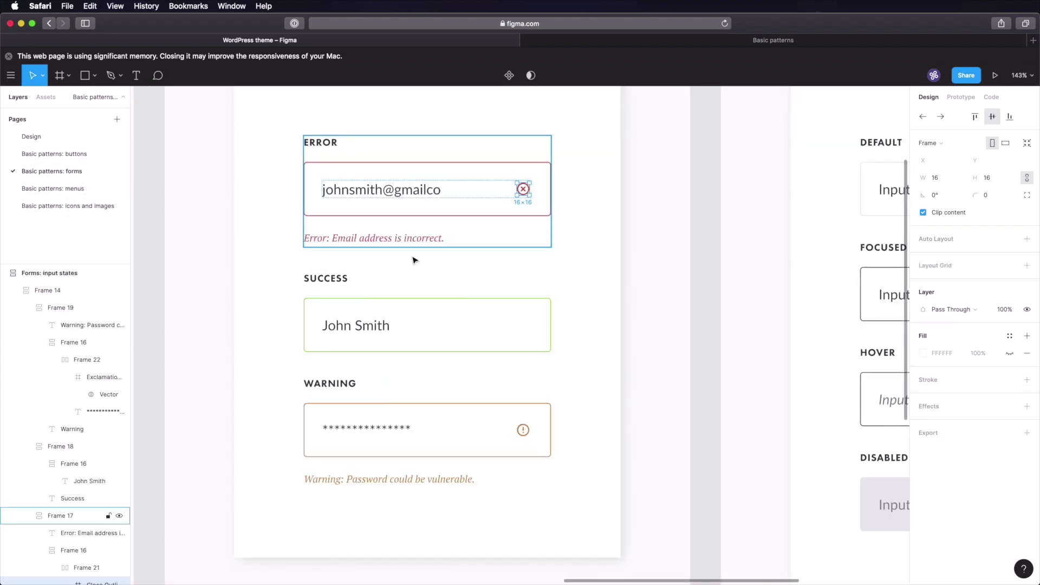
pyautogui.doubleClick(529, 432)
pyautogui.doubleClick(527, 431)
pyautogui.doubleClick(525, 430)
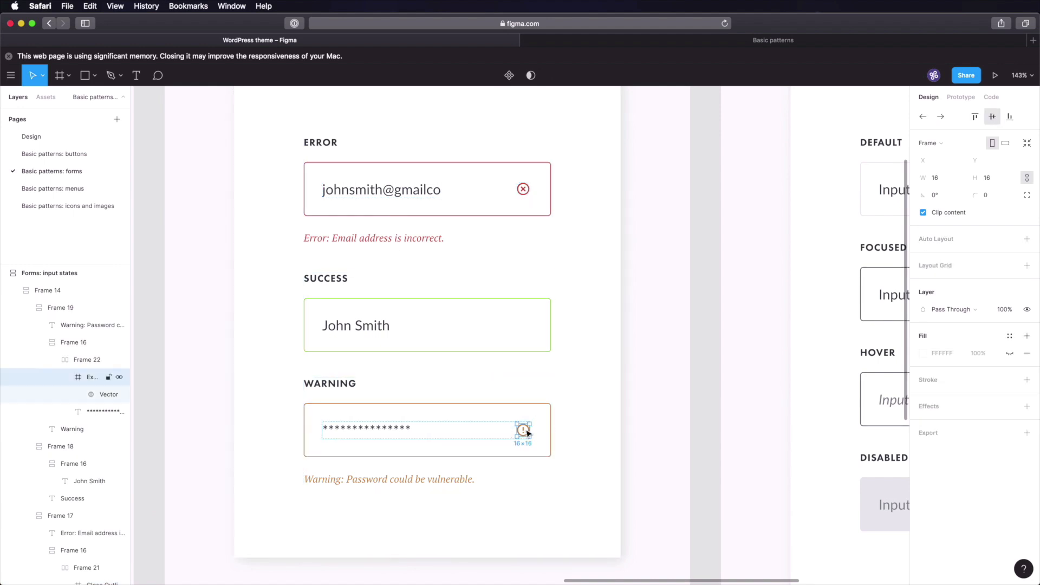
pyautogui.press('cmd+c')
pyautogui.click(94, 206)
pyautogui.press('super+v')
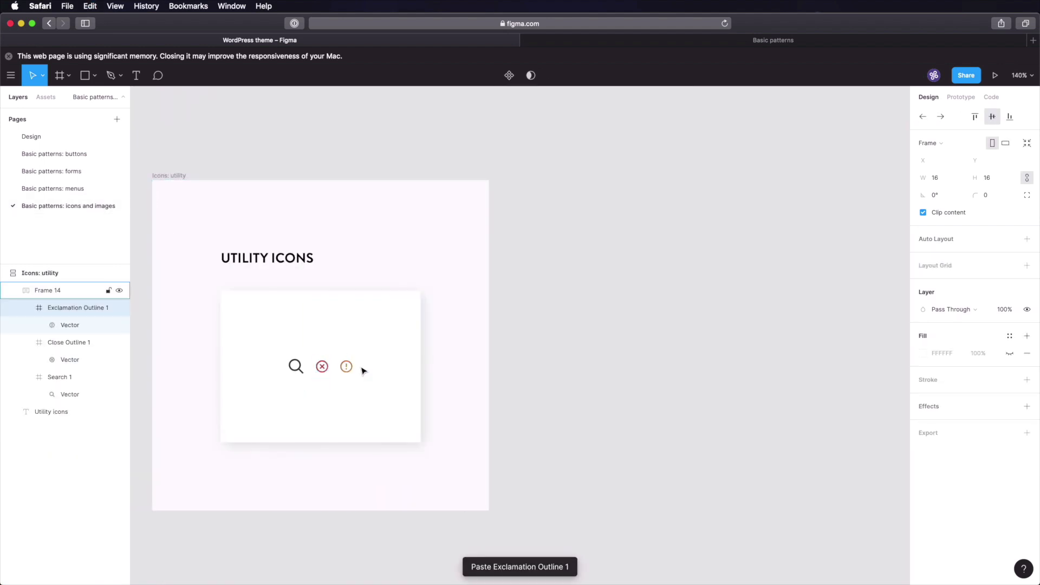
# - Paste the down chevron from the menus page's Photo & Video item into Frame 14
pyautogui.click(65, 171)
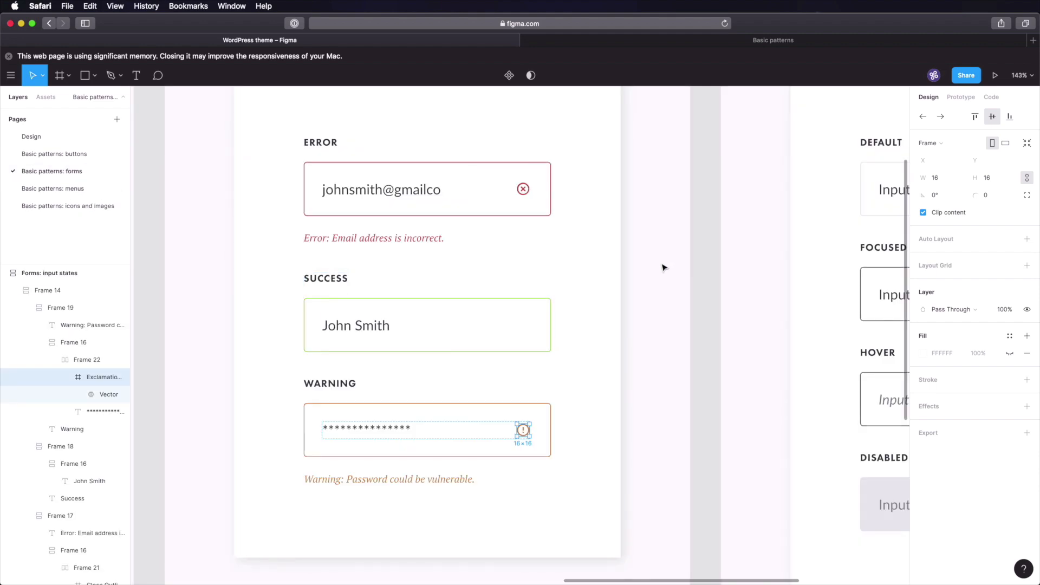
pyautogui.click(706, 268)
pyautogui.hscroll(10, 580, 285)
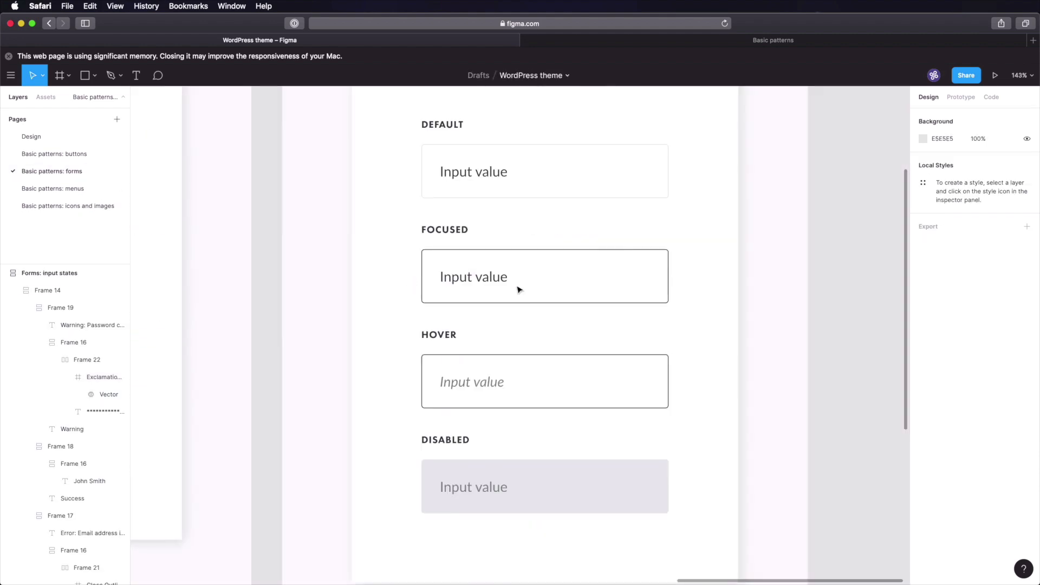
pyautogui.click(52, 189)
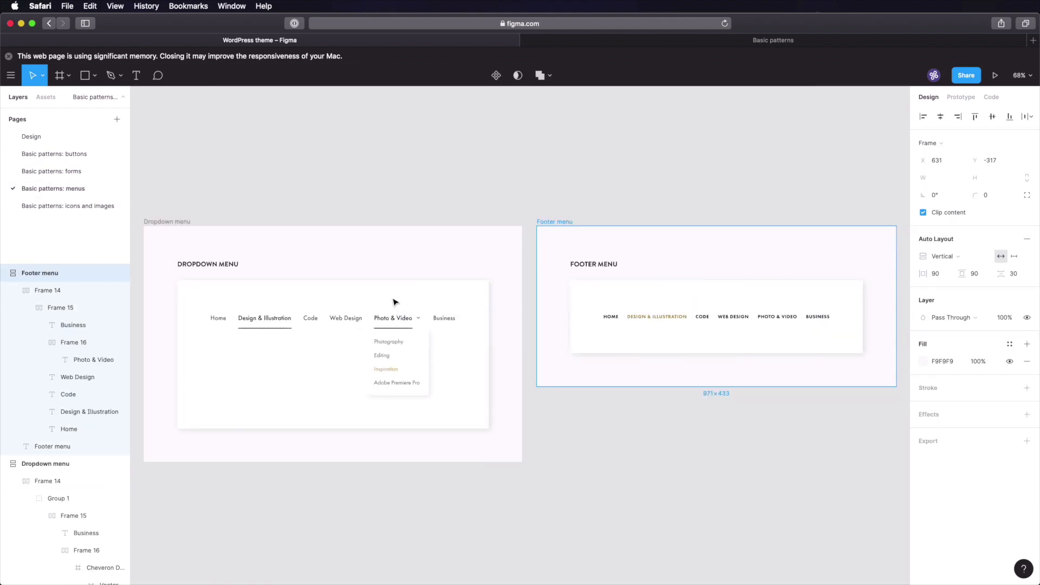
pyautogui.scroll(10, 420, 322)
pyautogui.doubleClick(447, 252)
pyautogui.doubleClick(447, 252)
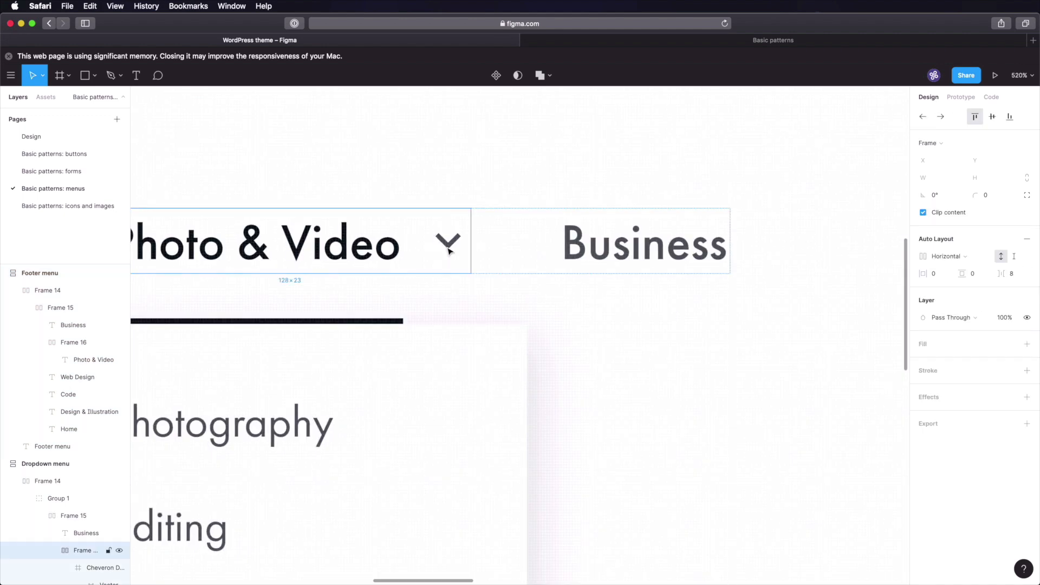
pyautogui.doubleClick(448, 251)
pyautogui.doubleClick(449, 251)
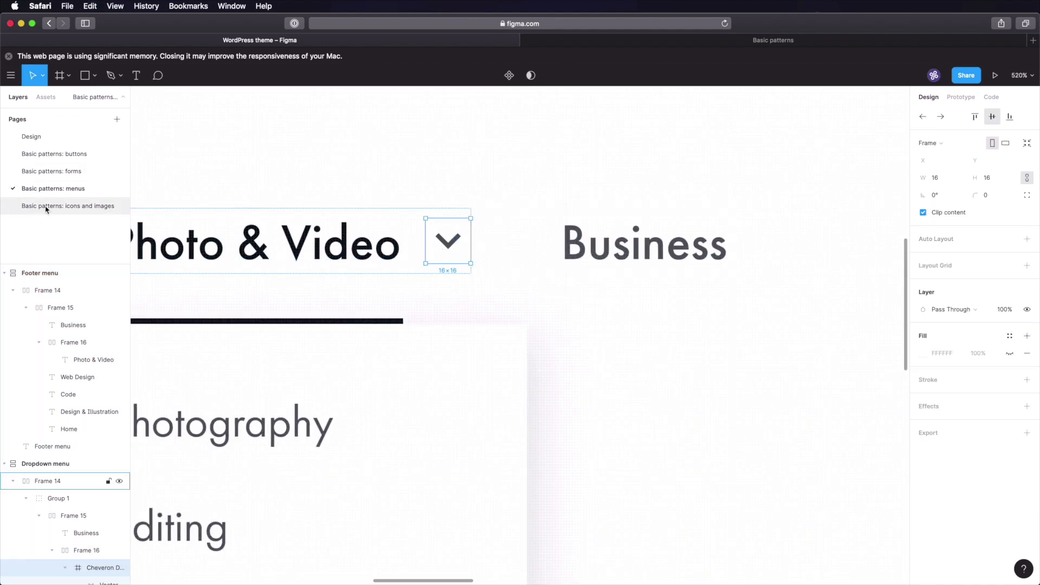
pyautogui.click(68, 206)
pyautogui.press('super+v')
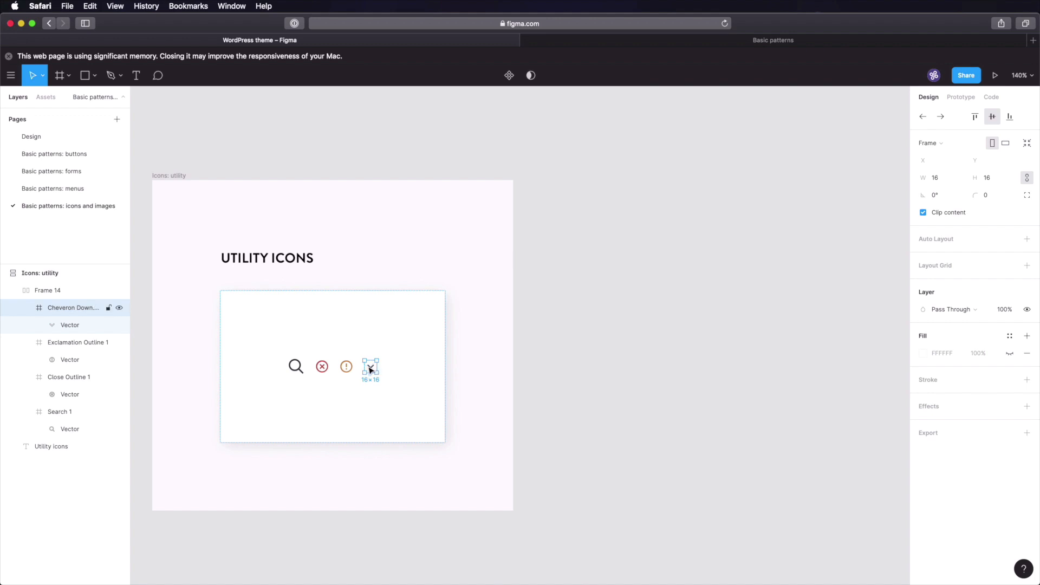
# - Duplicate the chevron and flip it vertically to make an up chevron
pyautogui.press('super+d')
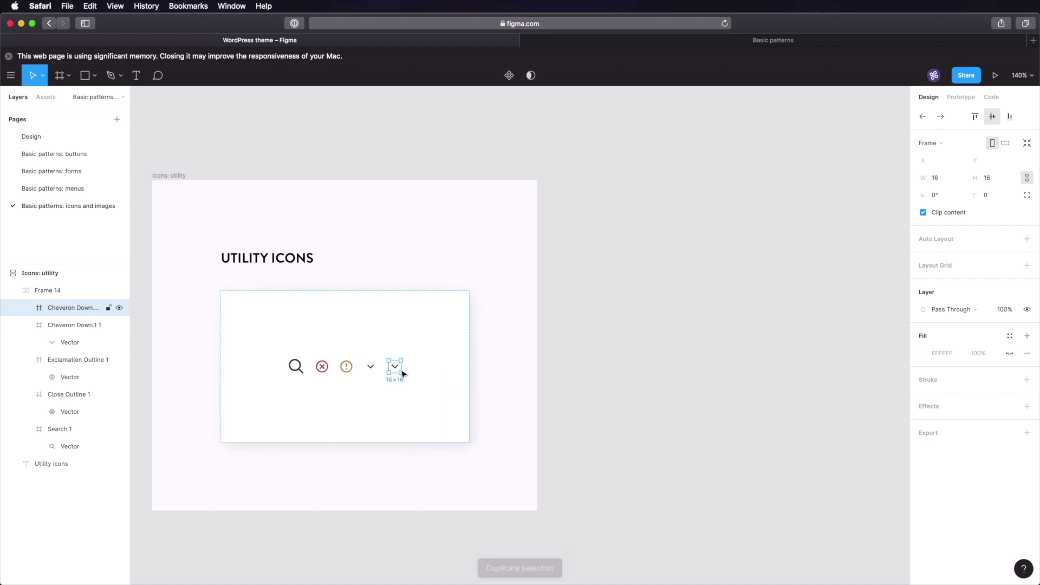
pyautogui.rightClick(400, 374)
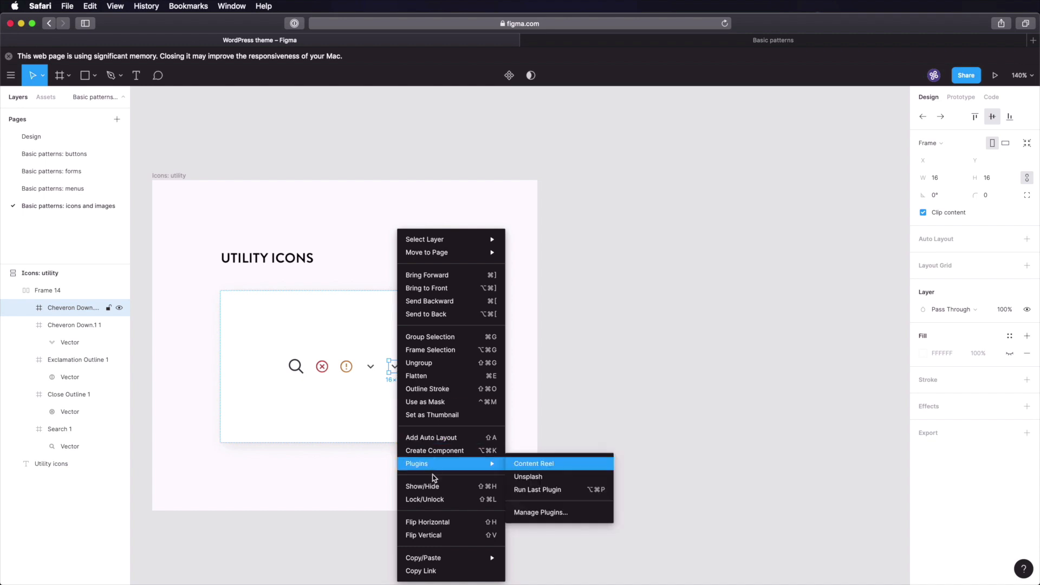
pyautogui.click(447, 533)
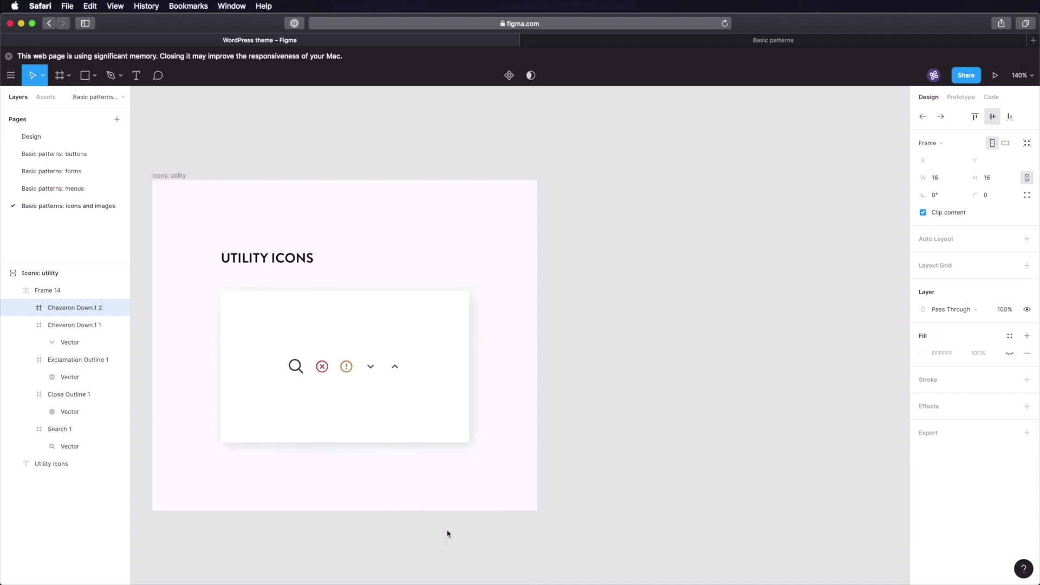
pyautogui.click(447, 533)
pyautogui.hscroll(-2, 487, 518)
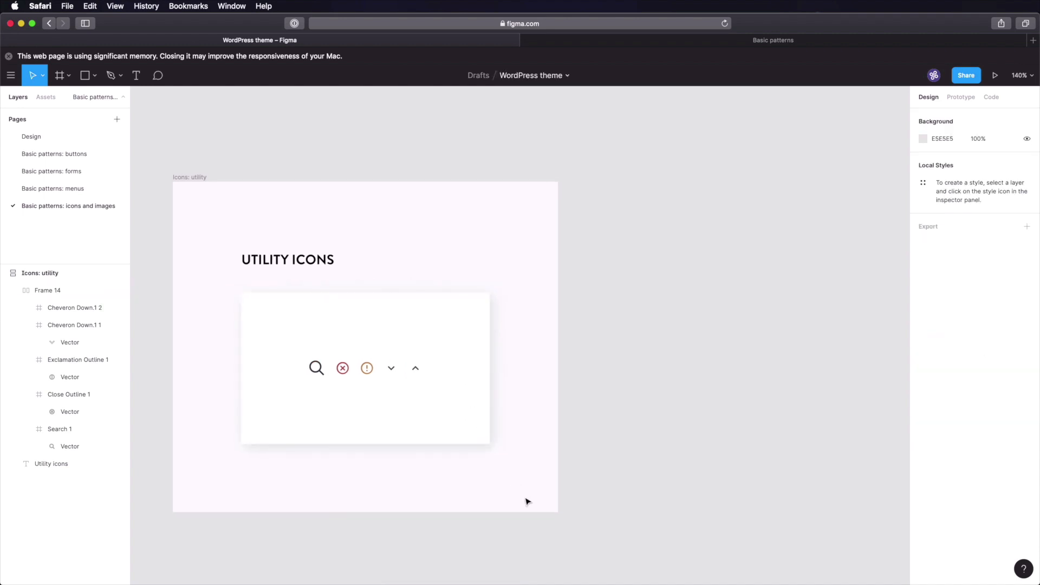
pyautogui.press('super+Tab')
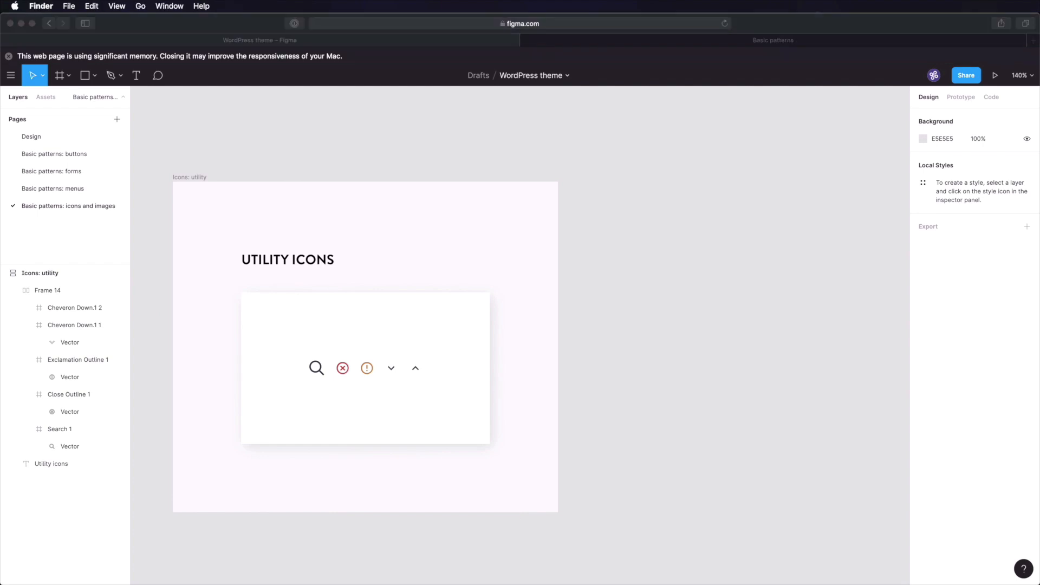
pyautogui.moveTo(466, 584); pyautogui.dragTo(458, 380)
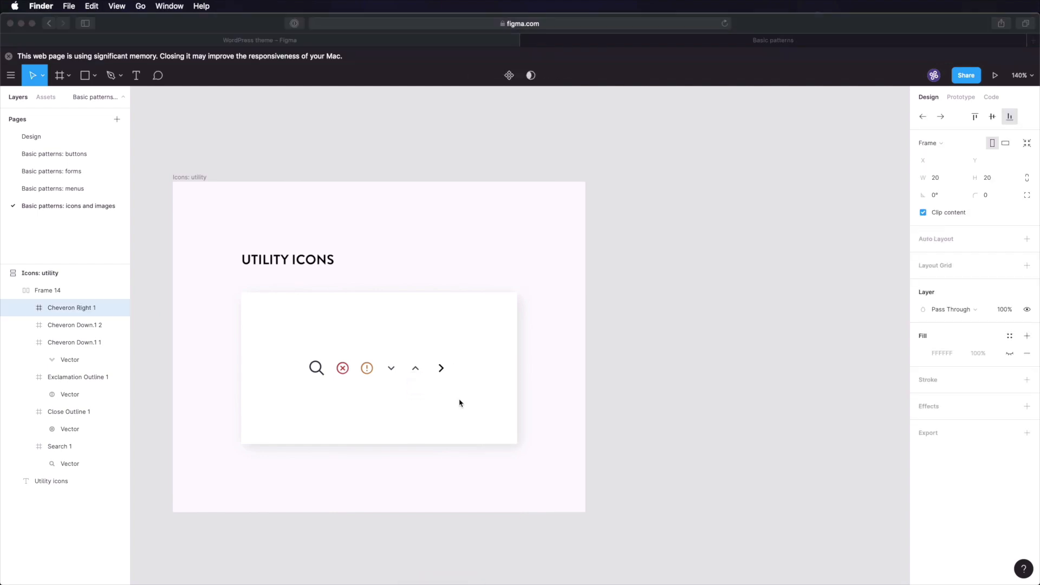
pyautogui.click(440, 367)
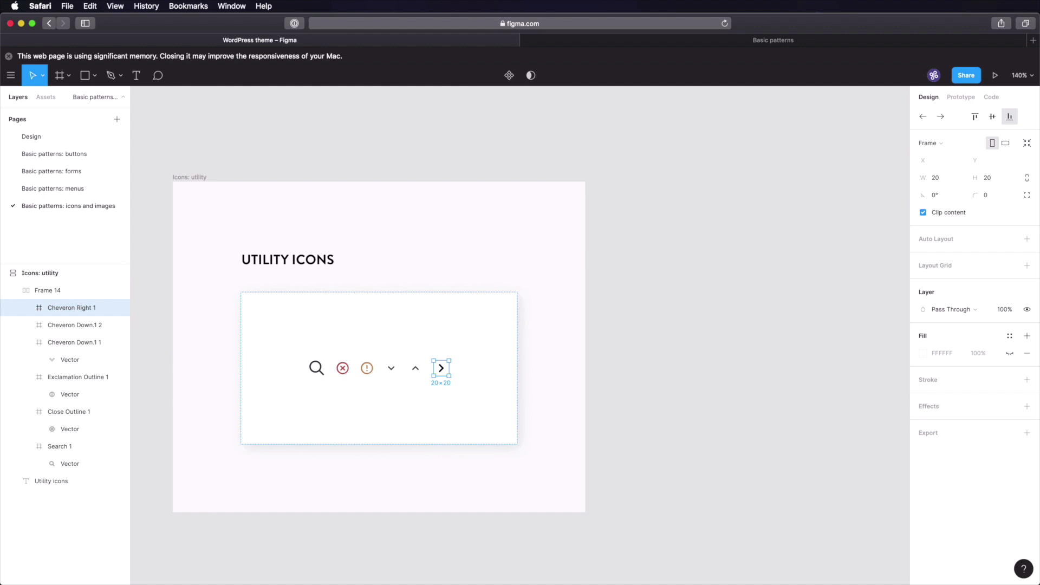
pyautogui.press('super+Tab')
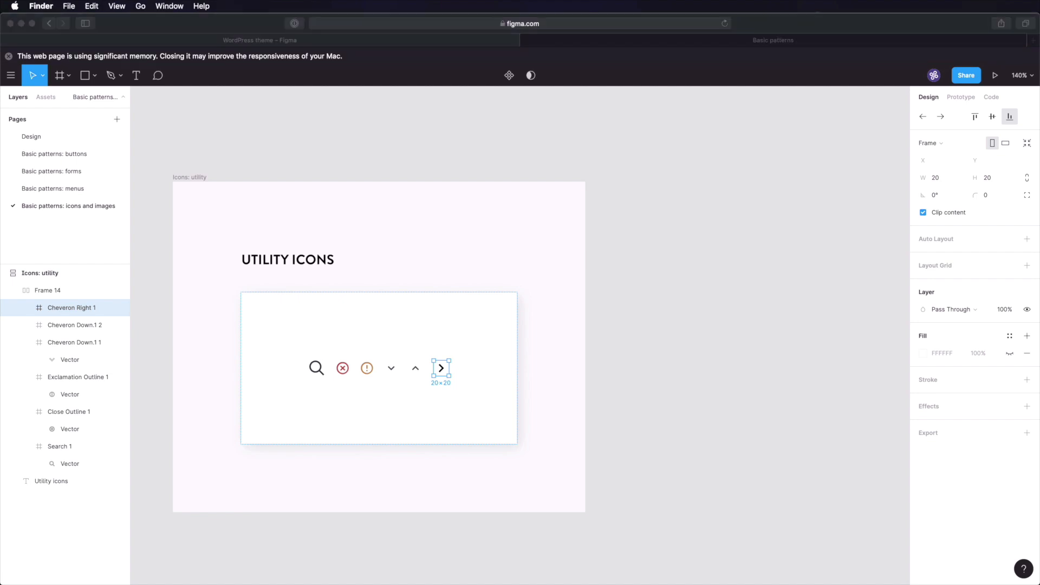
pyautogui.moveTo(450, 584); pyautogui.dragTo(467, 374)
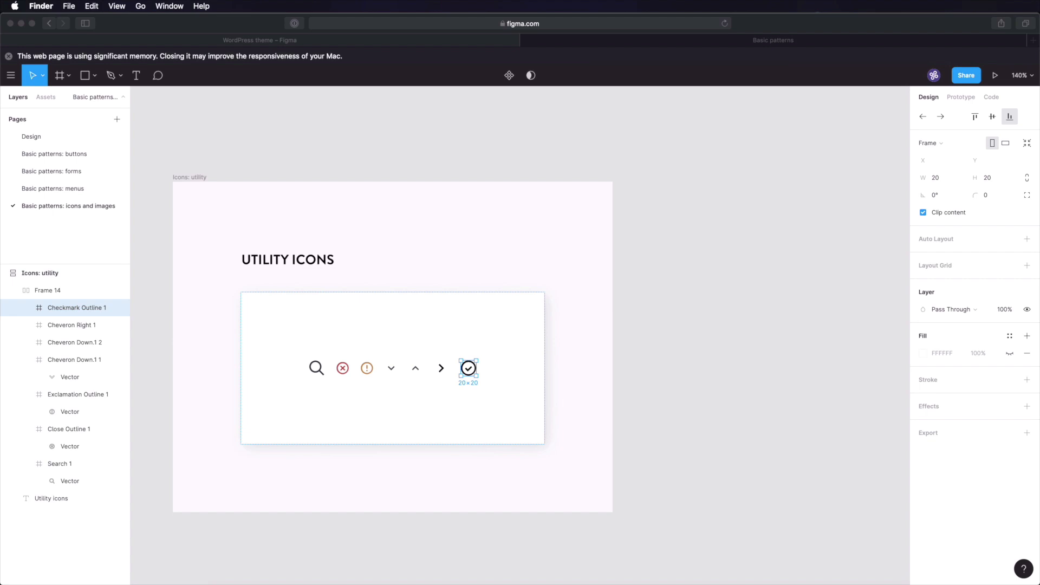
pyautogui.moveTo(481, 453); pyautogui.dragTo(495, 369)
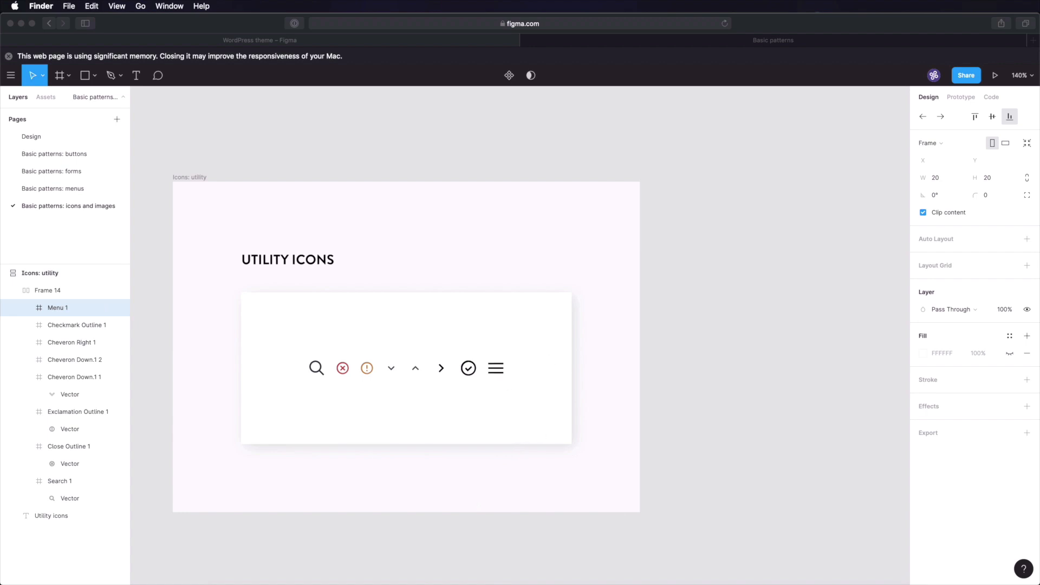
pyautogui.press('super+Tab')
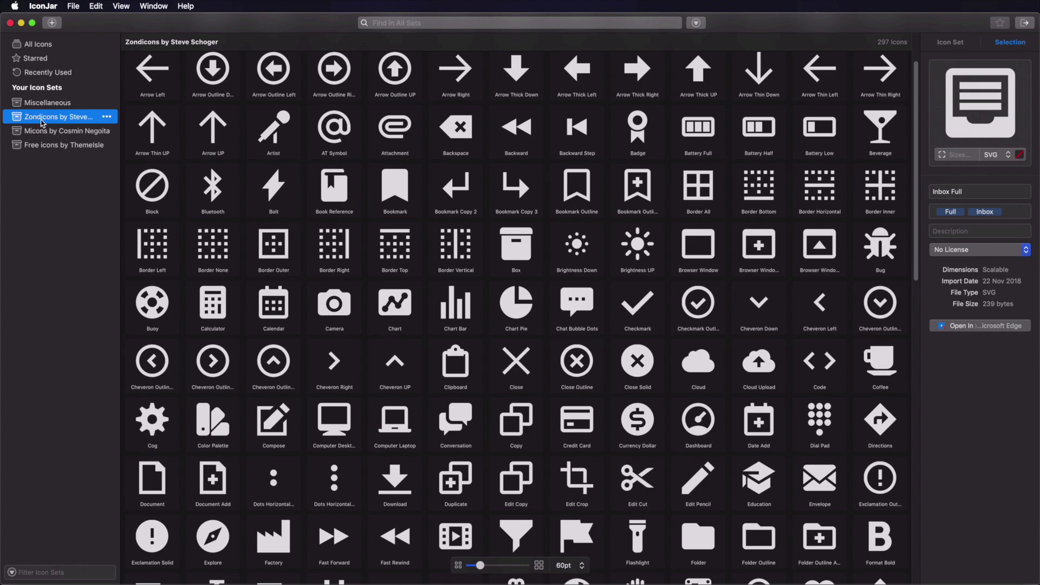
pyautogui.press('super+Tab')
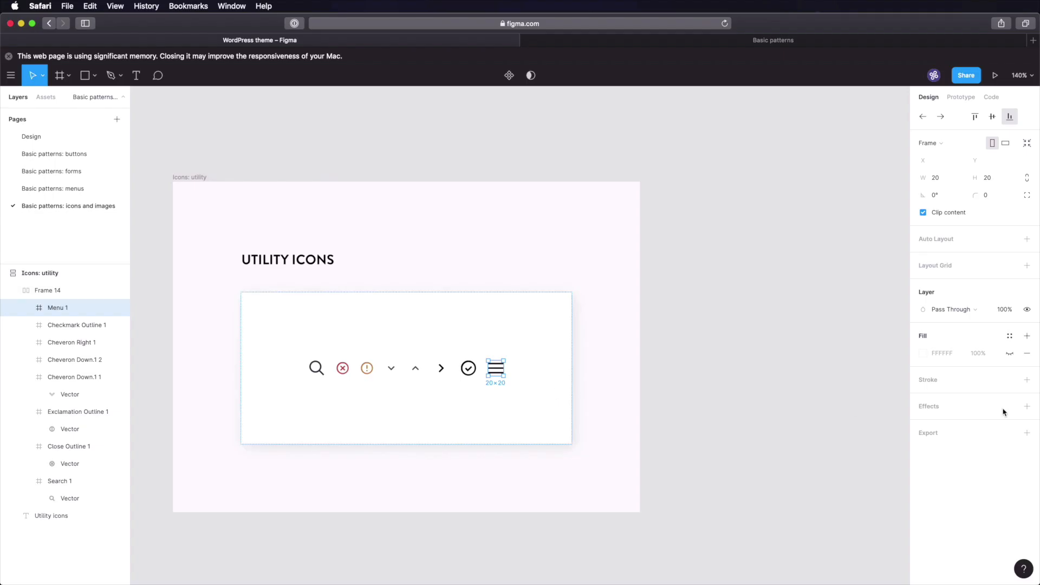
pyautogui.press('super+Tab')
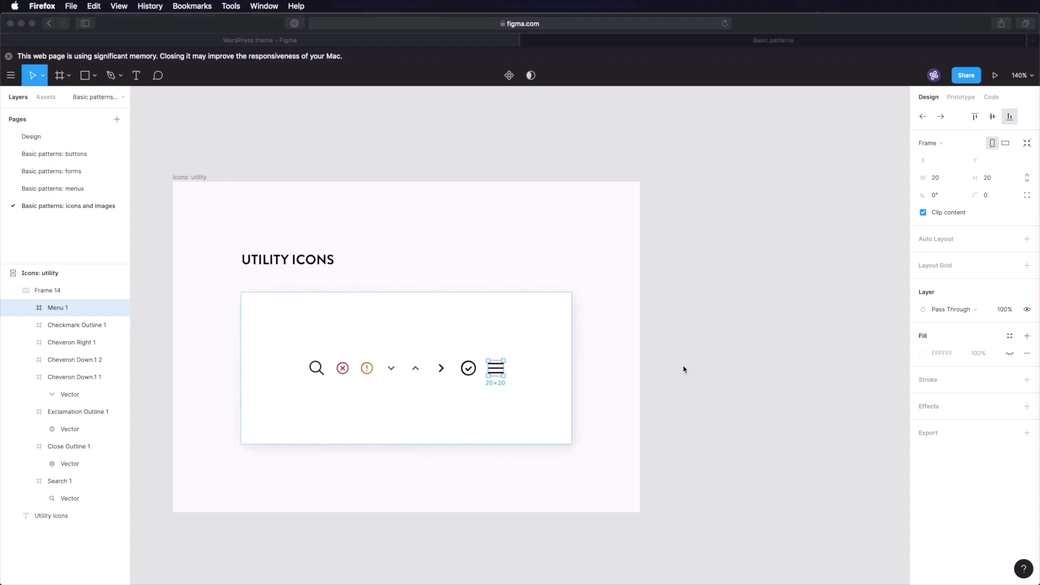
pyautogui.click(680, 387)
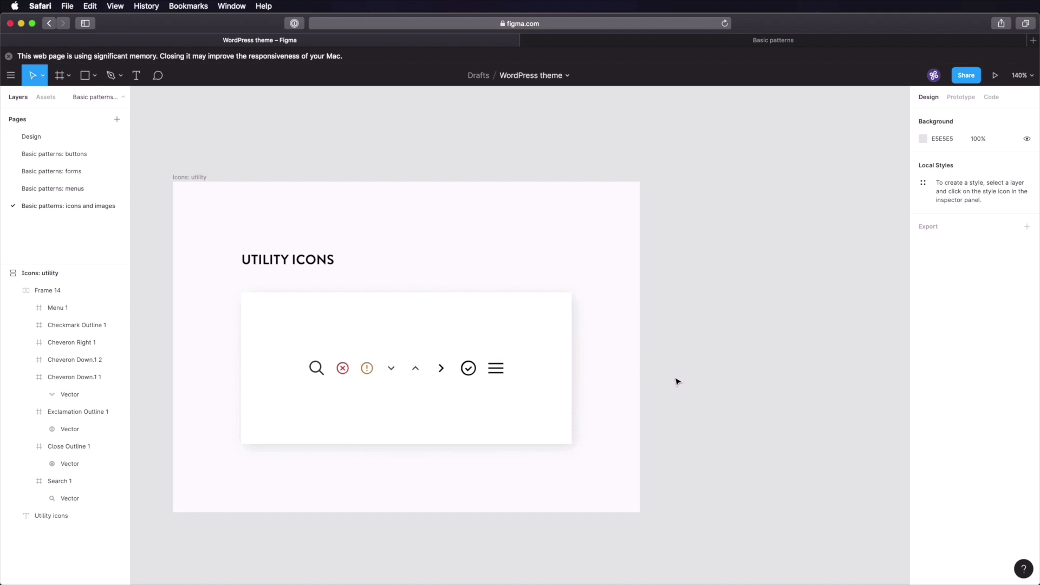
# - Copy the magnifier's fill colour, then lock proportions and set Search 1's width to 16
pyautogui.click(317, 369)
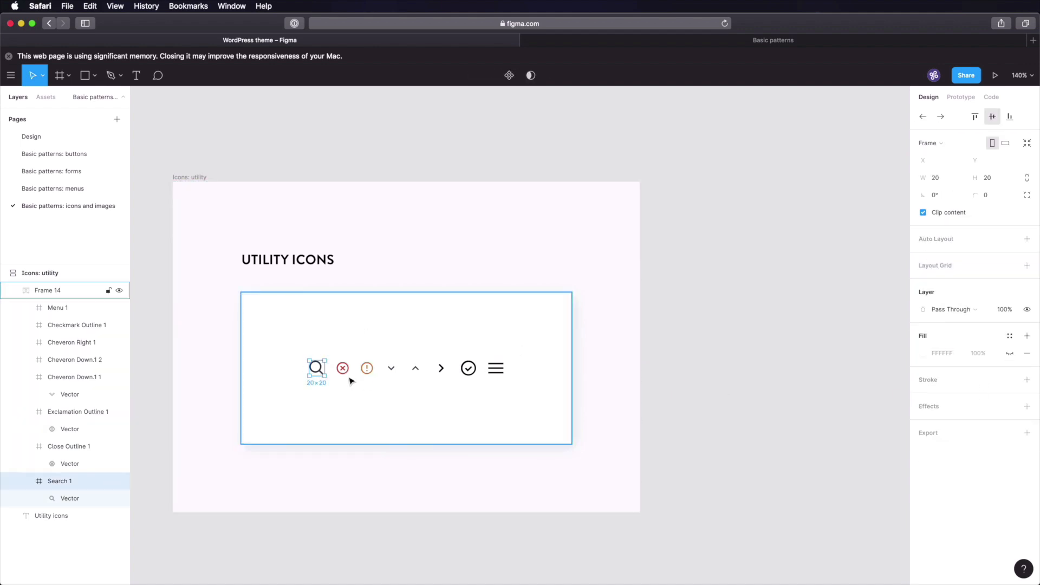
pyautogui.click(317, 370)
pyautogui.click(944, 336)
pyautogui.press('super+c')
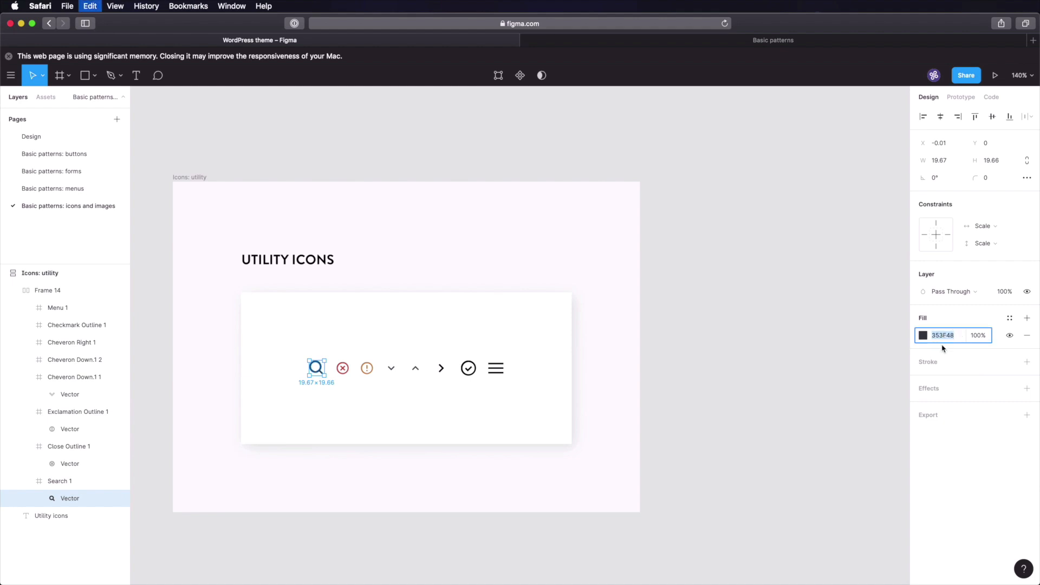
pyautogui.click(395, 386)
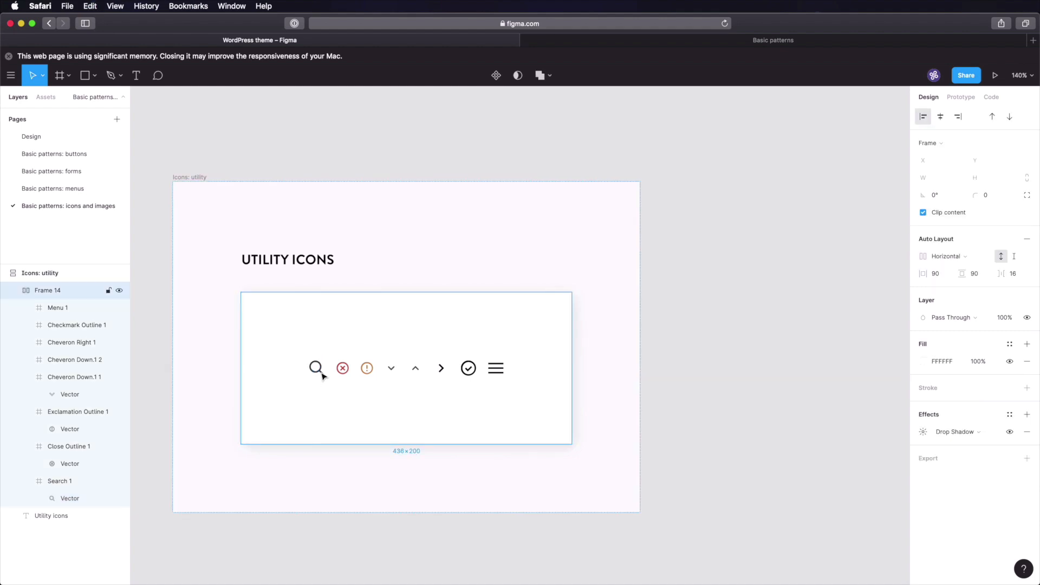
pyautogui.click(320, 376)
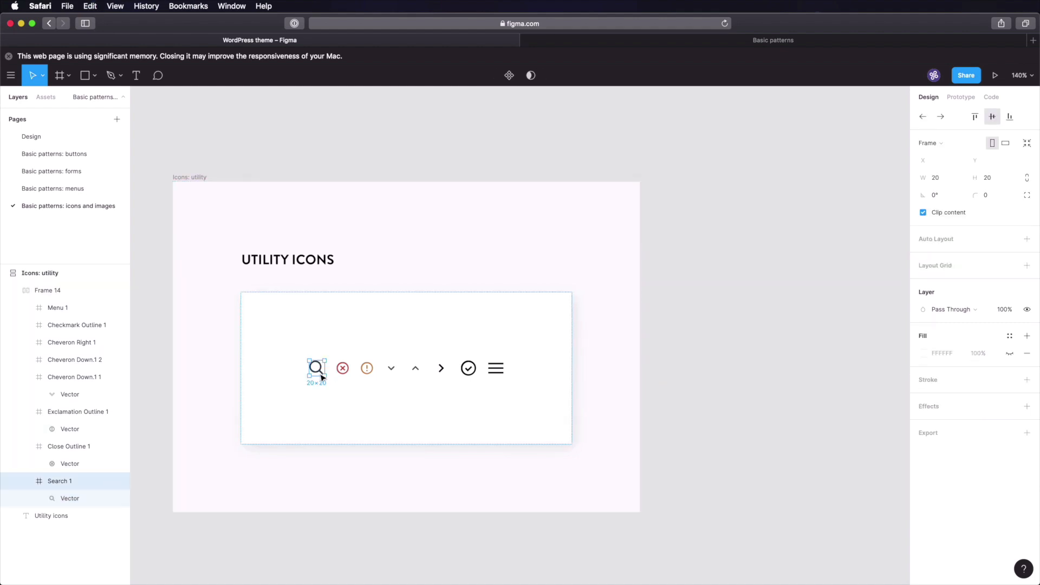
pyautogui.click(1027, 178)
pyautogui.click(936, 178)
pyautogui.write('16')
pyautogui.press('Tab')
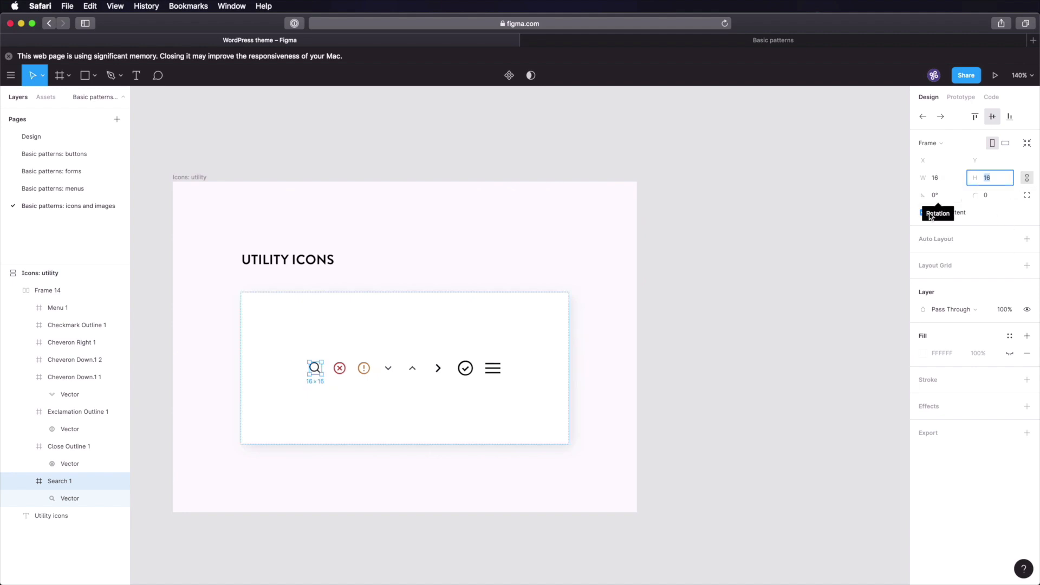
pyautogui.click(853, 270)
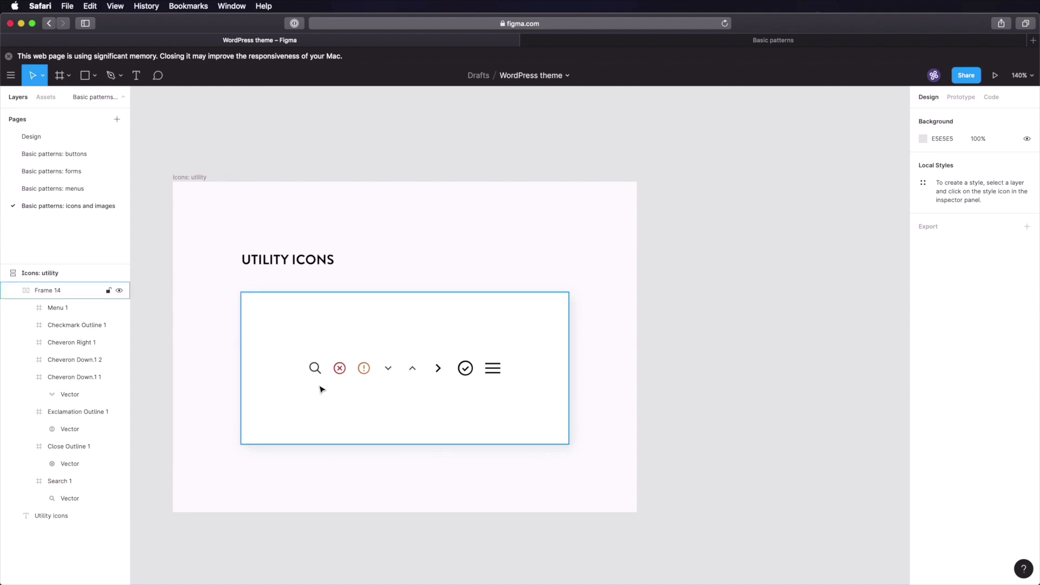
# - Select the Search 1 magnifier frame in the forms page's inline search form
pyautogui.click(74, 171)
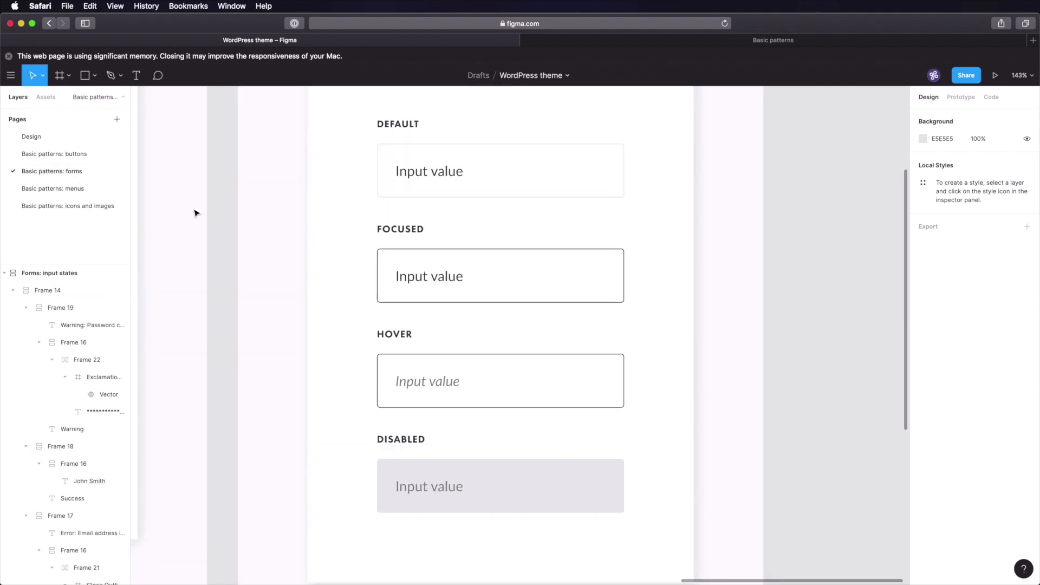
pyautogui.hotkey('shift', '1')
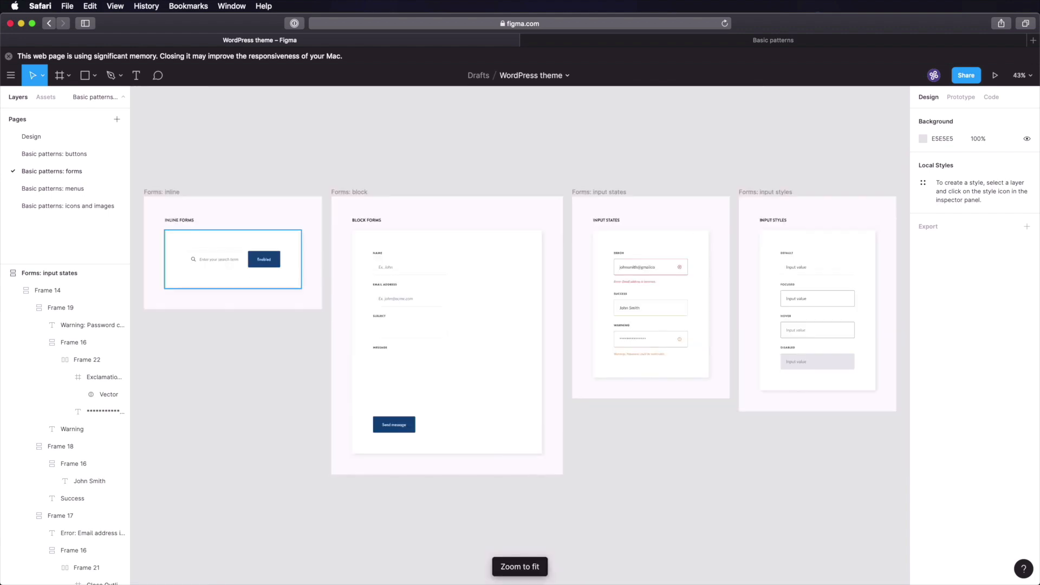
pyautogui.click(222, 338)
pyautogui.press('z')
pyautogui.moveTo(180, 237); pyautogui.dragTo(219, 282)
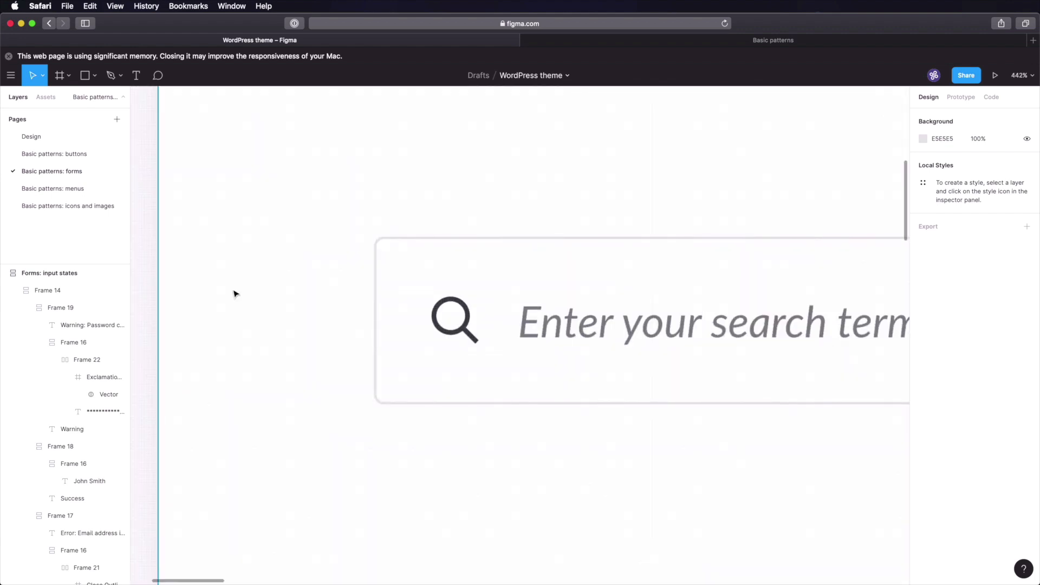
pyautogui.keyDown('super'); pyautogui.click(466, 331); pyautogui.keyUp('super')
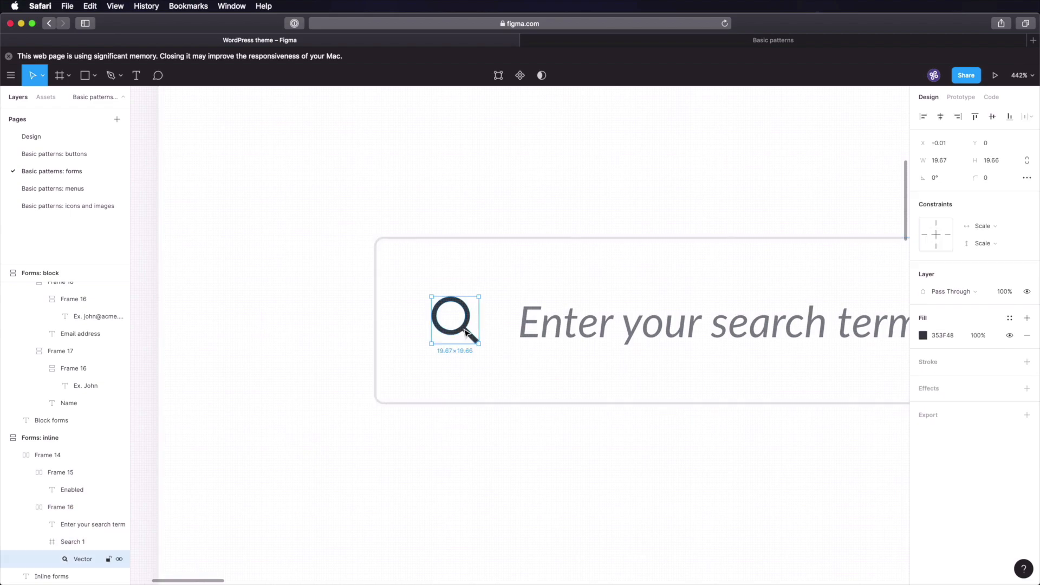
pyautogui.click(480, 360)
pyautogui.click(465, 332)
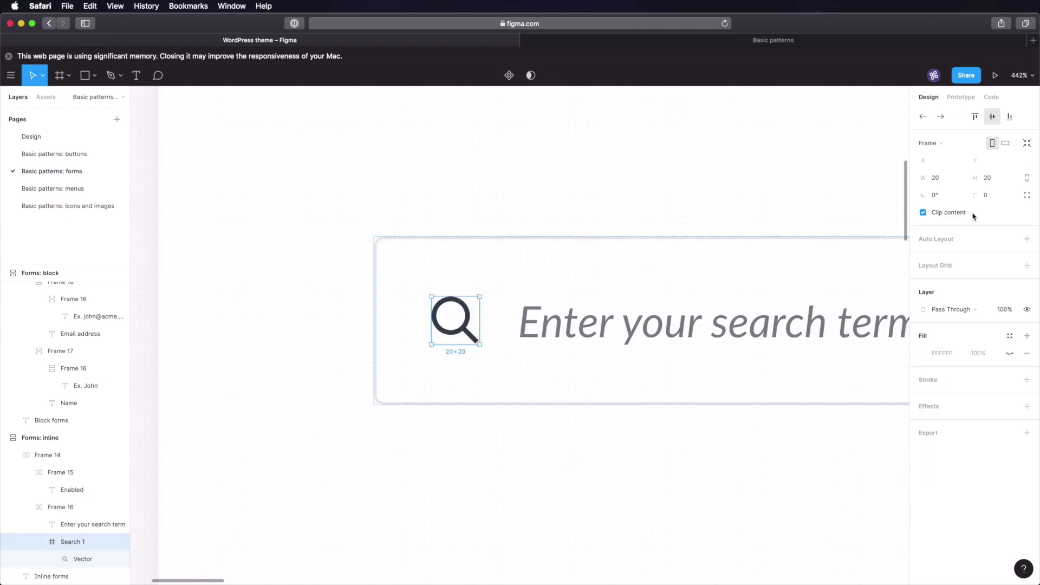
# - Lock its proportions and set the magnifier frame's width to 16
pyautogui.click(1032, 183)
pyautogui.click(936, 182)
pyautogui.press('Tab')
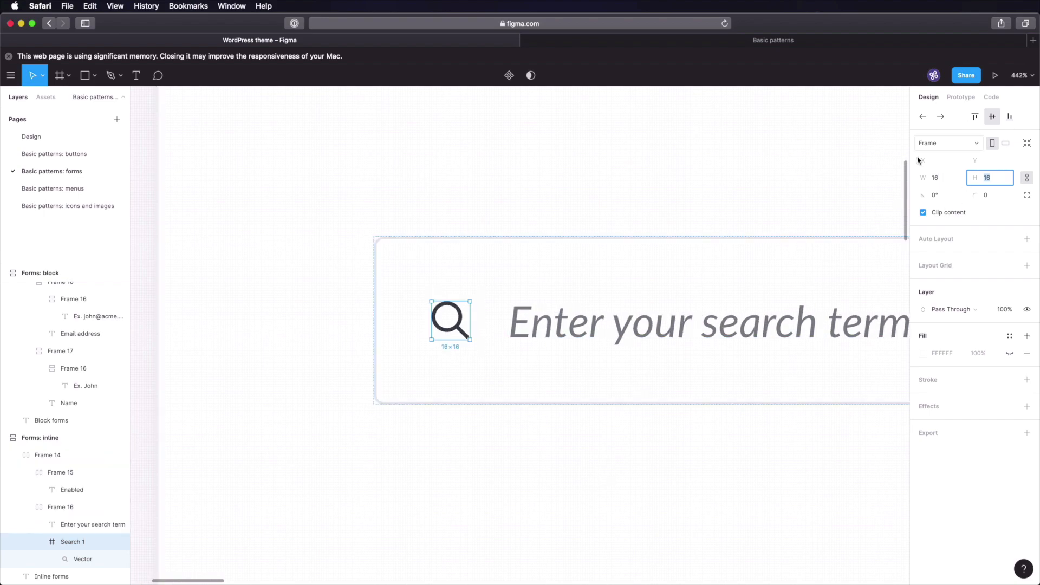
pyautogui.click(561, 327)
pyautogui.click(544, 236)
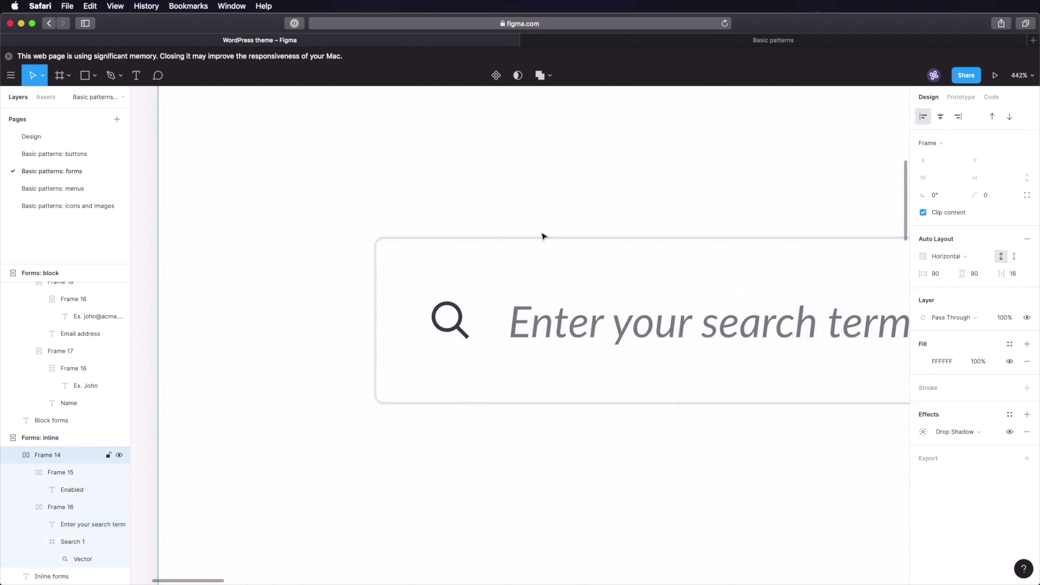
pyautogui.click(86, 206)
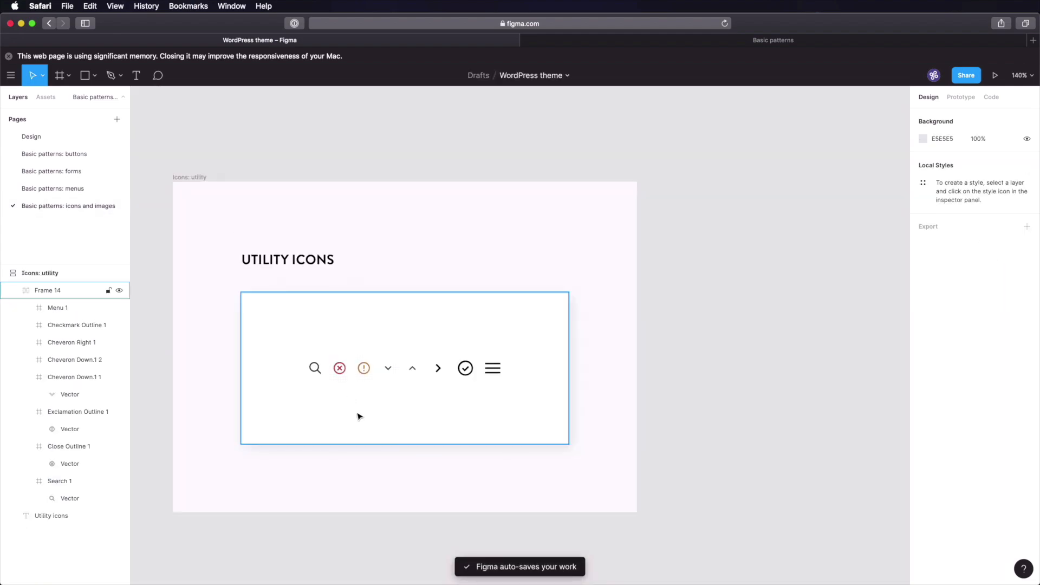
# - Change the close icon's red fill to 353F48
pyautogui.click(340, 371)
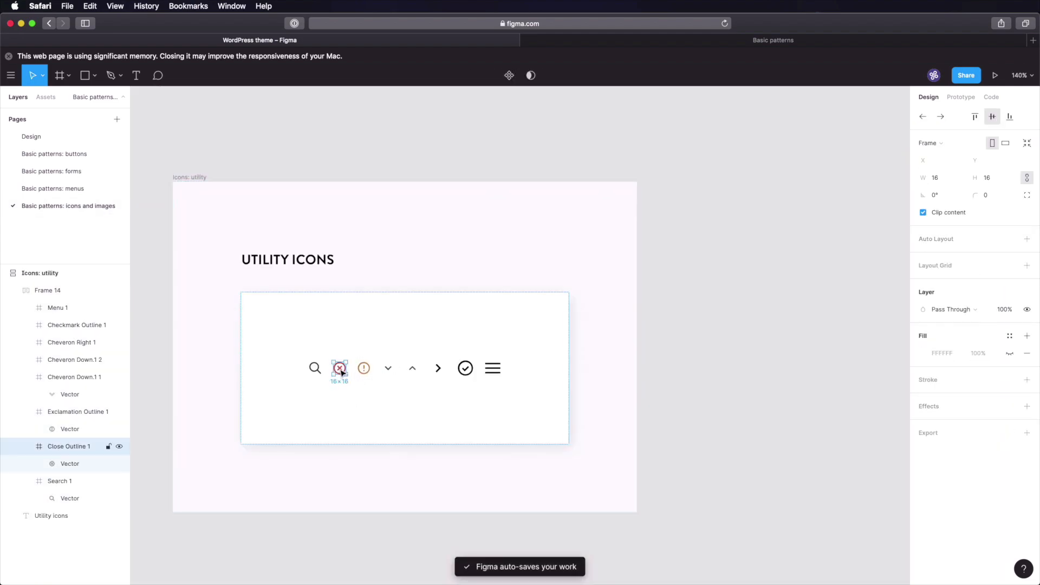
pyautogui.doubleClick(340, 369)
pyautogui.click(948, 337)
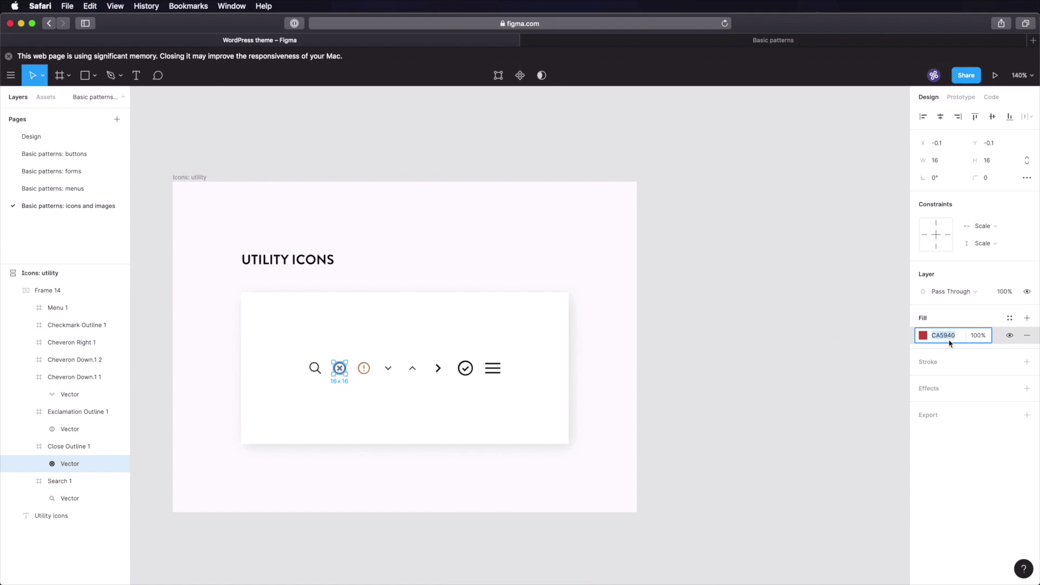
pyautogui.press('super+v')
pyautogui.press('Tab')
pyautogui.write('@')
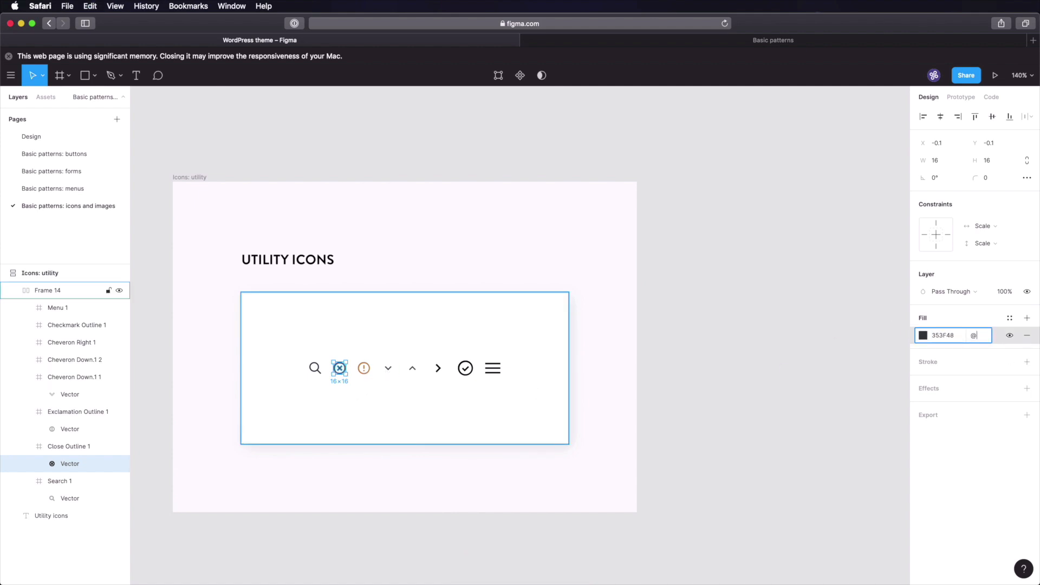
pyautogui.scroll(5, 295, 399)
# - Change the exclamation icon's orange fill to 353F48
pyautogui.click(367, 368)
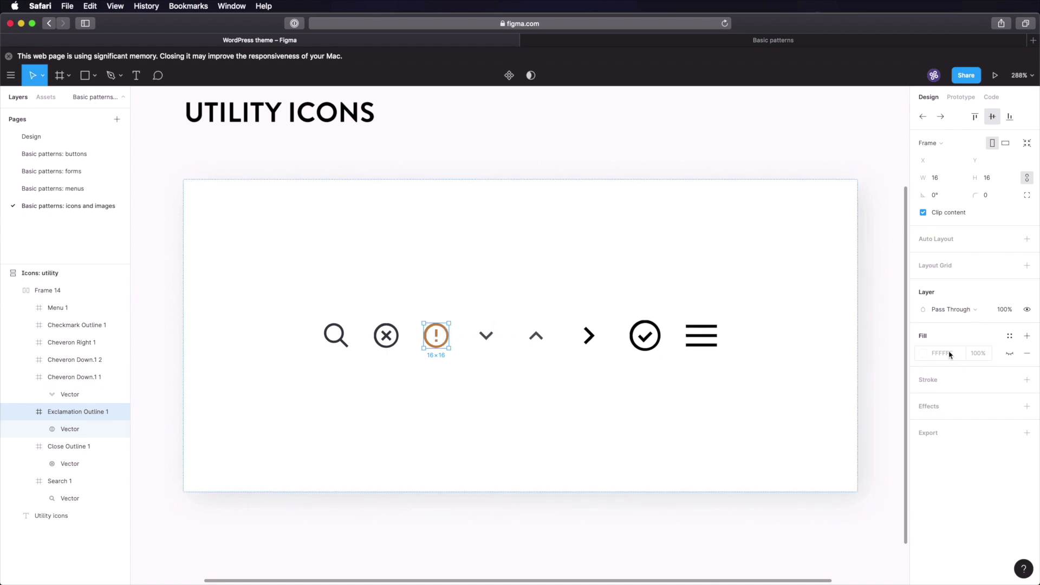
pyautogui.doubleClick(438, 336)
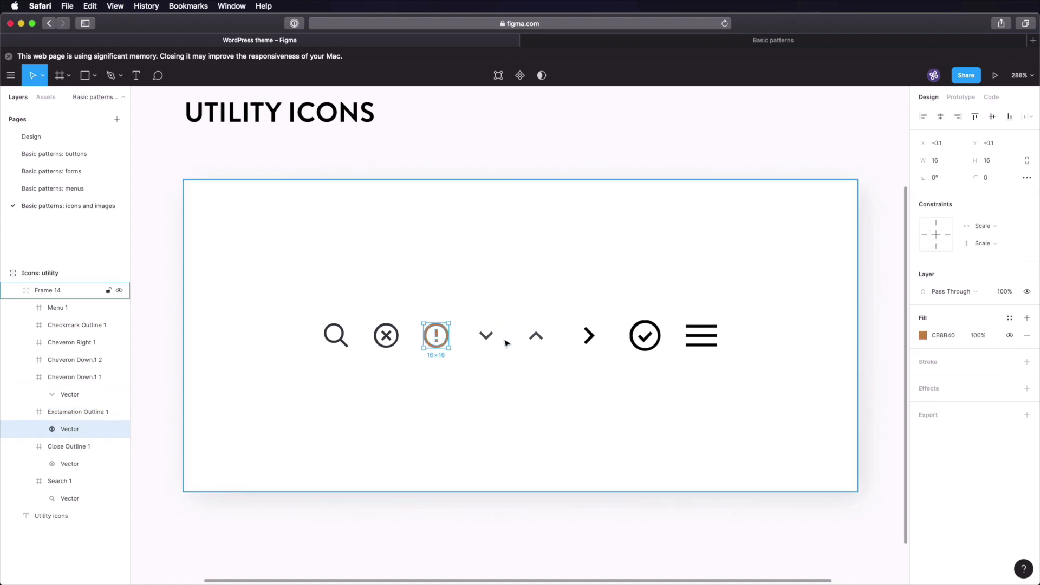
pyautogui.click(943, 336)
pyautogui.write('353F48')
pyautogui.press('Tab')
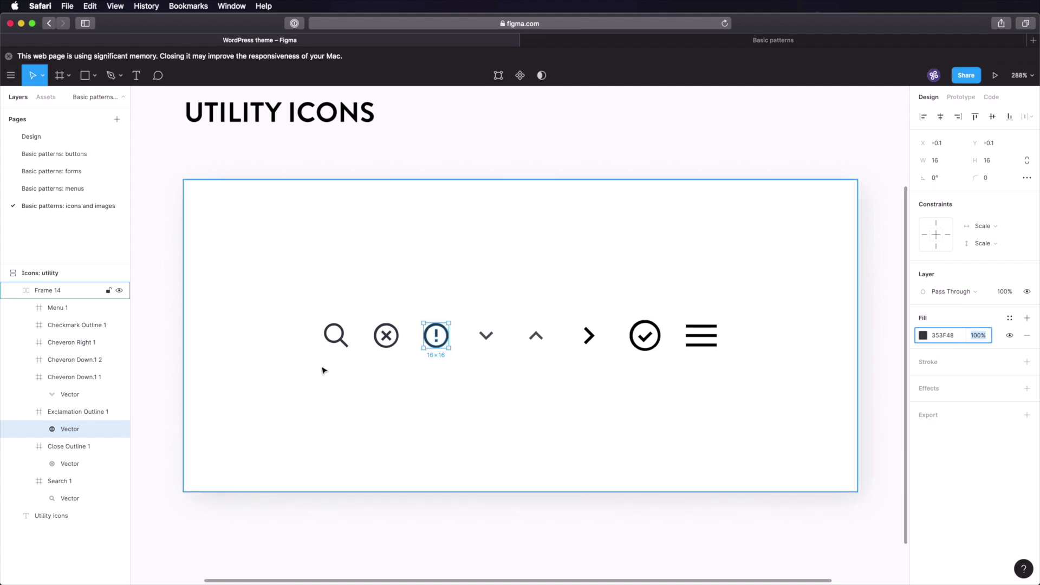
# - Resize the right chevron's frame to 16 with proportions locked
pyautogui.click(493, 339)
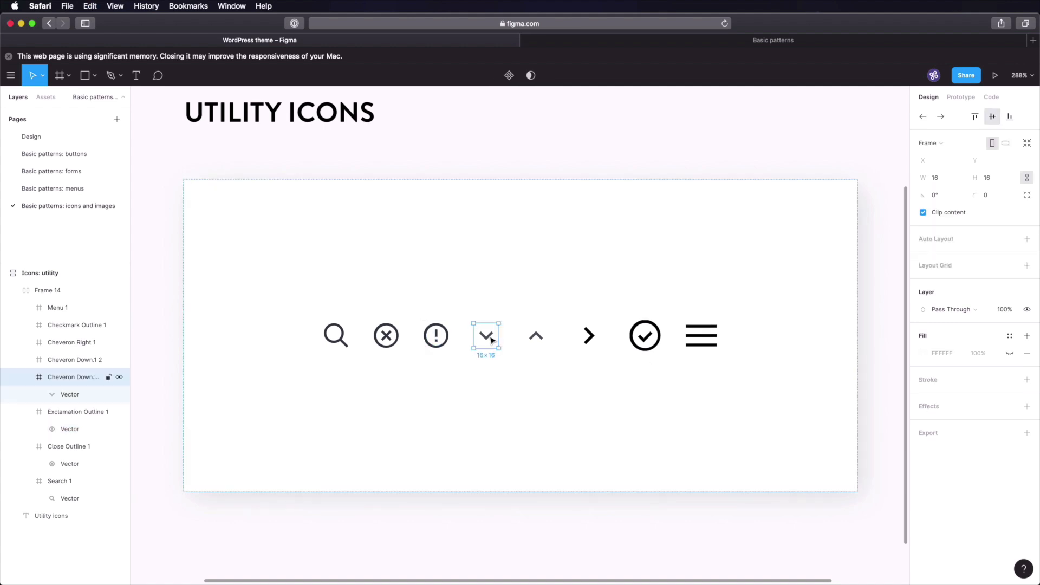
pyautogui.click(436, 336)
pyautogui.click(486, 336)
pyautogui.click(535, 335)
pyautogui.click(585, 343)
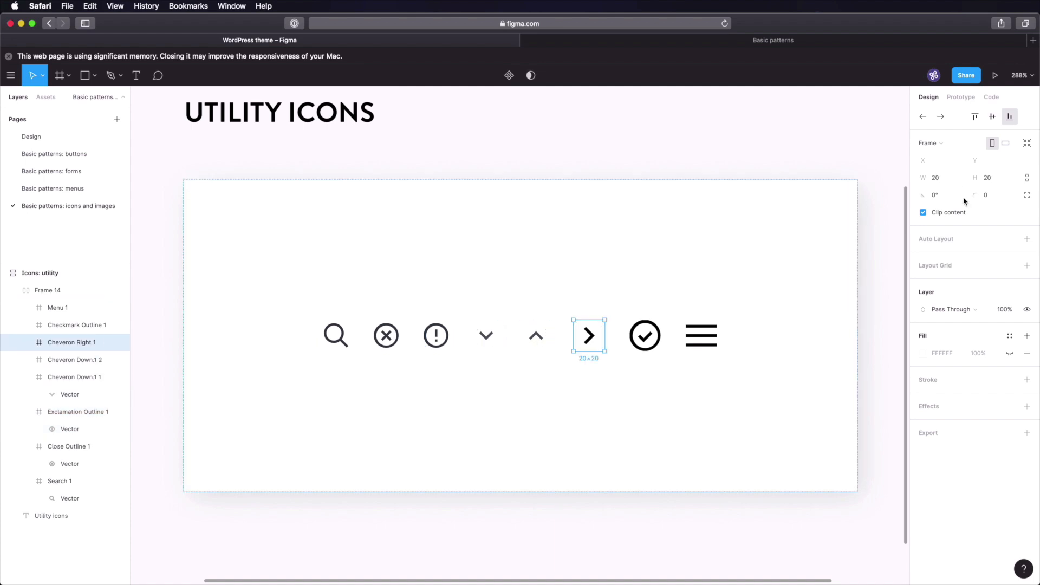
pyautogui.click(1025, 177)
pyautogui.click(940, 162)
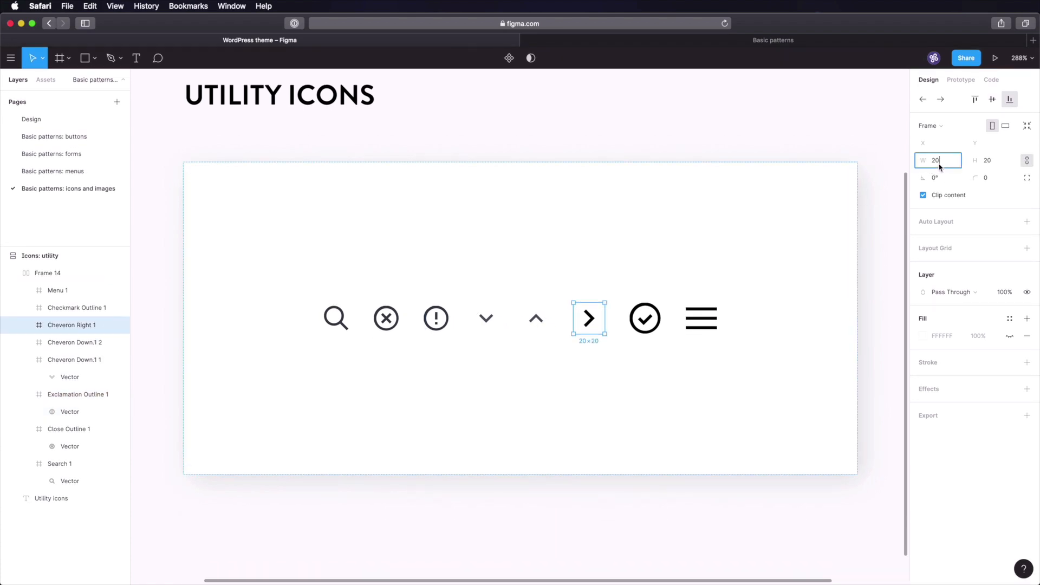
pyautogui.write('16')
pyautogui.press('Tab')
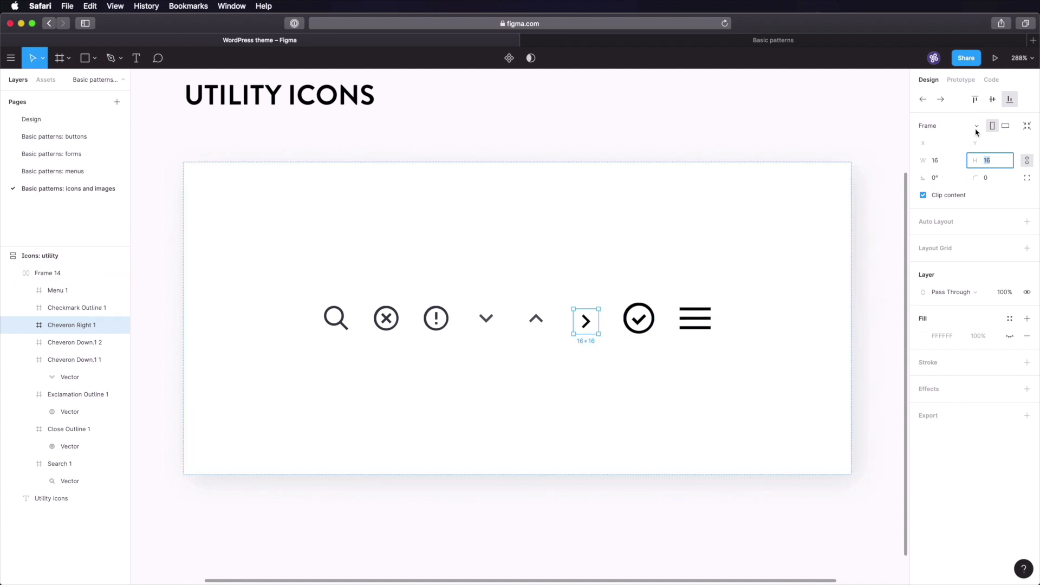
# - Centre the right chevron vertically and fill it with 353F48
pyautogui.click(992, 100)
pyautogui.click(586, 319)
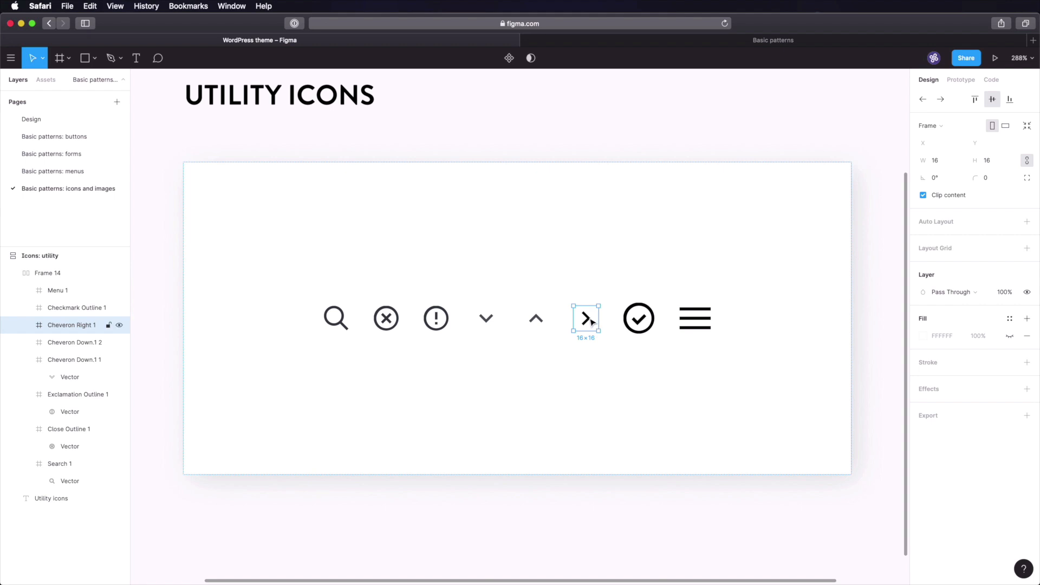
pyautogui.click(941, 318)
pyautogui.write('353F48')
pyautogui.press('Tab')
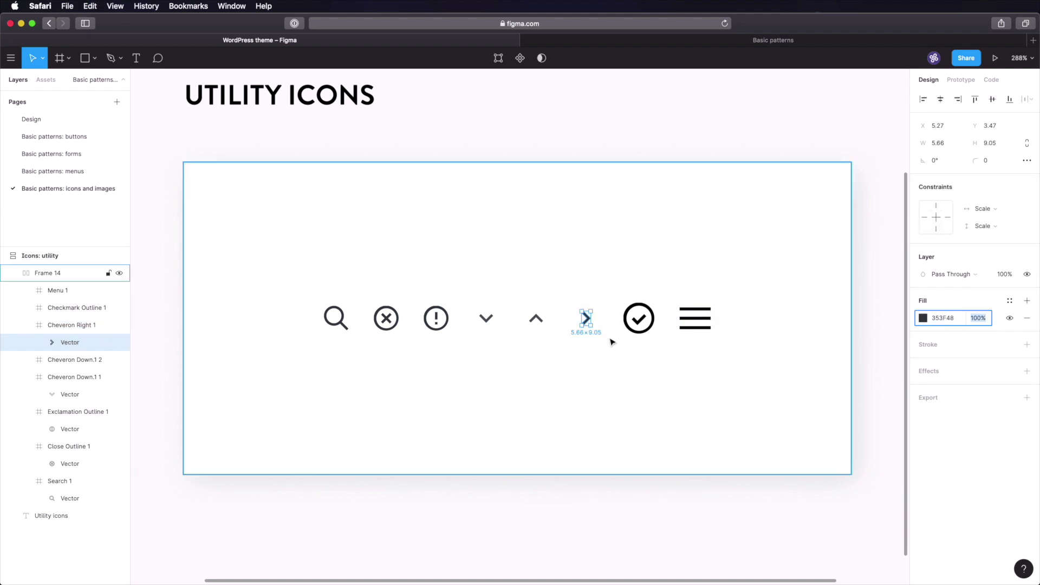
# - Make the checkmark icon 16×16, centred vertically, with a 353F48 fill
pyautogui.click(637, 320)
pyautogui.click(1027, 161)
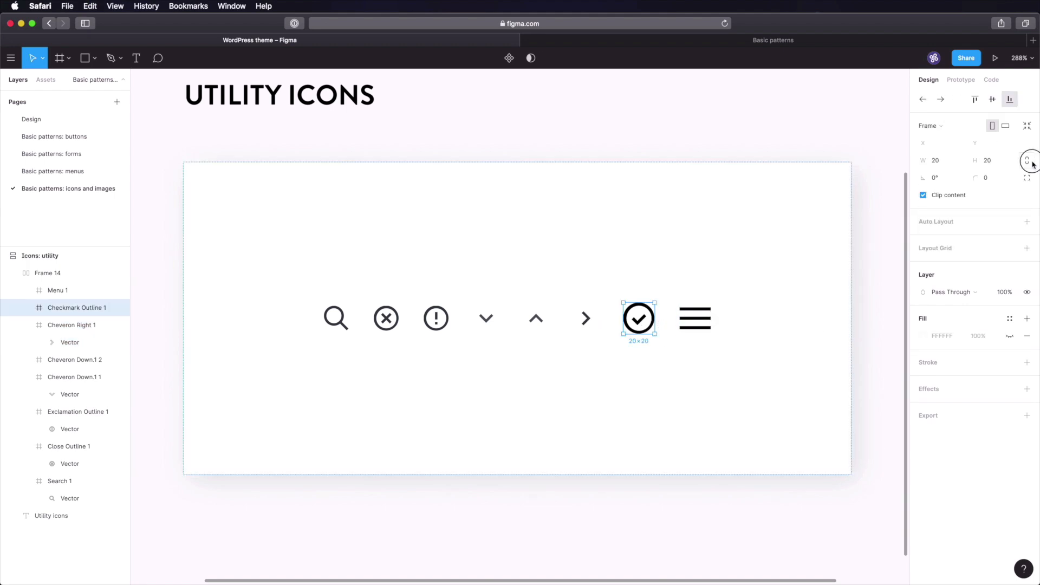
pyautogui.click(950, 164)
pyautogui.write('16')
pyautogui.press('Return')
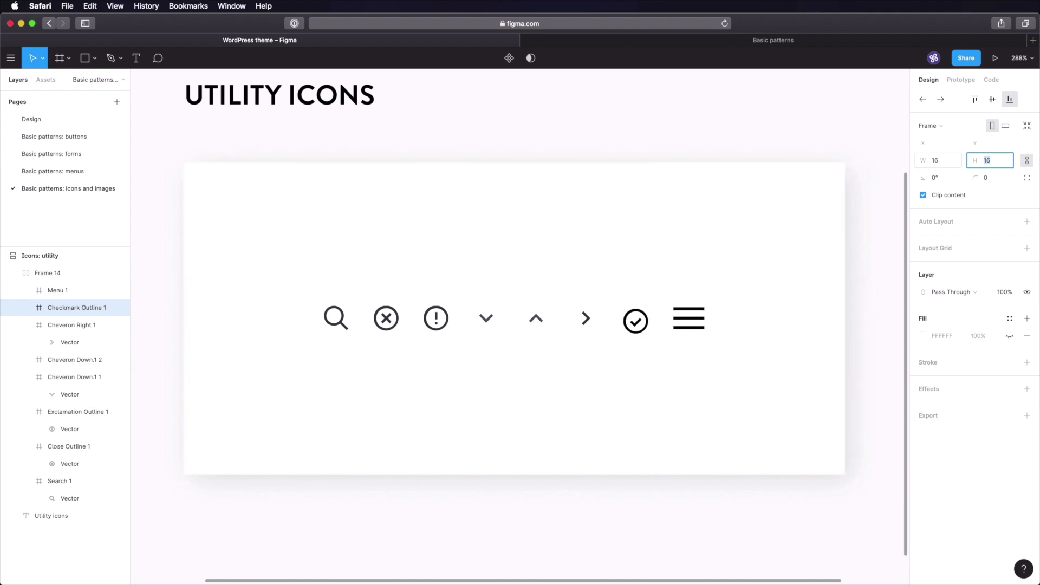
pyautogui.click(992, 100)
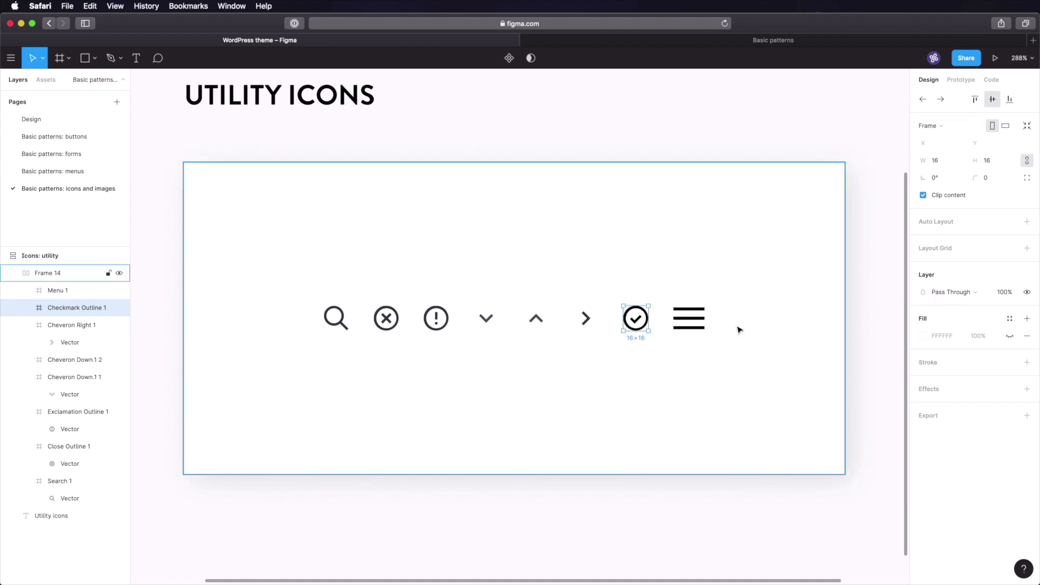
pyautogui.doubleClick(644, 322)
pyautogui.click(950, 320)
pyautogui.write('353F48')
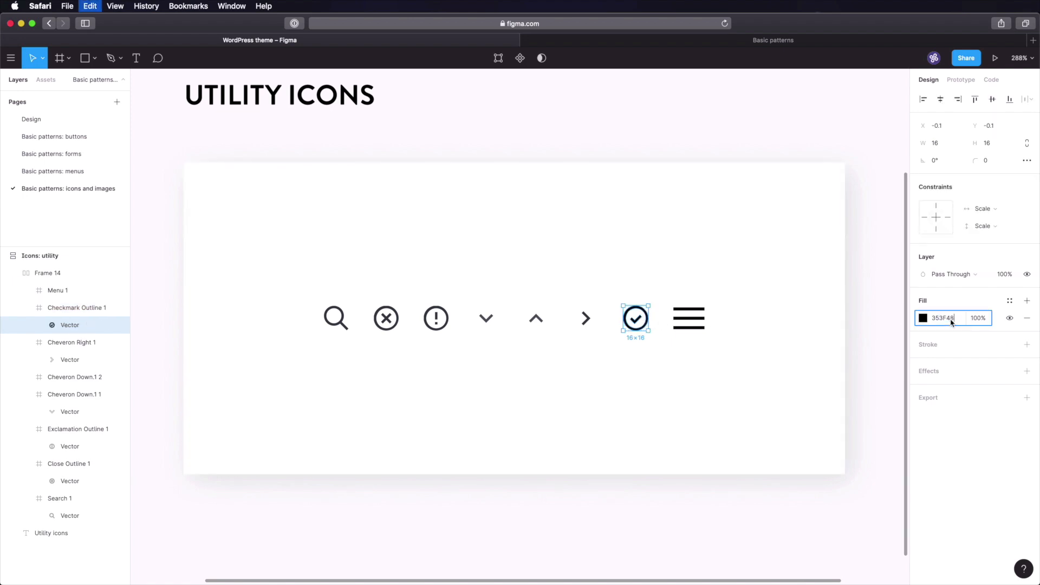
# - Resize the menu icon to 16 wide, centre its lines, recolour them and save
pyautogui.click(694, 317)
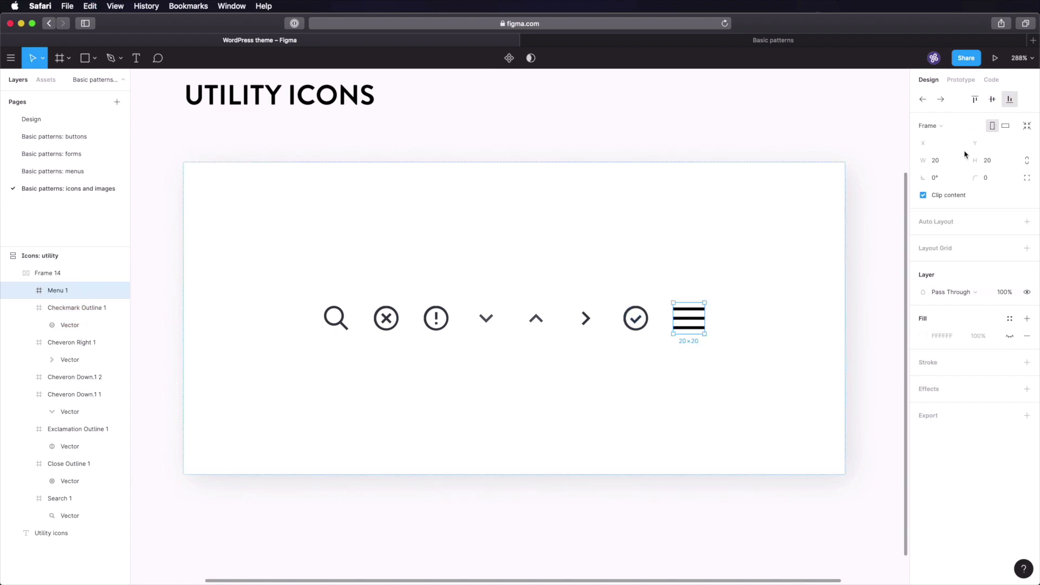
pyautogui.click(950, 162)
pyautogui.click(1026, 160)
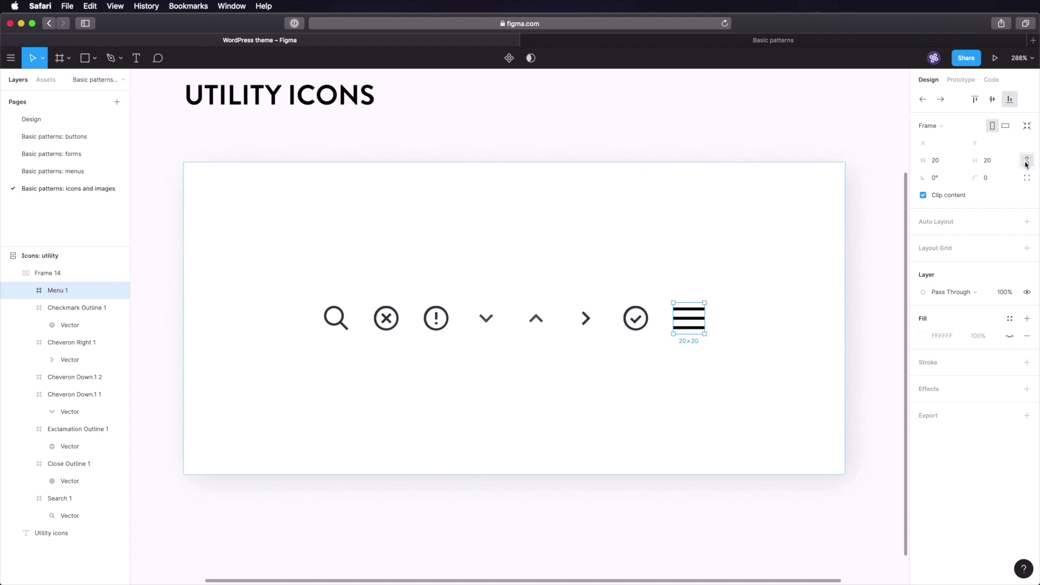
pyautogui.click(951, 164)
pyautogui.write('16')
pyautogui.press('Return')
pyautogui.click(992, 99)
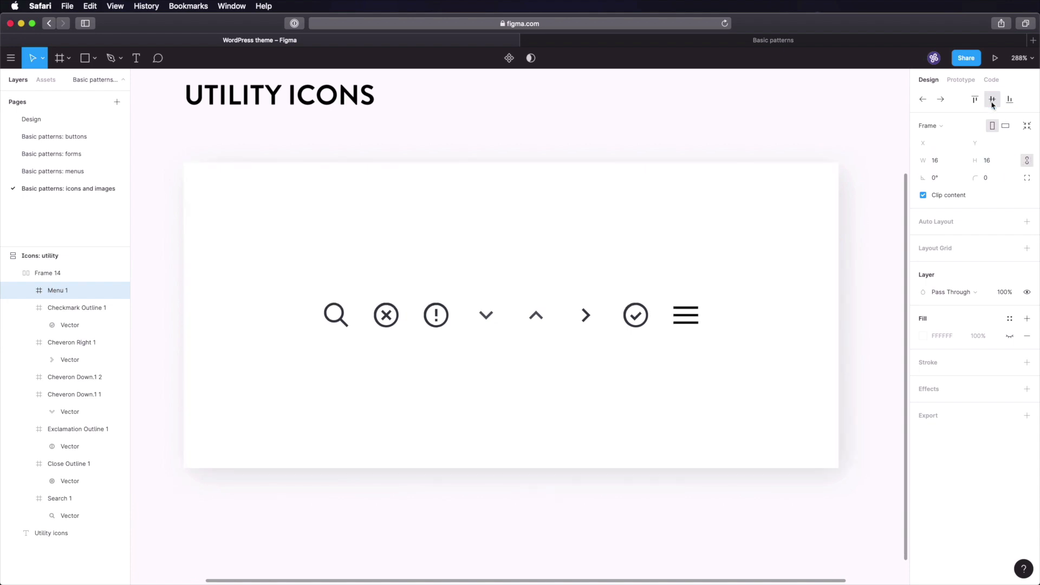
pyautogui.doubleClick(685, 315)
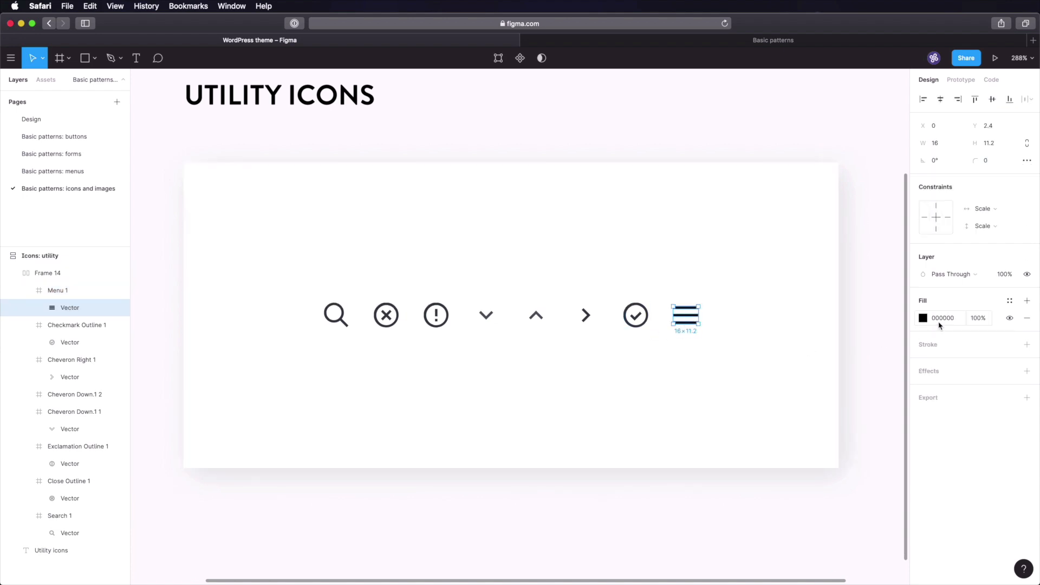
pyautogui.click(893, 320)
pyautogui.press('super+s')
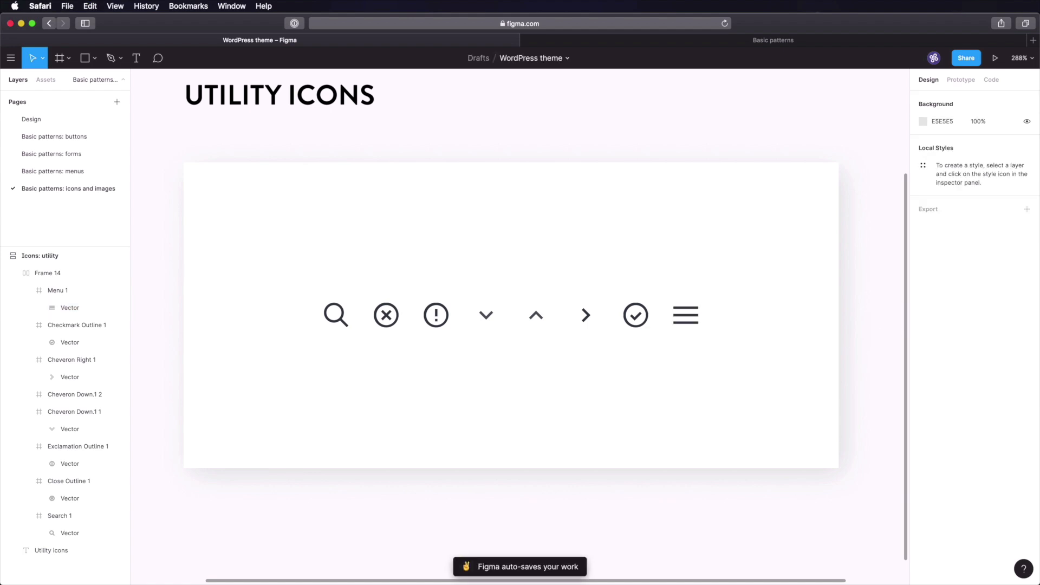
# - Set the icon row's auto-layout spacing to 32 and save the file
pyautogui.click(385, 319)
pyautogui.click(390, 321)
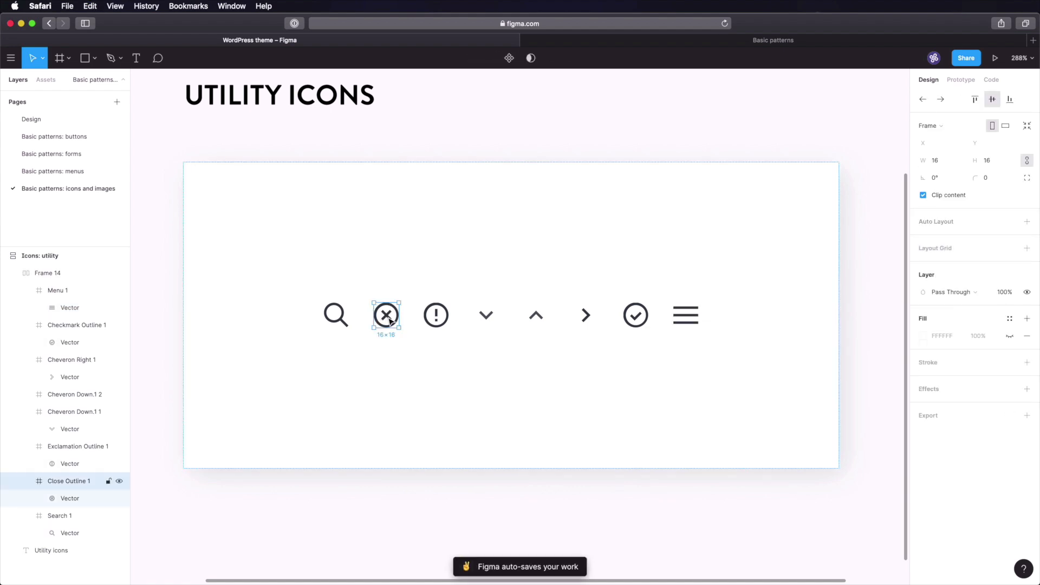
pyautogui.click(298, 320)
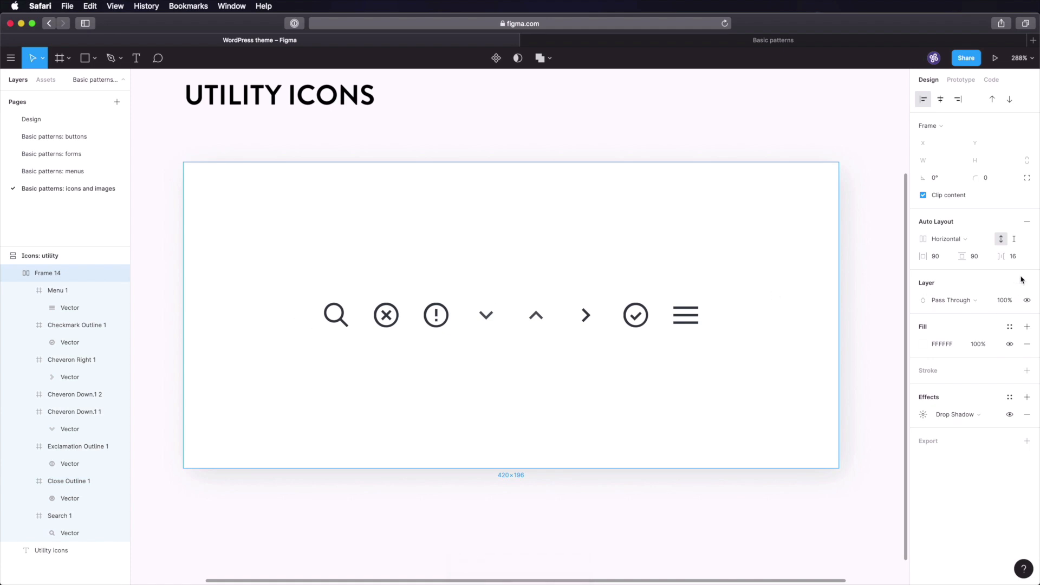
pyautogui.click(1022, 259)
pyautogui.write('32')
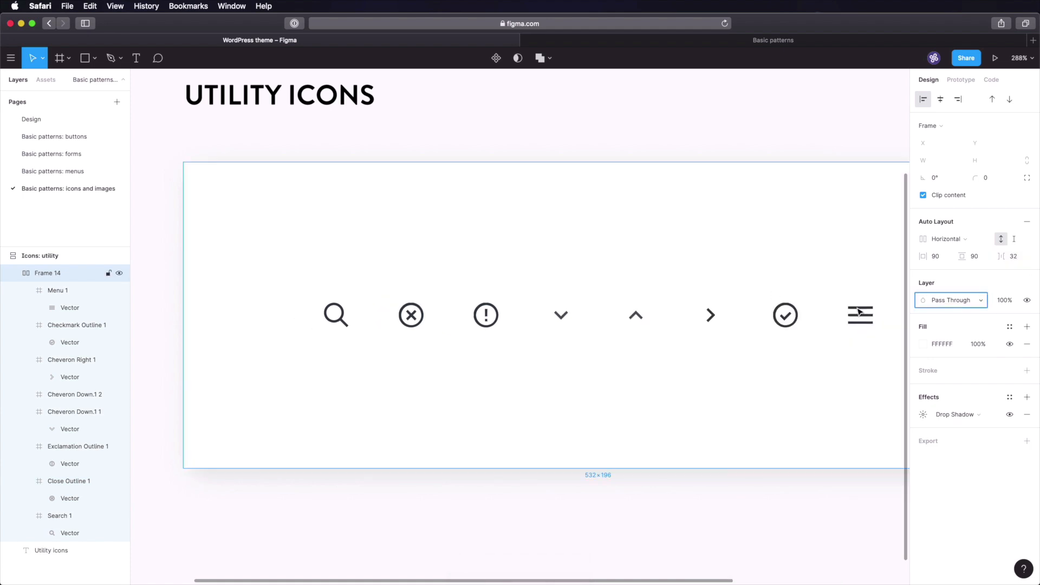
pyautogui.click(622, 518)
pyautogui.scroll(-5, 648, 476)
pyautogui.scroll(-1, 648, 477)
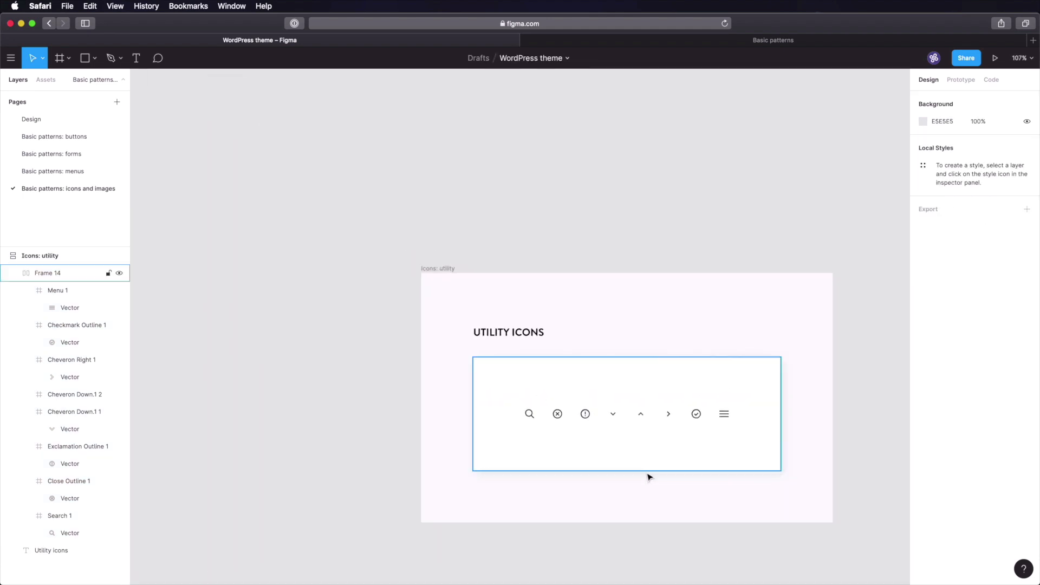
pyautogui.moveTo(684, 460); pyautogui.dragTo(475, 367)
pyautogui.moveTo(487, 410); pyautogui.dragTo(461, 387)
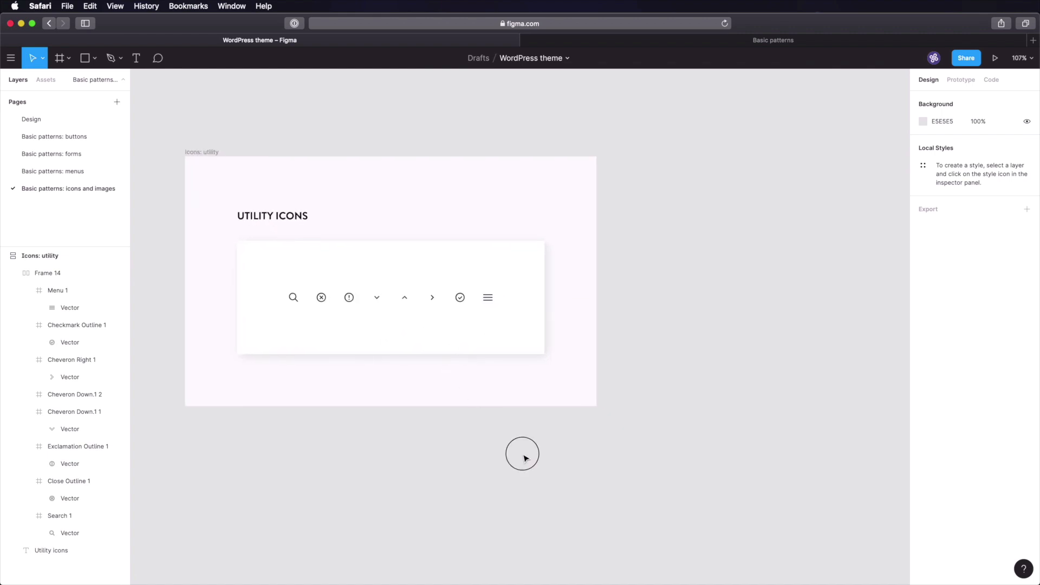
pyautogui.press('super+s')
# - Rename the duplicated board to 'Icons: decorative small'
pyautogui.moveTo(676, 209); pyautogui.dragTo(663, 234)
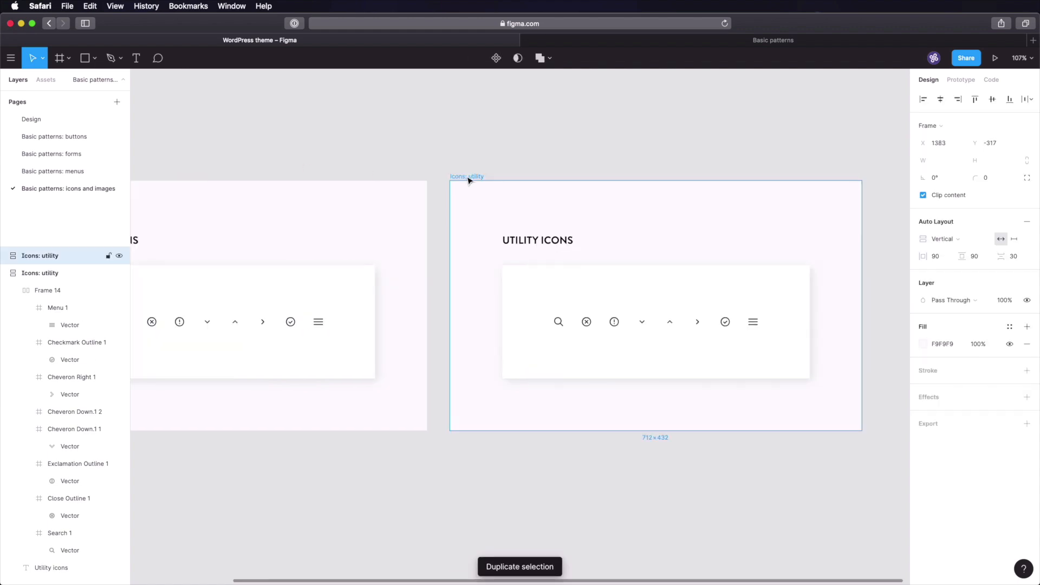
pyautogui.doubleClick(467, 177)
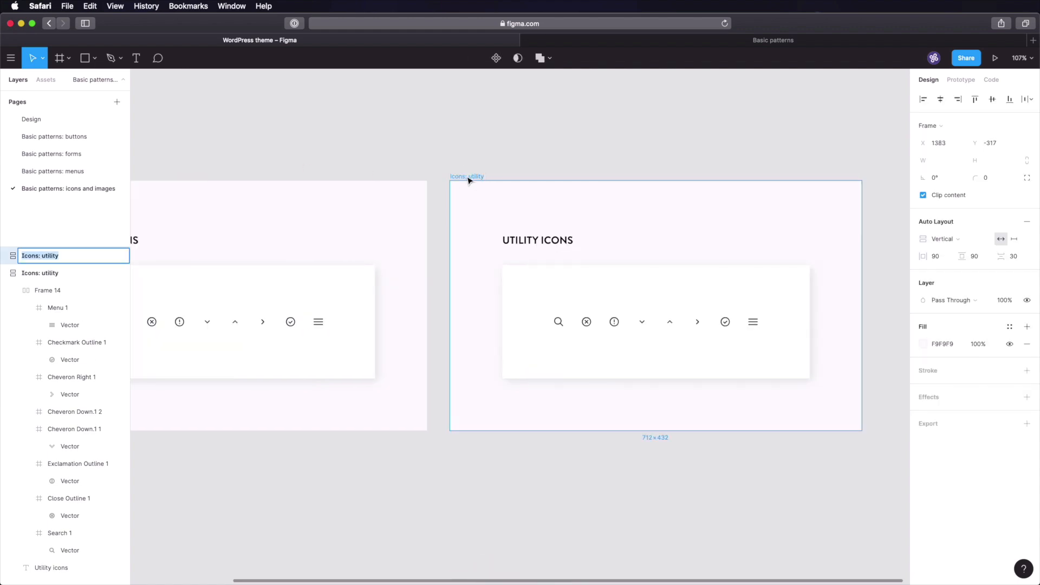
pyautogui.write('Icons: decorative')
pyautogui.press('Return')
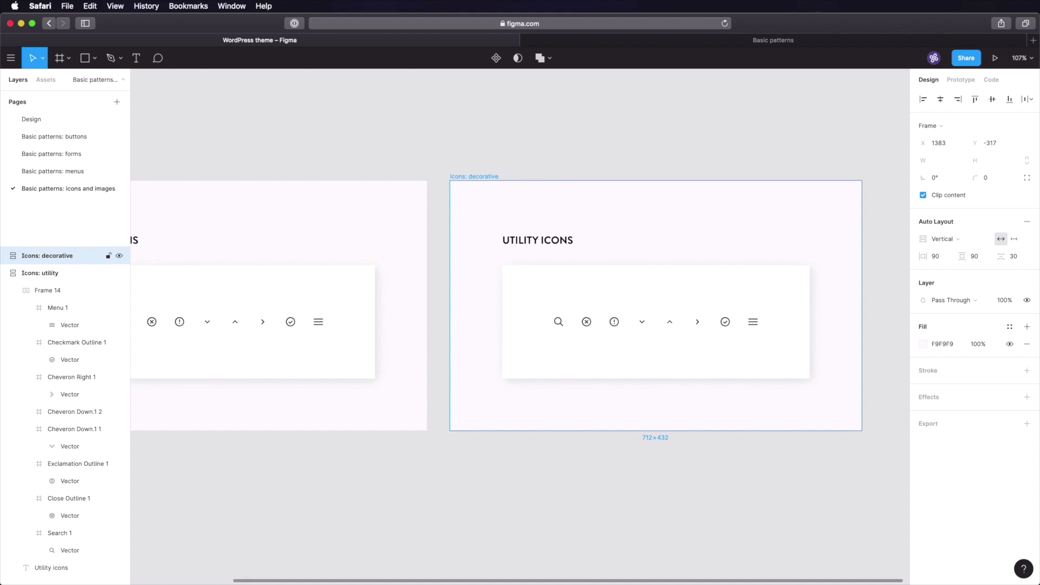
pyautogui.click(443, 134)
pyautogui.hscroll(-6, 451, 123)
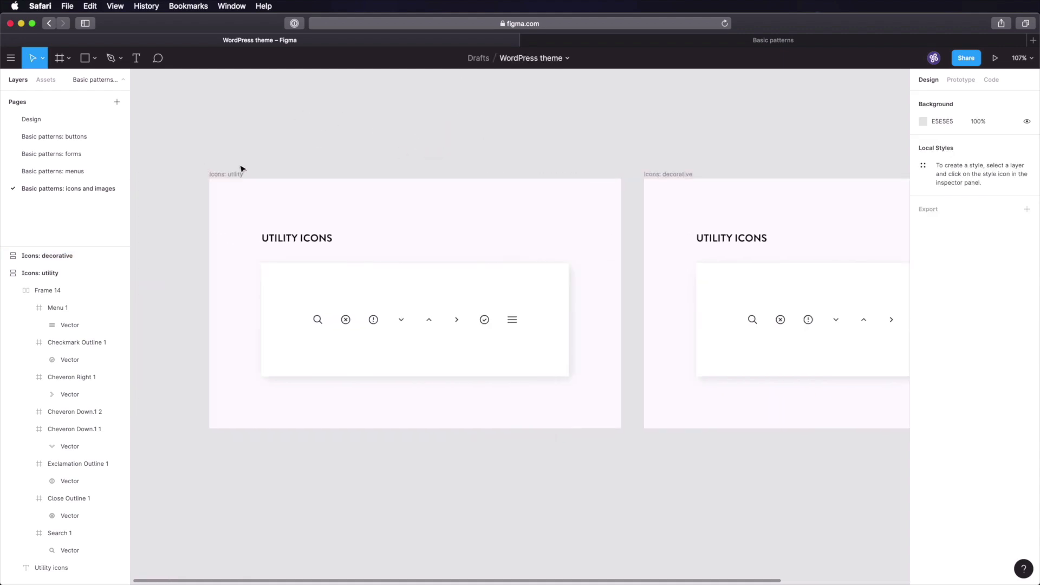
pyautogui.hscroll(2, 596, 156)
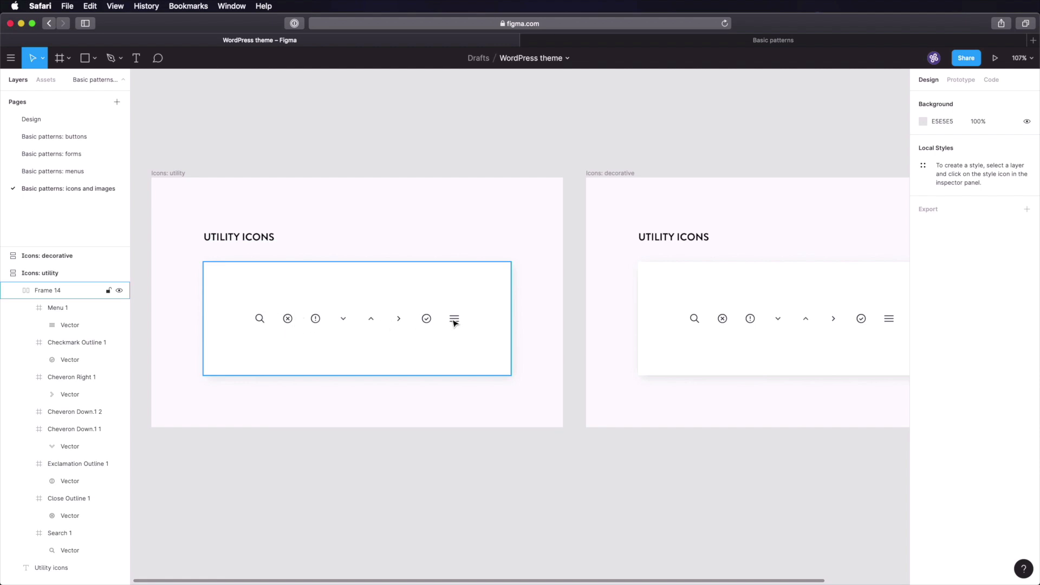
pyautogui.moveTo(694, 298); pyautogui.dragTo(415, 303)
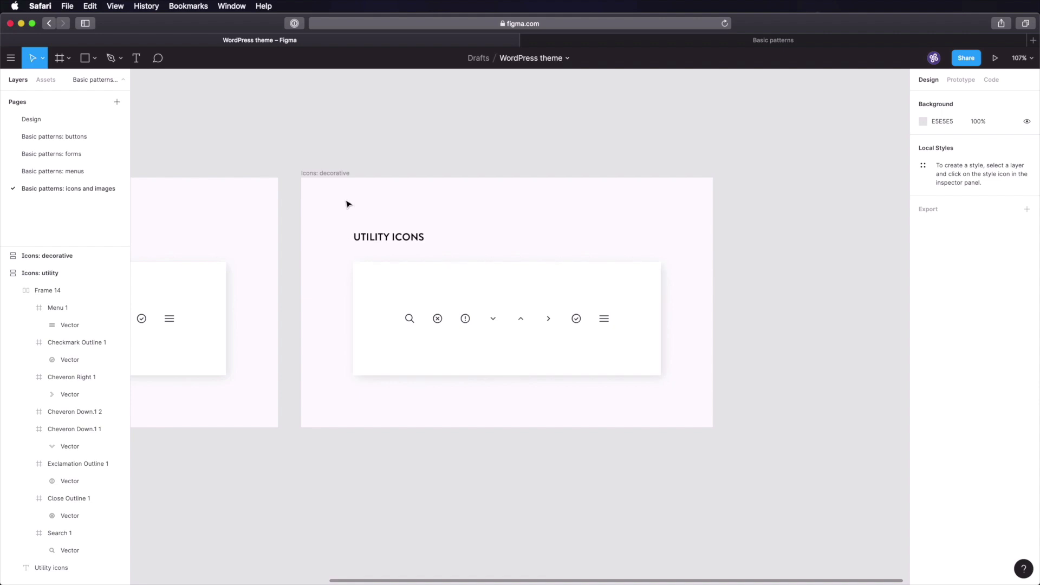
pyautogui.click(332, 174)
pyautogui.press('super+r')
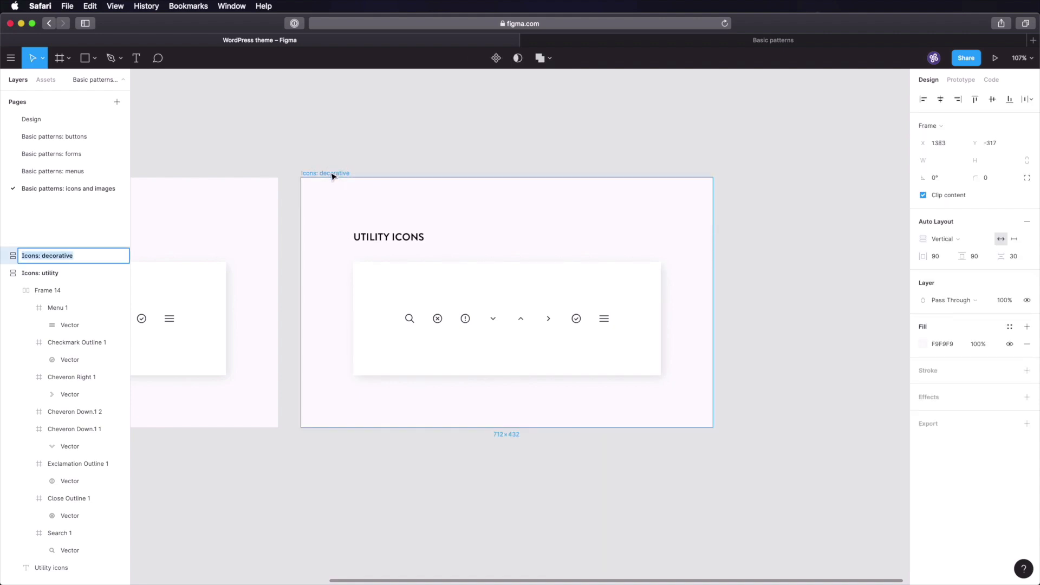
pyautogui.press('Right')
pyautogui.write('small')
pyautogui.press('Return')
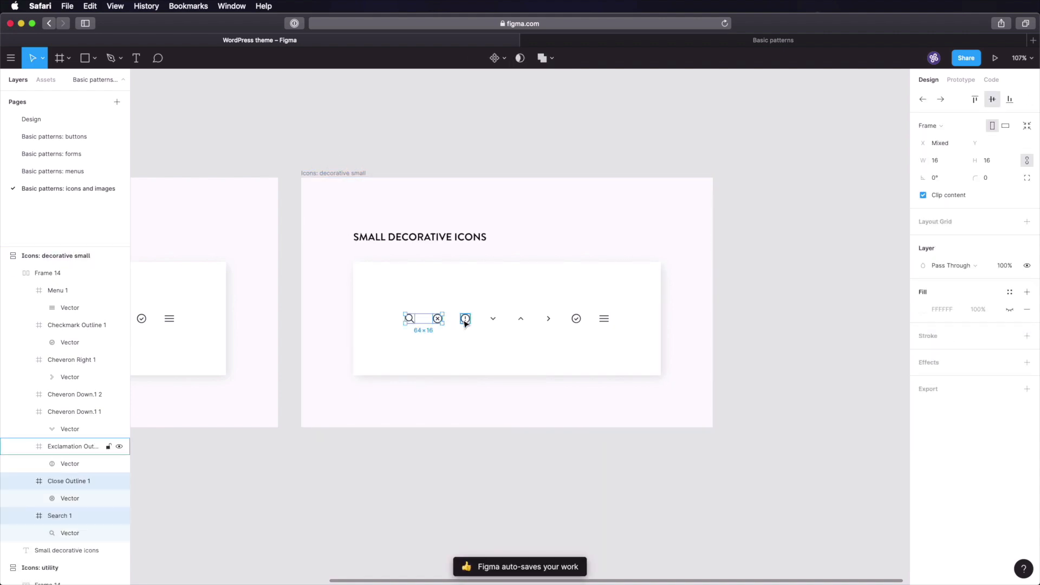
# - Delete the six icons (search, chevrons, checkmark, menu) from the new board's row
pyautogui.keyDown('shift'); pyautogui.click(465, 318); pyautogui.keyUp('shift')
pyautogui.keyDown('shift'); pyautogui.click(493, 319); pyautogui.keyUp('shift')
pyautogui.keyDown('shift'); pyautogui.click(520, 319); pyautogui.keyUp('shift')
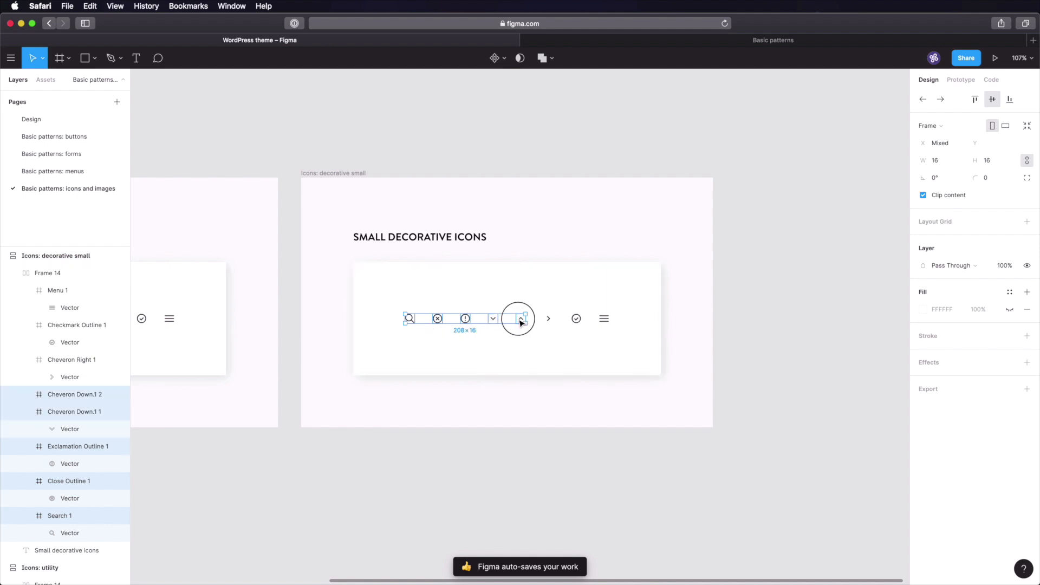
pyautogui.keyDown('shift'); pyautogui.click(548, 318); pyautogui.keyUp('shift')
pyautogui.keyDown('shift'); pyautogui.click(576, 318); pyautogui.keyUp('shift')
pyautogui.keyDown('shift'); pyautogui.click(604, 318); pyautogui.keyUp('shift')
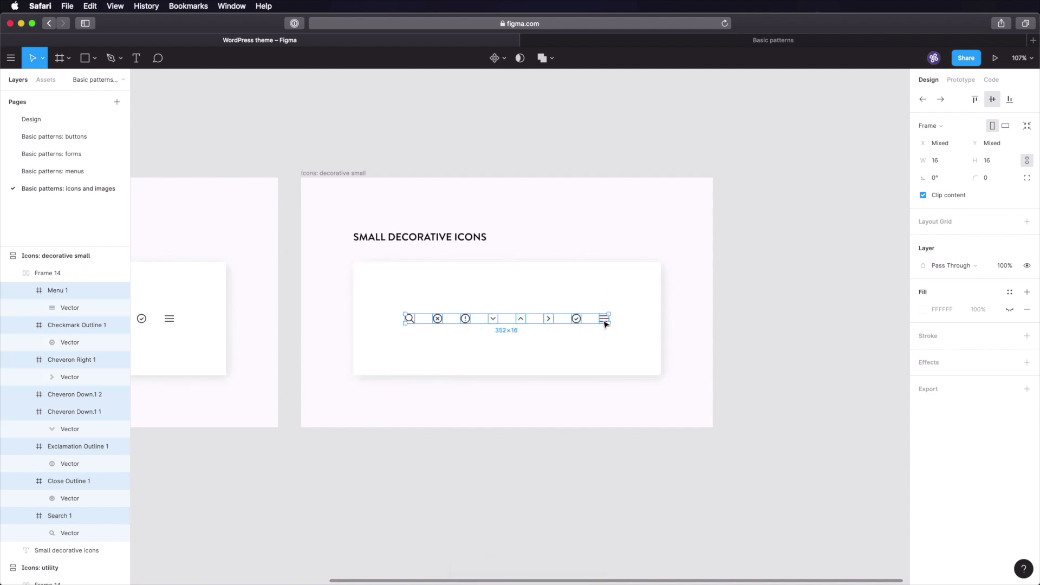
pyautogui.press('Delete')
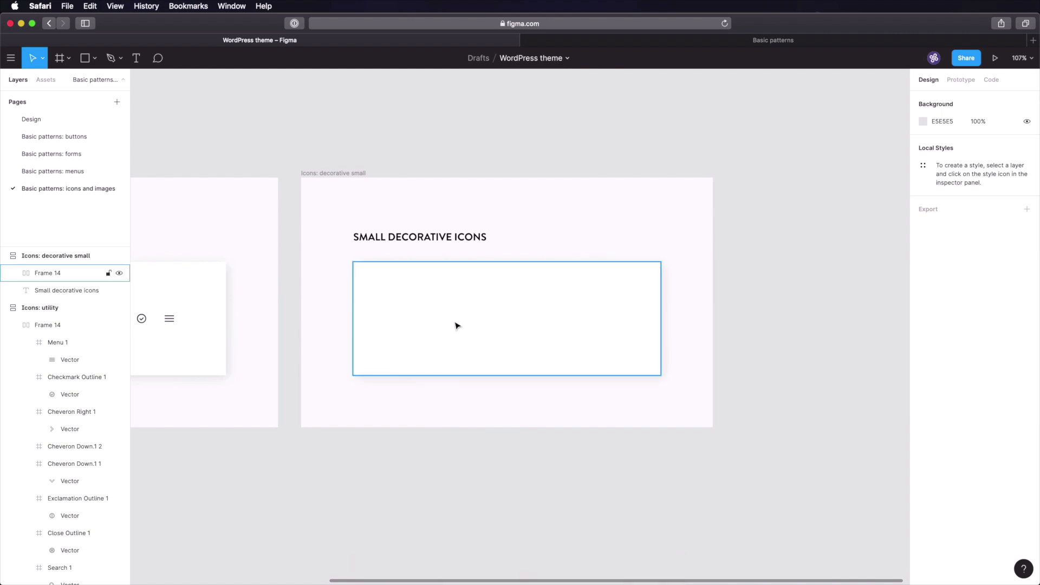
pyautogui.press('super+Tab')
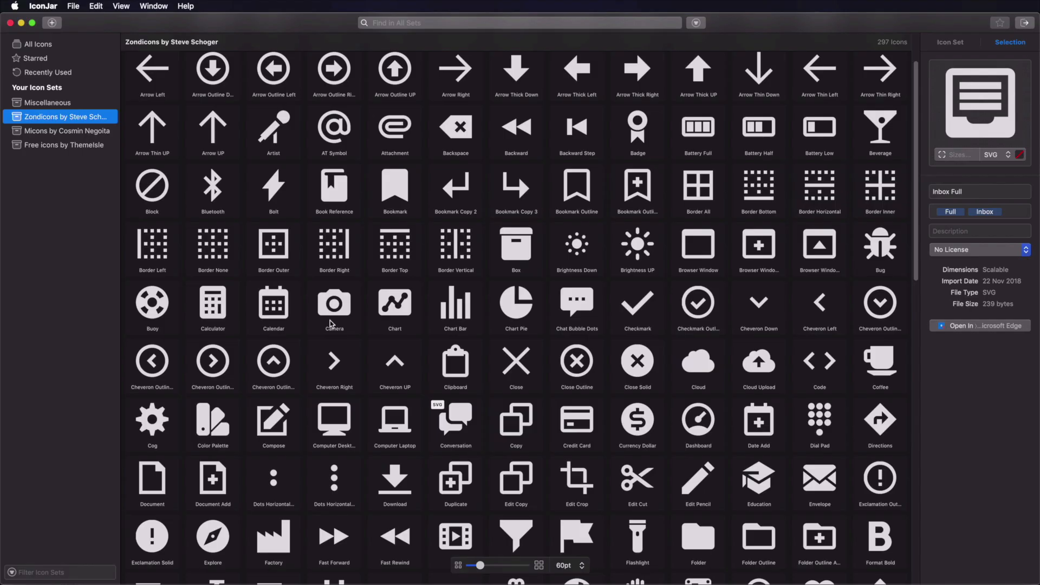
# - Open IconJar's Free icons by ThemeIsle set and drop six of its icons into the decorative board
pyautogui.click(103, 144)
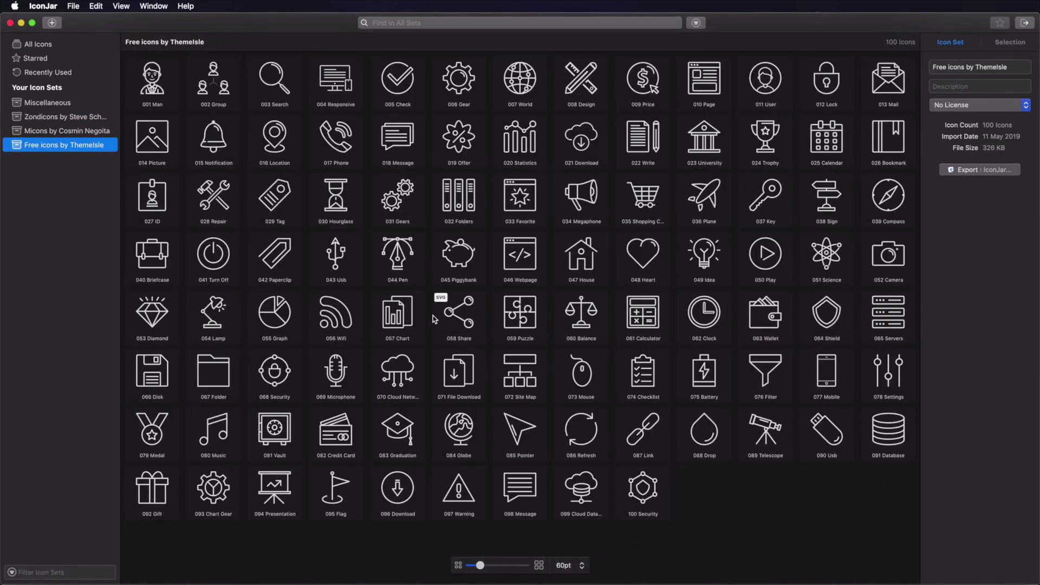
pyautogui.moveTo(91, 146)
pyautogui.press('super+Tab')
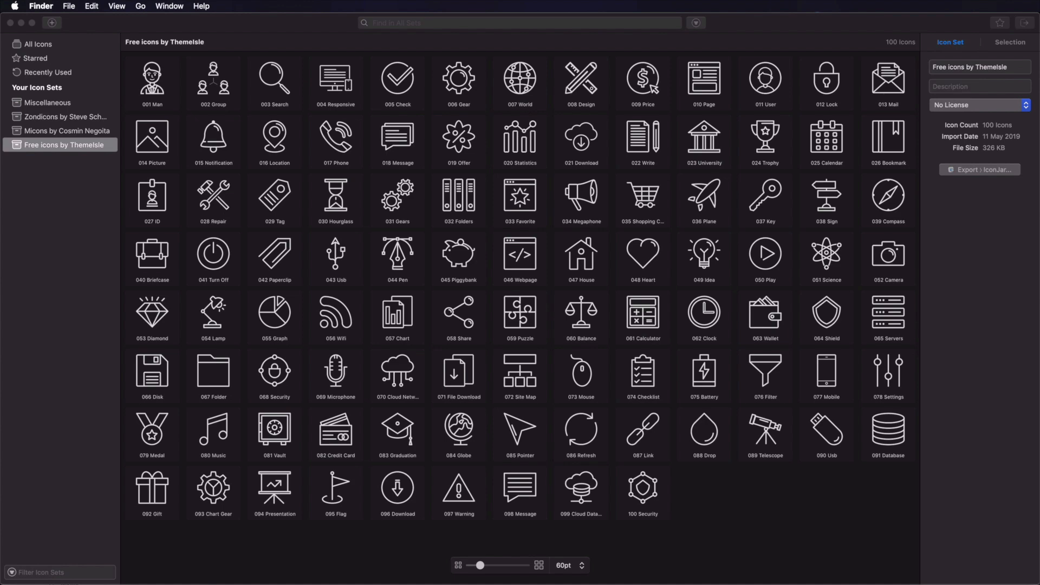
pyautogui.press('super+Tab')
pyautogui.press('super+Tab')
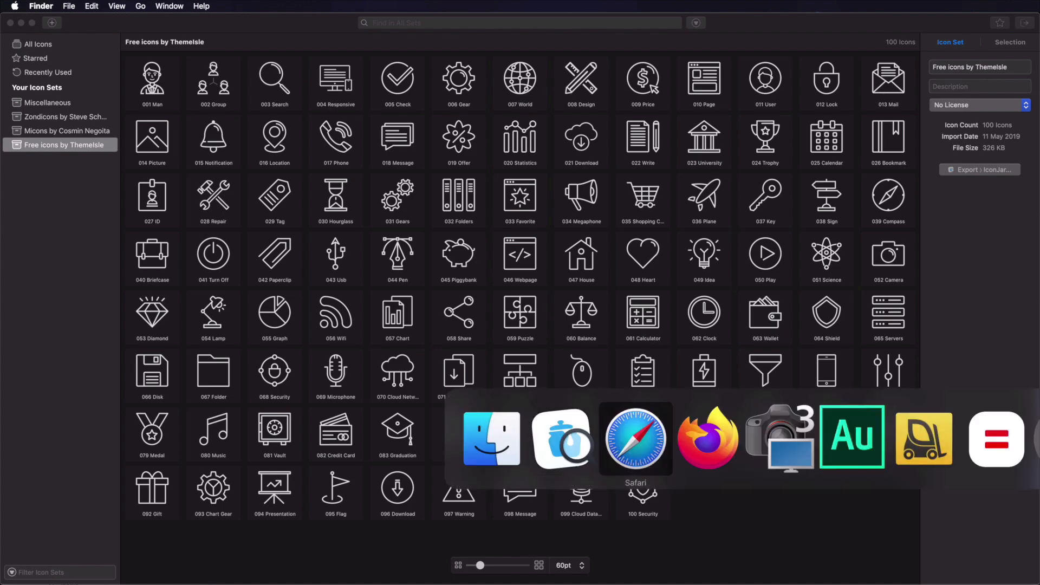
pyautogui.moveTo(462, 583); pyautogui.dragTo(460, 324)
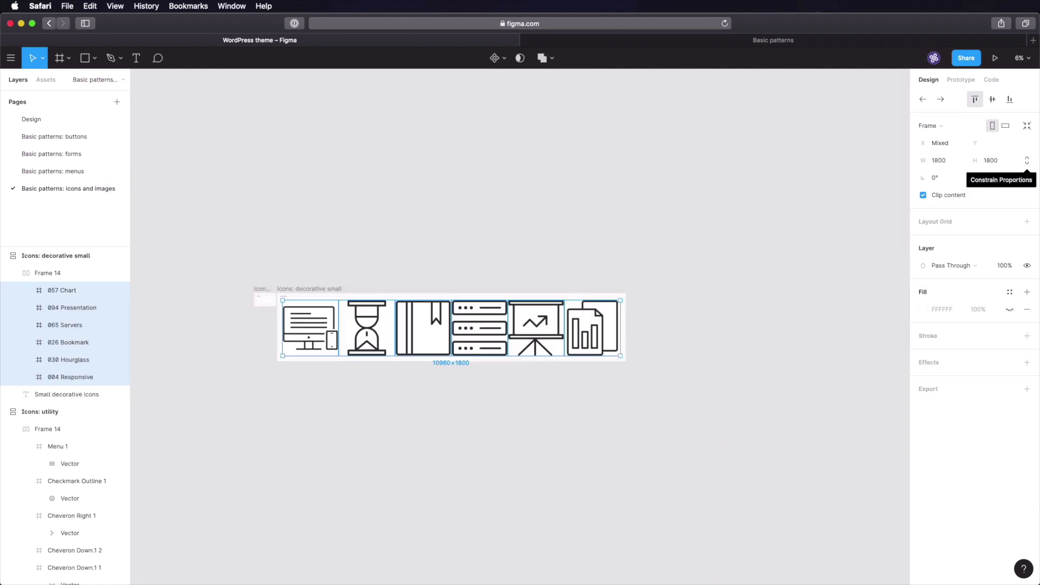
# - Resize the six decorative icons to 32 px wide with proportions locked
pyautogui.click(1027, 160)
pyautogui.click(939, 162)
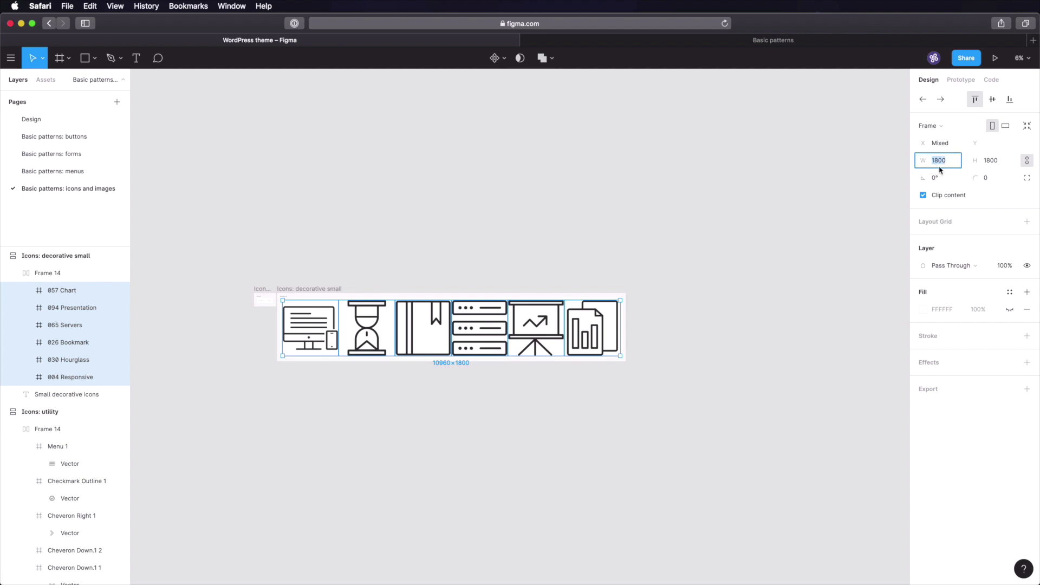
pyautogui.write('32')
pyautogui.press('Tab')
pyautogui.click(366, 288)
pyautogui.scroll(10, 263, 299)
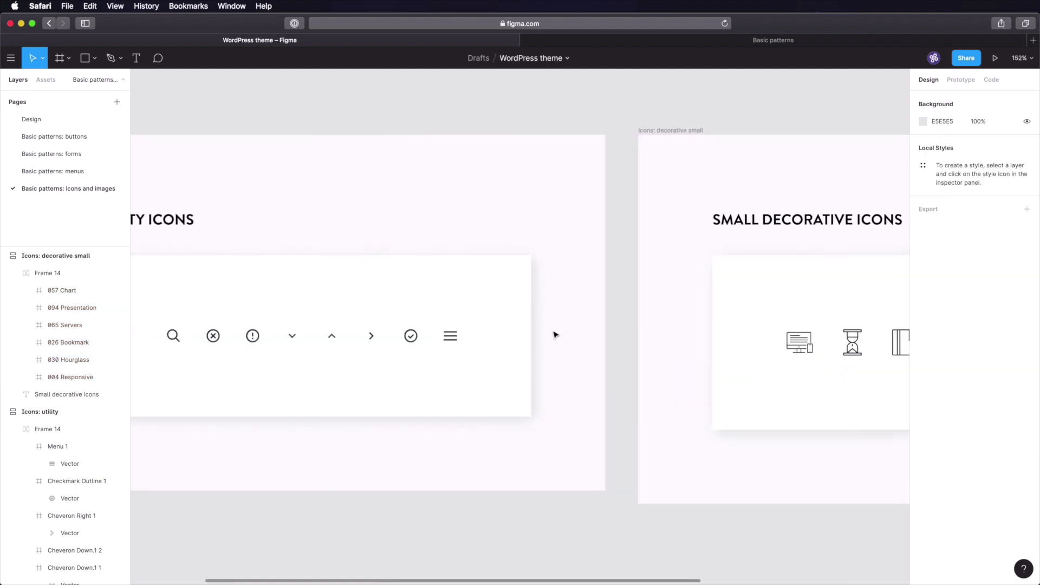
# - Check the utility menu icon's line colour and edit the first decorative icon's fill
pyautogui.doubleClick(450, 339)
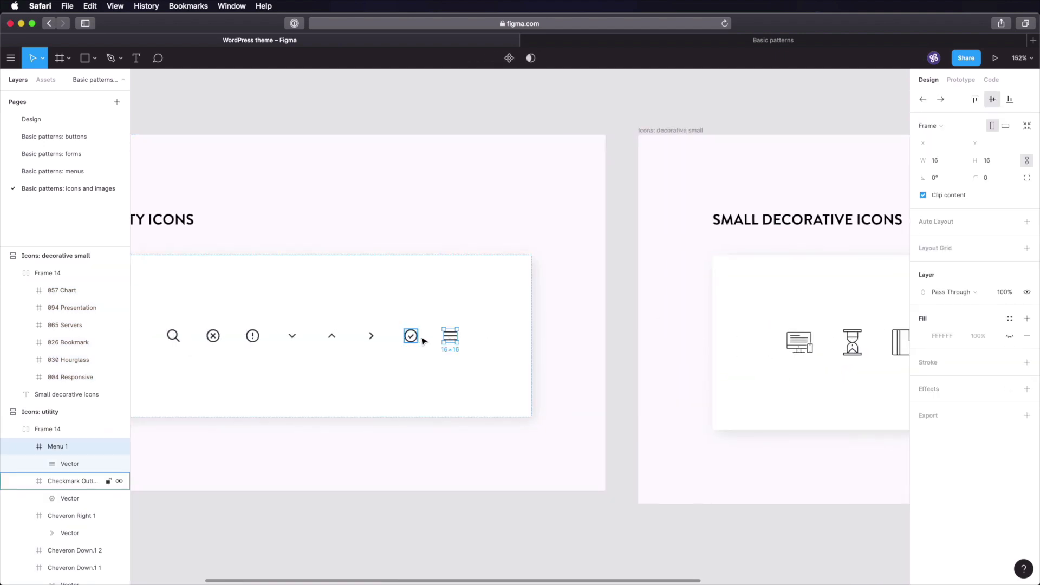
pyautogui.doubleClick(452, 338)
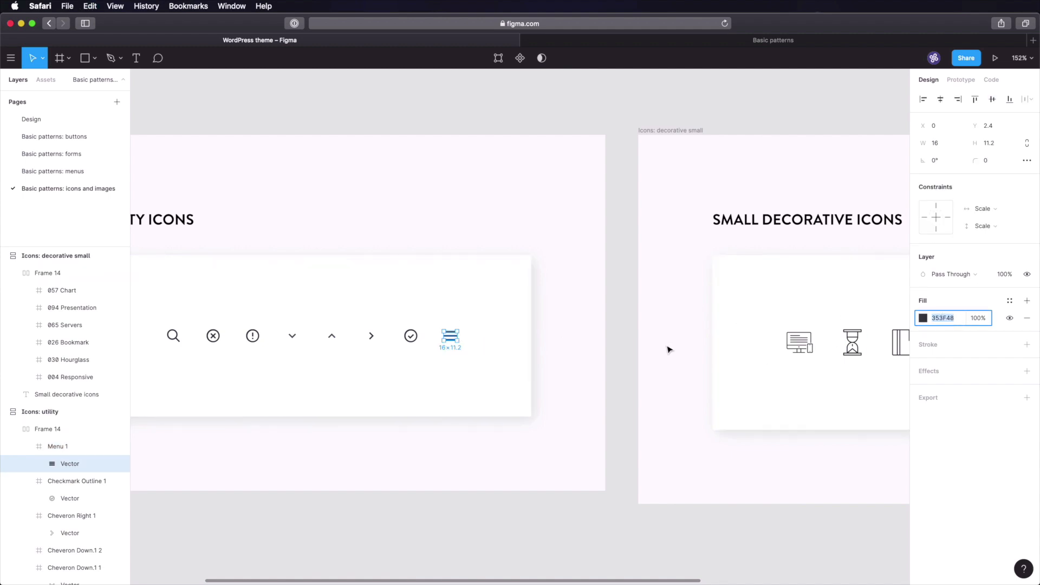
pyautogui.click(670, 349)
pyautogui.hscroll(10, 692, 367)
pyautogui.click(428, 344)
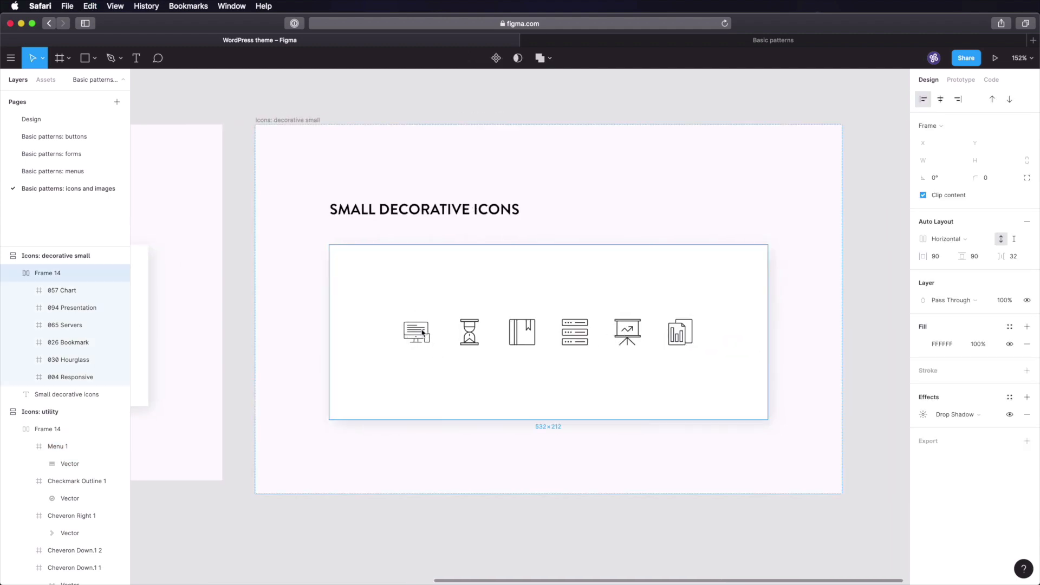
pyautogui.doubleClick(420, 332)
pyautogui.doubleClick(420, 332)
pyautogui.click(943, 362)
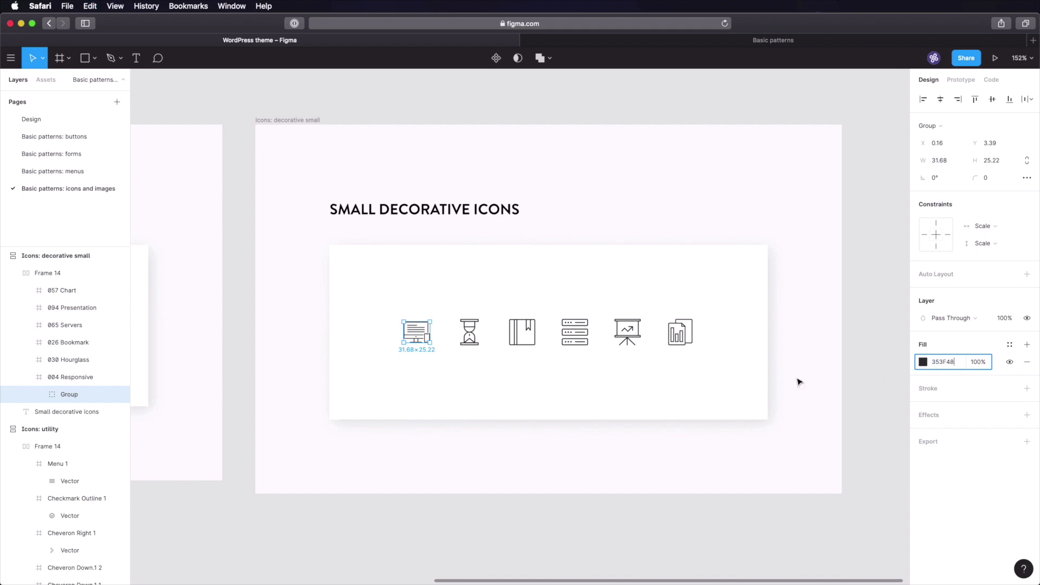
# - Paste fill colour 353F48 onto the hourglass icon, save, and select the small decorative frame
pyautogui.click(476, 340)
pyautogui.doubleClick(477, 340)
pyautogui.click(945, 361)
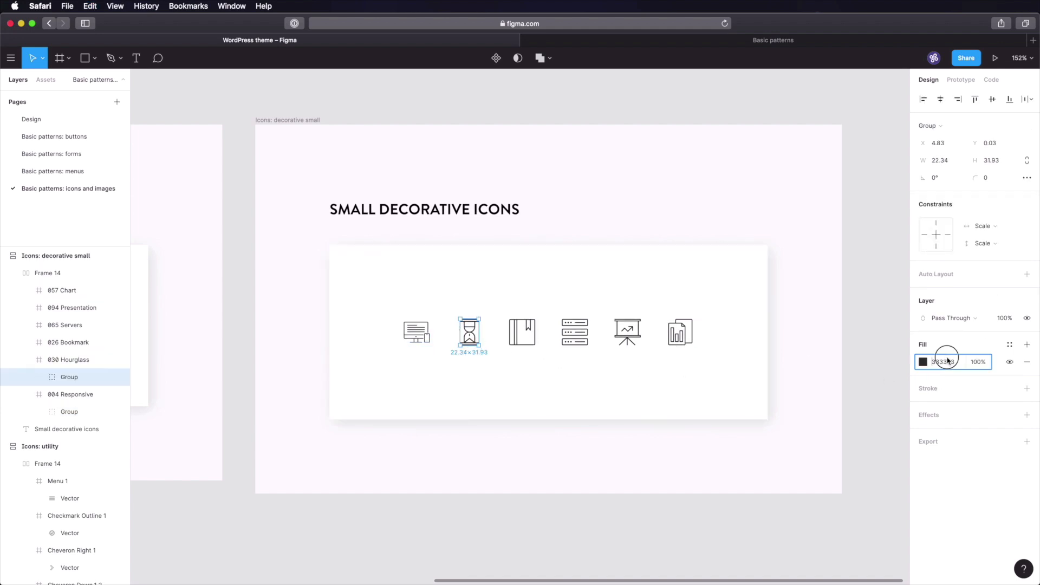
pyautogui.write('353F48')
pyautogui.press('Tab')
pyautogui.write('353F48')
pyautogui.press('Tab')
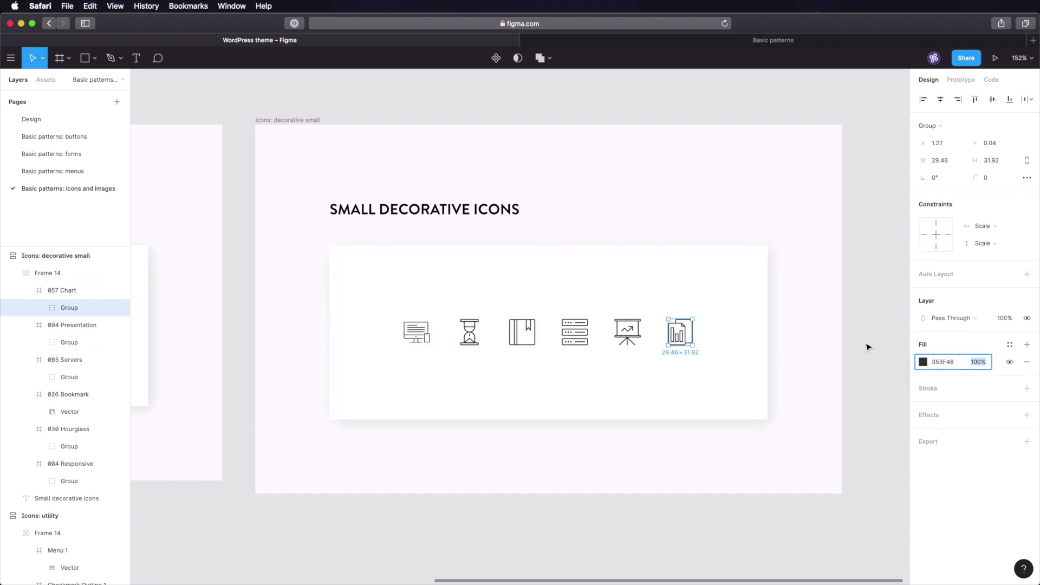
pyautogui.click(868, 348)
pyautogui.press('super+s')
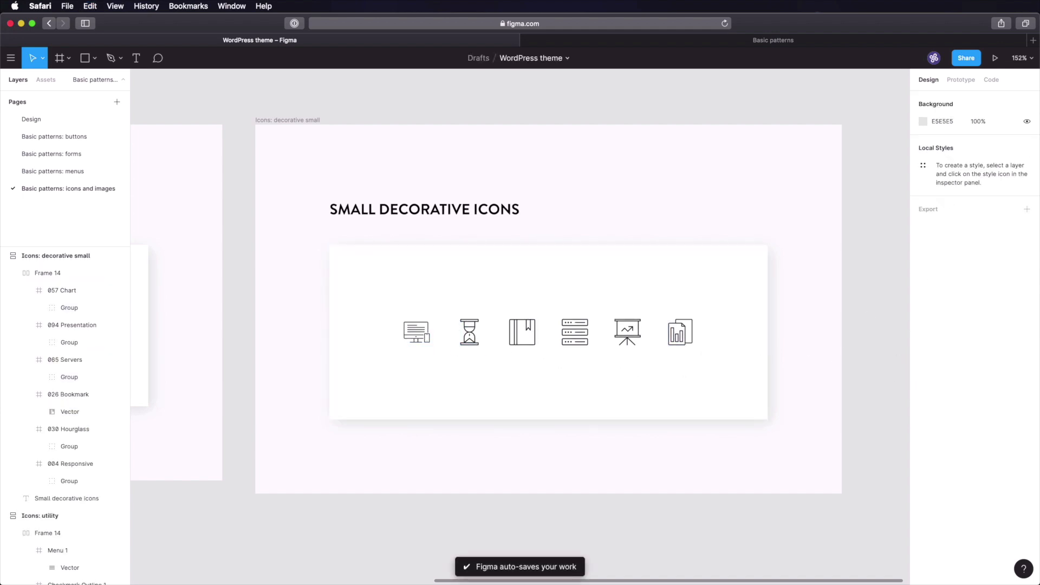
pyautogui.click(294, 121)
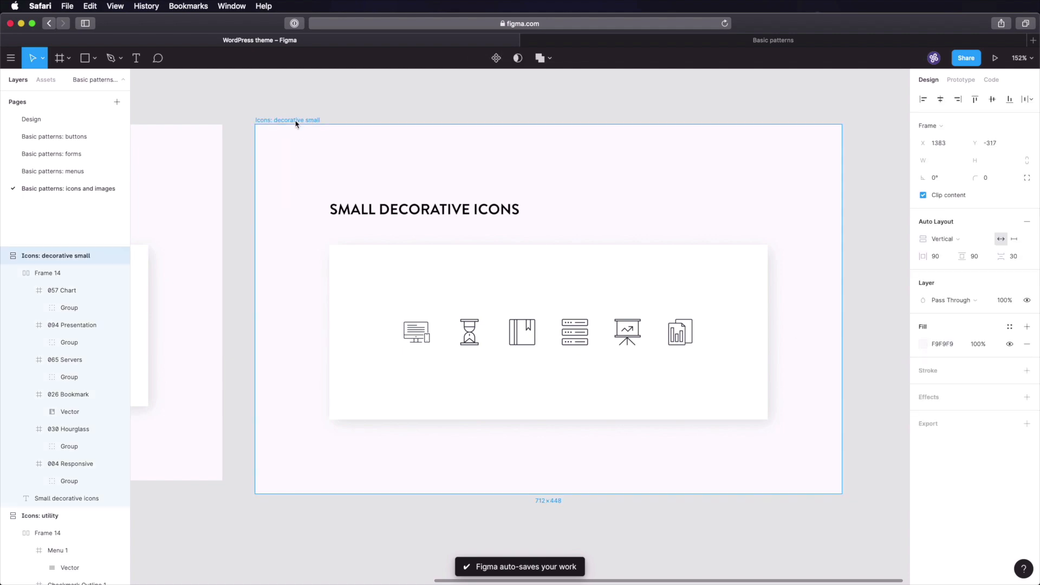
# - Duplicate the small decorative frame and enlarge the copy's icons to 64 px
pyautogui.press('super+d')
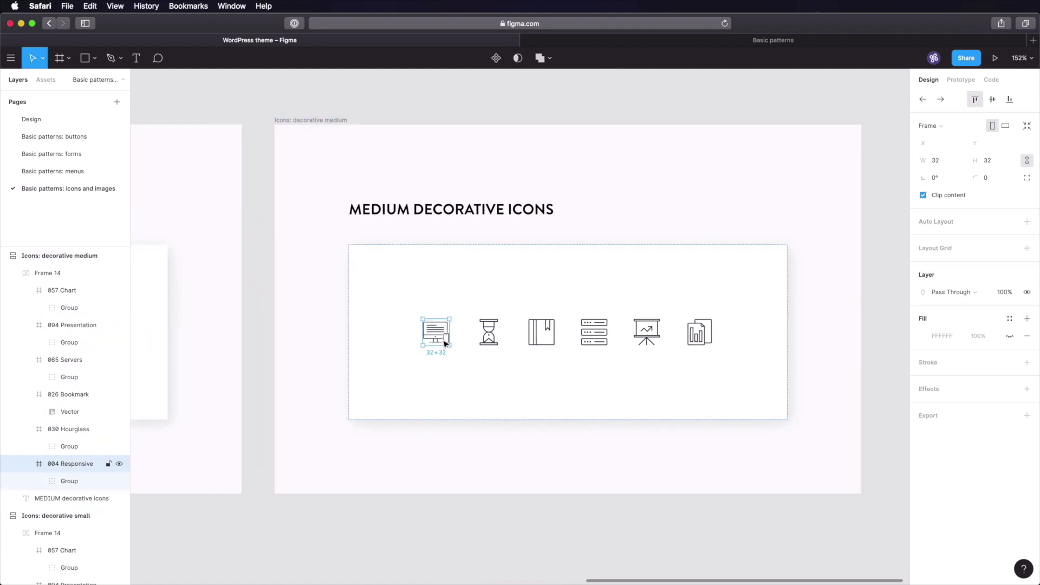
pyautogui.keyDown('shift'); pyautogui.click(490, 341); pyautogui.keyUp('shift')
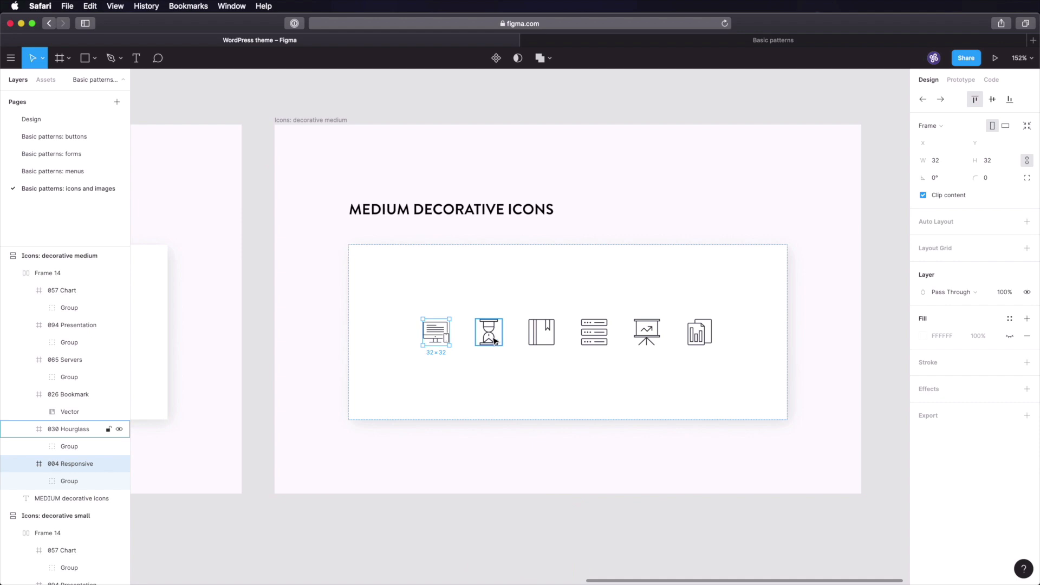
pyautogui.keyDown('shift'); pyautogui.click(544, 336); pyautogui.keyUp('shift')
pyautogui.keyDown('shift'); pyautogui.click(594, 333); pyautogui.keyUp('shift')
pyautogui.keyDown('shift'); pyautogui.click(645, 333); pyautogui.keyUp('shift')
pyautogui.keyDown('shift'); pyautogui.click(698, 332); pyautogui.keyUp('shift')
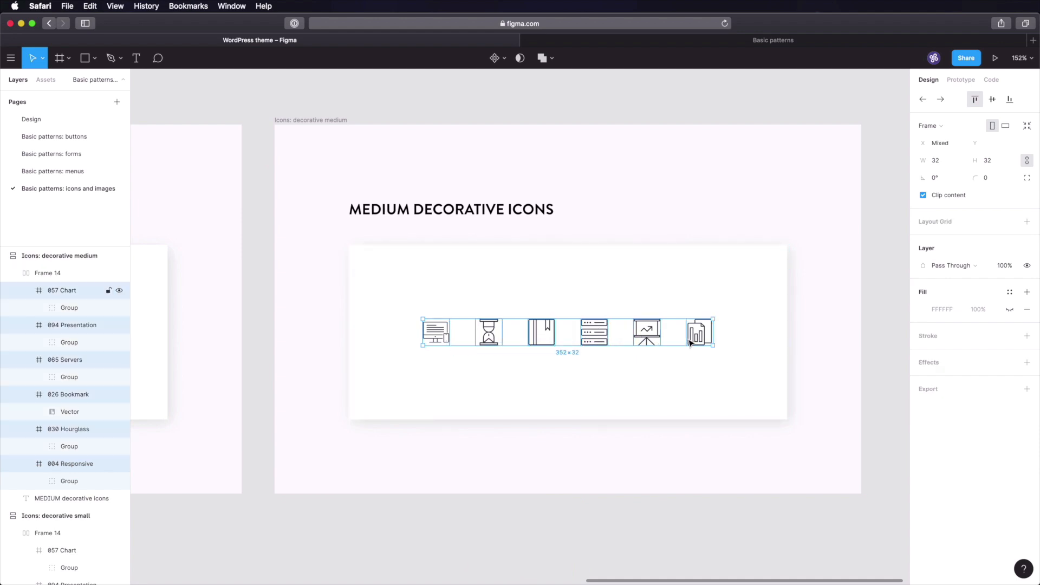
pyautogui.click(935, 162)
pyautogui.write('64')
pyautogui.press('Tab')
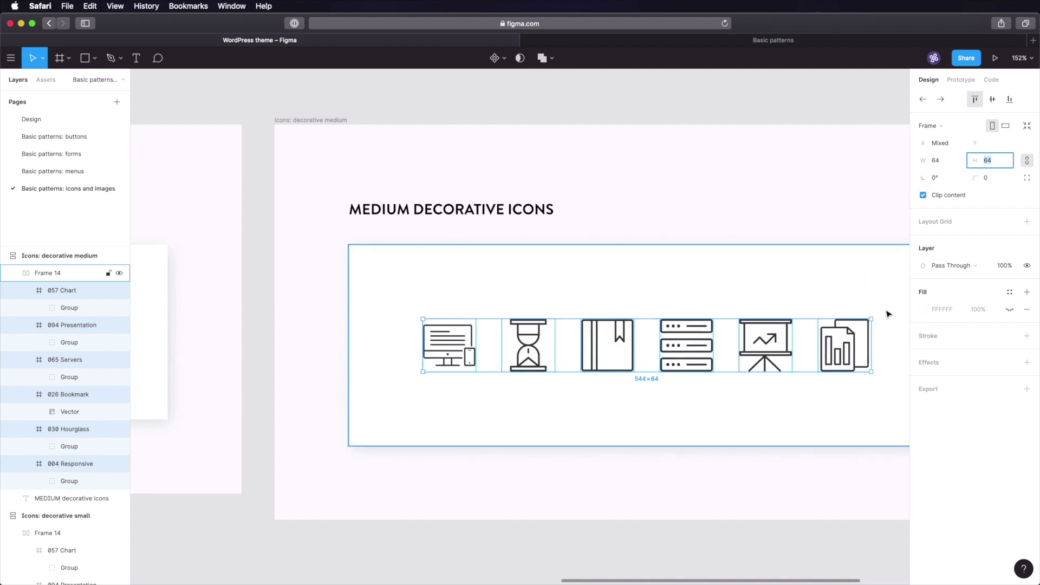
# - Set the icon row's auto-layout spacing to 48
pyautogui.click(618, 187)
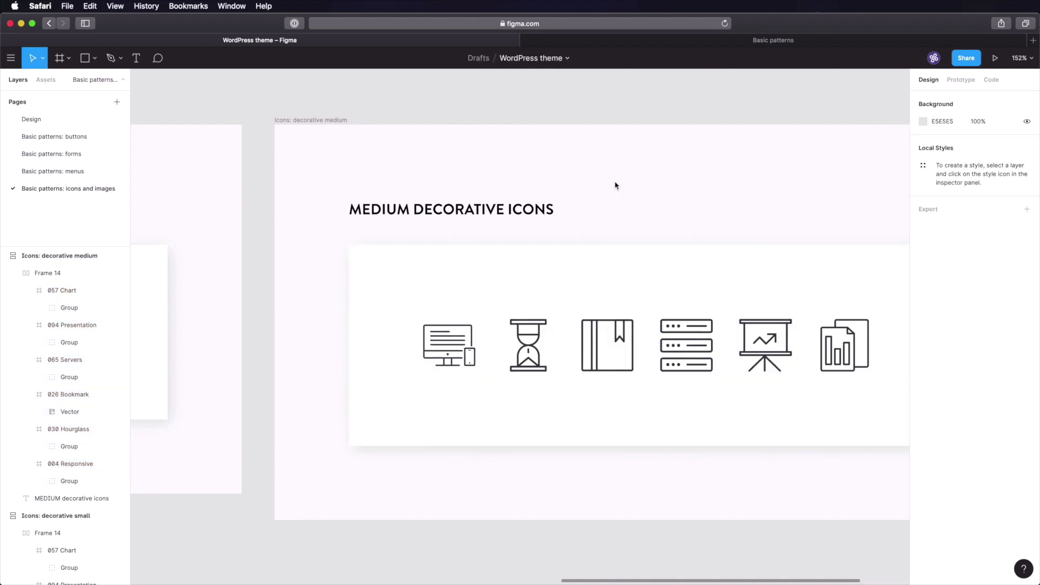
pyautogui.click(562, 282)
pyautogui.click(1022, 263)
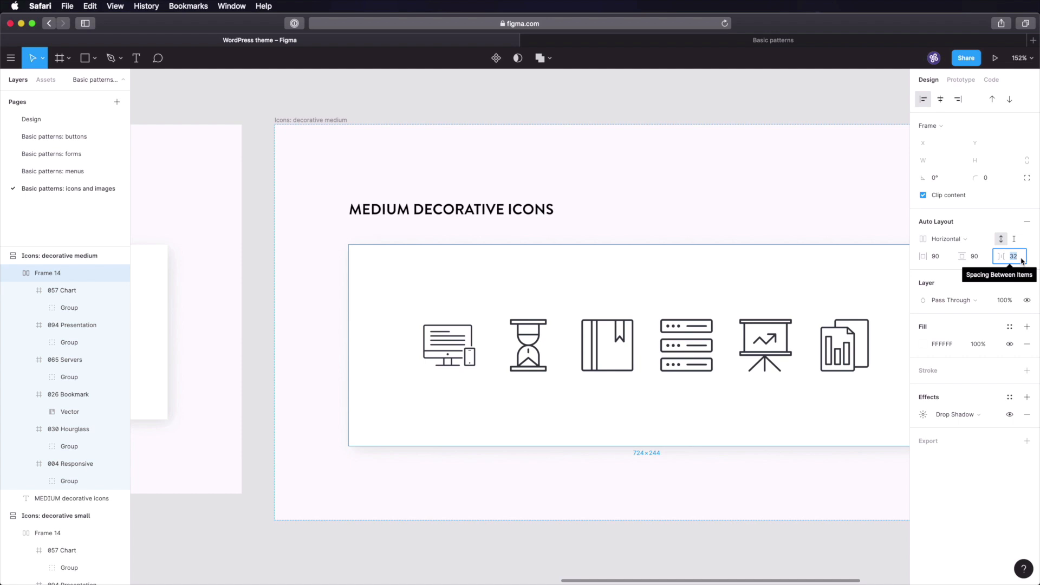
pyautogui.write('48')
pyautogui.press('Return')
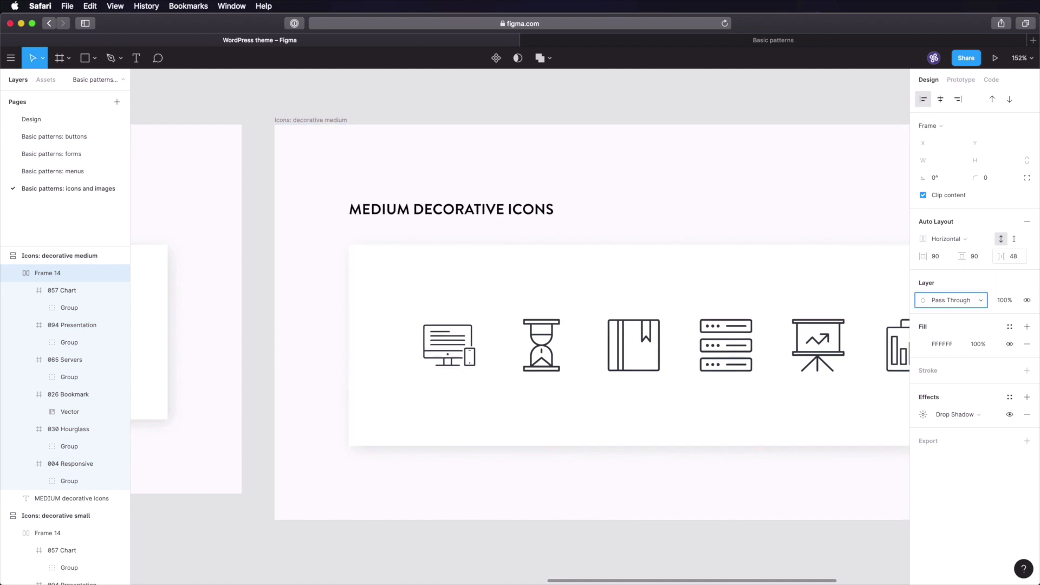
pyautogui.click(622, 564)
pyautogui.scroll(-4, 649, 398)
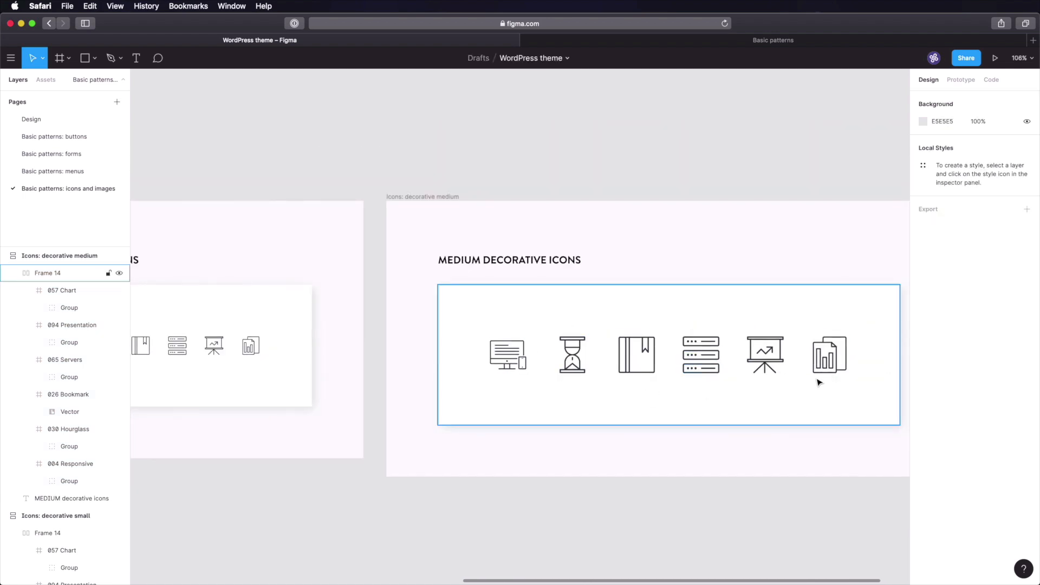
pyautogui.moveTo(657, 340); pyautogui.dragTo(513, 326)
pyautogui.hscroll(3, 632, 360)
pyautogui.scroll(-5, 639, 363)
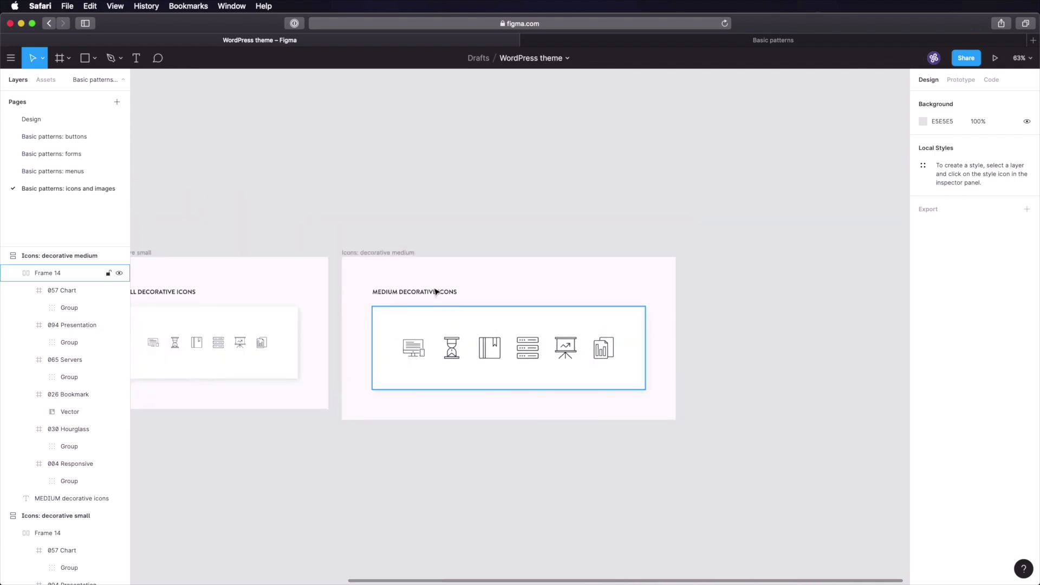
# - Duplicate the medium frame and rename the copy 'Icons: decorative large'
pyautogui.click(381, 262)
pyautogui.press('super+d')
pyautogui.press('super+r')
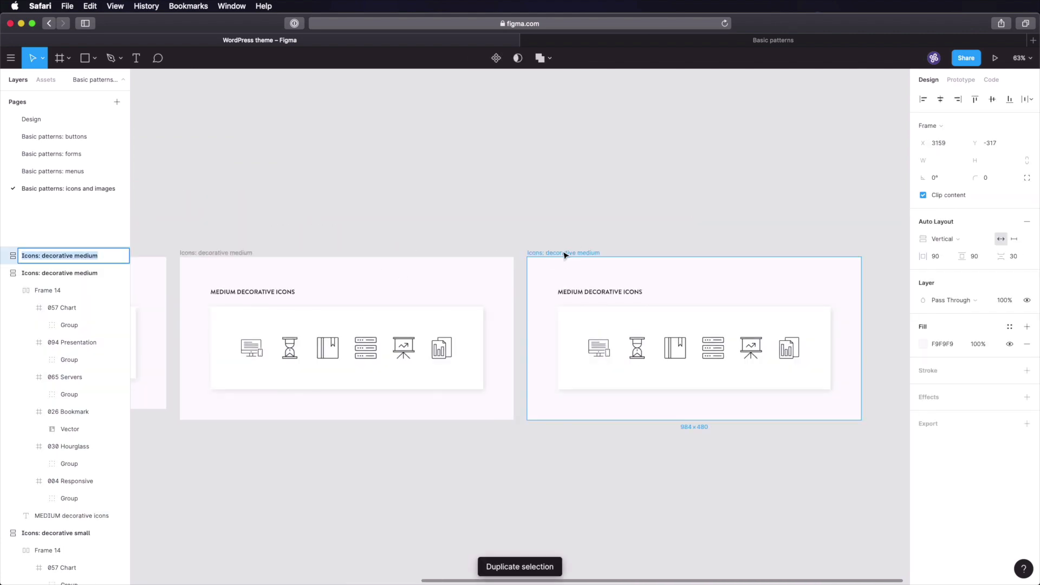
pyautogui.press('Right')
pyautogui.press('BackSpace')
pyautogui.press('BackSpace')
pyautogui.press('BackSpace')
pyautogui.press('BackSpace')
pyautogui.press('BackSpace')
pyautogui.press('BackSpace')
pyautogui.write('large')
pyautogui.press('Return')
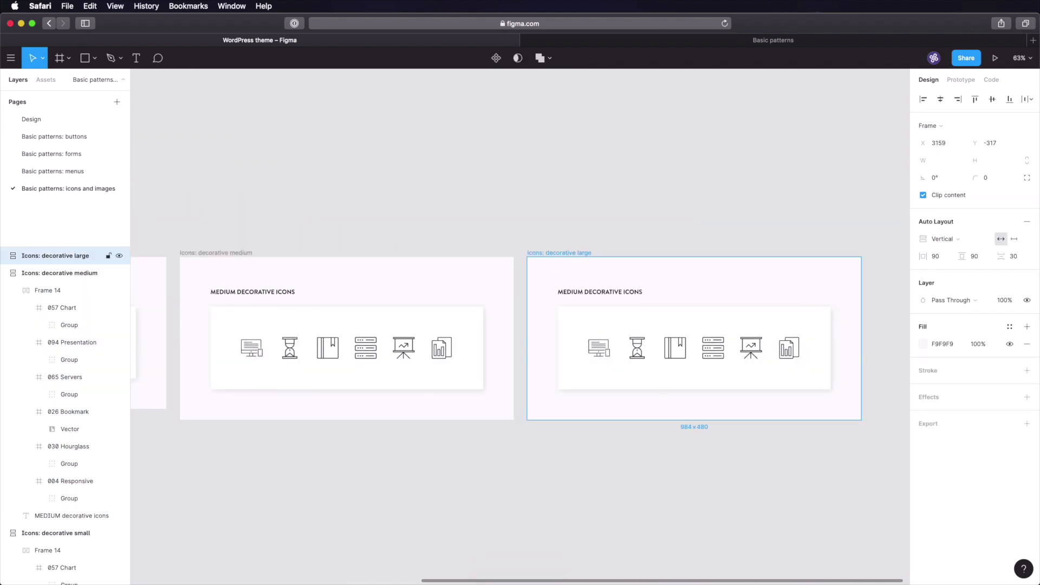
# - Select the large frame's six icons and resize them in the W field
pyautogui.keyDown('shift'); pyautogui.click(642, 348); pyautogui.keyUp('shift')
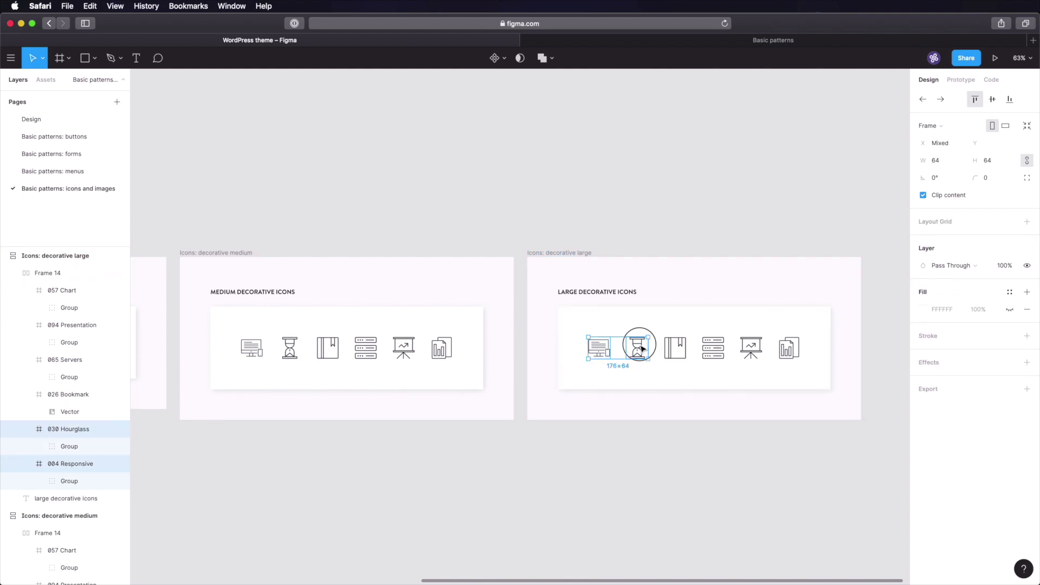
pyautogui.keyDown('shift'); pyautogui.click(677, 349); pyautogui.keyUp('shift')
pyautogui.keyDown('shift'); pyautogui.click(714, 349); pyautogui.keyUp('shift')
pyautogui.keyDown('shift'); pyautogui.click(752, 348); pyautogui.keyUp('shift')
pyautogui.keyDown('shift'); pyautogui.click(789, 348); pyautogui.keyUp('shift')
pyautogui.click(942, 161)
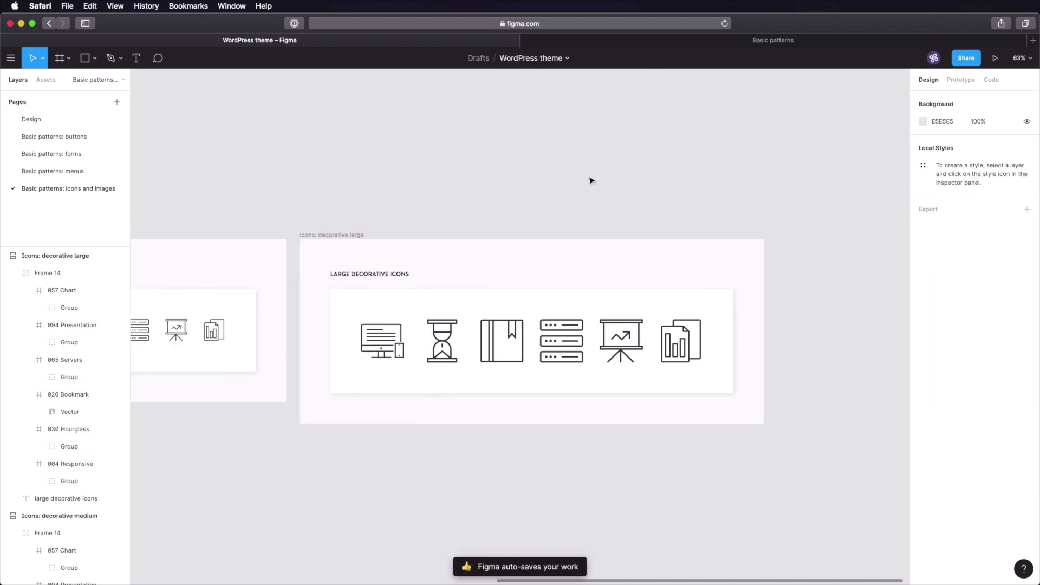
# - Set the icon row's item spacing to 64, then widen it to 72
pyautogui.click(579, 299)
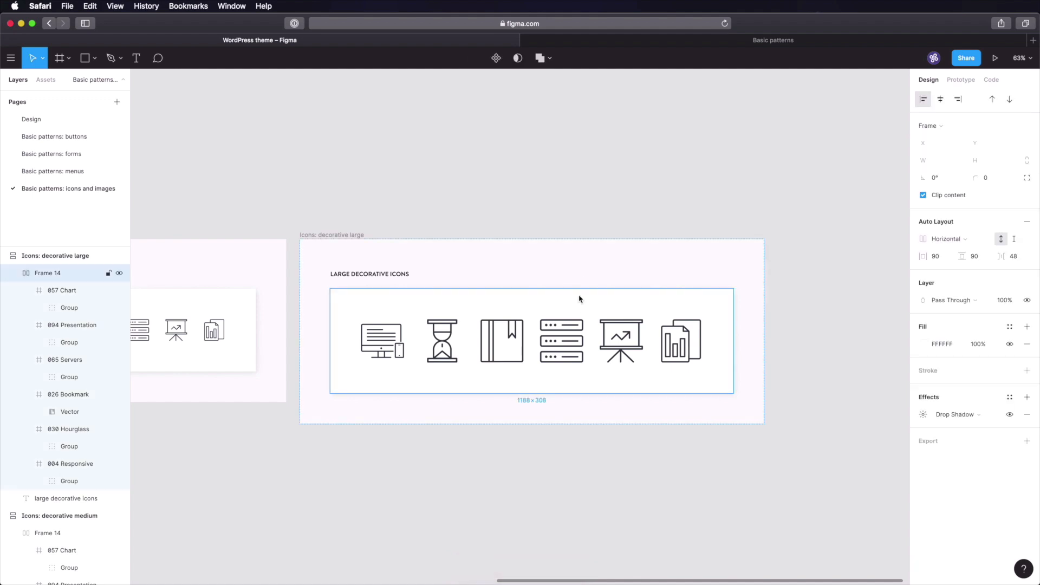
pyautogui.click(1023, 258)
pyautogui.write('64')
pyautogui.press('Return')
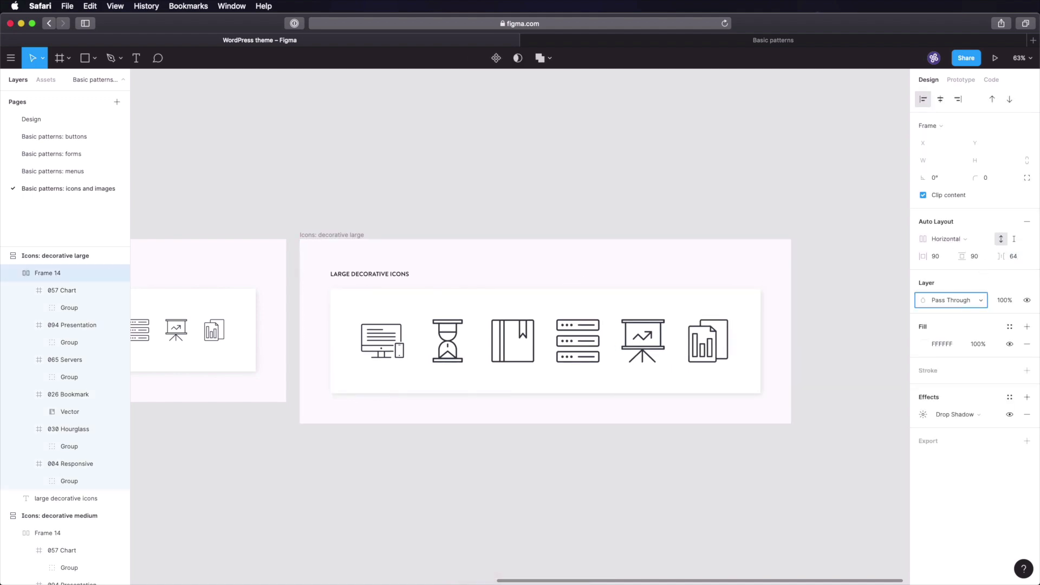
pyautogui.click(1013, 257)
pyautogui.write('72')
pyautogui.press('Return')
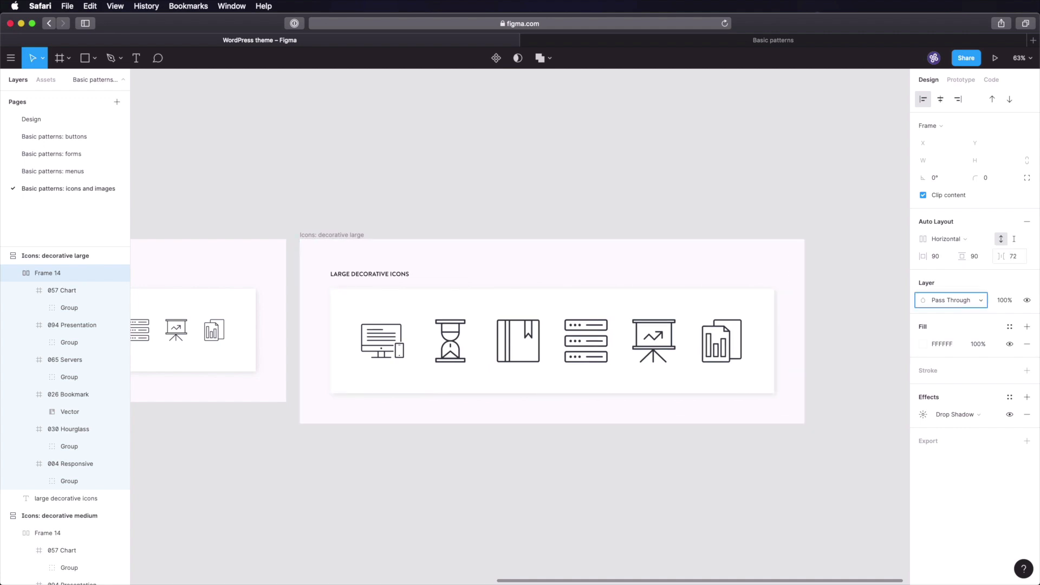
pyautogui.click(873, 190)
pyautogui.hscroll(5, 706, 202)
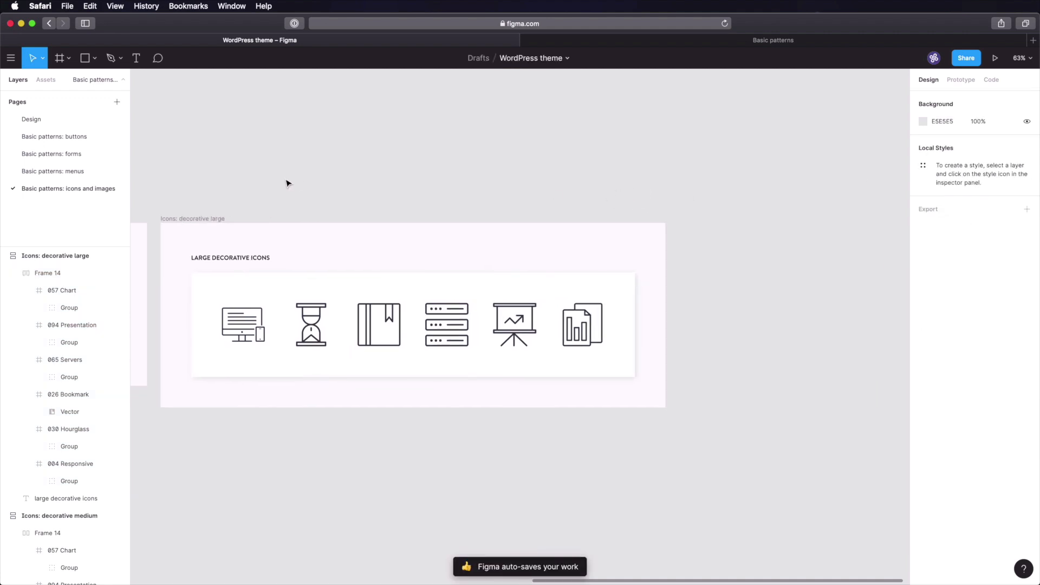
# - Delete all six icons from the copied frame's icon row
pyautogui.click(204, 219)
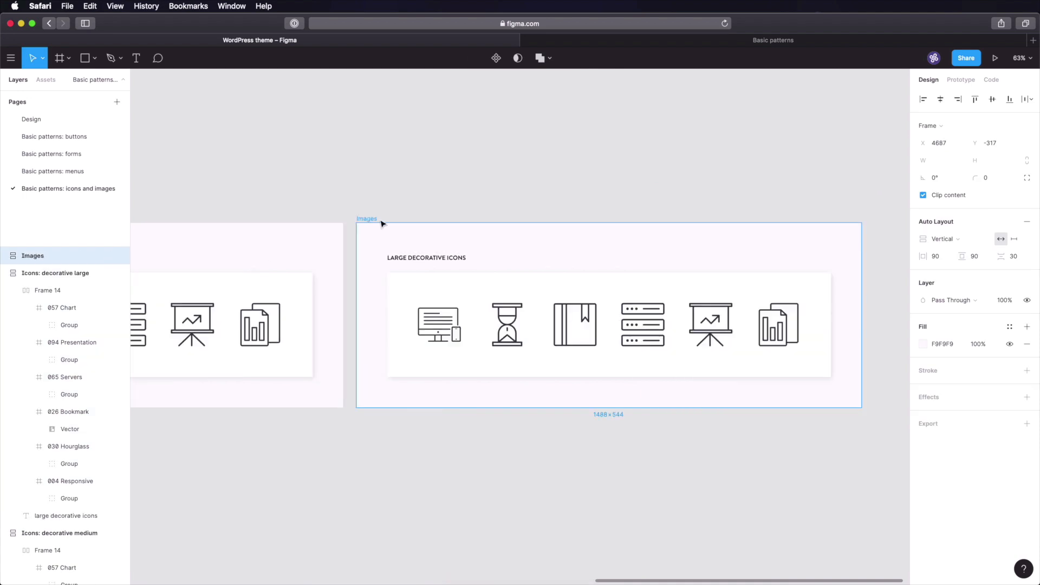
pyautogui.click(441, 175)
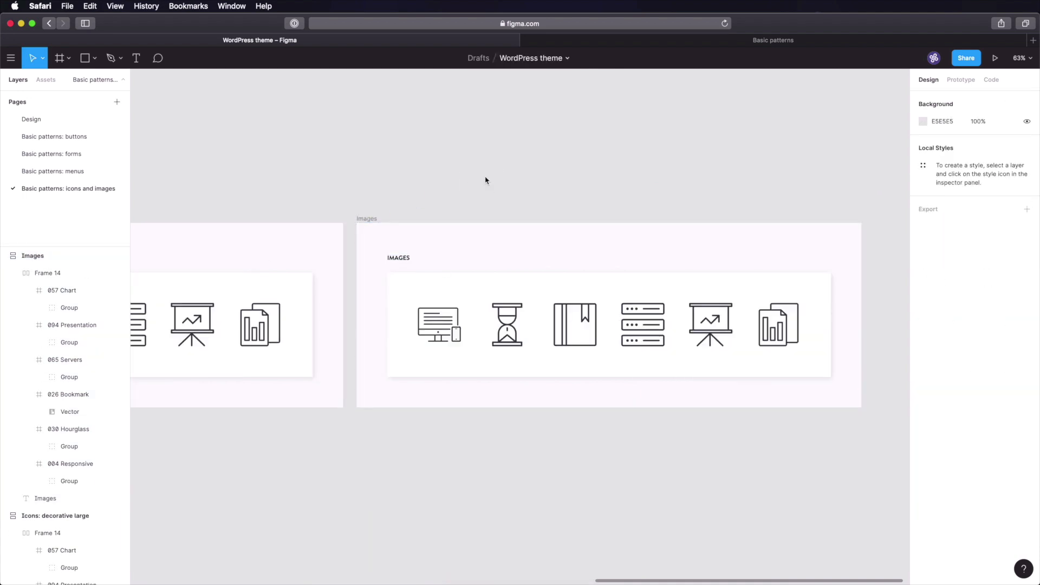
pyautogui.click(445, 322)
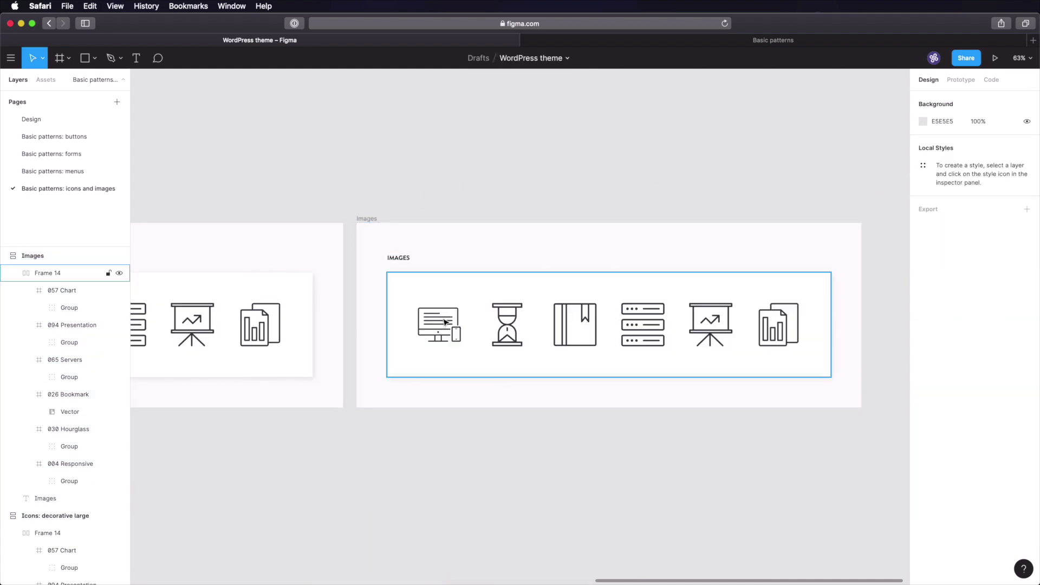
pyautogui.click(444, 322)
pyautogui.keyDown('shift'); pyautogui.click(507, 324); pyautogui.keyUp('shift')
pyautogui.keyDown('shift'); pyautogui.click(575, 324); pyautogui.keyUp('shift')
pyautogui.keyDown('shift'); pyautogui.click(642, 324); pyautogui.keyUp('shift')
pyautogui.keyDown('shift'); pyautogui.click(710, 324); pyautogui.keyUp('shift')
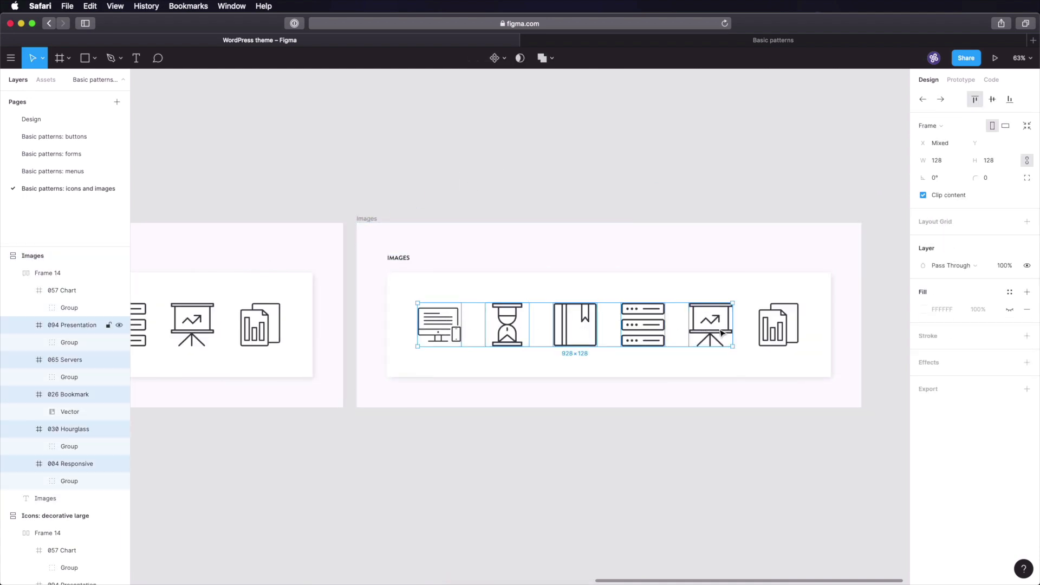
pyautogui.keyDown('shift'); pyautogui.click(778, 332); pyautogui.keyUp('shift')
pyautogui.press('Delete')
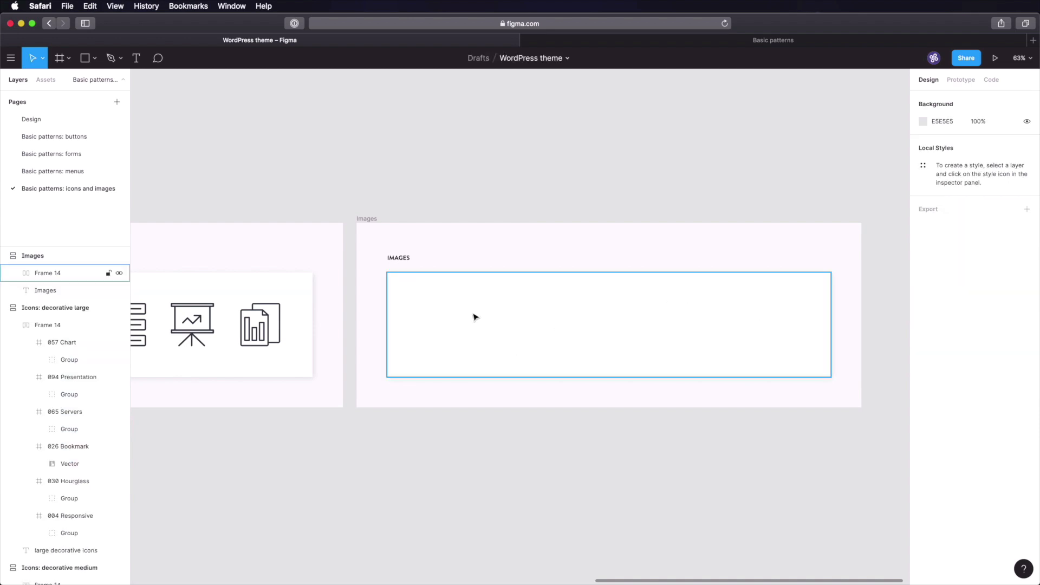
# - Paste a grey 1076×560 placeholder rectangle into the emptied row frame
pyautogui.click(483, 327)
pyautogui.press('super+v')
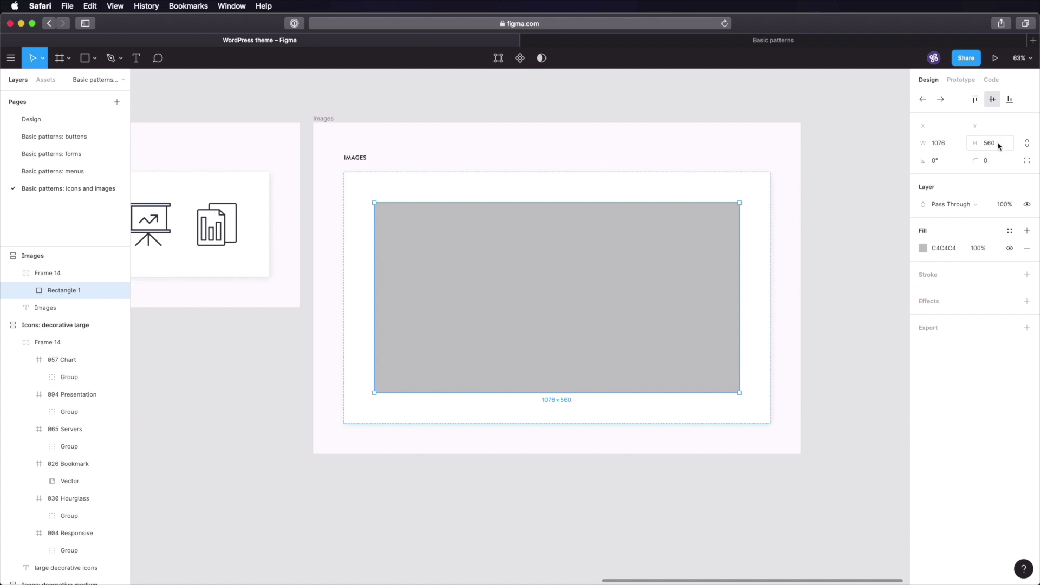
pyautogui.click(1001, 145)
pyautogui.click(1005, 149)
pyautogui.write('/8')
pyautogui.press('Return')
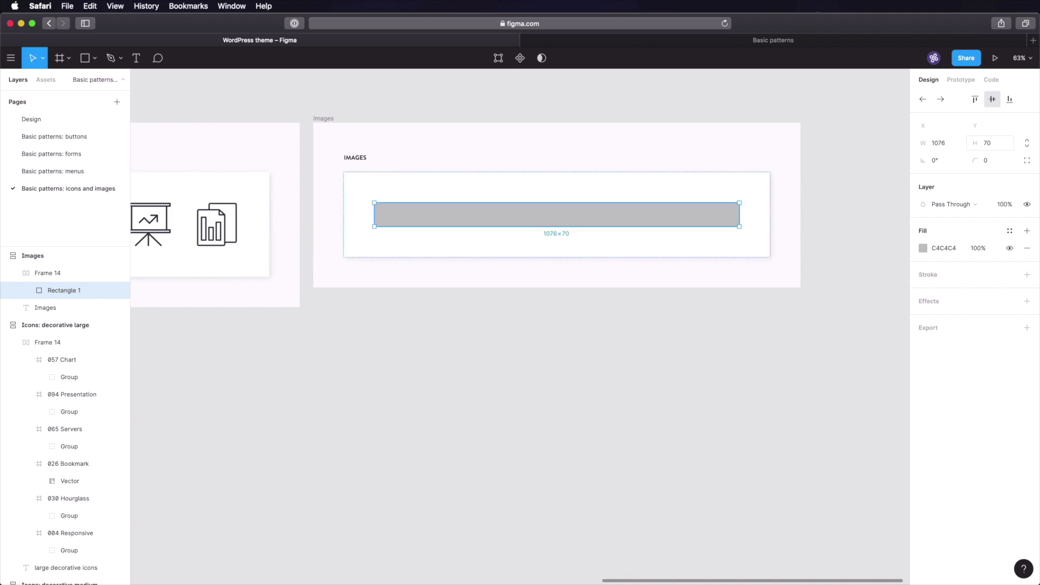
pyautogui.press('super+z')
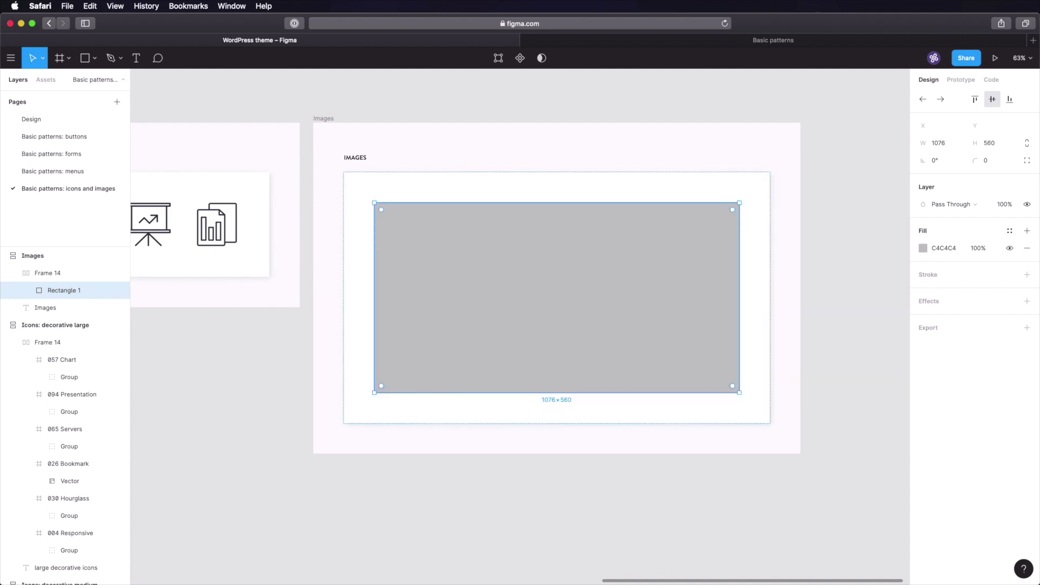
pyautogui.click(832, 272)
pyautogui.click(655, 269)
pyautogui.click(834, 234)
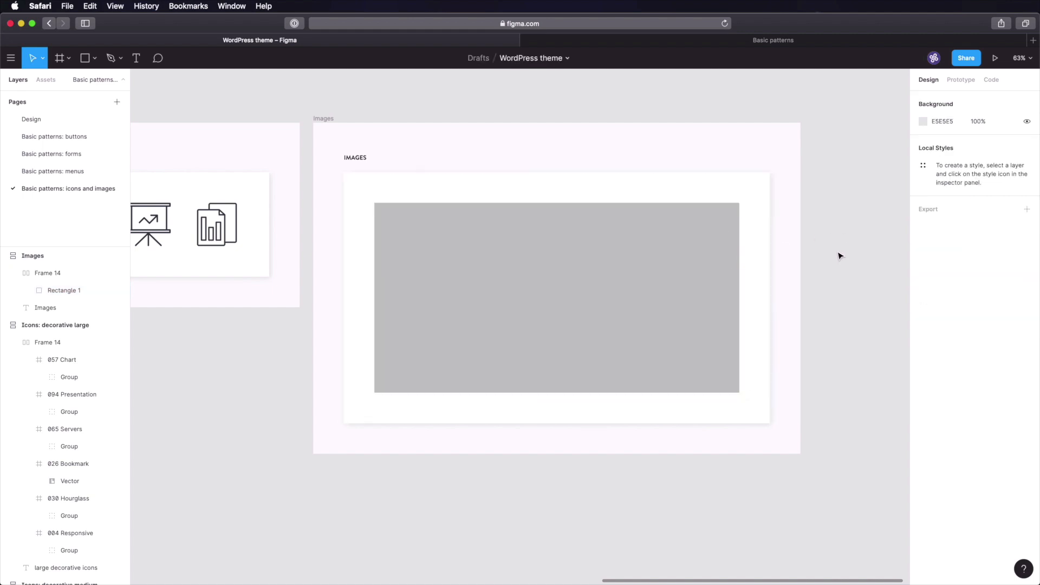
pyautogui.click(643, 248)
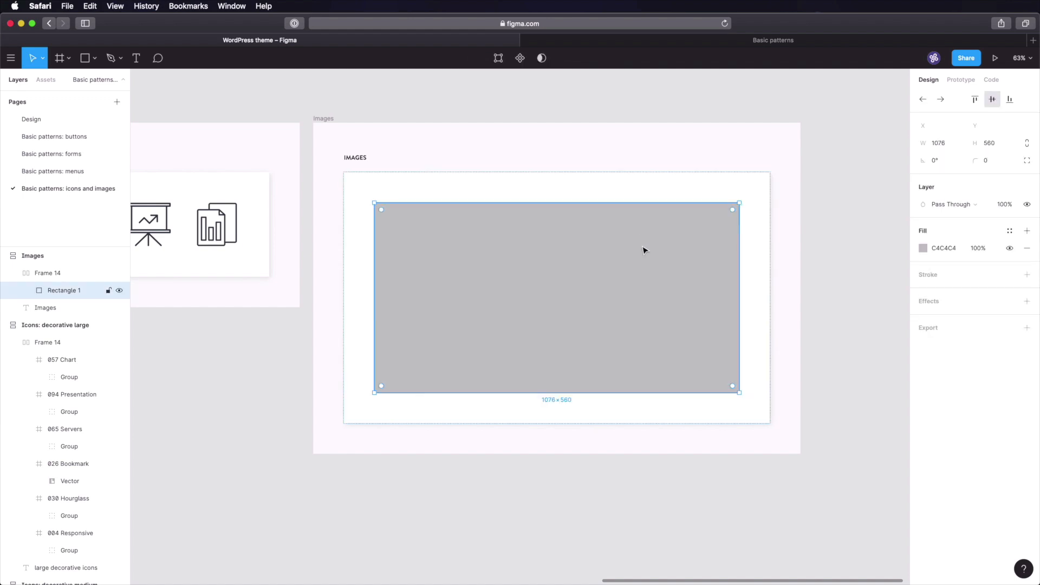
pyautogui.click(843, 253)
pyautogui.click(733, 209)
# - Fill the placeholder rectangle with an Unsplash buildings photo, then zoom to fit all frames
pyautogui.rightClick(613, 254)
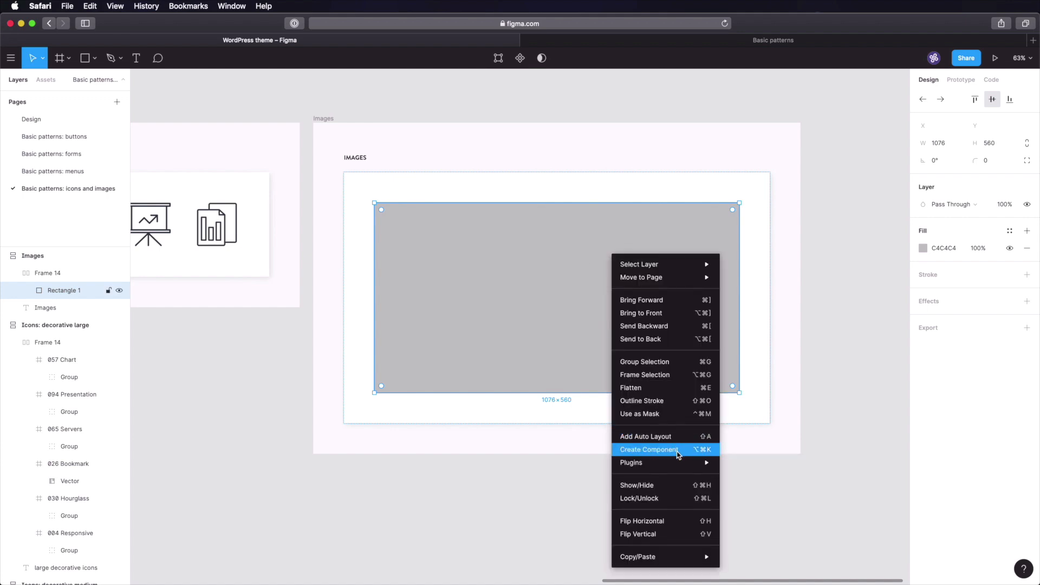
pyautogui.moveTo(678, 463)
pyautogui.click(777, 476)
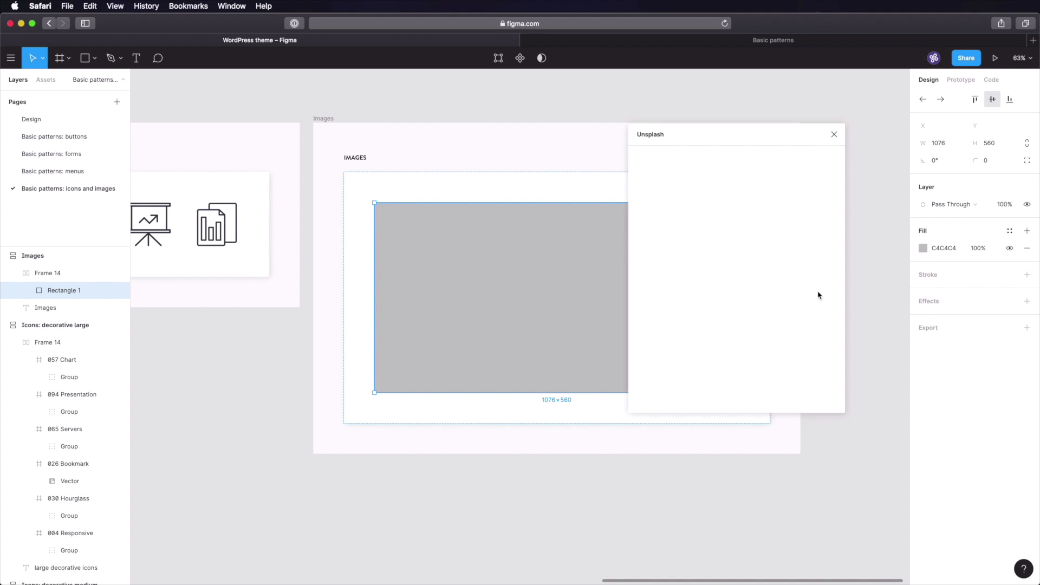
pyautogui.click(677, 322)
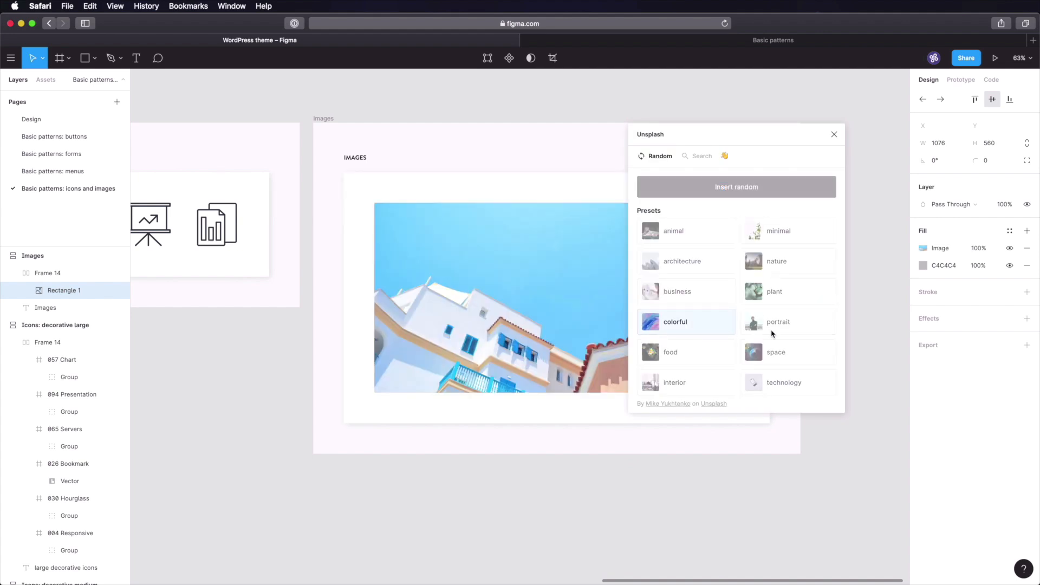
pyautogui.click(879, 269)
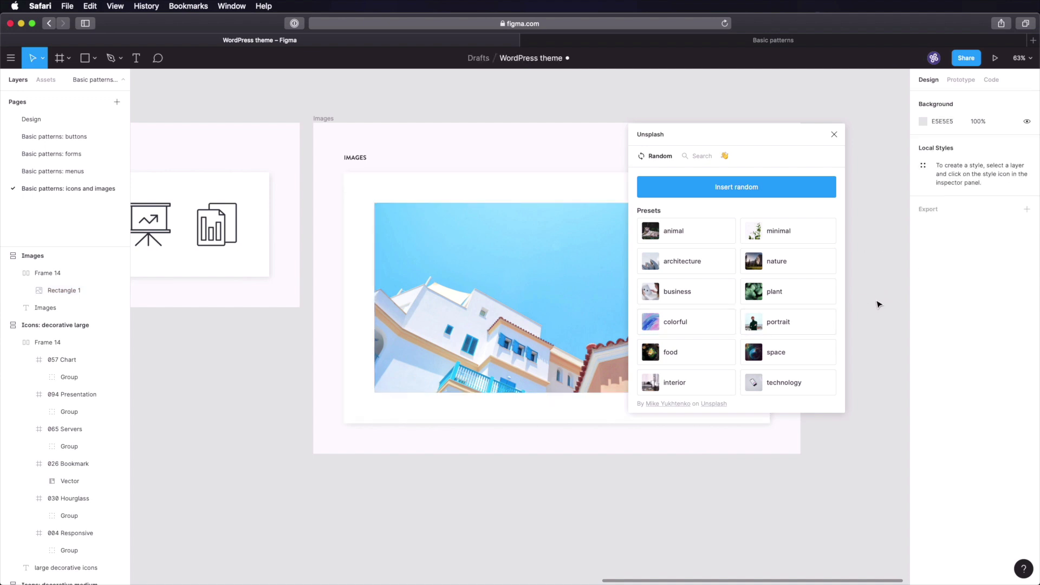
pyautogui.click(834, 135)
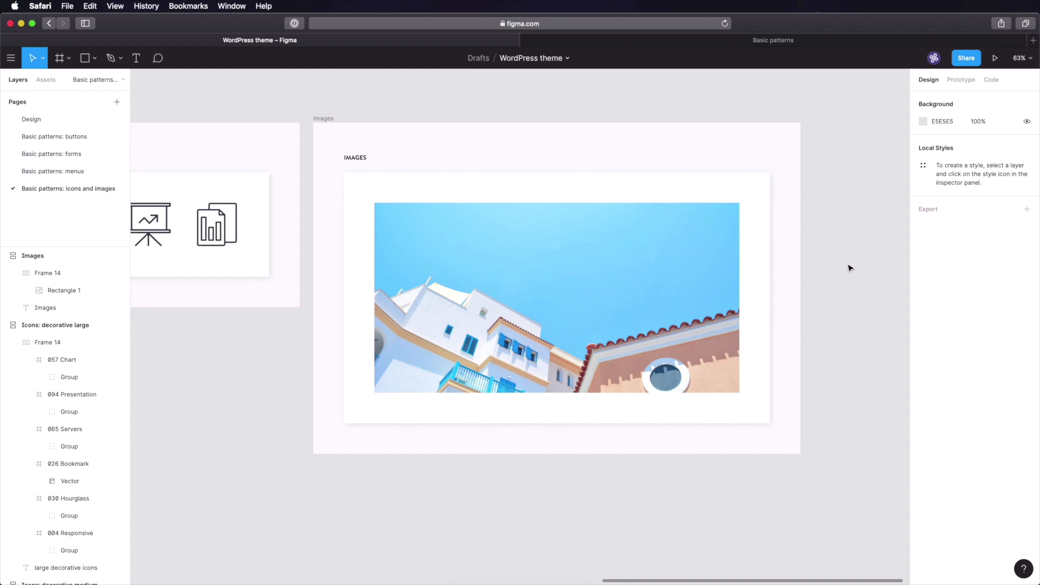
pyautogui.hotkey('shift', '1')
pyautogui.press('super+s')
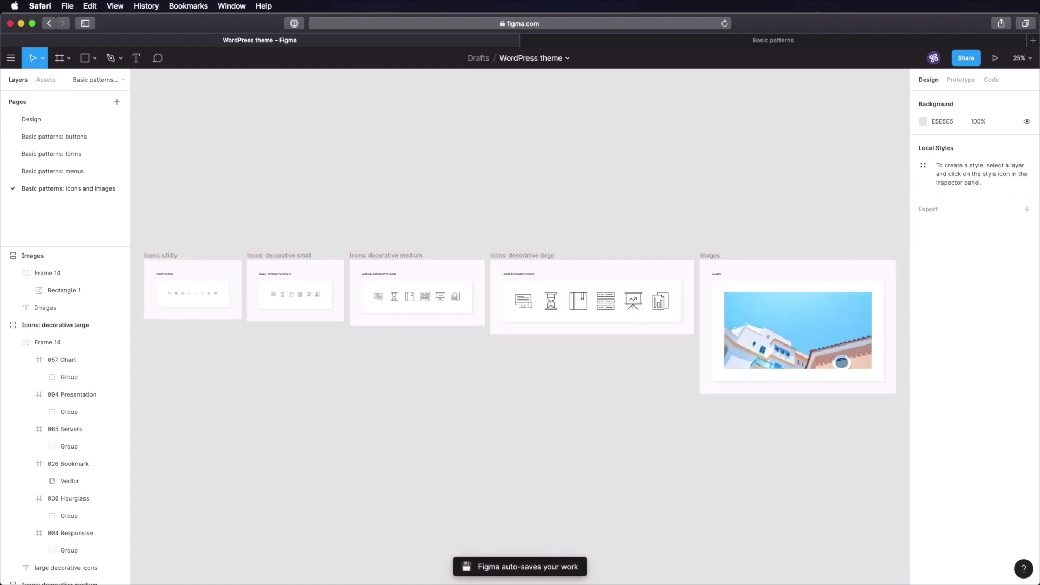
# - Create an 'Icons and images' sub-page below Menus on the Basic patterns page
pyautogui.click(736, 43)
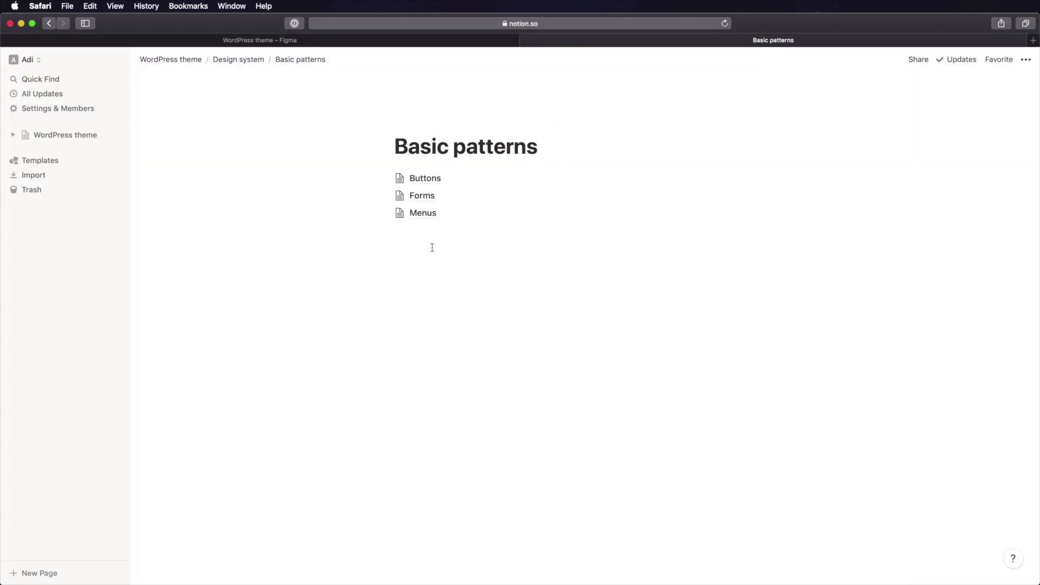
pyautogui.click(447, 258)
pyautogui.write('/')
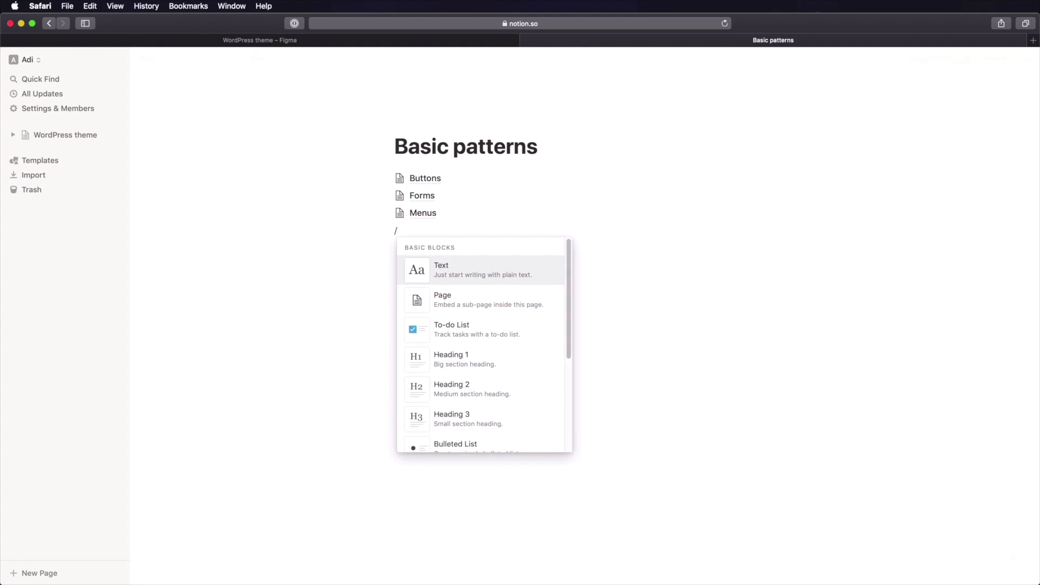
pyautogui.write('page')
pyautogui.press('Return')
pyautogui.write('Icons')
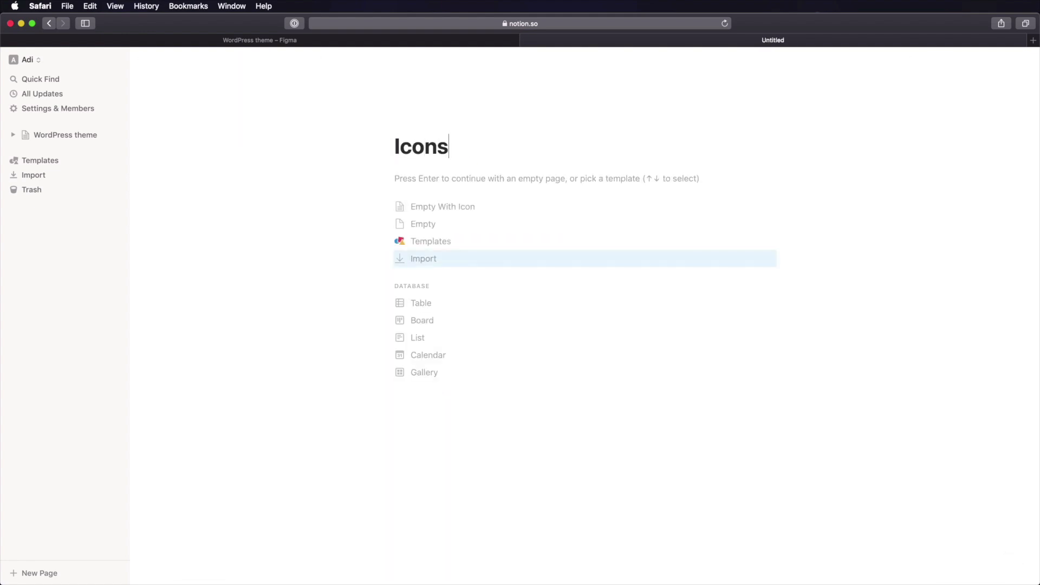
pyautogui.write(' and images')
pyautogui.press('Return')
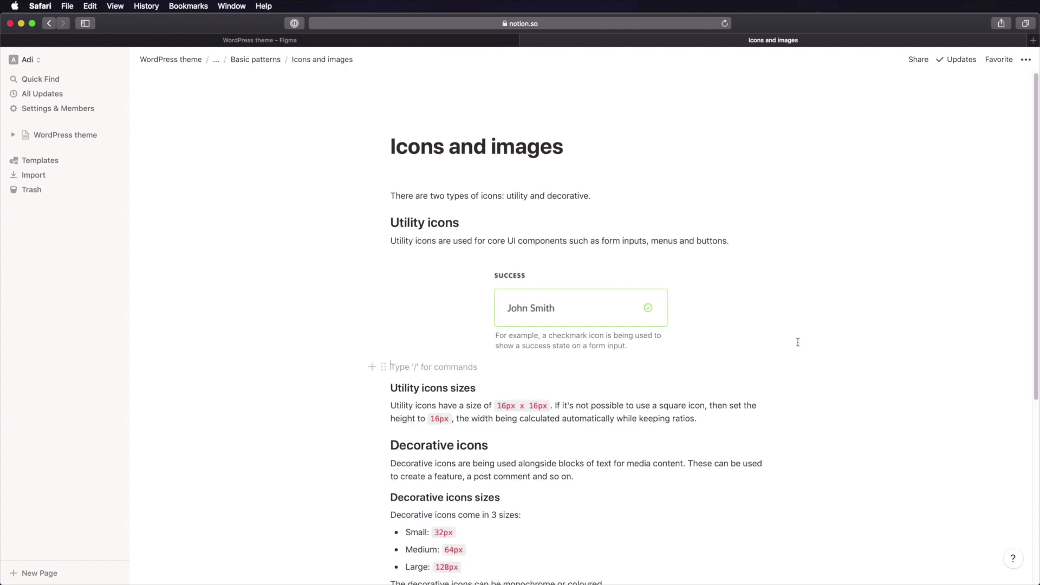
# - Review the success-state form input image and its checkmark-icon caption under Utility icons
pyautogui.scroll(-1, 798, 343)
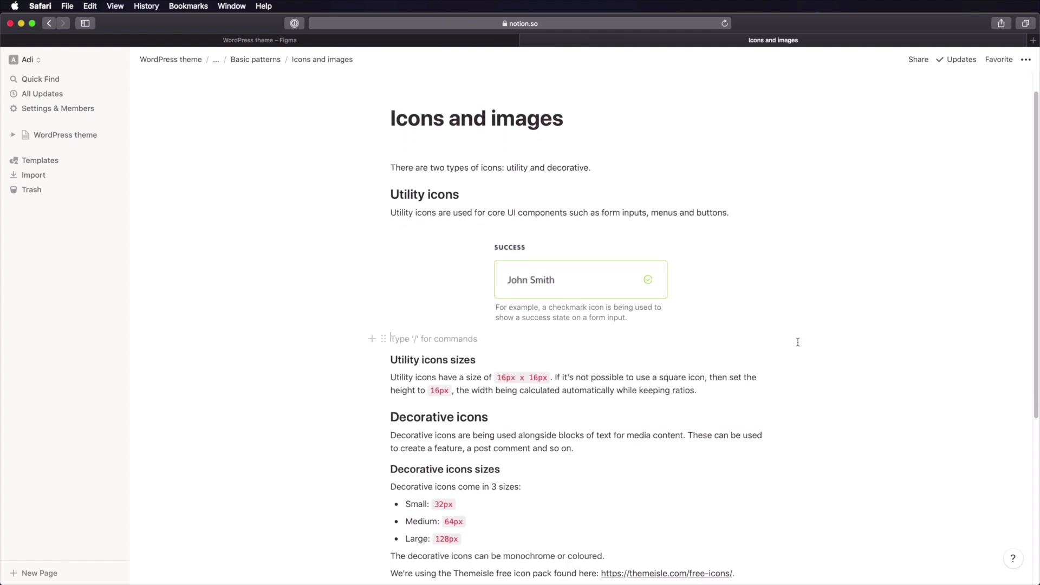
pyautogui.scroll(-8, 550, 384)
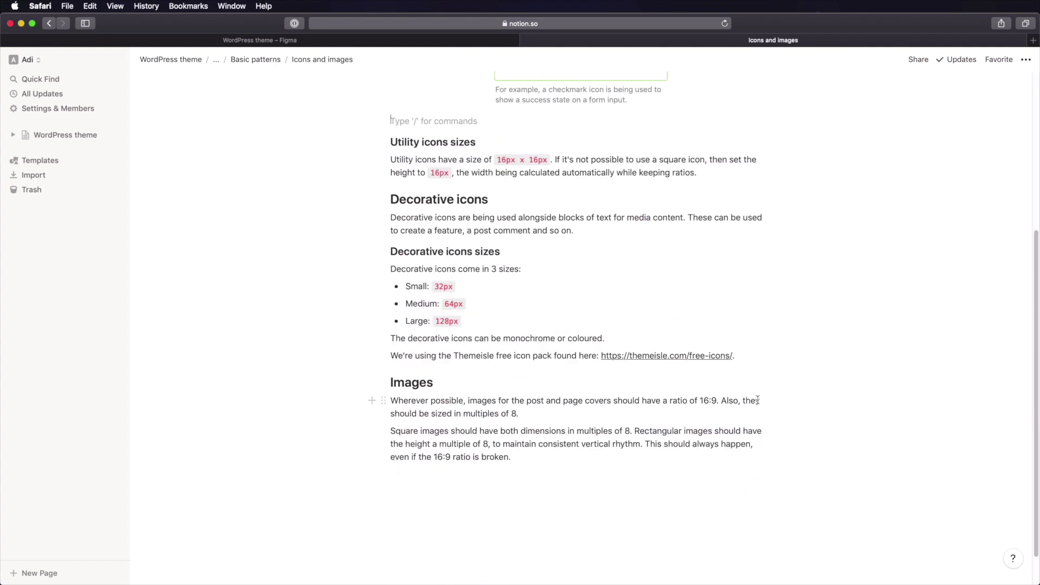
pyautogui.scroll(8, 758, 401)
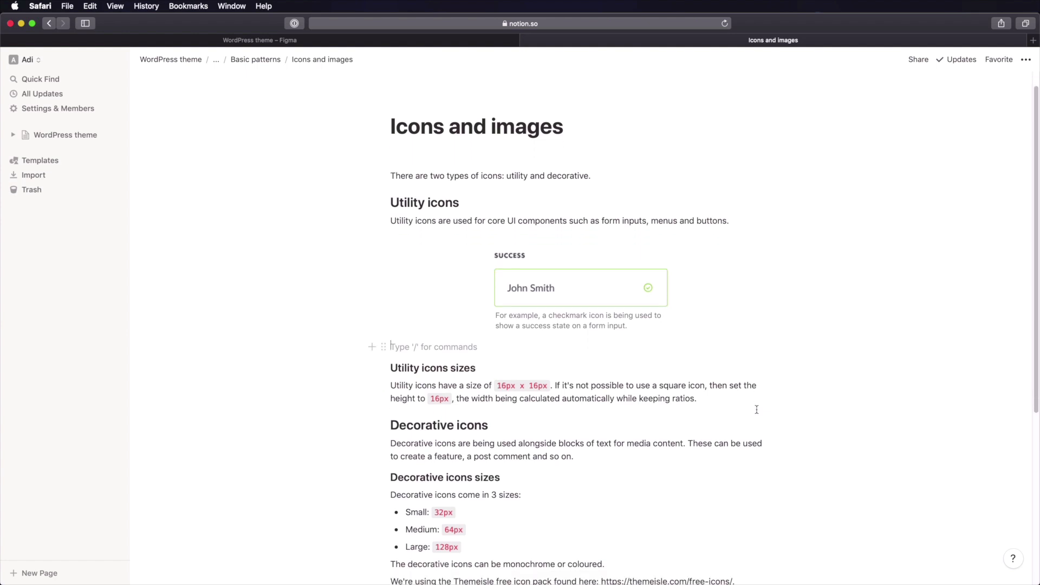
pyautogui.scroll(-1, 757, 409)
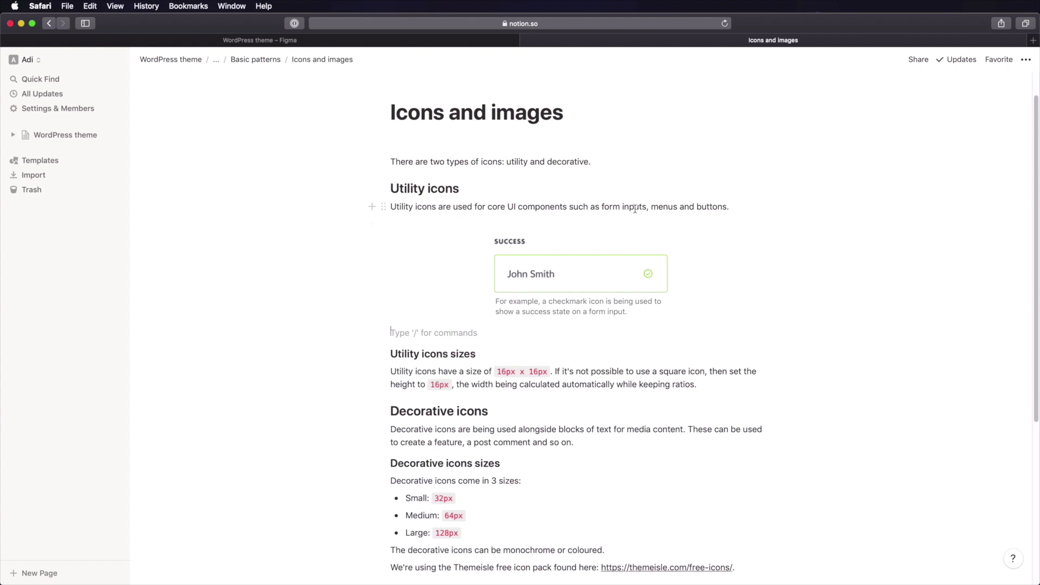
pyautogui.moveTo(533, 248)
pyautogui.moveTo(533, 301); pyautogui.dragTo(627, 311)
pyautogui.click(627, 310)
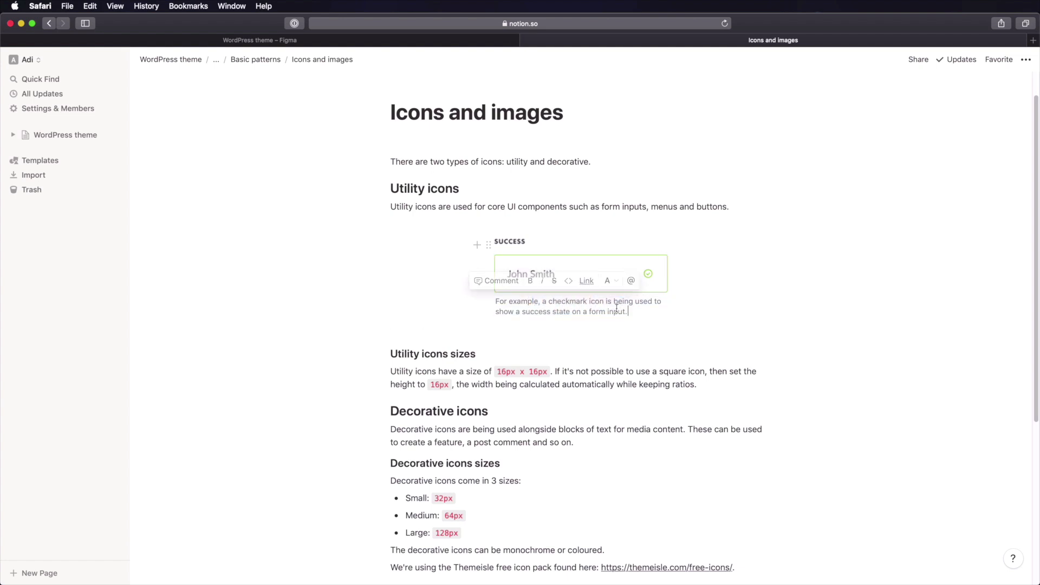
# - Read through the utility icon sizes text further down the page
pyautogui.scroll(-1, 584, 302)
pyautogui.scroll(-2, 584, 303)
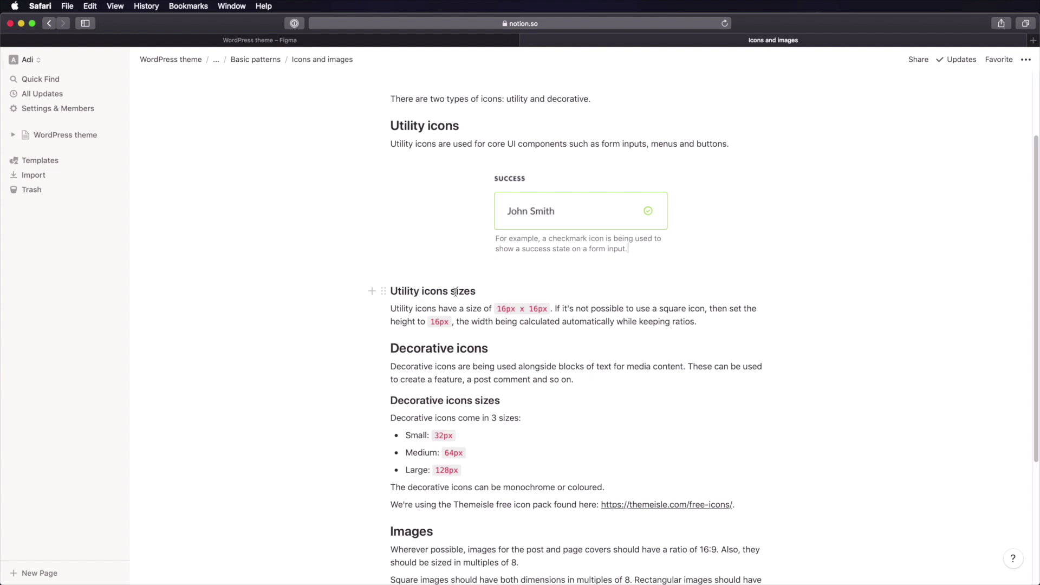
pyautogui.moveTo(410, 309); pyautogui.dragTo(469, 310)
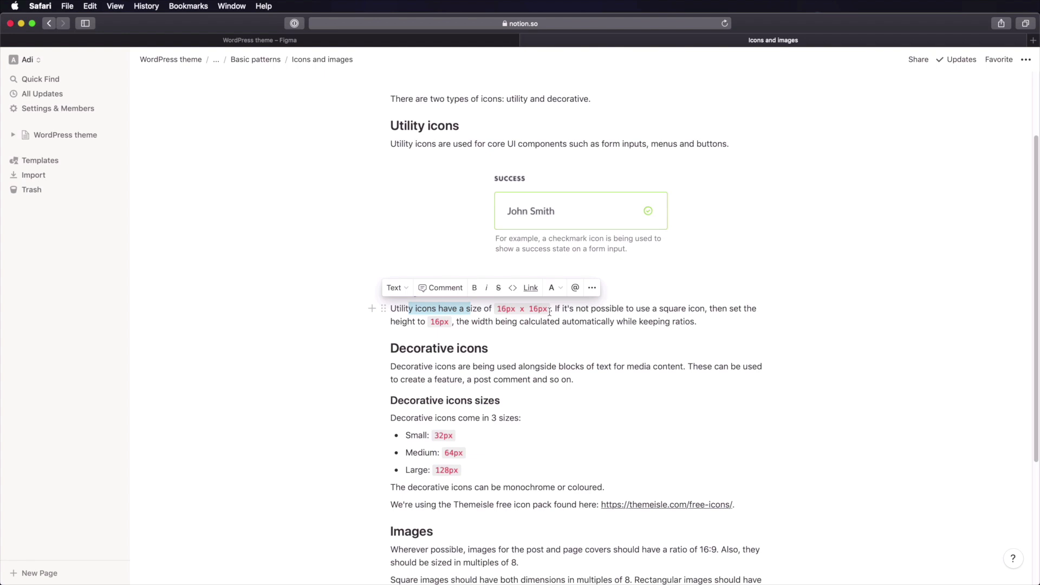
pyautogui.click(613, 310)
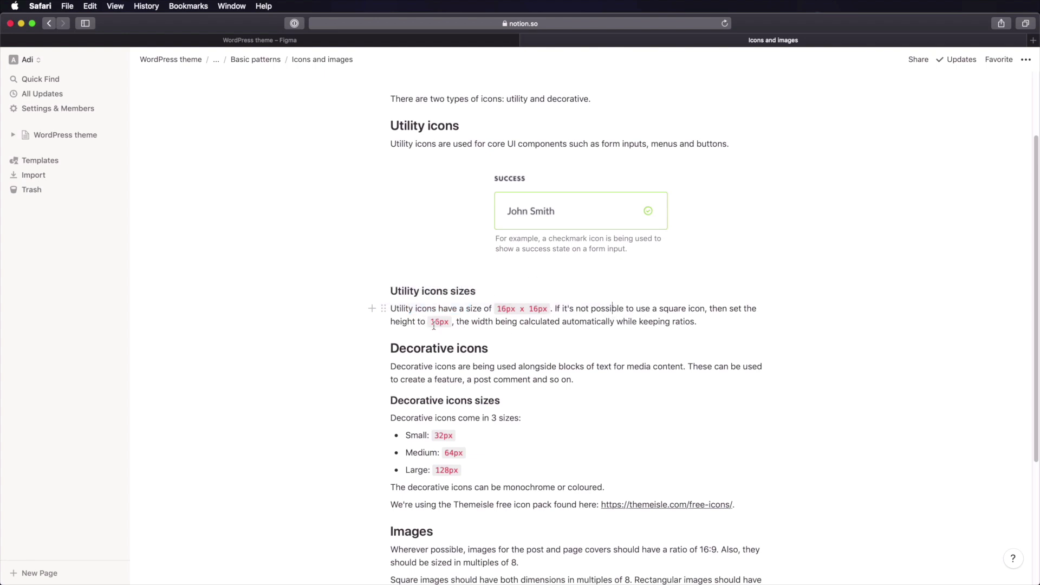
pyautogui.scroll(-3, 545, 352)
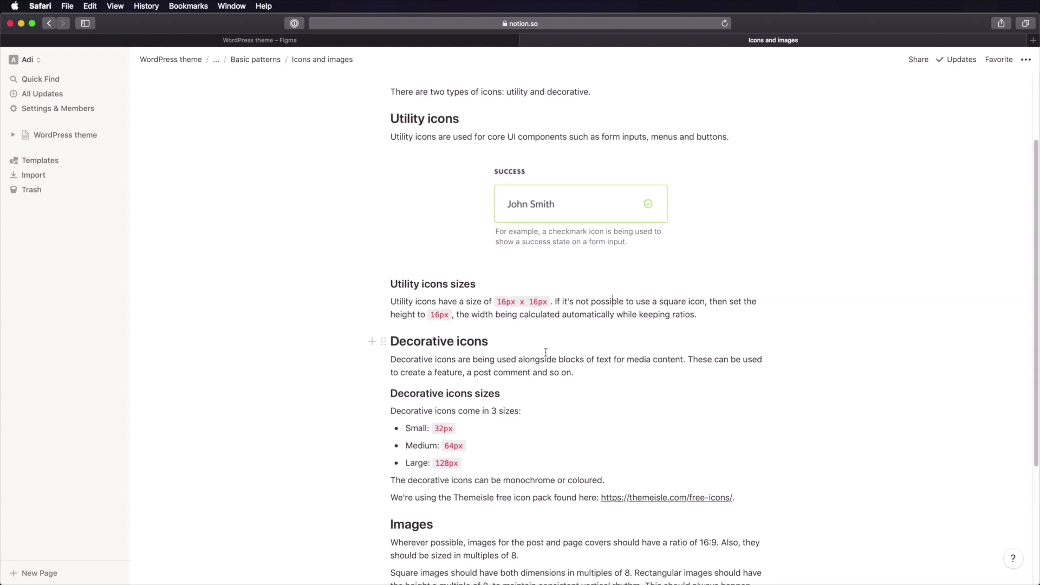
pyautogui.scroll(-1, 546, 352)
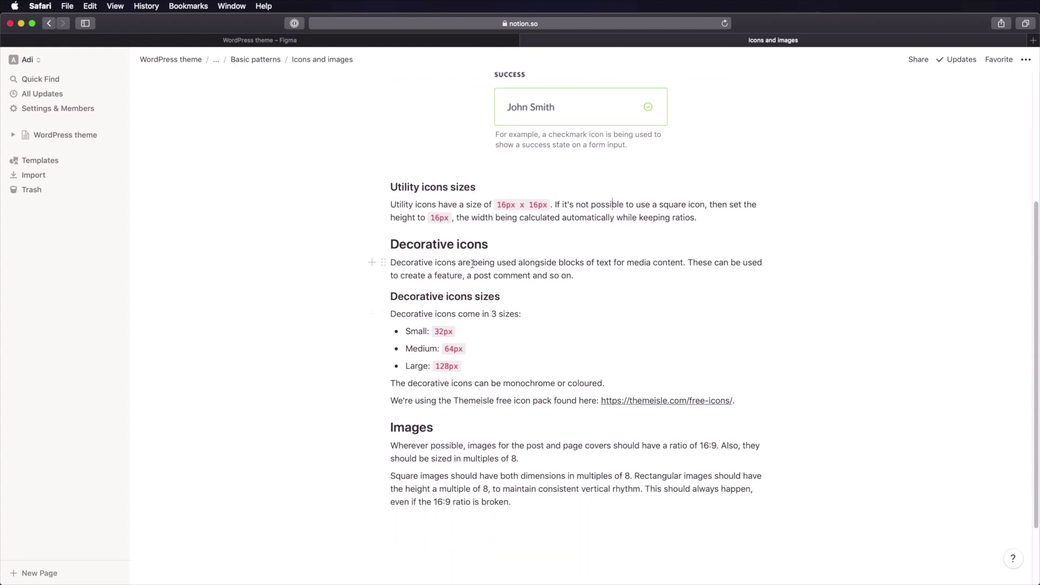
# - Review the decorative icons description, the size items and the Themeisle icon pack sentence
pyautogui.moveTo(448, 264); pyautogui.dragTo(682, 271)
pyautogui.click(681, 271)
pyautogui.click(419, 366)
pyautogui.scroll(-2, 425, 361)
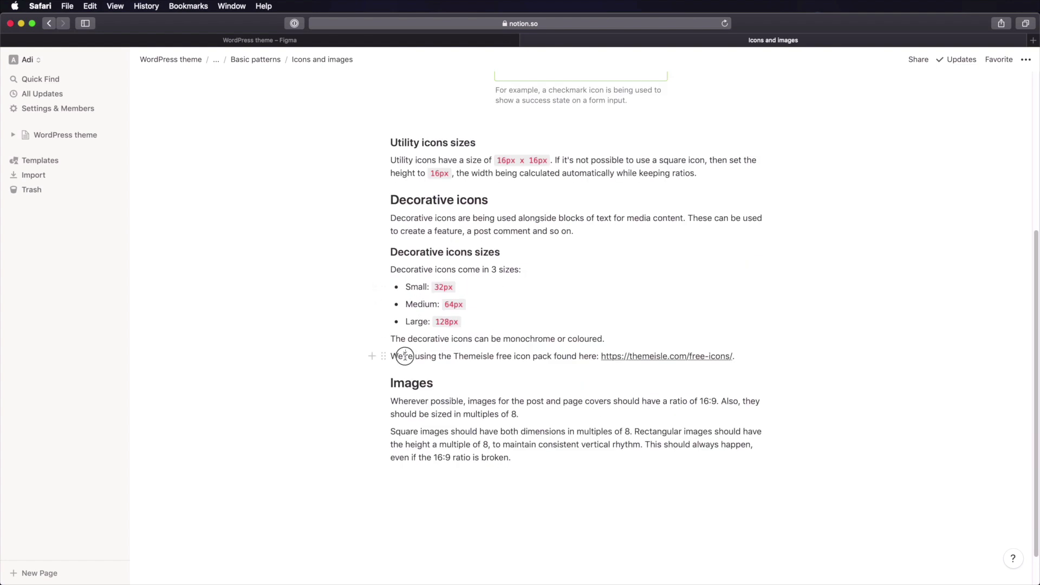
pyautogui.moveTo(405, 357); pyautogui.dragTo(596, 358)
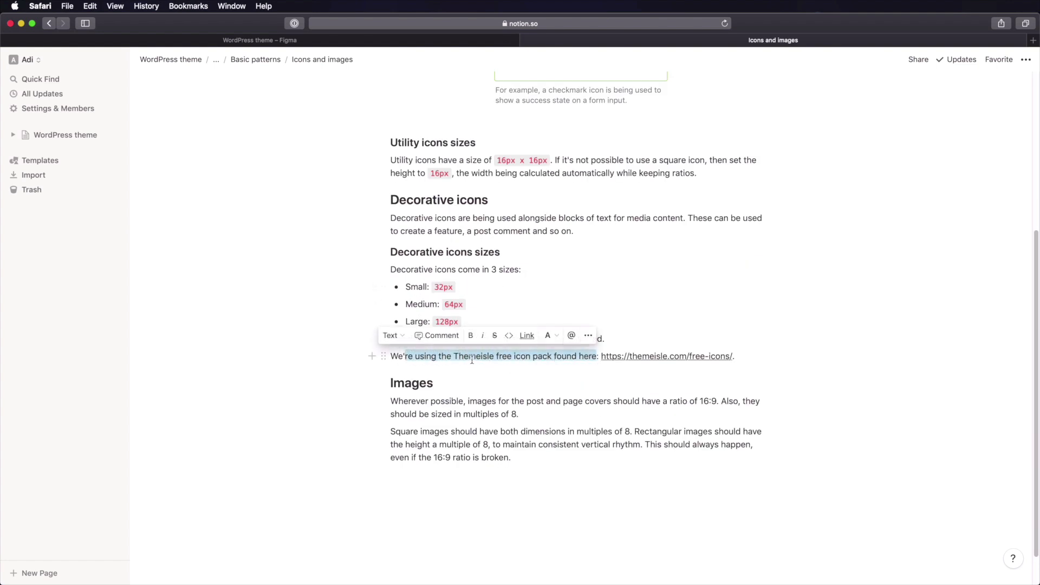
pyautogui.click(661, 377)
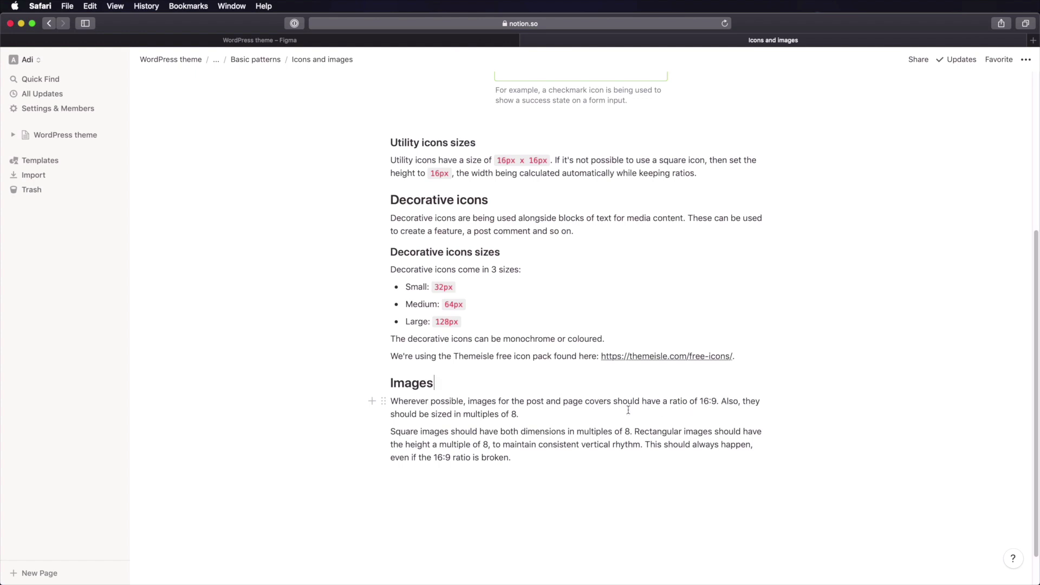
pyautogui.moveTo(461, 416); pyautogui.dragTo(519, 416)
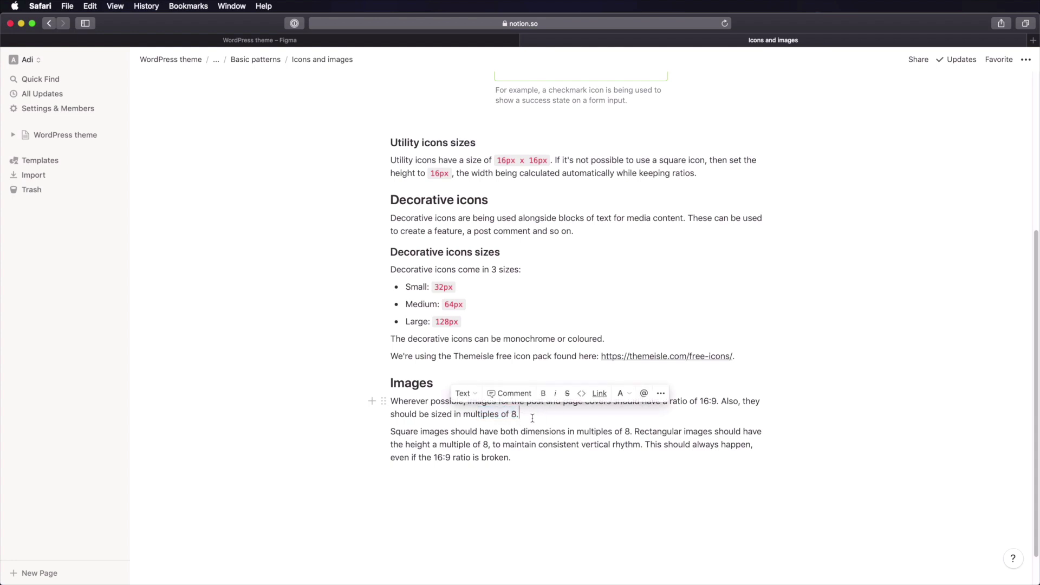
pyautogui.click(521, 430)
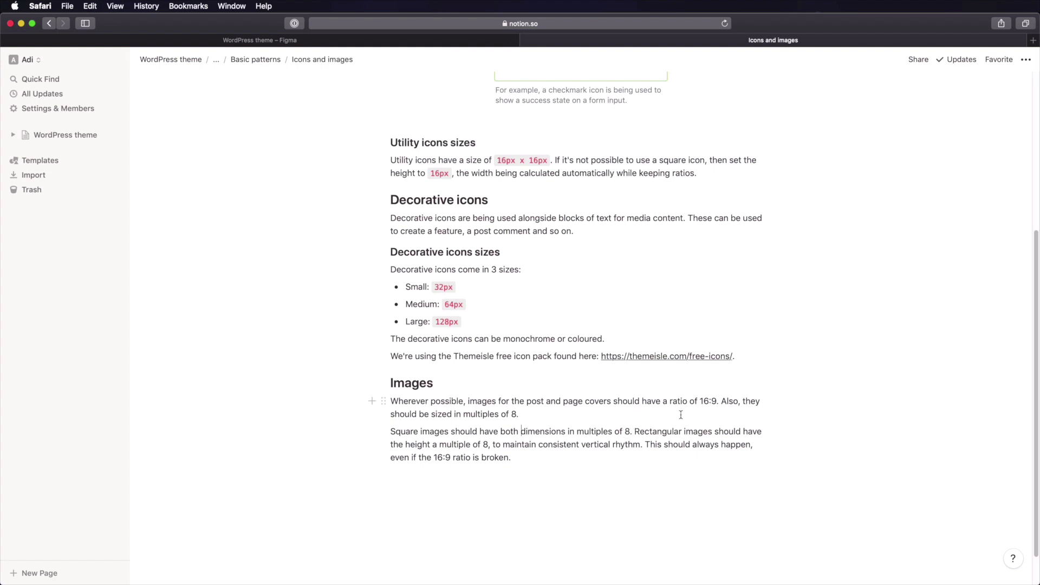
# - Grab the Themeisle free-icons URL, then return to the WordPress theme page
pyautogui.click(743, 356)
pyautogui.press('Left')
pyautogui.hotkey('alt', 'shift', 'Left')
pyautogui.hotkey('alt', 'shift', 'Left')
pyautogui.hotkey('alt', 'shift', 'Left')
pyautogui.hotkey('alt', 'shift', 'Left')
pyautogui.press('super+c')
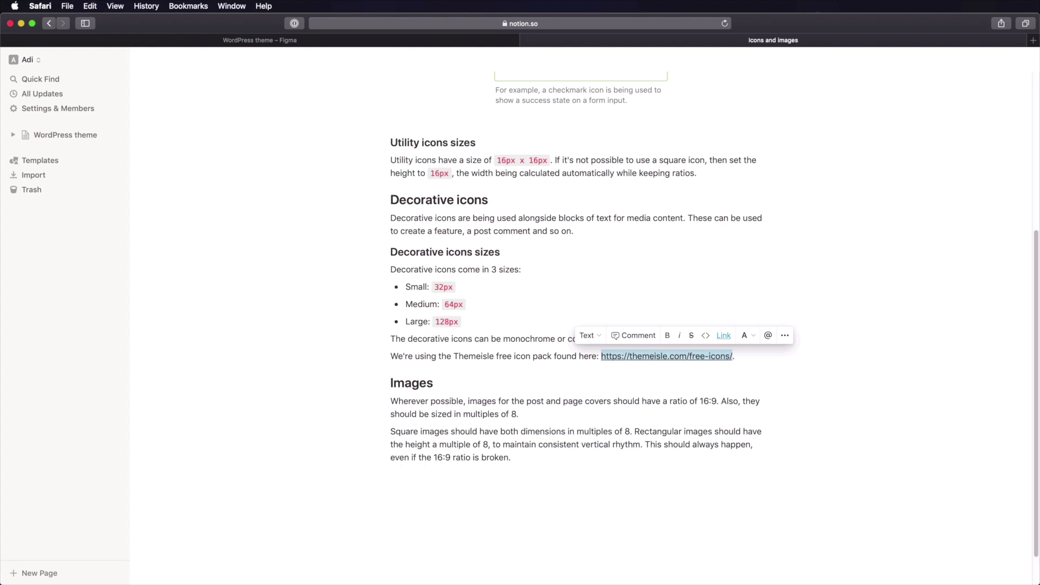
pyautogui.click(623, 403)
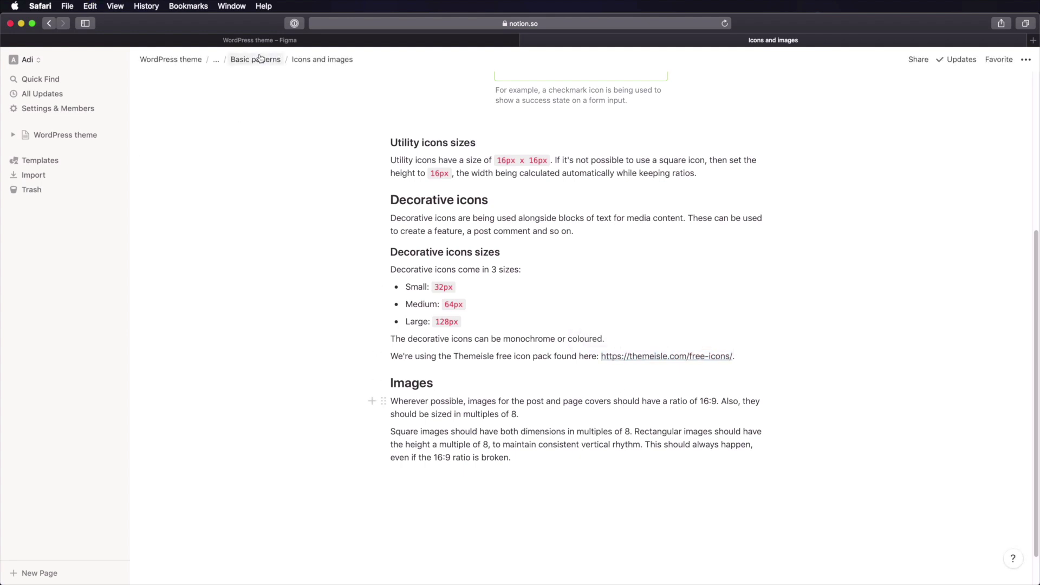
pyautogui.click(171, 59)
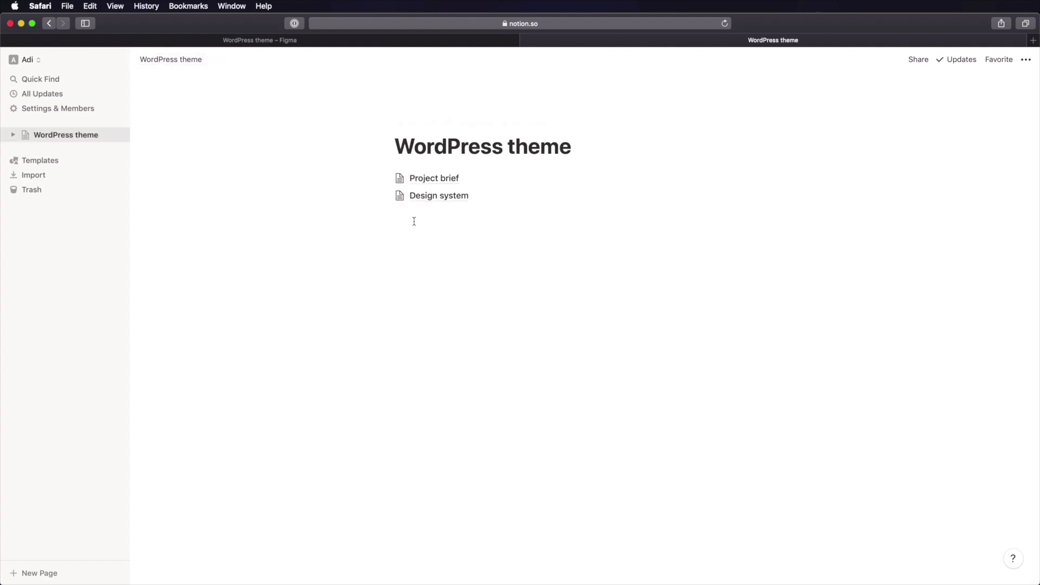
# - Create a 'Resources' sub-page below Design system under WordPress theme
pyautogui.click(450, 225)
pyautogui.write('/page')
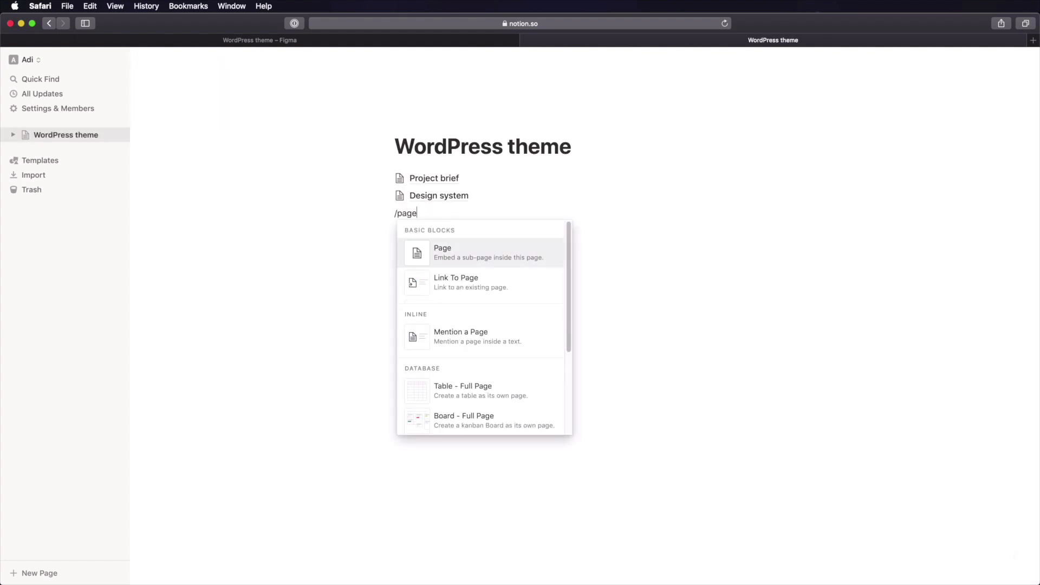
pyautogui.press('Return')
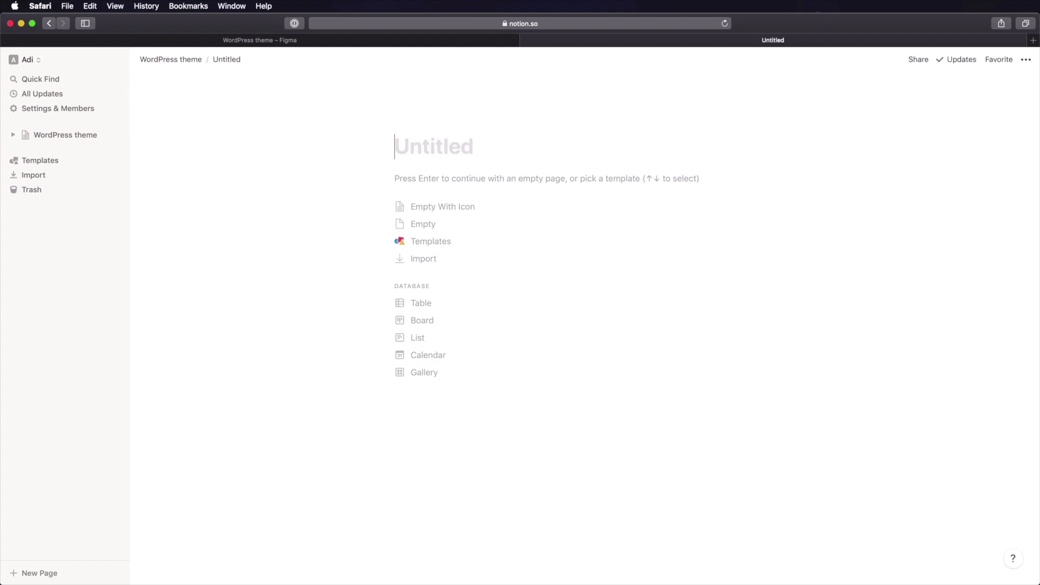
pyautogui.write('Resources')
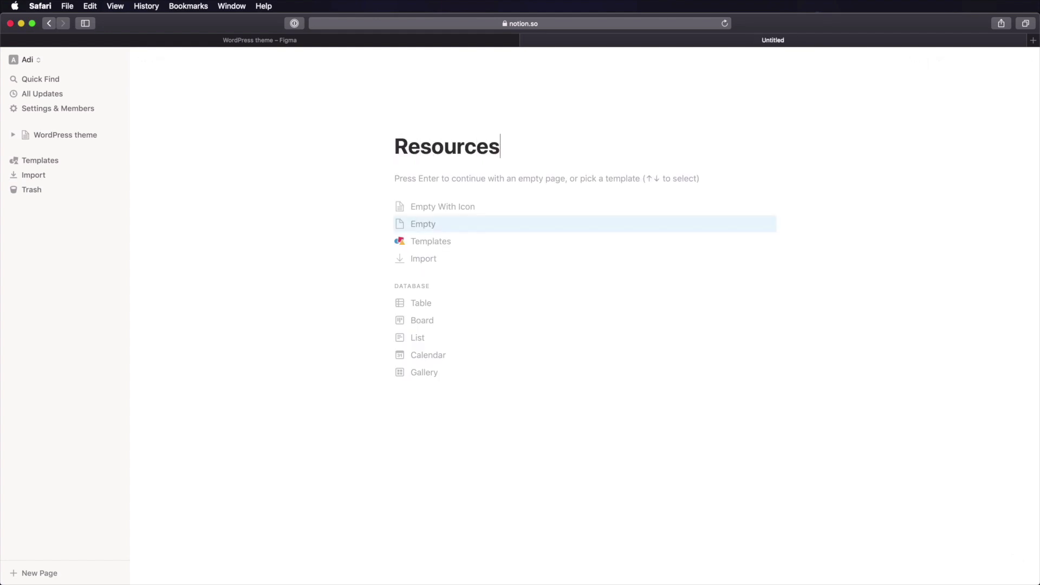
pyautogui.press('Return')
pyautogui.write('## ')
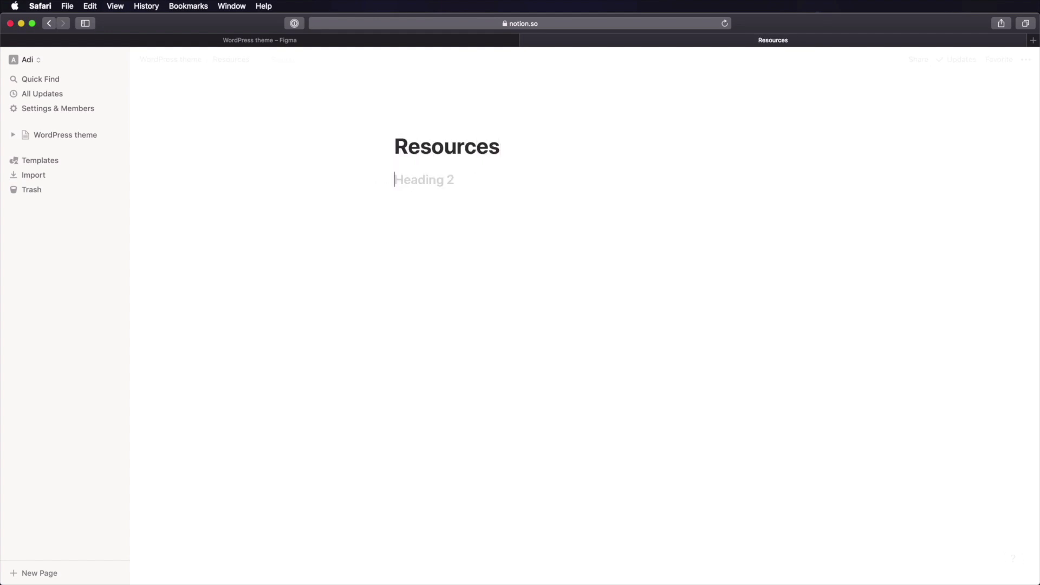
pyautogui.write('Icons')
pyautogui.press('Return')
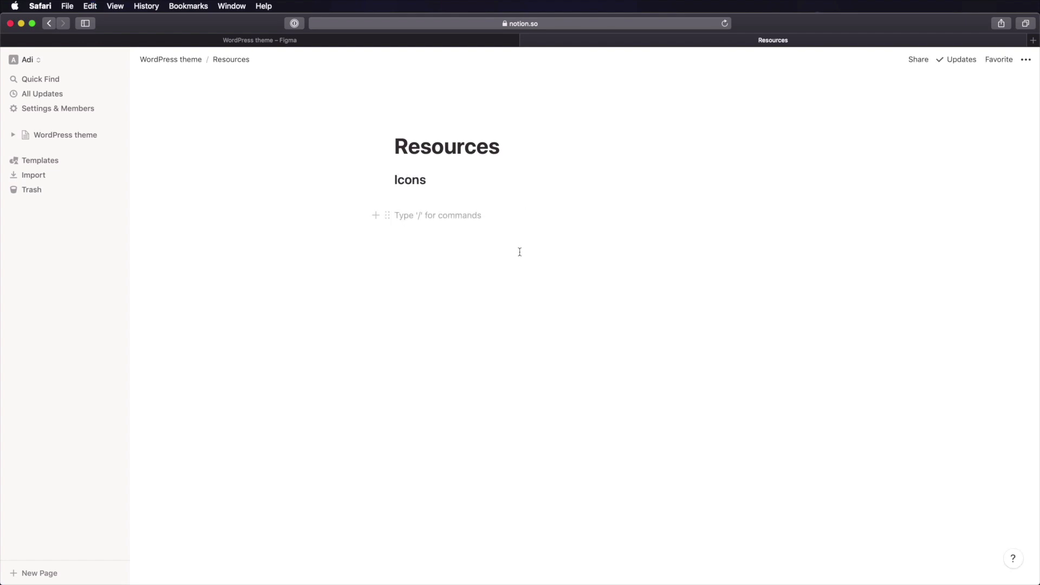
pyautogui.press('super+v')
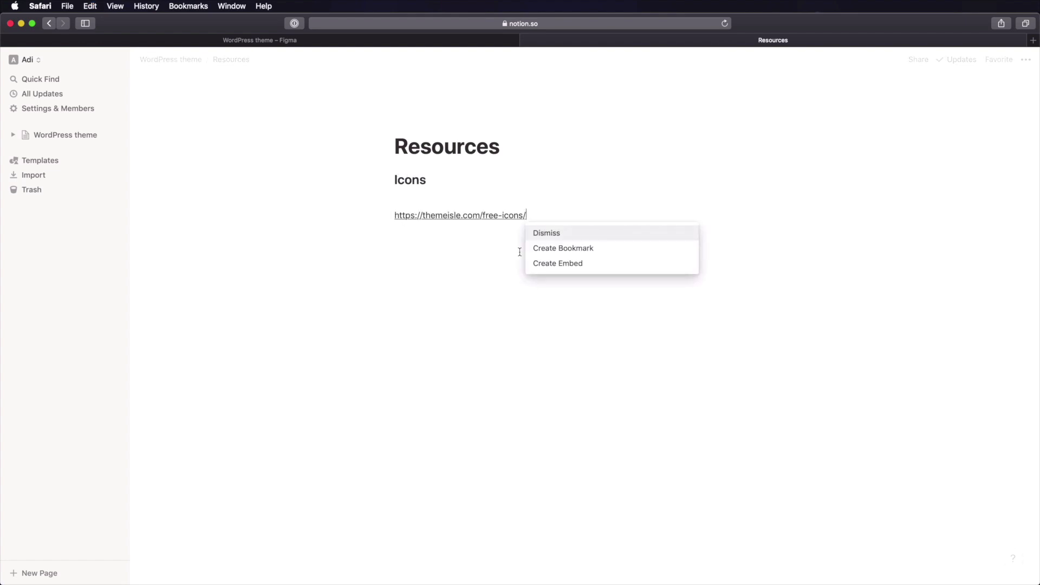
pyautogui.click(566, 247)
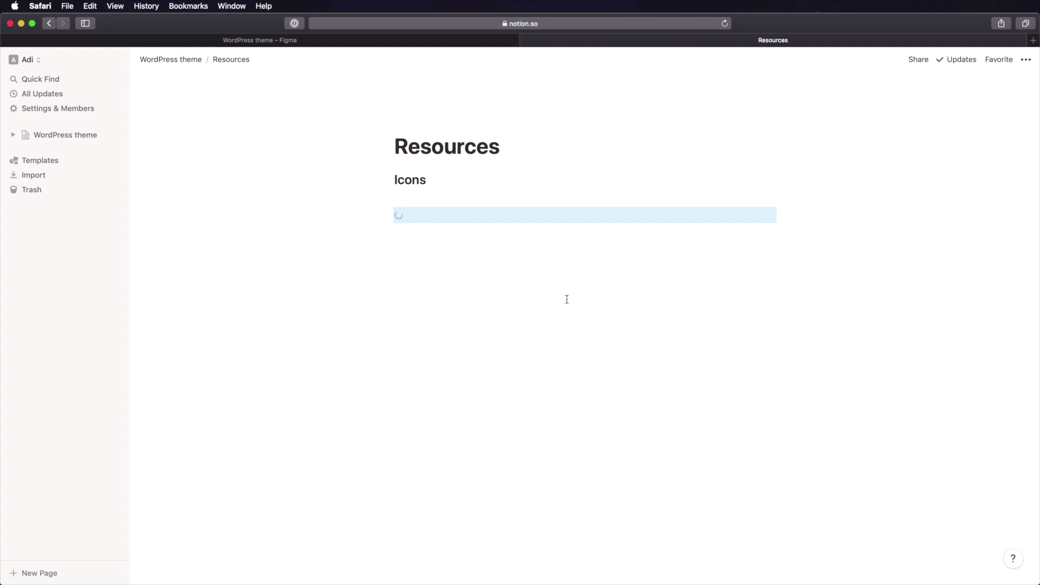
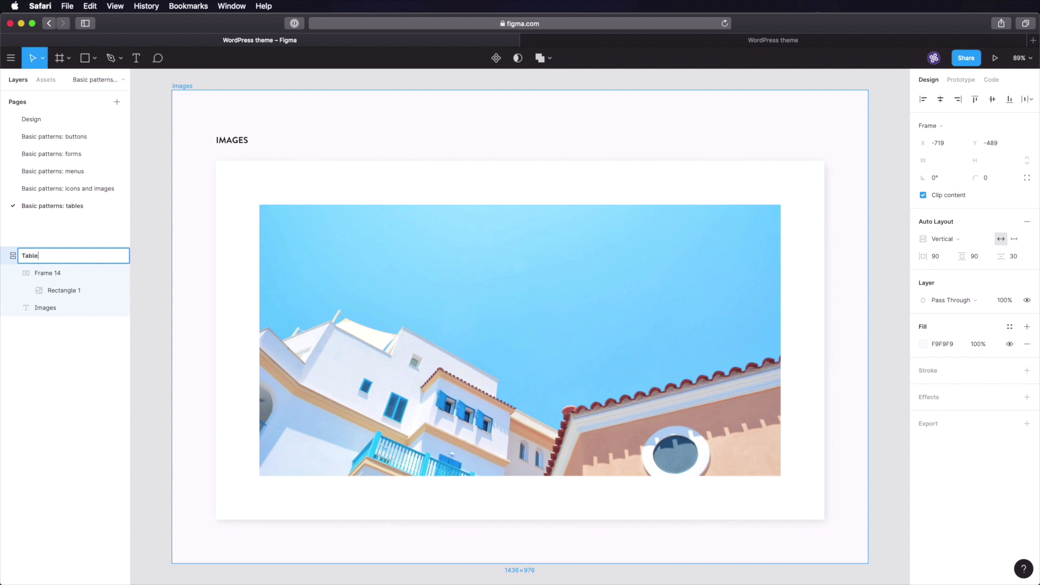
# - Change the card heading from IMAGES to TABLES
pyautogui.doubleClick(232, 140)
pyautogui.write('T')
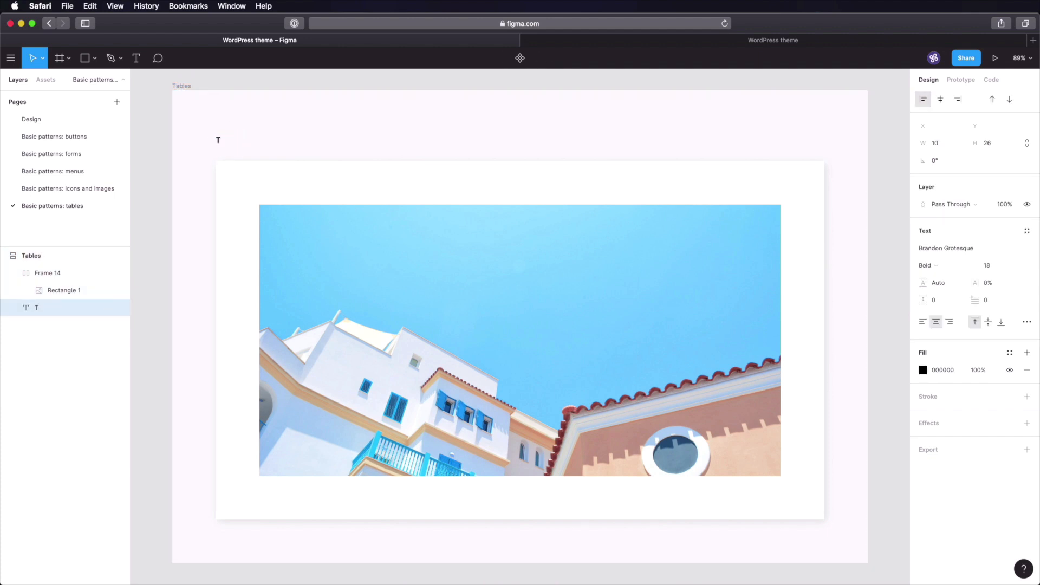
pyautogui.write('ABLES')
pyautogui.press('Escape')
# - Delete the image and a test rectangle, leaving the card's inner frame empty
pyautogui.click(320, 270)
pyautogui.press('BackSpace')
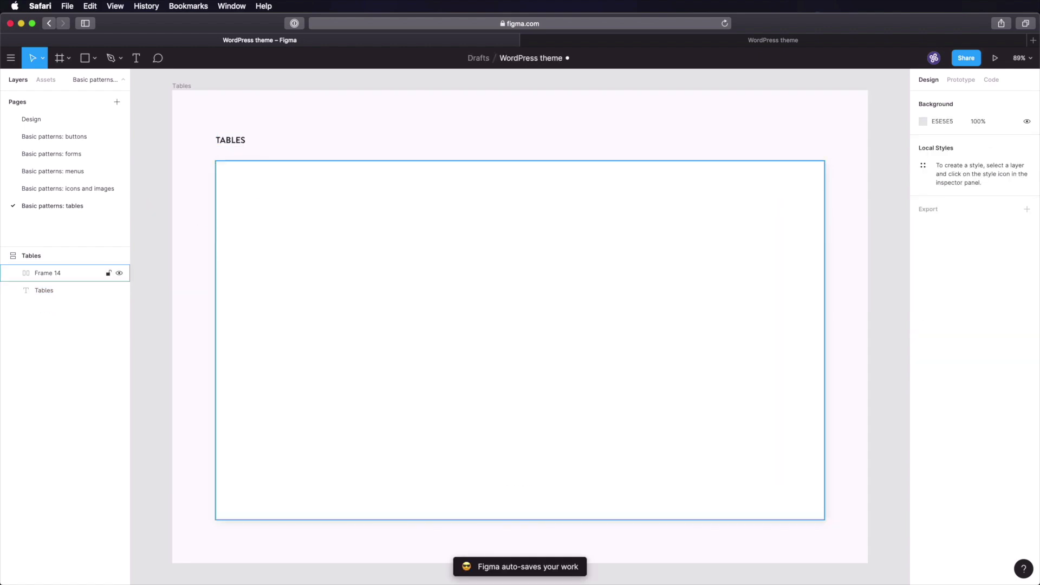
pyautogui.click(389, 313)
pyautogui.press('r')
pyautogui.click(366, 253)
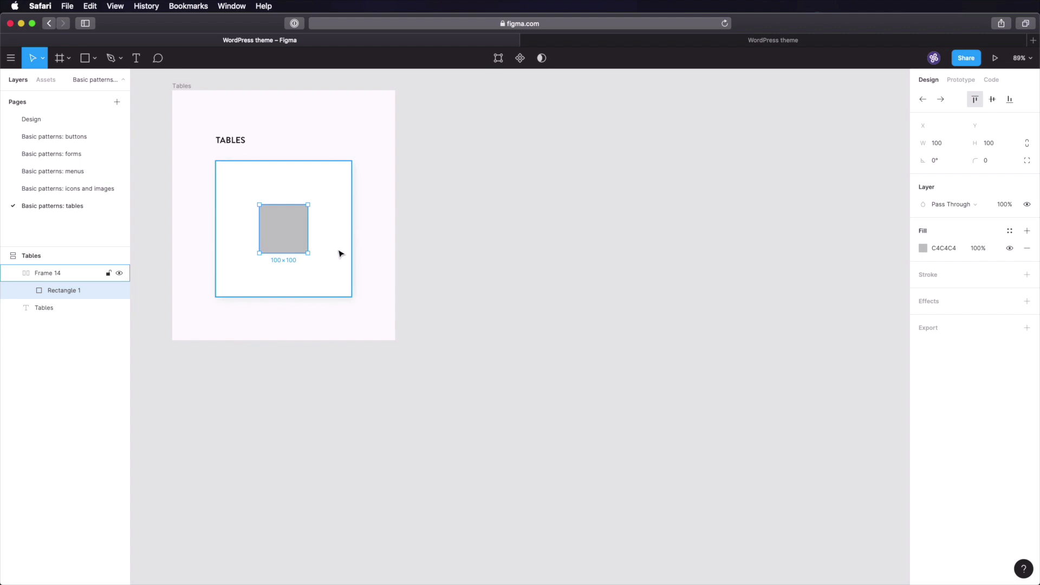
pyautogui.press('Delete')
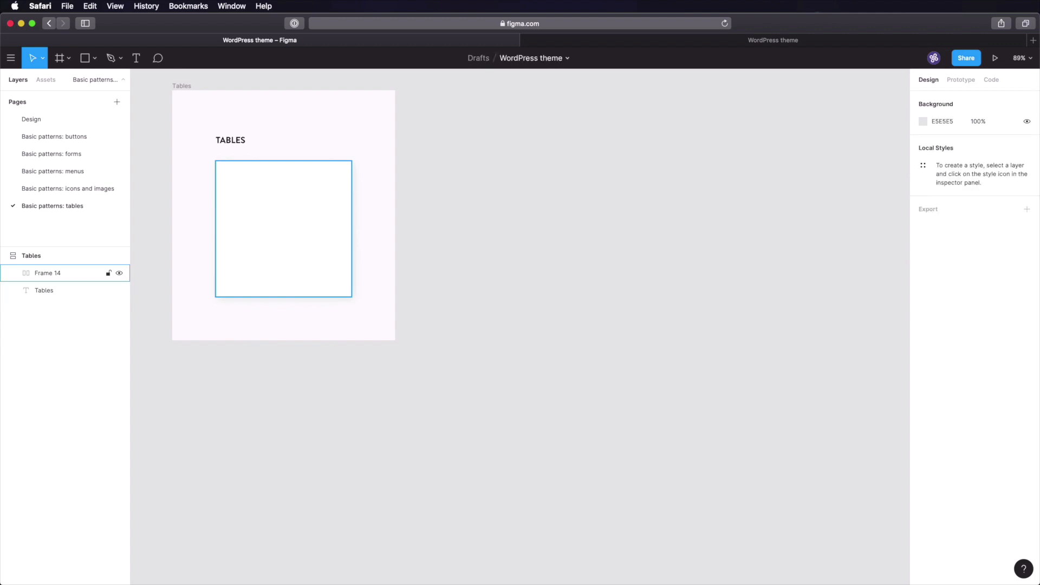
# - Create a new auto-layout frame inside the card with fixed width 160
pyautogui.press('f')
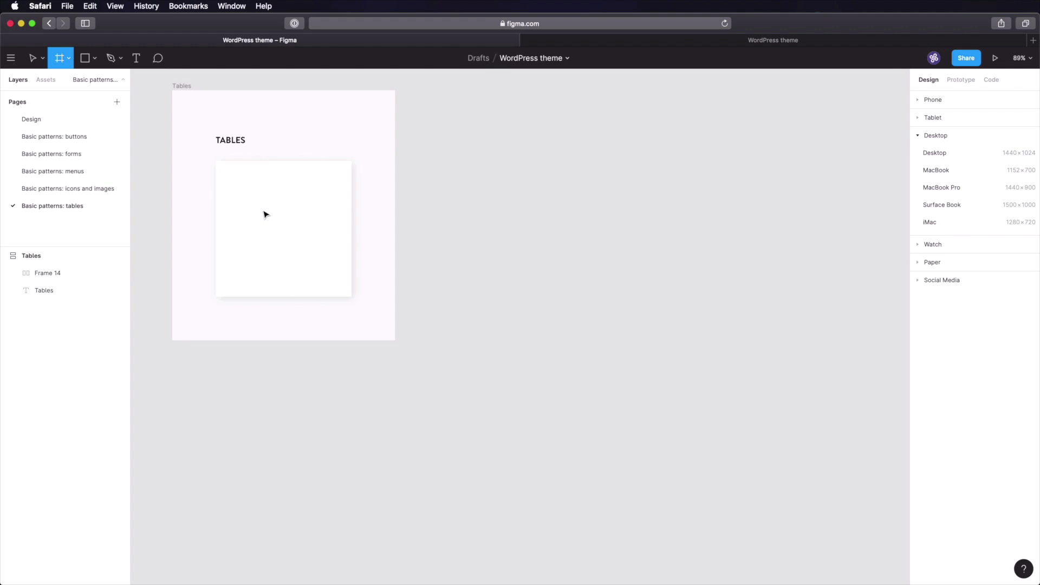
pyautogui.click(265, 210)
pyautogui.hotkey('shift', 'a')
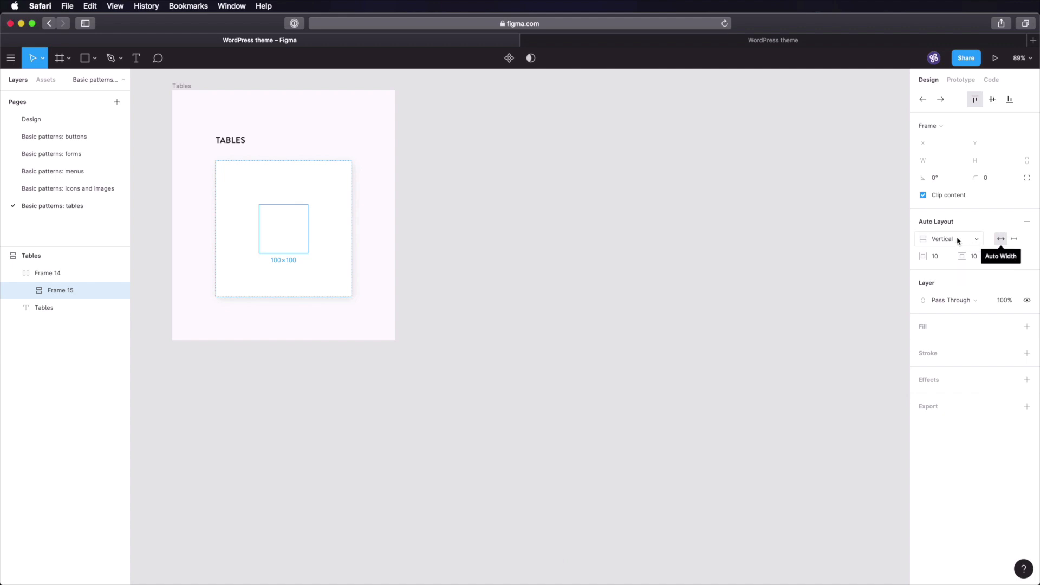
pyautogui.click(1016, 239)
pyautogui.click(948, 161)
pyautogui.write('160')
pyautogui.press('Tab')
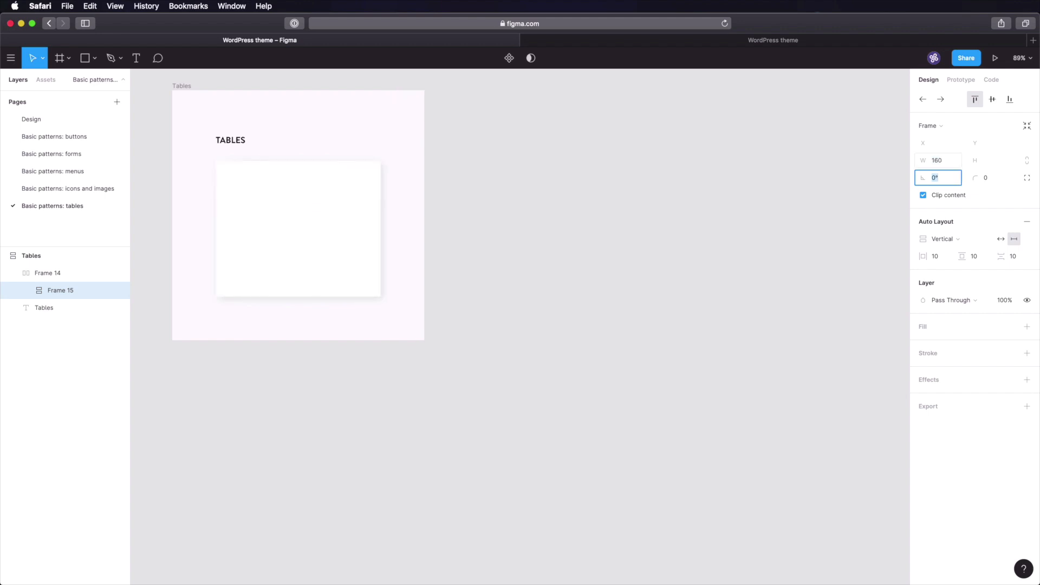
# - Give the frame 32/16 padding, 8 item spacing and a white fill
pyautogui.click(942, 257)
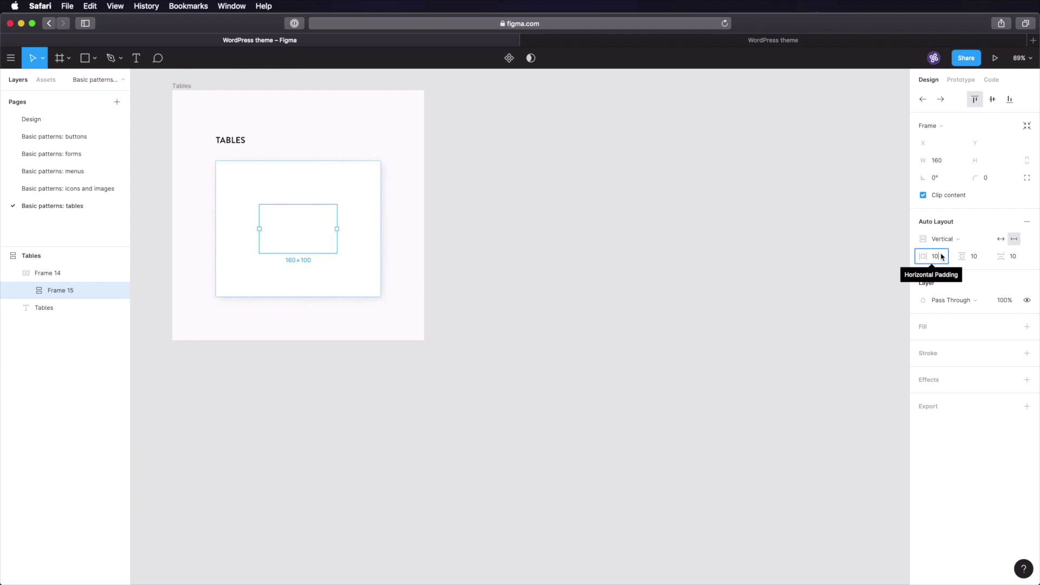
pyautogui.write('32')
pyautogui.press('Tab')
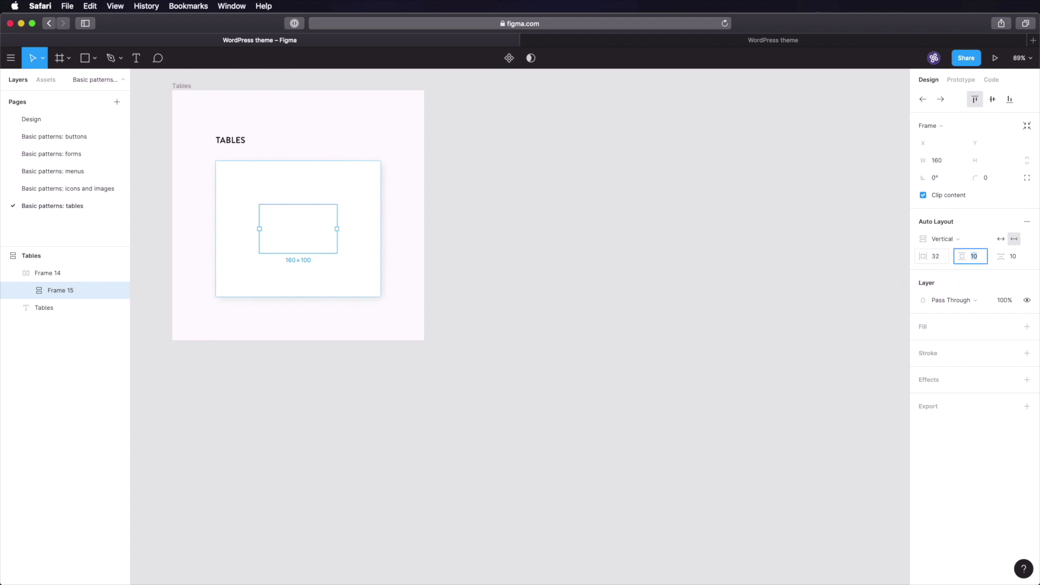
pyautogui.press('Tab')
pyautogui.write('0')
pyautogui.press('Tab')
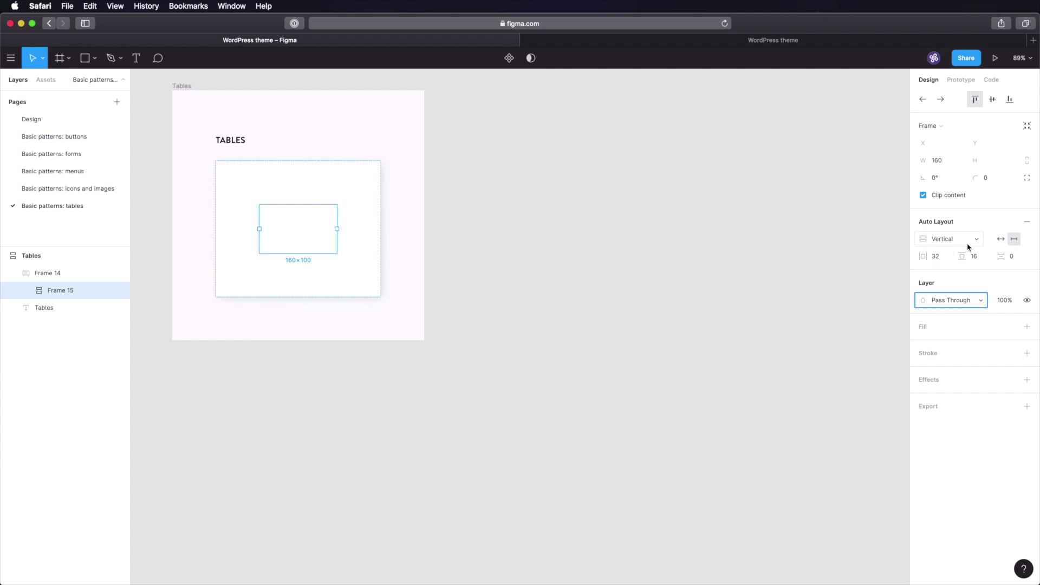
pyautogui.click(1012, 257)
pyautogui.write('8')
pyautogui.press('Tab')
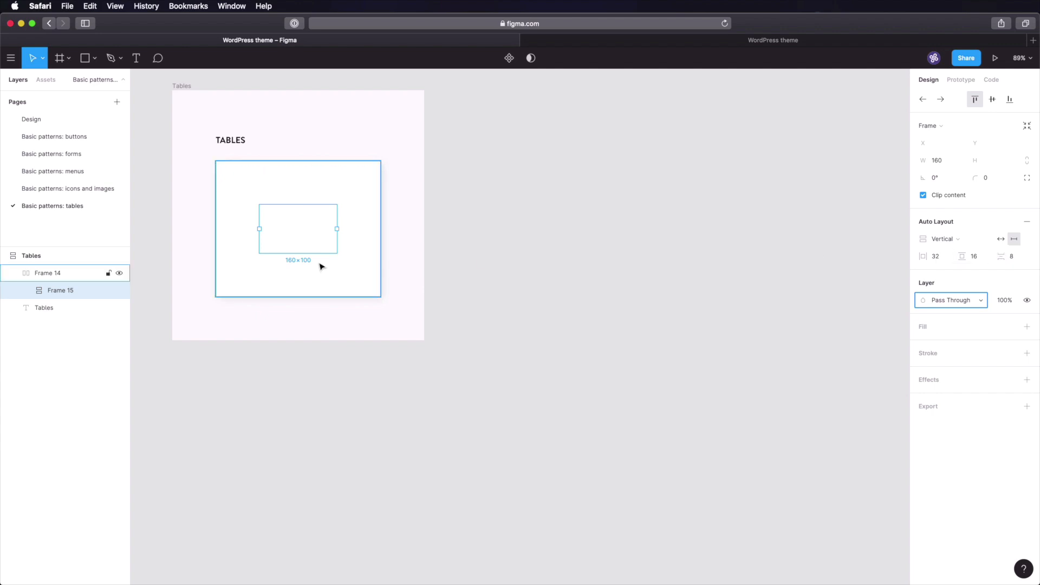
pyautogui.click(939, 329)
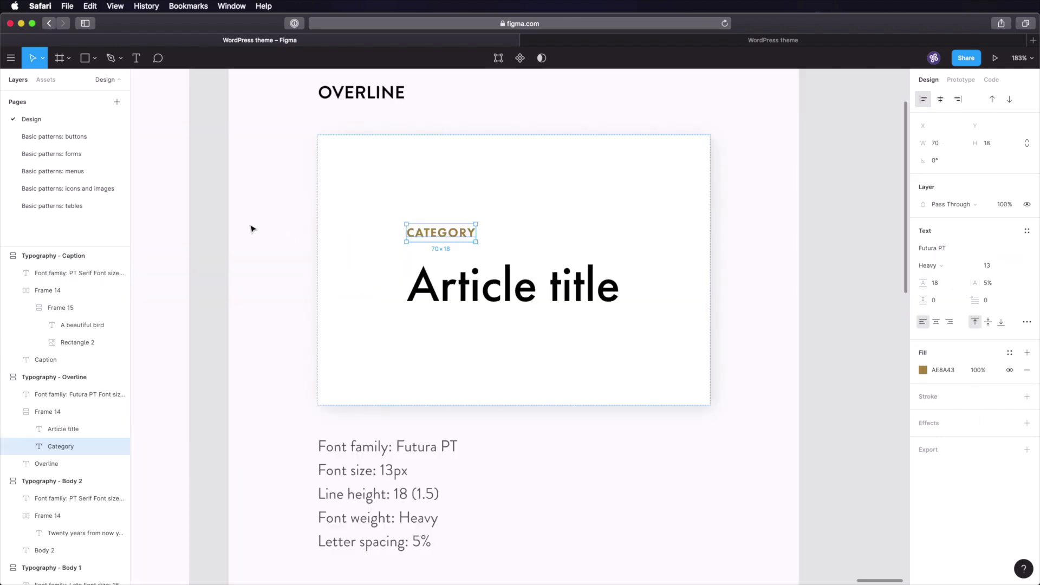
# - Show the colour palette on the Design page
pyautogui.hotkey('shift', '1')
pyautogui.click(256, 240)
pyautogui.scroll(10, 169, 304)
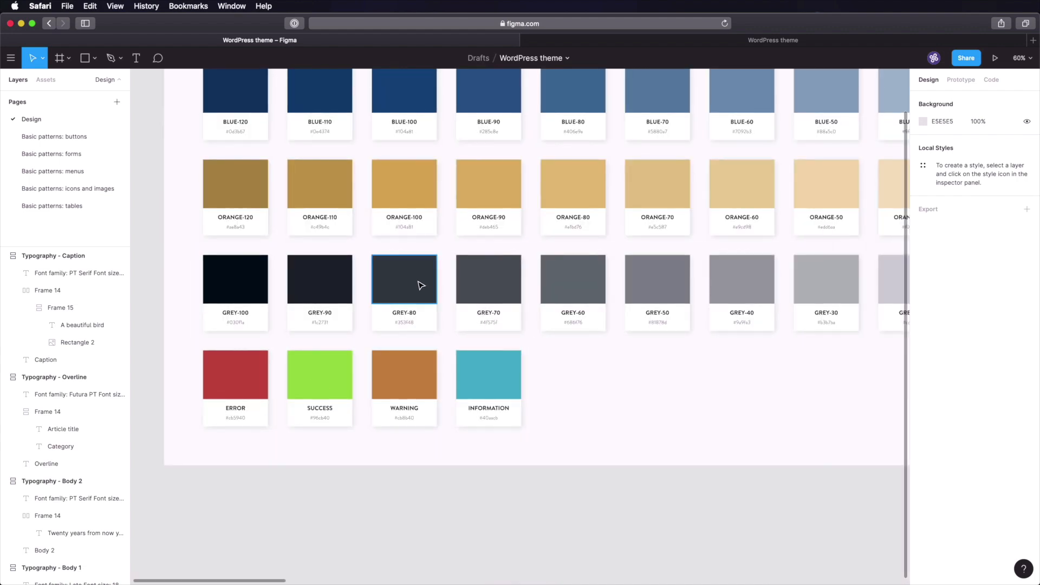
# - Paste the dark grey 353F48 fill onto the inner frame on the tables page
pyautogui.click(93, 205)
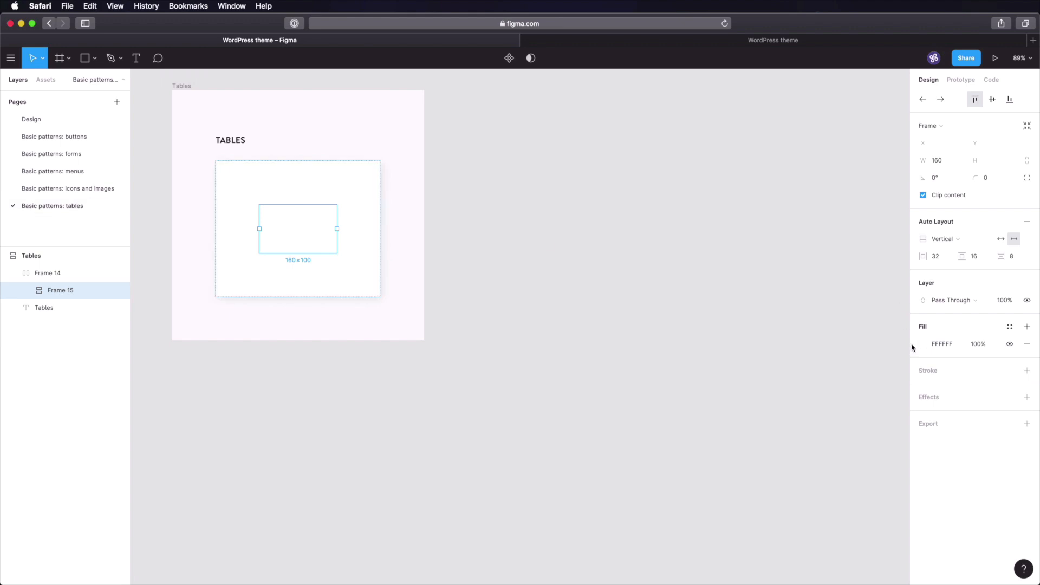
pyautogui.write('353F48')
pyautogui.press('Return')
pyautogui.click(671, 309)
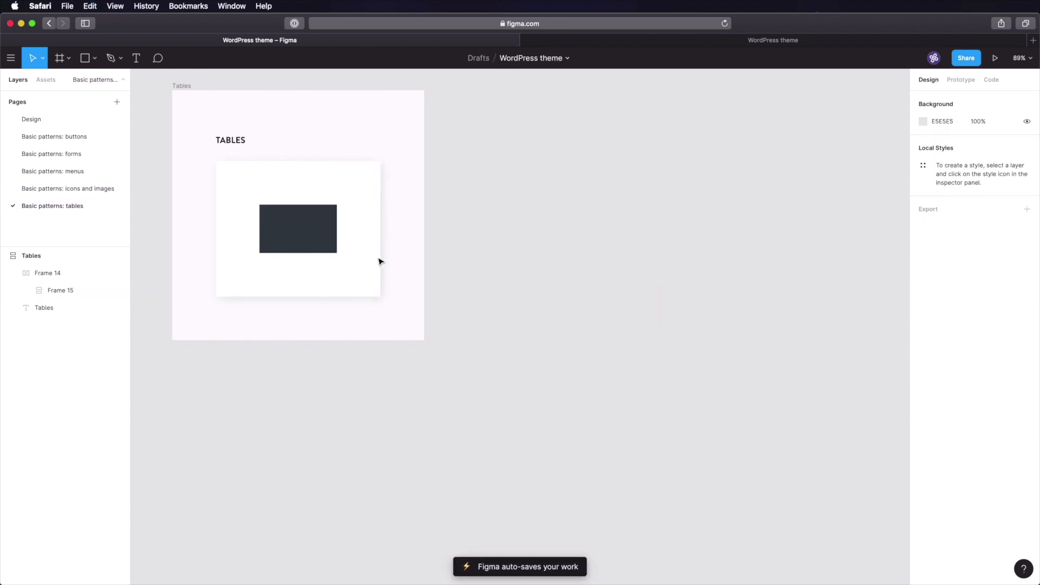
pyautogui.click(291, 234)
# - Add a left-aligned white (FFFFFF) 'Name' text inside the dark frame
pyautogui.press('t')
pyautogui.click(292, 235)
pyautogui.write('Name')
pyautogui.press('Escape')
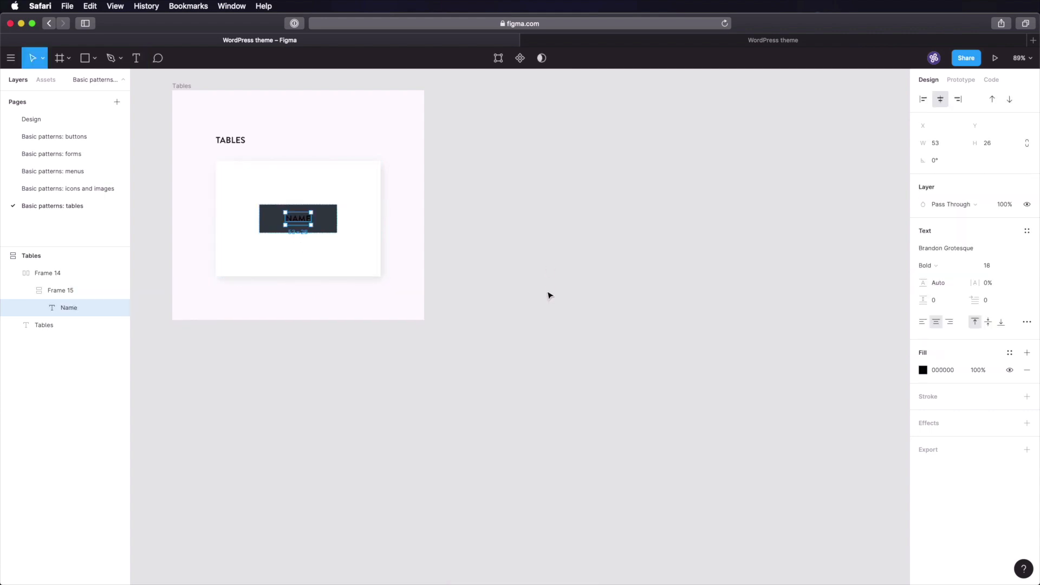
pyautogui.click(923, 99)
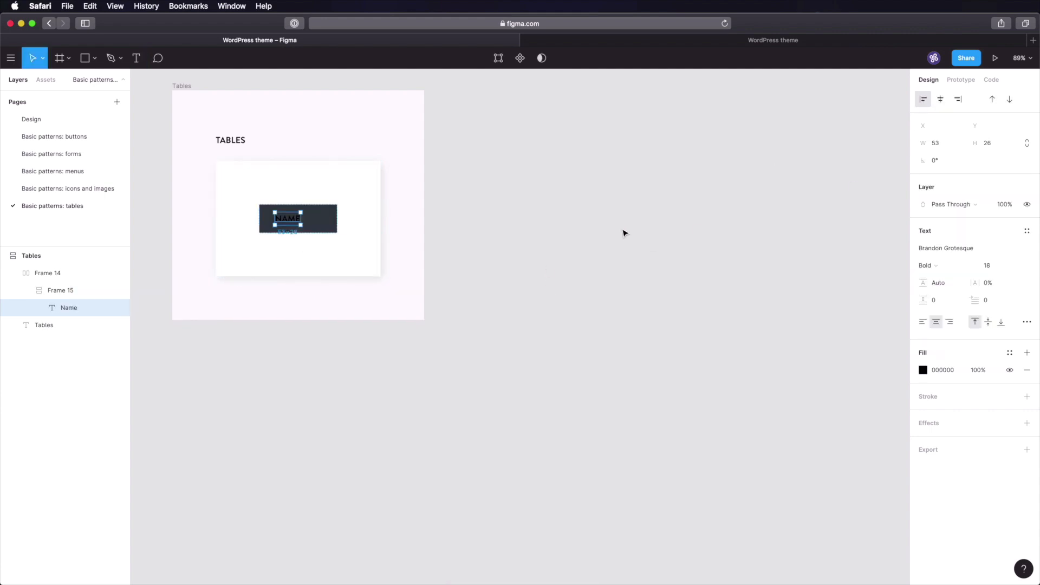
pyautogui.click(923, 370)
pyautogui.write('ffffff')
pyautogui.press('Return')
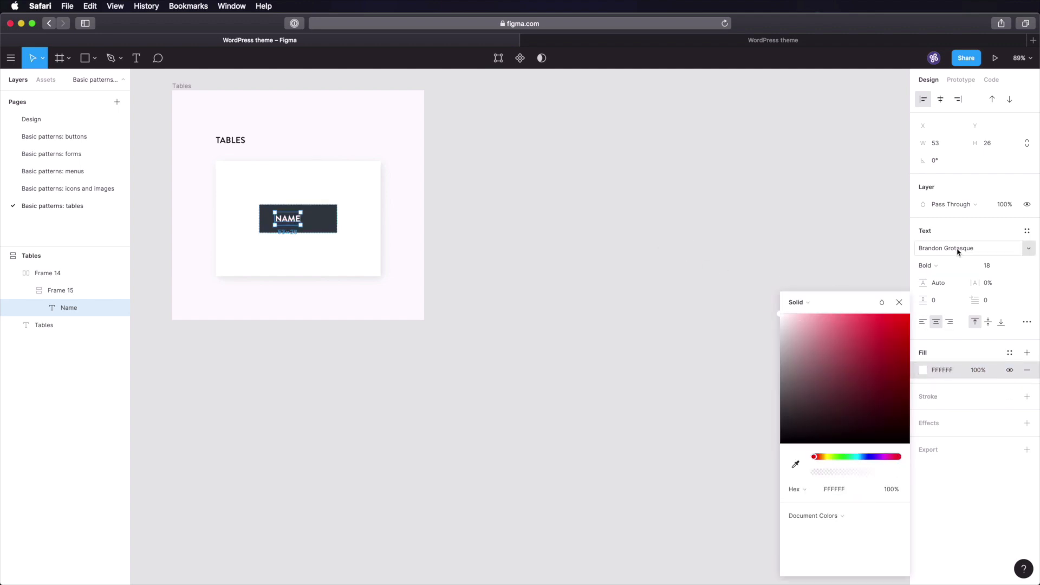
# - Set the Name label's font to Futura PT Heavy
pyautogui.click(958, 251)
pyautogui.write('Futura PT')
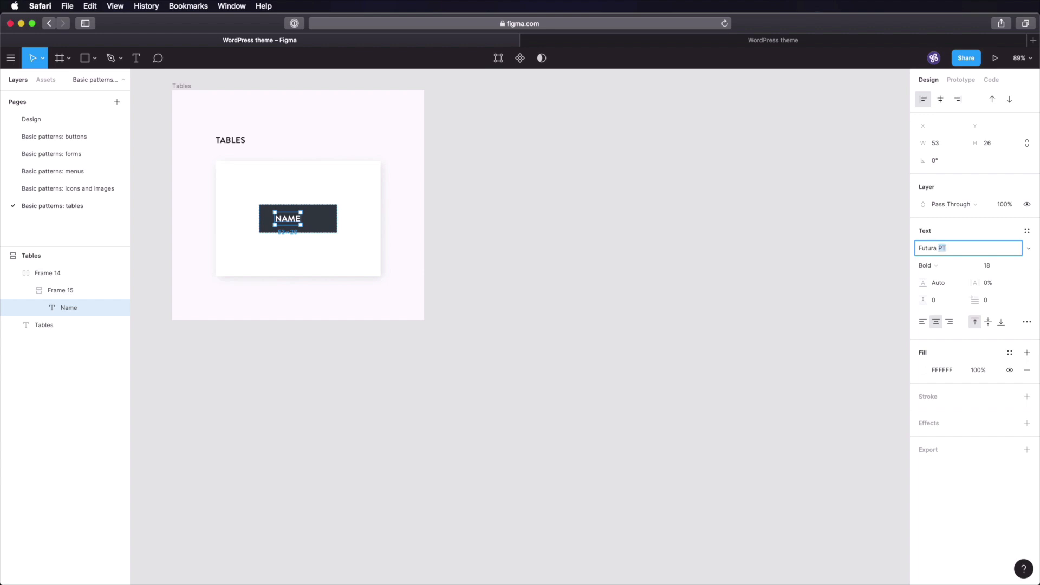
pyautogui.press('Tab')
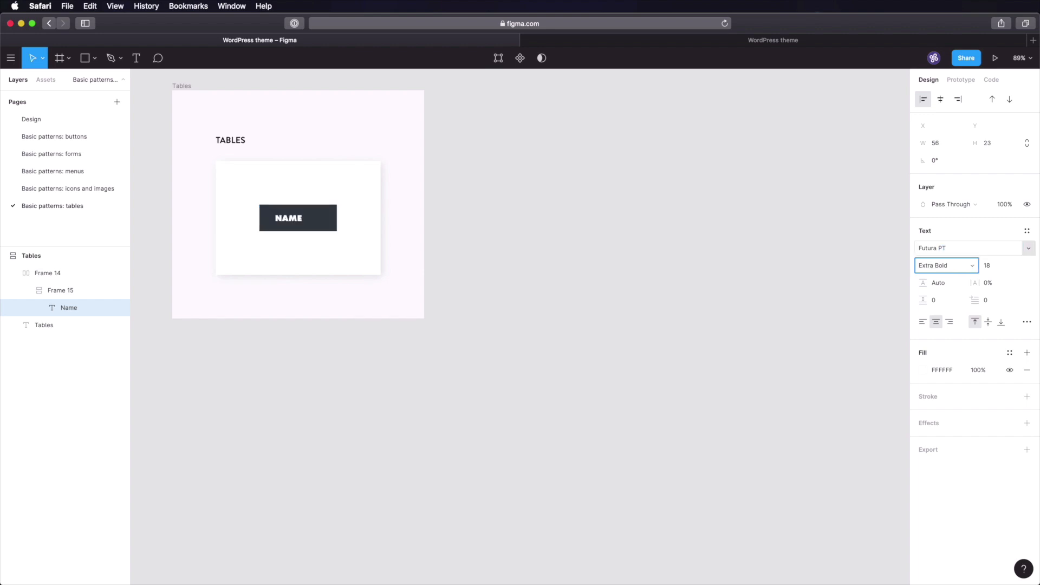
pyautogui.click(969, 265)
pyautogui.click(958, 279)
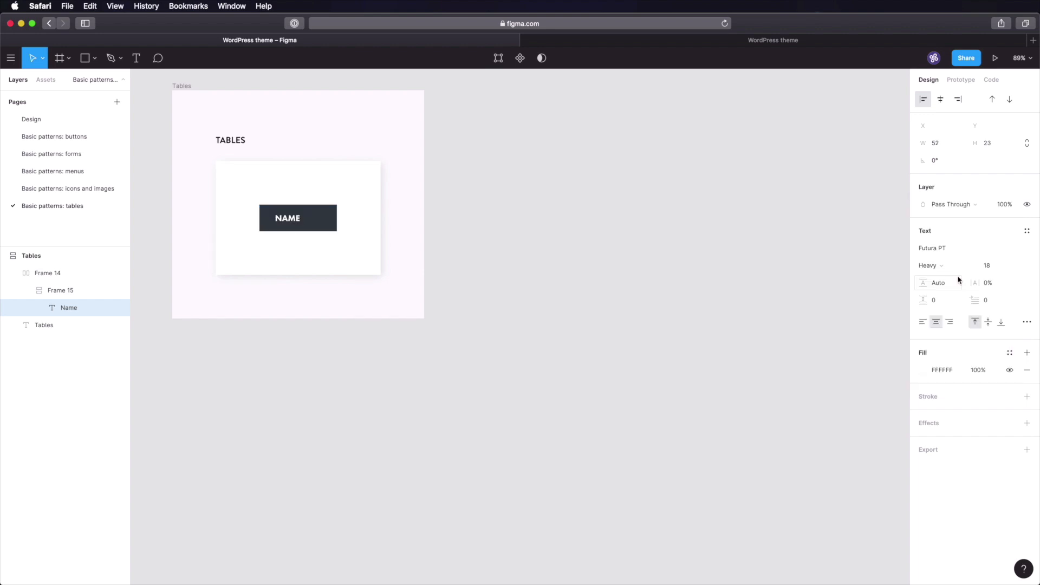
pyautogui.click(655, 283)
# - Check the overline font specs on the Design page, then return to the tables page
pyautogui.click(31, 119)
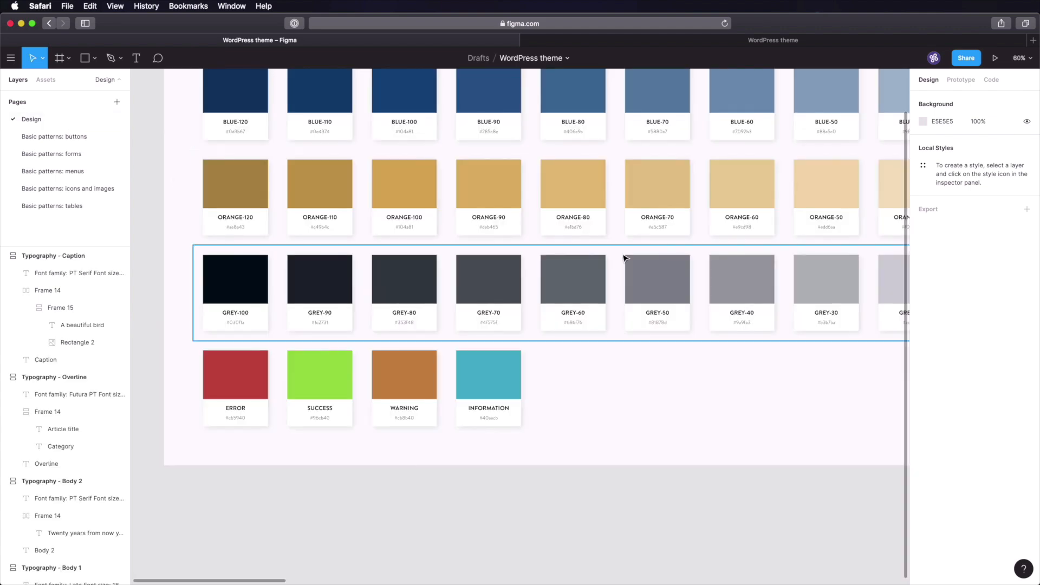
pyautogui.hotkey('shift', '1')
pyautogui.moveTo(837, 250); pyautogui.dragTo(857, 345)
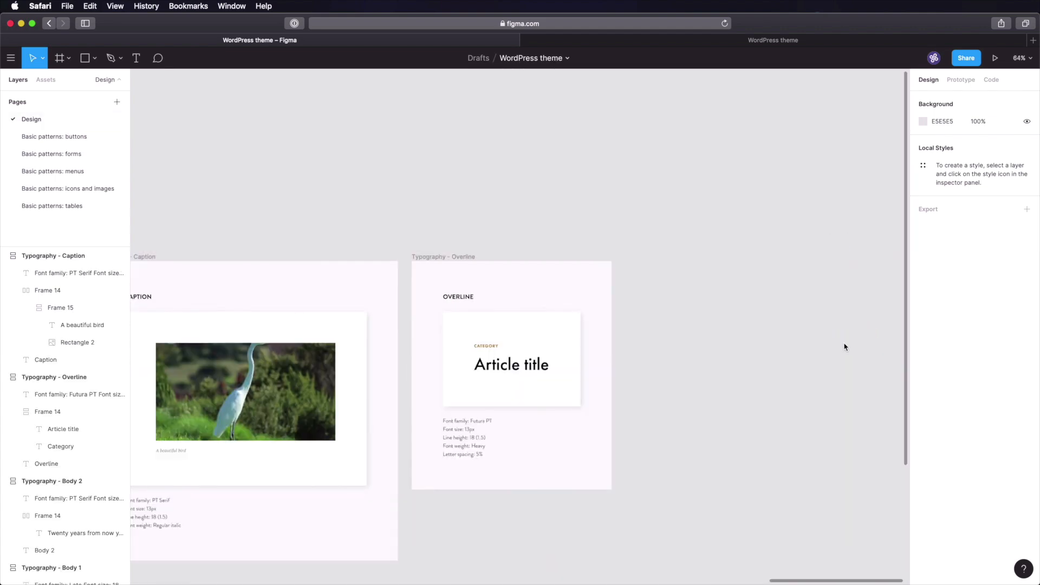
pyautogui.click(490, 346)
pyautogui.moveTo(472, 425); pyautogui.dragTo(532, 480)
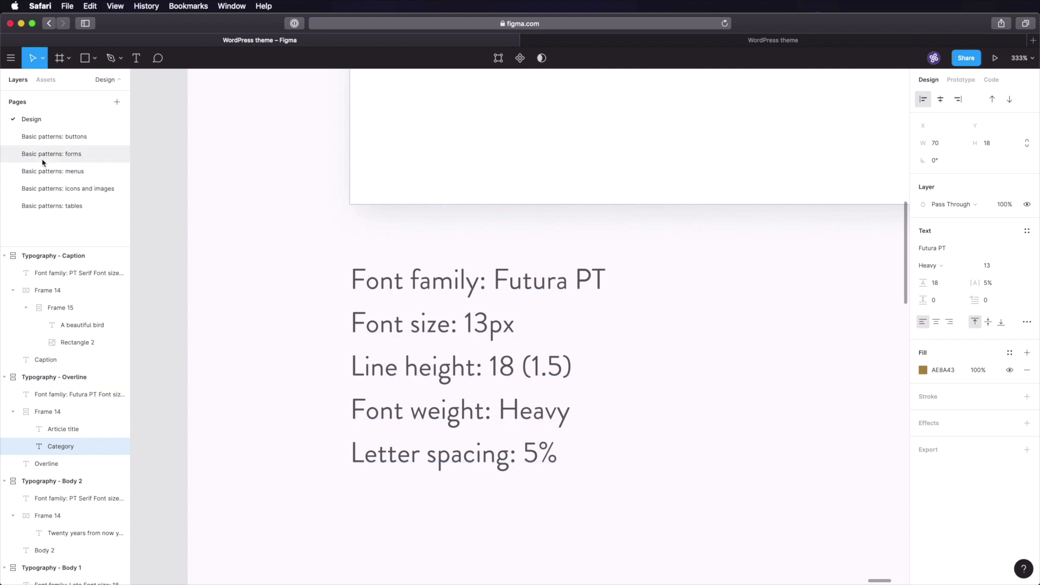
pyautogui.click(74, 205)
# - Set the NAME label to font size 13 with 5% letter spacing
pyautogui.keyDown('super'); pyautogui.click(292, 219); pyautogui.keyUp('super')
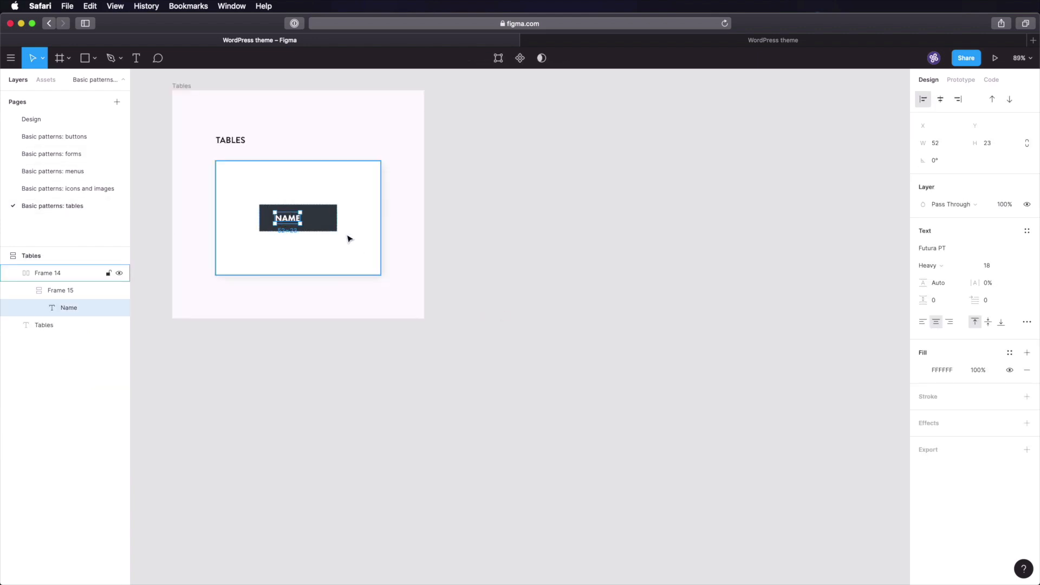
pyautogui.hotkey('shift', '2')
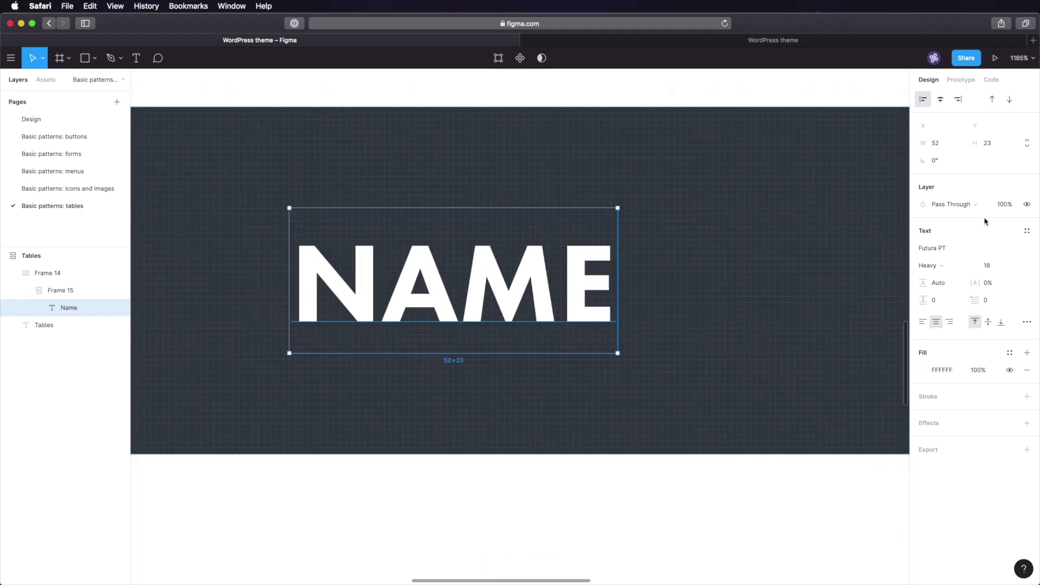
pyautogui.click(985, 266)
pyautogui.write('13')
pyautogui.press('Tab')
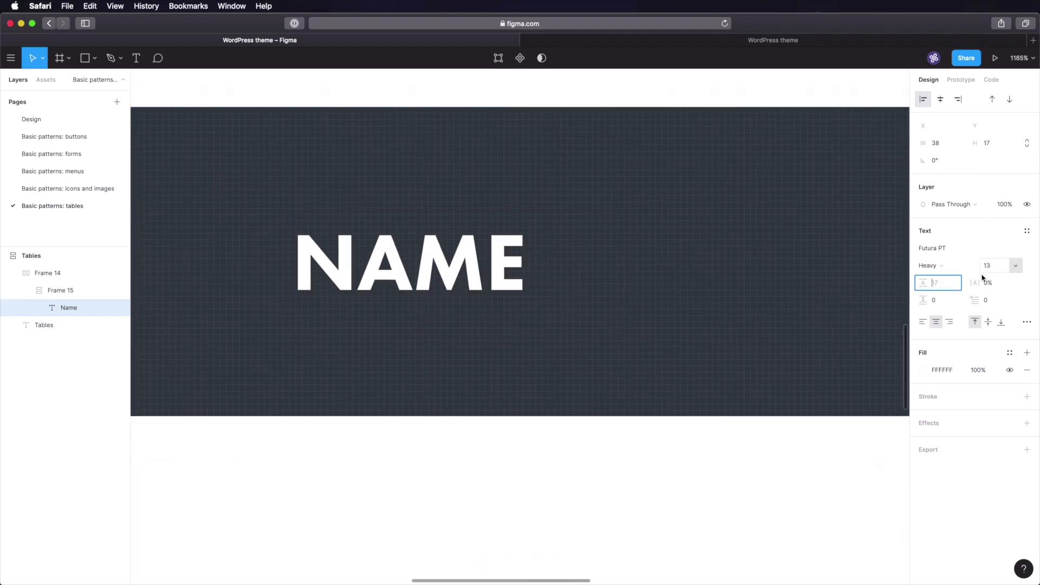
pyautogui.click(991, 283)
pyautogui.write('5')
pyautogui.press('Tab')
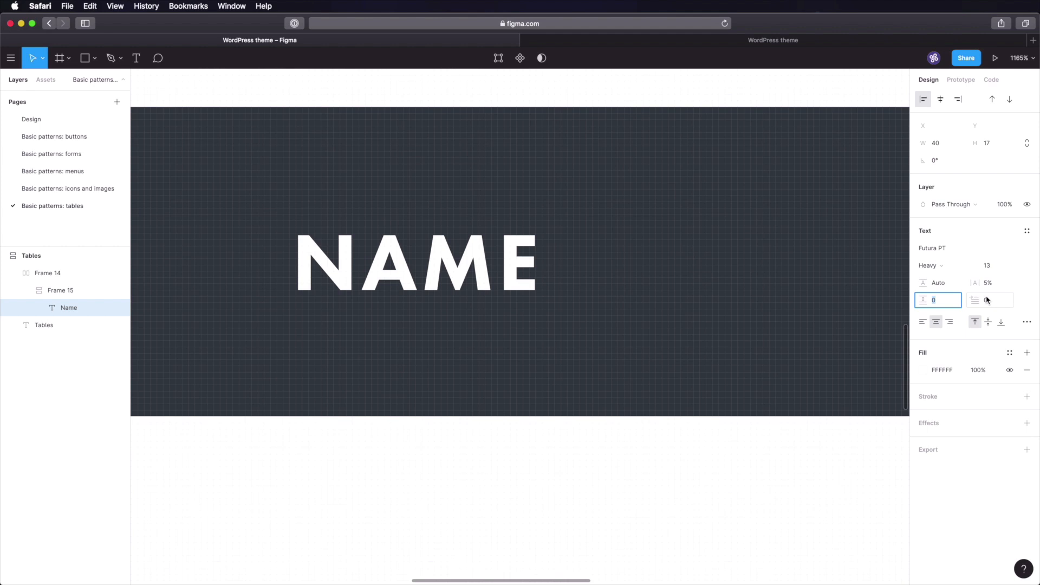
# - Select the card frame and scroll to view the whole Tables card
pyautogui.click(597, 453)
pyautogui.scroll(-1, 596, 451)
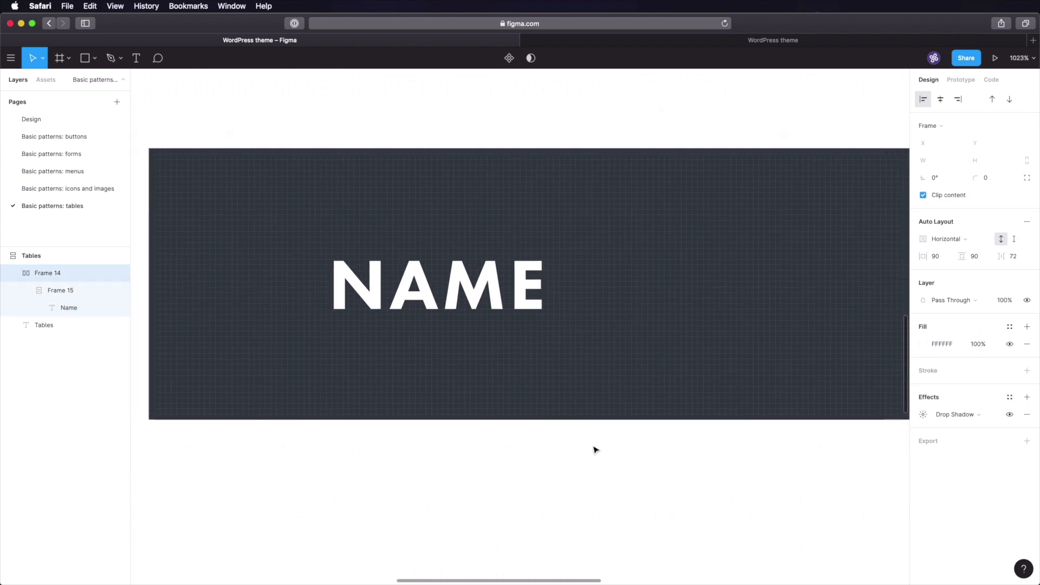
pyautogui.scroll(-10, 596, 450)
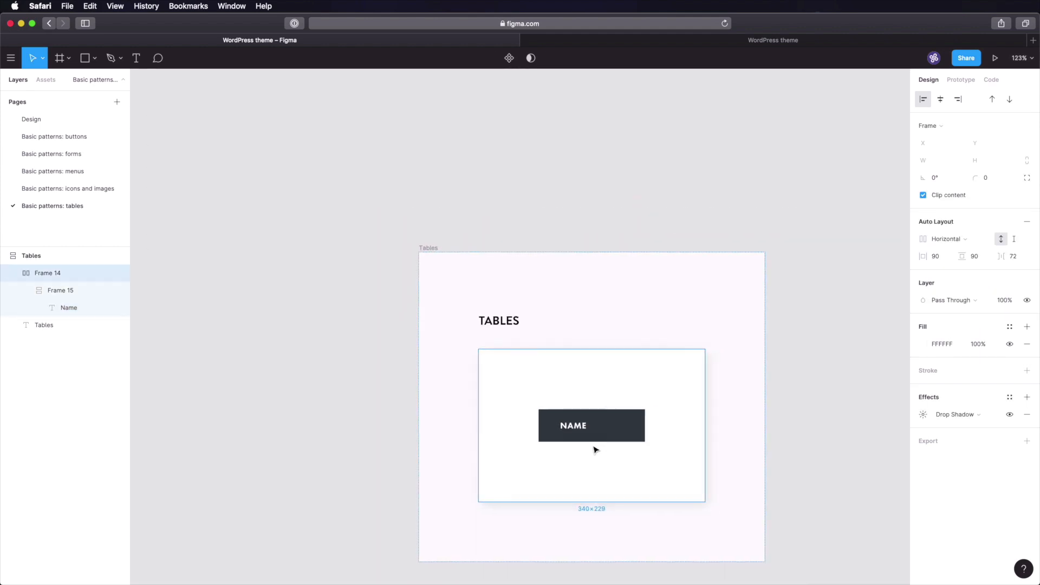
pyautogui.scroll(-1, 596, 449)
pyautogui.hscroll(4, 599, 443)
pyautogui.scroll(-3, 599, 443)
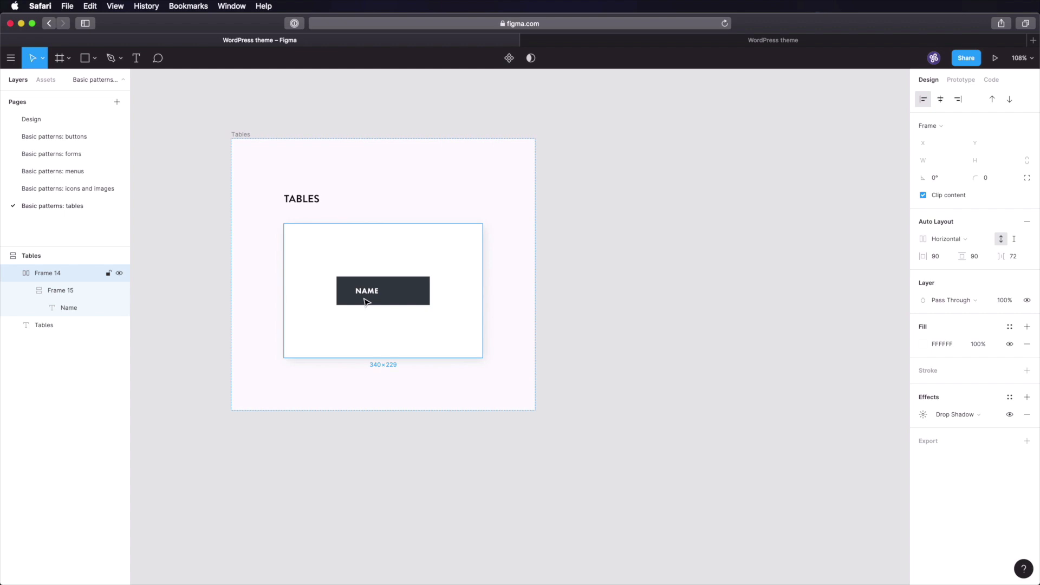
# - Duplicate the NAME cell and set the container spacing to 0 so cells touch
pyautogui.click(365, 302)
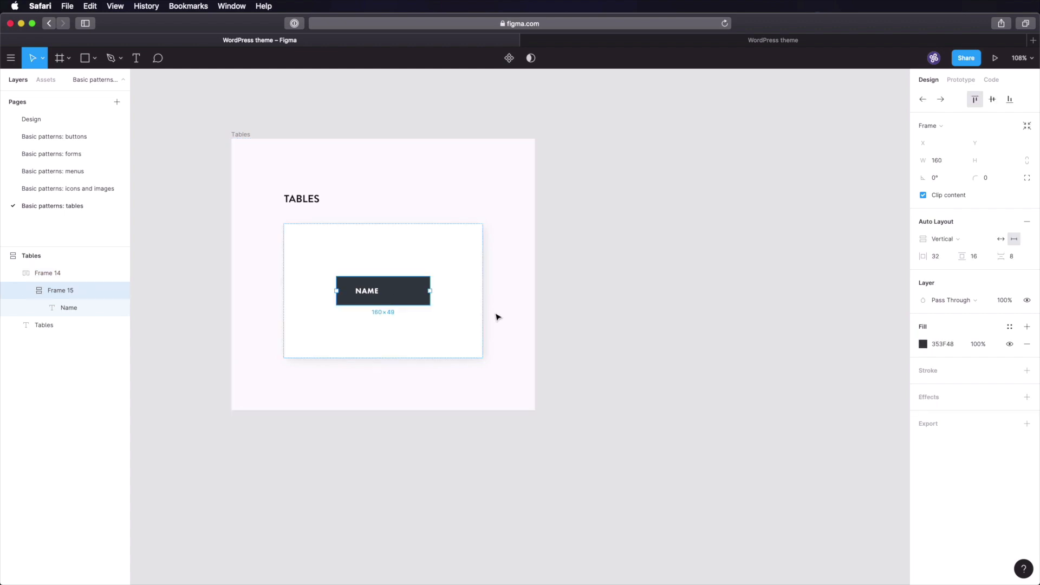
pyautogui.press('super+d')
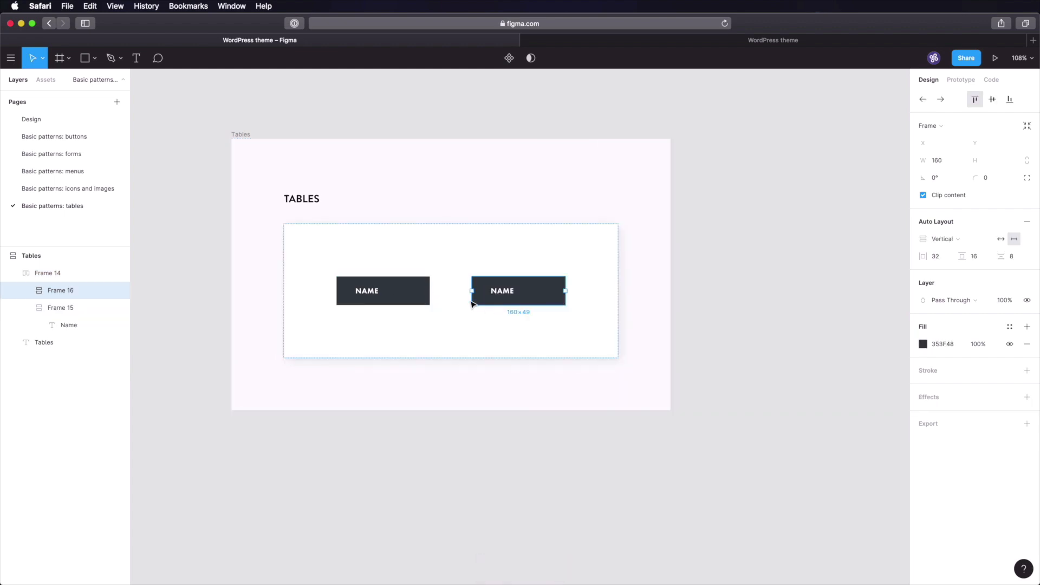
pyautogui.click(383, 250)
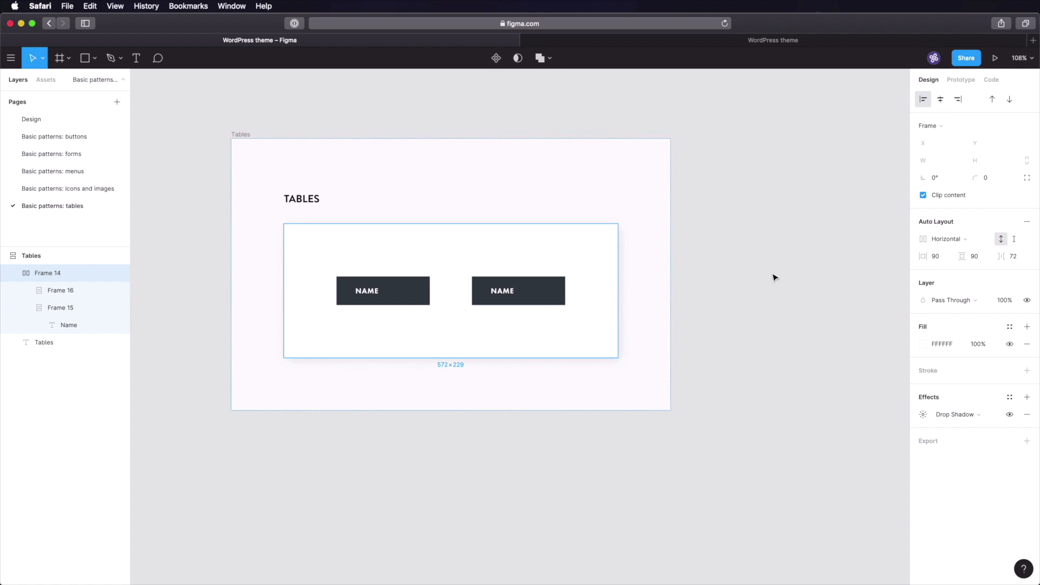
pyautogui.click(1016, 262)
pyautogui.write('0')
pyautogui.press('Tab')
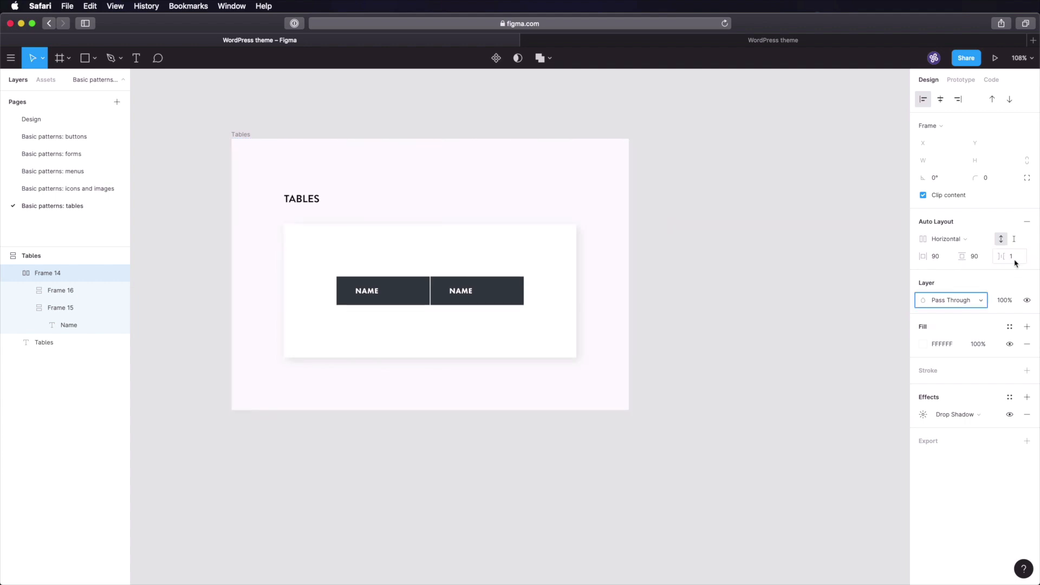
pyautogui.click(752, 352)
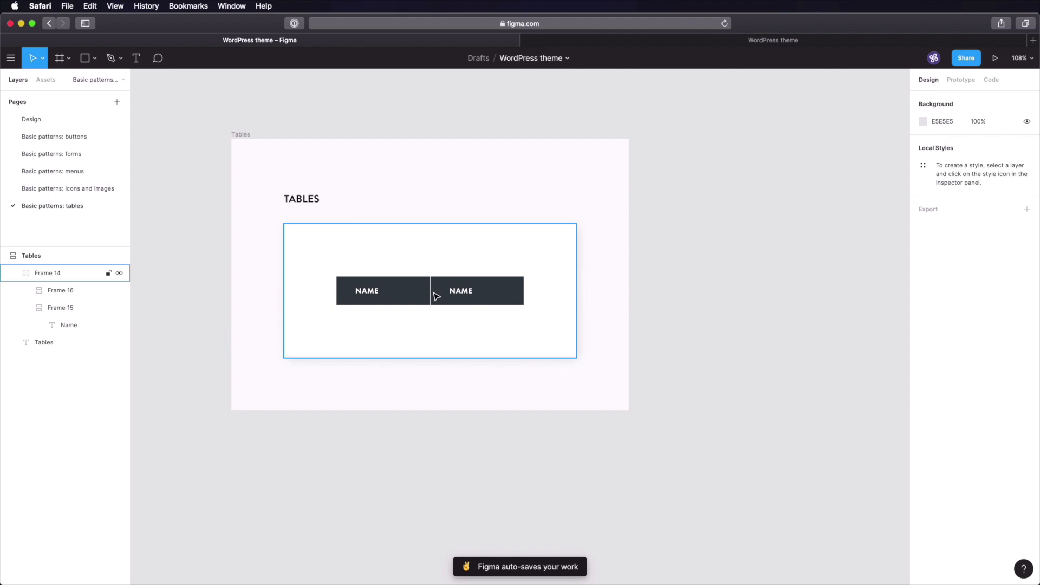
# - Relabel the second cell 'Email address' and widen it to 280
pyautogui.doubleClick(434, 295)
pyautogui.doubleClick(457, 291)
pyautogui.write('Email address')
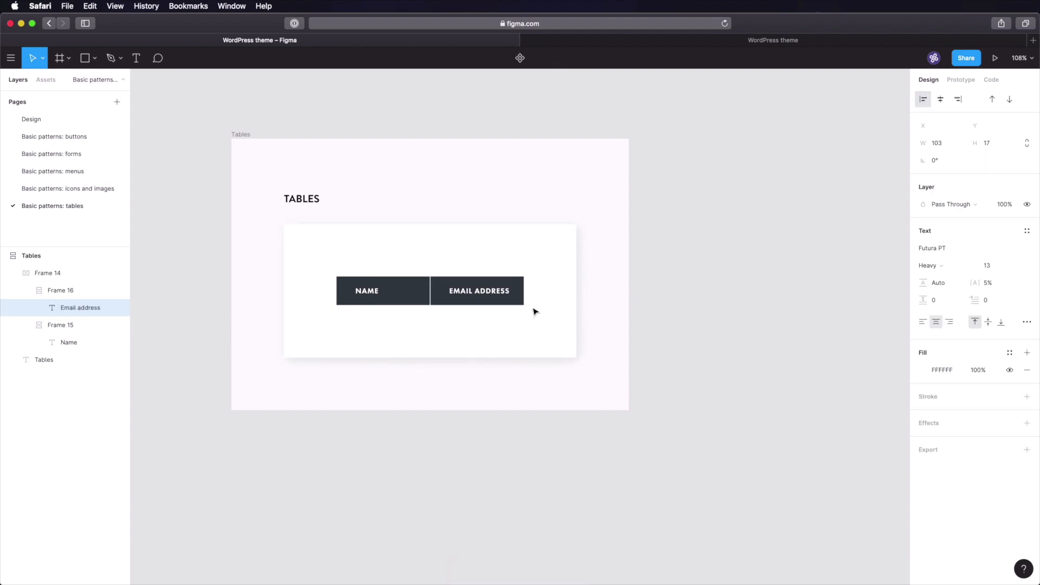
pyautogui.press('Escape')
pyautogui.press('Escape')
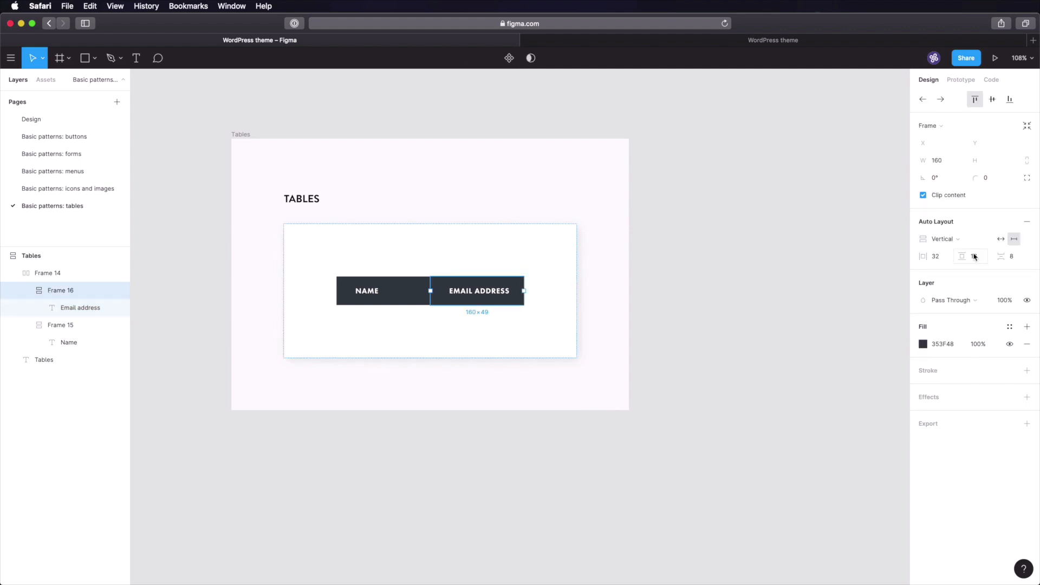
pyautogui.click(938, 166)
pyautogui.write('280')
pyautogui.press('Return')
pyautogui.click(768, 337)
# - Duplicate the Email address cell and relabel the copy 'Registration date'
pyautogui.click(519, 291)
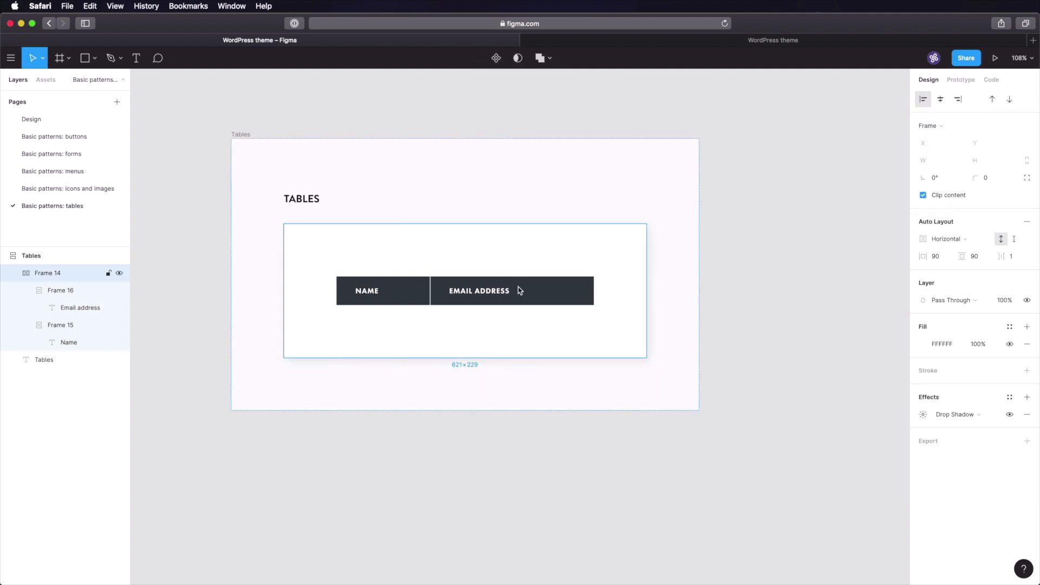
pyautogui.click(519, 291)
pyautogui.press('super+d')
pyautogui.doubleClick(648, 291)
pyautogui.doubleClick(648, 291)
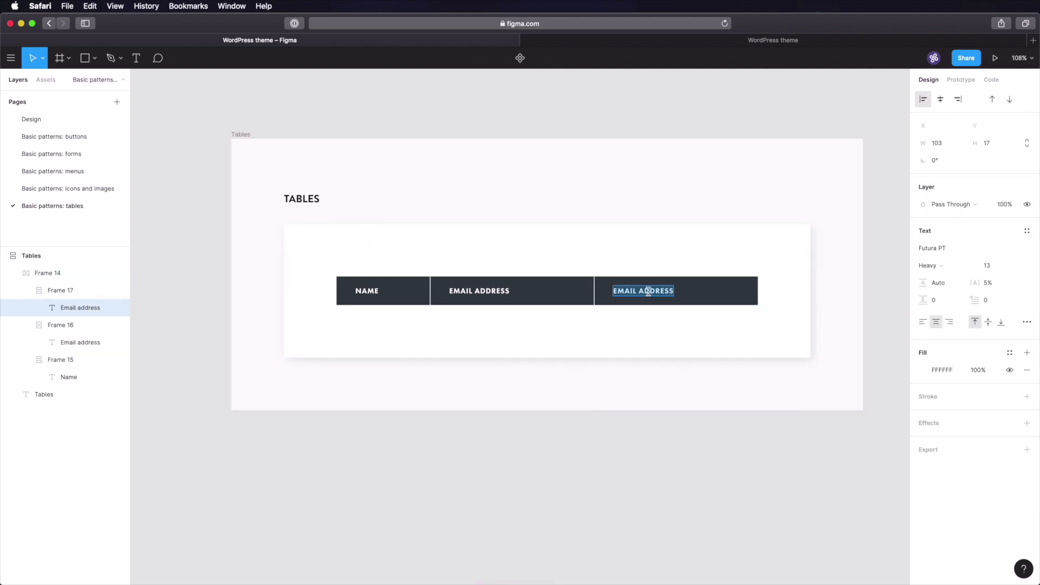
pyautogui.write('Registration da')
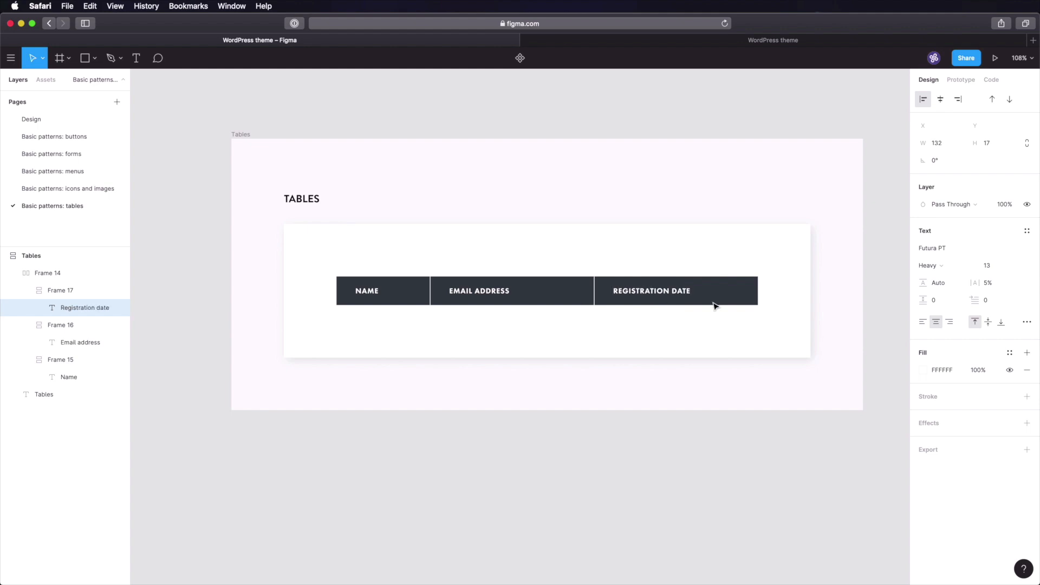
pyautogui.press('Escape')
pyautogui.press('Escape')
# - Set the REGISTRATION DATE cell width to 240
pyautogui.click(940, 161)
pyautogui.write('24')
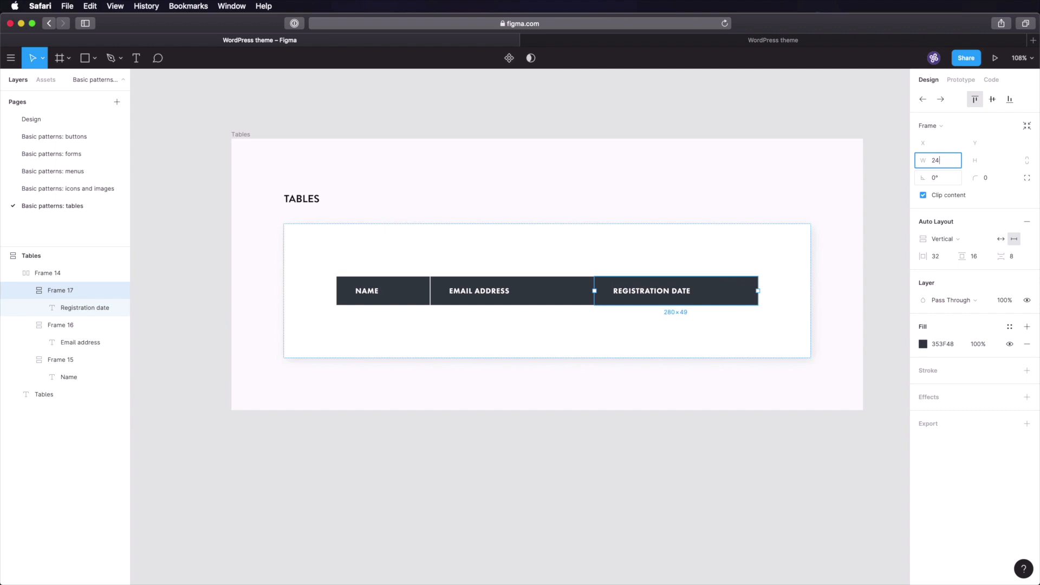
pyautogui.write('0')
pyautogui.click(587, 455)
# - Wrap the three cells into an auto-layout row and duplicate it as a second row
pyautogui.click(395, 295)
pyautogui.click(395, 295)
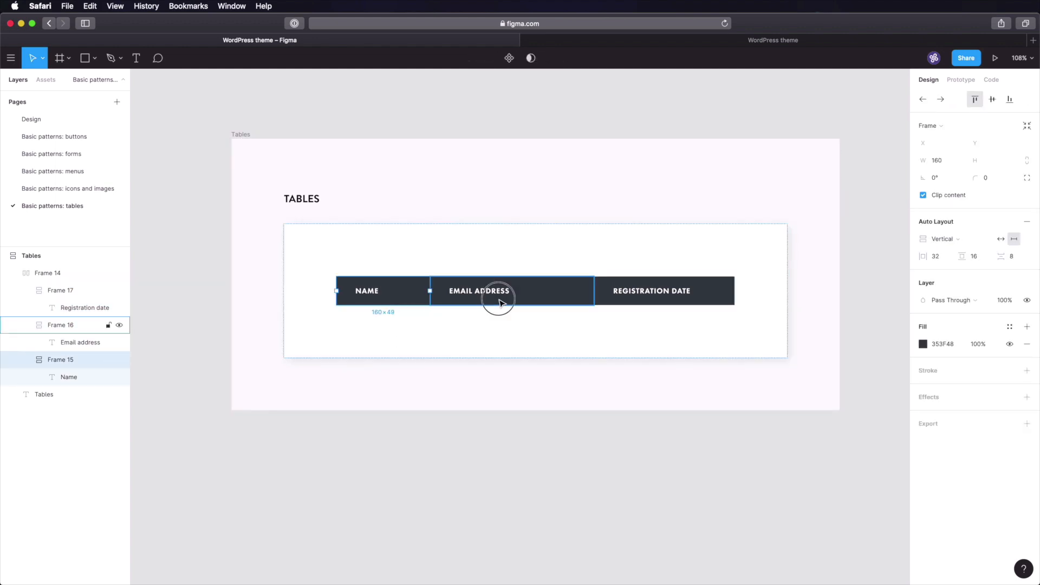
pyautogui.keyDown('shift'); pyautogui.click(498, 302); pyautogui.keyUp('shift')
pyautogui.keyDown('shift'); pyautogui.click(627, 295); pyautogui.keyUp('shift')
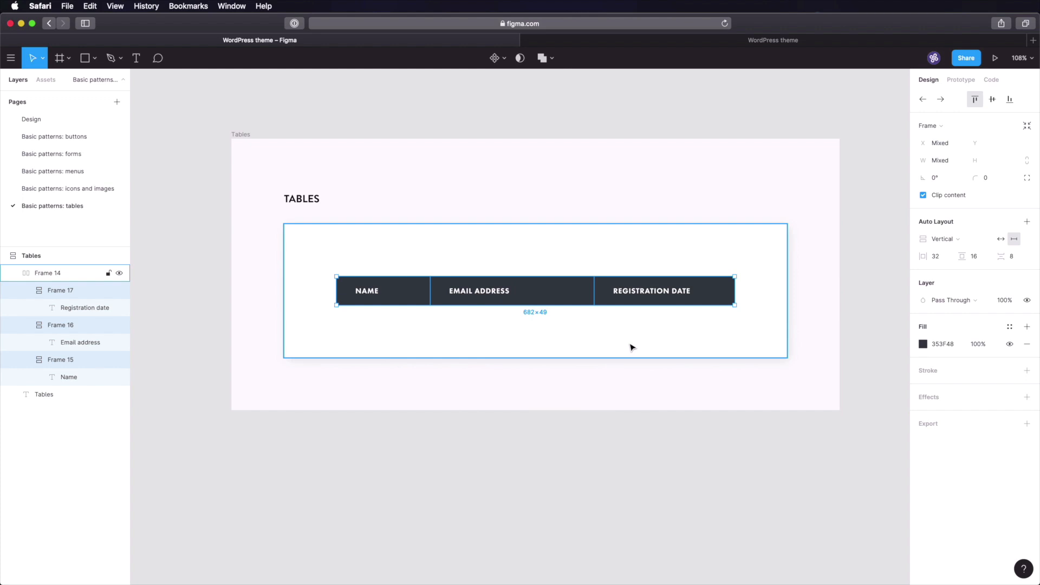
pyautogui.hotkey('shift', 'a')
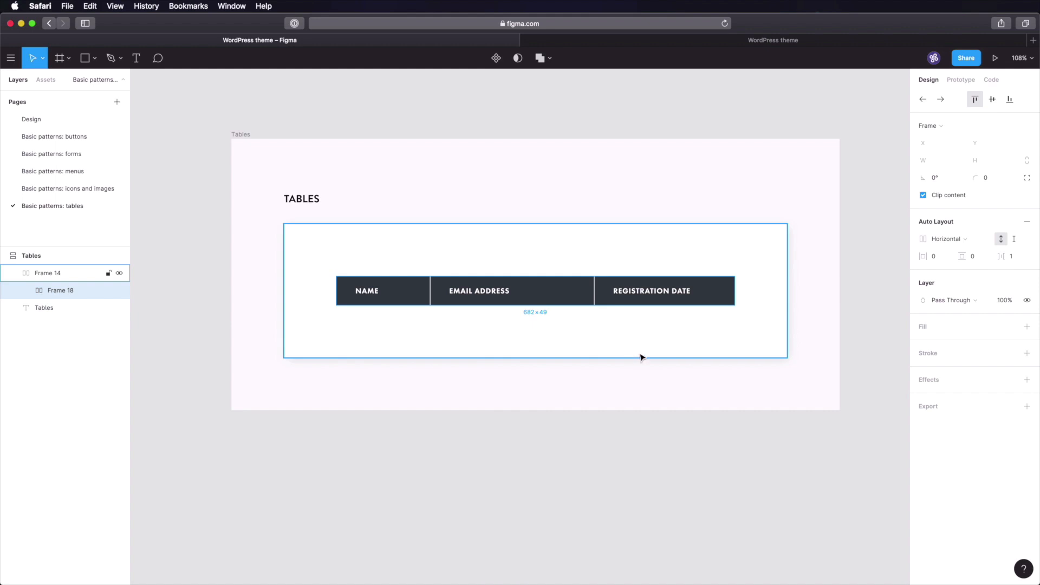
pyautogui.press('cmd+d')
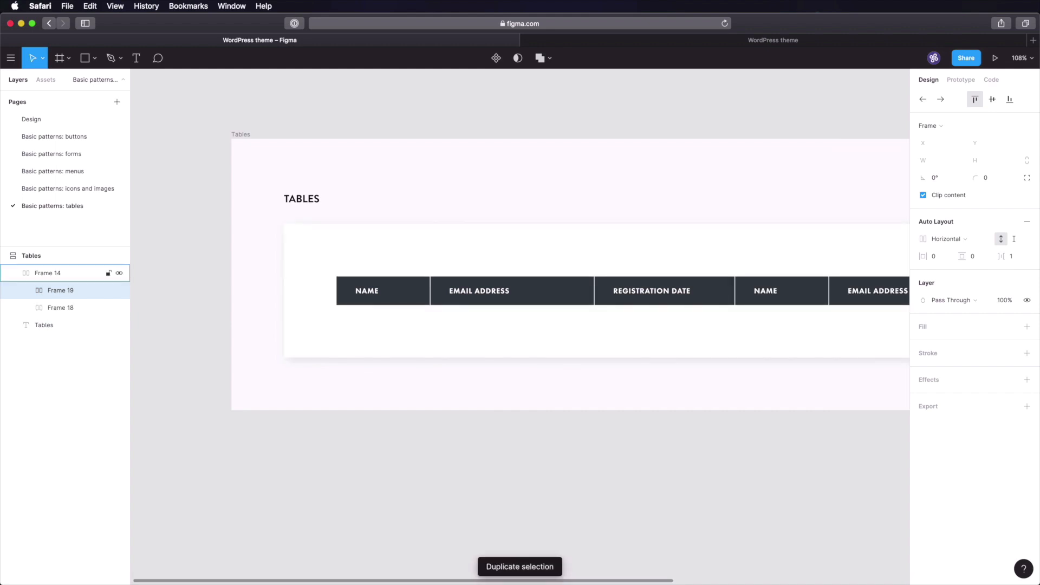
pyautogui.click(603, 437)
pyautogui.click(523, 282)
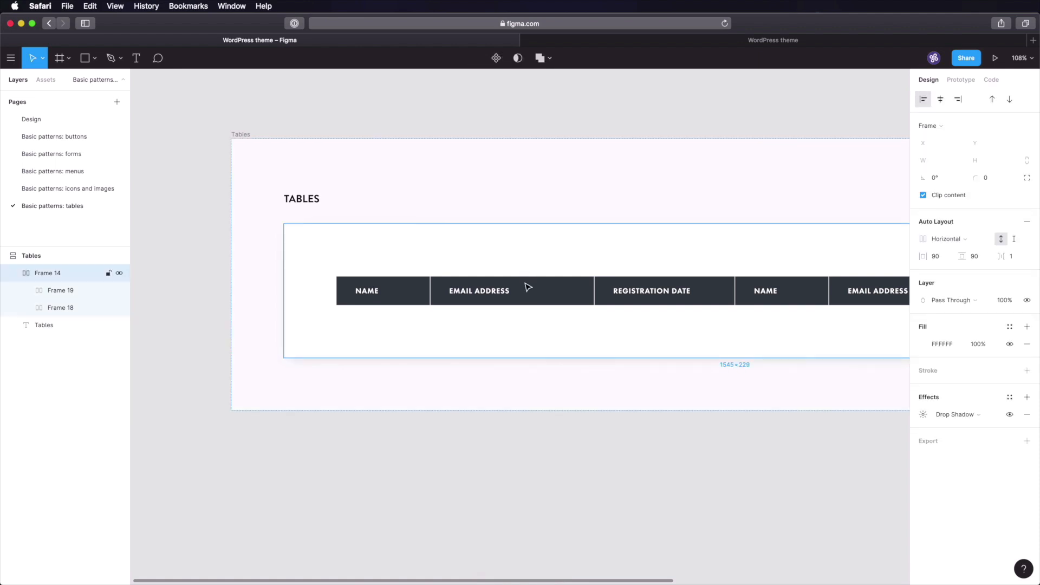
pyautogui.click(949, 239)
# - Stack the two table rows vertically in the container
pyautogui.click(950, 251)
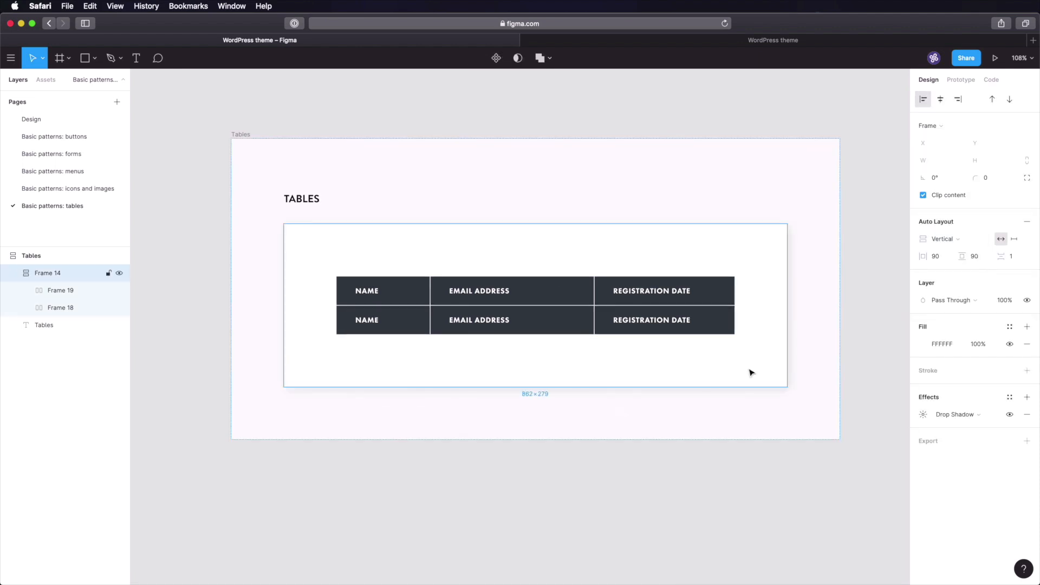
pyautogui.click(656, 482)
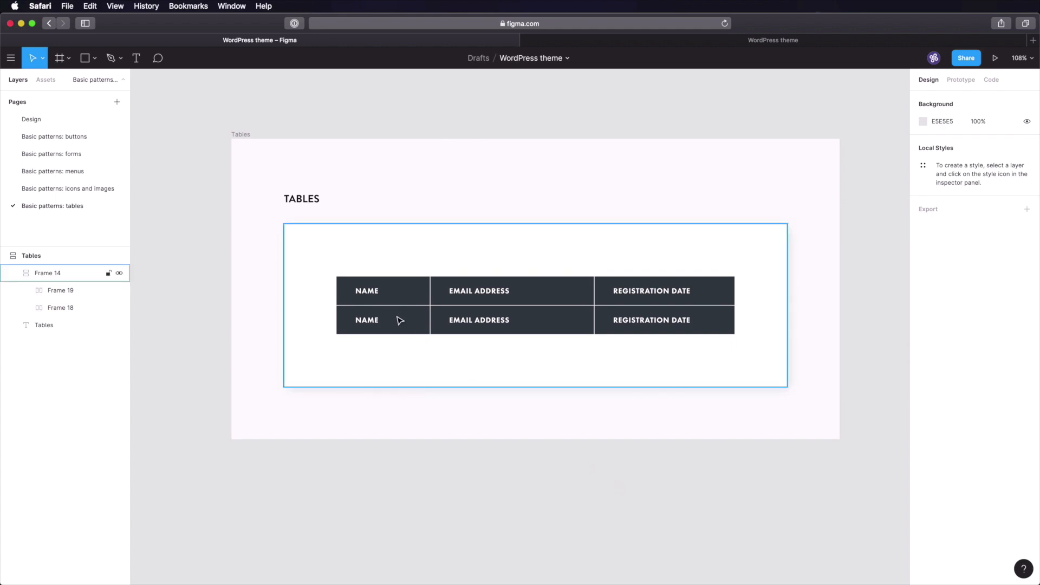
pyautogui.keyDown('super'); pyautogui.click(372, 324); pyautogui.keyUp('super')
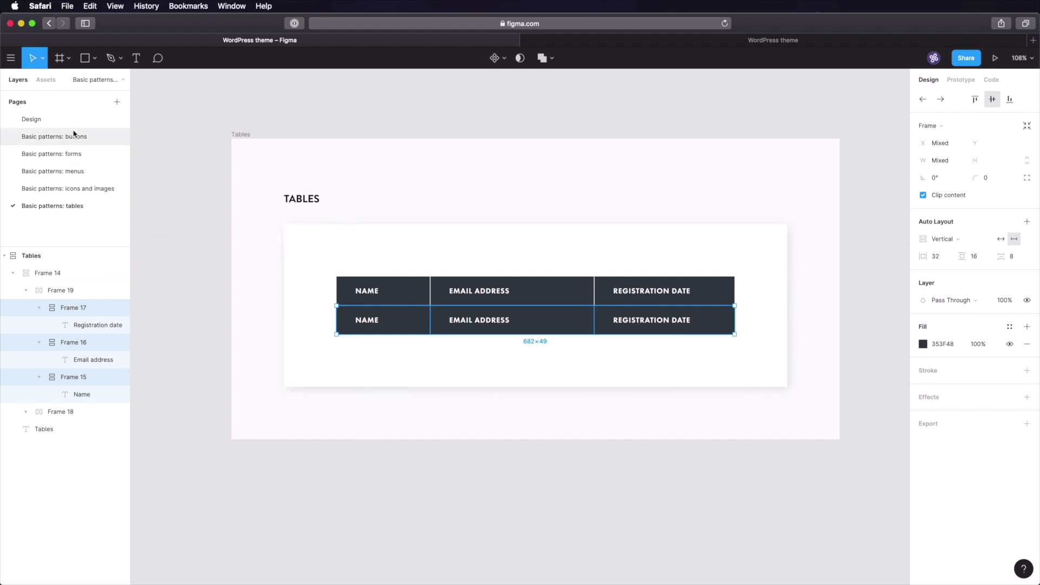
# - On the Design page, pick the GREY-10 swatch (#e6e7e8) with the eyedropper
pyautogui.click(67, 120)
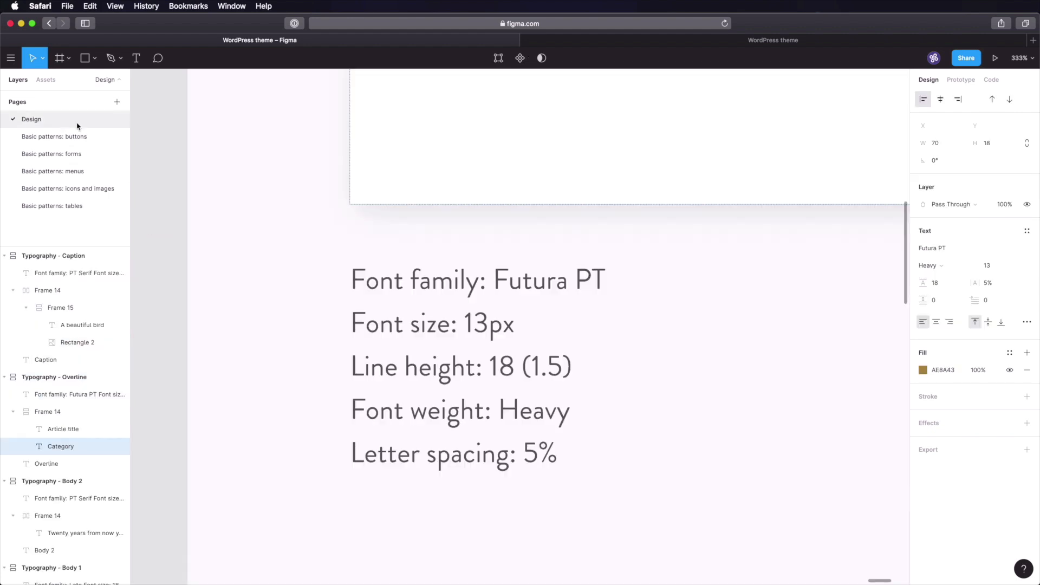
pyautogui.click(218, 264)
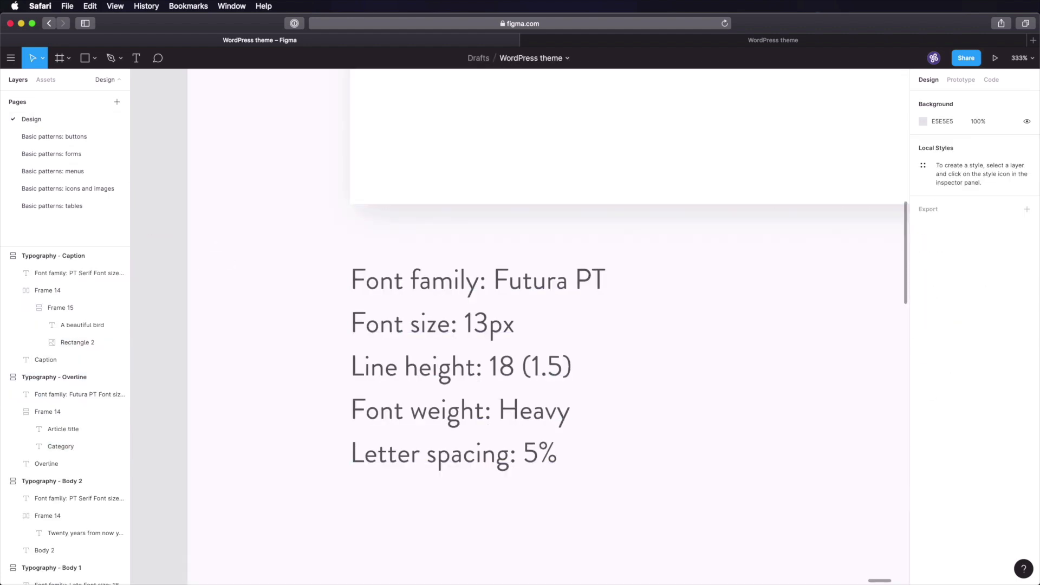
pyautogui.hotkey('shift', '1')
pyautogui.press('i')
pyautogui.scroll(10, 302, 325)
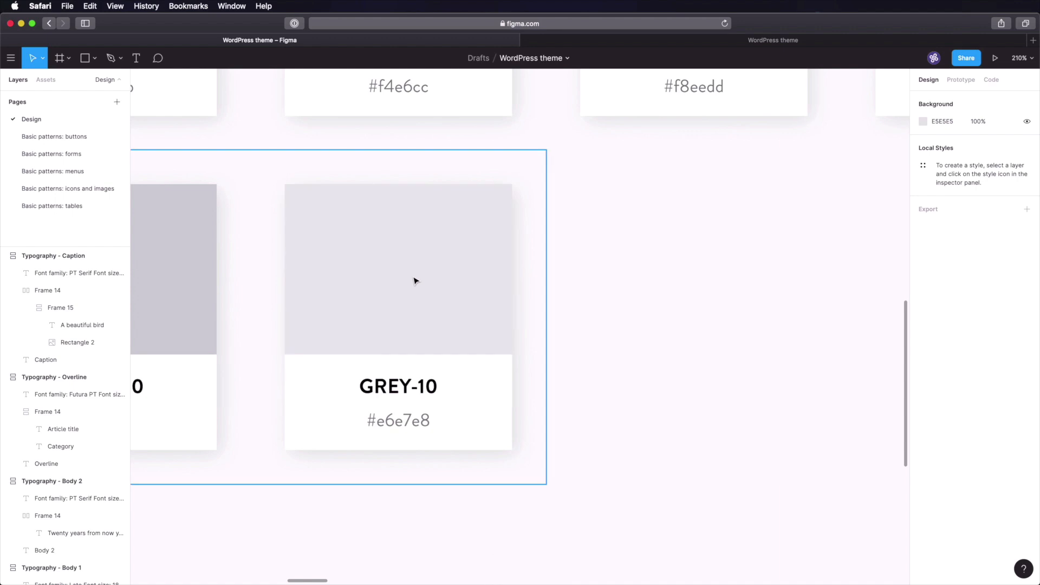
# - Sample GREY-10 and colour the second-row labels with the header's dark grey
pyautogui.click(405, 260)
pyautogui.click(56, 206)
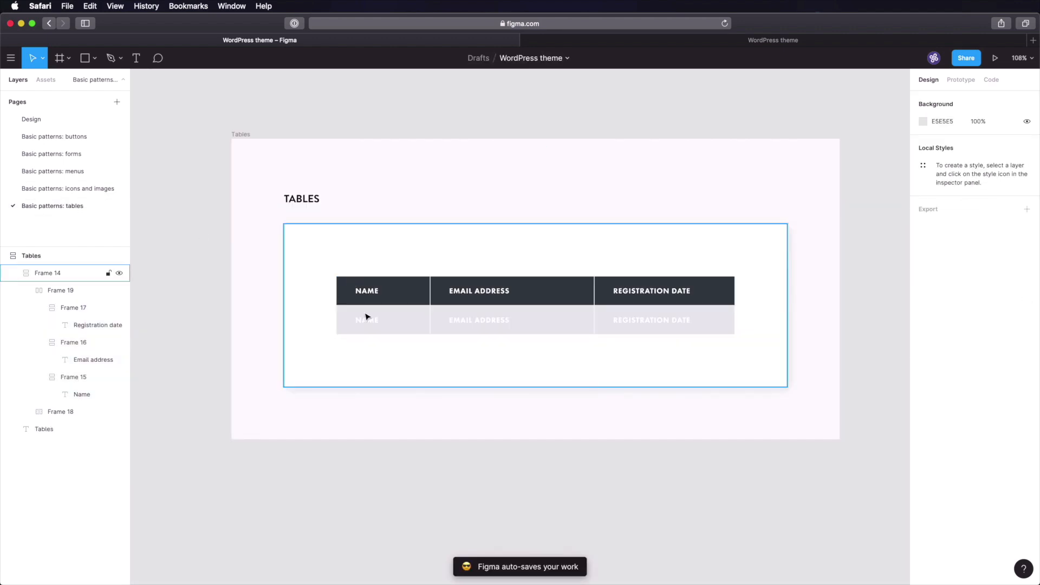
pyautogui.keyDown('super'); pyautogui.click(369, 325); pyautogui.keyUp('super')
pyautogui.keyDown('shift'); pyautogui.keyDown('super'); pyautogui.click(479, 320); pyautogui.keyUp('super'); pyautogui.keyUp('shift')
pyautogui.keyDown('shift'); pyautogui.keyDown('super'); pyautogui.click(650, 322); pyautogui.keyUp('super'); pyautogui.keyUp('shift')
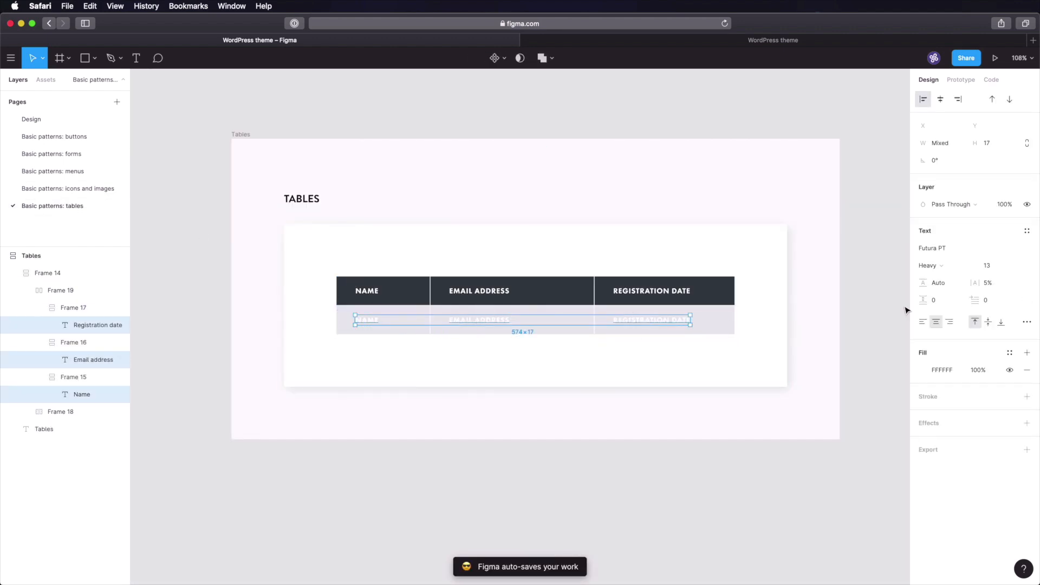
pyautogui.click(923, 370)
pyautogui.press('i')
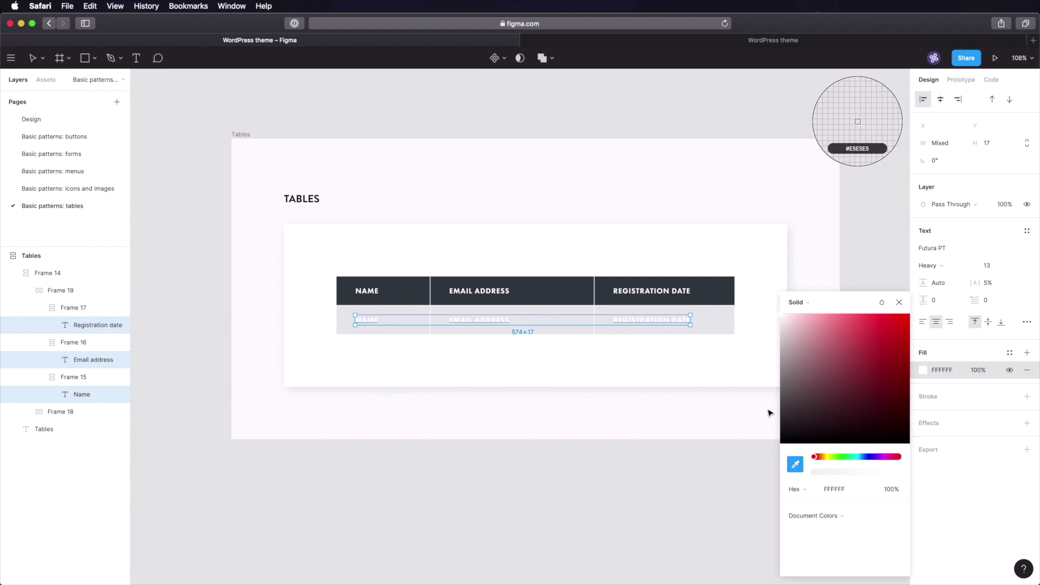
pyautogui.click(718, 294)
pyautogui.click(671, 471)
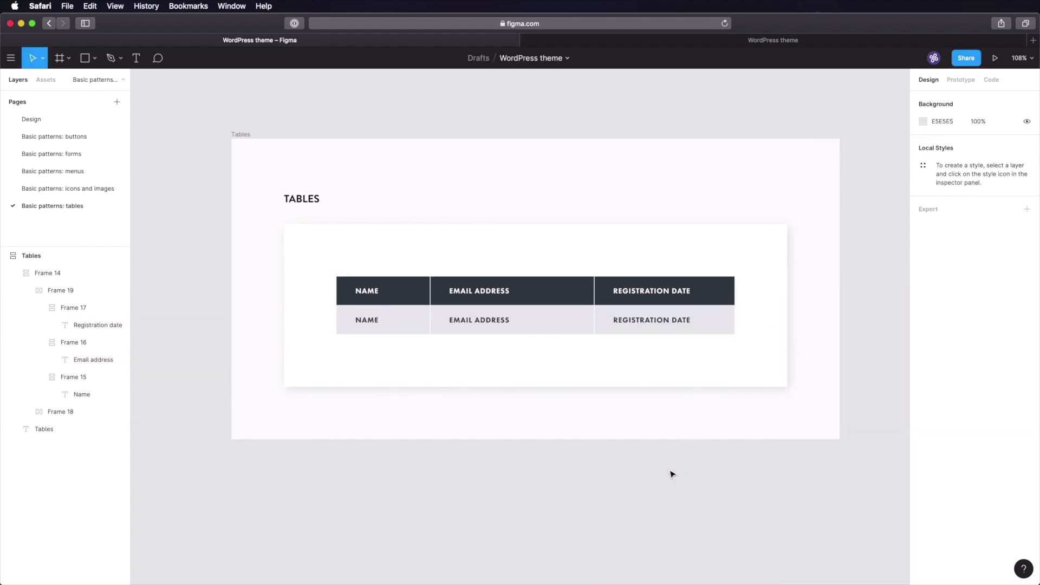
# - Set the three second-row labels to Lato Regular, size 16
pyautogui.keyDown('super'); pyautogui.click(364, 321); pyautogui.keyUp('super')
pyautogui.keyDown('shift'); pyautogui.keyDown('super'); pyautogui.click(477, 319); pyautogui.keyUp('super'); pyautogui.keyUp('shift')
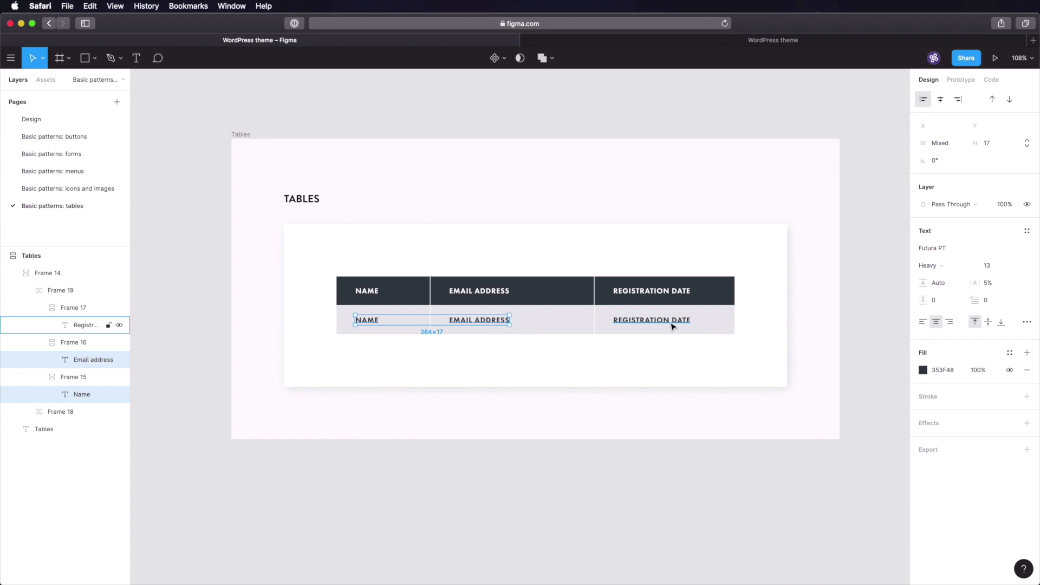
pyautogui.keyDown('shift'); pyautogui.keyDown('super'); pyautogui.click(671, 322); pyautogui.keyUp('super'); pyautogui.keyUp('shift')
pyautogui.click(944, 250)
pyautogui.write('Lat')
pyautogui.press('Return')
pyautogui.click(949, 266)
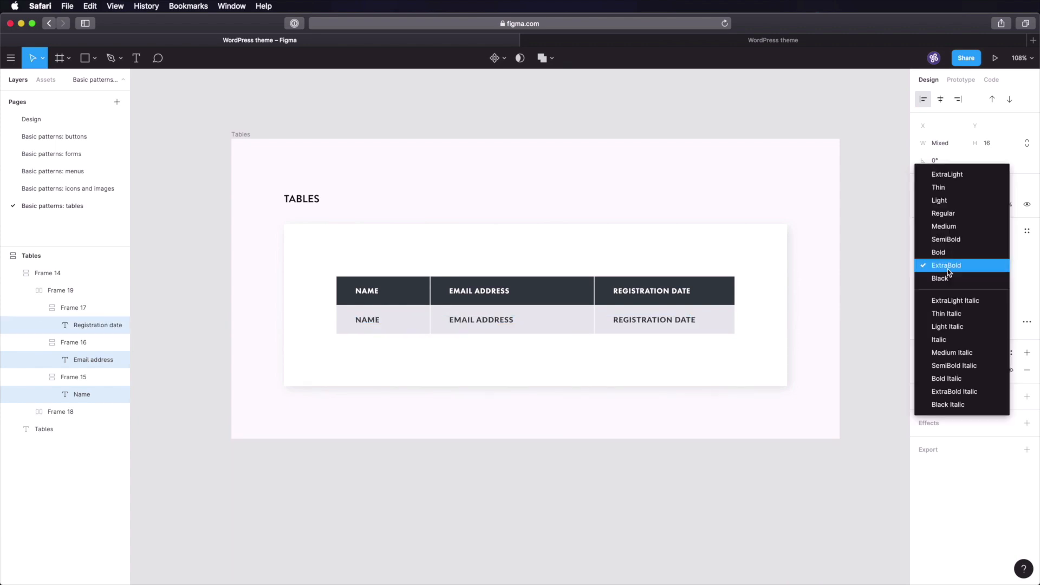
pyautogui.click(953, 213)
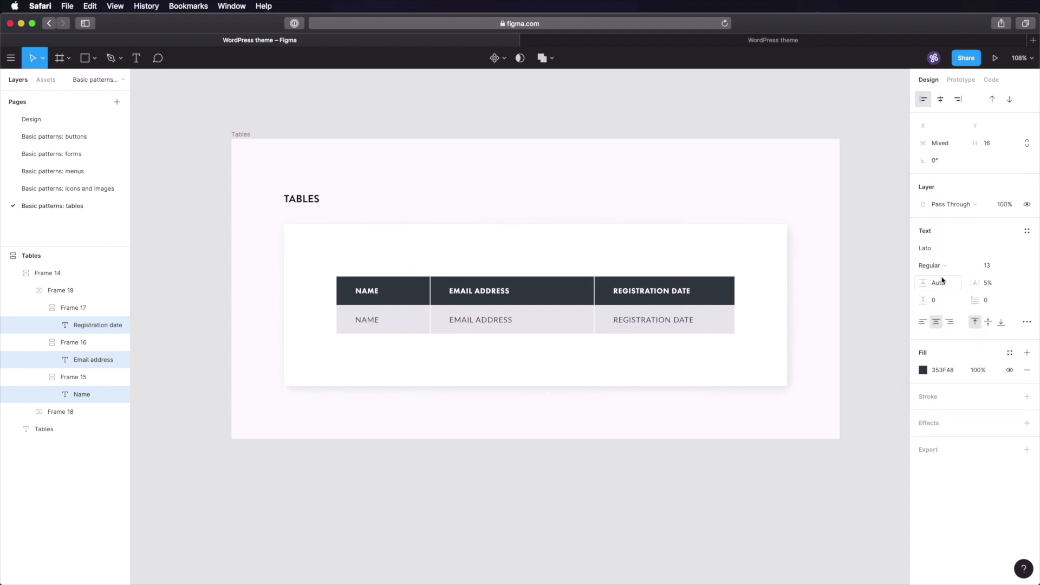
pyautogui.click(990, 267)
pyautogui.write('16')
pyautogui.press('Return')
# - Give the labels 0% letter spacing and show them in their typed case
pyautogui.click(992, 282)
pyautogui.write('0')
pyautogui.click(1027, 322)
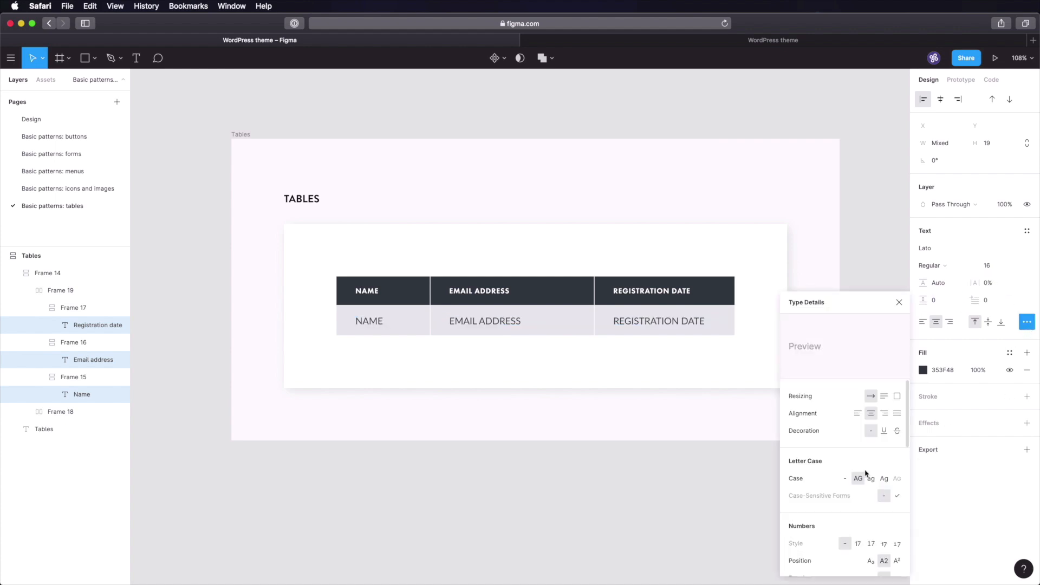
pyautogui.click(845, 479)
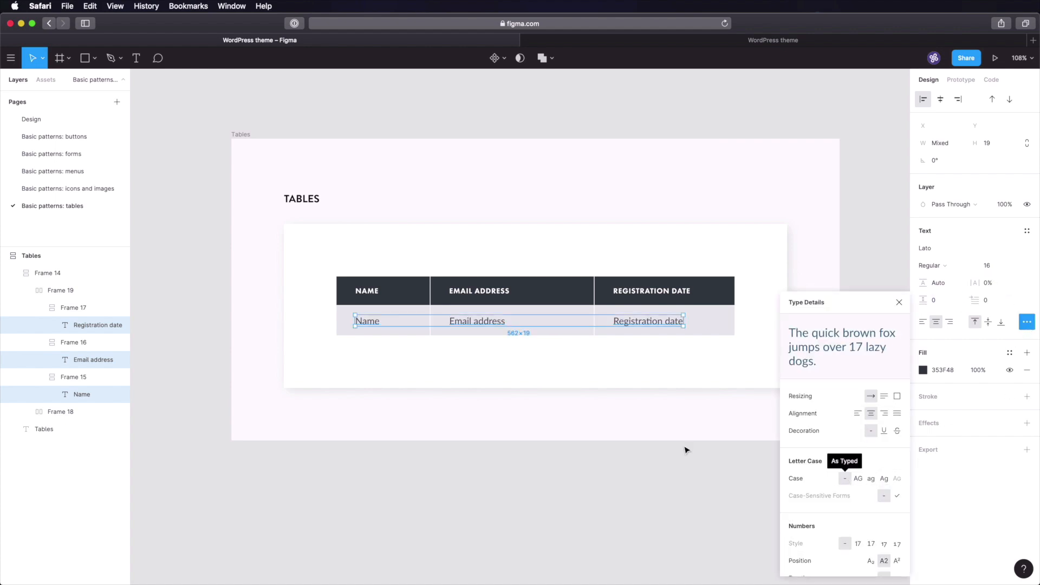
pyautogui.click(643, 456)
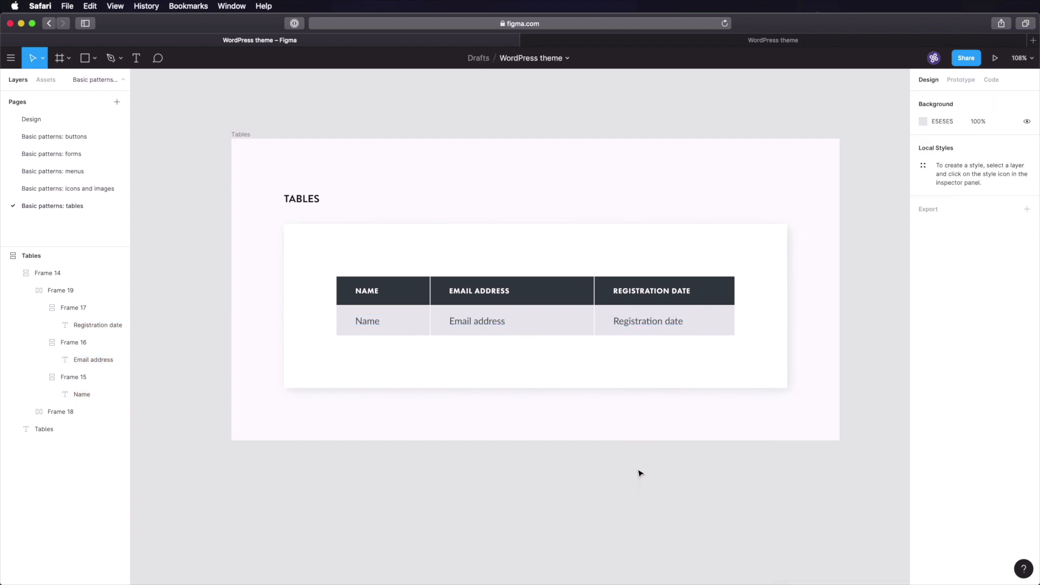
# - Duplicate the grey data row and give the copy a white FFFFFF fill
pyautogui.doubleClick(520, 323)
pyautogui.press('super+d')
pyautogui.click(418, 351)
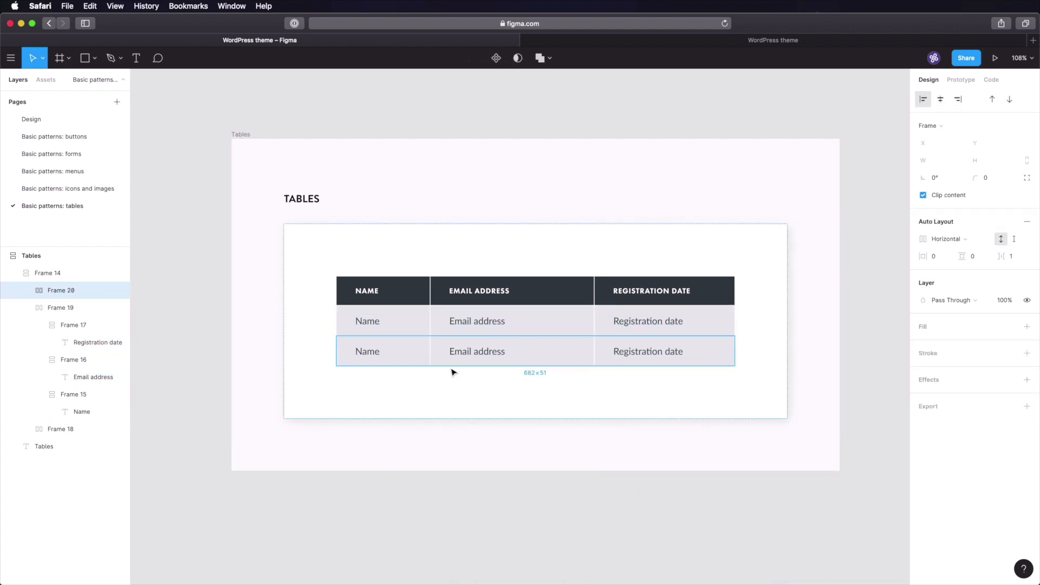
pyautogui.keyDown('shift'); pyautogui.click(538, 347); pyautogui.keyUp('shift')
pyautogui.keyDown('shift'); pyautogui.click(720, 356); pyautogui.keyUp('shift')
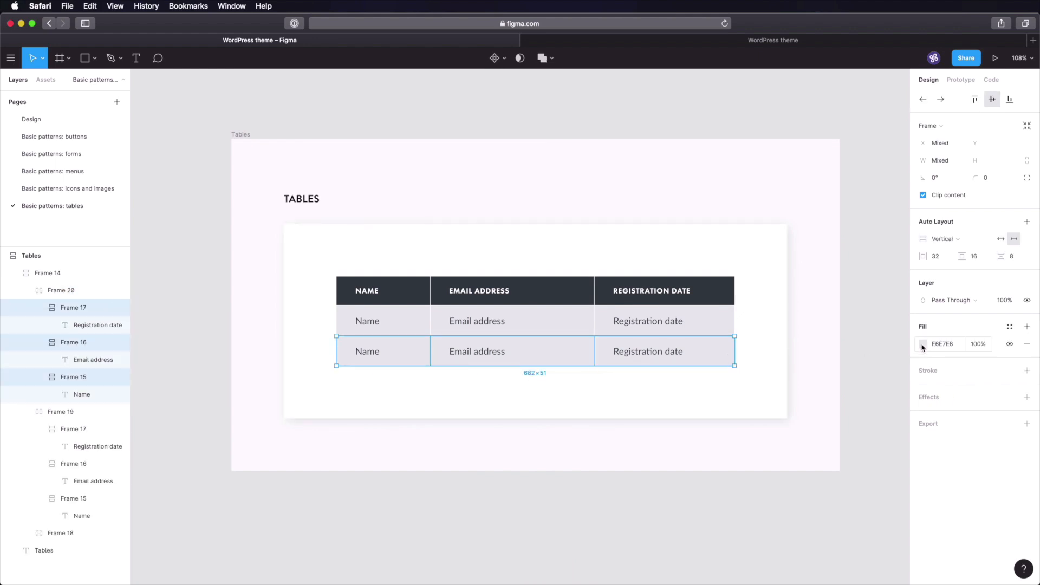
pyautogui.click(924, 344)
pyautogui.write('ffffff')
pyautogui.press('Return')
pyautogui.click(561, 518)
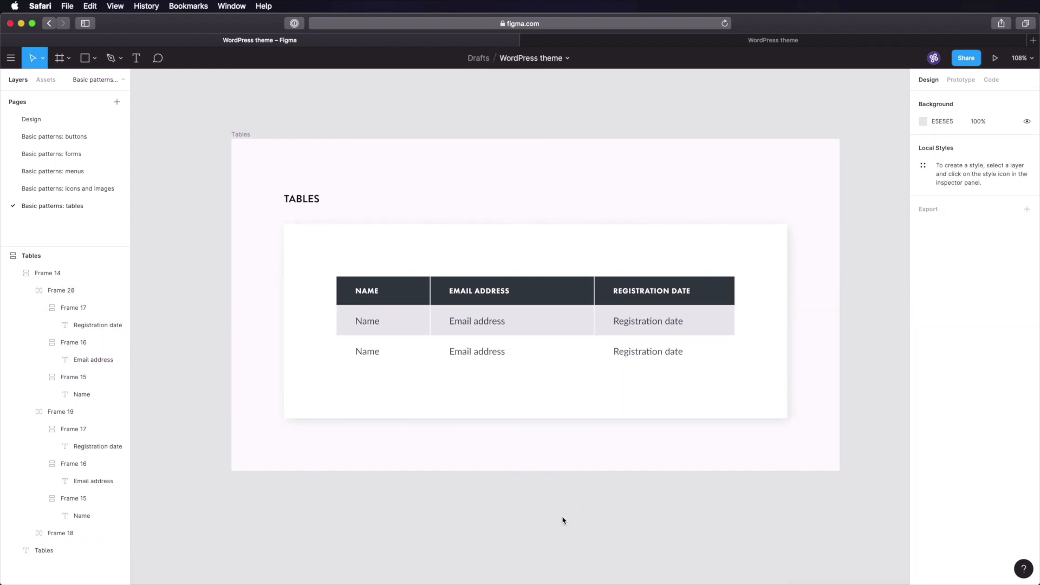
# - Duplicate both data rows together to make four alternating rows
pyautogui.doubleClick(401, 330)
pyautogui.click(408, 354)
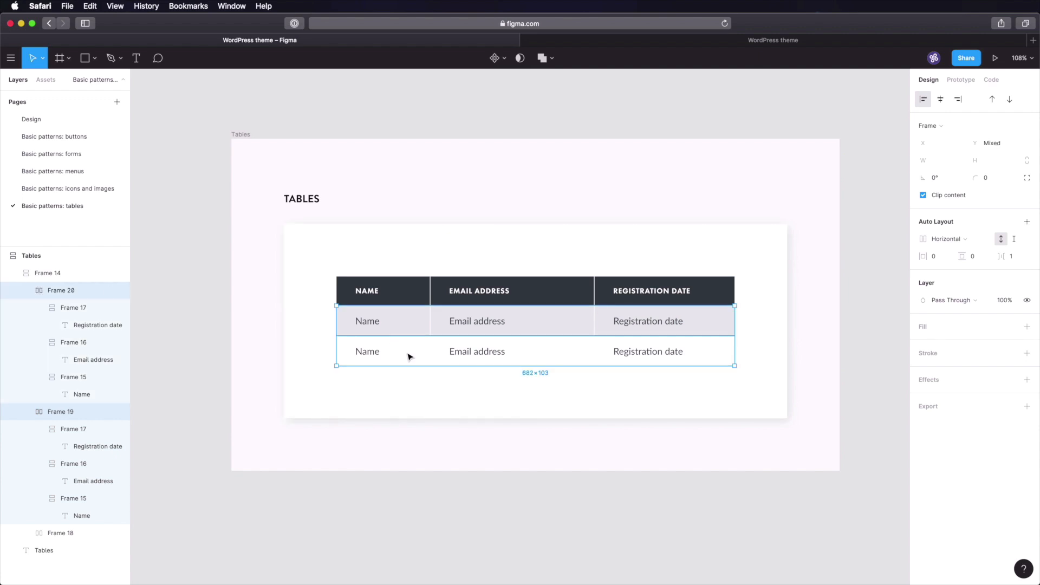
pyautogui.press('super+d')
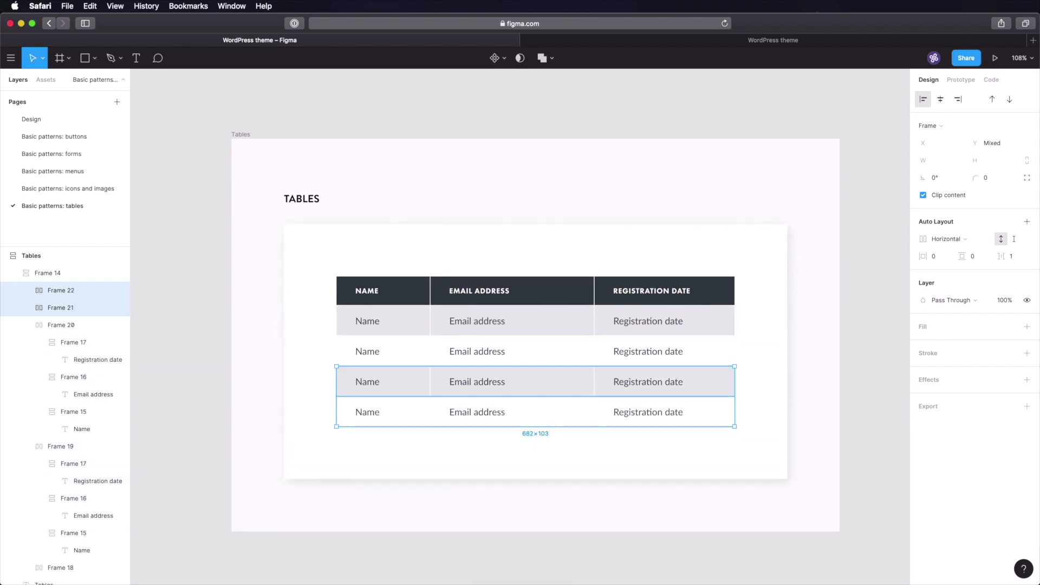
pyautogui.click(871, 333)
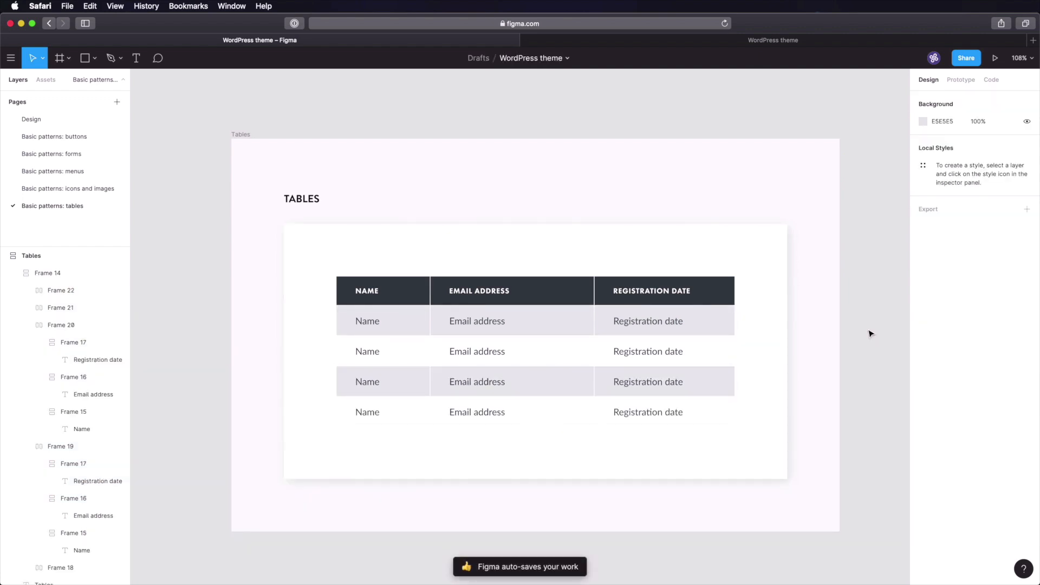
# - Select the Name text in all four data rows
pyautogui.keyDown('super'); pyautogui.click(370, 326); pyautogui.keyUp('super')
pyautogui.keyDown('shift'); pyautogui.keyDown('super'); pyautogui.click(372, 353); pyautogui.keyUp('super'); pyautogui.keyUp('shift')
pyautogui.keyDown('shift'); pyautogui.keyDown('super'); pyautogui.click(372, 385); pyautogui.keyUp('super'); pyautogui.keyUp('shift')
pyautogui.keyDown('shift'); pyautogui.keyDown('super'); pyautogui.click(372, 413); pyautogui.keyUp('super'); pyautogui.keyUp('shift')
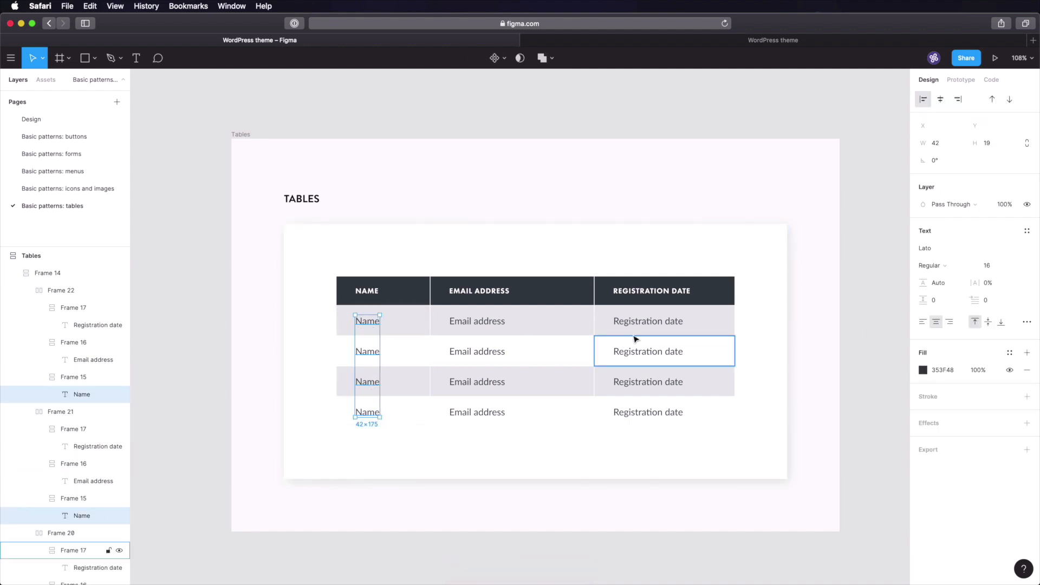
# - Launch the Content Reel plugin and move its panel away from the table
pyautogui.rightClick(374, 352)
pyautogui.moveTo(432, 477)
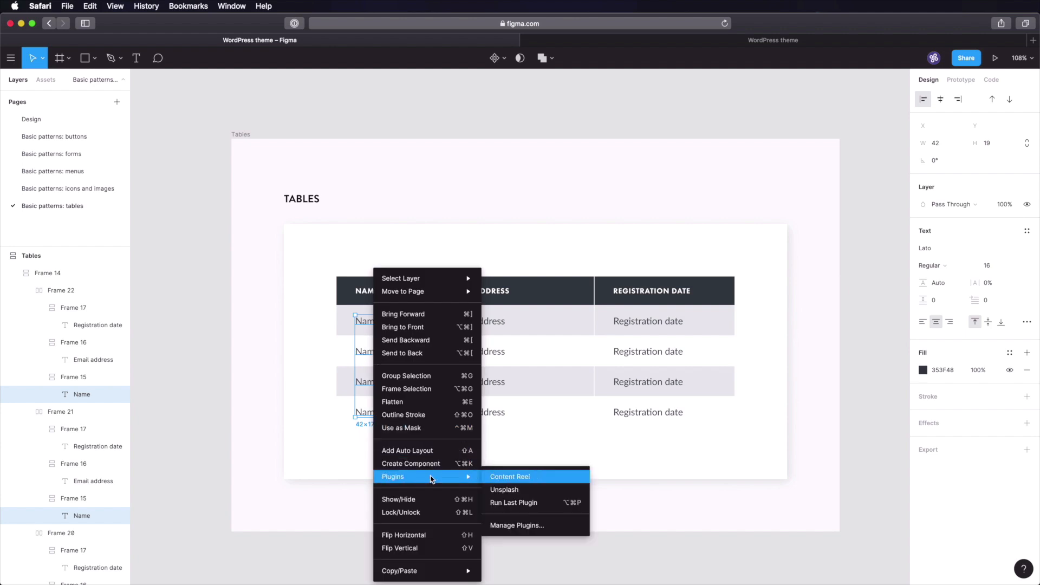
pyautogui.click(523, 477)
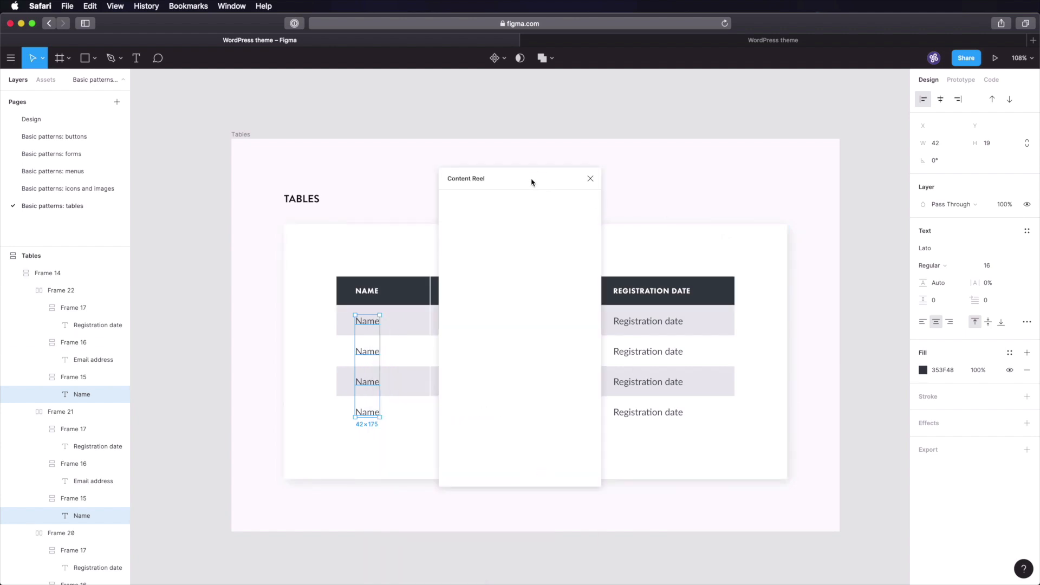
pyautogui.moveTo(531, 182); pyautogui.dragTo(766, 170)
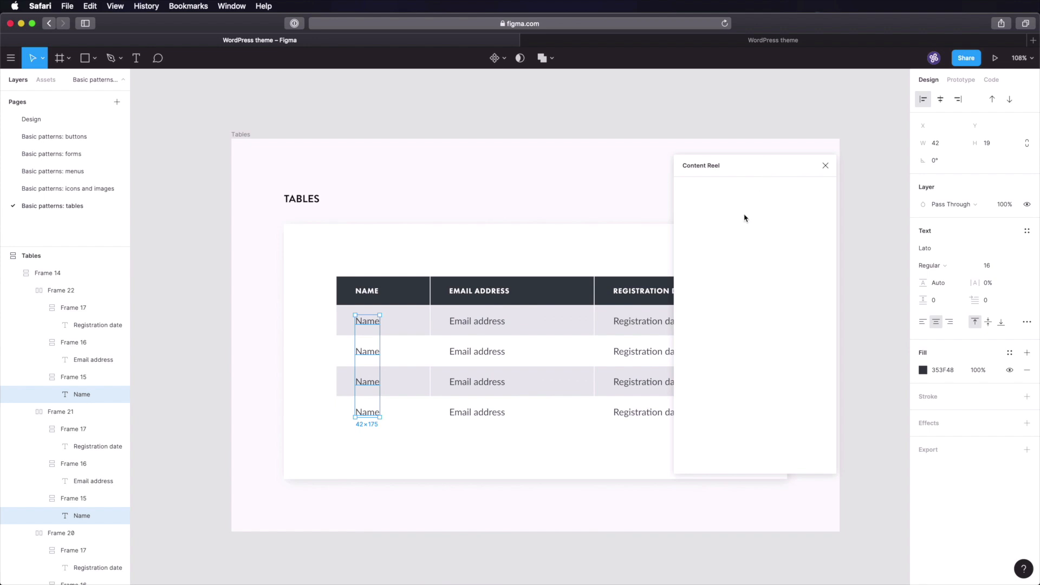
# - Fill the four Name cells with random sample names
pyautogui.keyDown('shift'); pyautogui.click(369, 351); pyautogui.keyUp('shift')
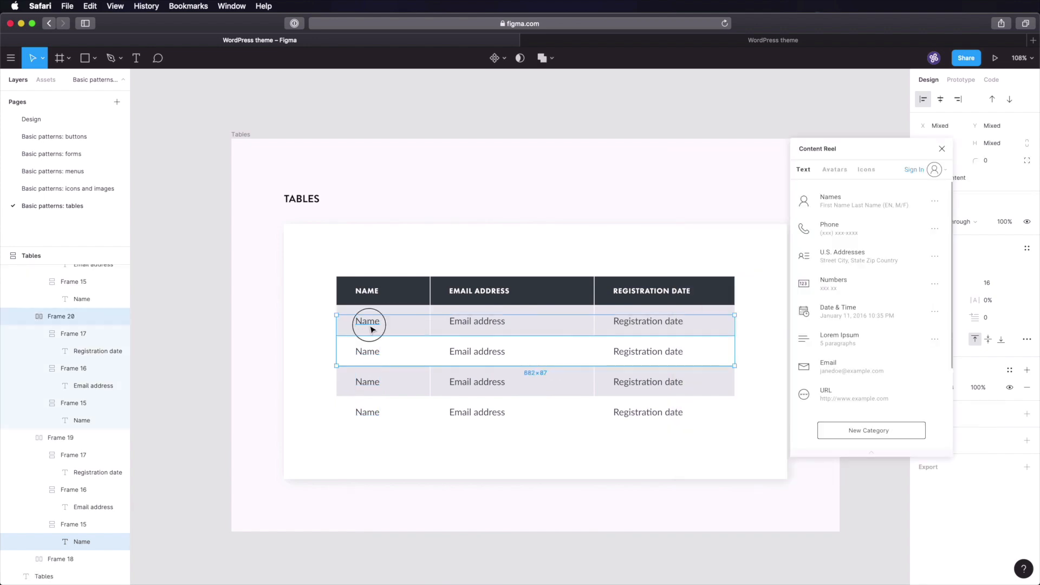
pyautogui.click(370, 326)
pyautogui.keyDown('shift'); pyautogui.keyDown('super'); pyautogui.click(370, 353); pyautogui.keyUp('super'); pyautogui.keyUp('shift')
pyautogui.keyDown('shift'); pyautogui.keyDown('super'); pyautogui.click(374, 395); pyautogui.keyUp('super'); pyautogui.keyUp('shift')
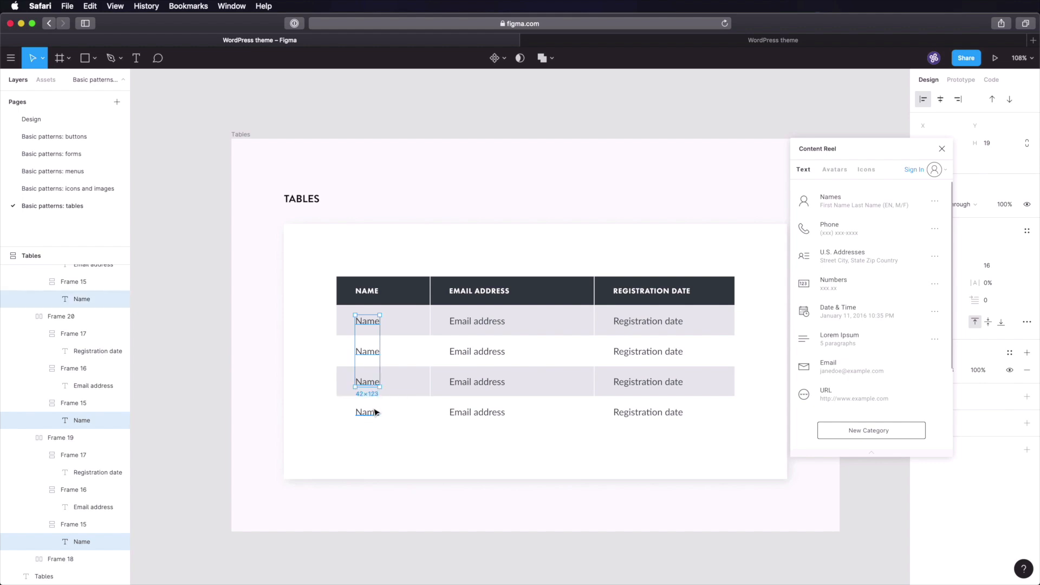
pyautogui.keyDown('shift'); pyautogui.keyDown('super'); pyautogui.click(376, 411); pyautogui.keyUp('super'); pyautogui.keyUp('shift')
pyautogui.click(844, 200)
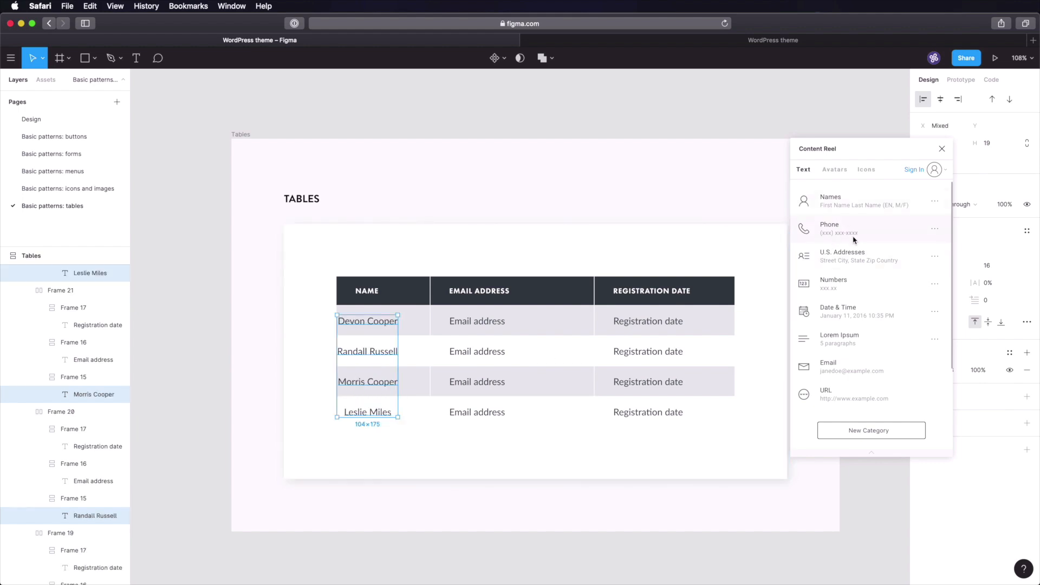
# - Fill the four Email address cells with example e-mail addresses
pyautogui.keyDown('super'); pyautogui.click(478, 322); pyautogui.keyUp('super')
pyautogui.keyDown('shift'); pyautogui.keyDown('super'); pyautogui.click(481, 351); pyautogui.keyUp('super'); pyautogui.keyUp('shift')
pyautogui.keyDown('shift'); pyautogui.keyDown('super'); pyautogui.click(487, 379); pyautogui.keyUp('super'); pyautogui.keyUp('shift')
pyautogui.keyDown('shift'); pyautogui.keyDown('super'); pyautogui.click(480, 411); pyautogui.keyUp('super'); pyautogui.keyUp('shift')
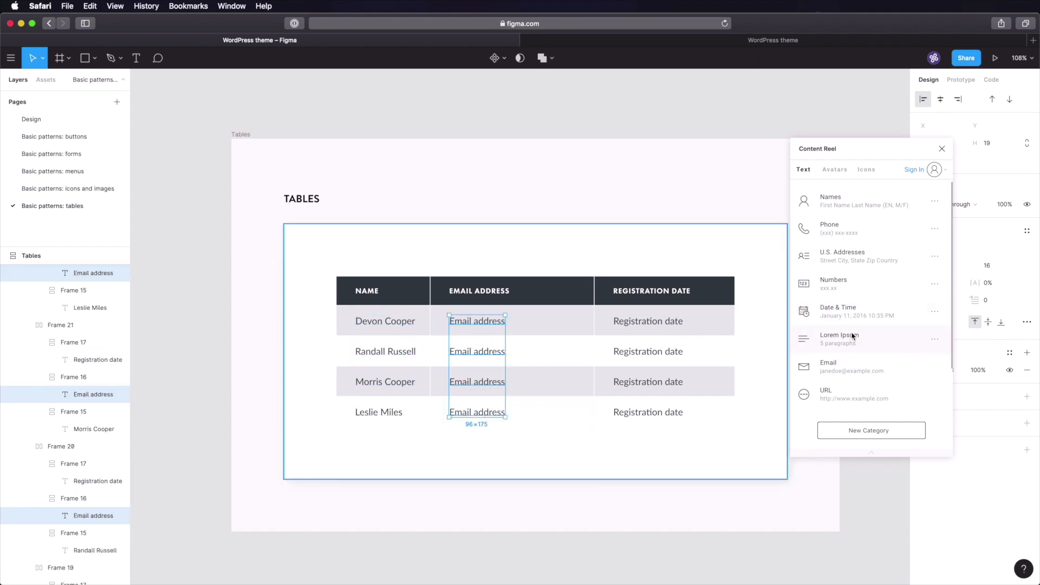
pyautogui.click(857, 368)
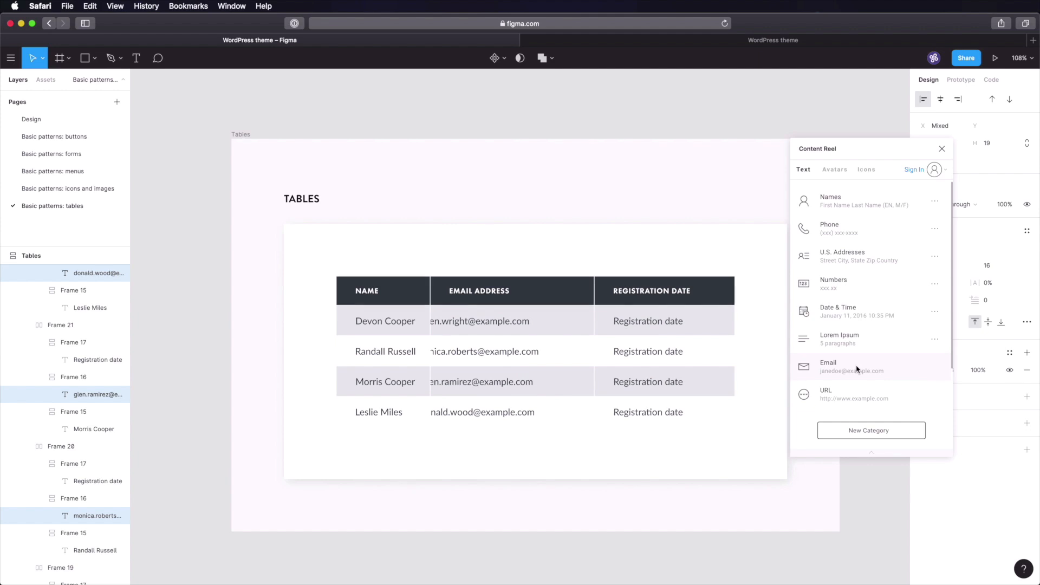
# - Fill the four Registration date cells with example dates, with times turned off
pyautogui.keyDown('super'); pyautogui.click(646, 322); pyautogui.keyUp('super')
pyautogui.keyDown('shift'); pyautogui.keyDown('super'); pyautogui.click(645, 352); pyautogui.keyUp('super'); pyautogui.keyUp('shift')
pyautogui.keyDown('shift'); pyautogui.keyDown('super'); pyautogui.click(642, 382); pyautogui.keyUp('super'); pyautogui.keyUp('shift')
pyautogui.keyDown('shift'); pyautogui.keyDown('super'); pyautogui.click(640, 412); pyautogui.keyUp('super'); pyautogui.keyUp('shift')
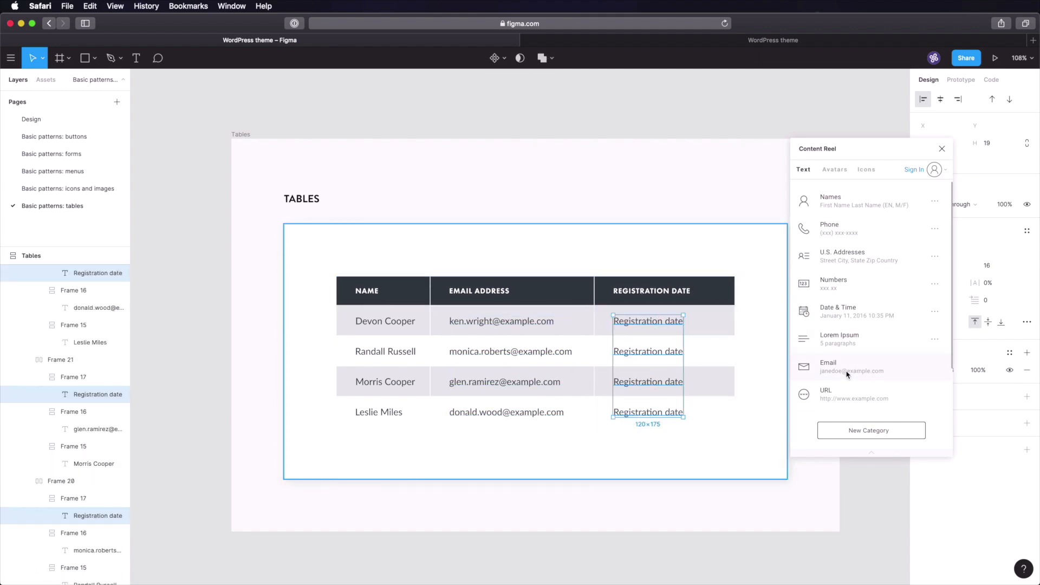
pyautogui.click(844, 313)
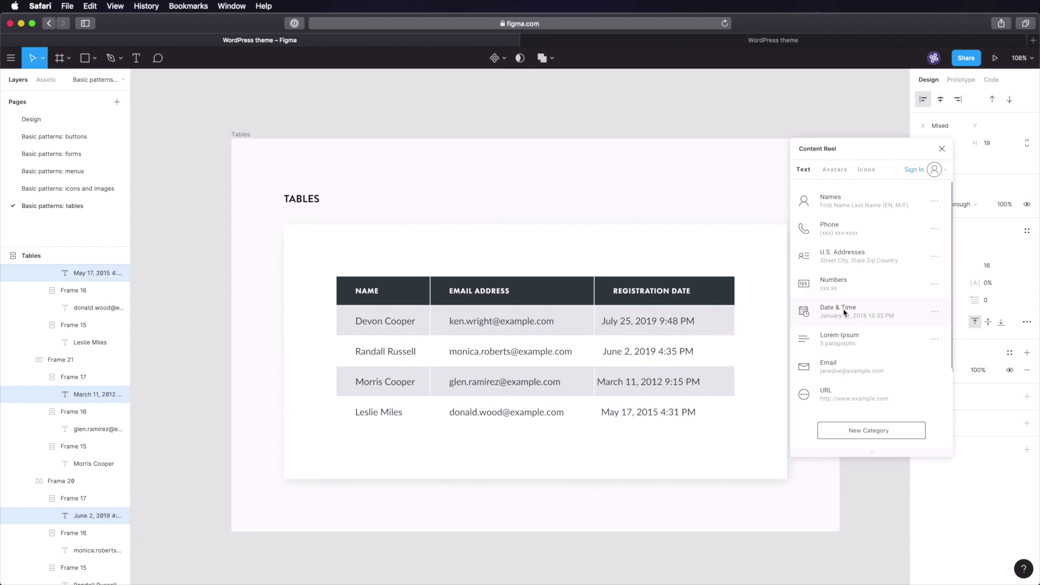
pyautogui.click(934, 311)
pyautogui.click(809, 270)
pyautogui.click(880, 438)
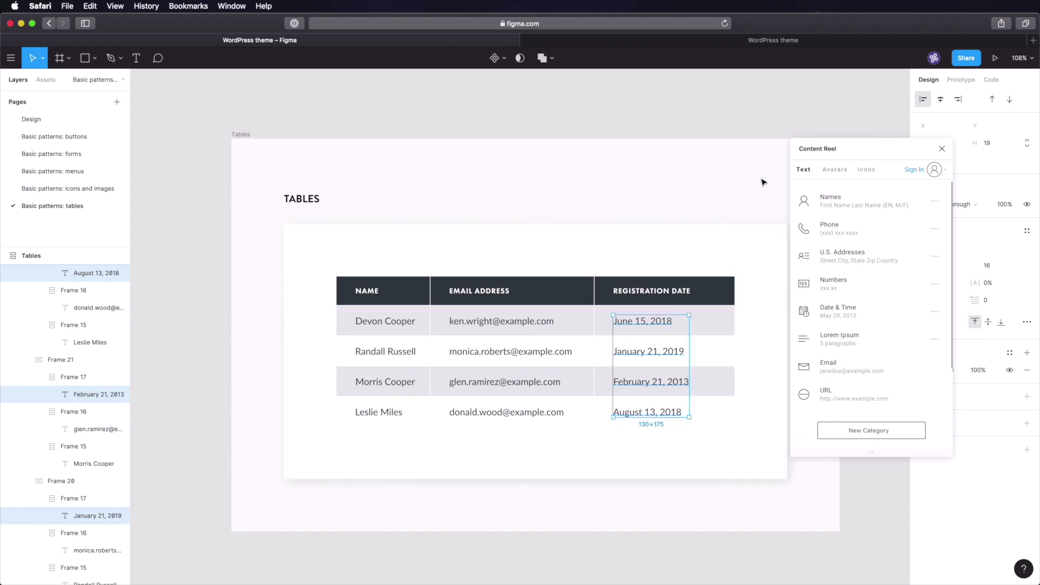
# - Close Content Reel, check a generated date, and save the design file
pyautogui.click(803, 106)
pyautogui.click(942, 149)
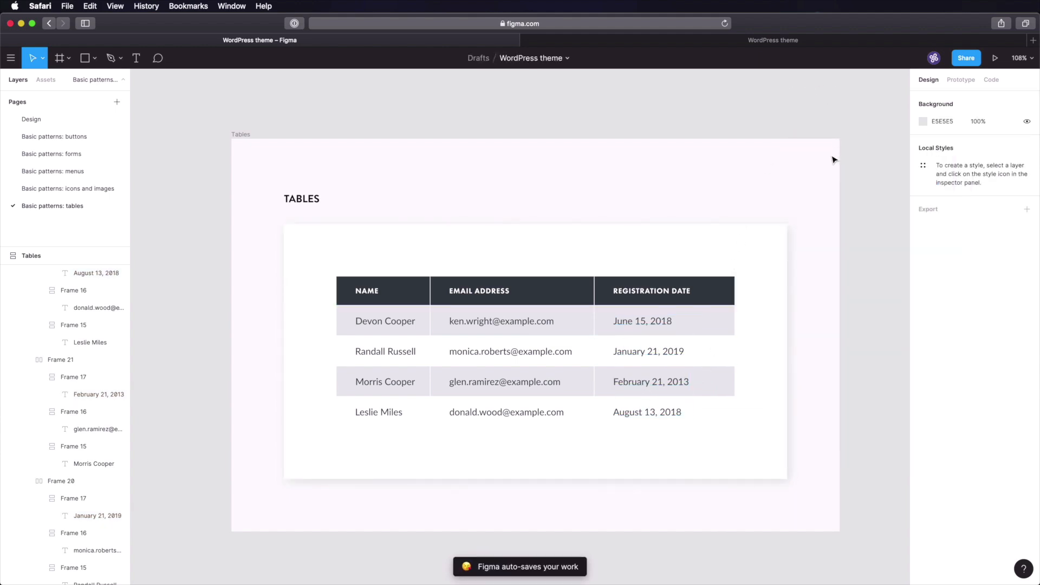
pyautogui.scroll(-2, 821, 288)
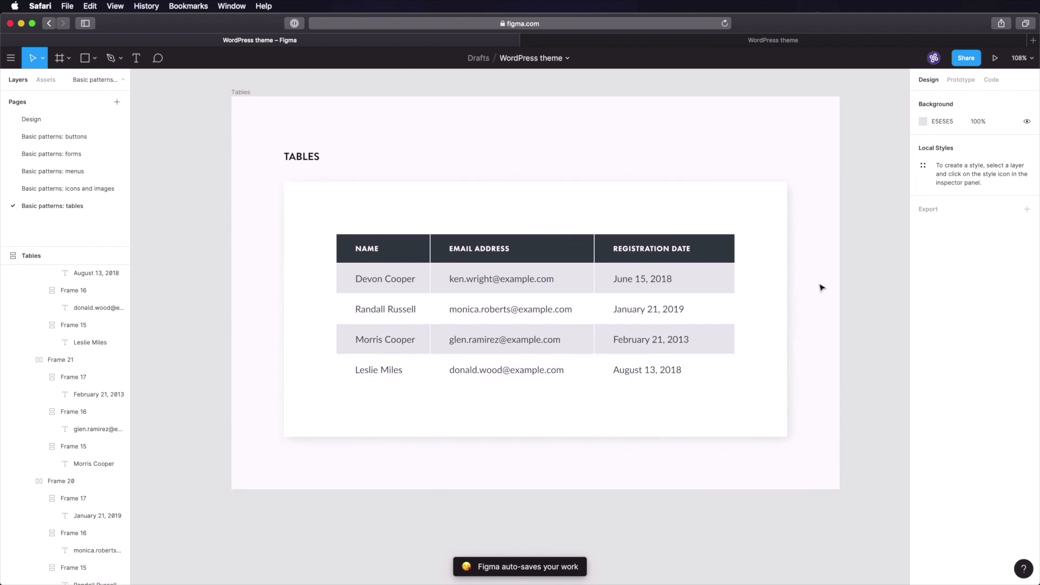
pyautogui.scroll(-1, 822, 288)
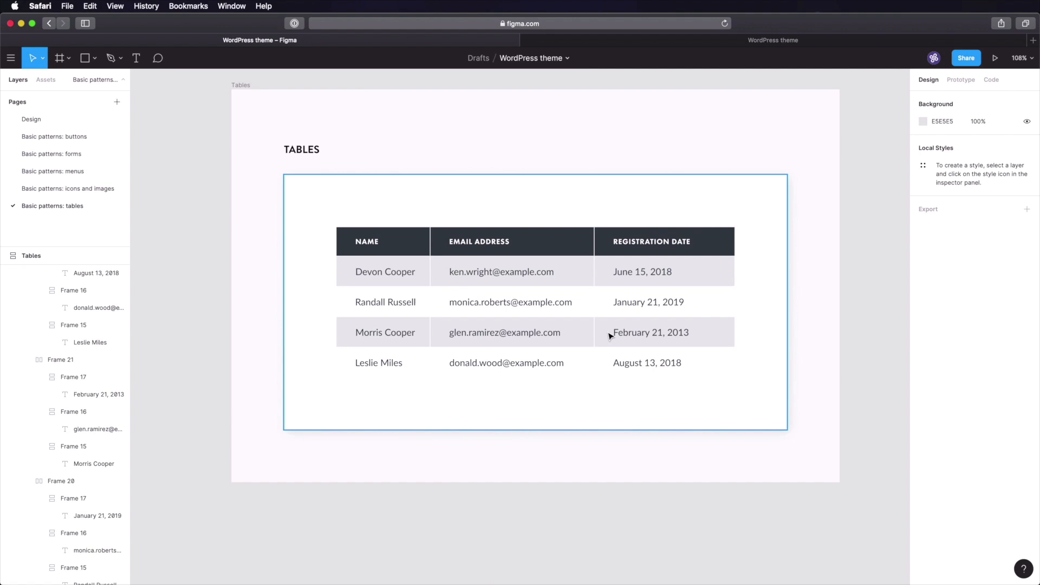
pyautogui.keyDown('super'); pyautogui.click(662, 272); pyautogui.keyUp('super')
pyautogui.click(848, 231)
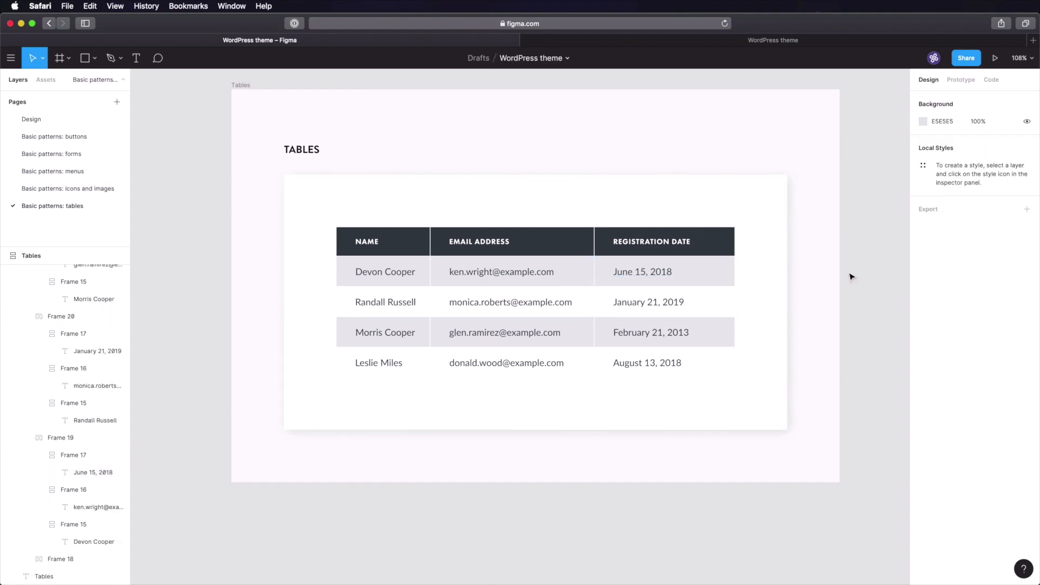
pyautogui.press('super+s')
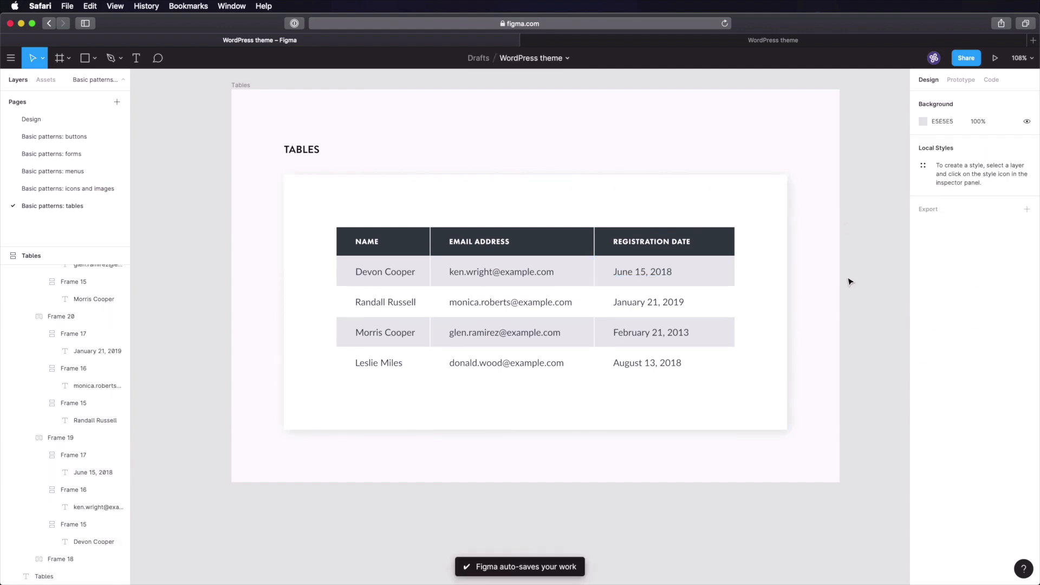
# - In Notion, create a 'Tables' sub-page under Design system > Basic patterns
pyautogui.click(779, 40)
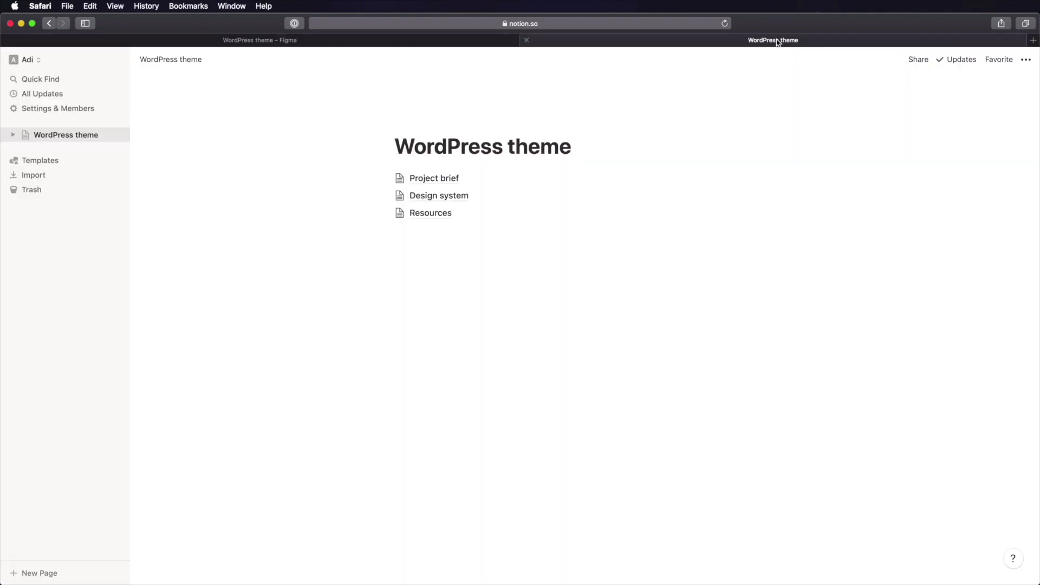
pyautogui.click(445, 198)
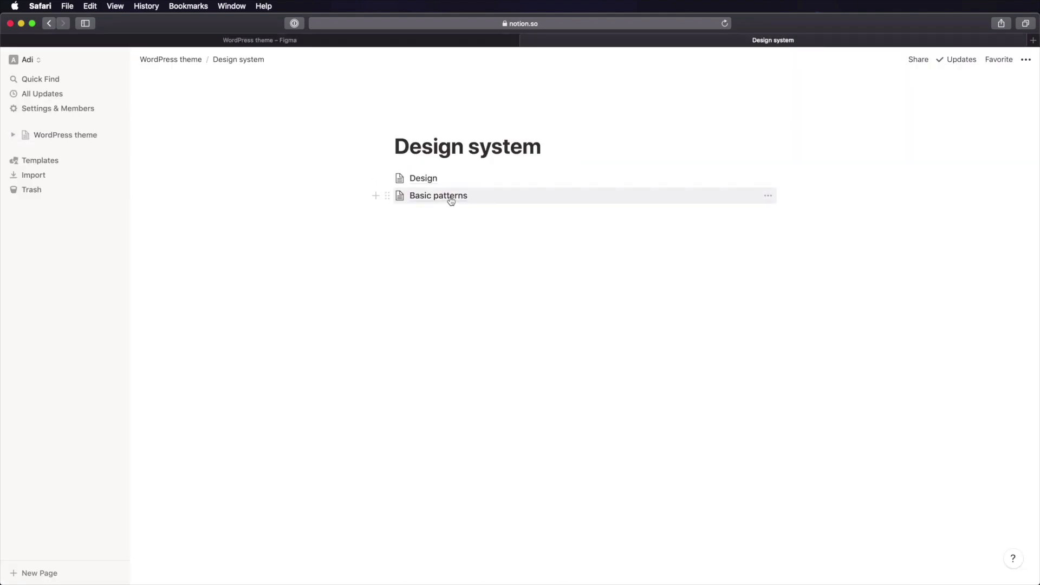
pyautogui.click(451, 200)
pyautogui.click(487, 250)
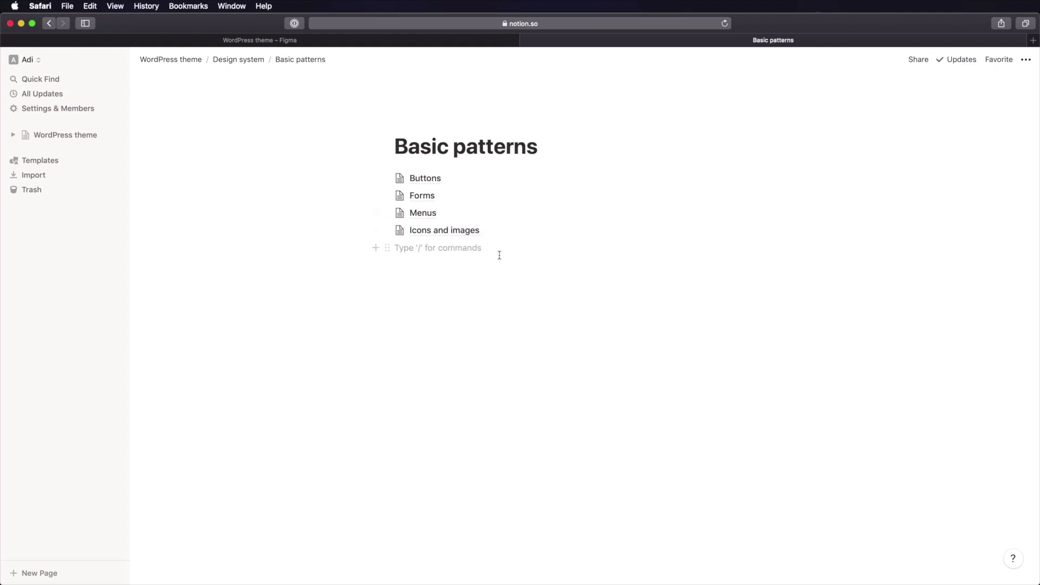
pyautogui.write('/page')
pyautogui.press('Return')
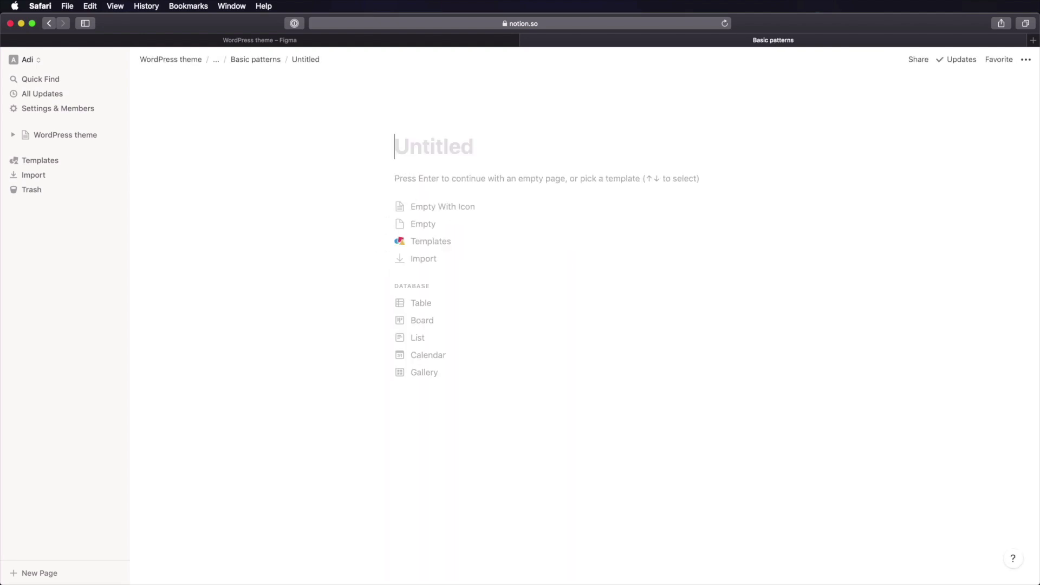
pyautogui.write('Tables')
pyautogui.press('Return')
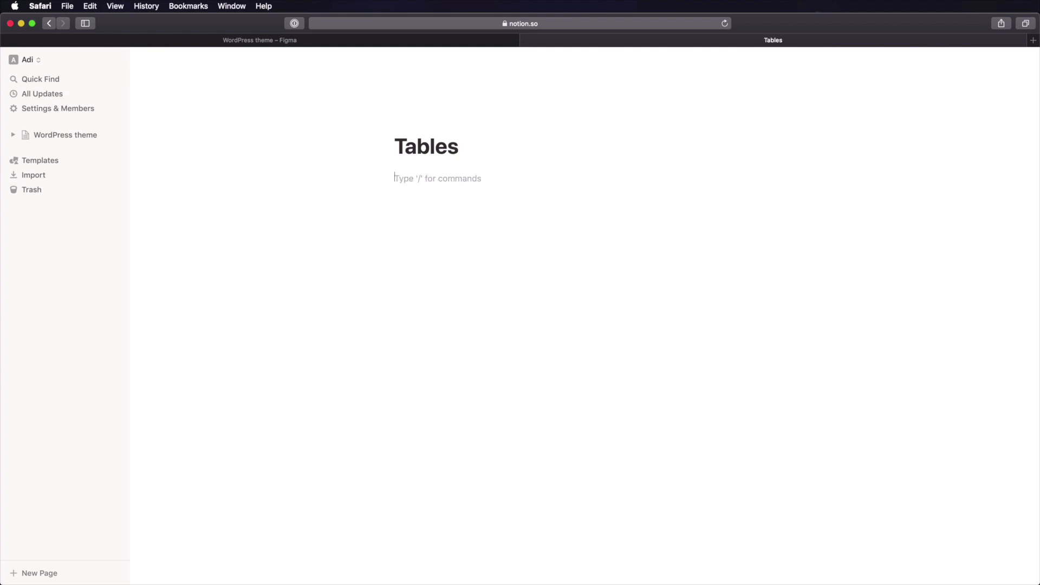
# - Write the intro paragraph starting 'These are used', with 'DO NOT' in bold capitals
pyautogui.write('These are used for tabular data.')
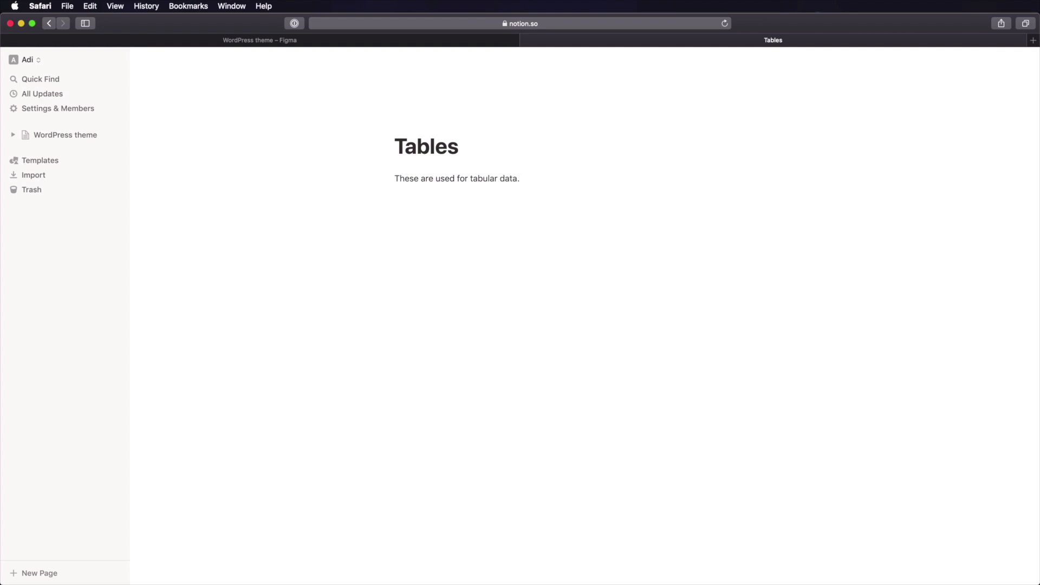
pyautogui.hotkey('alt', 'shift', 'Left')
pyautogui.hotkey('alt', 'shift', 'Left')
pyautogui.press('BackSpace')
pyautogui.write('DO NOT use tables for layout.')
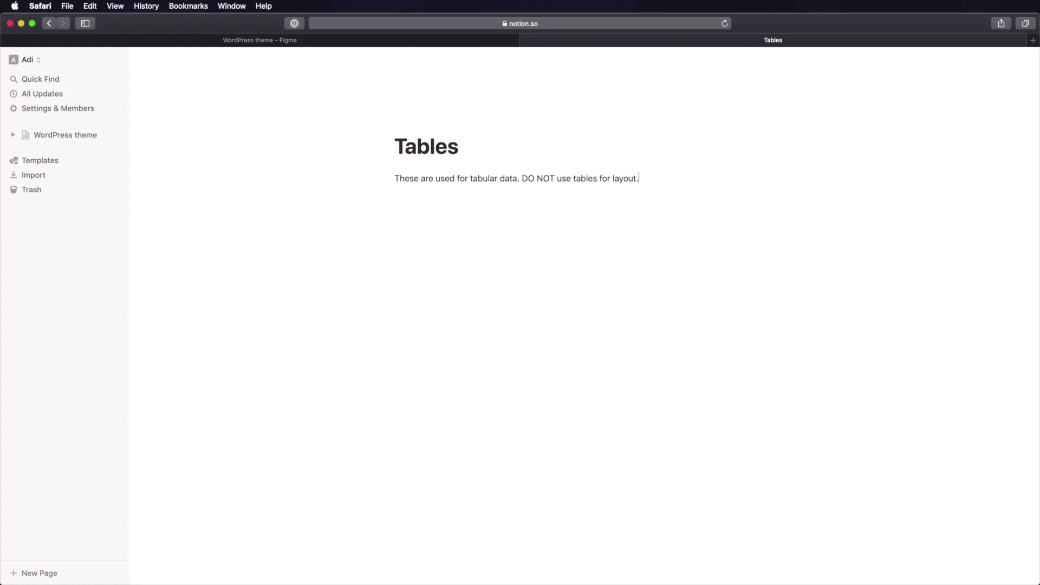
pyautogui.hotkey('alt', 'shift', 'Right')
pyautogui.hotkey('alt', 'shift', 'Right')
pyautogui.press('super+b')
pyautogui.press('super+Right')
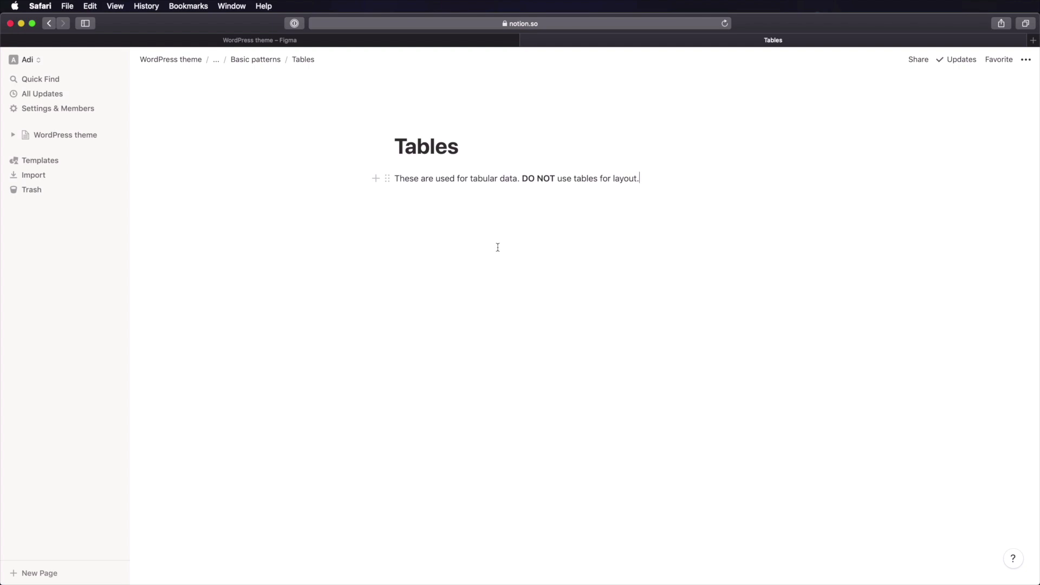
# - Add the headings 'Table headers' and 'Table rows'
pyautogui.press('Return')
pyautogui.write('## Table headers')
pyautogui.press('Return')
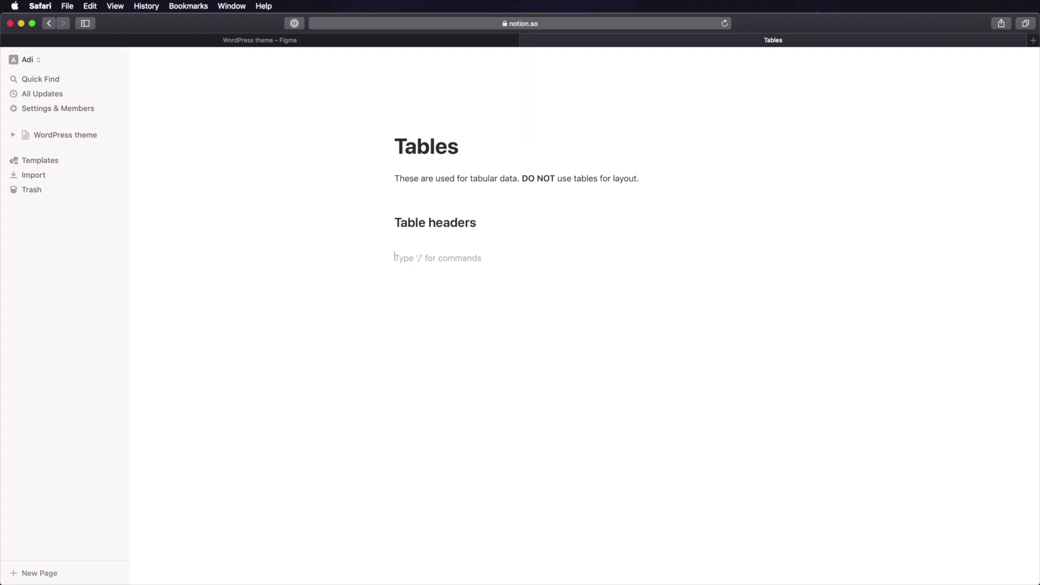
pyautogui.write('## Table rows')
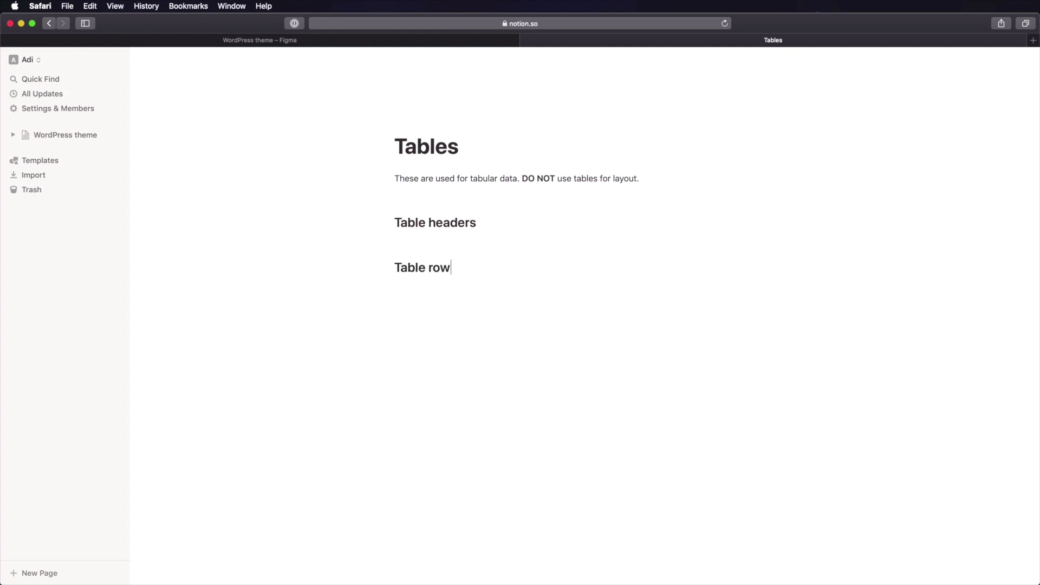
# - Add a 'style: background colour, text colour, padding, etc' bullet under Table headers
pyautogui.press('super+Left')
pyautogui.press('Return')
pyautogui.write('styl')
pyautogui.write('e')
pyautogui.press('super+Left')
pyautogui.write('-')
pyautogui.press('Delete')
pyautogui.write('style')
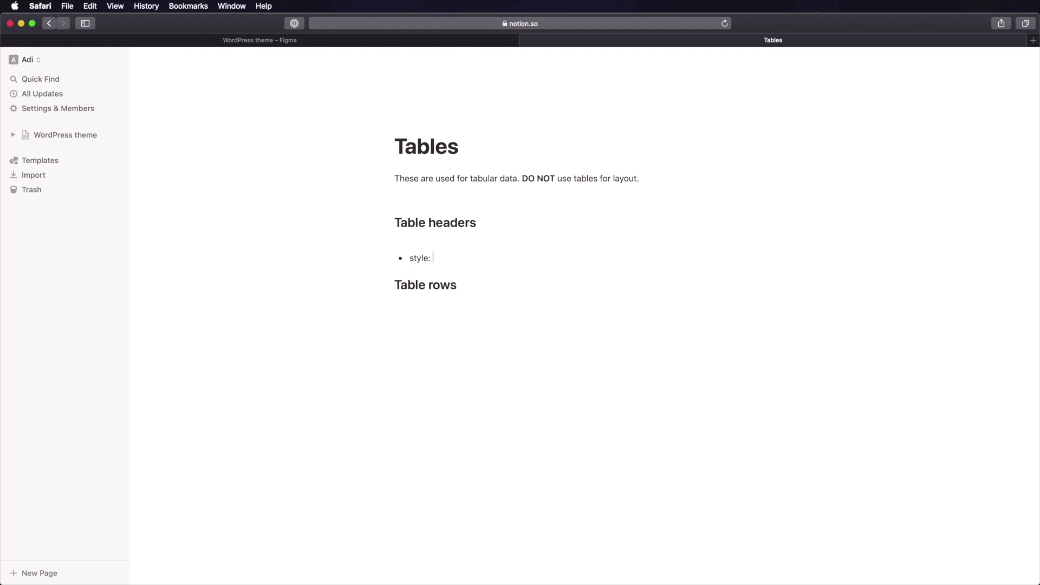
pyautogui.write(': background colour, text colour, padding, etc')
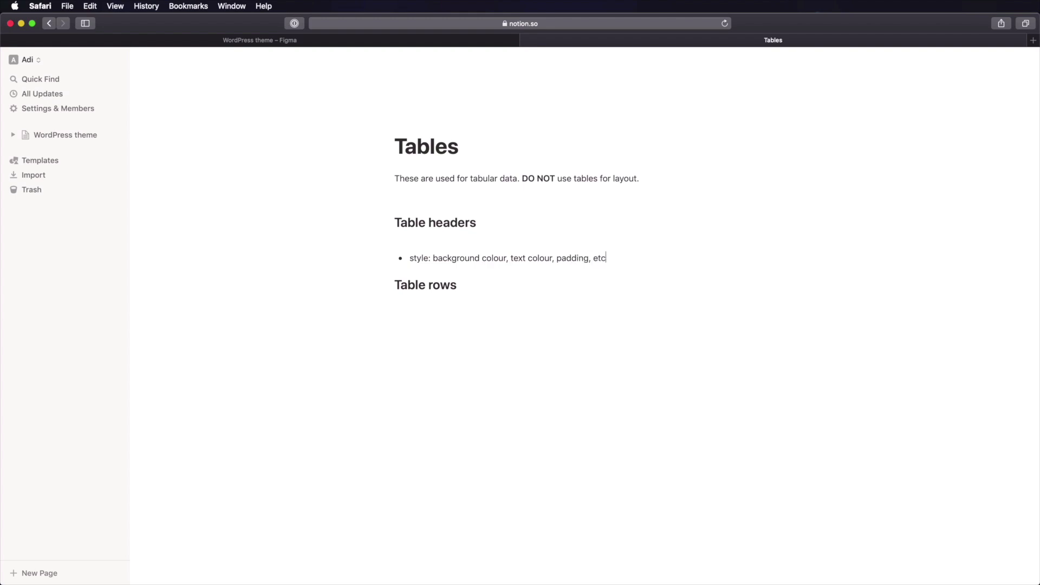
# - Copy the same style bullet under the Table rows heading
pyautogui.press('Up')
pyautogui.press('Down')
pyautogui.press('shift+super+Left')
pyautogui.press('super+c')
pyautogui.press('Down')
pyautogui.press('Return')
pyautogui.press('super+v')
pyautogui.write('-')
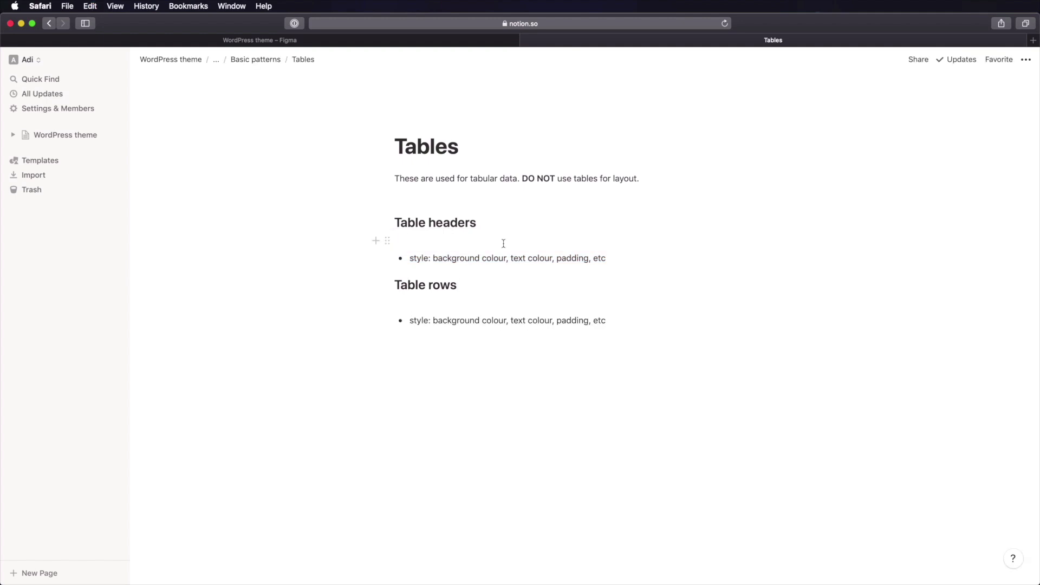
pyautogui.click(483, 398)
pyautogui.moveTo(418, 150); pyautogui.dragTo(545, 399)
pyautogui.click(530, 427)
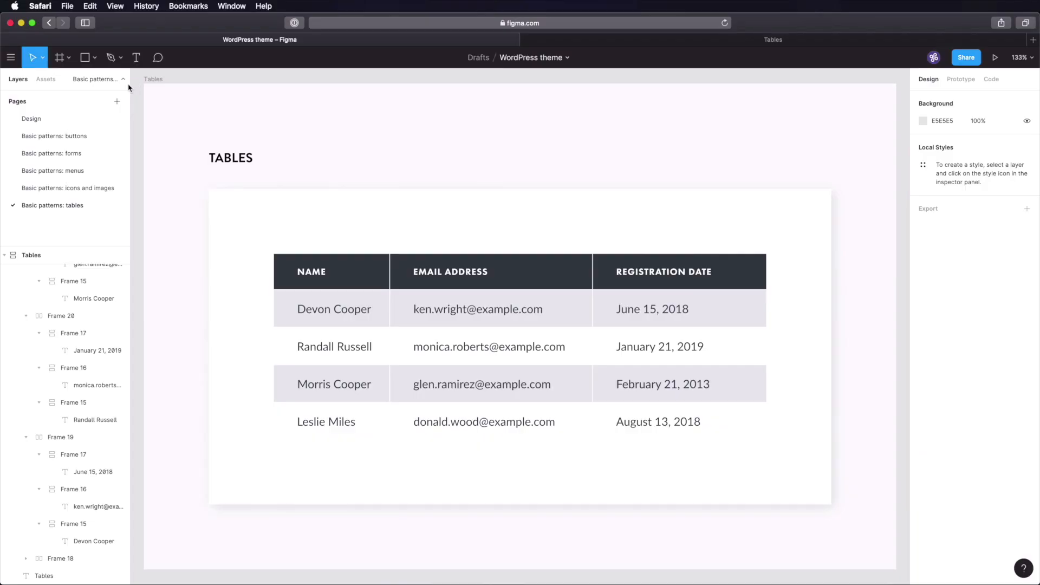
# - Paste a copy of the Tables frame onto a new 'Basic patterns: separators' page
pyautogui.click(154, 79)
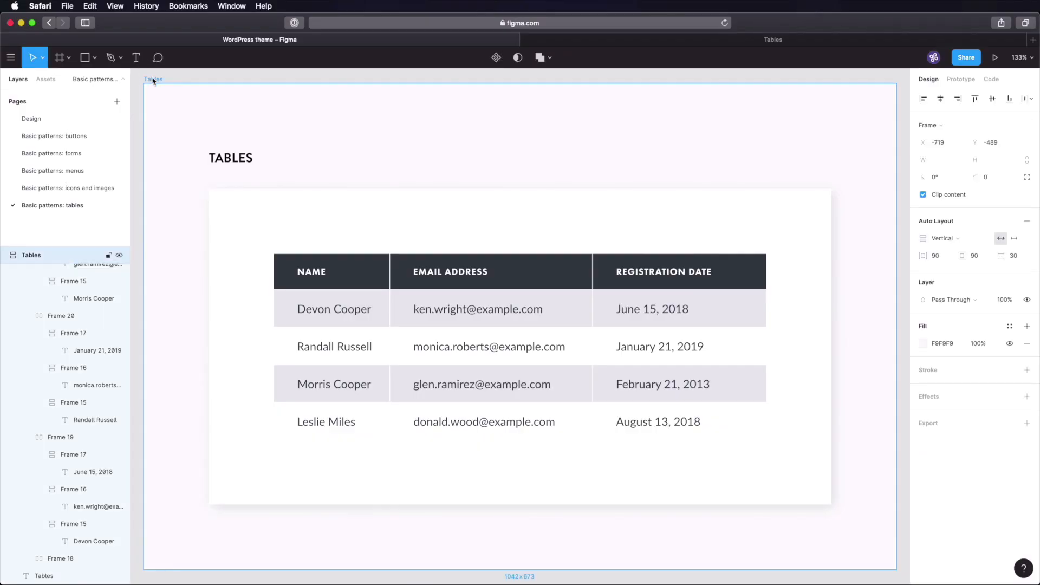
pyautogui.click(116, 102)
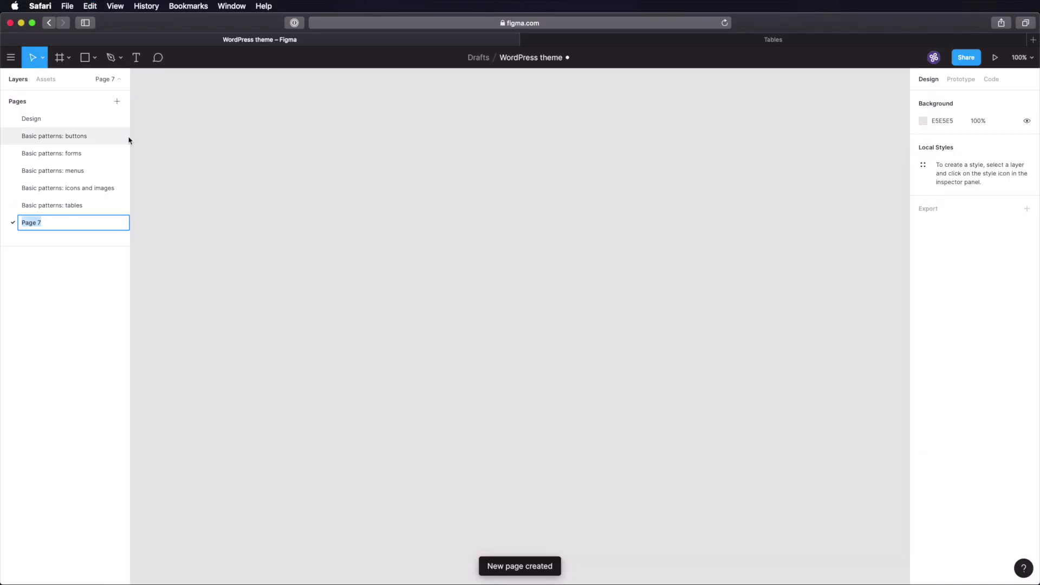
pyautogui.write('Basic patterns:')
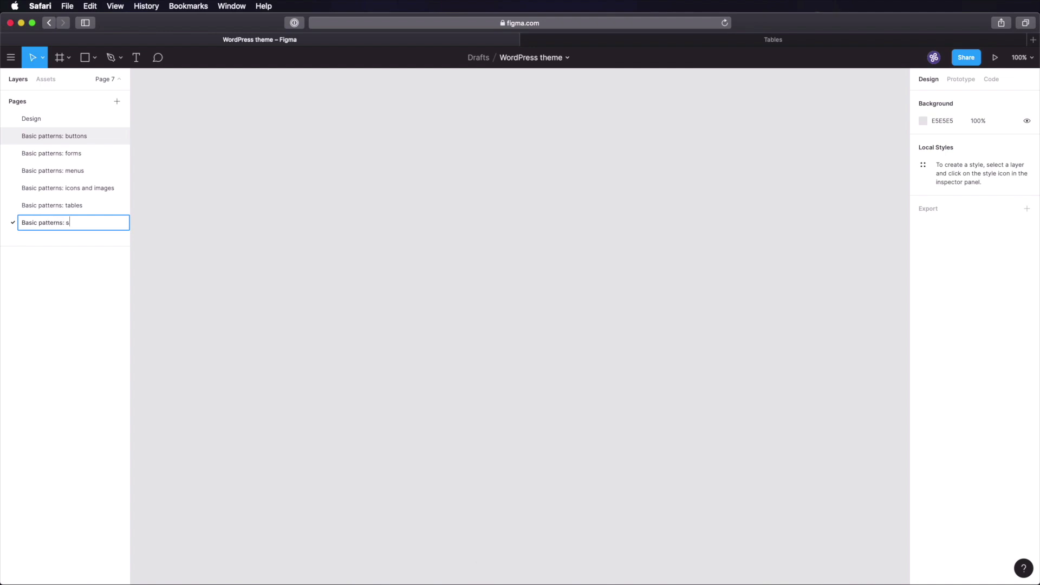
pyautogui.press('Return')
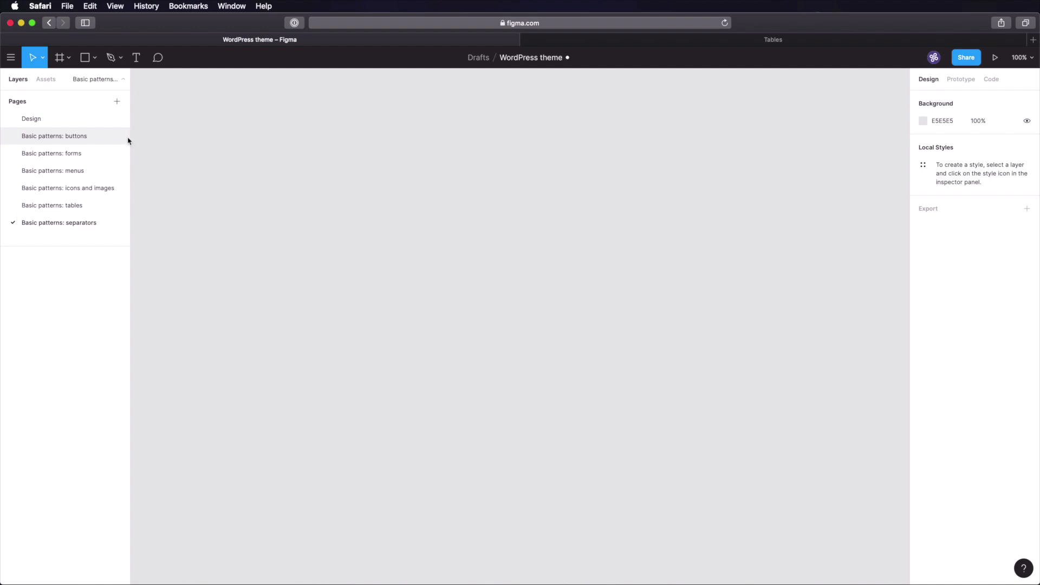
pyautogui.press('super+v')
pyautogui.click(406, 83)
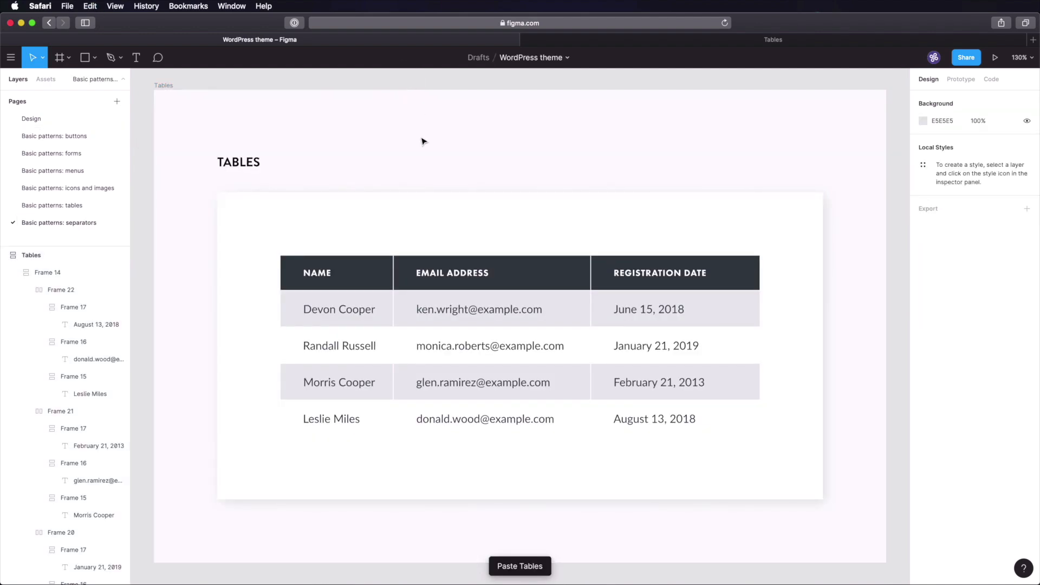
# - Delete the header row and every data row from the pasted table
pyautogui.scroll(-5, 424, 178)
pyautogui.scroll(4, 424, 179)
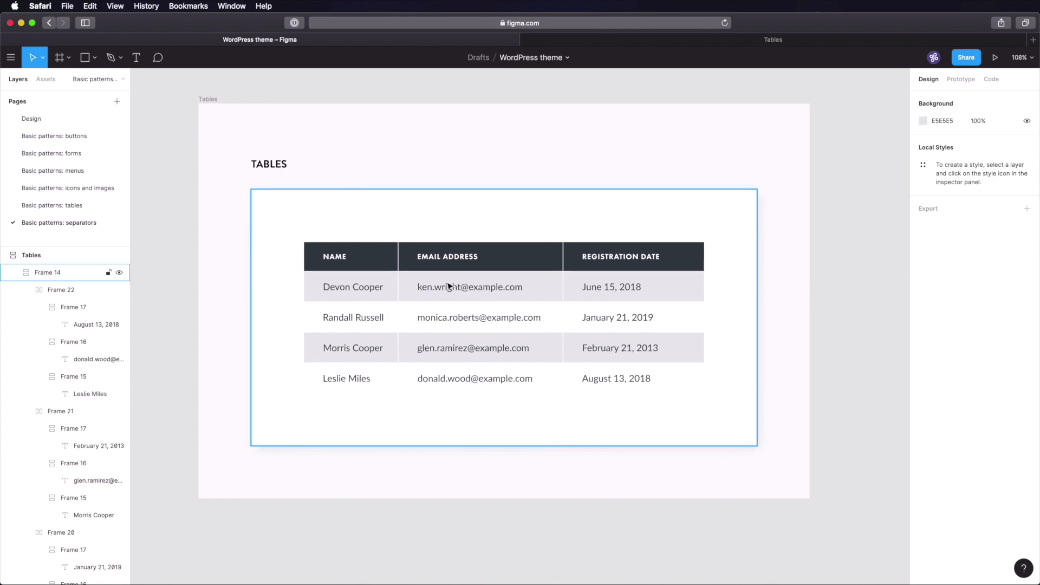
pyautogui.doubleClick(450, 270)
pyautogui.press('Delete')
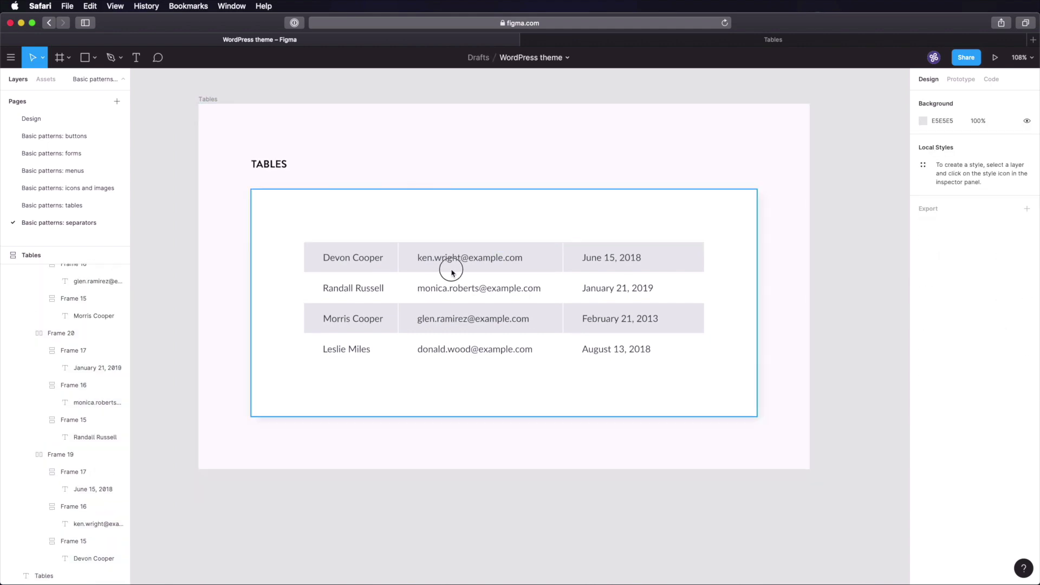
pyautogui.doubleClick(453, 272)
pyautogui.press('Delete')
pyautogui.doubleClick(447, 271)
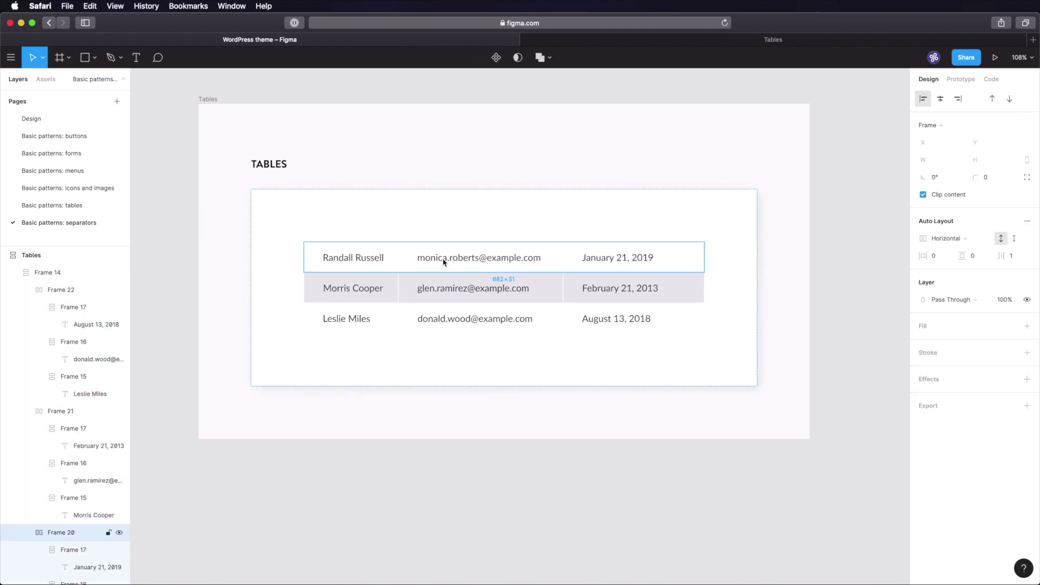
pyautogui.keyDown('shift'); pyautogui.click(448, 288); pyautogui.keyUp('shift')
pyautogui.keyDown('shift'); pyautogui.click(452, 317); pyautogui.keyUp('shift')
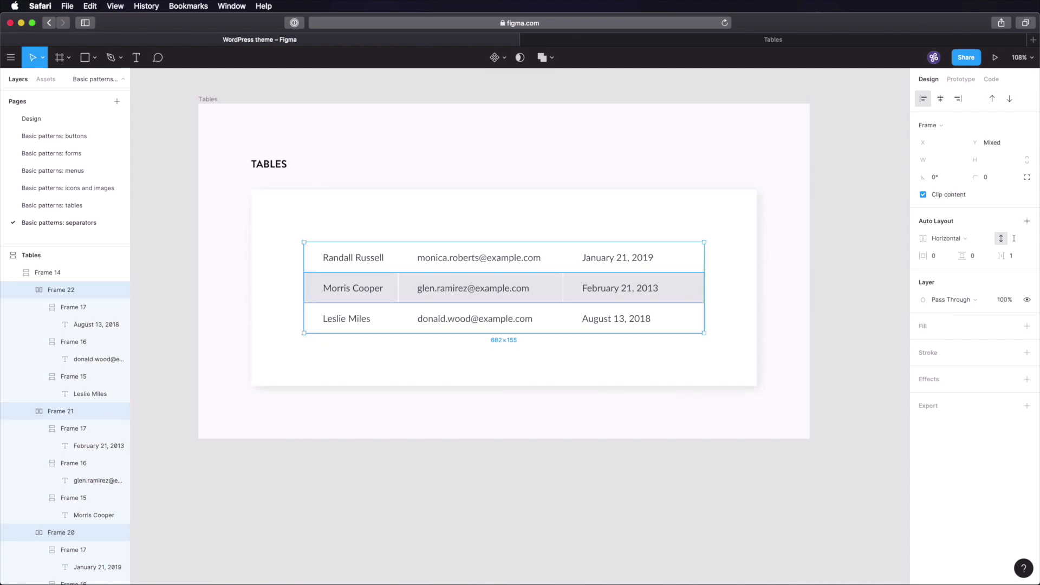
pyautogui.press('Delete')
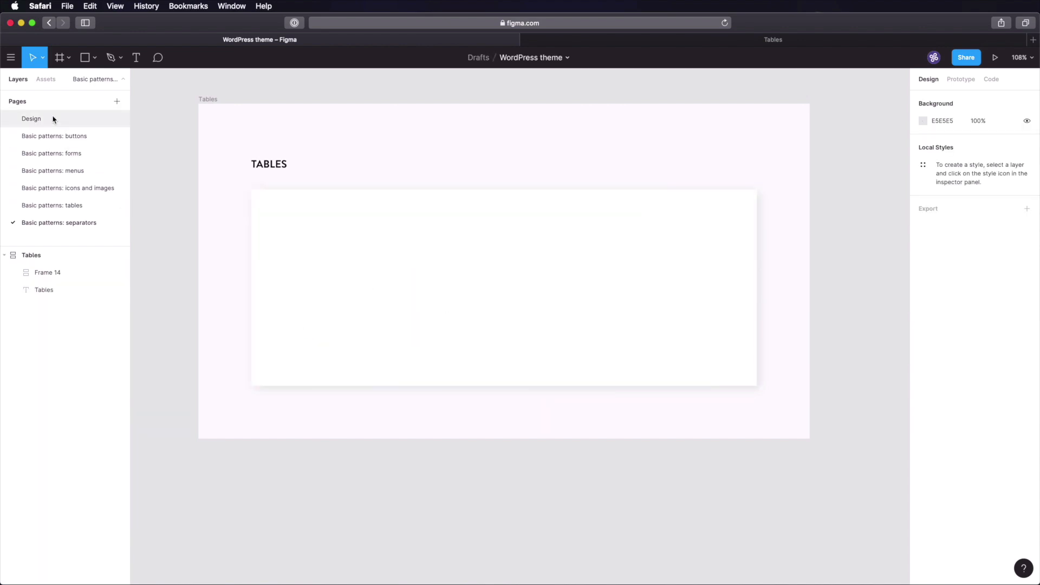
# - Copy the Body 1 quote from the Design page into the separators card
pyautogui.click(53, 119)
pyautogui.hotkey('shift', '1')
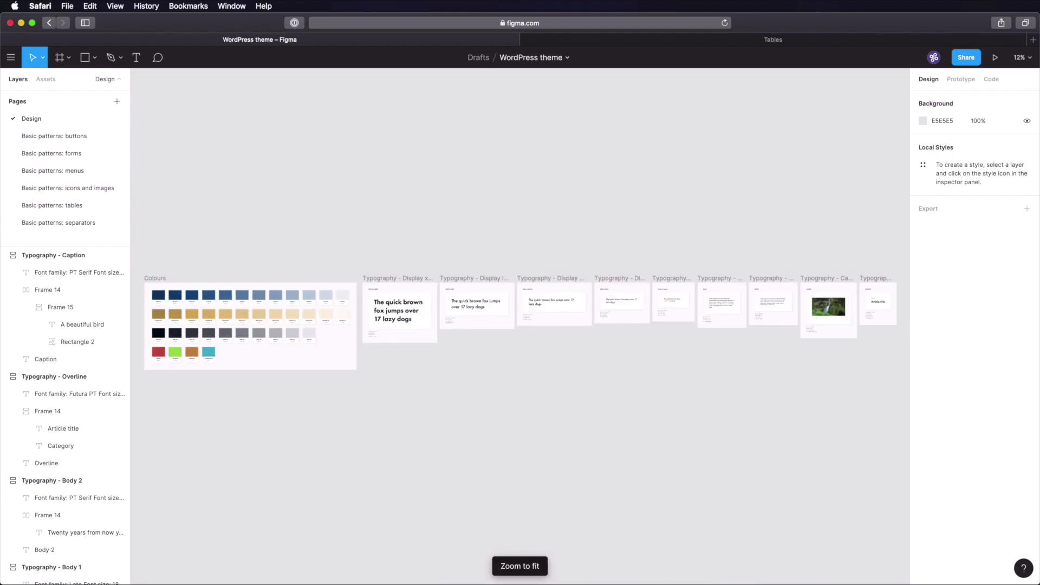
pyautogui.scroll(10, 812, 289)
pyautogui.hscroll(-10, 386, 222)
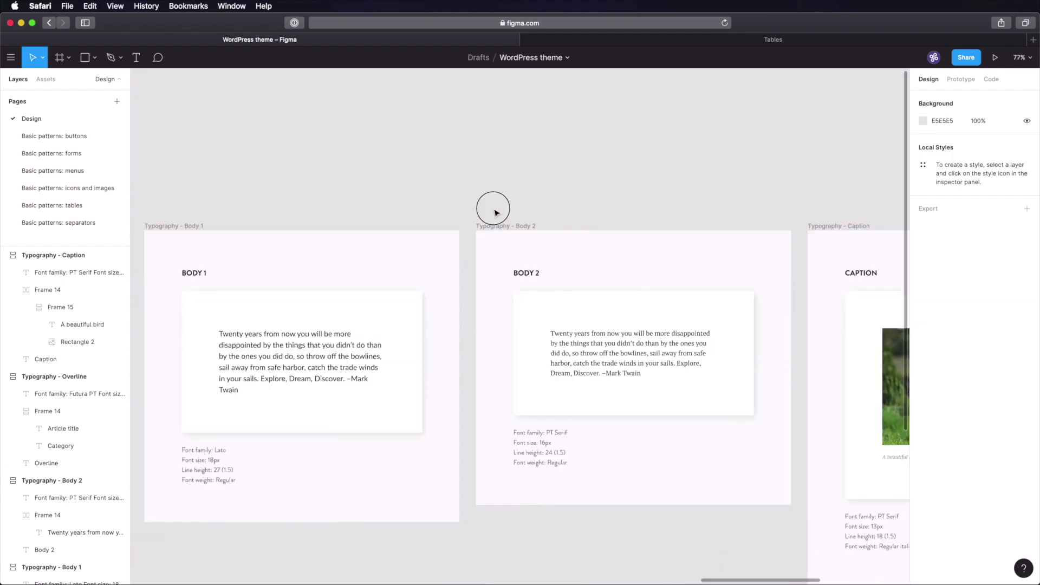
pyautogui.click(515, 325)
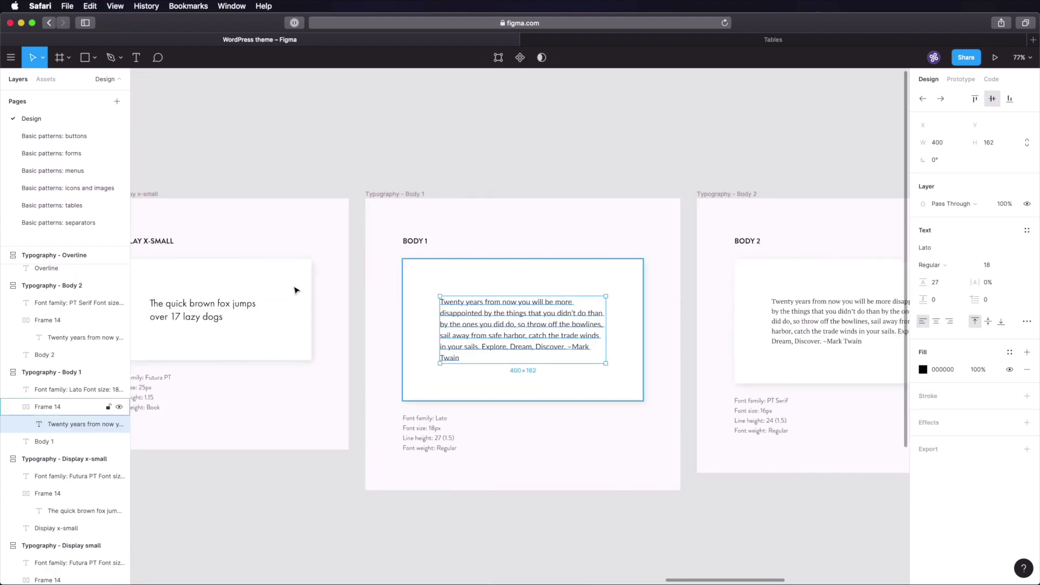
pyautogui.click(79, 223)
pyautogui.click(431, 262)
pyautogui.press('super+v')
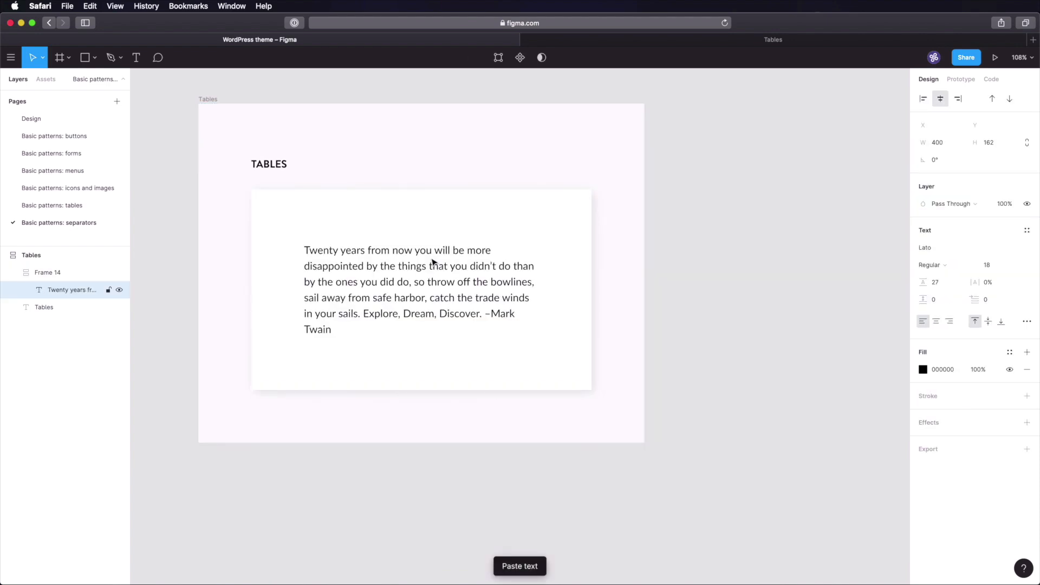
# - Place a rectangle inside the card below the quote
pyautogui.press('r')
pyautogui.click(407, 379)
pyautogui.press('Escape')
pyautogui.click(348, 380)
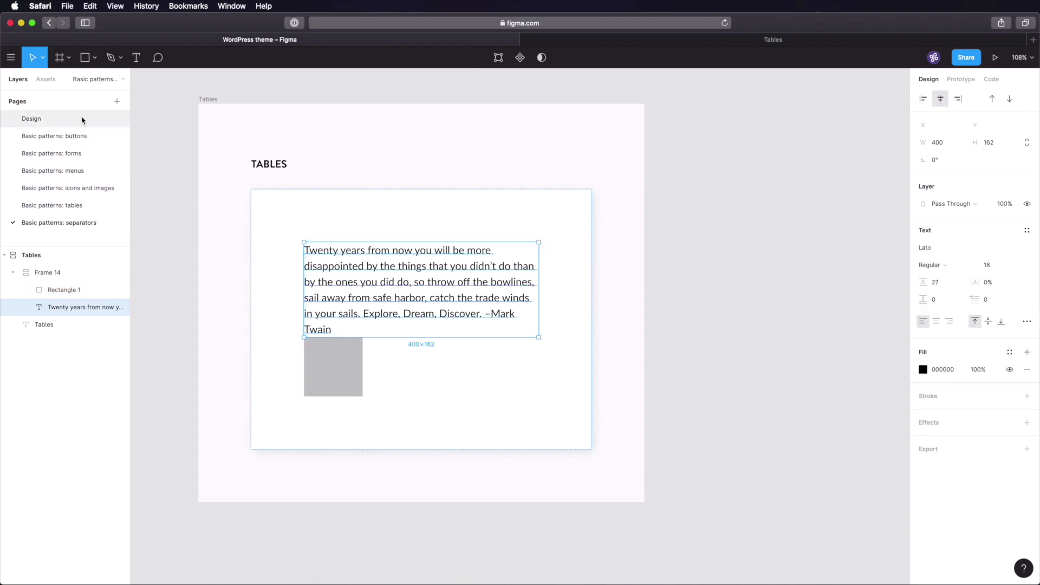
# - Fill the rectangle with the GREY-80 colour 353F48 from the Design page swatches
pyautogui.click(81, 118)
pyautogui.hotkey('shift', '1')
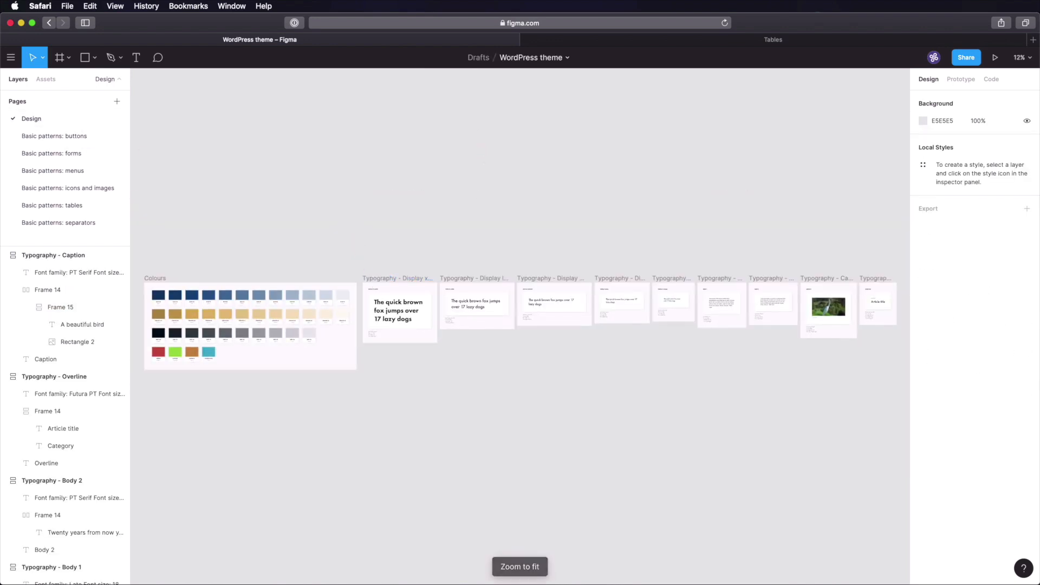
pyautogui.scroll(10, 181, 309)
pyautogui.moveTo(348, 329); pyautogui.dragTo(378, 314)
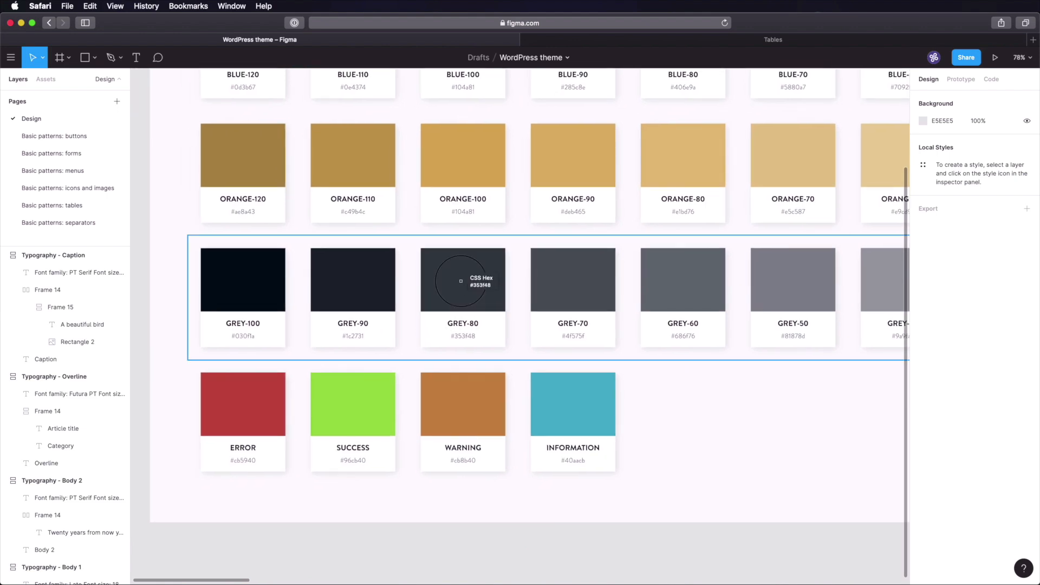
pyautogui.click(62, 224)
pyautogui.click(336, 365)
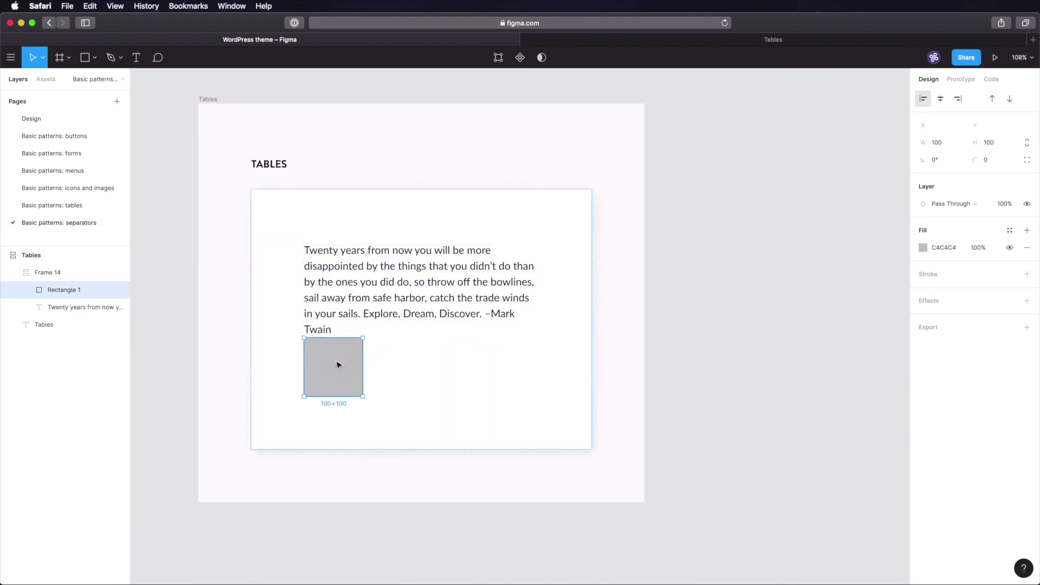
pyautogui.click(943, 247)
pyautogui.write('353F48')
pyautogui.press('Tab')
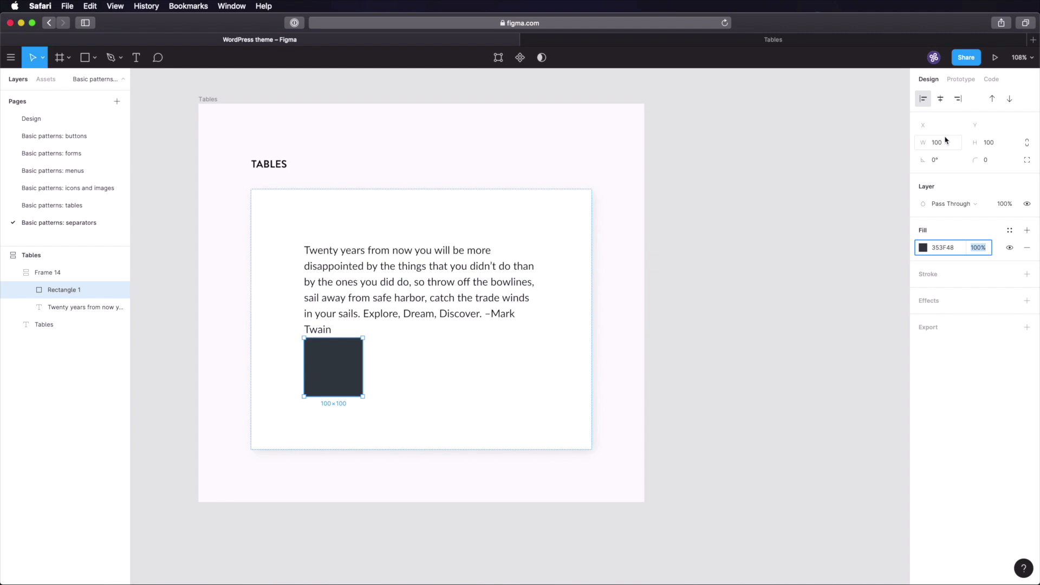
# - Resize the bar to 400 wide by 4 high
pyautogui.click(987, 143)
pyautogui.write('4')
pyautogui.press('Tab')
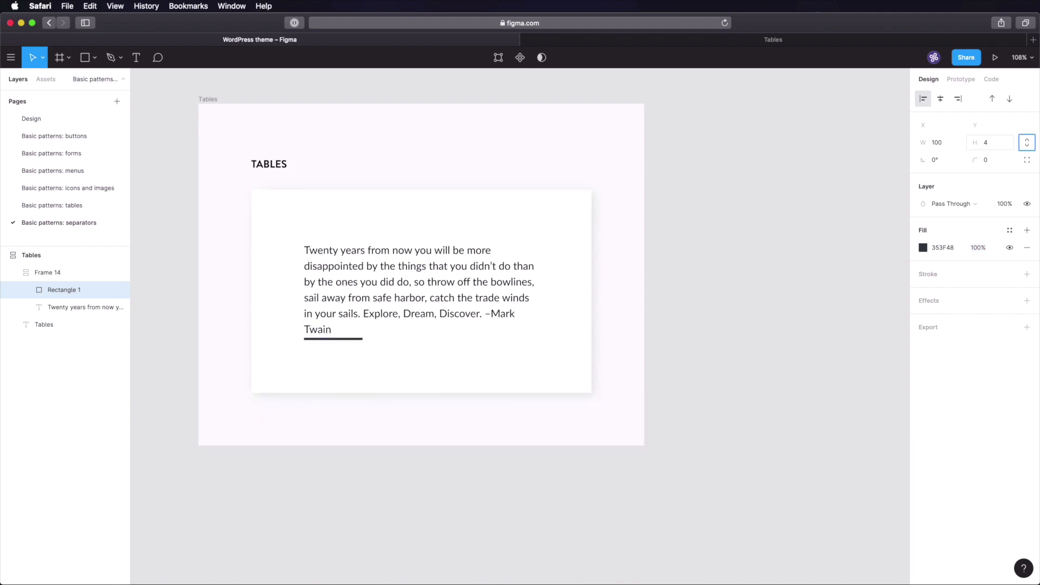
pyautogui.click(943, 145)
pyautogui.write('320')
pyautogui.press('Tab')
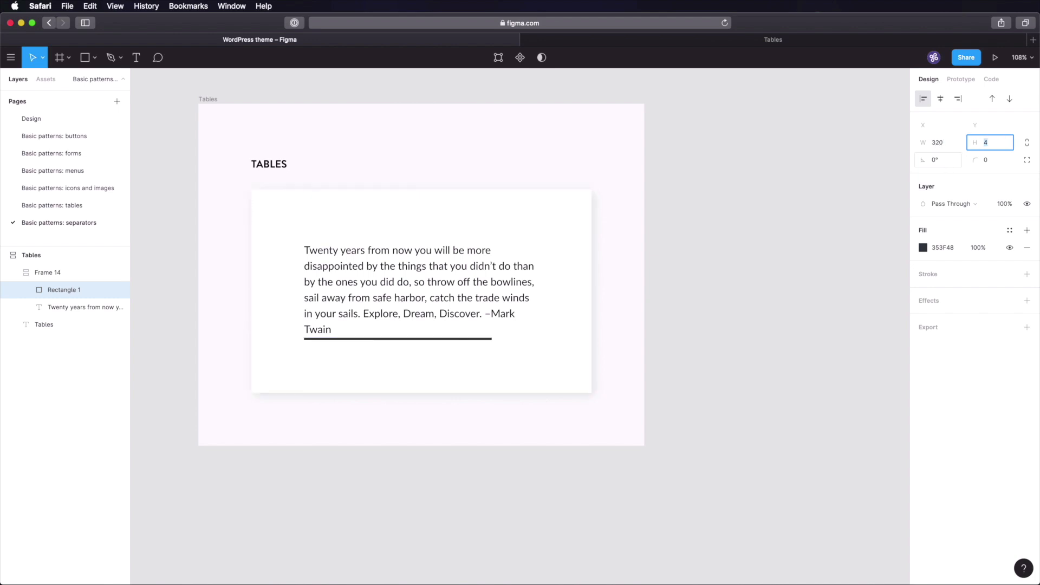
pyautogui.click(947, 144)
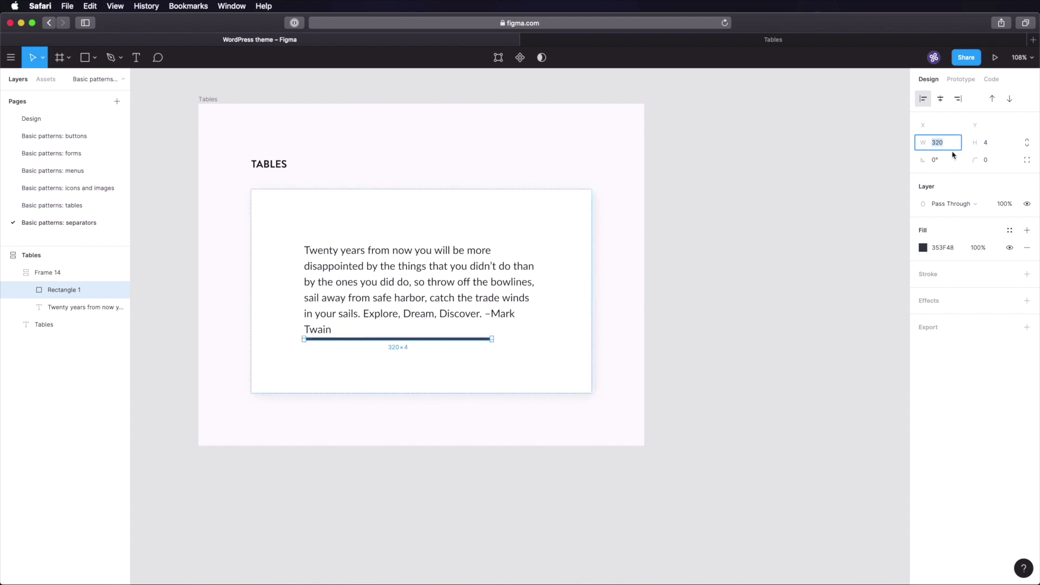
pyautogui.write('400')
pyautogui.press('Tab')
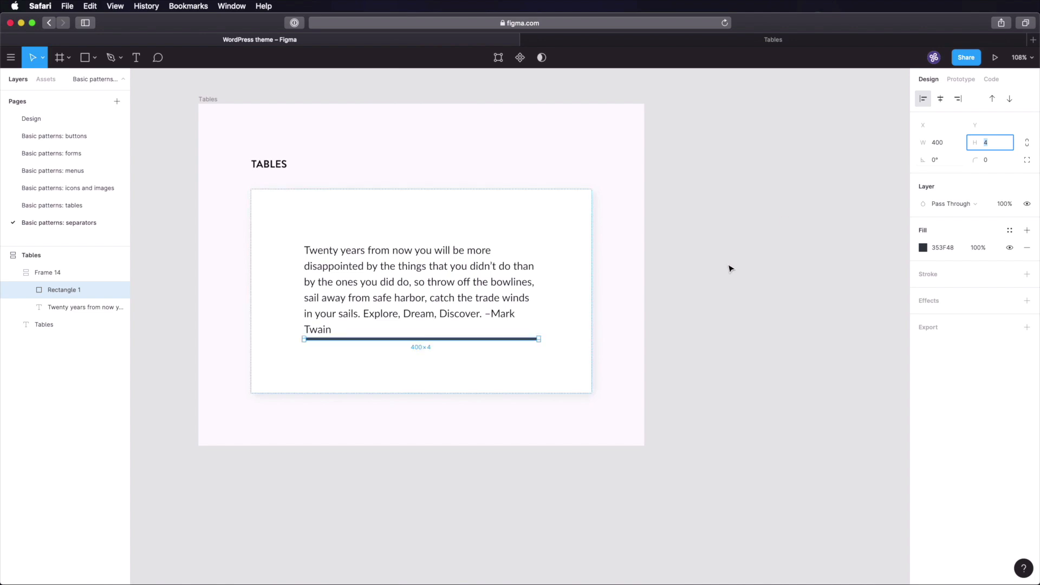
pyautogui.click(728, 297)
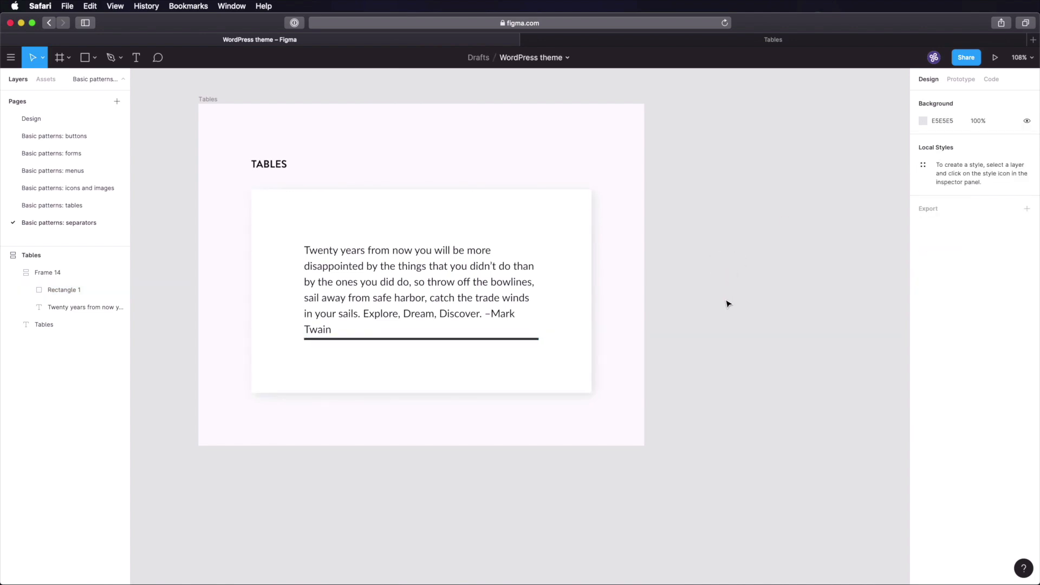
# - Duplicate the quote text and place the copy below the separator bar
pyautogui.click(480, 340)
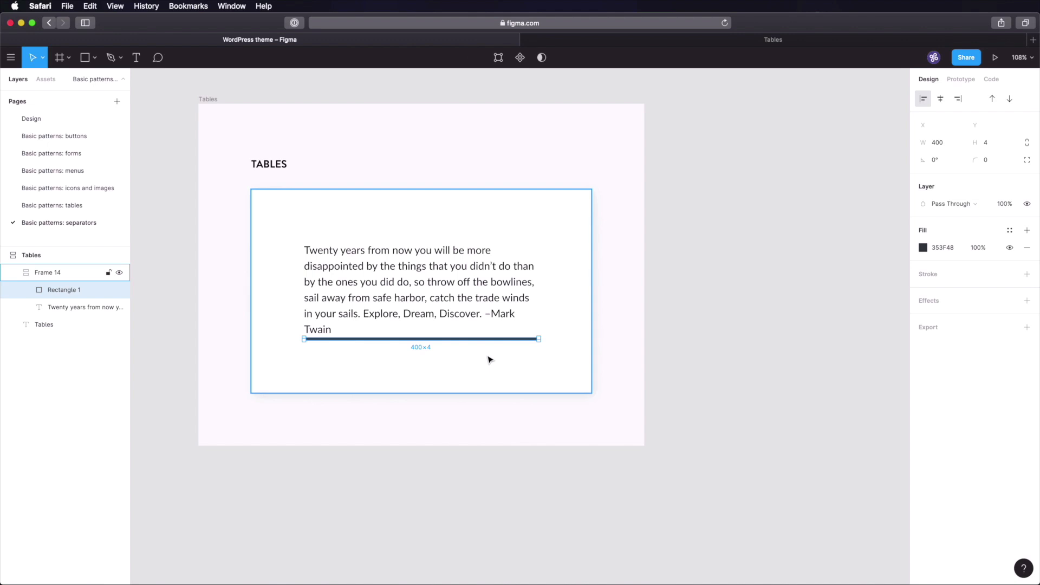
pyautogui.press('Escape')
pyautogui.click(405, 291)
pyautogui.press('super+d')
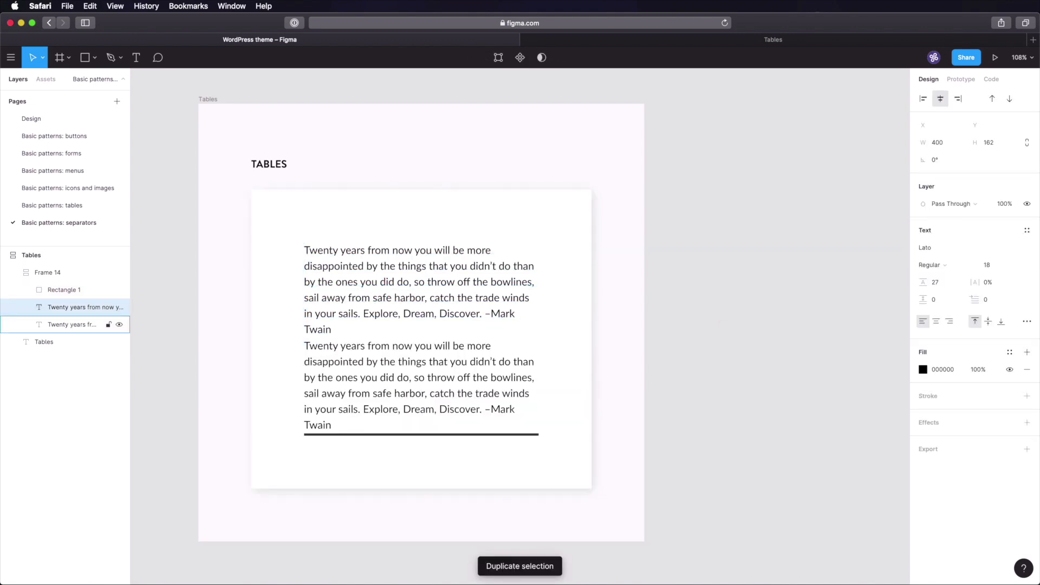
pyautogui.moveTo(325, 362); pyautogui.dragTo(385, 455)
pyautogui.click(792, 307)
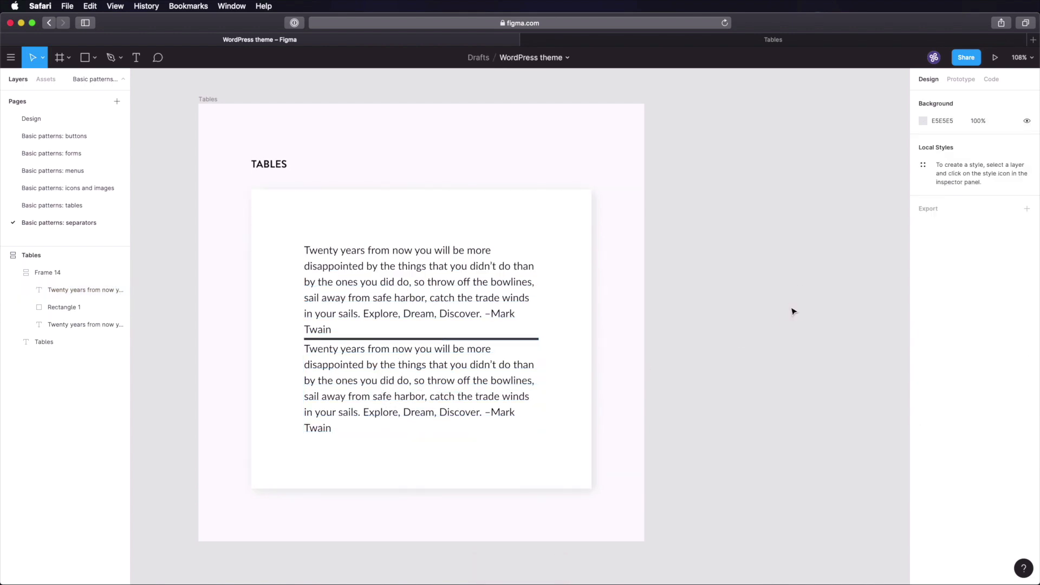
# - Wrap the separator bar in a vertical auto-layout frame: horizontal padding 0, vertical padding 64, spacing 0
pyautogui.click(382, 339)
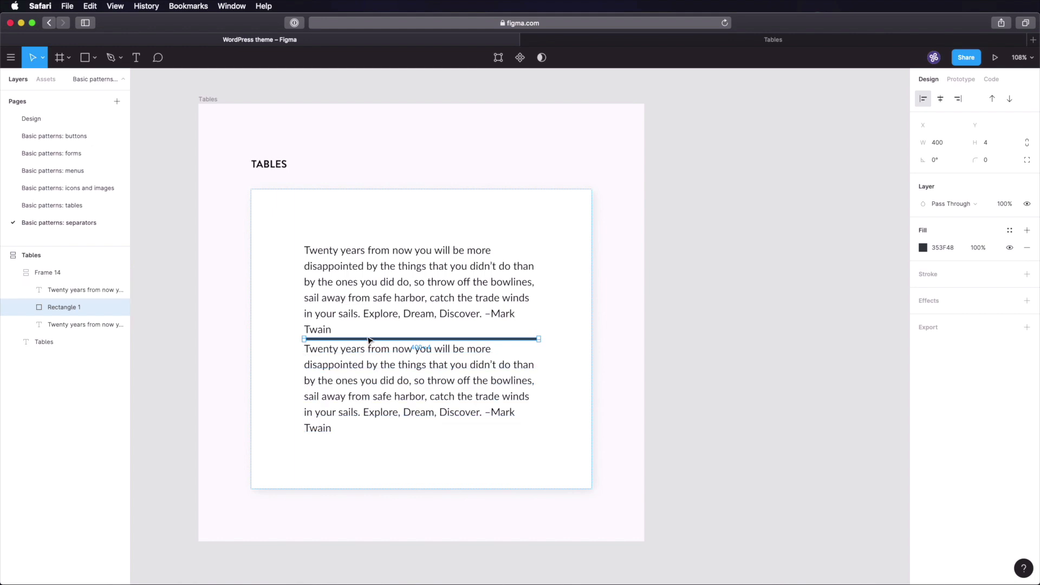
pyautogui.hotkey('shift', 'a')
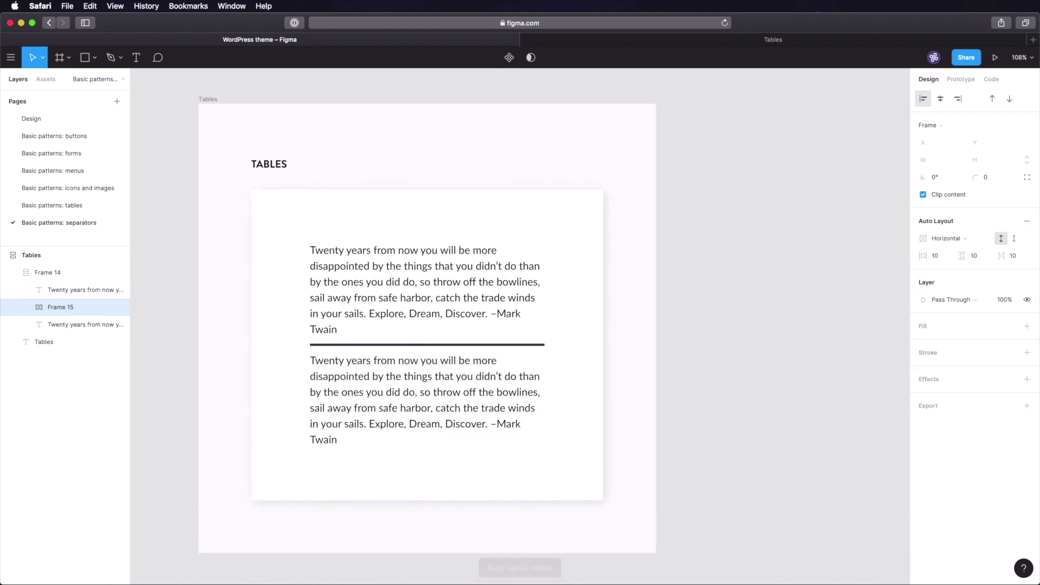
pyautogui.click(946, 238)
pyautogui.click(948, 252)
pyautogui.click(940, 257)
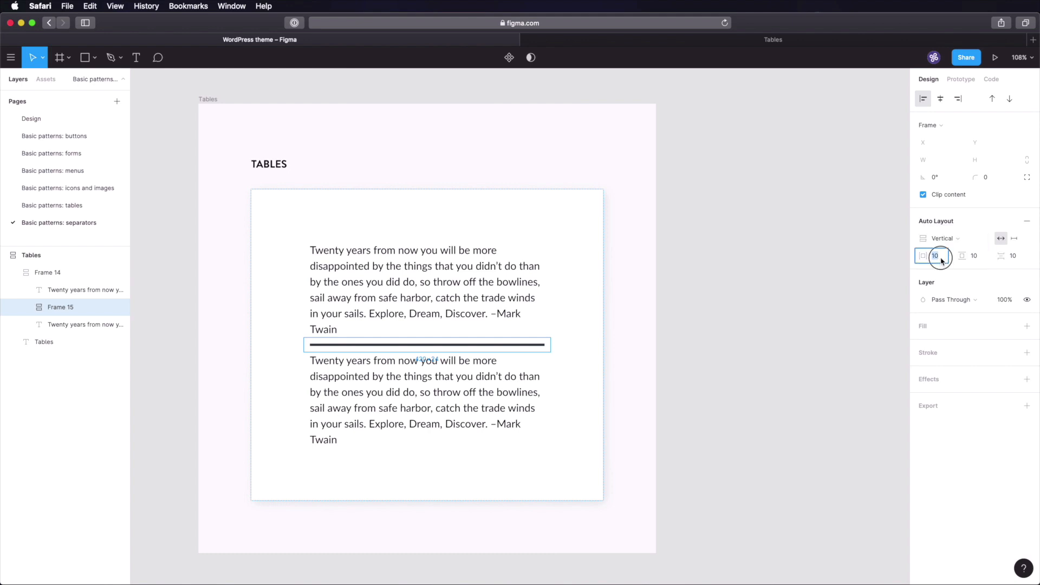
pyautogui.write('0')
pyautogui.press('Tab')
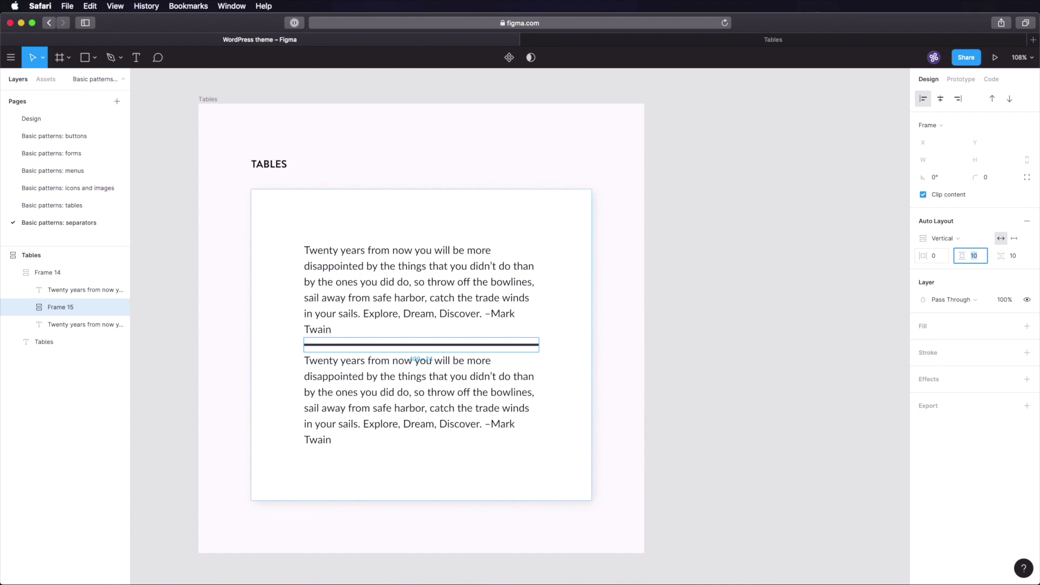
pyautogui.write('64')
pyautogui.press('Tab')
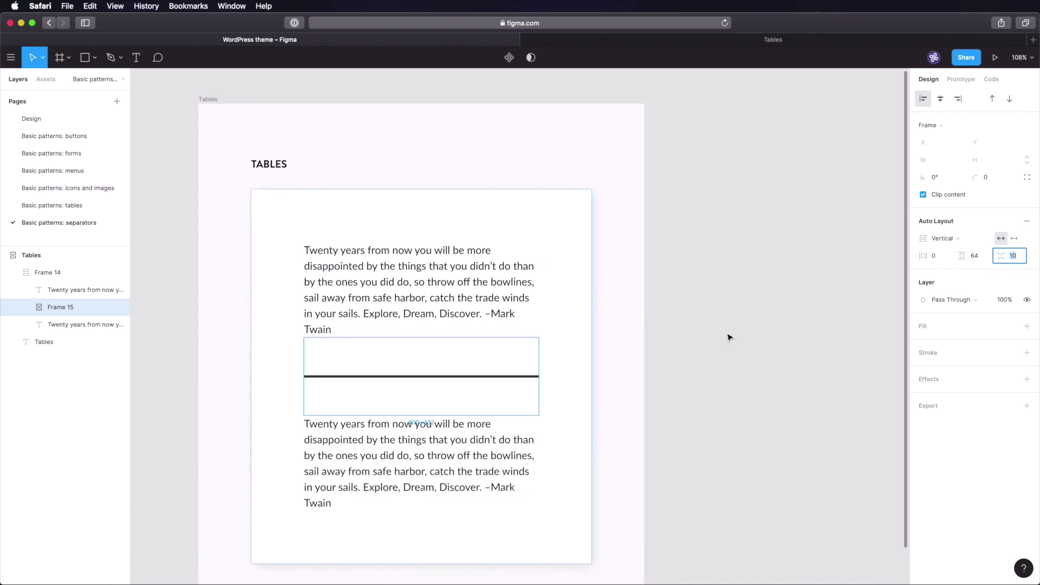
pyautogui.press('Tab')
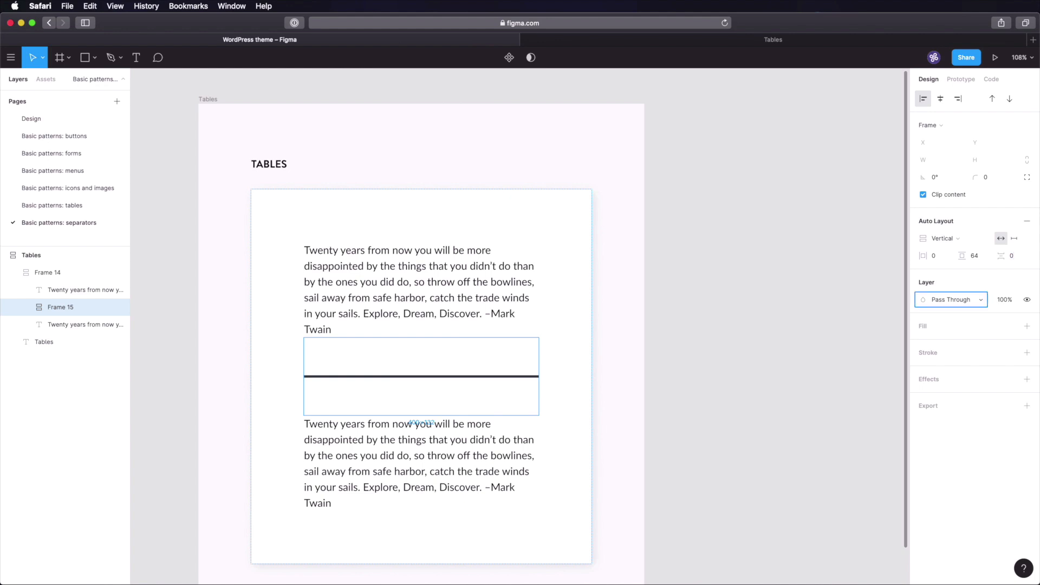
pyautogui.click(725, 322)
pyautogui.scroll(-5, 724, 375)
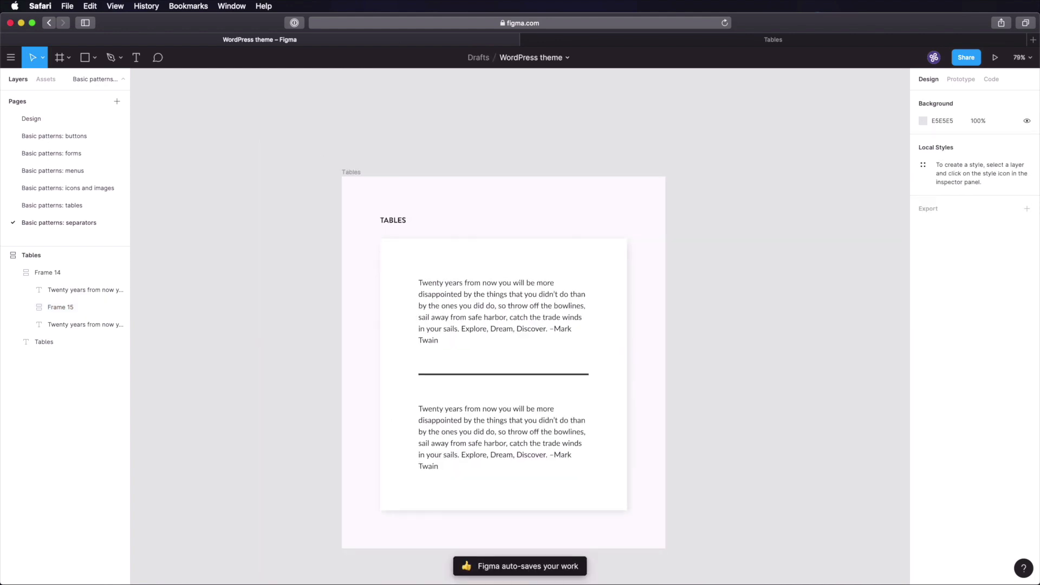
# - Rename the frame 'Separator: default', then duplicate it and rename the copy 'Separator: small'
pyautogui.doubleClick(353, 172)
pyautogui.write('Sepaerator: default')
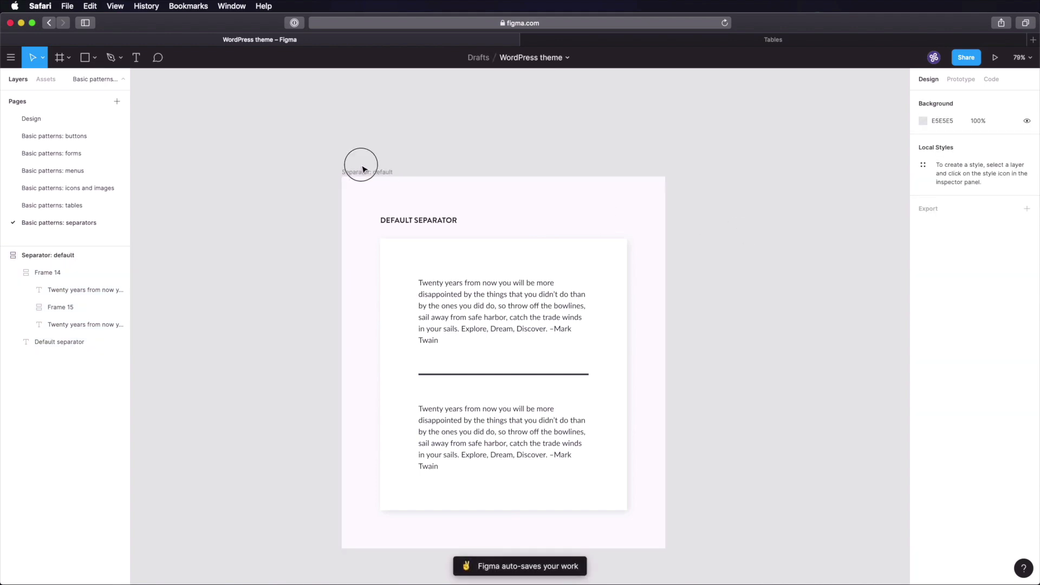
pyautogui.click(361, 171)
pyautogui.press('super+d')
pyautogui.click(448, 174)
pyautogui.click(557, 174)
pyautogui.press('super+r')
pyautogui.press('Right')
pyautogui.hotkey('alt', 'shift', 'Left')
pyautogui.write('small')
pyautogui.press('Return')
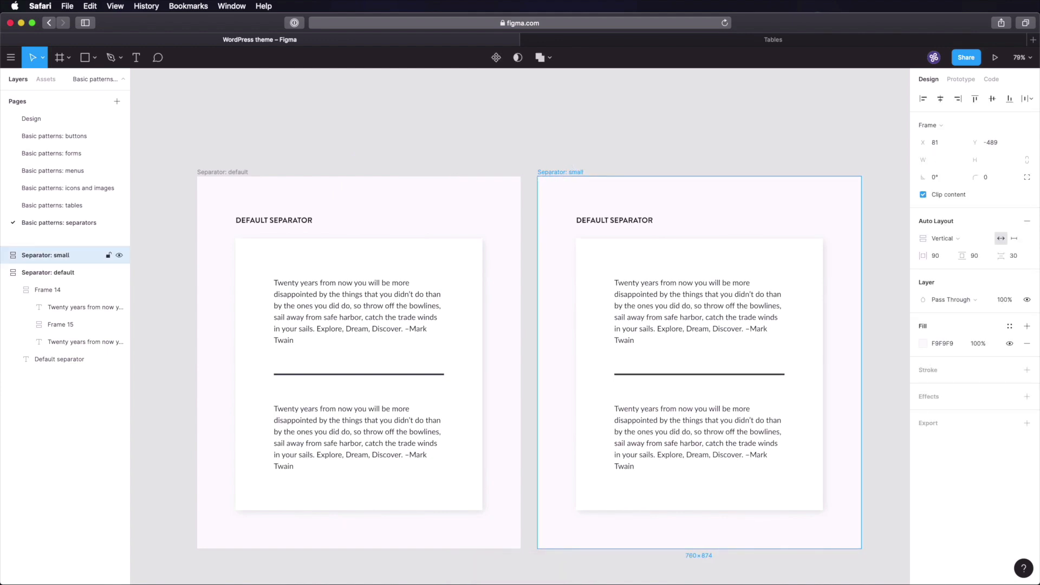
# - Change the copy's heading from DEFAULT to SMALL SEPARATOR
pyautogui.click(592, 219)
pyautogui.doubleClick(599, 220)
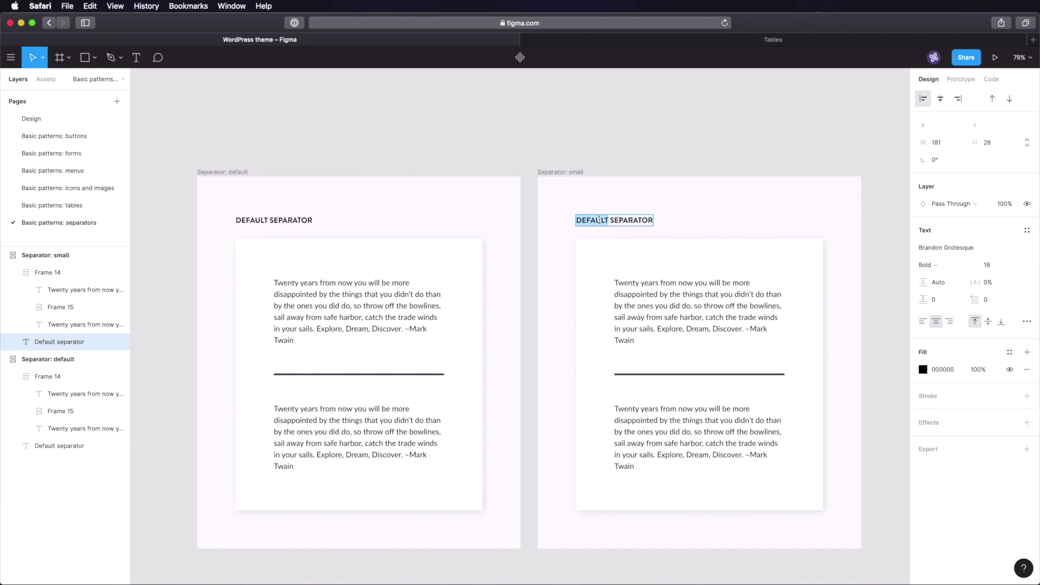
pyautogui.write('Small')
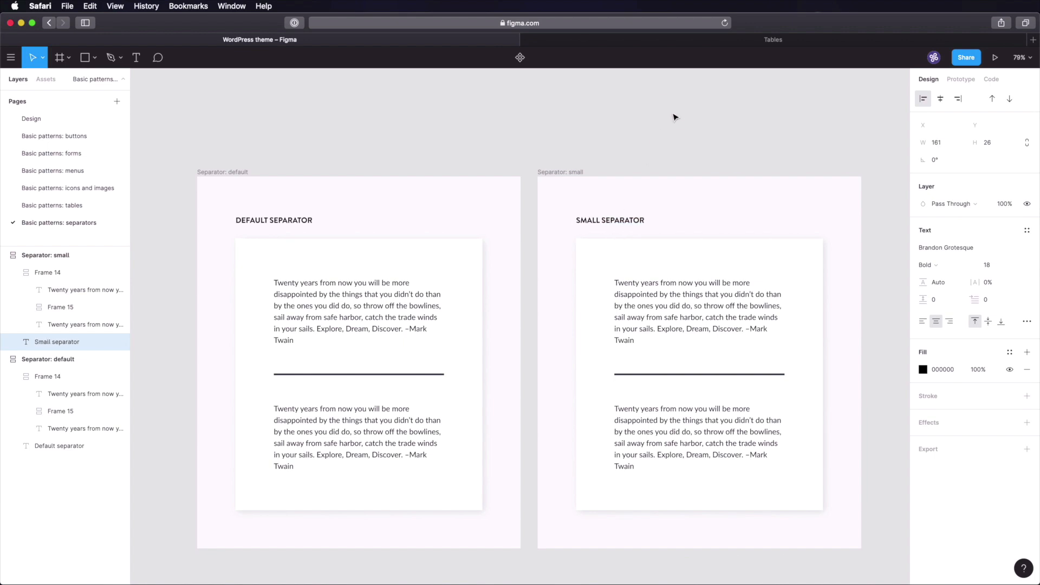
pyautogui.click(674, 117)
pyautogui.scroll(-3, 692, 225)
pyautogui.hscroll(2, 692, 226)
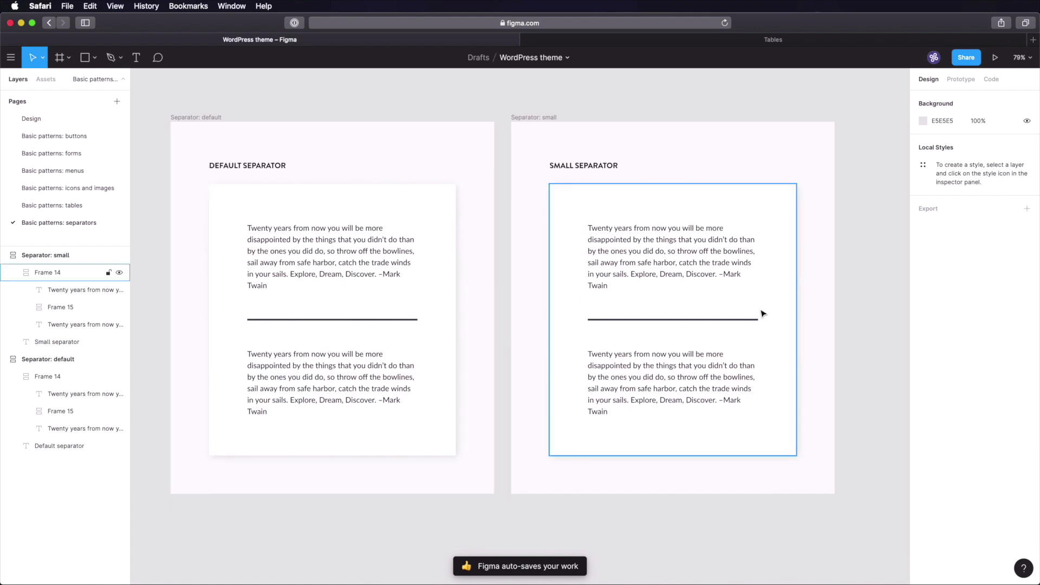
# - Resize the small card's separator line to 240 wide and 1 high
pyautogui.keyDown('super'); pyautogui.click(721, 320); pyautogui.keyUp('super')
pyautogui.click(1000, 142)
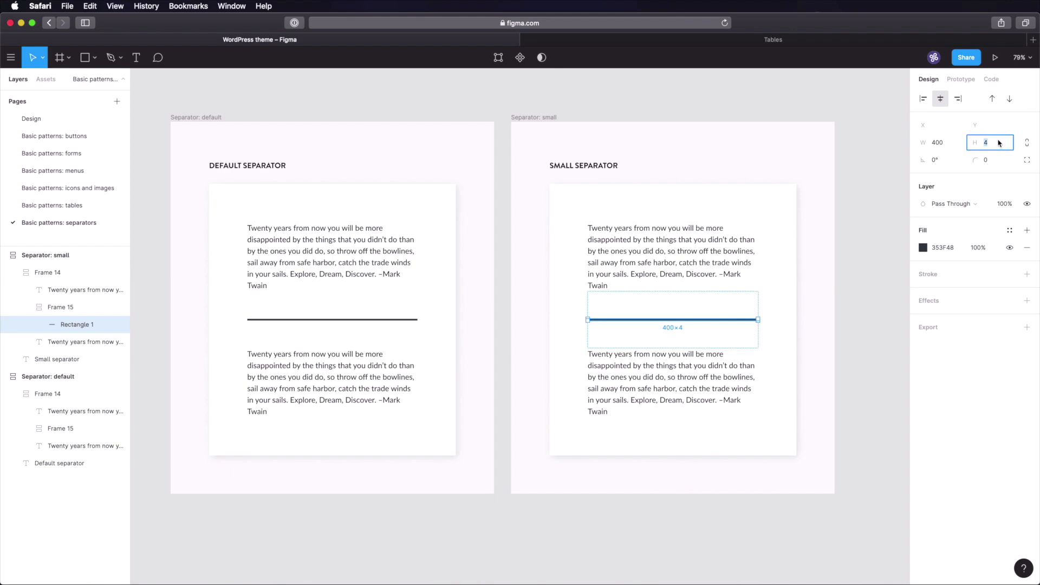
pyautogui.write('1')
pyautogui.press('Tab')
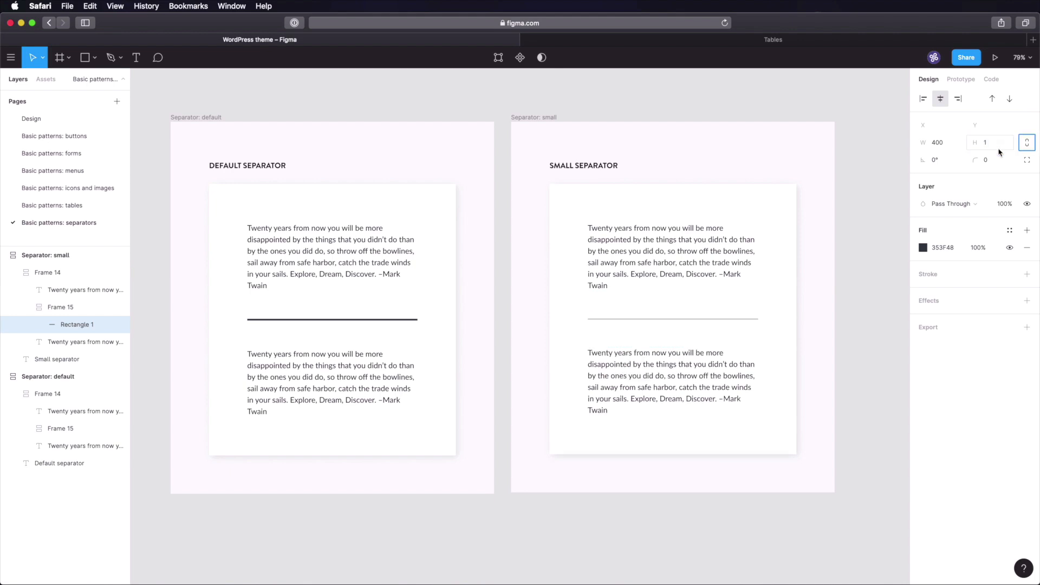
pyautogui.click(947, 143)
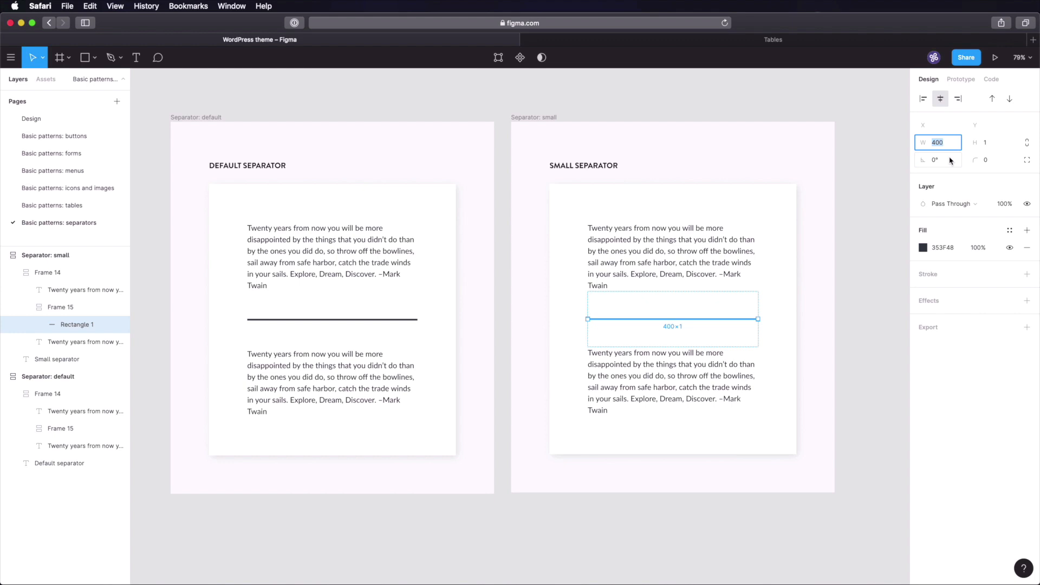
pyautogui.write('240')
pyautogui.press('Tab')
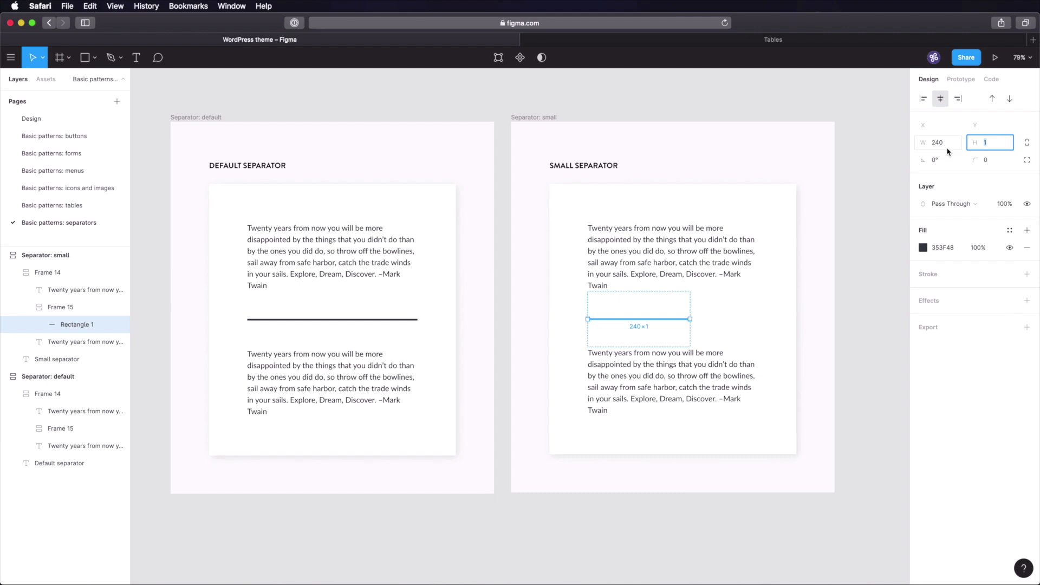
pyautogui.click(838, 302)
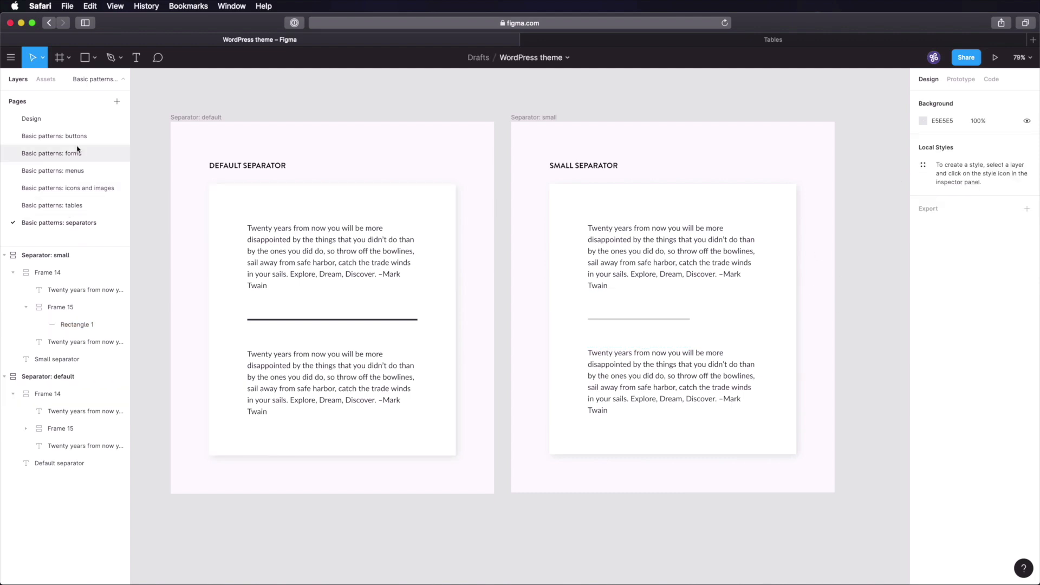
# - Back on the separators page, check the thin line and its frame padding, then fit both cards in view
pyautogui.click(69, 117)
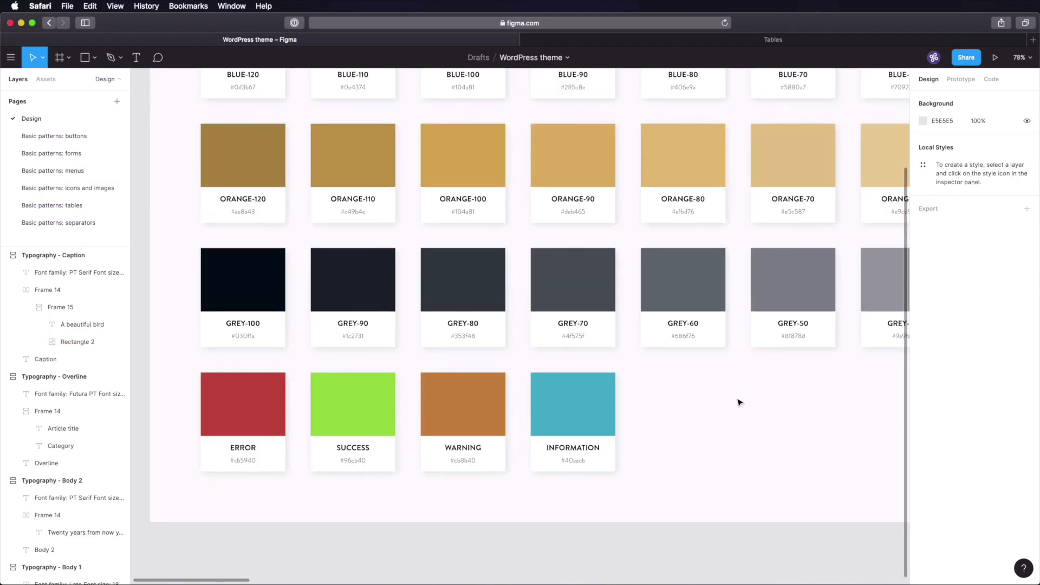
pyautogui.hscroll(10, 795, 382)
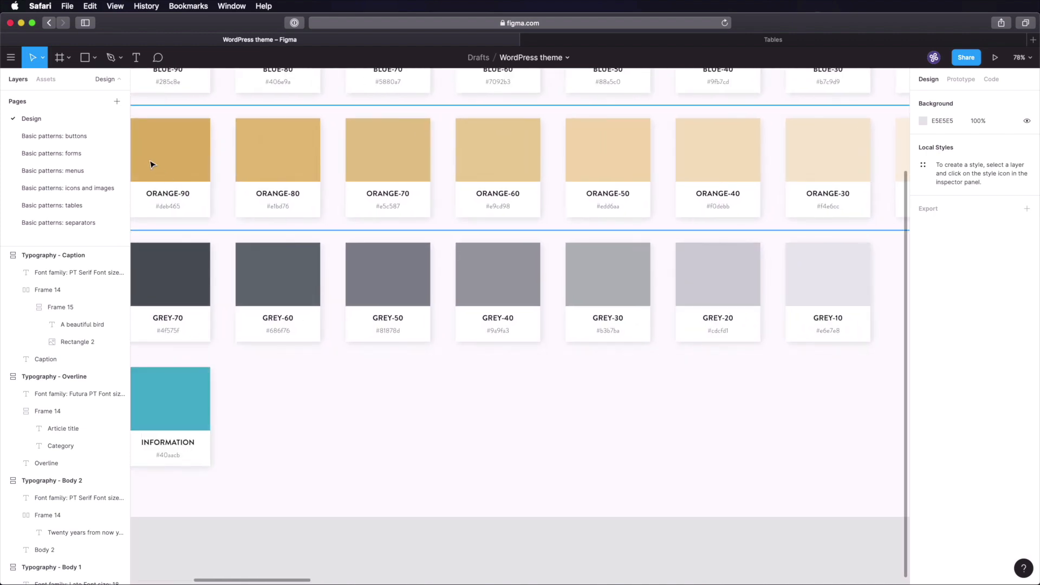
pyautogui.click(73, 221)
pyautogui.doubleClick(661, 318)
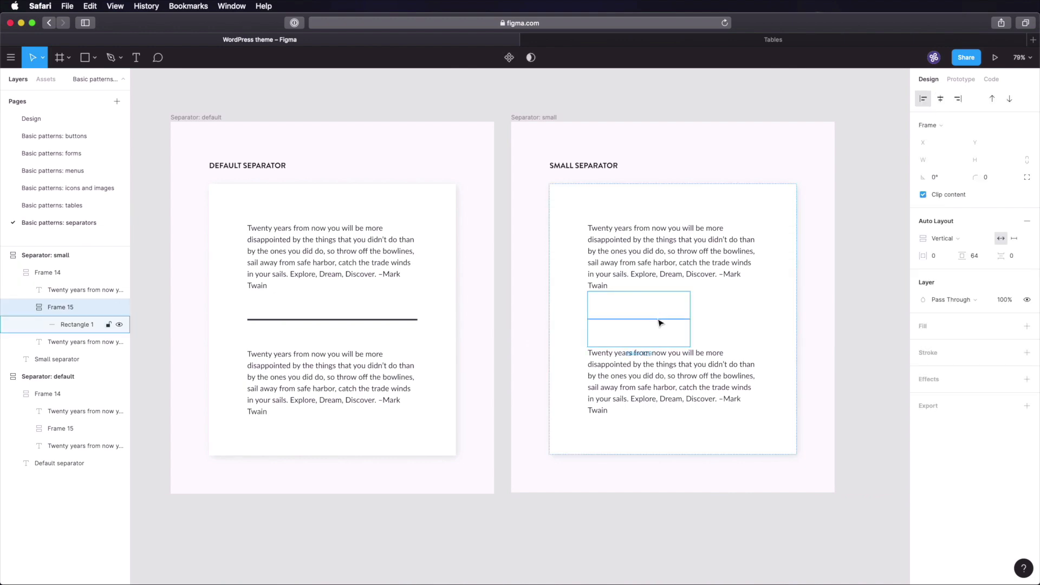
pyautogui.click(858, 316)
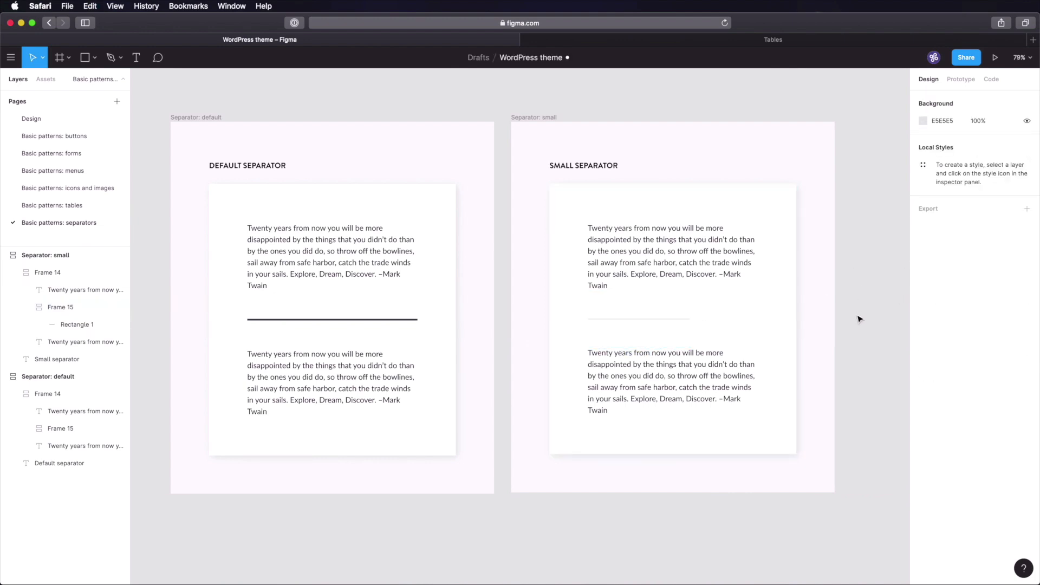
pyautogui.doubleClick(638, 321)
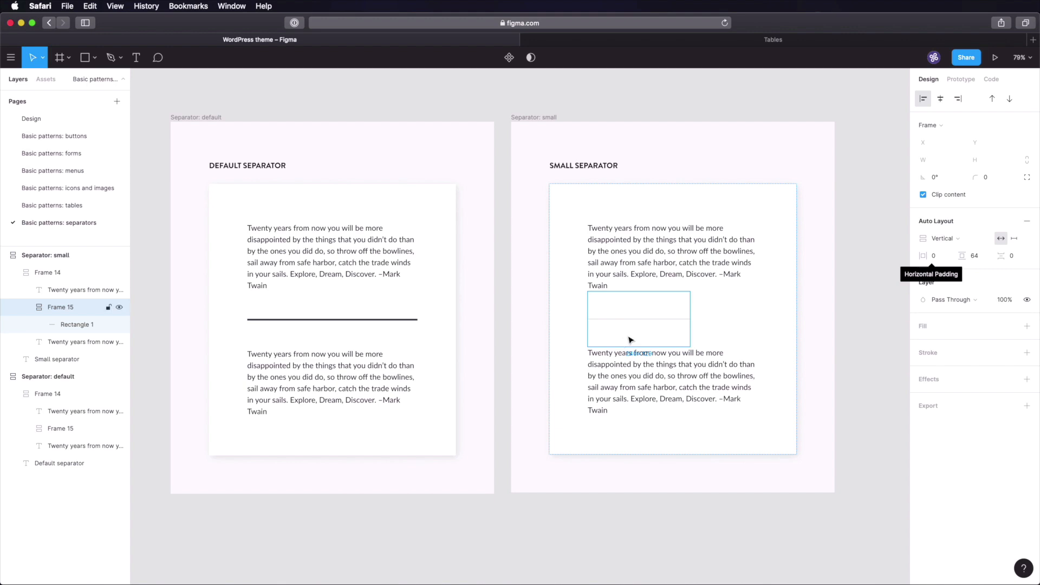
pyautogui.click(866, 304)
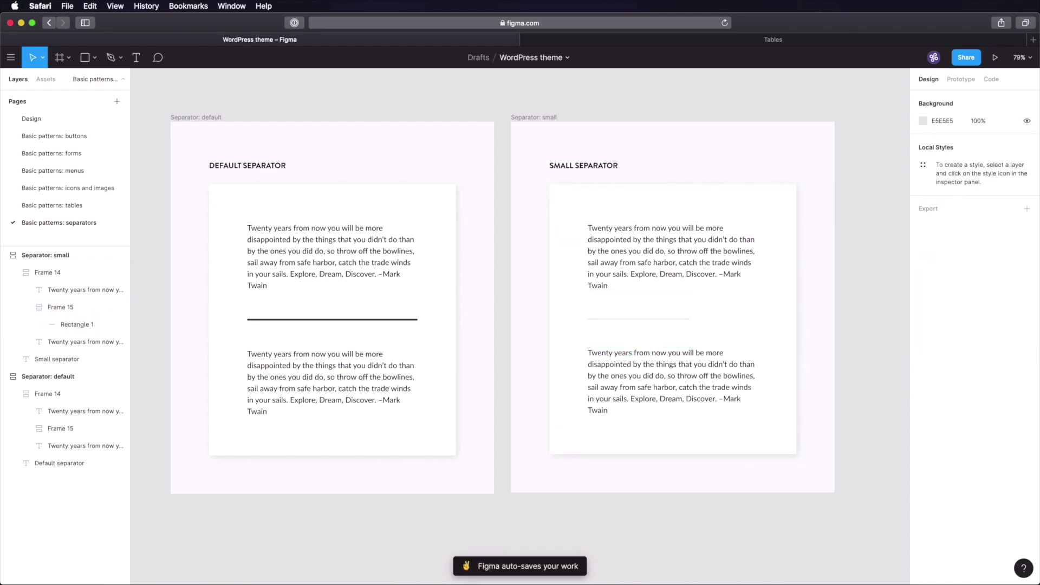
pyautogui.hotkey('shift', '1')
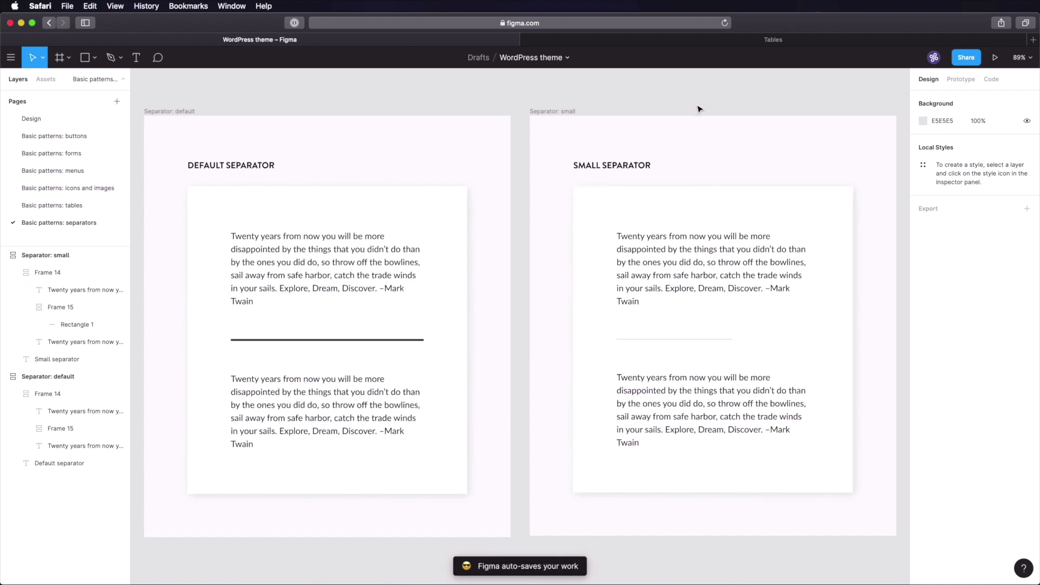
# - Under Notion's Basic patterns, create a 'Separators and spacers' sub-page with /page and paste the prepared notes
pyautogui.click(720, 37)
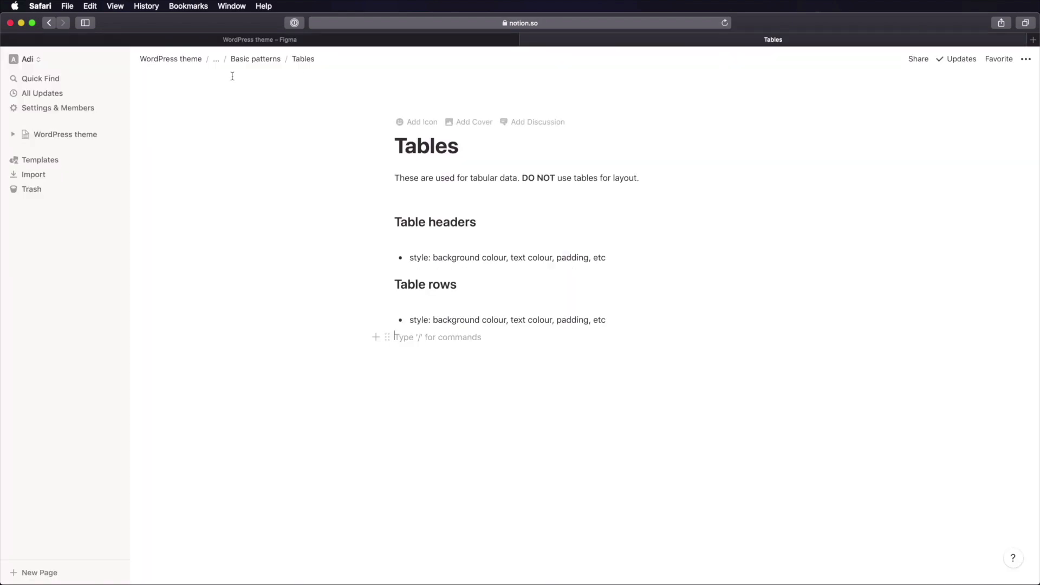
pyautogui.click(276, 63)
pyautogui.click(476, 276)
pyautogui.write('/page')
pyautogui.press('Return')
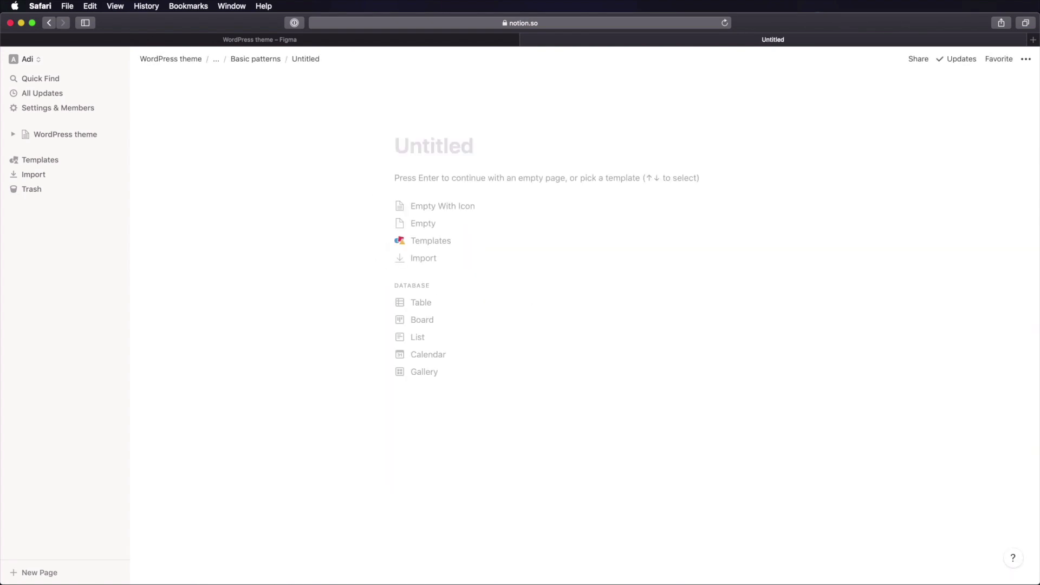
pyautogui.write('Separators and spacers')
pyautogui.press('Return')
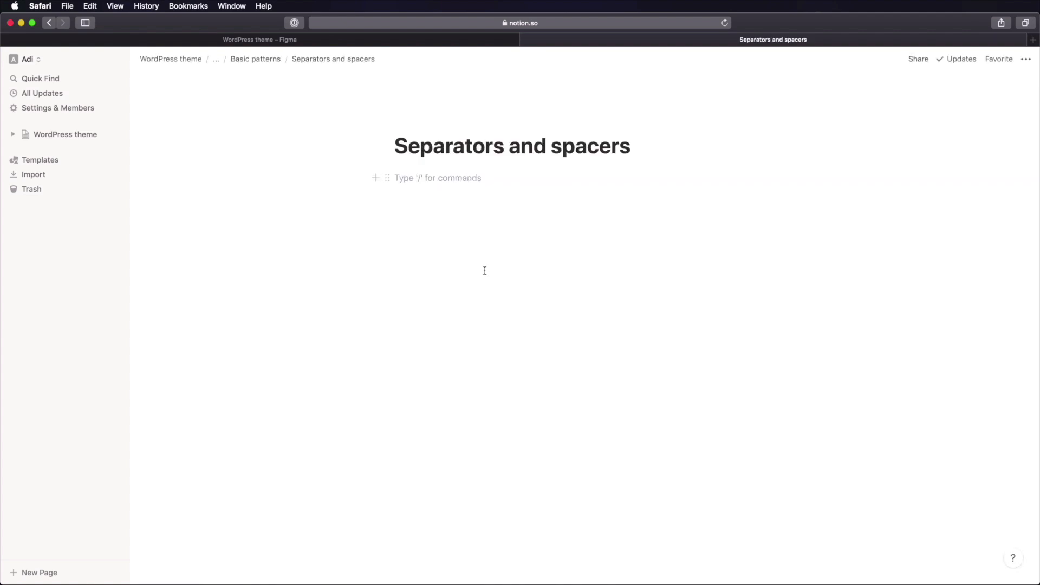
pyautogui.write("Separators  There are two types of separators: large and small.  The separators have a margin of 64px on both top and bottom.  The large separator has a height of 4px and it stretches all the available horizontal space of the parent. The small separator has a height of 1px and is 240px wide.  Spacers  There are a variety of vertical spacers, all with heights in increments of 8px. Here's the full list:  You can use these spacers between any two elements to create whitespace.")
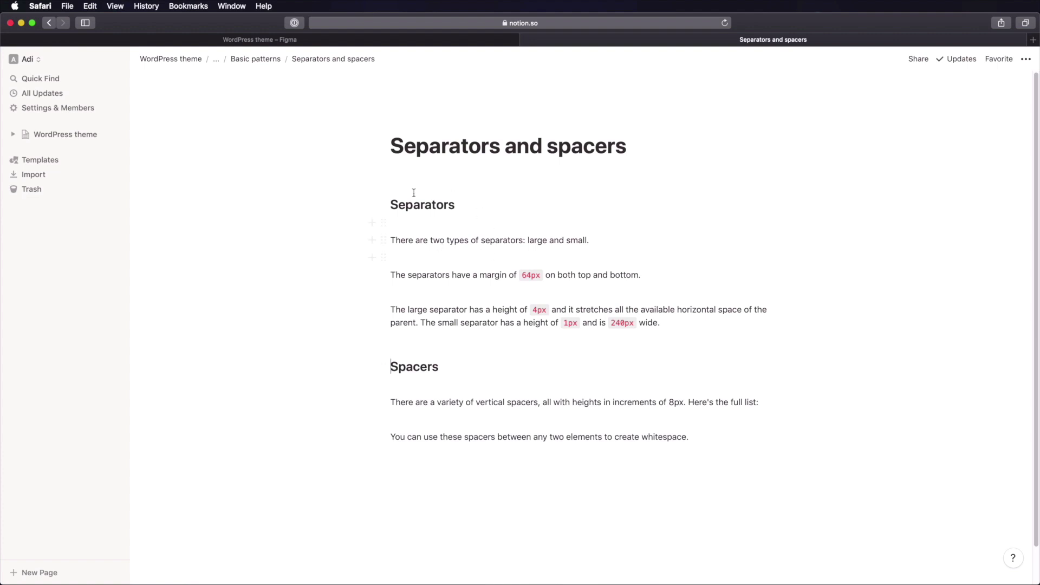
pyautogui.click(483, 240)
pyautogui.doubleClick(538, 240)
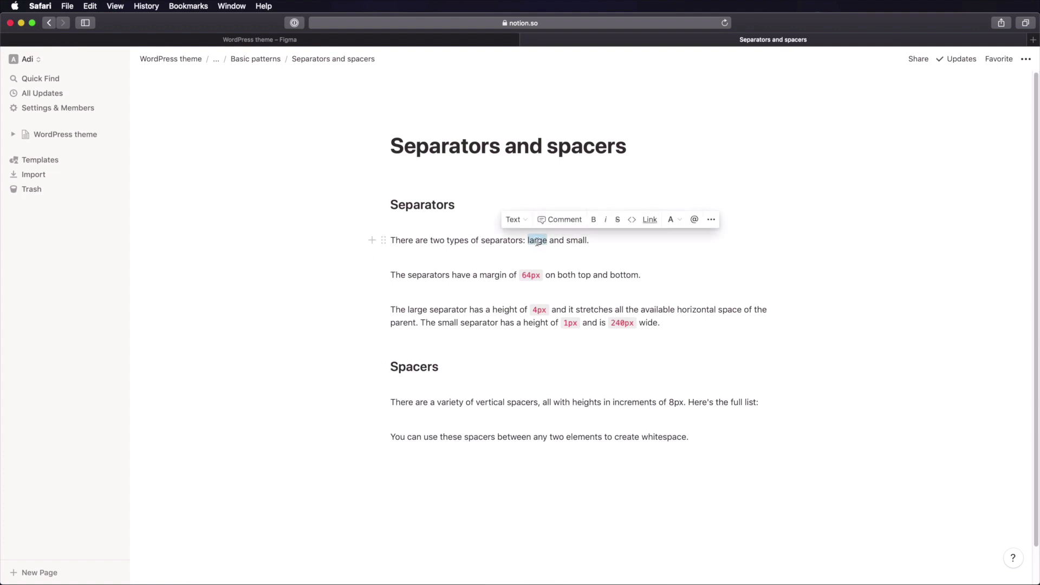
pyautogui.doubleClick(576, 241)
pyautogui.moveTo(450, 276); pyautogui.dragTo(549, 276)
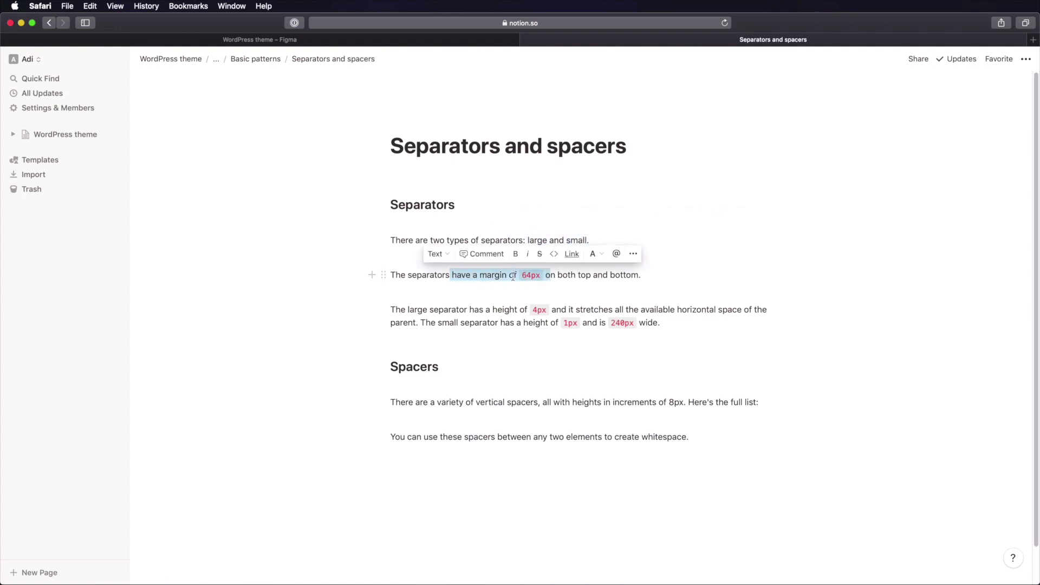
pyautogui.click(618, 275)
pyautogui.moveTo(478, 275); pyautogui.dragTo(509, 275)
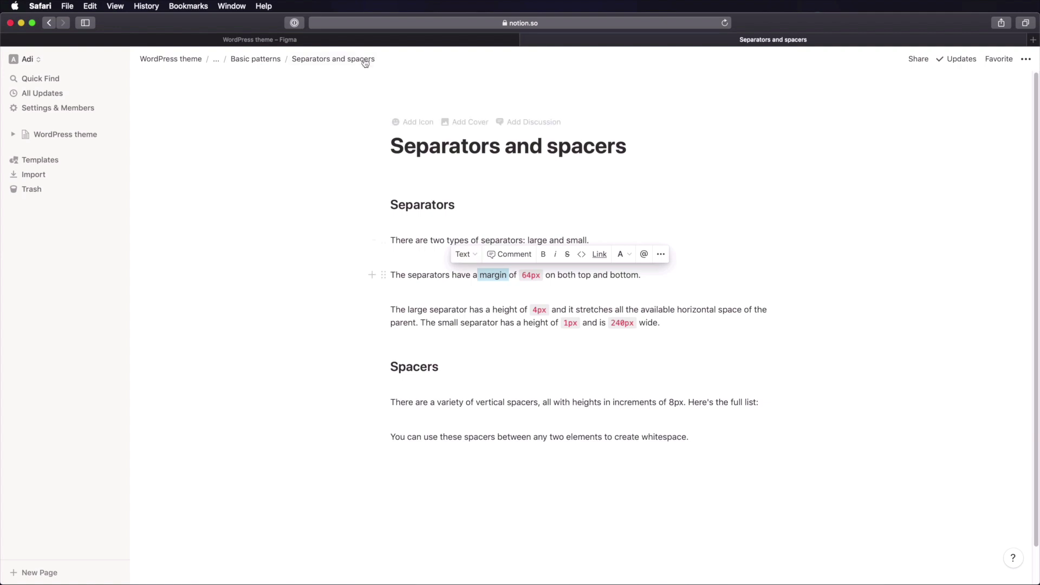
pyautogui.click(260, 40)
pyautogui.doubleClick(395, 339)
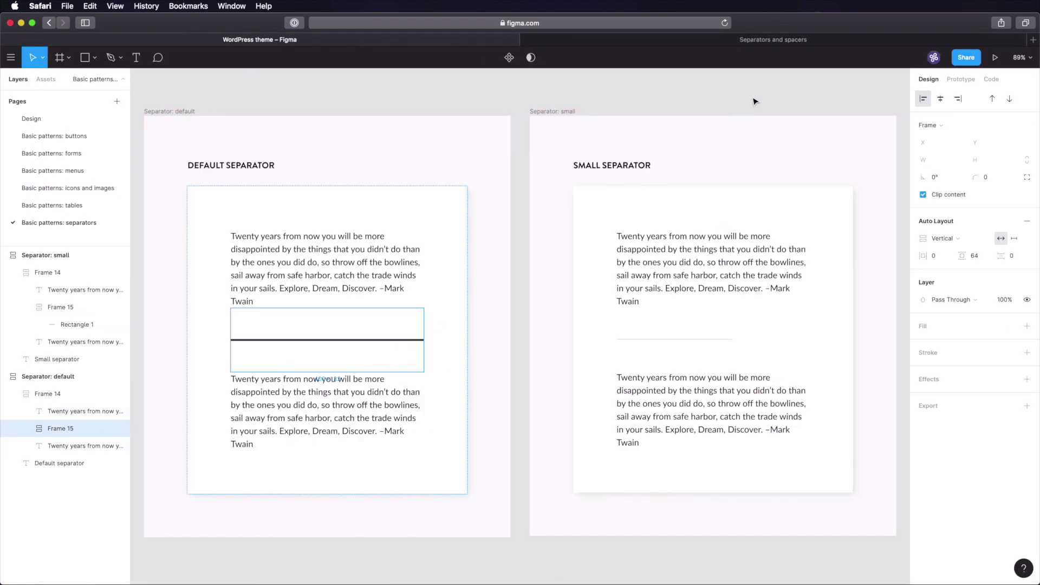
pyautogui.click(750, 43)
pyautogui.moveTo(417, 309); pyautogui.dragTo(772, 313)
pyautogui.click(516, 309)
pyautogui.click(579, 310)
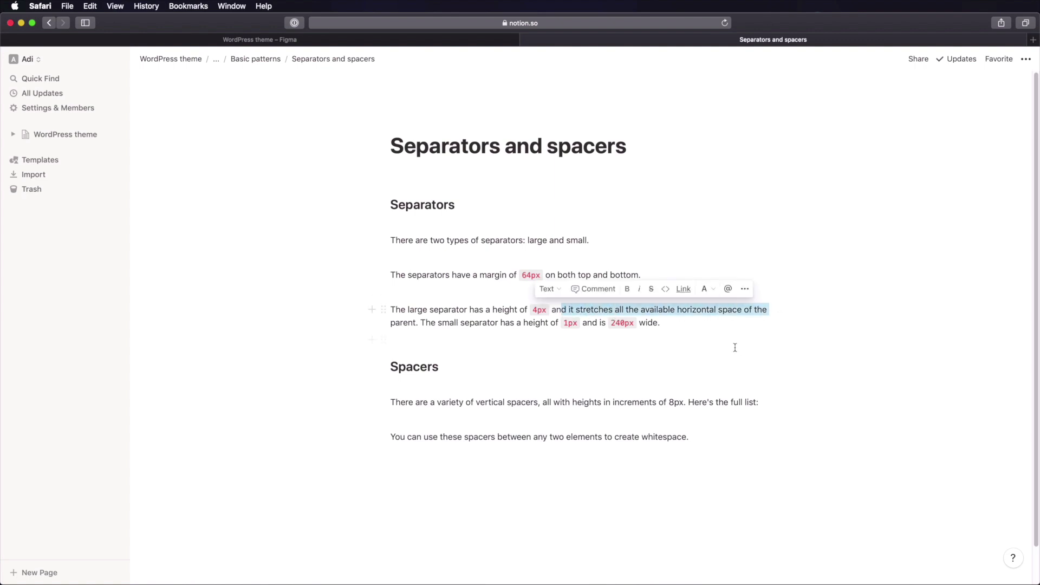
pyautogui.click(714, 310)
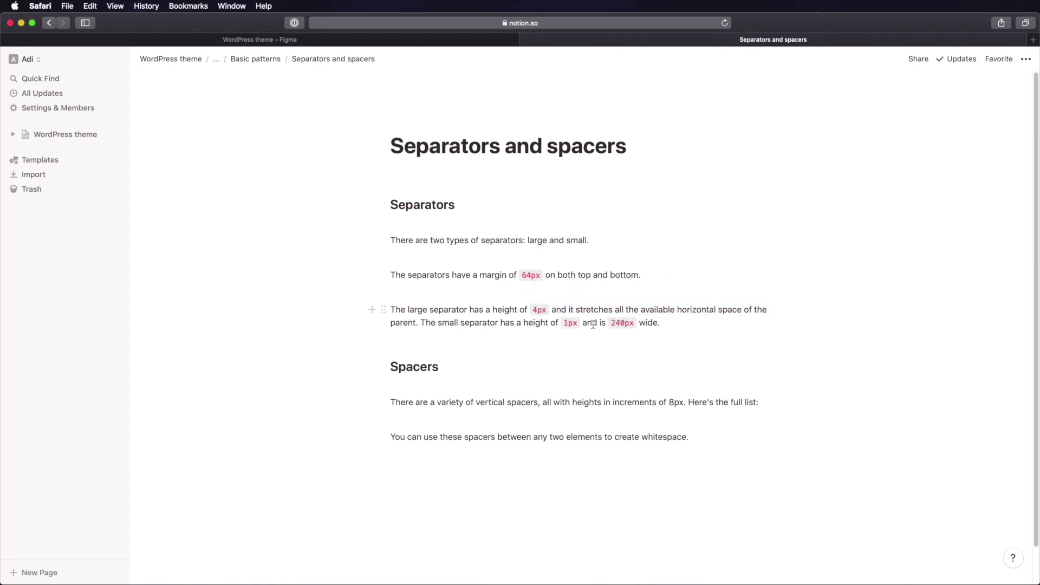
pyautogui.doubleClick(570, 323)
pyautogui.click(611, 324)
pyautogui.doubleClick(611, 324)
pyautogui.click(642, 340)
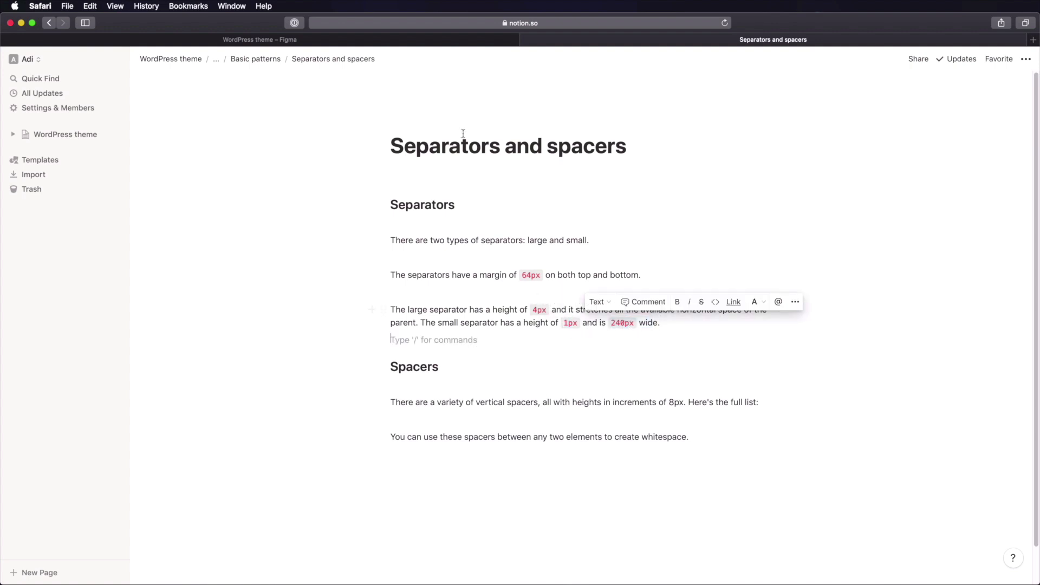
pyautogui.click(439, 43)
pyautogui.click(655, 336)
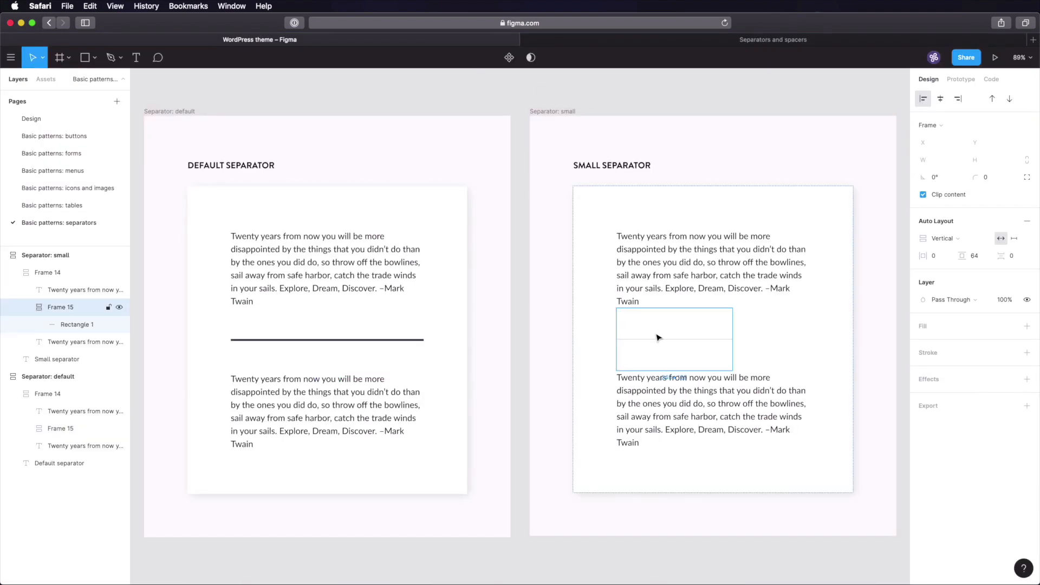
pyautogui.click(665, 339)
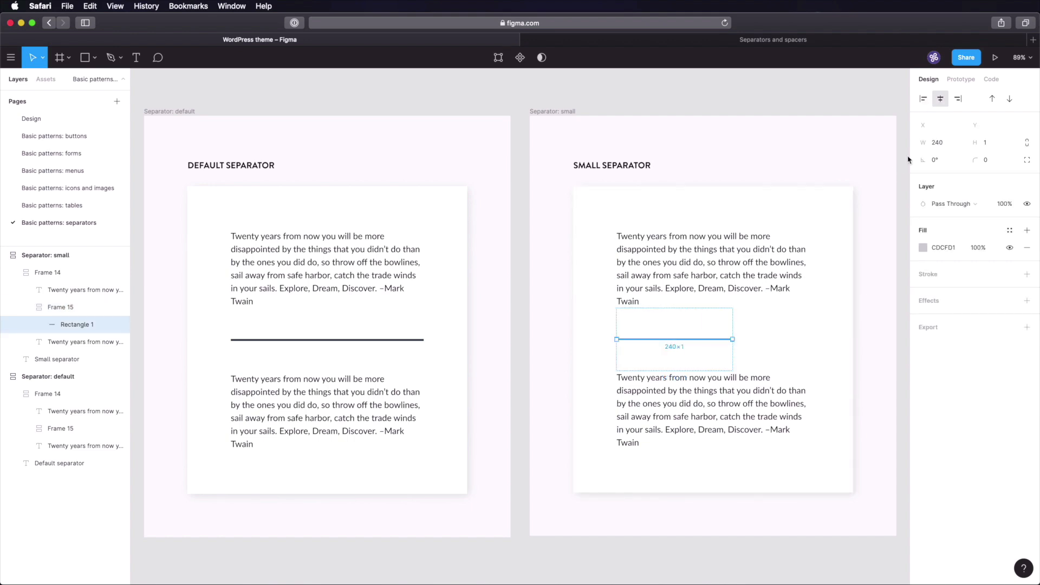
pyautogui.click(870, 231)
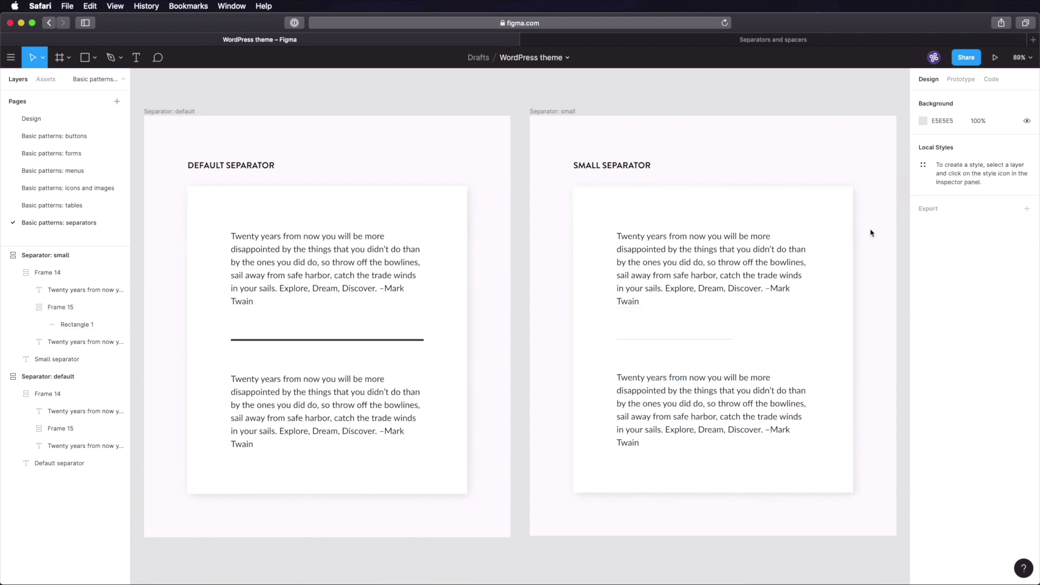
pyautogui.click(640, 42)
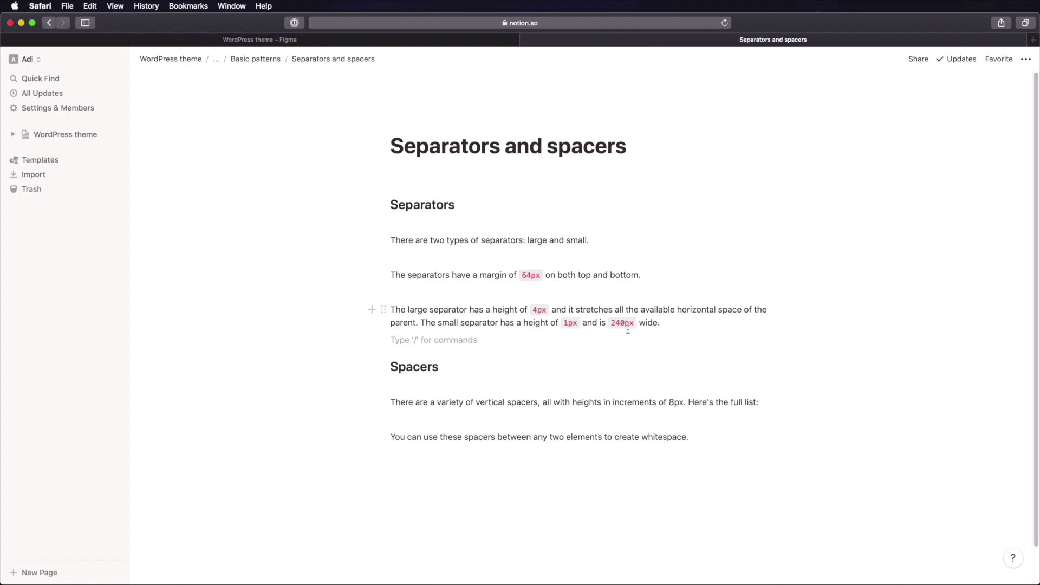
pyautogui.click(675, 323)
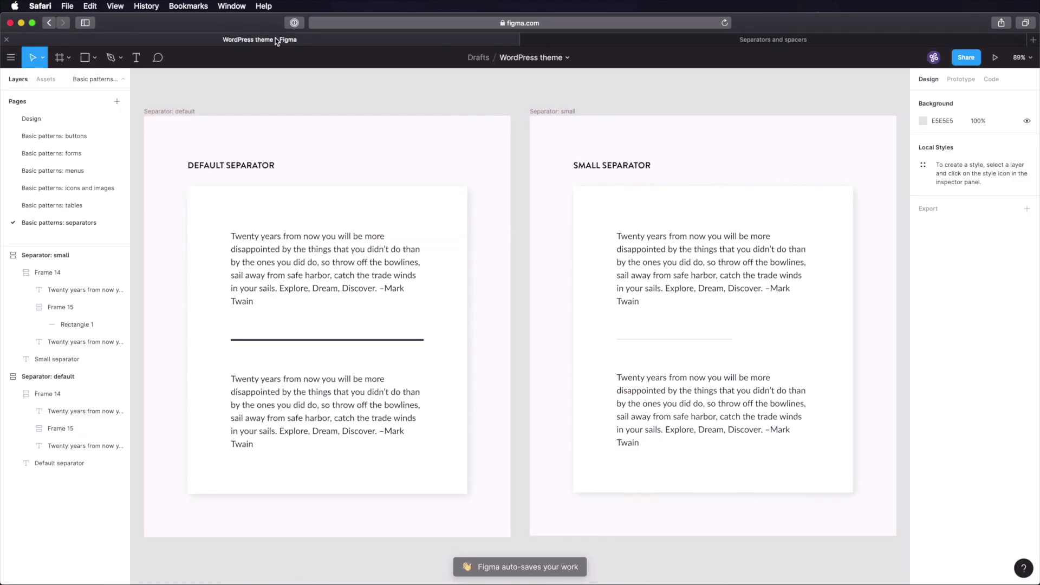
pyautogui.click(275, 39)
pyautogui.click(383, 340)
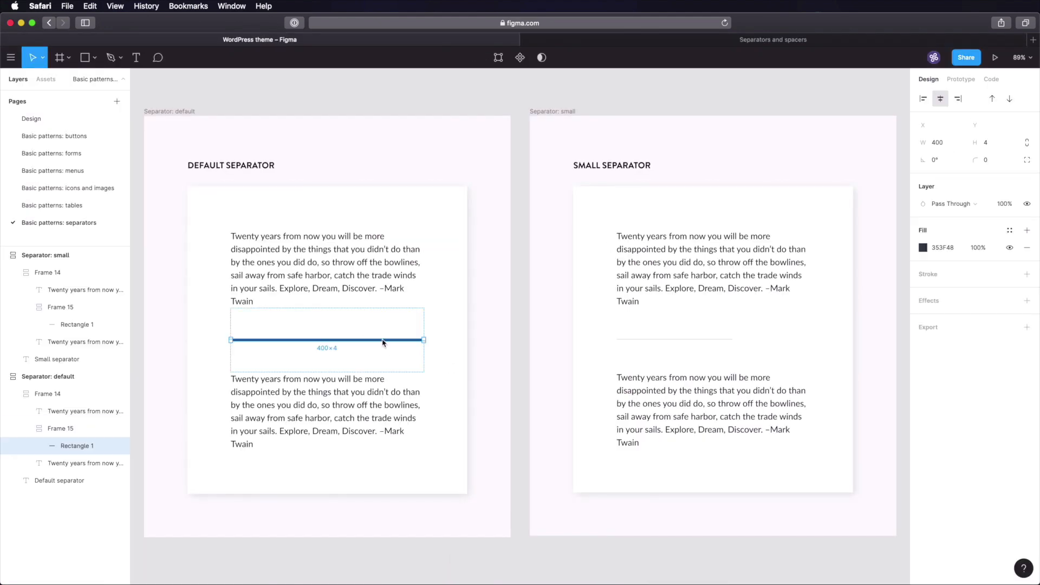
pyautogui.click(675, 44)
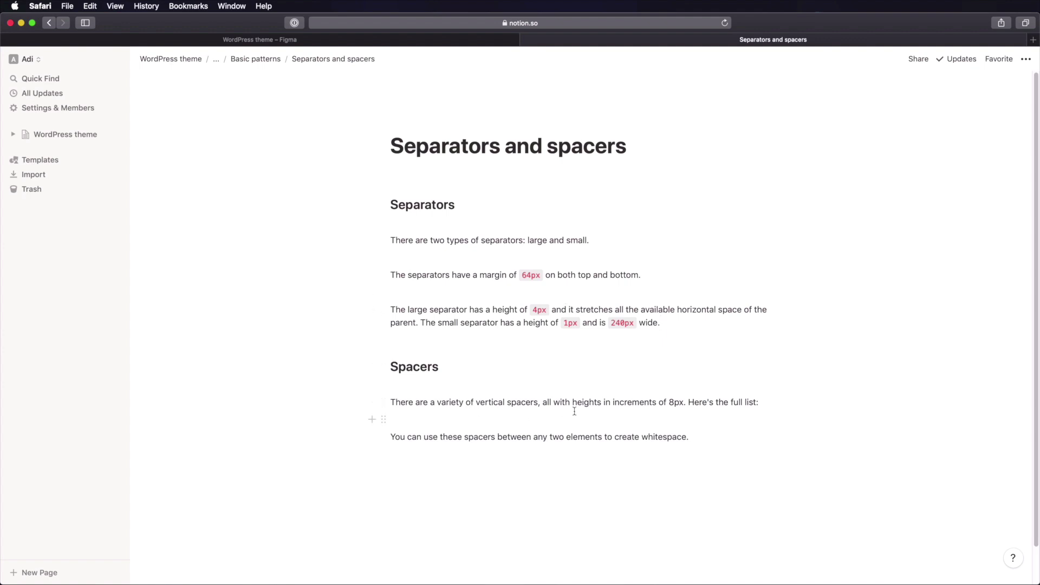
# - Insert an inline table titled 'Spacer sizes' below the Spacers paragraph
pyautogui.moveTo(432, 404); pyautogui.dragTo(639, 404)
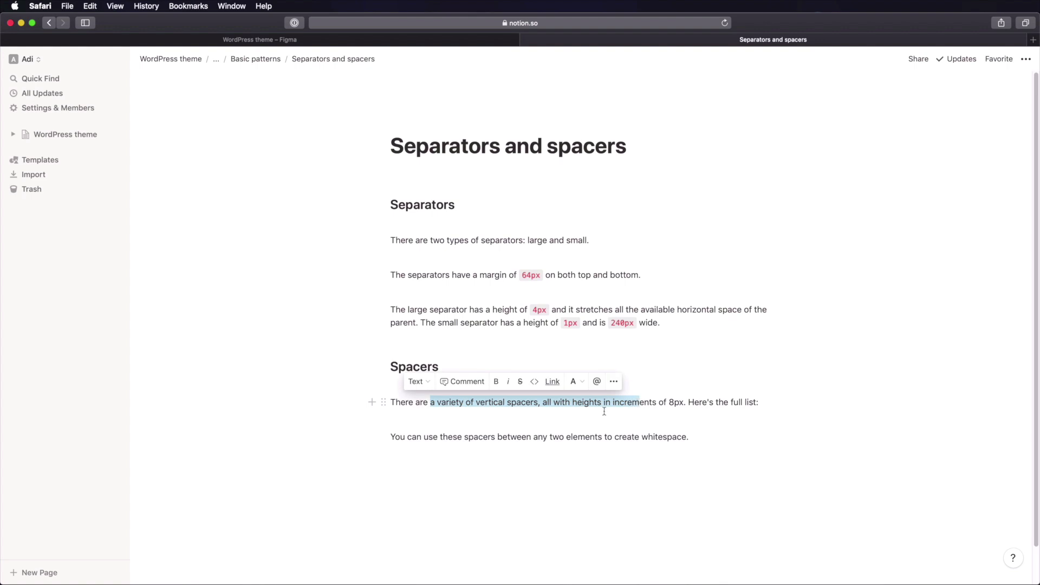
pyautogui.click(573, 410)
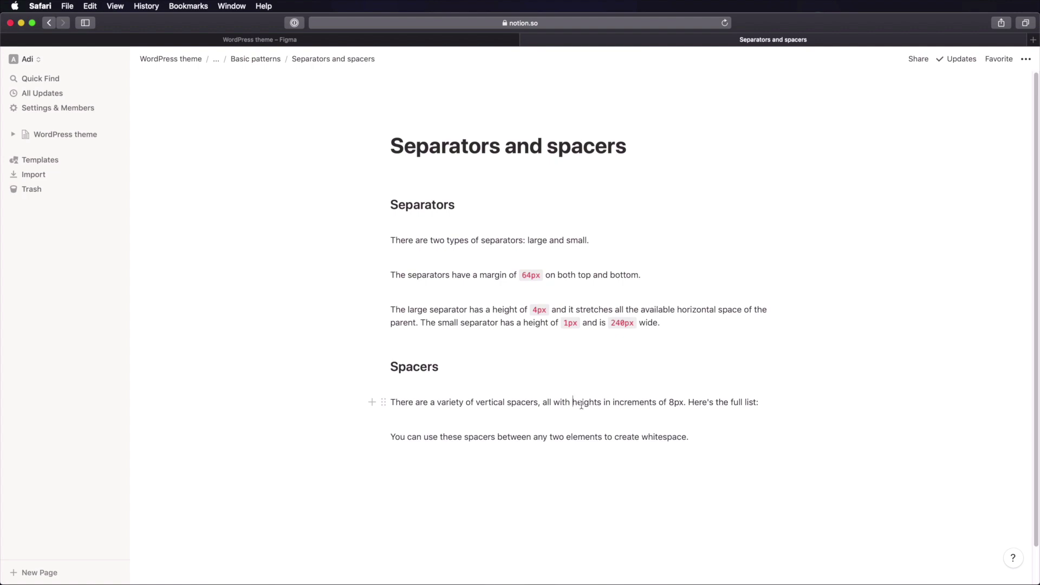
pyautogui.click(597, 421)
pyautogui.write('/table')
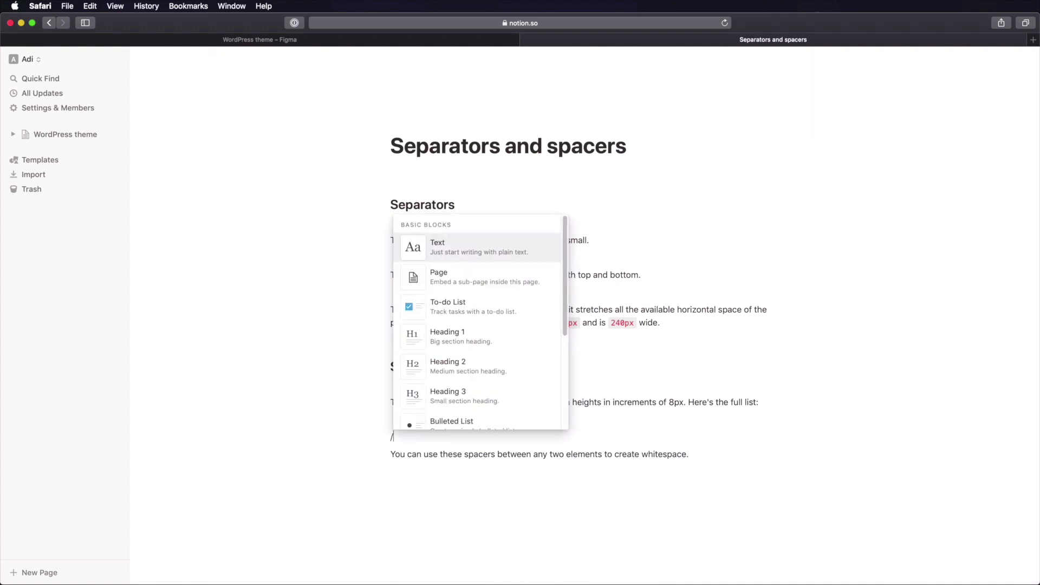
pyautogui.press('Return')
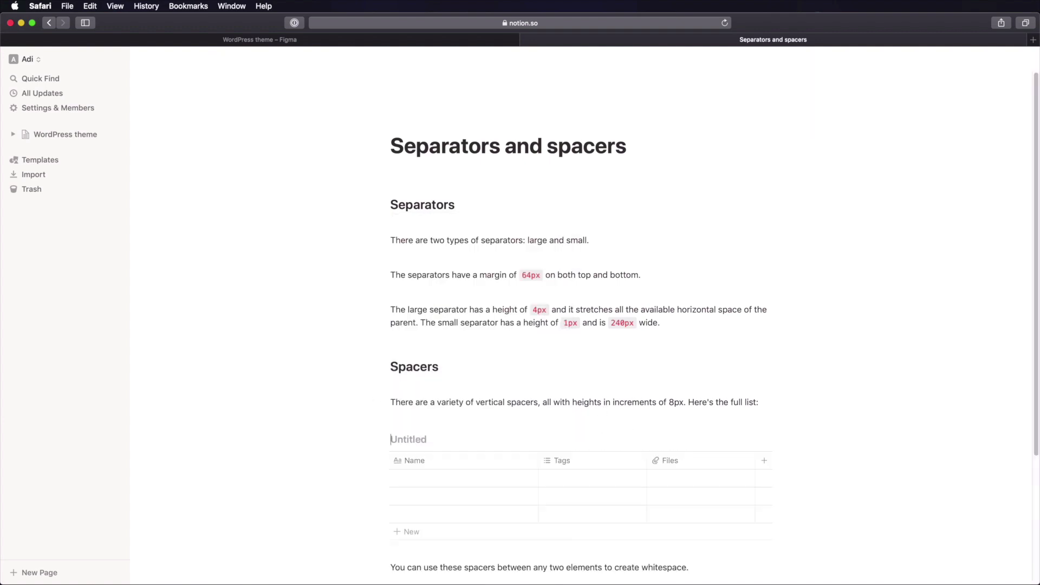
pyautogui.write('Spacer sizes')
# - Rename the table columns to Size and Height, making Height a Text property
pyautogui.click(460, 463)
pyautogui.click(458, 462)
pyautogui.click(456, 462)
pyautogui.write('Siz')
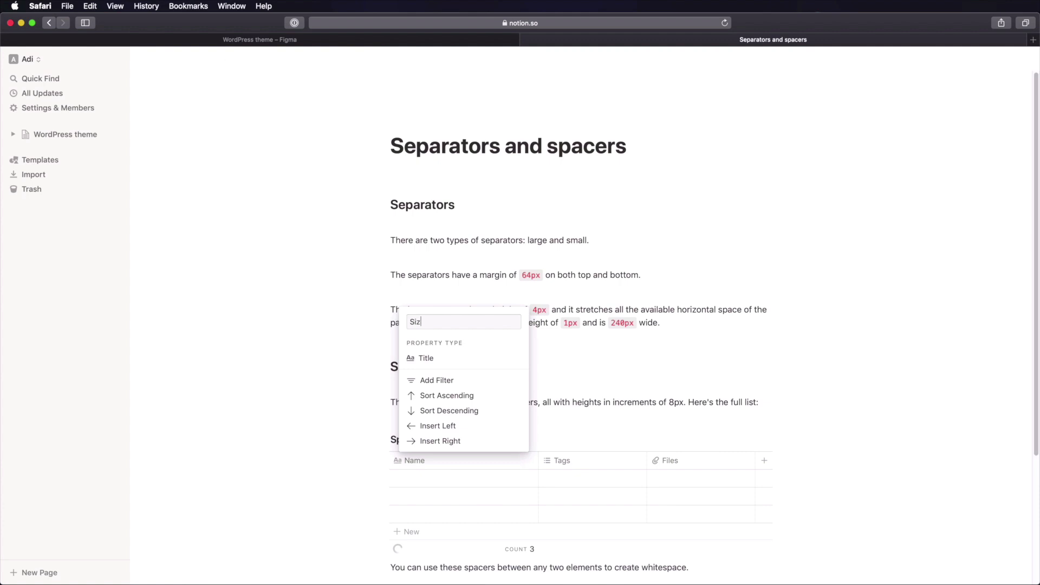
pyautogui.press('Return')
pyautogui.click(578, 463)
pyautogui.write('Height')
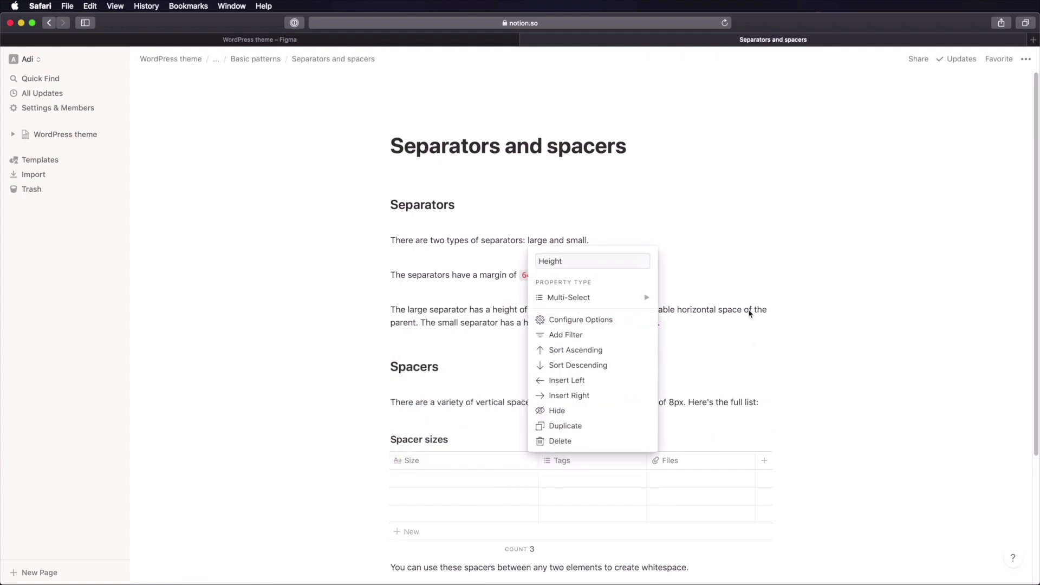
pyautogui.moveTo(623, 297)
pyautogui.click(686, 199)
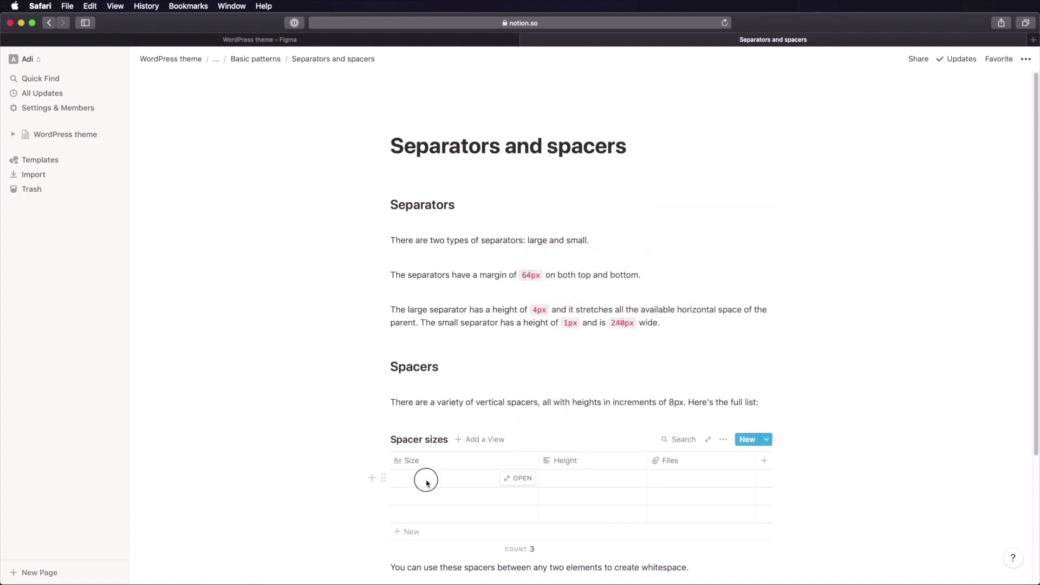
# - Fill the Size column with 1x, 2x, 3x, 4x and 5x
pyautogui.click(459, 480)
pyautogui.write('1x')
pyautogui.press('Return')
pyautogui.write('2x')
pyautogui.press('Return')
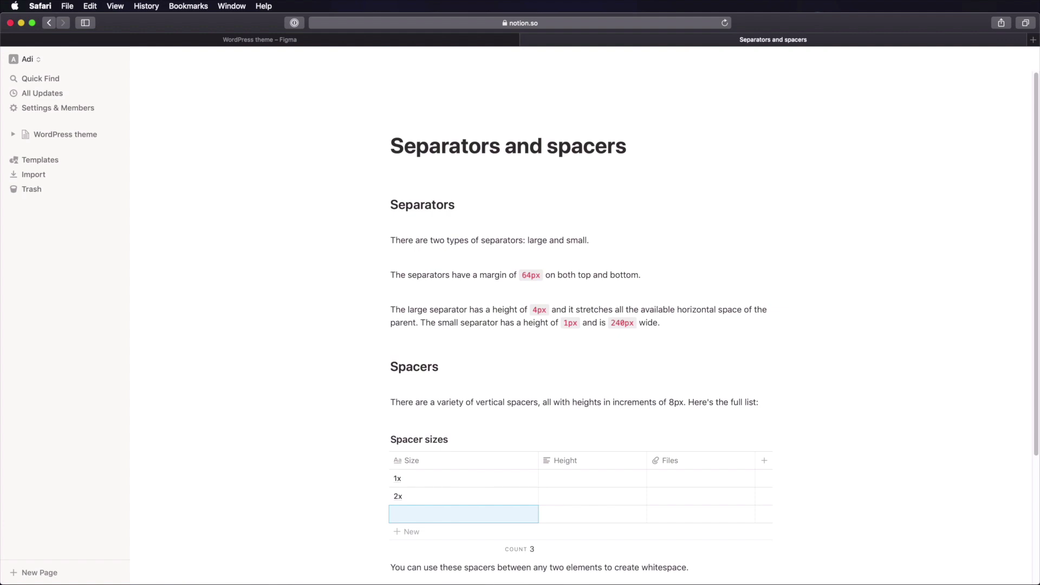
pyautogui.write('3x')
pyautogui.press('Return')
pyautogui.write('4x')
pyautogui.press('Return')
pyautogui.write('5x')
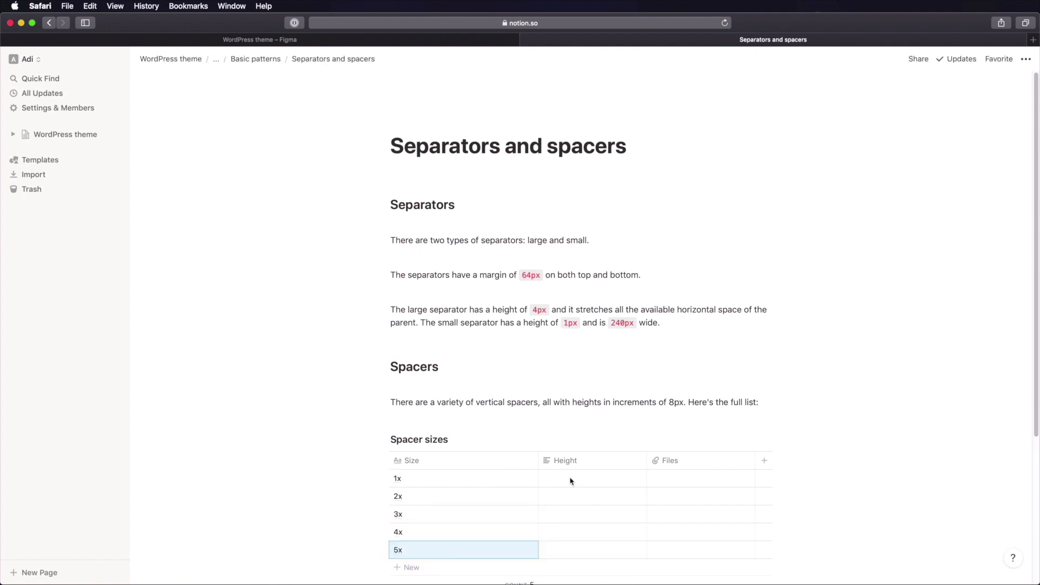
# - Fill the Height column with 8px, 16px, 24px, 32px and 40px
pyautogui.click(582, 481)
pyautogui.write('8px')
pyautogui.press('Return')
pyautogui.write('16px')
pyautogui.press('Return')
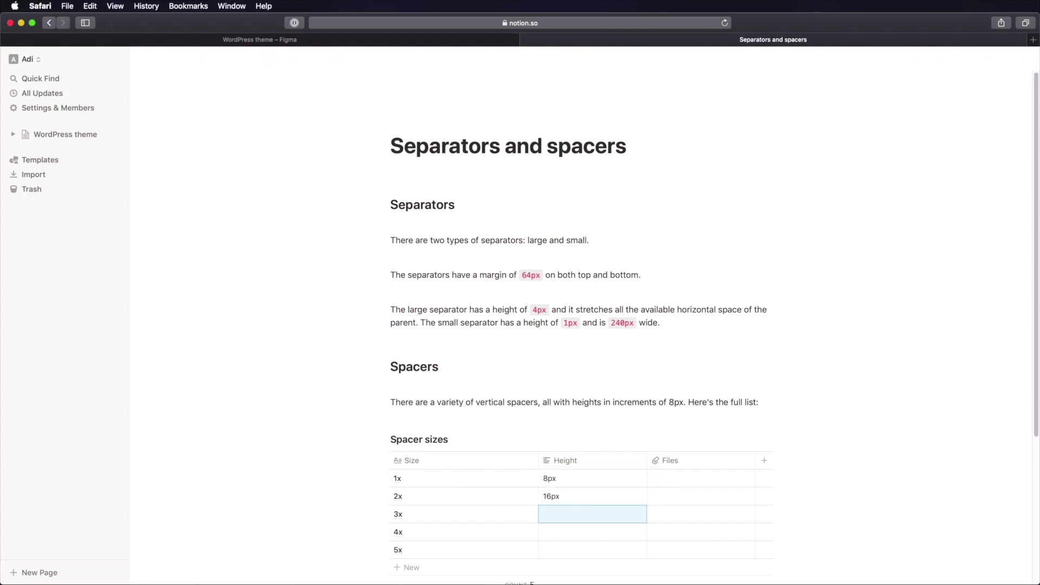
pyautogui.write('24px')
pyautogui.press('Return')
pyautogui.write('32px')
pyautogui.press('Return')
pyautogui.write('40')
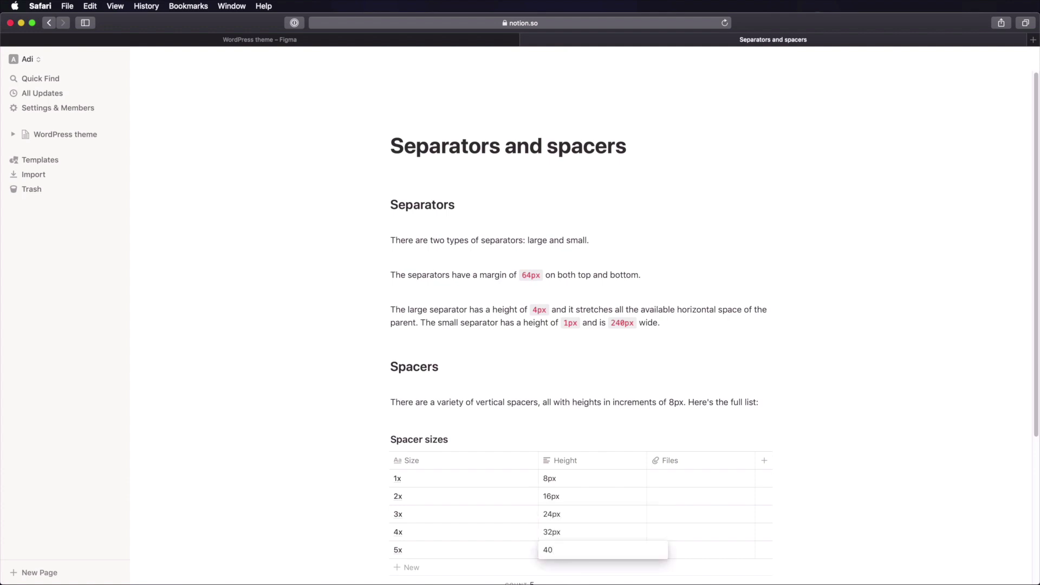
pyautogui.write('px')
pyautogui.press('Return')
# - Format all five Height values (8px to 40px) as inline code
pyautogui.scroll(-3, 596, 428)
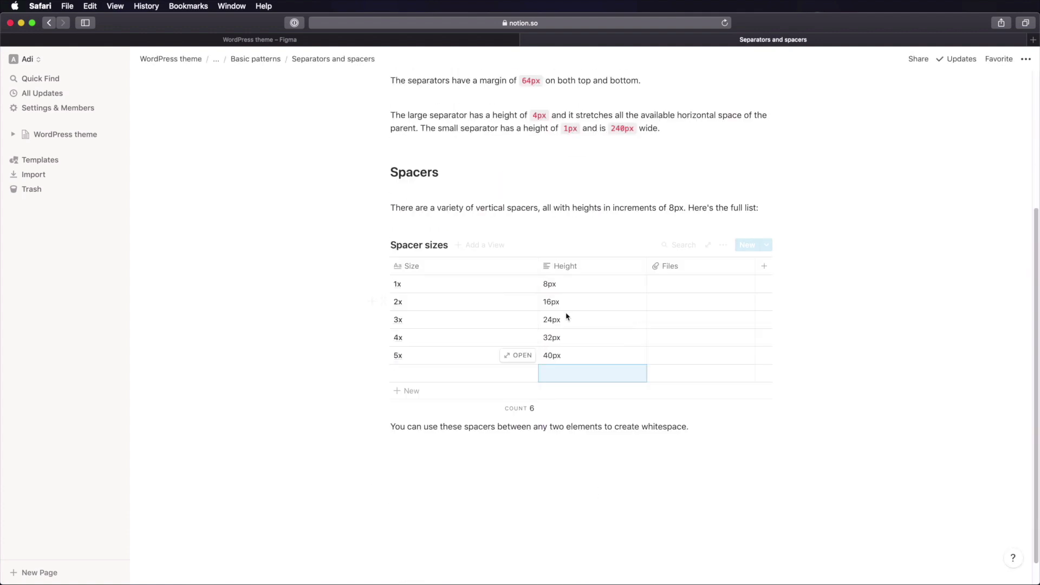
pyautogui.click(563, 288)
pyautogui.press('super+a')
pyautogui.press('super+e')
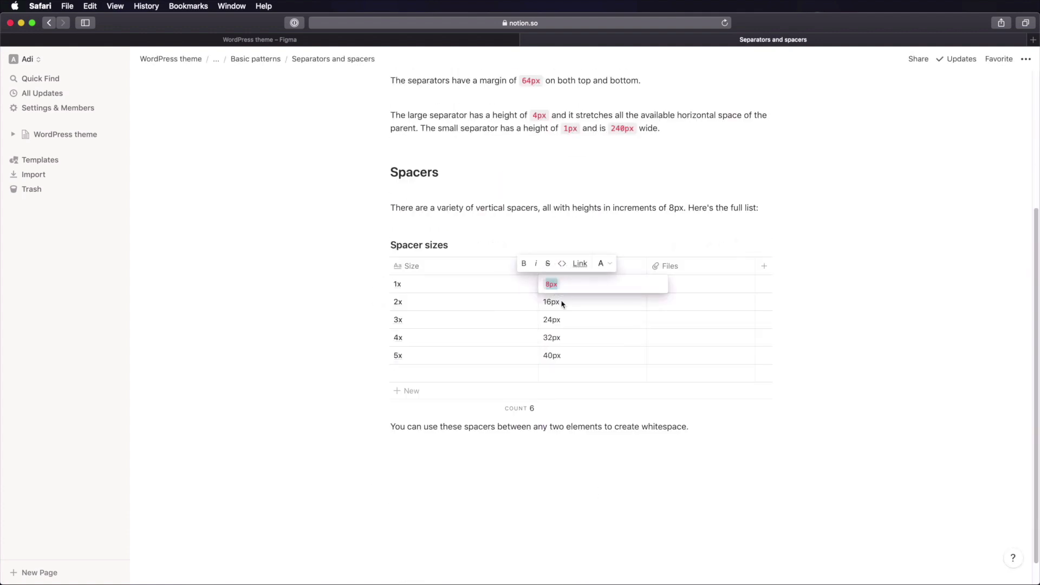
pyautogui.click(562, 303)
pyautogui.press('super+a')
pyautogui.press('super+e')
pyautogui.click(564, 319)
pyautogui.press('super+a')
pyautogui.press('super+e')
pyautogui.click(561, 338)
pyautogui.press('super+a')
pyautogui.press('super+e')
pyautogui.click(560, 355)
pyautogui.press('super+a')
pyautogui.press('super+e')
pyautogui.click(586, 458)
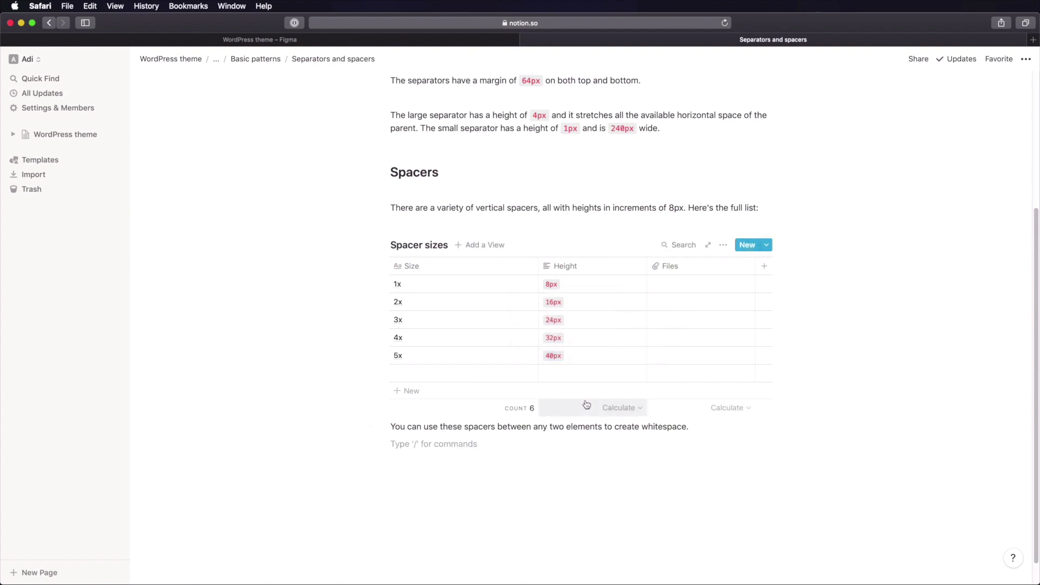
# - Glance at the Figma file, then return to the Spacer sizes table in Notion
pyautogui.scroll(-2, 456, 358)
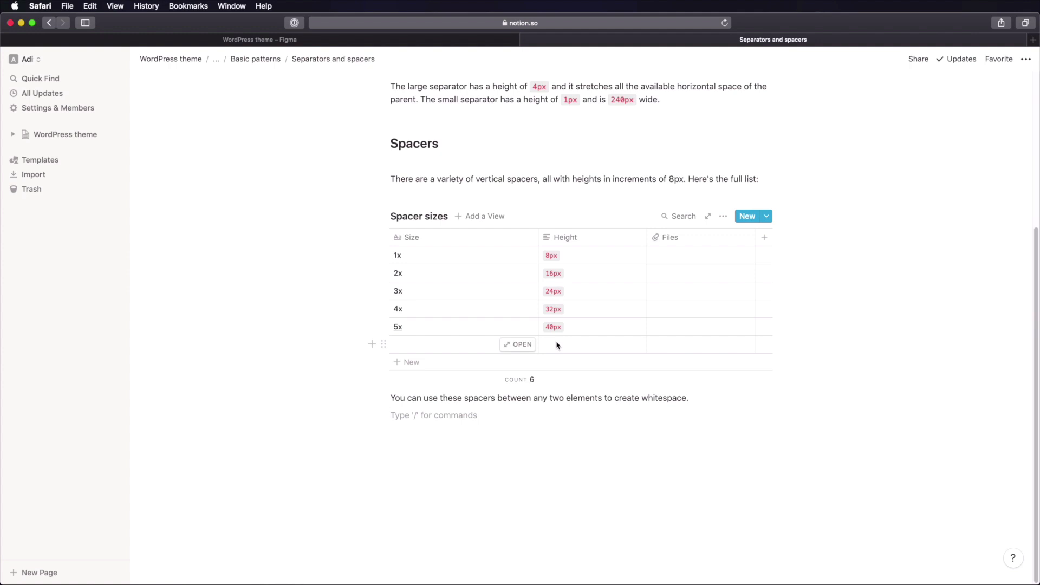
pyautogui.click(462, 39)
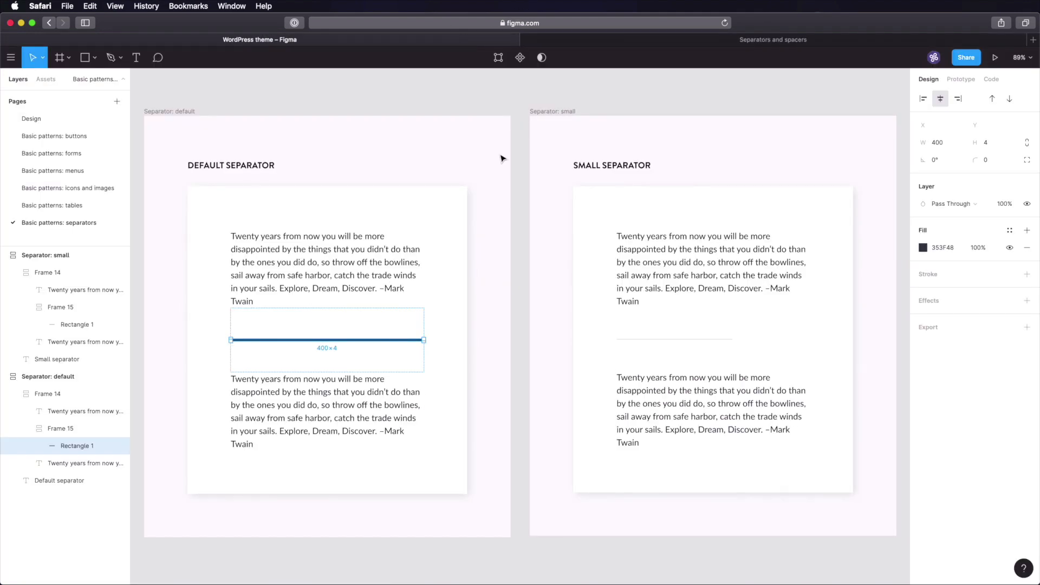
pyautogui.click(521, 158)
pyautogui.click(756, 42)
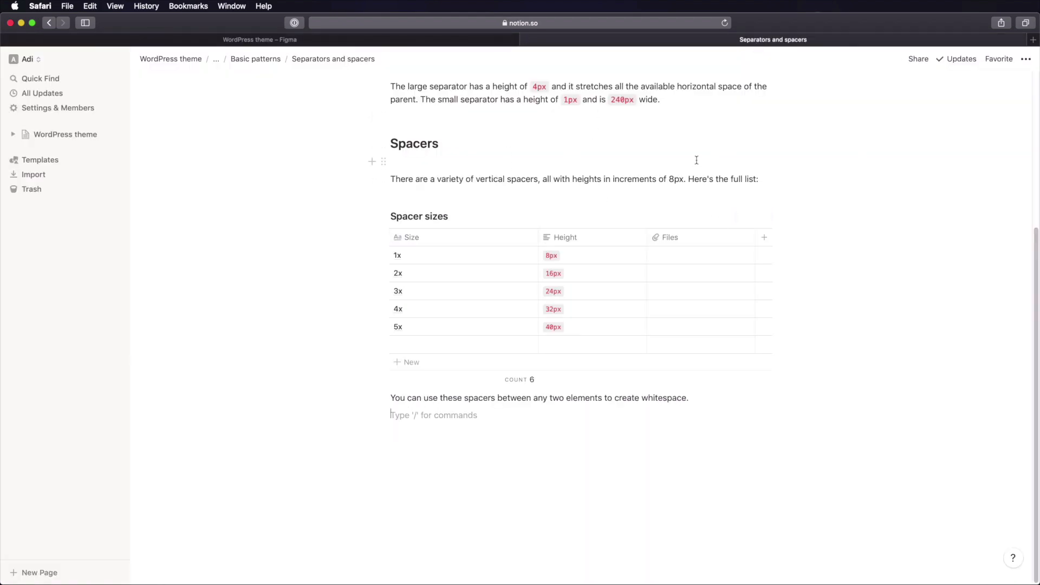
pyautogui.scroll(5, 599, 146)
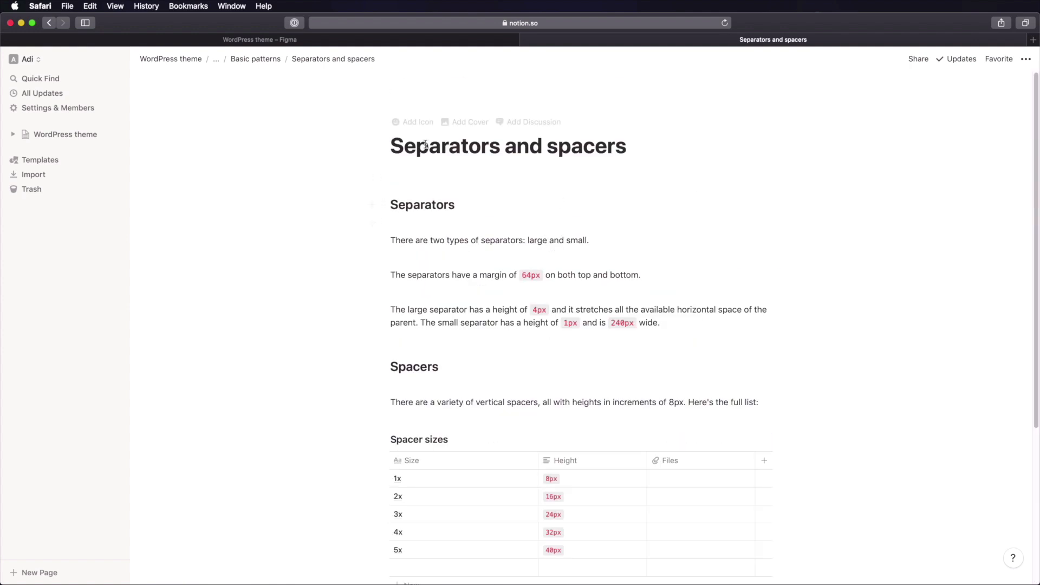
pyautogui.scroll(-1, 636, 246)
pyautogui.scroll(-5, 636, 246)
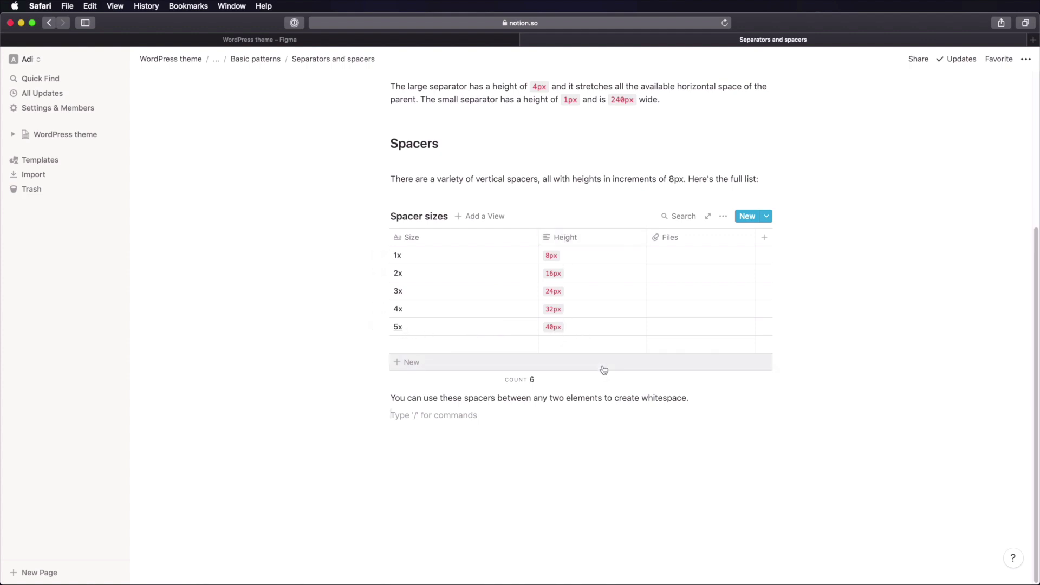
# - Delete the Files column from the Spacer sizes table and confirm
pyautogui.click(704, 236)
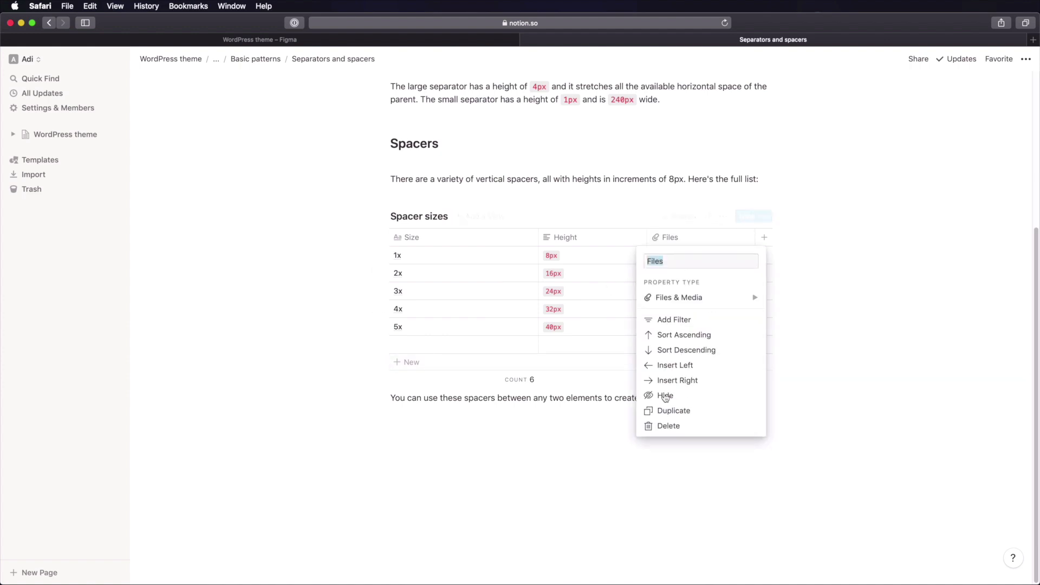
pyautogui.click(672, 427)
pyautogui.click(548, 325)
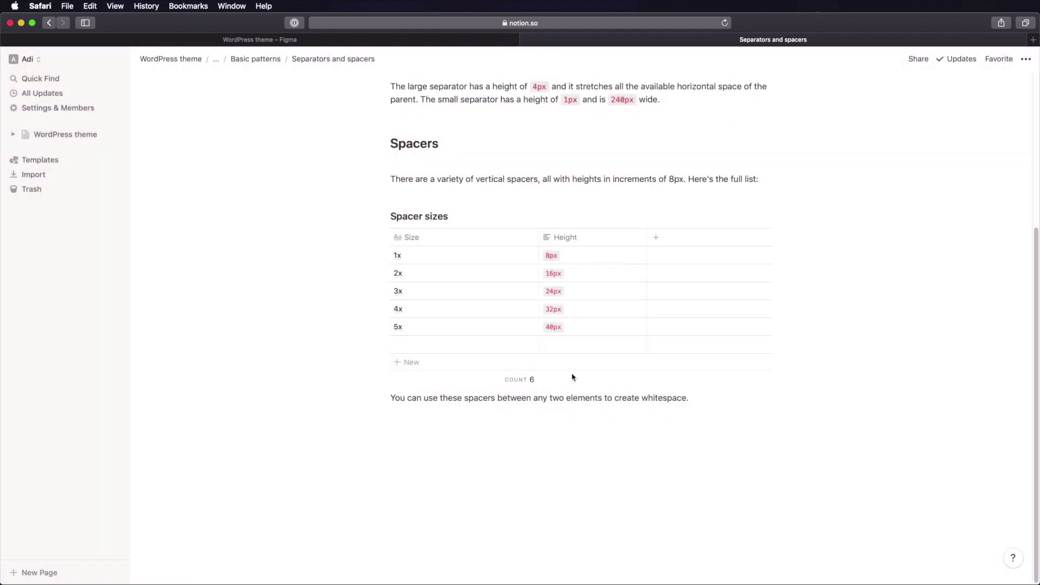
pyautogui.click(690, 398)
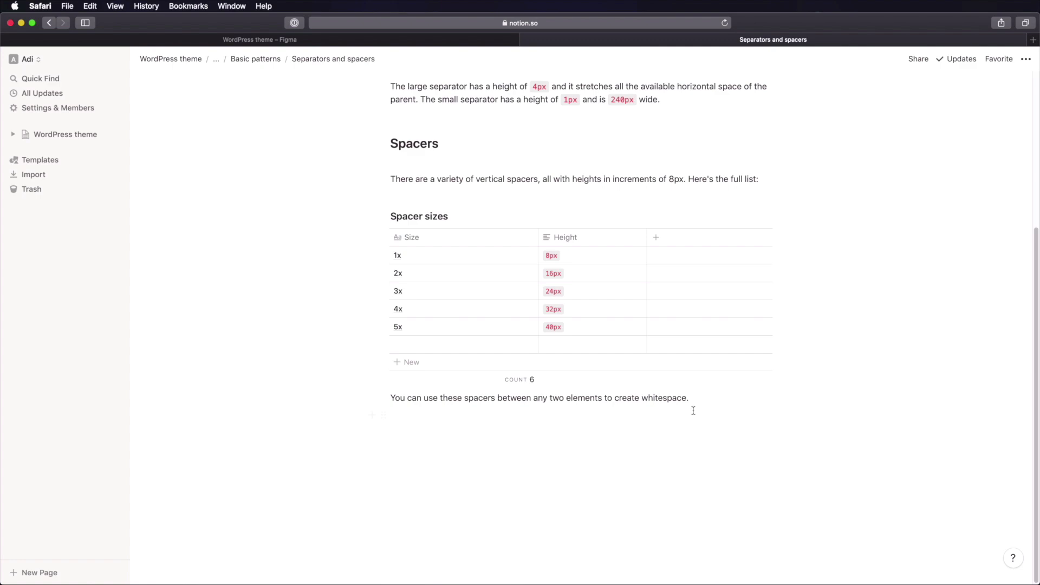
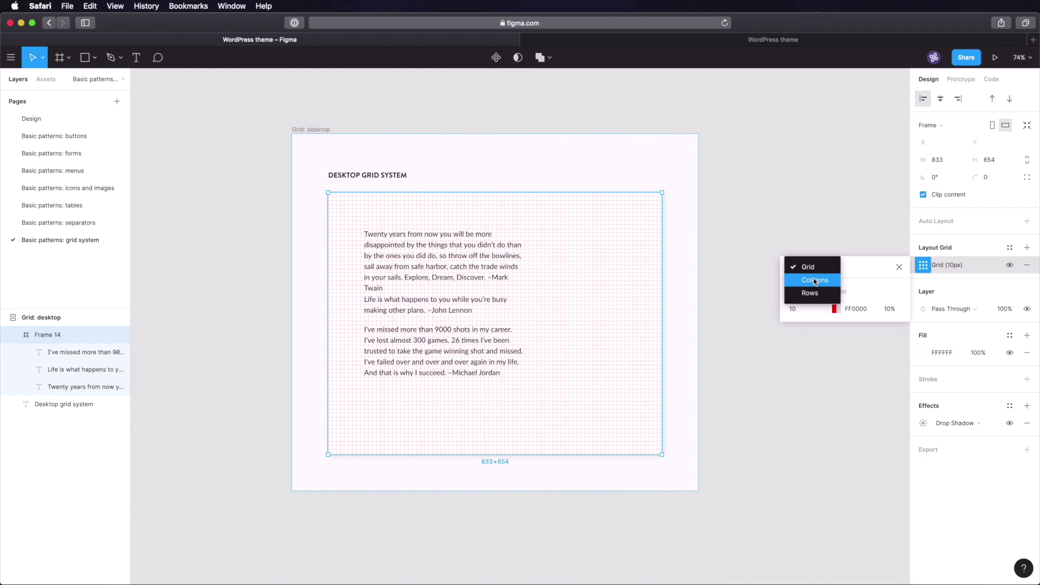
# - Switch Frame 14's 10px layout grid to columns and resize the frame to 1200 × 800
pyautogui.click(816, 281)
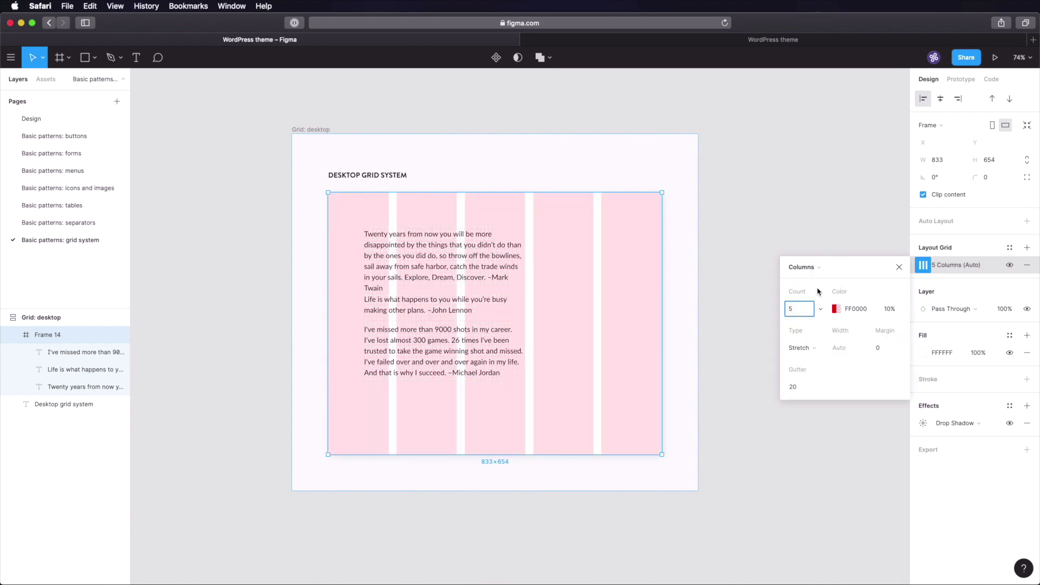
pyautogui.click(822, 241)
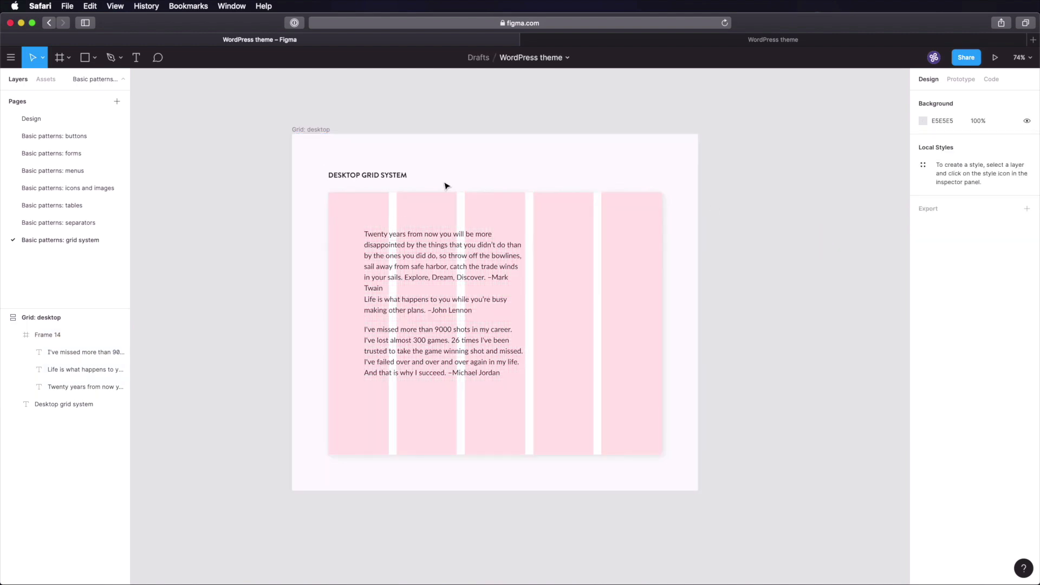
pyautogui.click(350, 202)
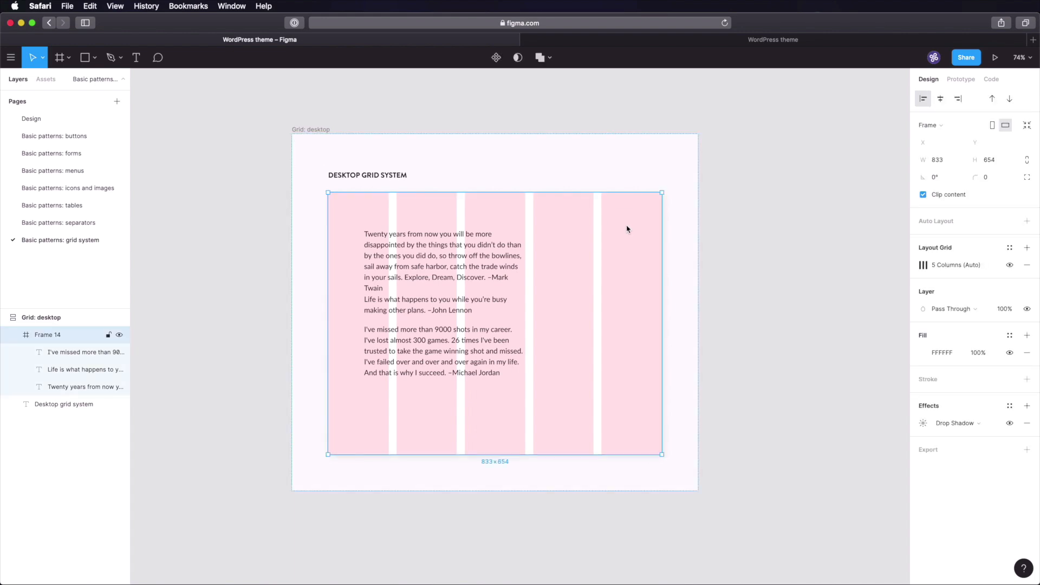
pyautogui.click(948, 162)
pyautogui.write('1200')
pyautogui.press('Tab')
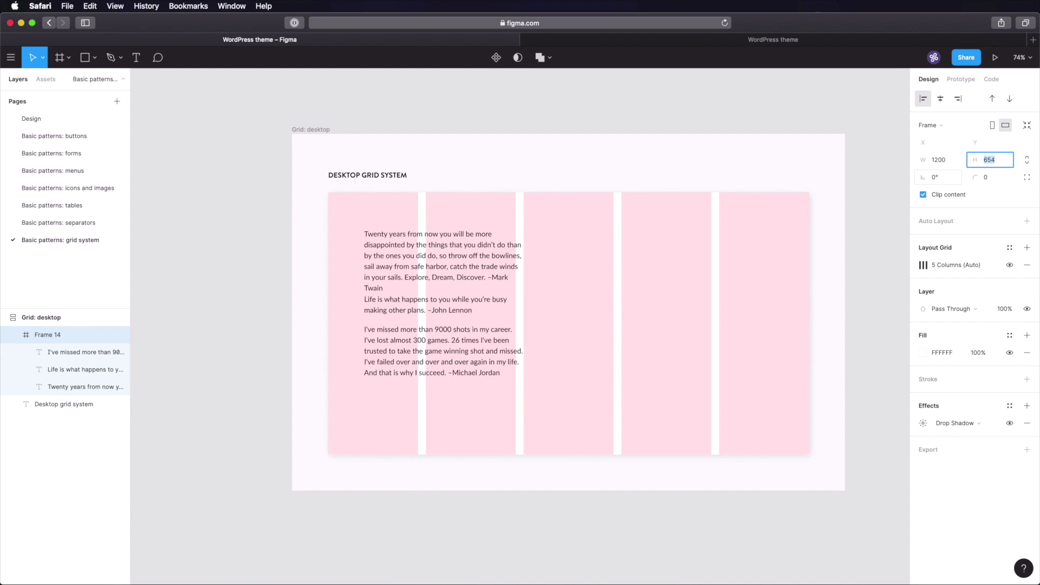
pyautogui.write('800')
pyautogui.press('Return')
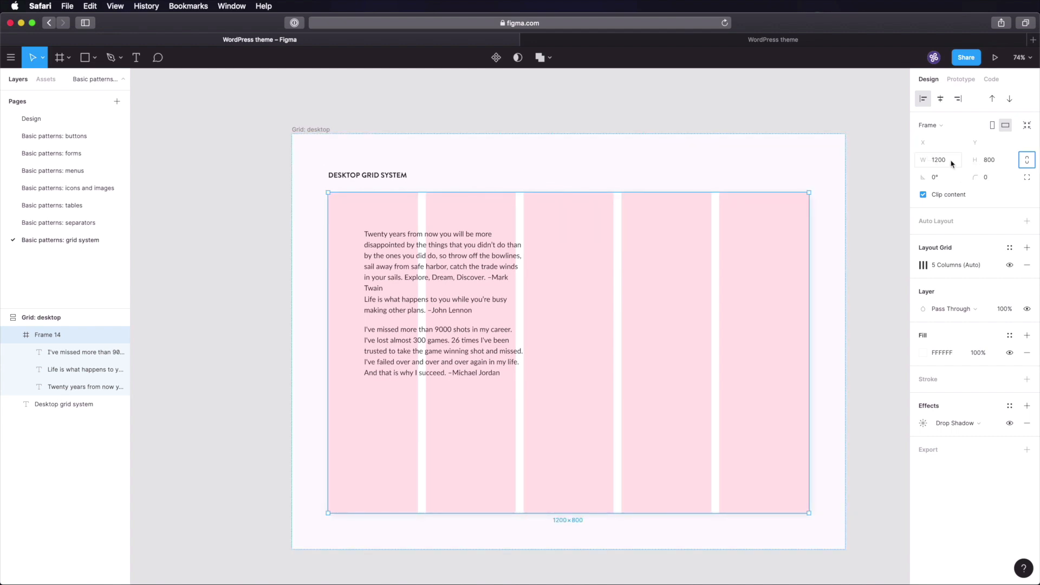
pyautogui.click(838, 130)
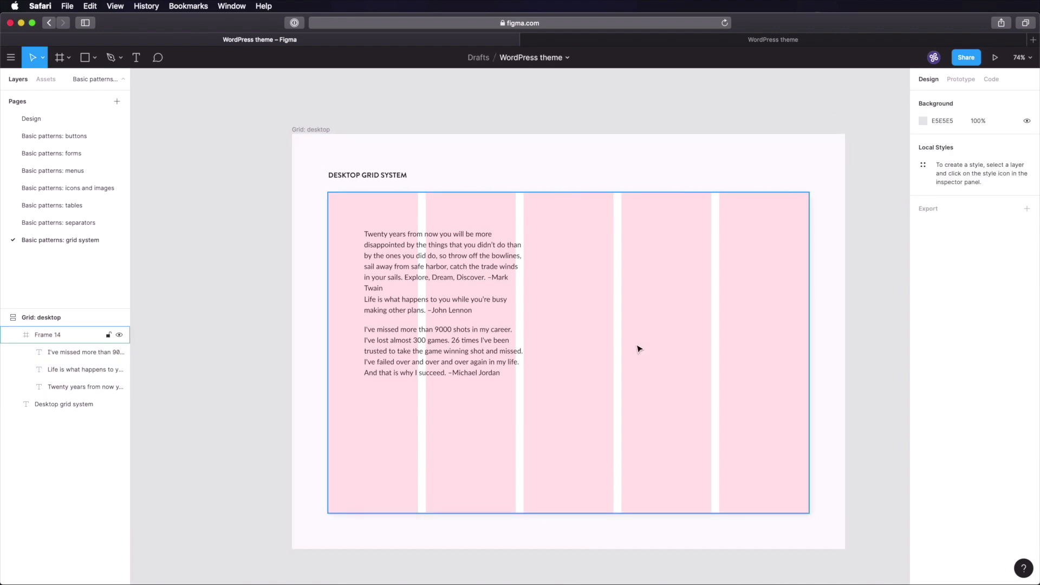
pyautogui.click(678, 239)
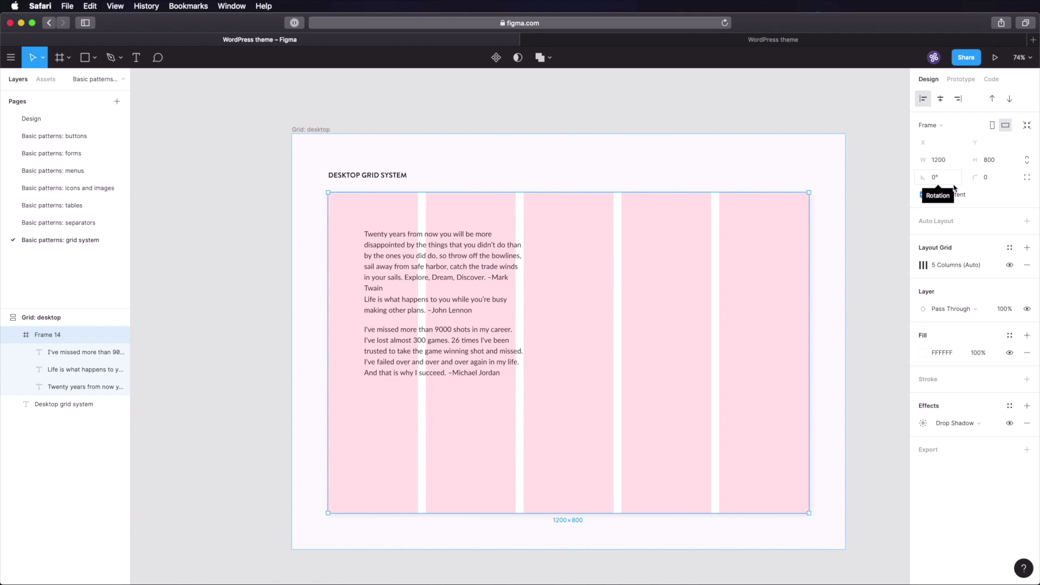
# - Give Frame 14's column grid a count of 12, a 24 margin and a 24 gutter
pyautogui.click(922, 265)
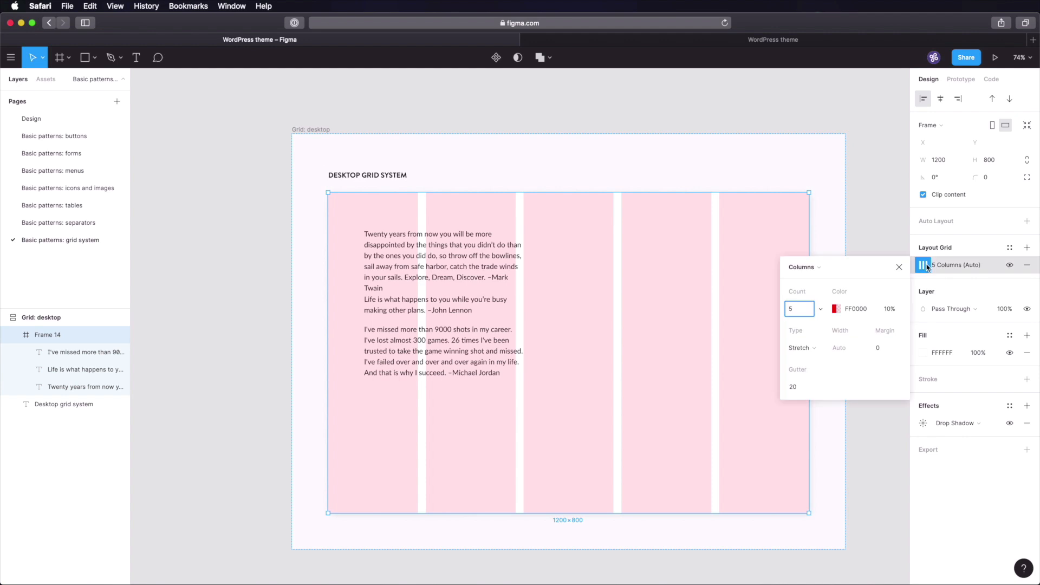
pyautogui.doubleClick(794, 313)
pyautogui.press('Tab')
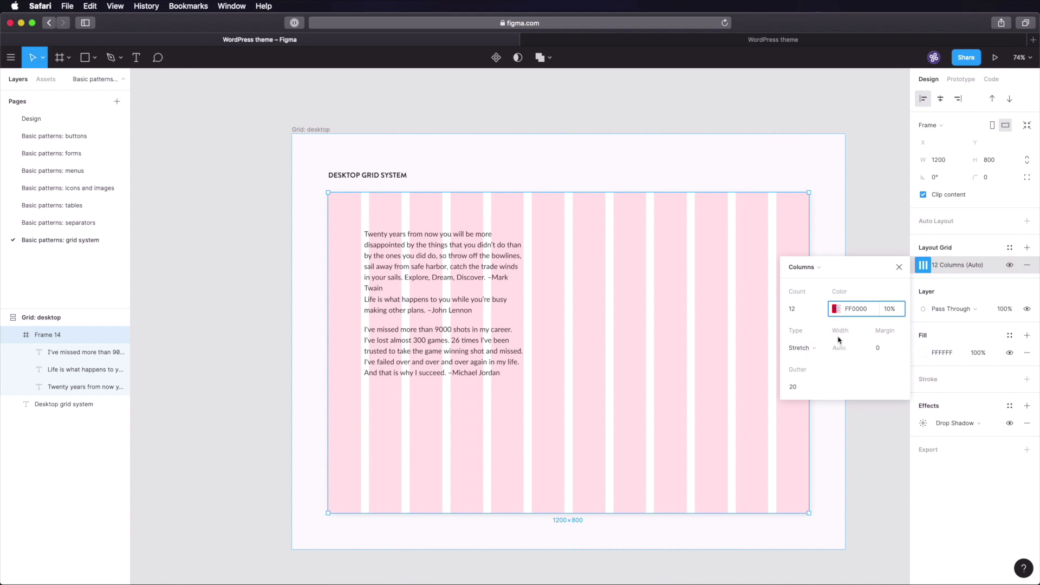
pyautogui.click(886, 348)
pyautogui.write('24')
pyautogui.press('Tab')
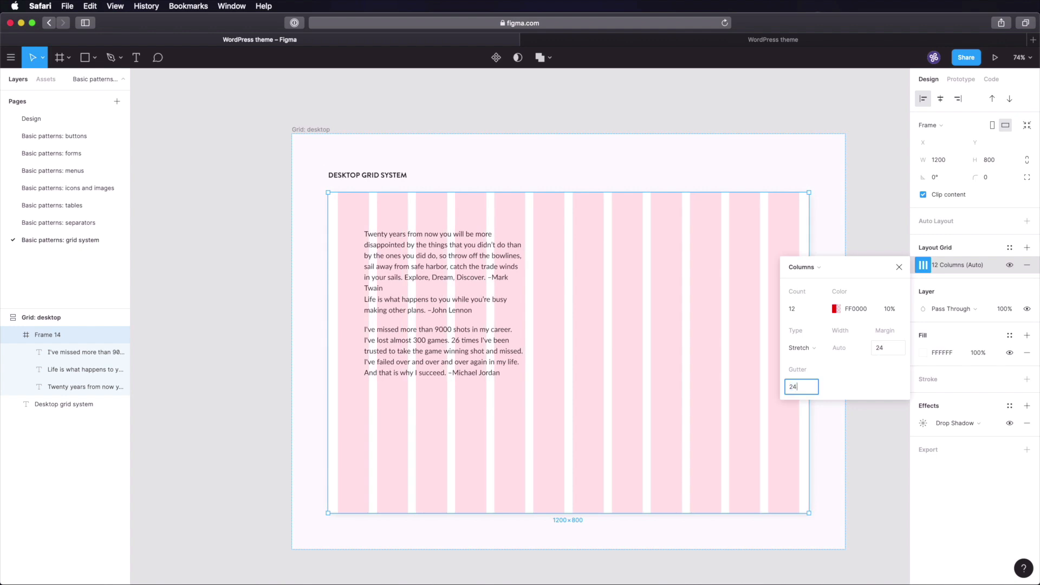
pyautogui.press('Tab')
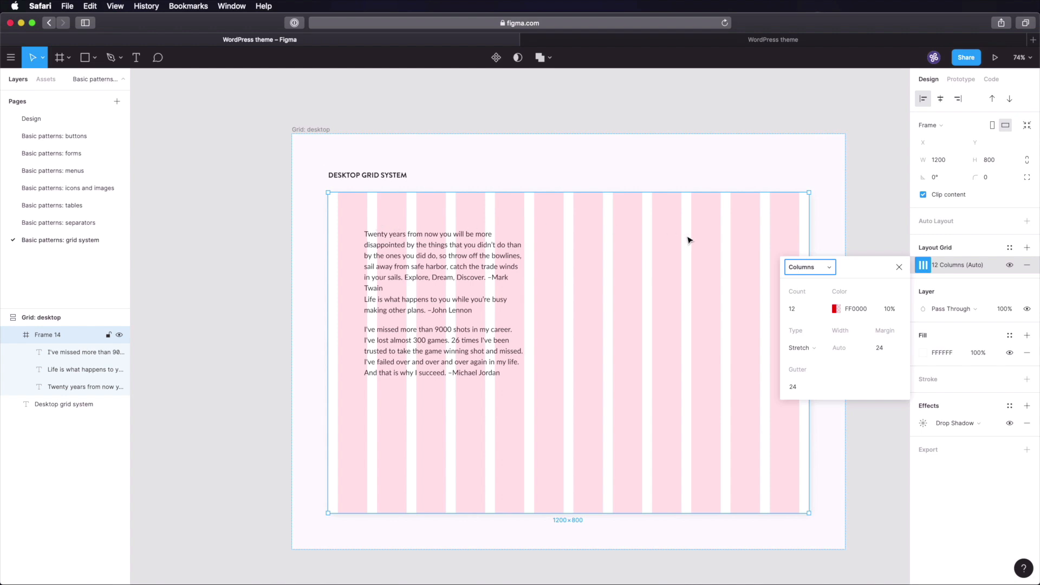
# - Try centered columns at widths 300 and 40, then return the grid type to Stretch
pyautogui.click(808, 349)
pyautogui.click(812, 335)
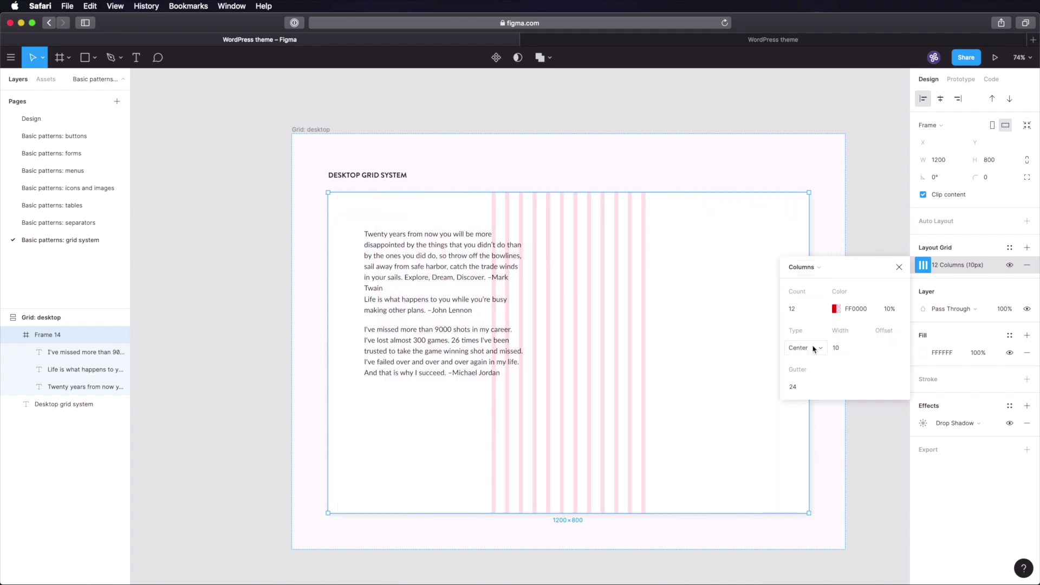
pyautogui.click(840, 347)
pyautogui.write('300')
pyautogui.press('Tab')
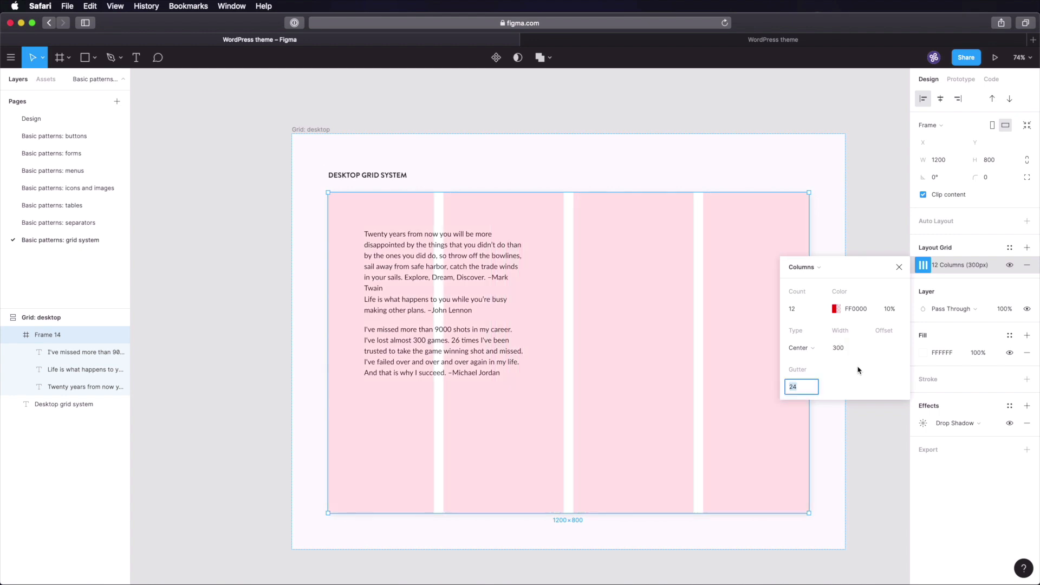
pyautogui.click(852, 352)
pyautogui.write('40')
pyautogui.press('Tab')
pyautogui.click(801, 348)
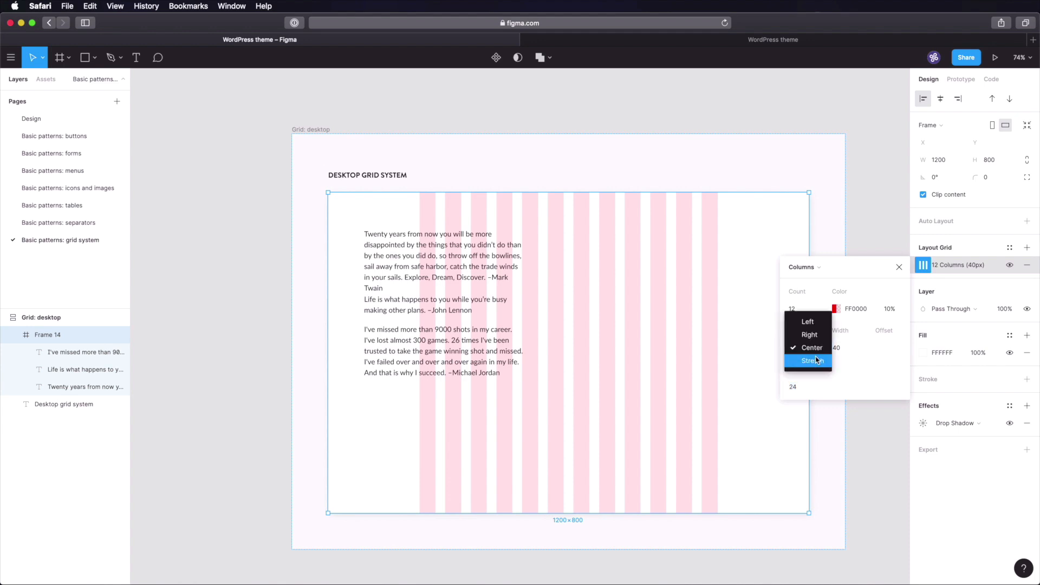
pyautogui.click(817, 360)
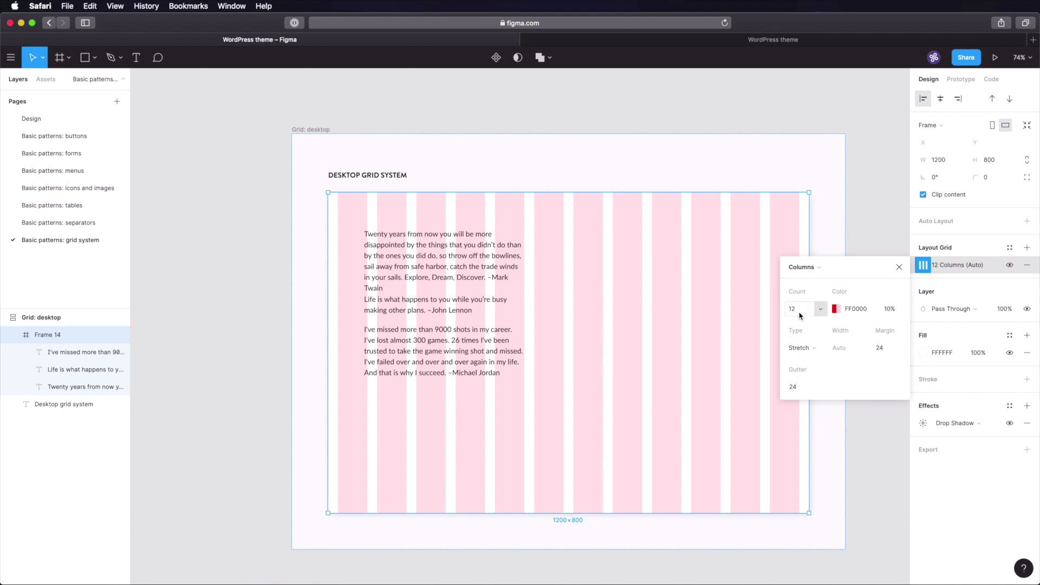
# - Place the Twenty years and Life is what happens quotes side by side, four columns each
pyautogui.click(862, 205)
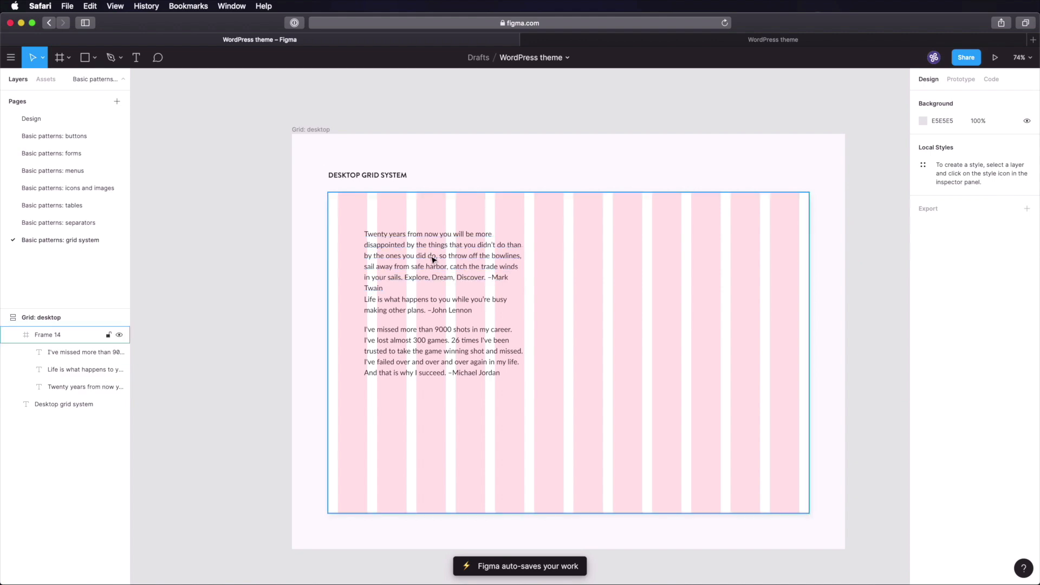
pyautogui.scroll(5, 451, 235)
pyautogui.moveTo(420, 254); pyautogui.dragTo(375, 246)
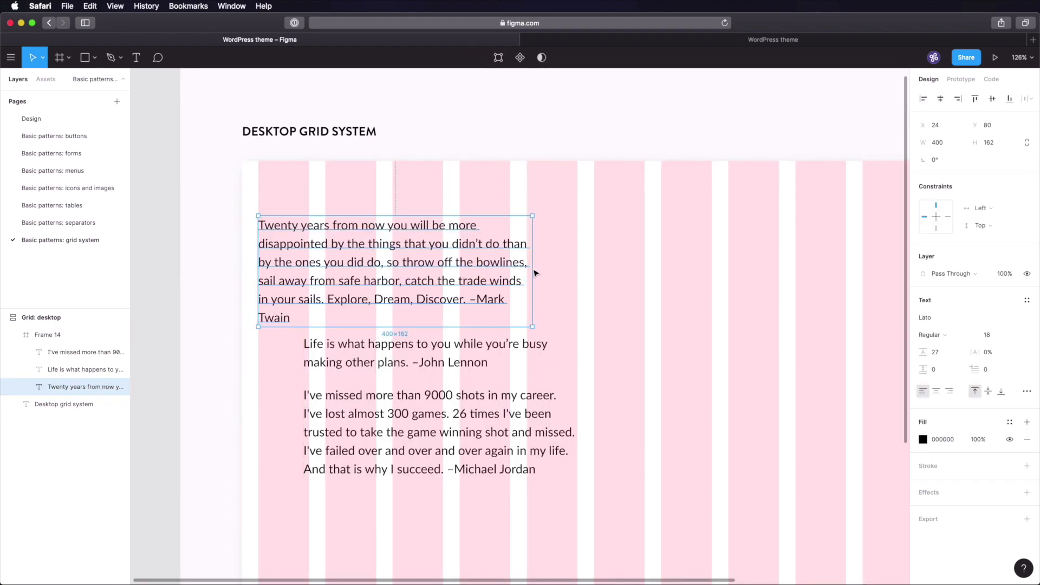
pyautogui.moveTo(536, 272); pyautogui.dragTo(514, 273)
pyautogui.moveTo(454, 353); pyautogui.dragTo(676, 237)
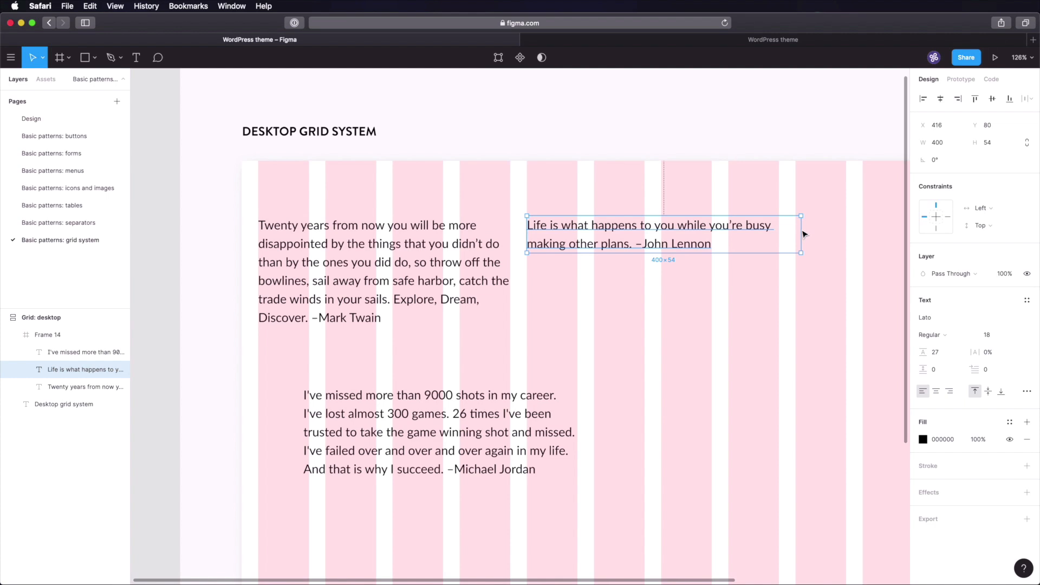
pyautogui.moveTo(804, 235); pyautogui.dragTo(779, 234)
# - Fit the 9000 shots quote into the right-hand four columns, align it, and save
pyautogui.hscroll(3, 637, 307)
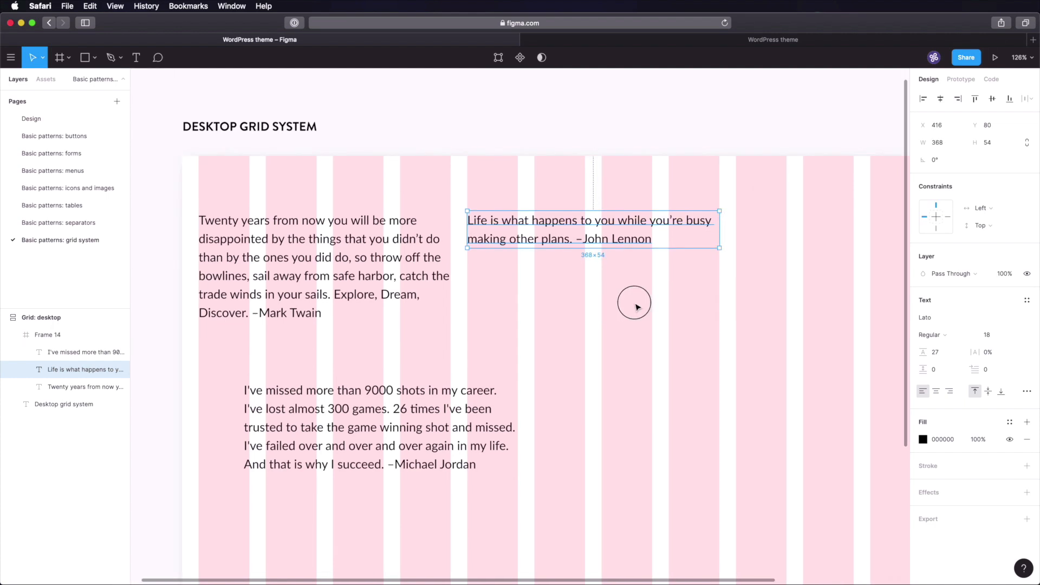
pyautogui.hscroll(5, 635, 307)
pyautogui.moveTo(238, 390); pyautogui.dragTo(731, 221)
pyautogui.moveTo(856, 229); pyautogui.dragTo(833, 232)
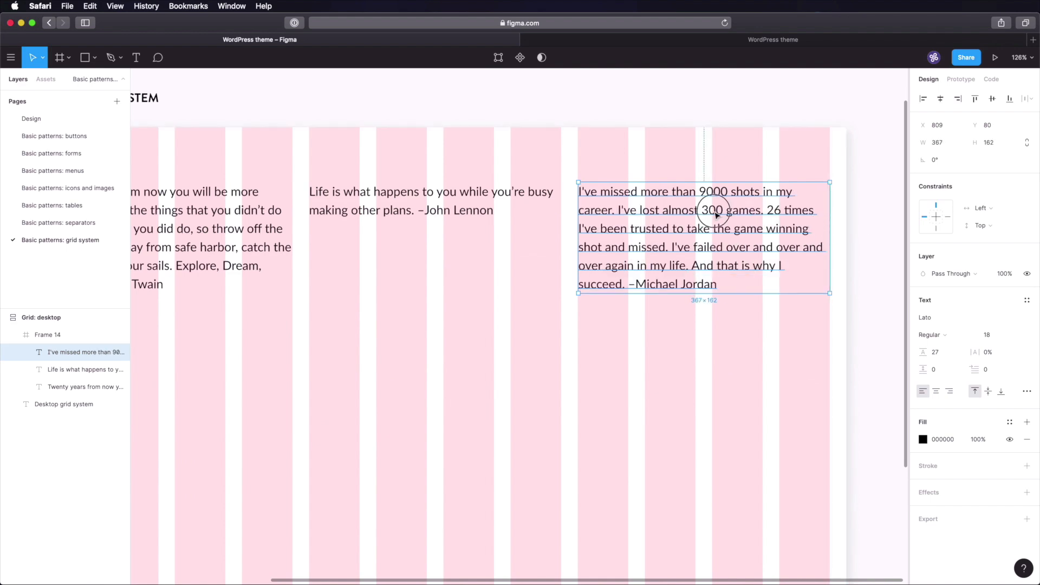
pyautogui.moveTo(719, 210); pyautogui.dragTo(716, 212)
pyautogui.click(879, 232)
pyautogui.scroll(-1, 812, 247)
pyautogui.scroll(-3, 812, 248)
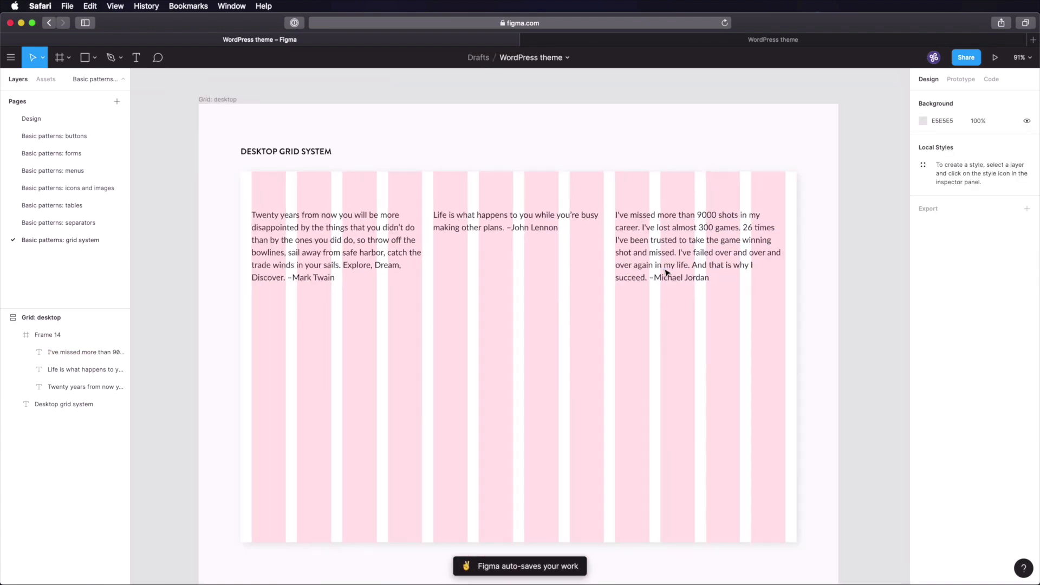
pyautogui.scroll(-1, 667, 272)
pyautogui.scroll(-2, 650, 303)
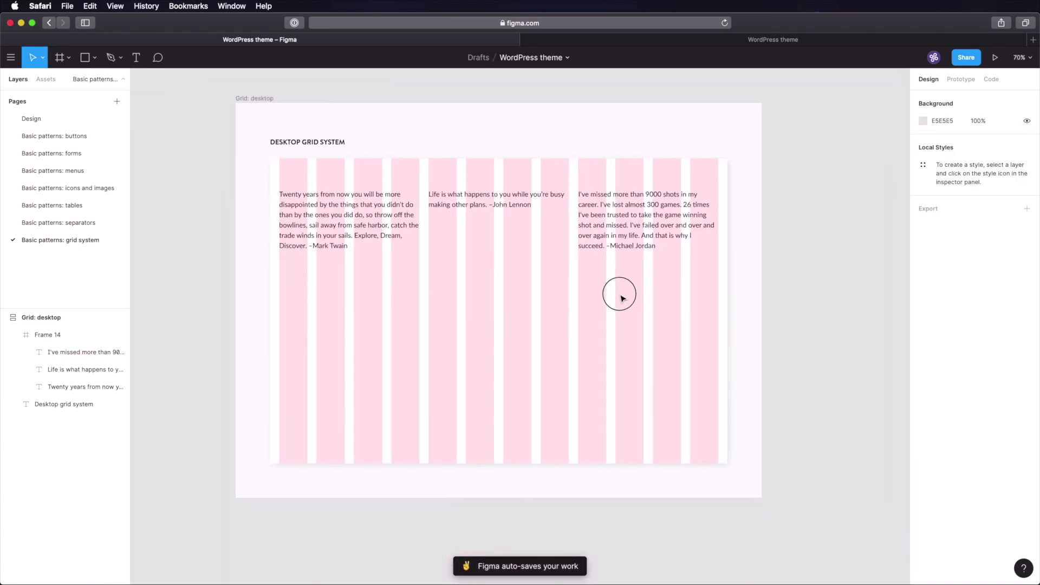
pyautogui.hscroll(1, 559, 307)
pyautogui.press('super+s')
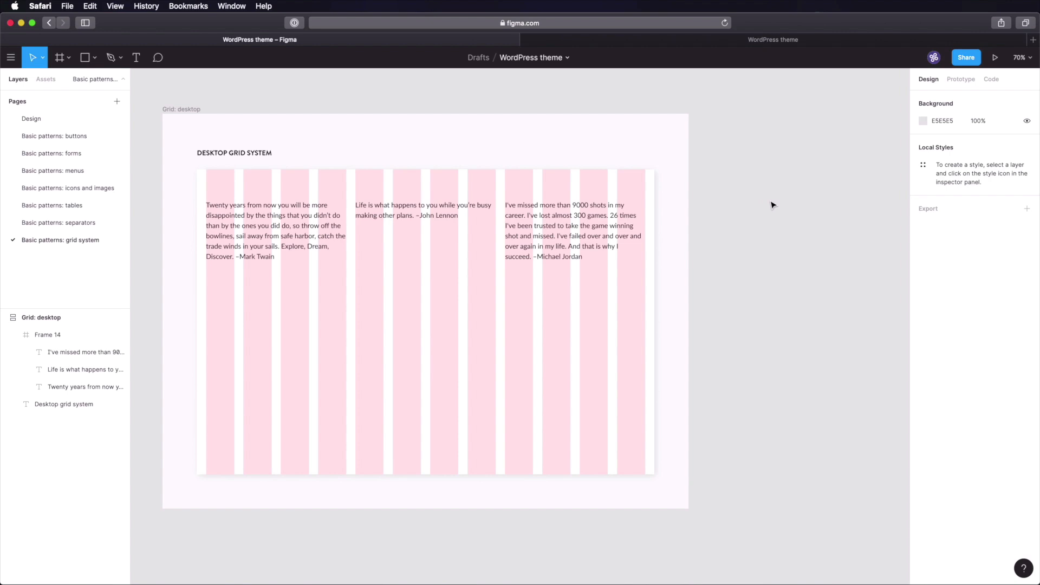
# - Duplicate the desktop grid frame and rename the copy 'Grid: tablet'
pyautogui.click(174, 109)
pyautogui.press('super+d')
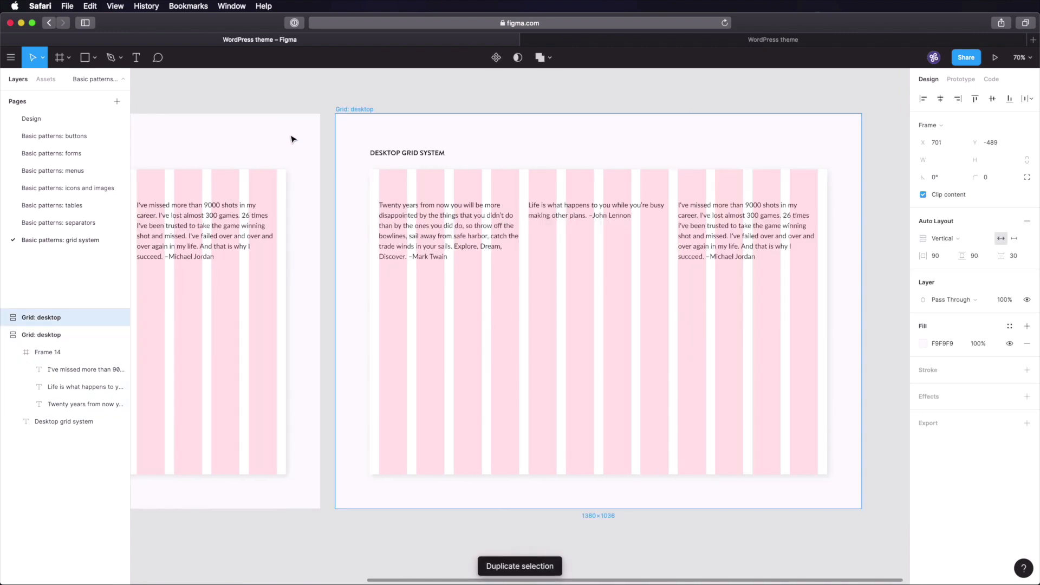
pyautogui.doubleClick(358, 111)
pyautogui.press('Right')
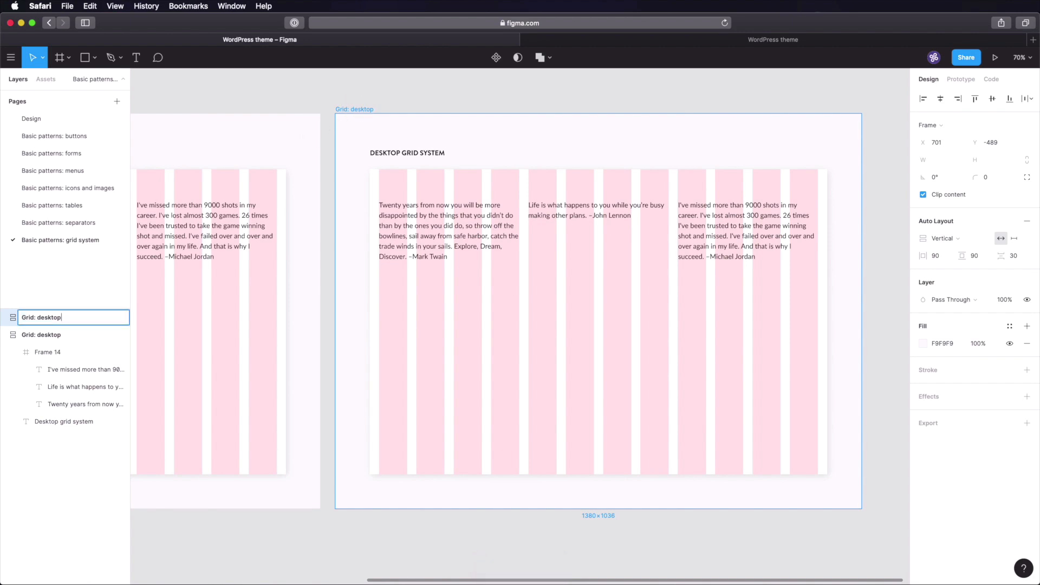
pyautogui.hotkey('alt', 'shift', 'Left')
pyautogui.write('tablet')
pyautogui.press('Return')
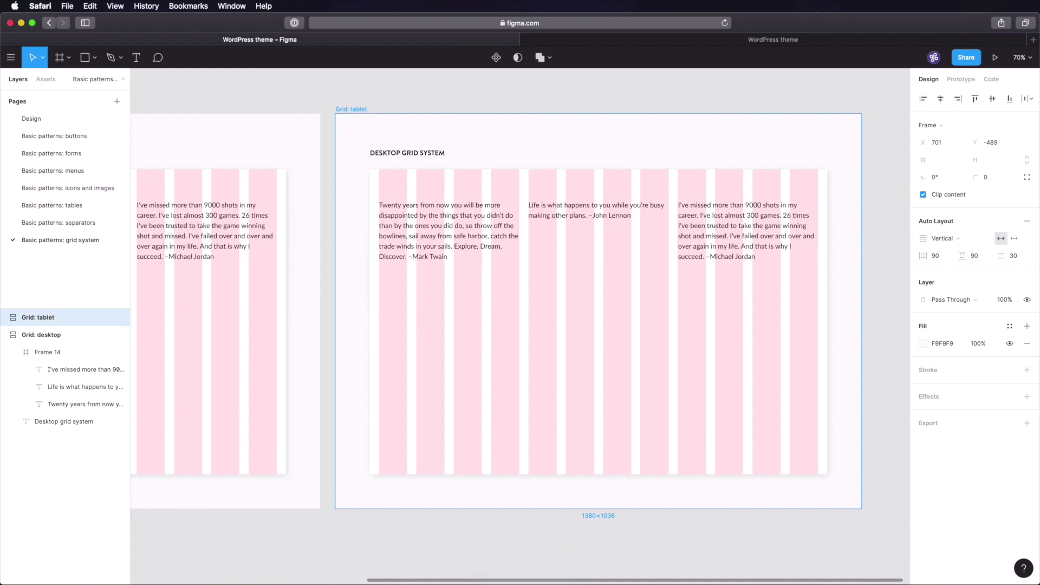
pyautogui.press('super+Tab')
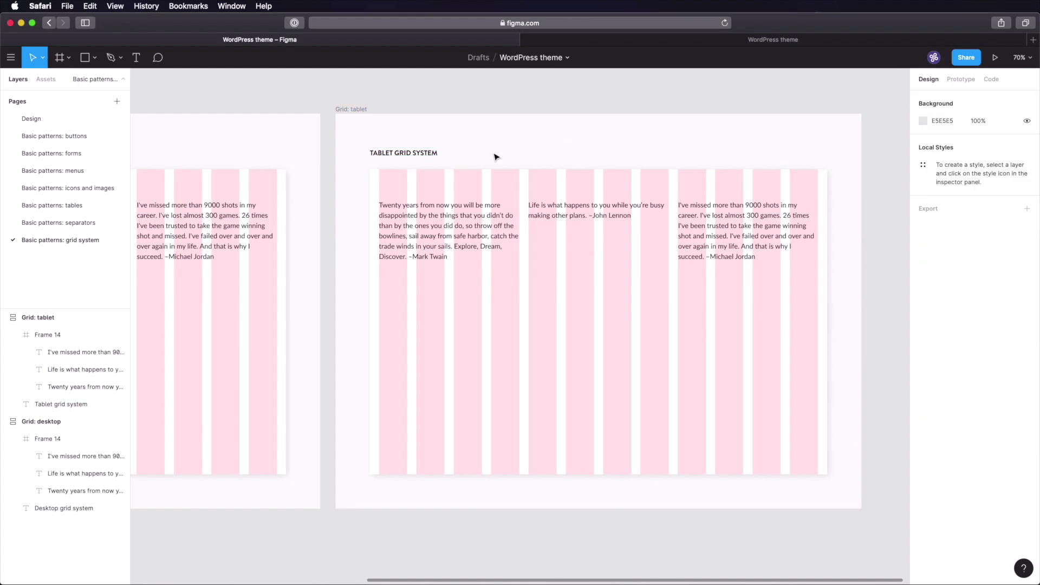
# - Set the tablet inner frame width to 600 and its column grid count to 6
pyautogui.click(413, 179)
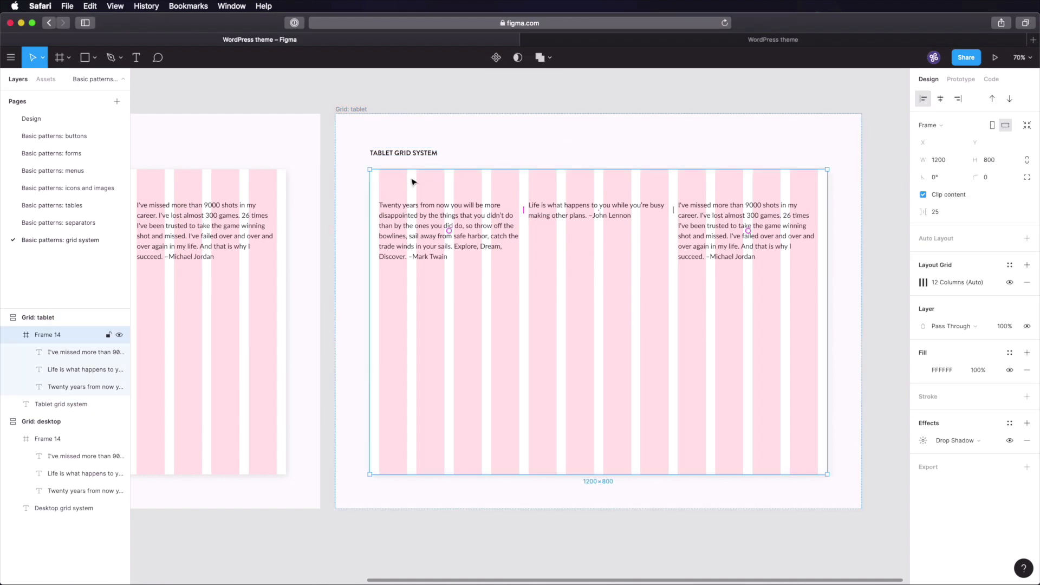
pyautogui.click(948, 163)
pyautogui.write('600')
pyautogui.press('Tab')
pyautogui.click(778, 255)
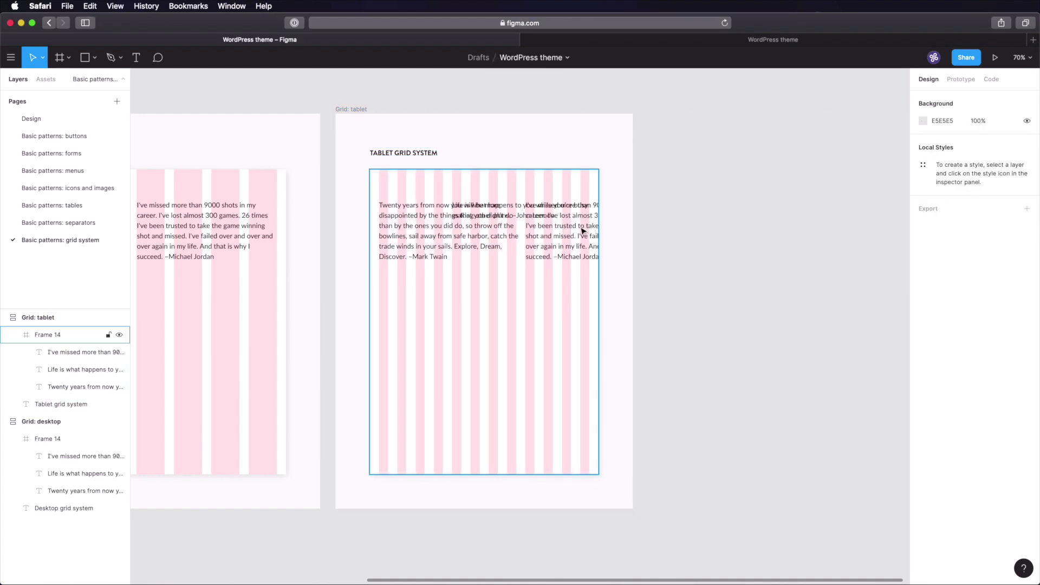
pyautogui.click(513, 148)
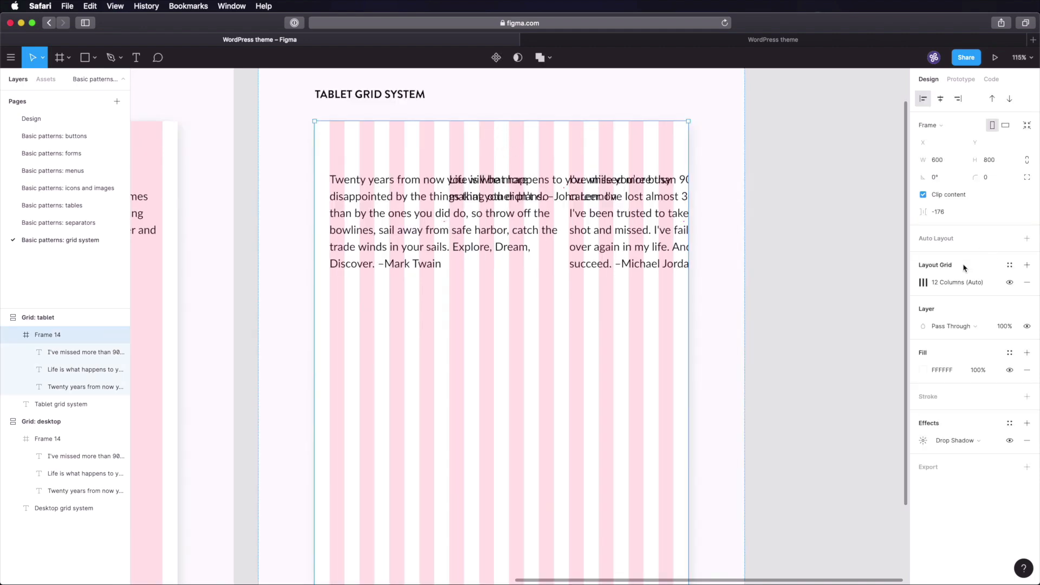
pyautogui.click(923, 282)
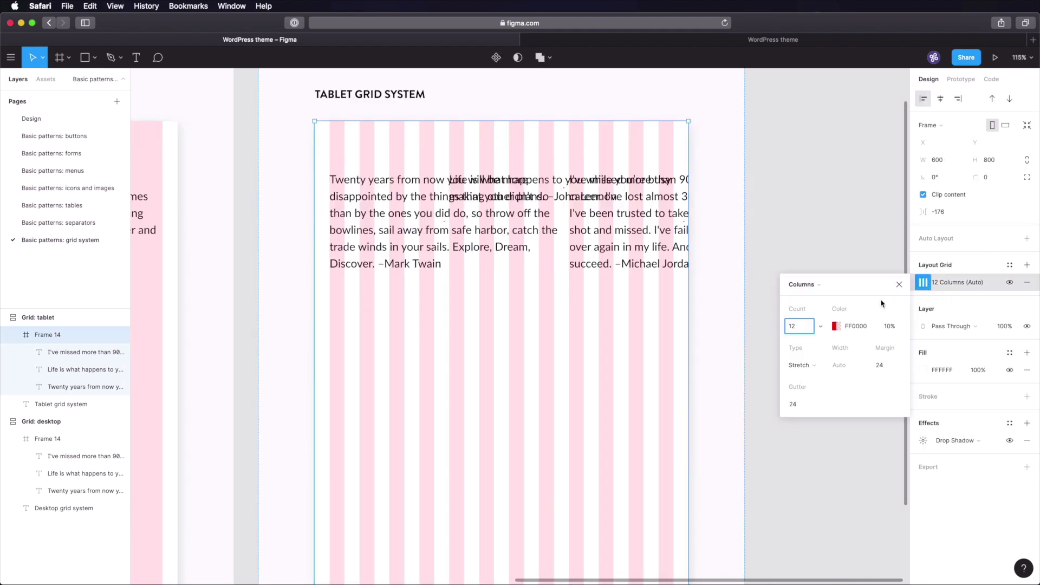
pyautogui.write('6')
pyautogui.press('Tab')
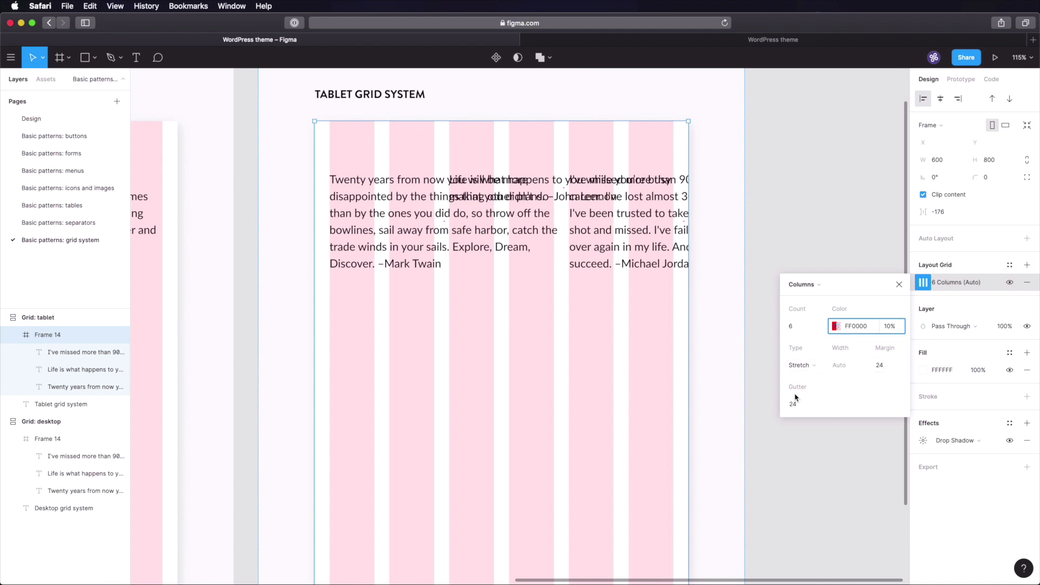
pyautogui.click(793, 255)
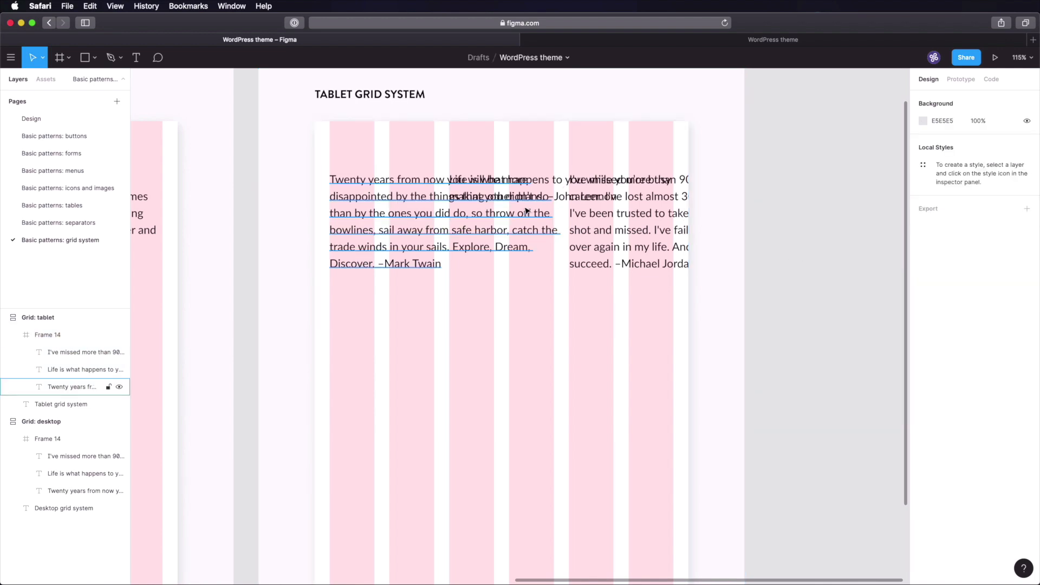
# - Move the Lennon and Jordan quotes below, and narrow the Twain quote to three columns
pyautogui.click(543, 187)
pyautogui.moveTo(543, 187); pyautogui.dragTo(425, 329)
pyautogui.click(642, 181)
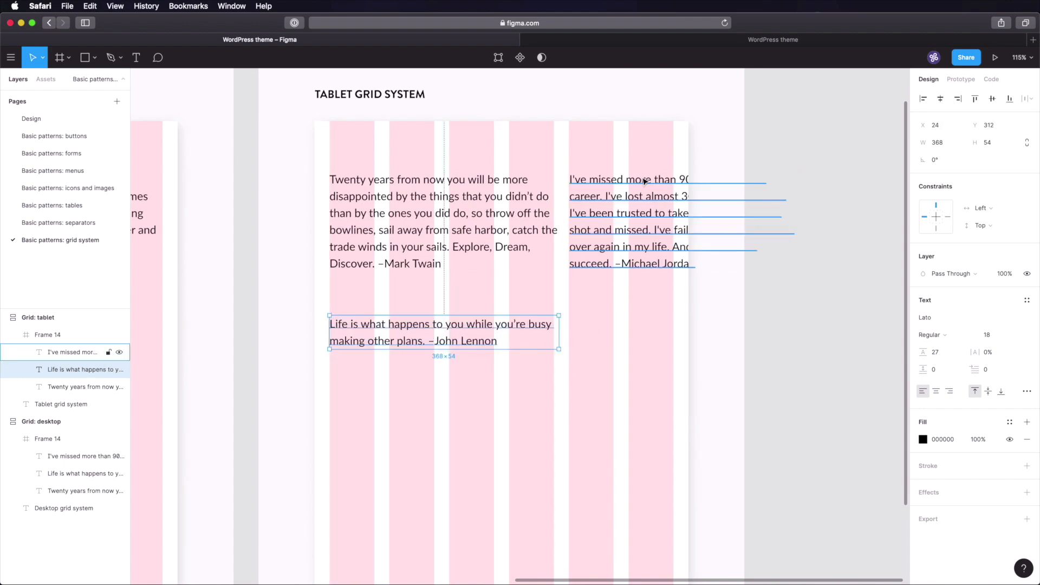
pyautogui.moveTo(642, 181); pyautogui.dragTo(404, 419)
pyautogui.click(557, 224)
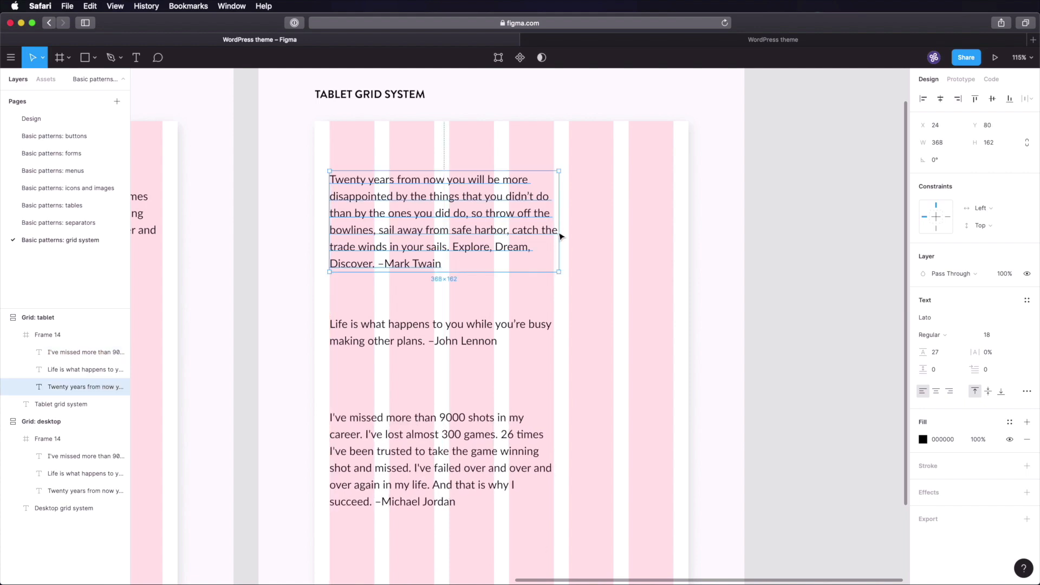
pyautogui.moveTo(559, 233); pyautogui.dragTo(494, 232)
# - Put the Lennon quote beside the Twain quote, stretch the Jordan quote full width below, and save
pyautogui.click(442, 325)
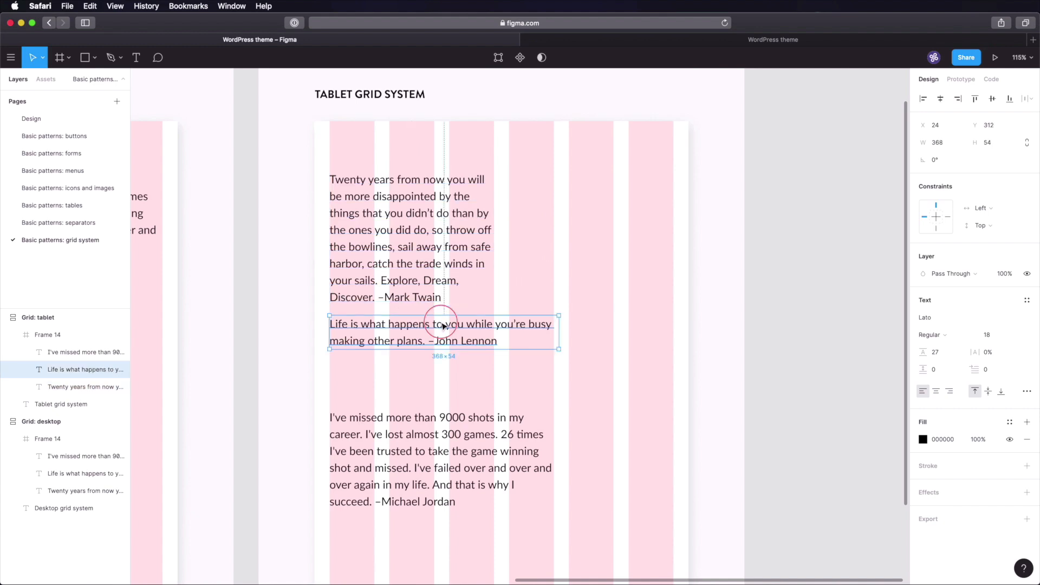
pyautogui.moveTo(442, 326); pyautogui.dragTo(616, 186)
pyautogui.moveTo(738, 185); pyautogui.dragTo(674, 183)
pyautogui.moveTo(401, 448); pyautogui.dragTo(412, 387)
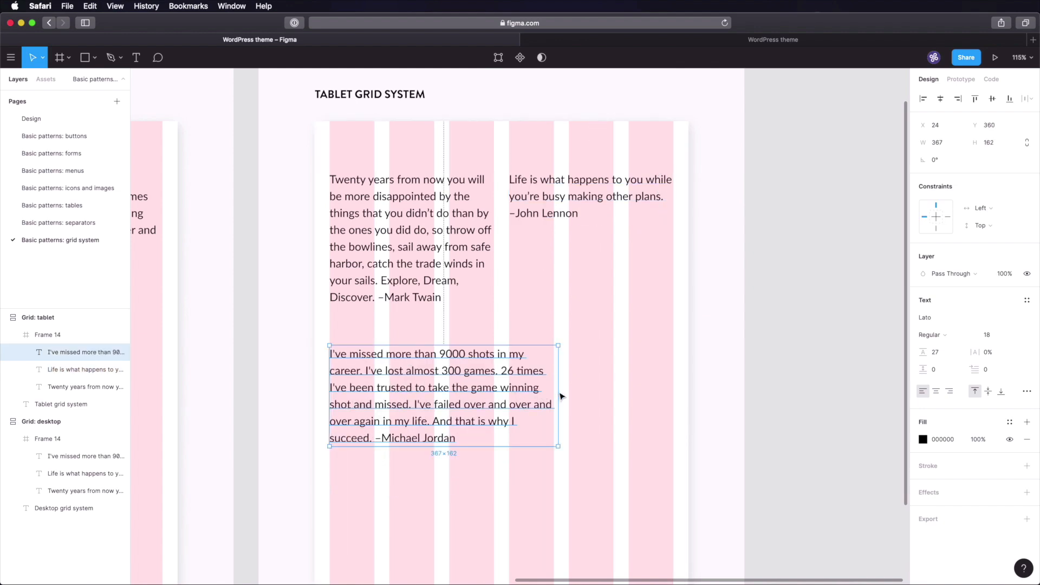
pyautogui.moveTo(559, 394); pyautogui.dragTo(676, 398)
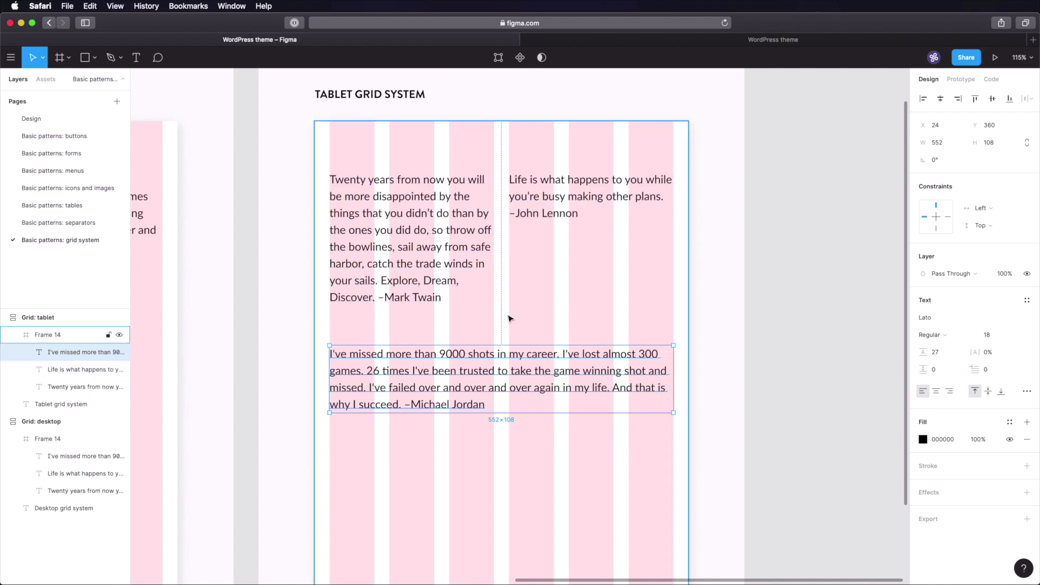
pyautogui.click(776, 342)
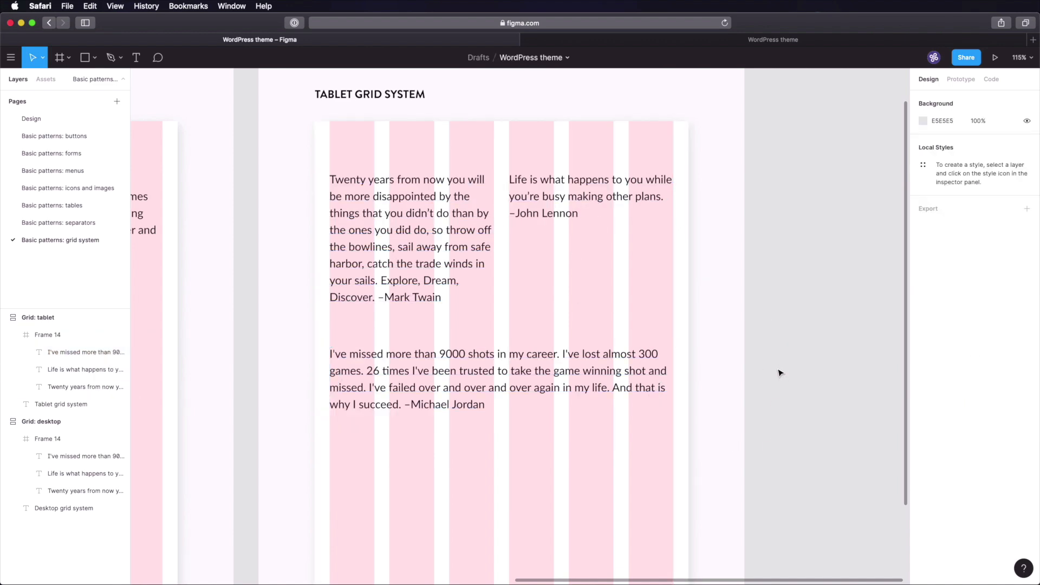
pyautogui.press('super+s')
pyautogui.scroll(-10, 780, 374)
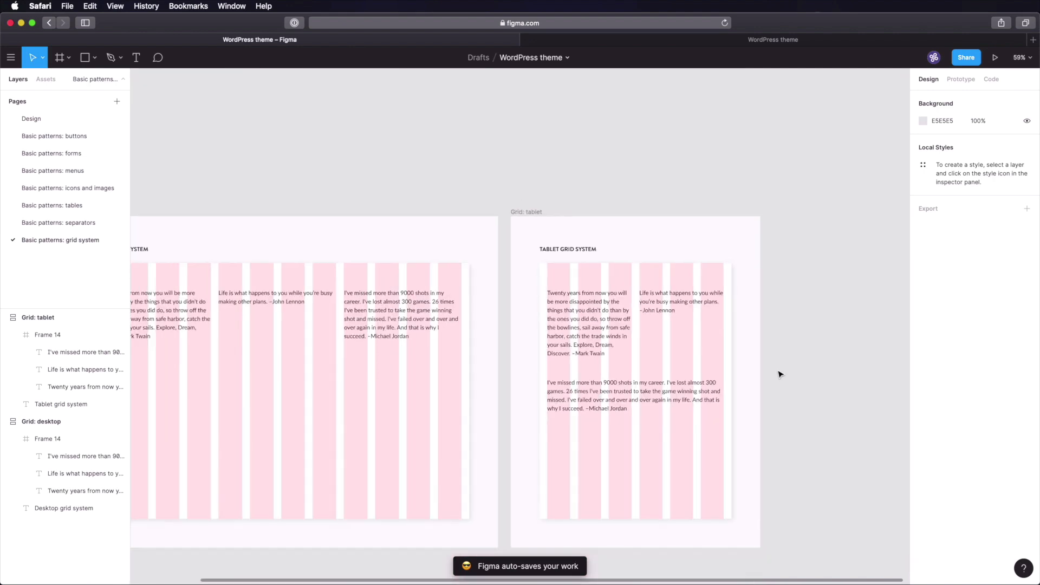
# - Set the phone inner frame width to 480 and its column grid count to 2
pyautogui.moveTo(780, 373); pyautogui.dragTo(537, 283)
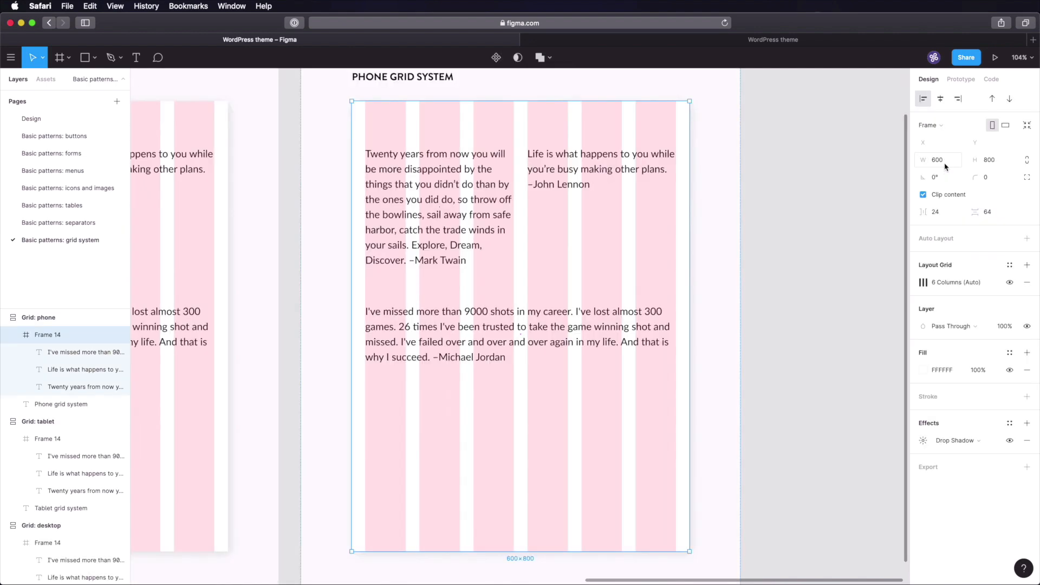
pyautogui.click(945, 163)
pyautogui.write('480')
pyautogui.press('Tab')
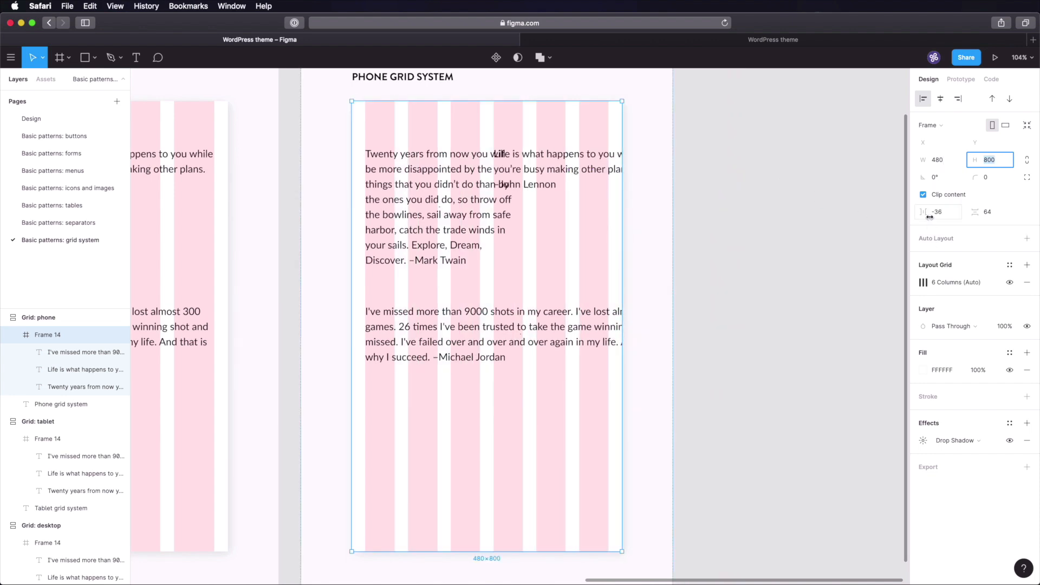
pyautogui.click(923, 282)
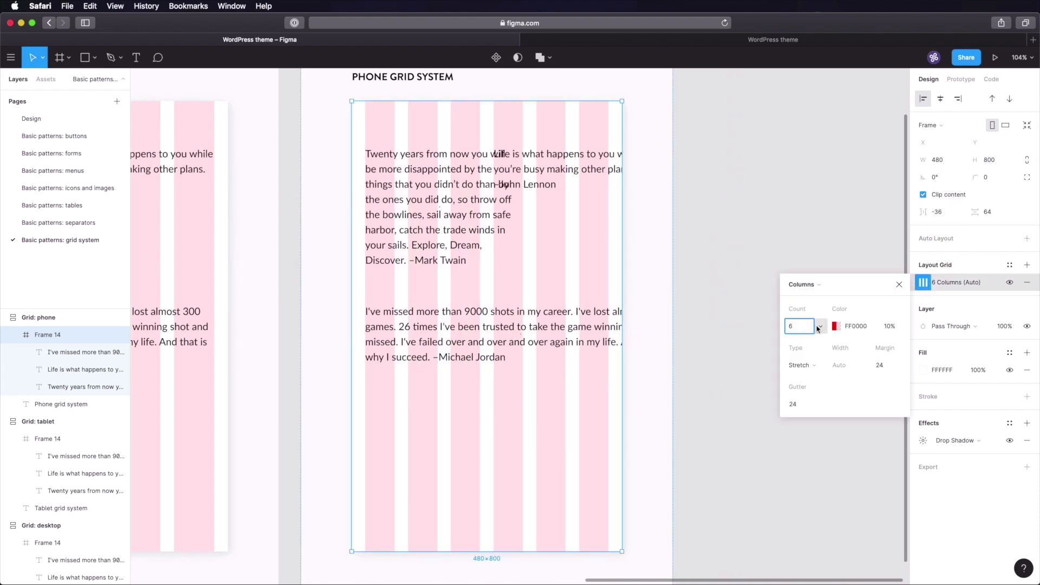
pyautogui.click(796, 327)
pyautogui.write('2')
pyautogui.press('Tab')
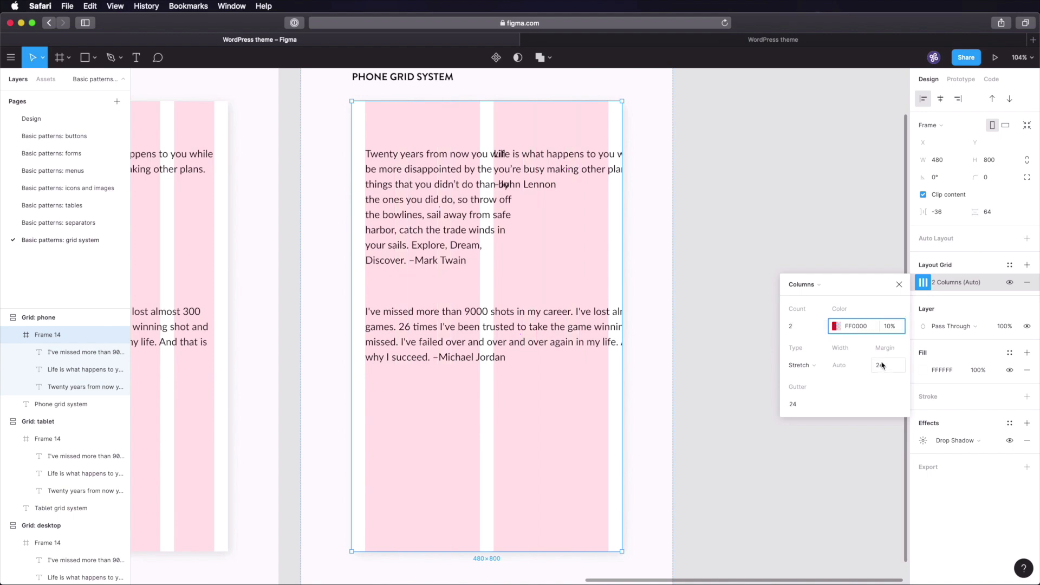
pyautogui.click(731, 275)
# - Narrow the Twain quote to one column and move the Jordan quote below it
pyautogui.click(579, 168)
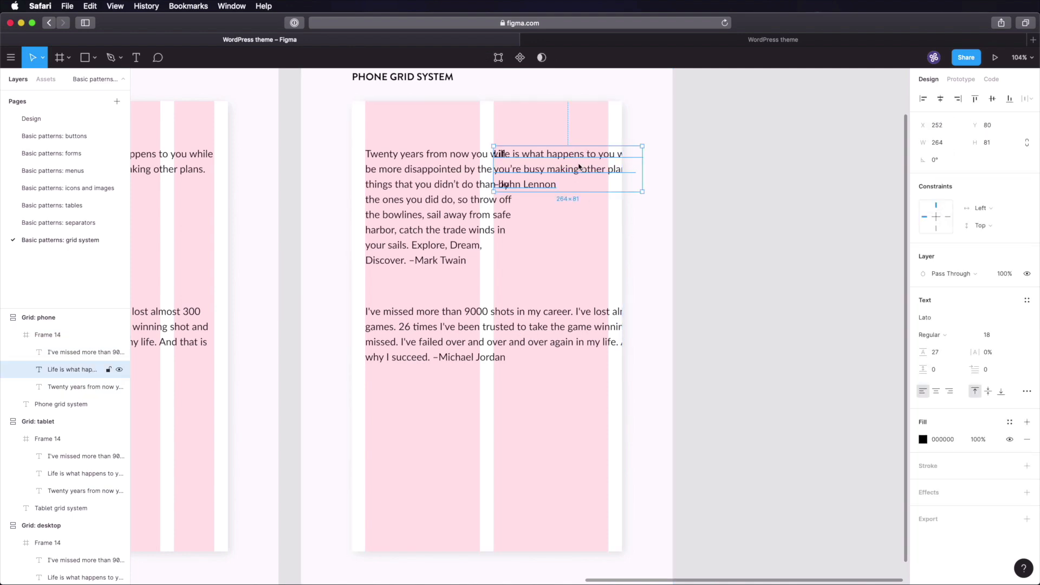
pyautogui.click(445, 180)
pyautogui.moveTo(514, 213); pyautogui.dragTo(481, 210)
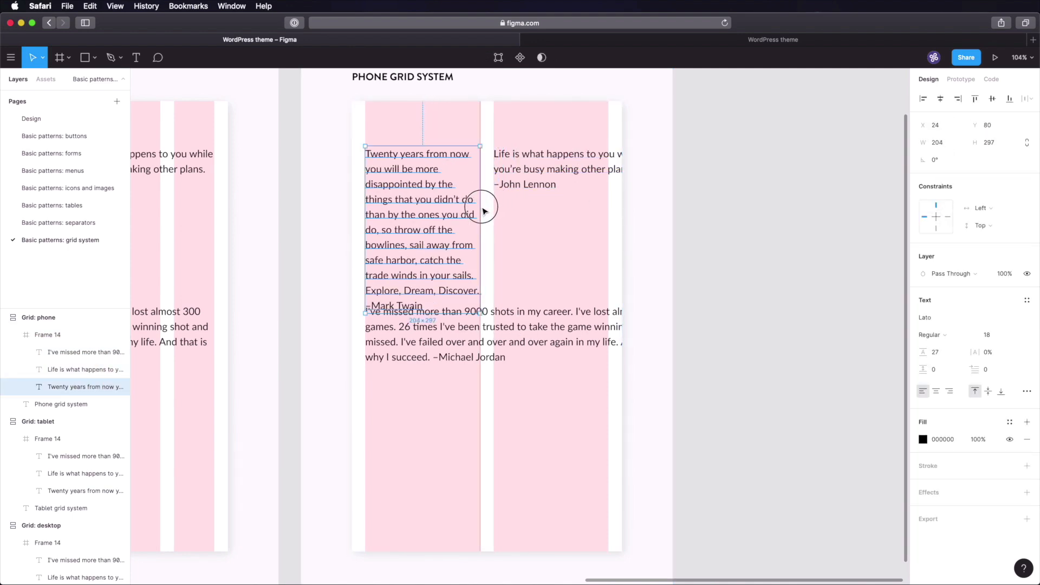
pyautogui.click(529, 321)
pyautogui.moveTo(530, 323); pyautogui.dragTo(531, 386)
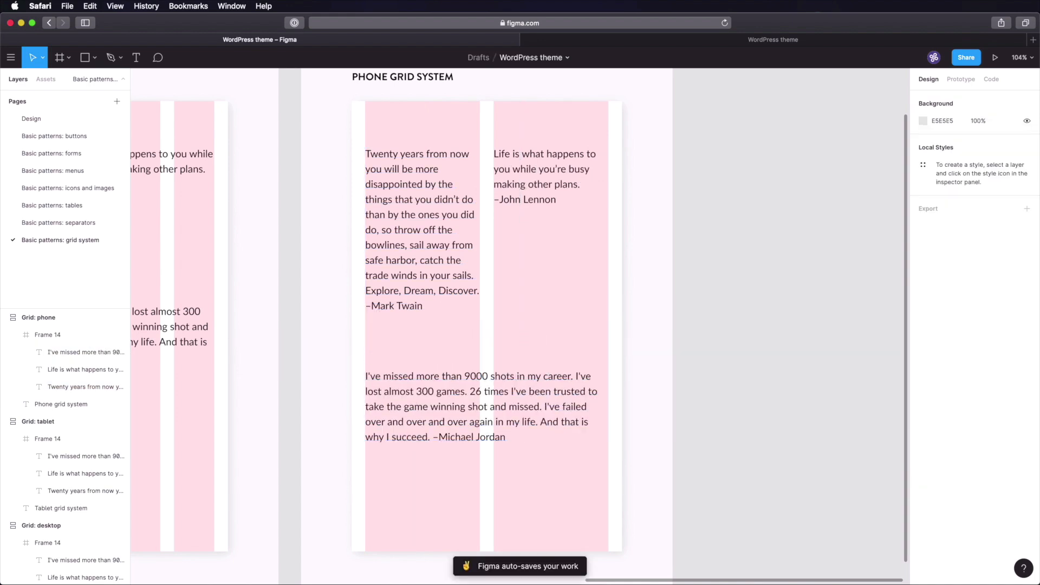
pyautogui.scroll(-2, 519, 317)
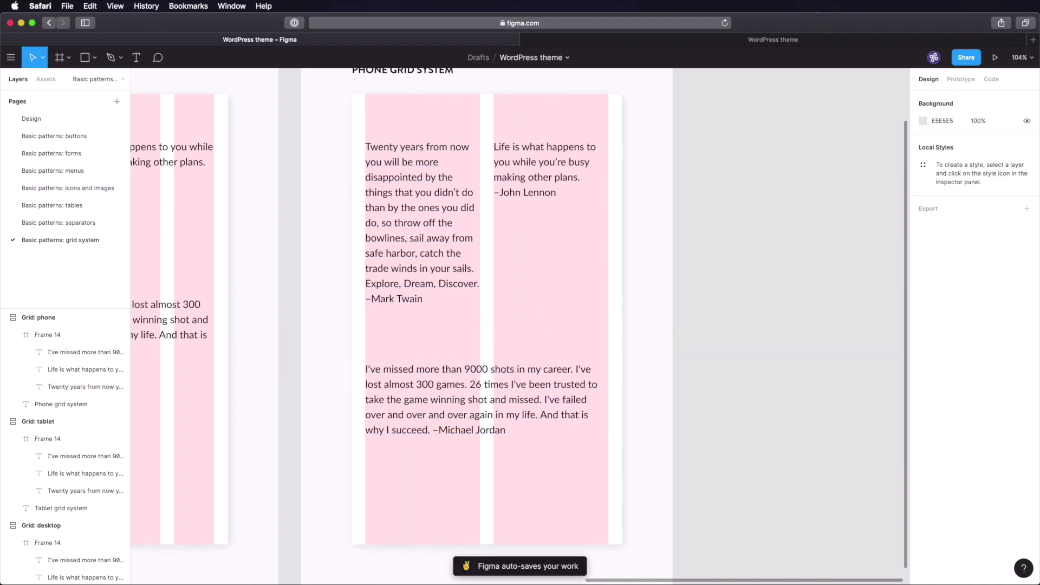
# - Move the Lennon quote down into the phone frame's left column
pyautogui.click(495, 146)
pyautogui.moveTo(554, 117); pyautogui.dragTo(611, 292)
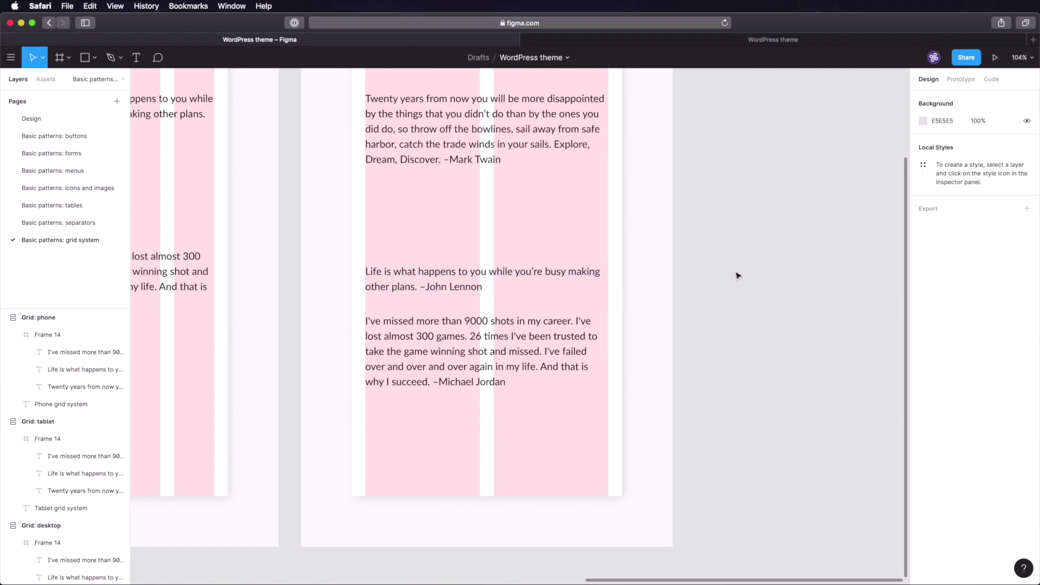
pyautogui.scroll(3, 737, 276)
pyautogui.hscroll(-2, 736, 275)
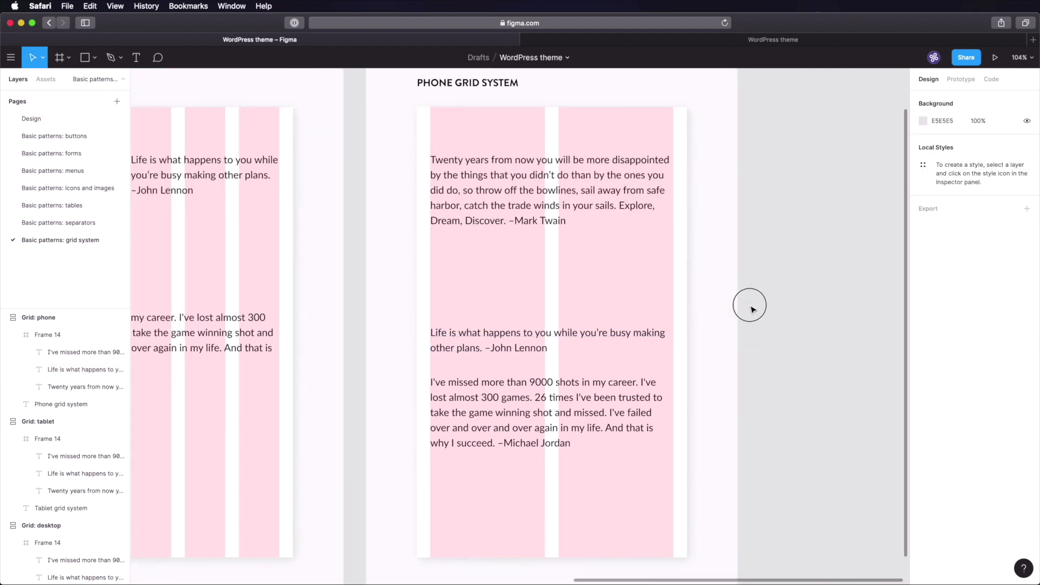
# - Wrap the Lennon, Twain and Jordan quotes in a vertical auto-layout frame, then view all three grid frames
pyautogui.click(528, 355)
pyautogui.click(528, 355)
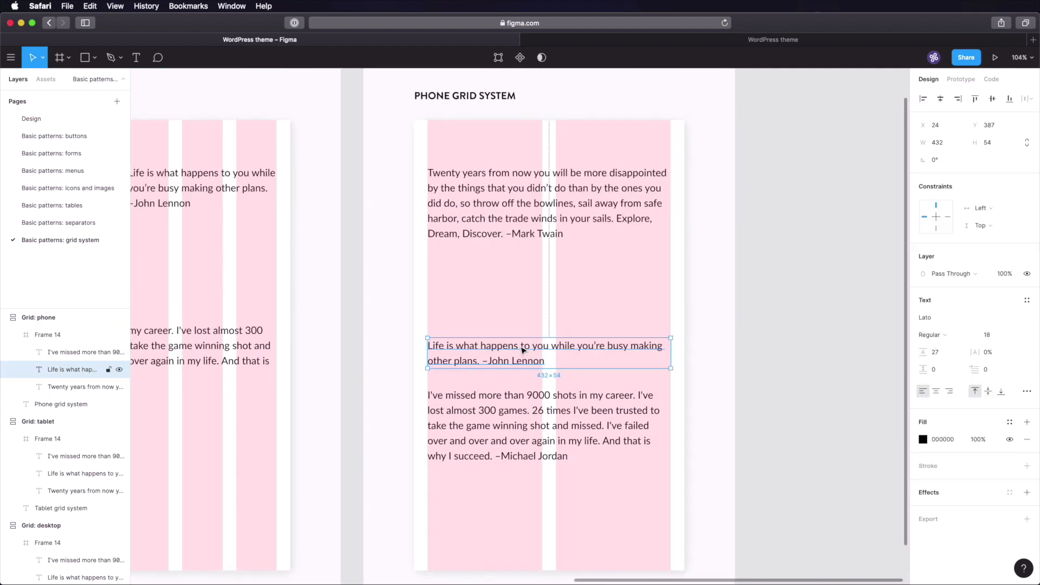
pyautogui.keyDown('shift'); pyautogui.click(541, 232); pyautogui.keyUp('shift')
pyautogui.keyDown('shift'); pyautogui.click(540, 433); pyautogui.keyUp('shift')
pyautogui.hotkey('shift', 'a')
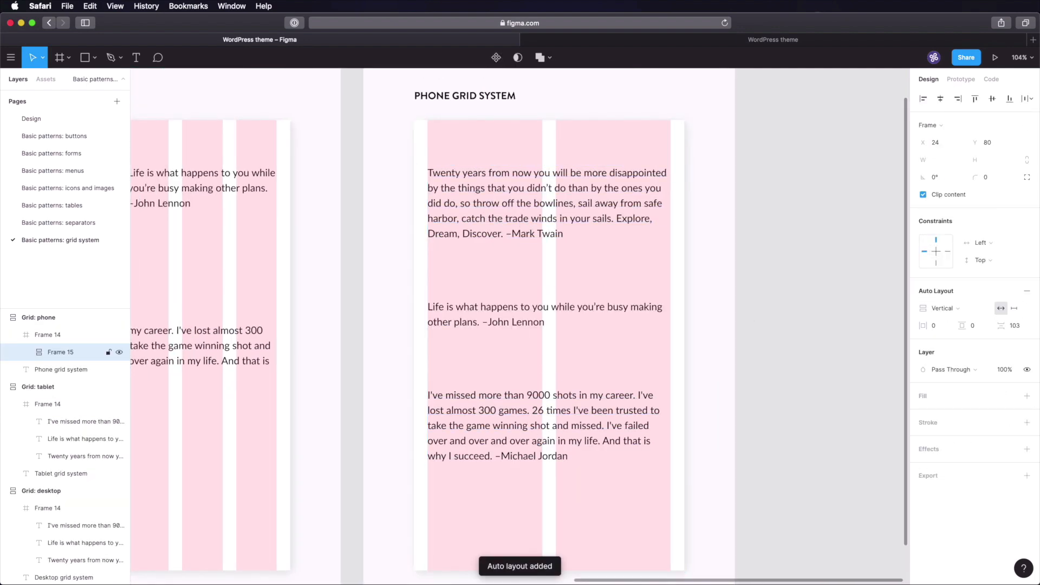
pyautogui.click(801, 287)
pyautogui.hotkey('shift', '1')
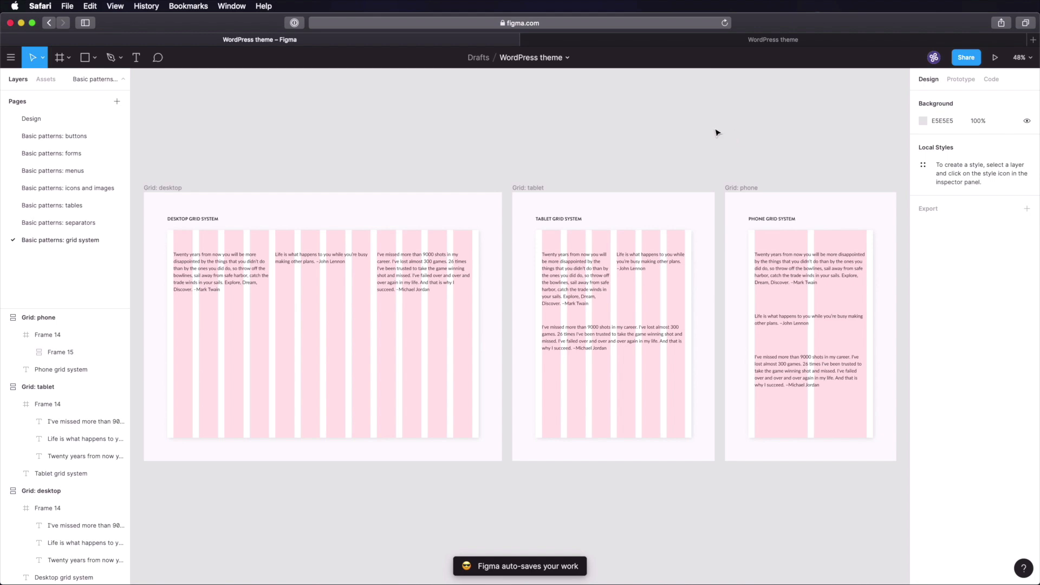
# - Change the tablet frame's grid column colour from red to blue (001AFF)
pyautogui.click(557, 237)
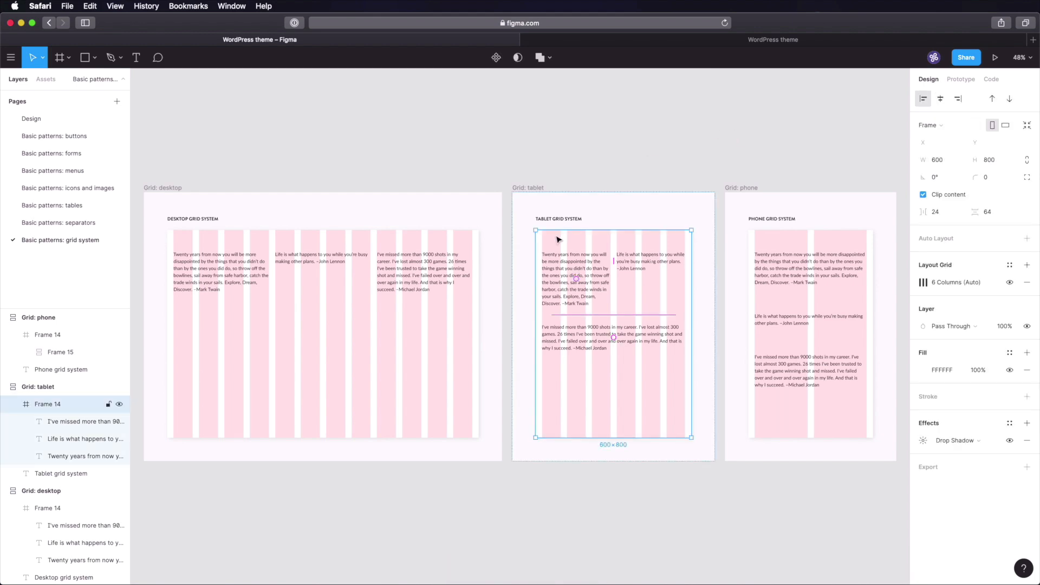
pyautogui.click(923, 283)
pyautogui.click(834, 327)
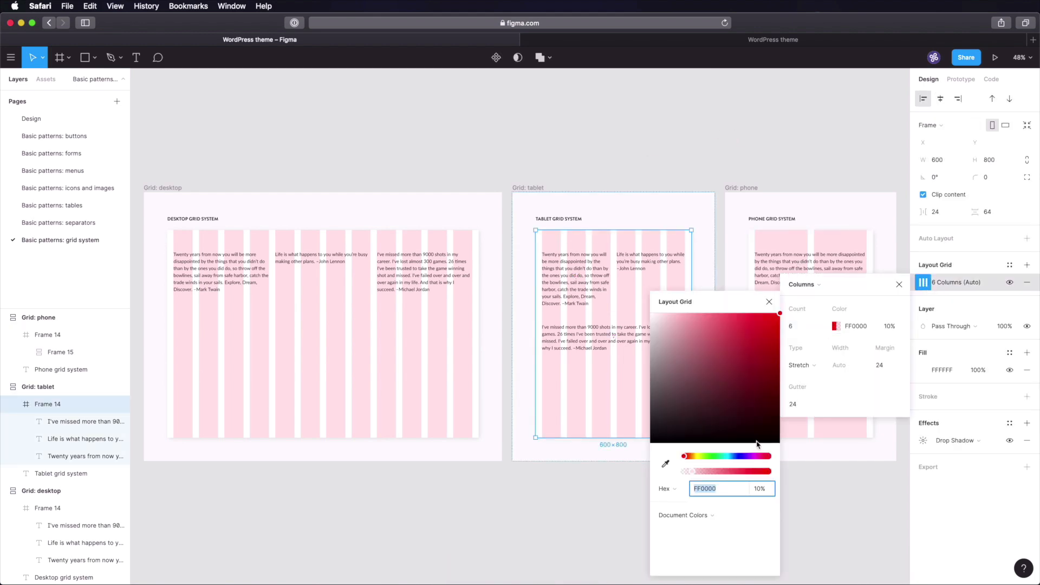
pyautogui.moveTo(685, 456); pyautogui.dragTo(738, 459)
# - Change the phone frame's grid column colour to green (8FFF00)
pyautogui.click(801, 262)
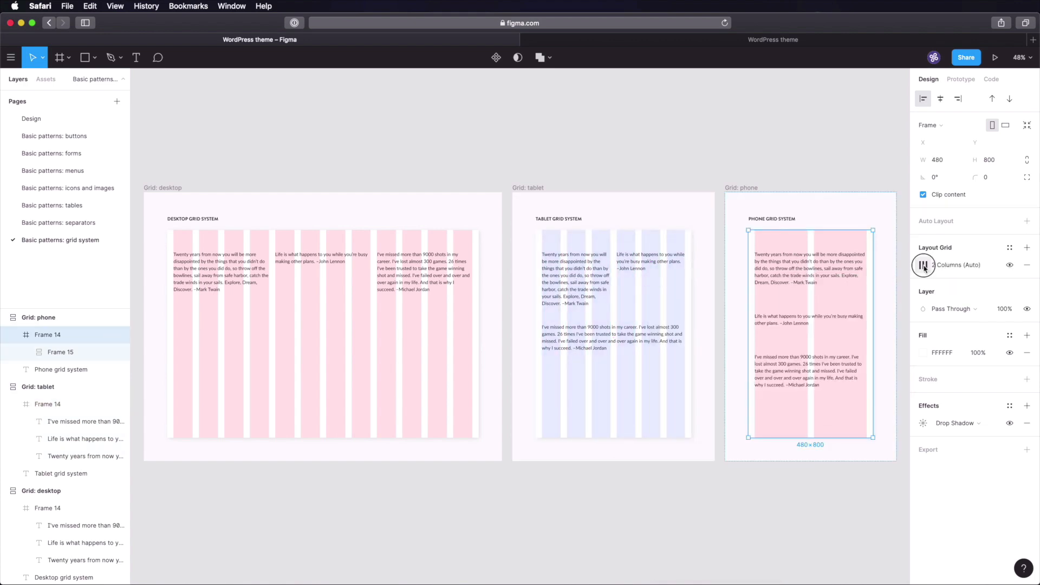
pyautogui.click(923, 265)
pyautogui.click(835, 309)
pyautogui.moveTo(734, 456); pyautogui.dragTo(704, 452)
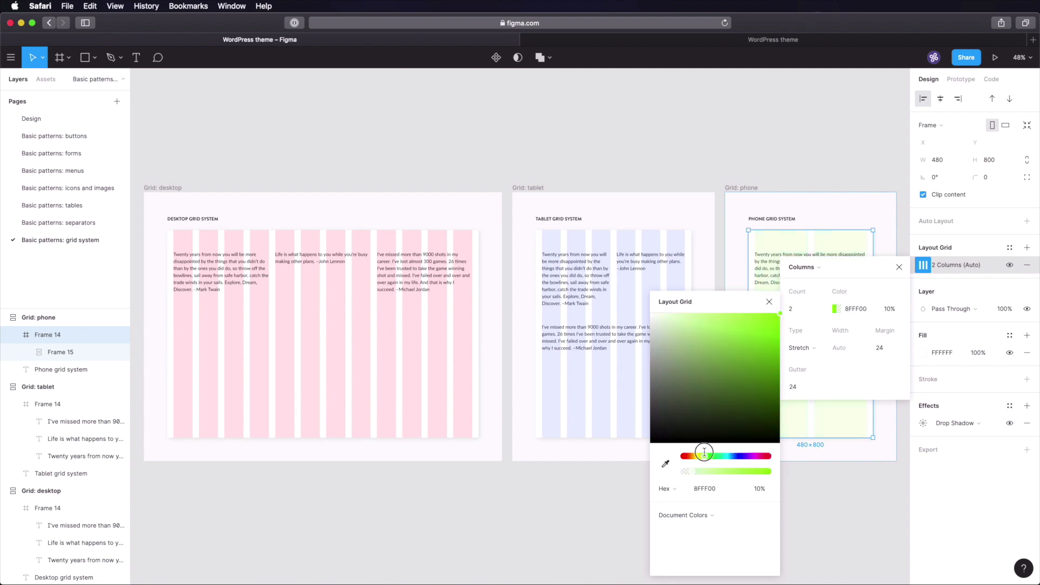
pyautogui.click(780, 162)
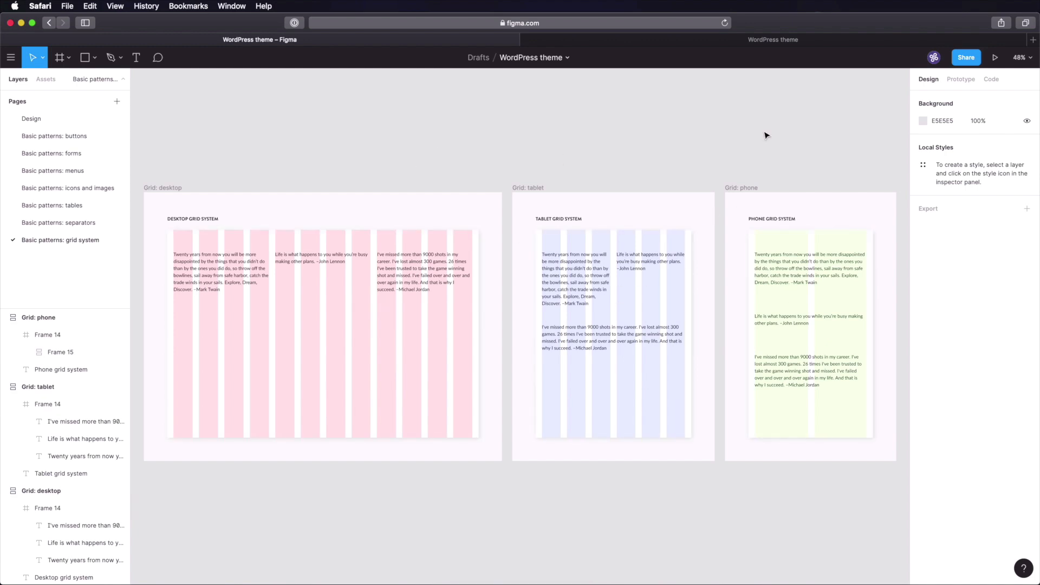
# - In Notion, navigate to Design system > Basic patterns
pyautogui.click(747, 42)
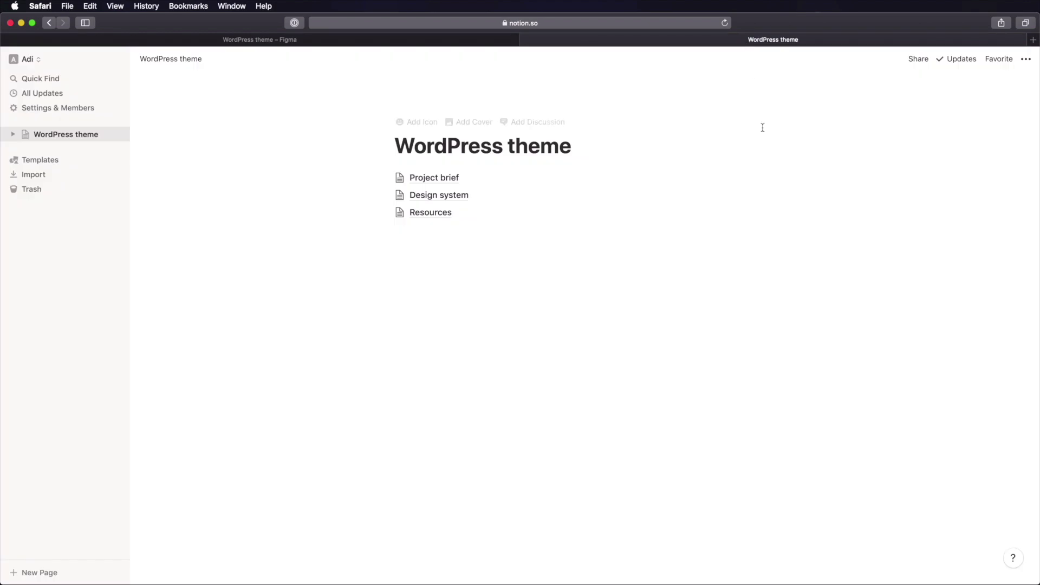
pyautogui.click(438, 201)
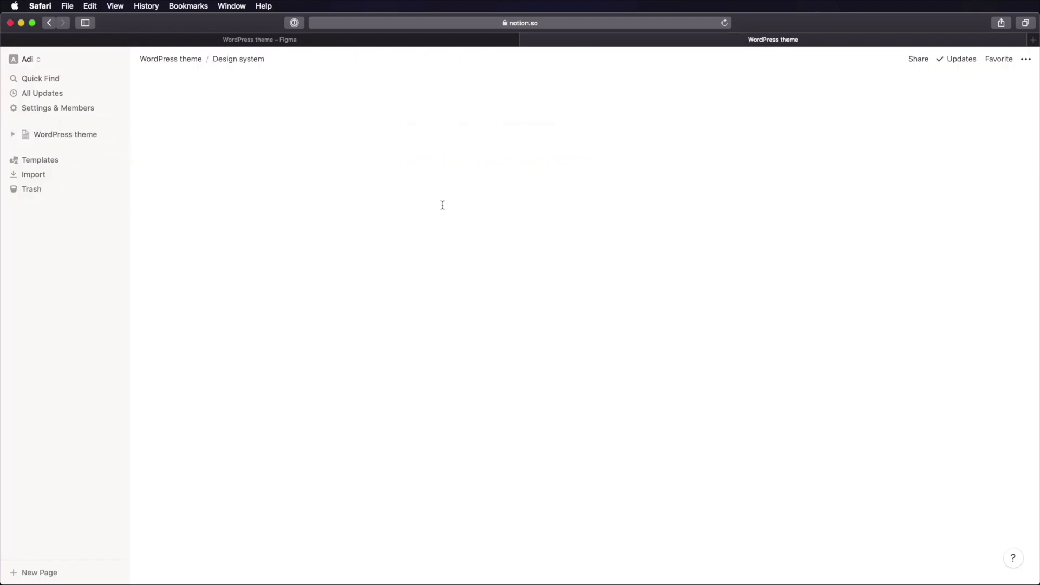
pyautogui.click(443, 202)
pyautogui.click(515, 277)
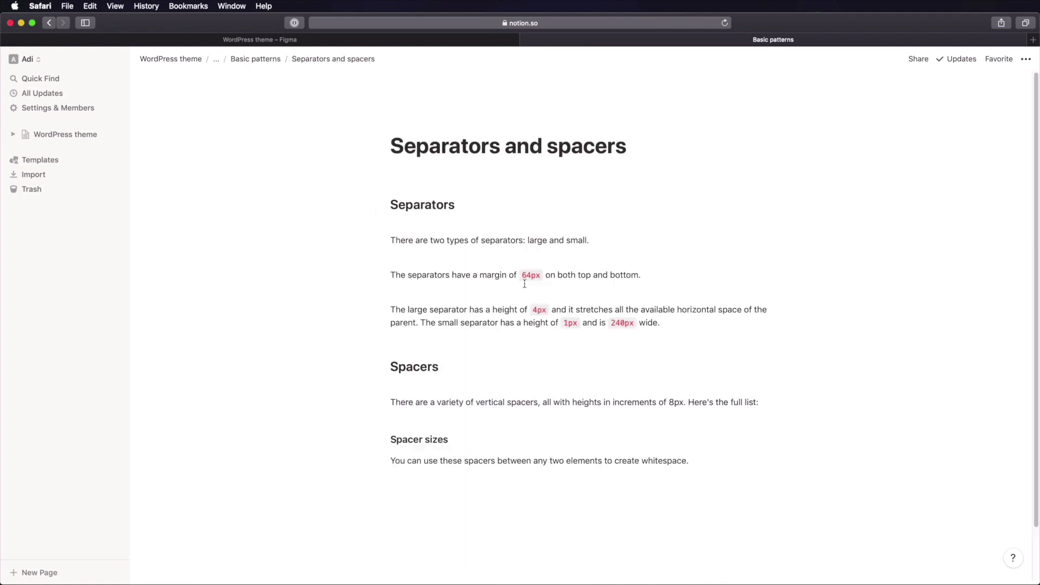
pyautogui.press('super+[')
# - Create an empty subpage named 'Grid system' with /page and paste the grid documentation text
pyautogui.click(448, 283)
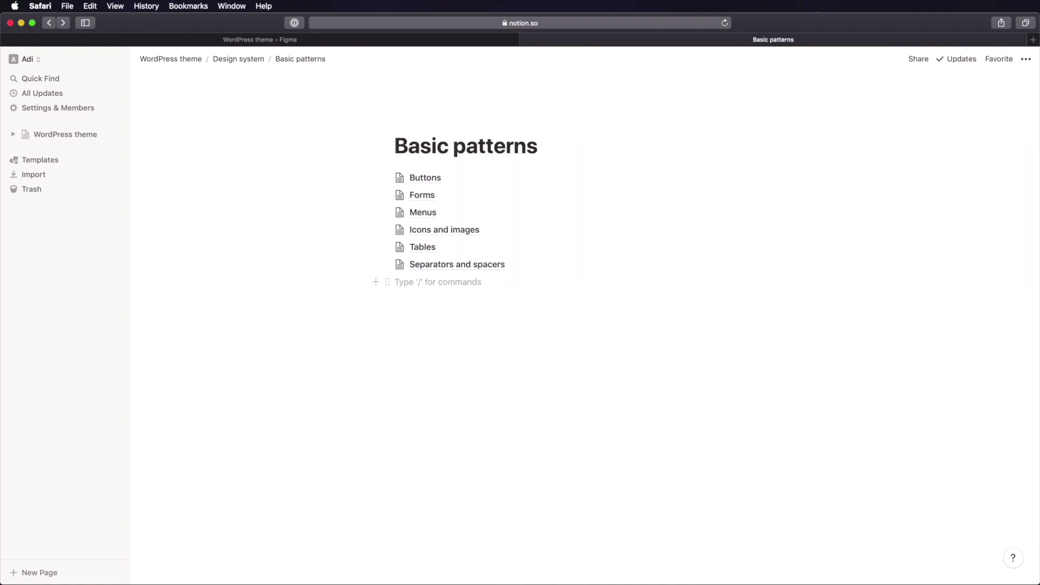
pyautogui.write('/page')
pyautogui.press('Return')
pyautogui.write('G')
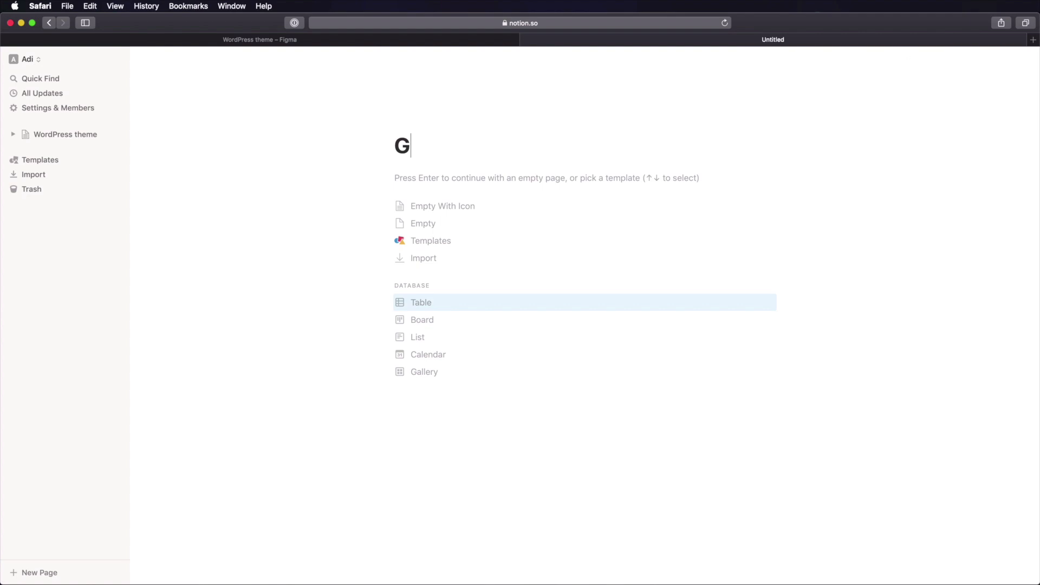
pyautogui.write('rid system')
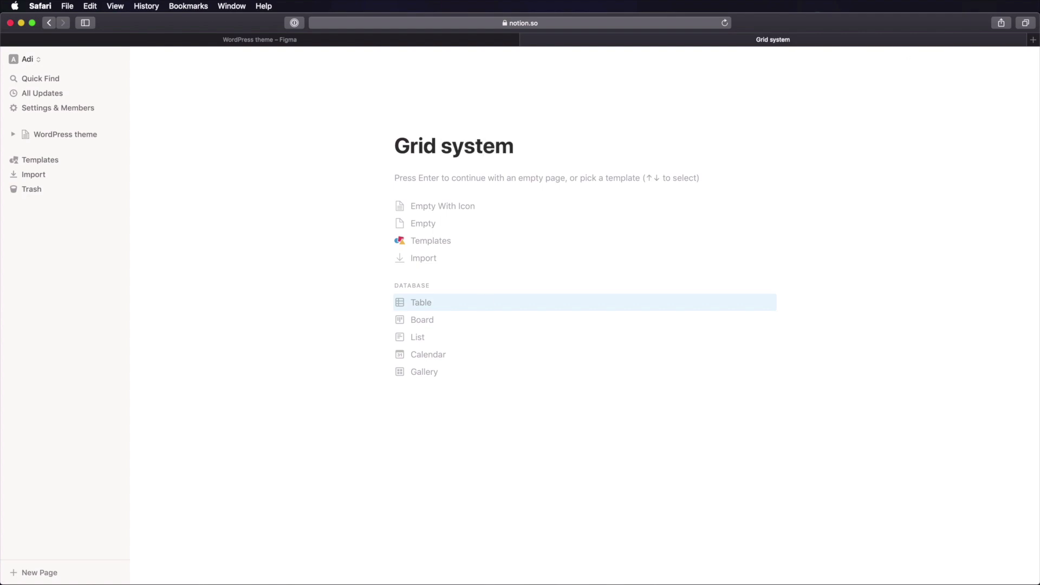
pyautogui.press('Return')
pyautogui.write("We're using a 12 column vertical grid system. These columns can be used to create different layouts, for example: 8 columns for main content + 4 columns for a sidebar 4 columns + 4 columns + 4 columns 6 columns + 6 columns 1 column + 11 columns The grid has different columns for different devices, but the rest of the properties stay the same: Gutter: 24px Margin: 24px Column width: auto Desktop grid (1200px and up) 12 columns Tablet grid (between 600px and 1199px) 6 columns Phone grid (under 599px) 2 columns")
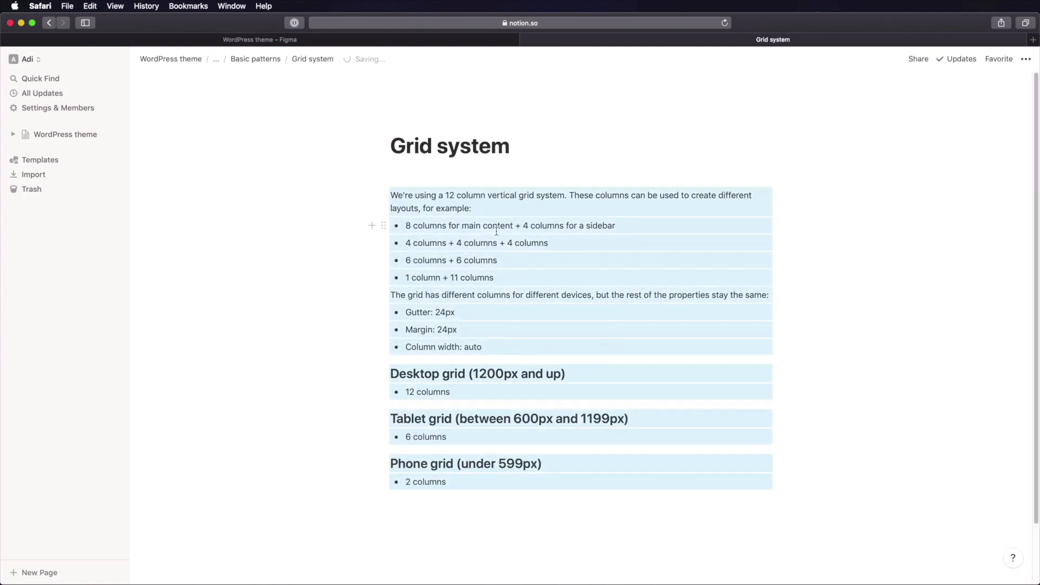
# - Review the pasted layout examples, placing the caret after the 4+4+4 line and selecting the 8 + 4 columns example
pyautogui.click(497, 232)
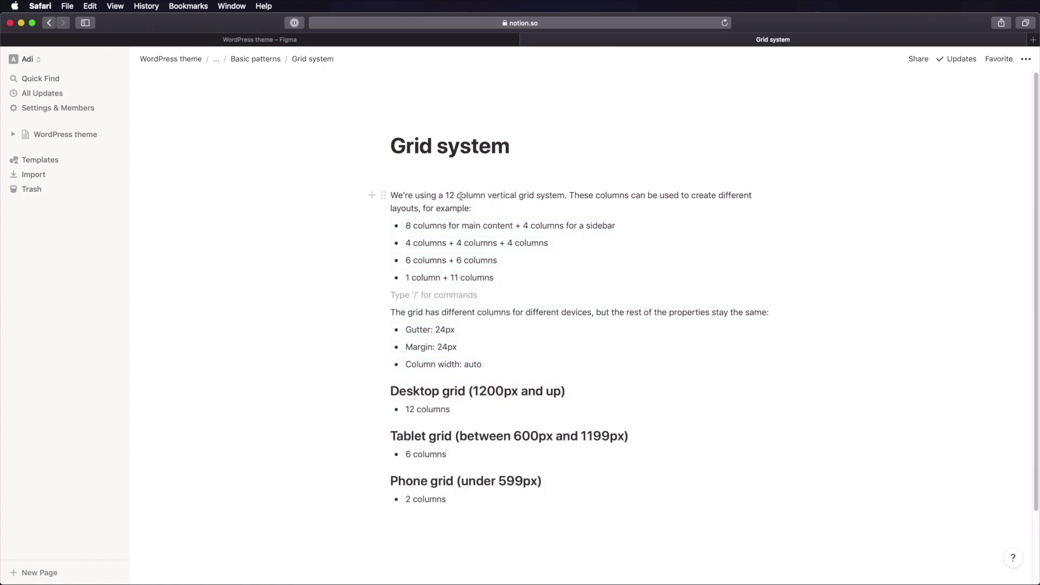
pyautogui.moveTo(457, 195); pyautogui.dragTo(529, 196)
pyautogui.click(525, 228)
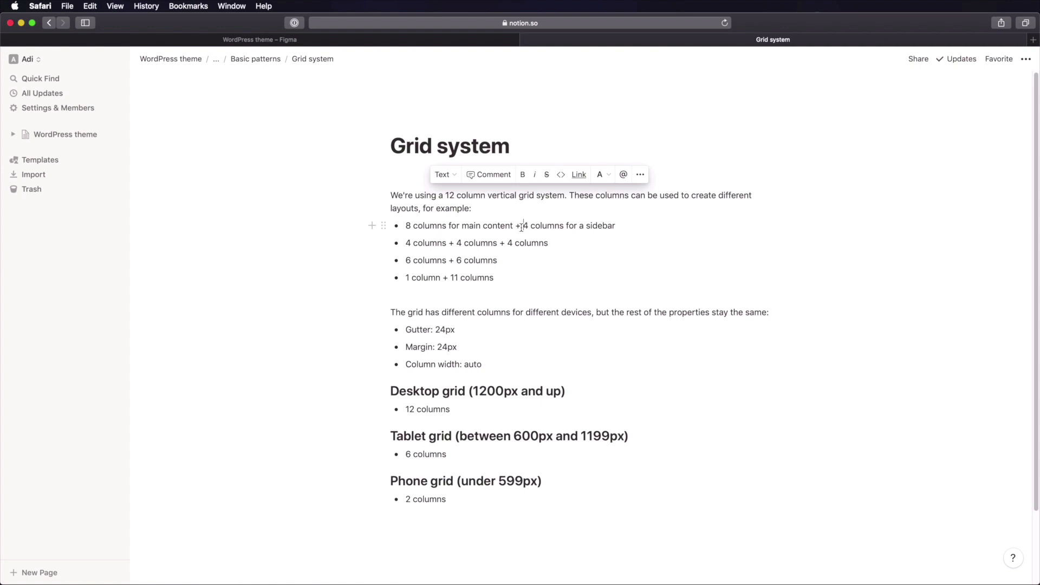
pyautogui.moveTo(412, 225); pyautogui.dragTo(536, 233)
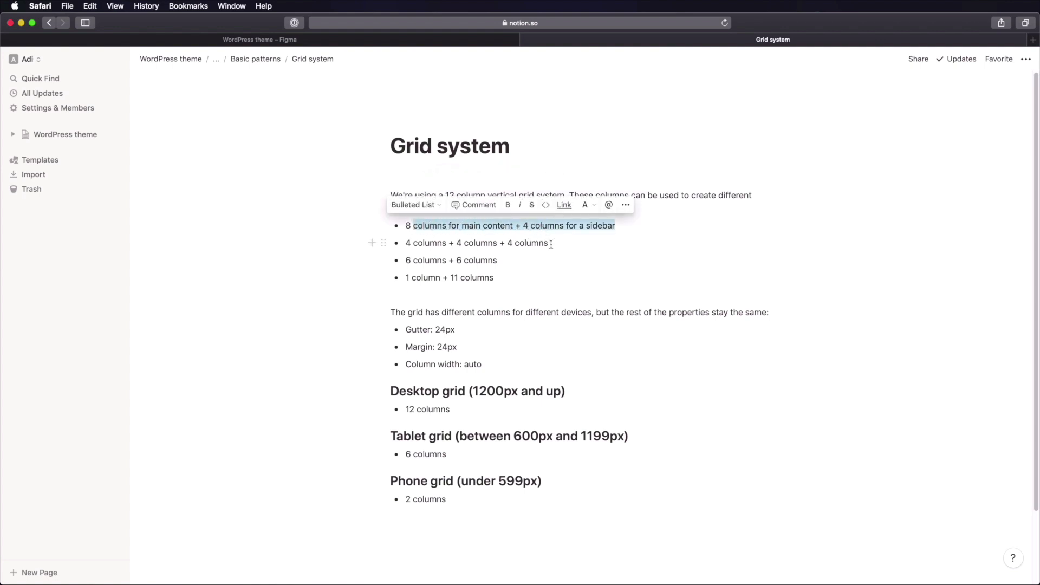
pyautogui.click(549, 244)
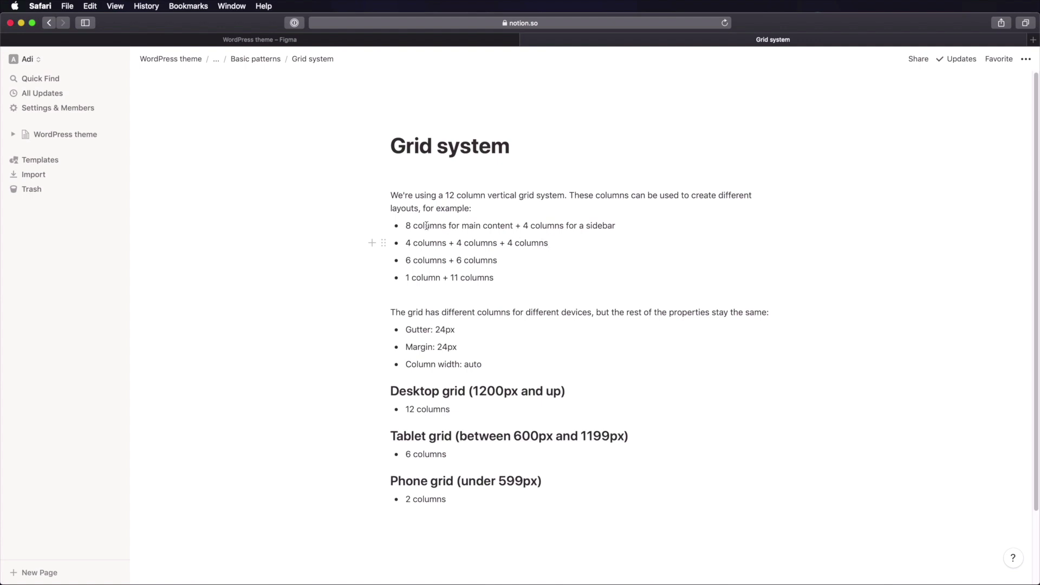
pyautogui.moveTo(408, 225); pyautogui.dragTo(526, 239)
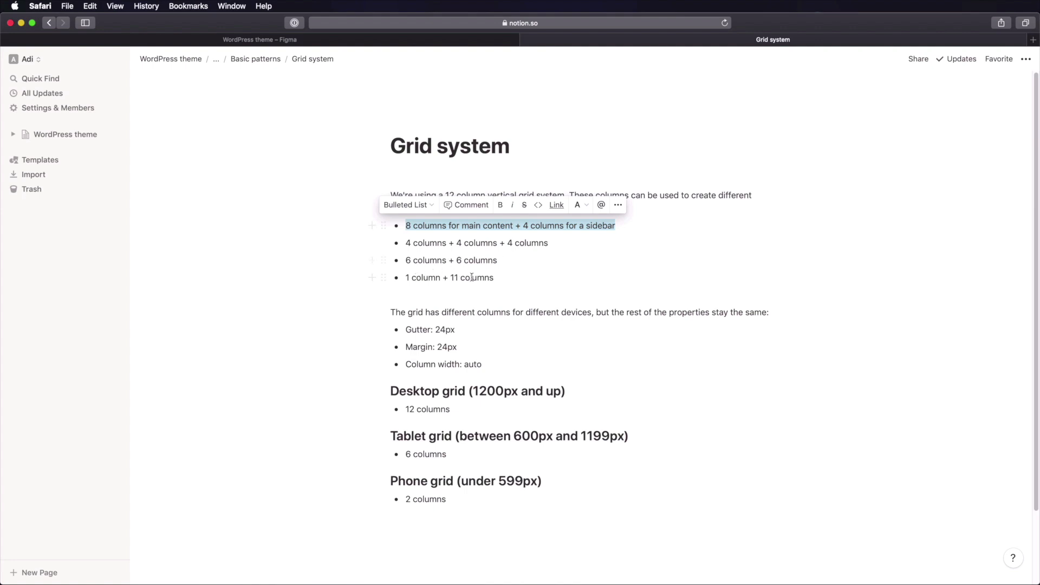
pyautogui.scroll(-2, 614, 274)
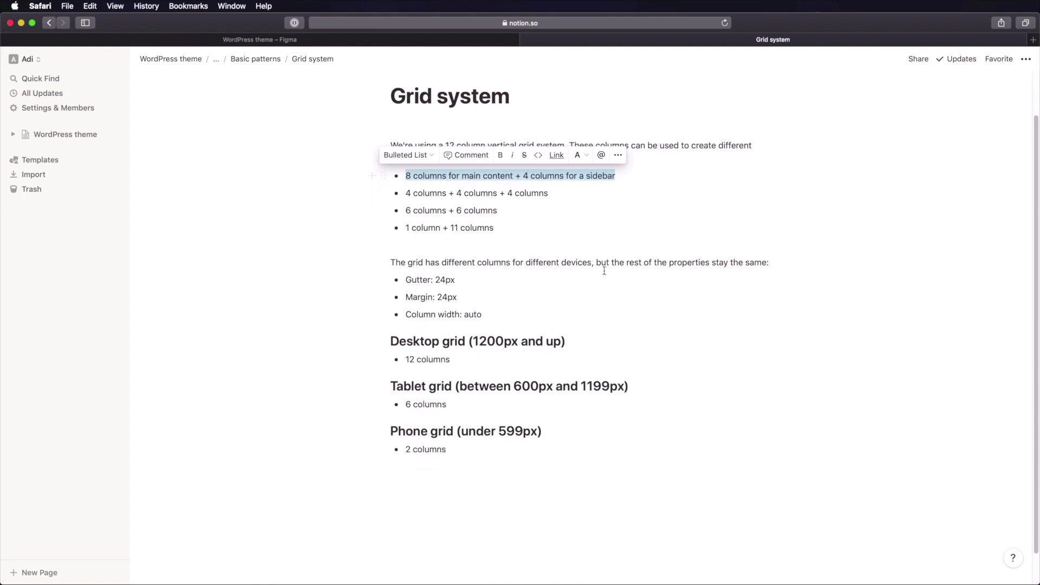
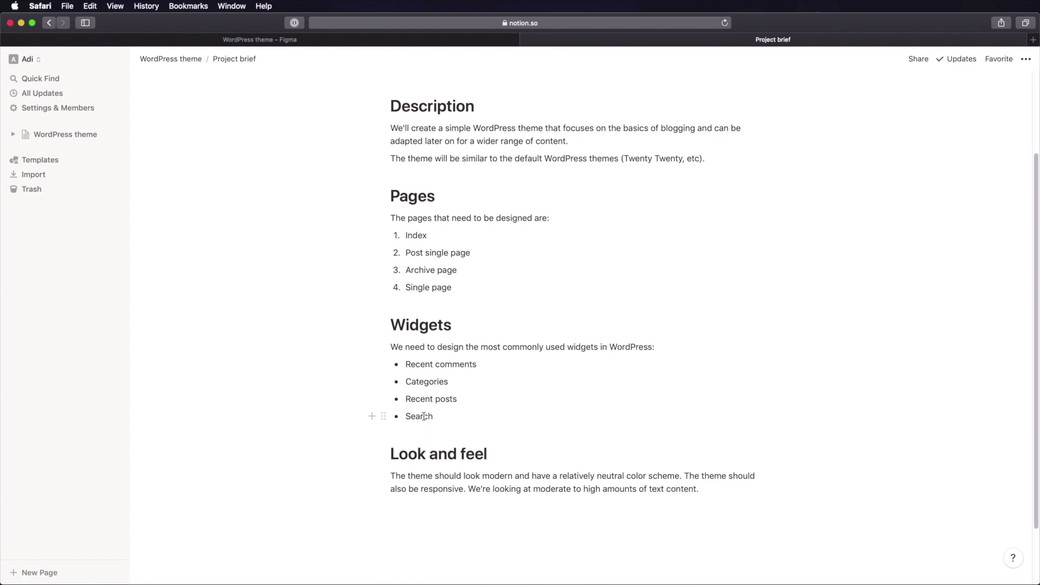
# - Switch from the Notion project brief to the 'WordPress theme – Figma' tab
pyautogui.click(287, 40)
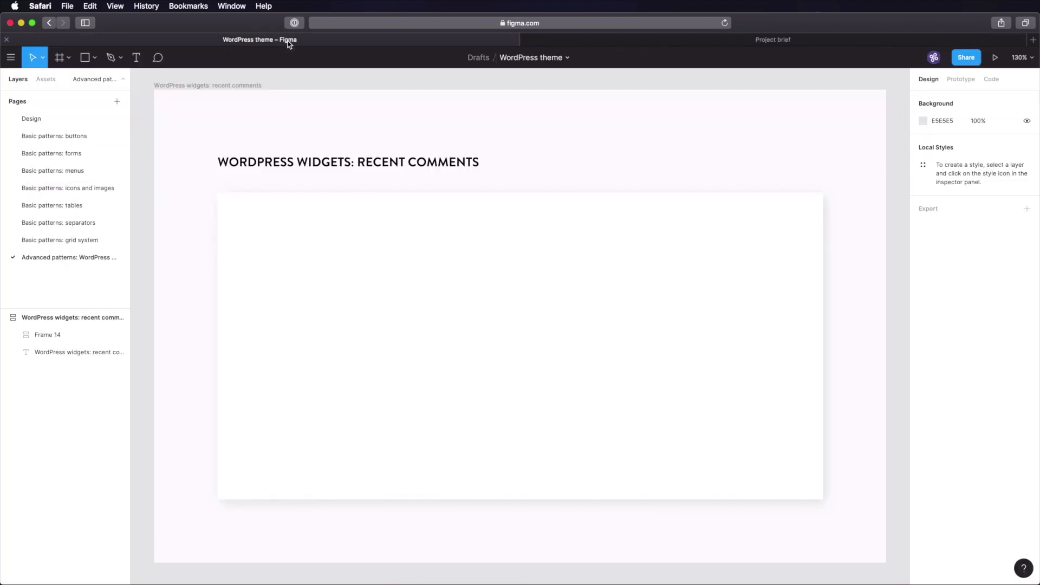
# - Select the empty Frame 14 widget card, then go to the Design page of style samples
pyautogui.click(388, 287)
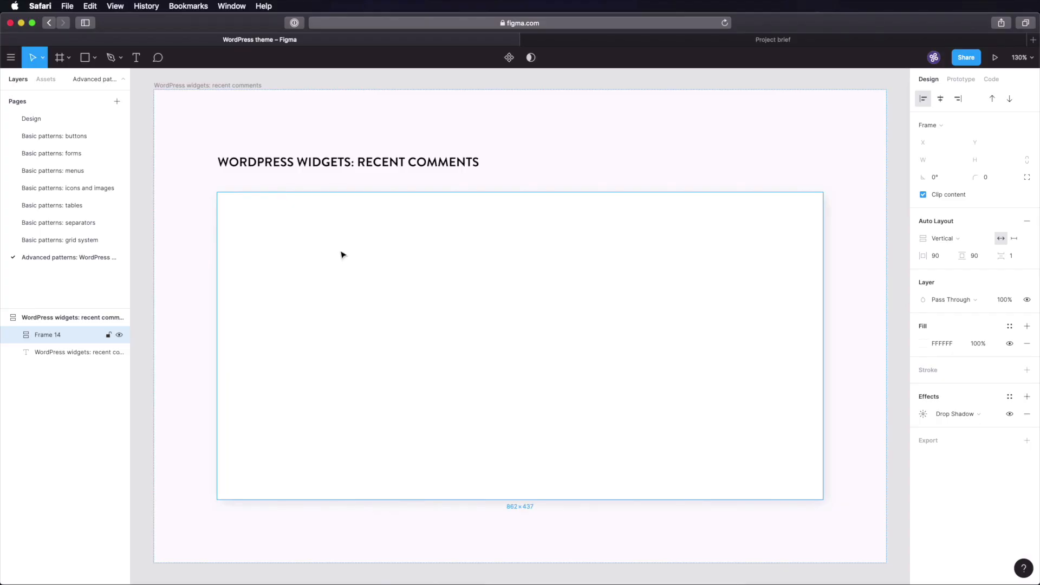
pyautogui.click(69, 120)
# - Zoom in on the typography samples and select the Display small sample text
pyautogui.hotkey('shift', '1')
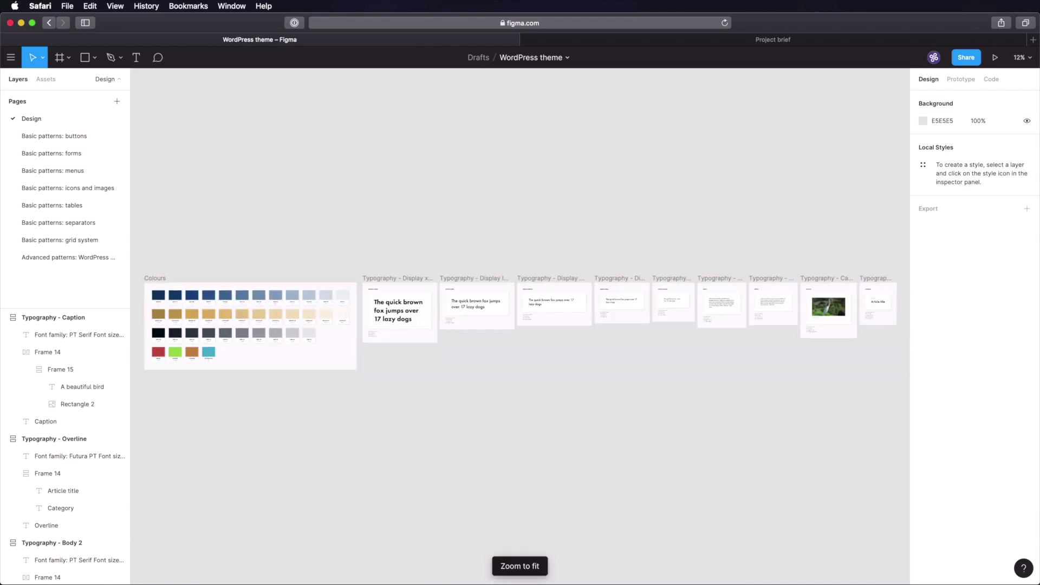
pyautogui.moveTo(642, 253); pyautogui.dragTo(754, 364)
pyautogui.moveTo(437, 297); pyautogui.dragTo(828, 336)
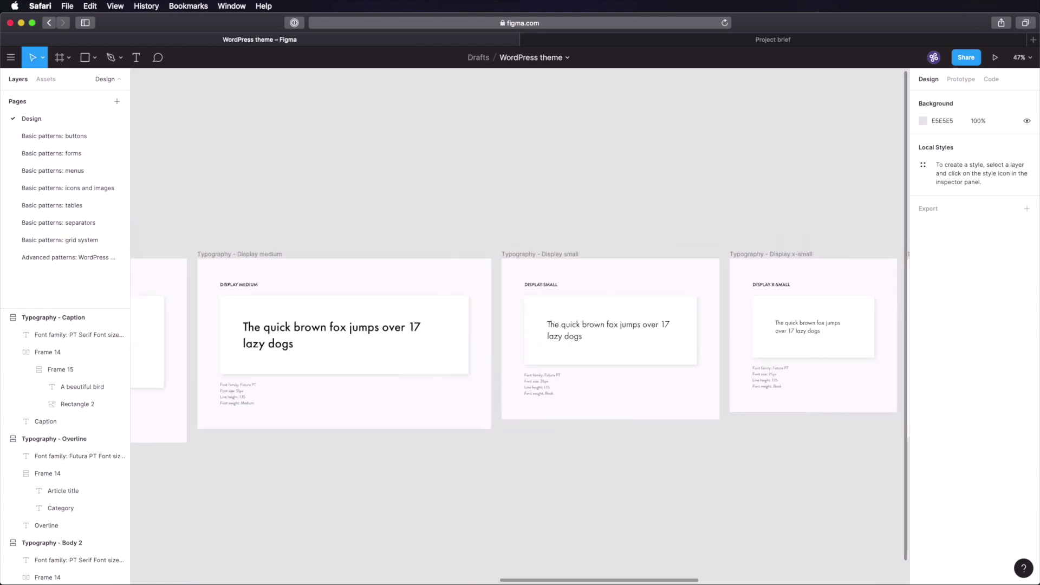
pyautogui.hscroll(-5, 292, 255)
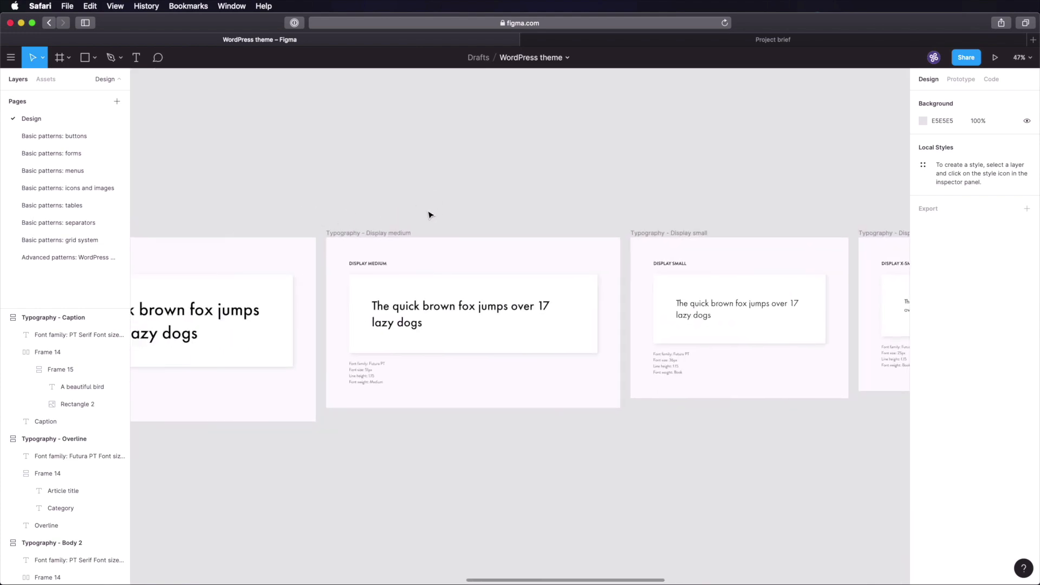
pyautogui.scroll(5, 401, 231)
pyautogui.scroll(-3, 402, 232)
pyautogui.scroll(3, 402, 260)
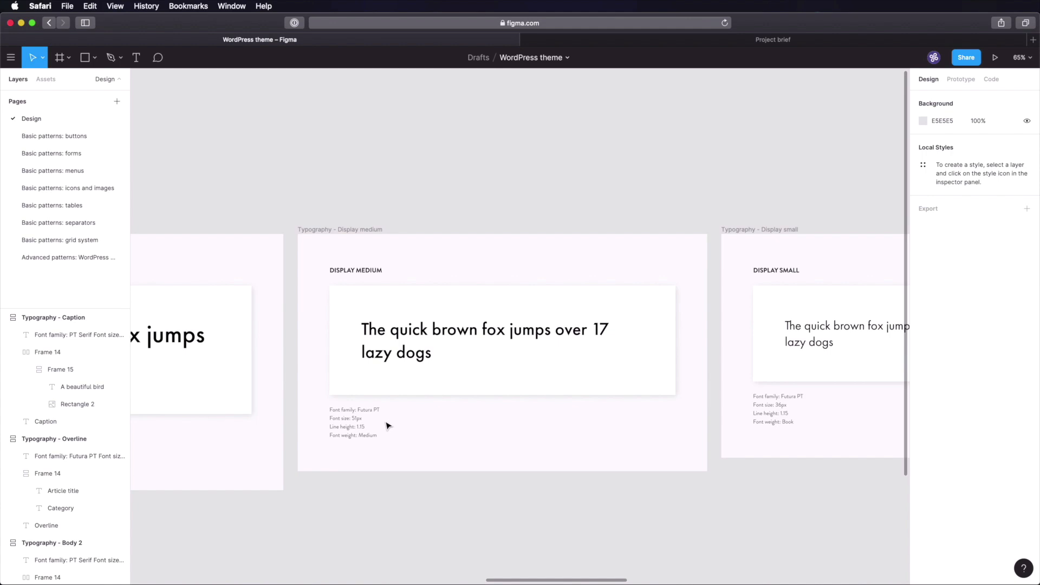
pyautogui.hscroll(10, 500, 362)
pyautogui.scroll(2, 473, 261)
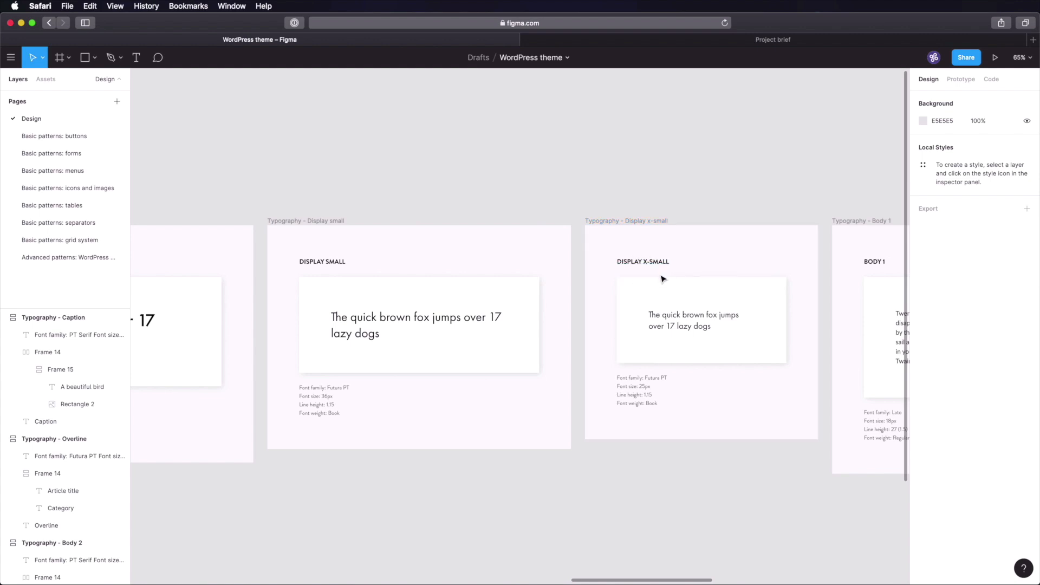
pyautogui.keyDown('super'); pyautogui.click(685, 320); pyautogui.keyUp('super')
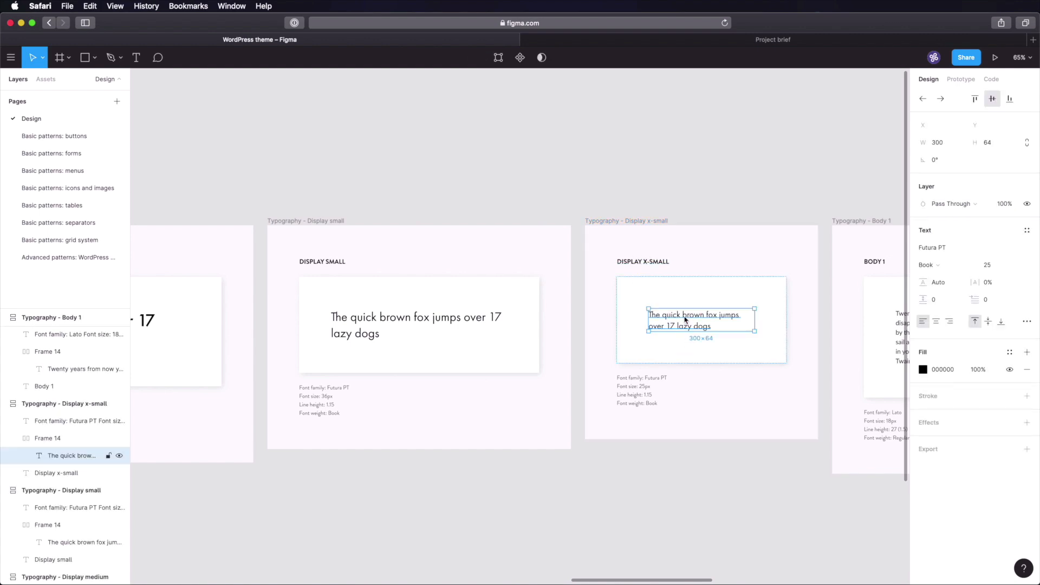
pyautogui.keyDown('super'); pyautogui.click(443, 321); pyautogui.keyUp('super')
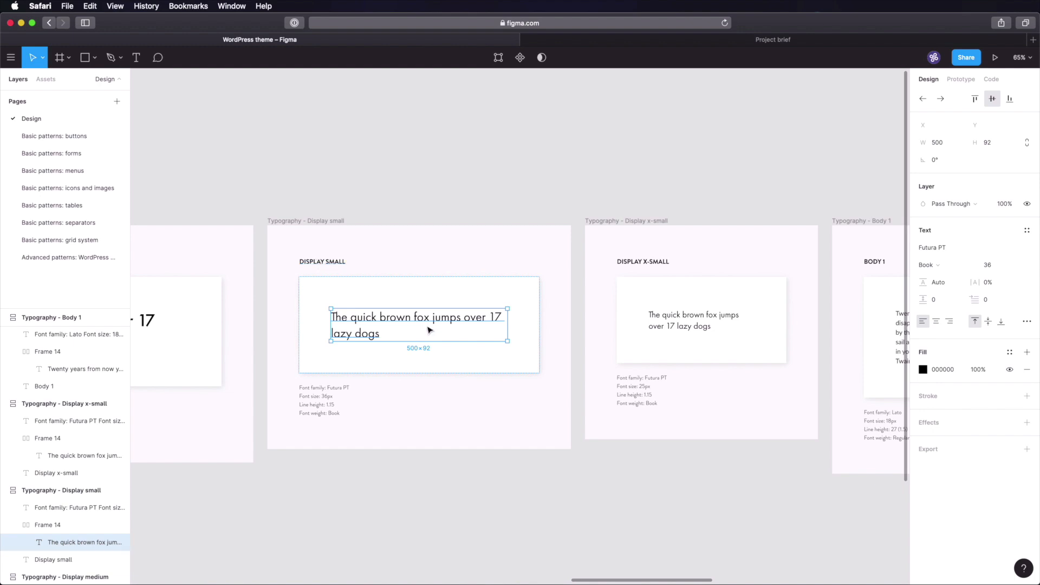
# - Paste the sample text into the widget card and retype it as 'Recent comments'
pyautogui.click(92, 260)
pyautogui.press('super+v')
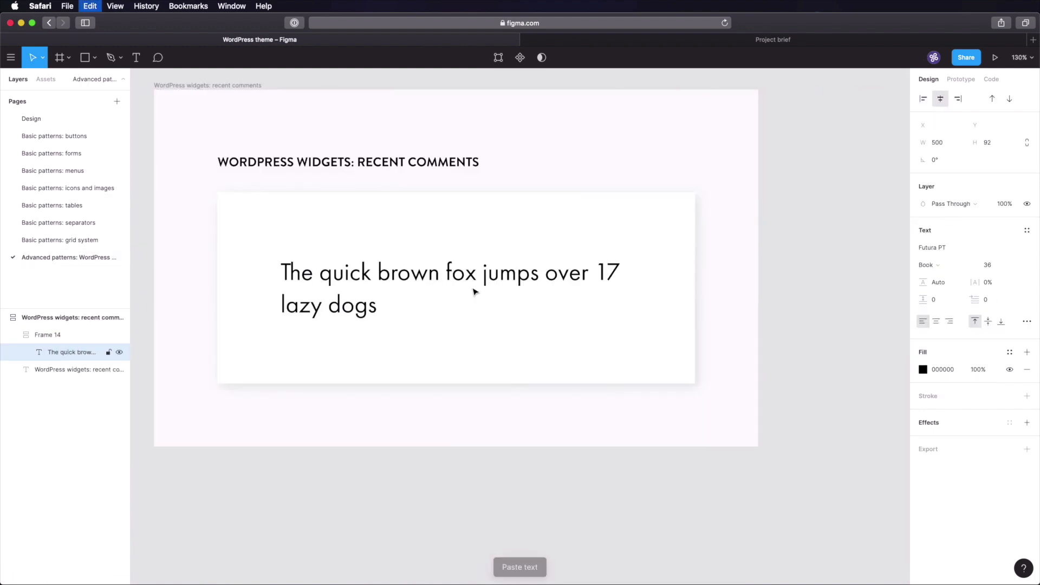
pyautogui.press('Return')
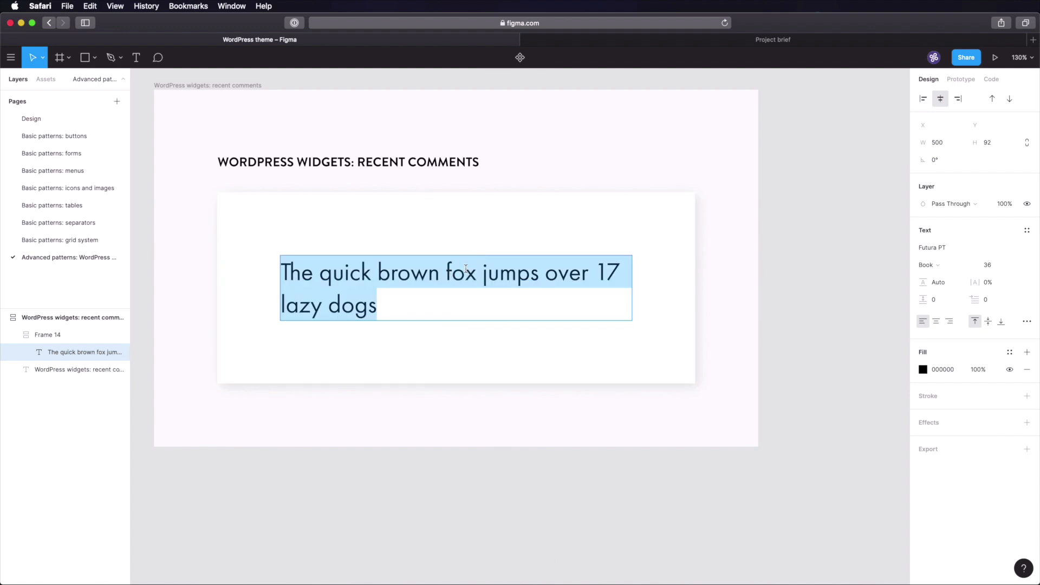
pyautogui.write('Re')
pyautogui.press('BackSpace')
pyautogui.write('ecent comments')
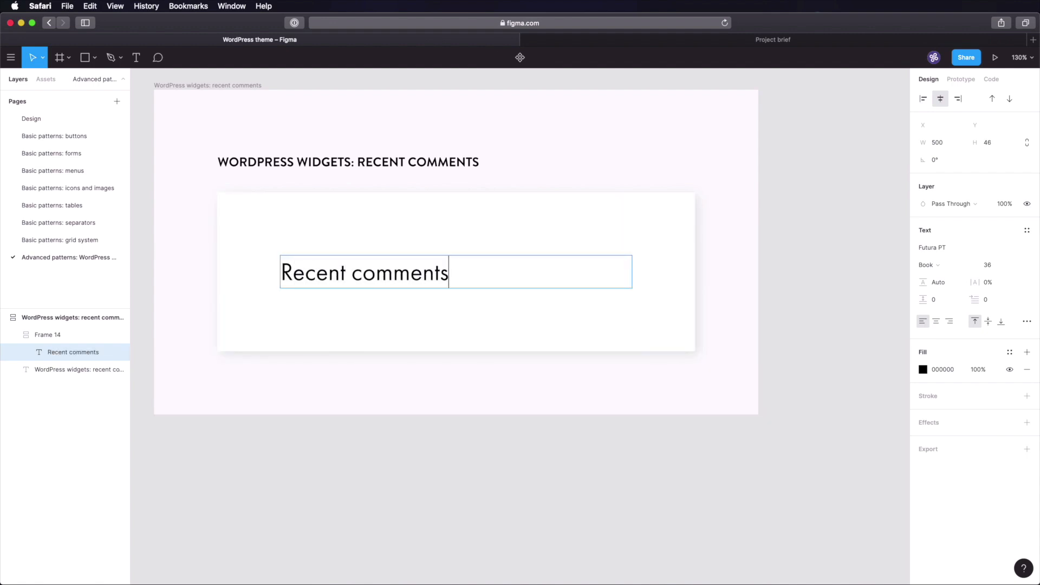
pyautogui.press('Escape')
pyautogui.press('Escape')
pyautogui.press('super+s')
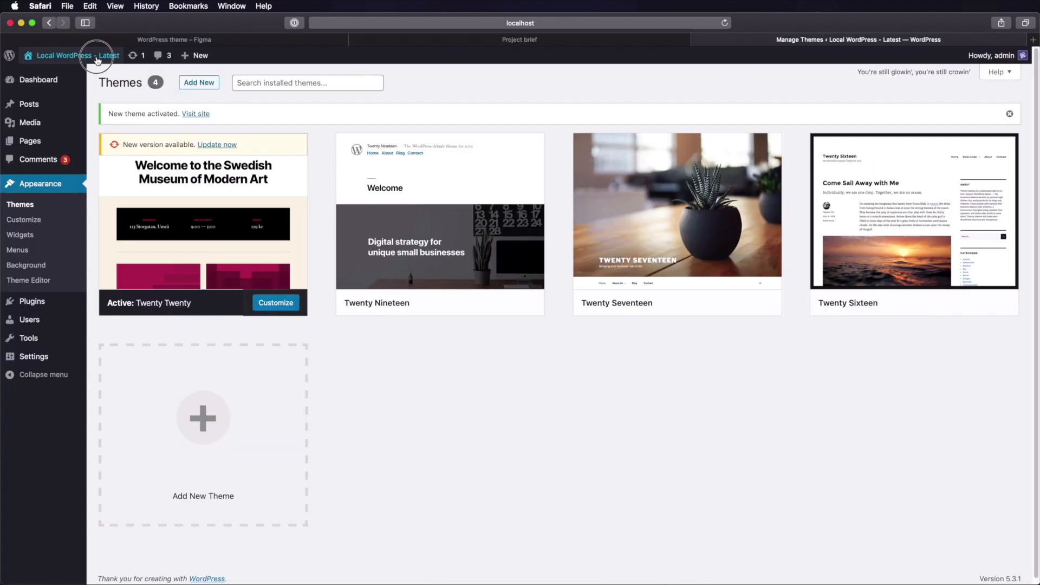
pyautogui.click(83, 57)
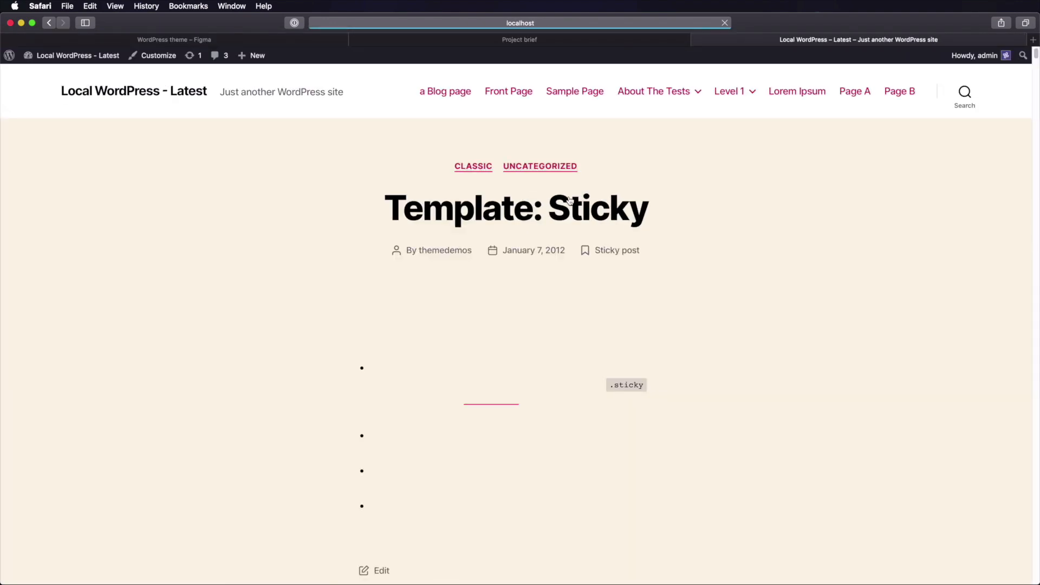
# - Scroll the local WordPress site down to its Recent Comments widget heading
pyautogui.scroll(-20, 701, 203)
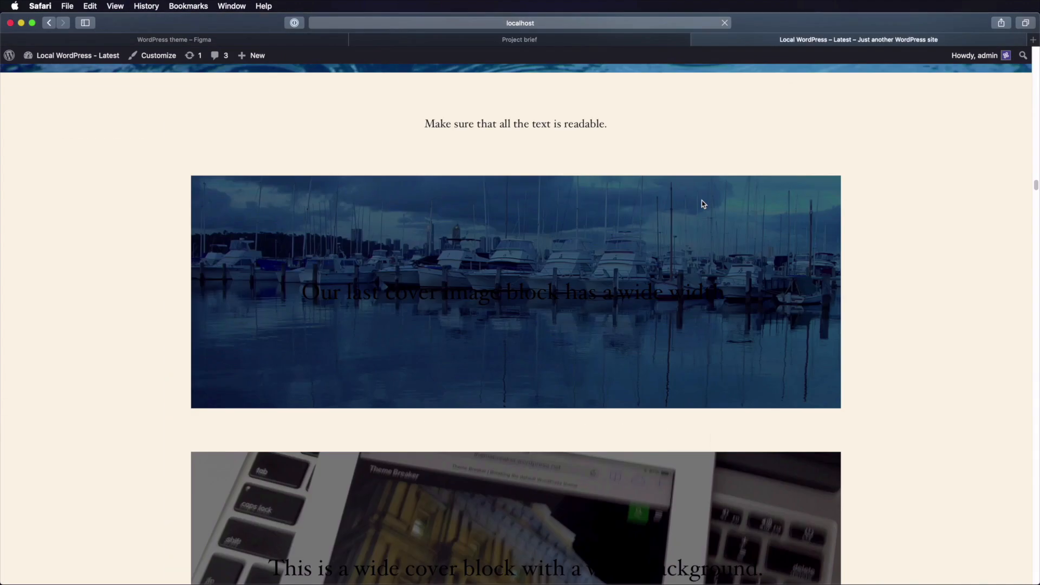
pyautogui.scroll(-20, 703, 203)
pyautogui.scroll(20, 702, 203)
pyautogui.scroll(-8, 703, 204)
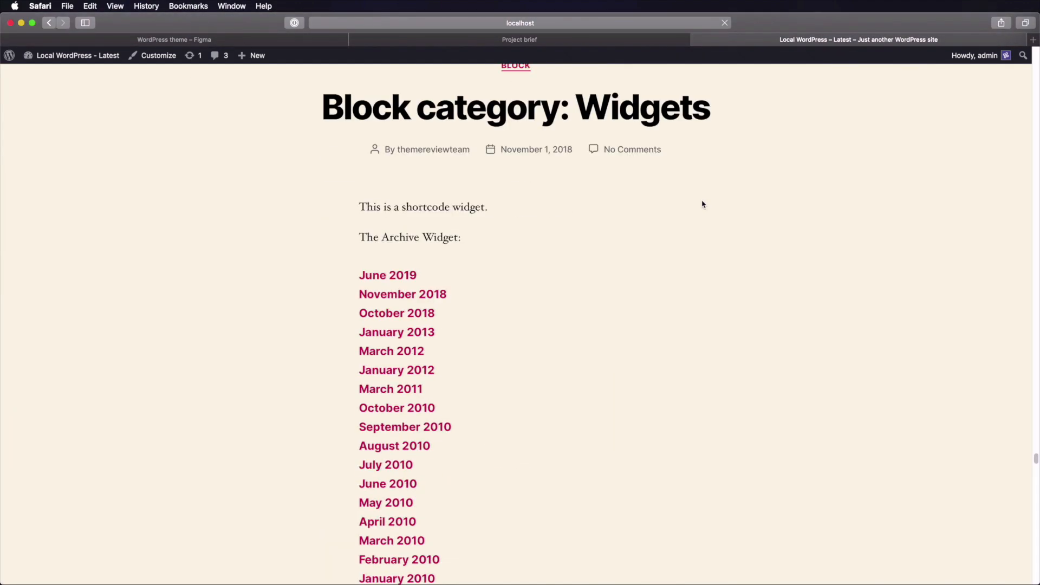
pyautogui.scroll(-20, 703, 204)
pyautogui.scroll(15, 703, 204)
pyautogui.scroll(20, 703, 204)
pyautogui.scroll(-5, 703, 204)
pyautogui.moveTo(215, 239); pyautogui.dragTo(395, 242)
pyautogui.click(410, 257)
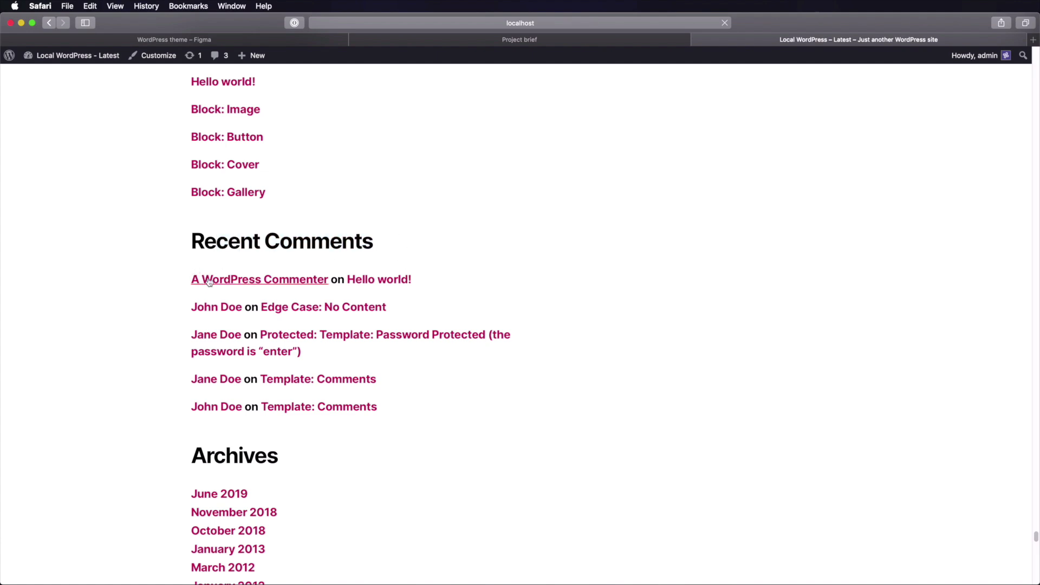
# - Look over the widget's comment entries, then go back to the Figma design
pyautogui.scroll(-2, 278, 398)
pyautogui.scroll(10, 316, 376)
pyautogui.scroll(-10, 315, 357)
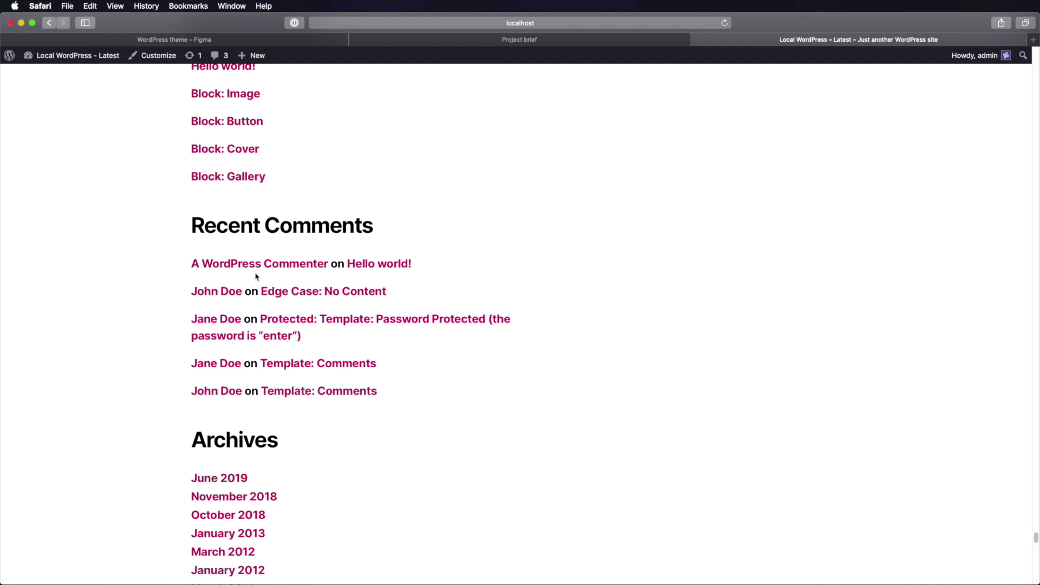
pyautogui.doubleClick(250, 291)
pyautogui.click(295, 302)
pyautogui.click(212, 44)
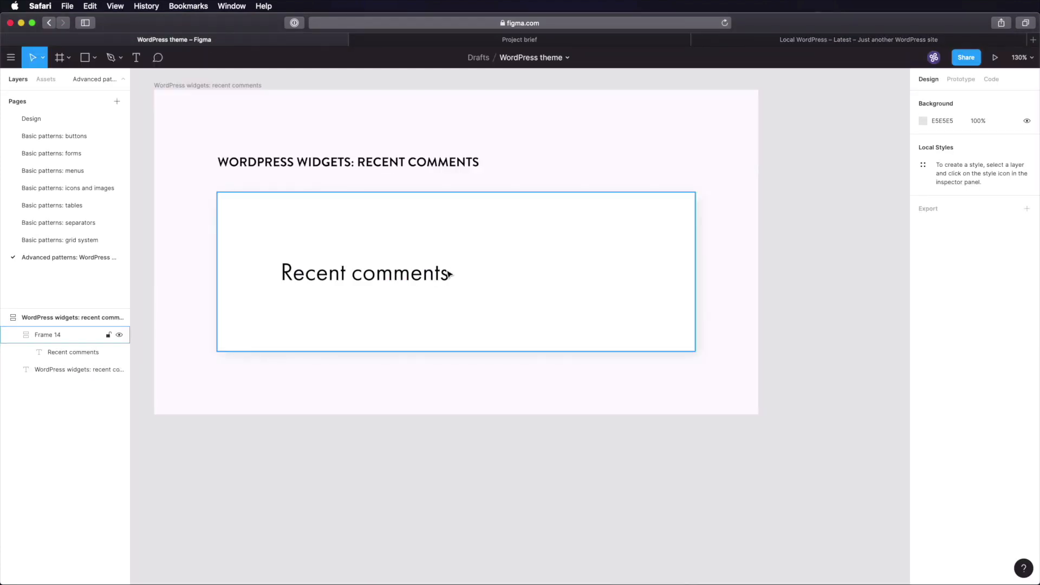
# - Duplicate the 'Recent comments' text and set the copy to Lato at size 18
pyautogui.press('super+v')
pyautogui.click(945, 248)
pyautogui.write('La')
pyautogui.press('Return')
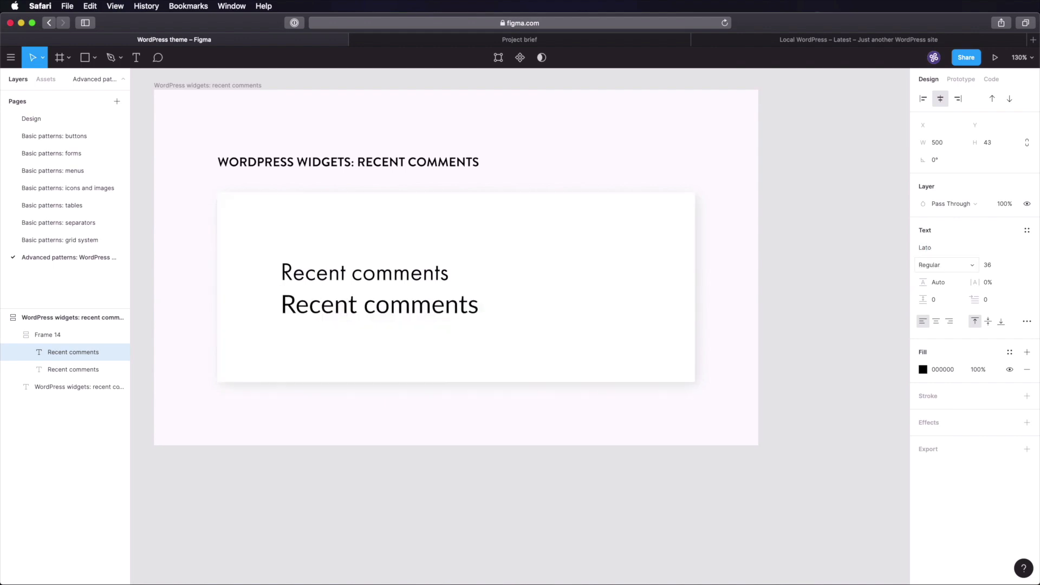
pyautogui.click(995, 265)
pyautogui.press('Return')
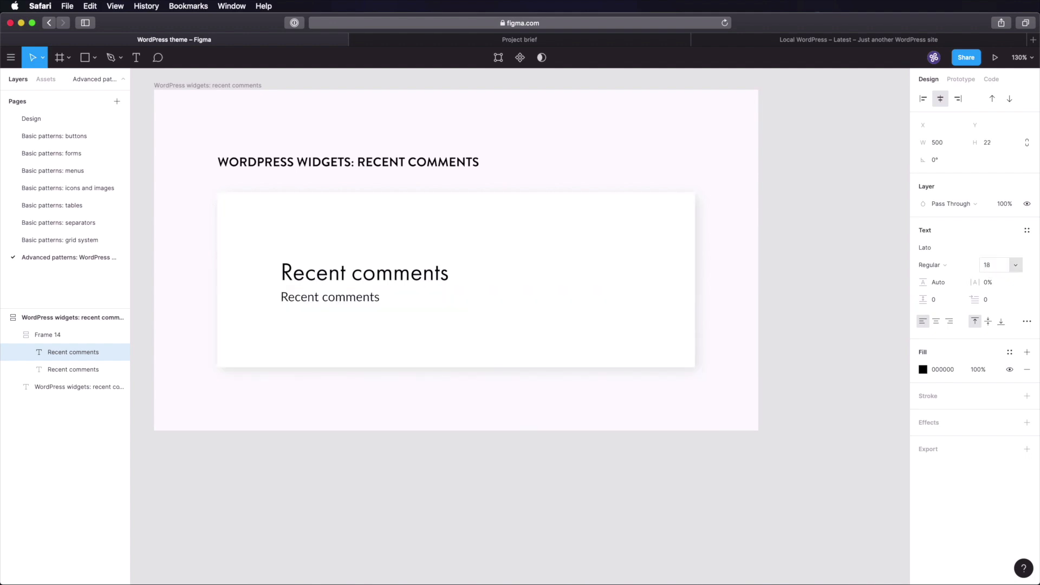
# - Check the colour swatches on the Design page, then return to the widgets page
pyautogui.click(363, 274)
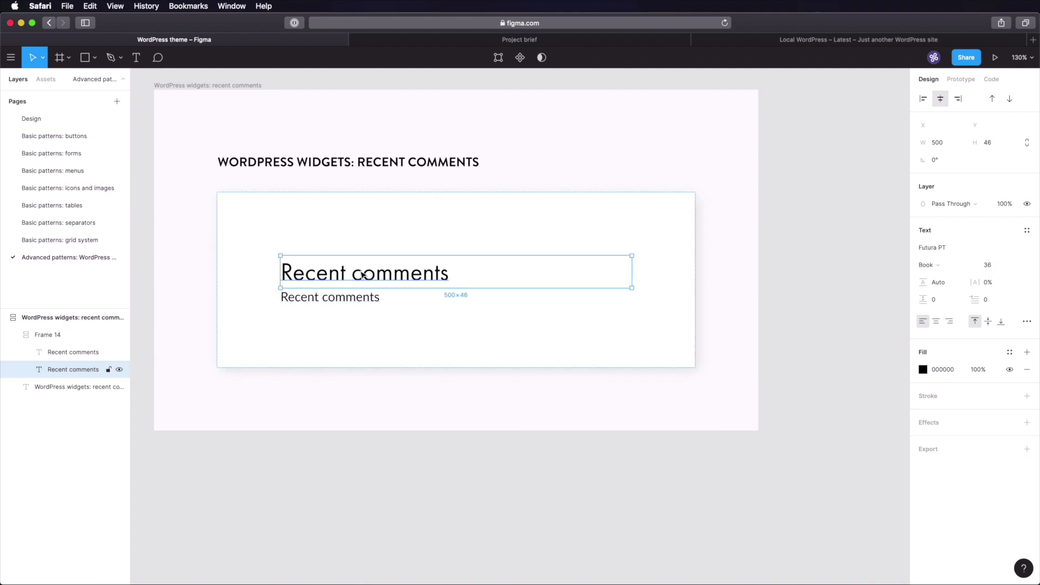
pyautogui.click(44, 120)
pyautogui.hotkey('shift', '1')
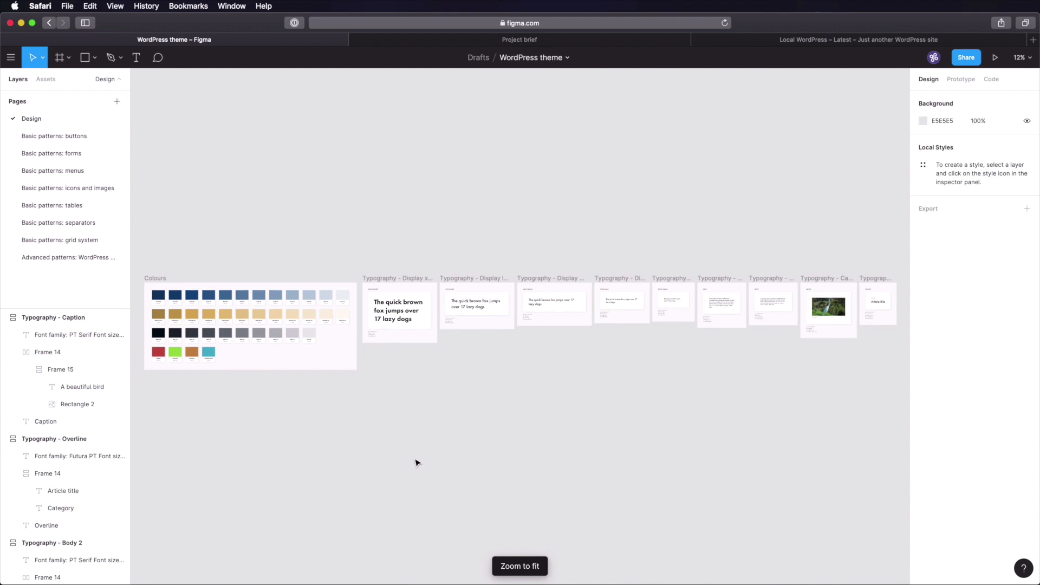
pyautogui.press('z')
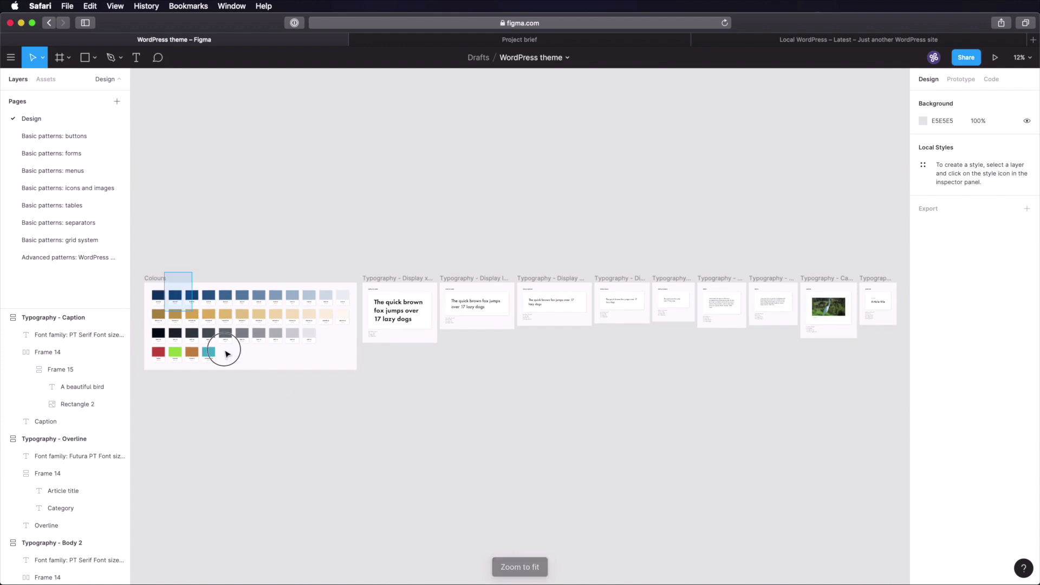
pyautogui.moveTo(169, 280); pyautogui.dragTo(318, 441)
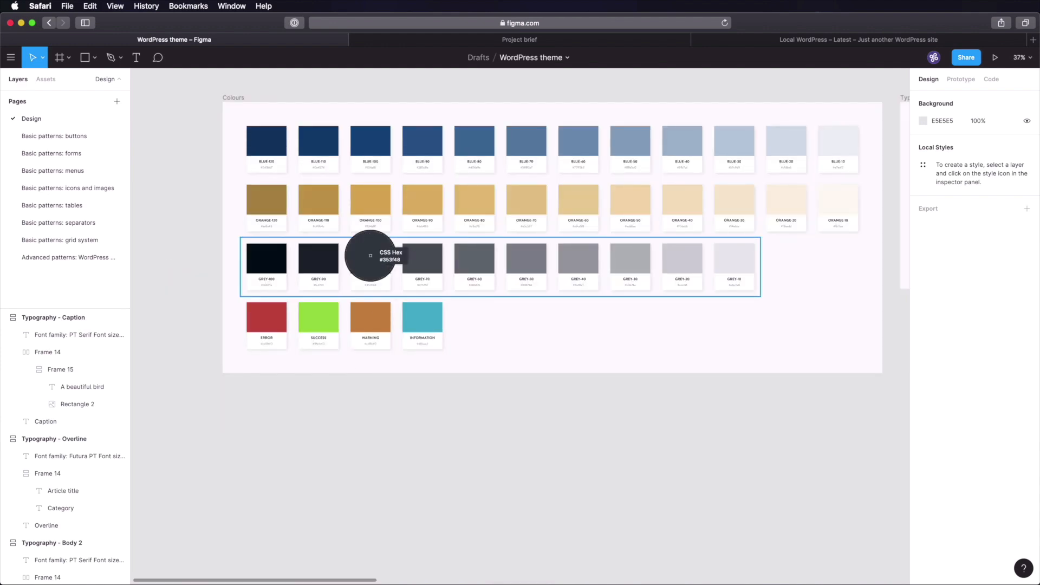
pyautogui.click(83, 257)
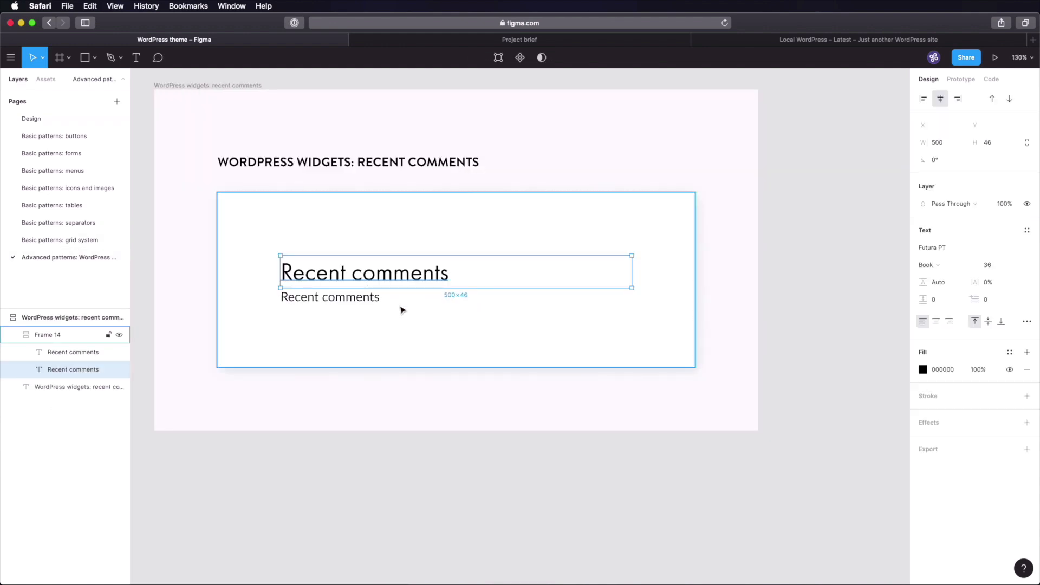
pyautogui.click(618, 469)
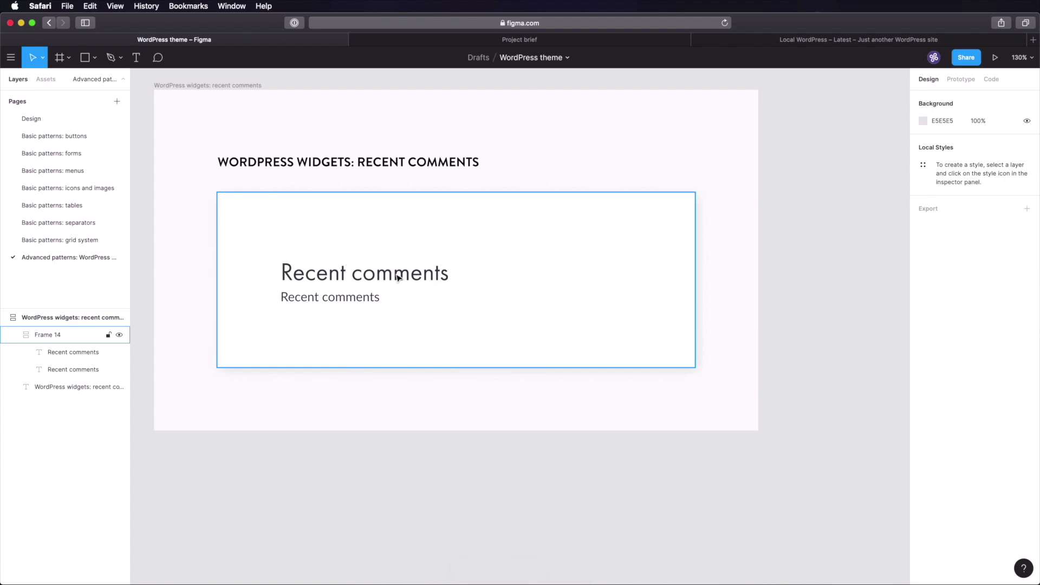
pyautogui.click(33, 119)
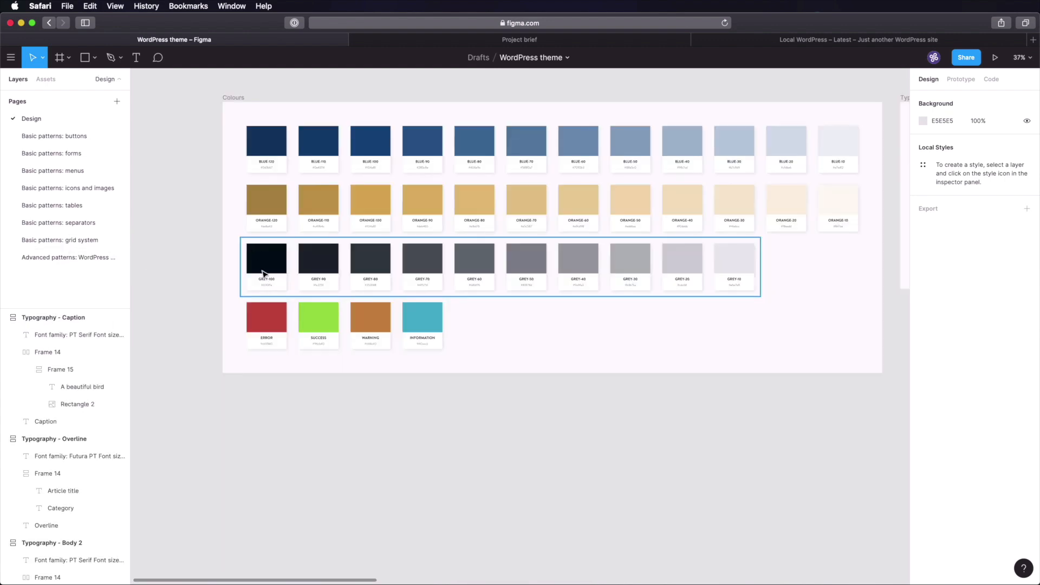
pyautogui.scroll(5, 268, 287)
pyautogui.scroll(-2, 272, 268)
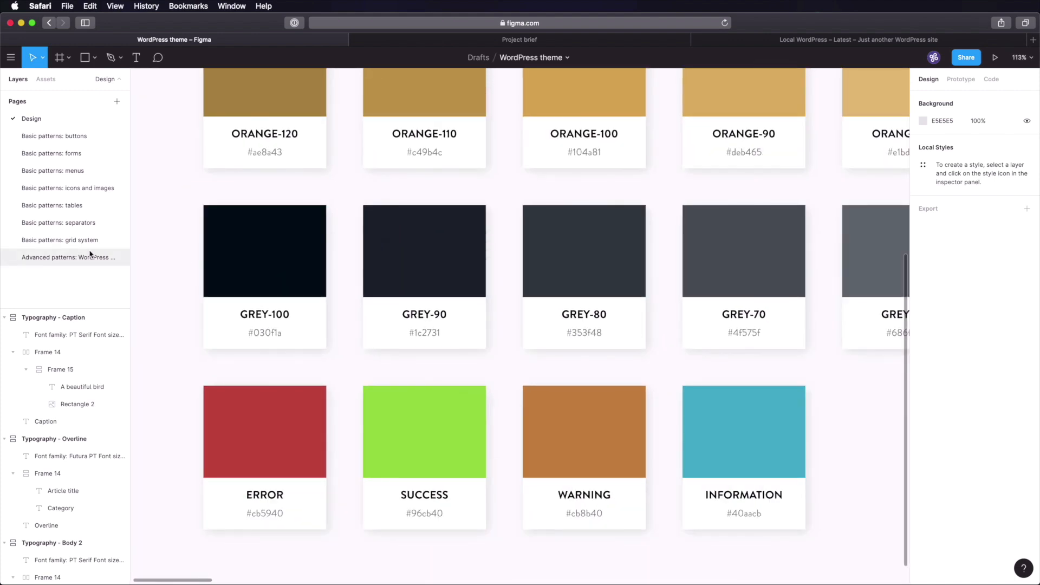
pyautogui.click(90, 258)
# - Set the card's item spacing to 32 and paste a sample comment into the second line
pyautogui.click(1023, 259)
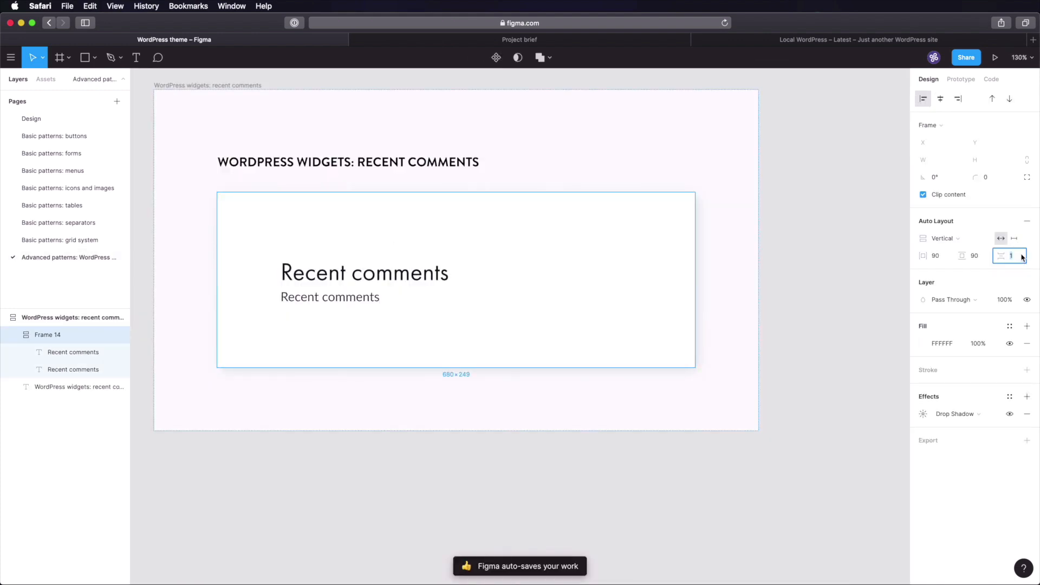
pyautogui.write('32')
pyautogui.press('Tab')
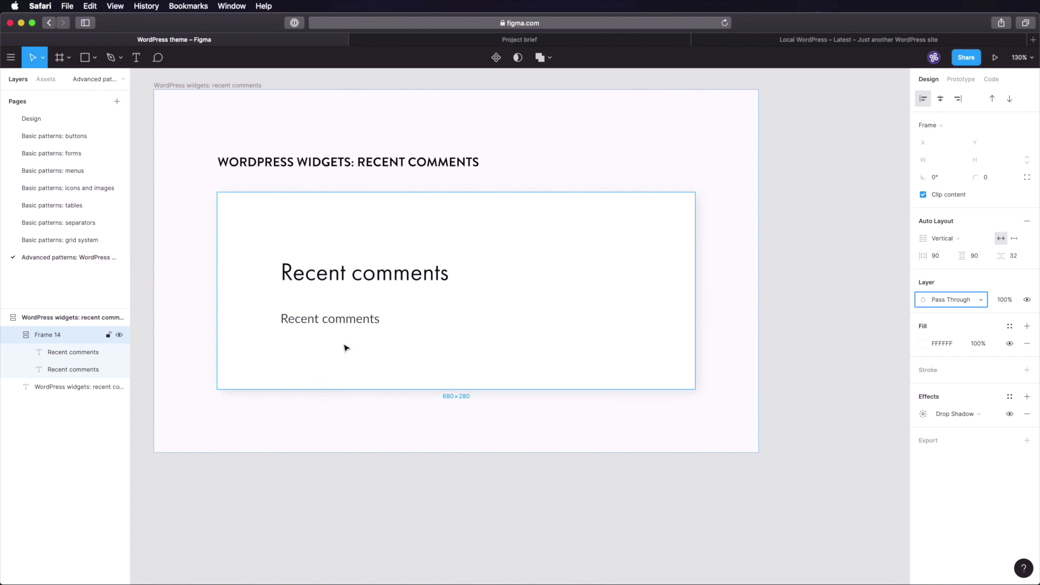
pyautogui.click(348, 325)
pyautogui.doubleClick(351, 320)
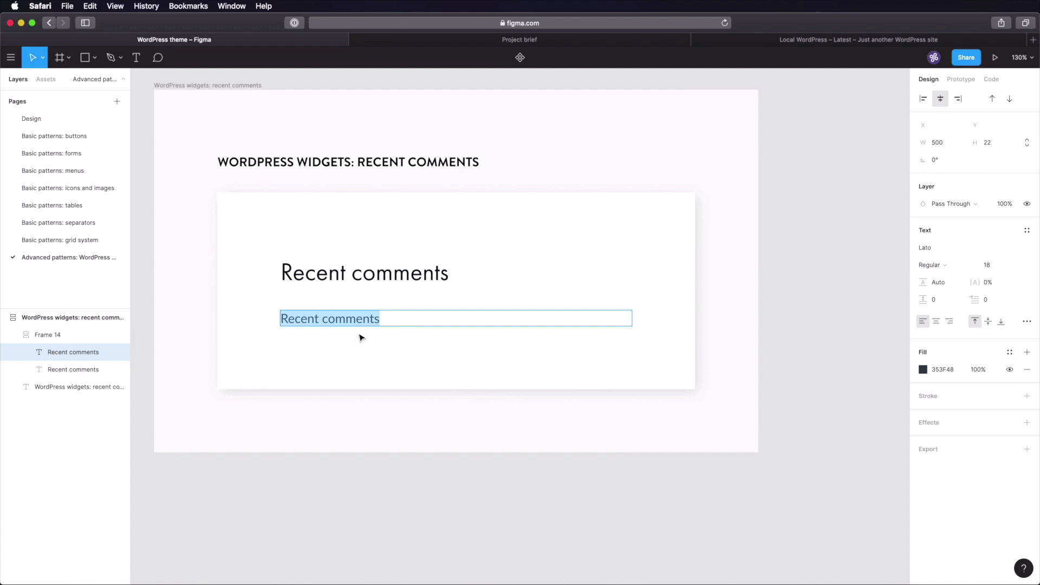
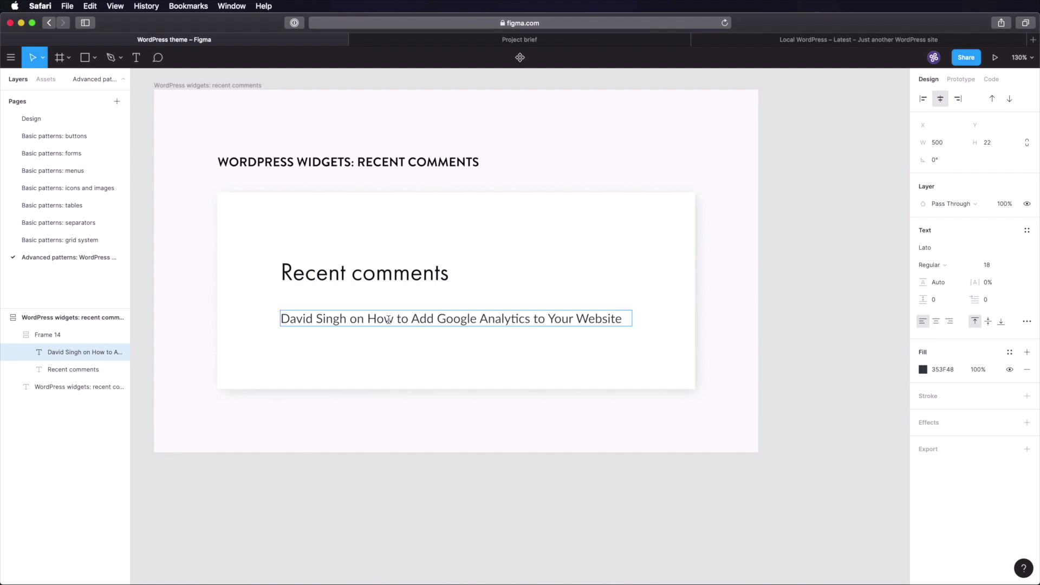
# - Make the commenter's name and the post title in the comment bold
pyautogui.click(345, 319)
pyautogui.press('super+shift+Left')
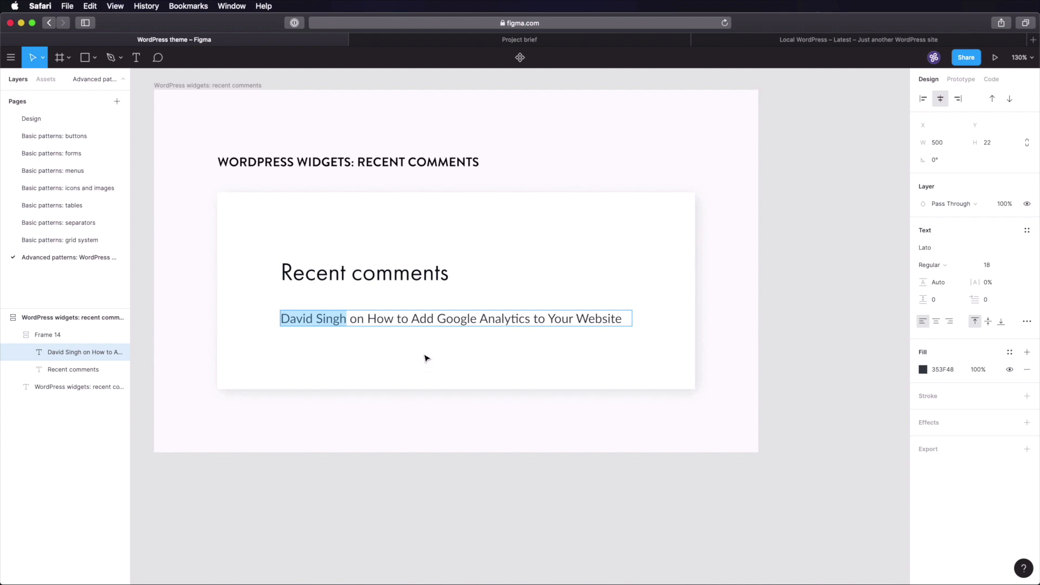
pyautogui.click(948, 266)
pyautogui.click(953, 303)
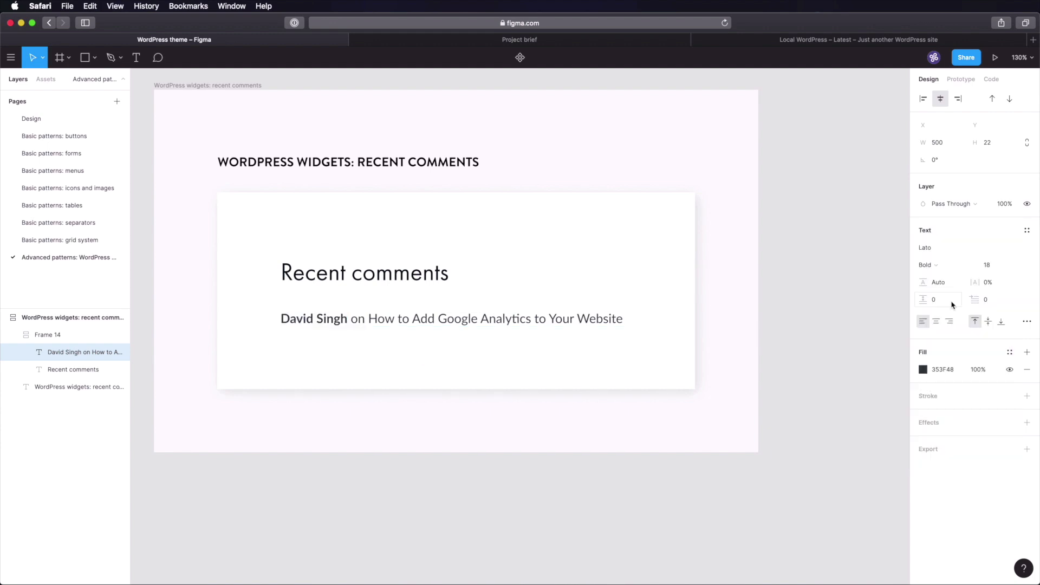
pyautogui.doubleClick(371, 319)
pyautogui.press('super+shift+Right')
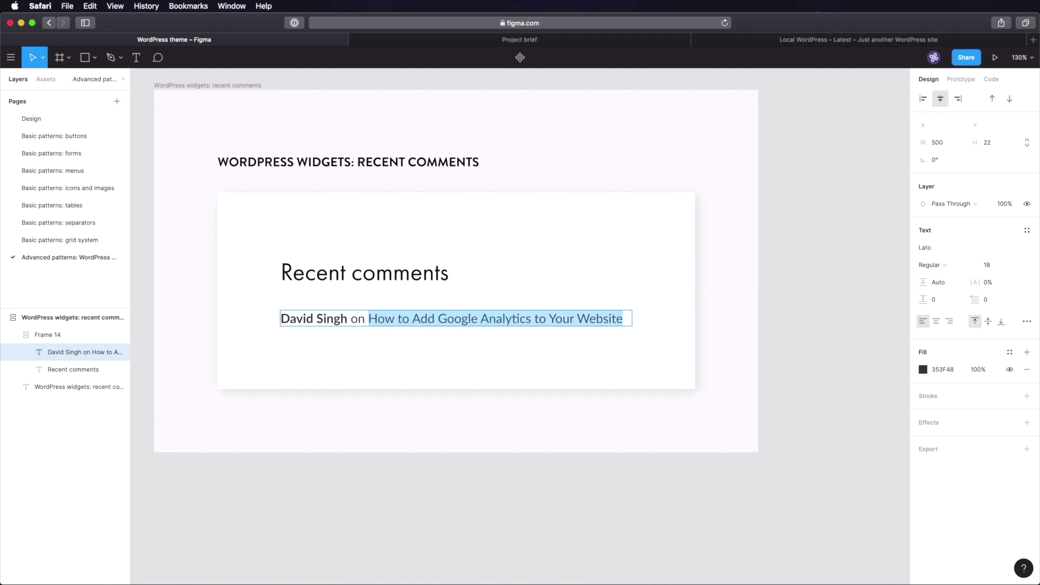
pyautogui.click(939, 267)
pyautogui.click(942, 302)
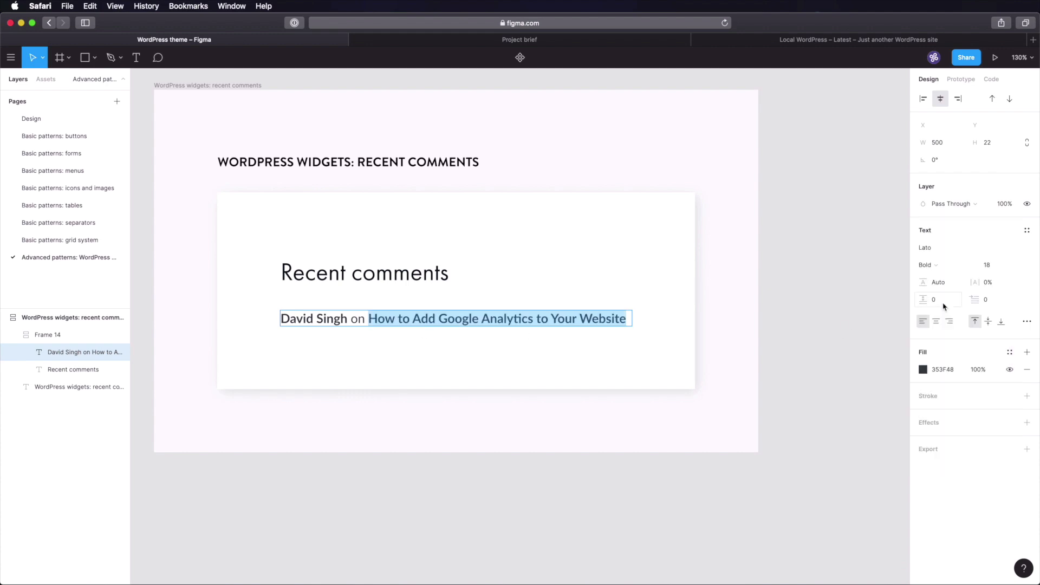
pyautogui.click(340, 317)
# - Check the Design page colour swatches and return to the widgets page
pyautogui.press('Escape')
pyautogui.click(54, 120)
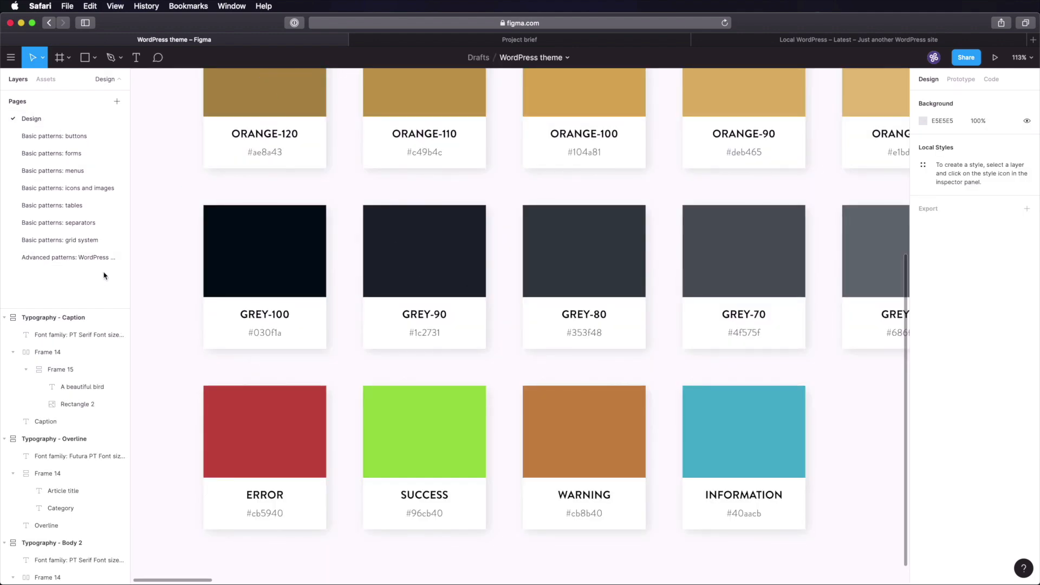
pyautogui.click(81, 258)
pyautogui.press('Escape')
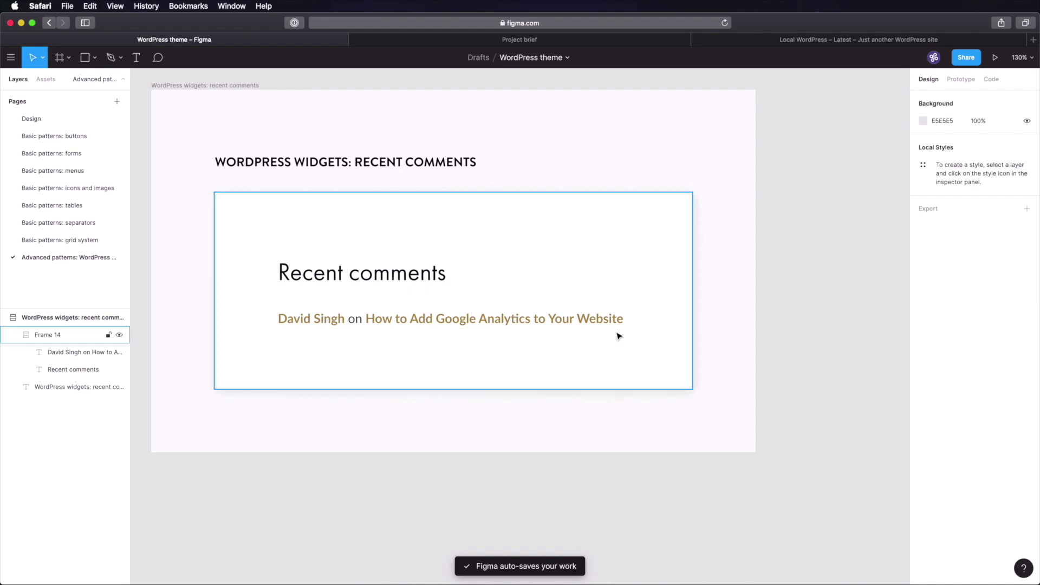
# - Wrap the comment line in vertical auto layout with 0 padding and 16 spacing
pyautogui.doubleClick(390, 321)
pyautogui.hotkey('shift', 'a')
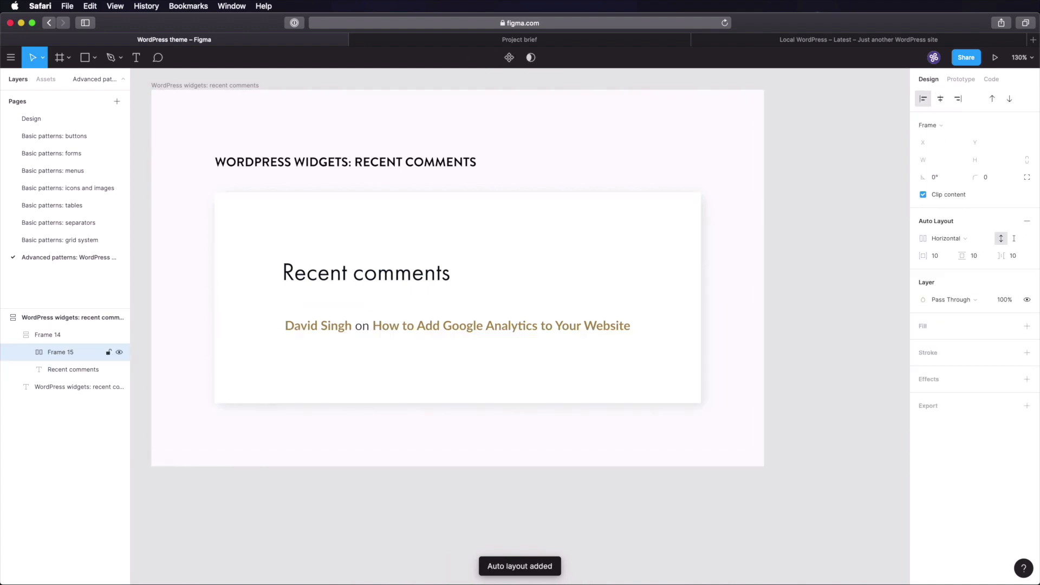
pyautogui.click(949, 239)
pyautogui.click(954, 250)
pyautogui.click(943, 258)
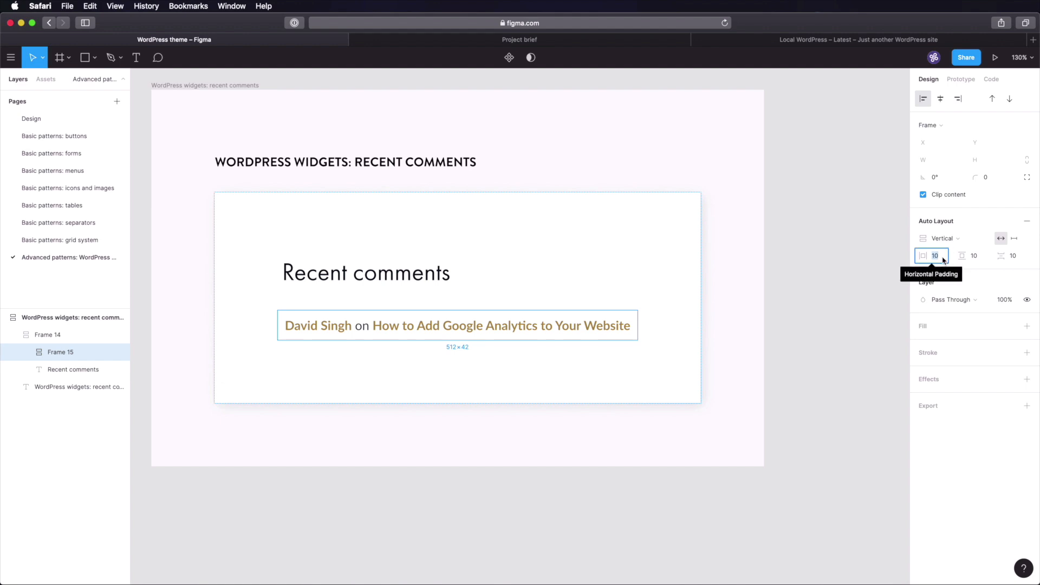
pyautogui.write('0')
pyautogui.press('Tab')
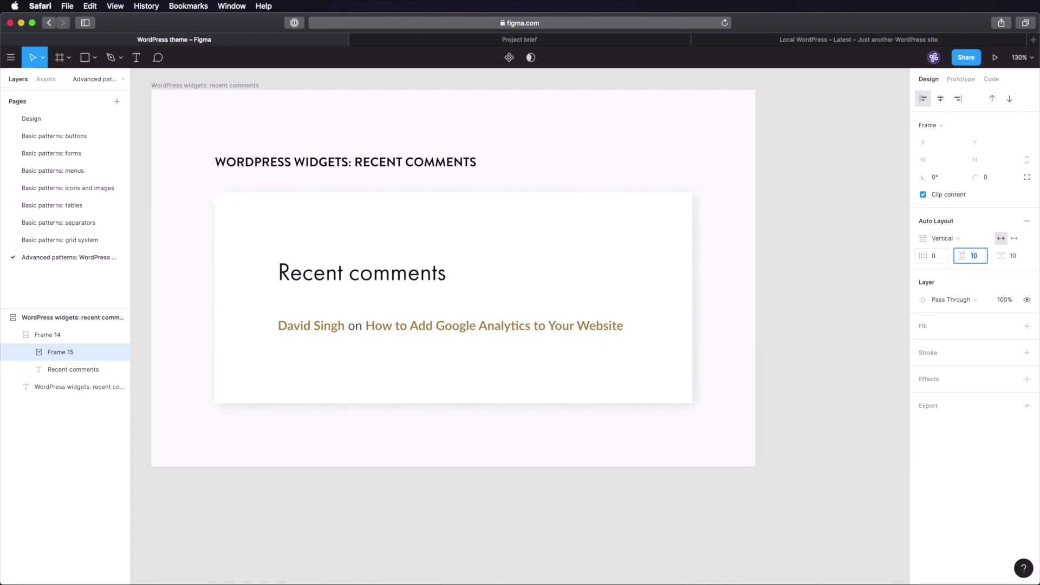
pyautogui.write('16')
pyautogui.press('Tab')
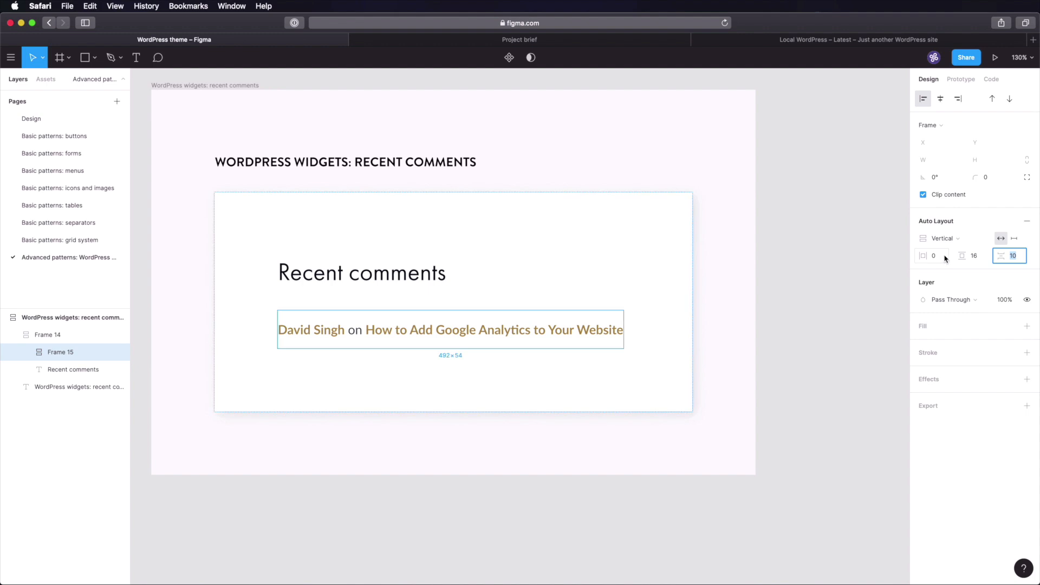
pyautogui.hotkey('shift', 'Tab')
pyautogui.write('0')
pyautogui.press('Tab')
pyautogui.write('16')
pyautogui.press('Tab')
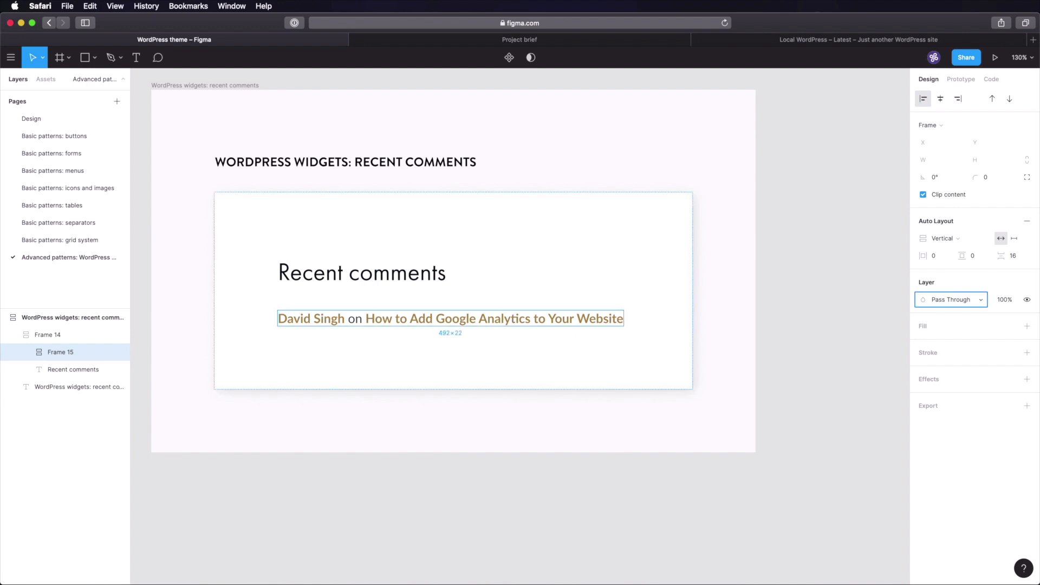
# - Duplicate the comment line and left-align the comment lines
pyautogui.click(829, 287)
pyautogui.click(425, 320)
pyautogui.press('super+d')
pyautogui.press('super+d')
pyautogui.press('super+d')
pyautogui.press('super+d')
pyautogui.click(335, 351)
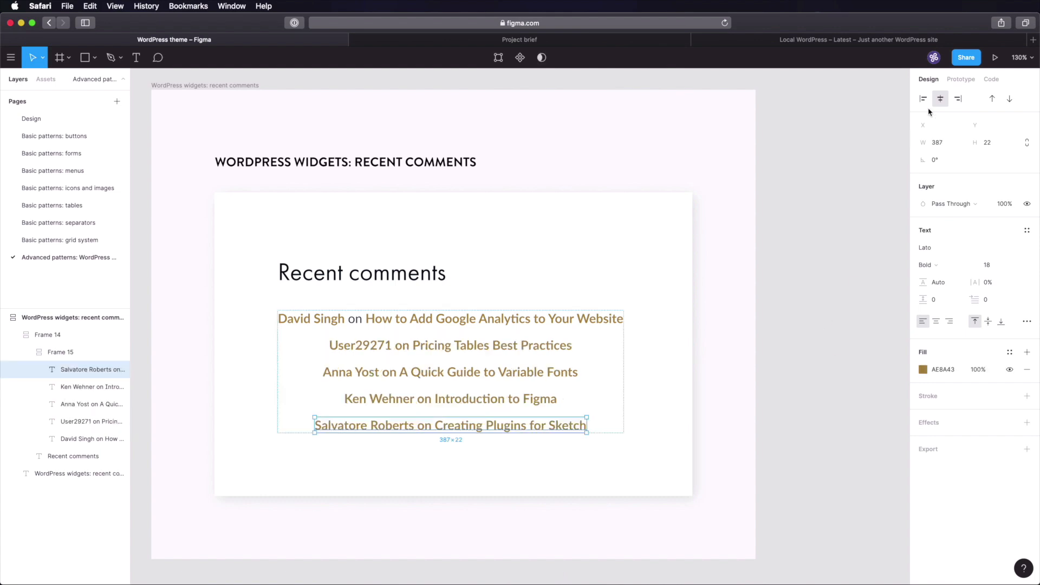
pyautogui.click(923, 99)
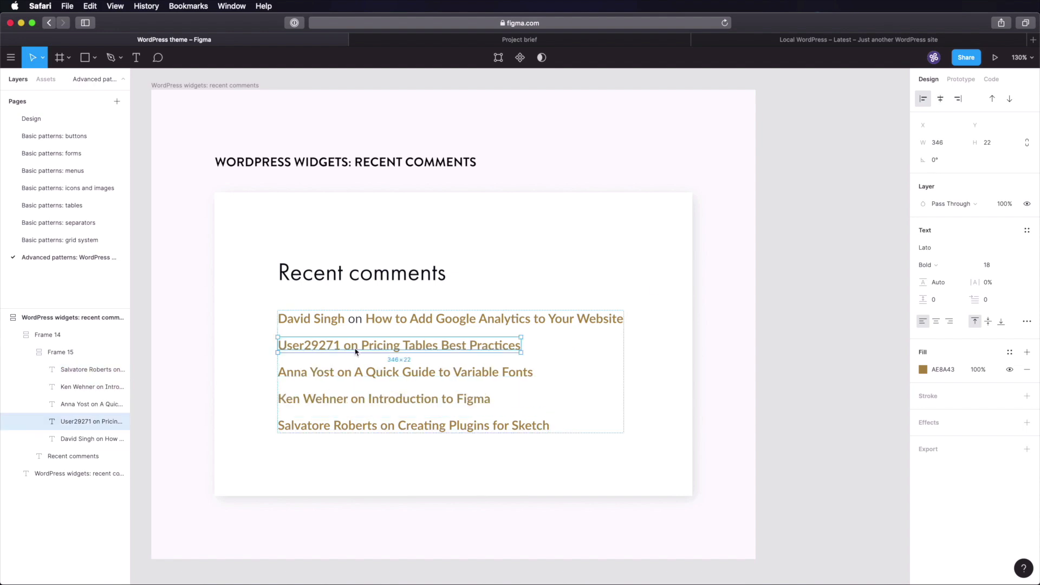
# - Make the word 'on' in the comment rows Regular weight with fill 353F48
pyautogui.doubleClick(362, 326)
pyautogui.hotkey('alt', 'shift', 'Left')
pyautogui.hotkey('alt', 'shift', 'Left')
pyautogui.hotkey('alt', 'shift', 'Right')
pyautogui.click(382, 343)
pyautogui.hotkey('alt', 'Left')
pyautogui.hotkey('alt', 'Left')
pyautogui.hotkey('alt', 'shift', 'Right')
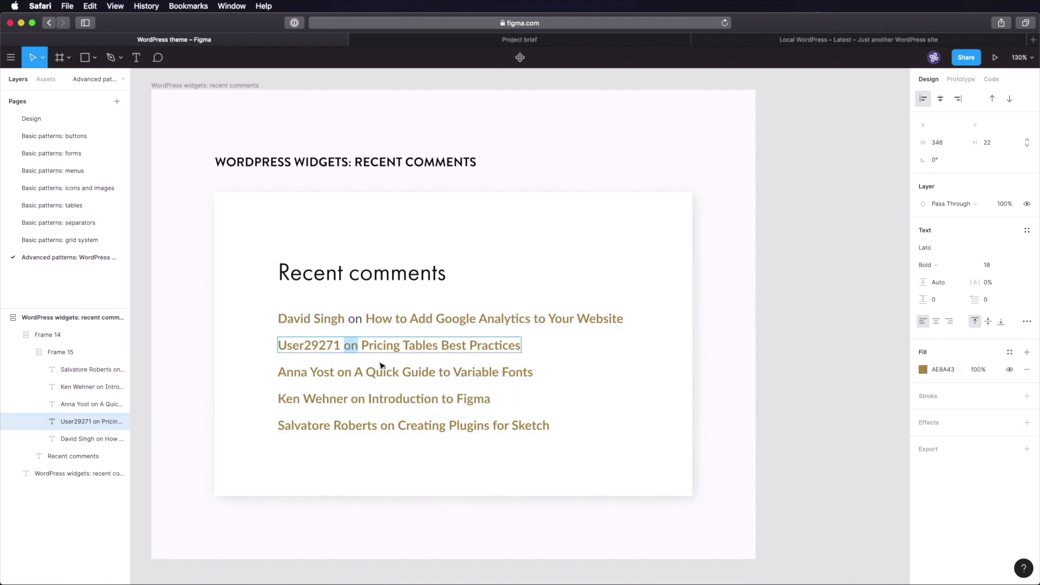
pyautogui.click(926, 265)
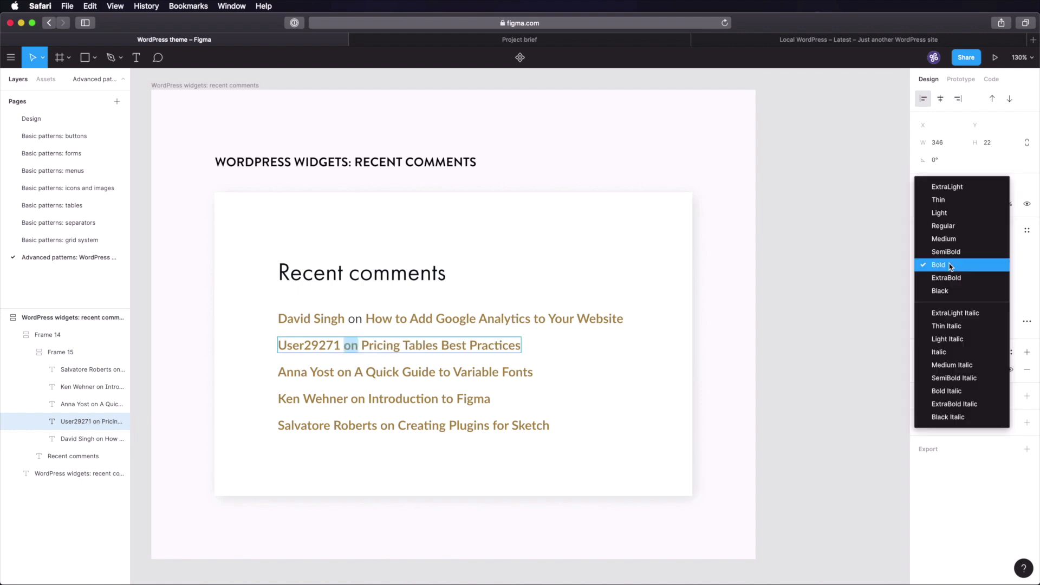
pyautogui.click(952, 226)
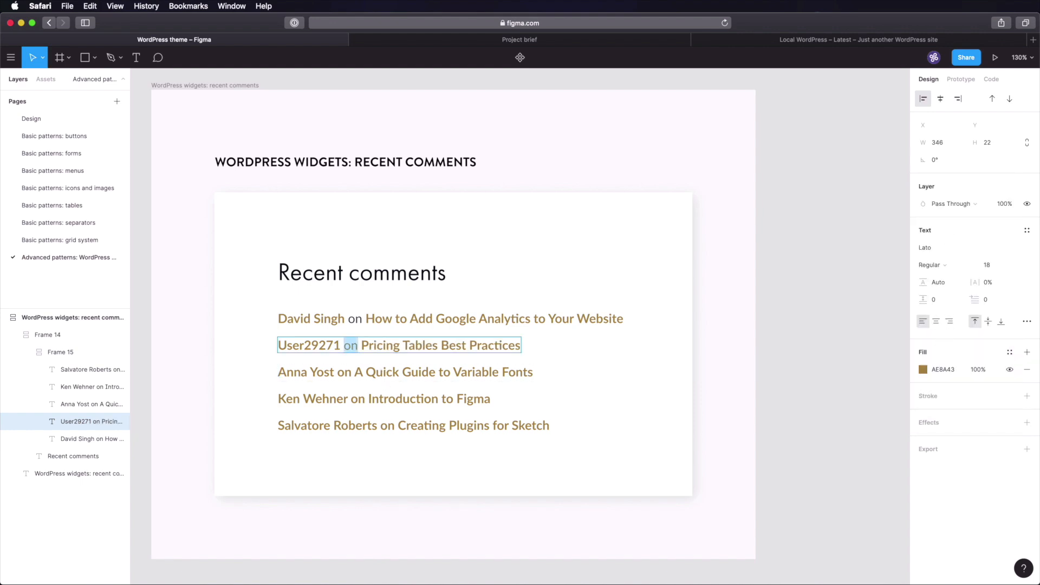
pyautogui.click(941, 370)
pyautogui.write('353F48')
pyautogui.press('Tab')
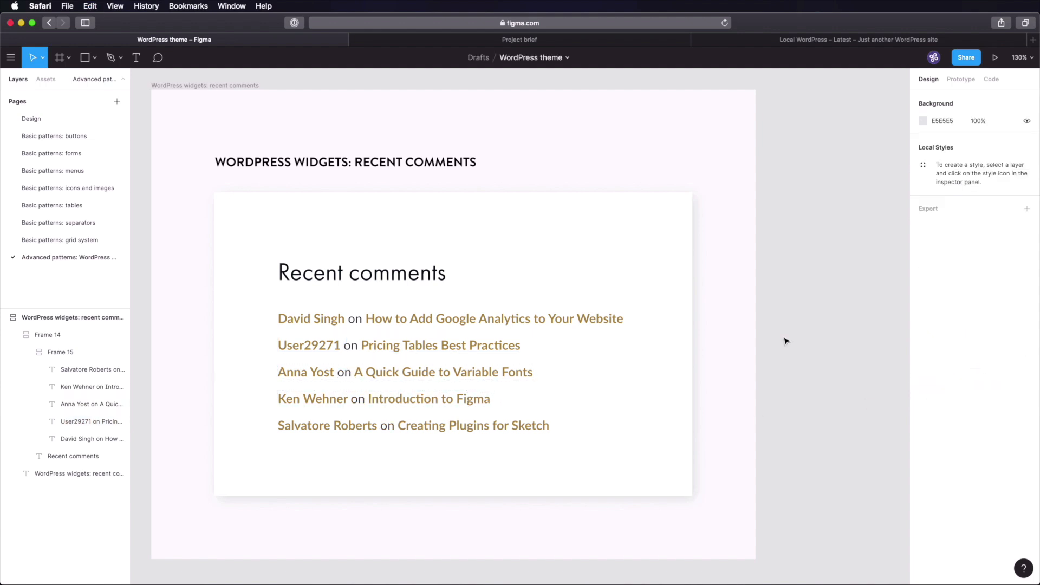
# - Duplicate the recent comments frame and rename the copy as the Categories widget
pyautogui.scroll(-5, 513, 227)
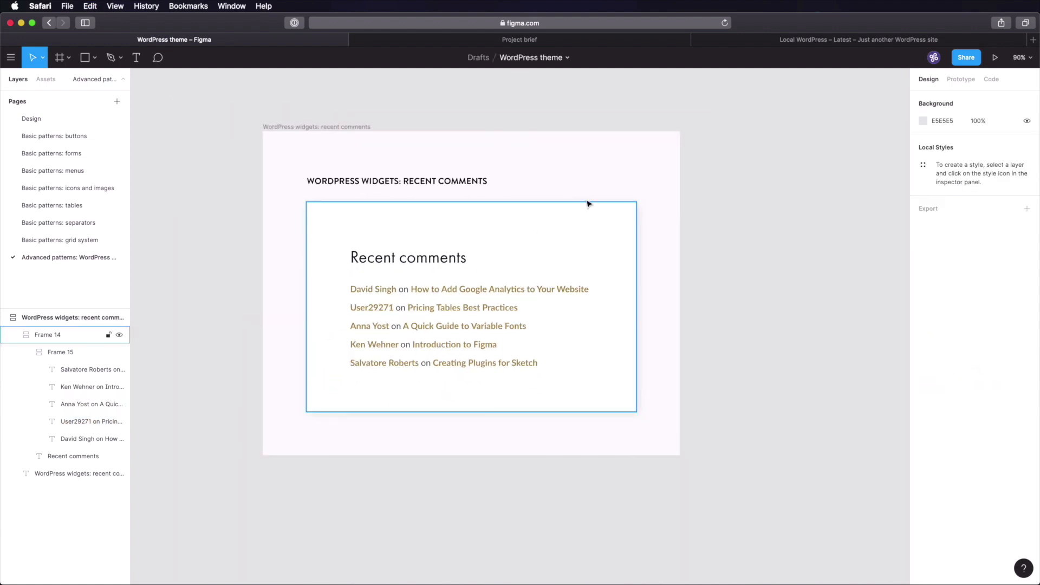
pyautogui.hscroll(2, 563, 205)
pyautogui.hscroll(2, 596, 187)
pyautogui.click(181, 128)
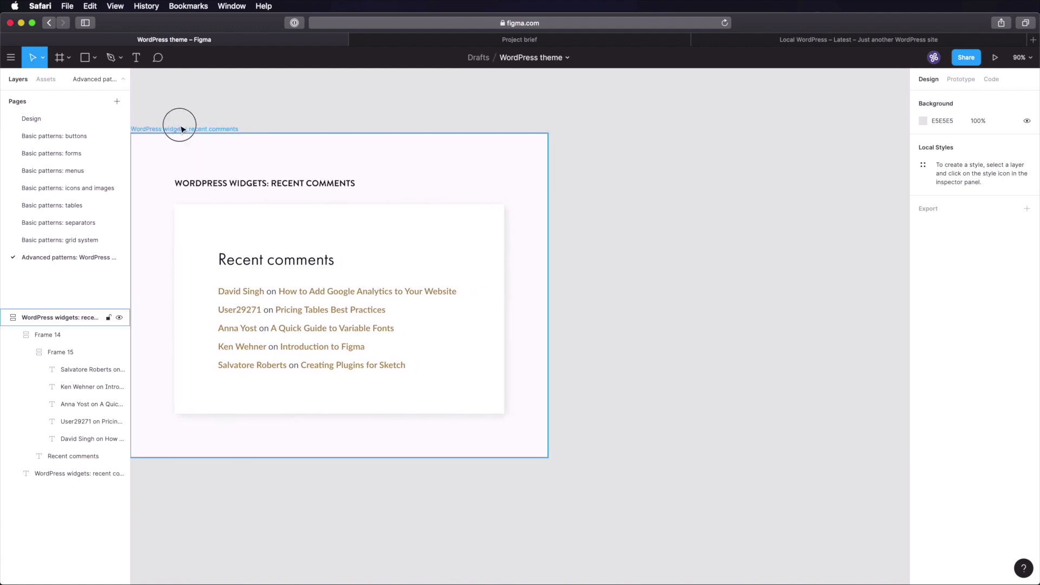
pyautogui.press('super+d')
pyautogui.click(484, 128)
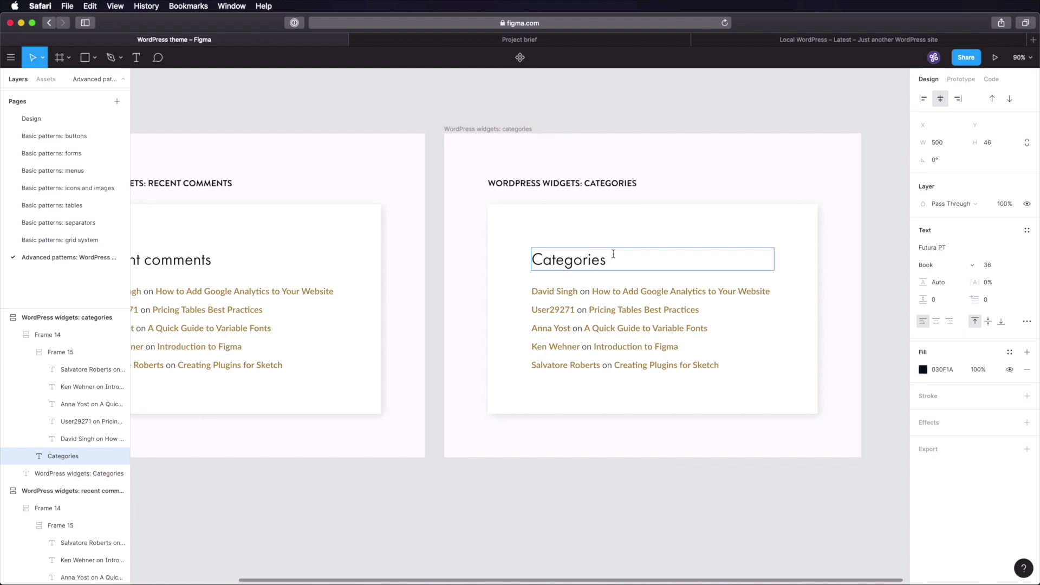
pyautogui.click(798, 124)
pyautogui.click(812, 44)
pyautogui.scroll(-3, 655, 263)
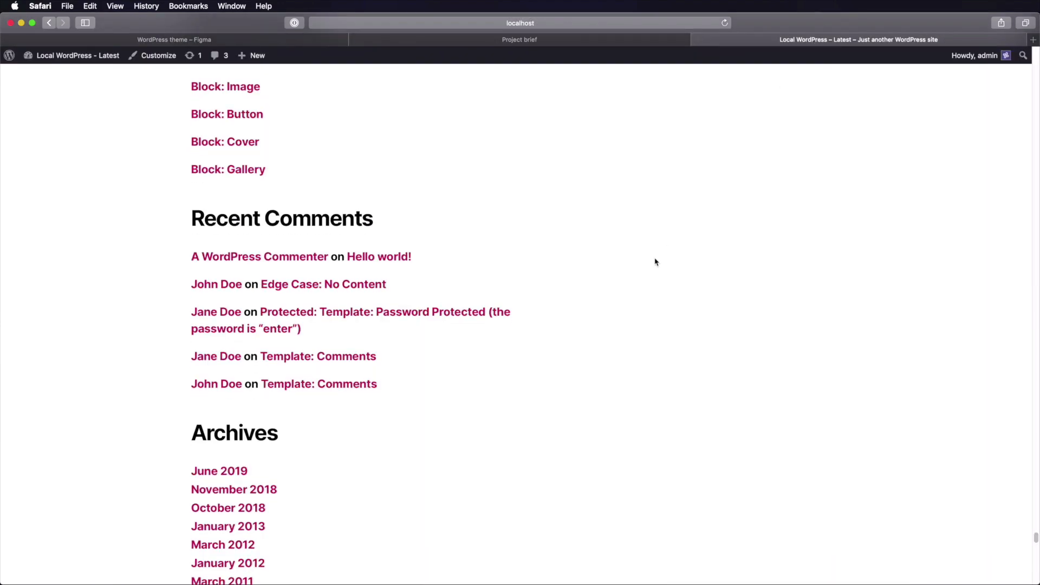
pyautogui.scroll(5, 654, 262)
pyautogui.scroll(-15, 655, 262)
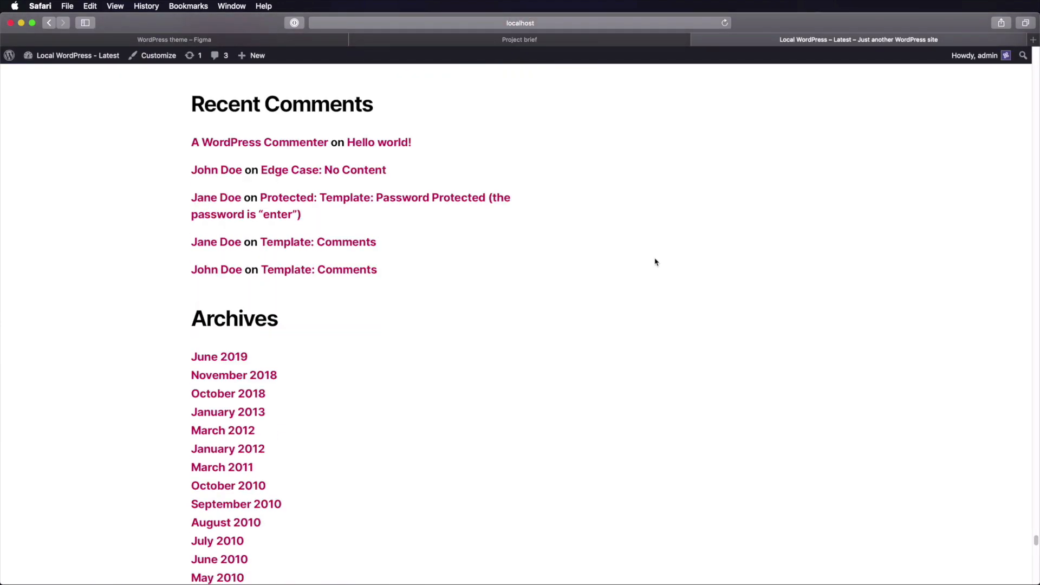
pyautogui.scroll(-3, 655, 262)
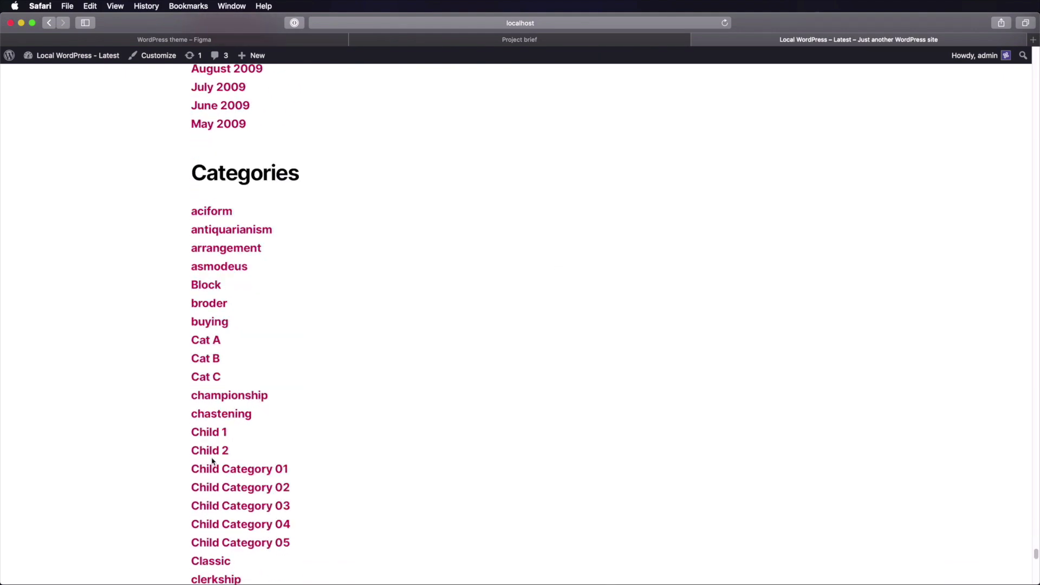
pyautogui.click(292, 39)
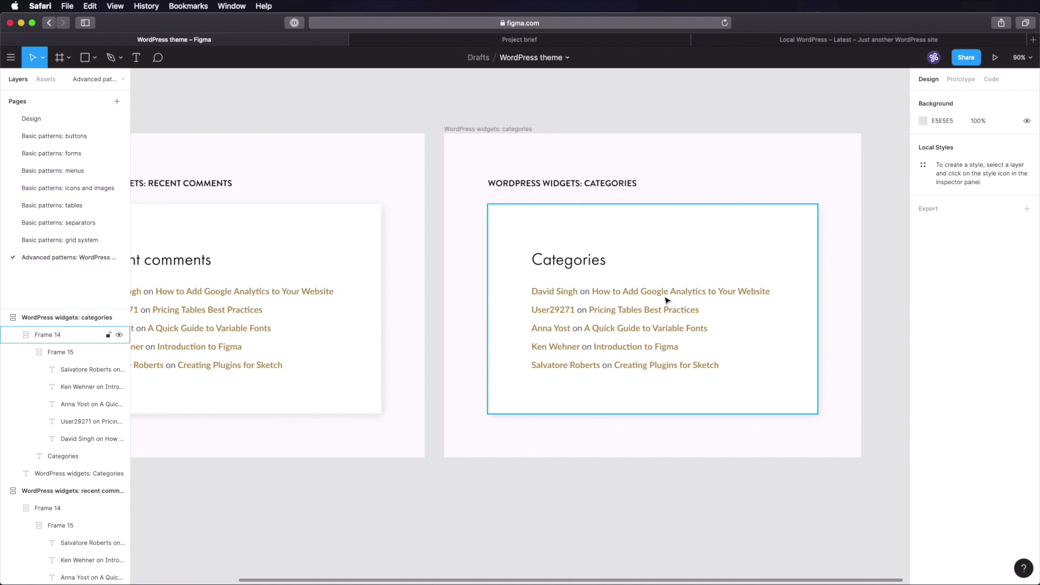
# - Inspect the Categories heading's detailed type settings
pyautogui.click(642, 292)
pyautogui.click(590, 261)
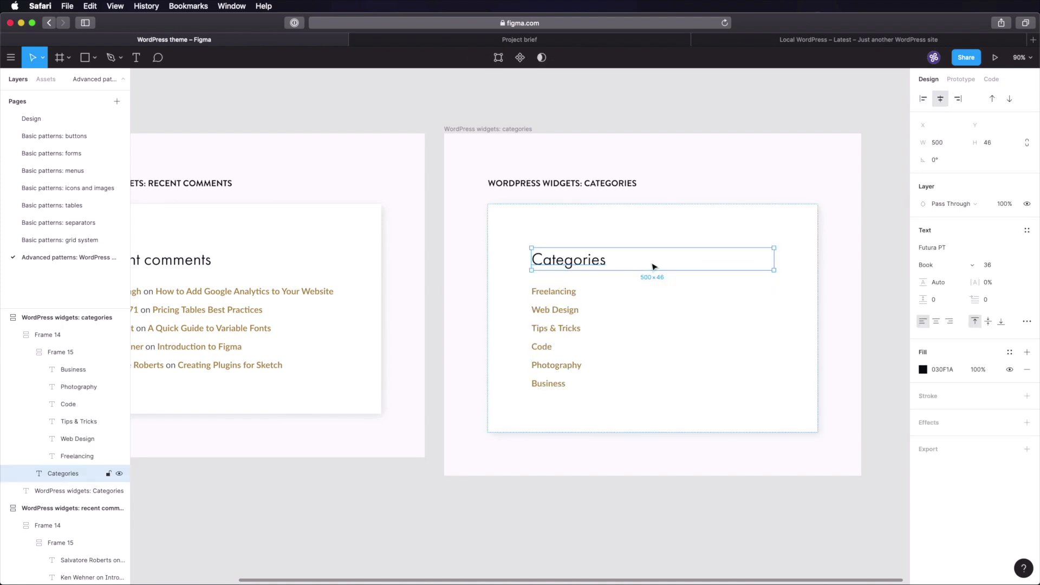
pyautogui.click(1027, 321)
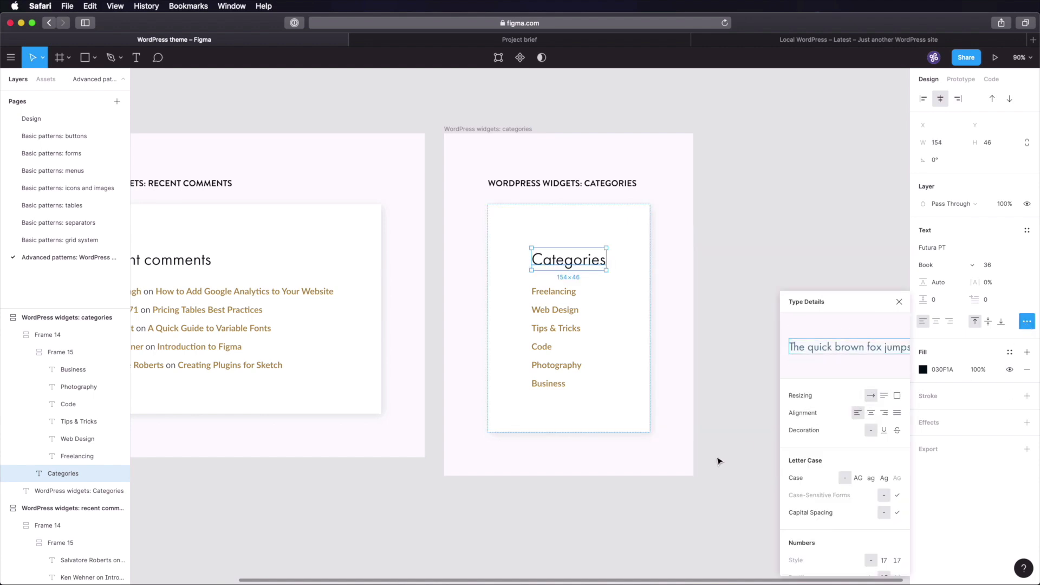
pyautogui.click(676, 489)
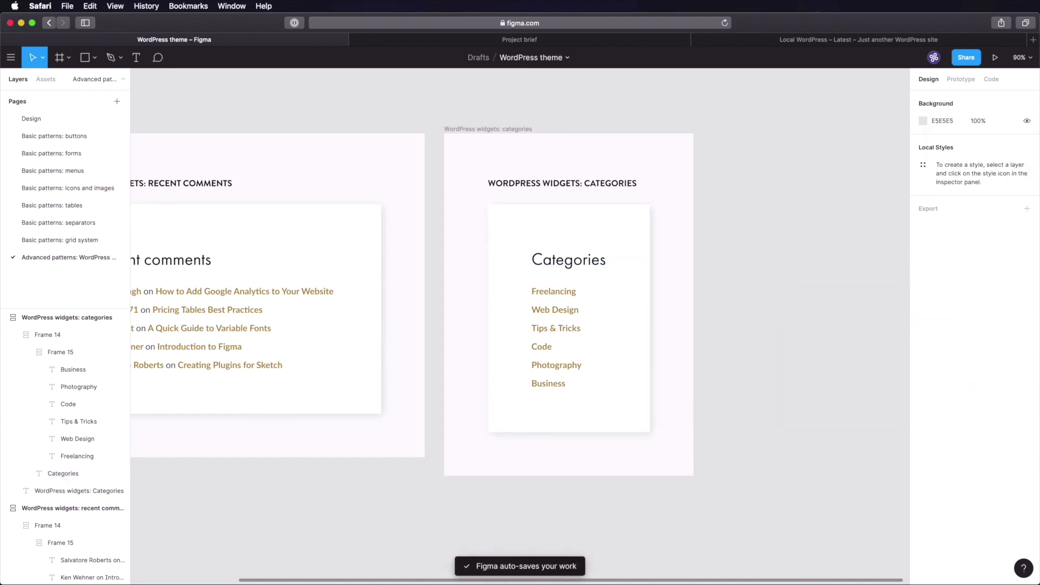
# - Duplicate the categories widget frame as the Recent posts card, checking the WordPress site for reference
pyautogui.click(502, 129)
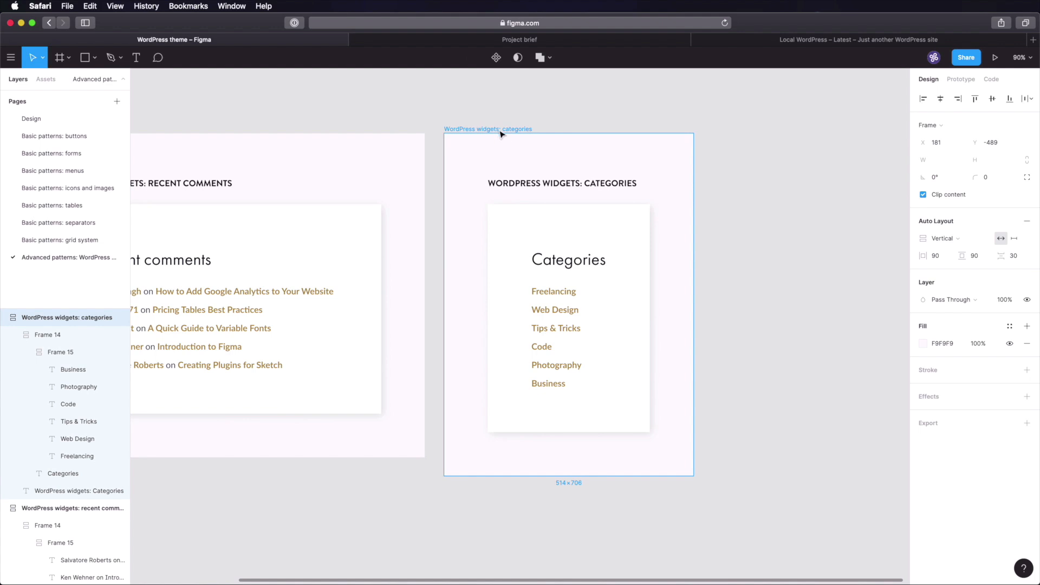
pyautogui.press('super+d')
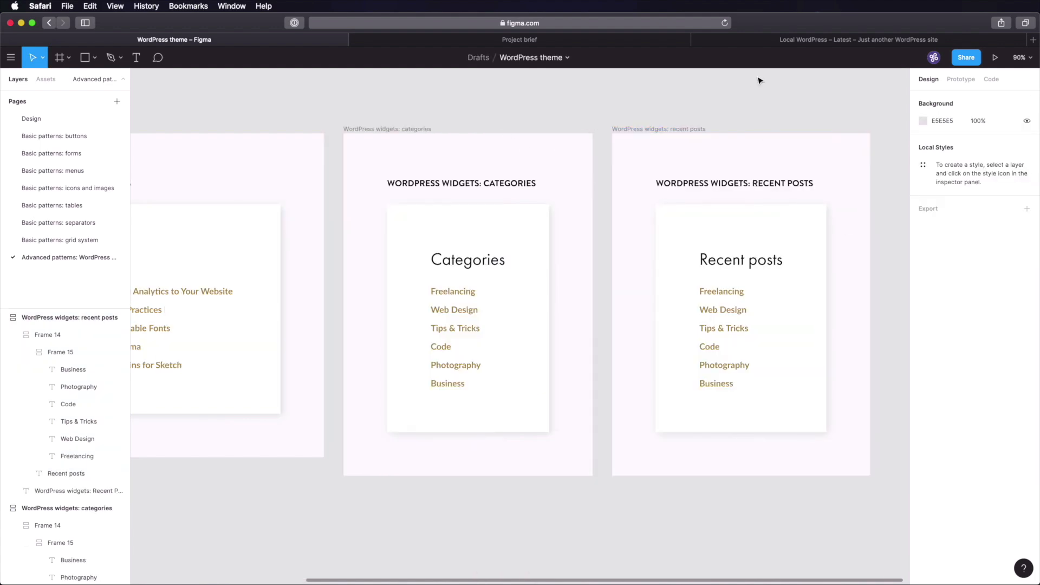
pyautogui.click(786, 40)
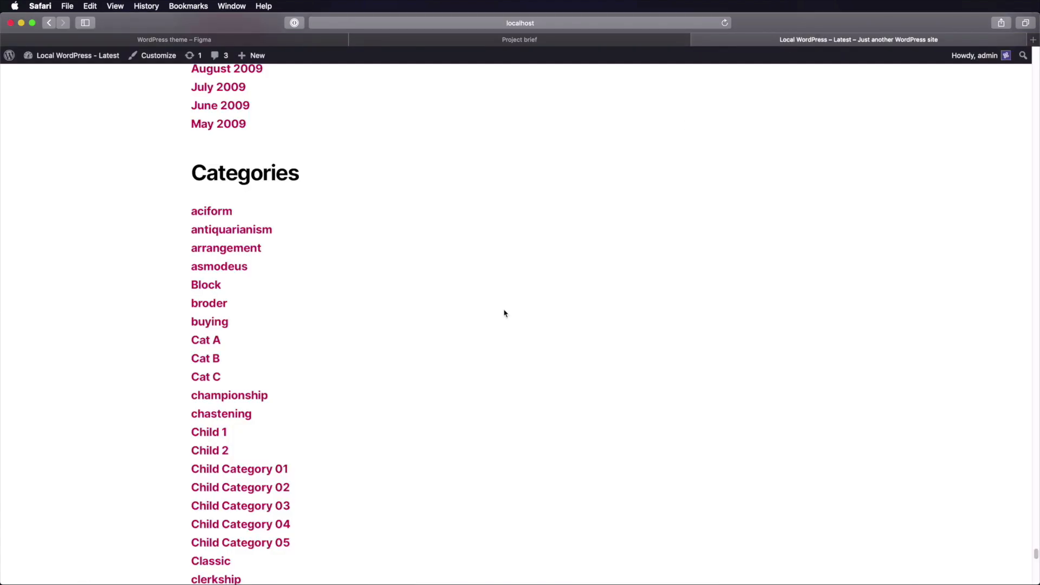
pyautogui.scroll(20, 503, 313)
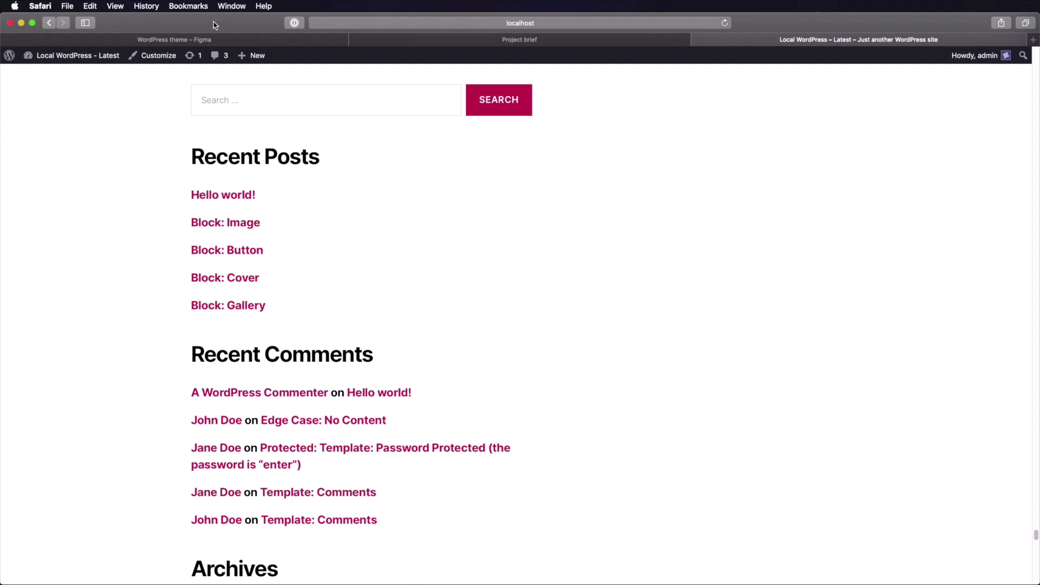
pyautogui.click(216, 41)
pyautogui.click(750, 490)
# - Left-align the Recent posts heading, save, and duplicate the recent posts frame
pyautogui.click(750, 490)
pyautogui.hscroll(3, 759, 440)
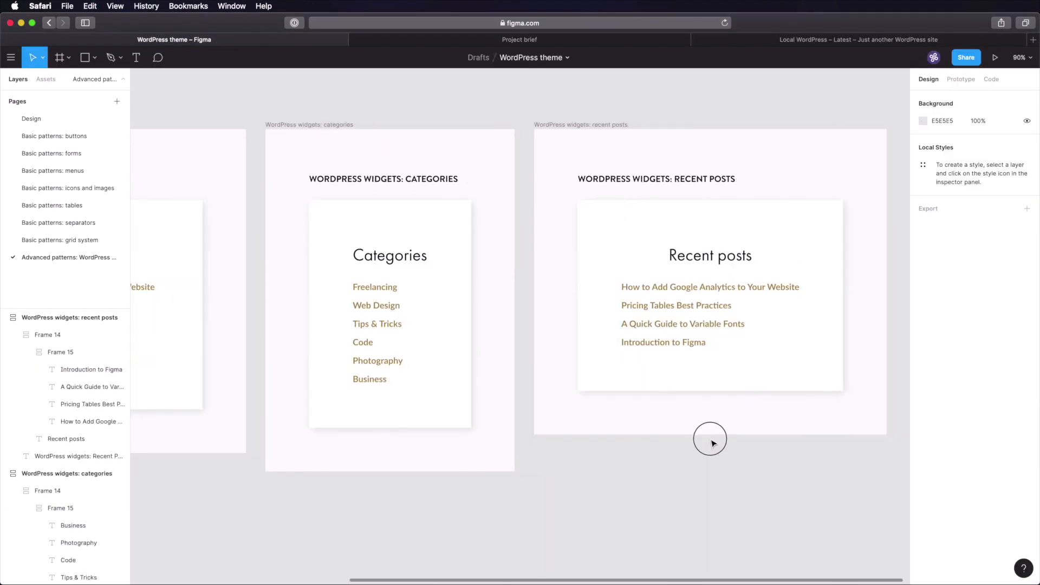
pyautogui.keyDown('super'); pyautogui.click(628, 261); pyautogui.keyUp('super')
pyautogui.click(924, 100)
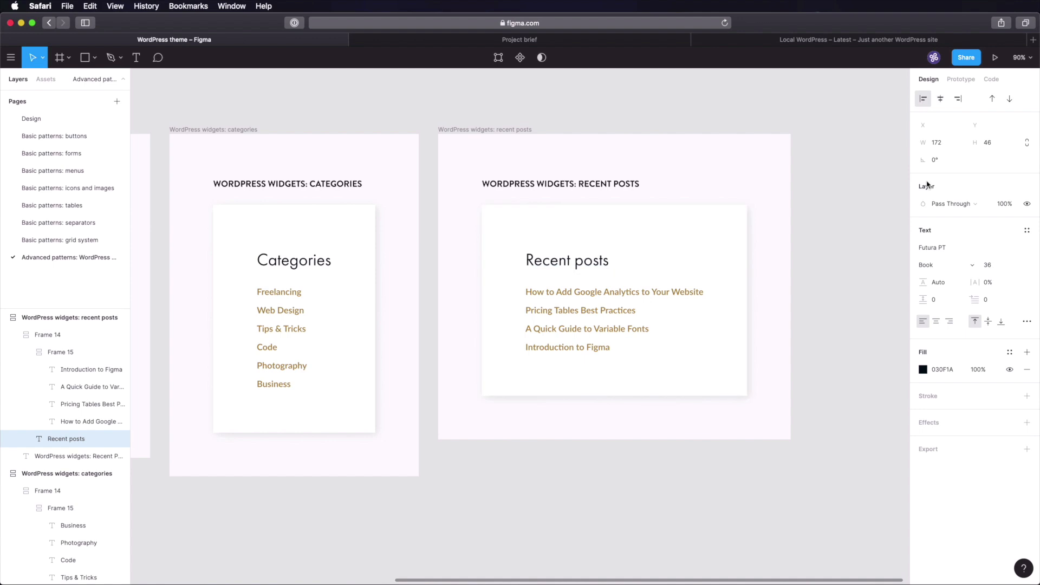
pyautogui.click(847, 276)
pyautogui.press('super+s')
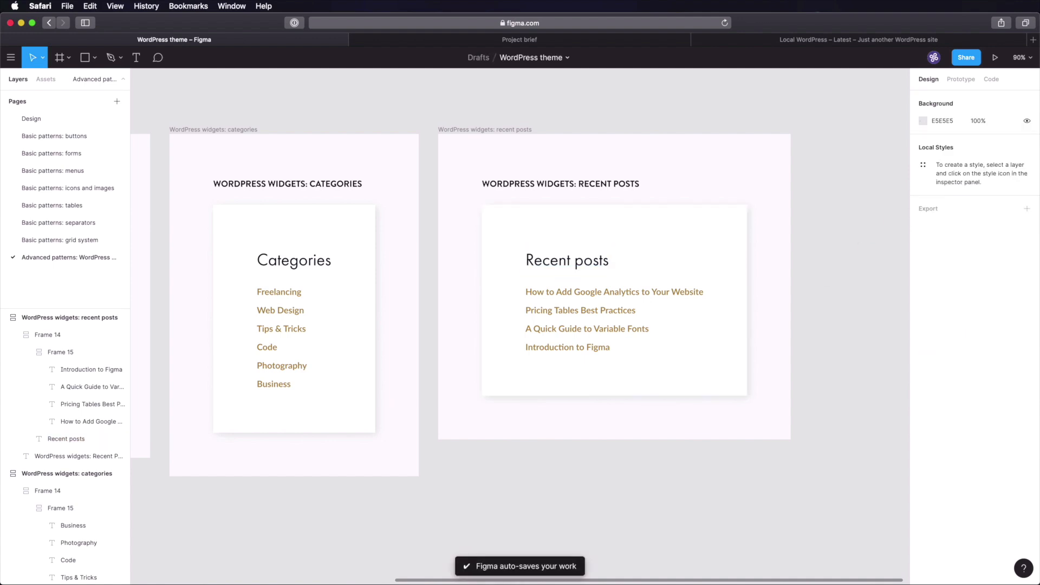
pyautogui.click(506, 130)
pyautogui.press('super+d')
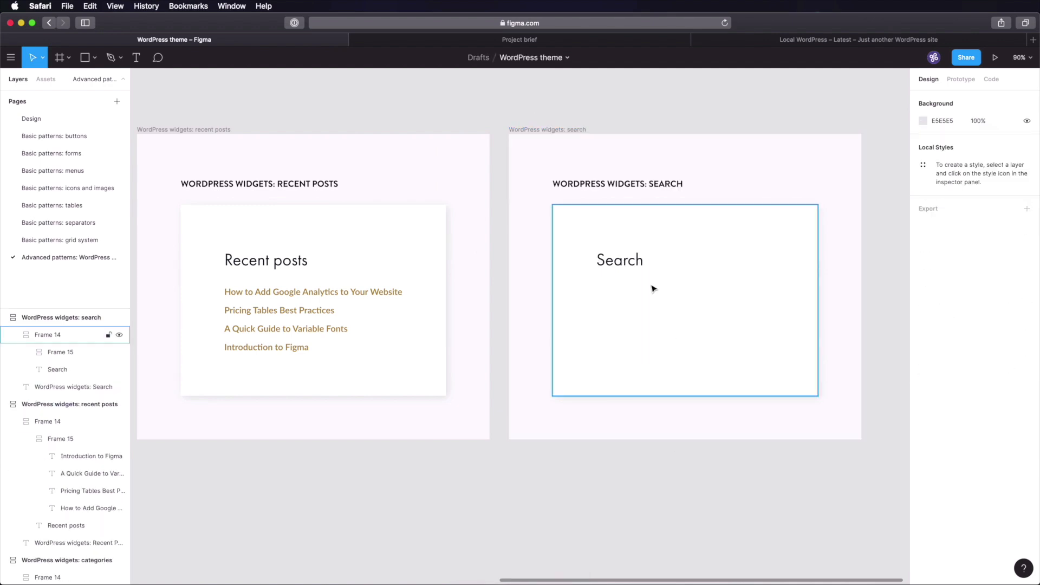
# - Delete the post titles list from the Search widget card
pyautogui.click(620, 293)
pyautogui.press('Delete')
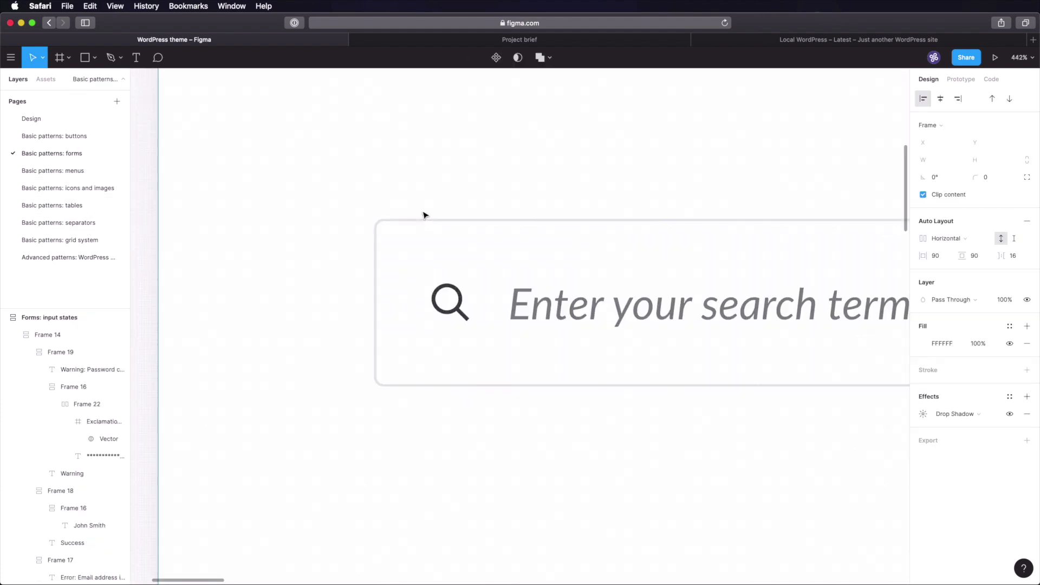
pyautogui.scroll(-10, 427, 194)
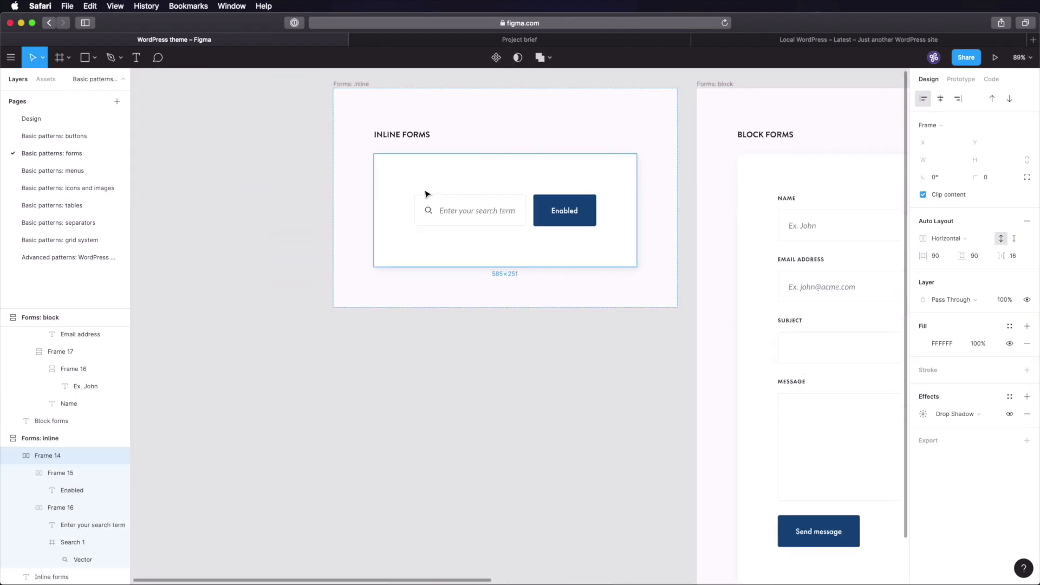
pyautogui.click(243, 199)
pyautogui.scroll(3, 352, 232)
pyautogui.hscroll(3, 352, 232)
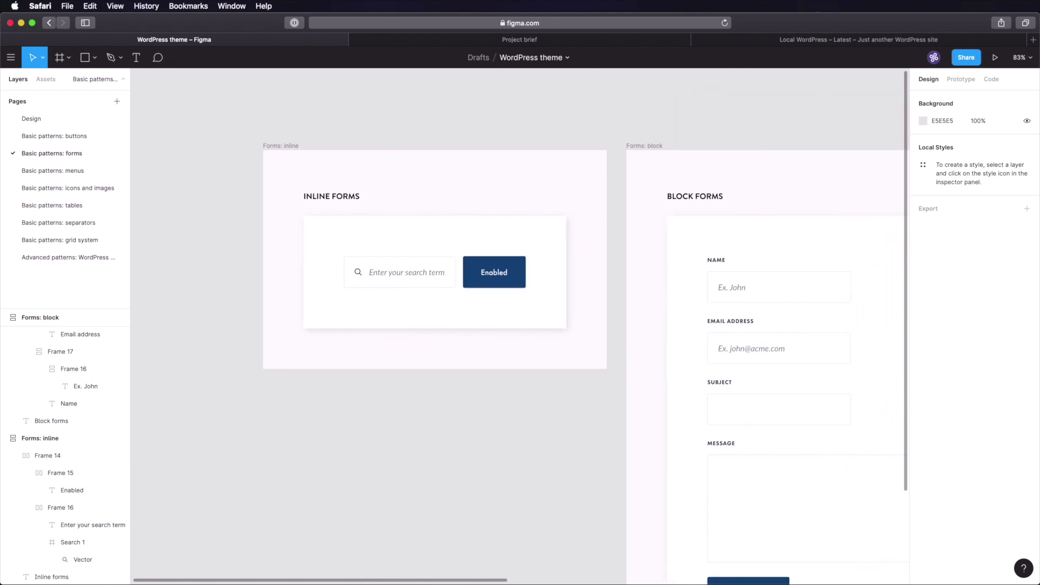
# - Relabel the inline form's button from 'Enabled' to 'Search'
pyautogui.doubleClick(426, 278)
pyautogui.click(479, 297)
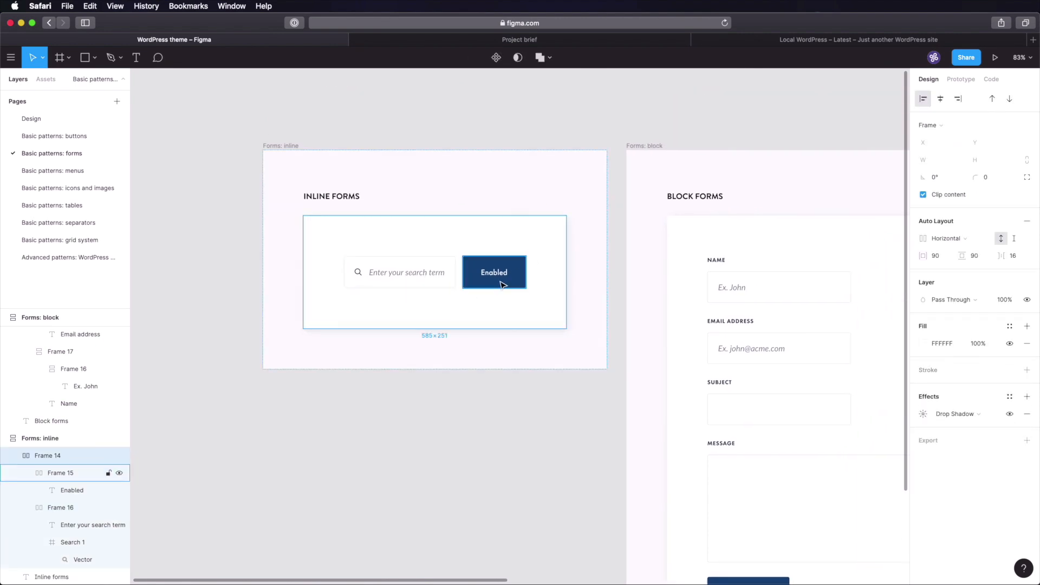
pyautogui.click(494, 278)
pyautogui.doubleClick(494, 278)
pyautogui.write('Ser')
pyautogui.press('BackSpace')
pyautogui.write('arch')
pyautogui.click(506, 385)
# - Paste the search field and Search button below the Search heading in the widget card
pyautogui.doubleClick(432, 271)
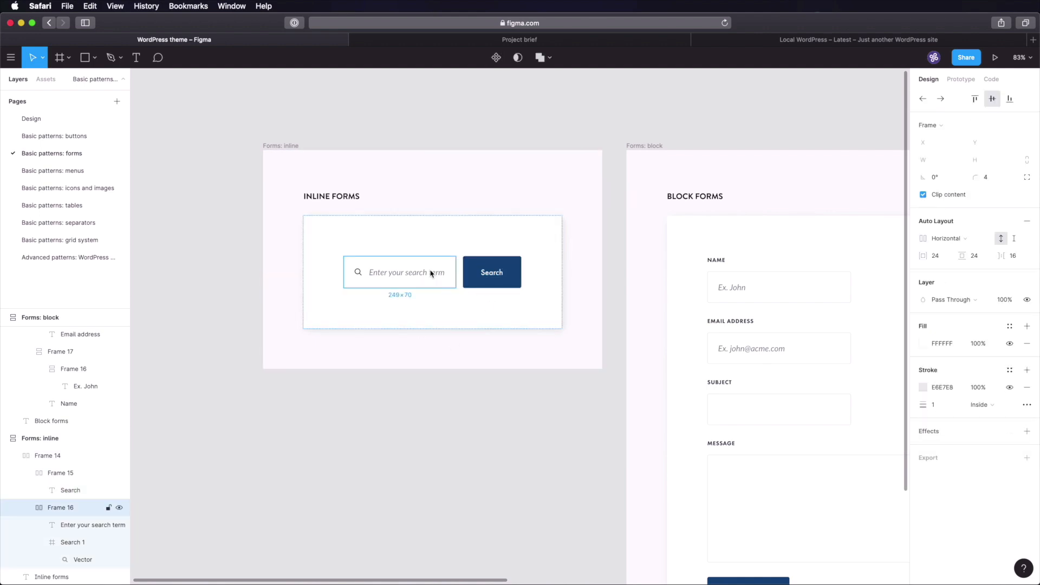
pyautogui.keyDown('shift'); pyautogui.click(488, 274); pyautogui.keyUp('shift')
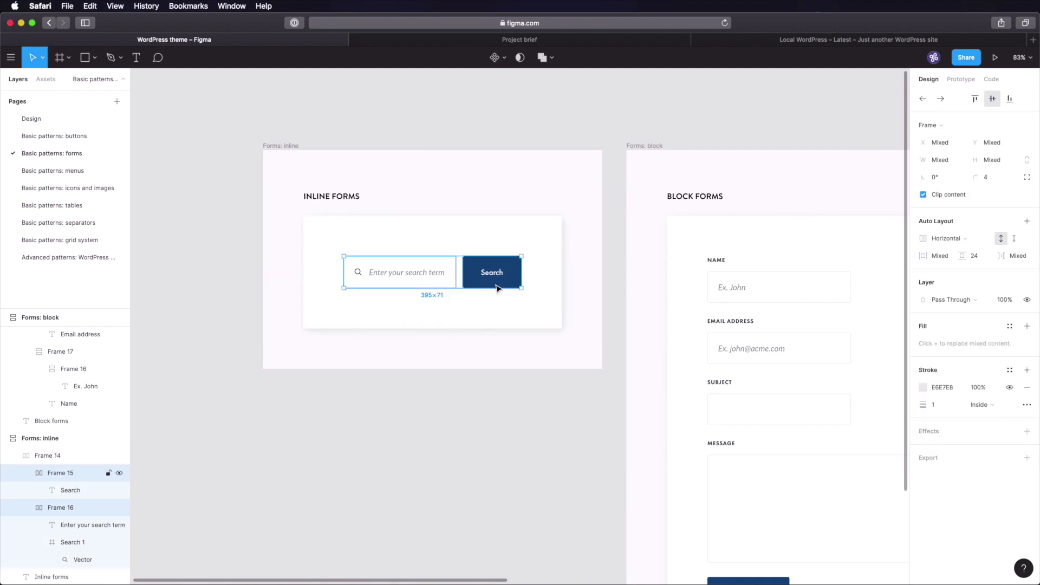
pyautogui.click(203, 174)
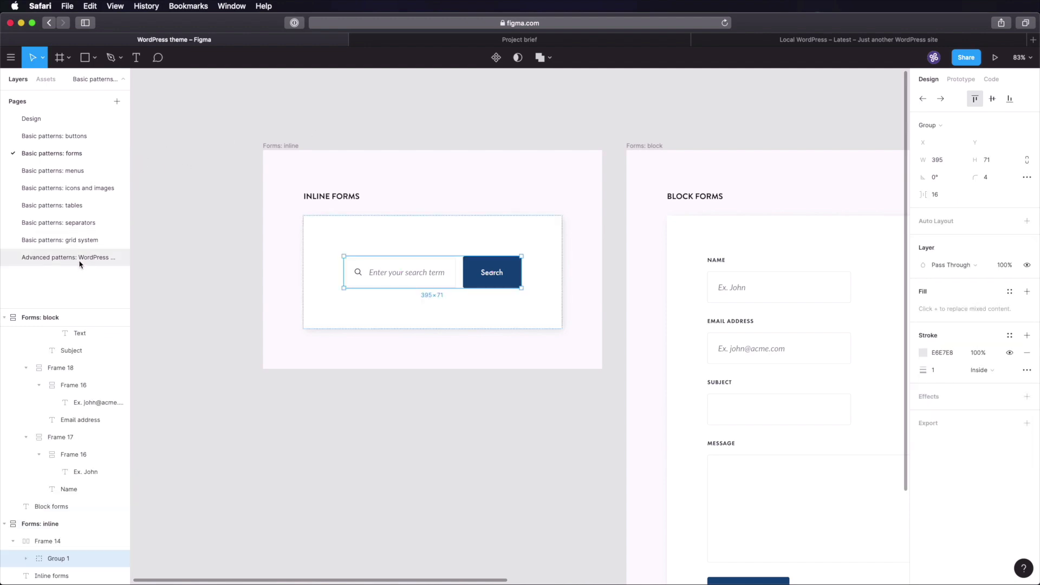
pyautogui.click(79, 258)
pyautogui.doubleClick(629, 271)
pyautogui.press('super+v')
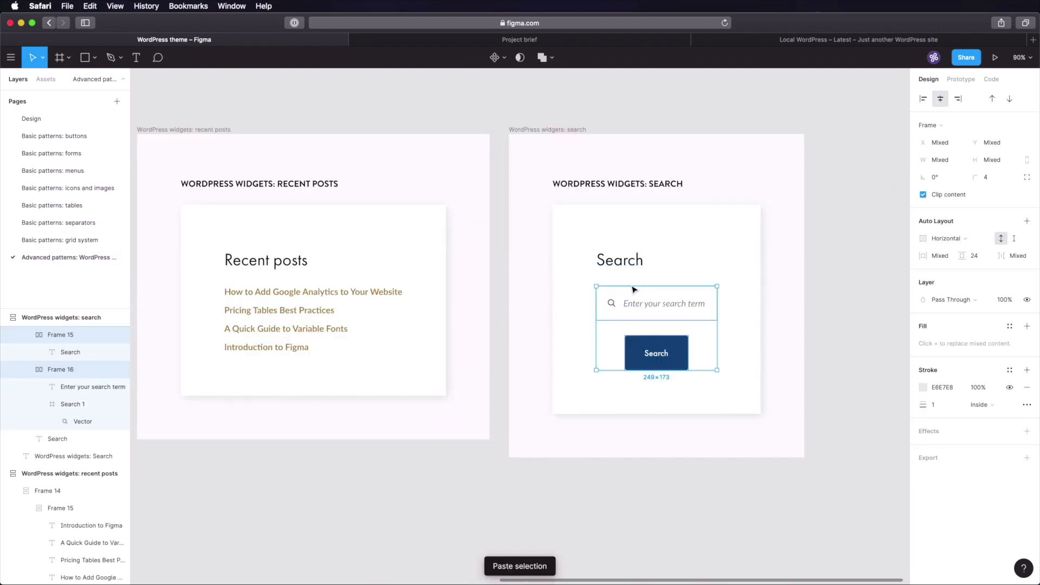
# - Put the field and button in horizontal auto layout with a 16 px gap, then save
pyautogui.hotkey('shift', 'a')
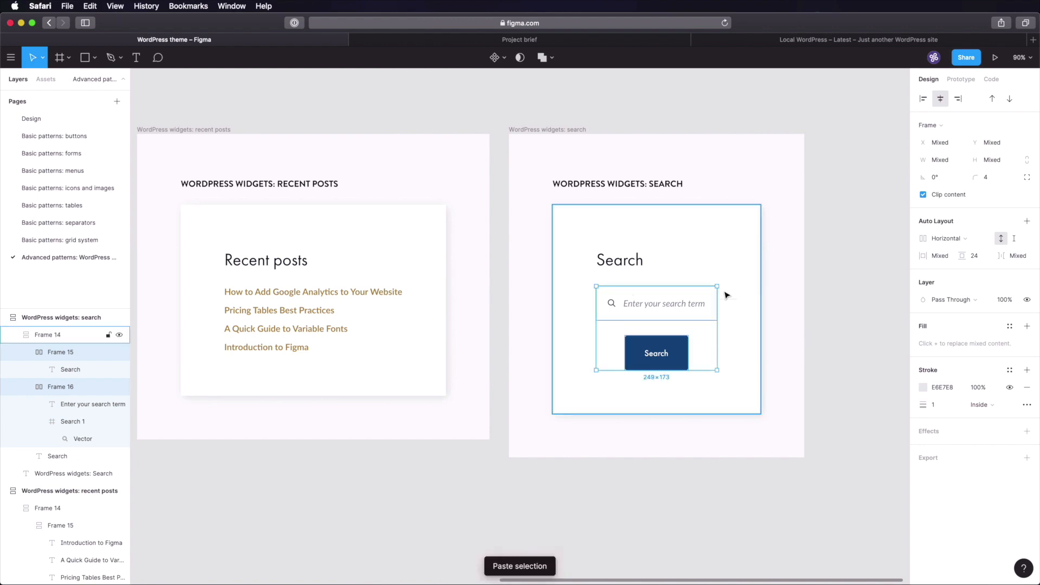
pyautogui.click(859, 294)
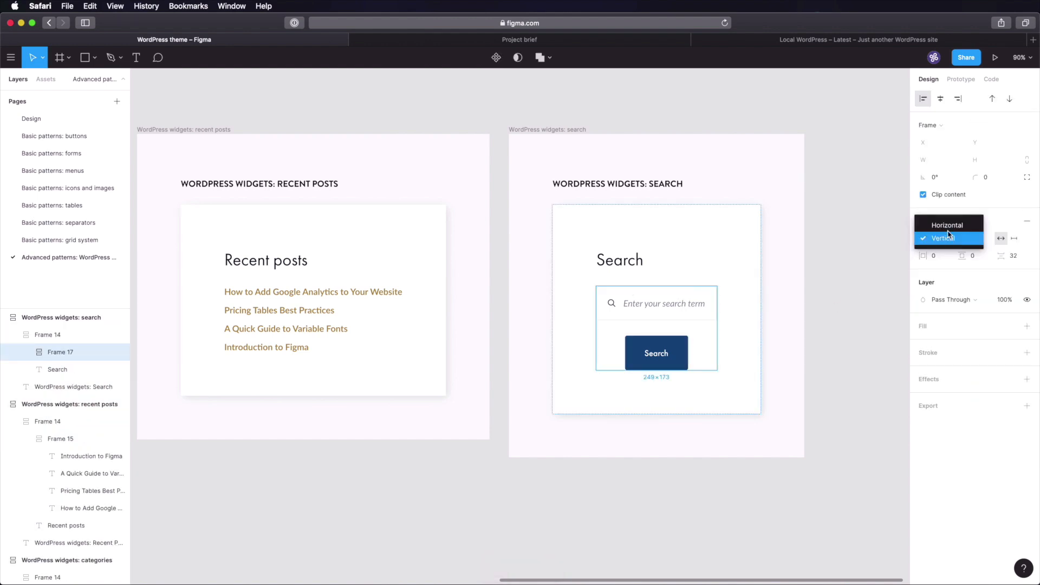
pyautogui.click(946, 226)
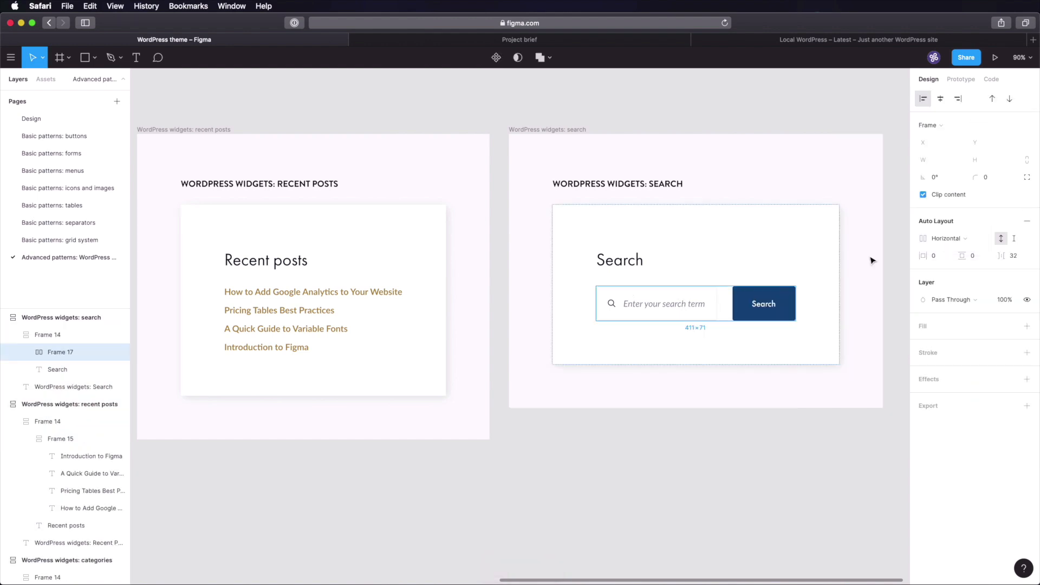
pyautogui.click(1012, 256)
pyautogui.write('16')
pyautogui.press('Return')
pyautogui.press('super+s')
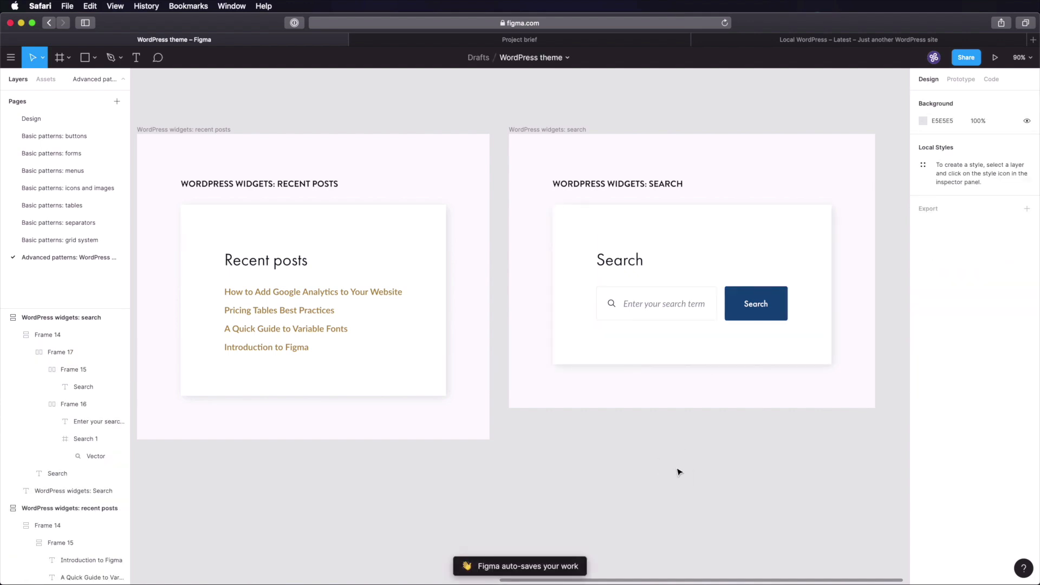
pyautogui.hotkey('shift', '1')
# - Show the Recent comments, Categories, Recent posts and Search cards together on the canvas
pyautogui.press('super+s')
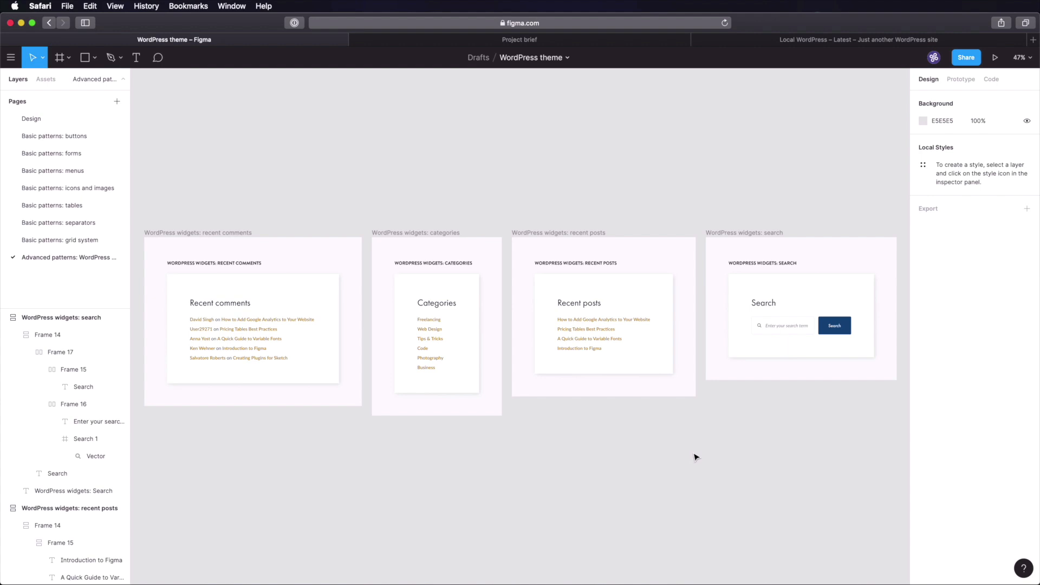
# - In Notion, navigate from WordPress theme to the Design system page
pyautogui.click(520, 40)
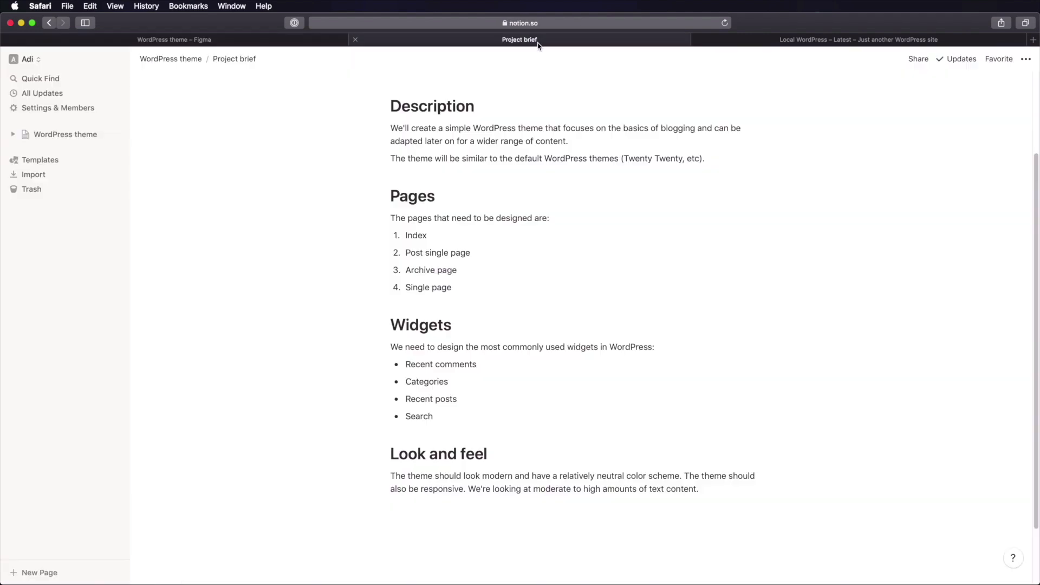
pyautogui.click(169, 59)
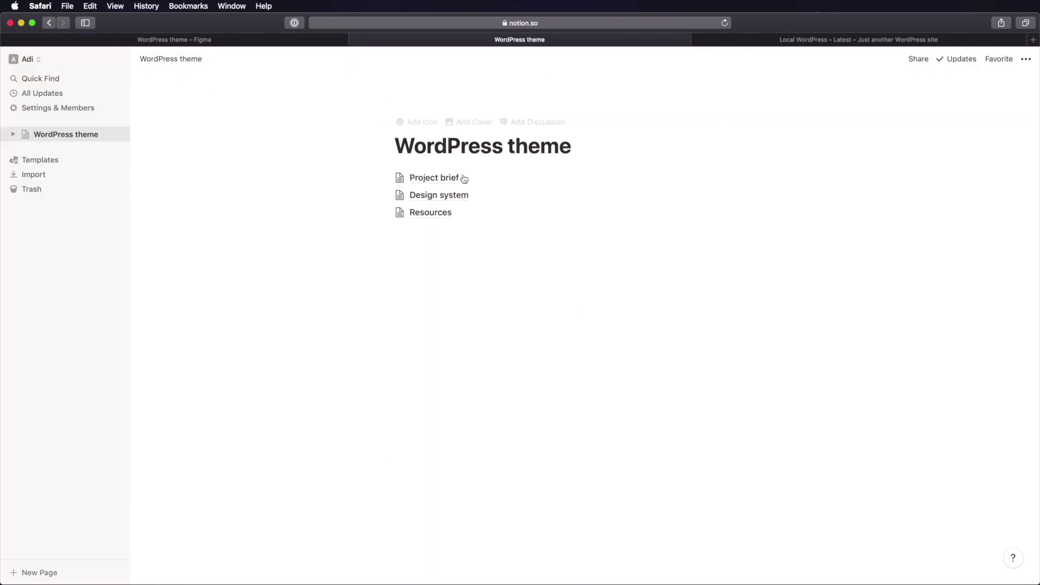
pyautogui.click(446, 199)
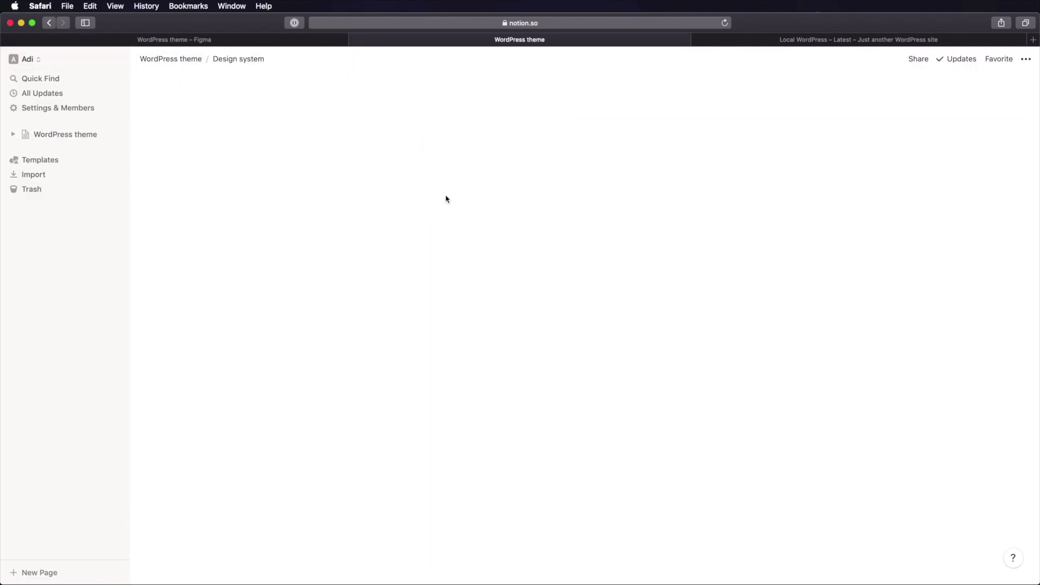
pyautogui.click(441, 197)
pyautogui.press('super+bracketleft')
# - Add an 'Advanced patterns' subpage under Design system with /page
pyautogui.click(425, 211)
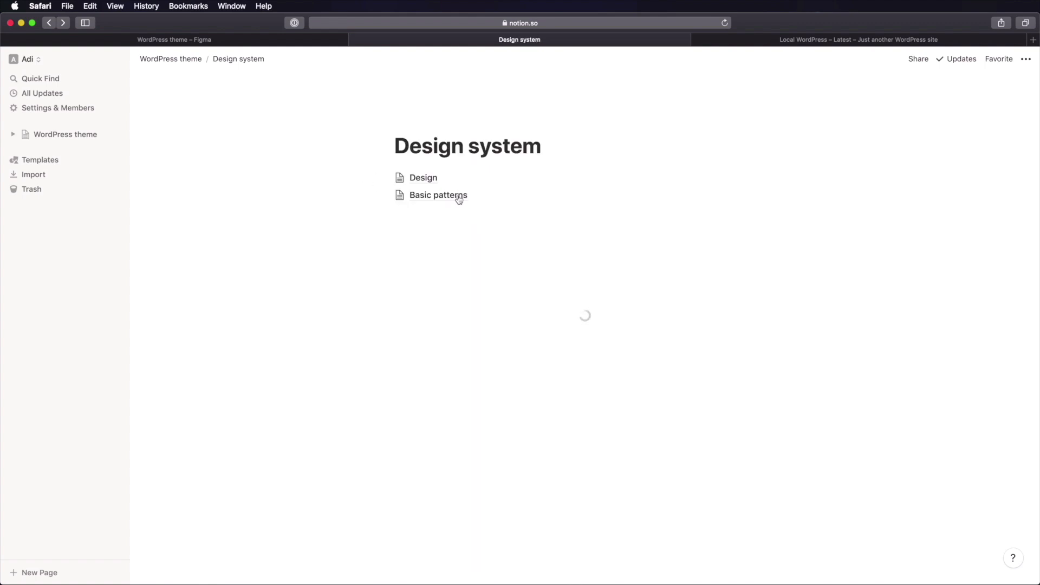
pyautogui.write('/oa')
pyautogui.press('BackSpace')
pyautogui.press('BackSpace')
pyautogui.write('page')
pyautogui.press('Return')
pyautogui.write('Advanced patterns')
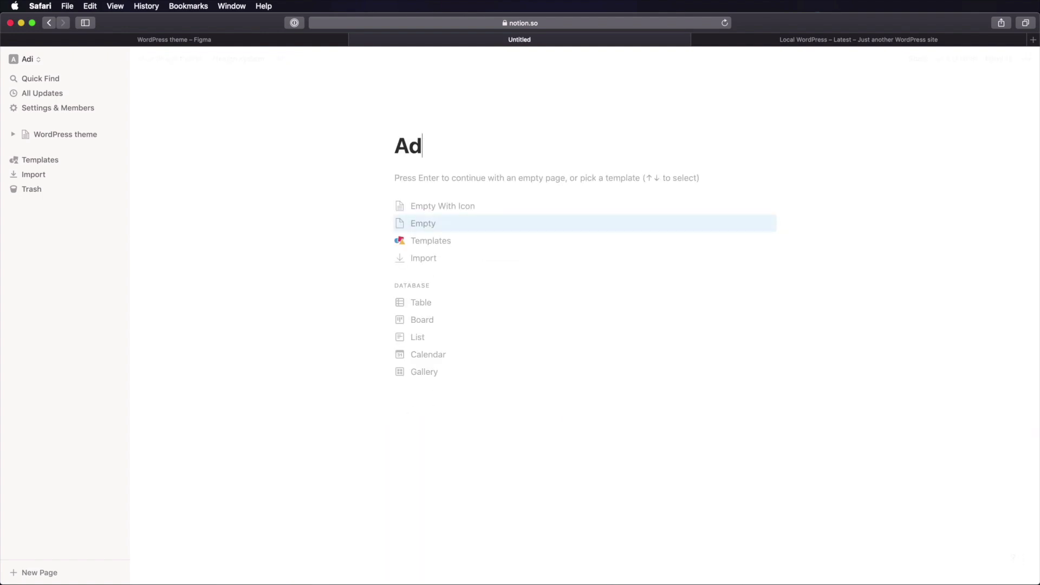
pyautogui.press('Return')
# - Create a 'WordPress widgets' subpage inside Advanced patterns
pyautogui.write('/page')
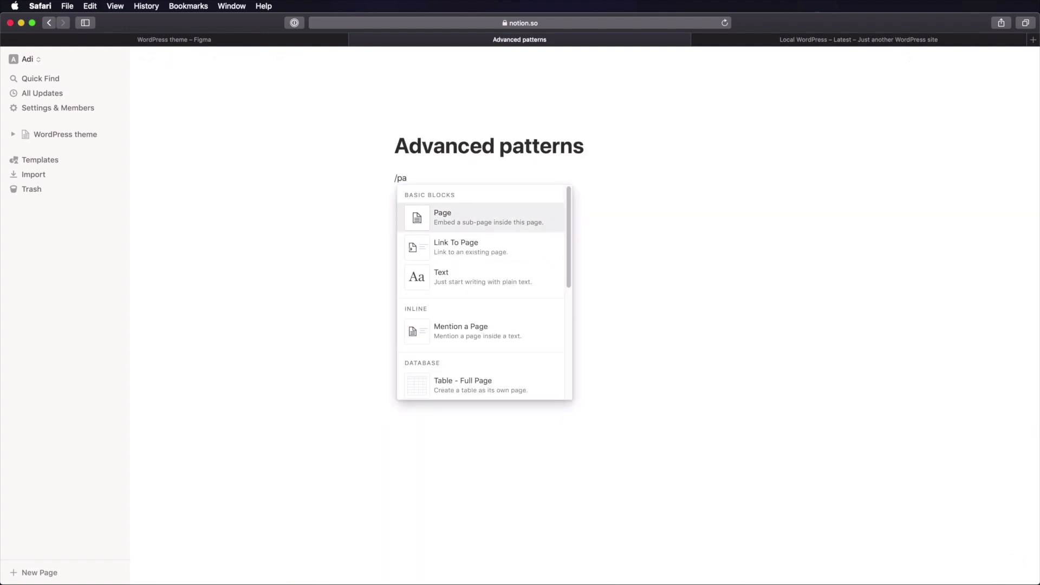
pyautogui.press('Return')
pyautogui.write('WordPress w')
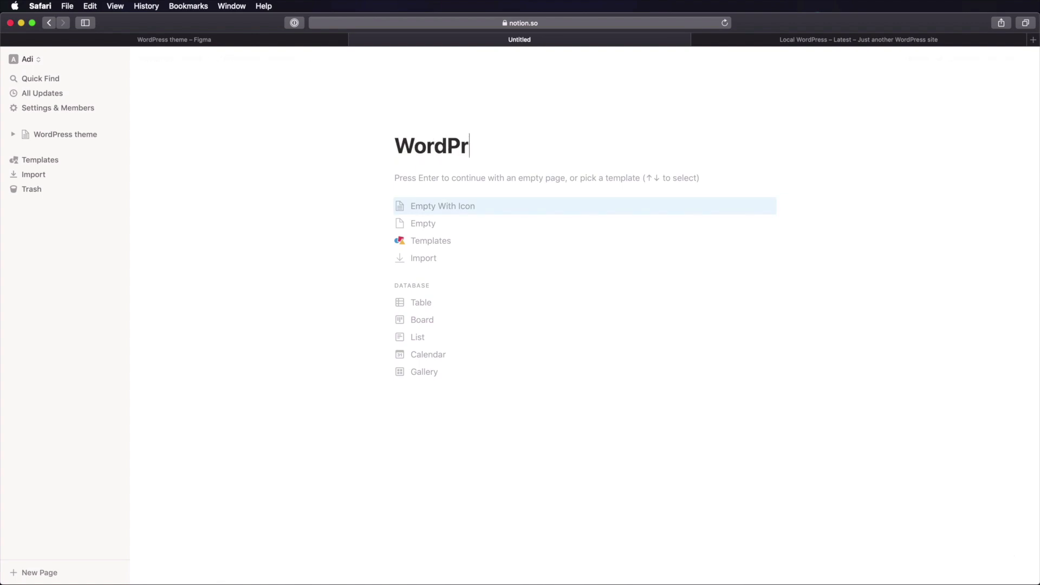
pyautogui.write('idhet')
pyautogui.press('BackSpace')
pyautogui.press('BackSpace')
pyautogui.press('BackSpace')
pyautogui.write('gets')
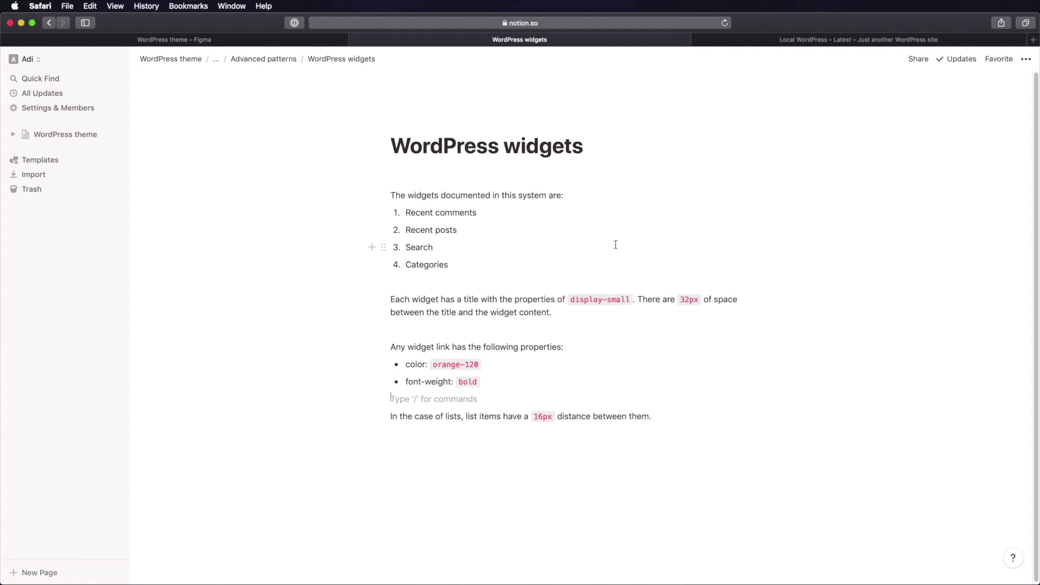
pyautogui.moveTo(422, 195); pyautogui.dragTo(439, 264)
pyautogui.click(479, 256)
pyautogui.moveTo(421, 381); pyautogui.dragTo(479, 382)
pyautogui.click(452, 372)
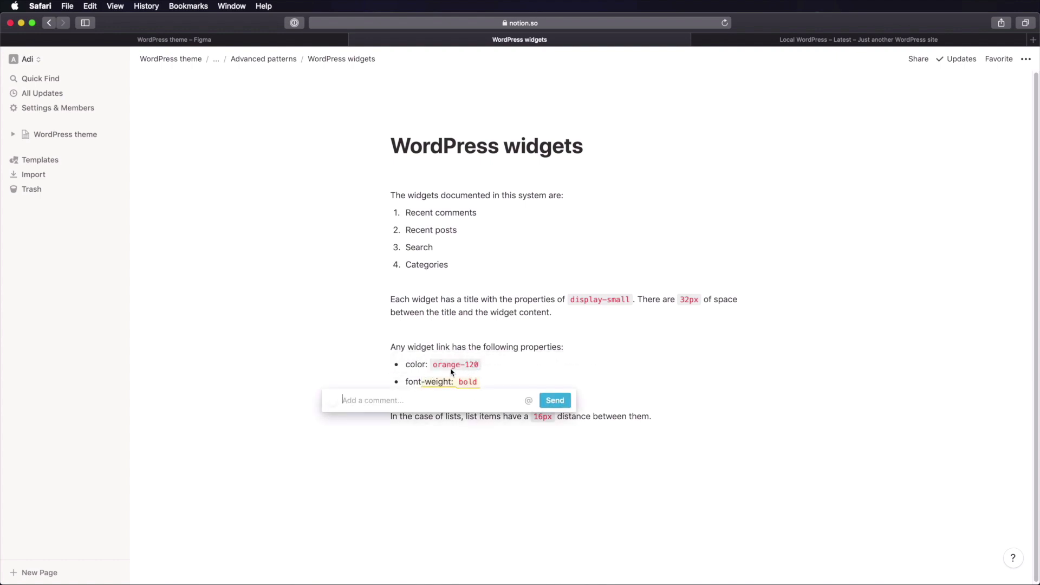
pyautogui.click(281, 346)
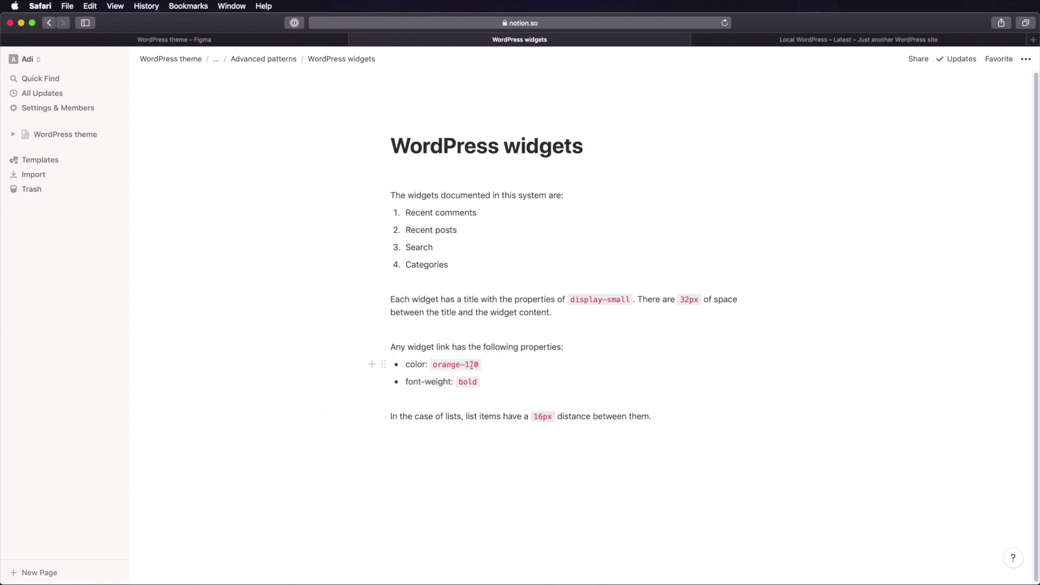
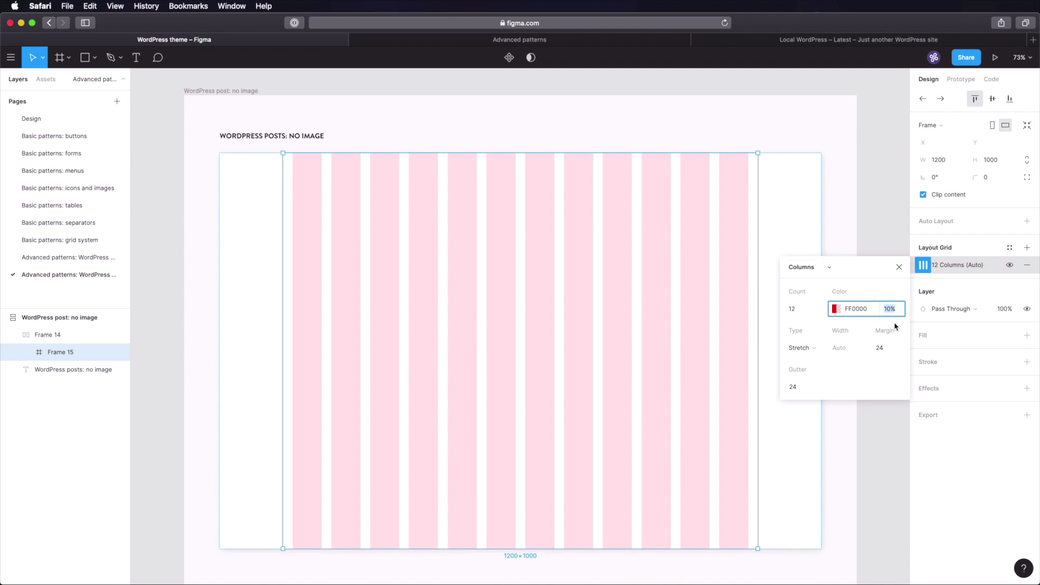
# - Set the post frame's layout grid to 5% opacity and shift its colour from red to cyan
pyautogui.write('5')
pyautogui.press('Tab')
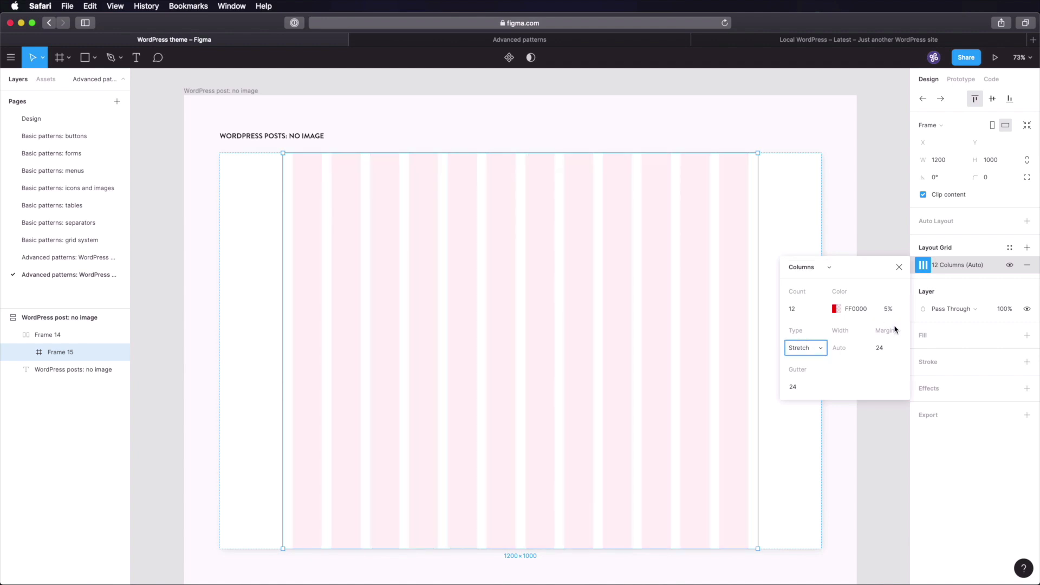
pyautogui.click(835, 308)
pyautogui.moveTo(687, 459); pyautogui.dragTo(727, 456)
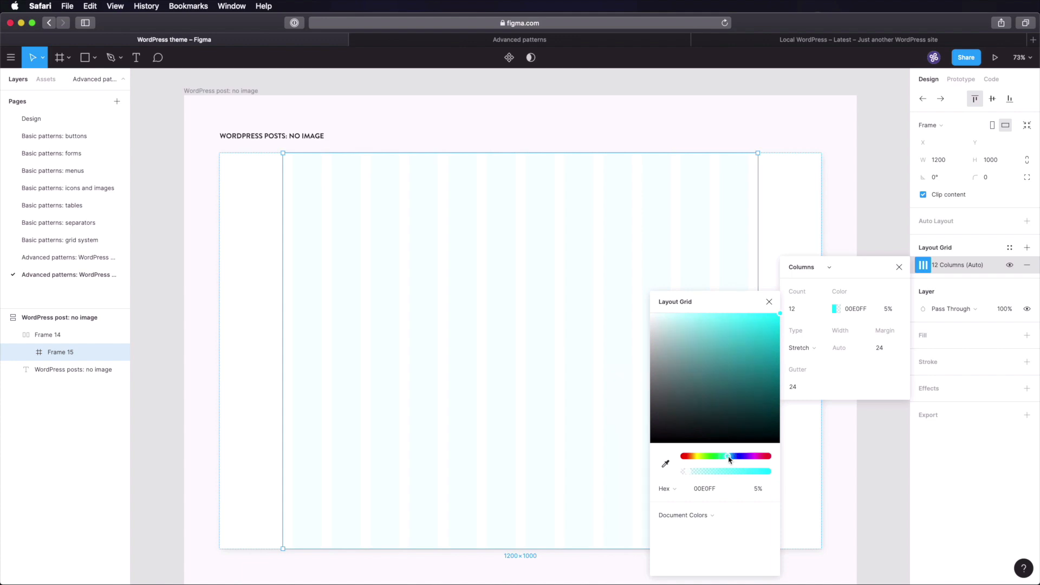
pyautogui.click(878, 172)
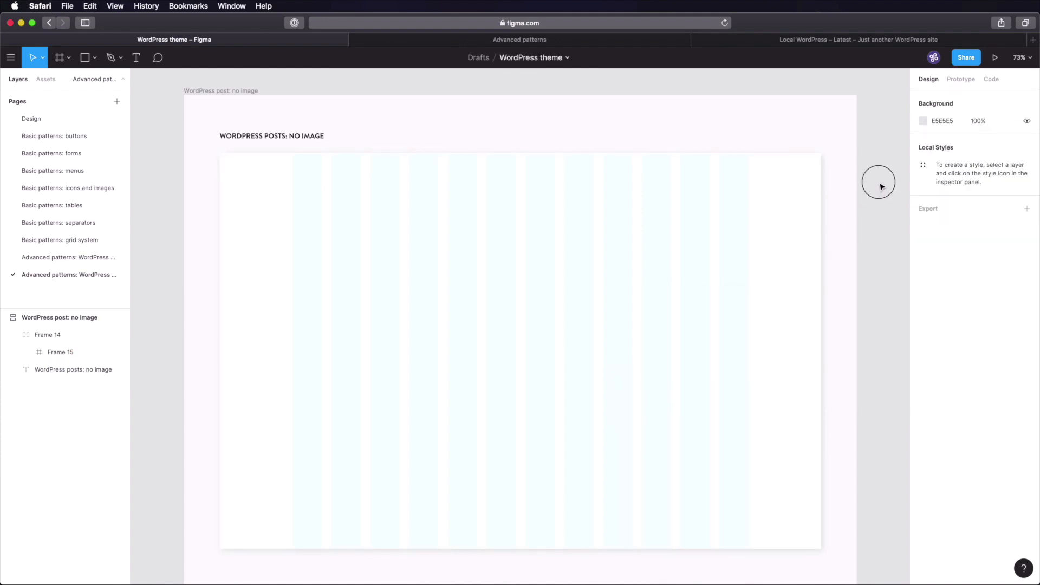
pyautogui.click(761, 171)
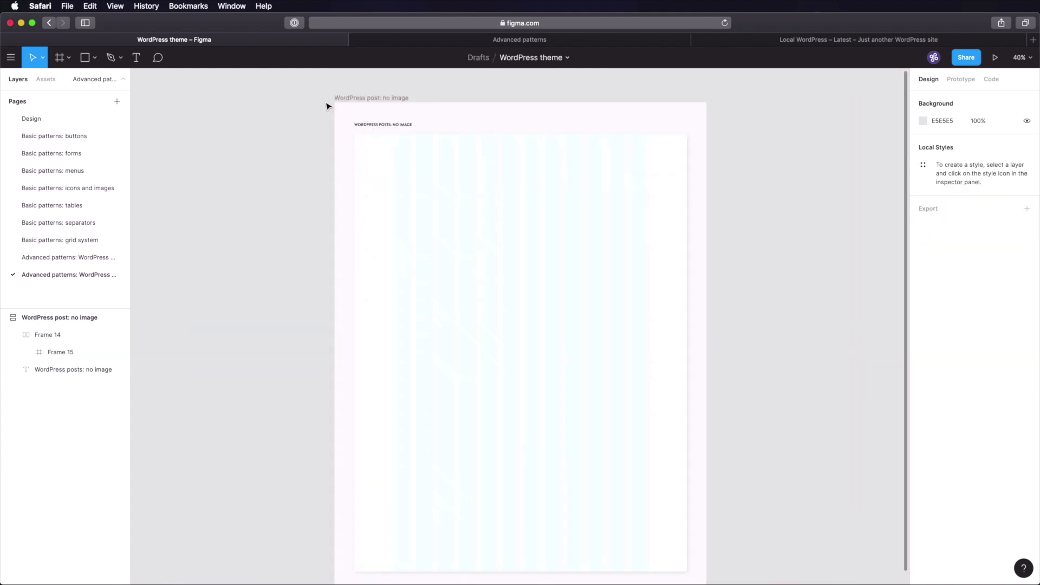
pyautogui.moveTo(323, 102); pyautogui.dragTo(710, 304)
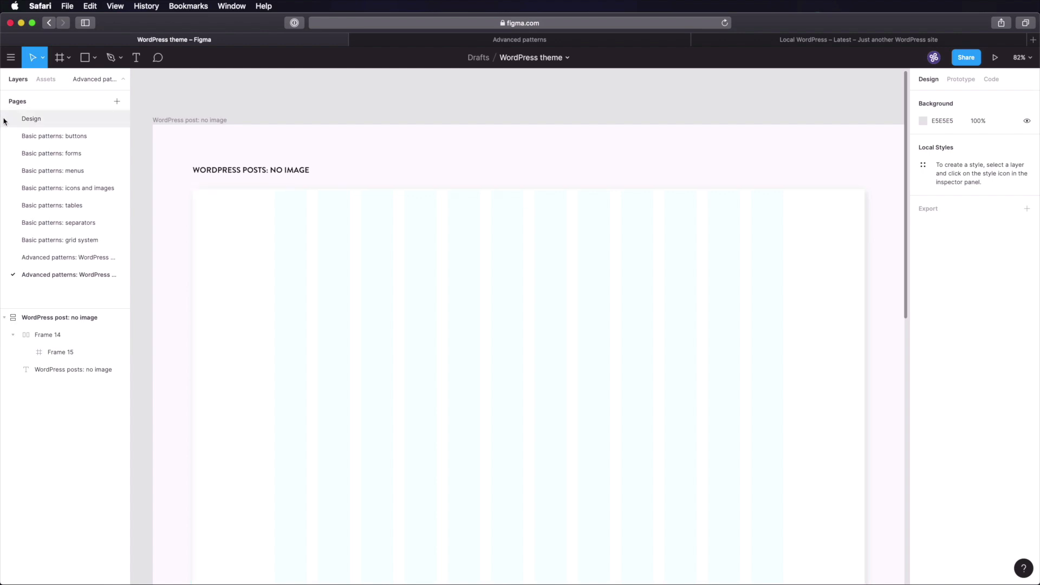
# - Copy the CATEGORY overline sample from the Design page and paste it into the post frame
pyautogui.click(65, 120)
pyautogui.hotkey('shift', '1')
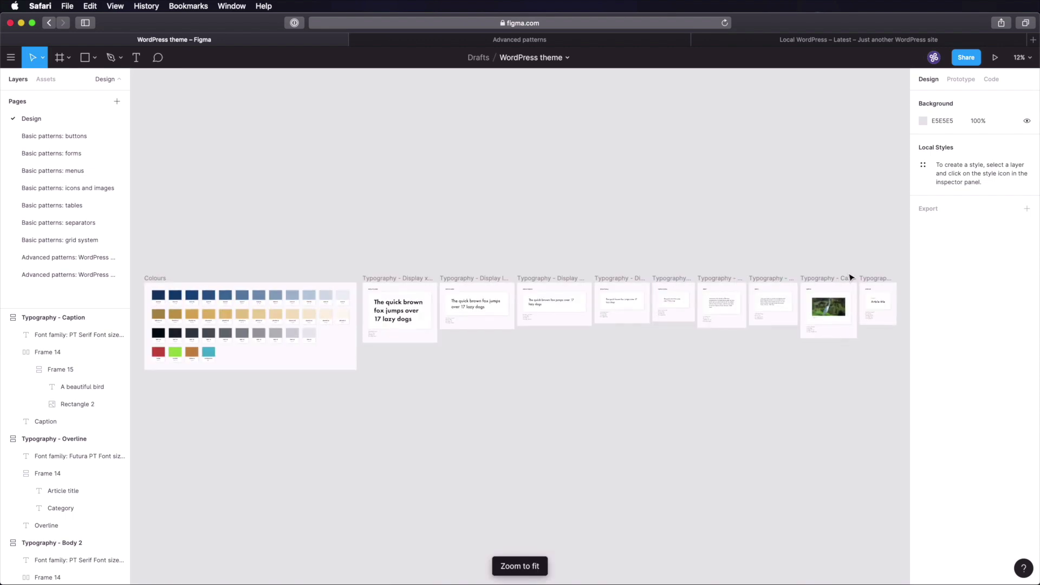
pyautogui.press('z')
pyautogui.moveTo(849, 264); pyautogui.dragTo(910, 336)
pyautogui.press('space')
pyautogui.moveTo(265, 301); pyautogui.dragTo(378, 259)
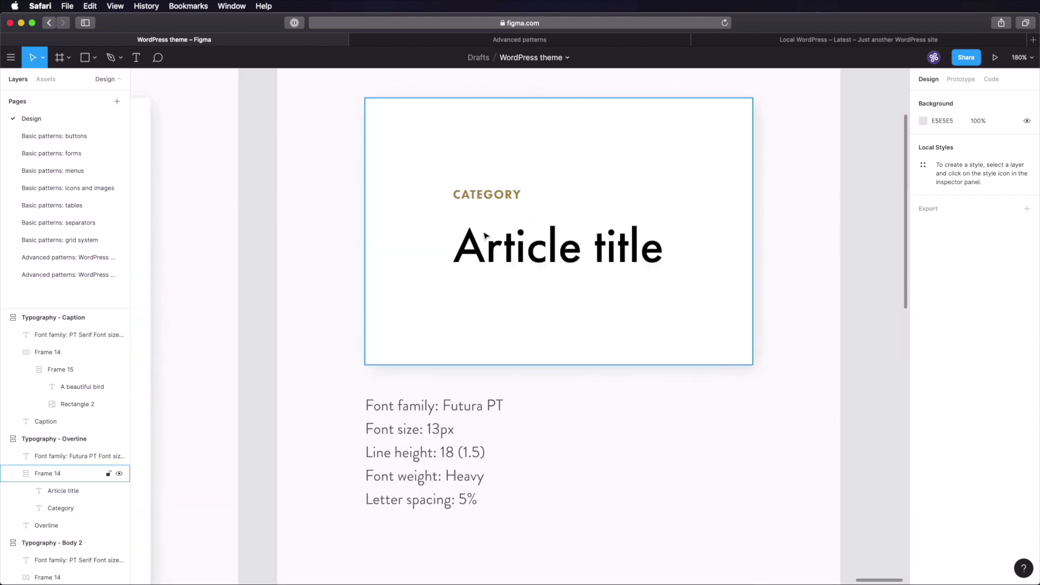
pyautogui.click(488, 193)
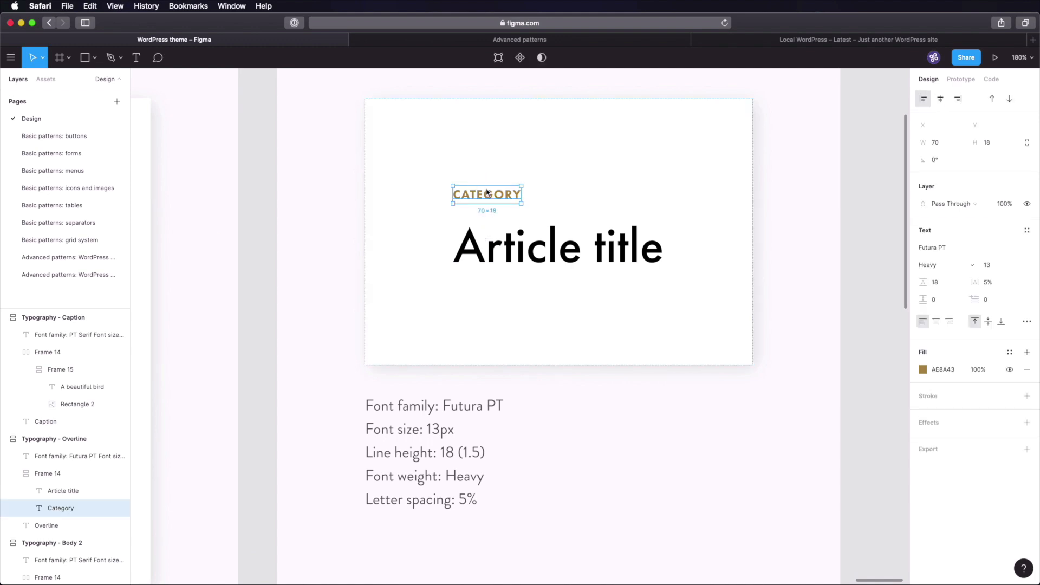
pyautogui.click(507, 250)
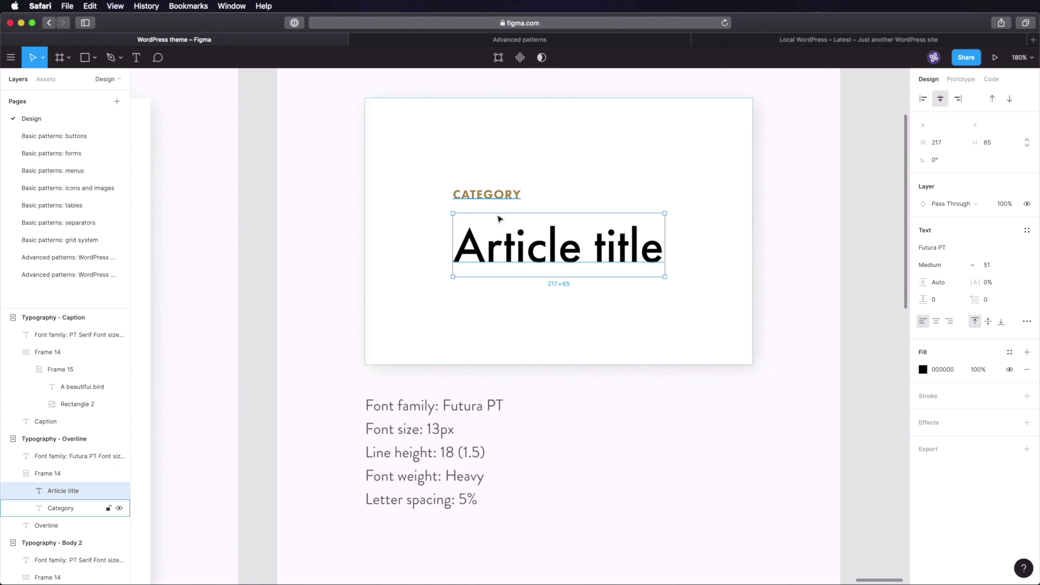
pyautogui.click(498, 194)
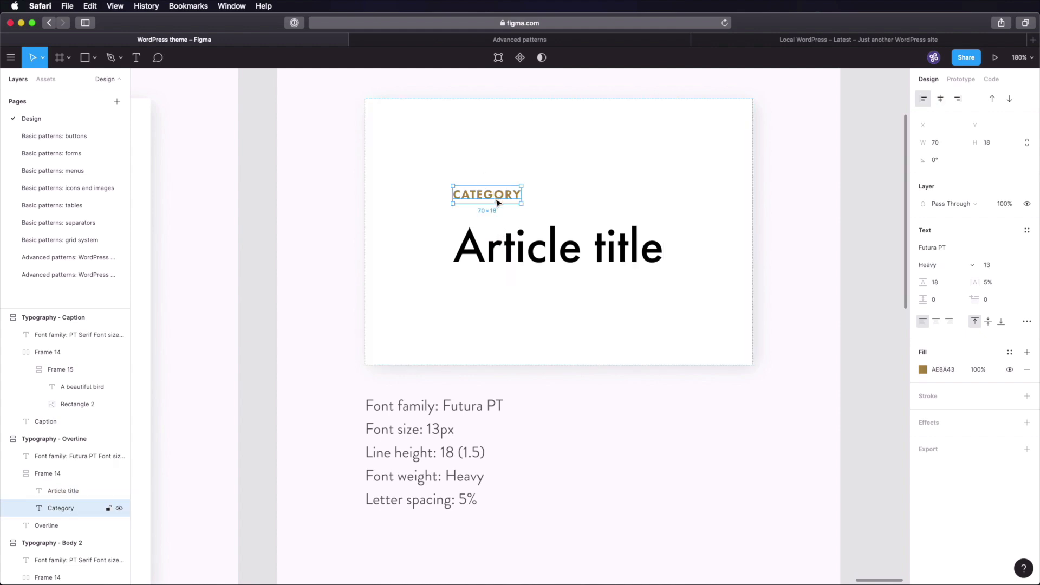
pyautogui.click(70, 275)
pyautogui.press('super+v')
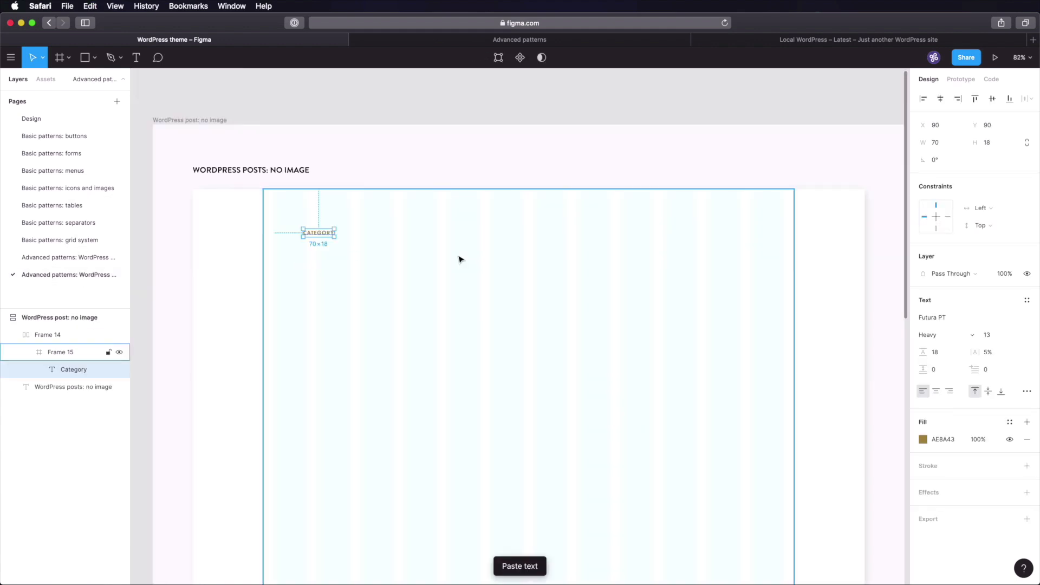
# - Copy the Display large sample heading into the post and move both texts left onto the grid
pyautogui.click(65, 119)
pyautogui.hotkey('shift', '1')
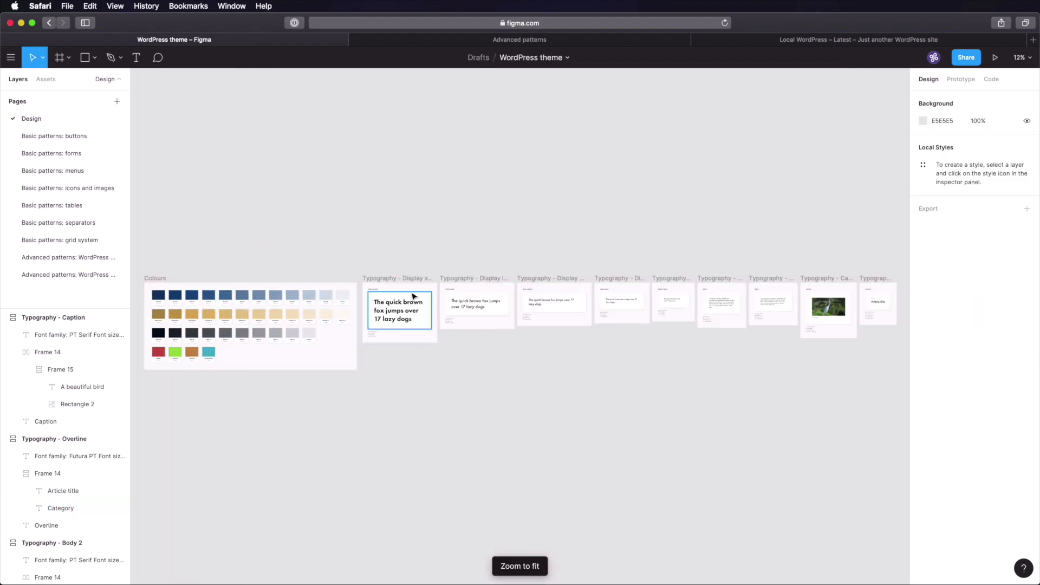
pyautogui.press('z')
pyautogui.moveTo(361, 247); pyautogui.dragTo(522, 359)
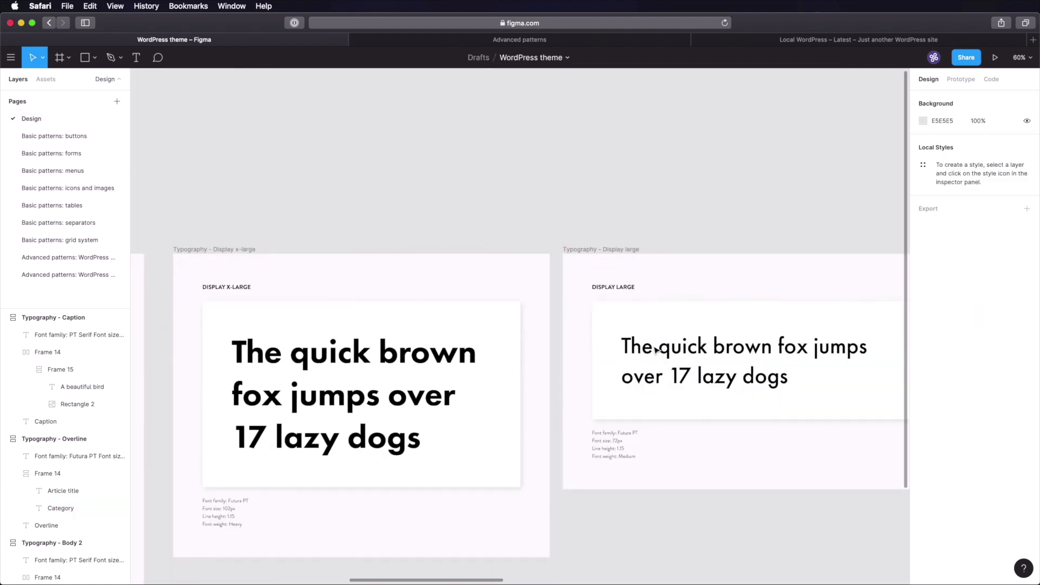
pyautogui.hscroll(5, 622, 344)
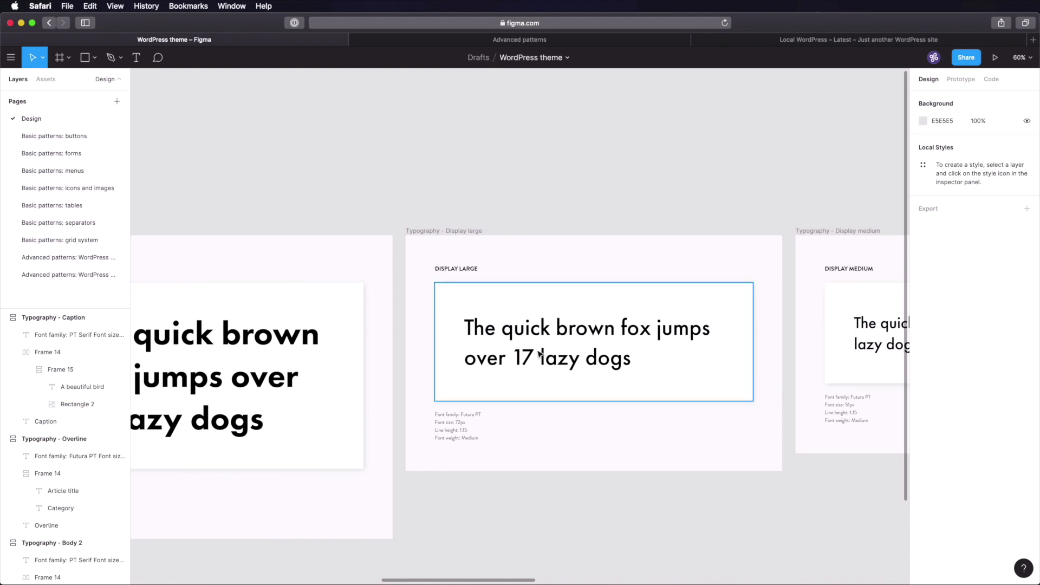
pyautogui.hscroll(-5, 540, 353)
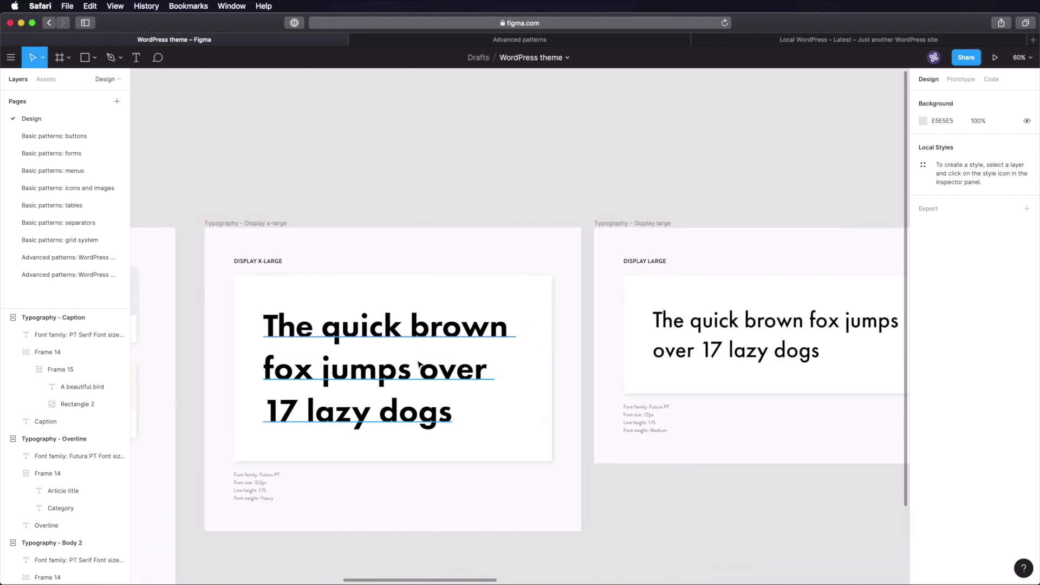
pyautogui.click(402, 340)
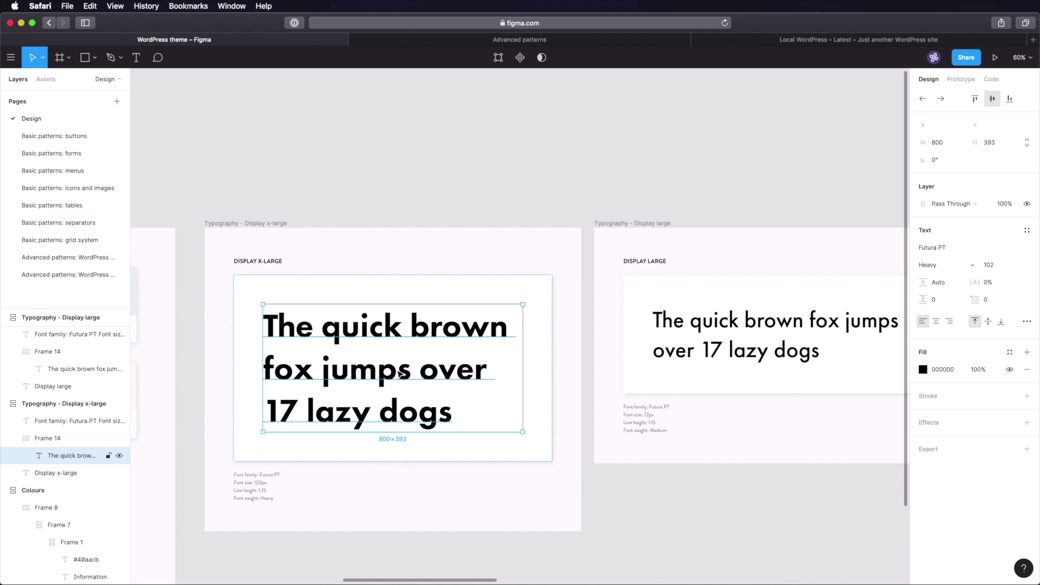
pyautogui.click(690, 184)
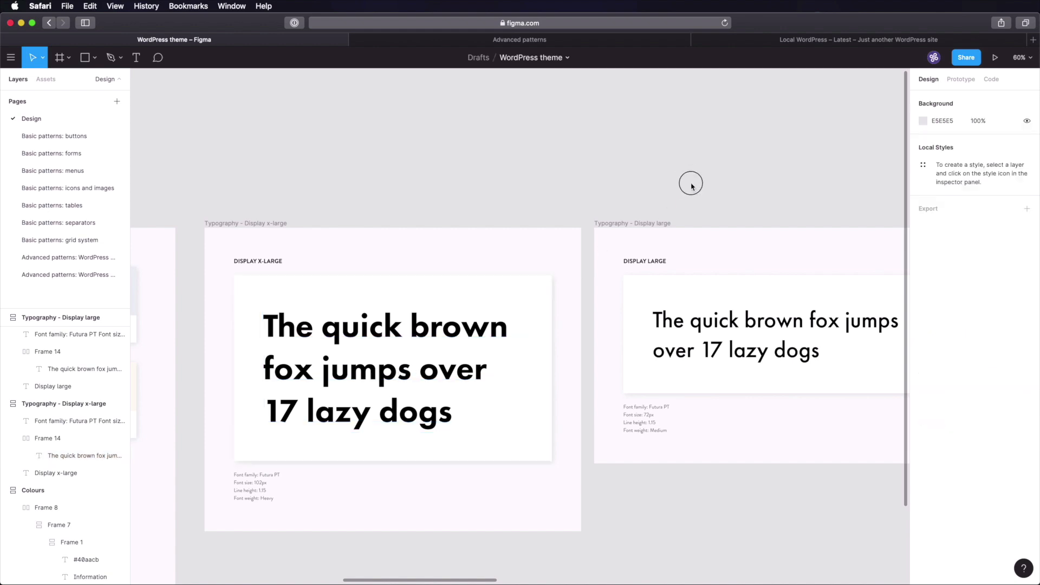
pyautogui.moveTo(730, 202); pyautogui.dragTo(452, 189)
pyautogui.click(496, 332)
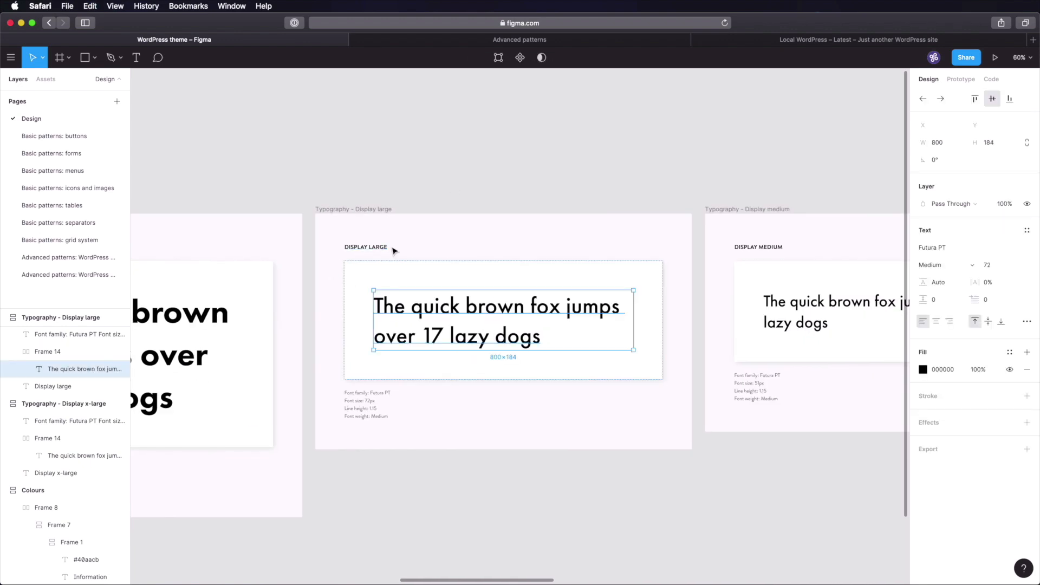
pyautogui.click(87, 278)
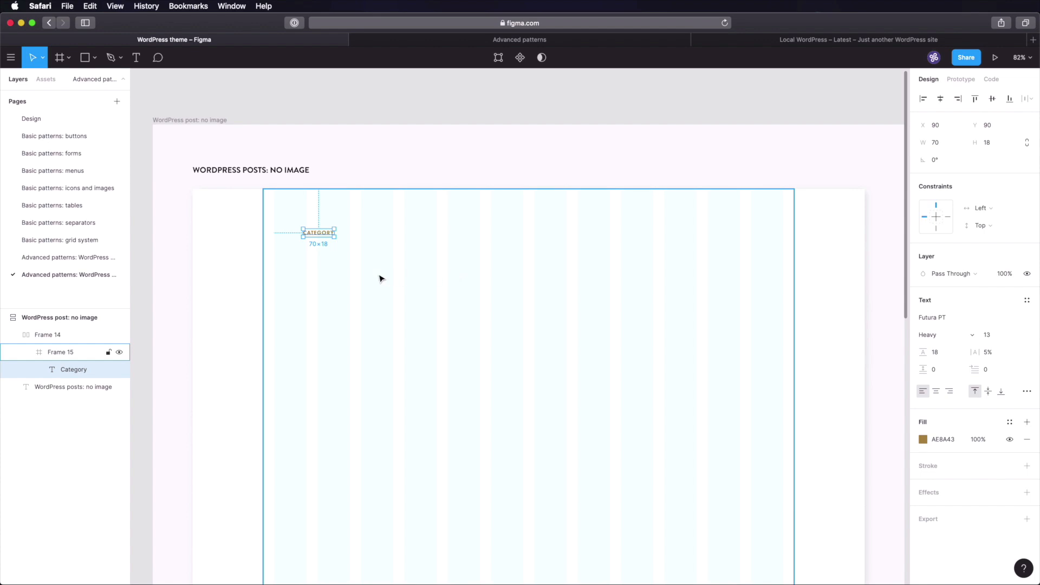
pyautogui.press('super+v')
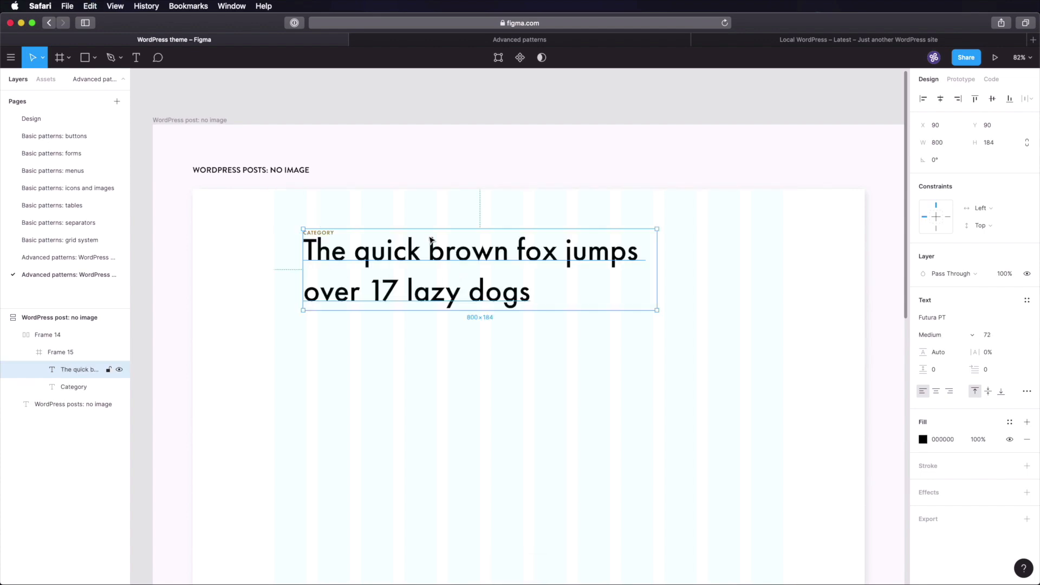
pyautogui.moveTo(439, 273); pyautogui.dragTo(411, 277)
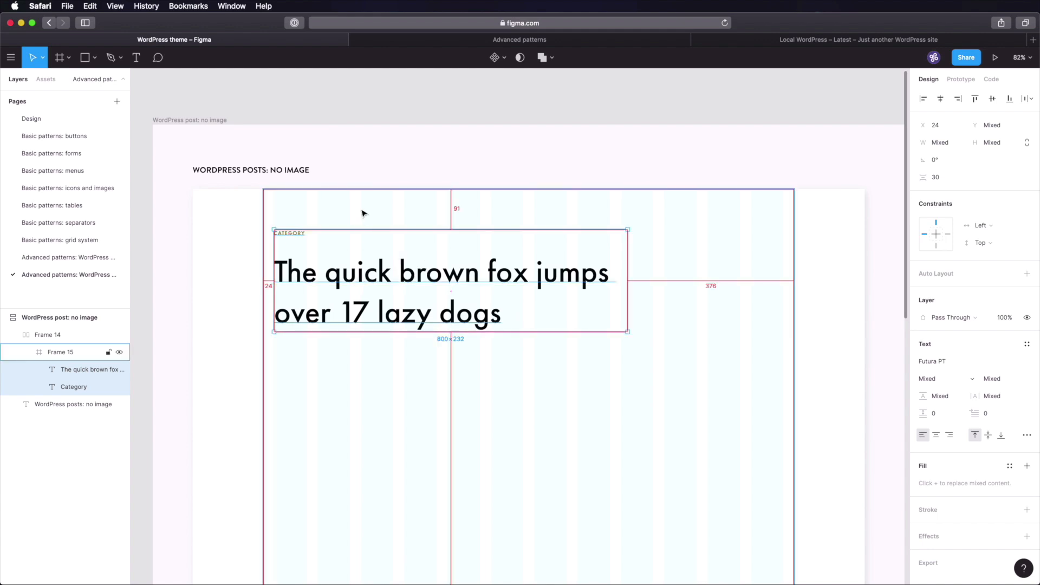
# - Nudge CATEGORY and the heading up, then stack them in a vertical auto layout with 16 gap
pyautogui.press('Up')
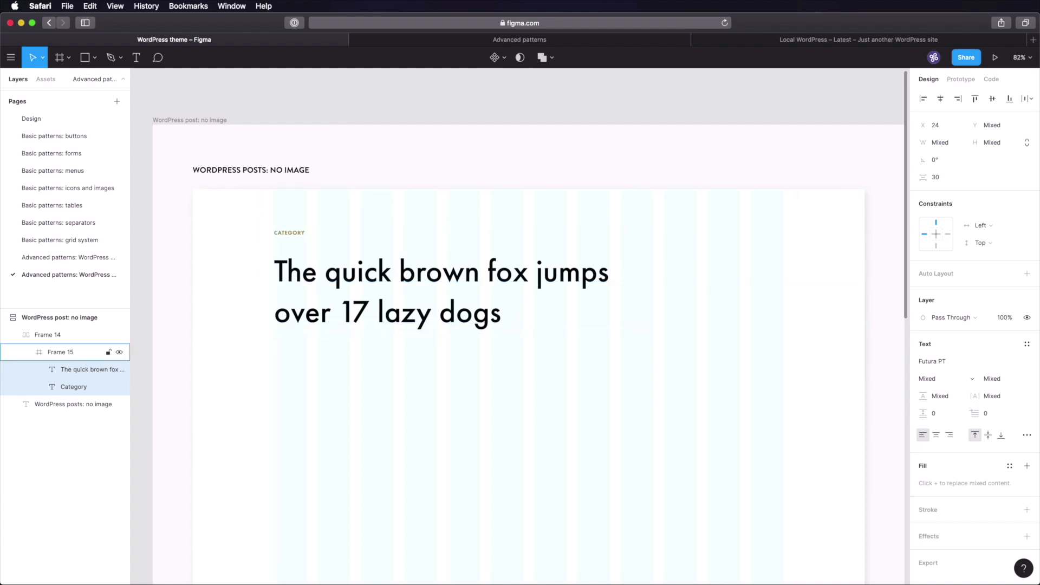
pyautogui.hotkey('shift', 'Up')
pyautogui.hotkey('shift', 'Up')
pyautogui.press('alt')
pyautogui.press('Up')
pyautogui.press('Up')
pyautogui.press('Up')
pyautogui.press('Up')
pyautogui.press('Up')
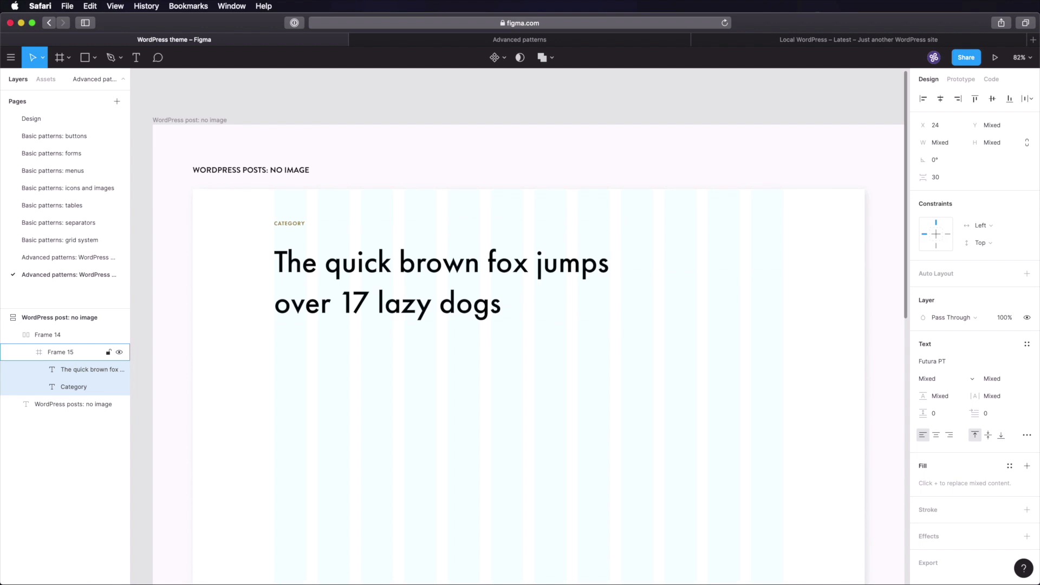
pyautogui.press('alt')
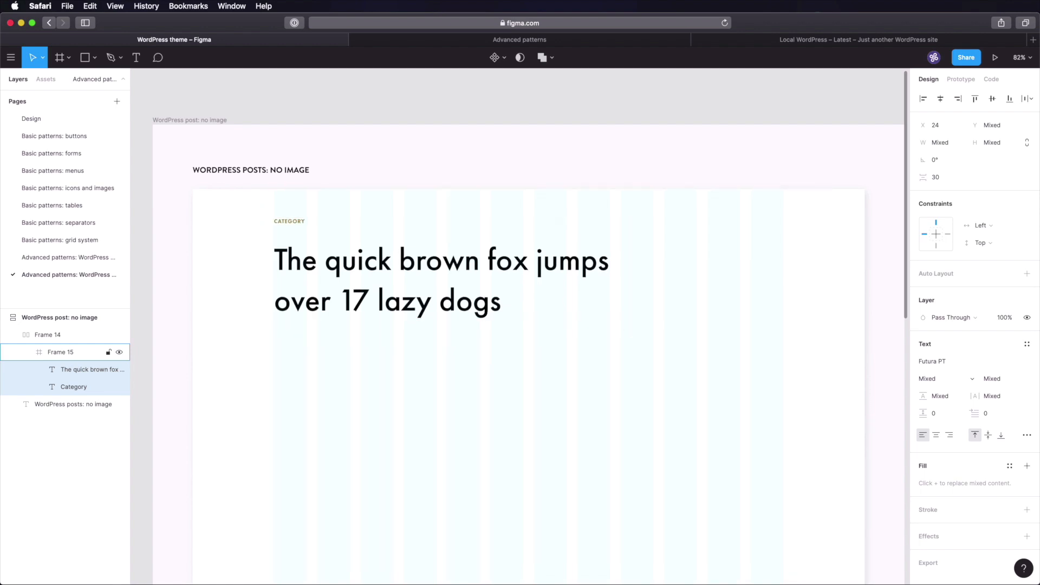
pyautogui.click(825, 159)
pyautogui.press('super+s')
pyautogui.keyDown('super'); pyautogui.click(318, 261); pyautogui.keyUp('super')
pyautogui.keyDown('shift'); pyautogui.click(300, 224); pyautogui.keyUp('shift')
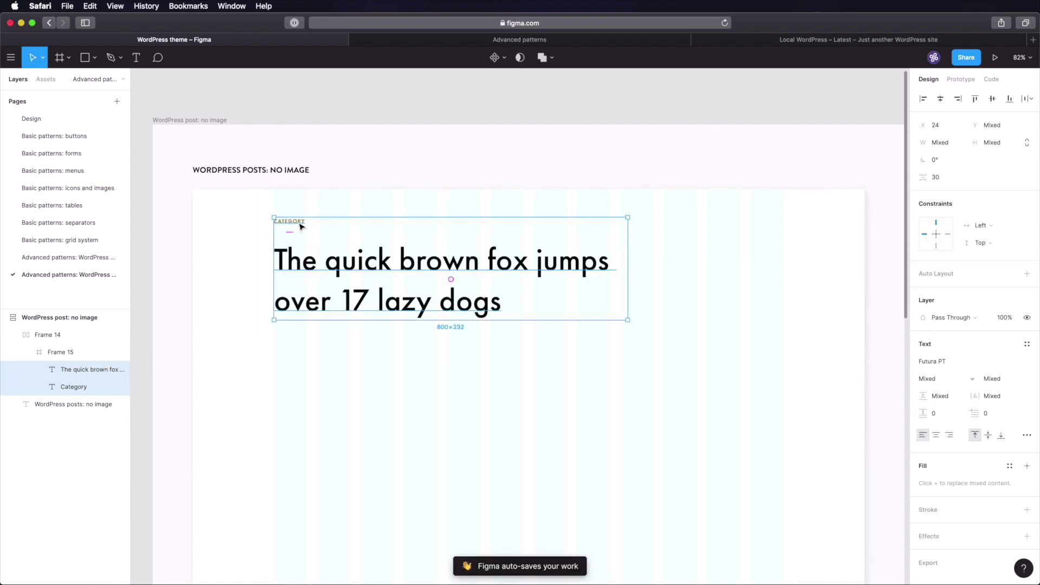
pyautogui.hotkey('shift', 'a')
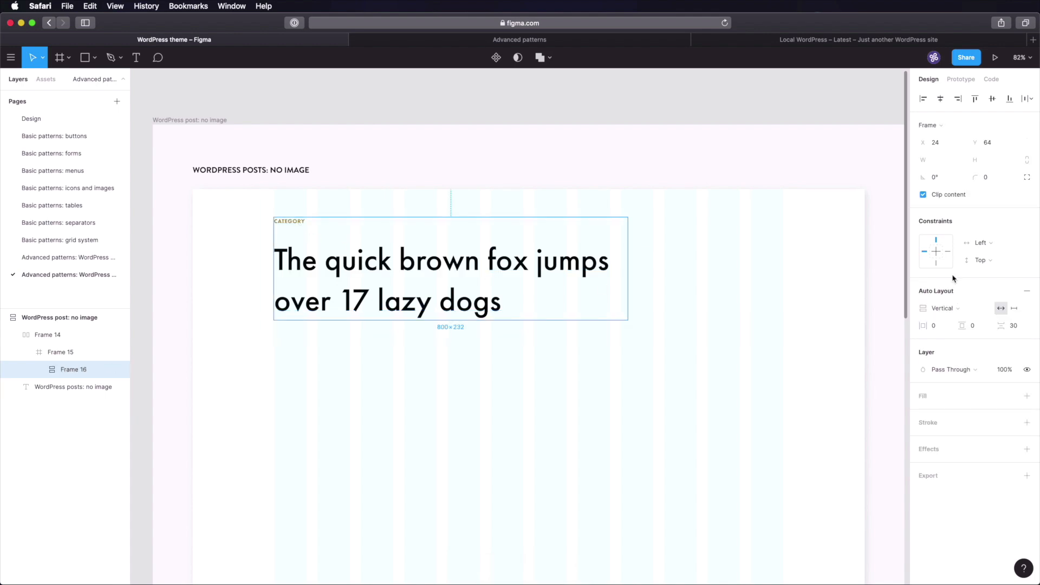
pyautogui.click(1017, 326)
pyautogui.write('16')
pyautogui.press('Tab')
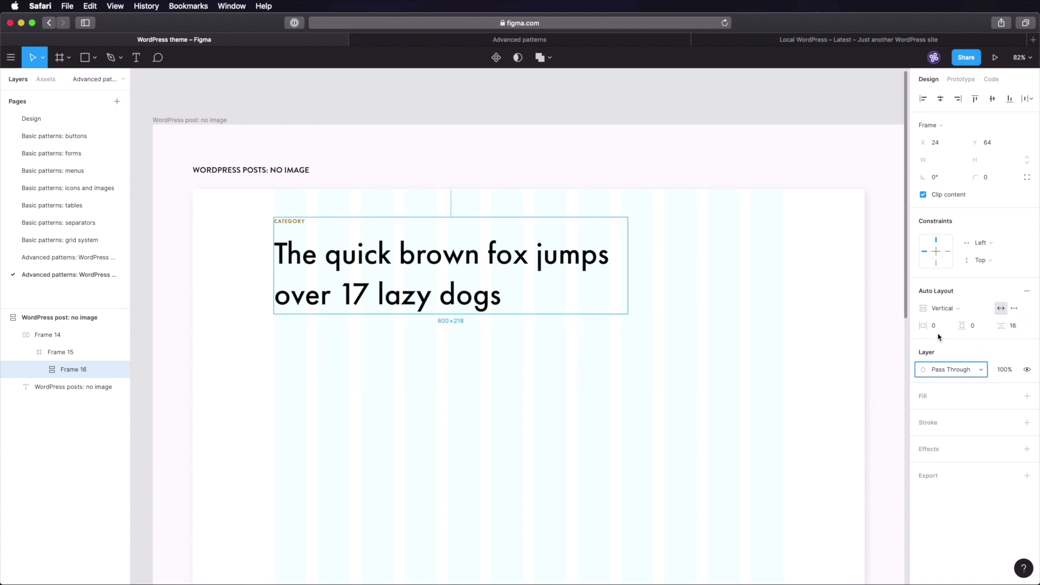
# - Retype the heading as 'An Introduction to Figma's Auto-layout Feature' and narrow its box to 756 px
pyautogui.click(641, 353)
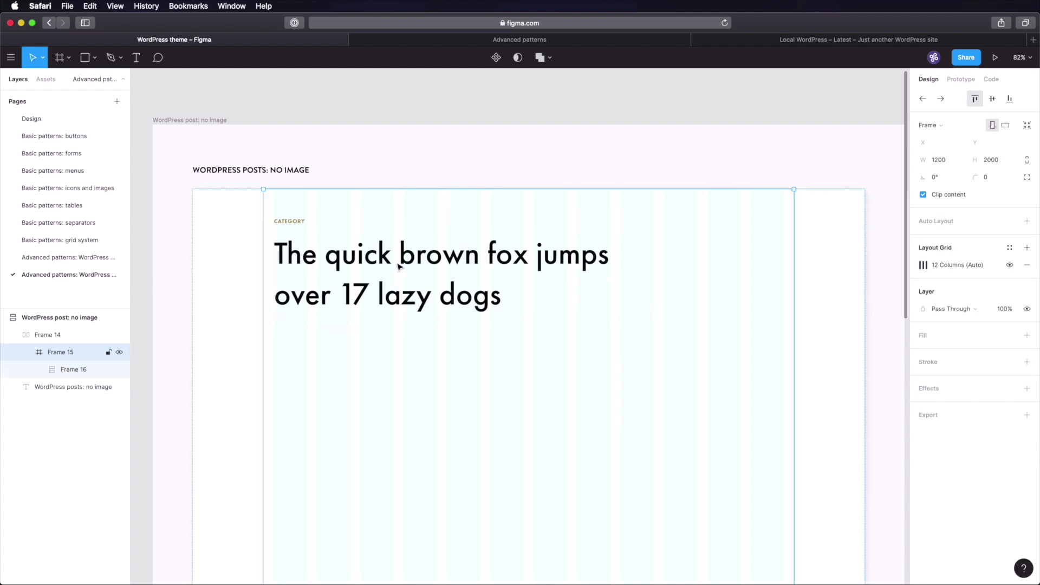
pyautogui.doubleClick(398, 264)
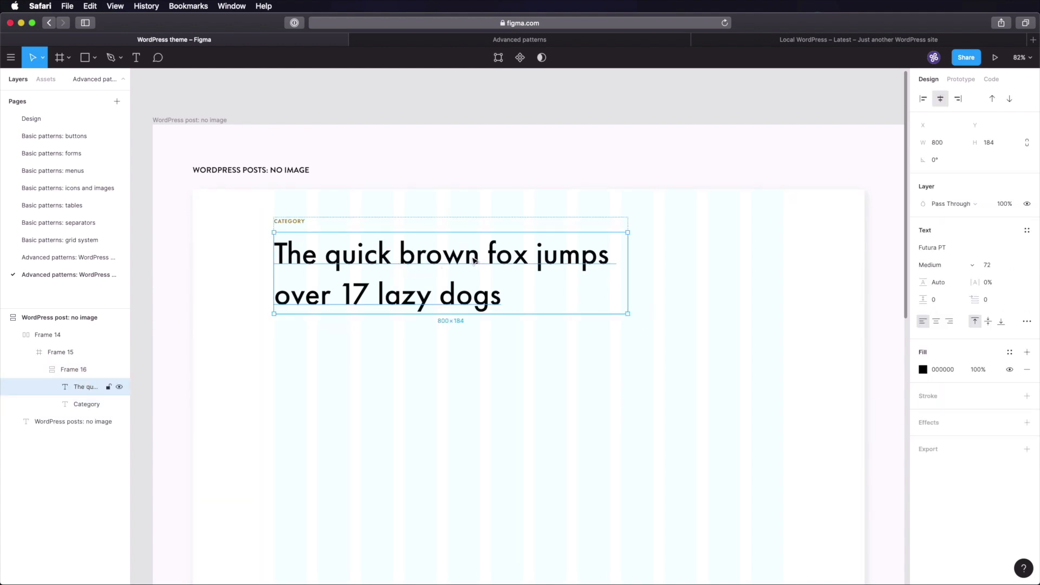
pyautogui.press('Return')
pyautogui.write('An Introduction to FDi')
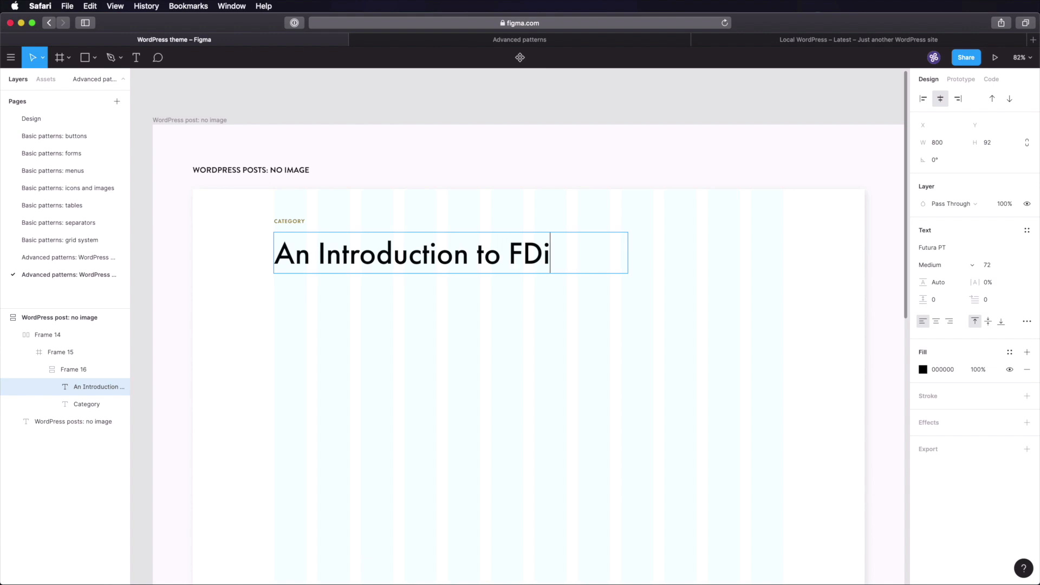
pyautogui.press('BackSpace')
pyautogui.press('BackSpace')
pyautogui.write("igma's")
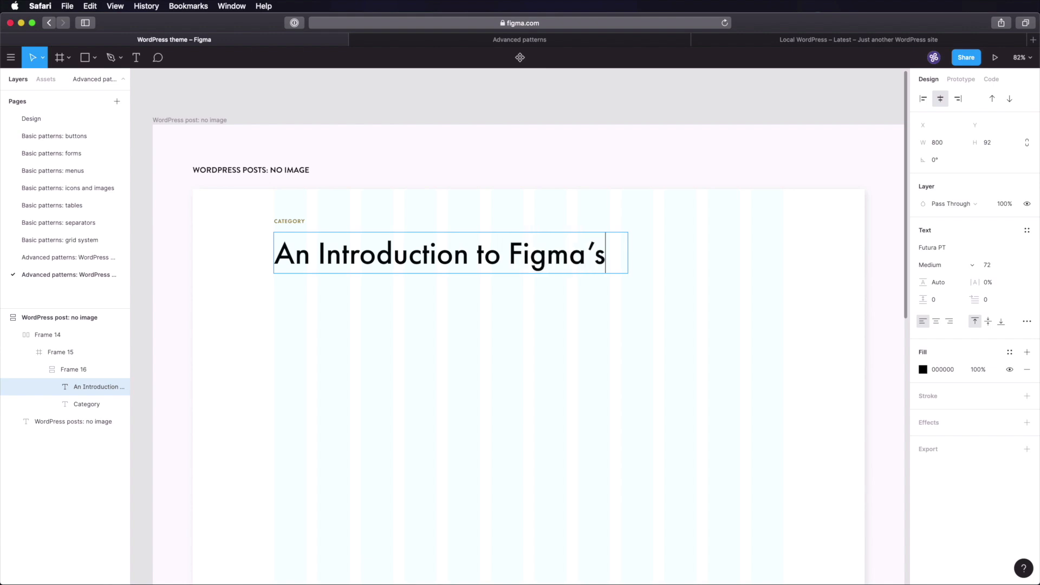
pyautogui.write(' Auto')
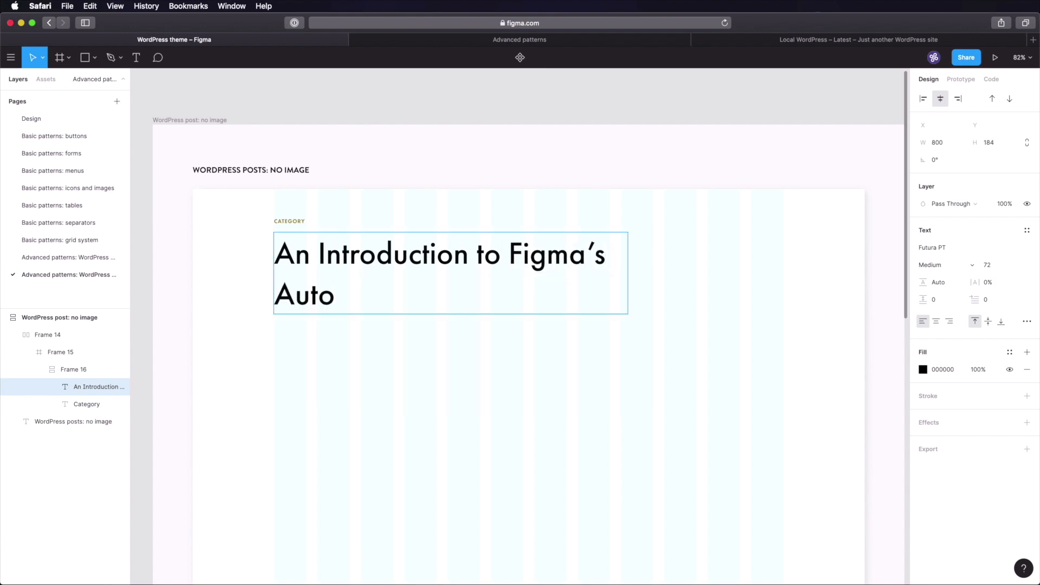
pyautogui.write('-layout Feature')
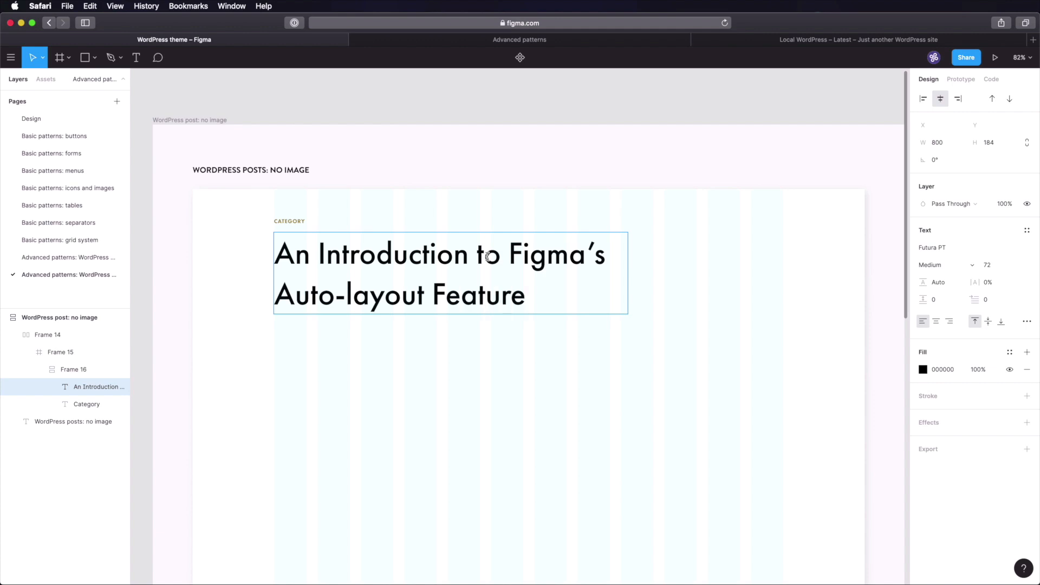
pyautogui.press('Escape')
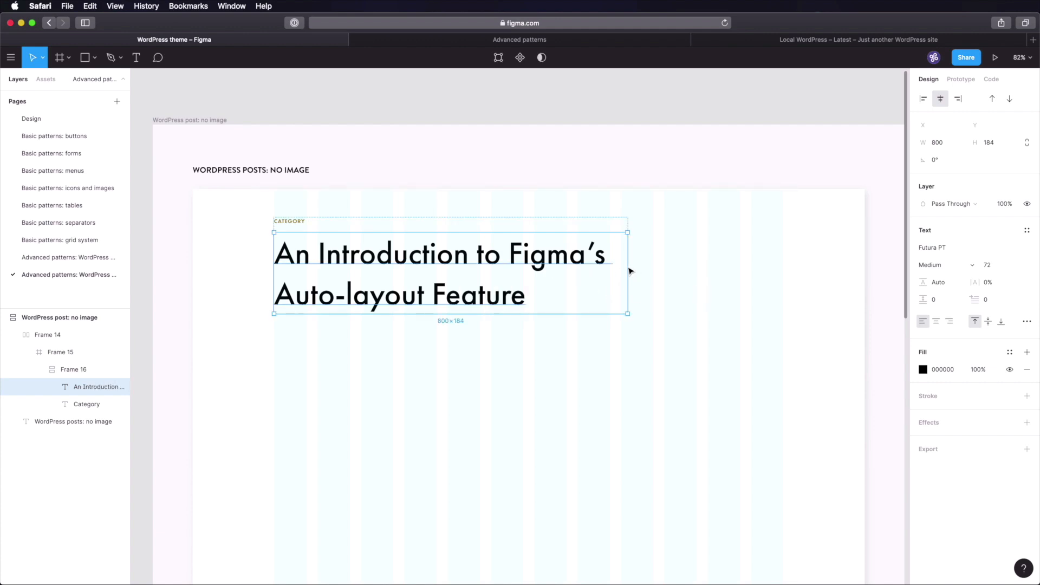
pyautogui.moveTo(630, 270); pyautogui.dragTo(610, 272)
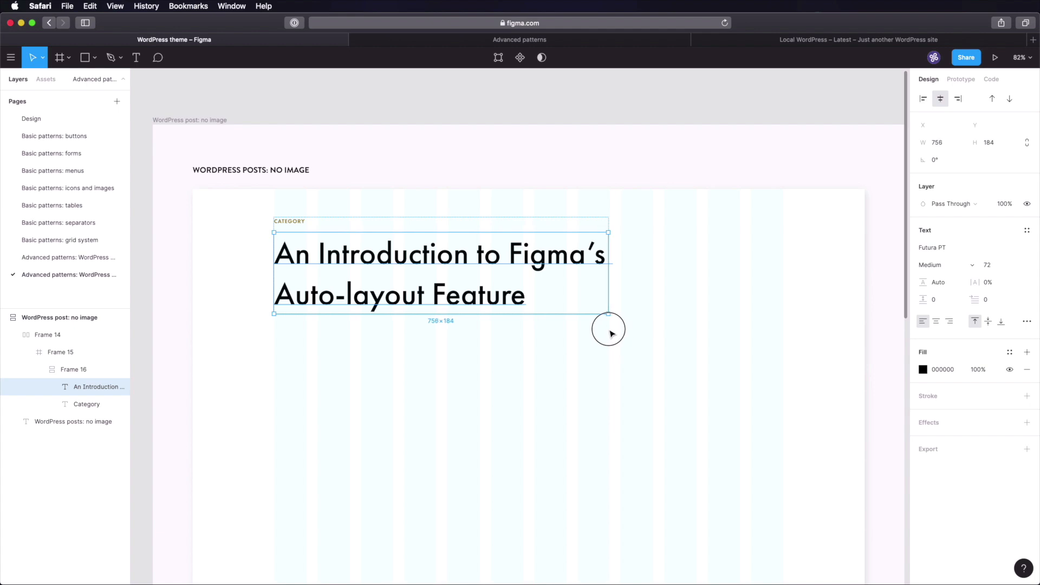
pyautogui.click(889, 290)
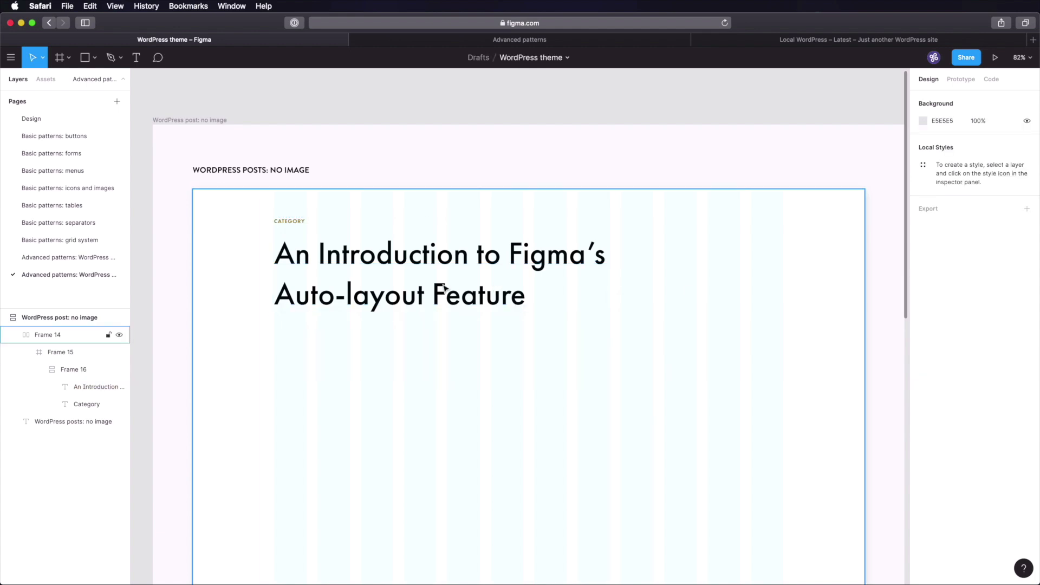
# - Paste the Design page's 'A beautiful bird' italic caption under the heading and retype it as 'by' plus the author's name
pyautogui.press('super+s')
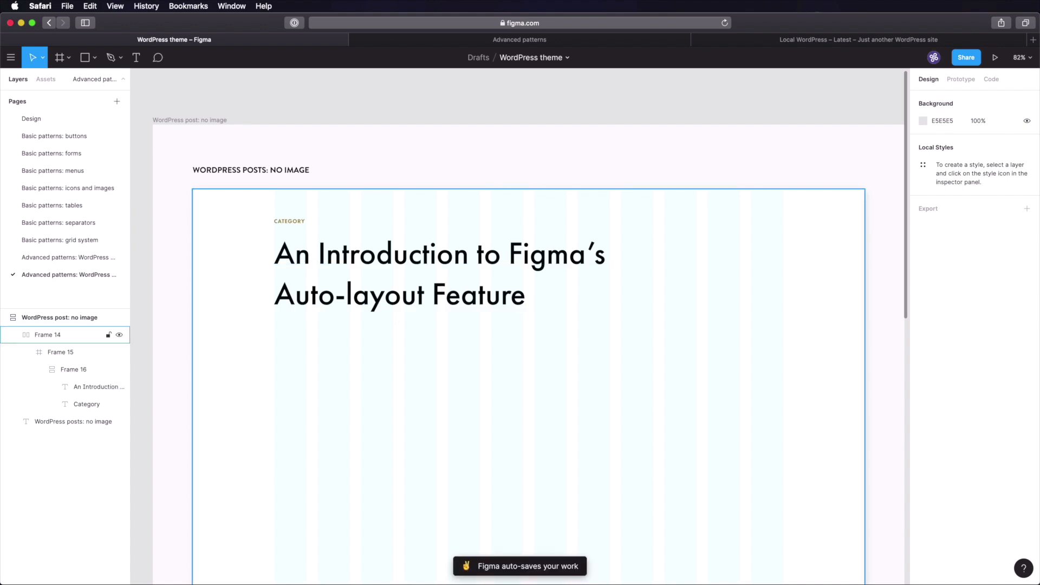
pyautogui.click(85, 121)
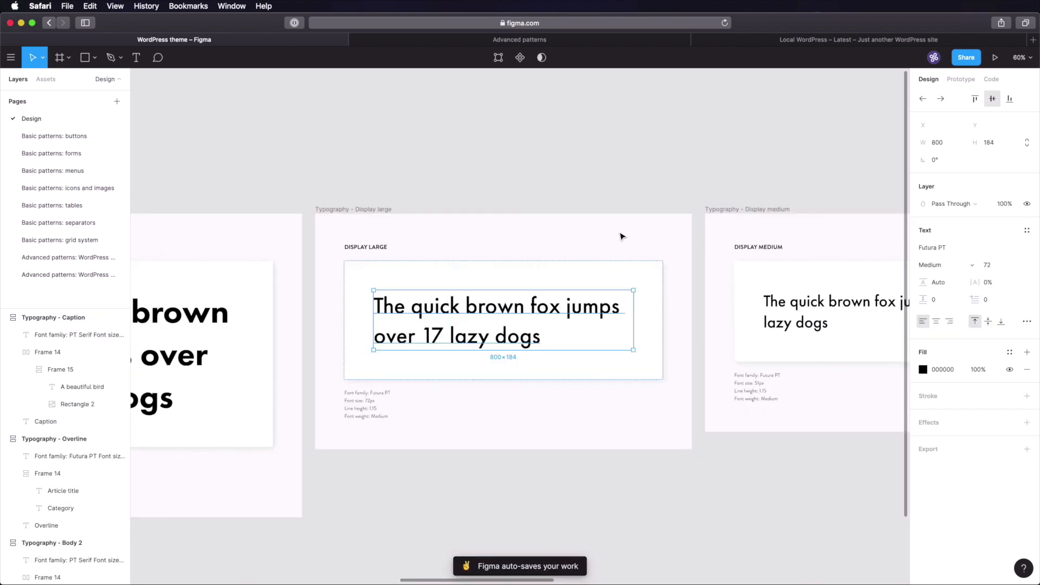
pyautogui.hscroll(15, 574, 181)
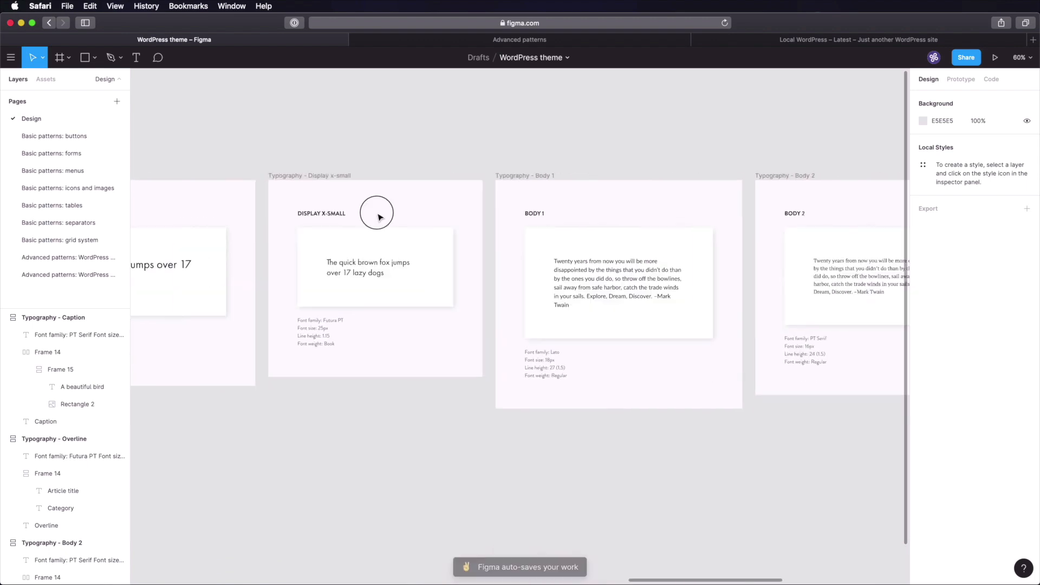
pyautogui.hscroll(6, 366, 241)
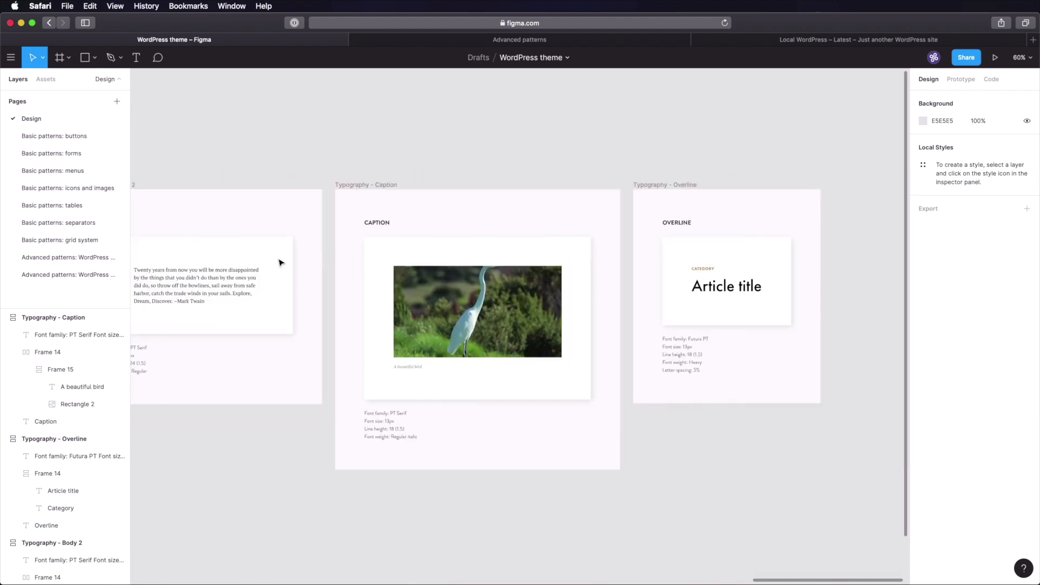
pyautogui.click(416, 368)
pyautogui.click(93, 275)
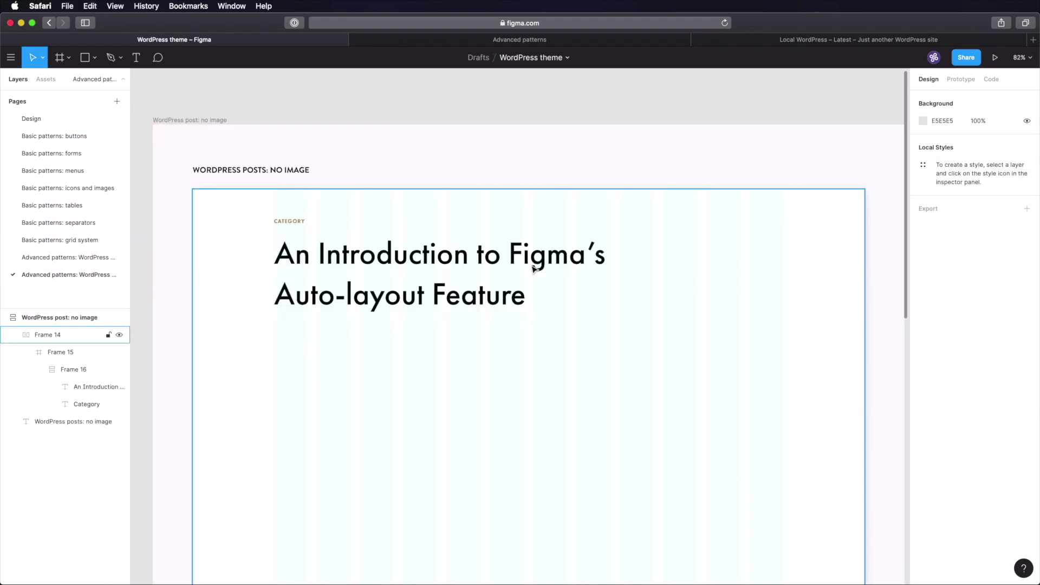
pyautogui.click(374, 307)
pyautogui.press('super+v')
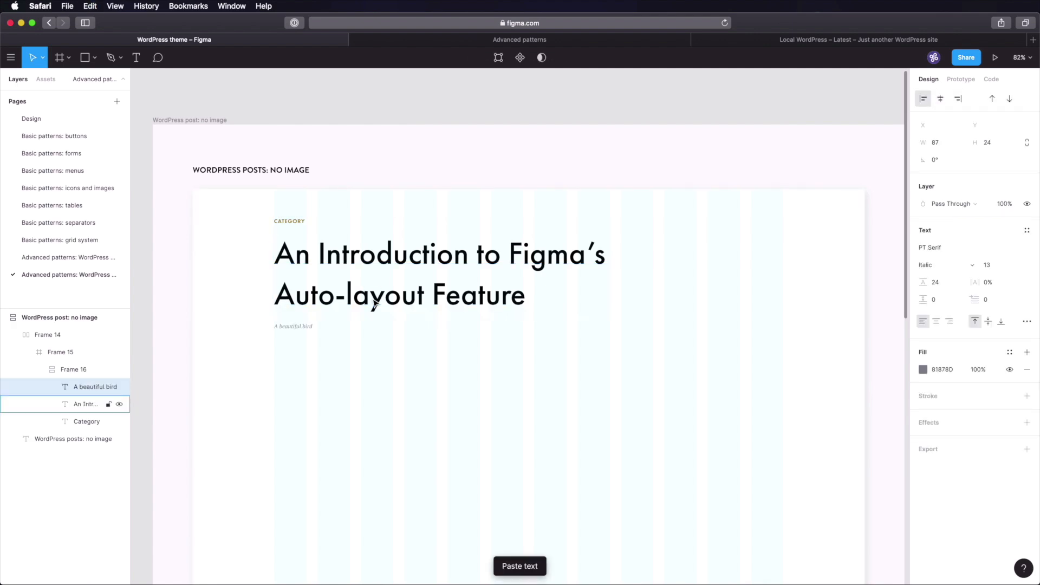
pyautogui.scroll(5, 372, 337)
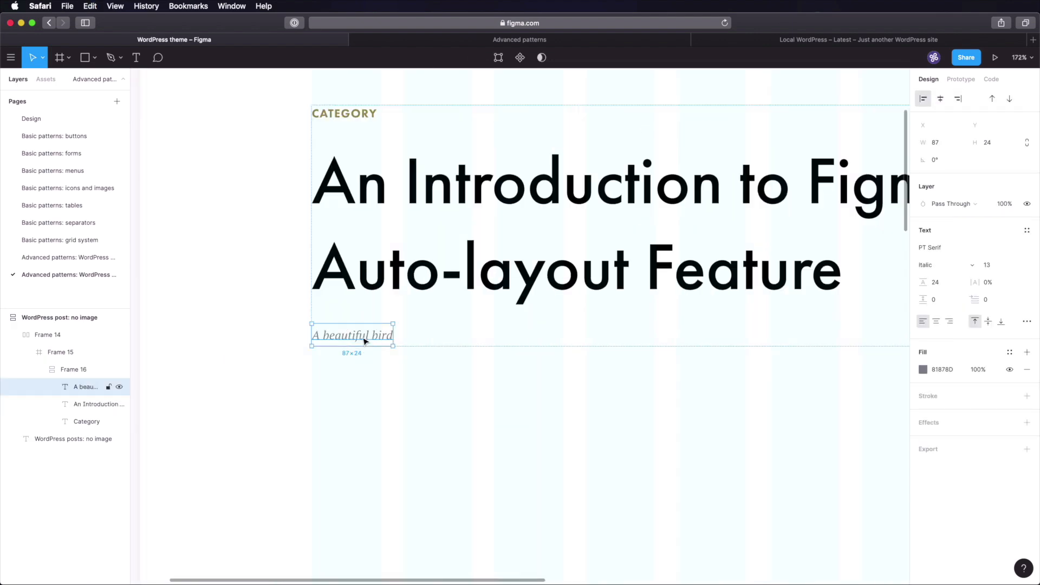
pyautogui.doubleClick(364, 341)
pyautogui.write('by')
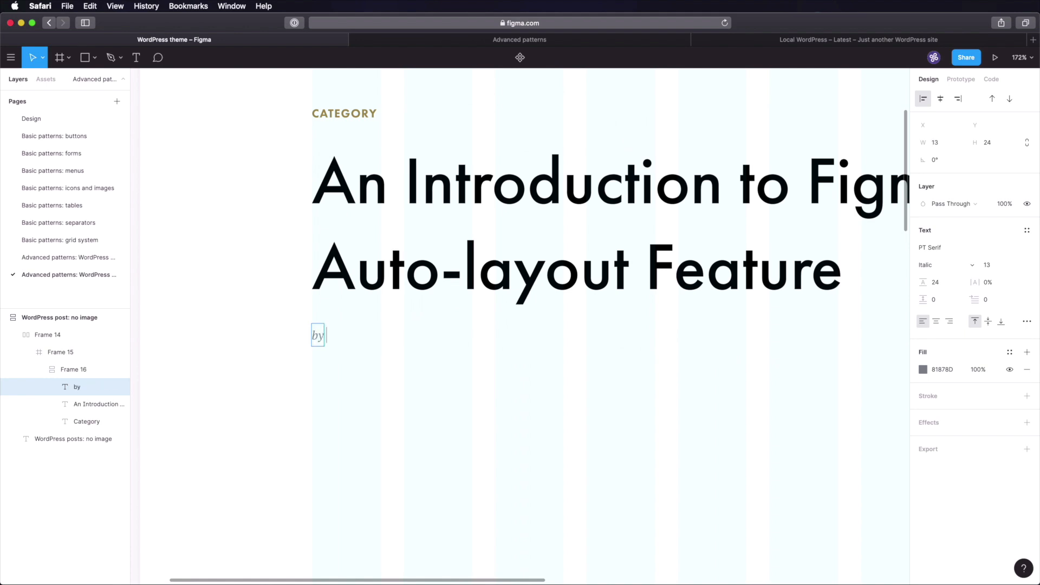
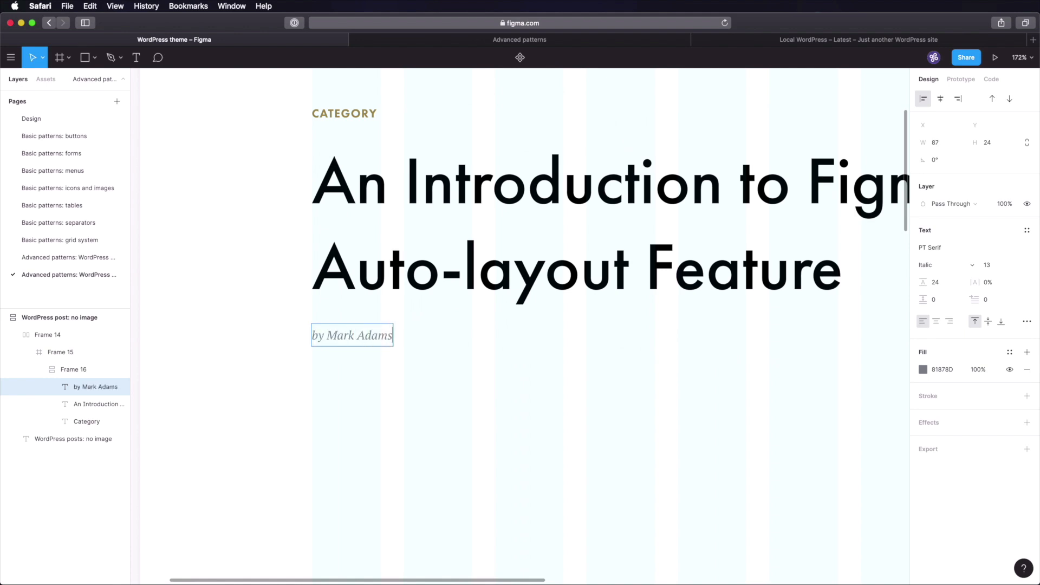
# - Wrap the byline in an auto layout frame with 0 padding and 32 spacing
pyautogui.press('Escape')
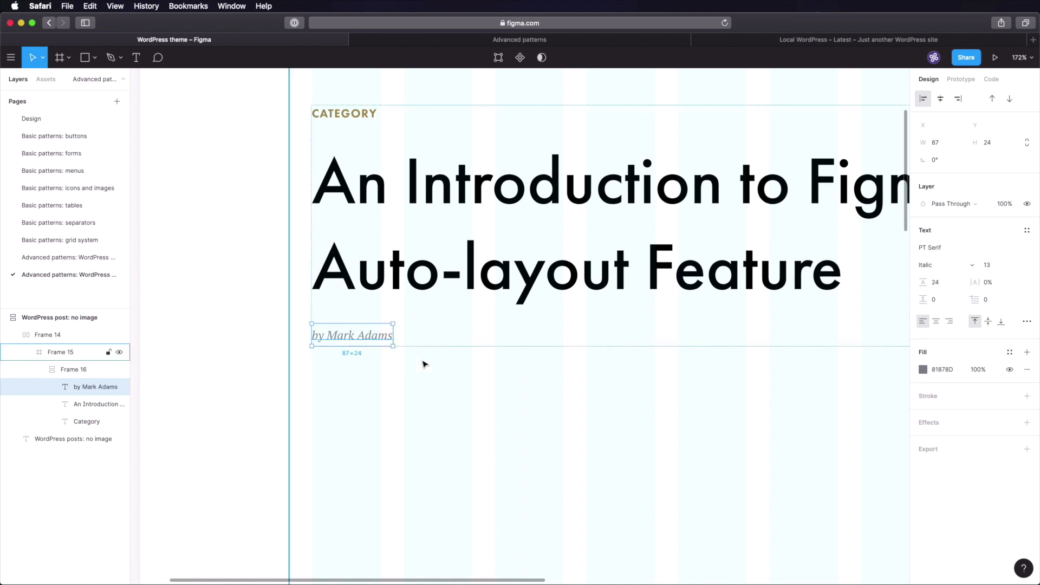
pyautogui.hotkey('shift', 'a')
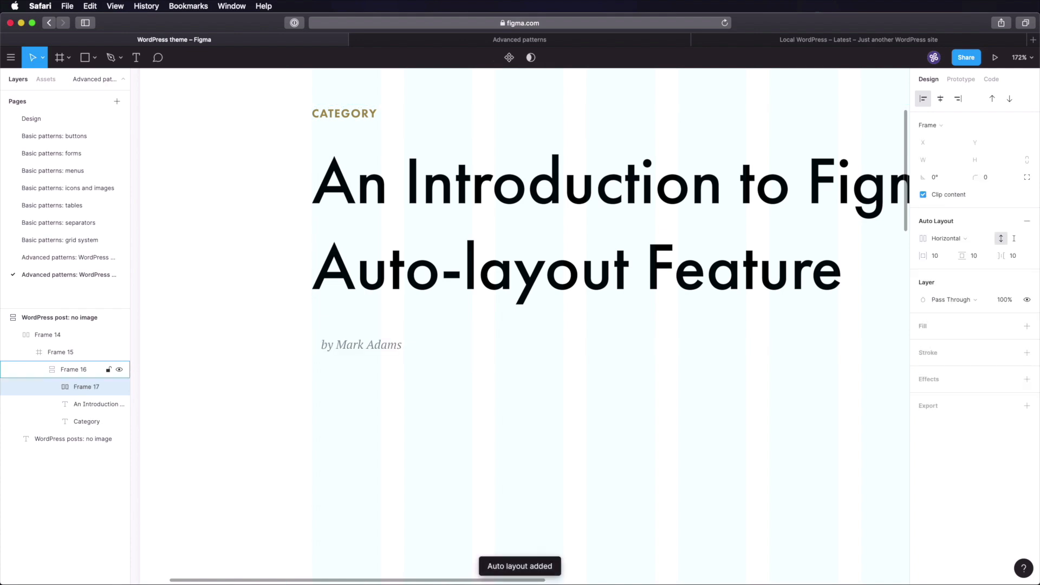
pyautogui.click(942, 258)
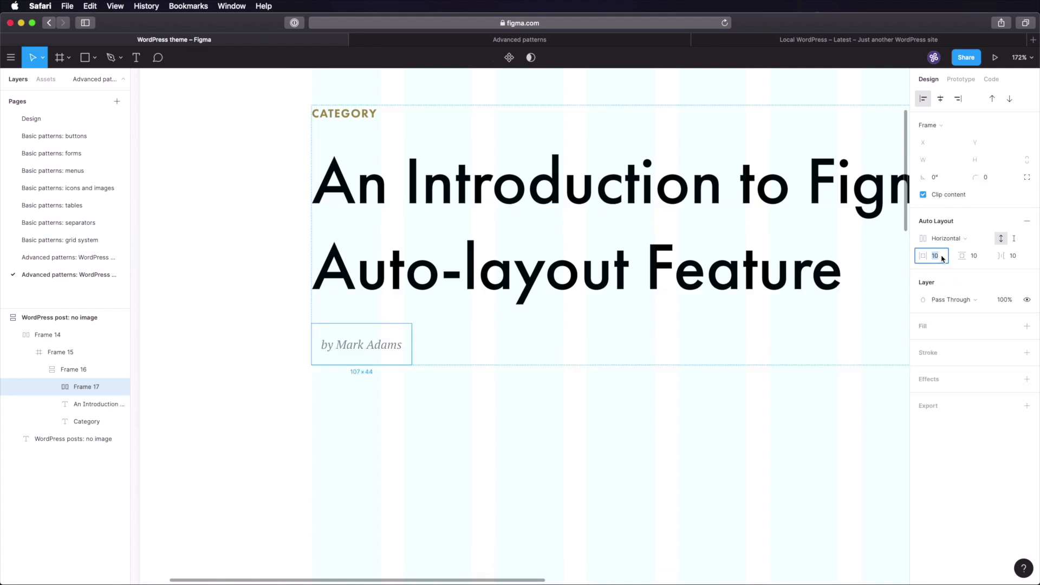
pyautogui.write('0')
pyautogui.press('Tab')
pyautogui.write('0')
pyautogui.press('Tab')
pyautogui.write('32')
pyautogui.press('Tab')
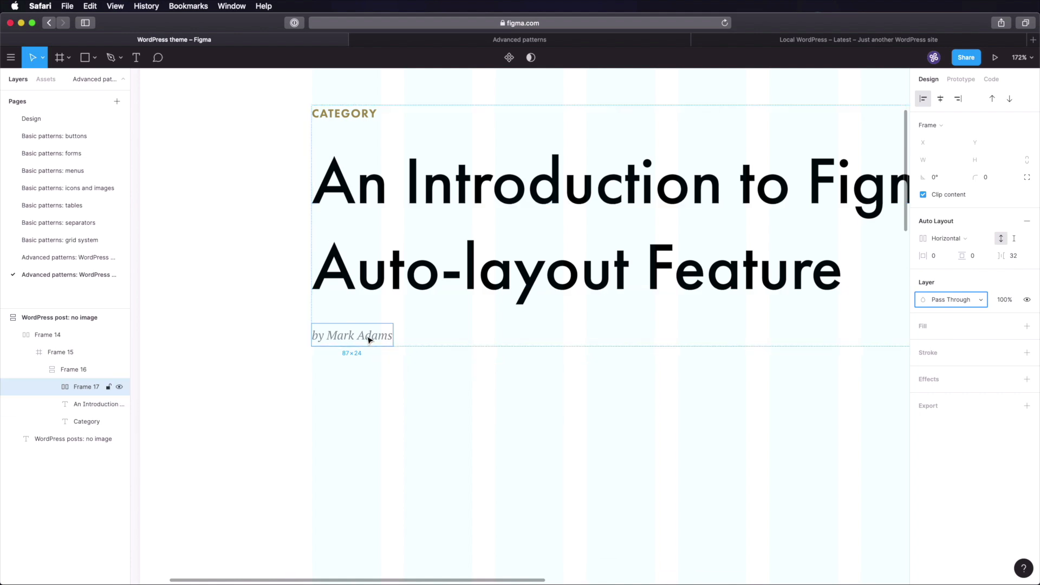
pyautogui.press('Return')
# - Duplicate the byline twice and retype the copies as 'June 19th, 2020' and '2 replies'
pyautogui.click(87, 389)
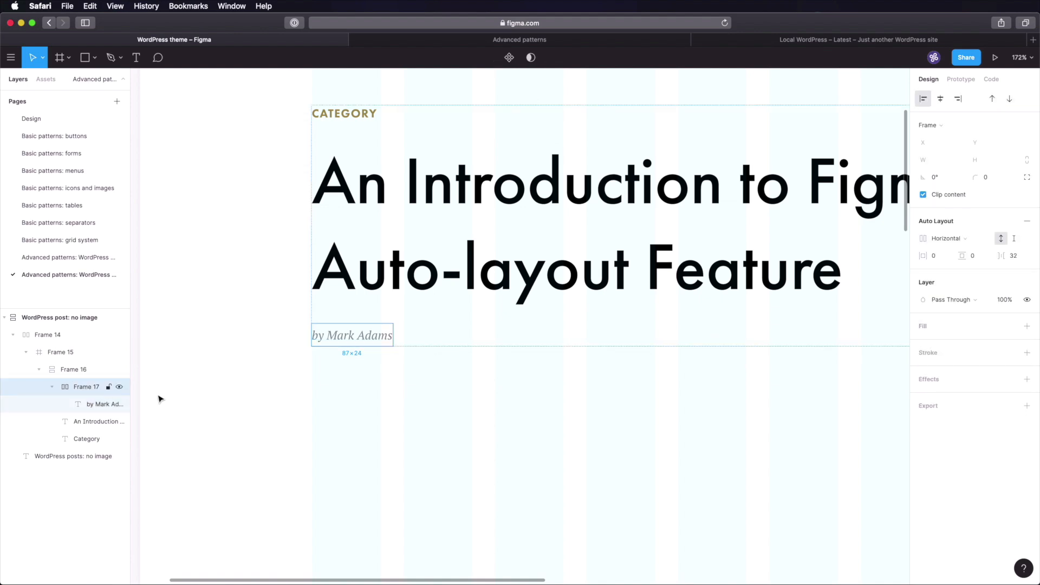
pyautogui.press('super+d')
pyautogui.press('super+z')
pyautogui.click(98, 407)
pyautogui.press('super+d')
pyautogui.press('super+d')
pyautogui.click(458, 338)
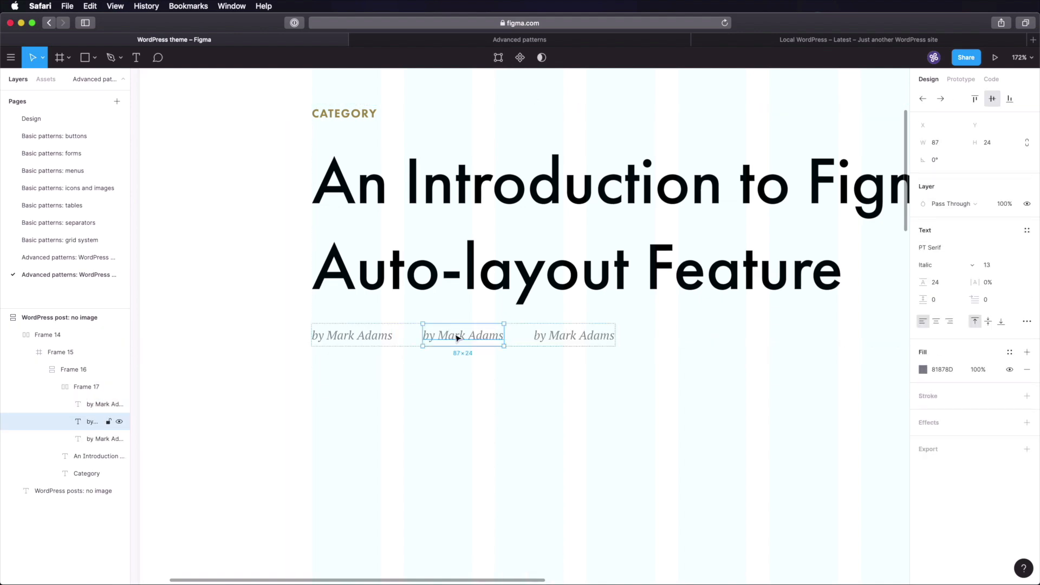
pyautogui.doubleClick(458, 338)
pyautogui.write('June 19th, 2020')
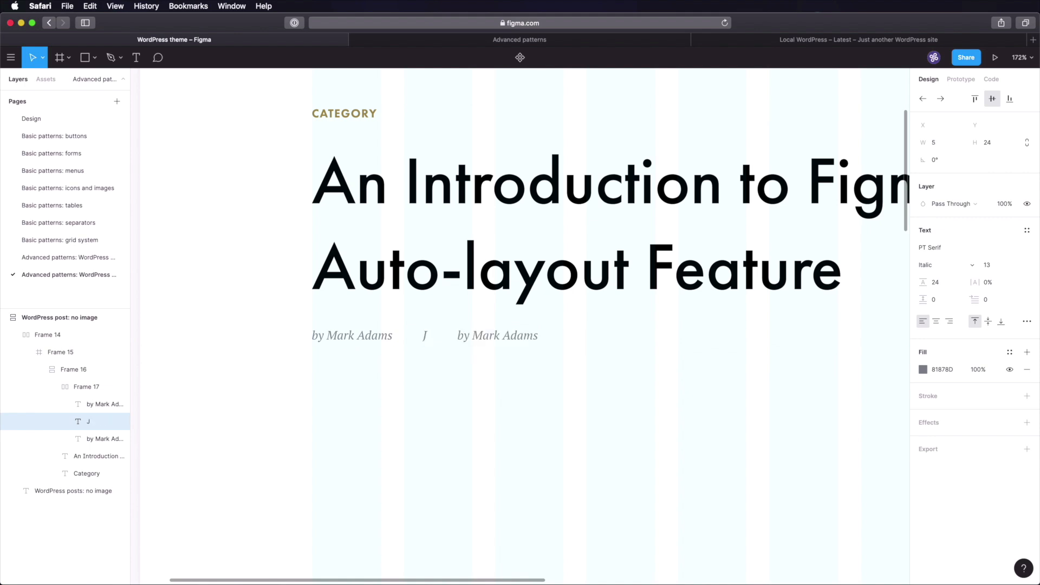
pyautogui.doubleClick(599, 336)
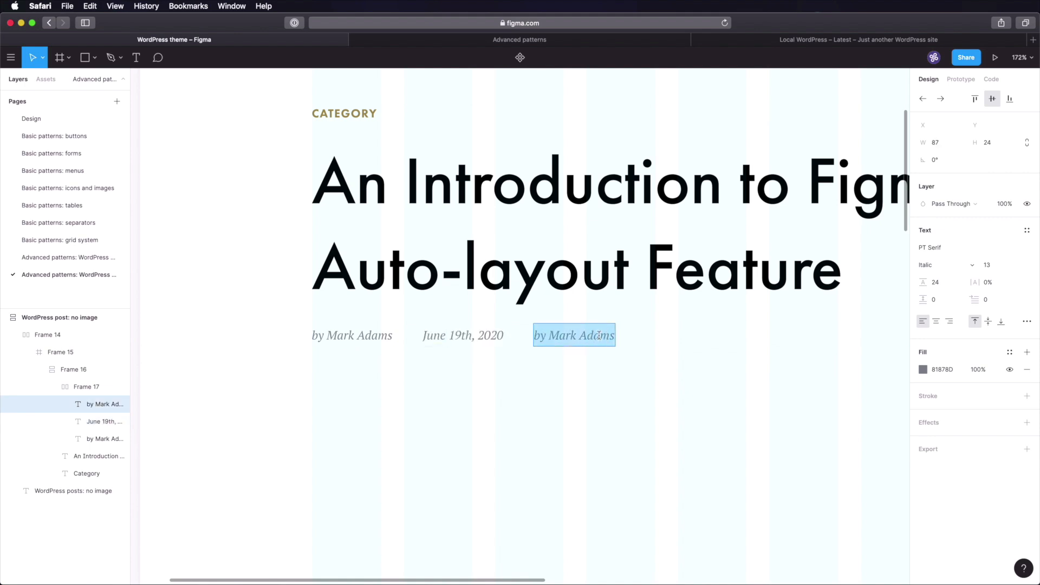
pyautogui.write('2 replies')
pyautogui.press('Escape')
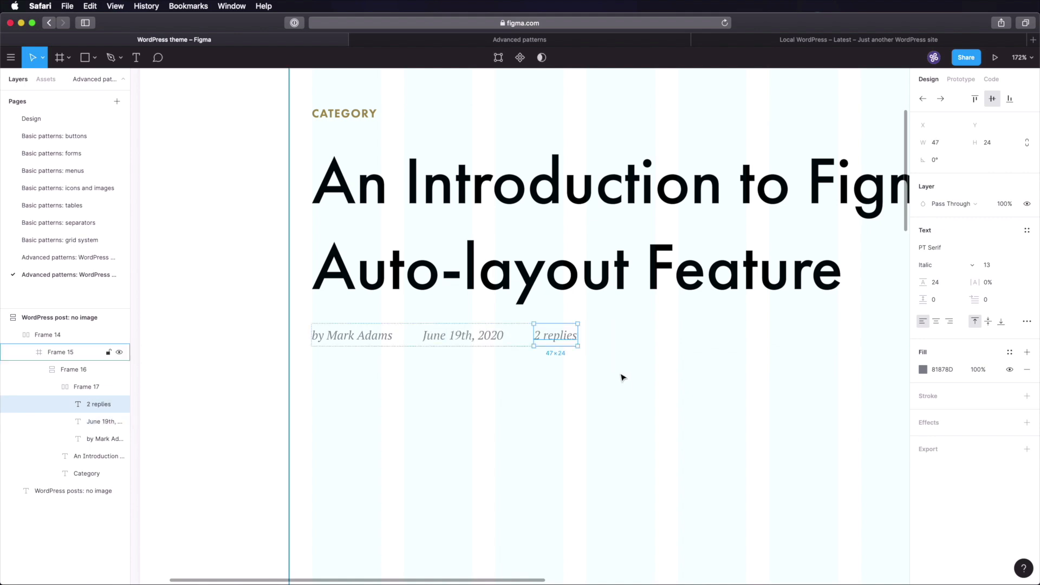
# - Underline the author name and the '2 replies' text via Type Details
pyautogui.click(538, 362)
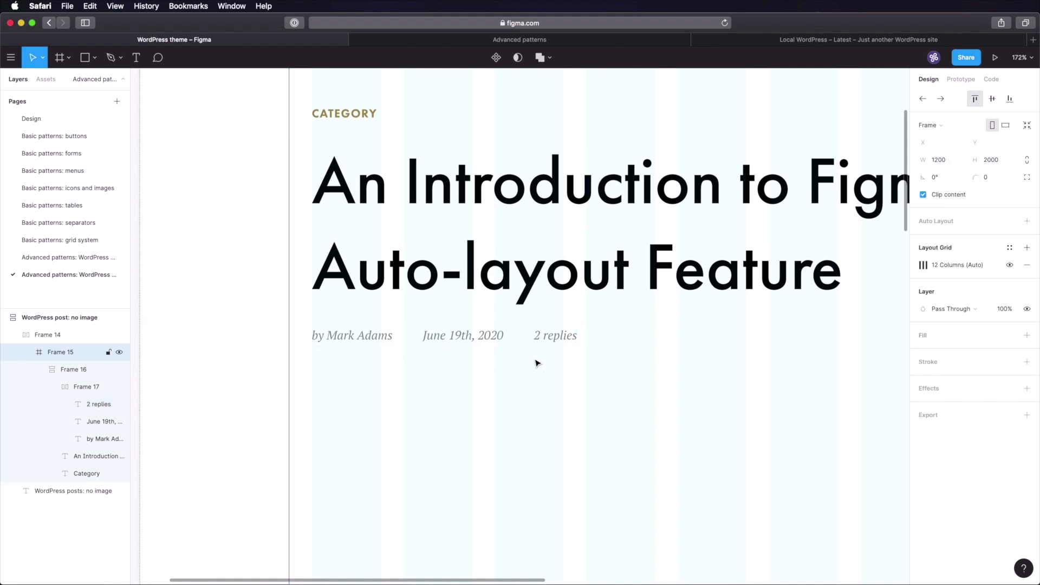
pyautogui.doubleClick(371, 337)
pyautogui.doubleClick(352, 339)
pyautogui.doubleClick(347, 338)
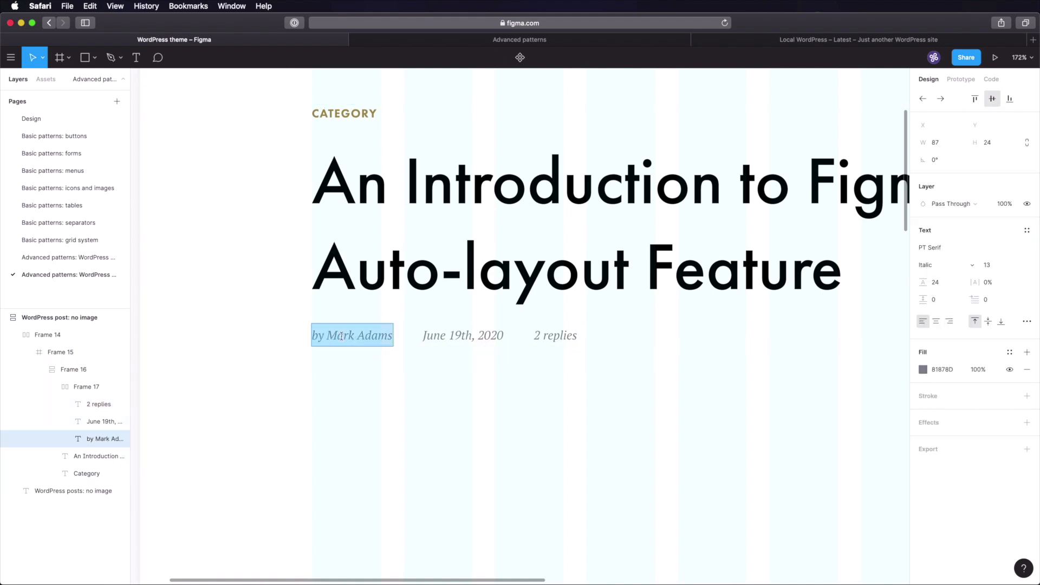
pyautogui.click(337, 337)
pyautogui.press('shift+super+Right')
pyautogui.click(1027, 321)
pyautogui.click(884, 430)
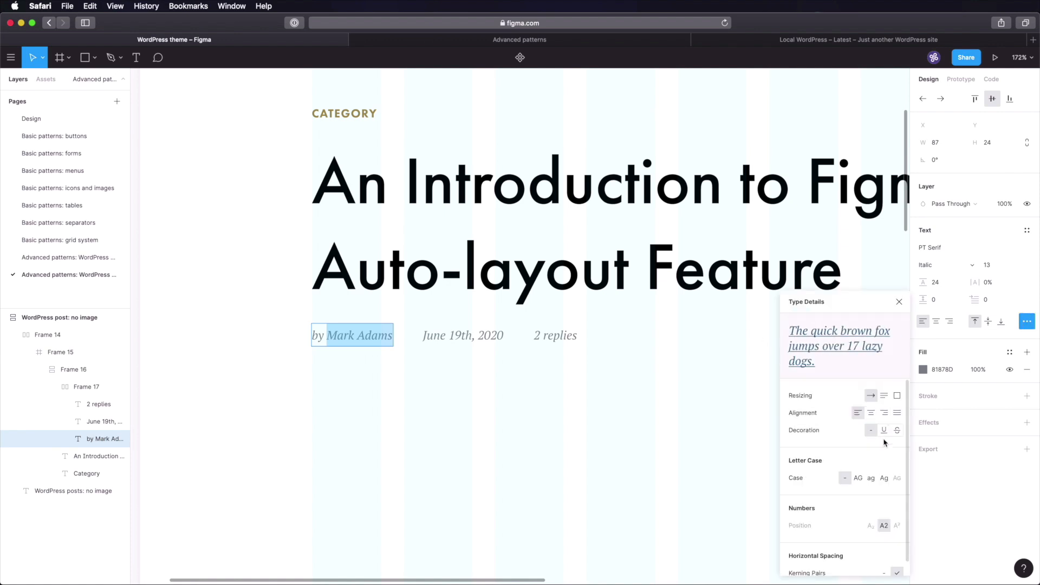
pyautogui.click(552, 336)
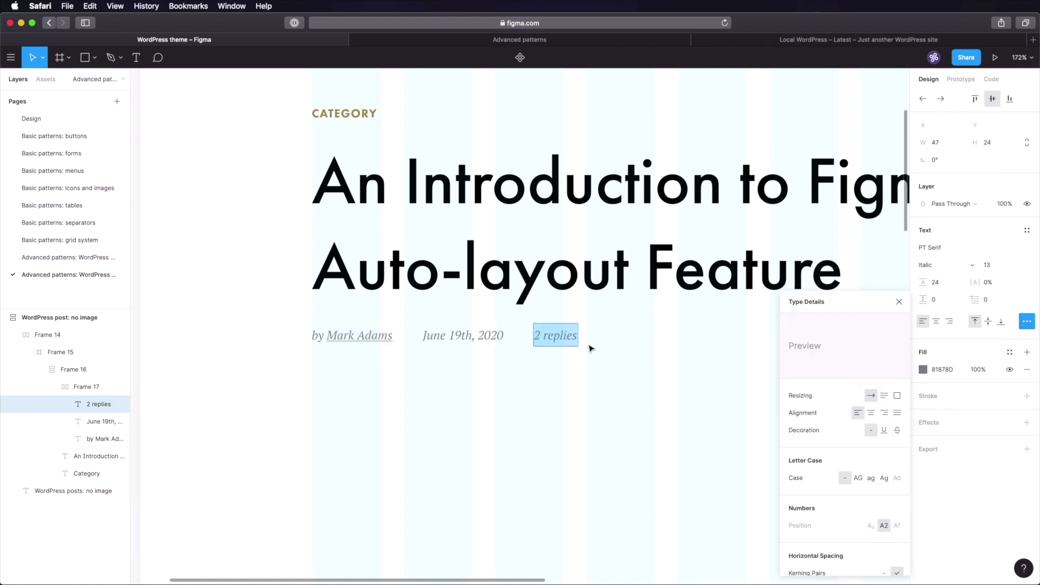
pyautogui.click(885, 431)
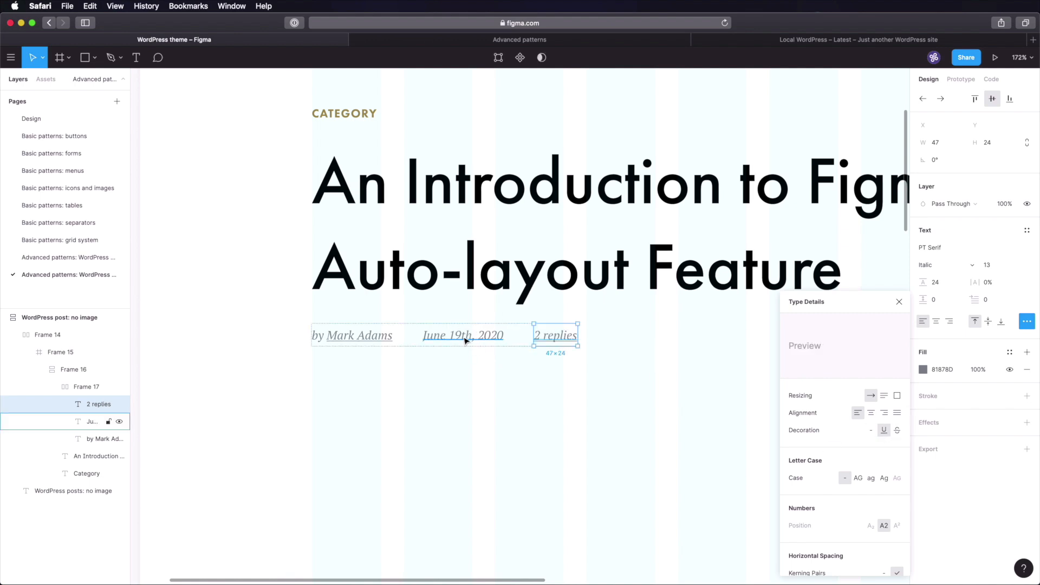
pyautogui.click(260, 346)
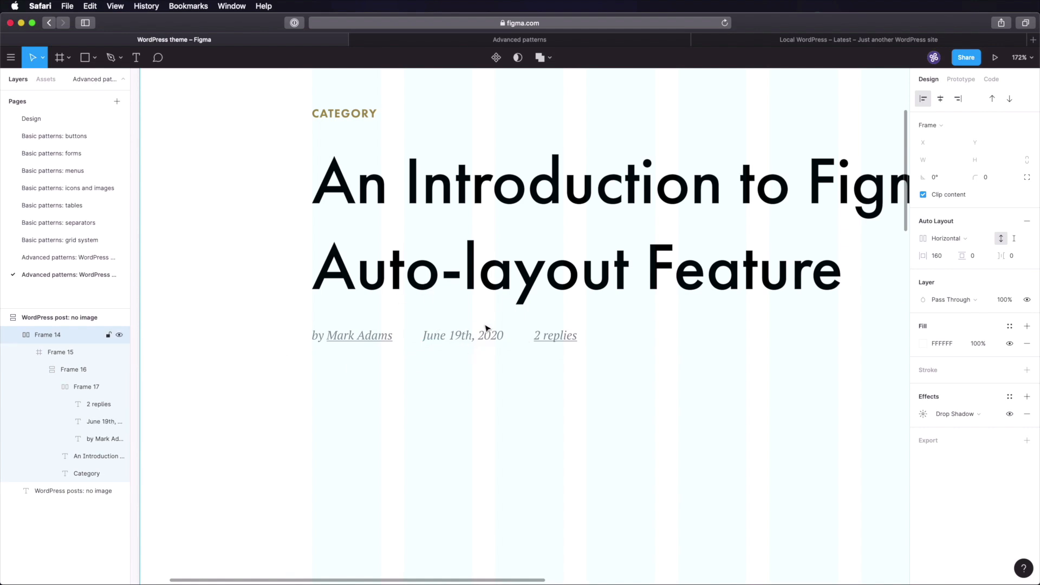
# - Retype the gold CATEGORY overline as 'UI TOOLS'
pyautogui.scroll(1, 486, 328)
pyautogui.keyDown('super'); pyautogui.click(351, 128); pyautogui.keyUp('super')
pyautogui.doubleClick(338, 129)
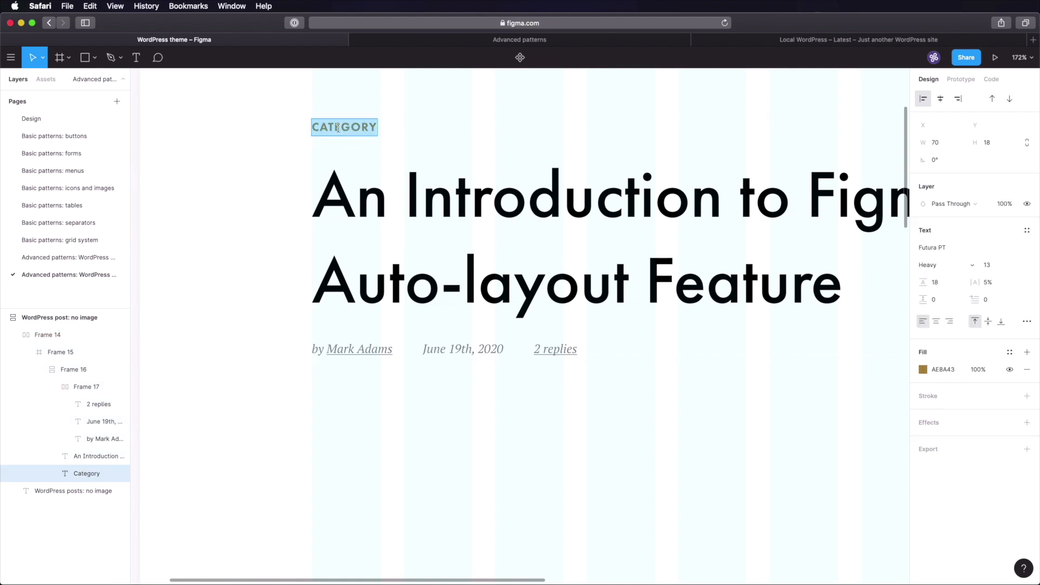
pyautogui.write('UI TOOLS')
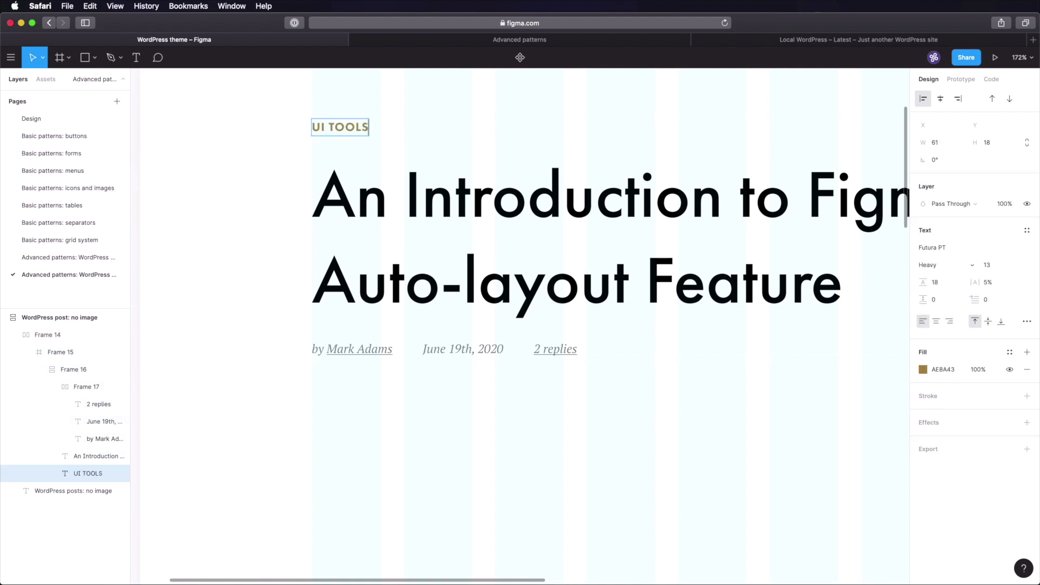
pyautogui.click(274, 195)
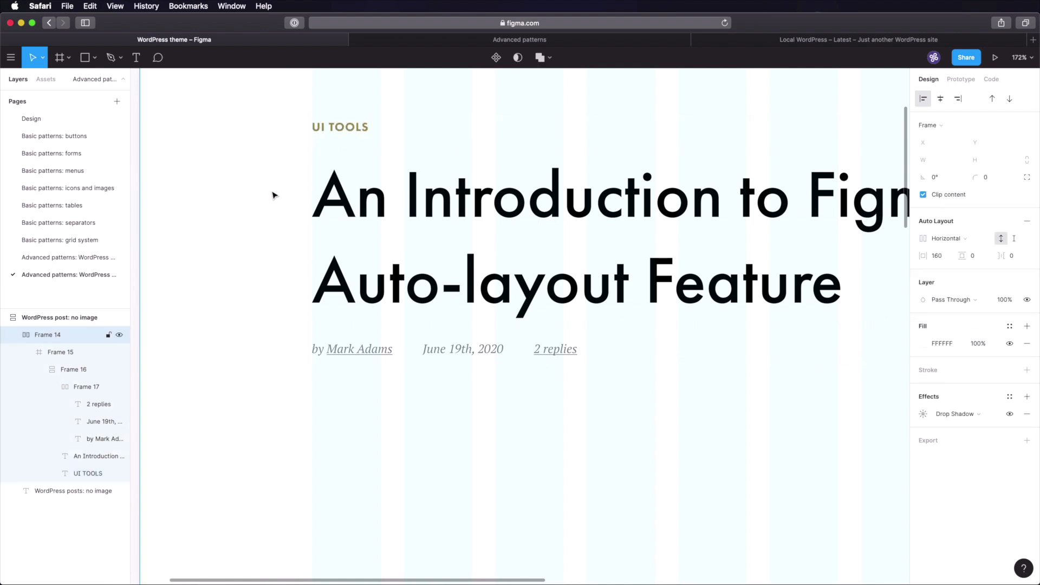
pyautogui.keyDown('ctrl'); pyautogui.scroll(-5, 507, 250); pyautogui.keyUp('ctrl')
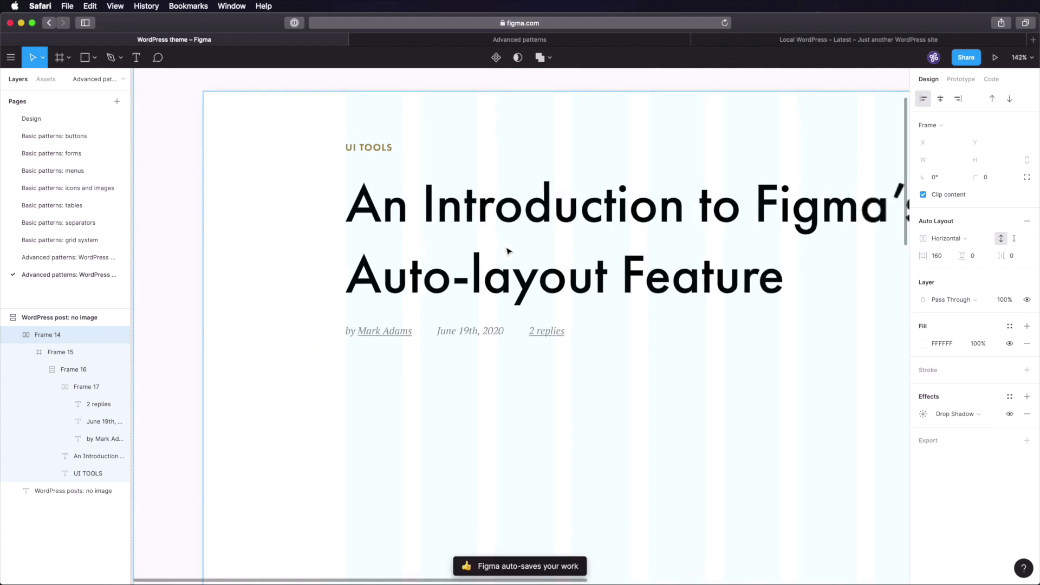
pyautogui.scroll(4, 509, 250)
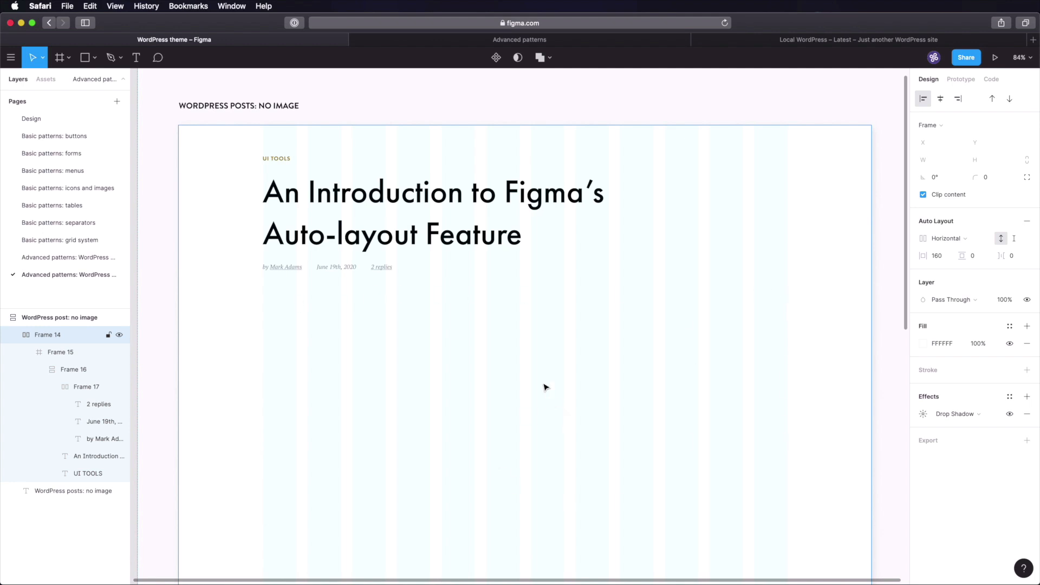
# - Copy the default separator from the separators page and place it under the post's byline
pyautogui.click(90, 227)
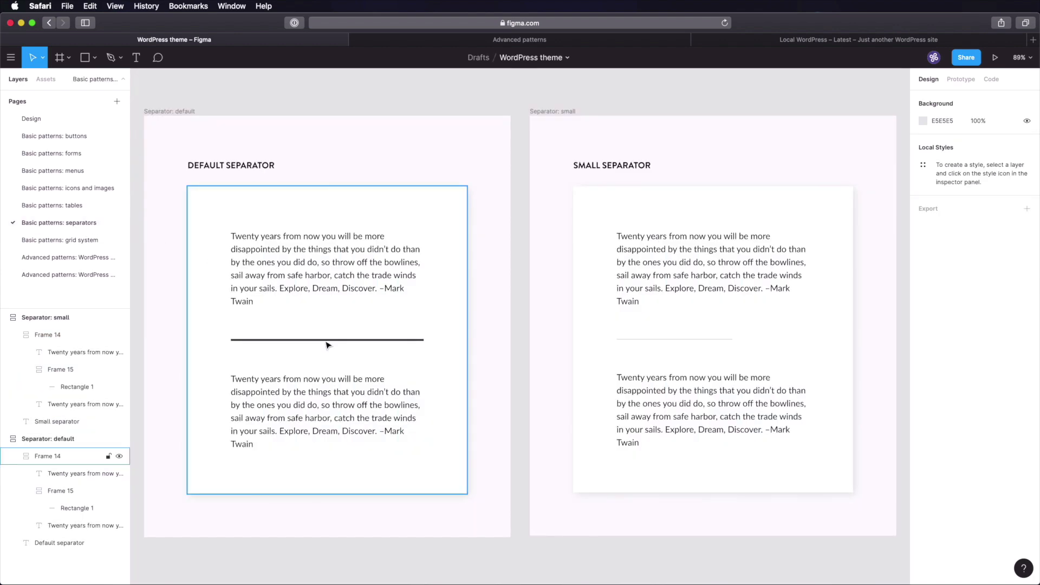
pyautogui.doubleClick(327, 345)
pyautogui.click(79, 275)
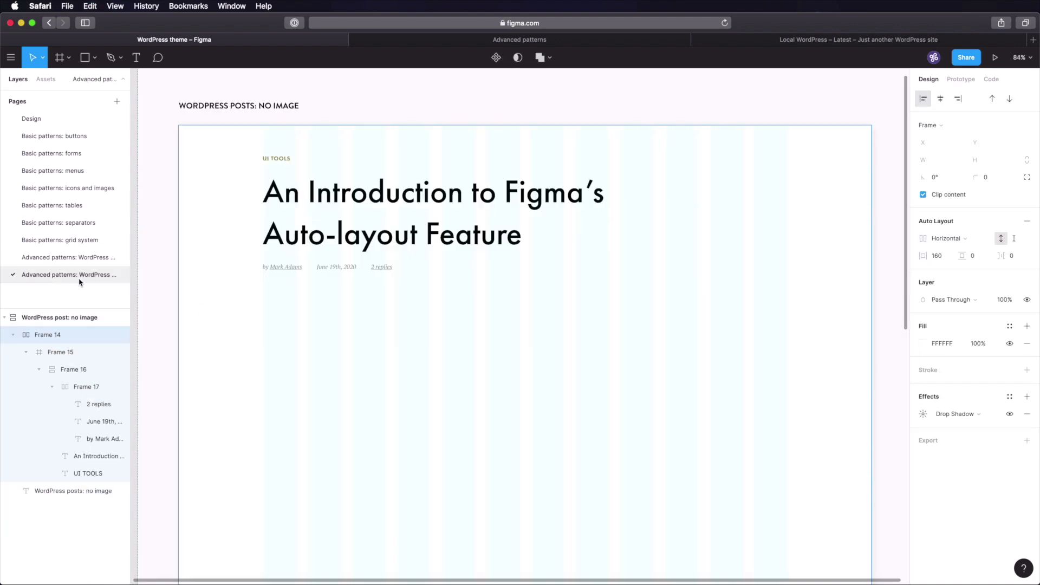
pyautogui.press('cmd+v')
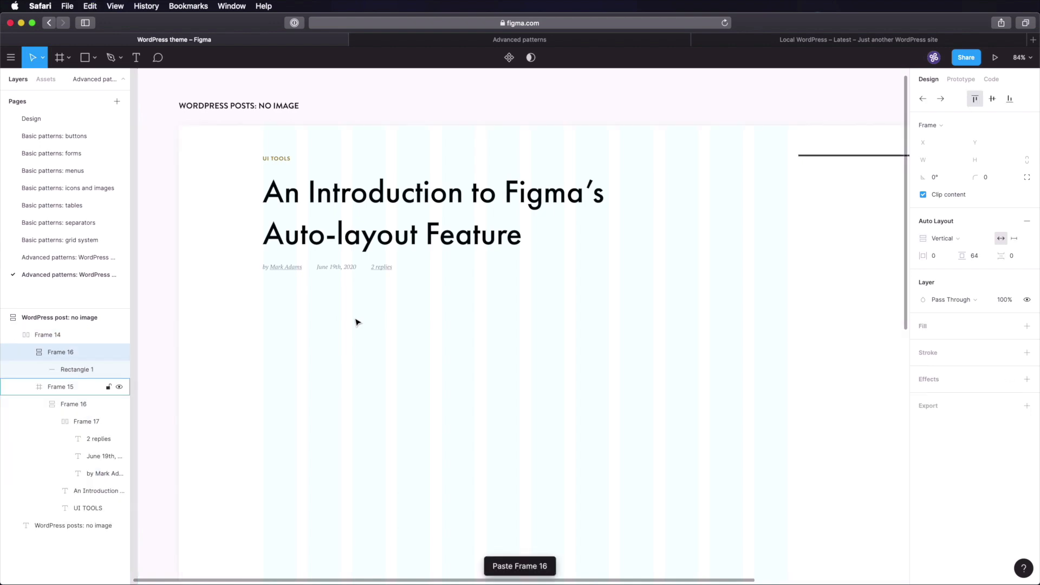
pyautogui.moveTo(834, 159); pyautogui.dragTo(349, 306)
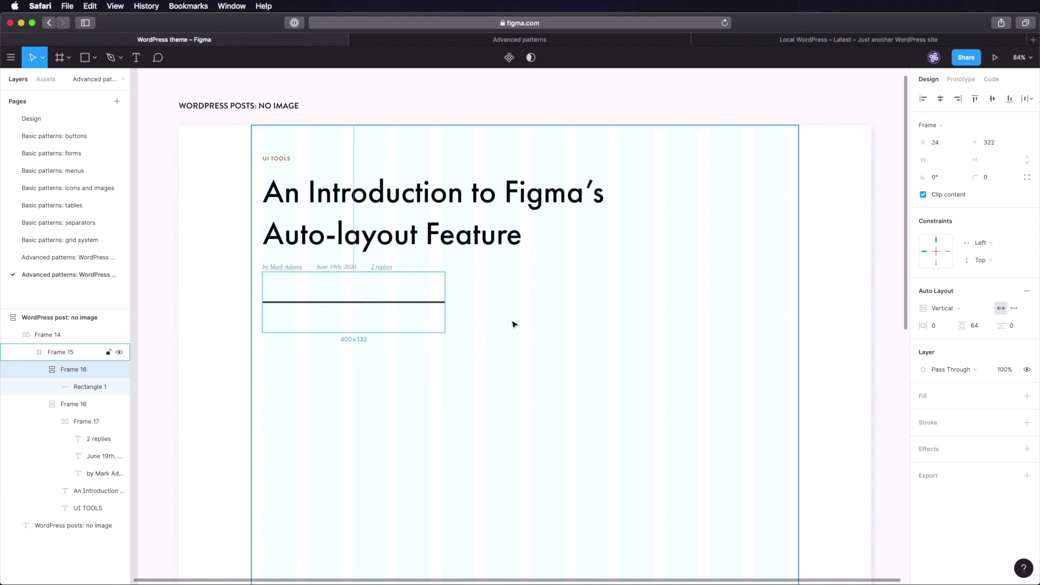
# - Set the separator line's width to 1152 px
pyautogui.doubleClick(433, 305)
pyautogui.click(950, 145)
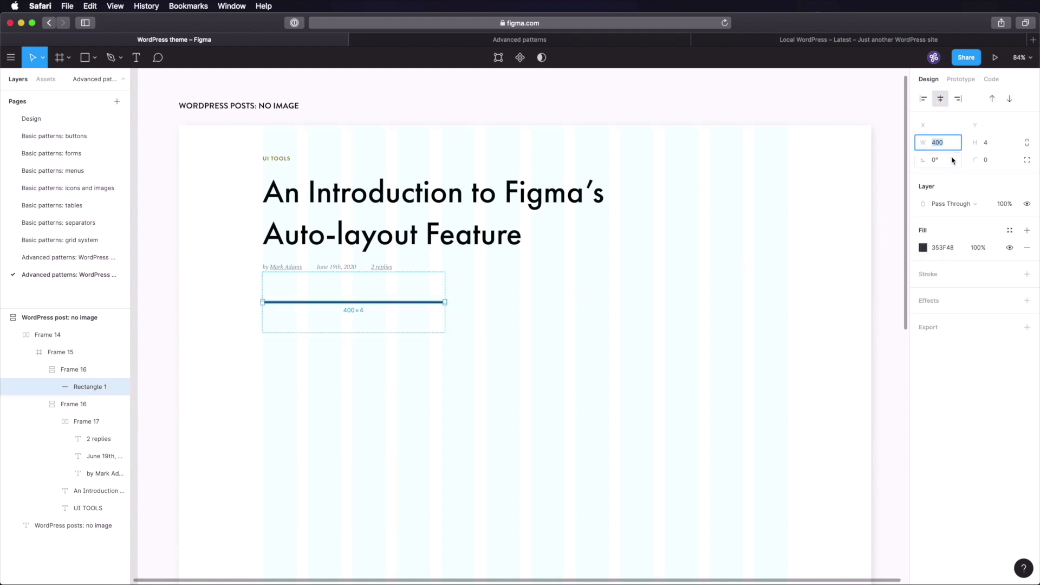
pyautogui.write('1200-48')
pyautogui.press('Return')
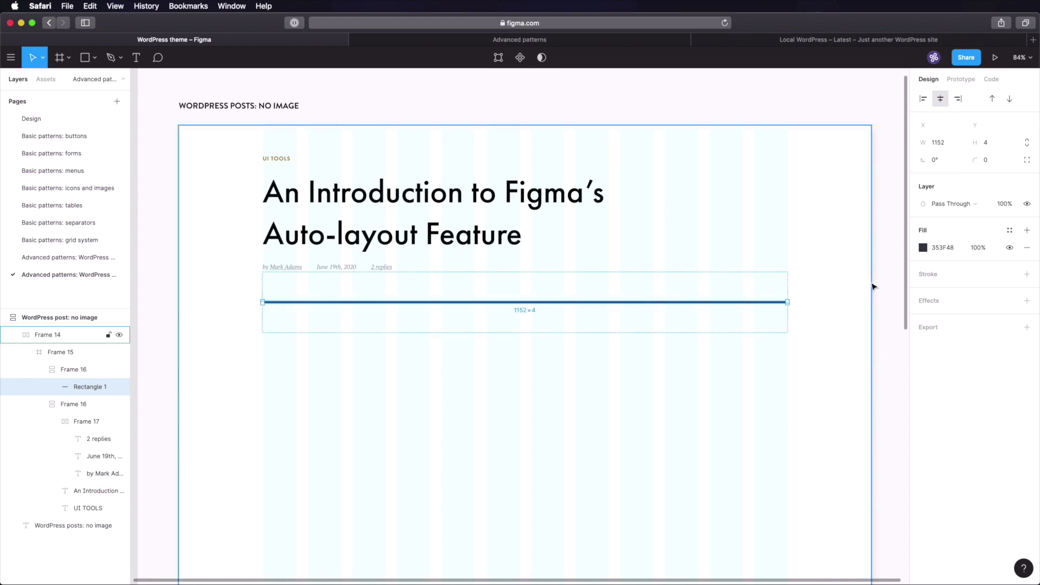
pyautogui.click(886, 274)
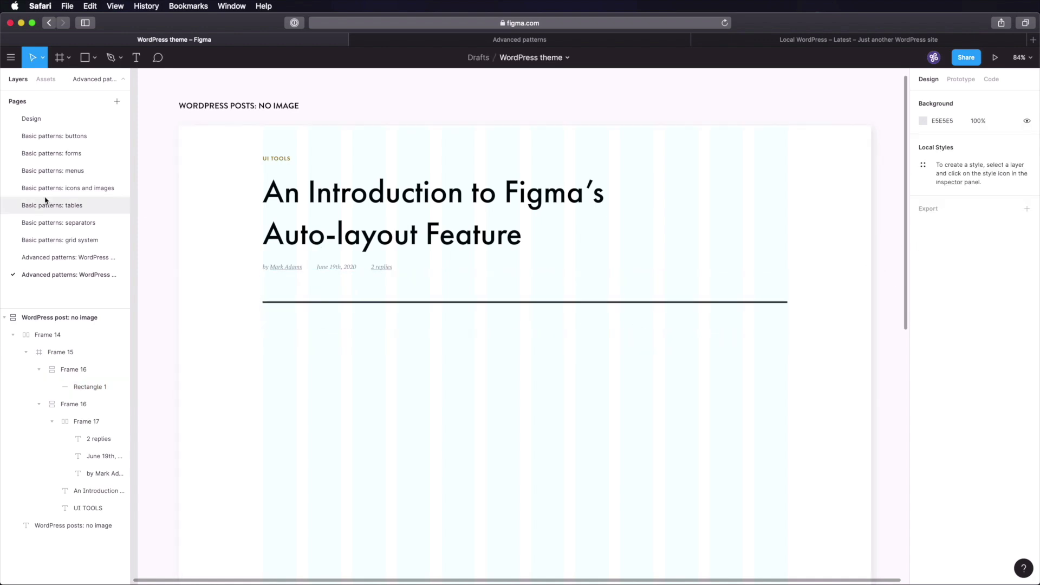
# - Copy the Body 1 sample text from the Design page below the separator and widen its box
pyautogui.click(76, 123)
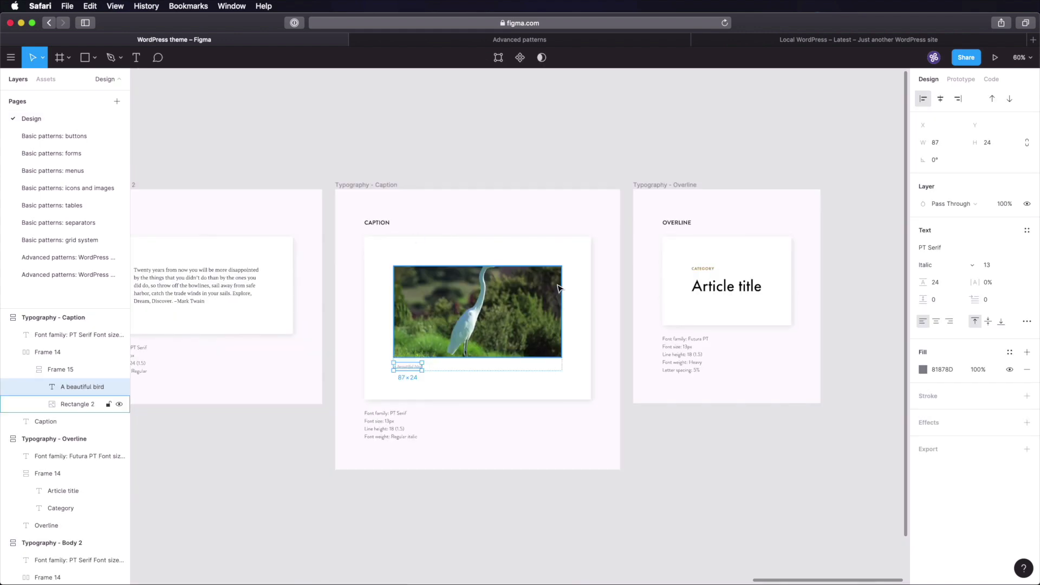
pyautogui.hscroll(-6, 457, 135)
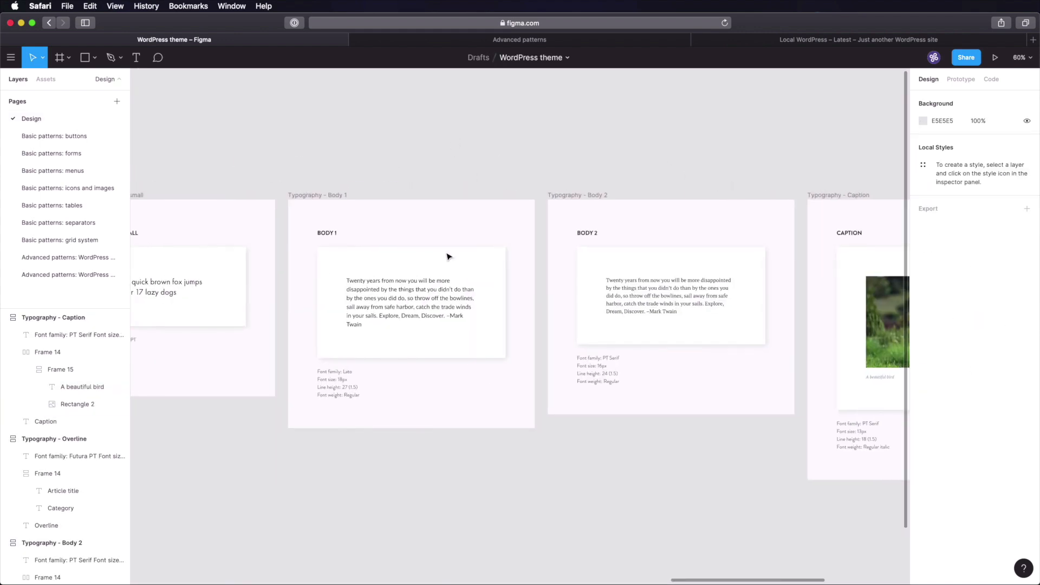
pyautogui.click(418, 298)
pyautogui.click(77, 274)
pyautogui.moveTo(518, 429); pyautogui.dragTo(328, 306)
pyautogui.moveTo(445, 314); pyautogui.dragTo(567, 320)
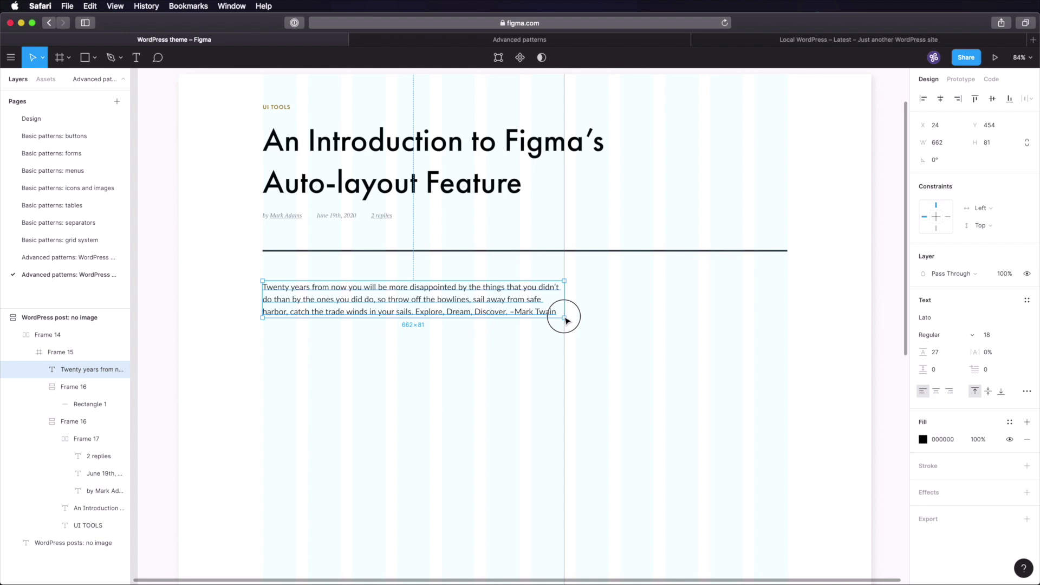
pyautogui.moveTo(566, 320); pyautogui.dragTo(566, 320)
# - Fill the text box with Lorem Ipsum paragraphs from the Content Reel plugin
pyautogui.rightClick(516, 301)
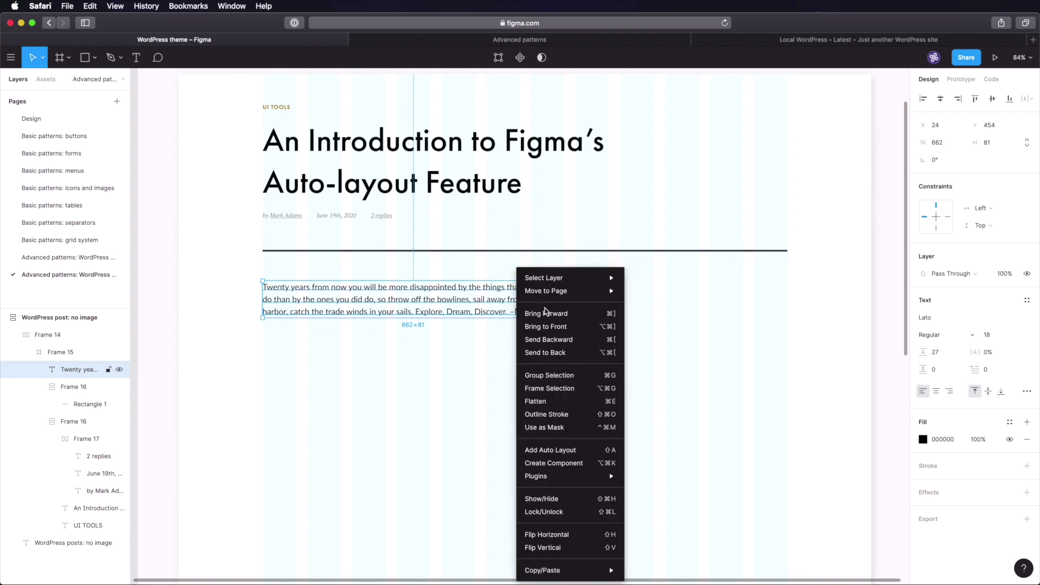
pyautogui.moveTo(596, 476)
pyautogui.click(660, 477)
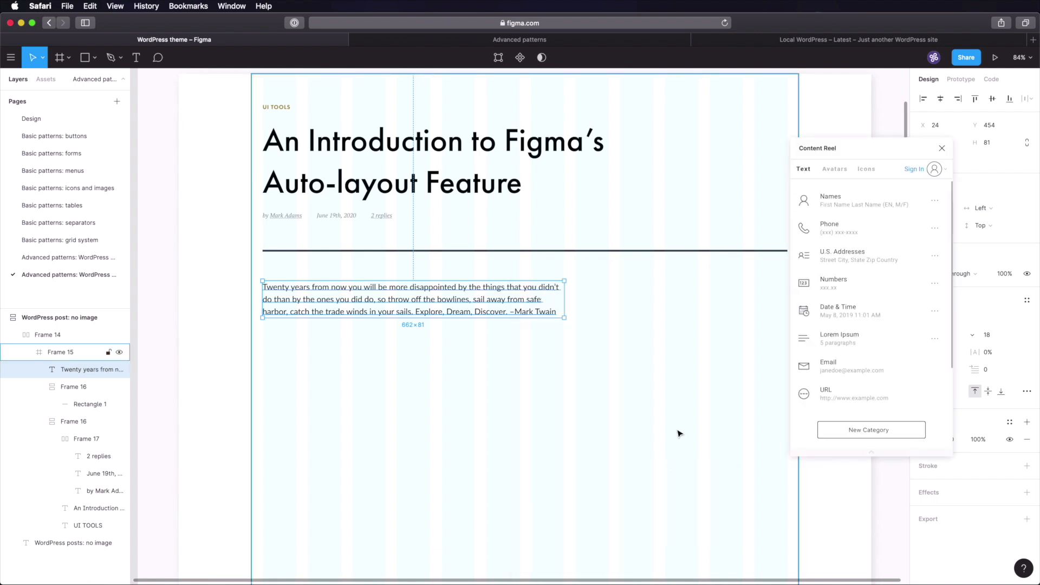
pyautogui.click(849, 341)
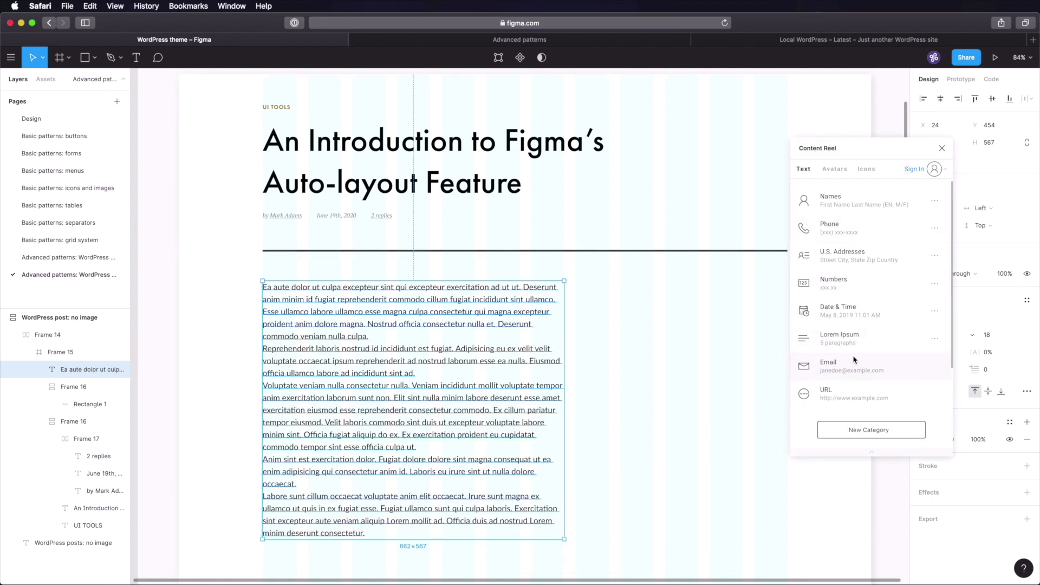
pyautogui.click(941, 149)
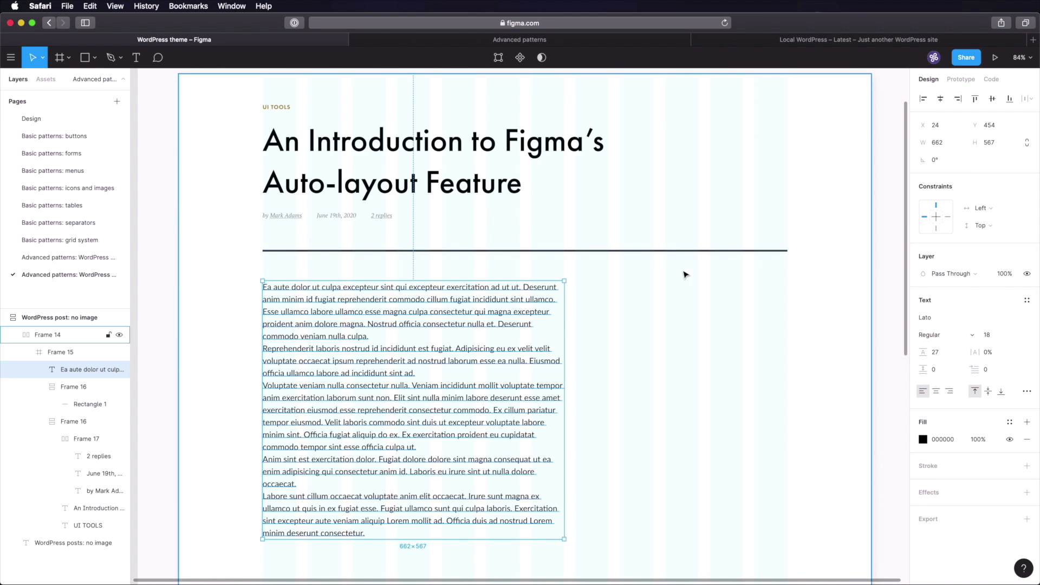
# - Keep only the first two lorem paragraphs, separated by a blank line
pyautogui.click(398, 340)
pyautogui.doubleClick(360, 342)
pyautogui.doubleClick(362, 342)
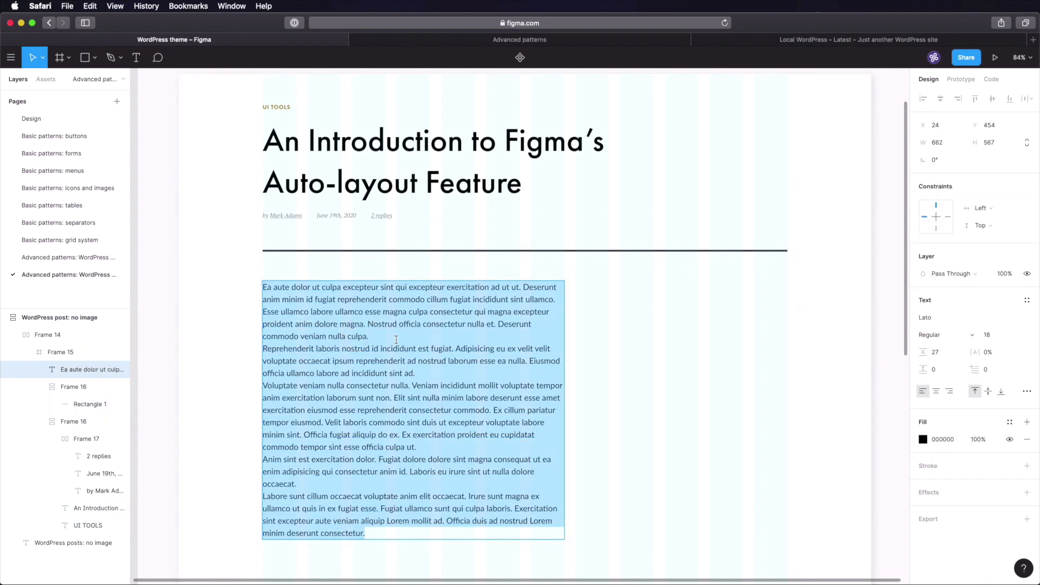
pyautogui.click(390, 340)
pyautogui.press('Return')
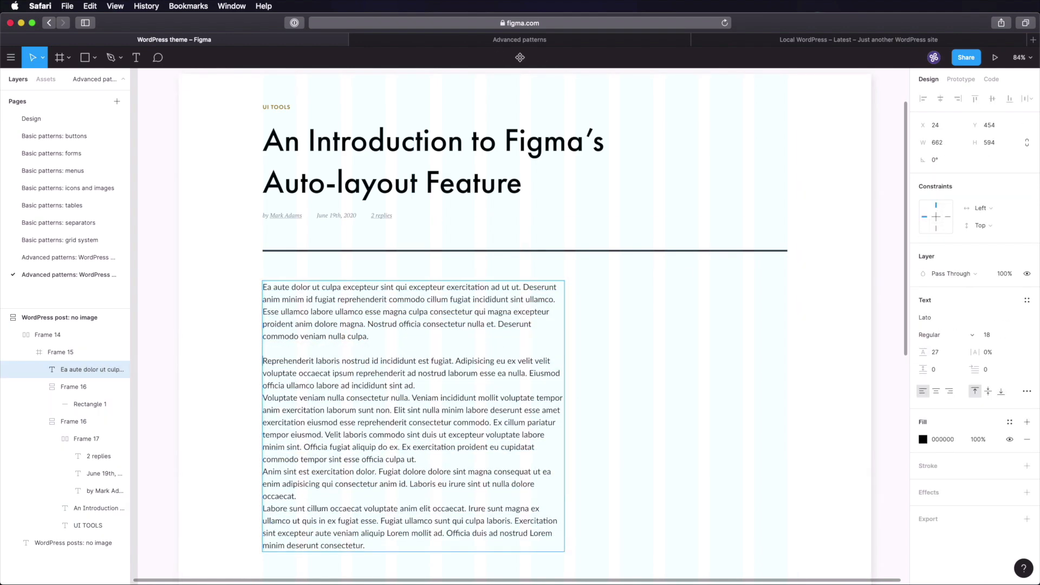
pyautogui.hotkey('shift', 'Down')
pyautogui.hotkey('shift', 'Down')
pyautogui.hotkey('shift', 'Down')
pyautogui.hotkey('shift', 'Down')
pyautogui.hotkey('shift', 'Down')
pyautogui.hotkey('shift', 'Down')
pyautogui.hotkey('shift', 'Down')
pyautogui.hotkey('shift', 'Down')
pyautogui.hotkey('shift', 'Down')
pyautogui.hotkey('shift', 'Down')
pyautogui.hotkey('shift', 'Down')
pyautogui.hotkey('shift', 'Down')
pyautogui.hotkey('shift', 'Down')
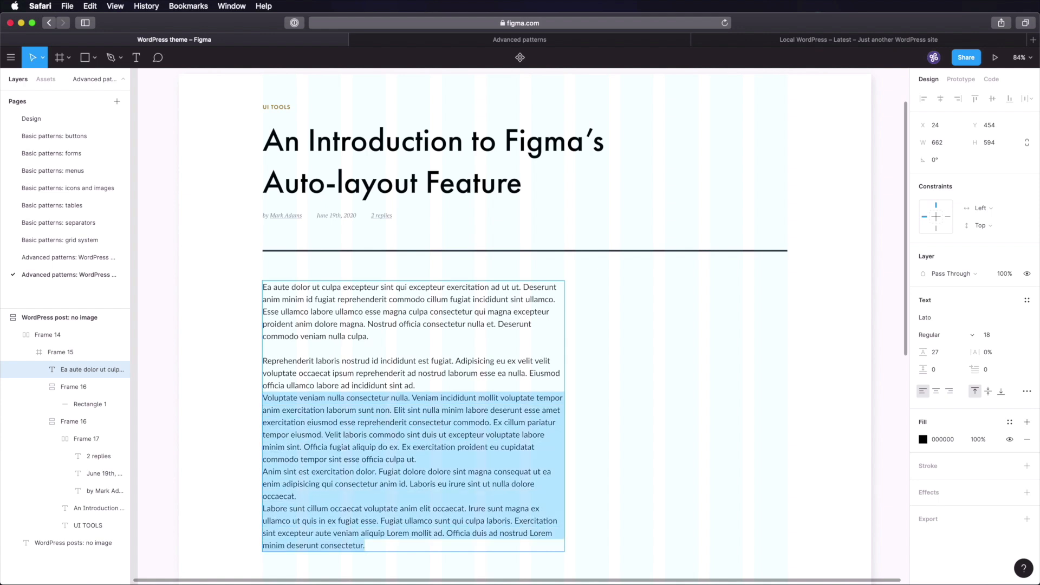
pyautogui.press('BackSpace')
pyautogui.press('BackSpace')
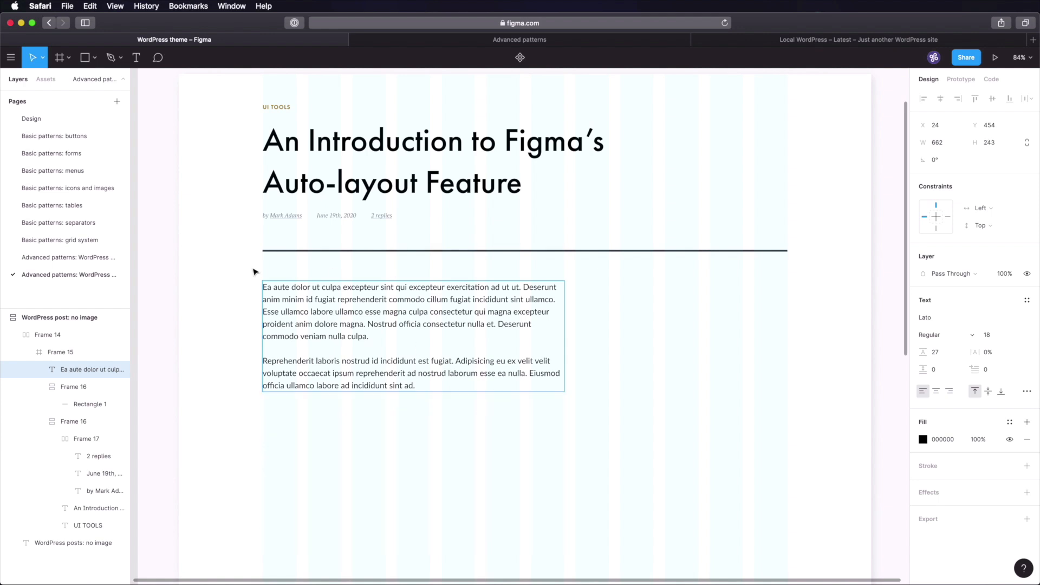
pyautogui.click(201, 361)
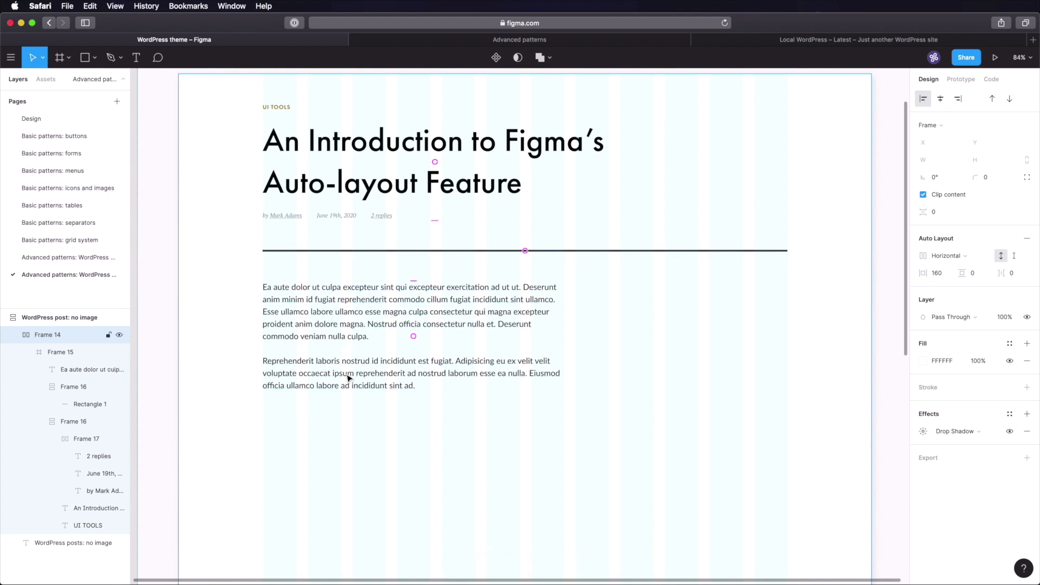
pyautogui.click(160, 320)
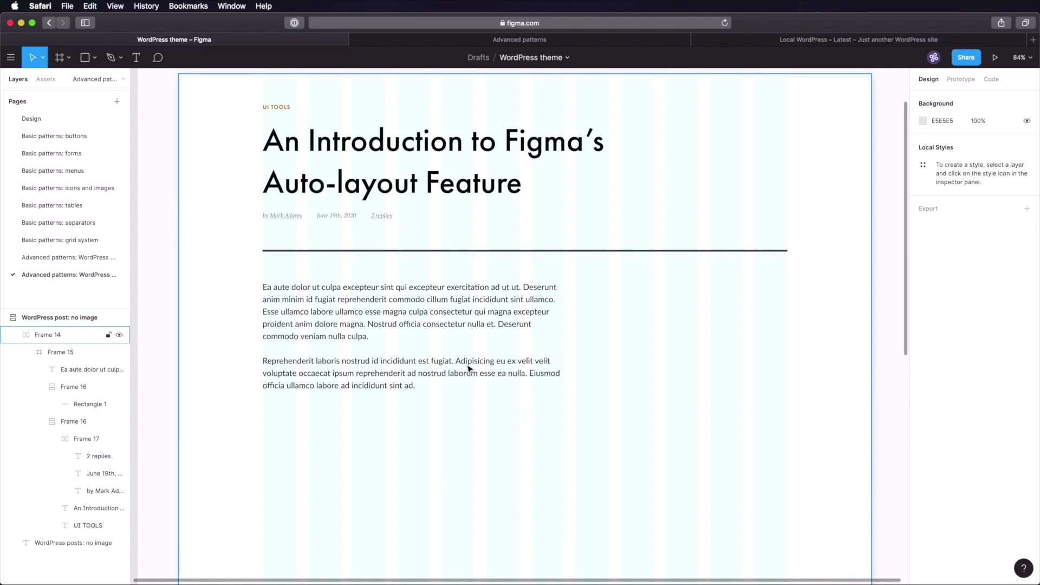
pyautogui.scroll(-2, 469, 368)
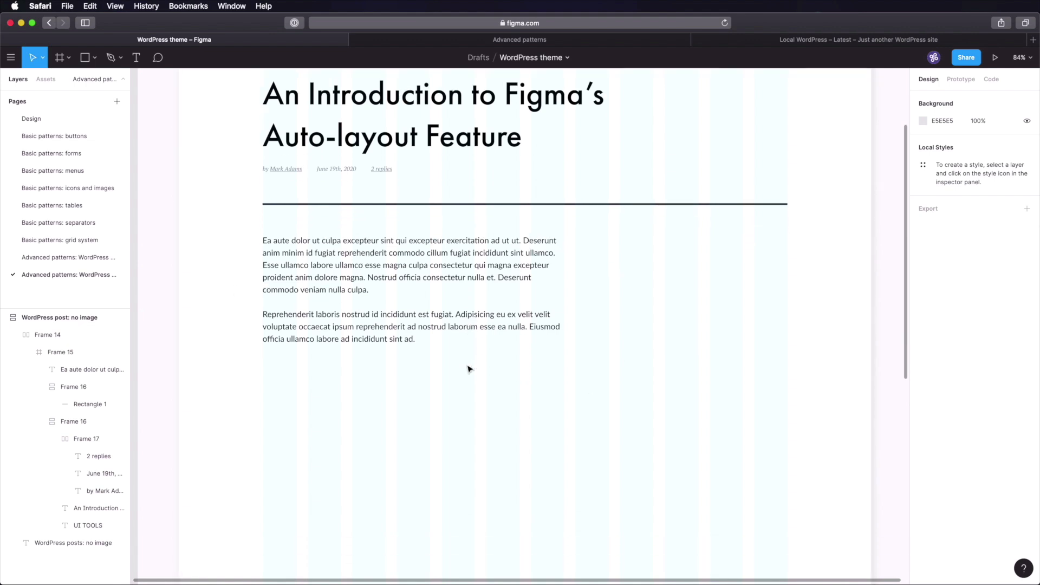
pyautogui.scroll(-2, 469, 369)
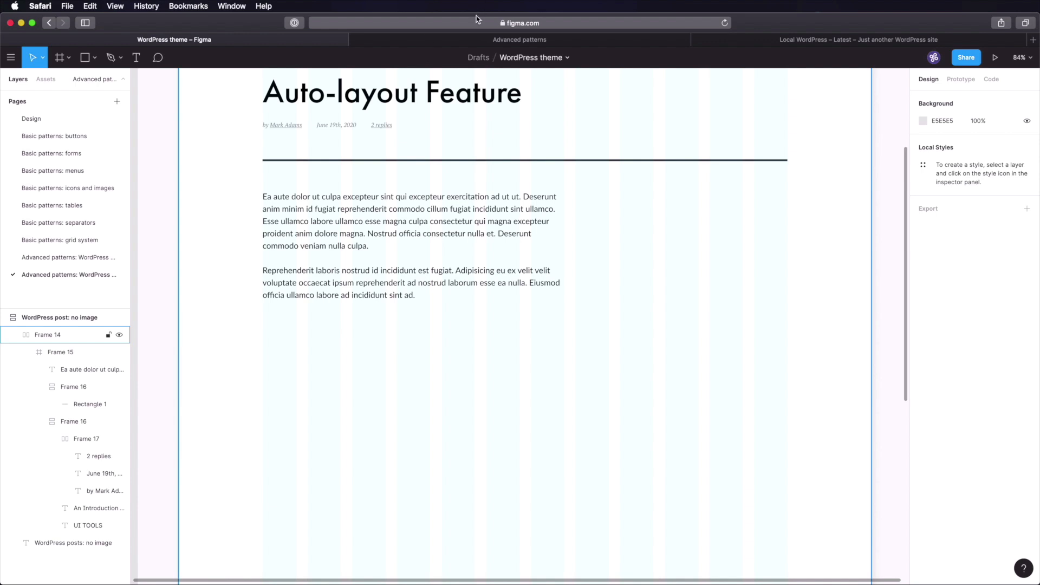
# - Position the small separator below the body paragraphs in the WordPress post
pyautogui.click(84, 224)
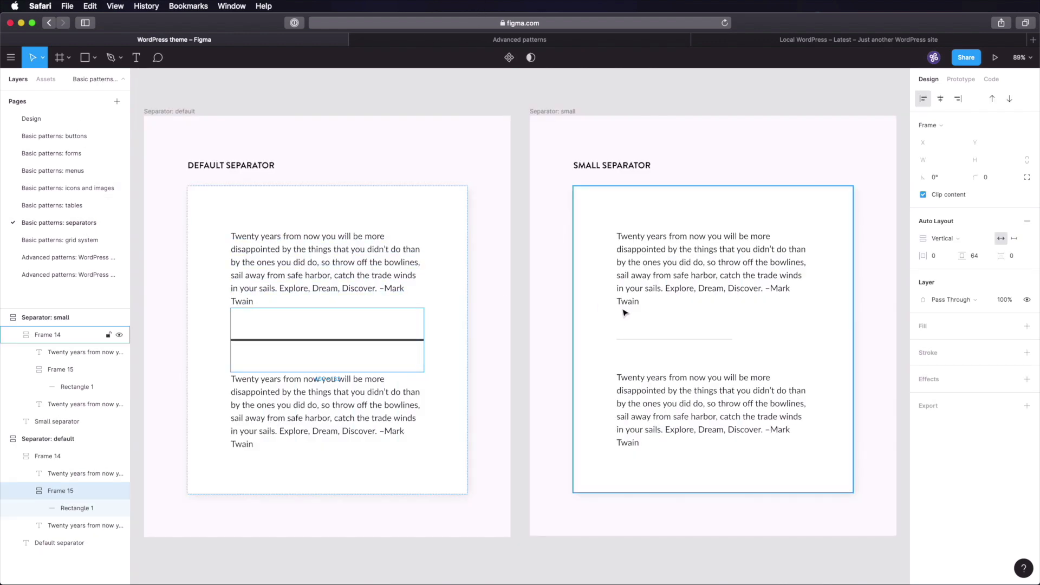
pyautogui.click(671, 353)
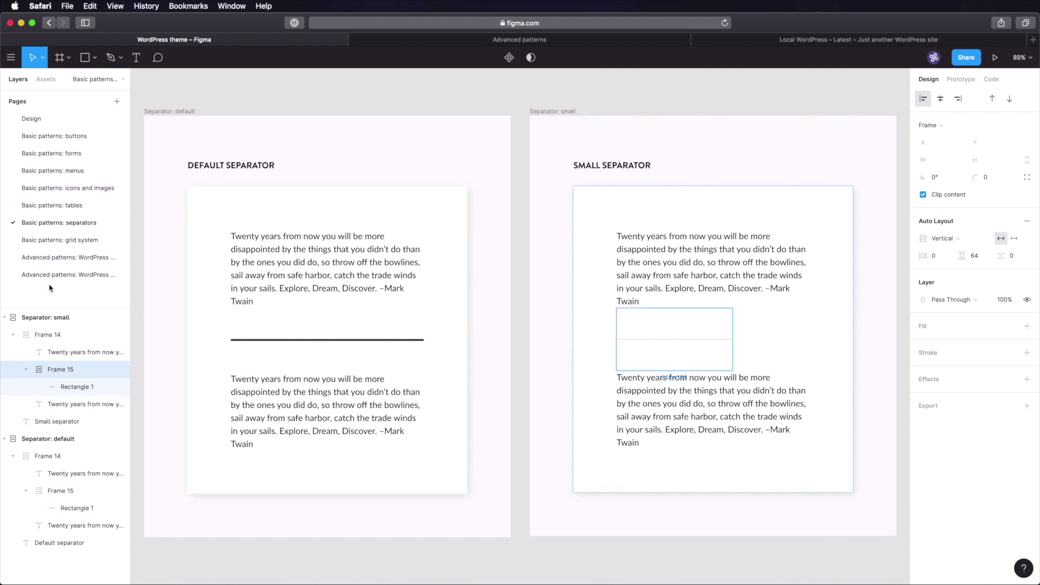
pyautogui.click(76, 276)
pyautogui.click(390, 338)
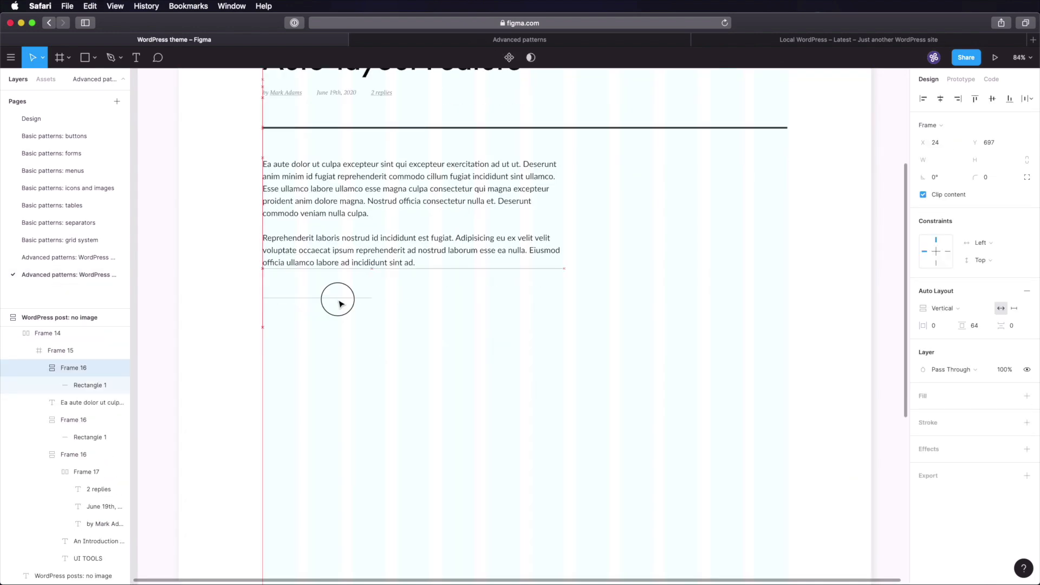
pyautogui.moveTo(338, 299); pyautogui.dragTo(338, 299)
pyautogui.click(376, 350)
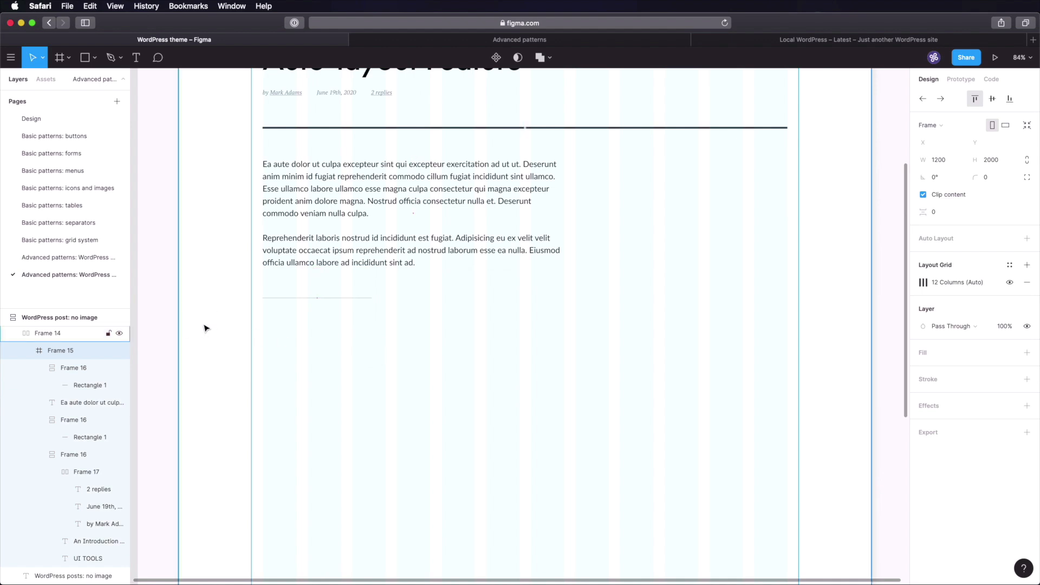
# - Draw a default 100×100 circle (Ellipse 1) inside the comment frame
pyautogui.click(219, 353)
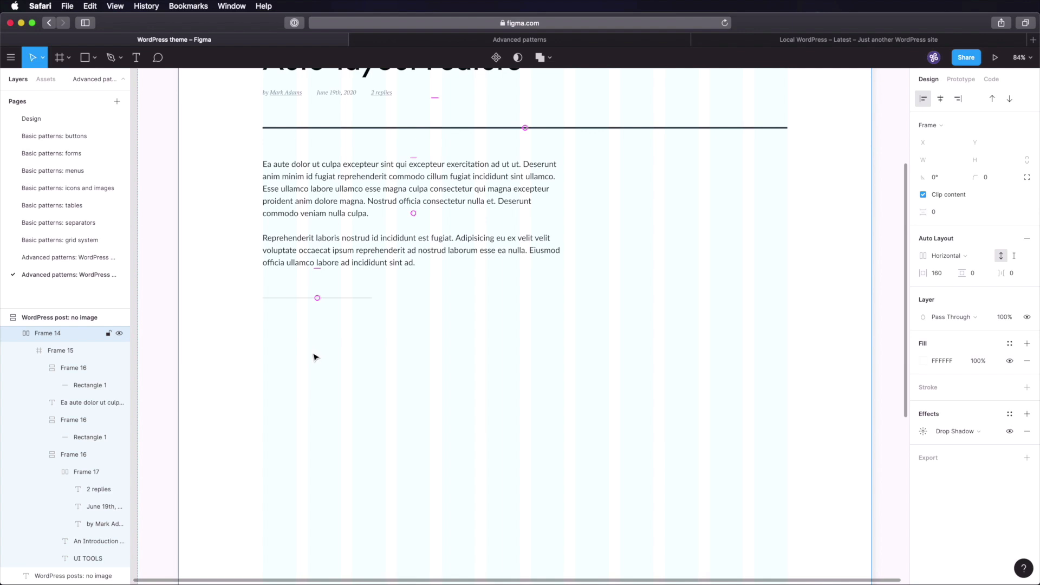
pyautogui.press('o')
pyautogui.click(298, 372)
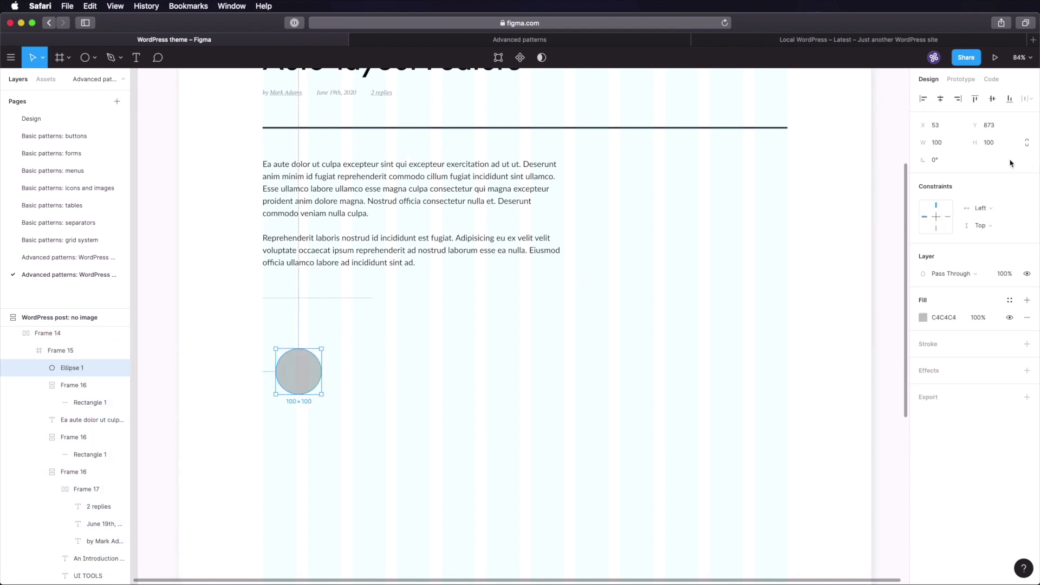
# - Resize the circle to 96×96, lock proportions, then shrink it to 64×64
pyautogui.click(948, 150)
pyautogui.write('96')
pyautogui.press('Tab')
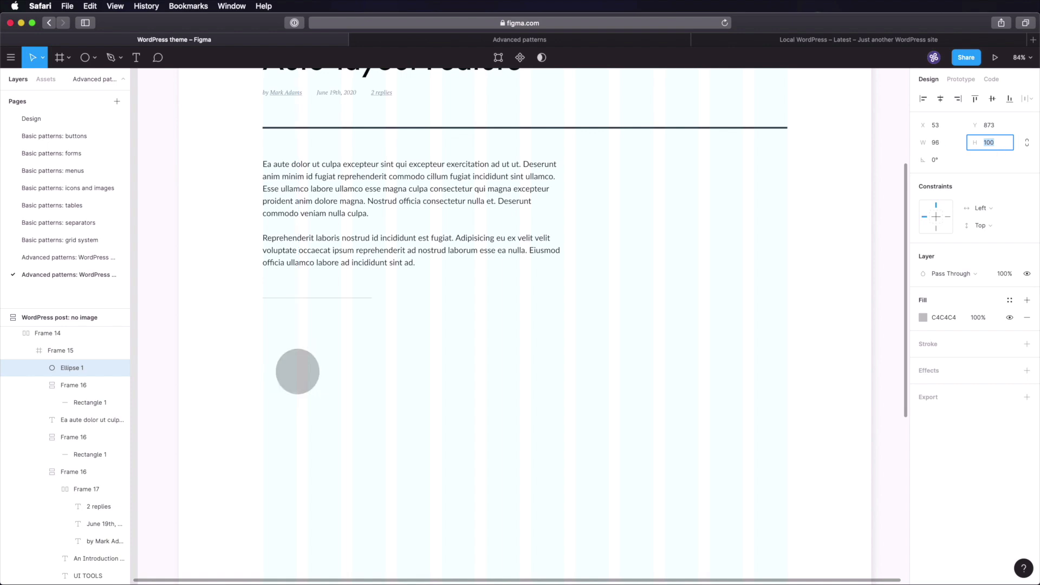
pyautogui.write('96')
pyautogui.press('Return')
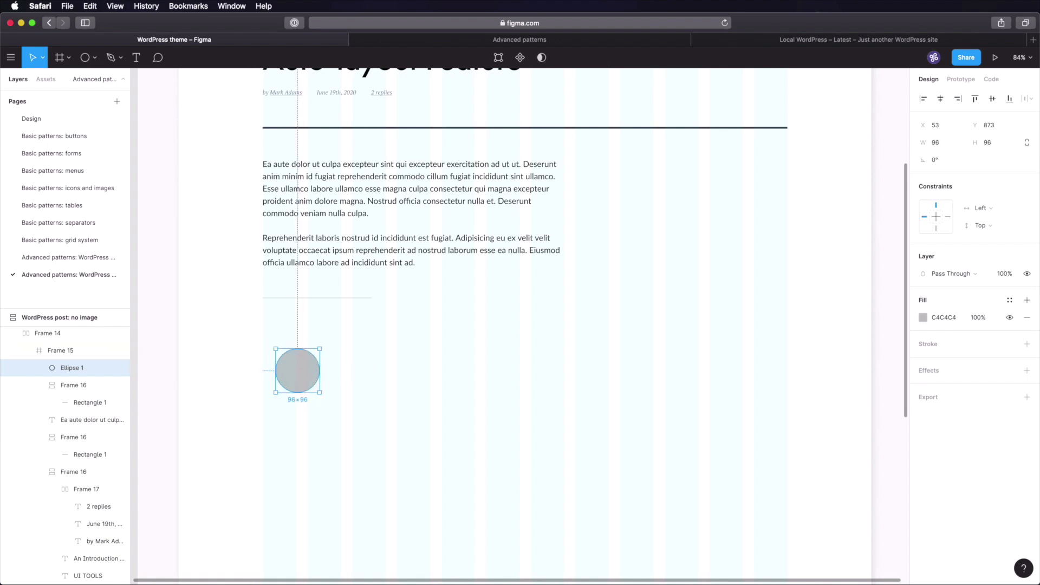
pyautogui.click(1026, 143)
pyautogui.click(934, 144)
pyautogui.write('64')
pyautogui.press('Tab')
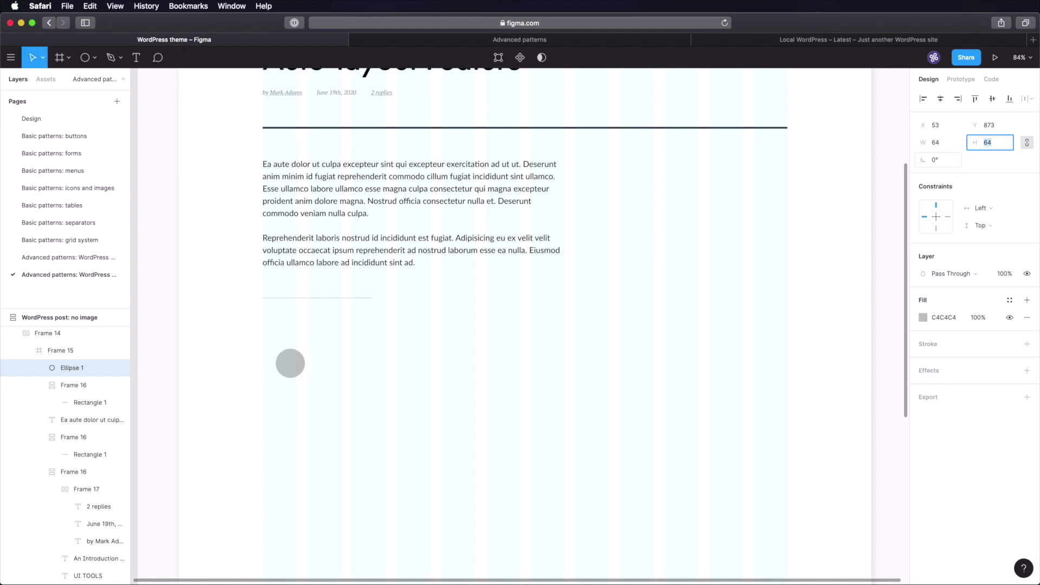
# - At 100% zoom, move the circle to the left edge below the divider (X 24, Y 826)
pyautogui.click(457, 311)
pyautogui.hotkey('shift', '0')
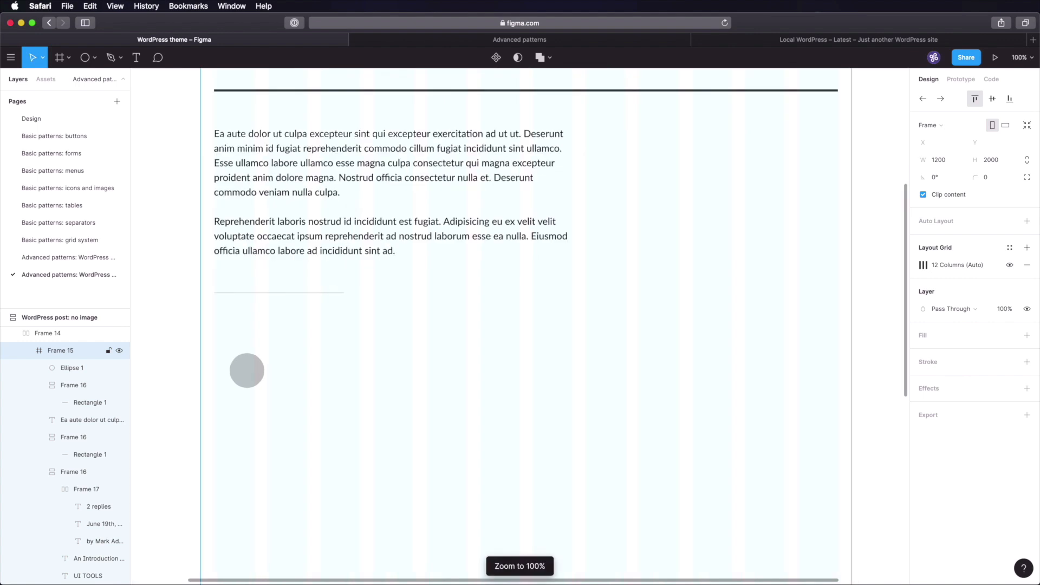
pyautogui.moveTo(248, 375); pyautogui.dragTo(233, 356)
# - Fill the 64×64 circle with a smiling man's portrait from an Unsplash 'face' search
pyautogui.rightClick(232, 348)
pyautogui.moveTo(278, 480)
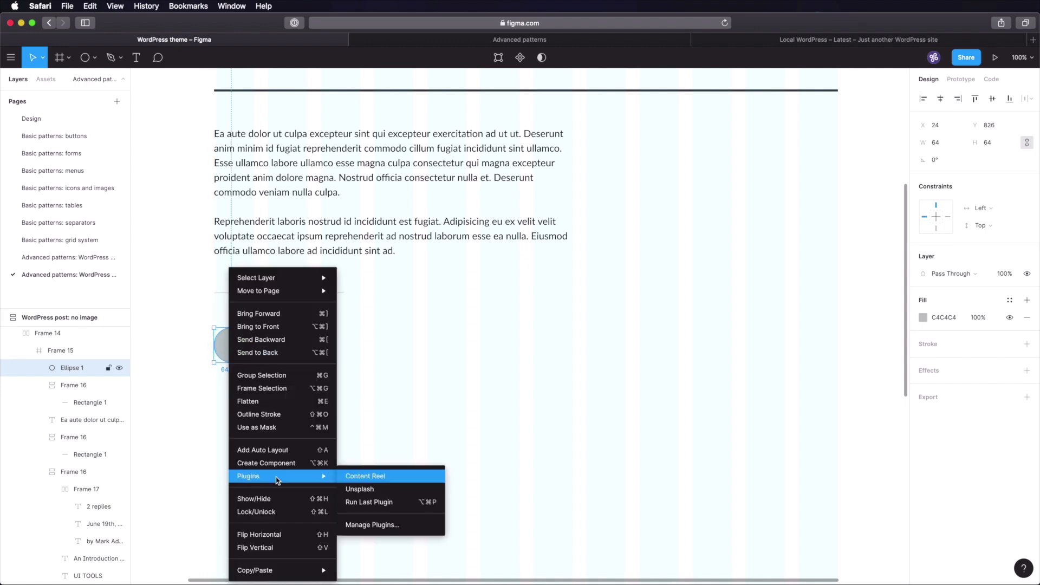
pyautogui.click(379, 489)
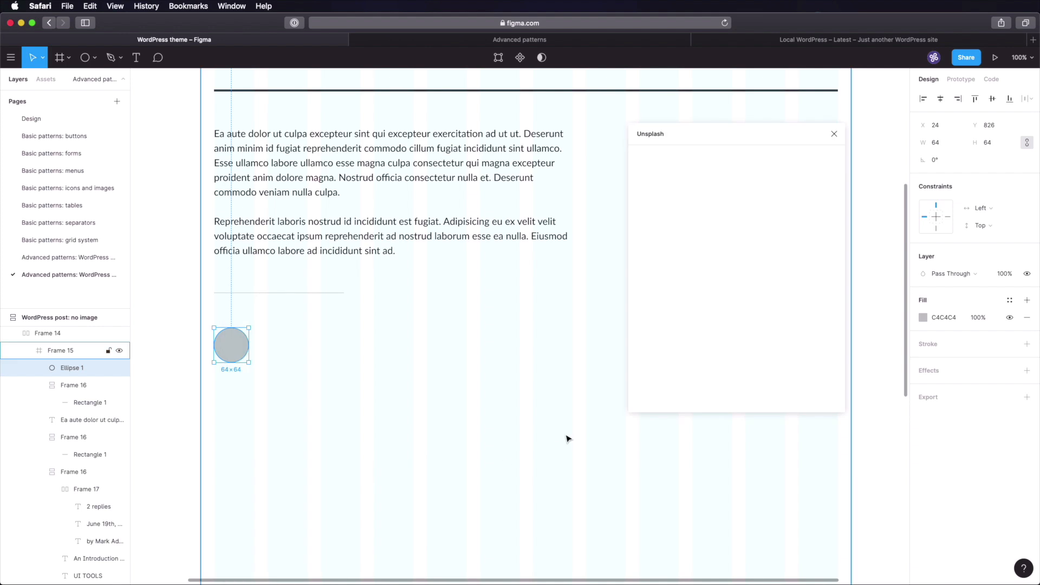
pyautogui.click(694, 157)
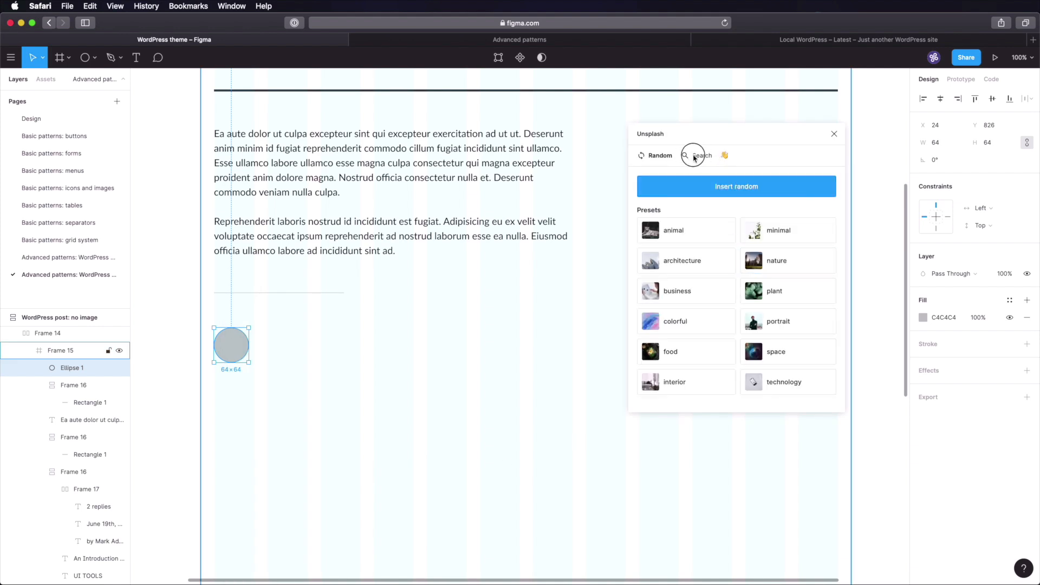
pyautogui.write('face')
pyautogui.press('Return')
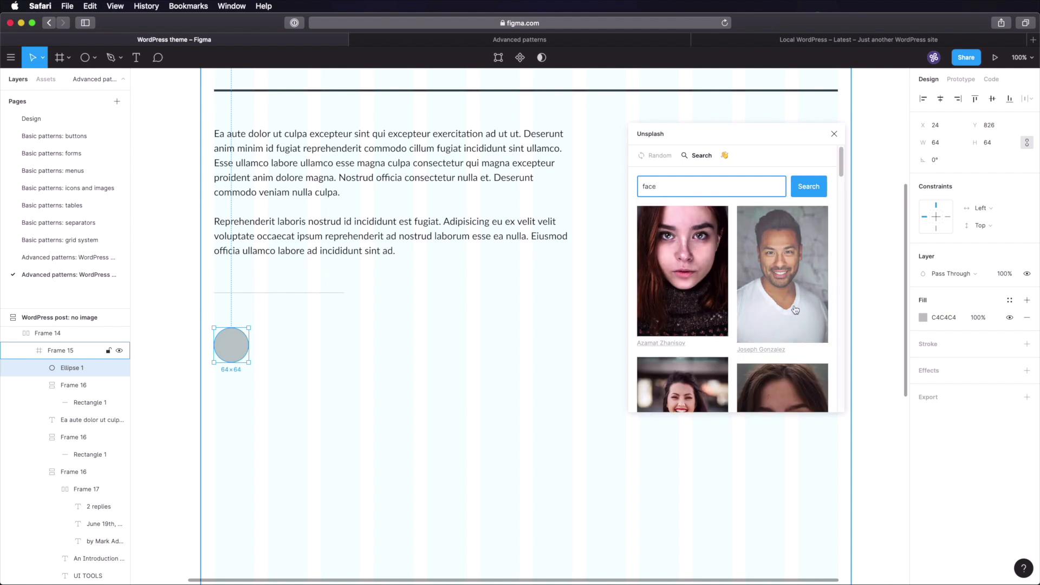
pyautogui.click(795, 307)
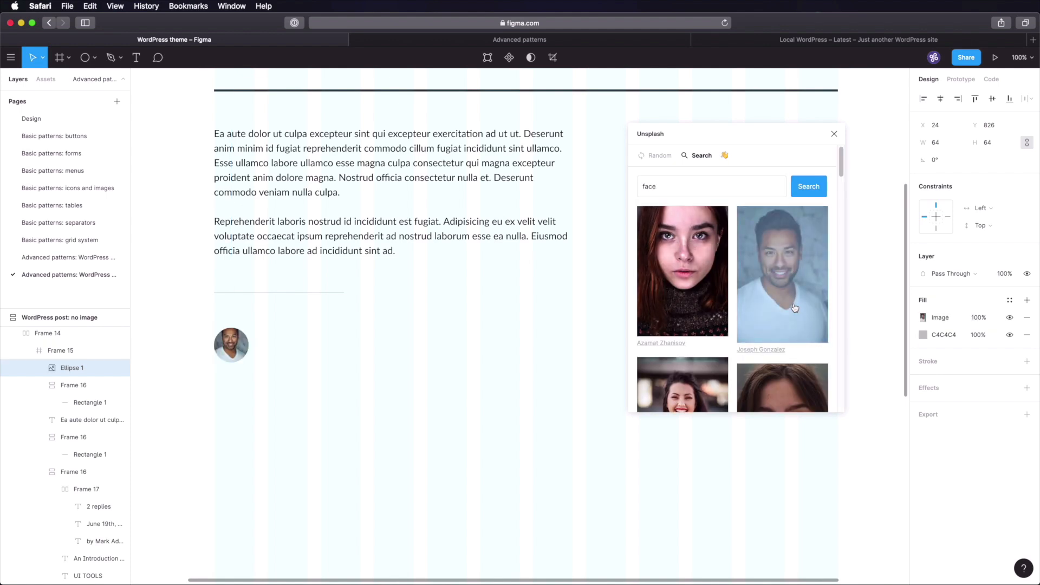
pyautogui.click(834, 134)
pyautogui.click(878, 249)
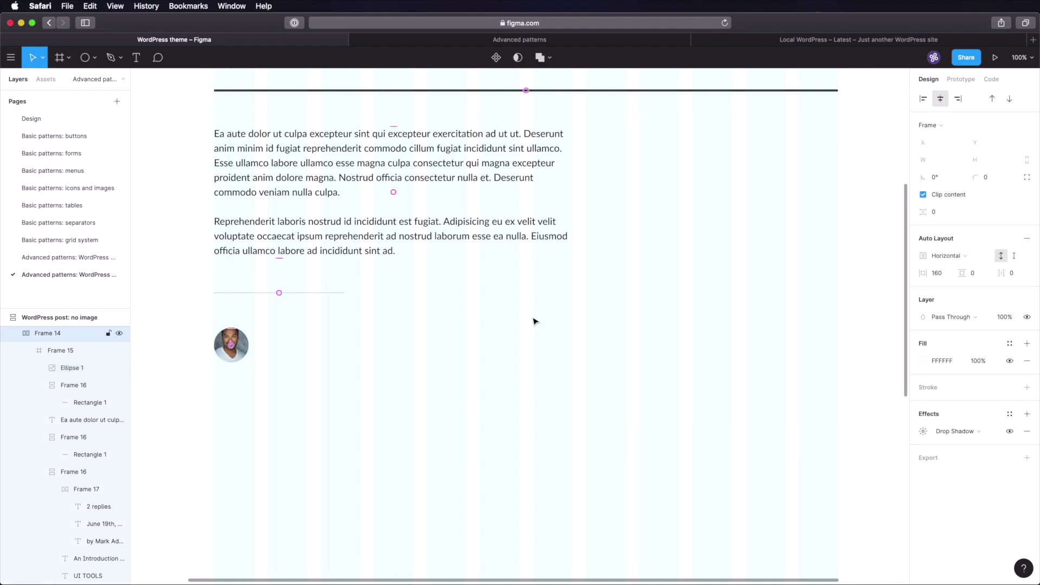
# - Take the Display x-small sample text from the Design page for the 'About the author' heading
pyautogui.click(273, 373)
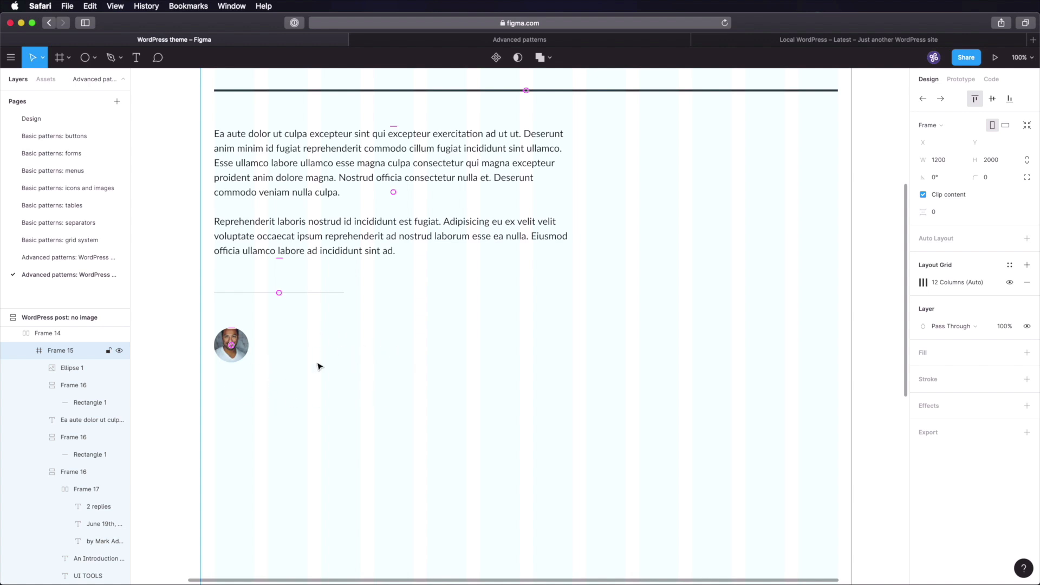
pyautogui.click(76, 119)
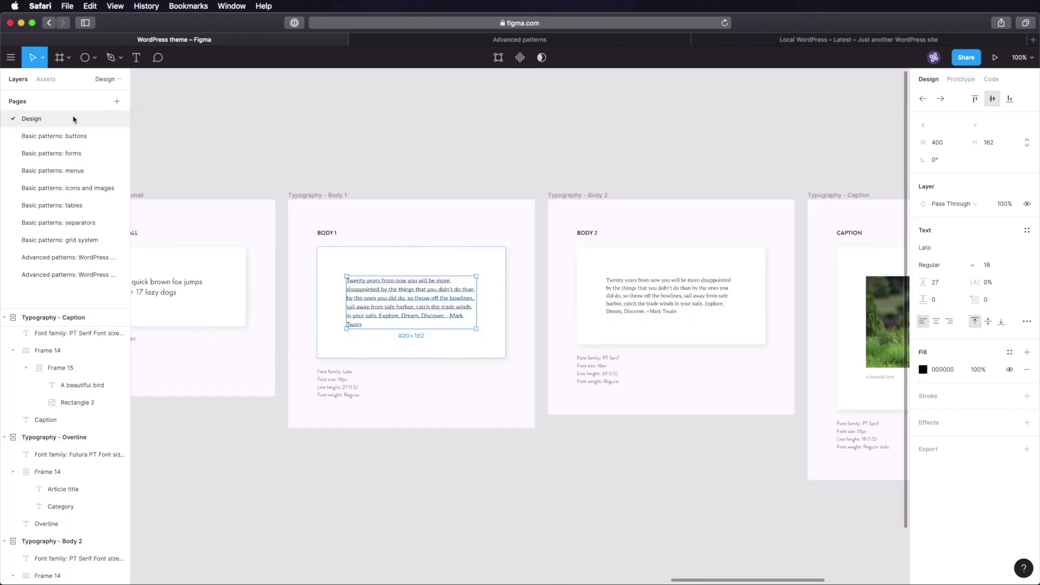
pyautogui.click(323, 170)
pyautogui.hscroll(-5, 587, 181)
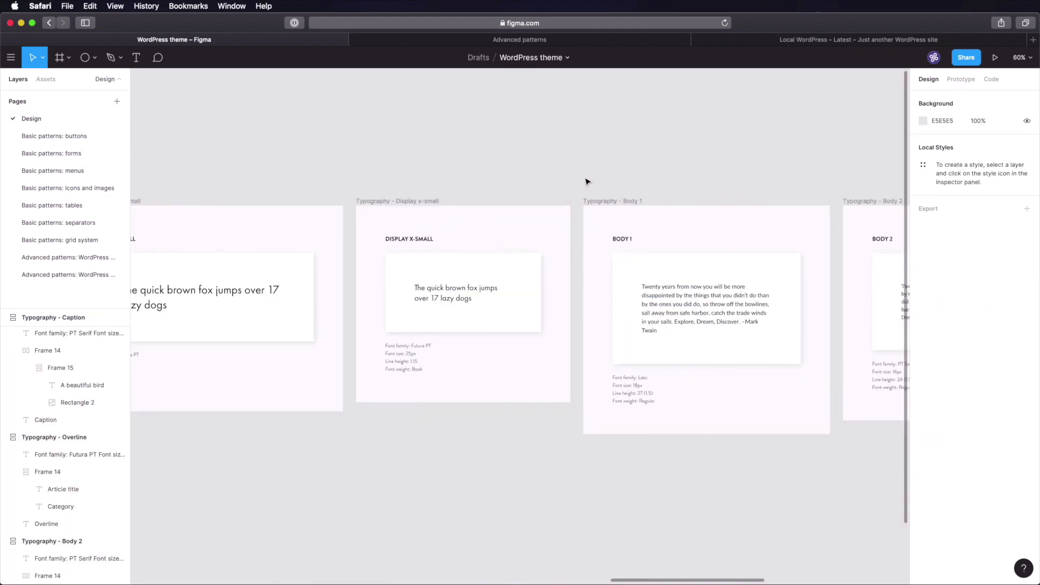
pyautogui.click(451, 296)
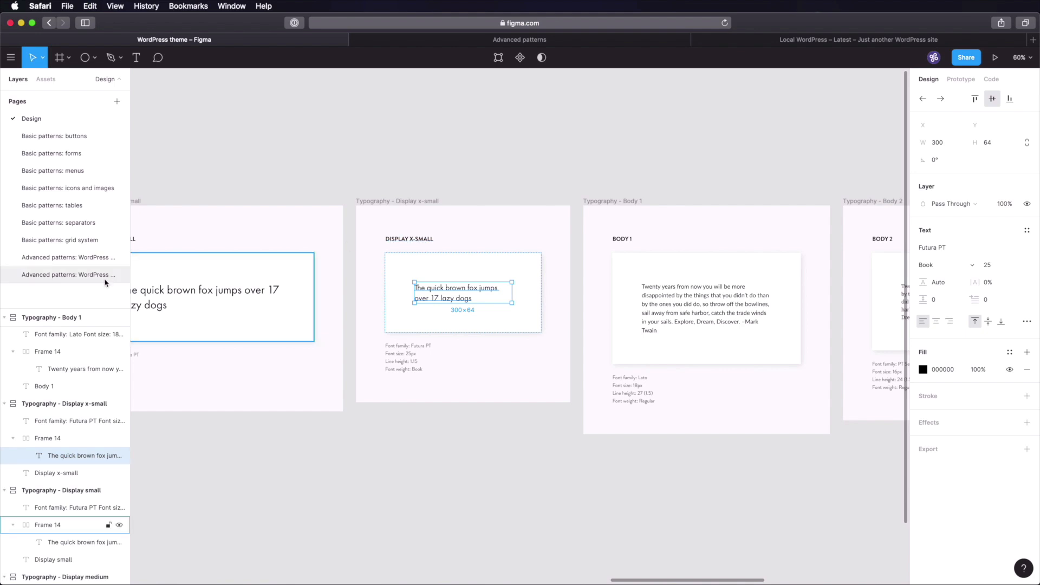
pyautogui.click(86, 276)
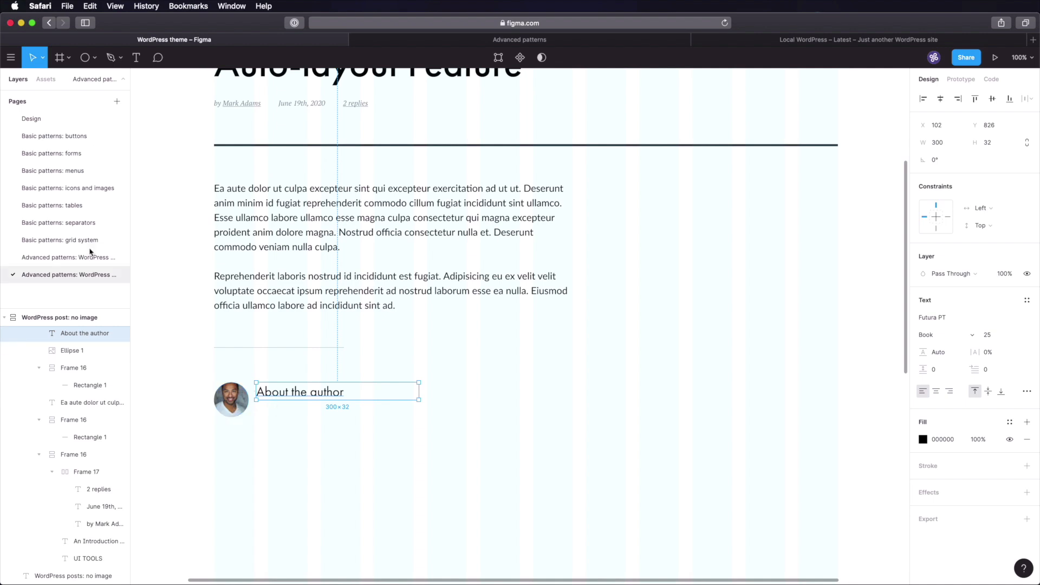
# - Copy the Body 2 sample quote from the Design page and paste it into the post
pyautogui.click(65, 118)
pyautogui.click(501, 371)
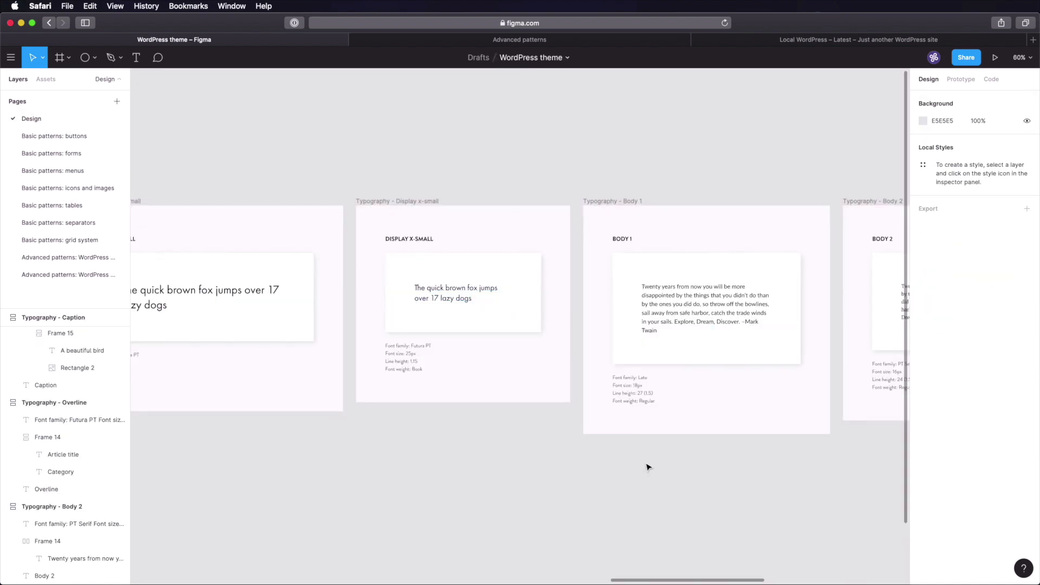
pyautogui.hscroll(10, 355, 365)
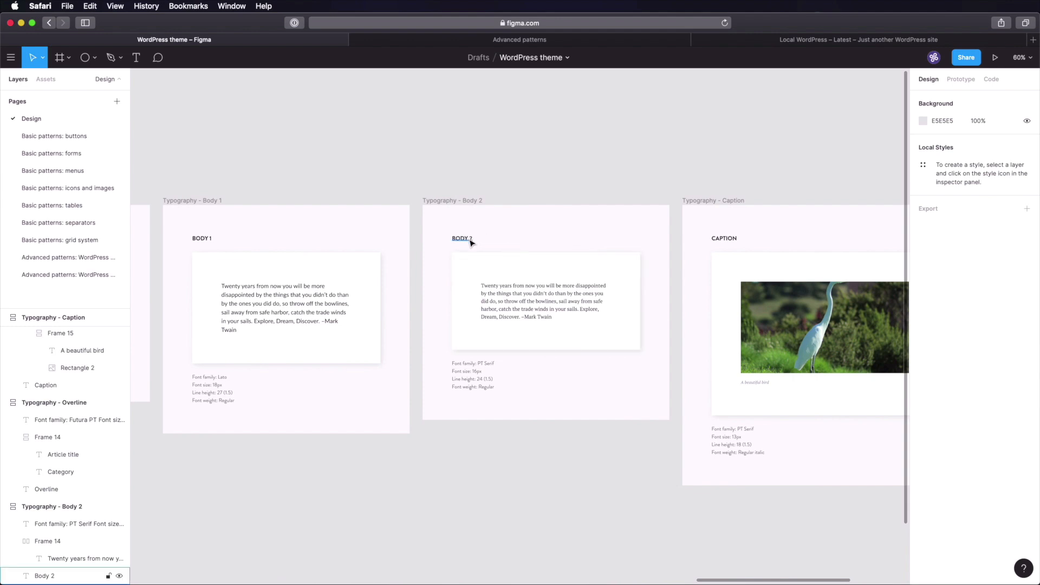
pyautogui.doubleClick(538, 295)
pyautogui.press('super+c')
pyautogui.click(65, 275)
pyautogui.press('super+v')
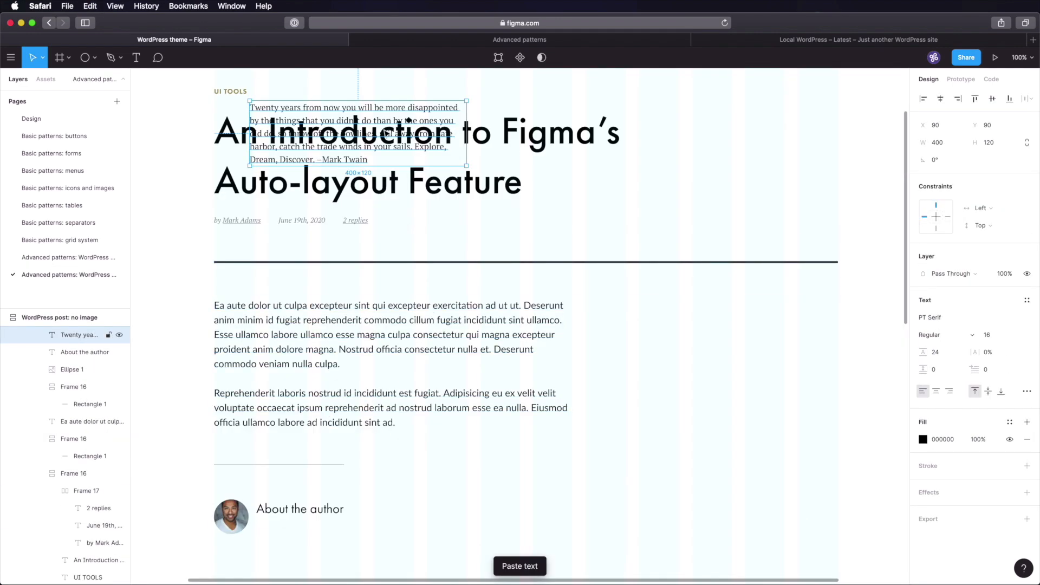
# - Move the quote under 'About the author' and replace it with the 'Hipster-friendly food scholar…' bio
pyautogui.moveTo(383, 104); pyautogui.dragTo(444, 479)
pyautogui.scroll(-4, 445, 478)
pyautogui.hscroll(-3, 444, 477)
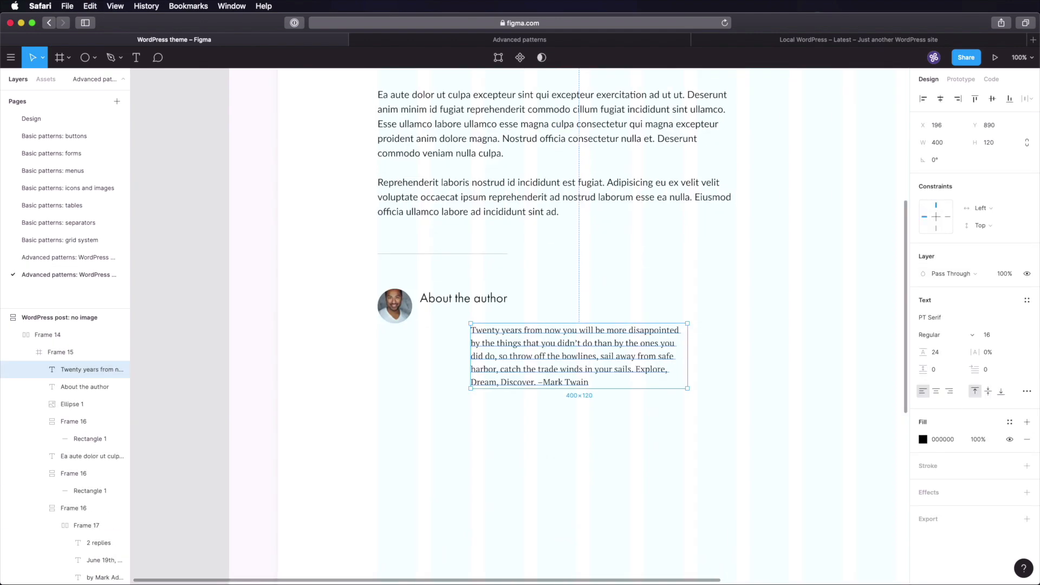
pyautogui.moveTo(559, 351); pyautogui.dragTo(508, 334)
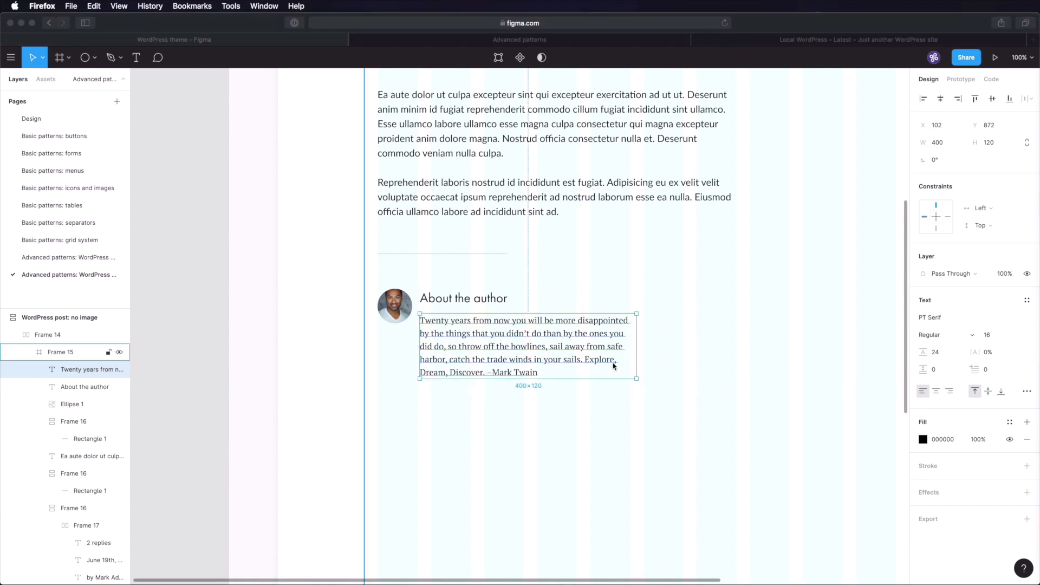
pyautogui.press('Return')
pyautogui.press('super+v')
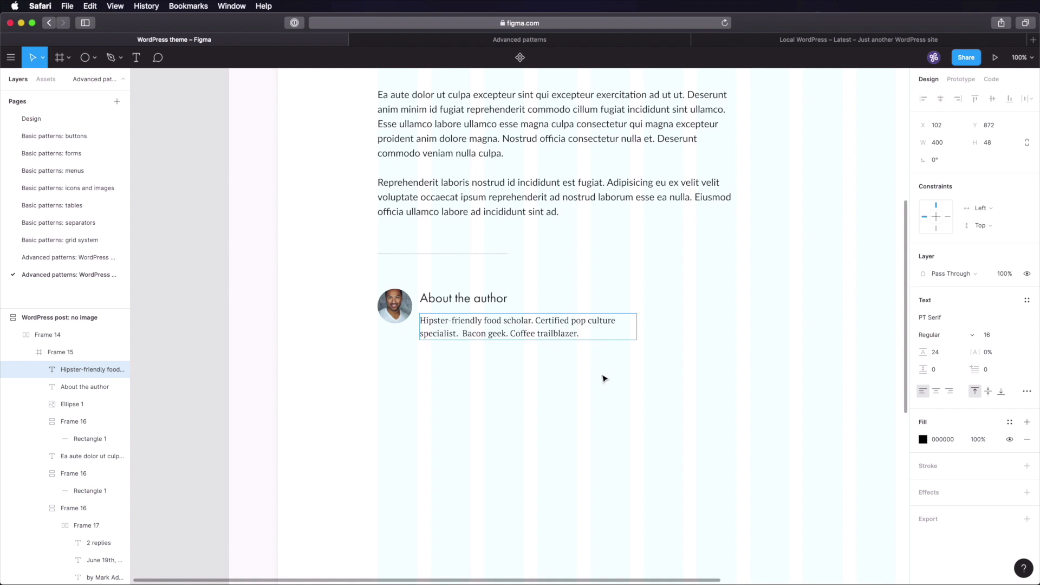
pyautogui.press('Escape')
# - Check the bio text, the Ea aute dolor paragraph and the outer post frame
pyautogui.click(549, 365)
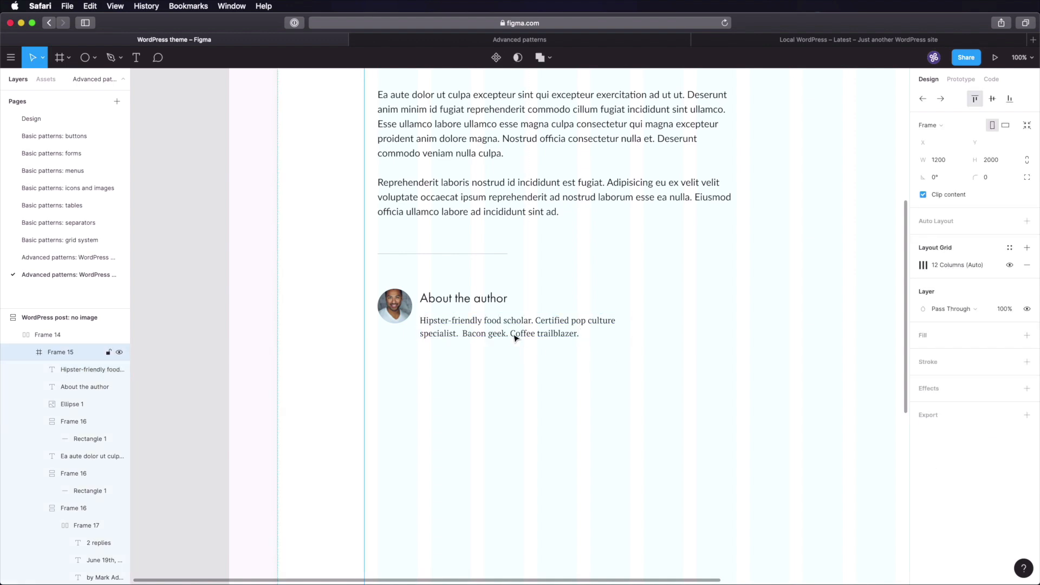
pyautogui.click(514, 336)
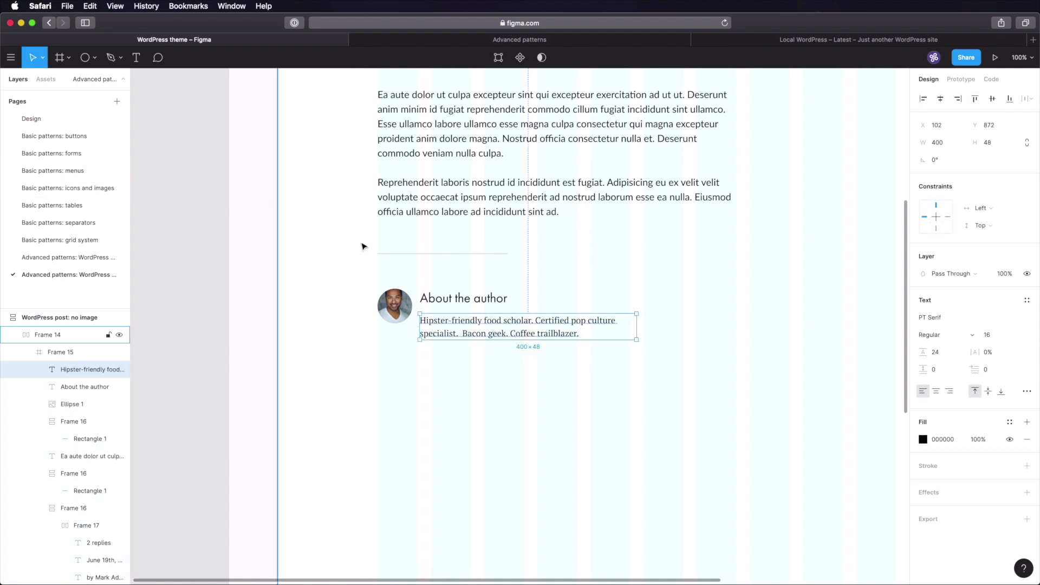
pyautogui.hscroll(4, 362, 246)
pyautogui.scroll(3, 362, 247)
pyautogui.click(389, 188)
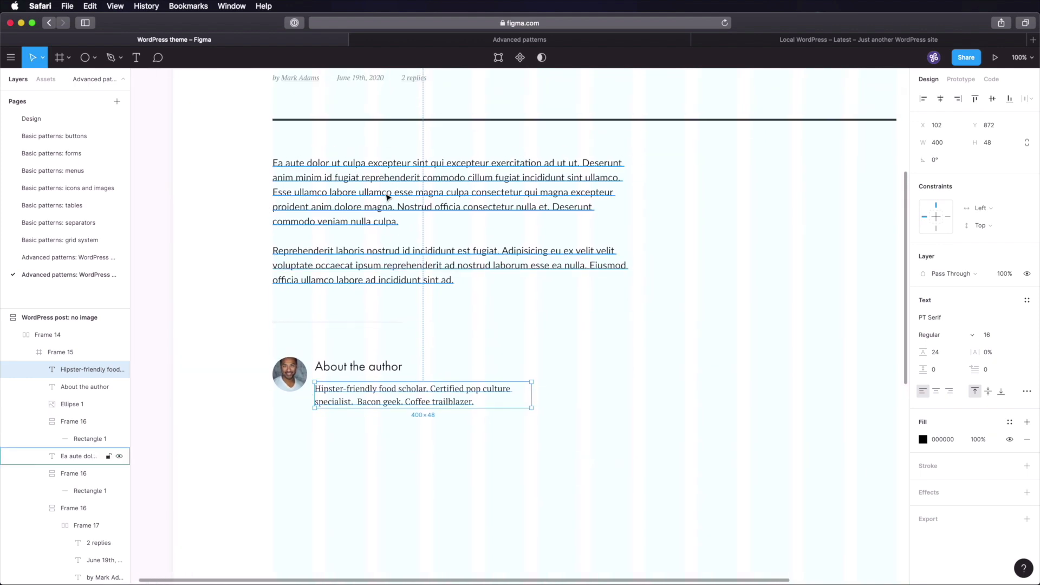
pyautogui.click(237, 242)
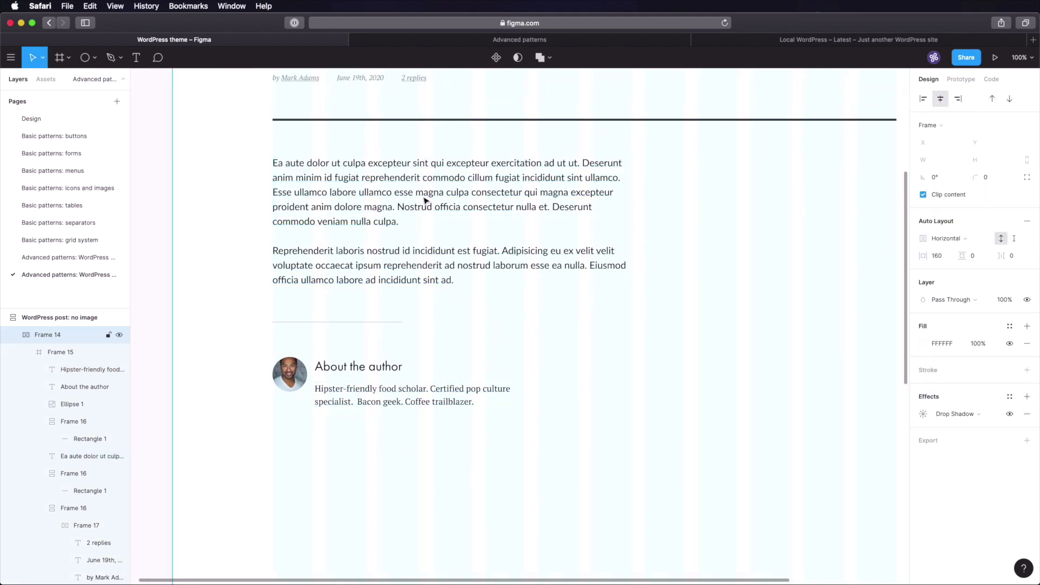
pyautogui.scroll(2, 409, 226)
# - Zoom into the colour swatches on the Design page and copy the Grey-80 hex value
pyautogui.click(53, 128)
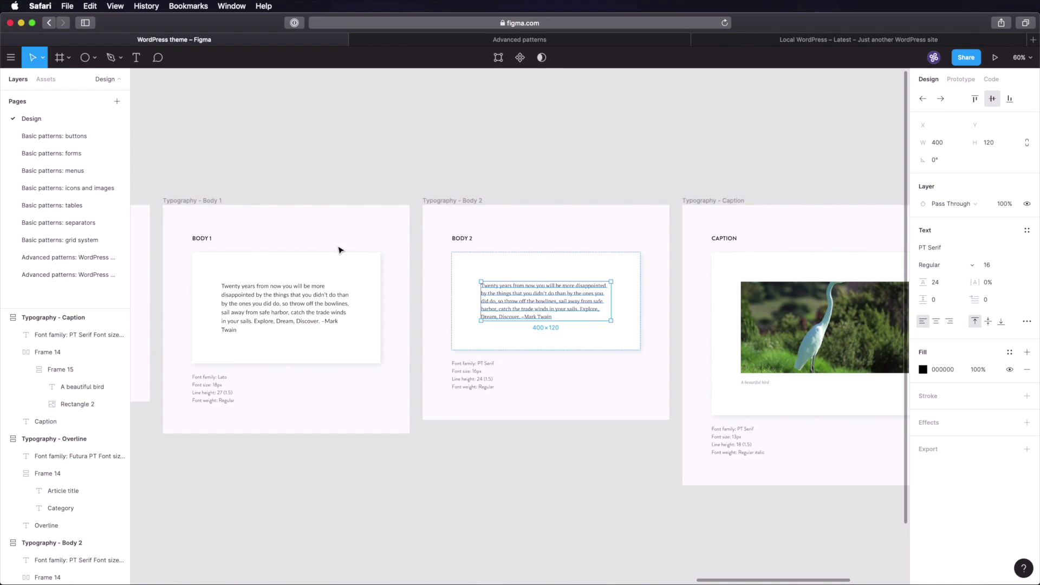
pyautogui.click(360, 213)
pyautogui.hotkey('shift', '1')
pyautogui.press('z')
pyautogui.moveTo(157, 294); pyautogui.dragTo(229, 374)
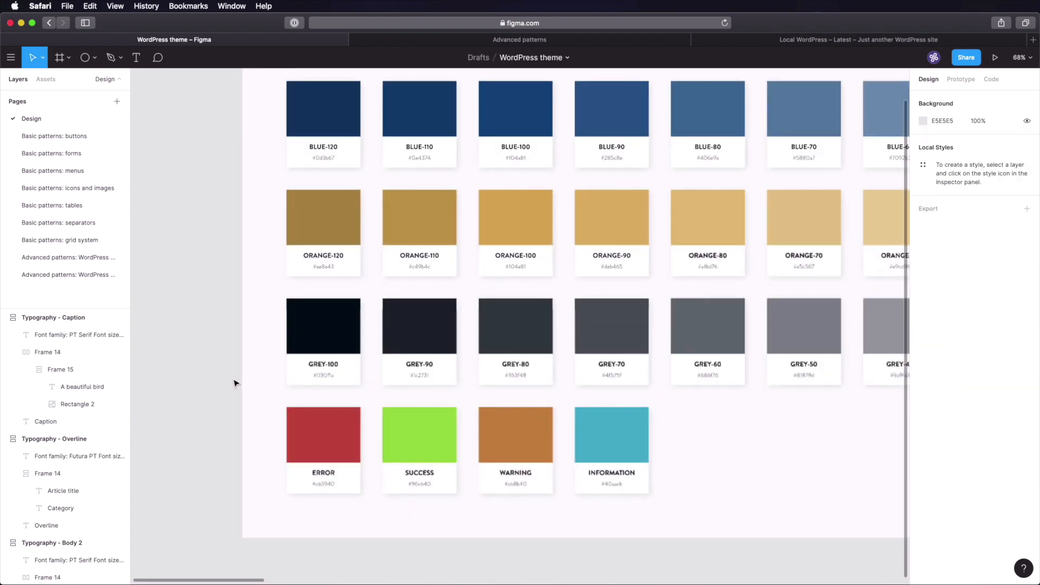
pyautogui.hotkey('ctrl', 'c')
pyautogui.click(527, 312)
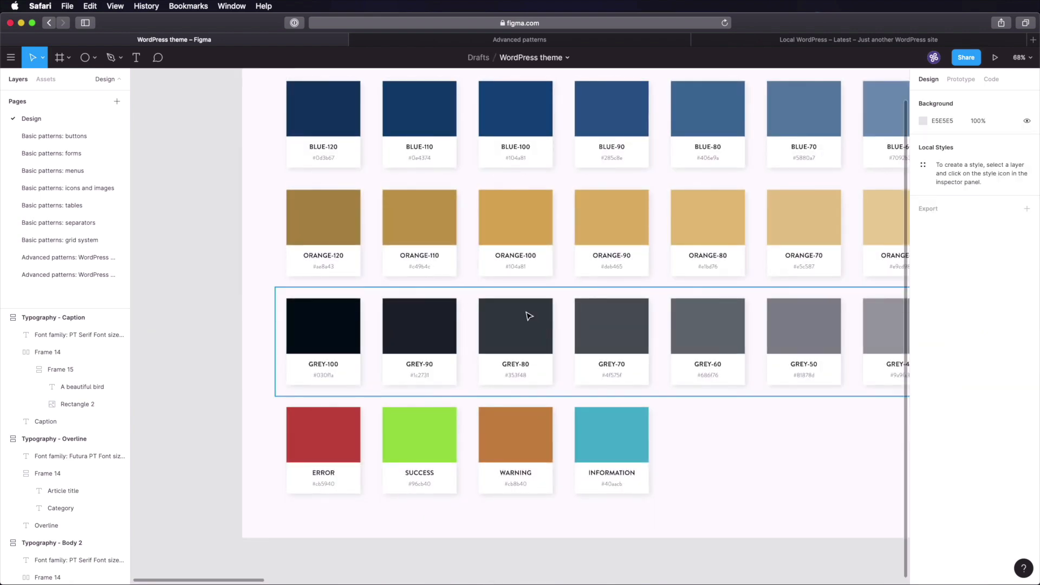
pyautogui.click(66, 277)
# - Set the body paragraph and author bio text fill to dark grey 353F48
pyautogui.click(425, 221)
pyautogui.keyDown('shift'); pyautogui.click(374, 386); pyautogui.keyUp('shift')
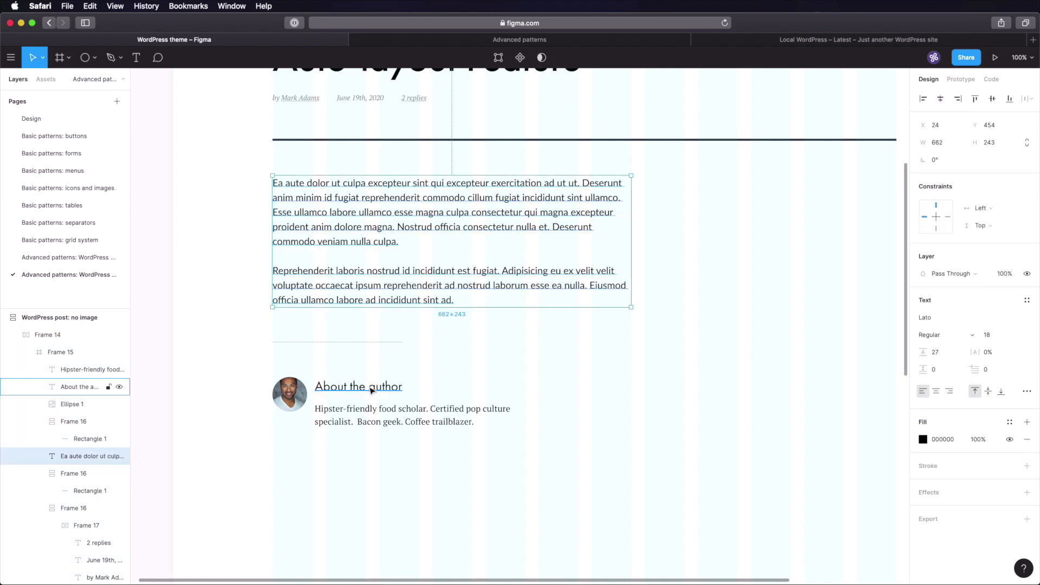
pyautogui.click(942, 483)
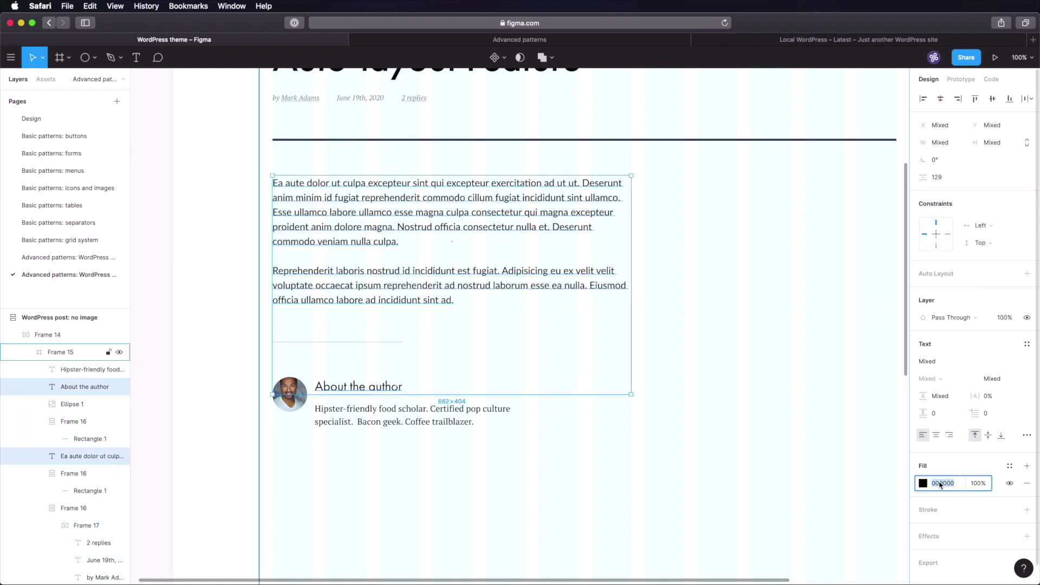
pyautogui.hotkey('ctrl', 'v')
pyautogui.press('Tab')
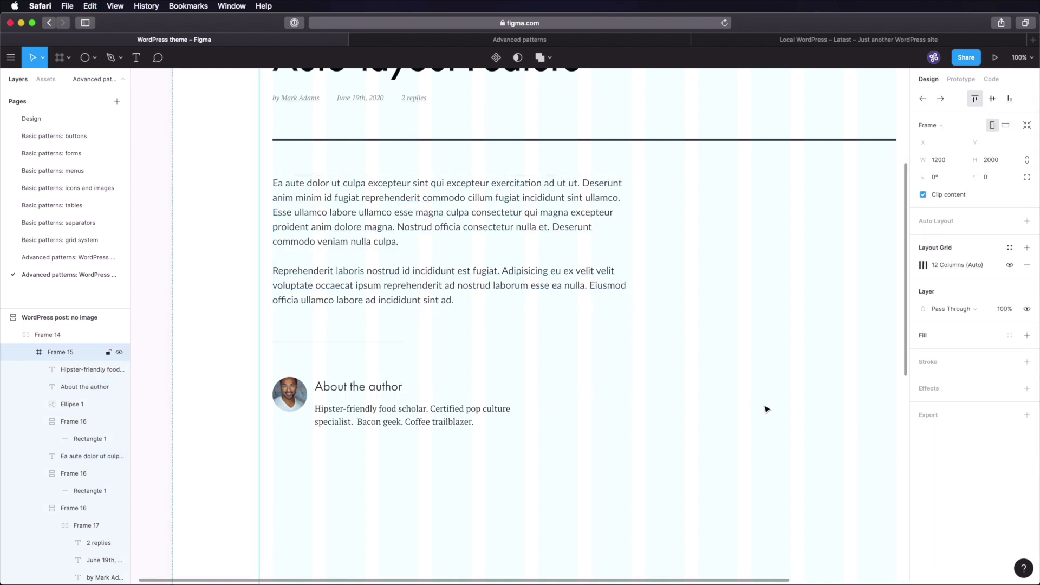
pyautogui.click(357, 423)
pyautogui.click(944, 442)
pyautogui.press('super+v')
pyautogui.press('Tab')
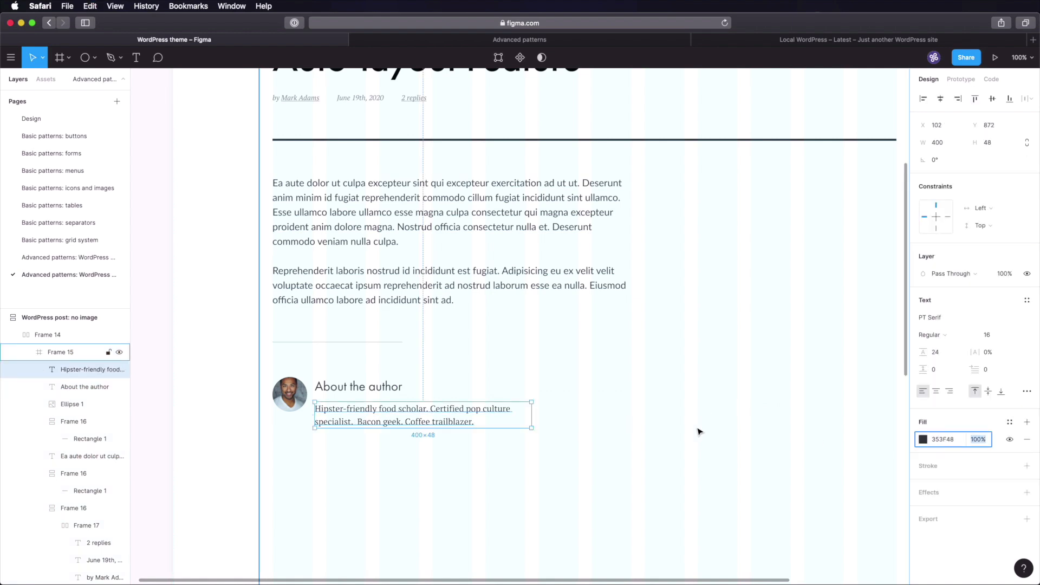
# - Change the article title's fill to near-black 030F1A
pyautogui.click(699, 430)
pyautogui.click(383, 388)
pyautogui.scroll(5, 394, 402)
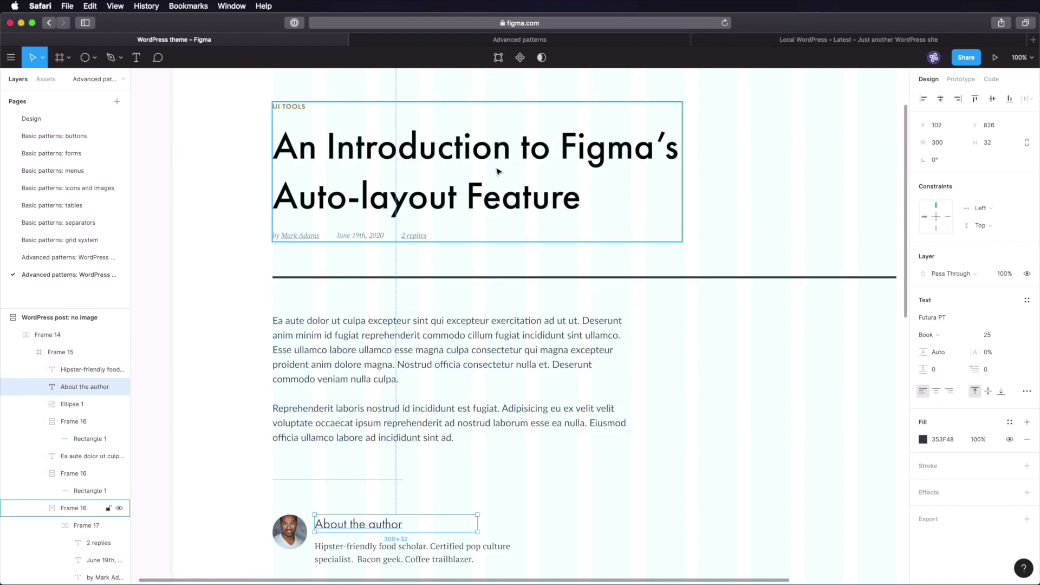
pyautogui.click(501, 157)
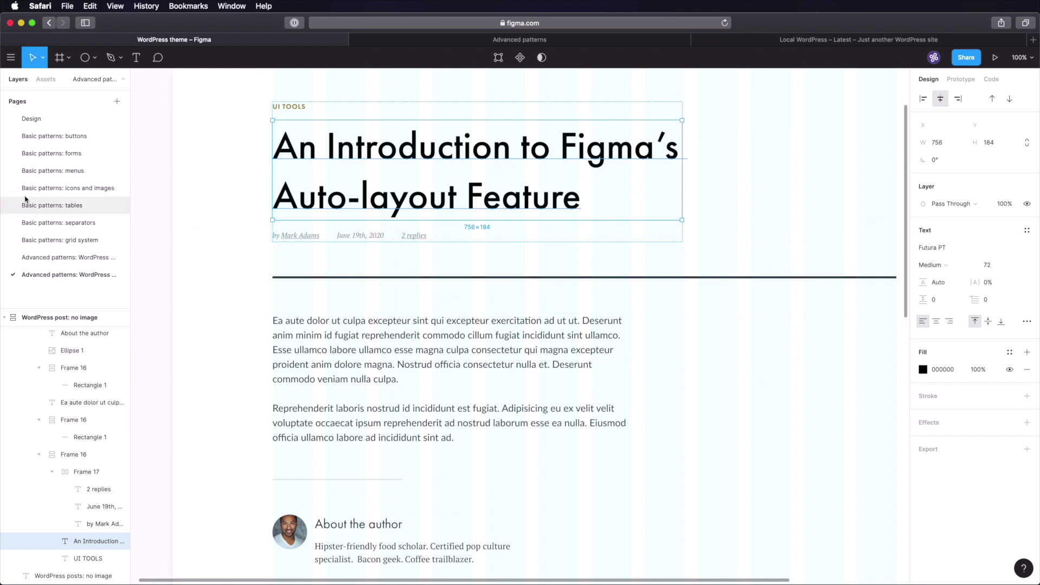
pyautogui.click(31, 118)
pyautogui.click(110, 275)
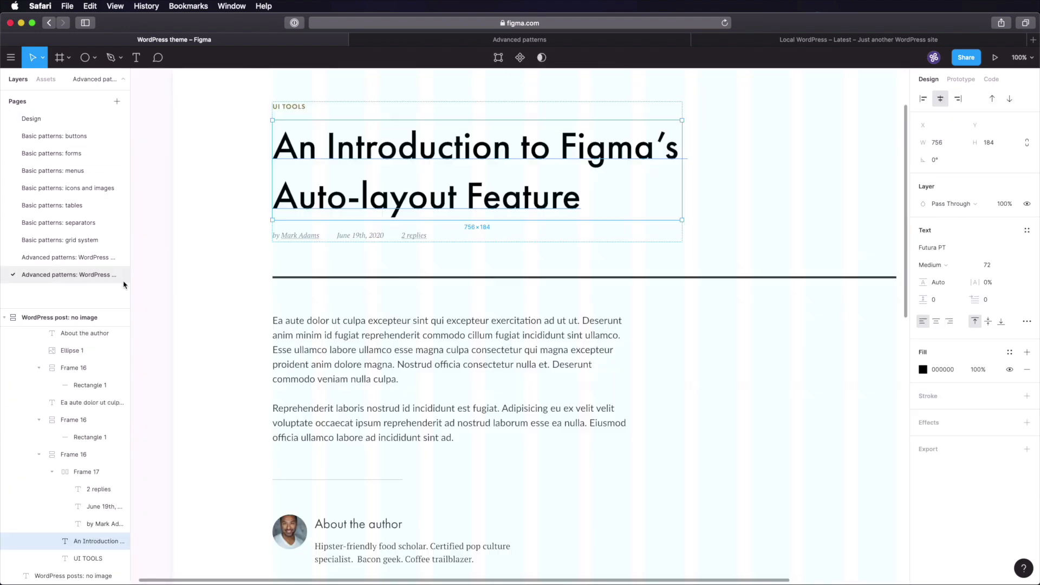
pyautogui.click(941, 369)
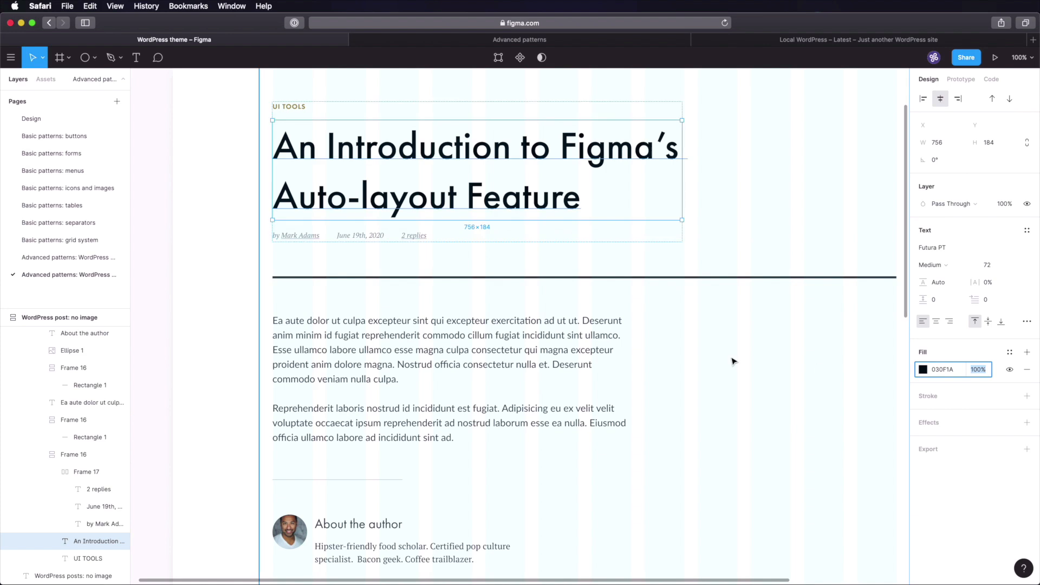
# - Change the 'About the author' heading's fill to 030F1A
pyautogui.scroll(-3, 497, 364)
pyautogui.click(349, 430)
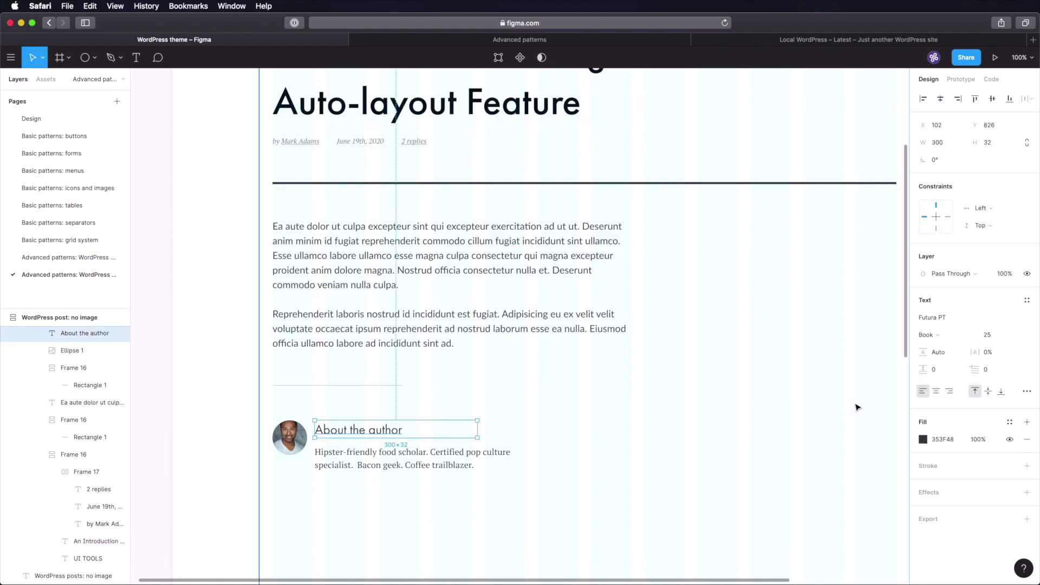
pyautogui.click(943, 440)
pyautogui.write('030F1A')
pyautogui.press('Tab')
pyautogui.press('Escape')
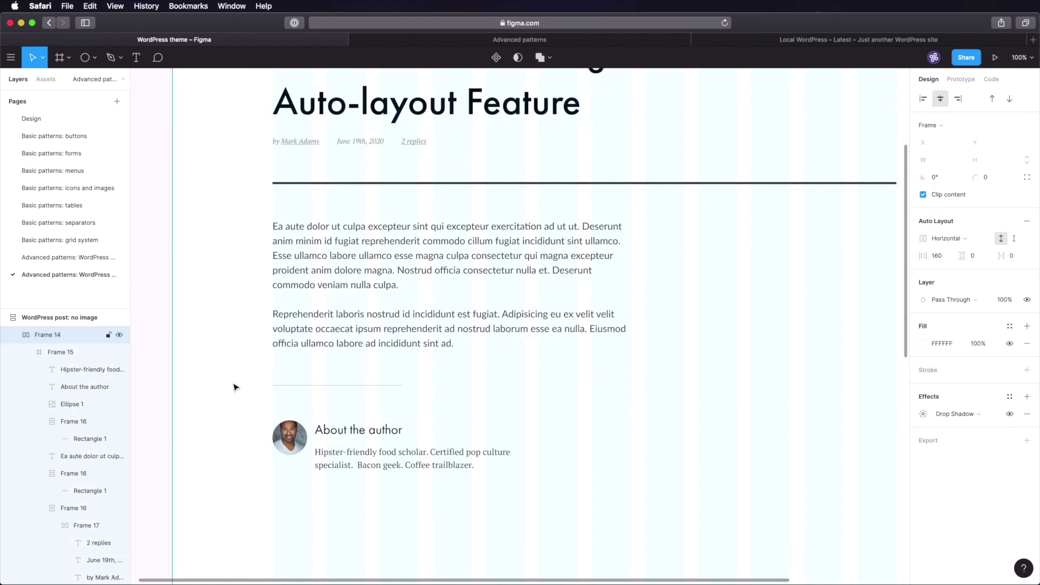
pyautogui.scroll(2, 234, 386)
pyautogui.scroll(-5, 232, 415)
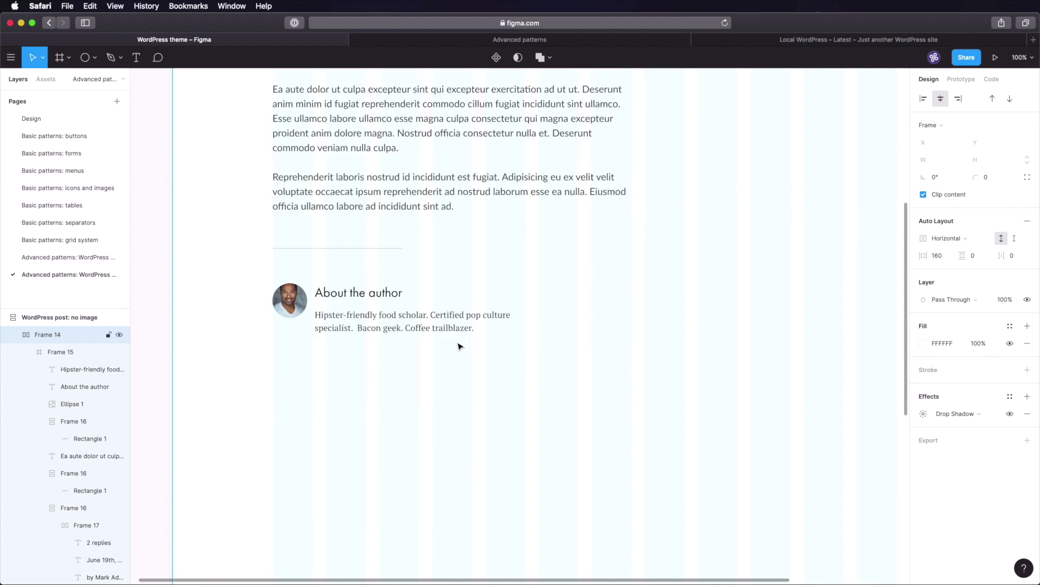
# - Wrap the heading and bio in vertical auto layout with 16 spacing, heading left-aligned
pyautogui.click(363, 294)
pyautogui.keyDown('shift'); pyautogui.click(367, 322); pyautogui.keyUp('shift')
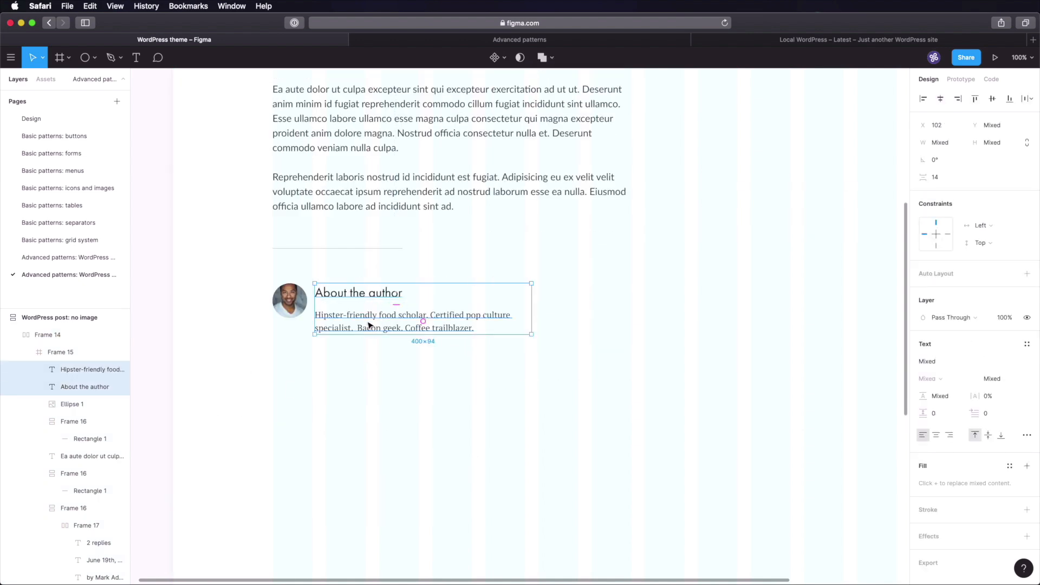
pyautogui.hotkey('shift', 'a')
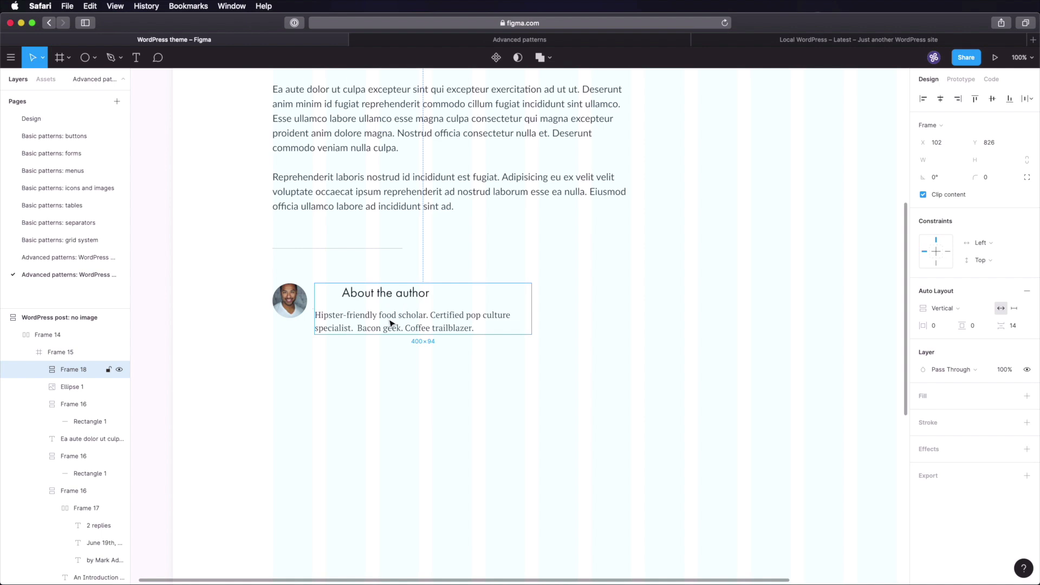
pyautogui.click(1016, 326)
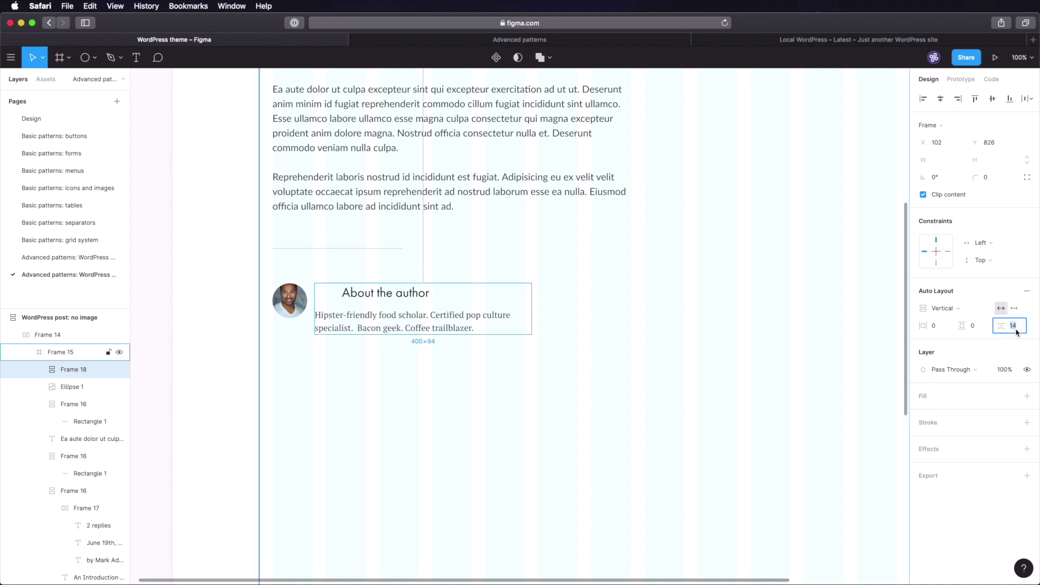
pyautogui.write('16')
pyautogui.press('Tab')
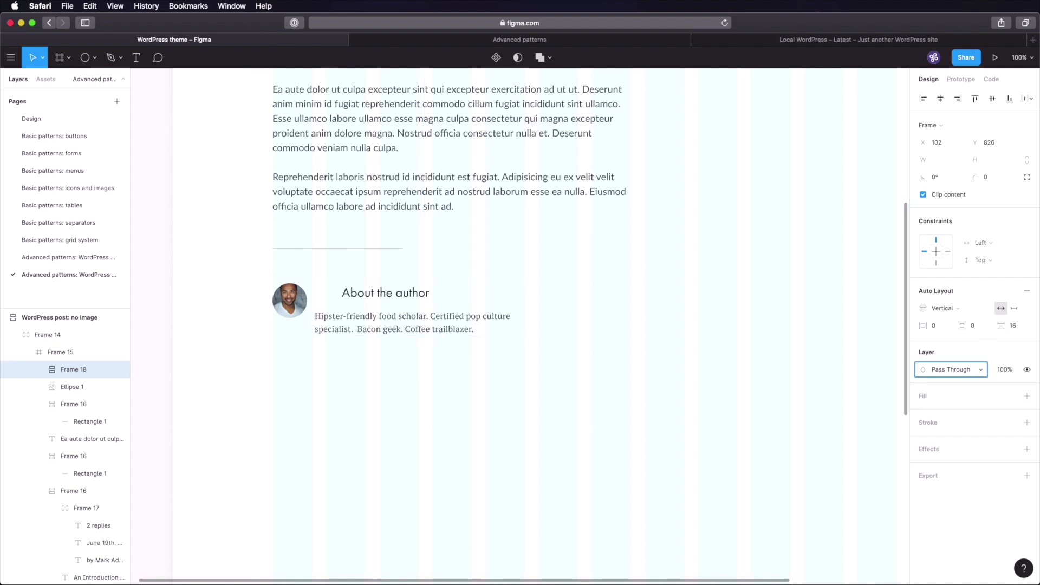
pyautogui.doubleClick(406, 296)
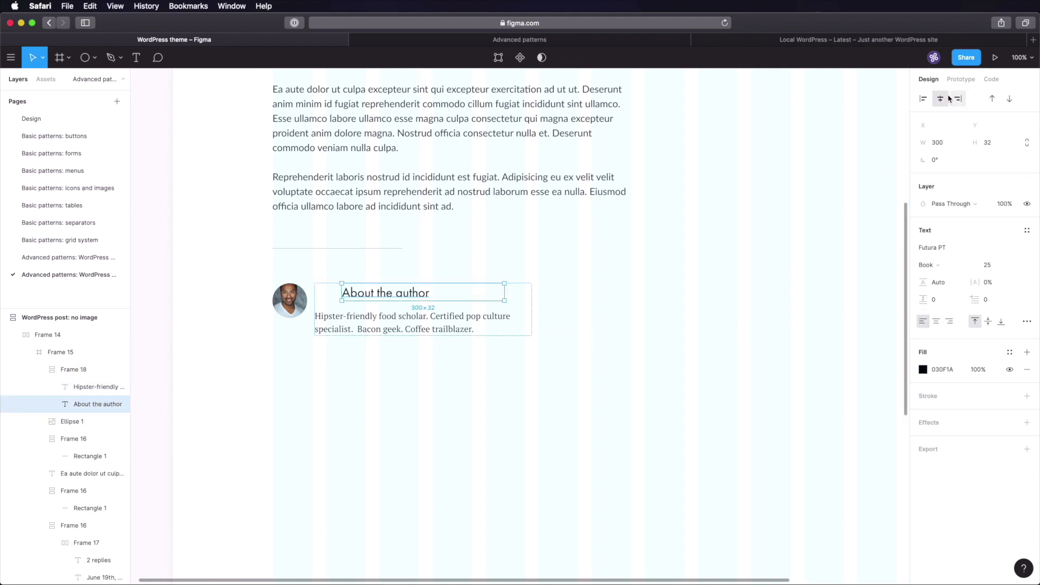
pyautogui.click(923, 99)
pyautogui.click(417, 327)
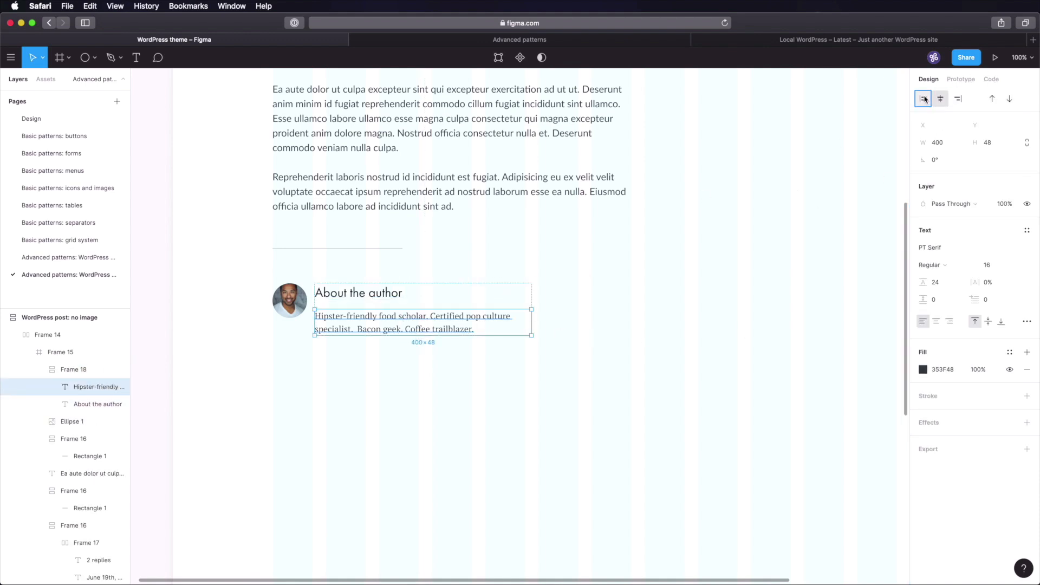
pyautogui.click(348, 355)
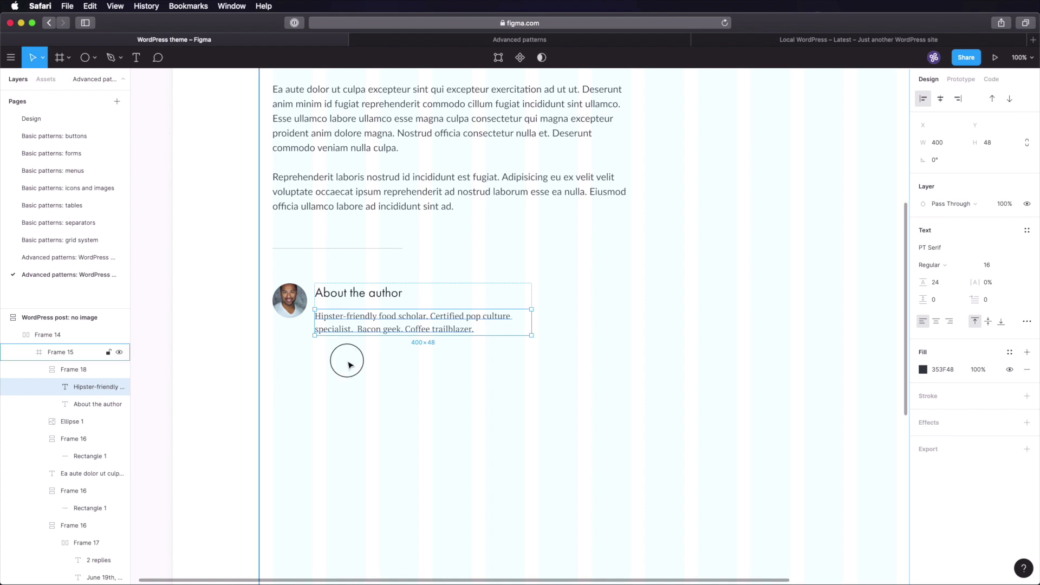
# - Put the avatar and text group in auto layout with a 32 gap, vertically centred
pyautogui.doubleClick(344, 323)
pyautogui.keyDown('shift'); pyautogui.click(304, 313); pyautogui.keyUp('shift')
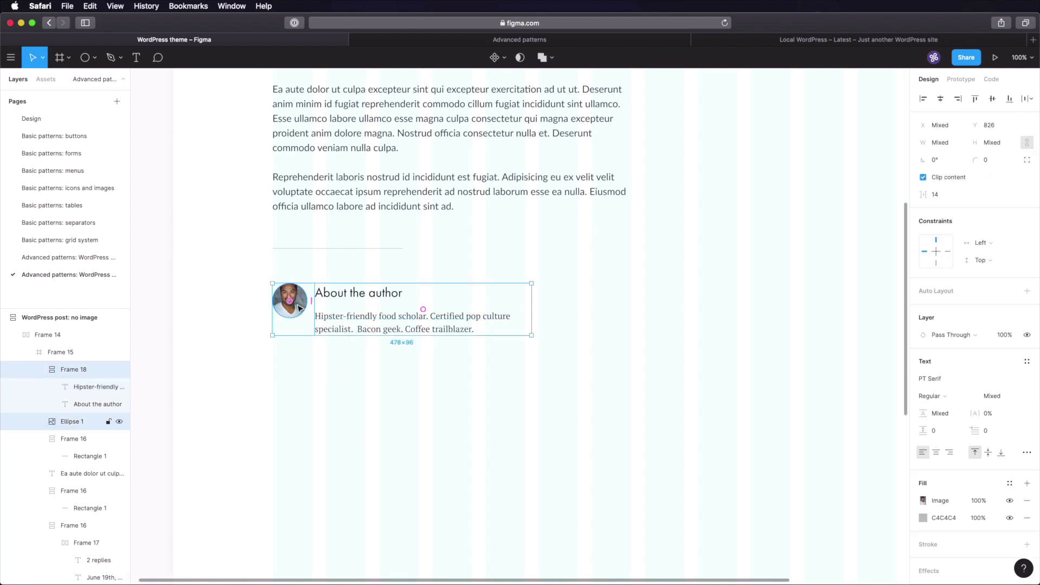
pyautogui.hotkey('shift', 'a')
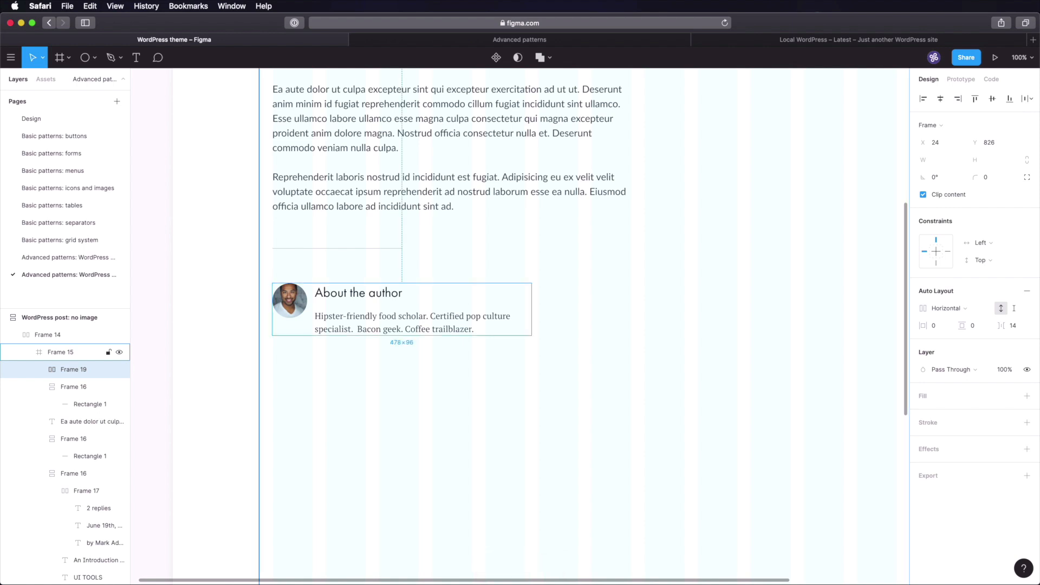
pyautogui.click(1020, 327)
pyautogui.write('32')
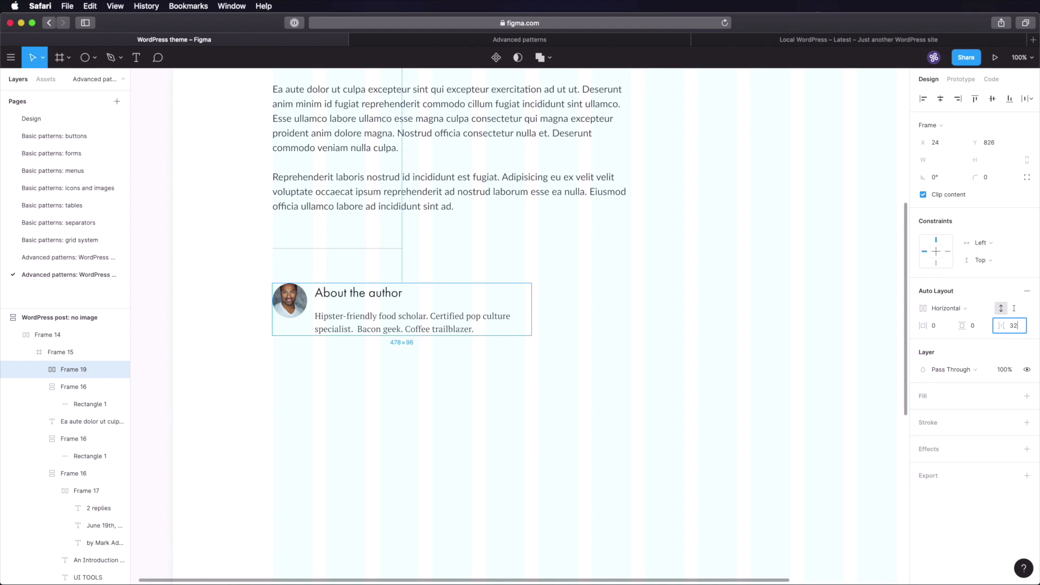
pyautogui.press('Tab')
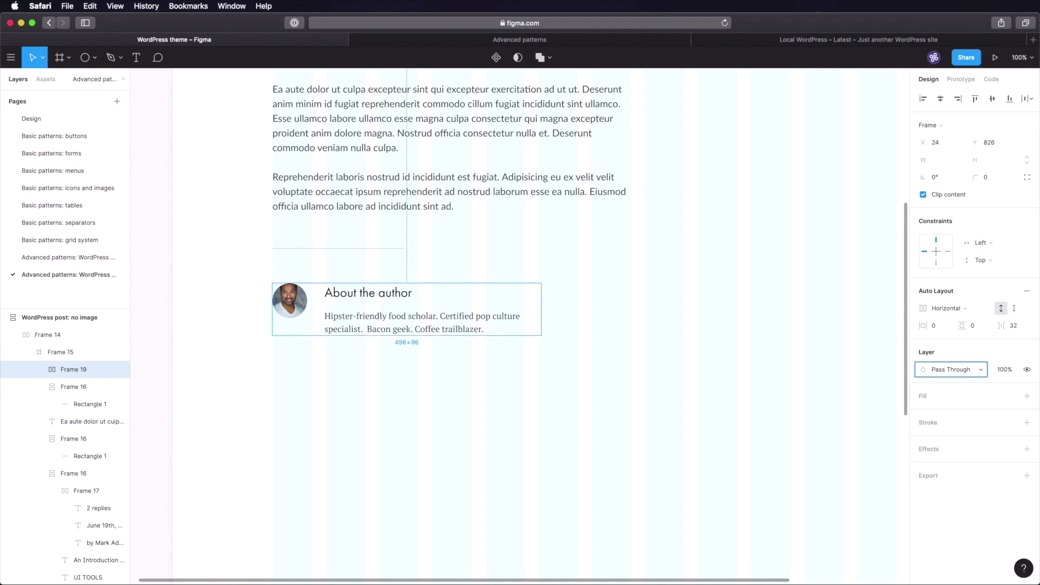
pyautogui.doubleClick(365, 295)
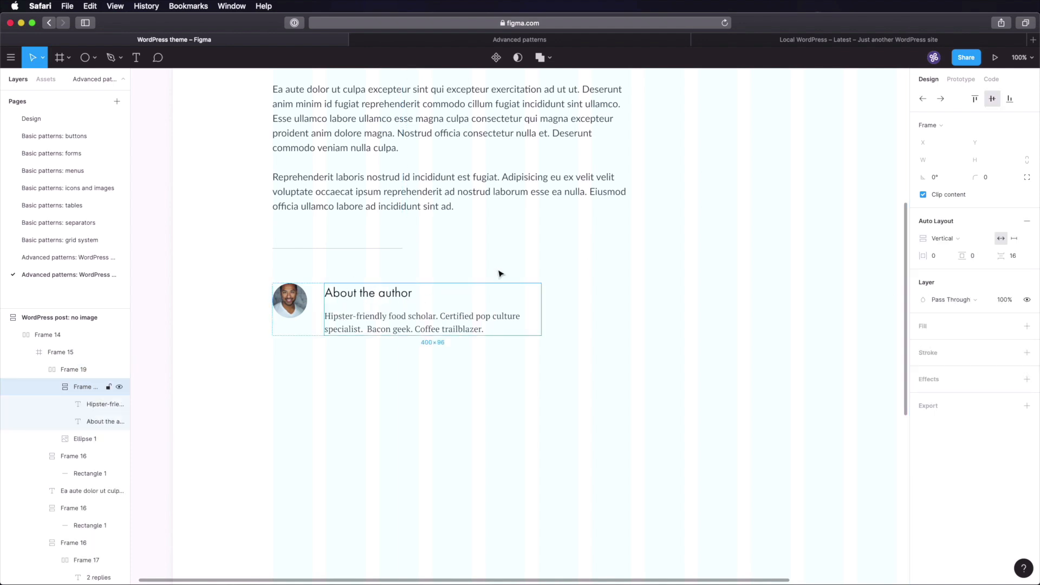
pyautogui.click(975, 99)
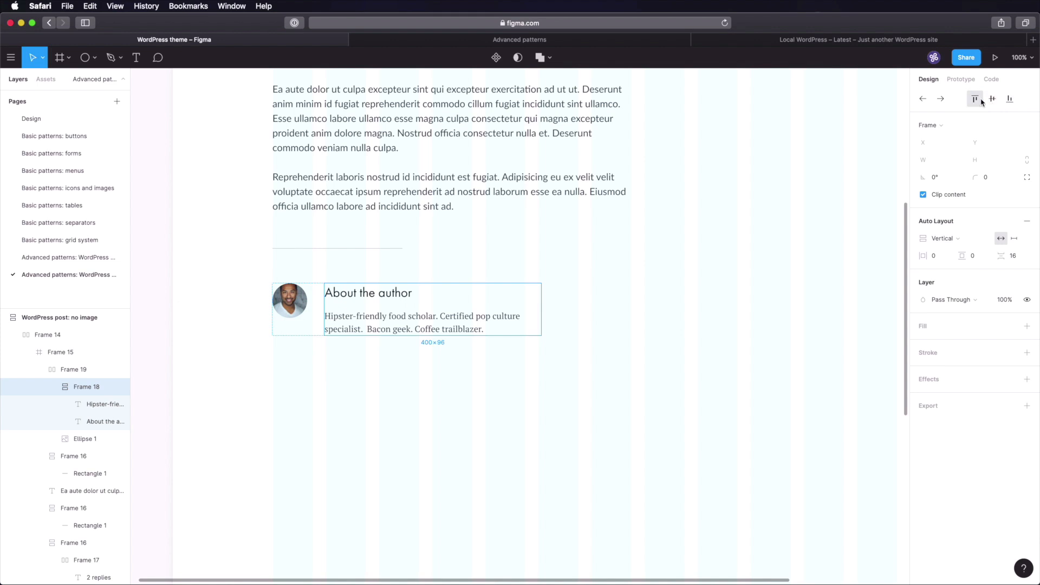
pyautogui.keyDown('shift'); pyautogui.click(301, 298); pyautogui.keyUp('shift')
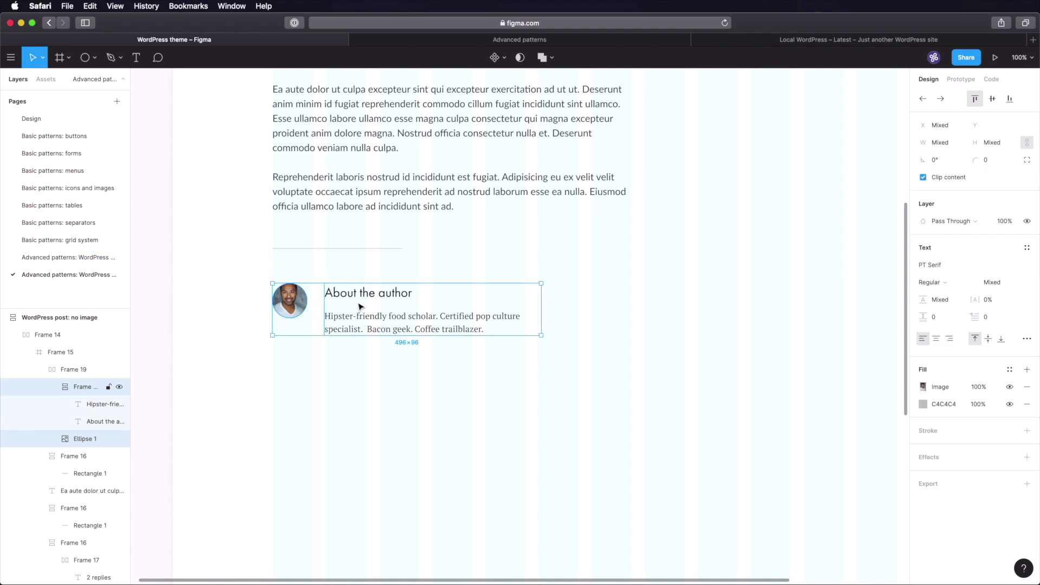
pyautogui.click(993, 100)
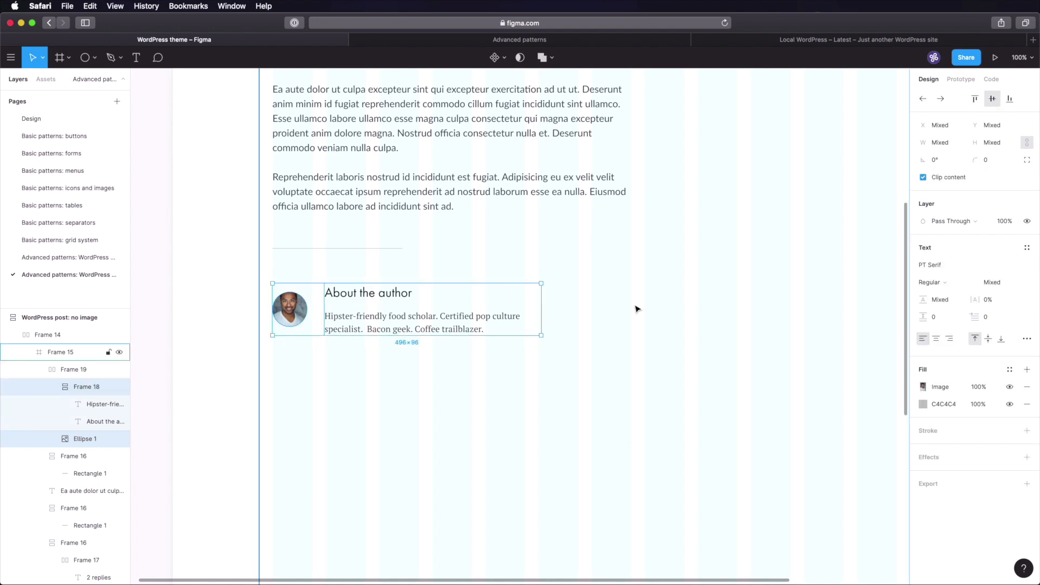
# - Narrow the bio text box to 368 wide and save the file
pyautogui.click(481, 320)
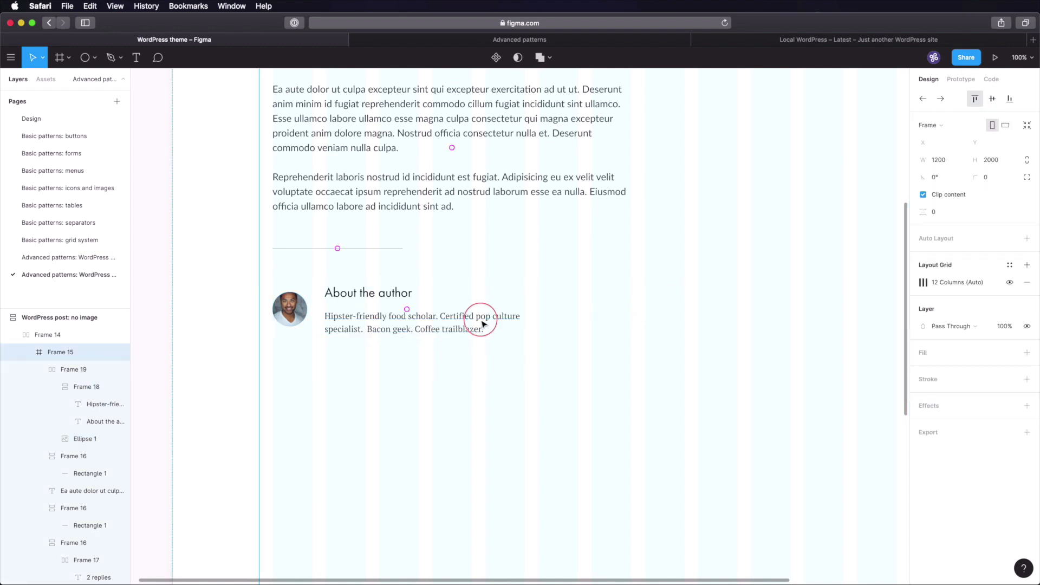
pyautogui.click(543, 312)
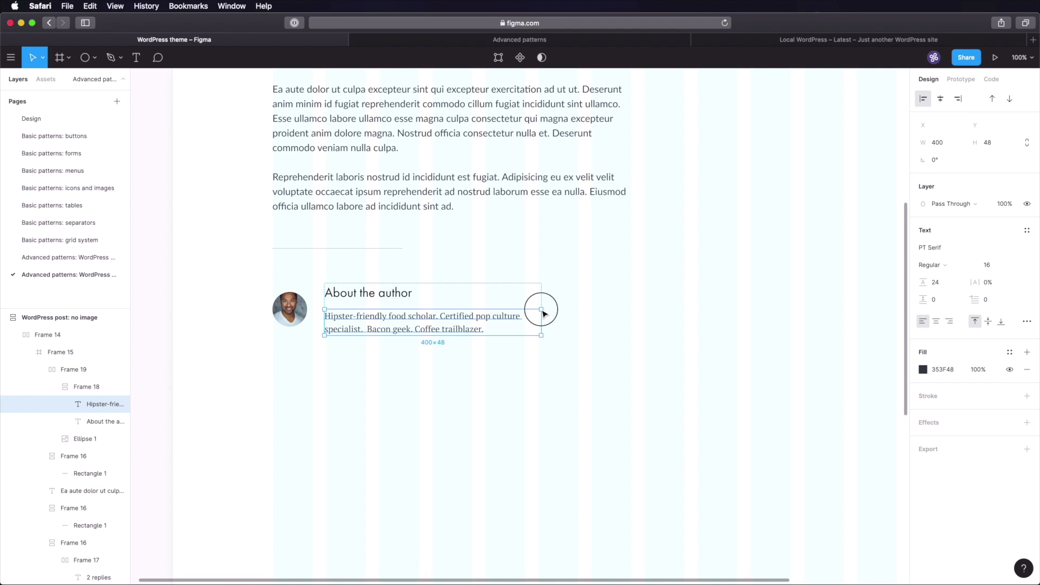
pyautogui.moveTo(544, 313); pyautogui.dragTo(527, 313)
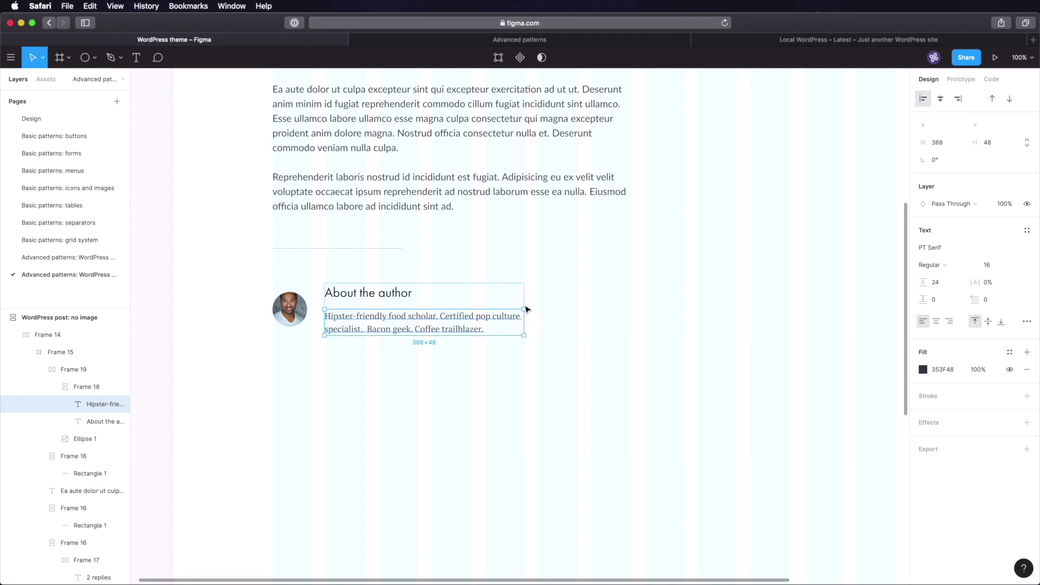
pyautogui.click(524, 370)
pyautogui.press('super+s')
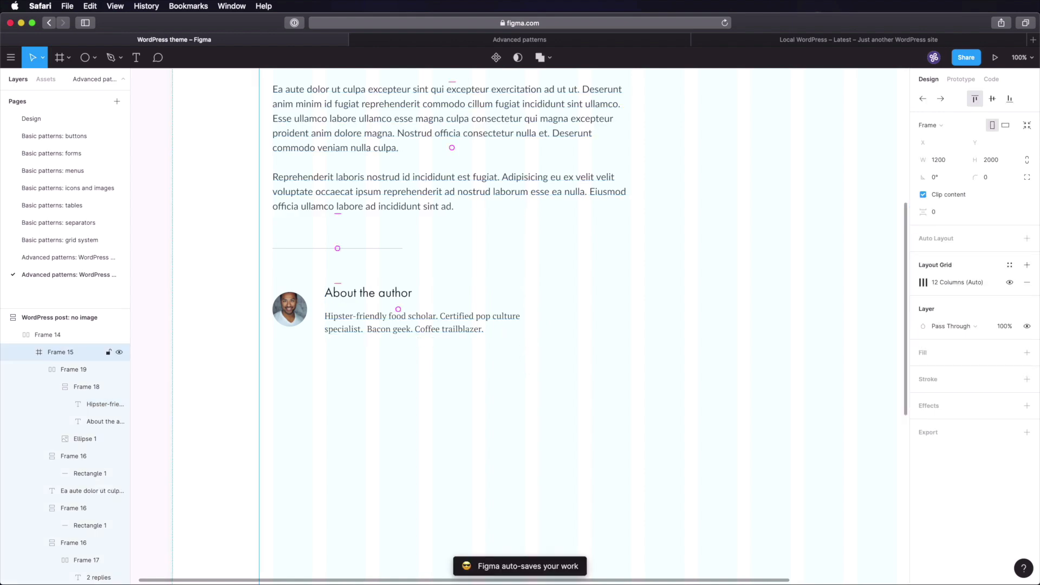
# - Duplicate the thick divider line below the author block
pyautogui.scroll(5, 548, 358)
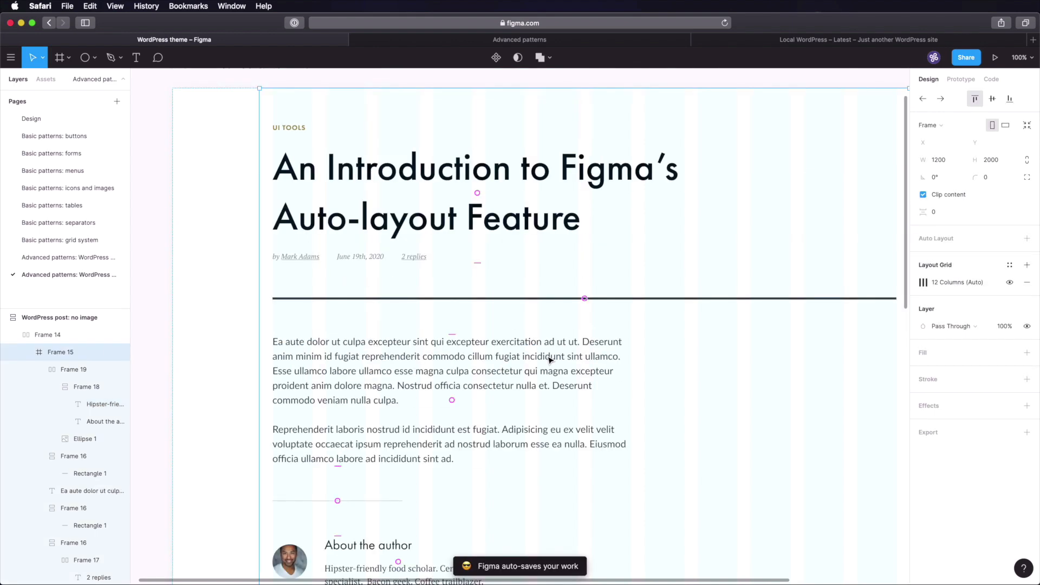
pyautogui.doubleClick(656, 299)
pyautogui.scroll(-2, 657, 299)
pyautogui.moveTo(666, 199); pyautogui.dragTo(687, 524)
pyautogui.scroll(-5, 661, 368)
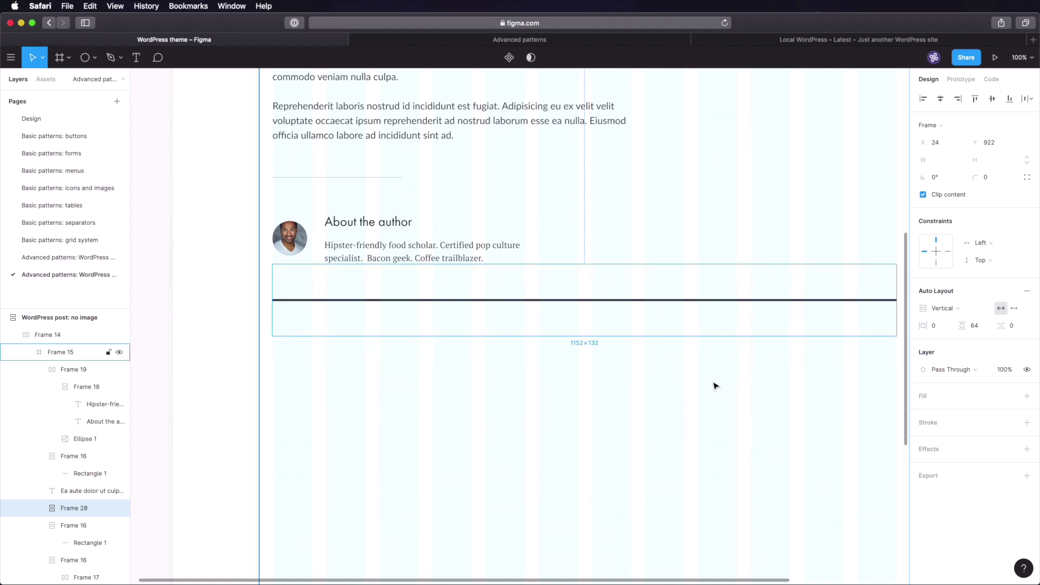
# - Copy the Display small sample text from the Design page's typography samples
pyautogui.click(51, 119)
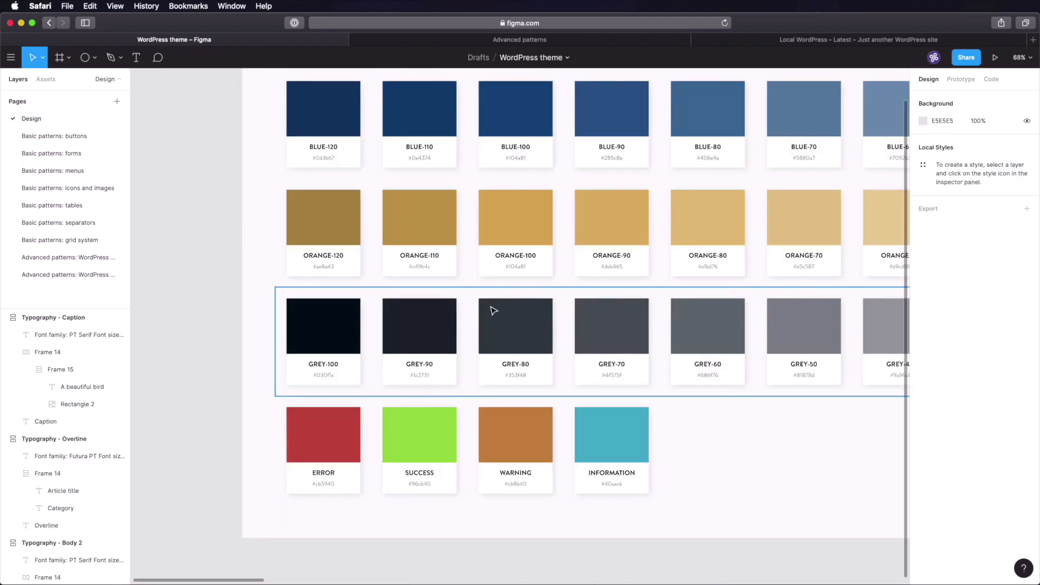
pyautogui.hotkey('shift', '1')
pyautogui.press('z')
pyautogui.moveTo(668, 254); pyautogui.dragTo(746, 362)
pyautogui.moveTo(316, 273); pyautogui.dragTo(582, 299)
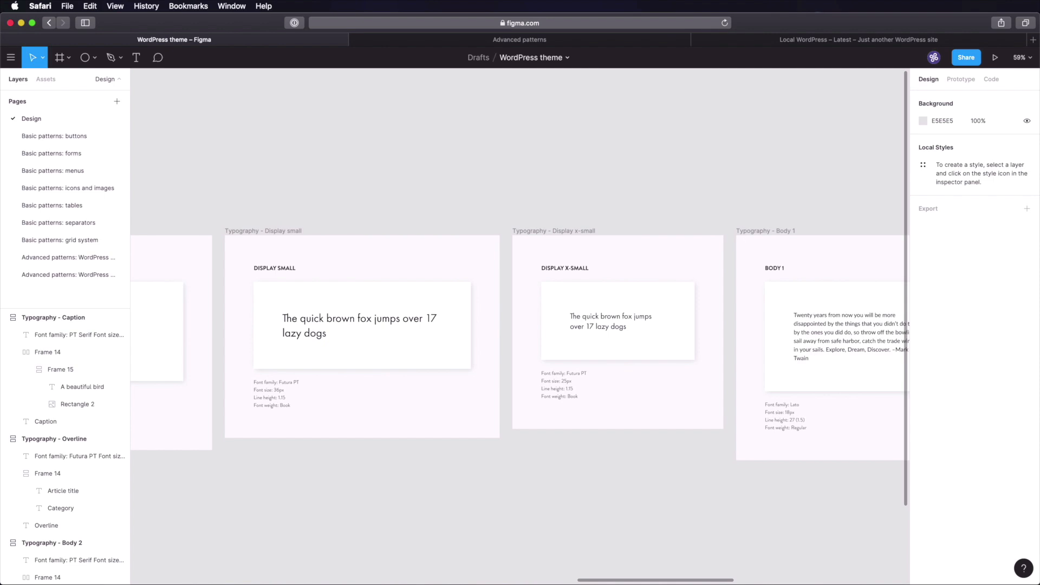
pyautogui.keyDown('super'); pyautogui.click(344, 322); pyautogui.keyUp('super')
pyautogui.press('super+c')
# - Write the '2 replies on “An Introduction to Figma’s Auto-layout Feature”' heading, narrow it to 464, save
pyautogui.click(70, 274)
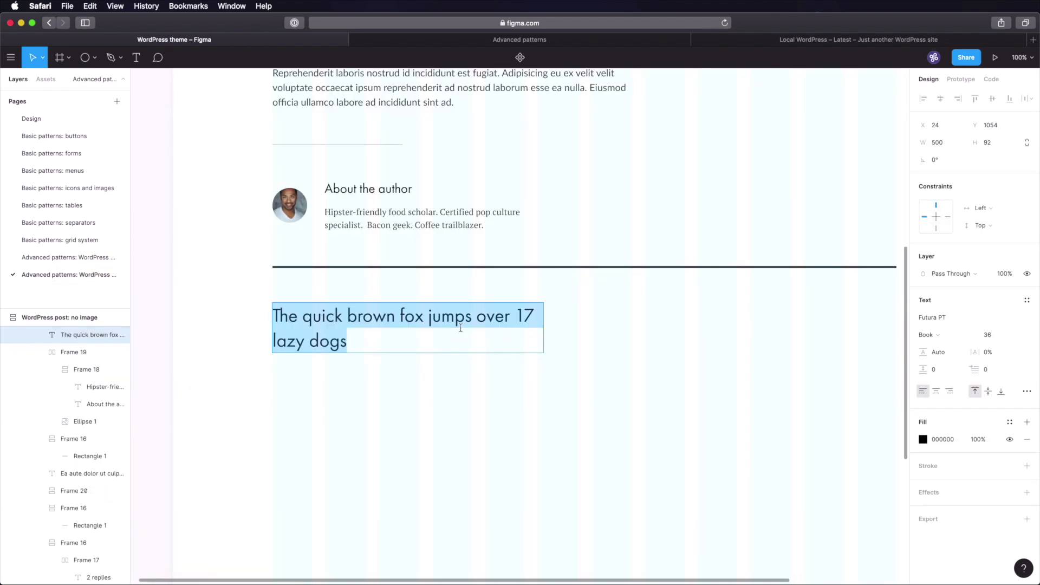
pyautogui.write('2')
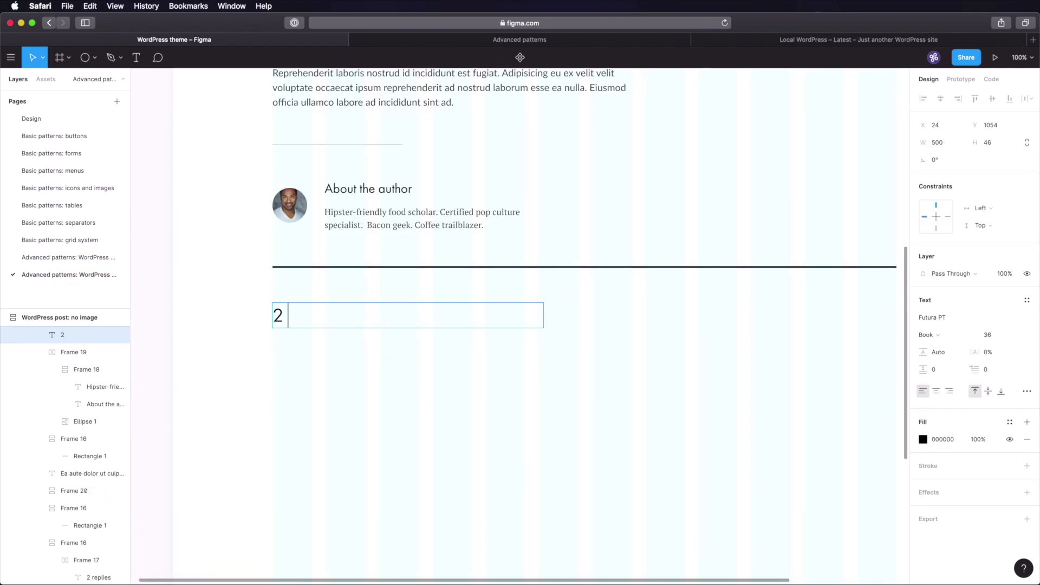
pyautogui.write(' replies to')
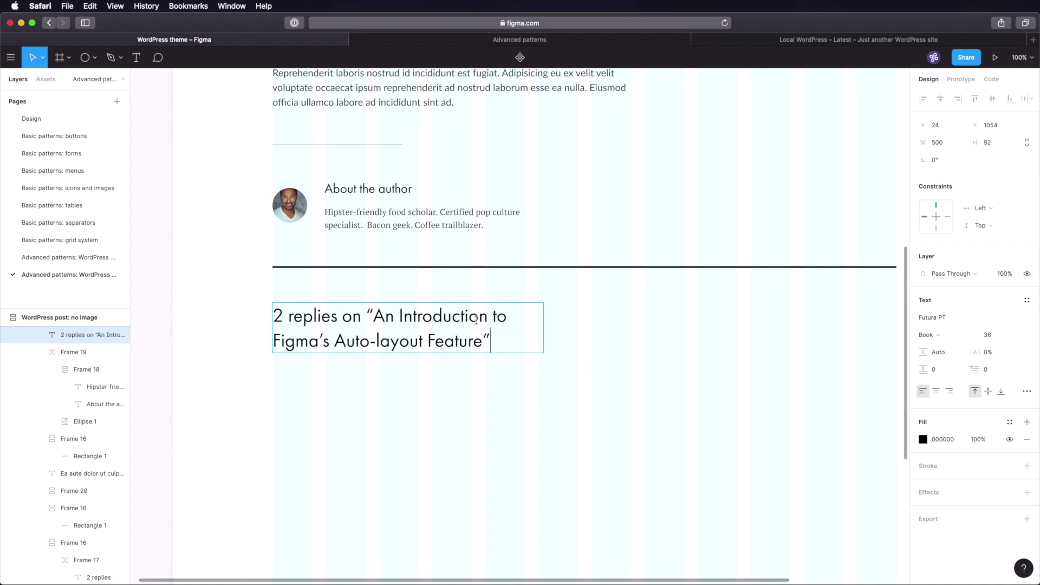
pyautogui.press('Escape')
pyautogui.moveTo(543, 329); pyautogui.dragTo(525, 329)
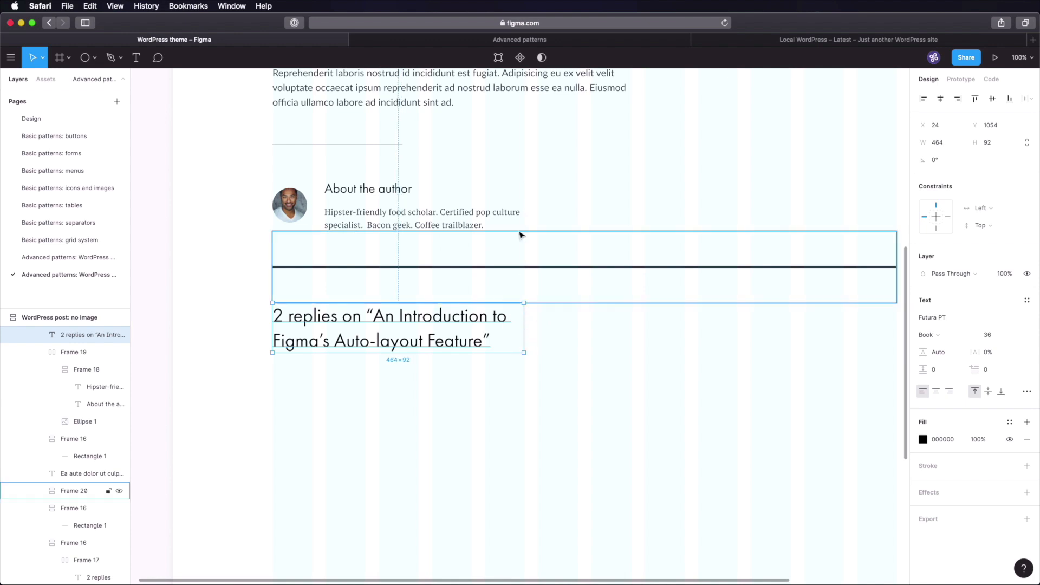
pyautogui.click(525, 384)
pyautogui.press('super+s')
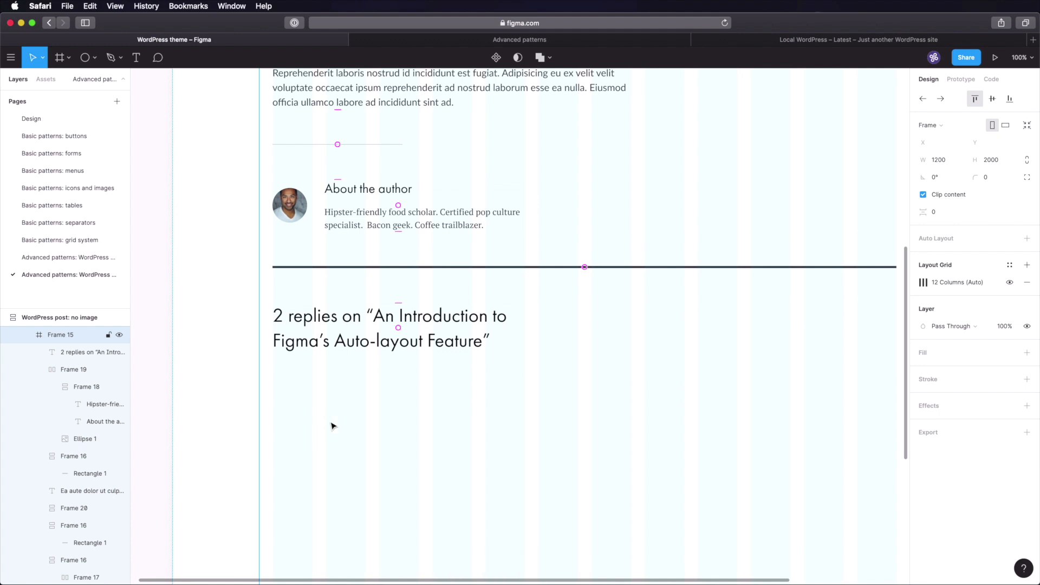
# - Paste a copy of the author block below the replies heading and nudge it into place
pyautogui.click(373, 190)
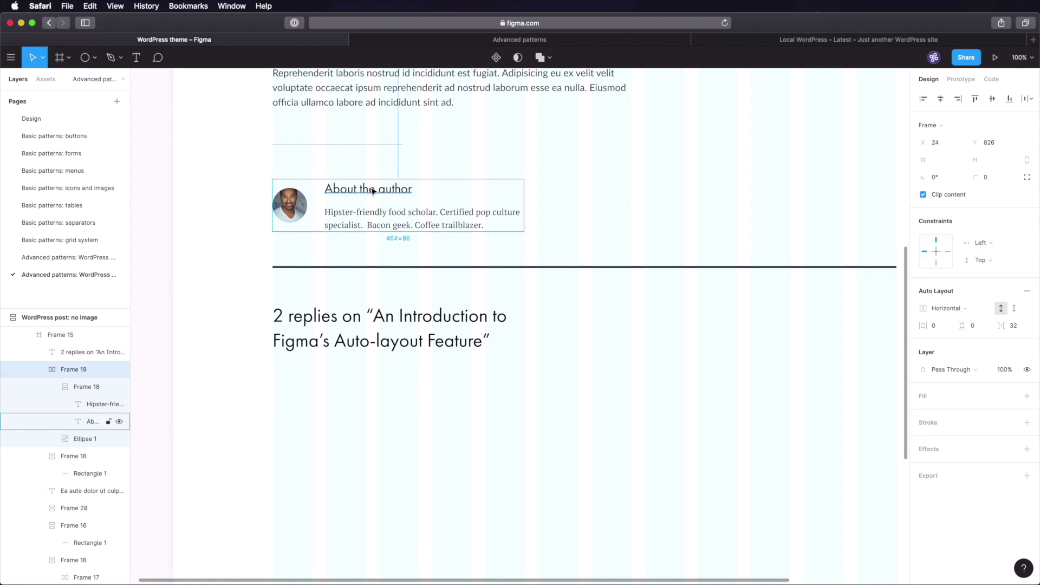
pyautogui.click(399, 343)
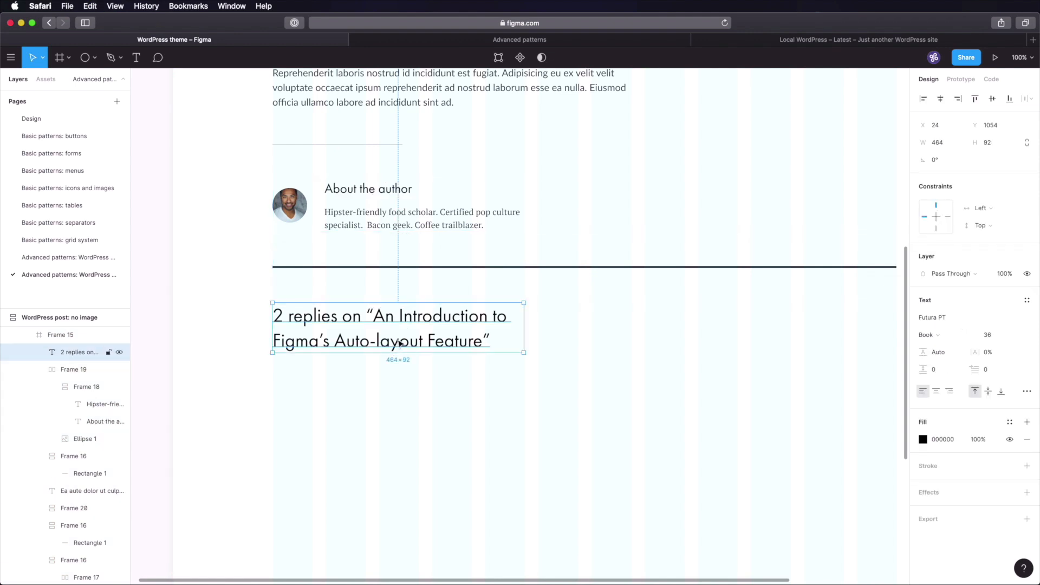
pyautogui.press('super+v')
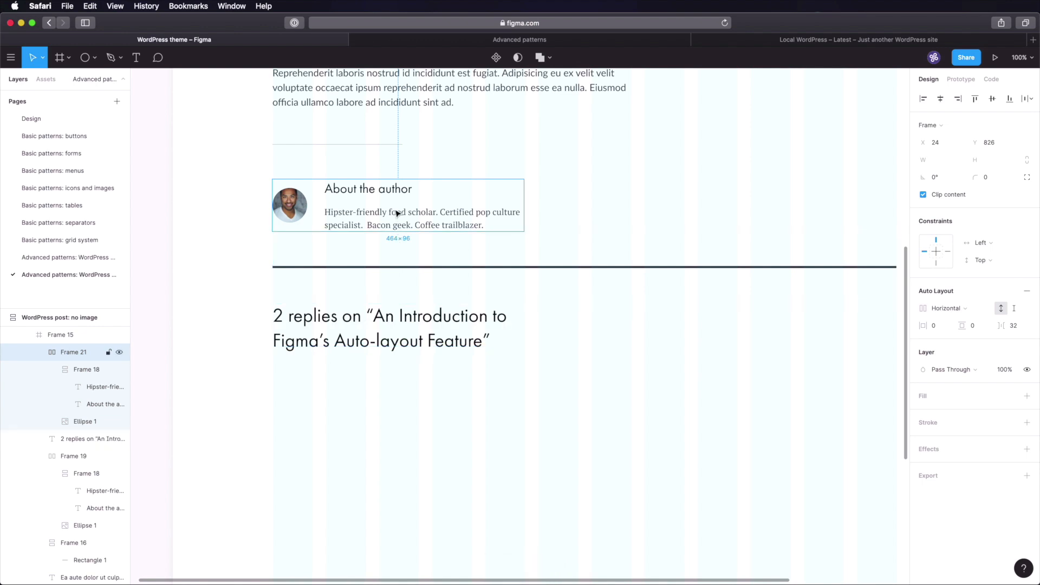
pyautogui.moveTo(399, 217); pyautogui.dragTo(403, 399)
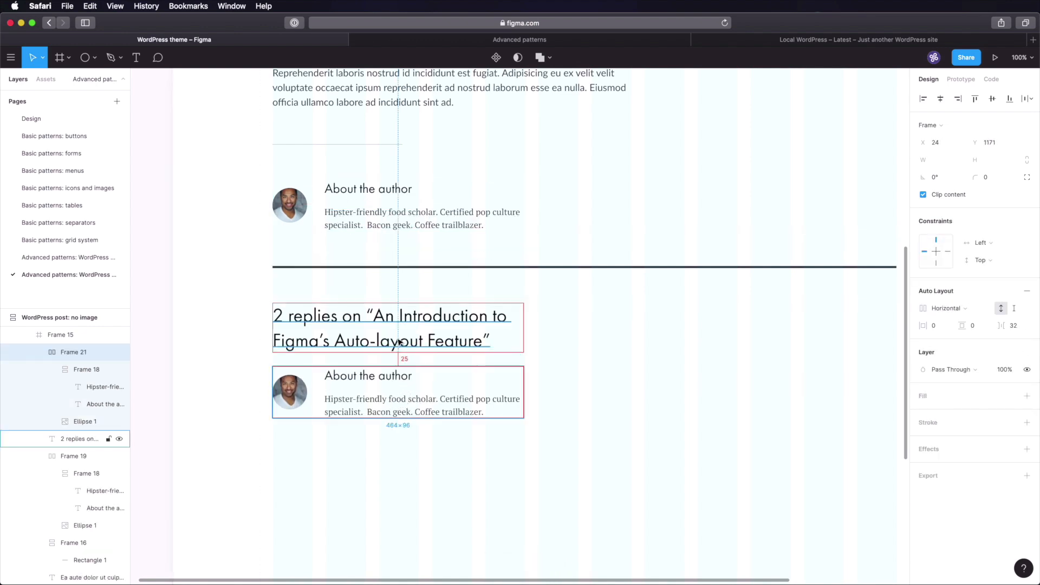
pyautogui.press('Down')
pyautogui.press('Down')
pyautogui.press('Down')
pyautogui.press('Down')
pyautogui.press('Down')
pyautogui.press('Down')
pyautogui.press('Down')
pyautogui.press('Down')
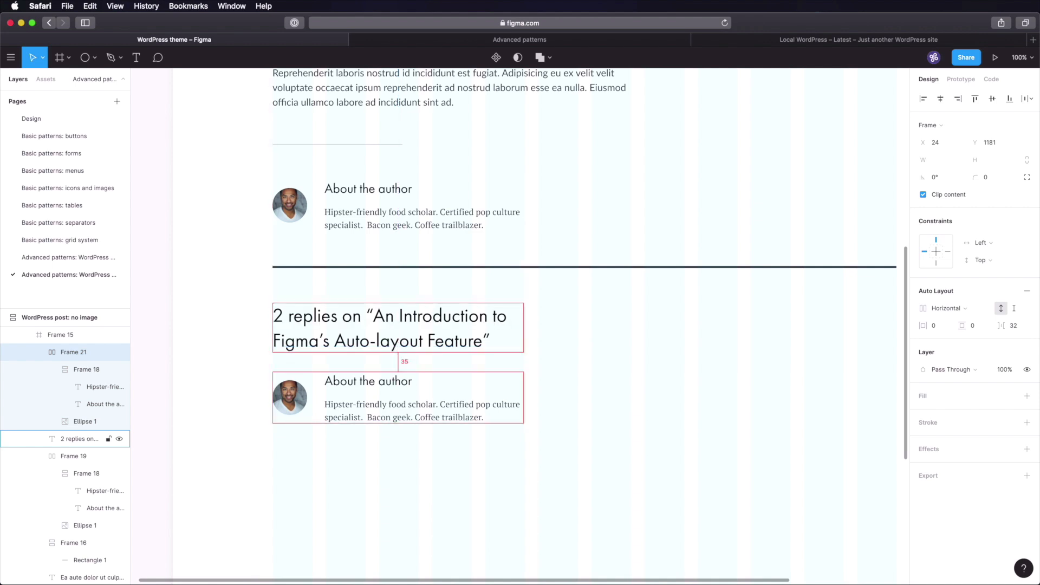
pyautogui.press('Up')
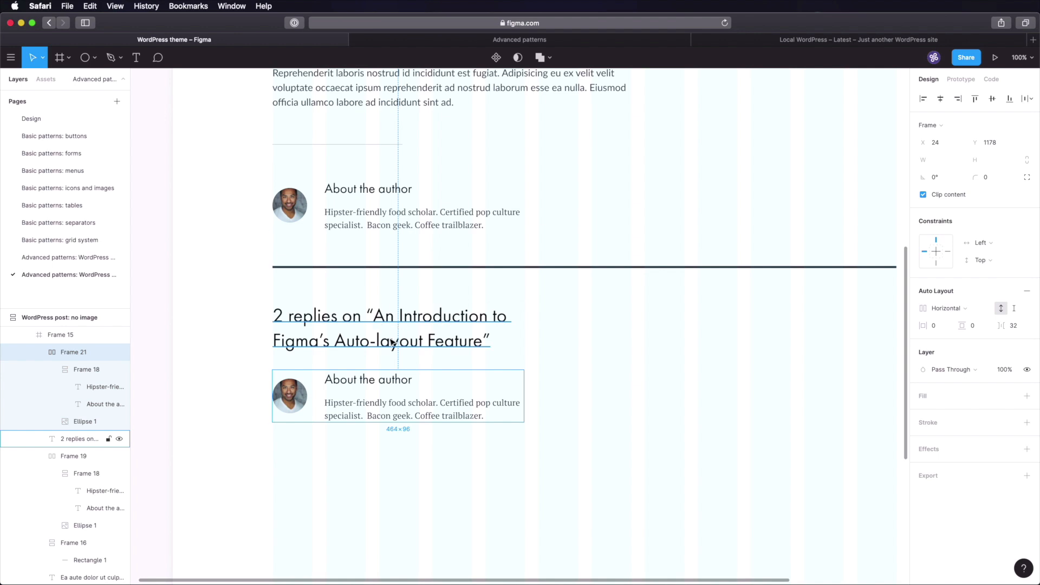
# - Top-align the copy's avatar and text column, and widen its paragraph to about 565 px
pyautogui.click(213, 367)
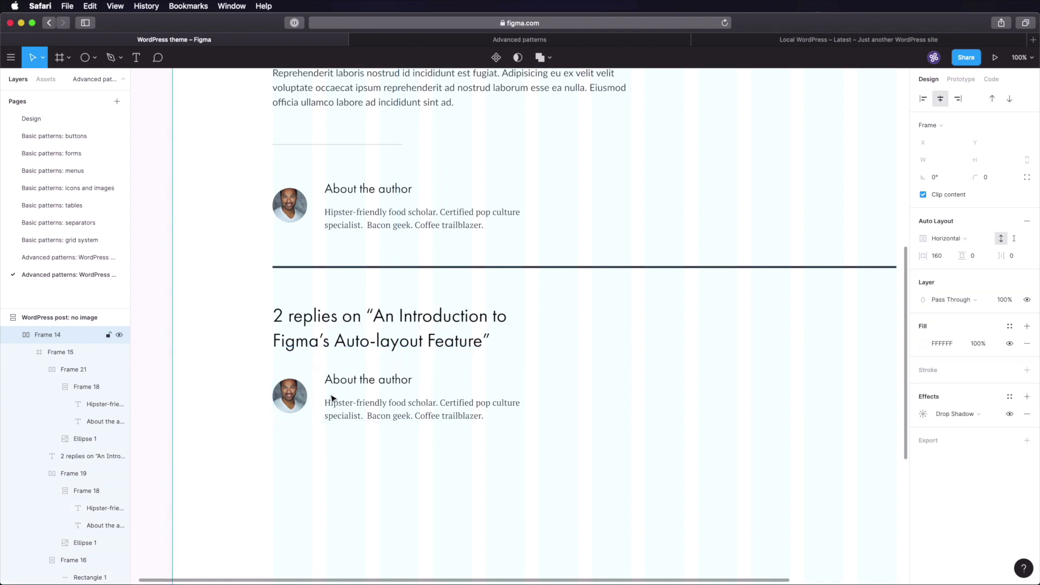
pyautogui.keyDown('super'); pyautogui.click(290, 396); pyautogui.keyUp('super')
pyautogui.click(992, 99)
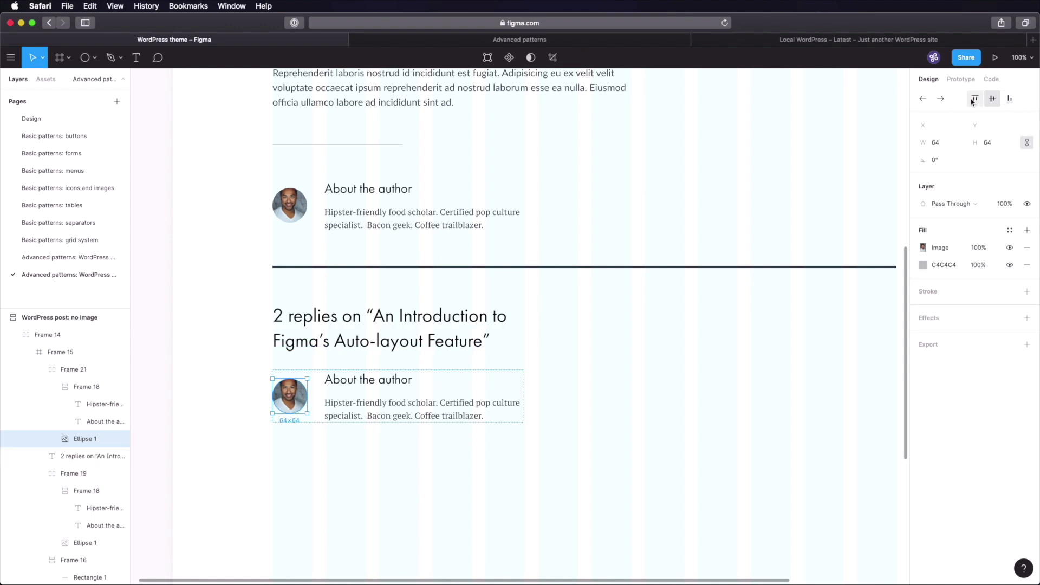
pyautogui.keyDown('super'); pyautogui.click(418, 387); pyautogui.keyUp('super')
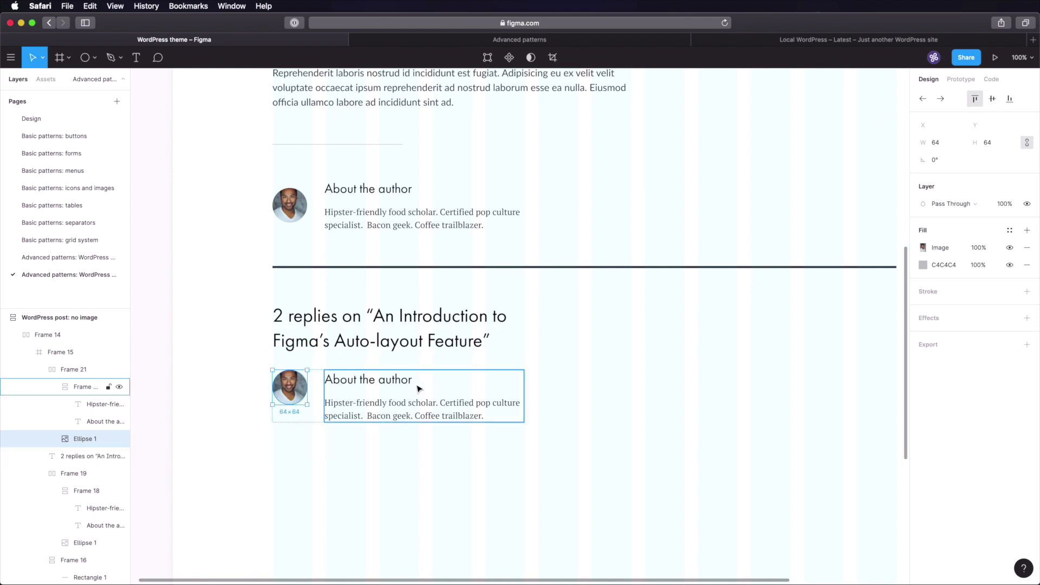
pyautogui.click(975, 99)
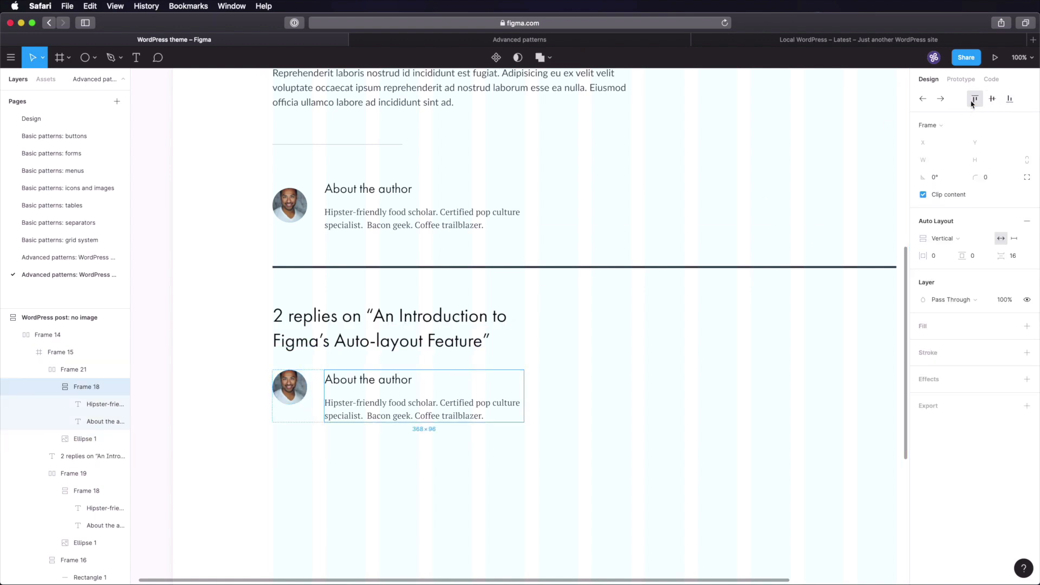
pyautogui.click(533, 383)
pyautogui.keyDown('super'); pyautogui.click(502, 405); pyautogui.keyUp('super')
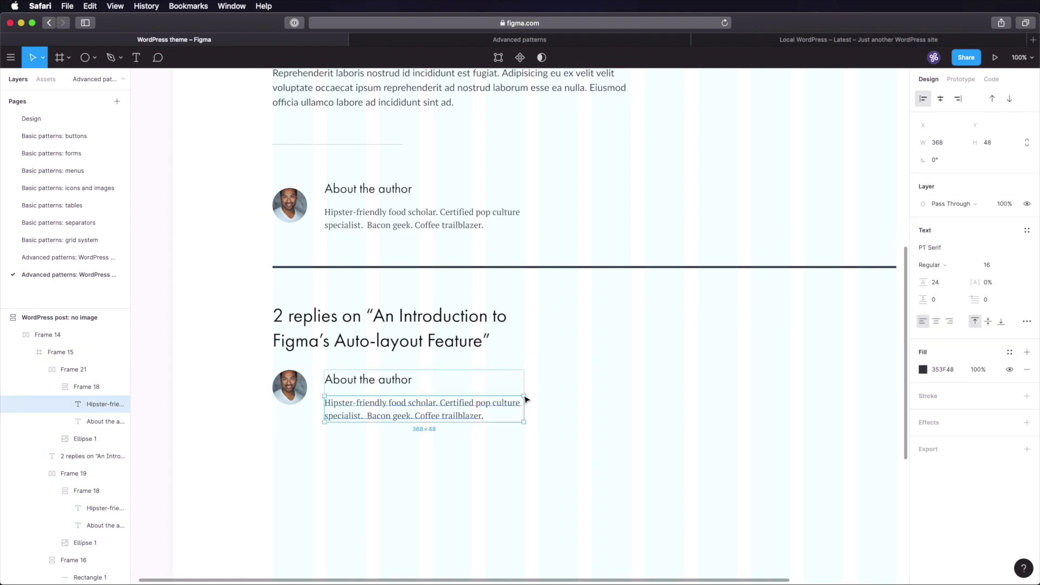
pyautogui.moveTo(526, 400); pyautogui.dragTo(634, 402)
# - Set the comment's body paragraph to Lato at size 18
pyautogui.scroll(2, 633, 402)
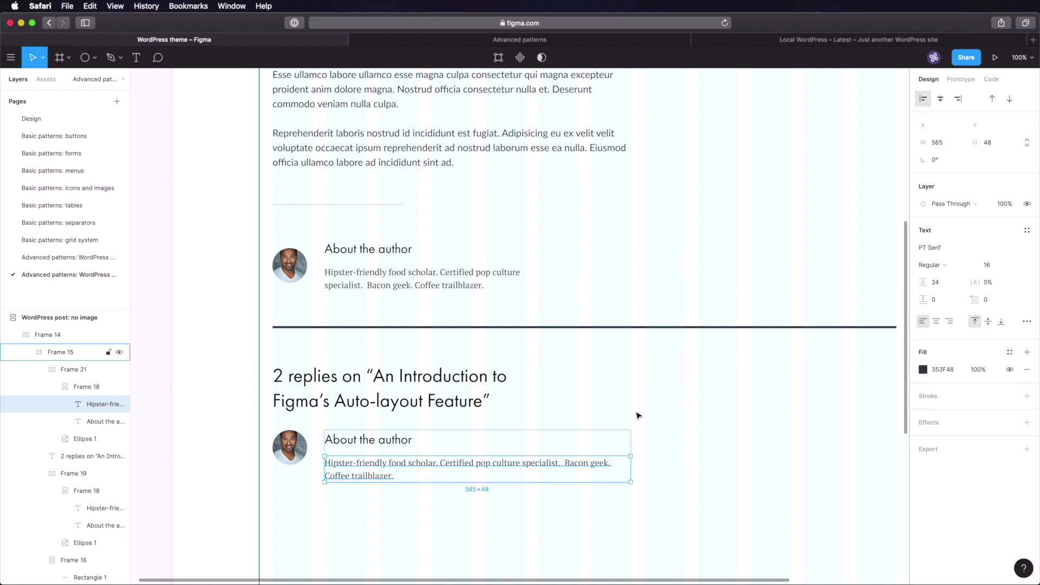
pyautogui.scroll(-4, 637, 415)
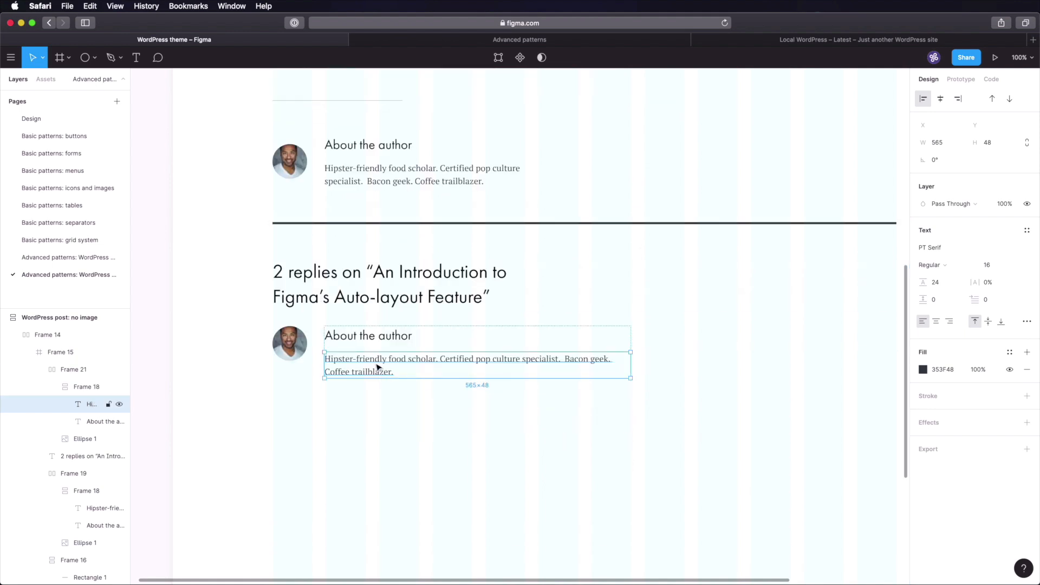
pyautogui.click(944, 249)
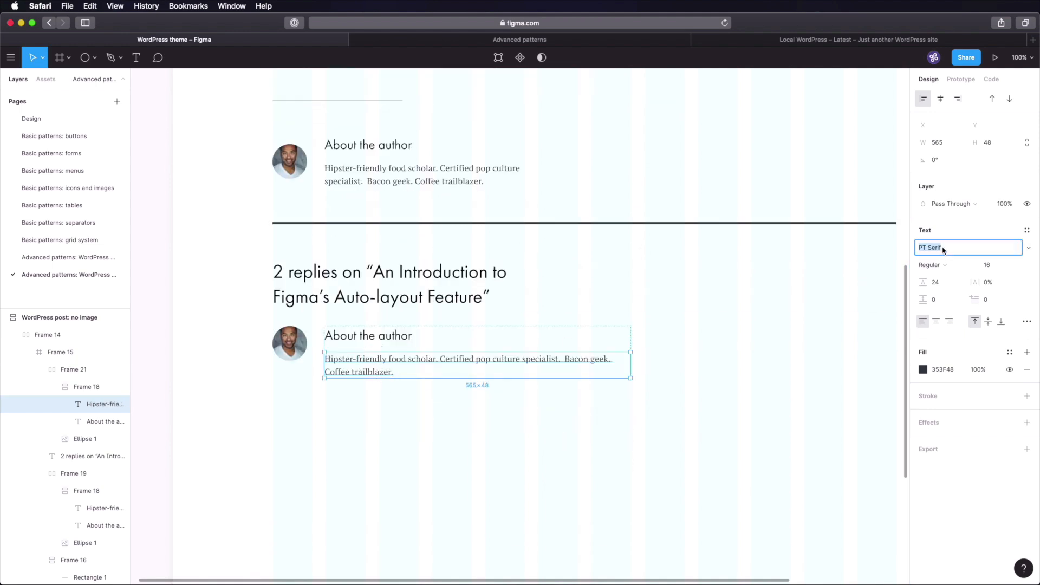
pyautogui.write('Lato')
pyautogui.press('Return')
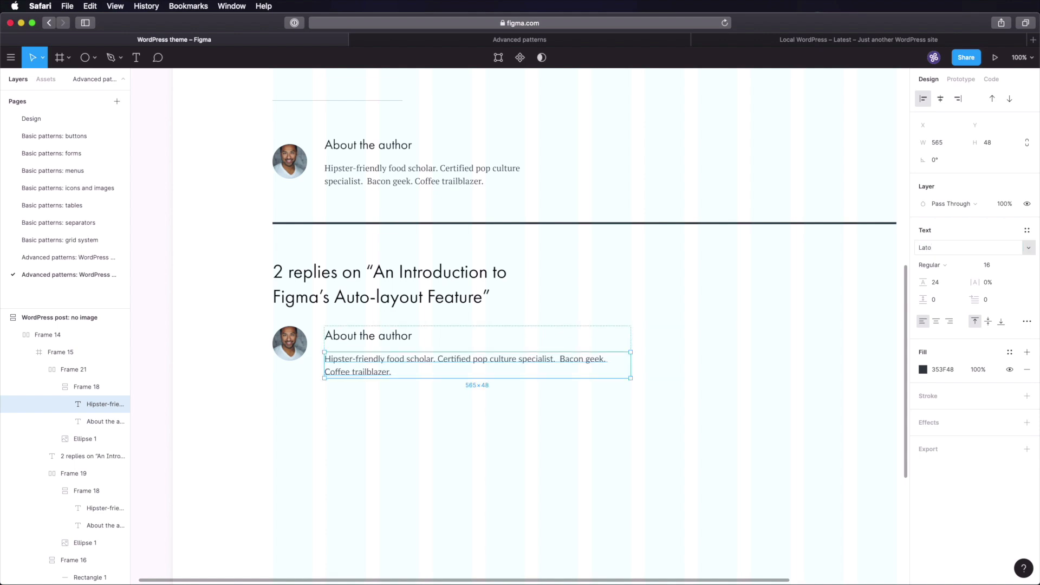
pyautogui.click(989, 266)
pyautogui.write('18')
pyautogui.press('Tab')
# - Set the comment's 'About the author' heading to Lato Bold
pyautogui.click(397, 341)
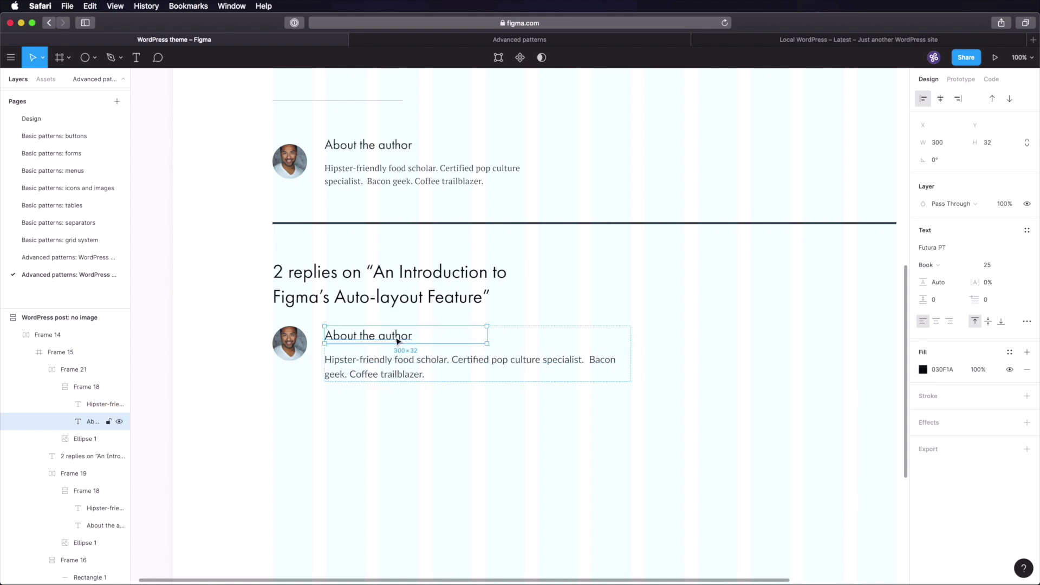
pyautogui.click(939, 248)
pyautogui.write('Lato')
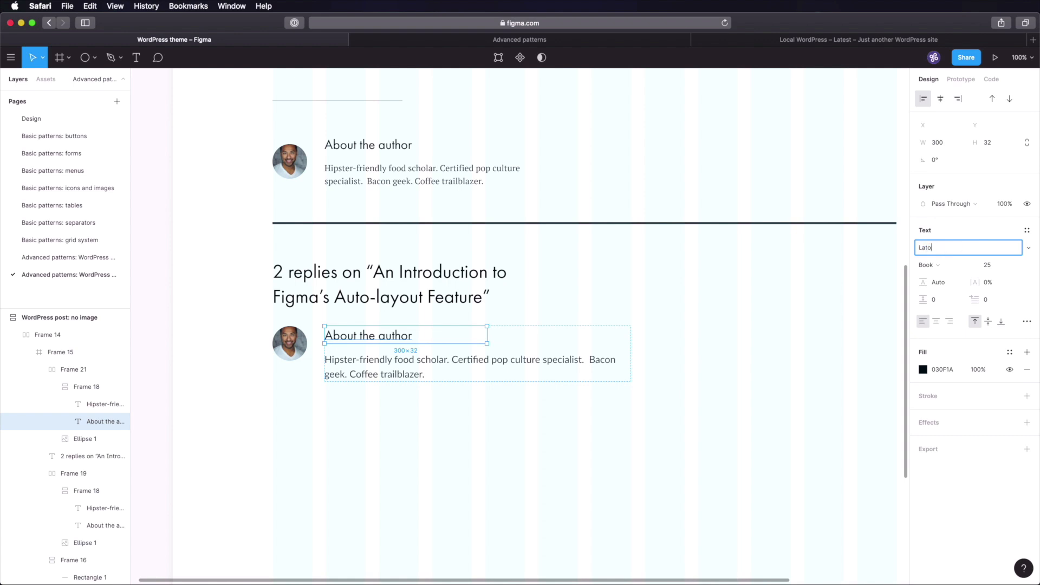
pyautogui.press('Return')
pyautogui.click(940, 266)
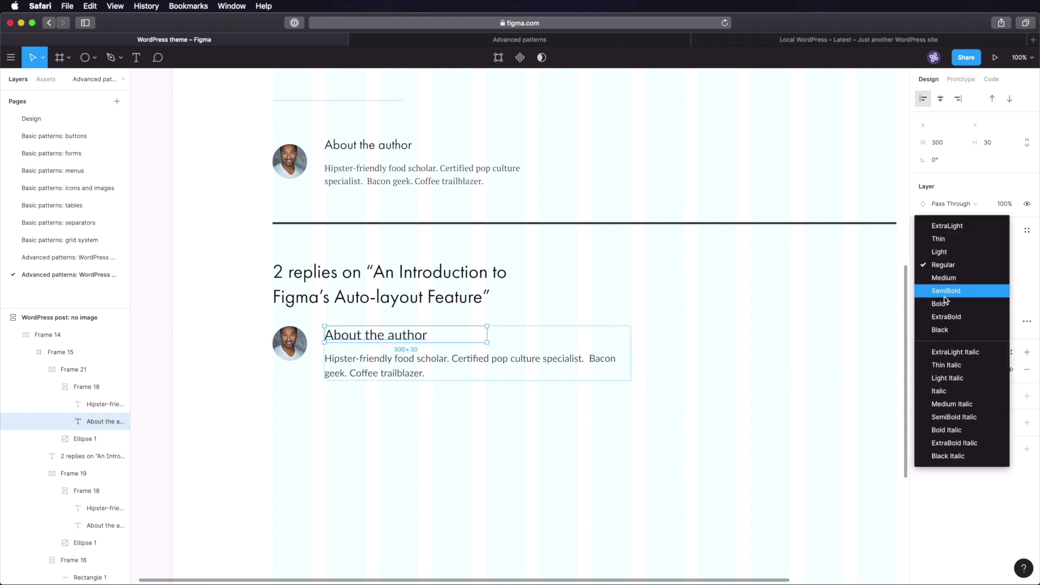
pyautogui.click(945, 290)
# - Size the name heading to 18 and duplicate it as the date 'November 12, 2016 11:47 PM'
pyautogui.click(996, 271)
pyautogui.write('18')
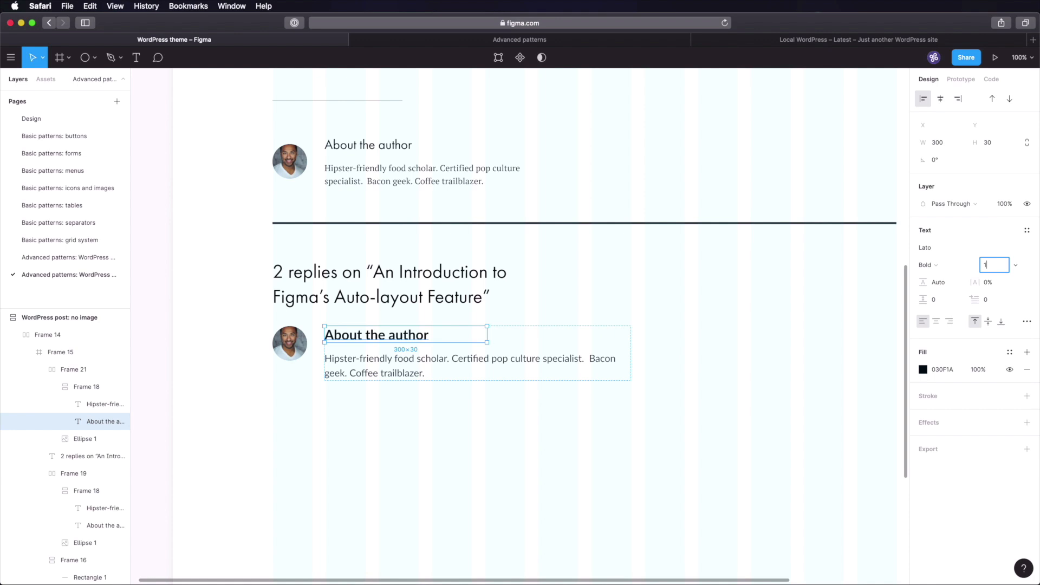
pyautogui.press('Tab')
pyautogui.click(603, 410)
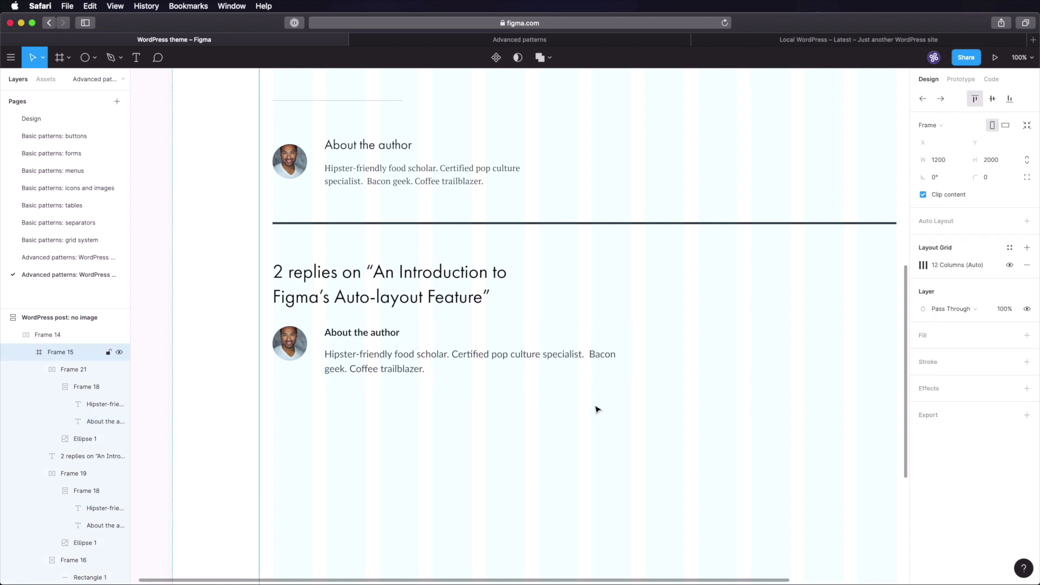
pyautogui.click(390, 333)
pyautogui.press('super+d')
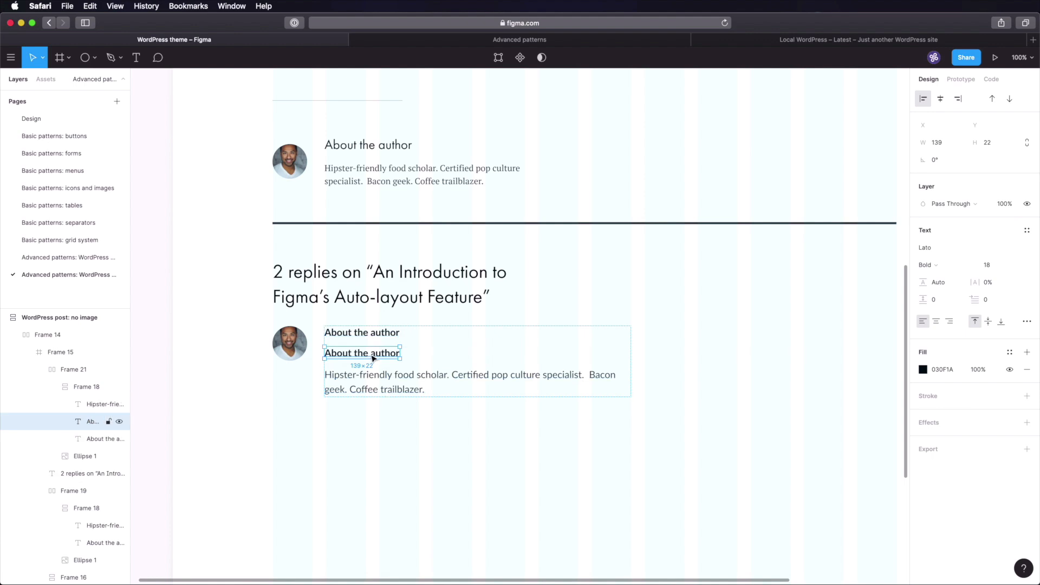
pyautogui.doubleClick(374, 354)
pyautogui.write('November 12, 2016 11:47 PM')
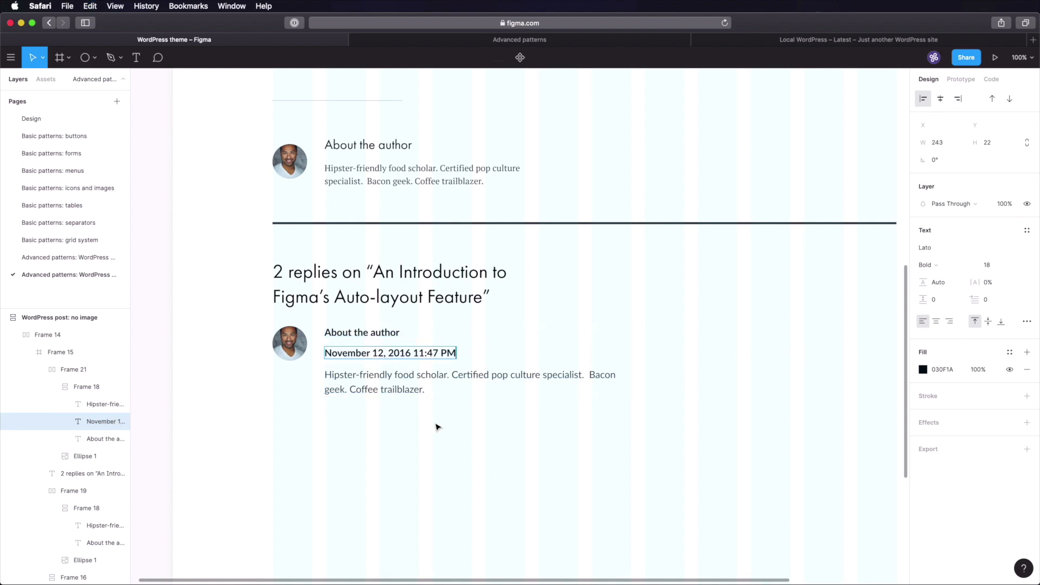
pyautogui.press('Escape')
# - Set the date text to PT Serif, size 13, with a 24 line height
pyautogui.click(952, 249)
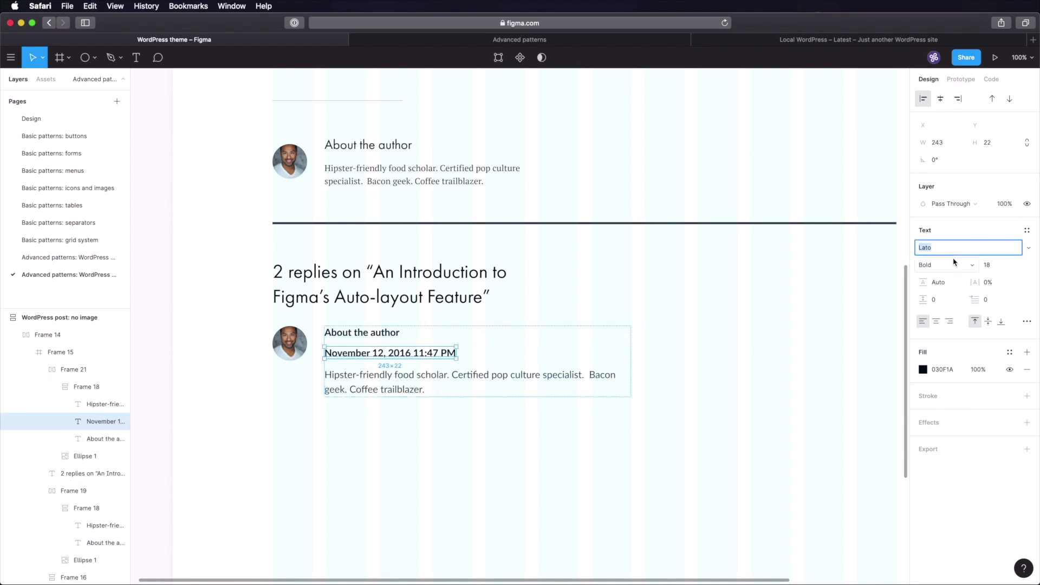
pyautogui.write('PT Serif')
pyautogui.press('Return')
pyautogui.click(986, 265)
pyautogui.write('13')
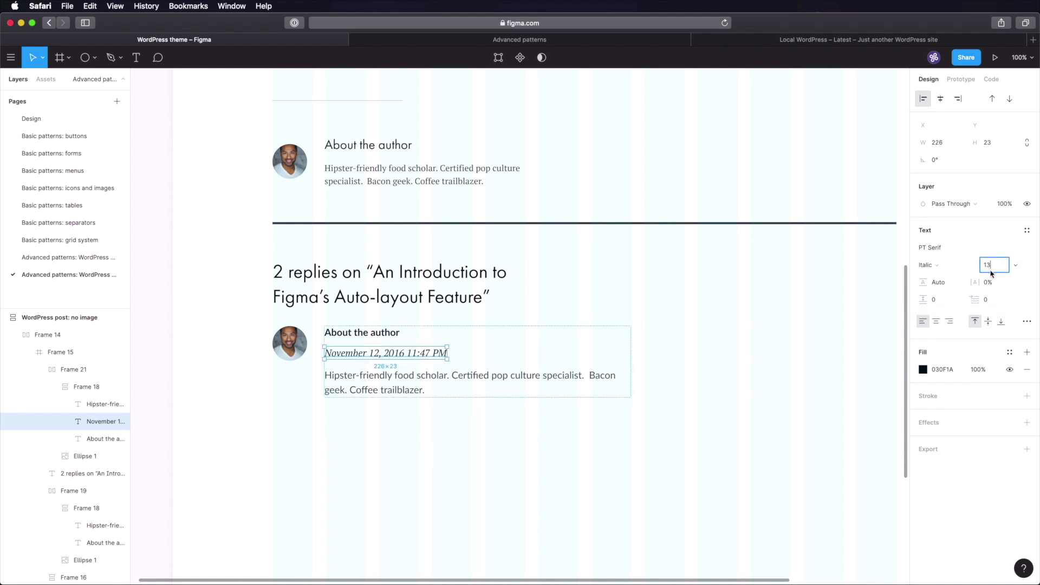
pyautogui.press('Tab')
pyautogui.write('24')
pyautogui.press('Tab')
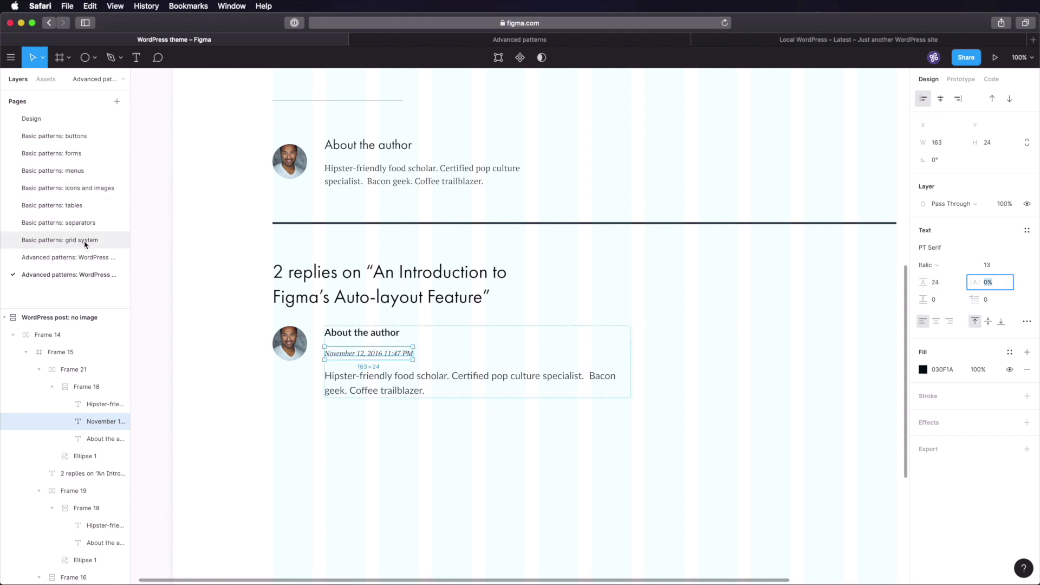
# - Colour the date text grey with hex 81878D
pyautogui.click(65, 188)
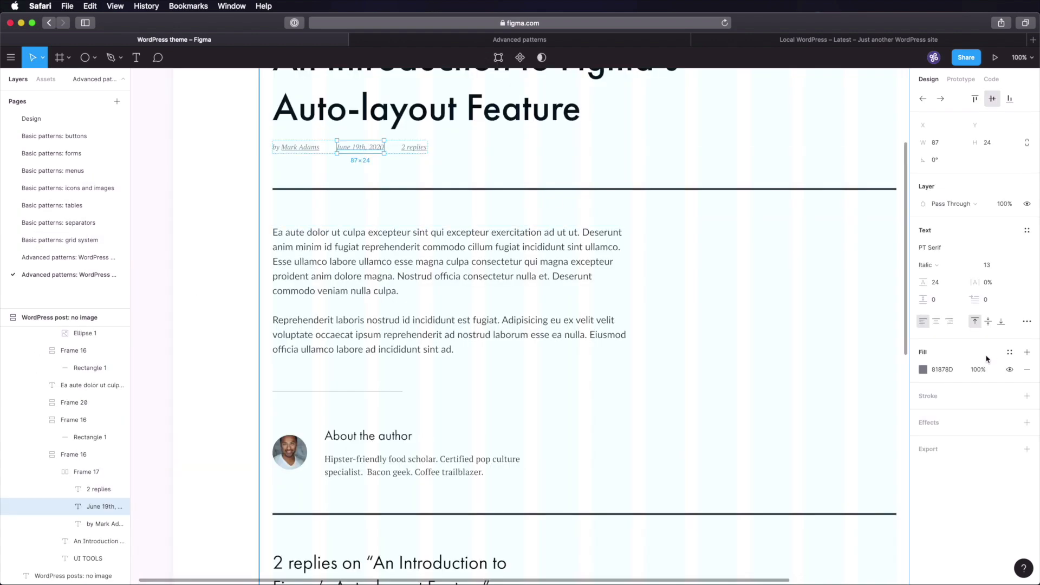
pyautogui.click(944, 373)
pyautogui.scroll(-5, 573, 321)
pyautogui.click(390, 344)
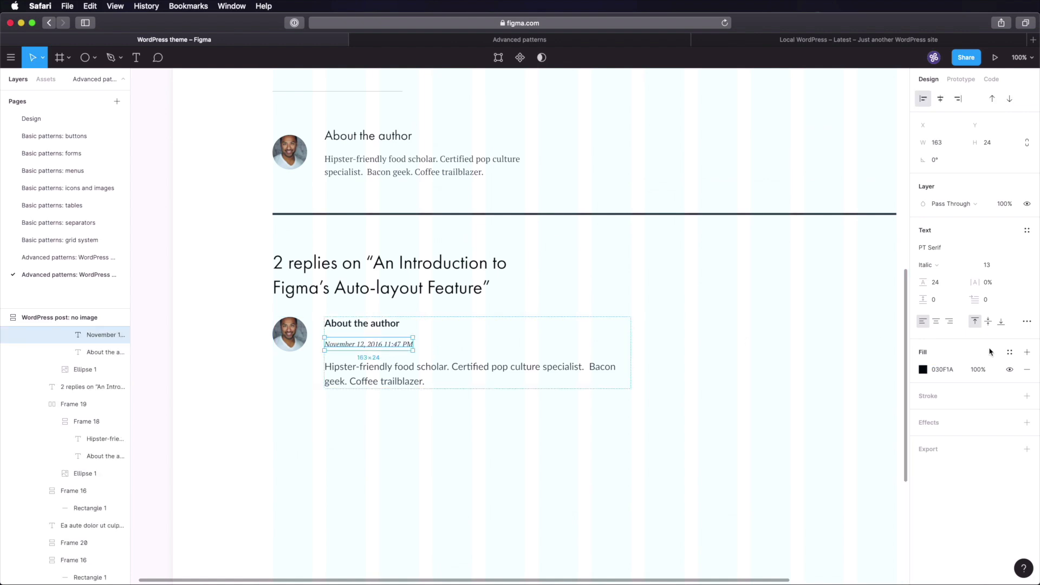
pyautogui.click(946, 370)
pyautogui.write('81878D')
pyautogui.press('Tab')
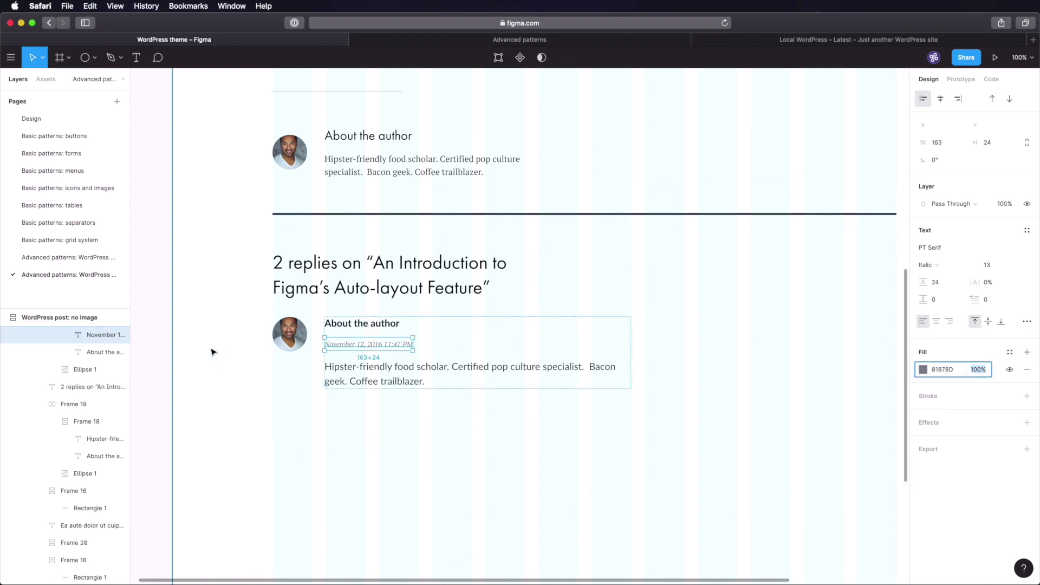
pyautogui.click(212, 350)
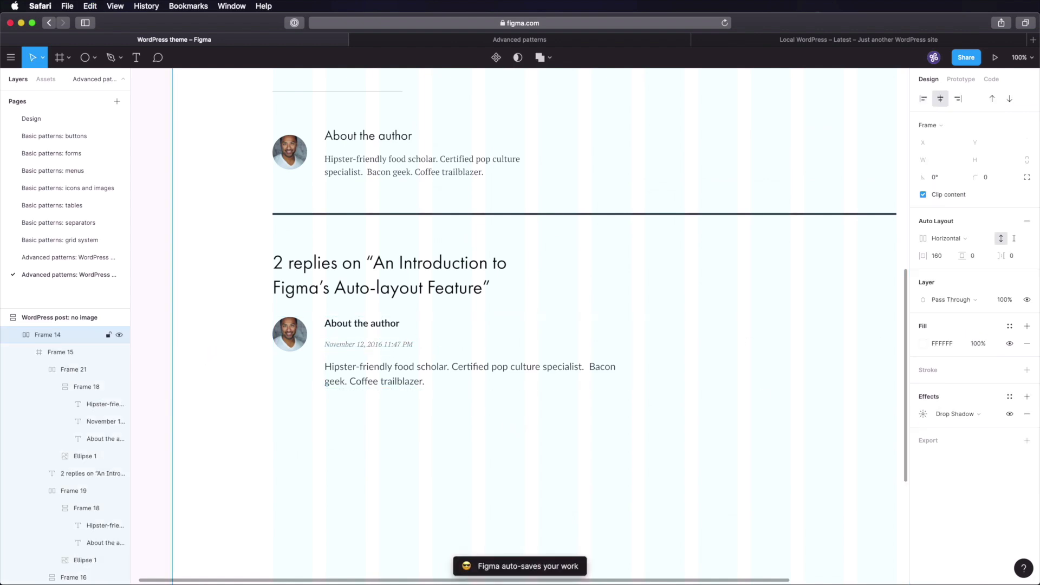
# - Set the item spacing of the comment's text stack, Frame 18, to 8
pyautogui.click(360, 346)
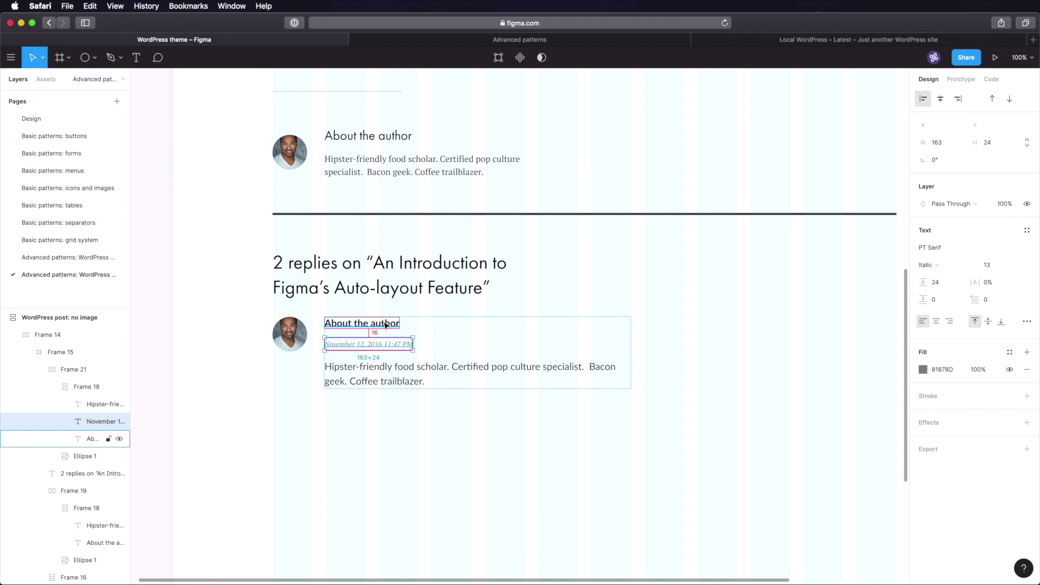
pyautogui.press('Escape')
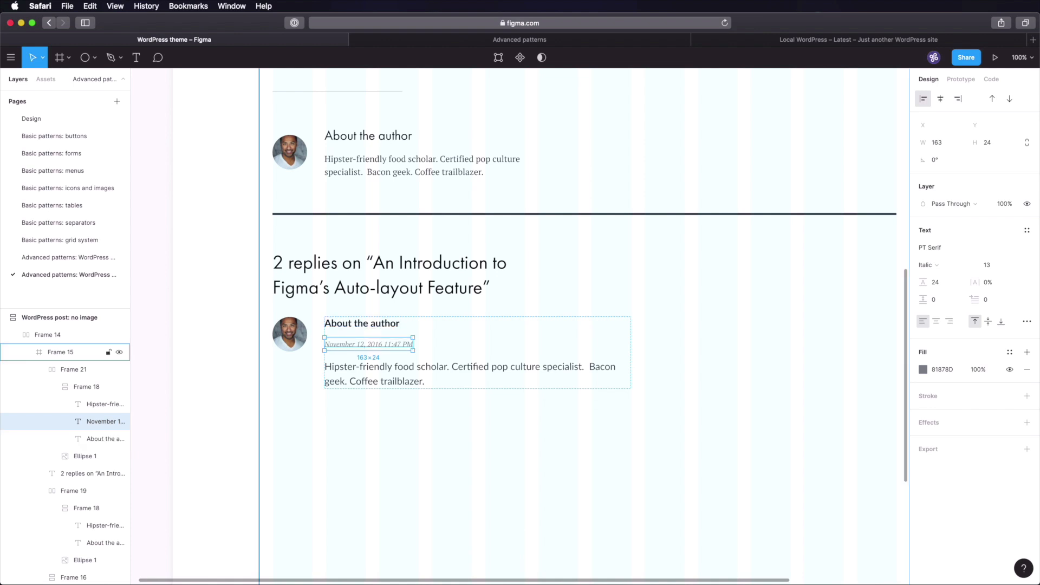
pyautogui.click(1011, 256)
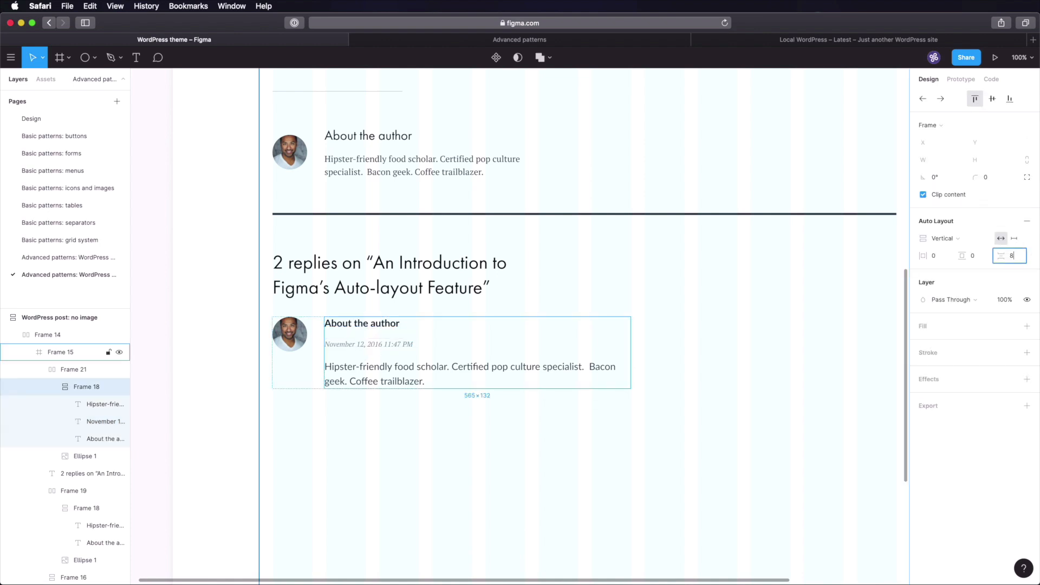
pyautogui.press('Tab')
# - Wrap the comment body text in a vertical auto layout with 0 and 16 padding, spacing 16
pyautogui.click(431, 407)
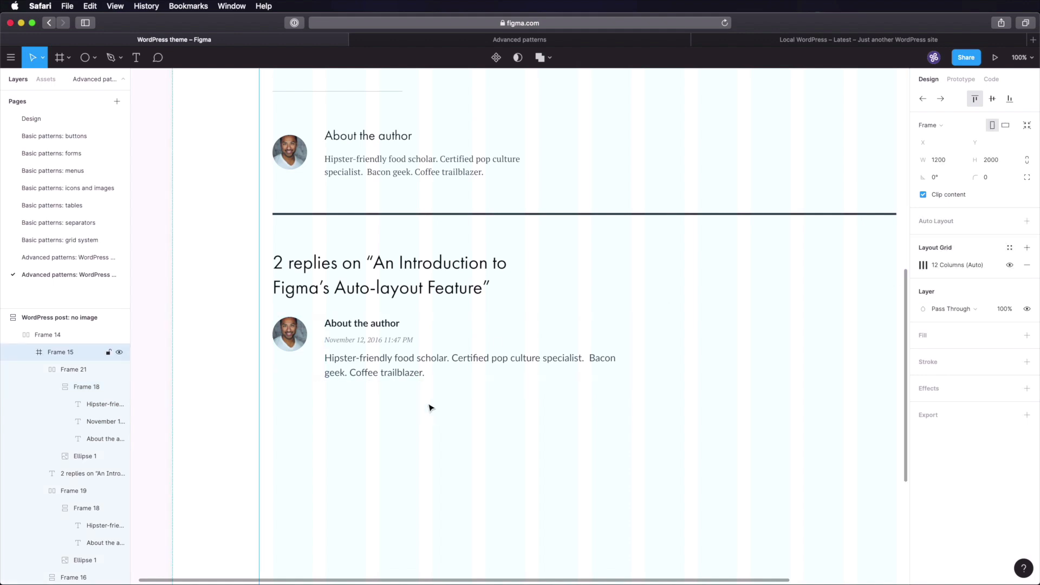
pyautogui.doubleClick(411, 363)
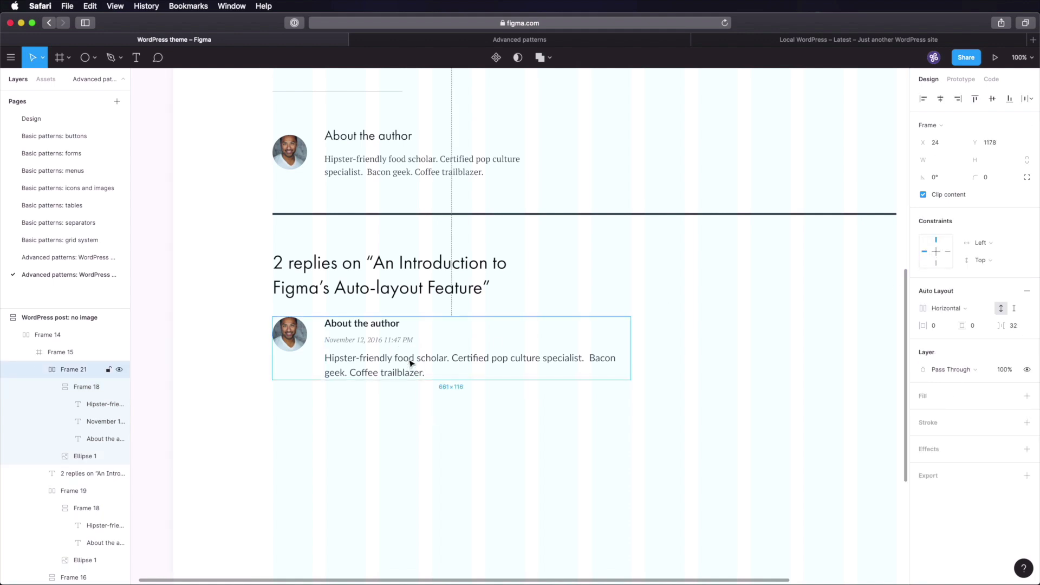
pyautogui.doubleClick(411, 365)
pyautogui.doubleClick(411, 361)
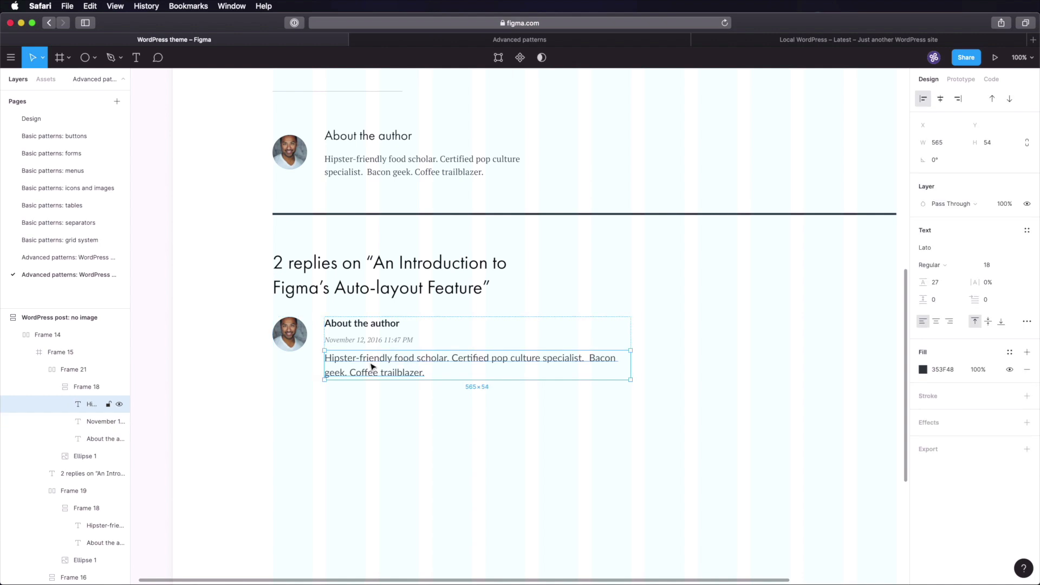
pyautogui.hotkey('shift', 'a')
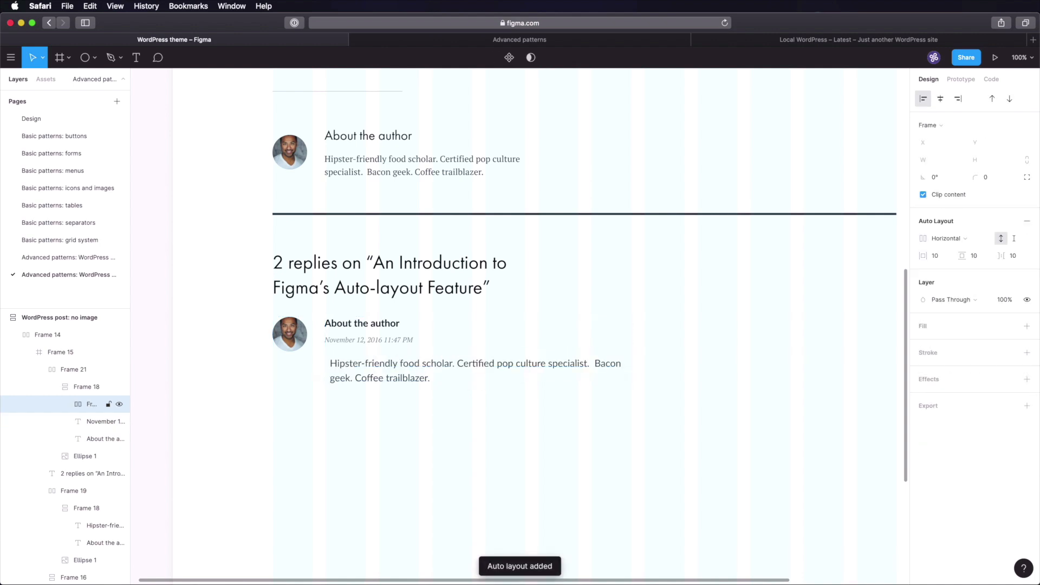
pyautogui.click(954, 239)
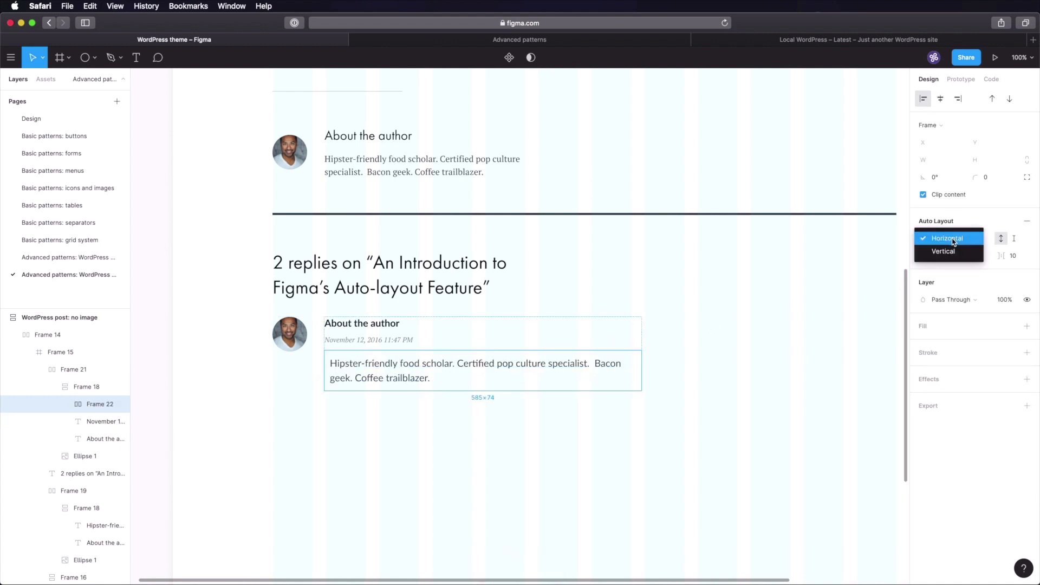
pyautogui.click(945, 252)
pyautogui.click(943, 258)
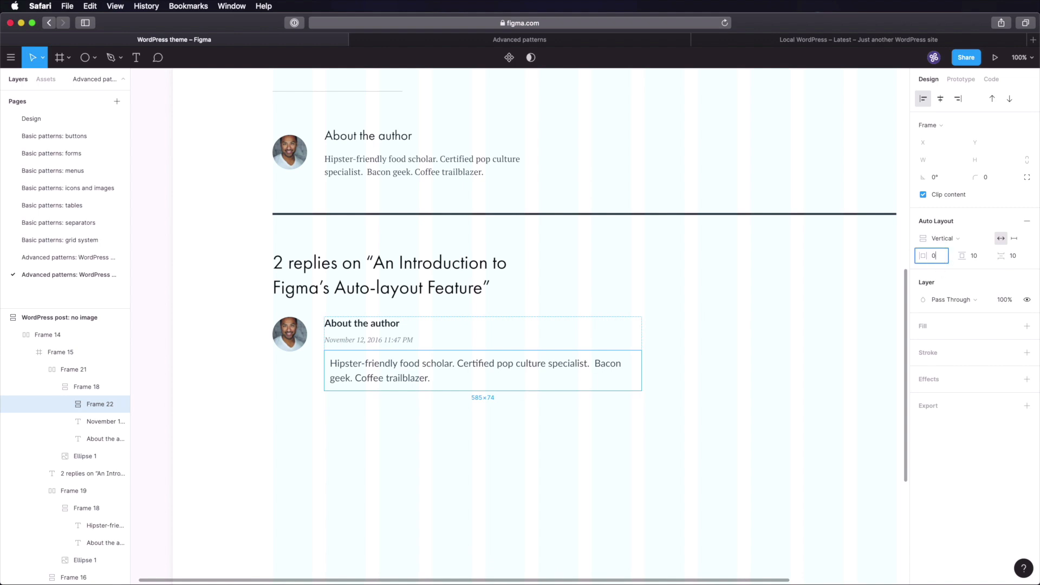
pyautogui.press('Tab')
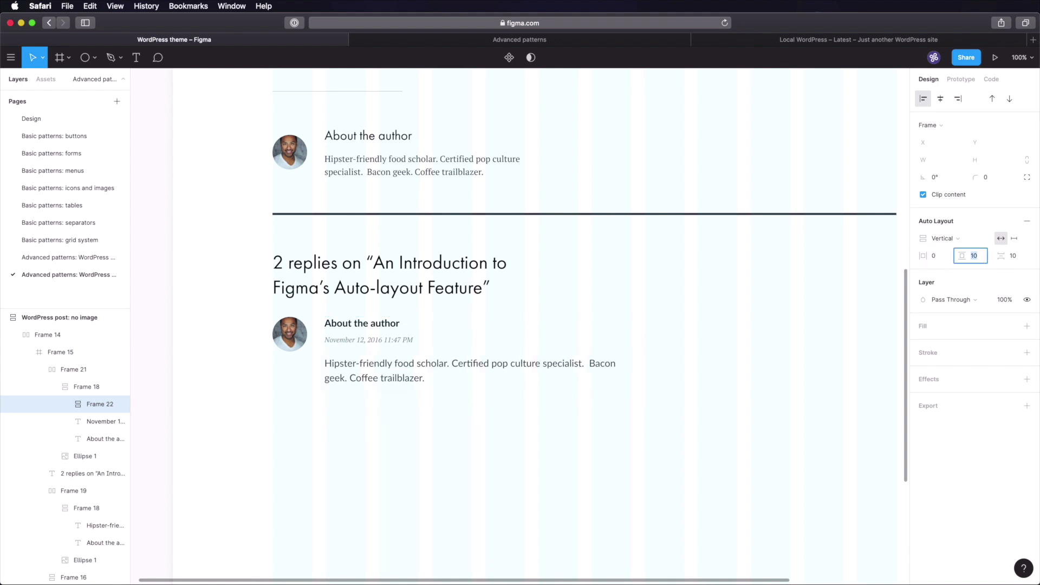
pyautogui.write('16')
pyautogui.press('Tab')
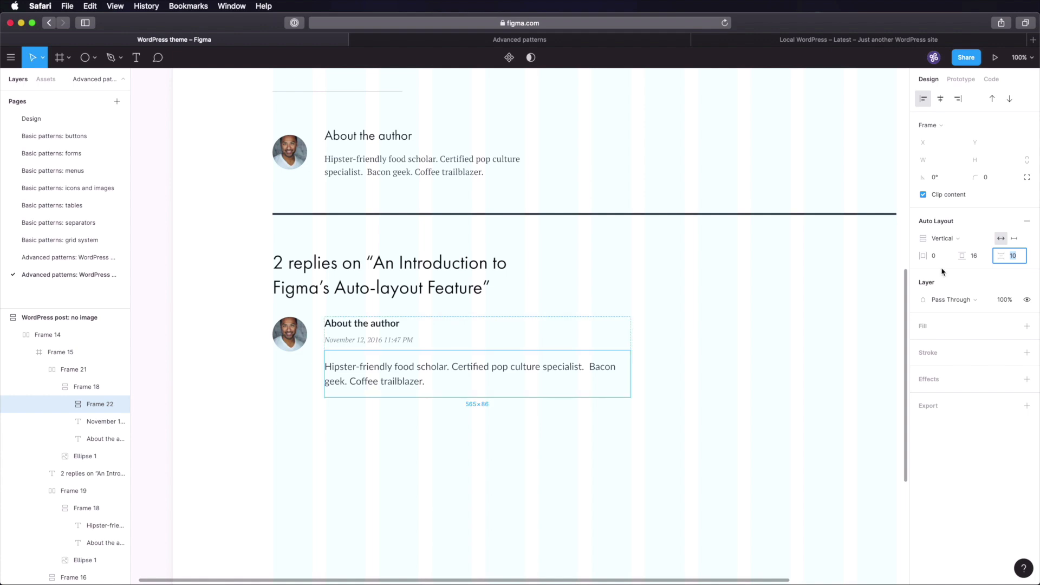
pyautogui.write('16')
pyautogui.press('Return')
pyautogui.click(428, 428)
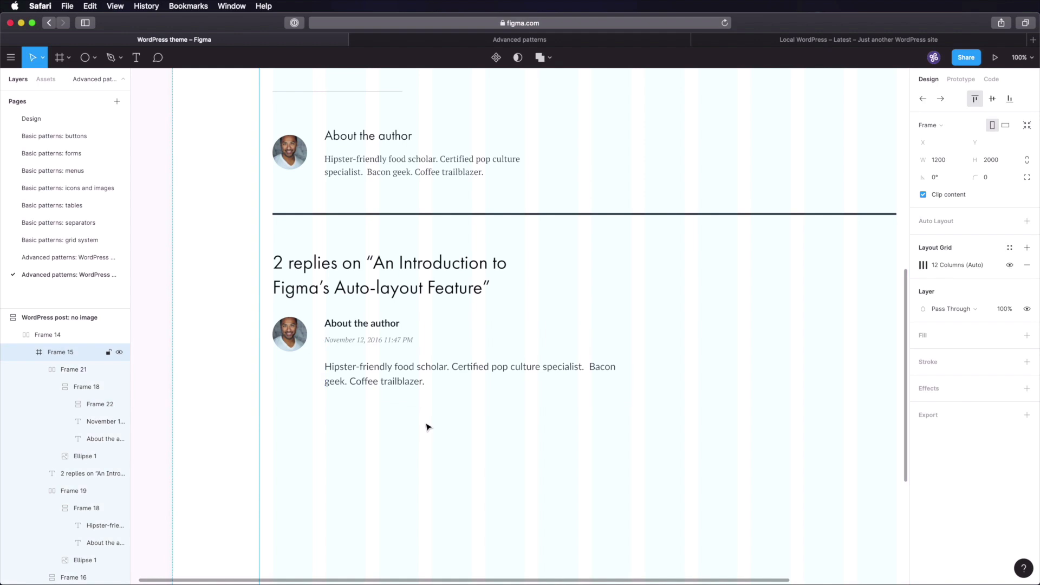
# - Paste the Small button from the buttons page under the comment, left-aligned, labelled 'Reply'
pyautogui.click(96, 136)
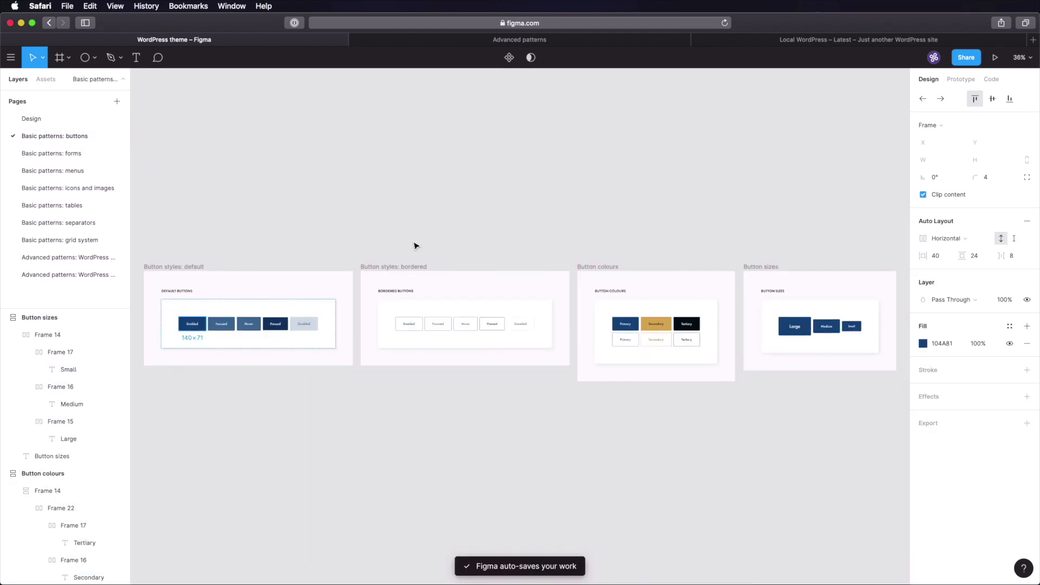
pyautogui.hscroll(5, 530, 204)
pyautogui.scroll(10, 587, 274)
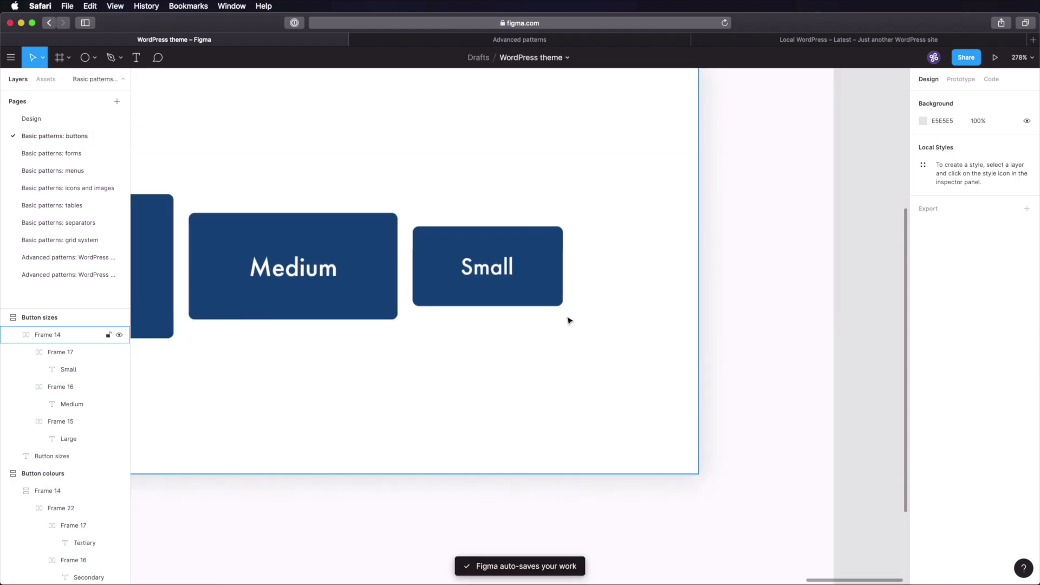
pyautogui.click(507, 290)
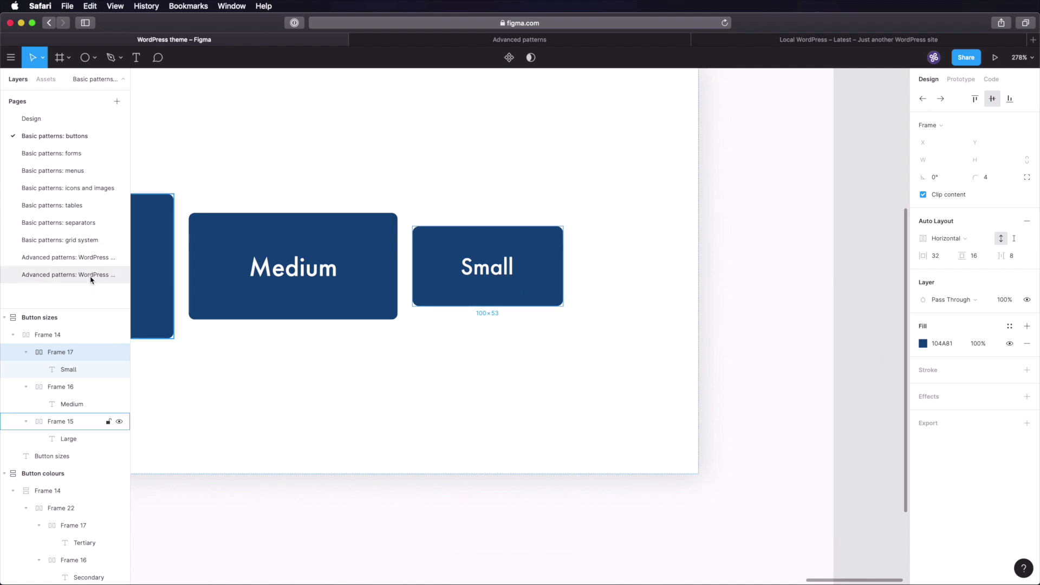
pyautogui.click(106, 274)
pyautogui.click(389, 383)
pyautogui.press('super+v')
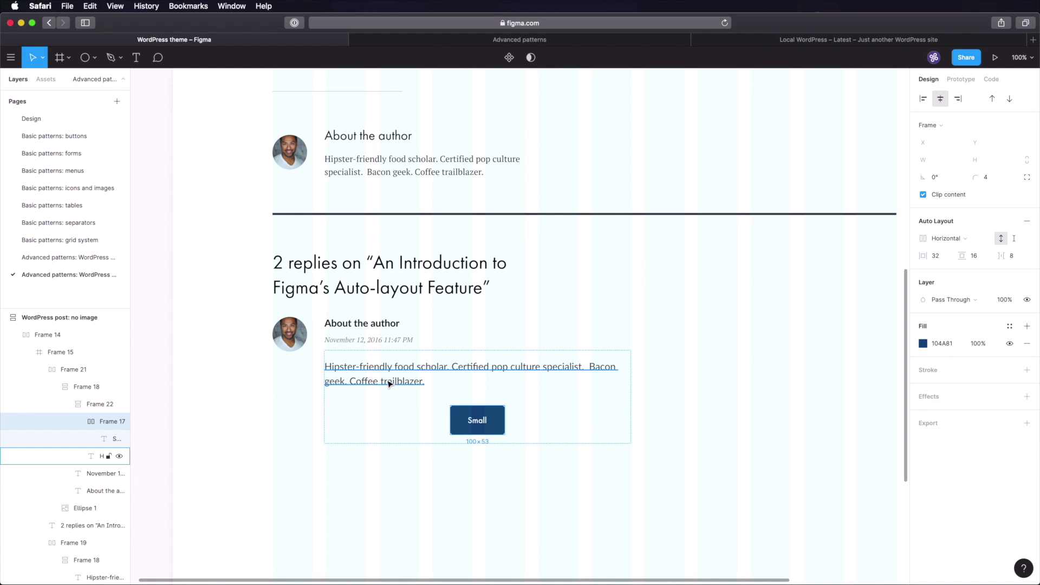
pyautogui.click(924, 99)
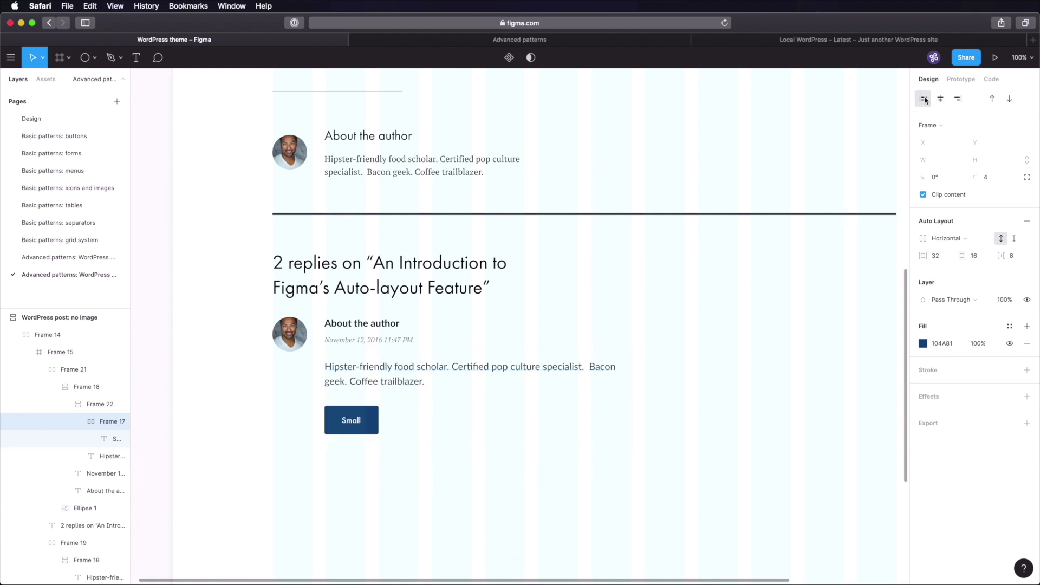
pyautogui.doubleClick(342, 431)
pyautogui.write('Re')
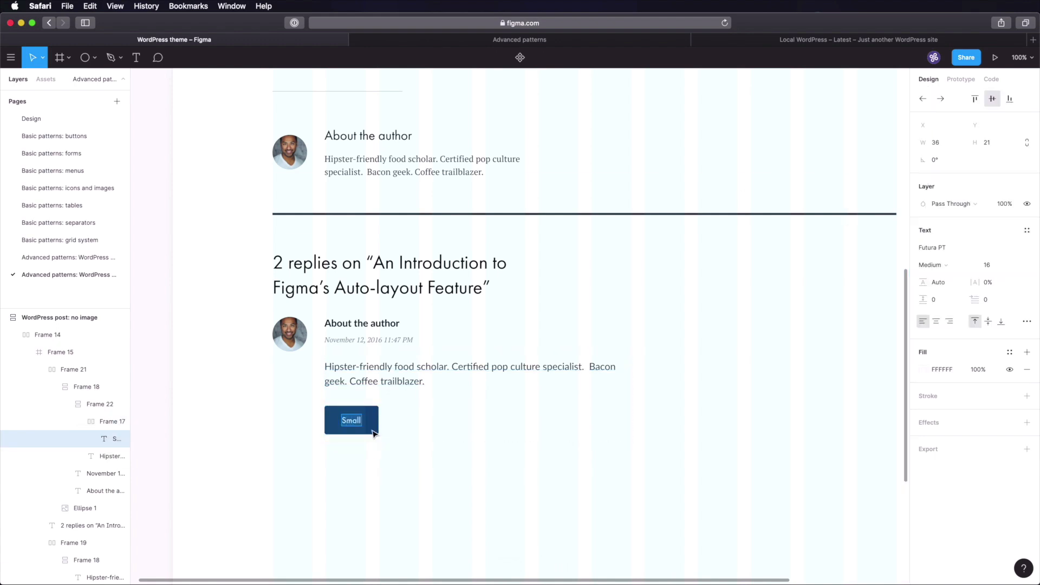
pyautogui.write('ply')
pyautogui.click(281, 416)
# - Set Frame 22's spacing between comment text and Reply button to 24 and save the file
pyautogui.click(383, 366)
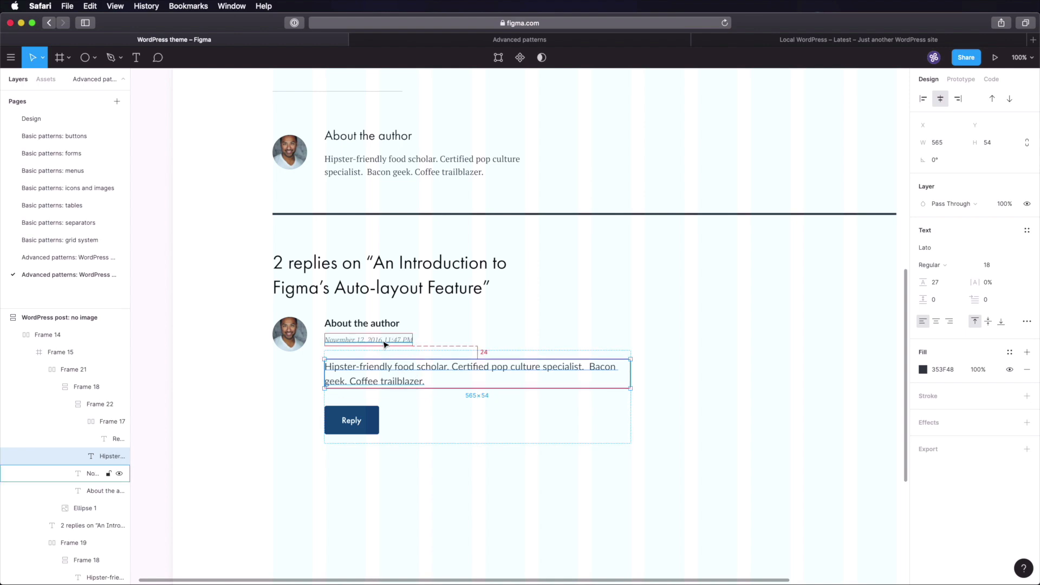
pyautogui.click(357, 419)
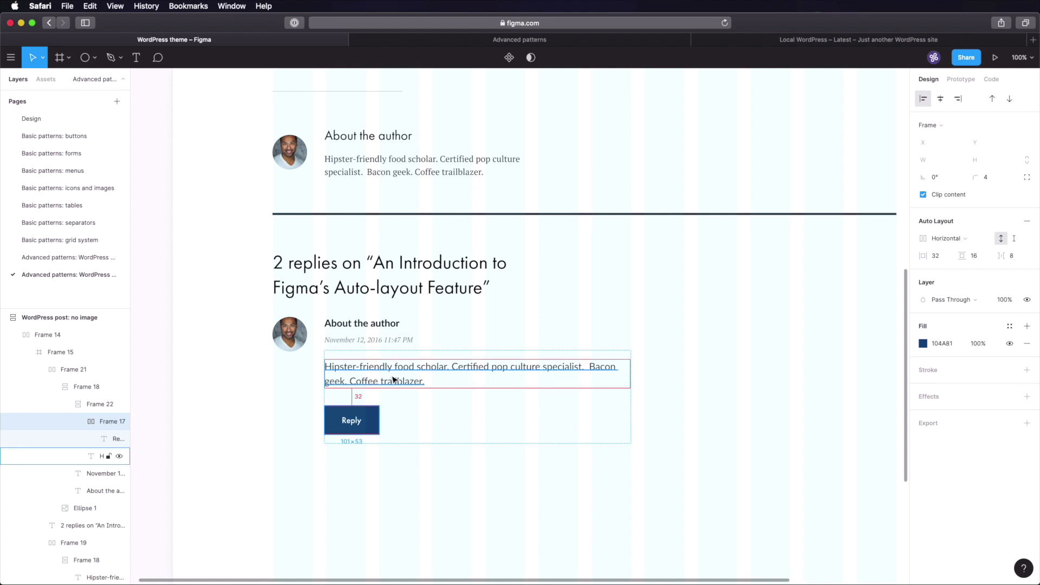
pyautogui.click(246, 400)
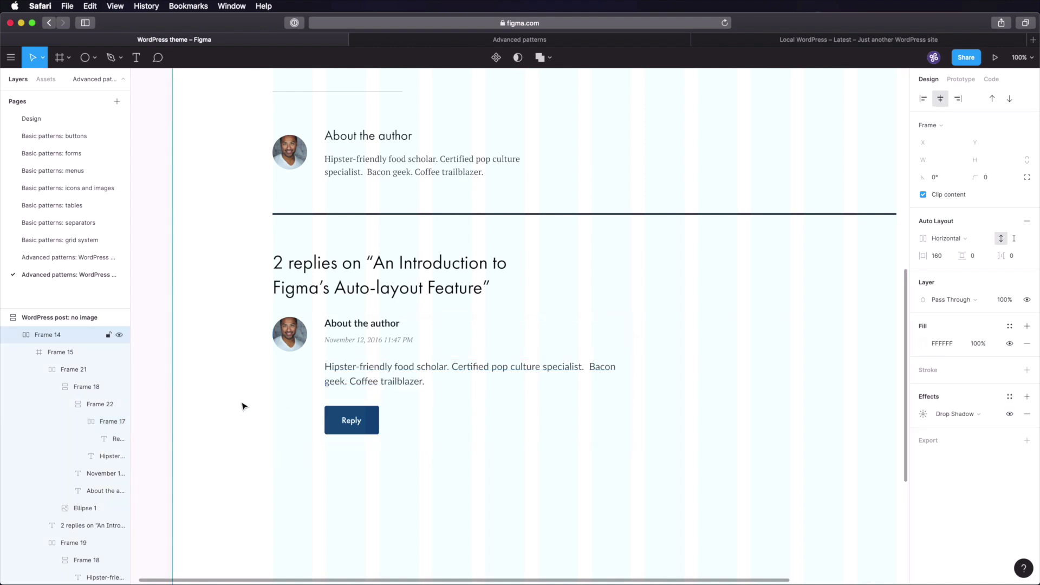
pyautogui.click(371, 425)
pyautogui.click(368, 423)
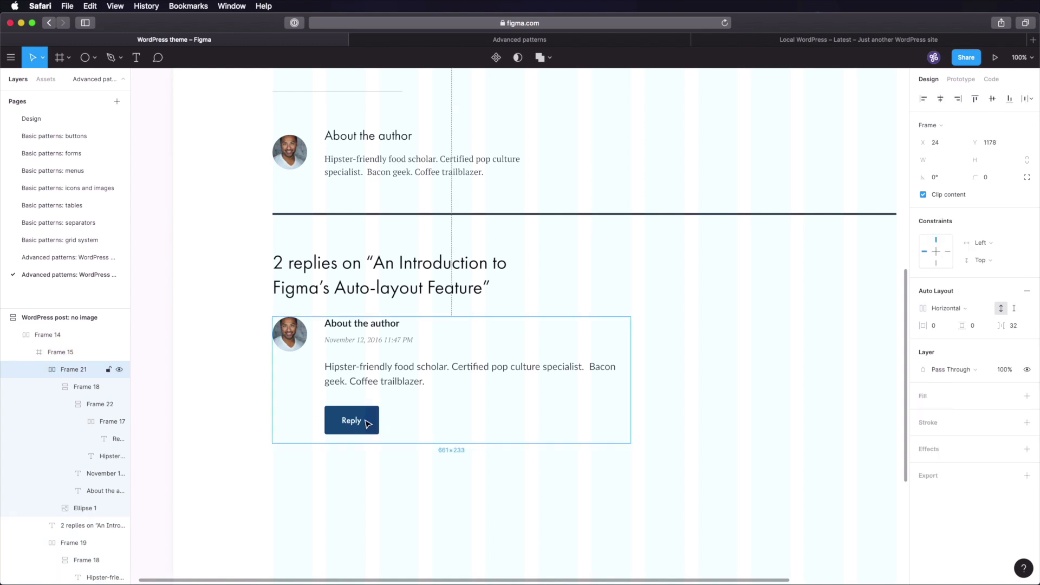
pyautogui.click(367, 423)
pyautogui.click(410, 378)
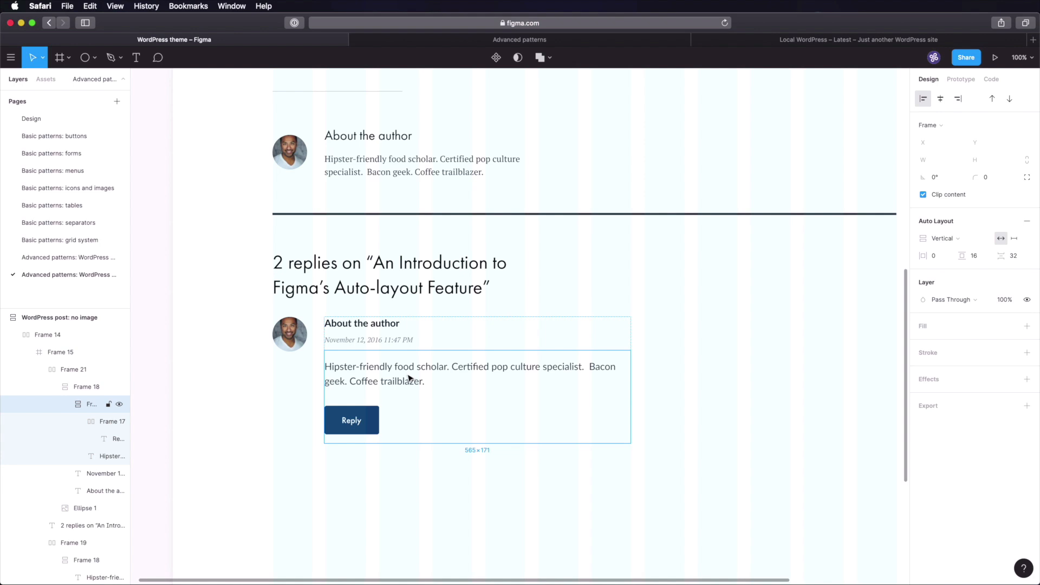
pyautogui.click(1012, 256)
pyautogui.write('24')
pyautogui.press('Tab')
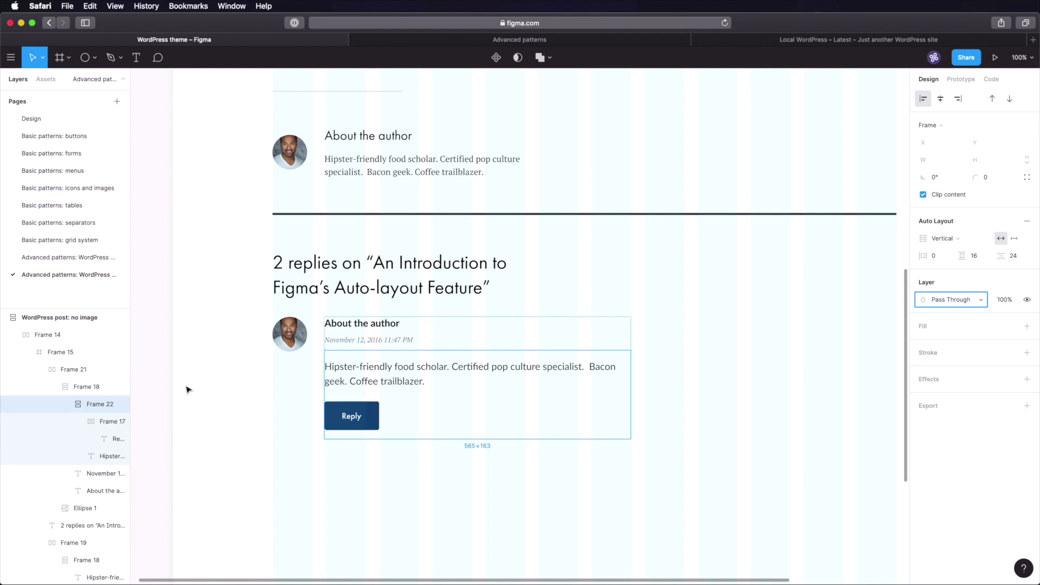
pyautogui.click(198, 401)
pyautogui.press('super+s')
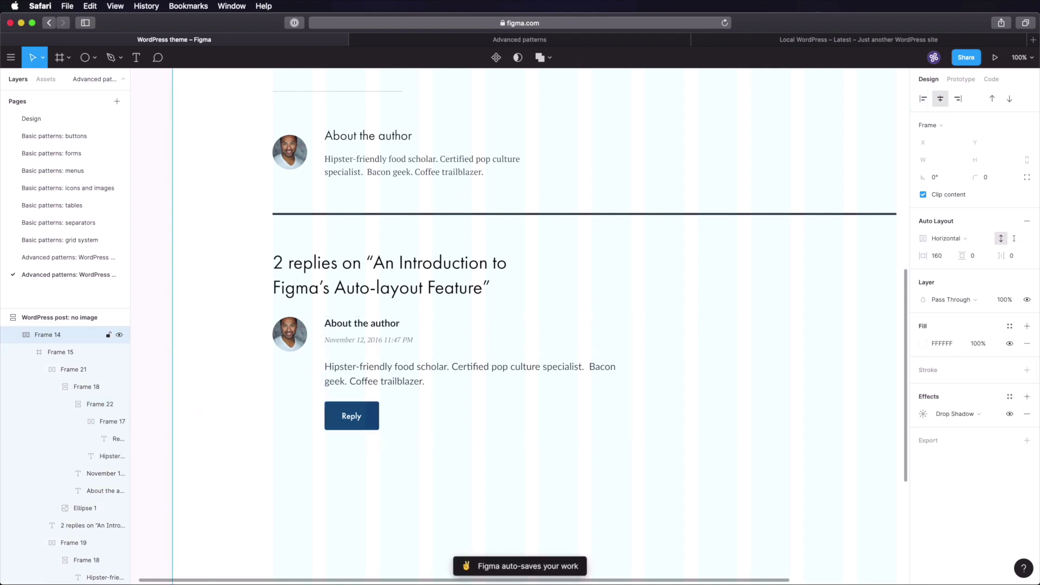
# - Paste the commenter's name over the heading and fill the avatar with a woman's Unsplash portrait
pyautogui.doubleClick(362, 323)
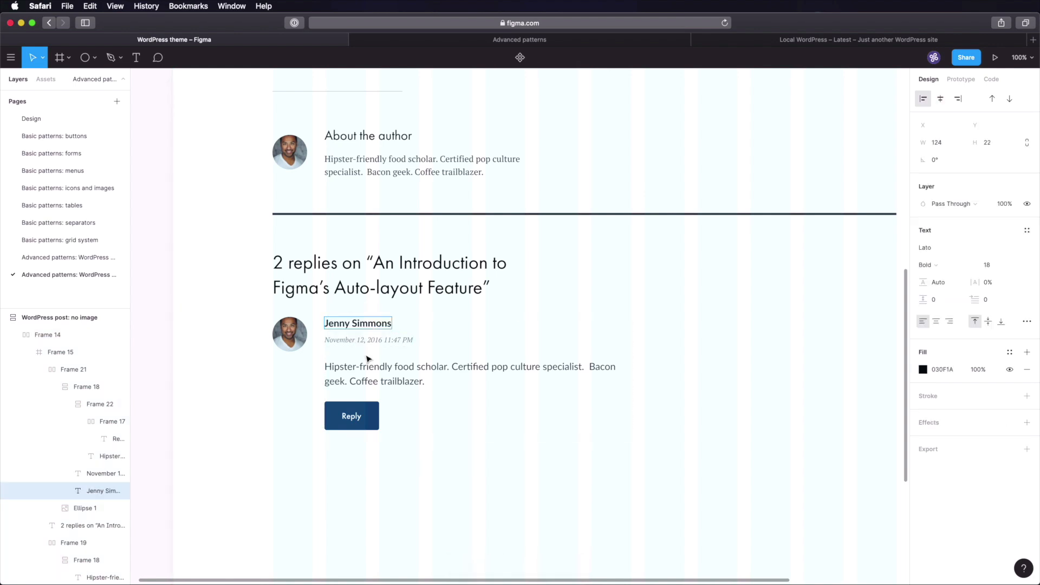
pyautogui.doubleClick(368, 379)
pyautogui.click(290, 333)
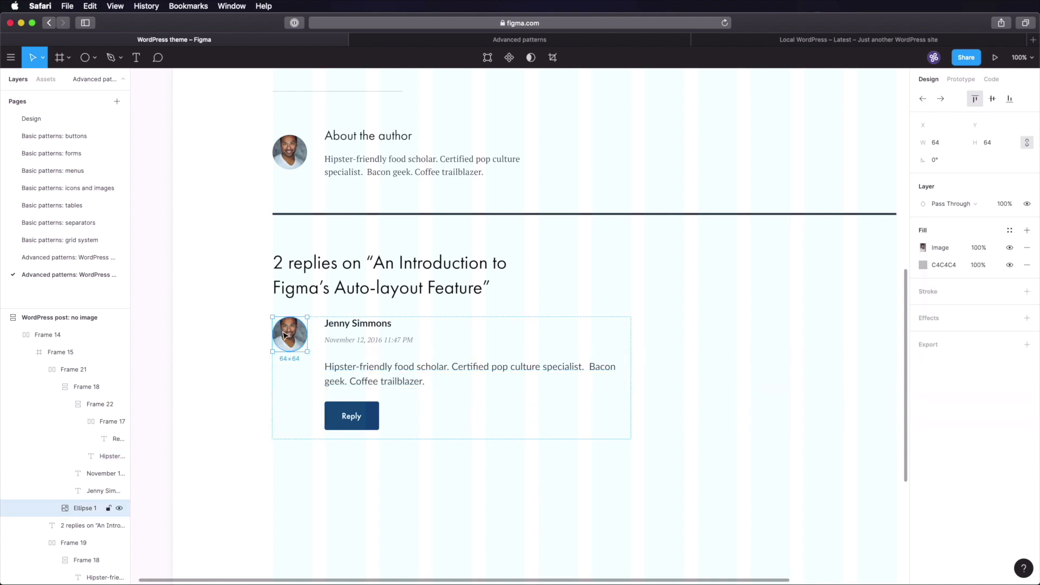
pyautogui.rightClick(293, 333)
pyautogui.moveTo(353, 476)
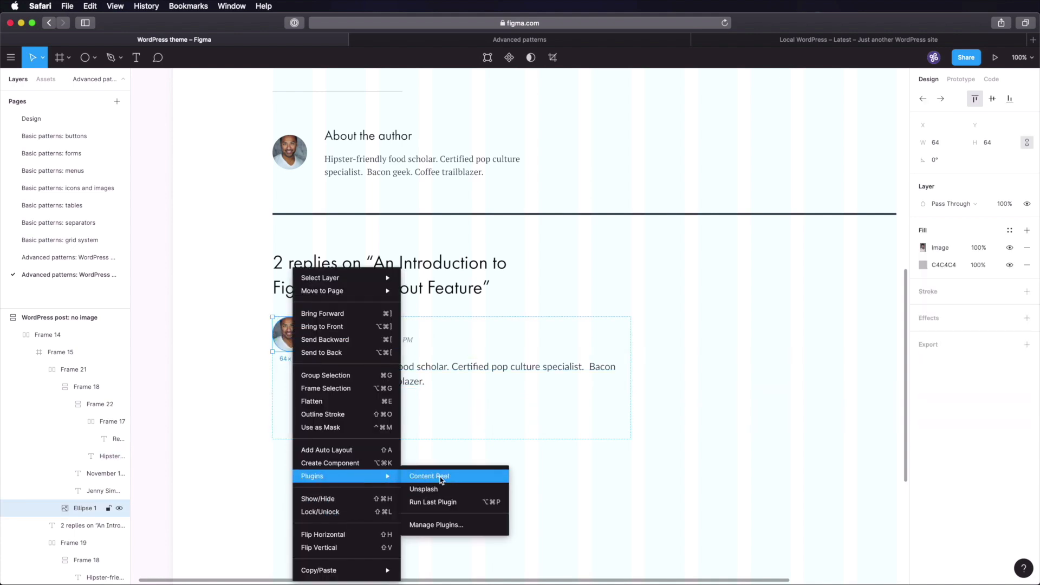
pyautogui.click(434, 489)
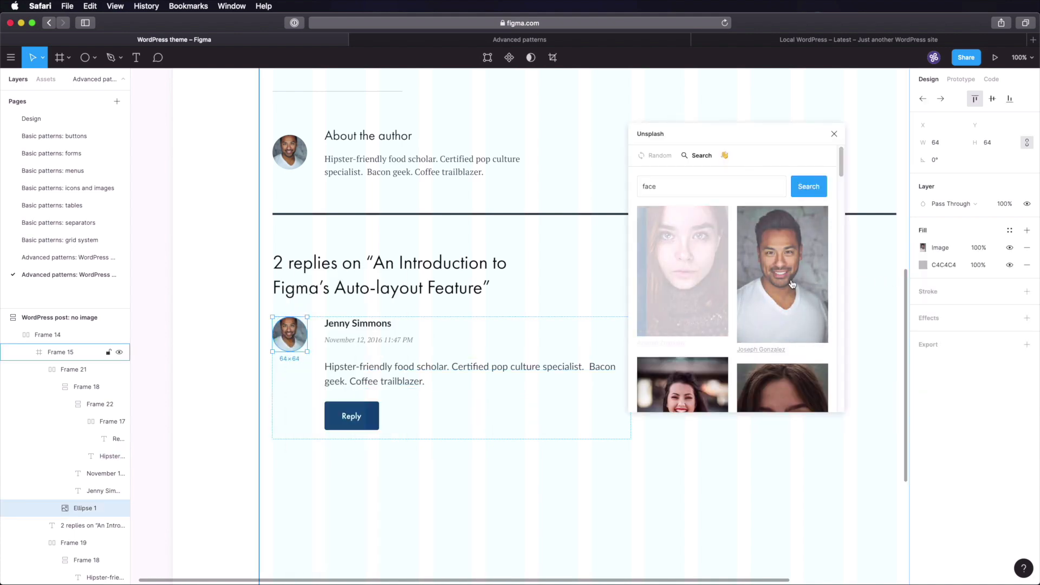
pyautogui.click(244, 350)
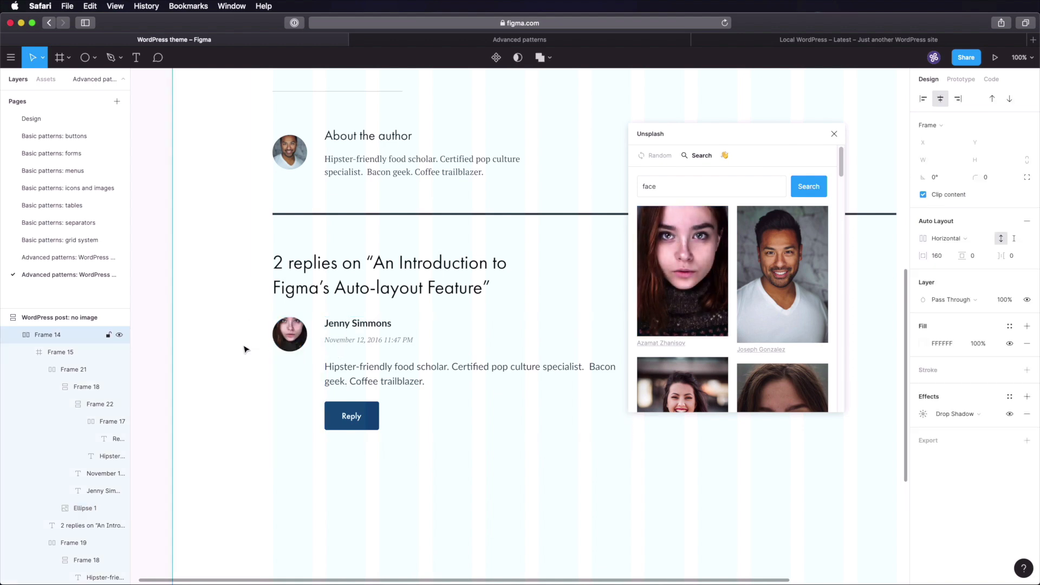
# - Duplicate the whole comment block to create a second comment below it
pyautogui.click(293, 338)
pyautogui.click(293, 340)
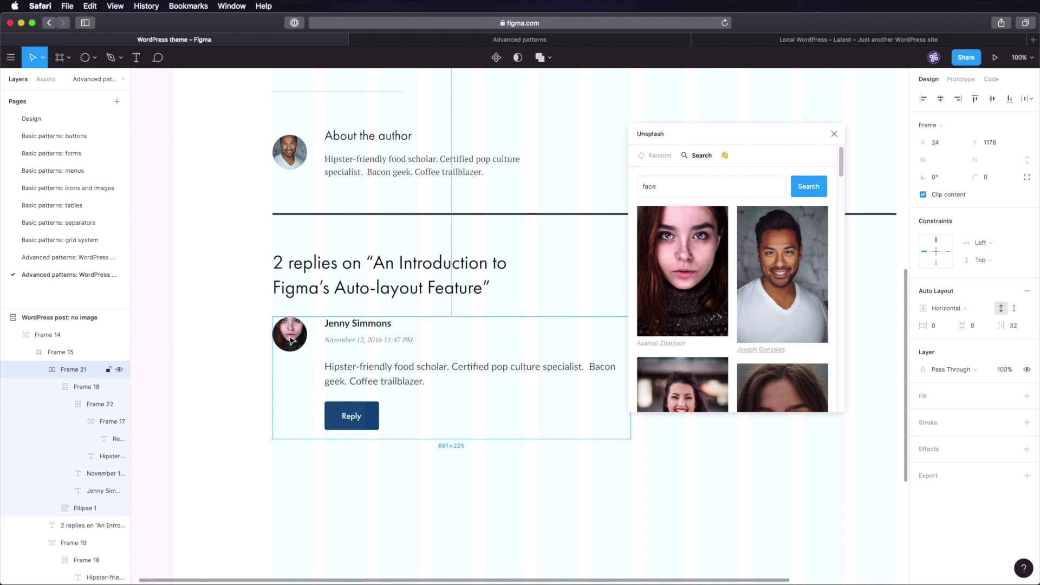
pyautogui.press('super+d')
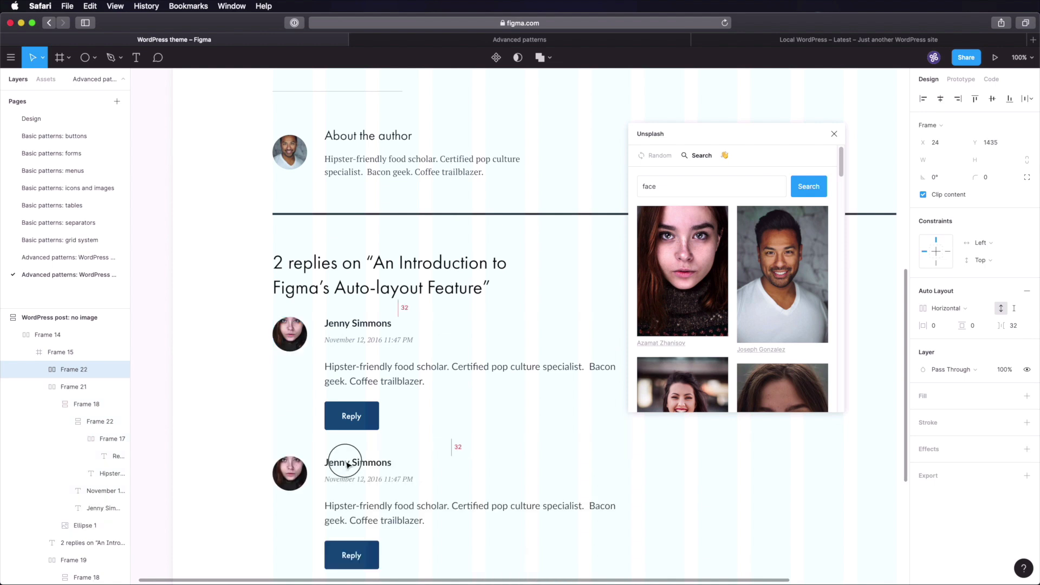
pyautogui.click(347, 465)
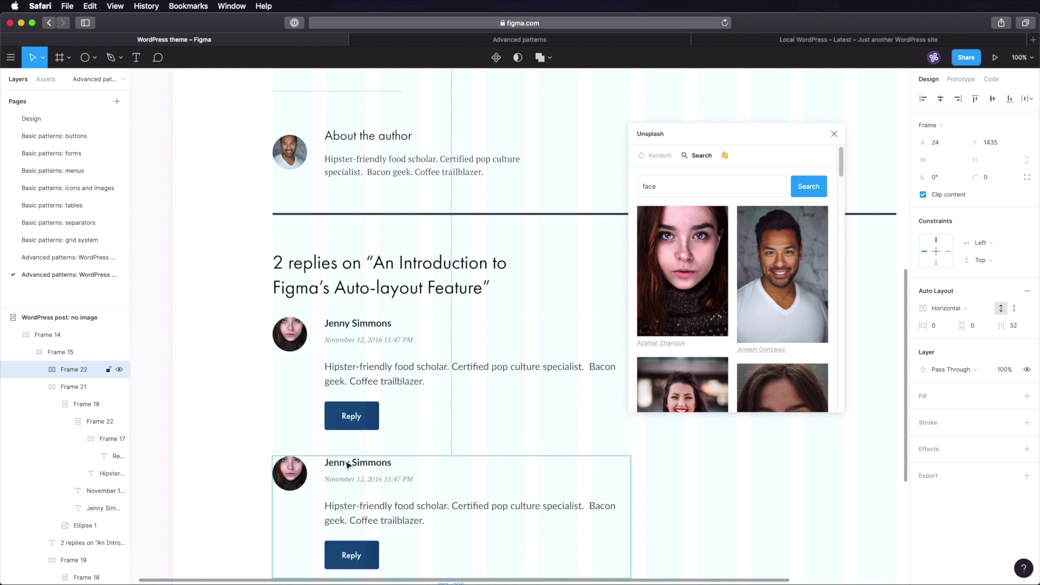
# - Select both comments and wrap them in a vertical auto layout with 64 spacing
pyautogui.scroll(-5, 356, 402)
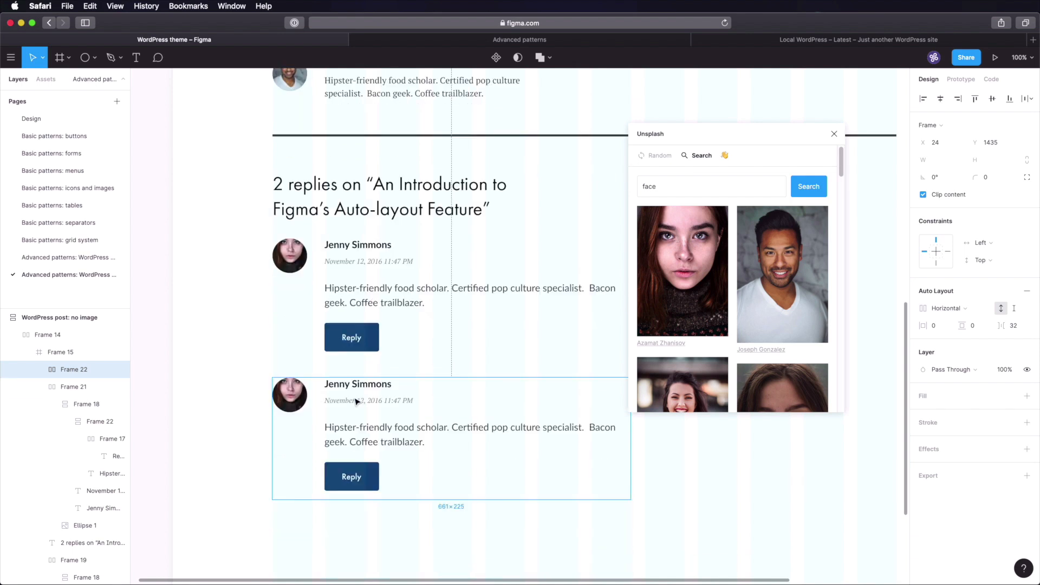
pyautogui.keyDown('shift'); pyautogui.click(353, 297); pyautogui.keyUp('shift')
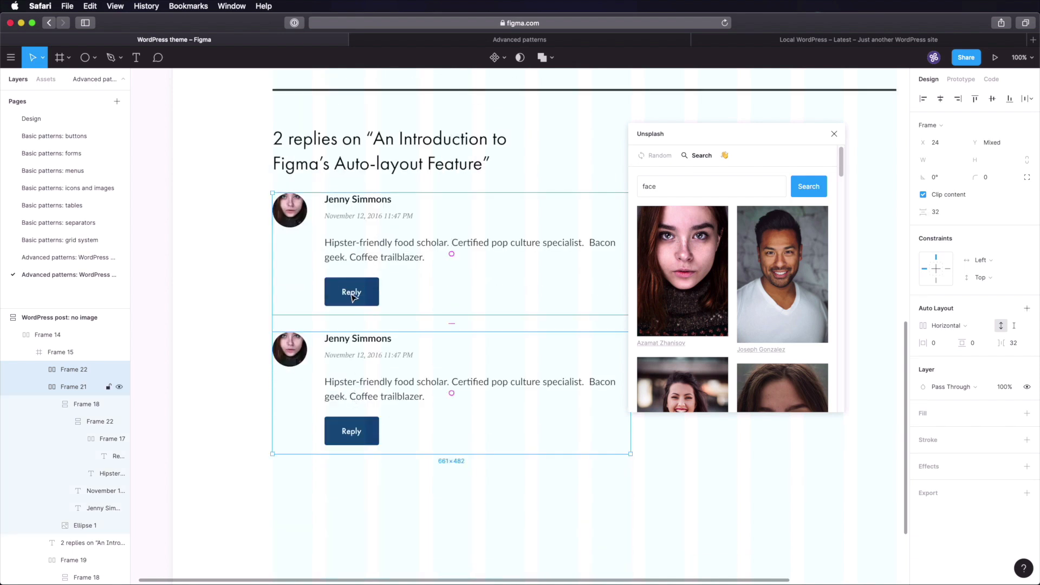
pyautogui.hotkey('shift', 'a')
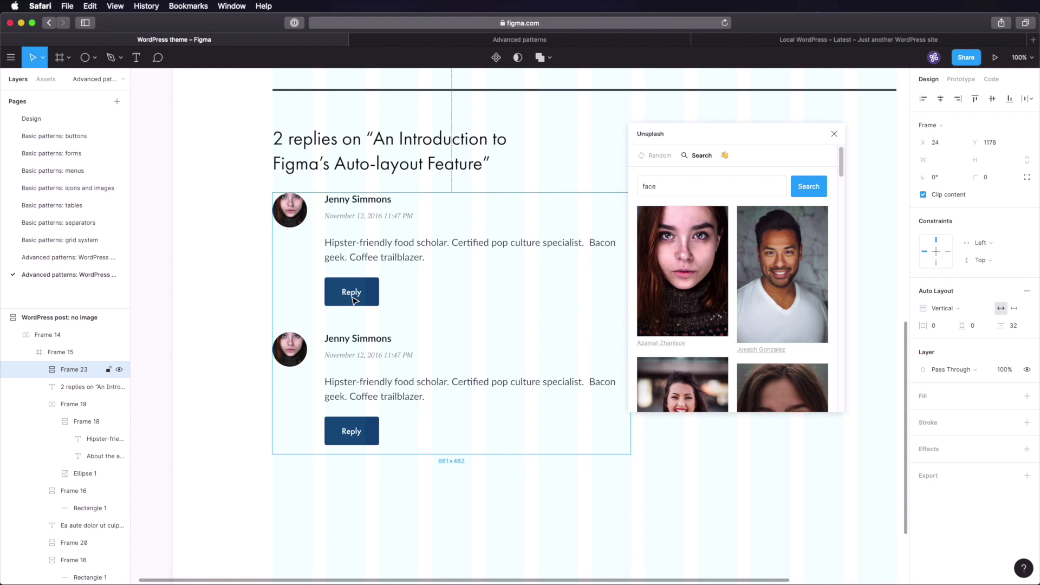
pyautogui.click(1020, 329)
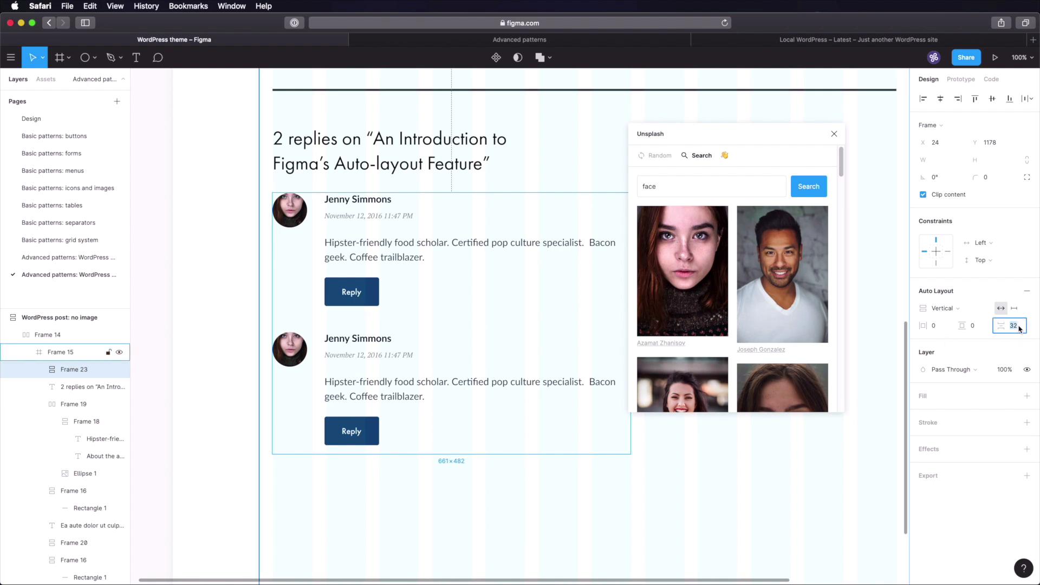
pyautogui.write('64')
pyautogui.press('Tab')
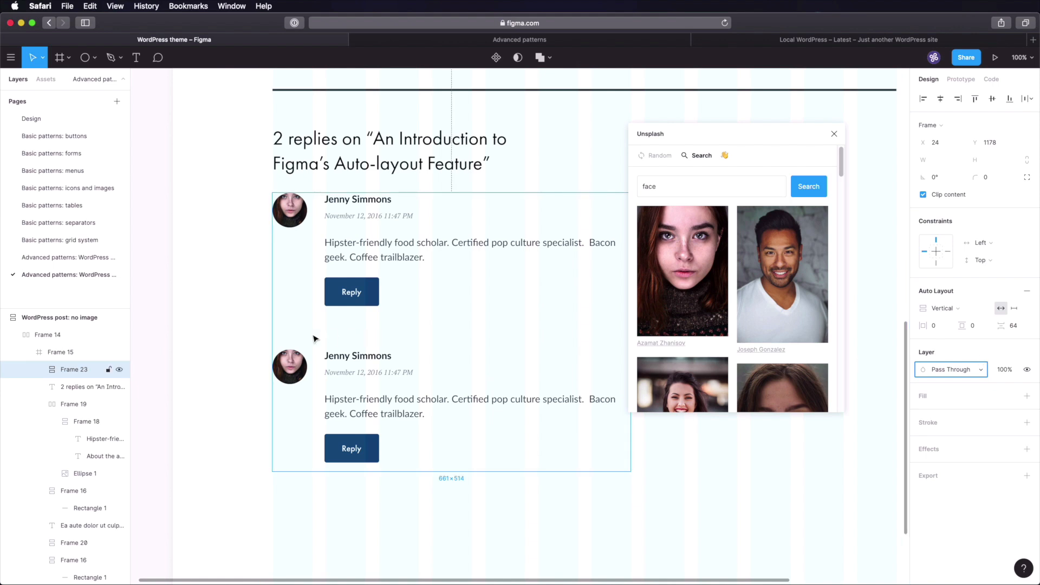
pyautogui.click(244, 327)
# - Give the second comment a new portrait, a different name and a random date
pyautogui.keyDown('super'); pyautogui.click(290, 368); pyautogui.keyUp('super')
pyautogui.scroll(-5, 739, 303)
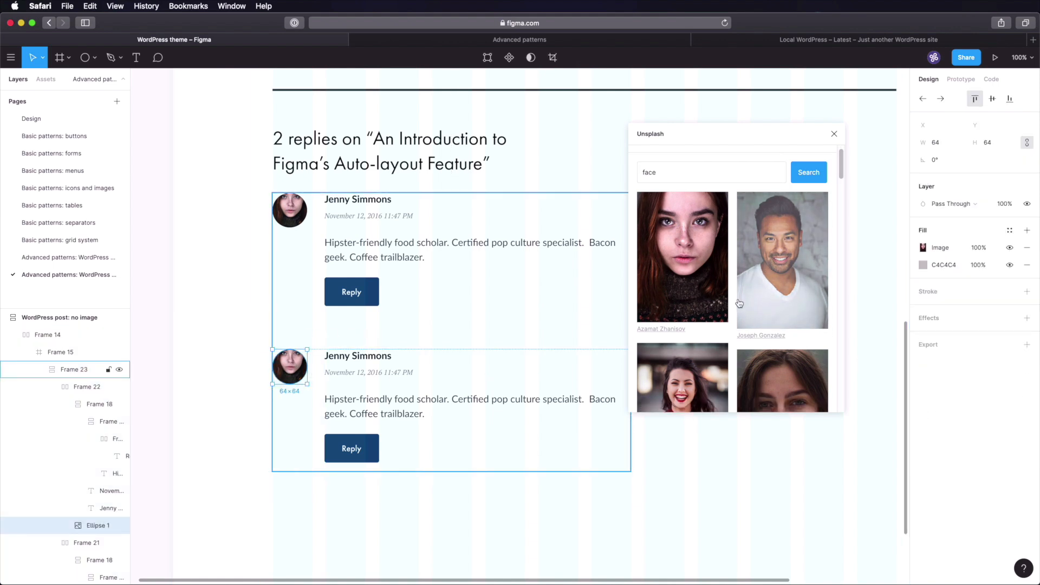
pyautogui.scroll(-2, 739, 304)
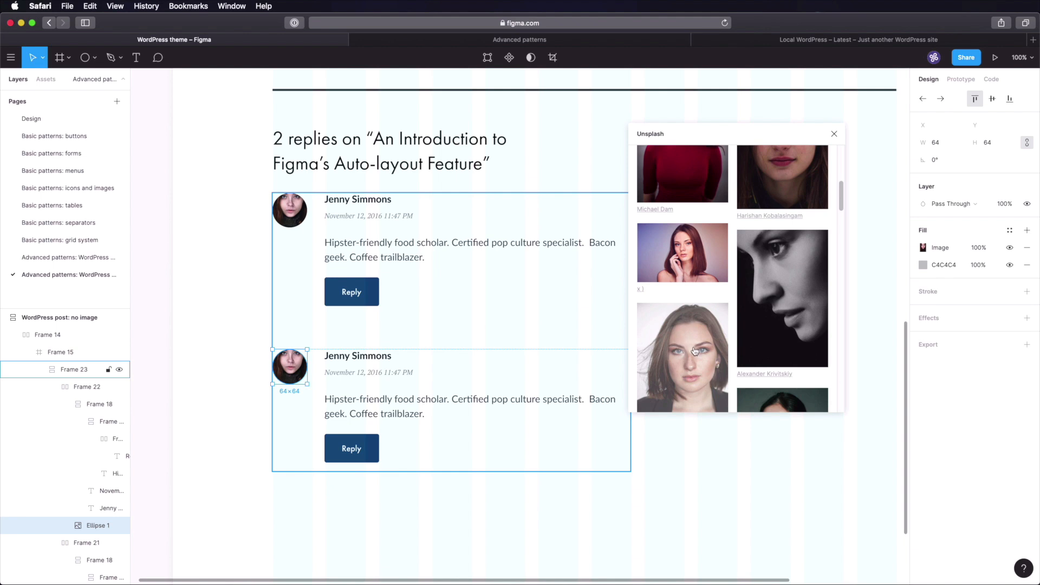
pyautogui.click(669, 368)
pyautogui.click(367, 358)
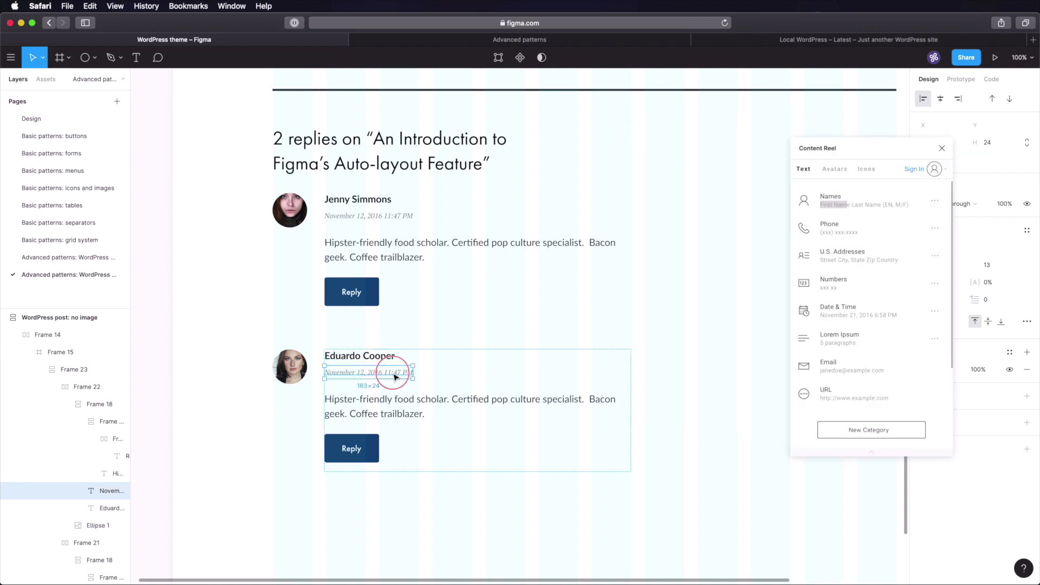
pyautogui.click(382, 373)
pyautogui.click(847, 312)
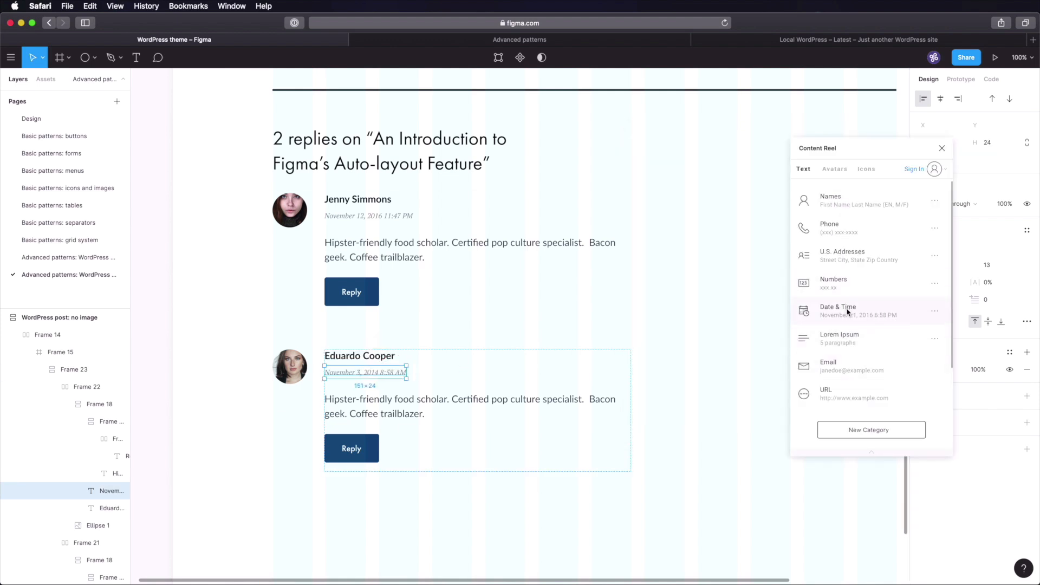
# - Replace the second comment's text with 'Great article, thanks for writing this.'
pyautogui.click(420, 415)
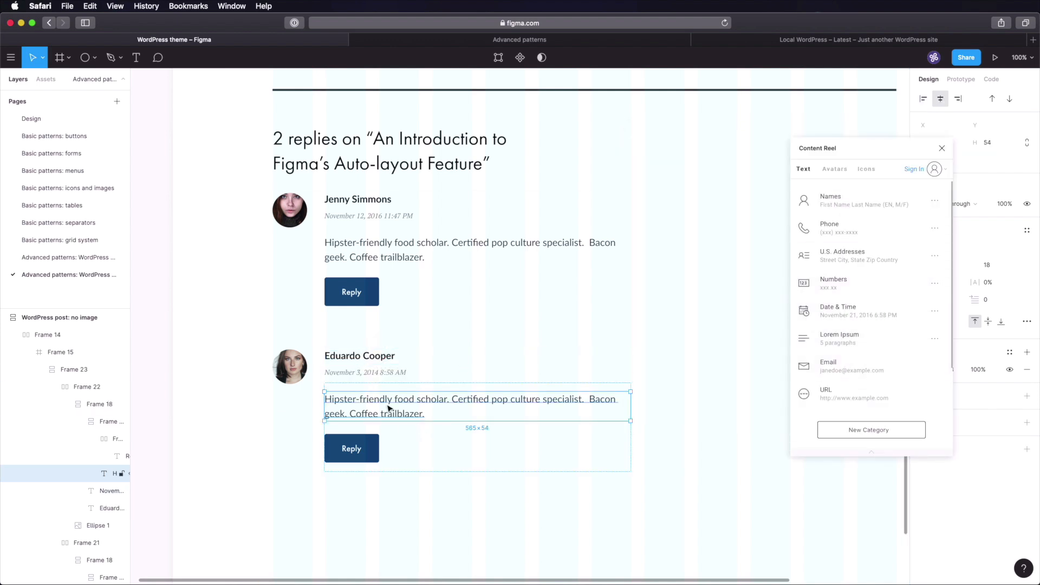
pyautogui.doubleClick(405, 399)
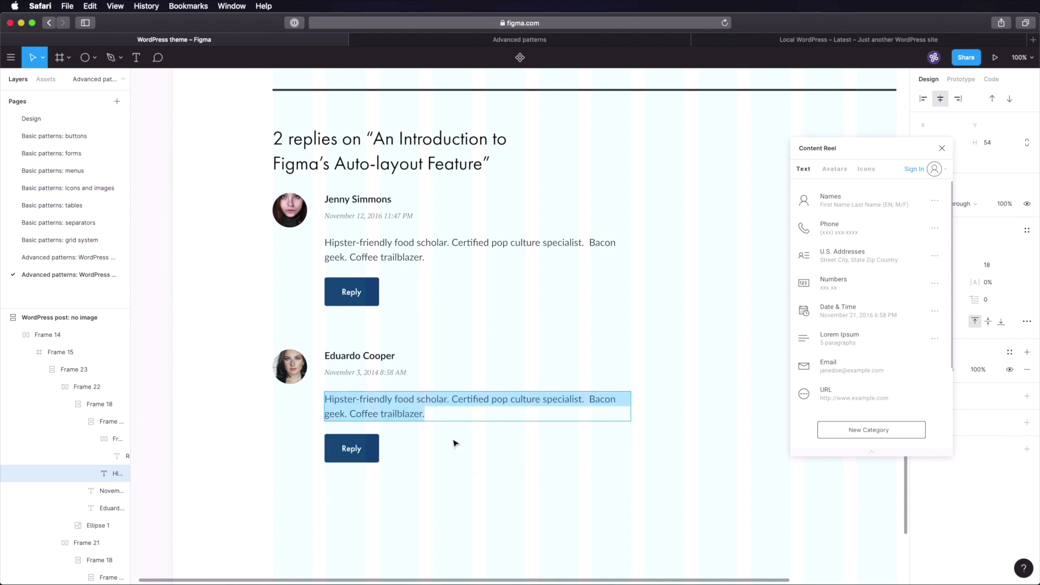
pyautogui.write('Great article, thanks for writing this.')
pyautogui.click(297, 375)
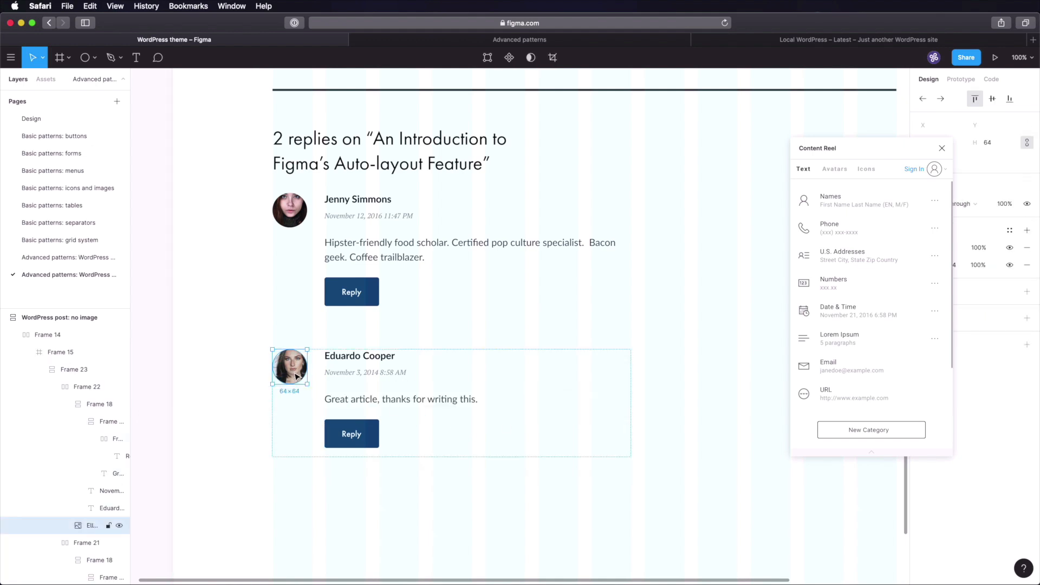
pyautogui.rightClick(297, 375)
pyautogui.moveTo(352, 476)
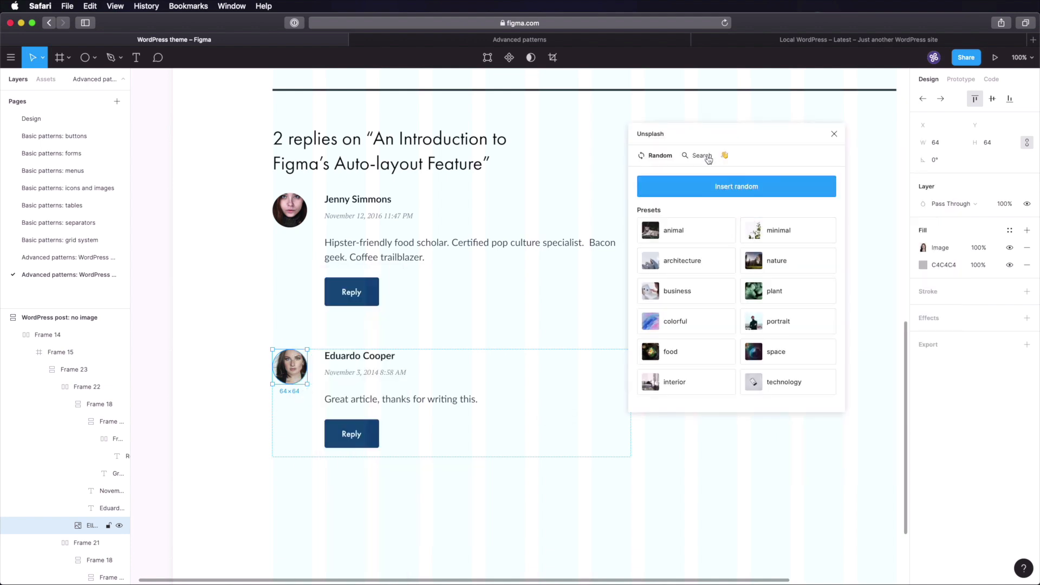
# - Search Unsplash for 'face', fill the avatar with a man's black-and-white portrait, and save
pyautogui.click(706, 157)
pyautogui.click(696, 187)
pyautogui.write('face')
pyautogui.click(822, 191)
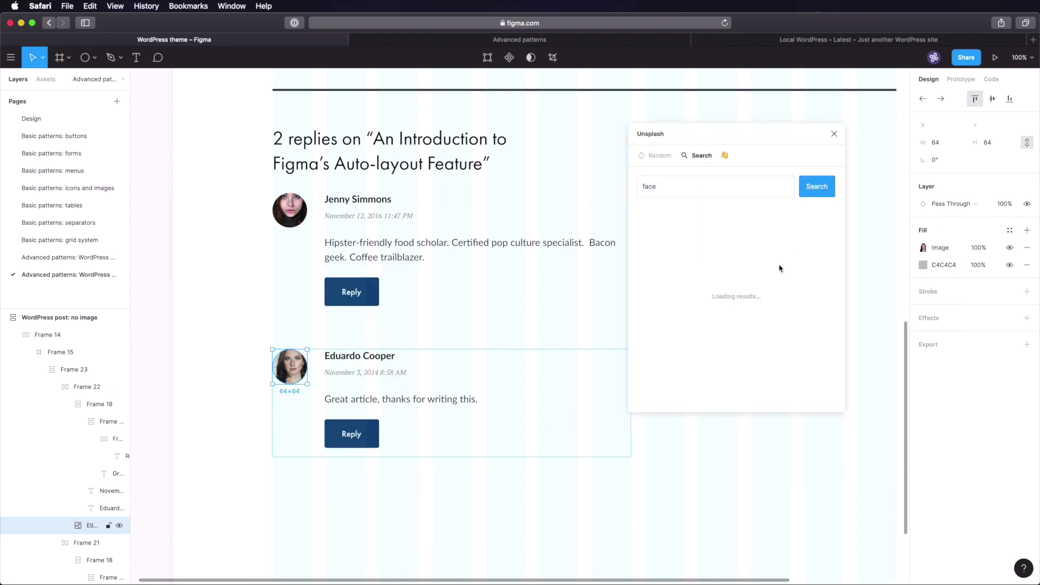
pyautogui.scroll(-10, 775, 271)
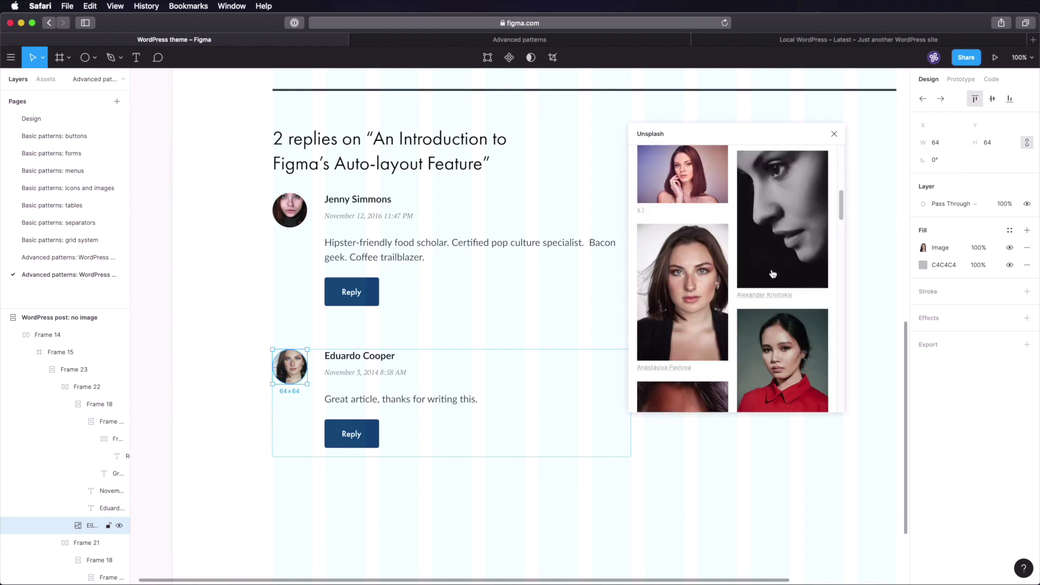
pyautogui.scroll(-5, 775, 272)
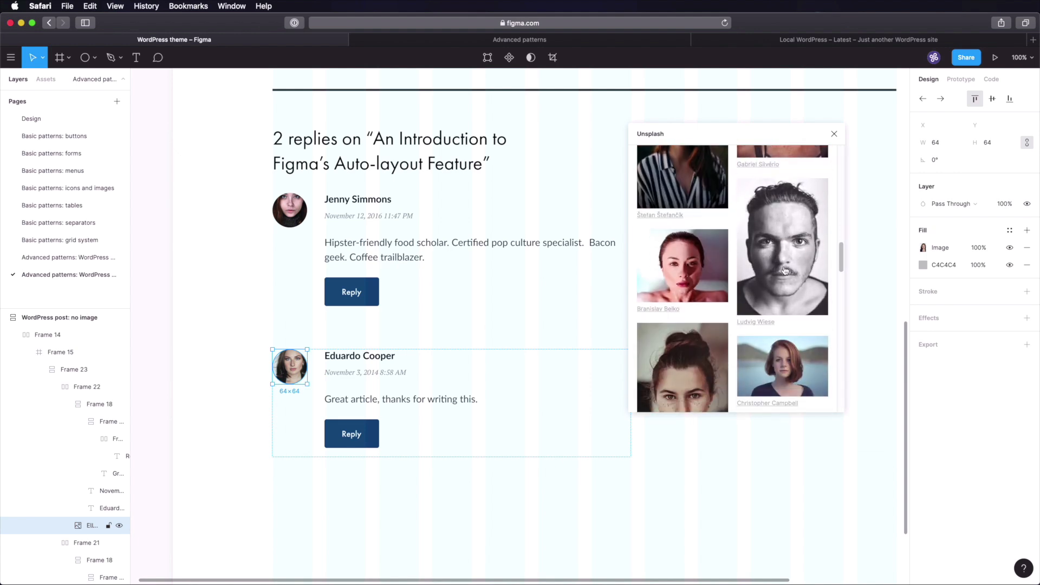
pyautogui.click(784, 269)
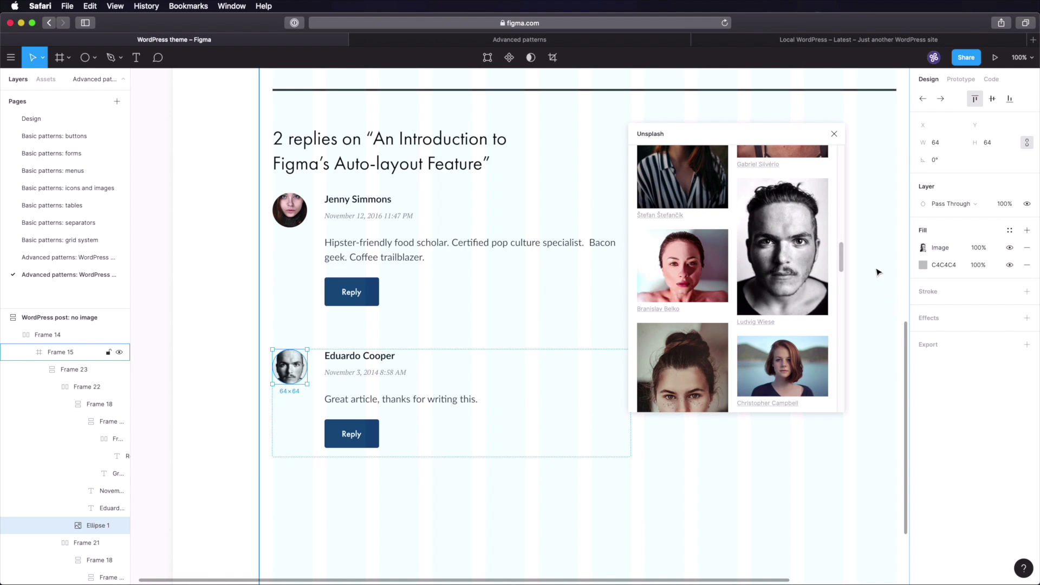
pyautogui.click(835, 134)
pyautogui.click(769, 143)
pyautogui.press('super+s')
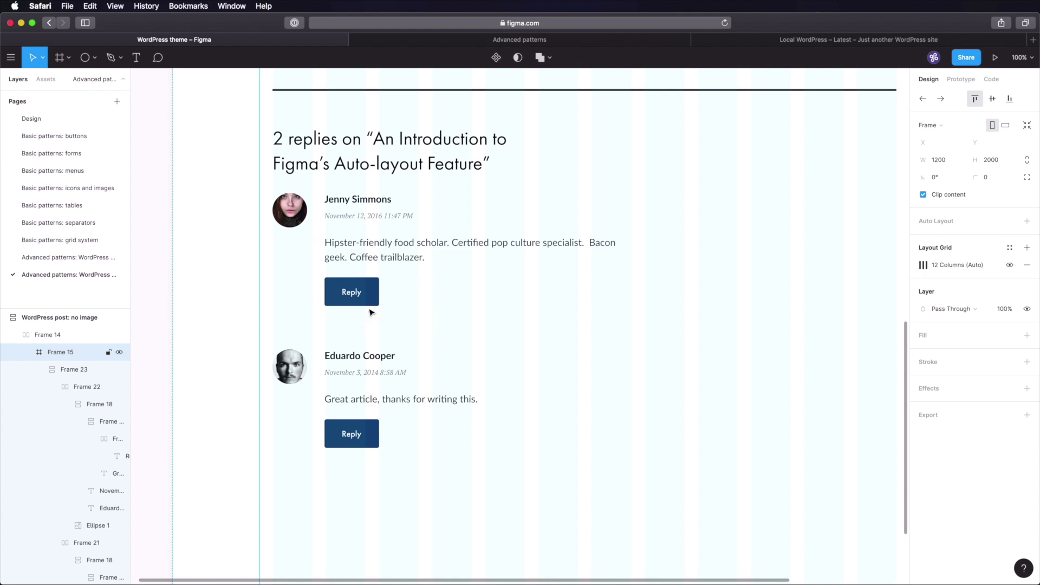
pyautogui.scroll(-4, 371, 312)
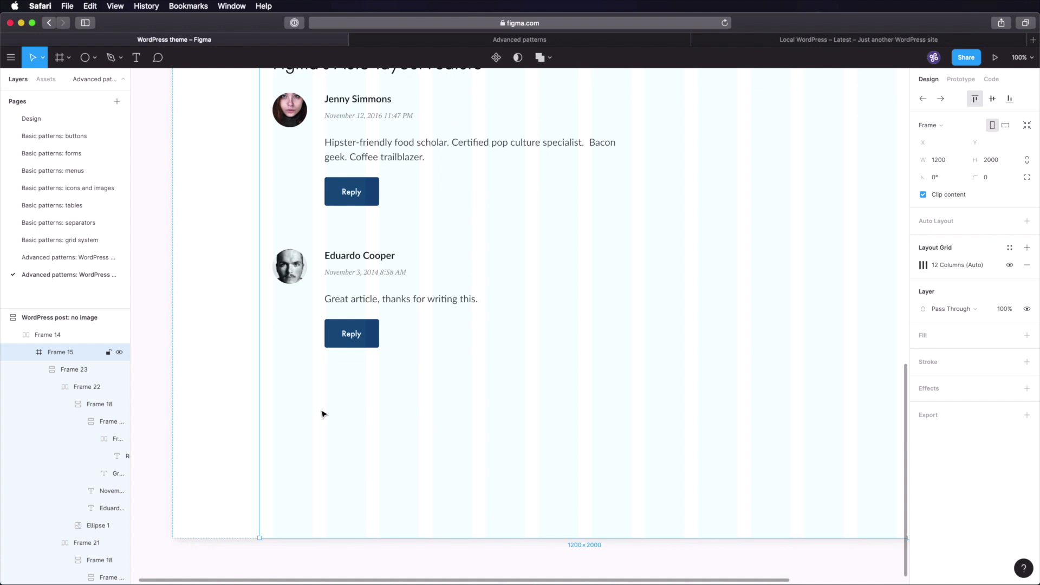
# - Duplicate the '2 replies on…' heading below the comments and retype it as 'Leave a reply'
pyautogui.press('super+minus')
pyautogui.hscroll(7, 592, 350)
pyautogui.keyDown('super'); pyautogui.click(320, 213); pyautogui.keyUp('super')
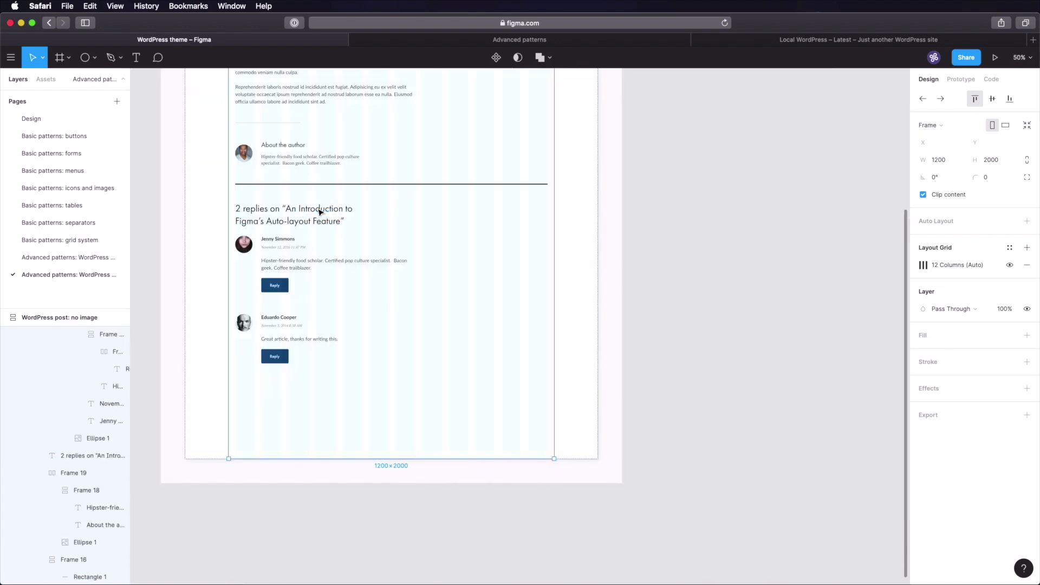
pyautogui.press('super+d')
pyautogui.moveTo(311, 208); pyautogui.dragTo(309, 418)
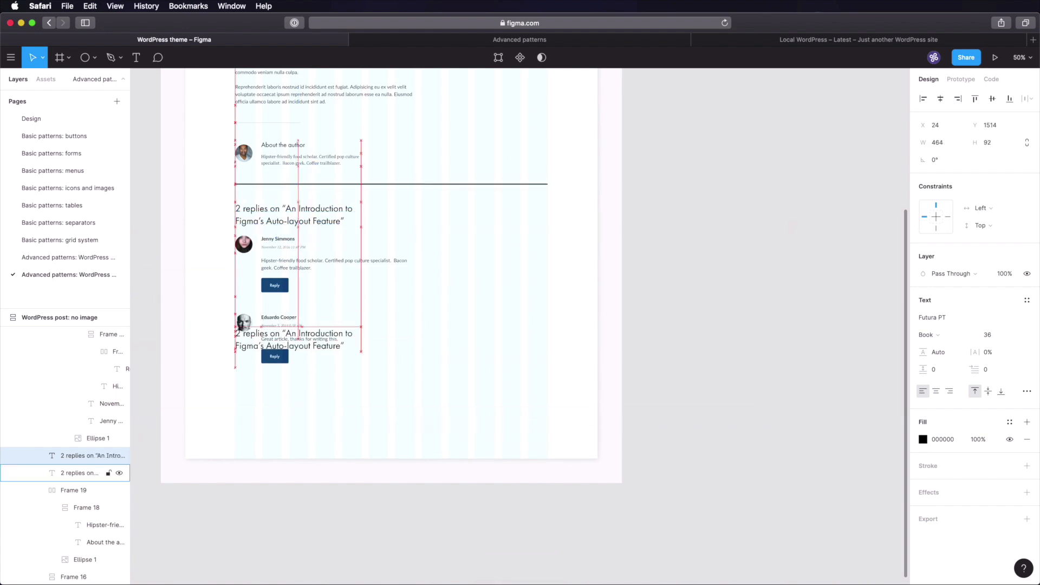
pyautogui.hotkey('shift', 'Down')
pyautogui.hotkey('shift', 'Down')
pyautogui.hotkey('shift', 'Down')
pyautogui.hotkey('shift', 'Down')
pyautogui.hotkey('shift', 'Down')
pyautogui.hotkey('shift', 'Down')
pyautogui.hotkey('shift', 'Down')
pyautogui.hotkey('shift', 'Down')
pyautogui.hotkey('shift', 'Down')
pyautogui.hotkey('shift', 'Down')
pyautogui.hotkey('shift', 'Down')
pyautogui.hotkey('shift', 'Down')
pyautogui.hotkey('shift', 'Down')
pyautogui.hotkey('shift', 'Down')
pyautogui.hotkey('shift', 'Down')
pyautogui.hotkey('shift', 'Down')
pyautogui.hotkey('shift', 'Down')
pyautogui.hotkey('shift', 'Down')
pyautogui.hotkey('shift', 'Down')
pyautogui.hotkey('shift', 'Down')
pyautogui.press('alt')
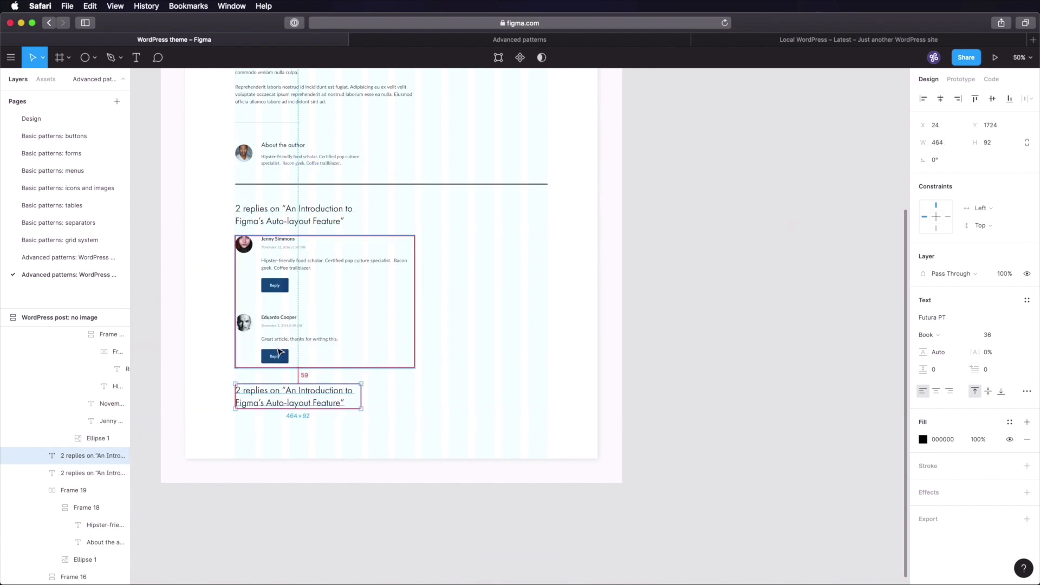
pyautogui.press('Down')
pyautogui.press('Down')
pyautogui.press('Down')
pyautogui.press('Down')
pyautogui.press('Down')
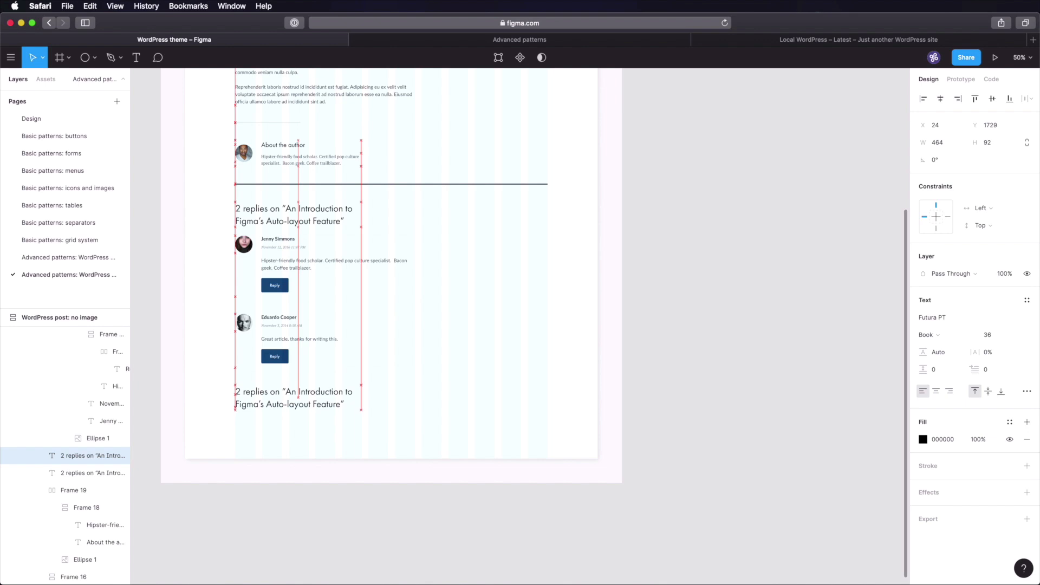
pyautogui.doubleClick(319, 391)
pyautogui.write('Leavy')
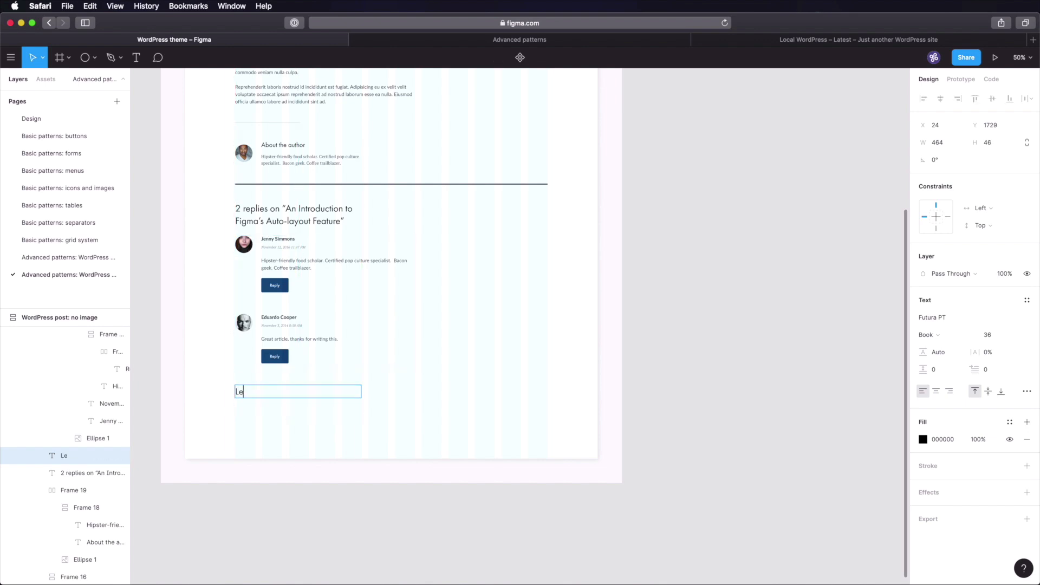
pyautogui.write(' a reply')
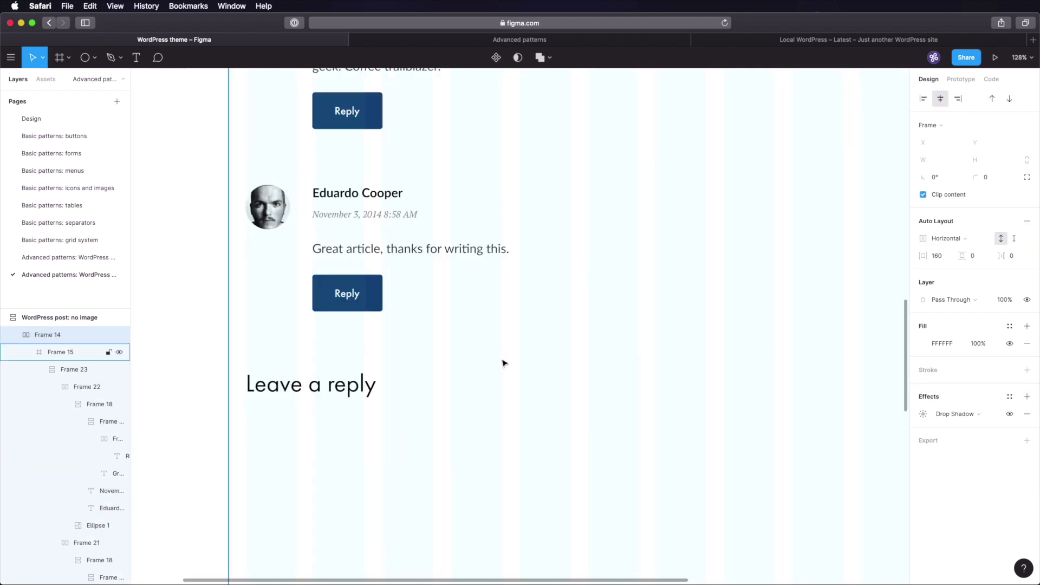
# - Place a copy of the post's body paragraph under the 'Leave a reply' heading, aligned with it
pyautogui.scroll(-5, 503, 363)
pyautogui.scroll(2, 527, 276)
pyautogui.click(482, 164)
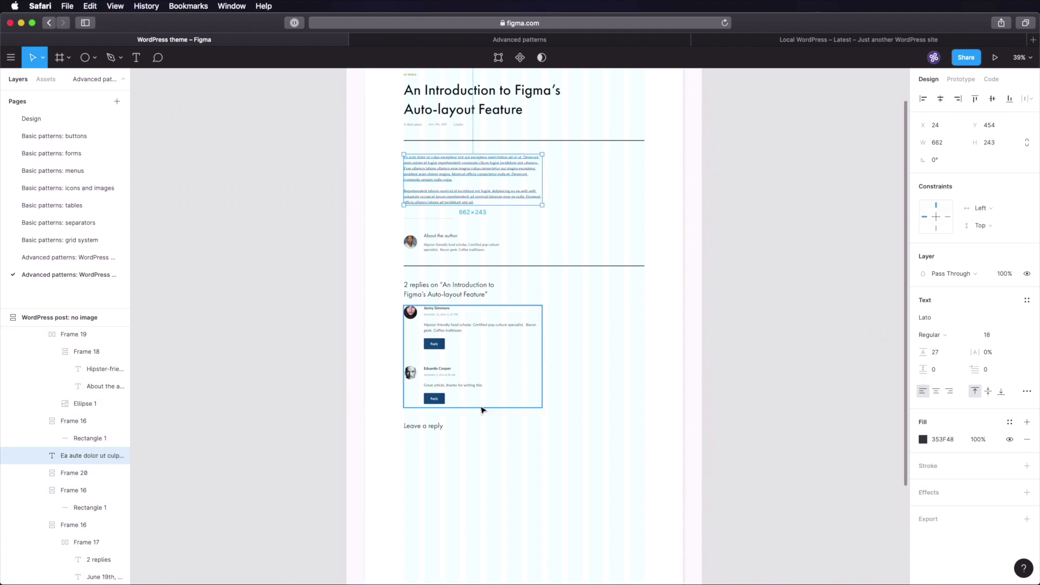
pyautogui.scroll(2, 479, 412)
pyautogui.scroll(-5, 464, 432)
pyautogui.keyDown('super'); pyautogui.click(408, 286); pyautogui.keyUp('super')
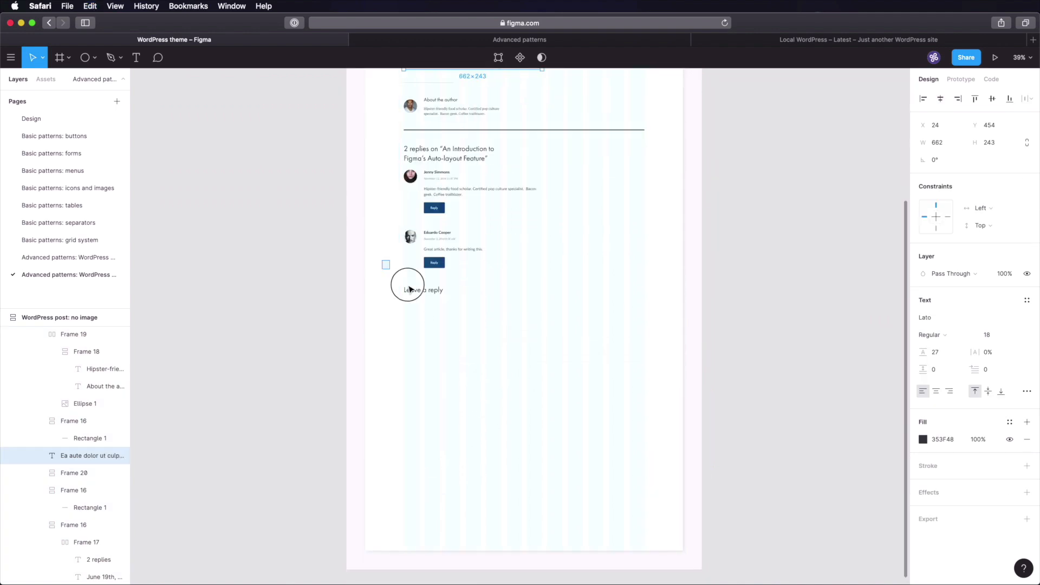
pyautogui.moveTo(602, 494); pyautogui.dragTo(479, 522)
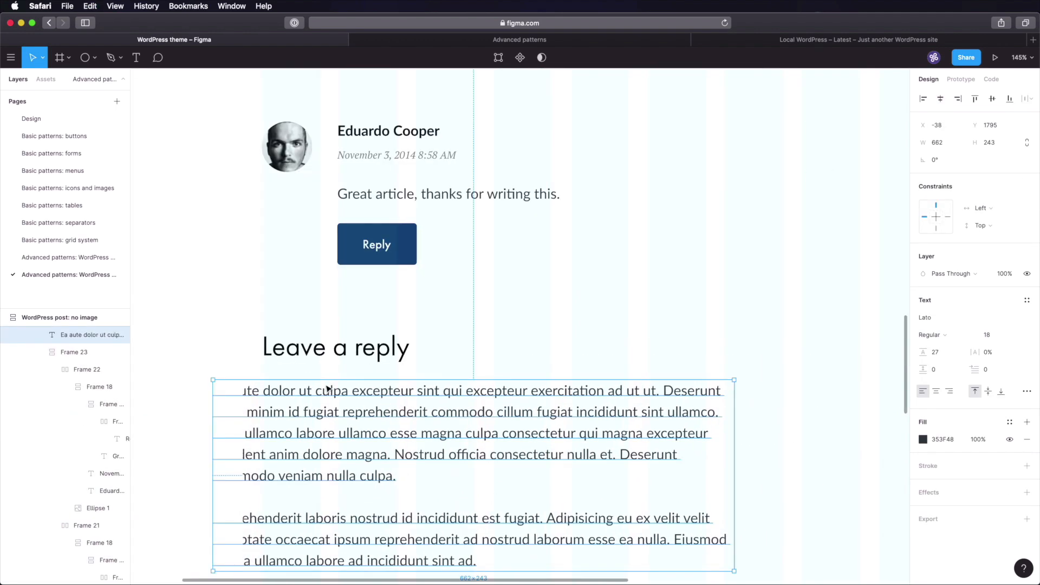
pyautogui.moveTo(323, 391); pyautogui.dragTo(388, 388)
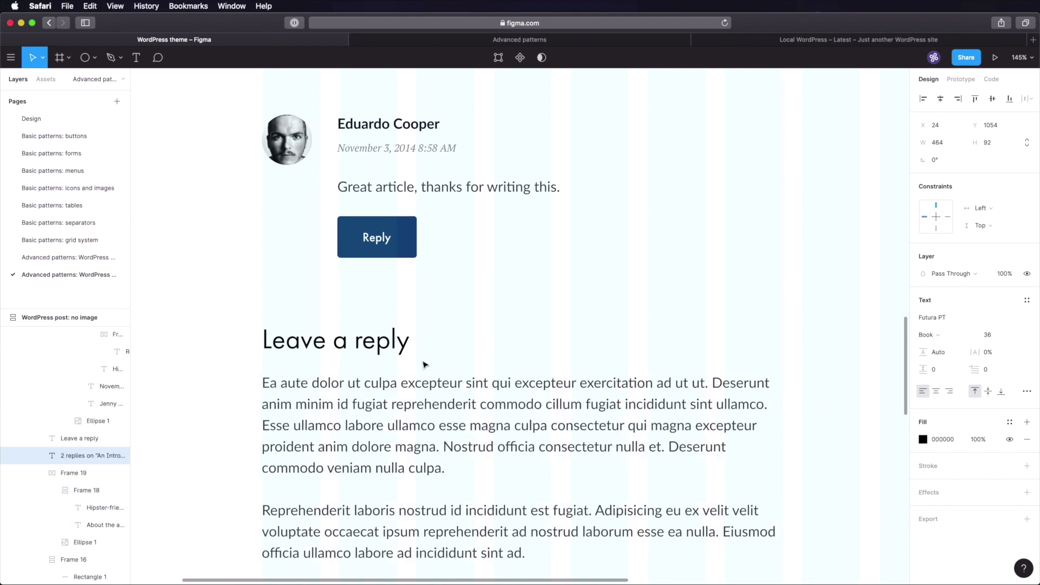
# - Move the copied paragraph down to sit 32 px below the 'Leave a reply' heading
pyautogui.scroll(-2, 424, 364)
pyautogui.click(363, 341)
pyautogui.press('alt')
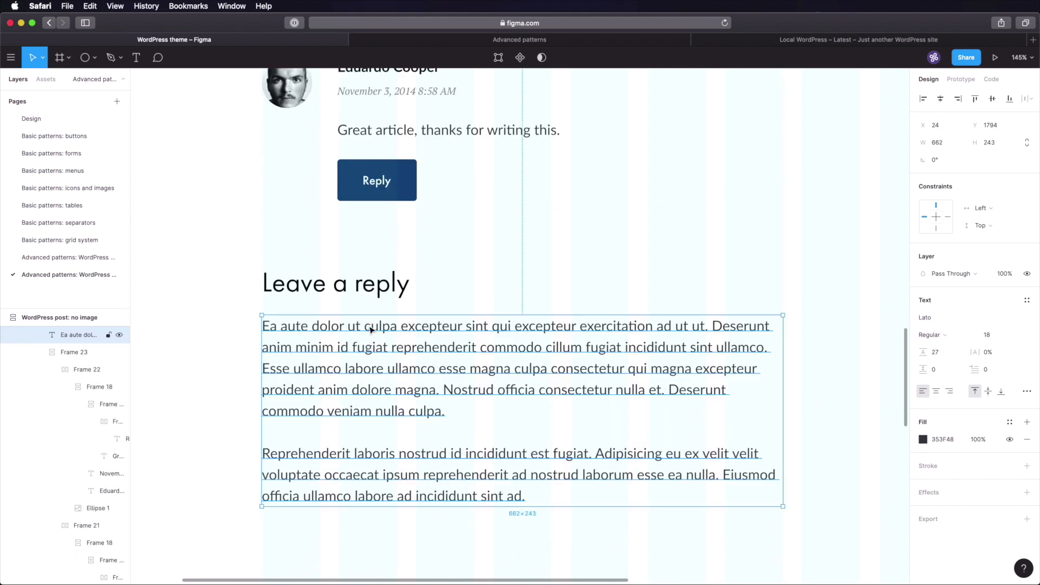
pyautogui.hotkey('shift', 'Down')
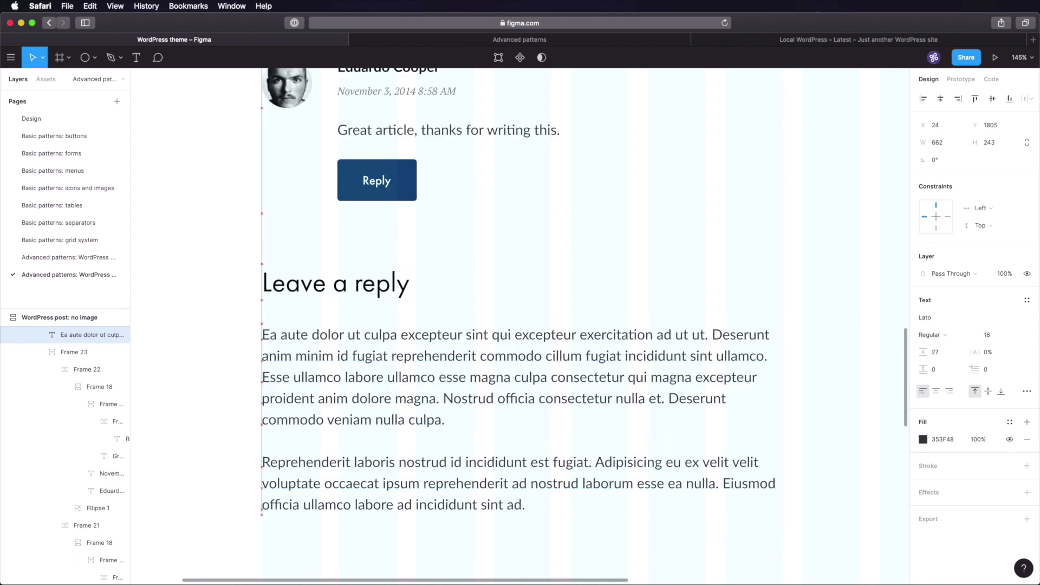
pyautogui.press('alt')
pyautogui.press('Down')
pyautogui.press('Down')
pyautogui.press('Down')
pyautogui.press('alt')
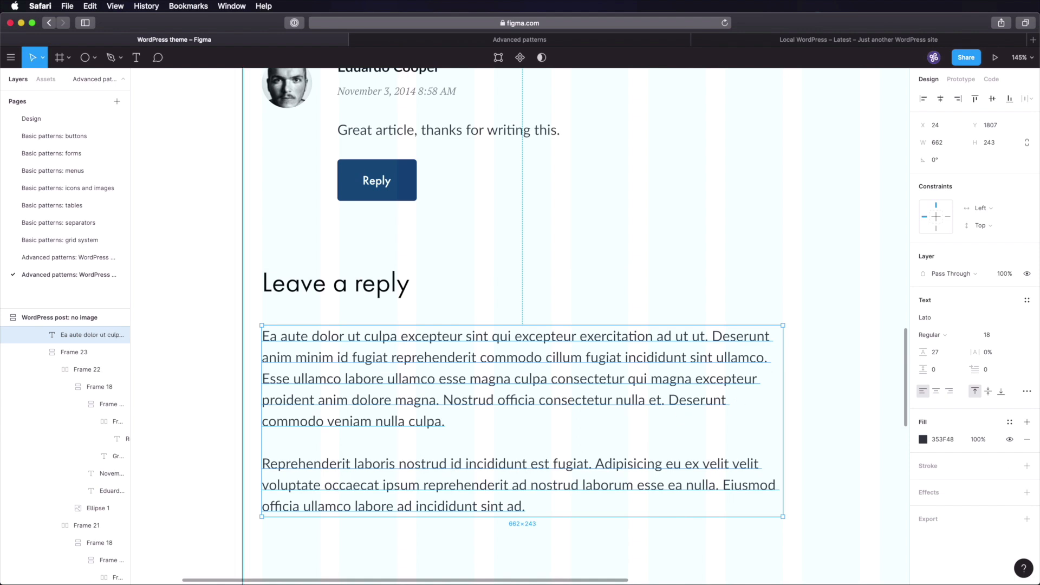
# - Replace the paragraph with 'Your email address will not be published. Required fields are marked with *.'
pyautogui.press('Return')
pyautogui.write('Your email address will not be published. Required fields are marked with *.')
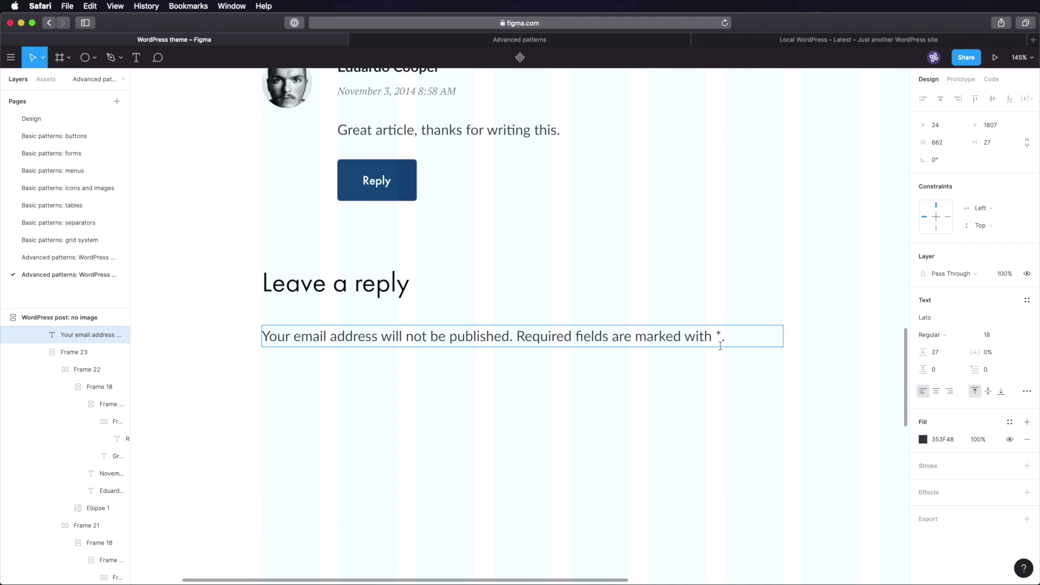
pyautogui.press('Escape')
pyautogui.press('Escape')
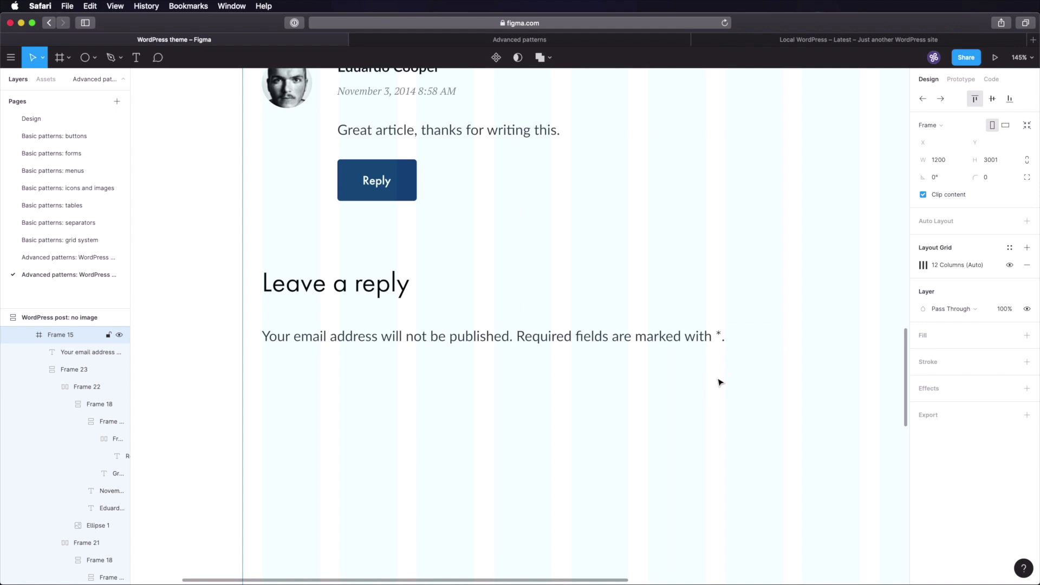
pyautogui.scroll(-3, 650, 385)
pyautogui.scroll(-5, 650, 386)
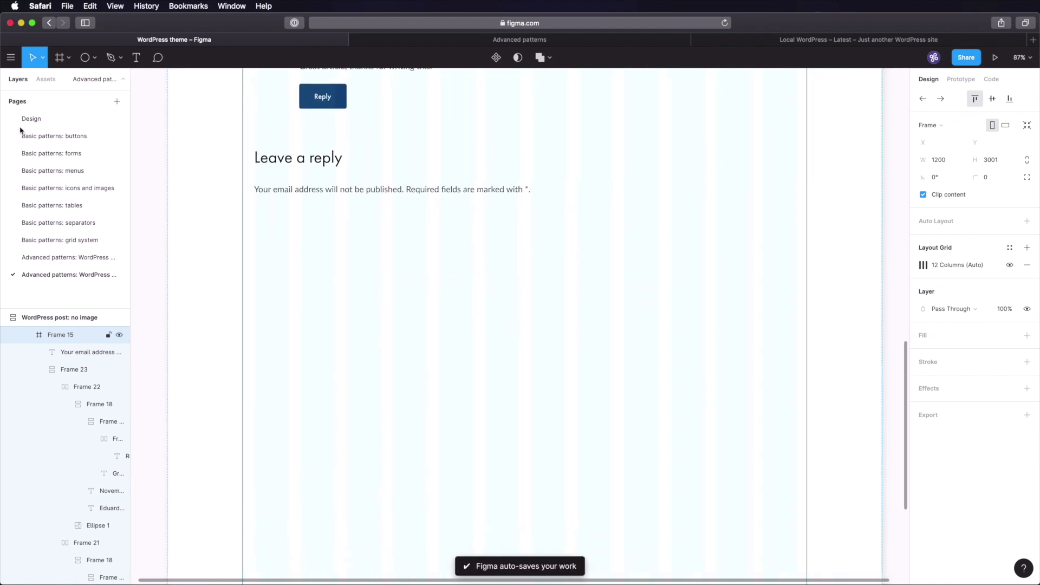
# - On Basic patterns: forms, wrap the Name, Email address, Subject, Message fields and Send button in vertical auto layout
pyautogui.click(74, 153)
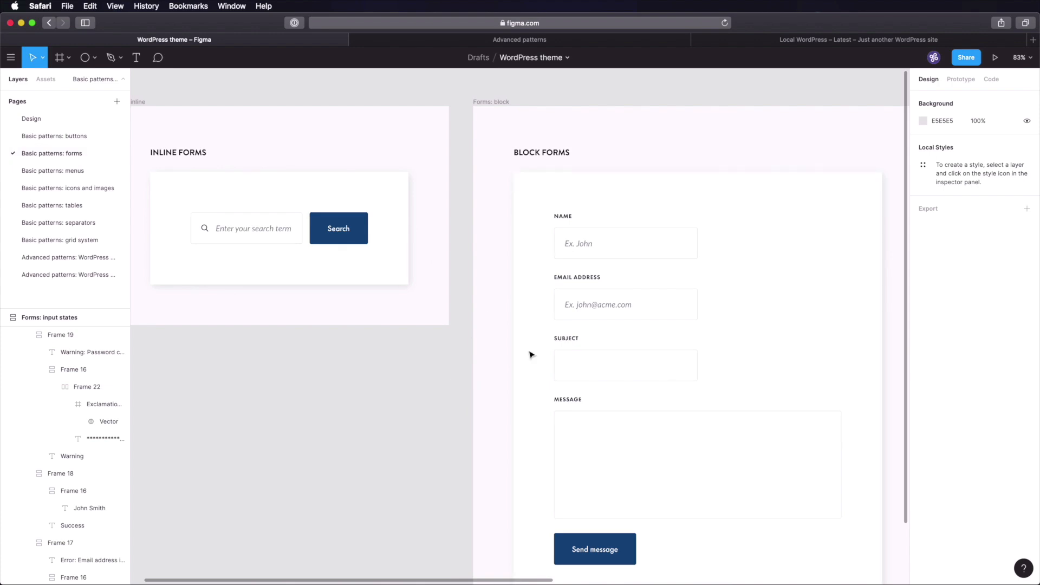
pyautogui.moveTo(606, 279); pyautogui.dragTo(445, 213)
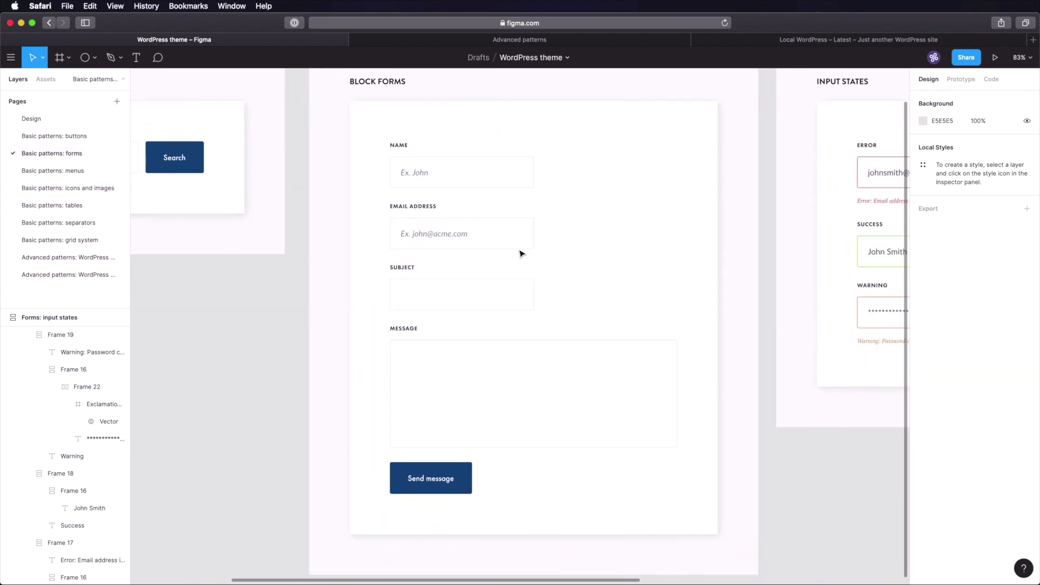
pyautogui.click(432, 158)
pyautogui.keyDown('shift'); pyautogui.click(454, 241); pyautogui.keyUp('shift')
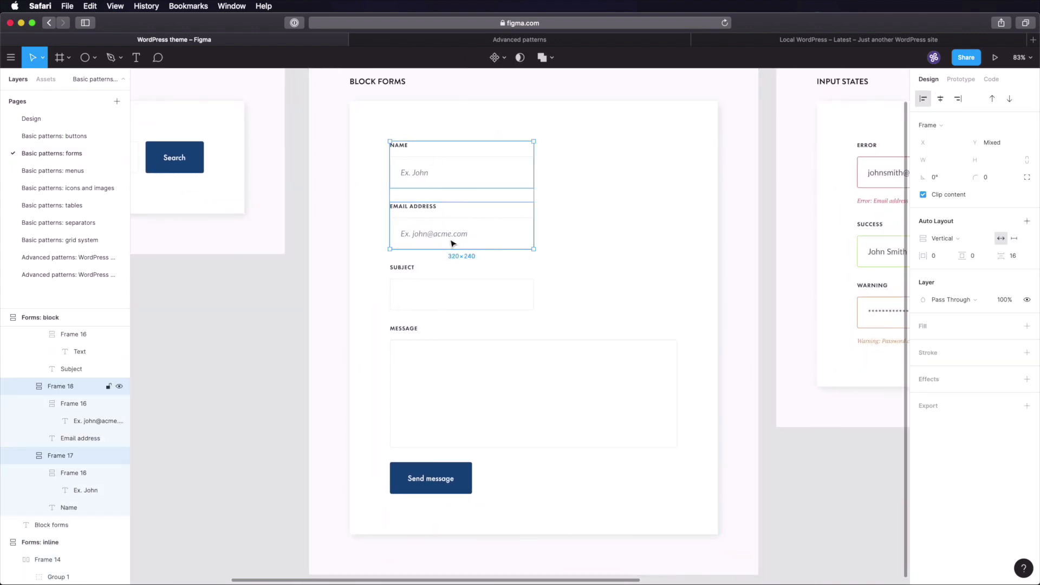
pyautogui.keyDown('shift'); pyautogui.click(449, 298); pyautogui.keyUp('shift')
pyautogui.keyDown('shift'); pyautogui.click(465, 355); pyautogui.keyUp('shift')
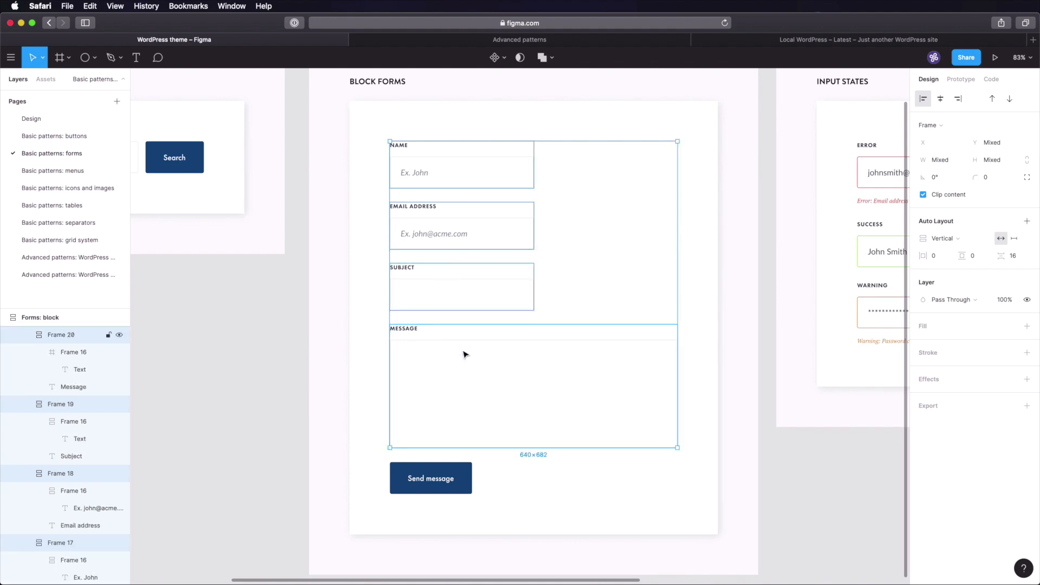
pyautogui.keyDown('shift'); pyautogui.click(441, 480); pyautogui.keyUp('shift')
pyautogui.hotkey('shift', 'a')
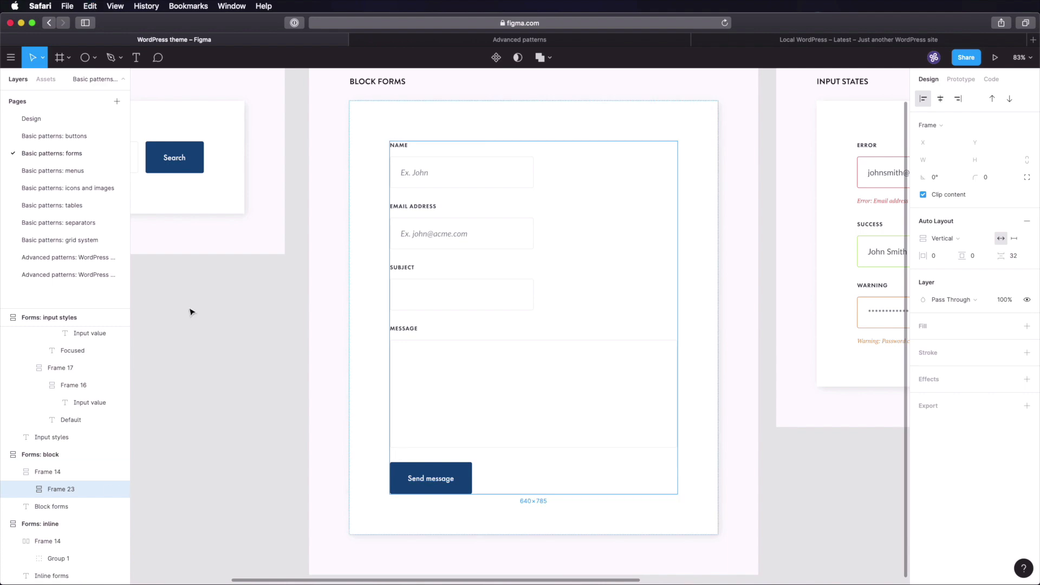
# - Paste the block form into the WordPress post beneath the email privacy note
pyautogui.click(96, 277)
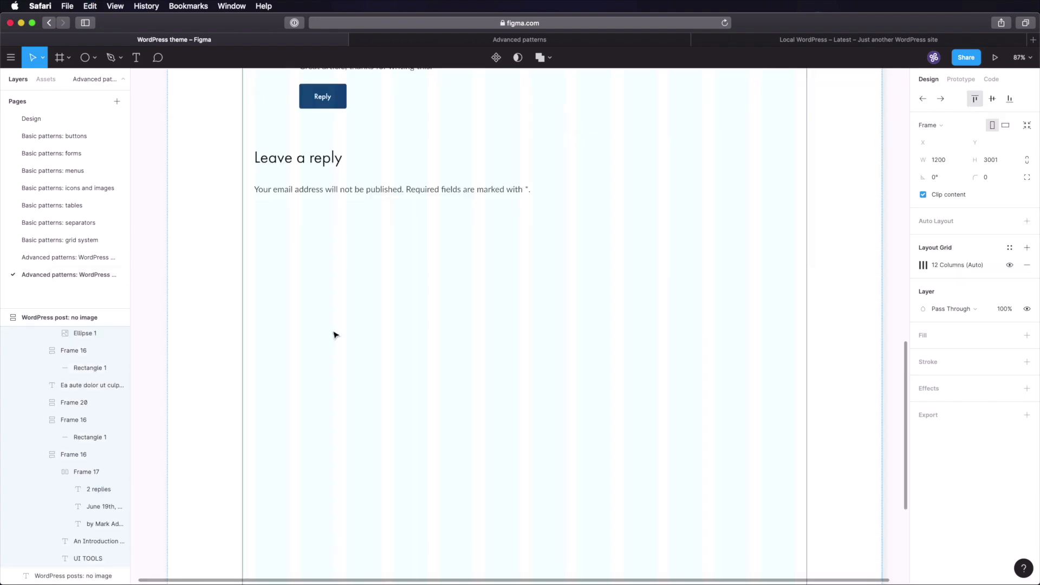
pyautogui.click(434, 192)
pyautogui.press('super+c')
pyautogui.press('super+v')
pyautogui.moveTo(413, 137); pyautogui.dragTo(503, 393)
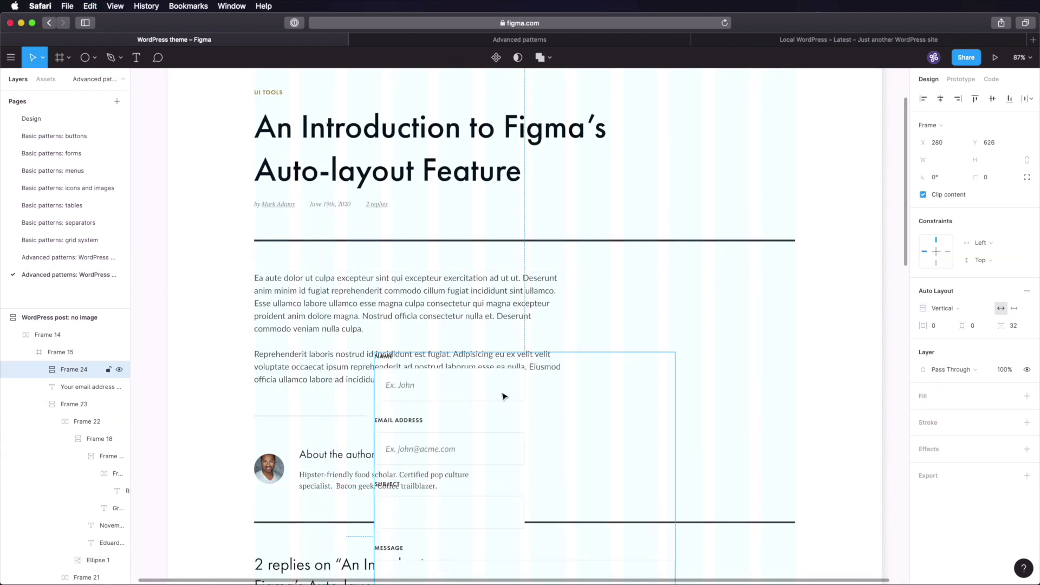
pyautogui.scroll(-5, 504, 389)
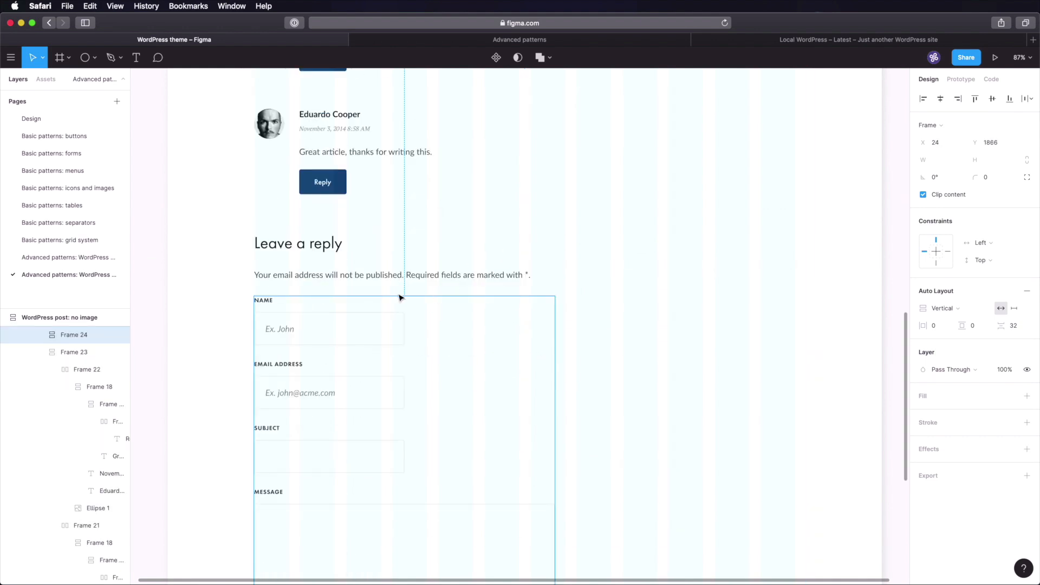
pyautogui.scroll(-5, 443, 346)
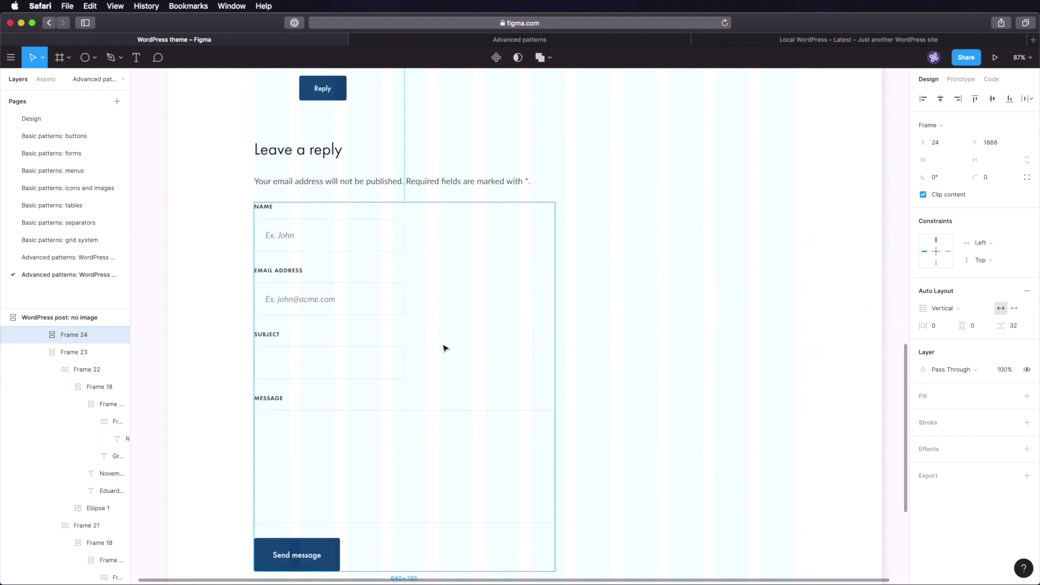
pyautogui.click(835, 268)
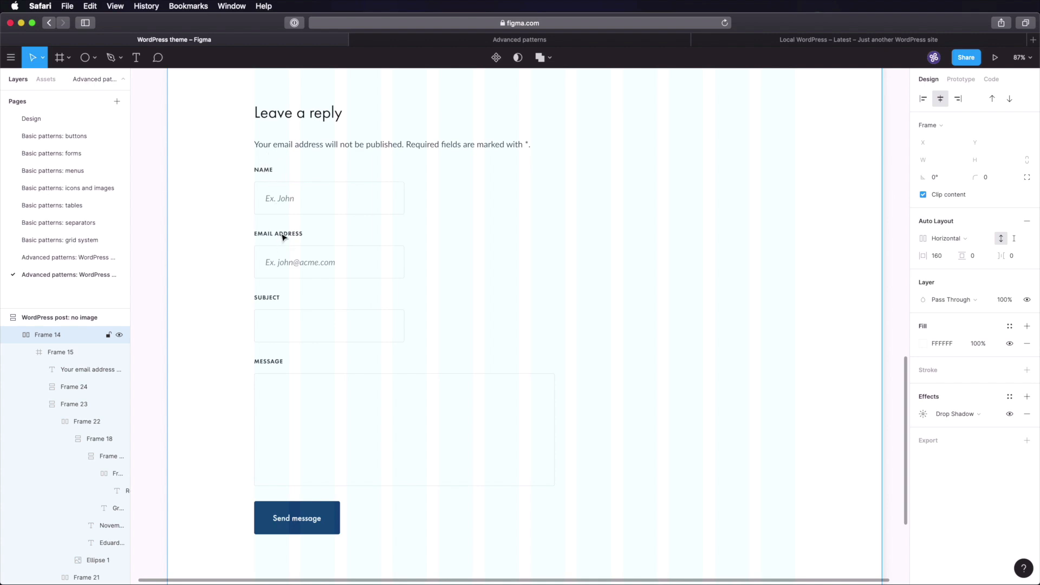
# - Relabel the form fields to WEBSITE, NAME *, EMAIL ADDRESS * and COMMENT *
pyautogui.click(272, 307)
pyautogui.doubleClick(270, 299)
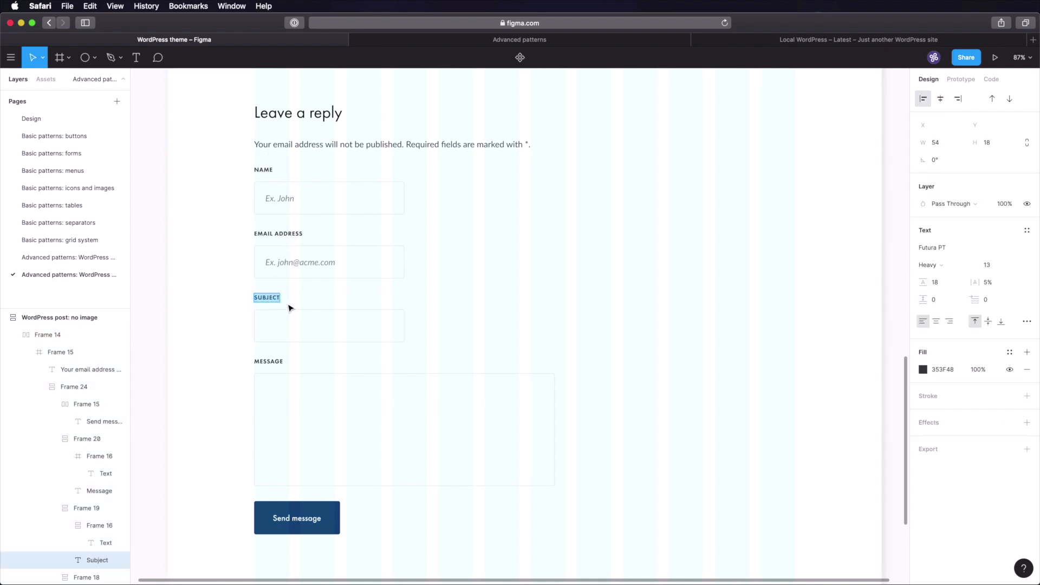
pyautogui.write('We')
pyautogui.click(264, 169)
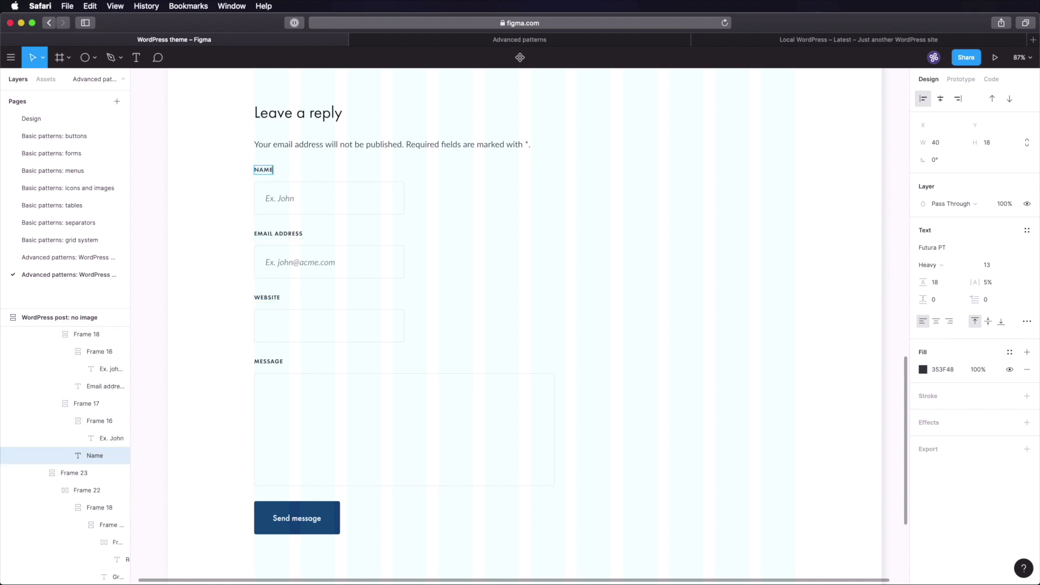
pyautogui.click(293, 234)
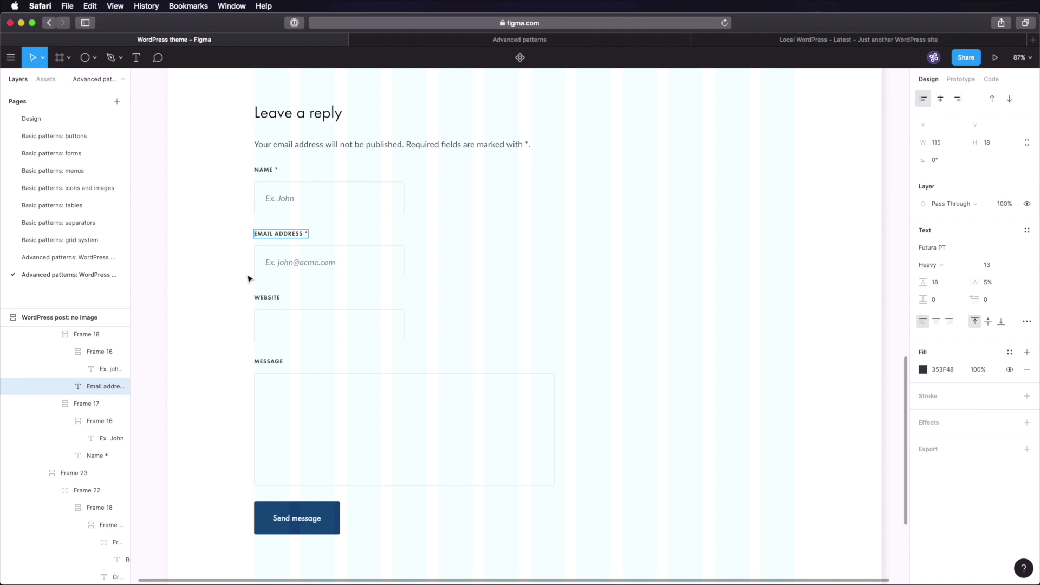
pyautogui.click(273, 363)
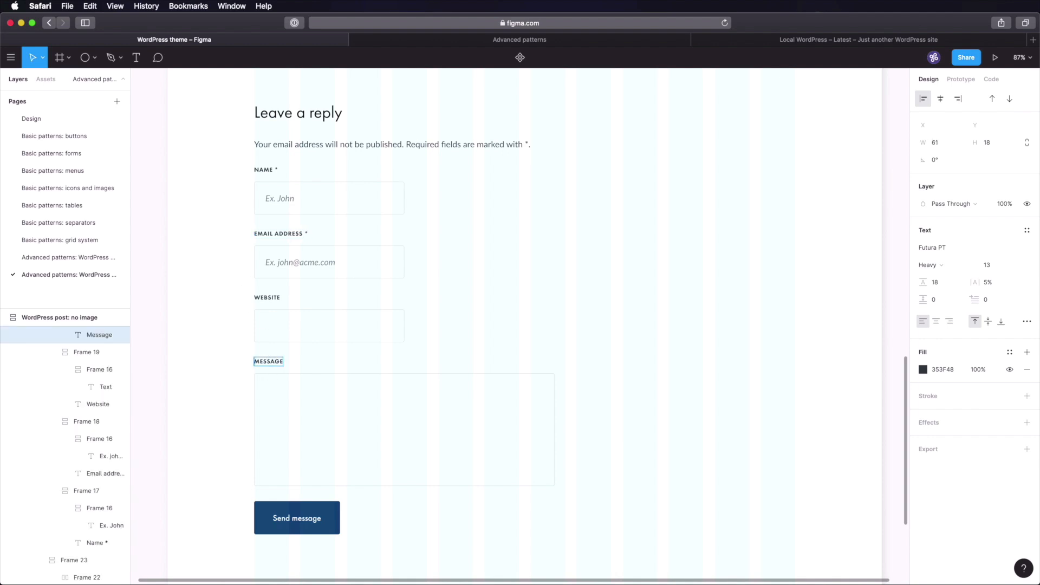
pyautogui.press('Return')
pyautogui.write('Comment')
# - Change the Send message button text to 'Submit comment'
pyautogui.click(319, 525)
pyautogui.press('Return')
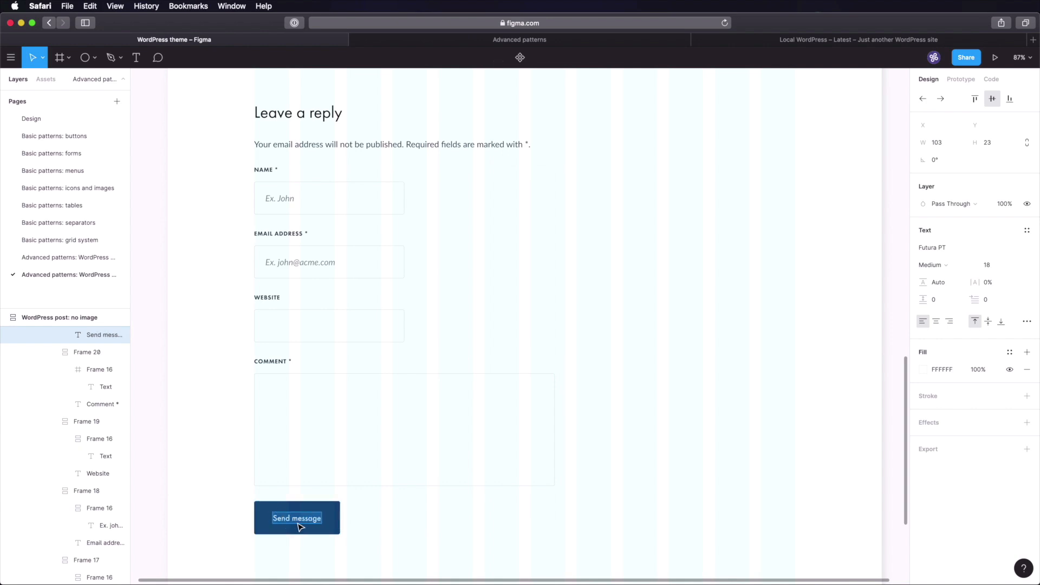
pyautogui.write('Submit')
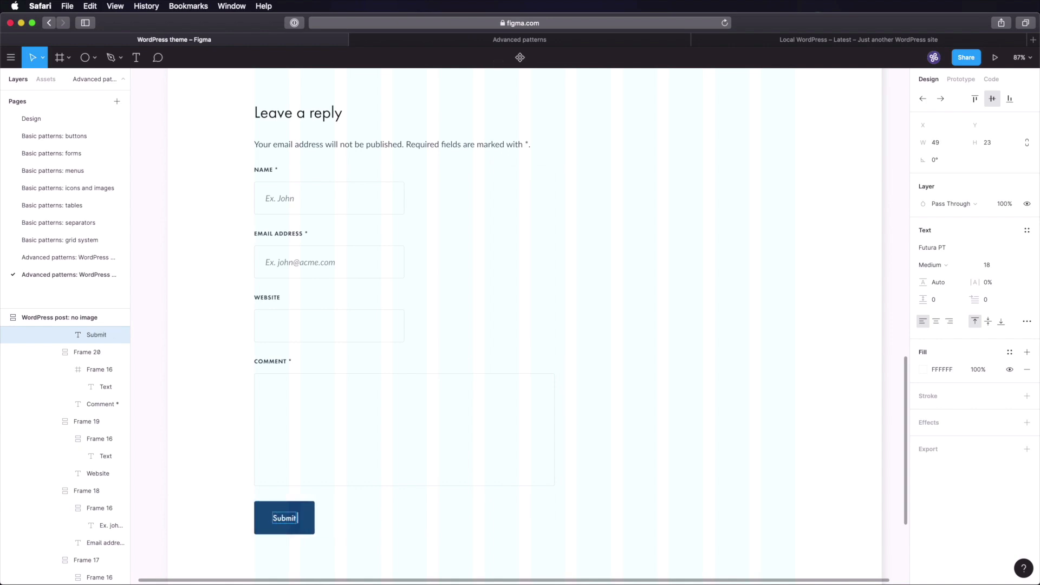
pyautogui.write(' comment')
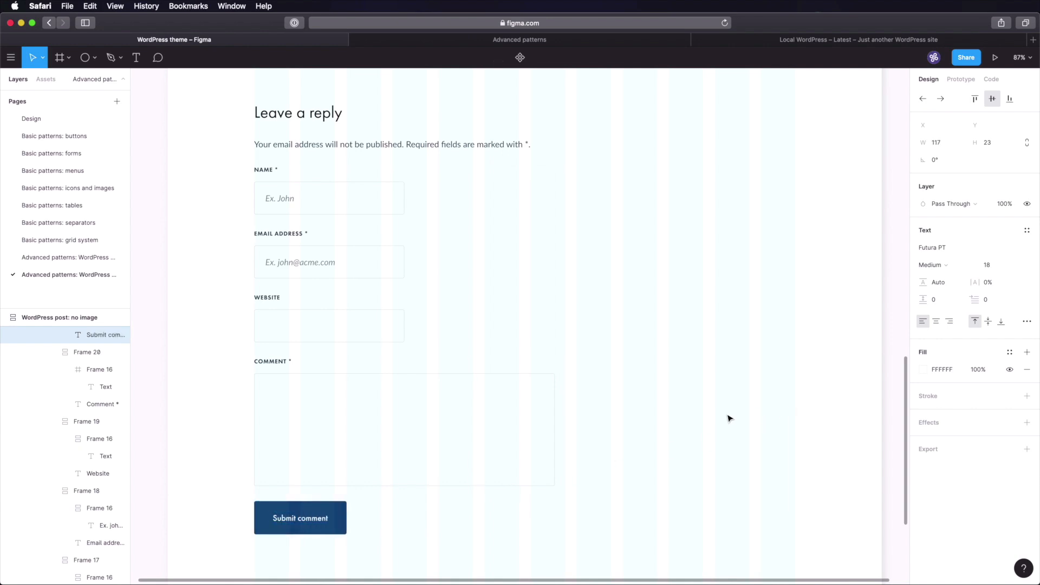
pyautogui.press('Escape')
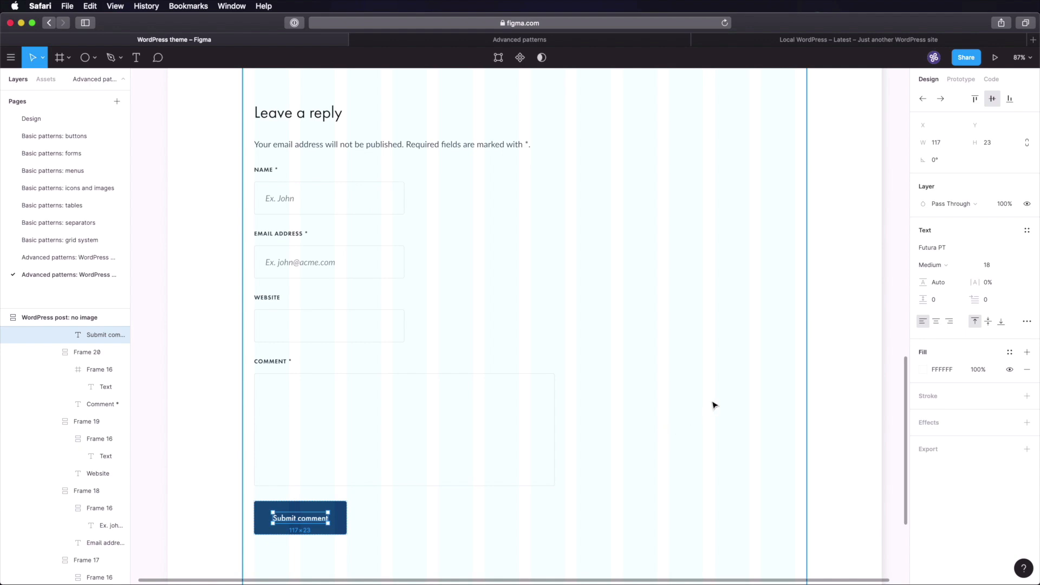
# - Widen the comment input box to 659 wide
pyautogui.click(838, 412)
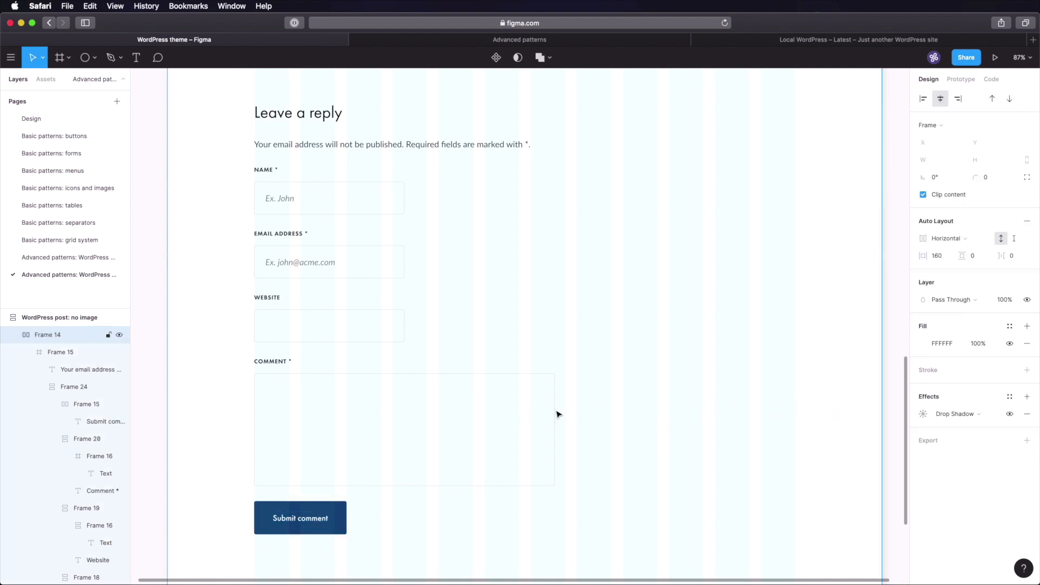
pyautogui.scroll(5, 557, 412)
pyautogui.scroll(-3, 558, 413)
pyautogui.click(547, 470)
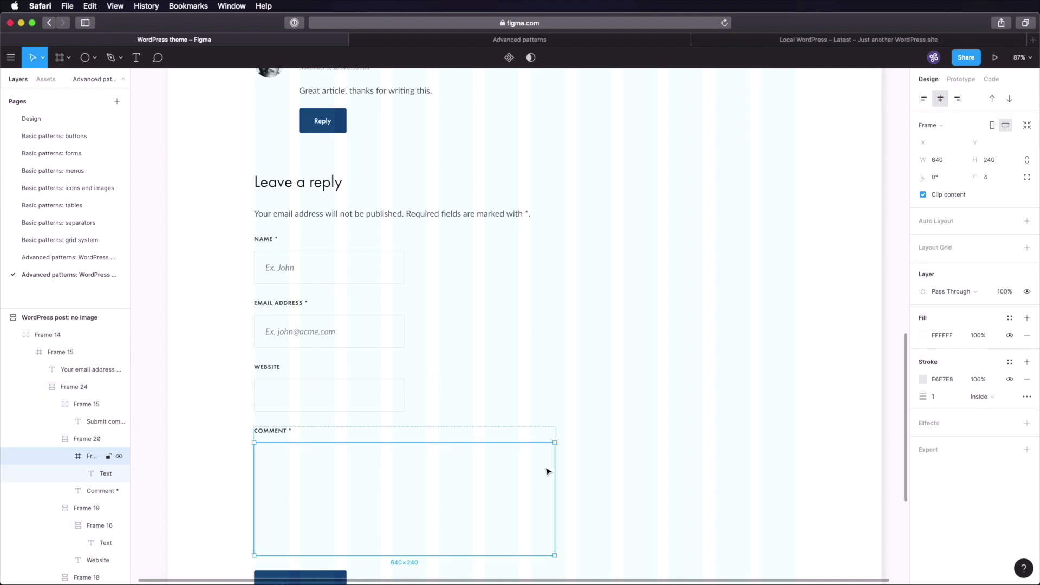
pyautogui.moveTo(555, 480); pyautogui.dragTo(564, 480)
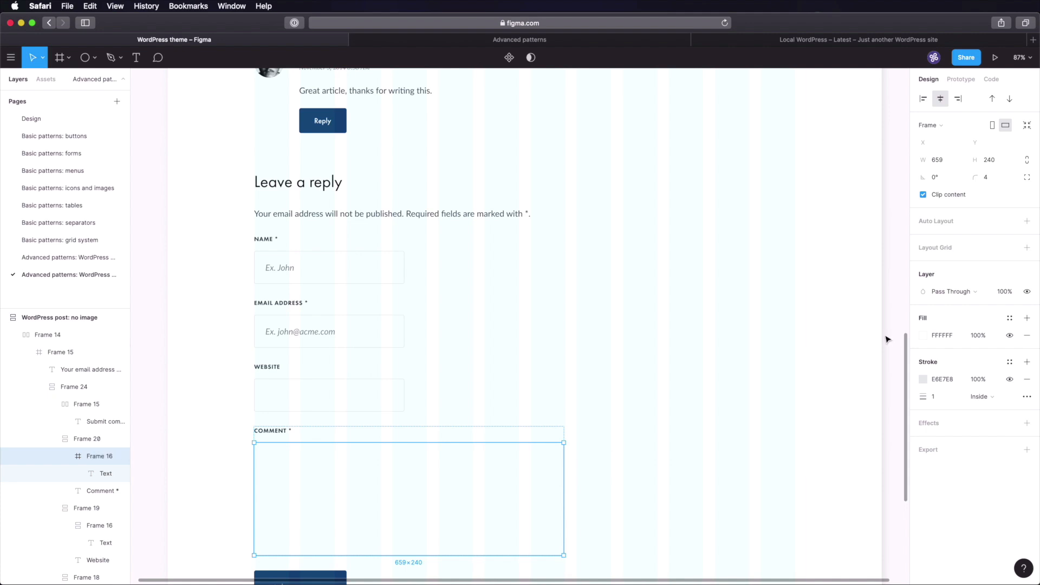
# - Shorten Frame 15 from the bottom to trim the empty space below the form
pyautogui.click(846, 371)
pyautogui.scroll(-10, 845, 371)
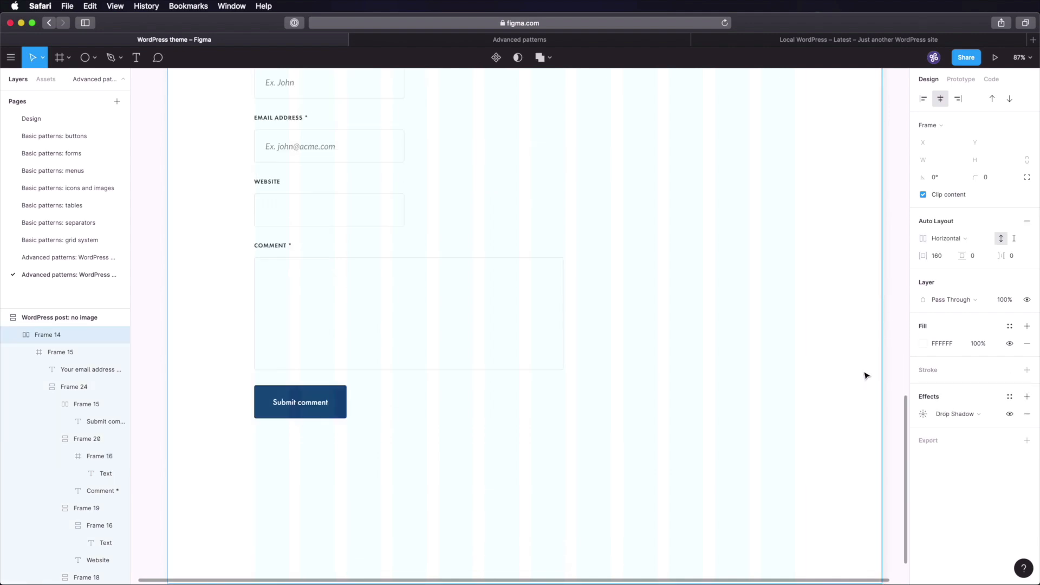
pyautogui.scroll(2, 874, 363)
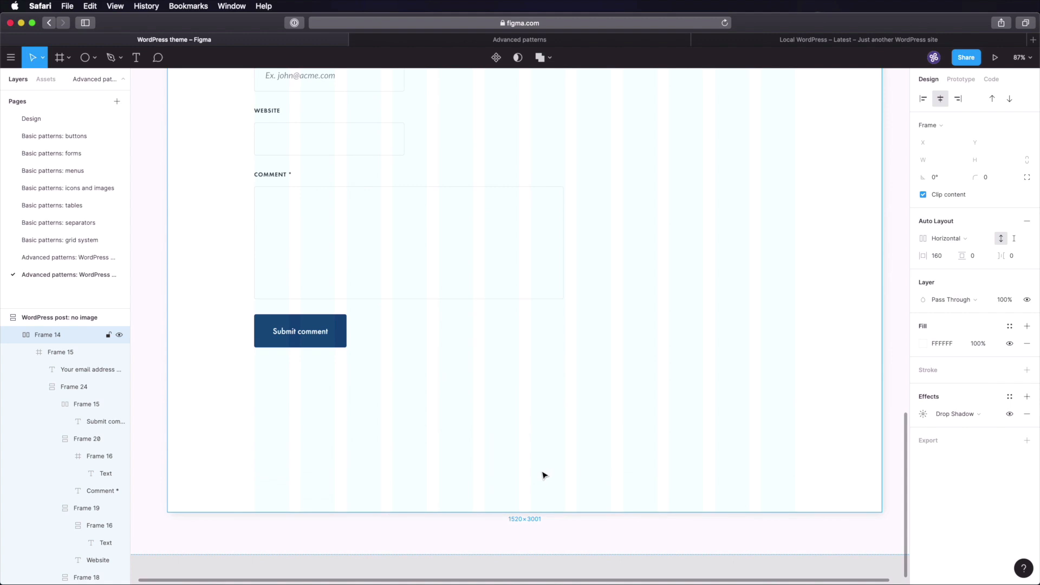
pyautogui.doubleClick(545, 475)
pyautogui.moveTo(531, 512); pyautogui.dragTo(532, 401)
pyautogui.click(527, 487)
# - Hide Frame 15's column layout grid and fit the whole page in view
pyautogui.click(691, 309)
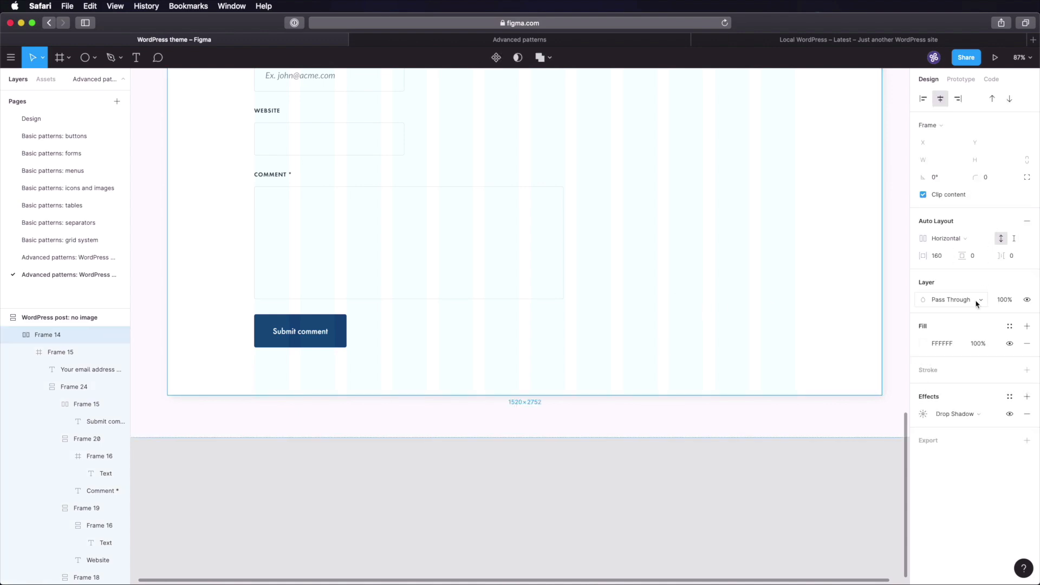
pyautogui.click(686, 271)
pyautogui.click(1010, 265)
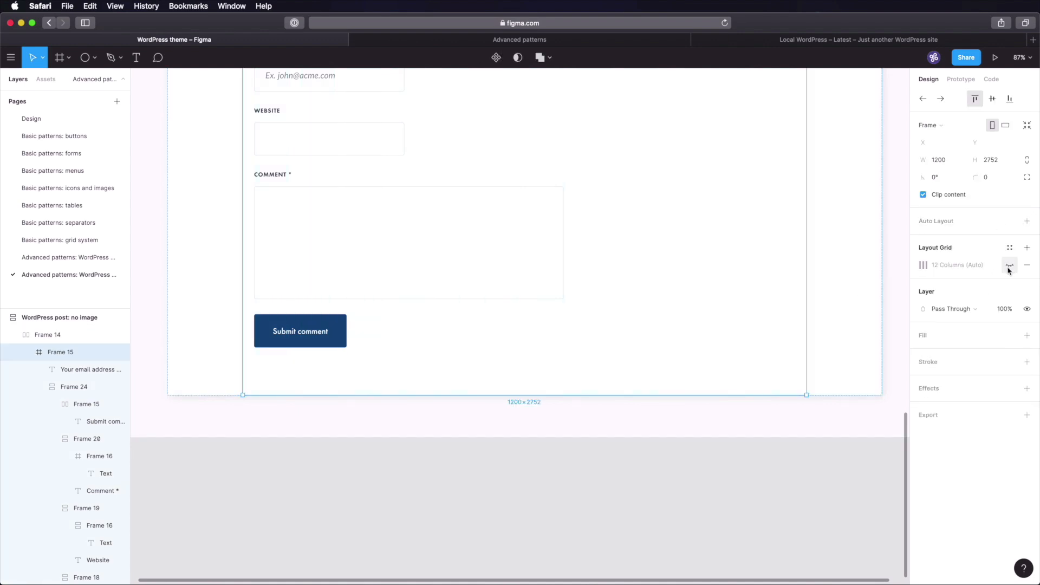
pyautogui.click(780, 462)
pyautogui.hotkey('shift', '1')
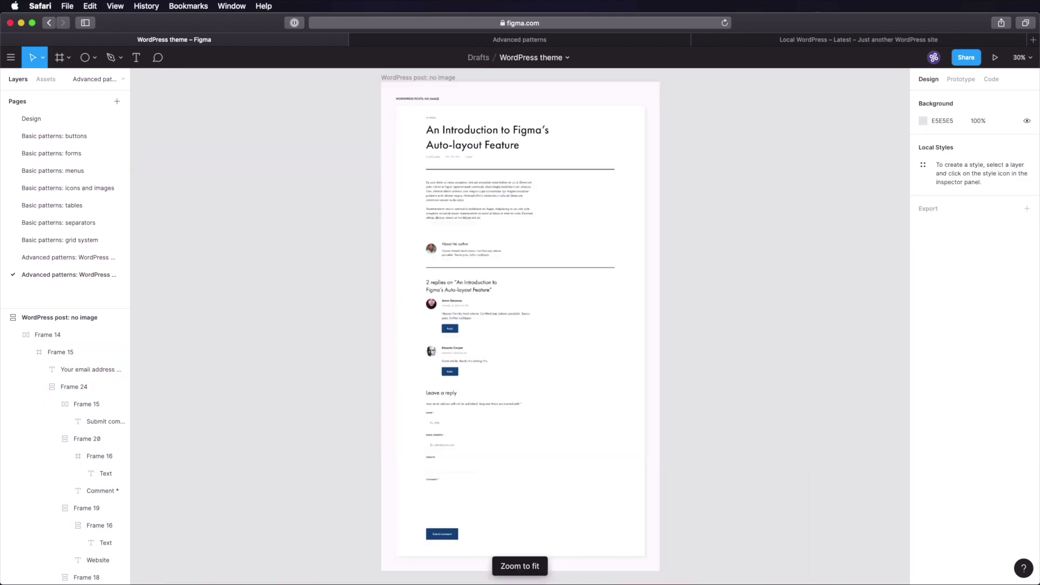
pyautogui.click(619, 267)
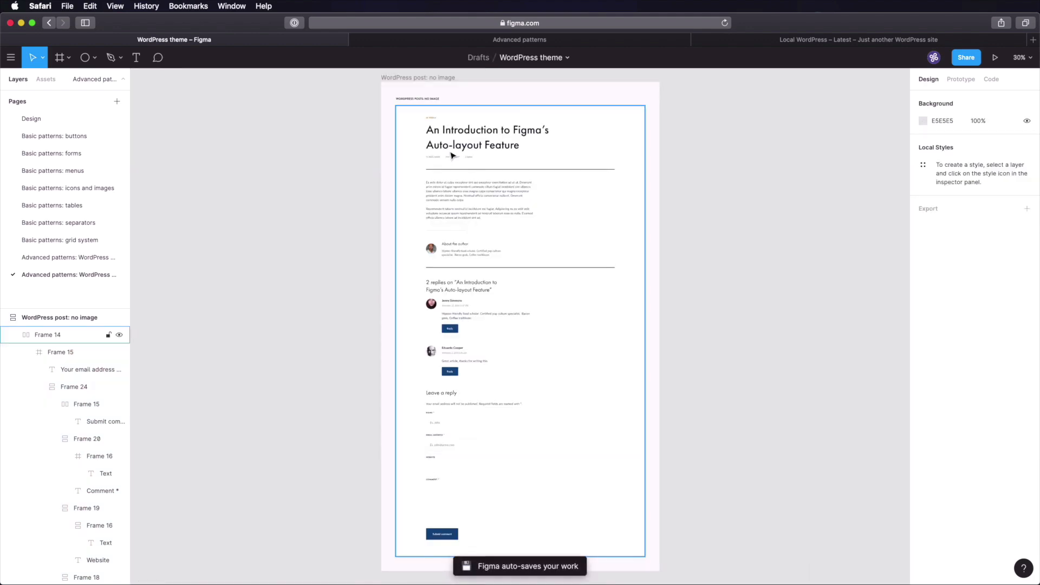
pyautogui.scroll(10, 472, 164)
pyautogui.scroll(-3, 598, 214)
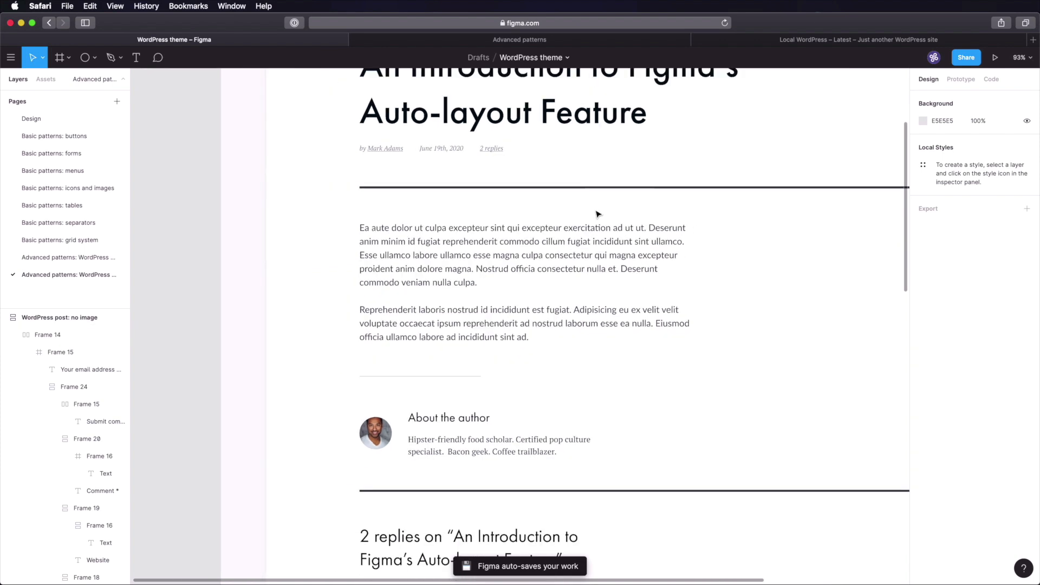
pyautogui.press('super+backslash')
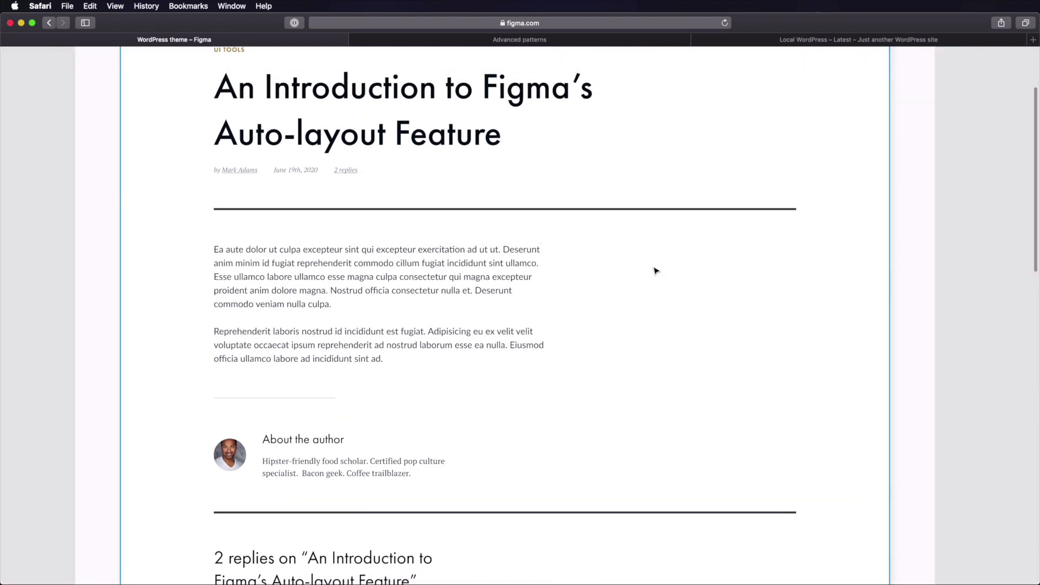
pyautogui.press('Escape')
pyautogui.scroll(3, 948, 216)
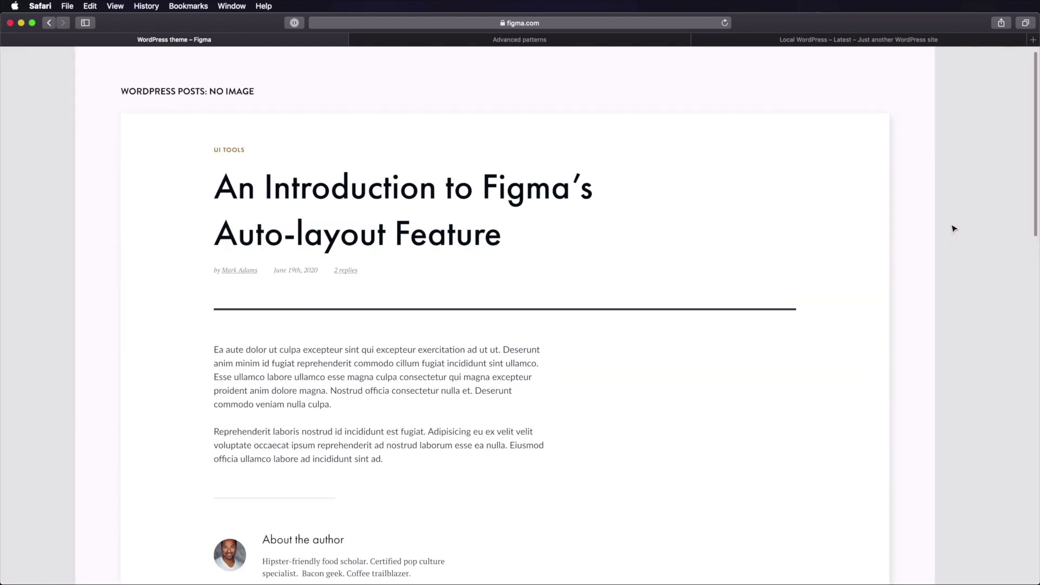
pyautogui.hotkey('shift', '0')
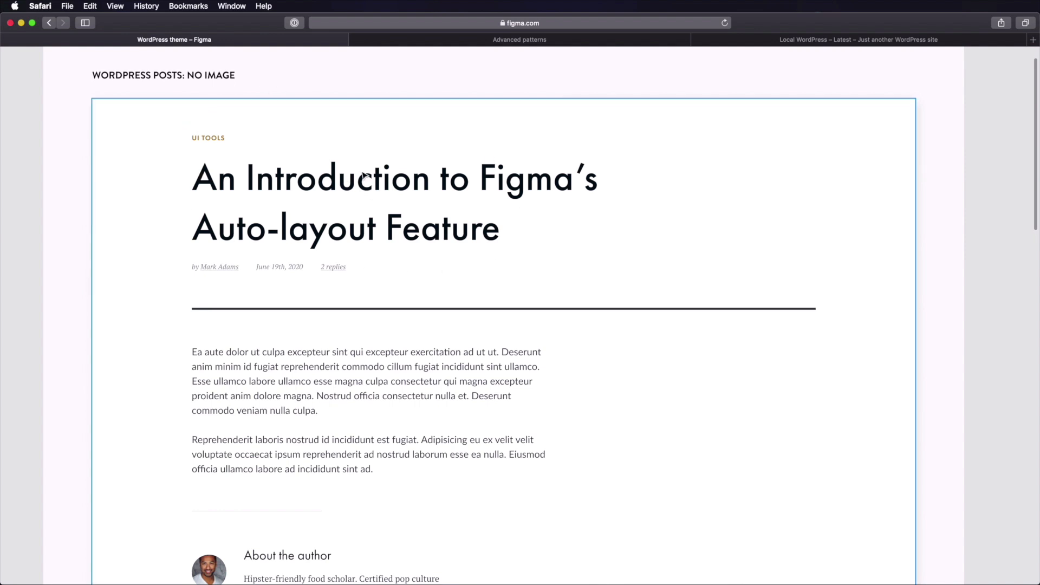
pyautogui.scroll(-5, 657, 214)
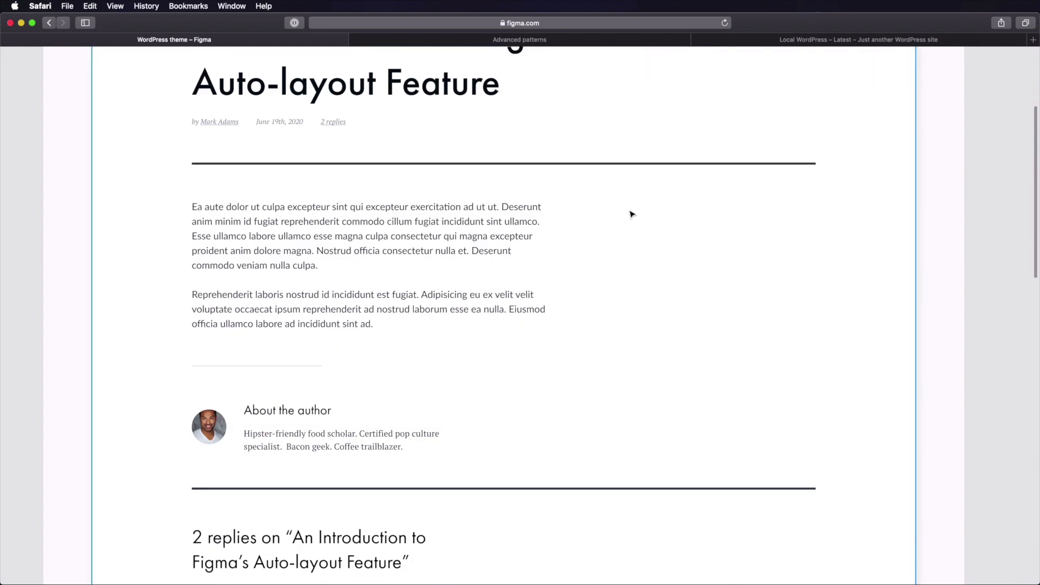
pyautogui.scroll(-5, 360, 233)
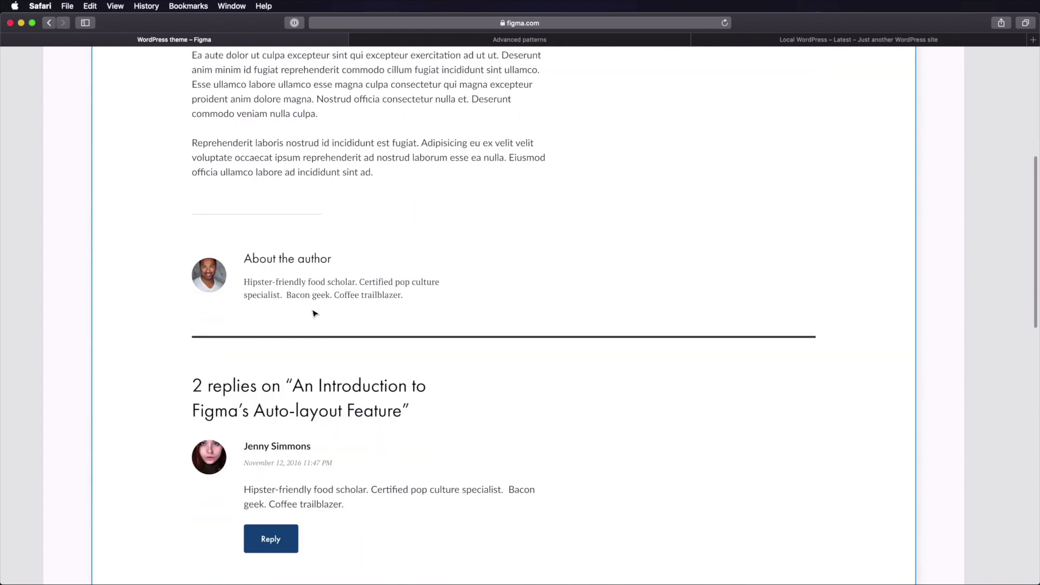
pyautogui.scroll(-7, 315, 290)
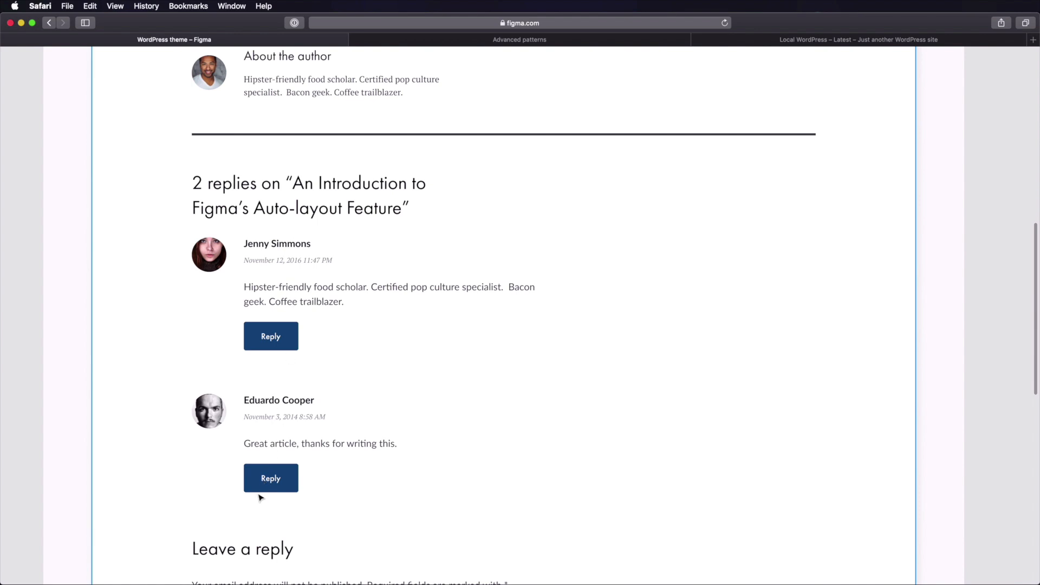
pyautogui.scroll(-15, 260, 497)
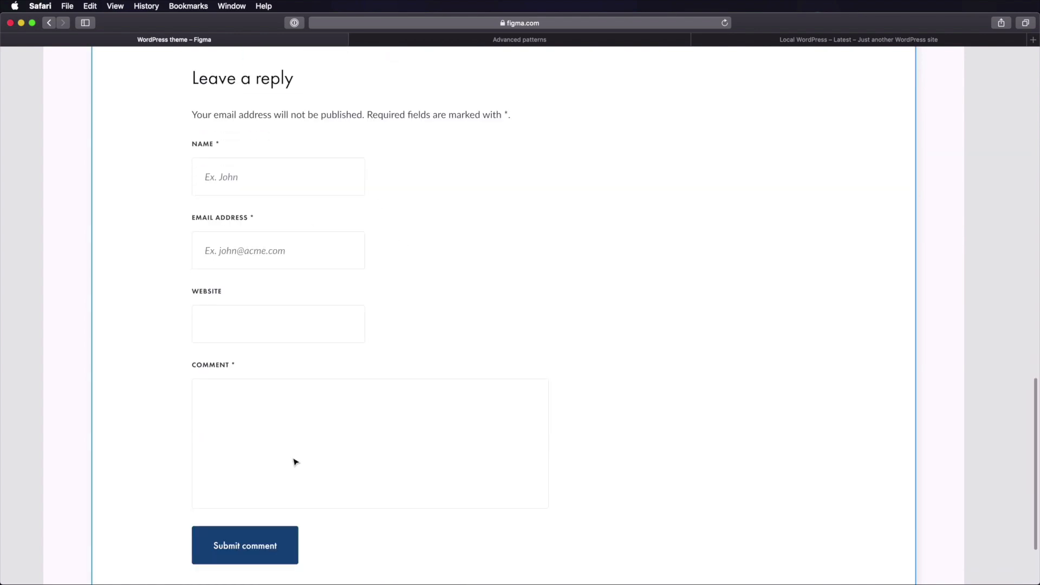
pyautogui.scroll(-4, 296, 462)
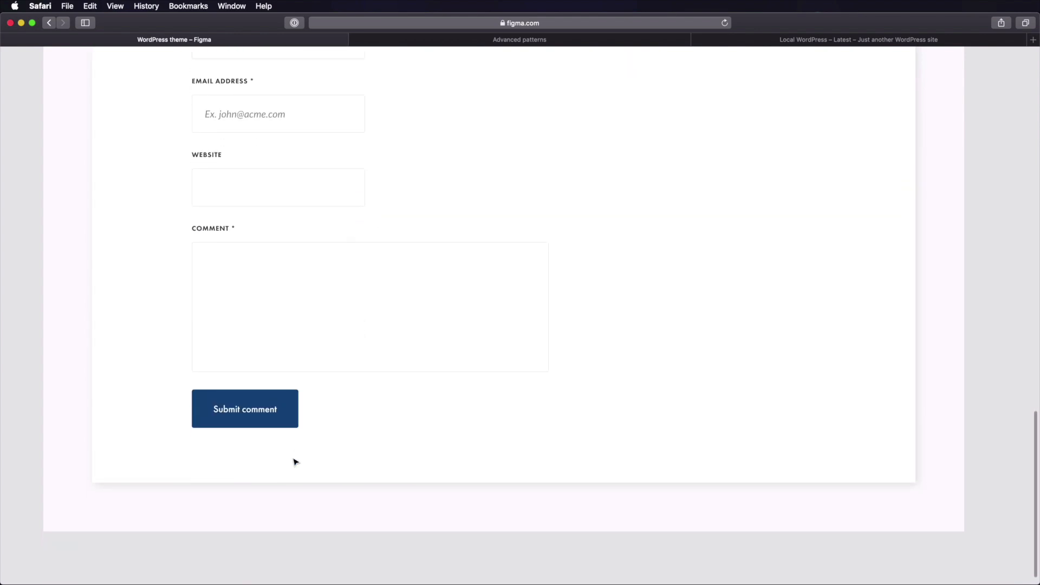
pyautogui.scroll(8, 296, 459)
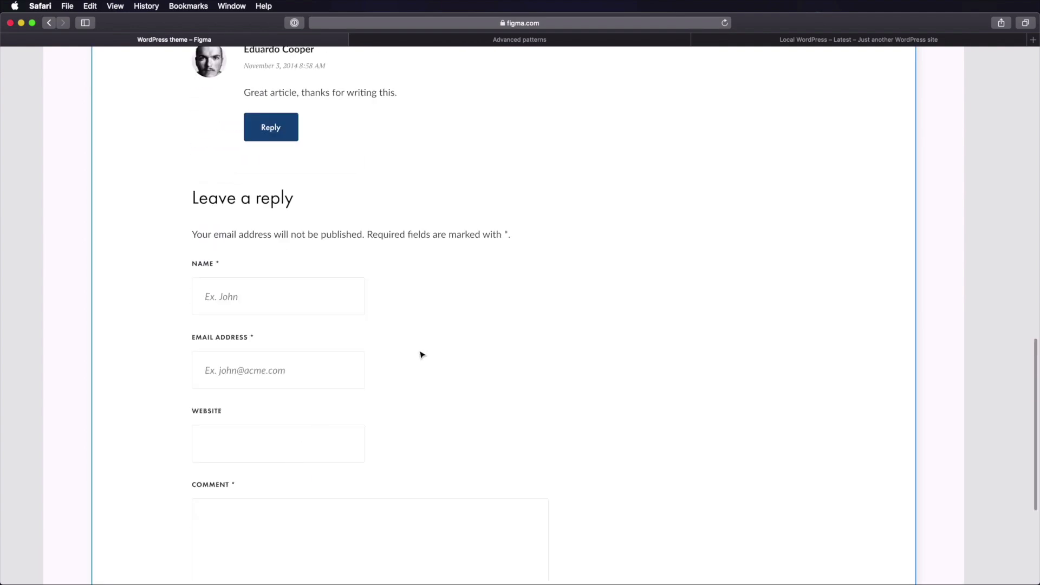
pyautogui.hscroll(2, 426, 355)
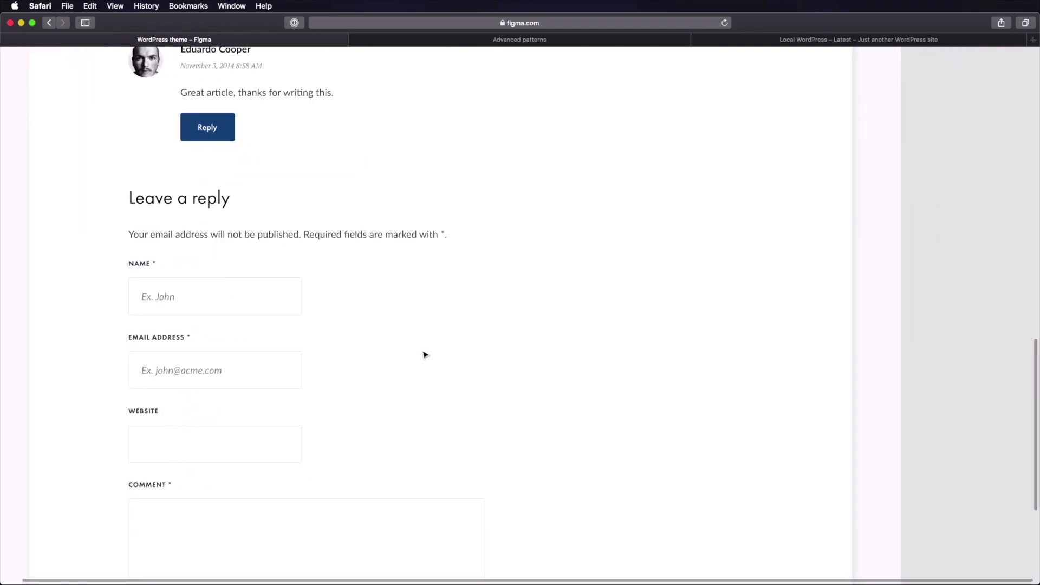
pyautogui.hscroll(-3, 426, 355)
pyautogui.hscroll(1, 425, 354)
pyautogui.scroll(-10, 425, 355)
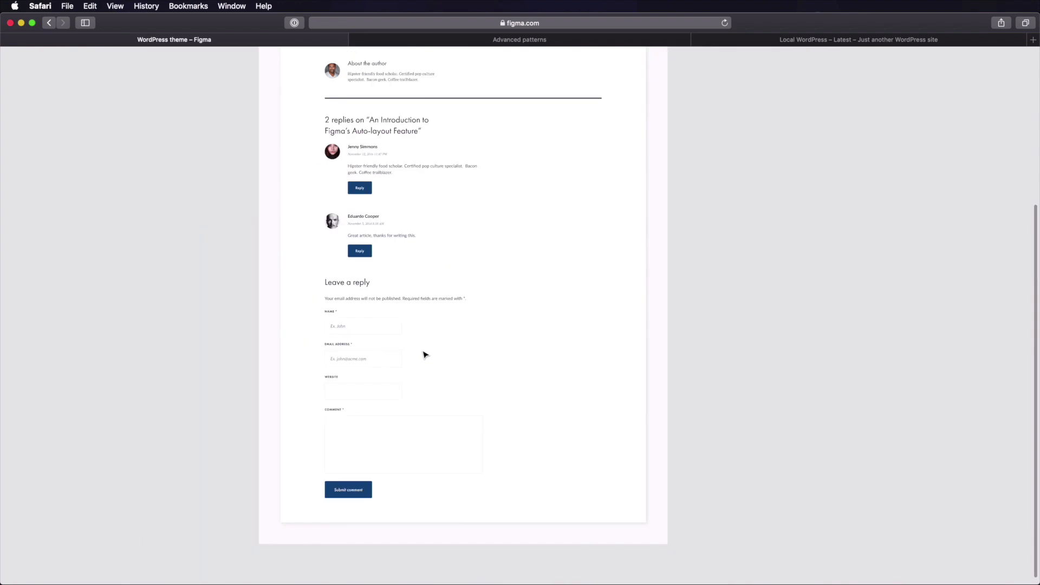
pyautogui.moveTo(651, 121); pyautogui.dragTo(648, 212)
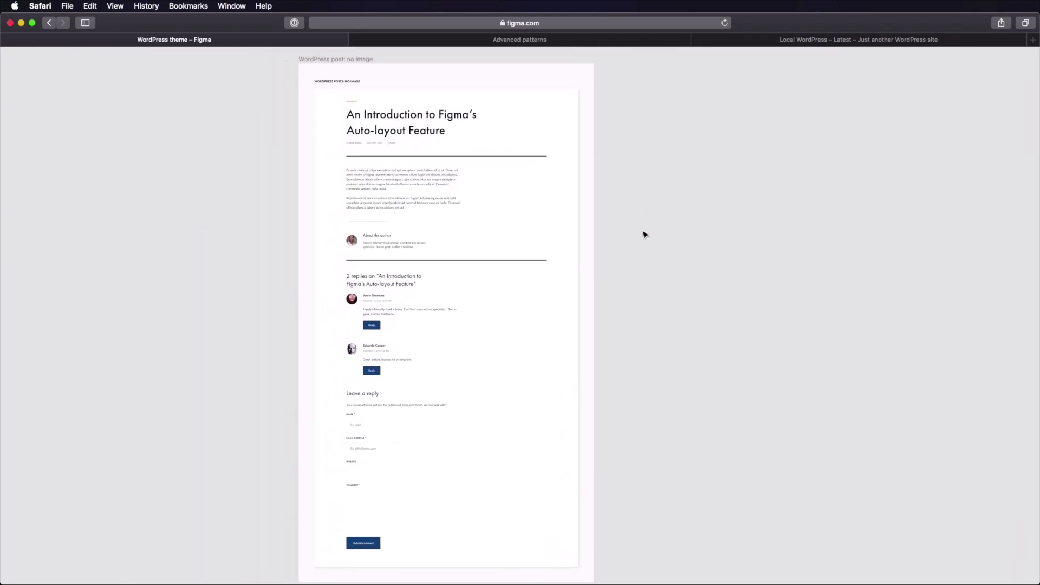
pyautogui.press('super+backslash')
pyautogui.scroll(2, 699, 195)
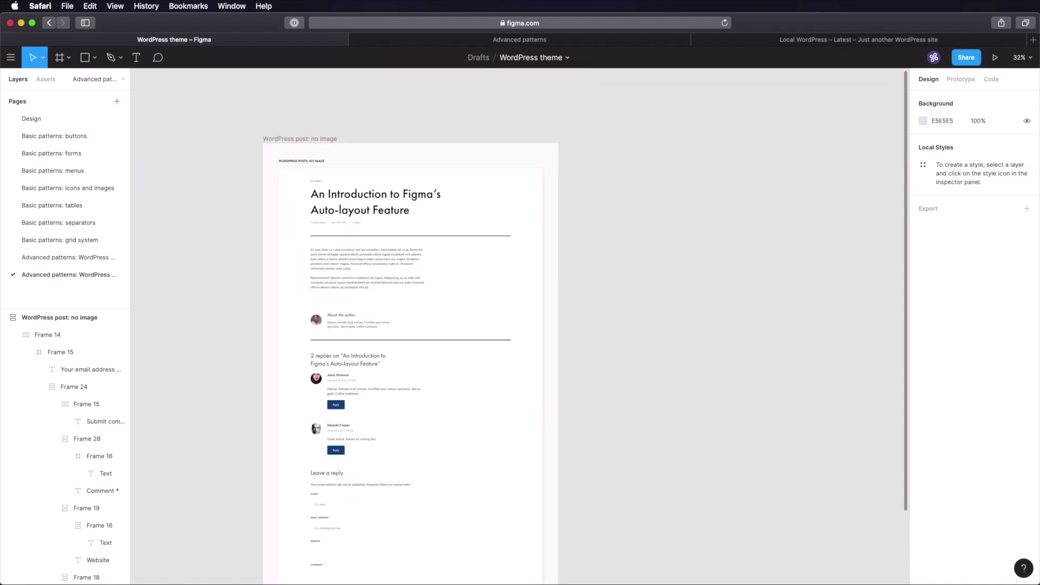
# - Duplicate the 'WordPress post: no image' frame and rename the copy 'WordPress post: with image'
pyautogui.moveTo(211, 107); pyautogui.dragTo(642, 278)
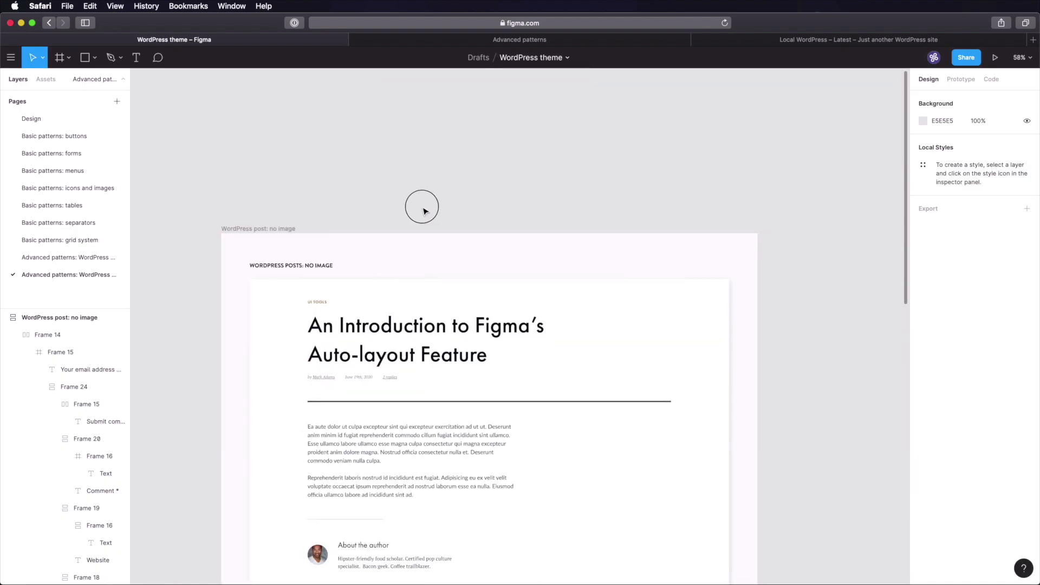
pyautogui.moveTo(421, 207); pyautogui.dragTo(366, 83)
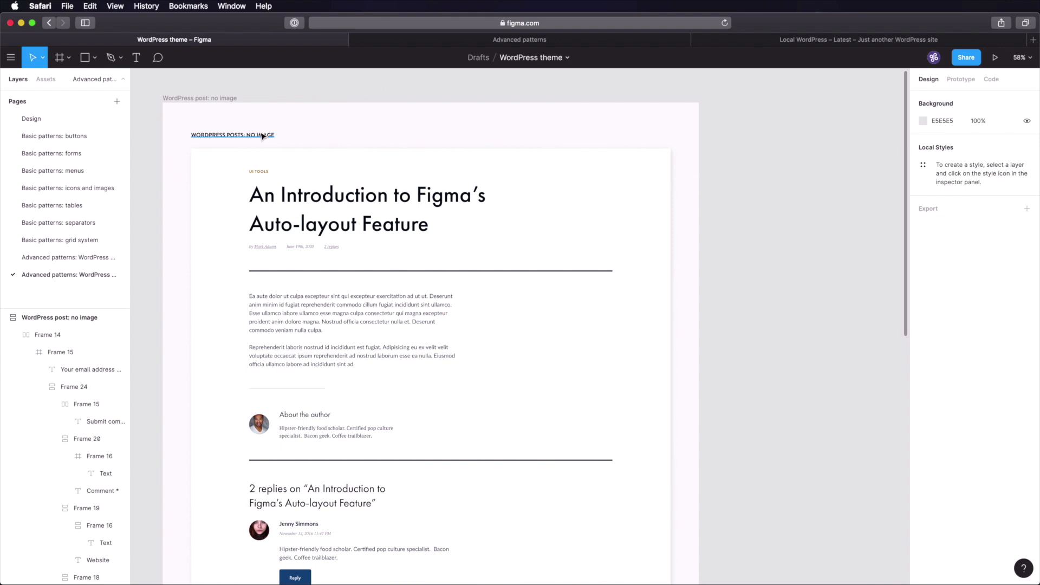
pyautogui.click(221, 107)
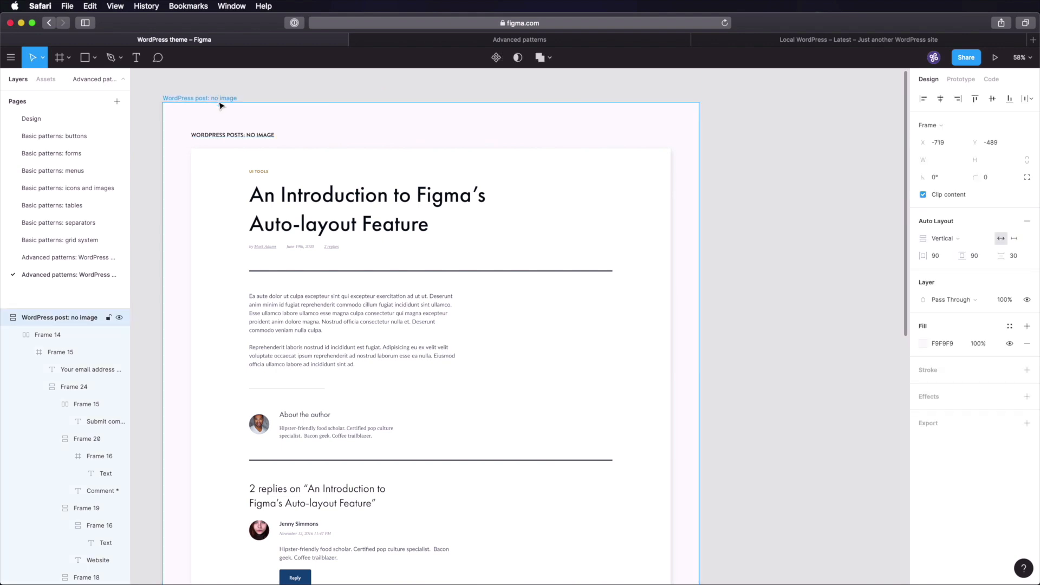
pyautogui.press('super+d')
pyautogui.click(376, 100)
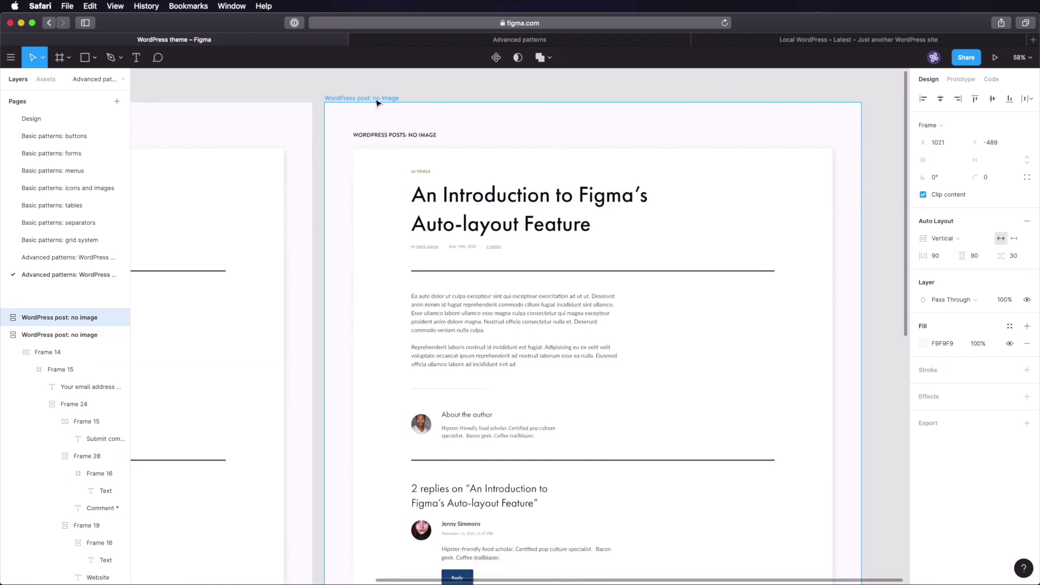
pyautogui.click(376, 99)
pyautogui.doubleClick(360, 99)
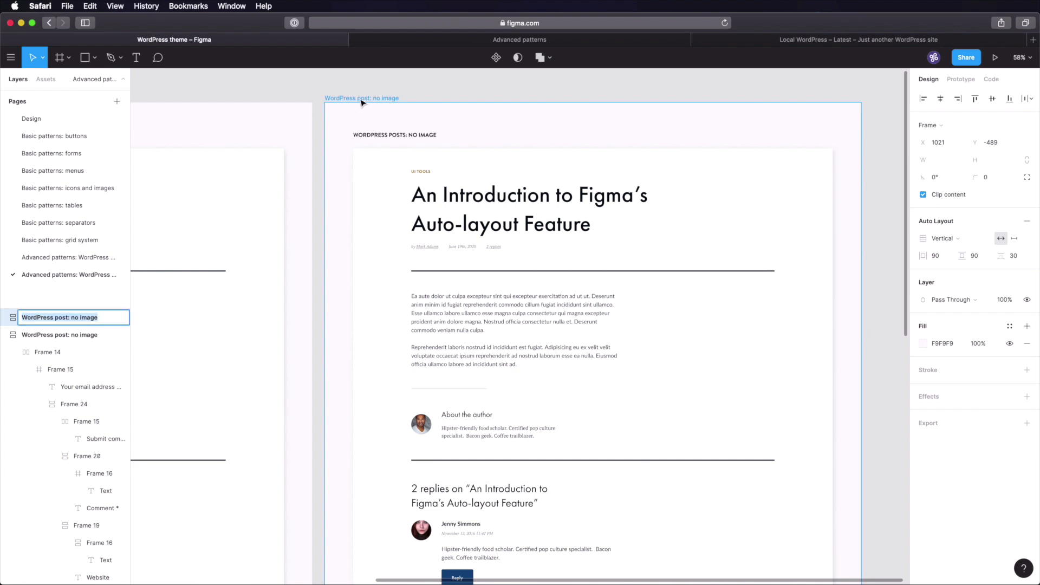
pyautogui.press('Right')
pyautogui.hotkey('alt', 'shift', 'Left')
pyautogui.hotkey('alt', 'shift', 'Left')
pyautogui.write('with image')
pyautogui.press('Return')
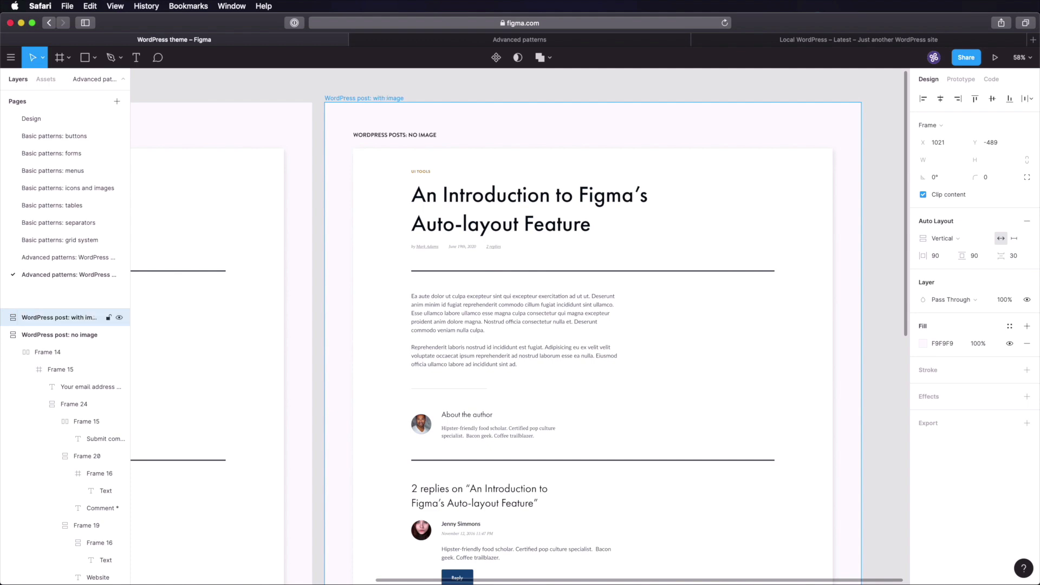
pyautogui.click(313, 186)
# - Select the separator rule under the title and enter a new height of 560
pyautogui.hscroll(3, 470, 280)
pyautogui.scroll(-2, 469, 280)
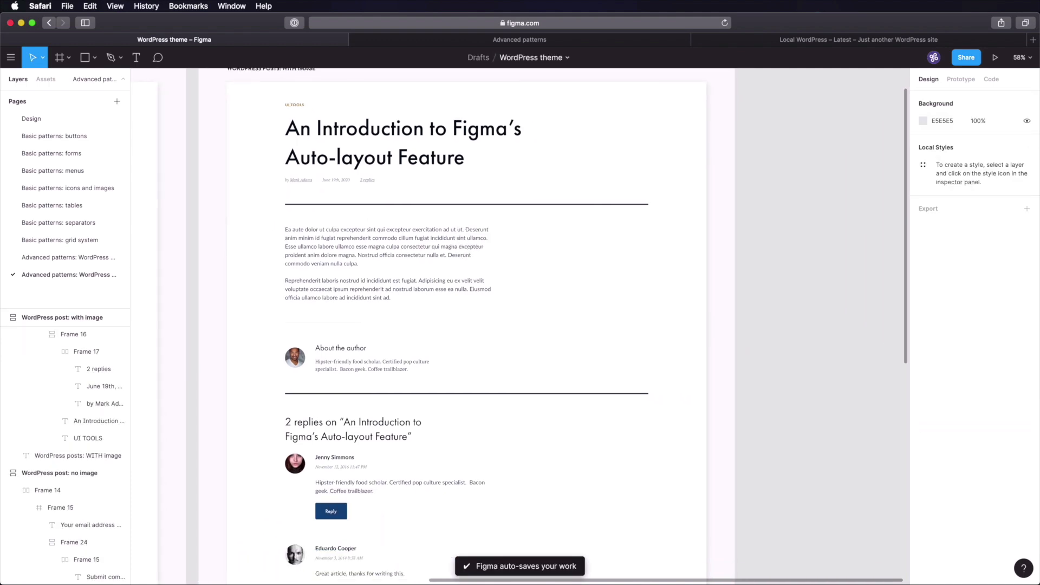
pyautogui.scroll(3, 497, 224)
pyautogui.scroll(-3, 497, 224)
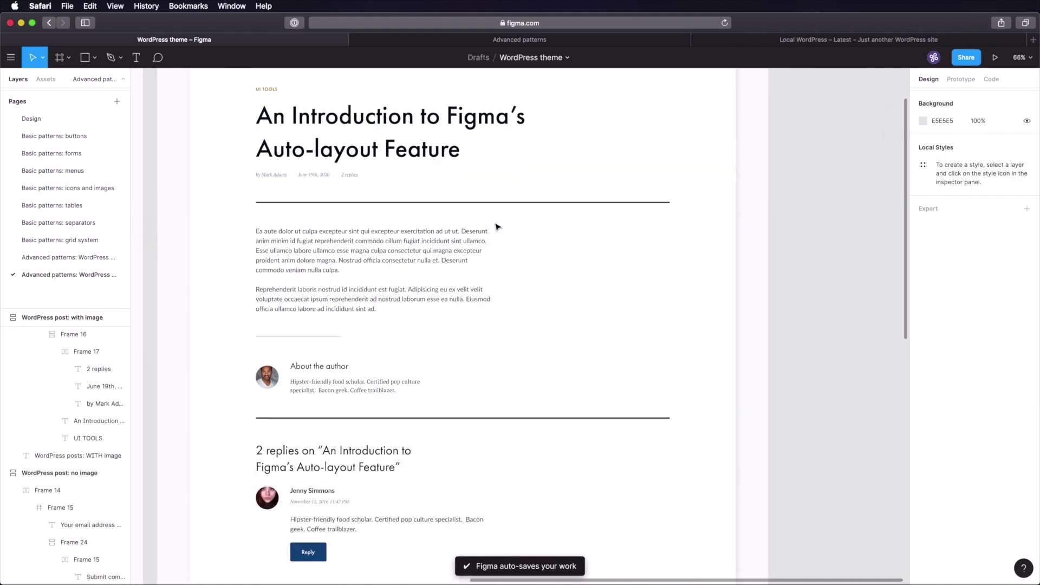
pyautogui.click(517, 216)
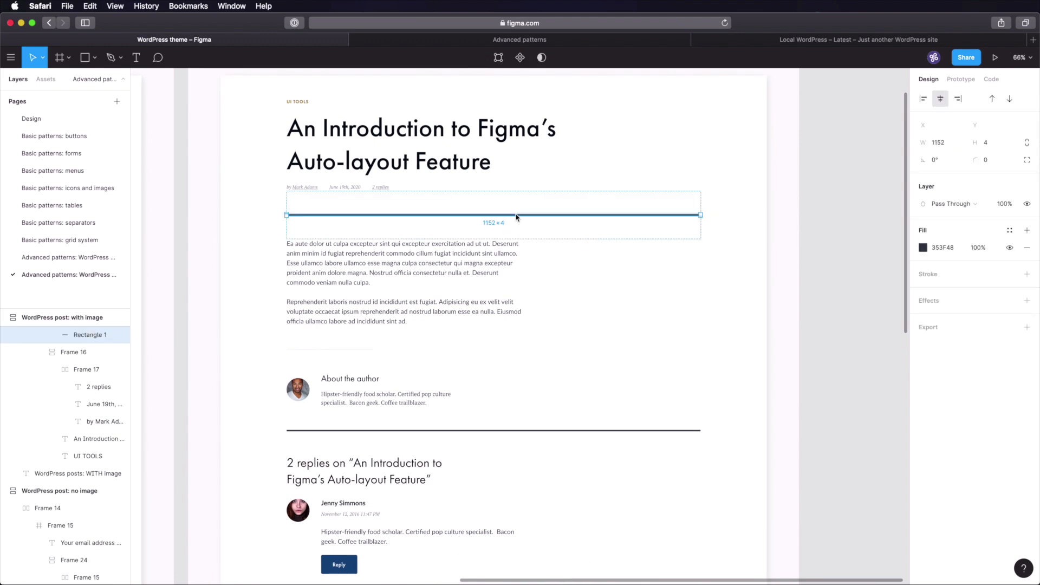
pyautogui.click(992, 145)
# - Apply the 560 height and fill the rectangle with a colorful Unsplash photo of leaves and grass
pyautogui.press('Return')
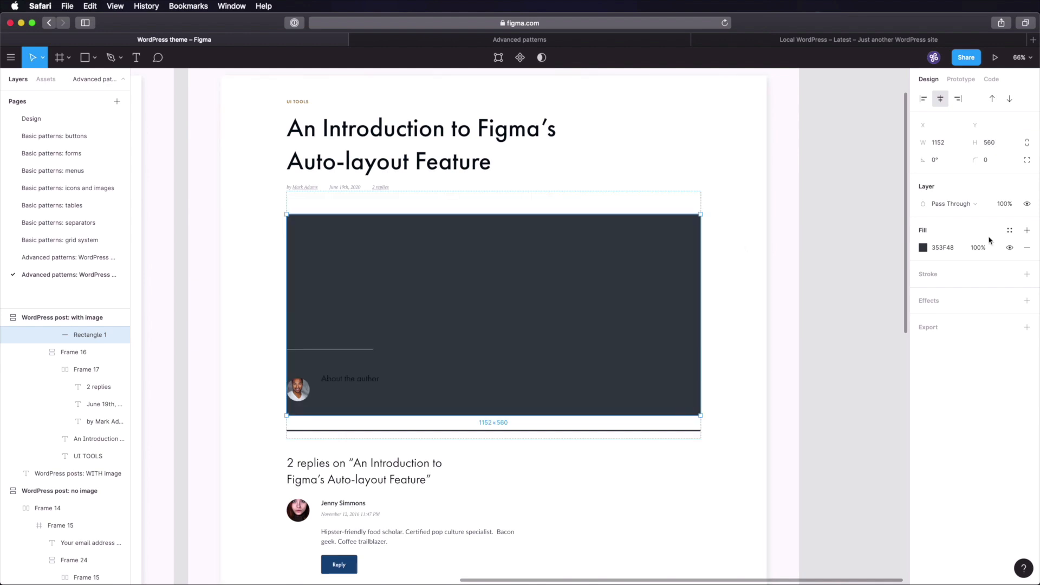
pyautogui.rightClick(564, 256)
pyautogui.moveTo(629, 464)
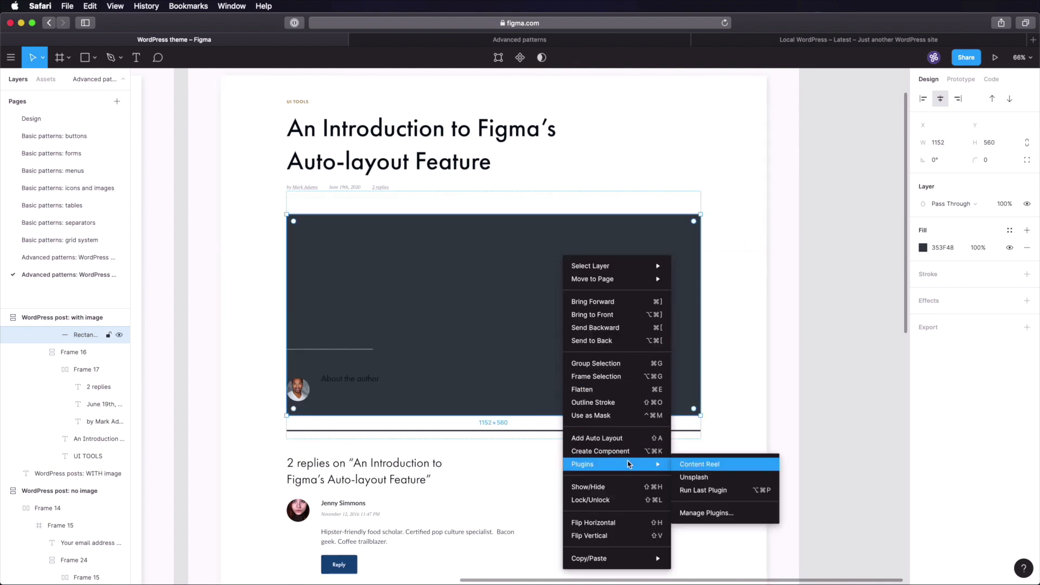
pyautogui.click(713, 478)
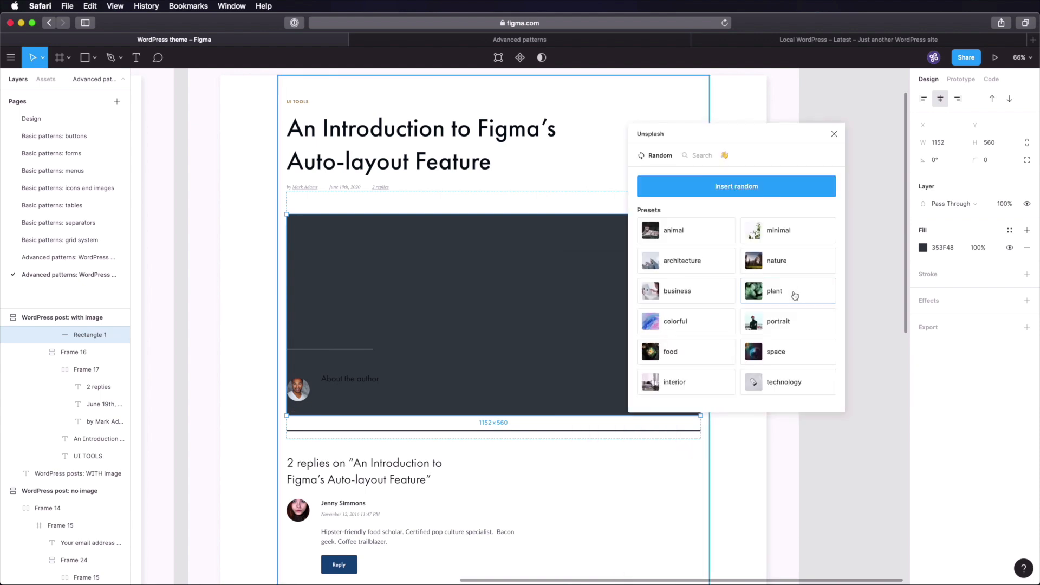
pyautogui.click(698, 325)
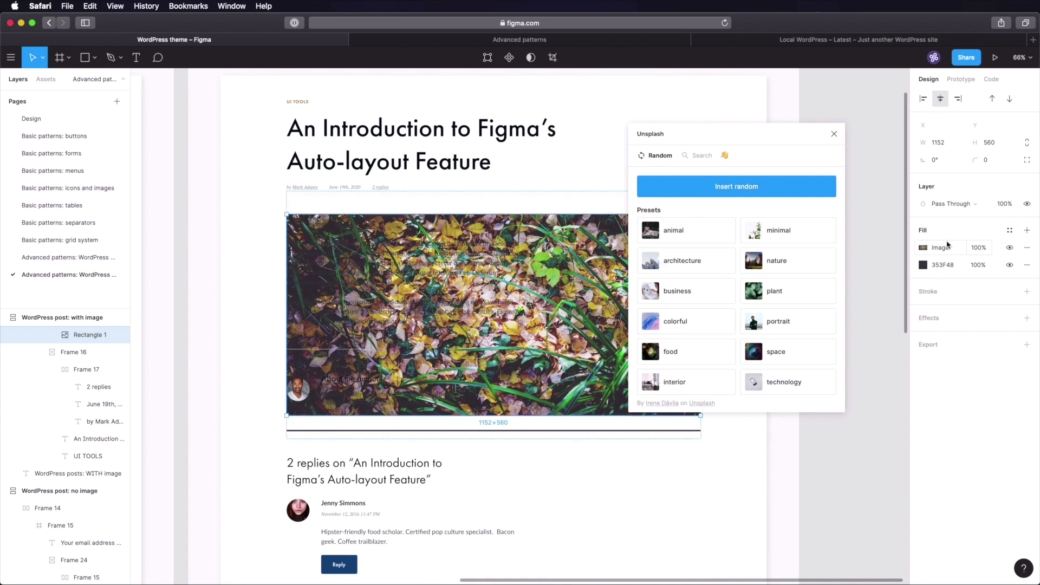
pyautogui.click(834, 133)
pyautogui.click(853, 216)
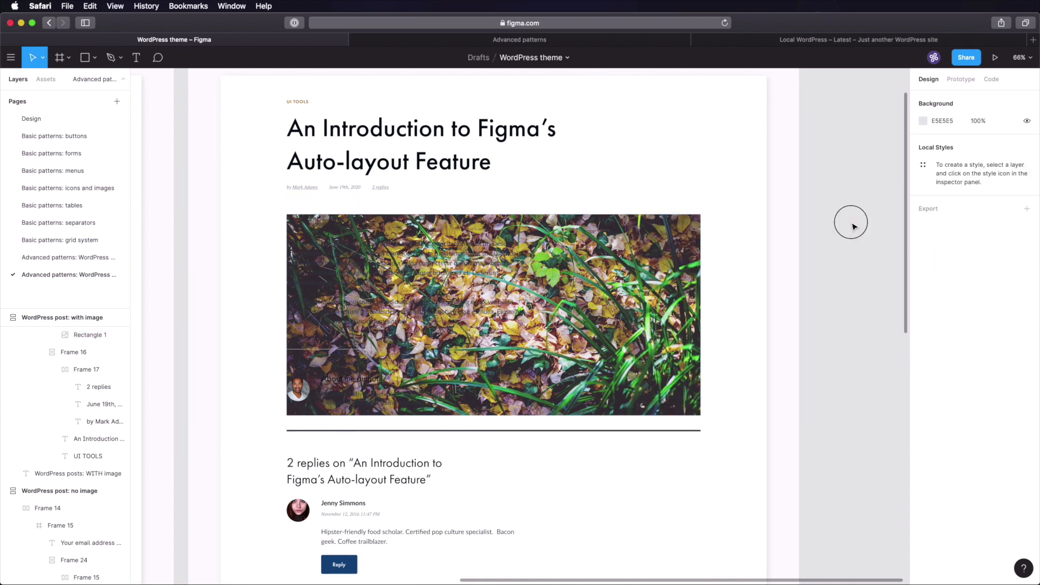
pyautogui.scroll(-5, 854, 226)
pyautogui.scroll(-5, 855, 227)
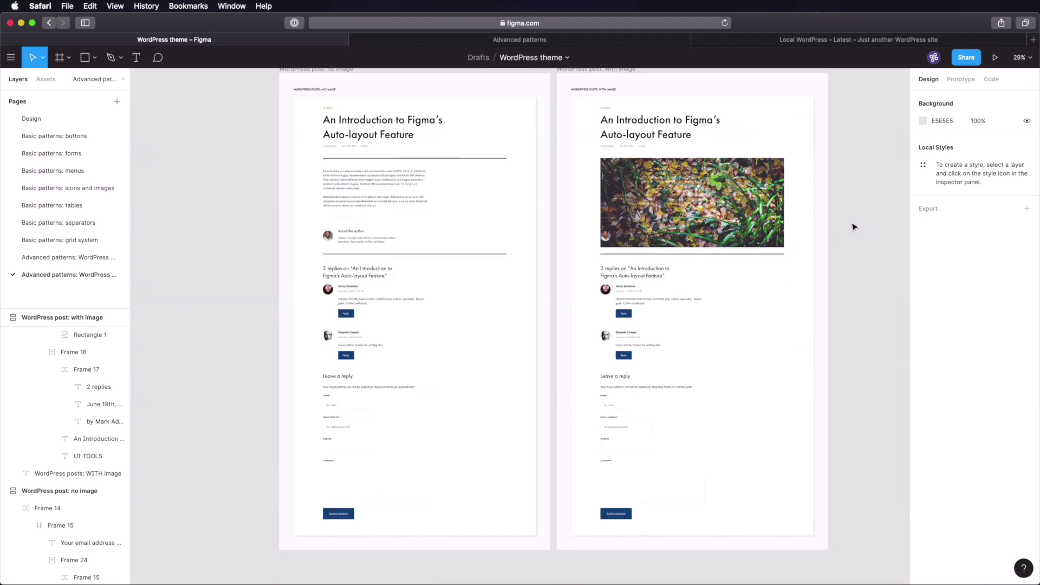
pyautogui.scroll(-4, 854, 227)
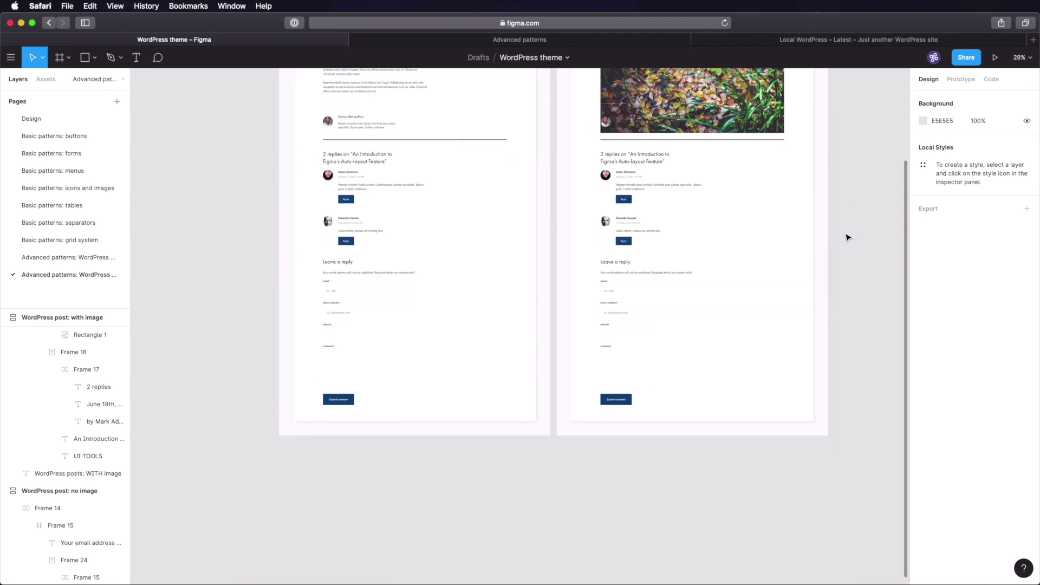
# - Make Frame 15 in the with-image post taller, to 3528
pyautogui.click(738, 390)
pyautogui.moveTo(705, 426); pyautogui.dragTo(703, 550)
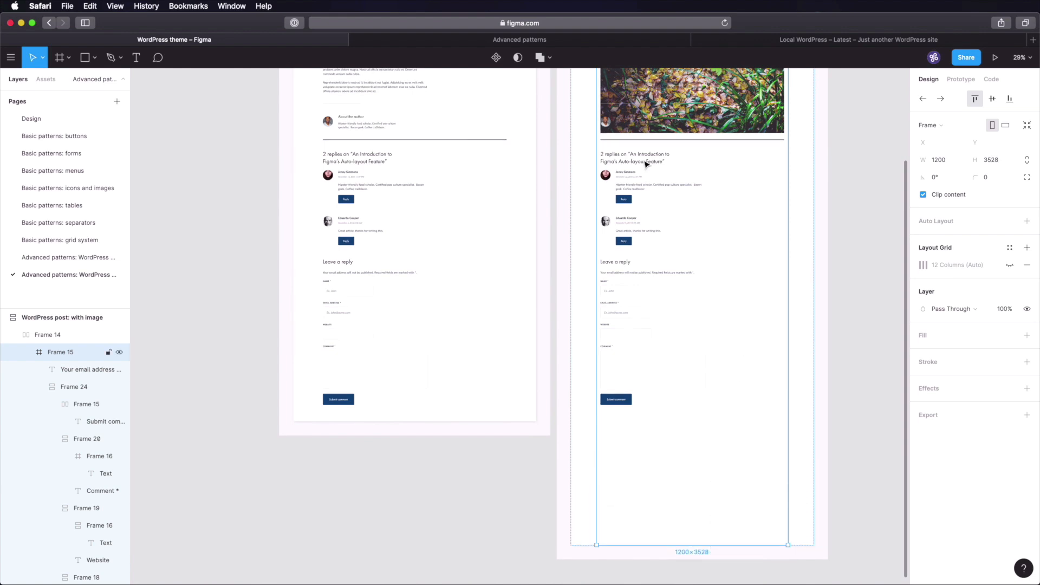
pyautogui.scroll(5, 780, 213)
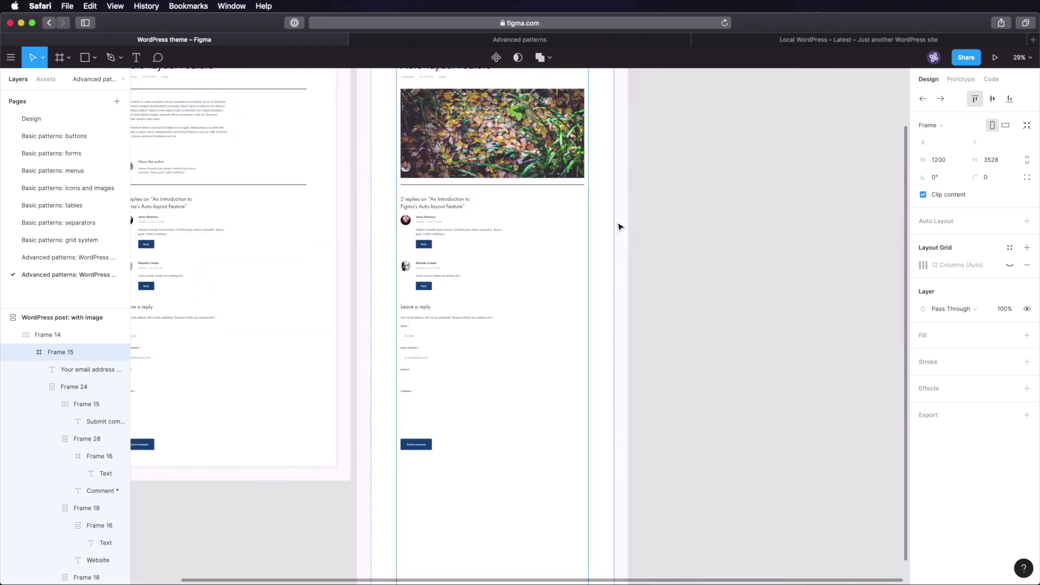
pyautogui.scroll(1, 648, 234)
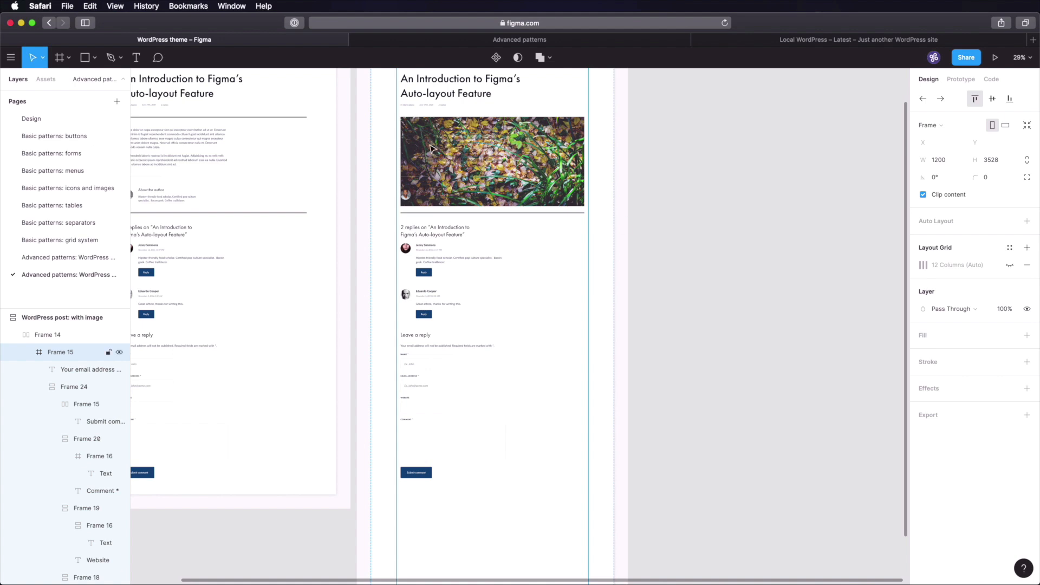
# - Move the body text, author box, replies and reply form down below the leaf photo
pyautogui.keyDown('super'); pyautogui.click(430, 149); pyautogui.keyUp('super')
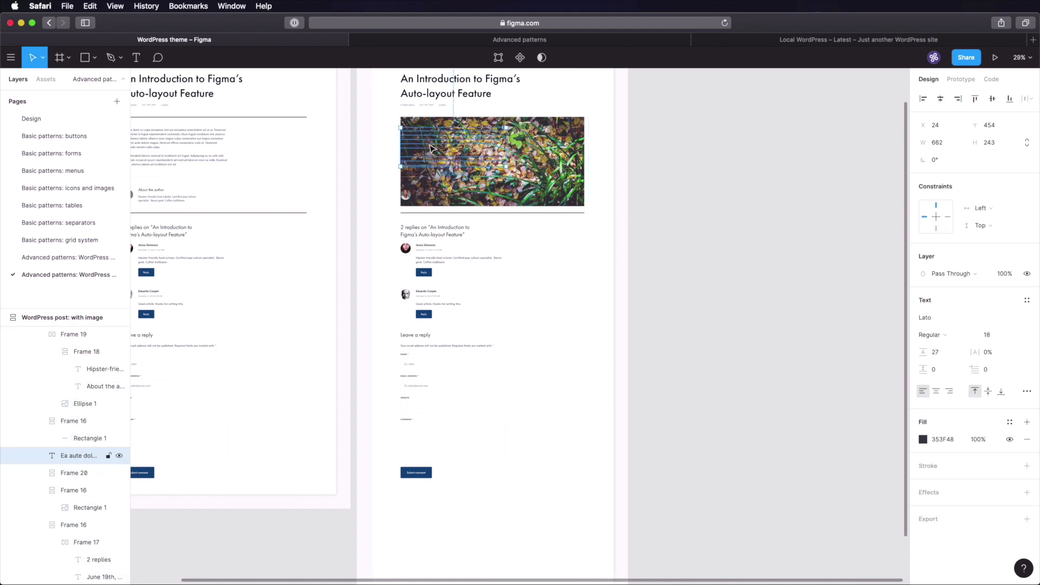
pyautogui.keyDown('shift'); pyautogui.click(428, 179); pyautogui.keyUp('shift')
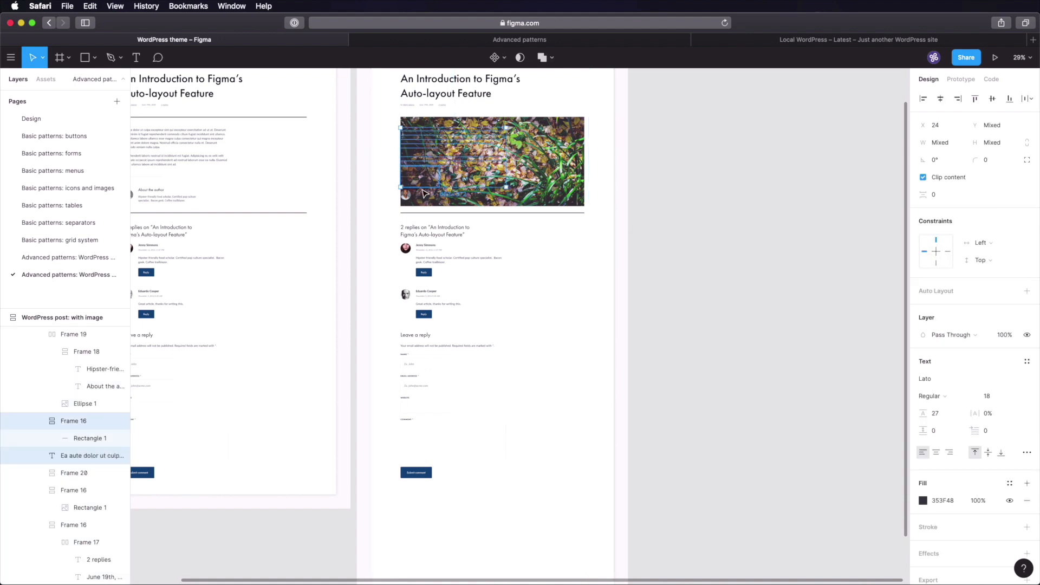
pyautogui.keyDown('shift'); pyautogui.click(425, 194); pyautogui.keyUp('shift')
pyautogui.keyDown('shift'); pyautogui.click(426, 226); pyautogui.keyUp('shift')
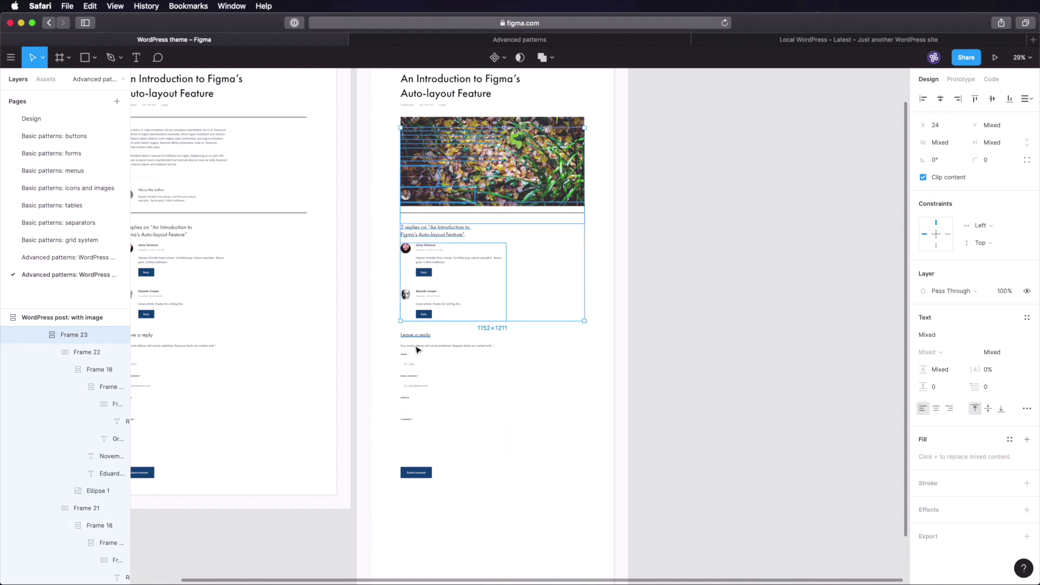
pyautogui.keyDown('shift'); pyautogui.click(418, 335); pyautogui.keyUp('shift')
pyautogui.keyDown('shift'); pyautogui.click(418, 347); pyautogui.keyUp('shift')
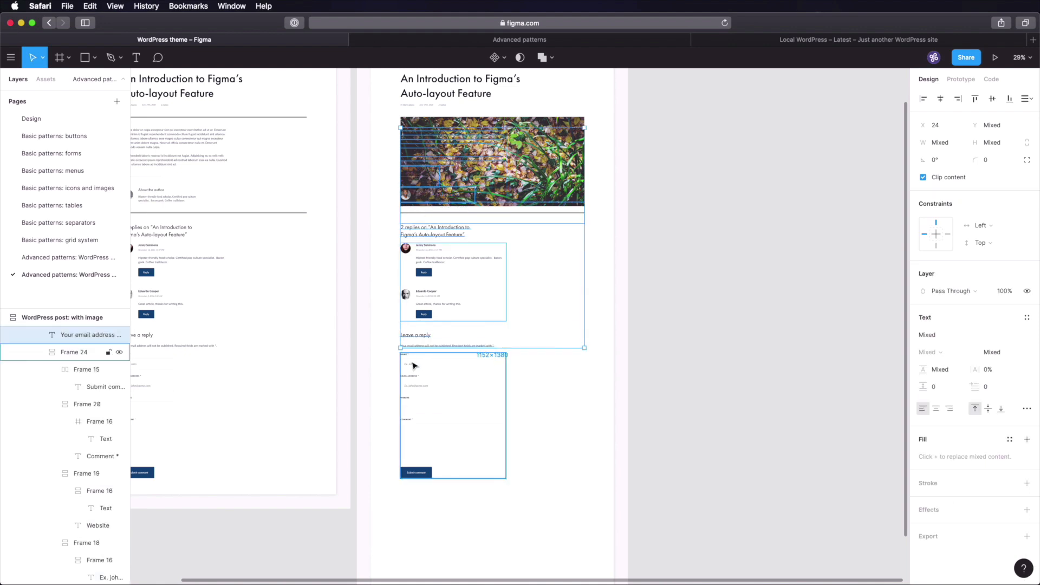
pyautogui.keyDown('shift'); pyautogui.click(414, 367); pyautogui.keyUp('shift')
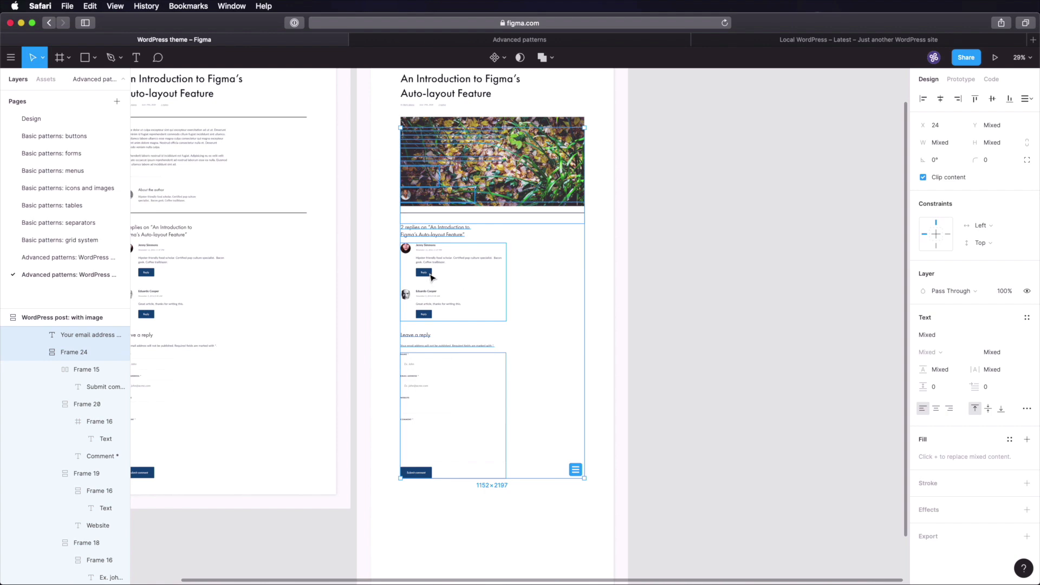
pyautogui.moveTo(429, 274); pyautogui.dragTo(427, 362)
pyautogui.click(691, 219)
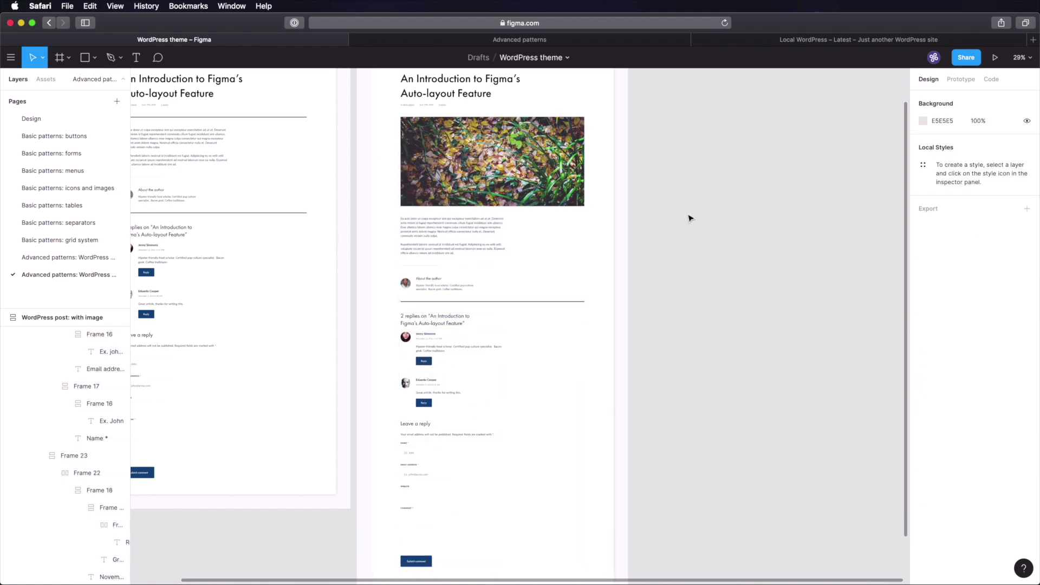
pyautogui.scroll(3, 715, 325)
pyautogui.moveTo(405, 116); pyautogui.dragTo(689, 350)
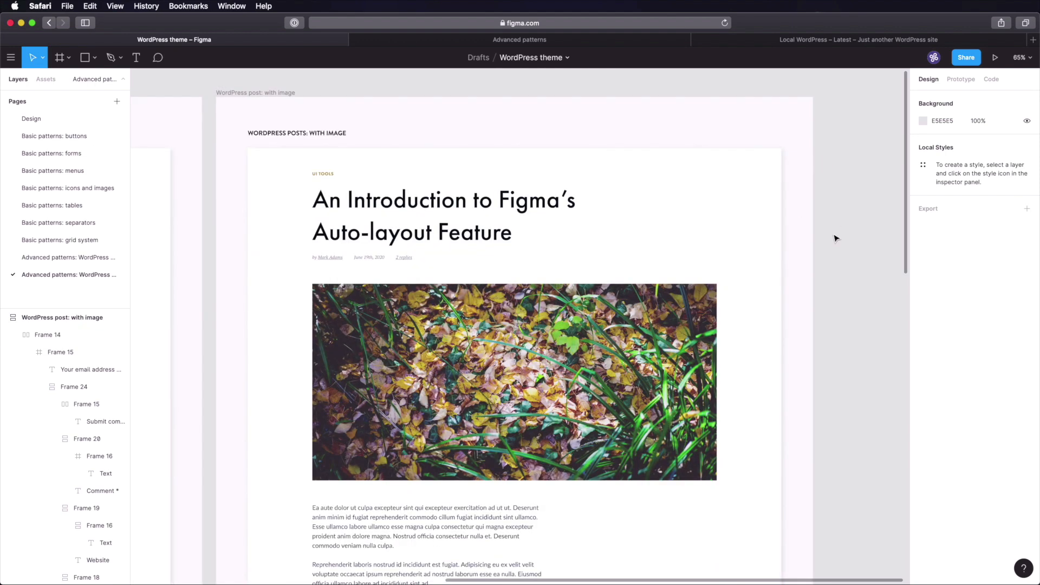
# - Check the spacing around the leaf image, then fit both WordPress post frames in view
pyautogui.scroll(-3, 836, 235)
pyautogui.hscroll(-5, 378, 269)
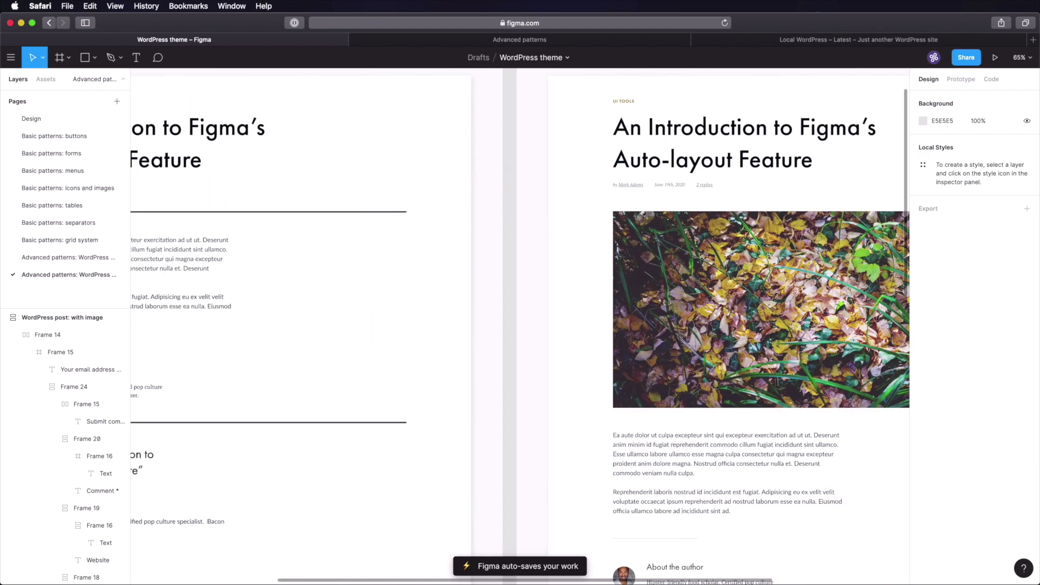
pyautogui.hscroll(8, 362, 229)
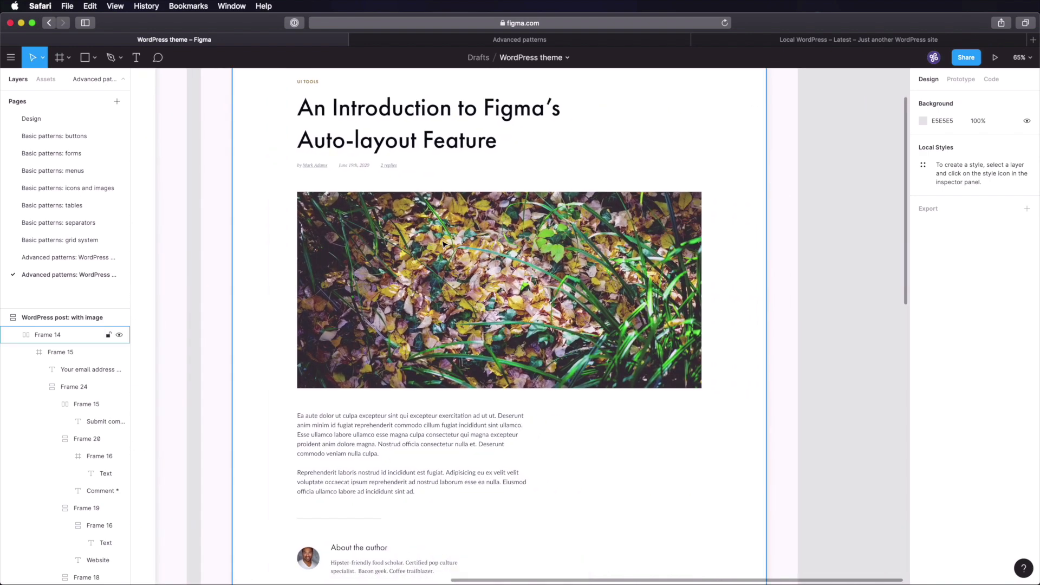
pyautogui.doubleClick(443, 244)
pyautogui.doubleClick(446, 238)
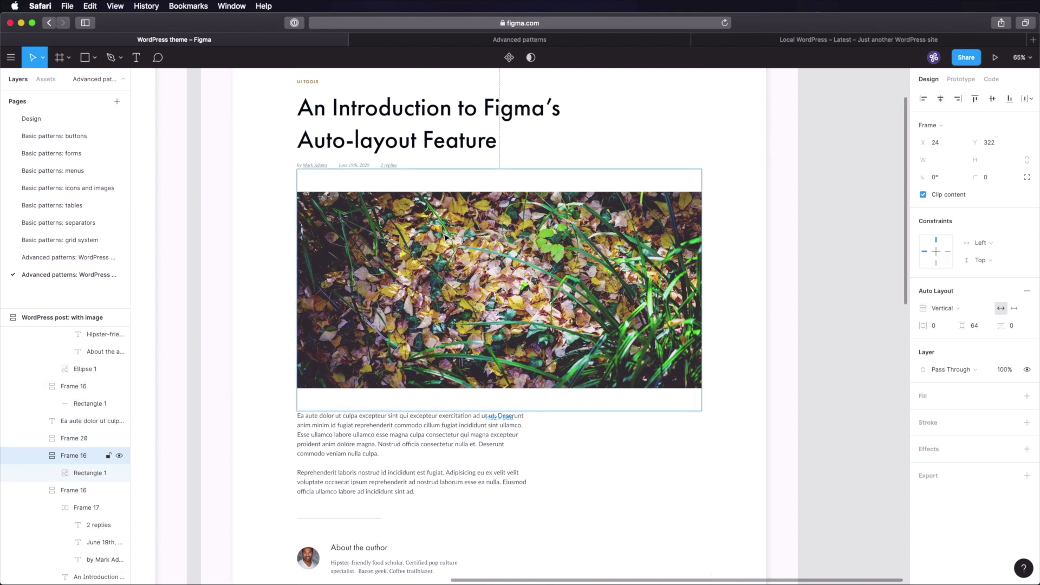
pyautogui.press('alt')
pyautogui.click(817, 238)
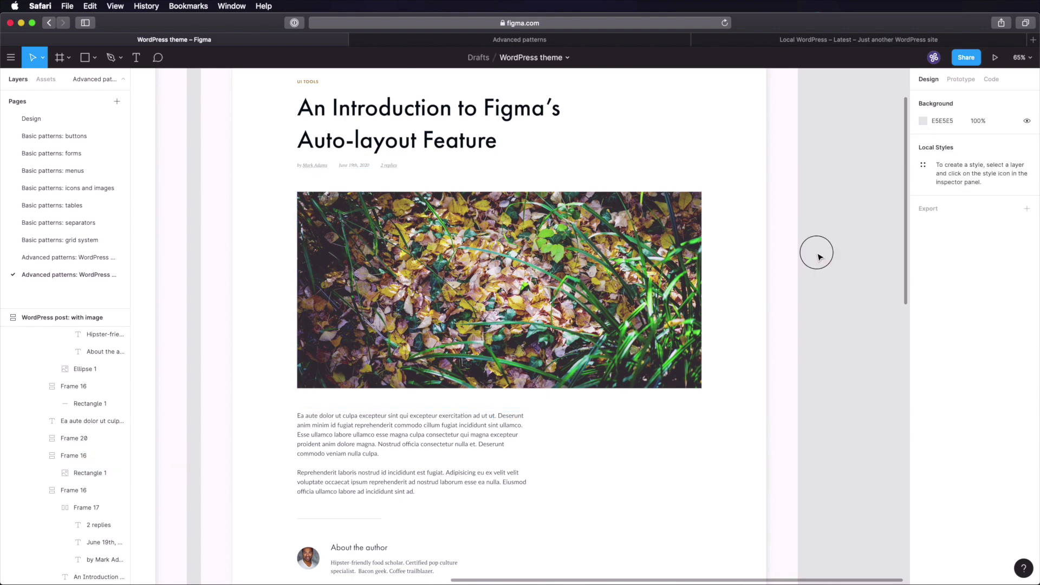
pyautogui.scroll(5, 816, 268)
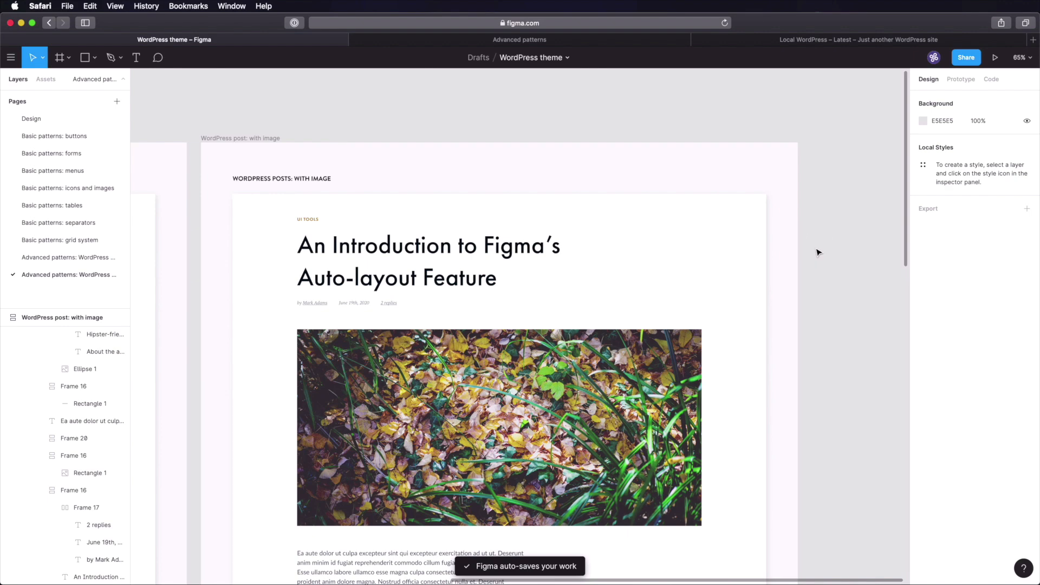
pyautogui.hotkey('shift', '1')
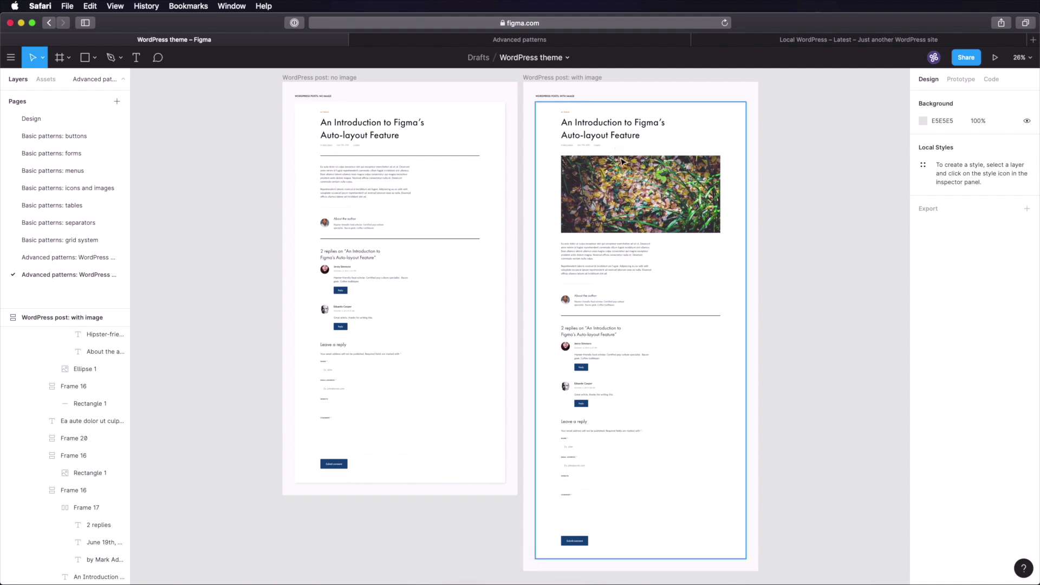
# - Add a 'WordPress posts' subpage below WordPress widgets in the Advanced patterns notes
pyautogui.click(544, 42)
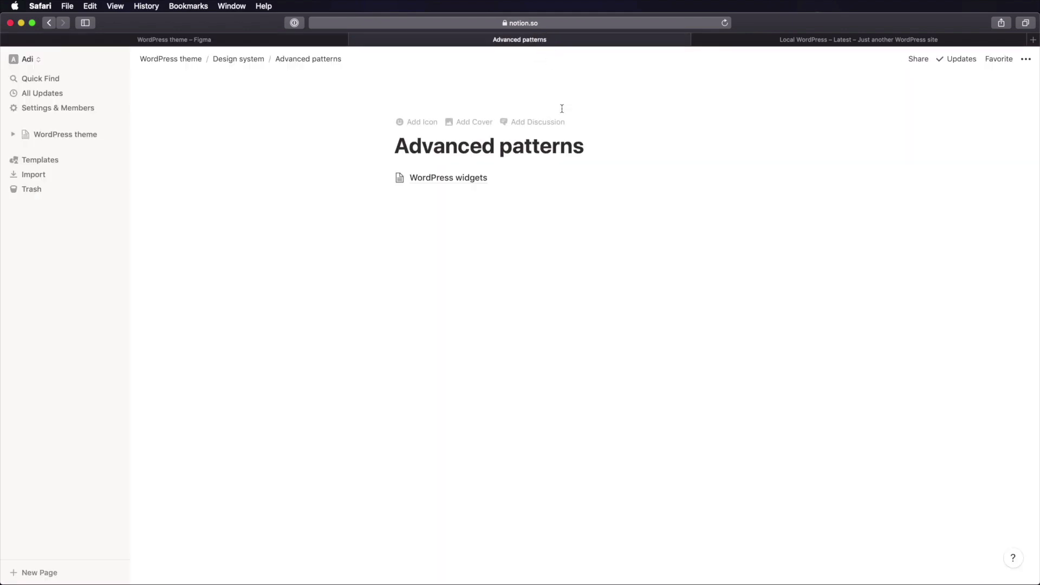
pyautogui.click(478, 199)
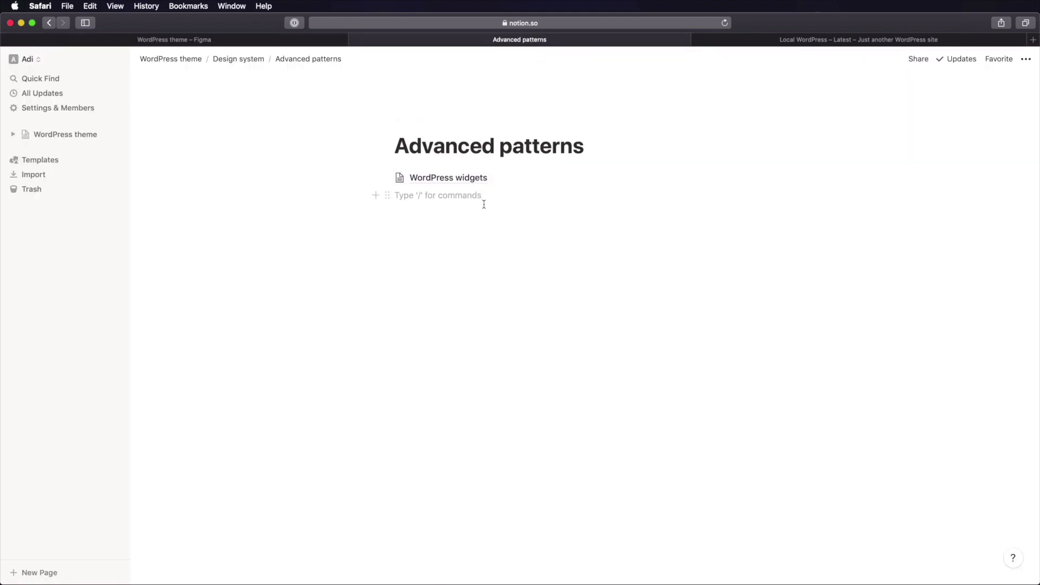
pyautogui.write('/')
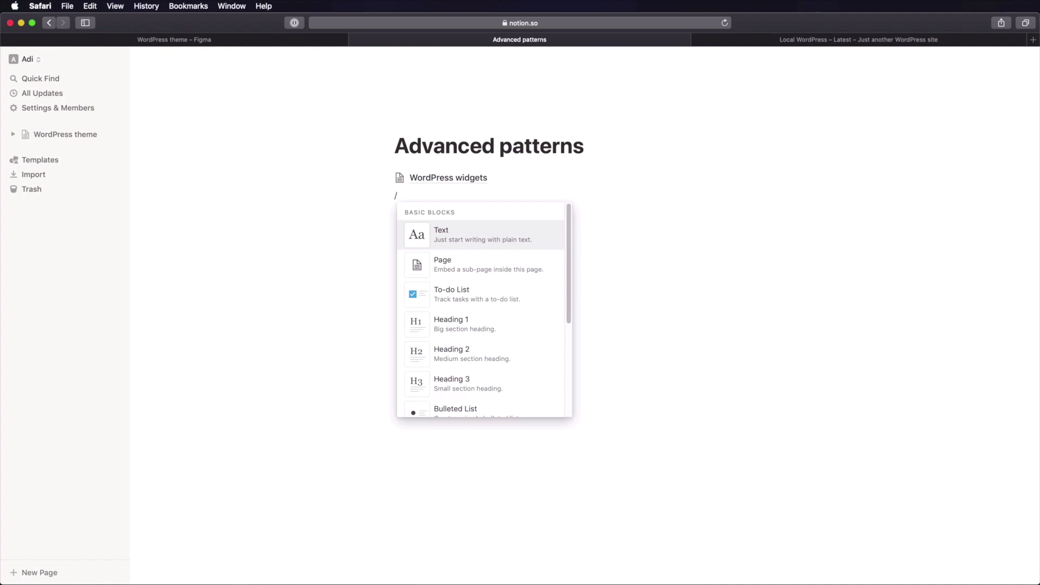
pyautogui.write('page')
pyautogui.press('Return')
pyautogui.write('WordPress posts')
pyautogui.press('Return')
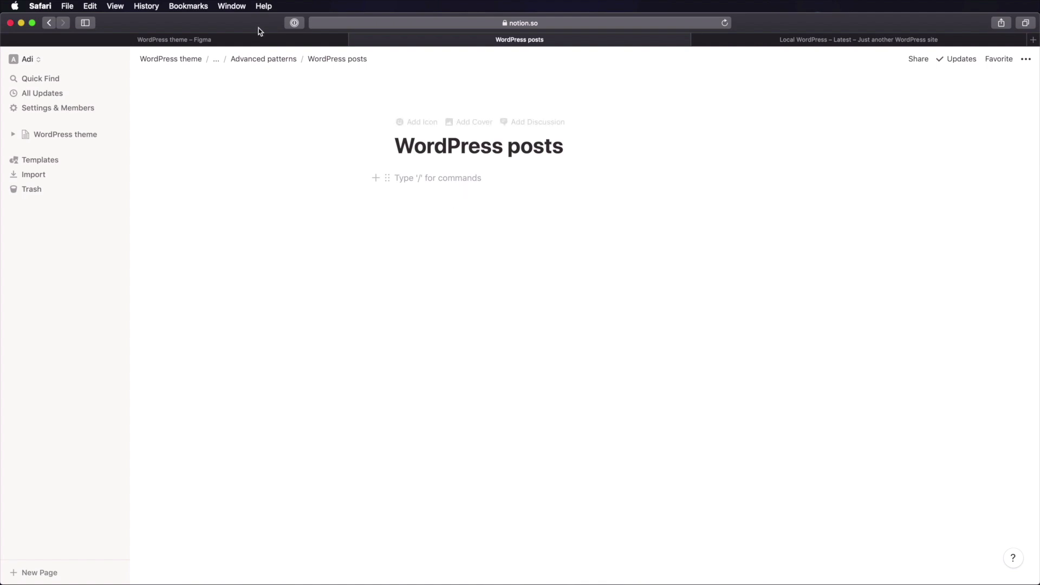
# - Add a Structure heading and begin the numbered list with Category, Title and Separator
pyautogui.click(259, 43)
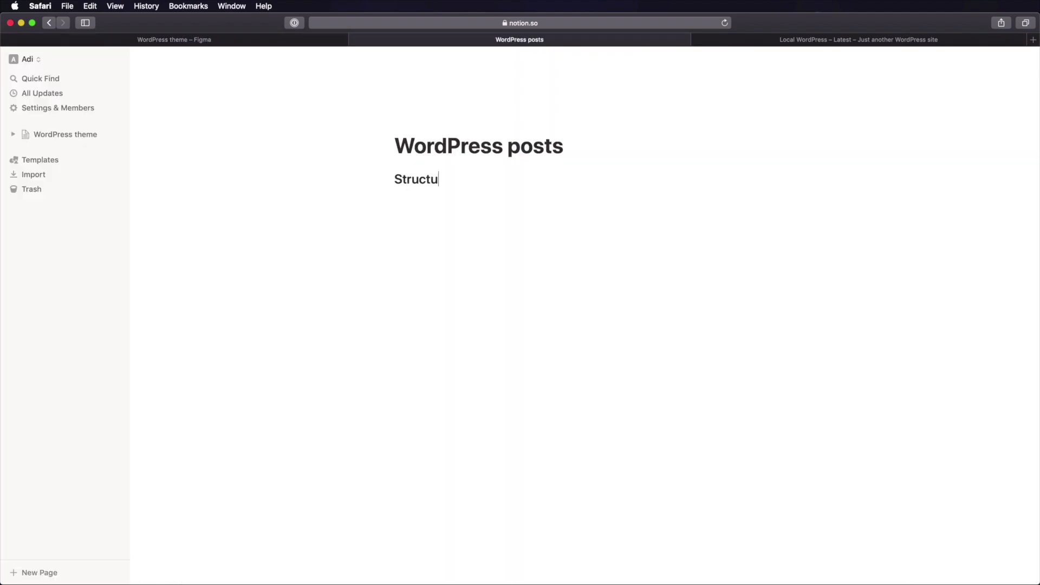
pyautogui.write('re')
pyautogui.press('Return')
pyautogui.write('1. Category')
pyautogui.press('Return')
pyautogui.write('Title')
pyautogui.press('Return')
pyautogui.press('Return')
pyautogui.write('Separator/')
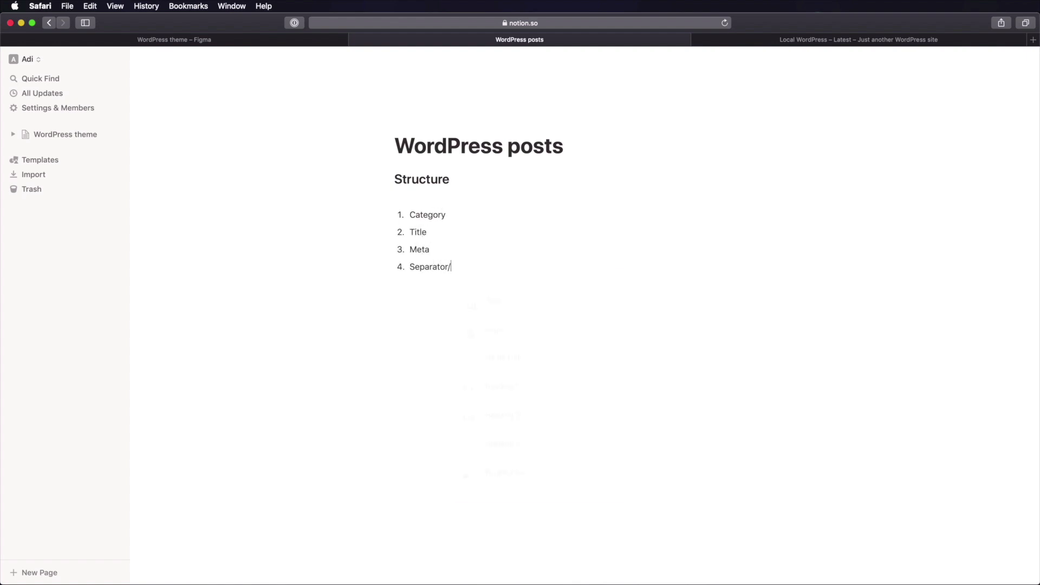
pyautogui.press('BackSpace')
pyautogui.write('pr')
# - Continue the list with Content, Author bio, Separator, Replies and Reply form
pyautogui.press('Return')
pyautogui.write('Content')
pyautogui.press('Return')
pyautogui.write('Author i')
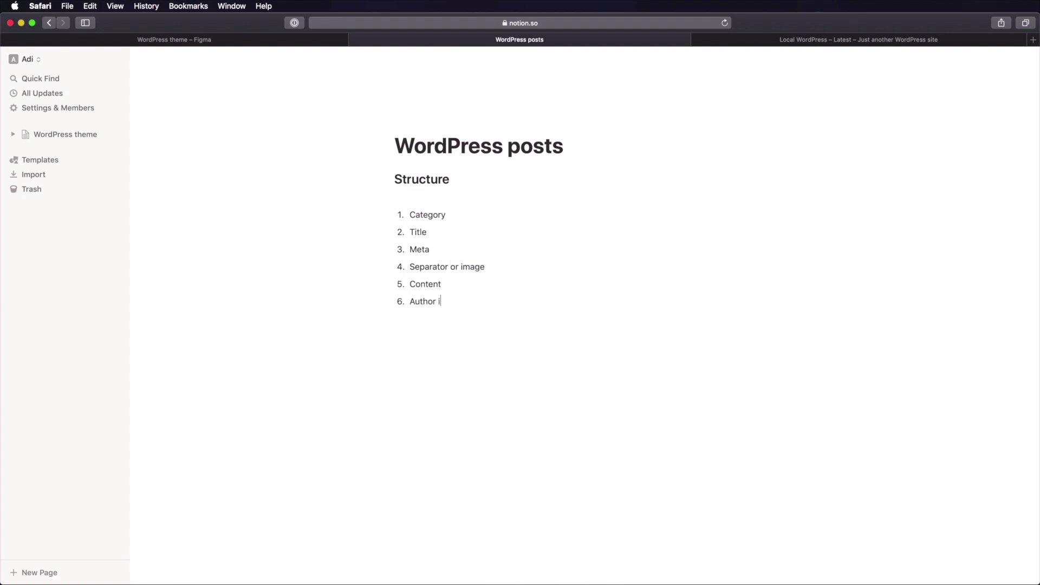
pyautogui.press('BackSpace')
pyautogui.press('BackSpace')
pyautogui.press('BackSpace')
pyautogui.write('bio')
pyautogui.press('Return')
pyautogui.write('Separator')
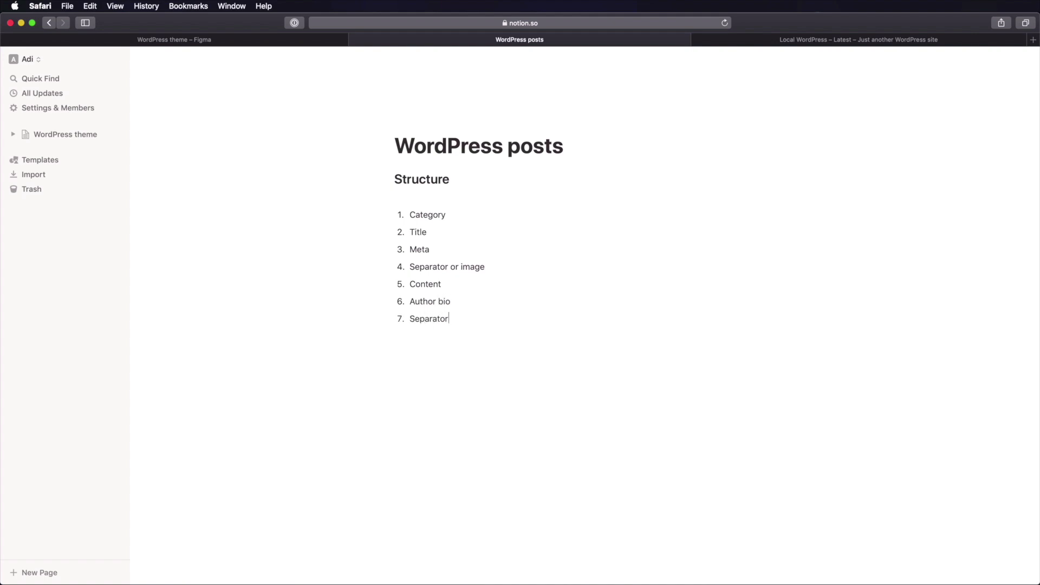
pyautogui.press('Return')
pyautogui.write('Replies')
pyautogui.press('Return')
pyautogui.write('Reply form')
pyautogui.click(246, 40)
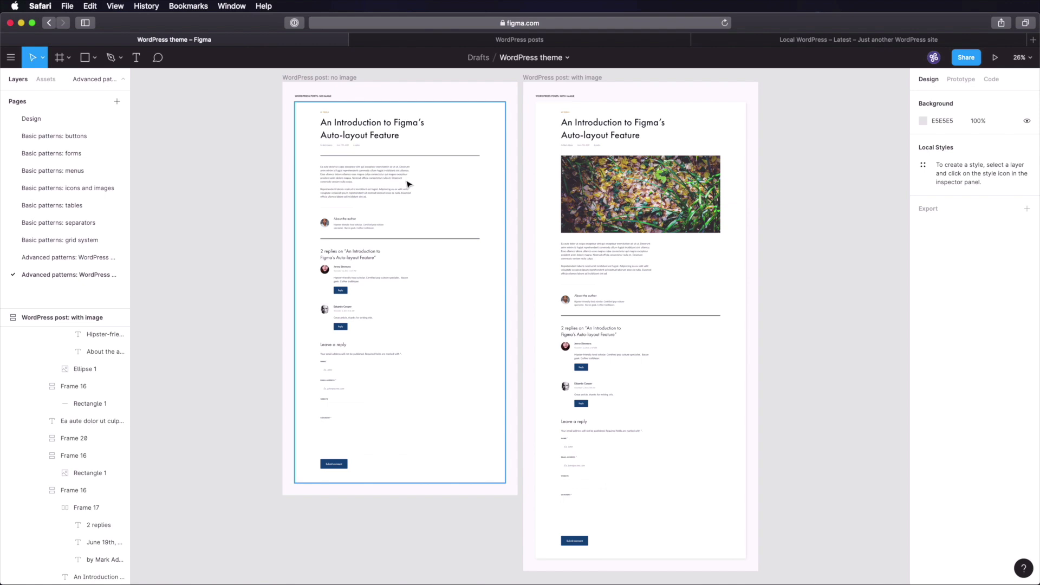
pyautogui.keyDown('super'); pyautogui.click(381, 173); pyautogui.keyUp('super')
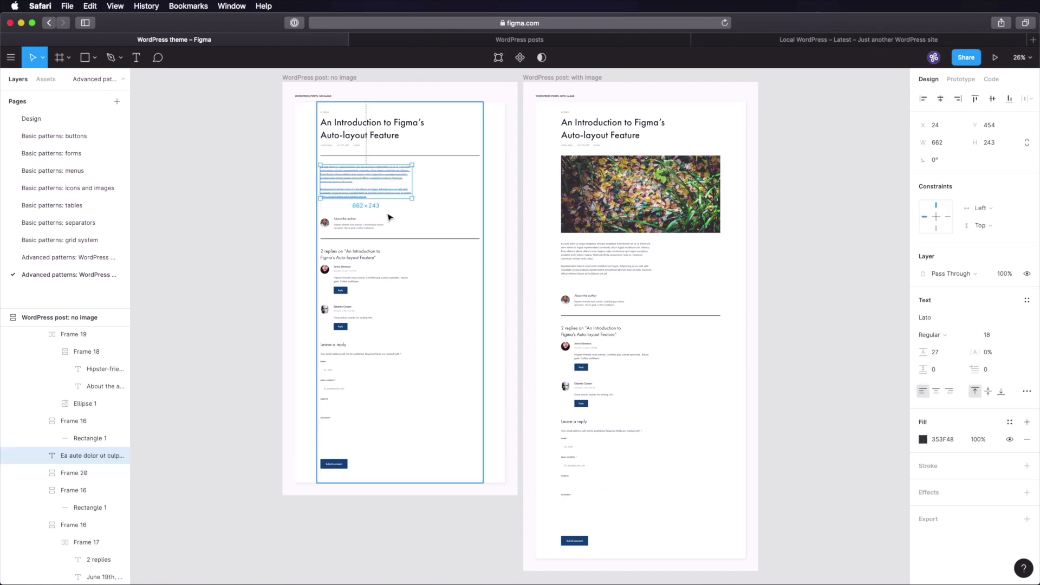
pyautogui.keyDown('super'); pyautogui.click(401, 124); pyautogui.keyUp('super')
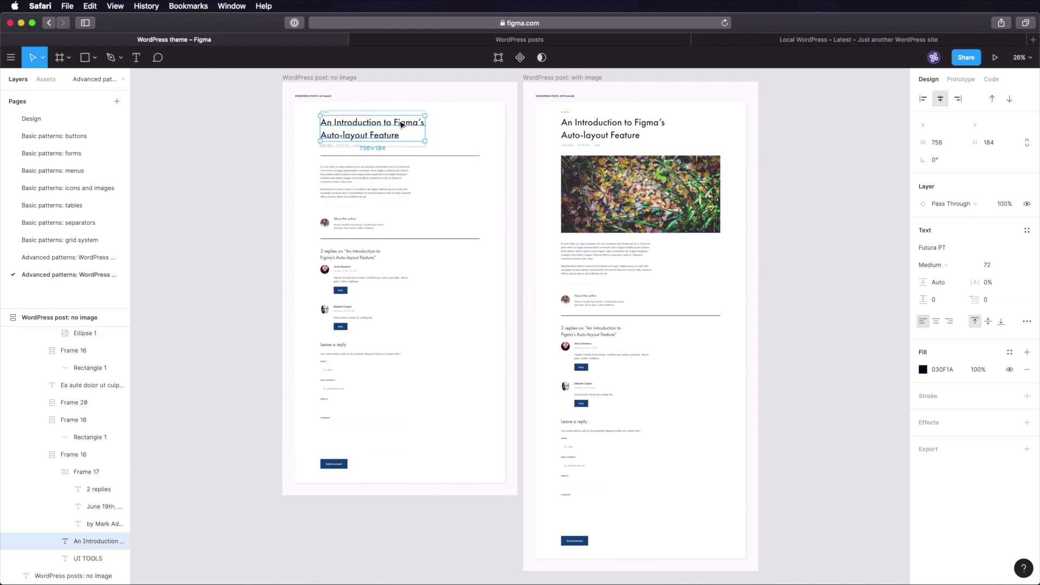
pyautogui.keyDown('super'); pyautogui.click(366, 230); pyautogui.keyUp('super')
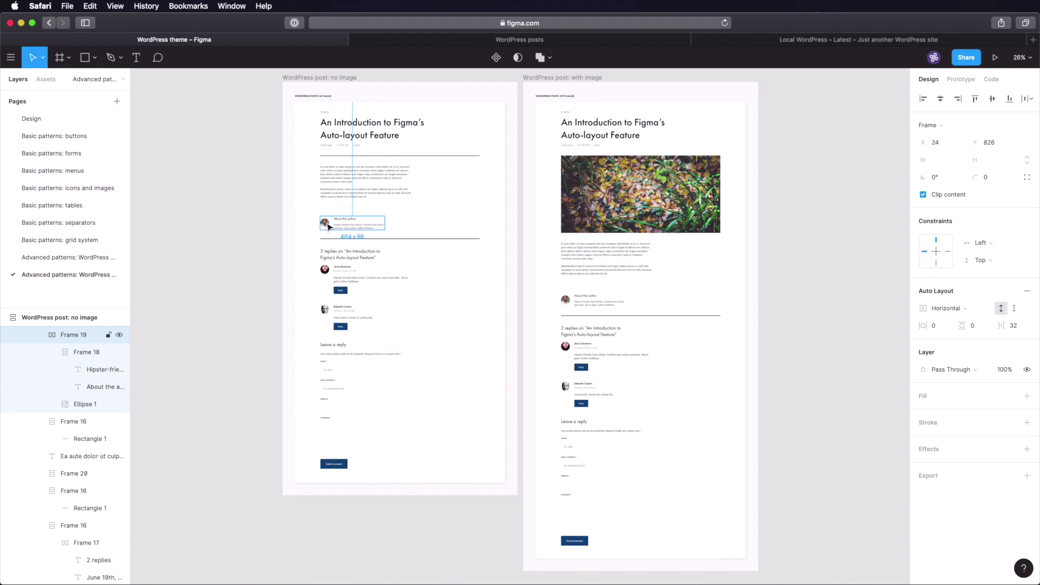
pyautogui.keyDown('super'); pyautogui.click(326, 226); pyautogui.keyUp('super')
pyautogui.click(342, 225)
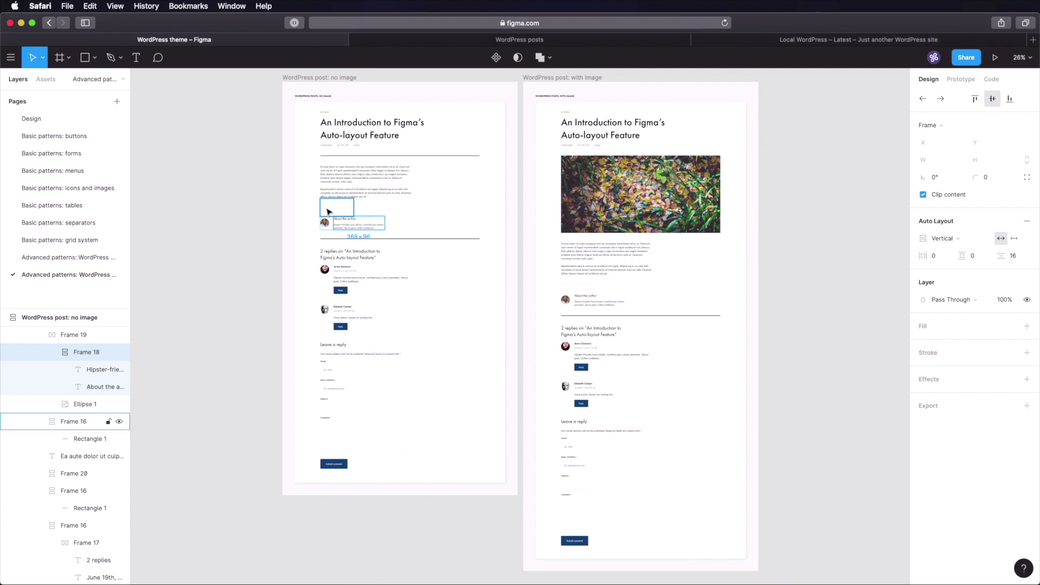
pyautogui.hotkey('shift', '2')
pyautogui.scroll(-5, 357, 224)
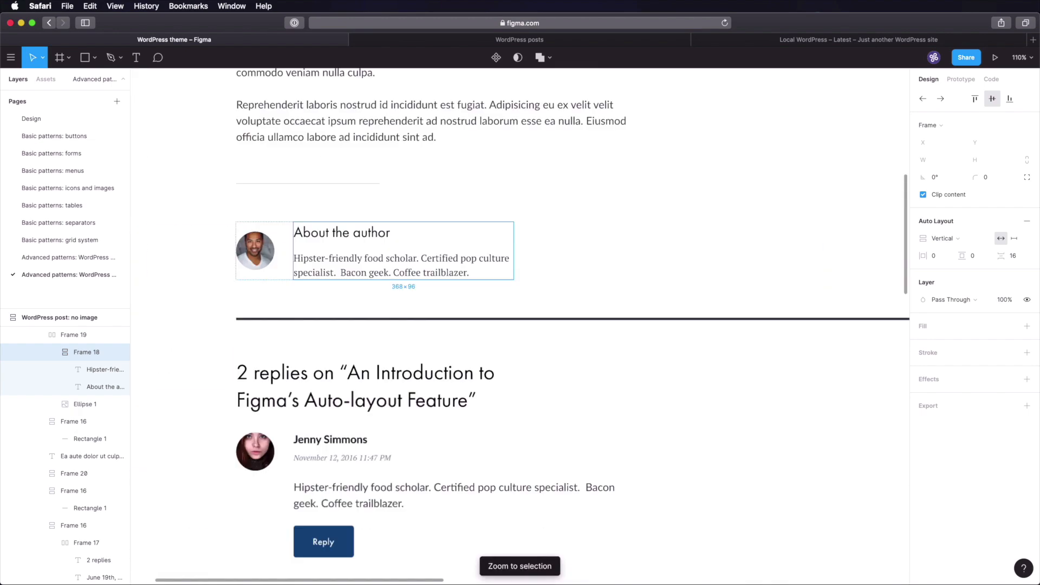
pyautogui.scroll(4, 357, 224)
pyautogui.click(341, 242)
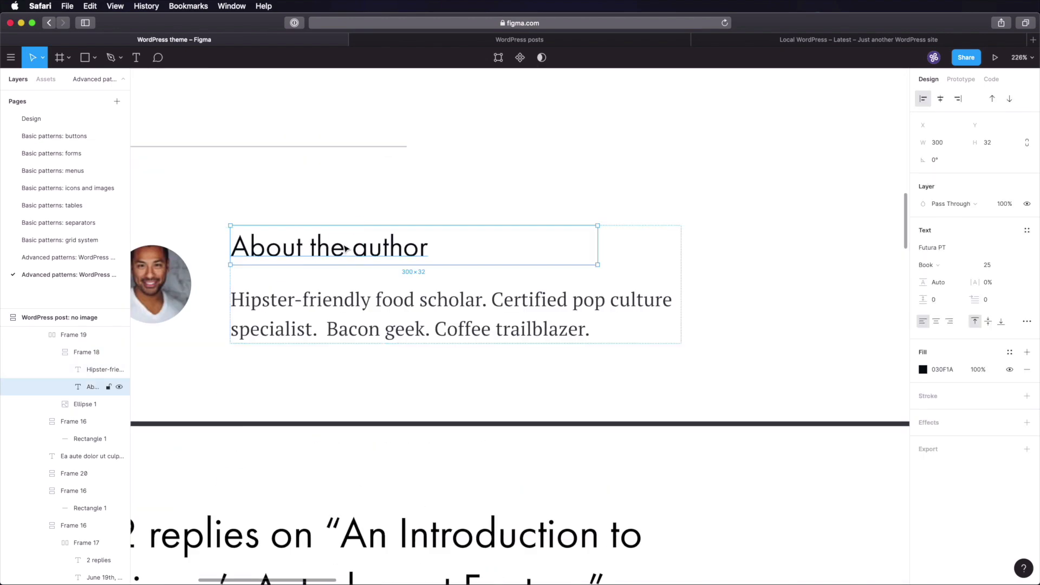
pyautogui.click(523, 307)
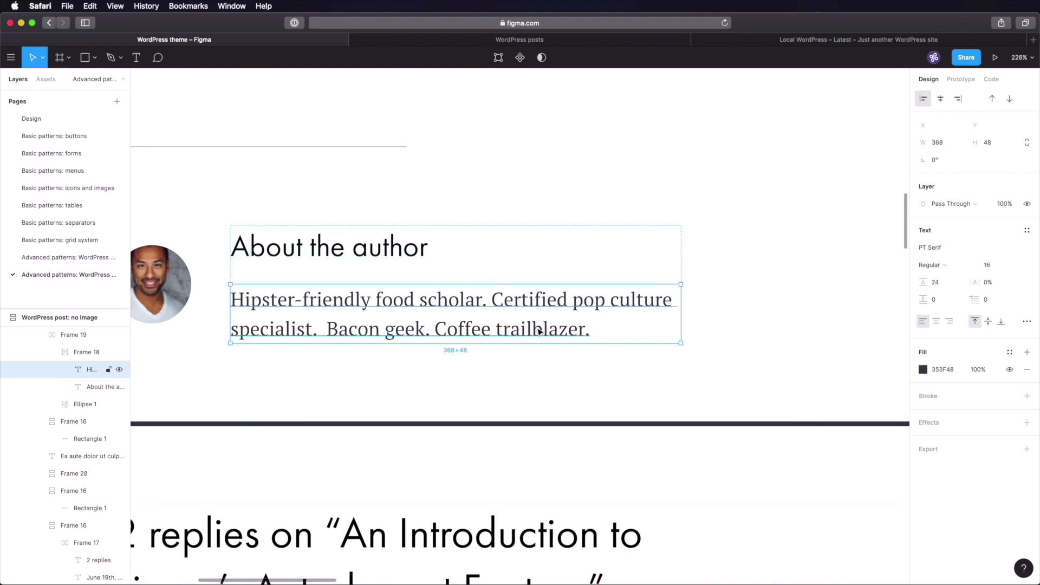
pyautogui.scroll(-10, 539, 331)
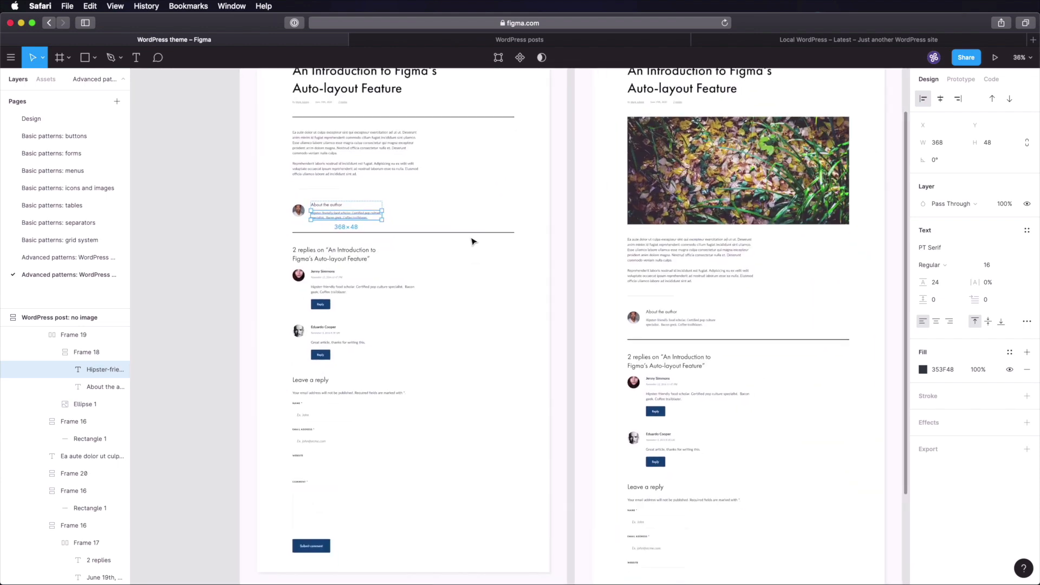
pyautogui.click(455, 116)
pyautogui.click(458, 245)
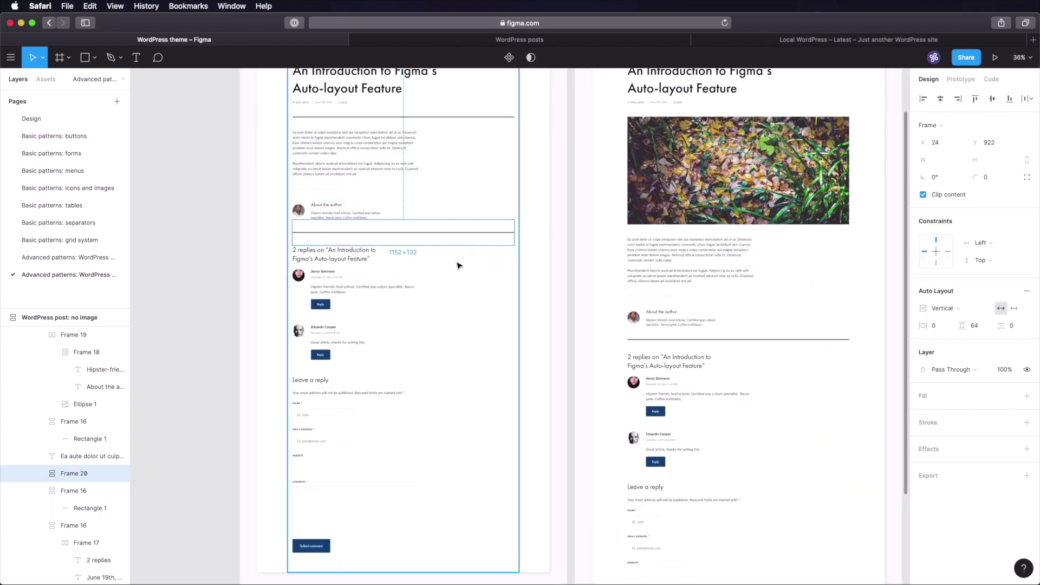
pyautogui.scroll(-2, 460, 292)
pyautogui.press('z')
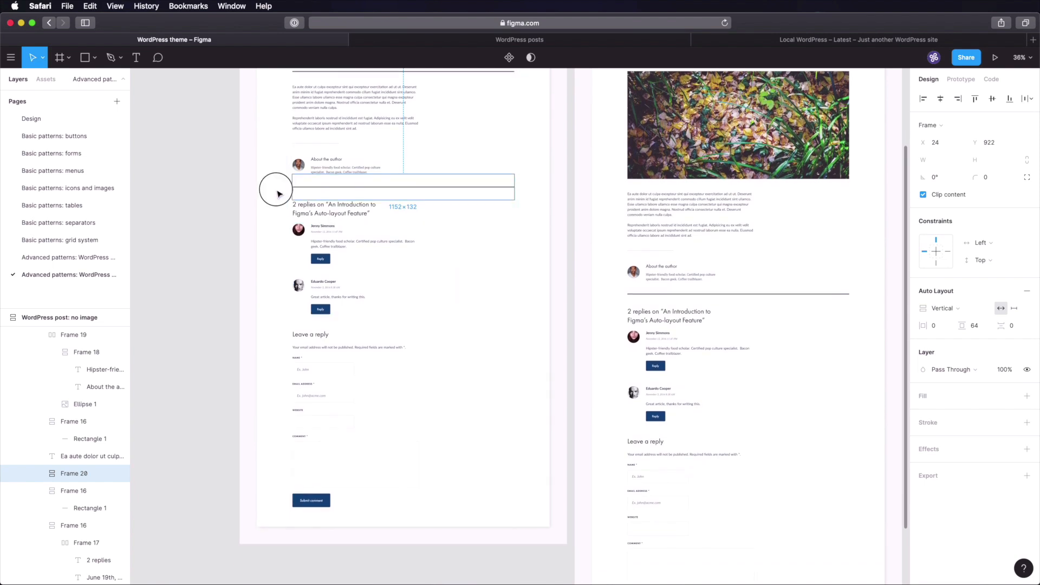
pyautogui.moveTo(277, 191); pyautogui.dragTo(434, 325)
pyautogui.doubleClick(324, 239)
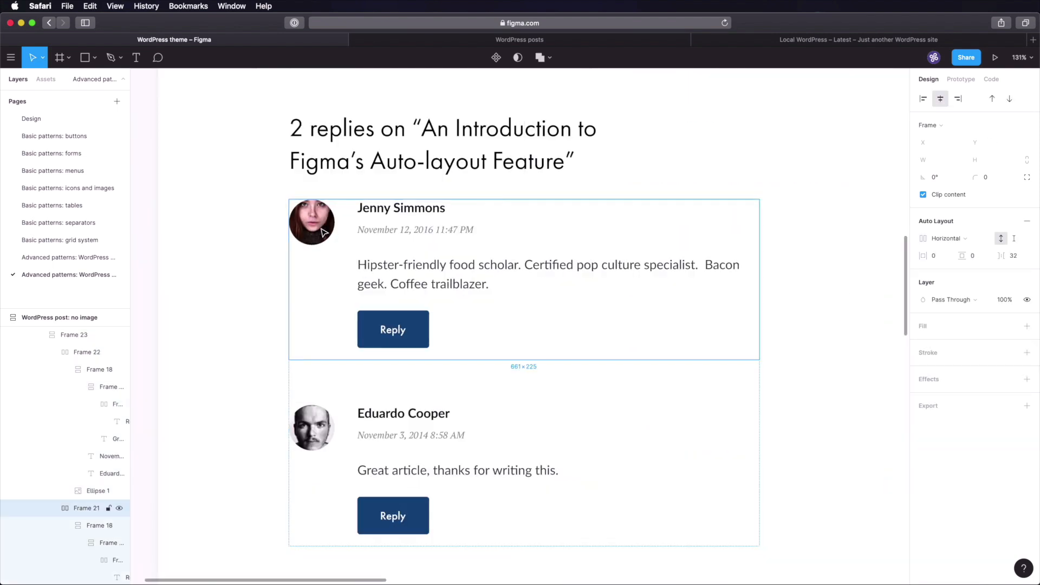
pyautogui.click(397, 213)
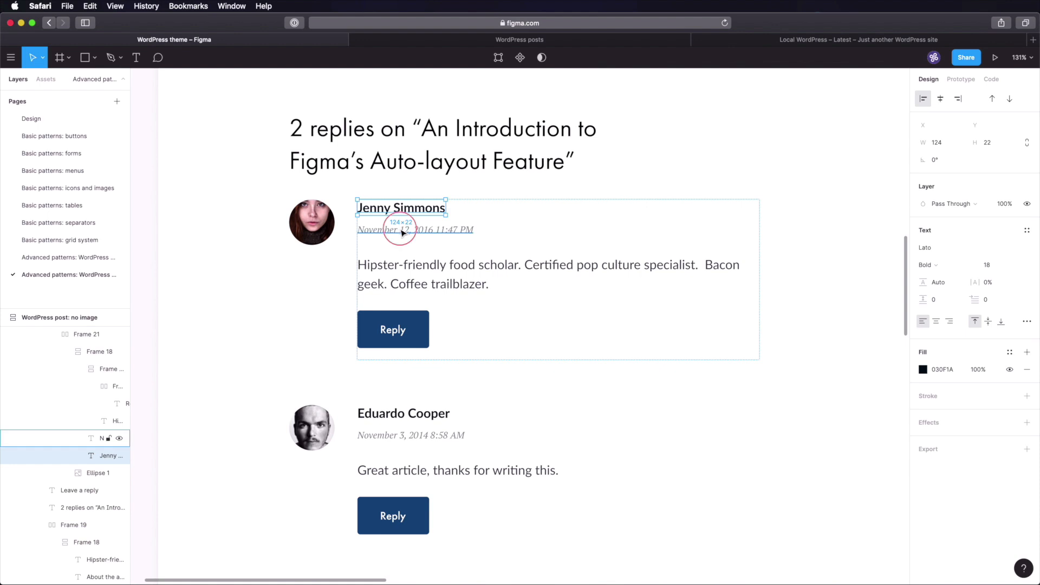
pyautogui.click(409, 267)
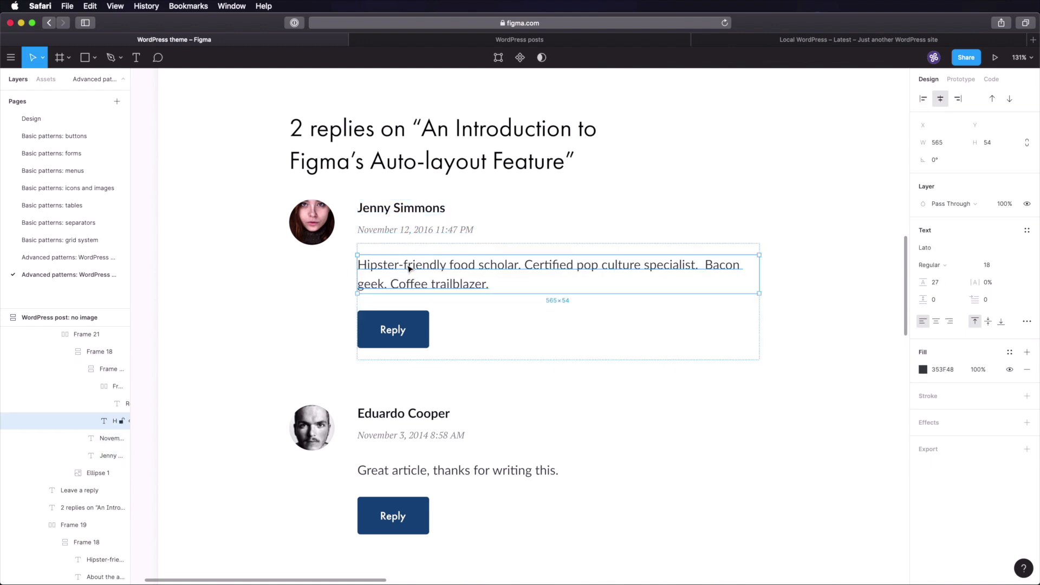
pyautogui.hotkey('shift', '1')
pyautogui.click(323, 282)
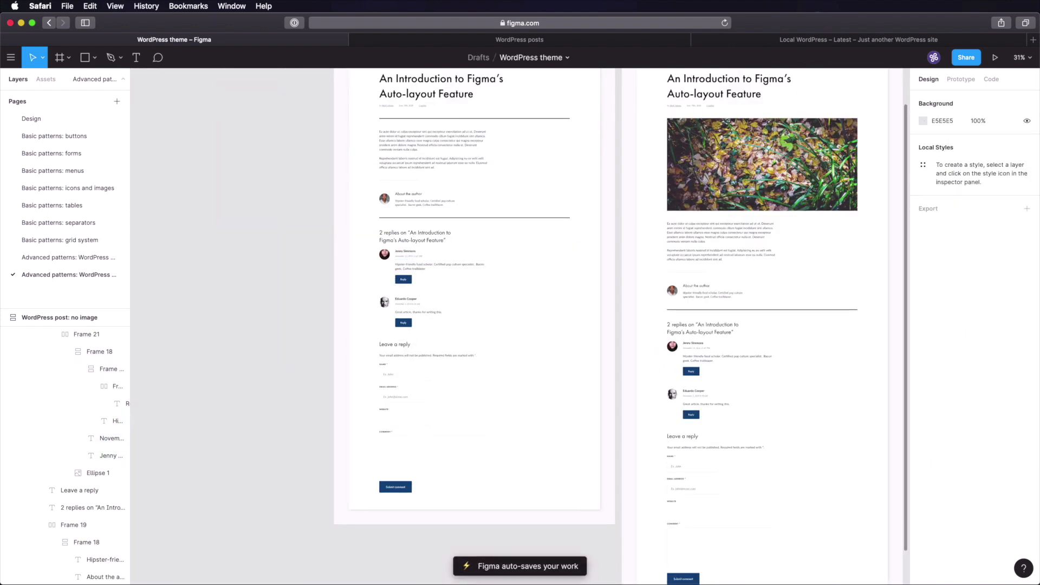
pyautogui.hscroll(5, 518, 243)
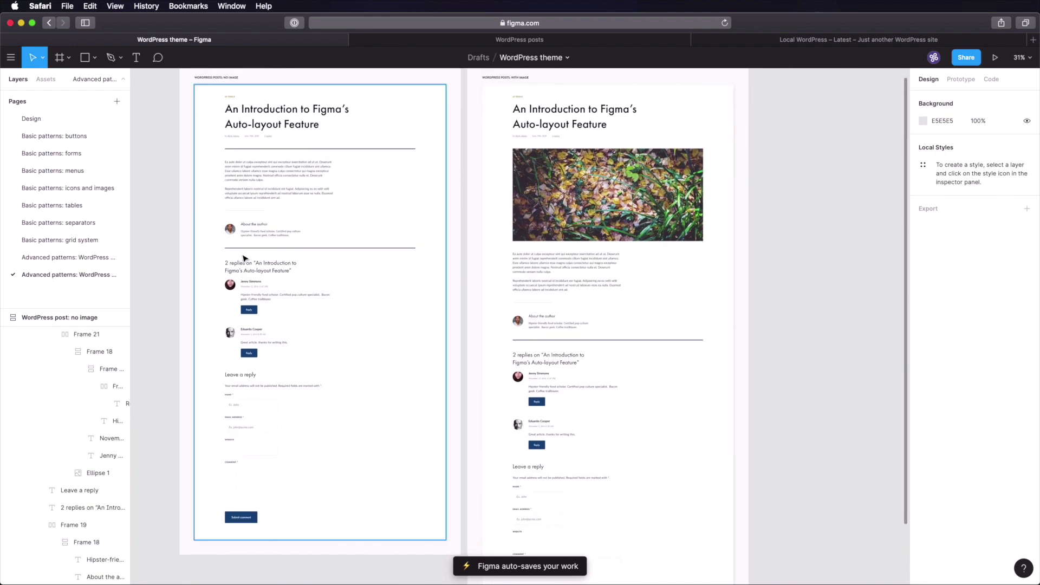
# - Create frames Header: desktop, Header: phone, Footer: desktop and Footer: phone on a new headers and footers page
pyautogui.click(479, 40)
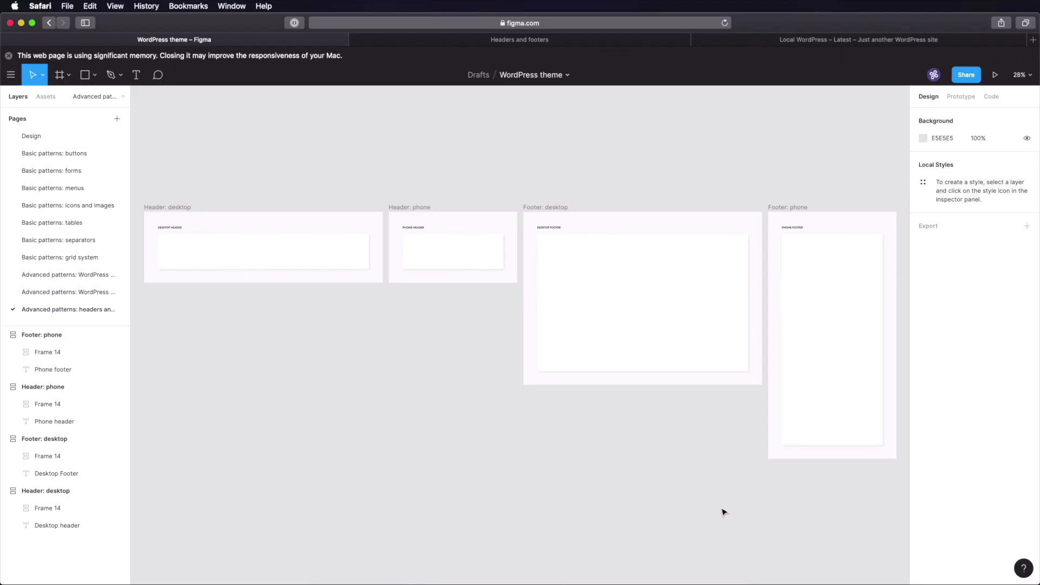
pyautogui.click(718, 503)
# - Draw a 1200-wide frame inside the desktop header box
pyautogui.press('z')
pyautogui.moveTo(144, 189); pyautogui.dragTo(444, 358)
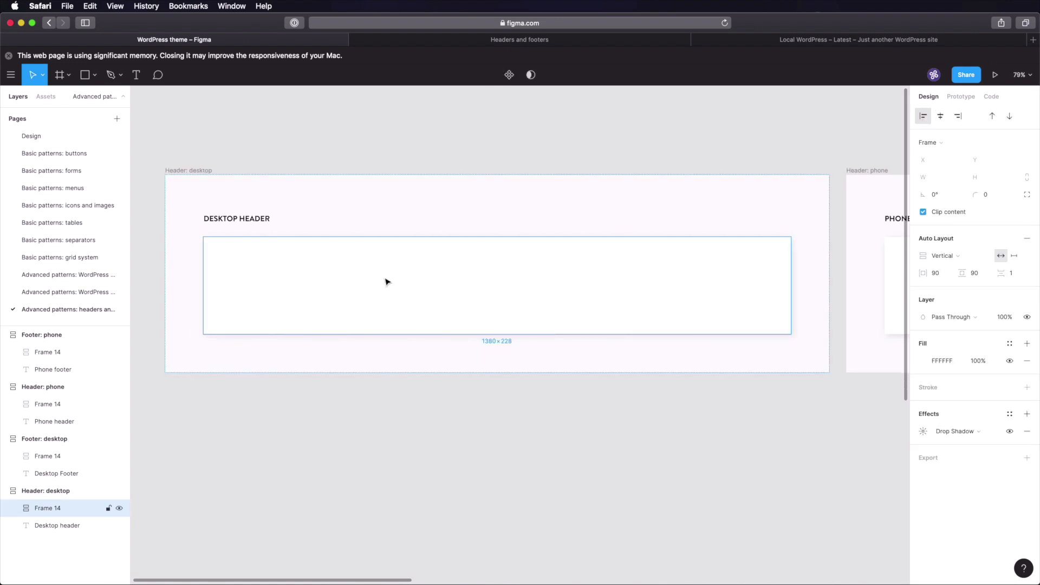
pyautogui.press('f')
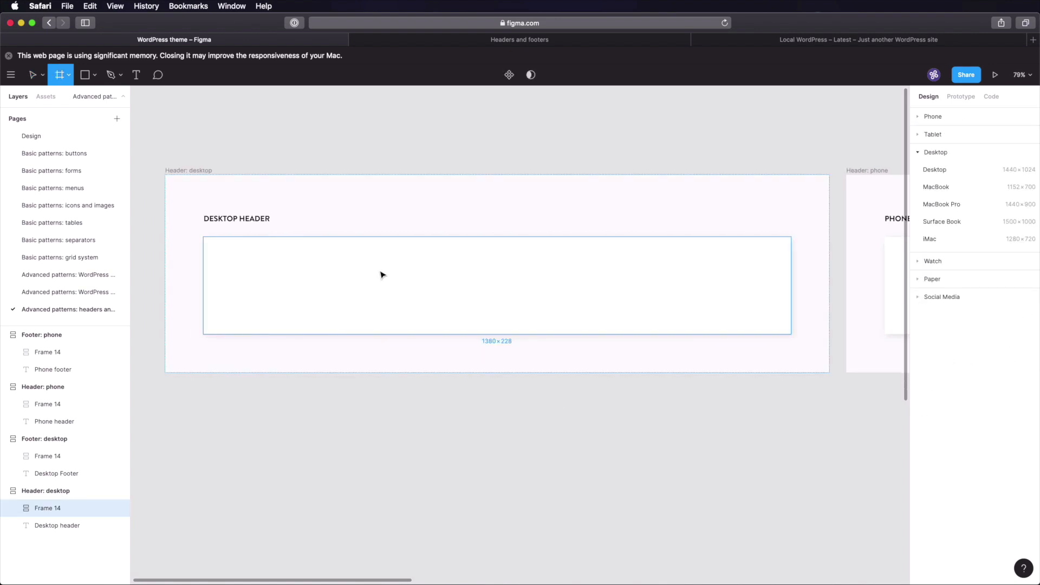
pyautogui.click(380, 275)
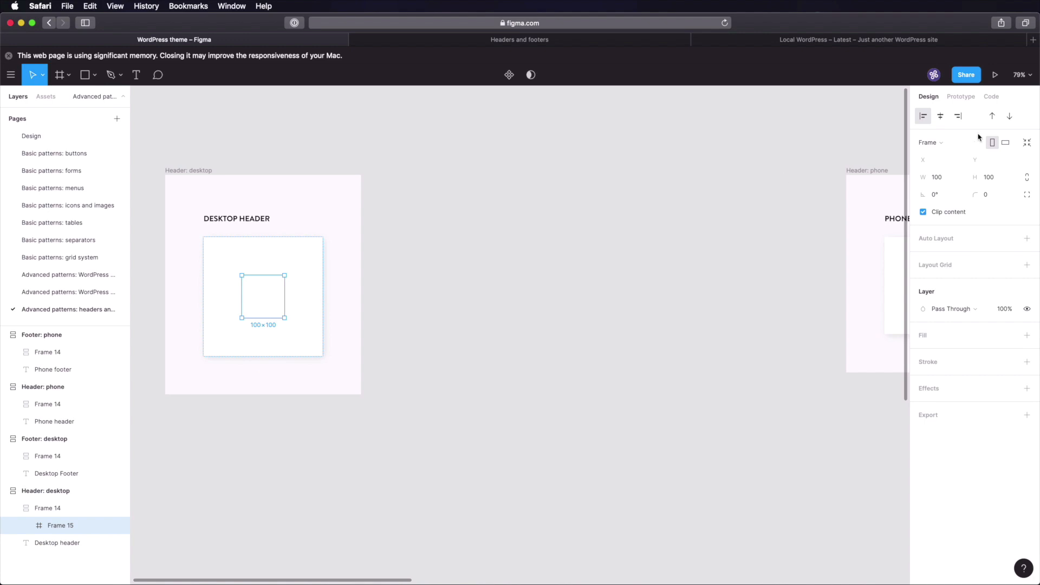
pyautogui.click(939, 179)
pyautogui.write('1200')
pyautogui.press('Tab')
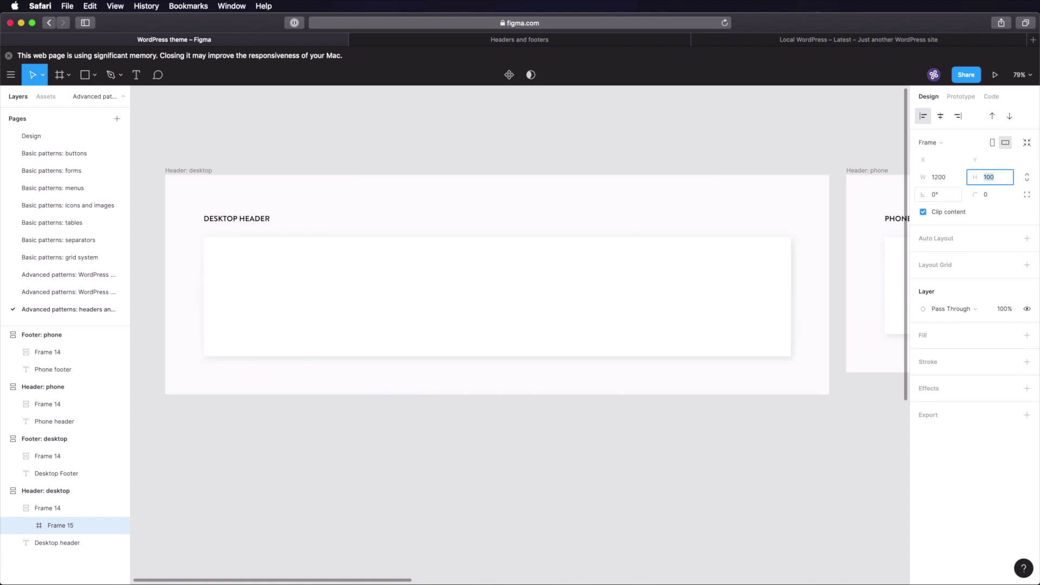
# - Give the frame a blue 12-column layout grid with 24 margin and 24 gutter
pyautogui.click(955, 267)
pyautogui.click(920, 284)
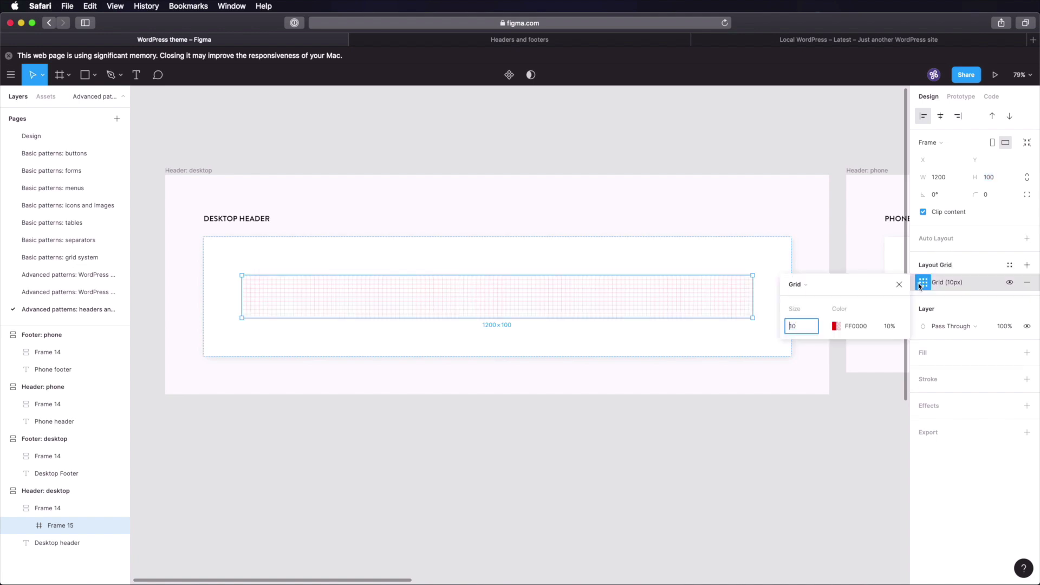
pyautogui.click(824, 291)
pyautogui.click(823, 296)
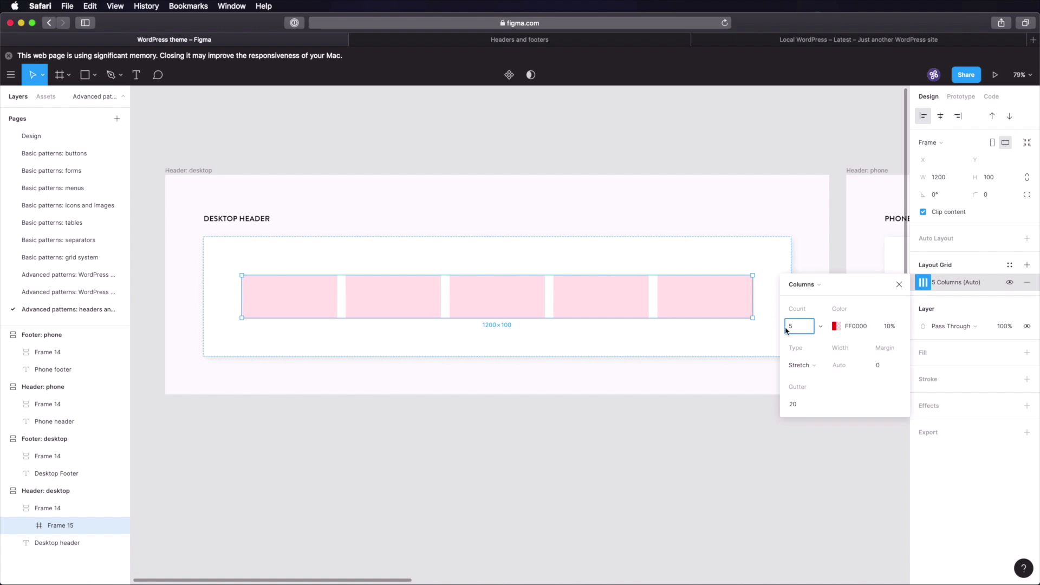
pyautogui.write('12')
pyautogui.press('Tab')
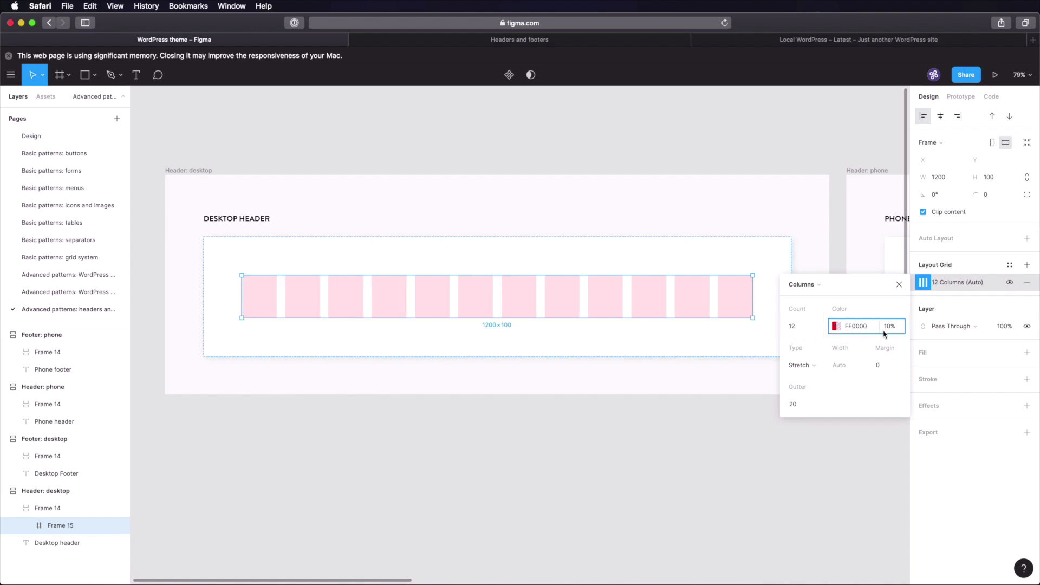
pyautogui.click(836, 326)
pyautogui.click(735, 456)
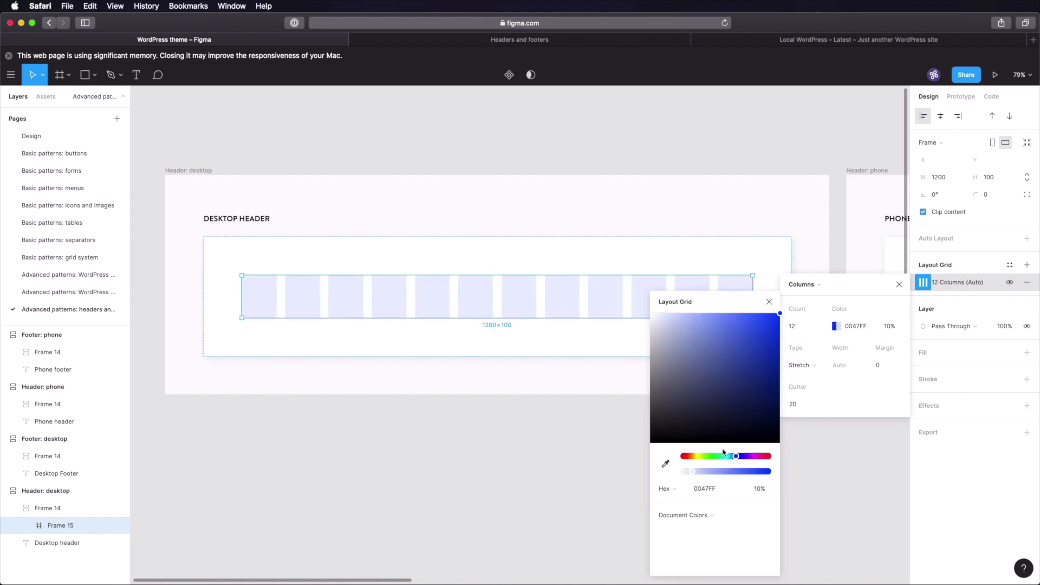
pyautogui.click(836, 327)
pyautogui.click(883, 371)
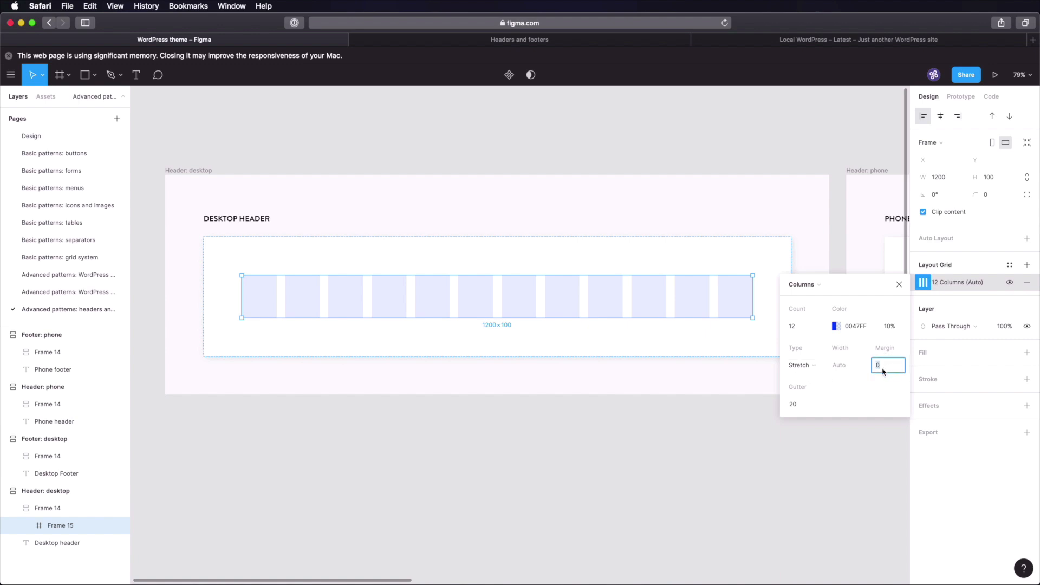
pyautogui.write('24')
pyautogui.press('Tab')
pyautogui.write('2')
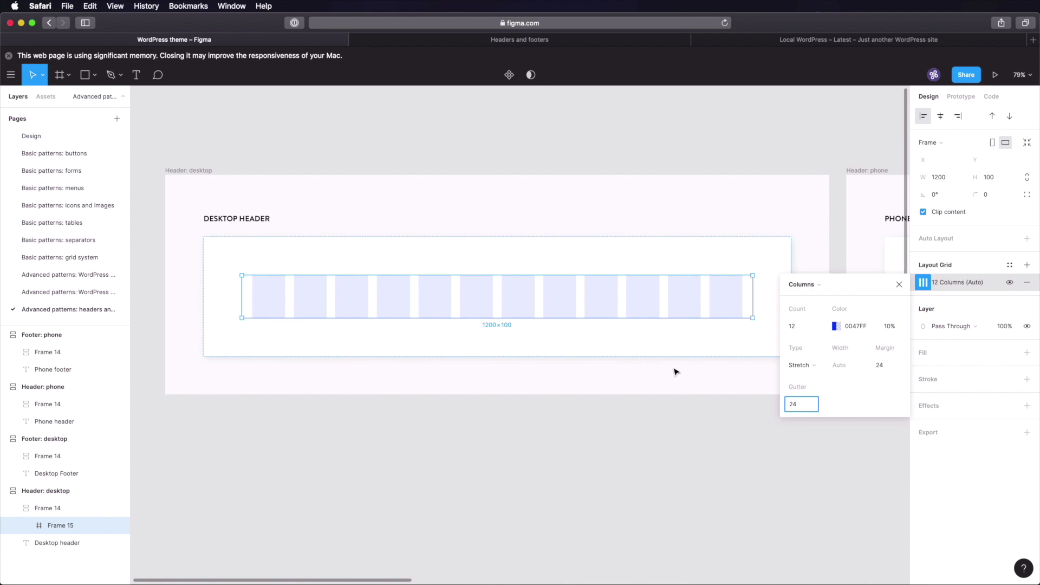
pyautogui.press('Escape')
pyautogui.click(557, 156)
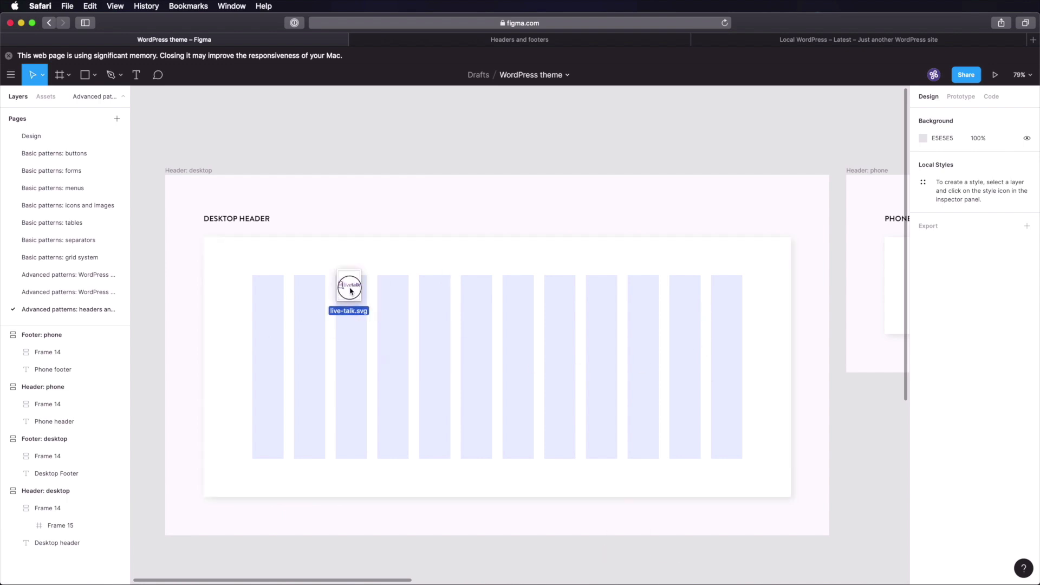
# - Place the livetalk logo in the desktop header at height 48, at the frame's top edge
pyautogui.moveTo(348, 284); pyautogui.dragTo(325, 351)
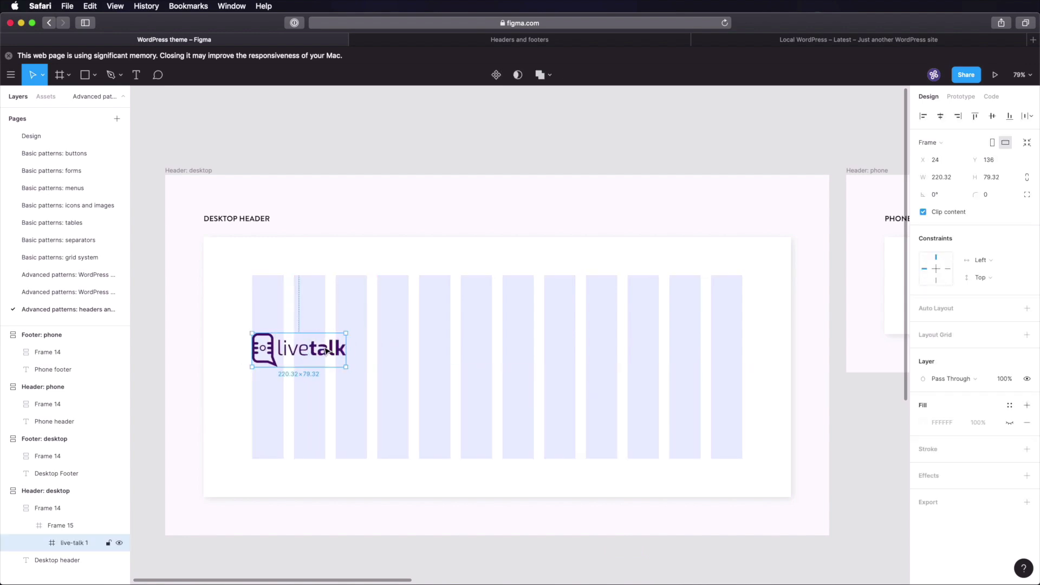
pyautogui.click(998, 183)
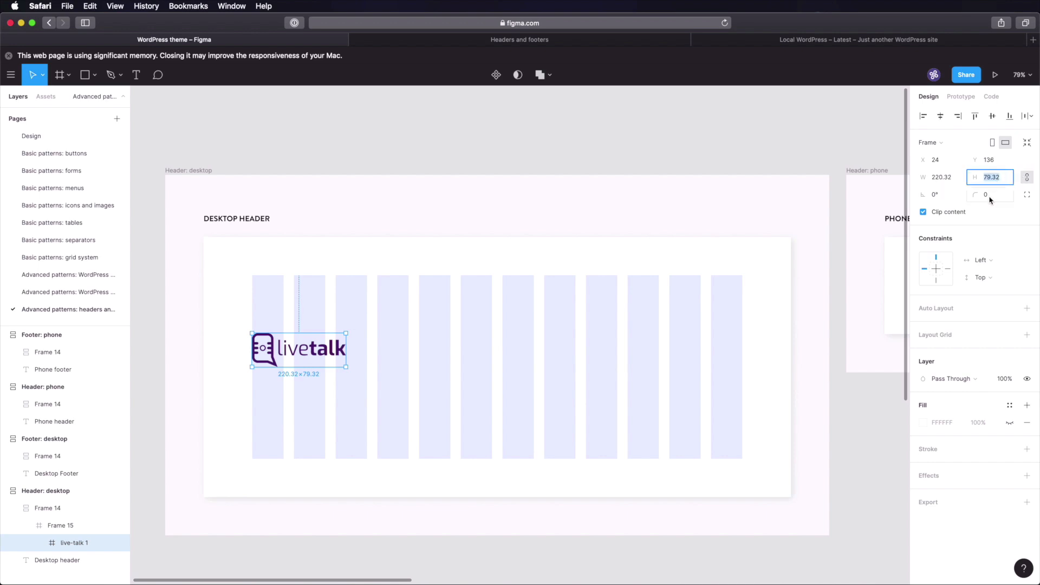
pyautogui.write('48')
pyautogui.press('Return')
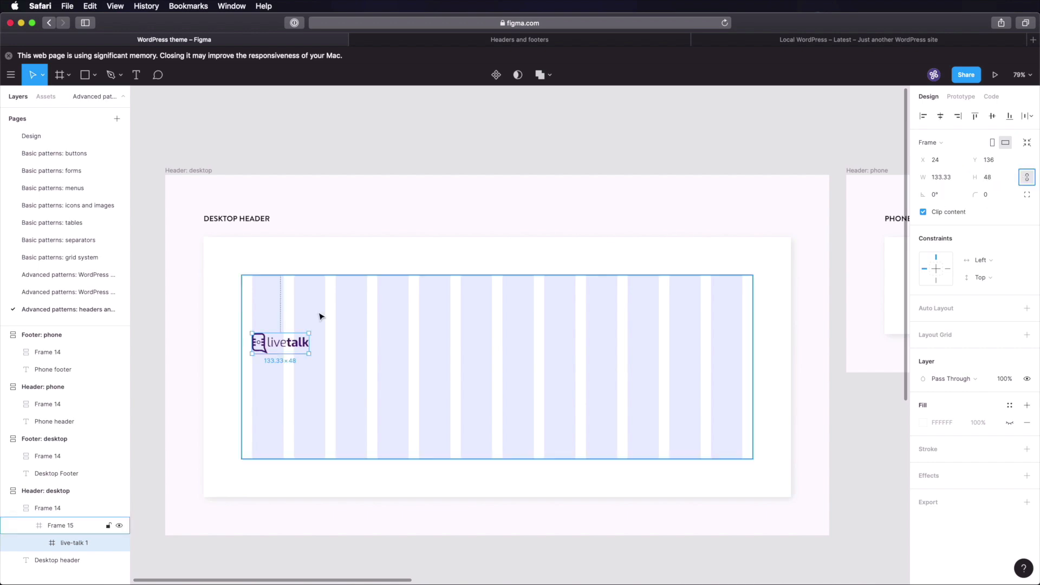
pyautogui.moveTo(287, 343); pyautogui.dragTo(287, 288)
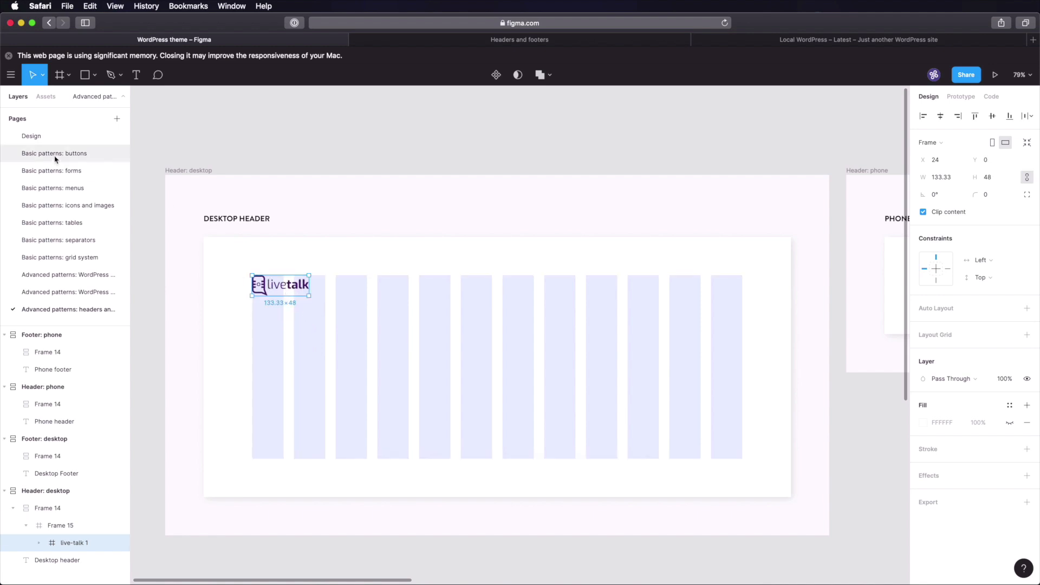
# - Copy the navigation row from Basic patterns: menus into the desktop header's grid frame
pyautogui.click(76, 188)
pyautogui.click(600, 197)
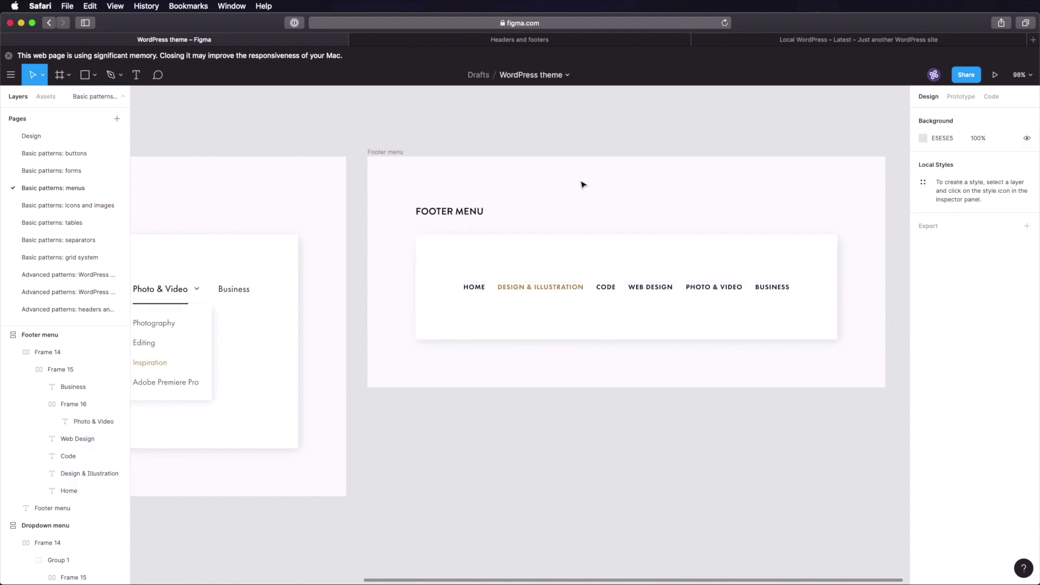
pyautogui.hscroll(-10, 580, 181)
pyautogui.doubleClick(407, 286)
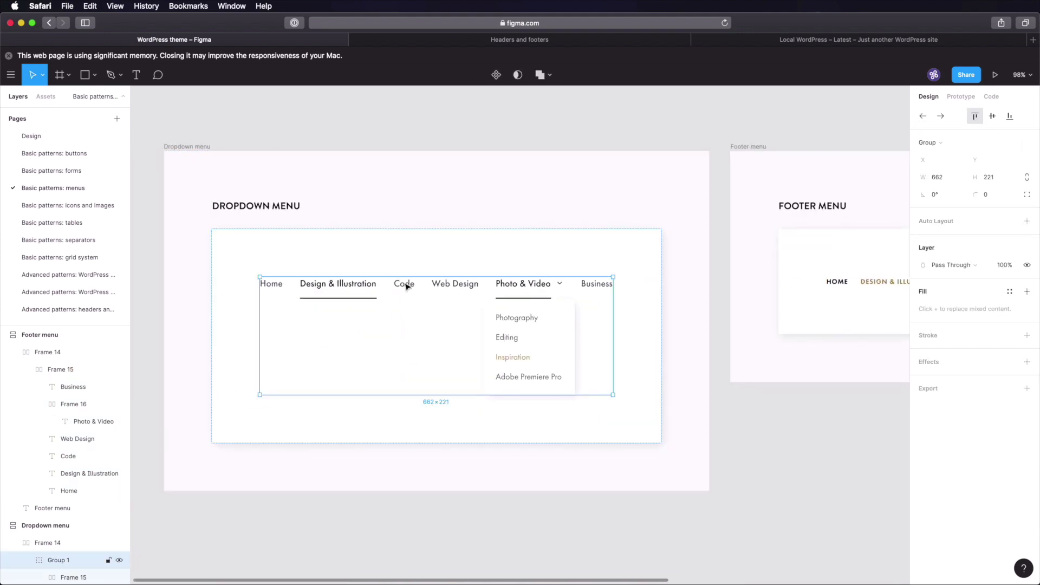
pyautogui.click(68, 309)
pyautogui.click(348, 293)
pyautogui.press('super+v')
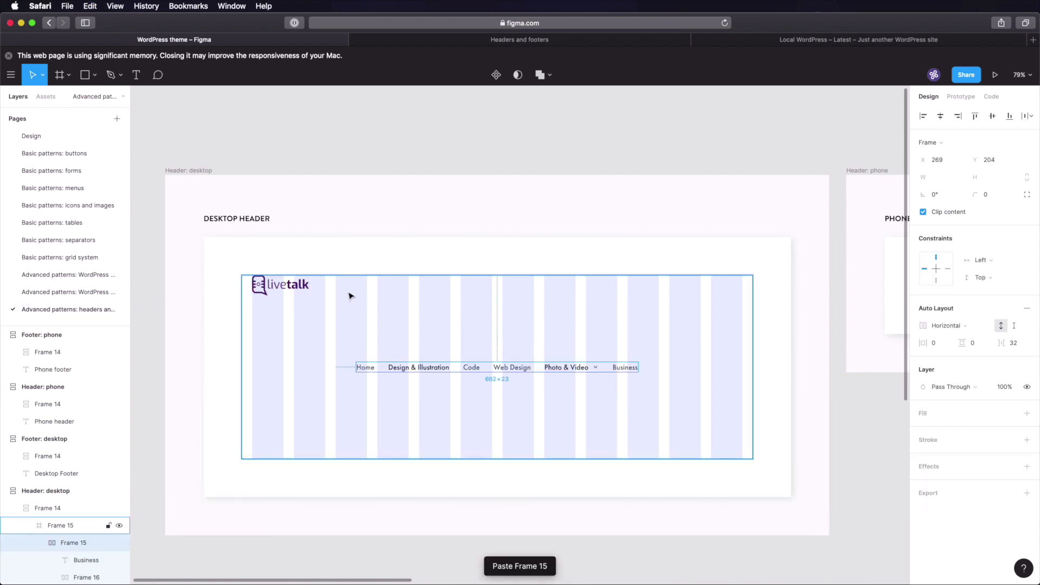
# - Recolour the Design & Illustration and Photo & Video items to grey 4E575F
pyautogui.scroll(2, 349, 296)
pyautogui.click(438, 389)
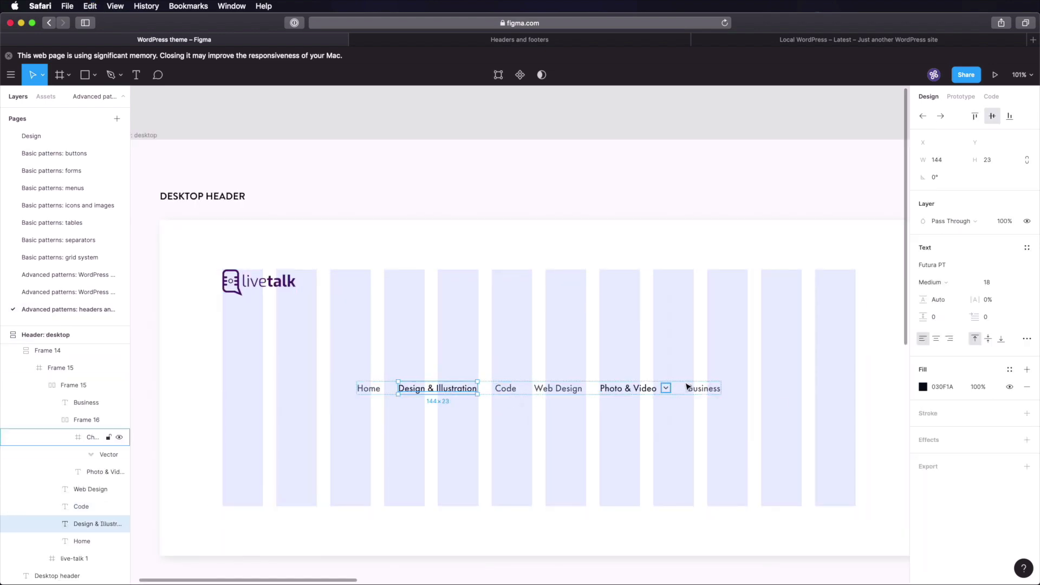
pyautogui.keyDown('shift'); pyautogui.click(637, 389); pyautogui.keyUp('shift')
pyautogui.click(942, 387)
pyautogui.write('4E575F')
pyautogui.press('Tab')
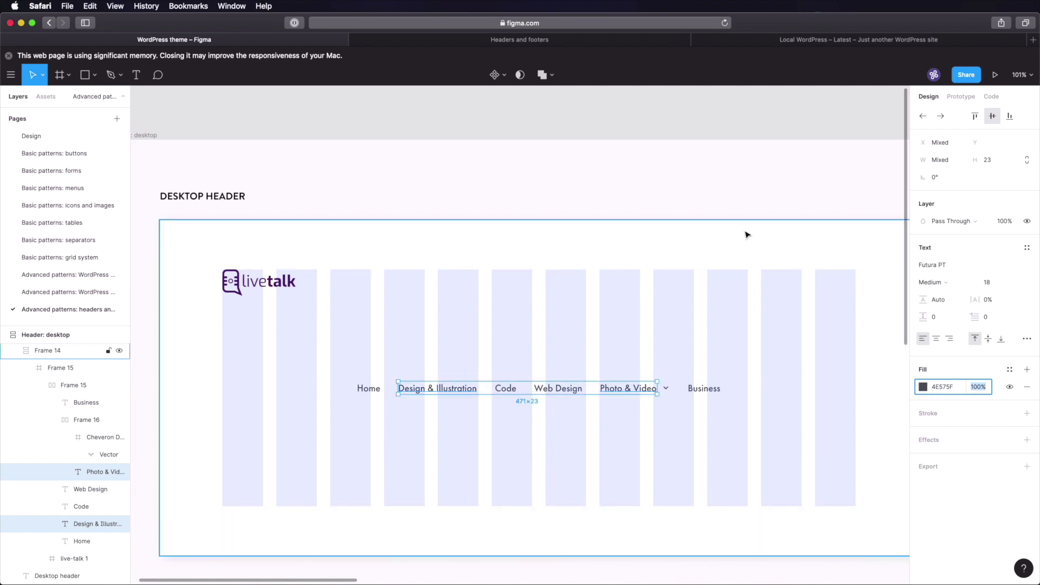
# - Align the menu vertically with the logo, hide the column grid, and save
pyautogui.click(480, 372)
pyautogui.moveTo(457, 393); pyautogui.dragTo(591, 288)
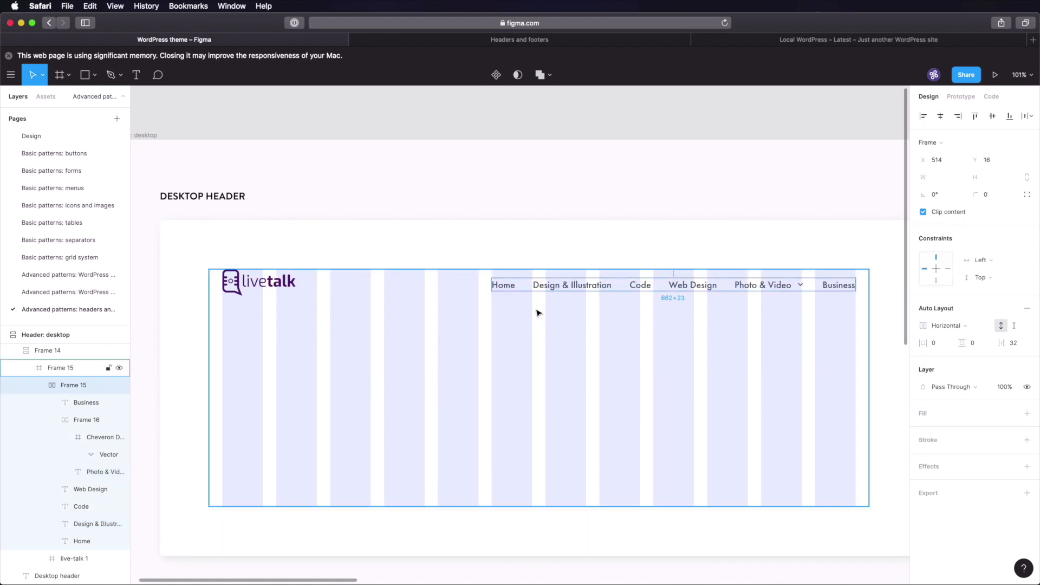
pyautogui.keyDown('shift'); pyautogui.click(269, 287); pyautogui.keyUp('shift')
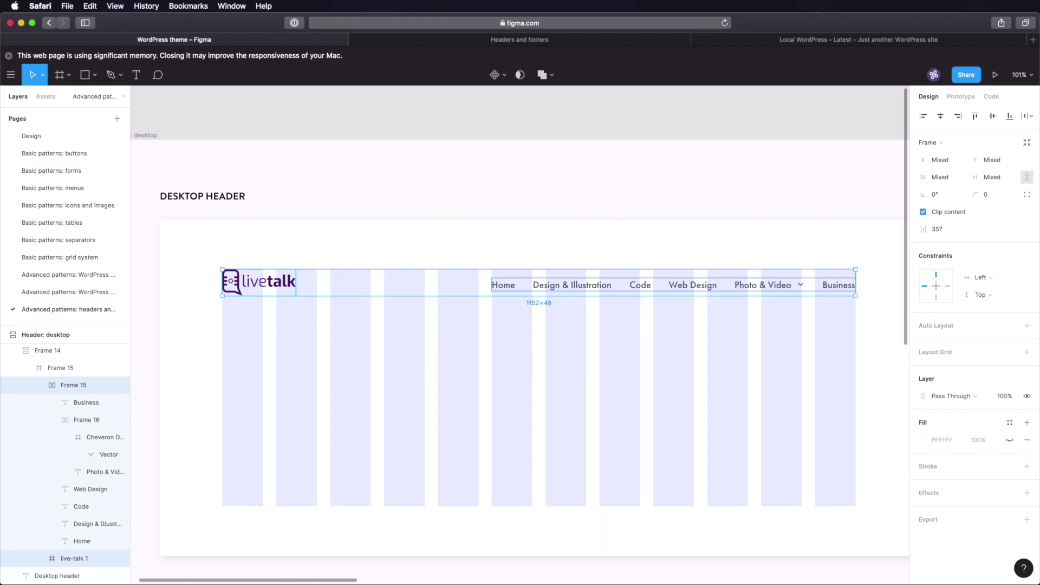
pyautogui.click(993, 117)
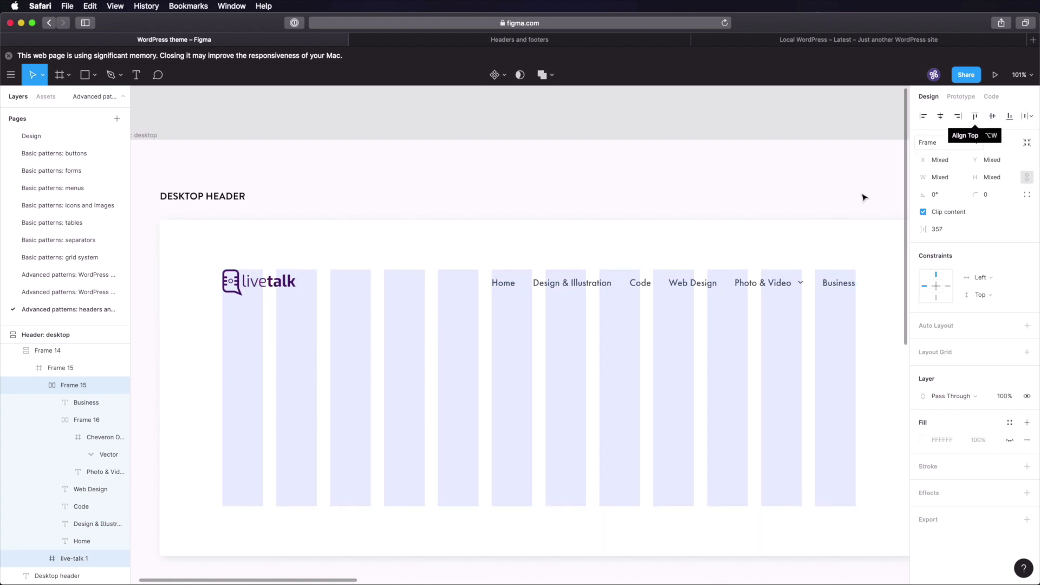
pyautogui.click(836, 188)
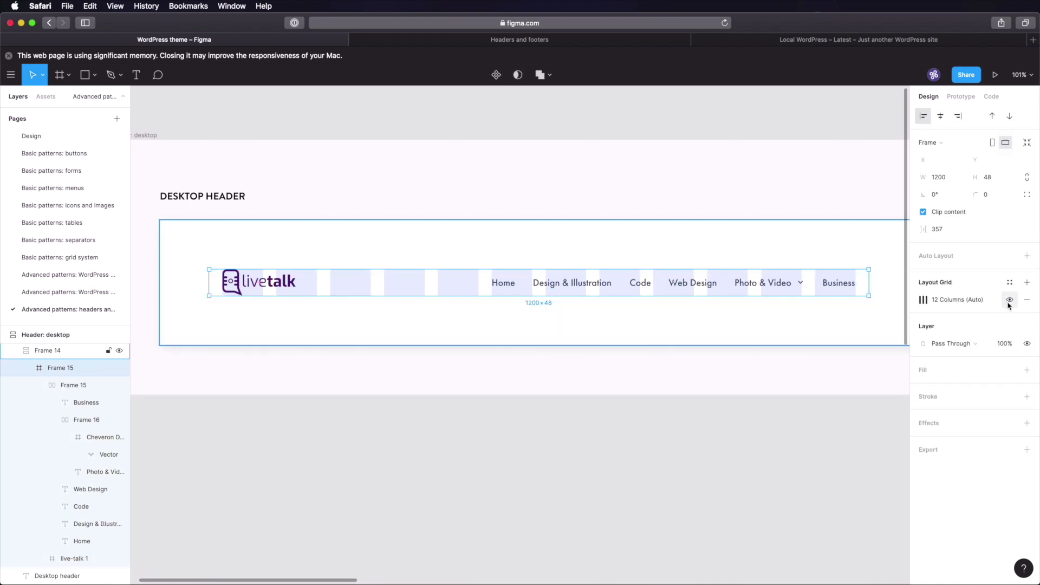
pyautogui.click(1009, 299)
pyautogui.click(662, 371)
pyautogui.press('super+s')
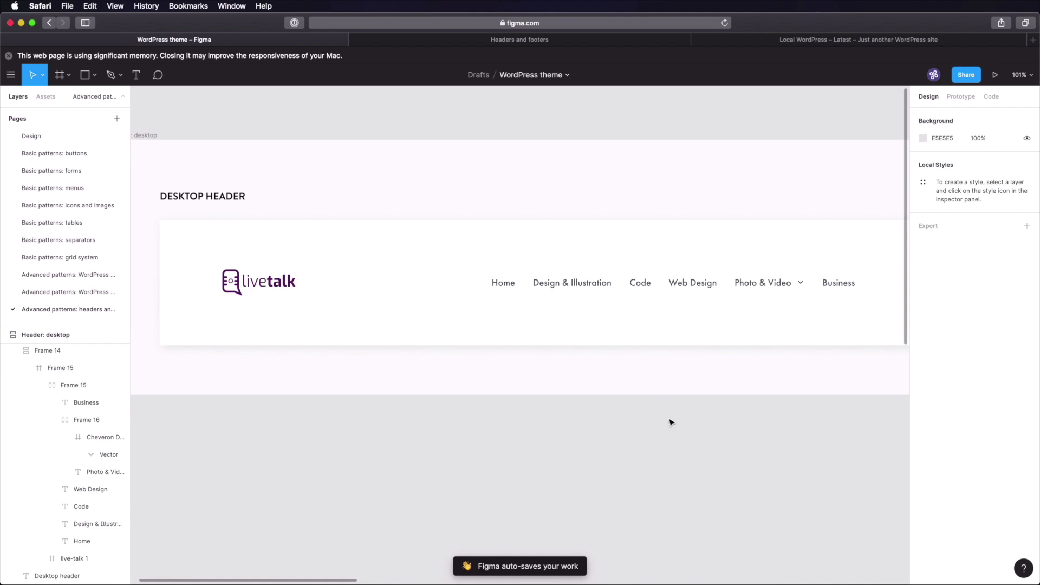
# - Create a new 500-wide frame inside the phone header's white frame
pyautogui.hscroll(5, 672, 422)
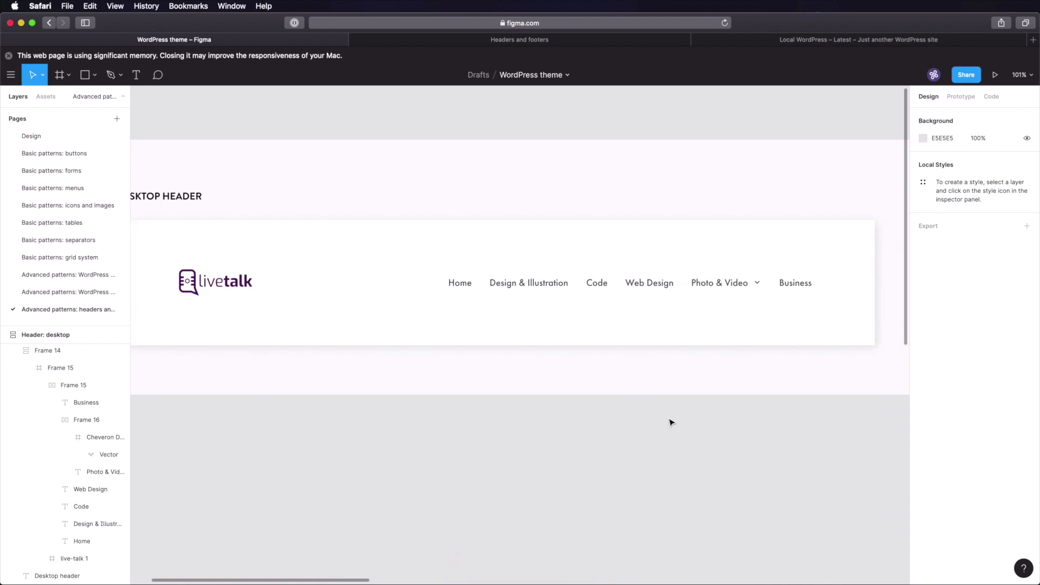
pyautogui.scroll(-5, 672, 423)
pyautogui.hscroll(5, 686, 413)
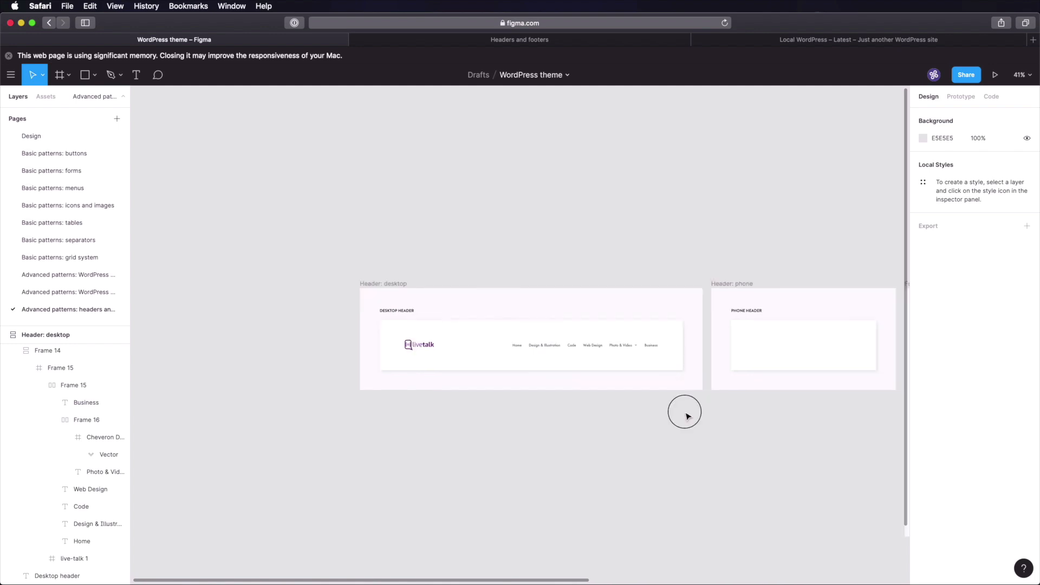
pyautogui.hscroll(-3, 482, 367)
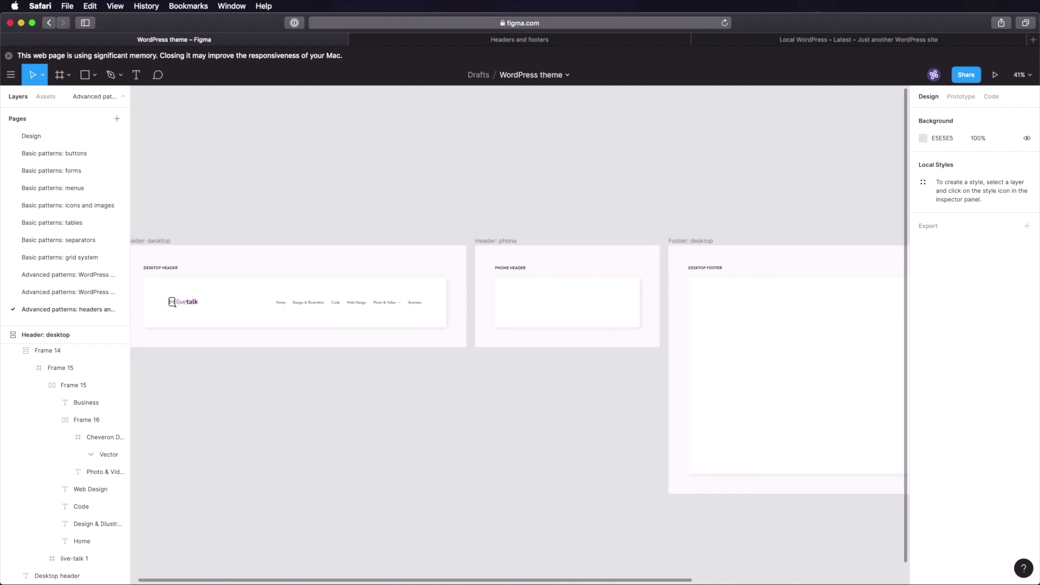
pyautogui.click(552, 313)
pyautogui.press('f')
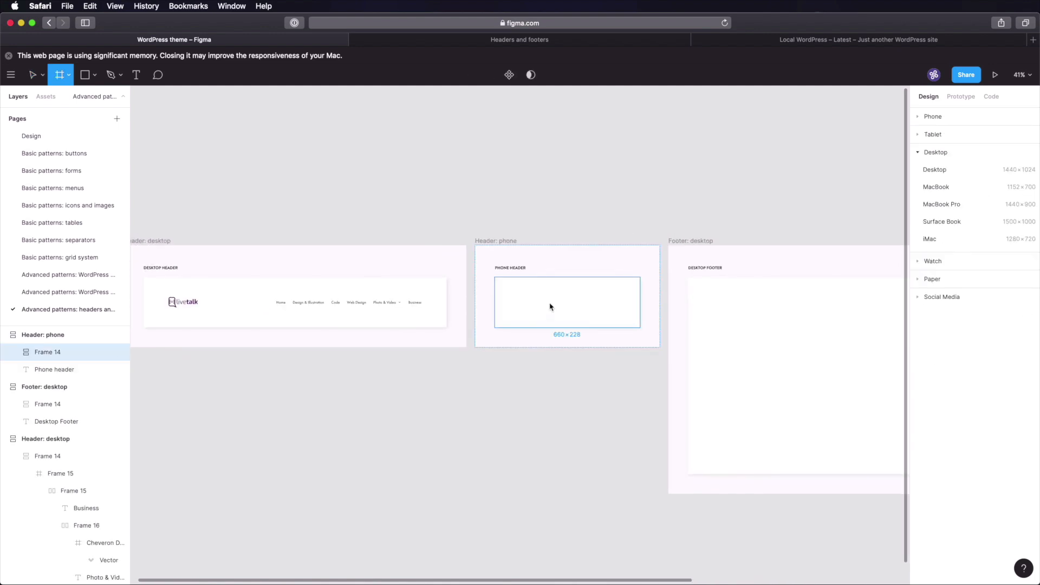
pyautogui.click(550, 304)
pyautogui.click(940, 177)
pyautogui.write('500')
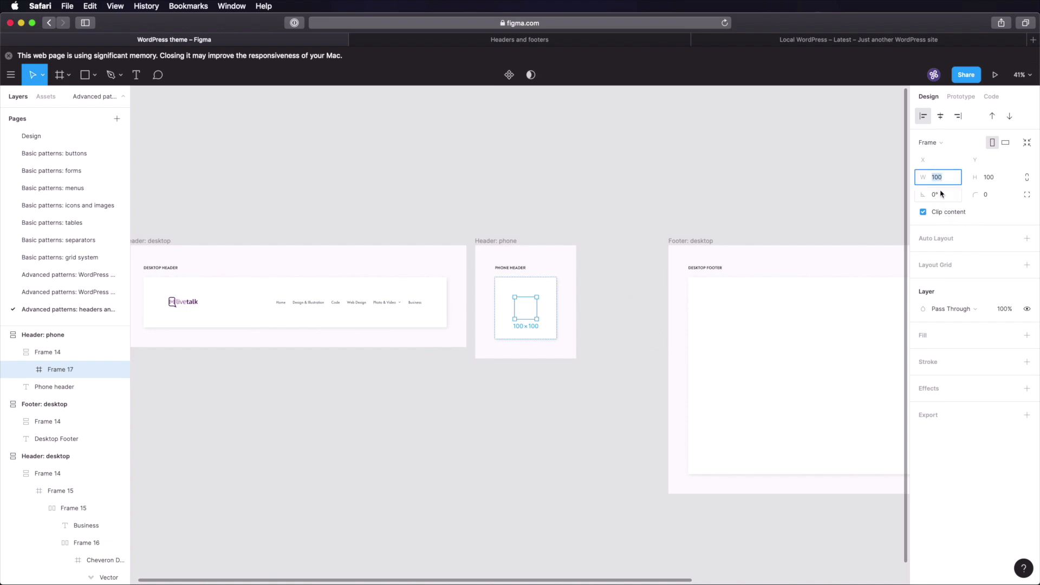
pyautogui.press('Tab')
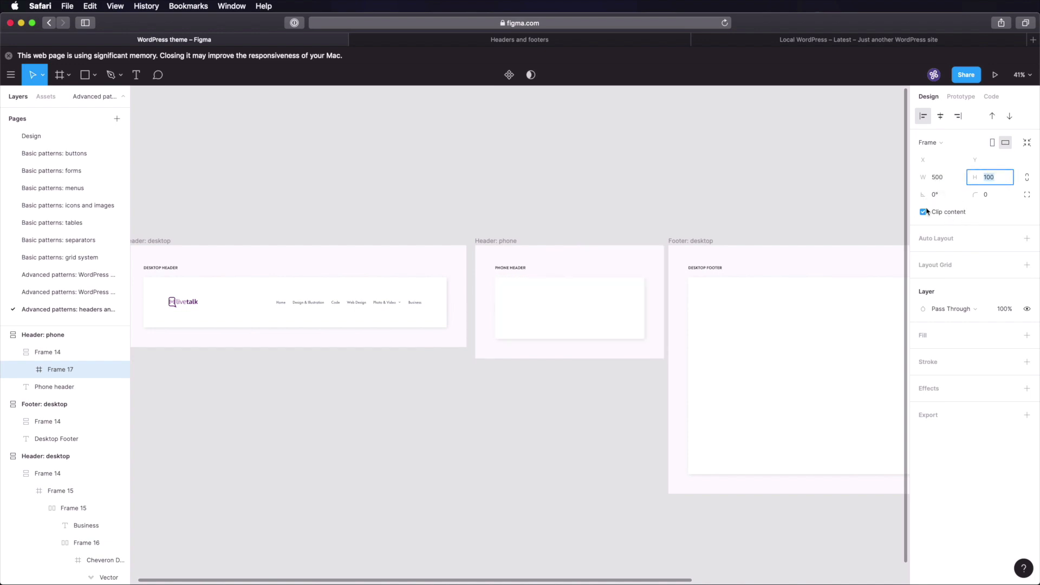
# - Give the new frame a 2-column layout grid coloured 00FFE0
pyautogui.click(936, 265)
pyautogui.click(922, 281)
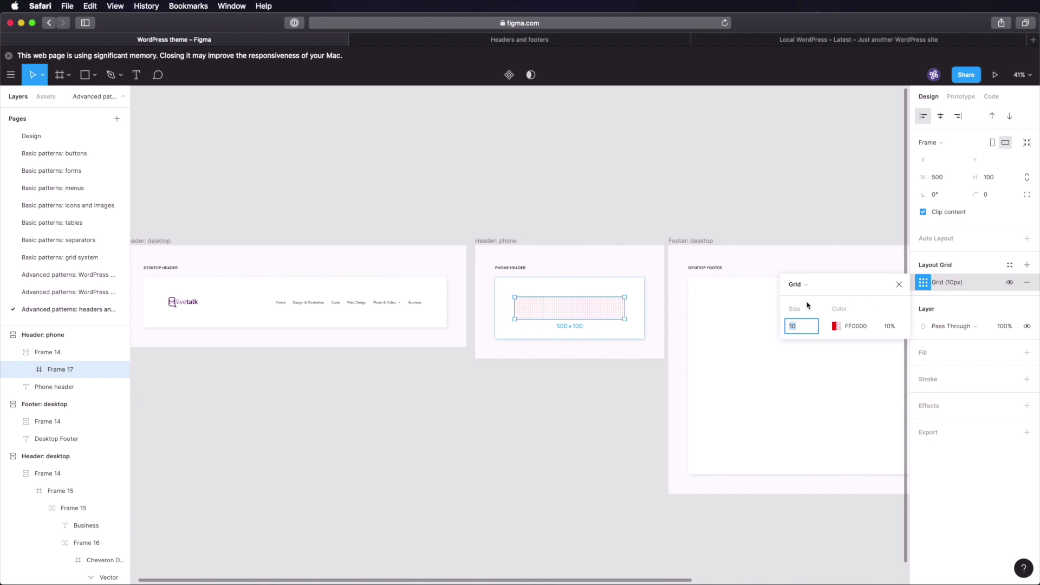
pyautogui.click(801, 286)
pyautogui.click(803, 296)
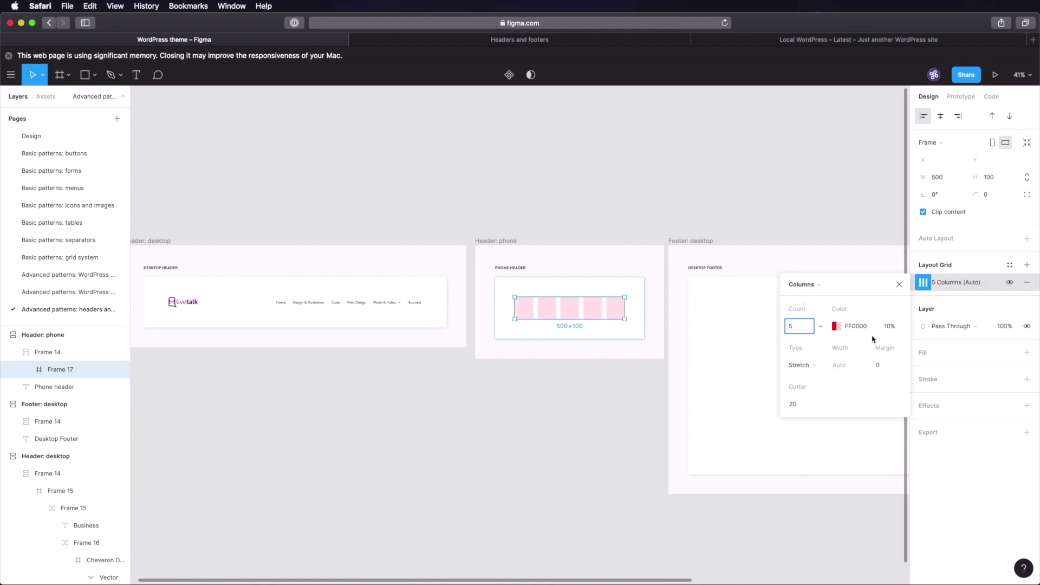
pyautogui.click(803, 327)
pyautogui.press('Tab')
pyautogui.click(836, 326)
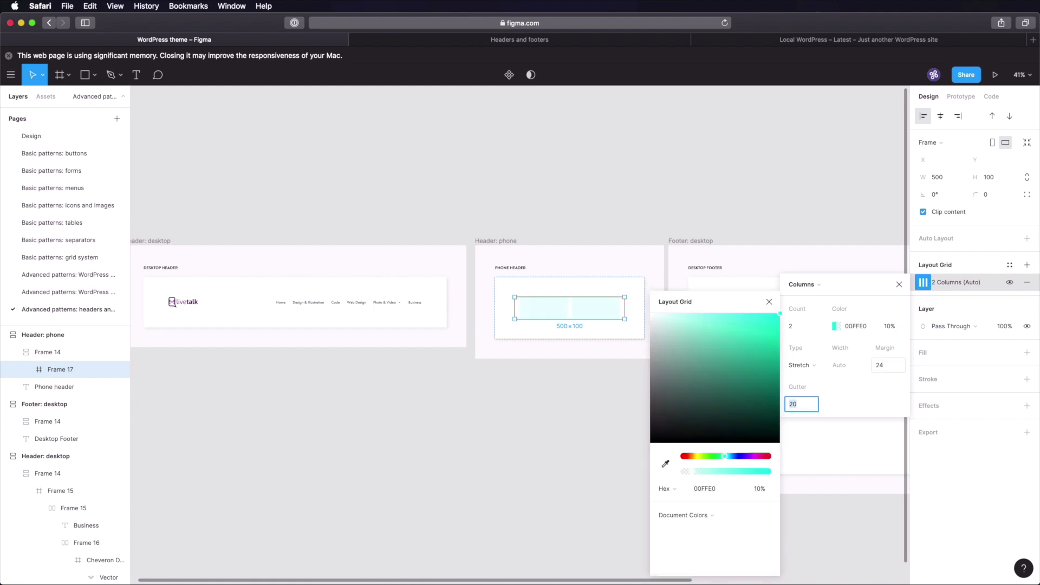
pyautogui.press('Return')
pyautogui.click(569, 395)
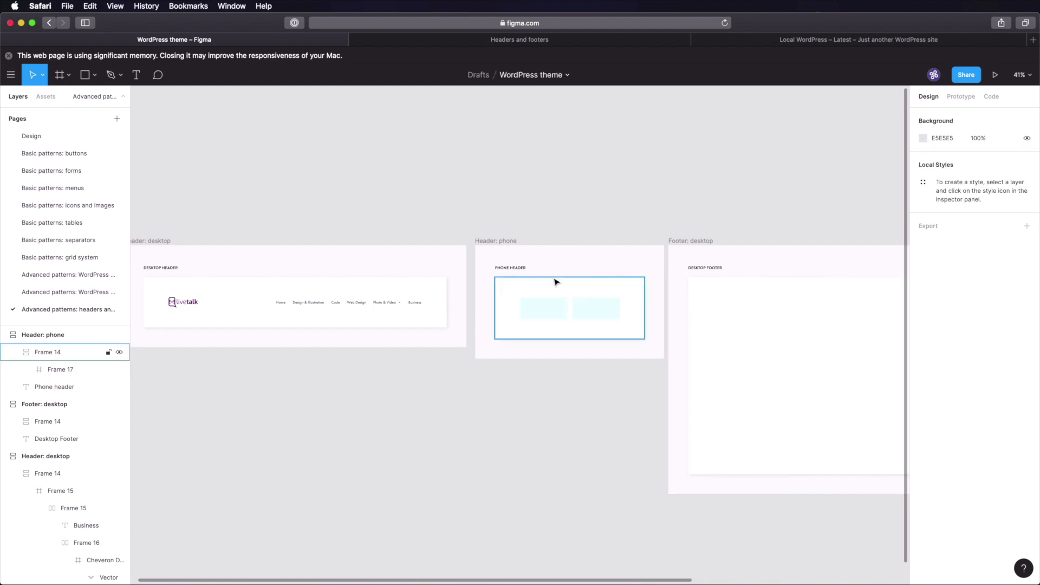
pyautogui.scroll(10, 557, 283)
pyautogui.scroll(-10, 562, 307)
# - Copy the livetalk logo from the desktop header into the phone header's first column, vertically centred
pyautogui.hscroll(-8, 560, 309)
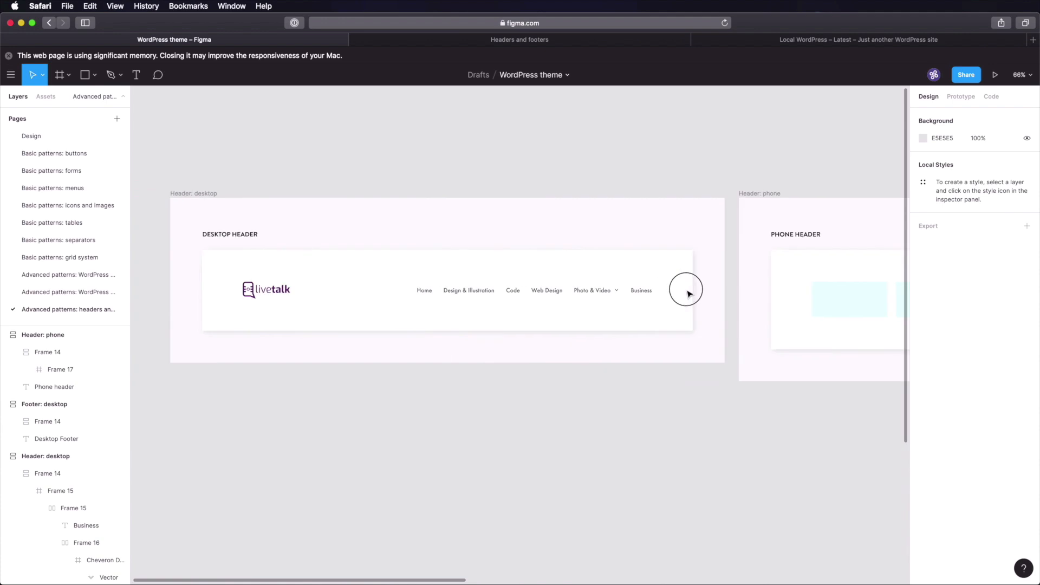
pyautogui.doubleClick(281, 291)
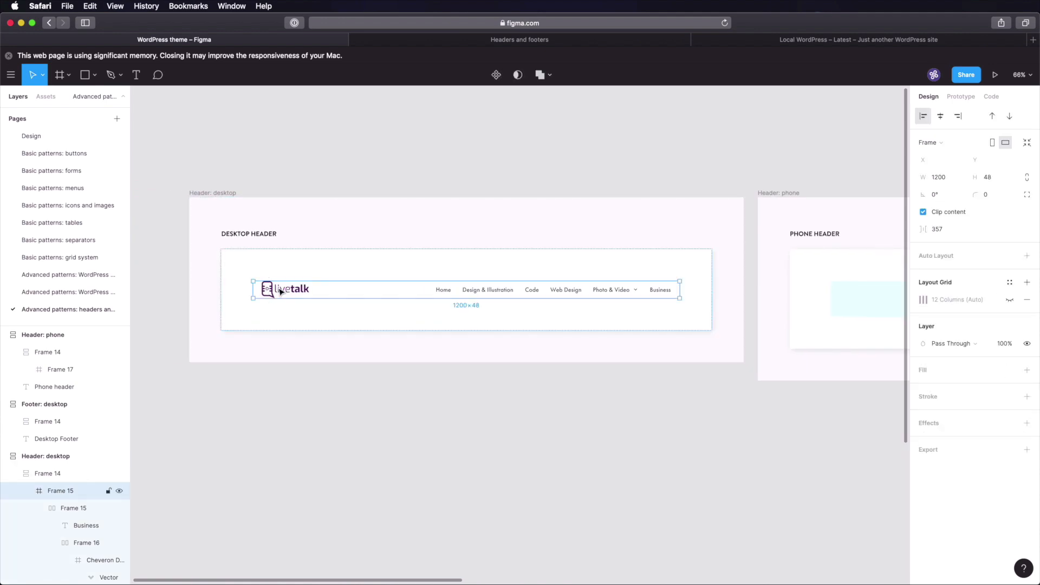
pyautogui.doubleClick(280, 292)
pyautogui.click(715, 376)
pyautogui.hscroll(10, 415, 336)
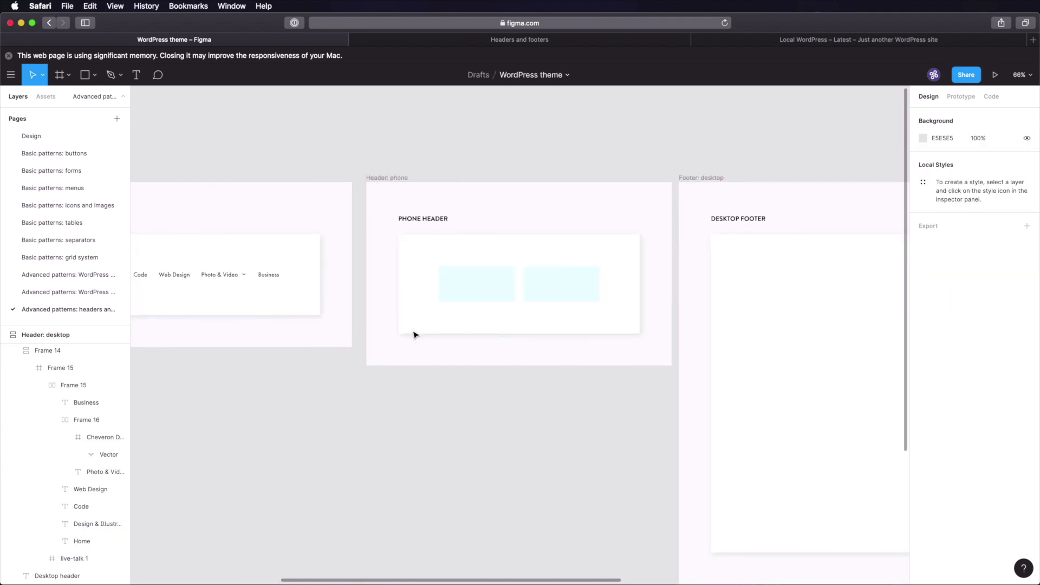
pyautogui.click(475, 286)
pyautogui.press('super+v')
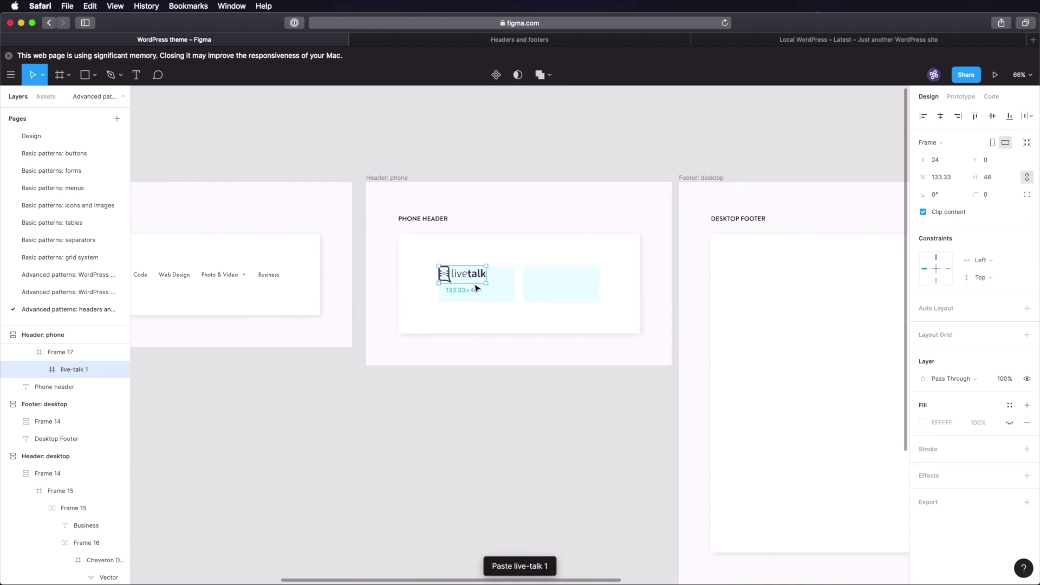
pyautogui.moveTo(470, 272); pyautogui.dragTo(470, 281)
pyautogui.press('Escape')
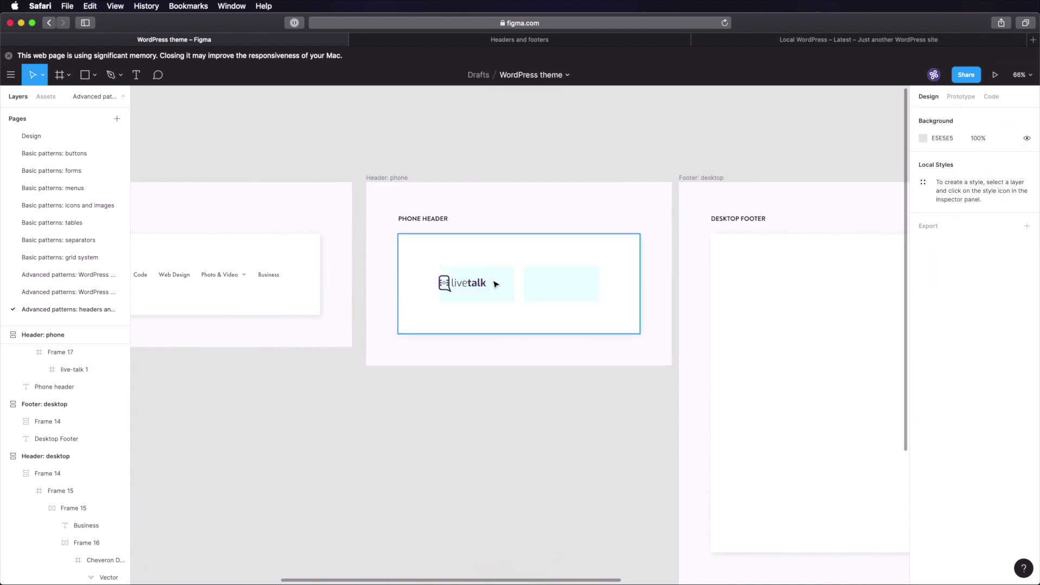
pyautogui.hscroll(-5, 211, 316)
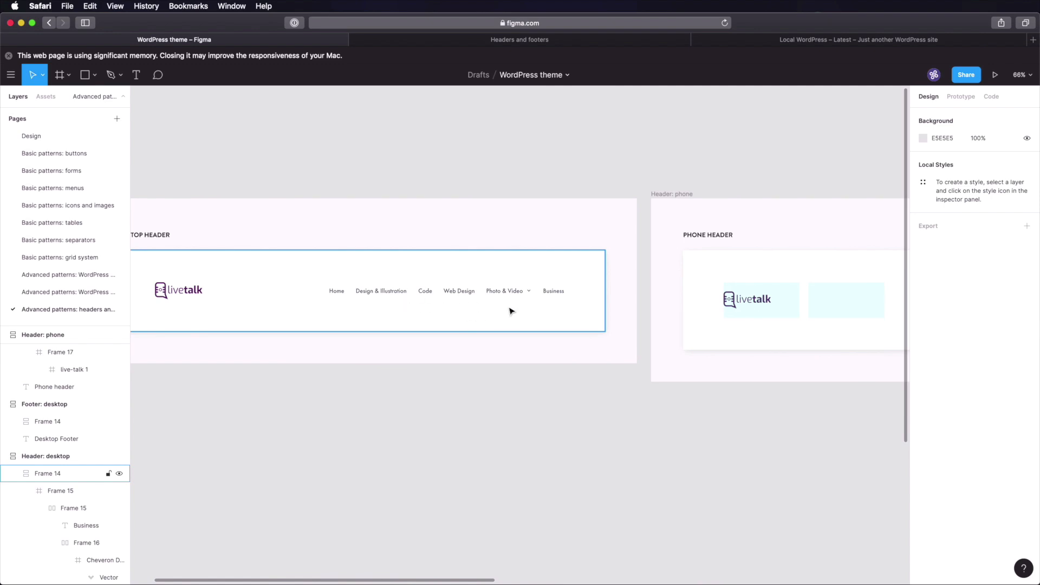
pyautogui.hscroll(4, 743, 301)
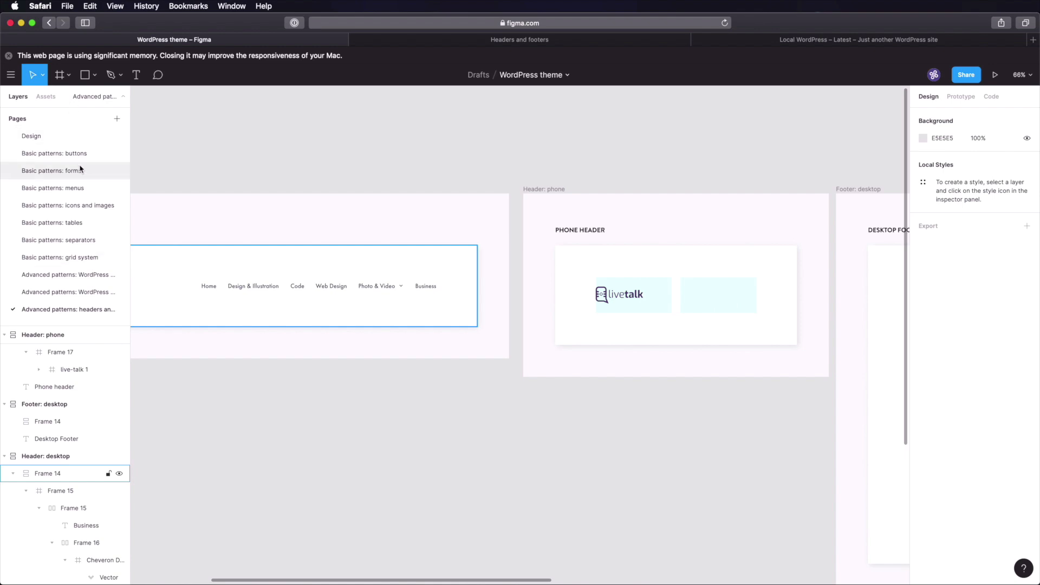
# - Paste the hamburger menu icon from the icons page at the phone header's right side
pyautogui.click(87, 207)
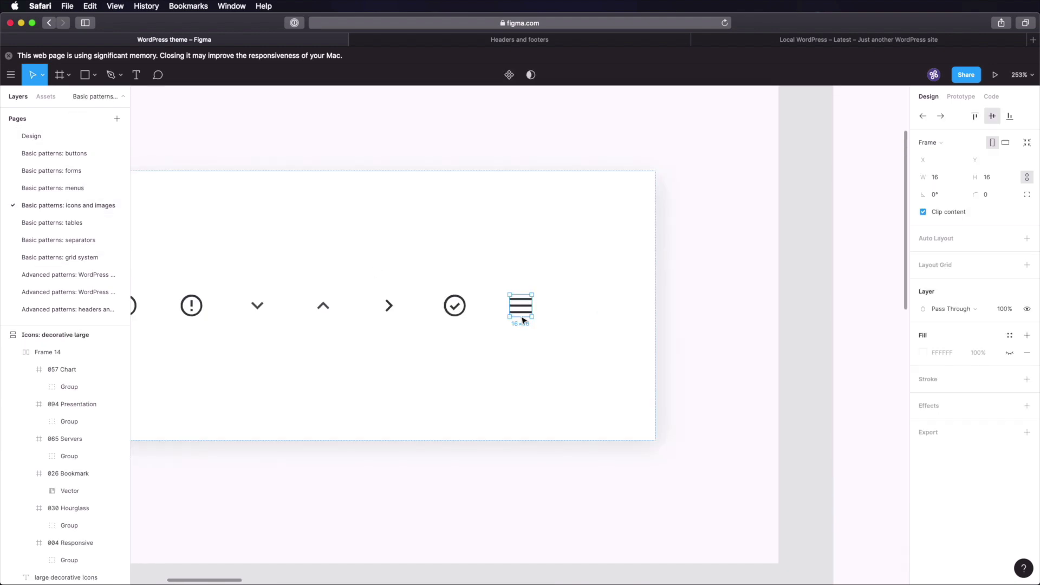
pyautogui.click(81, 310)
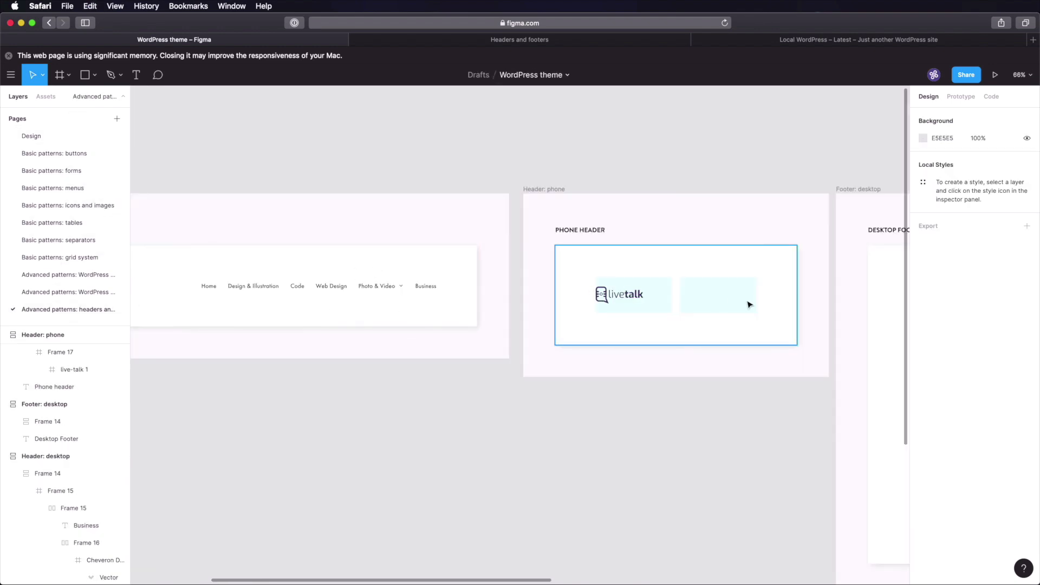
pyautogui.click(716, 298)
pyautogui.press('super+v')
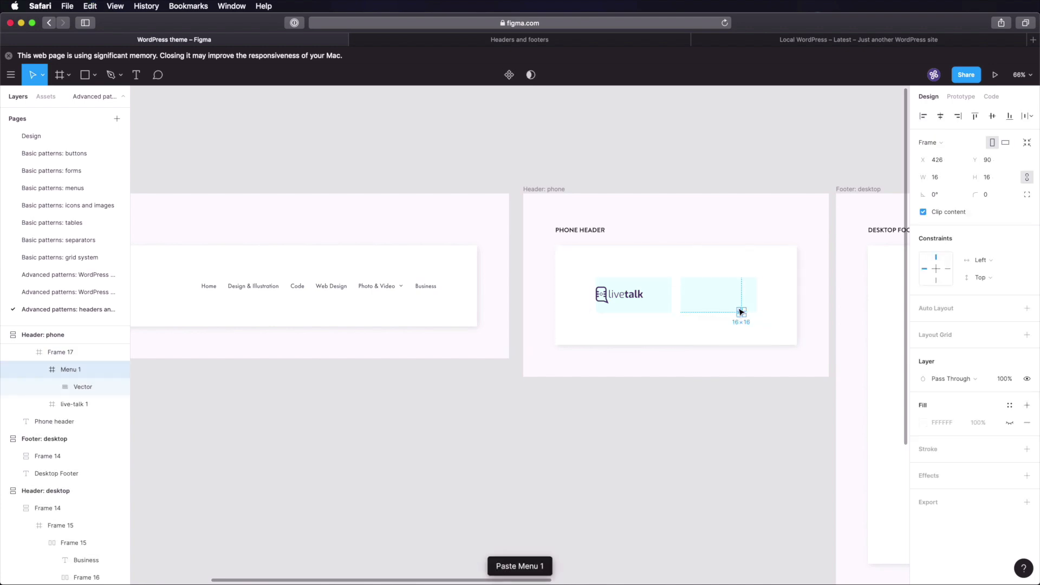
pyautogui.scroll(5, 741, 312)
pyautogui.moveTo(741, 312); pyautogui.dragTo(752, 340)
# - Align the logo with the menu icon and hide the phone header's layout grid
pyautogui.keyDown('shift'); pyautogui.click(469, 344); pyautogui.keyUp('shift')
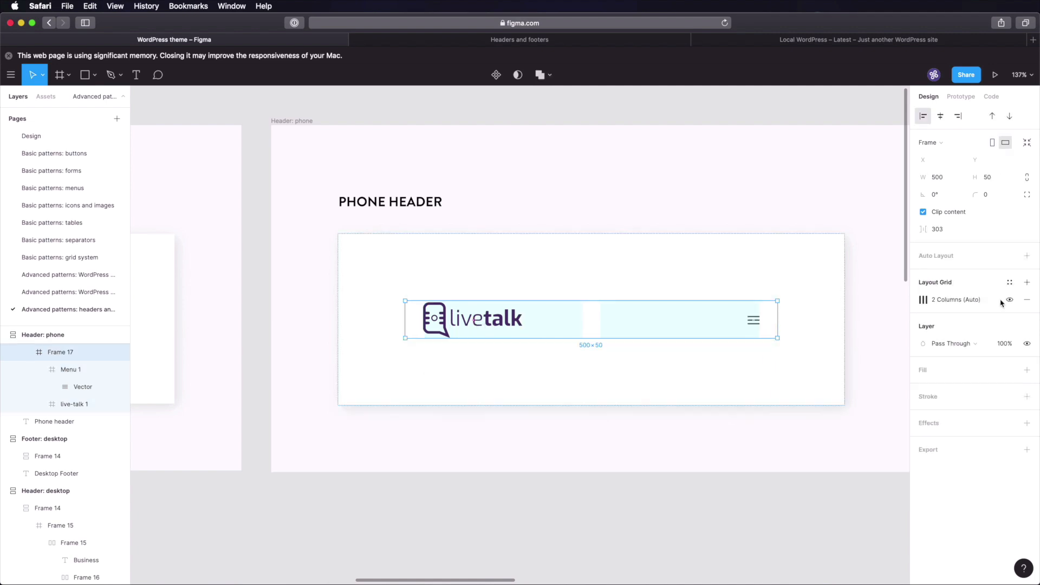
pyautogui.click(1009, 300)
pyautogui.click(626, 499)
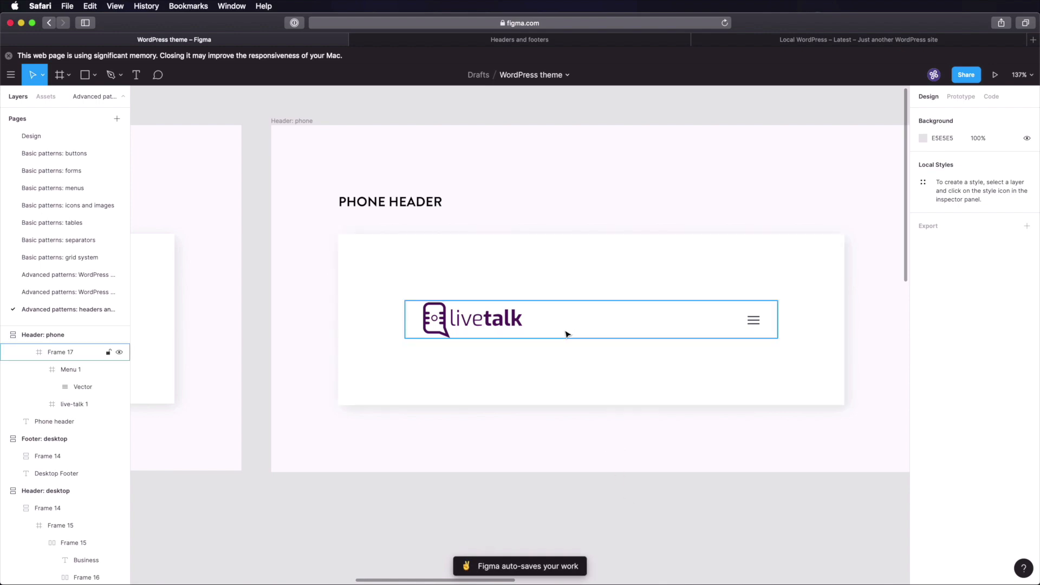
pyautogui.scroll(-5, 566, 332)
pyautogui.scroll(3, 567, 336)
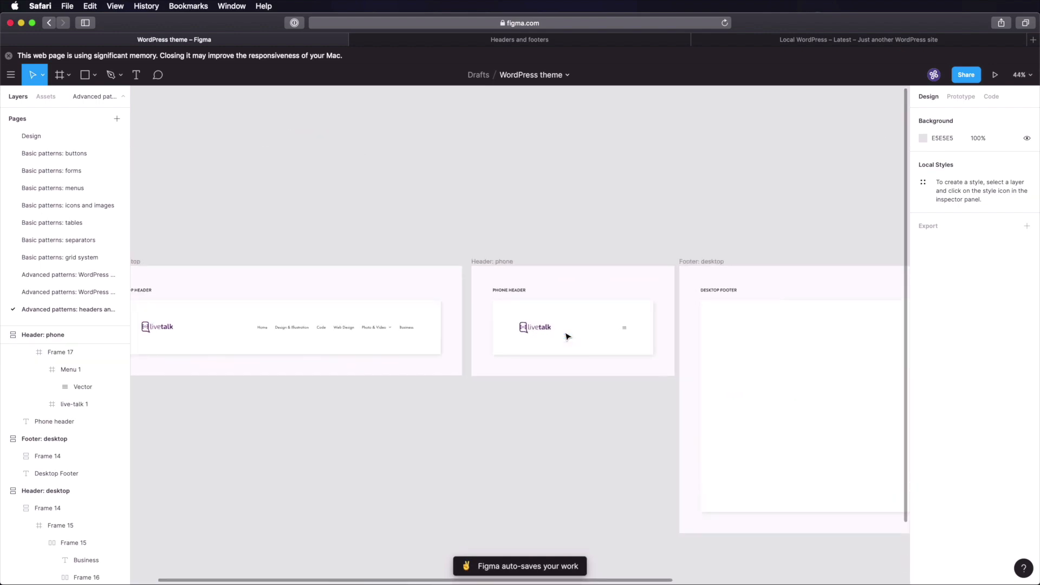
# - Bring the desktop footer into view, undoing an accidentally drawn empty frame
pyautogui.moveTo(813, 319); pyautogui.dragTo(517, 268)
pyautogui.hscroll(4, 517, 268)
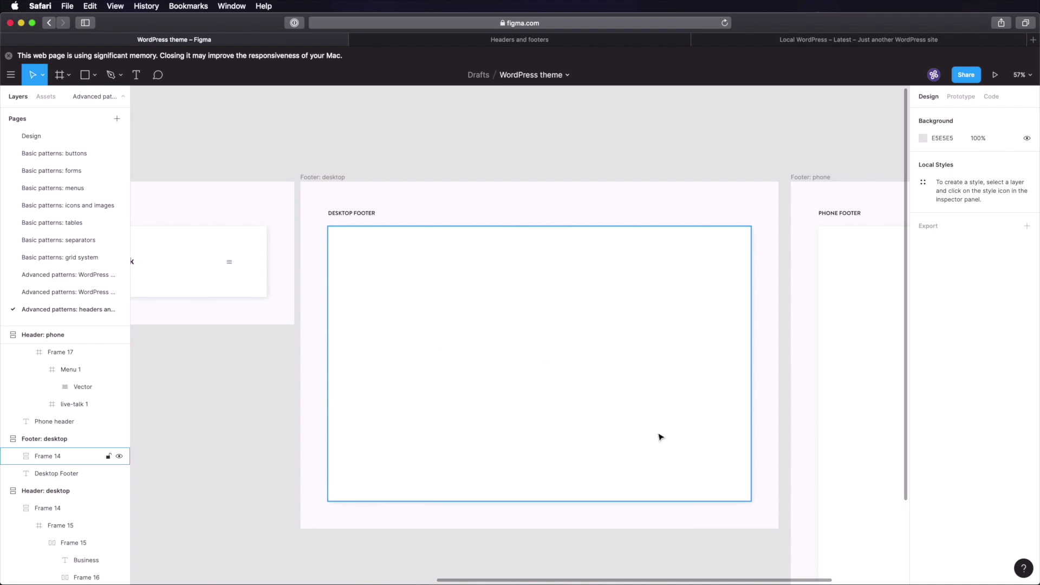
pyautogui.click(487, 304)
pyautogui.press('f')
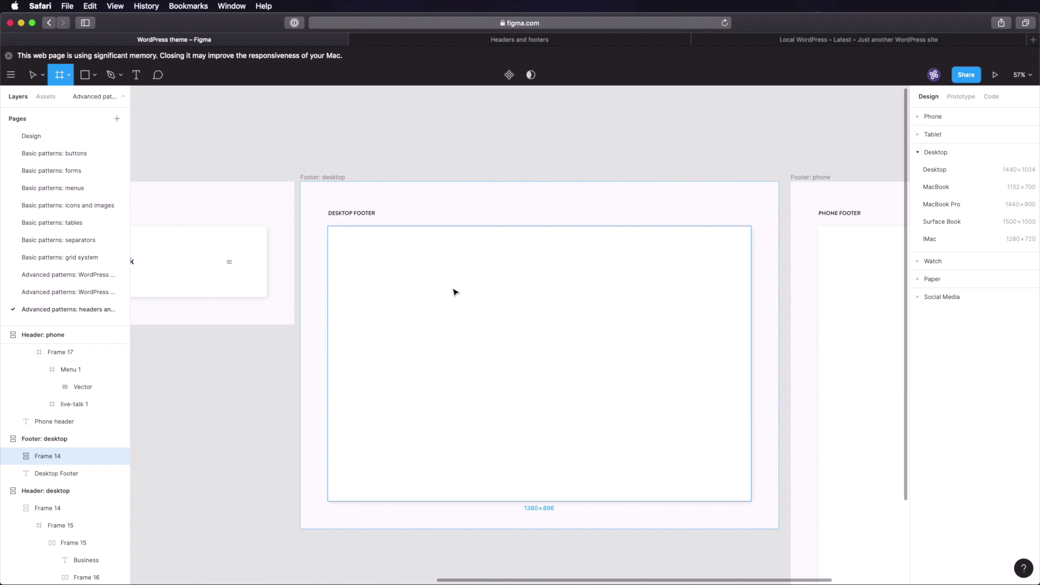
pyautogui.hscroll(-10, 260, 278)
pyautogui.click(336, 284)
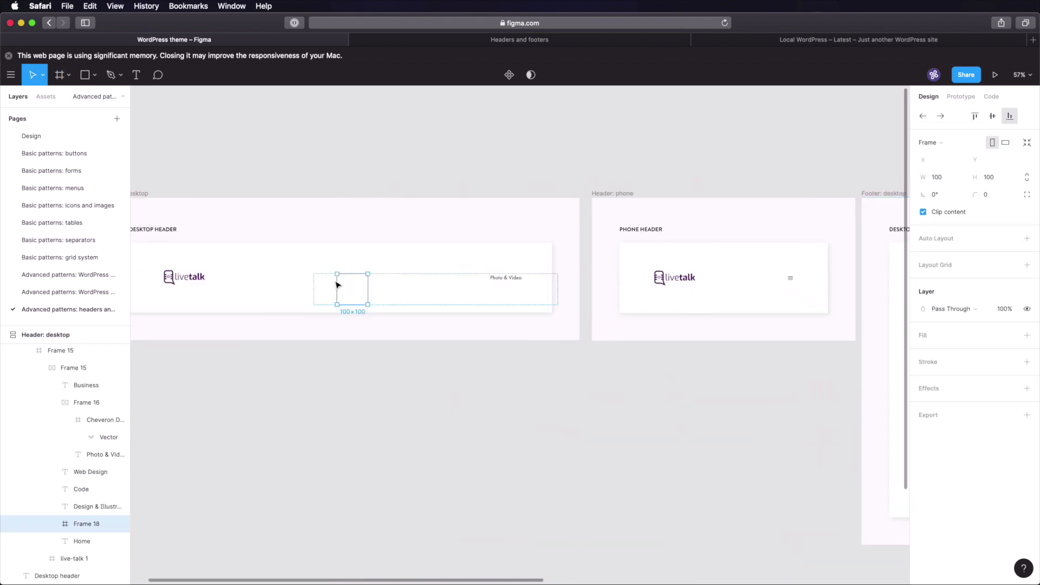
pyautogui.press('Escape')
pyautogui.press('super+z')
pyautogui.press('super+z')
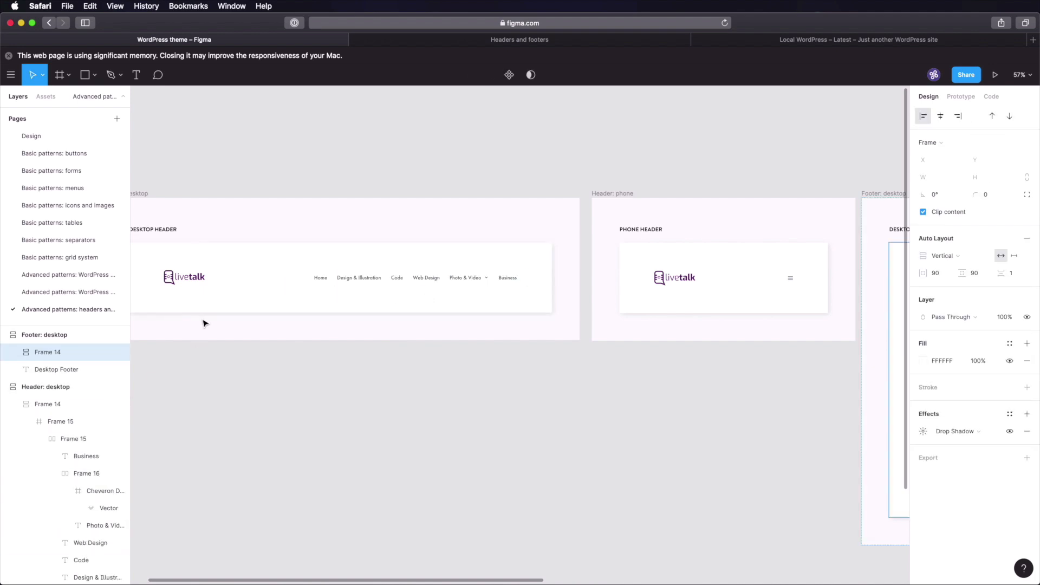
# - Paste the header's 1200-wide row into the desktop footer and delete its logo and nav links
pyautogui.click(259, 278)
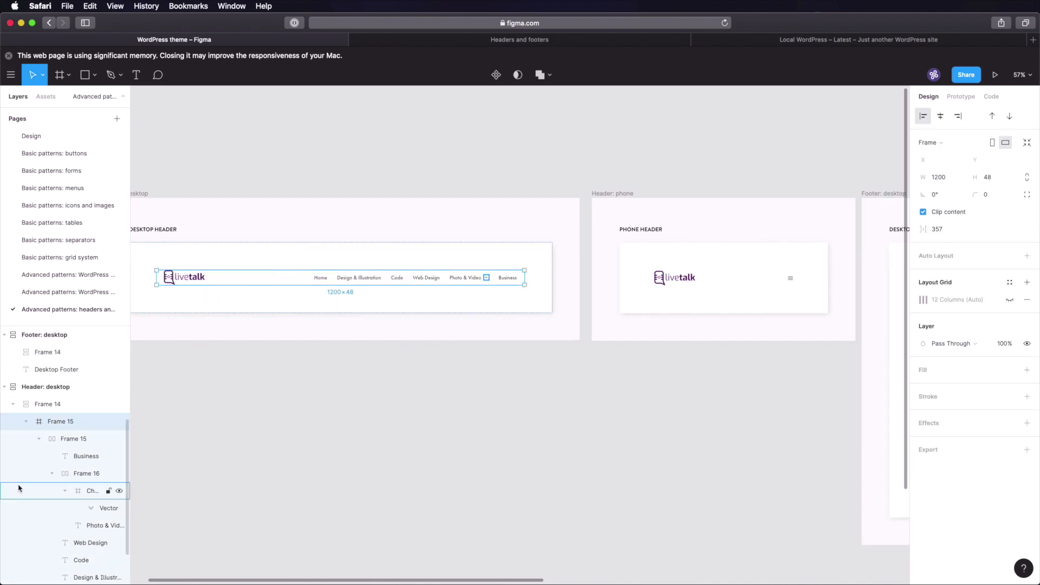
pyautogui.click(27, 423)
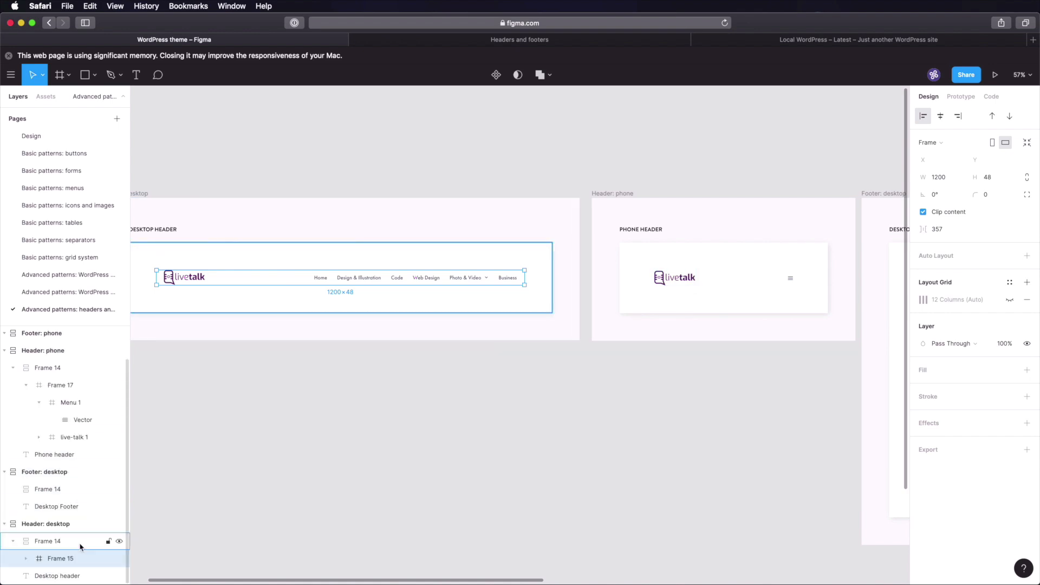
pyautogui.hscroll(10, 691, 417)
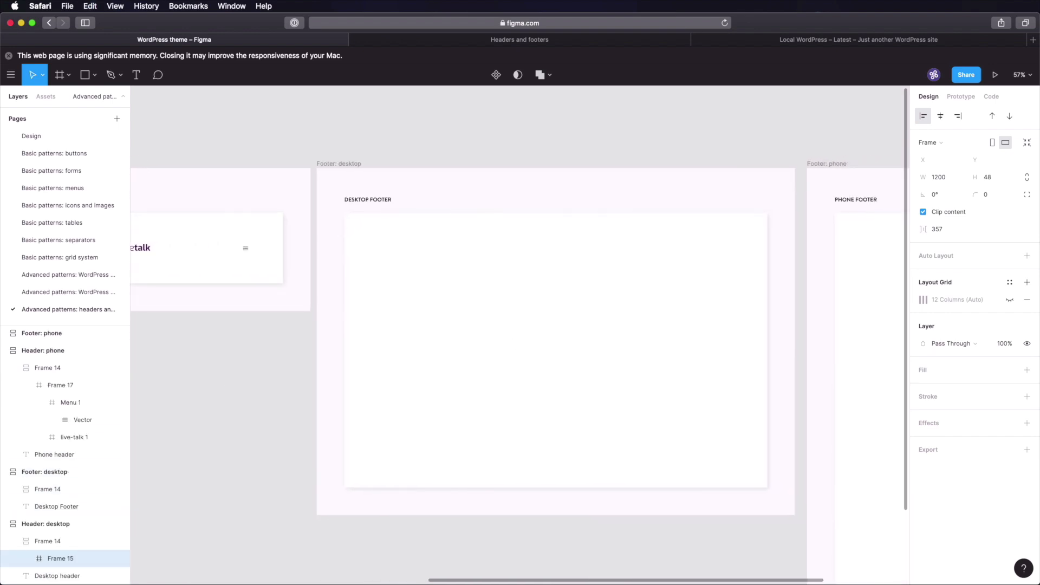
pyautogui.click(511, 295)
pyautogui.hotkey('ctrl', 'v')
pyautogui.click(510, 332)
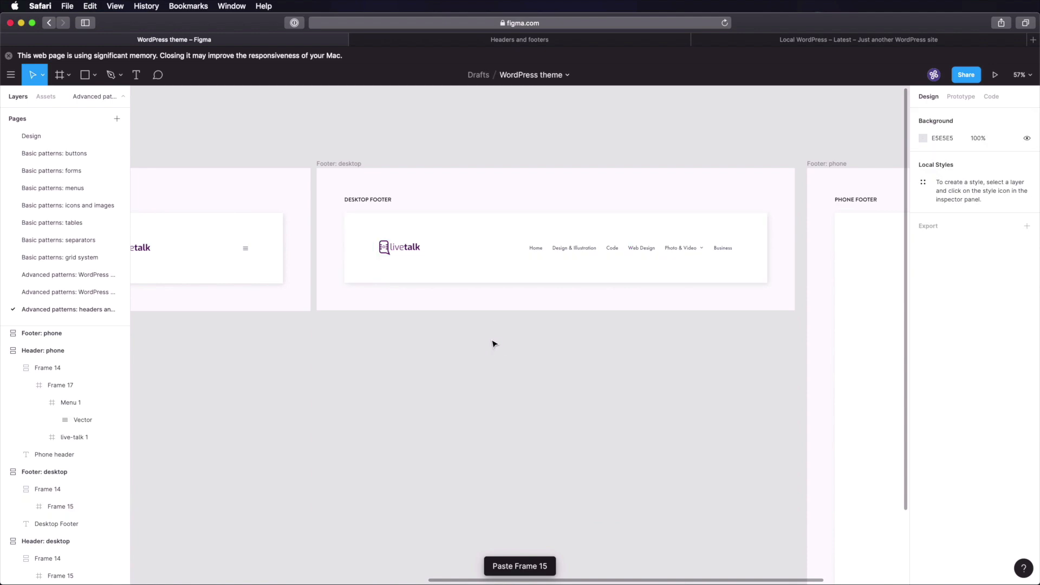
pyautogui.doubleClick(398, 249)
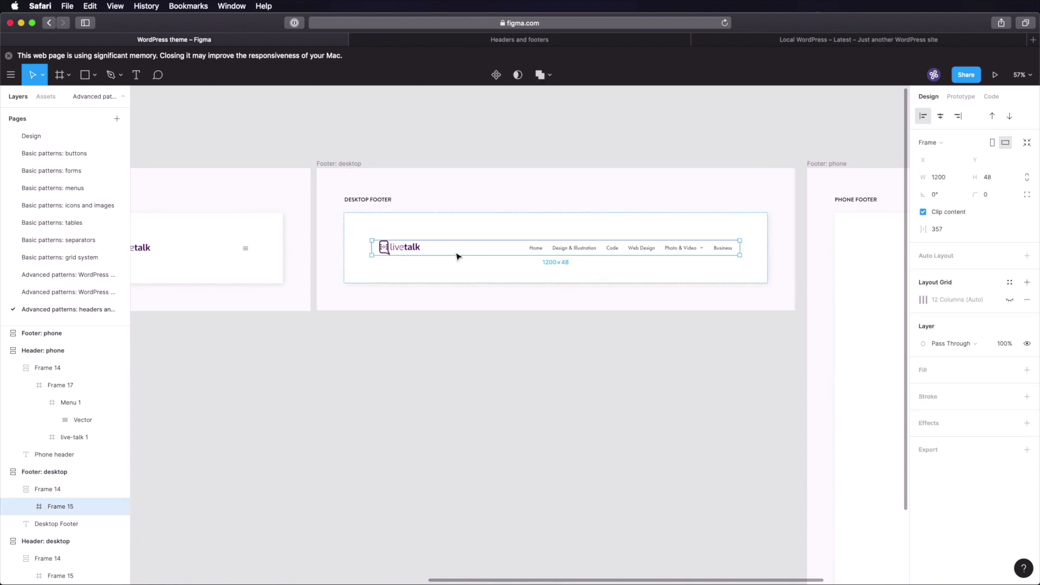
pyautogui.click(537, 247)
pyautogui.keyDown('shift'); pyautogui.click(397, 249); pyautogui.keyUp('shift')
pyautogui.press('Delete')
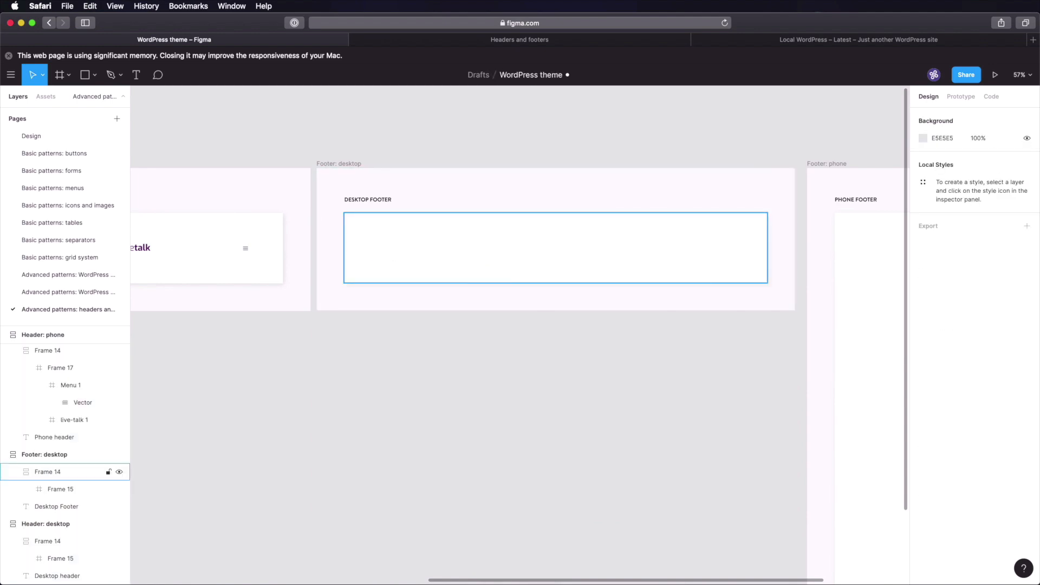
# - Show the row's 12-column grid and stretch it to 903 tall to fill the panel
pyautogui.click(575, 255)
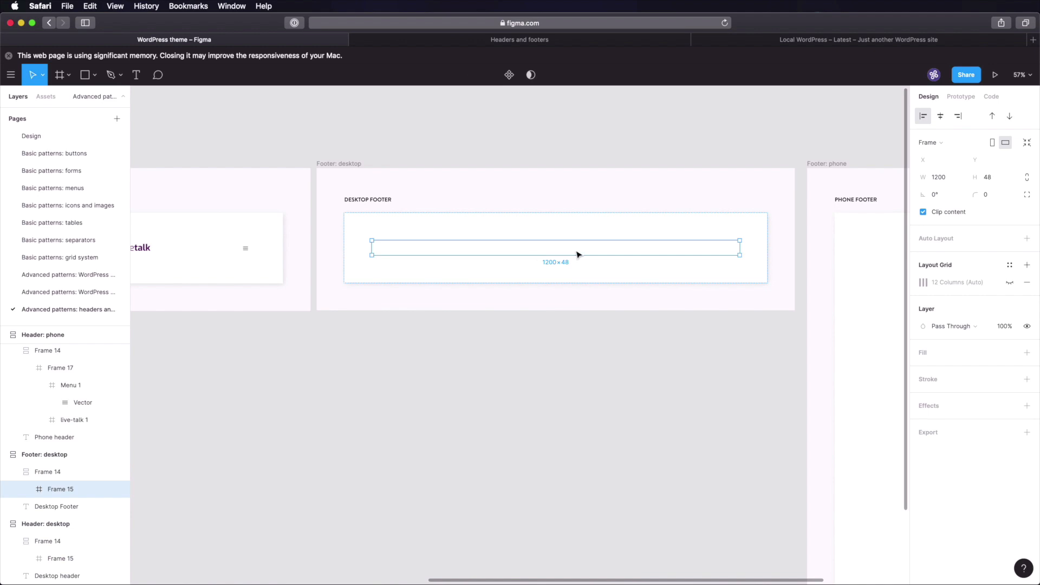
pyautogui.click(1009, 282)
pyautogui.moveTo(577, 255); pyautogui.dragTo(559, 520)
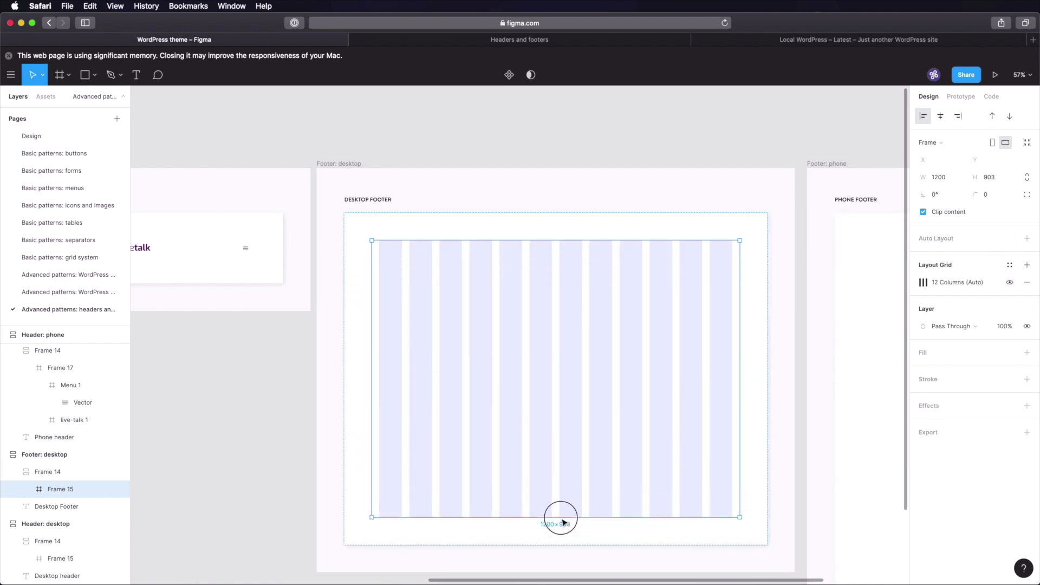
pyautogui.click(580, 169)
pyautogui.scroll(2, 486, 284)
pyautogui.scroll(3, 486, 285)
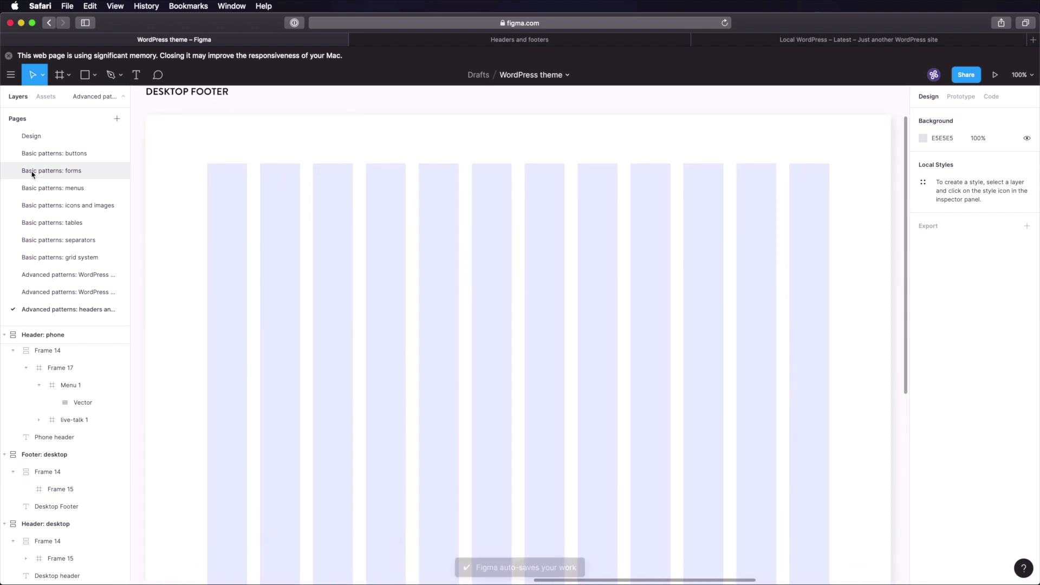
# - Paste the default separator from the separators page into the footer row's top left
pyautogui.click(89, 242)
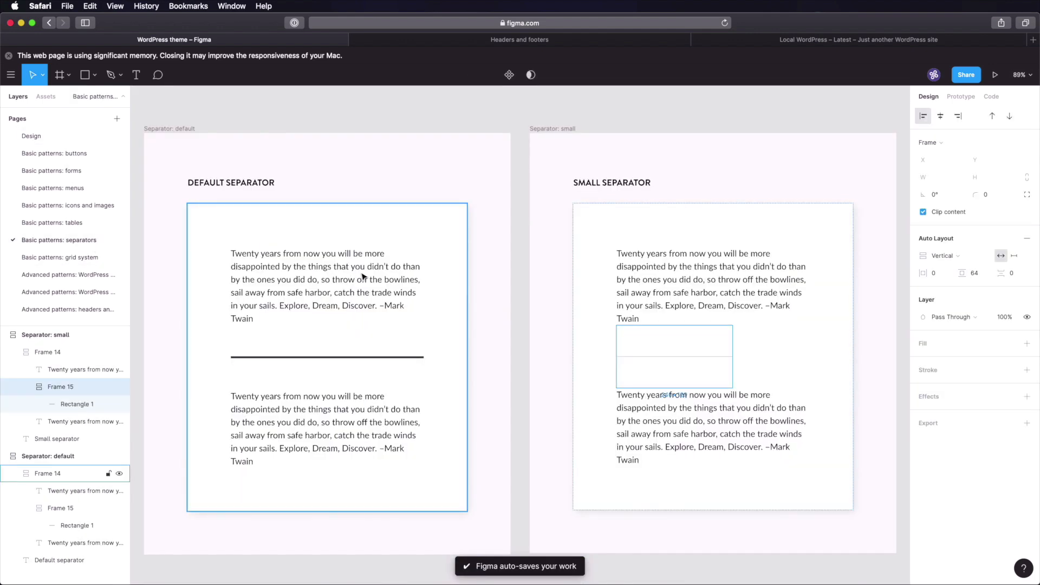
pyautogui.click(517, 320)
pyautogui.click(390, 366)
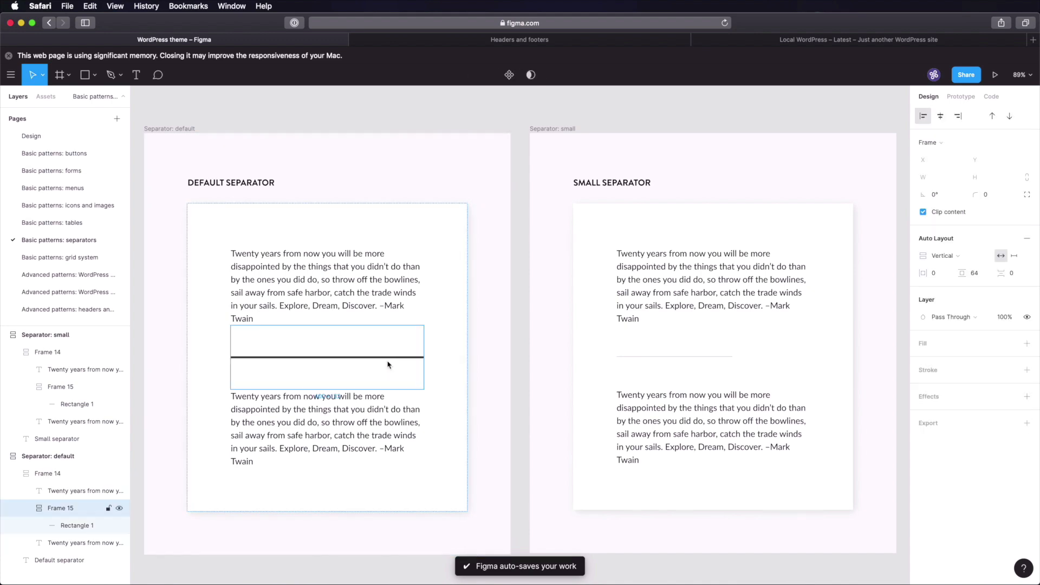
pyautogui.click(104, 312)
pyautogui.click(445, 301)
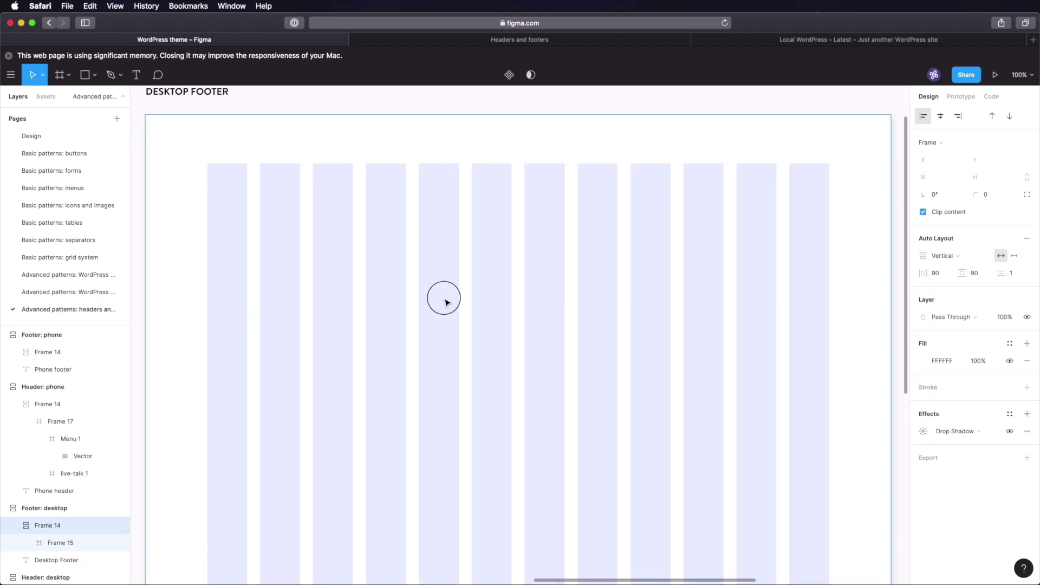
pyautogui.click(445, 301)
pyautogui.press('super+v')
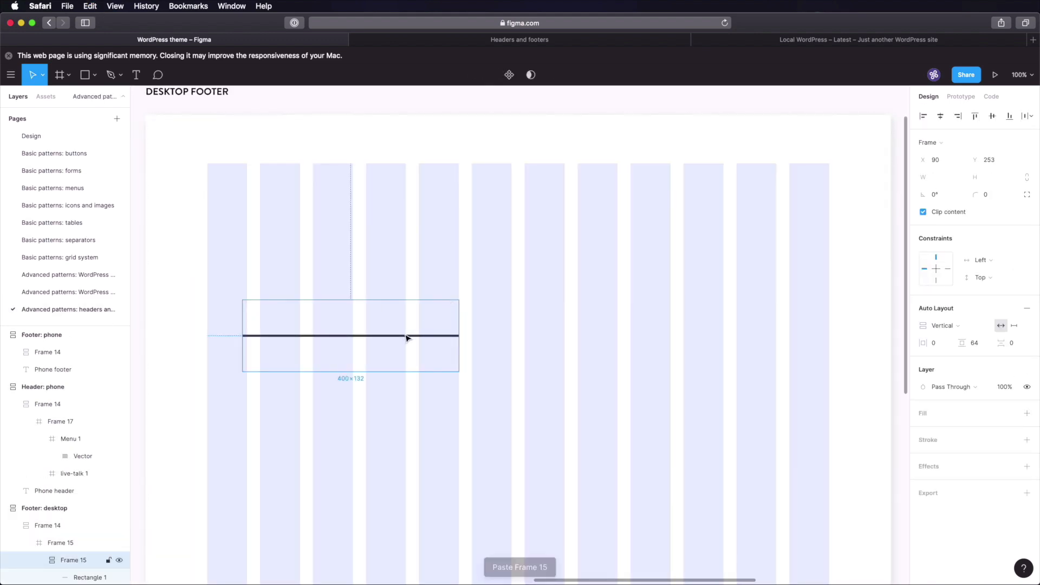
pyautogui.moveTo(409, 339); pyautogui.dragTo(371, 199)
pyautogui.click(396, 199)
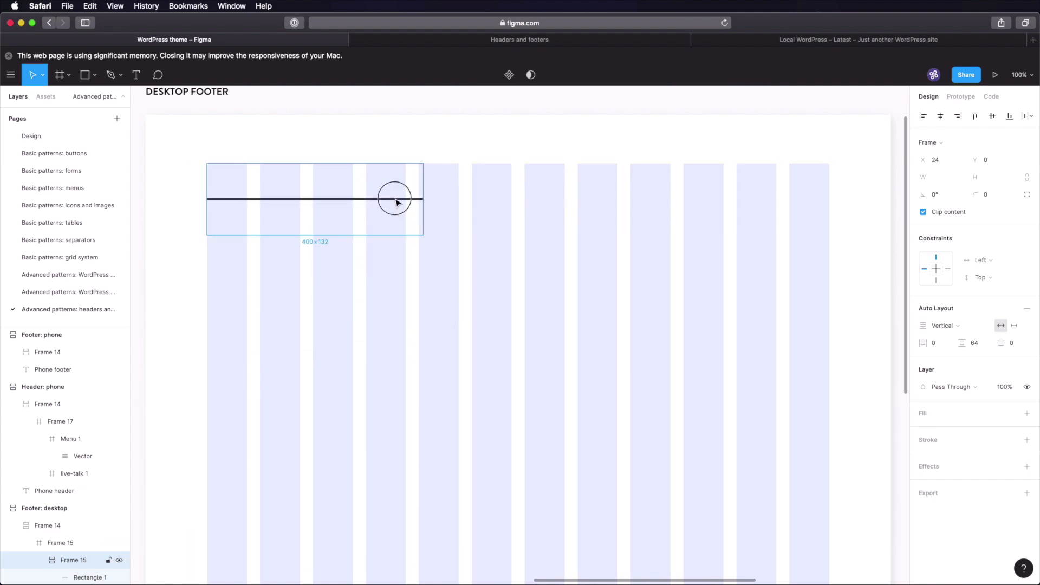
pyautogui.click(947, 160)
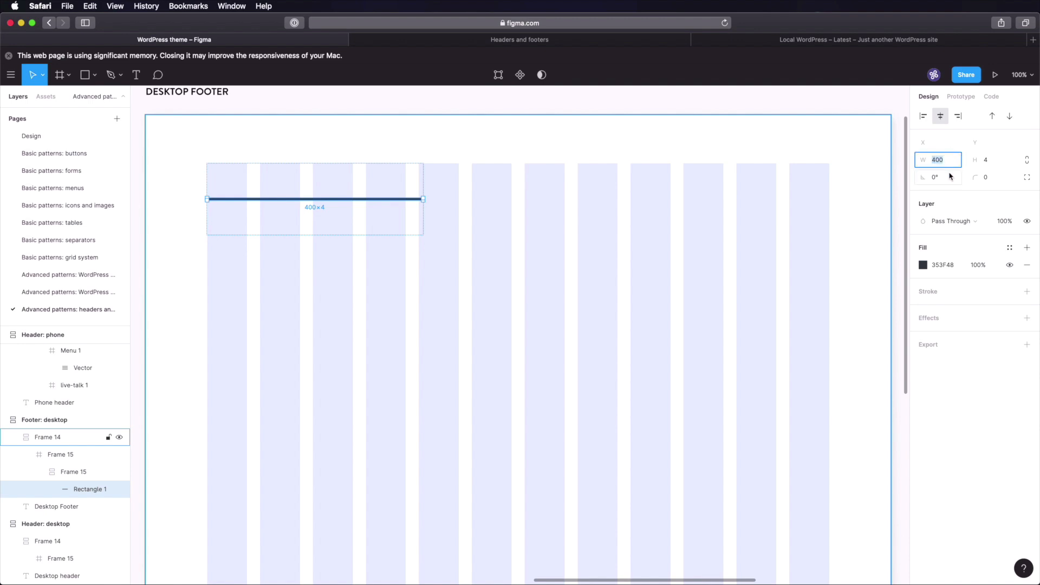
pyautogui.write('1200-48')
pyautogui.press('Return')
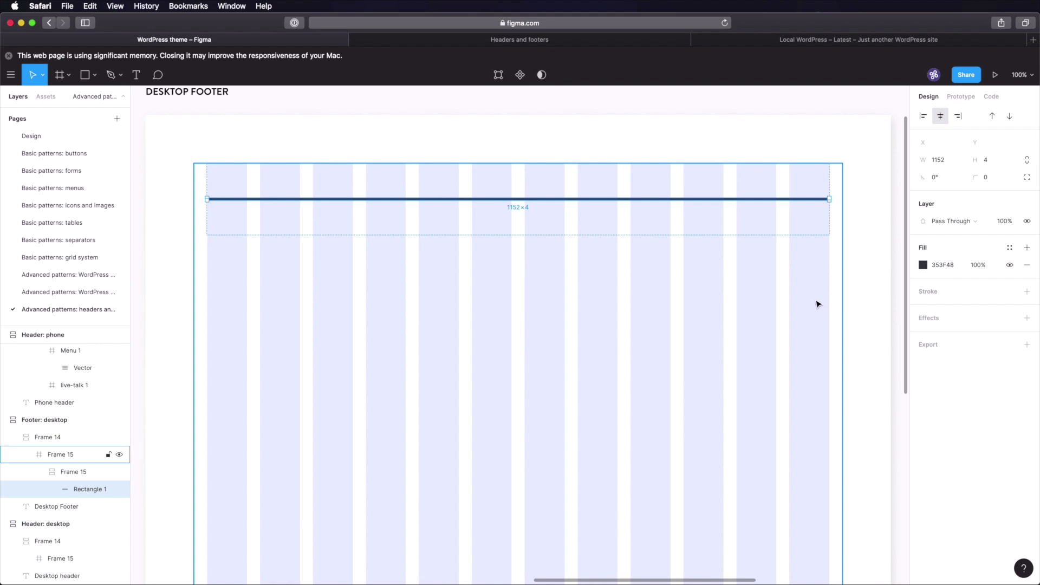
pyautogui.click(93, 275)
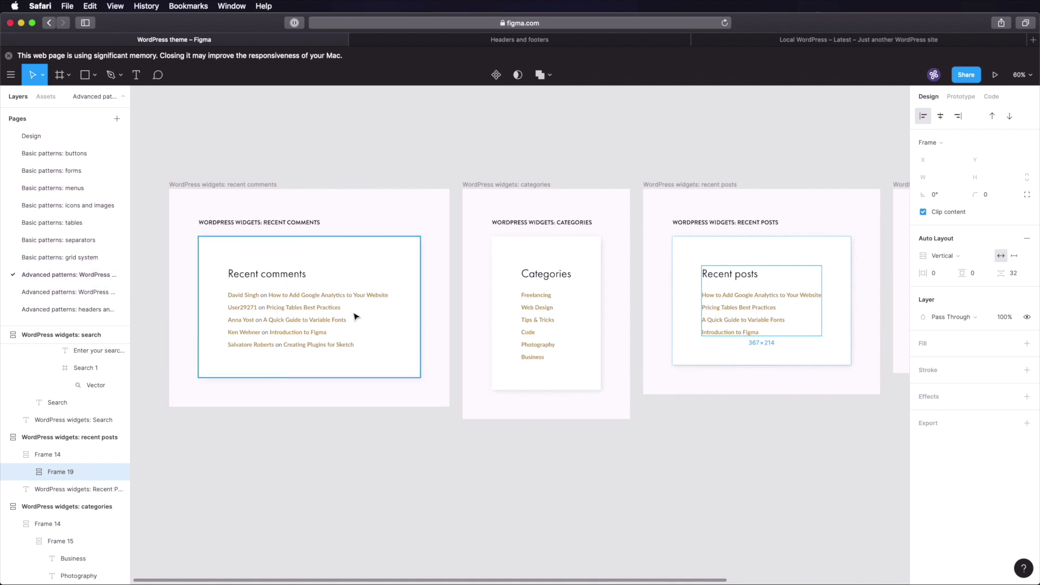
# - Paste the Recent comments widget from the WordPress widgets page into the footer's first column under the rule
pyautogui.click(382, 432)
pyautogui.doubleClick(293, 309)
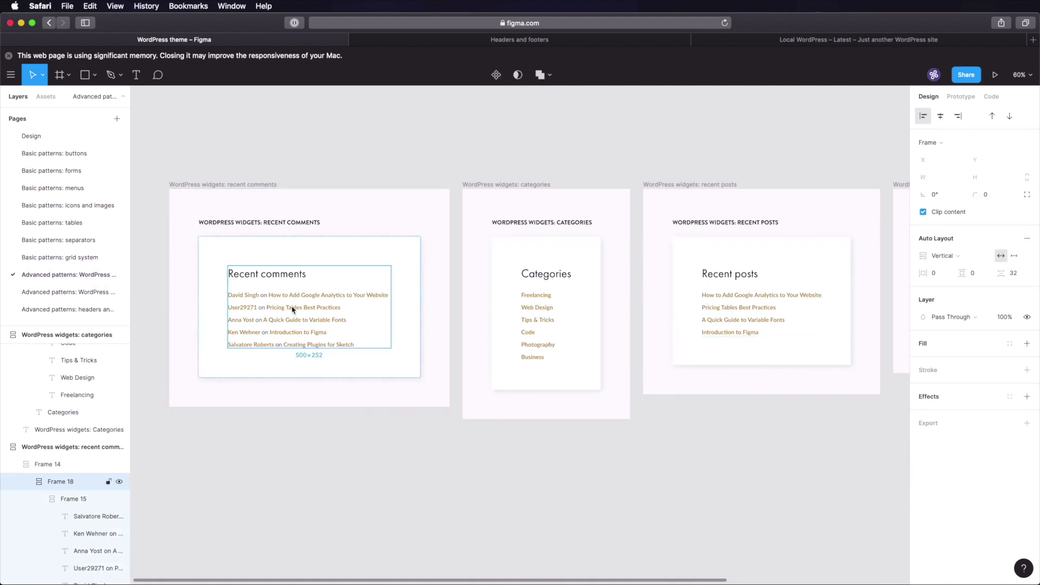
pyautogui.click(65, 309)
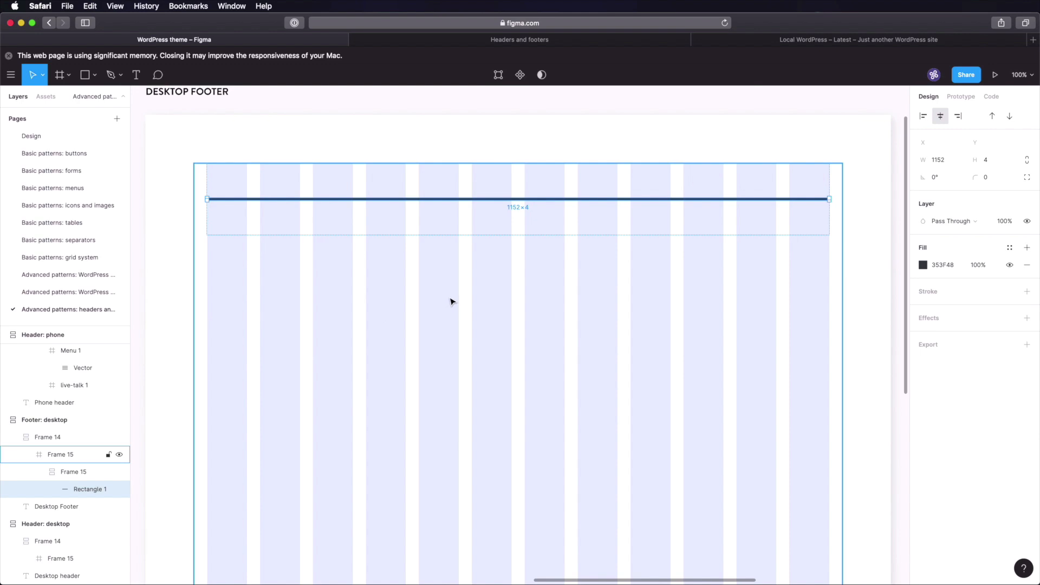
pyautogui.click(453, 302)
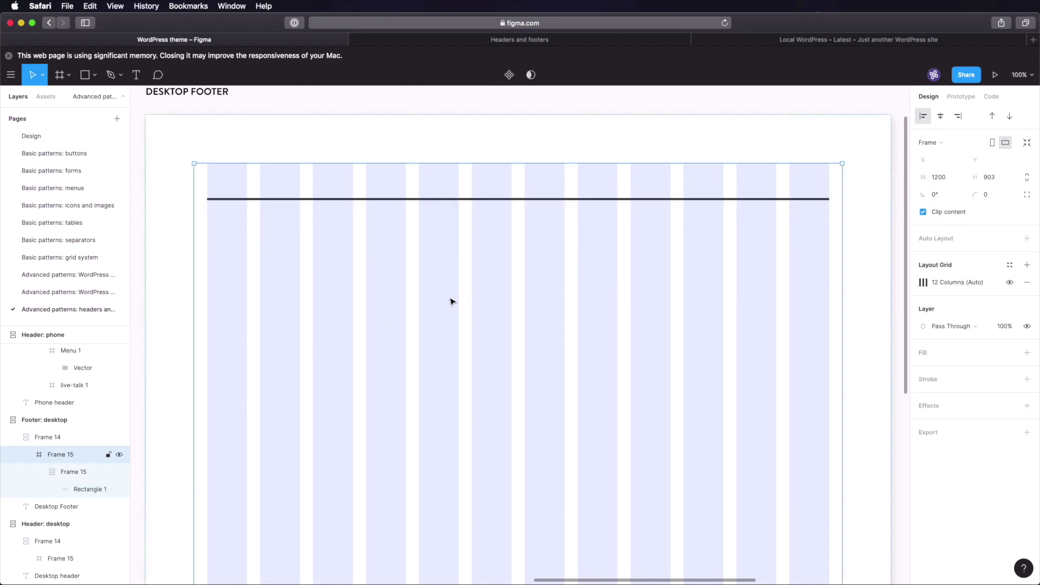
pyautogui.press('cmd+v')
pyautogui.moveTo(347, 278); pyautogui.dragTo(313, 287)
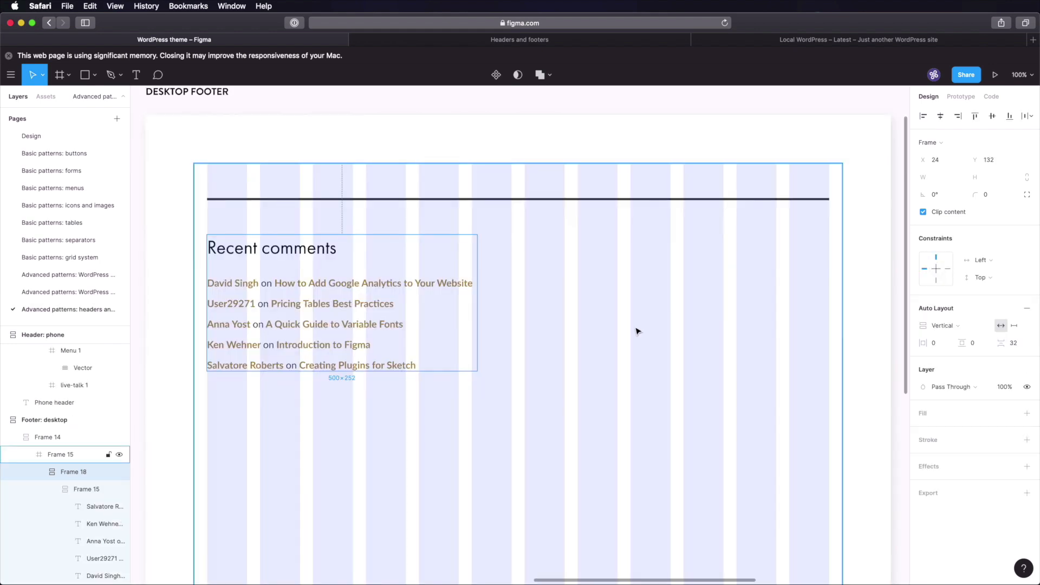
pyautogui.click(539, 289)
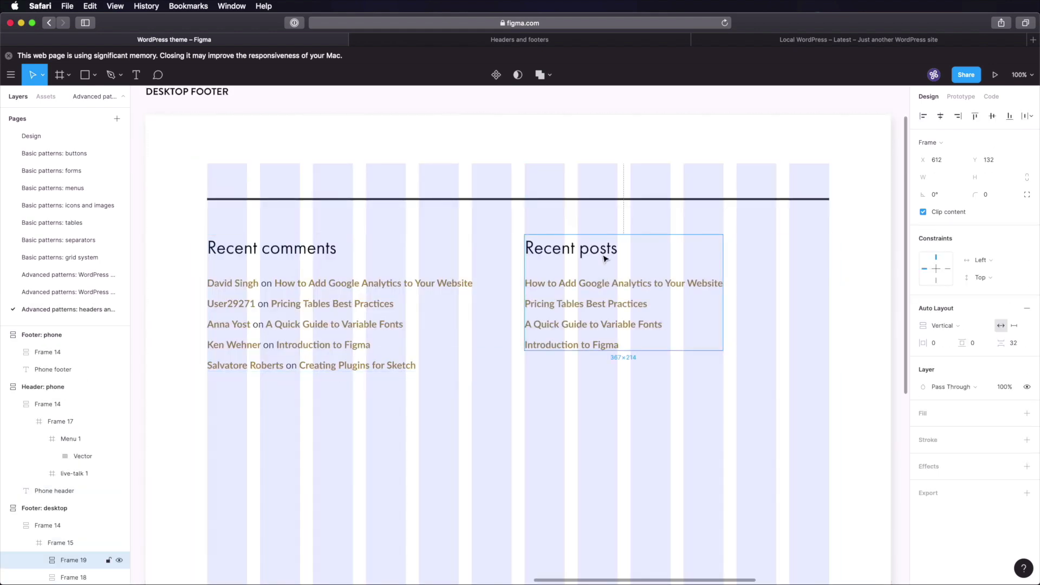
pyautogui.click(902, 270)
# - Paste the small 240×128 separator into the footer's grid frame beneath Recent comments
pyautogui.scroll(-5, 608, 362)
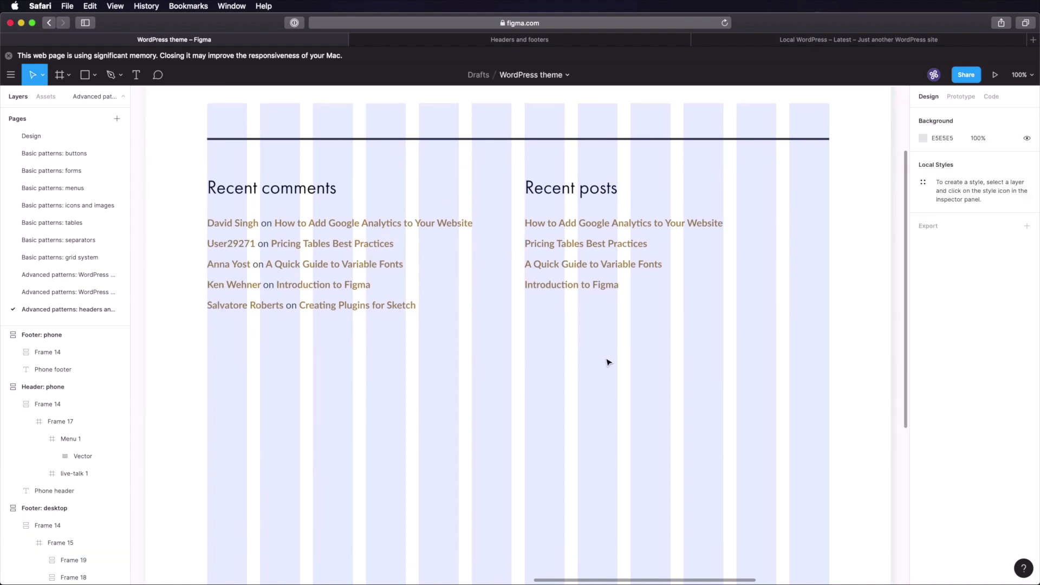
pyautogui.scroll(-3, 609, 362)
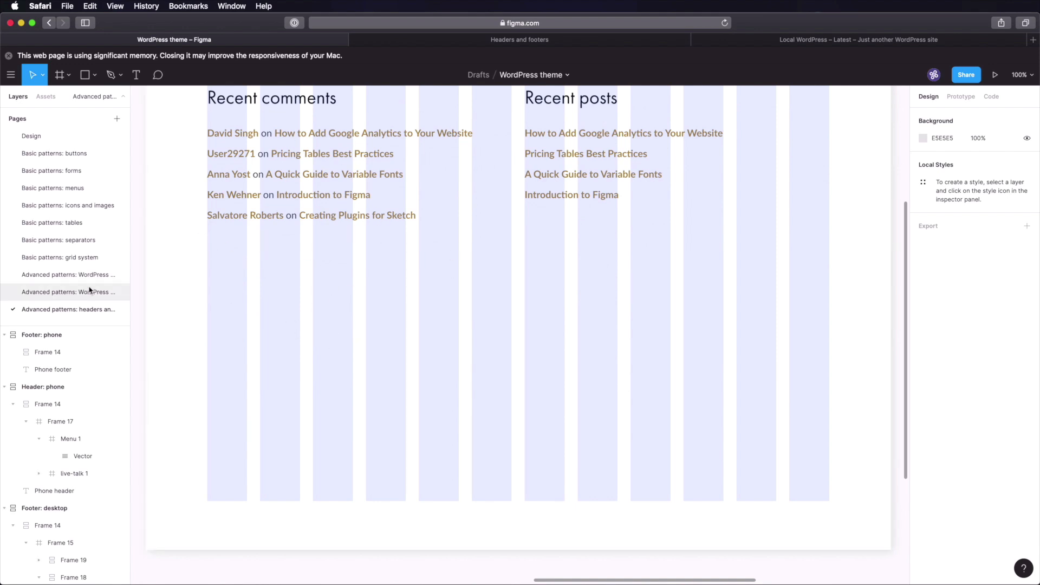
pyautogui.click(88, 241)
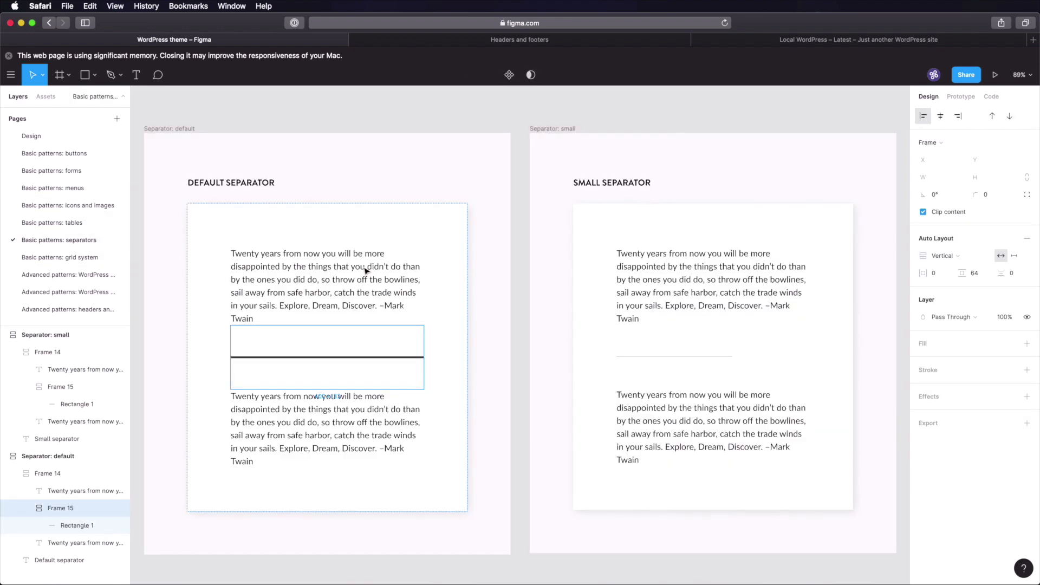
pyautogui.click(104, 309)
pyautogui.click(446, 302)
pyautogui.click(447, 302)
pyautogui.press('super+v')
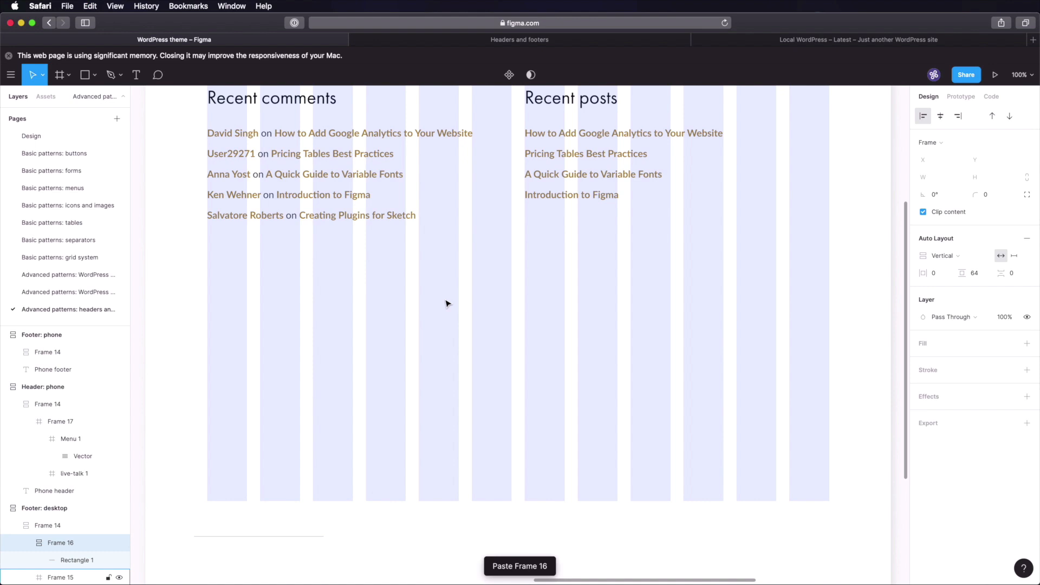
pyautogui.press('super+z')
pyautogui.doubleClick(384, 302)
pyautogui.press('super+v')
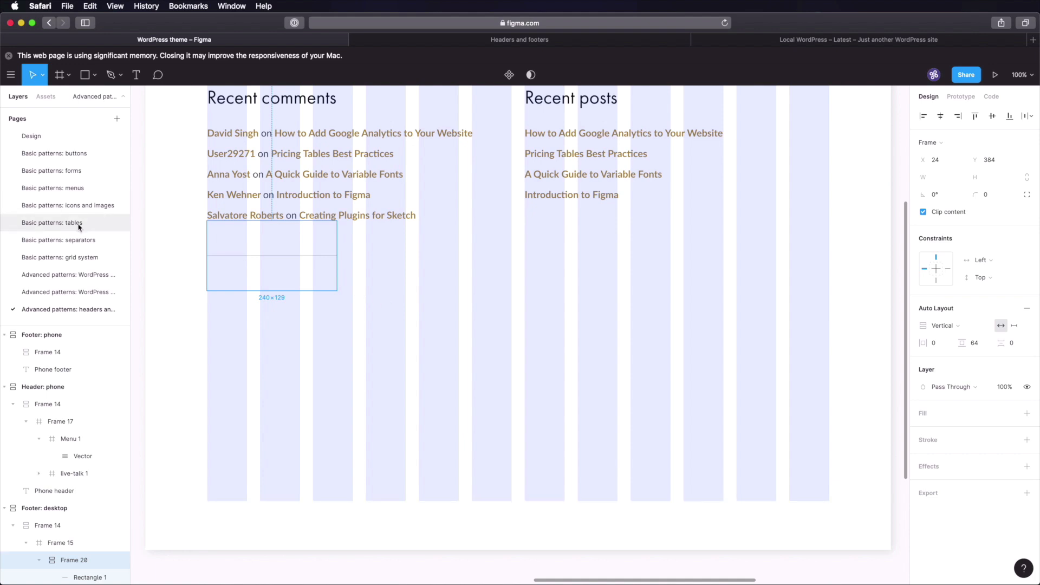
# - Recolour the footer menu's DESIGN & ILLUSTRATION item to dark 030F1A like the others
pyautogui.click(83, 189)
pyautogui.click(796, 385)
pyautogui.hscroll(10, 489, 390)
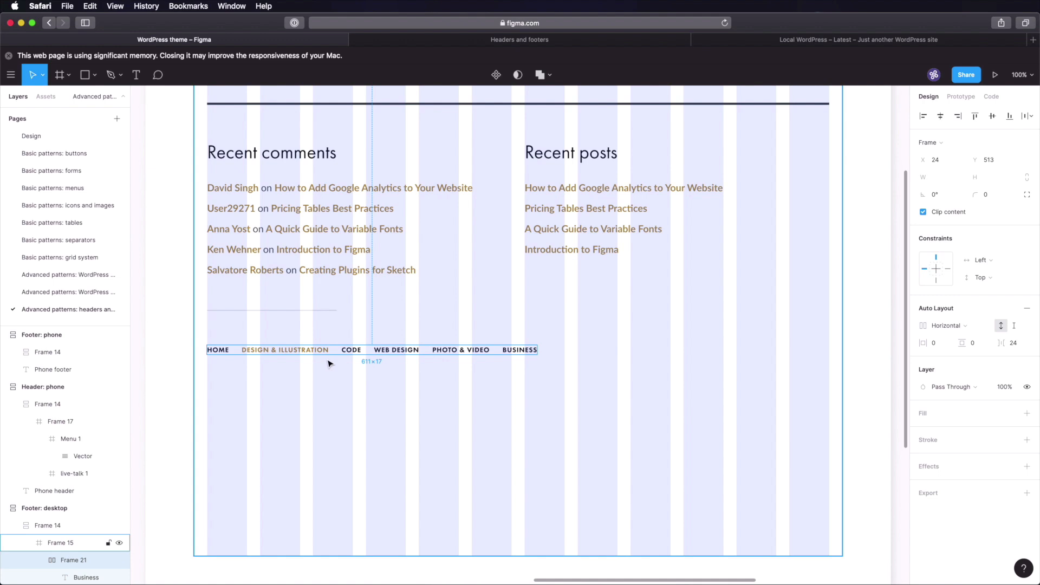
pyautogui.doubleClick(352, 350)
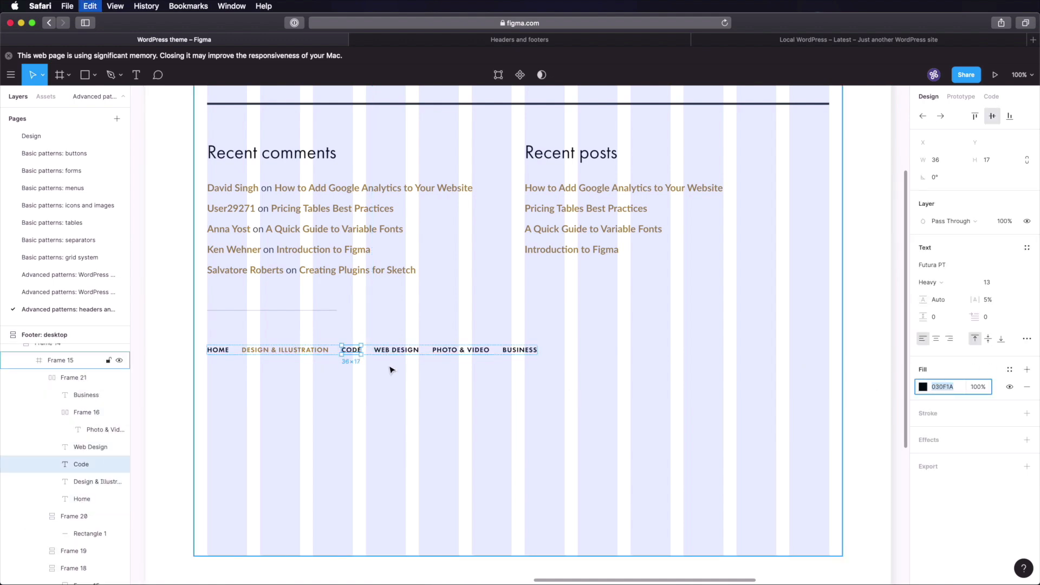
pyautogui.click(292, 351)
pyautogui.click(940, 388)
pyautogui.press('super+v')
pyautogui.press('Tab')
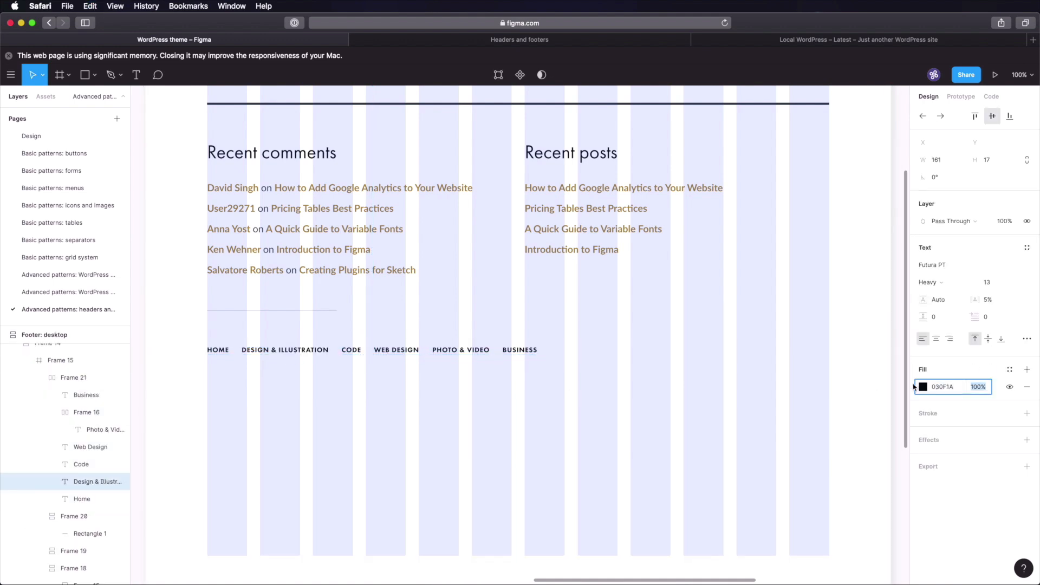
# - Select the enclosing footer frame and save the file
pyautogui.click(892, 365)
pyautogui.press('super+s')
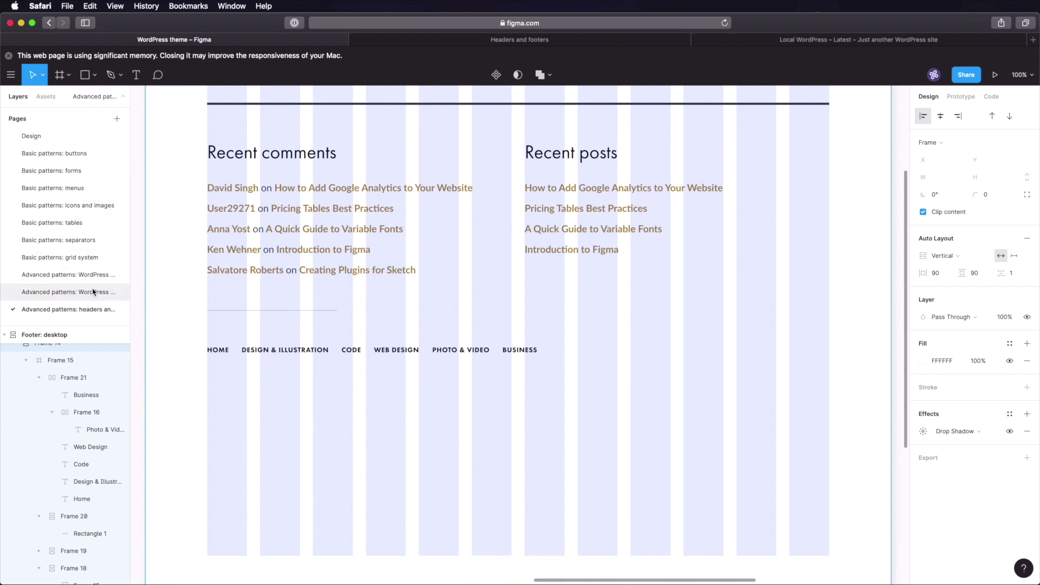
pyautogui.click(73, 292)
pyautogui.click(75, 309)
pyautogui.scroll(-1, 395, 339)
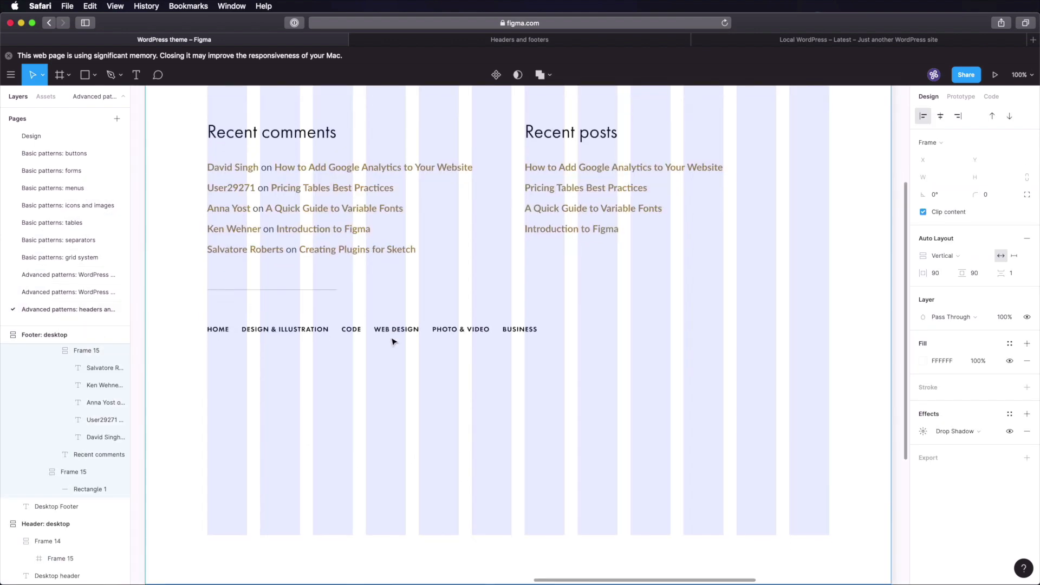
# - Position the pasted body-text block 64 px below the desktop footer menu
pyautogui.click(386, 450)
pyautogui.moveTo(391, 450); pyautogui.dragTo(391, 454)
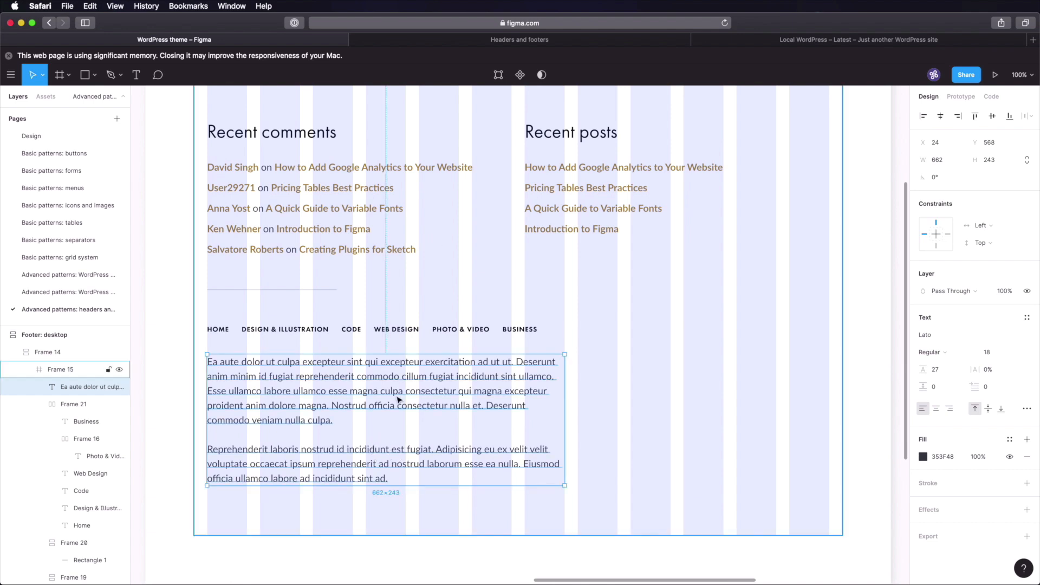
pyautogui.press('alt')
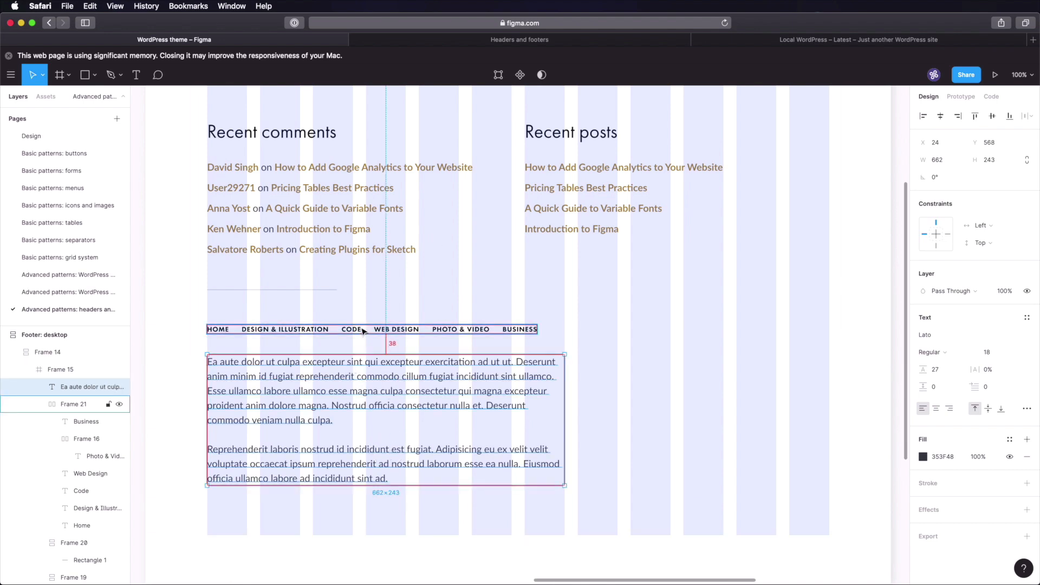
pyautogui.hotkey('shift', 'Down')
pyautogui.hotkey('shift', 'Down')
pyautogui.hotkey('shift', 'Down')
pyautogui.hotkey('shift', 'Down')
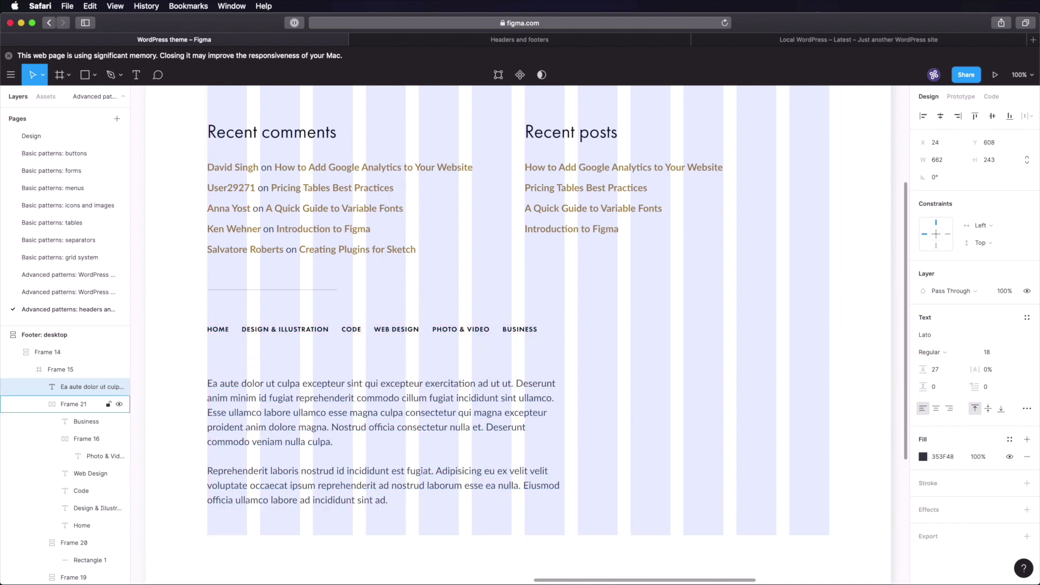
pyautogui.hotkey('shift', 'Up')
pyautogui.press('alt')
pyautogui.press('Up')
pyautogui.press('Up')
pyautogui.press('Up')
pyautogui.press('Up')
pyautogui.press('alt')
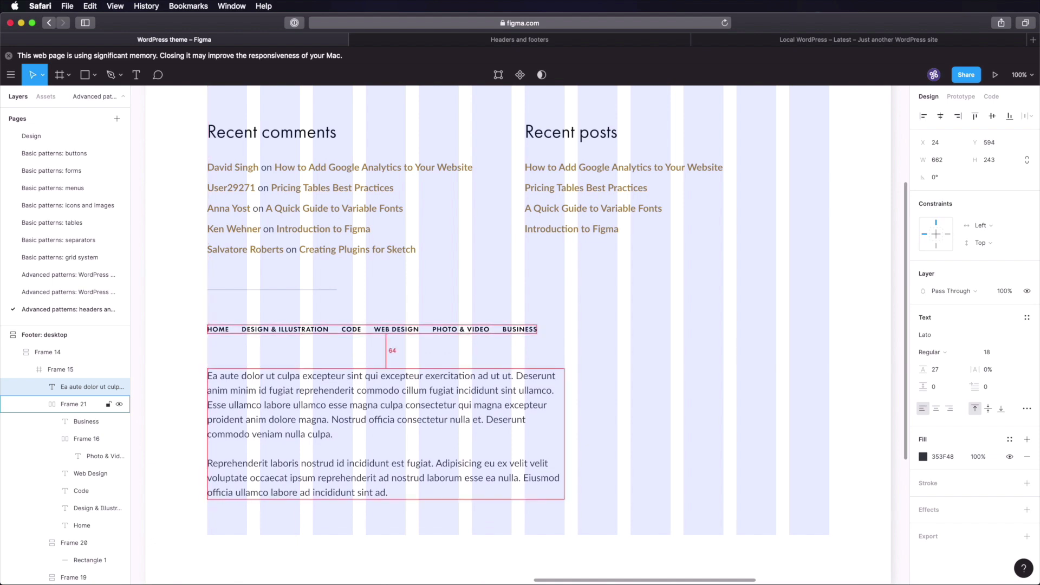
# - Retype the block as the '(c) Copyright 2020 LiveTalk. All rights reserved.' line
pyautogui.press('Return')
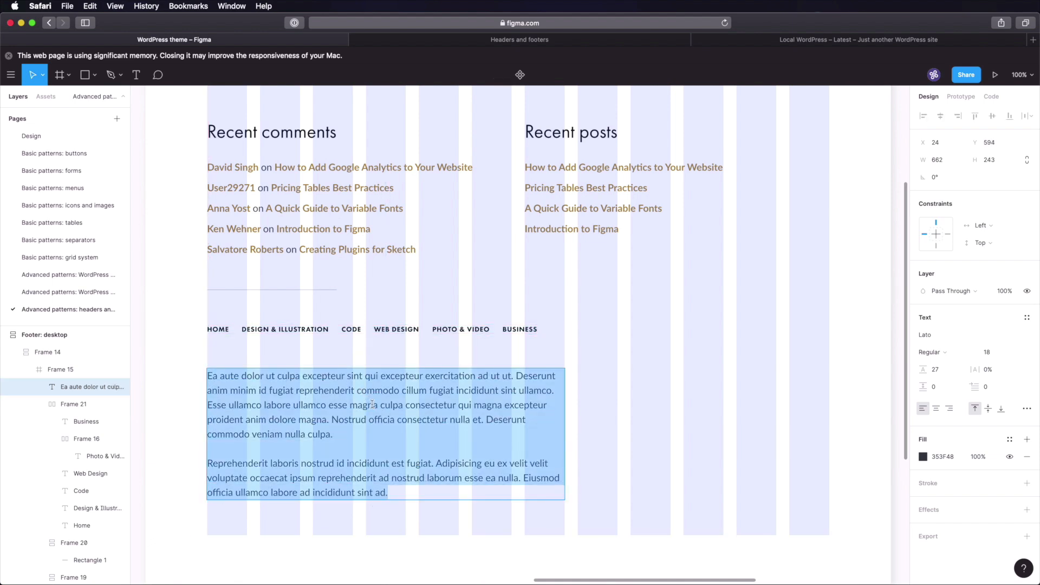
pyautogui.write('@')
pyautogui.press('BackSpace')
pyautogui.write('Co')
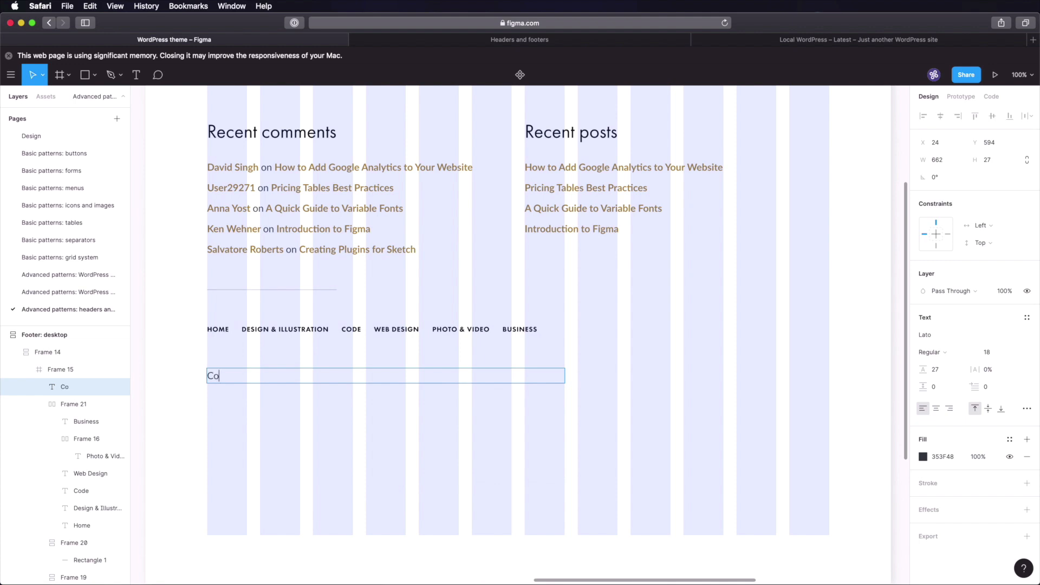
pyautogui.write('pyright 2020 LiveTalk. All rights reserved.')
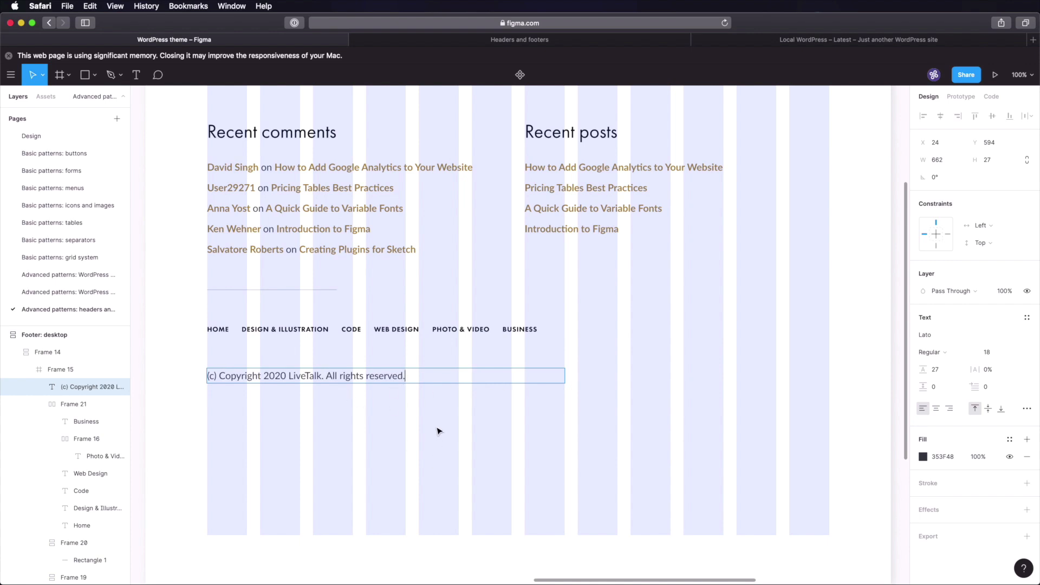
# - Hide the desktop footer's column grid and check the 621 px footer height
pyautogui.click(435, 453)
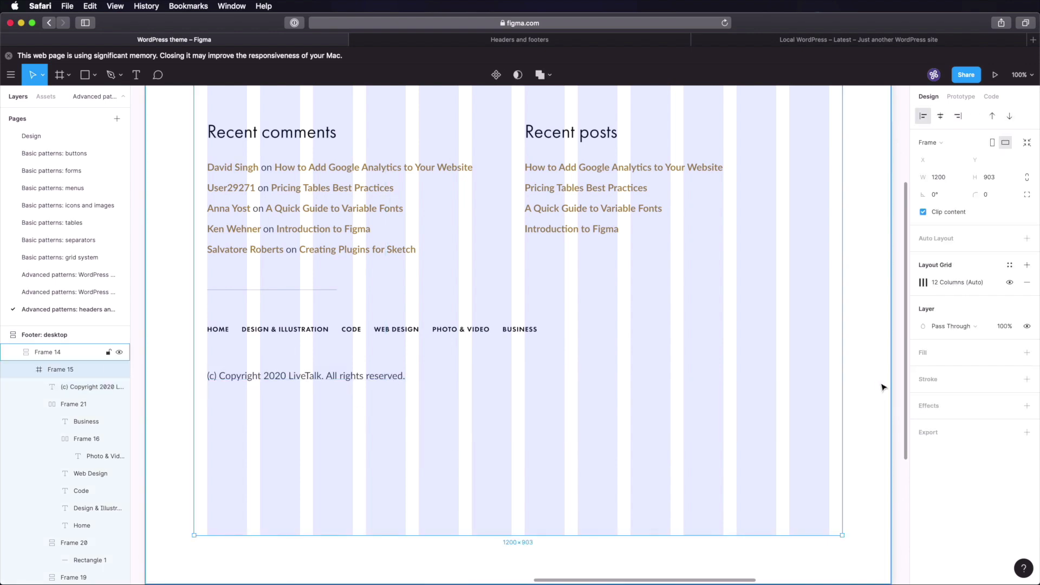
pyautogui.click(898, 373)
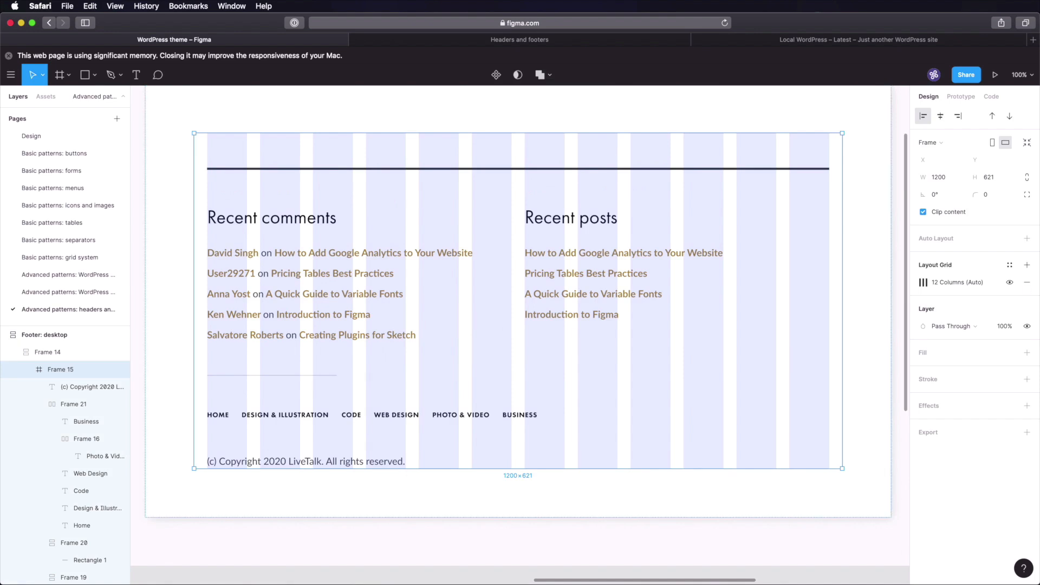
pyautogui.click(1010, 282)
pyautogui.click(682, 547)
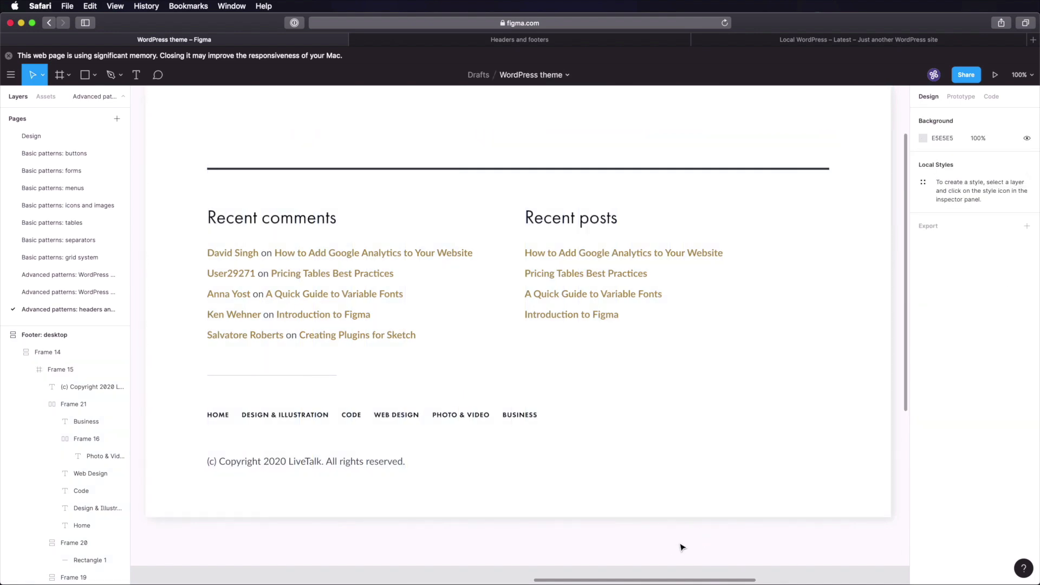
# - Copy the phone header's logo-and-menu Frame 17 into the phone footer's card
pyautogui.scroll(-3, 698, 534)
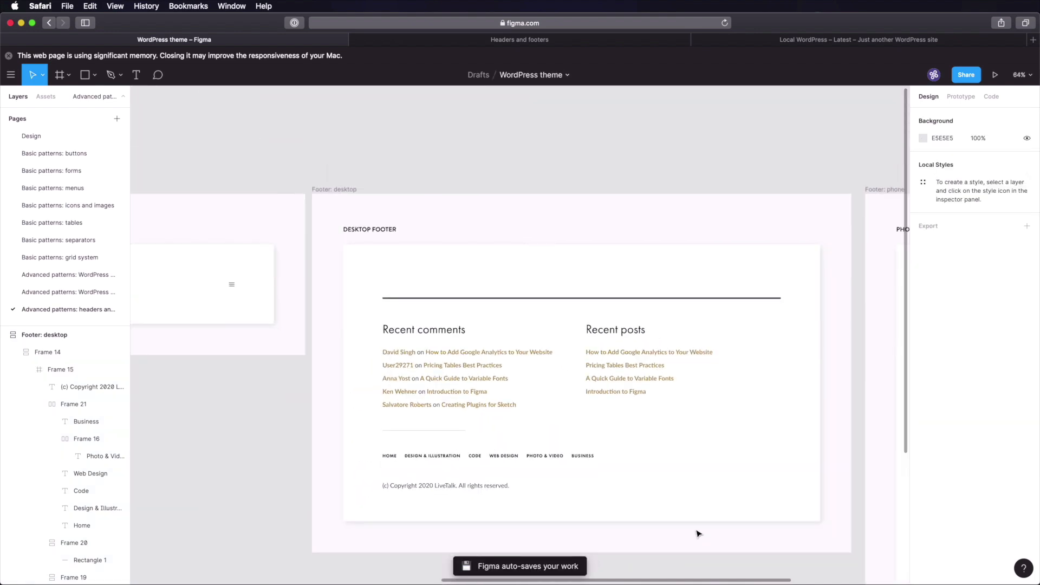
pyautogui.scroll(-3, 697, 534)
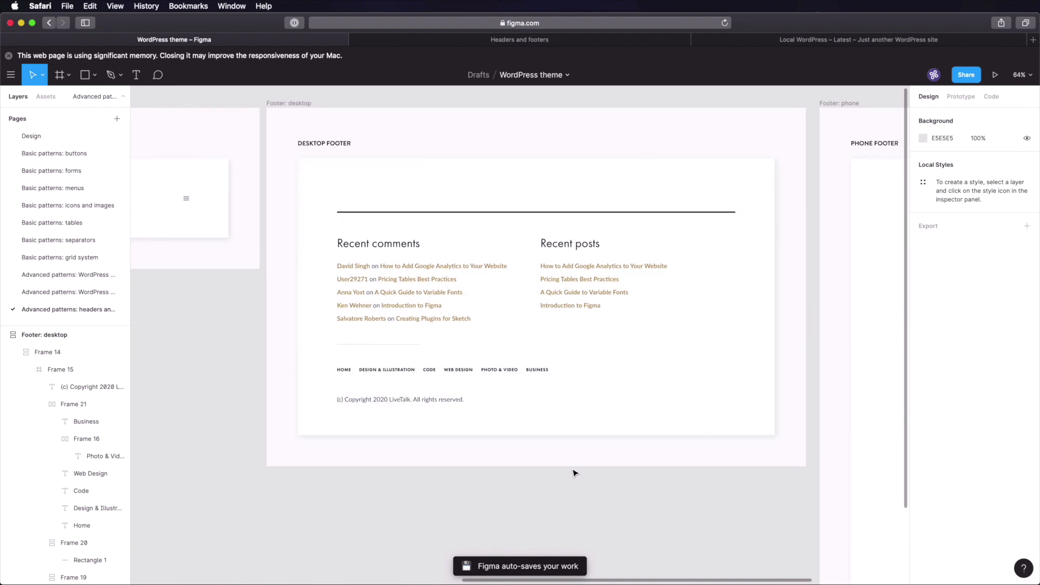
pyautogui.hscroll(5, 743, 383)
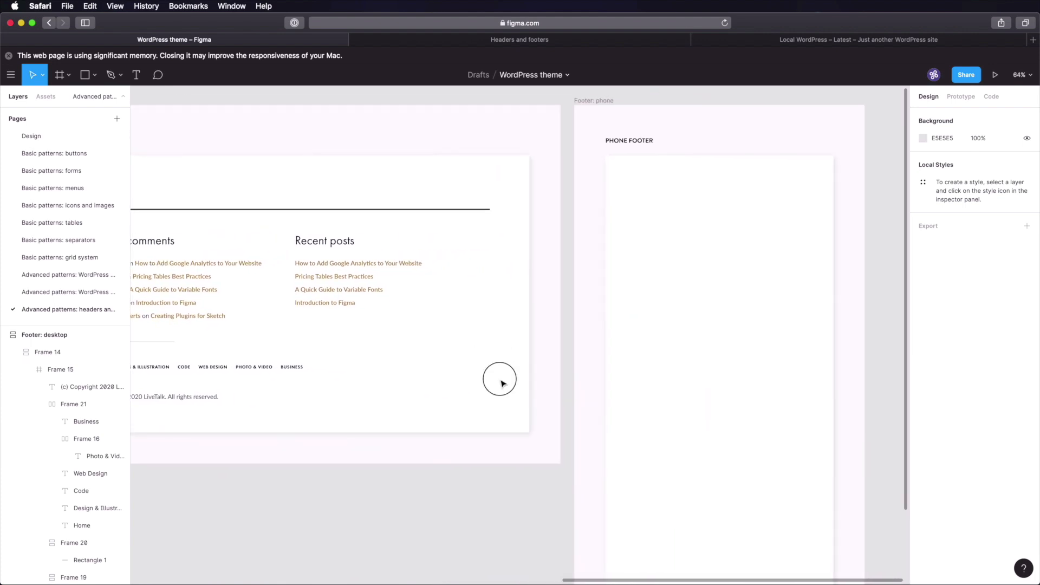
pyautogui.hscroll(-3, 499, 379)
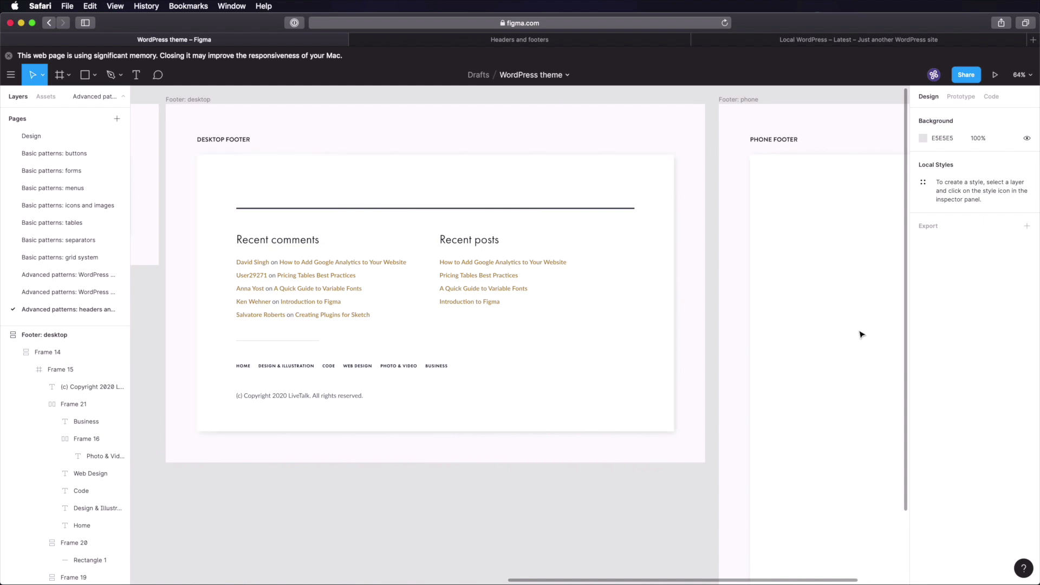
pyautogui.hscroll(5, 643, 322)
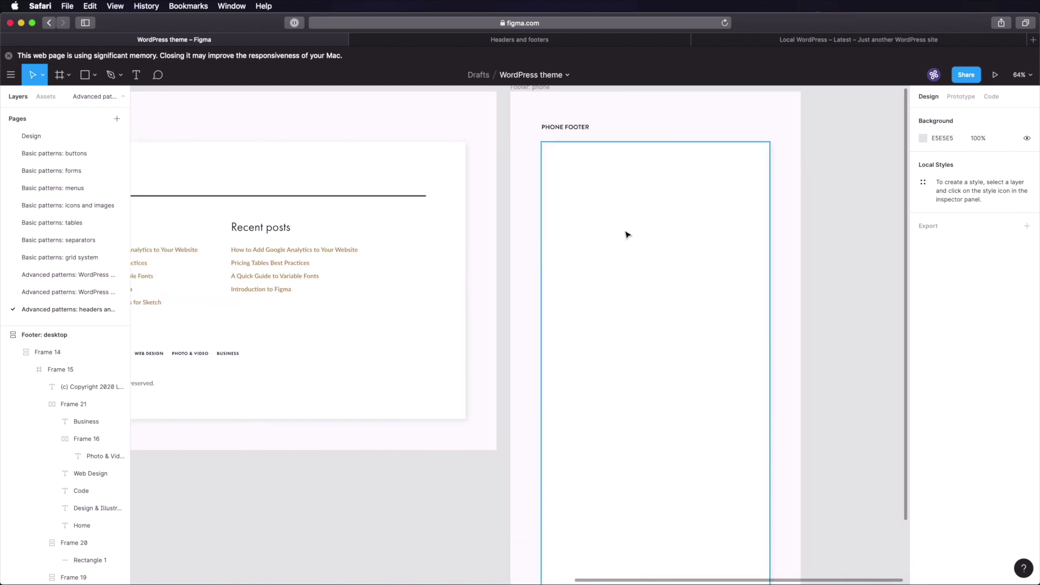
pyautogui.hscroll(-11, 627, 234)
pyautogui.doubleClick(398, 212)
pyautogui.press('super+c')
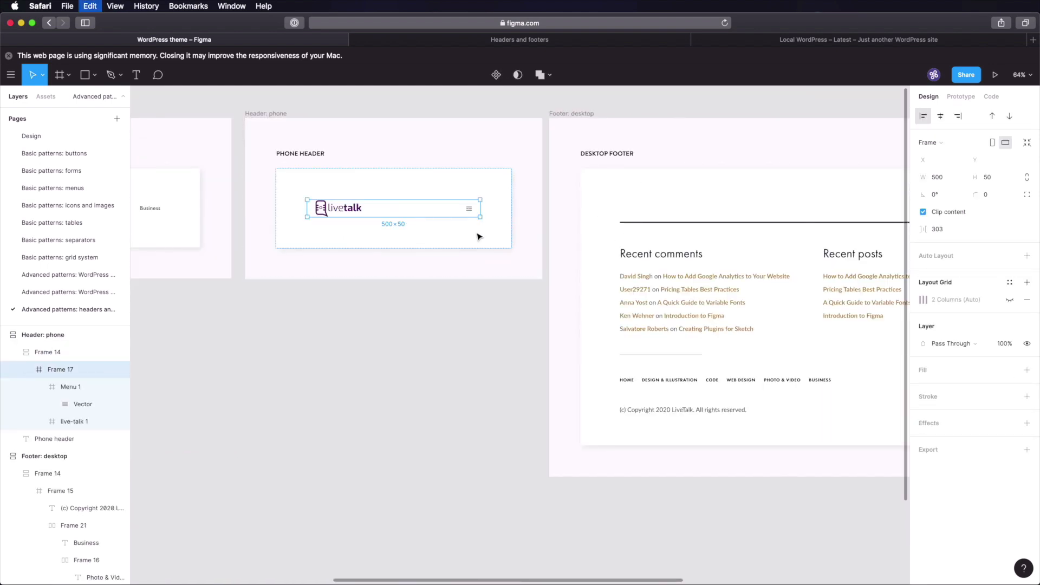
pyautogui.hscroll(9, 478, 235)
pyautogui.hscroll(3, 325, 255)
pyautogui.click(617, 237)
pyautogui.press('super+v')
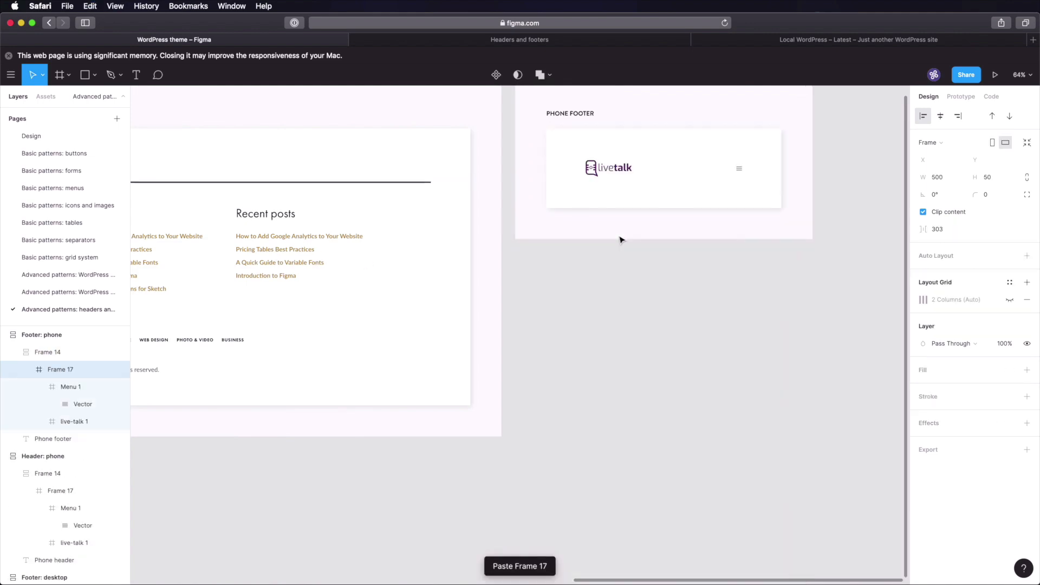
# - Delete the pasted logo and menu icon, leaving an empty 500×50 frame
pyautogui.scroll(3, 626, 241)
pyautogui.hscroll(3, 626, 240)
pyautogui.click(559, 242)
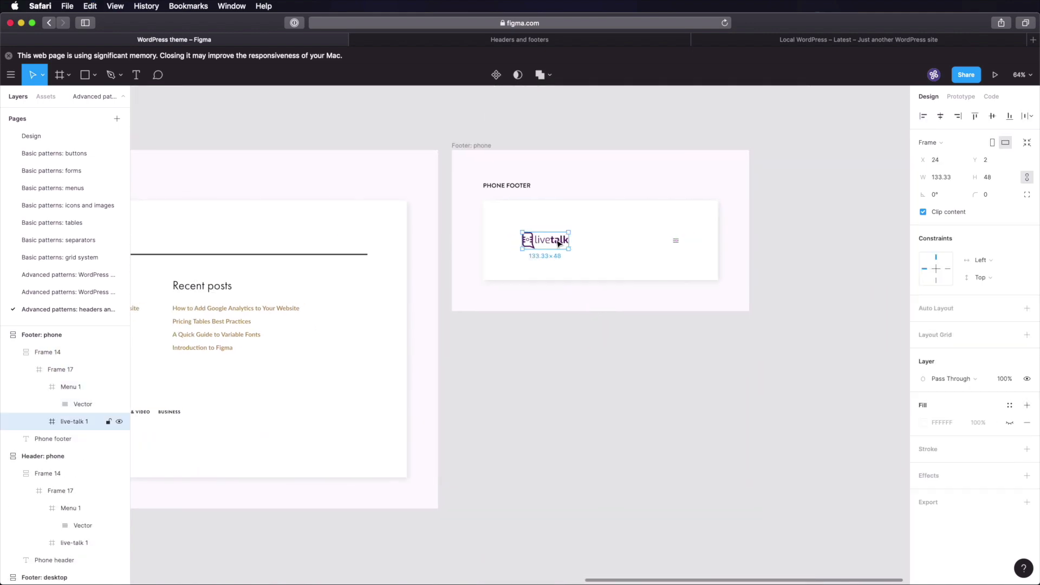
pyautogui.keyDown('shift'); pyautogui.click(676, 243); pyautogui.keyUp('shift')
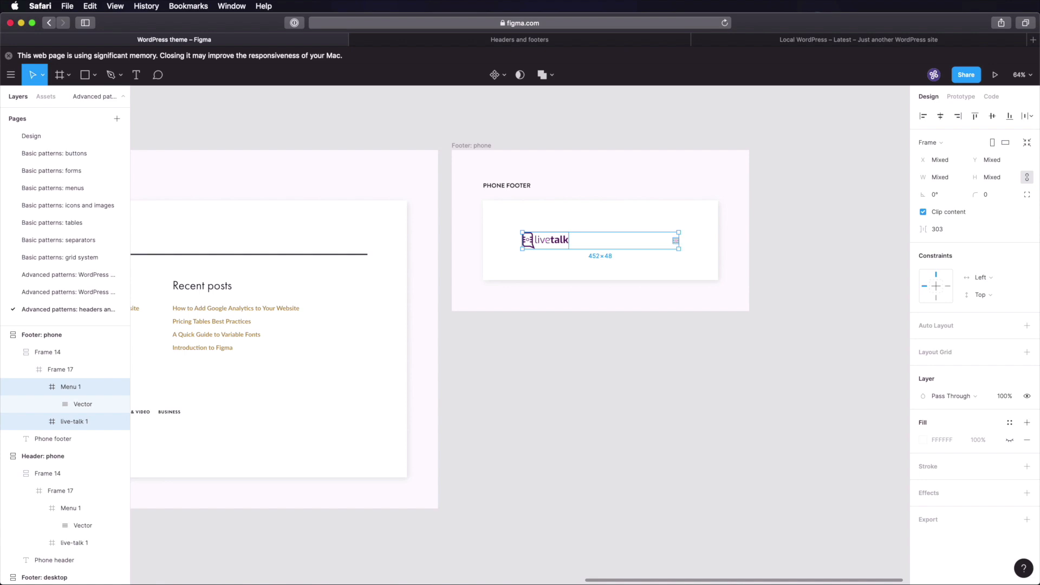
pyautogui.press('Delete')
pyautogui.hscroll(-4, 650, 332)
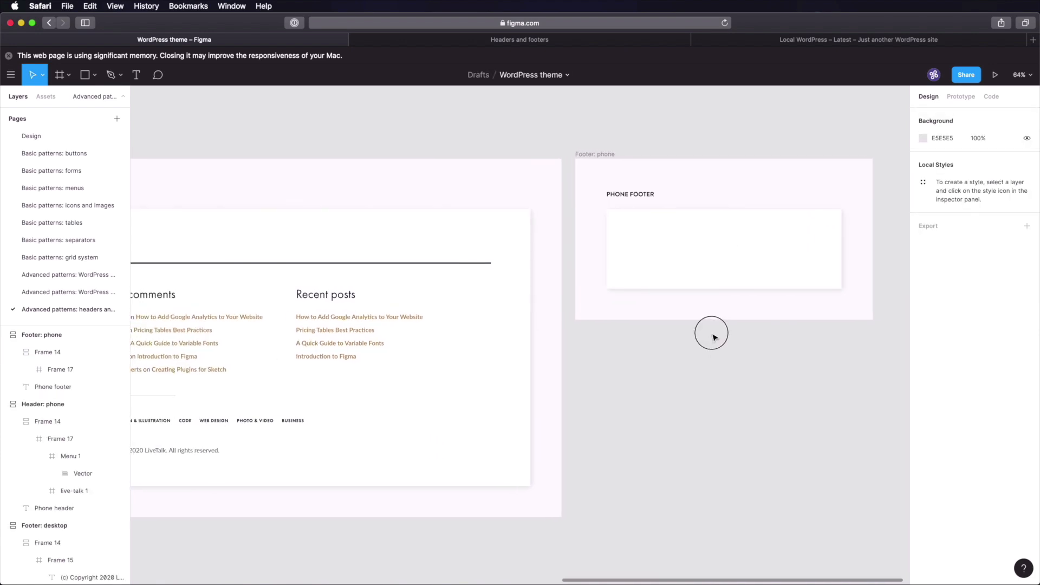
pyautogui.click(425, 267)
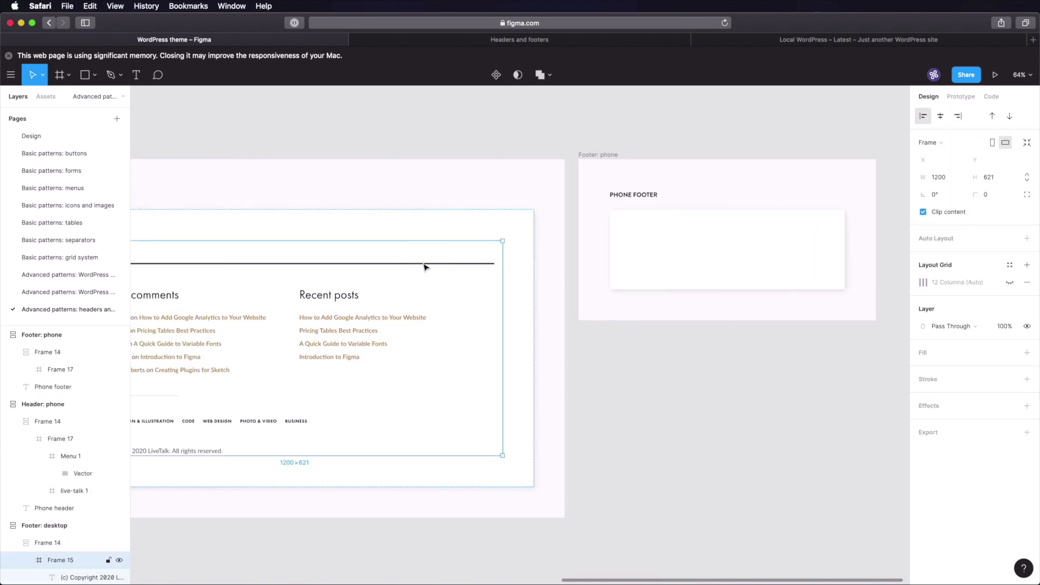
pyautogui.doubleClick(424, 266)
pyautogui.click(757, 247)
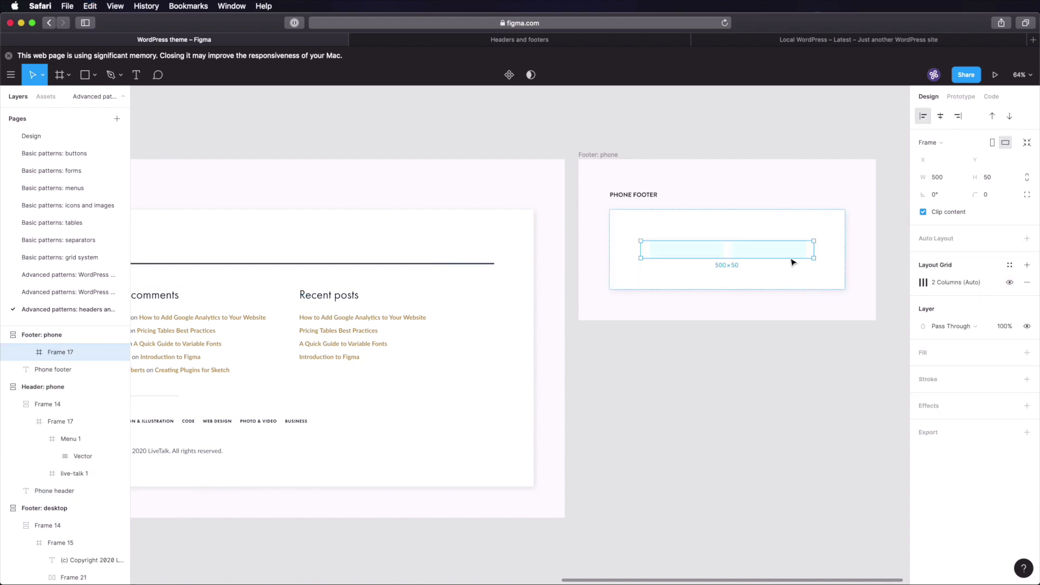
# - Stretch the empty phone footer frame down to 1295 px tall
pyautogui.moveTo(792, 263); pyautogui.dragTo(785, 556)
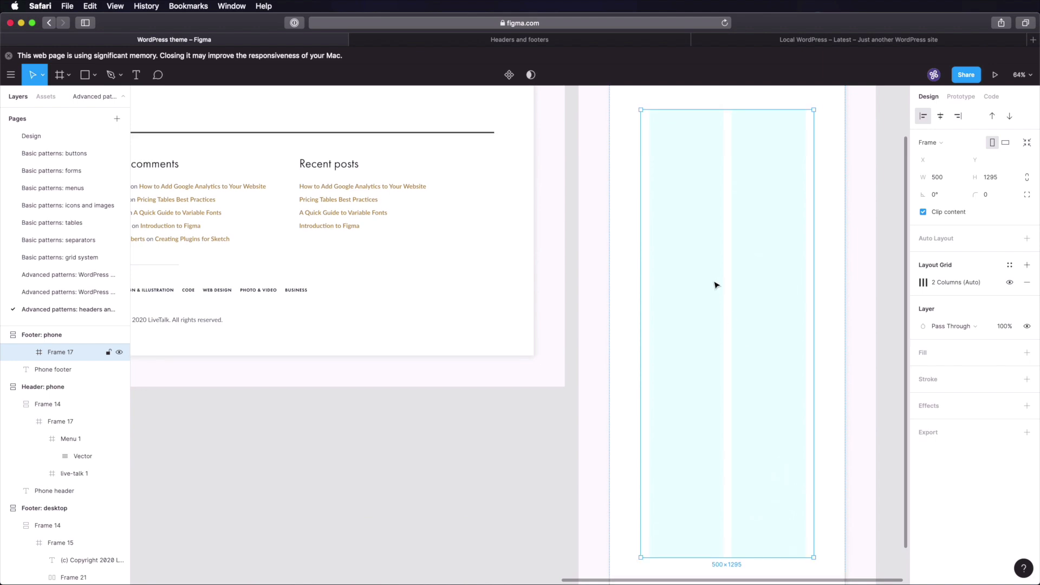
pyautogui.scroll(5, 717, 285)
pyautogui.scroll(-1, 716, 287)
# - Paste the separator line and set its width to 500-48 (452 px)
pyautogui.press('super+v')
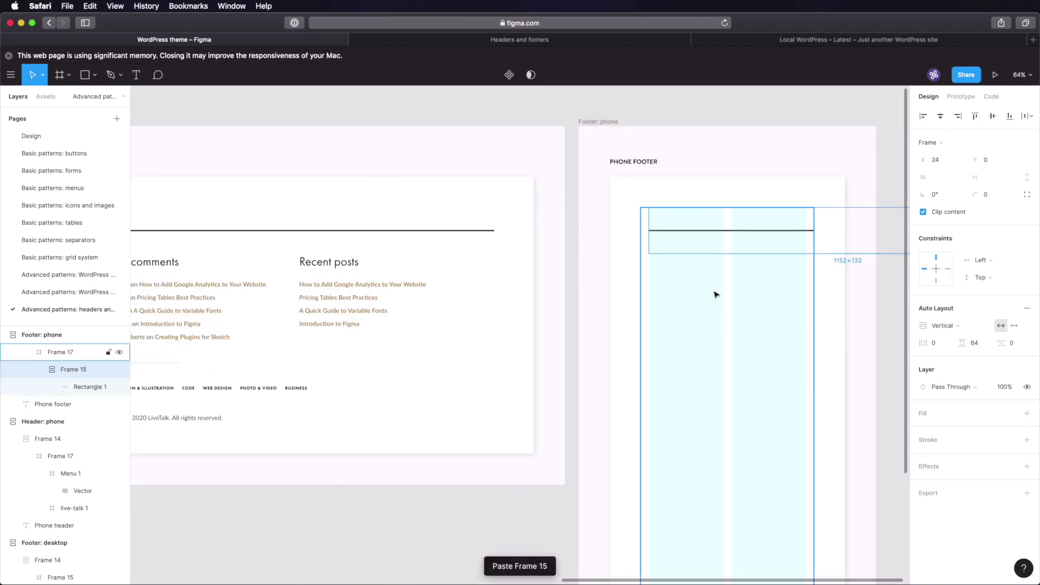
pyautogui.doubleClick(718, 234)
pyautogui.hscroll(5, 717, 240)
pyautogui.click(948, 163)
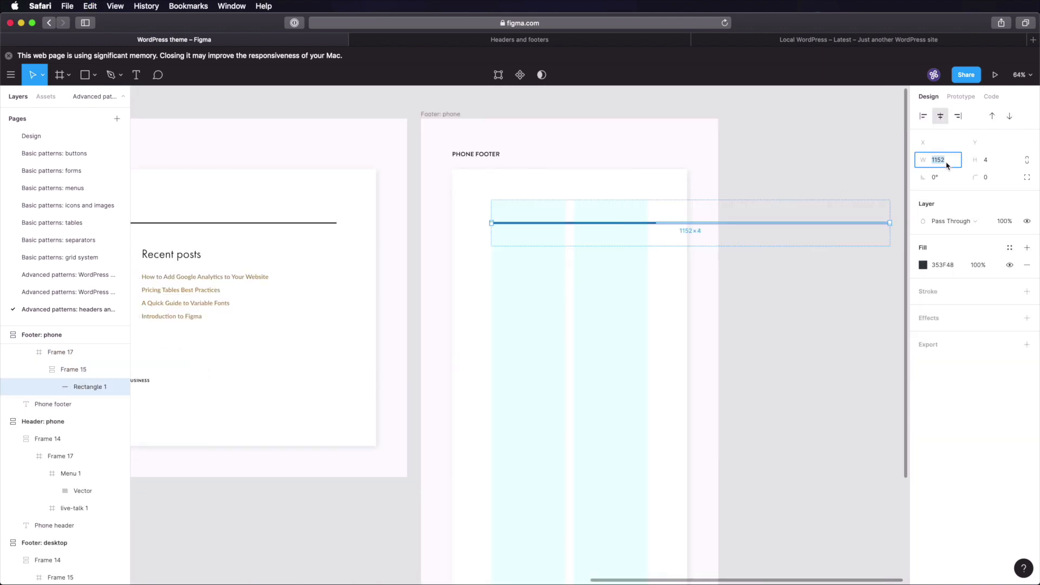
pyautogui.write('500-48')
pyautogui.press('Return')
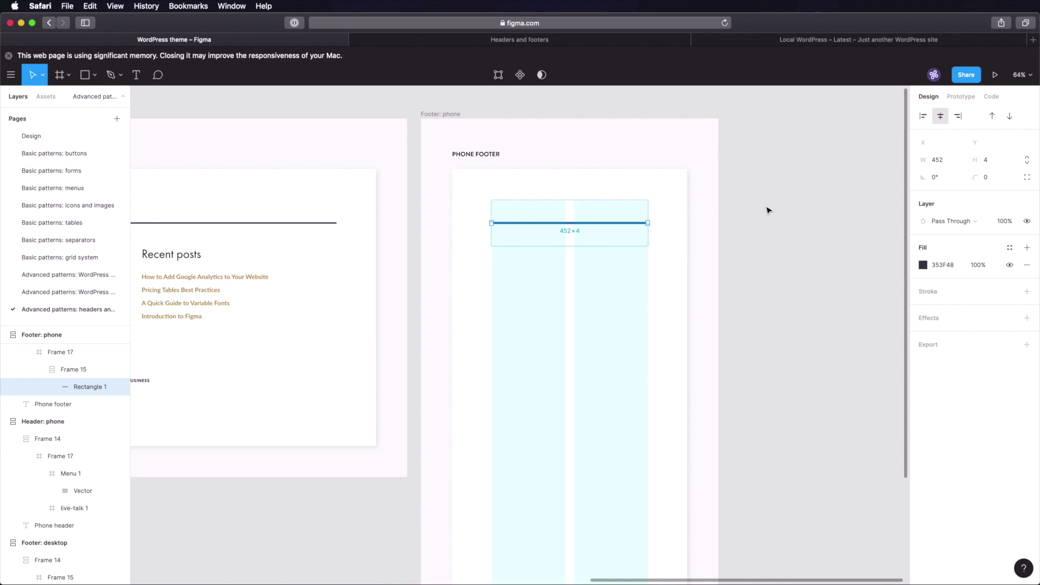
# - Move the Recent comments column from the desktop footer into the phone footer
pyautogui.scroll(1, 517, 244)
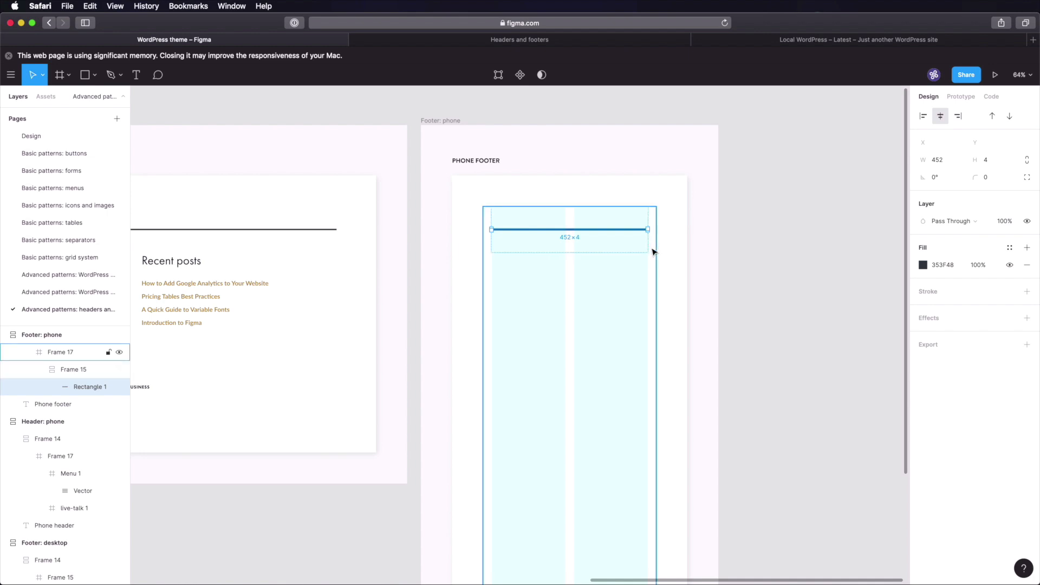
pyautogui.hscroll(-5, 379, 276)
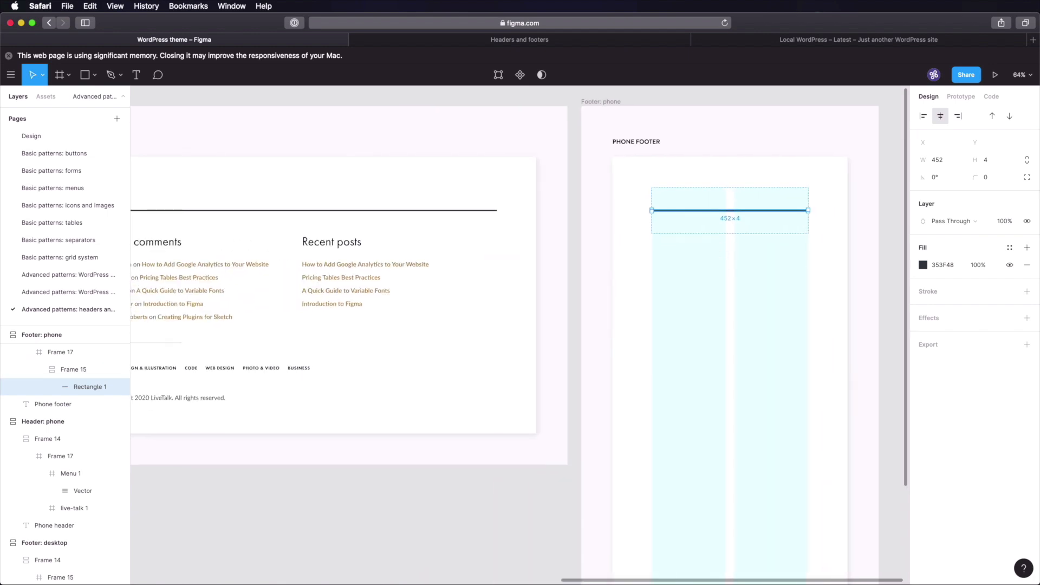
pyautogui.click(182, 264)
pyautogui.doubleClick(182, 264)
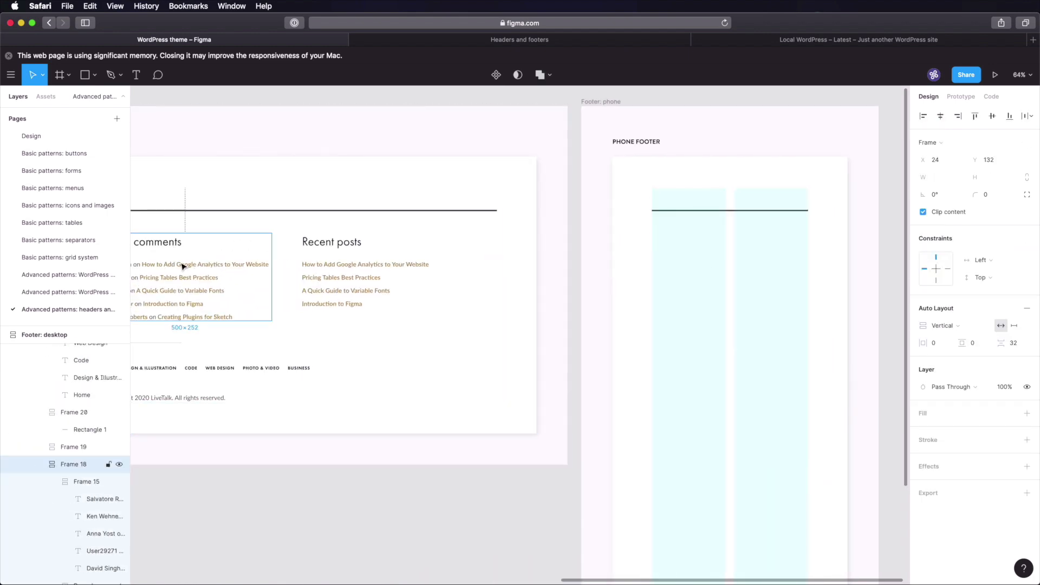
pyautogui.moveTo(182, 264); pyautogui.dragTo(504, 262)
pyautogui.scroll(6, 526, 273)
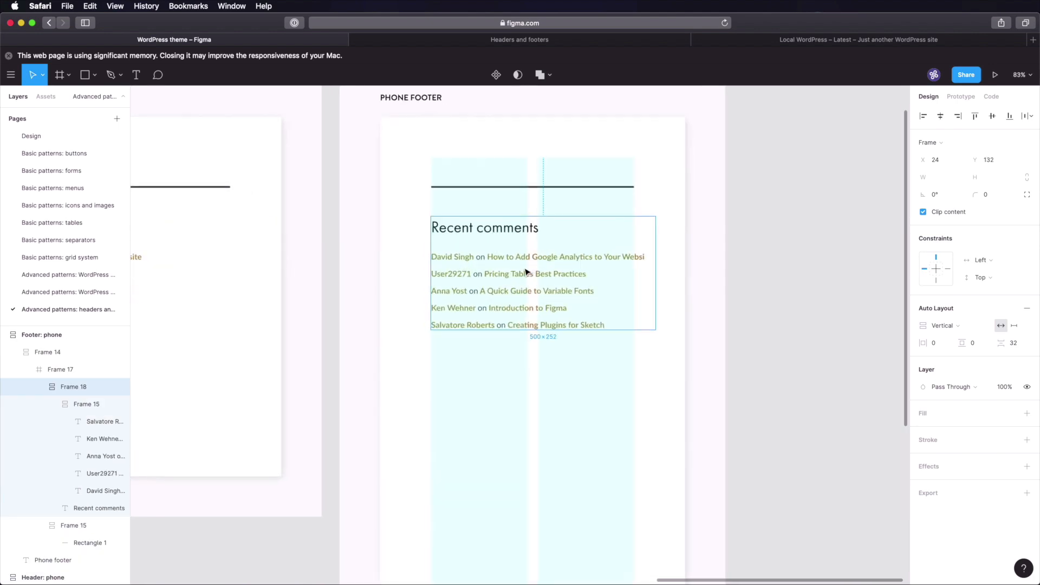
pyautogui.click(777, 273)
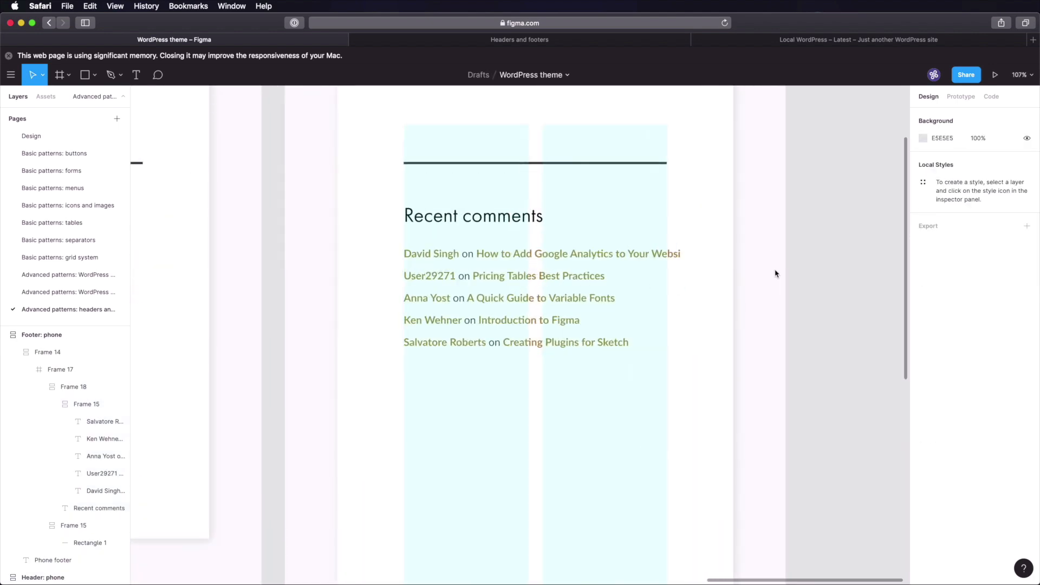
pyautogui.keyDown('super'); pyautogui.click(664, 252); pyautogui.keyUp('super')
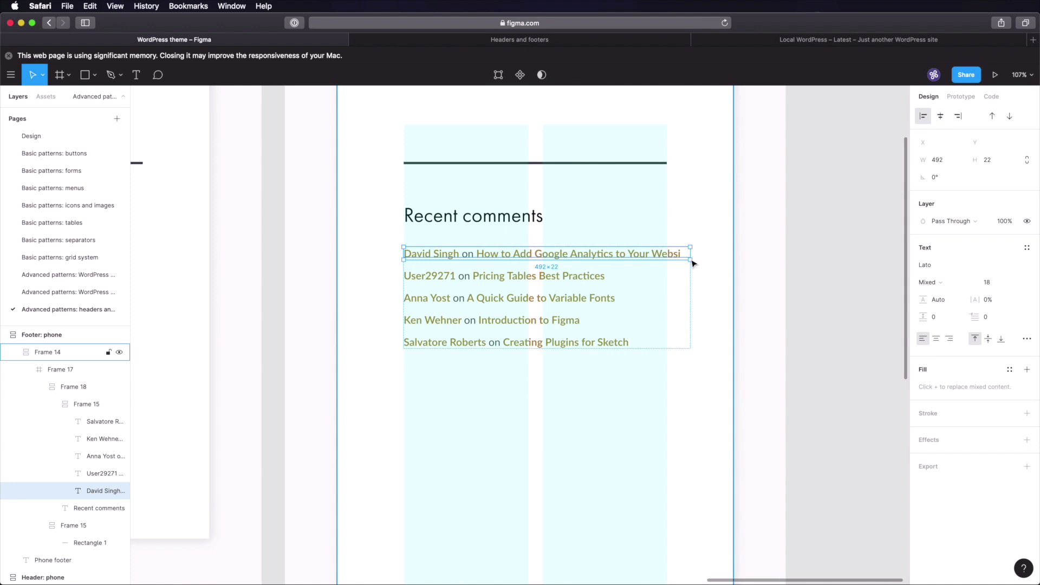
# - Undo the accidental comment-text move and paste the Recent posts column into the phone footer
pyautogui.moveTo(693, 264); pyautogui.dragTo(671, 263)
pyautogui.press('super+z')
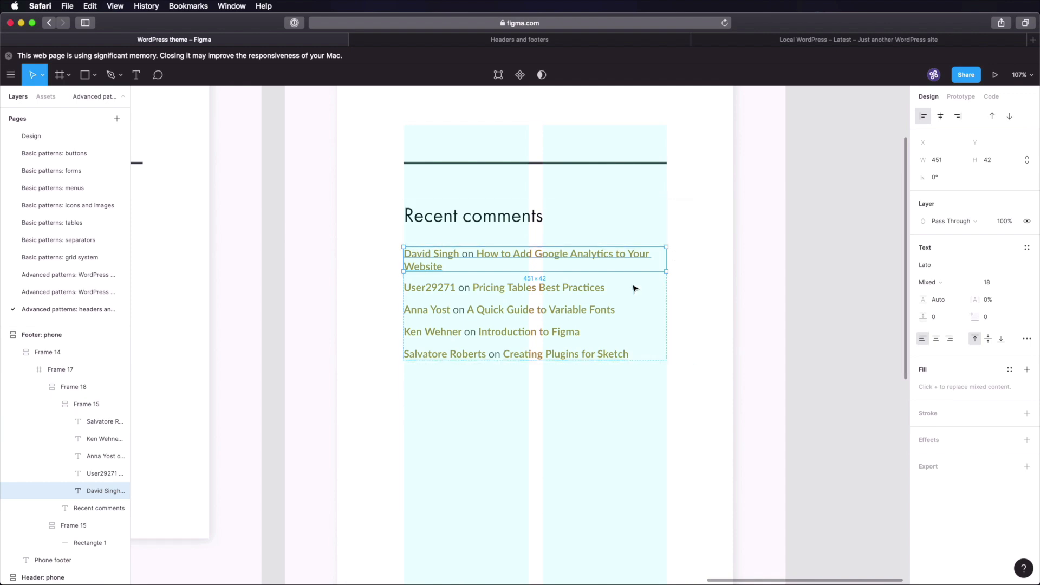
pyautogui.moveTo(283, 253); pyautogui.dragTo(765, 276)
pyautogui.doubleClick(397, 288)
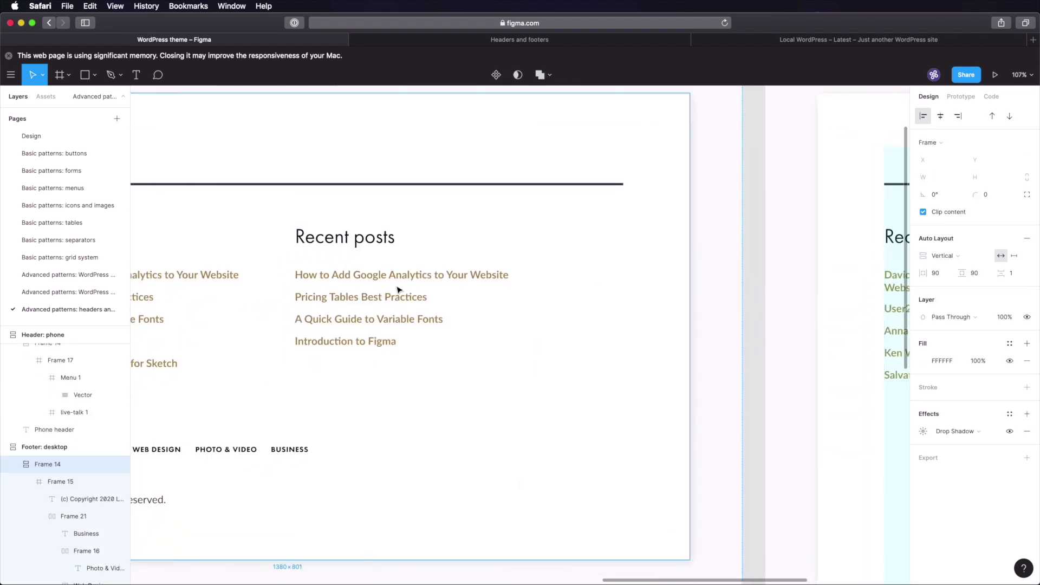
pyautogui.doubleClick(398, 291)
pyautogui.moveTo(836, 439); pyautogui.dragTo(371, 281)
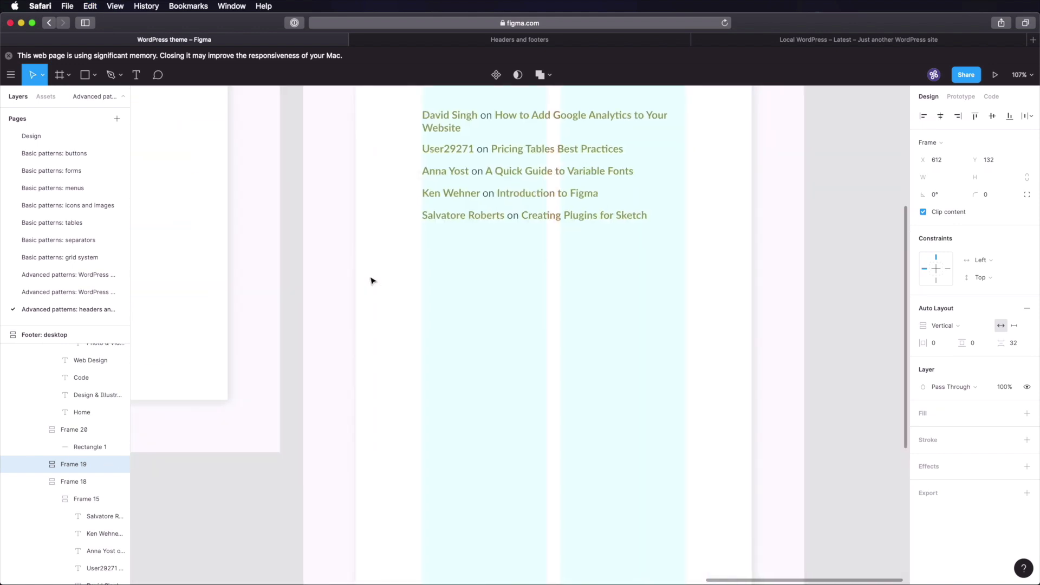
pyautogui.moveTo(629, 284); pyautogui.dragTo(579, 313)
pyautogui.click(517, 245)
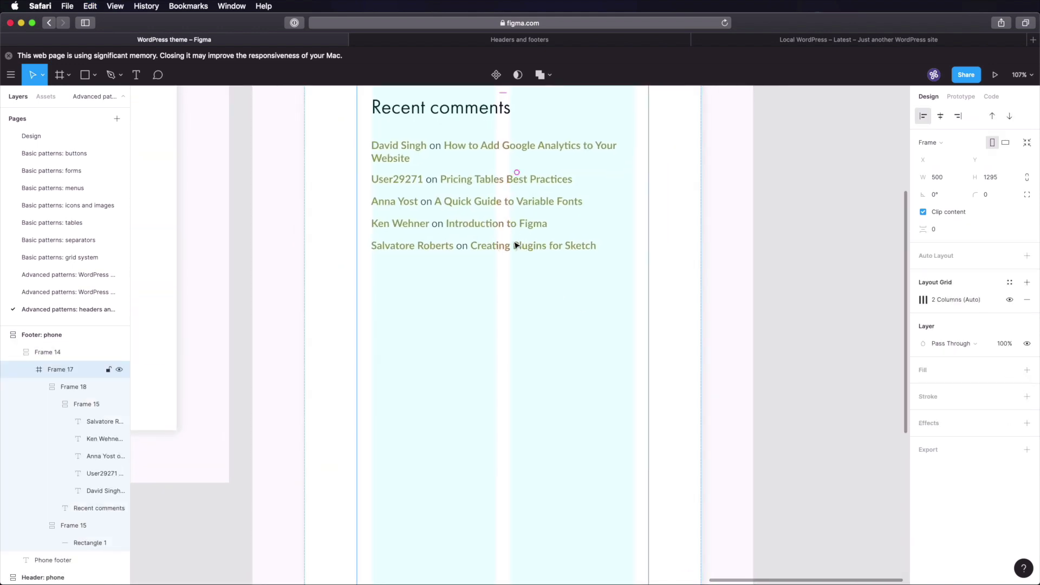
pyautogui.press('super+v')
# - Place Recent posts about 64 px below the Recent comments list
pyautogui.moveTo(477, 344); pyautogui.dragTo(444, 292)
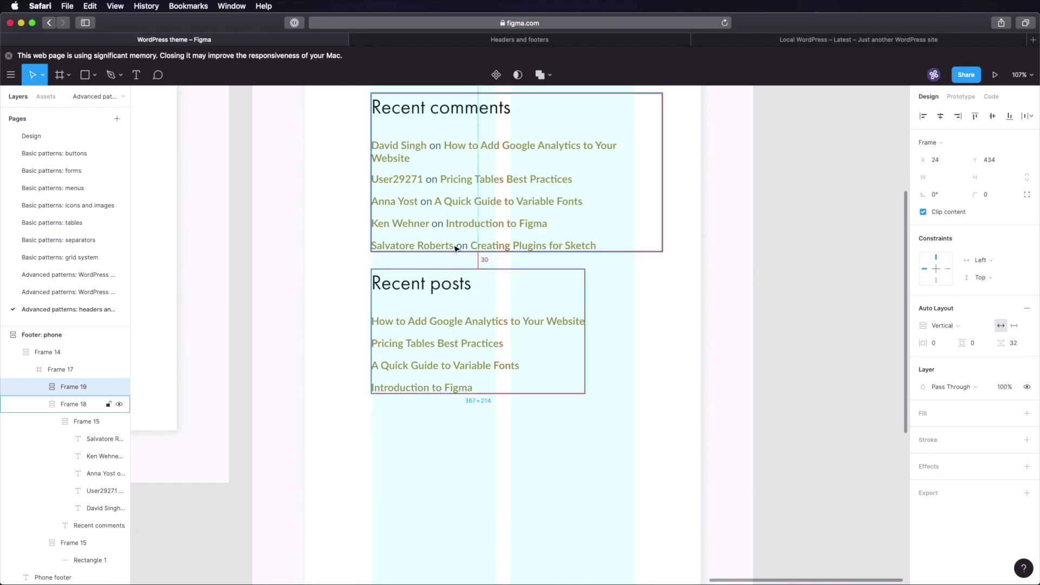
pyautogui.hotkey('shift', 'Down')
pyautogui.hotkey('shift', 'Down')
pyautogui.hotkey('shift', 'Down')
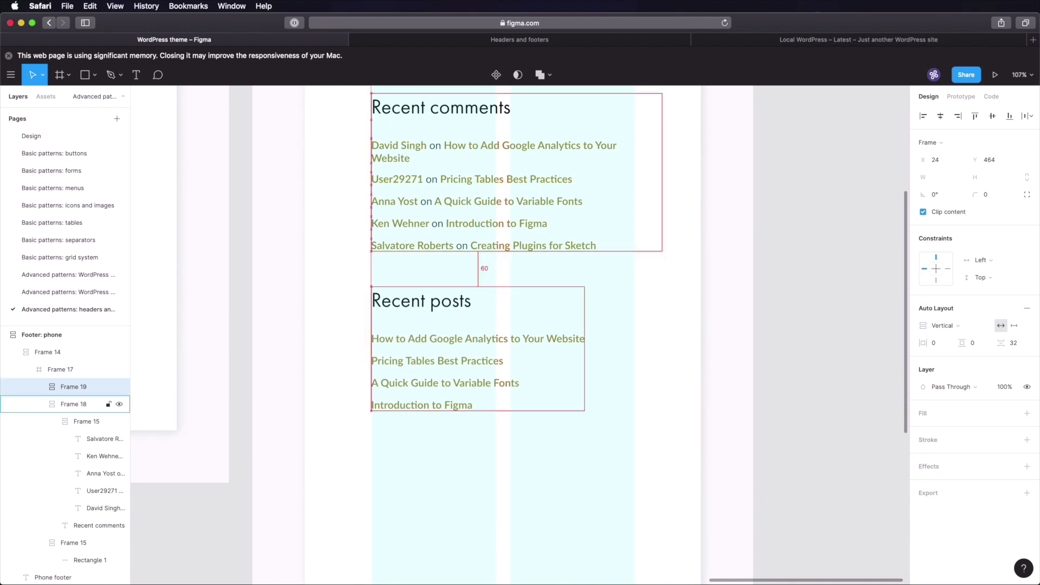
pyautogui.press('Down')
pyautogui.press('Down')
pyautogui.press('Down')
pyautogui.press('Down')
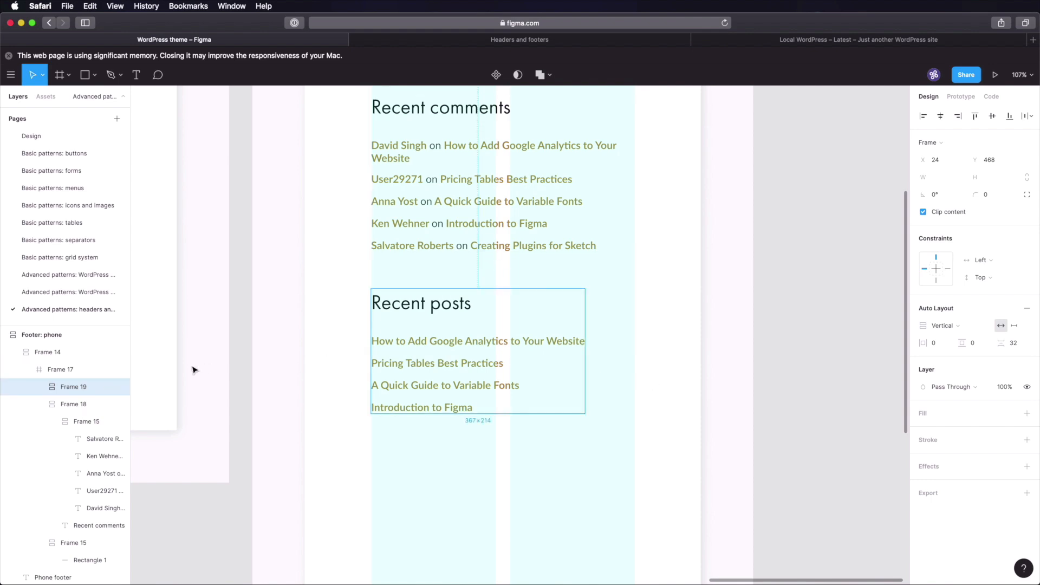
# - Select the desktop footer's lower divider frame
pyautogui.click(243, 296)
pyautogui.moveTo(272, 314); pyautogui.dragTo(709, 285)
pyautogui.moveTo(393, 292); pyautogui.dragTo(177, 284)
pyautogui.click(294, 291)
pyautogui.click(290, 286)
pyautogui.moveTo(664, 372); pyautogui.dragTo(499, 283)
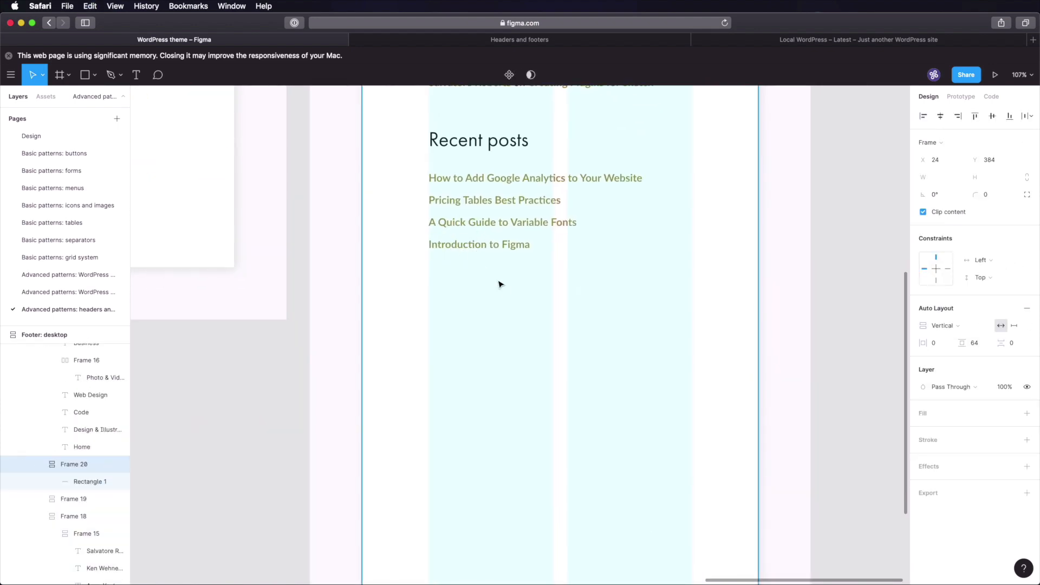
# - Paste the divider into the phone footer just below the post links
pyautogui.doubleClick(505, 298)
pyautogui.press('super+v')
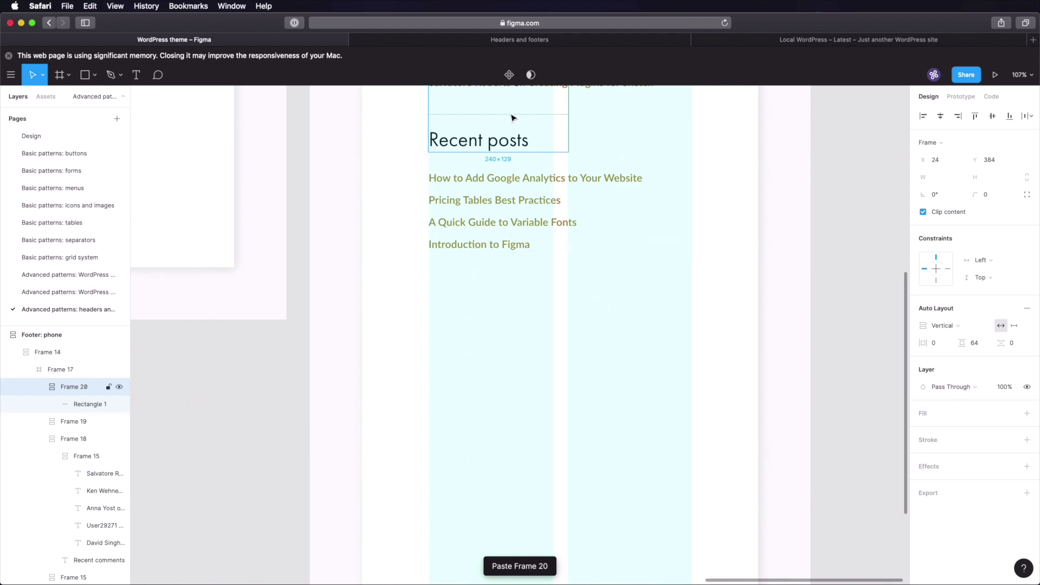
pyautogui.moveTo(511, 116); pyautogui.dragTo(506, 293)
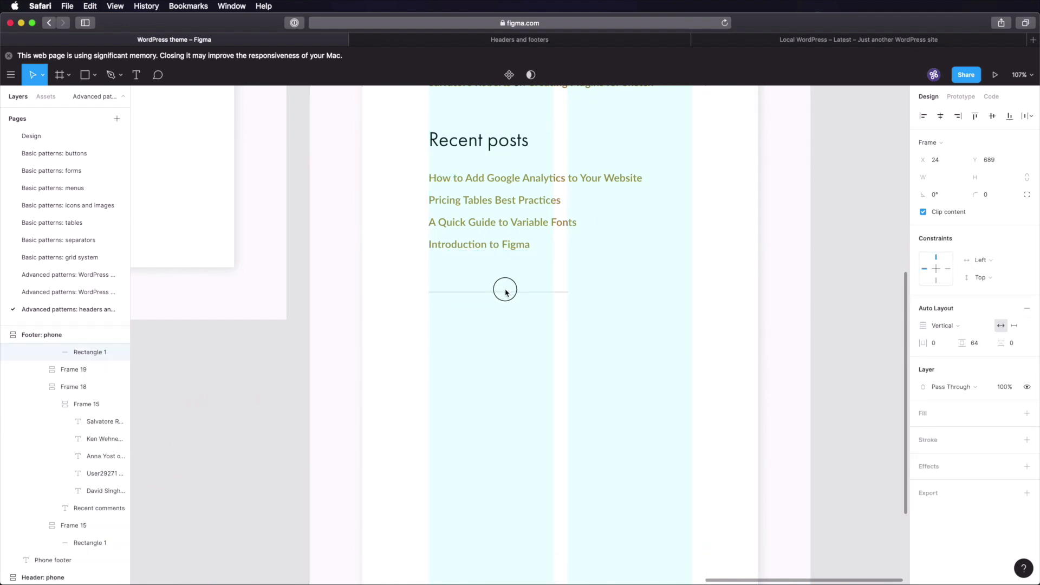
pyautogui.click(279, 323)
pyautogui.moveTo(279, 323); pyautogui.dragTo(776, 334)
# - Copy the desktop footer's menu row and copyright line into the phone footer below the separator
pyautogui.doubleClick(341, 171)
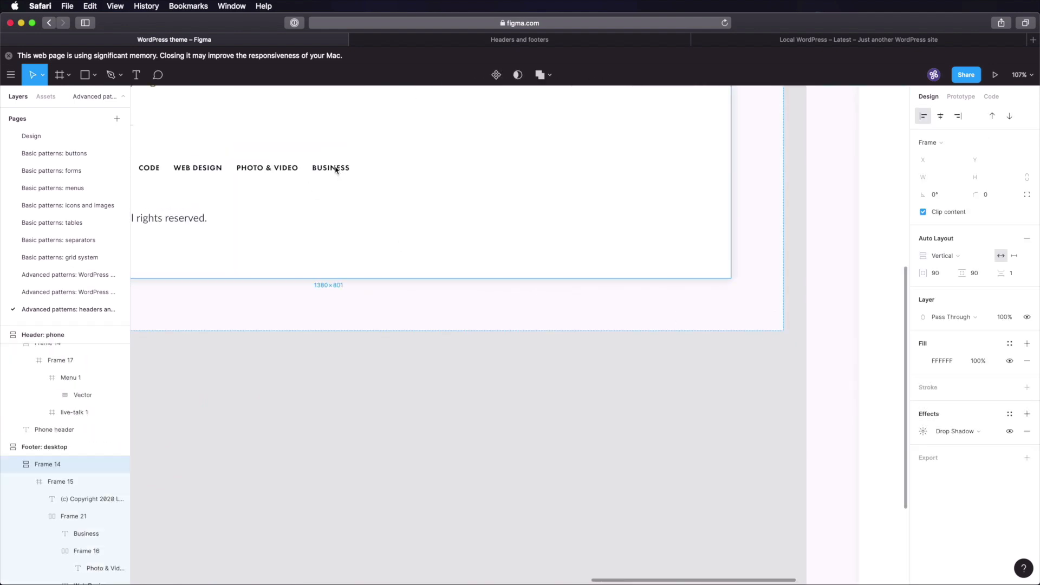
pyautogui.hscroll(-5, 422, 211)
pyautogui.scroll(2, 422, 211)
pyautogui.click(416, 213)
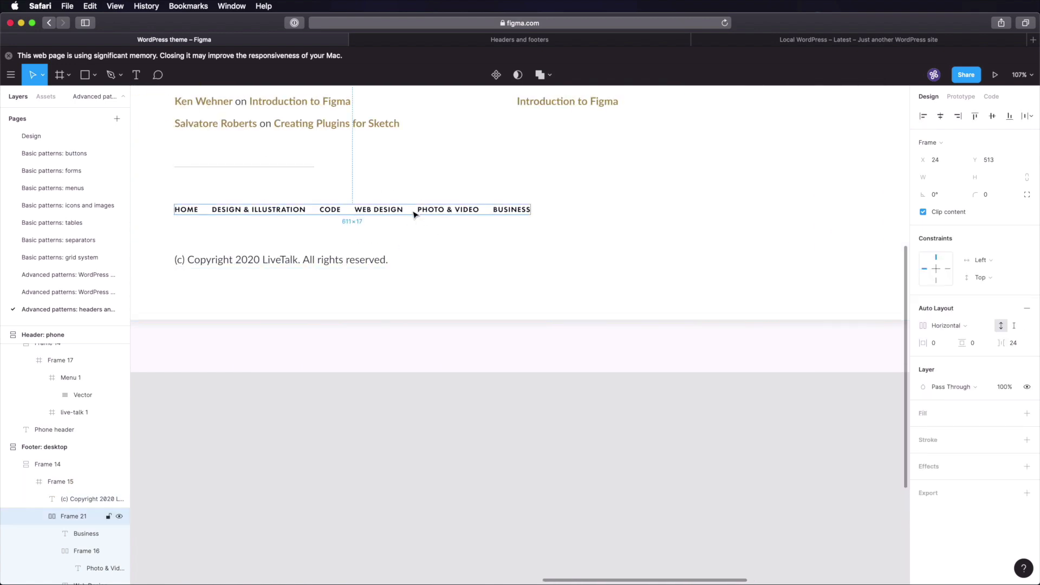
pyautogui.keyDown('shift'); pyautogui.click(360, 260); pyautogui.keyUp('shift')
pyautogui.hscroll(10, 660, 365)
pyautogui.hscroll(5, 350, 309)
pyautogui.scroll(-1, 350, 309)
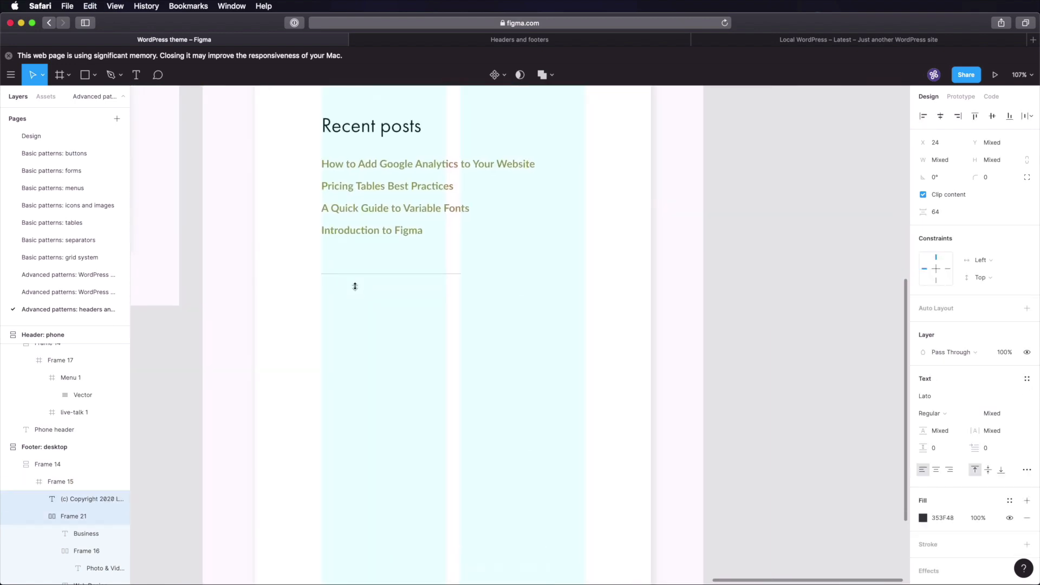
pyautogui.click(398, 309)
pyautogui.press('super+v')
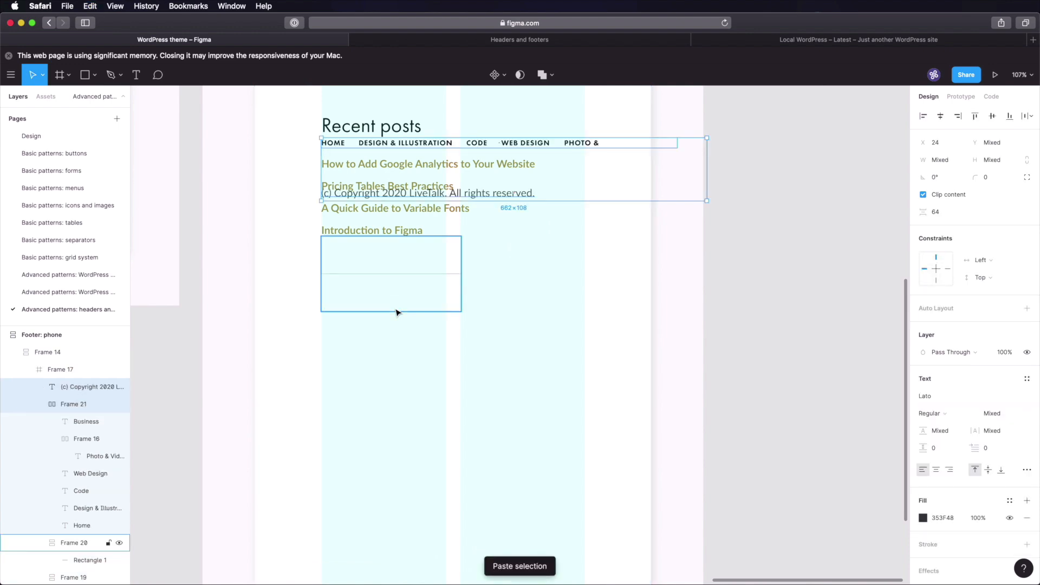
pyautogui.moveTo(585, 140); pyautogui.dragTo(585, 328)
pyautogui.press('super+z')
# - Stack the pasted Home-to-Business menu items vertically, left-aligned
pyautogui.click(530, 319)
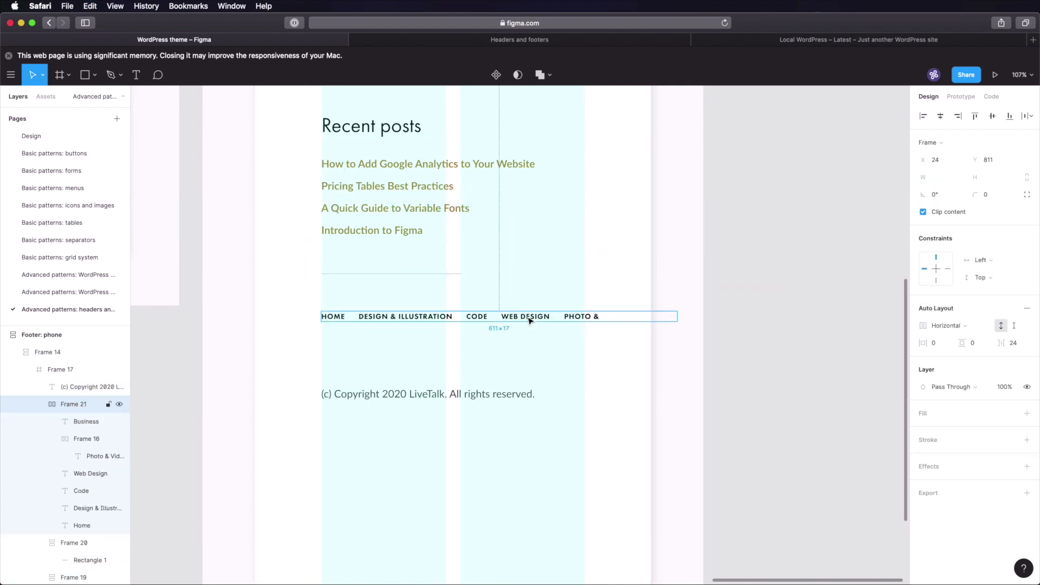
pyautogui.click(958, 328)
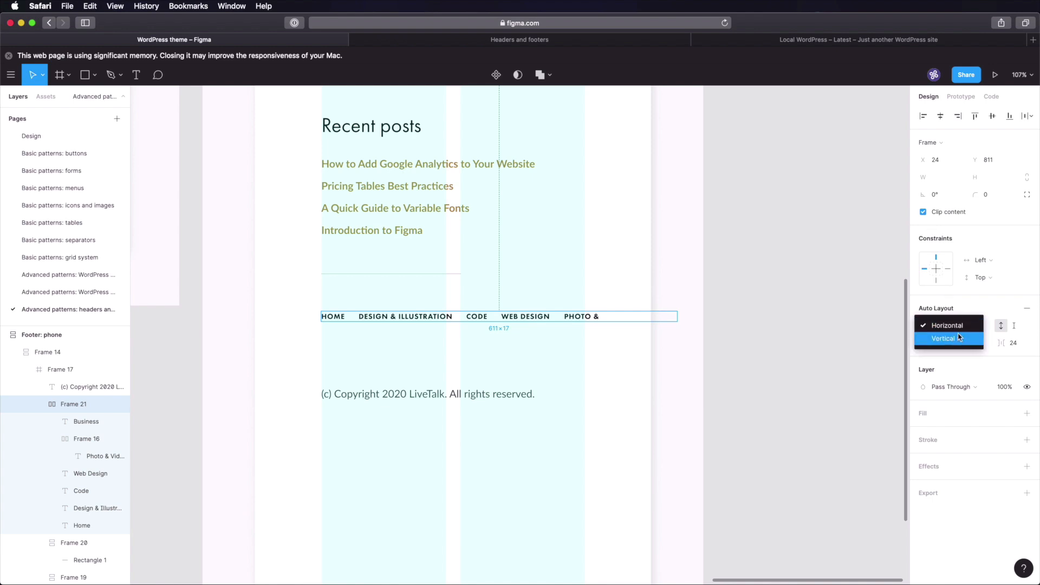
pyautogui.click(959, 340)
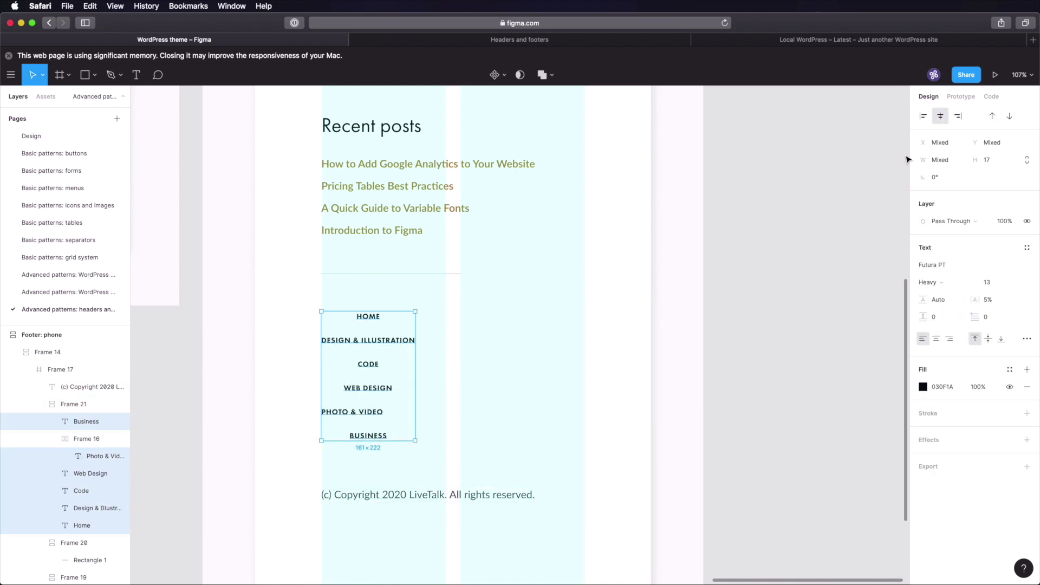
pyautogui.click(923, 115)
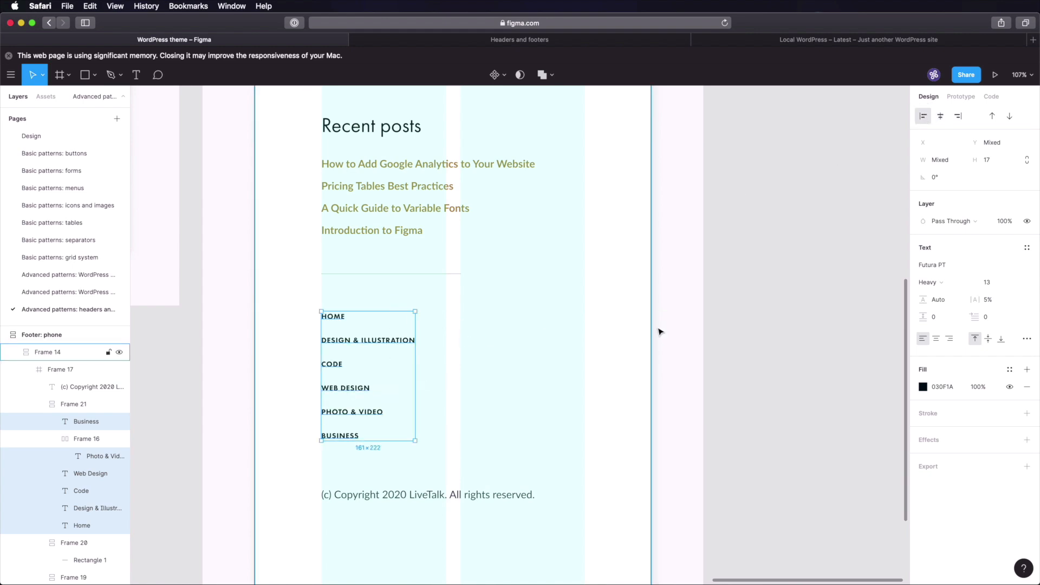
pyautogui.click(696, 314)
# - Move the copyright line up 10 px to 64 px below the menu and narrow it to 452 px
pyautogui.click(352, 342)
pyautogui.click(420, 493)
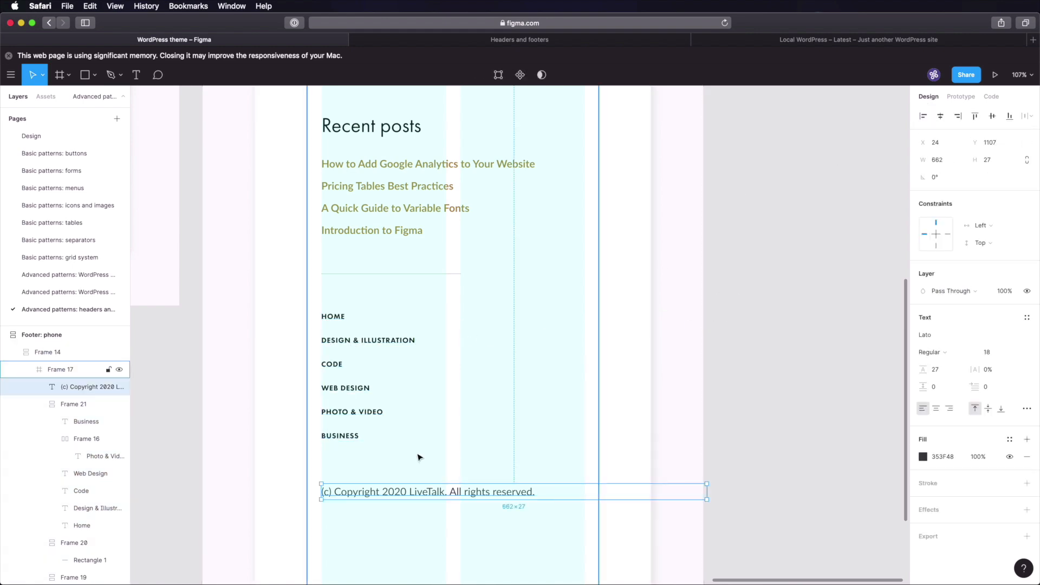
pyautogui.press('alt')
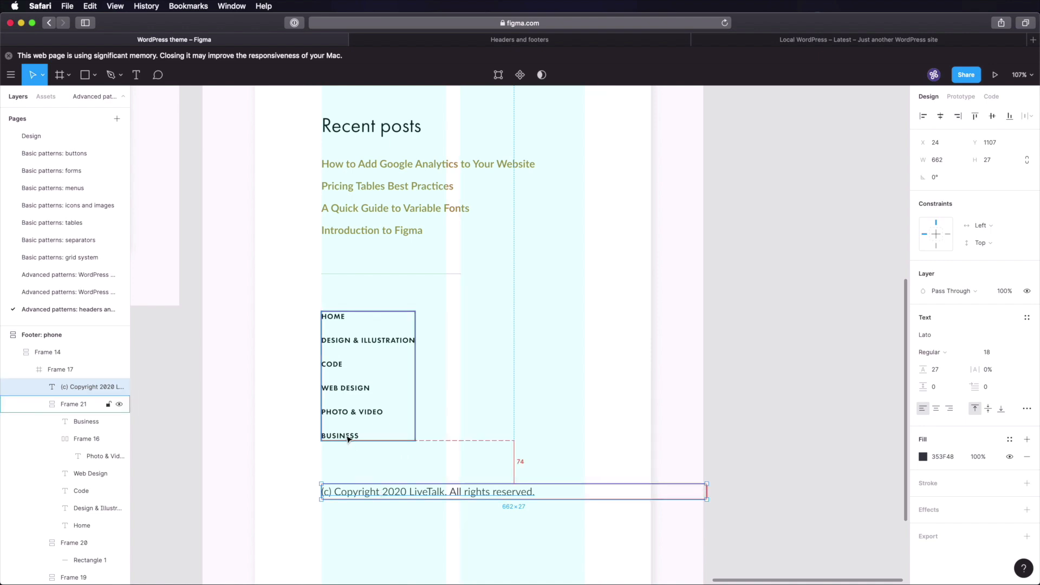
pyautogui.hotkey('shift', 'Up')
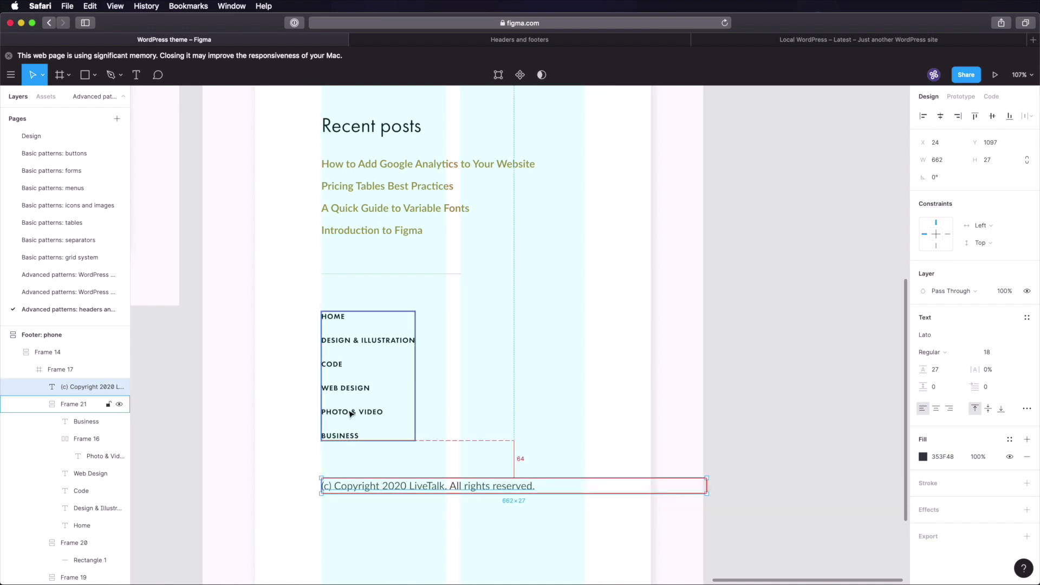
pyautogui.moveTo(707, 494); pyautogui.dragTo(587, 496)
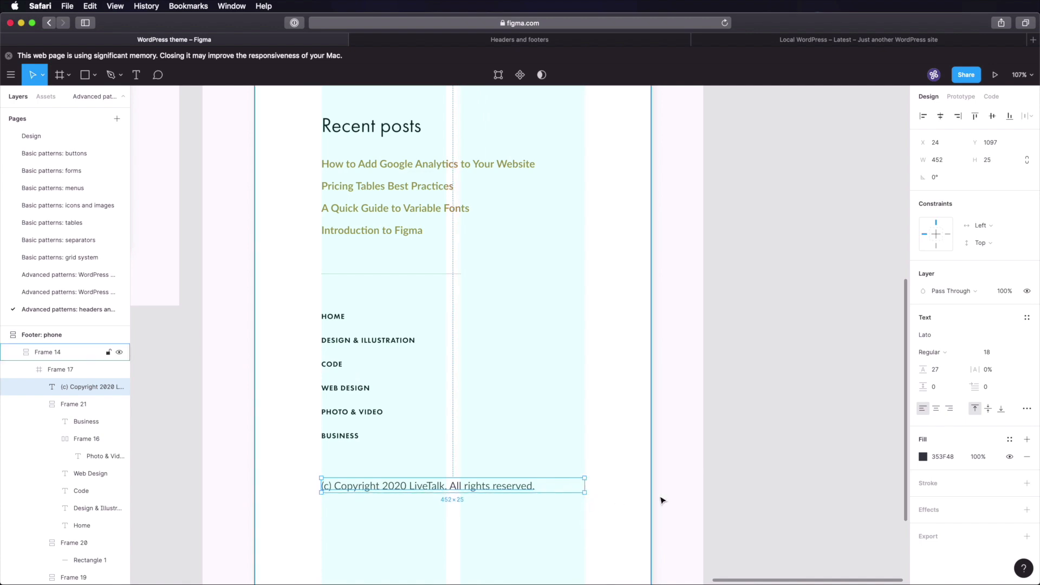
pyautogui.click(748, 443)
# - Shorten the phone footer frame to about 1128 px tall
pyautogui.scroll(-5, 746, 458)
pyautogui.click(502, 398)
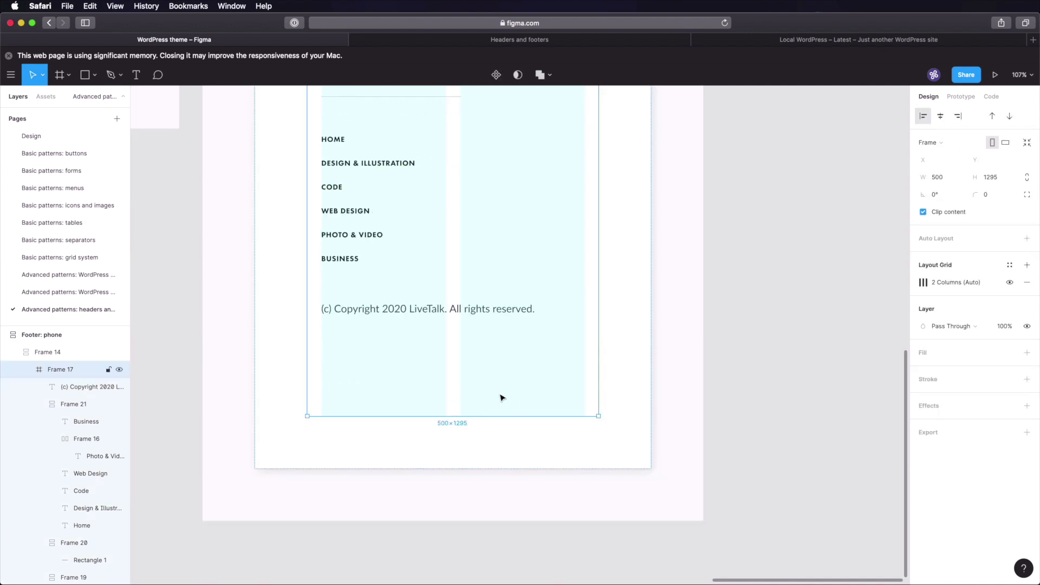
pyautogui.moveTo(469, 418); pyautogui.dragTo(467, 325)
pyautogui.scroll(7, 558, 402)
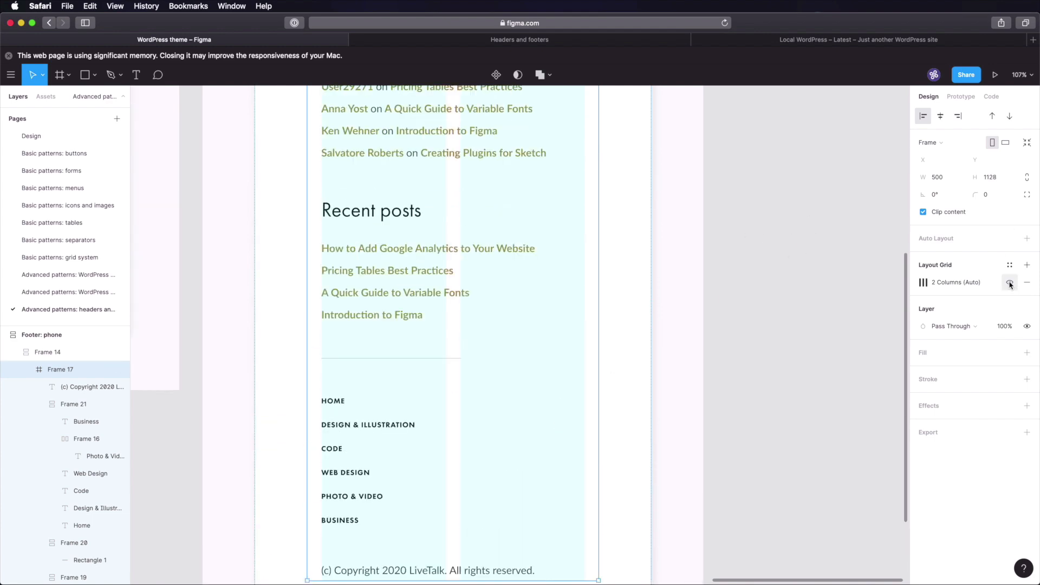
pyautogui.click(762, 310)
# - Zoom to fit all header and footer frames with Shift+1 and save the file
pyautogui.scroll(-2, 763, 315)
pyautogui.scroll(-5, 764, 315)
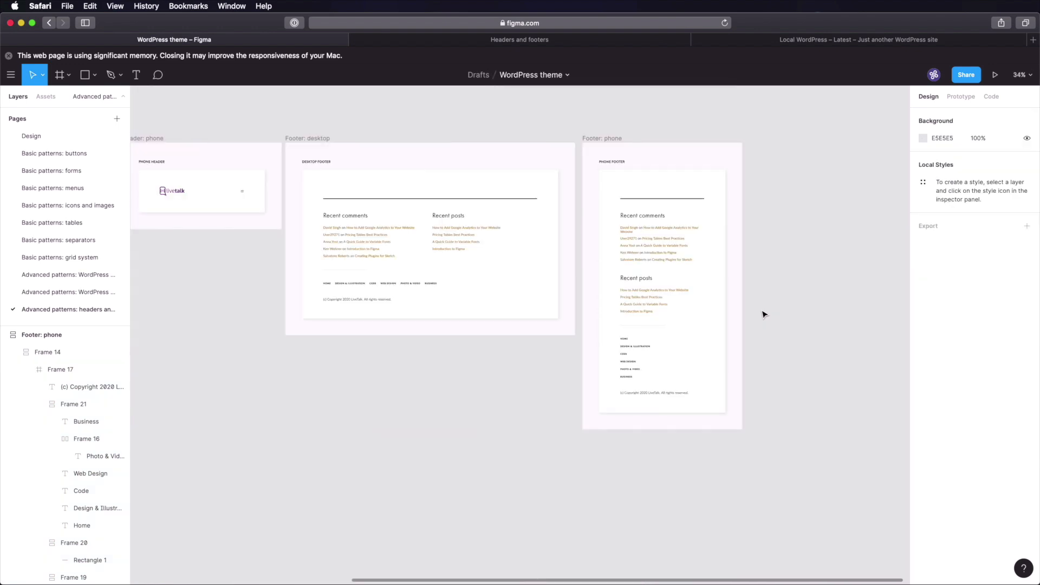
pyautogui.moveTo(758, 267); pyautogui.dragTo(885, 321)
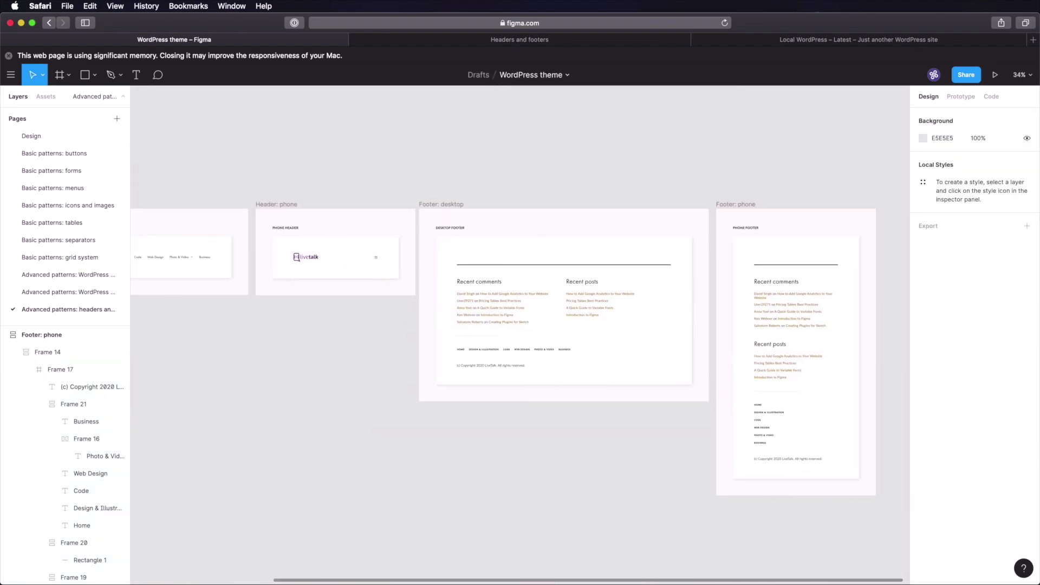
pyautogui.hotkey('shift', '1')
pyautogui.press('super+s')
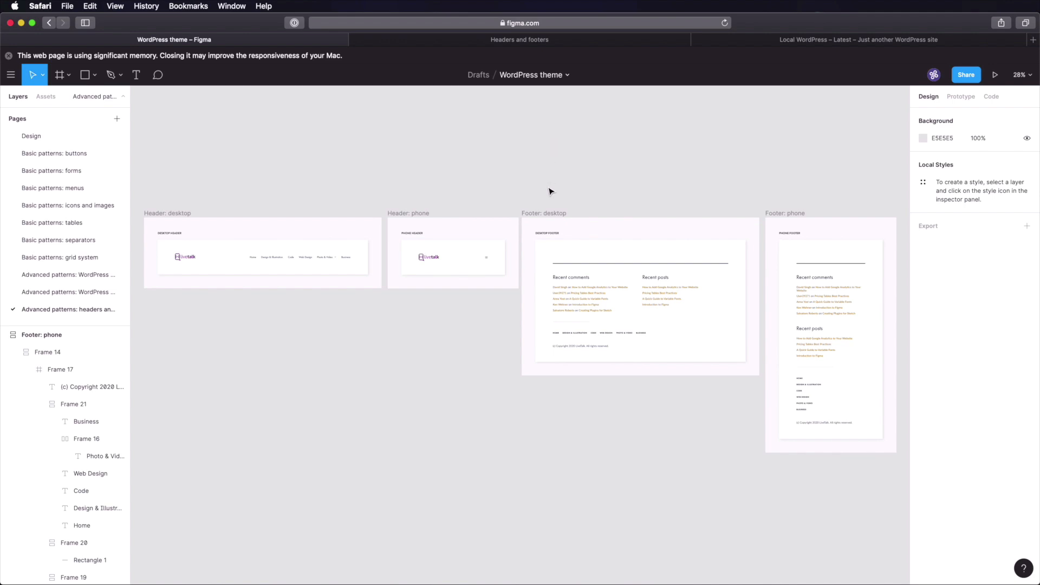
pyautogui.click(542, 47)
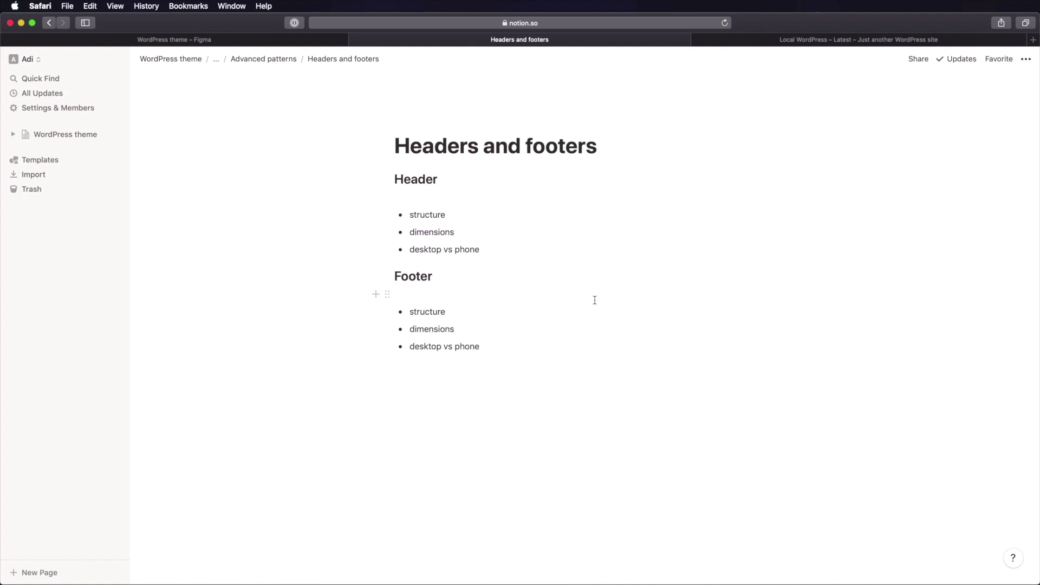
pyautogui.click(452, 213)
pyautogui.click(290, 59)
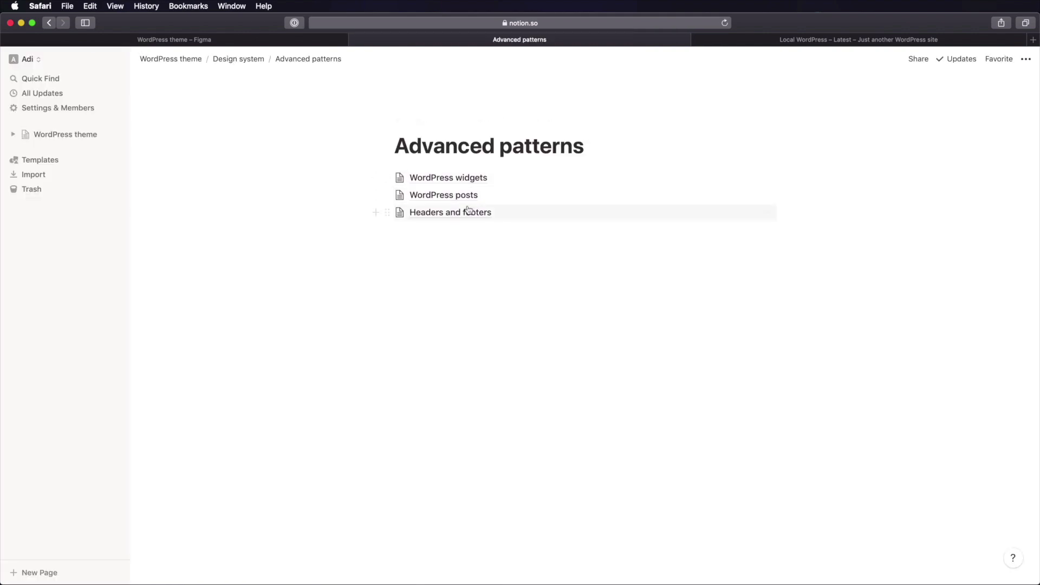
pyautogui.click(460, 219)
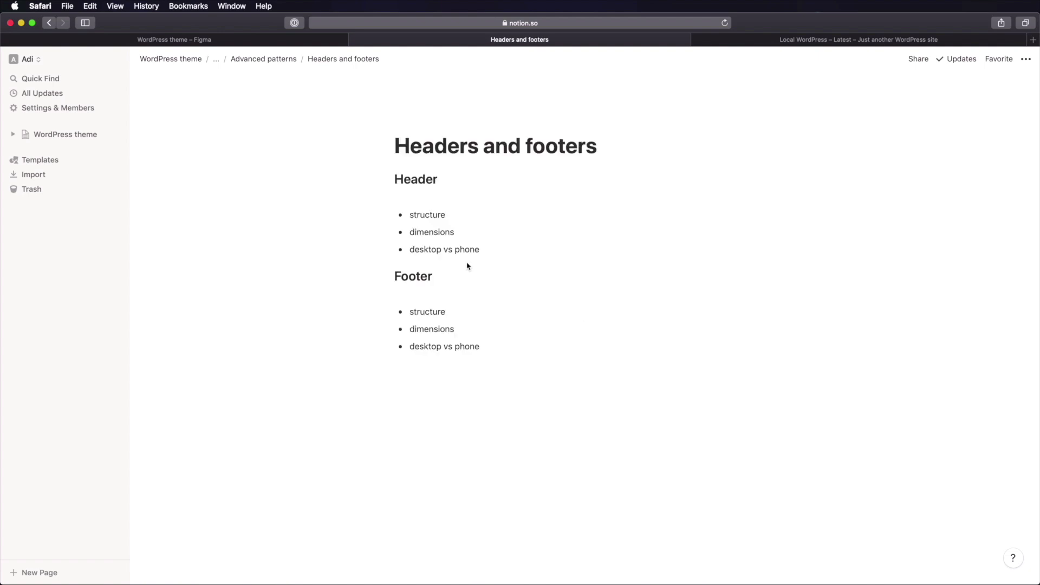
pyautogui.doubleClick(420, 181)
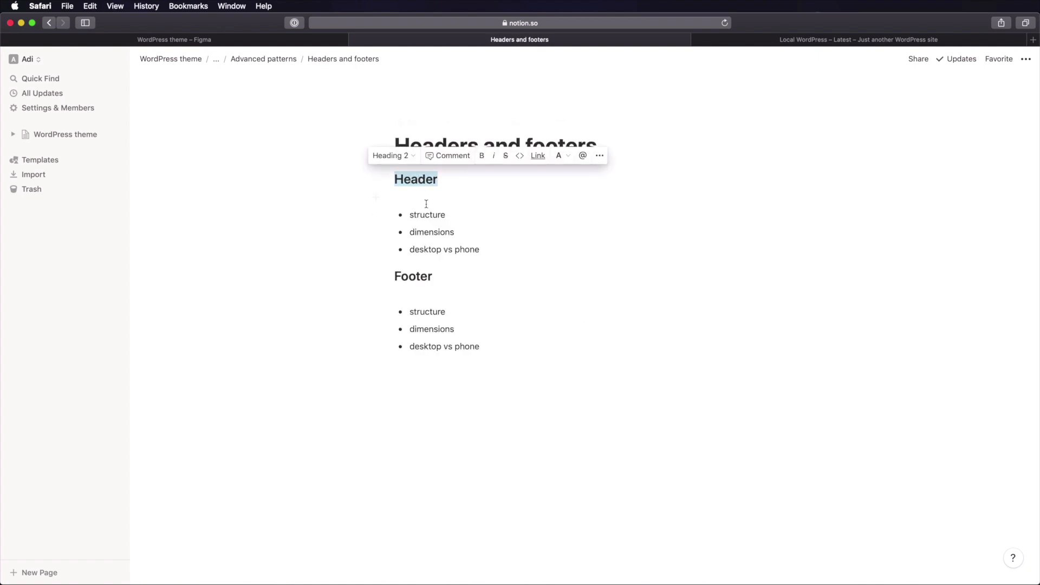
pyautogui.doubleClick(418, 277)
pyautogui.doubleClick(430, 214)
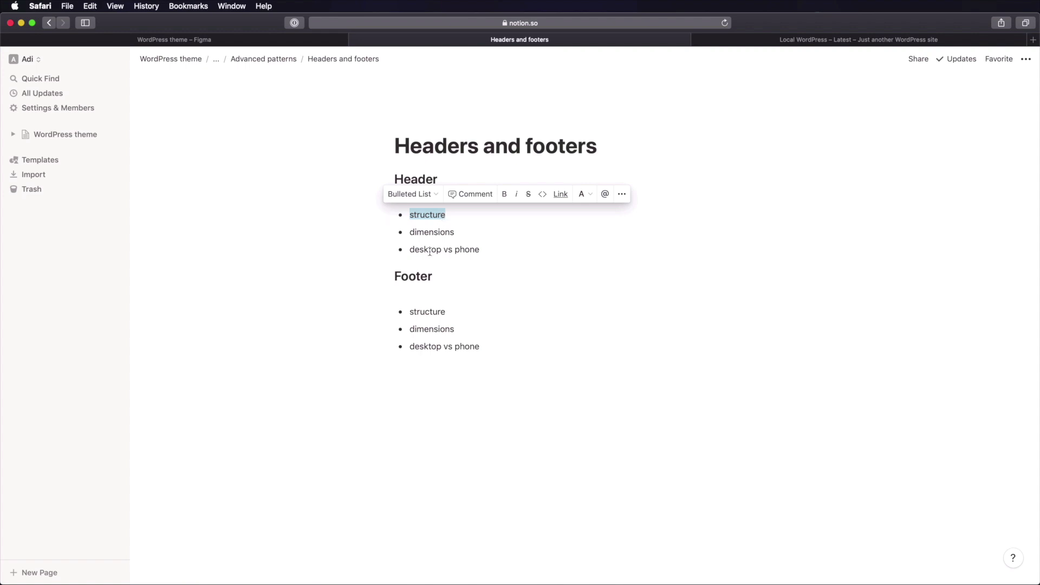
pyautogui.doubleClick(433, 232)
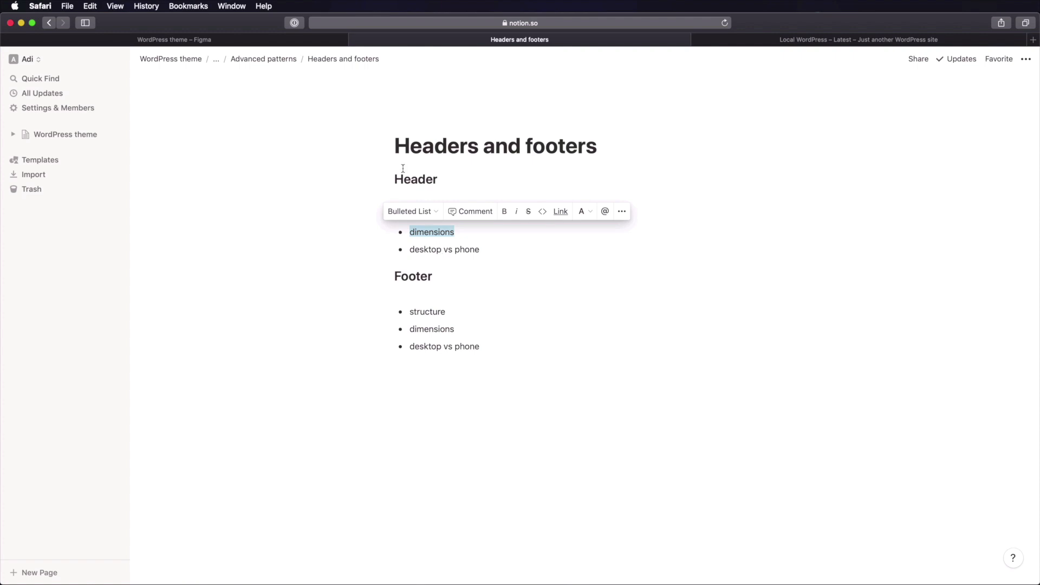
pyautogui.click(272, 39)
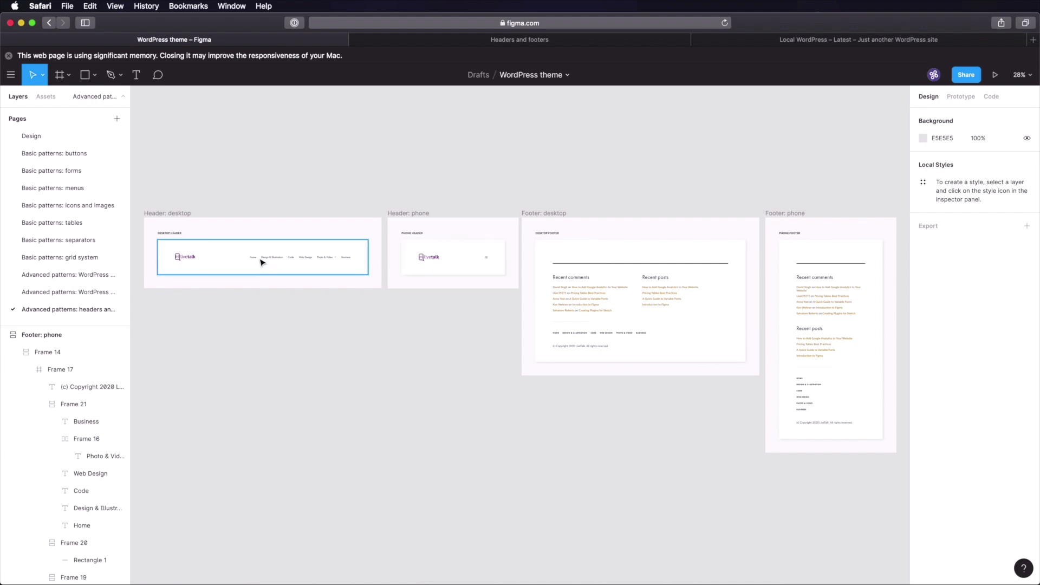
# - Inspect the desktop footer menu and the phone footer's Recent posts layers
pyautogui.keyDown('super'); pyautogui.click(582, 334); pyautogui.keyUp('super')
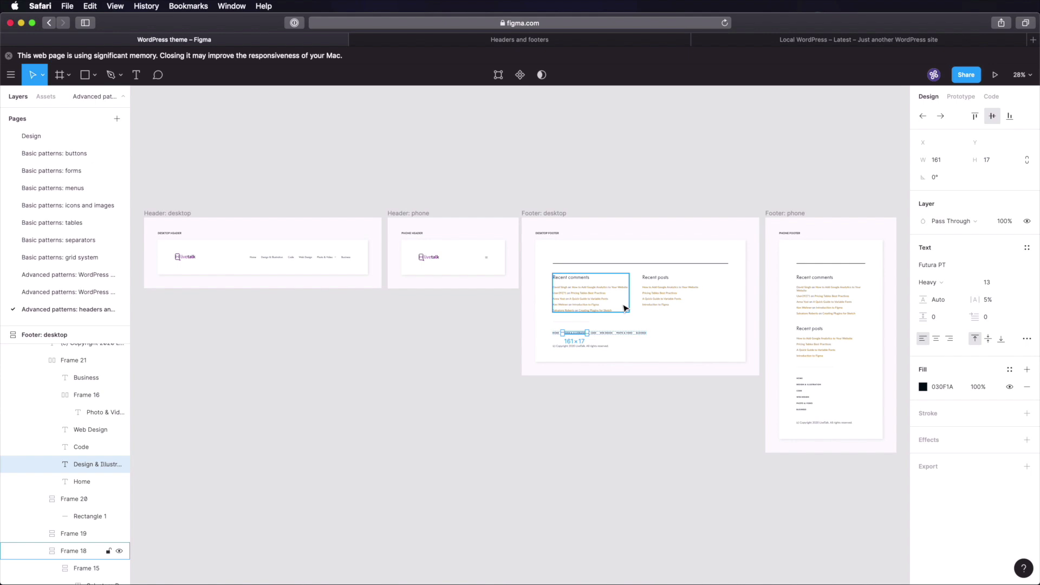
pyautogui.doubleClick(826, 300)
pyautogui.doubleClick(820, 301)
pyautogui.doubleClick(816, 343)
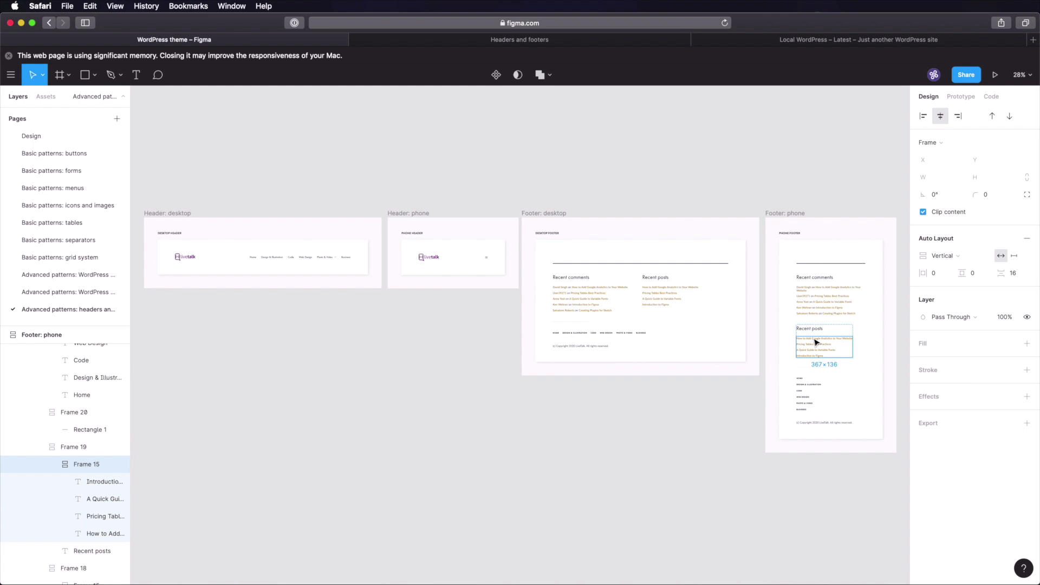
# - Clear the selection and return to the Notion 'Headers and footers' notes
pyautogui.click(699, 163)
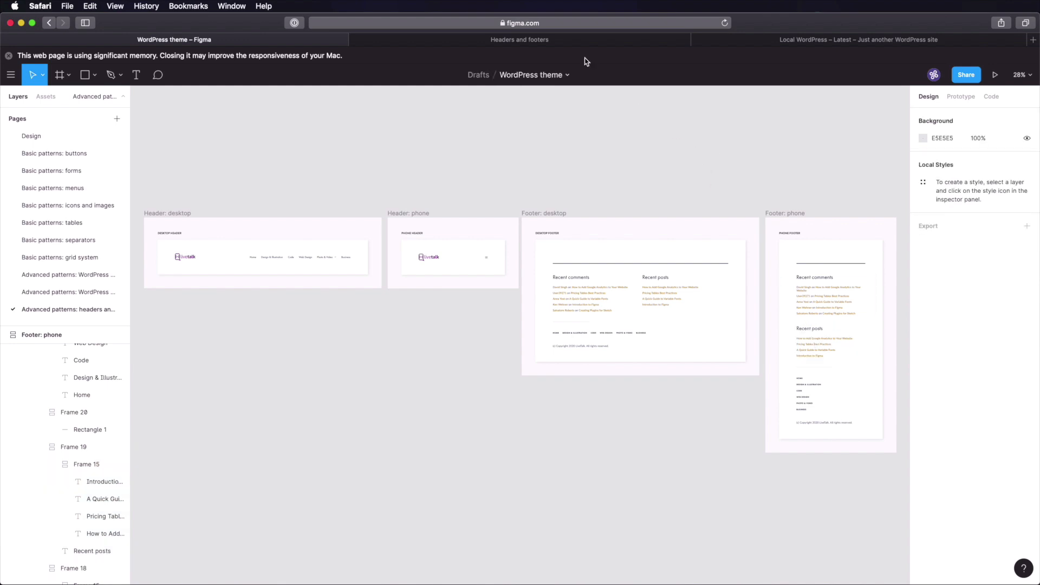
pyautogui.click(580, 43)
pyautogui.click(493, 253)
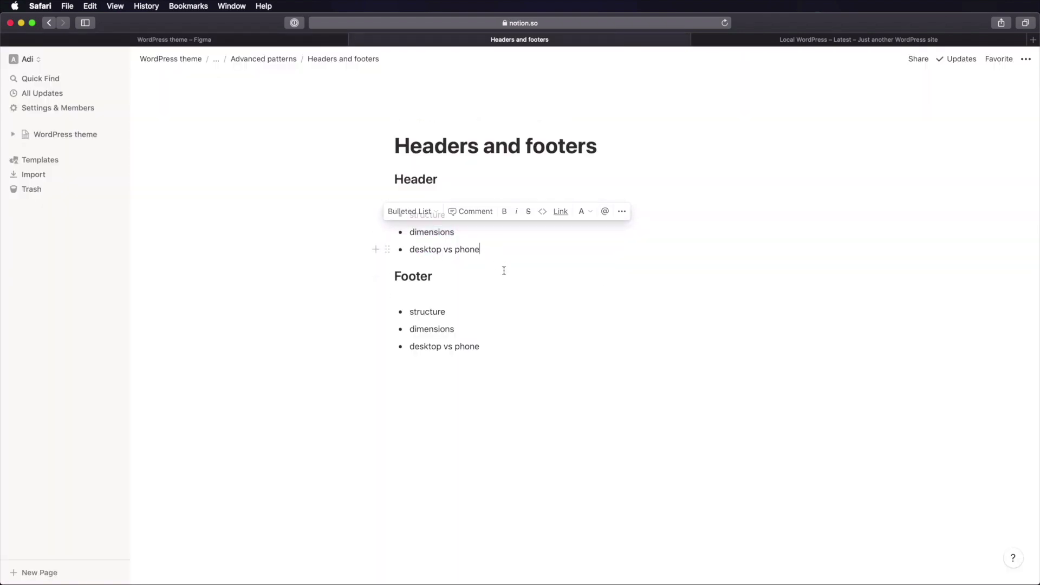
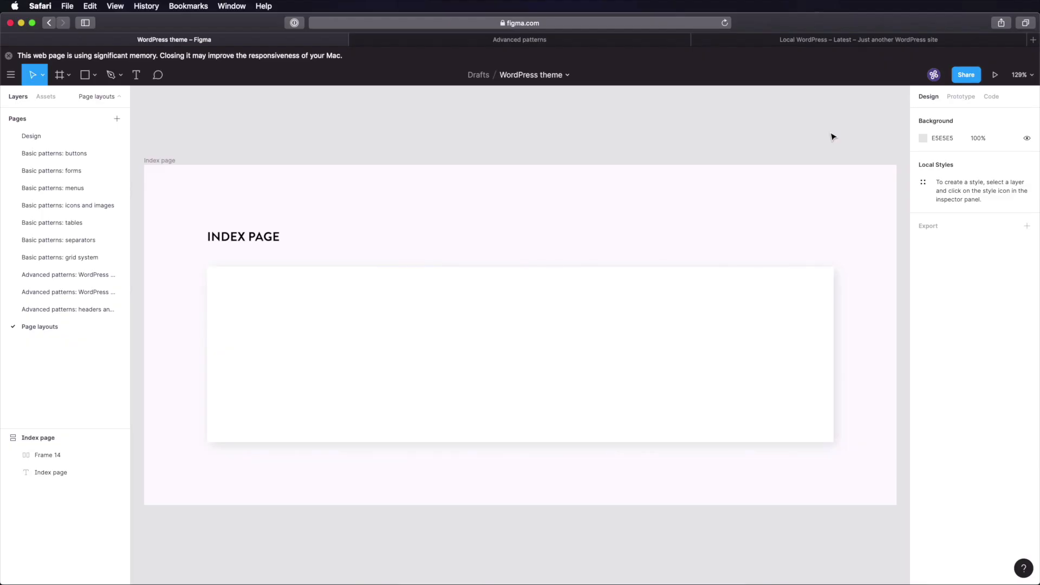
# - Add a rectangle inside Frame 14 with grey fill 6B7679 and corner radius 10
pyautogui.click(425, 130)
pyautogui.click(434, 330)
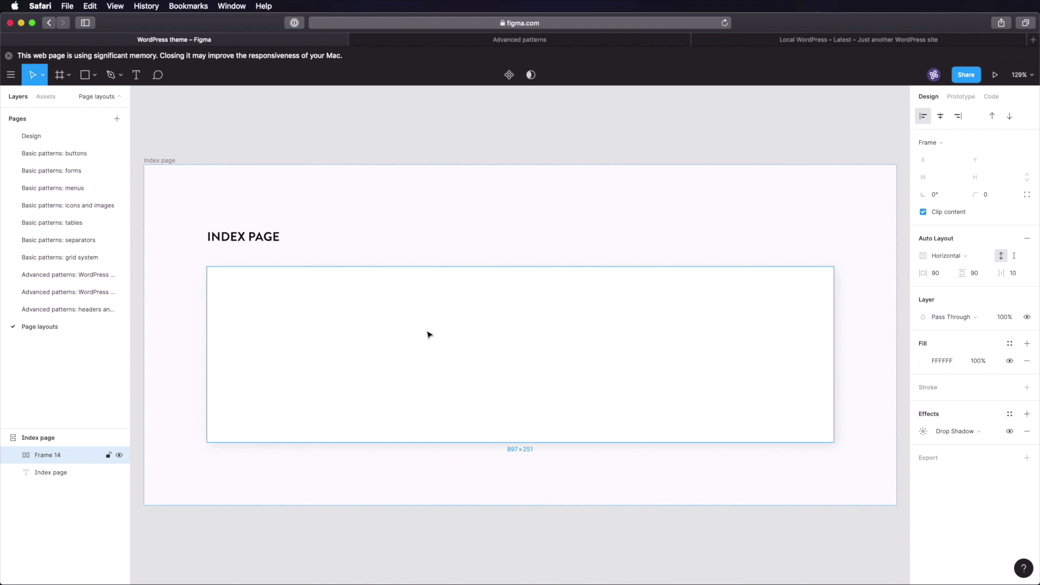
pyautogui.press('r')
pyautogui.click(395, 322)
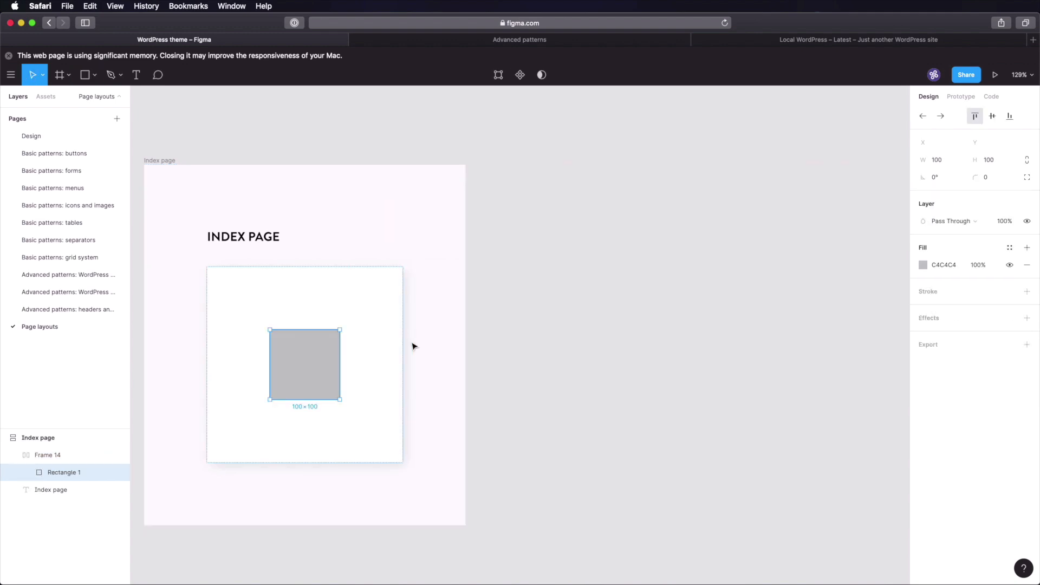
pyautogui.click(924, 265)
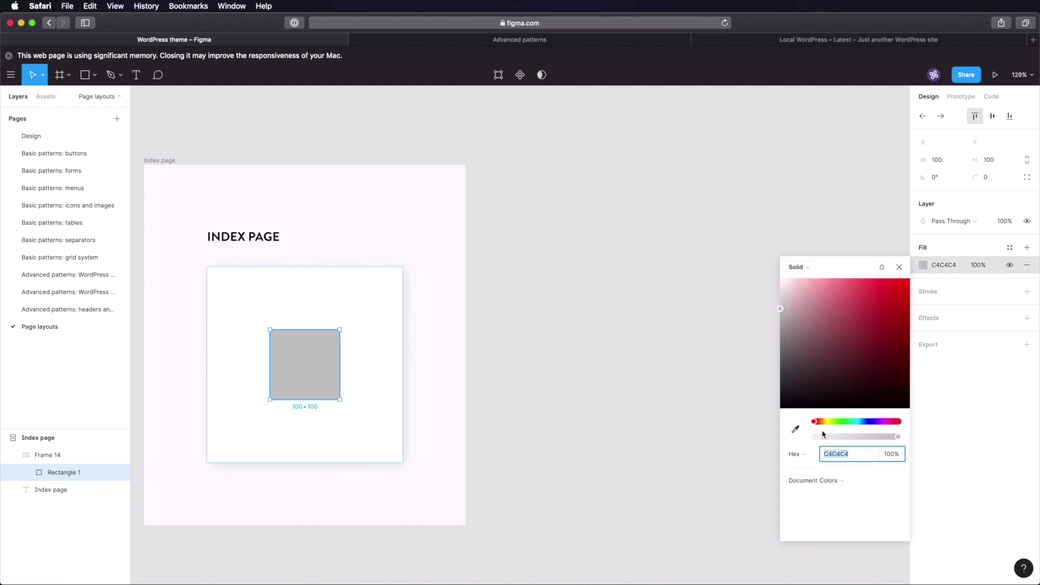
pyautogui.click(858, 421)
pyautogui.moveTo(818, 317)
pyautogui.mouseDown()
pyautogui.moveTo(798, 288)
pyautogui.moveTo(795, 349)
pyautogui.mouseUp()
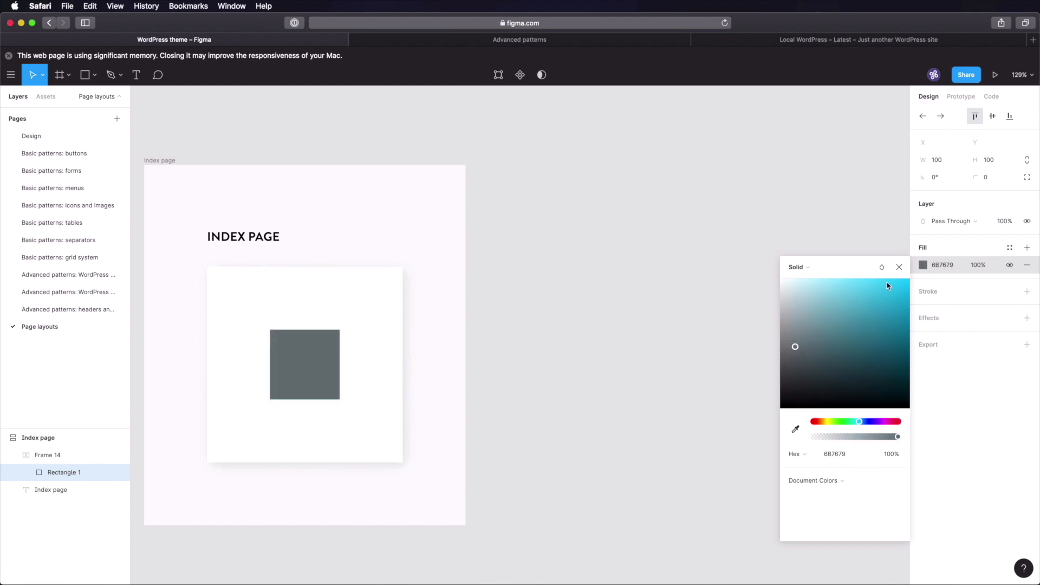
pyautogui.click(900, 267)
pyautogui.click(990, 180)
pyautogui.write('1')
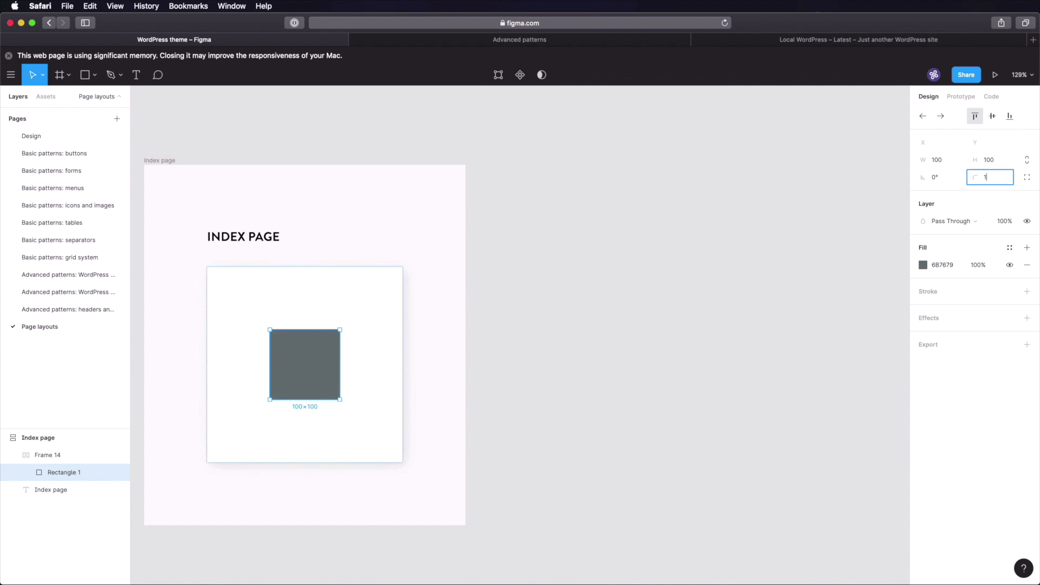
pyautogui.write('0')
pyautogui.press('Return')
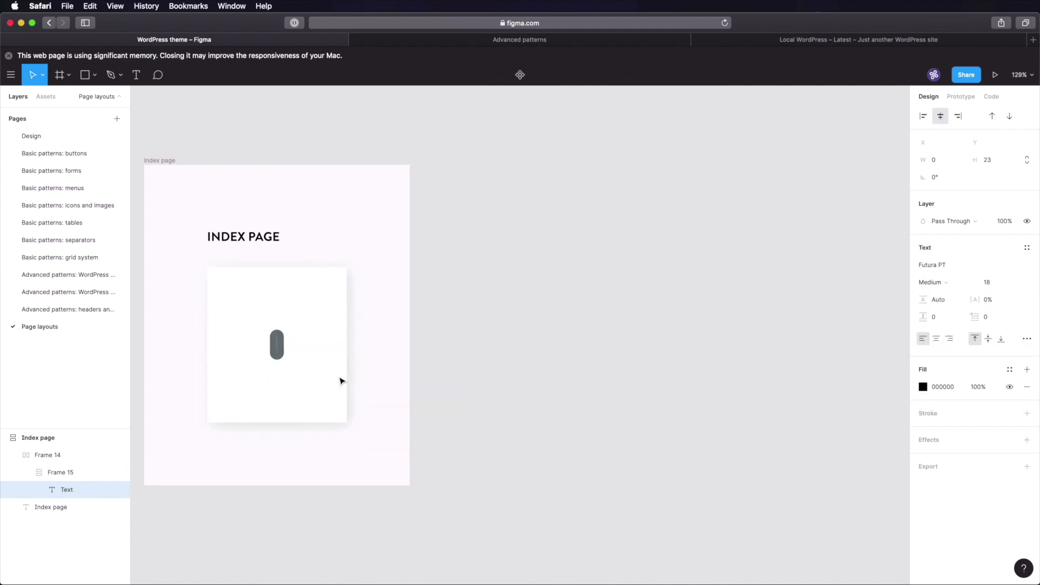
# - Label the block HEADER in white text, adjust its padding, and fix its width at 500
pyautogui.write('HEADER')
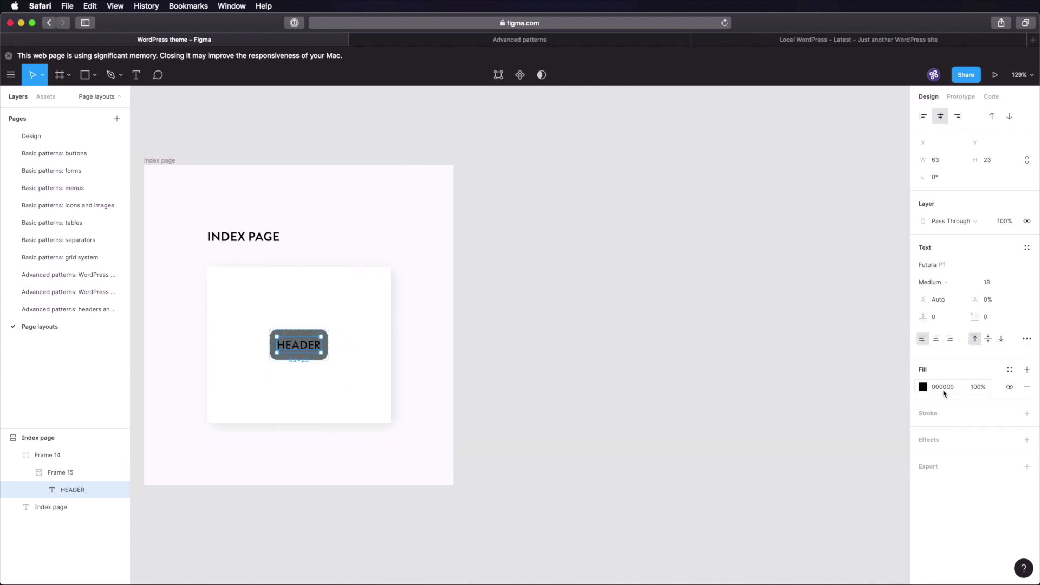
pyautogui.click(924, 389)
pyautogui.moveTo(867, 403); pyautogui.dragTo(696, 254)
pyautogui.click(652, 309)
pyautogui.click(946, 277)
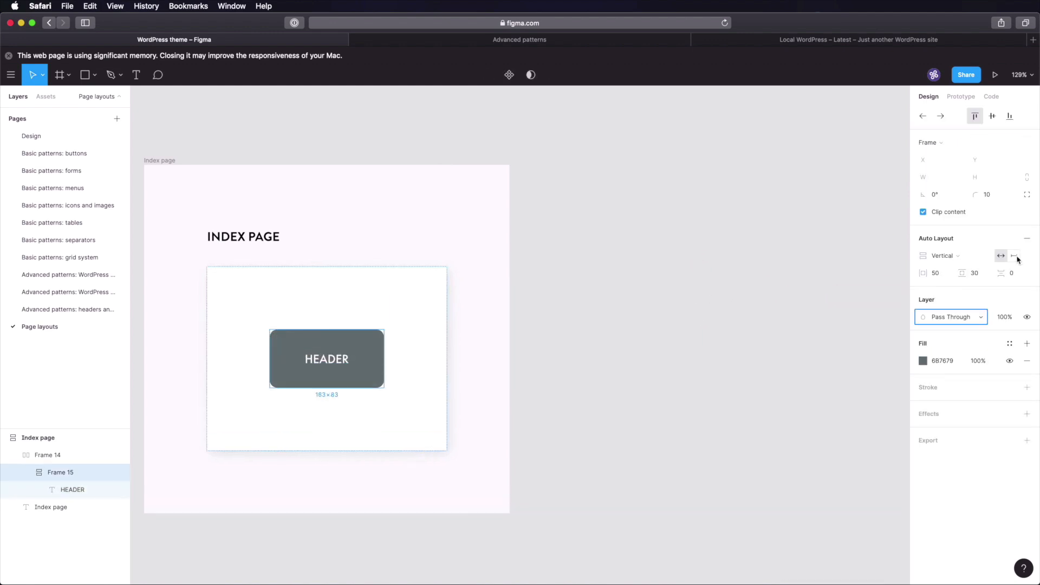
pyautogui.click(1016, 257)
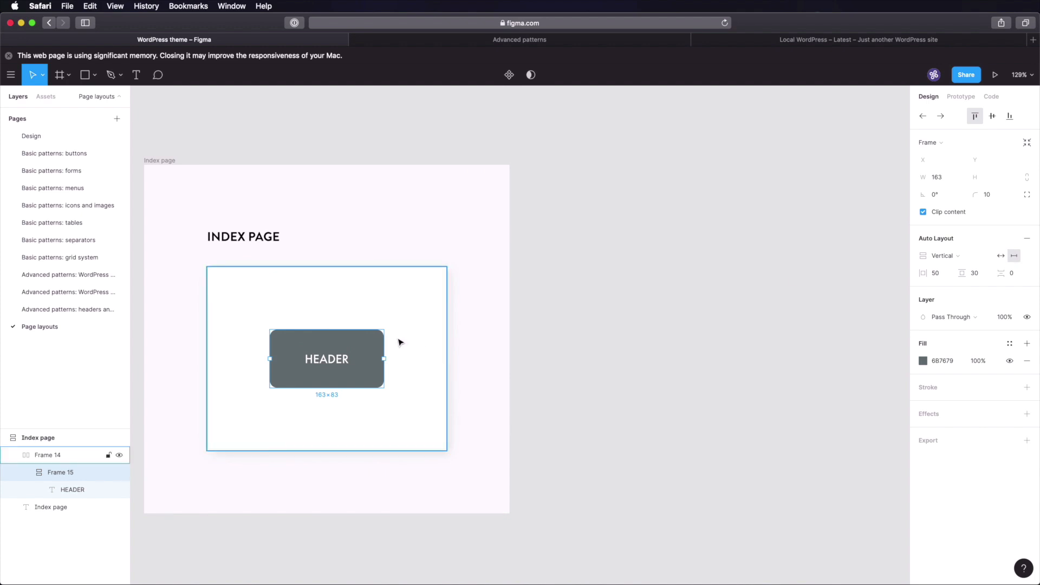
pyautogui.click(941, 182)
pyautogui.write('500')
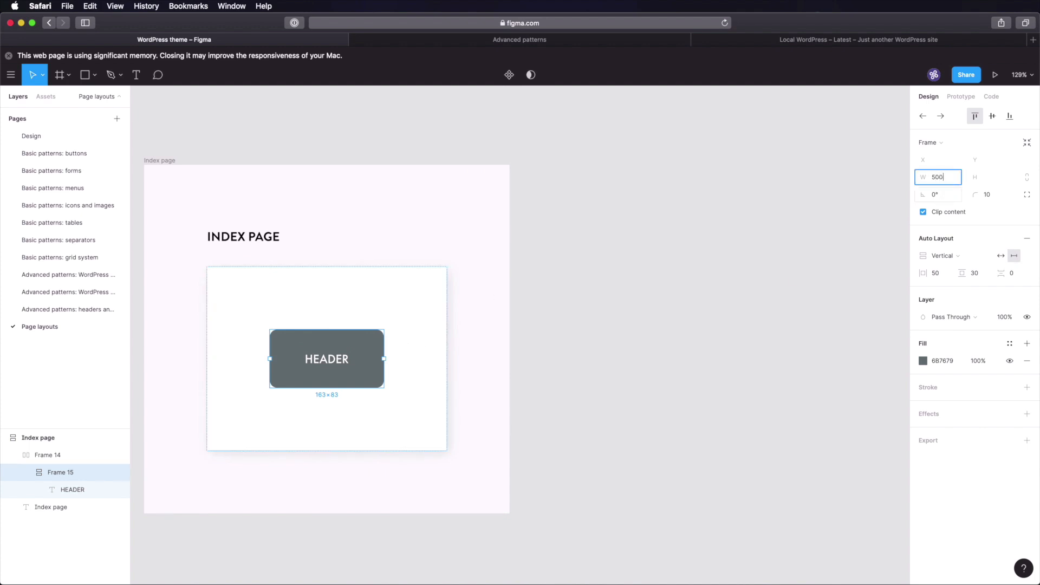
pyautogui.press('Tab')
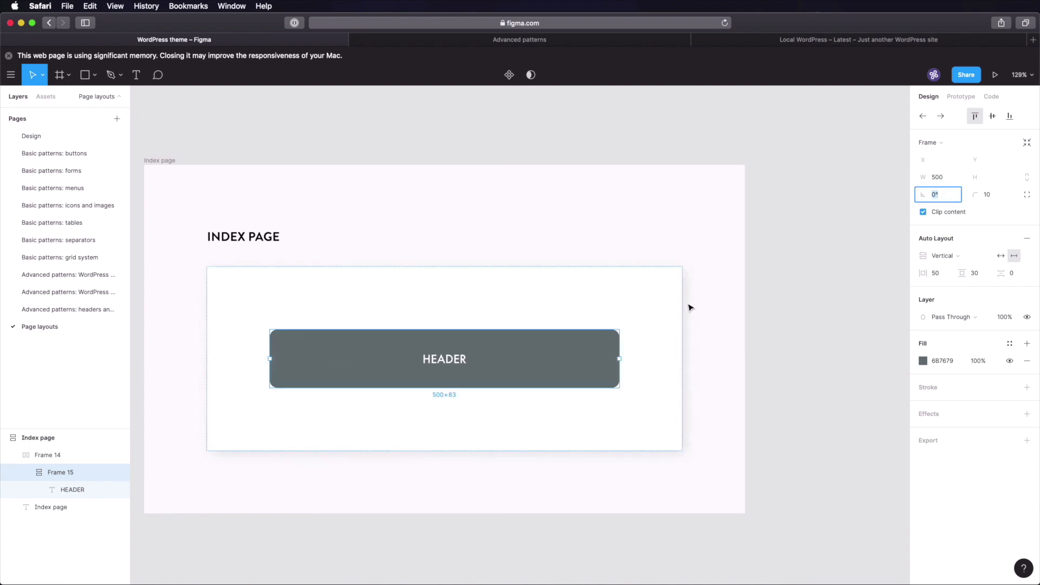
pyautogui.click(773, 298)
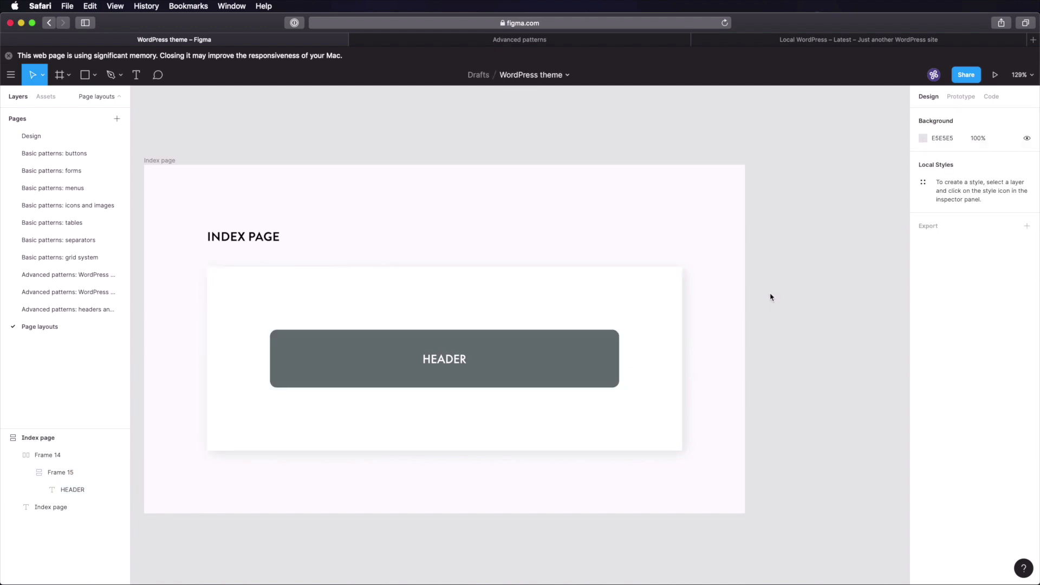
# - Duplicate the HEADER block into copies labelled POSTS and SIDEBAR
pyautogui.scroll(-3, 771, 296)
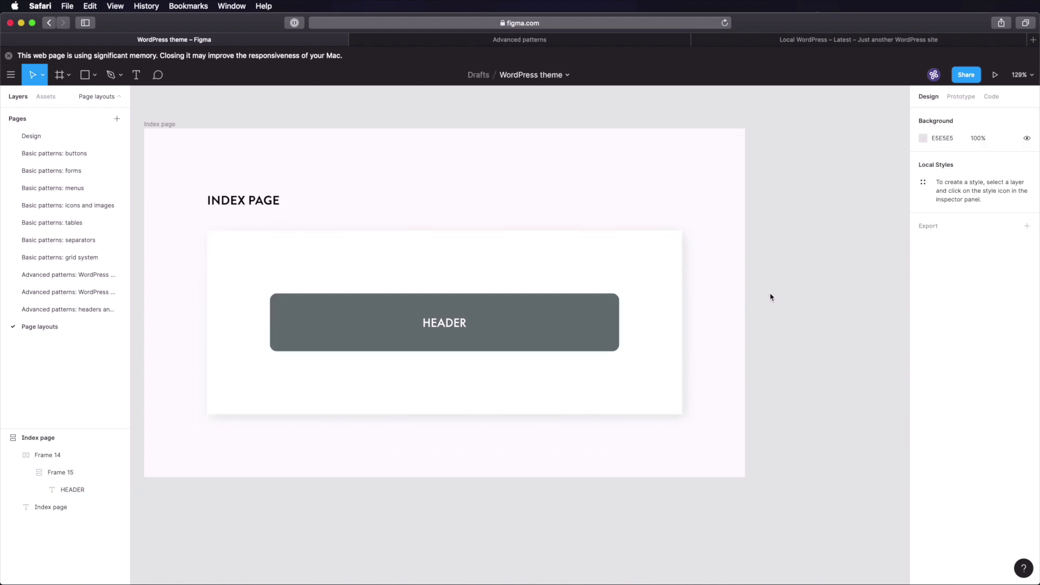
pyautogui.doubleClick(523, 287)
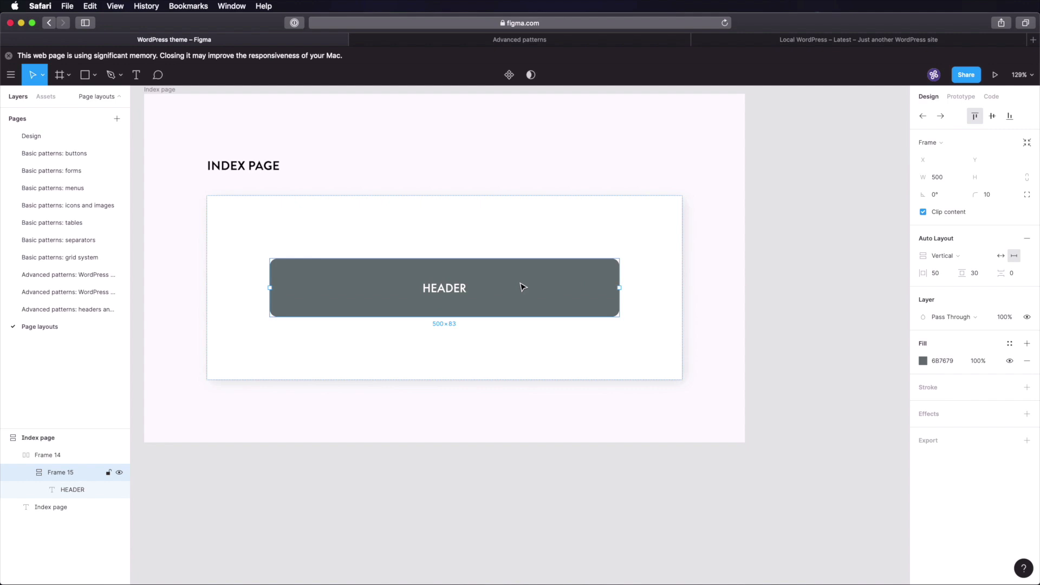
pyautogui.press('super+d')
pyautogui.doubleClick(444, 353)
pyautogui.write('POSTS')
pyautogui.press('Escape')
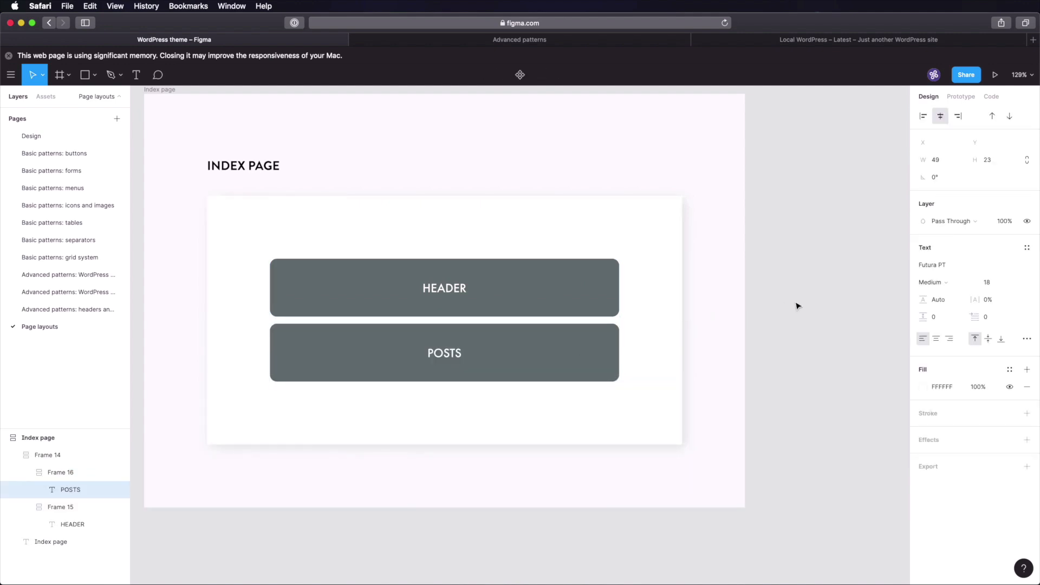
pyautogui.click(798, 306)
pyautogui.write('Sidebar')
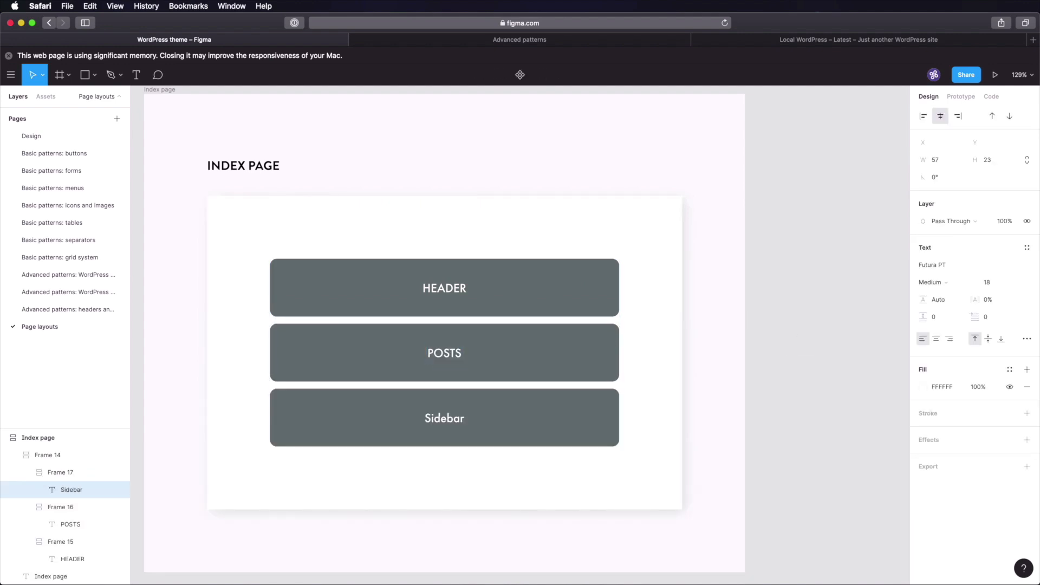
pyautogui.press('super+a')
pyautogui.write('SIDEBAR')
# - Add a FOOTER copy, wrap POSTS and SIDEBAR in a horizontal auto layout, and save
pyautogui.press('super+d')
pyautogui.doubleClick(448, 482)
pyautogui.write('FOOTER')
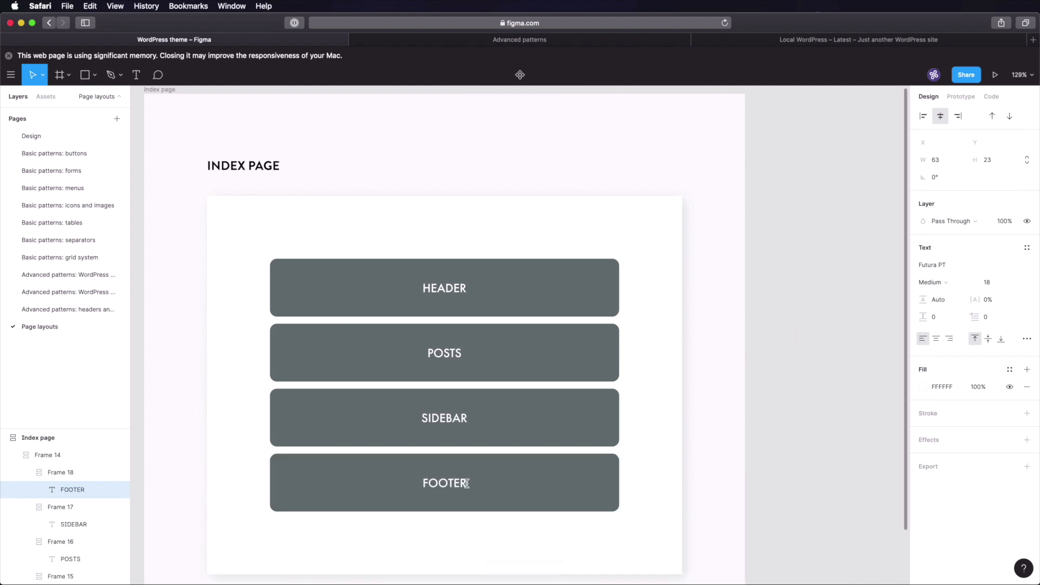
pyautogui.click(876, 305)
pyautogui.hotkey('shift', 'a')
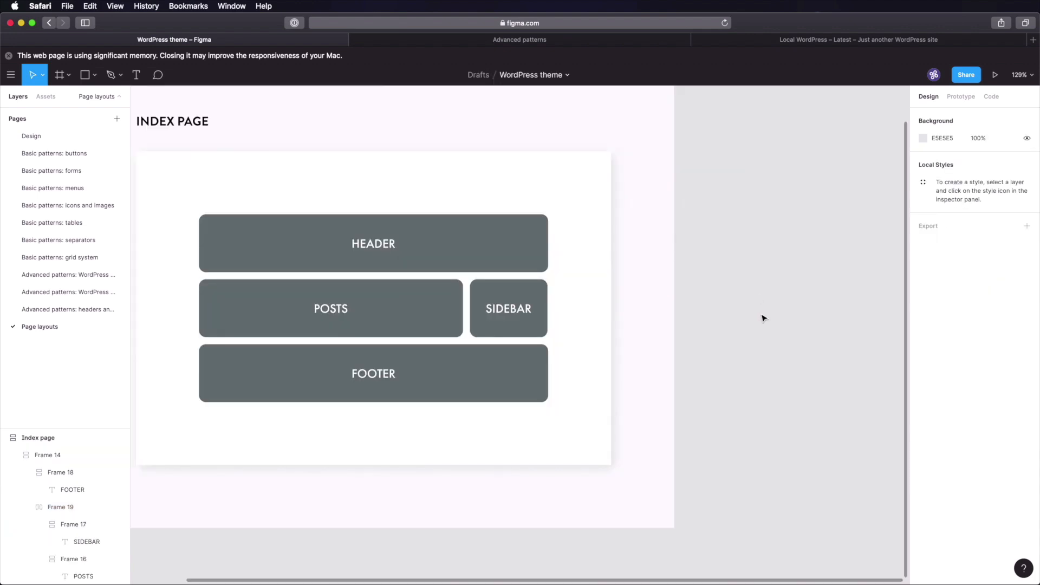
pyautogui.hscroll(-5, 641, 297)
pyautogui.press('super+s')
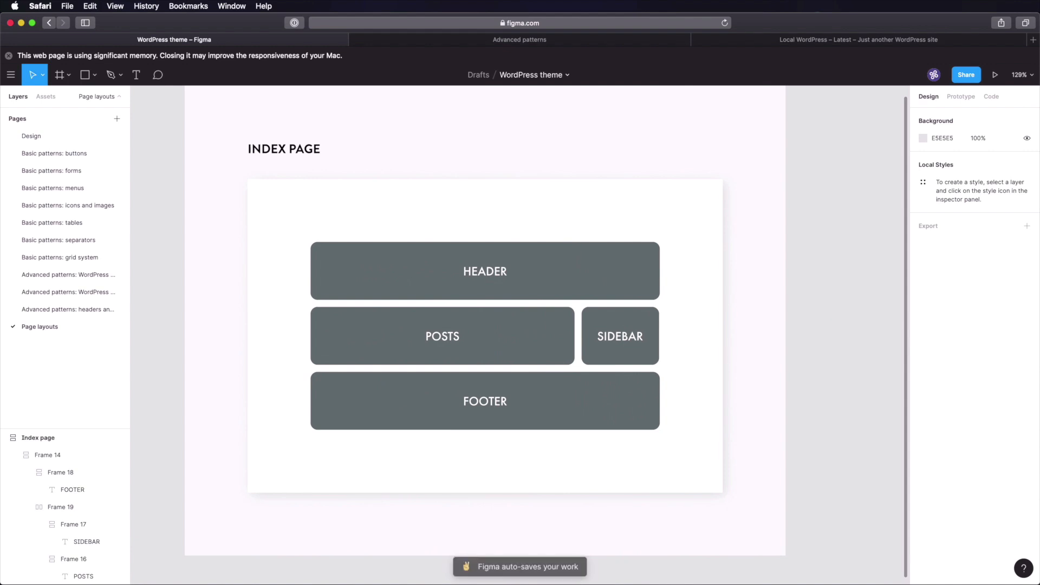
pyautogui.scroll(2, 810, 308)
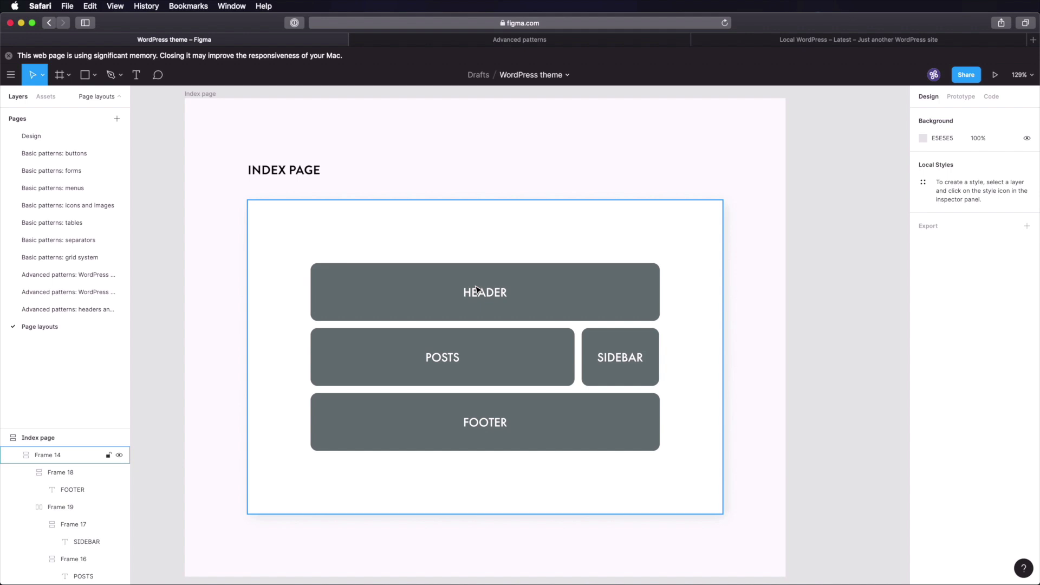
# - Browse the WordPress pattern and headers/footers pages, then settle back on Page layouts
pyautogui.click(67, 292)
pyautogui.hotkey('shift', '1')
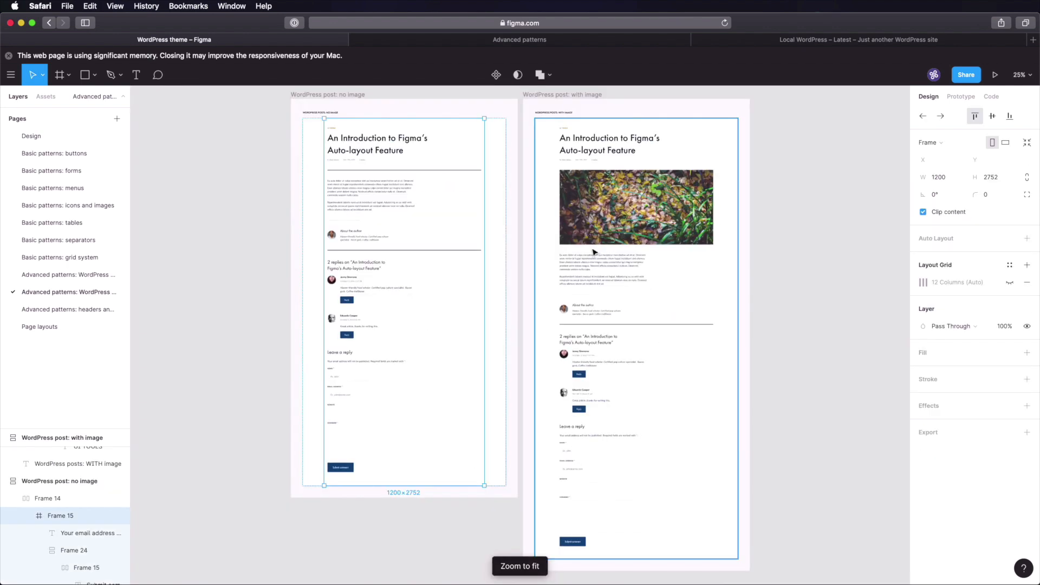
pyautogui.click(253, 174)
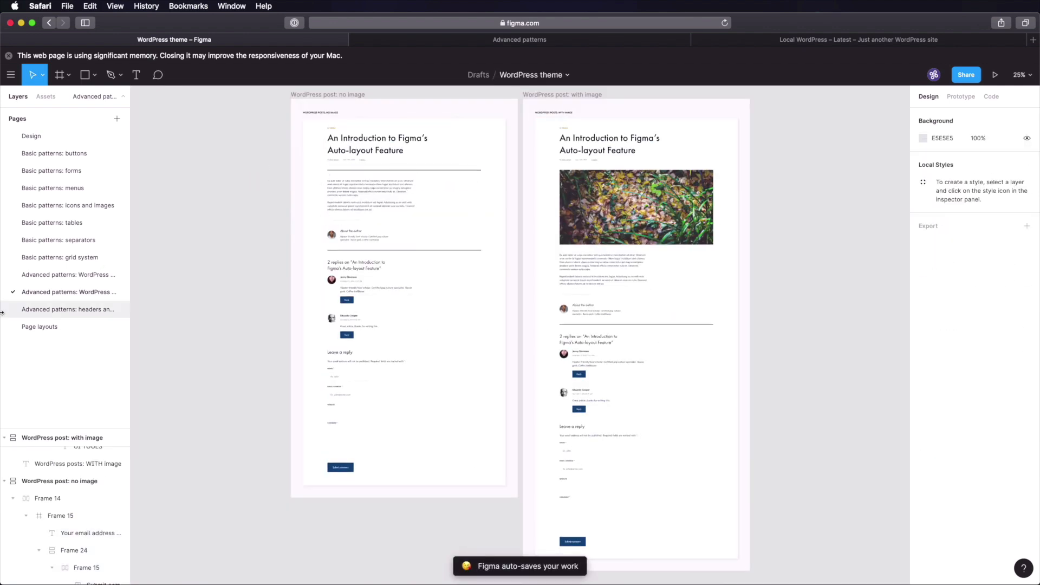
pyautogui.click(76, 326)
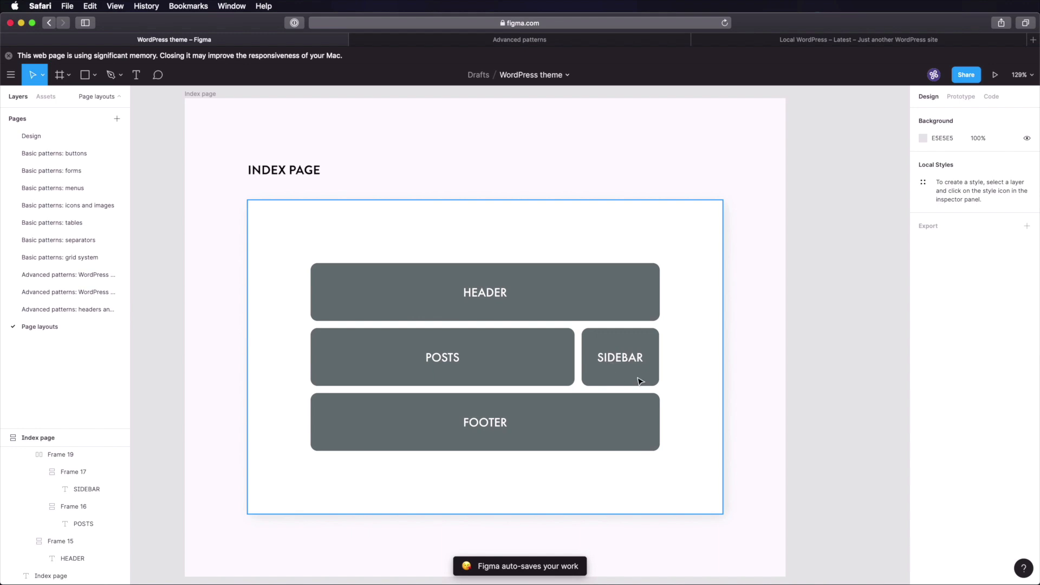
pyautogui.click(70, 293)
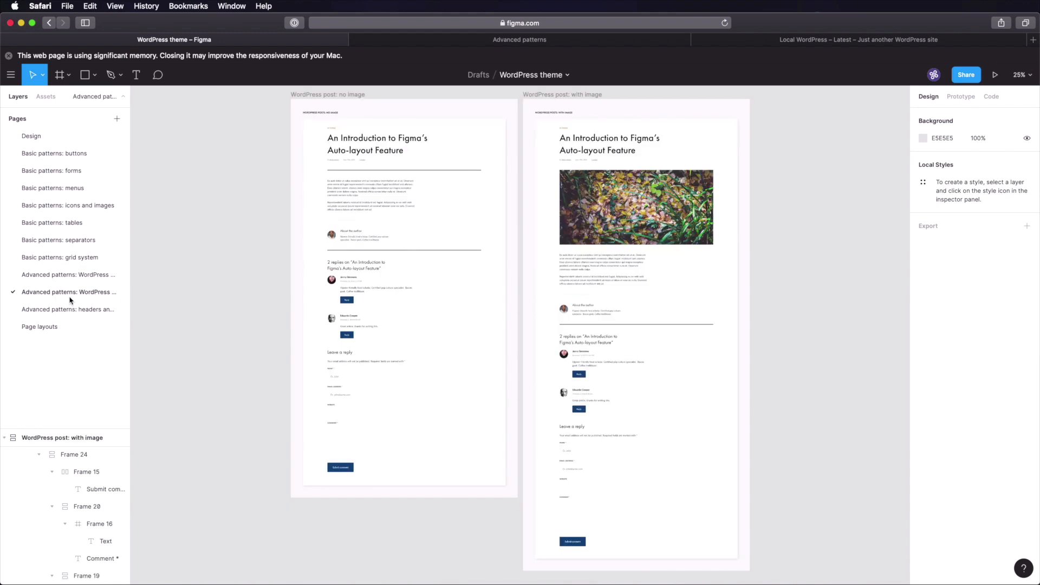
pyautogui.click(71, 276)
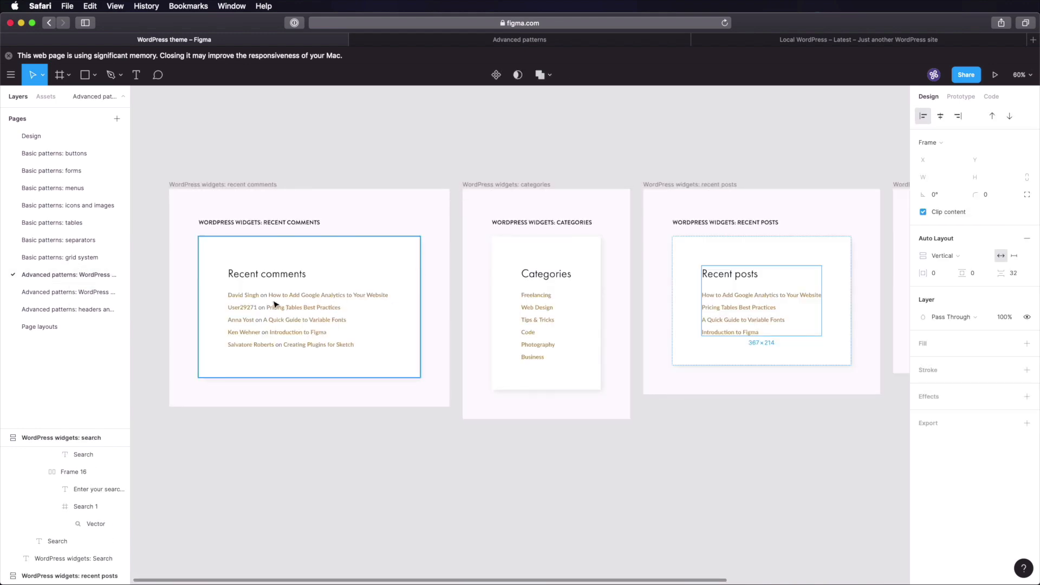
pyautogui.click(41, 326)
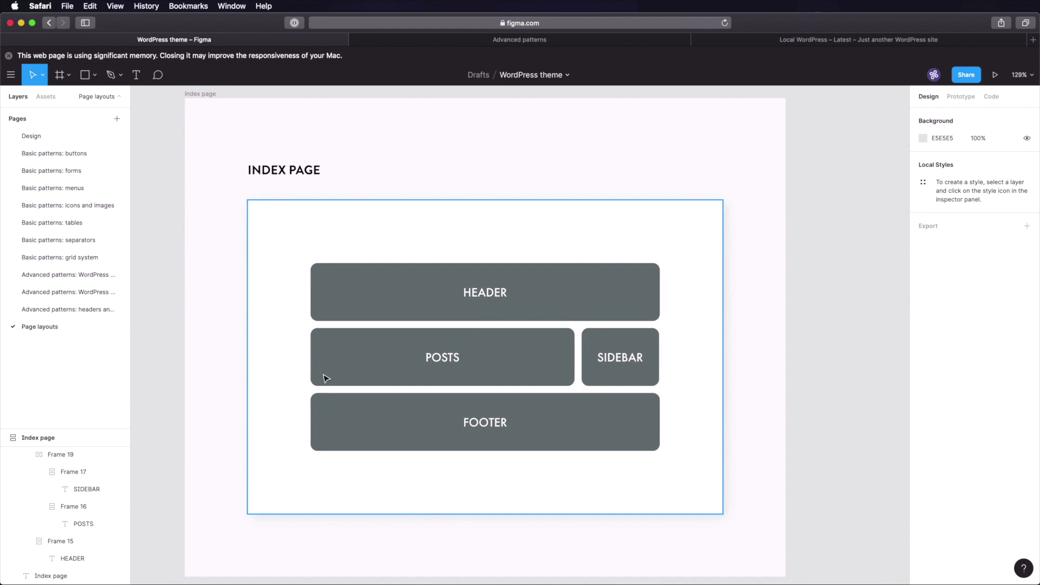
pyautogui.click(98, 307)
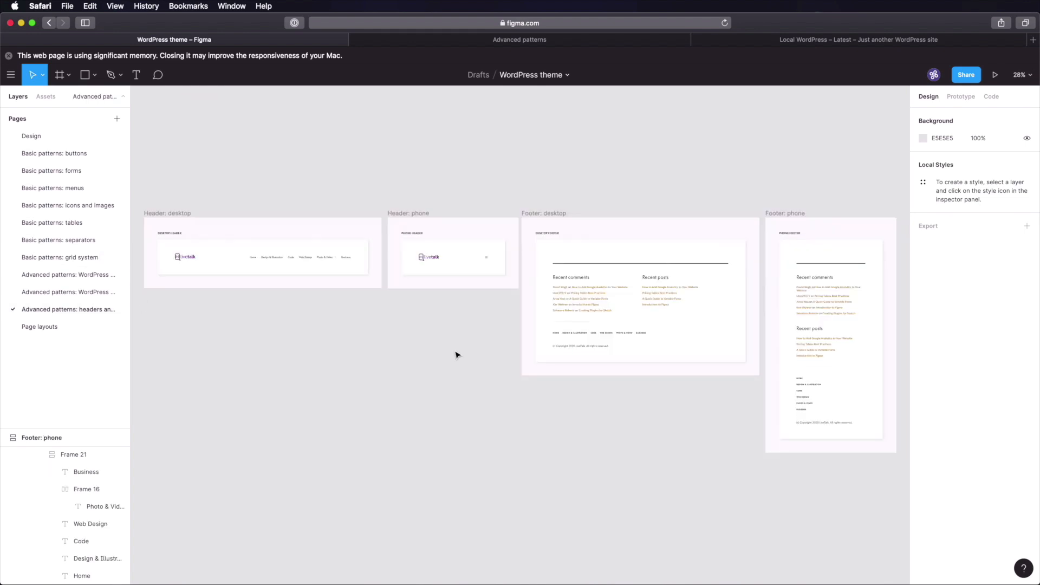
pyautogui.click(50, 337)
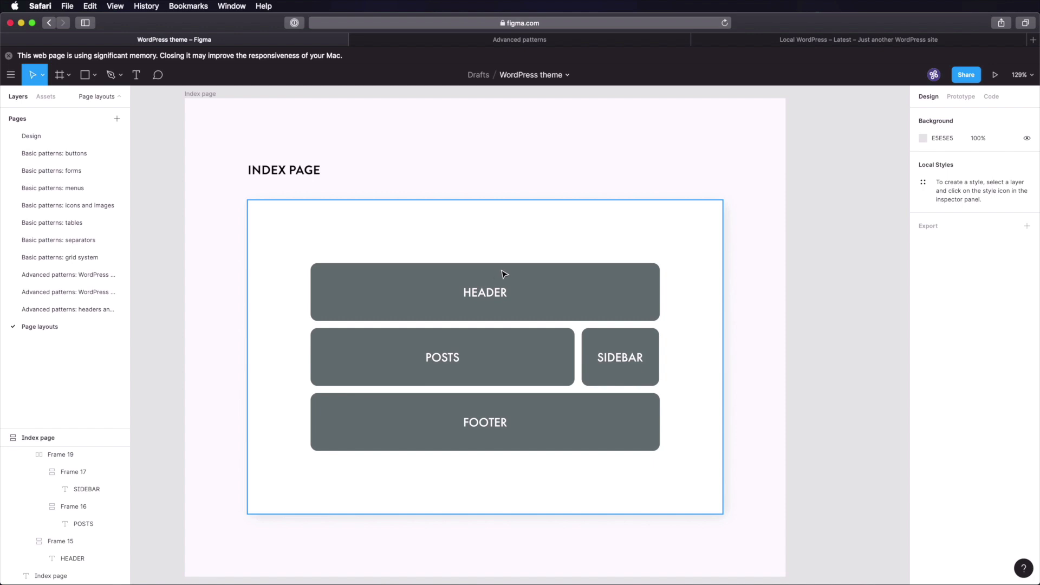
# - Duplicate the Index page frame as 'Post page' and change its title to POST PAGE
pyautogui.scroll(-3, 730, 277)
pyautogui.moveTo(731, 276); pyautogui.dragTo(508, 255)
pyautogui.click(220, 125)
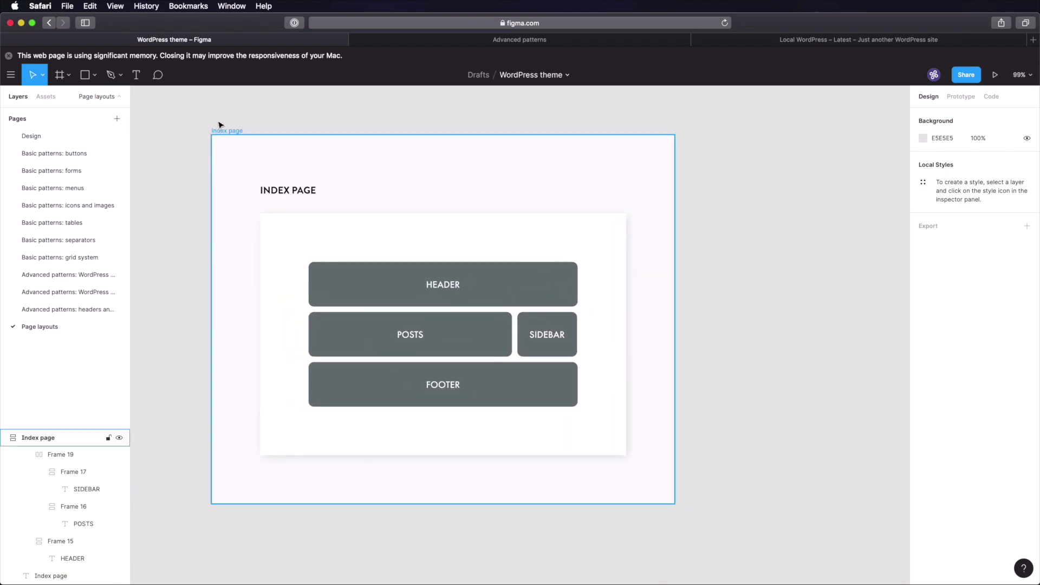
pyautogui.press('super+d')
pyautogui.click(409, 137)
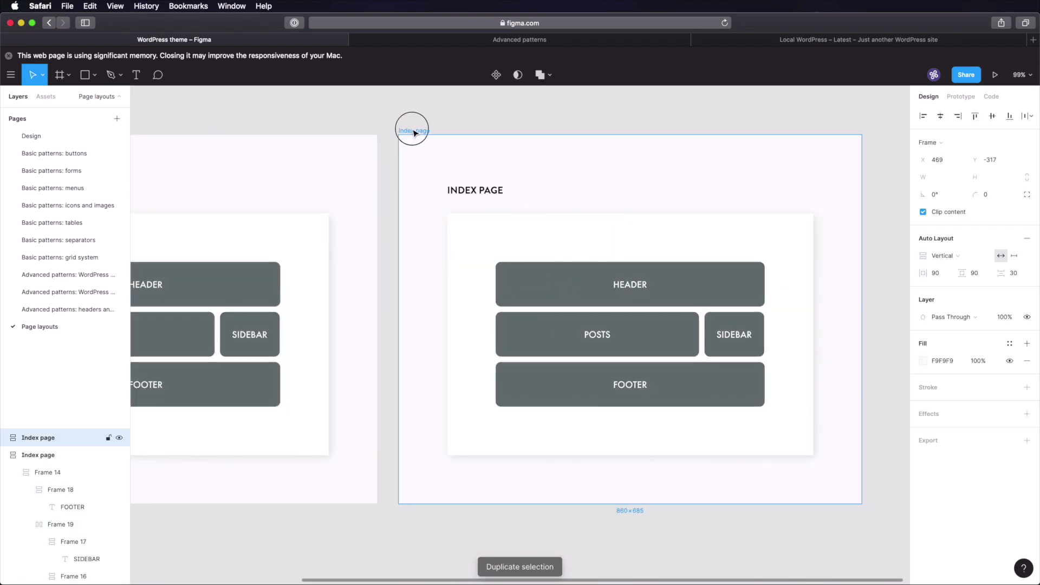
pyautogui.press('super+r')
pyautogui.write('P')
pyautogui.write('page')
pyautogui.press('Return')
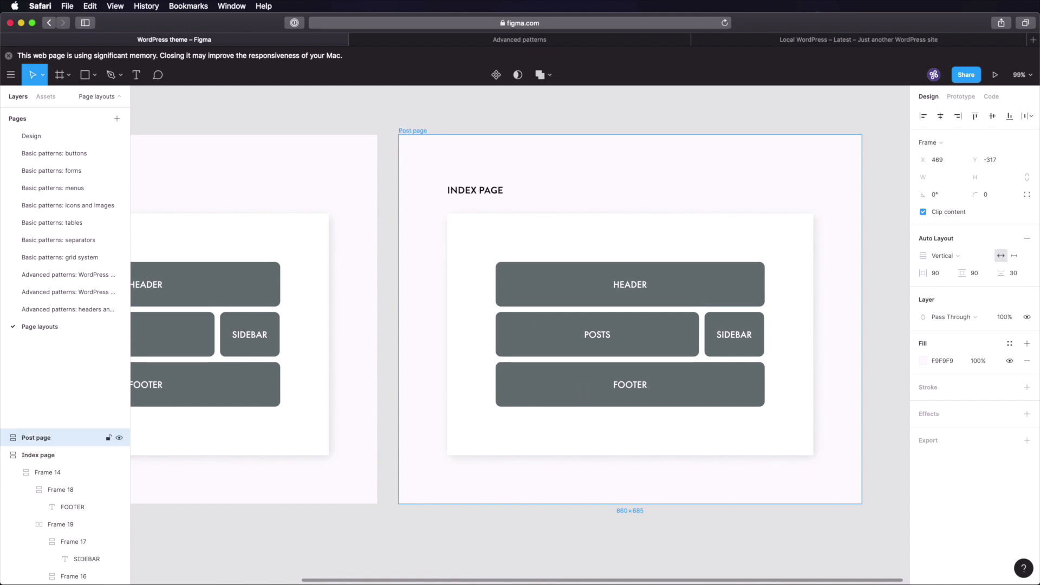
pyautogui.click(475, 191)
pyautogui.doubleClick(467, 191)
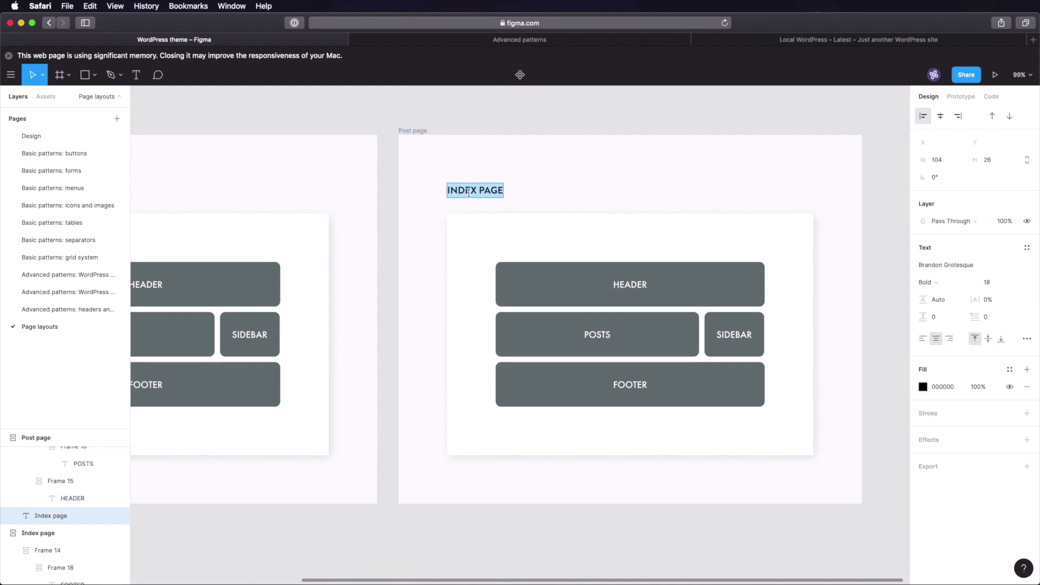
pyautogui.write('PAGE')
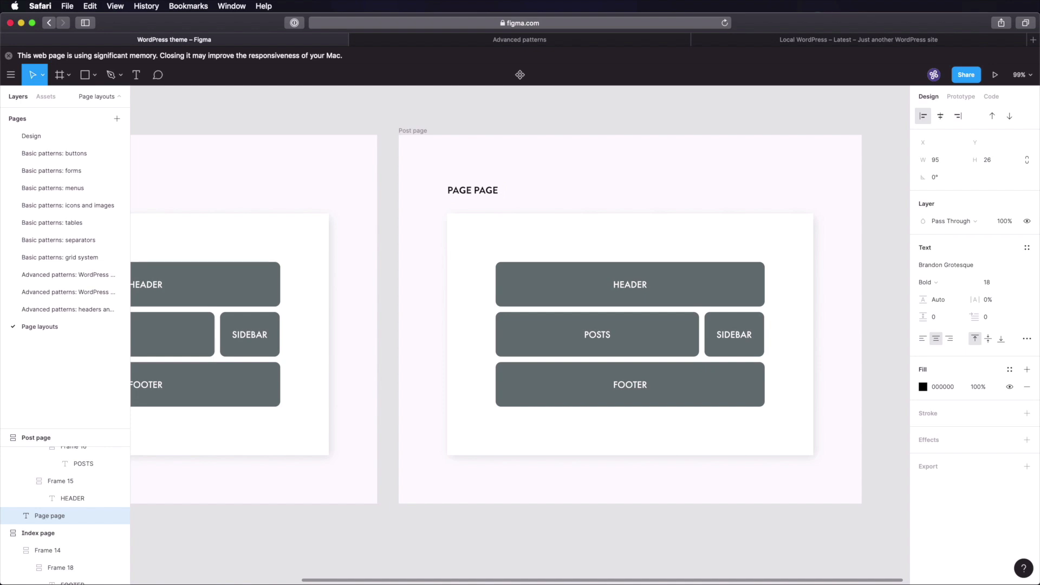
pyautogui.press('Escape')
pyautogui.click(559, 106)
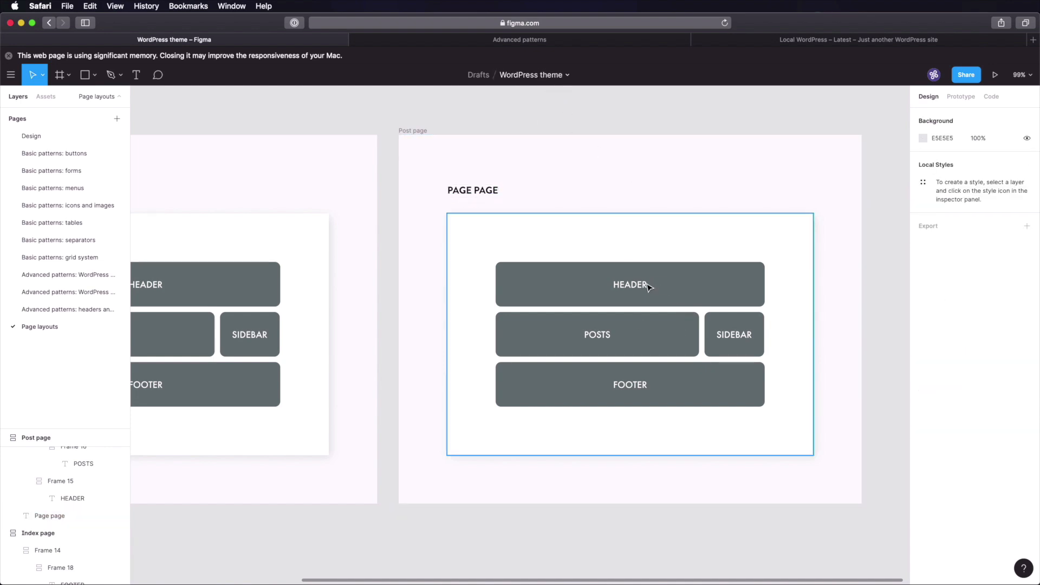
# - Rename POSTS to POST CONTENT, delete SIDEBAR, and set POST CONTENT width to 500
pyautogui.doubleClick(605, 337)
pyautogui.doubleClick(605, 337)
pyautogui.write('P')
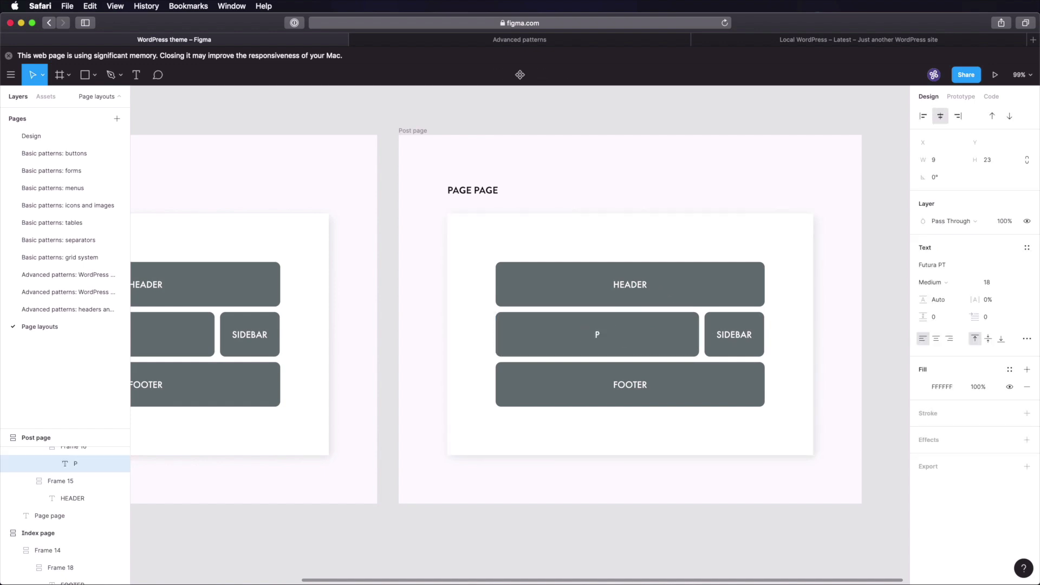
pyautogui.write('OST CONTENT')
pyautogui.click(709, 334)
pyautogui.press('Delete')
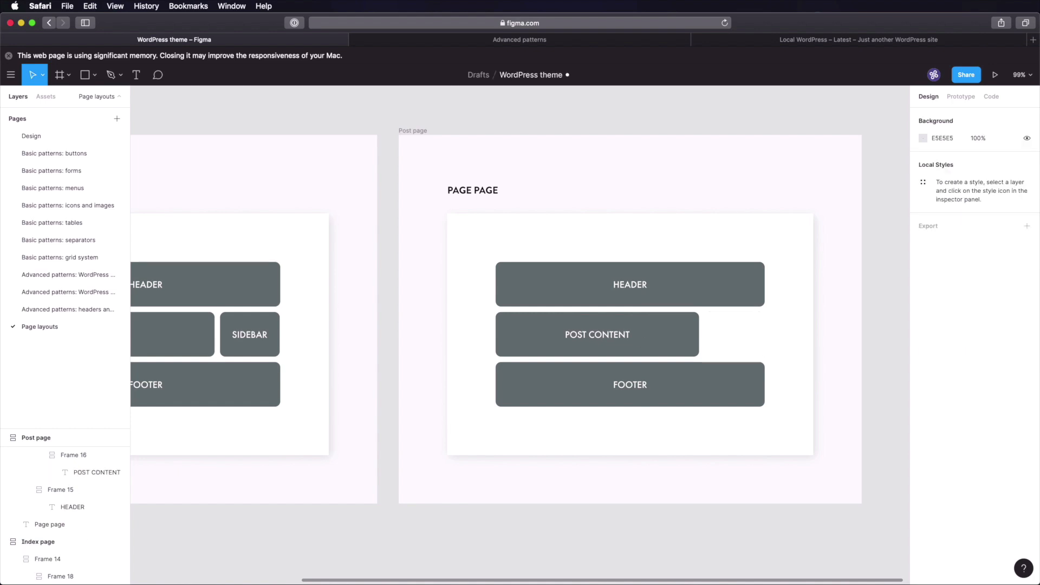
pyautogui.click(691, 329)
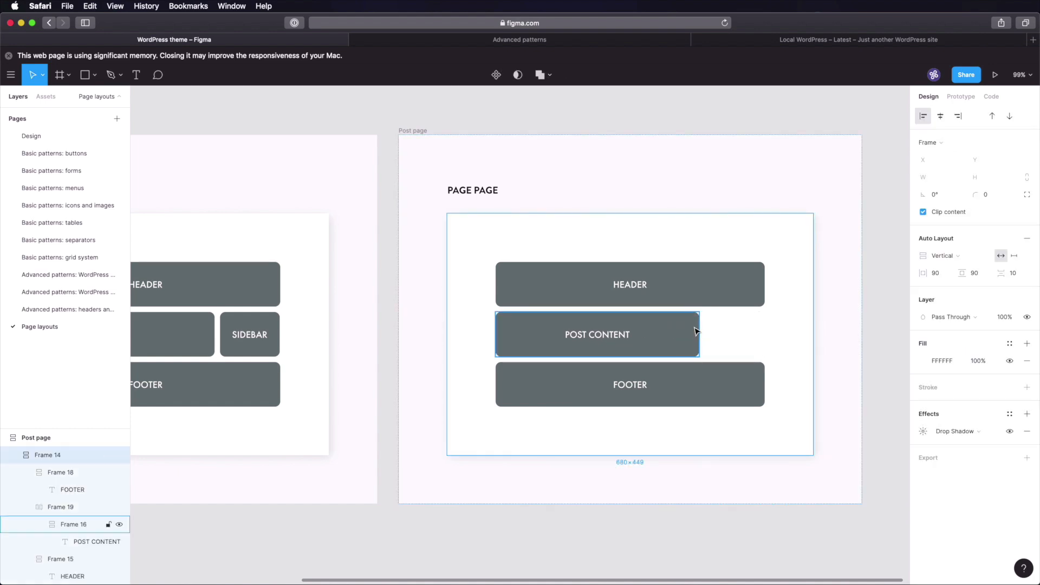
pyautogui.click(684, 332)
pyautogui.click(945, 176)
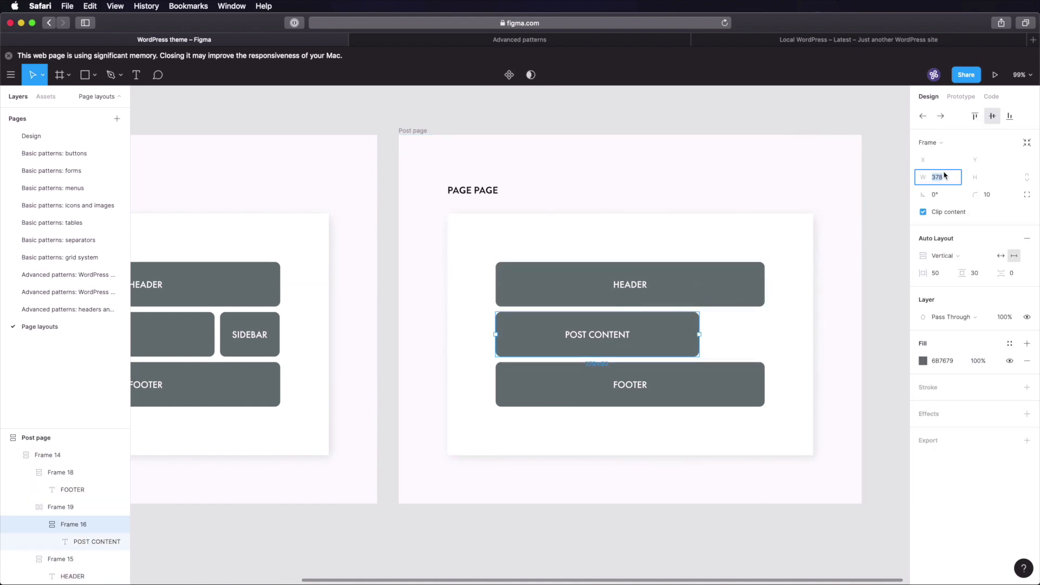
pyautogui.write('500')
pyautogui.press('Return')
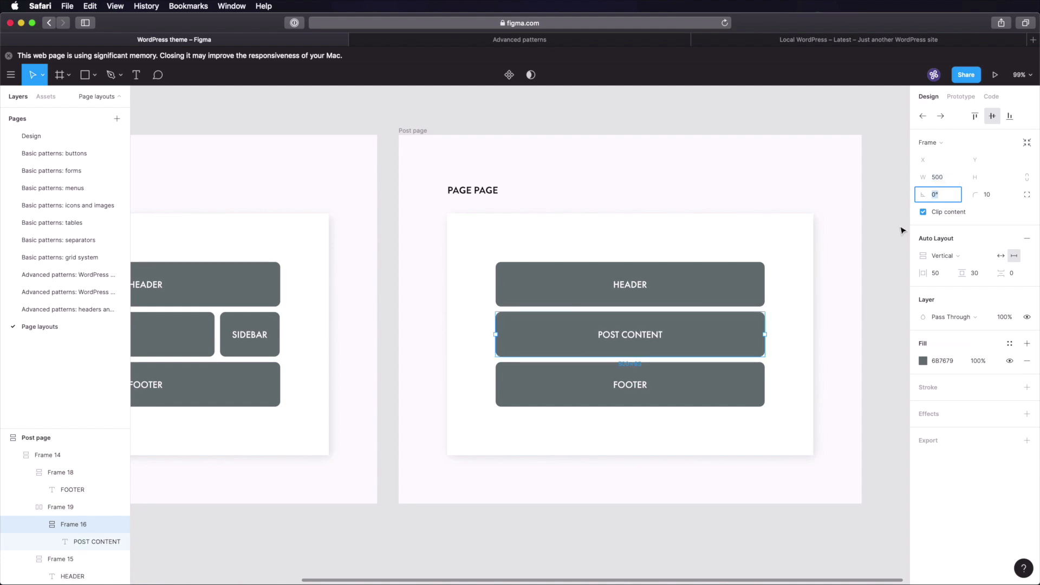
pyautogui.click(898, 258)
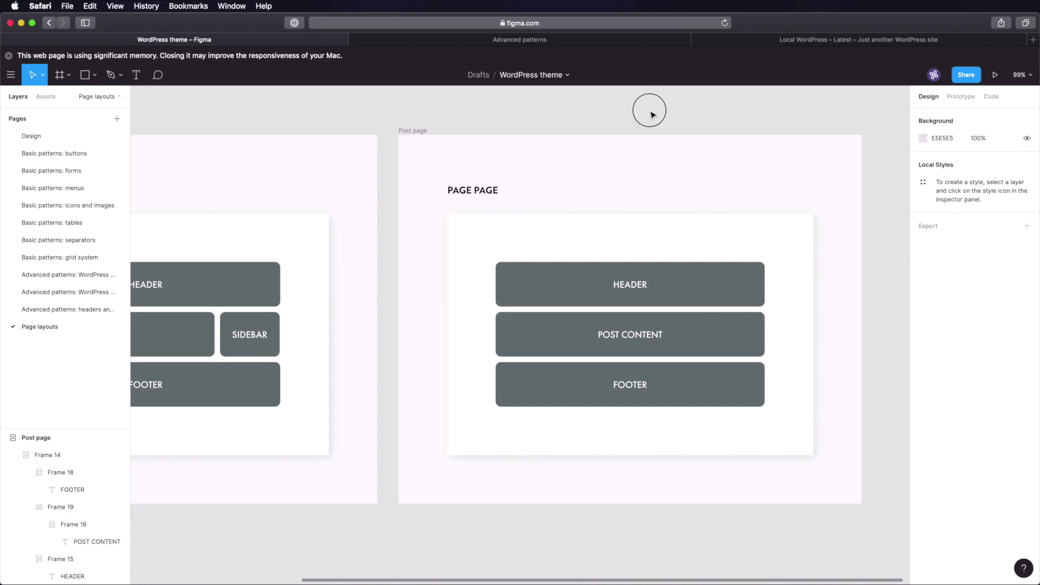
pyautogui.moveTo(647, 109); pyautogui.dragTo(462, 127)
# - Copy the Post page frame into an Archive page with ARCHIVE PARAMETERS above ARCHIVE CONTENT
pyautogui.click(281, 140)
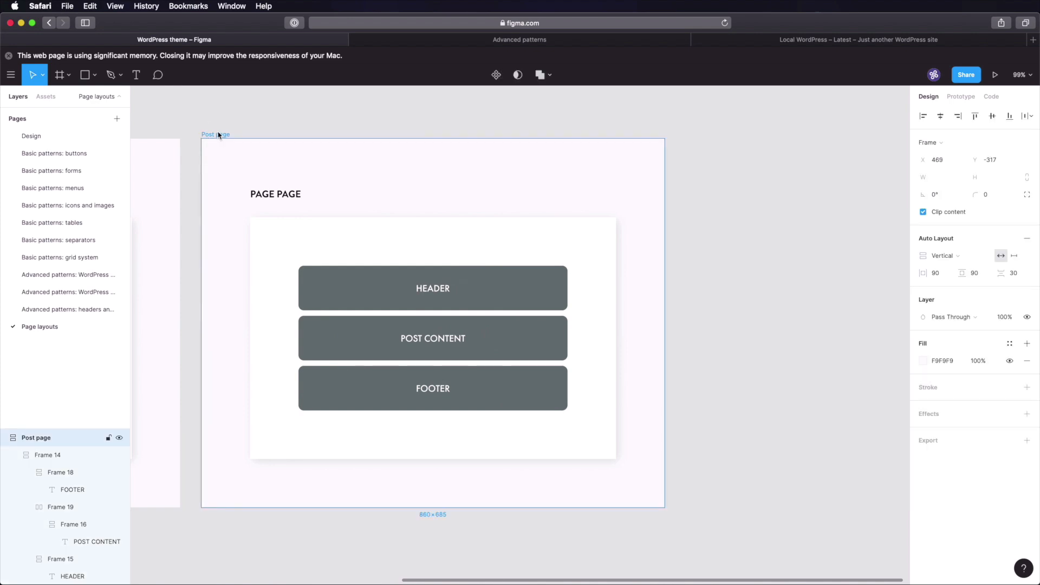
pyautogui.press('super+d')
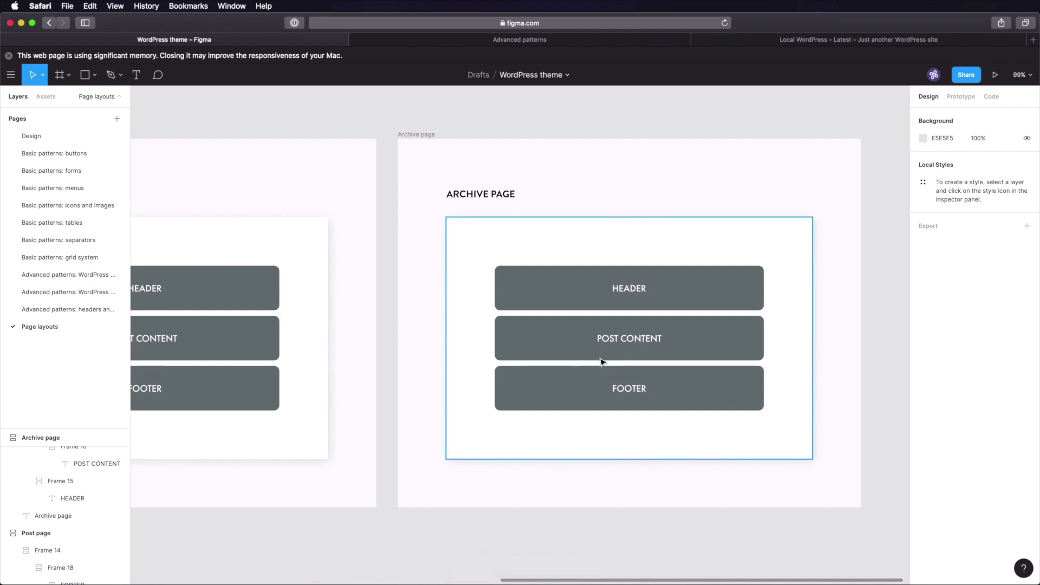
pyautogui.doubleClick(639, 345)
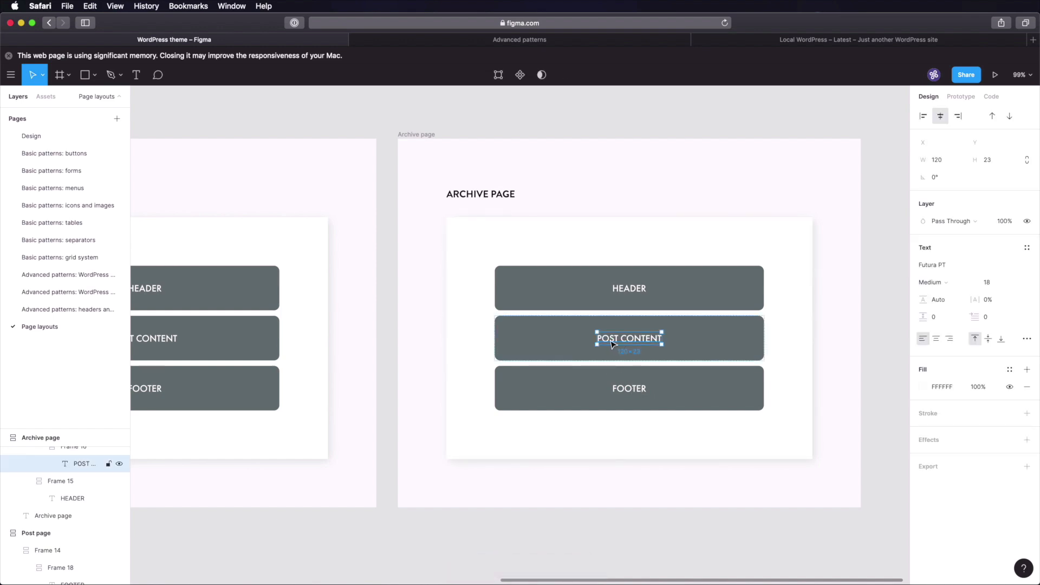
pyautogui.doubleClick(614, 346)
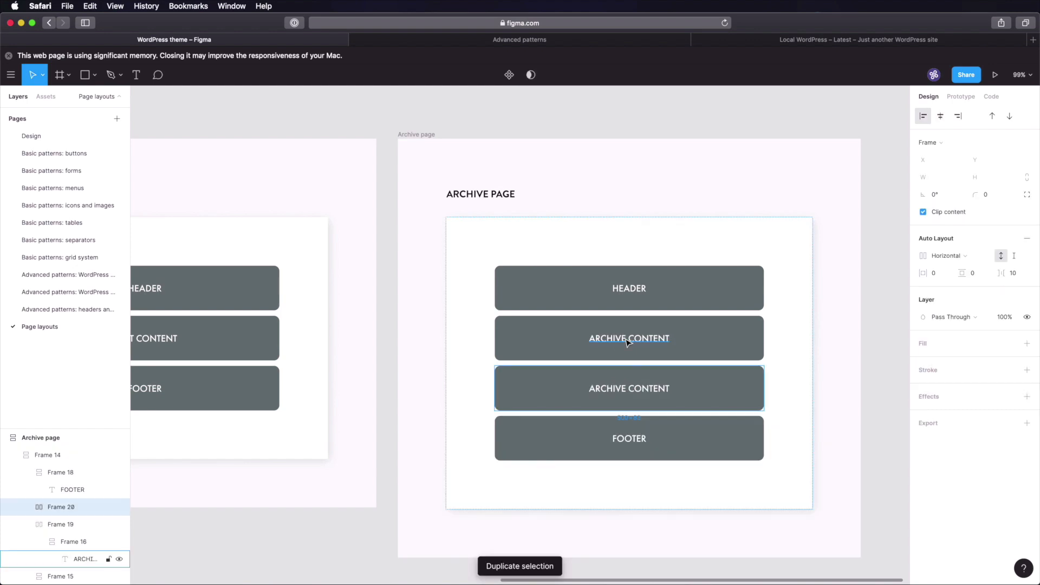
pyautogui.doubleClick(663, 341)
pyautogui.doubleClick(664, 341)
pyautogui.doubleClick(654, 338)
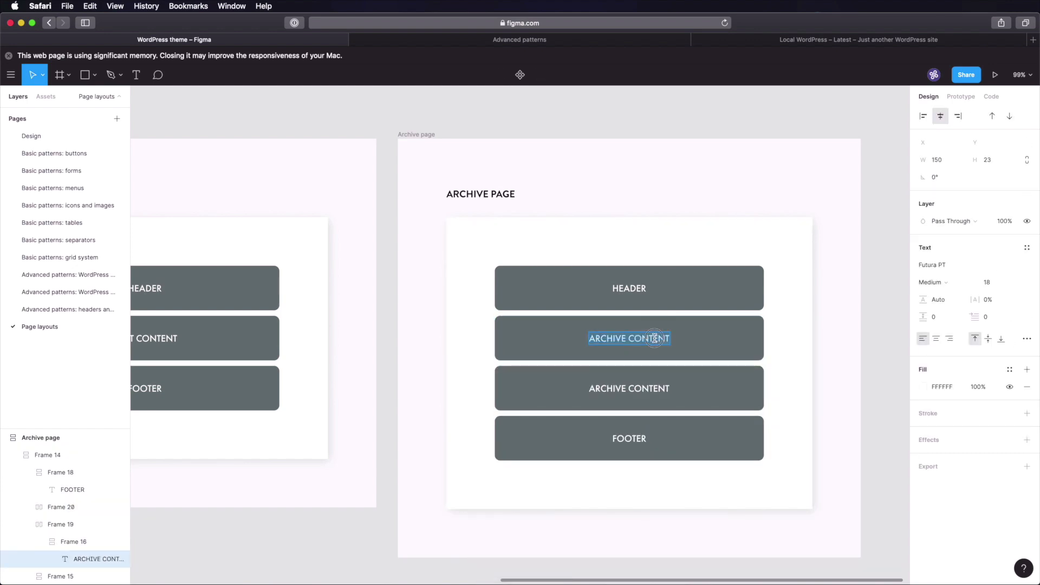
pyautogui.doubleClick(657, 340)
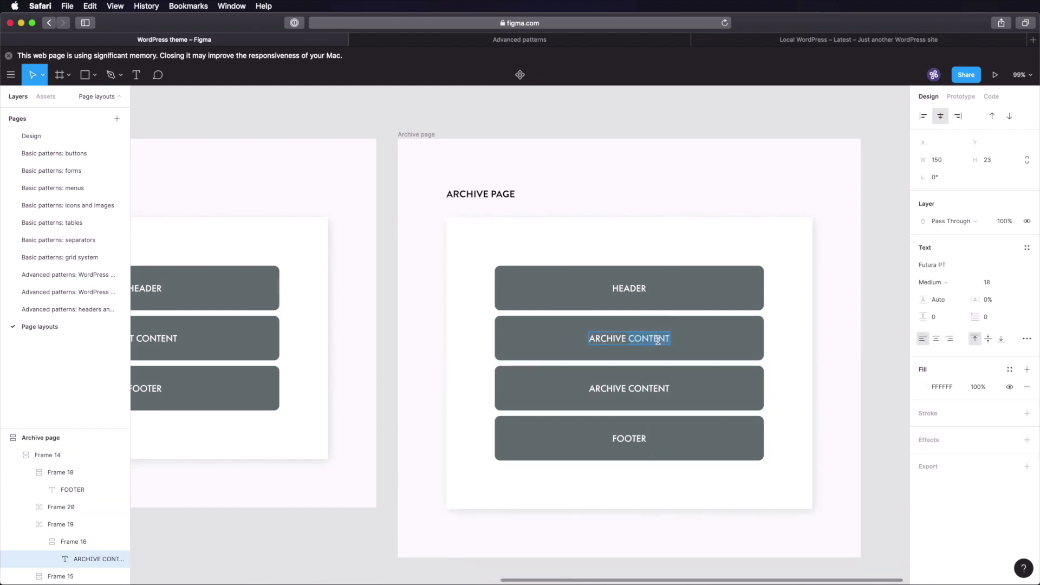
pyautogui.write('PARAMETERS')
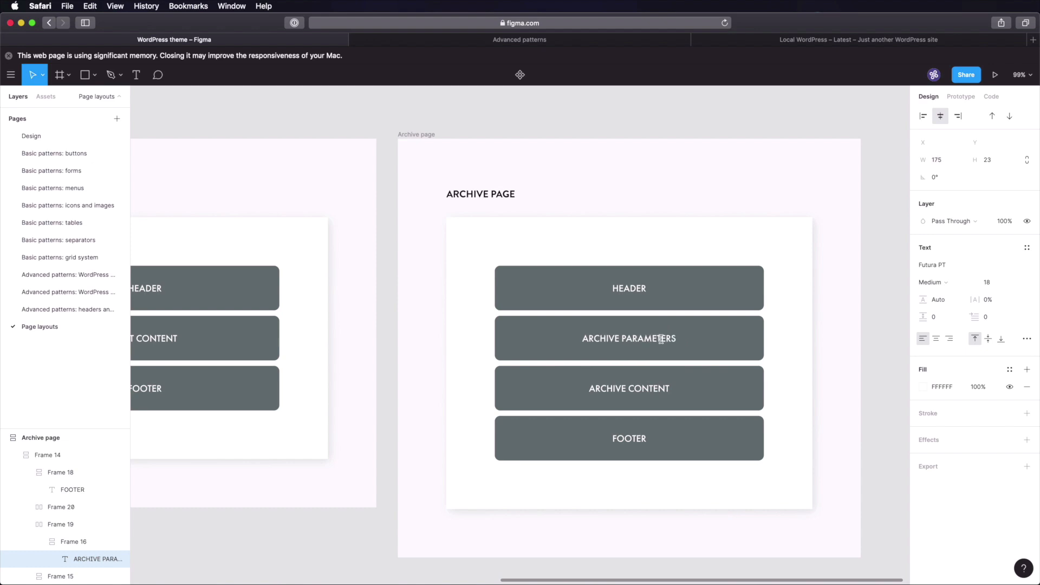
pyautogui.click(889, 242)
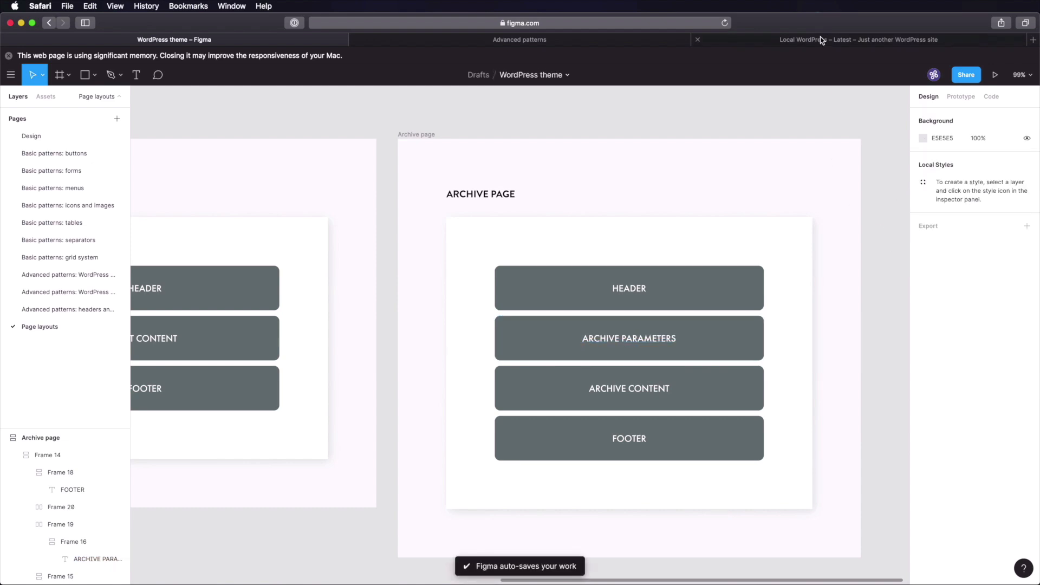
# - On the local WordPress site, view the post author's archive page
pyautogui.click(823, 39)
pyautogui.scroll(3, 699, 328)
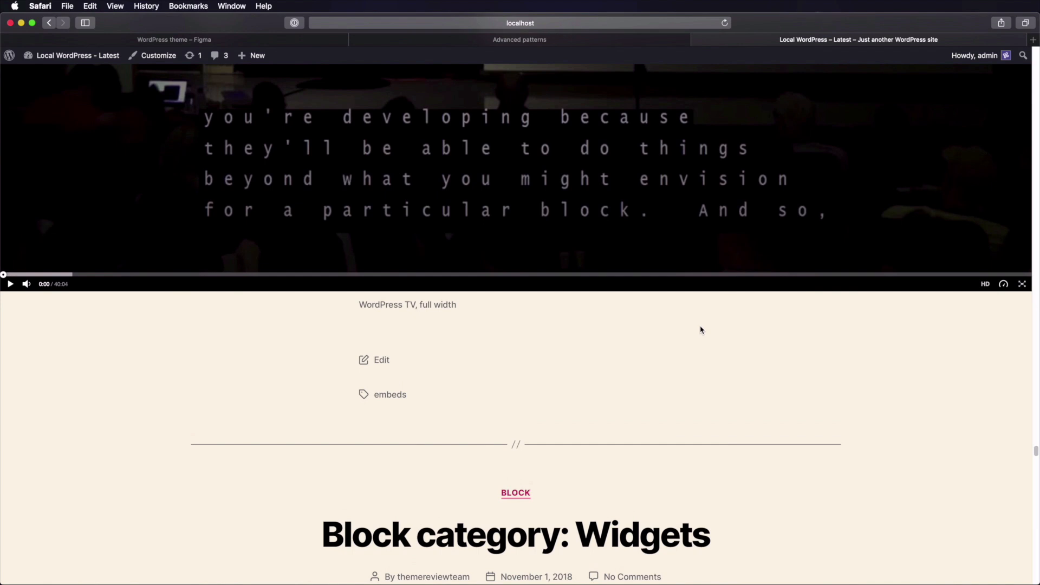
pyautogui.scroll(-5, 701, 329)
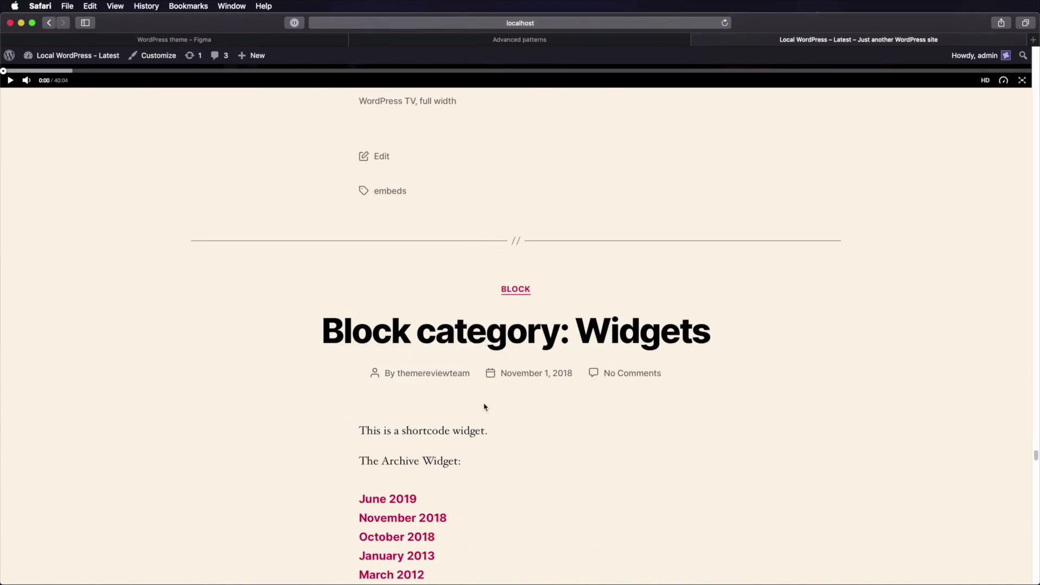
pyautogui.click(447, 375)
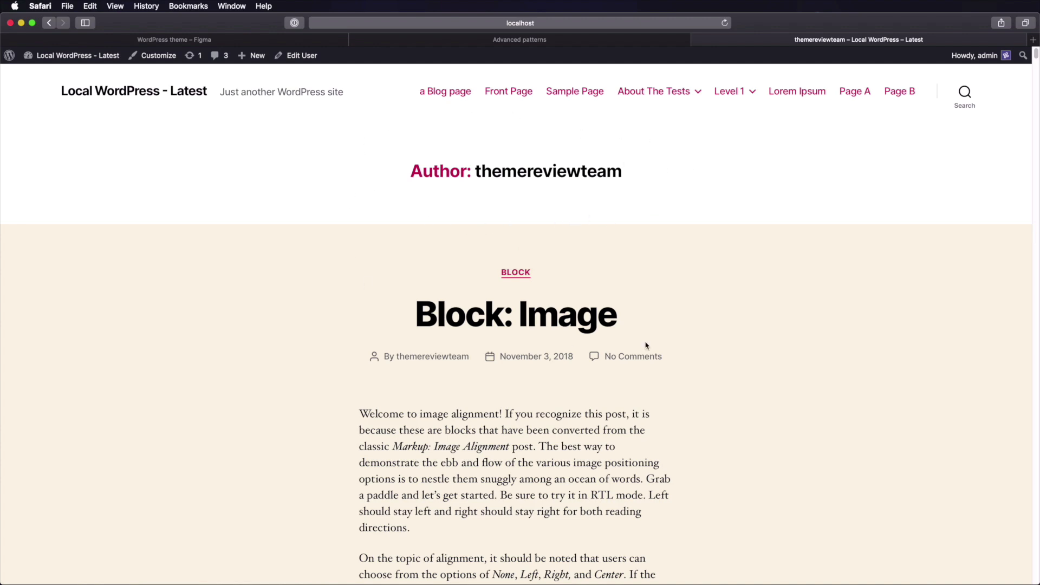
pyautogui.scroll(-15, 481, 235)
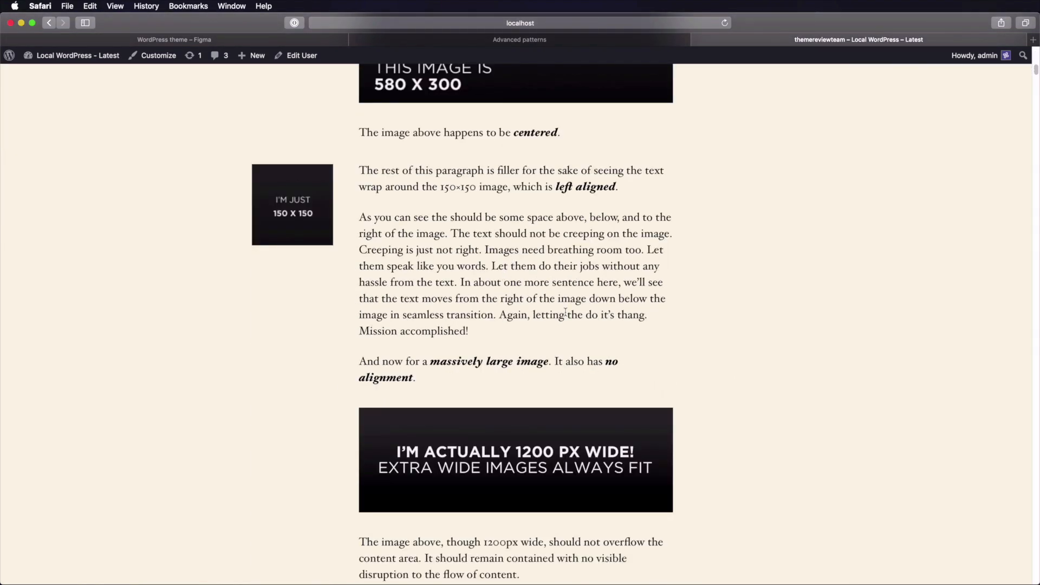
pyautogui.scroll(-20, 566, 271)
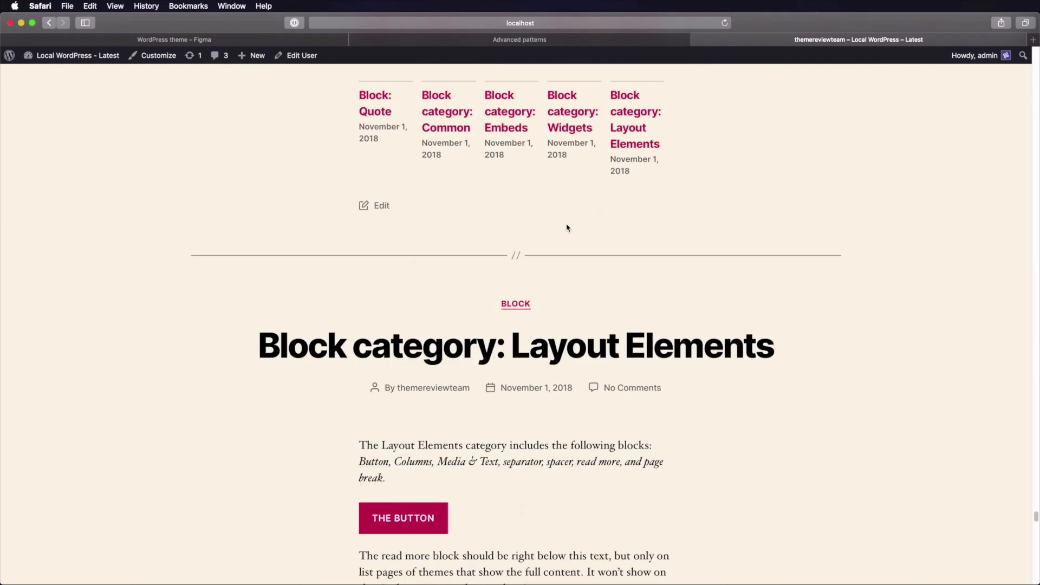
pyautogui.scroll(-20, 566, 227)
pyautogui.scroll(10, 566, 279)
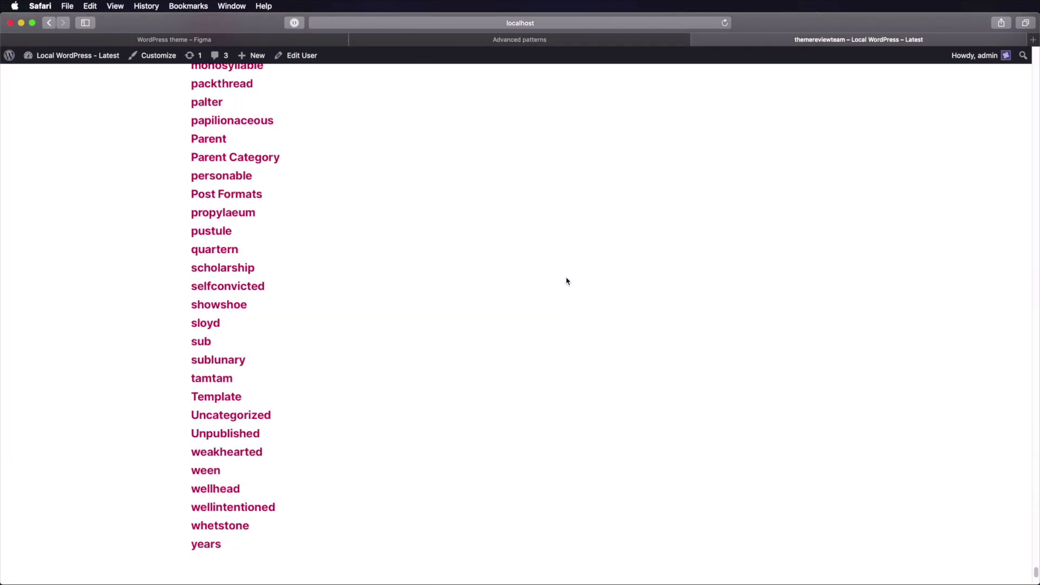
# - Search the site for 'block', review the 15 results, and return to Figma
pyautogui.press('super+Up')
pyautogui.click(969, 95)
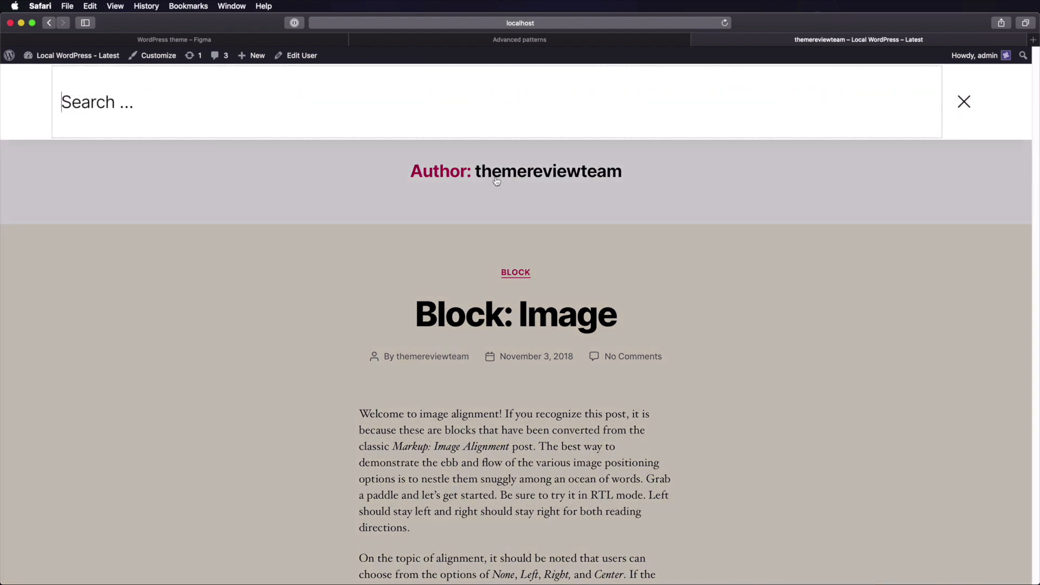
pyautogui.write('block')
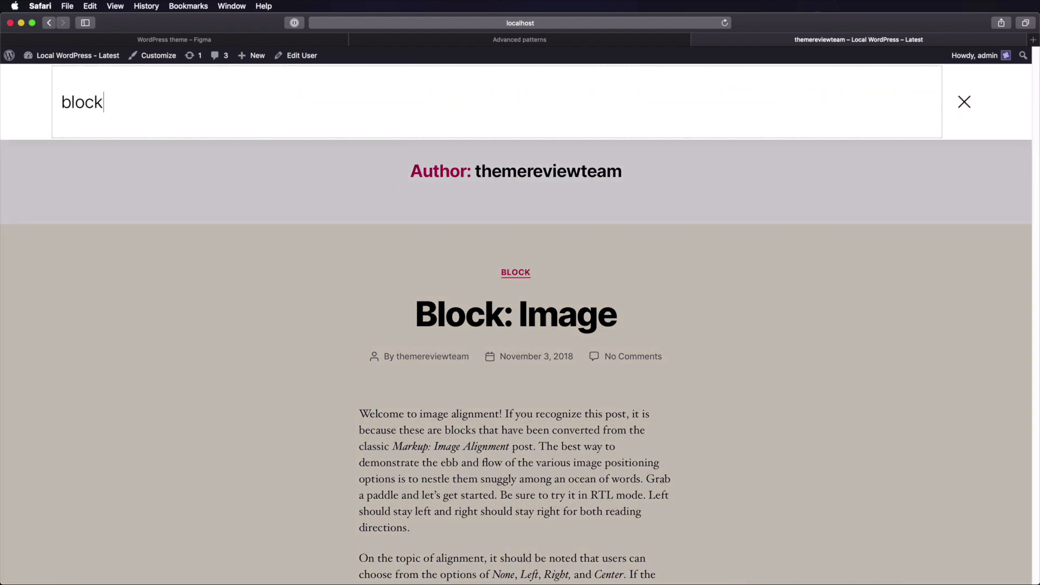
pyautogui.press('Return')
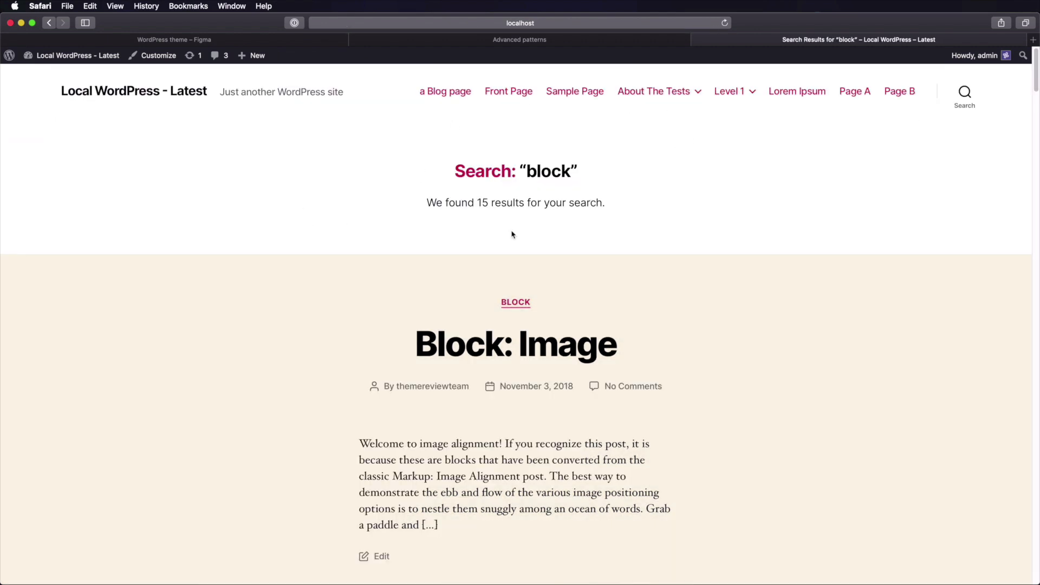
pyautogui.moveTo(448, 148); pyautogui.dragTo(668, 214)
pyautogui.click(668, 212)
pyautogui.scroll(-5, 641, 223)
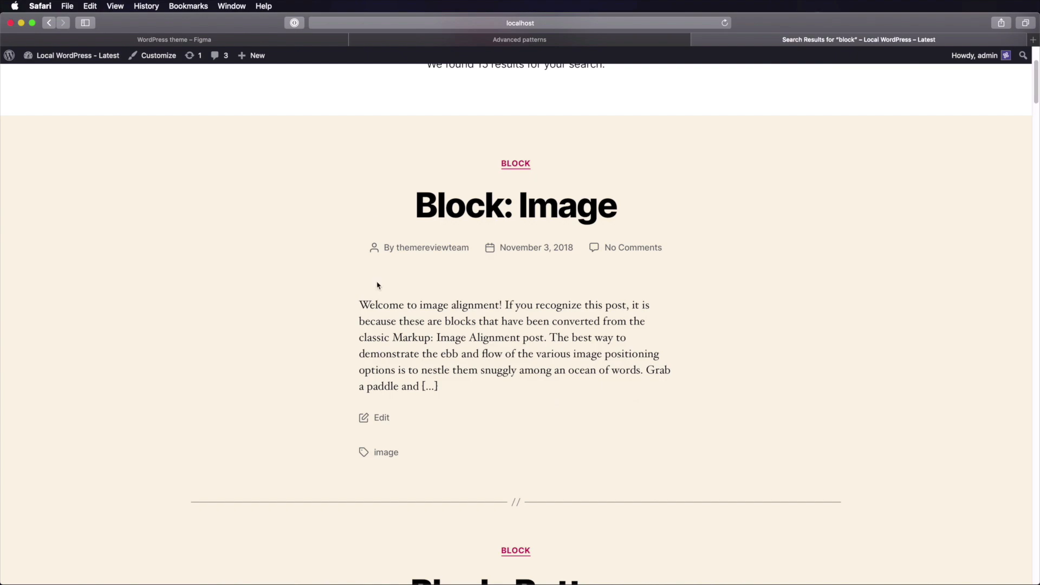
pyautogui.click(286, 42)
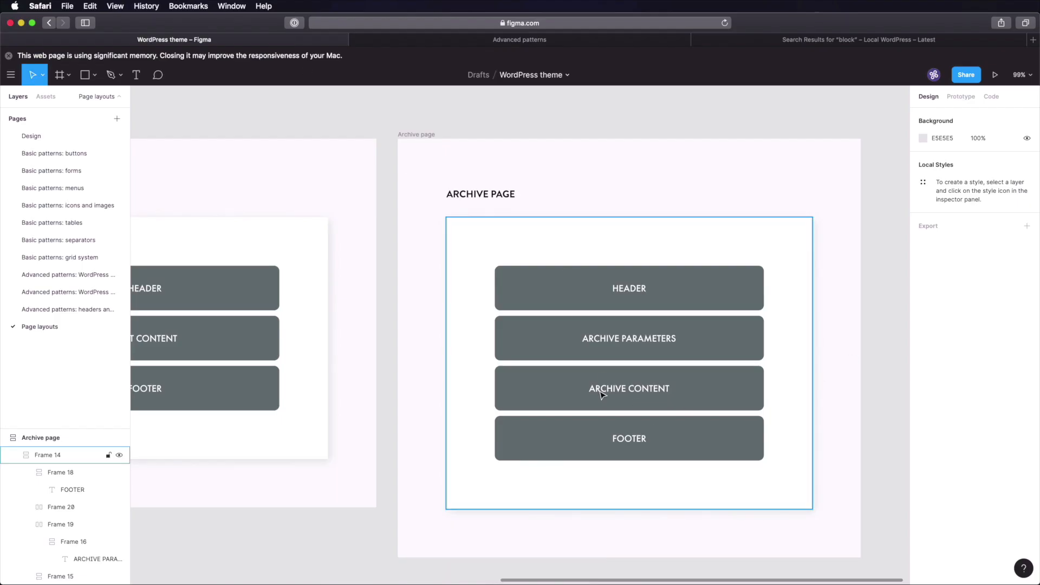
# - Duplicate the Archive page frame as 'Single page' with the title SINGLE PAGE
pyautogui.click(424, 134)
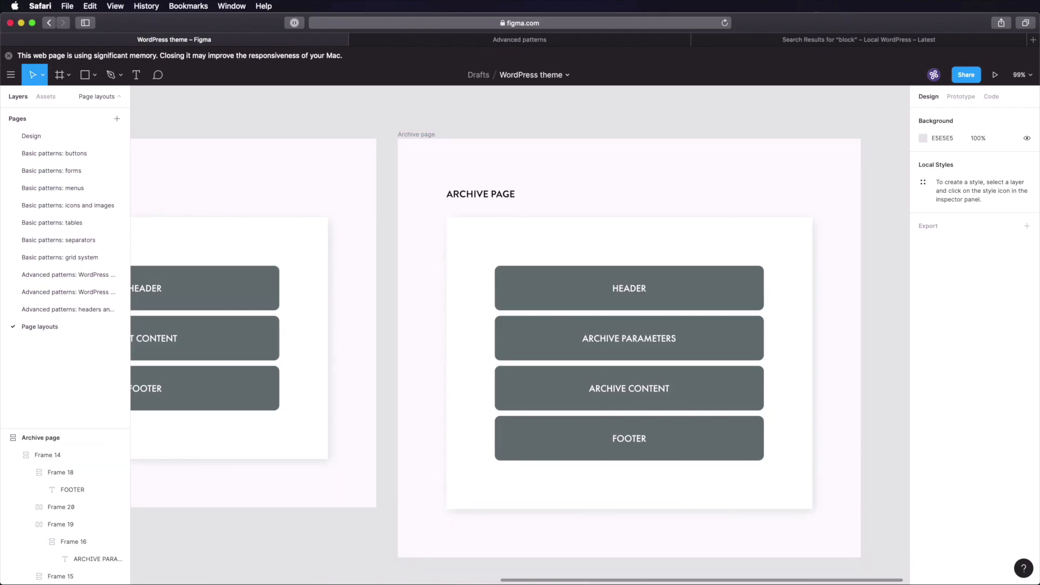
pyautogui.press('super+d')
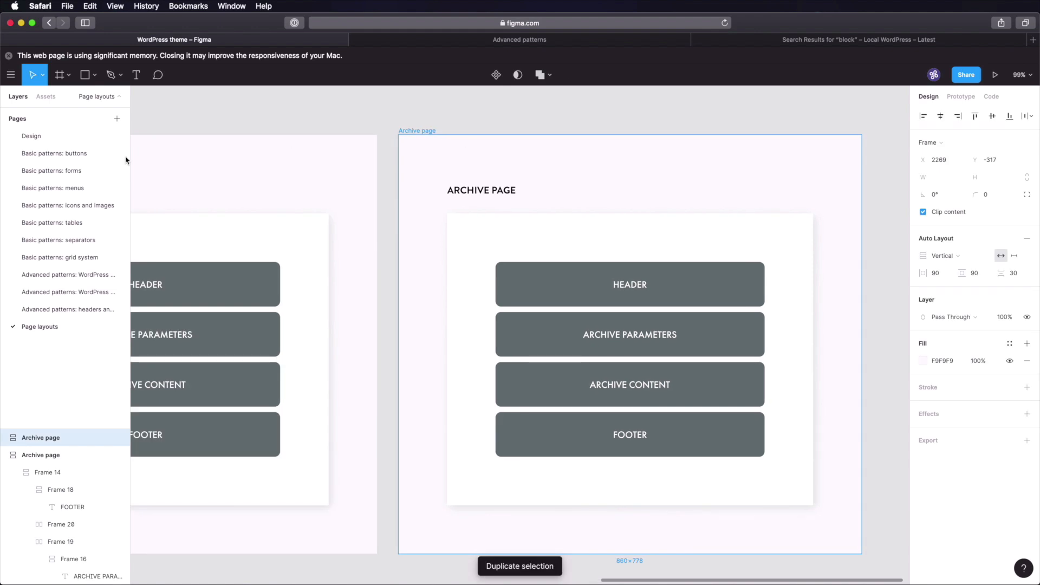
pyautogui.doubleClick(35, 438)
pyautogui.write('Single')
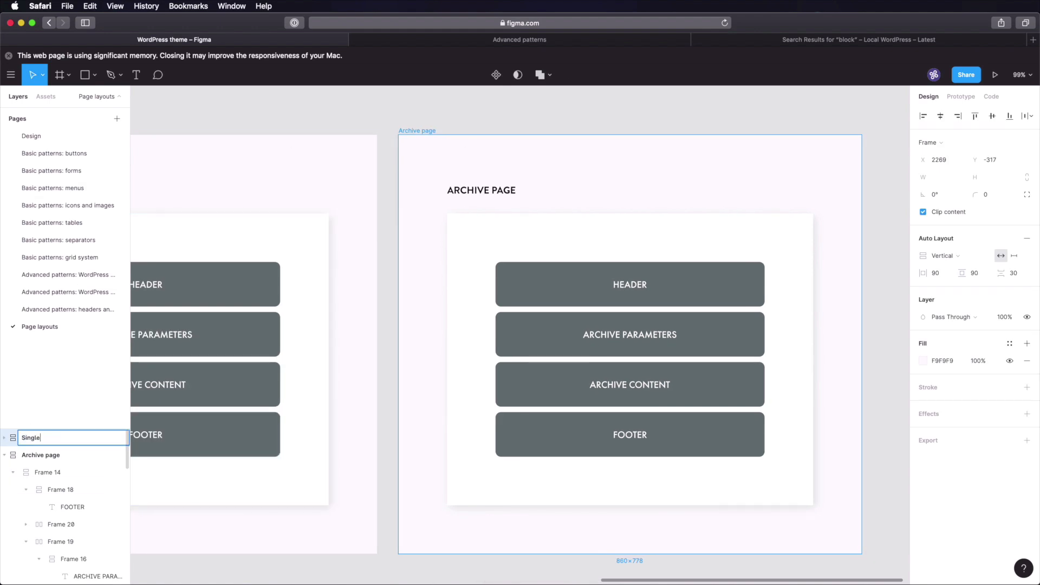
pyautogui.write(' page')
pyautogui.press('Return')
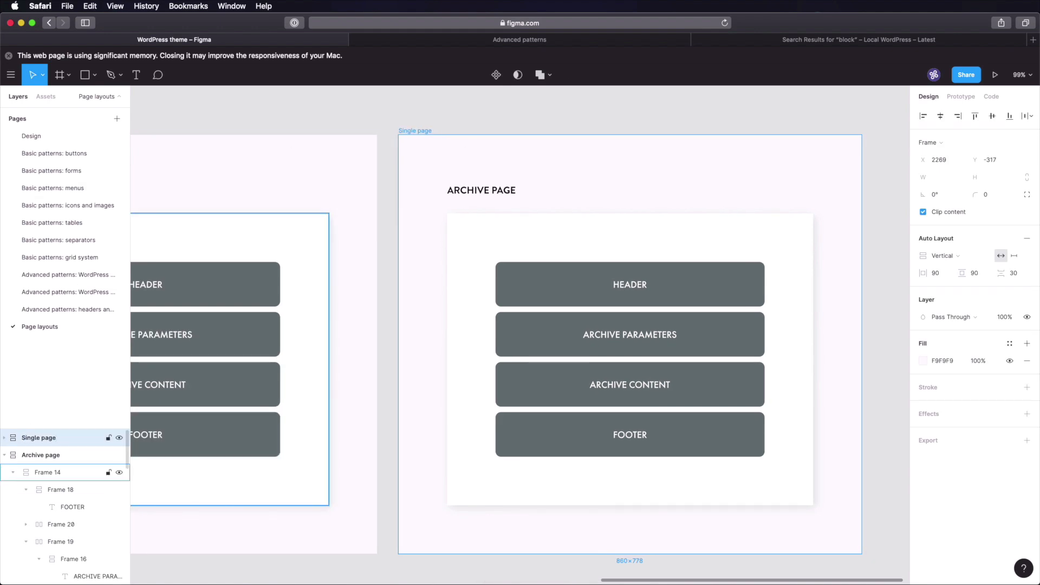
pyautogui.click(472, 192)
pyautogui.doubleClick(472, 193)
pyautogui.write('SINGLE')
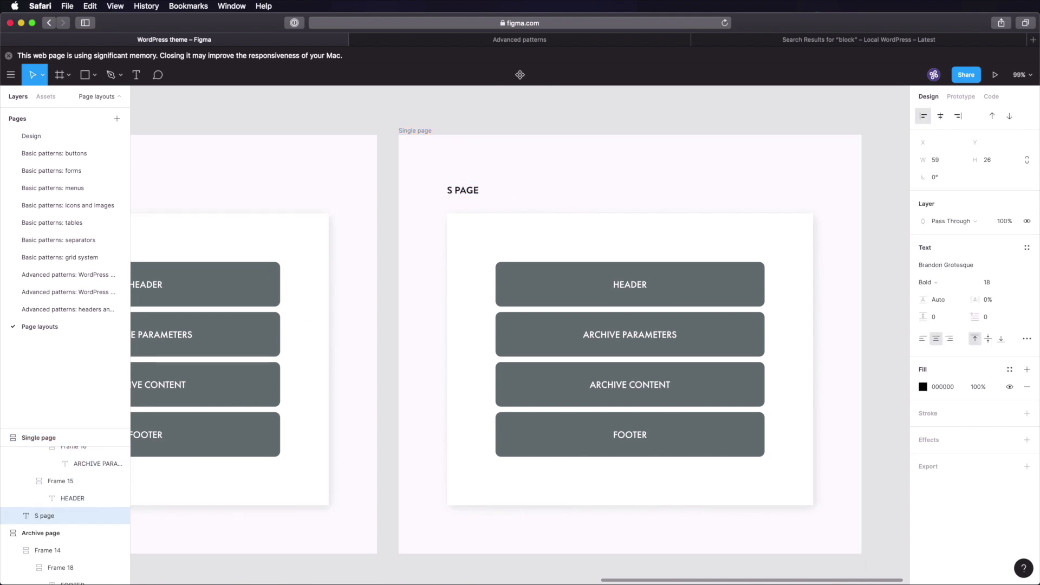
pyautogui.click(482, 115)
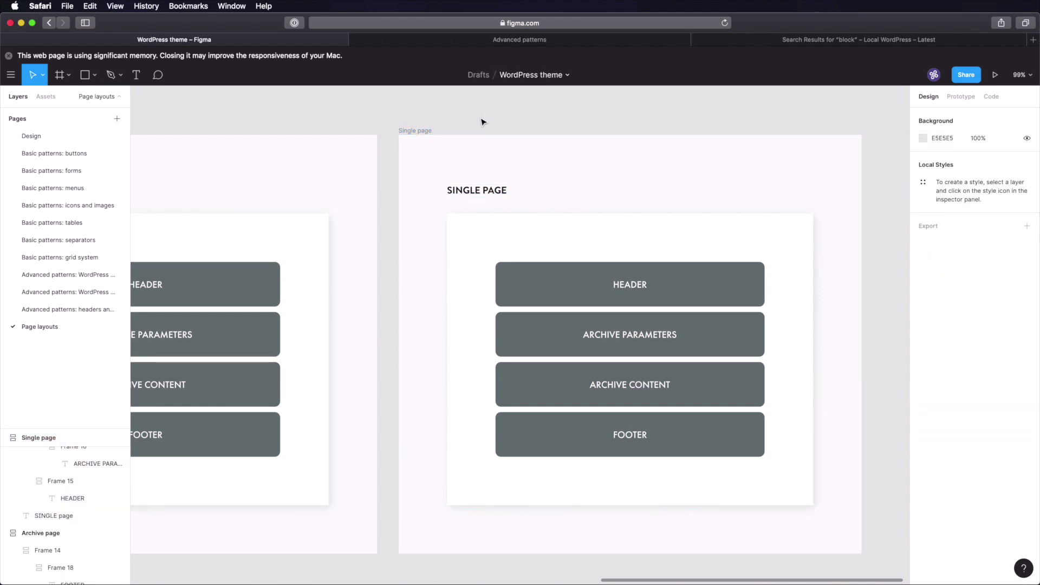
# - Delete ARCHIVE PARAMETERS, rename ARCHIVE CONTENT to PAGE CONTENT, and fit all four frames in view
pyautogui.hscroll(2, 699, 330)
pyautogui.hscroll(2, 685, 326)
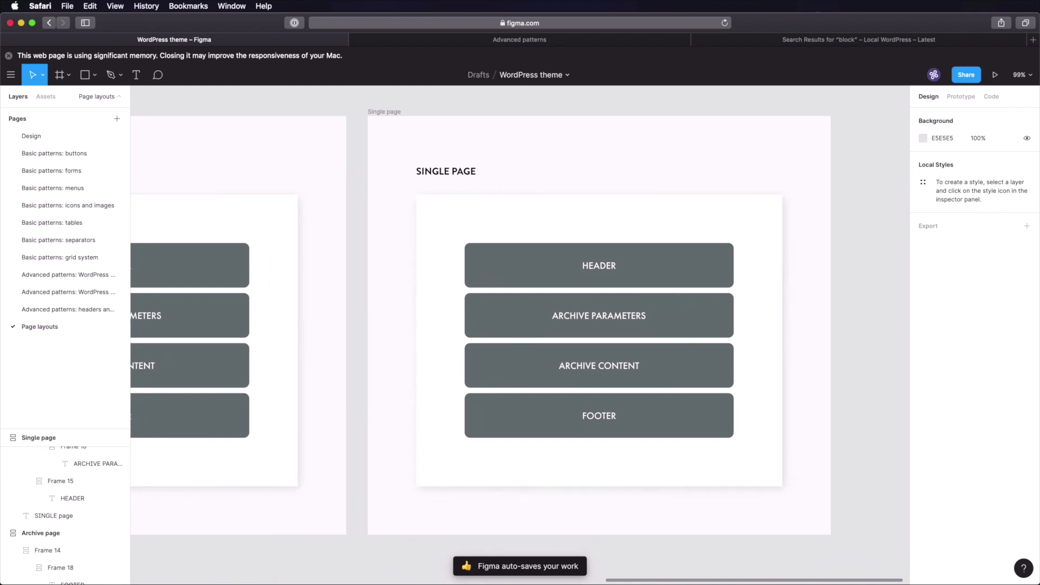
pyautogui.click(652, 318)
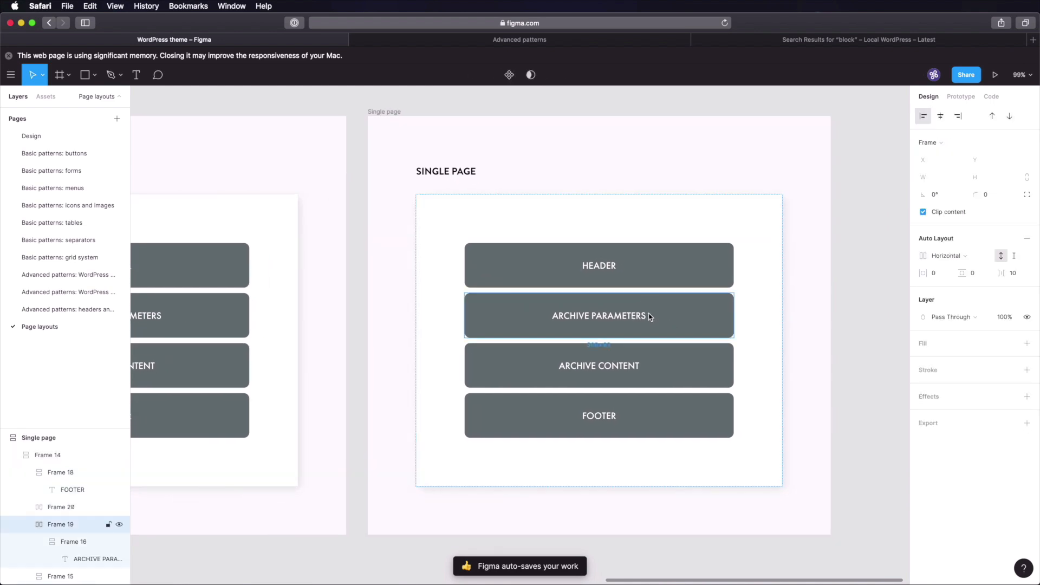
pyautogui.press('Delete')
pyautogui.doubleClick(582, 315)
pyautogui.doubleClick(582, 315)
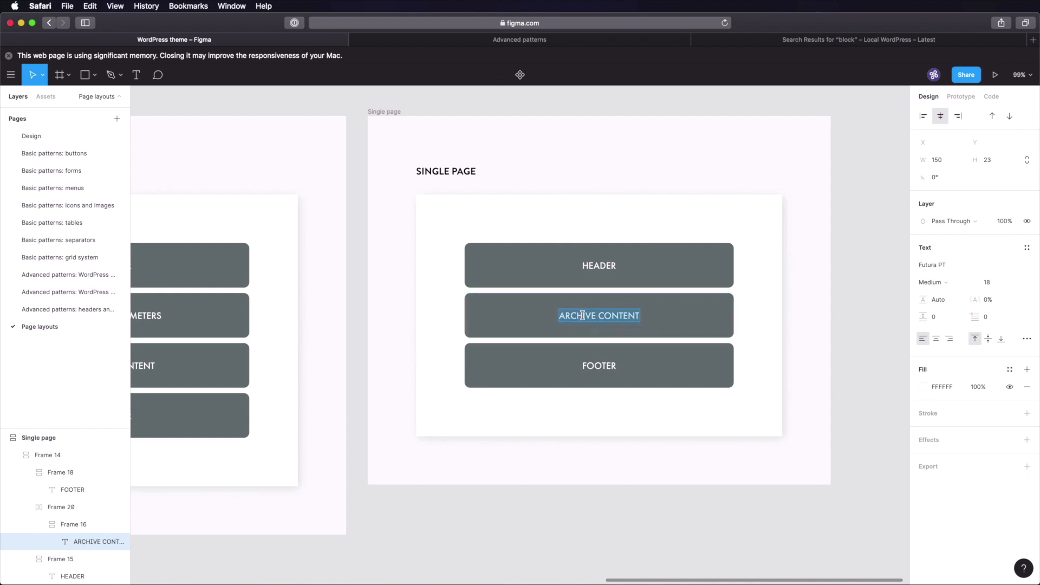
pyautogui.doubleClick(589, 318)
pyautogui.write('PAGE')
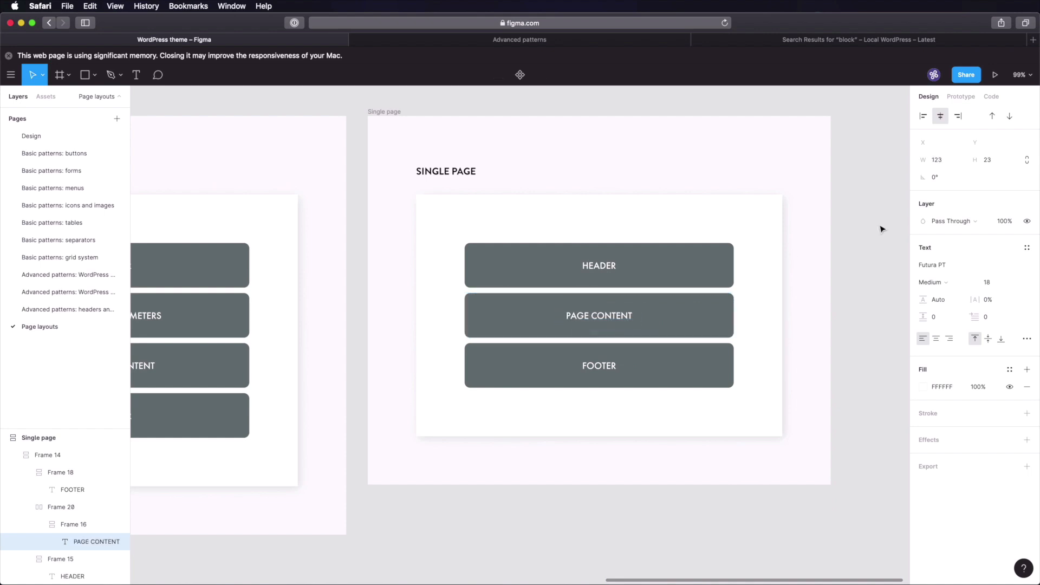
pyautogui.click(884, 238)
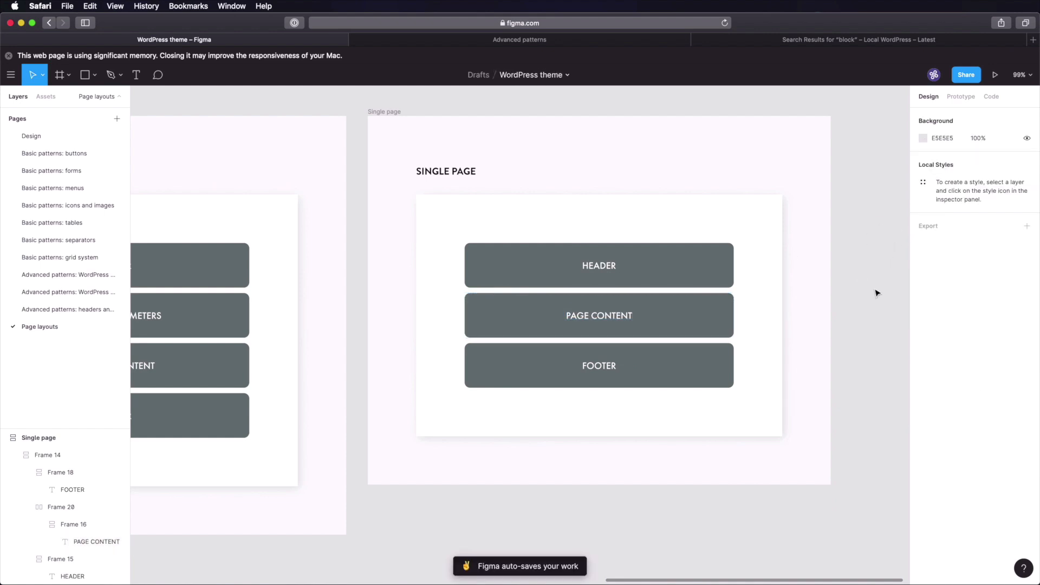
pyautogui.hotkey('shift', '1')
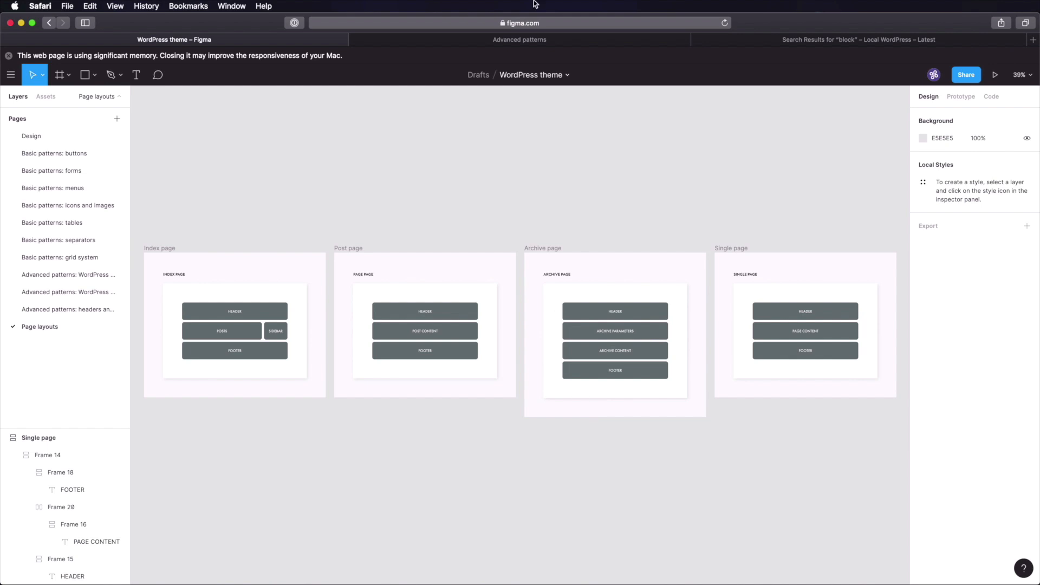
pyautogui.click(531, 40)
# - Check the four pages listed in Notion's Project brief, then zoom Figma onto the Index page frame
pyautogui.click(172, 59)
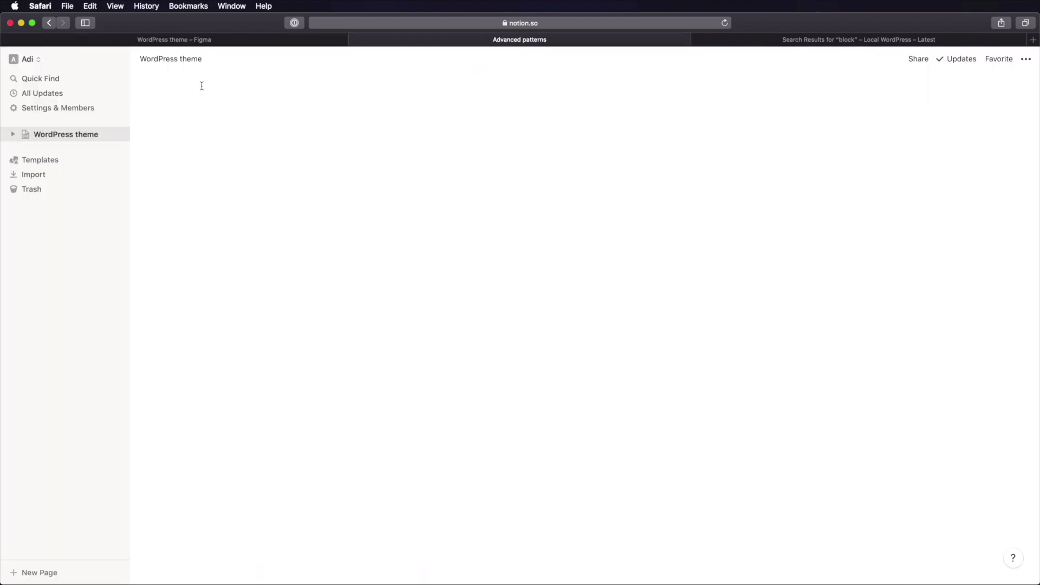
pyautogui.click(444, 178)
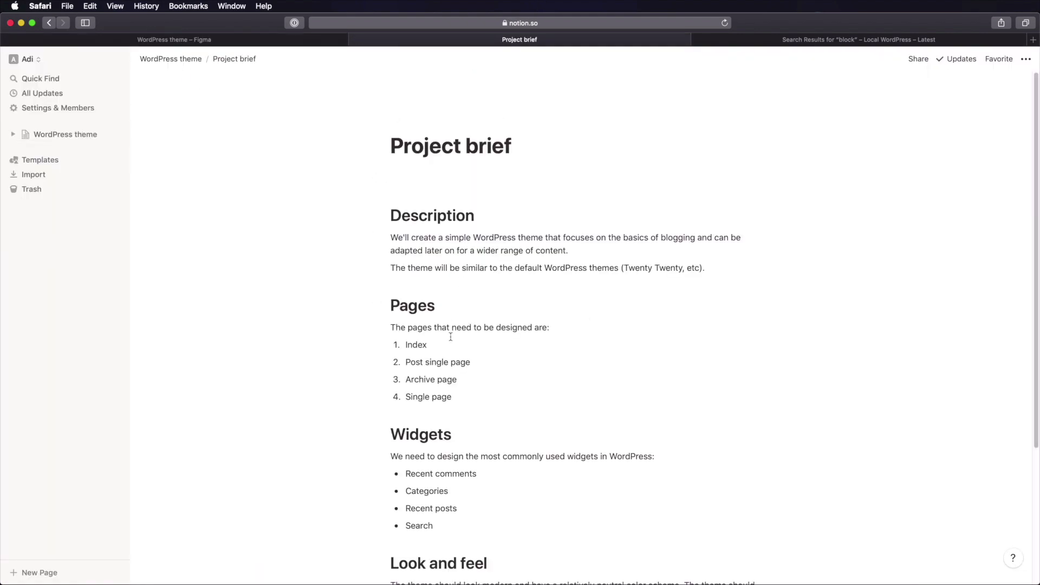
pyautogui.doubleClick(416, 345)
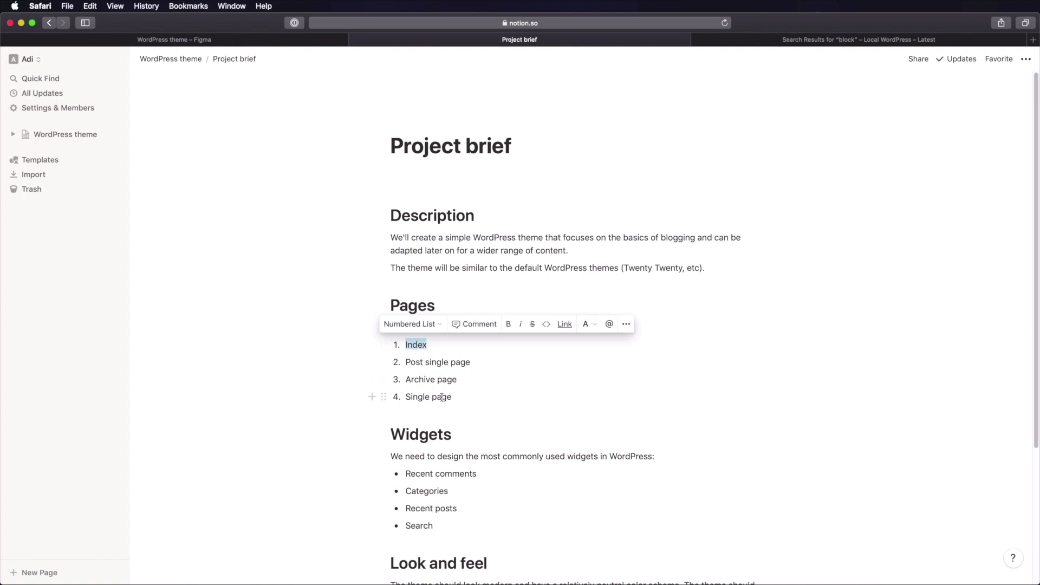
pyautogui.click(241, 41)
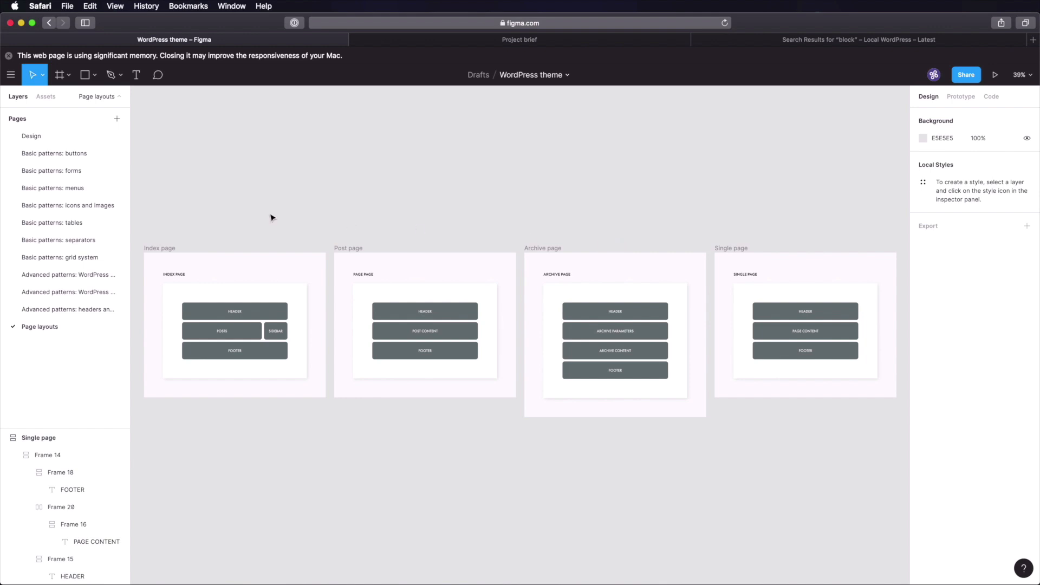
pyautogui.moveTo(138, 231); pyautogui.dragTo(349, 466)
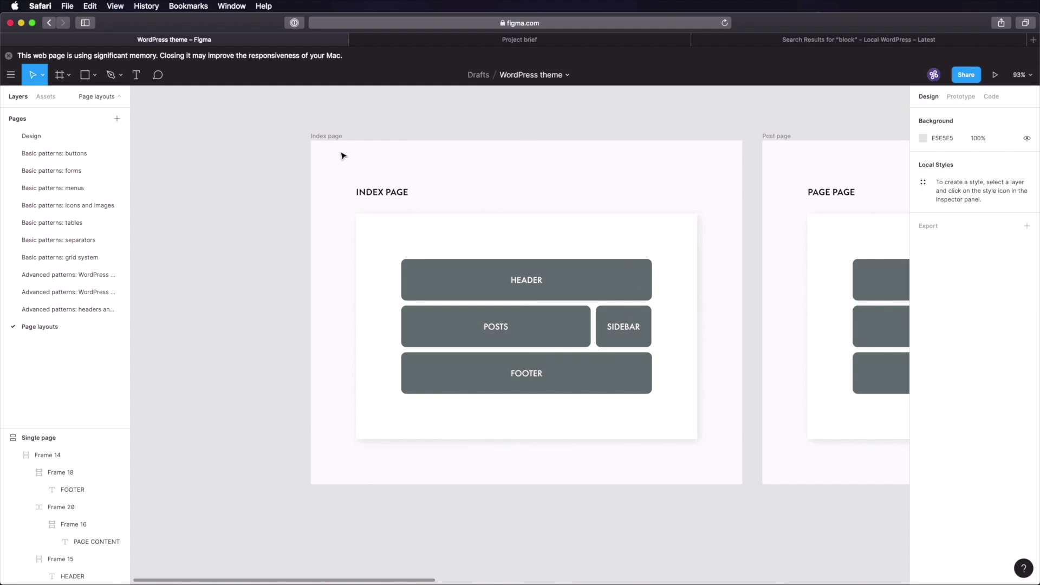
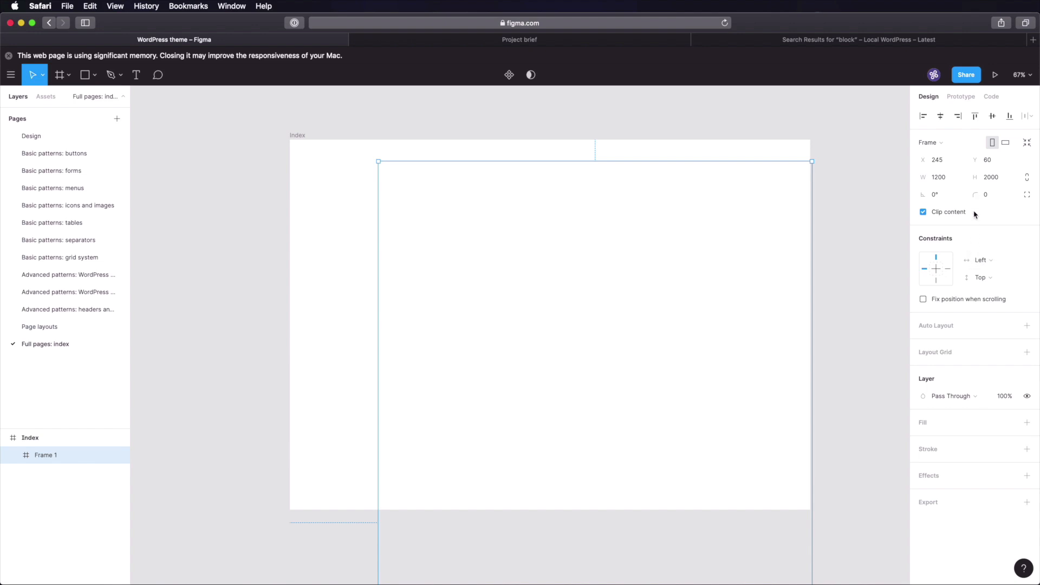
# - Add a 12-column layout grid coloured 00D1FF to Frame 1
pyautogui.click(953, 352)
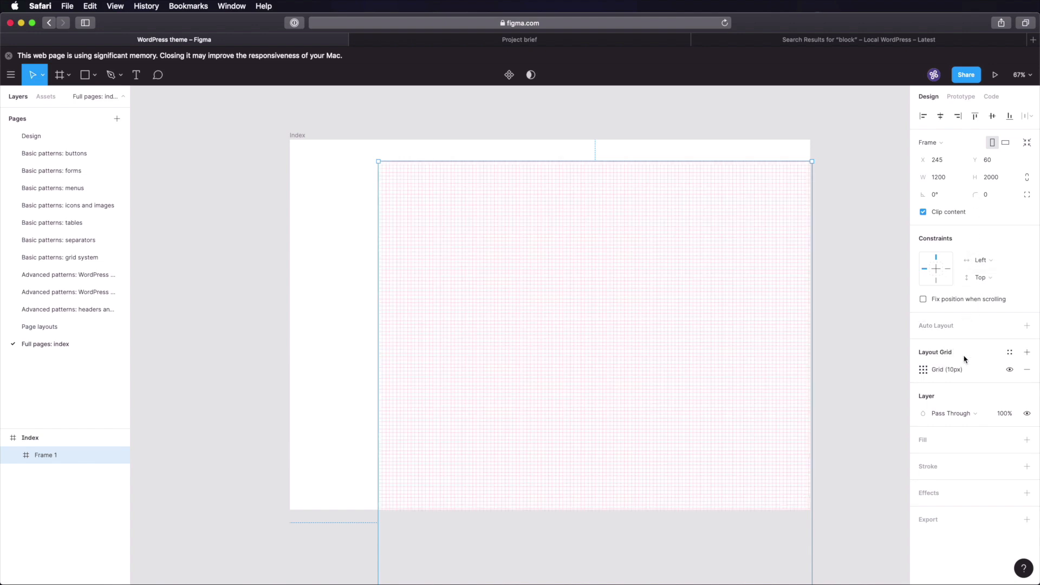
pyautogui.click(923, 370)
pyautogui.click(796, 370)
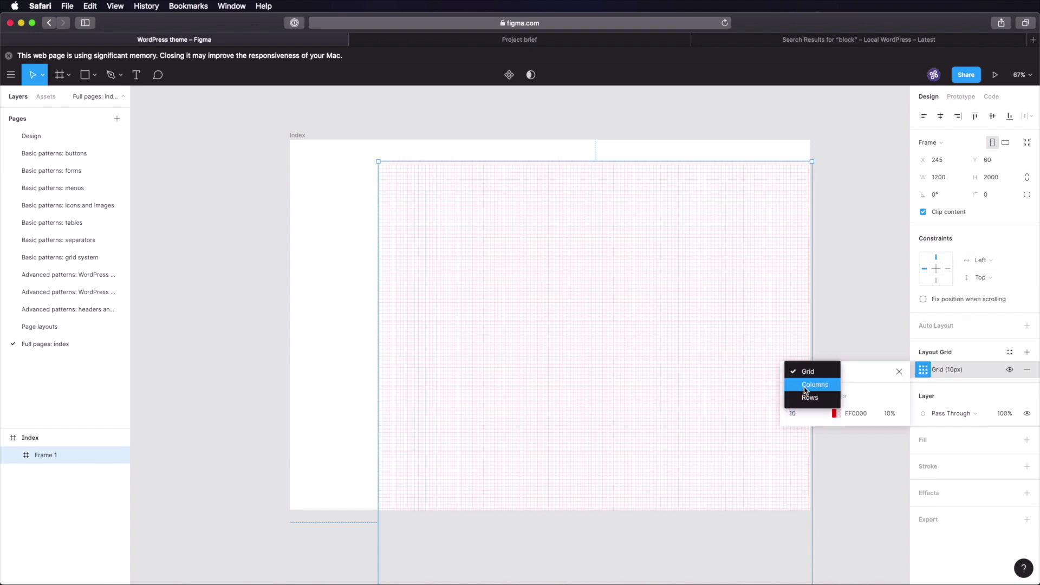
pyautogui.click(807, 384)
pyautogui.write('12')
pyautogui.press('Tab')
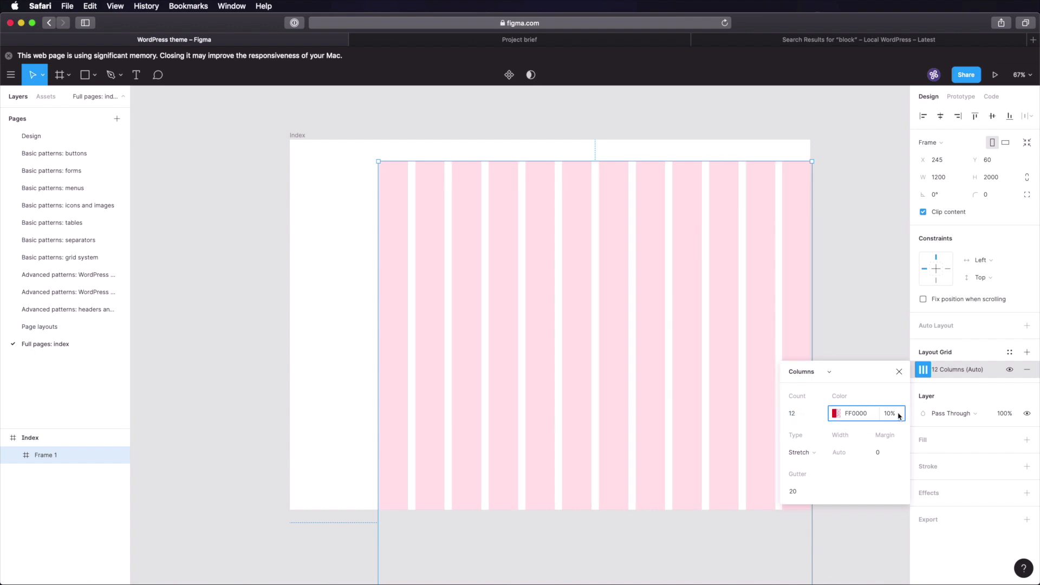
pyautogui.click(835, 416)
pyautogui.moveTo(708, 456)
pyautogui.mouseDown()
pyautogui.moveTo(743, 456)
pyautogui.moveTo(725, 455)
pyautogui.mouseUp()
pyautogui.click(769, 302)
# - Set the column grid's margin and gutter to 24
pyautogui.click(882, 455)
pyautogui.write('24')
pyautogui.press('Tab')
pyautogui.write('24')
pyautogui.press('Tab')
pyautogui.click(882, 219)
# - Centre Frame 1 horizontally and align it to the top of Index
pyautogui.click(705, 197)
pyautogui.click(940, 116)
pyautogui.click(975, 116)
pyautogui.click(857, 232)
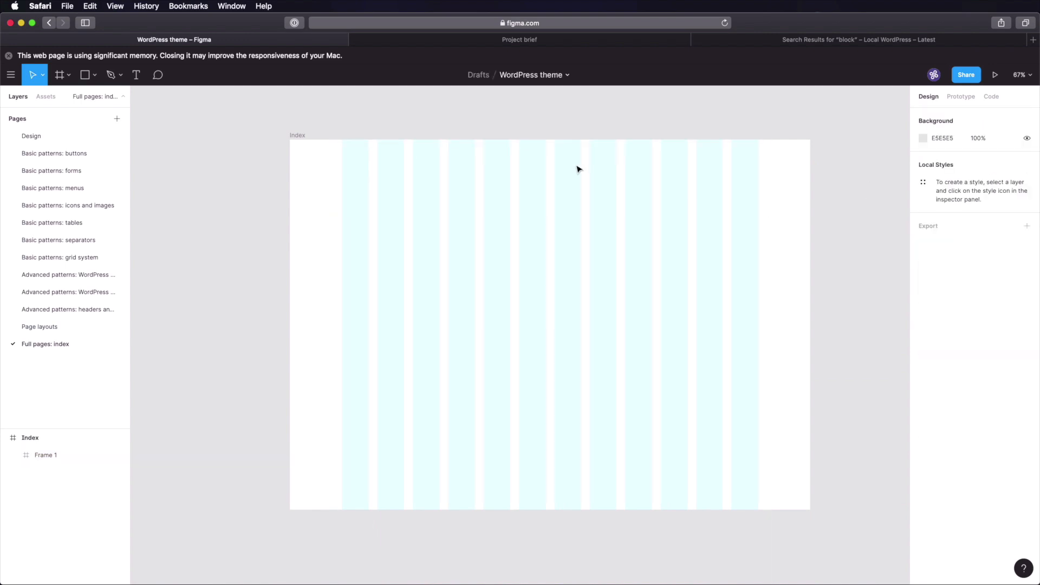
# - Apply horizontal auto layout to Index, giving 120 padding and a 1440 × 2000 size
pyautogui.click(298, 135)
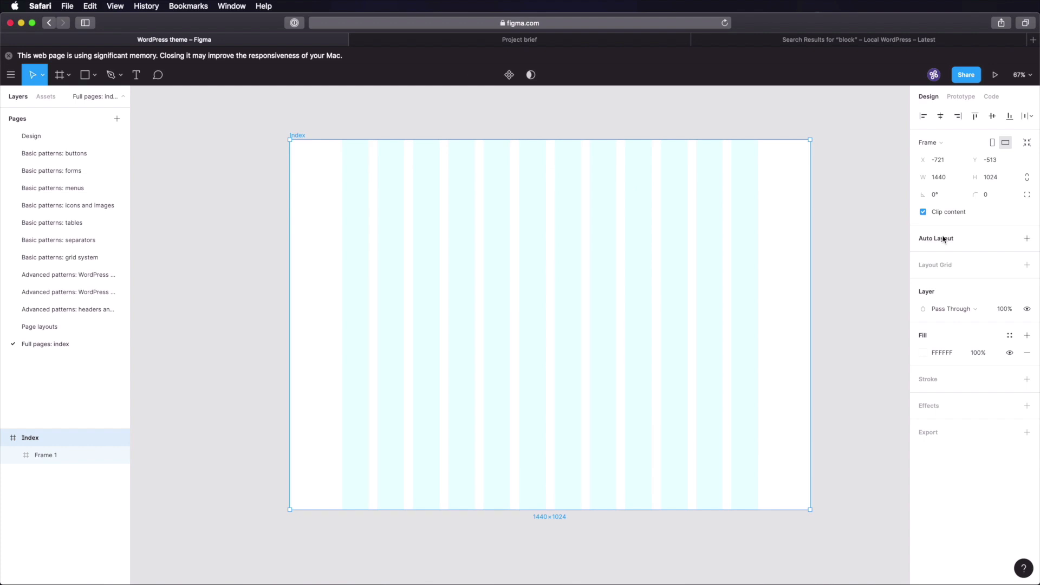
pyautogui.hotkey('shift', 'a')
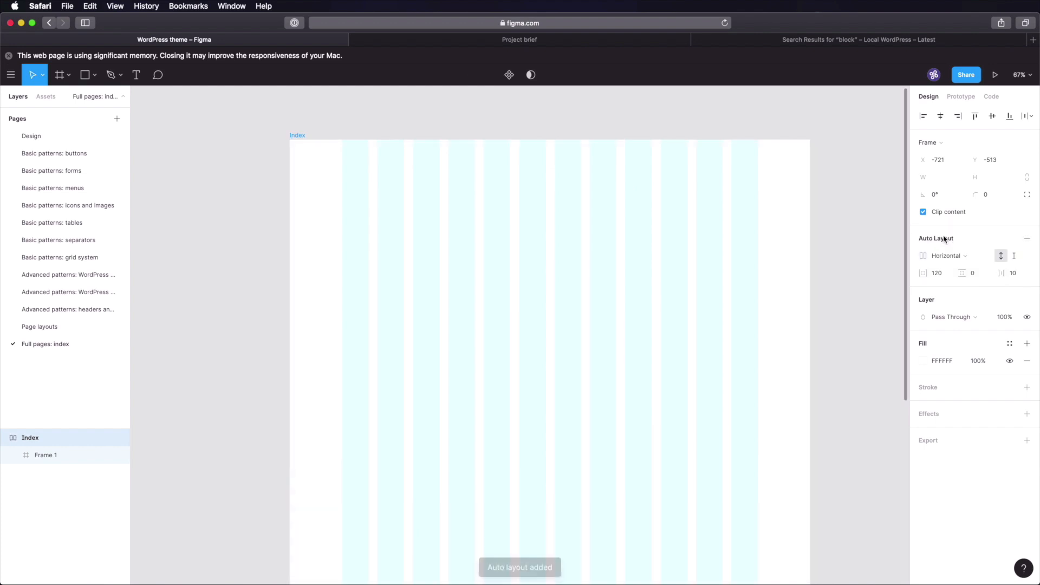
pyautogui.scroll(-10, 596, 234)
pyautogui.scroll(2, 591, 232)
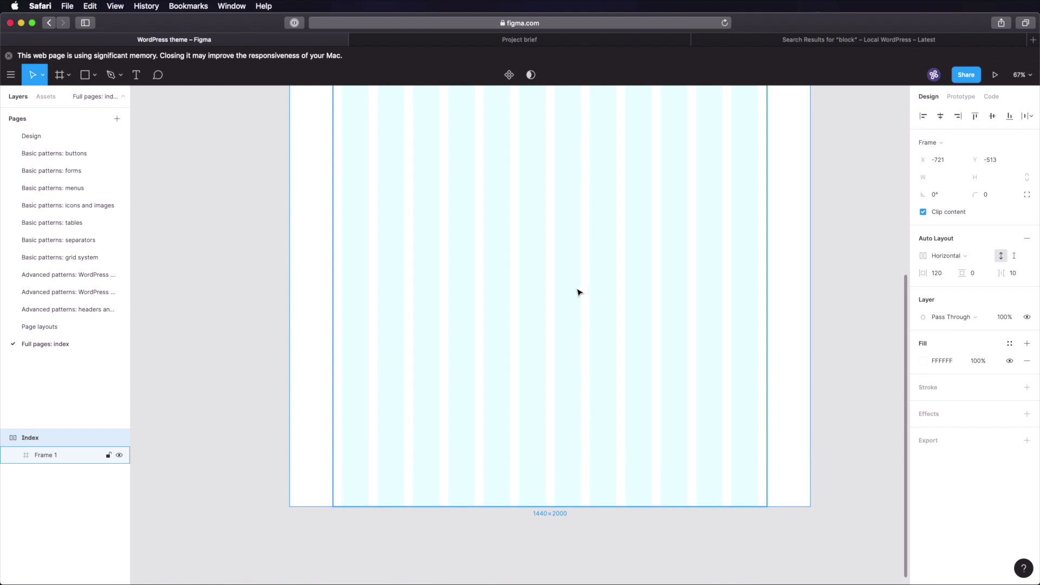
pyautogui.scroll(13, 578, 292)
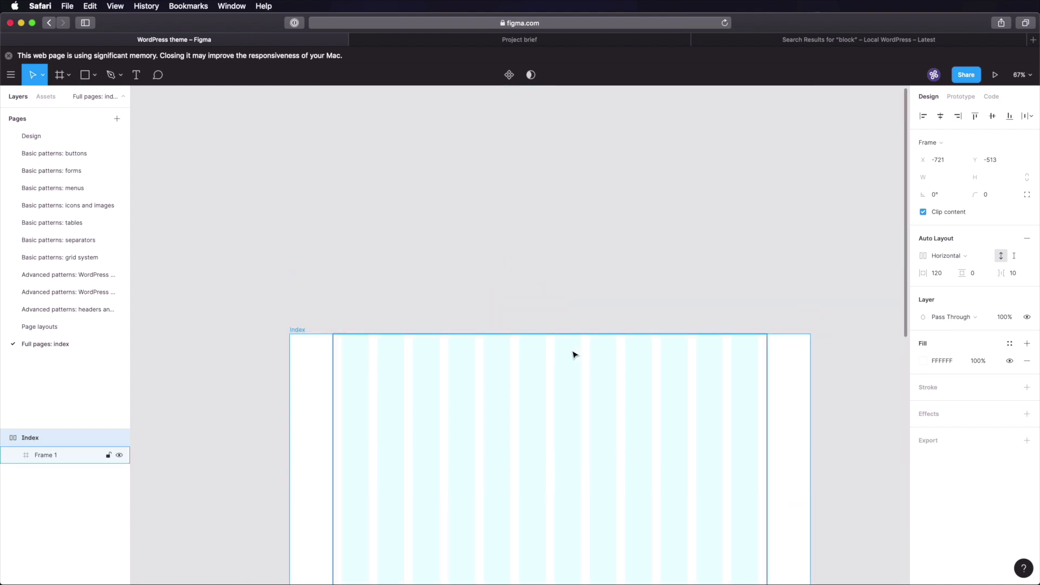
pyautogui.scroll(3, 526, 368)
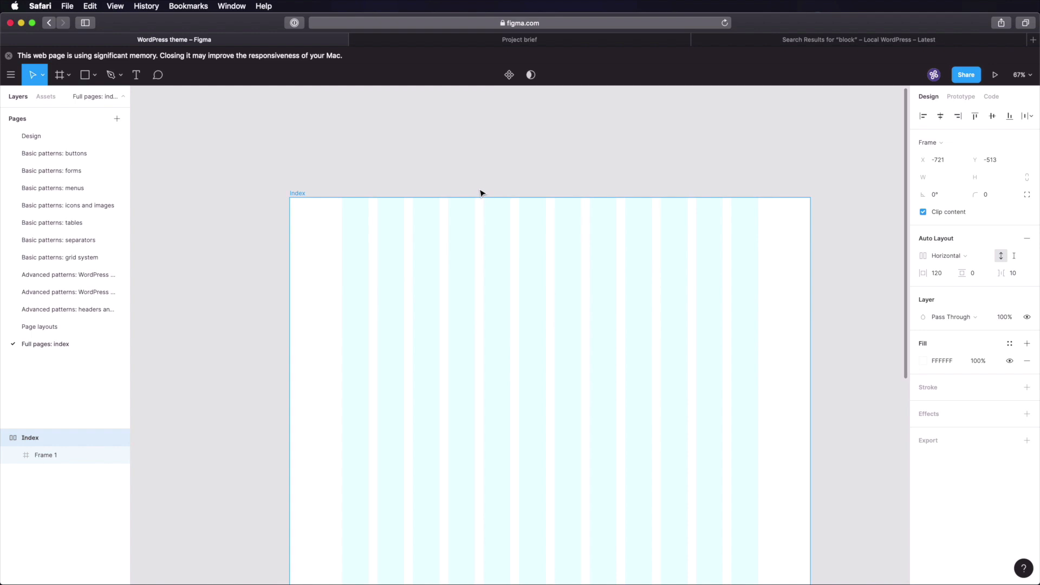
pyautogui.click(483, 173)
# - Review the Index page layout, then select the desktop header frame on the headers patterns page
pyautogui.click(49, 326)
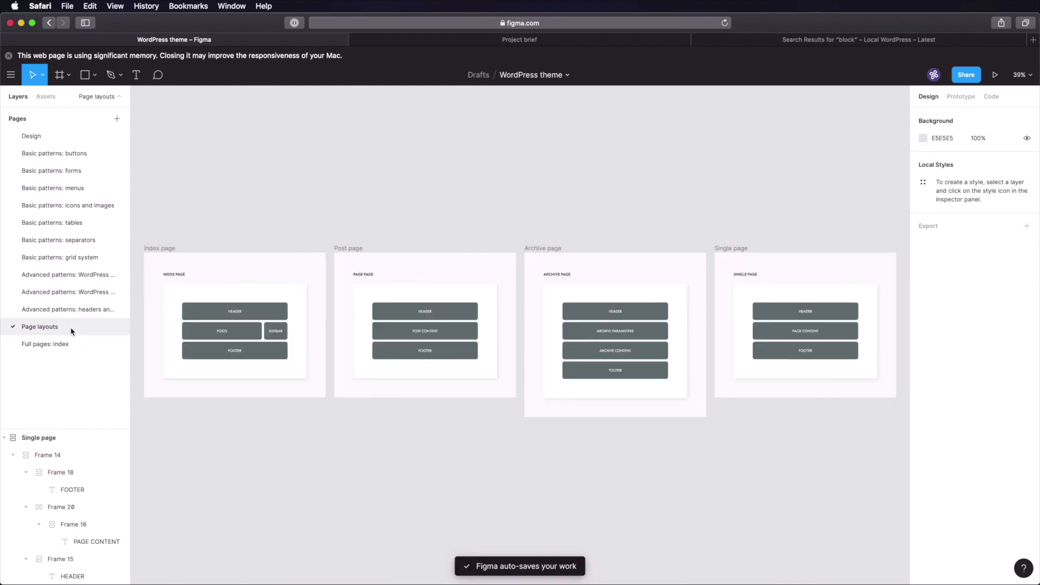
pyautogui.click(145, 248)
pyautogui.hotkey('shift', '2')
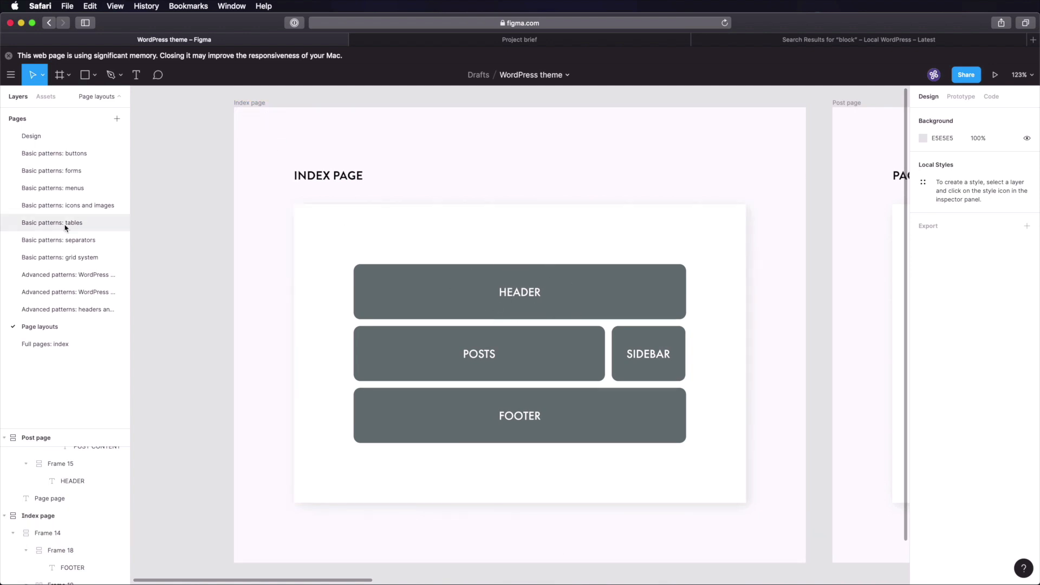
pyautogui.click(85, 311)
pyautogui.doubleClick(286, 256)
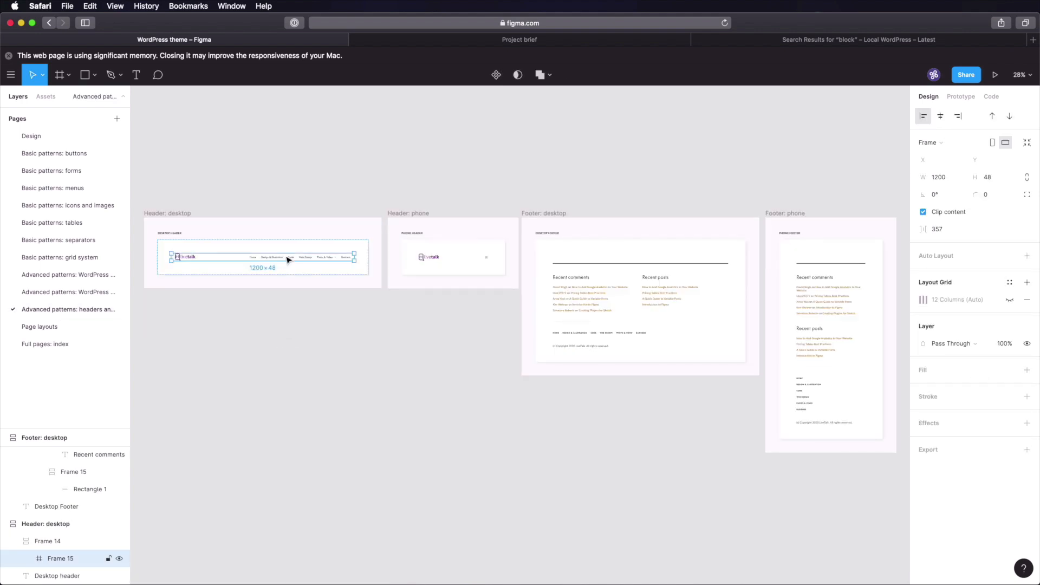
# - Paste the livetalk header into Frame 1 at X 0, Y 64 and save the file
pyautogui.click(45, 343)
pyautogui.press('cmd+v')
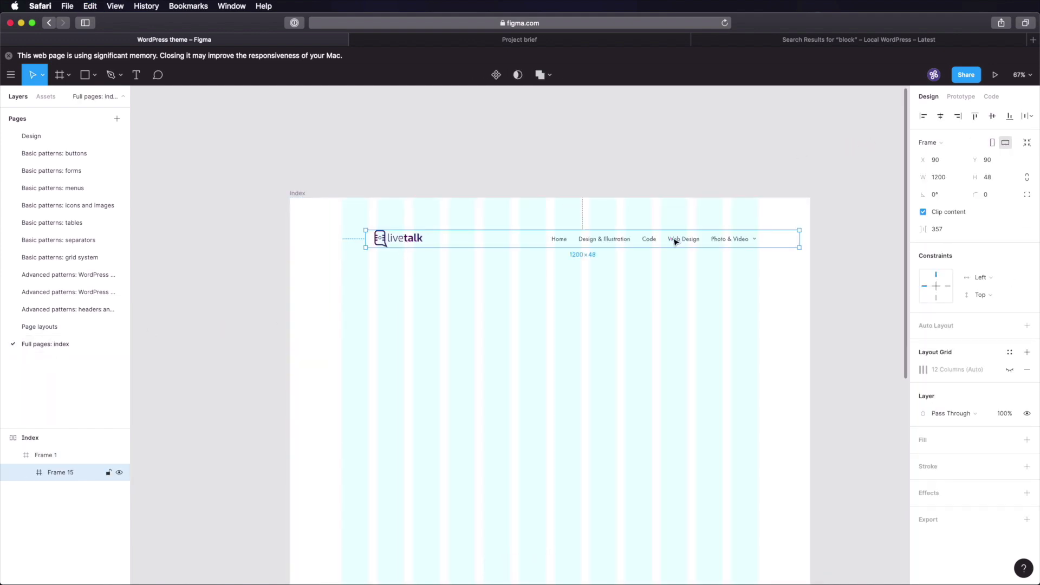
pyautogui.moveTo(651, 242); pyautogui.dragTo(620, 244)
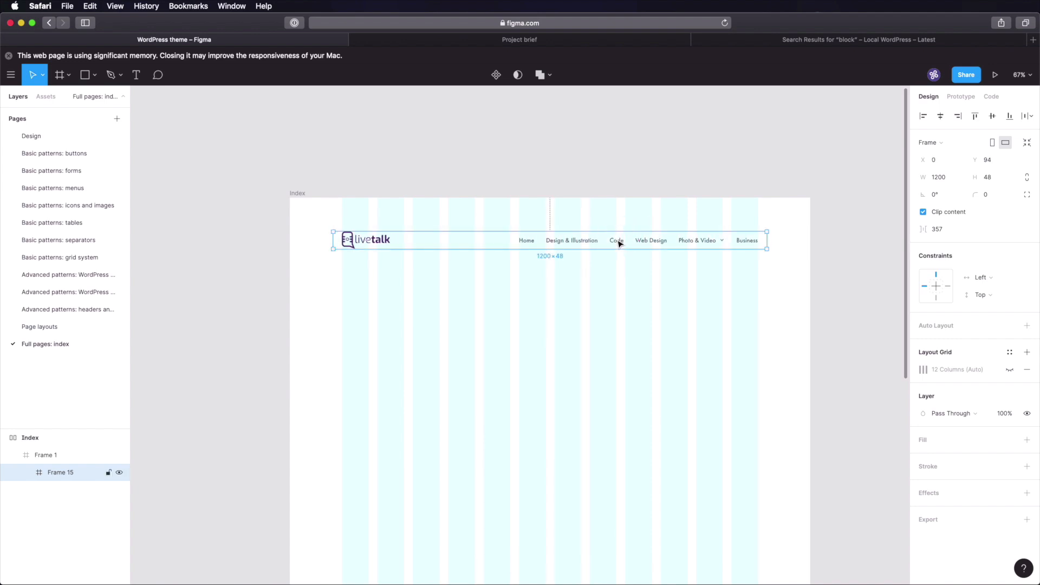
pyautogui.press('alt')
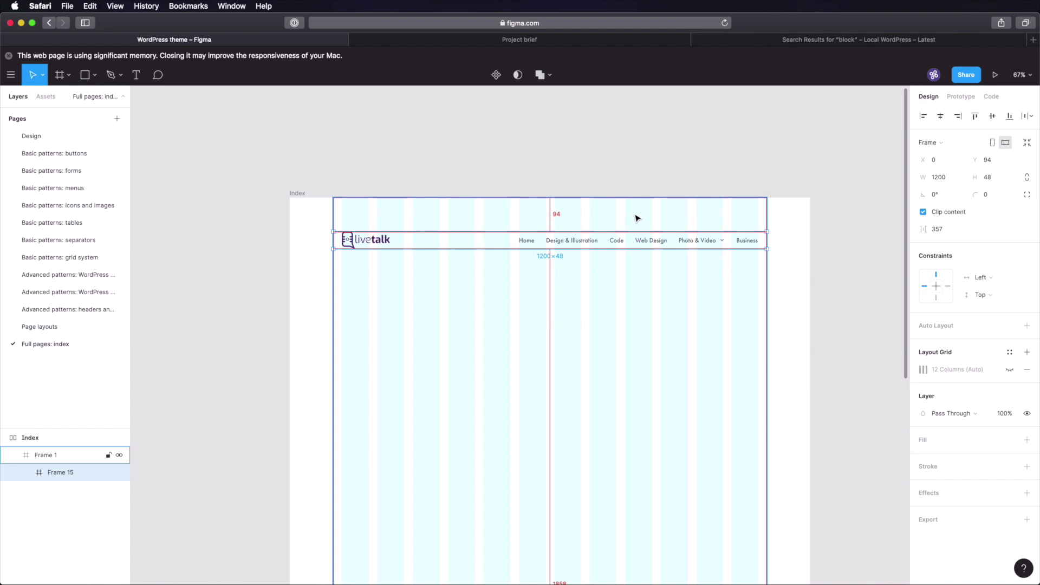
pyautogui.hotkey('shift', 'Up')
pyautogui.hotkey('shift', 'Up')
pyautogui.hotkey('shift', 'Up')
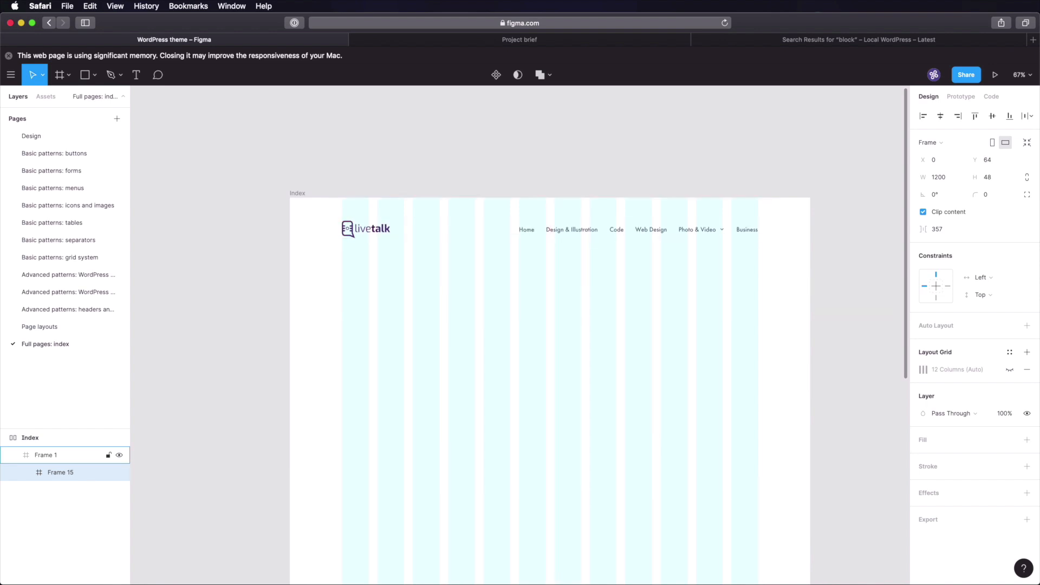
pyautogui.moveTo(714, 335); pyautogui.dragTo(673, 259)
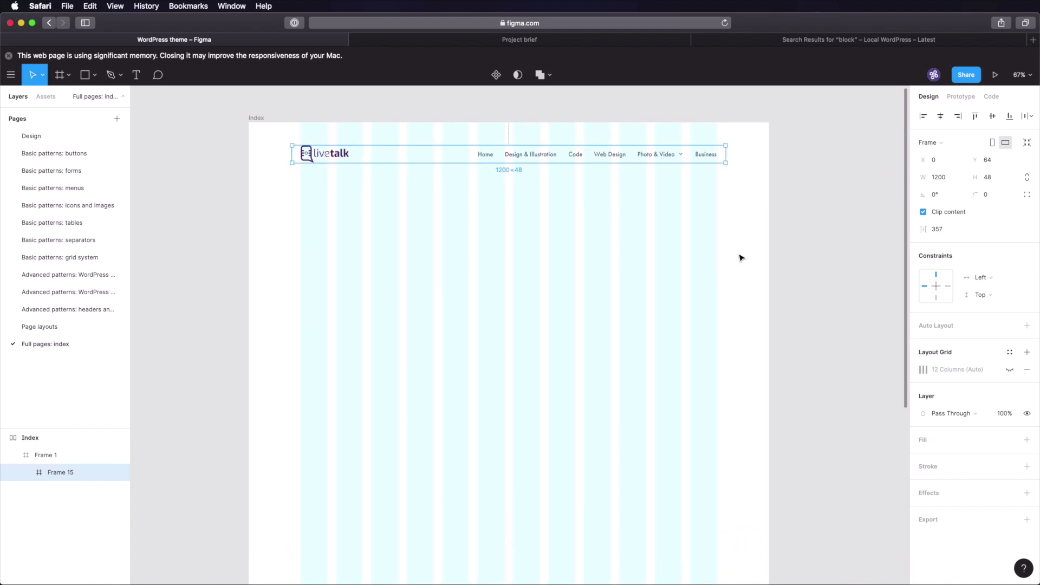
pyautogui.click(815, 246)
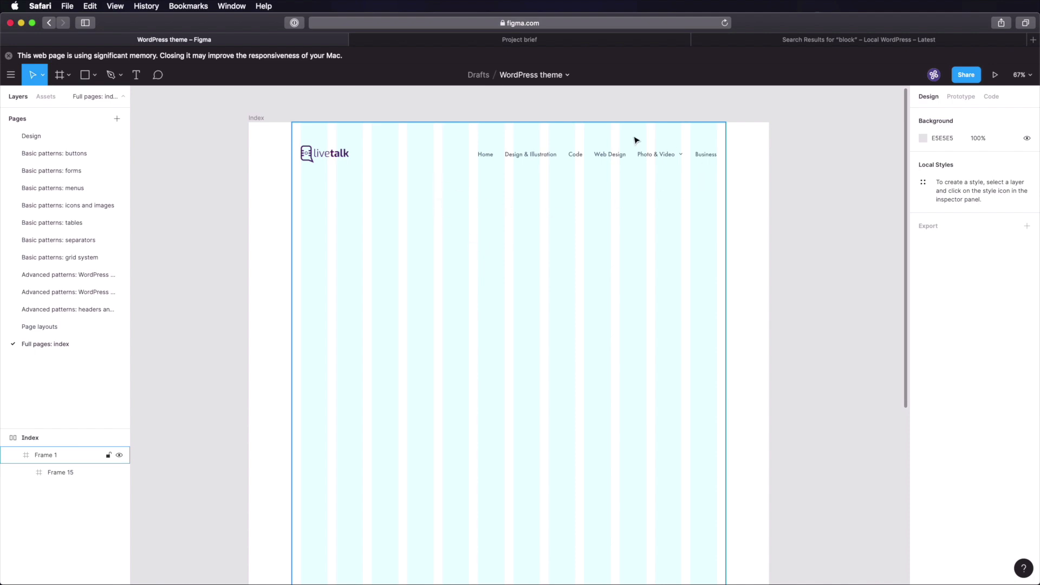
pyautogui.press('super+s')
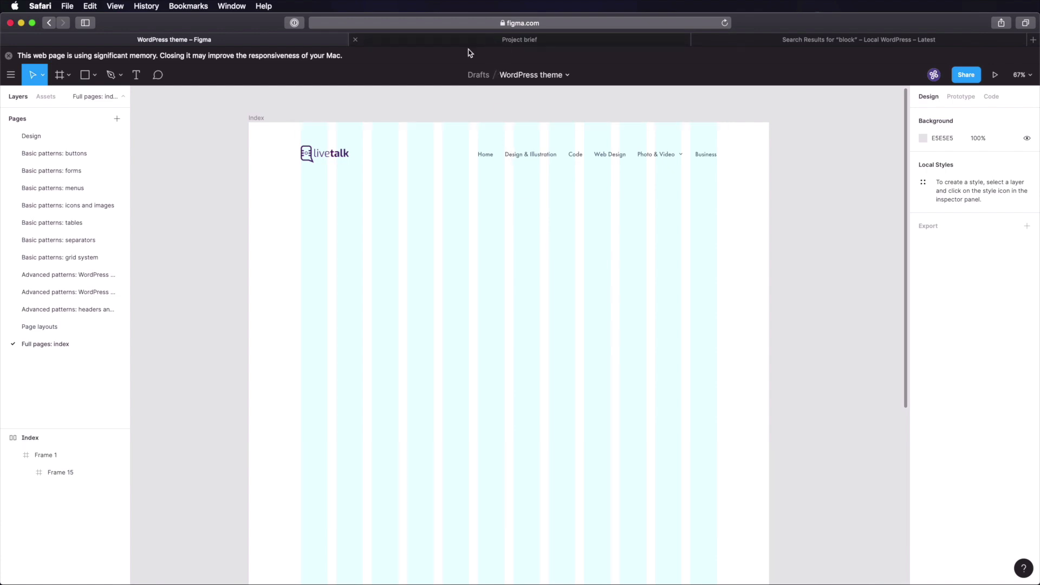
# - Select the no-image post's title, divider and body text on the WordPress posts patterns page
pyautogui.click(83, 327)
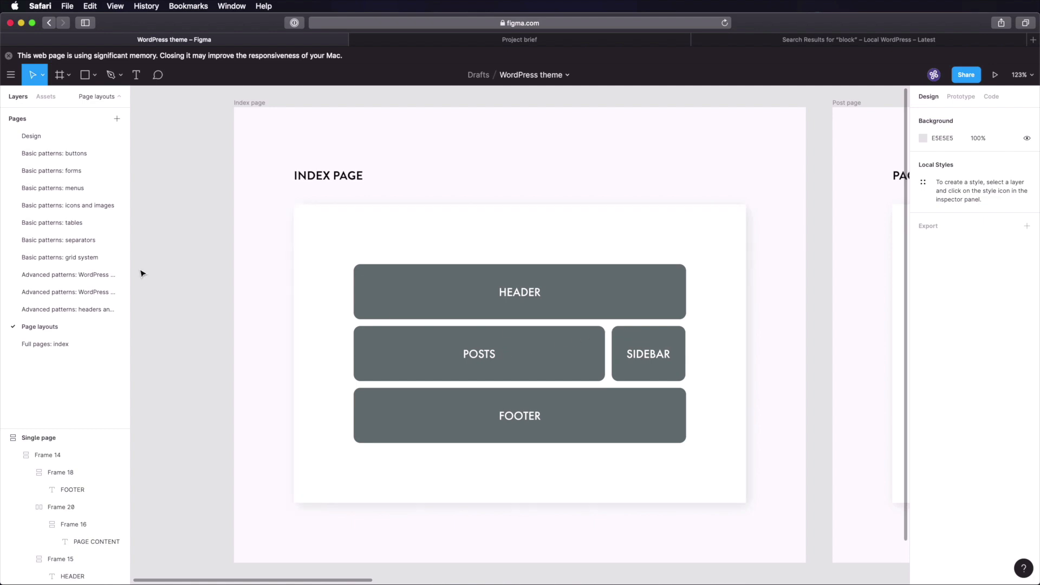
pyautogui.click(89, 275)
pyautogui.click(87, 292)
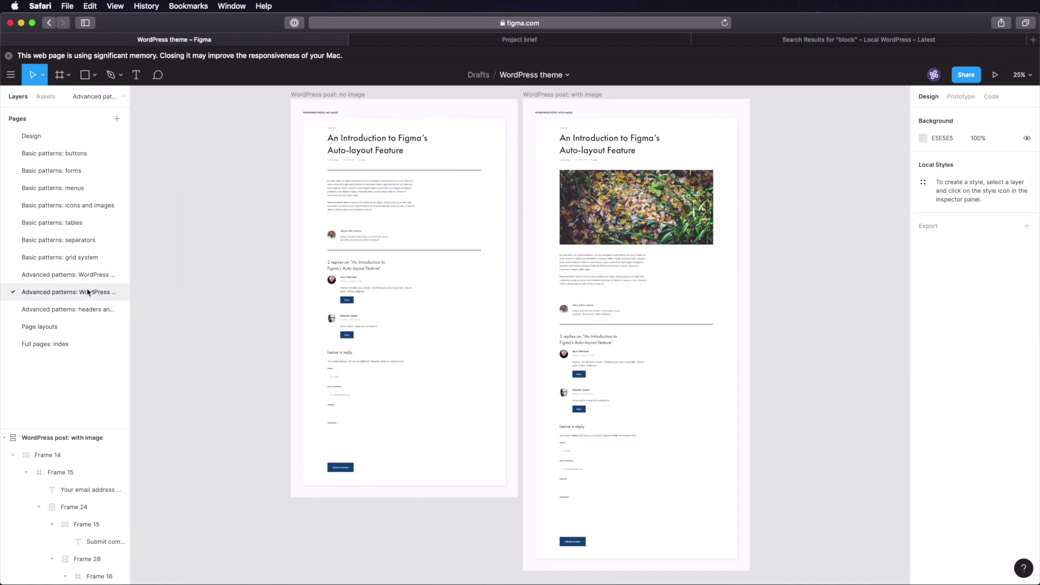
pyautogui.scroll(2, 196, 253)
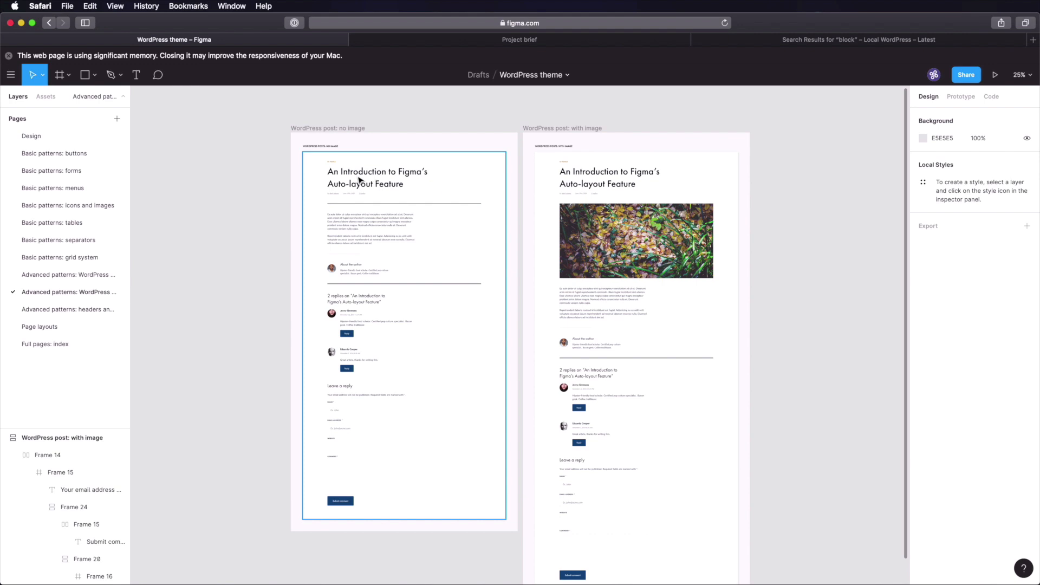
pyautogui.click(358, 179)
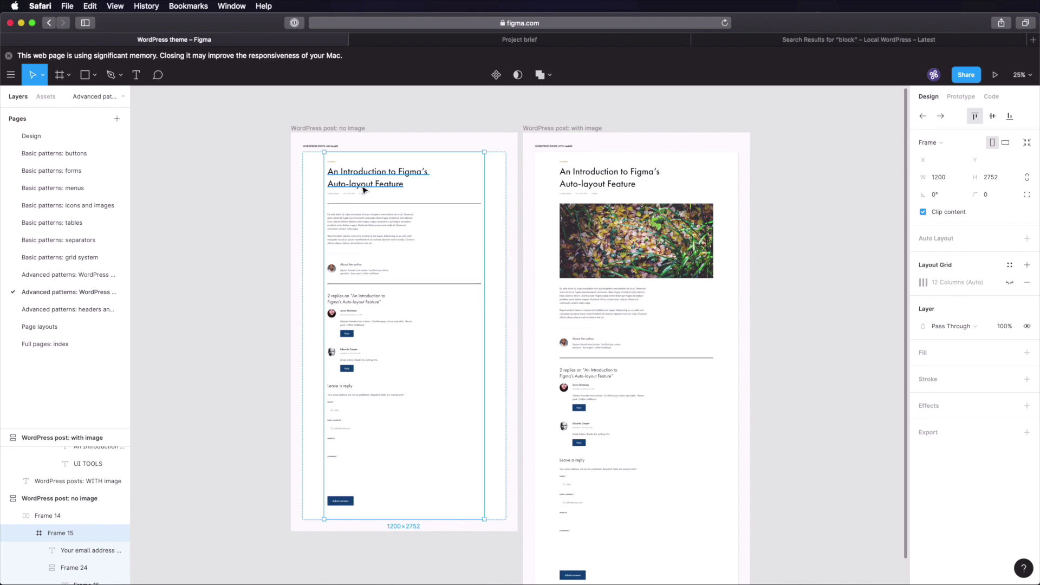
pyautogui.scroll(5, 361, 184)
pyautogui.scroll(3, 364, 194)
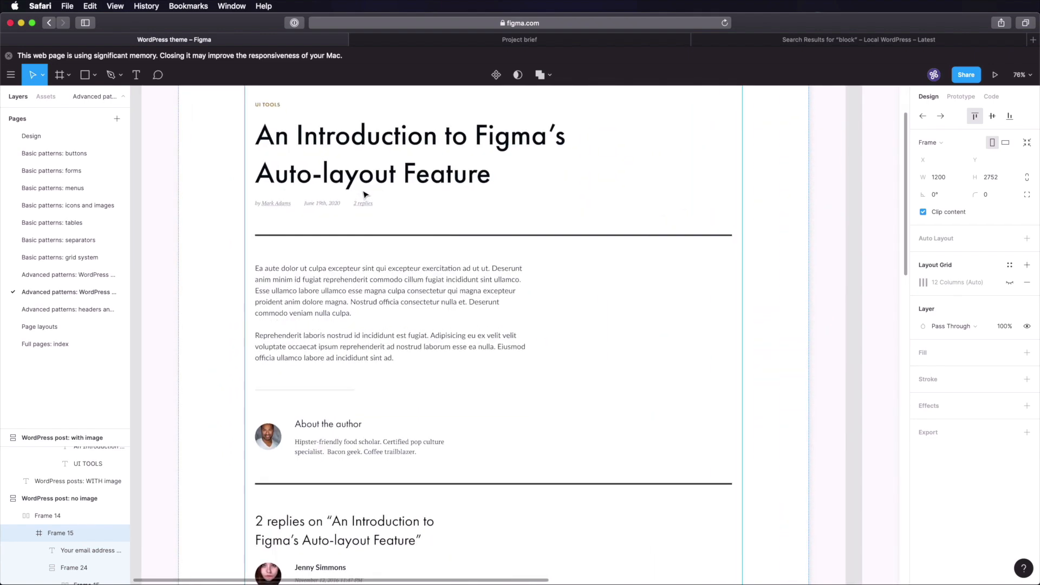
pyautogui.scroll(2, 374, 217)
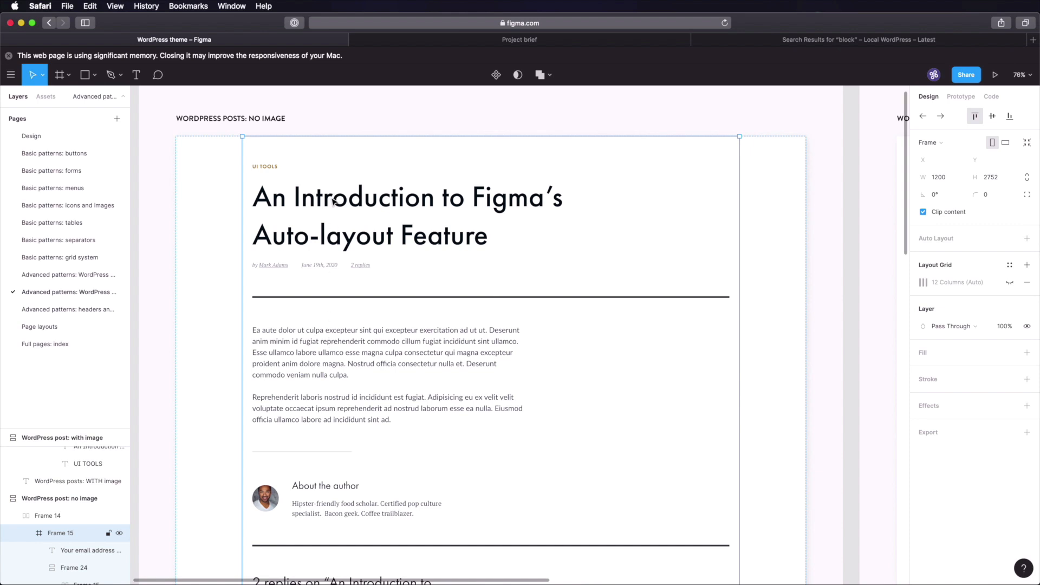
pyautogui.click(263, 171)
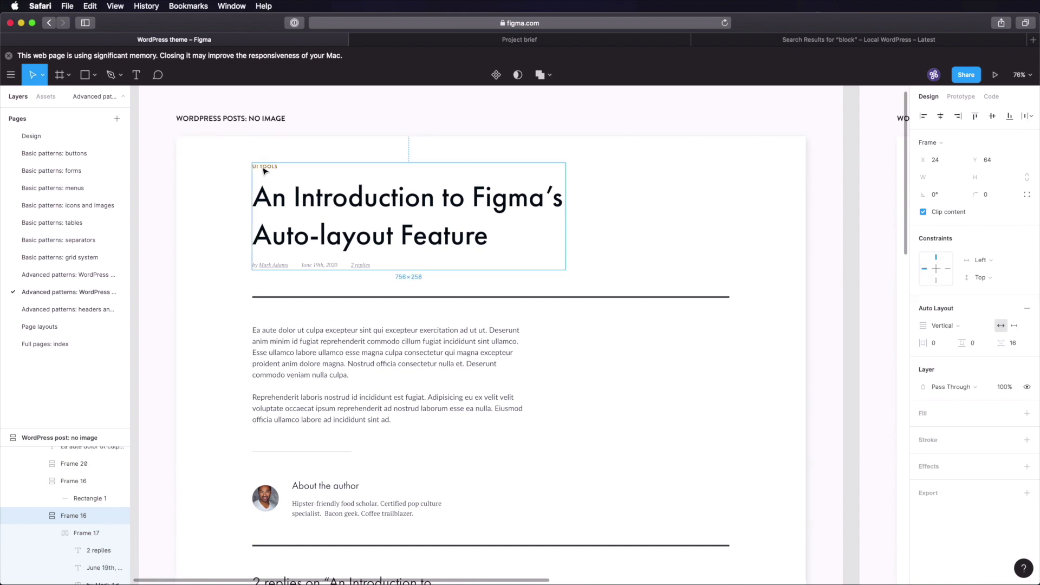
pyautogui.keyDown('shift'); pyautogui.click(364, 306); pyautogui.keyUp('shift')
pyautogui.keyDown('shift'); pyautogui.click(369, 351); pyautogui.keyUp('shift')
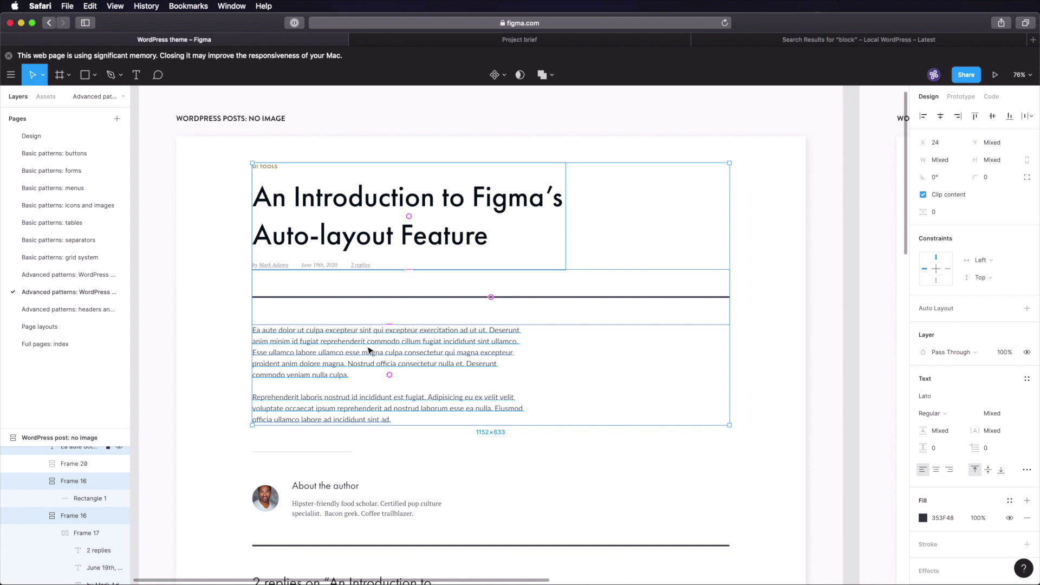
# - Paste the title, divider and body text into Frame 1 just below the header
pyautogui.click(103, 346)
pyautogui.click(408, 284)
pyautogui.press('super+v')
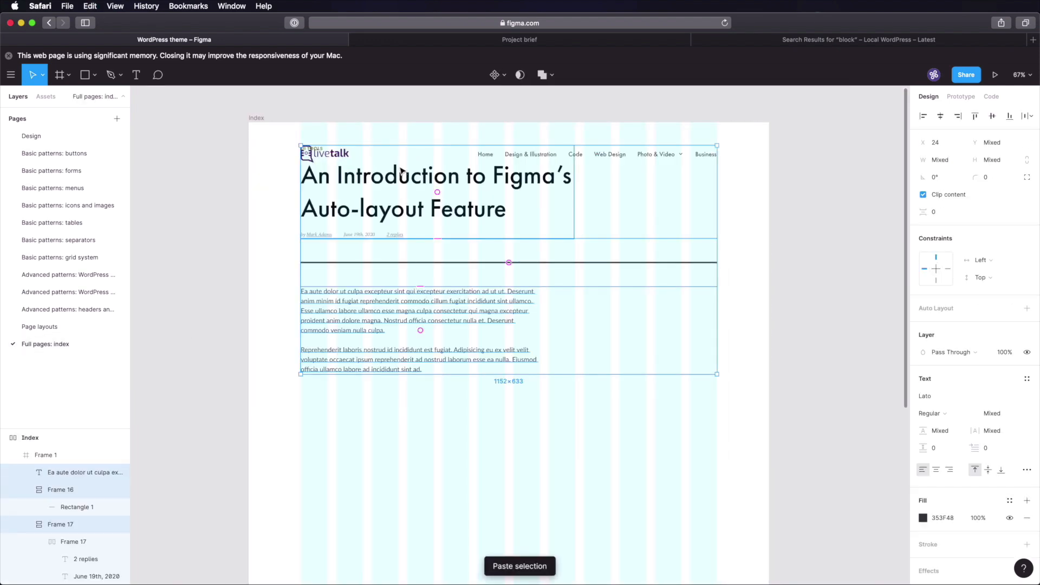
pyautogui.moveTo(400, 169); pyautogui.dragTo(401, 245)
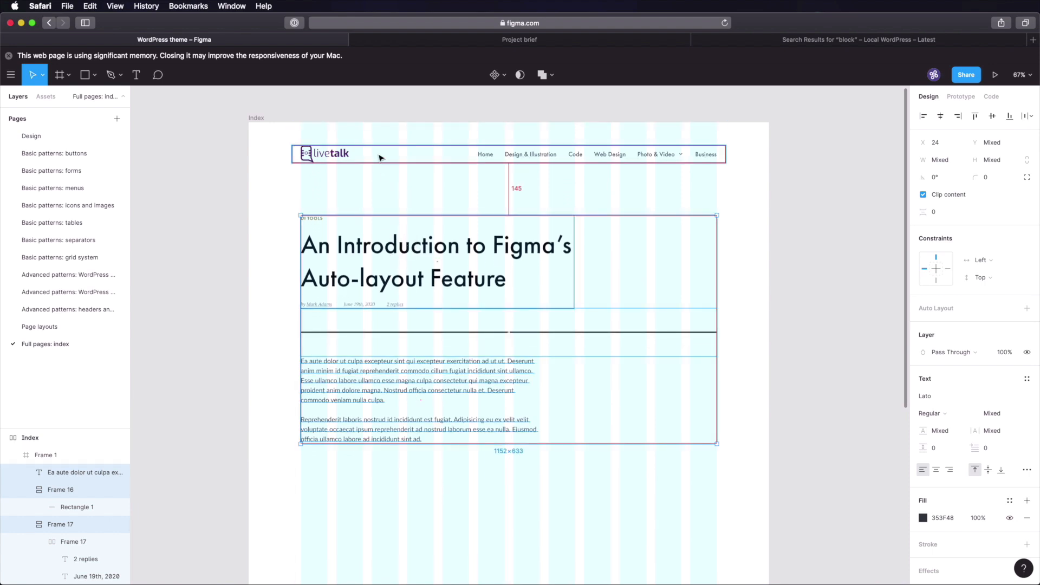
pyautogui.hotkey('shift', 'Up')
pyautogui.hotkey('shift', 'Up')
pyautogui.press('alt')
pyautogui.press('Down')
pyautogui.press('Down')
pyautogui.press('Down')
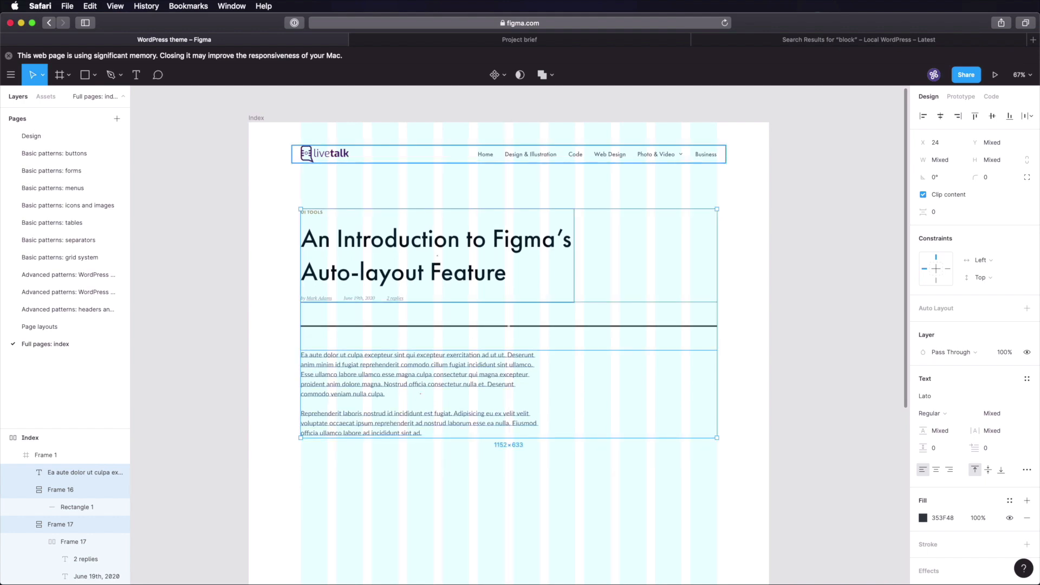
pyautogui.click(200, 222)
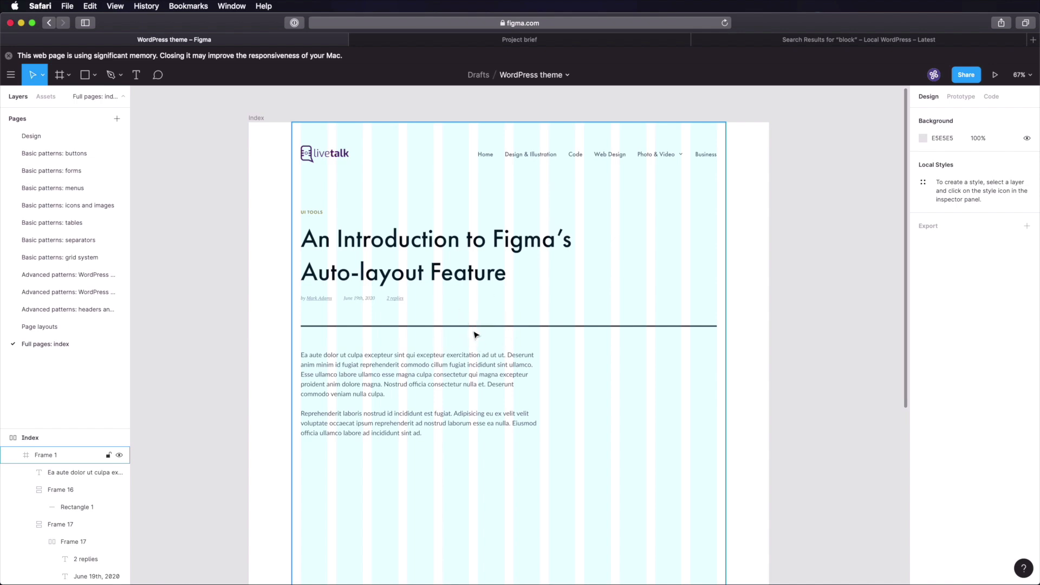
pyautogui.click(80, 276)
pyautogui.click(81, 293)
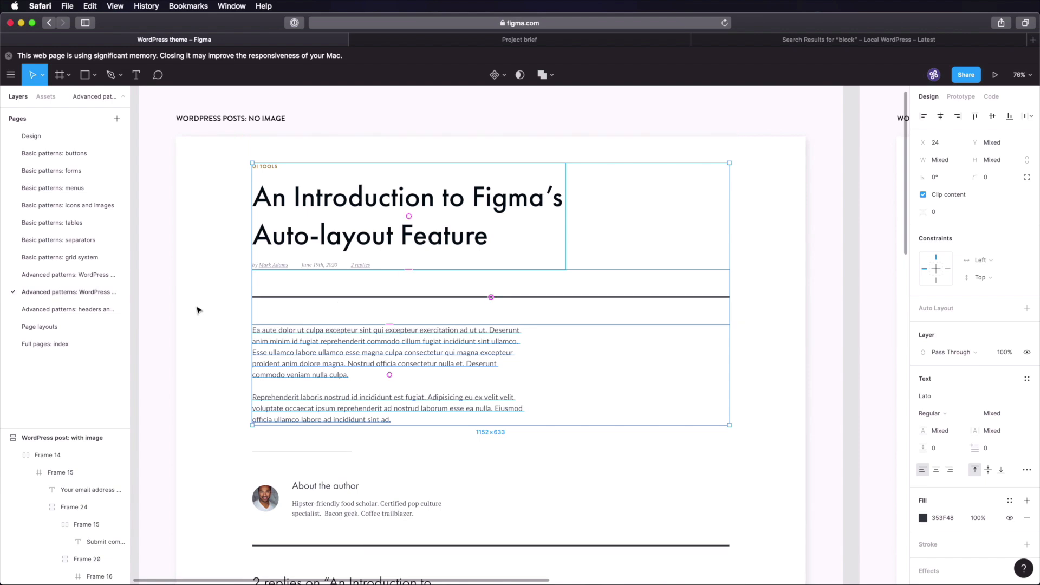
# - Delete the post's divider line and move the body text up under the title
pyautogui.click(54, 344)
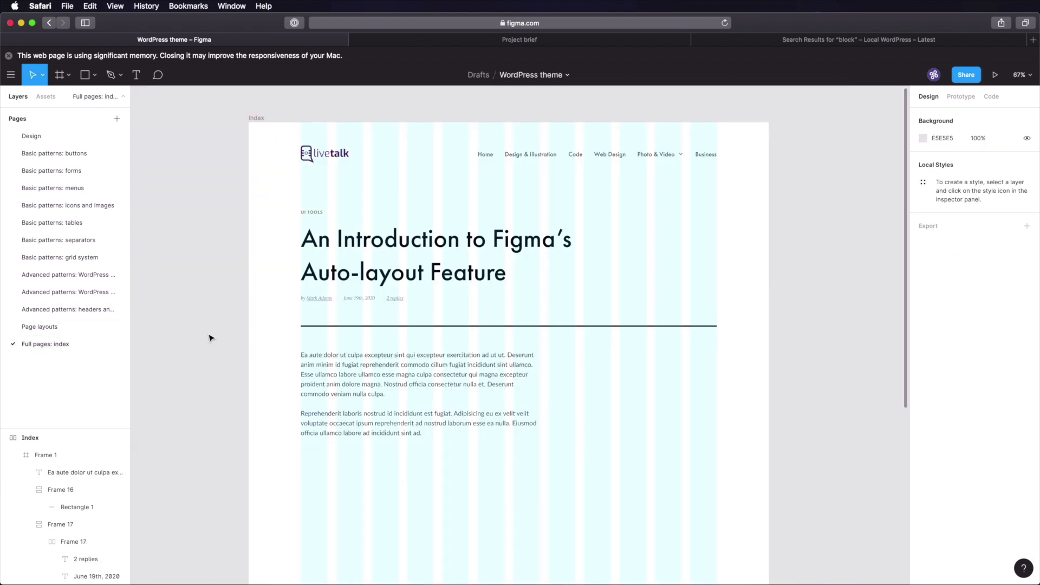
pyautogui.click(407, 327)
pyautogui.press('Delete')
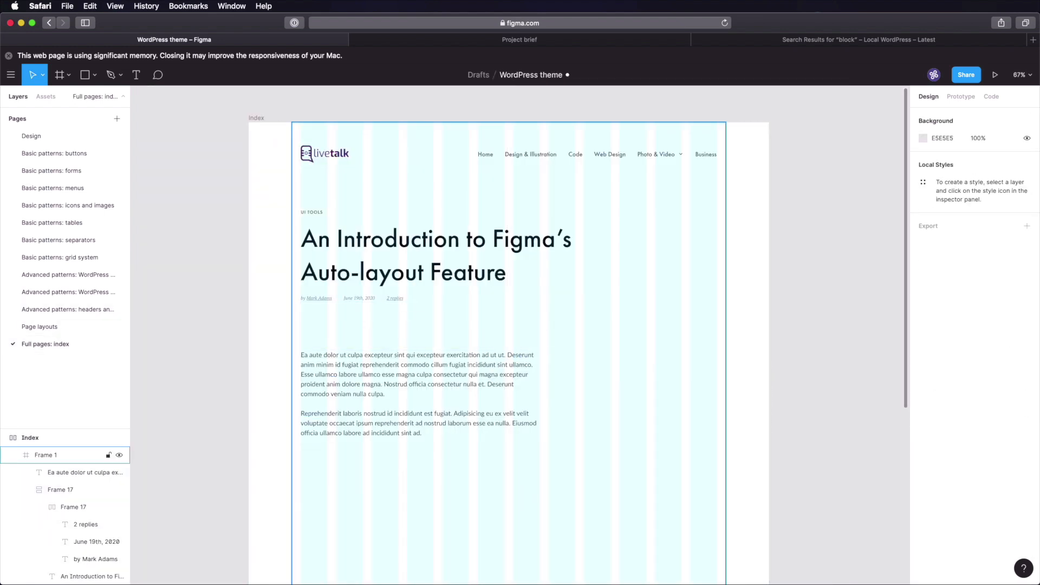
pyautogui.click(393, 353)
pyautogui.moveTo(434, 362); pyautogui.dragTo(437, 334)
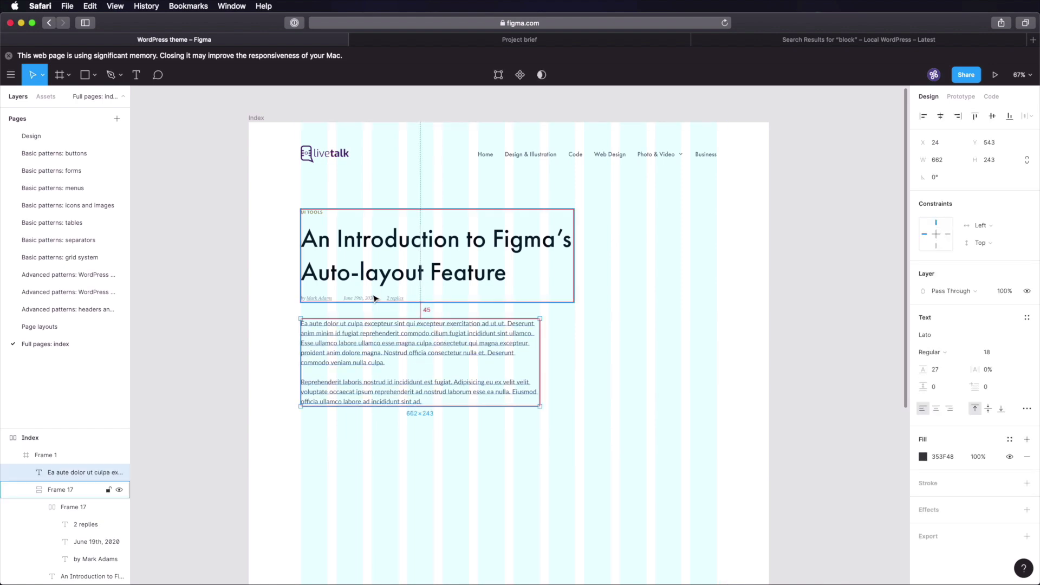
pyautogui.press('Down')
pyautogui.press('Down')
pyautogui.press('Down')
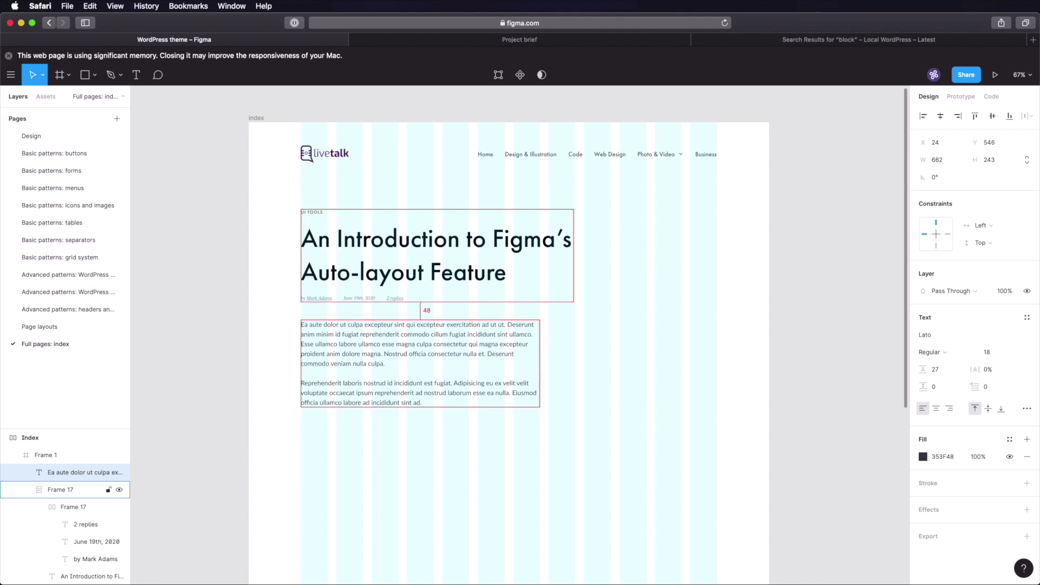
pyautogui.click(224, 305)
pyautogui.scroll(3, 499, 268)
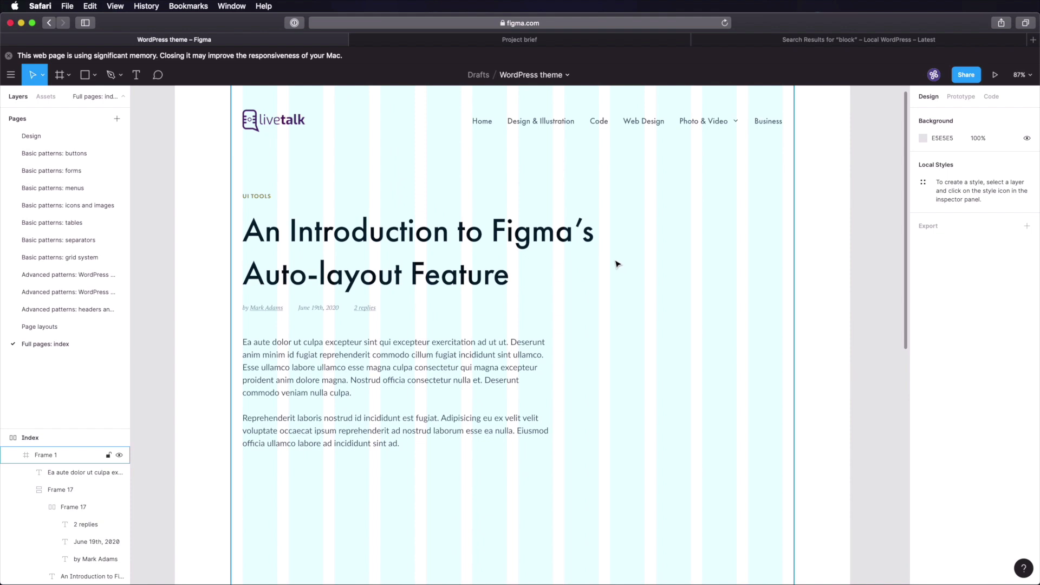
# - Narrow the title onto three lines and place the body text 48 px below it
pyautogui.click(579, 239)
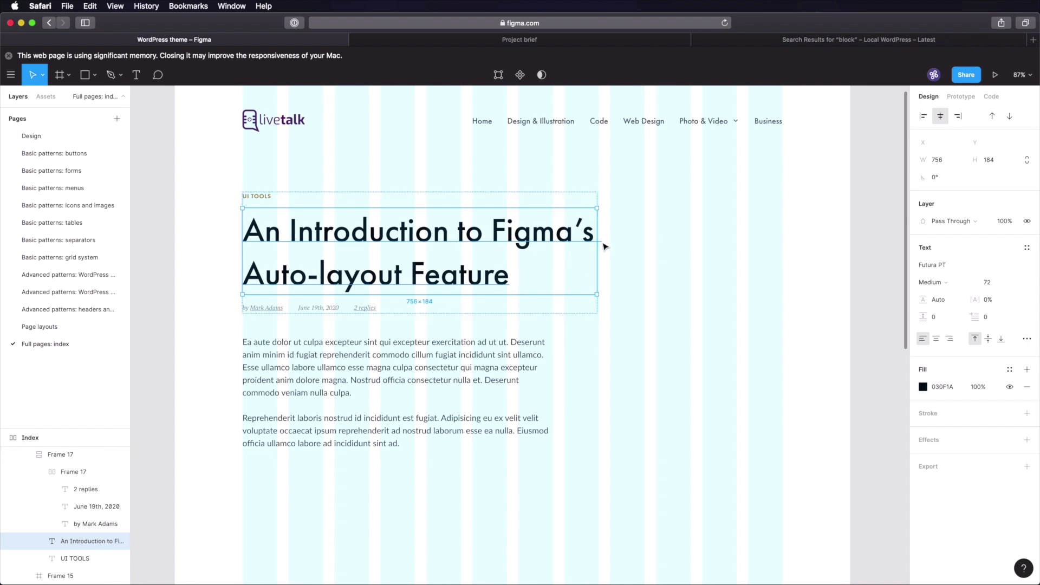
pyautogui.moveTo(597, 295); pyautogui.dragTo(544, 332)
pyautogui.click(394, 512)
pyautogui.moveTo(410, 488); pyautogui.dragTo(417, 400)
pyautogui.press('alt')
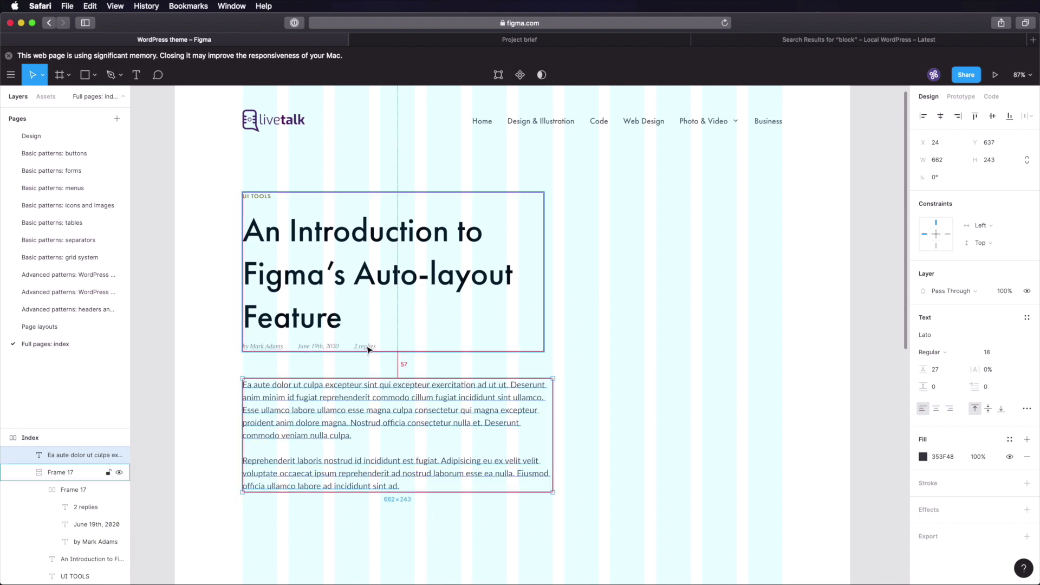
pyautogui.press('Up')
pyautogui.press('Up')
pyautogui.press('Up')
pyautogui.press('Up')
pyautogui.press('Up')
pyautogui.press('Up')
pyautogui.press('Up')
pyautogui.press('Up')
pyautogui.press('Up')
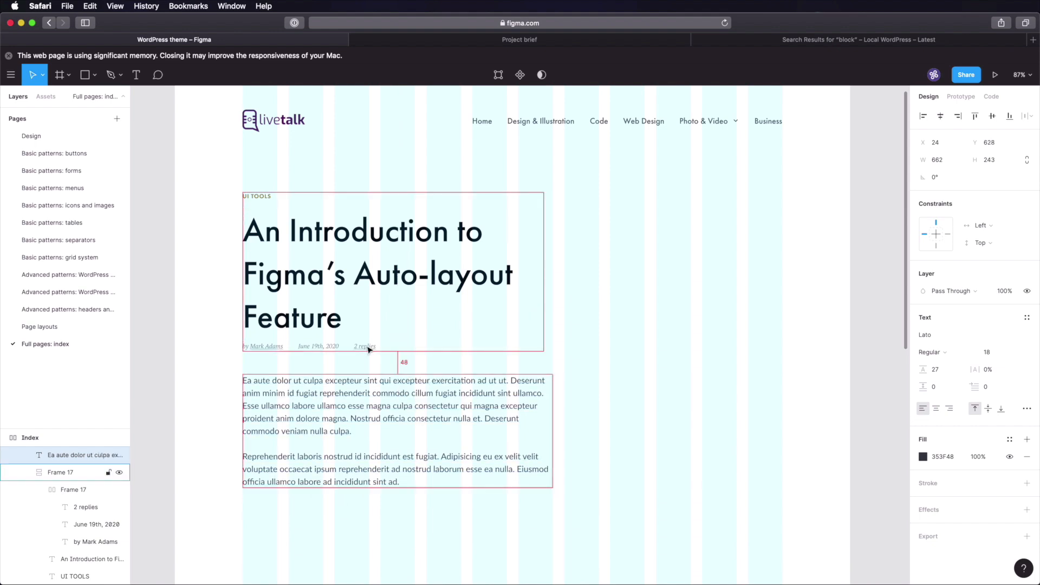
pyautogui.scroll(-5, 360, 388)
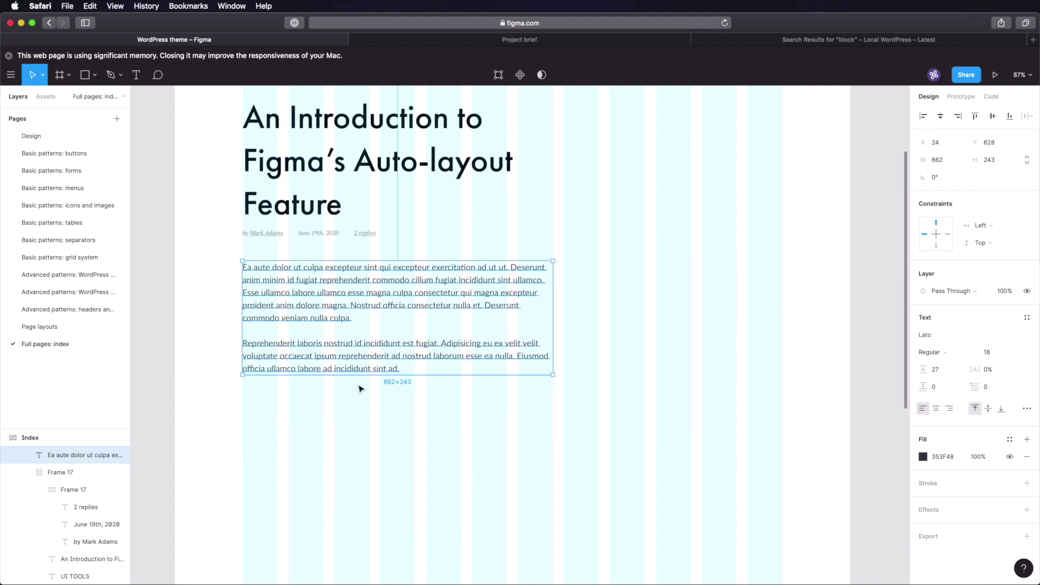
pyautogui.click(184, 332)
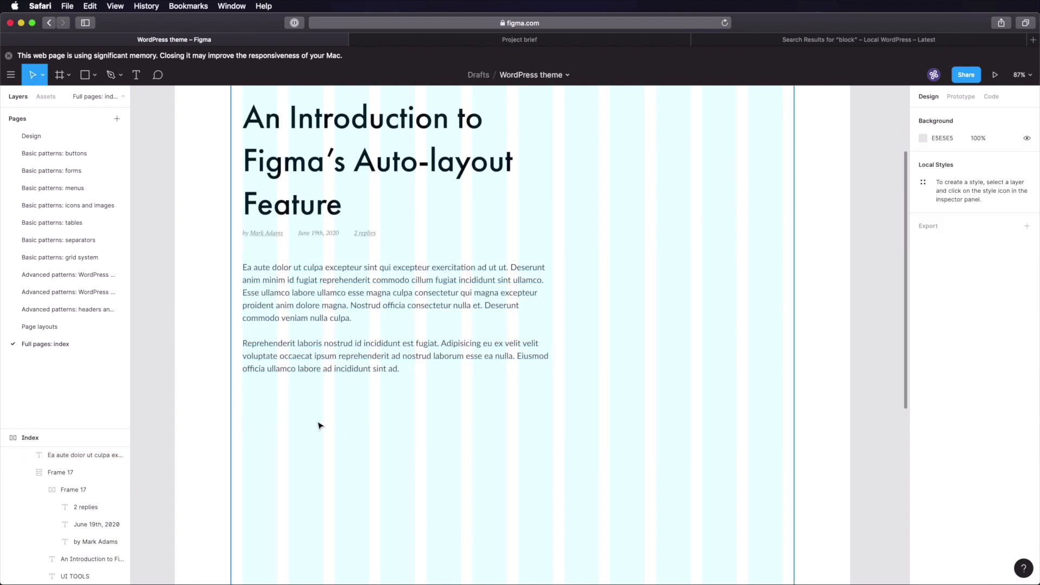
pyautogui.click(65, 153)
pyautogui.click(254, 206)
# - Paste the Enabled button from the buttons page below the post's body text
pyautogui.press('z')
pyautogui.moveTo(173, 299); pyautogui.dragTo(232, 376)
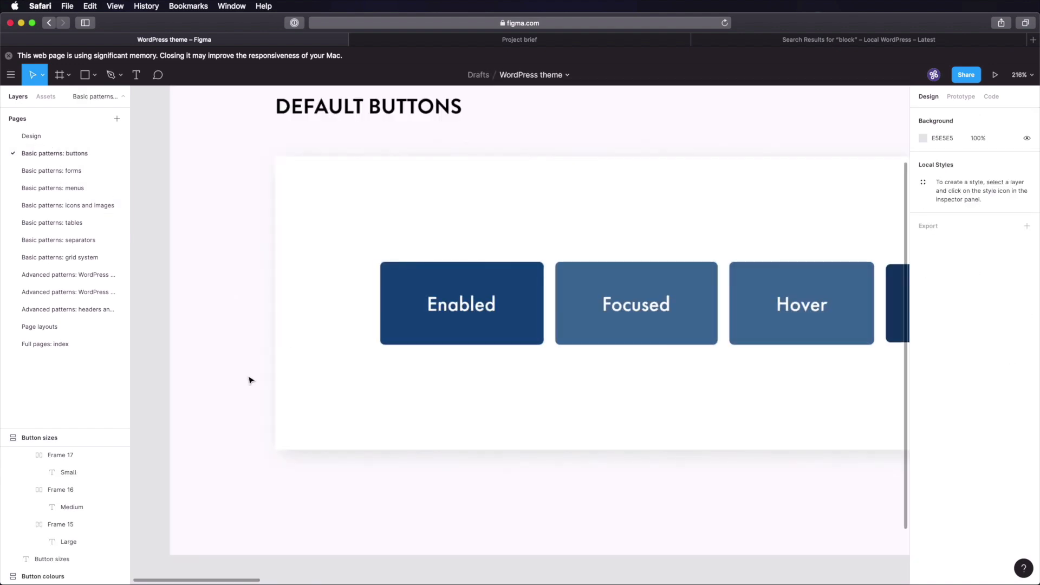
pyautogui.click(427, 314)
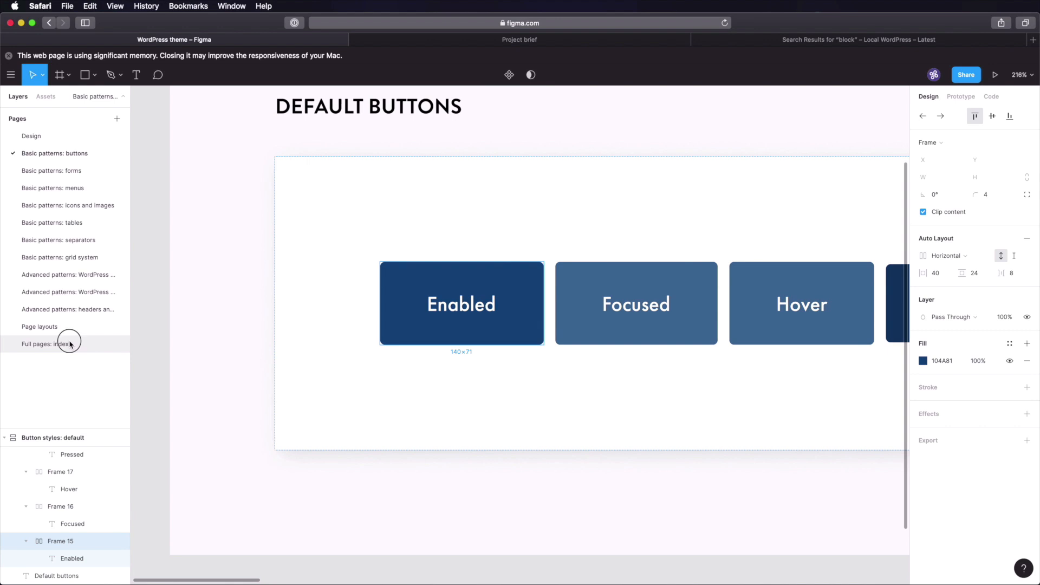
pyautogui.click(69, 344)
pyautogui.click(308, 362)
pyautogui.press('super+v')
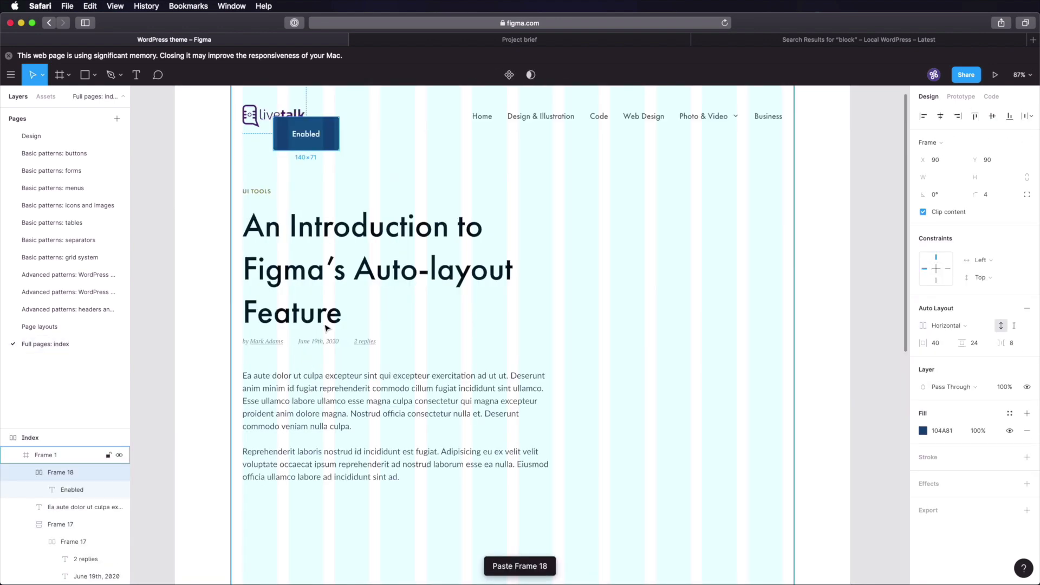
pyautogui.moveTo(323, 169); pyautogui.dragTo(378, 441)
pyautogui.press('super+Tab')
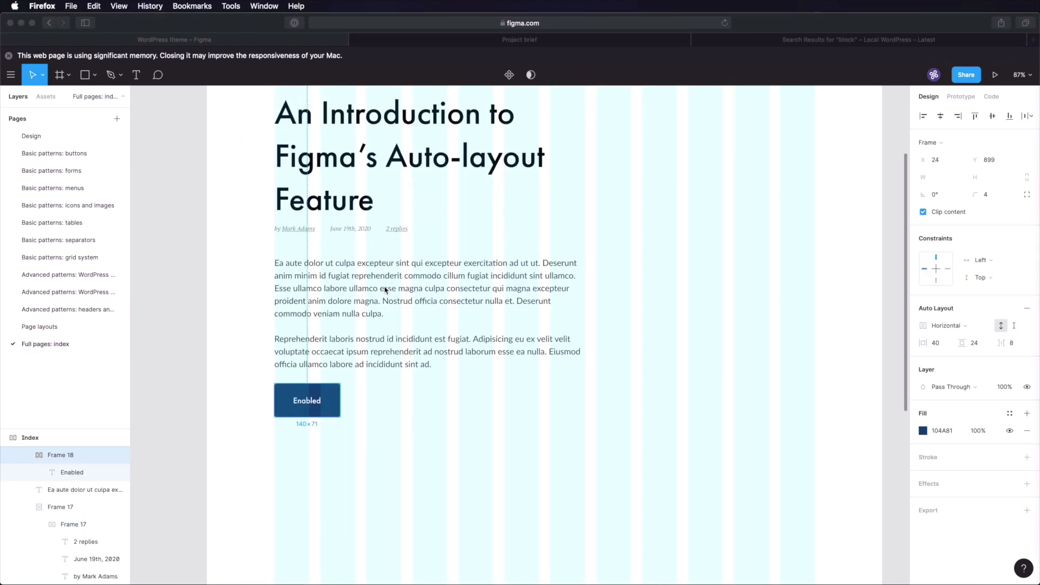
# - Set 32 px gaps between the title block, the body text and the Enabled button
pyautogui.scroll(5, 385, 290)
pyautogui.scroll(-4, 387, 281)
pyautogui.scroll(1, 385, 320)
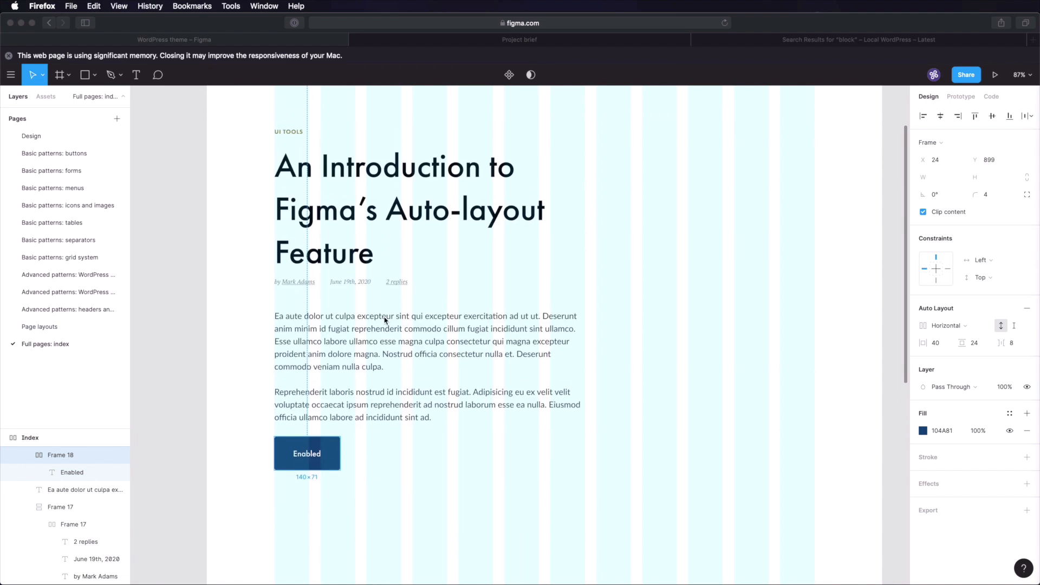
pyautogui.doubleClick(371, 327)
pyautogui.press('Escape')
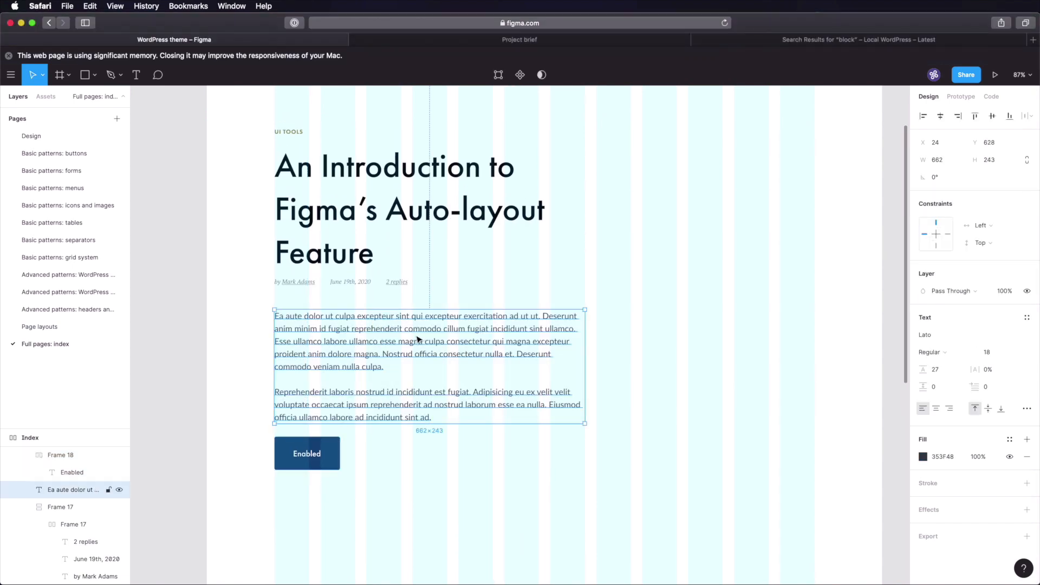
pyautogui.press('alt')
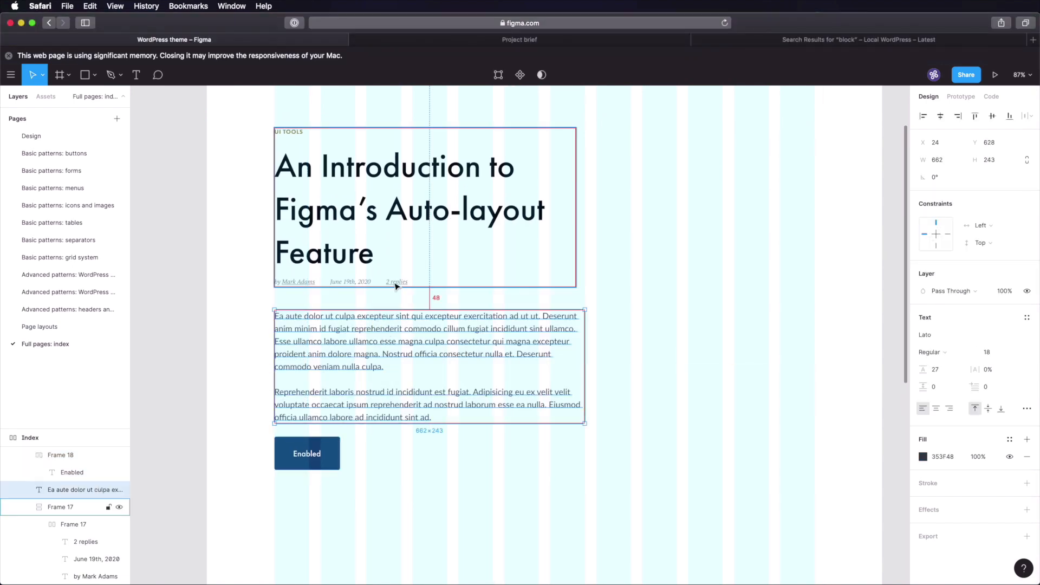
pyautogui.hotkey('shift', 'Up')
pyautogui.press('alt')
pyautogui.press('Up')
pyautogui.press('Up')
pyautogui.press('Up')
pyautogui.press('Up')
pyautogui.press('Up')
pyautogui.press('Up')
pyautogui.press('alt')
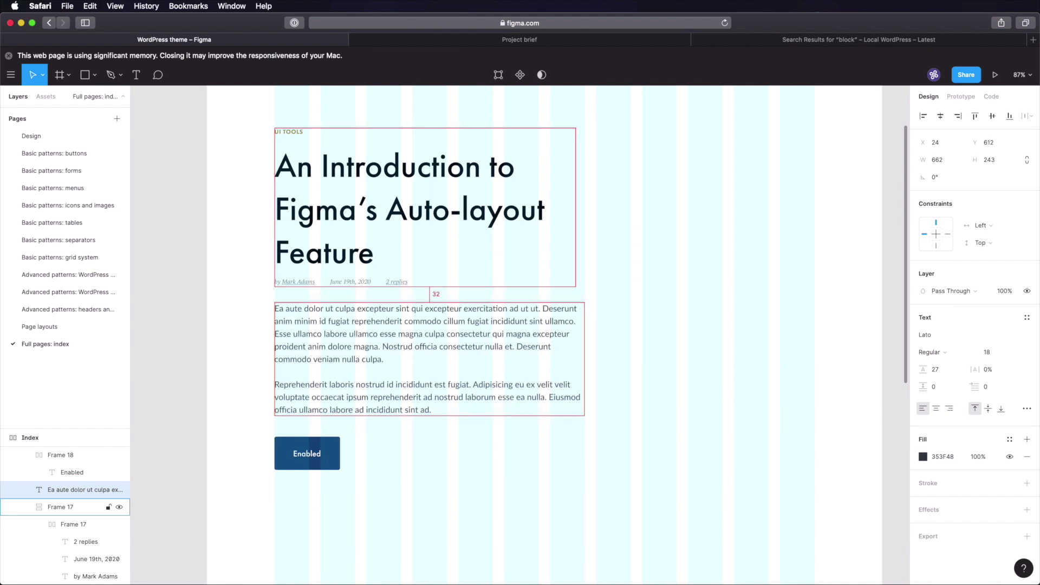
pyautogui.press('alt')
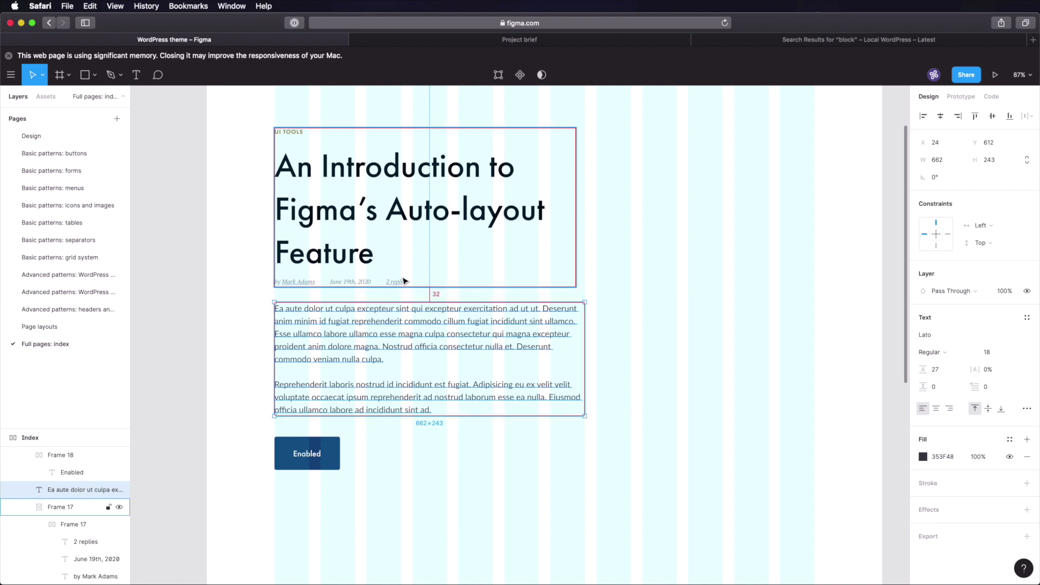
pyautogui.click(319, 466)
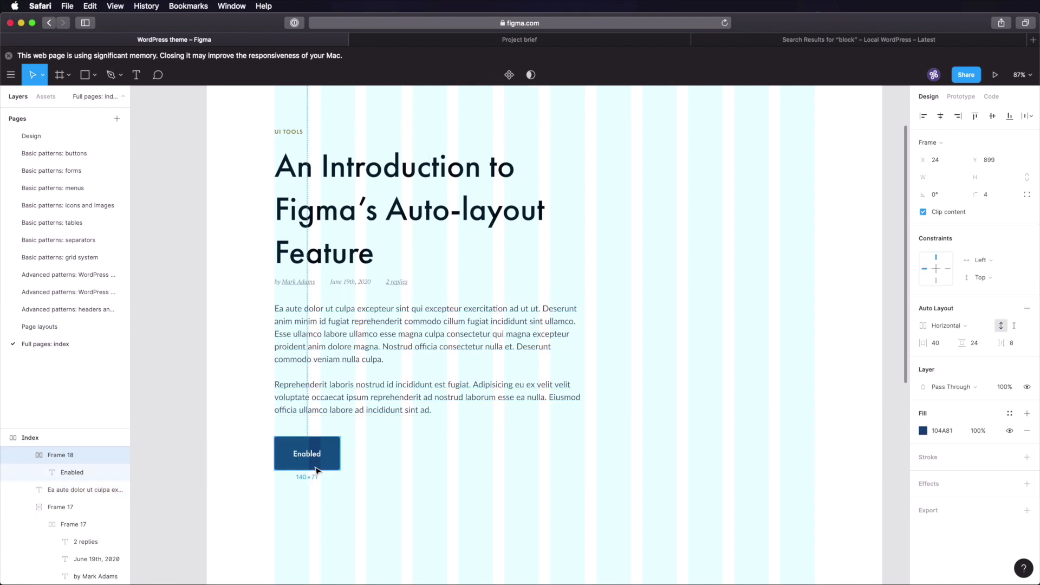
pyautogui.press('Up')
pyautogui.press('Up')
pyautogui.press('Up')
pyautogui.press('Up')
pyautogui.press('Up')
pyautogui.press('Up')
pyautogui.press('Up')
pyautogui.press('Up')
pyautogui.press('Up')
pyautogui.press('Up')
pyautogui.press('Up')
pyautogui.press('Up')
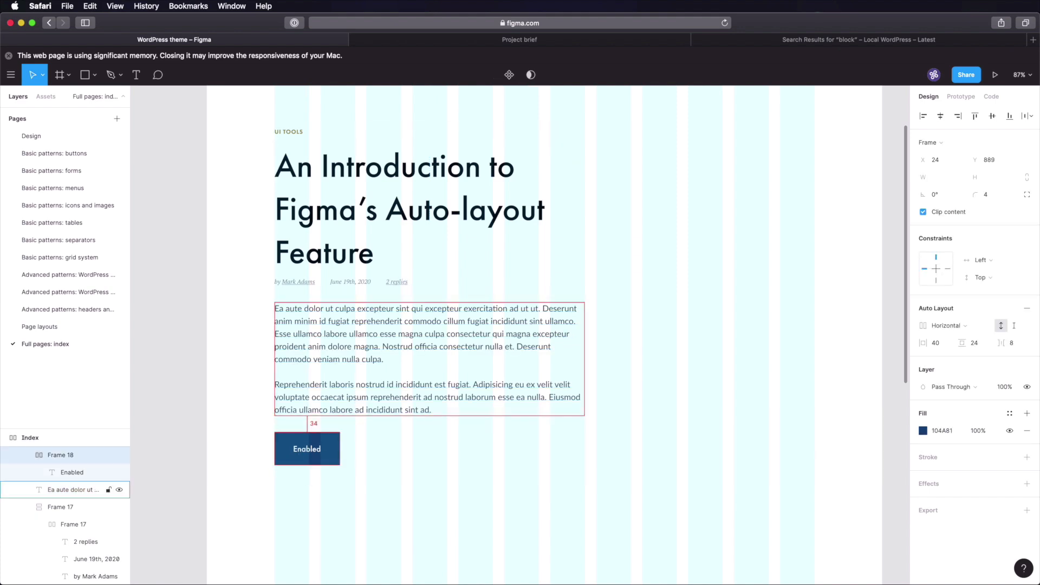
# - Toggle the index frame's column layout grid off and back on
pyautogui.click(241, 334)
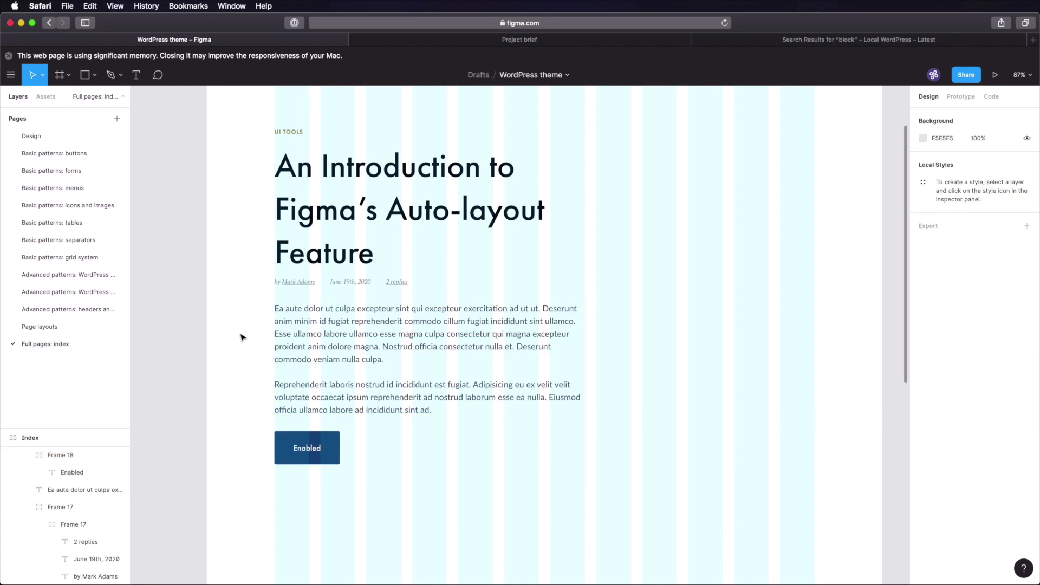
pyautogui.click(732, 205)
pyautogui.click(1010, 284)
pyautogui.click(889, 266)
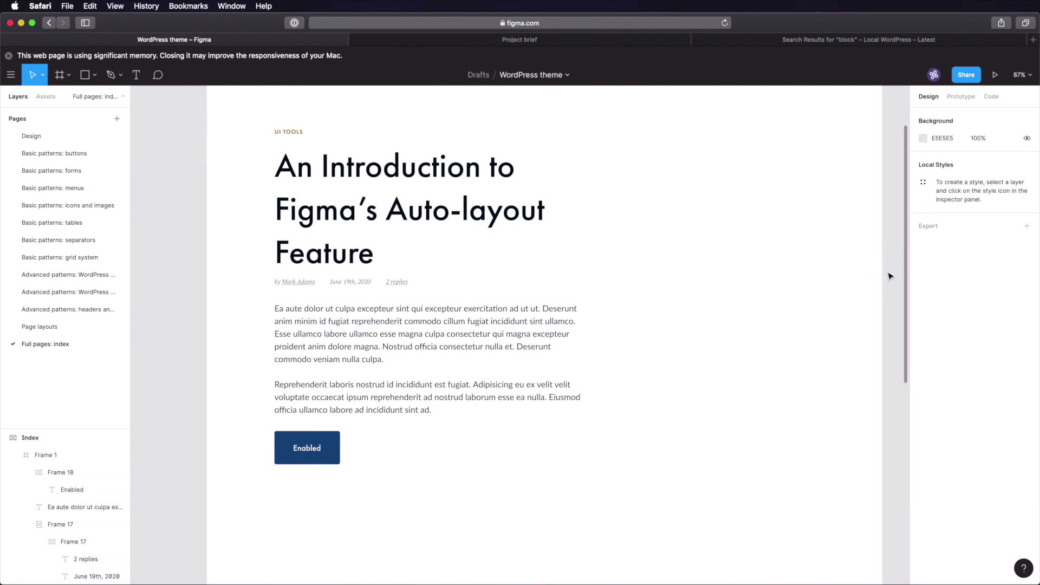
pyautogui.scroll(3, 737, 298)
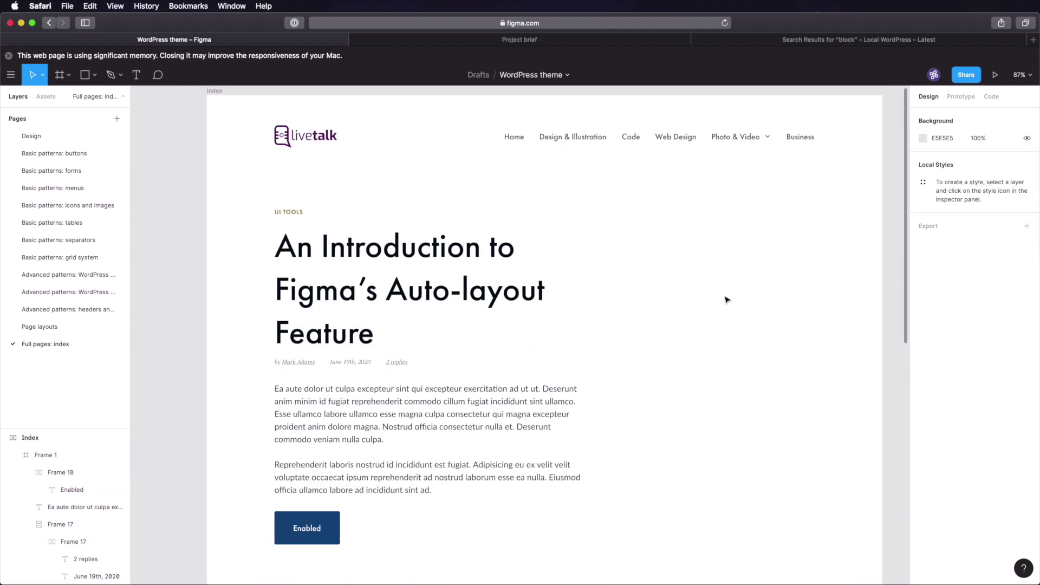
pyautogui.scroll(-2, 729, 298)
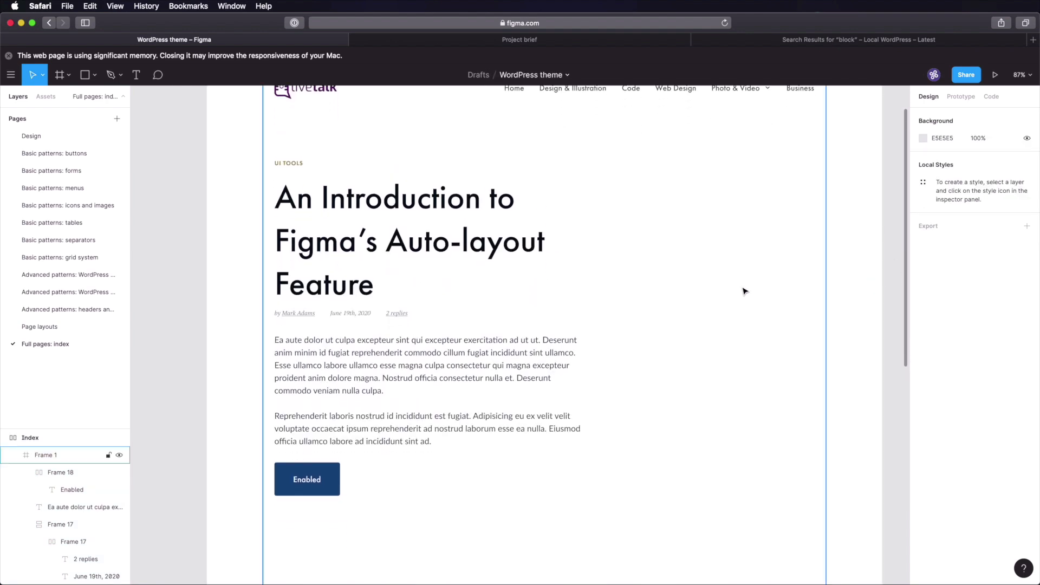
pyautogui.click(736, 294)
pyautogui.click(1025, 278)
pyautogui.click(897, 282)
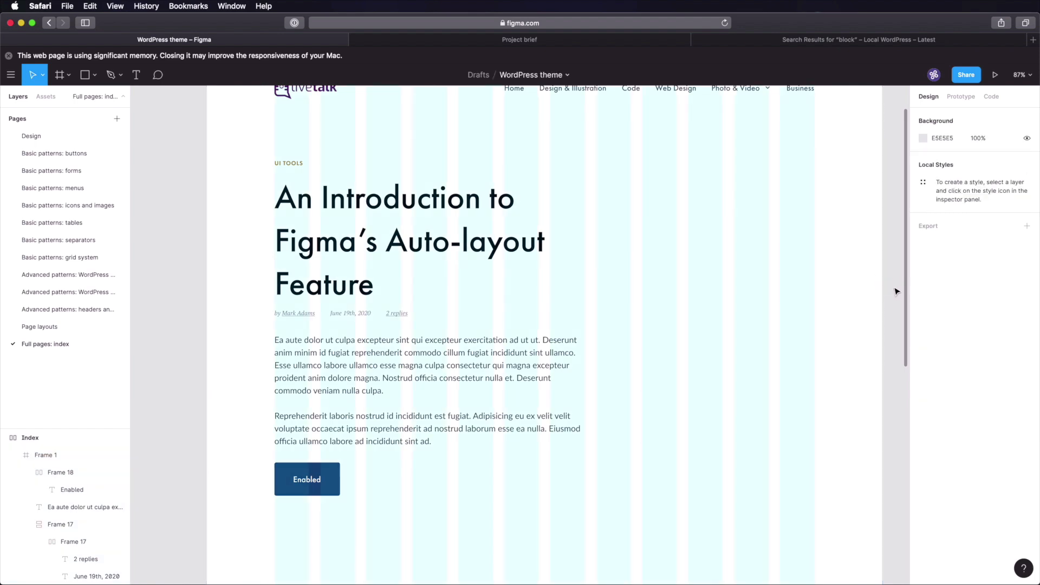
# - Narrow the body paragraph to the 659 px post column width
pyautogui.click(325, 199)
pyautogui.click(325, 201)
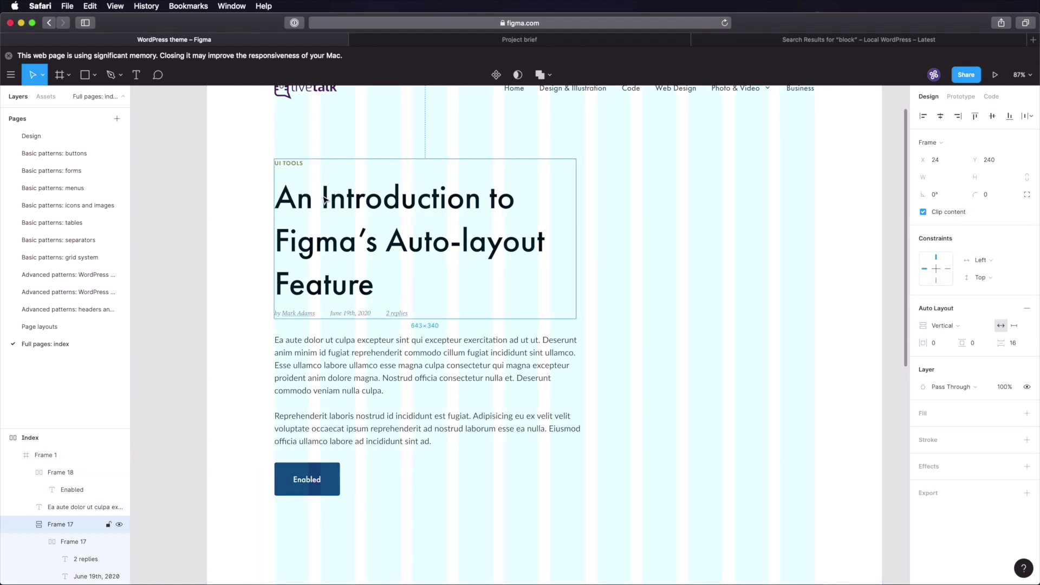
pyautogui.keyDown('shift'); pyautogui.click(372, 349); pyautogui.keyUp('shift')
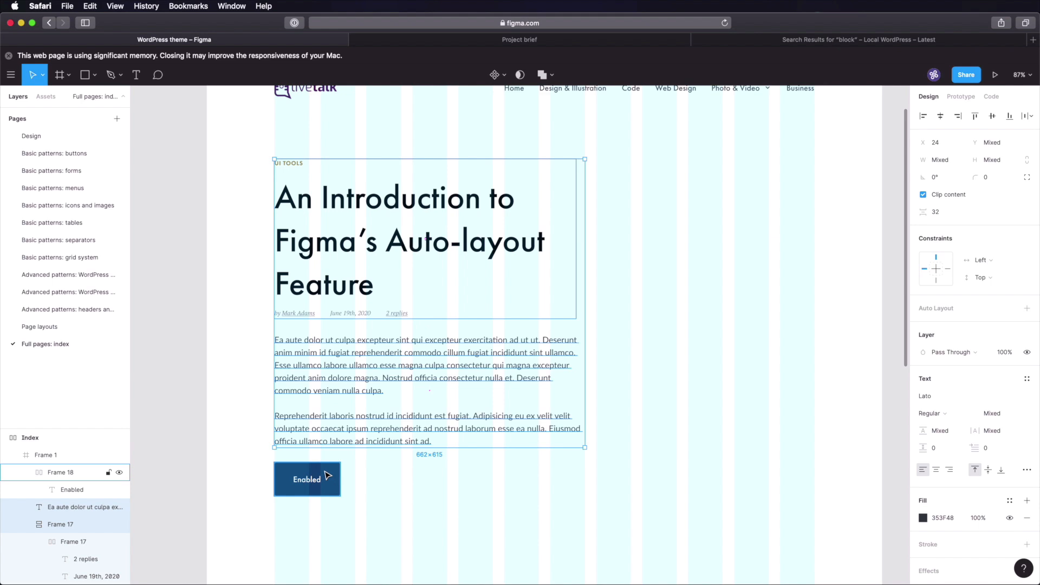
pyautogui.keyDown('shift'); pyautogui.click(328, 476); pyautogui.keyUp('shift')
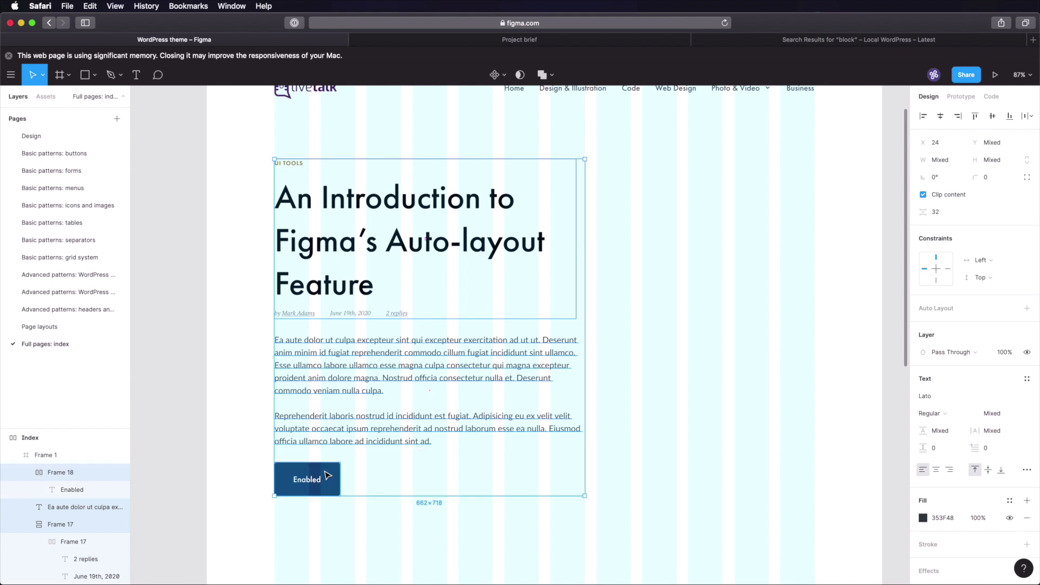
pyautogui.click(563, 320)
pyautogui.click(558, 357)
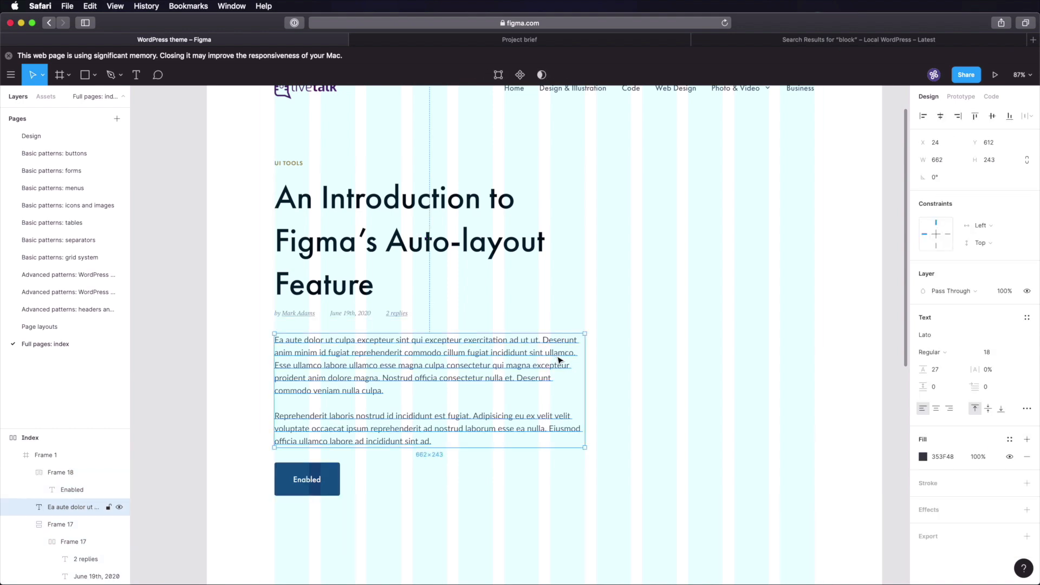
pyautogui.moveTo(586, 378)
pyautogui.mouseDown()
pyautogui.moveTo(564, 365)
pyautogui.moveTo(586, 366)
pyautogui.mouseUp()
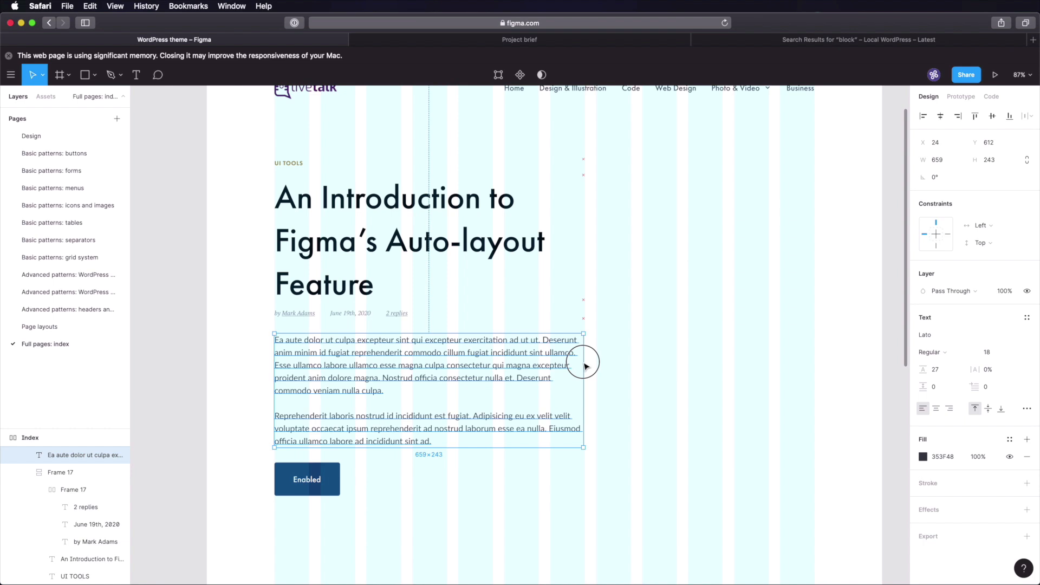
# - Wrap the heading block, paragraph and Enabled button in a vertical auto layout spaced 32
pyautogui.click(208, 326)
pyautogui.click(314, 252)
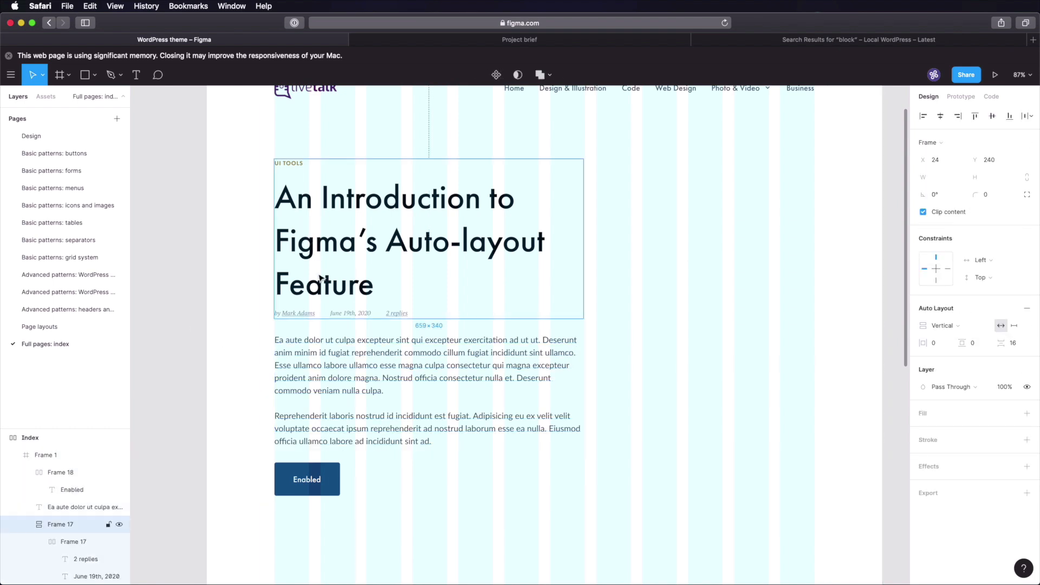
pyautogui.keyDown('shift'); pyautogui.click(337, 364); pyautogui.keyUp('shift')
pyautogui.keyDown('shift'); pyautogui.click(307, 479); pyautogui.keyUp('shift')
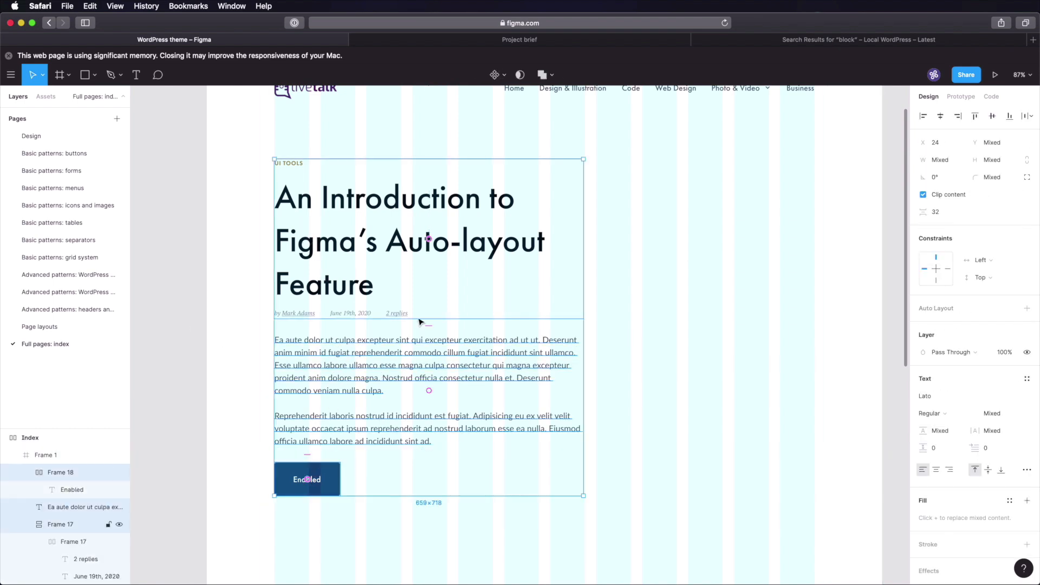
pyautogui.hotkey('shift', 'a')
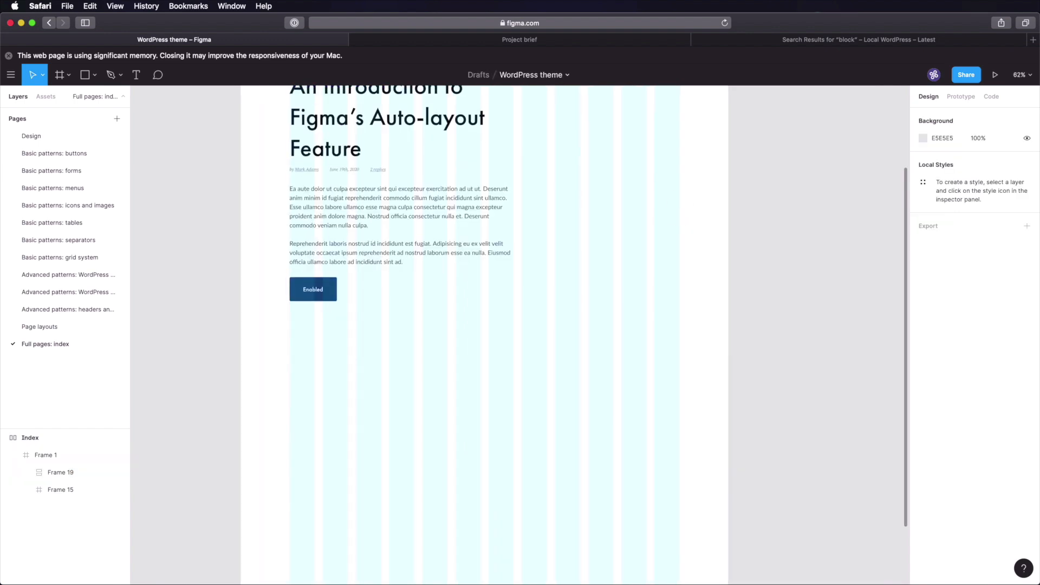
pyautogui.moveTo(683, 224)
pyautogui.mouseDown()
pyautogui.moveTo(695, 355)
pyautogui.moveTo(687, 233)
pyautogui.mouseUp()
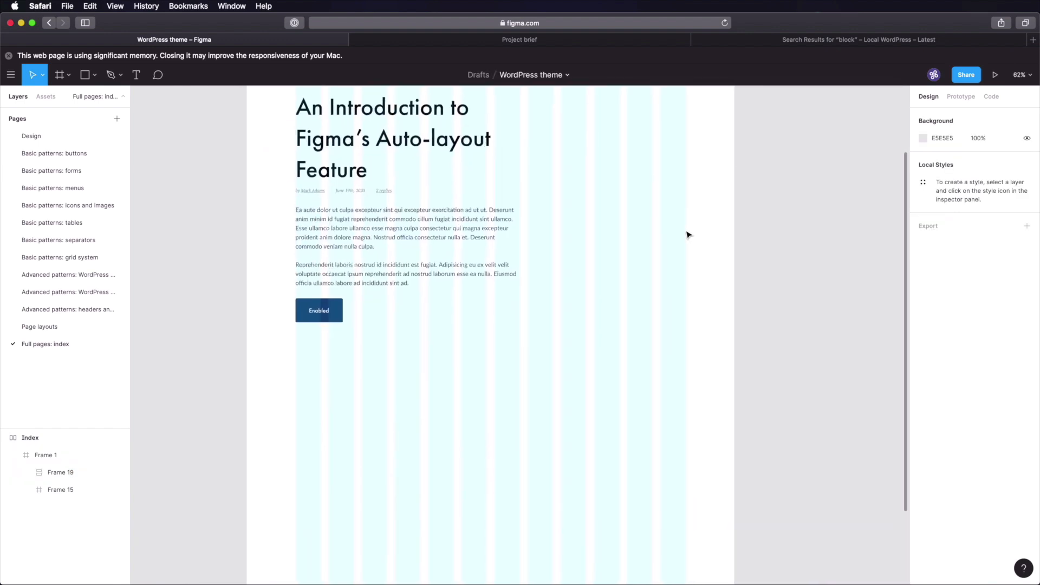
# - Duplicate the blog post below the original and stack both in Frame 21 with 128 spacing
pyautogui.click(363, 214)
pyautogui.press('super+d')
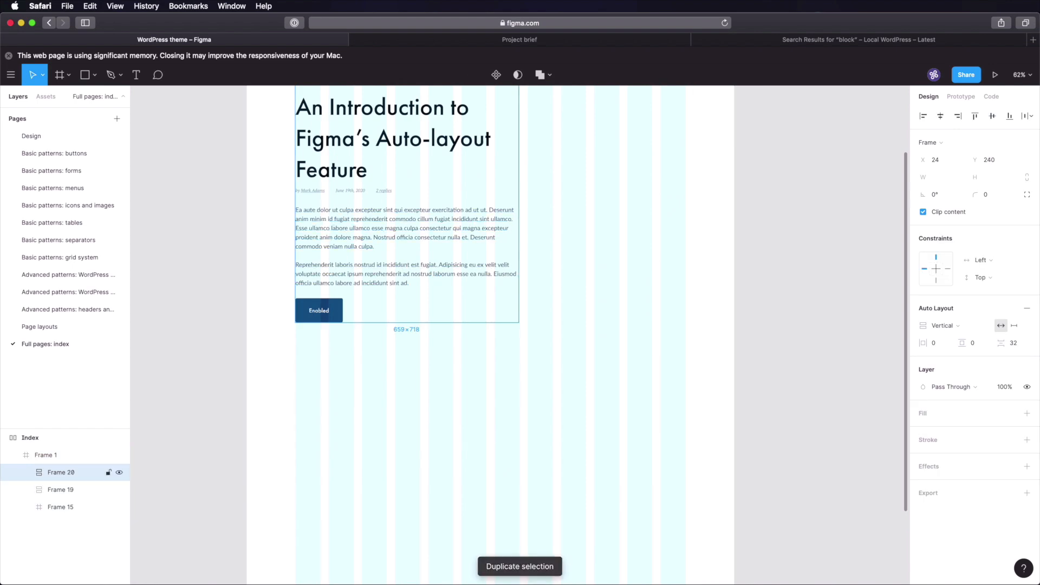
pyautogui.moveTo(406, 141); pyautogui.dragTo(398, 431)
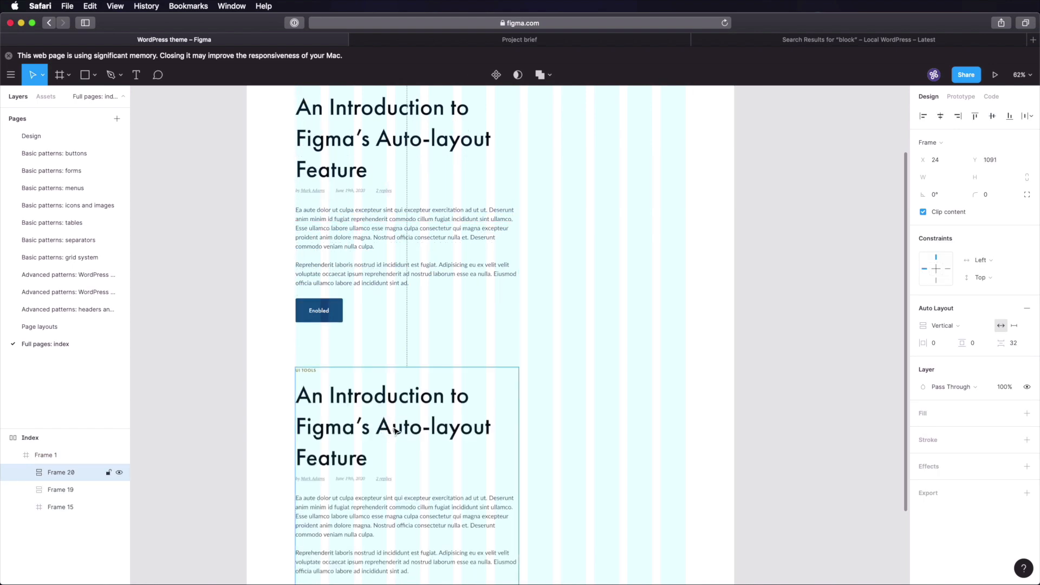
pyautogui.press('Up')
pyautogui.press('Up')
pyautogui.press('Up')
pyautogui.press('Up')
pyautogui.press('Up')
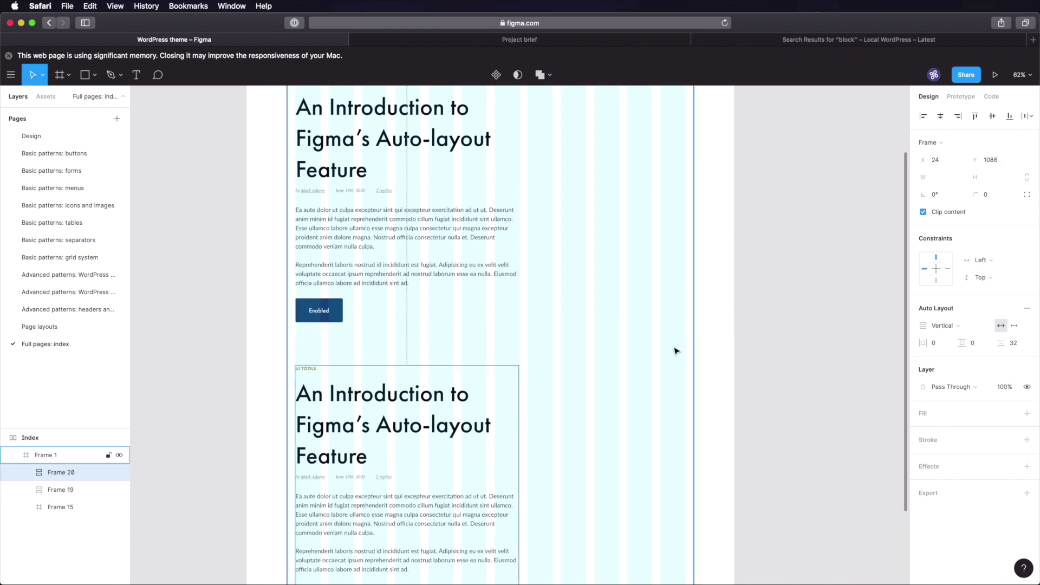
pyautogui.keyDown('shift'); pyautogui.click(444, 261); pyautogui.keyUp('shift')
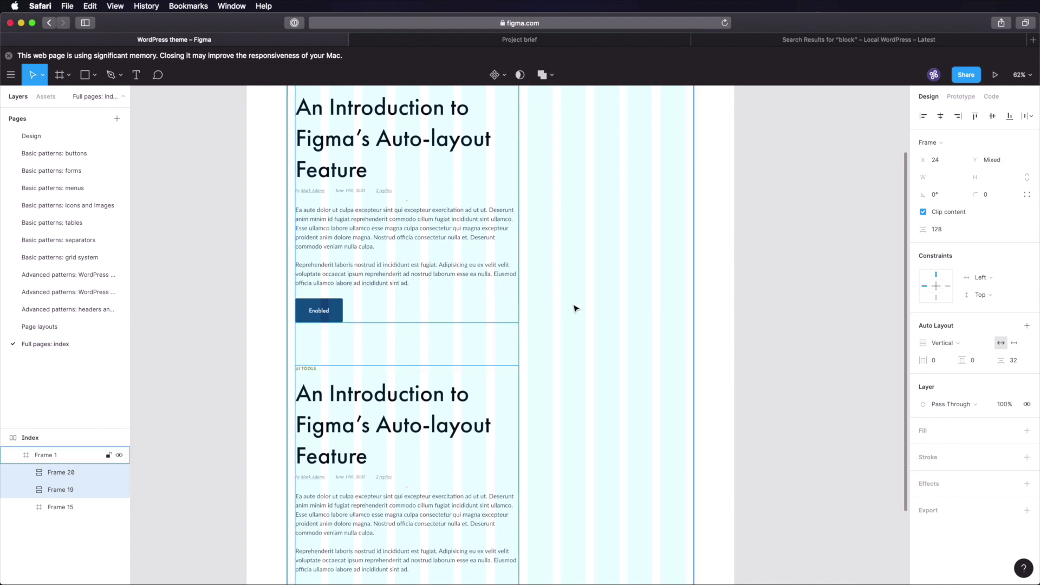
pyautogui.hotkey('shift', 'a')
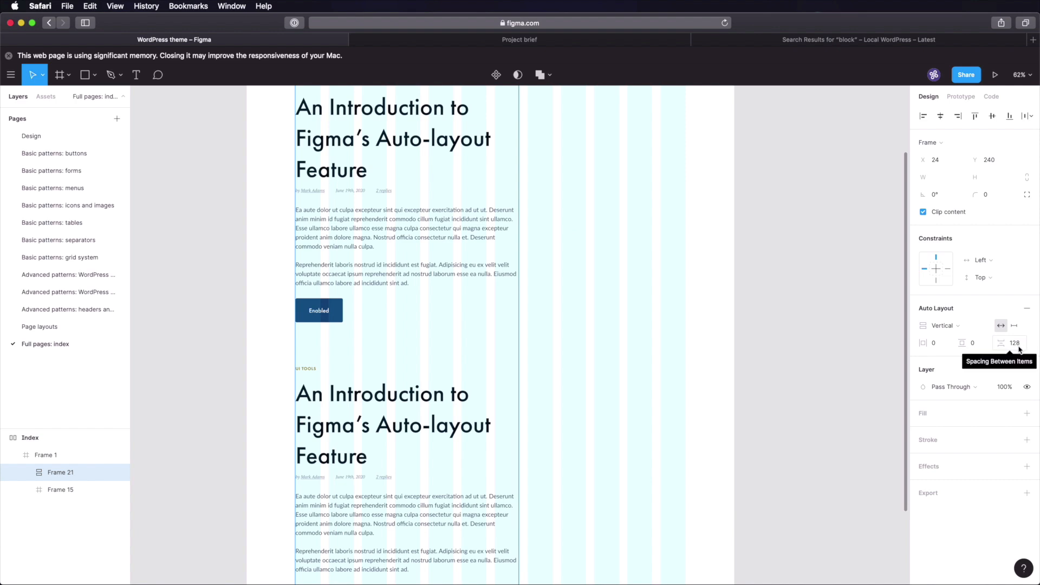
pyautogui.scroll(-6, 601, 351)
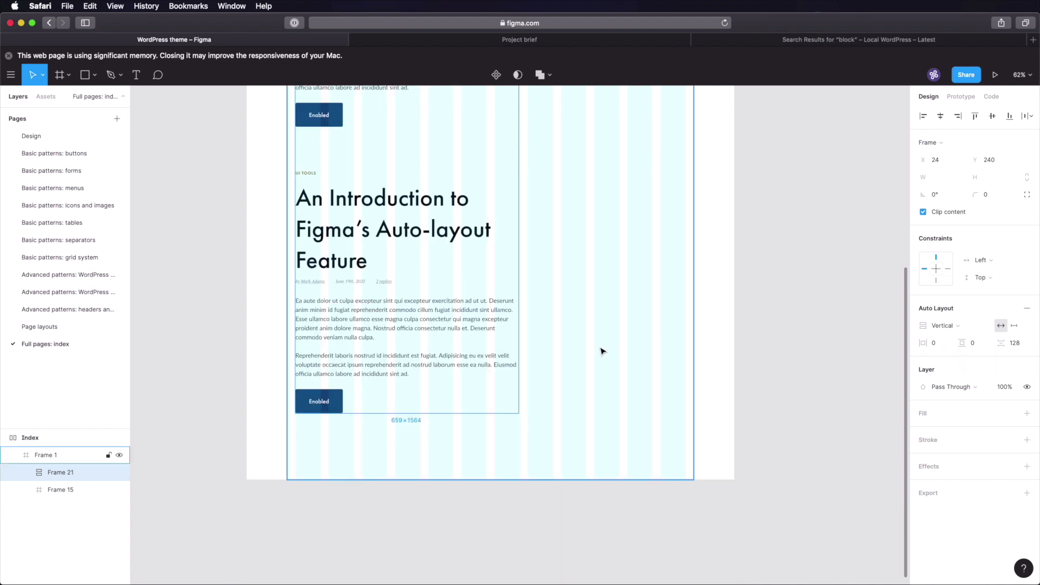
pyautogui.scroll(-10, 601, 351)
pyautogui.scroll(2, 603, 351)
# - Stretch Frame 1 to 1200 × 3700 and duplicate a post so three posts are stacked
pyautogui.click(617, 352)
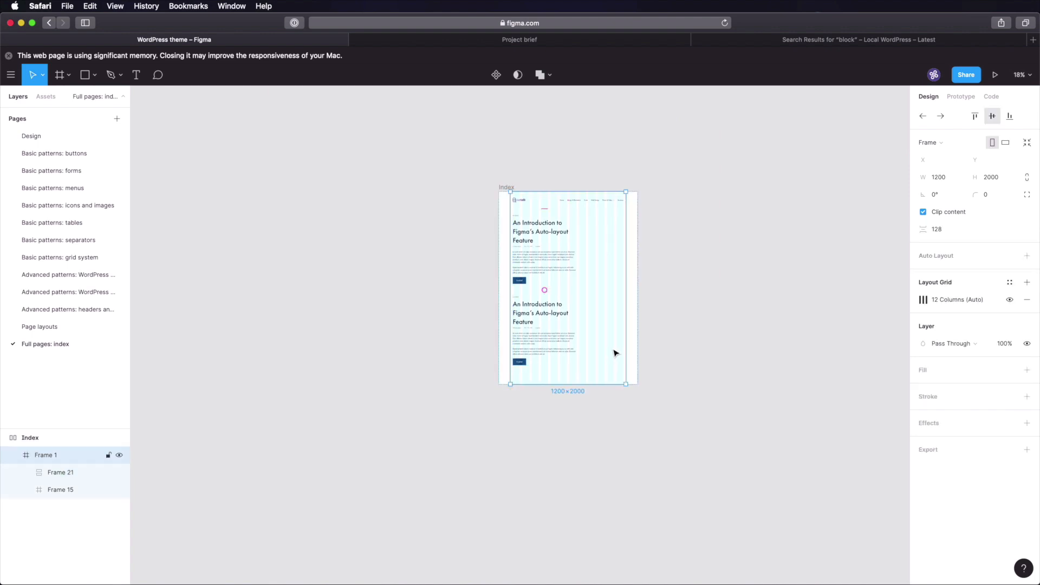
pyautogui.moveTo(575, 384); pyautogui.dragTo(585, 549)
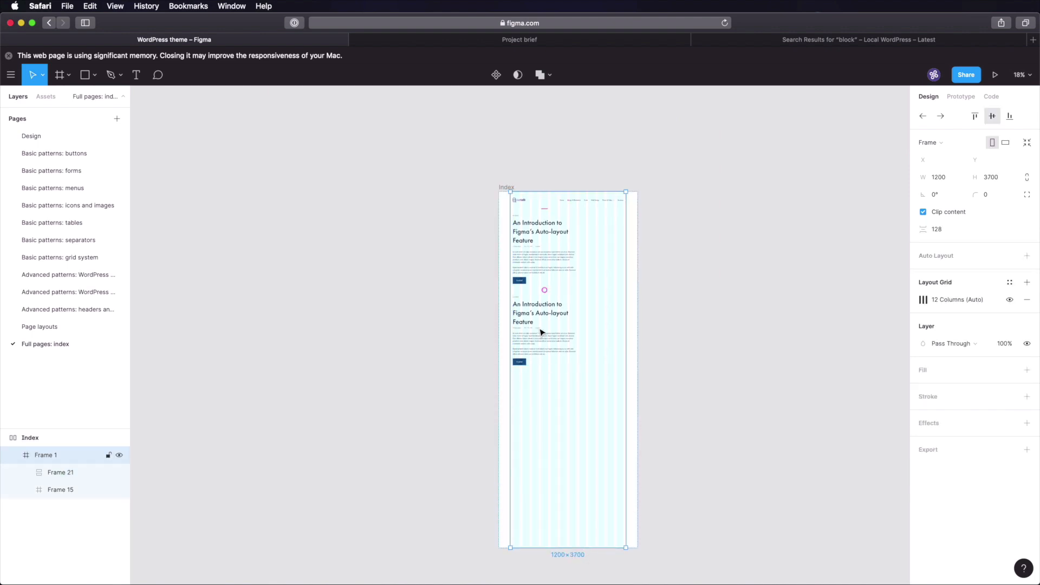
pyautogui.doubleClick(540, 339)
pyautogui.doubleClick(540, 338)
pyautogui.press('super+d')
pyautogui.click(660, 358)
pyautogui.hscroll(3, 422, 346)
pyautogui.scroll(-2, 423, 346)
pyautogui.scroll(4, 422, 347)
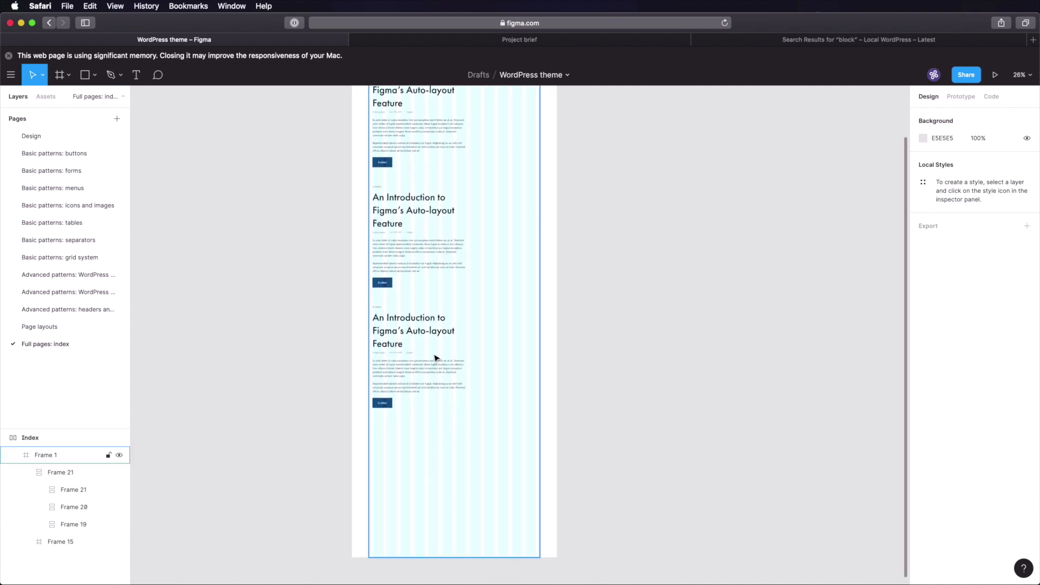
pyautogui.scroll(3, 642, 313)
pyautogui.hscroll(1, 642, 313)
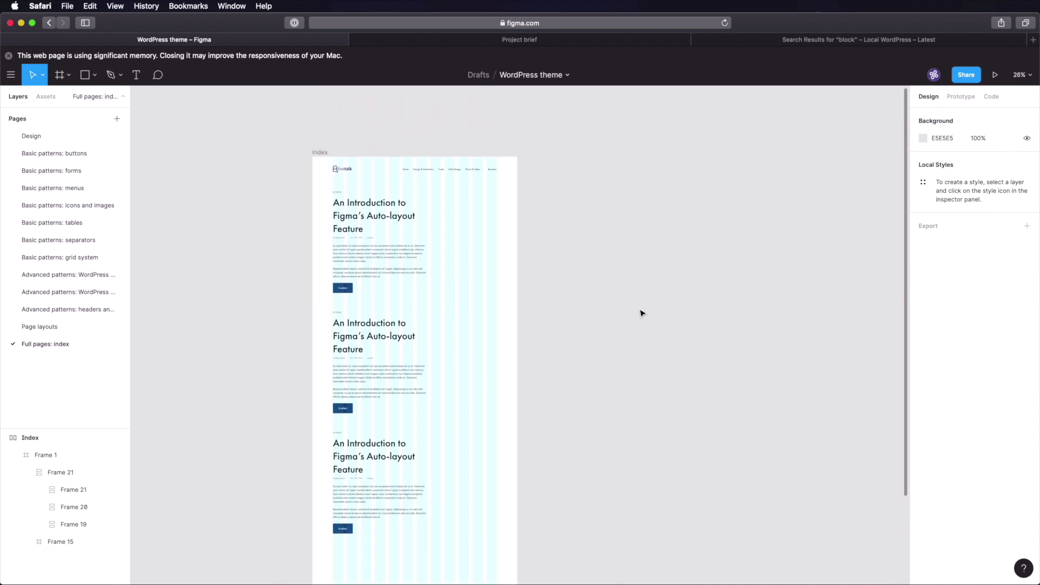
pyautogui.scroll(10, 438, 219)
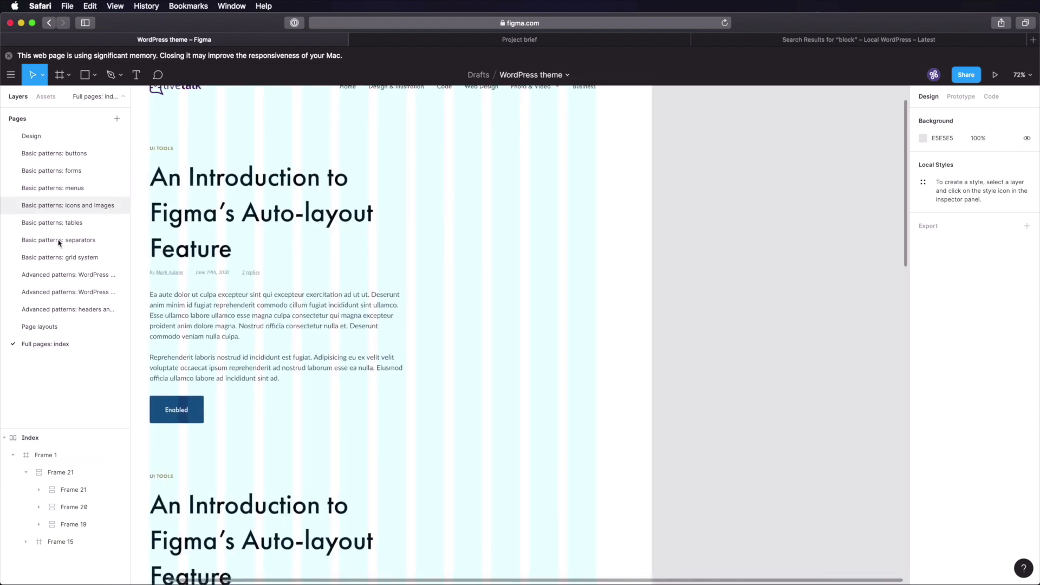
# - Copy the search widget from the WordPress widgets page and paste it beside the post title in Full pages: index
pyautogui.click(114, 276)
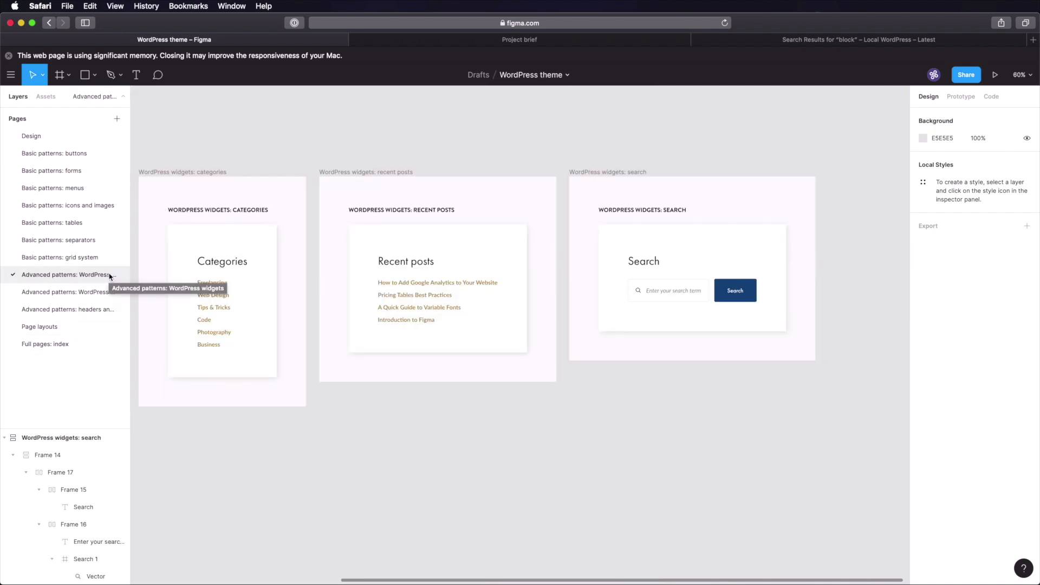
pyautogui.doubleClick(667, 290)
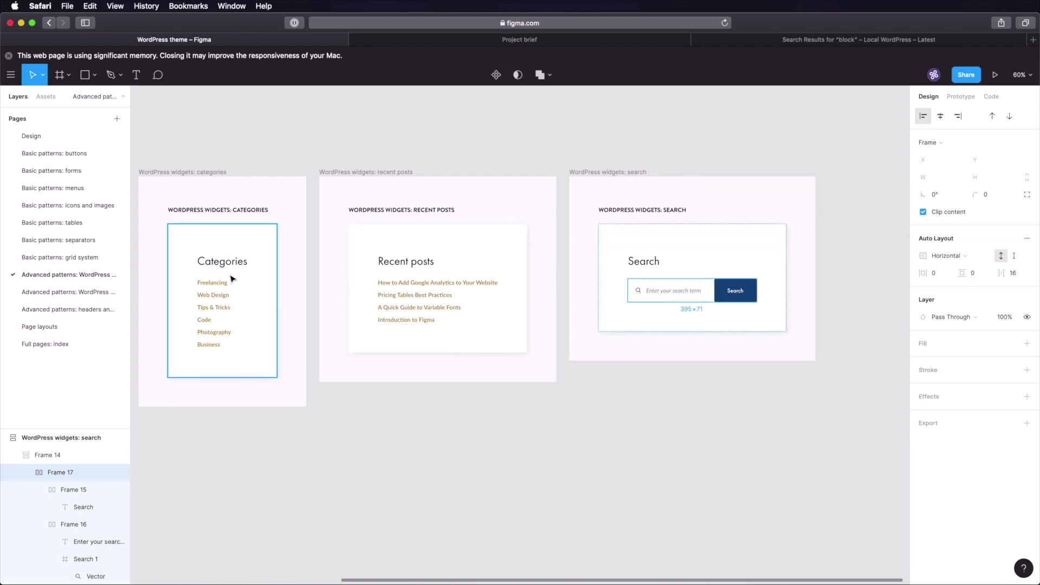
pyautogui.click(59, 344)
pyautogui.press('super+v')
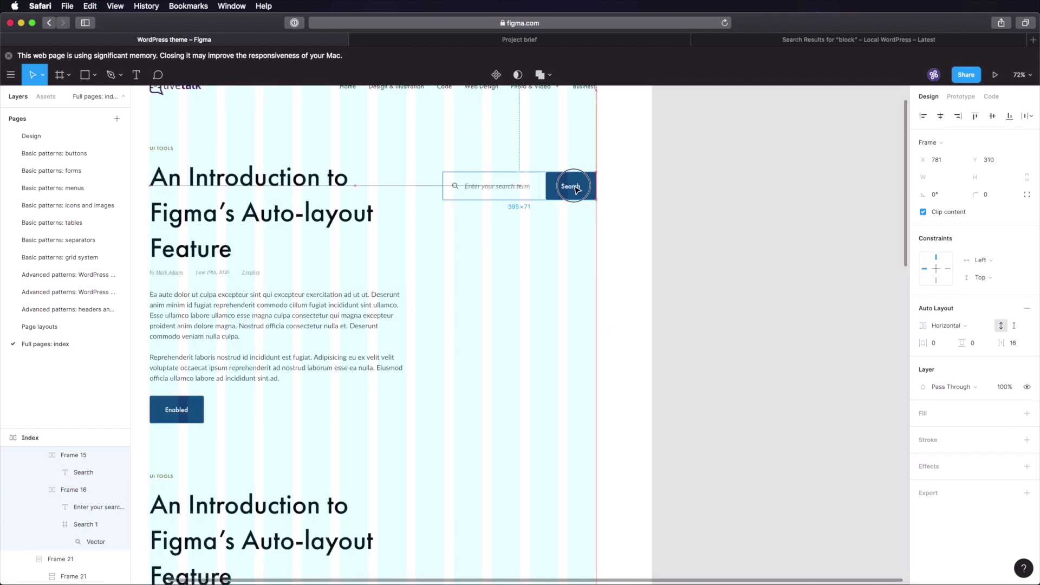
pyautogui.moveTo(577, 189); pyautogui.dragTo(576, 162)
# - Change the search input's placeholder text to 'Search'
pyautogui.scroll(2, 488, 191)
pyautogui.scroll(2, 501, 190)
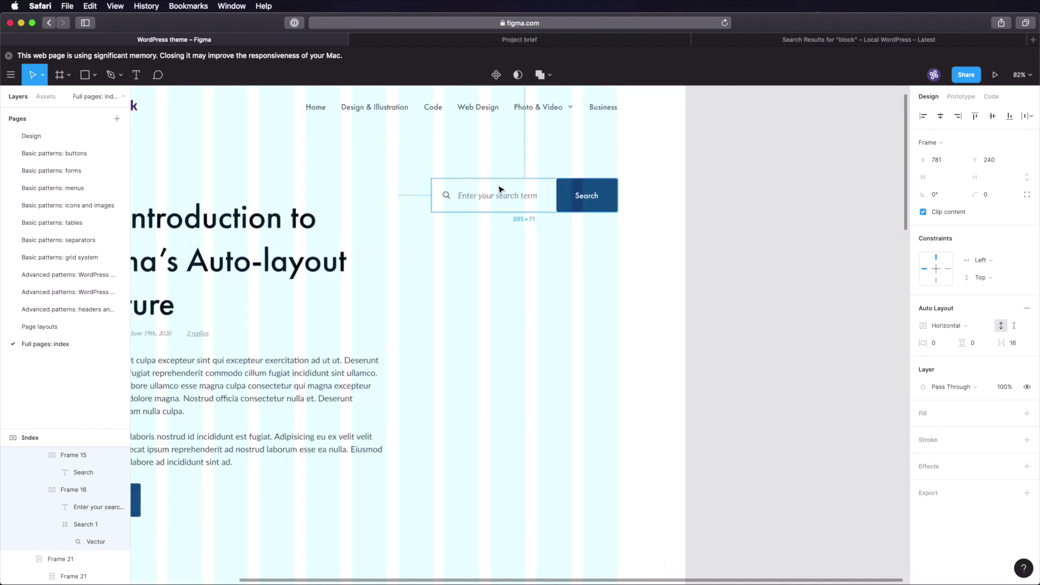
pyautogui.scroll(6, 501, 190)
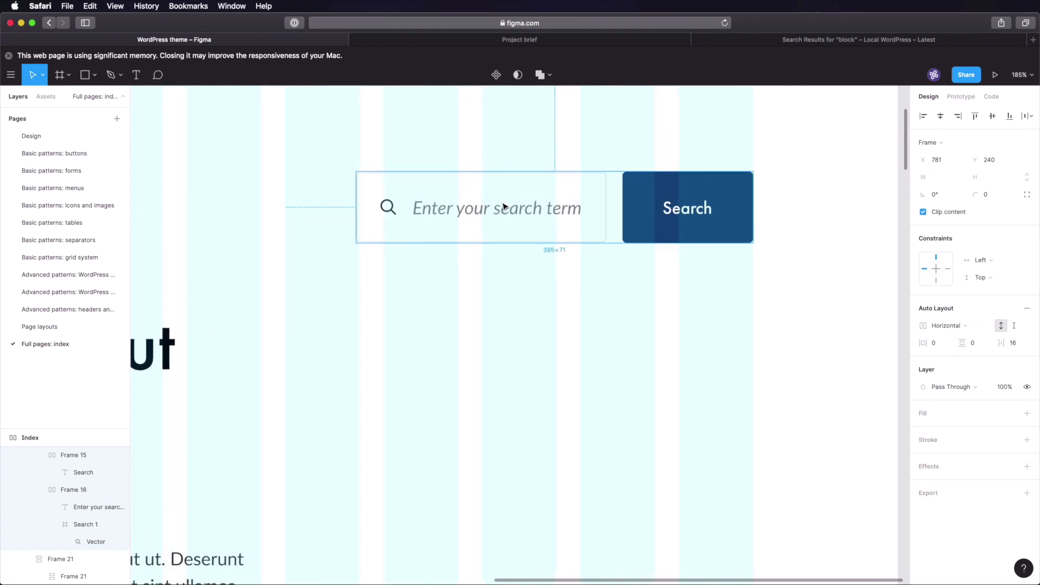
pyautogui.scroll(3, 503, 206)
pyautogui.doubleClick(600, 271)
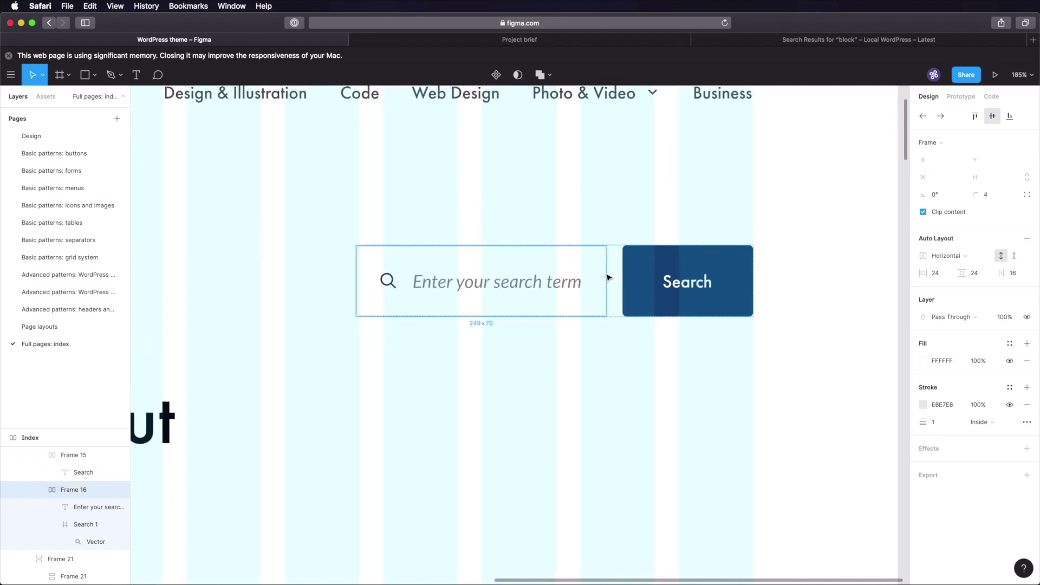
pyautogui.press('Escape')
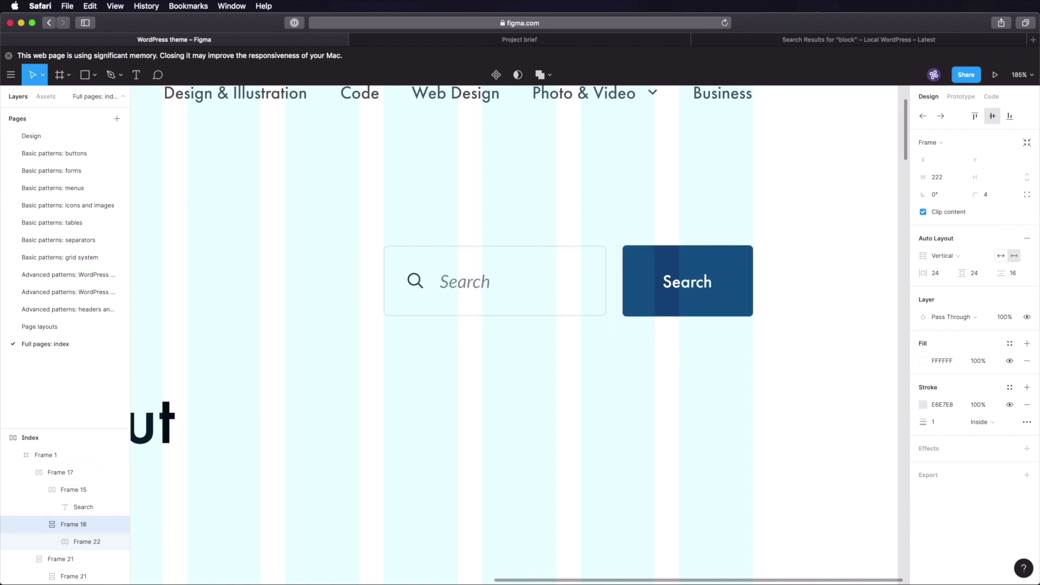
pyautogui.click(817, 262)
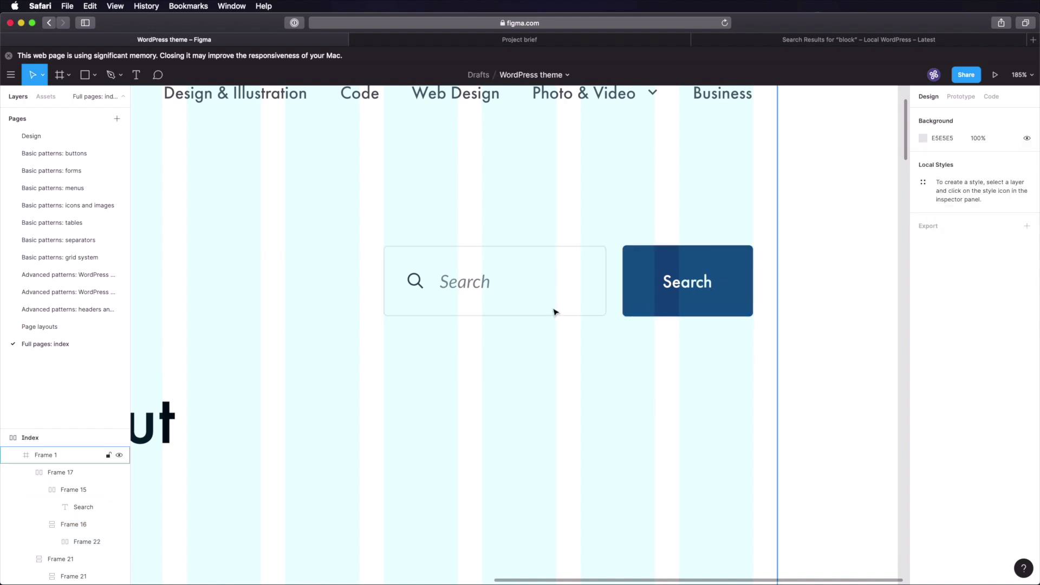
pyautogui.scroll(-10, 560, 316)
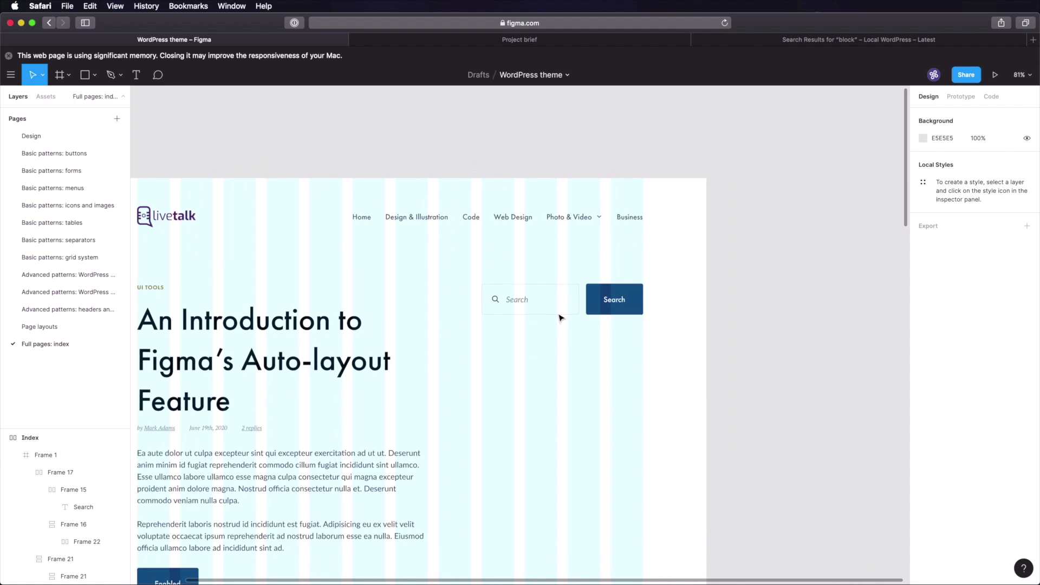
pyautogui.moveTo(536, 328); pyautogui.dragTo(563, 301)
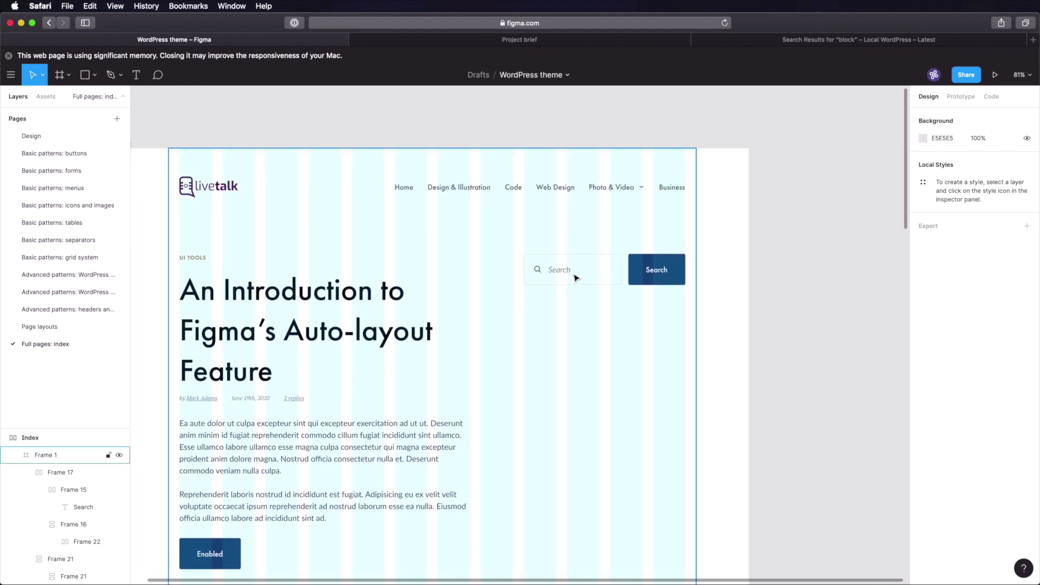
pyautogui.click(79, 293)
pyautogui.click(79, 277)
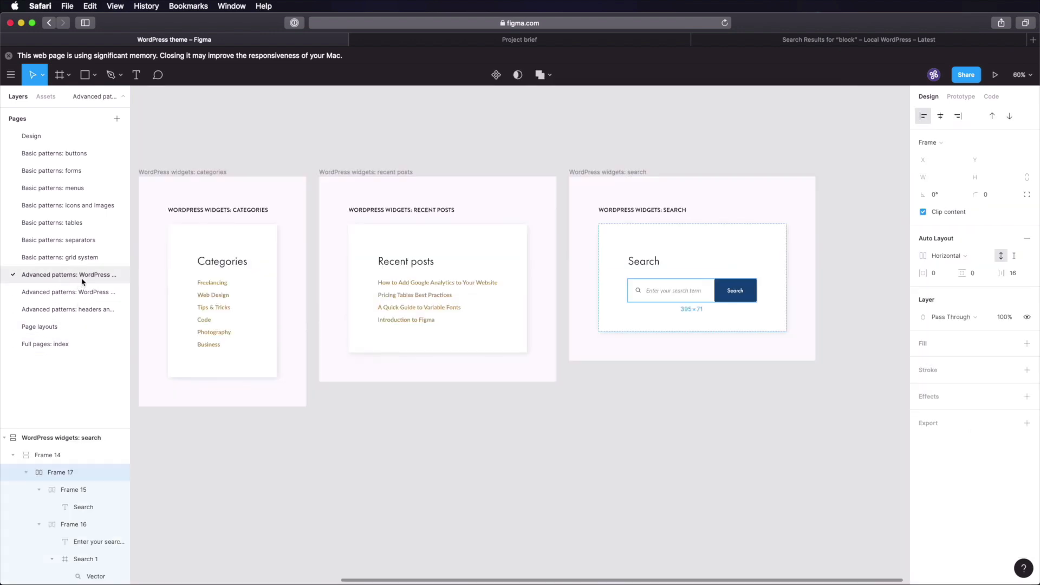
pyautogui.click(222, 261)
pyautogui.keyDown('shift'); pyautogui.click(216, 292); pyautogui.keyUp('shift')
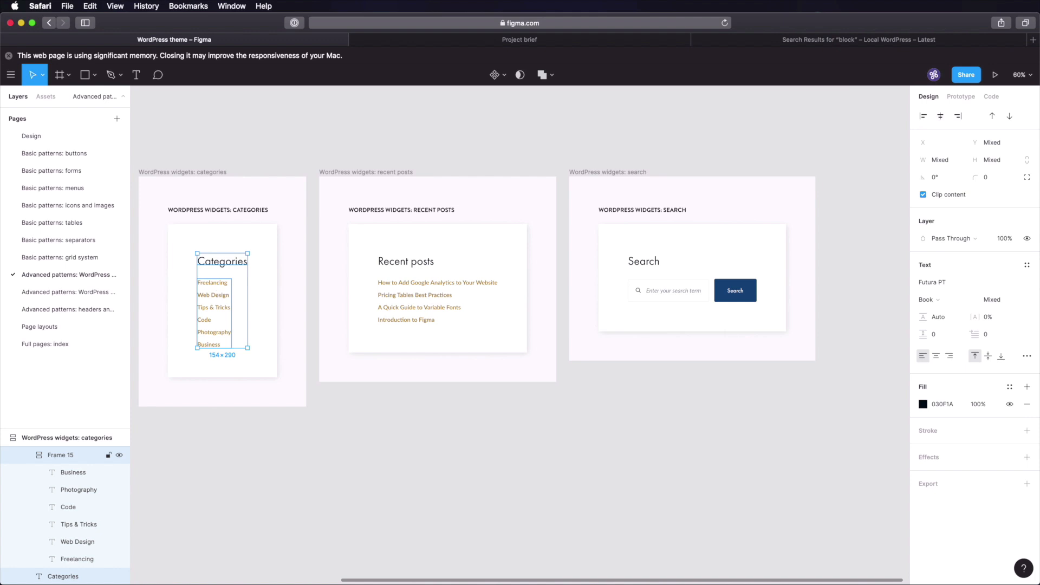
pyautogui.hotkey('shift', 'a')
pyautogui.scroll(5, 260, 298)
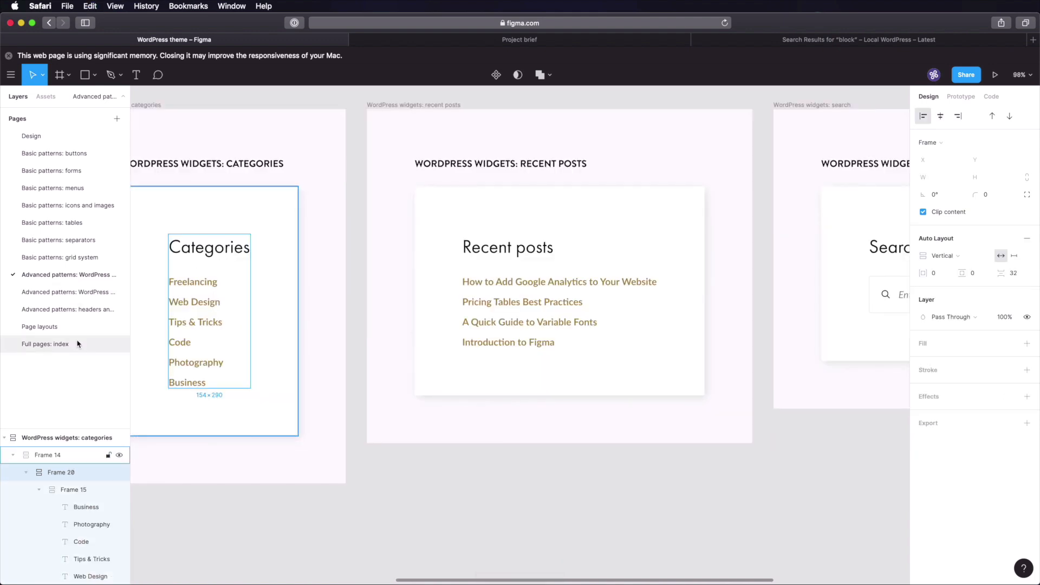
pyautogui.click(78, 343)
pyautogui.press('super+v')
pyautogui.moveTo(268, 206); pyautogui.dragTo(580, 273)
pyautogui.hotkey('shift', 'Down')
pyautogui.hotkey('shift', 'Down')
pyautogui.hotkey('shift', 'Down')
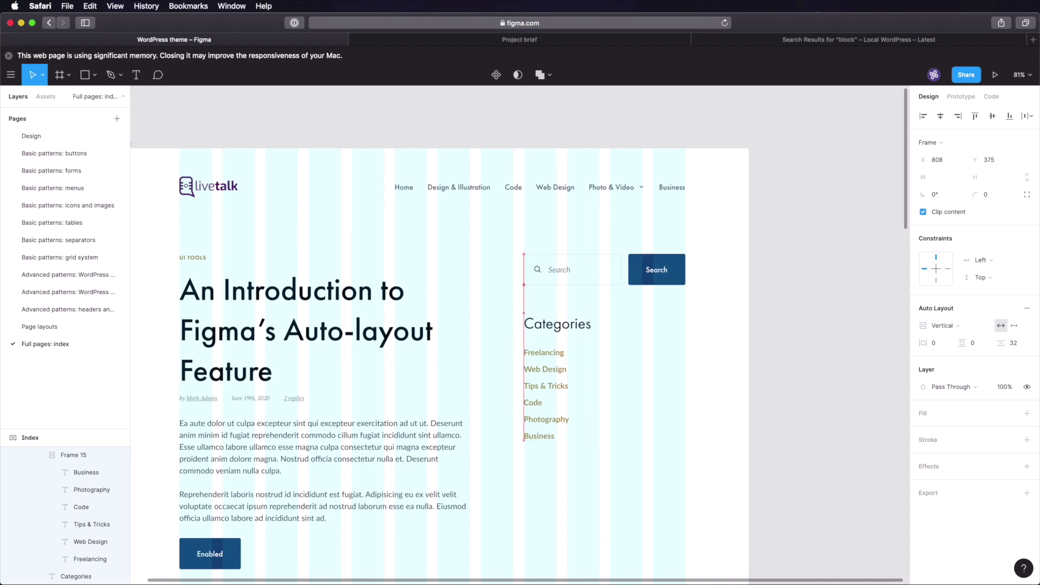
pyautogui.keyDown('shift'); pyautogui.click(622, 279); pyautogui.keyUp('shift')
pyautogui.hotkey('shift', 'a')
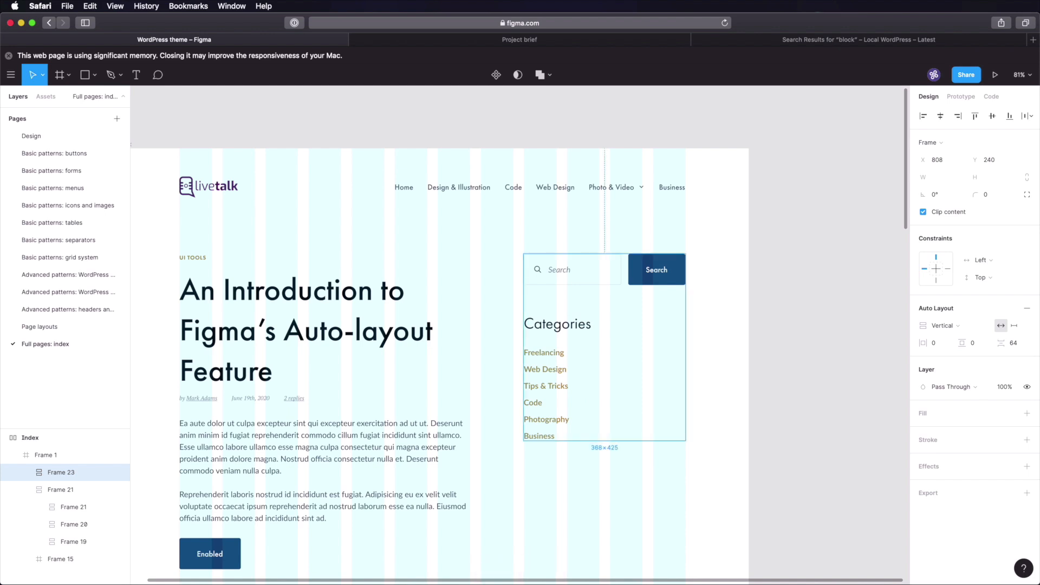
pyautogui.click(816, 332)
pyautogui.scroll(-5, 812, 341)
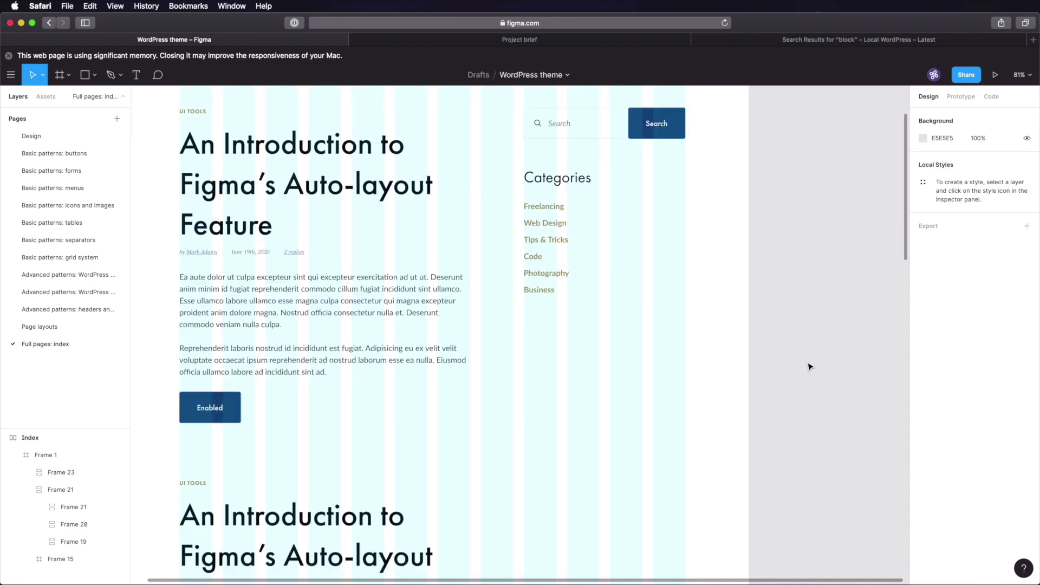
pyautogui.click(558, 184)
pyautogui.doubleClick(581, 187)
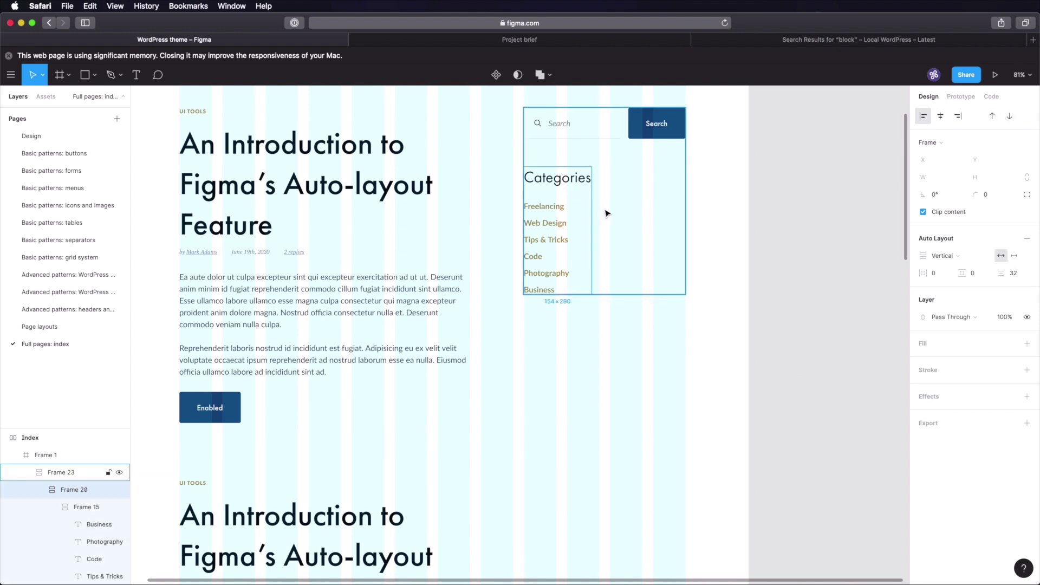
pyautogui.press('super+d')
pyautogui.click(787, 283)
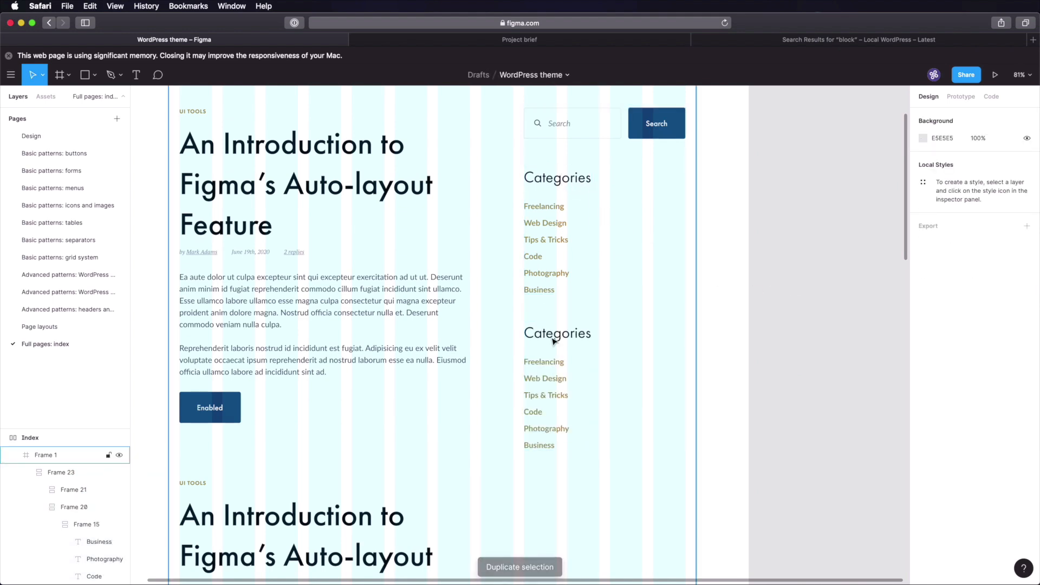
pyautogui.press('super+z')
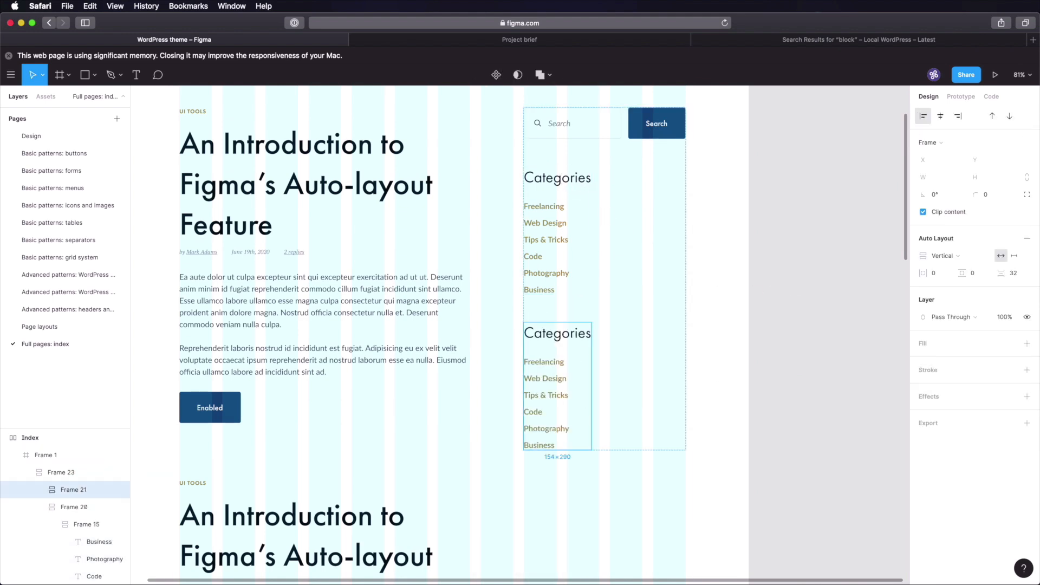
pyautogui.press('super+z')
pyautogui.press('Escape')
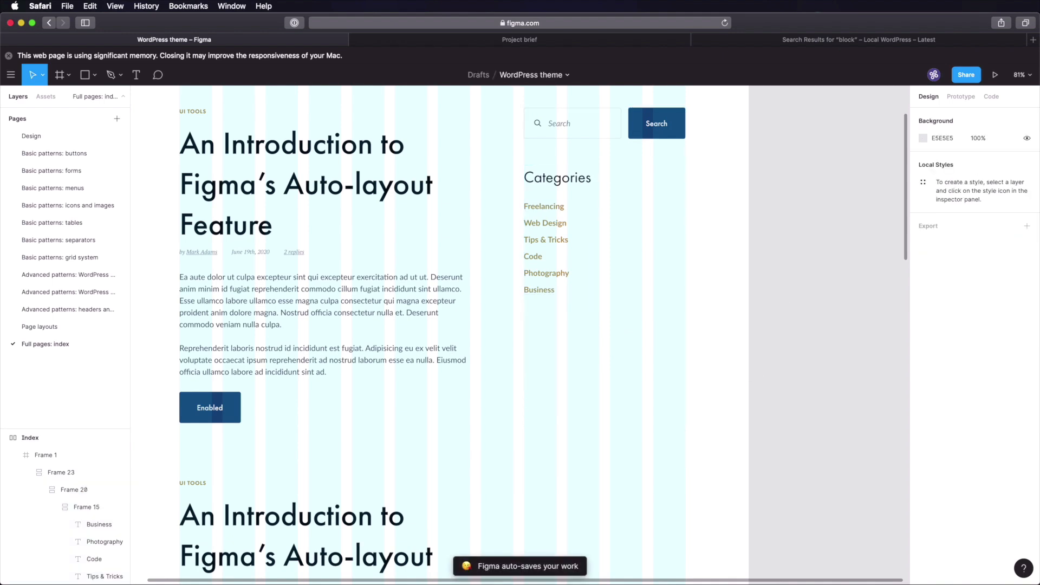
pyautogui.hotkey('shift', '1')
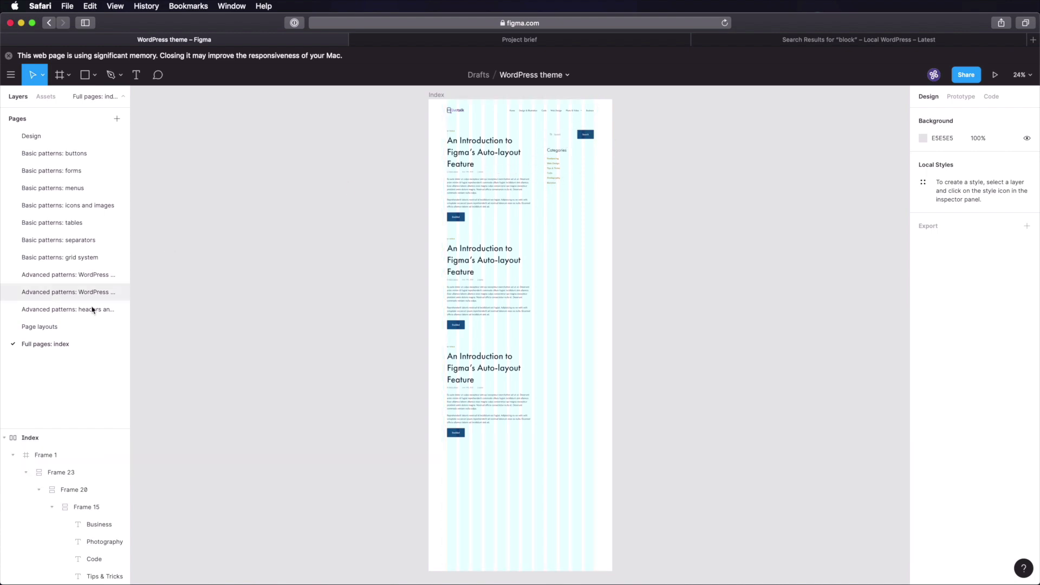
# - Copy Footer: desktop from the headers and footers page and place it under the last post
pyautogui.click(84, 326)
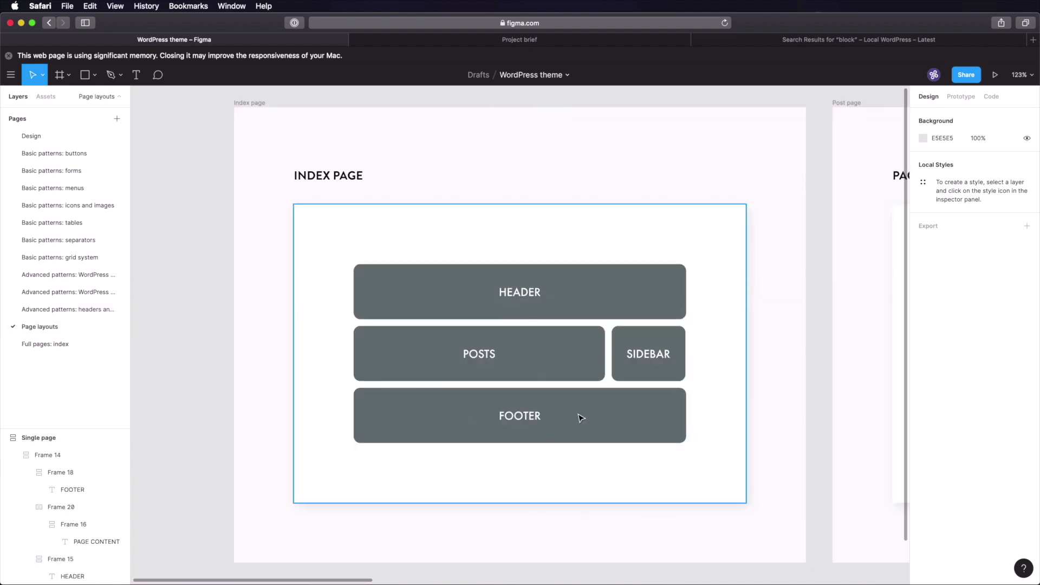
pyautogui.click(82, 310)
pyautogui.click(617, 161)
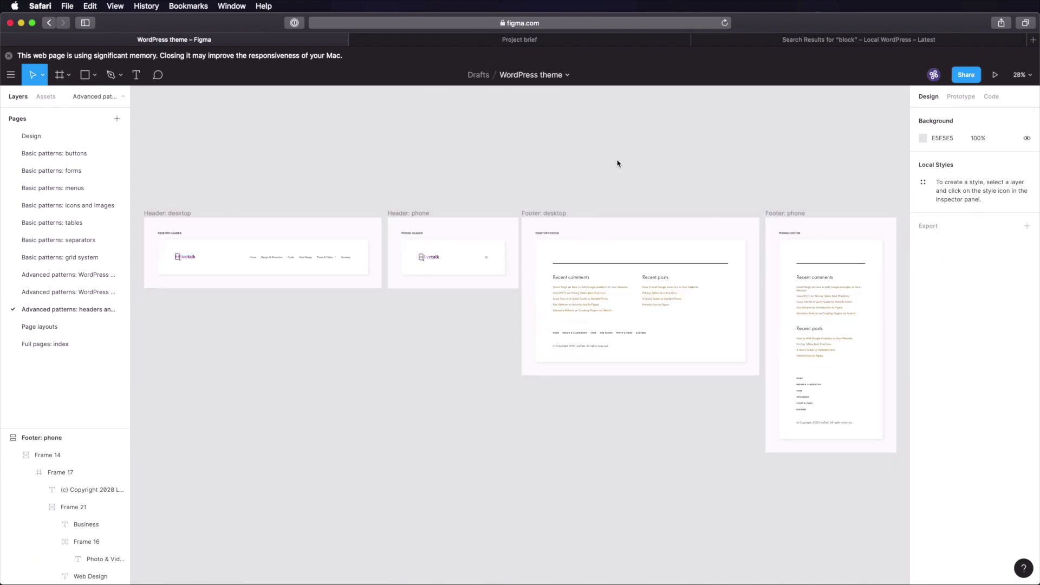
pyautogui.click(585, 263)
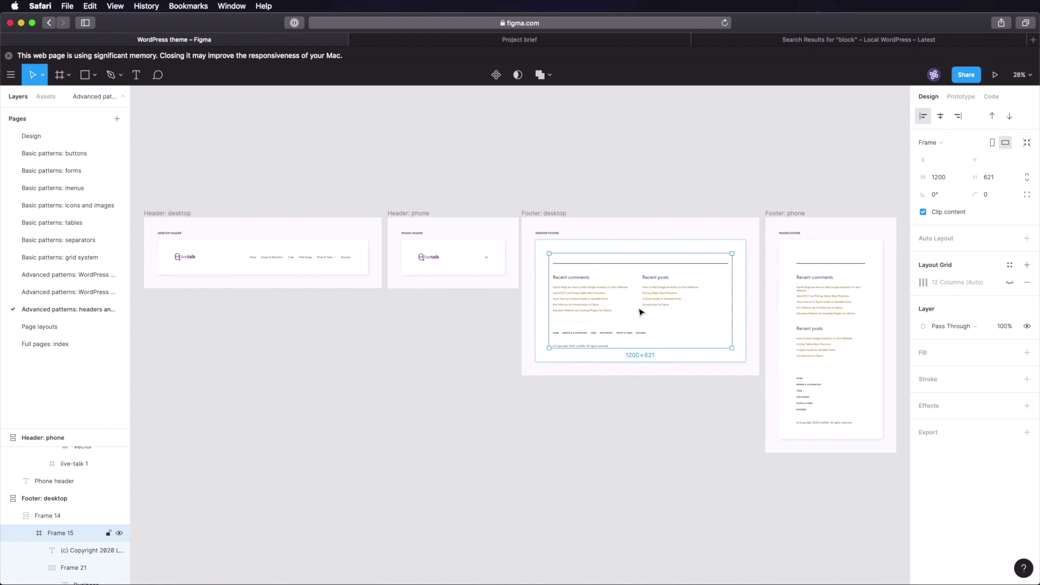
pyautogui.click(76, 343)
pyautogui.hotkey('ctrl', 'v')
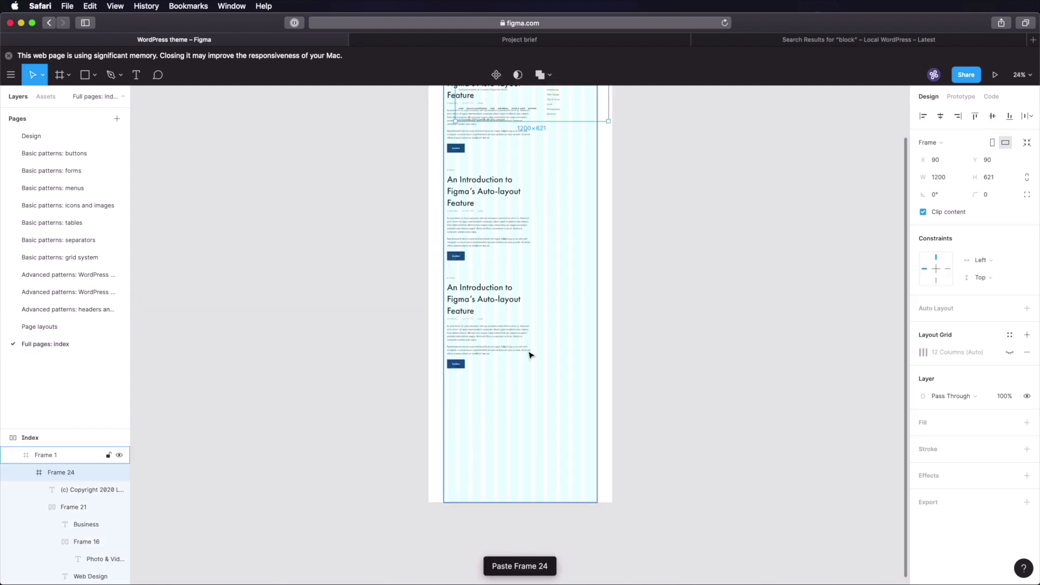
pyautogui.moveTo(574, 109); pyautogui.dragTo(562, 451)
pyautogui.scroll(5, 515, 405)
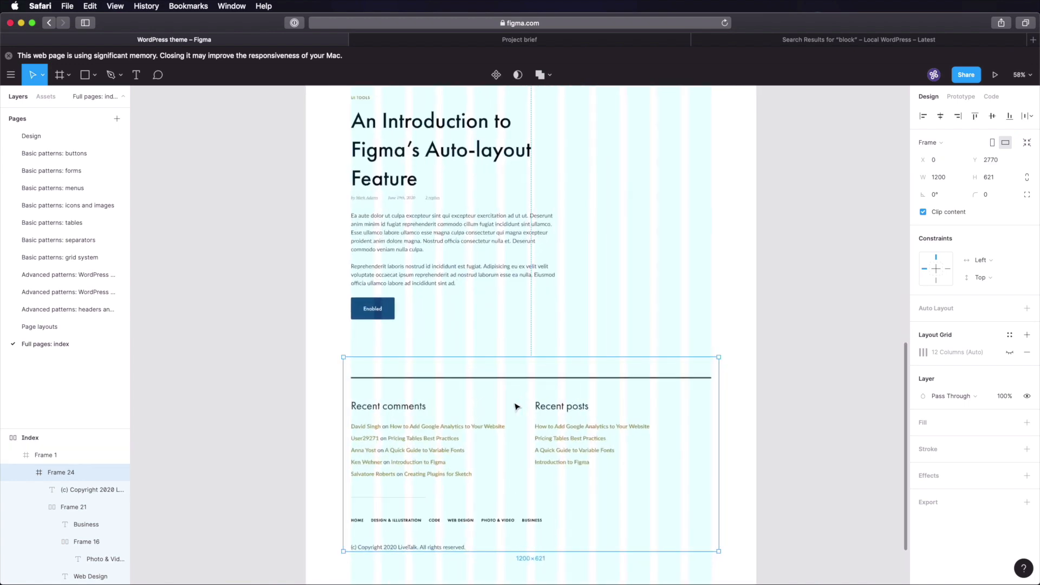
pyautogui.scroll(2, 516, 406)
pyautogui.moveTo(418, 428); pyautogui.dragTo(420, 391)
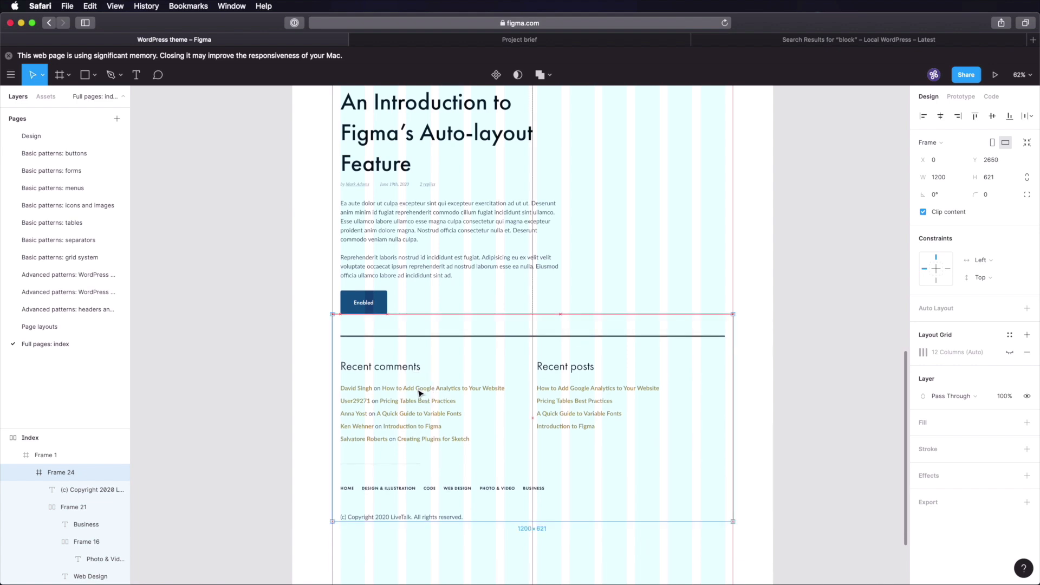
pyautogui.scroll(-5, 845, 330)
# - Trim Frame 1 to 1200 × 3335 so it ends at the footer, then save the file
pyautogui.click(827, 342)
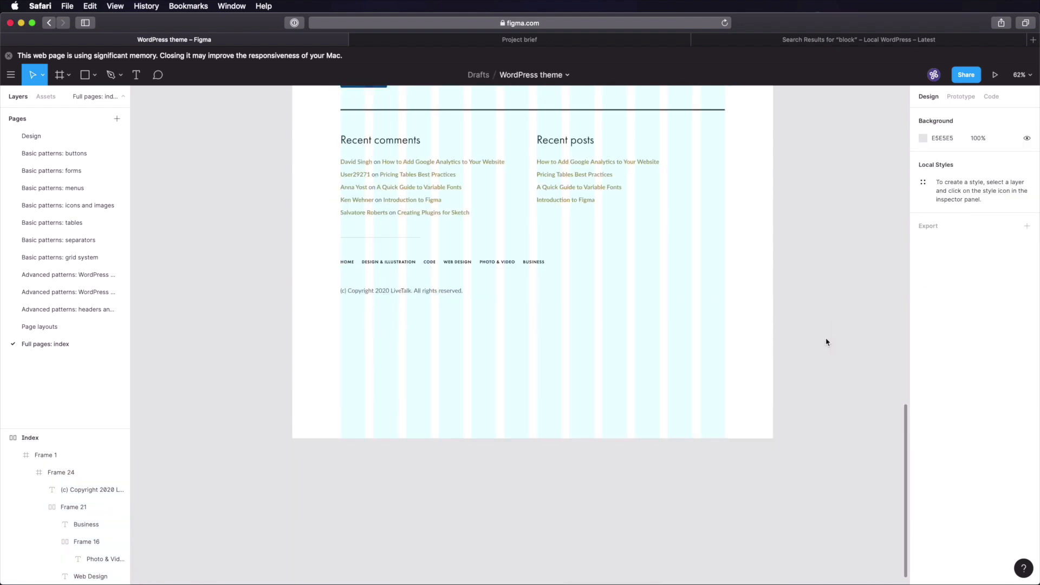
pyautogui.click(513, 355)
pyautogui.moveTo(548, 437); pyautogui.dragTo(547, 318)
pyautogui.press('super+Up')
pyautogui.press('super+Up')
pyautogui.press('super+Up')
pyautogui.press('super+Up')
pyautogui.press('super+Down')
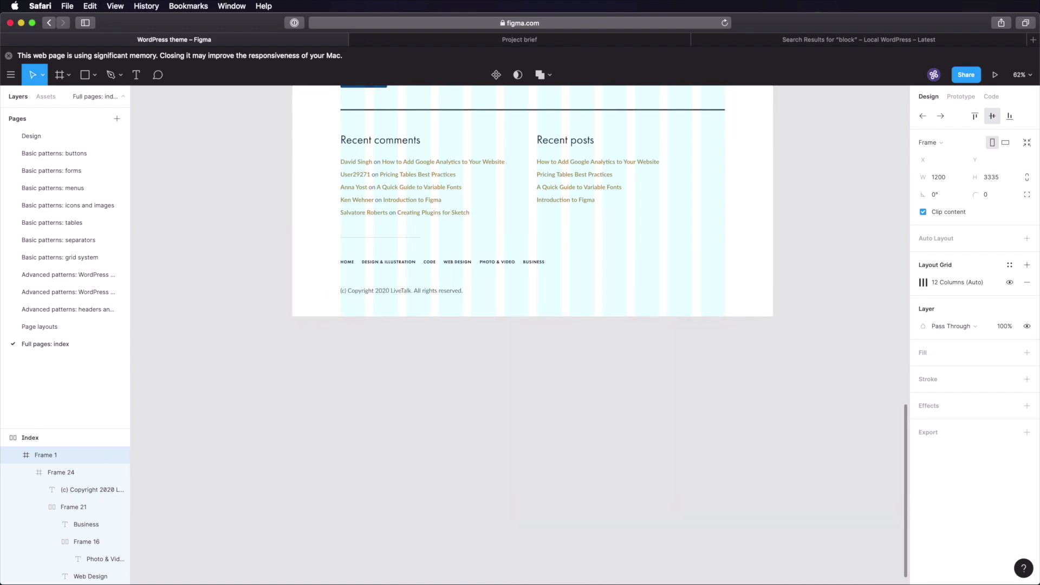
pyautogui.click(548, 441)
pyautogui.scroll(6, 548, 441)
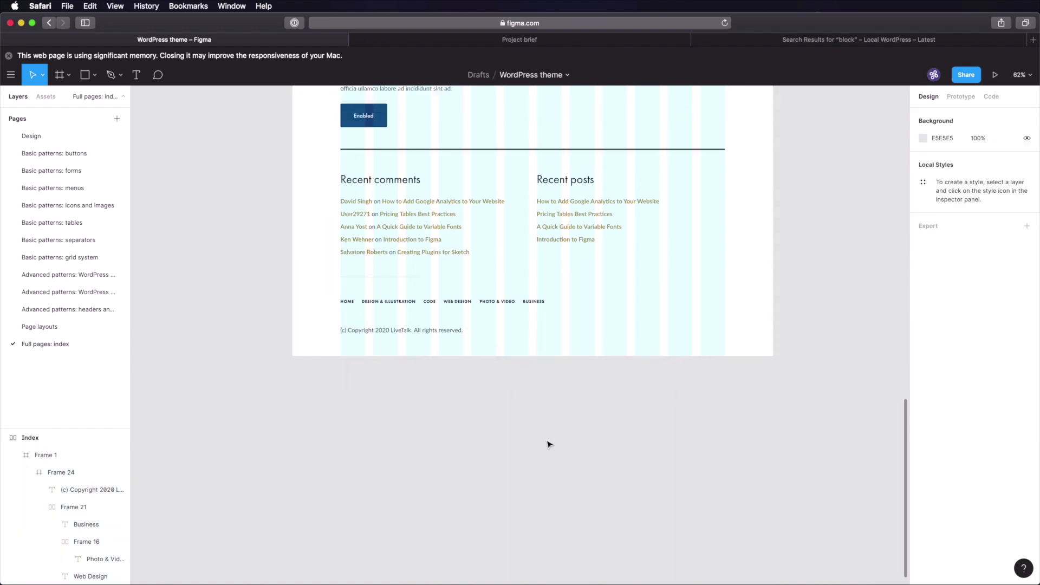
pyautogui.click(728, 155)
pyautogui.click(1009, 281)
pyautogui.click(846, 320)
pyautogui.hotkey('shift', '1')
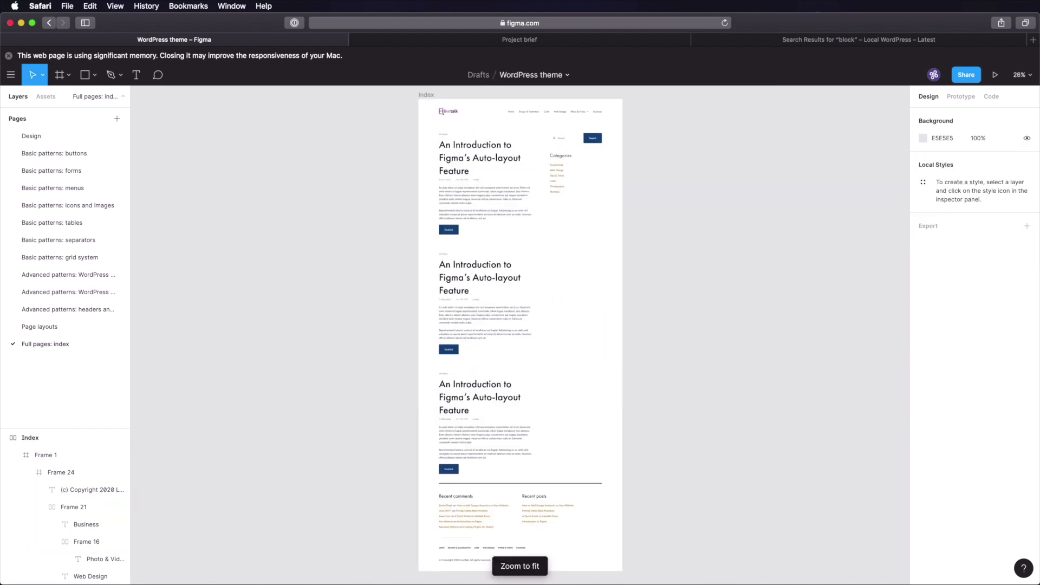
pyautogui.press('super+s')
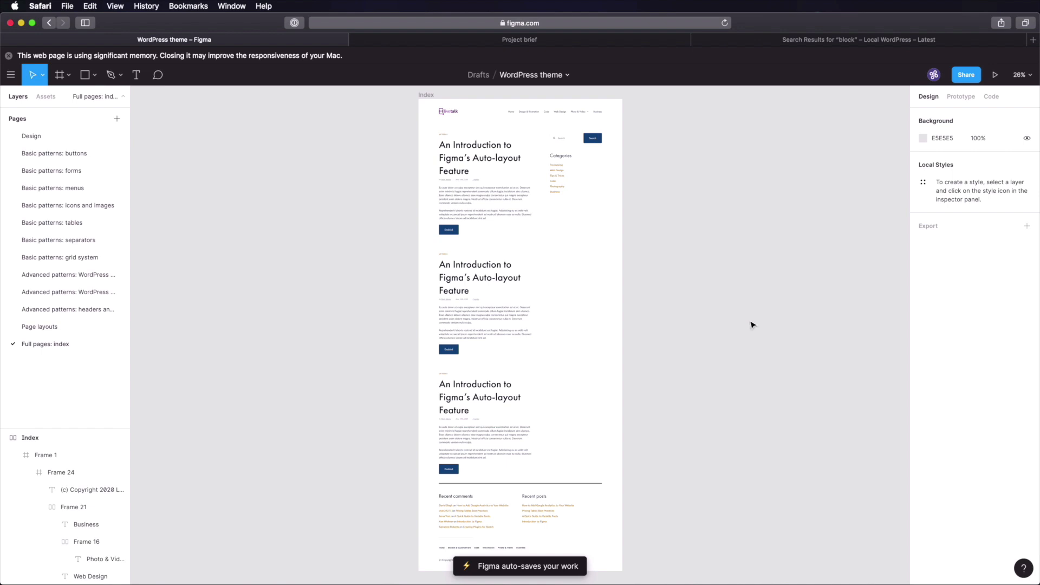
# - Hide the interface and review the Index page at 100% zoom
pyautogui.press('super+backslash')
pyautogui.hotkey('shift', '0')
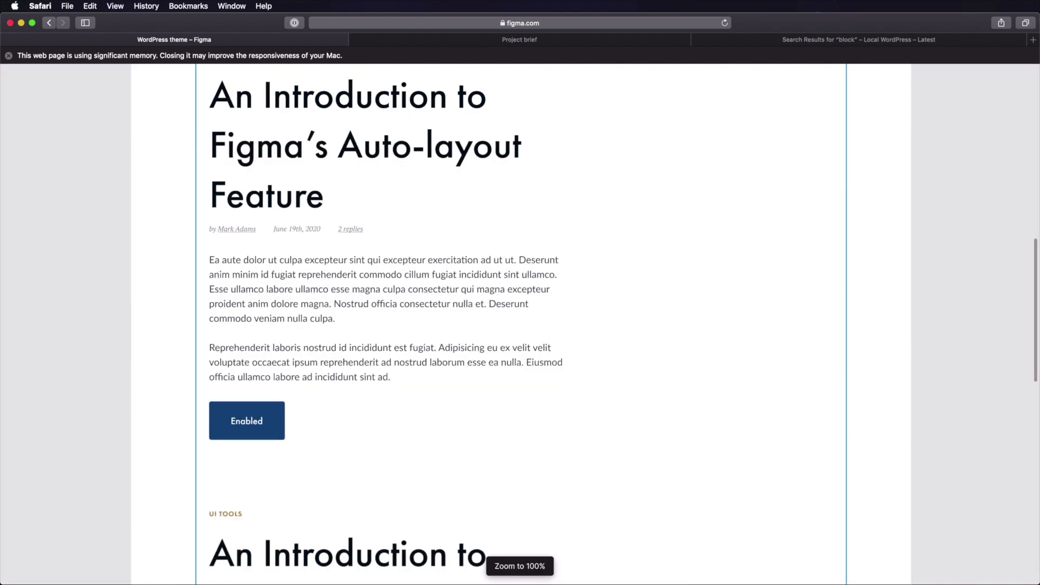
pyautogui.scroll(-4, 811, 297)
pyautogui.scroll(4, 823, 310)
pyautogui.scroll(3, 823, 310)
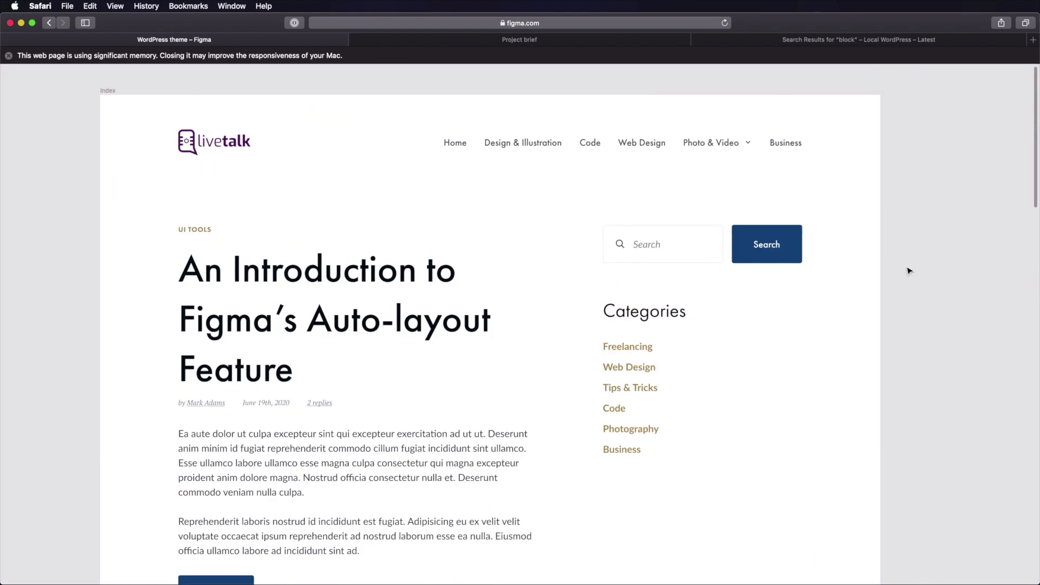
pyautogui.hscroll(-3, 879, 308)
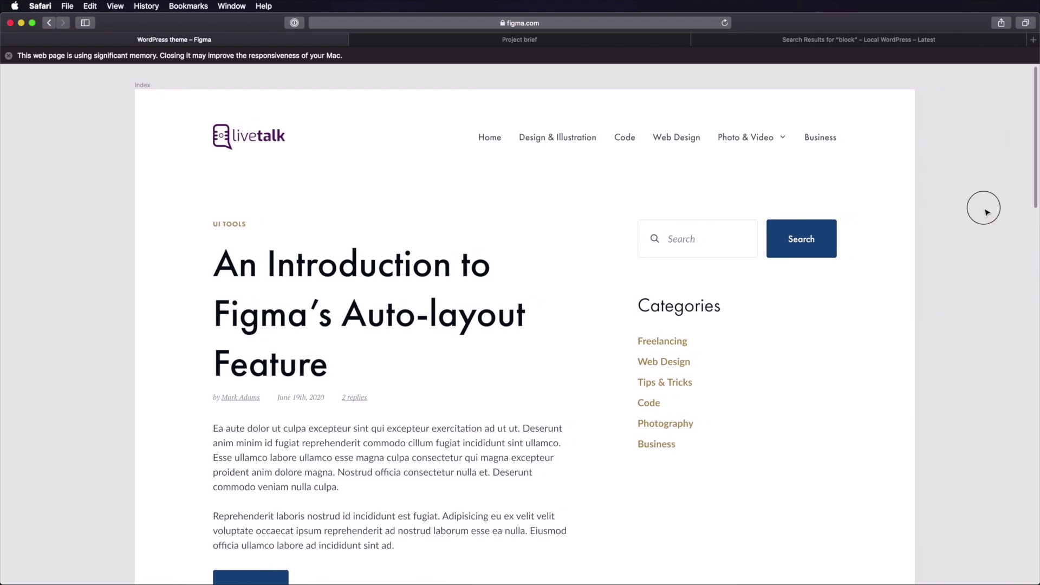
pyautogui.scroll(-3, 956, 275)
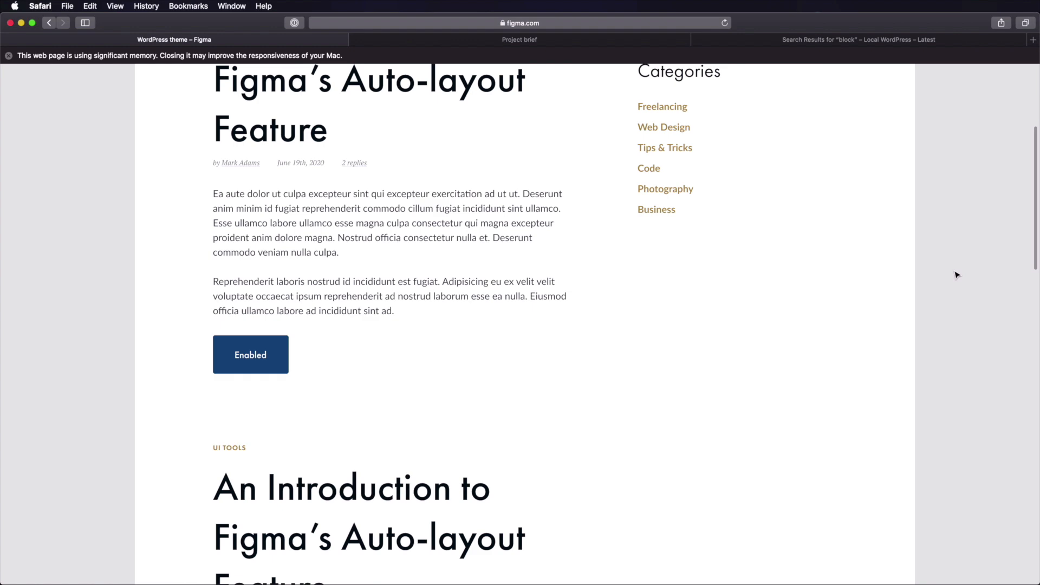
pyautogui.scroll(-10, 956, 276)
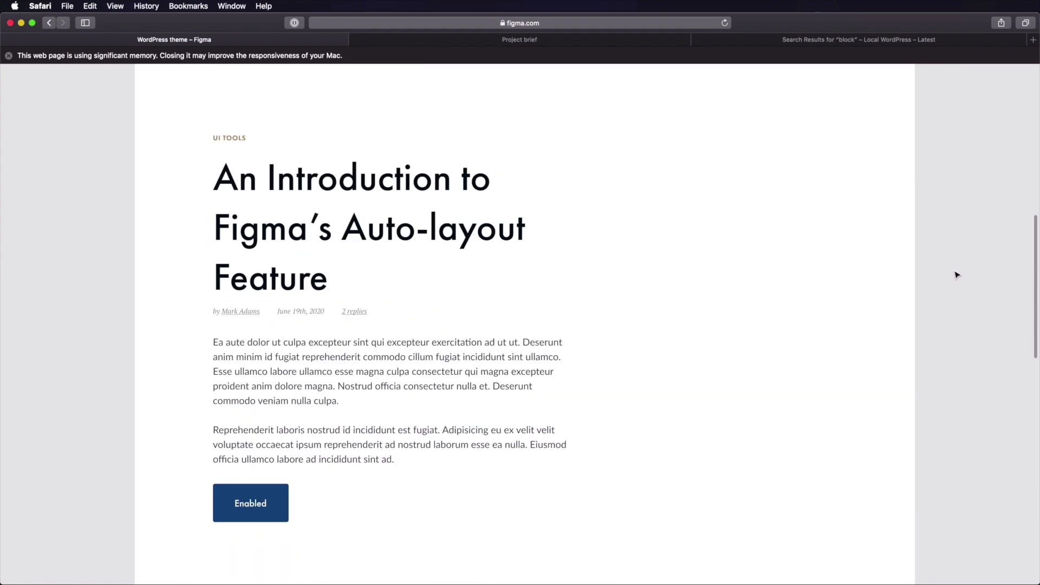
pyautogui.scroll(-15, 956, 275)
pyautogui.scroll(-7, 957, 275)
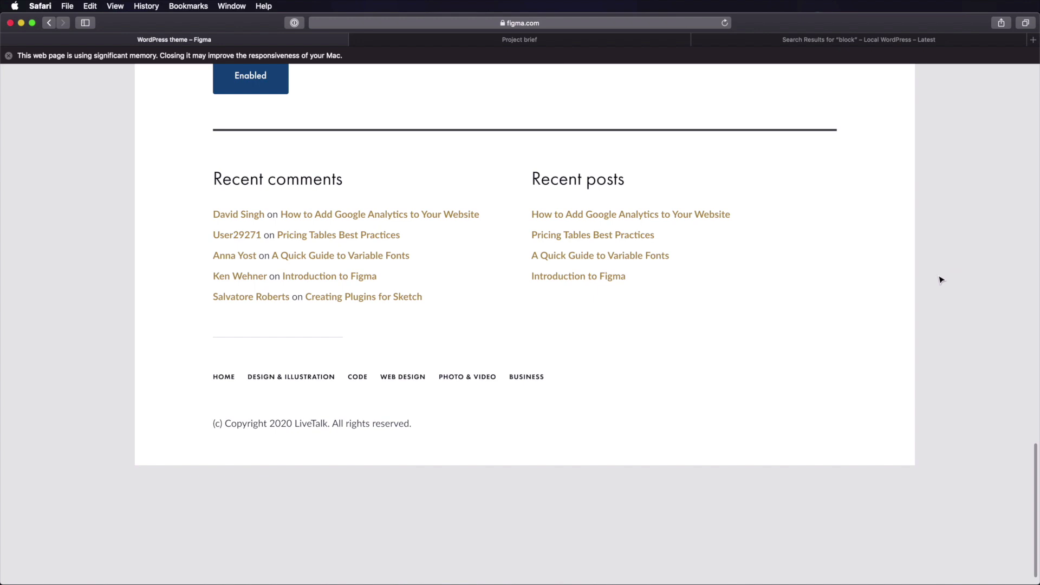
pyautogui.scroll(20, 941, 279)
pyautogui.scroll(12, 941, 280)
pyautogui.scroll(-4, 941, 279)
pyautogui.scroll(3, 941, 279)
pyautogui.scroll(-4, 941, 280)
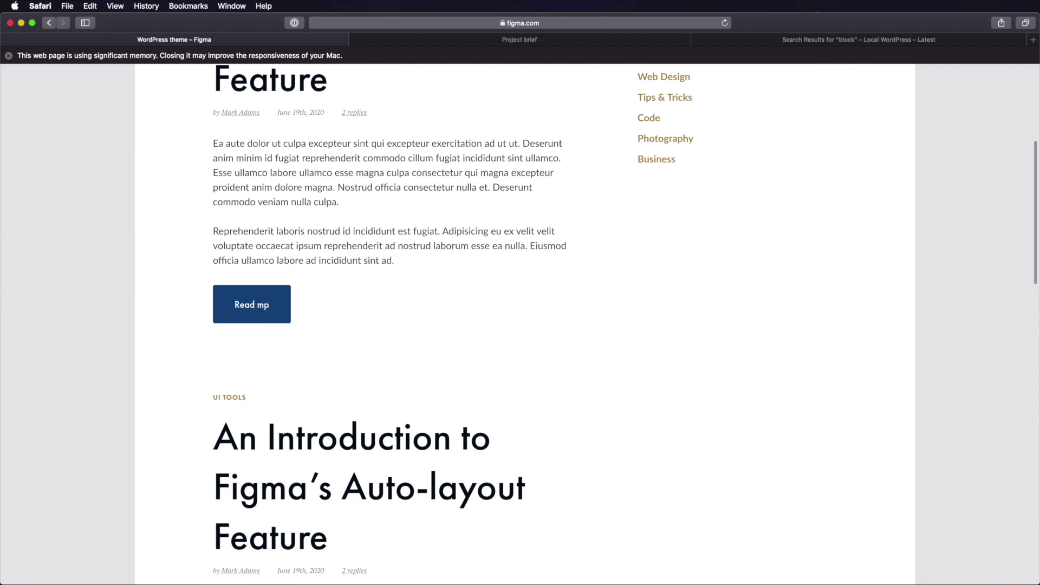
# - Relabel the three post buttons from 'Enabled' to 'Read more'
pyautogui.press('Escape')
pyautogui.click(632, 429)
pyautogui.scroll(-12, 632, 429)
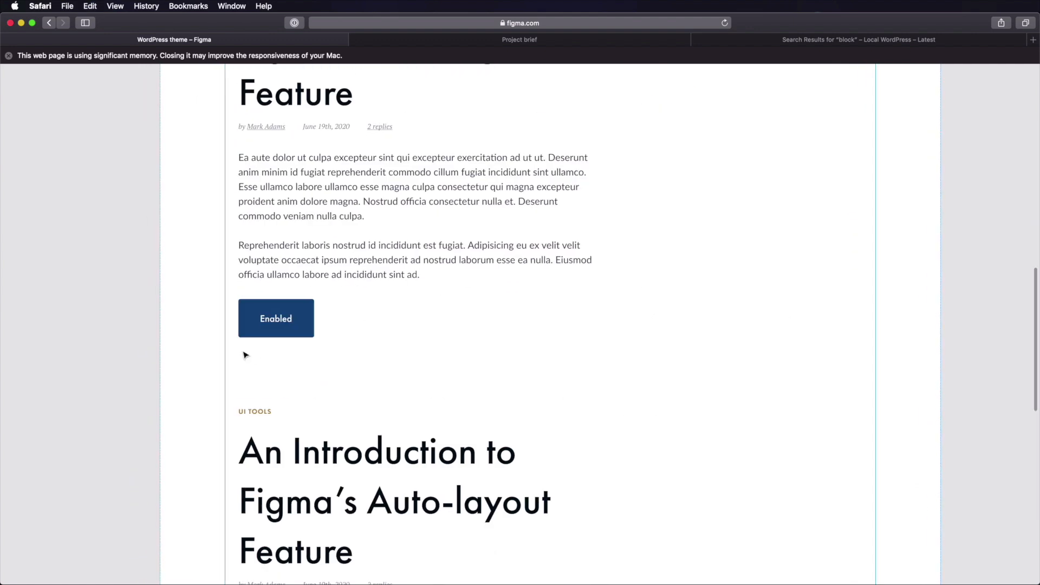
pyautogui.doubleClick(272, 321)
pyautogui.press('Escape')
pyautogui.moveTo(364, 432); pyautogui.dragTo(372, 122)
pyautogui.keyDown('super'); pyautogui.click(287, 468); pyautogui.keyUp('super')
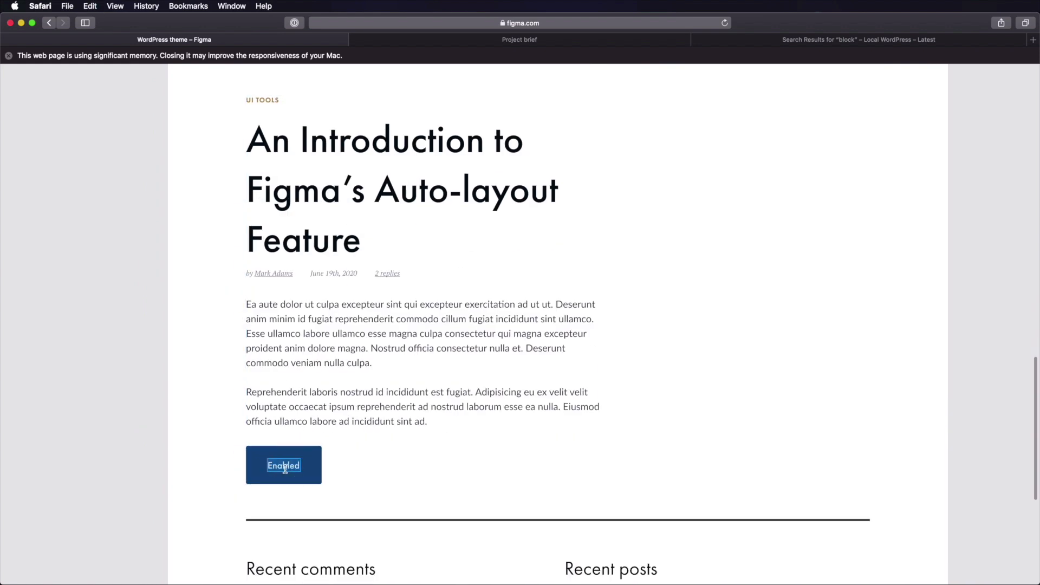
pyautogui.moveTo(446, 525); pyautogui.dragTo(429, 317)
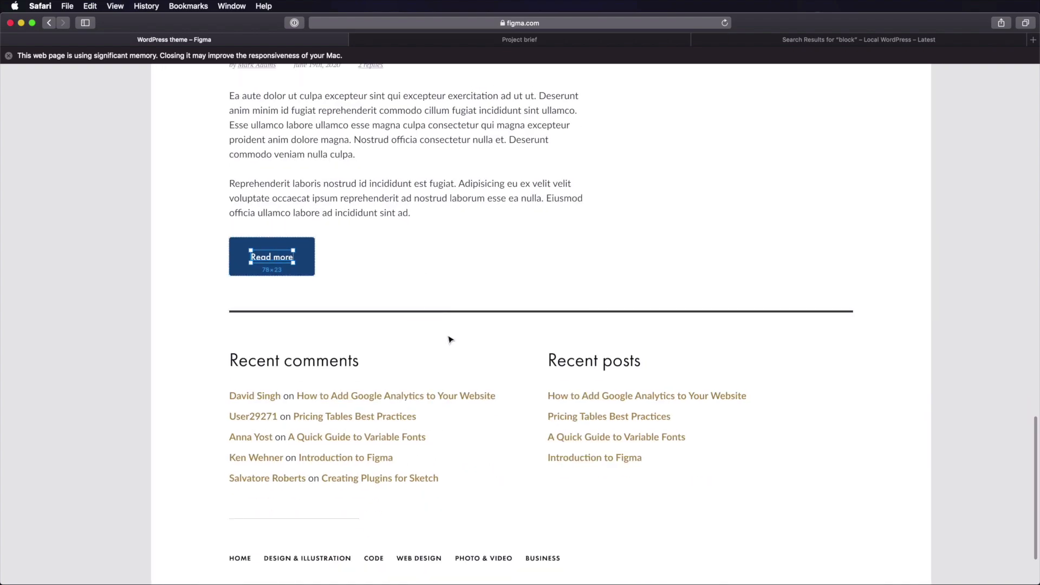